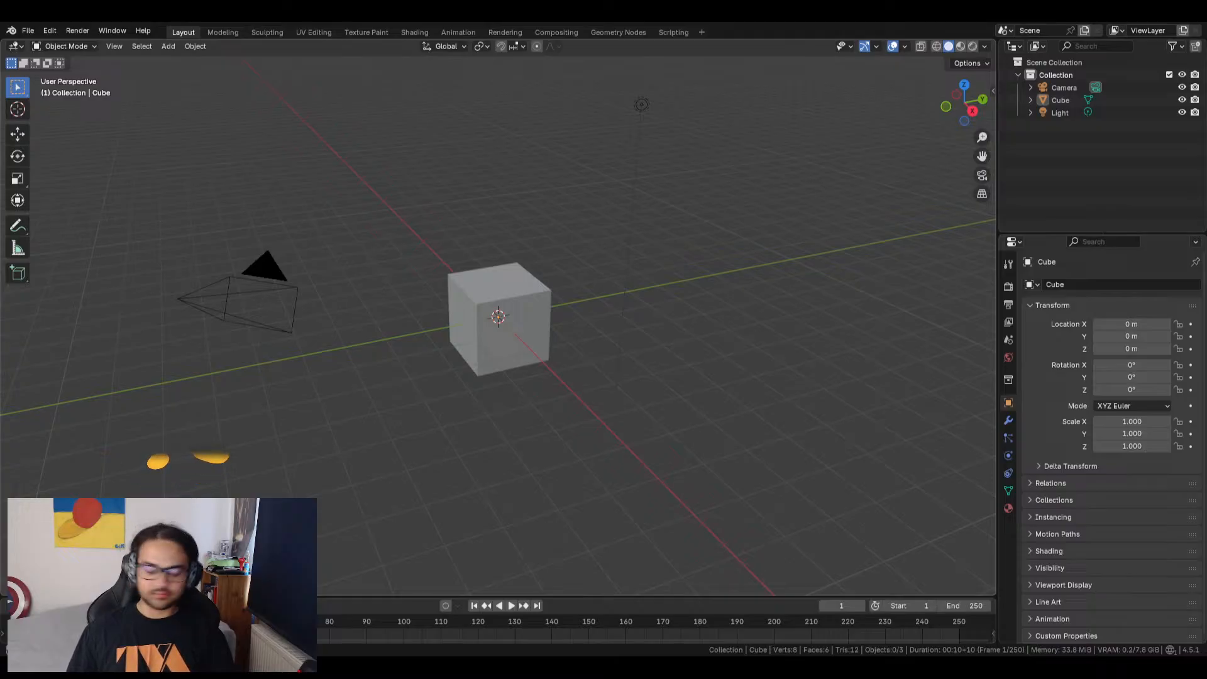
Delete the default cube, camera and light from the scene.
click(514, 273)
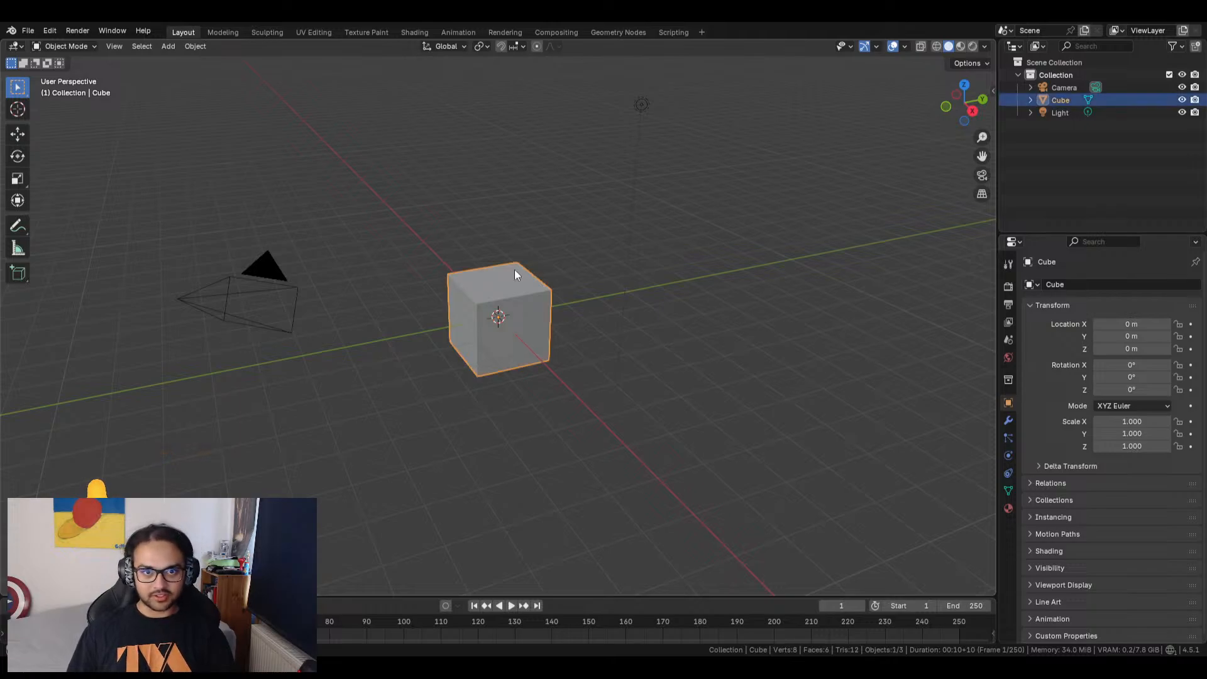
key(x)
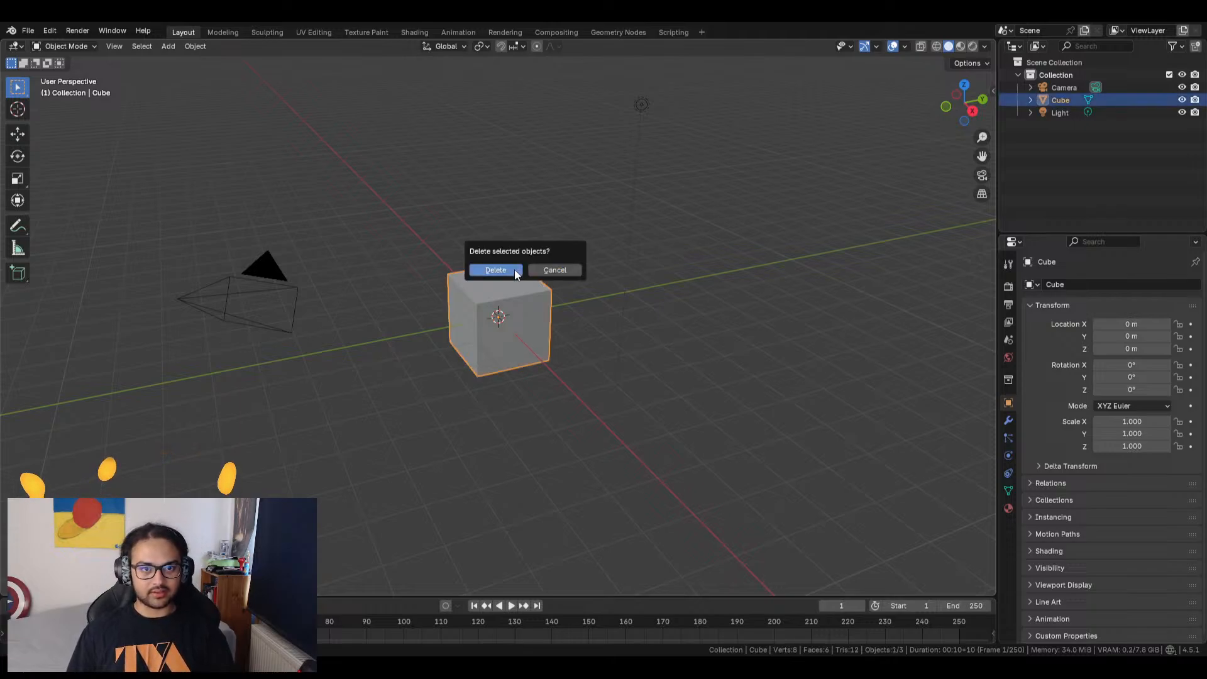
click(515, 270)
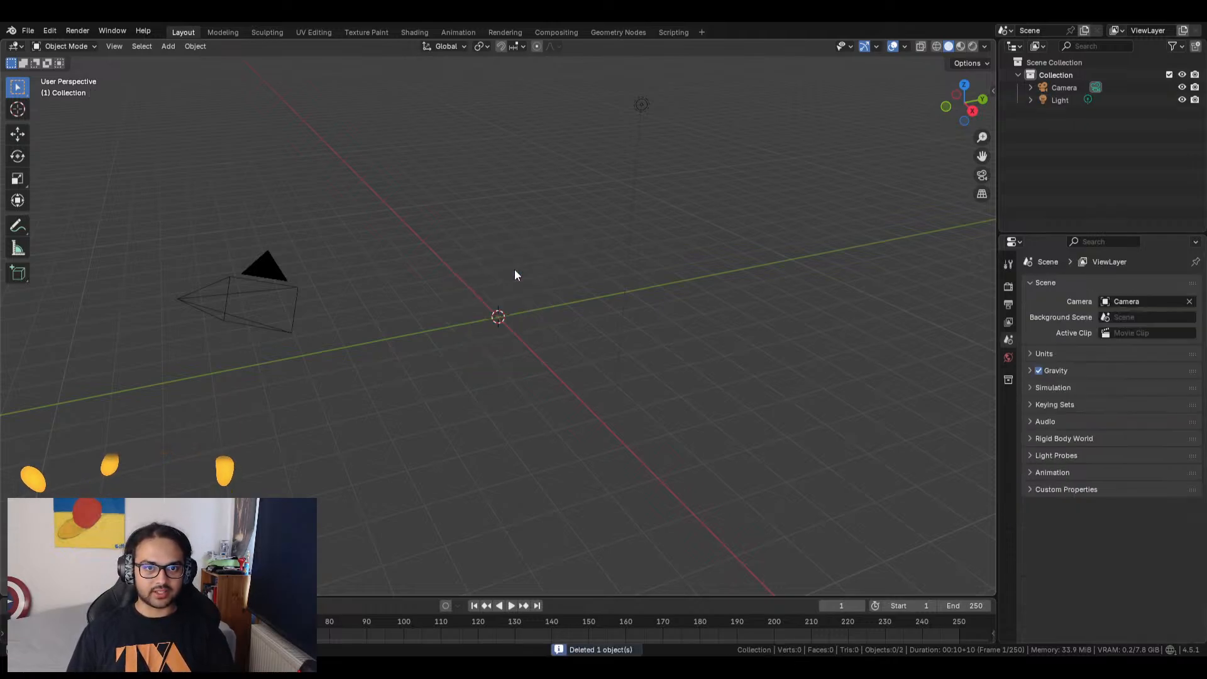
click(257, 293)
key(x)
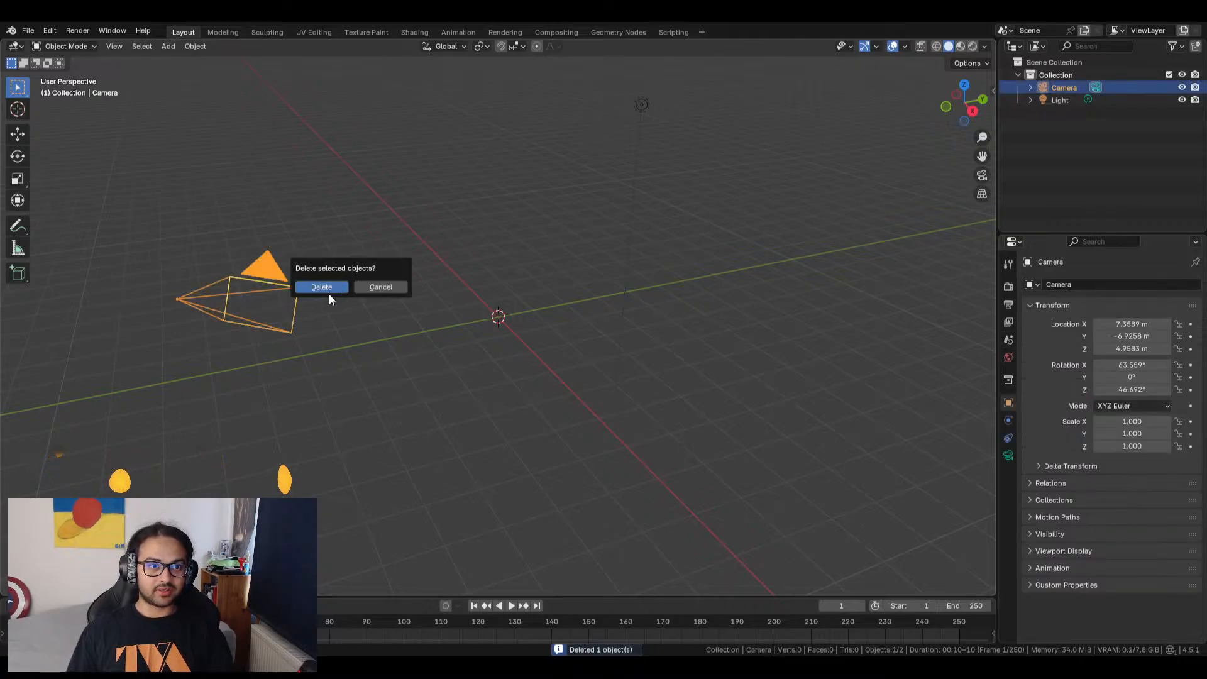
click(330, 293)
click(641, 104)
key(x)
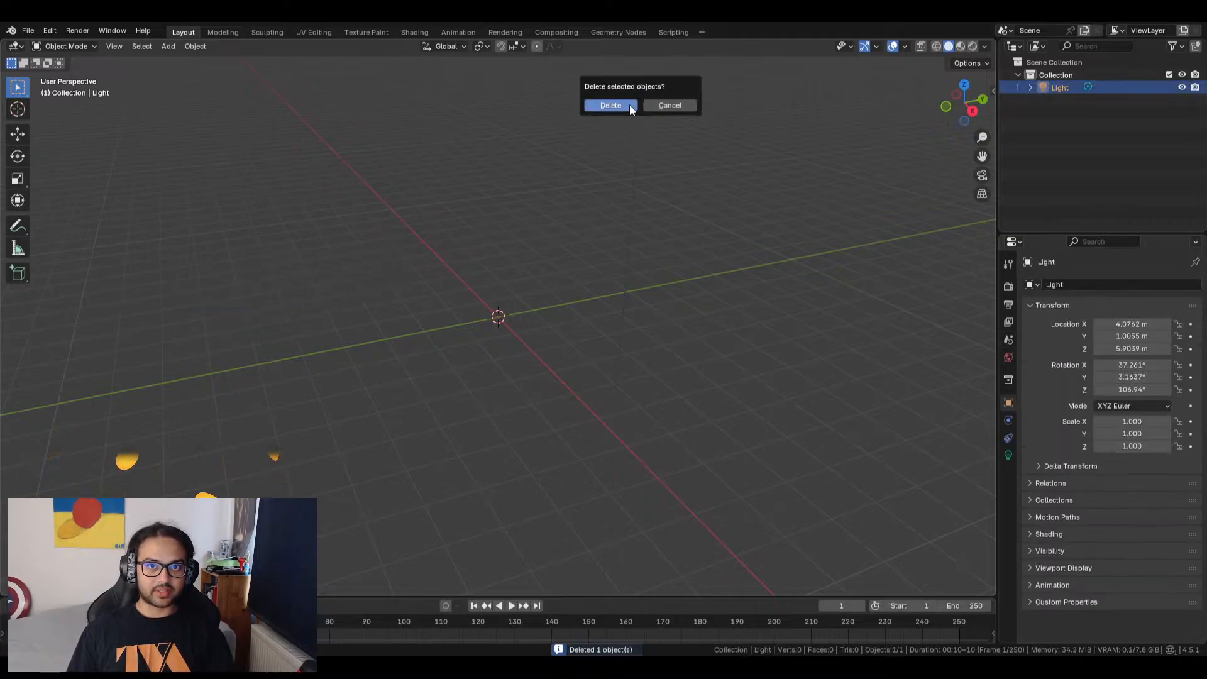
click(628, 104)
Add a new cube mesh at the world origin.
middle_drag(702, 373, 861, 126)
shift+middle_drag(710, 188, 598, 339)
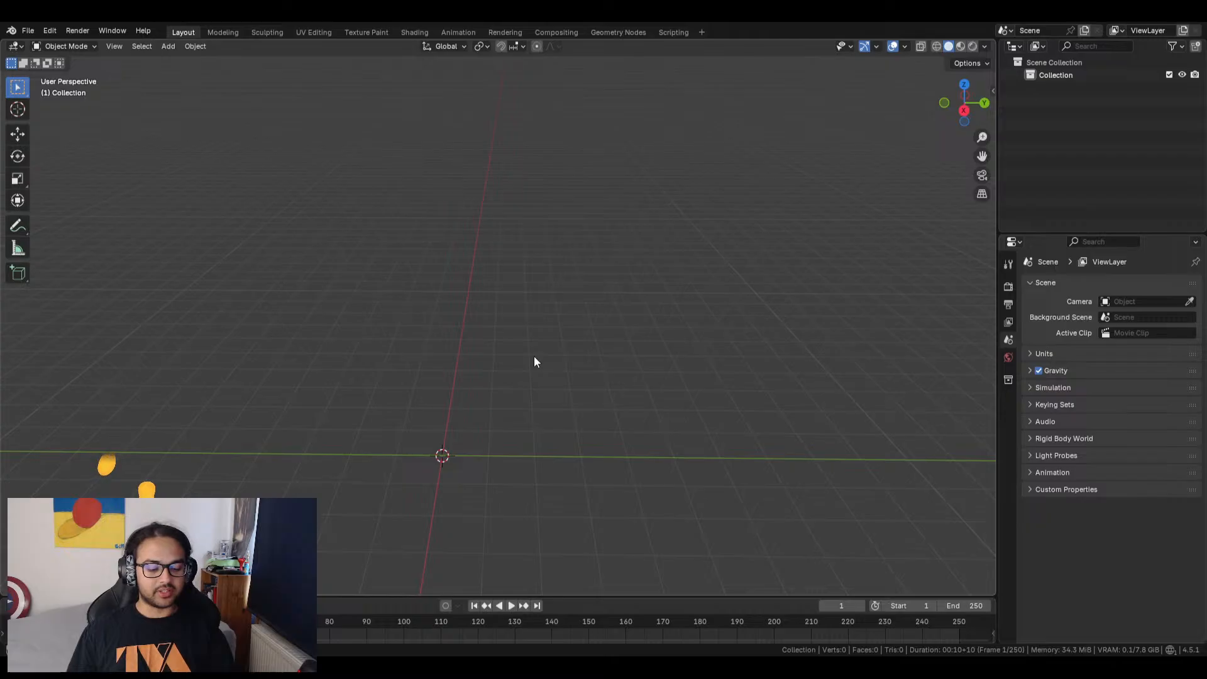
key(ctrl+a)
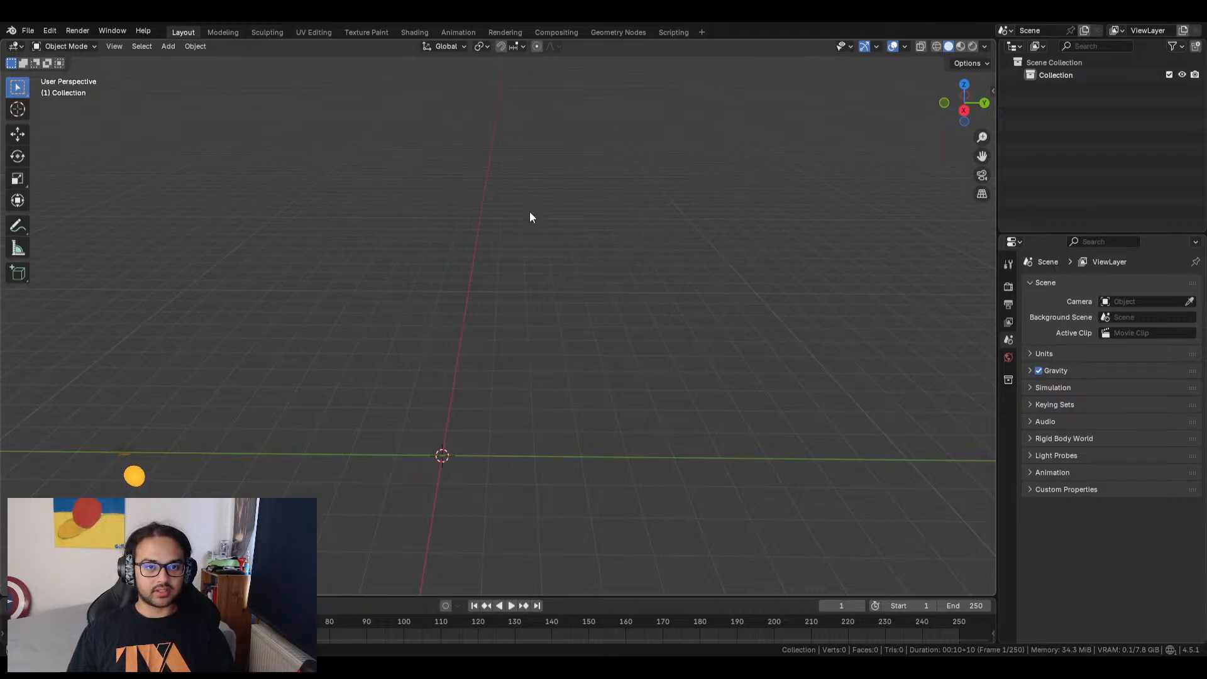
key(ctrl+a)
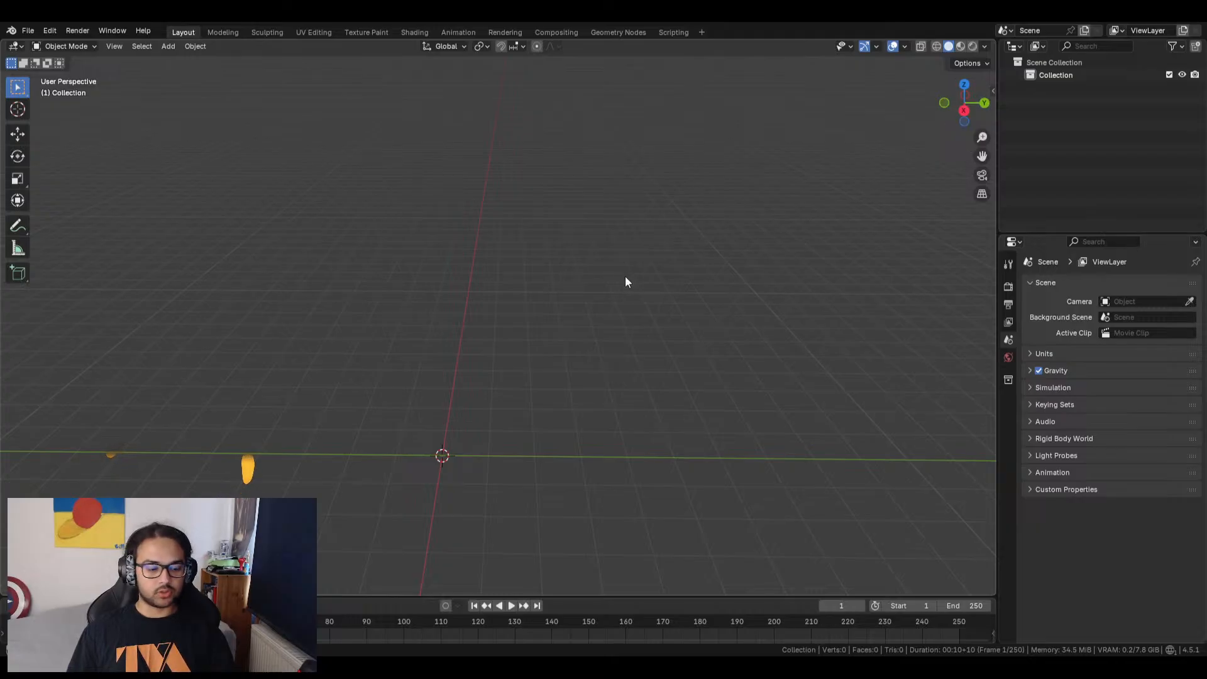
key(shift+a)
mouse_move(604, 293)
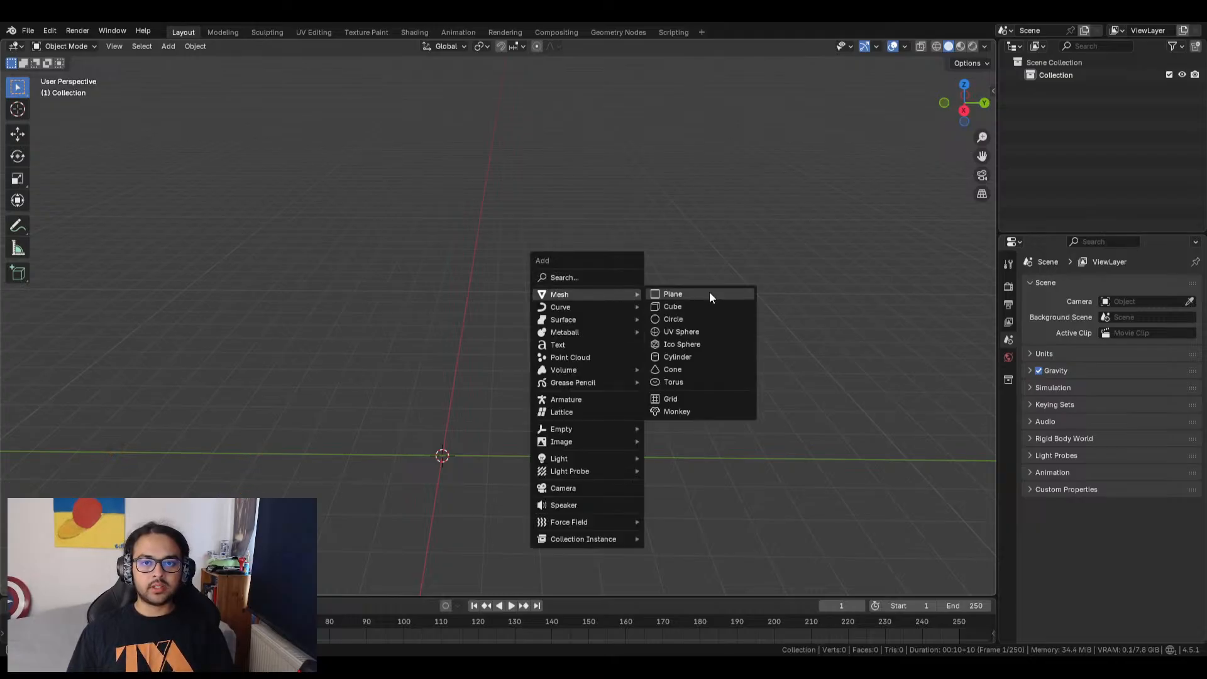
click(688, 308)
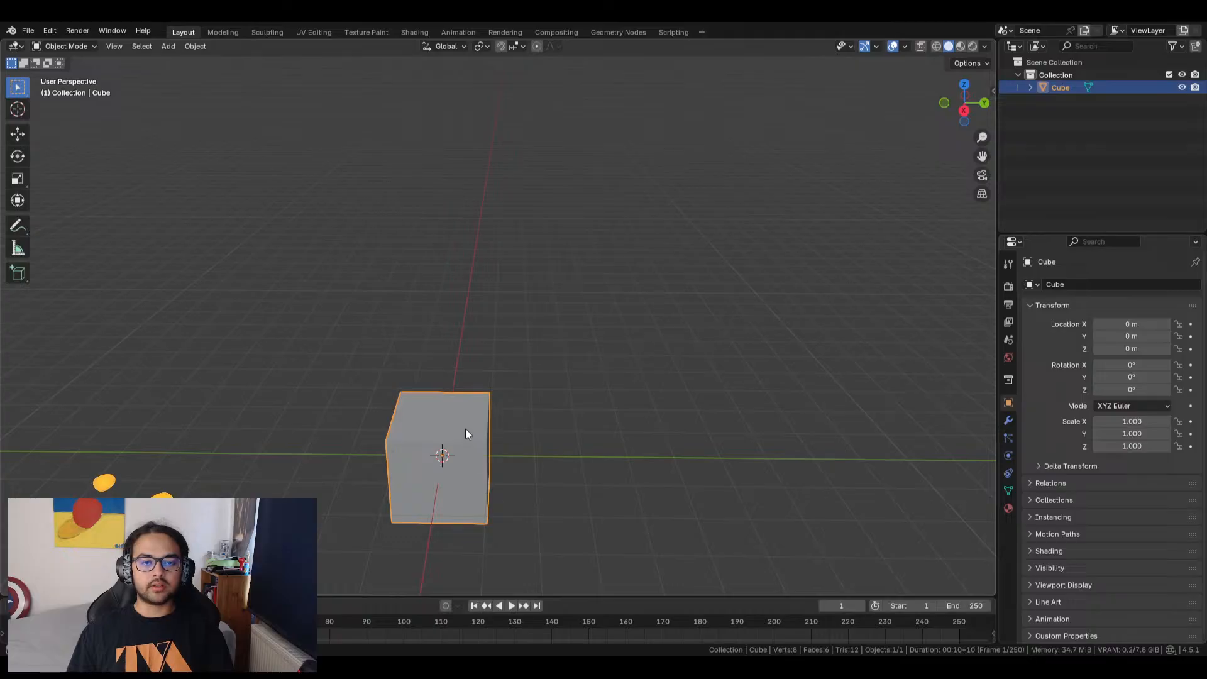
In the right orthographic view, move the cube up about 1.008 m along global Z, and snap it back to the 3D cursor.
click(964, 111)
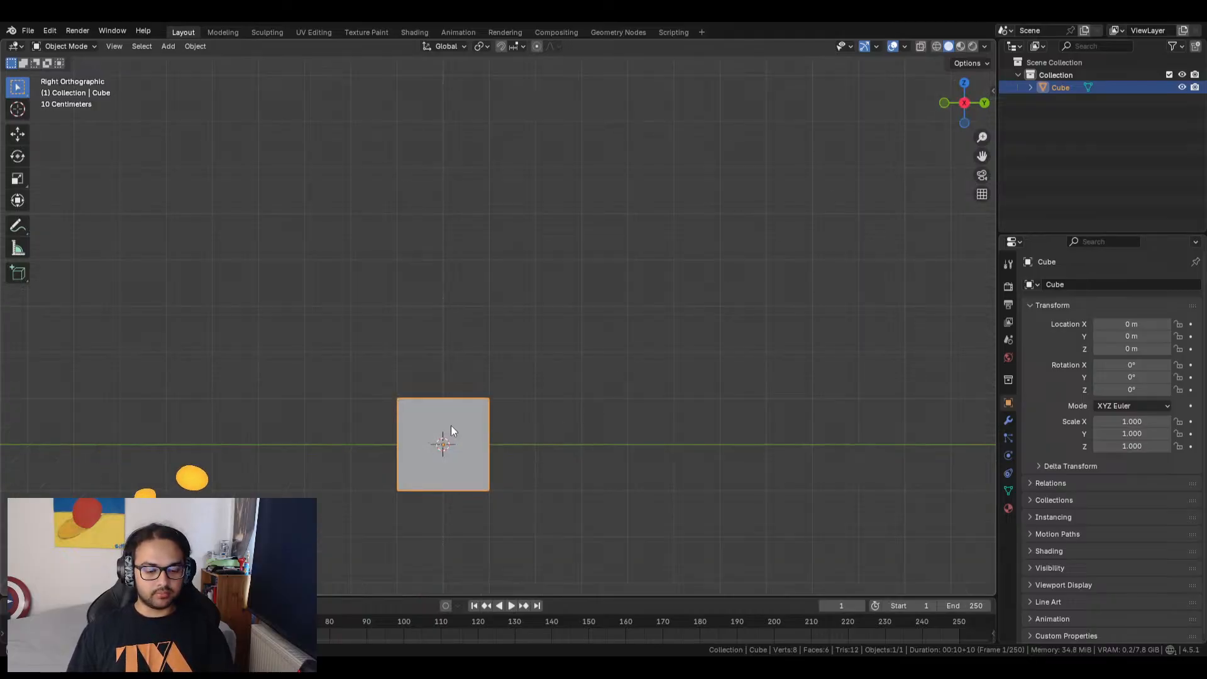
key(g)
key(z)
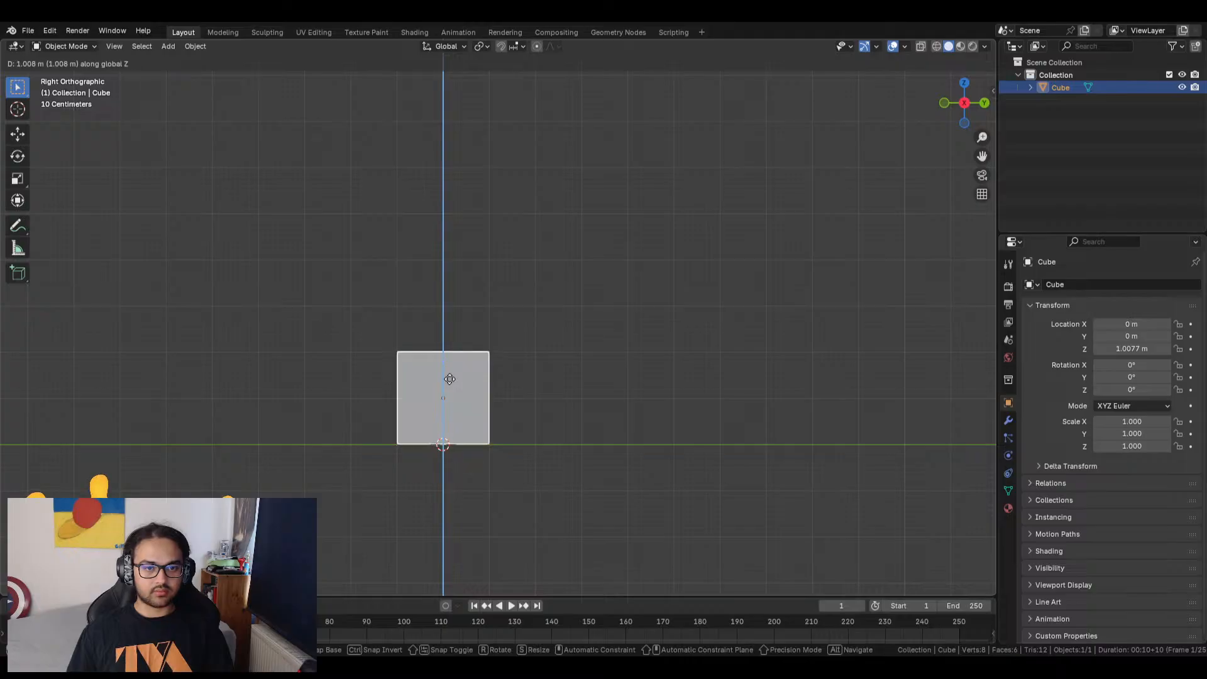
click(450, 379)
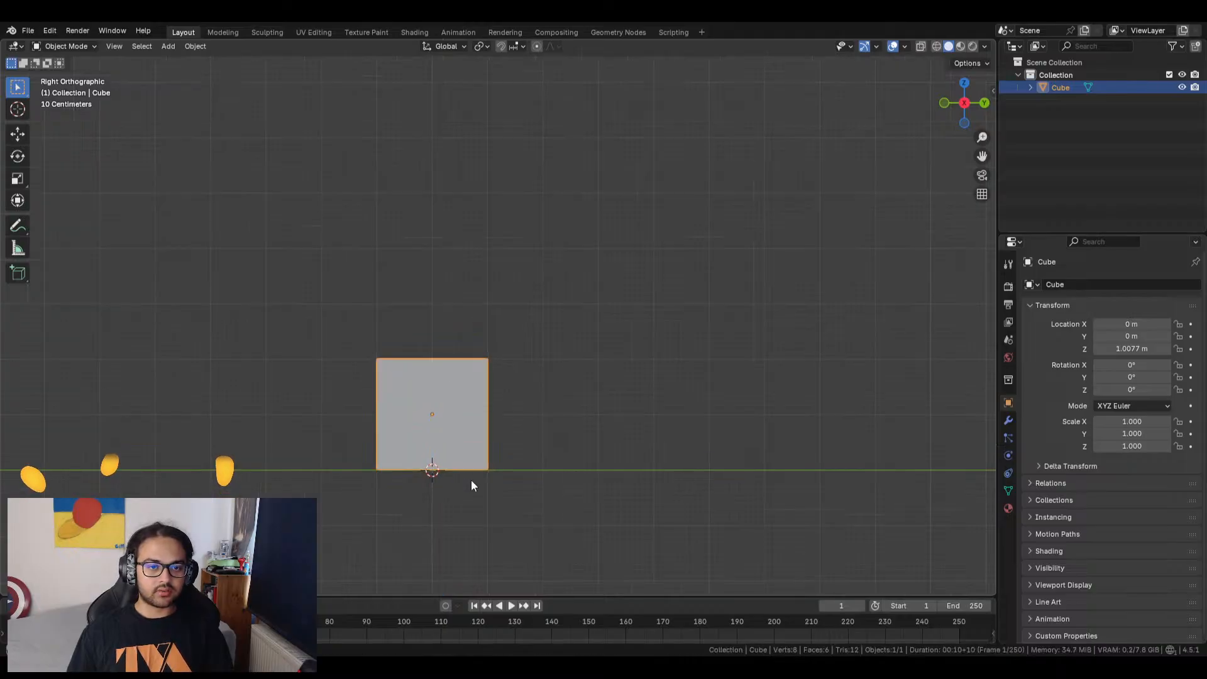
scroll(470, 481, up, 4)
middle_drag(470, 485, 632, 298)
click(965, 100)
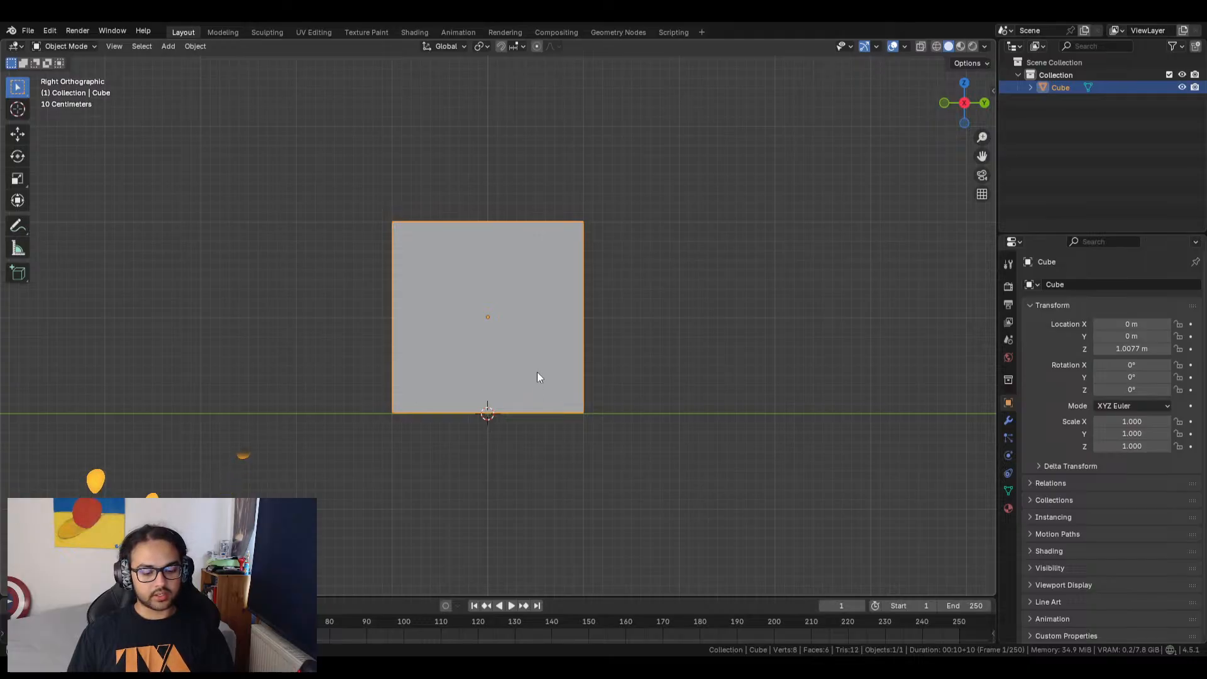
key(shift+s)
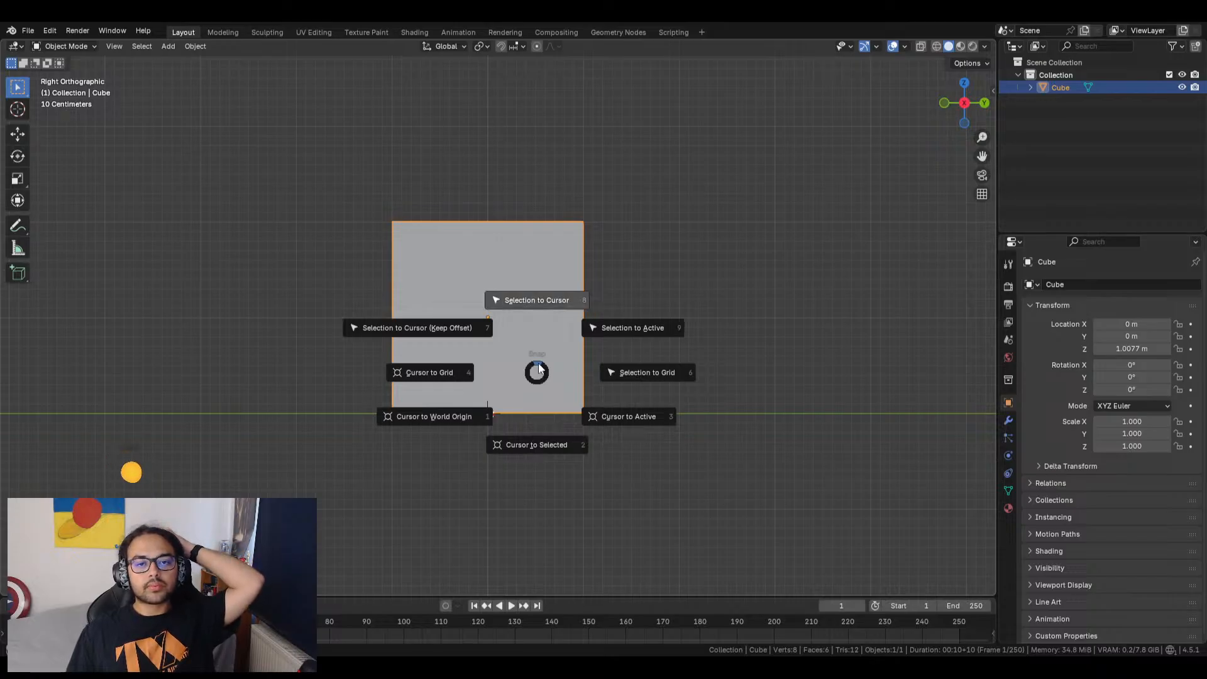
click(533, 153)
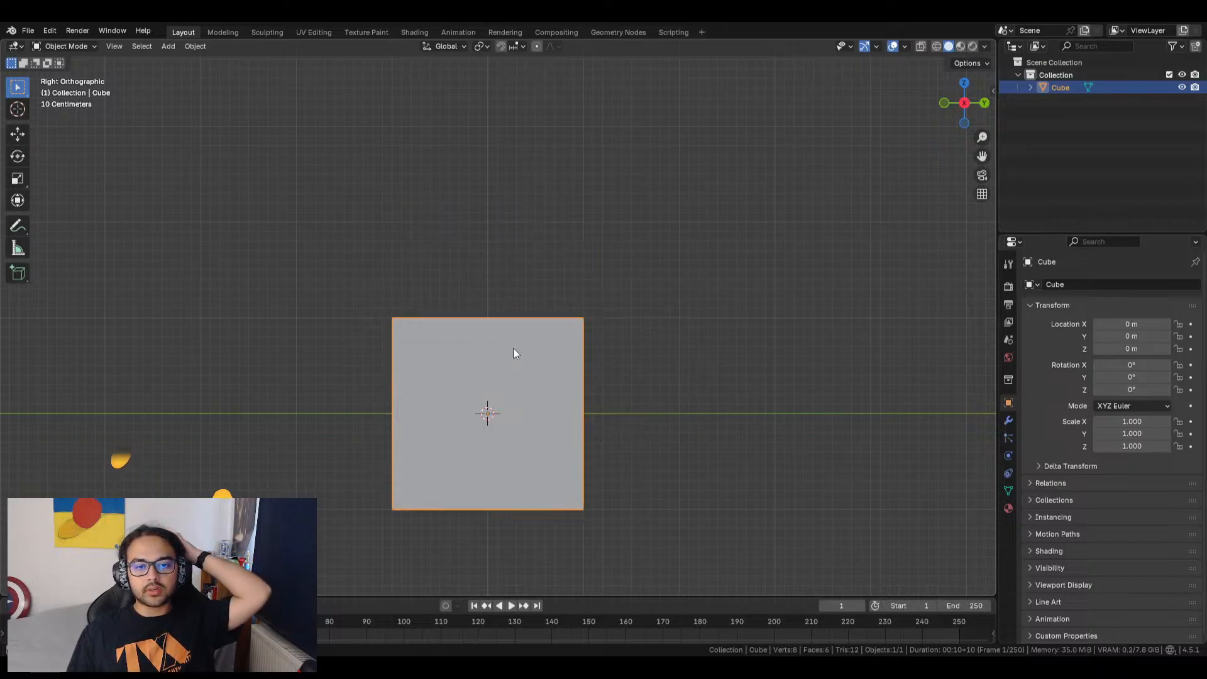
right_click(514, 347)
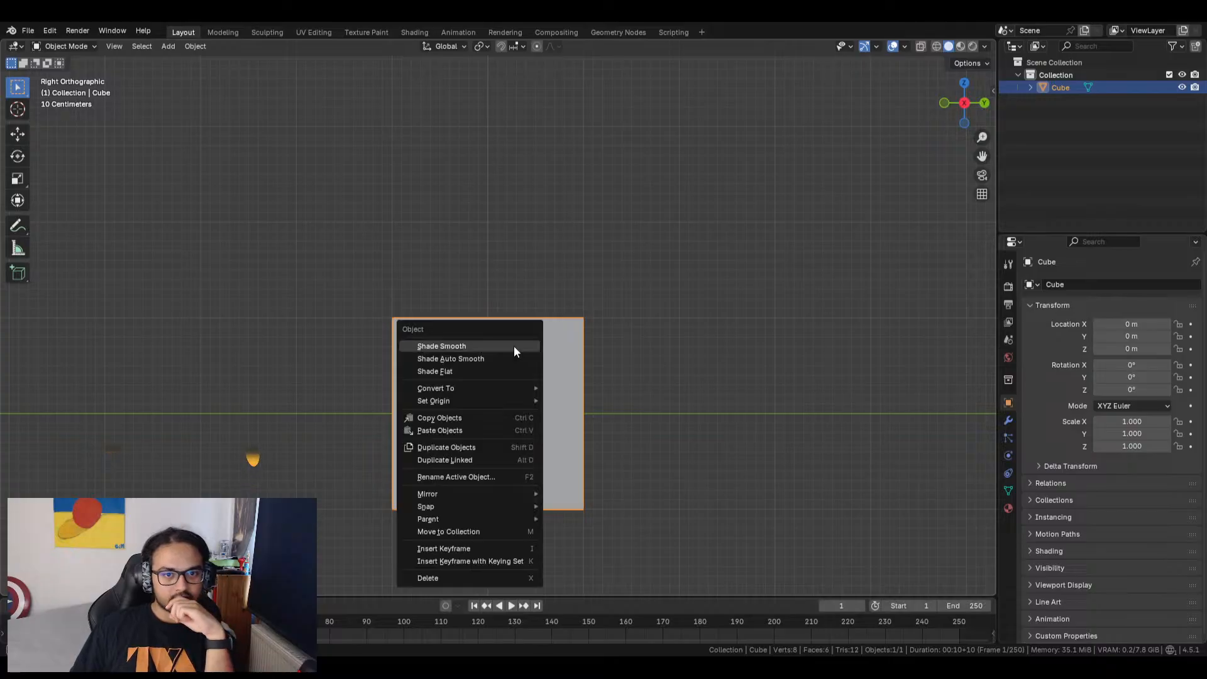
click(514, 346)
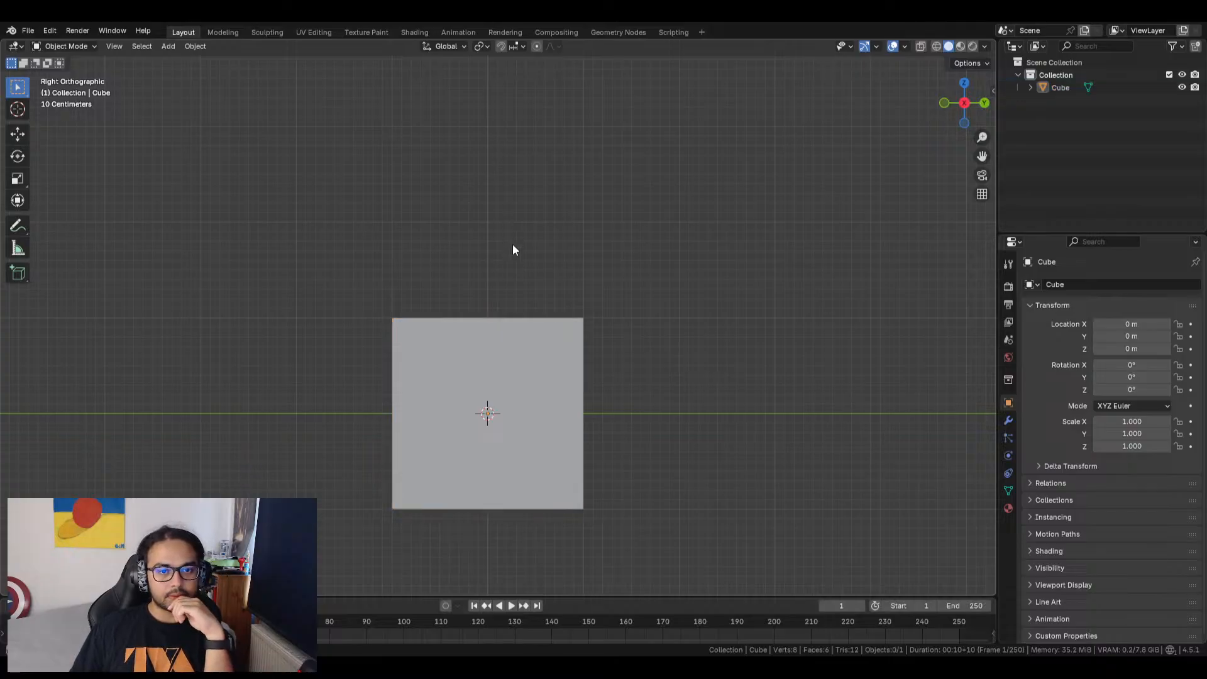
right_click(532, 367)
click(506, 275)
click(539, 372)
key(shift+s)
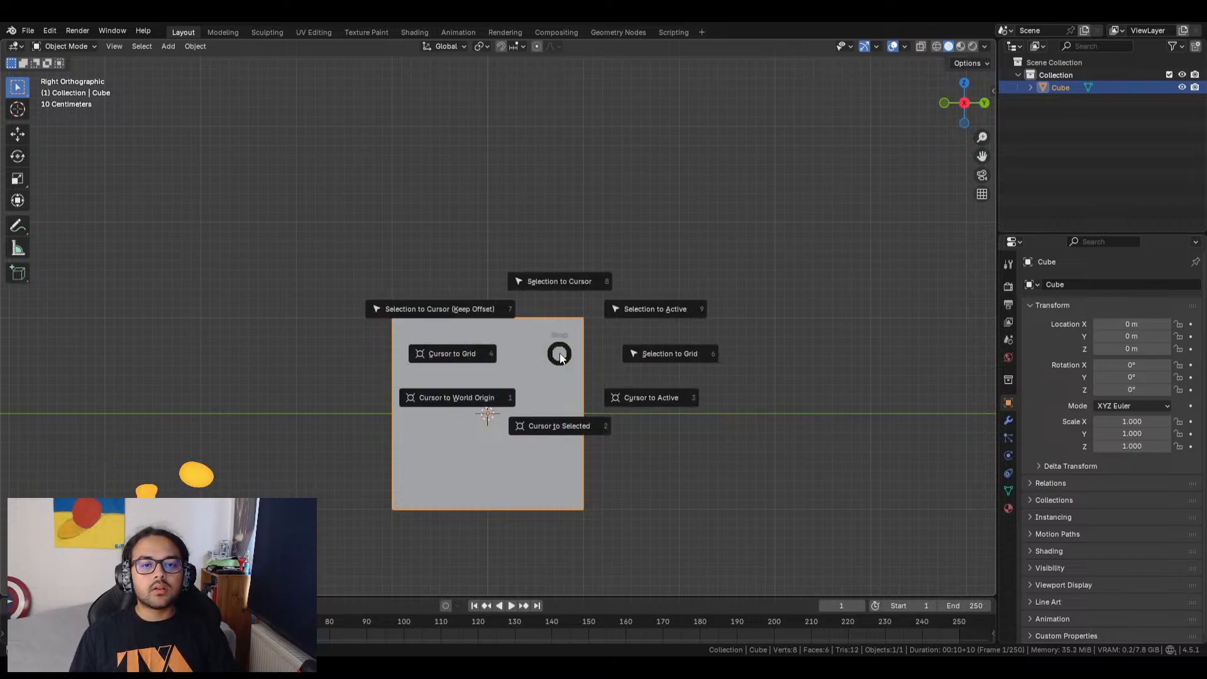
click(414, 169)
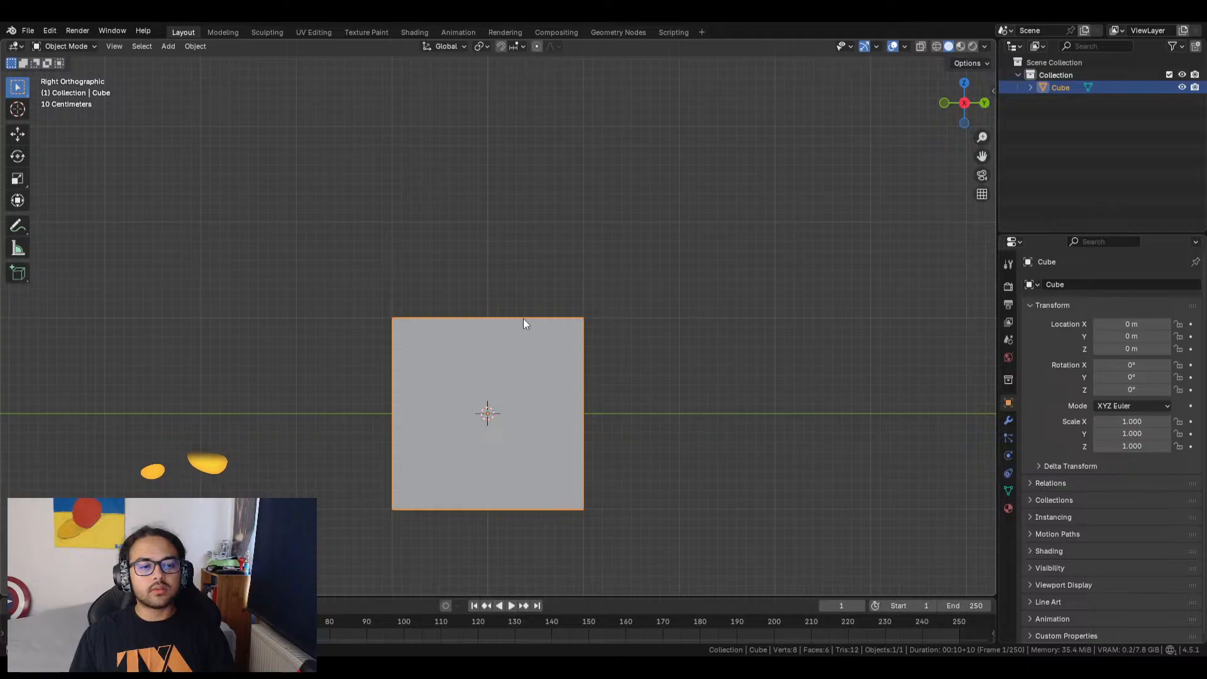
Set the cube's origin to the 3D cursor.
right_click(536, 345)
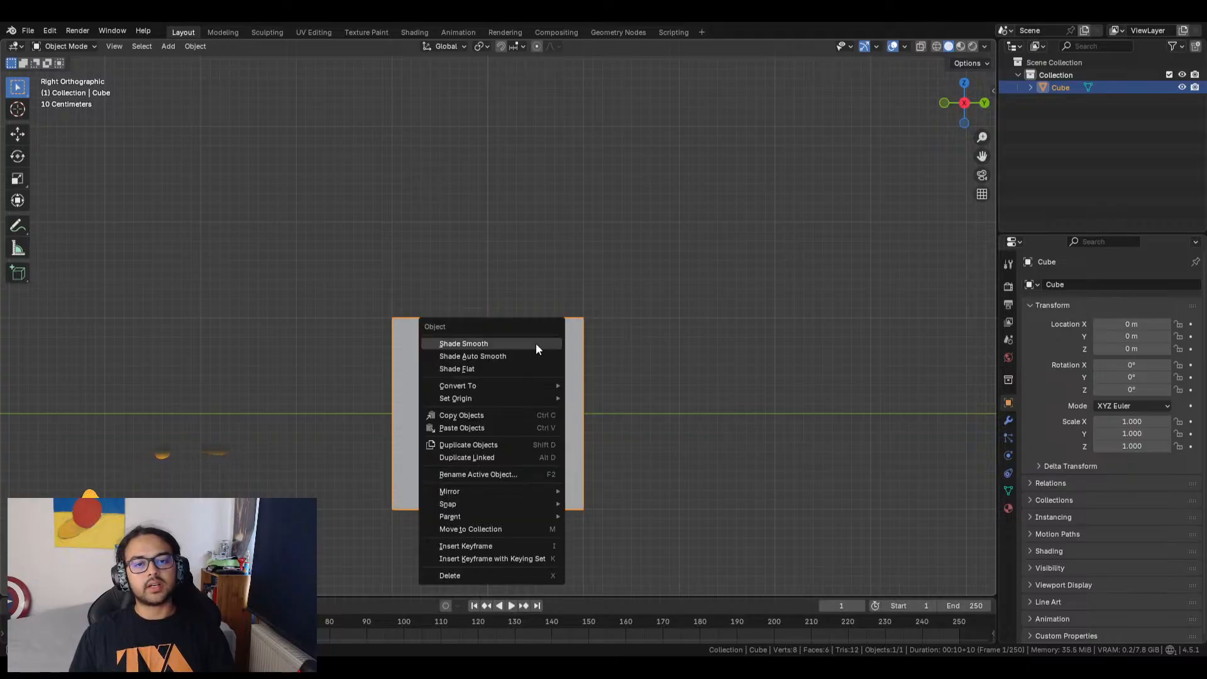
mouse_move(529, 395)
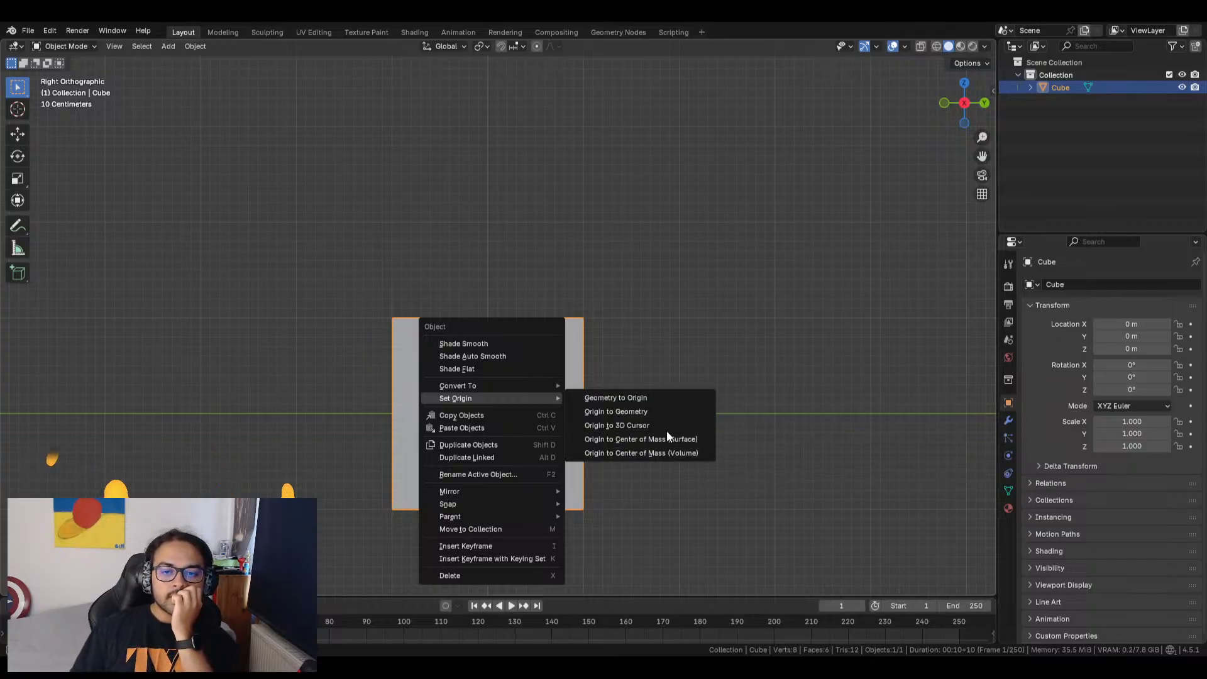
click(629, 426)
Put the cube into Edit Mode, switch to face selection and select only its bottom face.
click(523, 517)
middle_drag(523, 517, 512, 424)
click(513, 419)
key(Tab)
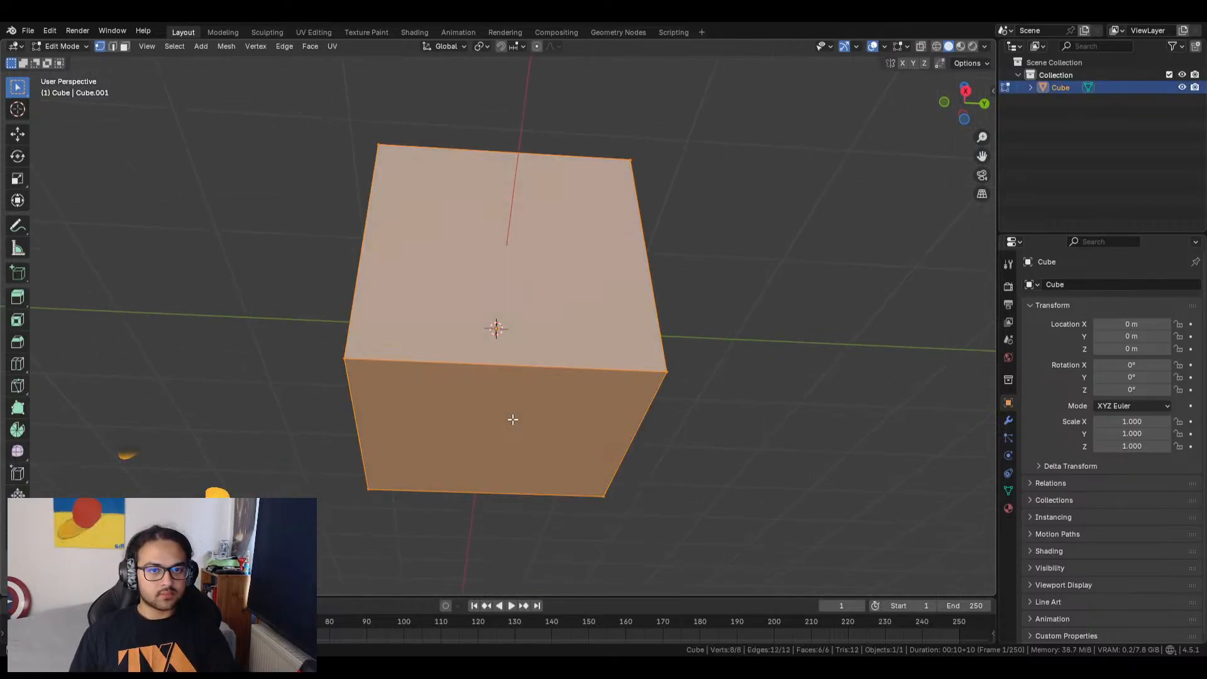
key(alt+a)
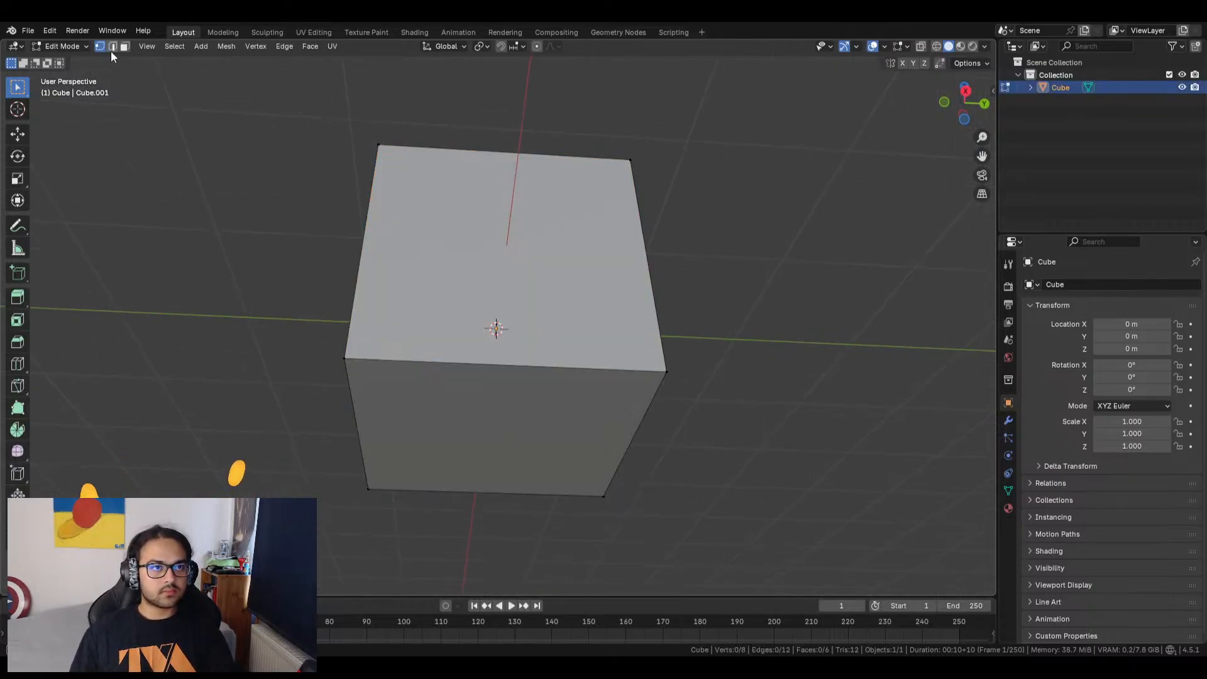
click(494, 440)
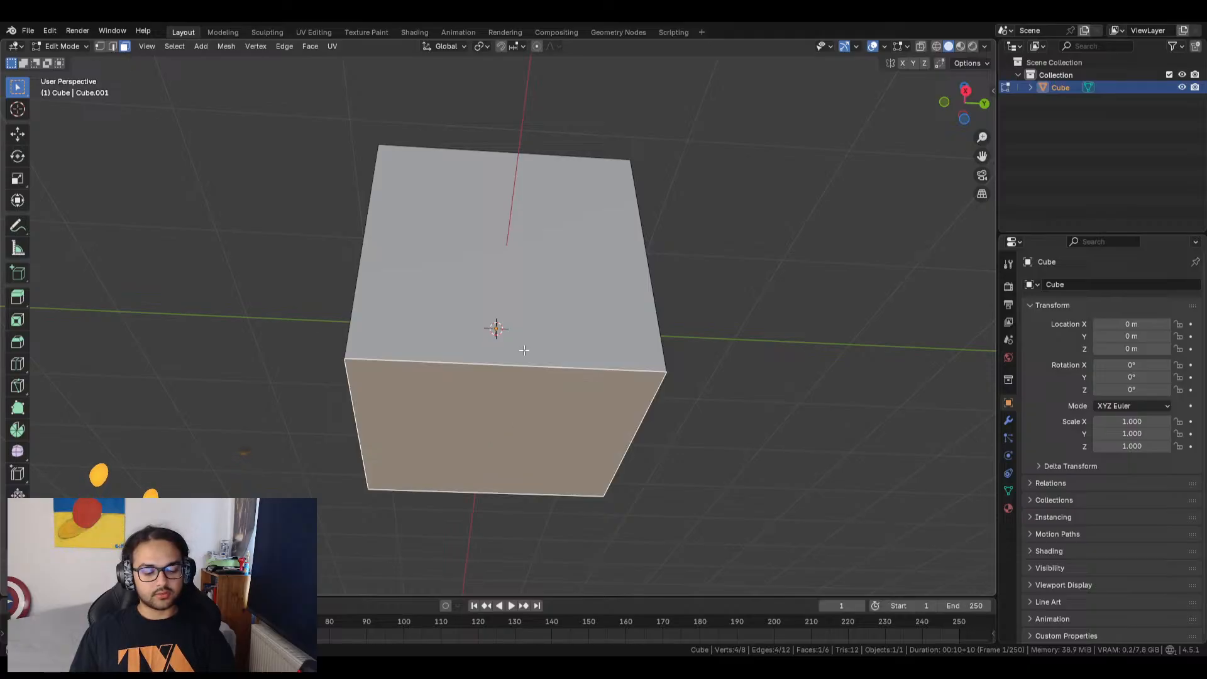
right_click(523, 349)
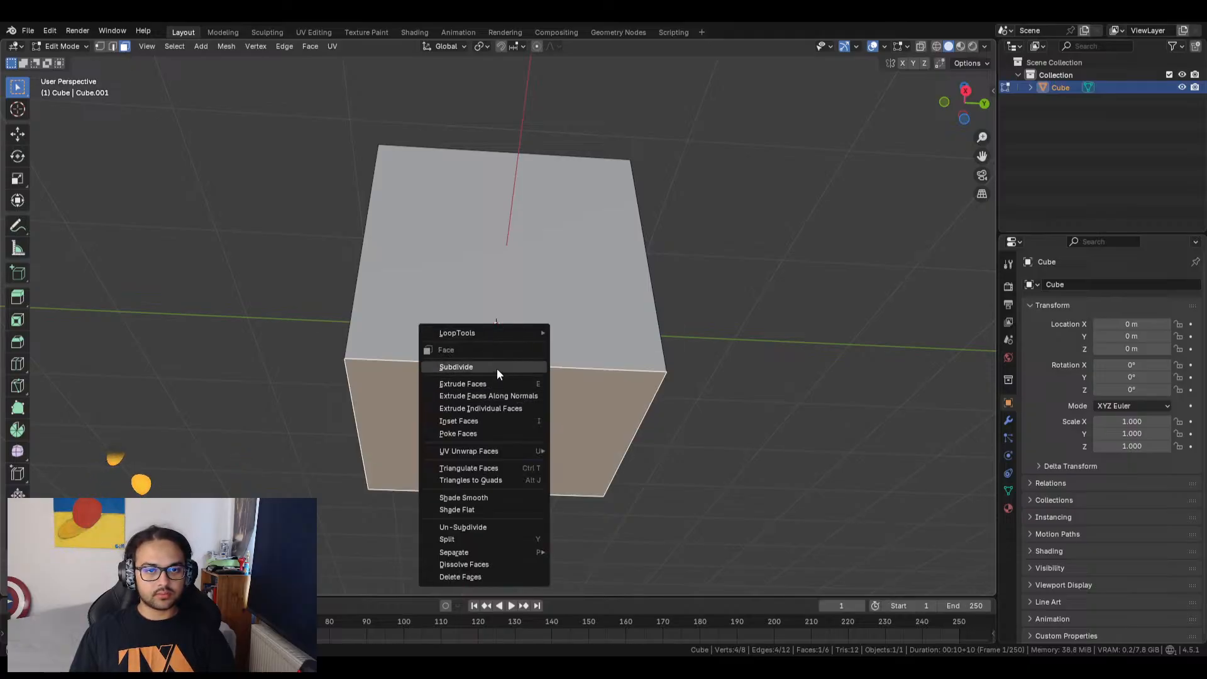
middle_drag(525, 426, 526, 464)
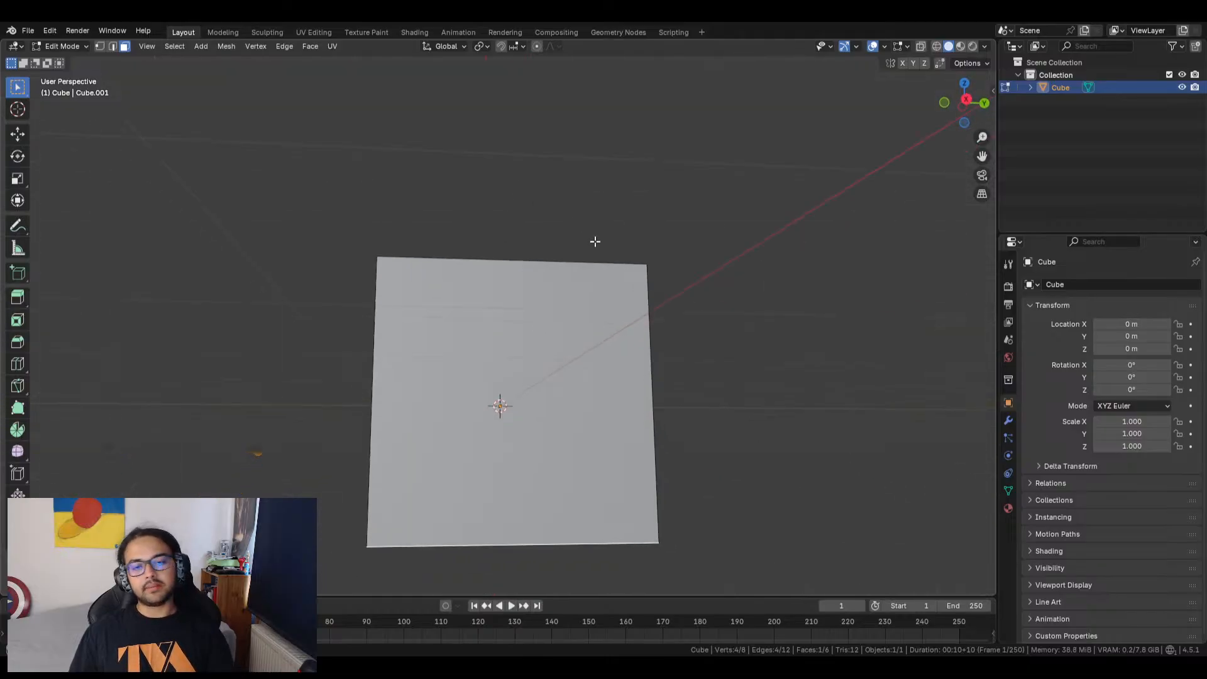
Delete the cube's top and side faces, keeping only the bottom face, and select that remaining face.
middle_drag(595, 238, 608, 345)
drag(288, 223, 709, 487)
middle_drag(407, 419, 622, 322)
shift+drag(315, 327, 525, 419)
middle_drag(525, 420, 644, 398)
key(x)
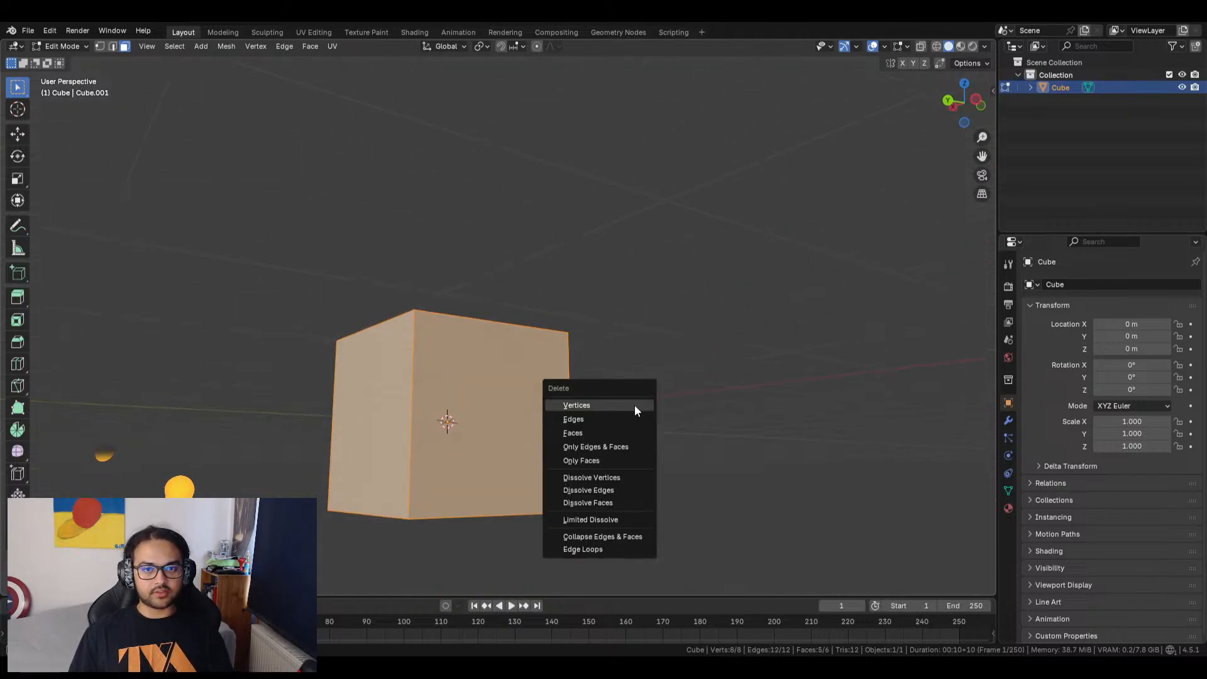
click(614, 433)
key(a)
middle_drag(458, 525, 492, 508)
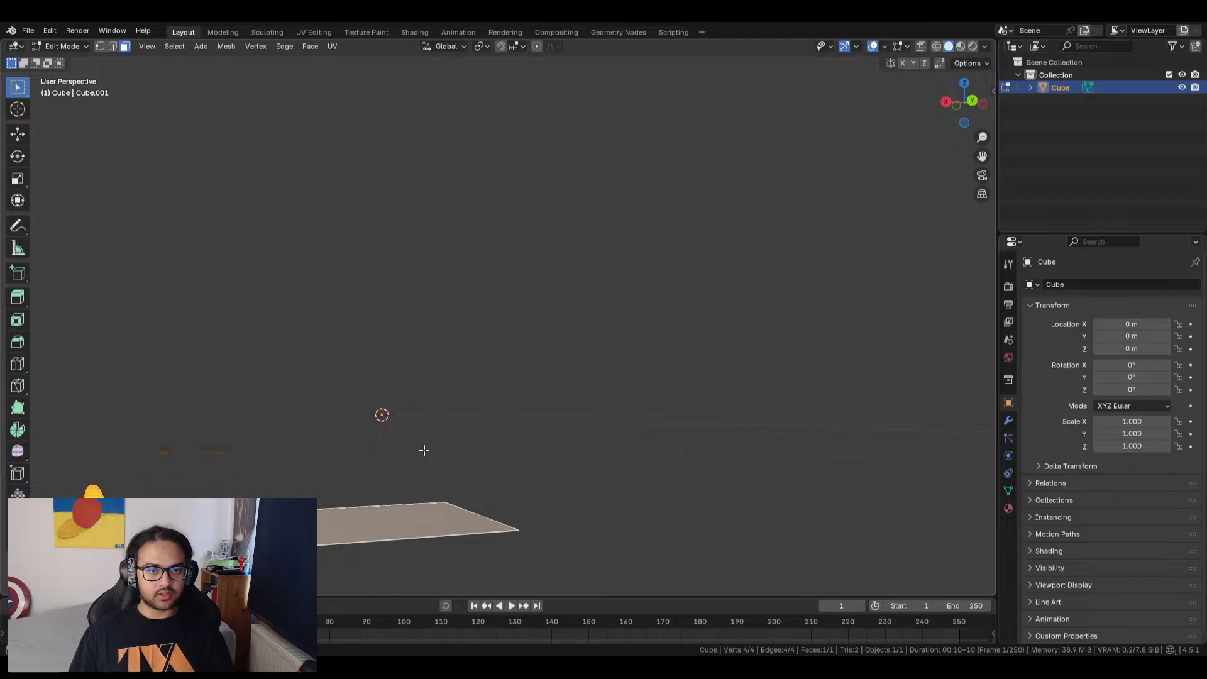
In Object Mode, set the remaining plane's origin to Center of Mass (Surface) and snap the plane to the 3D cursor.
right_click(424, 450)
click(494, 256)
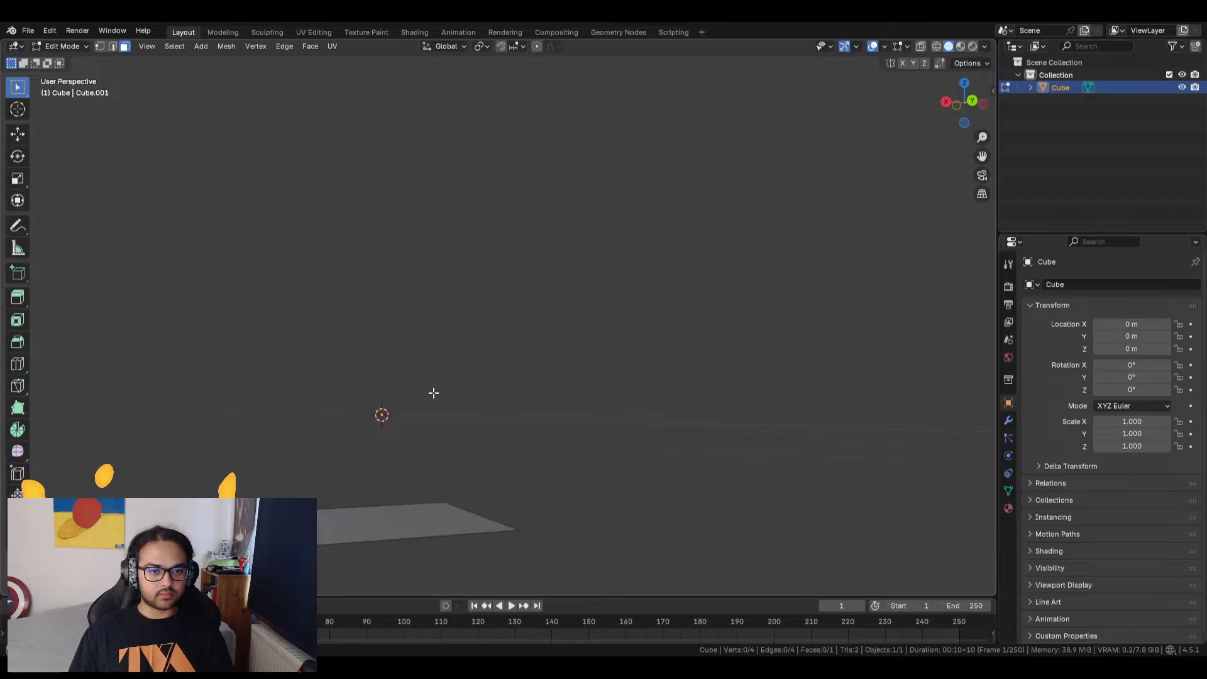
key(Tab)
right_click(422, 524)
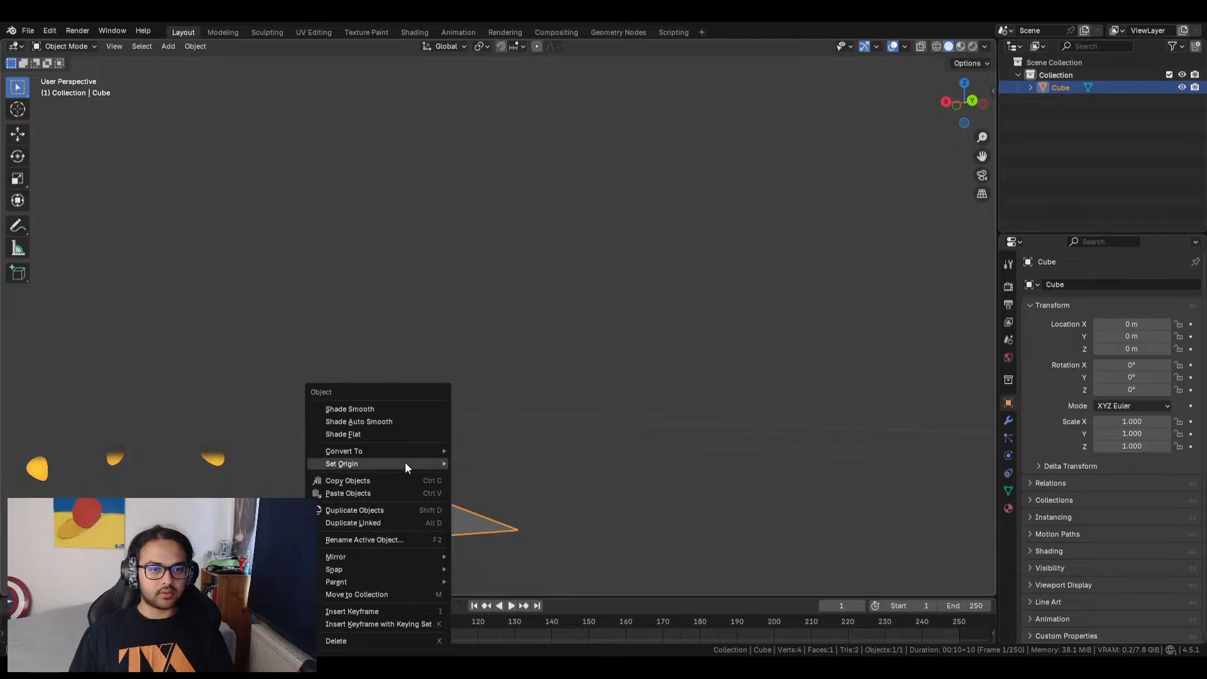
mouse_move(405, 463)
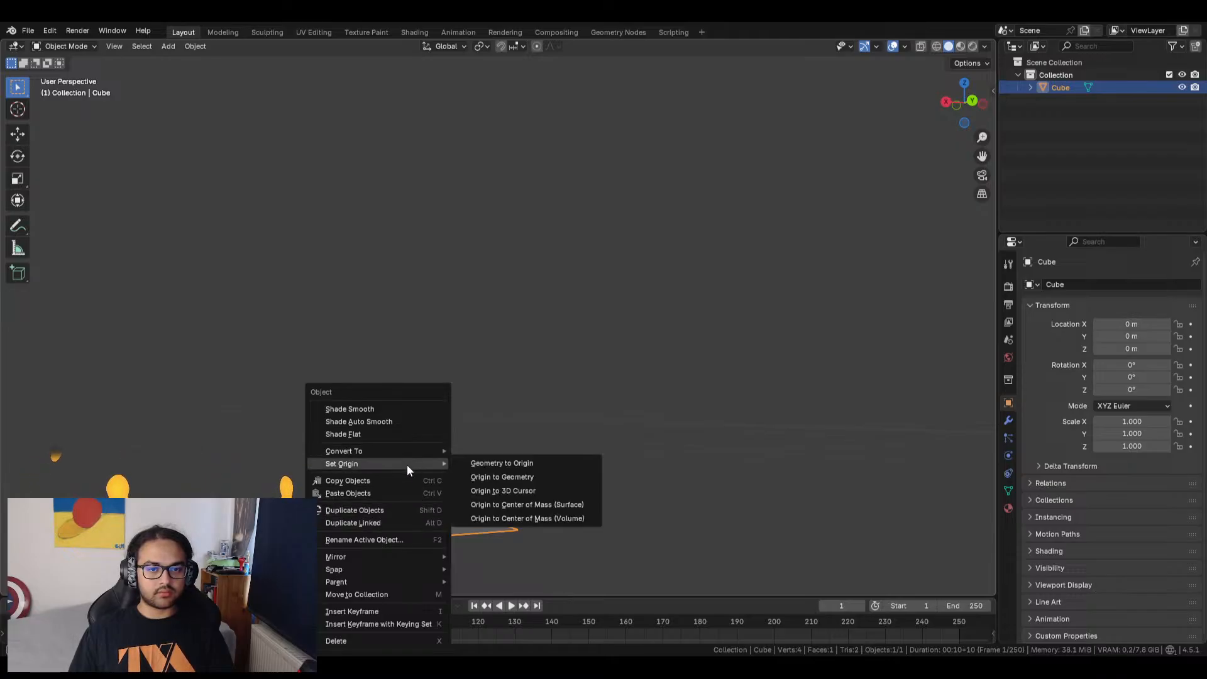
click(534, 503)
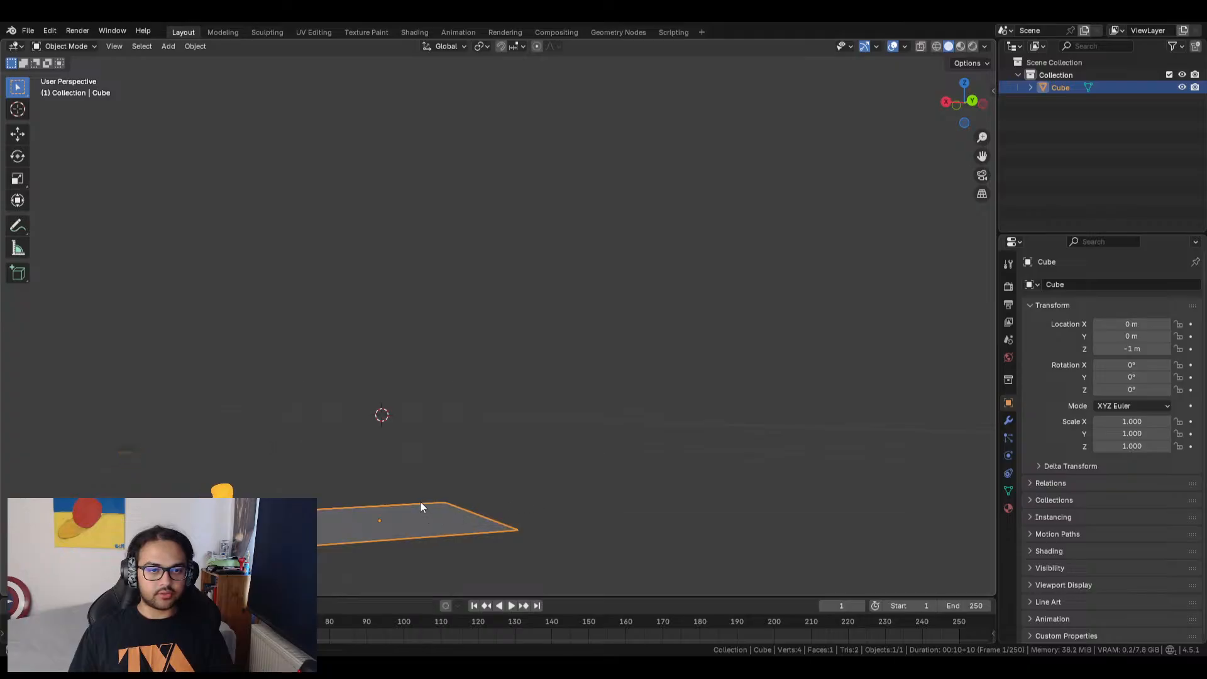
key(shift+s)
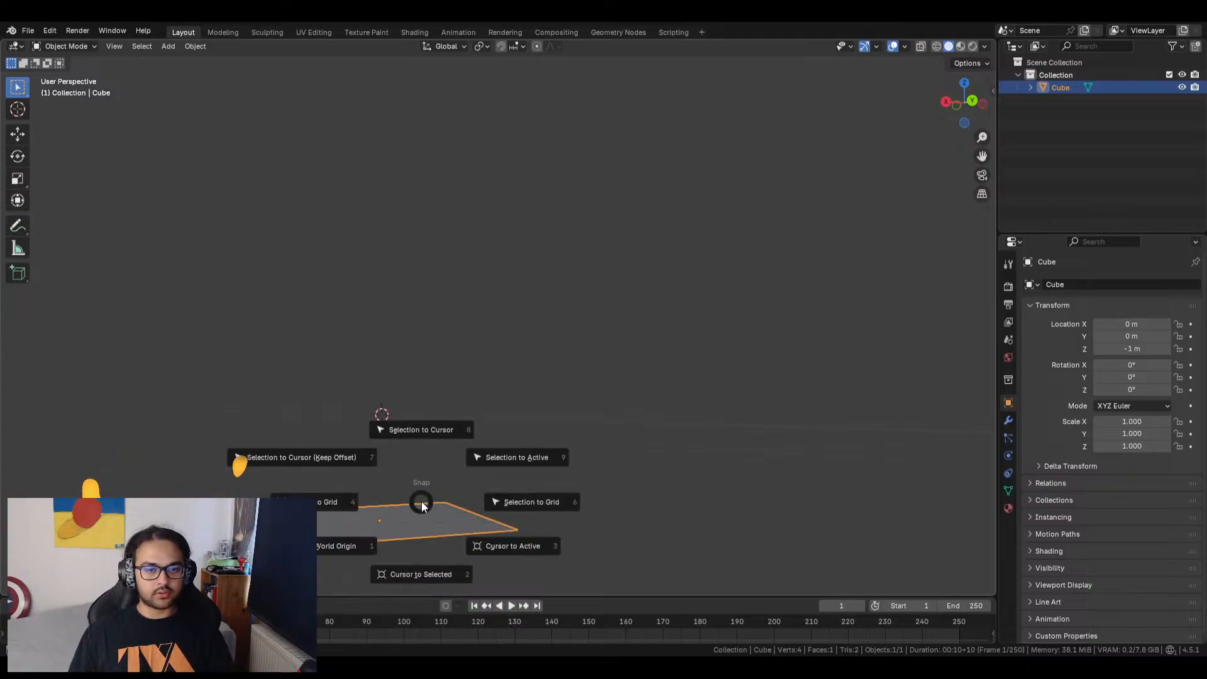
click(423, 435)
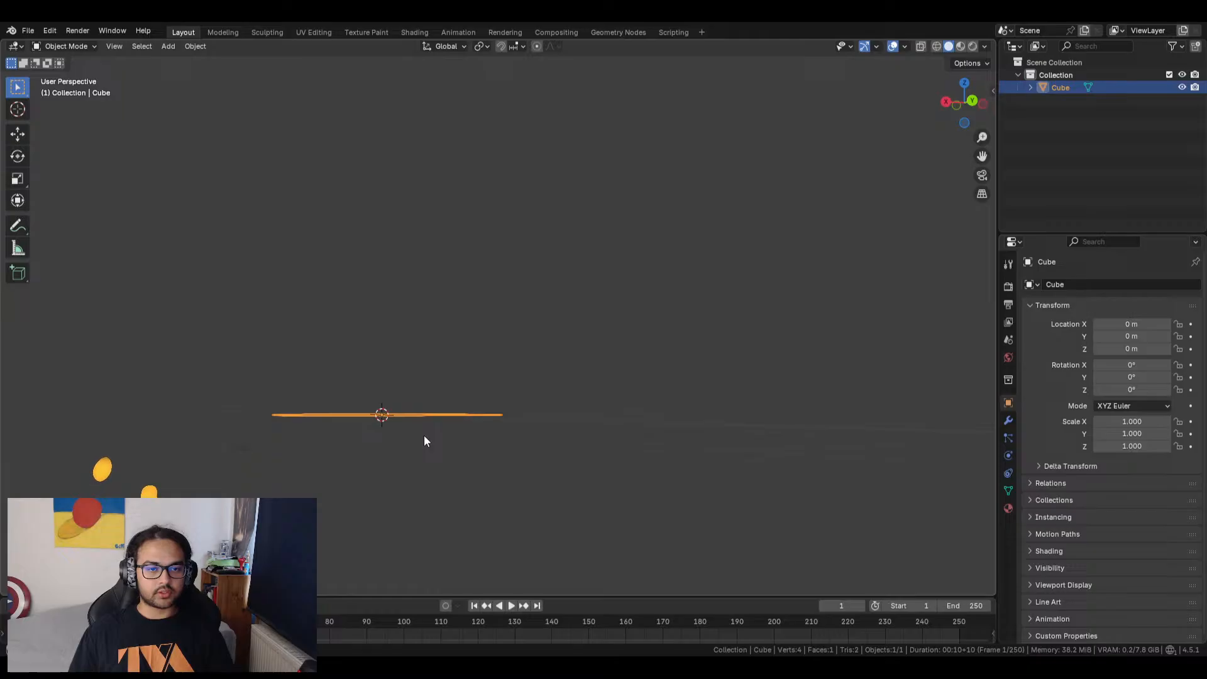
In Edit Mode, extrude all edges of the plane straight up along Z to form an open box.
click(408, 368)
middle_drag(407, 368, 533, 489)
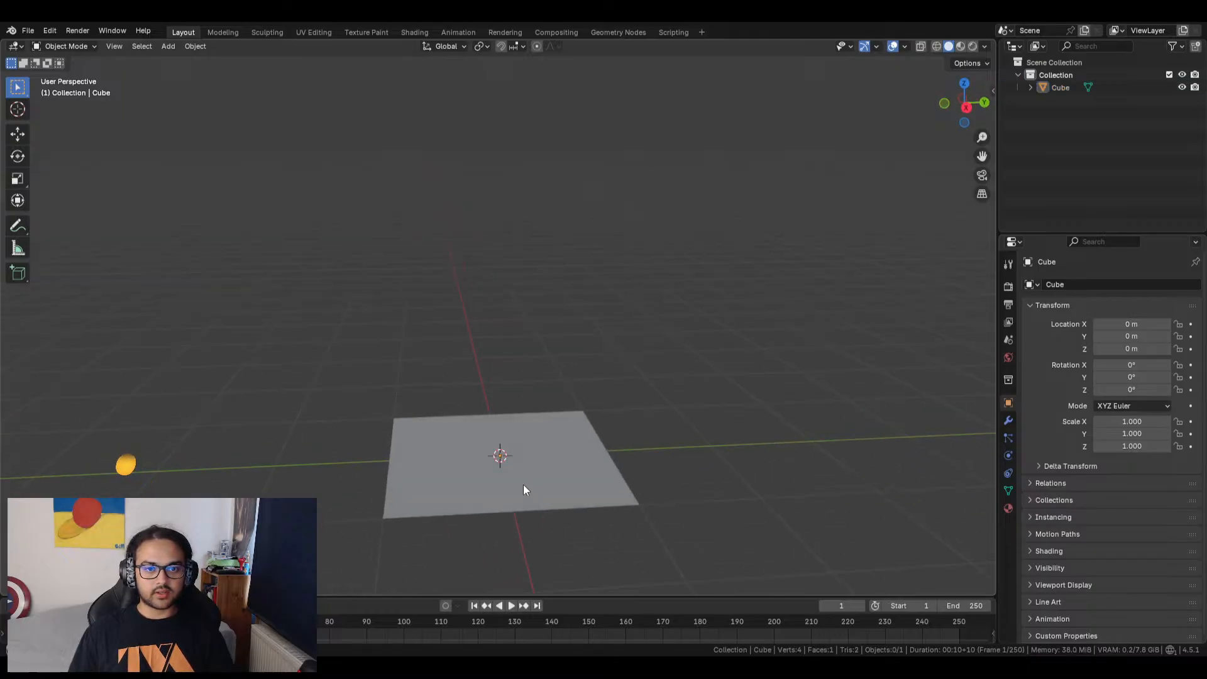
click(548, 467)
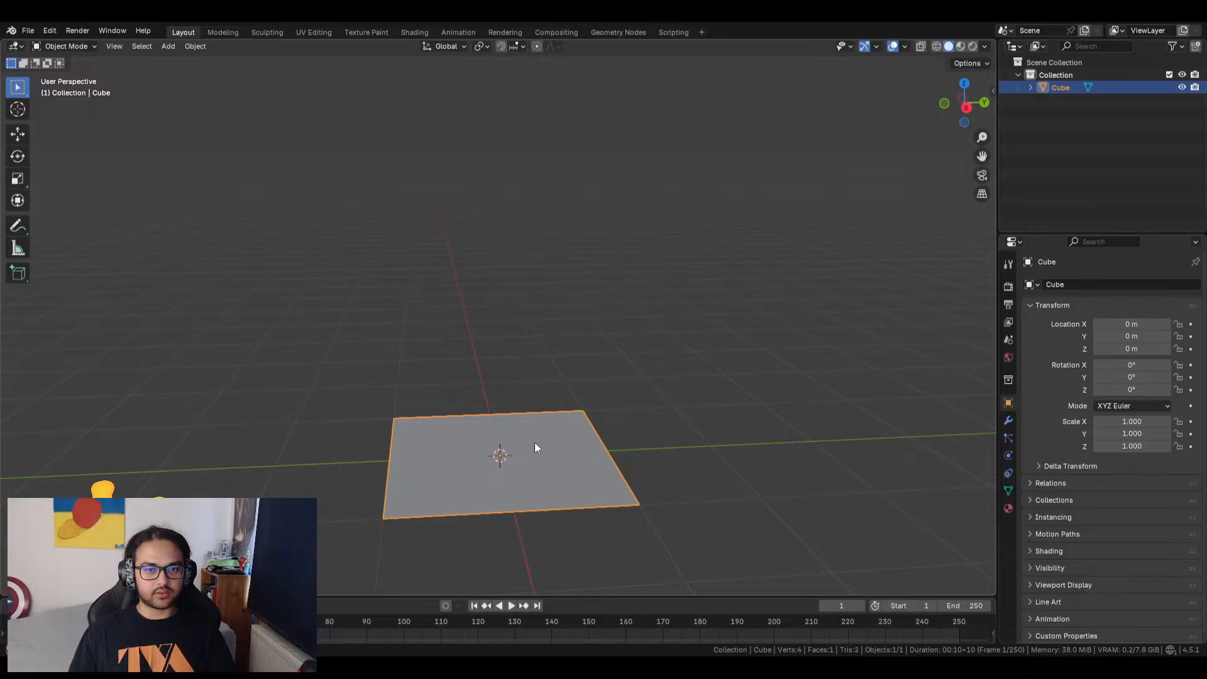
key(Tab)
key(a)
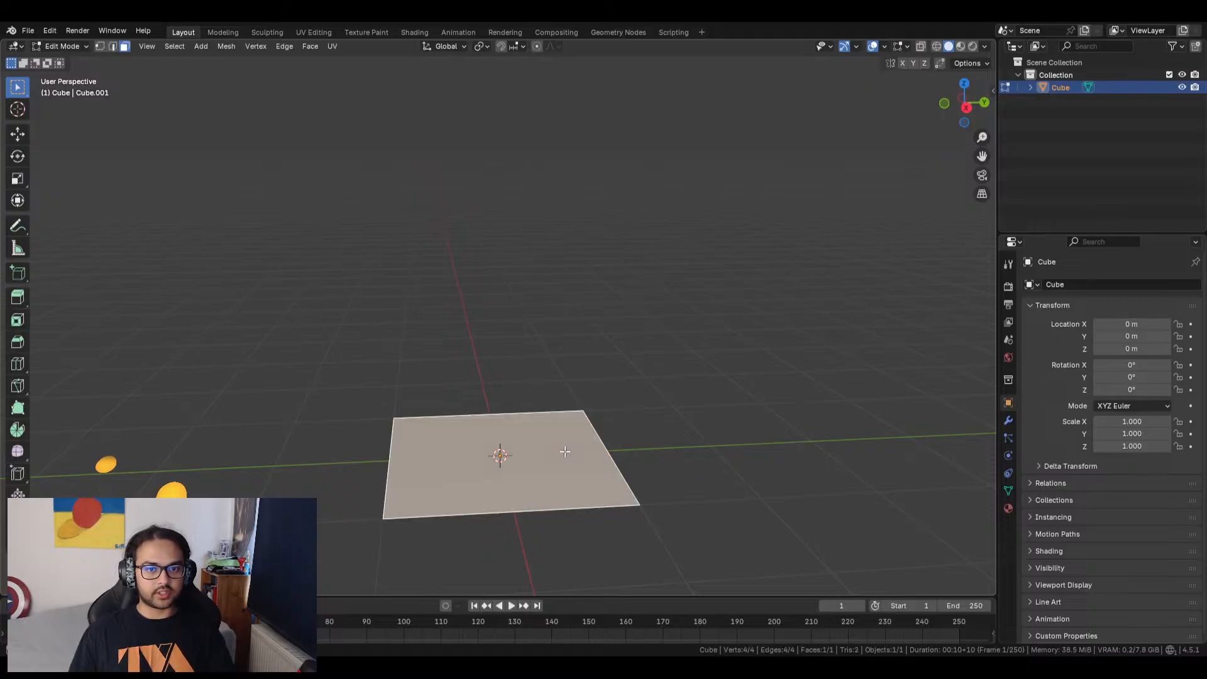
key(ctrl+f)
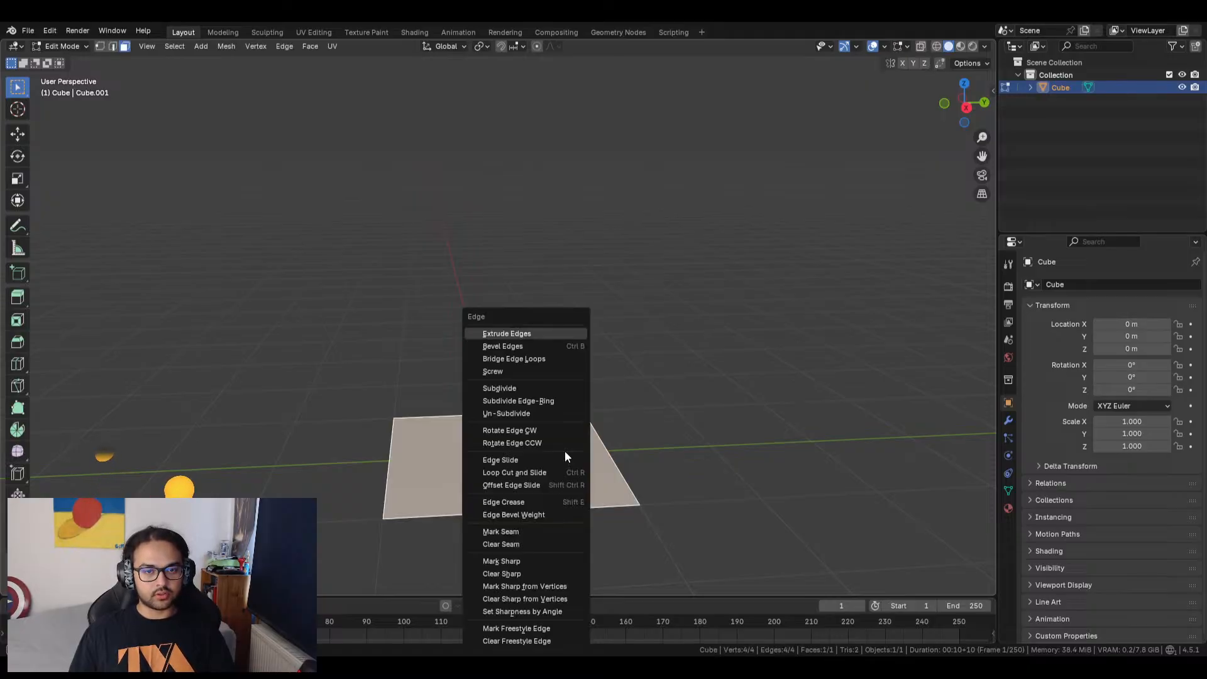
click(533, 333)
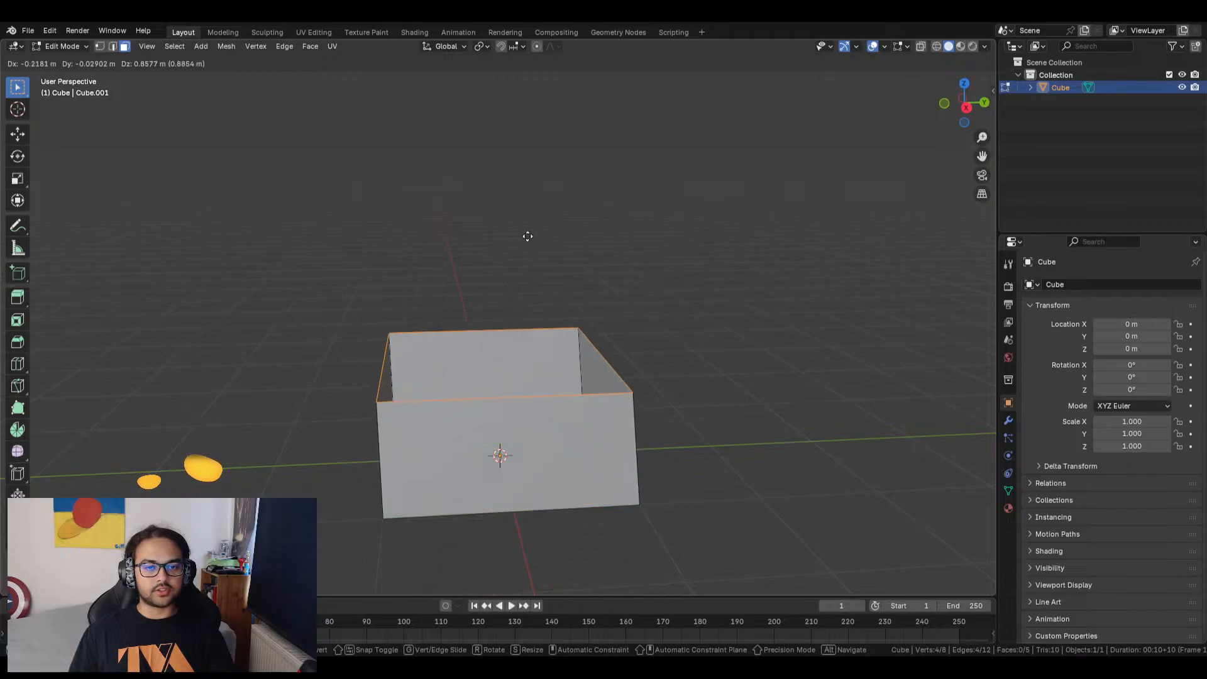
key(z)
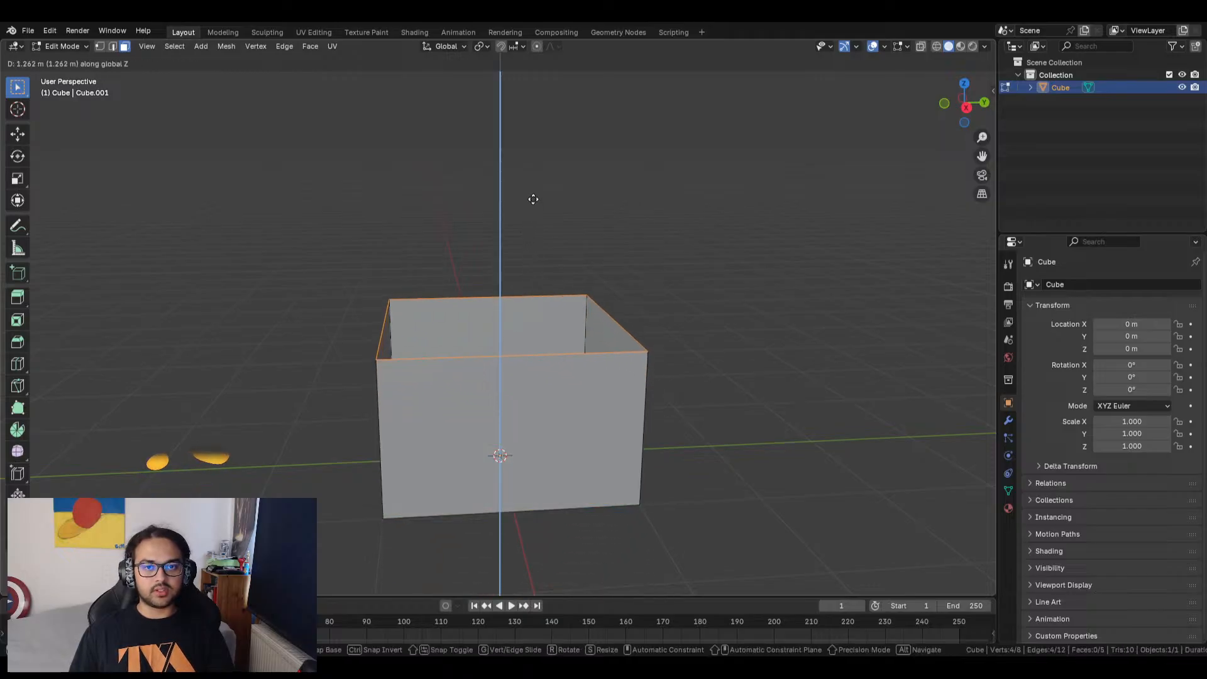
click(545, 143)
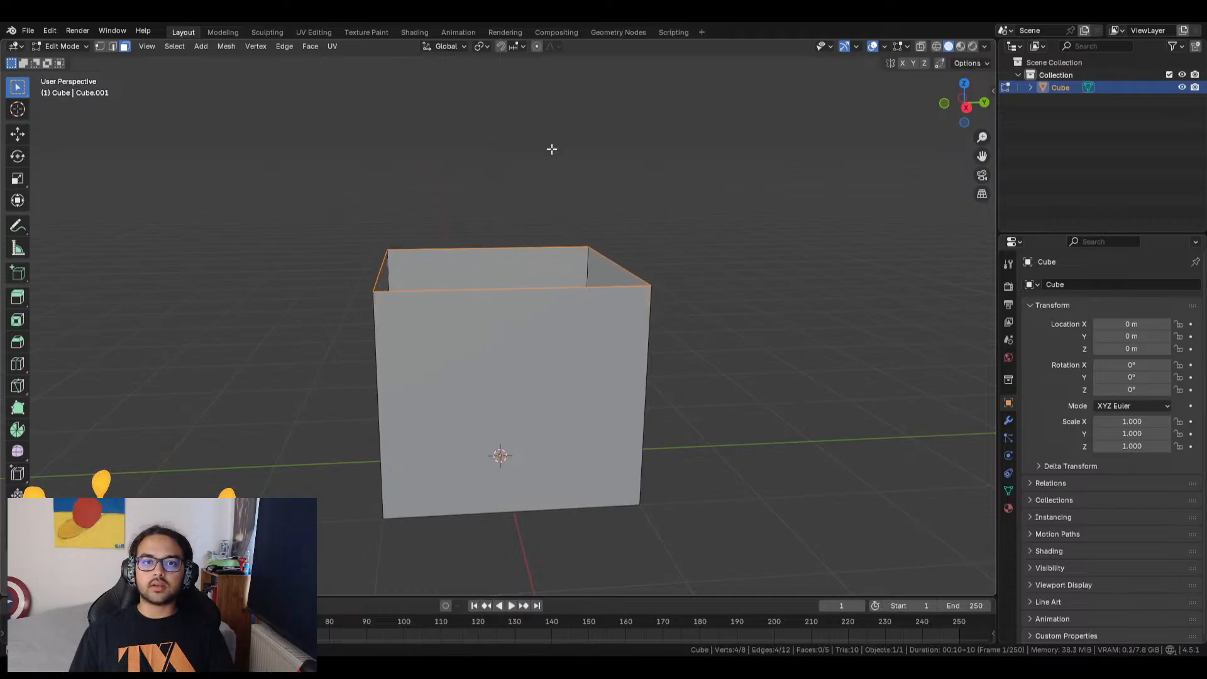
Return to Object Mode and delete the open box object.
click(966, 107)
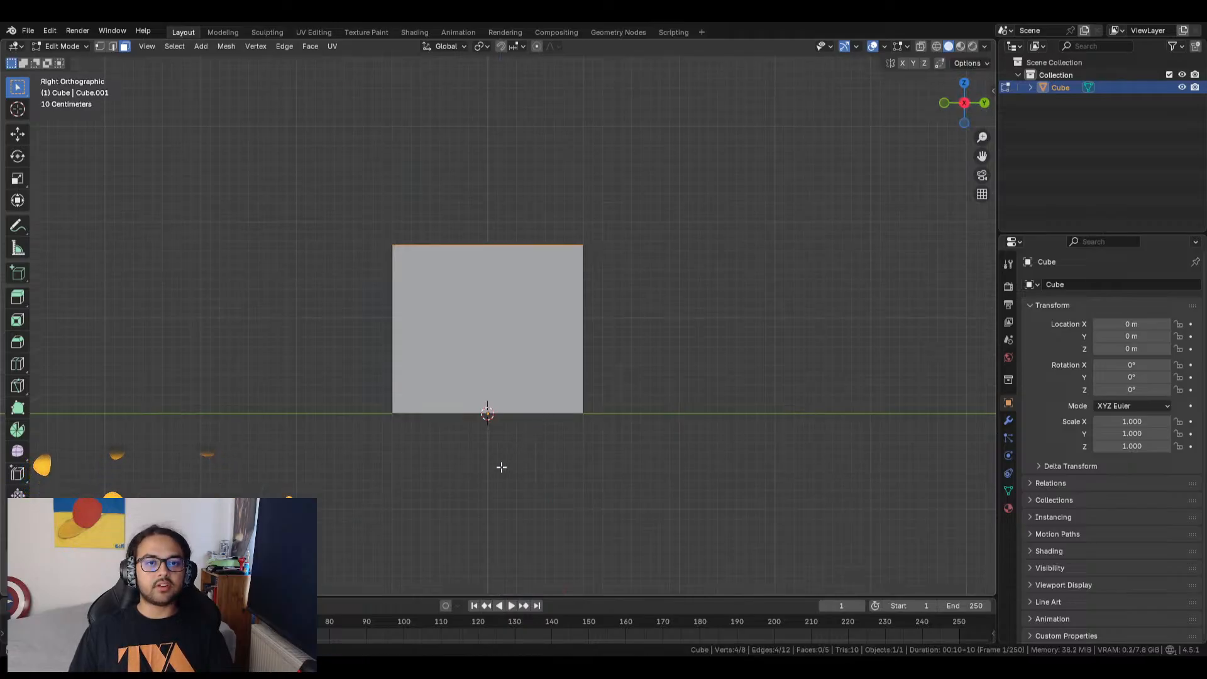
click(369, 414)
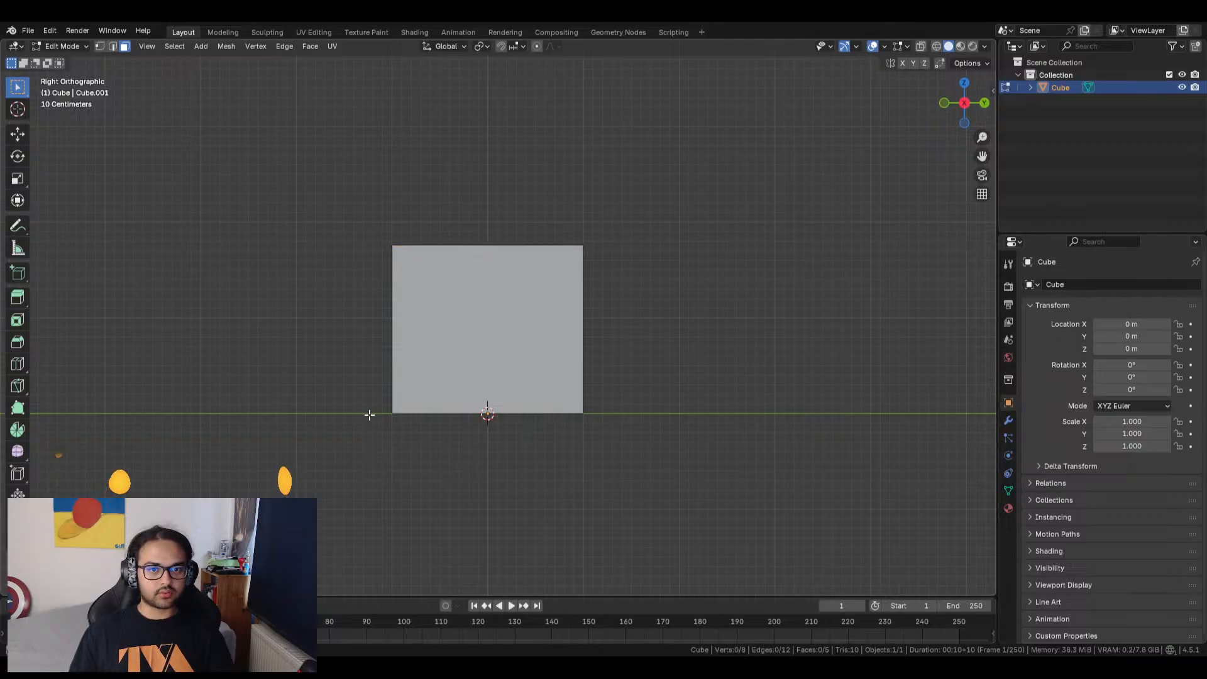
middle_drag(385, 256, 359, 337)
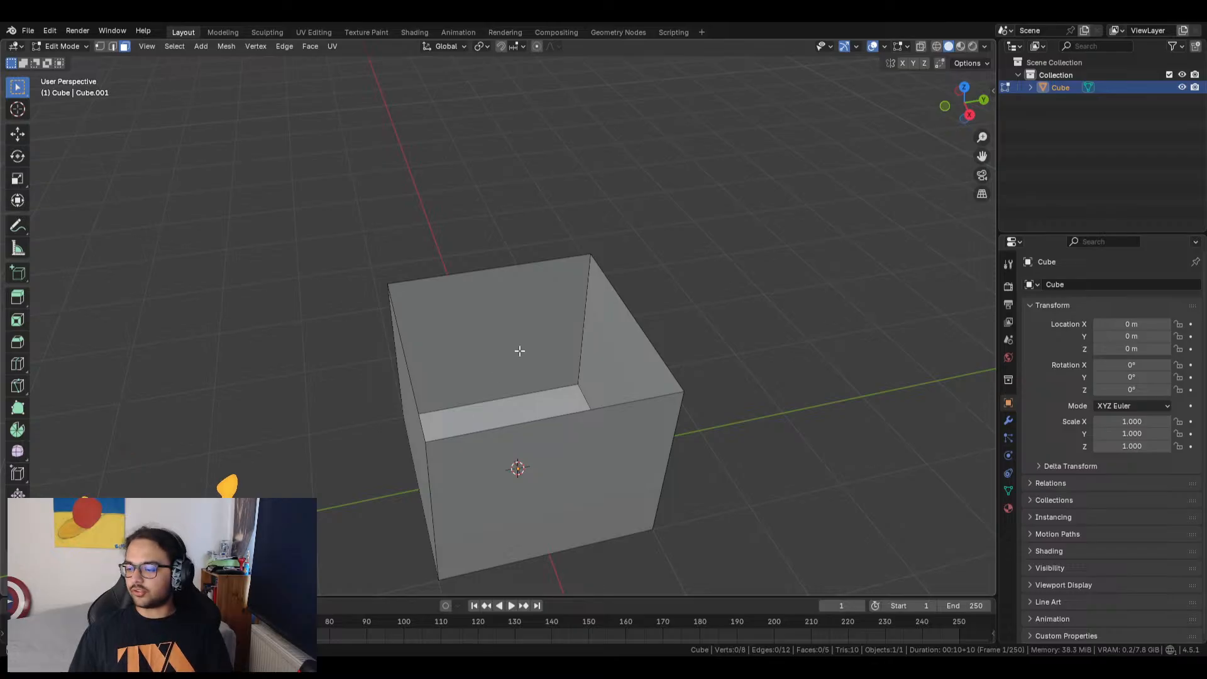
click(529, 375)
key(Tab)
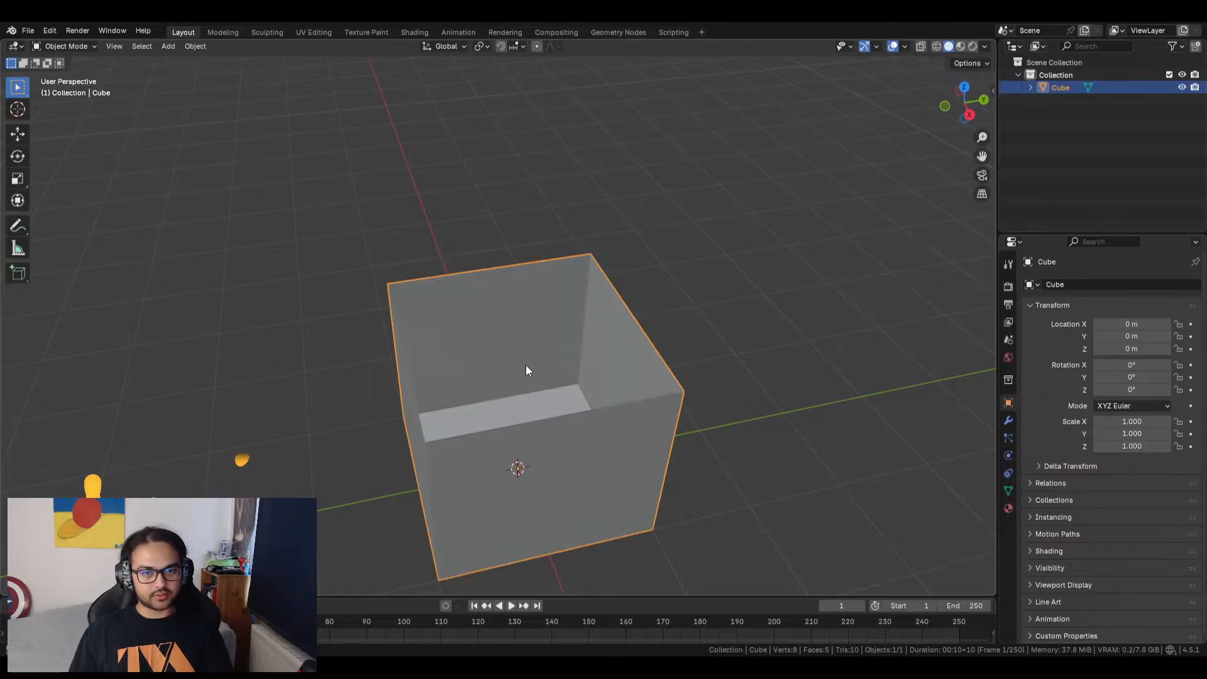
key(x)
click(518, 365)
middle_drag(518, 372, 535, 370)
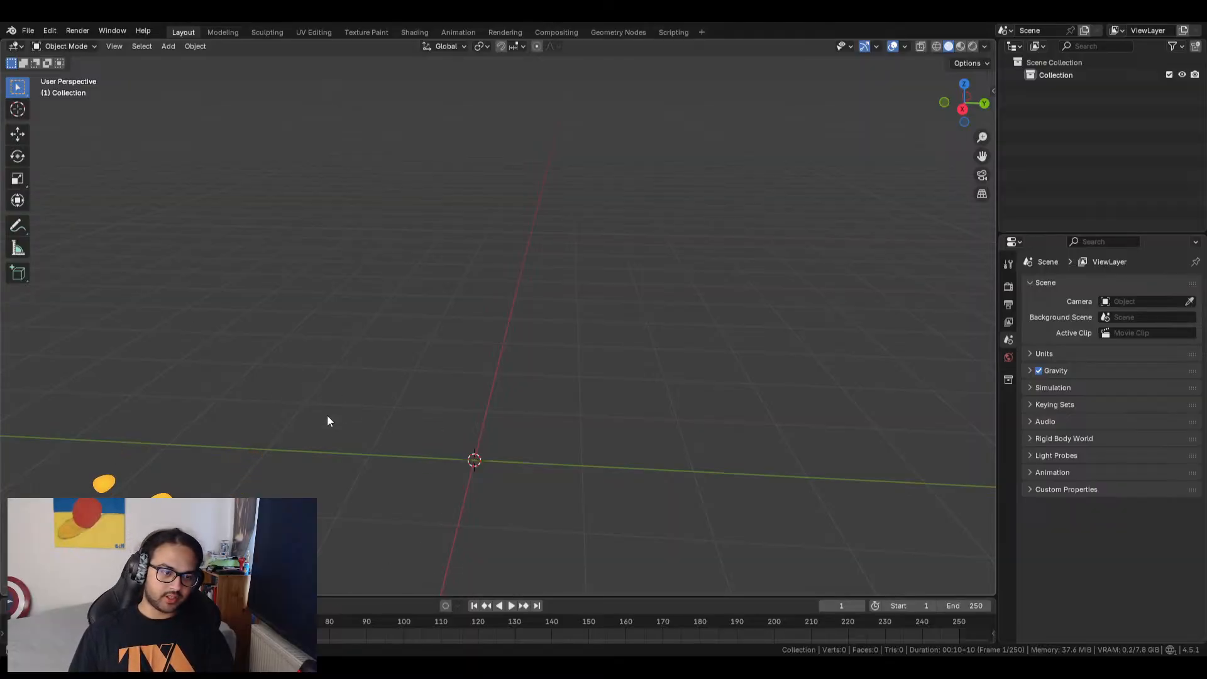
Add a new cube mesh at the world origin.
key(shift+a)
mouse_move(300, 400)
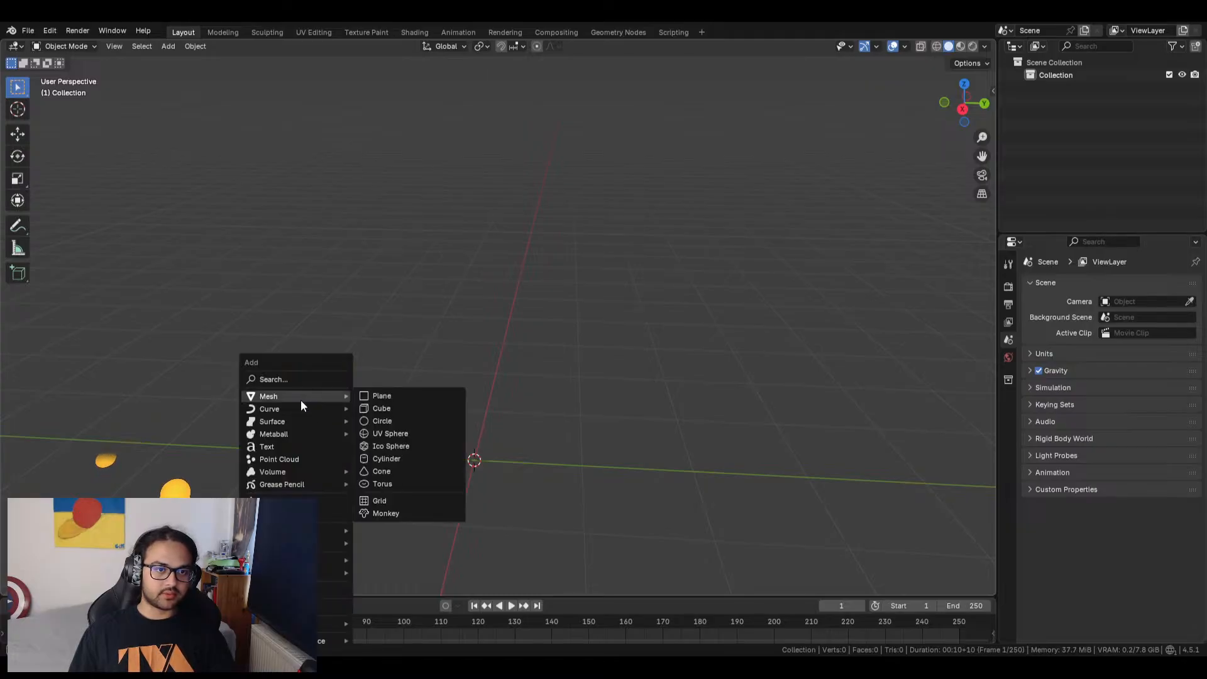
click(393, 408)
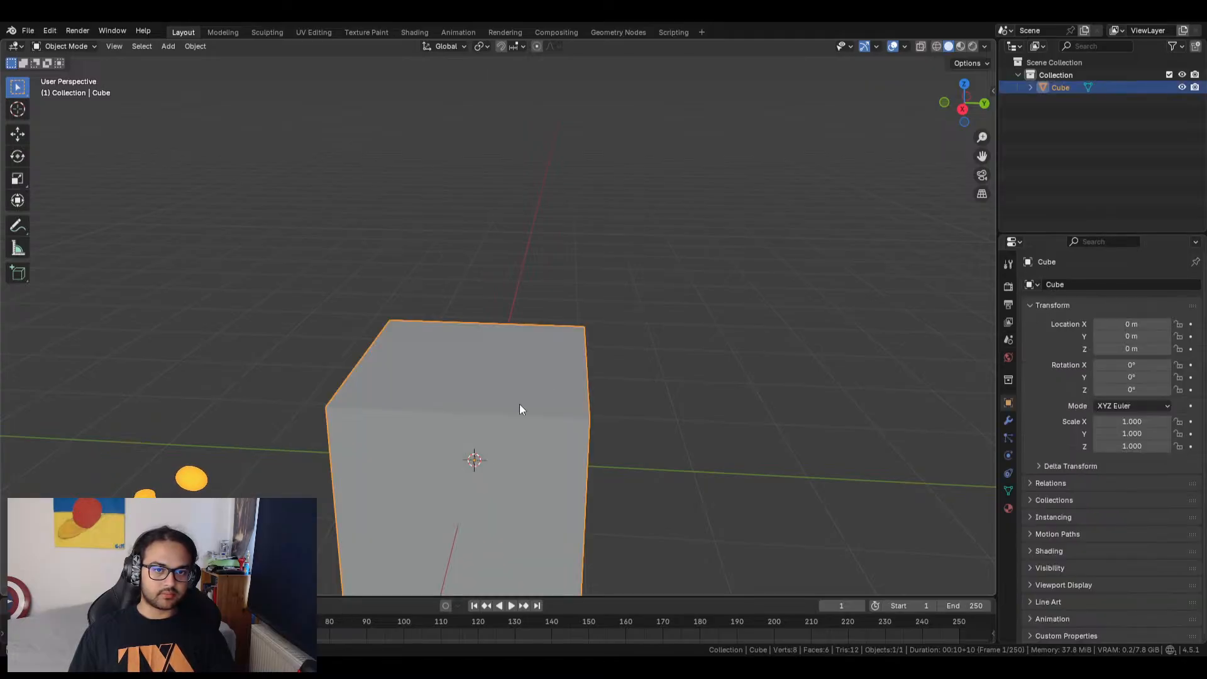
Put the new cube into Edit Mode and select its bottom face.
middle_drag(635, 358, 544, 435)
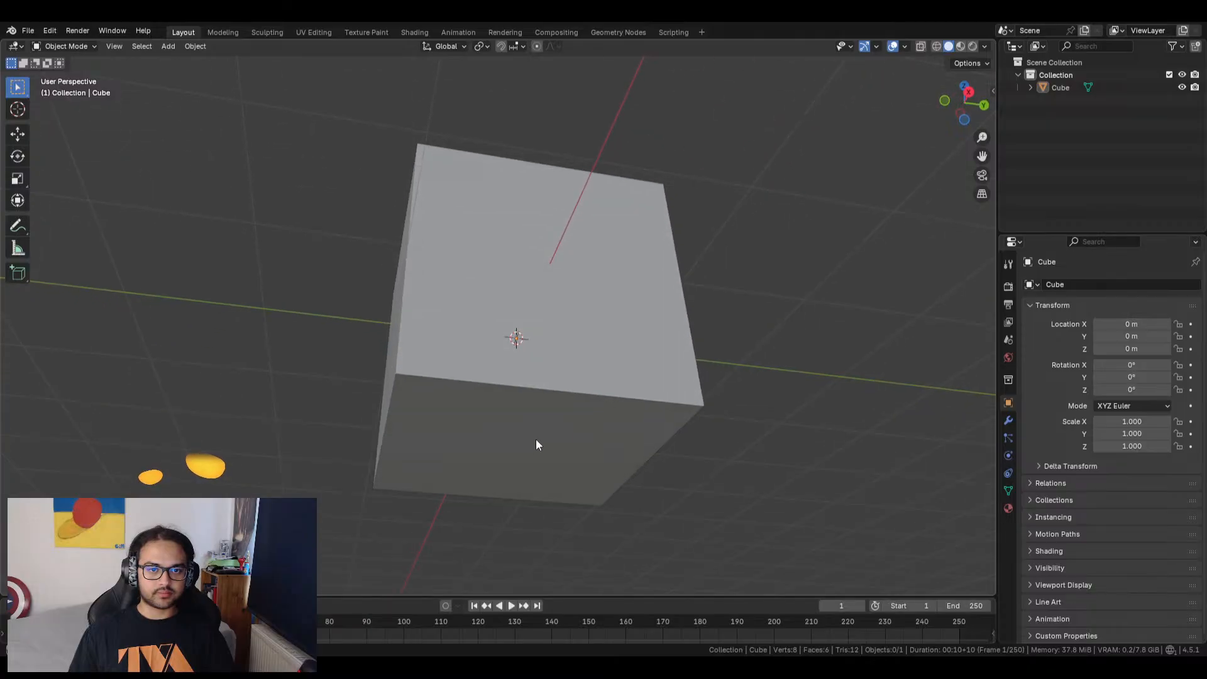
click(534, 438)
key(Tab)
click(526, 440)
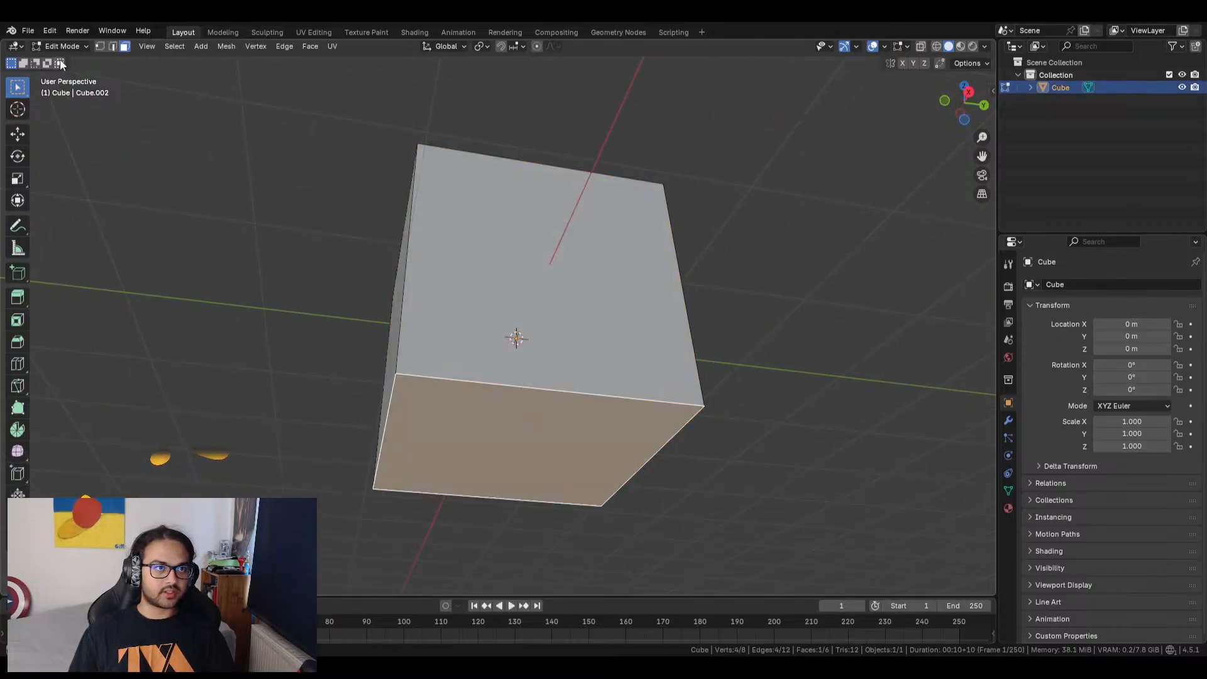
In Object Mode, set the cube's origin to Center of Mass (Surface) and inspect the cube from below and the front.
key(Tab)
right_click(484, 413)
mouse_move(484, 412)
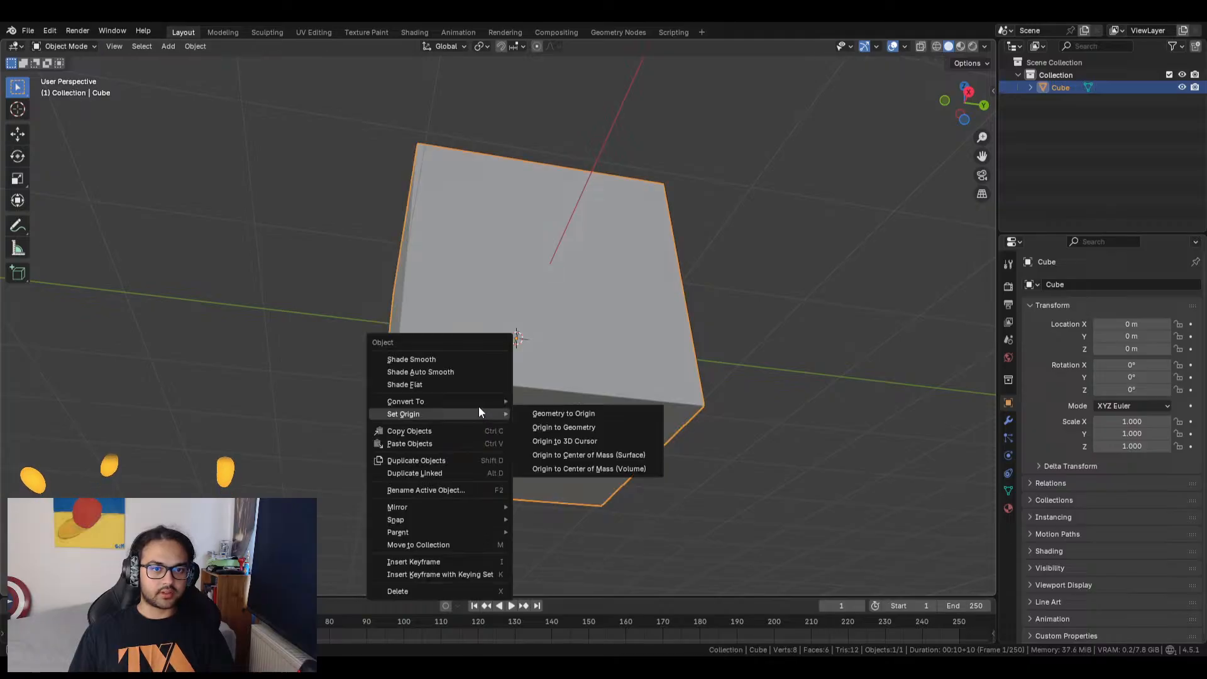
click(587, 454)
middle_drag(669, 413, 773, 477)
middle_drag(632, 477, 647, 375)
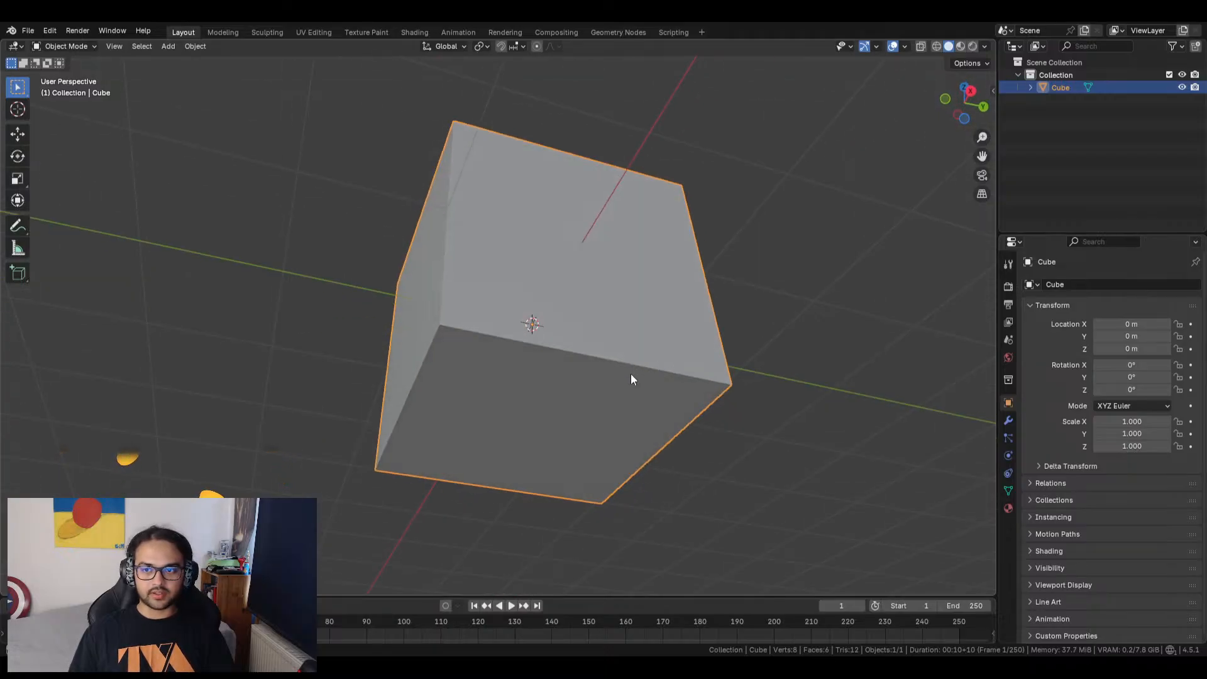
middle_drag(609, 344, 580, 444)
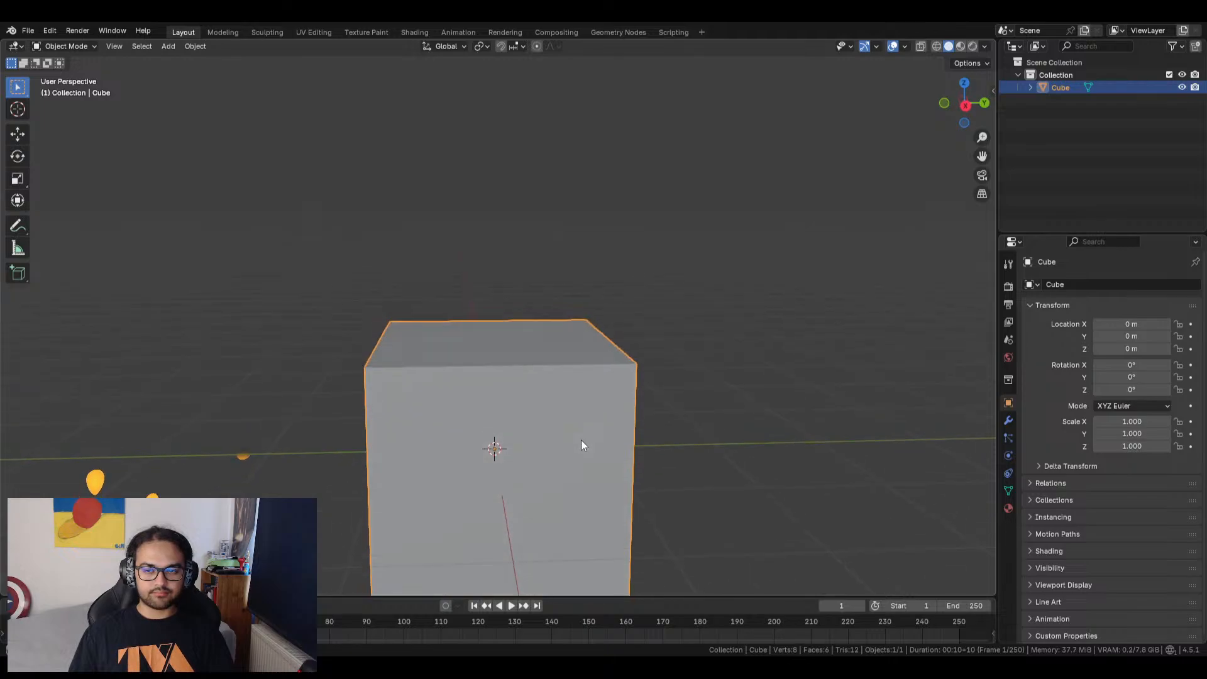
click(542, 248)
click(555, 381)
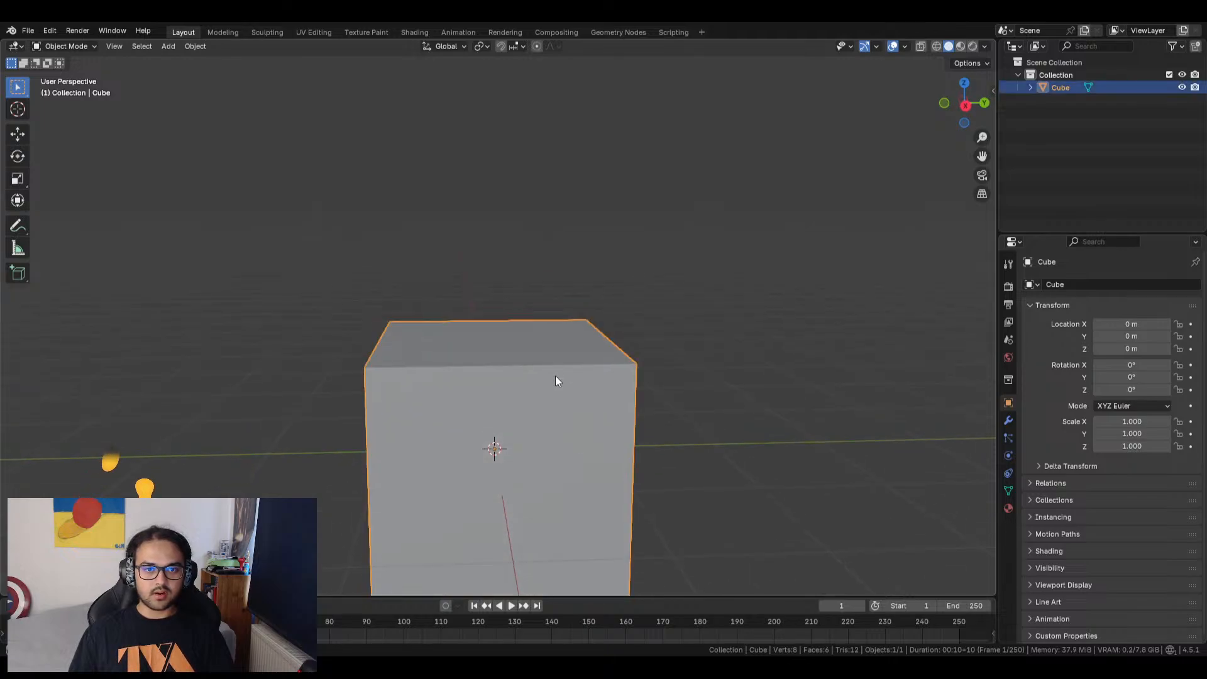
right_click(556, 376)
mouse_move(557, 376)
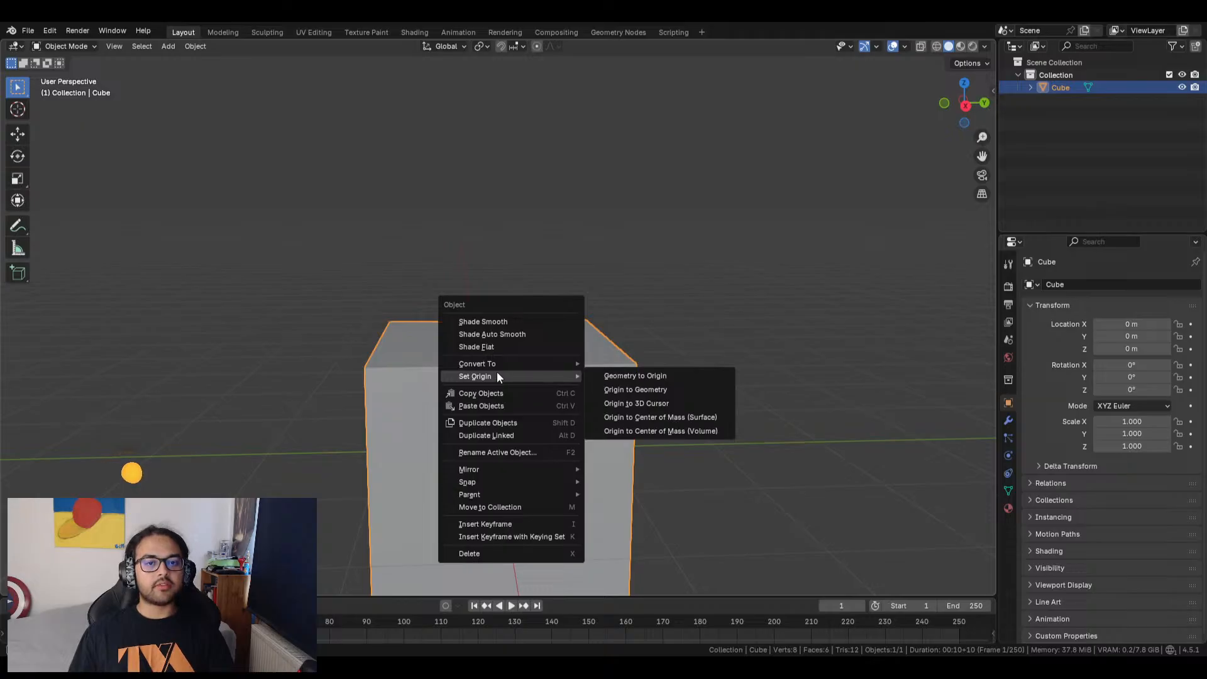
Put the cube into Edit Mode with vertex selection and display it in wireframe.
key(Tab)
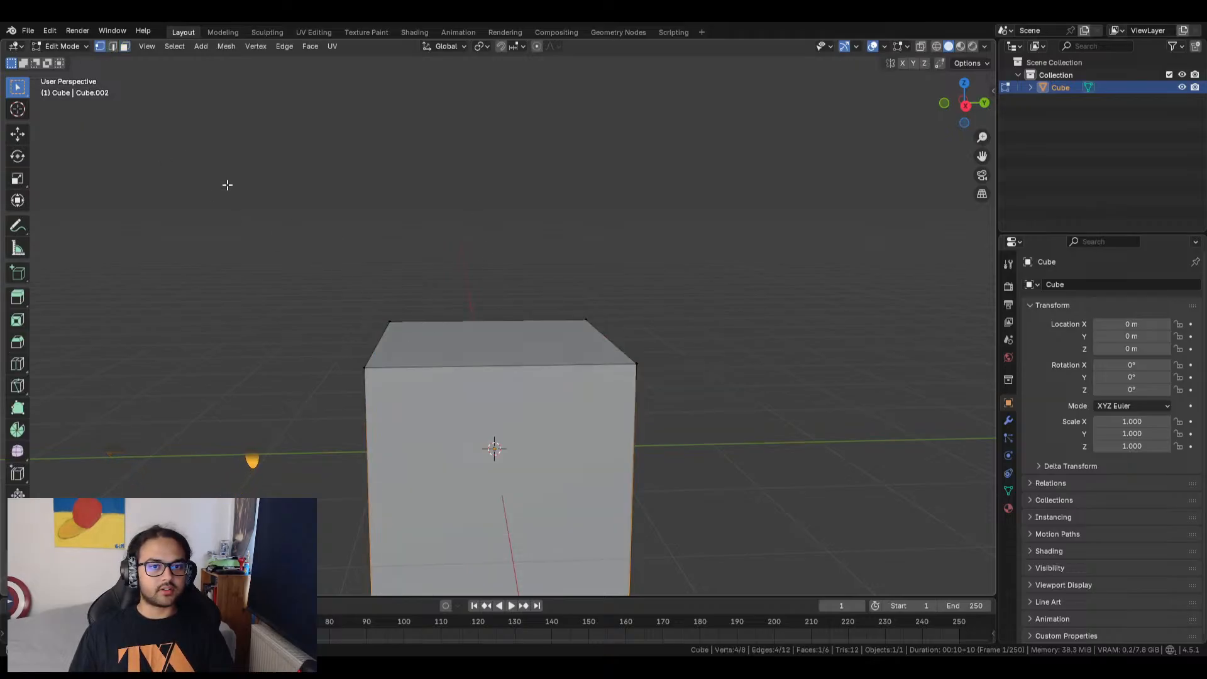
scroll(323, 333, down, 3)
key(z)
click(665, 349)
key(z)
click(185, 269)
Merge all of the cube's vertices into a single vertex at its centre.
key(a)
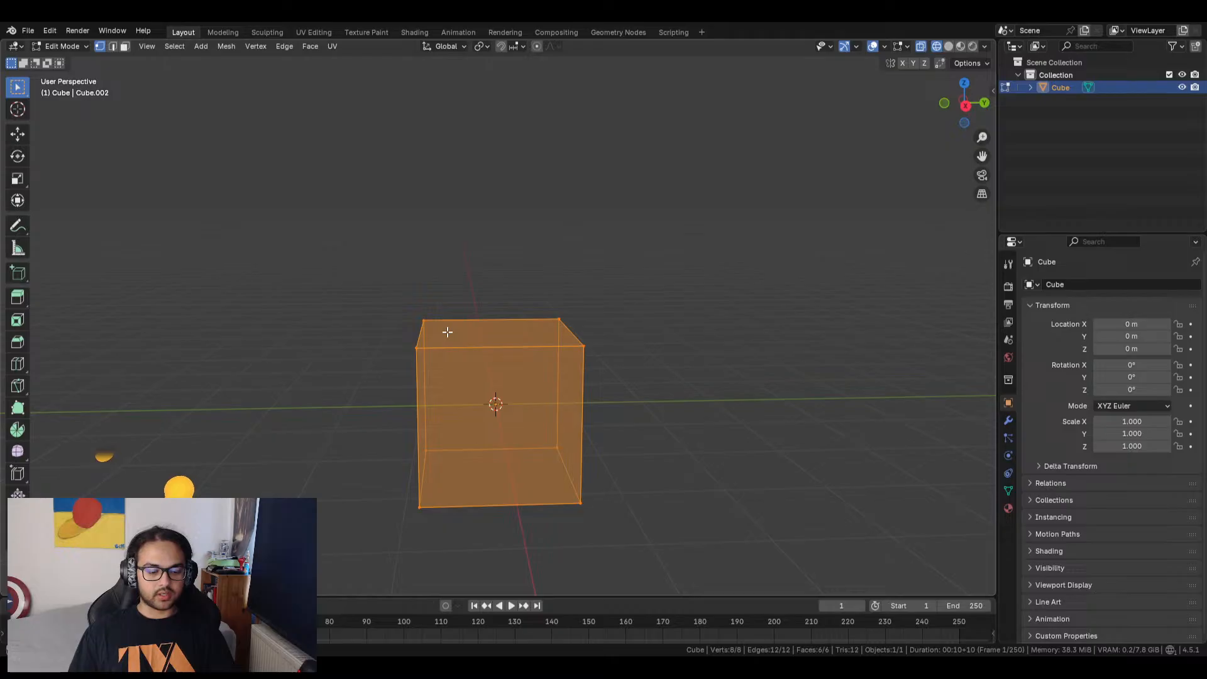
key(alt+m)
click(420, 331)
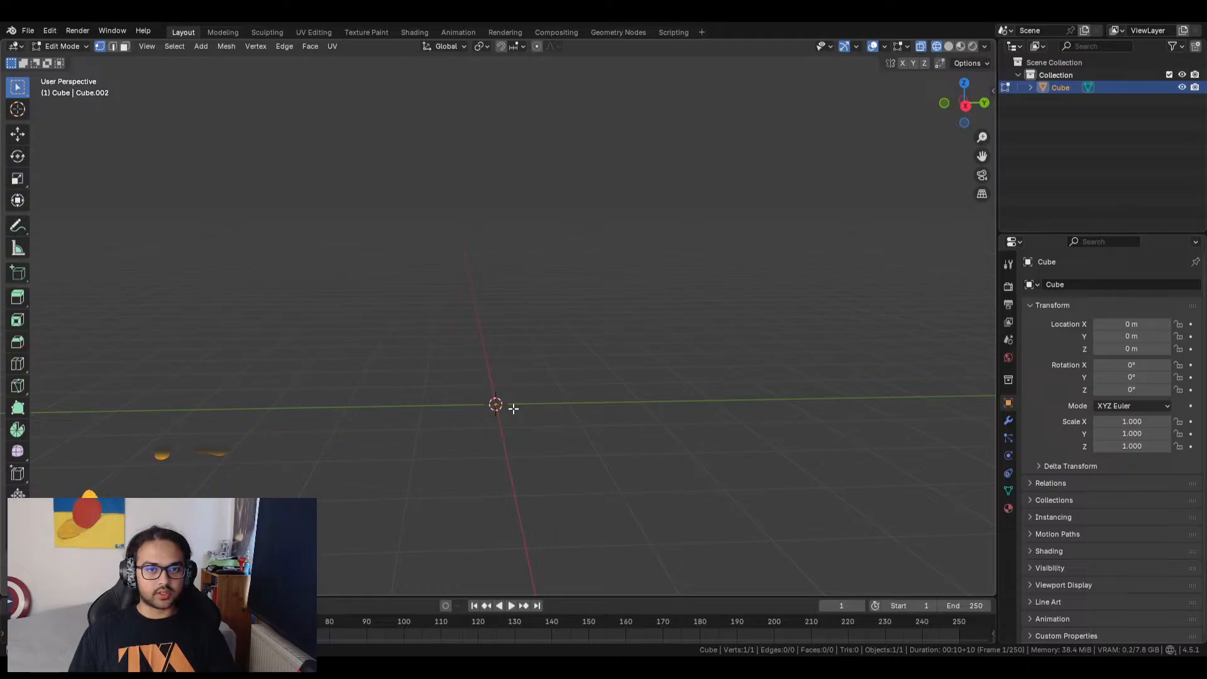
Extrude the single vertex about 2 m straight up along Z.
key(ctrl+e)
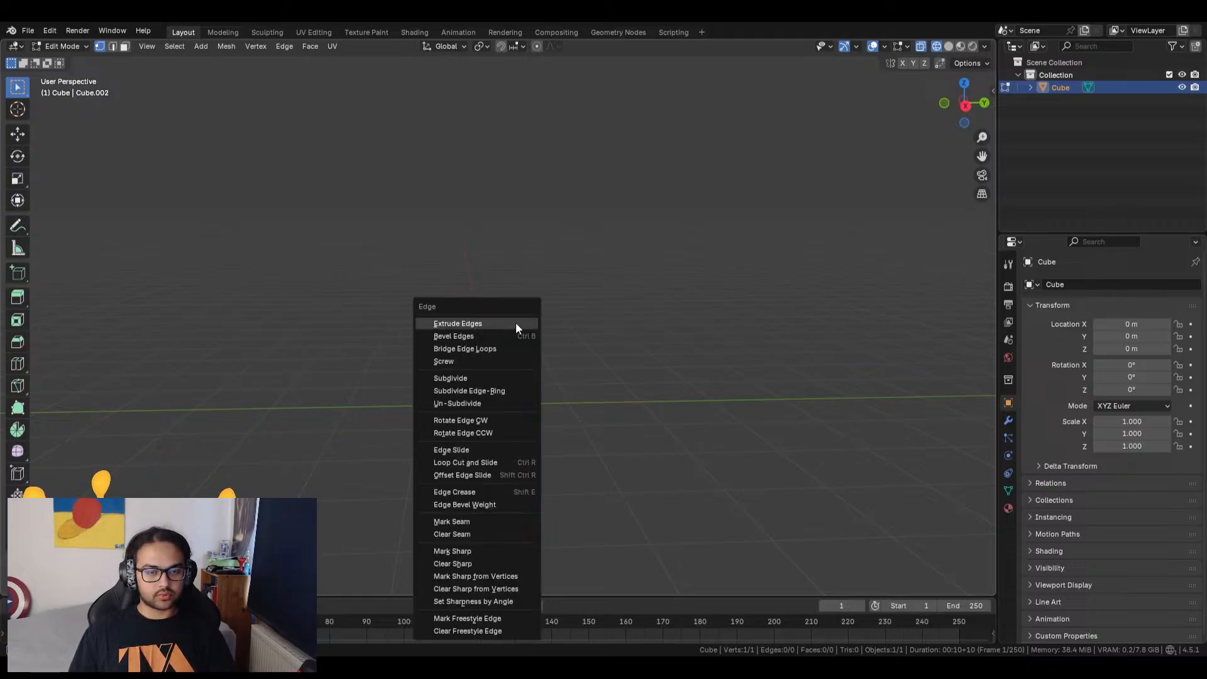
key(Escape)
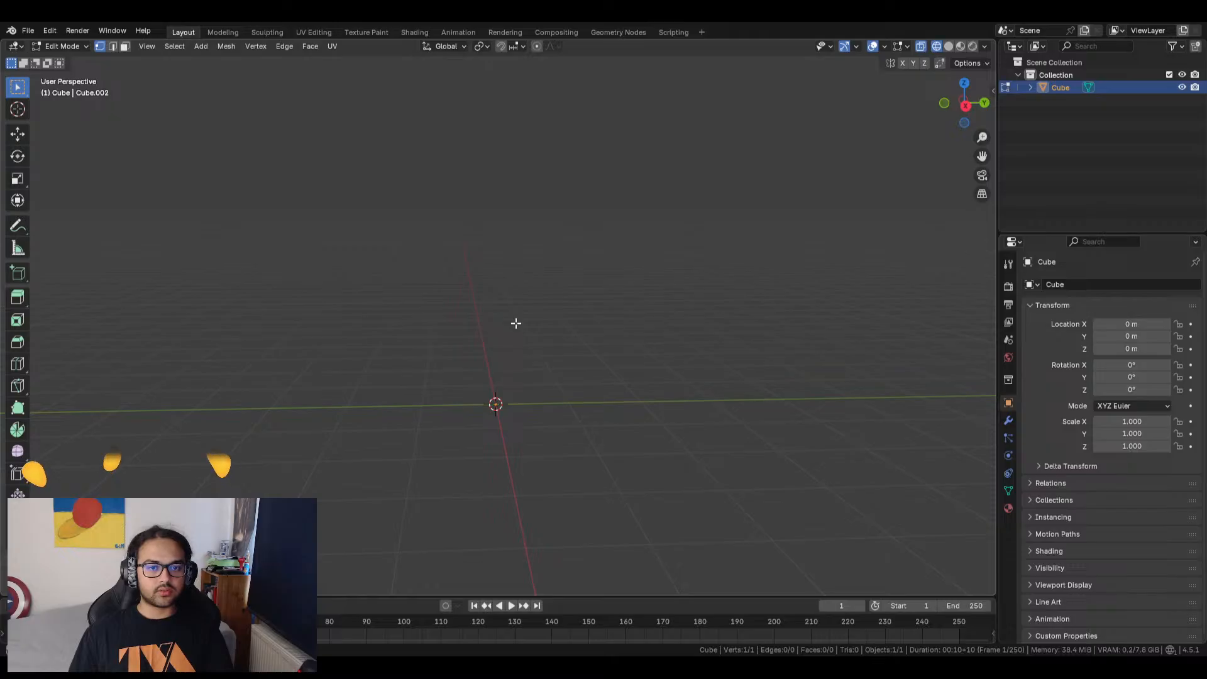
key(e)
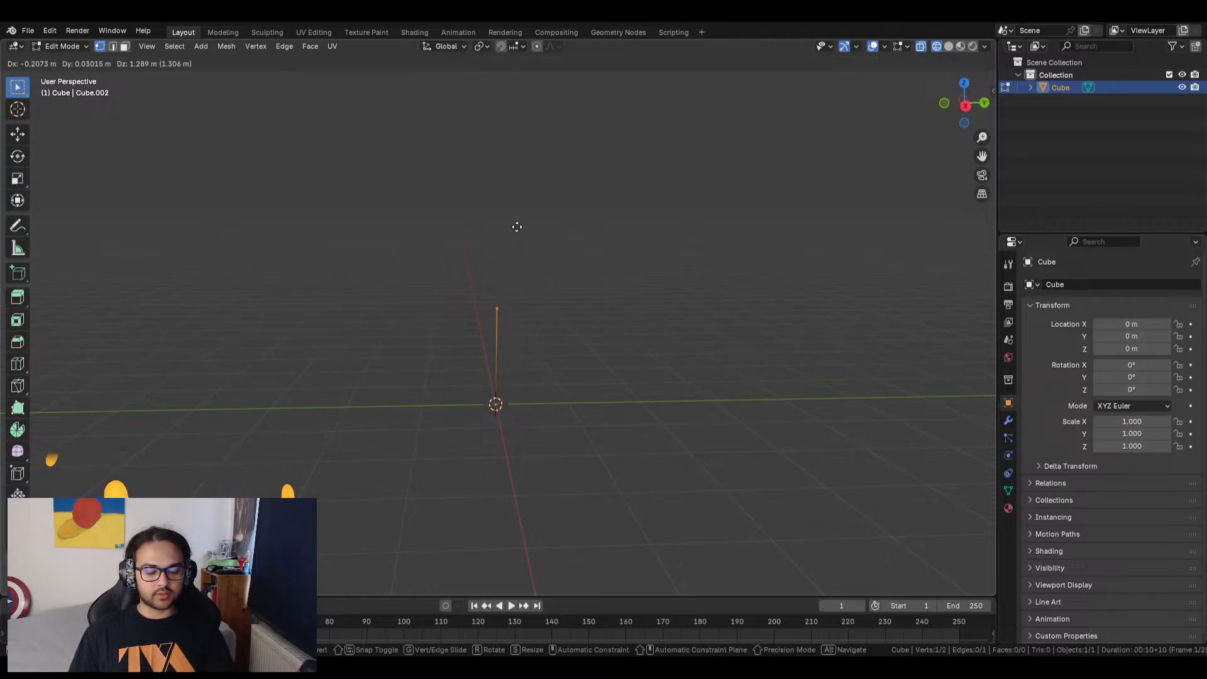
key(z)
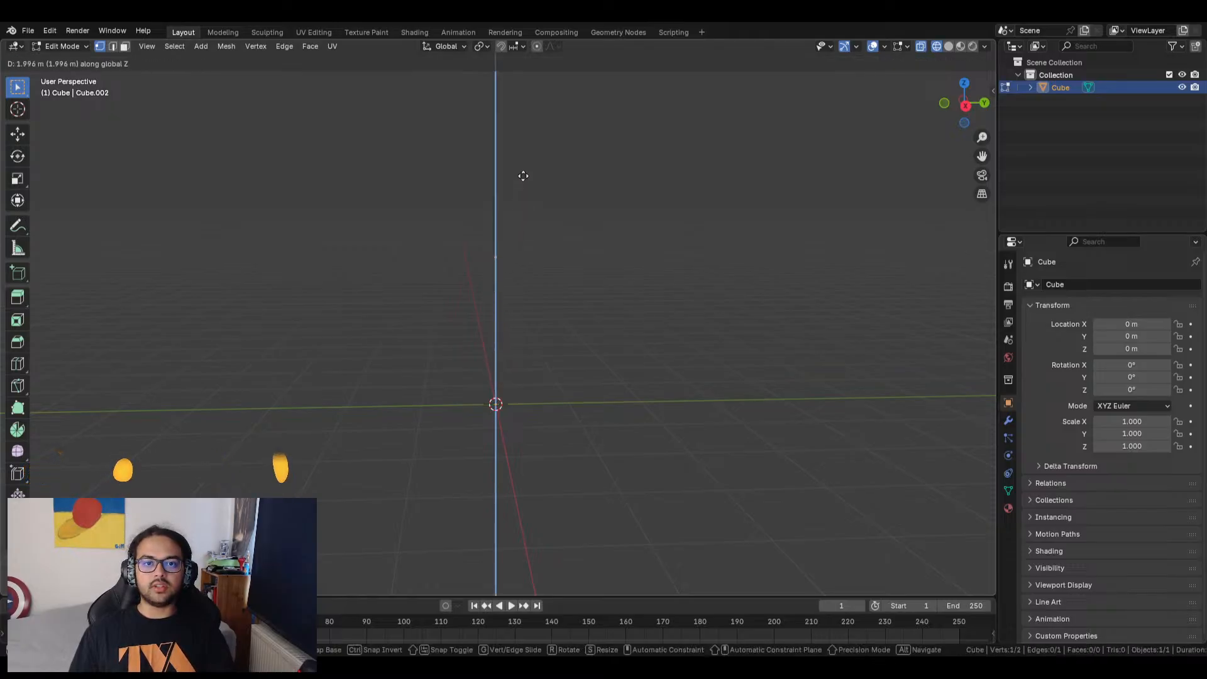
click(523, 176)
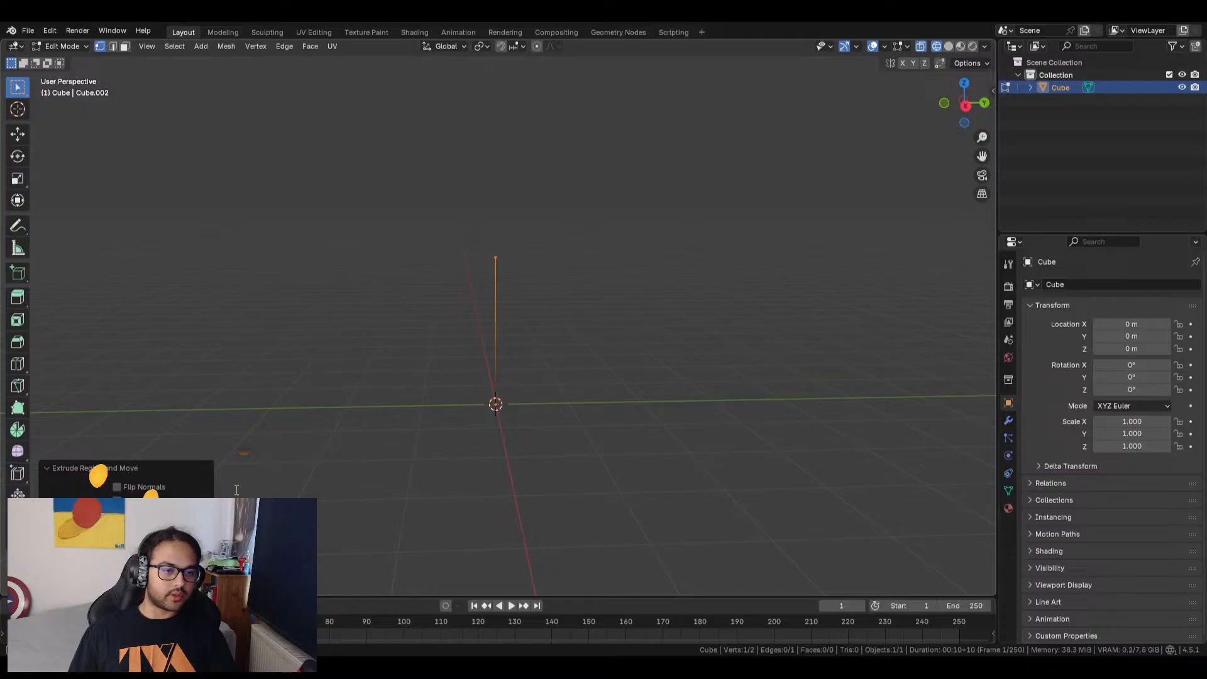
Shorten the vertical edge slightly by lowering its top vertex, and clear the selection.
key(g)
click(631, 287)
click(655, 262)
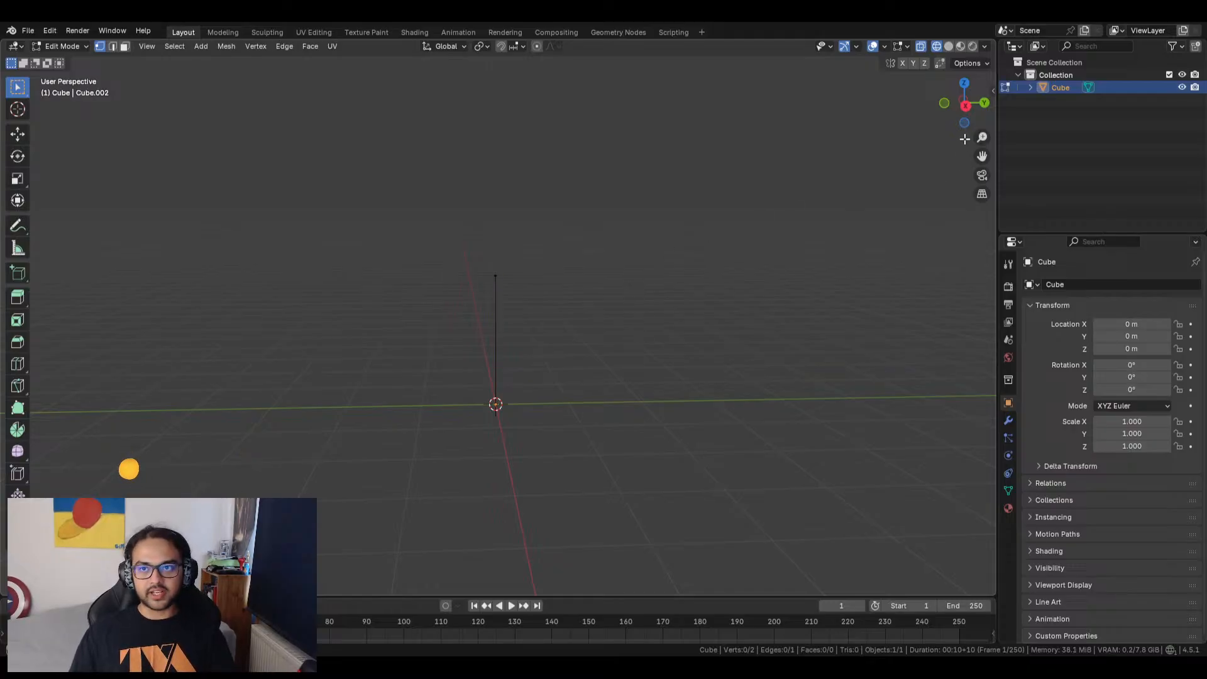
Select both vertices of the line from the right side view, return to Object Mode, deselect the object and switch to the front view.
click(965, 106)
drag(412, 172, 519, 384)
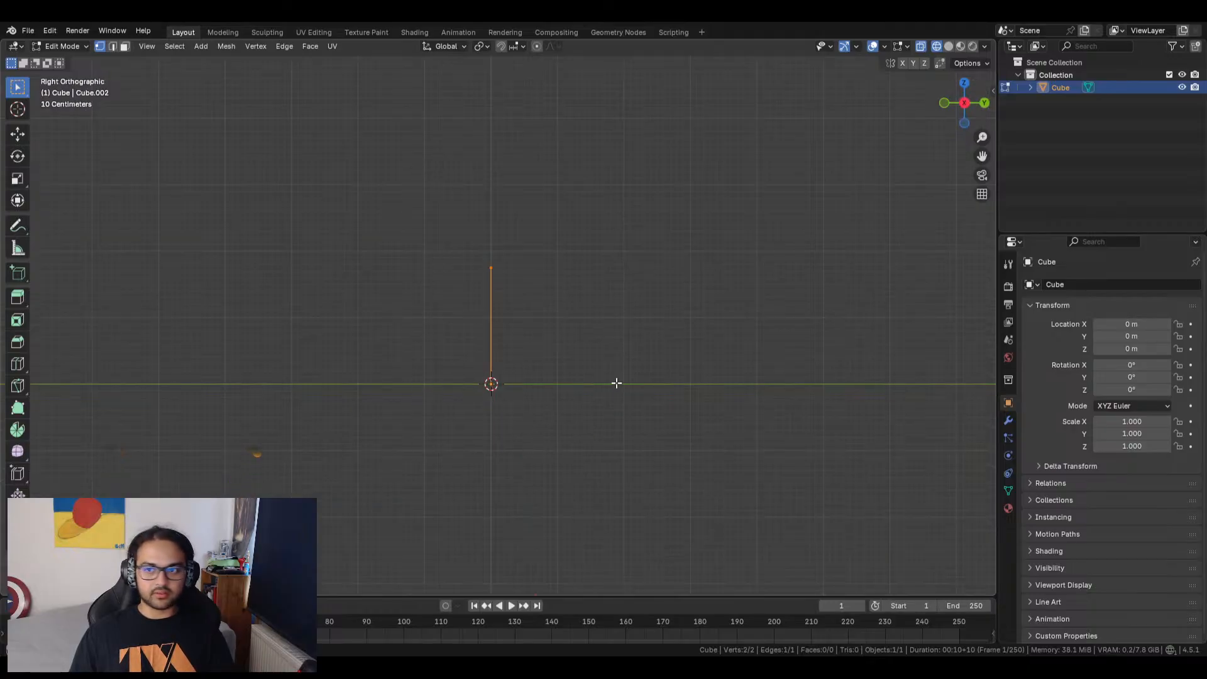
middle_drag(561, 374, 602, 432)
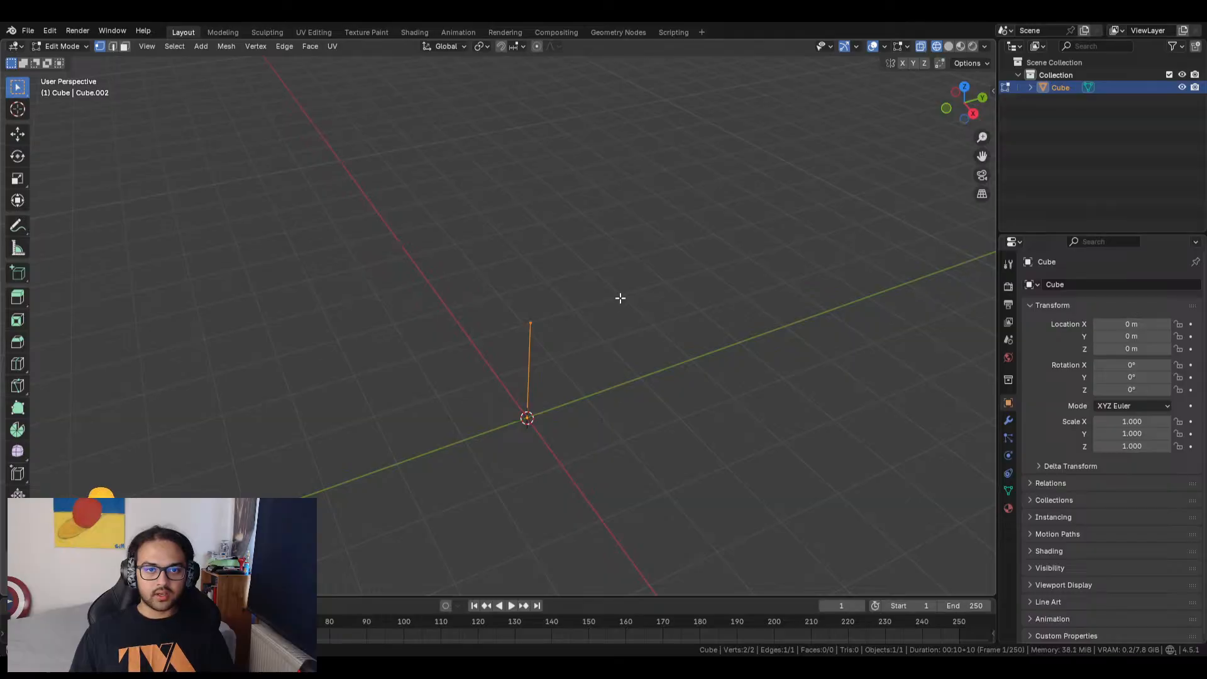
key(Tab)
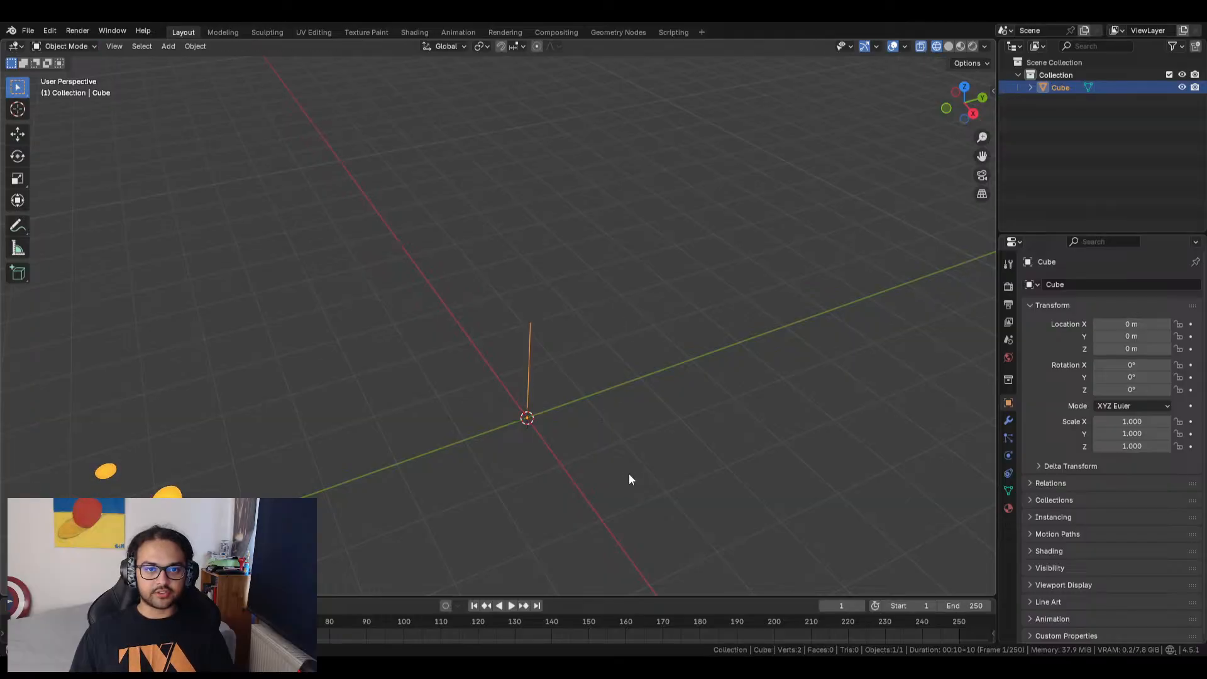
click(628, 472)
middle_drag(655, 488, 512, 451)
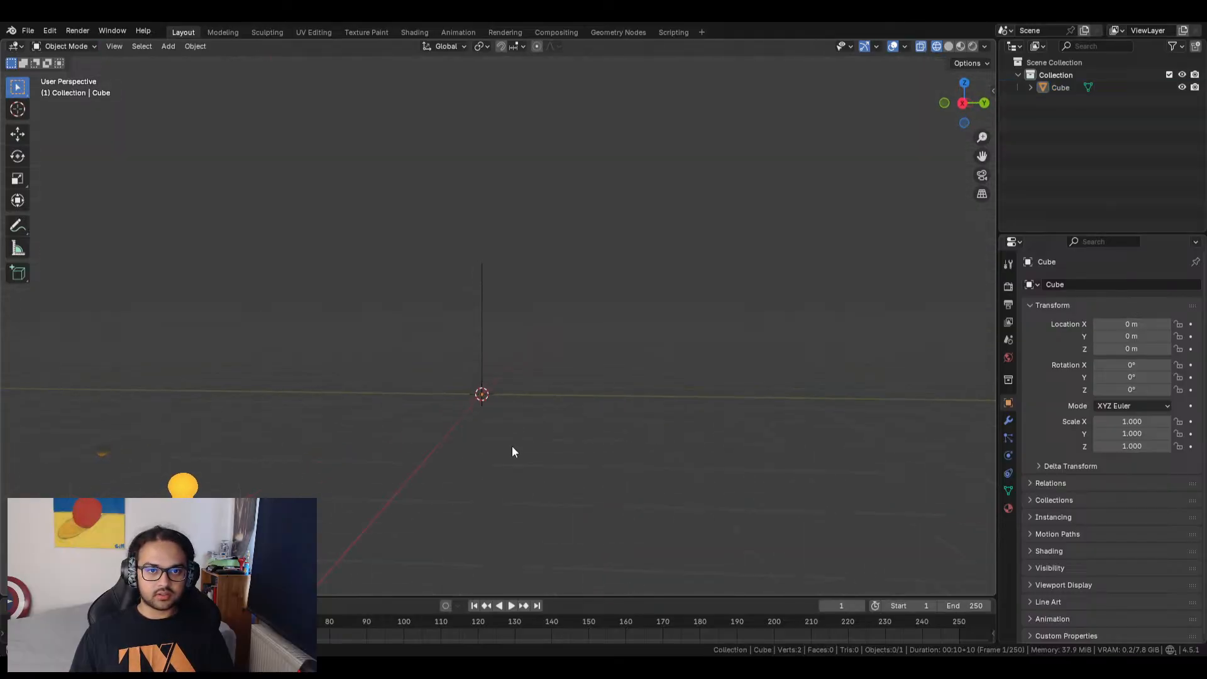
key(KP_7)
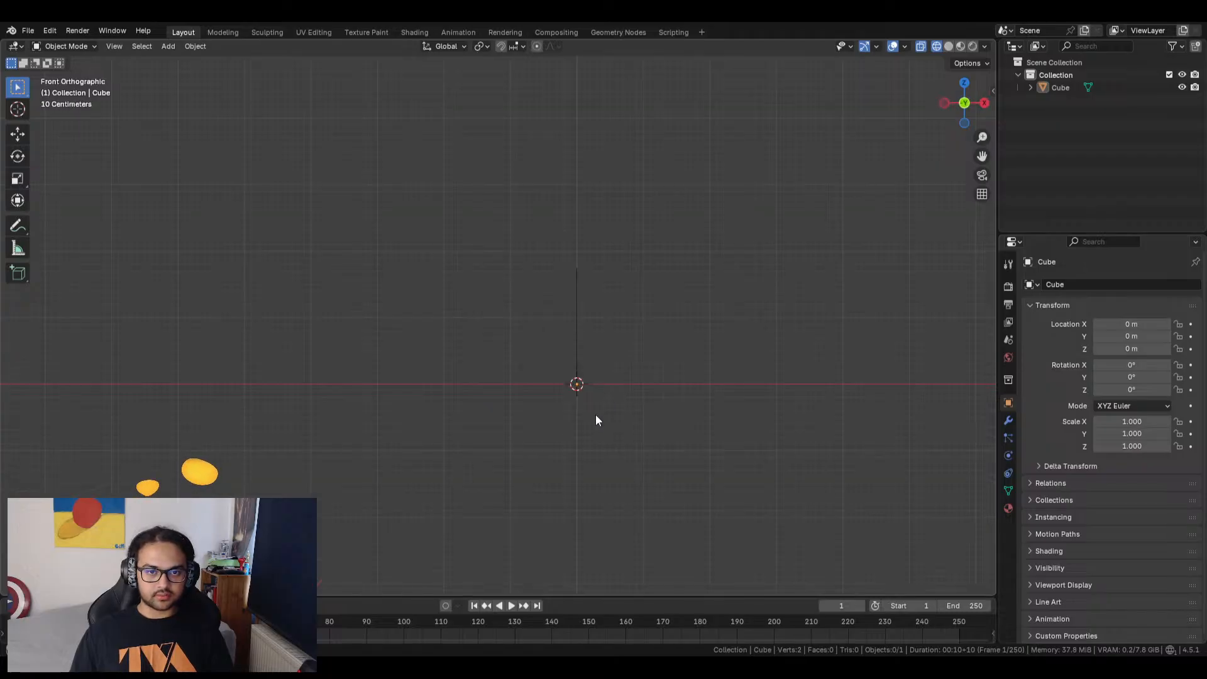
Select the vertical line object and rename it Measurement_1.75.
middle_drag(643, 410, 546, 390)
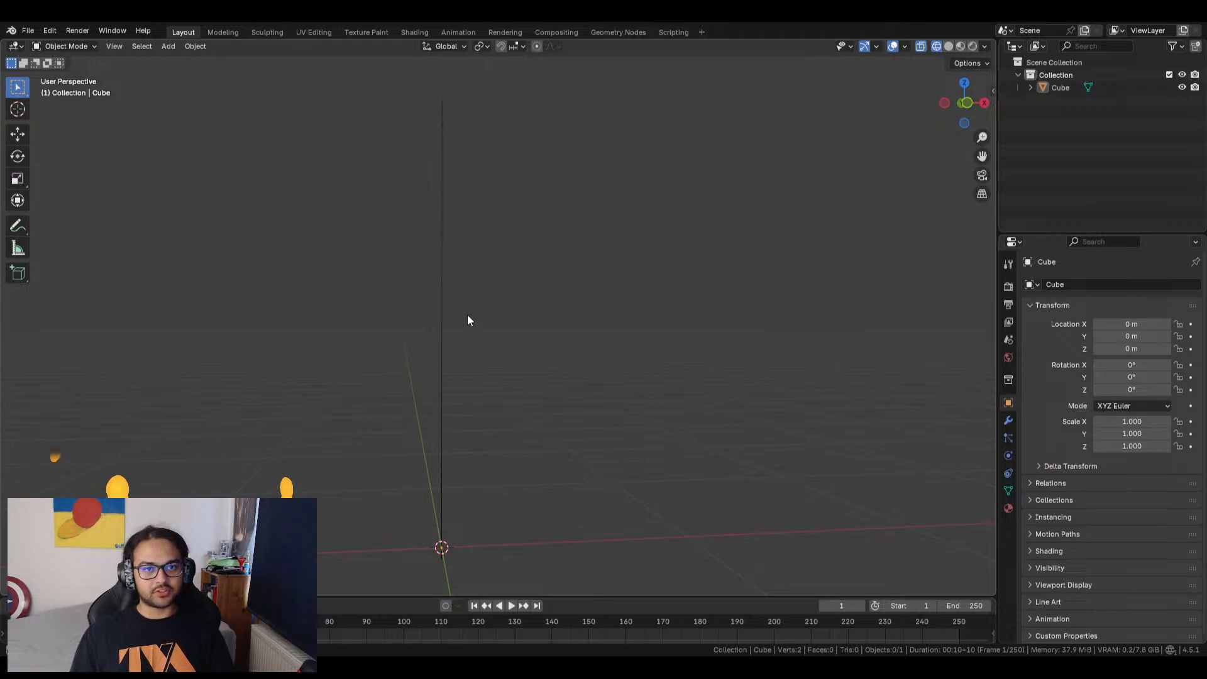
click(440, 318)
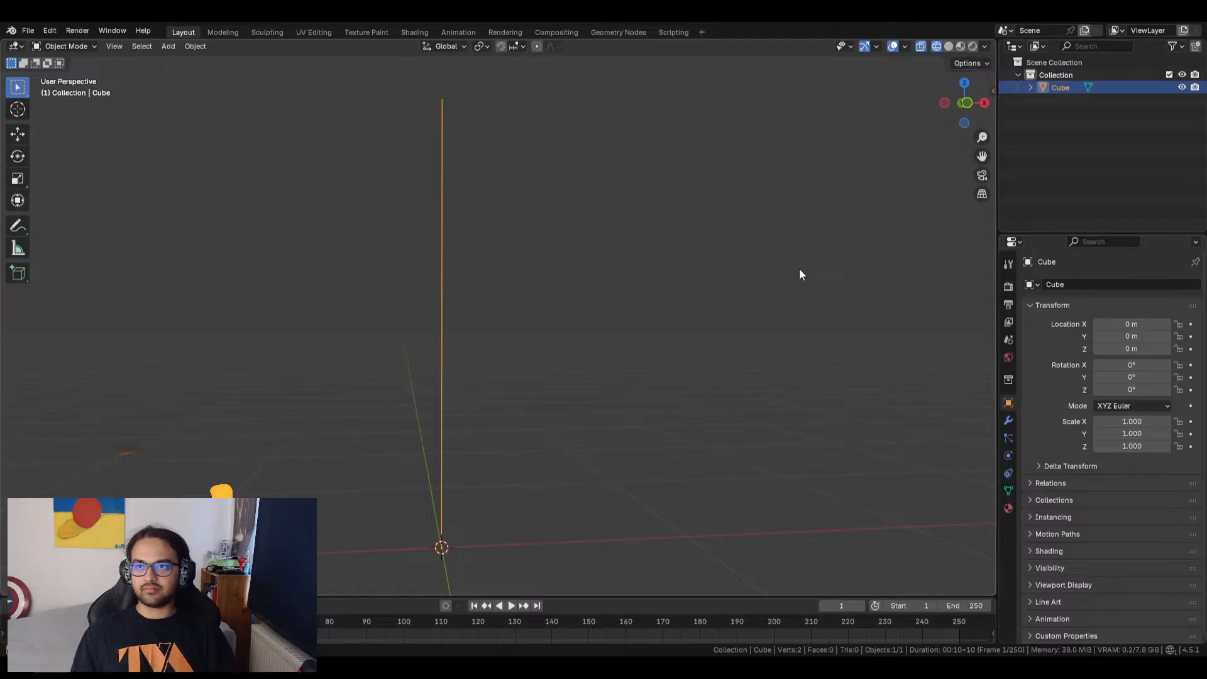
double_click(1062, 89)
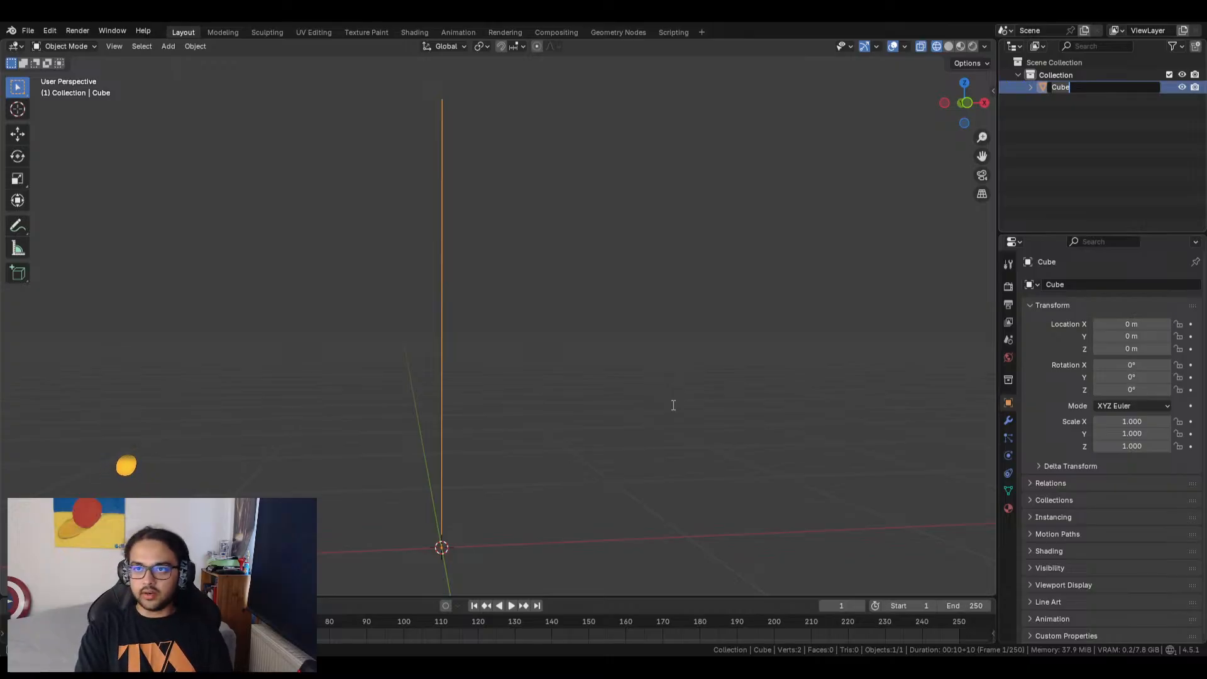
text(Measurement_1.75)
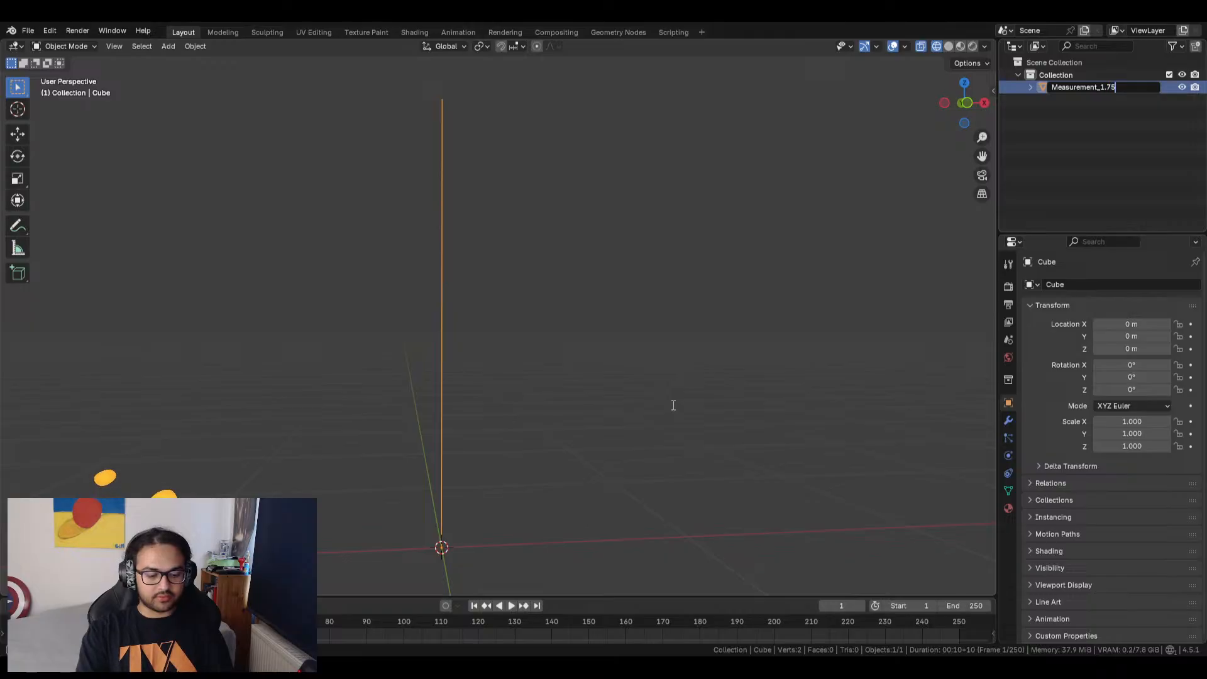
key(Return)
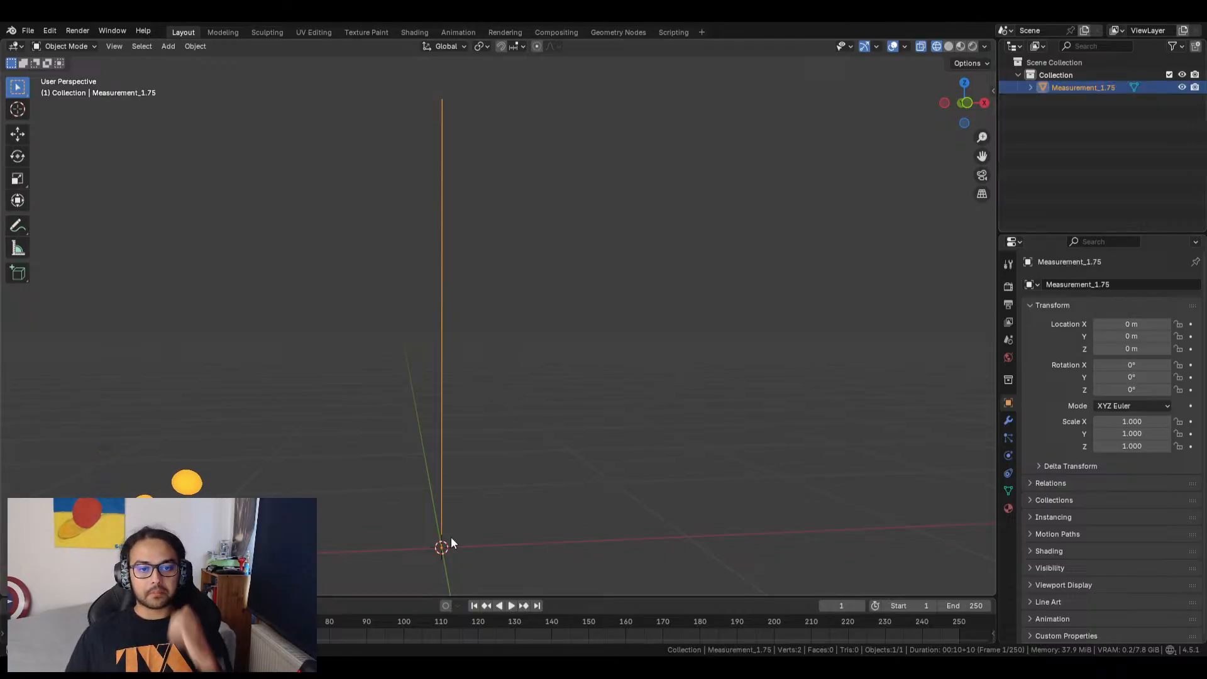
Move the line about 1 m along positive X, switch to the front view and deselect it.
key(g)
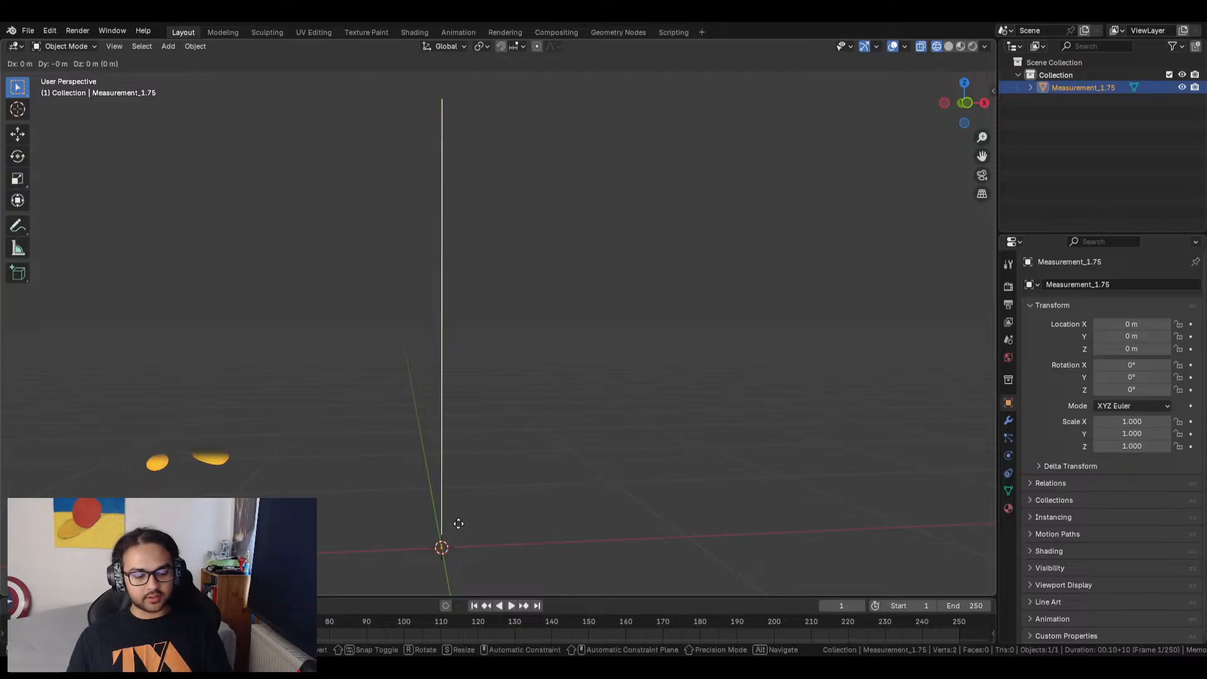
key(x)
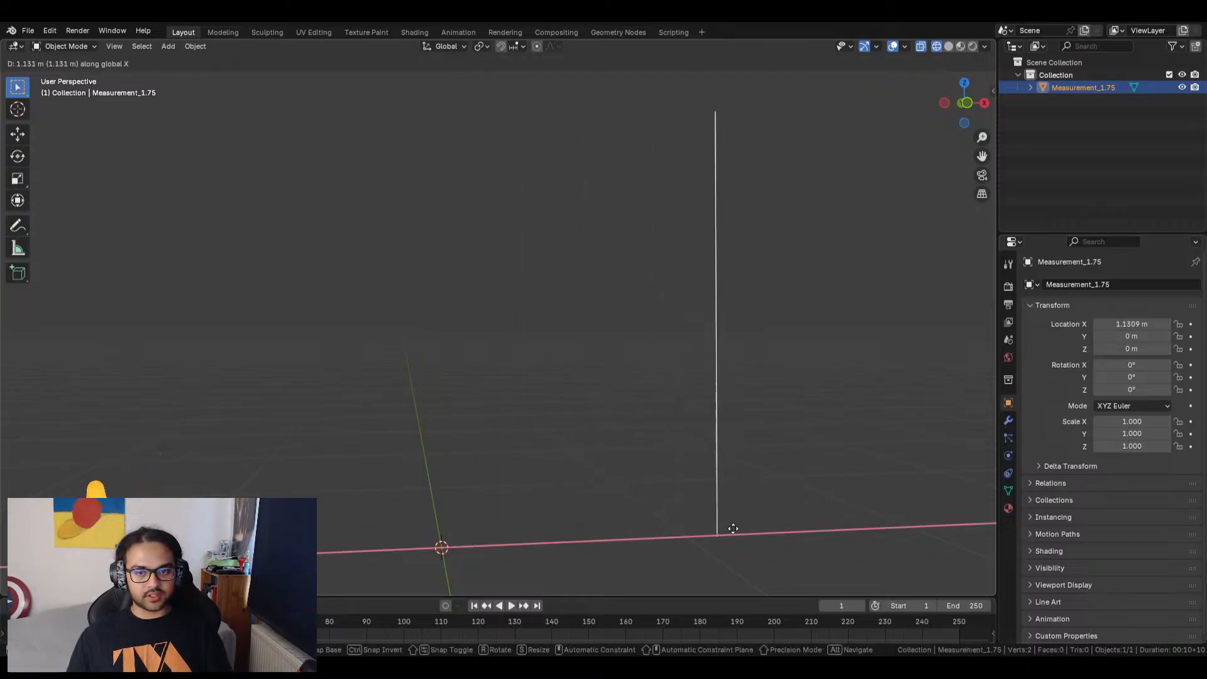
click(705, 528)
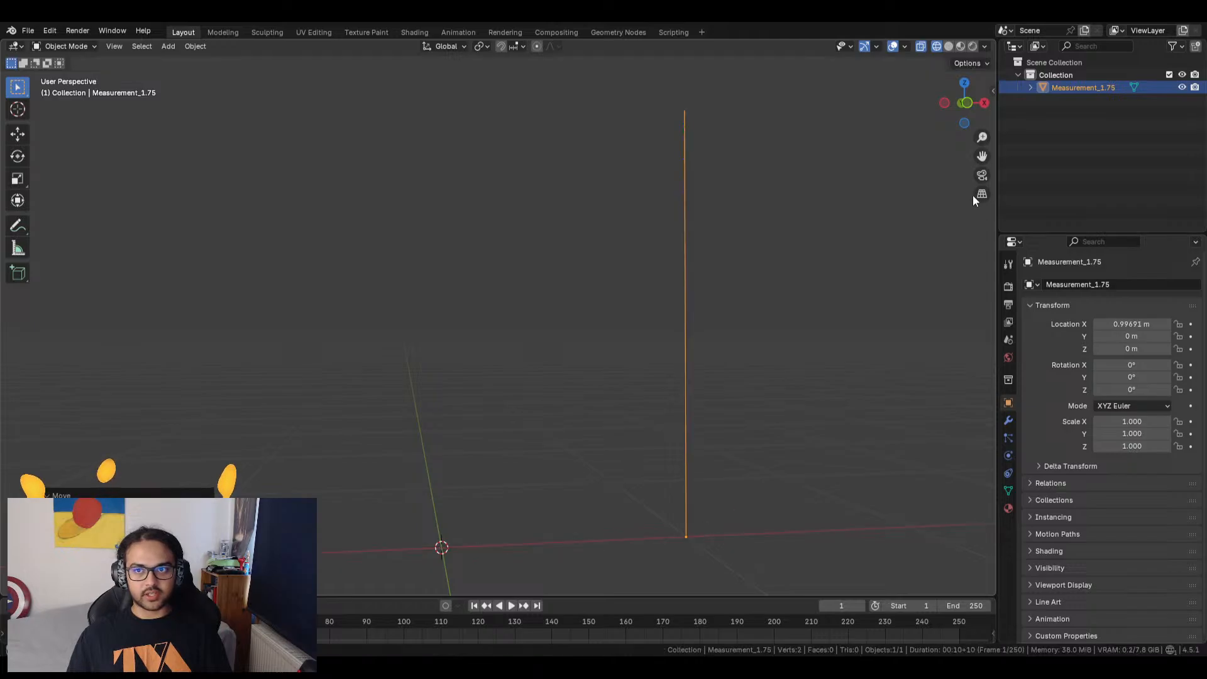
click(968, 106)
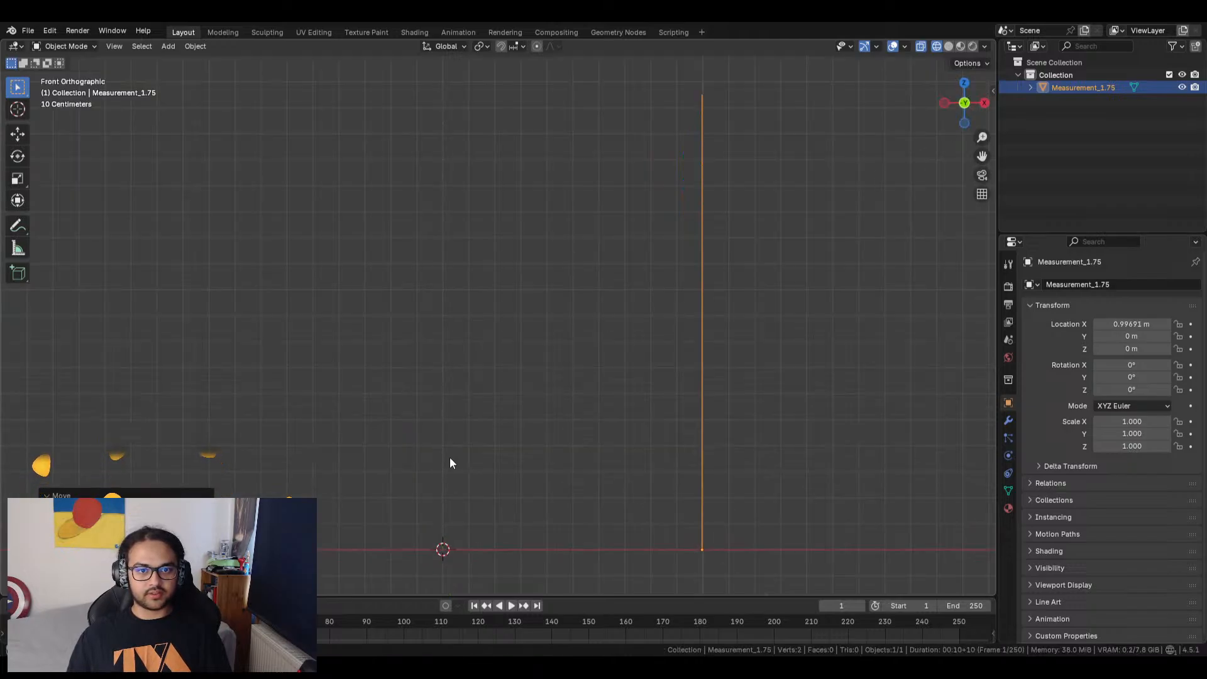
click(536, 384)
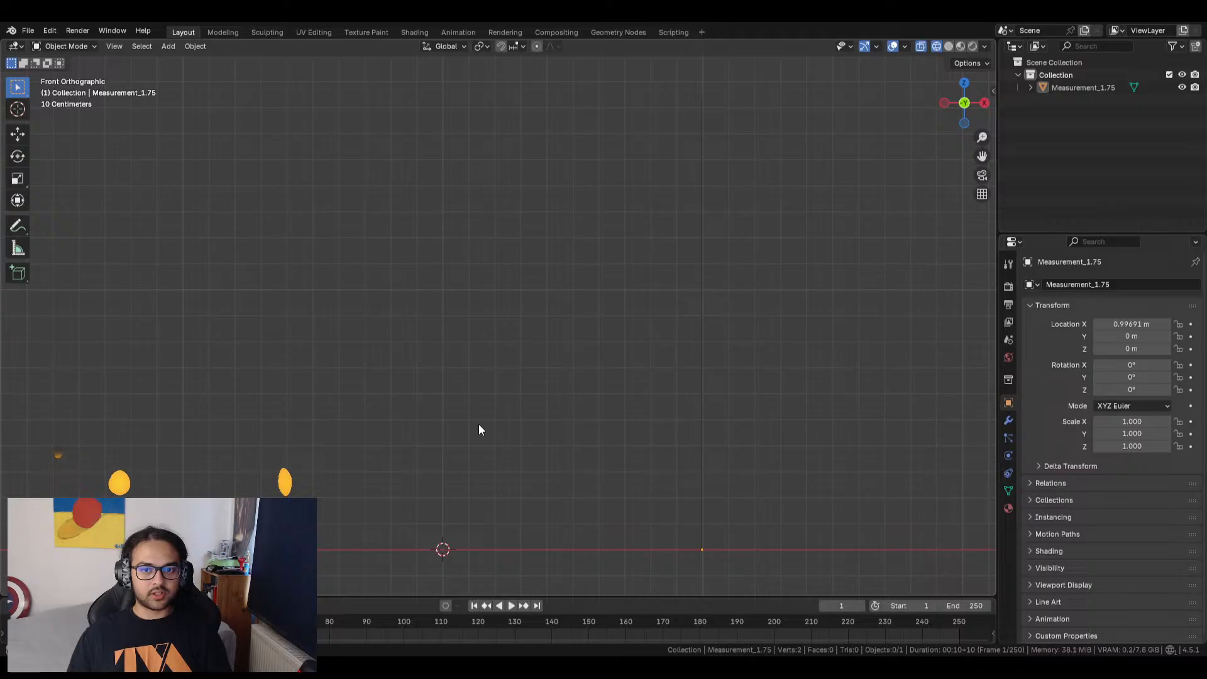
In Edit Mode, extrude the whole line about 0.2 m along positive X into a narrow vertical strip.
drag(648, 78, 790, 548)
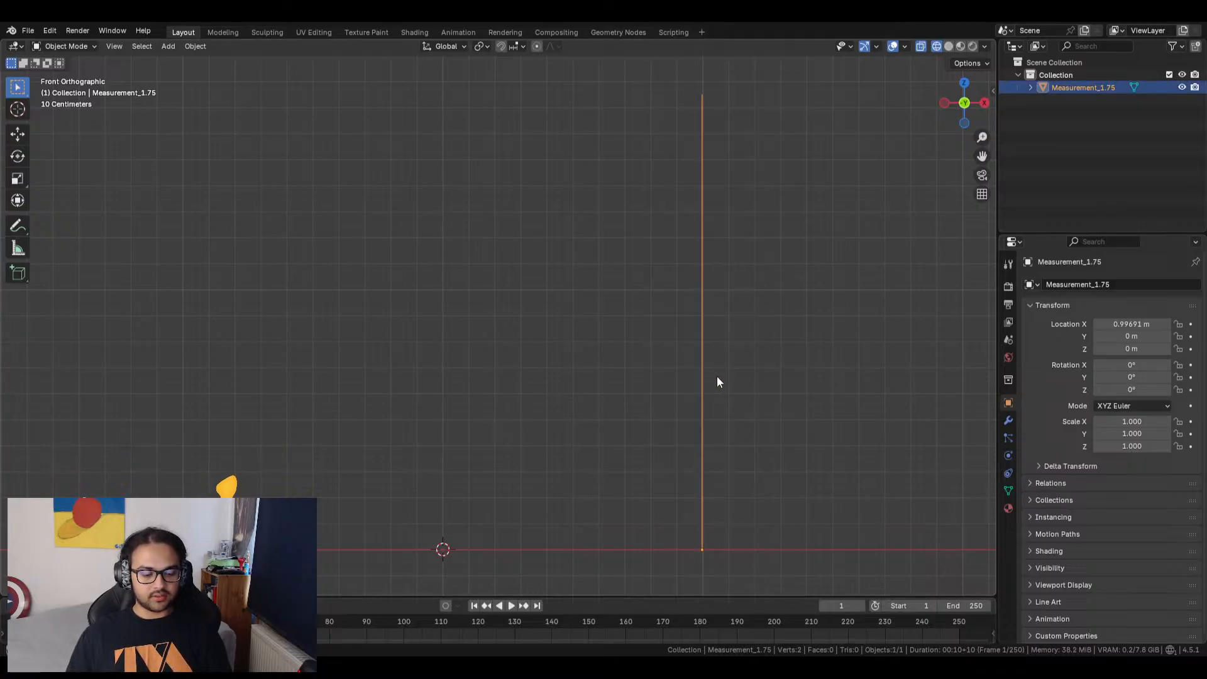
click(66, 46)
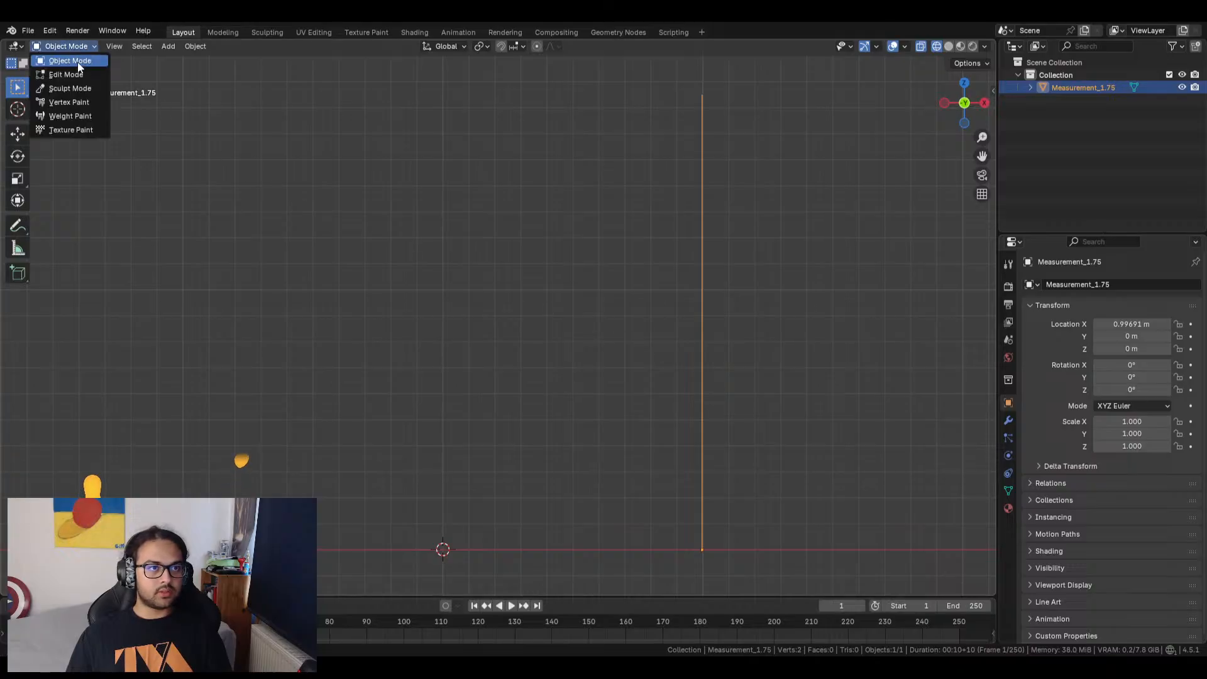
click(66, 74)
drag(660, 78, 748, 553)
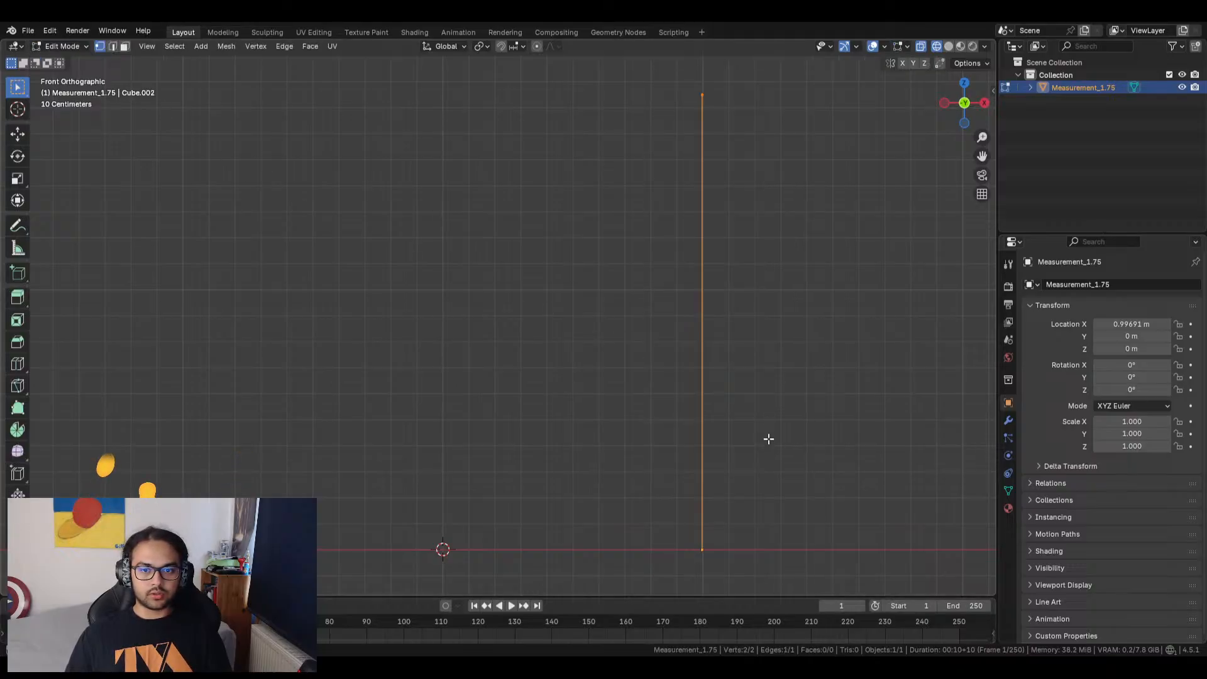
key(e)
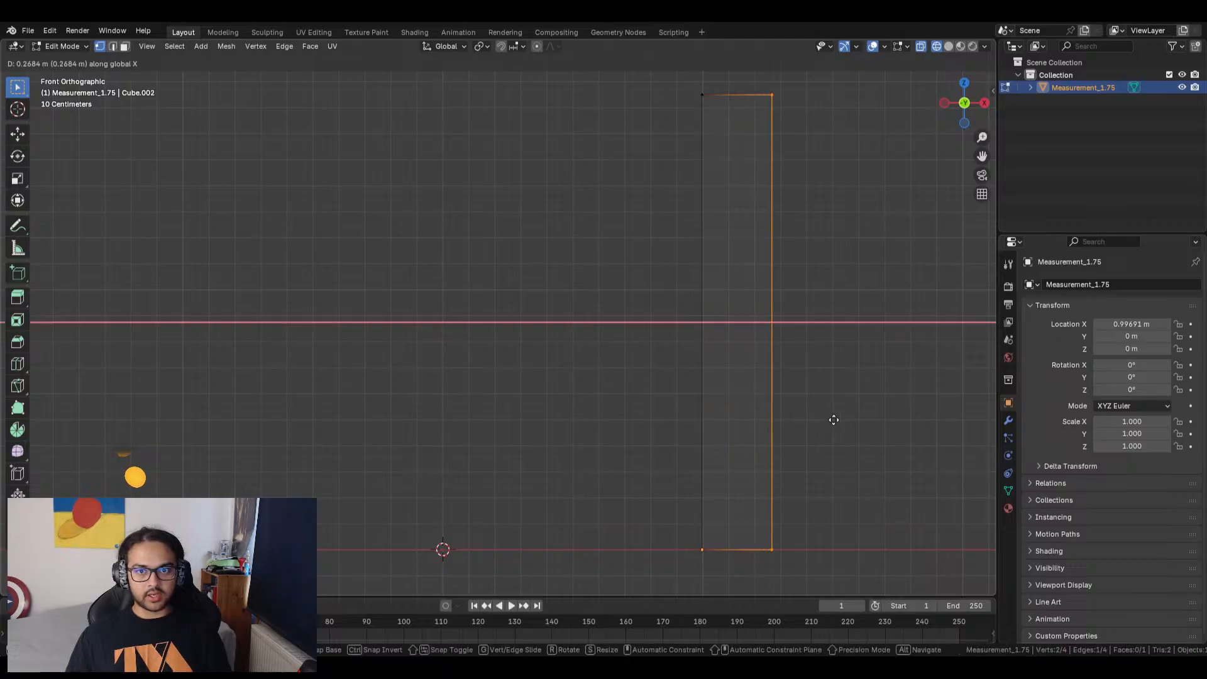
click(821, 418)
Switch the viewport shading to Solid, clear the vertex selection and return to Object Mode.
key(z)
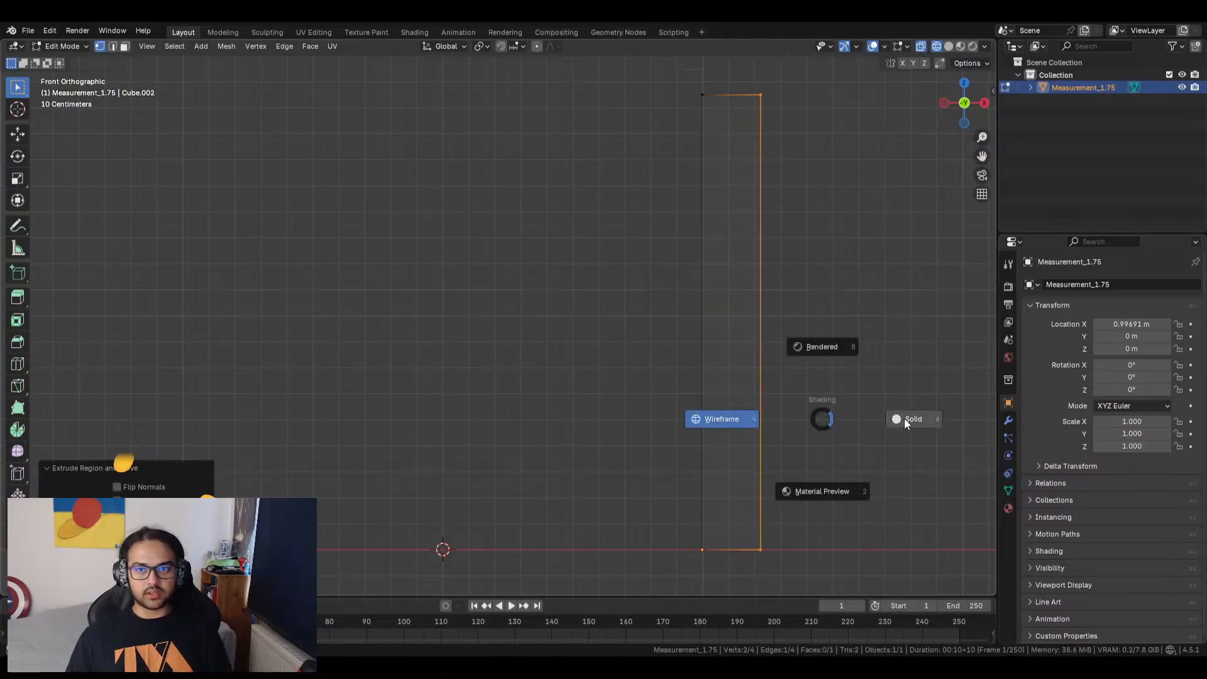
click(903, 419)
click(454, 279)
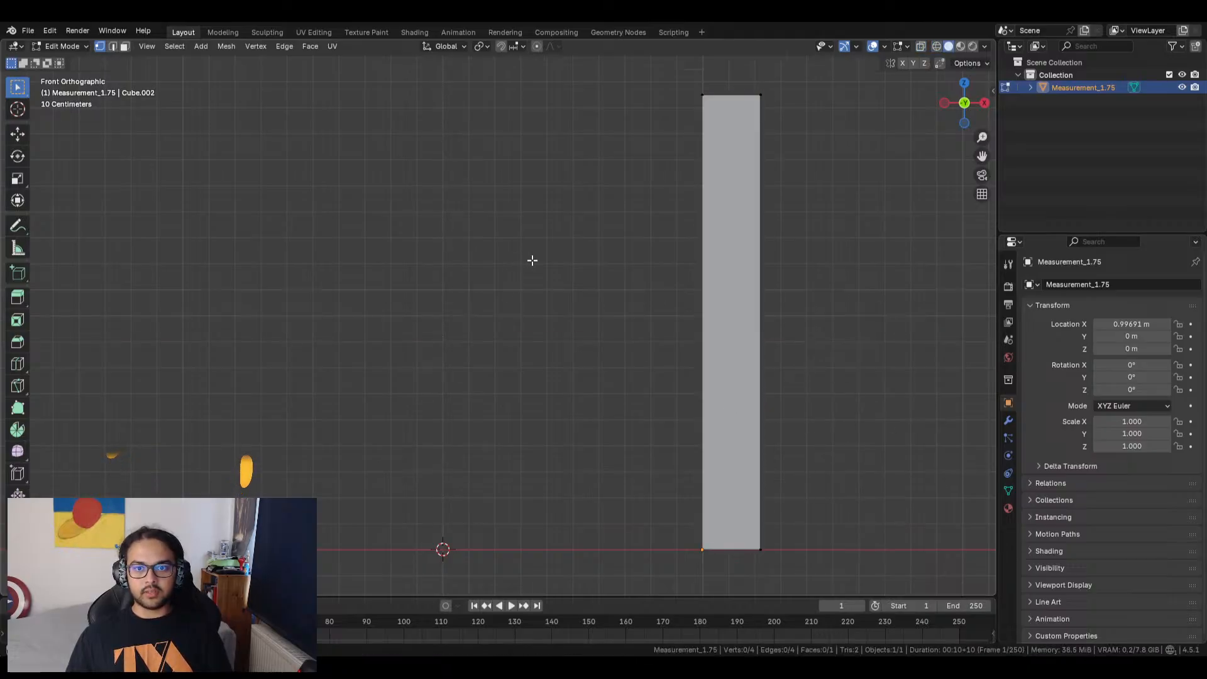
key(Tab)
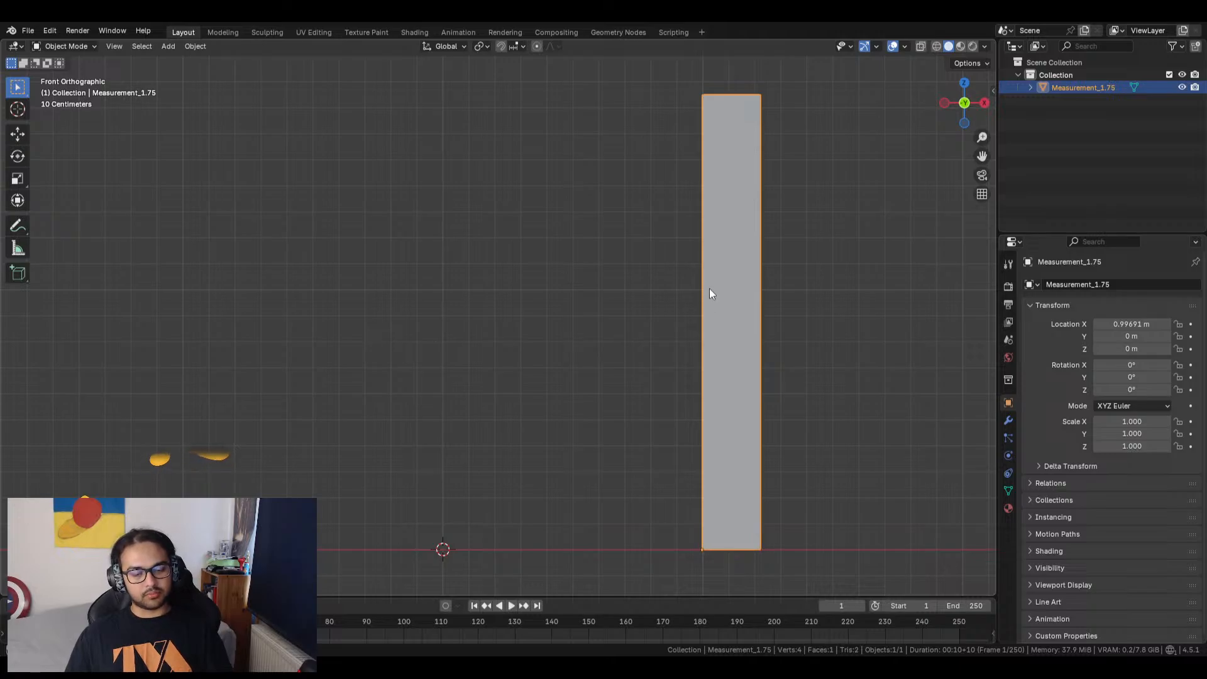
Duplicate the strip, move the copy along X to about -0.113 m so it straddles the world origin, and deselect it.
key(shift+d)
right_click(551, 280)
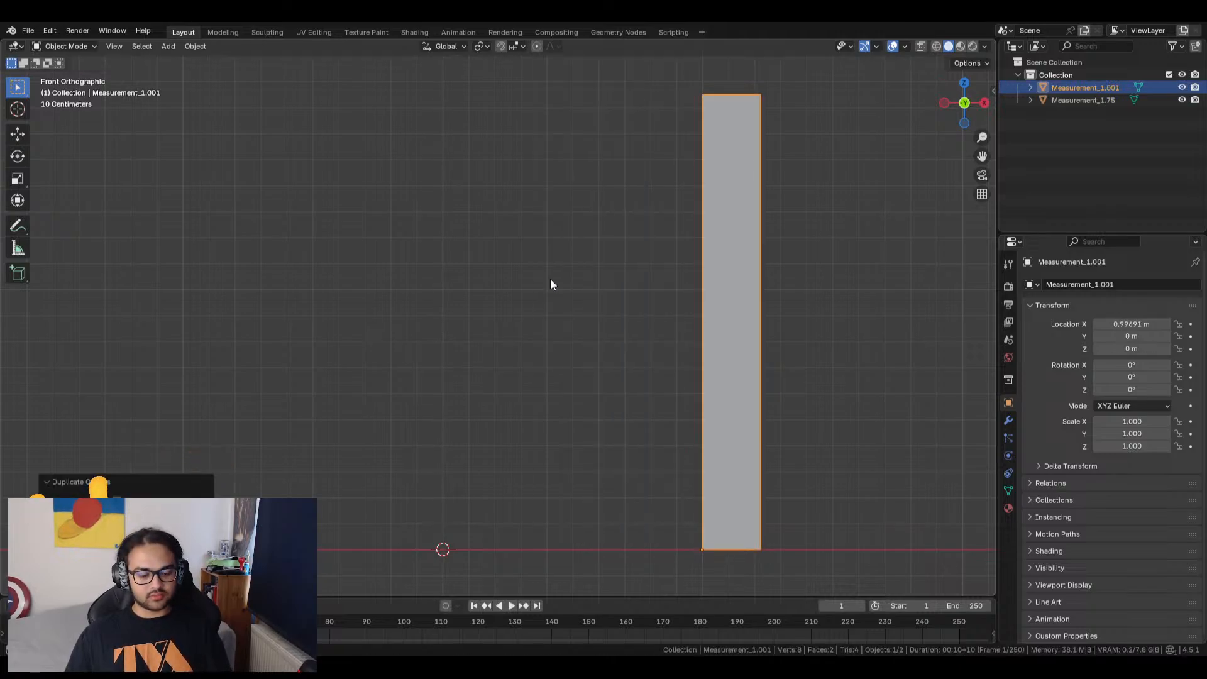
key(g)
key(x)
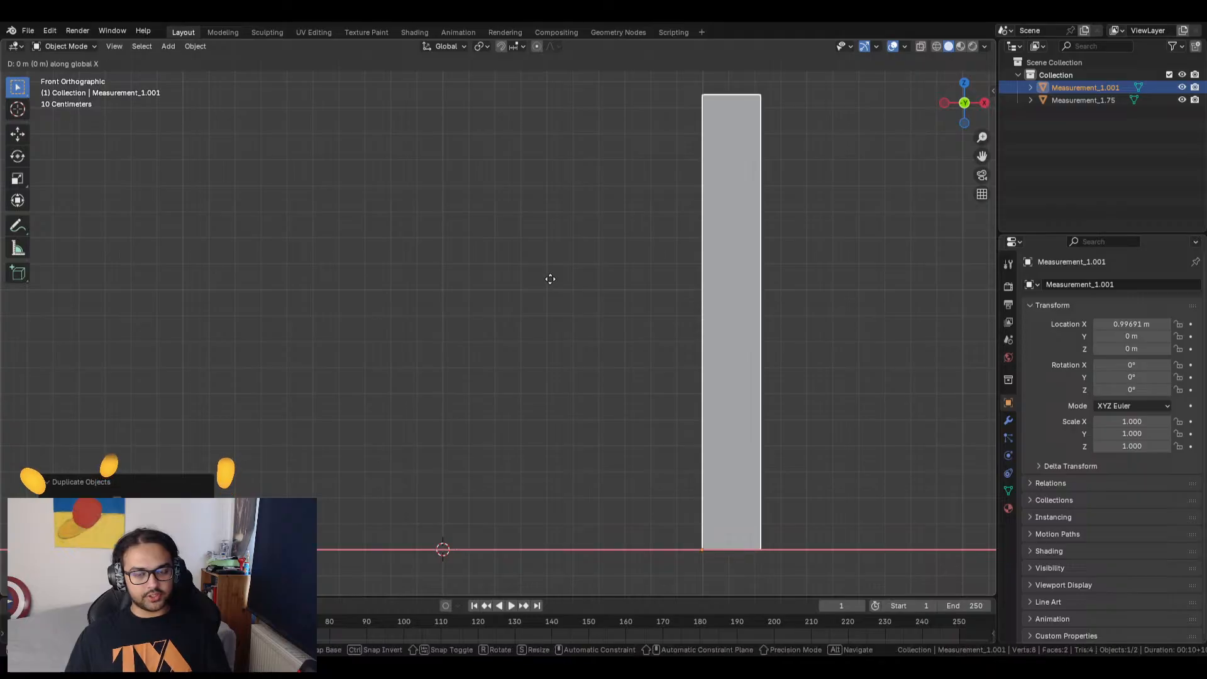
right_click(261, 291)
click(297, 300)
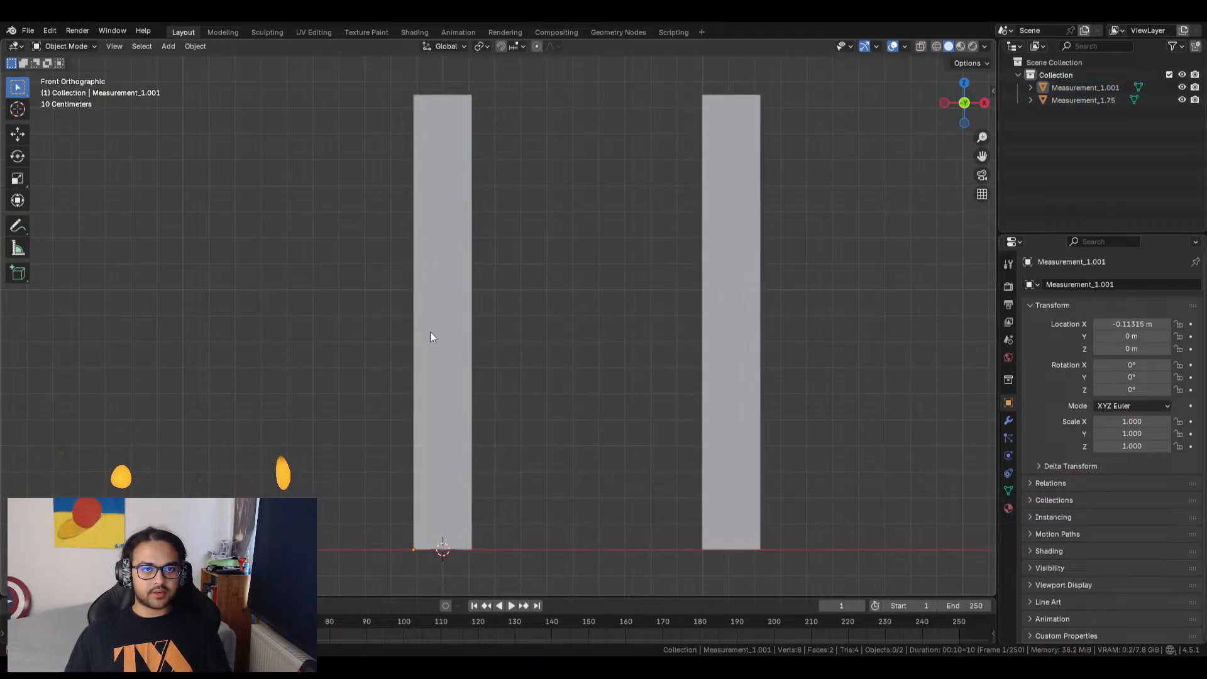
Divide the copied strip at the origin with six evenly spaced horizontal loop cuts, then return to Object Mode with nothing selected.
middle_drag(546, 358, 662, 303)
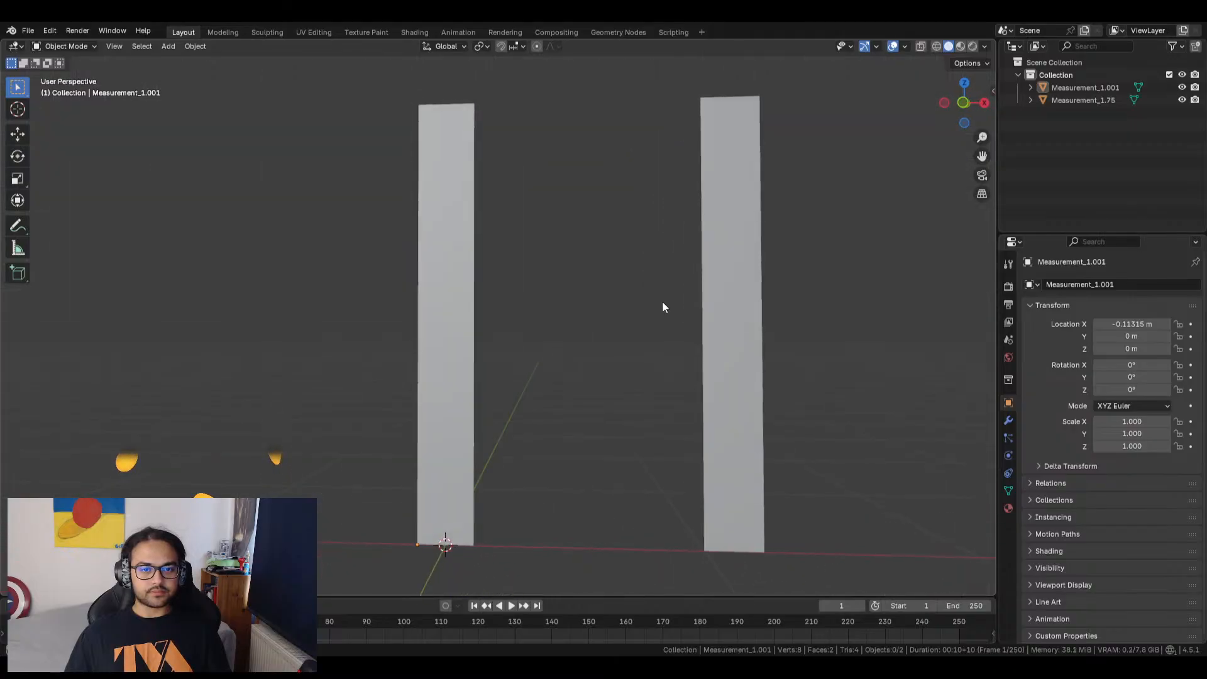
click(961, 104)
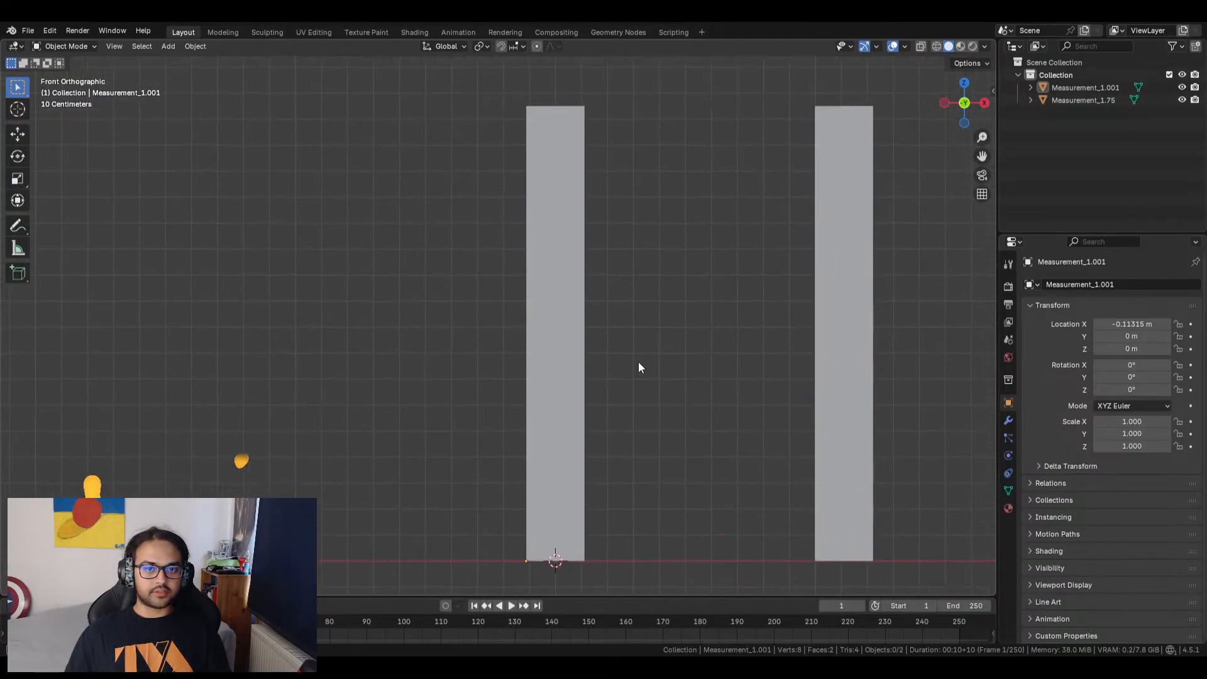
click(554, 373)
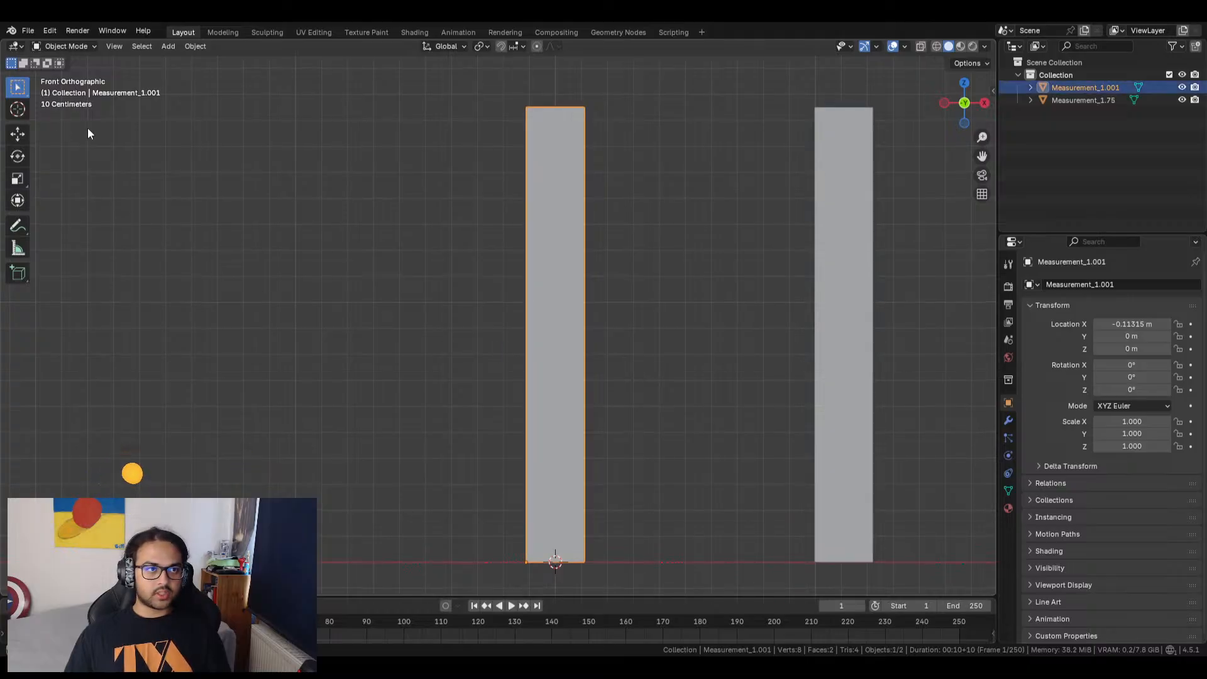
key(Tab)
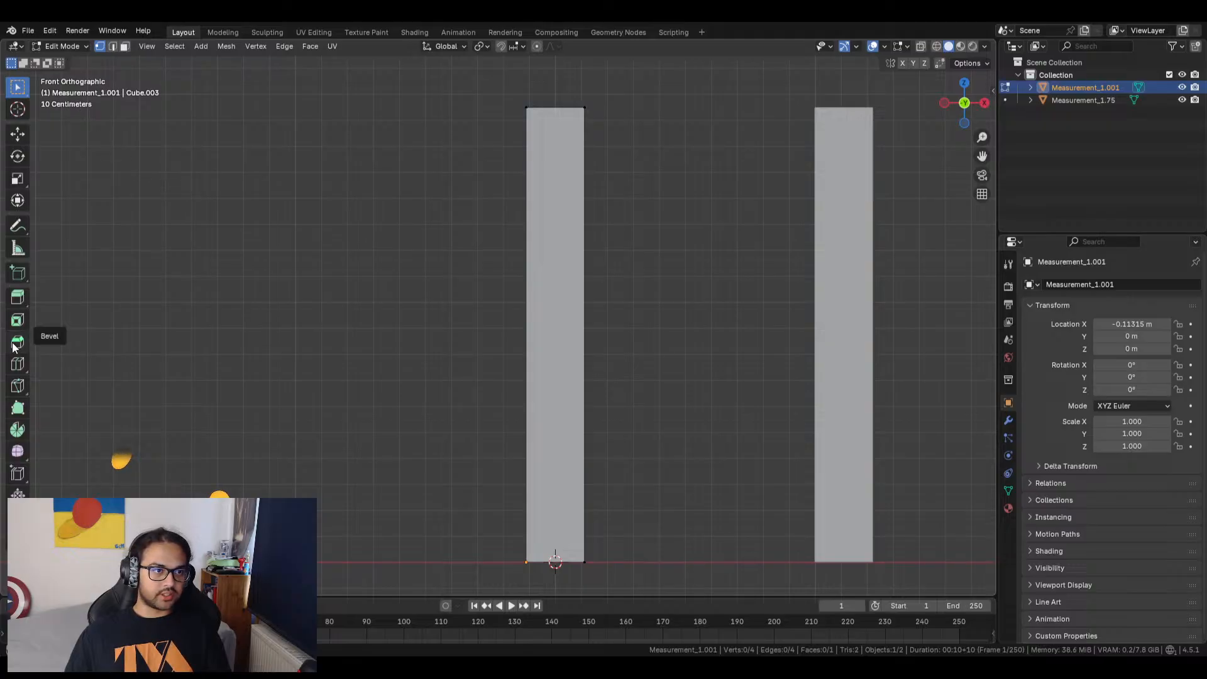
click(18, 364)
click(578, 353)
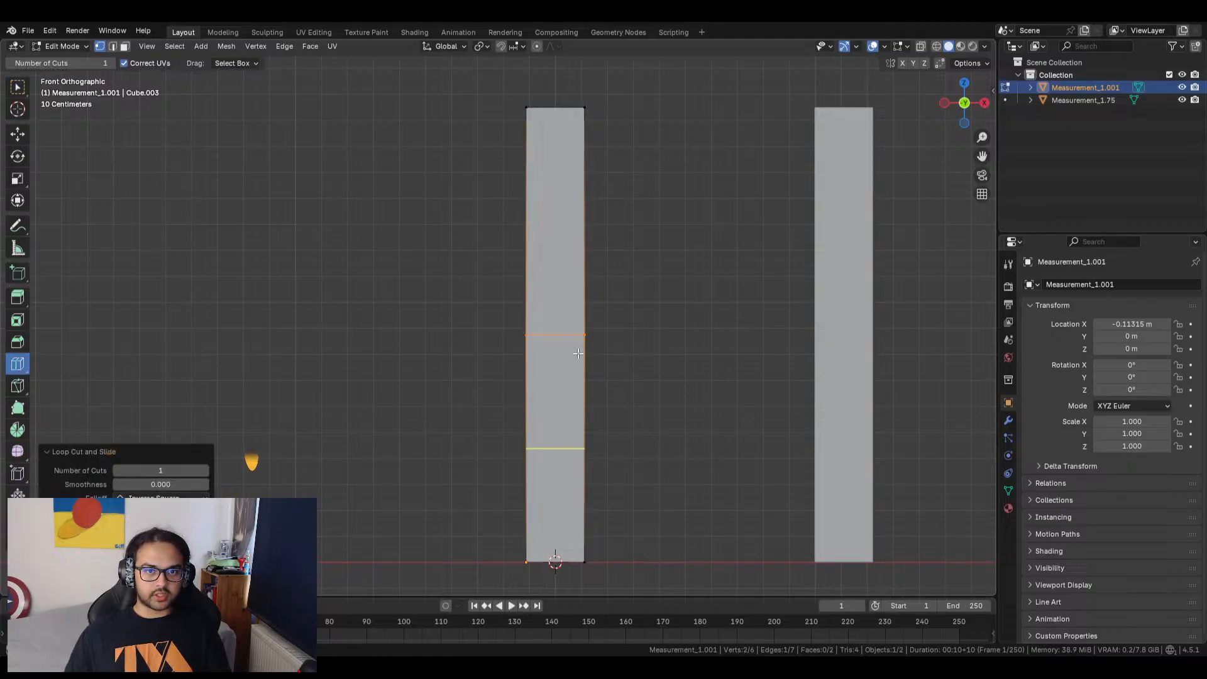
drag(162, 470, 188, 470)
drag(95, 497, 102, 488)
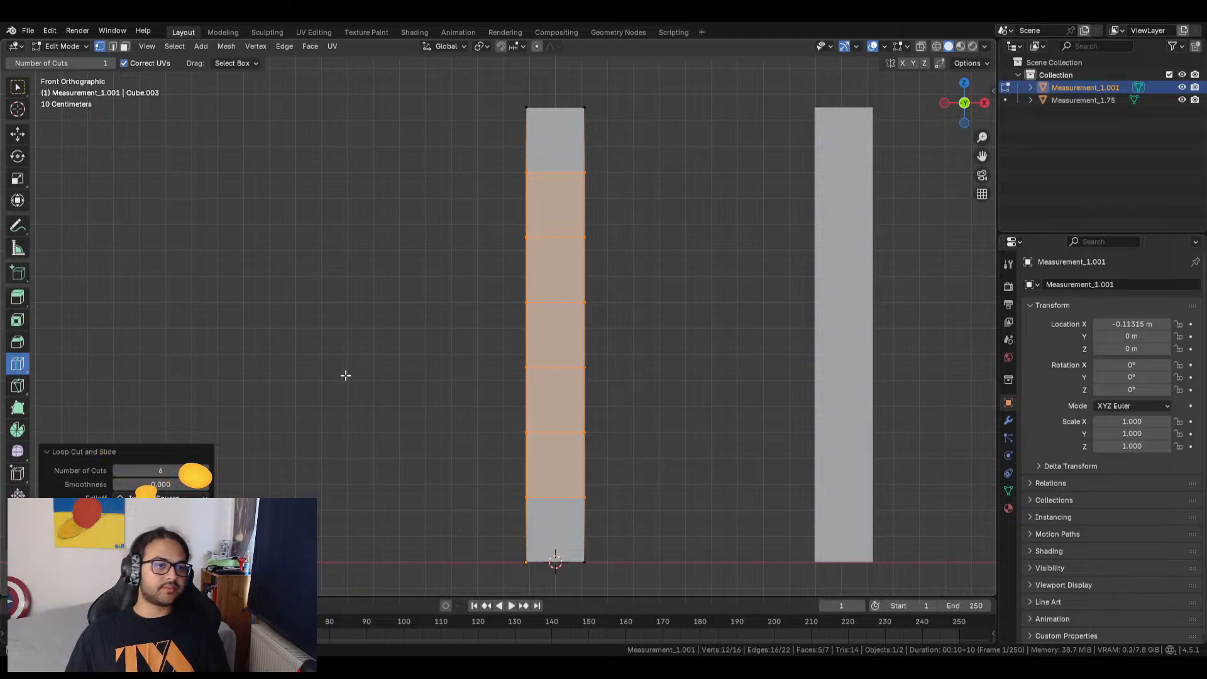
key(Tab)
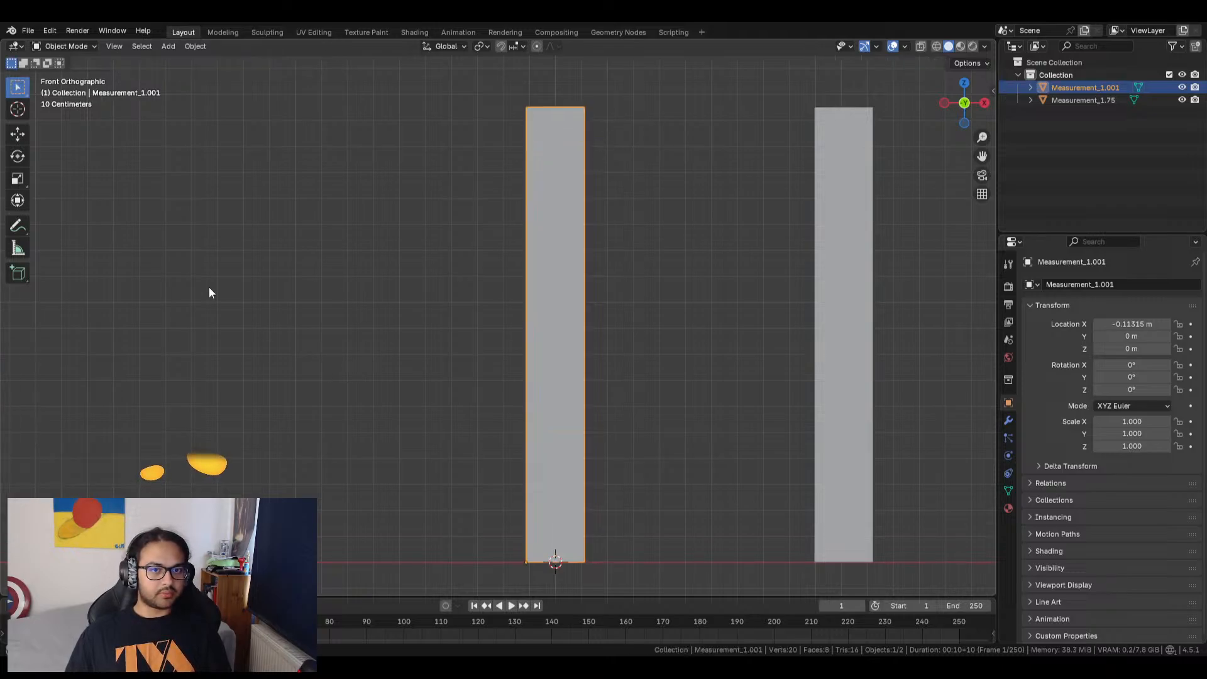
key(alt+a)
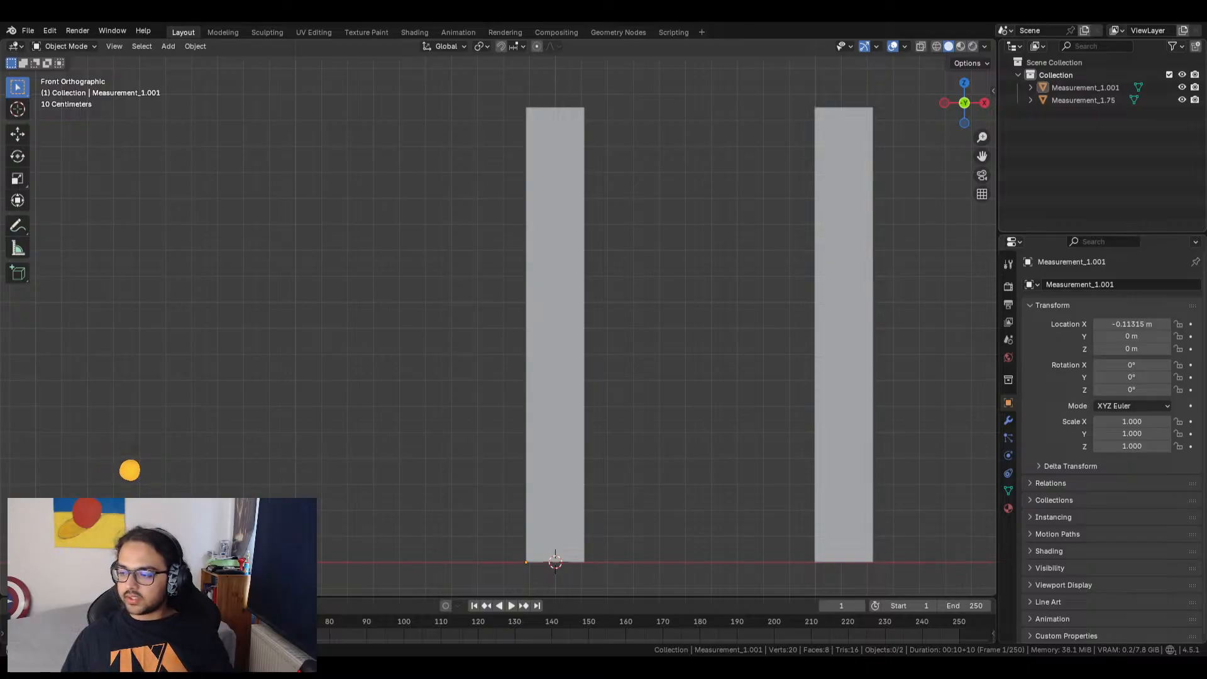
Add the head-to-body ratio chart as a reference image in the front view and shrink it to about a third beside the strips.
drag(0, 293, 82, 293)
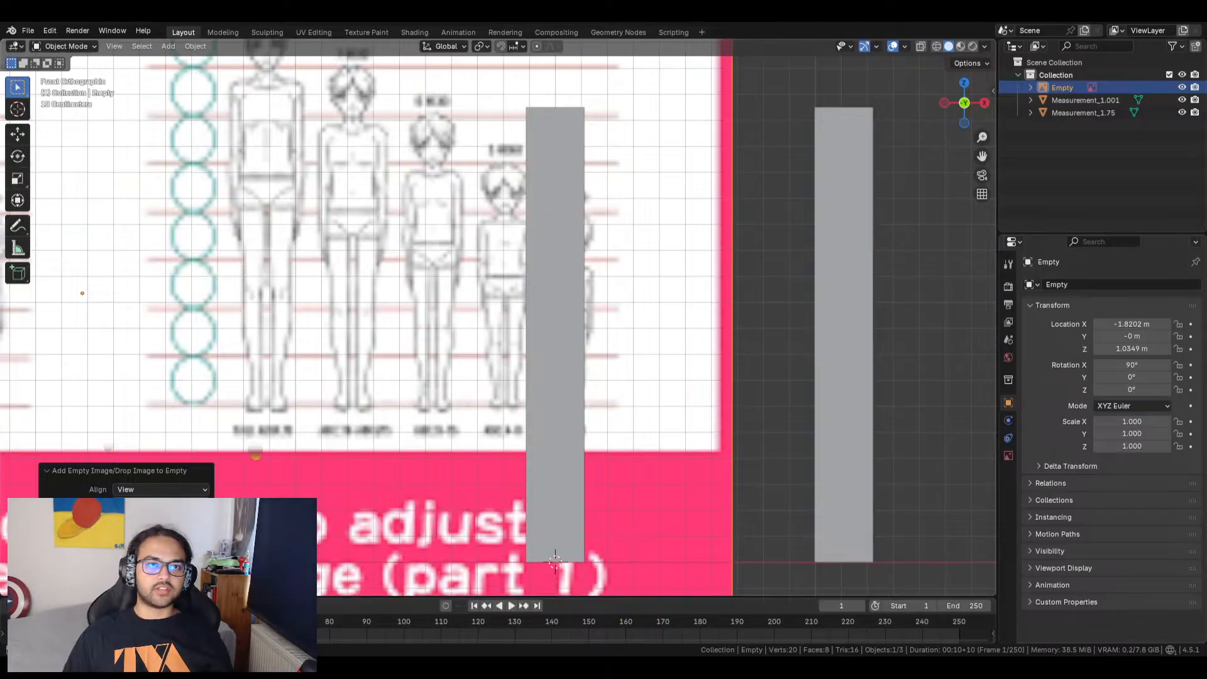
scroll(498, 314, down, 4)
scroll(498, 314, up, 1)
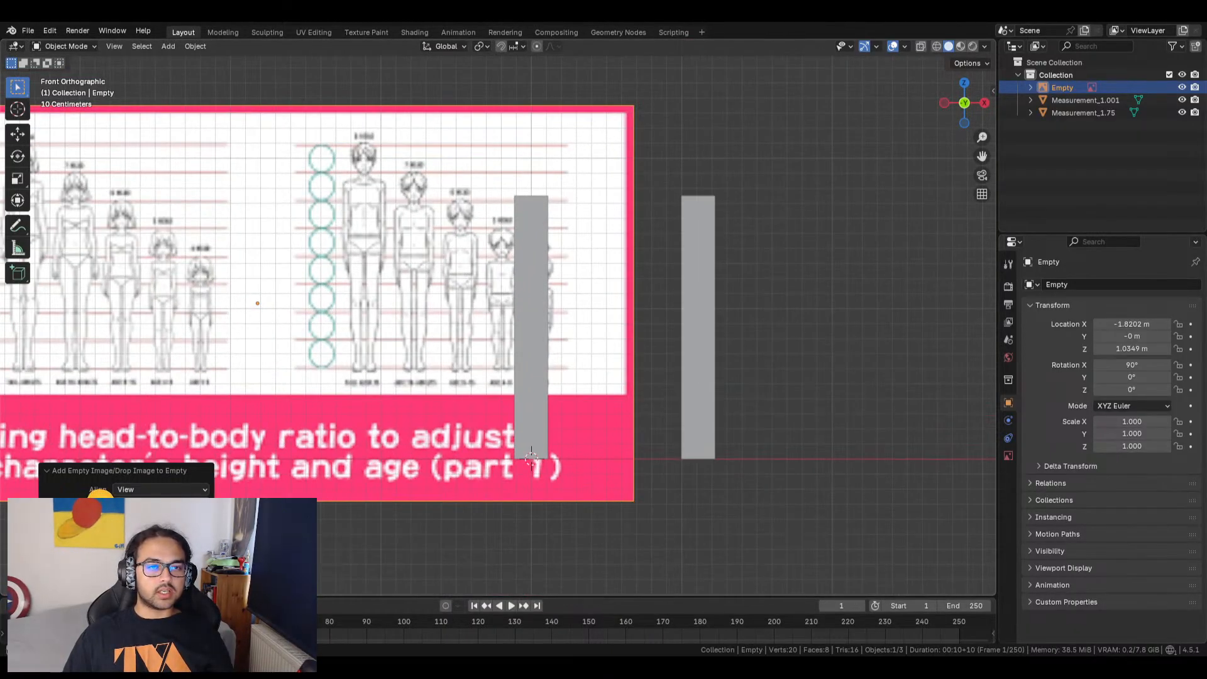
click(426, 146)
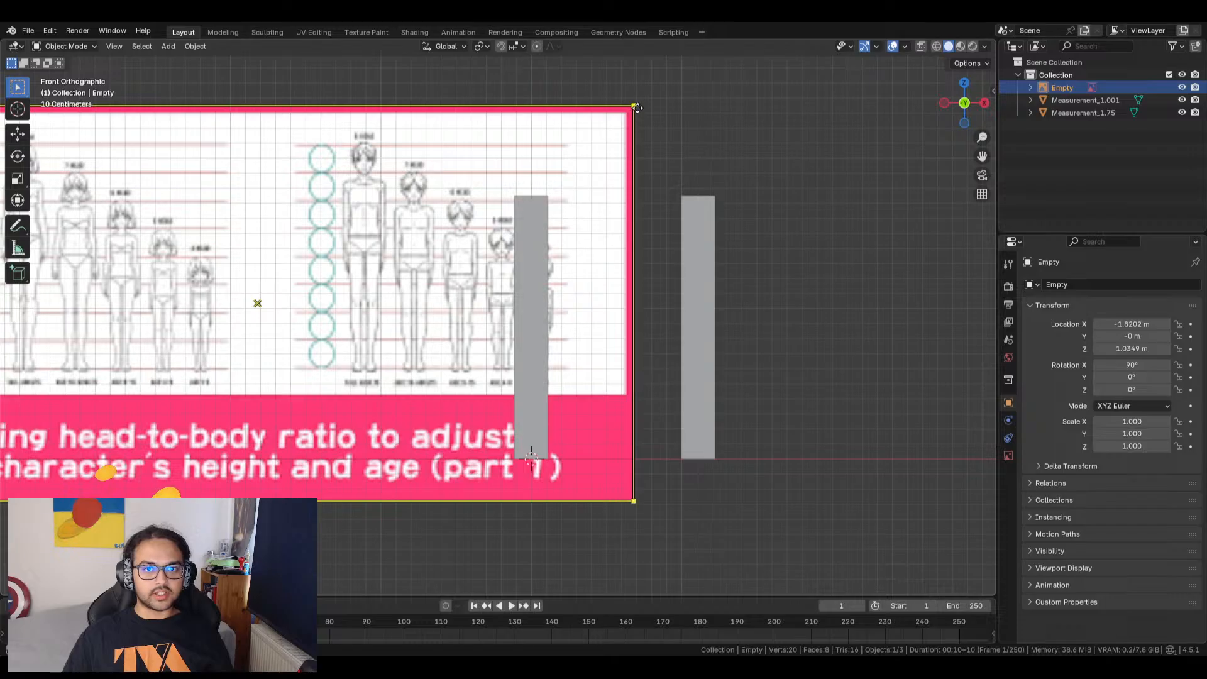
drag(636, 105, 130, 371)
drag(84, 454, 371, 348)
Return to the front view and move the reference image to about X 0.449 m, Z 1.733 m, closer to the strip at the origin.
middle_drag(43, 438, 202, 364)
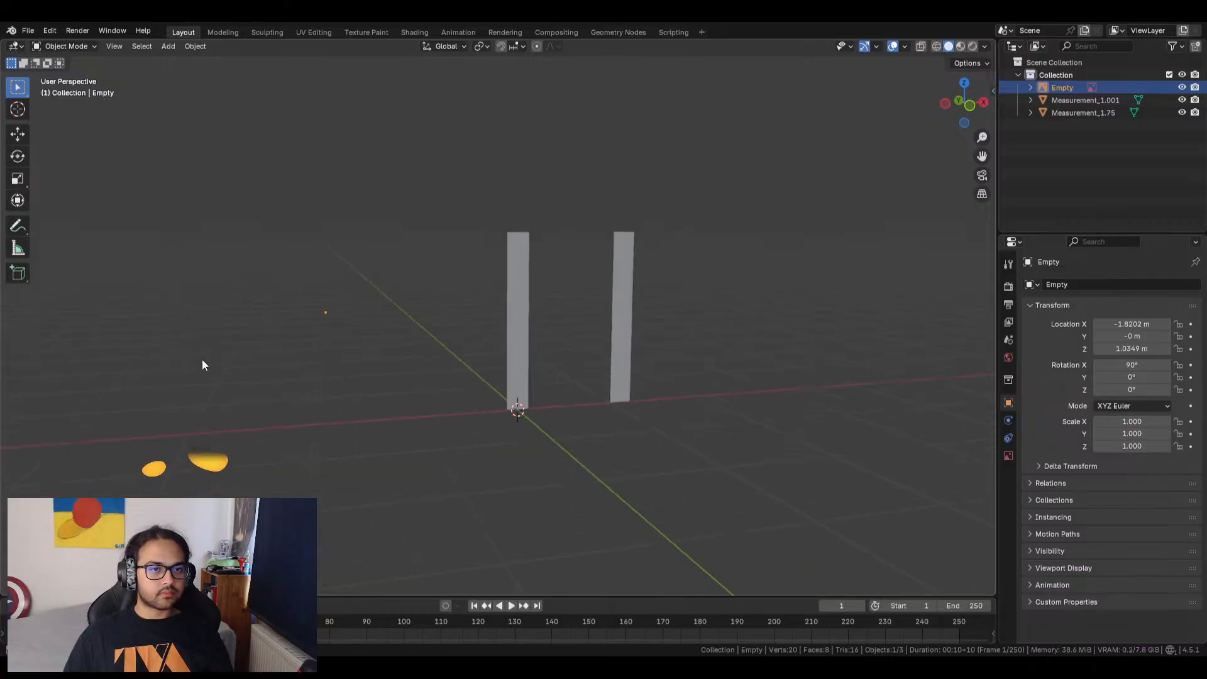
mouse_move(301, 358)
middle_down()
mouse_move(401, 364)
mouse_move(314, 367)
middle_up()
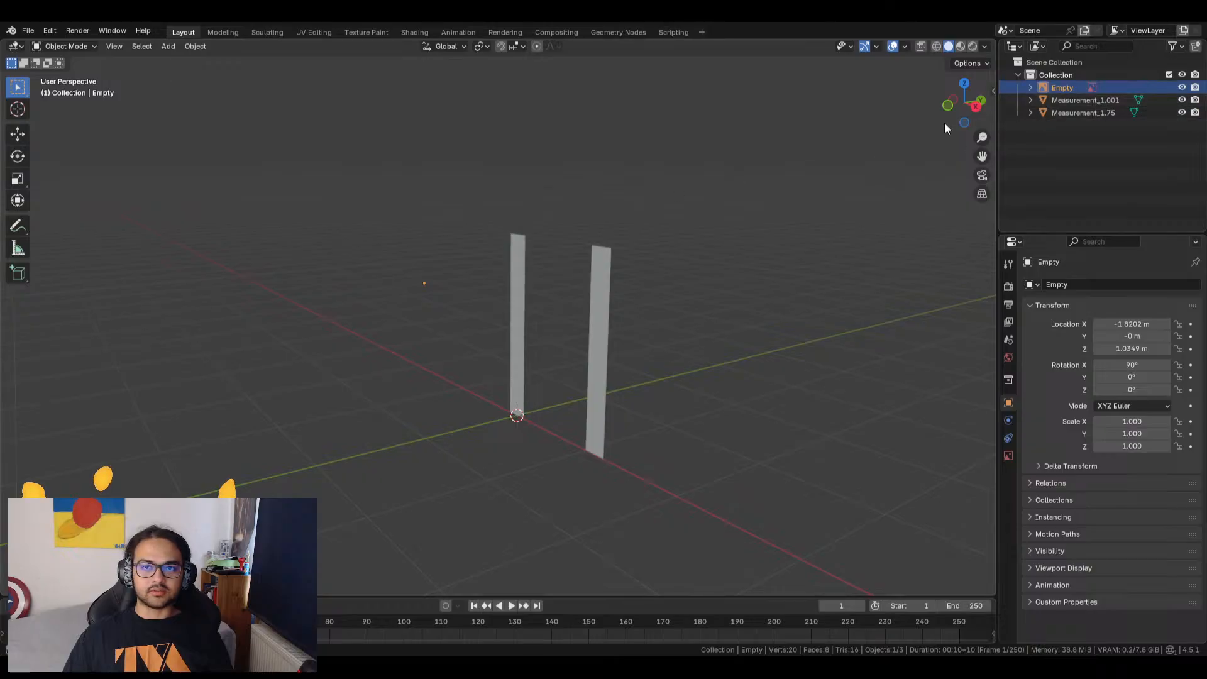
click(946, 107)
middle_drag(338, 412, 299, 422)
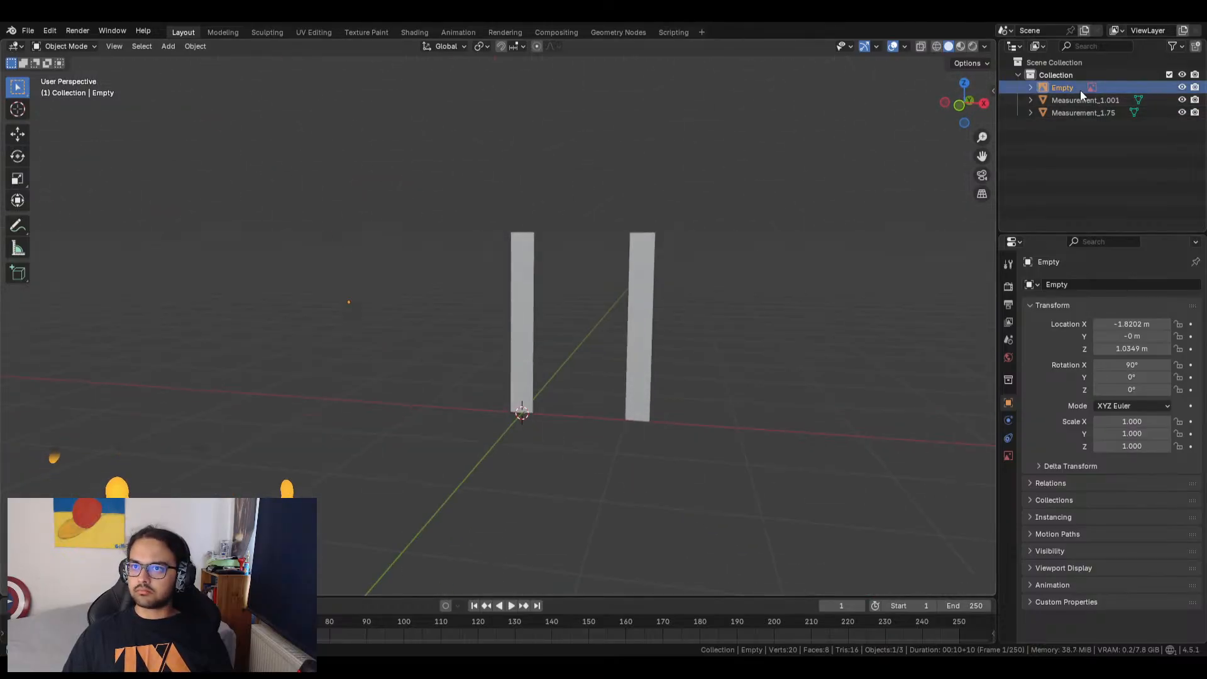
click(958, 104)
key(g)
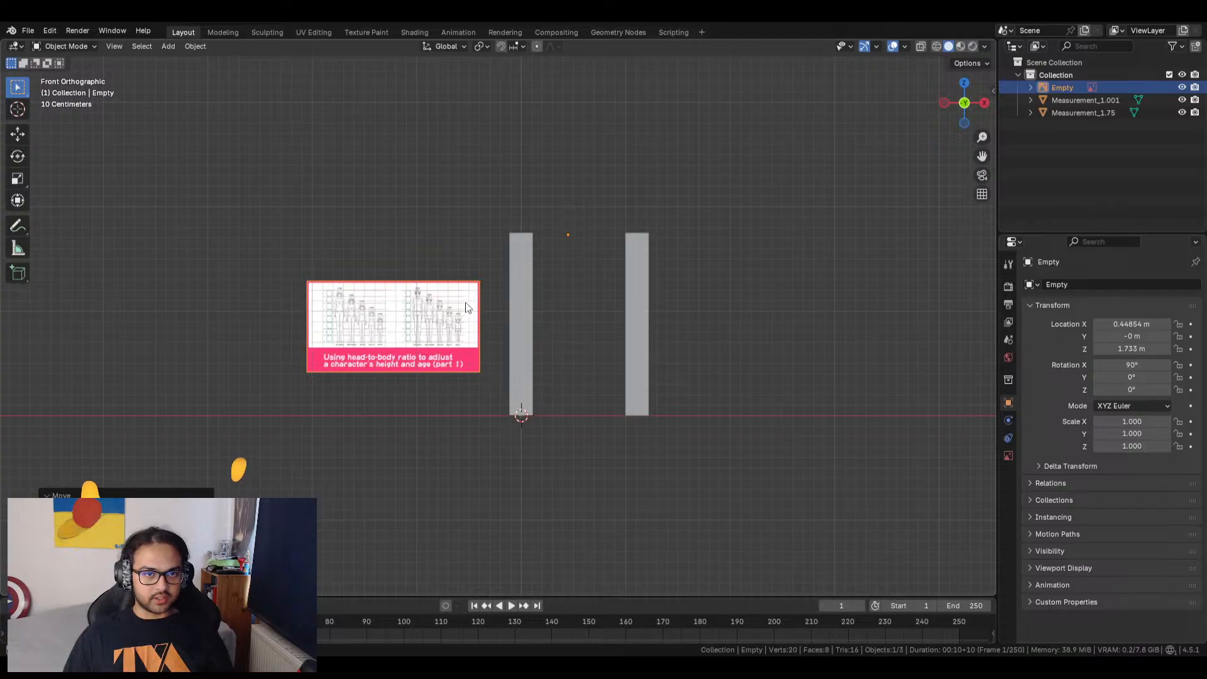
Enlarge the head-to-body reference image until it spans both strips, then check it at an angle and from the front.
drag(477, 282, 988, 96)
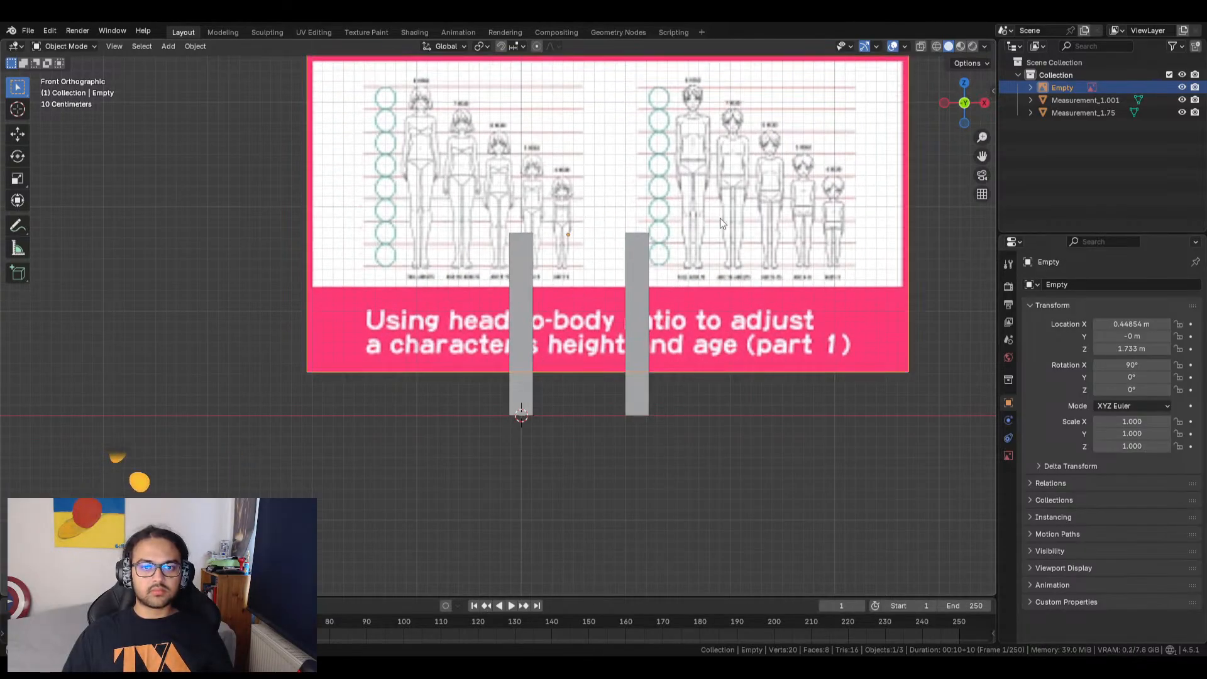
middle_drag(815, 261, 803, 302)
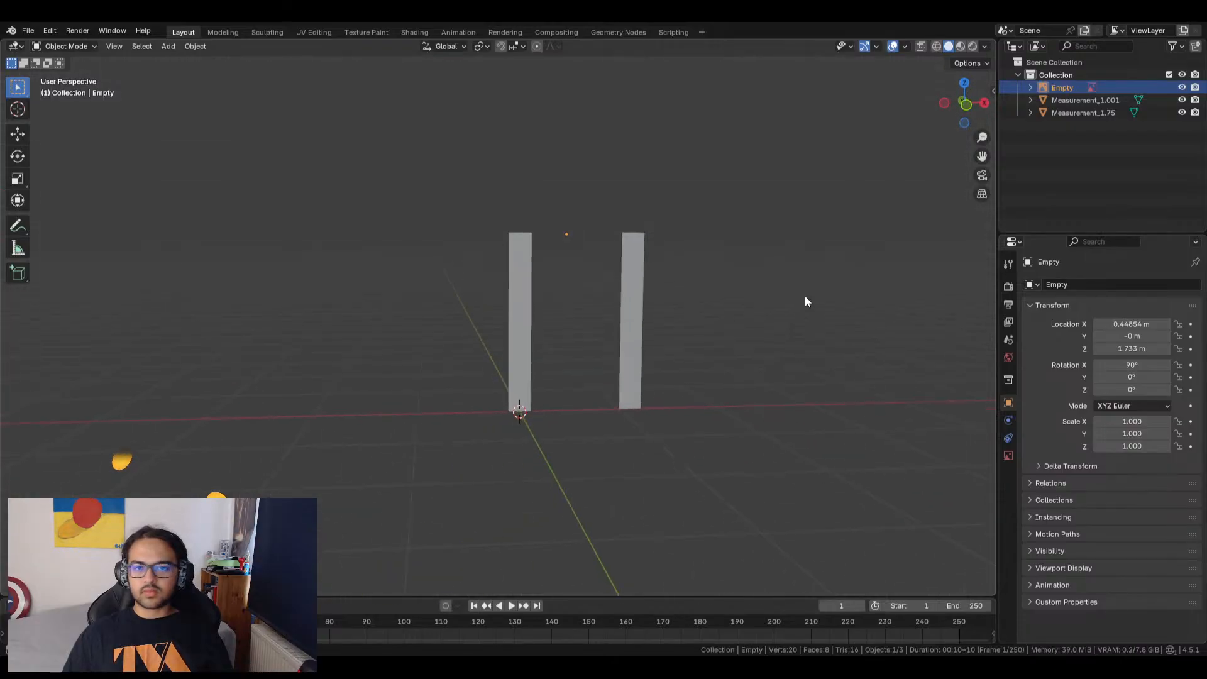
click(967, 105)
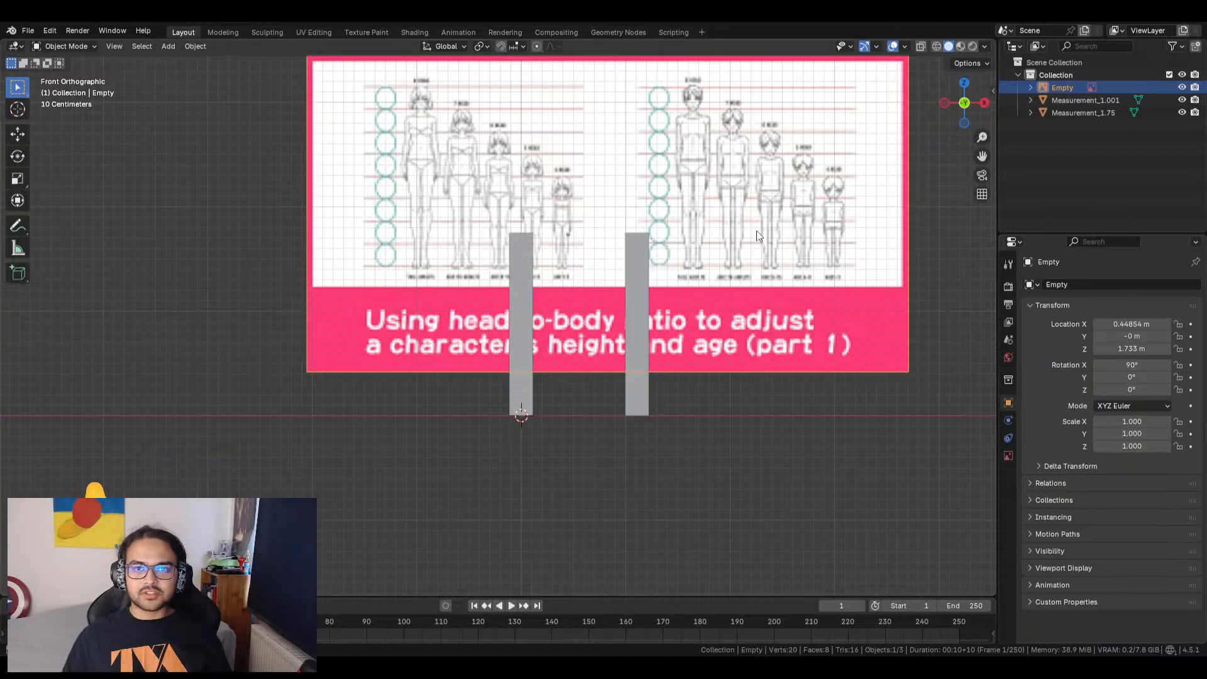
Delete the reference image and roll the undo history back to before it was added, with the strip at the origin selected.
key(x)
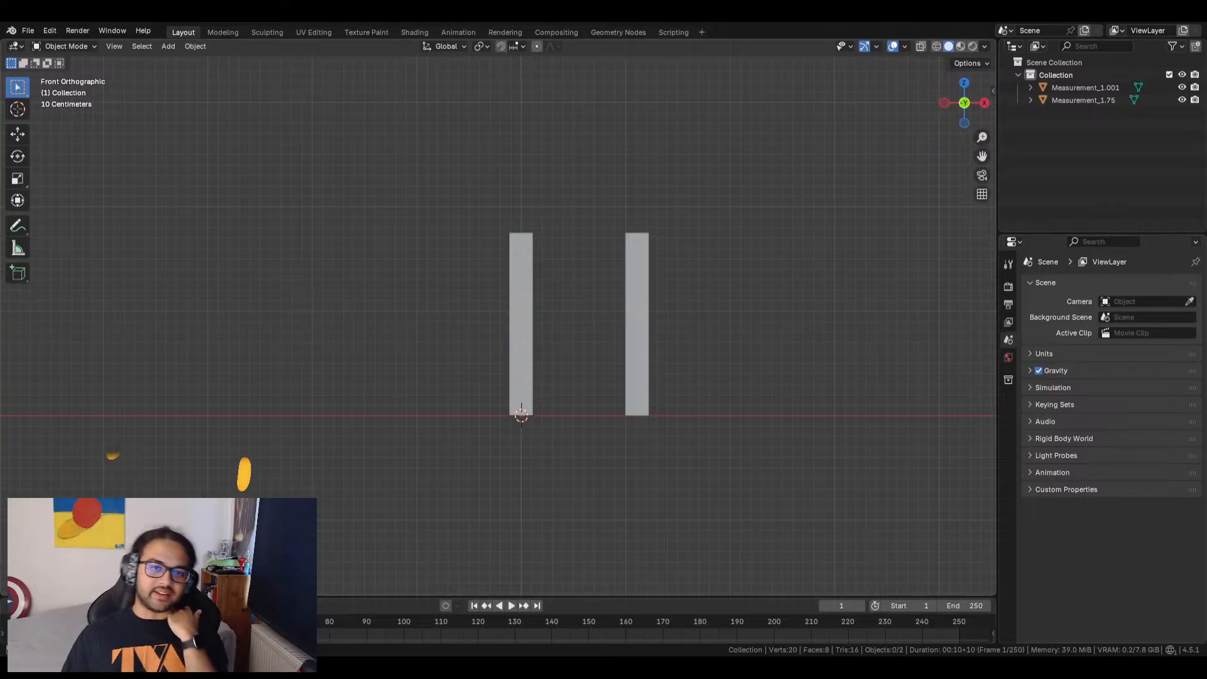
click(514, 345)
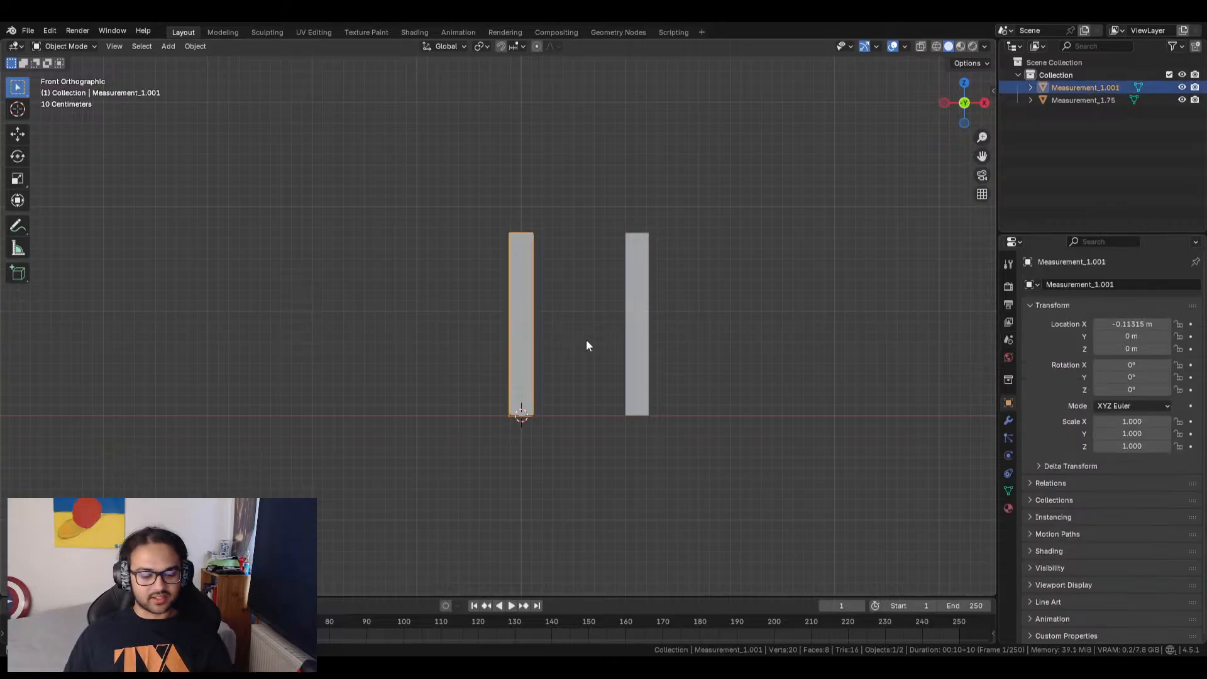
key(ctrl+z)
key(ctrl+z)
key(ctrl+z)
key(ctrl+z)
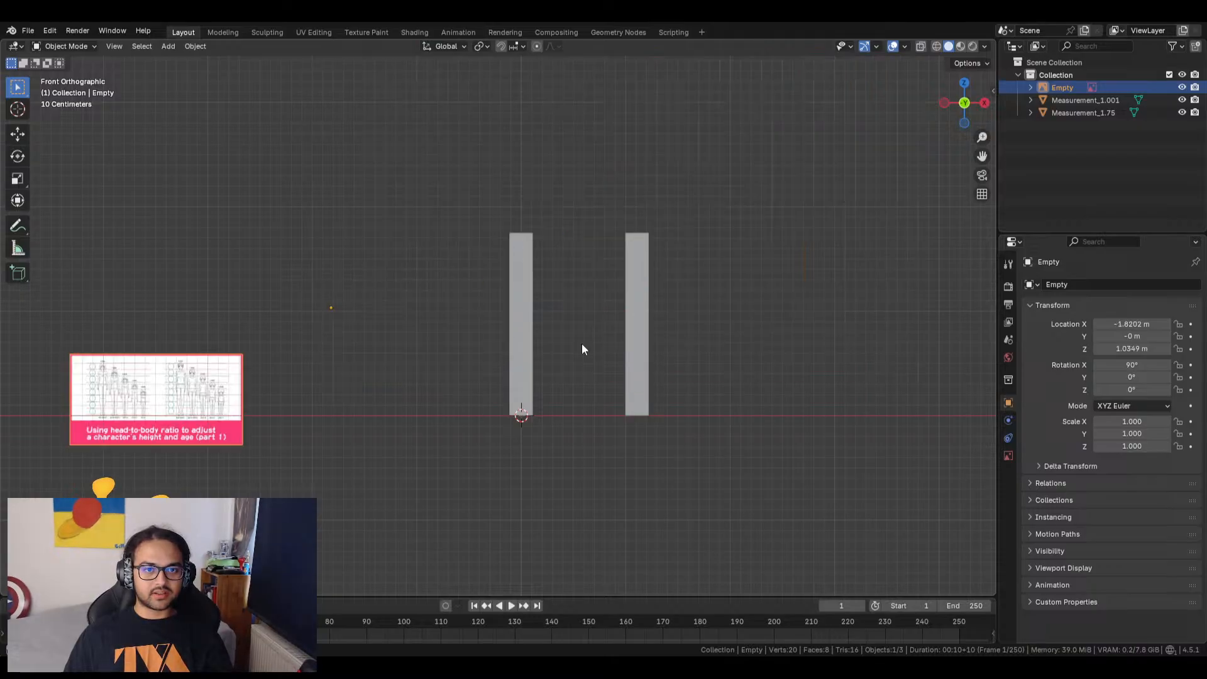
key(ctrl+z)
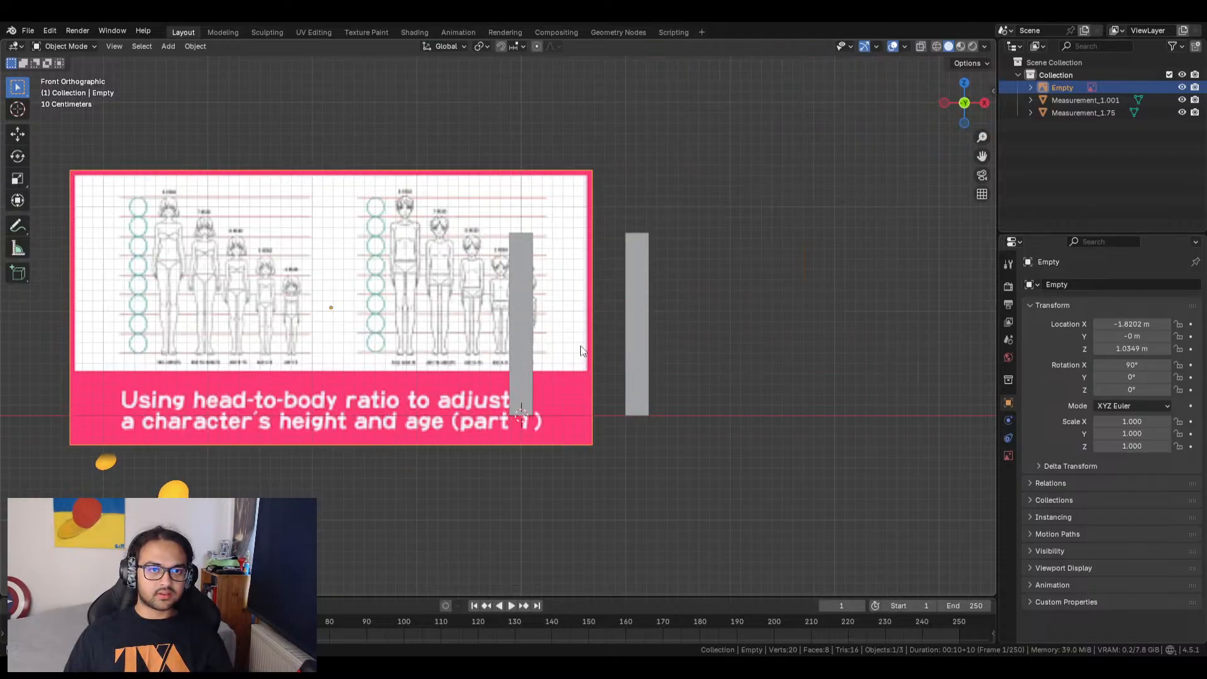
key(ctrl+z)
key(ctrl+z)
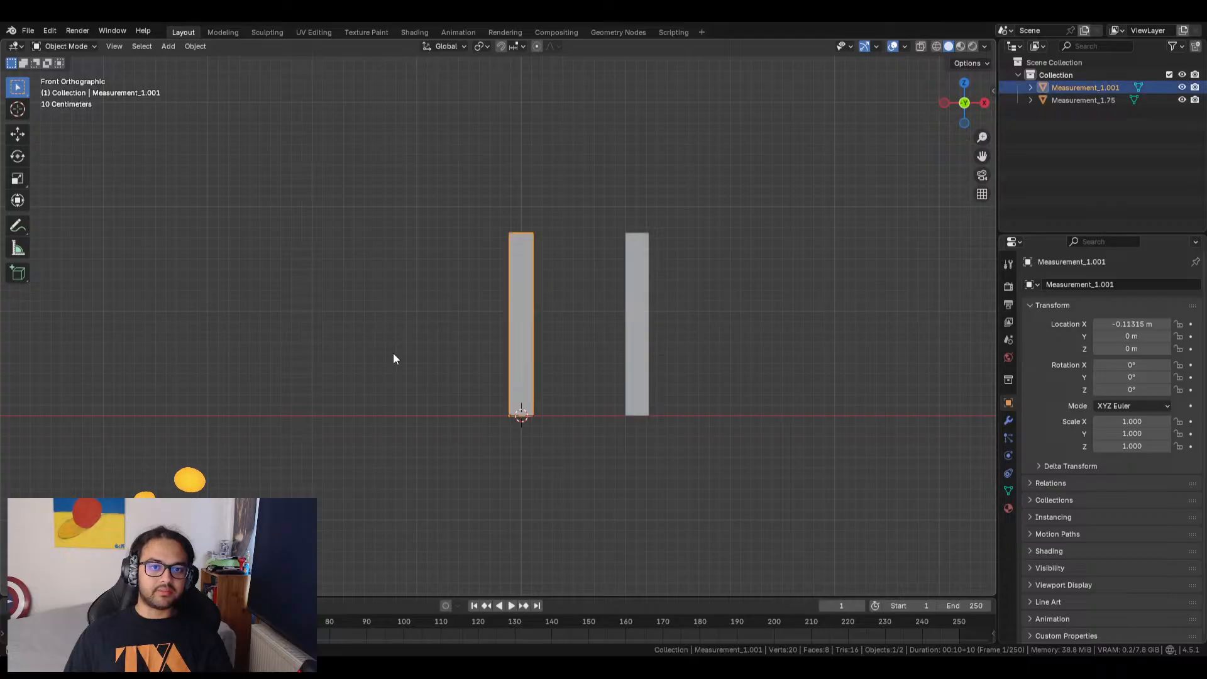
Undo the existing loop cuts on the strip at the origin and divide it with seven evenly spaced horizontal cuts instead.
key(Tab)
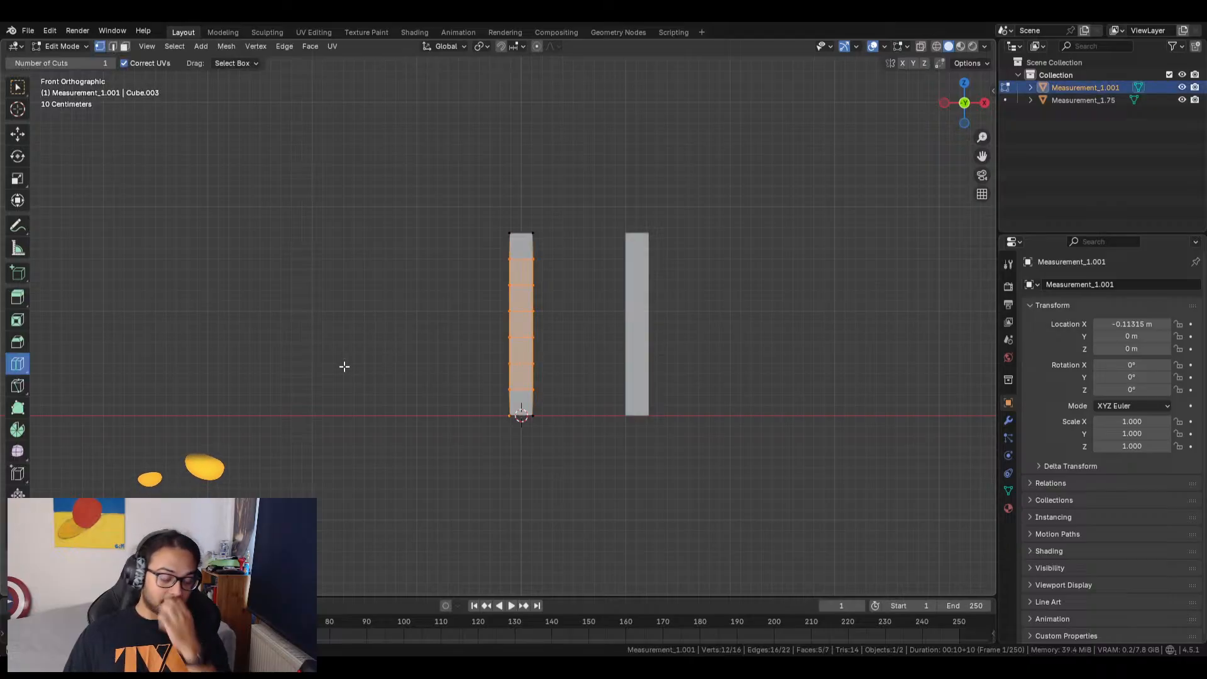
key(ctrl+z)
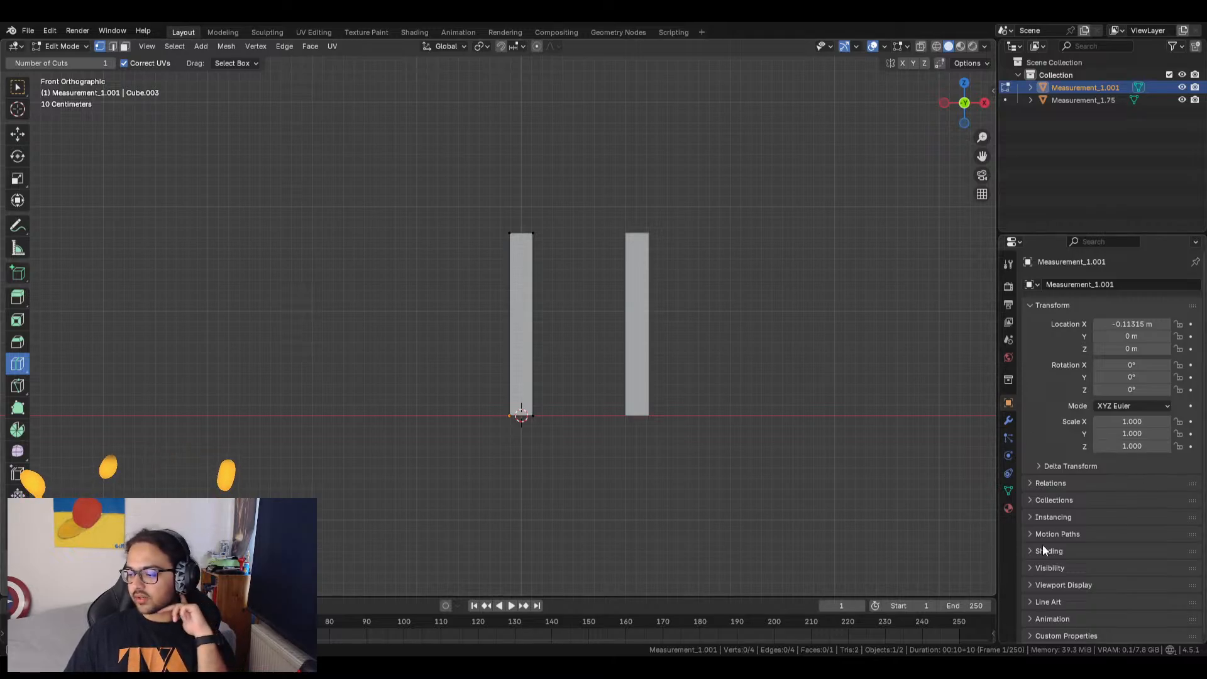
click(521, 323)
double_click(161, 471)
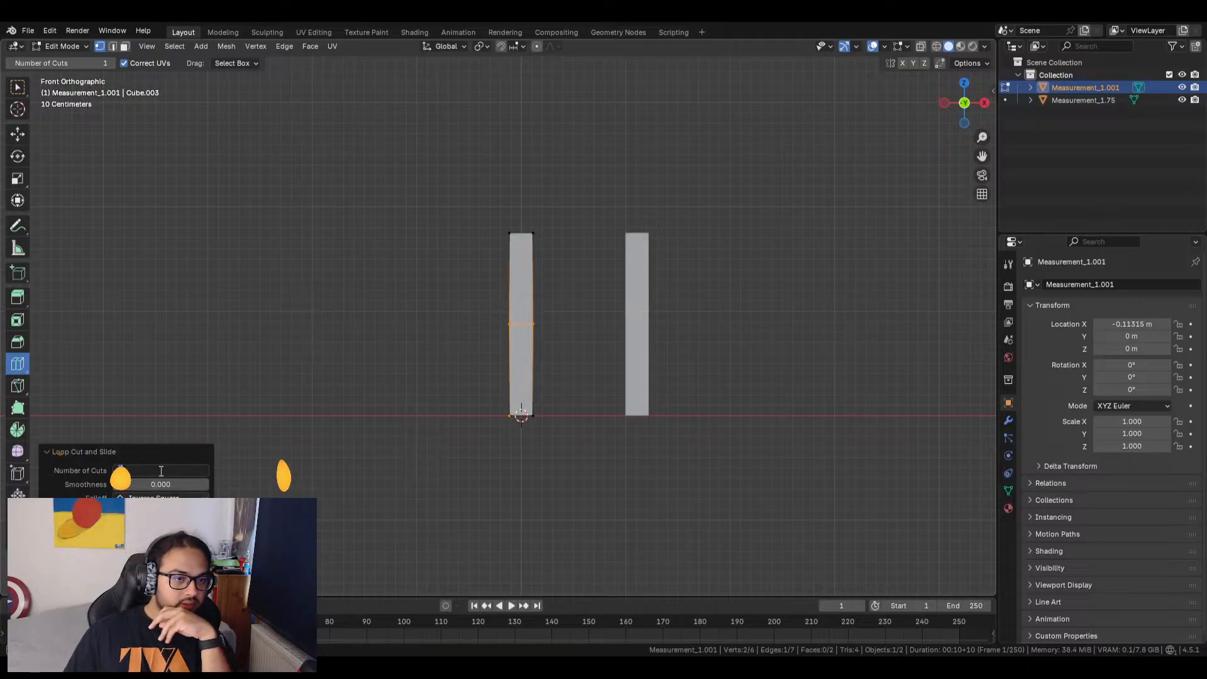
text(7)
key(Return)
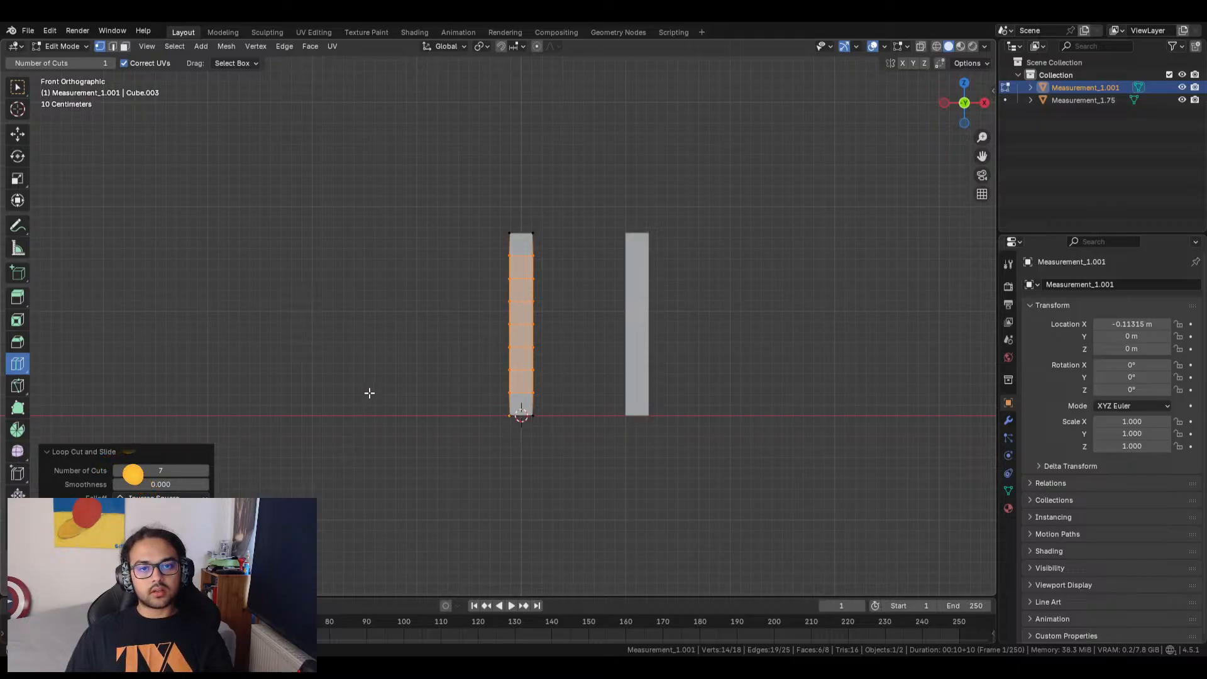
Return to Object Mode and clear the selection, then reopen the strip at the origin in Edit Mode.
key(Tab)
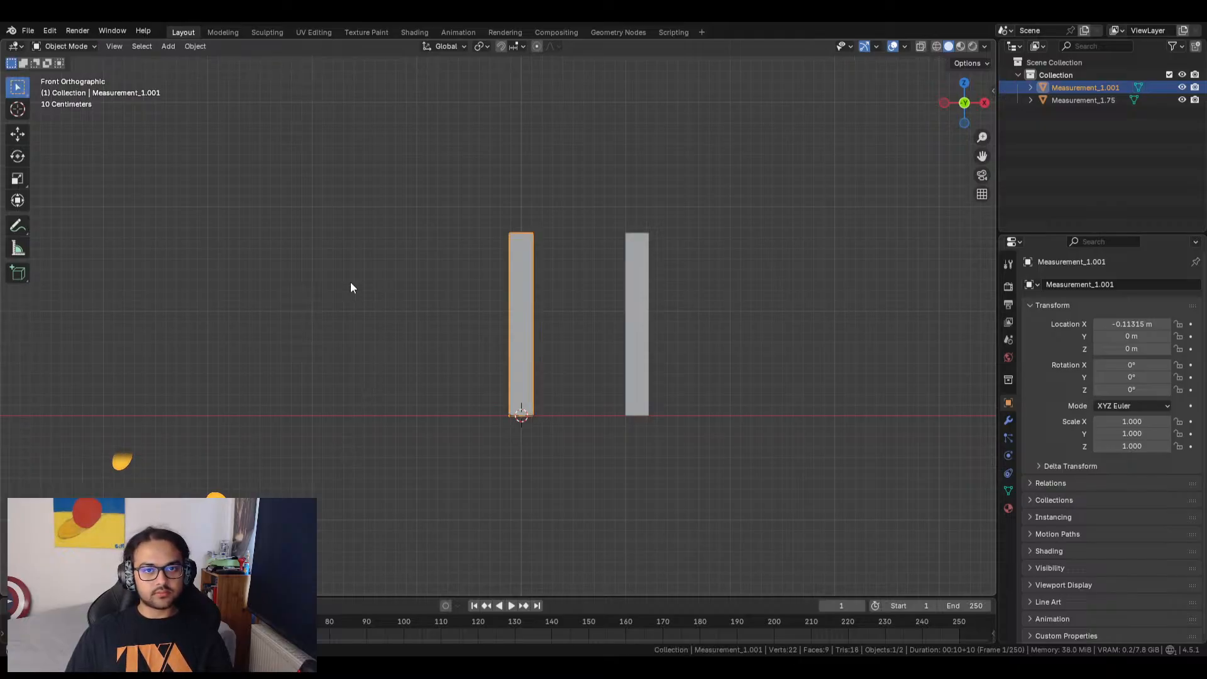
click(350, 283)
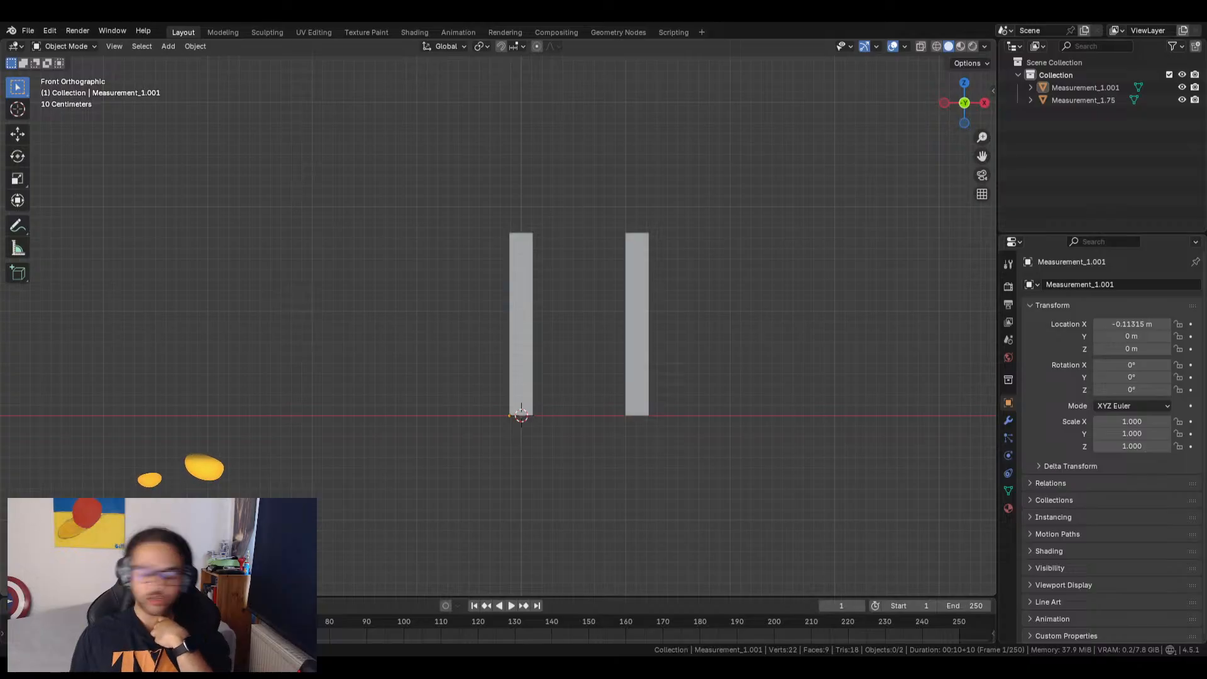
click(524, 330)
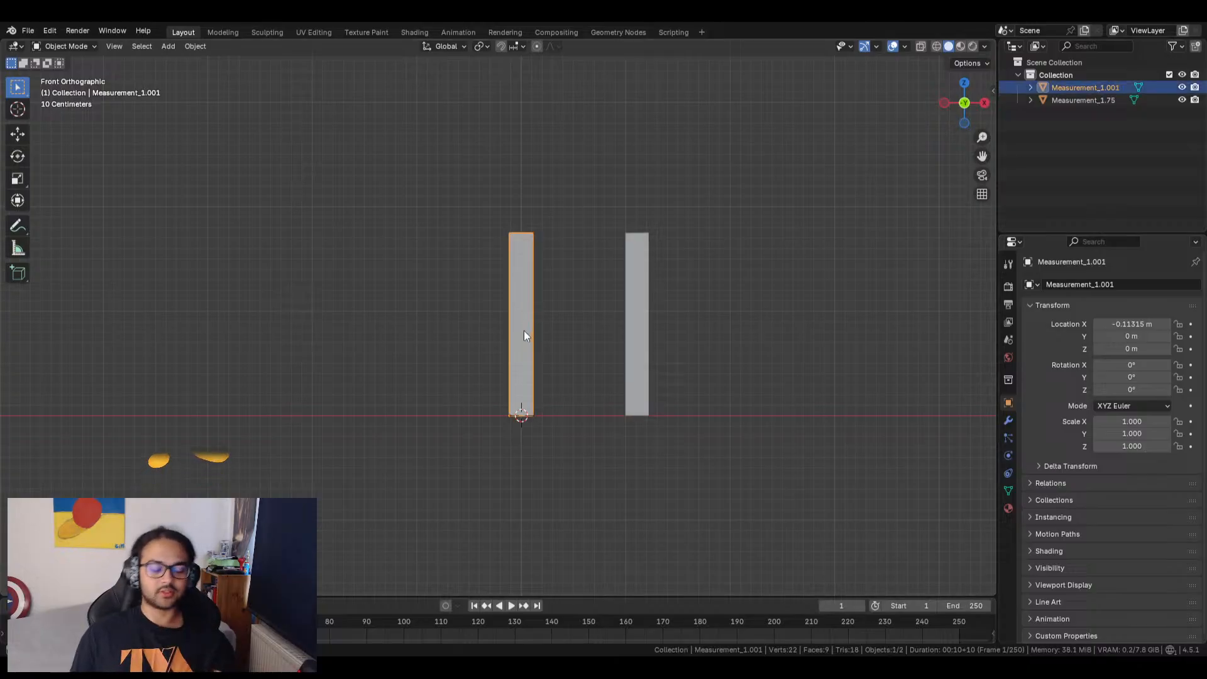
key(Tab)
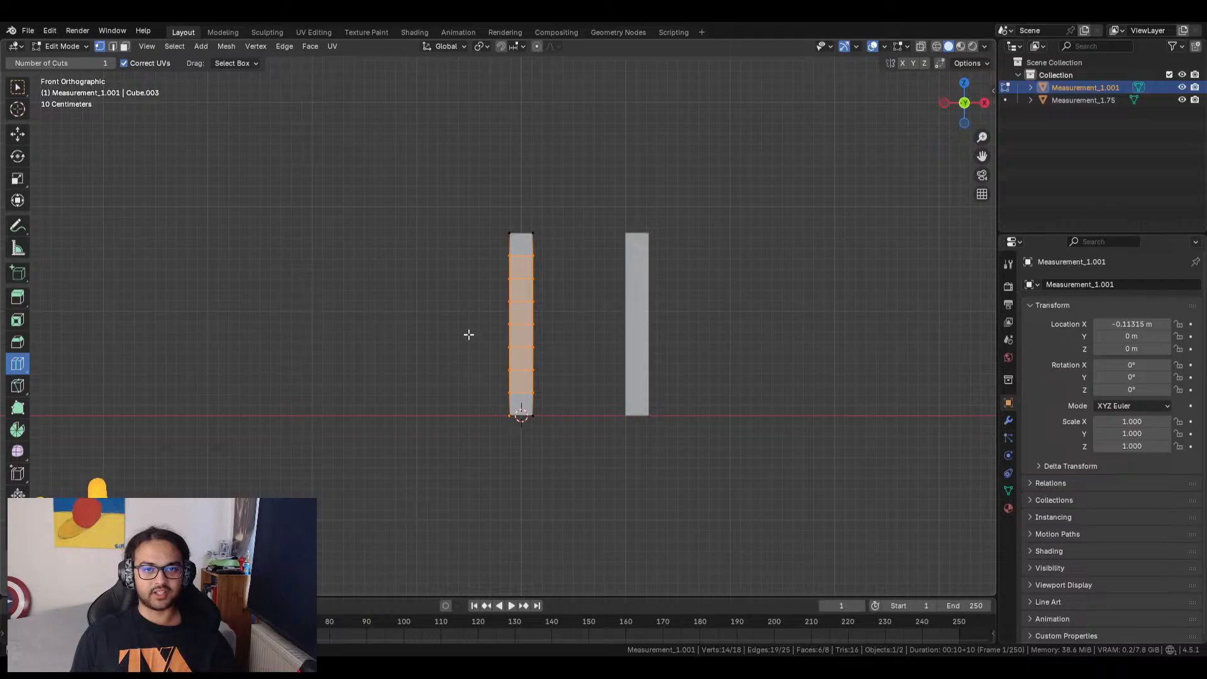
Try a single vertical loop cut down the centre of the subdivided strip, check it up close and undo it.
click(521, 320)
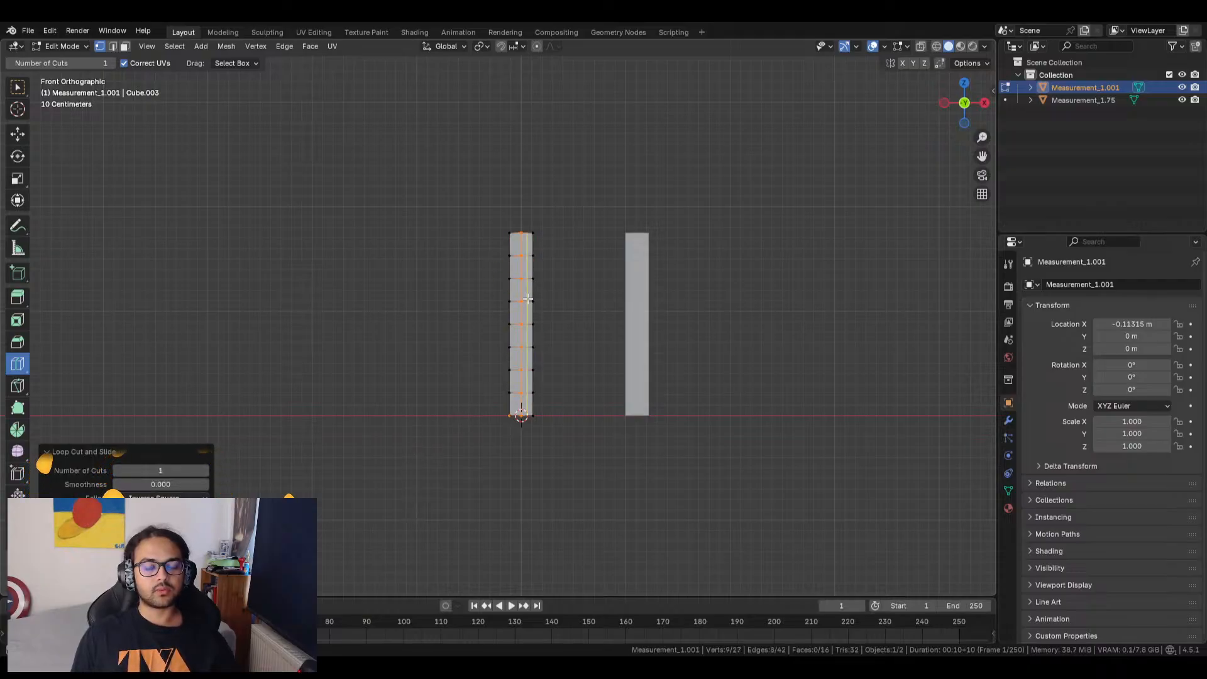
scroll(566, 286, up, 7)
scroll(754, 191, down, 3)
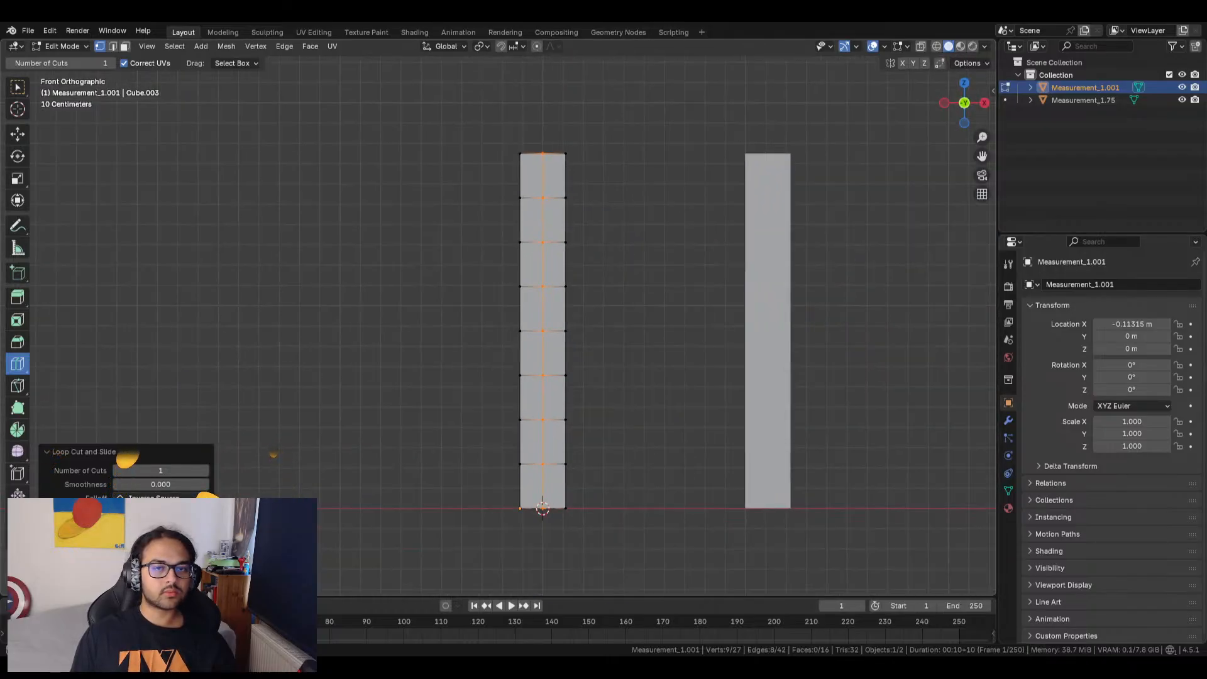
key(ctrl+z)
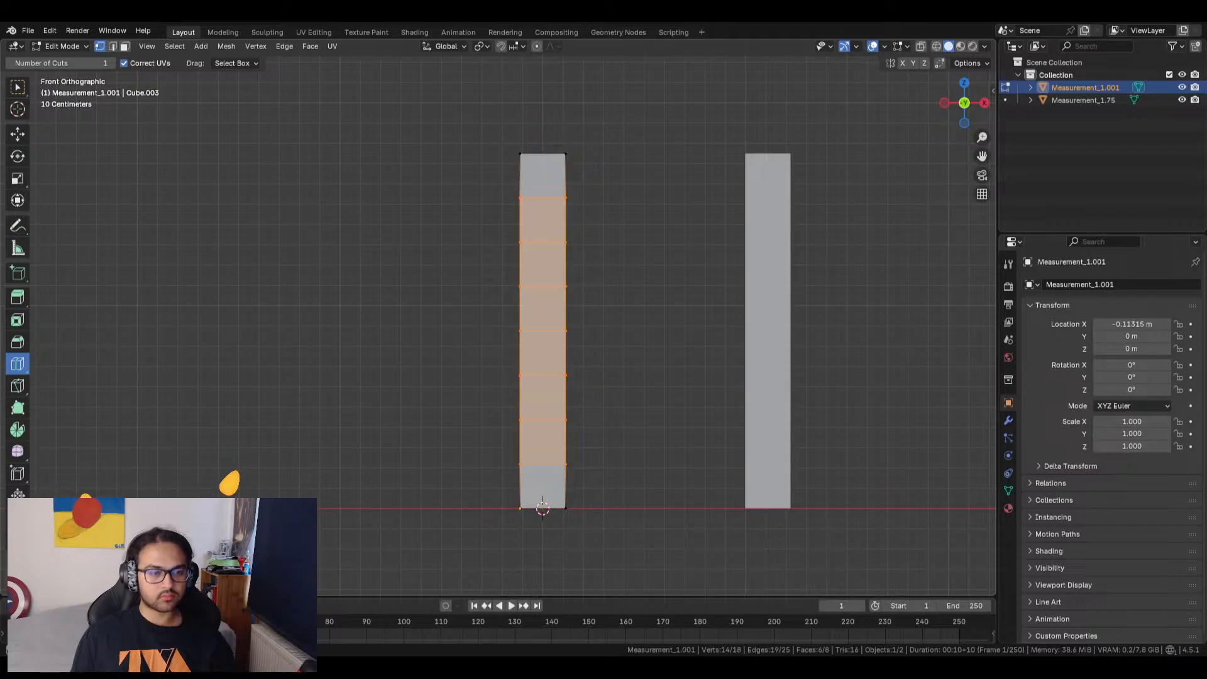
Add one vertical centre loop cut to the strip again, trying a smoothness of -4 and resetting it to 0.
click(553, 197)
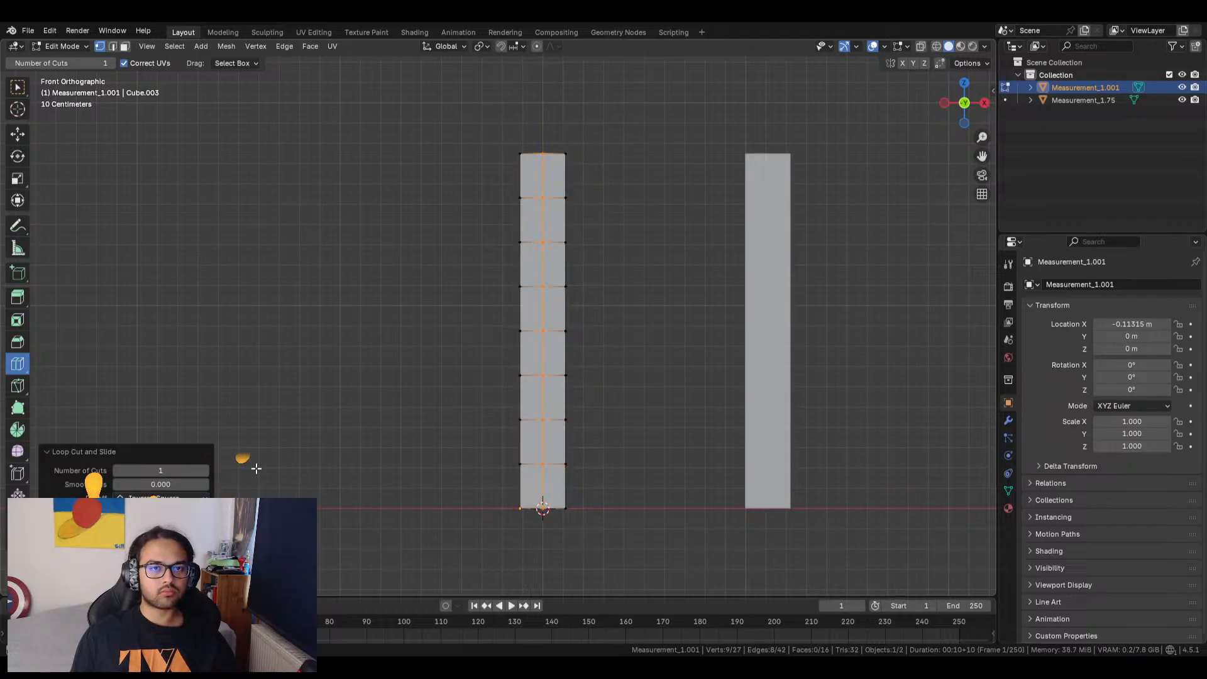
drag(172, 486, 185, 486)
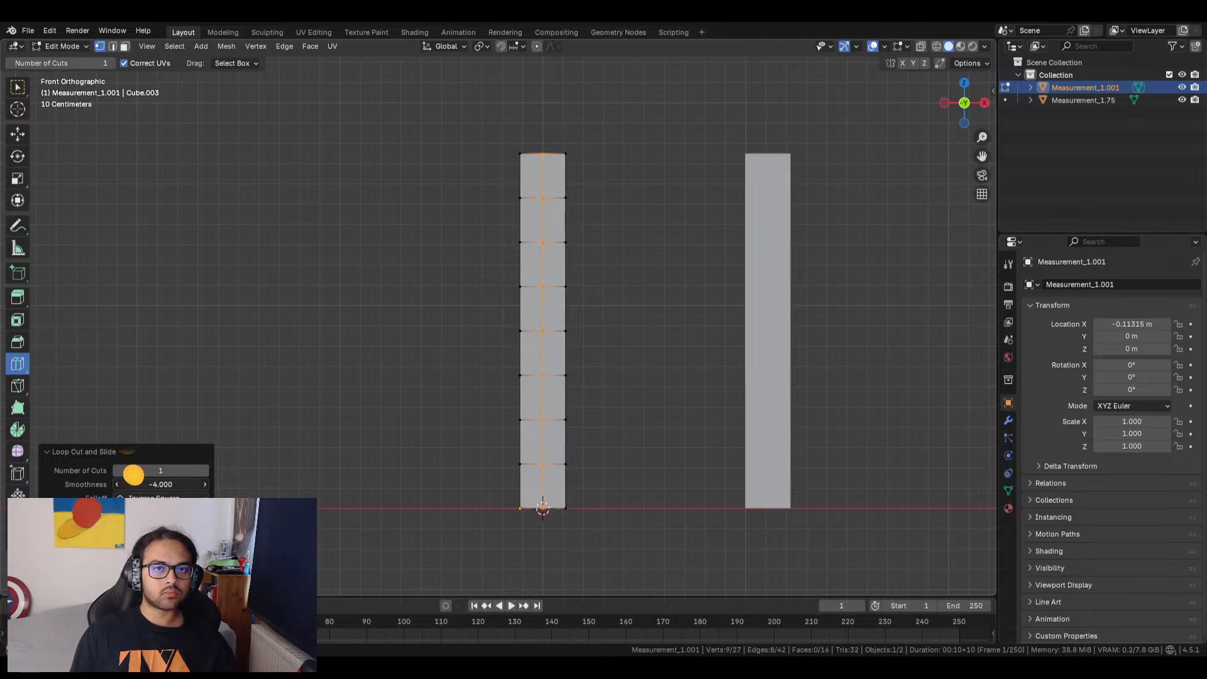
click(183, 486)
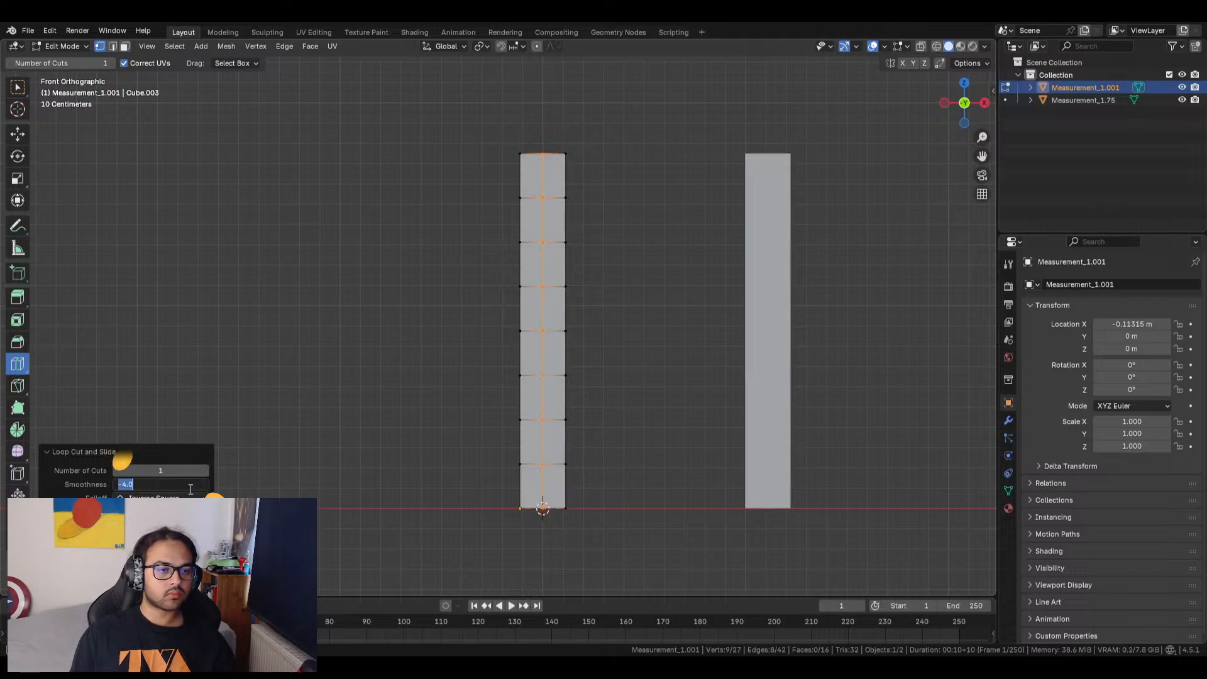
text(0)
key(Return)
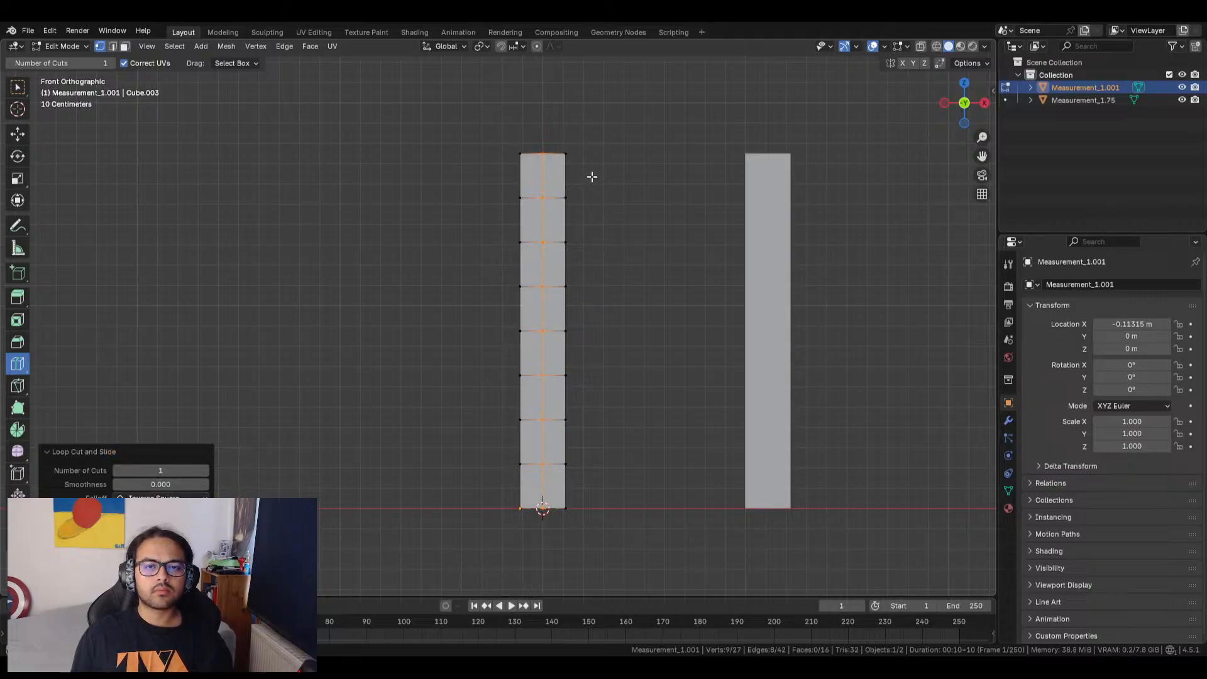
Inspect the strip's top edge around the vertical cut from several angles, undoing the stray edit made there.
scroll(637, 145, up, 3)
middle_drag(638, 146, 404, 617)
click(976, 109)
shift+middle_drag(514, 65, 554, 354)
click(466, 161)
key(ctrl+z)
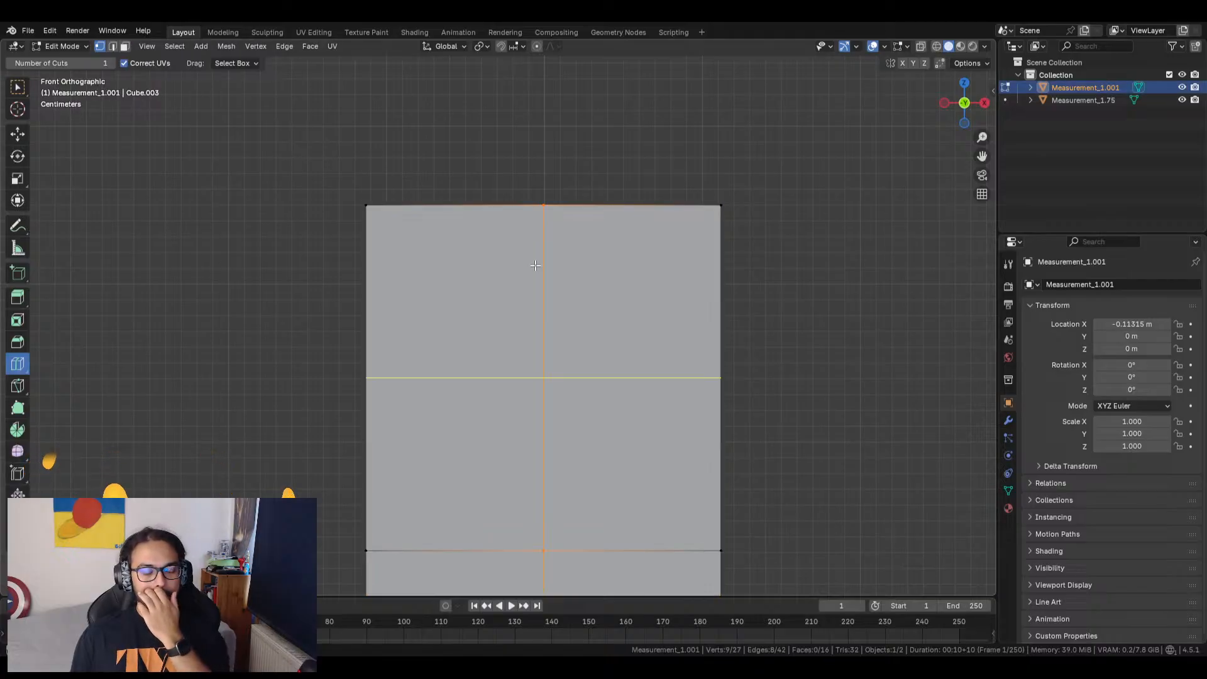
middle_drag(521, 272, 458, 409)
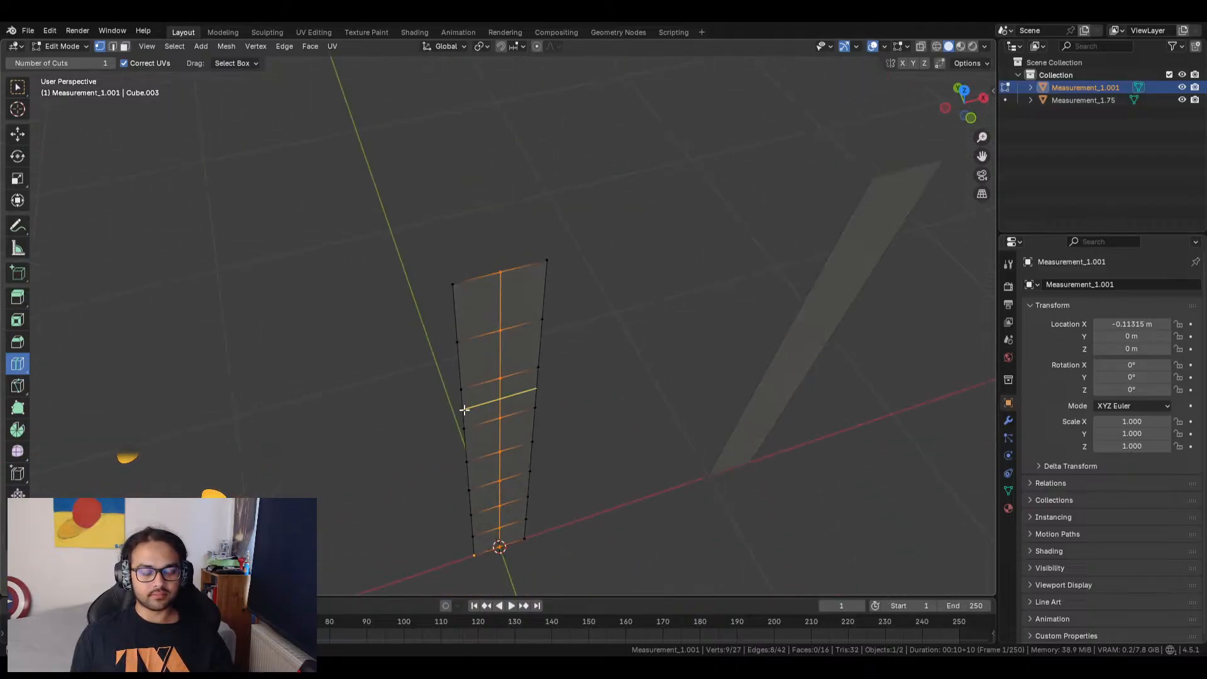
Undo the vertical centre loop cut on the strip and stay in Edit Mode.
key(Tab)
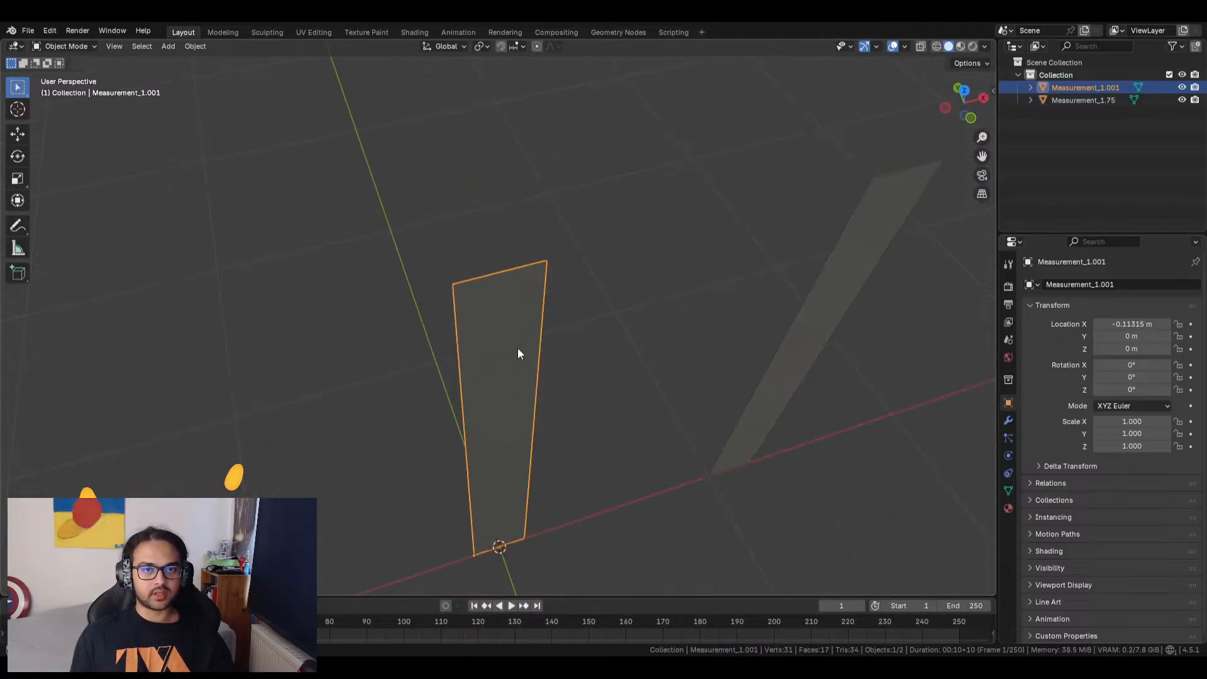
key(ctrl+z)
key(ctrl+z)
key(ctrl+z)
key(ctrl+z)
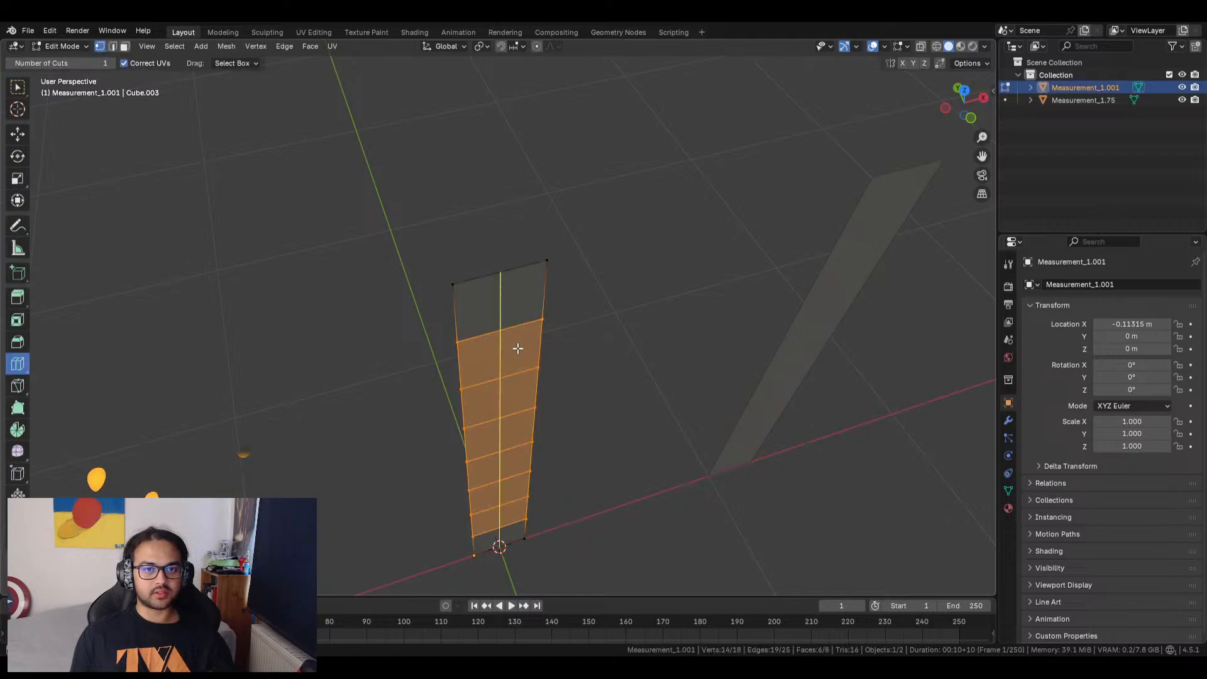
key(ctrl+shift+z)
key(ctrl+shift+z)
key(ctrl+shift+z)
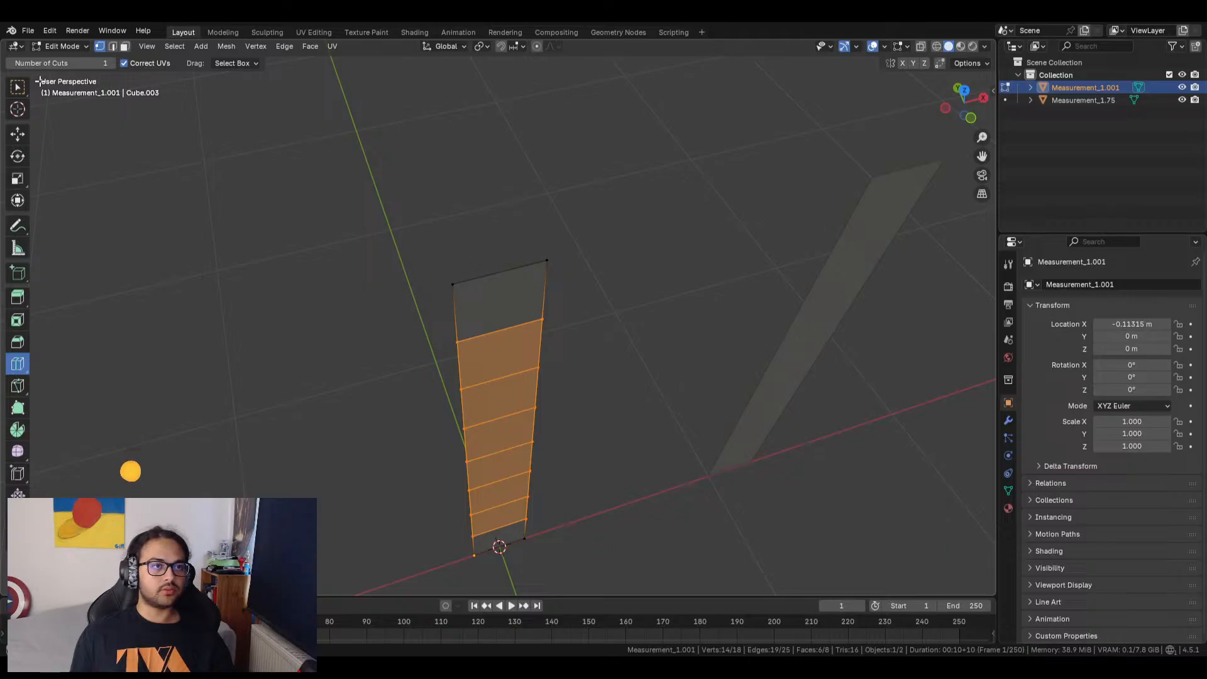
Select the whole strip in edge mode with the Move tool, extrude it about 0.15 m along Y and fill the open back with a face.
click(113, 47)
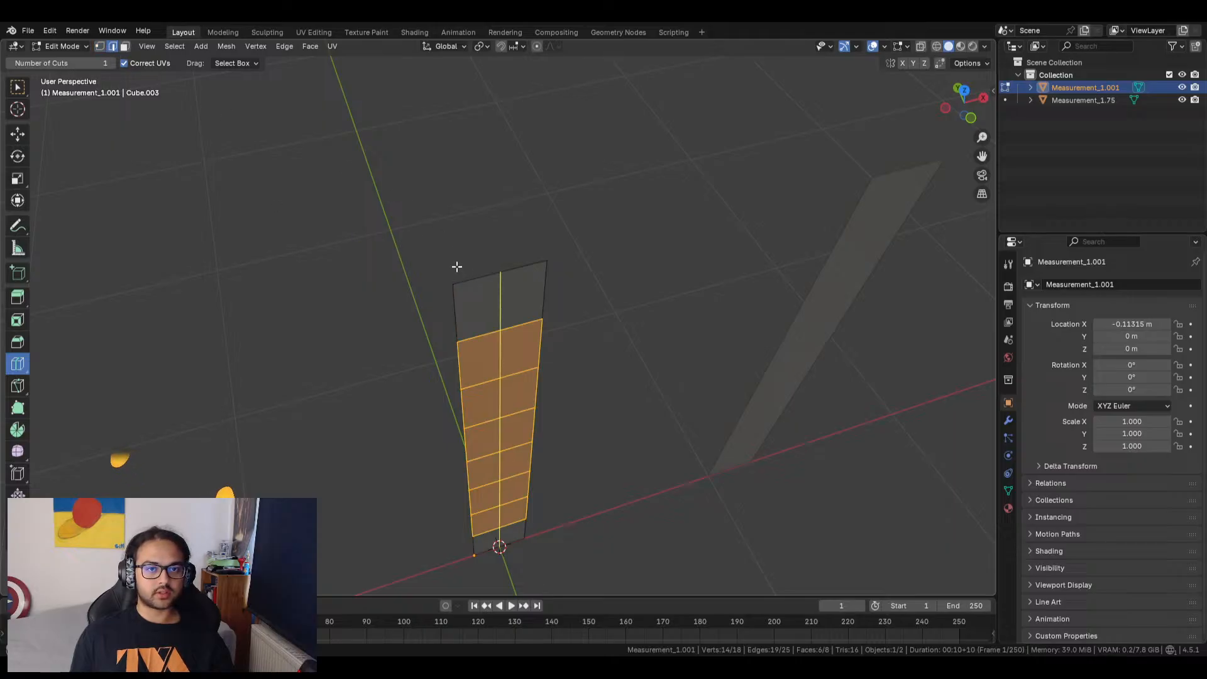
click(17, 137)
click(493, 274)
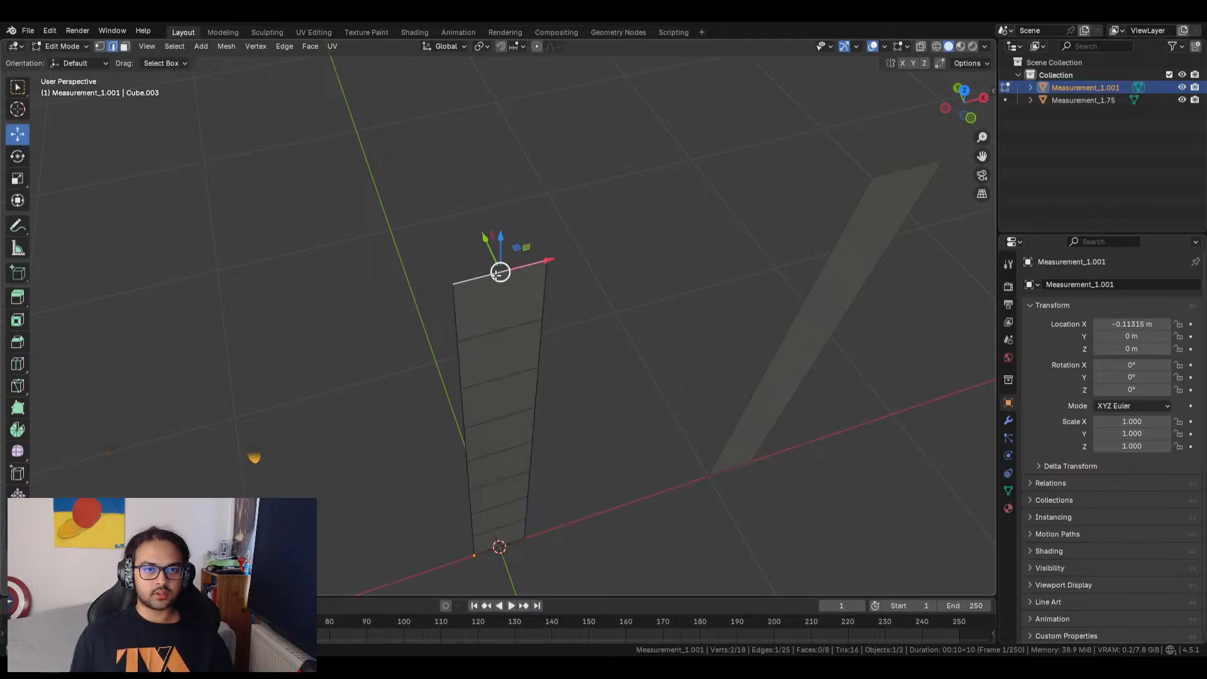
key(a)
middle_drag(347, 391, 546, 265)
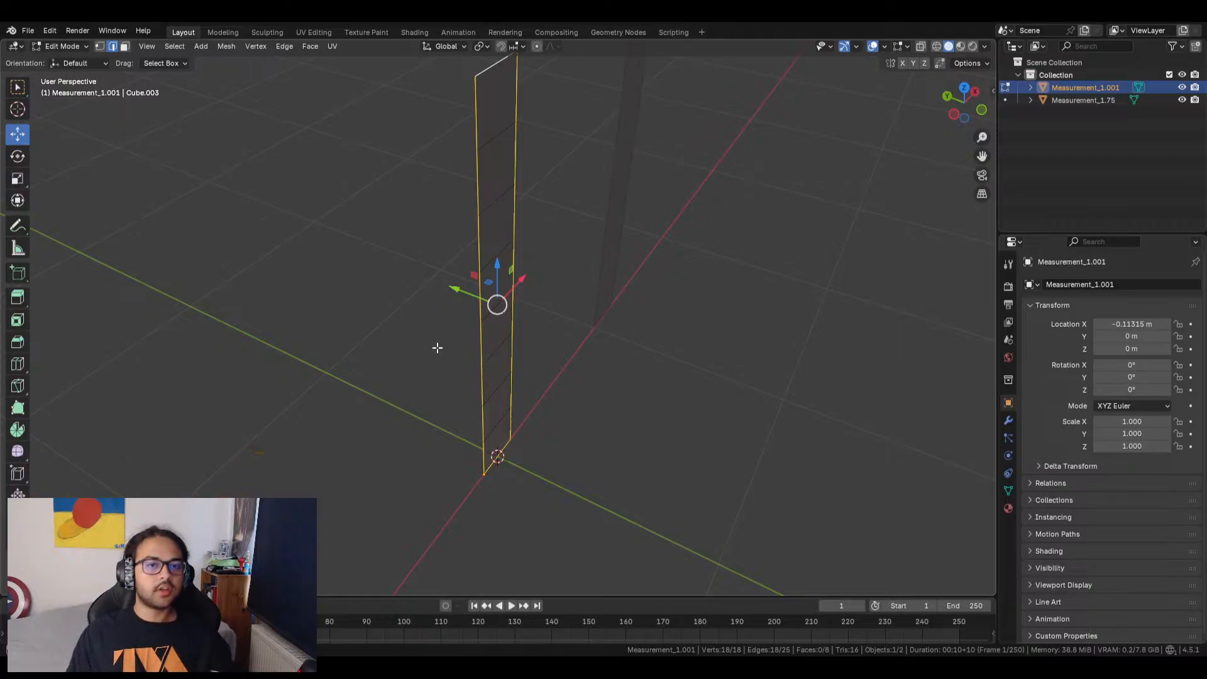
middle_drag(613, 339, 651, 325)
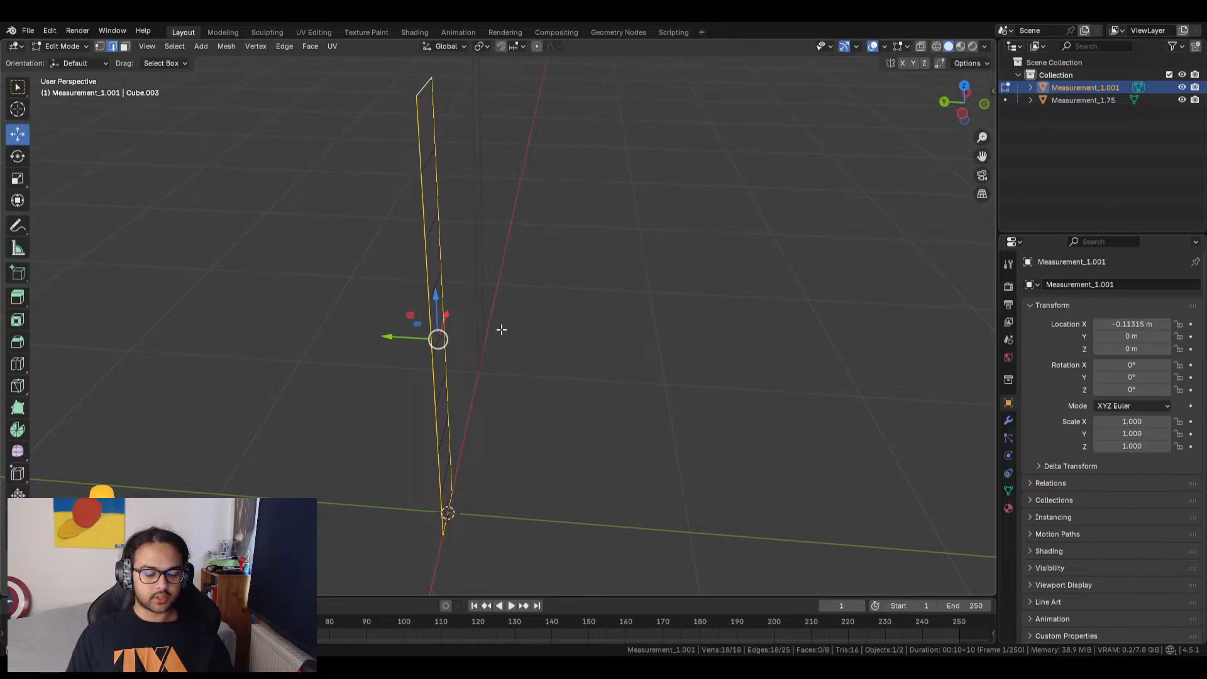
key(e)
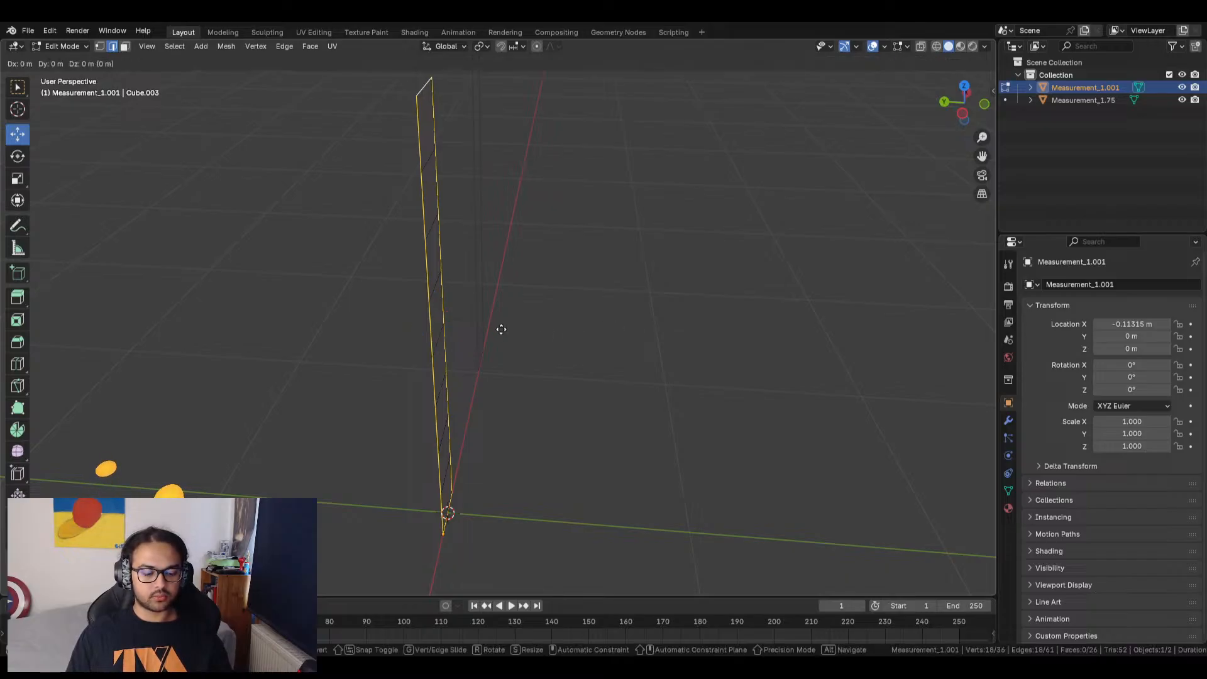
key(y)
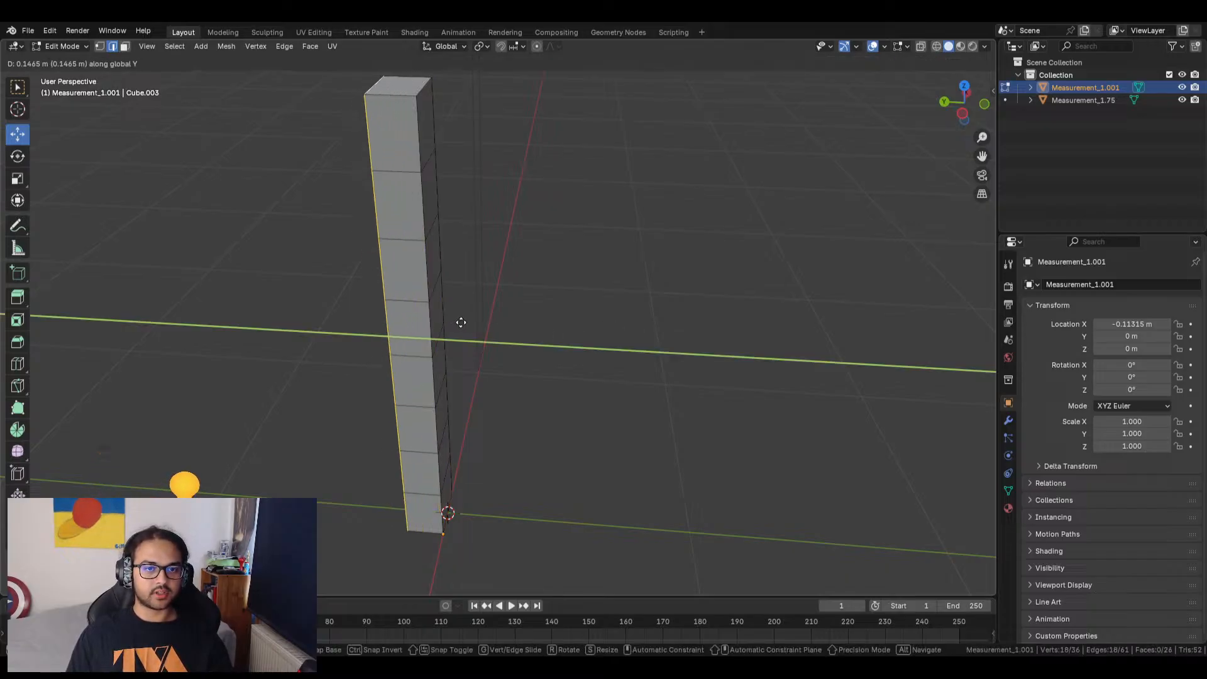
click(453, 321)
middle_drag(452, 327, 471, 392)
key(f)
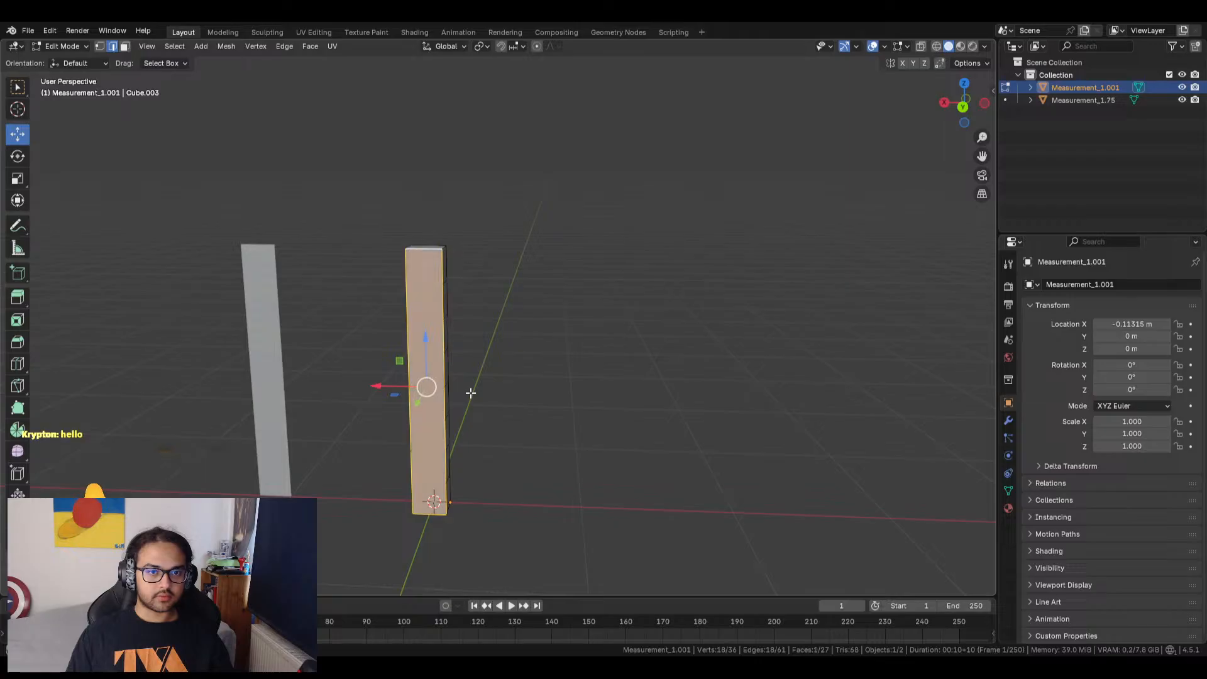
Undo the single-face fill on the strip's open back and close the opening with Grid Fill instead.
key(ctrl+z)
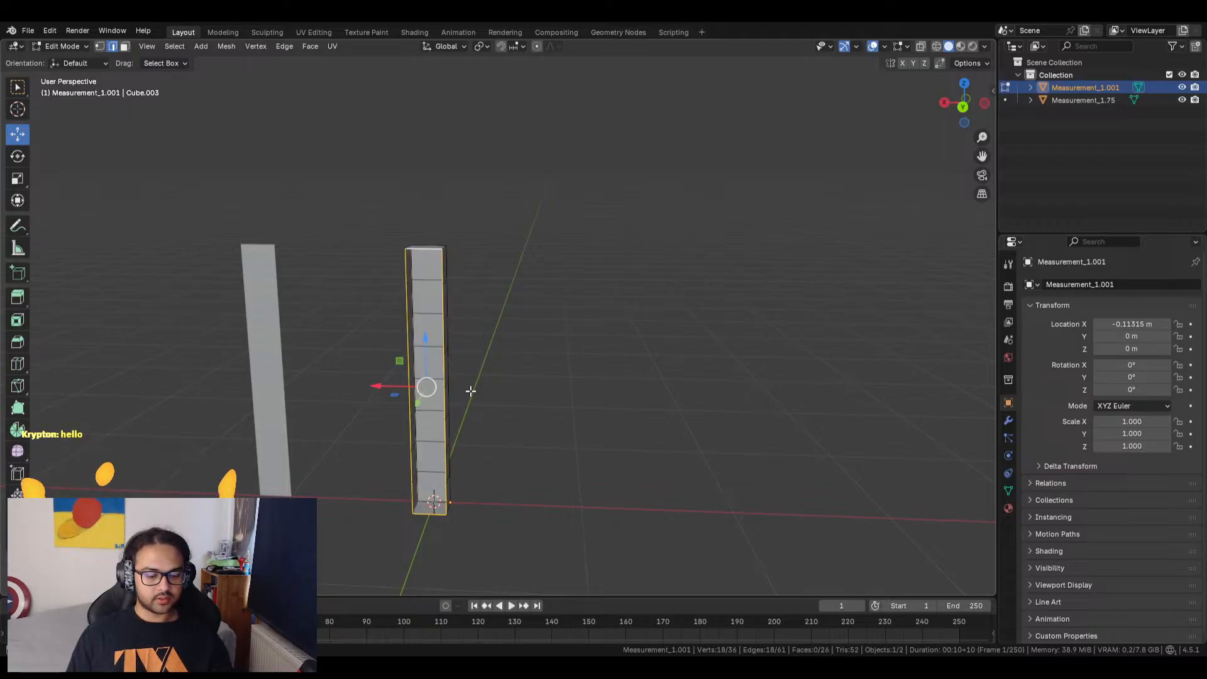
key(ctrl+f)
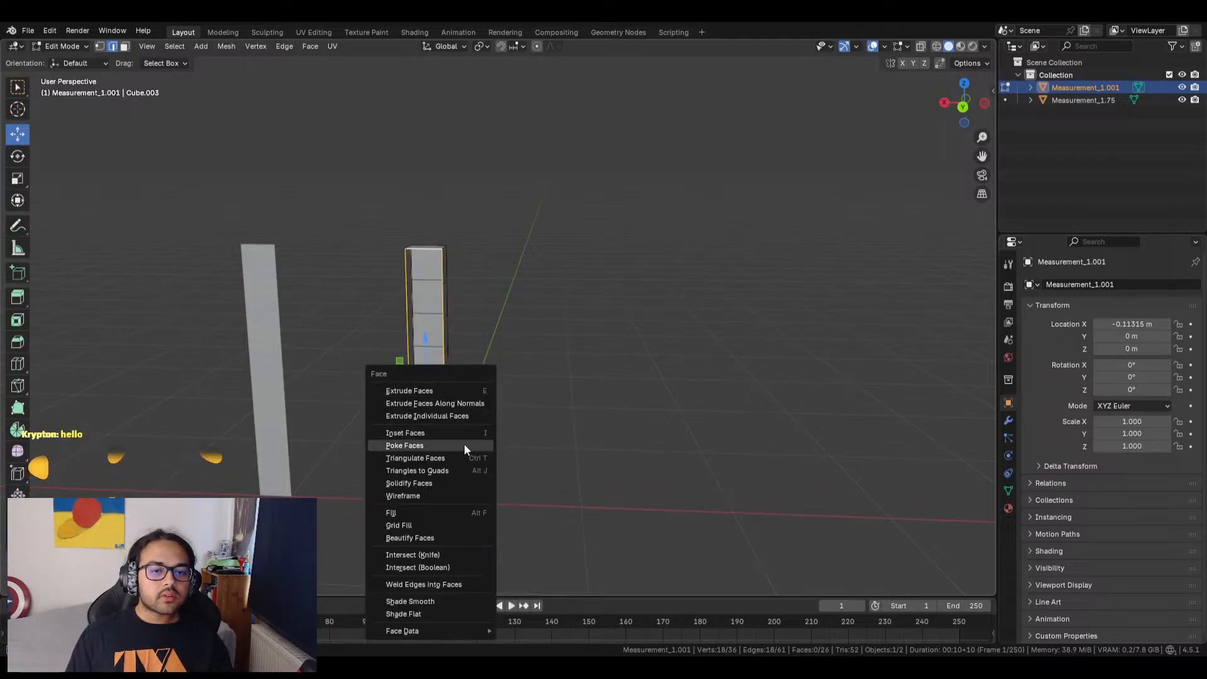
click(398, 525)
click(518, 336)
middle_drag(517, 336, 407, 326)
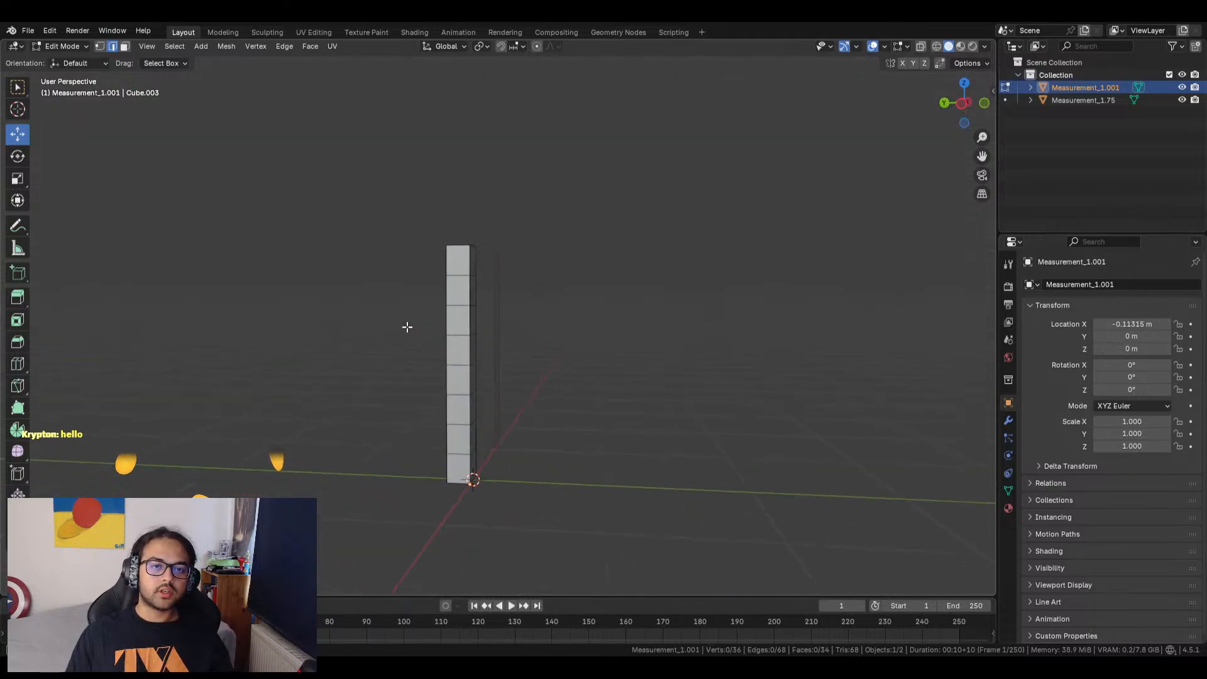
Examine the divided block beside the plain strip from several angles, in both Object and Edit Mode.
middle_drag(617, 308, 584, 349)
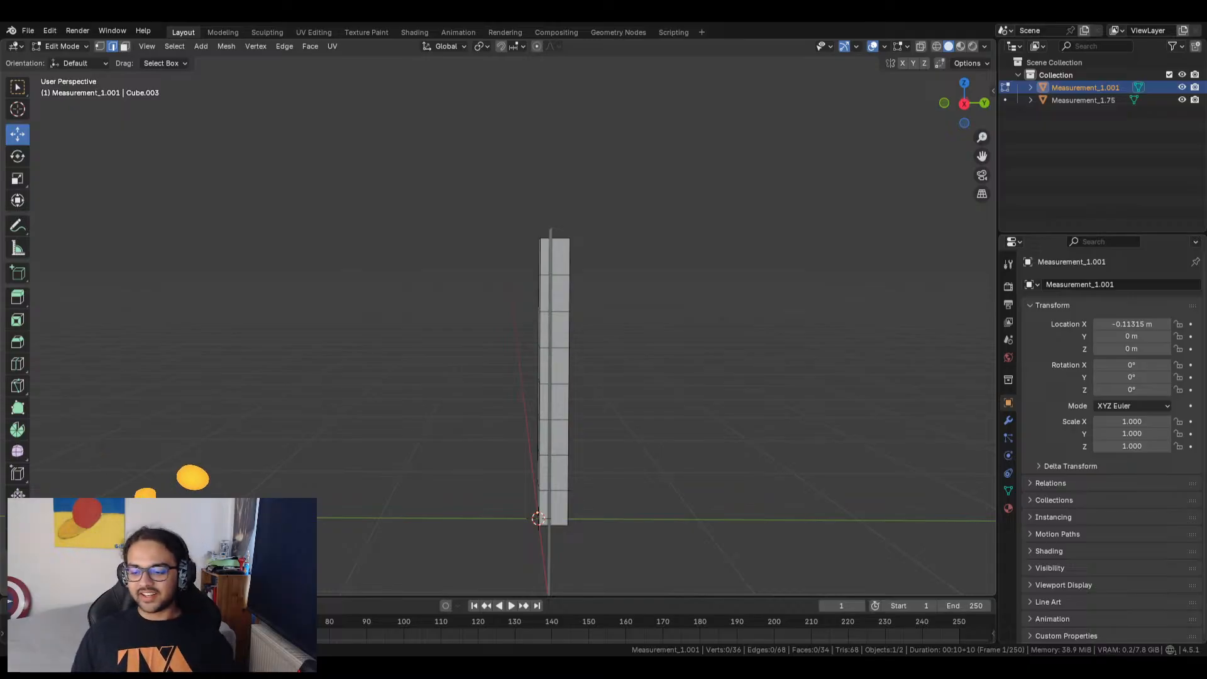
middle_drag(635, 402, 876, 402)
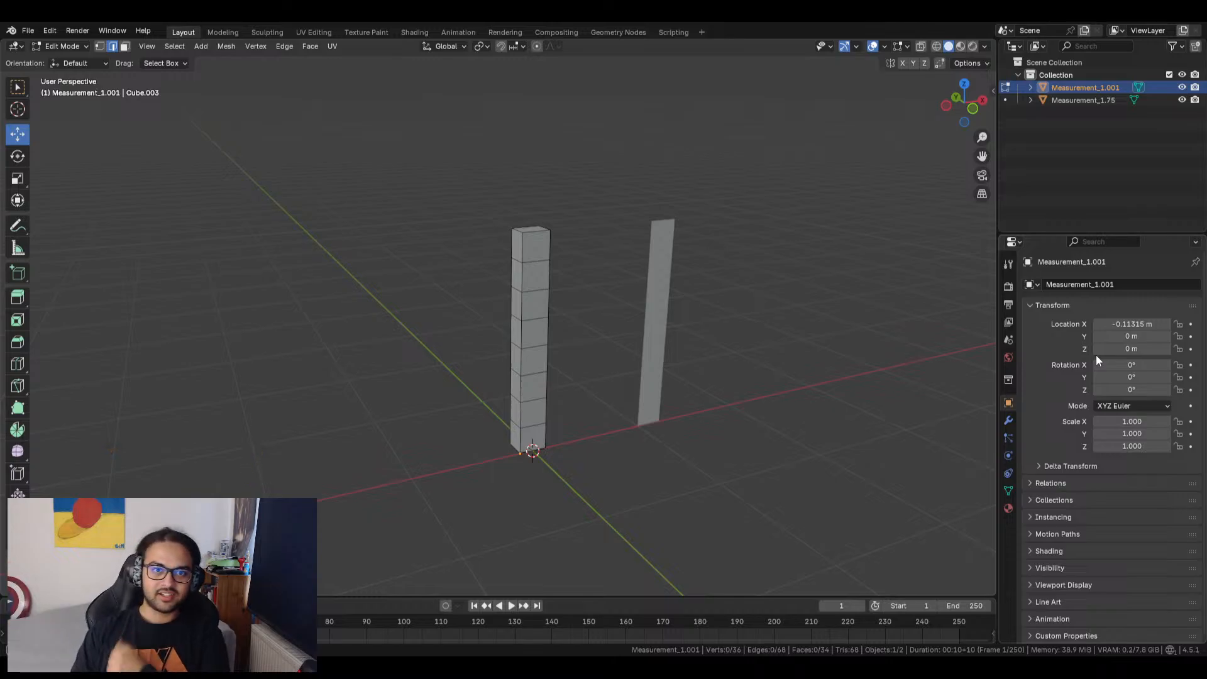
middle_drag(751, 386, 726, 352)
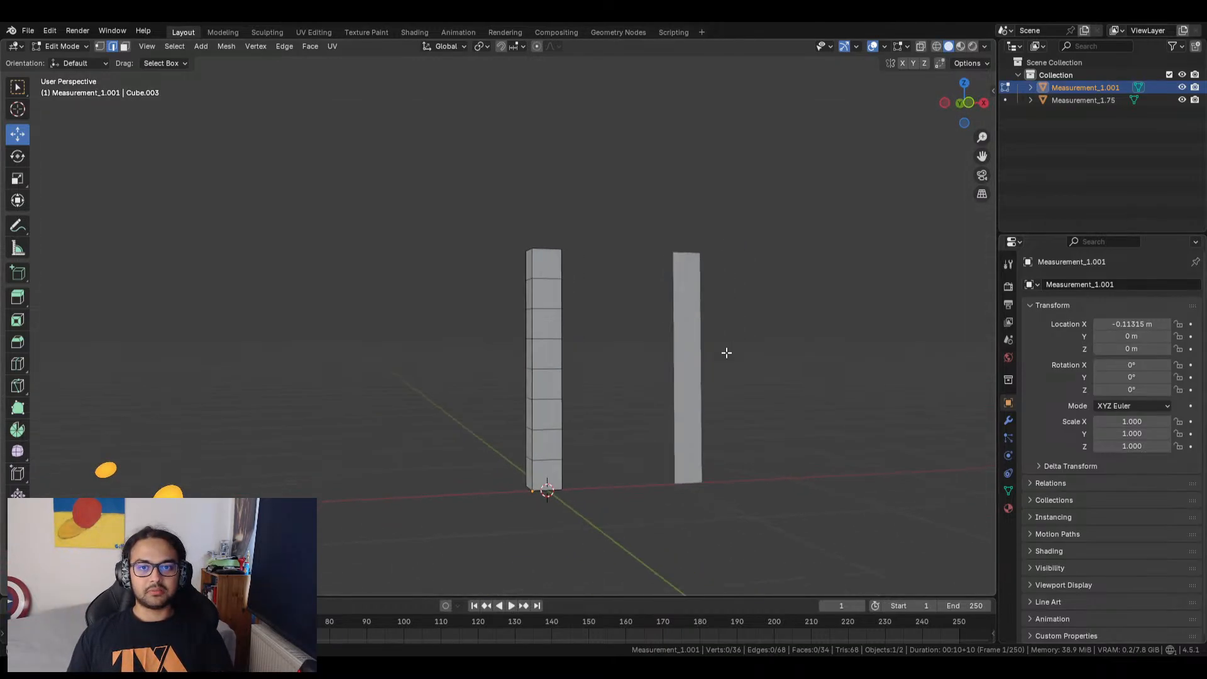
key(Tab)
key(Tab)
key(Tab)
click(686, 273)
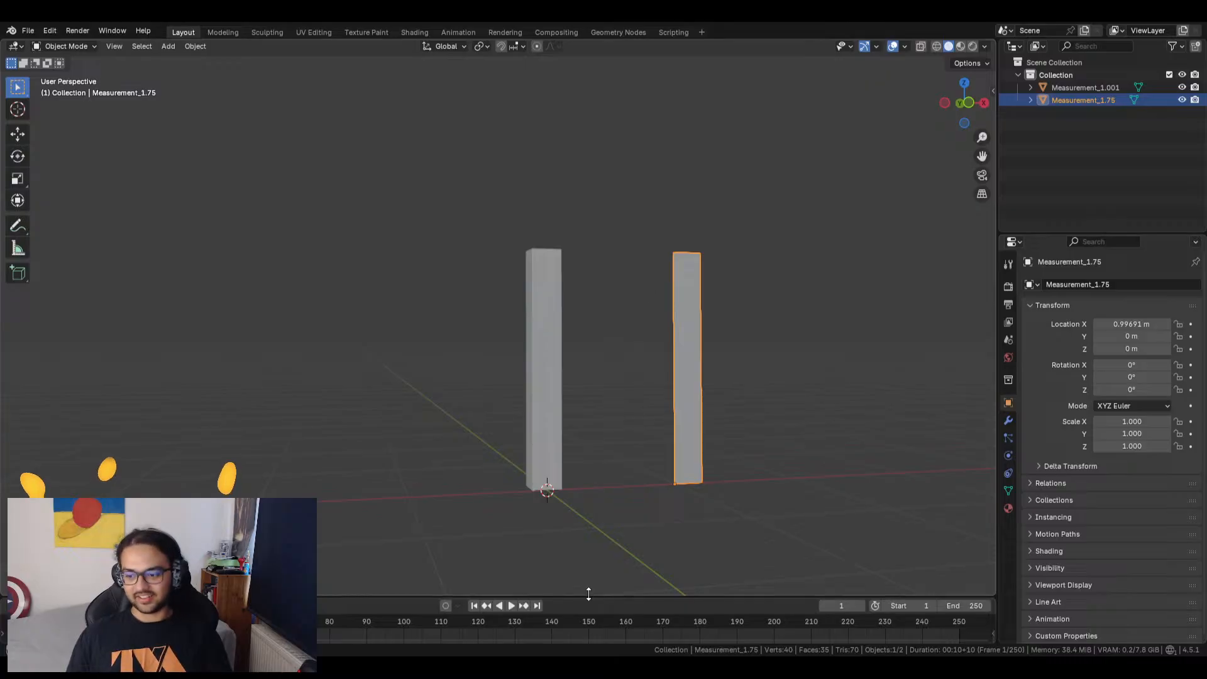
middle_drag(614, 309, 603, 355)
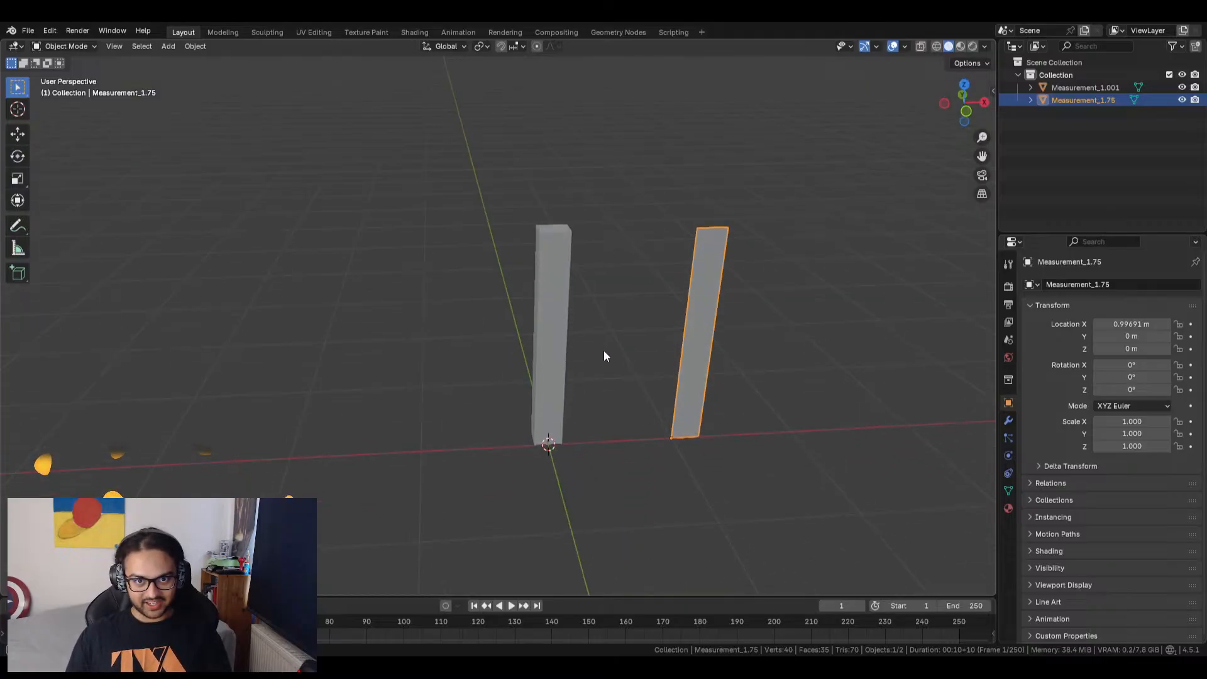
click(556, 251)
key(Tab)
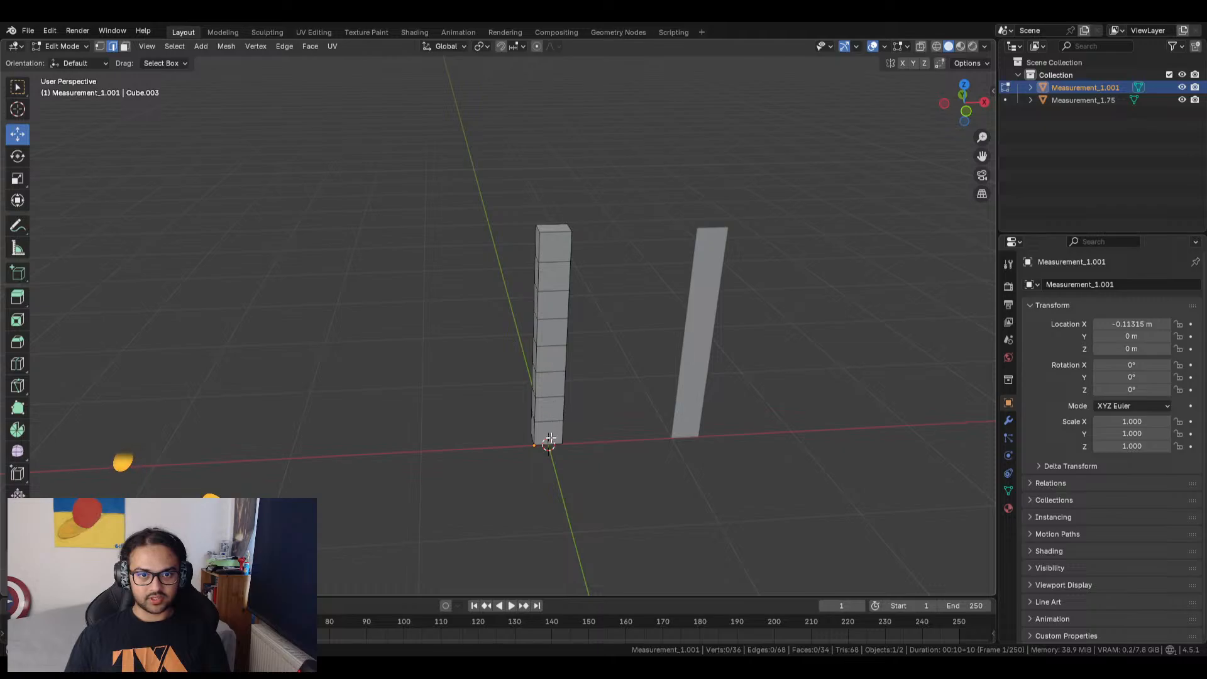
middle_drag(647, 401, 638, 360)
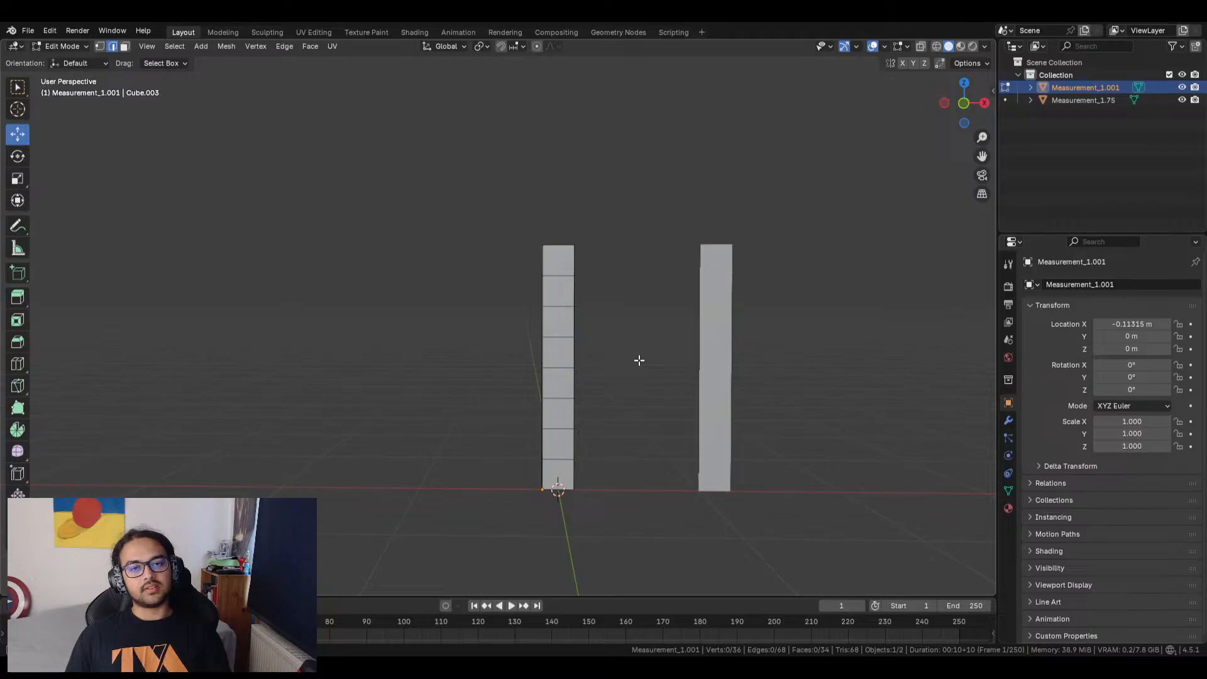
middle_drag(638, 360, 679, 381)
key(Tab)
key(Tab)
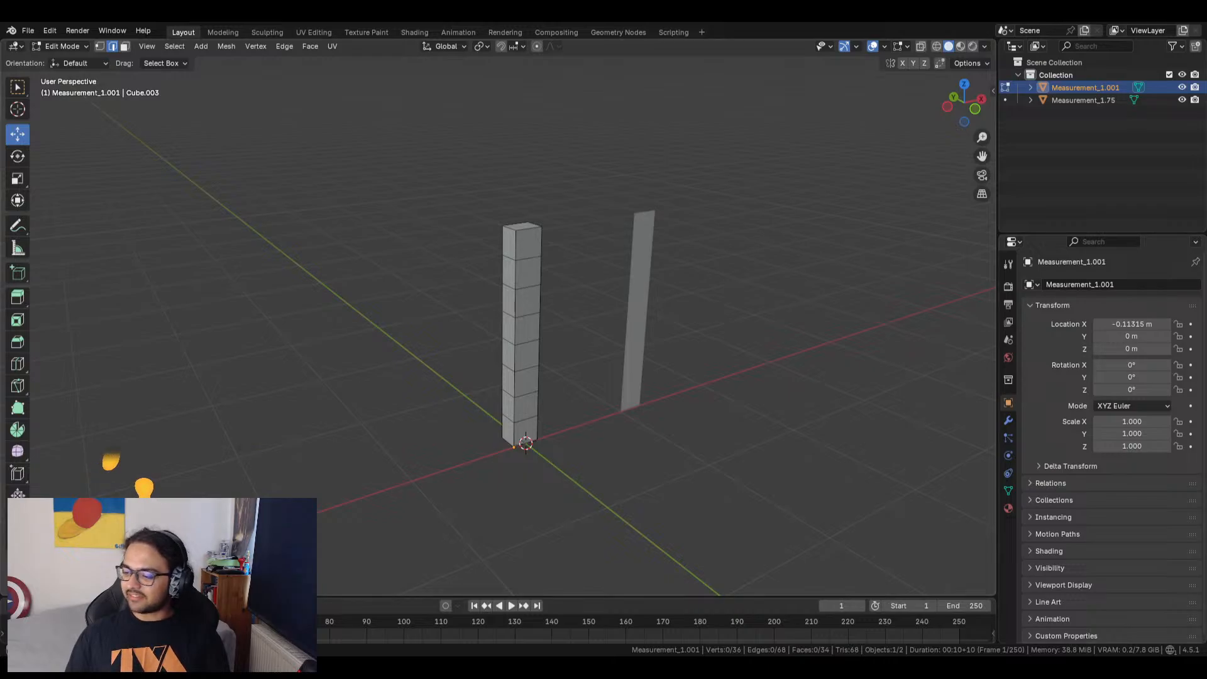
middle_drag(466, 386, 597, 366)
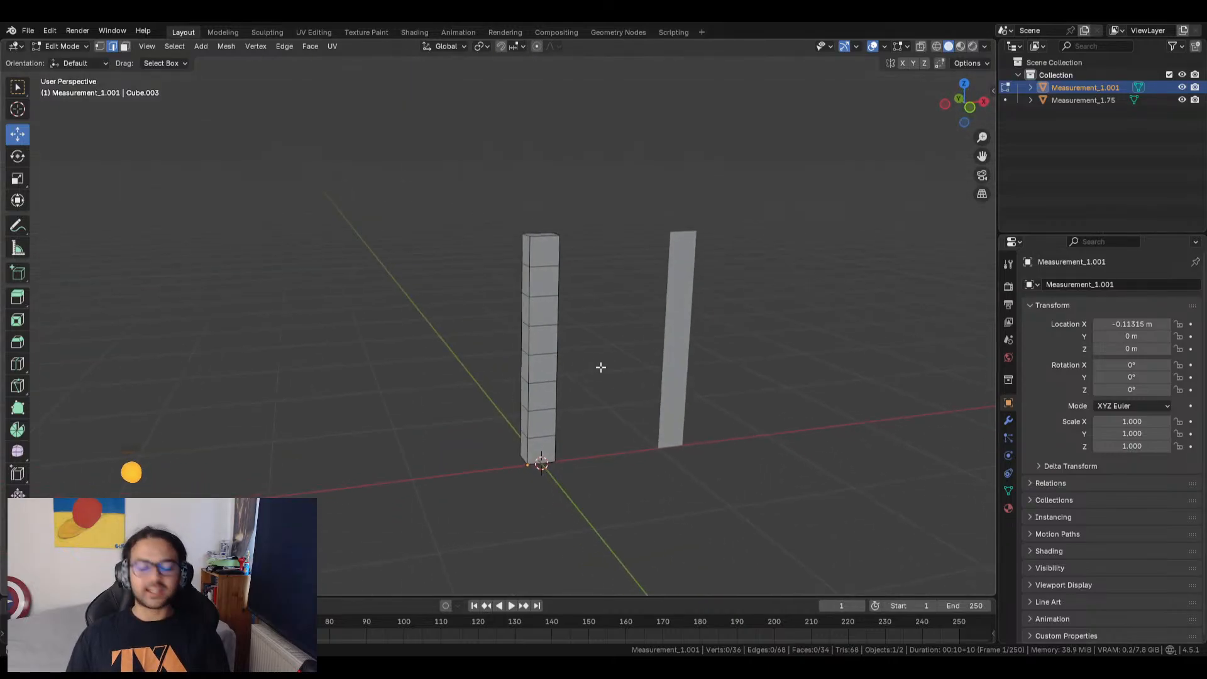
Select the seven horizontal edge loops around the divided strip and dissolve them, undoing a trial deletion of the edges.
click(541, 268)
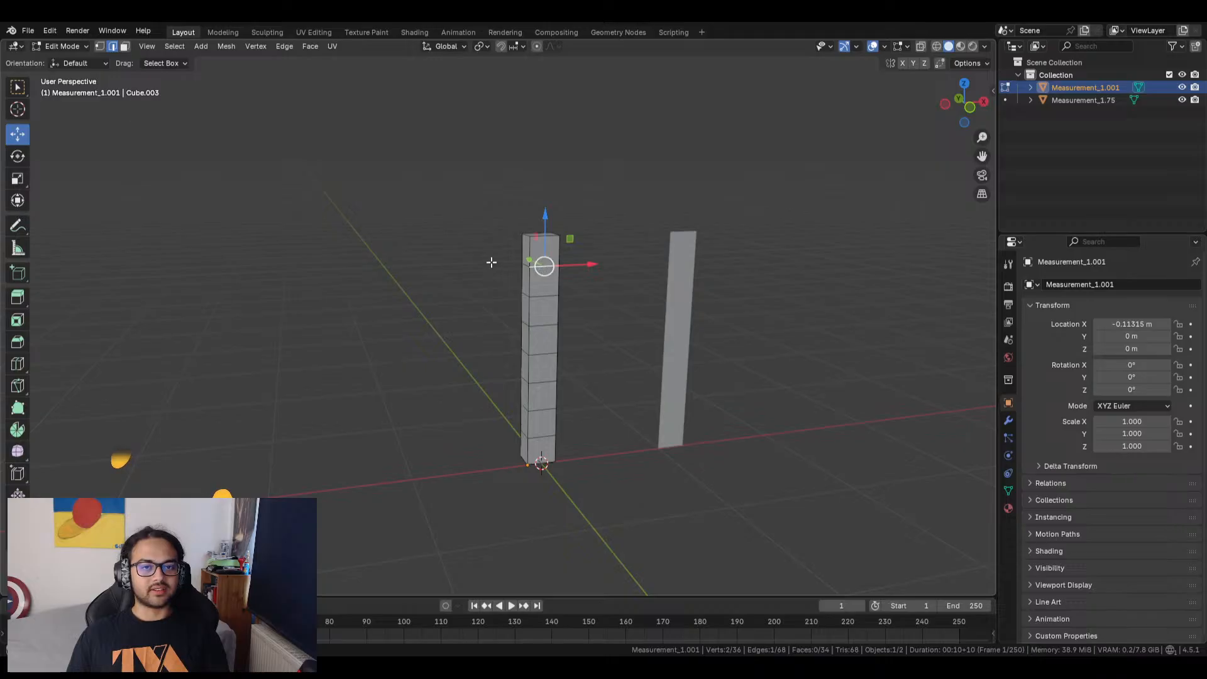
click(530, 303)
alt+click(545, 269)
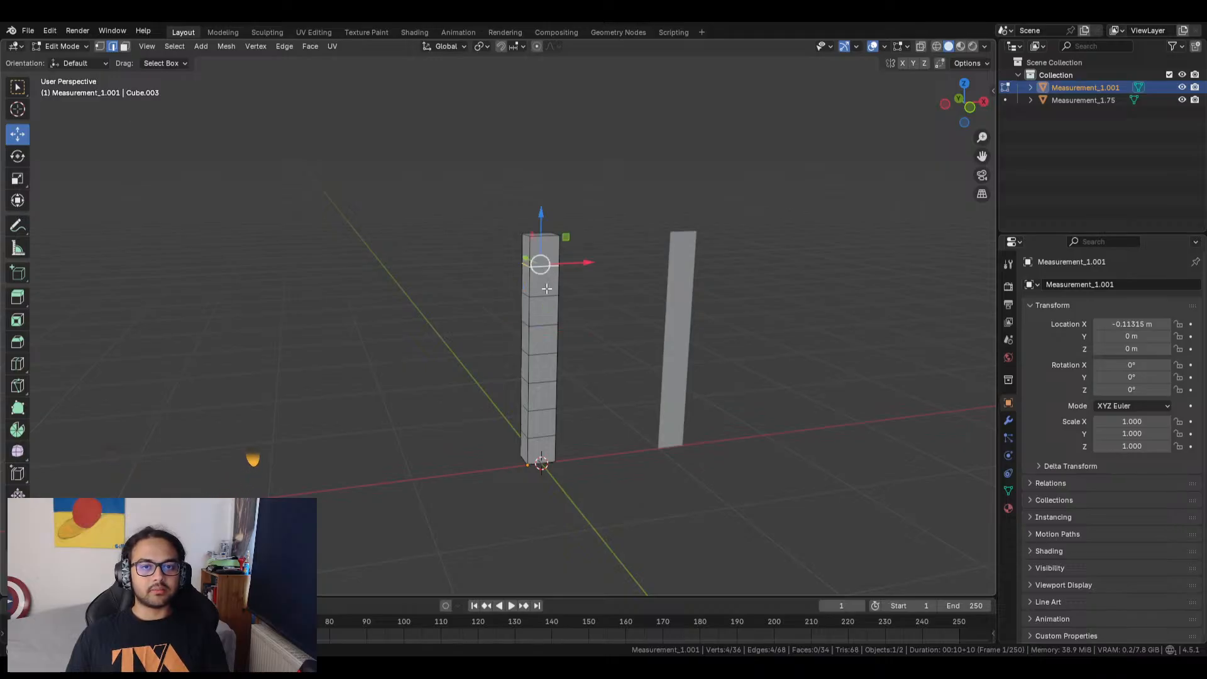
alt+shift+click(540, 293)
alt+shift+click(543, 323)
alt+shift+click(544, 352)
alt+shift+click(545, 383)
alt+shift+click(544, 409)
alt+shift+click(542, 437)
key(x)
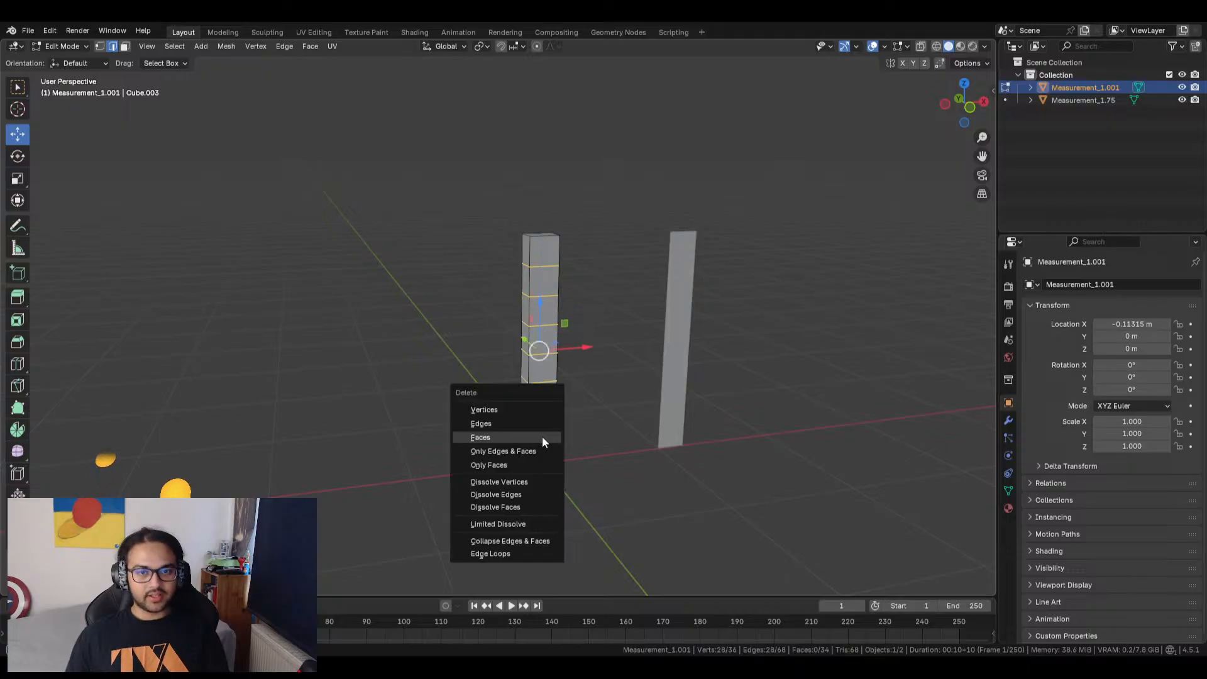
click(511, 418)
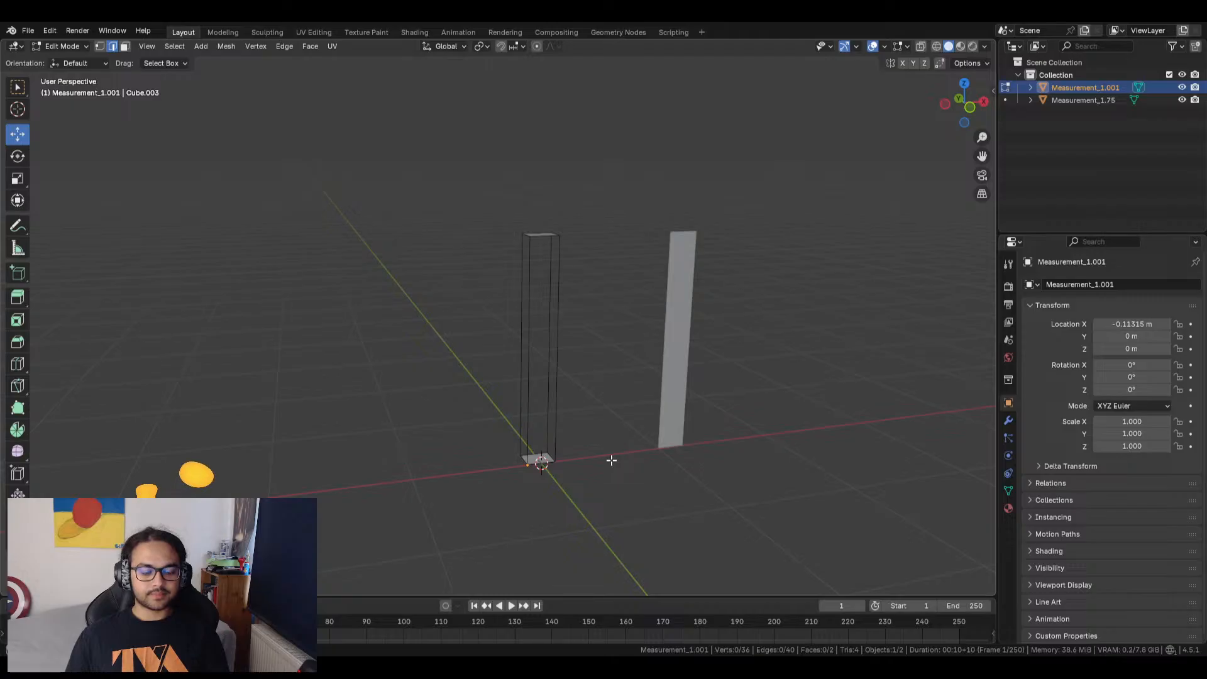
key(ctrl+z)
key(x)
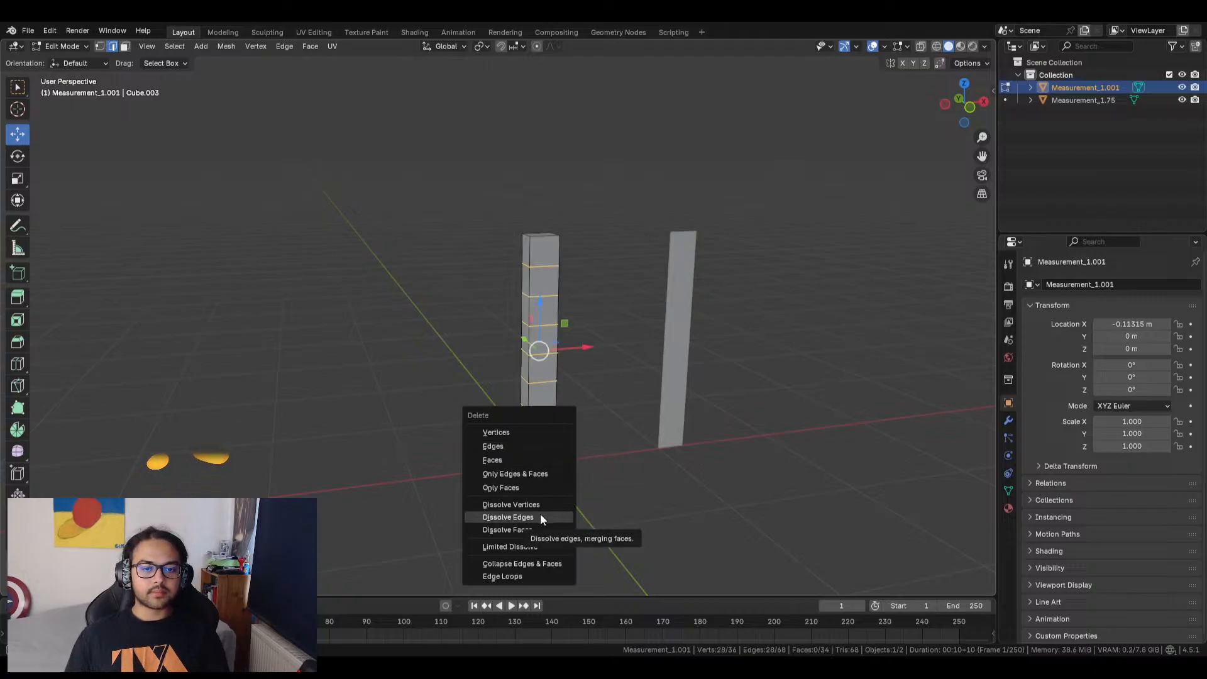
click(540, 516)
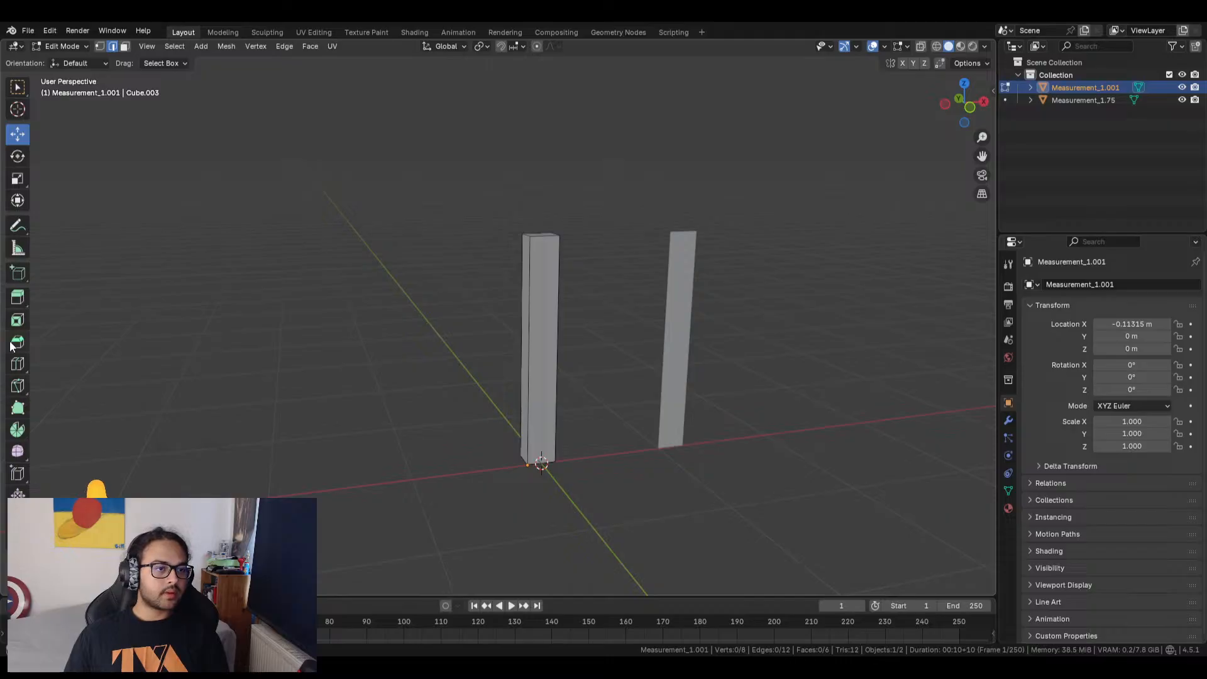
Add six evenly spaced horizontal loop cuts along the strip's height and deselect everything with the Move tool active.
click(17, 363)
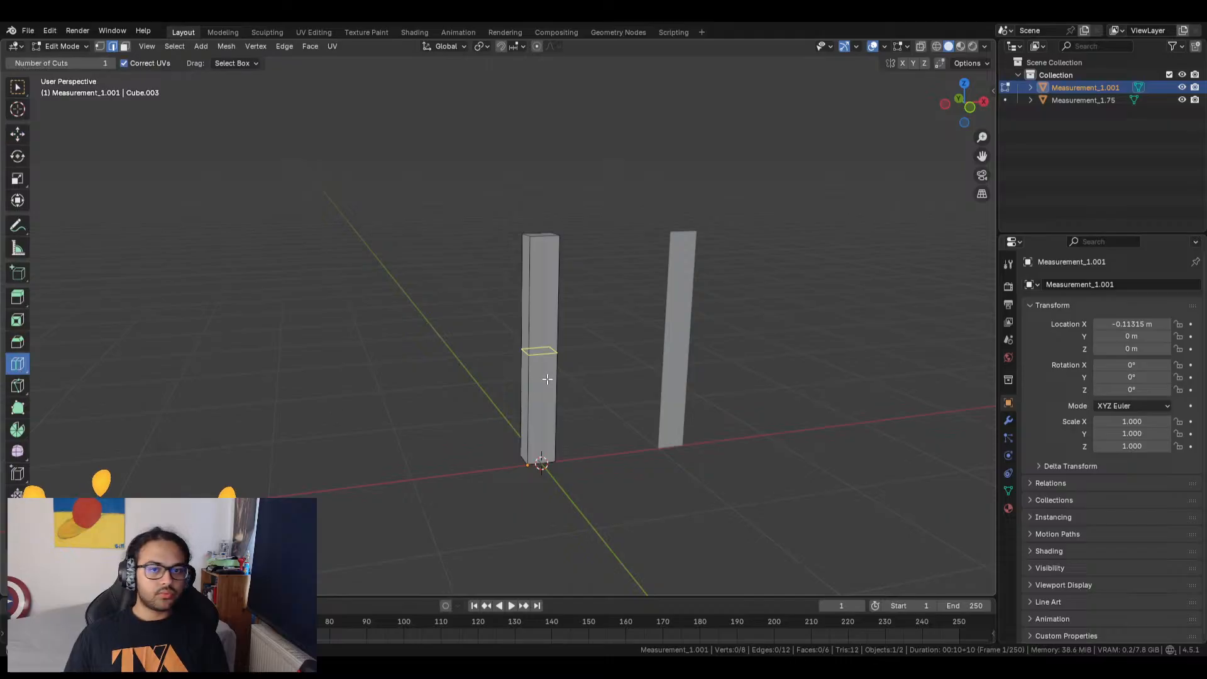
click(539, 352)
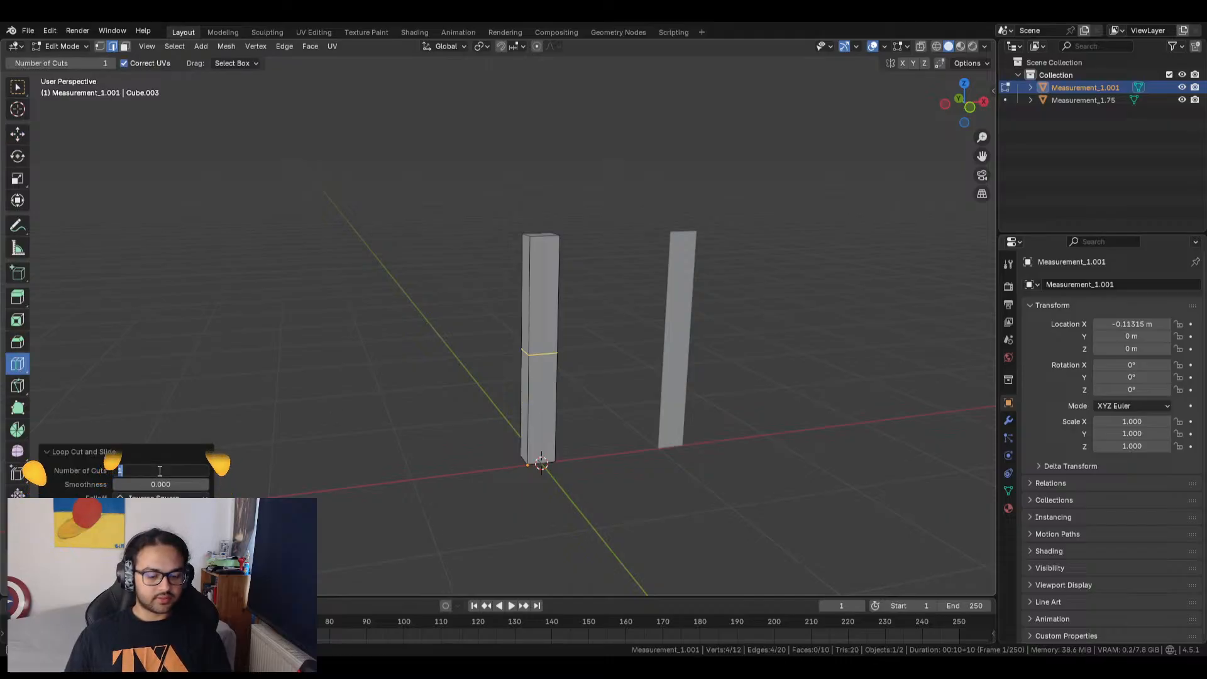
drag(159, 470, 173, 471)
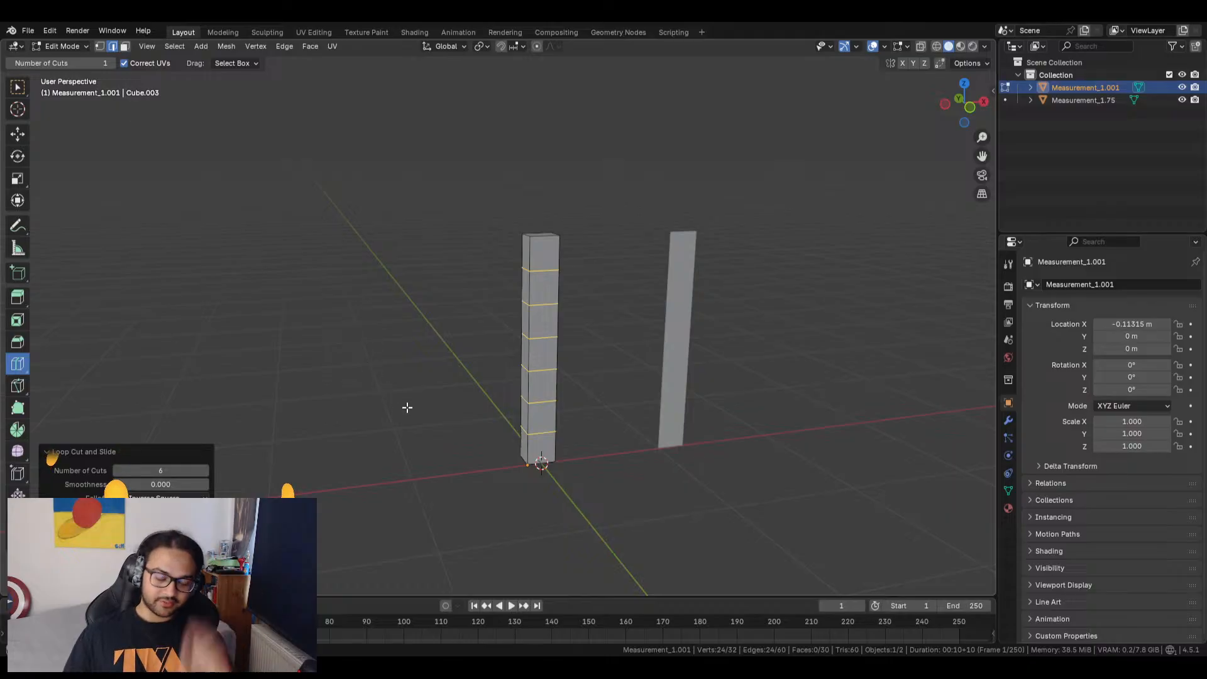
middle_drag(447, 374, 488, 409)
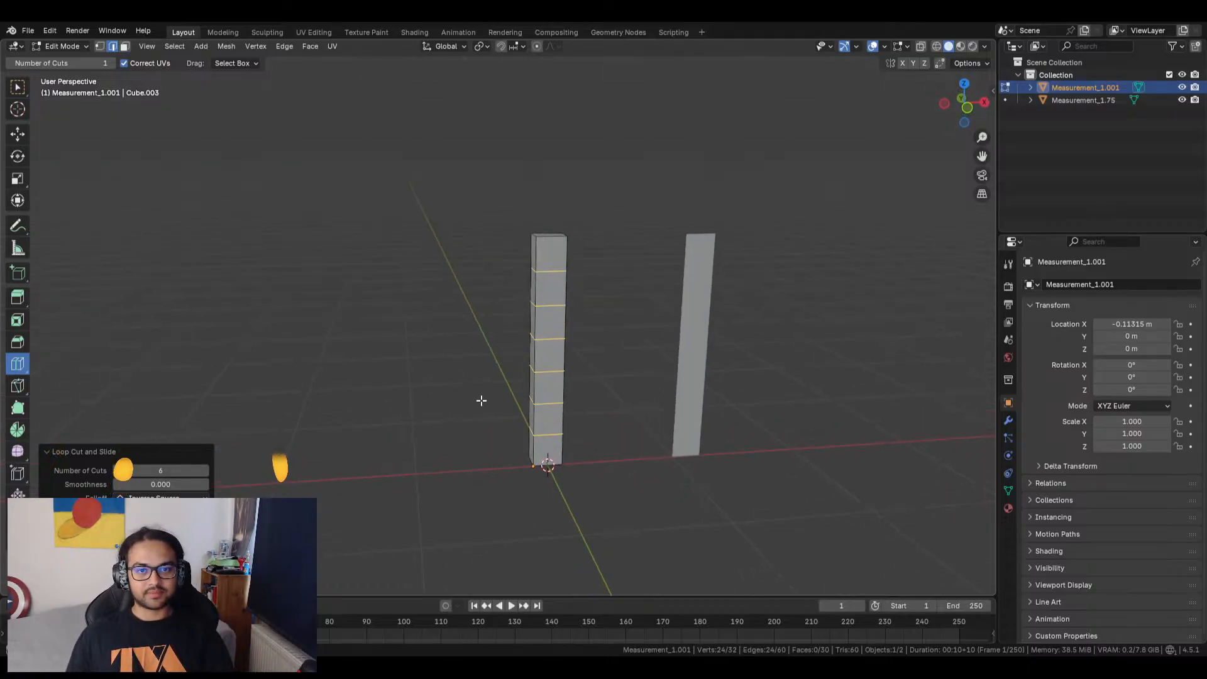
key(Tab)
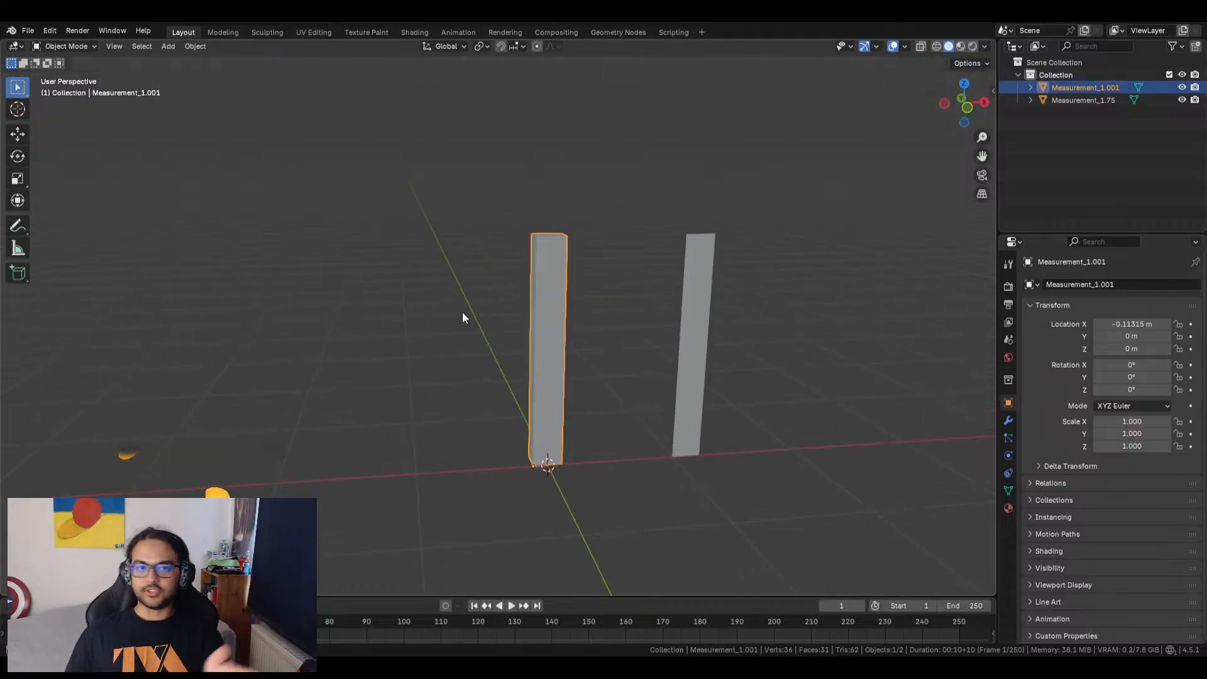
key(Tab)
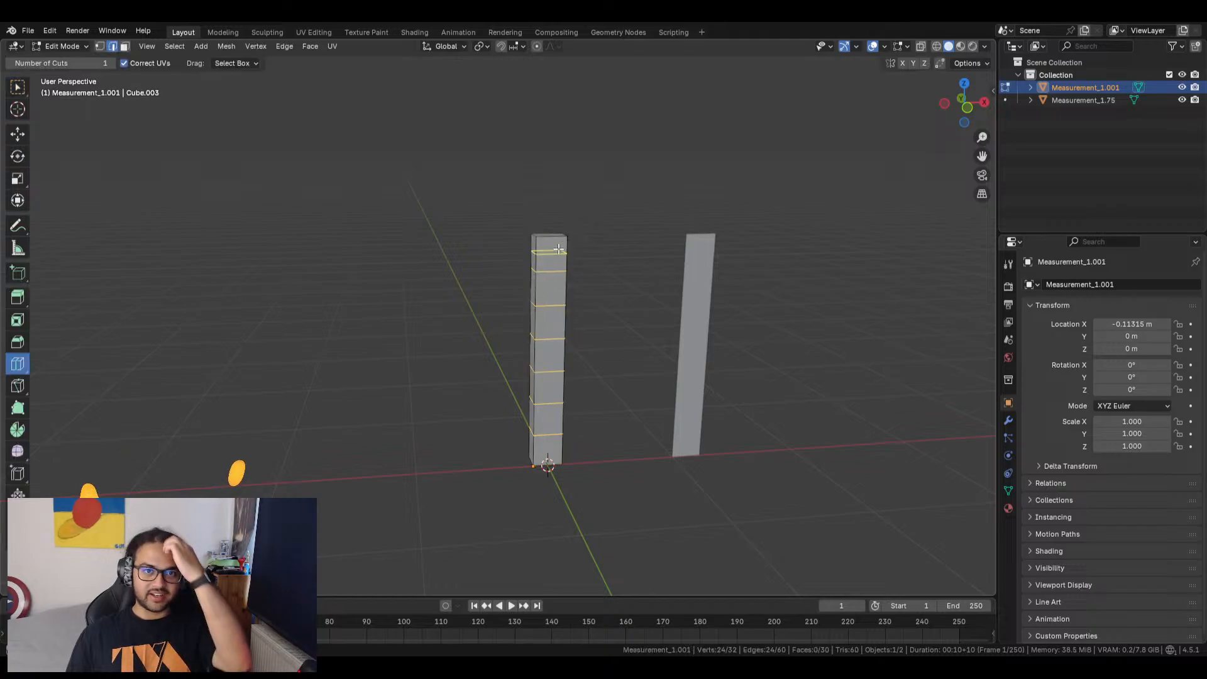
click(17, 133)
click(426, 266)
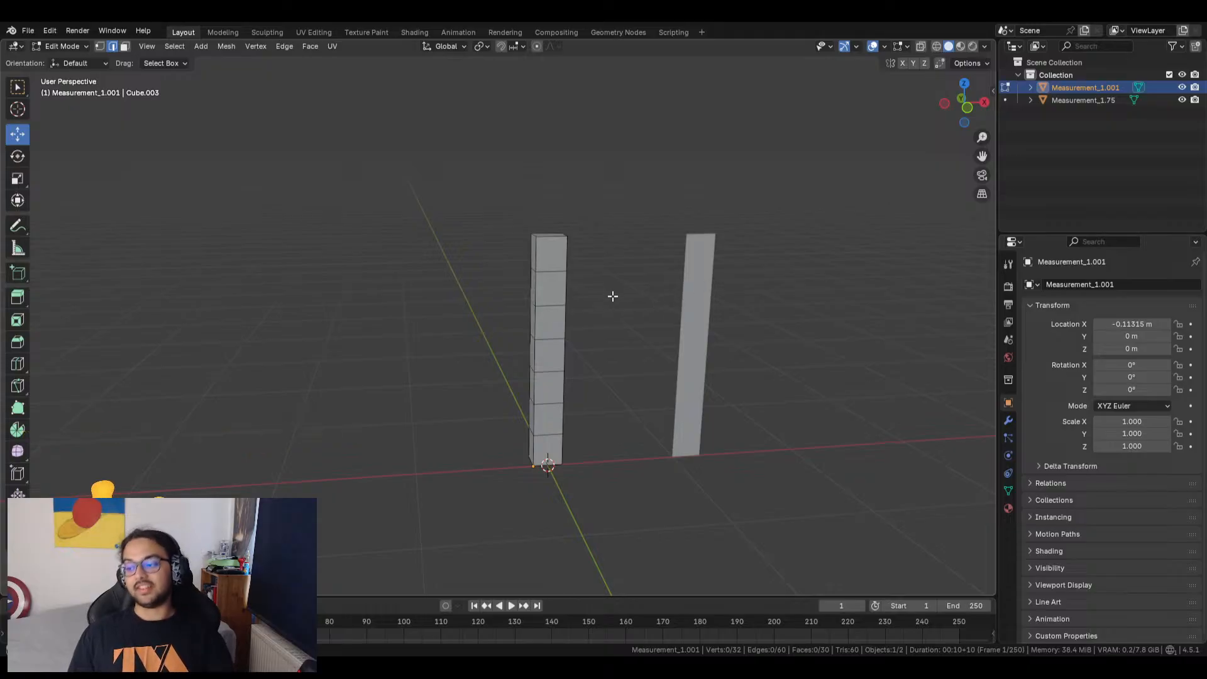
key(a)
key(alt+a)
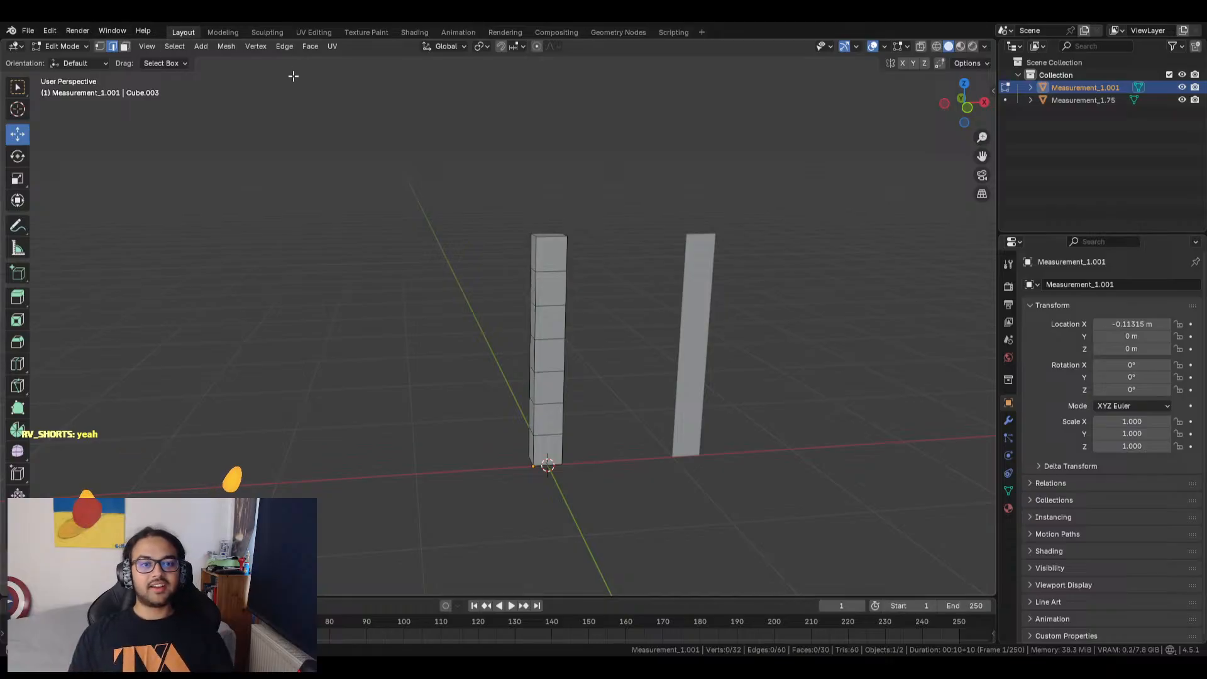
In Object Mode, set the divided strip's origin to its Center of Mass (Volume) and deselect the object.
key(Tab)
right_click(558, 311)
mouse_move(543, 307)
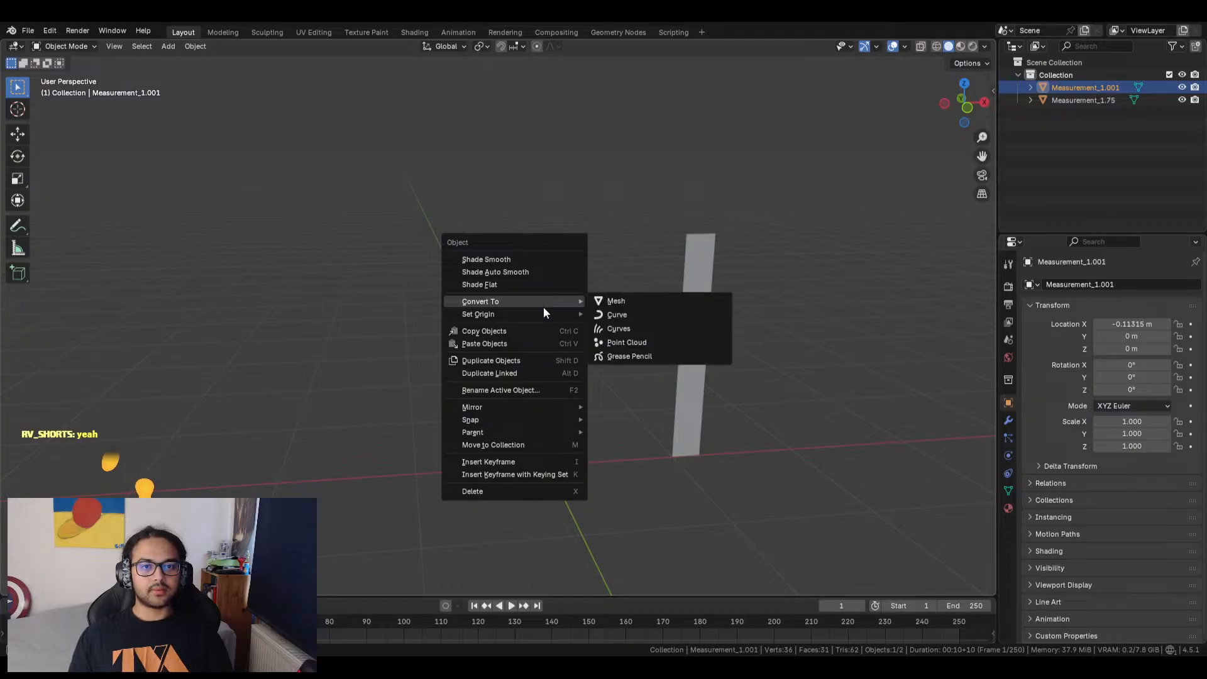
key(Escape)
right_click(555, 298)
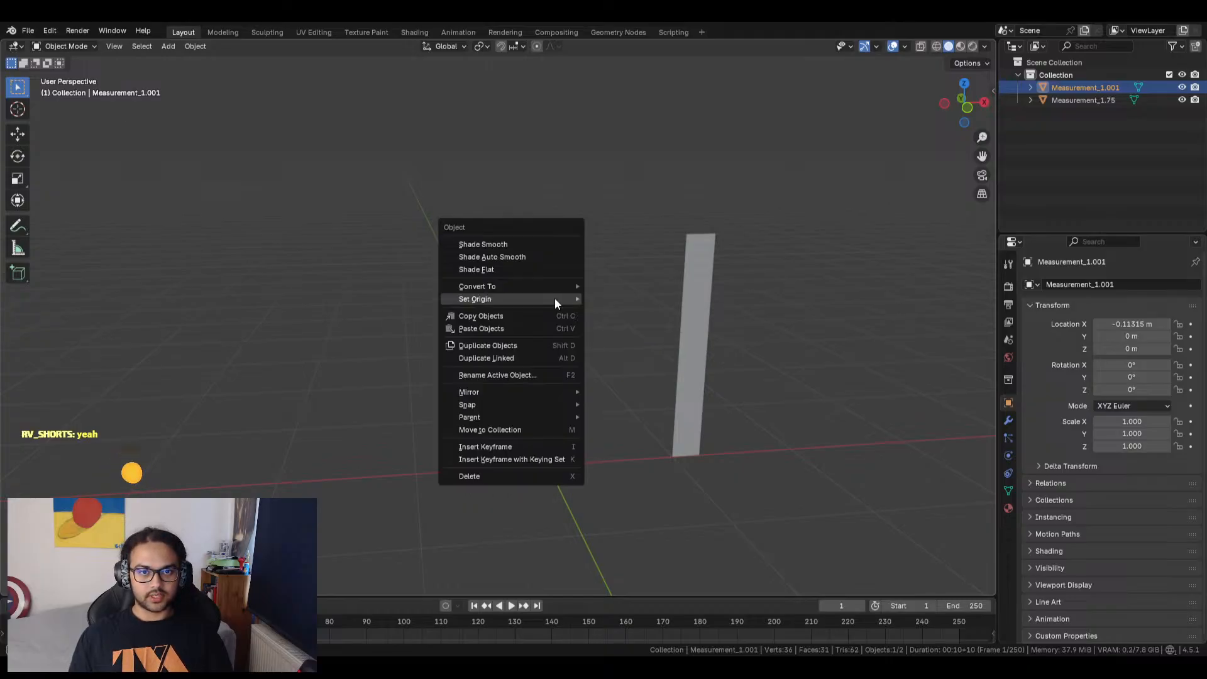
mouse_move(576, 301)
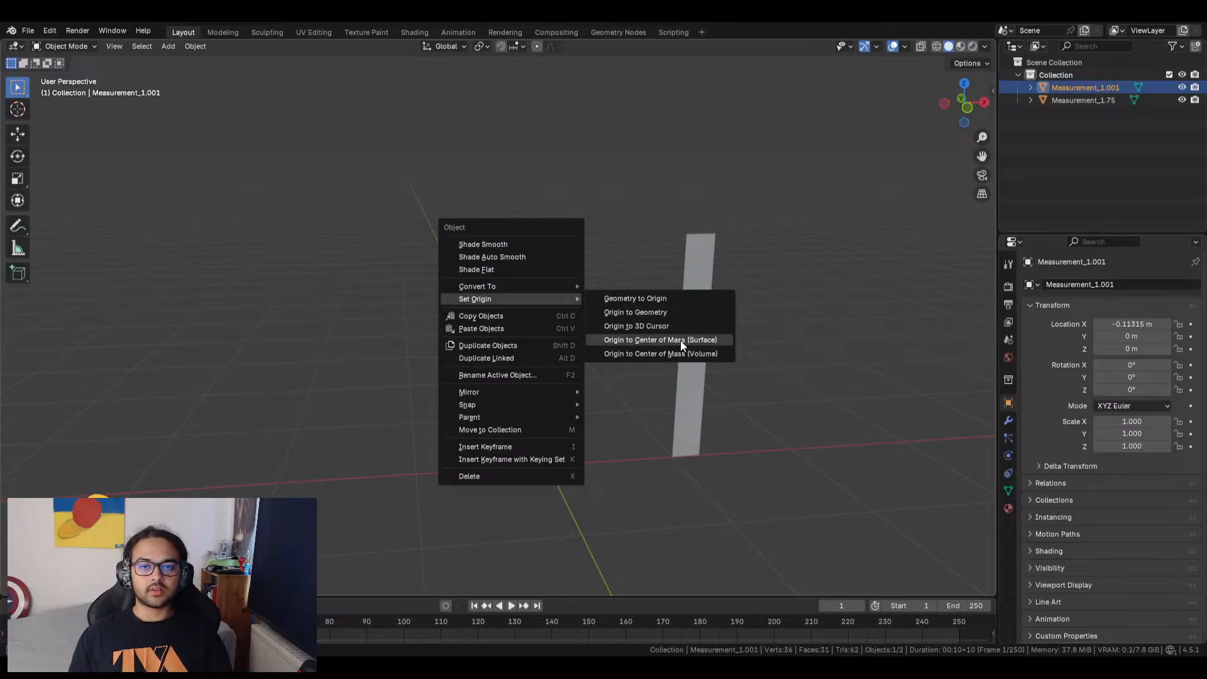
click(682, 356)
click(601, 364)
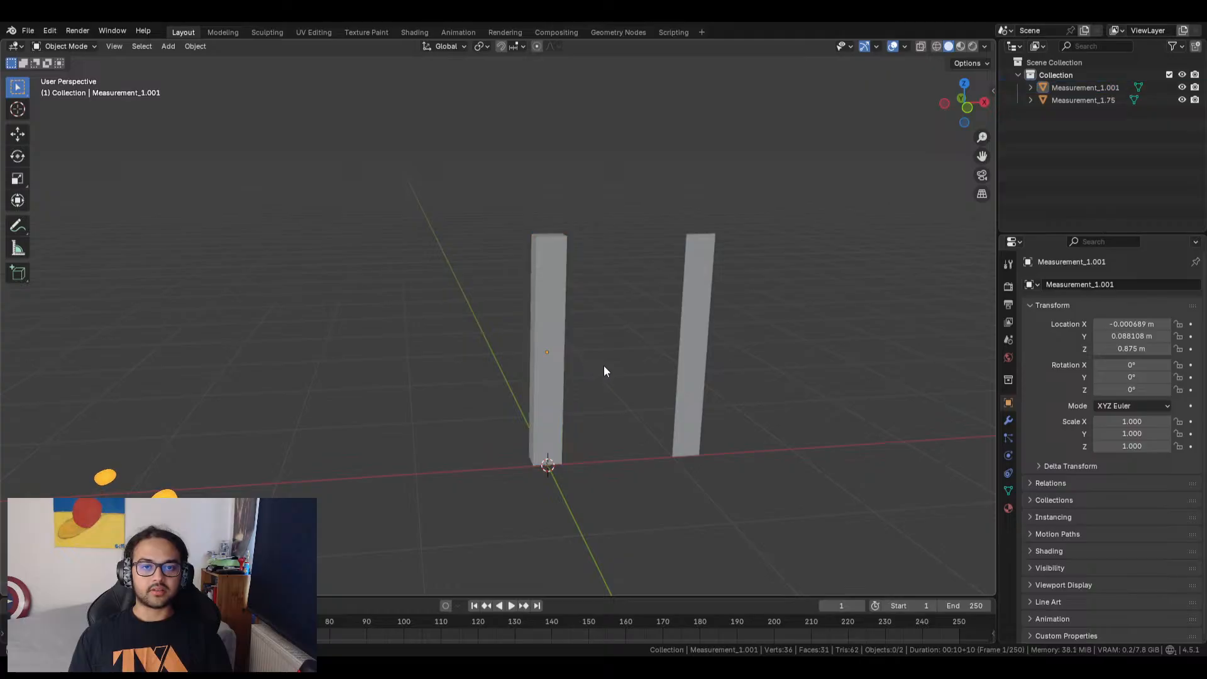
middle_drag(601, 364, 579, 341)
right_click(566, 341)
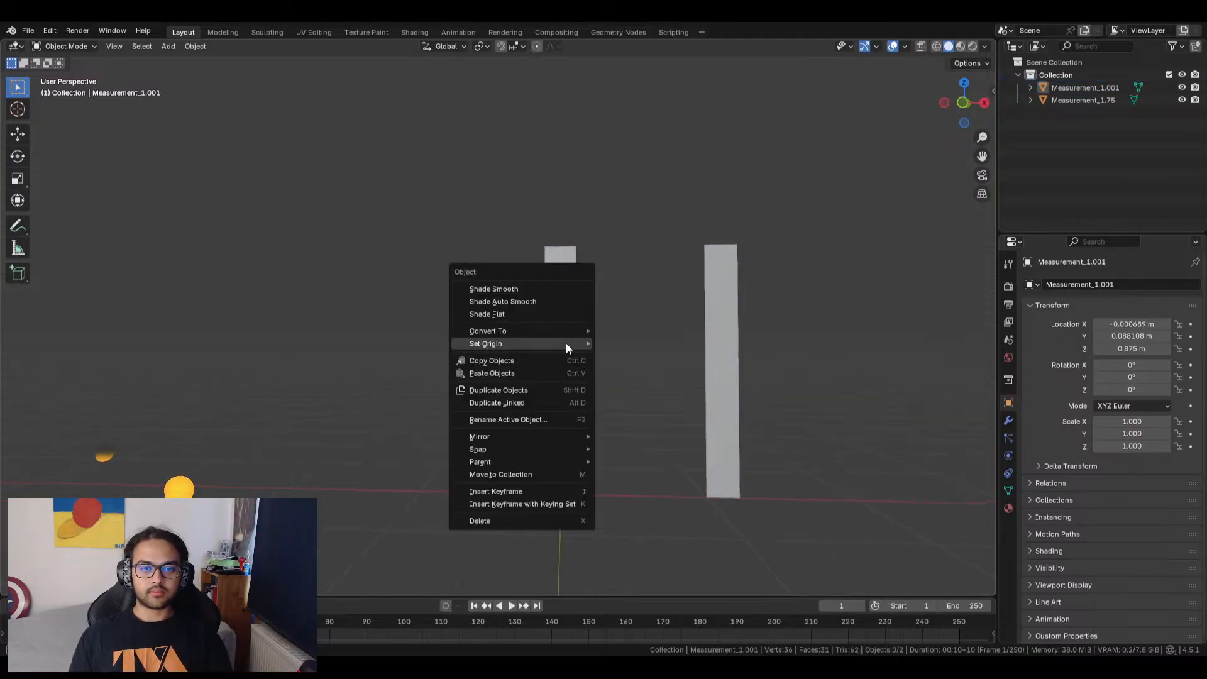
mouse_move(566, 341)
click(690, 383)
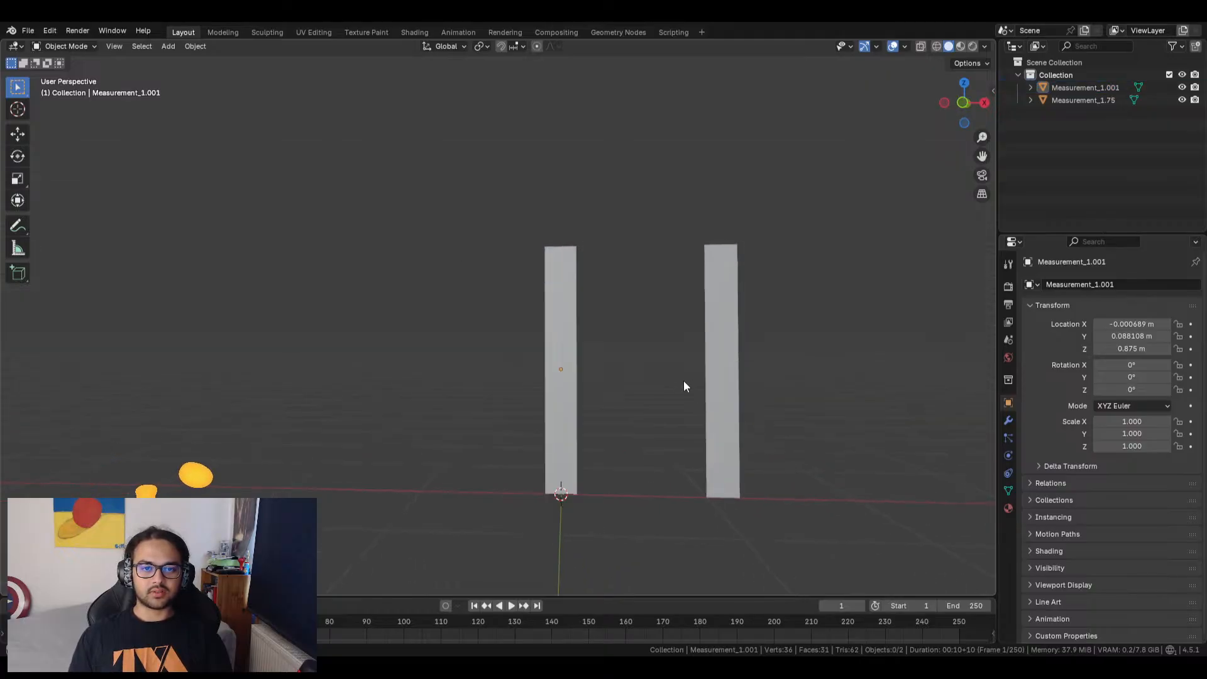
In the front orthographic view, move the divided strip towards the plain strip, to about X 0.55 m and Z 0.86 m.
middle_drag(647, 368, 962, 182)
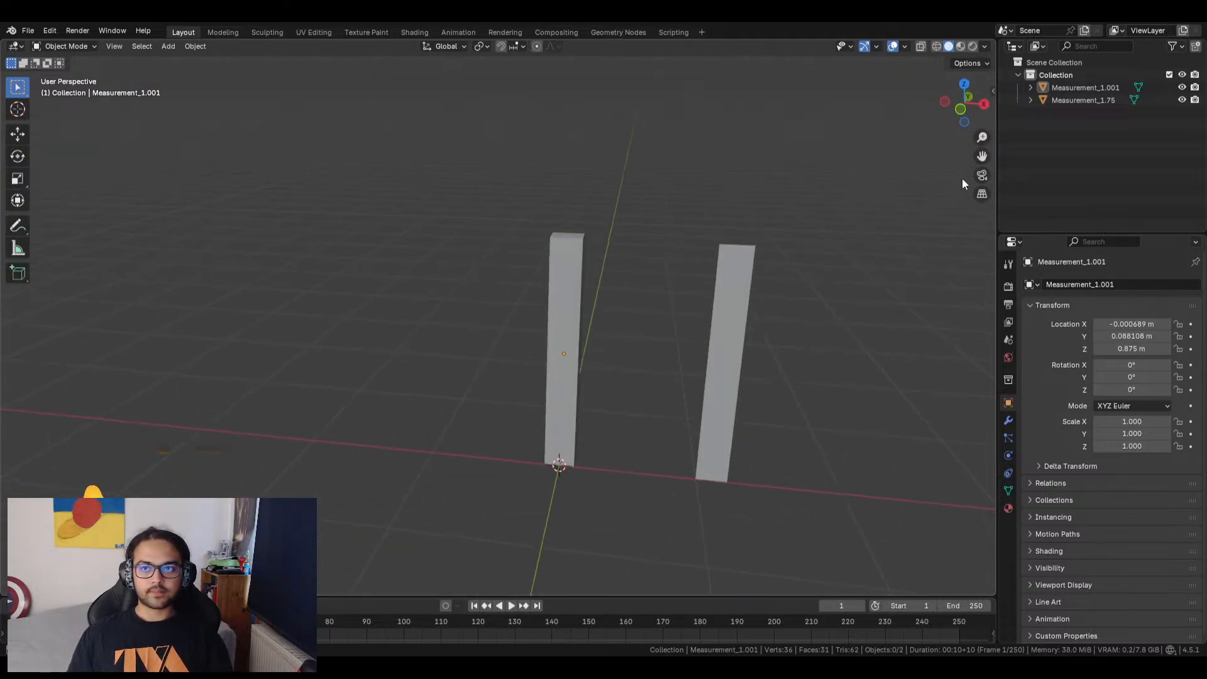
click(960, 111)
click(574, 321)
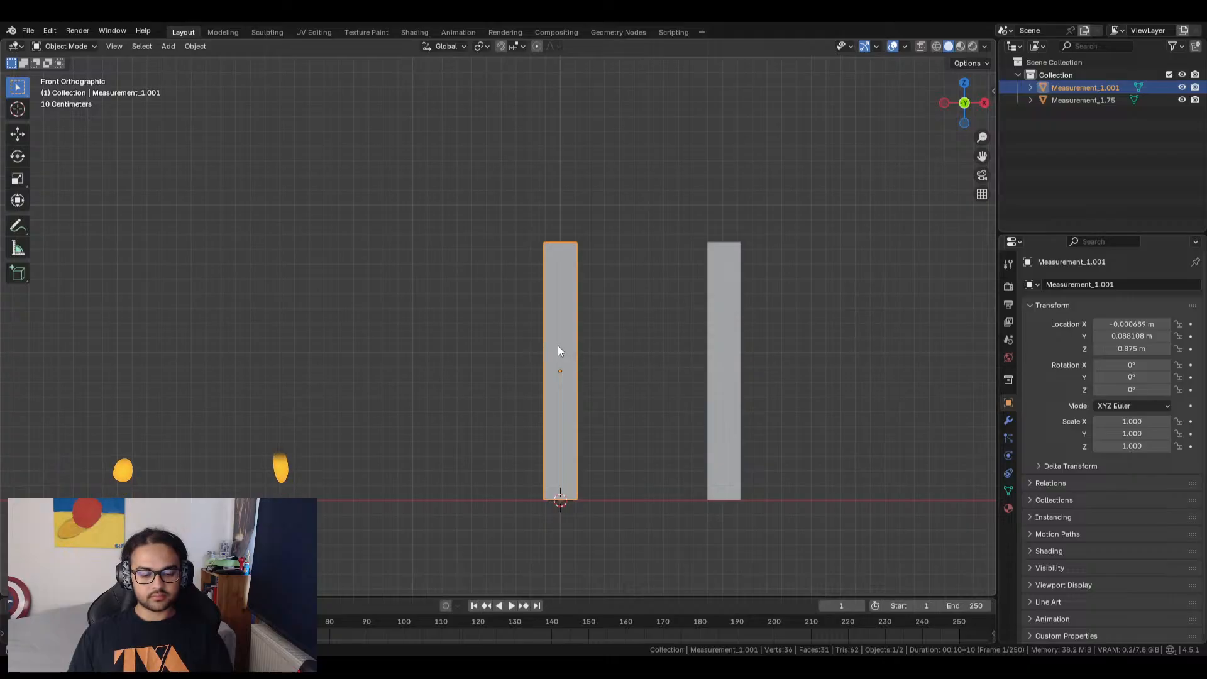
key(g)
click(639, 347)
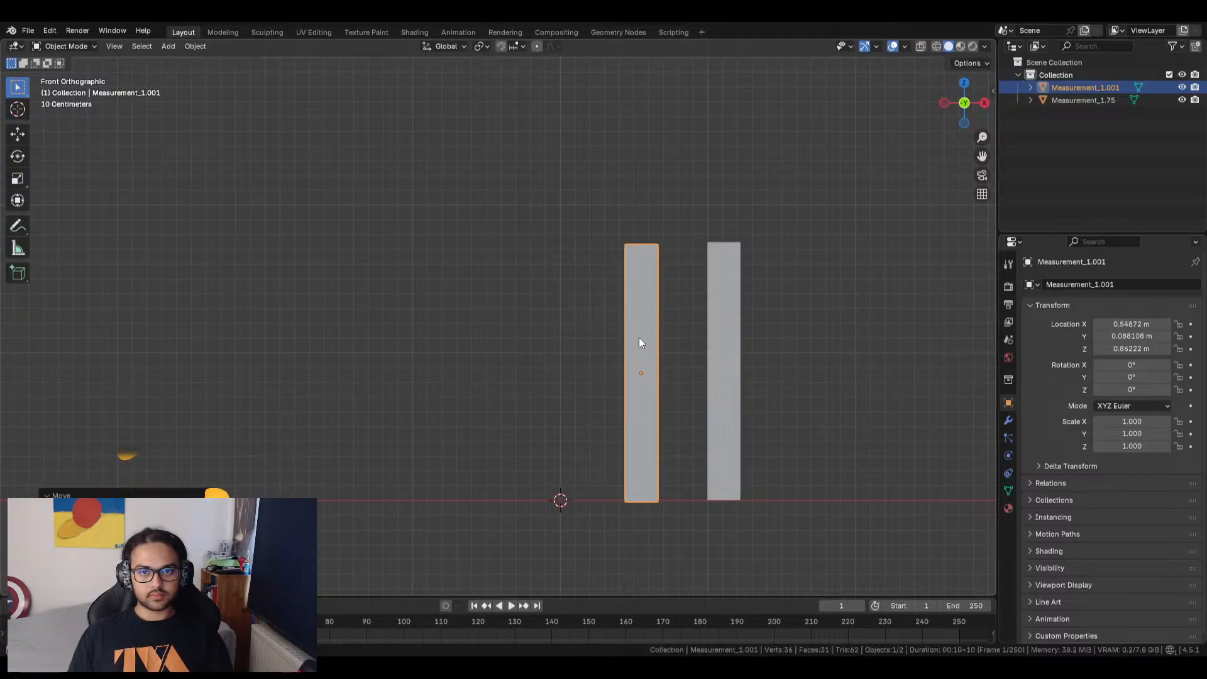
Enable the Wireframe display for the divided strip so its segment lines show in Object Mode, and deselect it.
right_click(650, 330)
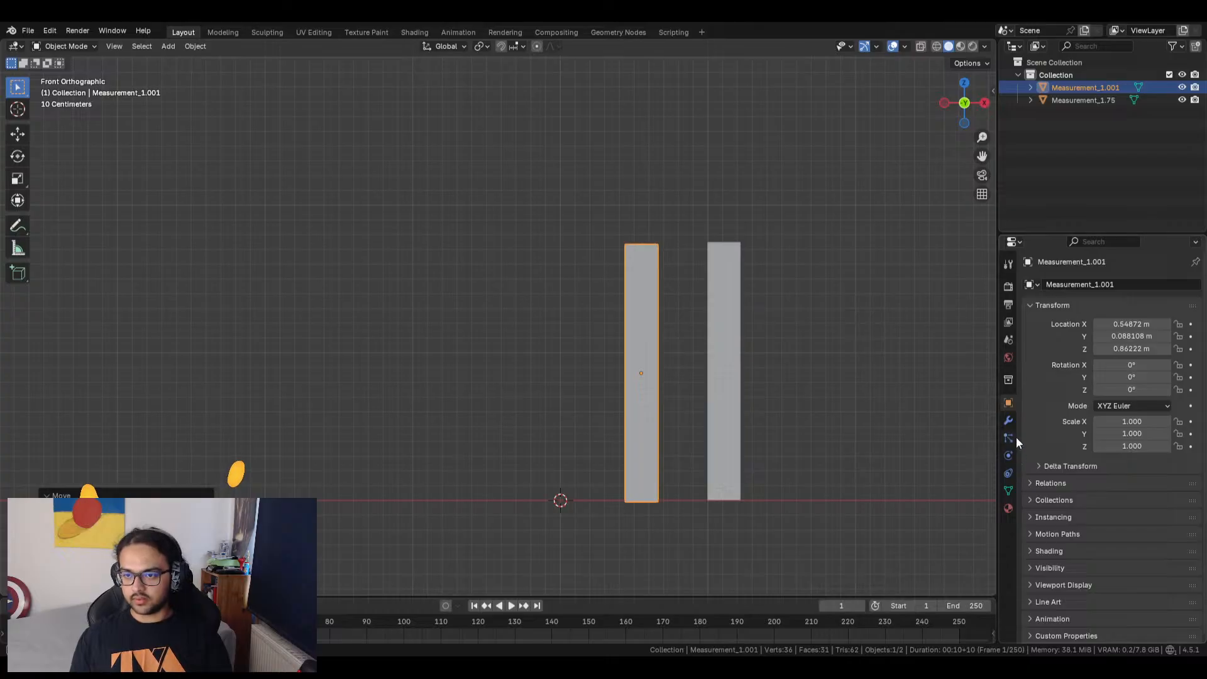
click(1008, 490)
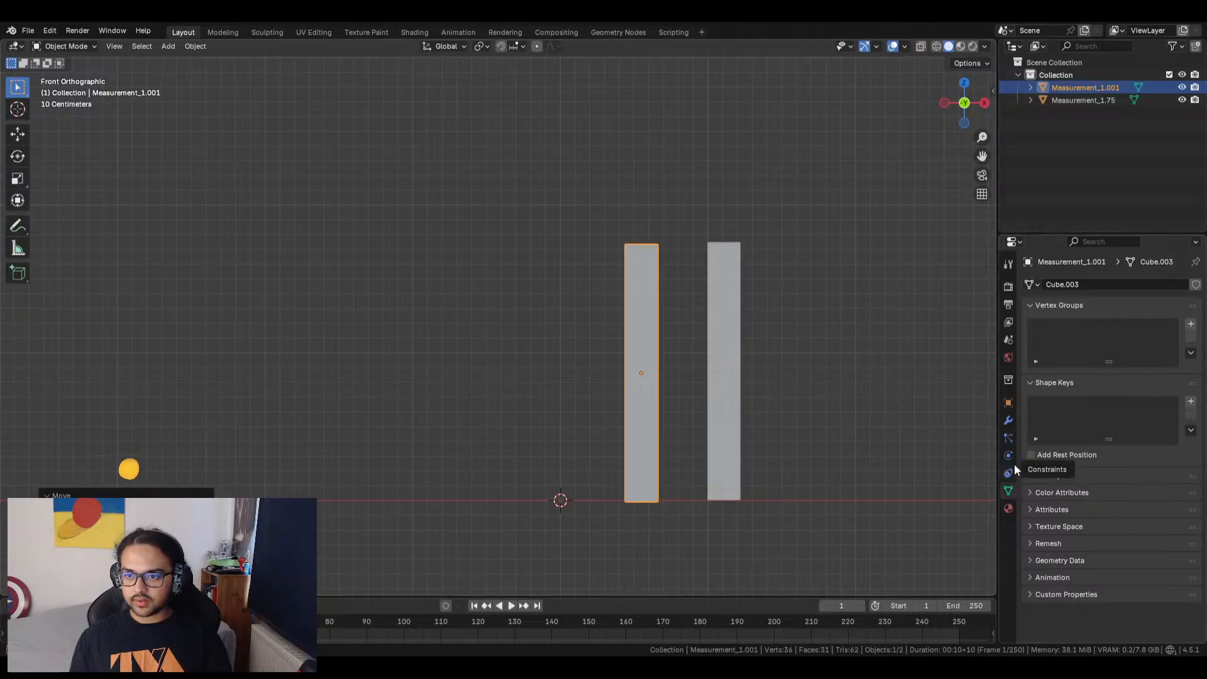
click(1008, 402)
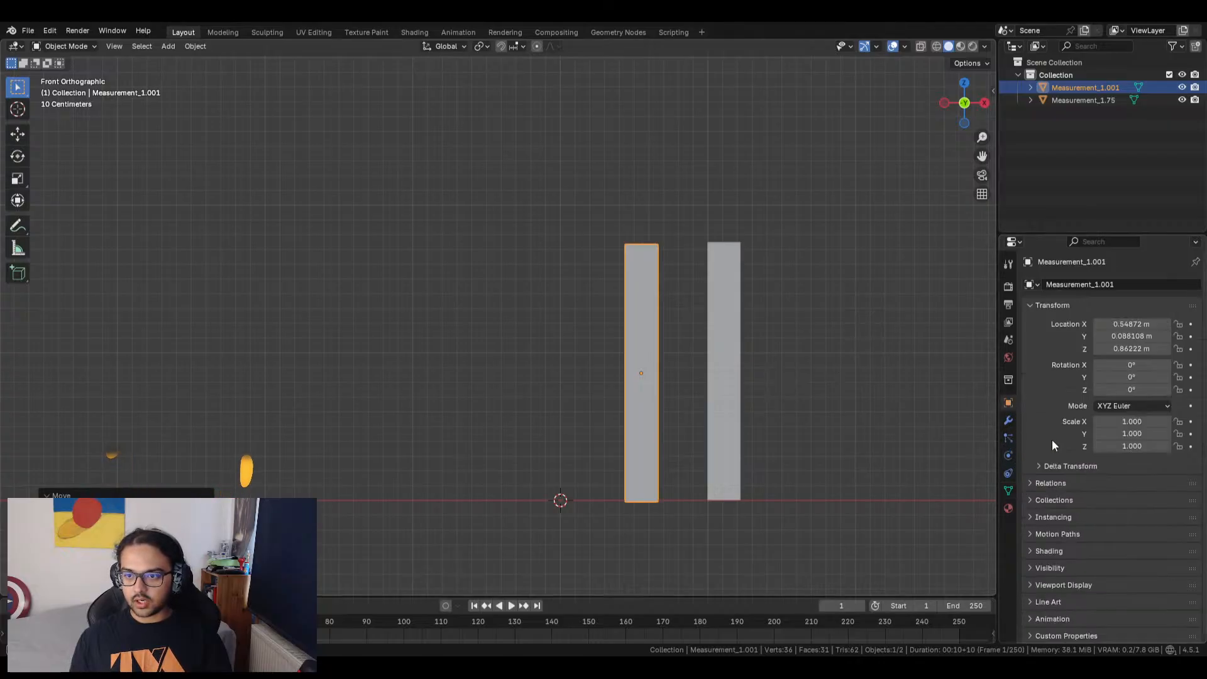
click(1037, 567)
scroll(1081, 547, down, 5)
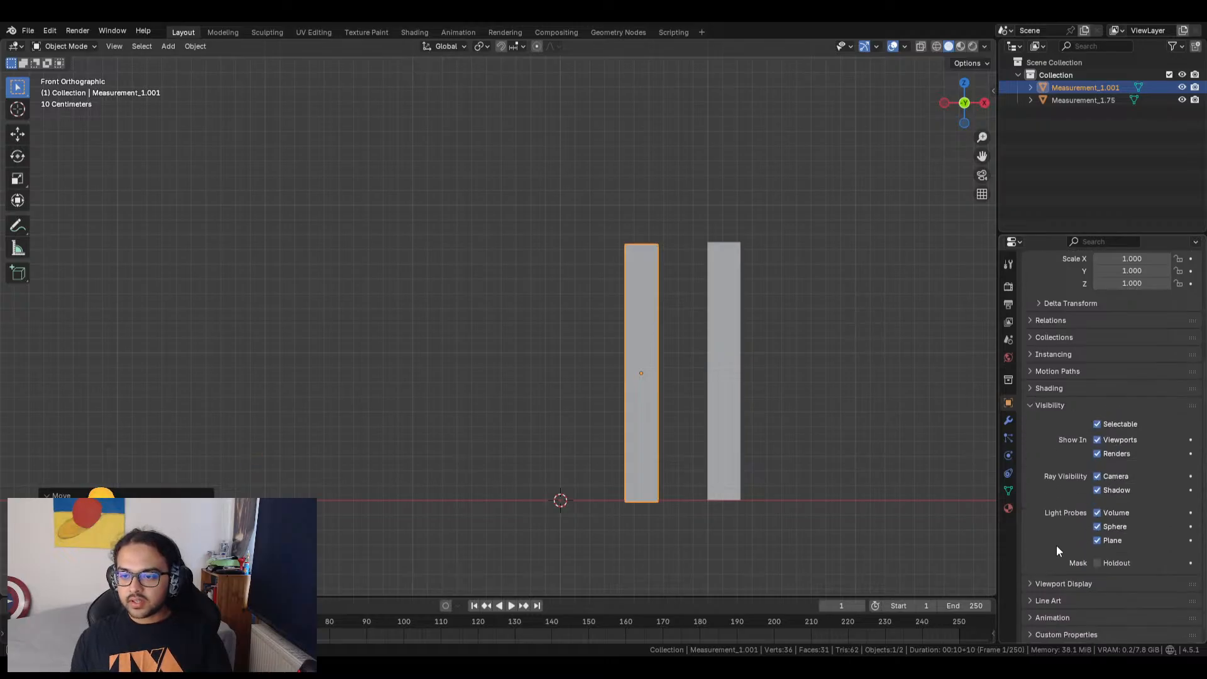
click(1044, 581)
scroll(1062, 531, down, 5)
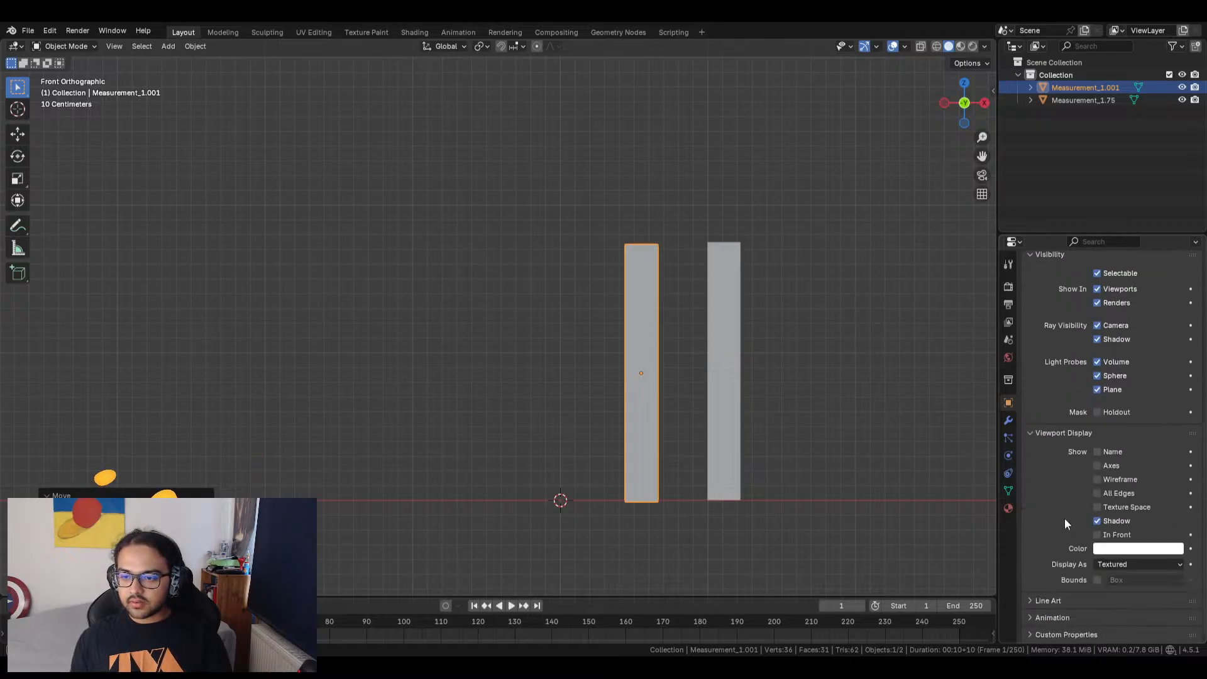
click(1098, 479)
click(518, 197)
Inspect the divided strip's segments from an angled view and compare the tops of both strips in the front orthographic view.
scroll(625, 398, up, 3)
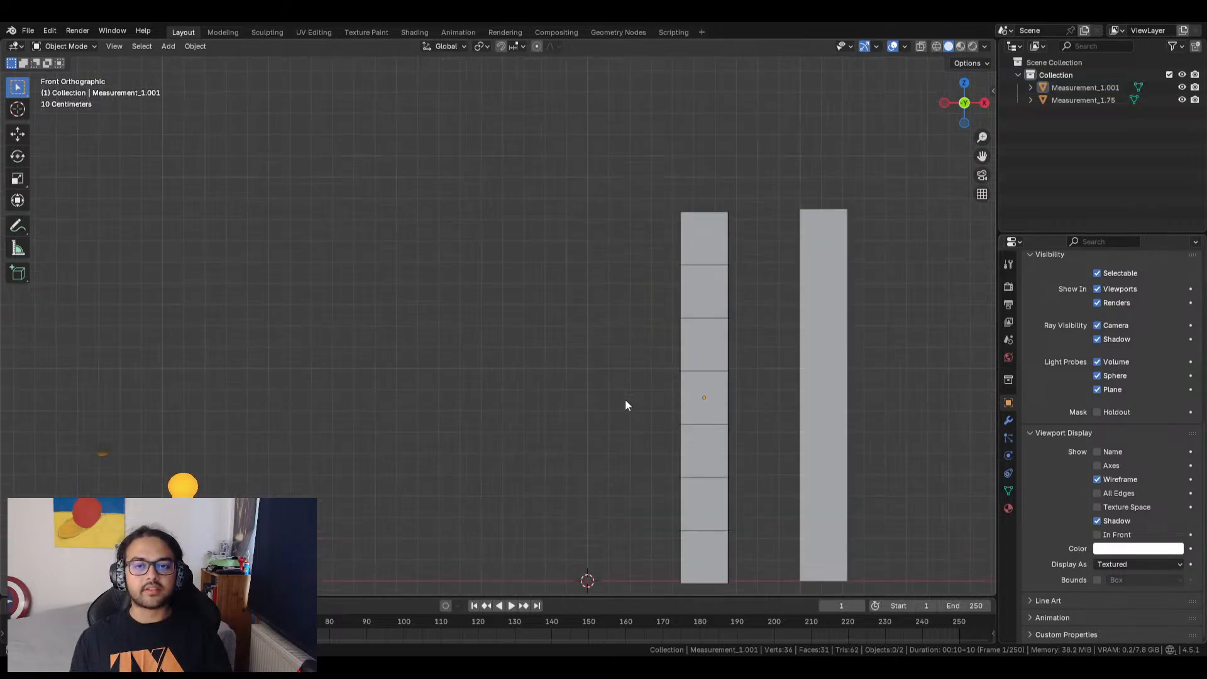
middle_drag(634, 365, 903, 183)
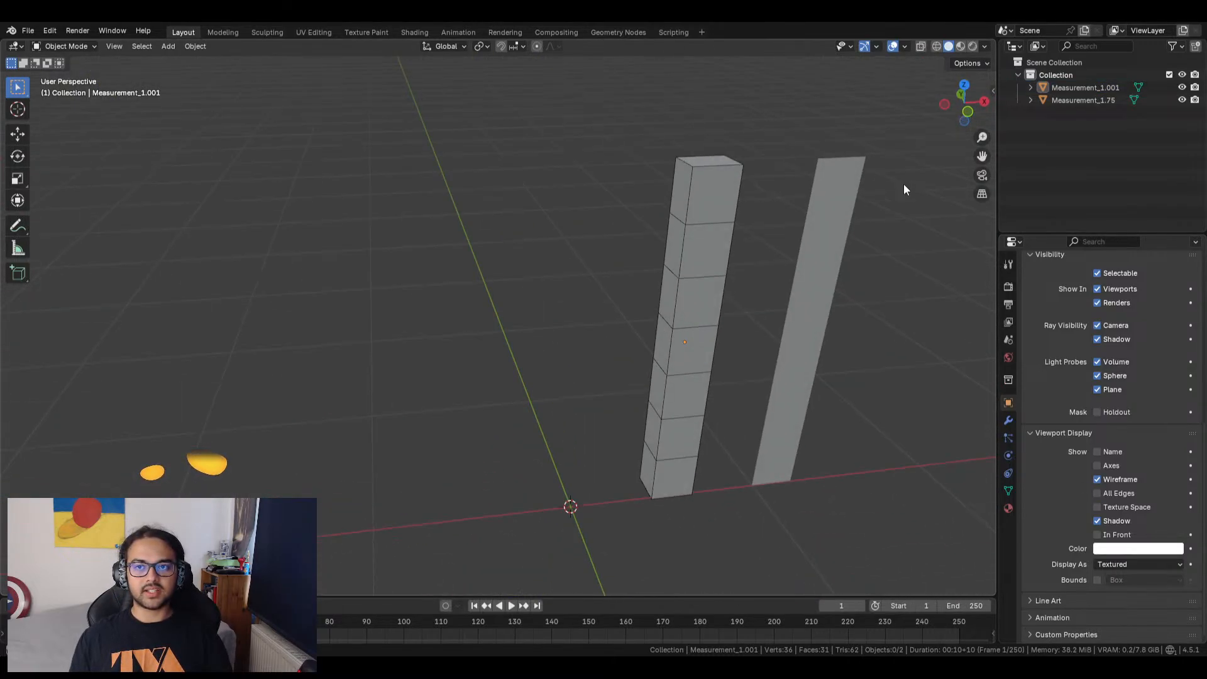
click(961, 108)
middle_drag(559, 434, 889, 269)
click(965, 104)
click(964, 99)
shift+middle_drag(651, 396, 477, 333)
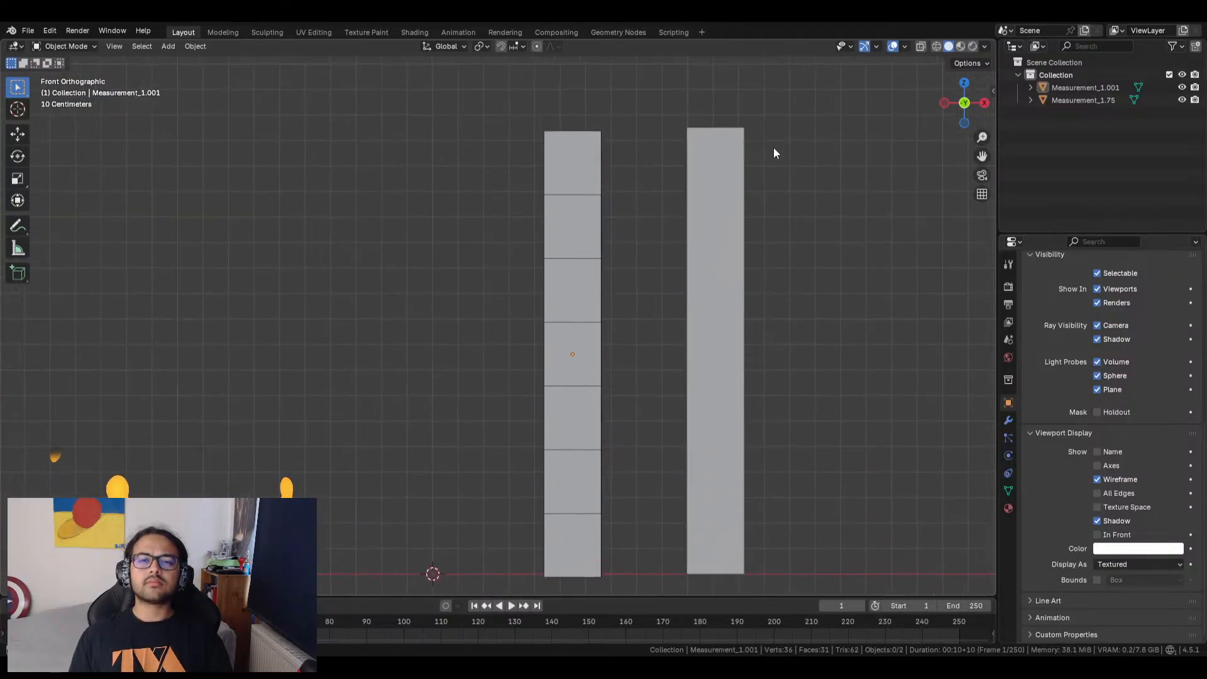
click(731, 150)
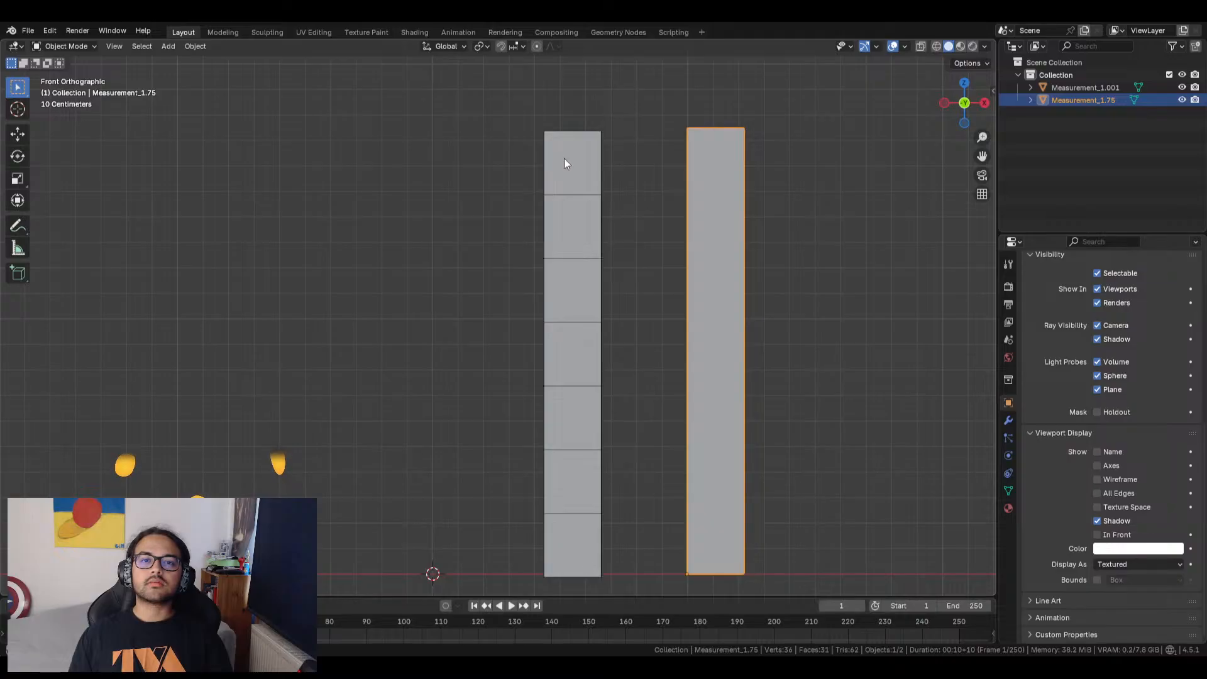
click(640, 151)
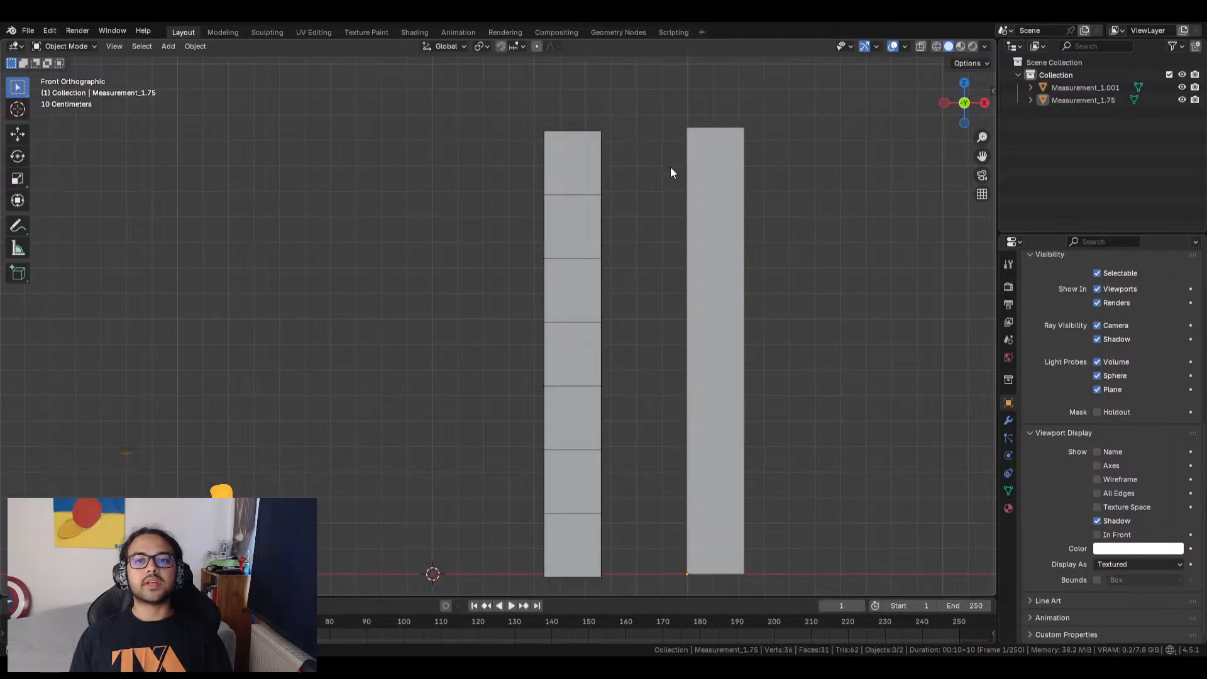
scroll(660, 176, up, 12)
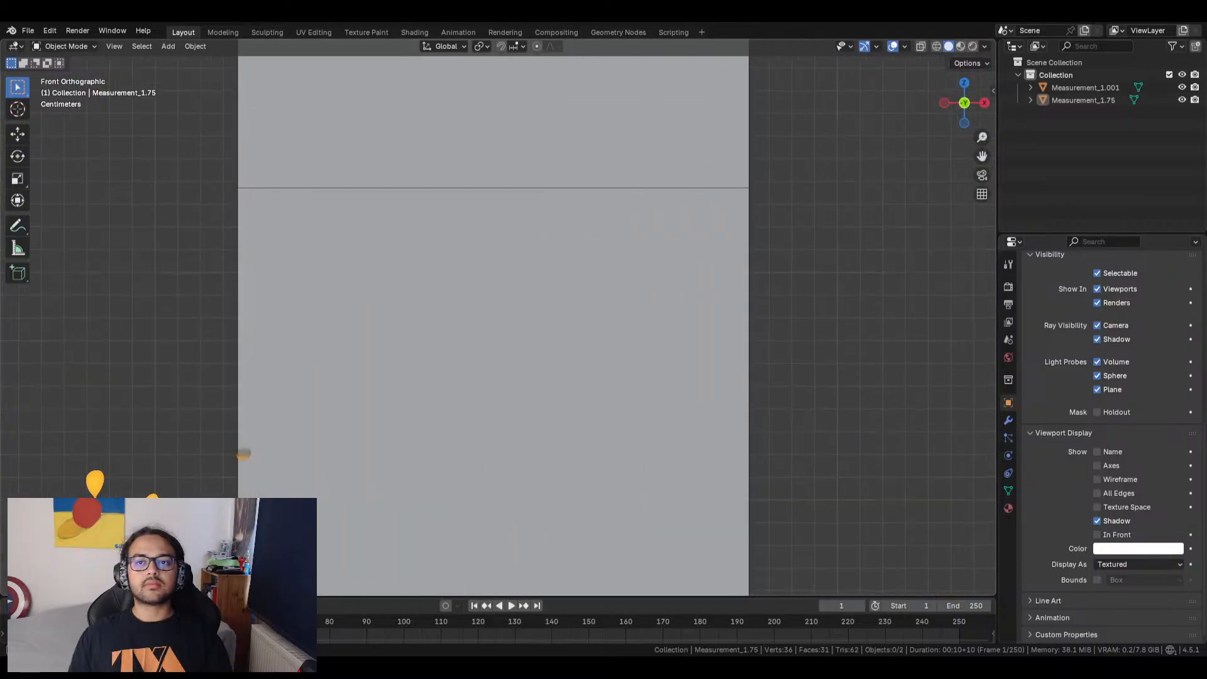
shift+middle_drag(705, 223, 476, 583)
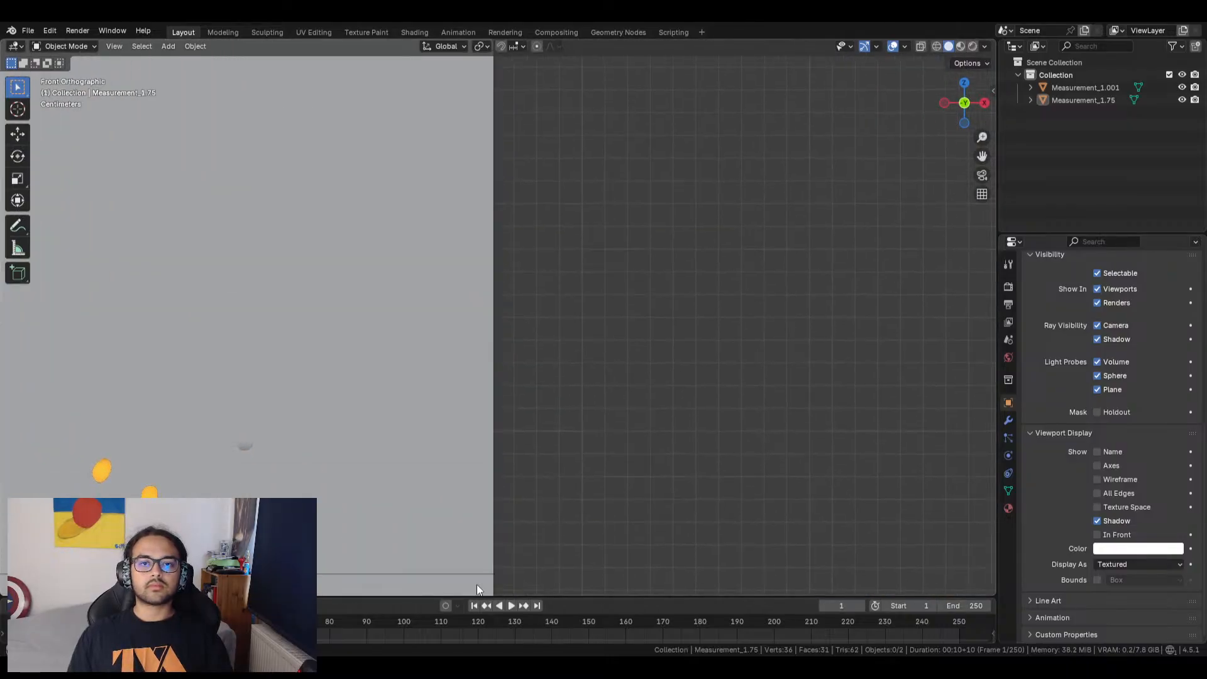
ctrl+middle_drag(620, 290, 410, 395)
shift+middle_drag(609, 228, 508, 133)
click(889, 316)
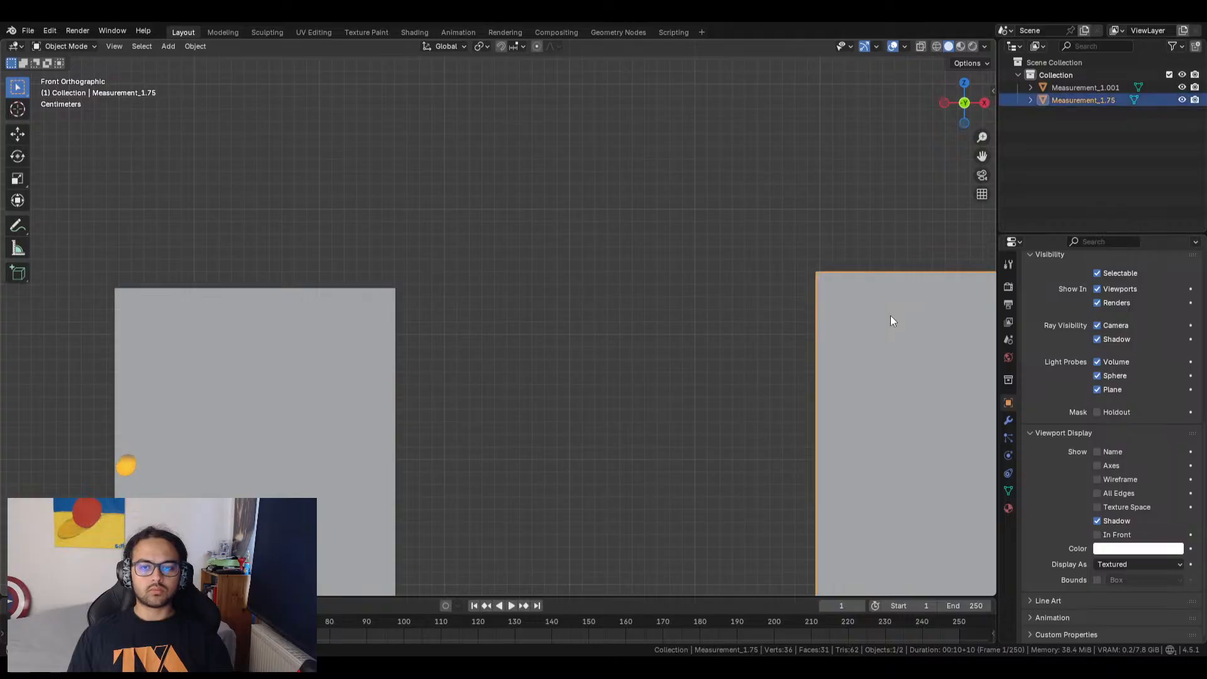
key(g)
key(y)
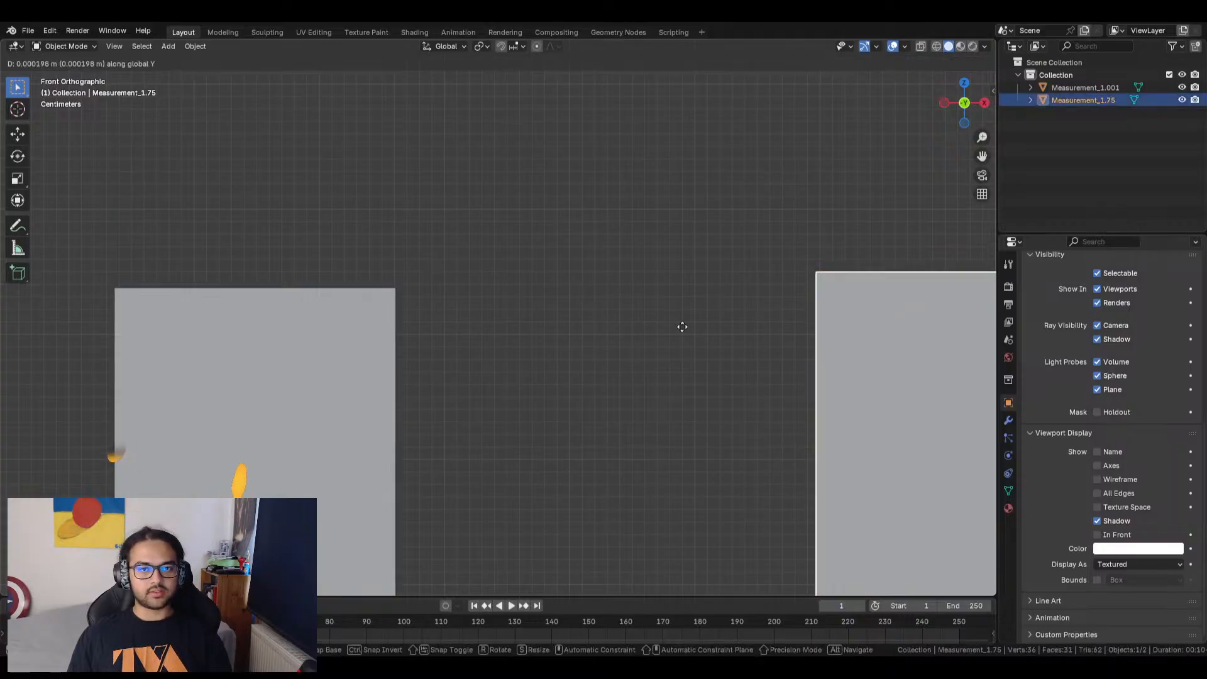
click(701, 324)
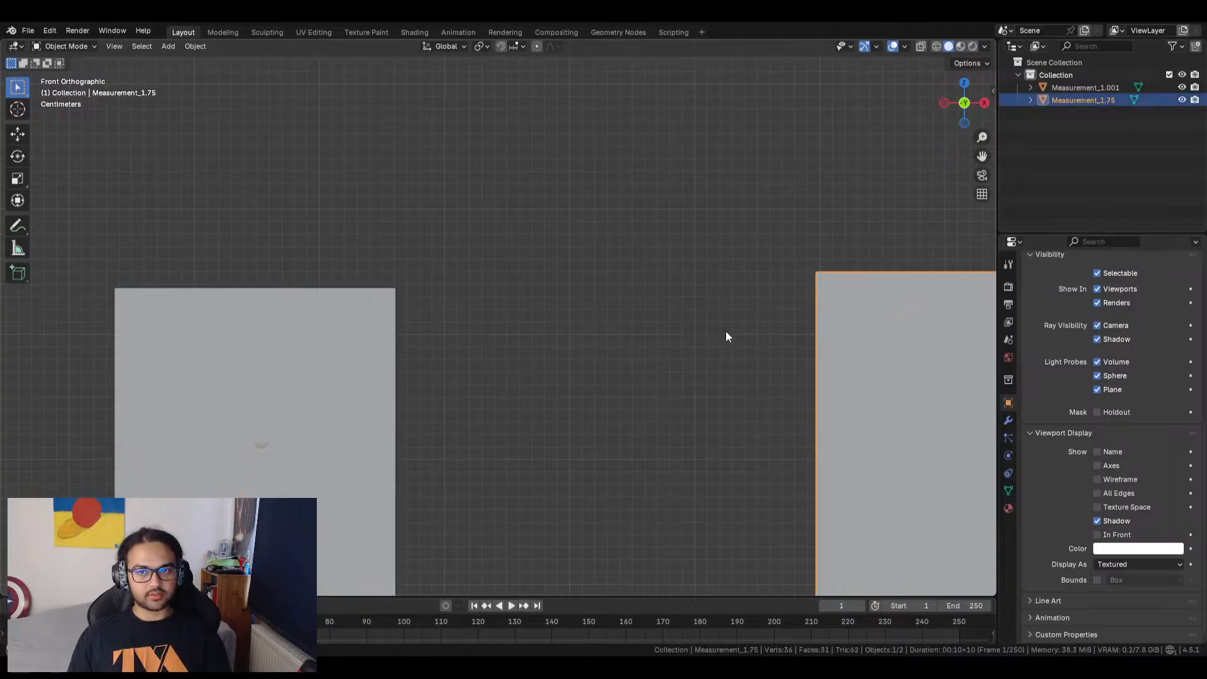
key(g)
key(x)
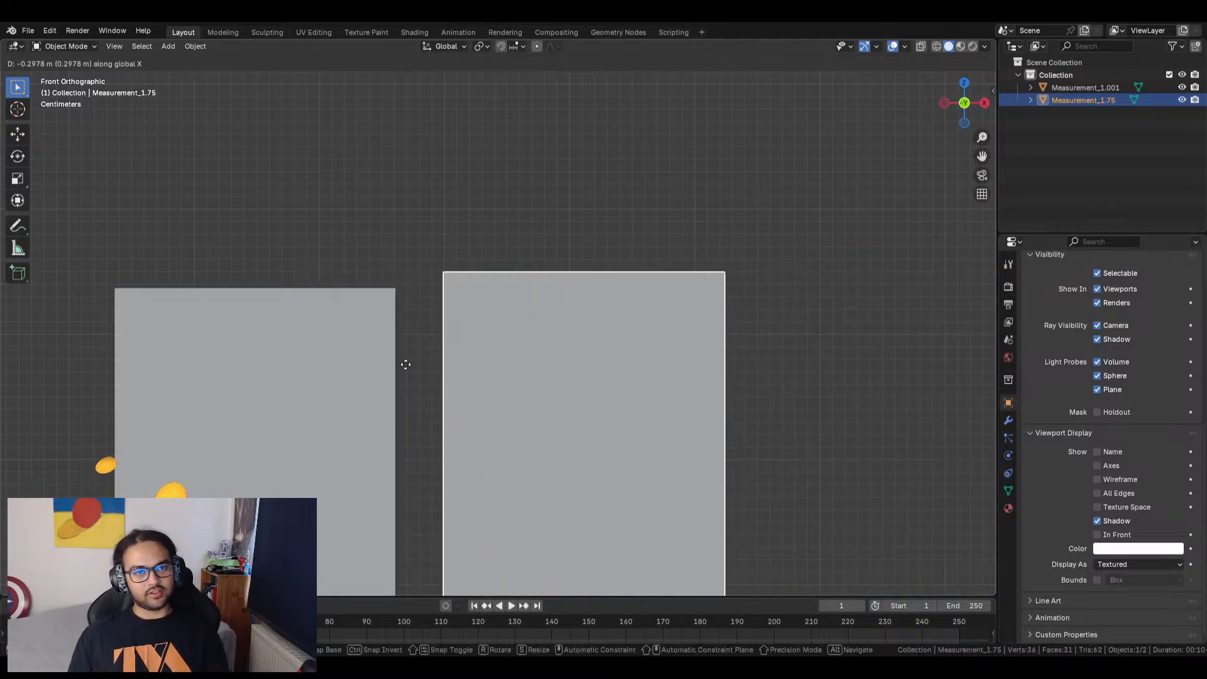
right_click(406, 364)
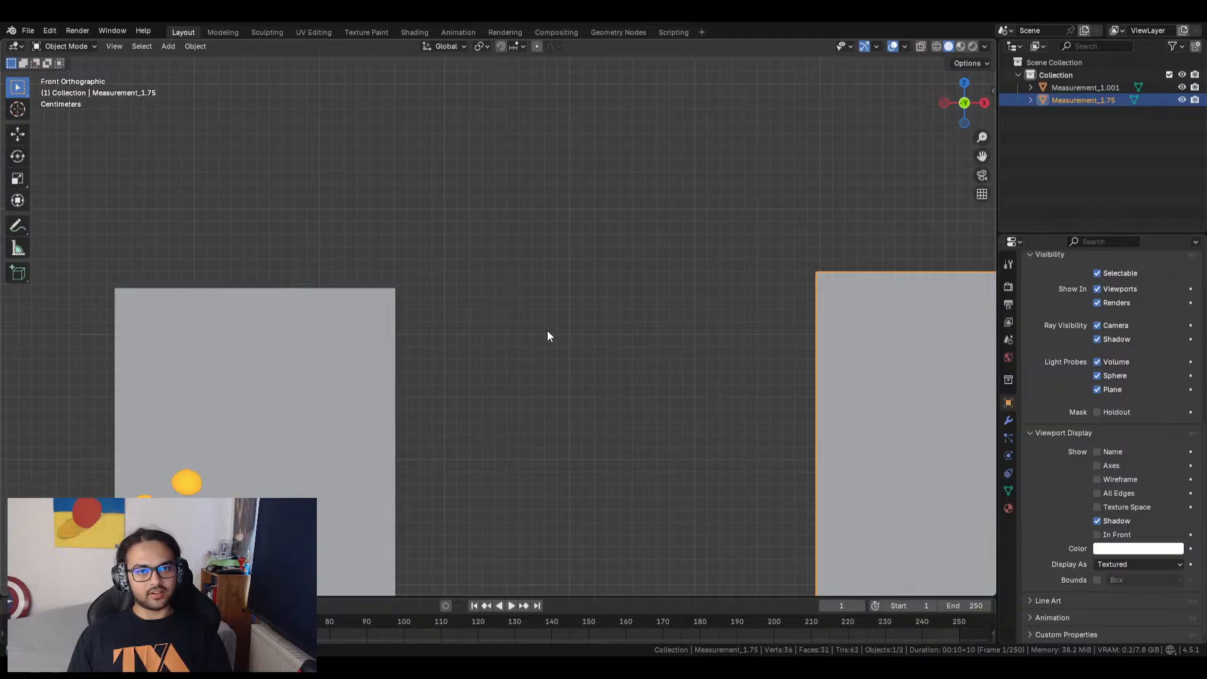
Raise the divided strip along Z so its base sits about level with the ground line and the plain strip's base.
scroll(488, 369, down, 3)
scroll(296, 394, down, 6)
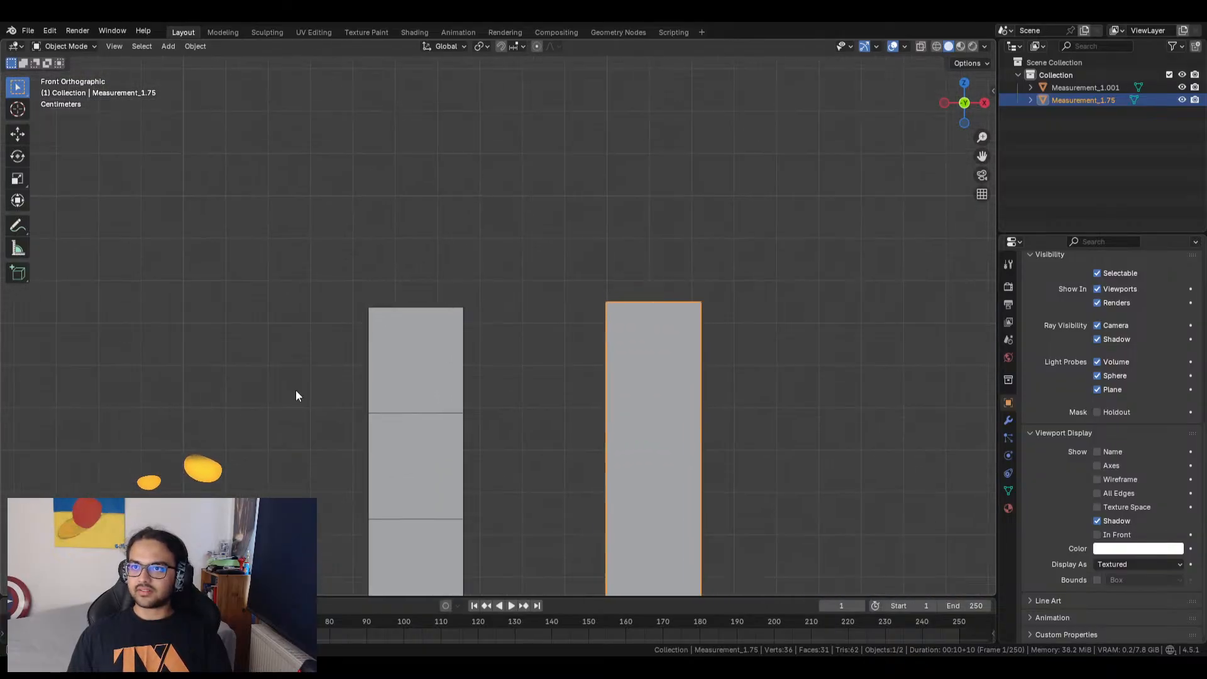
shift+middle_drag(329, 441, 370, 177)
click(489, 312)
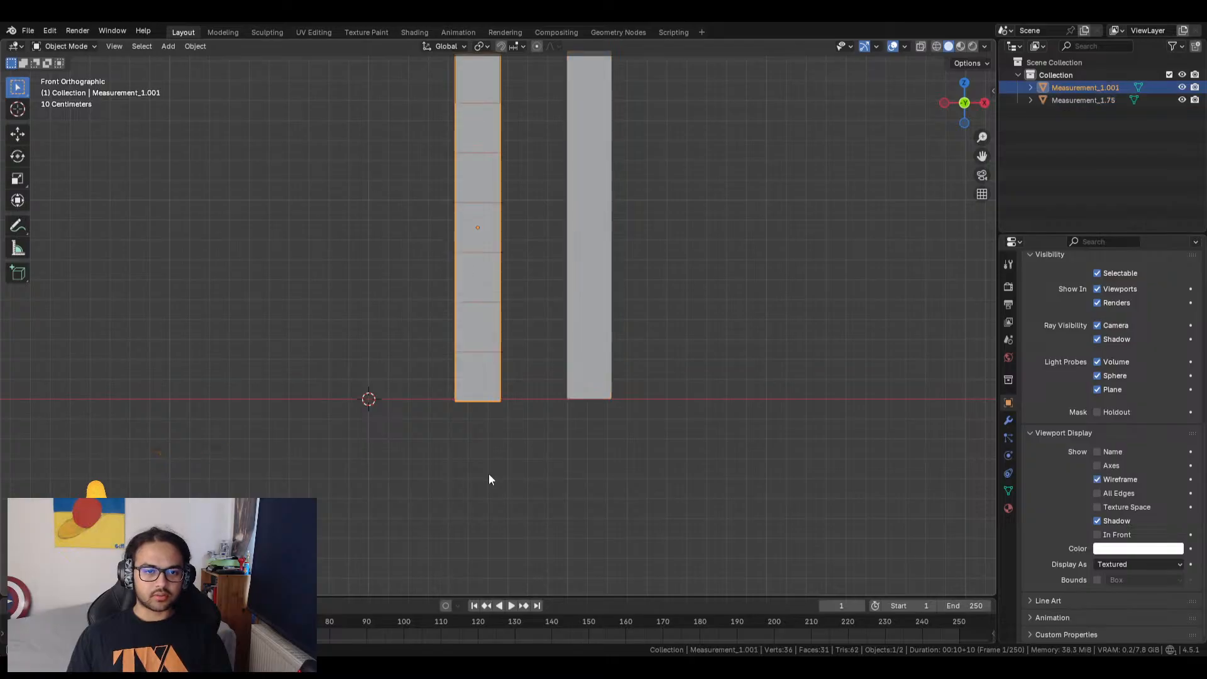
scroll(488, 473, up, 6)
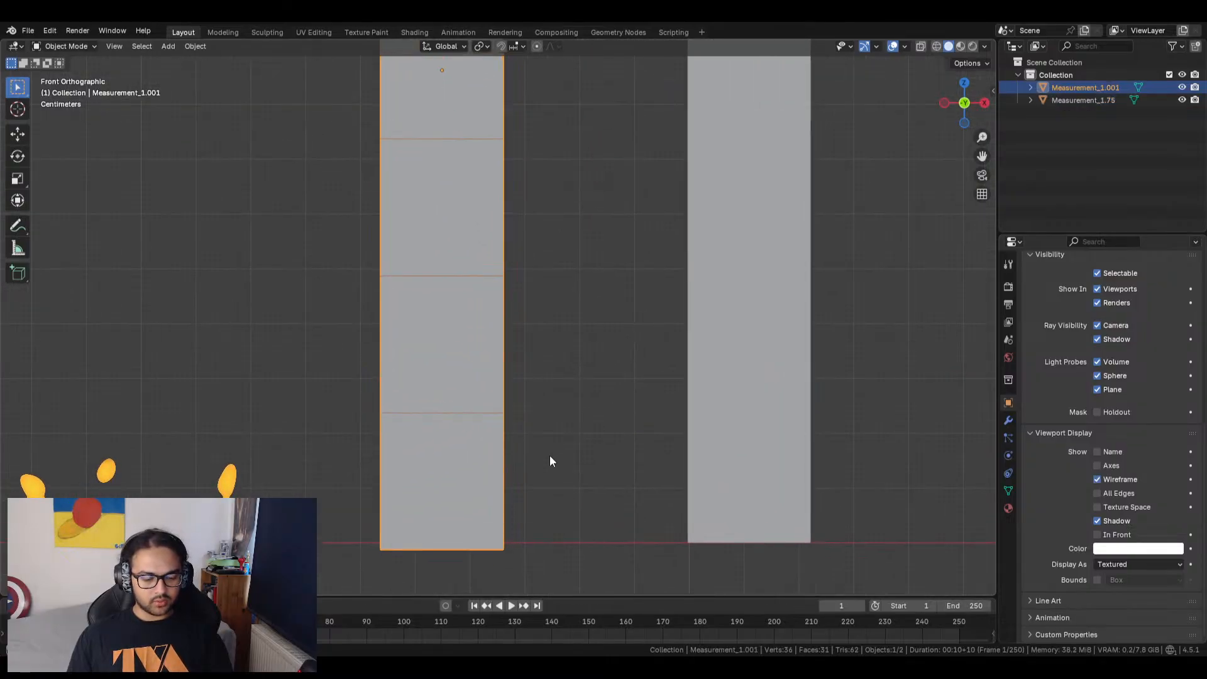
key(g)
key(y)
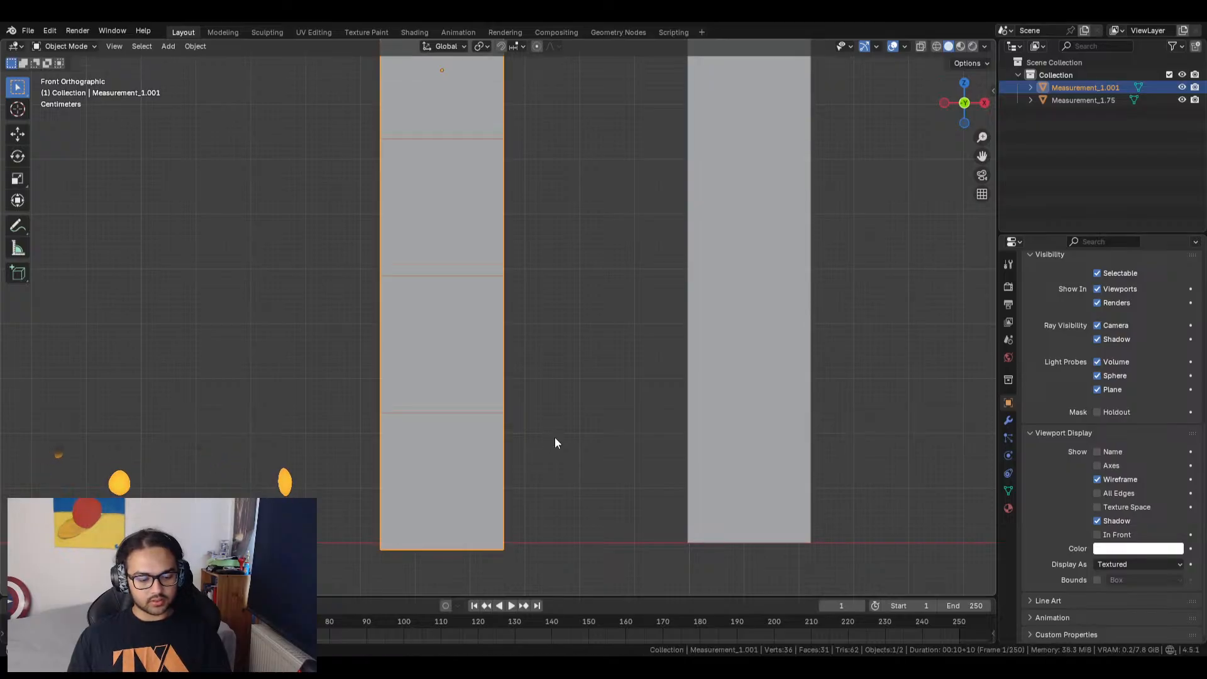
key(z)
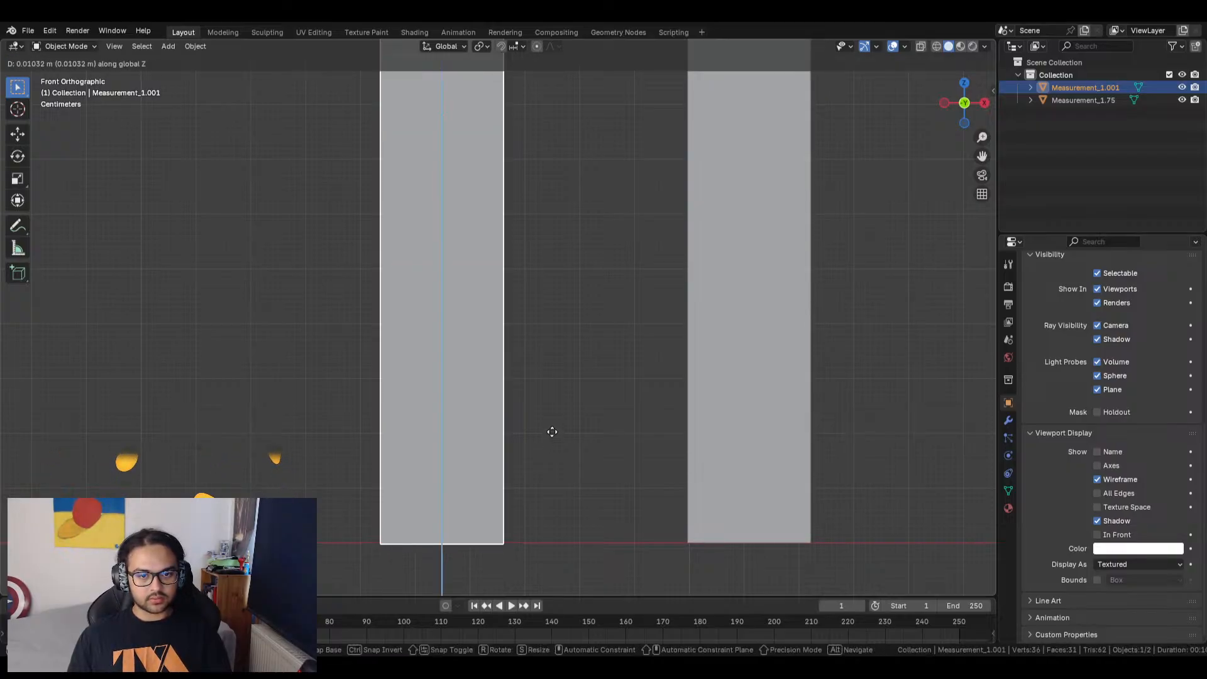
click(546, 430)
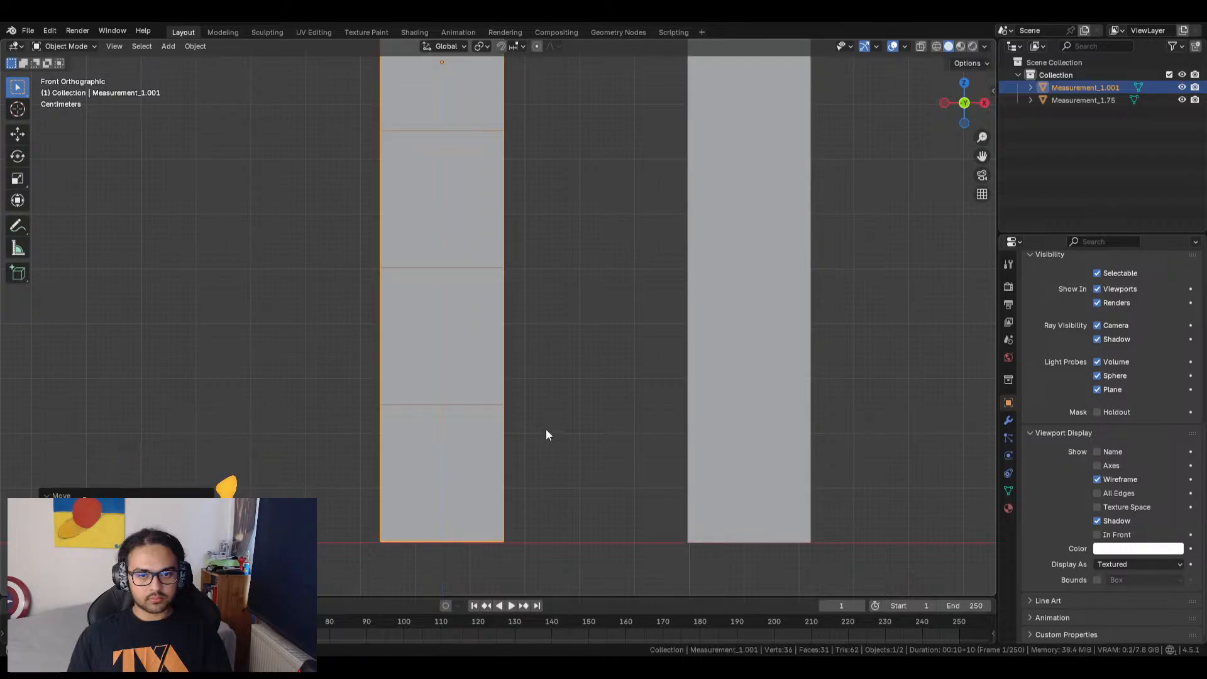
Lower the divided strip along Z by about 0.002 m to bring its base closer to the ground line.
scroll(519, 503, up, 3)
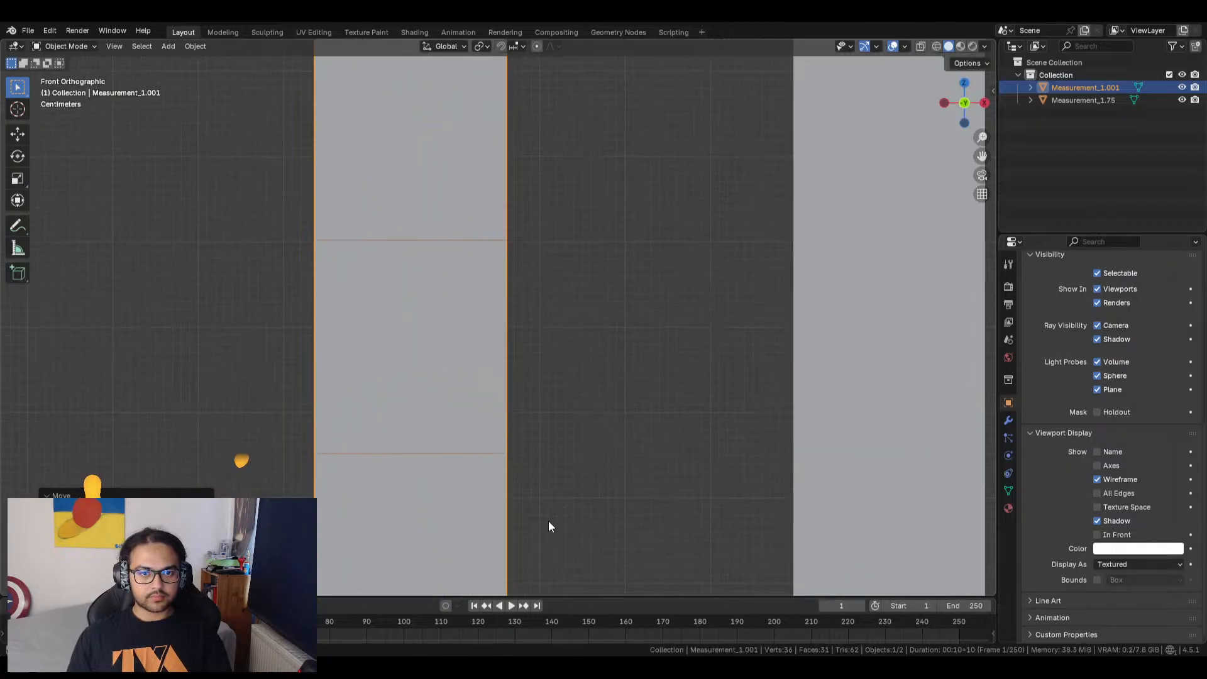
shift+middle_drag(548, 520, 630, 350)
scroll(584, 370, up, 4)
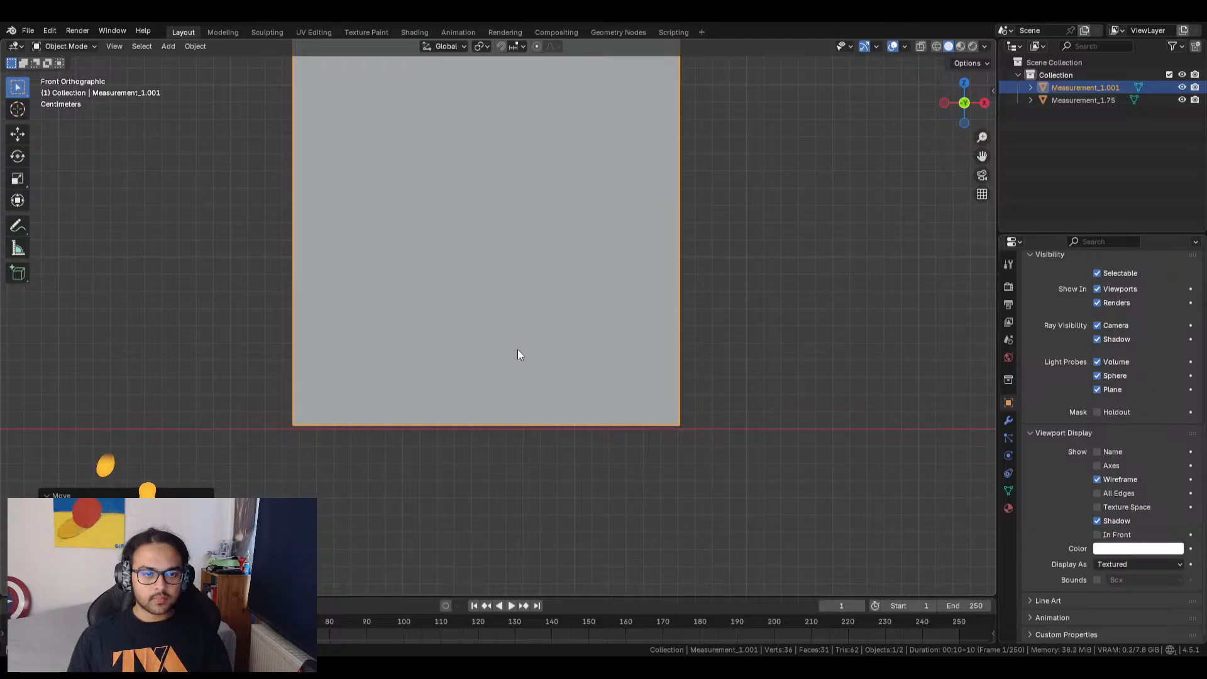
key(g)
key(z)
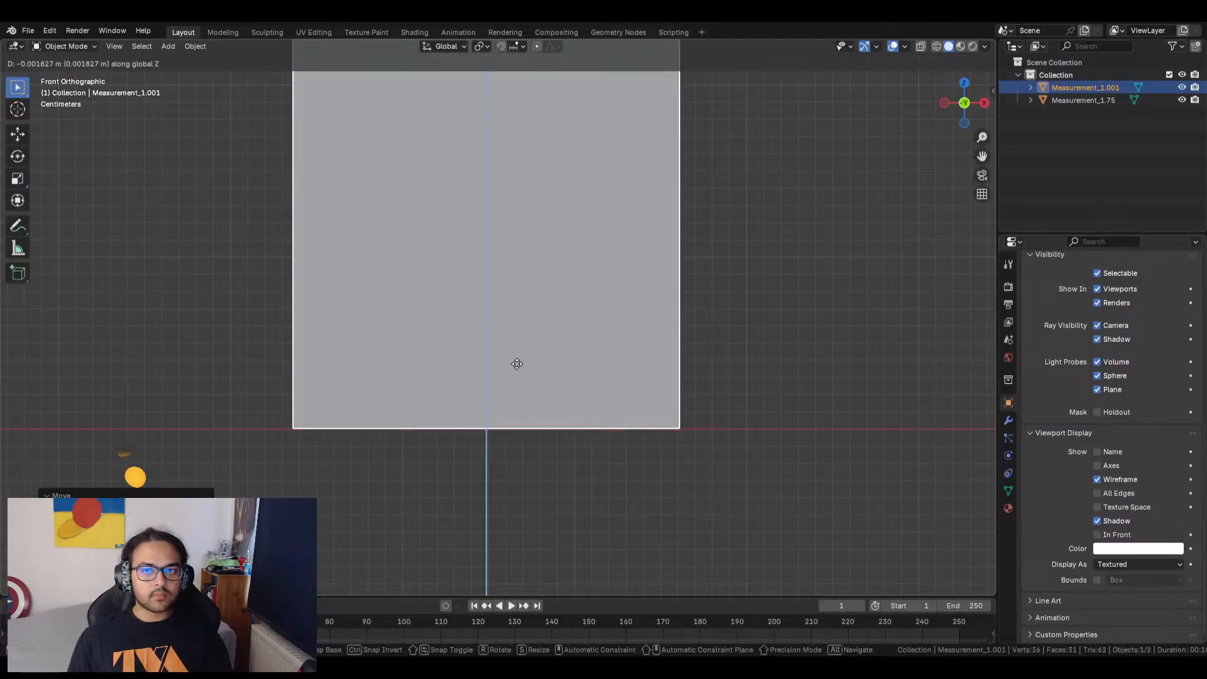
click(511, 359)
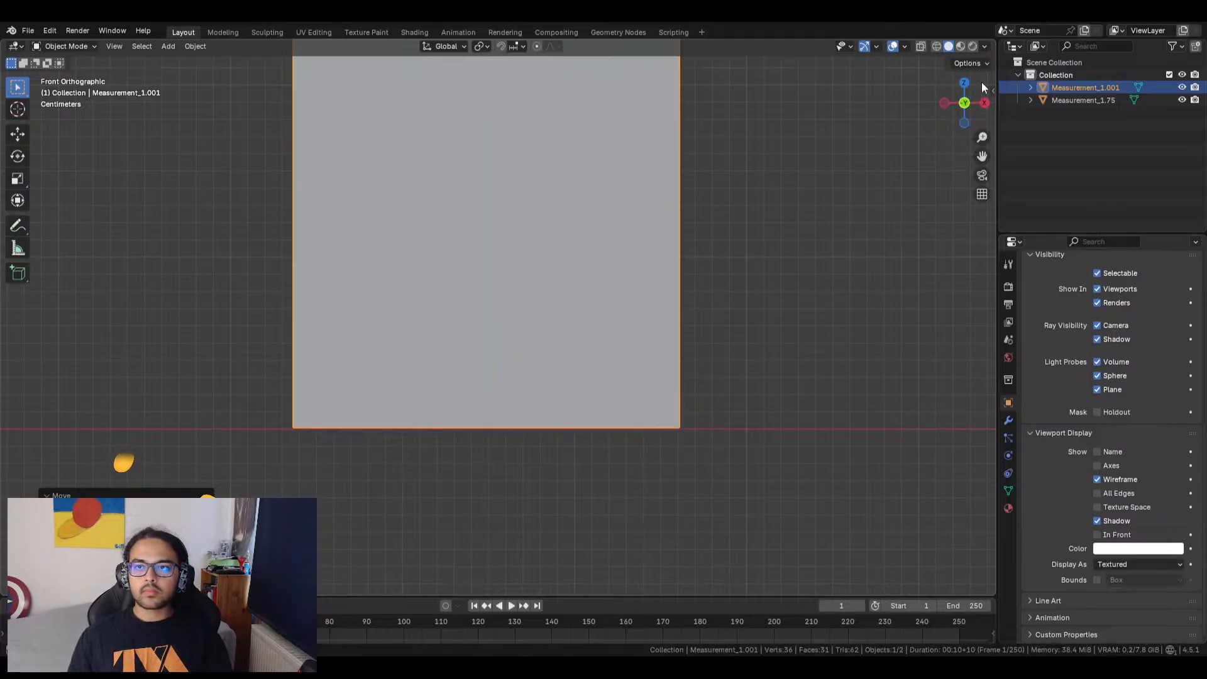
Show the divided strip's transform values and set its Z location to 0 m.
key(n)
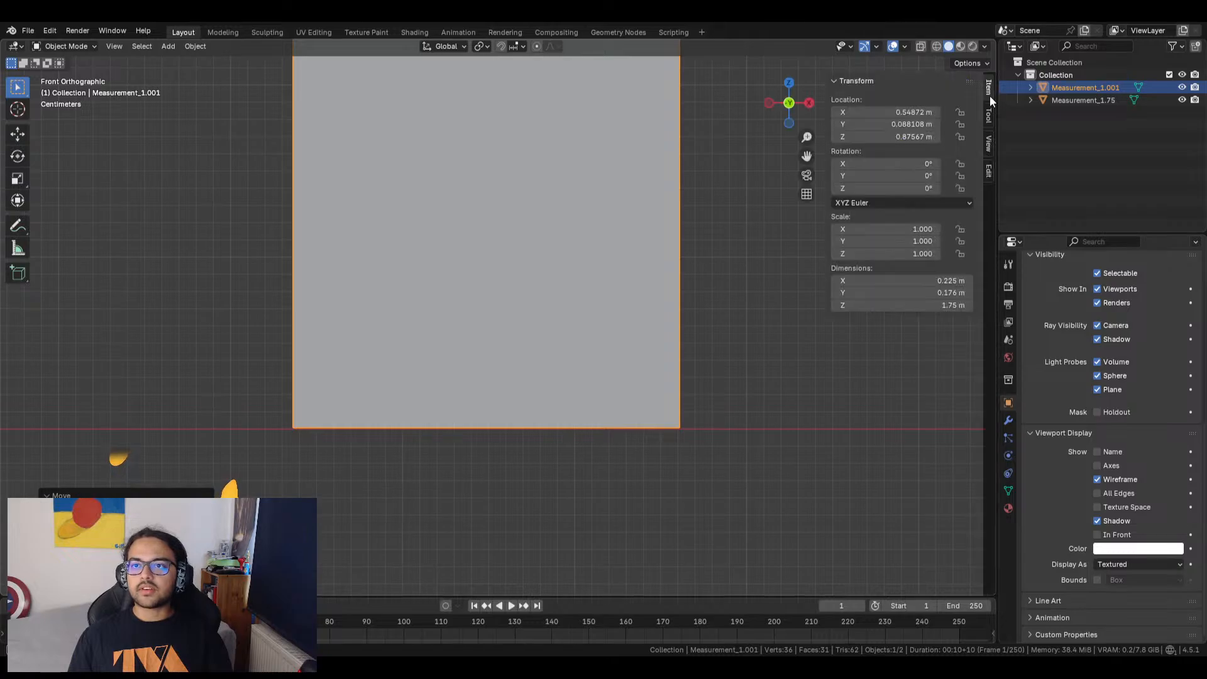
click(895, 136)
text(0)
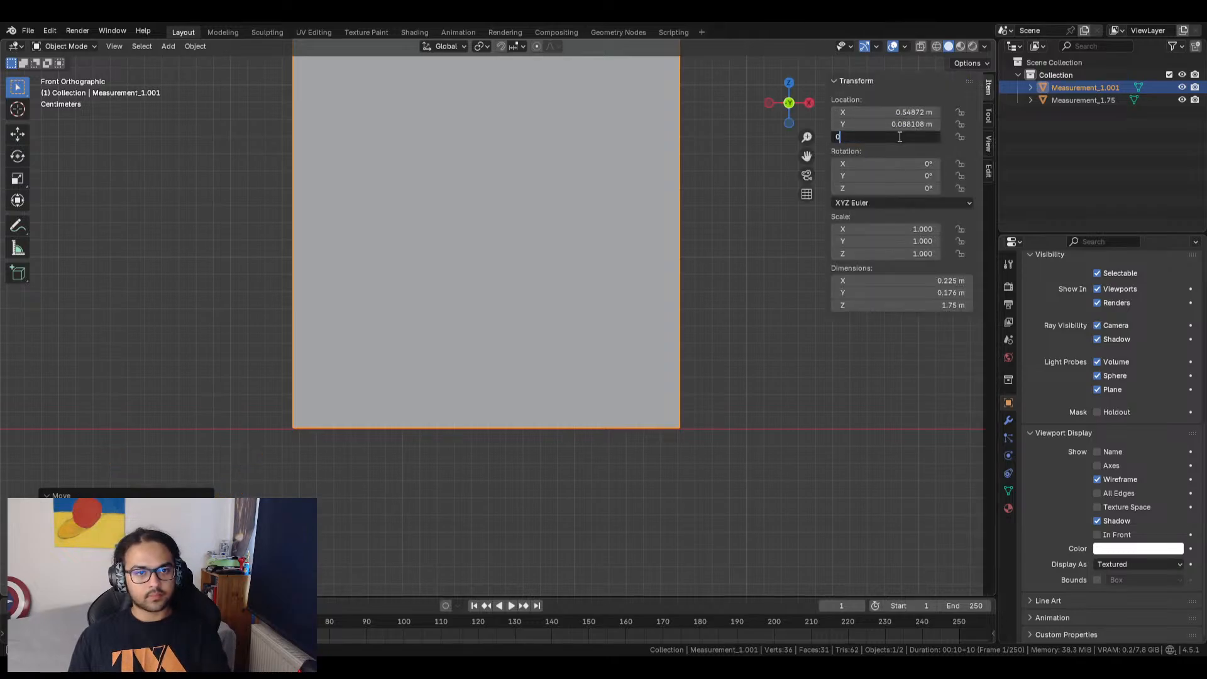
key(Return)
scroll(646, 306, down, 3)
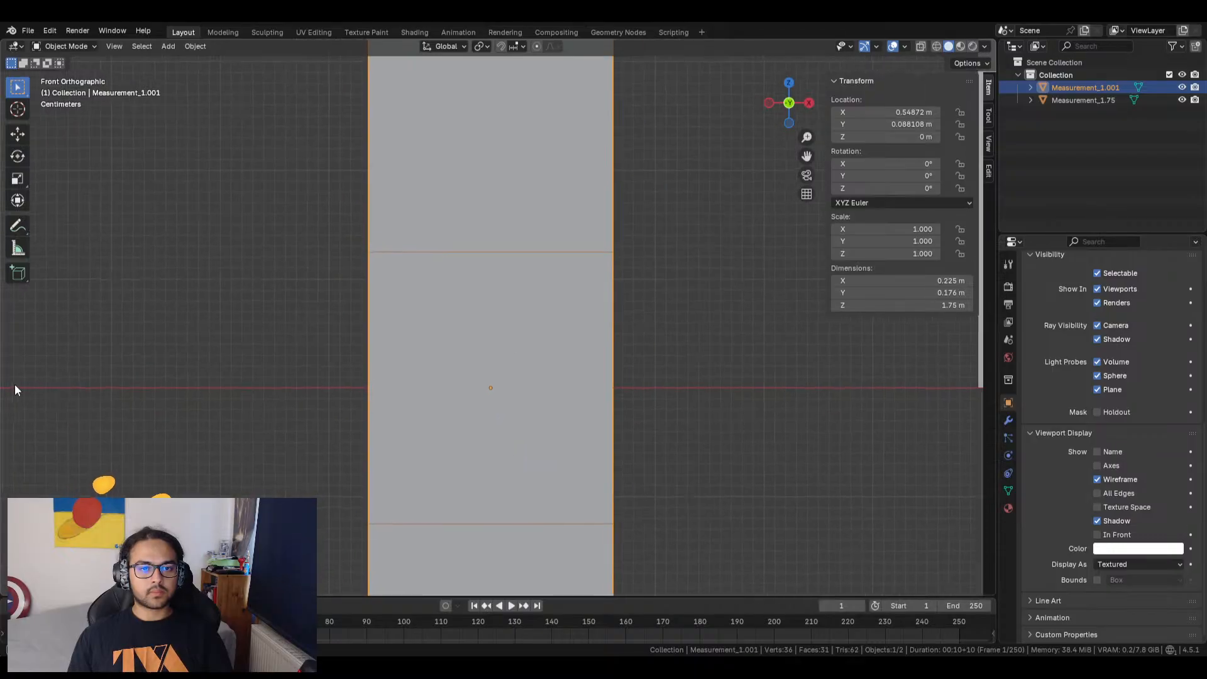
scroll(321, 346, down, 3)
scroll(308, 350, down, 3)
Set the divided strip's Z location to 0.875 m.
click(891, 137)
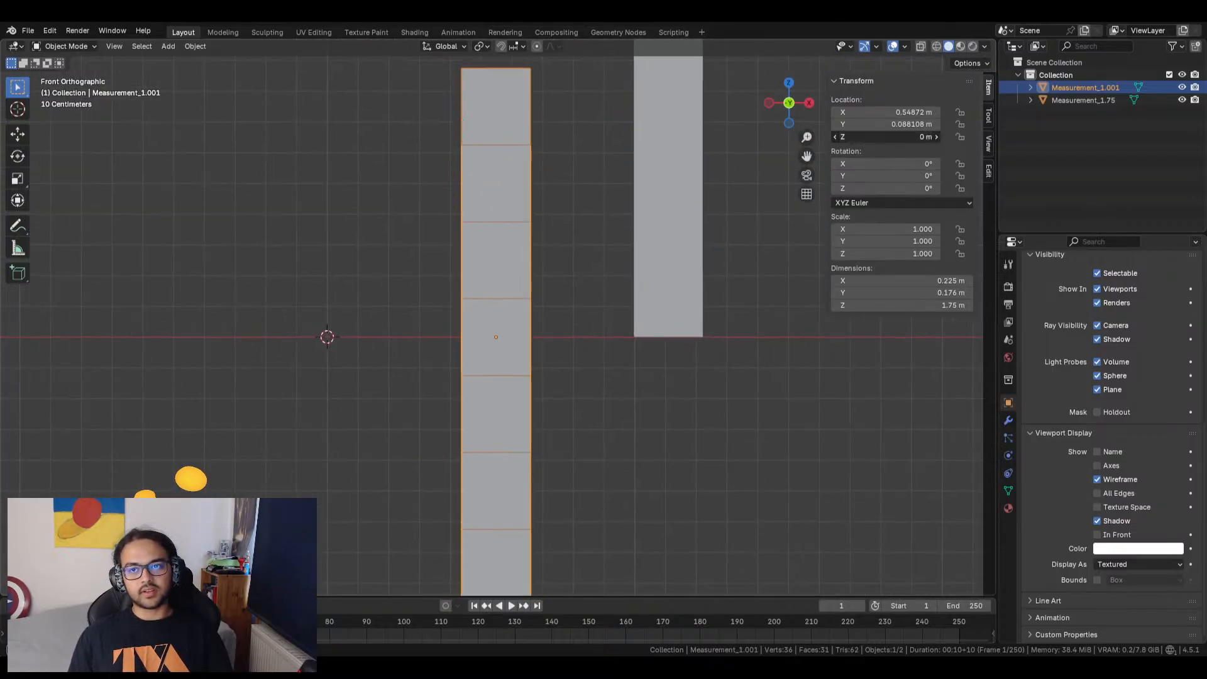
text(0)
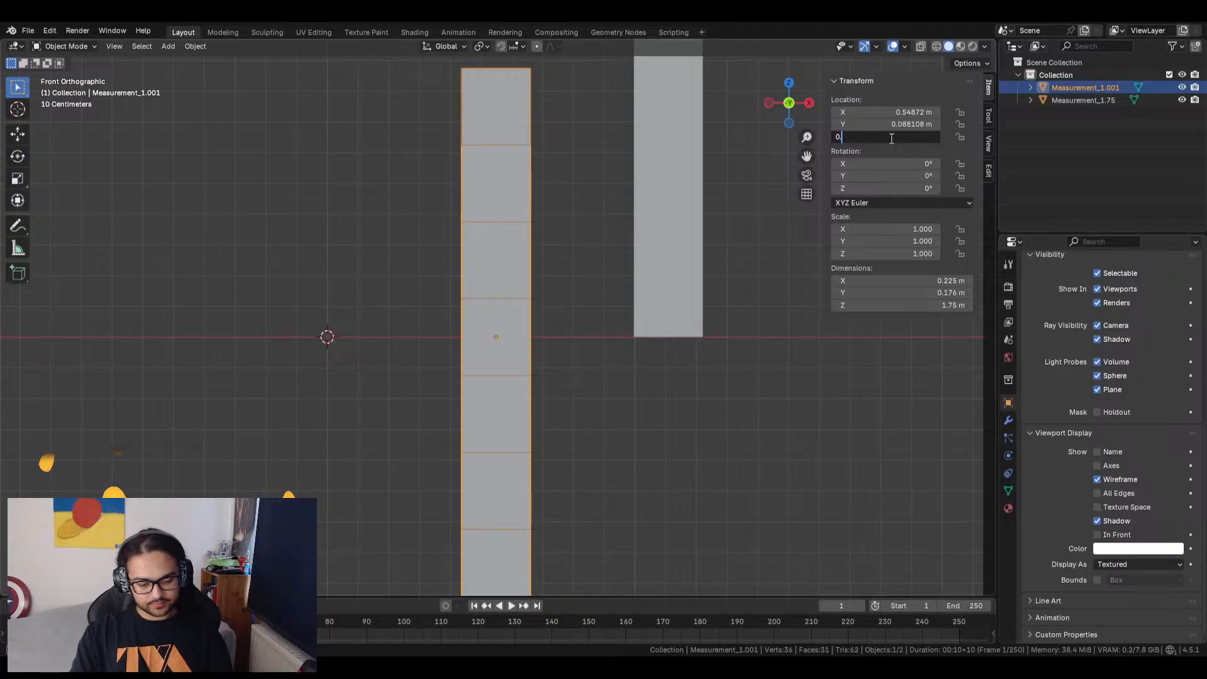
text(.5)
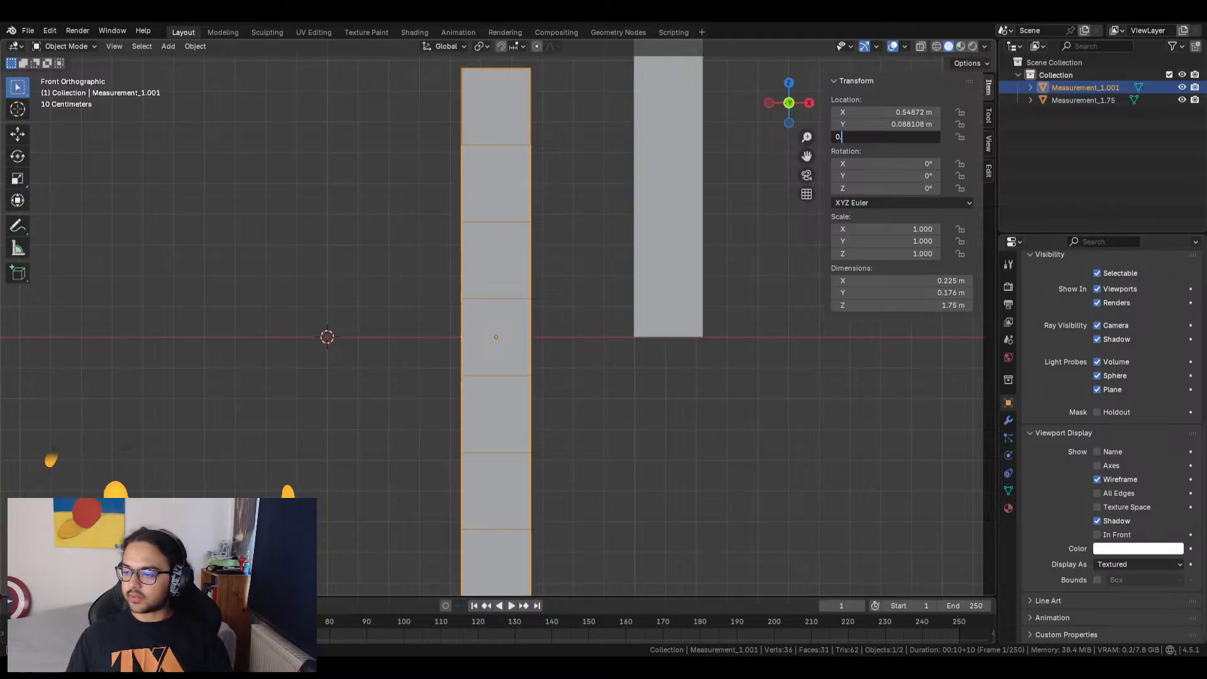
text(.87.5)
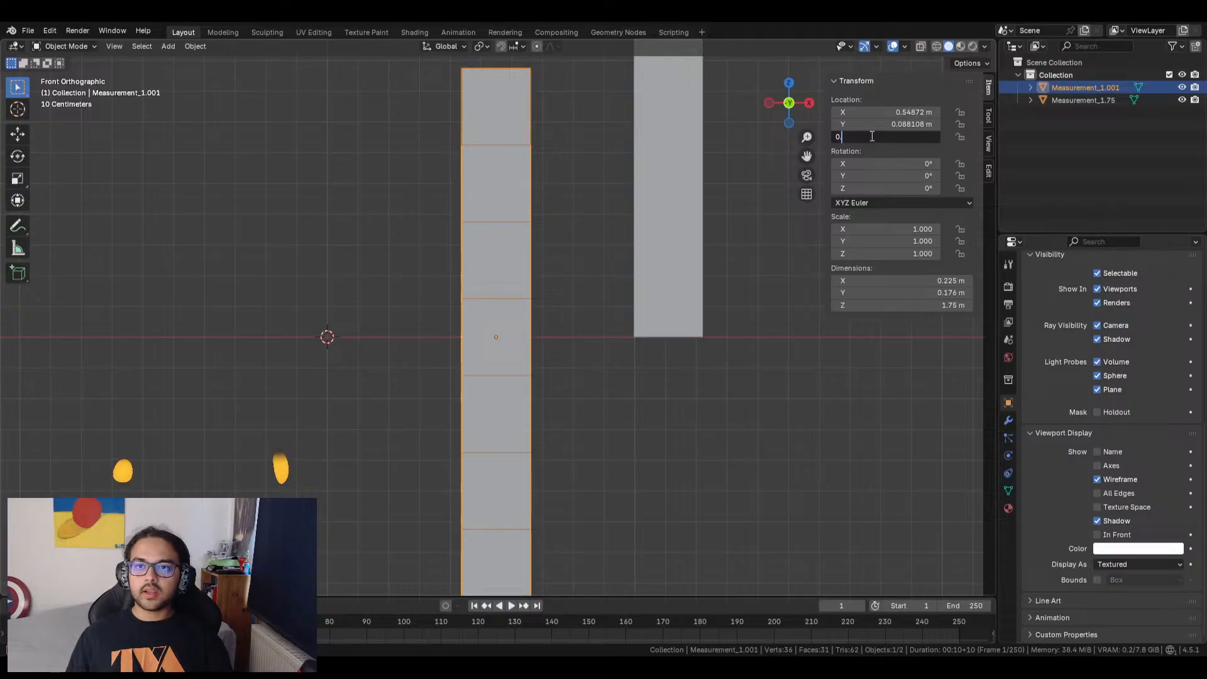
key(BackSpace)
key(BackSpace)
text(5)
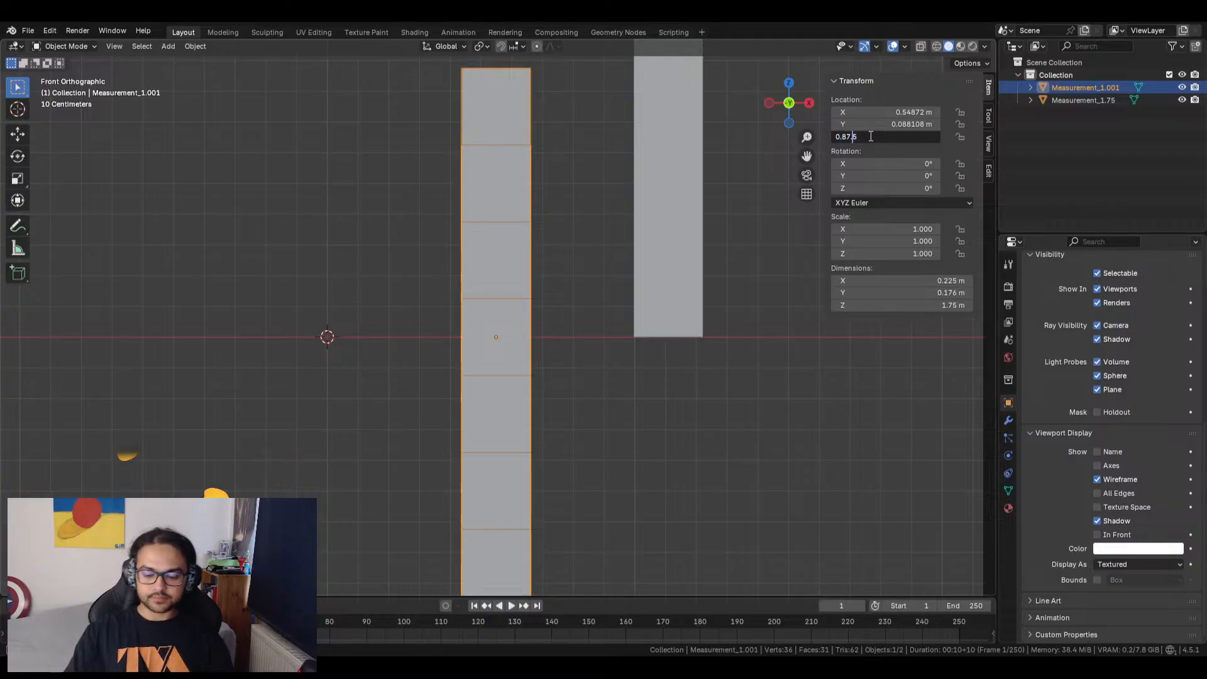
key(Return)
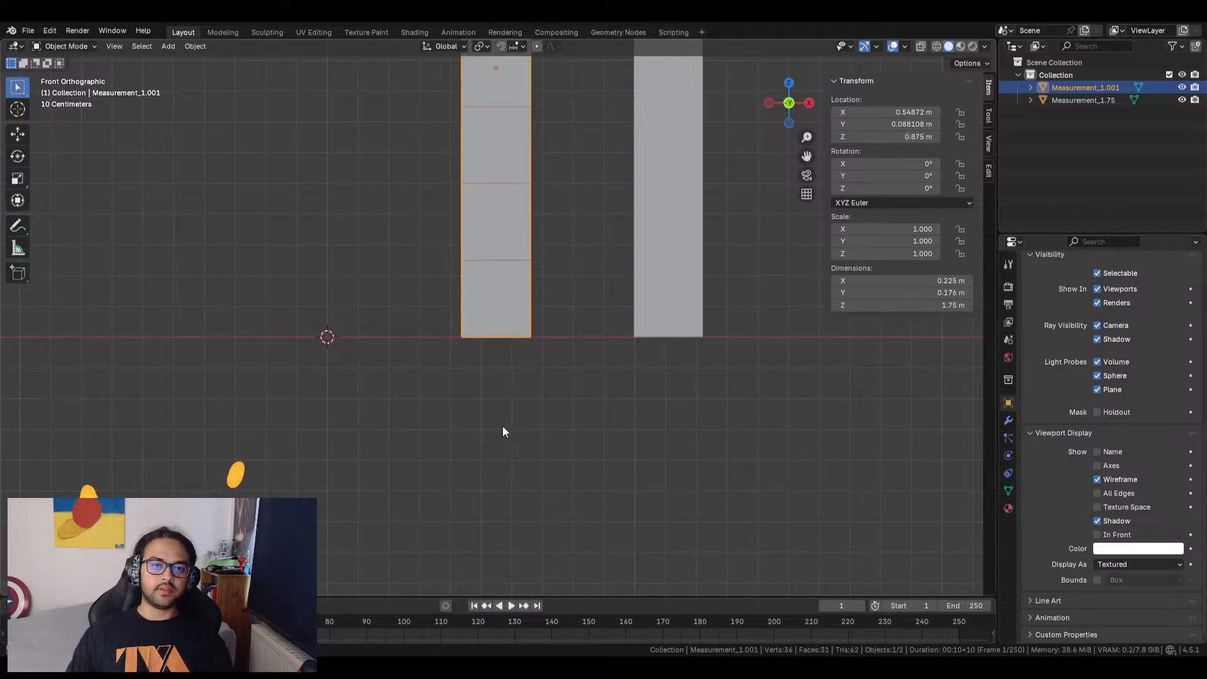
Deselect the divided strip and compare the bases and tops of both strips in perspective and front orthographic views.
click(502, 395)
scroll(513, 344, up, 1)
scroll(770, 206, up, 3)
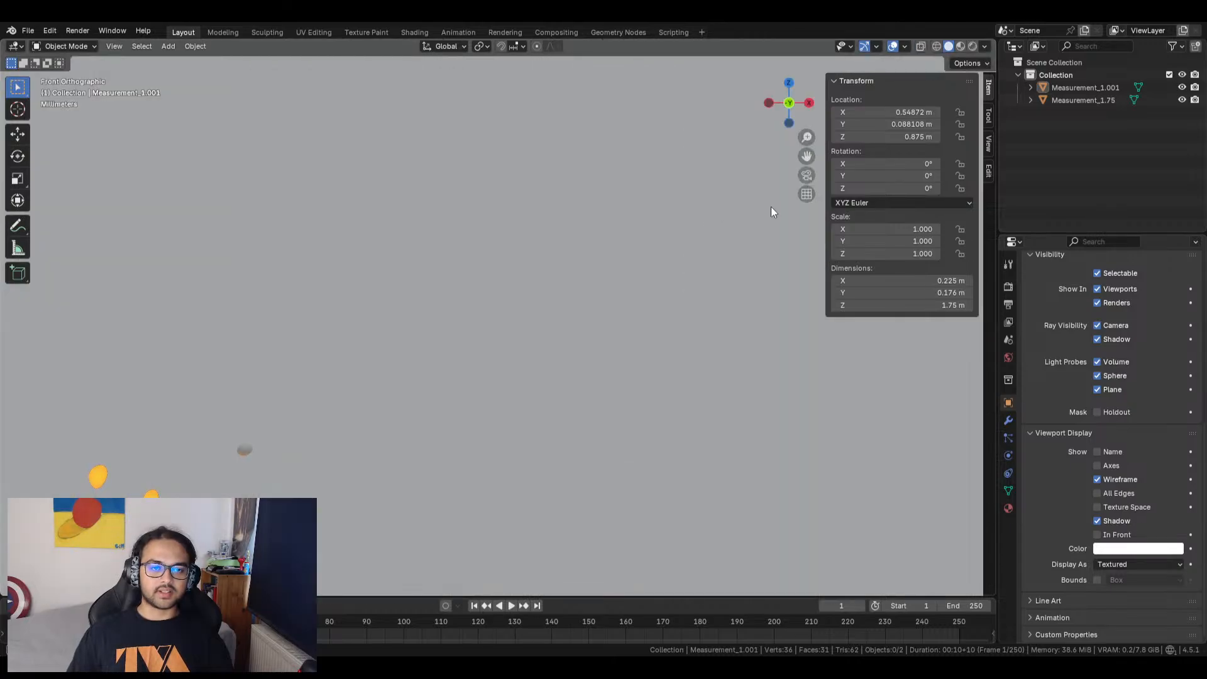
scroll(697, 253, down, 2)
scroll(671, 161, down, 3)
middle_drag(529, 280, 760, 129)
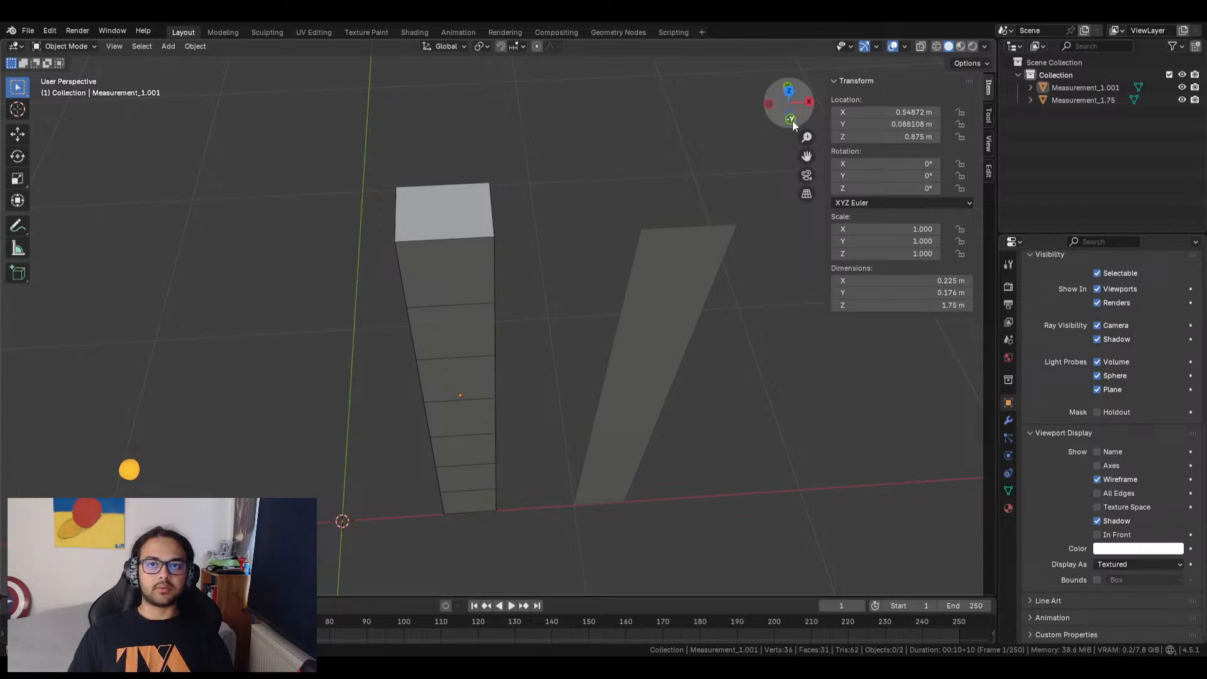
click(790, 119)
scroll(692, 258, up, 5)
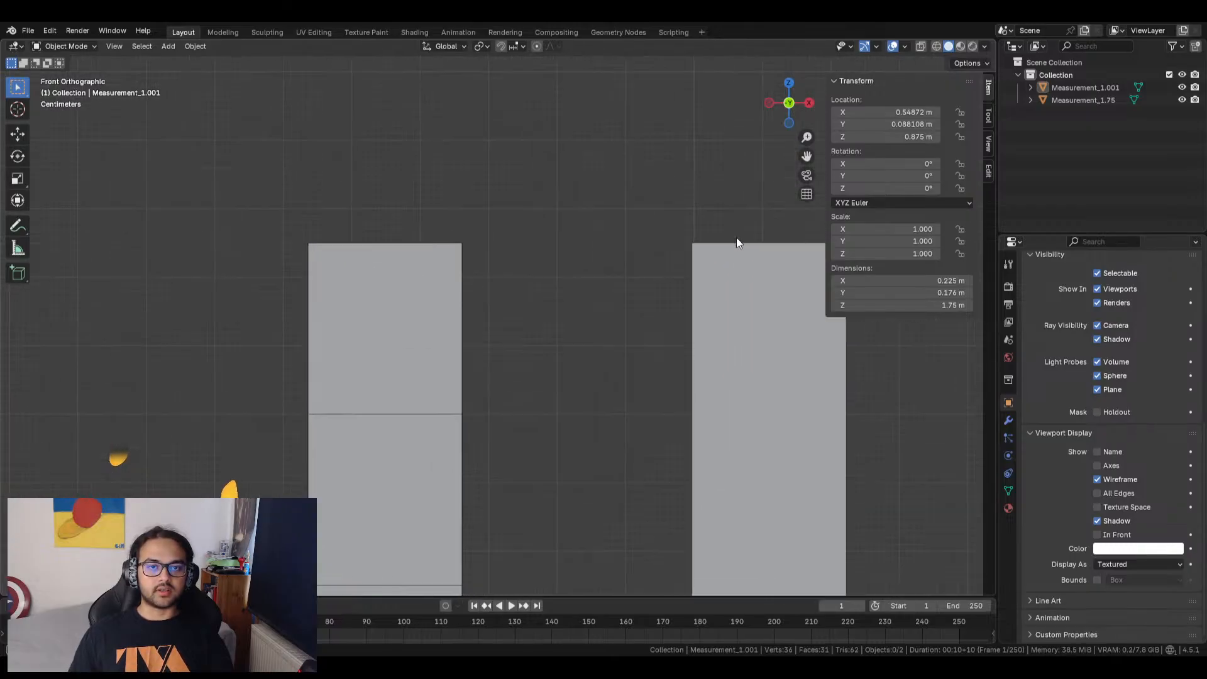
scroll(427, 415, down, 4)
shift+middle_drag(170, 465, 458, 237)
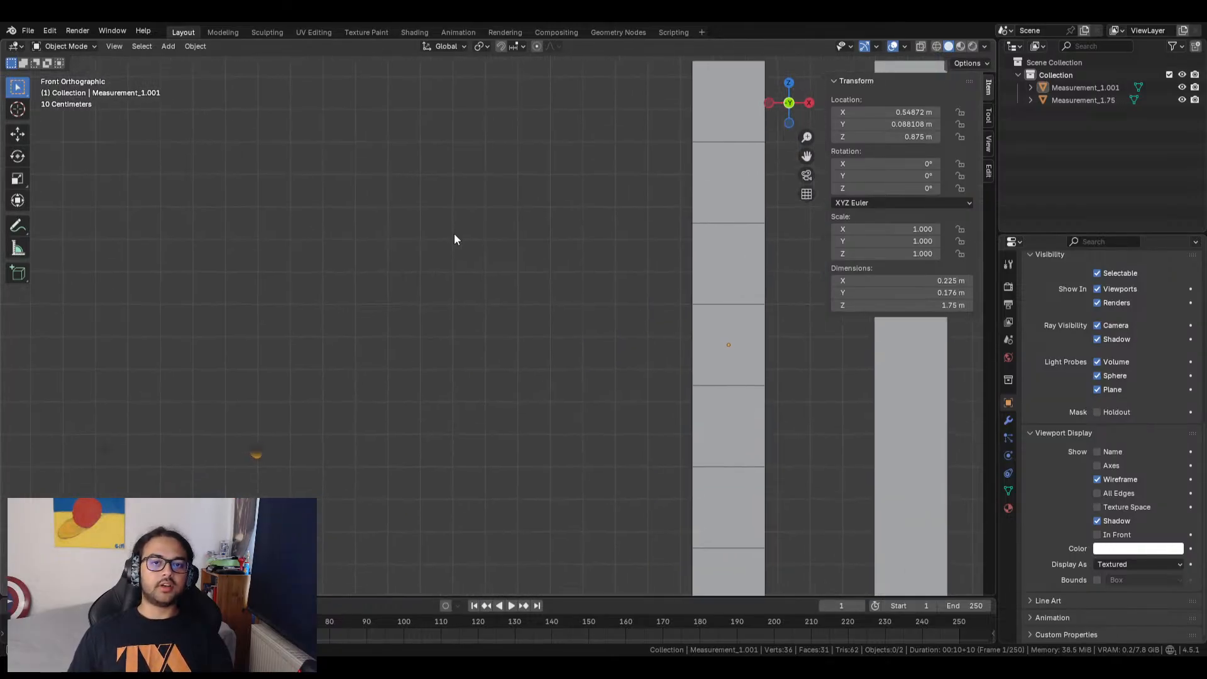
scroll(559, 308, down, 3)
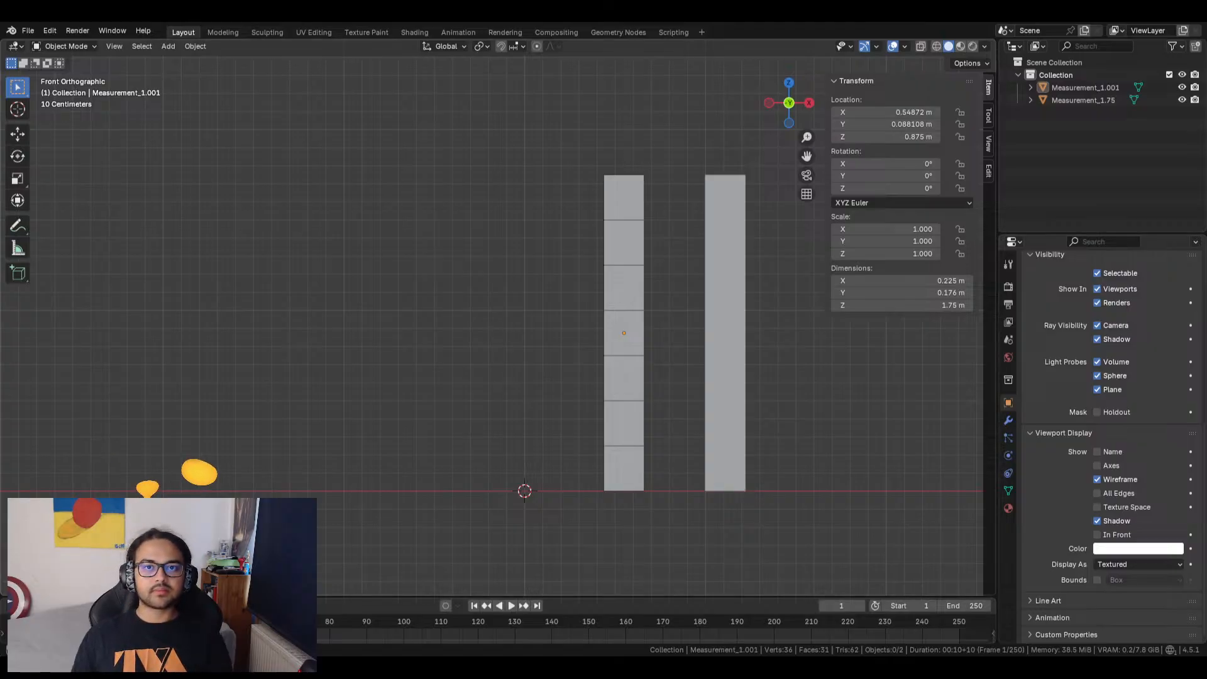
drag(619, 24, 619, 31)
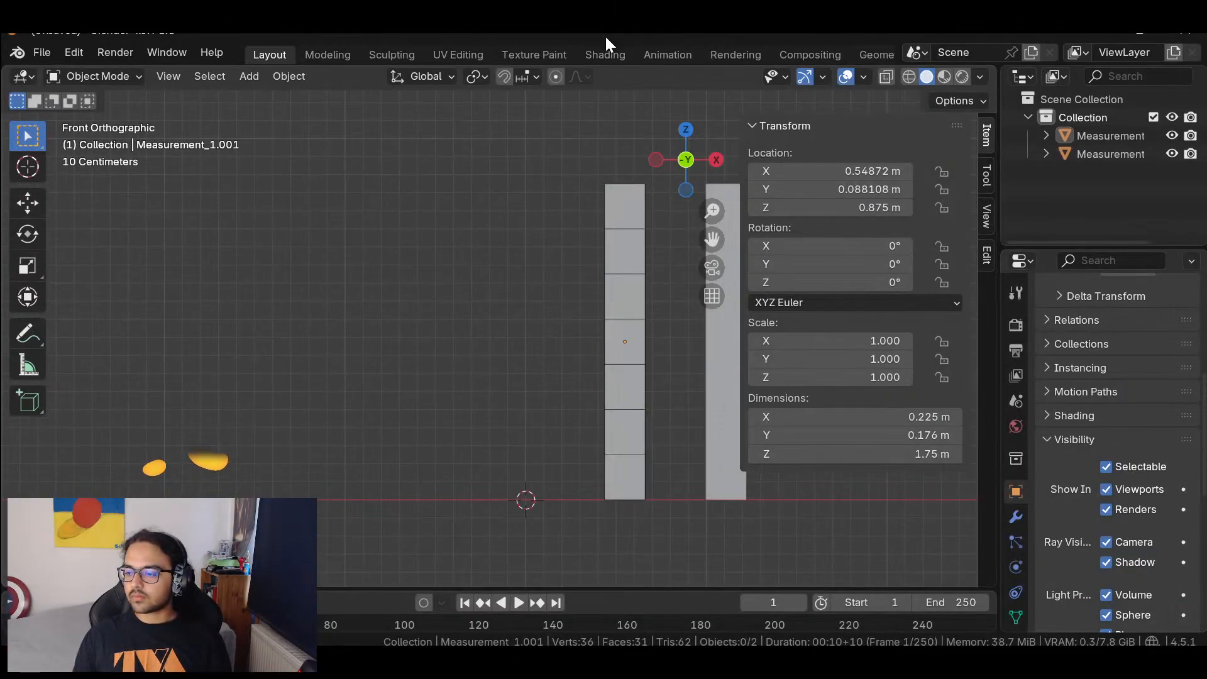
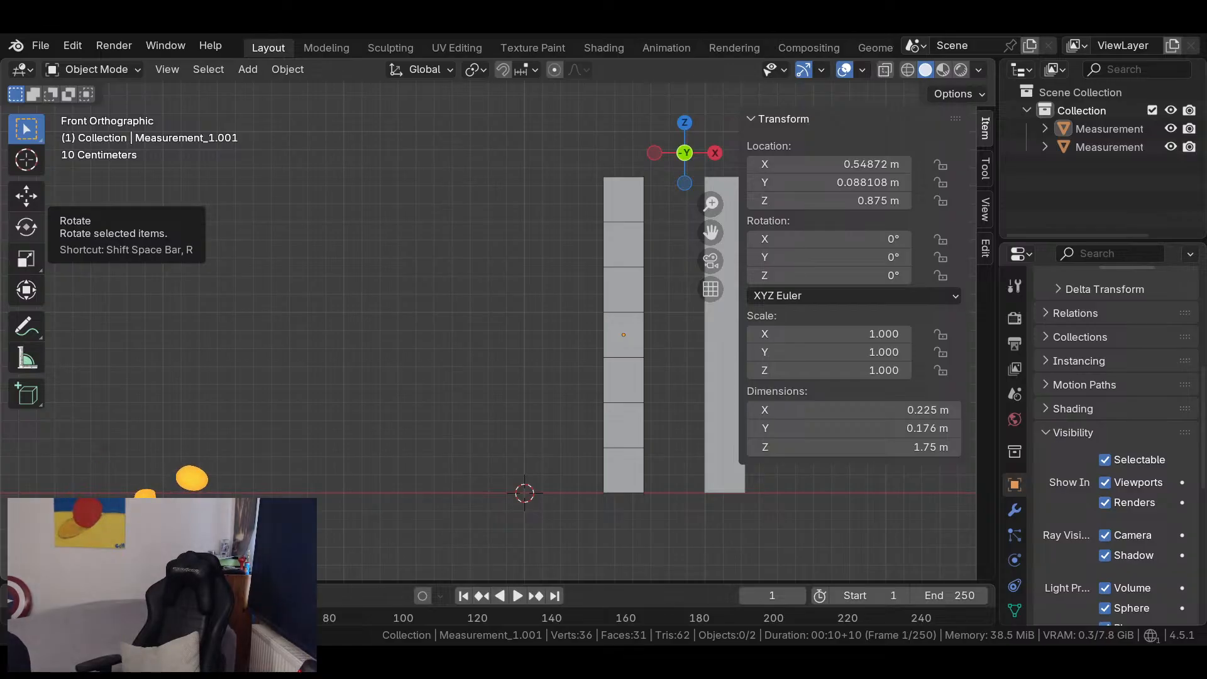
drag(523, 356, 504, 391)
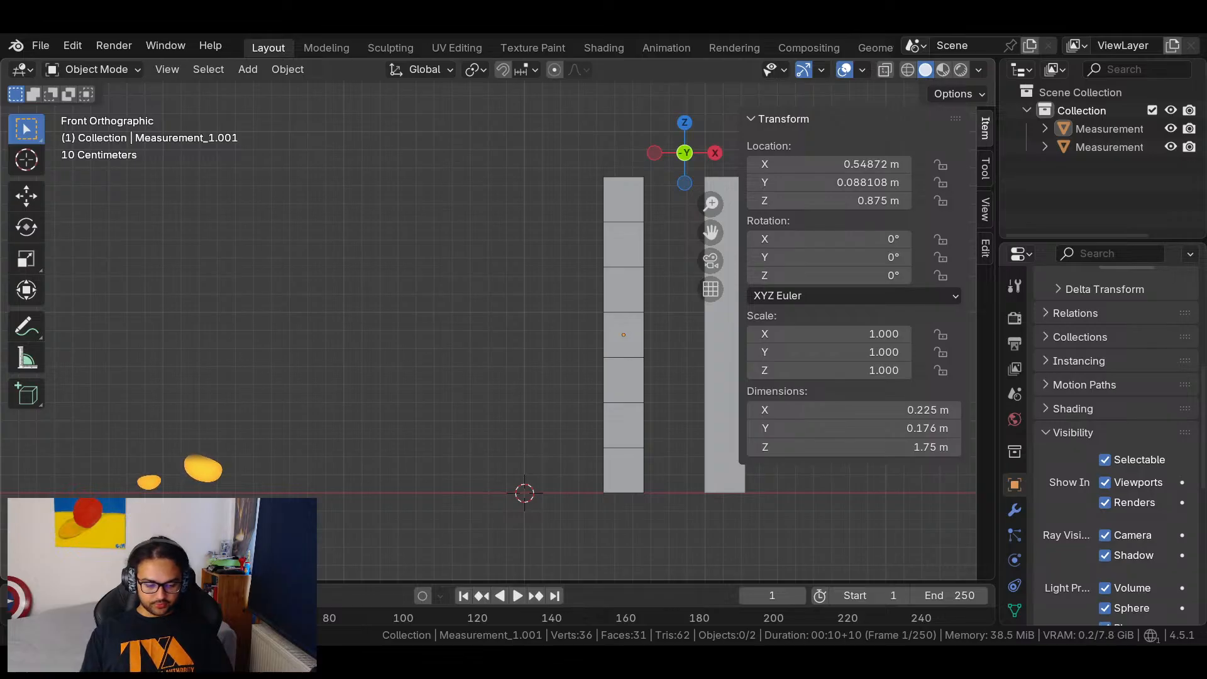
Add a 2 m cube at the world origin and raise it along Z to about 1.42 m.
click(248, 69)
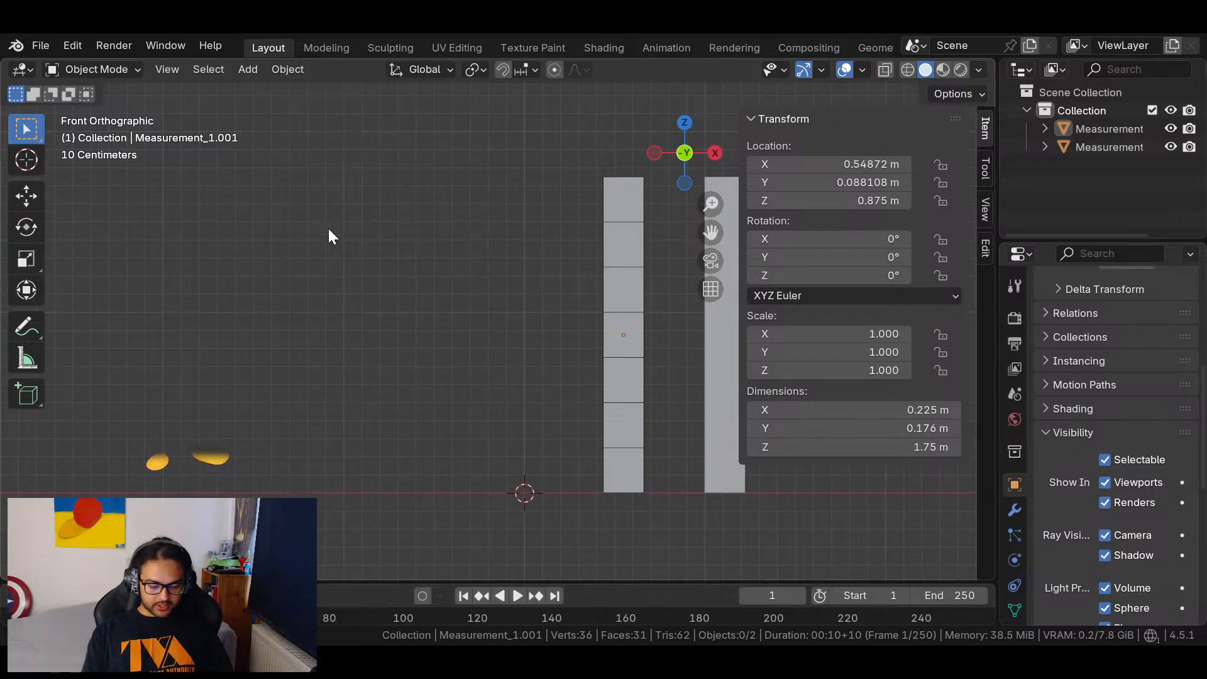
click(252, 70)
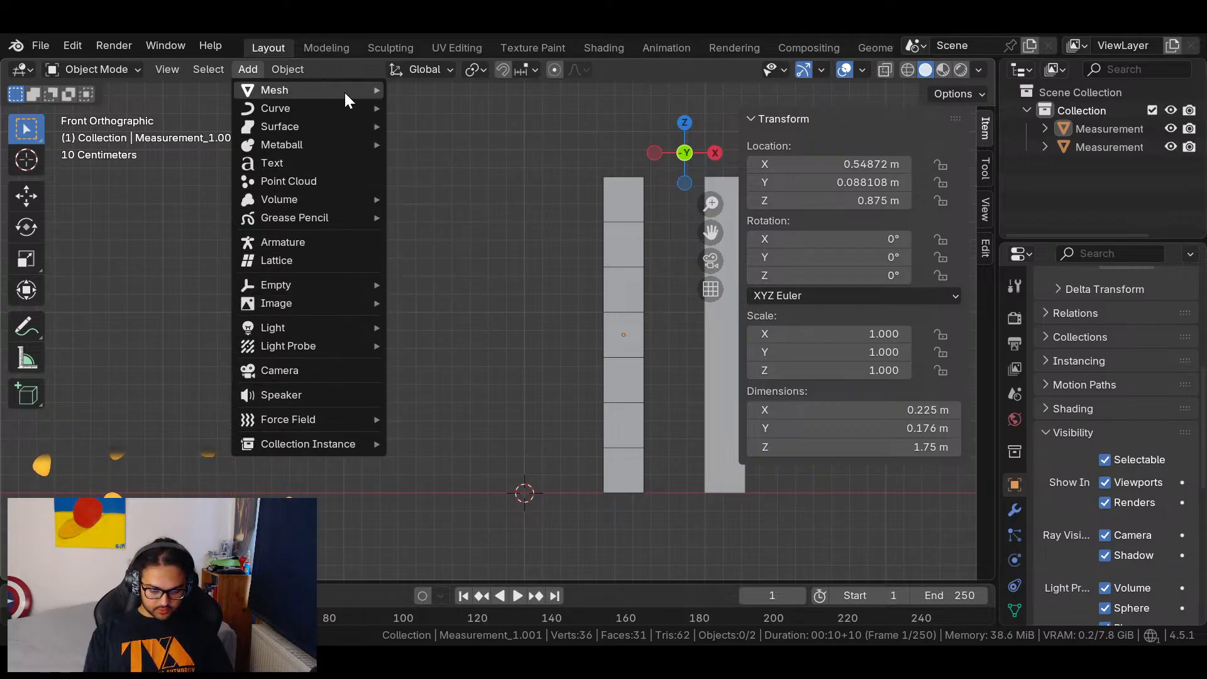
mouse_move(360, 88)
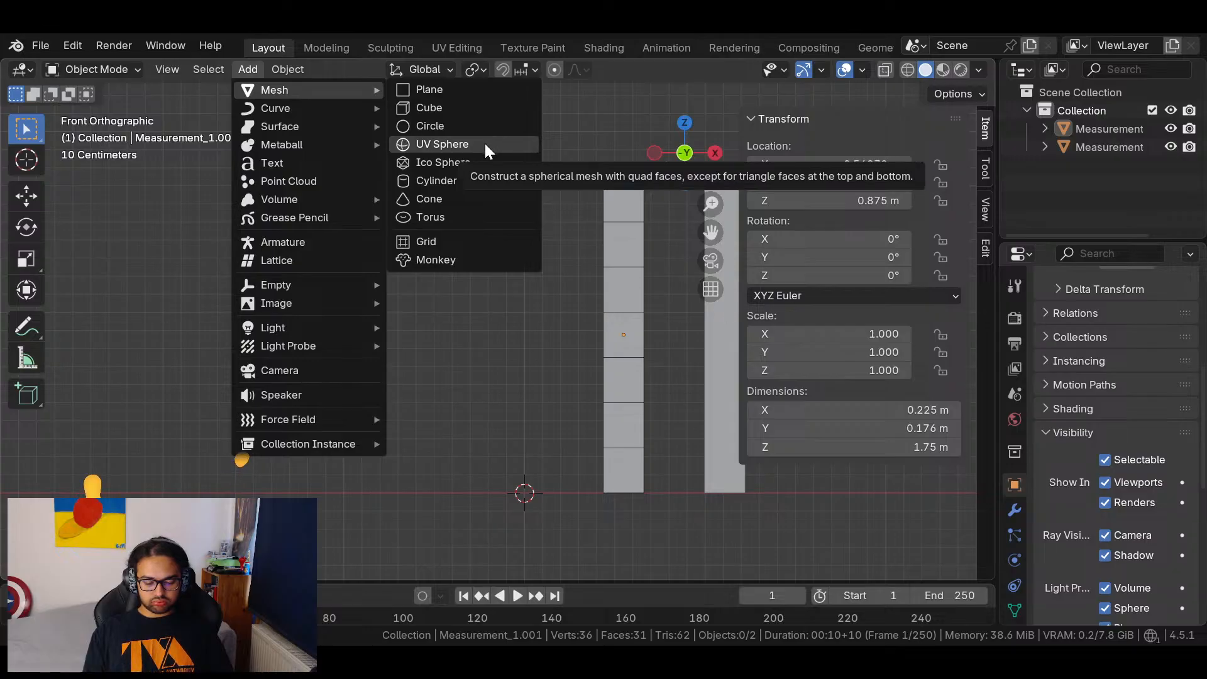
click(477, 108)
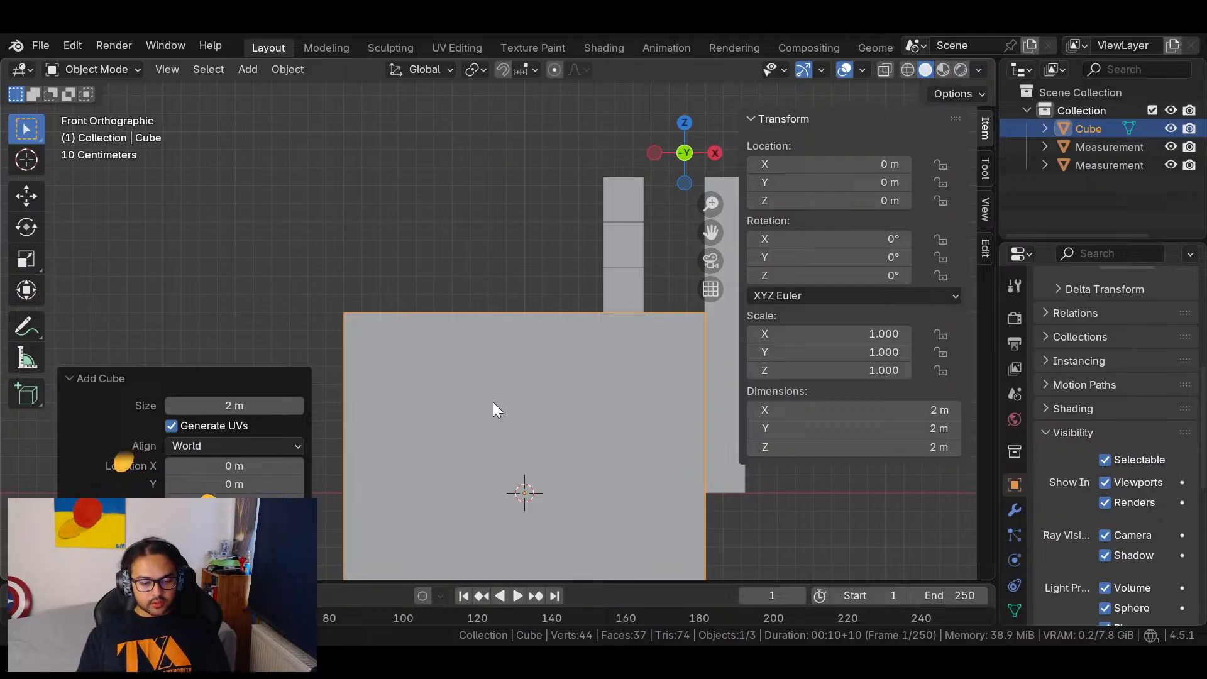
key(g)
key(z)
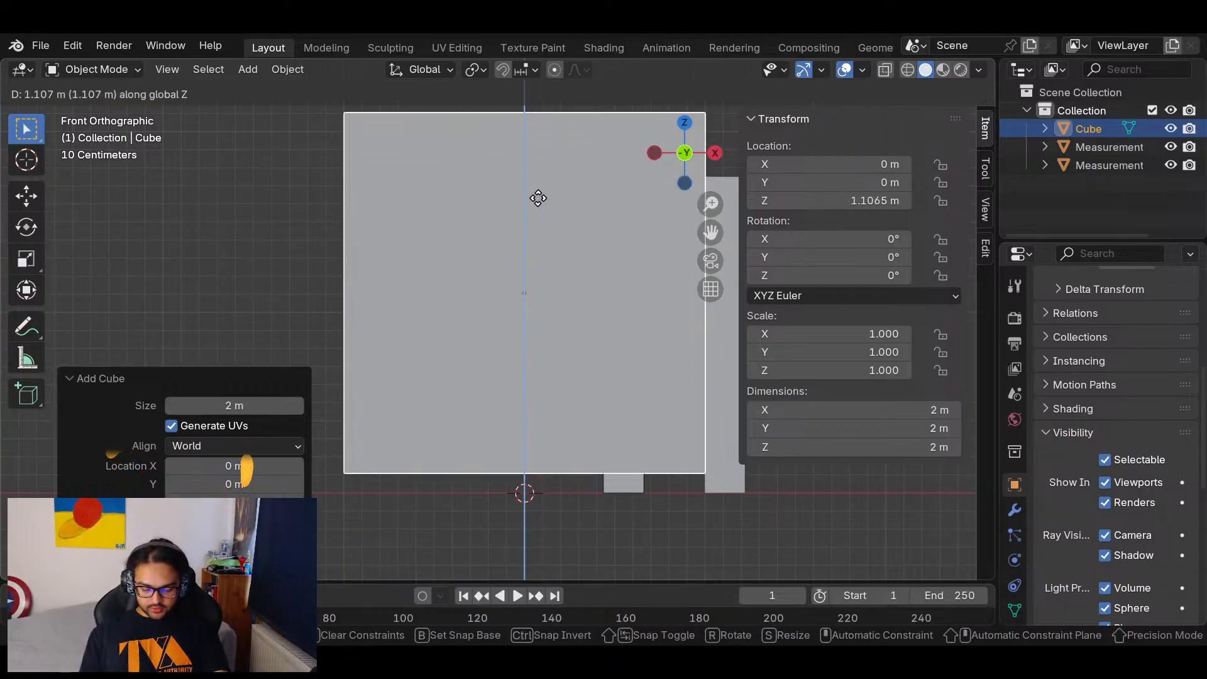
click(547, 152)
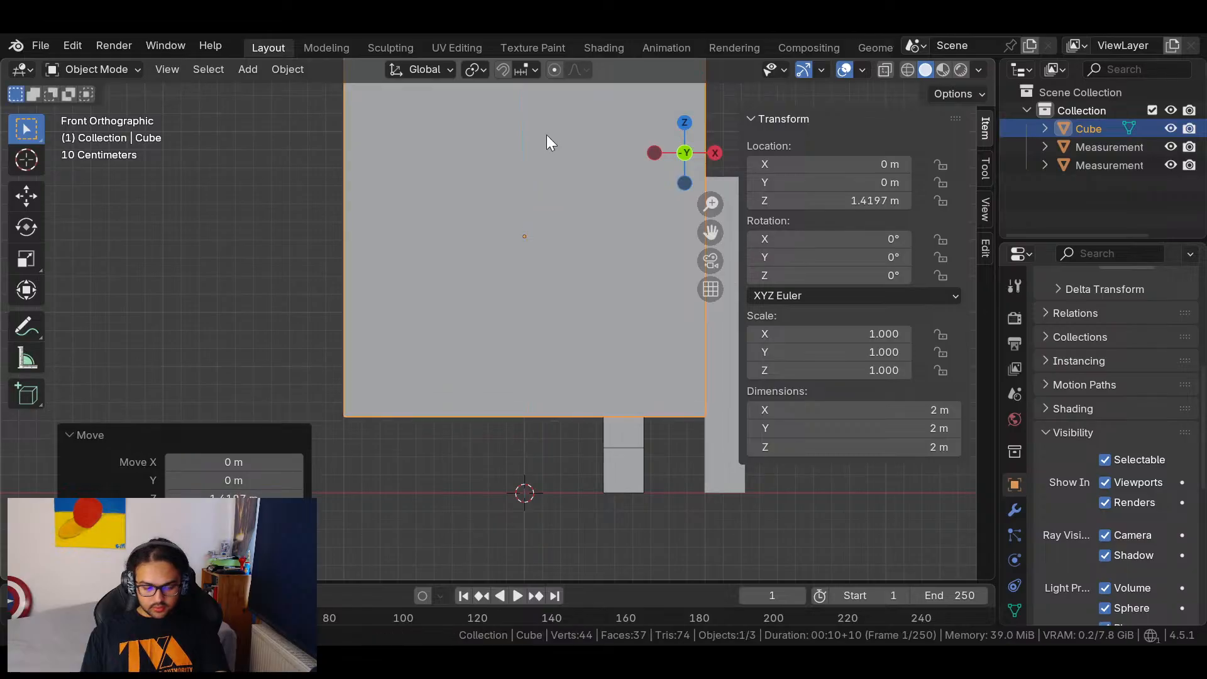
Scale the cube uniformly down to about 0.147 m and raise it along Z to about 1.6 m, beside the top head unit.
key(s)
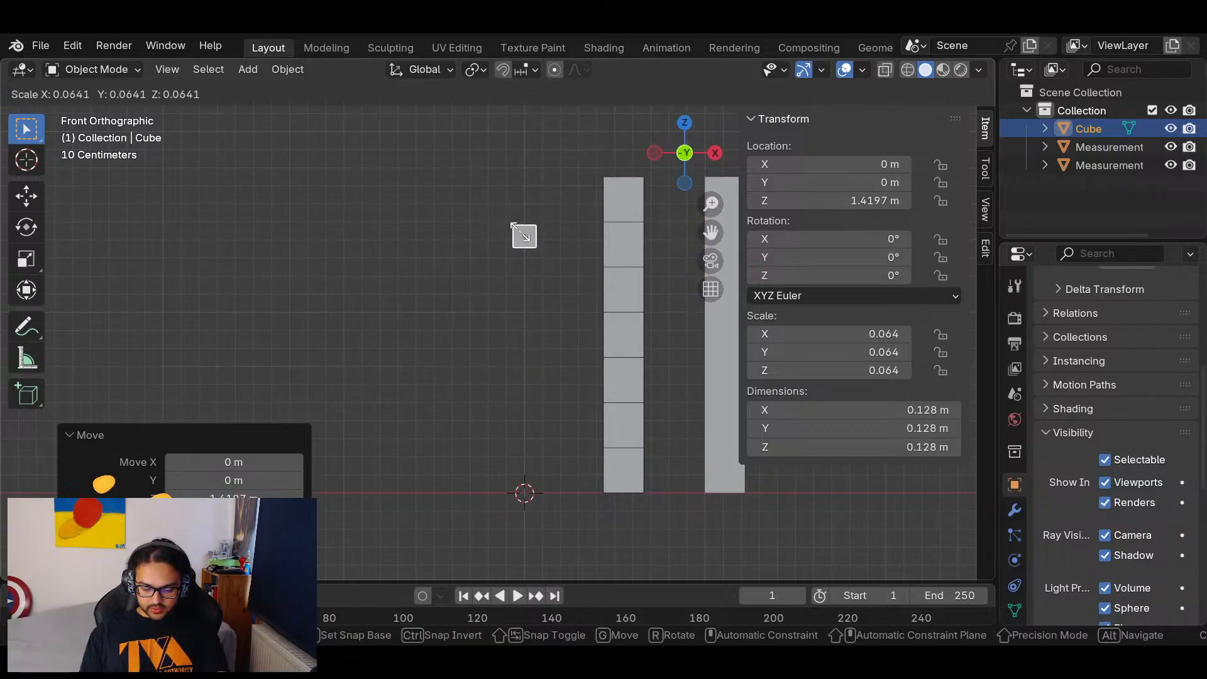
click(520, 232)
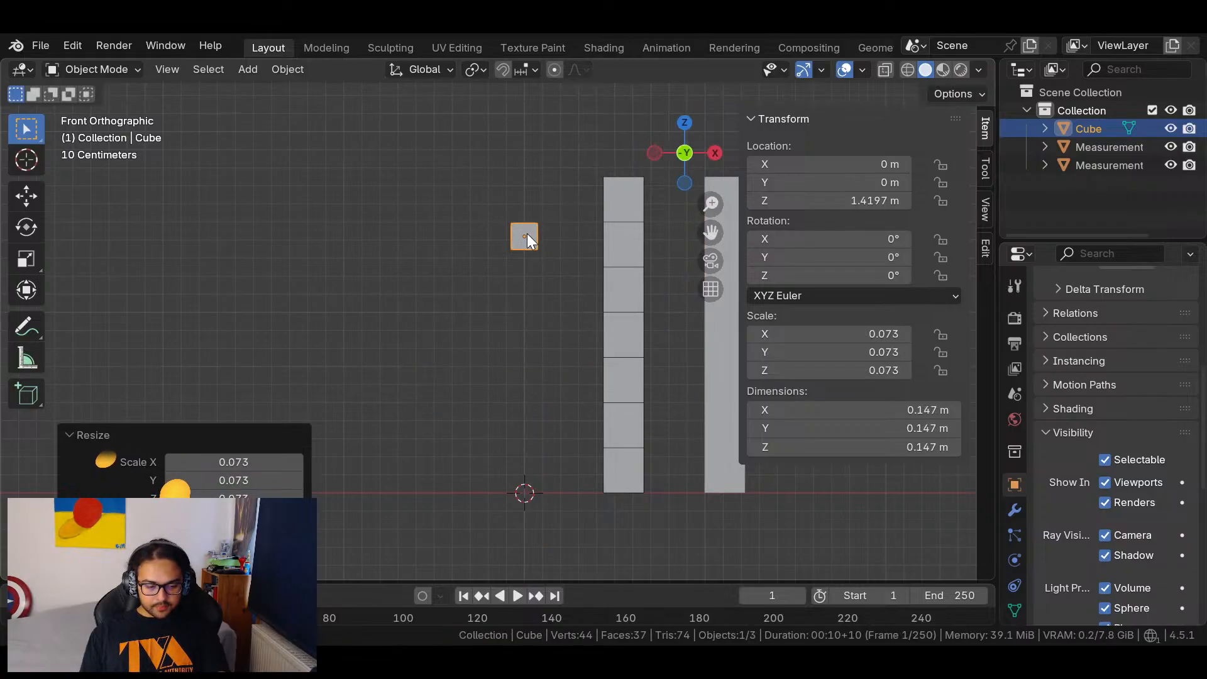
key(g)
key(z)
click(544, 207)
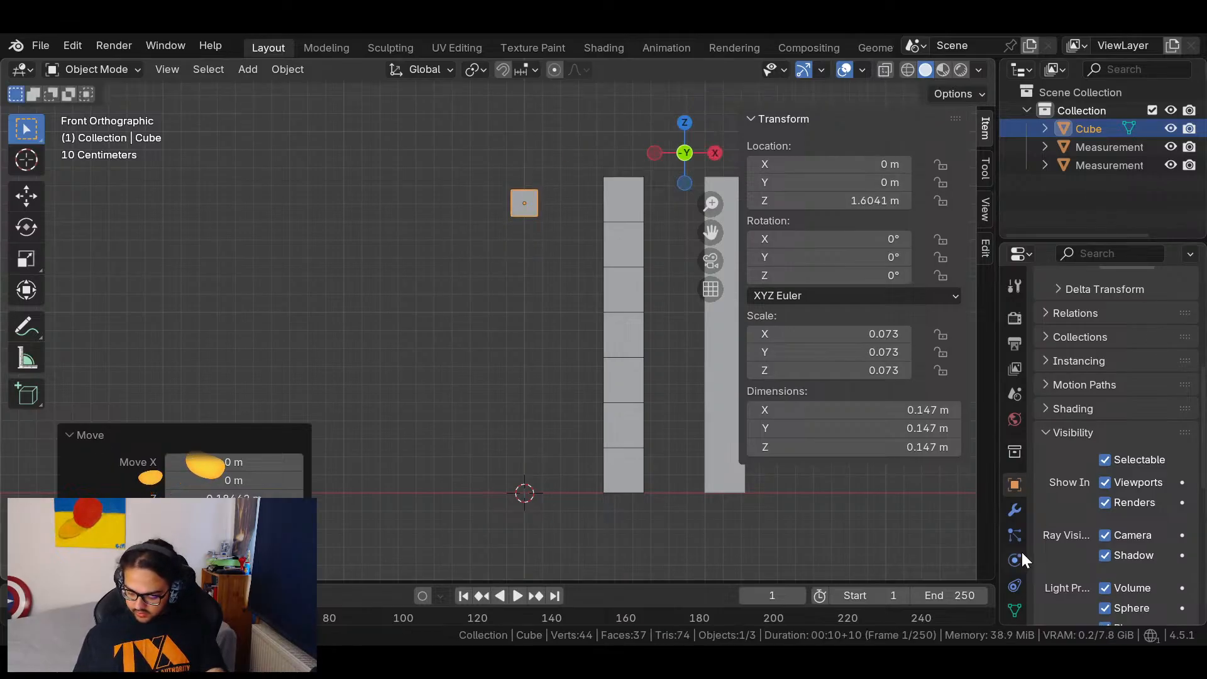
Open the cube's modifier settings and the list of modifiers that can be added.
click(1014, 510)
click(1111, 315)
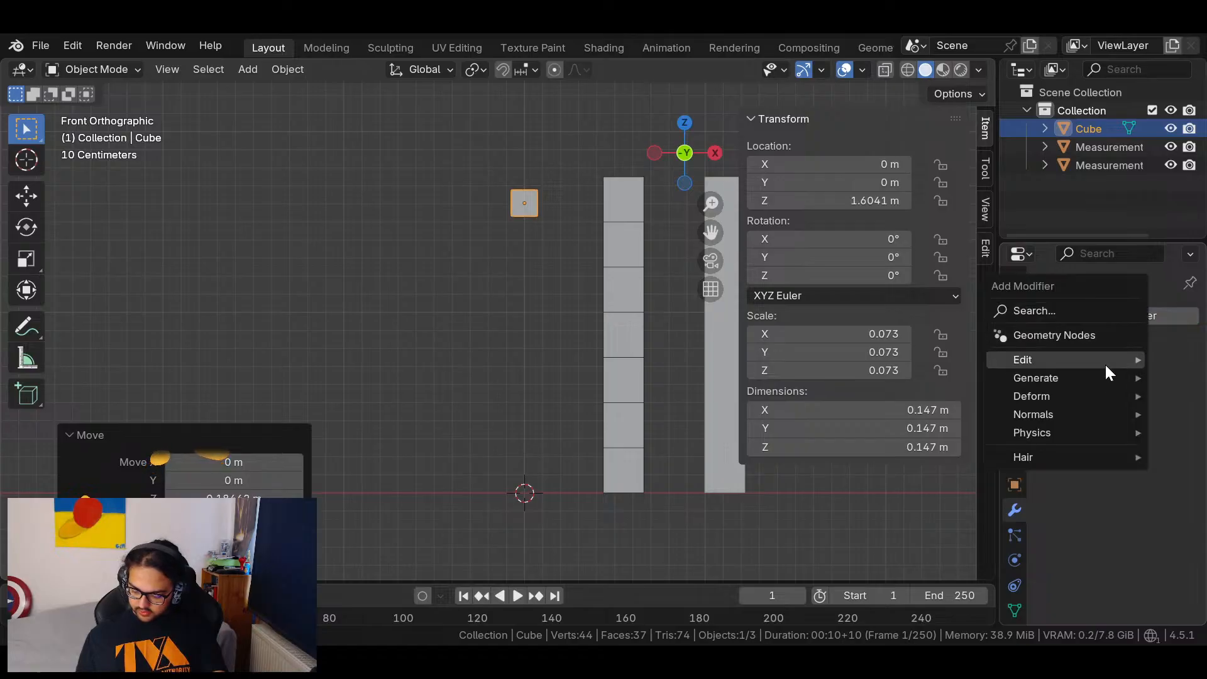
right_click(528, 204)
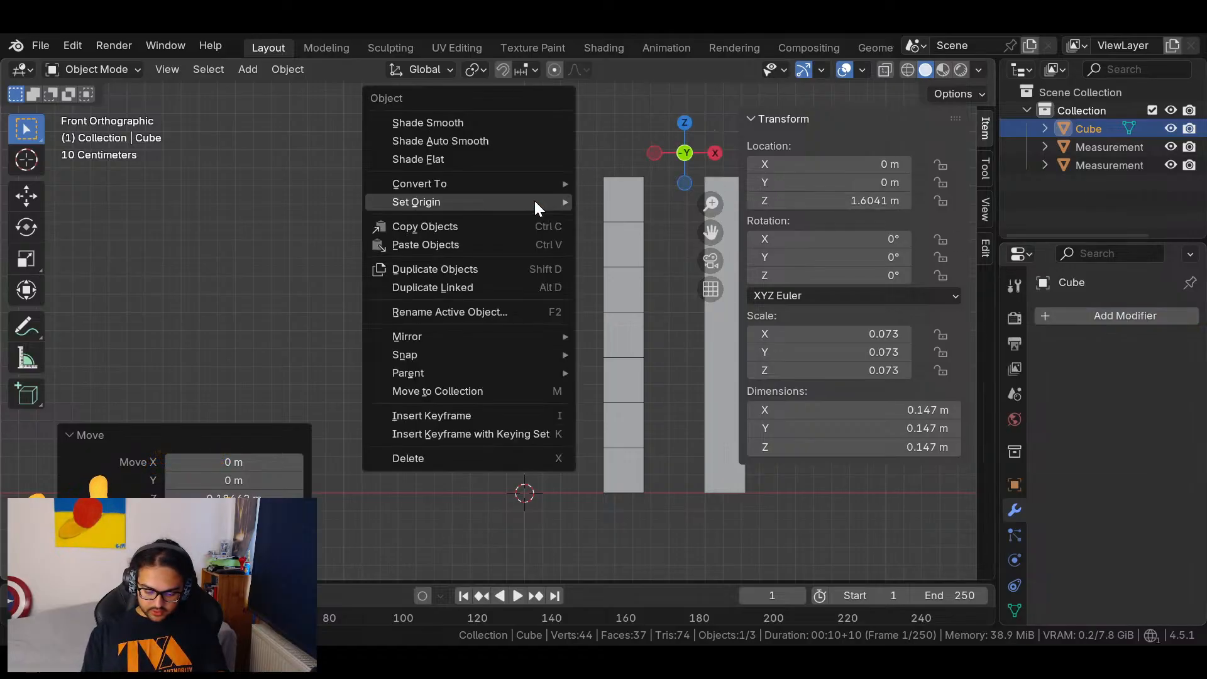
mouse_move(523, 211)
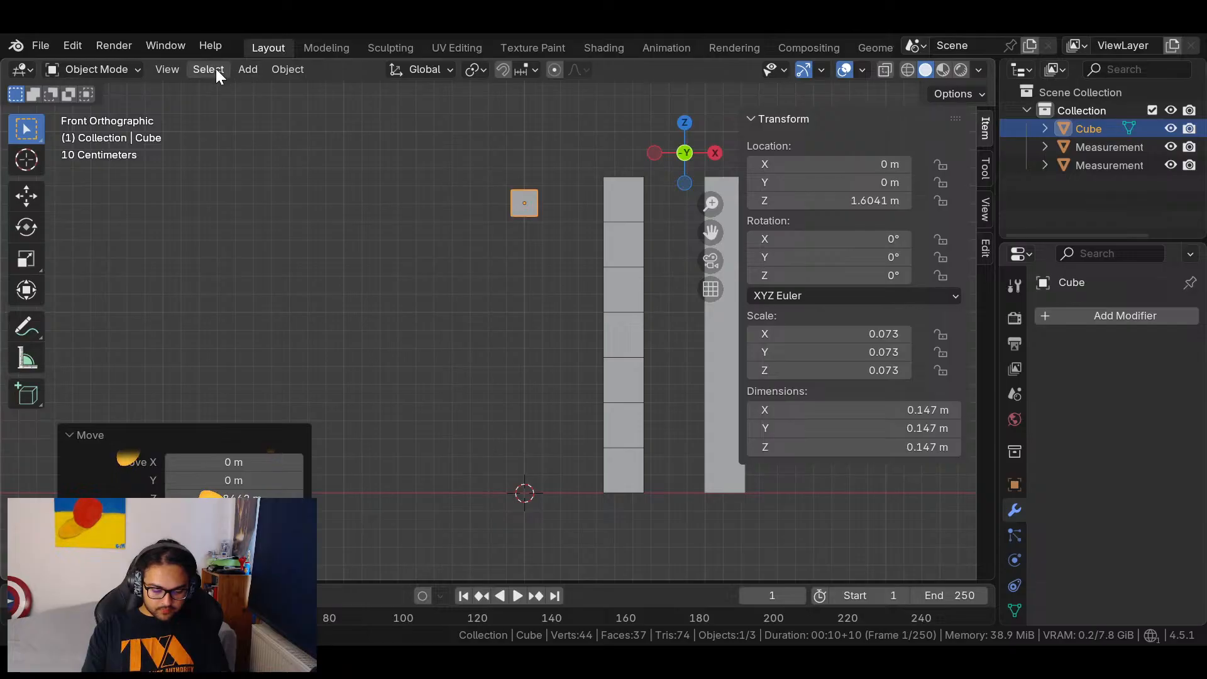
click(171, 70)
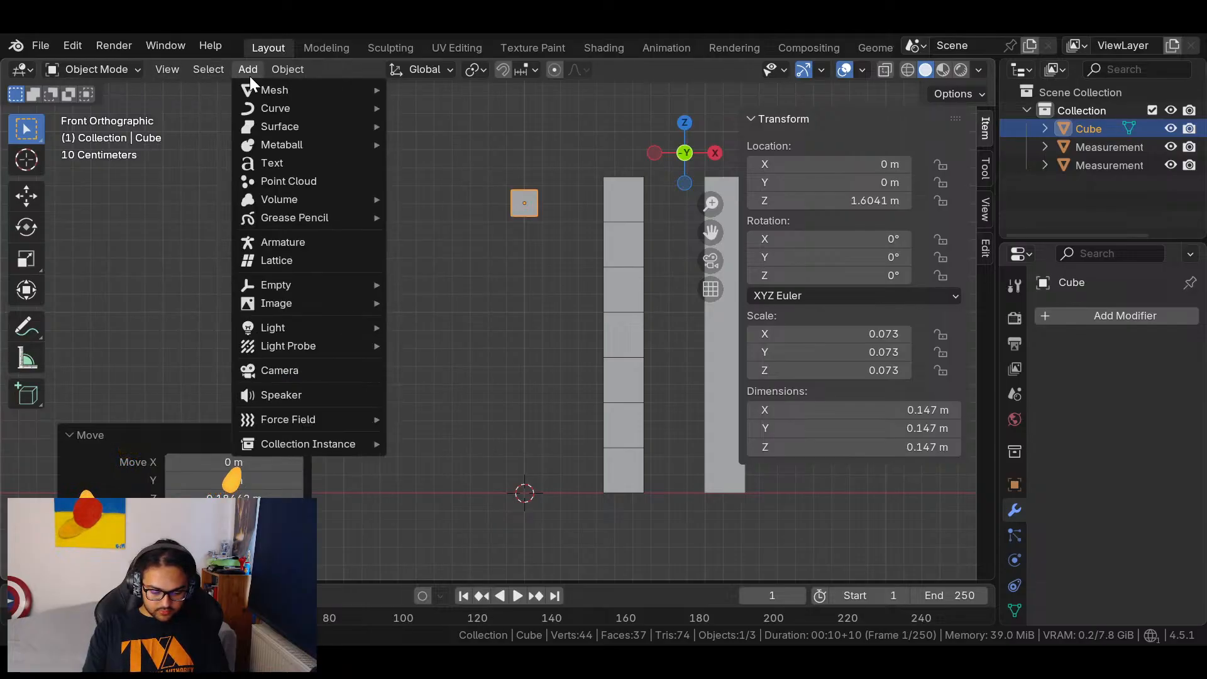
mouse_move(278, 72)
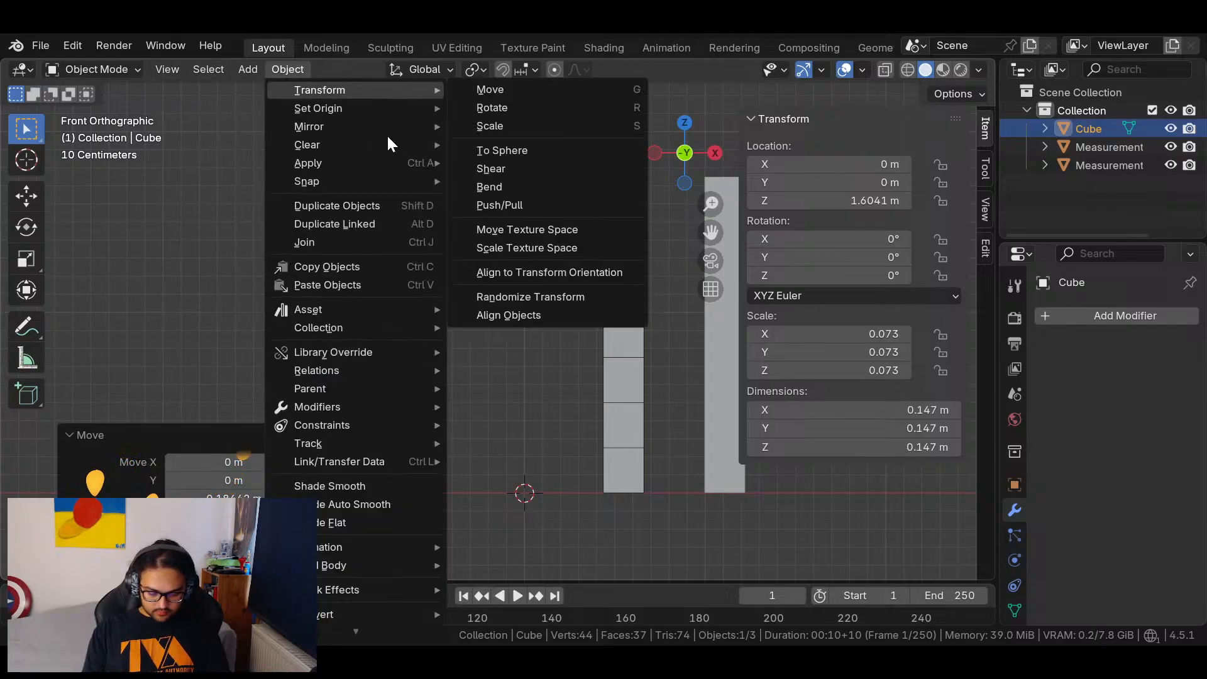
mouse_move(401, 376)
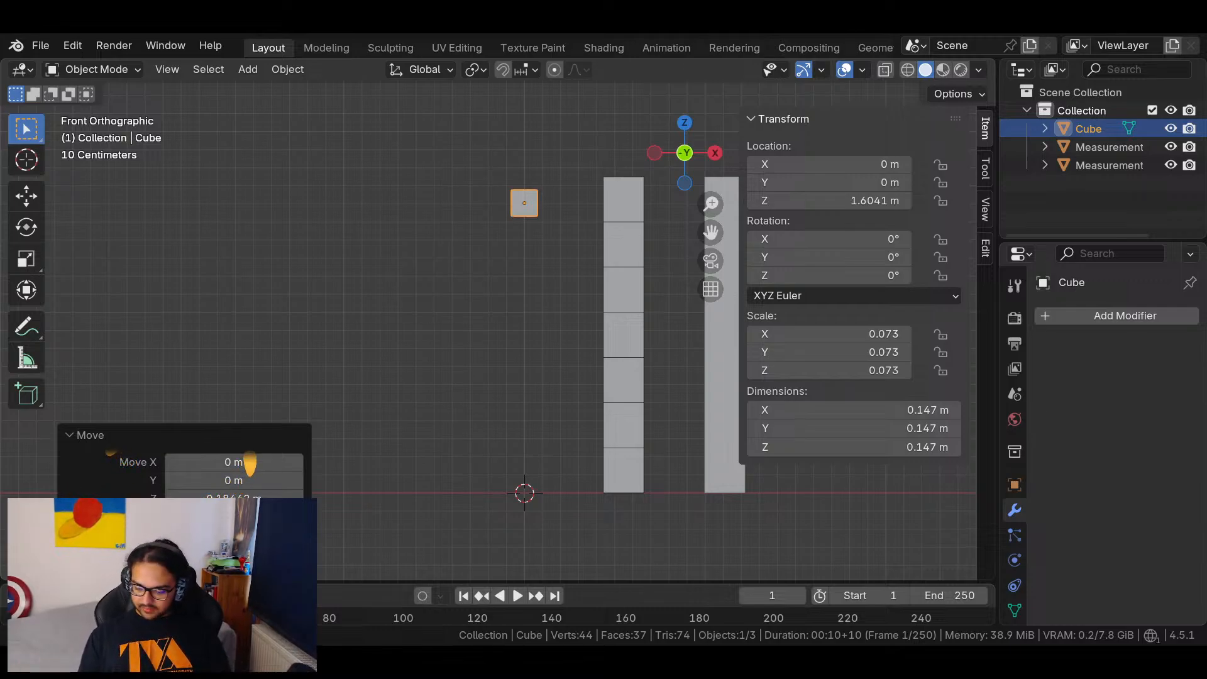
Add a Subdivision Surface modifier to the cube and set its viewport levels to 3.
click(1106, 315)
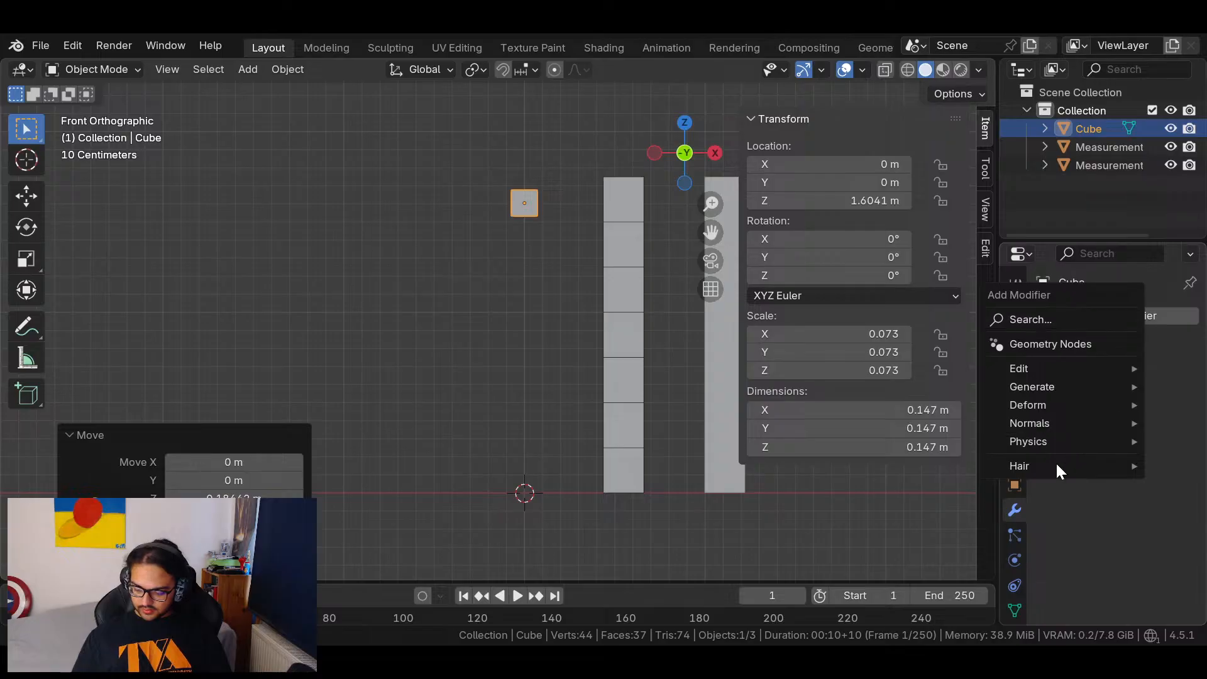
mouse_move(1054, 365)
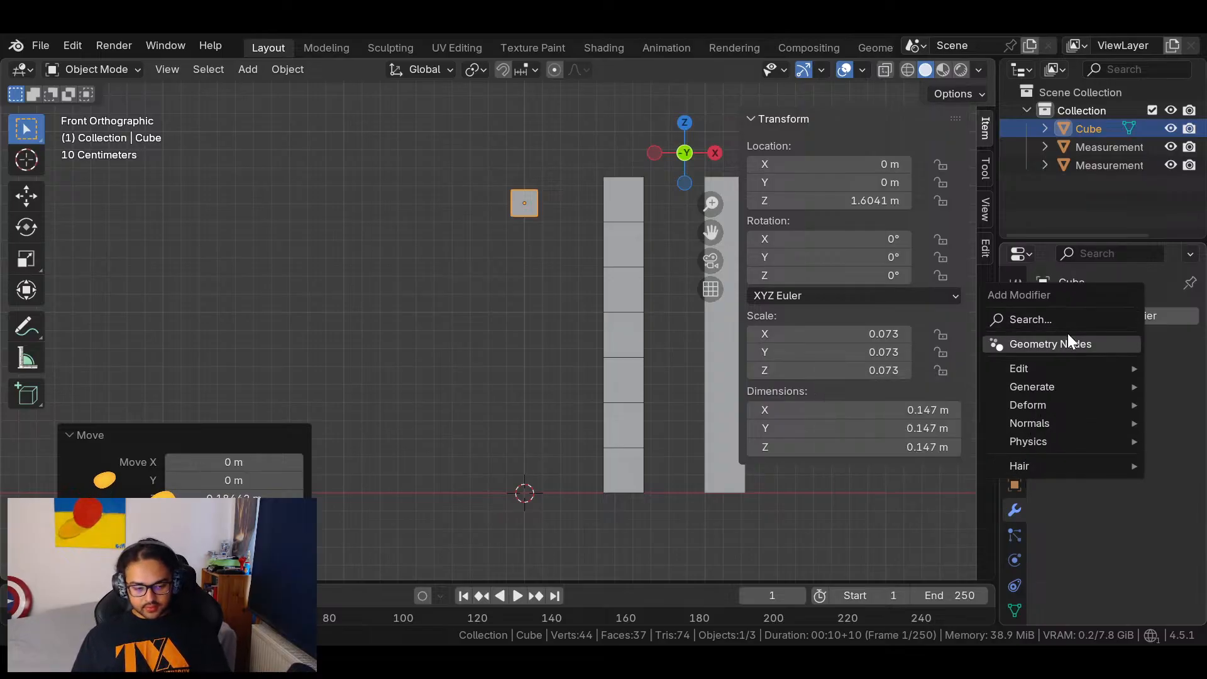
text(su)
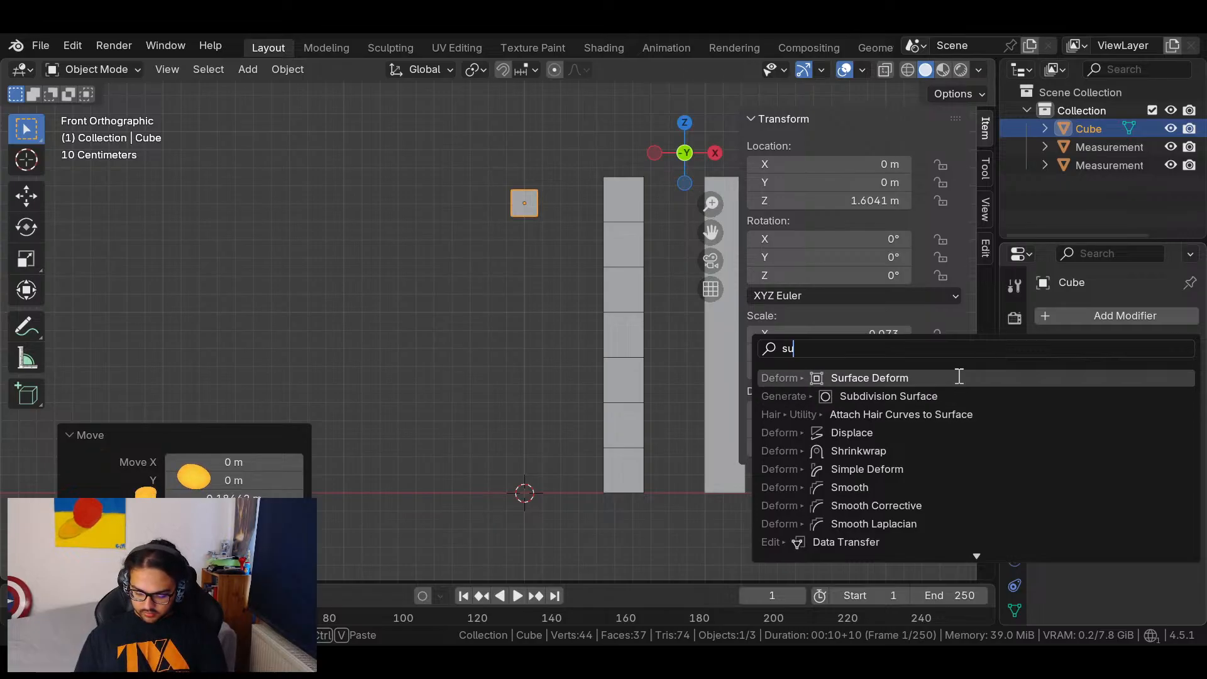
click(948, 395)
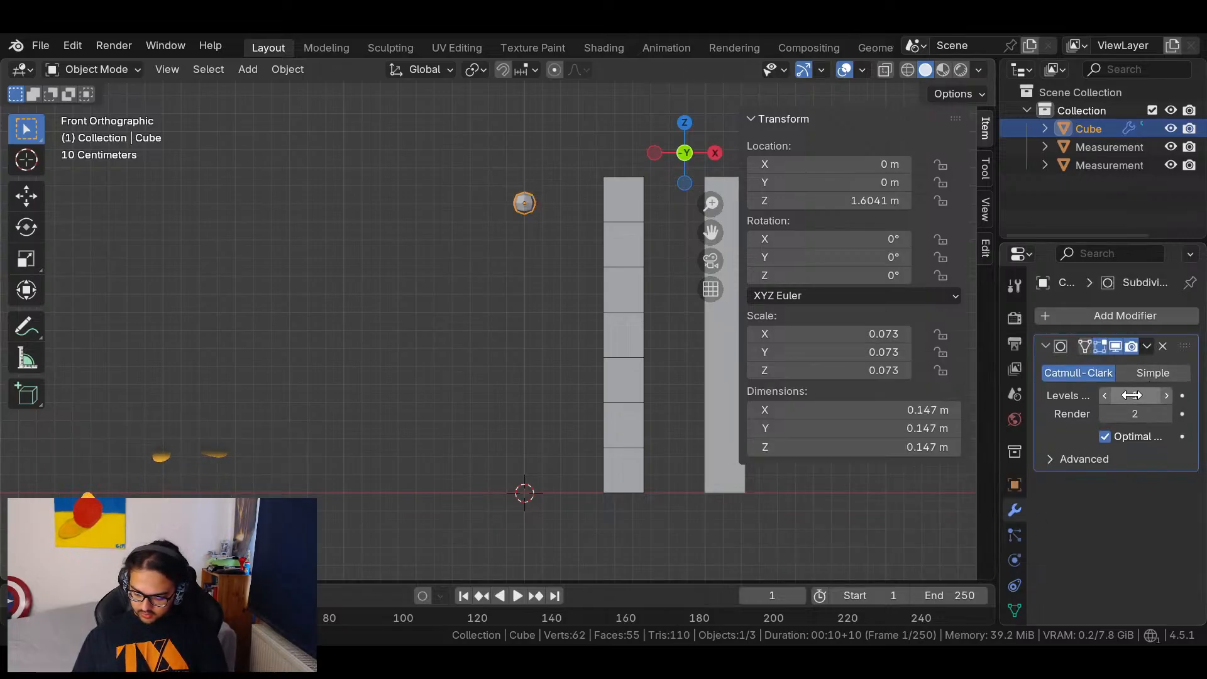
drag(1144, 394, 1162, 396)
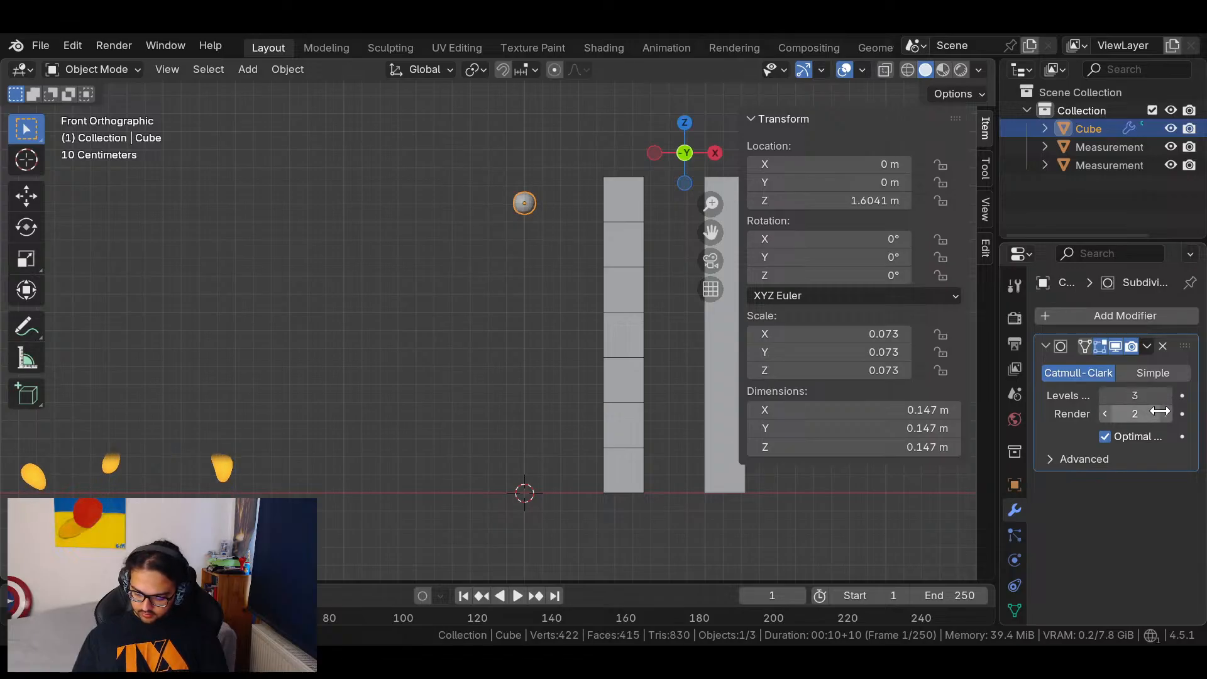
Apply the Subdivision Surface modifier to the cube and deselect the cube.
click(1147, 346)
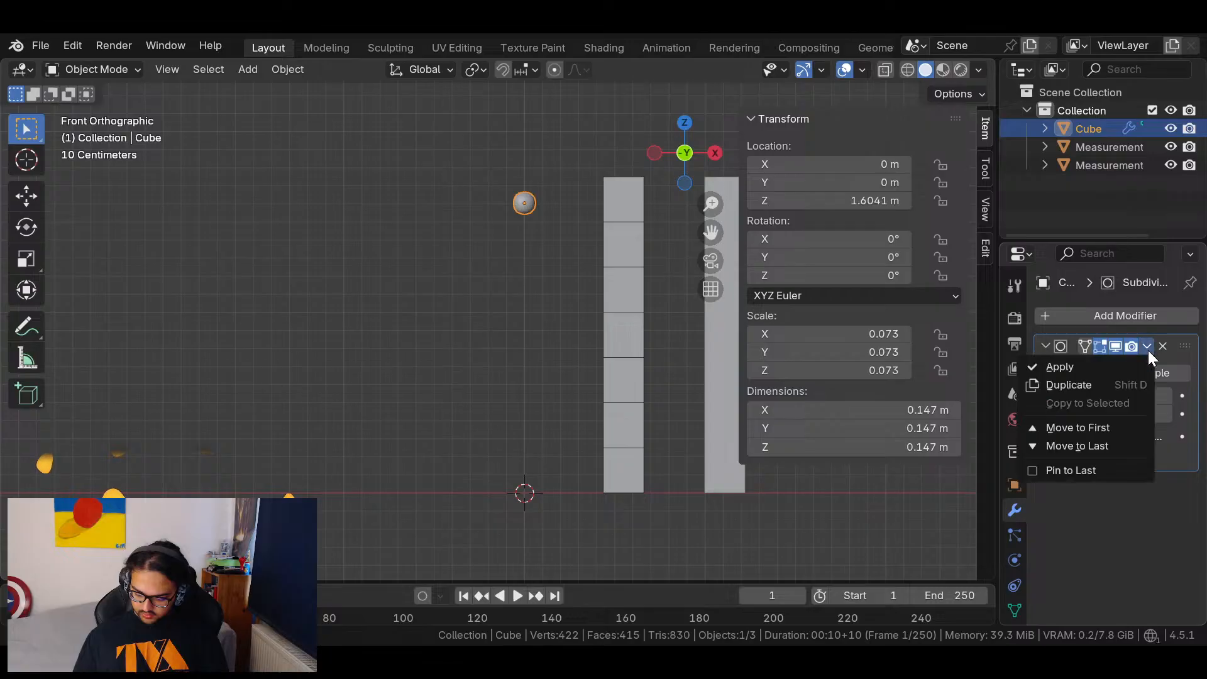
click(1118, 368)
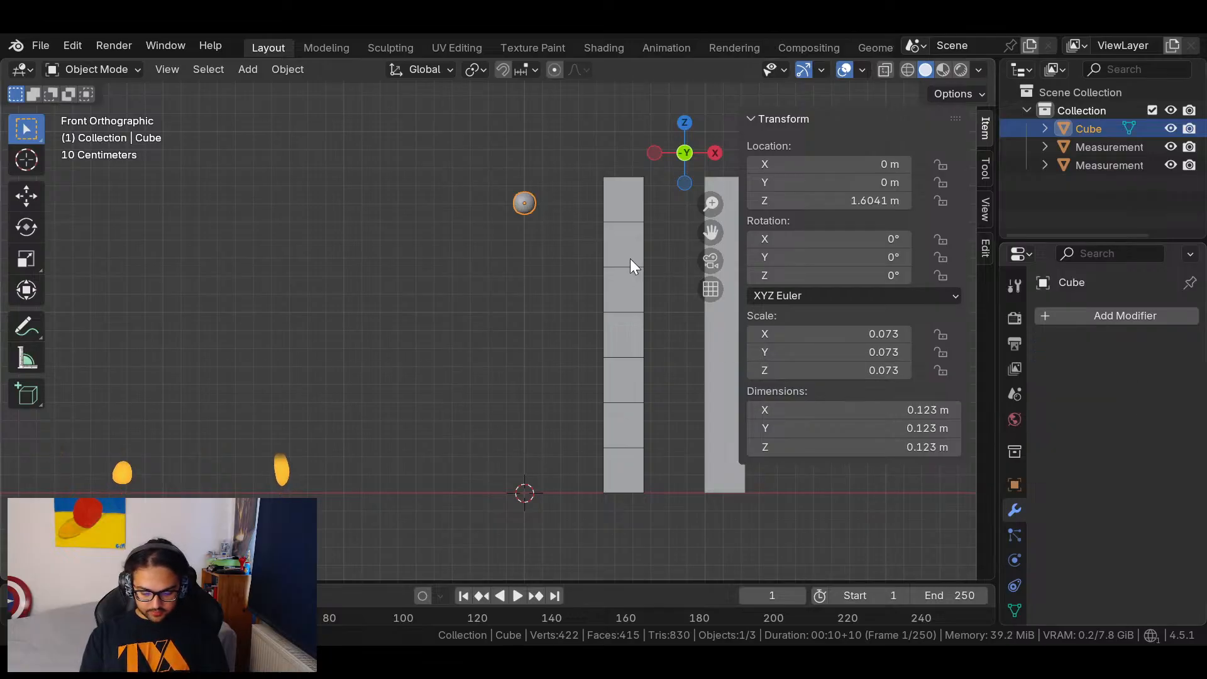
click(580, 264)
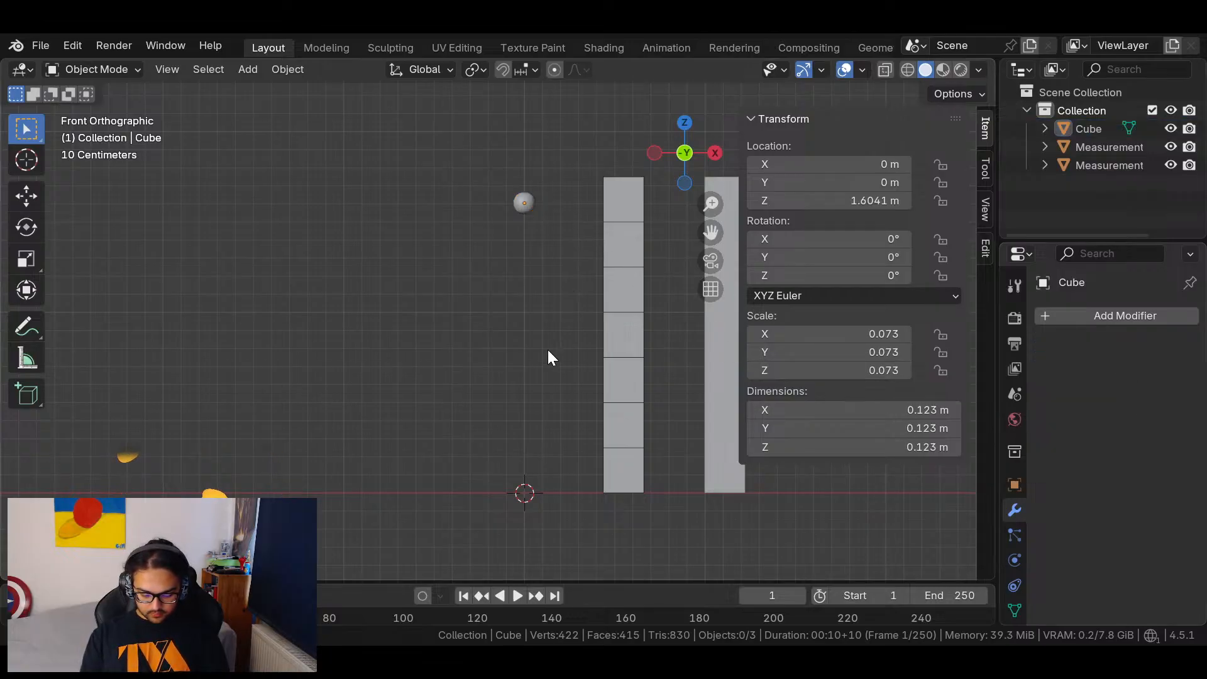
right_click(522, 424)
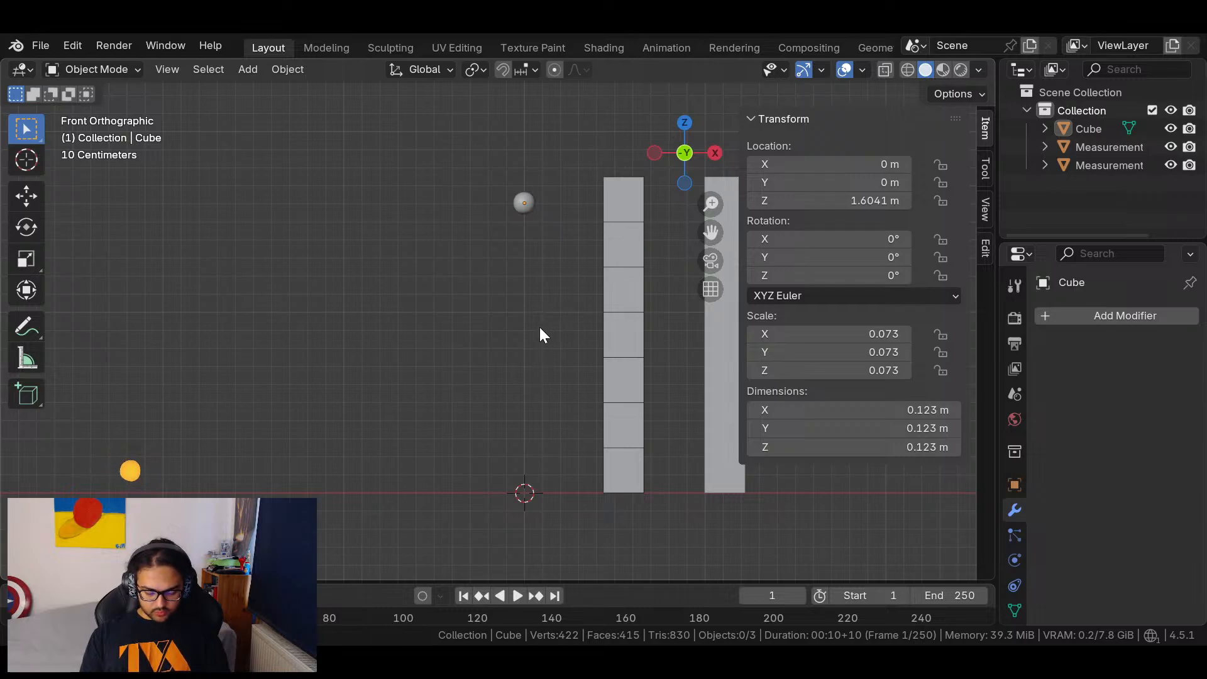
right_click(540, 325)
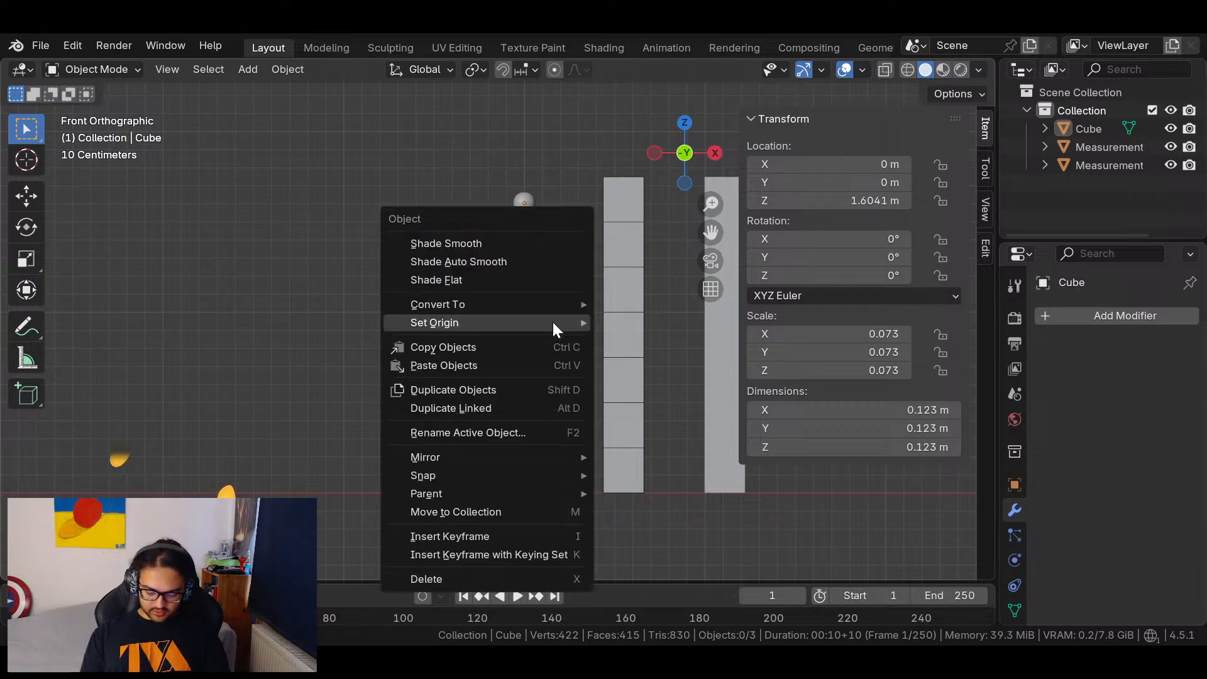
right_click(556, 160)
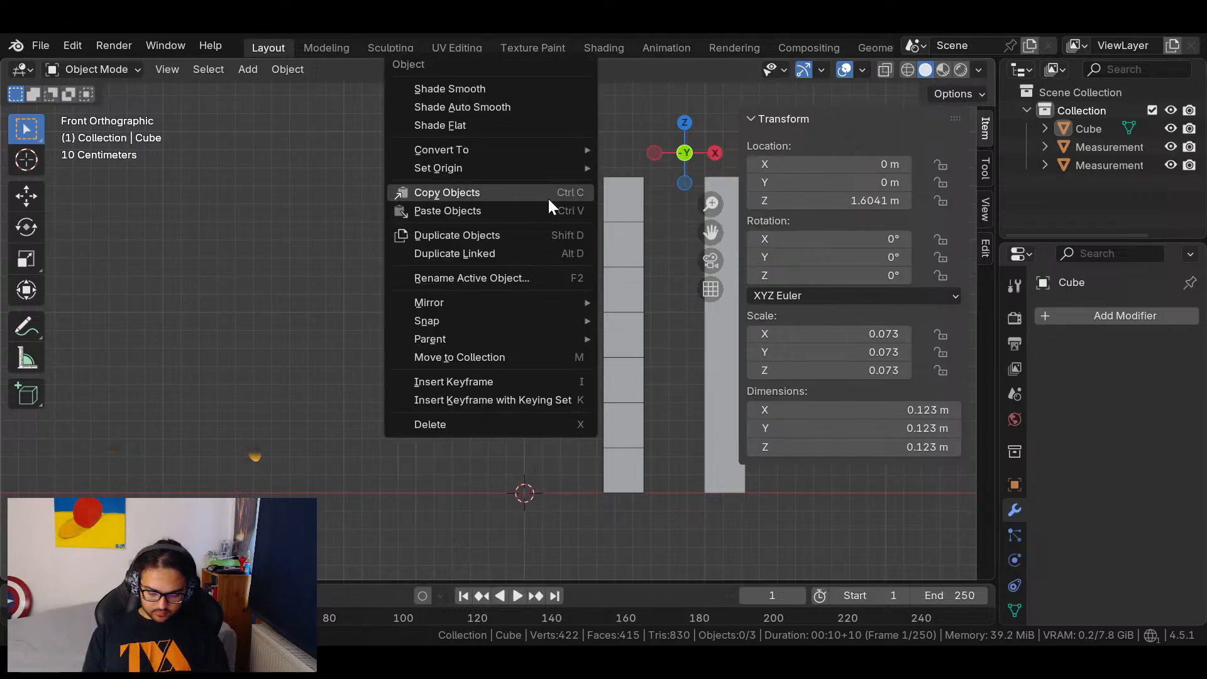
click(383, 444)
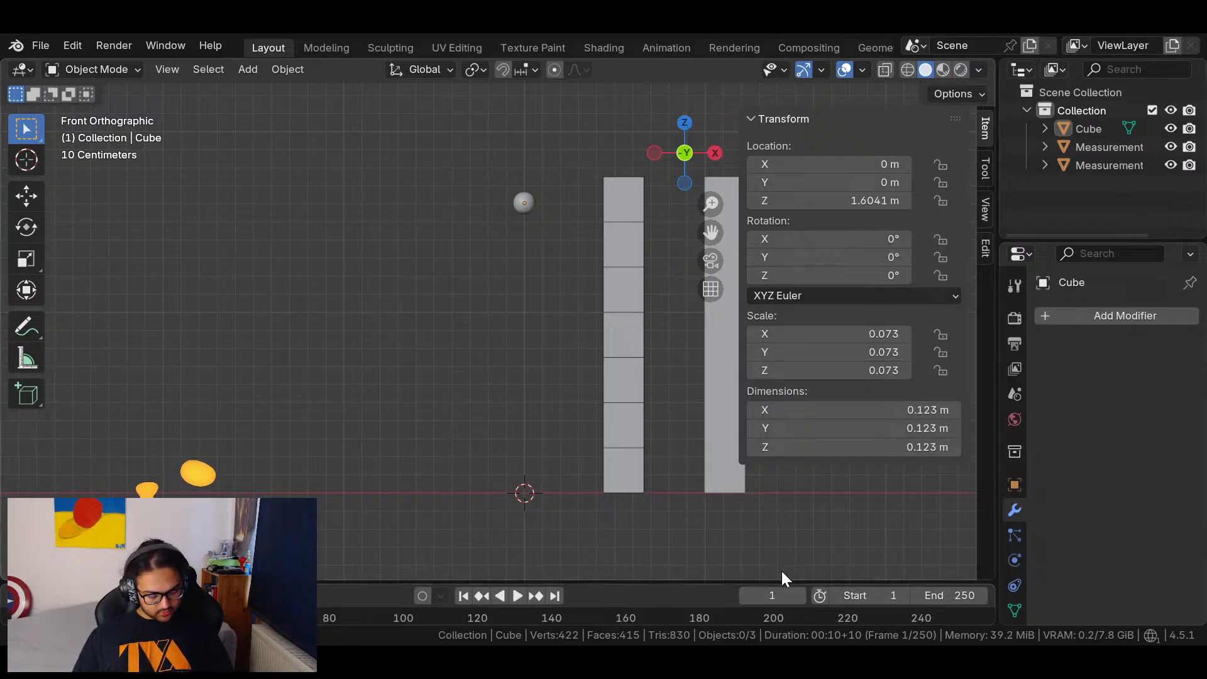
key(ctrl+z)
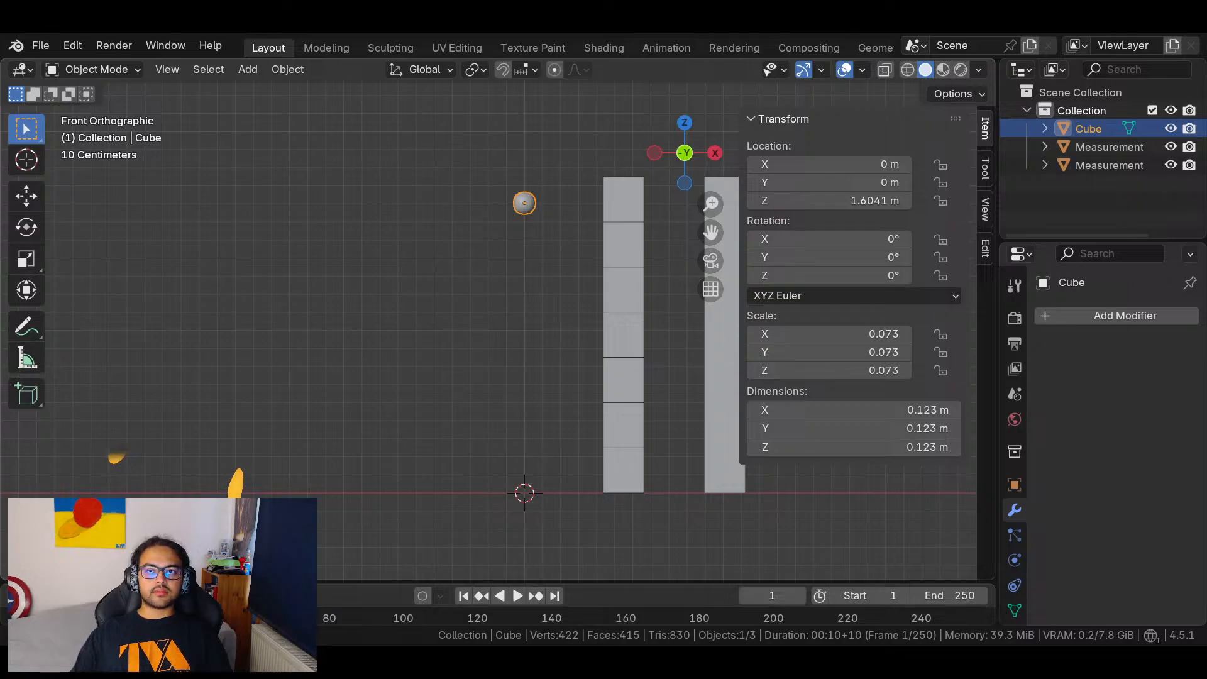
click(529, 295)
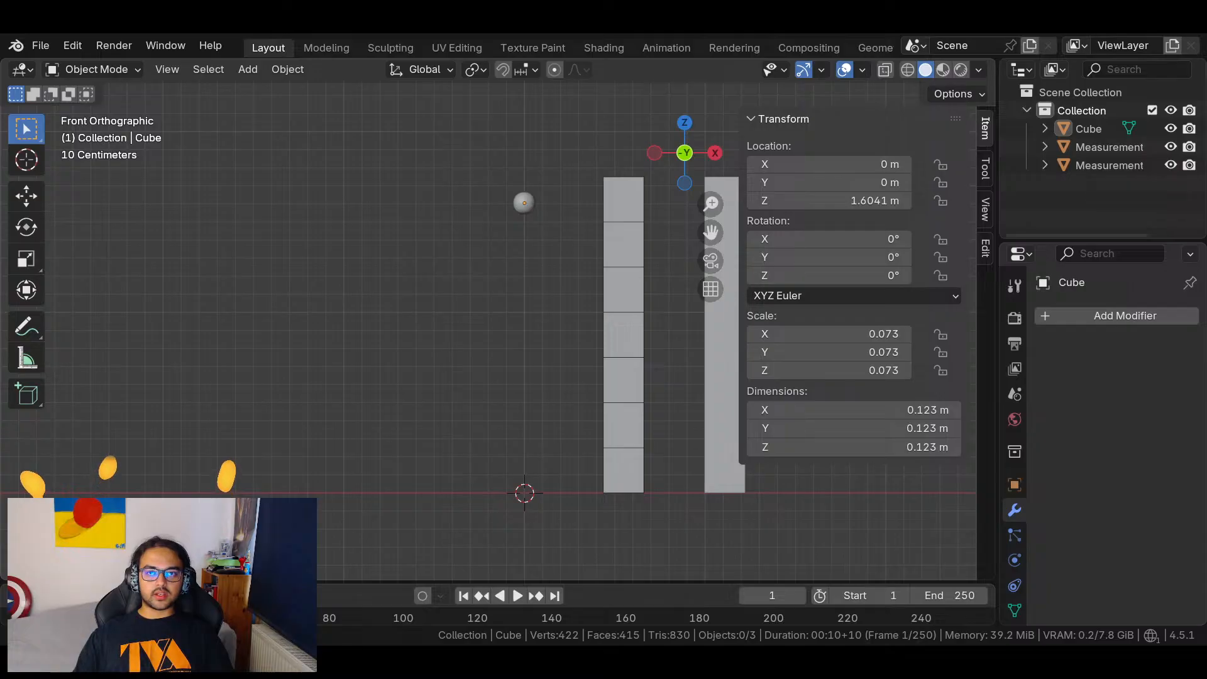
Hide the flat Measurement_1.75 strip beside the segmented column.
middle_drag(615, 365, 526, 354)
middle_drag(590, 274, 510, 360)
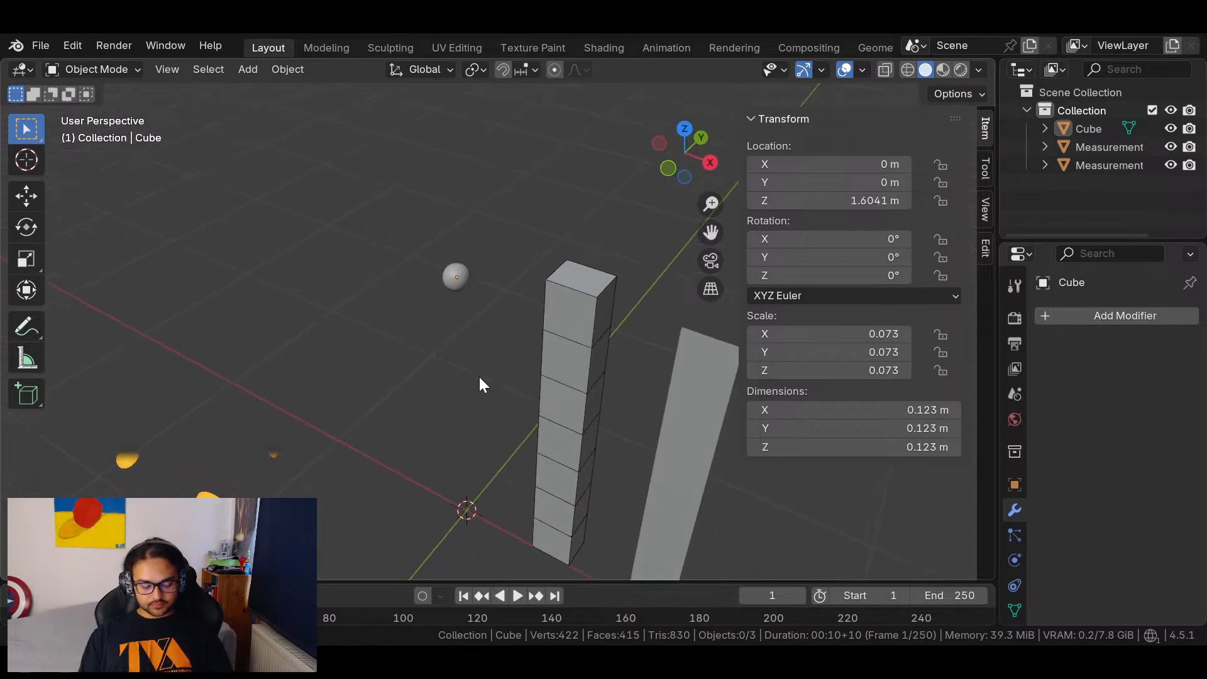
ctrl+middle_drag(530, 313, 582, 357)
scroll(553, 377, up, 4)
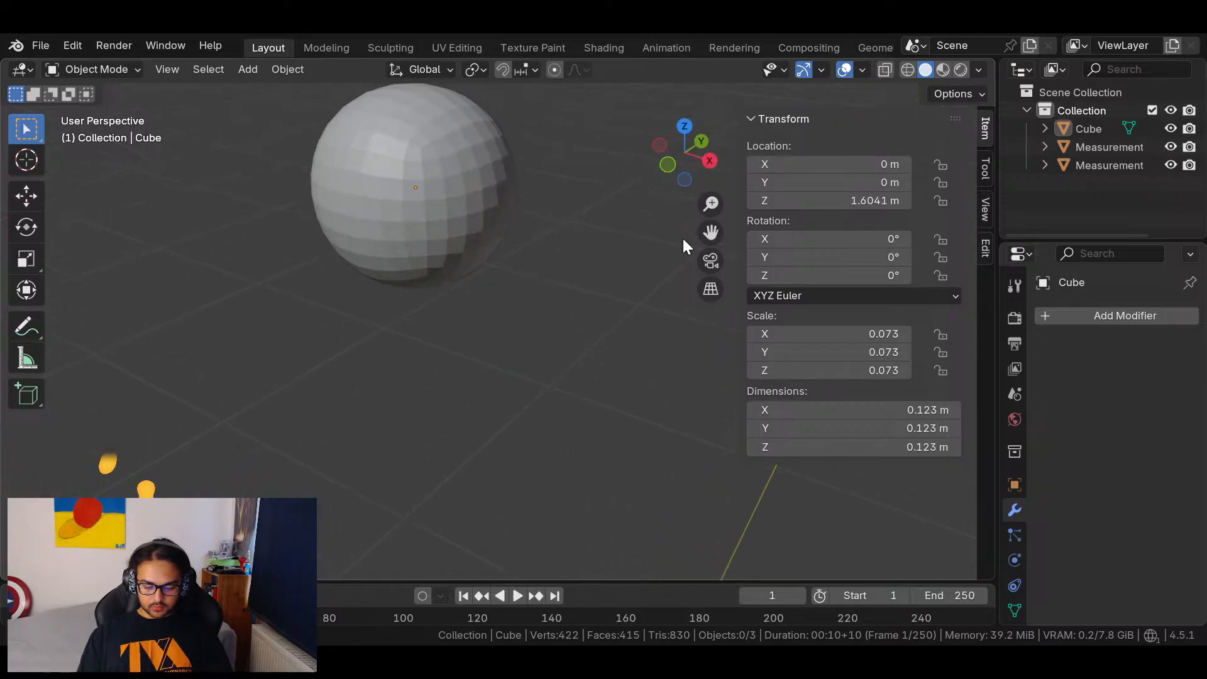
scroll(658, 348, down, 8)
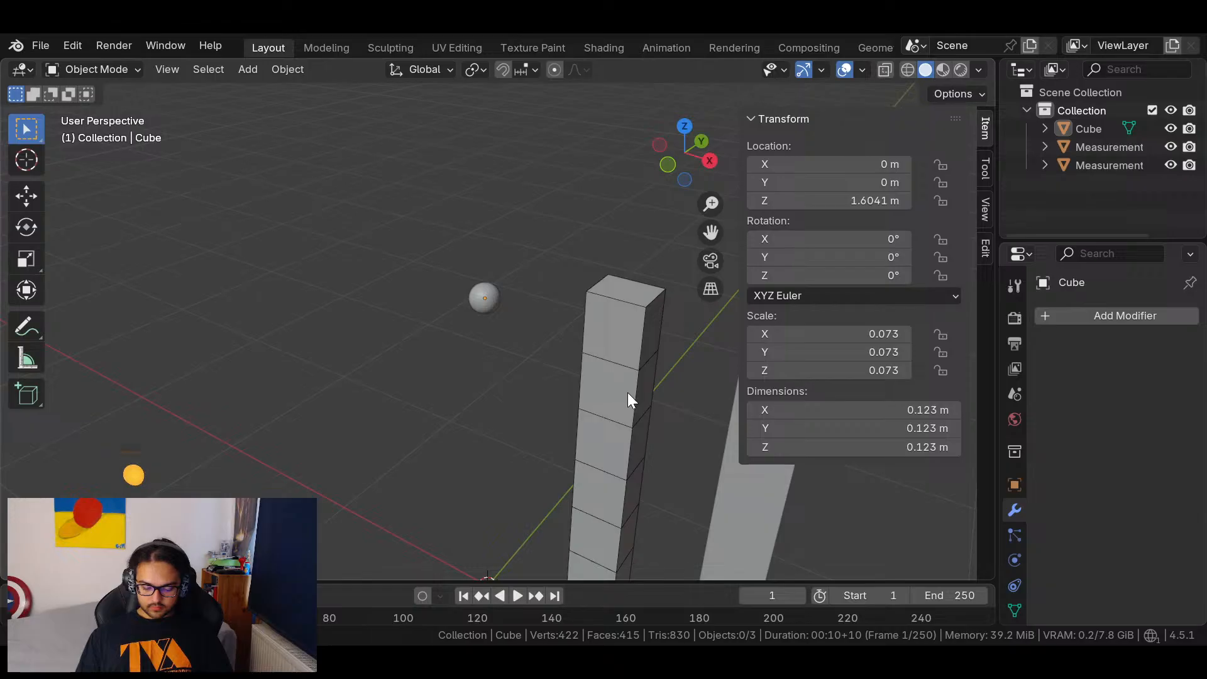
click(628, 394)
click(754, 514)
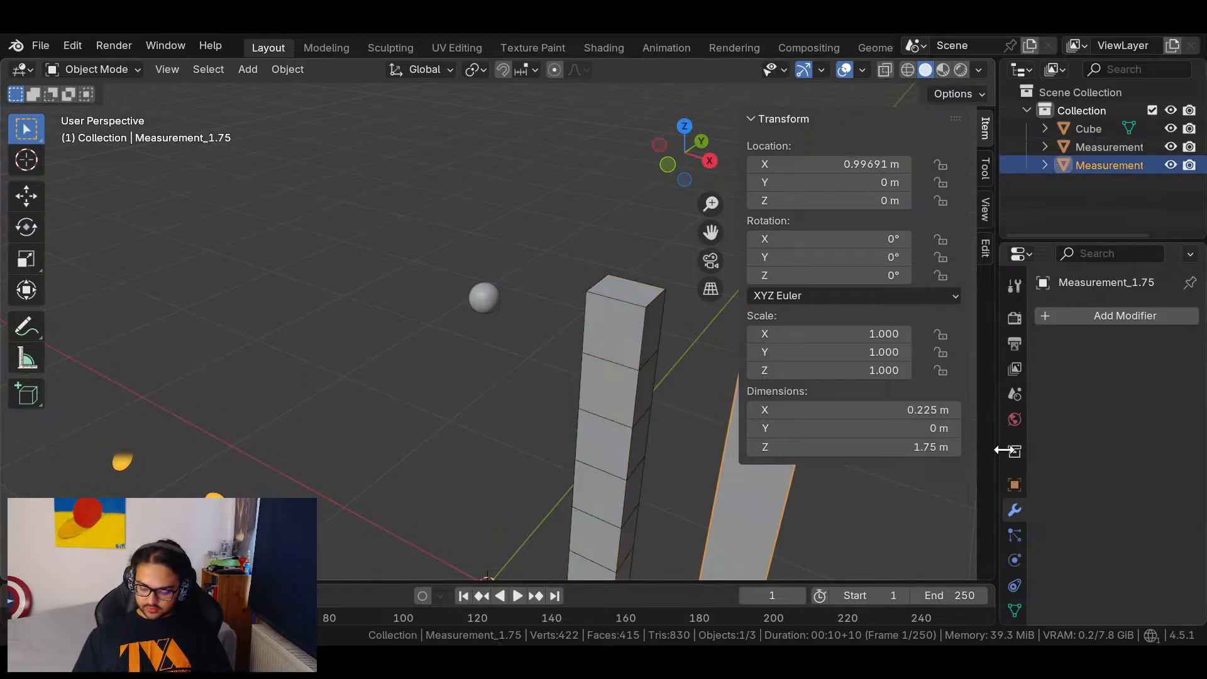
click(1169, 165)
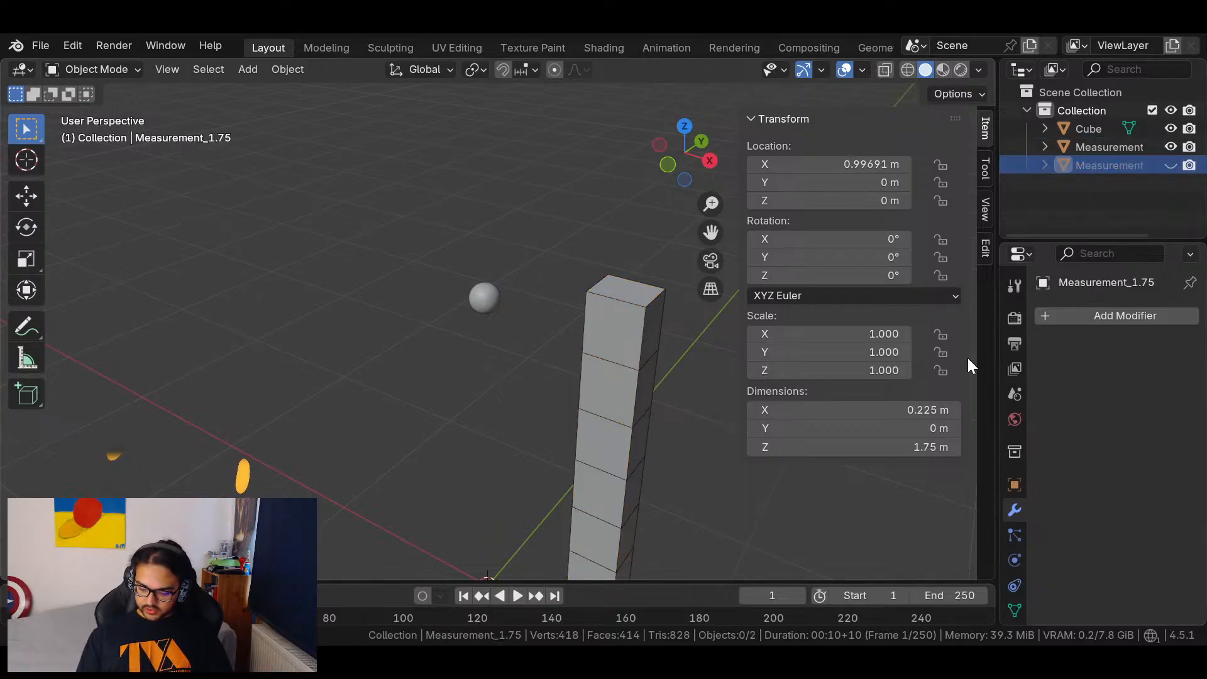
Set the segmented measurement column's viewport display type to Wire and deselect the column.
click(638, 409)
click(1013, 484)
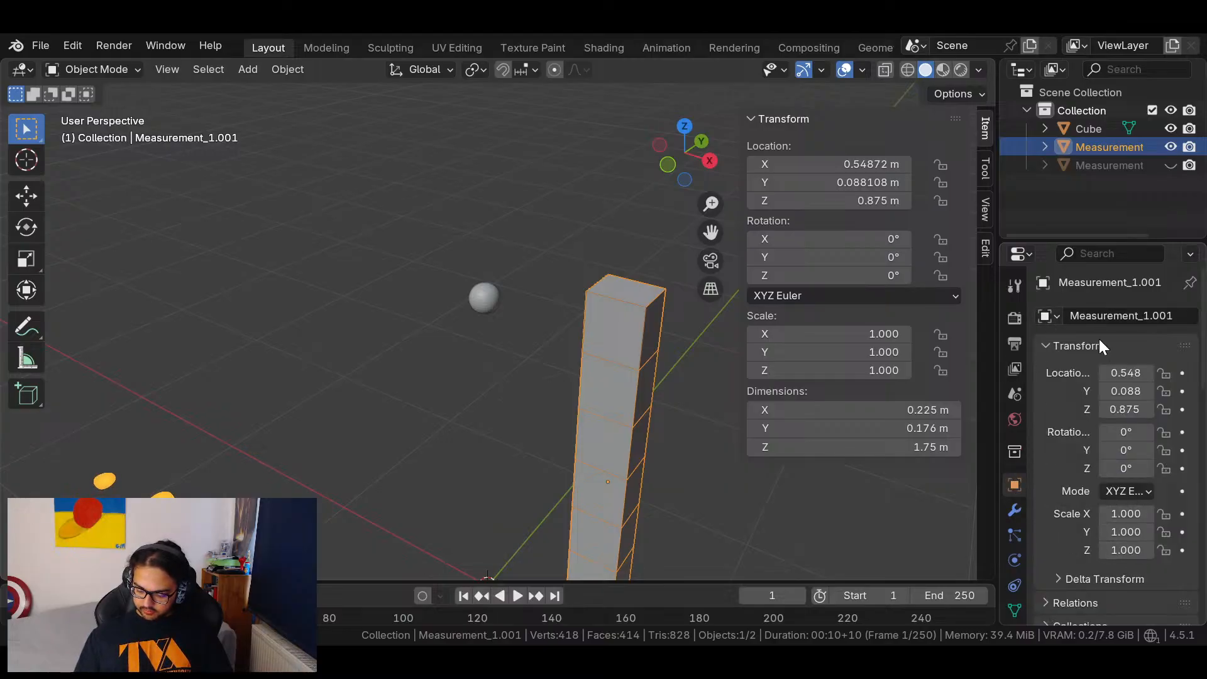
scroll(1093, 358, down, 10)
scroll(1120, 392, down, 12)
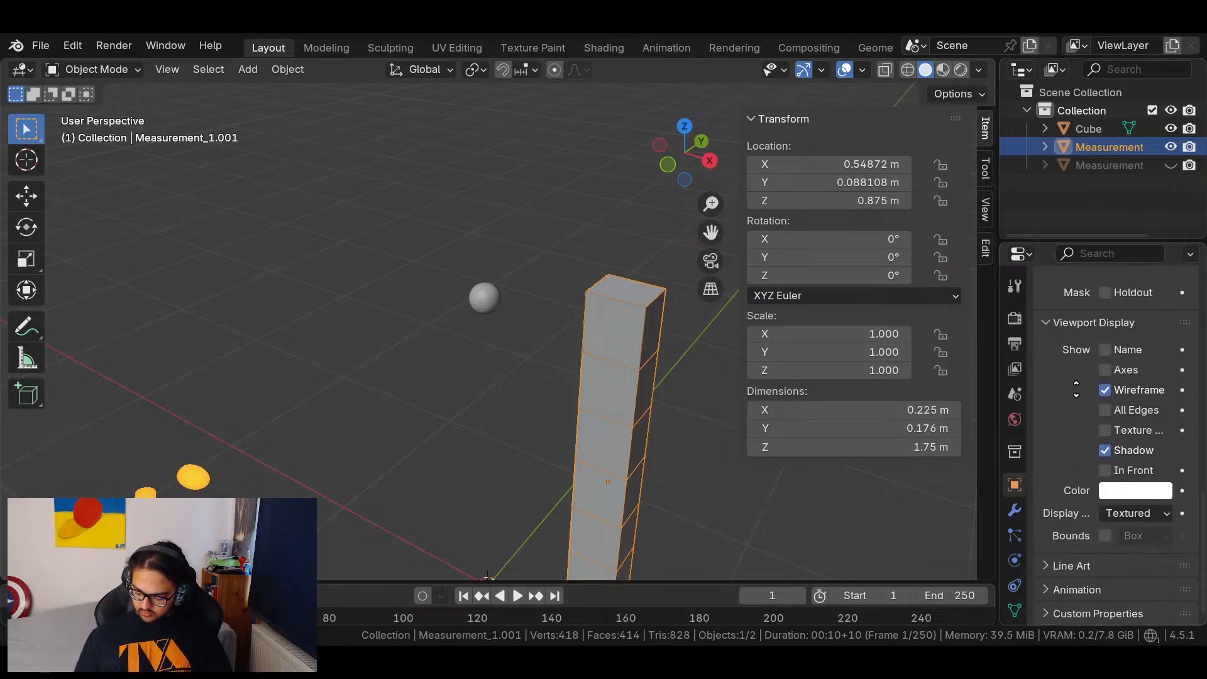
click(1133, 511)
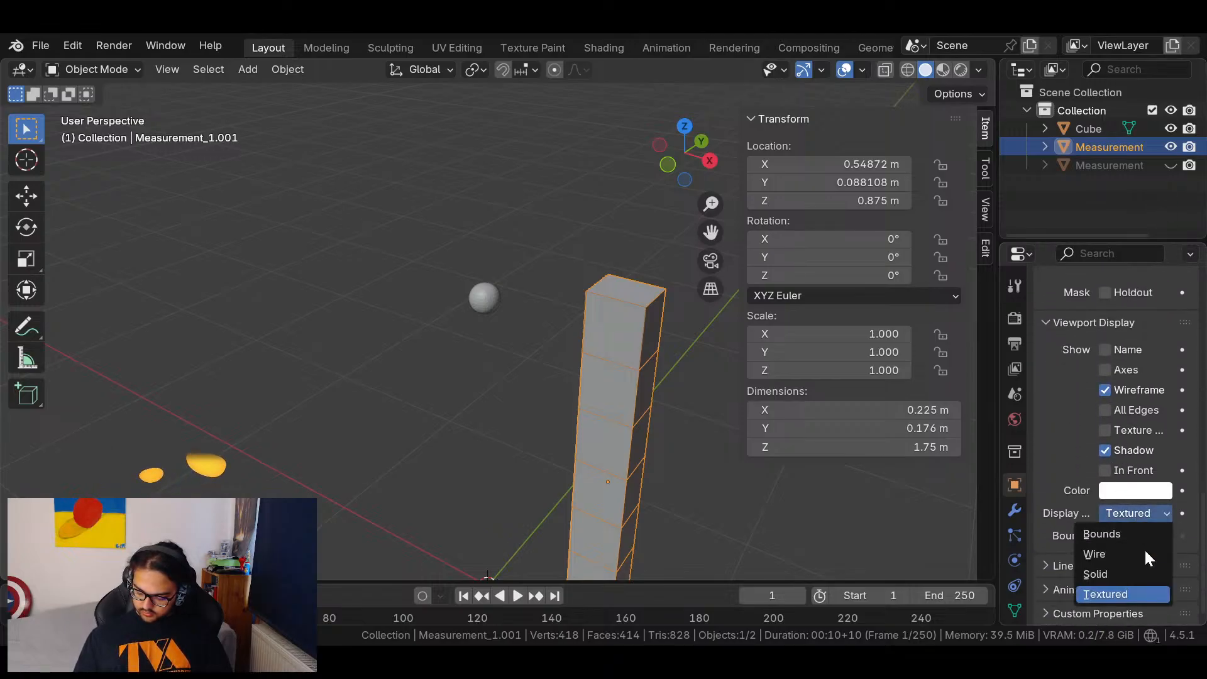
click(1121, 552)
click(602, 241)
middle_drag(608, 371, 602, 440)
Make the wireframe measurement column non-selectable in its visibility settings.
scroll(1118, 421, up, 6)
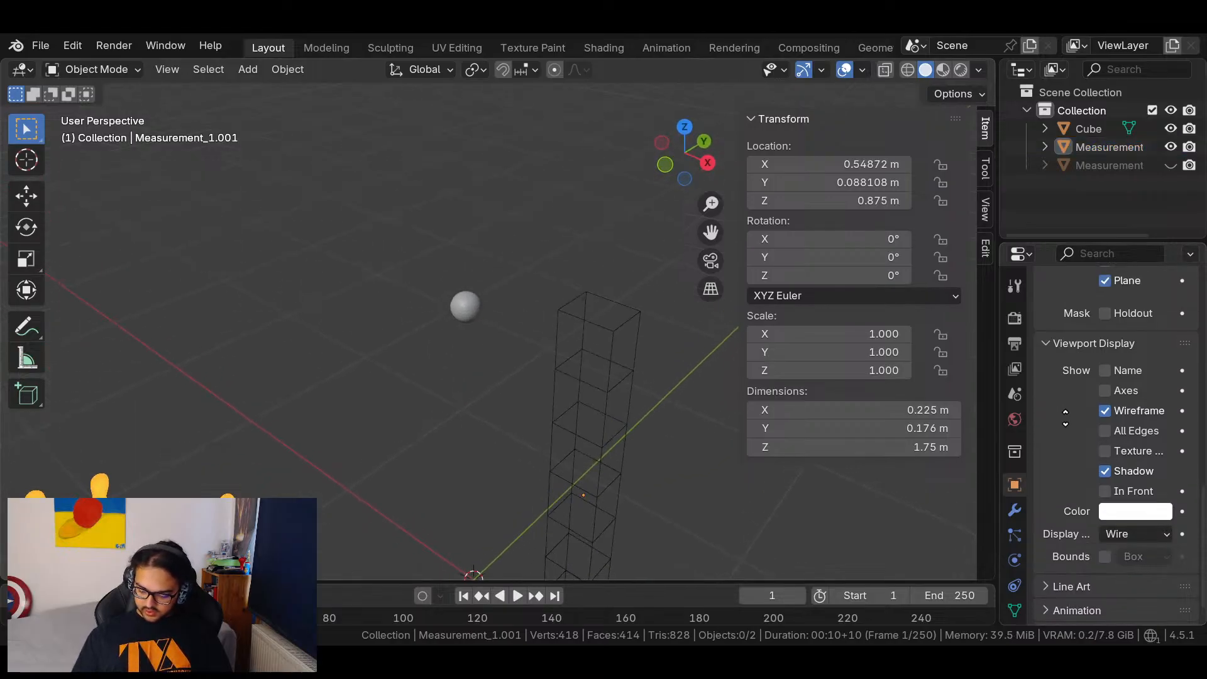
click(1107, 312)
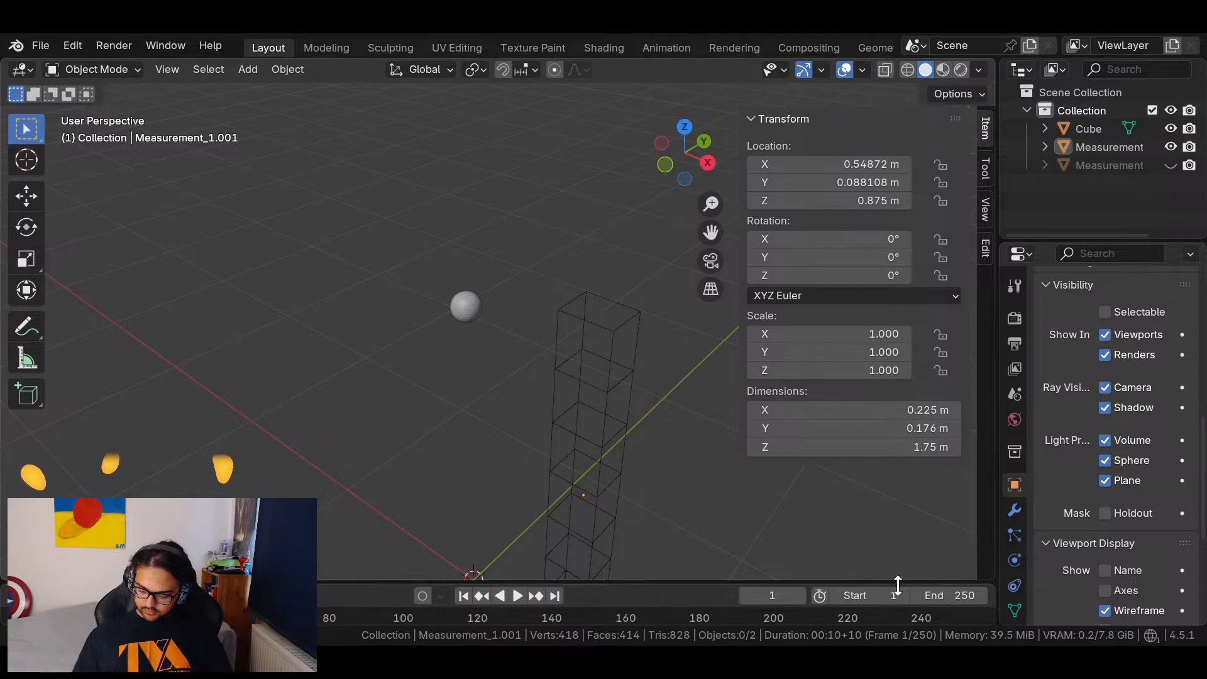
middle_drag(534, 287, 495, 274)
Shade the head sphere smooth.
click(497, 277)
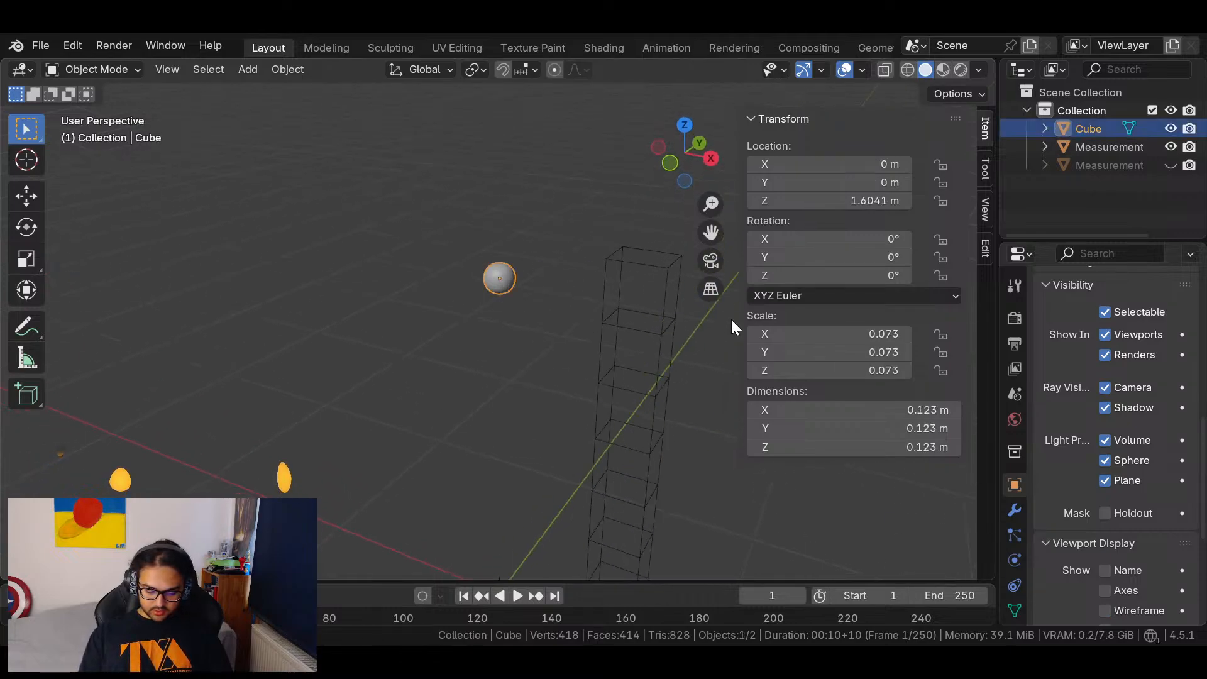
right_click(527, 259)
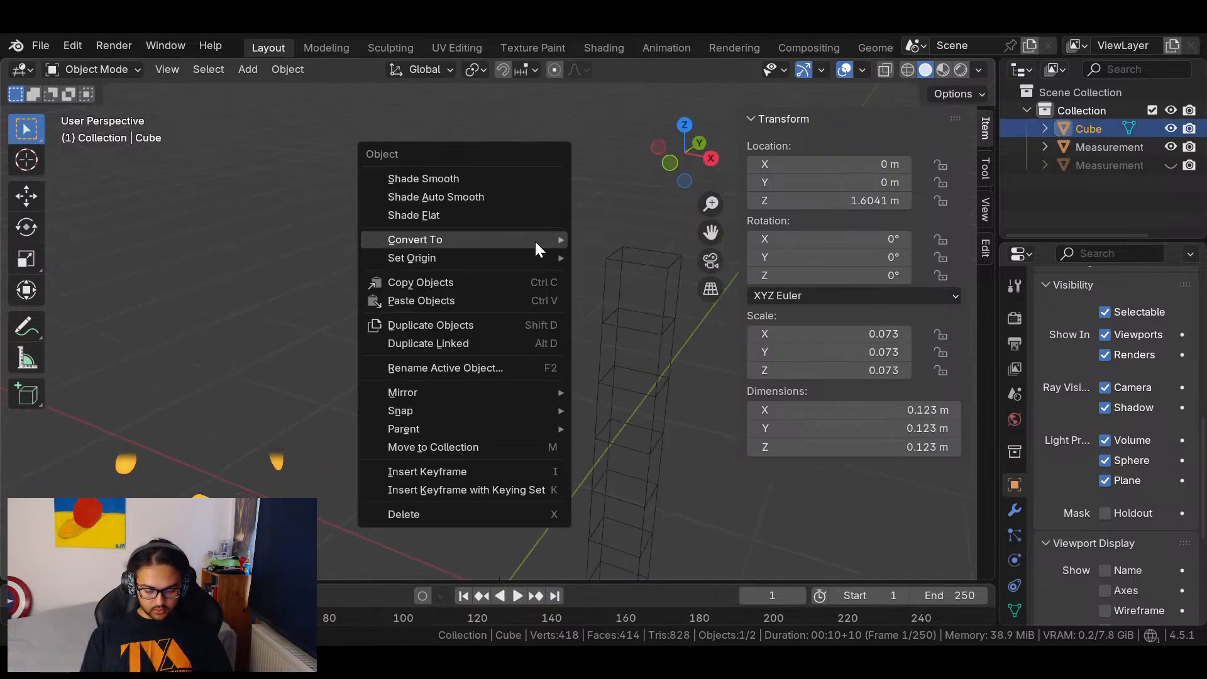
click(516, 179)
scroll(559, 276, up, 8)
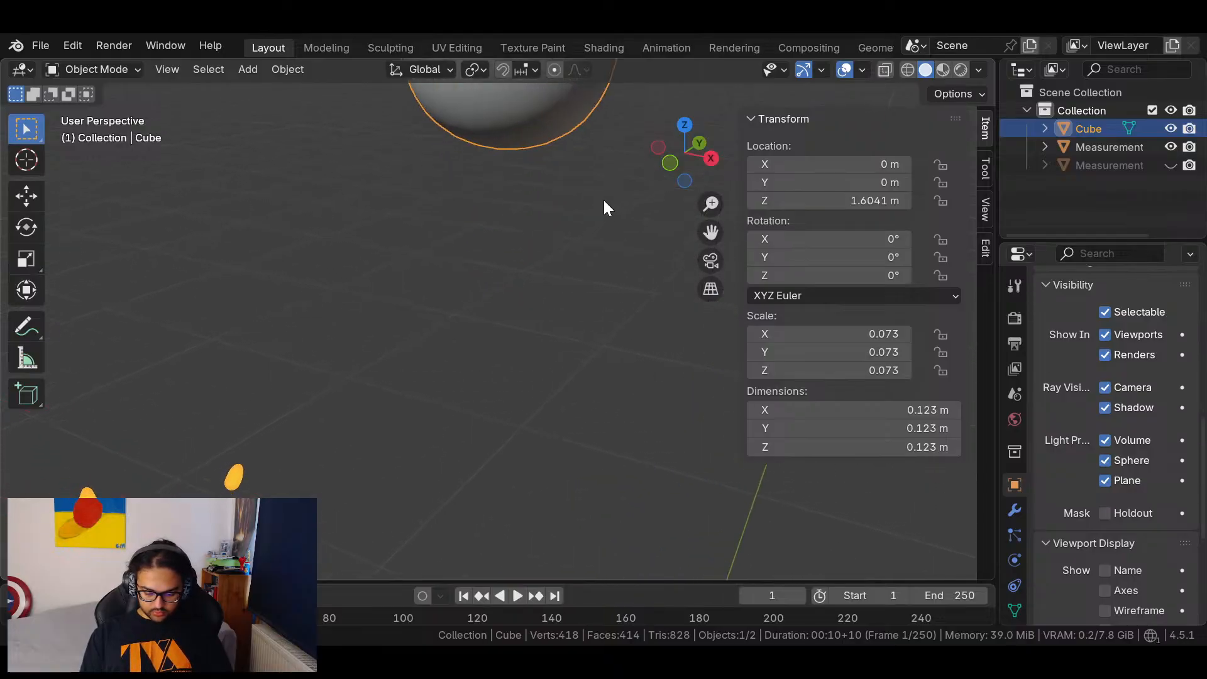
shift+middle_drag(598, 201, 570, 320)
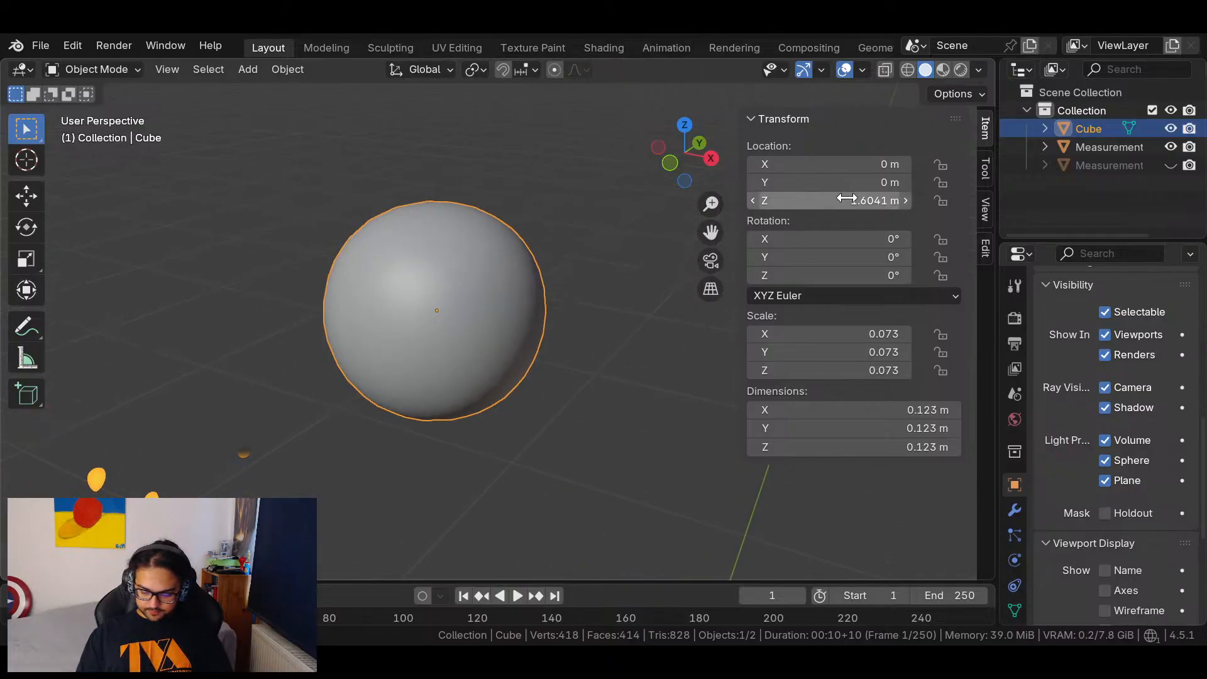
Add a Multiresolution modifier to the head sphere.
click(1013, 509)
click(1105, 315)
click(1082, 317)
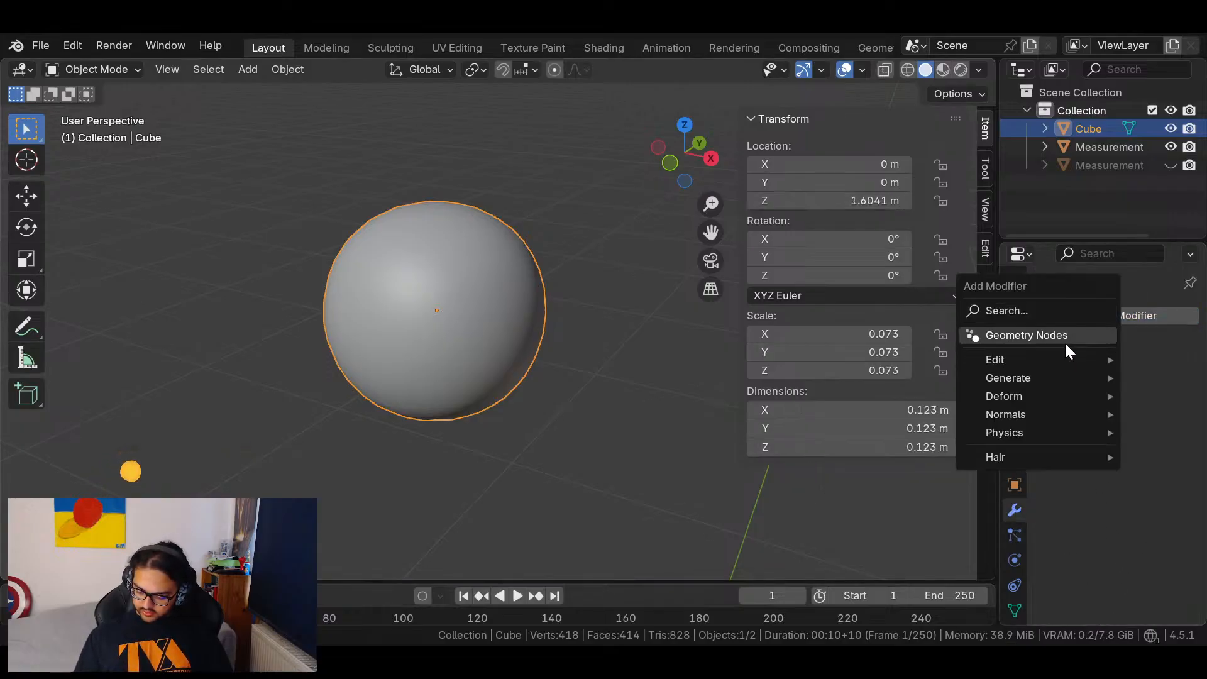
mouse_move(1058, 379)
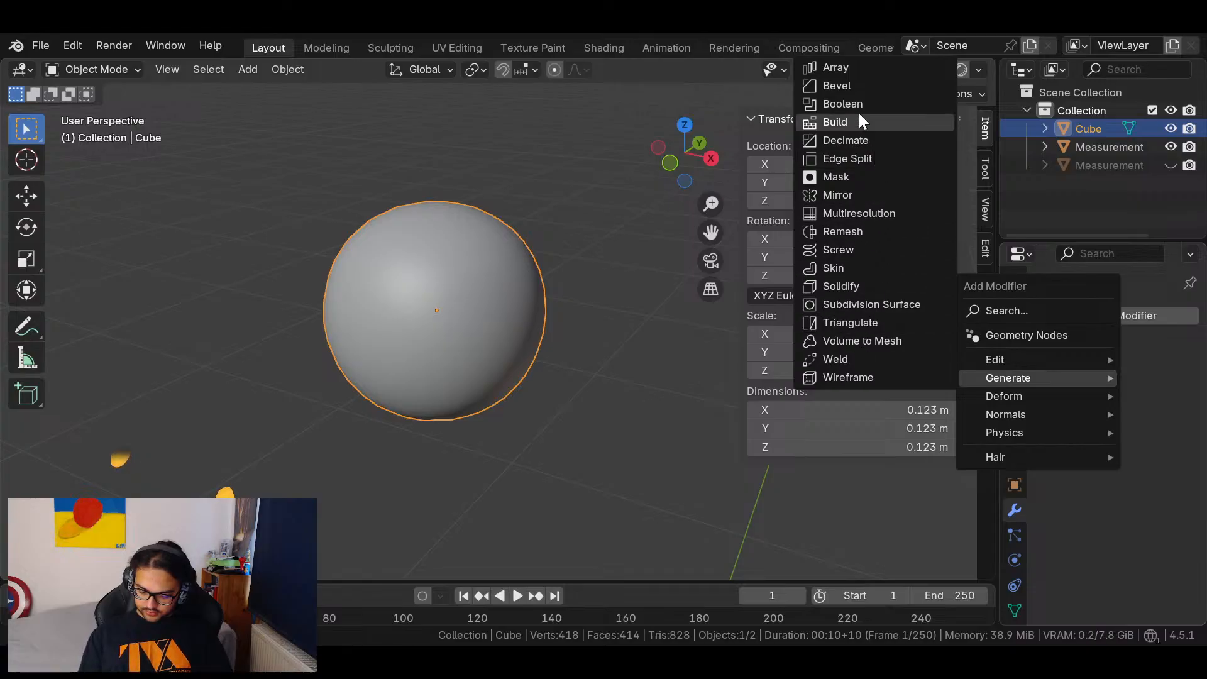
click(873, 211)
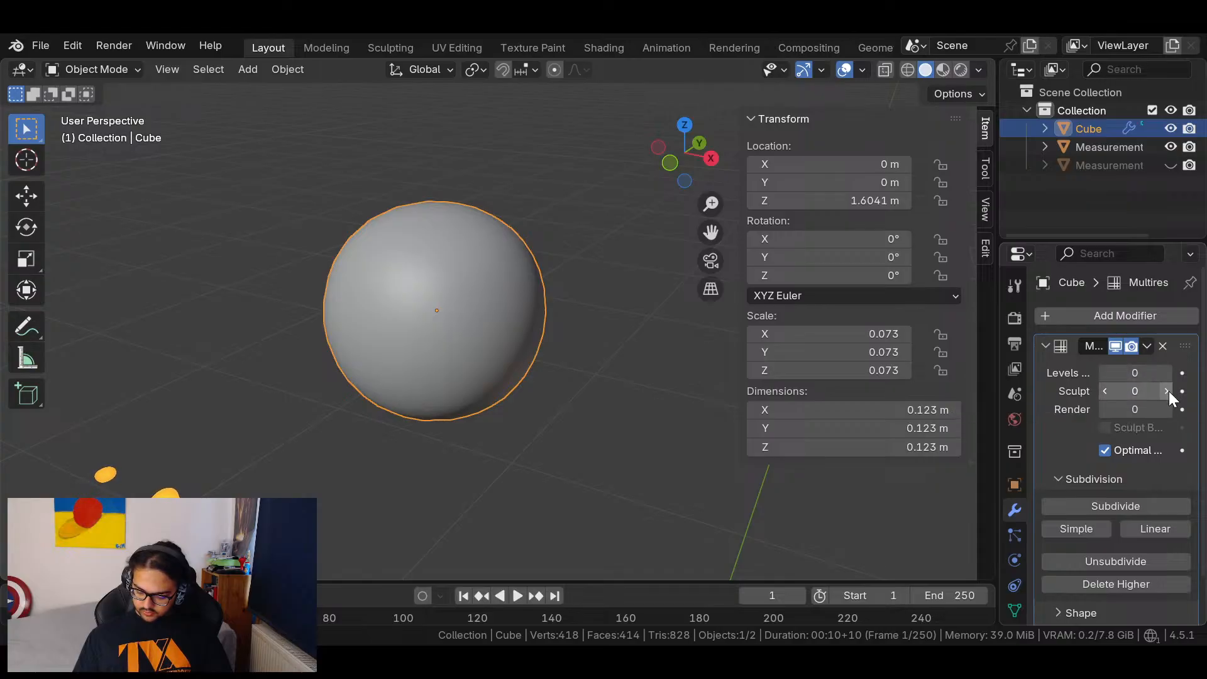
Subdivide the sphere twice in the Multiresolution modifier and set its viewport level to 1.
click(1139, 507)
click(1143, 507)
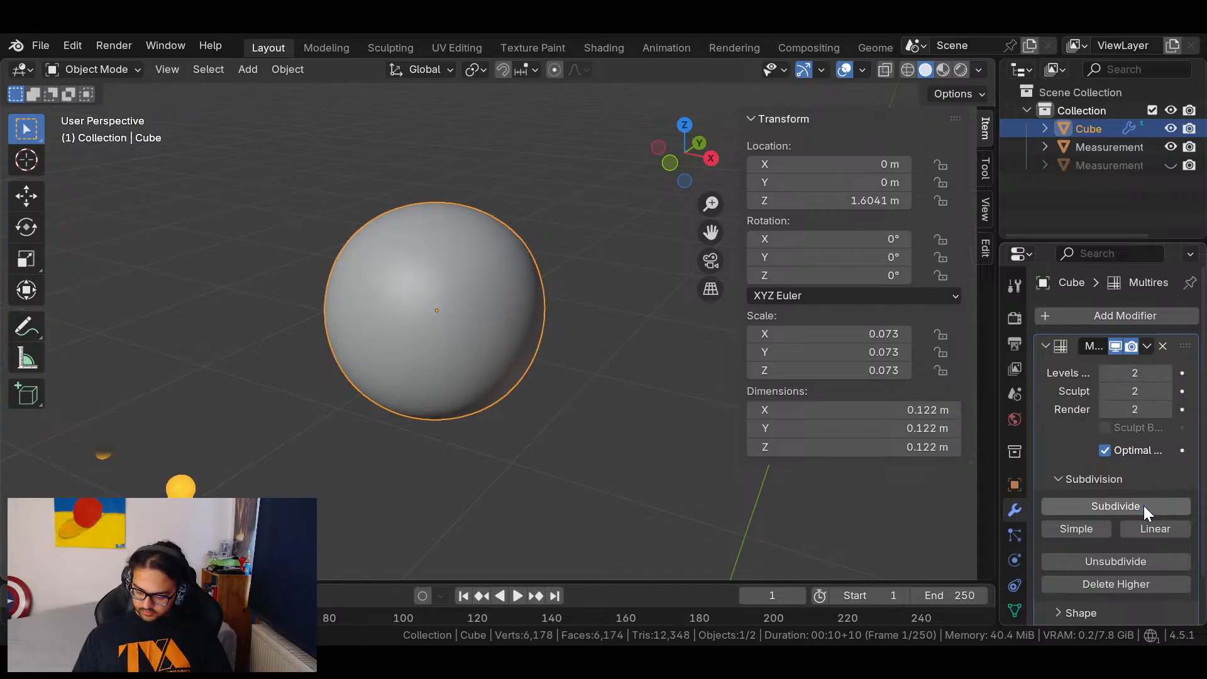
click(1104, 373)
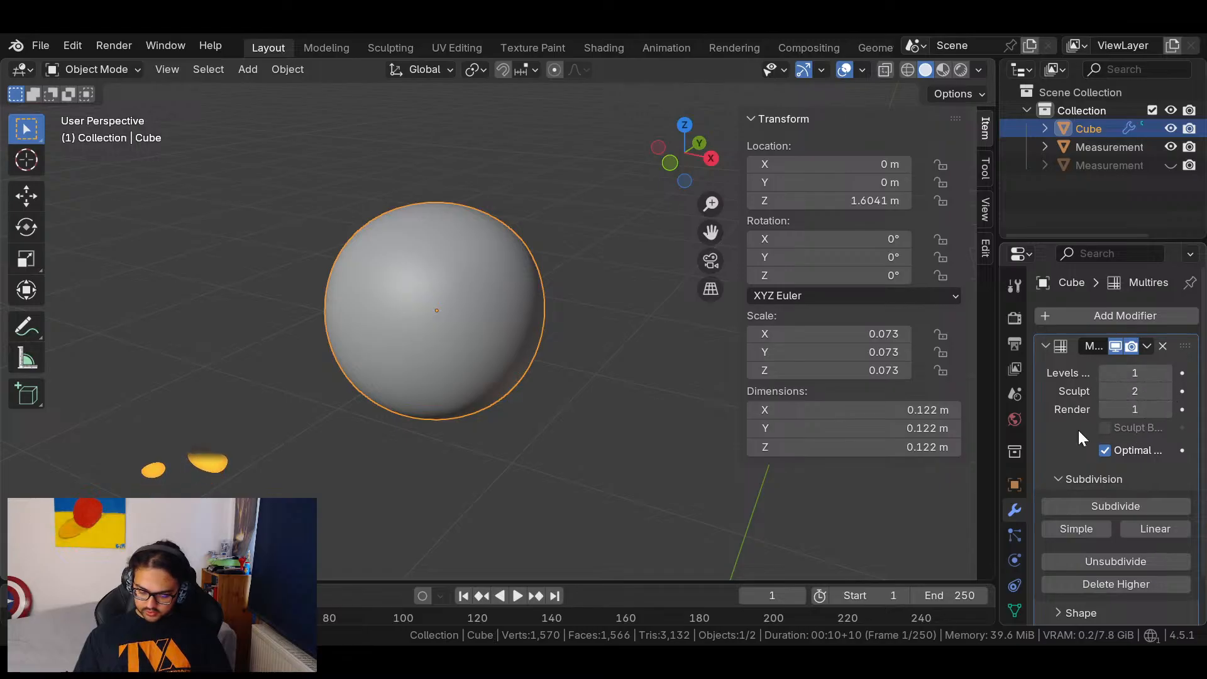
Switch to the Sculpting workspace and show the sphere with the top head unit in right orthographic view.
mouse_move(503, 327)
middle_down()
mouse_move(552, 319)
mouse_move(519, 316)
middle_up()
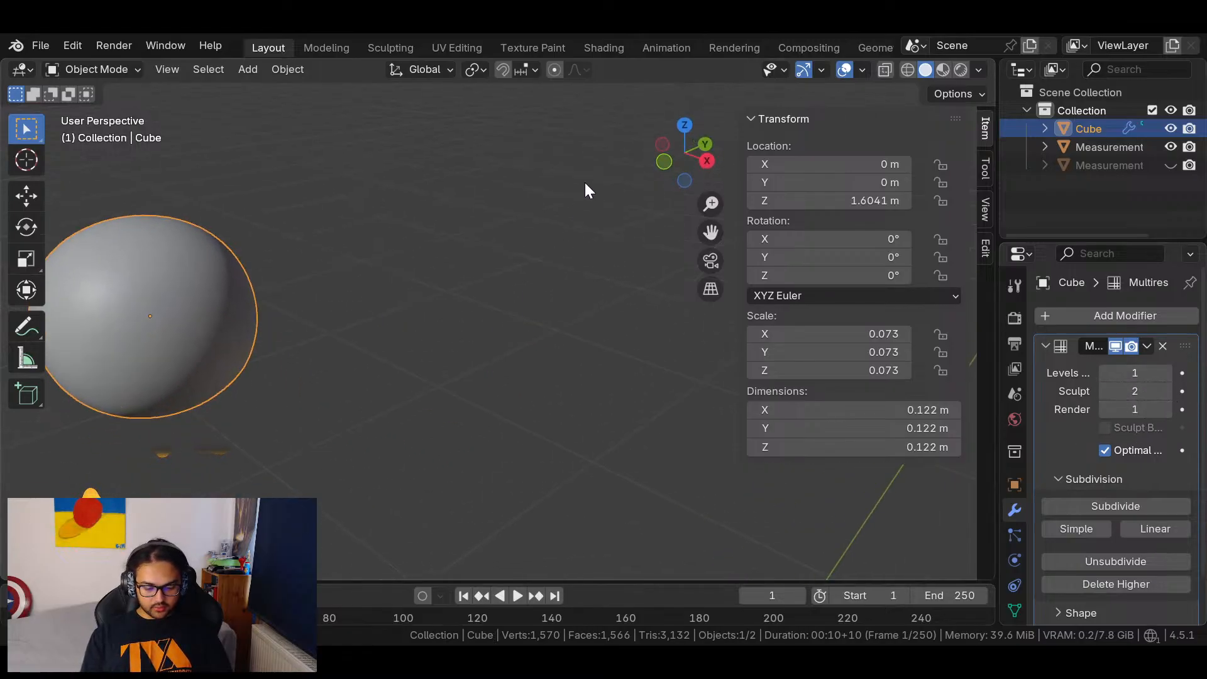
click(402, 51)
middle_drag(636, 281, 614, 384)
scroll(614, 384, up, 5)
scroll(566, 210, down, 3)
scroll(580, 264, up, 1)
mouse_move(580, 264)
middle_down()
mouse_move(558, 382)
mouse_move(557, 242)
mouse_move(575, 199)
mouse_move(566, 256)
mouse_move(594, 263)
middle_up()
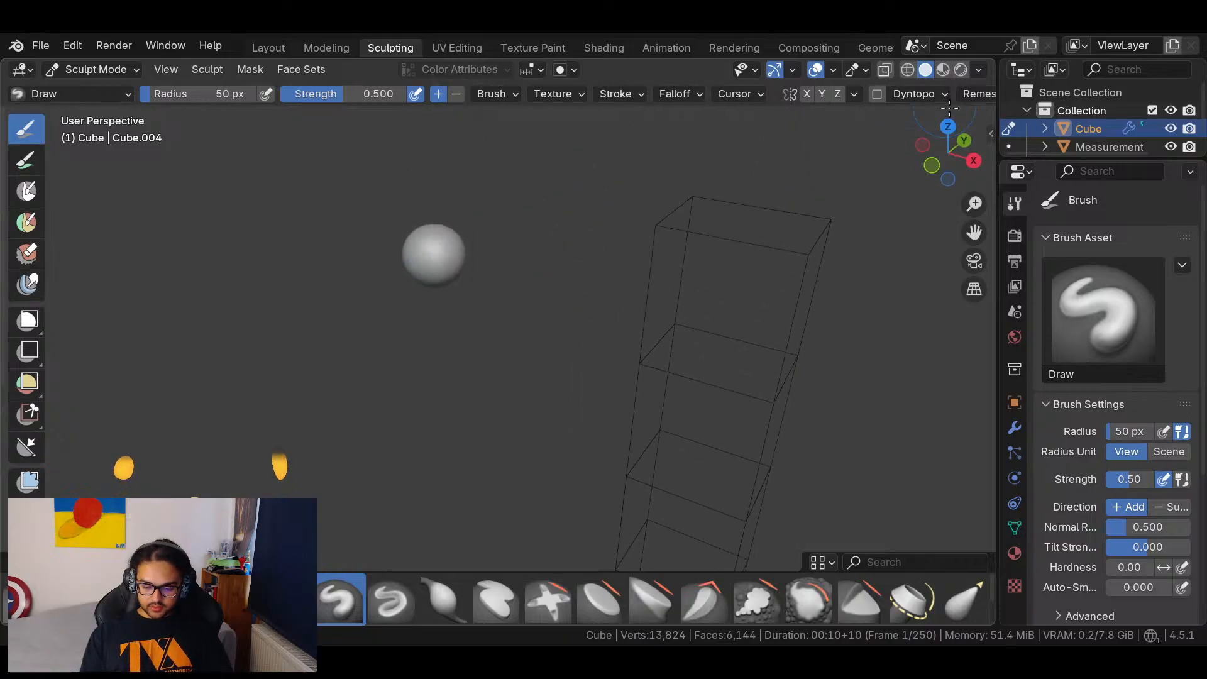
click(973, 161)
shift+middle_drag(414, 238, 548, 314)
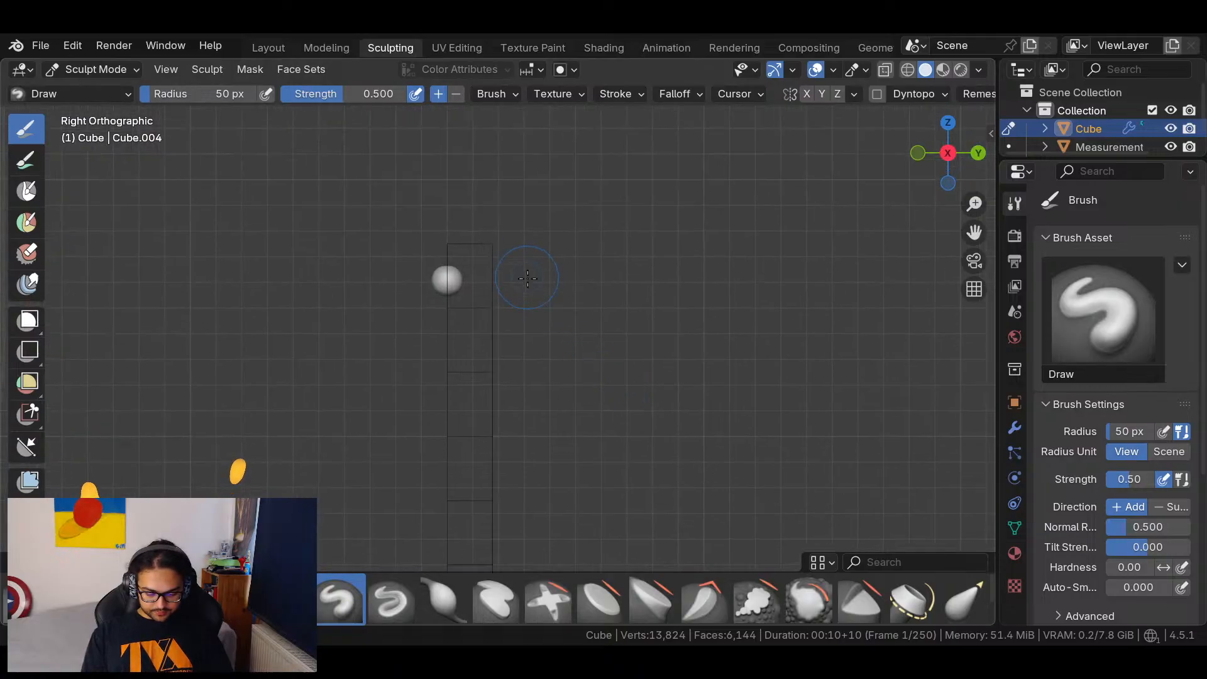
scroll(480, 296, up, 6)
shift+middle_drag(411, 134, 534, 323)
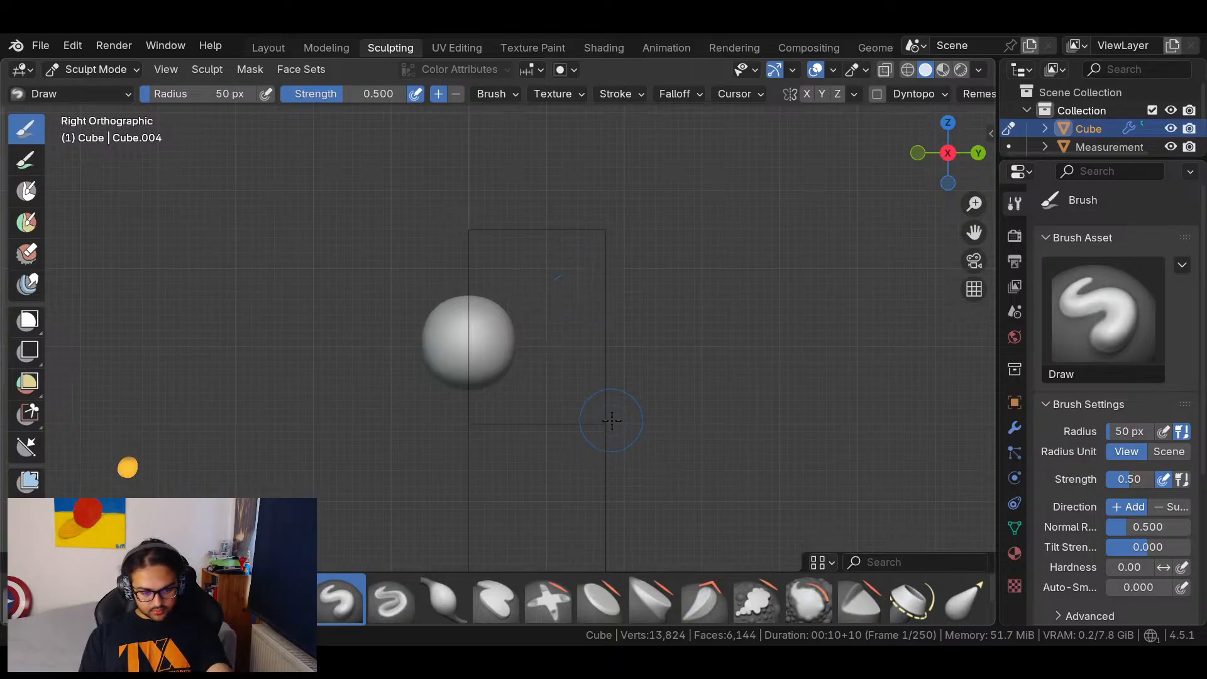
Choose the Elastic Grab brush and undo a test pull on the sphere's upper back edge.
click(965, 600)
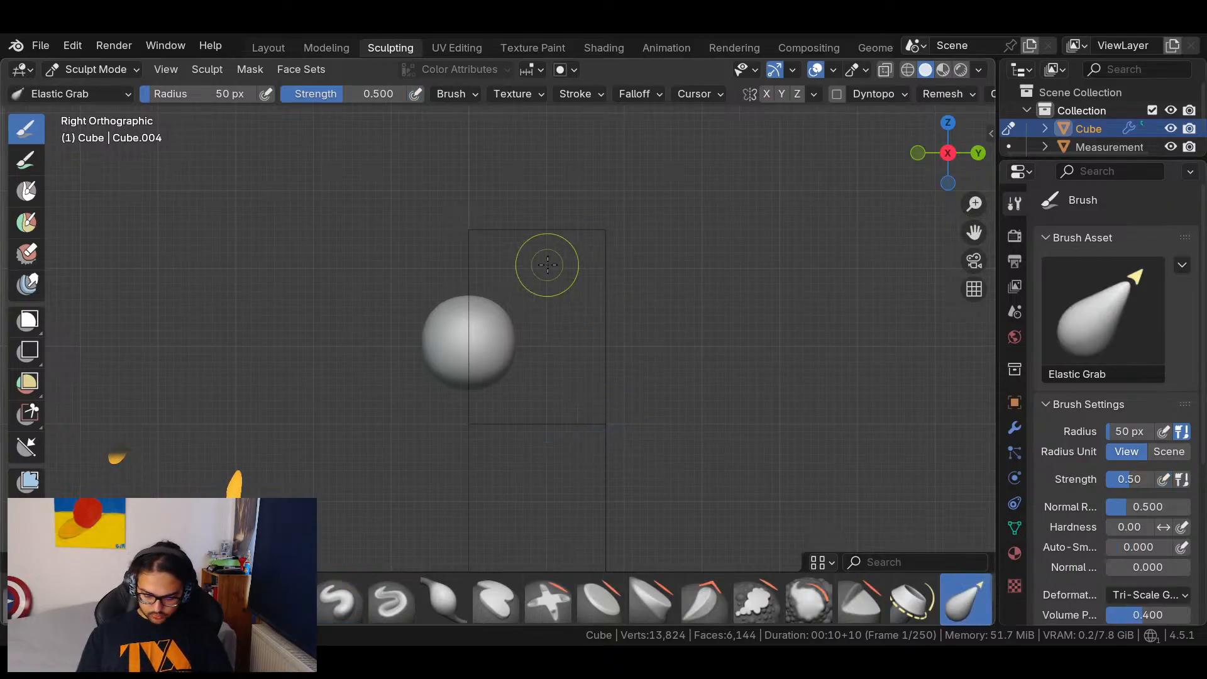
drag(493, 316, 565, 279)
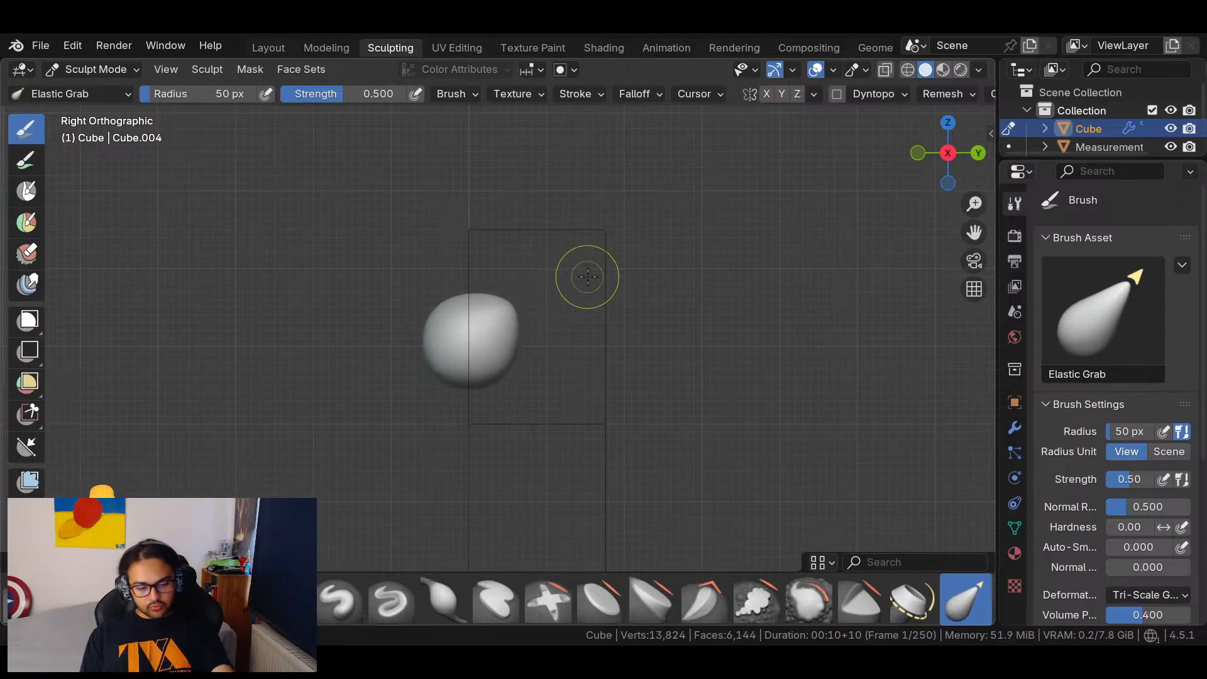
key(ctrl+z)
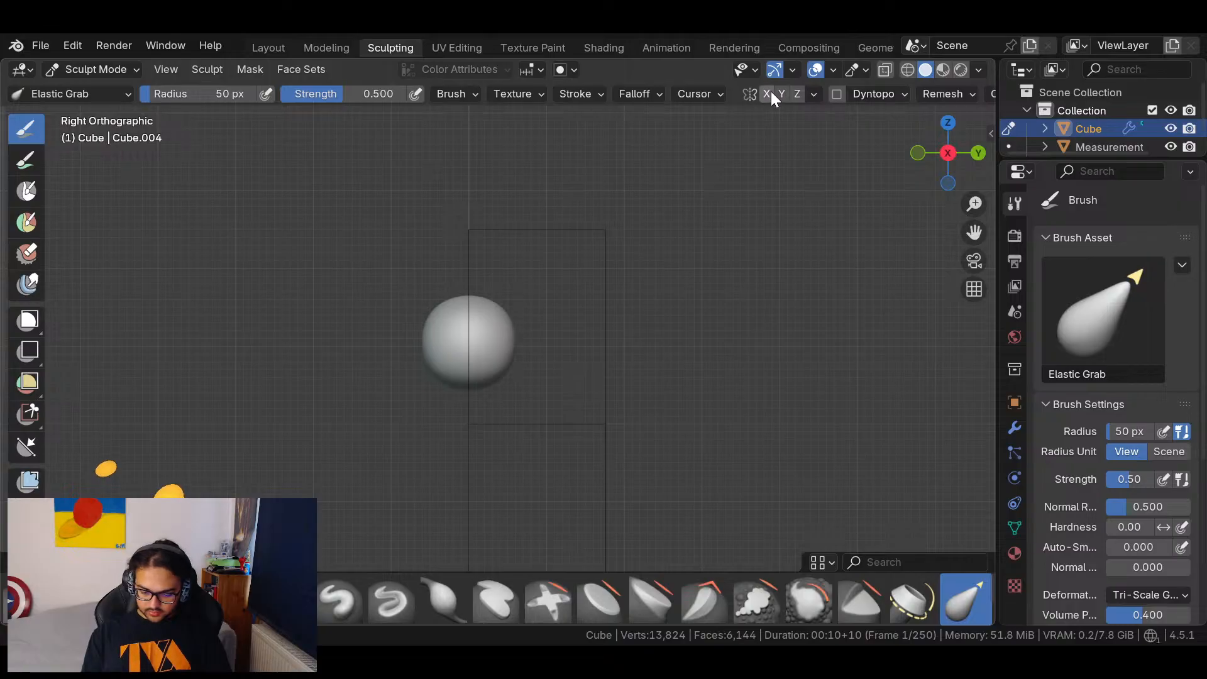
Enable X-axis mirror symmetry for sculpting and return the head sphere to right orthographic view.
middle_drag(811, 407, 780, 401)
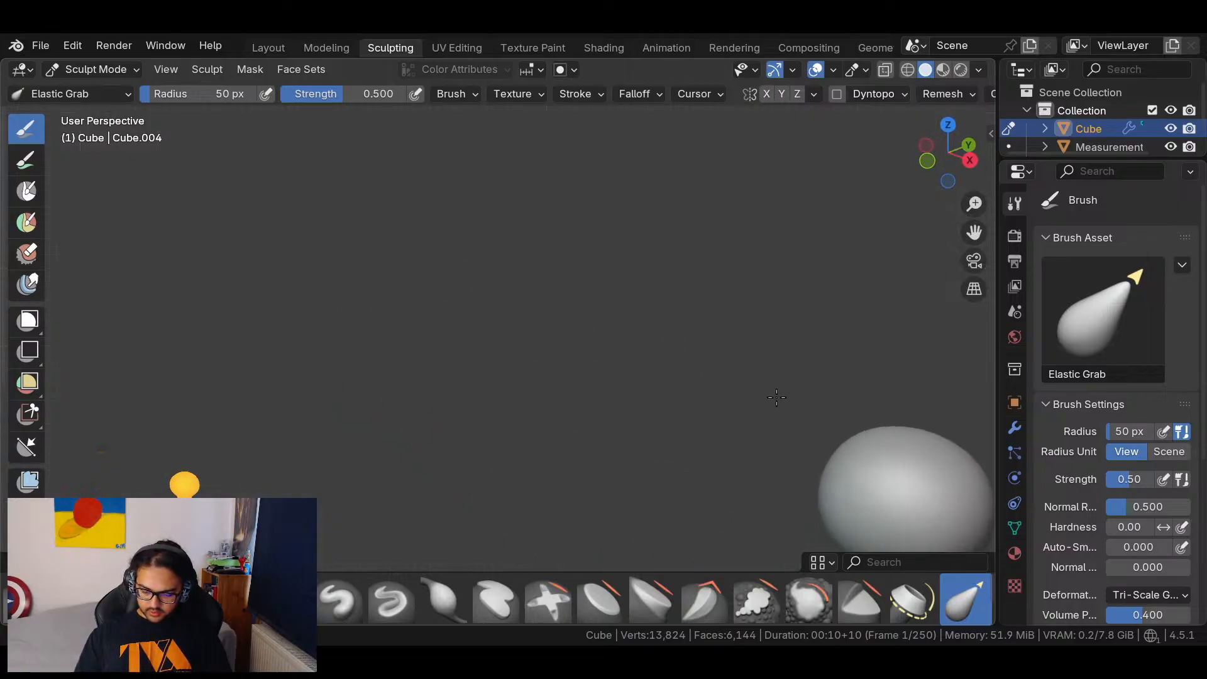
key(KP_Decimal)
click(766, 94)
drag(971, 157, 953, 152)
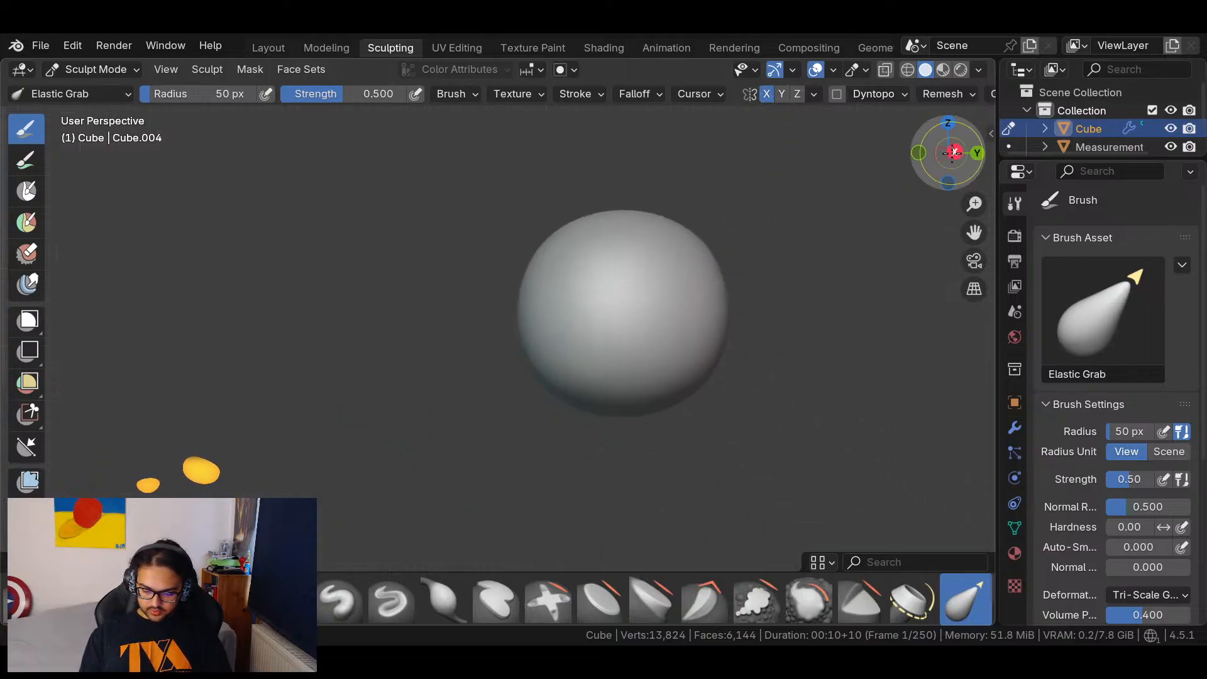
click(952, 152)
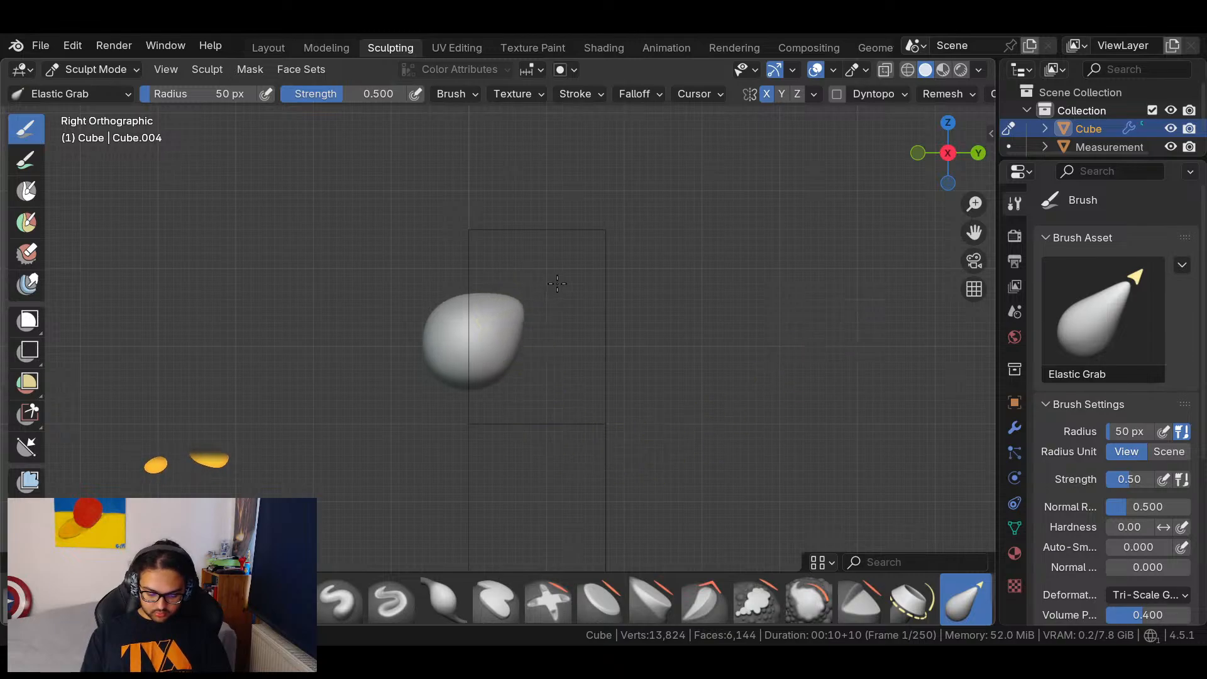
Try to pull the sphere's back edge outward and its lower front downward with Elastic Grab.
drag(501, 349, 519, 407)
mouse_move(522, 350)
mouse_down()
mouse_move(512, 396)
mouse_move(521, 308)
mouse_move(529, 319)
mouse_up()
drag(524, 316, 517, 310)
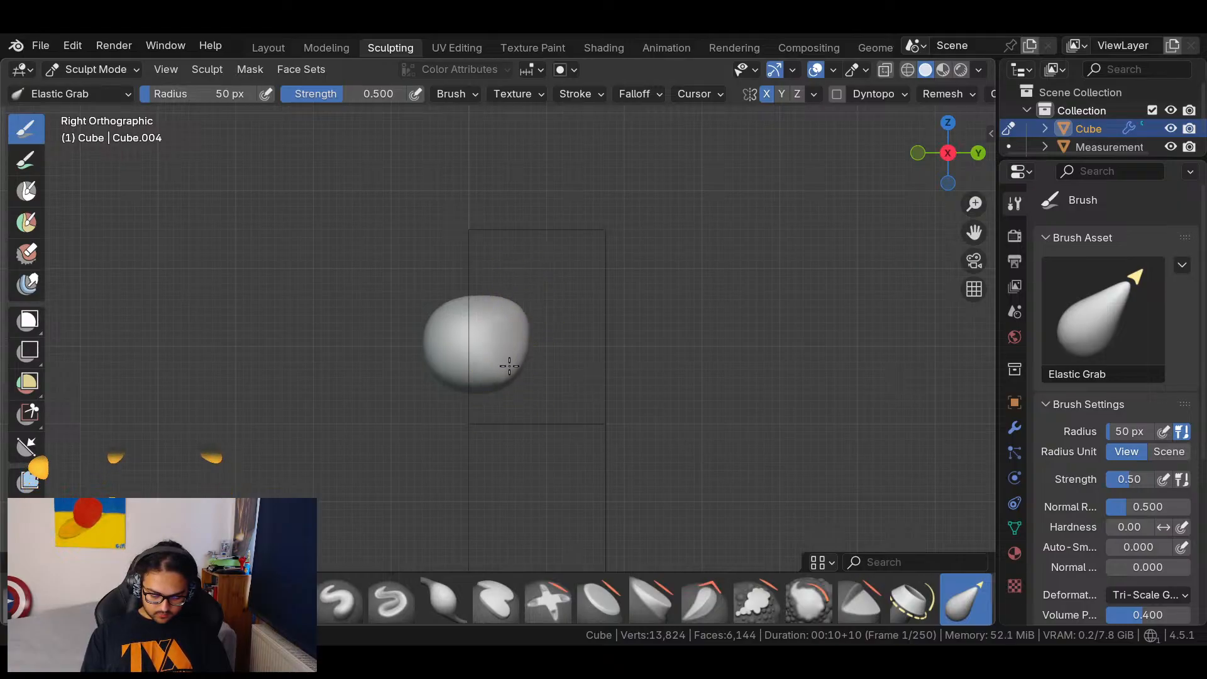
mouse_move(450, 377)
mouse_down()
mouse_move(442, 423)
mouse_move(449, 393)
mouse_move(512, 399)
mouse_move(485, 388)
mouse_move(503, 376)
mouse_move(481, 390)
mouse_move(504, 363)
mouse_move(439, 399)
mouse_move(452, 417)
mouse_move(458, 390)
mouse_move(448, 395)
mouse_up()
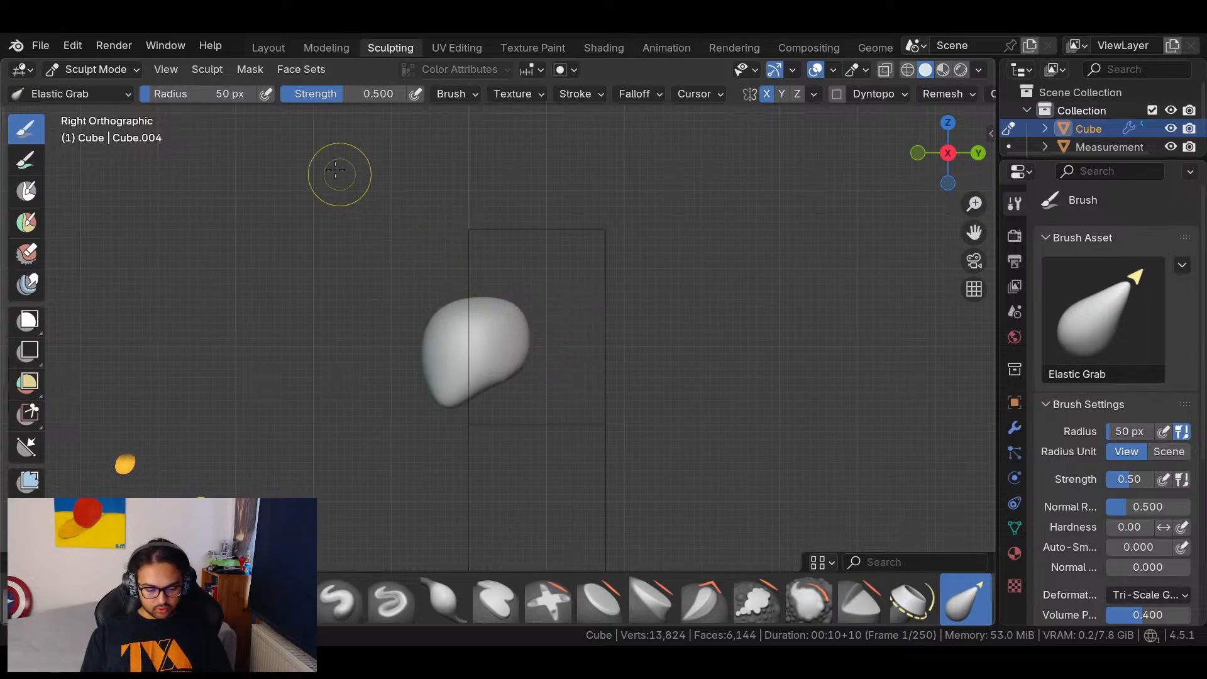
Enter Sculpt Mode in the Layout workspace and undo all the Elastic Grab strokes on the sphere.
click(269, 48)
mouse_move(511, 412)
middle_down()
mouse_move(491, 388)
mouse_move(566, 385)
middle_up()
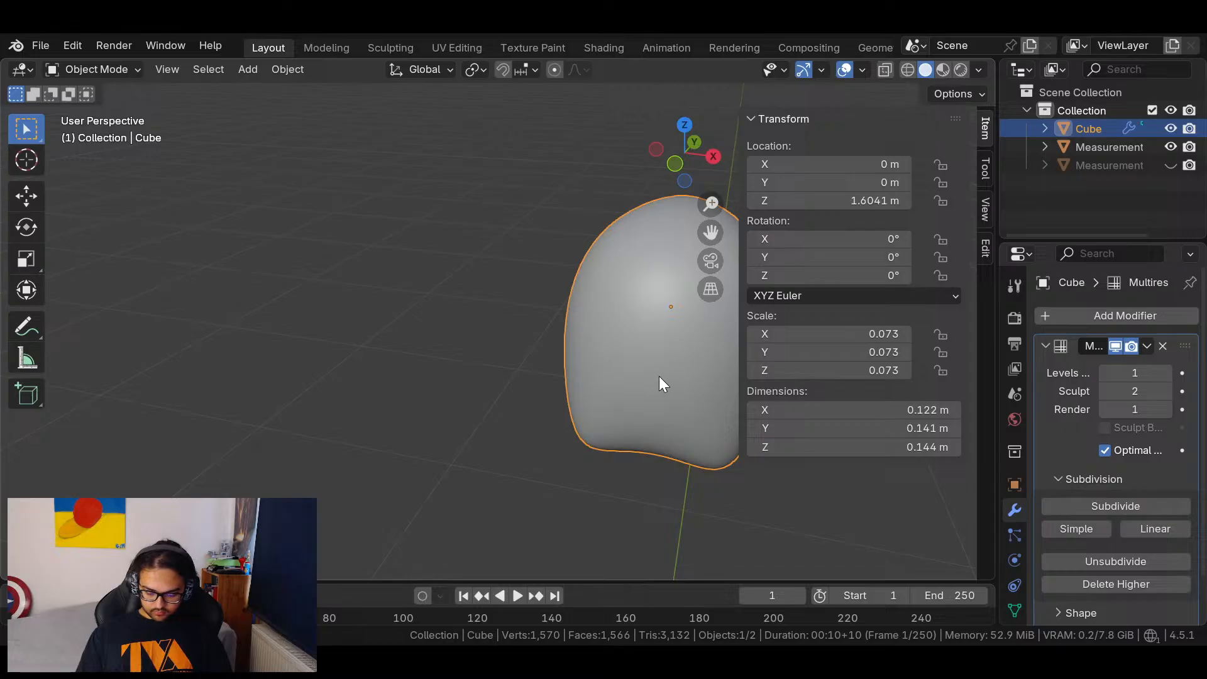
key(ctrl+Tab)
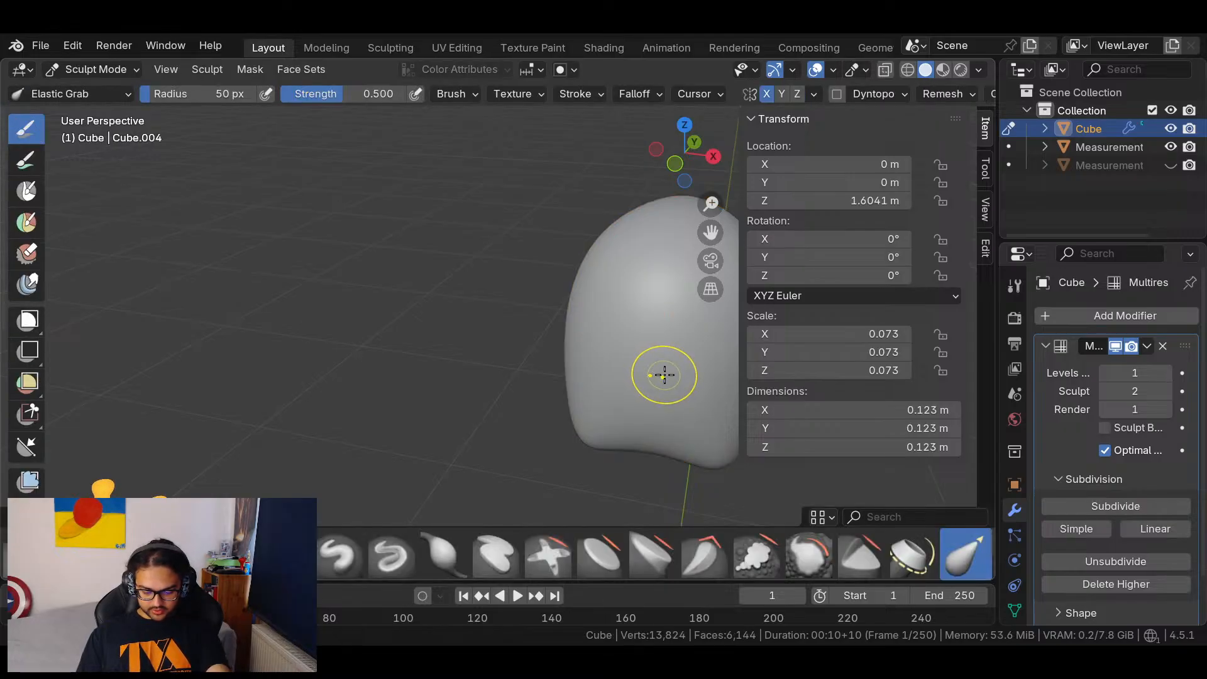
key(ctrl+z)
key(ctrl+z)
key(ctrl+z)
key(ctrl+z)
key(ctrl+z)
key(ctrl+z)
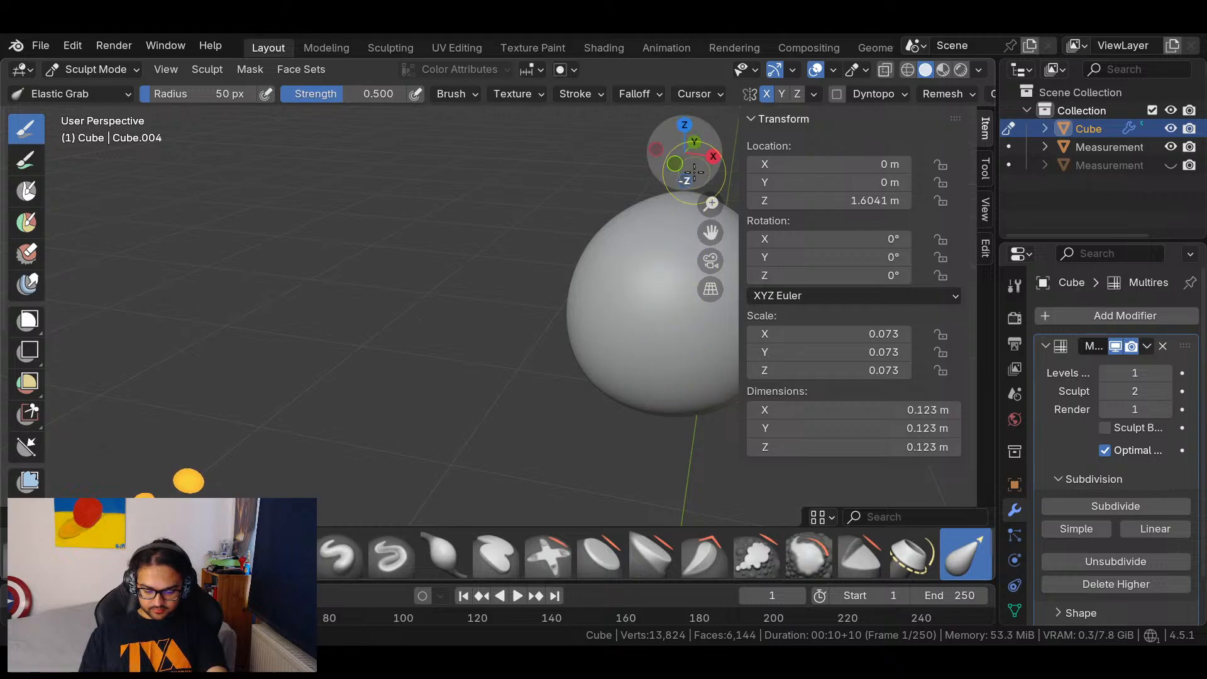
click(713, 157)
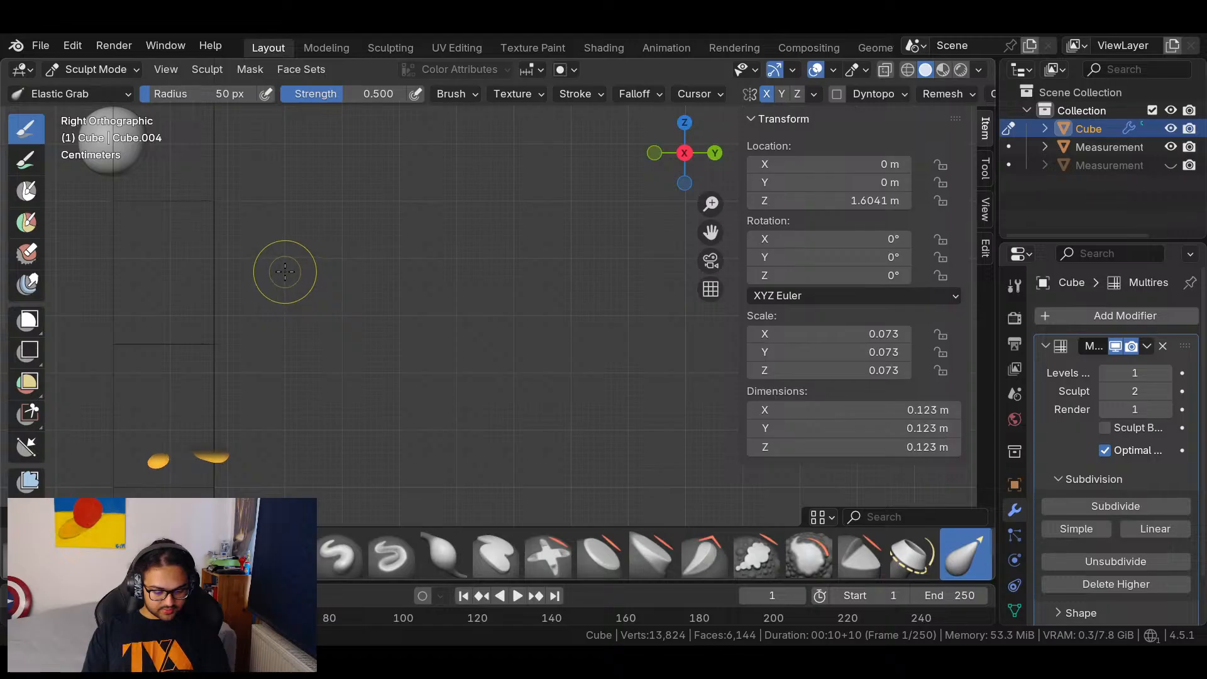
key(KP_Decimal)
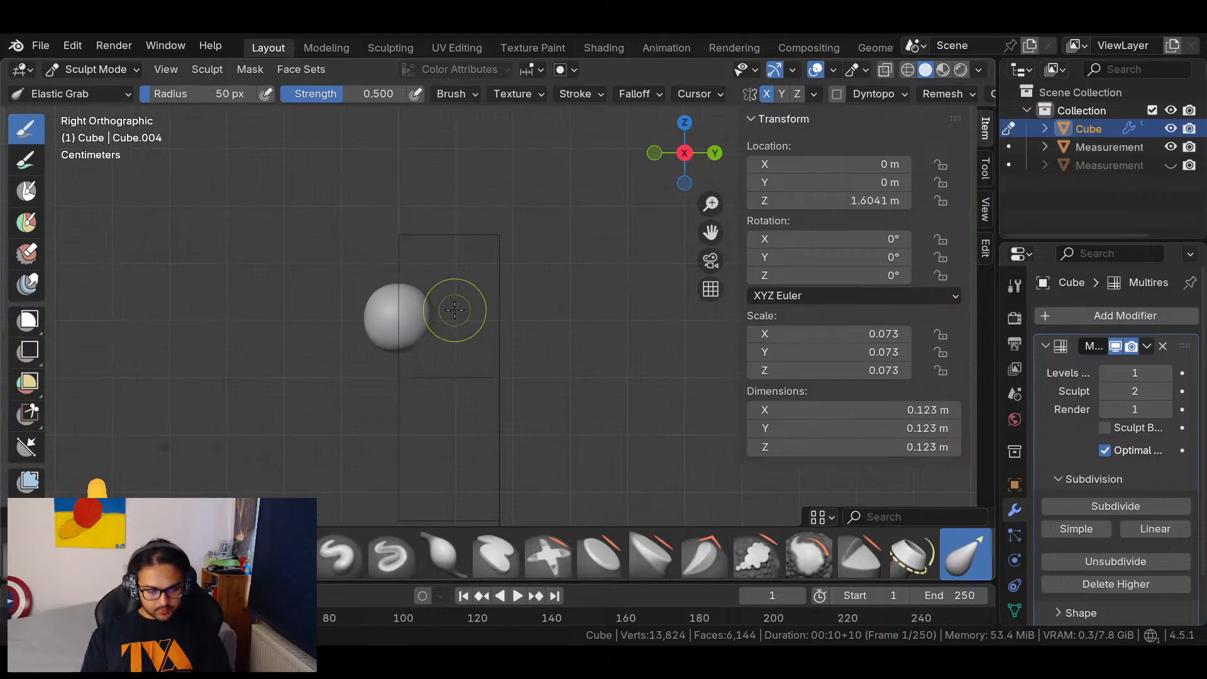
key(shift+s)
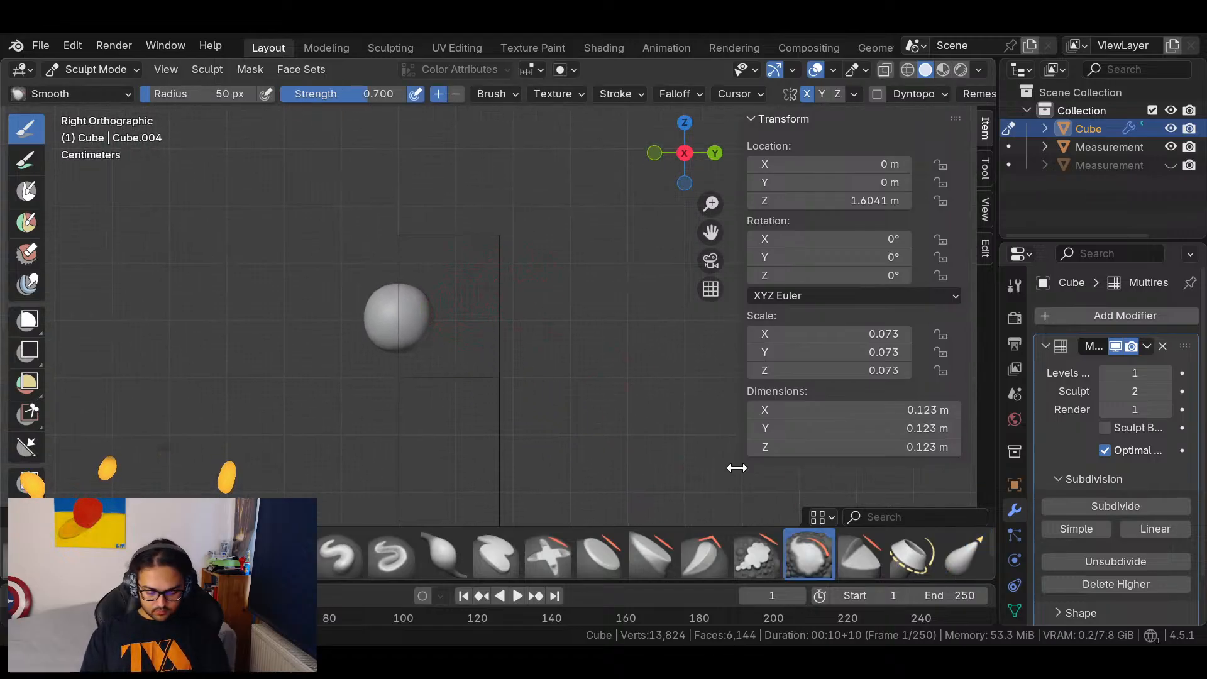
click(950, 548)
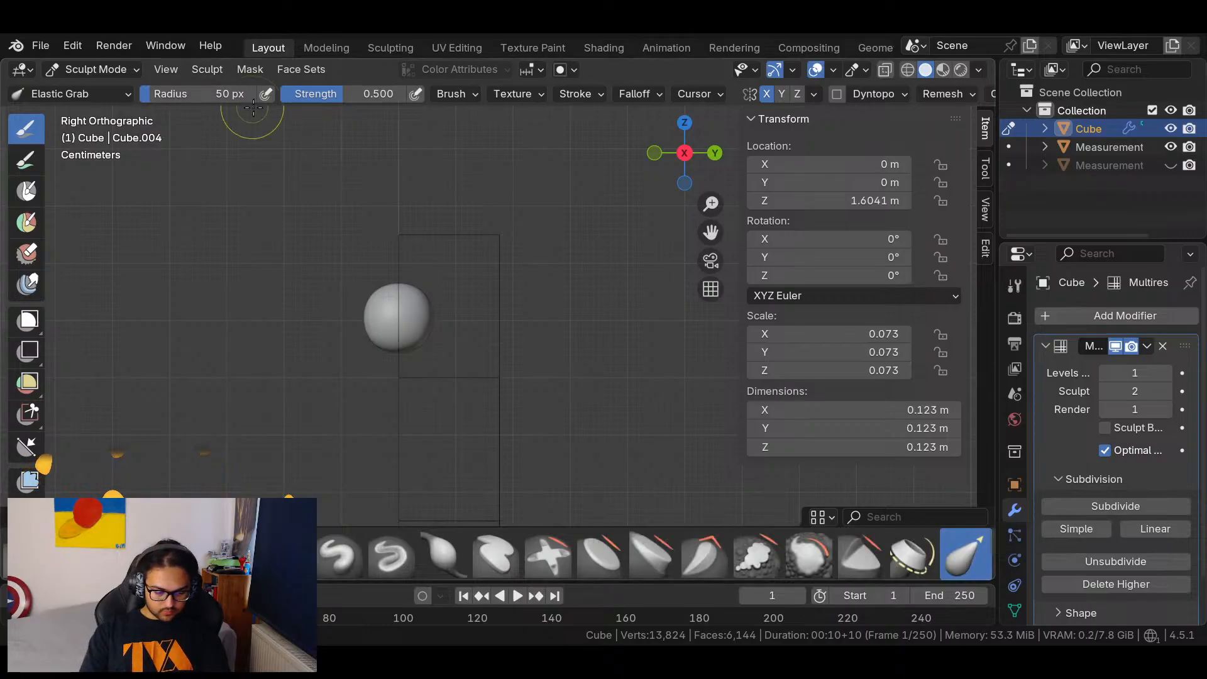
Return to the Layout workspace in Object Mode and view the head sphere in perspective.
click(389, 47)
click(277, 50)
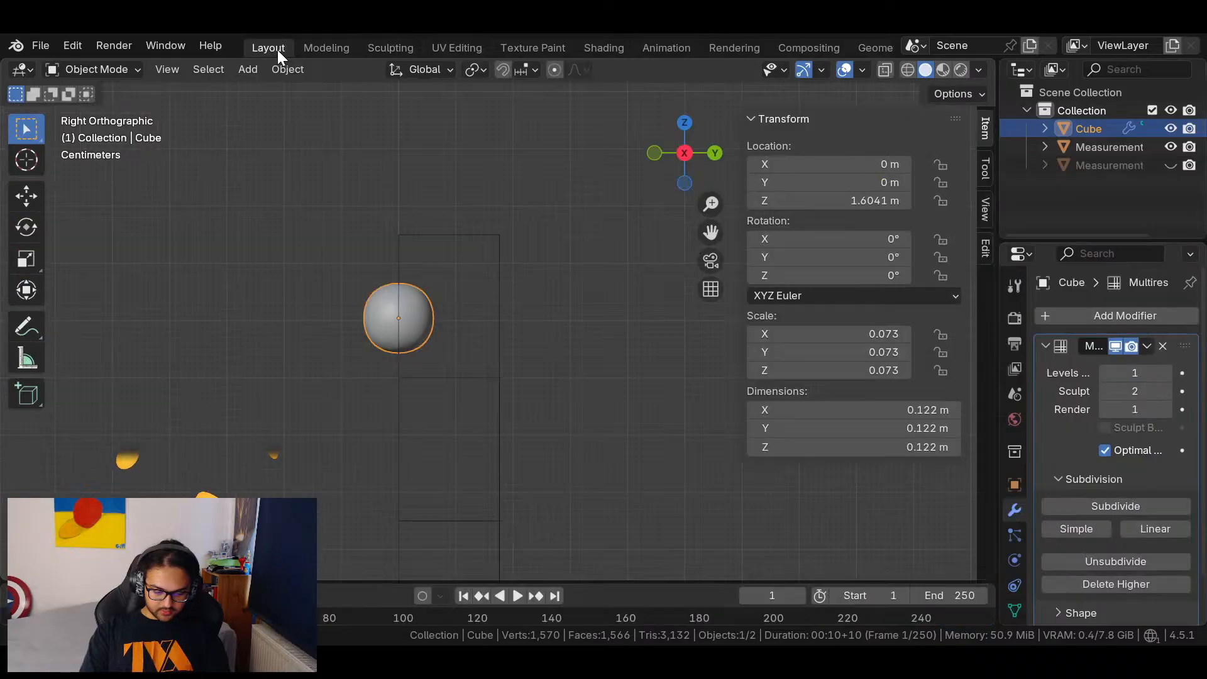
middle_drag(504, 247, 627, 367)
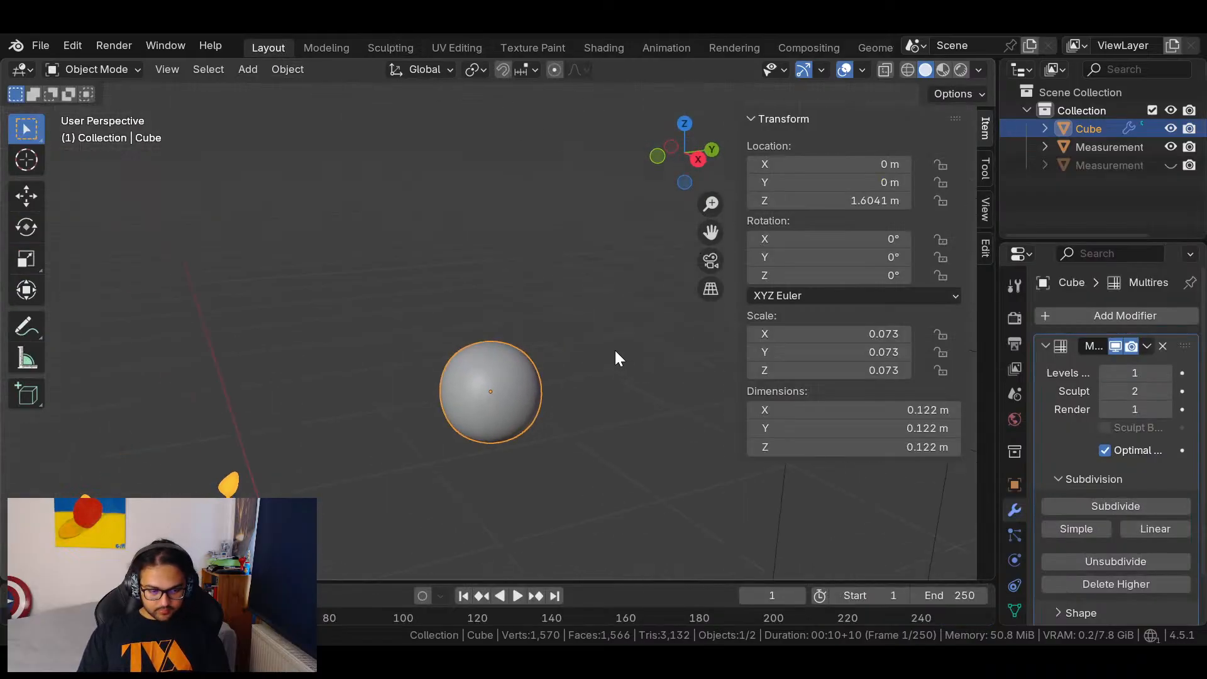
key(s)
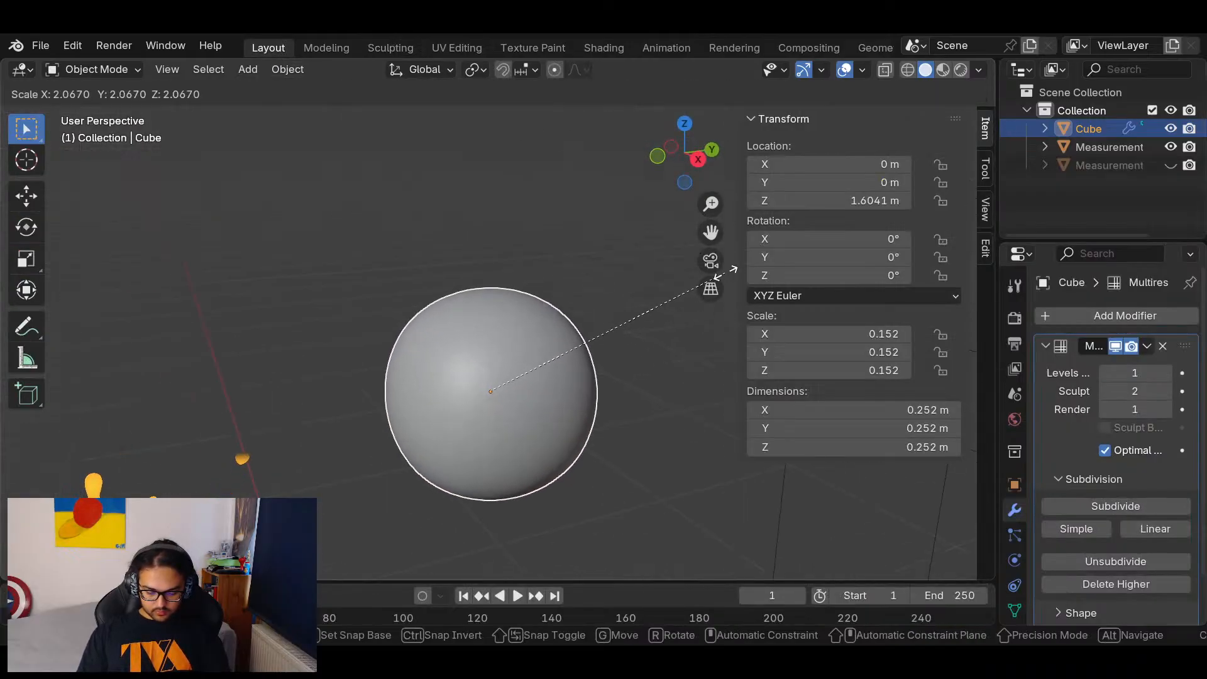
key(y)
key(Escape)
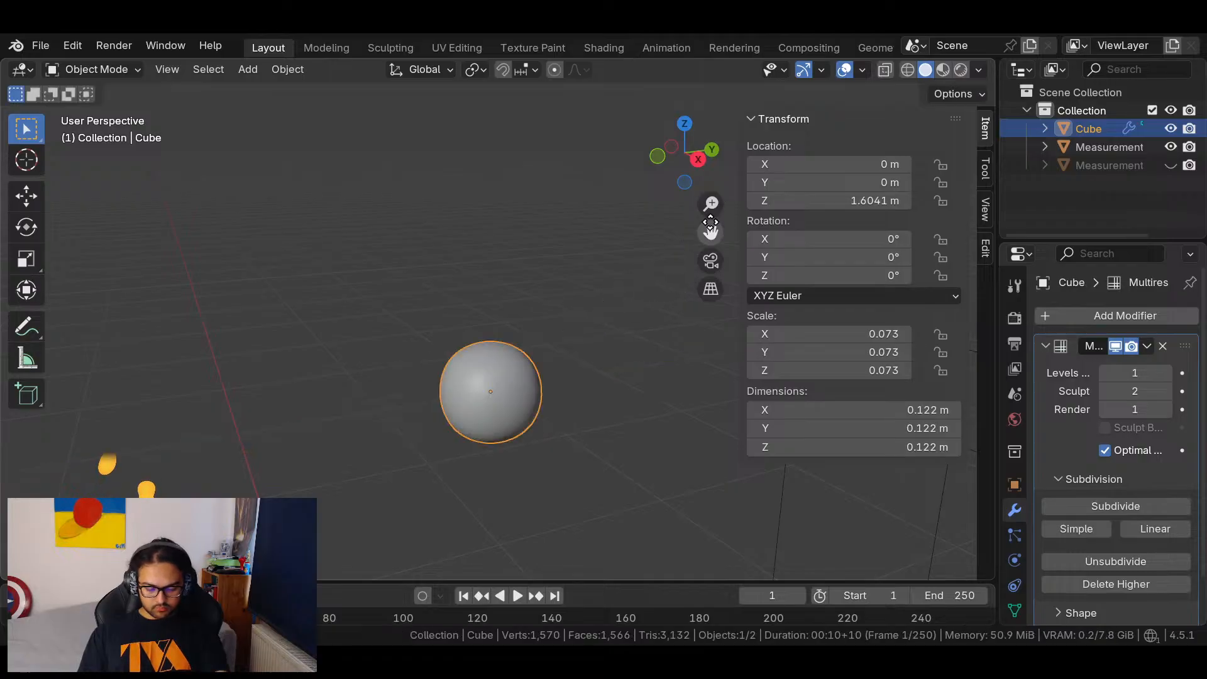
Scale the head sphere uniformly to about 0.209 m across, judging its size in right orthographic view.
key(s)
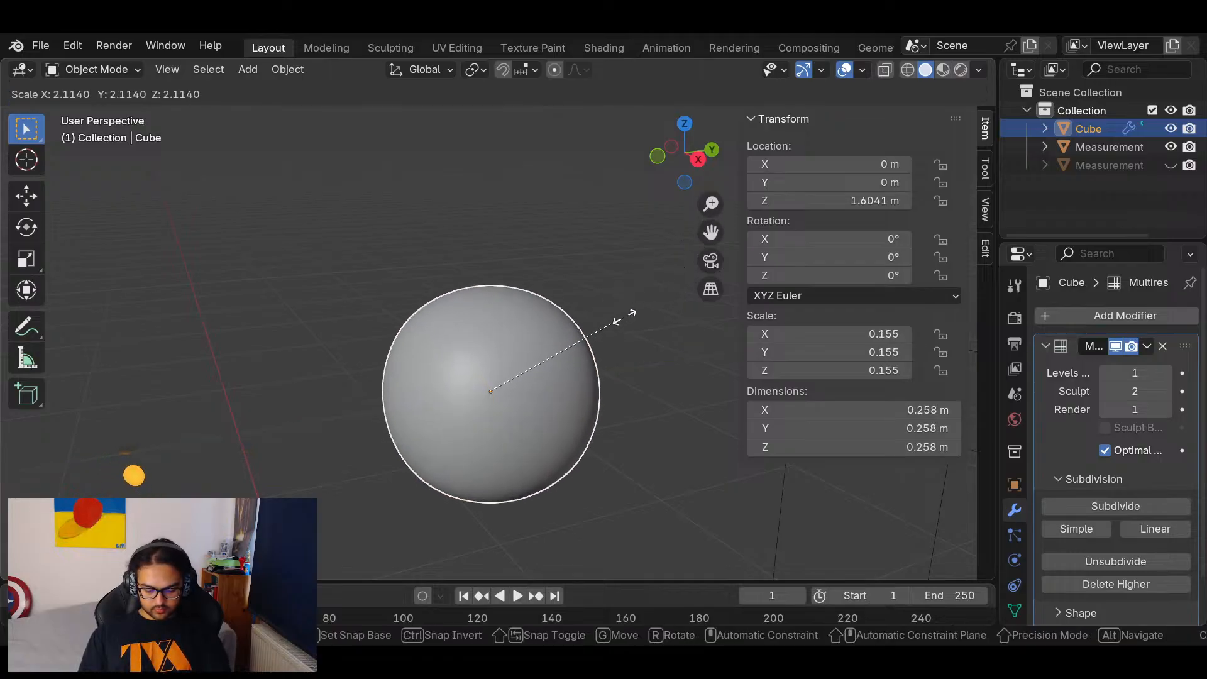
click(651, 300)
click(697, 160)
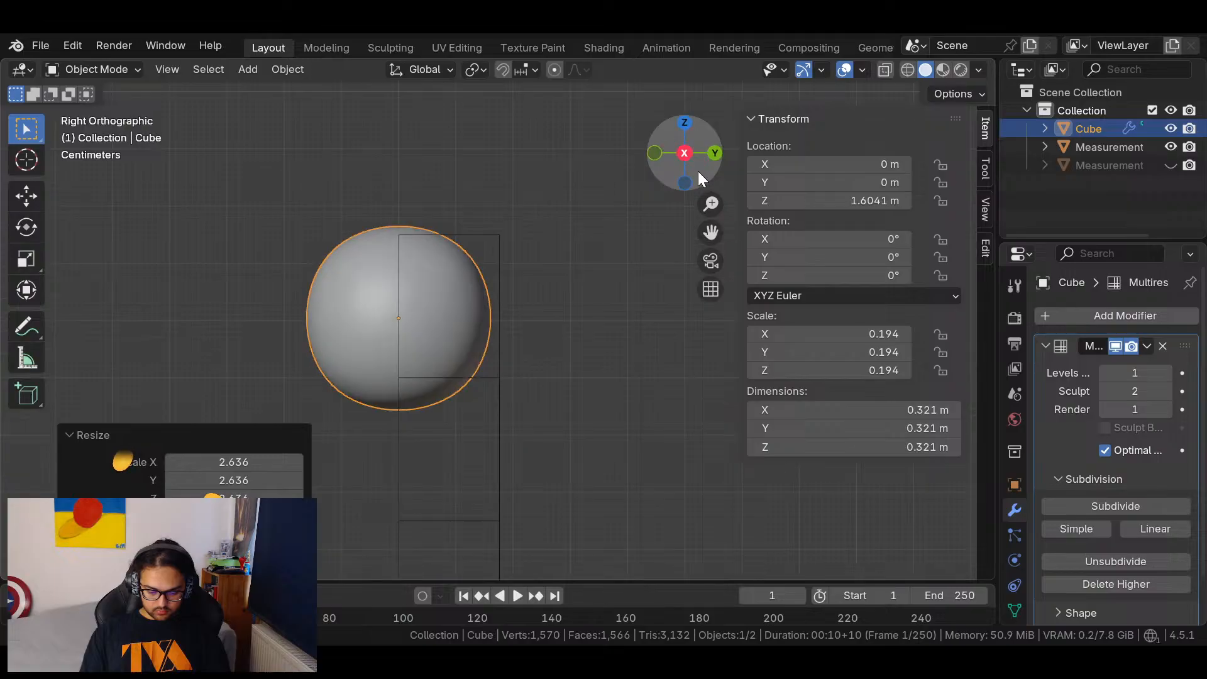
key(s)
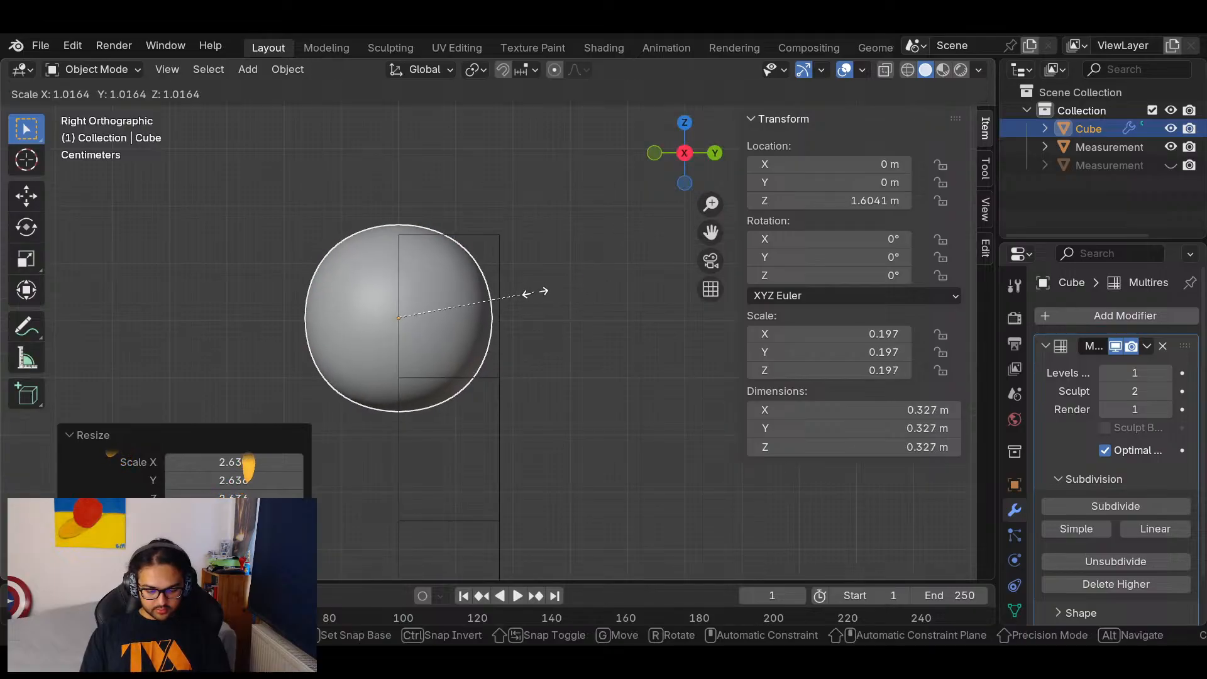
click(484, 333)
Move the head sphere up about 0.025 m along Z so it sits within the height of the top head unit.
key(g)
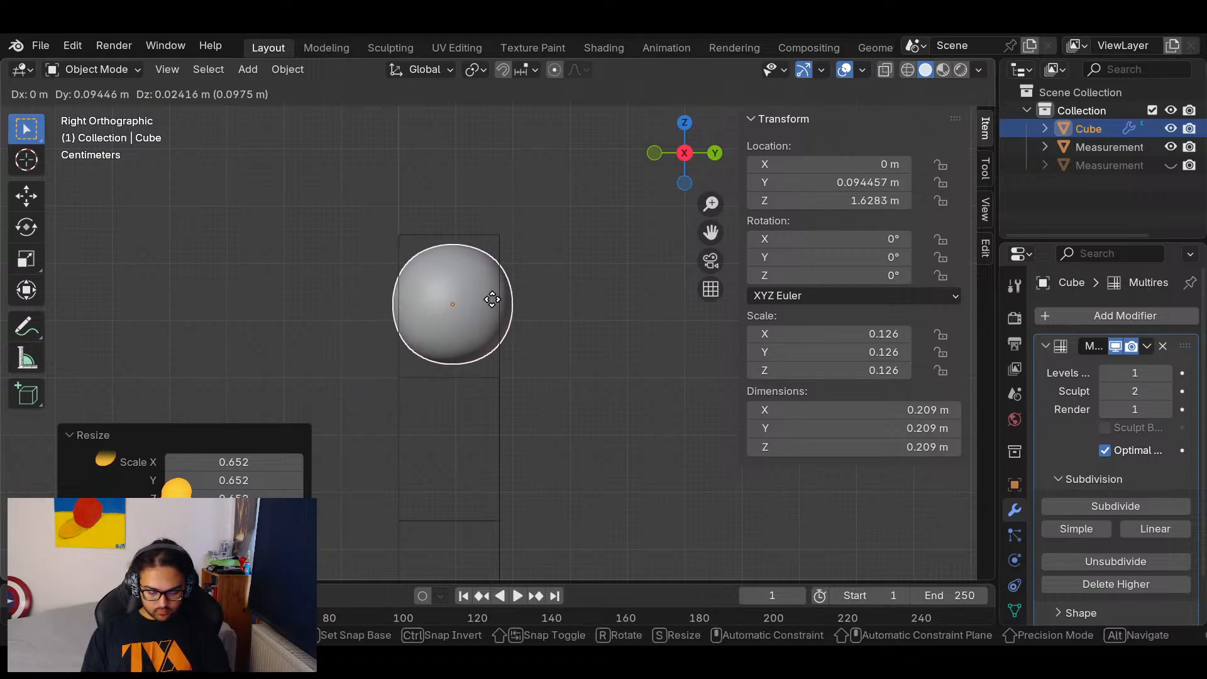
click(444, 300)
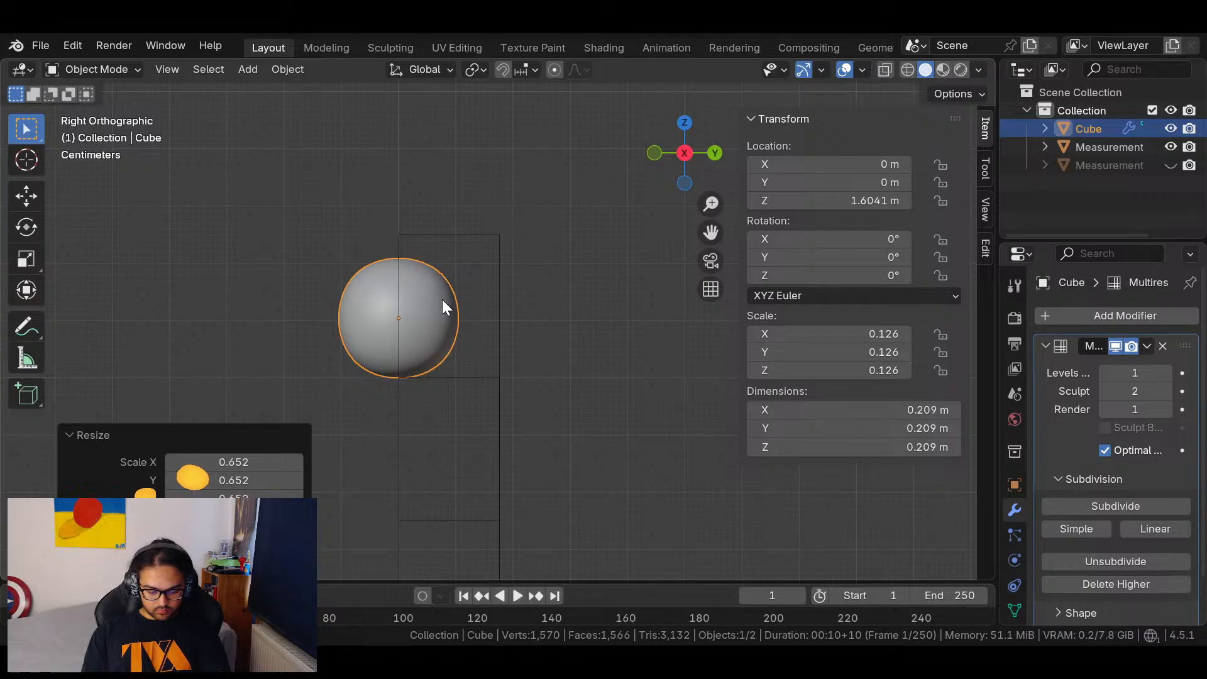
key(g)
key(z)
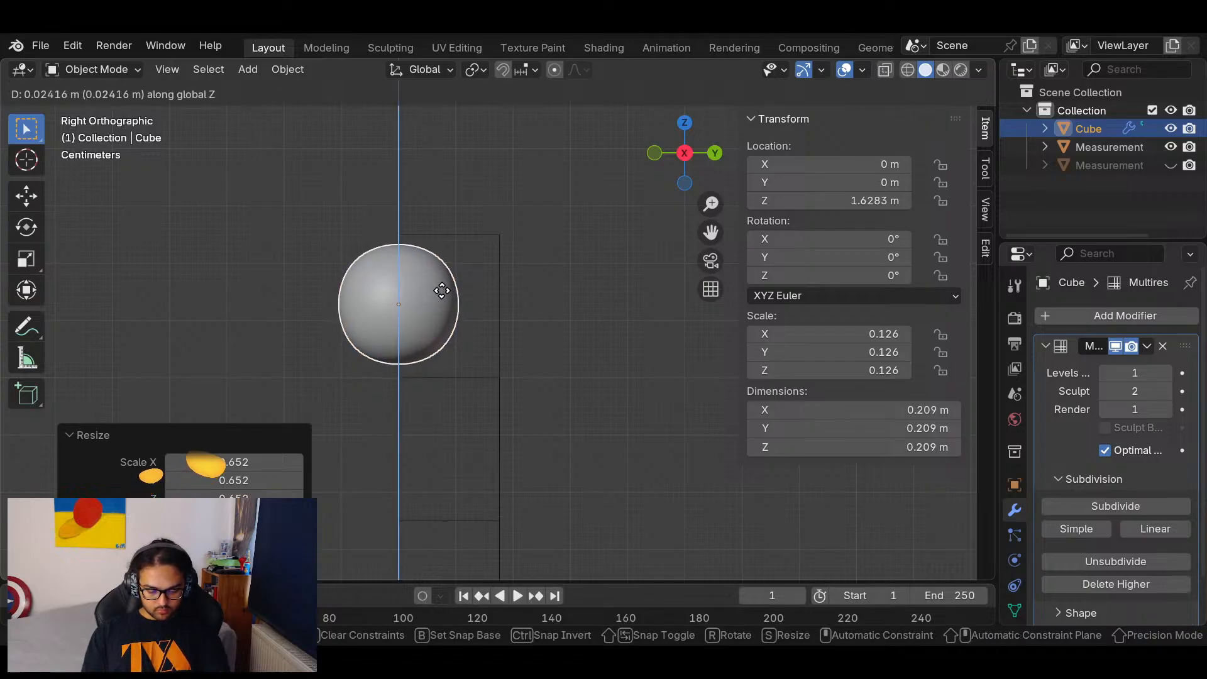
click(449, 288)
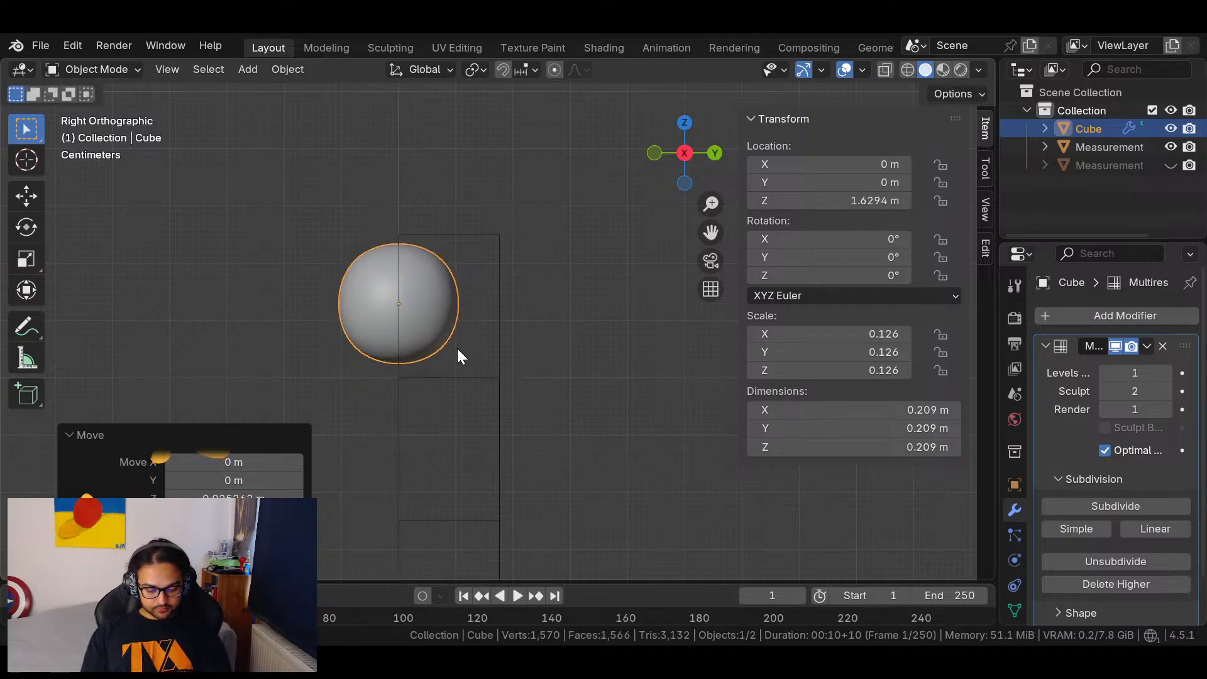
In the Sculpting workspace, set the Elastic Grab radius to 140 px and reshape the head's upper back, lower back and lower front from the side.
scroll(500, 302, up, 2)
shift+middle_drag(442, 307, 560, 347)
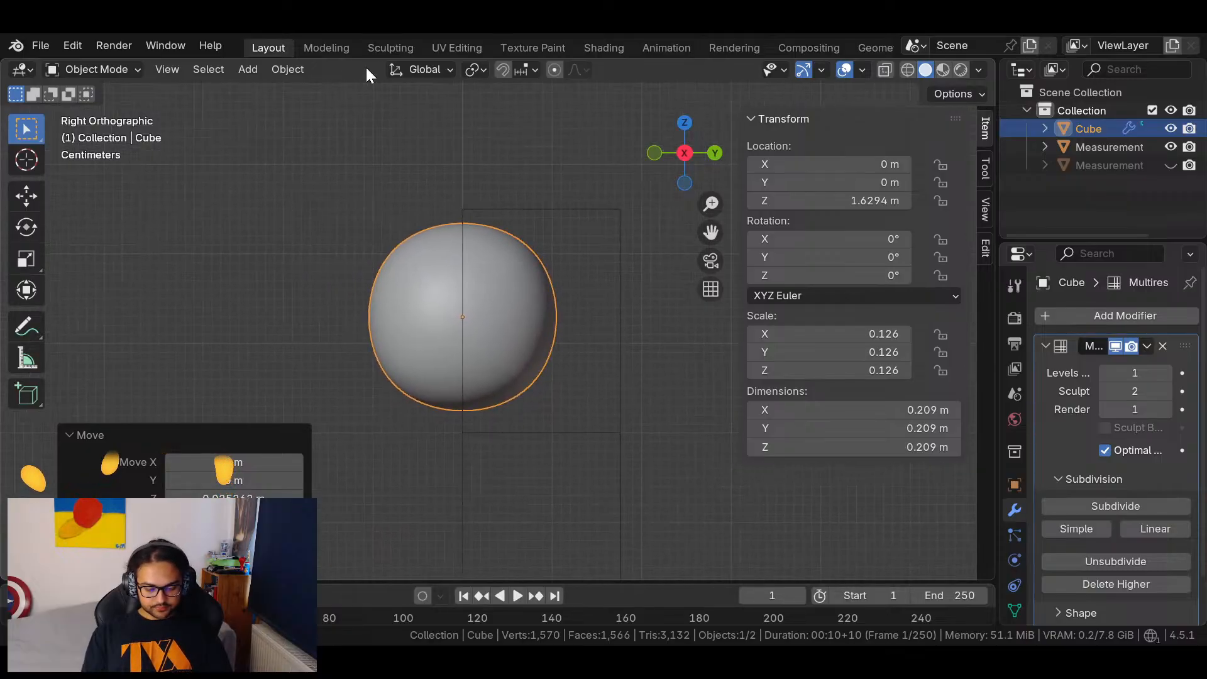
click(392, 49)
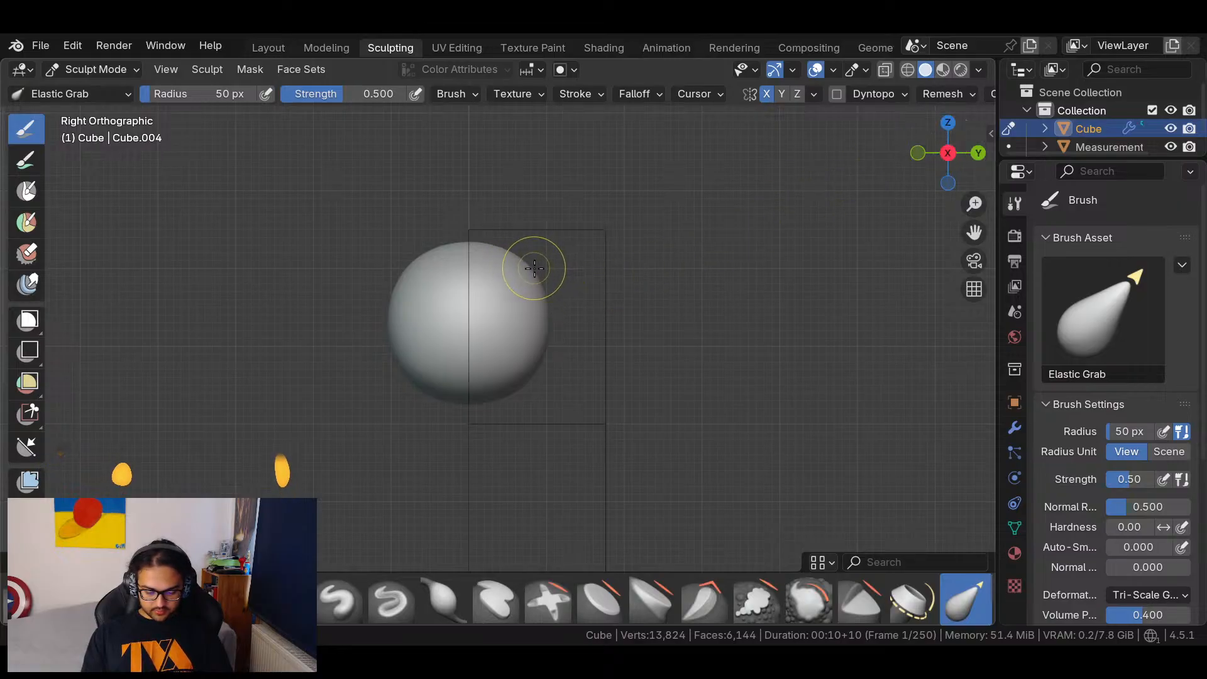
drag(221, 94, 247, 101)
drag(517, 263, 556, 249)
drag(512, 389, 495, 361)
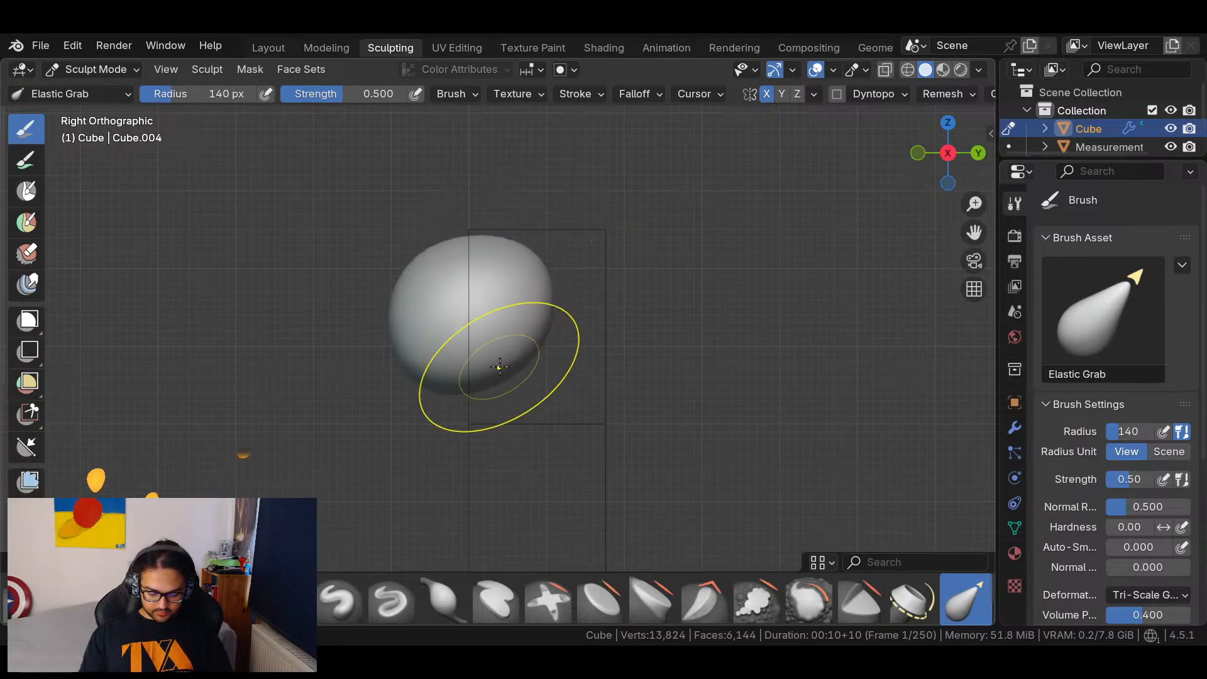
drag(425, 347, 415, 388)
Try to narrow the head's sides in front view and push its lower back forward in right view with Elastic Grab.
mouse_move(558, 371)
middle_down()
mouse_move(645, 372)
mouse_move(867, 288)
mouse_move(925, 298)
mouse_move(919, 208)
middle_up()
click(930, 150)
shift+middle_drag(851, 355, 493, 403)
drag(572, 350, 475, 350)
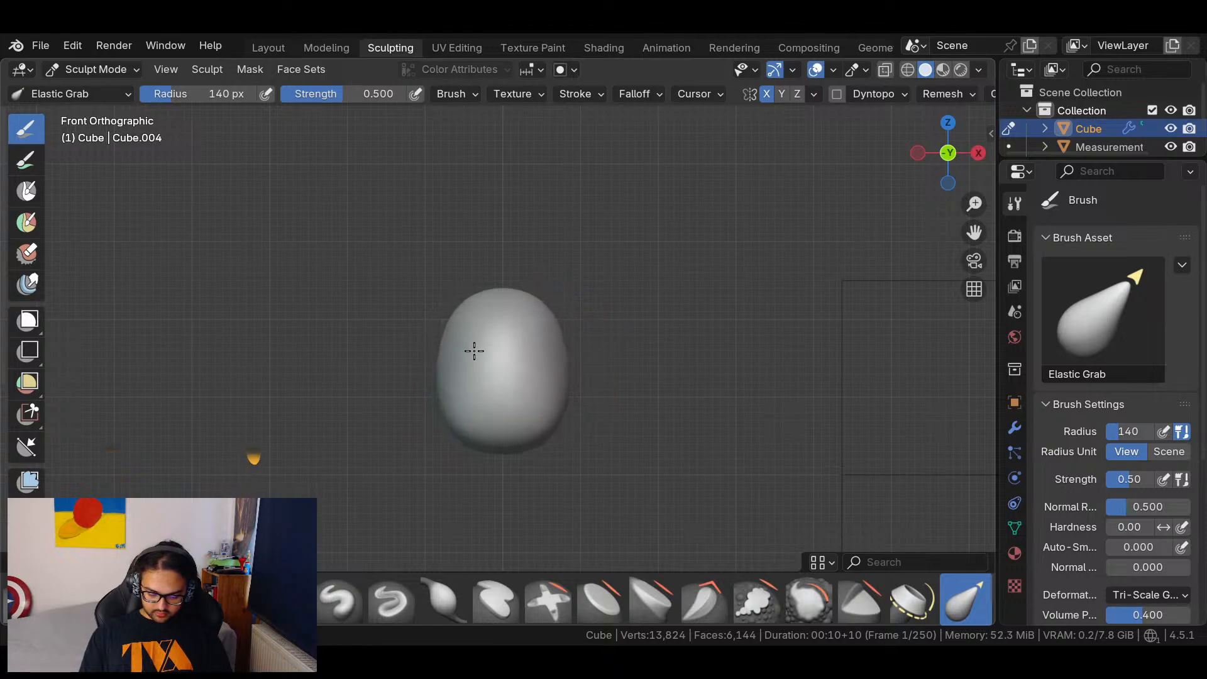
mouse_move(577, 356)
mouse_down()
mouse_move(558, 373)
mouse_move(532, 358)
mouse_up()
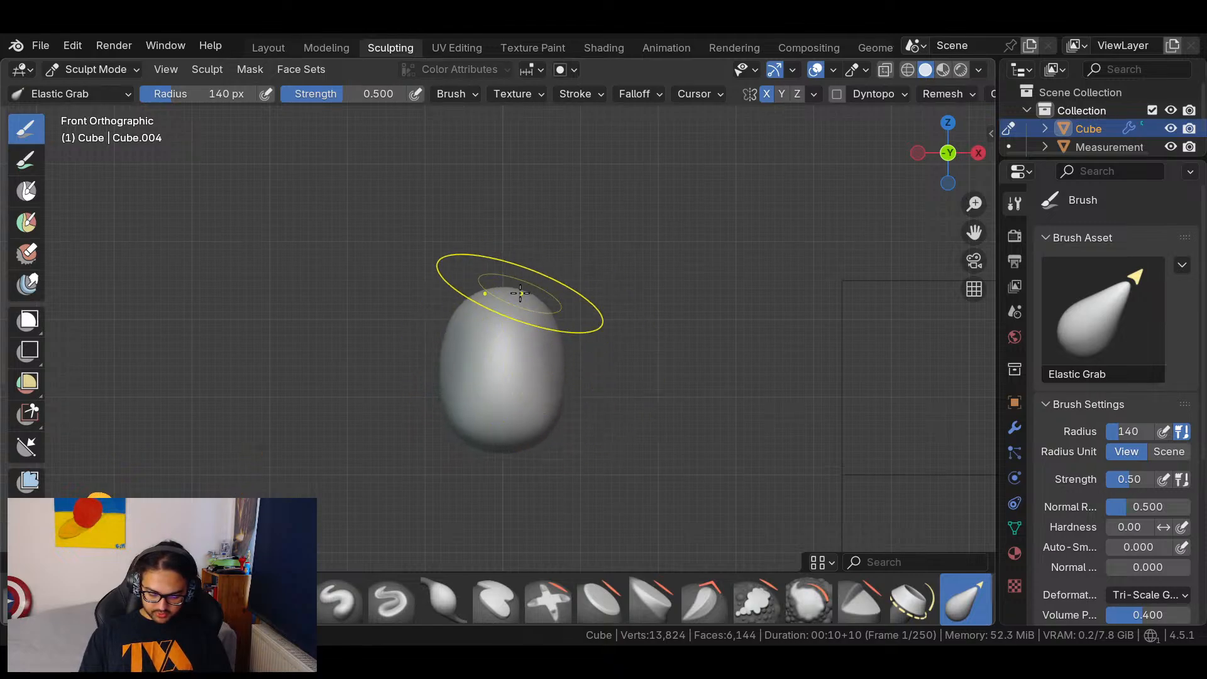
drag(526, 301, 524, 320)
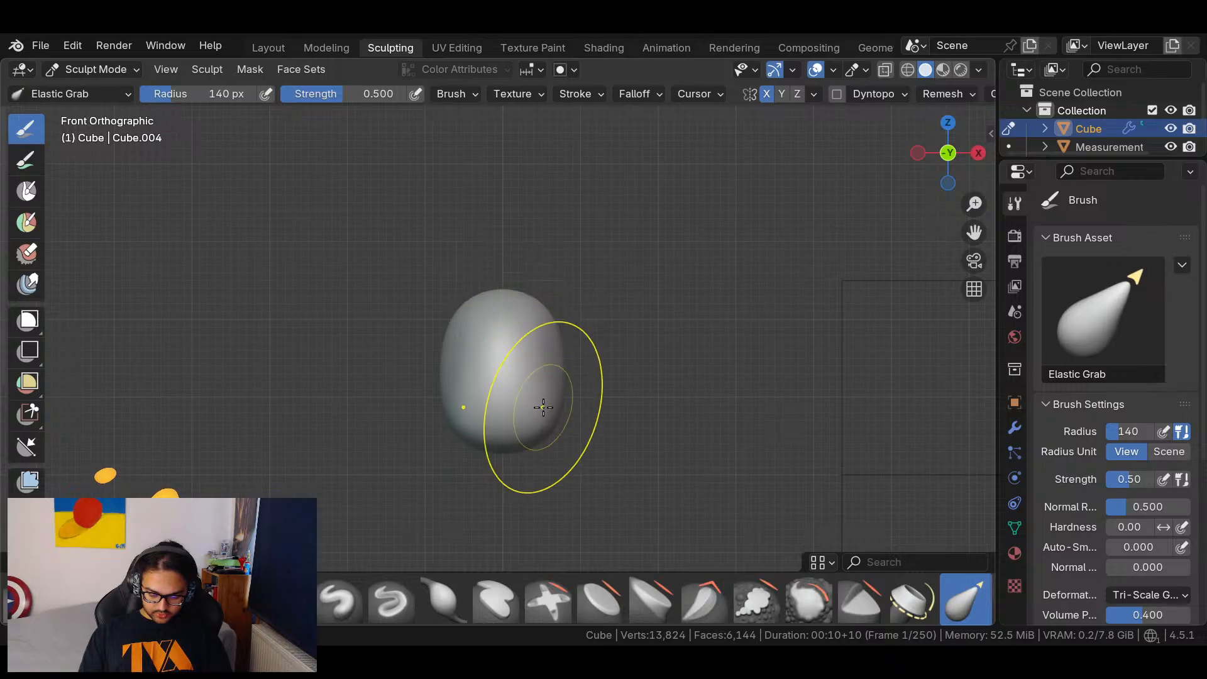
key(KP_3)
mouse_move(517, 389)
mouse_down()
mouse_move(492, 351)
mouse_move(435, 383)
mouse_up()
middle_drag(565, 364, 682, 362)
middle_drag(935, 198, 932, 305)
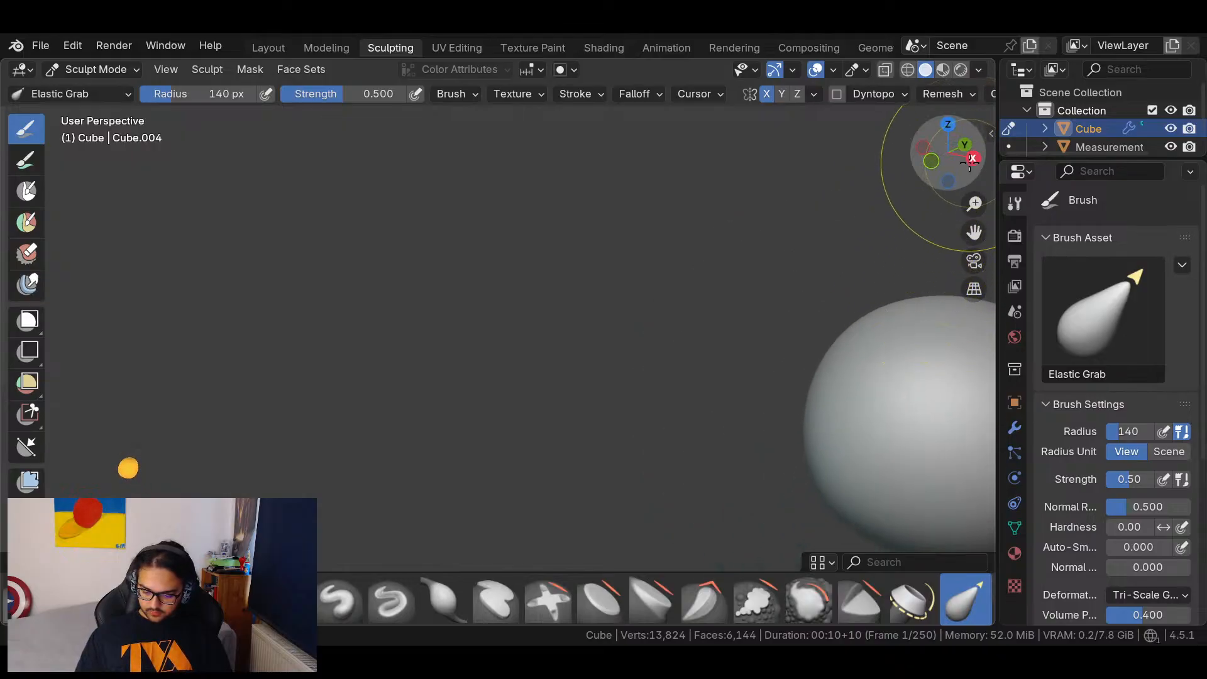
In front orthographic view, narrow the head's sides, extend its lower end downward and slightly widen its upper sides with Elastic Grab.
click(931, 161)
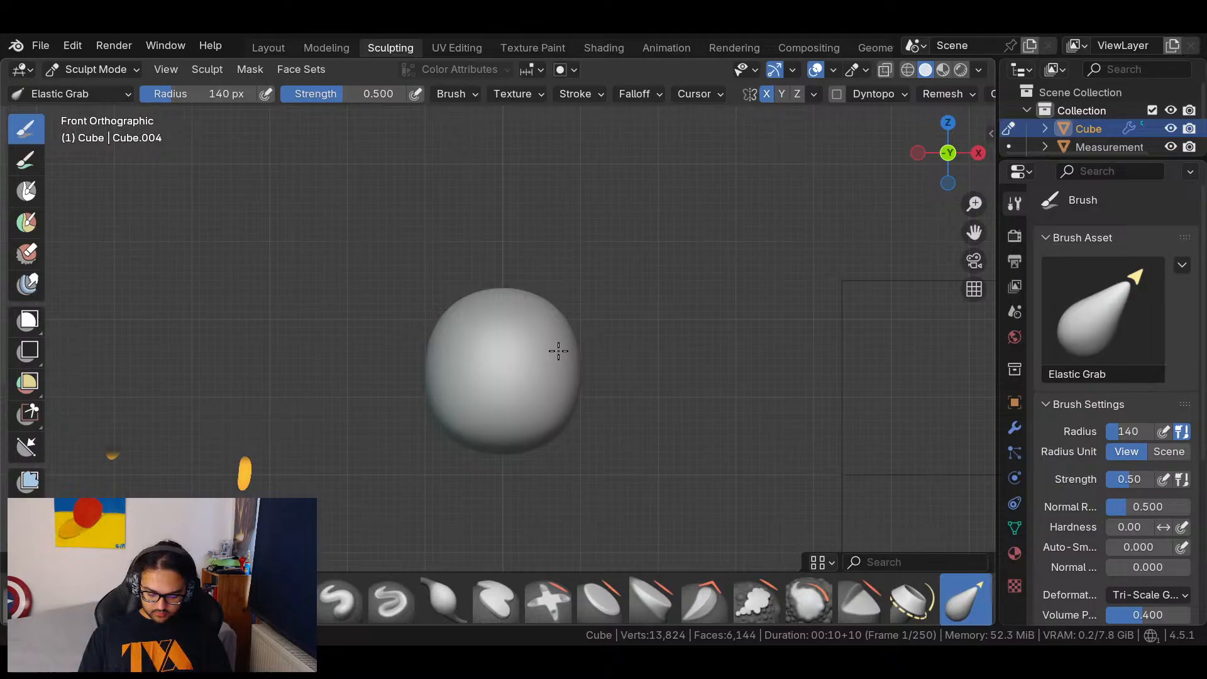
drag(558, 351, 523, 325)
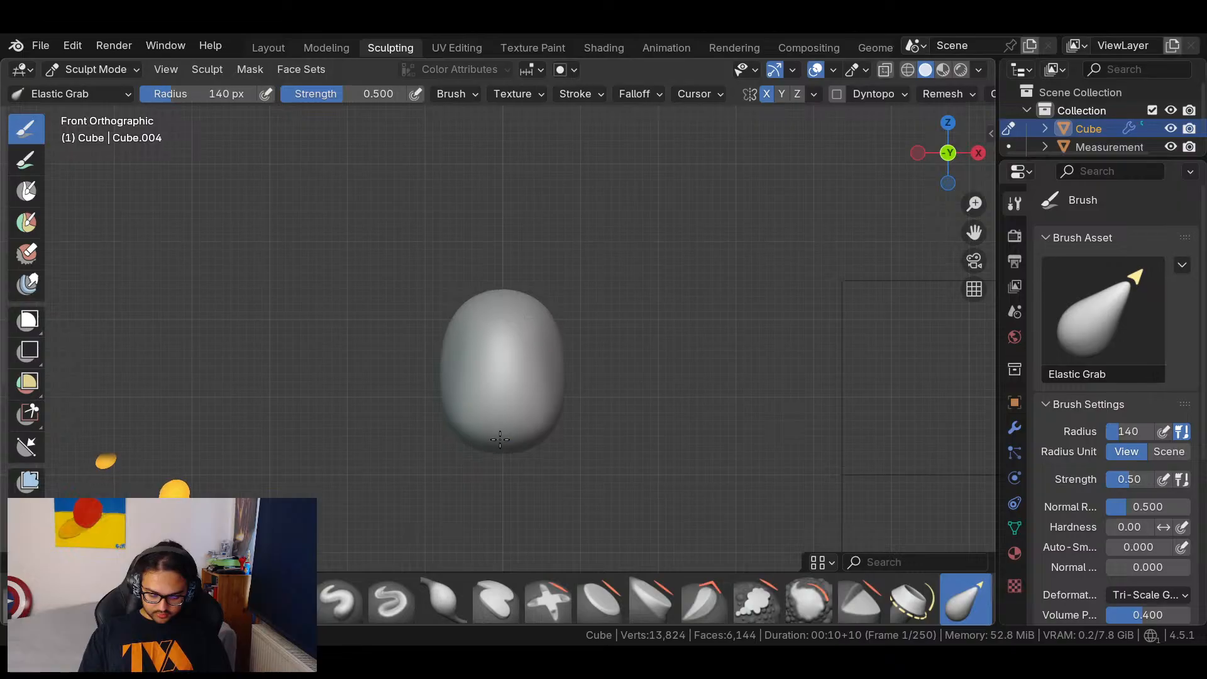
mouse_move(499, 439)
mouse_down()
mouse_move(482, 418)
mouse_move(553, 407)
mouse_up()
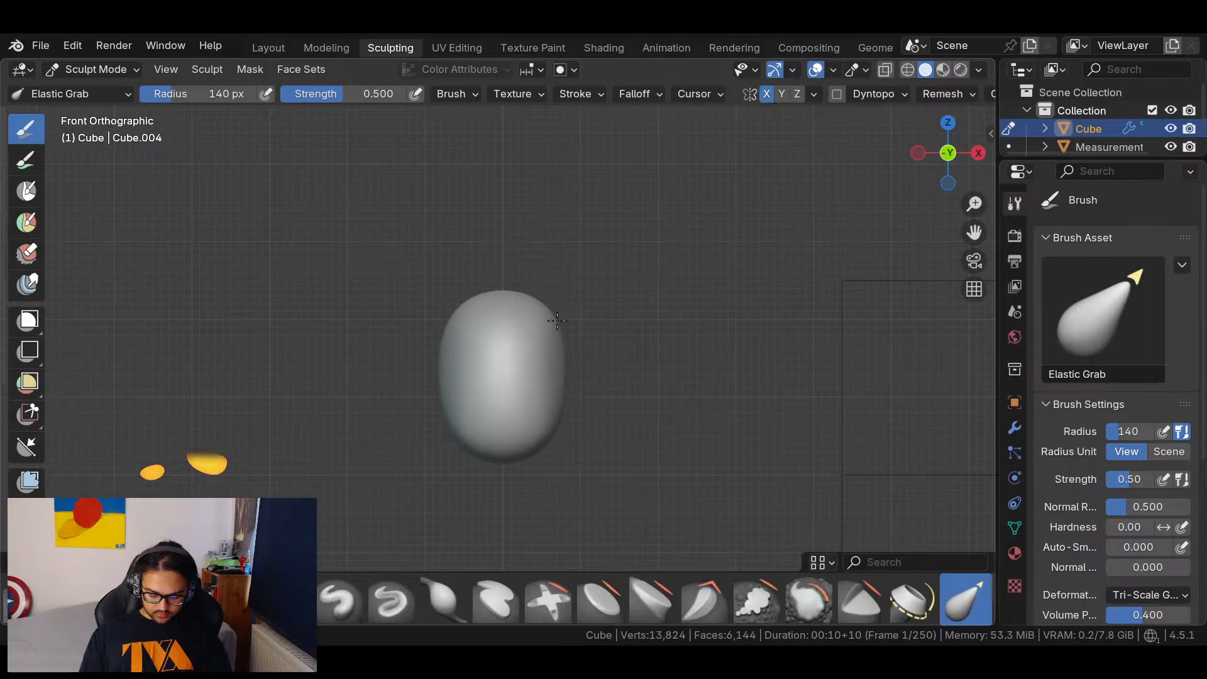
drag(548, 323, 572, 318)
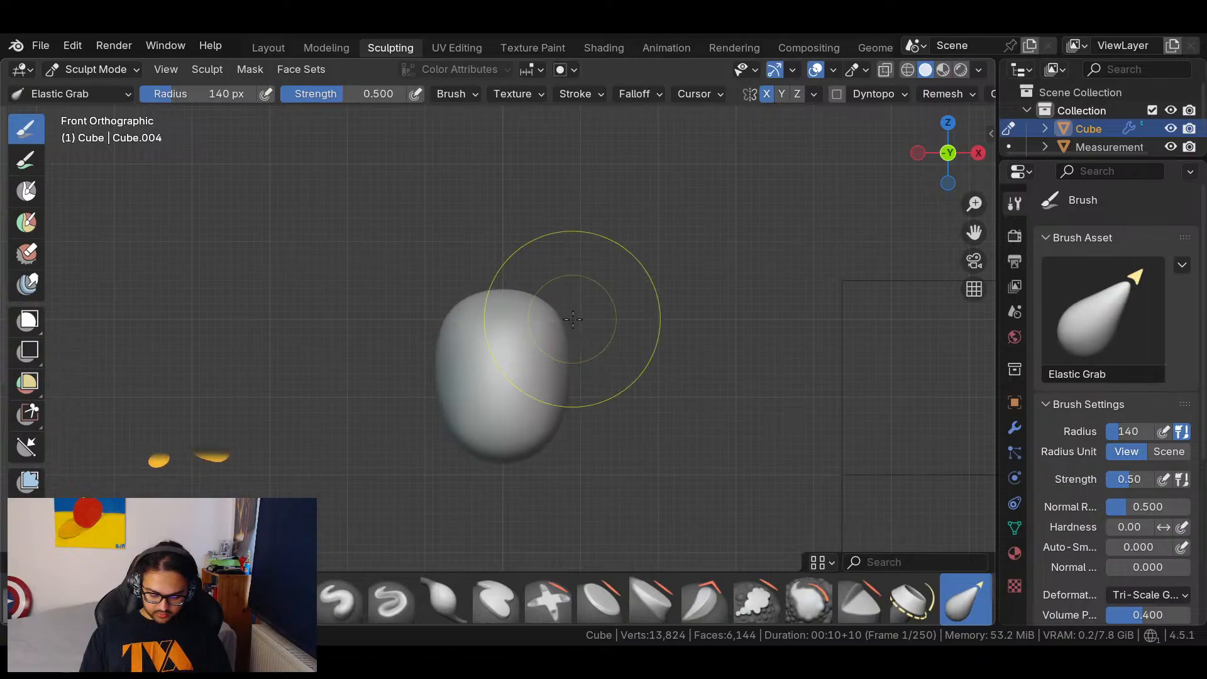
middle_drag(572, 319, 665, 355)
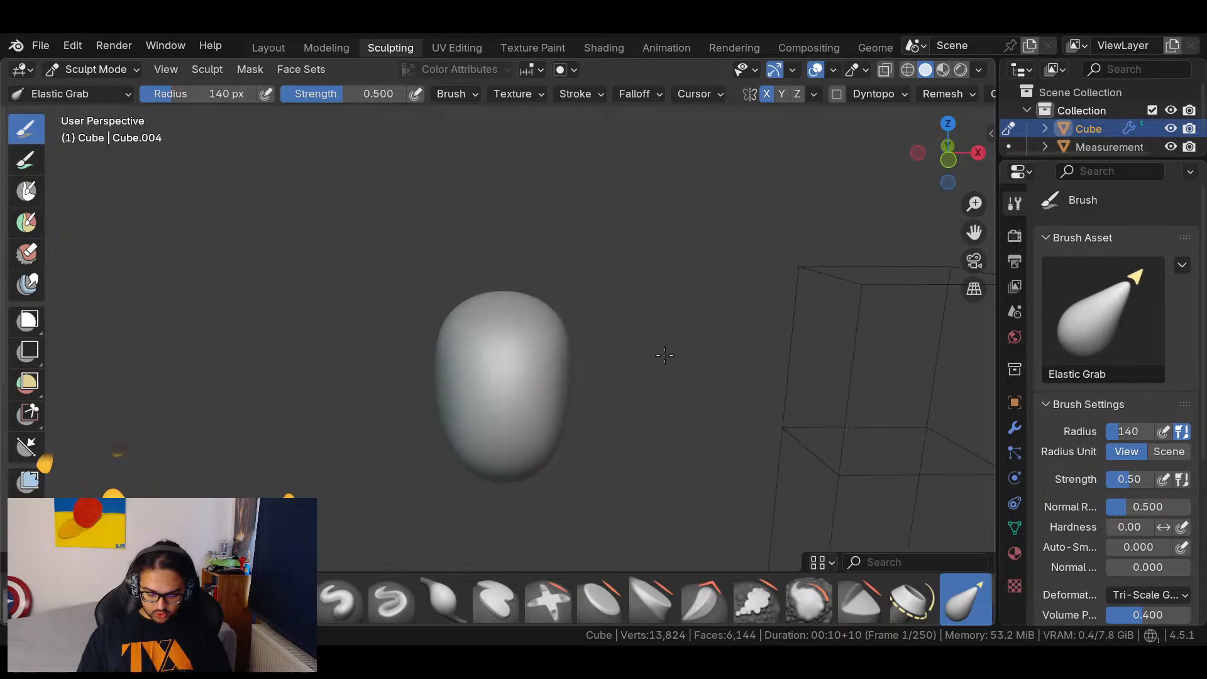
In right orthographic view, push the head's front inward with Elastic Grab at 140 px, then reshape its lower back at a 63 px radius.
drag(947, 155, 920, 176)
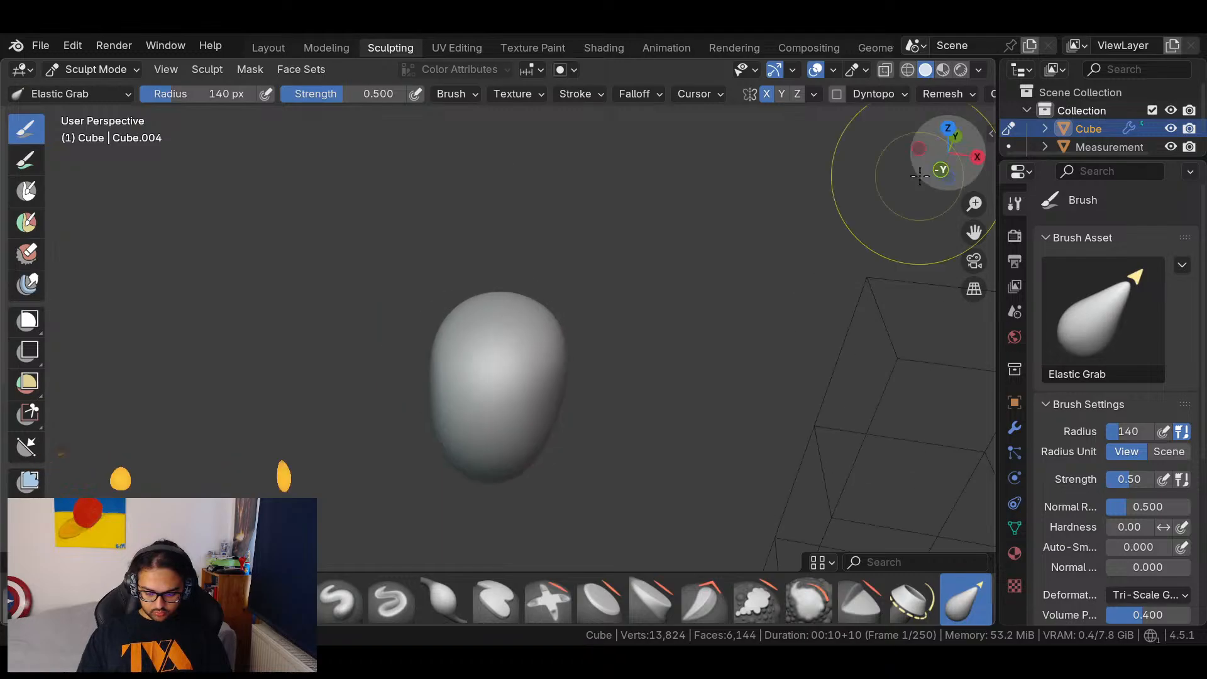
key(KP_3)
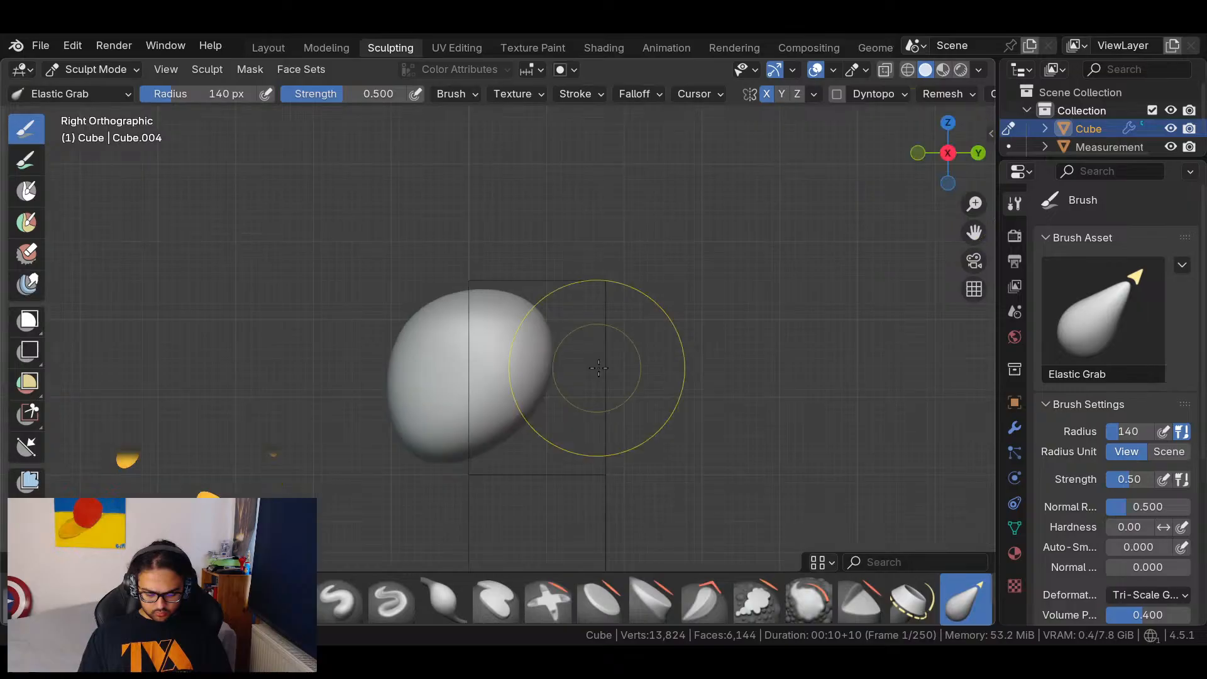
drag(415, 373, 467, 374)
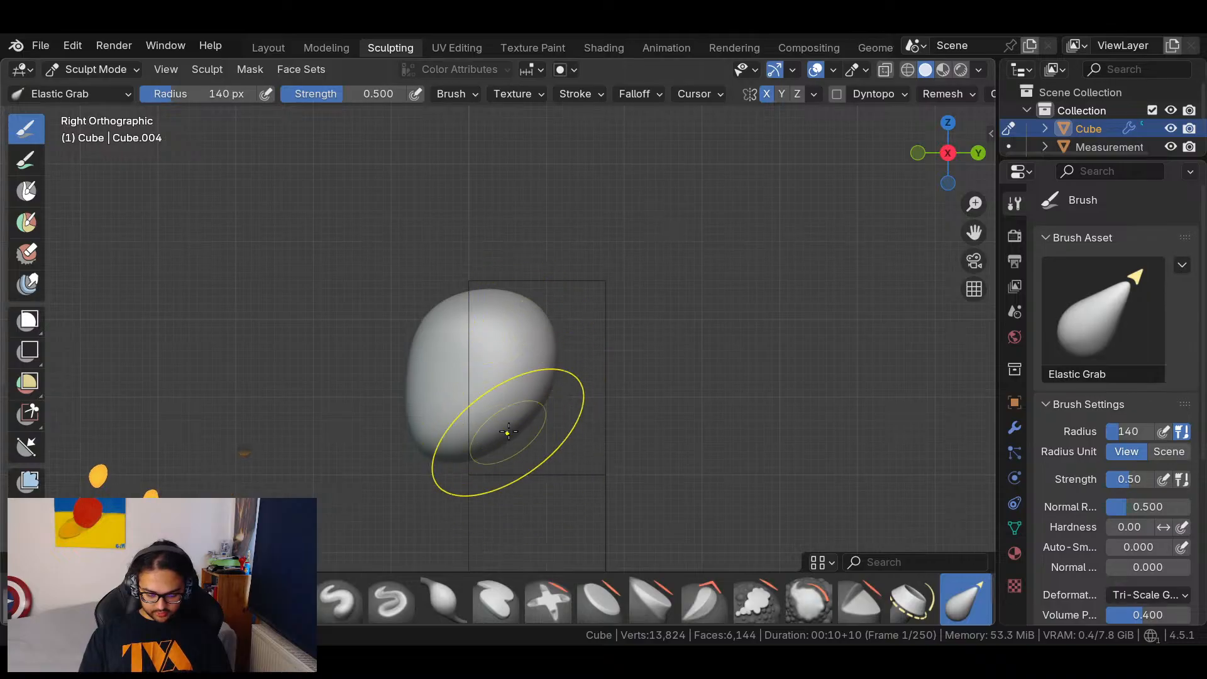
drag(230, 97, 204, 91)
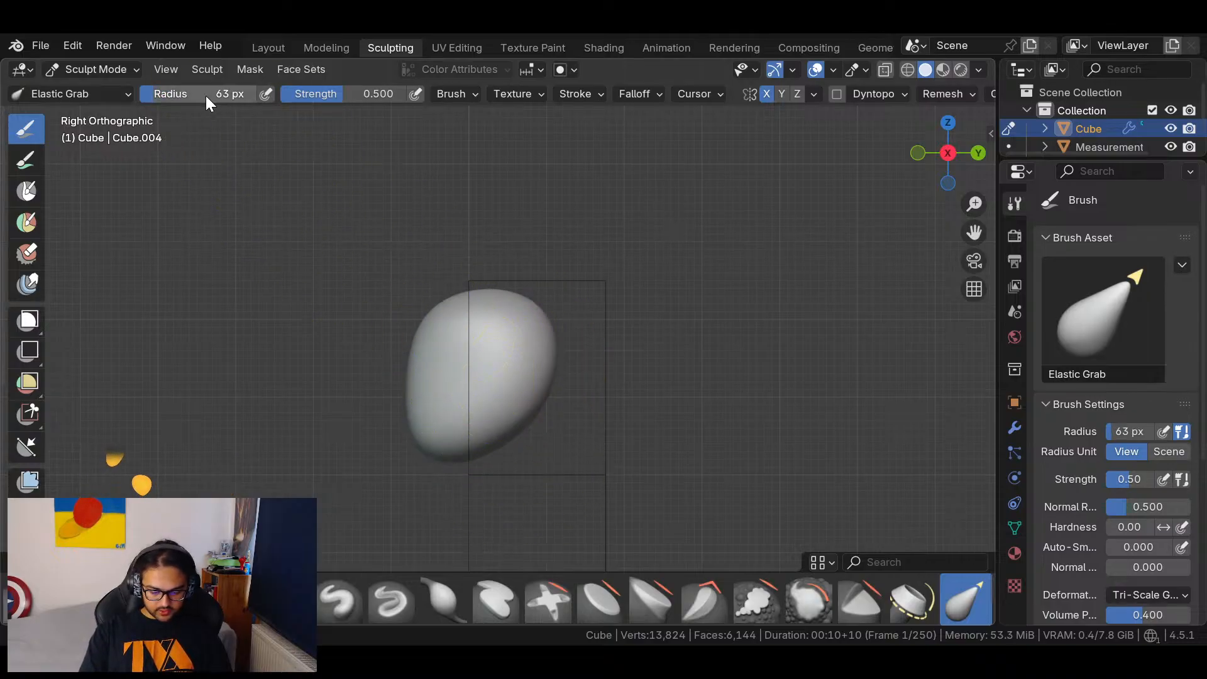
mouse_move(498, 410)
mouse_down()
mouse_move(511, 433)
mouse_move(458, 453)
mouse_up()
key(ctrl+z)
mouse_move(514, 410)
mouse_down()
mouse_move(488, 409)
mouse_move(460, 449)
mouse_move(481, 454)
mouse_up()
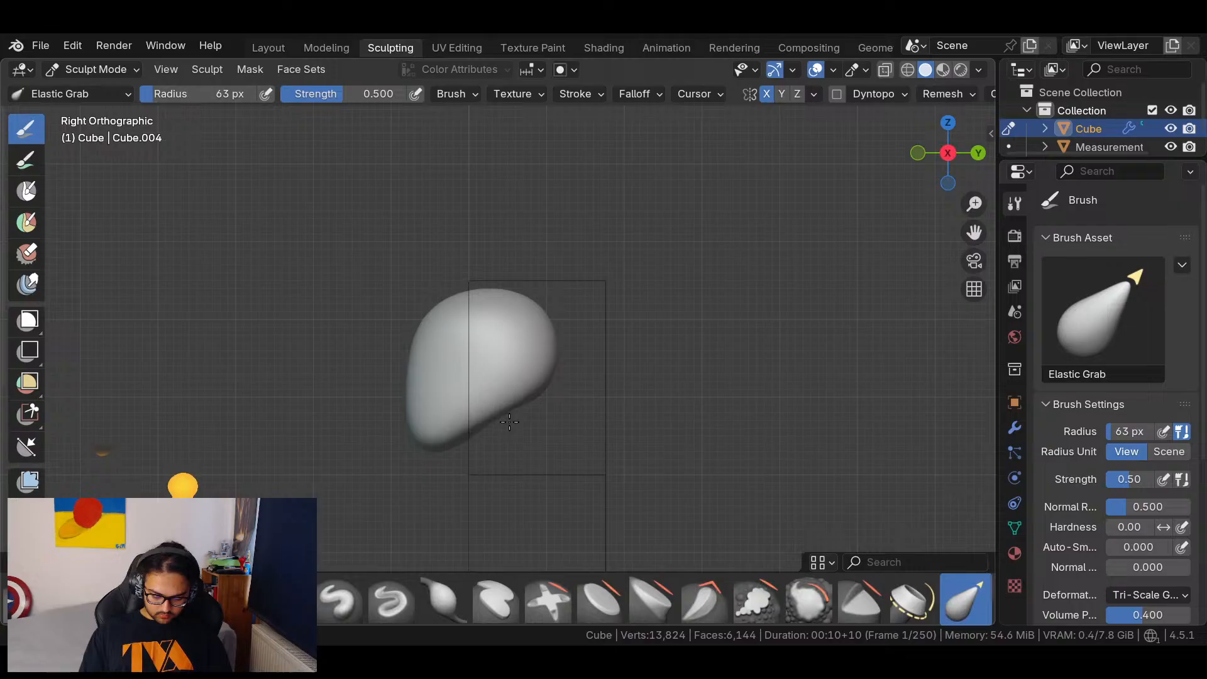
Examine the head's underside and its side and front silhouettes against the proportion guide.
mouse_move(561, 421)
middle_down()
mouse_move(734, 332)
mouse_move(543, 332)
mouse_move(506, 380)
middle_up()
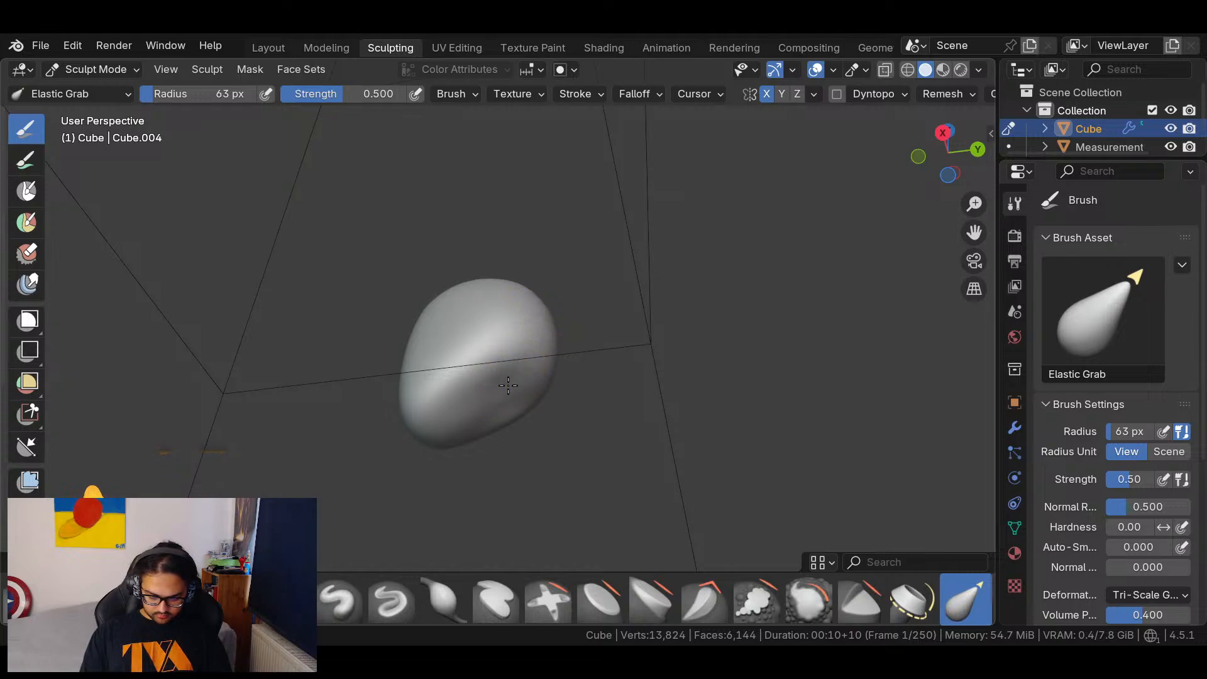
mouse_move(439, 417)
middle_down()
mouse_move(872, 466)
mouse_move(887, 448)
middle_up()
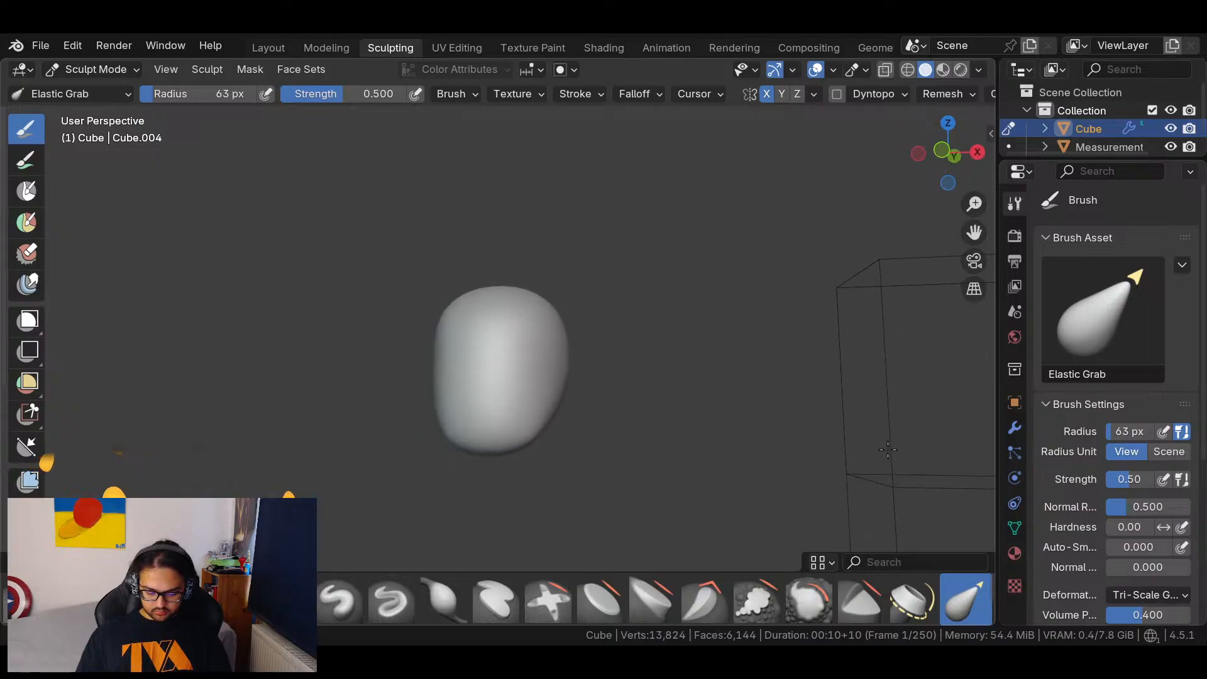
click(977, 153)
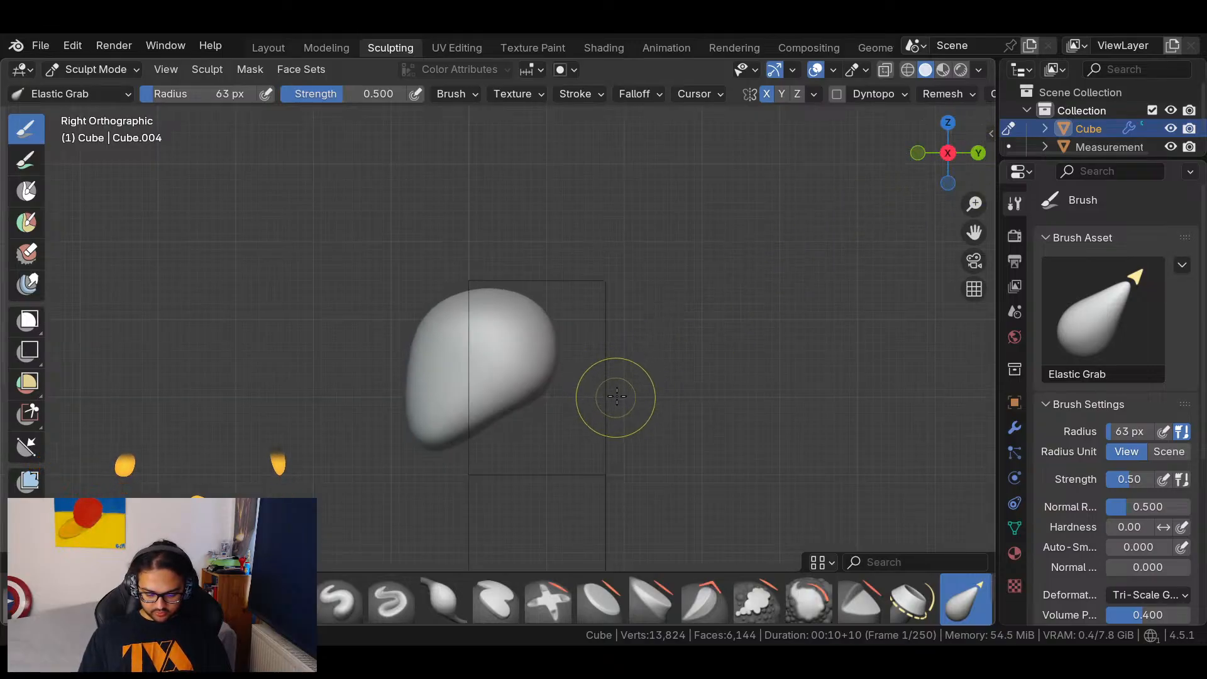
shift+middle_drag(584, 431, 853, 382)
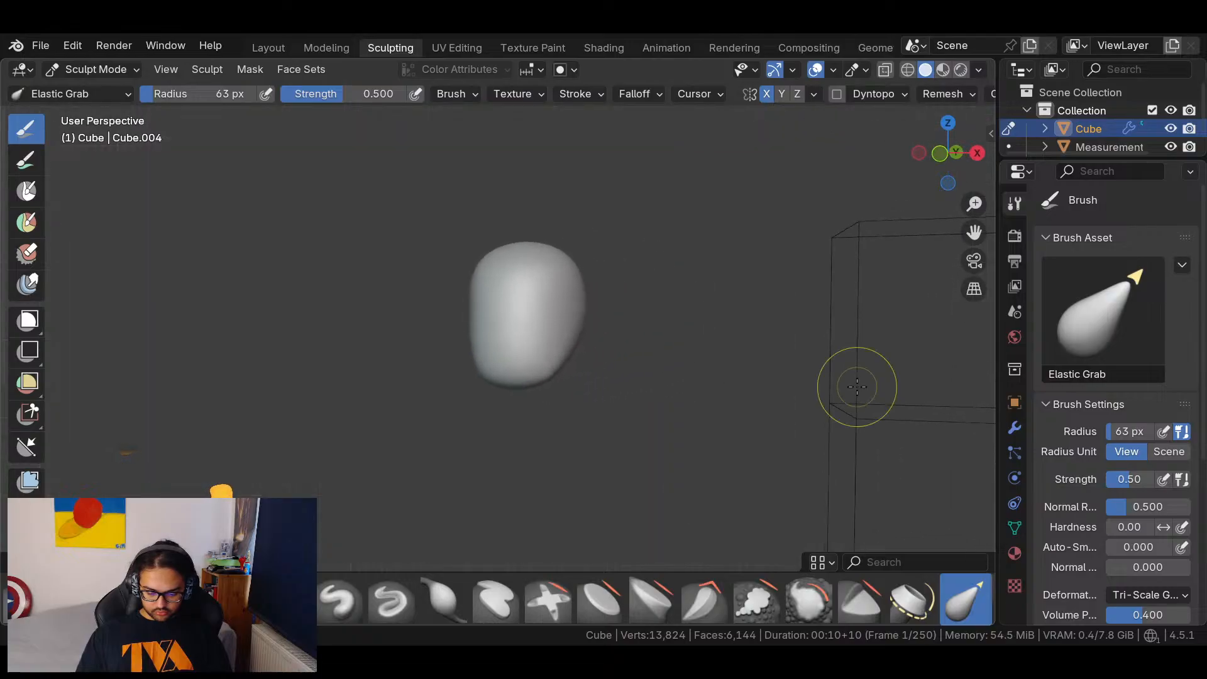
click(920, 172)
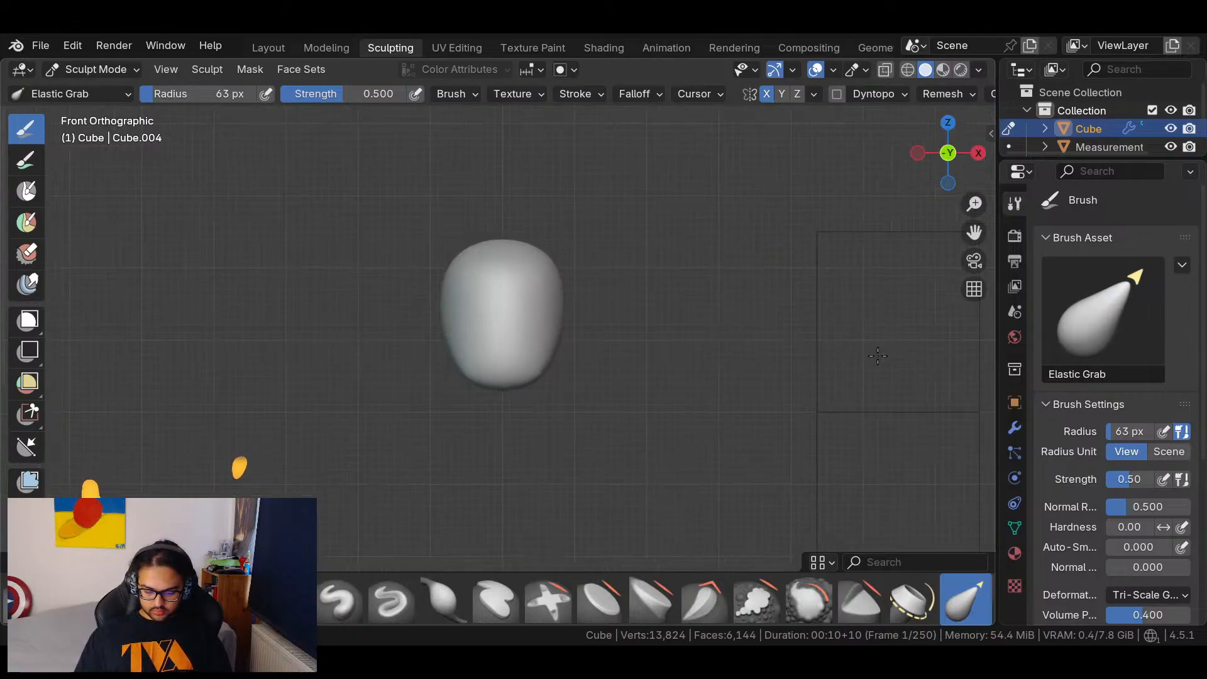
scroll(789, 456, down, 3)
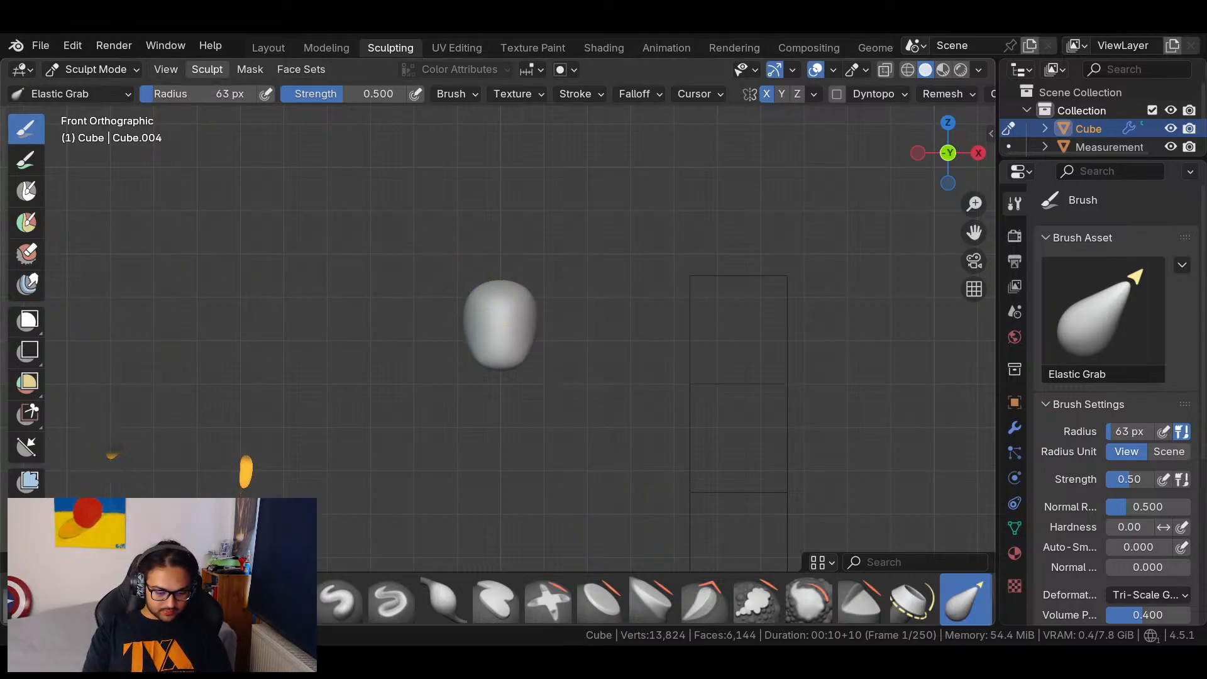
Return to the Layout workspace and add a cylinder mesh with the default 1 m radius and 2 m depth.
click(274, 51)
mouse_move(581, 386)
middle_down()
mouse_move(707, 408)
mouse_move(393, 453)
mouse_move(228, 376)
middle_up()
click(668, 158)
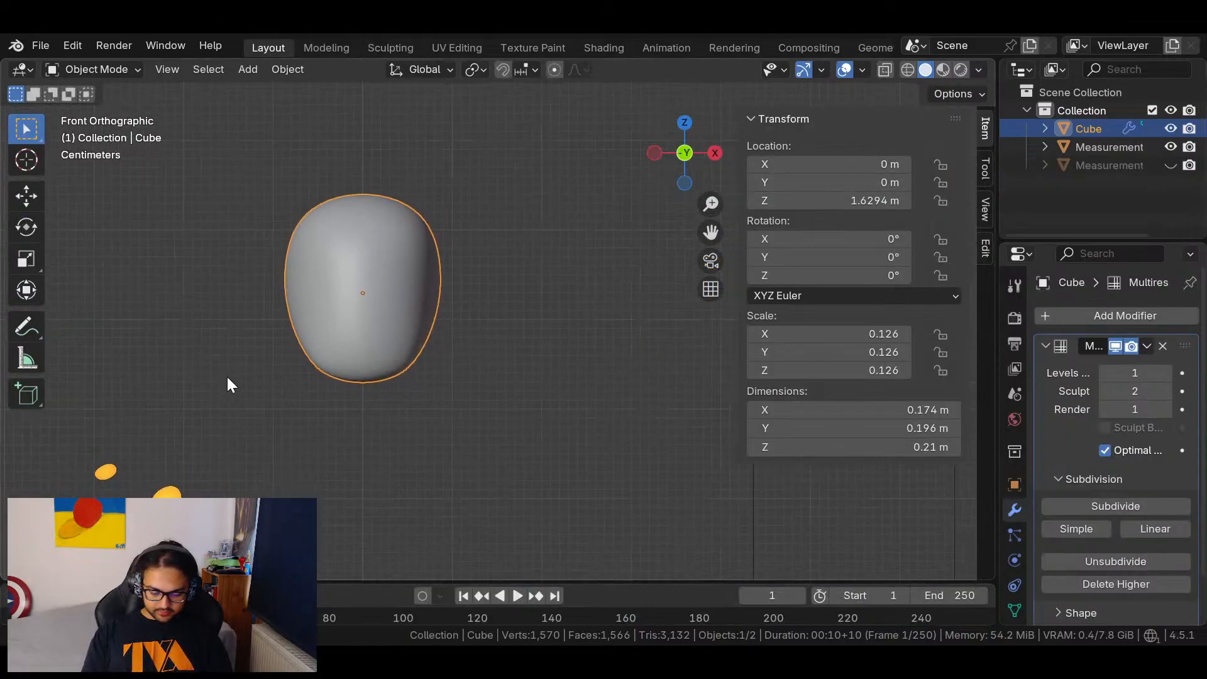
click(245, 69)
mouse_move(327, 88)
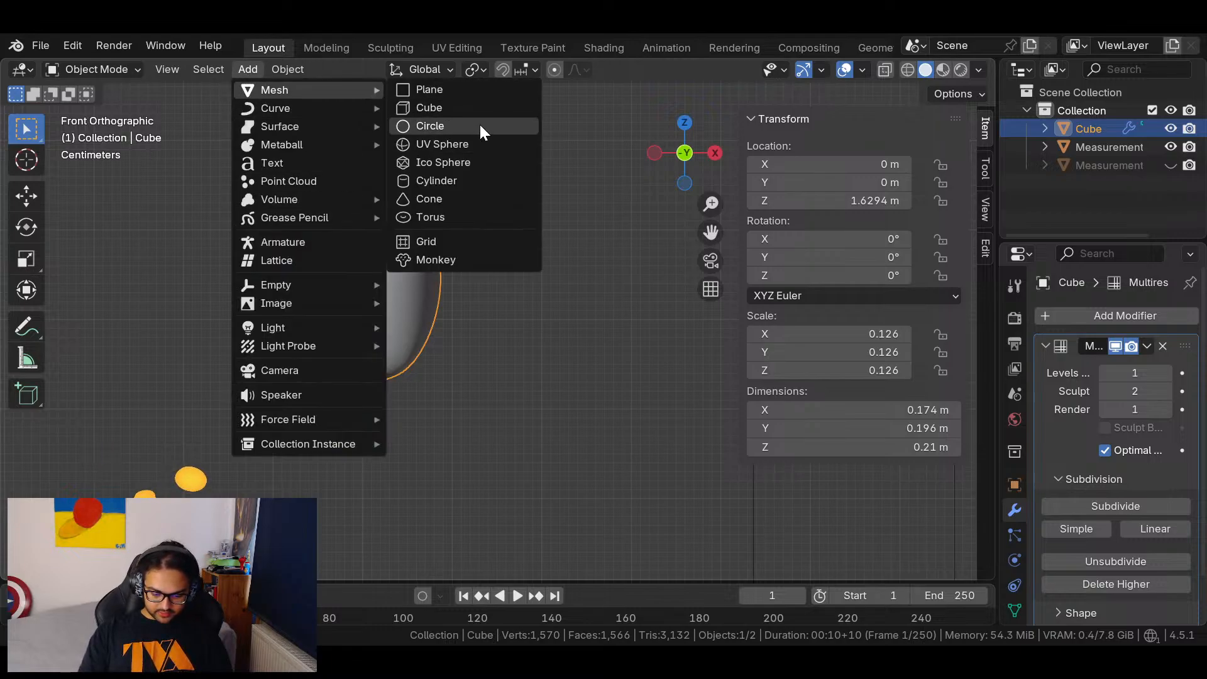
click(468, 182)
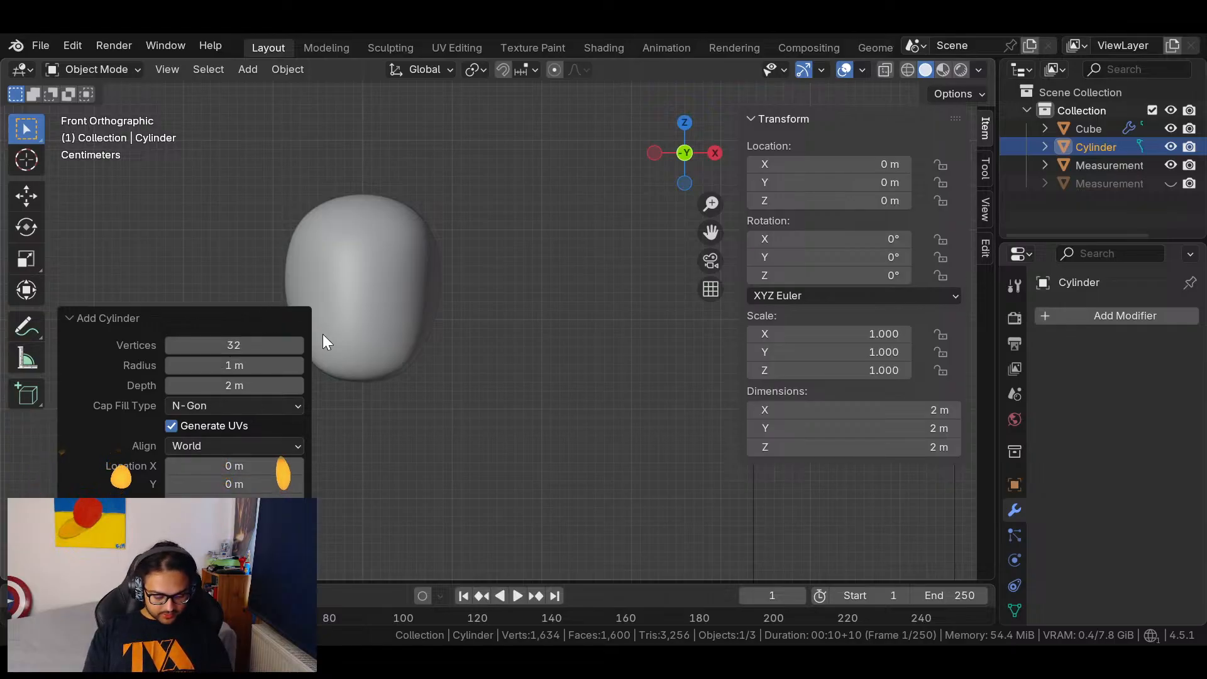
click(586, 375)
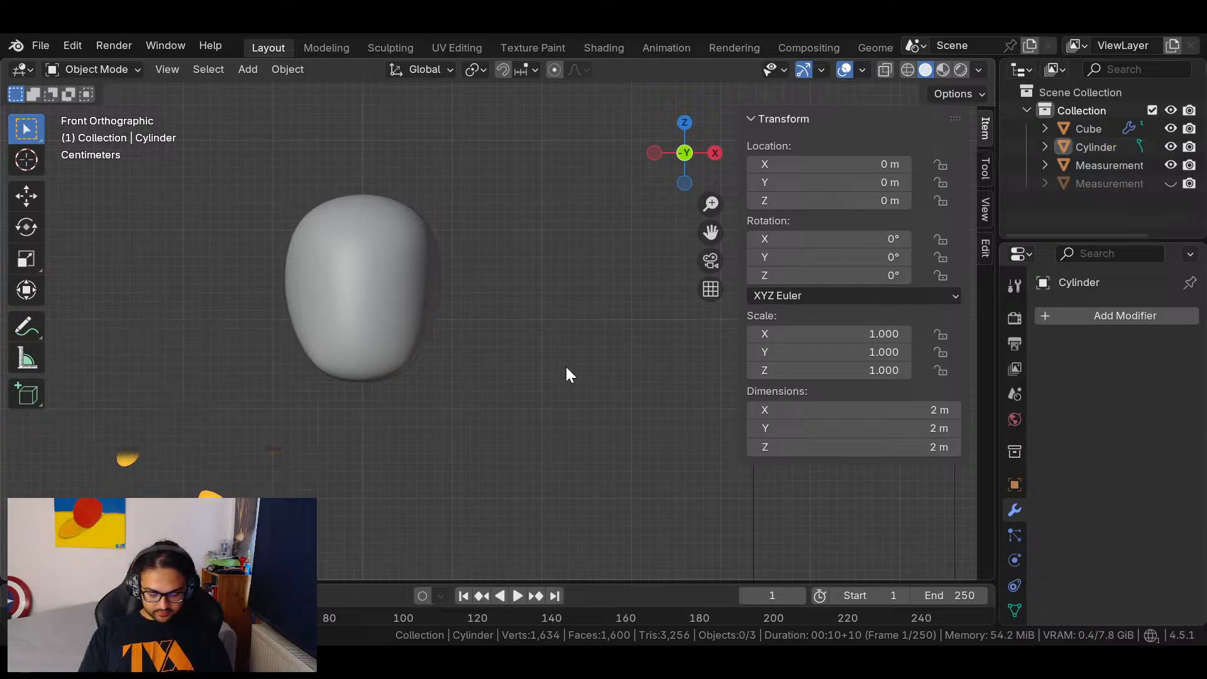
Scale the cylinder equally in X and Y to about 0.398, locking its Z scale.
scroll(597, 443, down, 3)
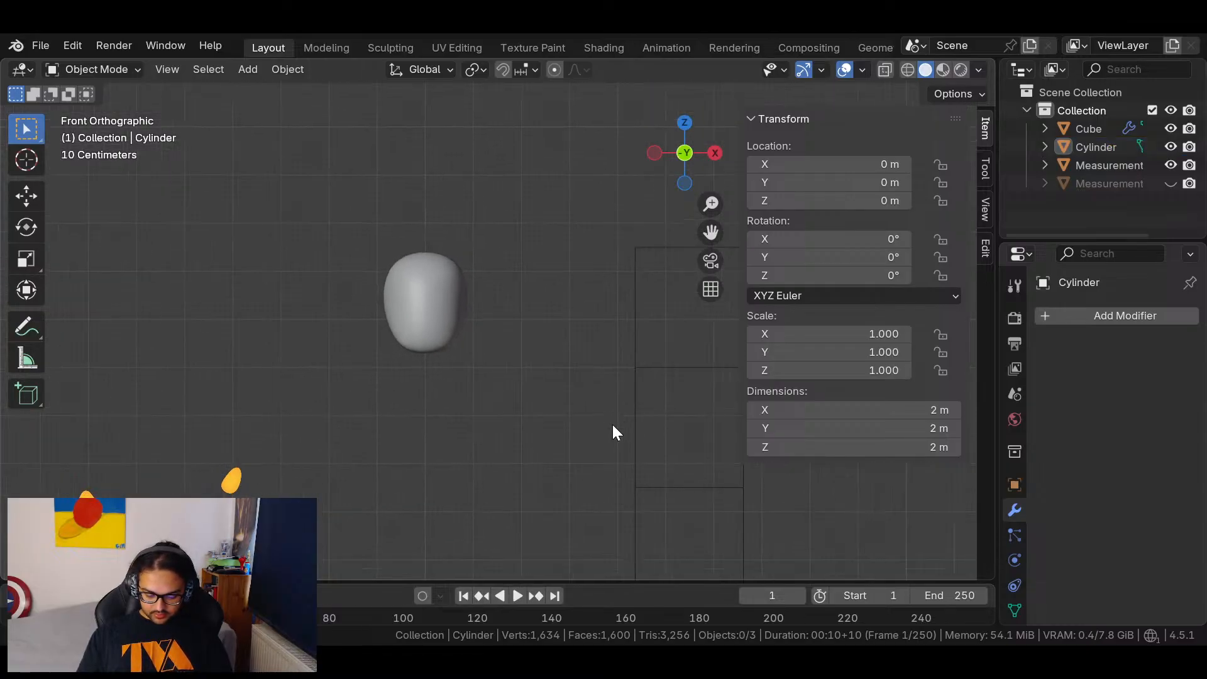
scroll(597, 452, down, 4)
mouse_move(567, 472)
middle_down()
mouse_move(526, 383)
mouse_move(579, 484)
middle_up()
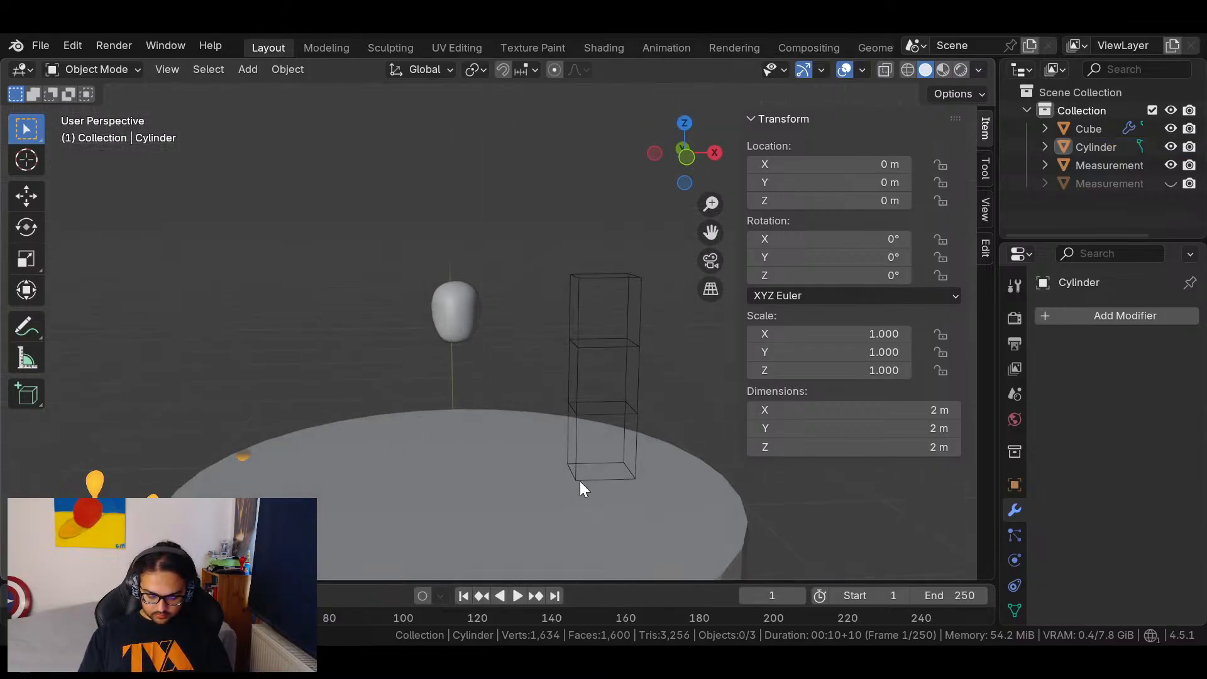
click(505, 466)
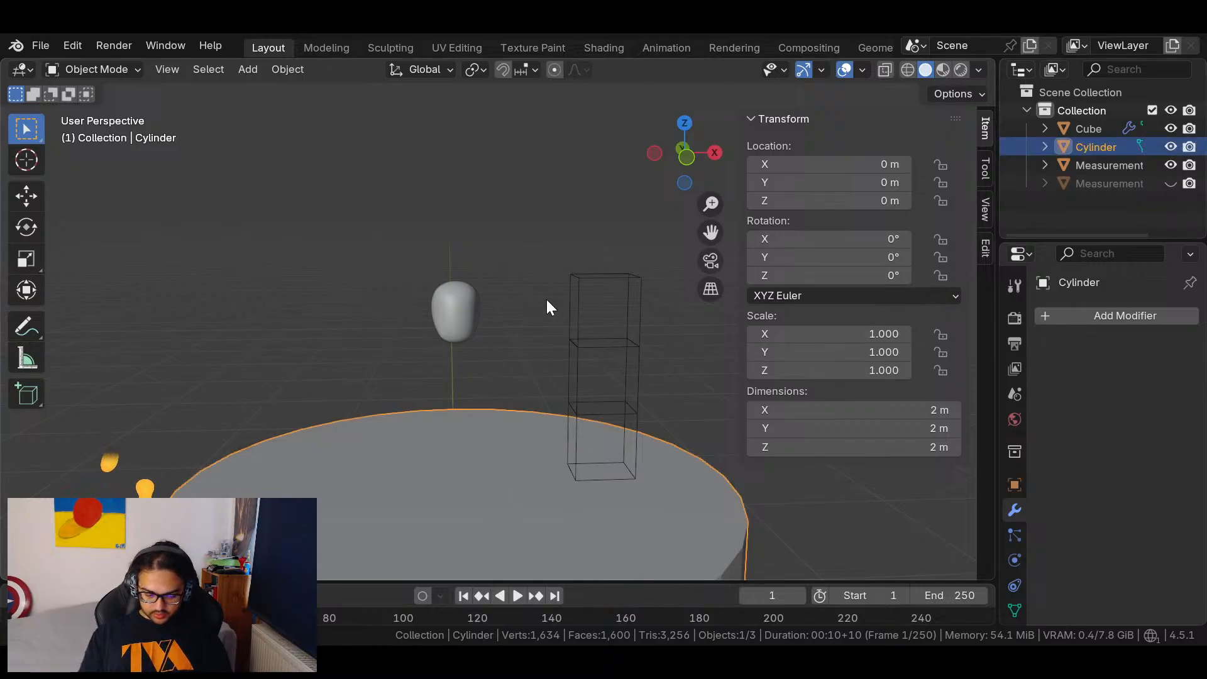
key(s)
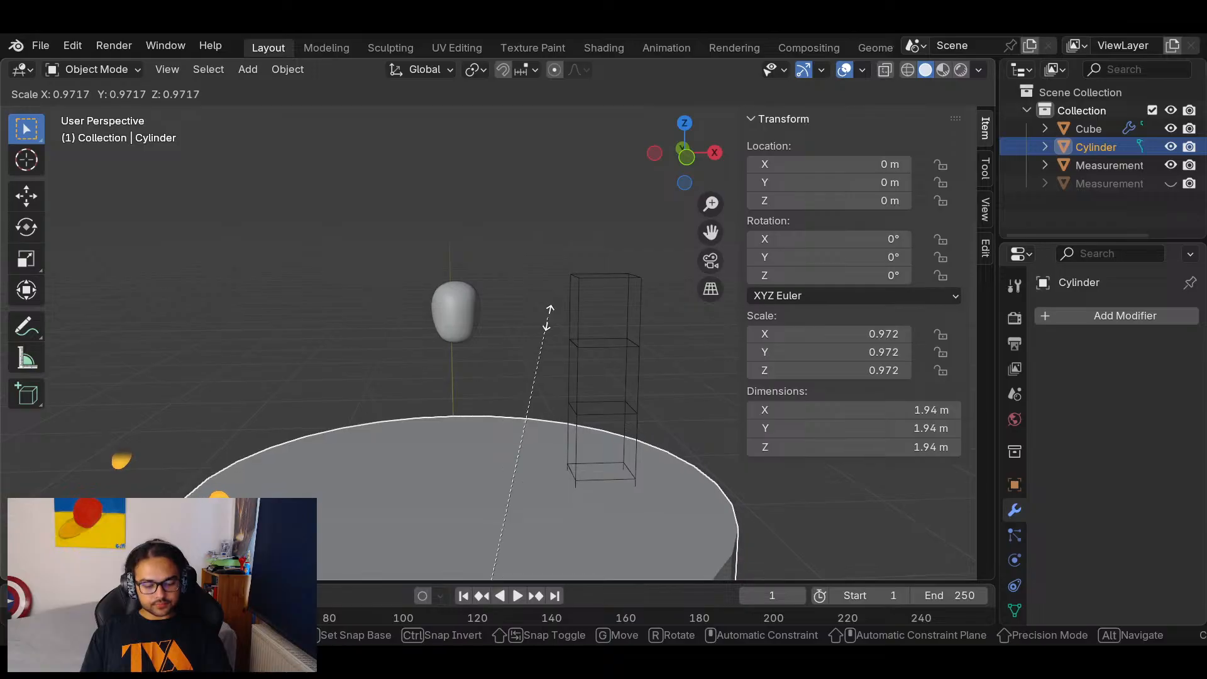
key(shift+z)
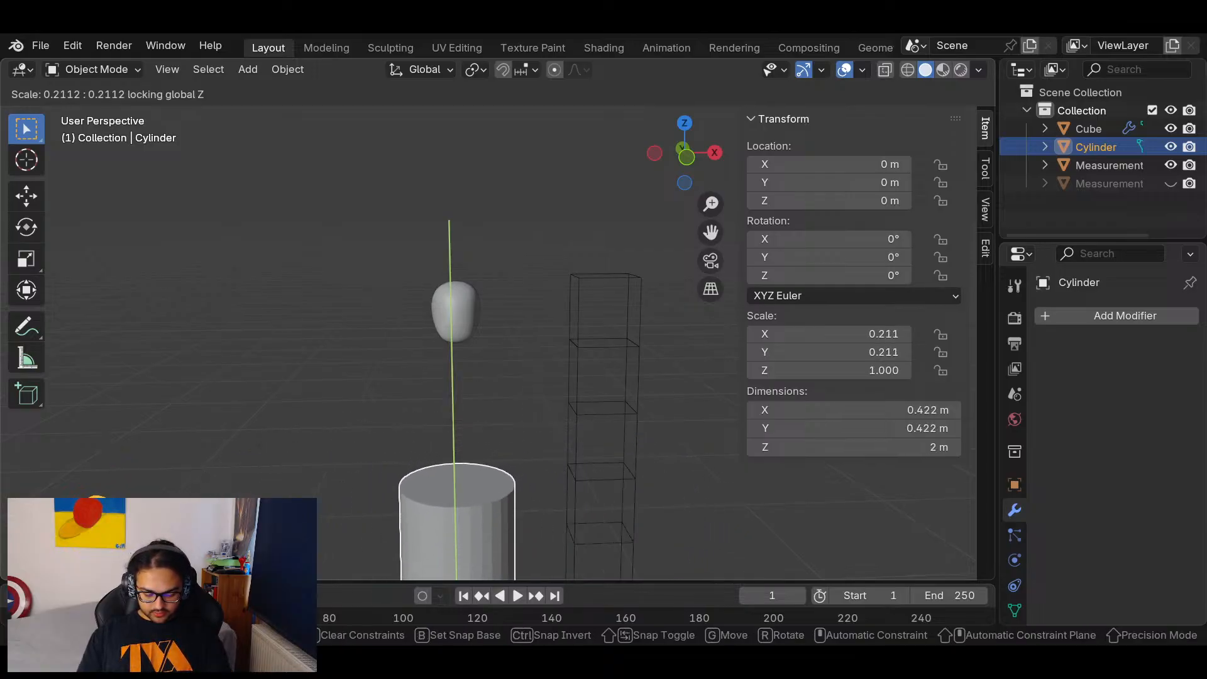
click(443, 557)
Stretch the cylinder along Z to a scale of about 1.646 so its top reaches the head.
key(s)
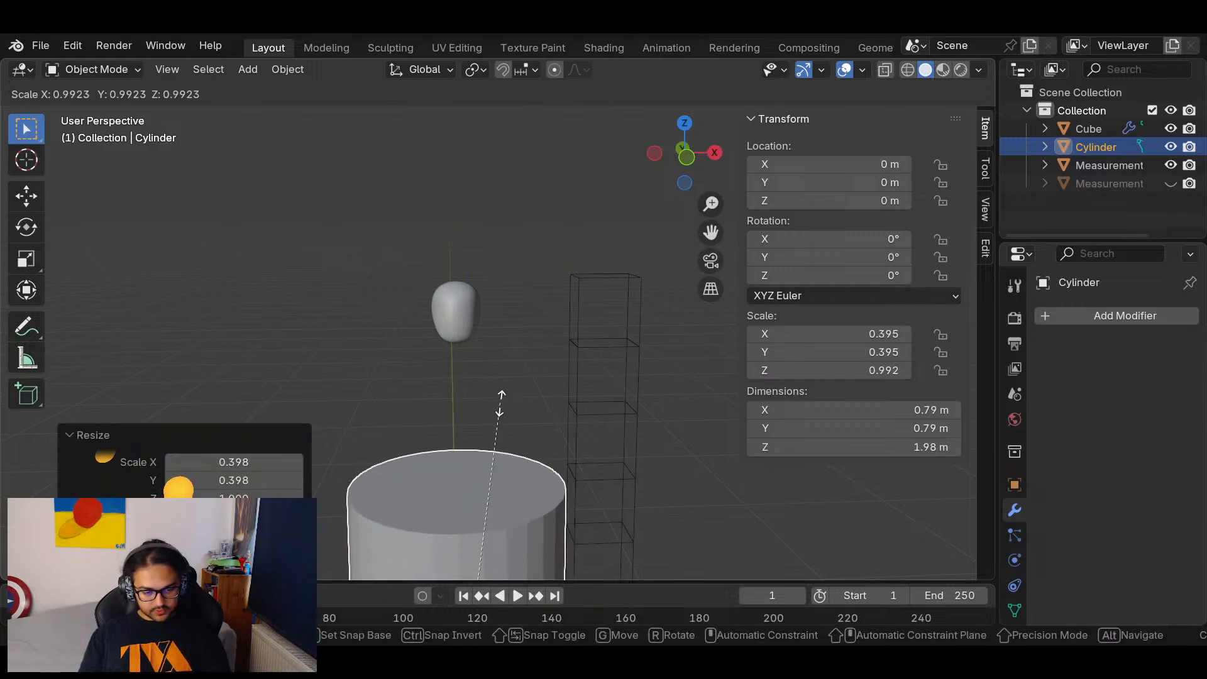
key(shift+z)
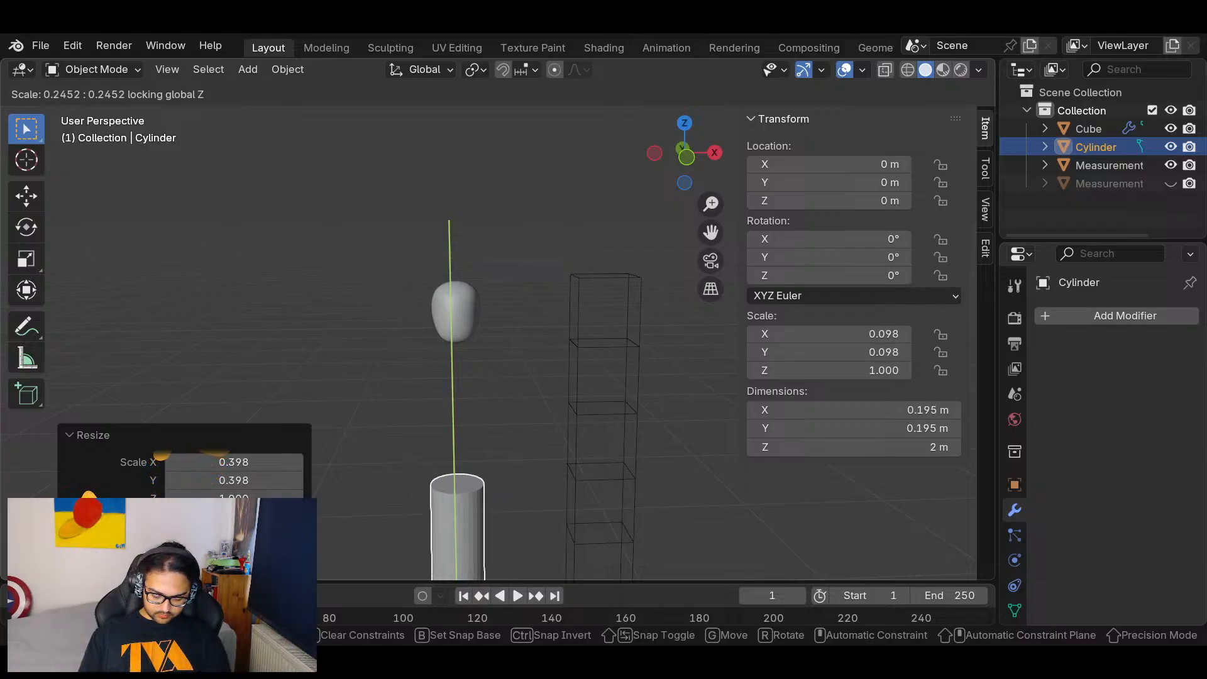
key(z)
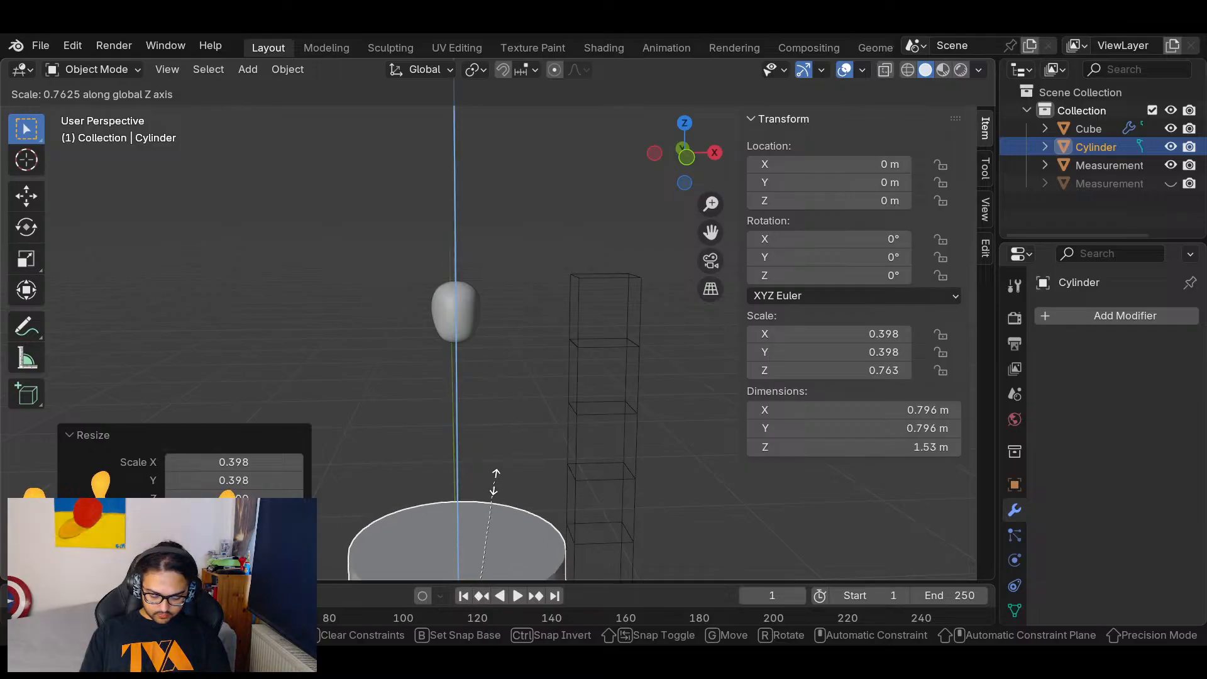
click(540, 191)
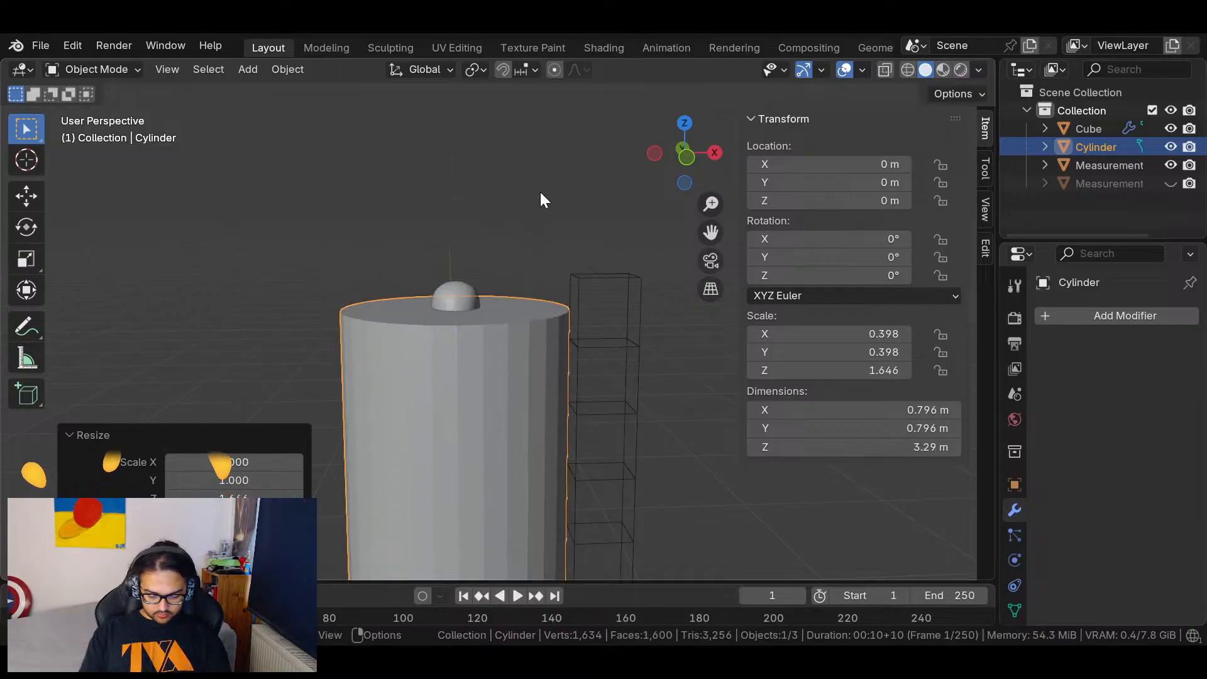
Thin the cylinder to about 0.033 m in diameter by scaling X and Y with Z locked.
middle_drag(520, 357, 564, 312)
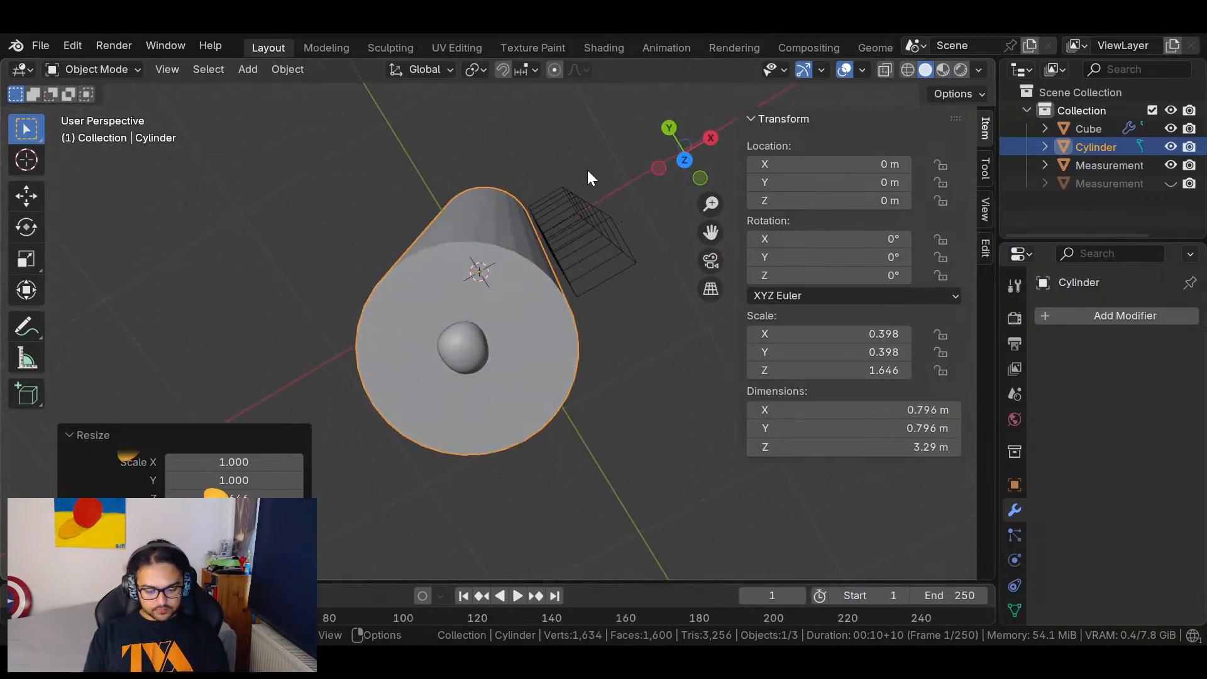
key(s)
key(shift+z)
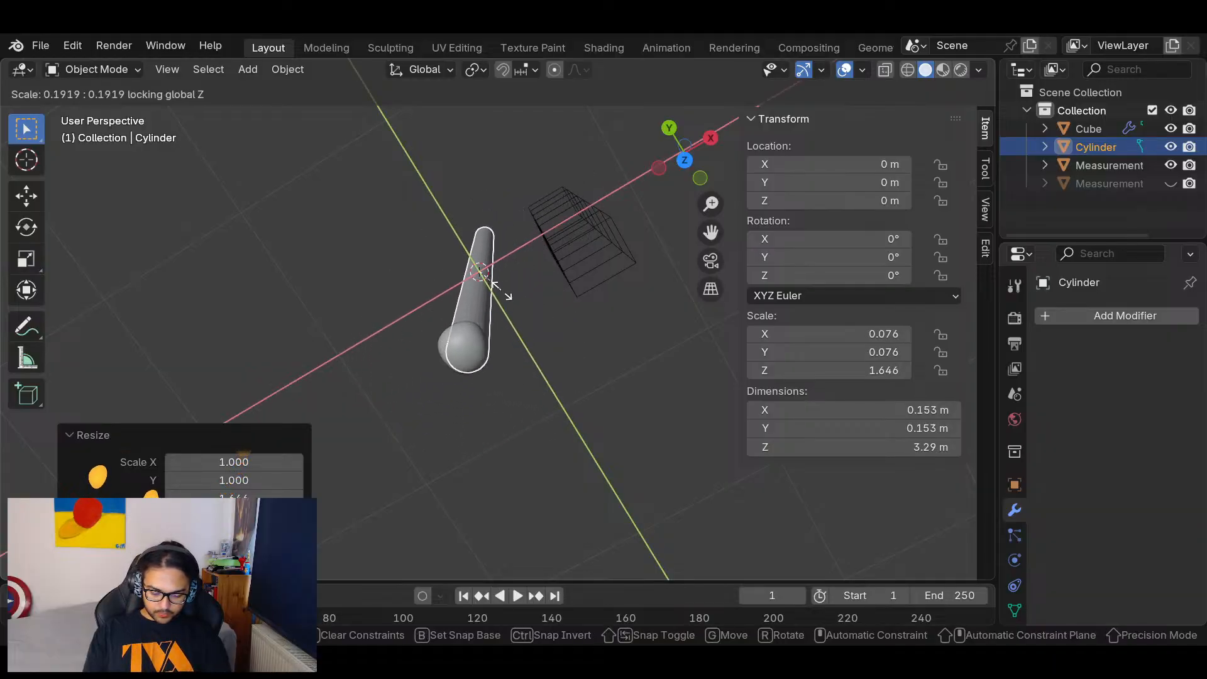
click(484, 273)
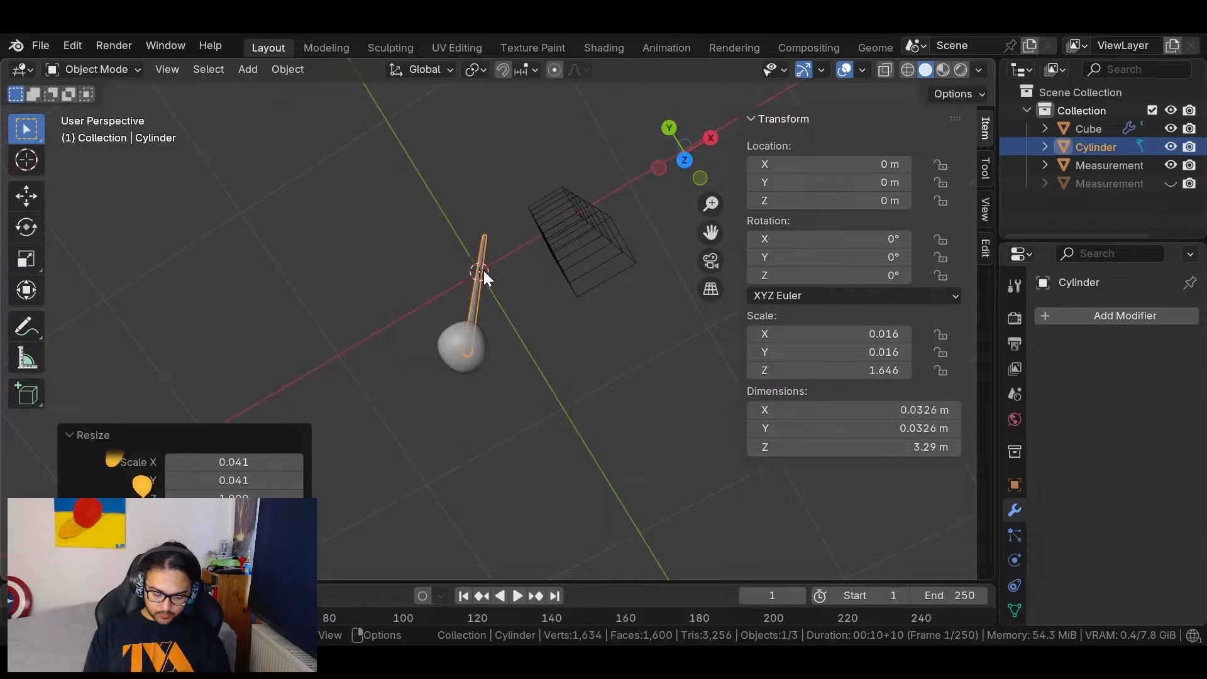
In front orthographic view, shorten the thin cylinder along Z to about 1.7 m.
click(700, 177)
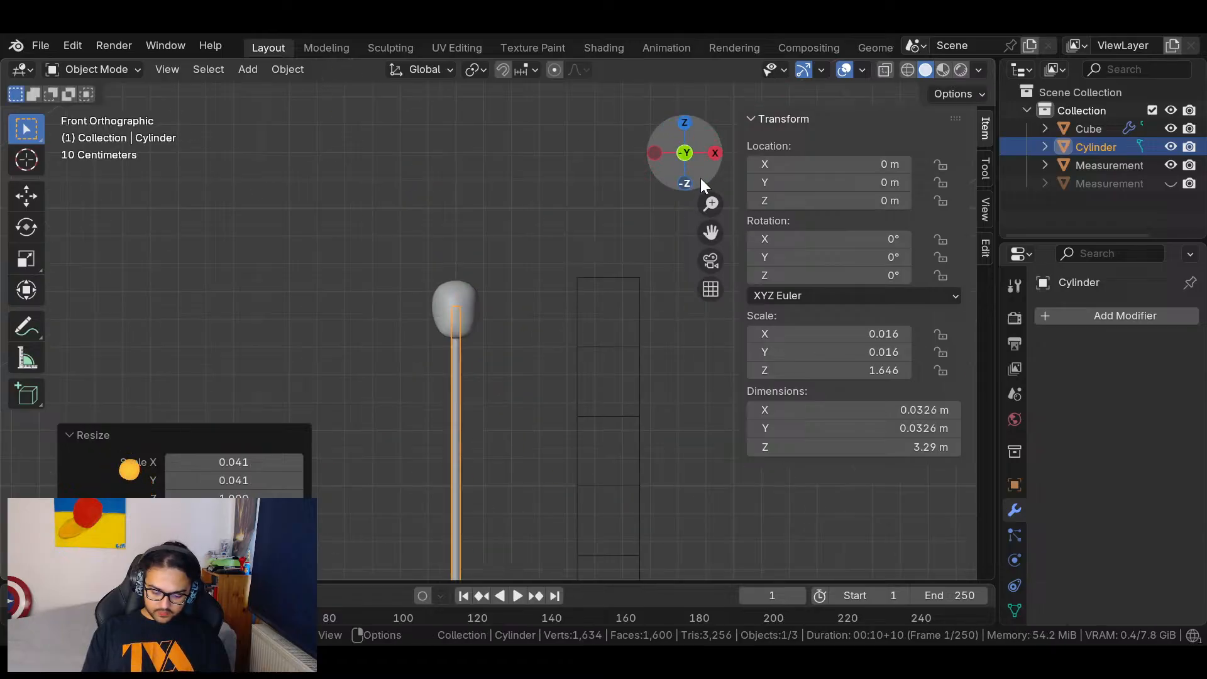
scroll(490, 327, up, 10)
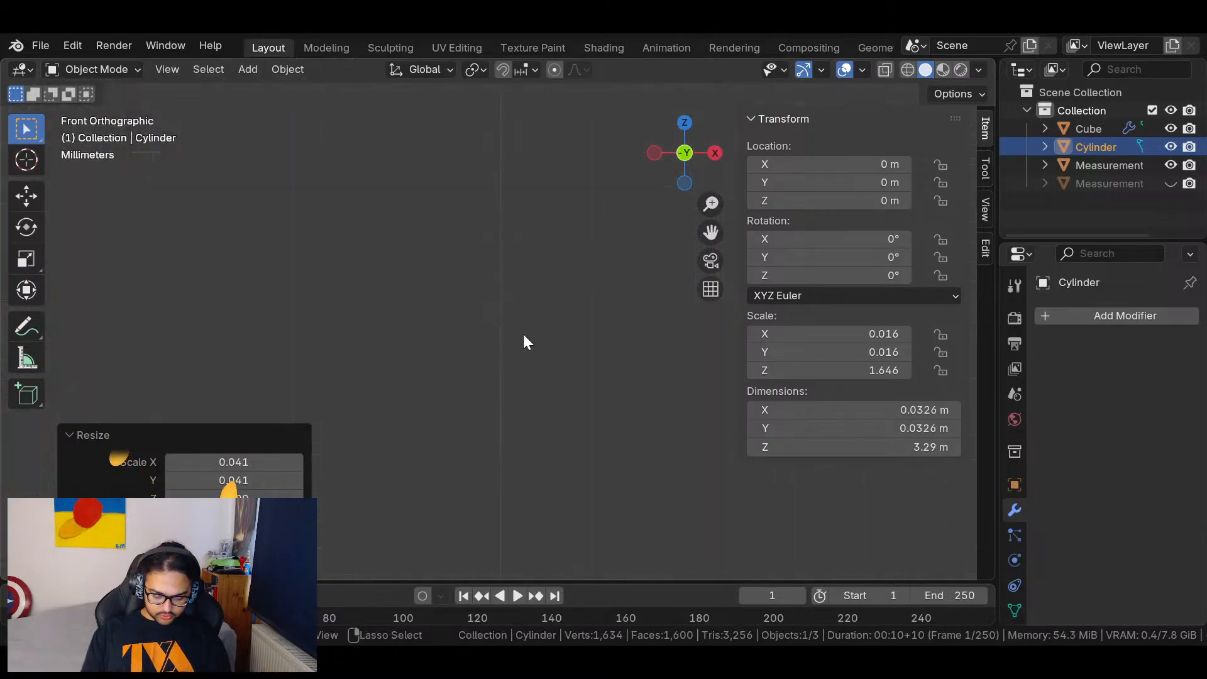
scroll(458, 508, down, 4)
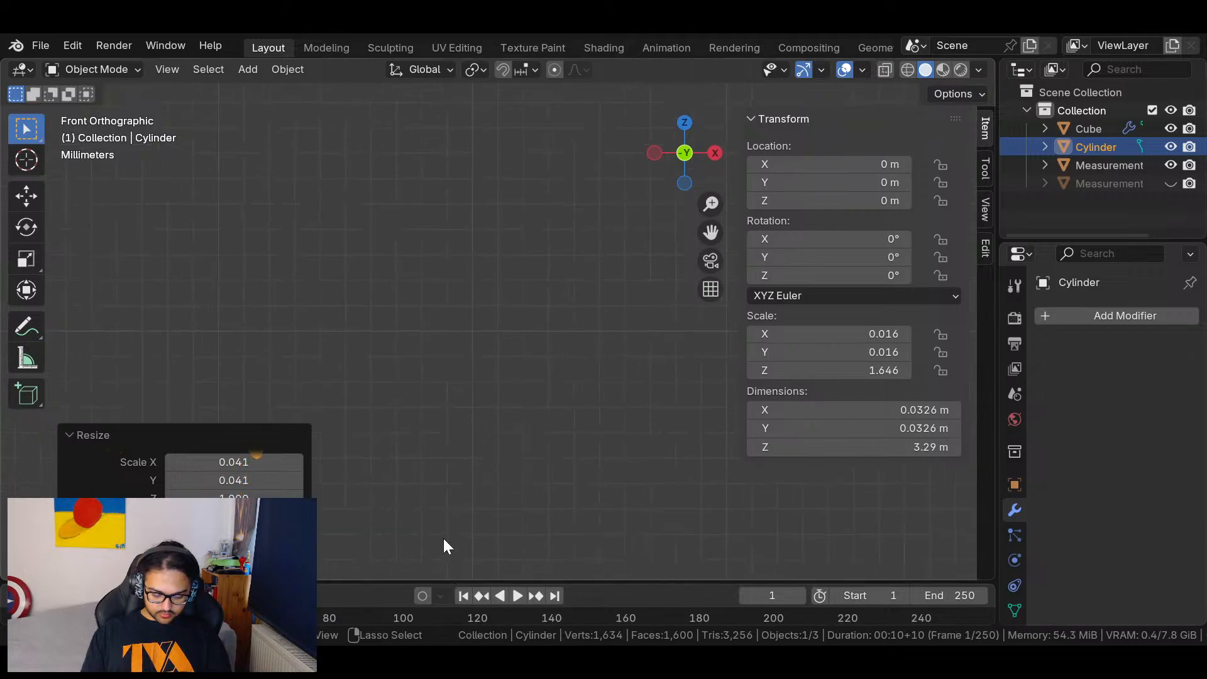
scroll(471, 512, down, 5)
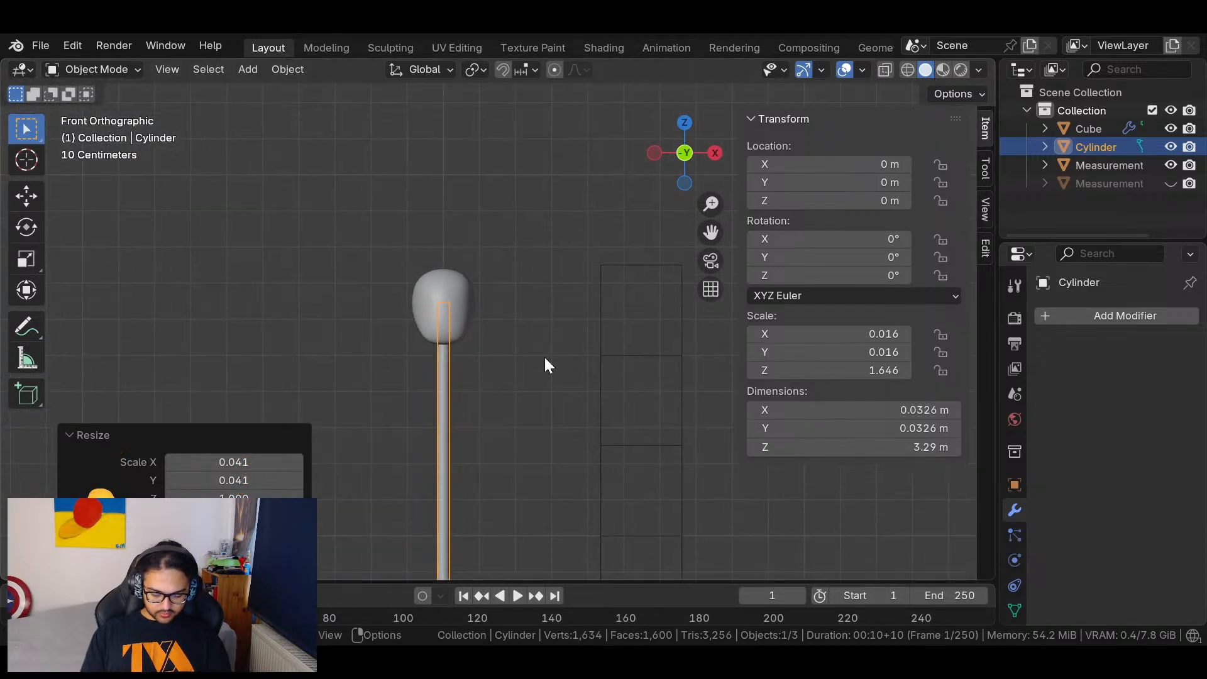
key(s)
key(z)
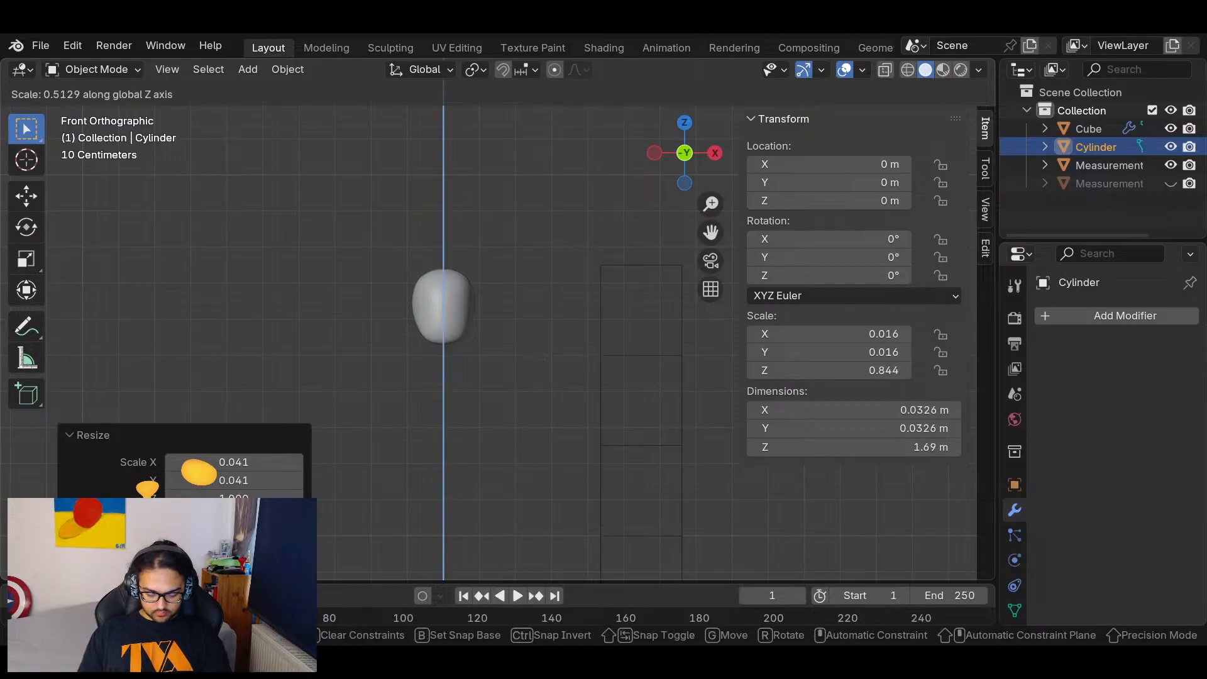
key(Return)
Move the thin cylinder straight up along Z by about 1.188 m so its lower end sits above the ground.
middle_drag(537, 498, 559, 225)
middle_drag(562, 422, 568, 562)
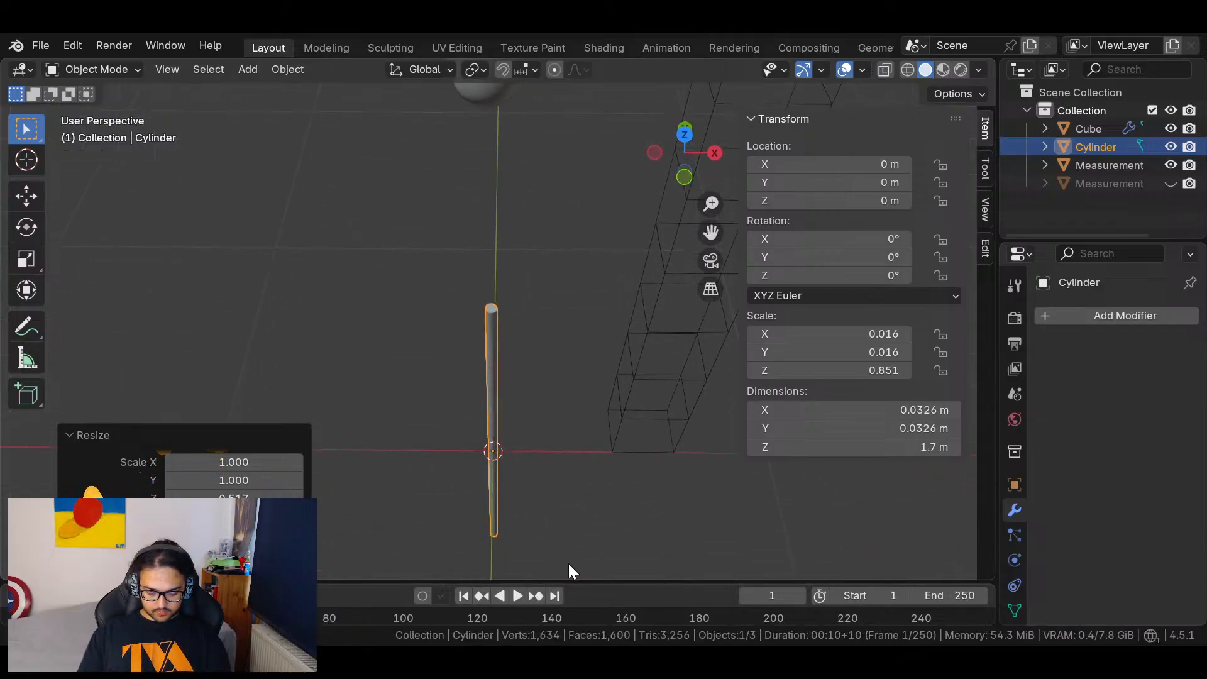
key(g)
key(z)
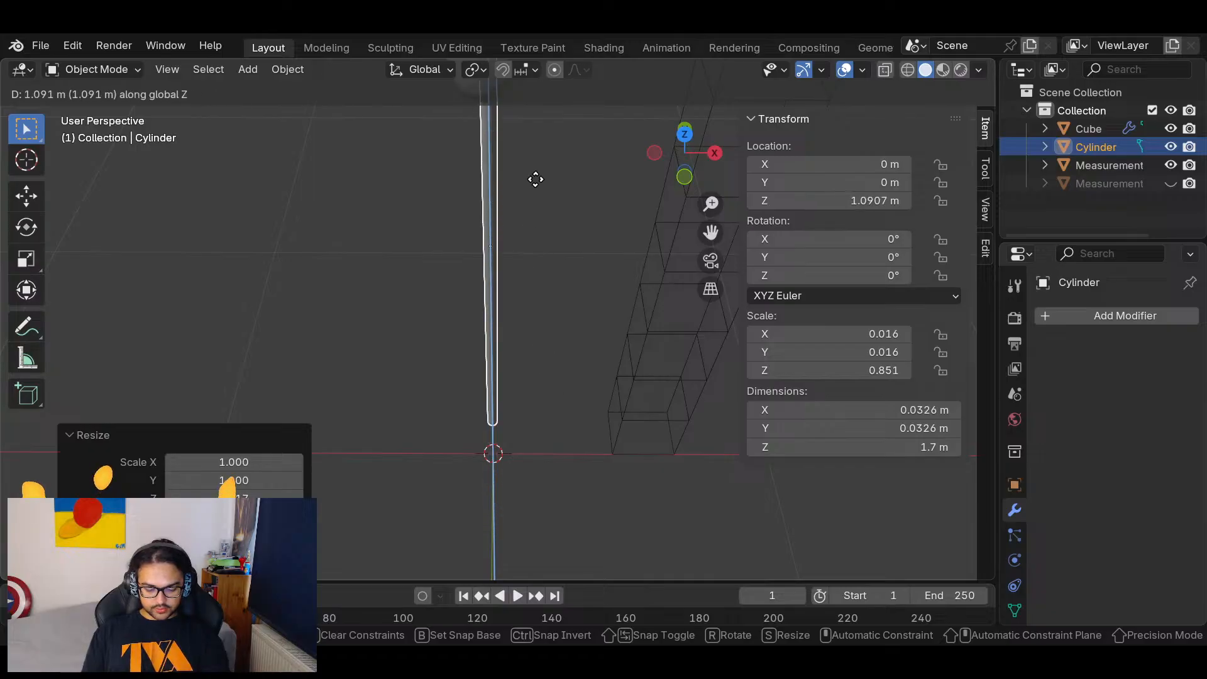
click(557, 142)
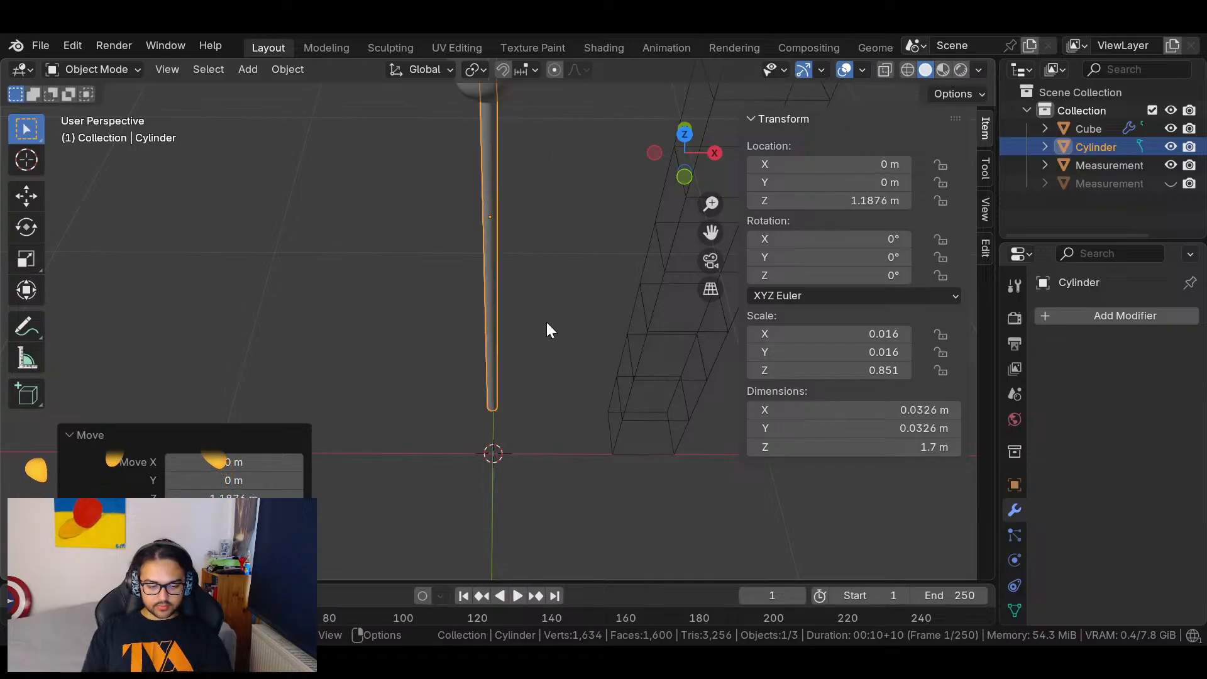
Move the thin cylinder straight up along Z by about 0.49 m, to about Z 1.678 m.
key(g)
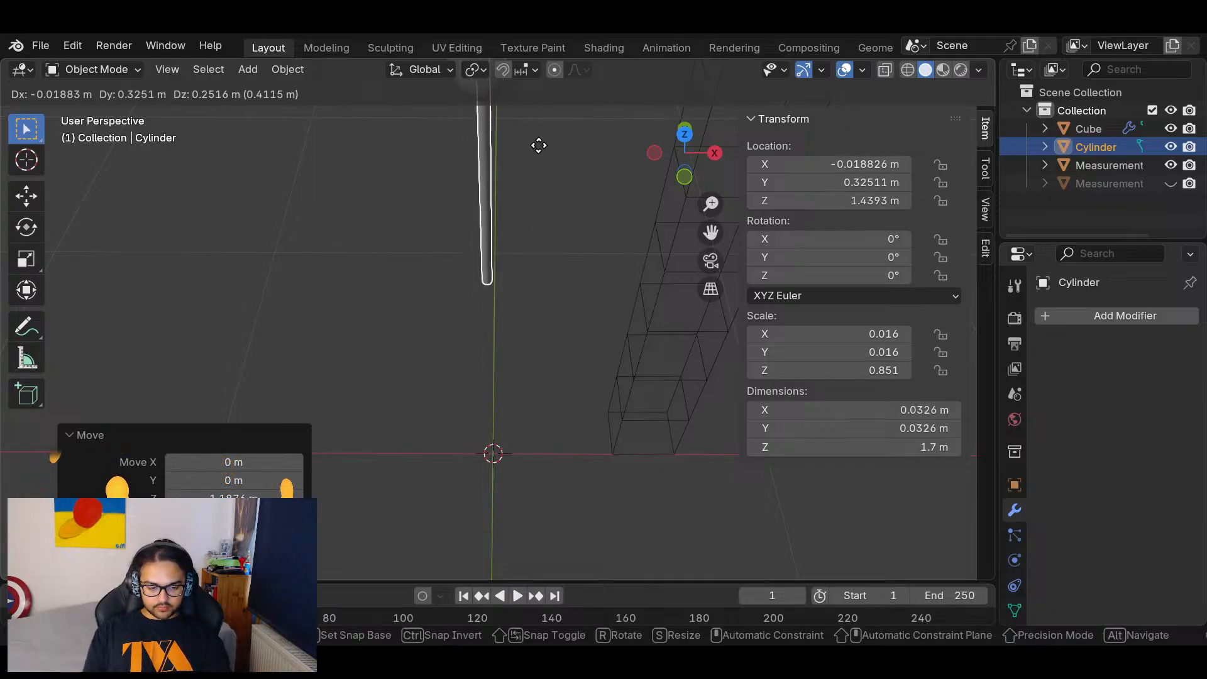
key(z)
click(544, 116)
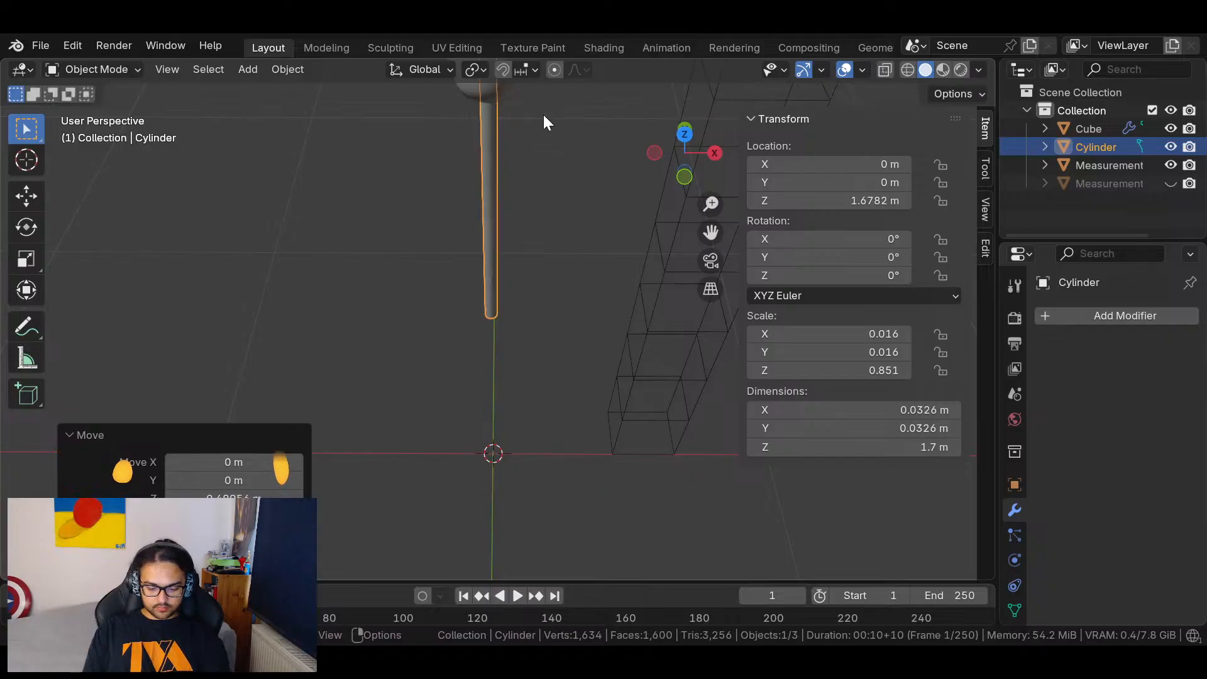
click(688, 175)
click(684, 124)
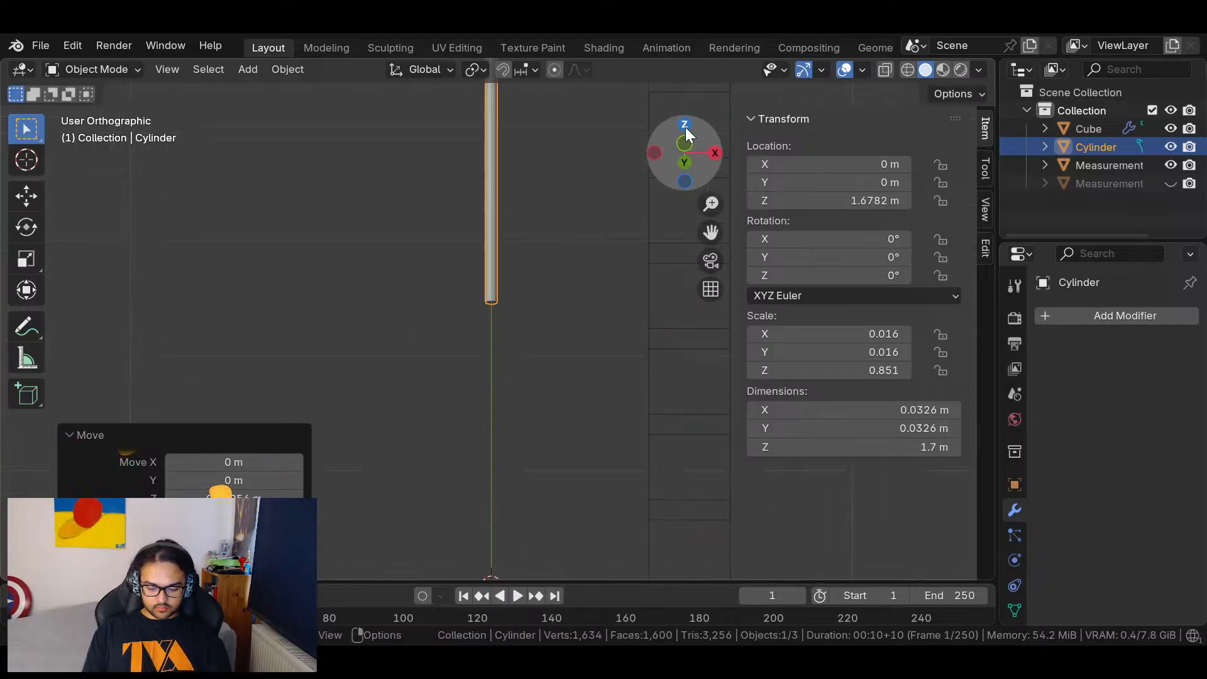
middle_drag(578, 242, 565, 443)
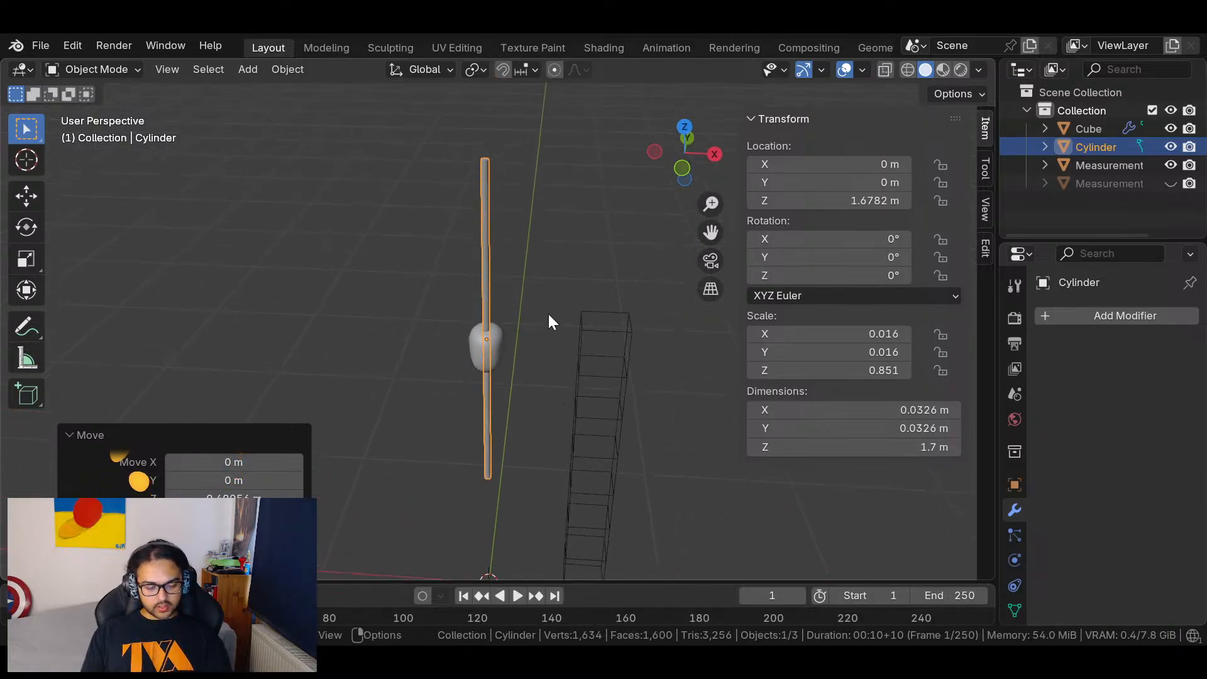
key(s)
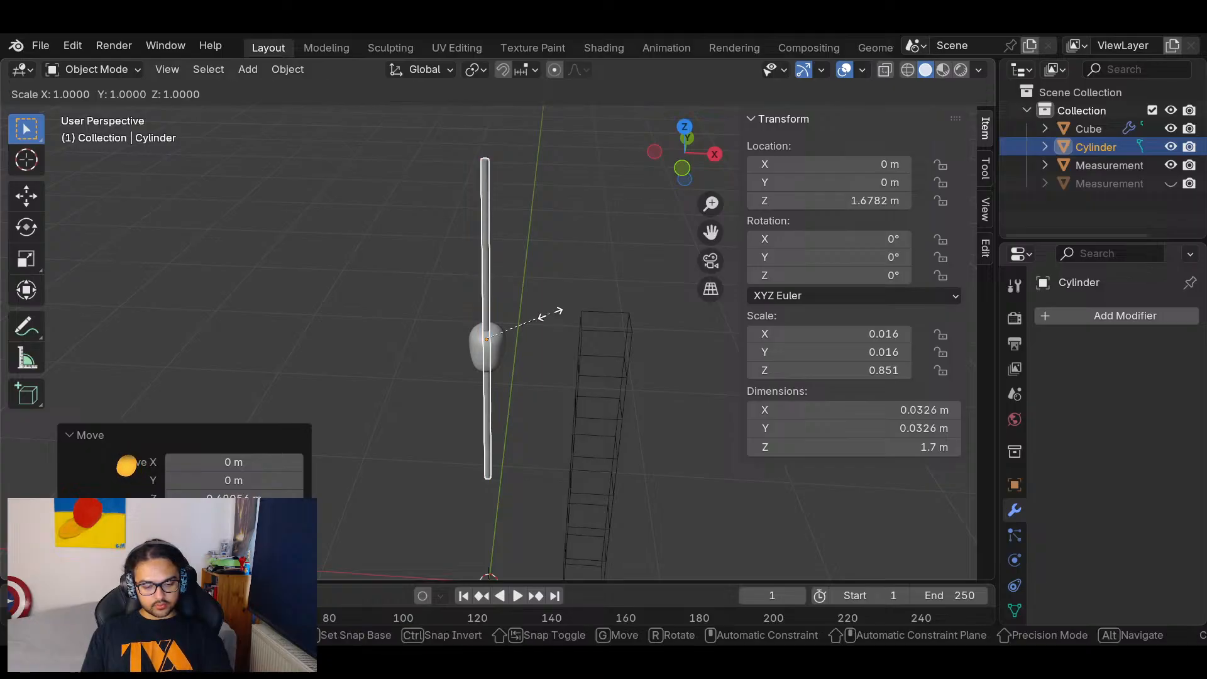
key(shift+z)
right_click(539, 344)
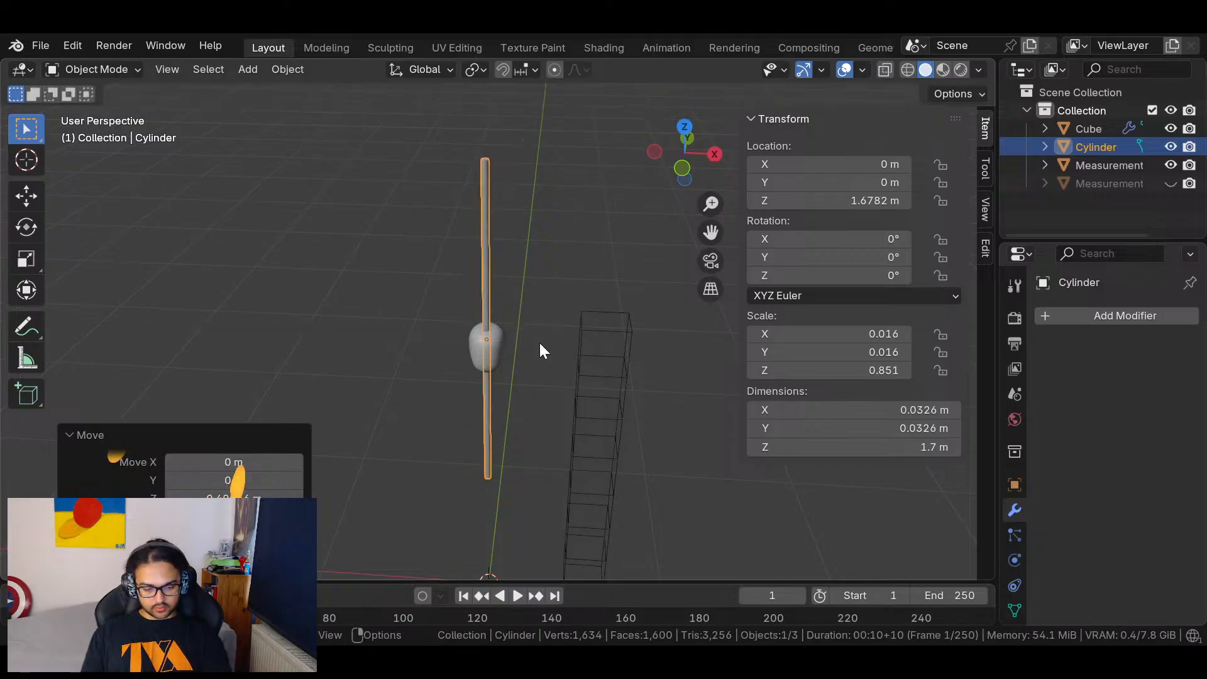
Shorten the thin cylinder along Z to about 0.215 m and lower it to about Z 1.538 m as the neck.
key(s)
key(z)
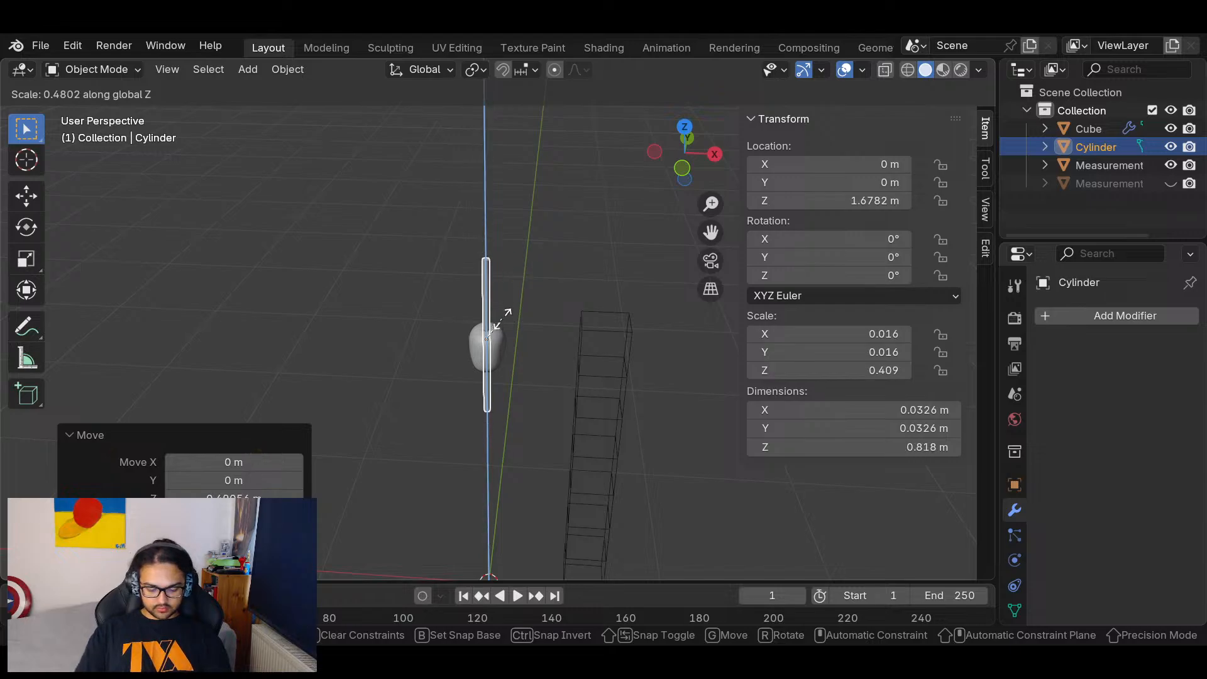
click(492, 337)
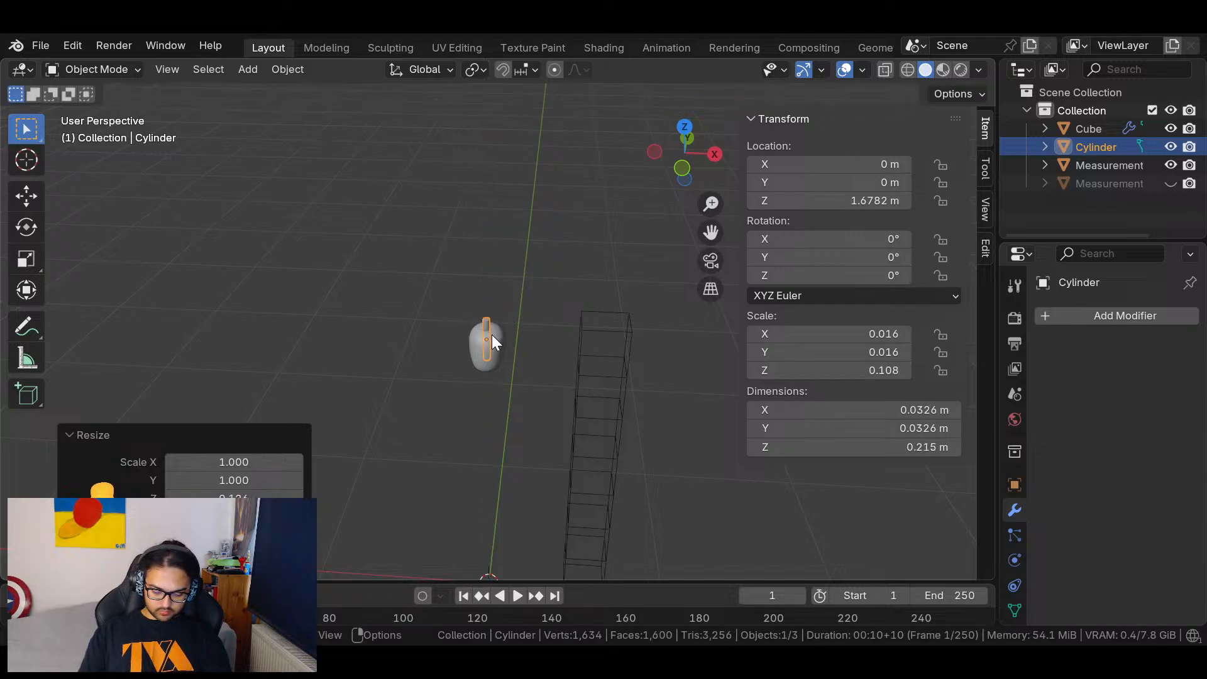
key(g)
key(z)
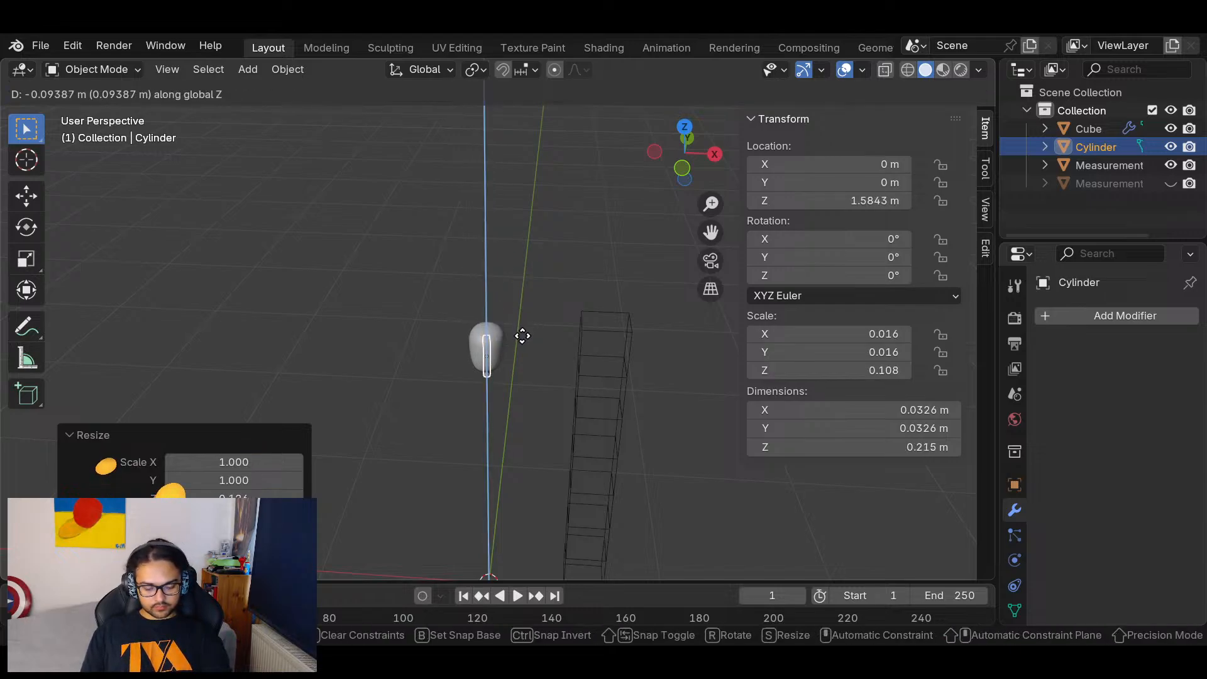
click(521, 344)
In right orthographic view, enlarge the head uniformly by a factor of about 1.185, to about 0.249 m tall.
click(714, 154)
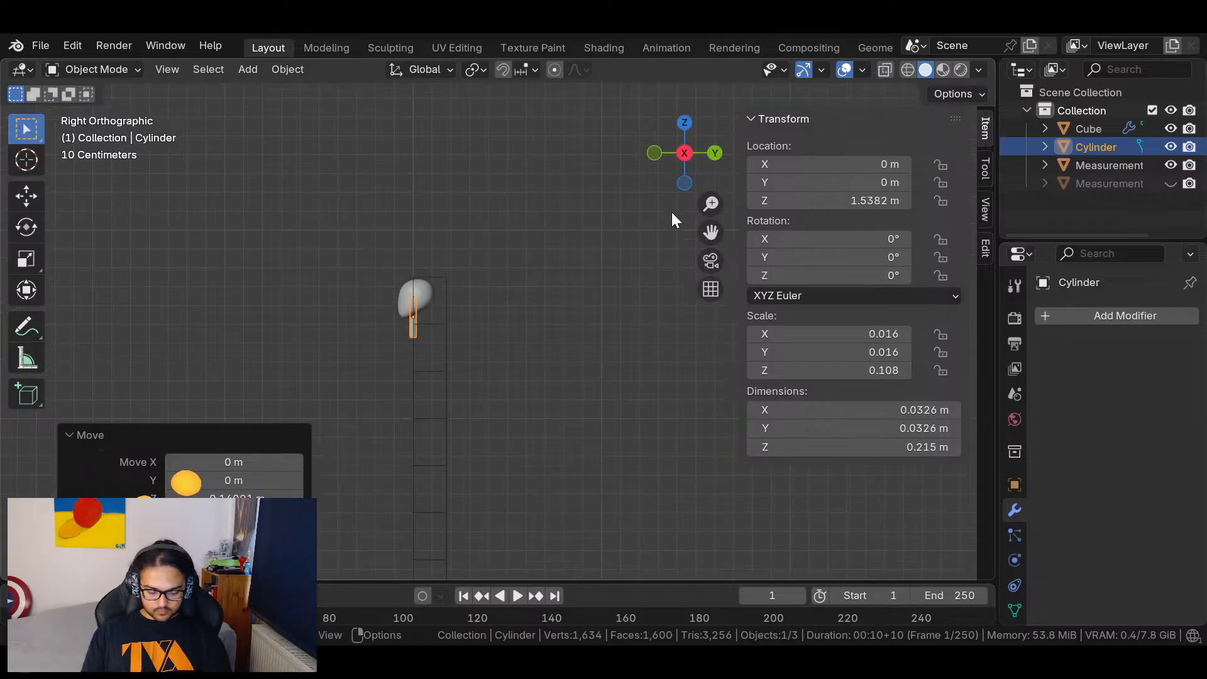
scroll(481, 292, up, 8)
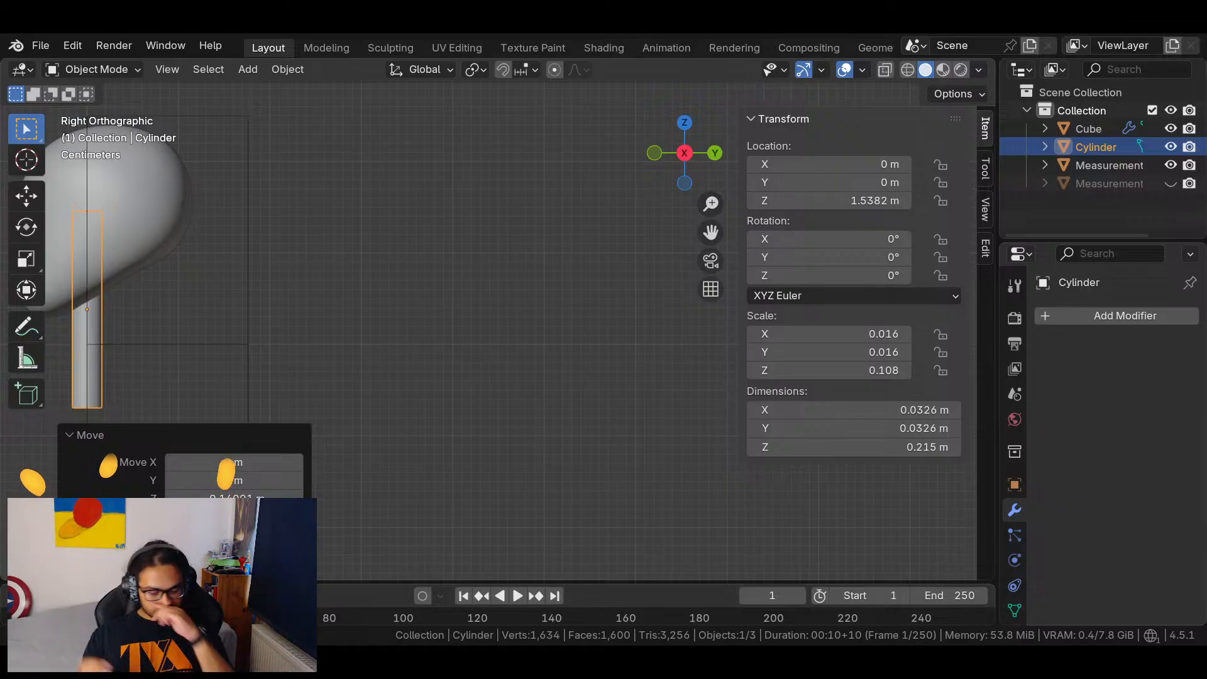
click(147, 216)
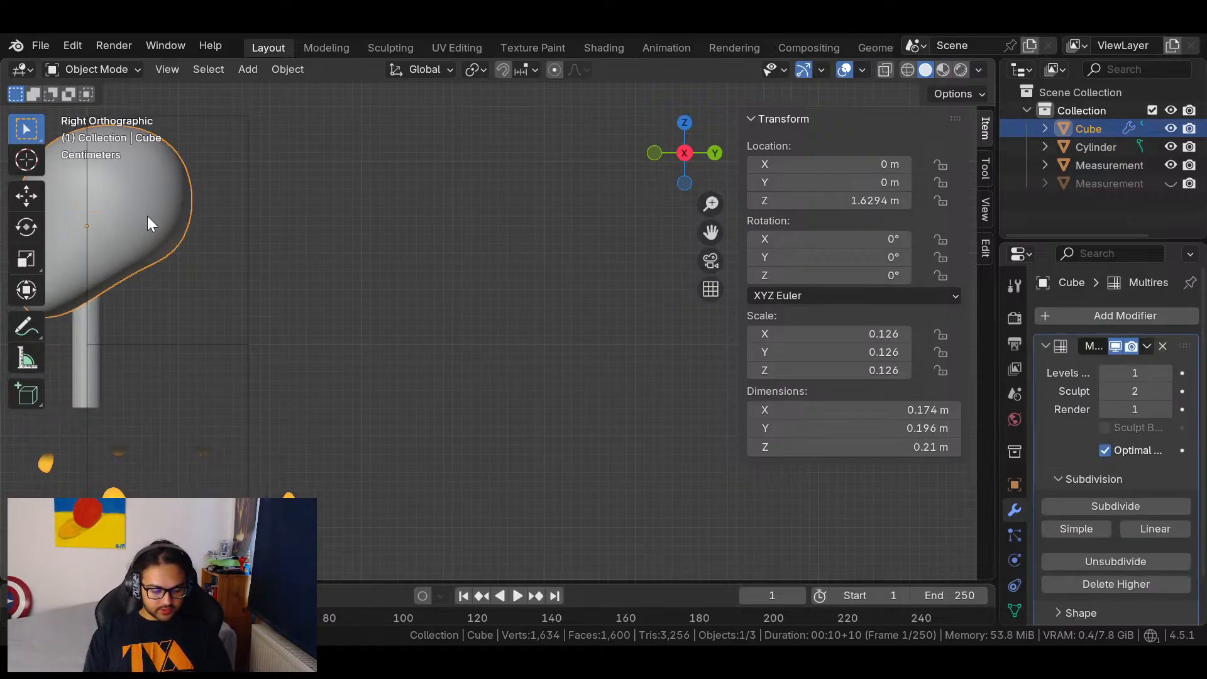
shift+middle_drag(398, 288, 671, 350)
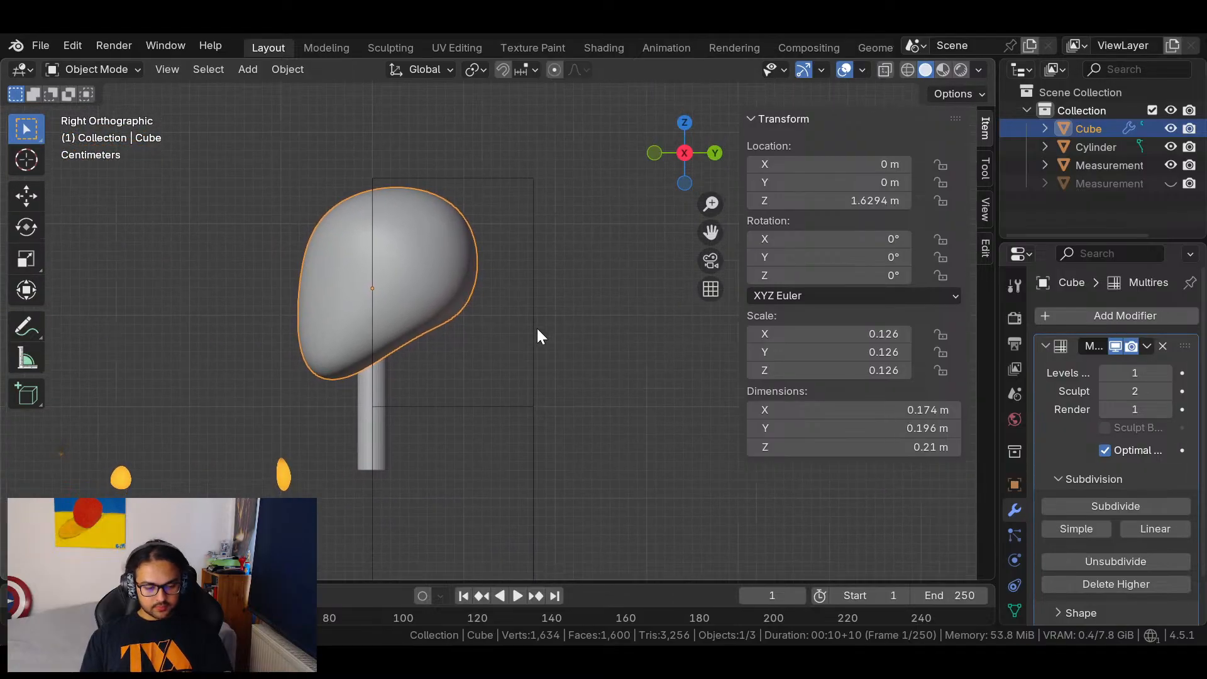
key(s)
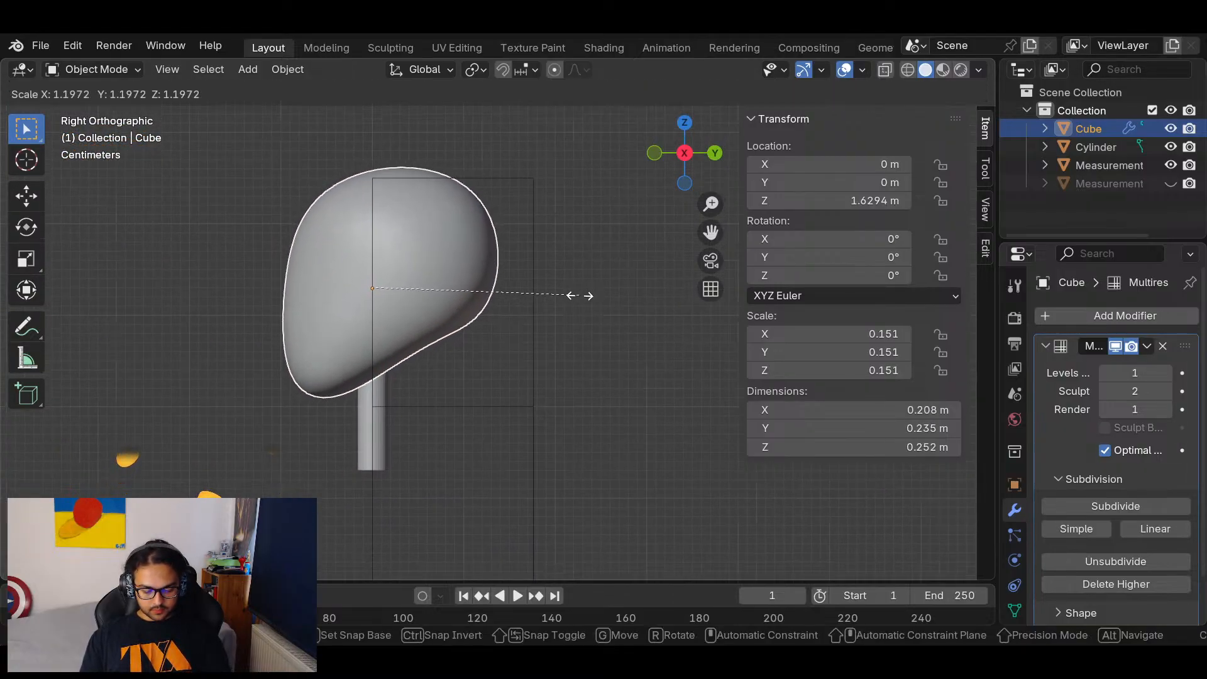
click(578, 288)
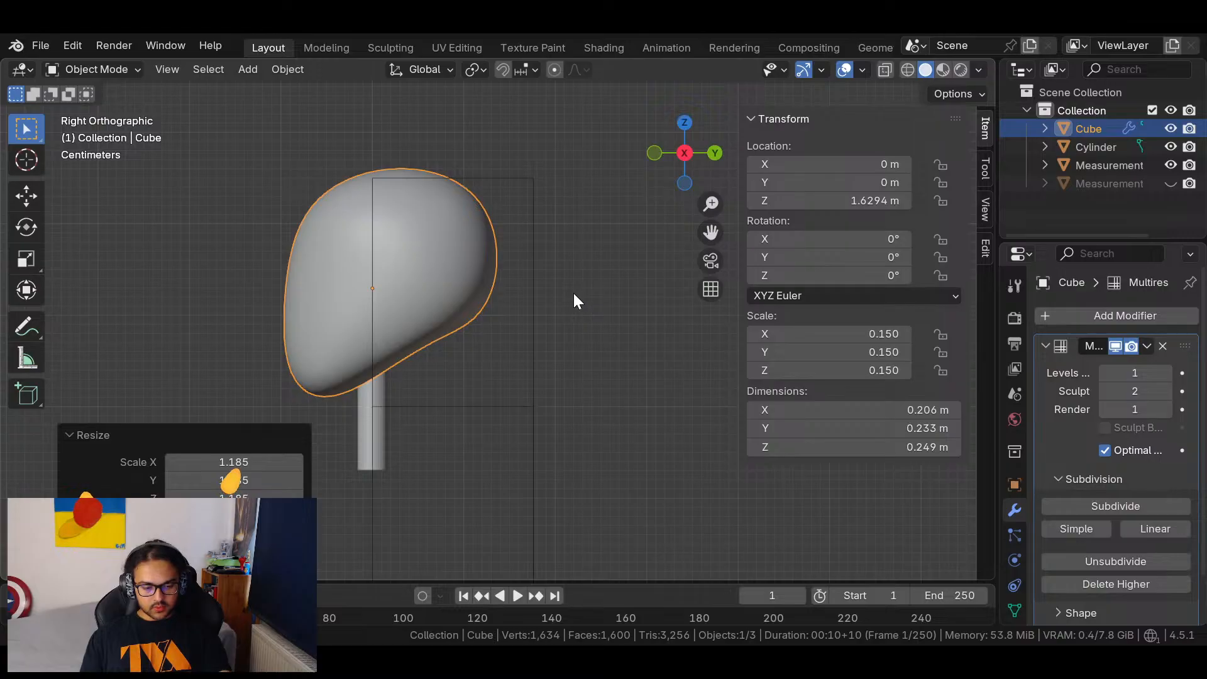
Lower the head along Z by about 0.011 m so it fits within the guide's top head unit.
key(g)
key(z)
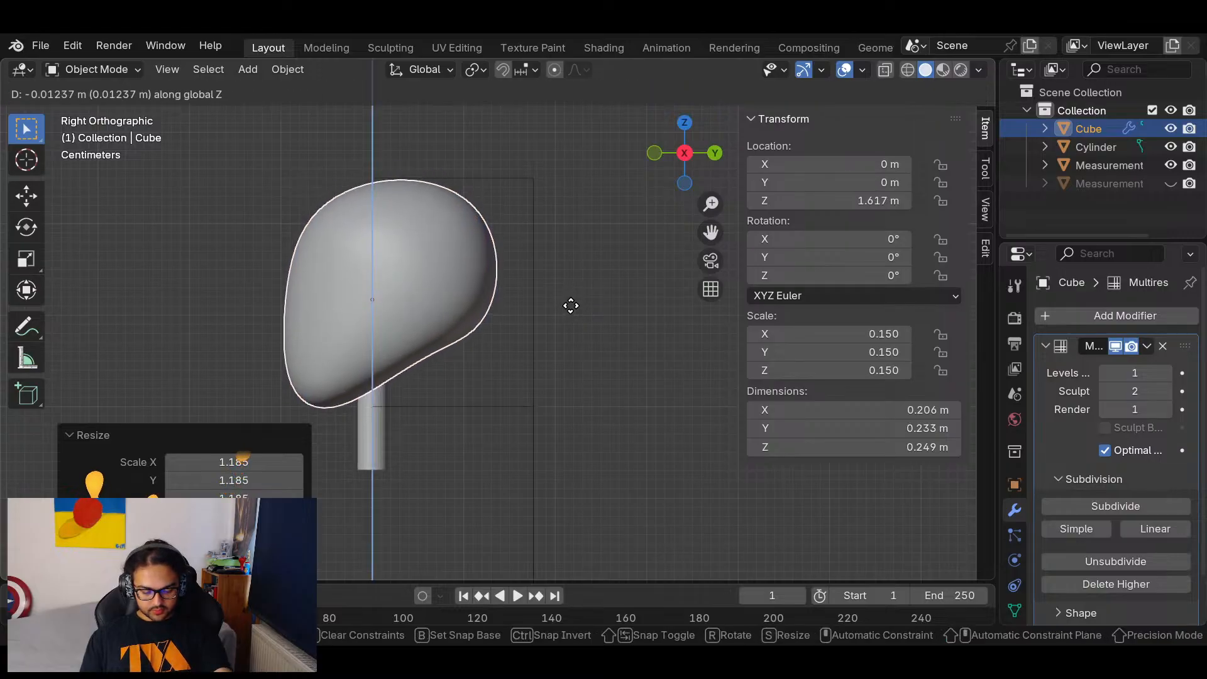
click(573, 307)
Widen the neck cylinder to about 0.077 m in diameter by scaling X and Y with Z locked, checking it from front and side.
middle_drag(565, 311, 682, 194)
click(679, 154)
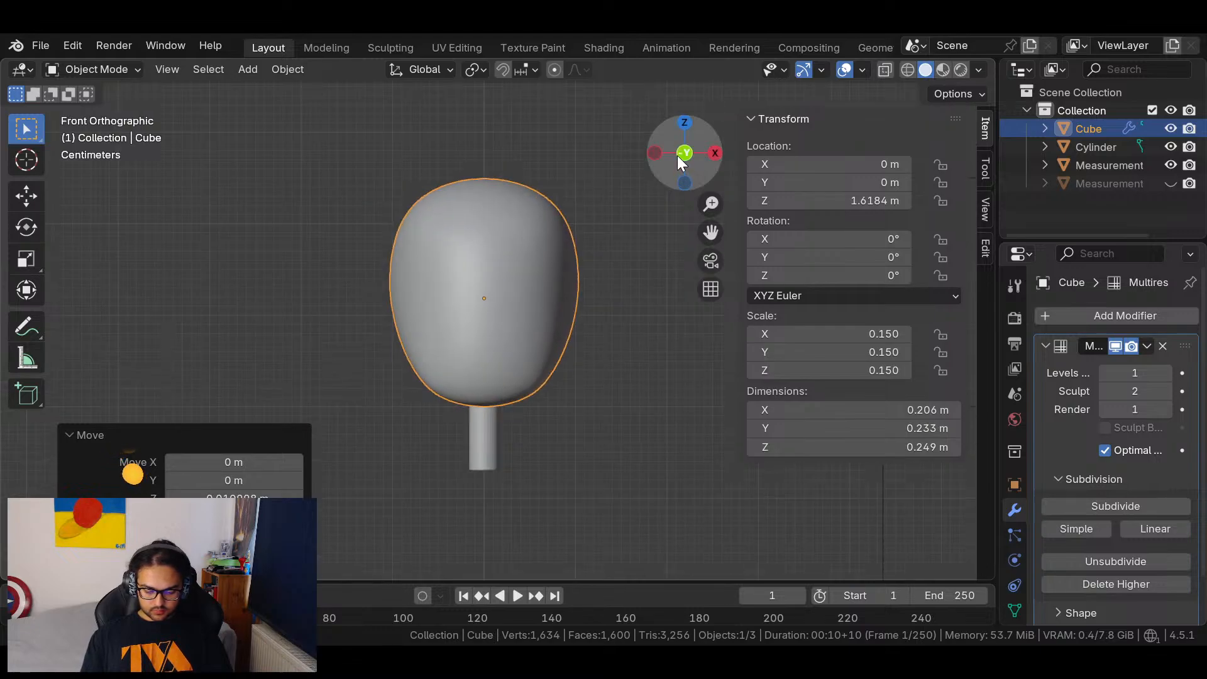
scroll(597, 372, down, 4)
shift+middle_drag(585, 394, 555, 307)
click(693, 156)
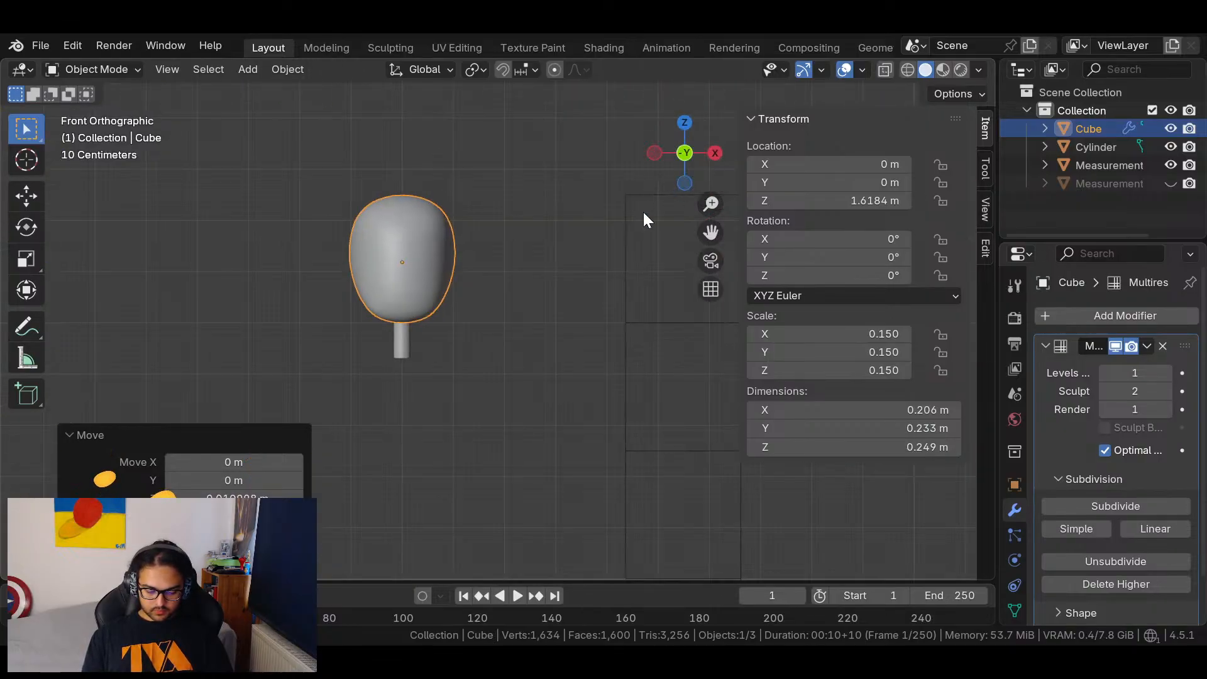
click(406, 339)
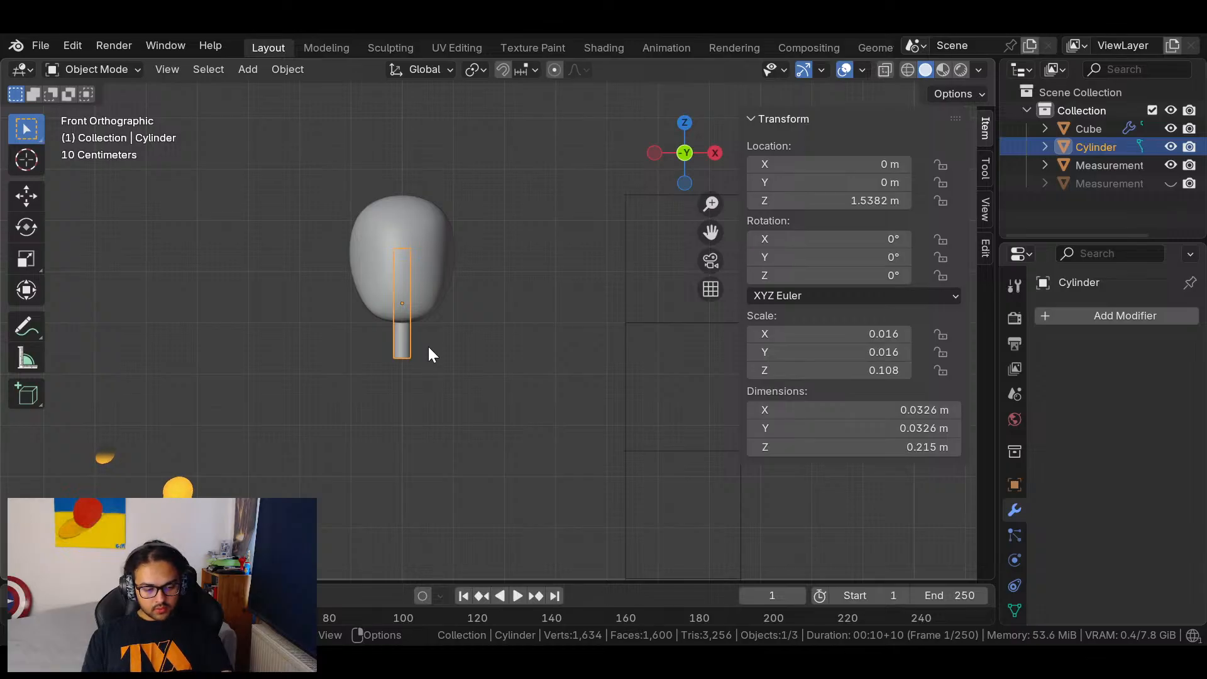
key(s)
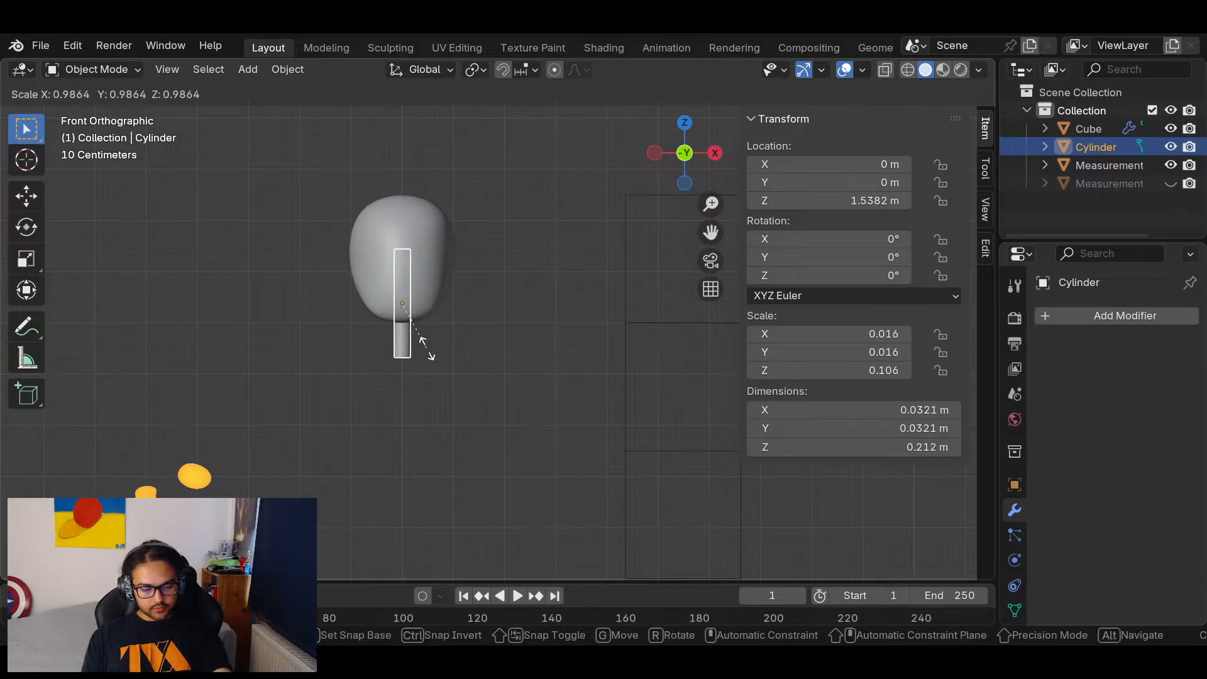
key(shift+z)
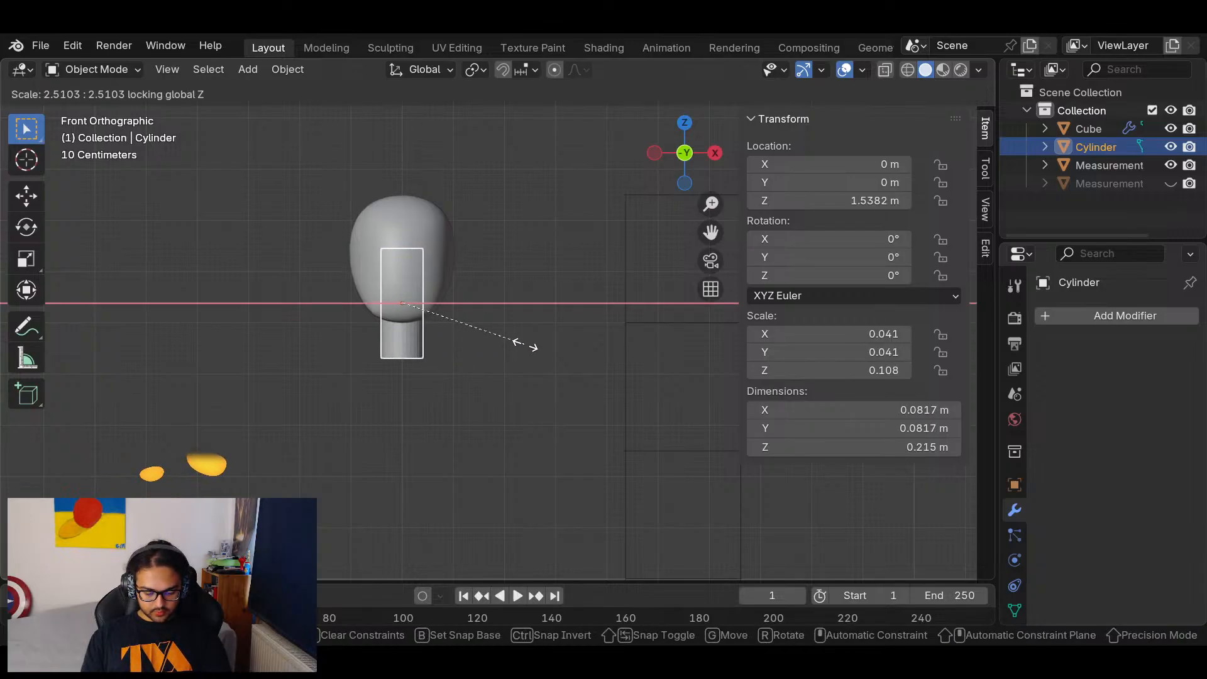
click(521, 351)
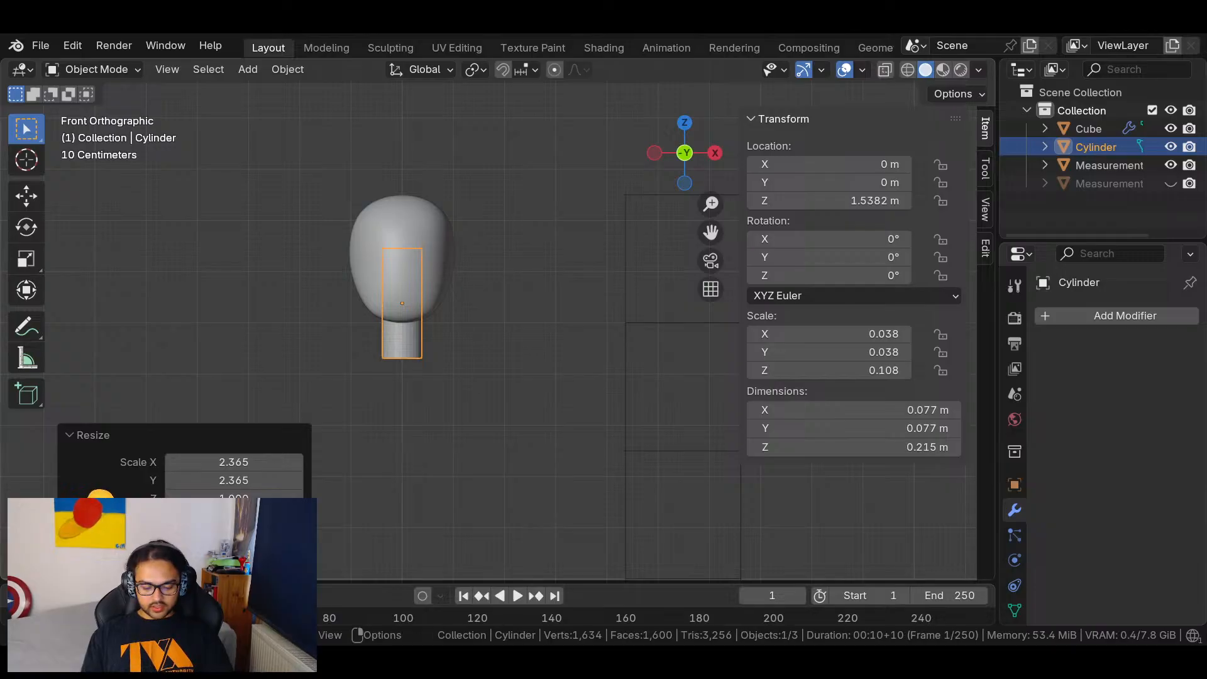
middle_drag(503, 352, 694, 357)
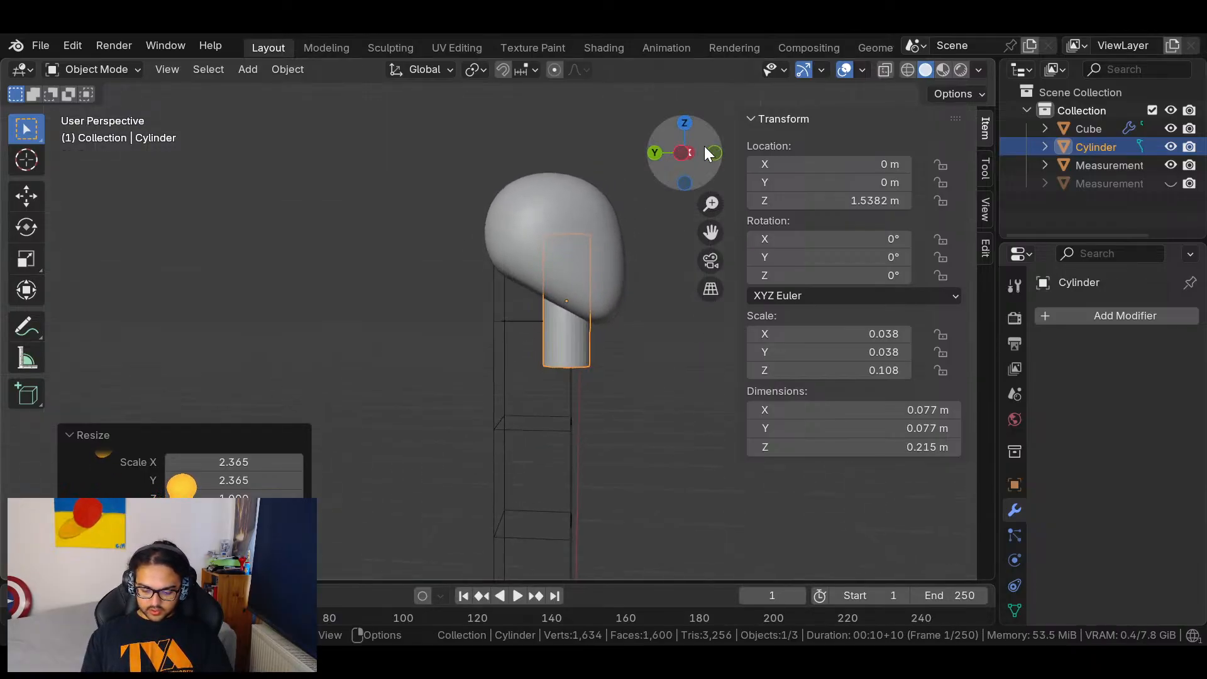
click(692, 151)
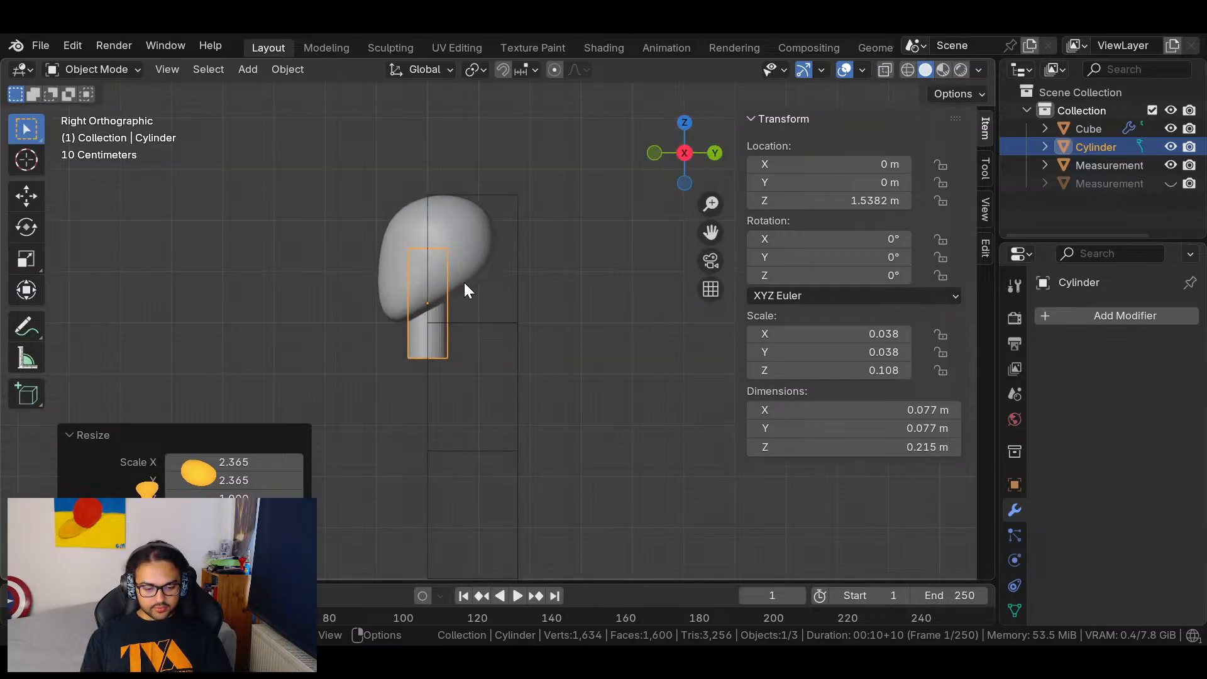
Move the neck cylinder backward and slightly up under the head, to about Y 0.04 m and Z 1.55 m.
key(g)
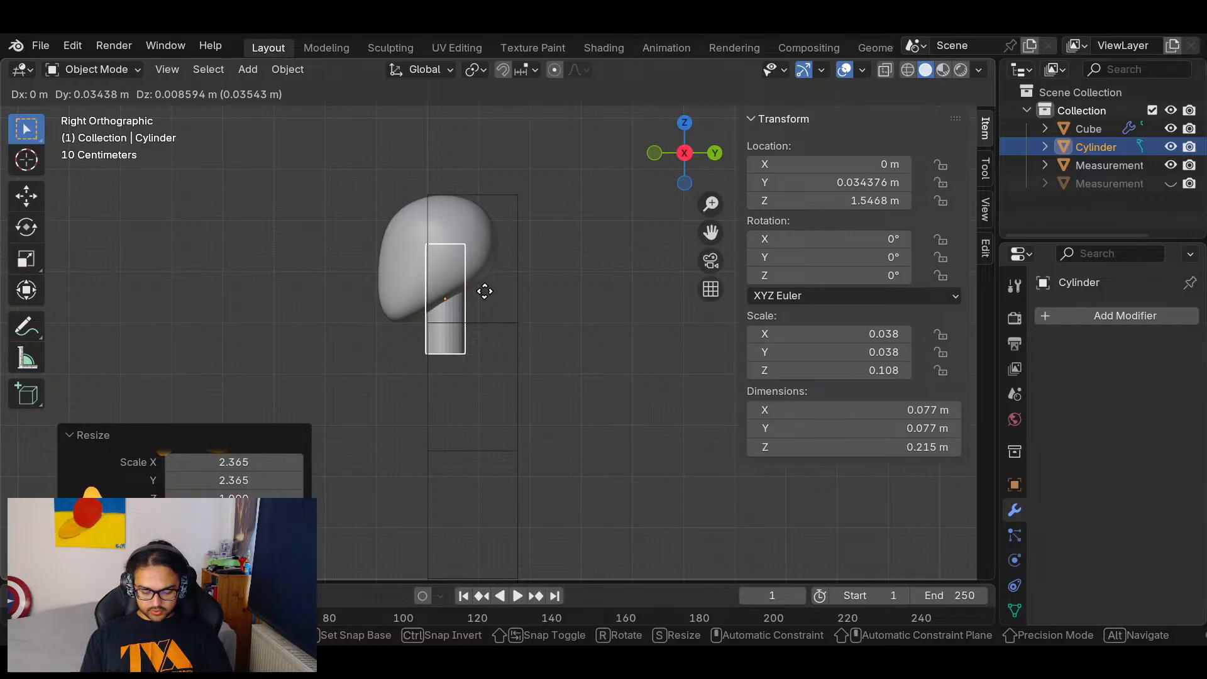
click(490, 295)
middle_drag(484, 311, 607, 269)
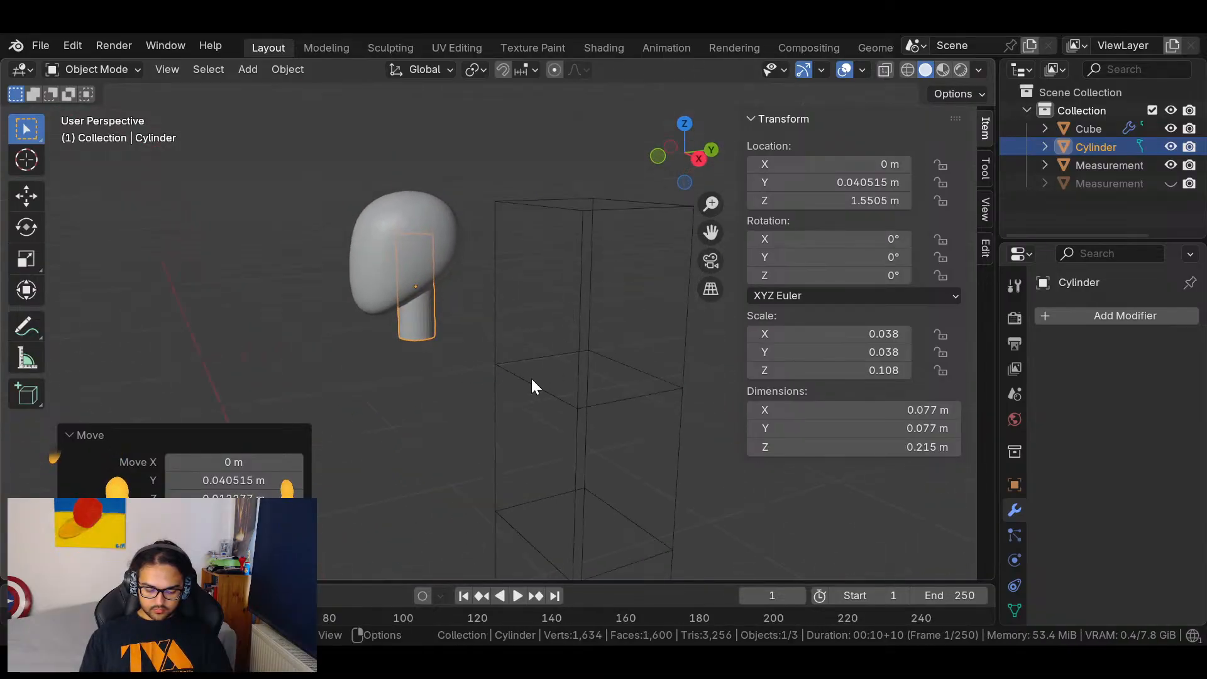
middle_drag(538, 368, 639, 345)
middle_drag(501, 350, 563, 289)
click(681, 173)
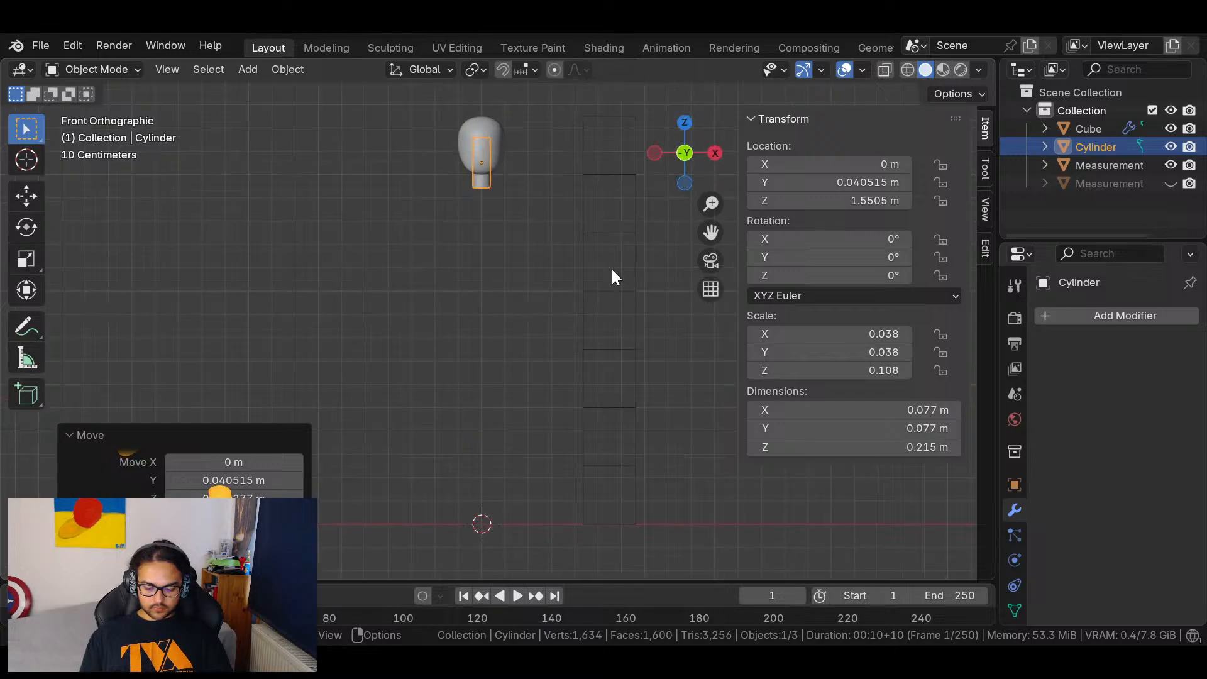
Add a cube for the torso and scale it uniformly to about 0.5 m per side.
click(125, 69)
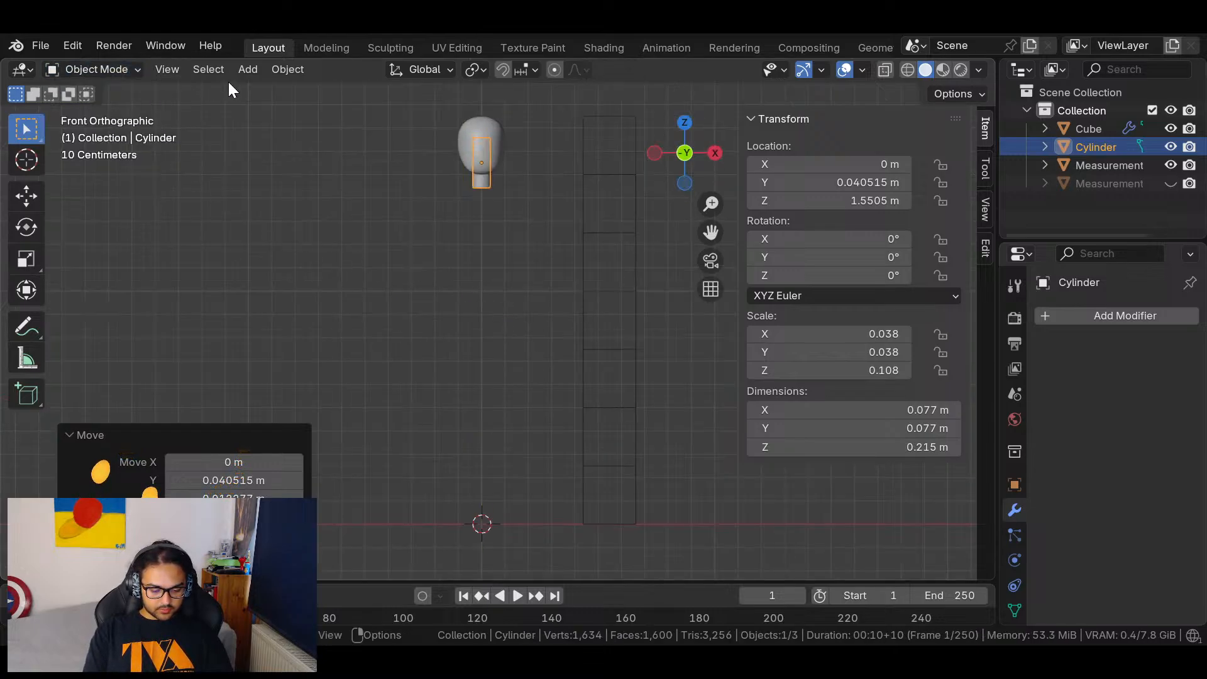
click(247, 69)
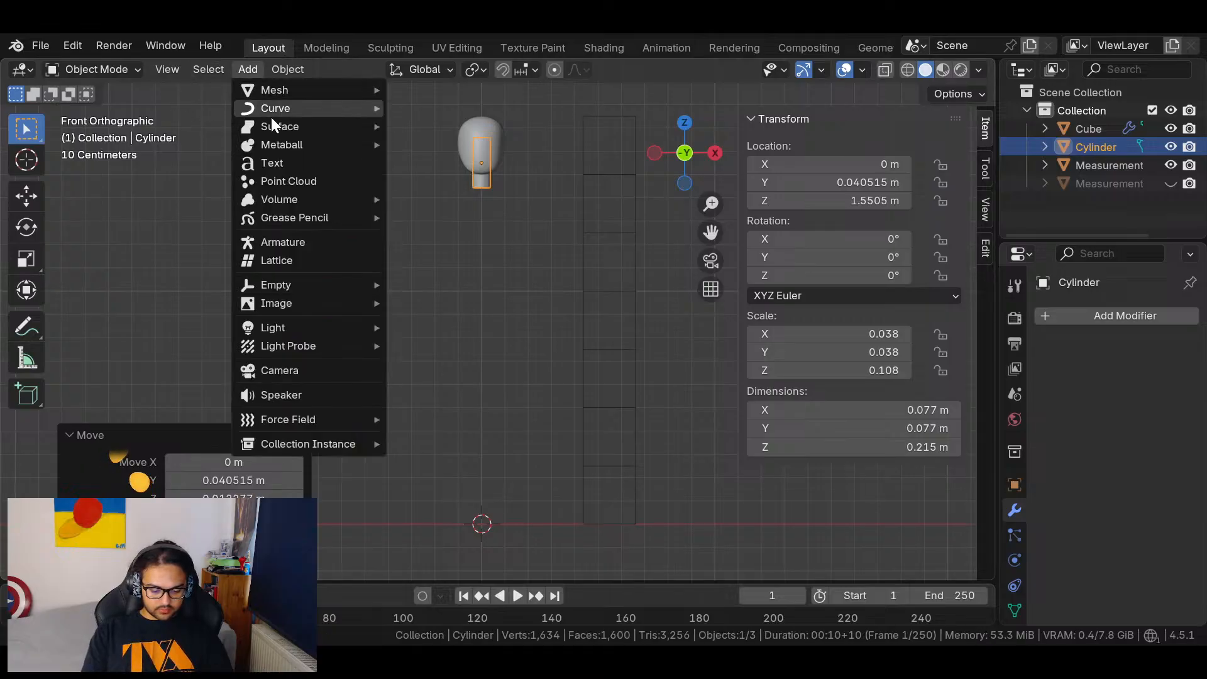
mouse_move(333, 91)
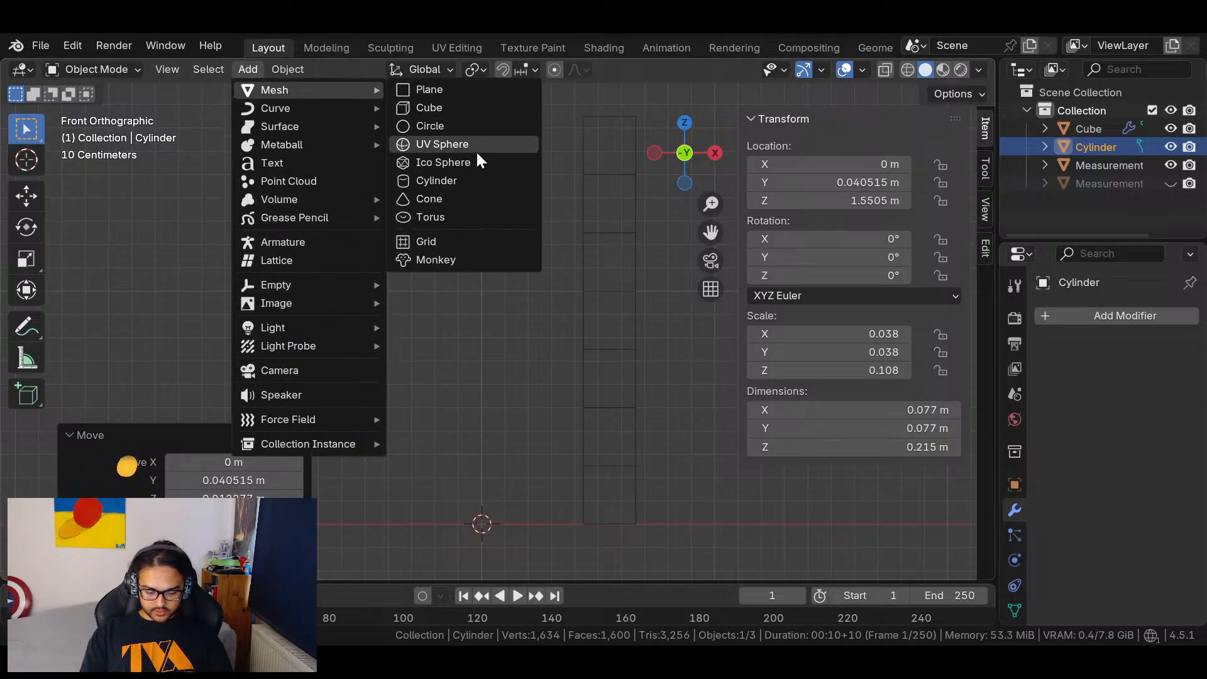
click(479, 109)
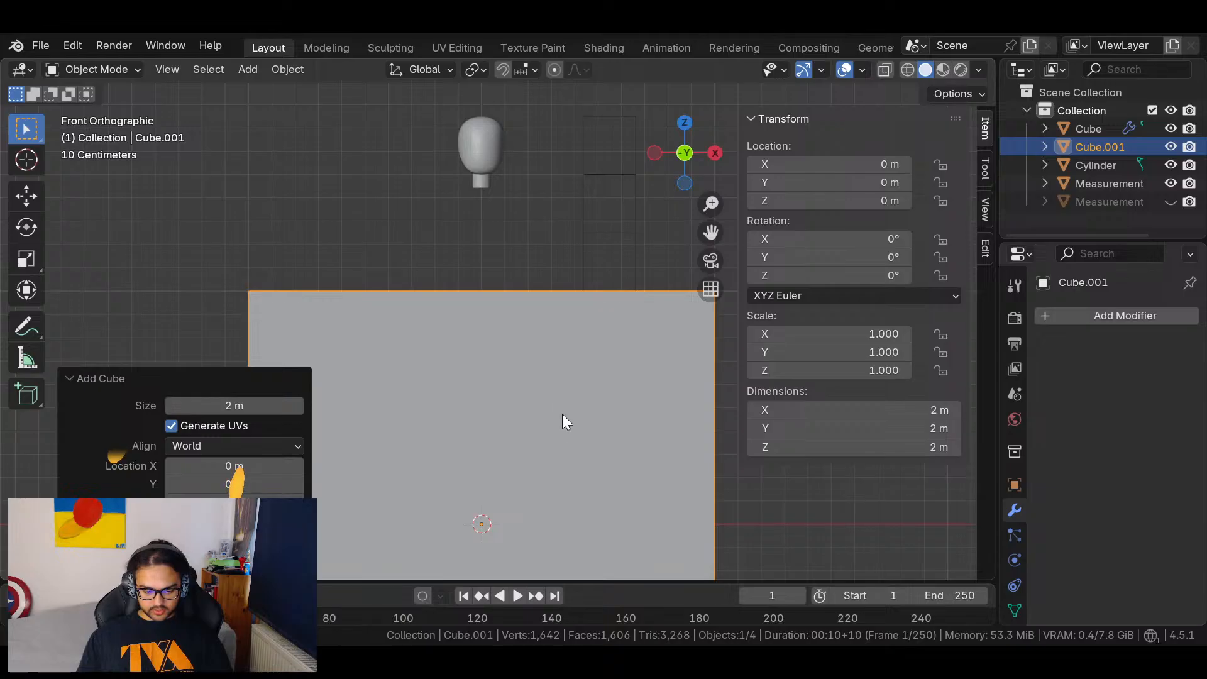
key(s)
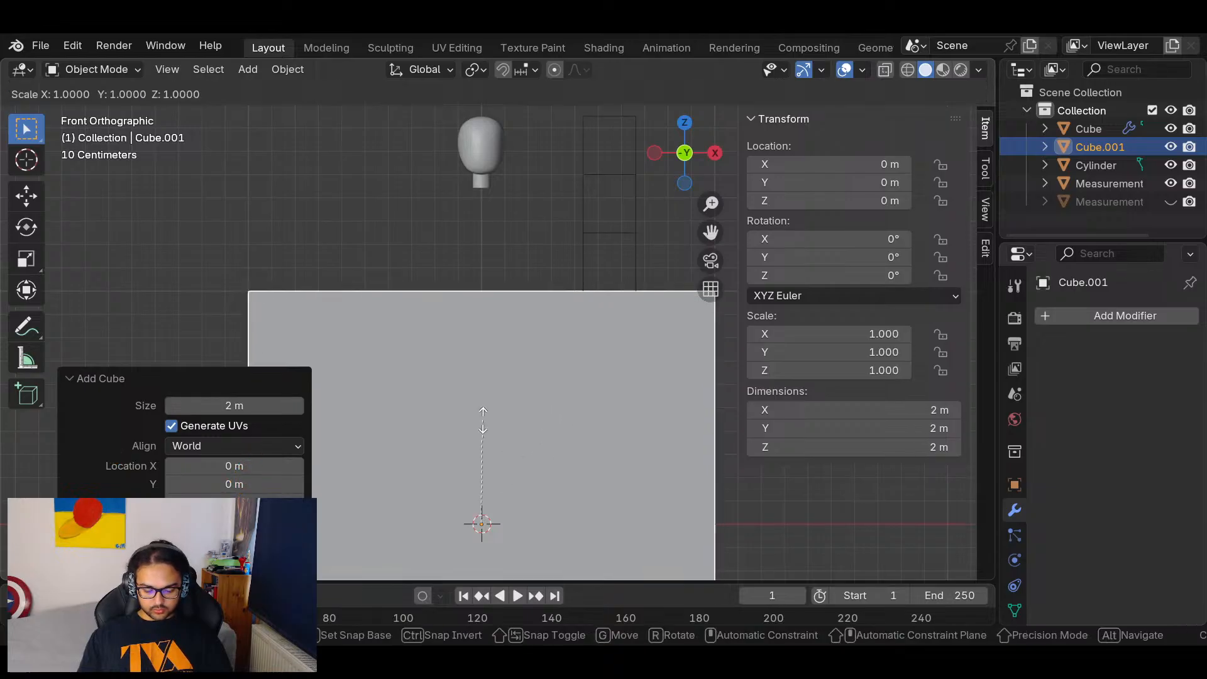
click(493, 497)
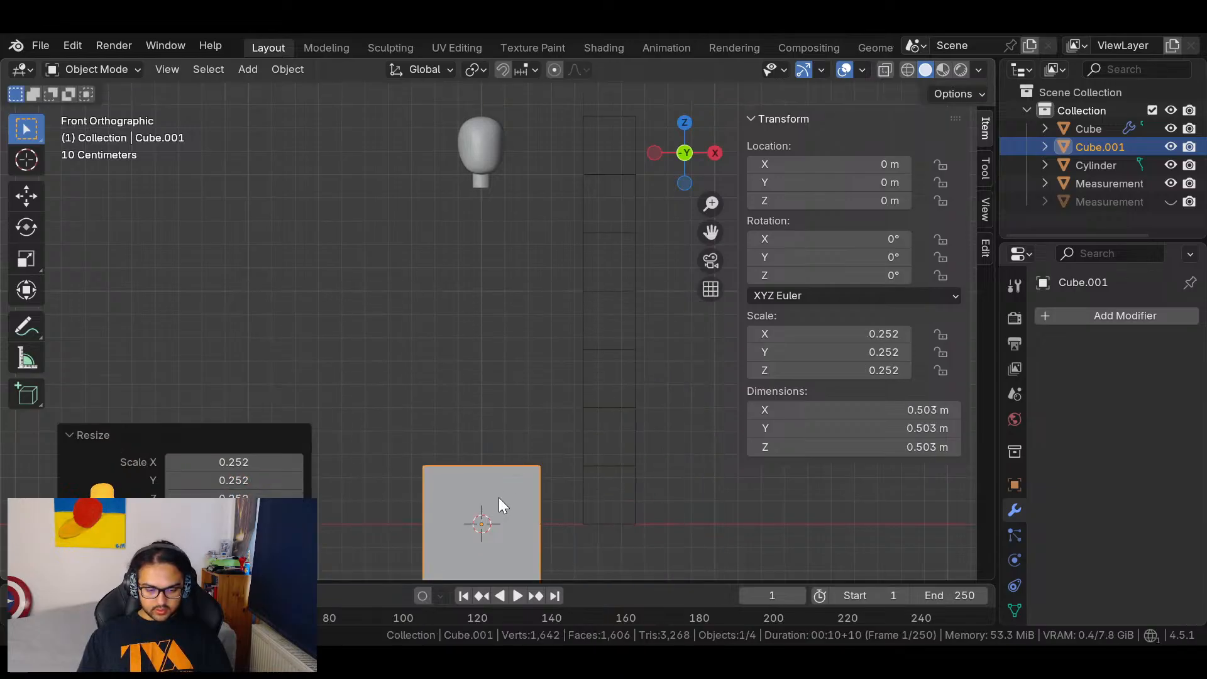
Raise the torso cube along the Z axis to about 1.19 m, so it sits just below the head.
key(g)
key(z)
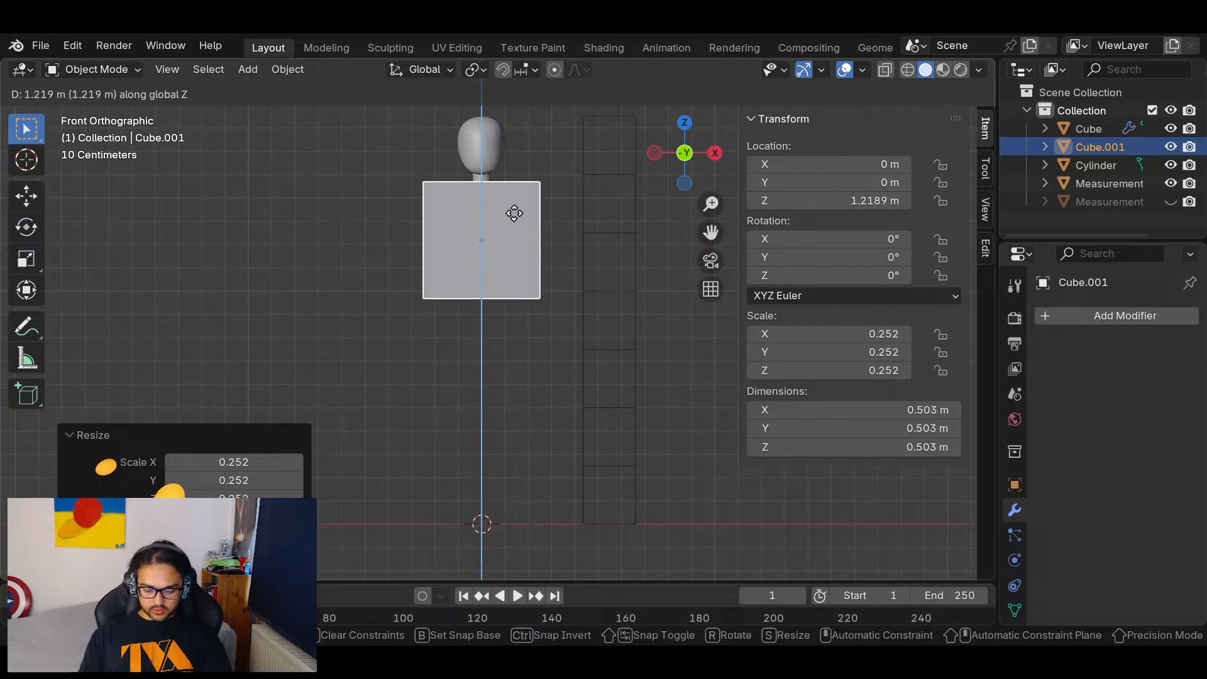
click(514, 226)
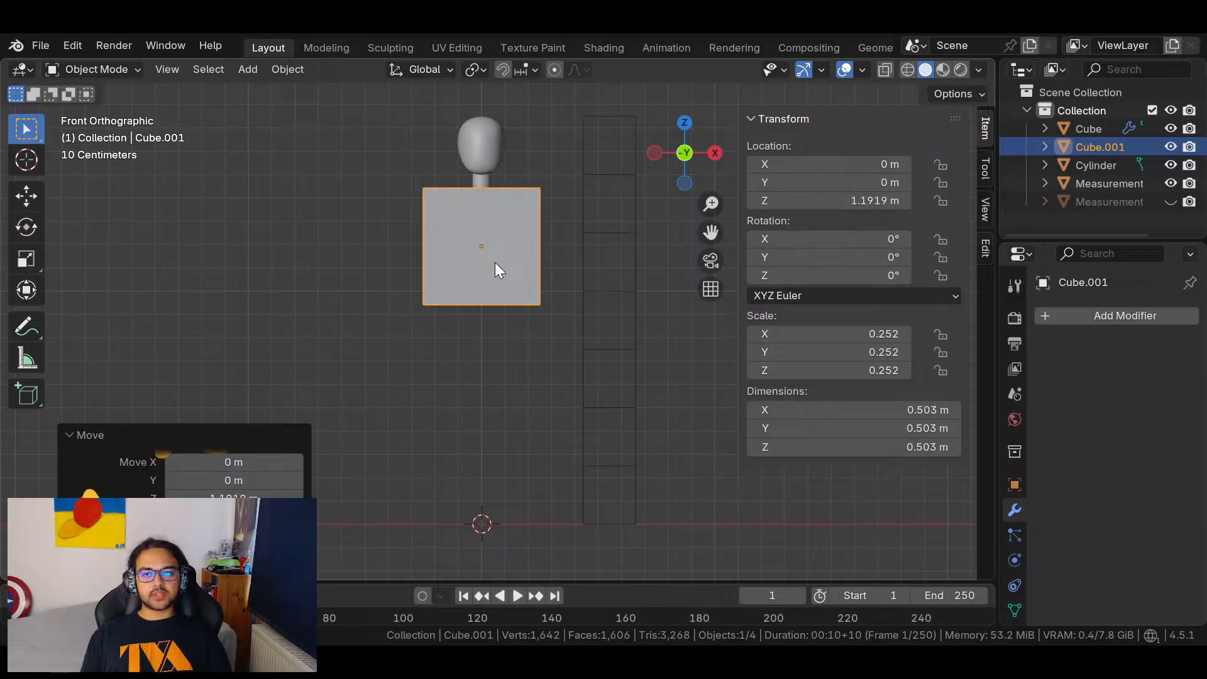
In Edit Mode, taper the torso by scaling its bottom four vertices to about 0.77.
key(Tab)
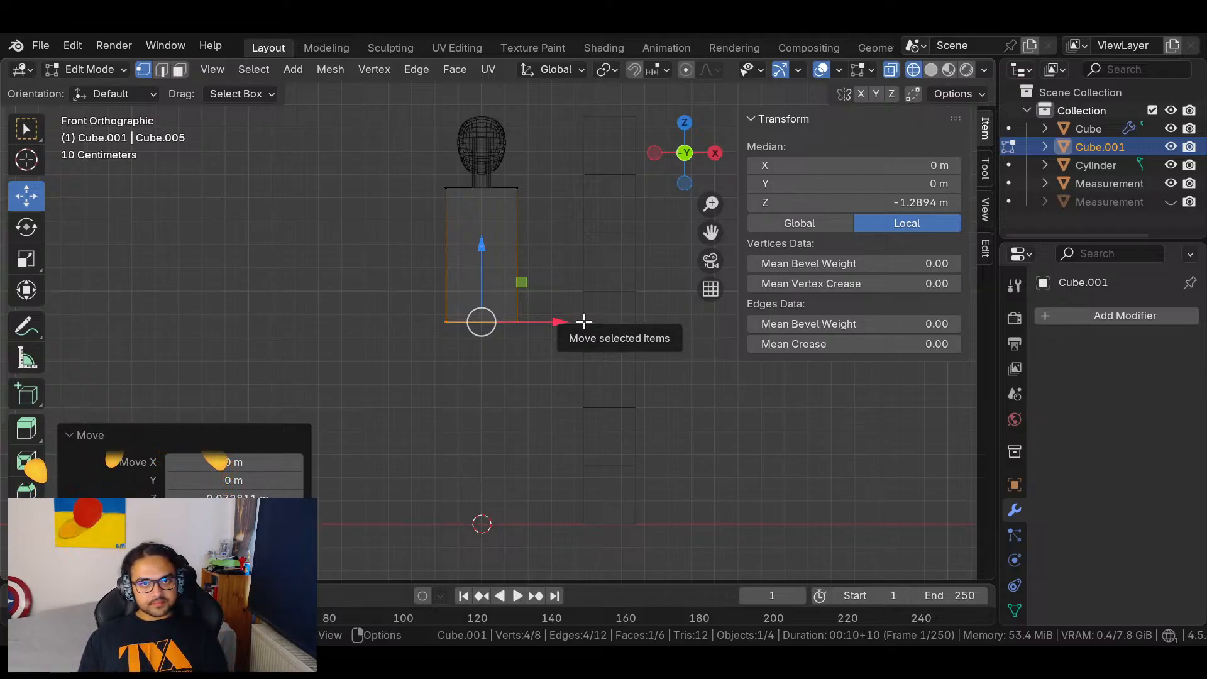
click(528, 424)
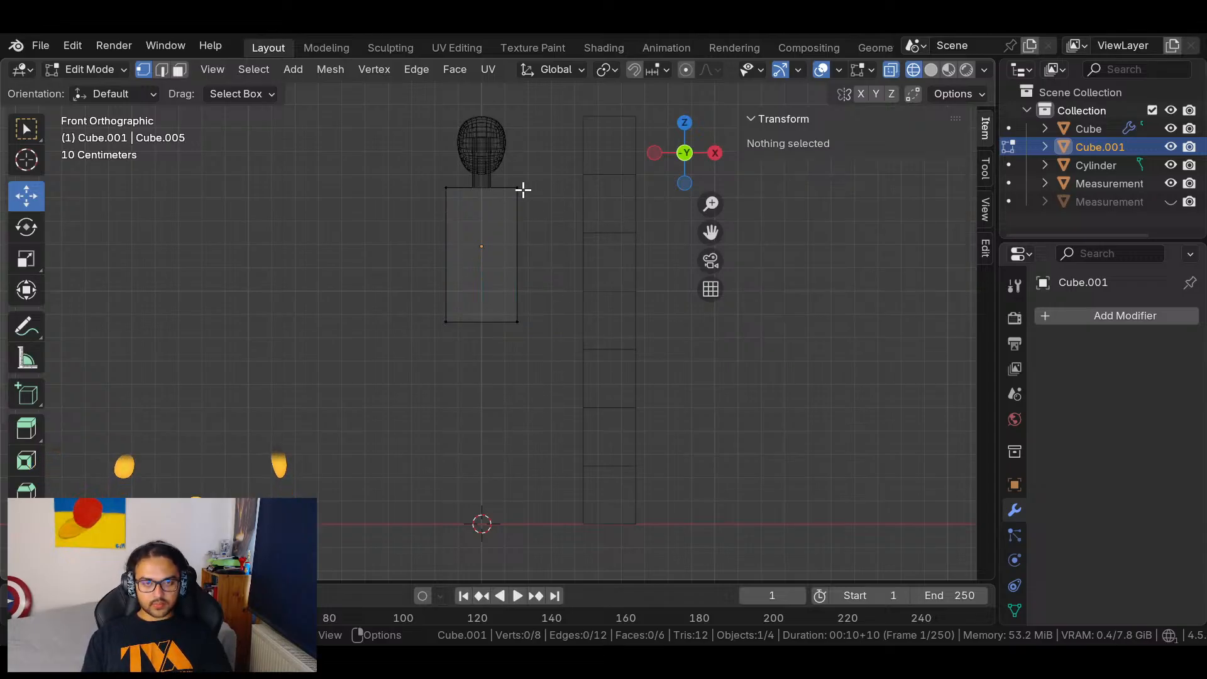
drag(416, 289, 545, 345)
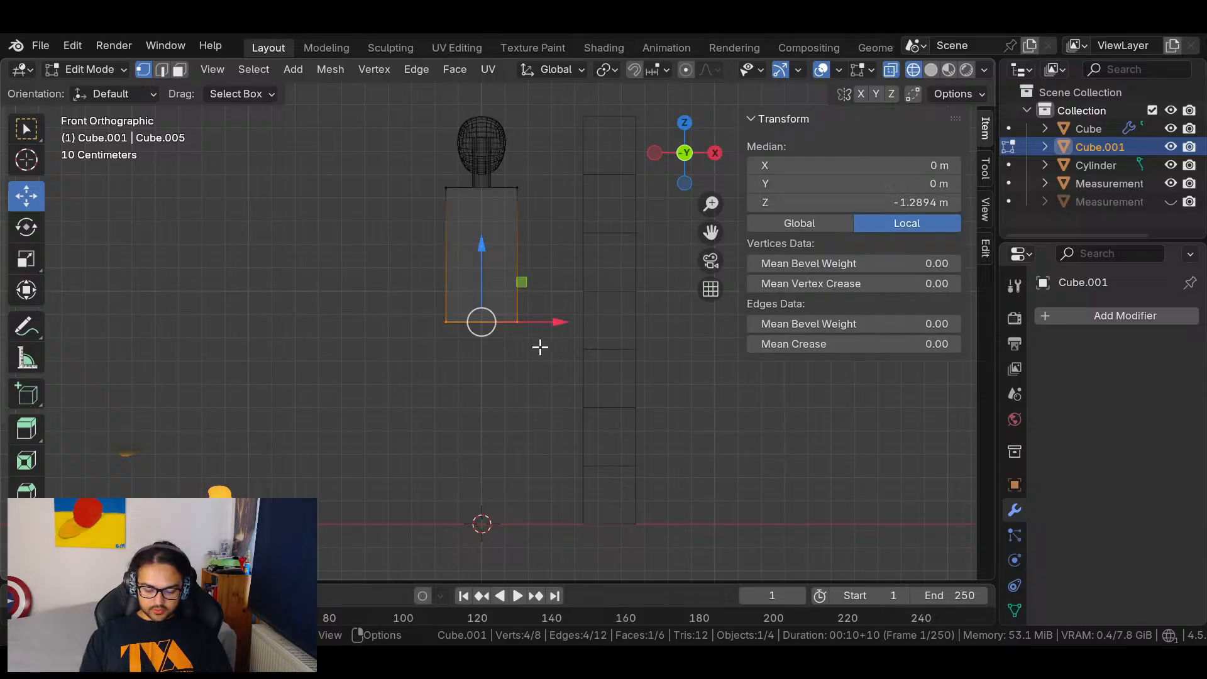
key(s)
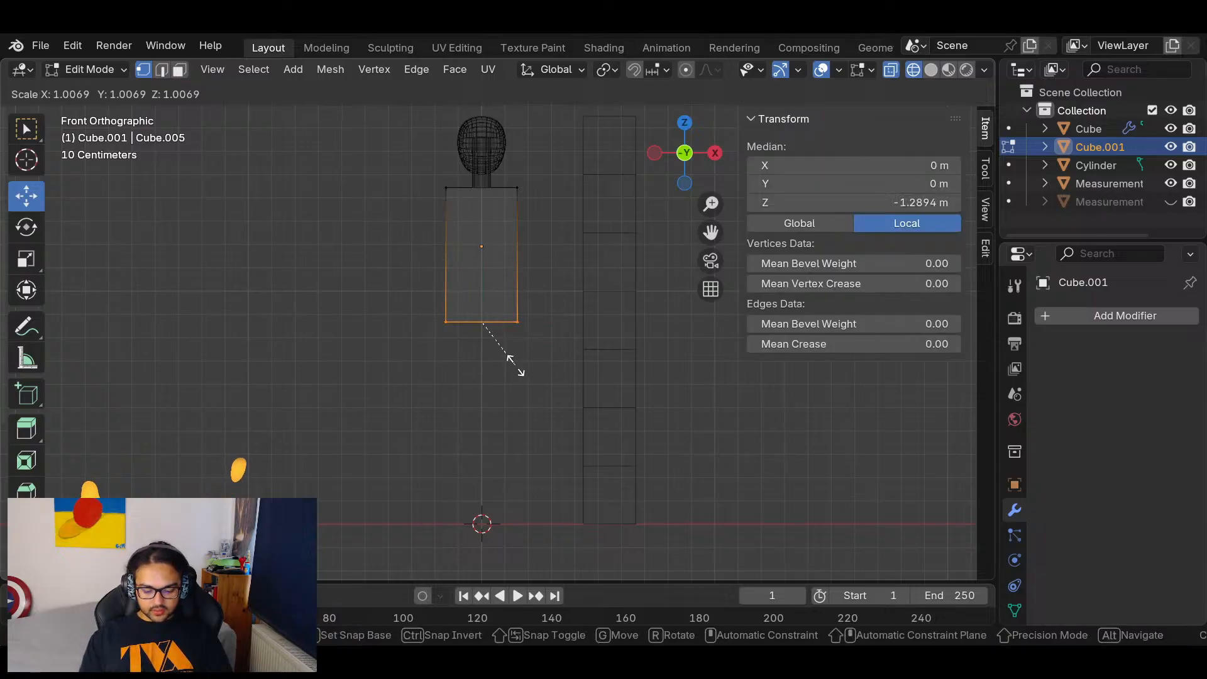
click(503, 357)
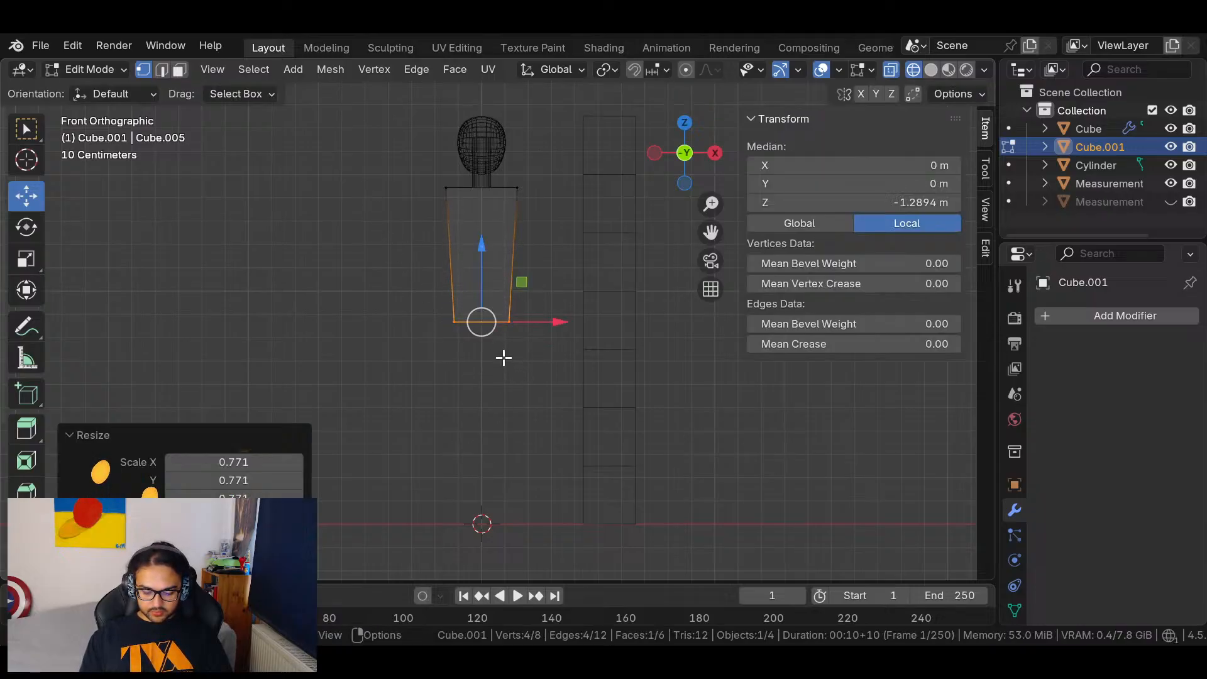
click(517, 436)
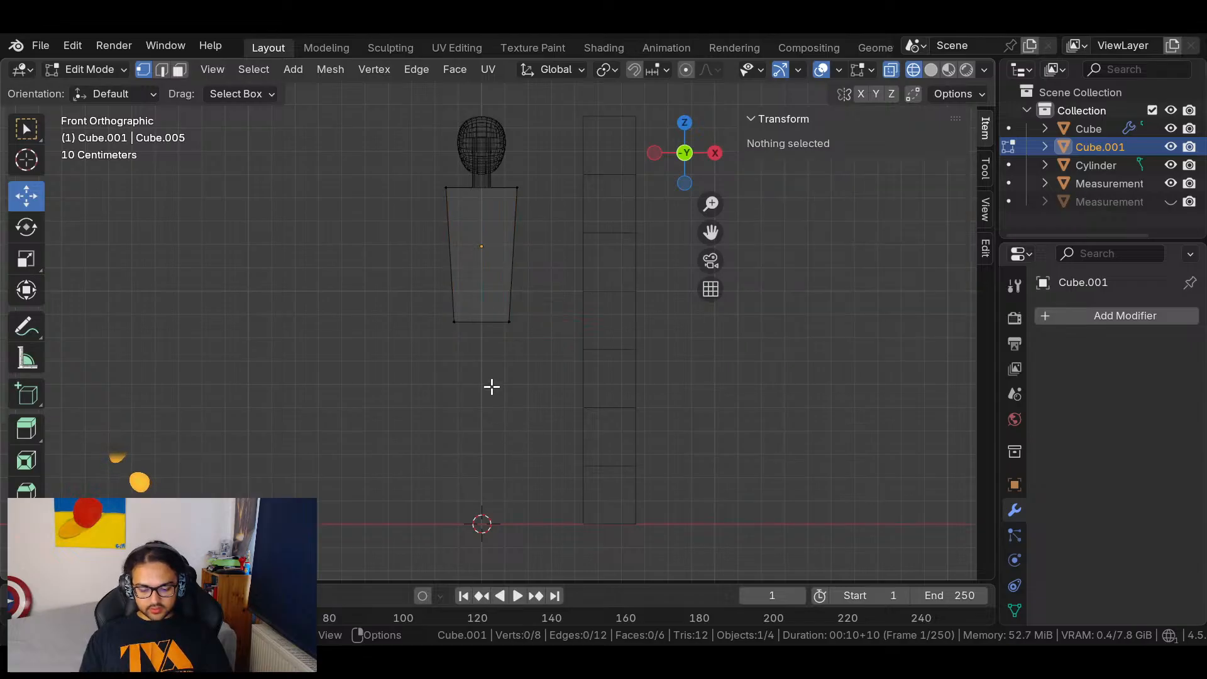
Widen the torso's top four vertices to about 0.36 m across and return to Object Mode with nothing selected.
drag(428, 176, 531, 201)
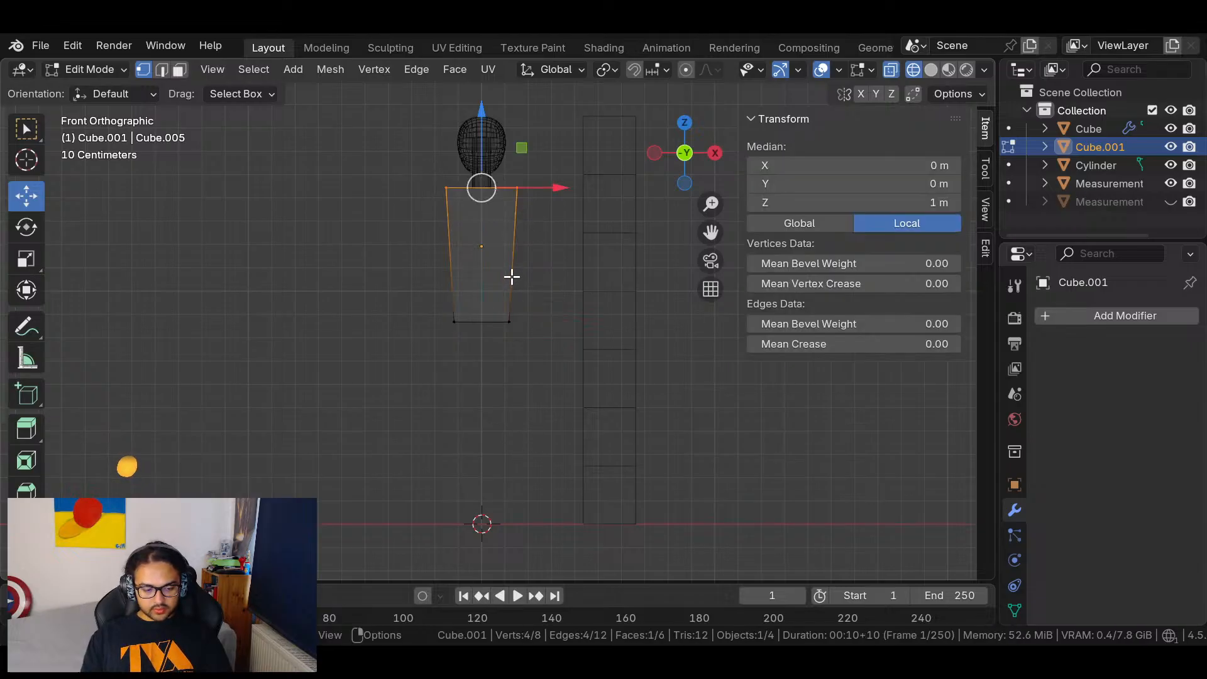
key(s)
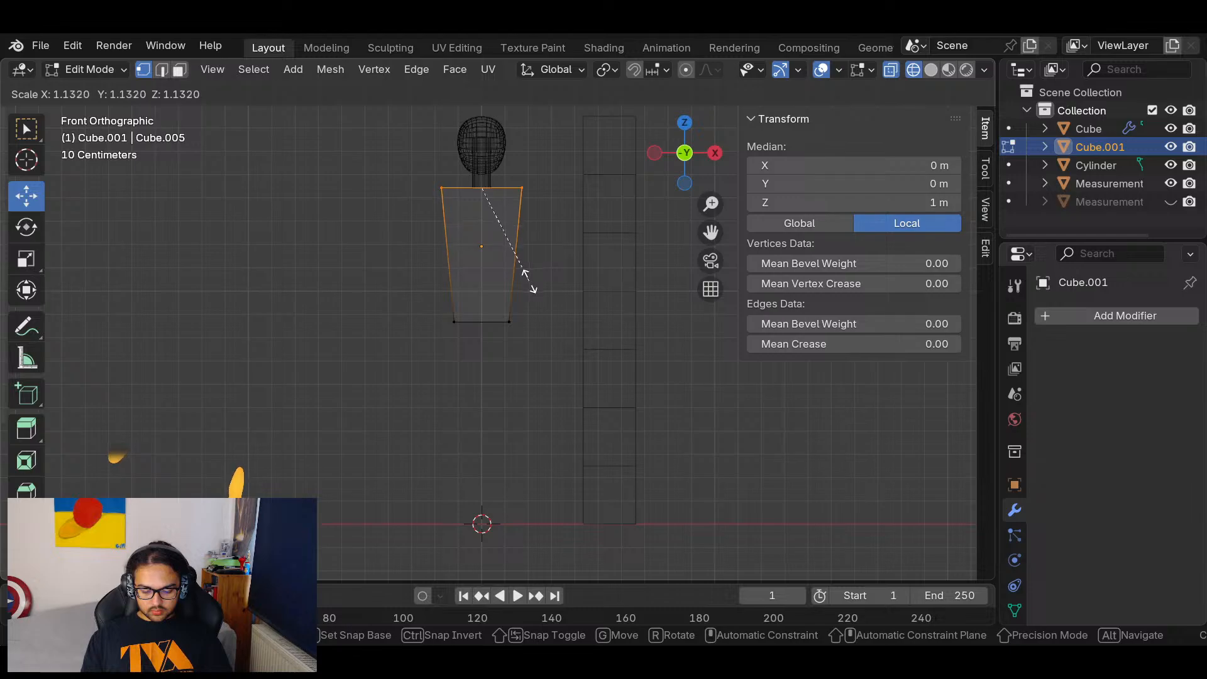
click(528, 291)
click(534, 453)
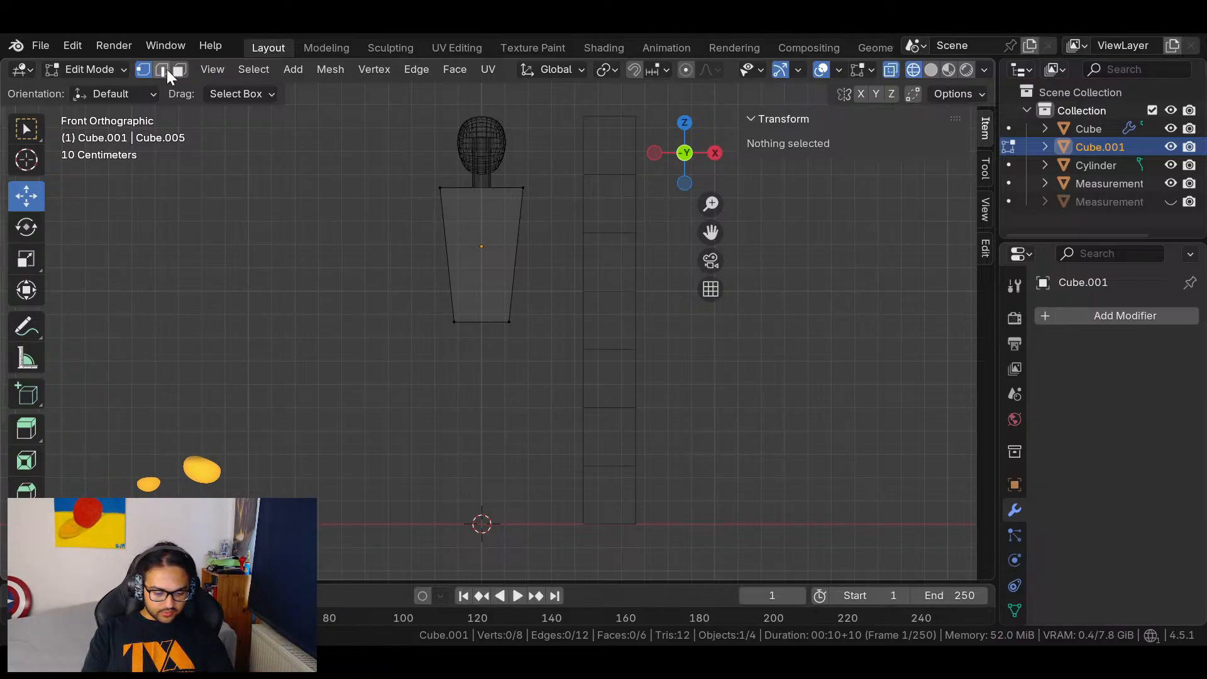
click(85, 68)
click(100, 89)
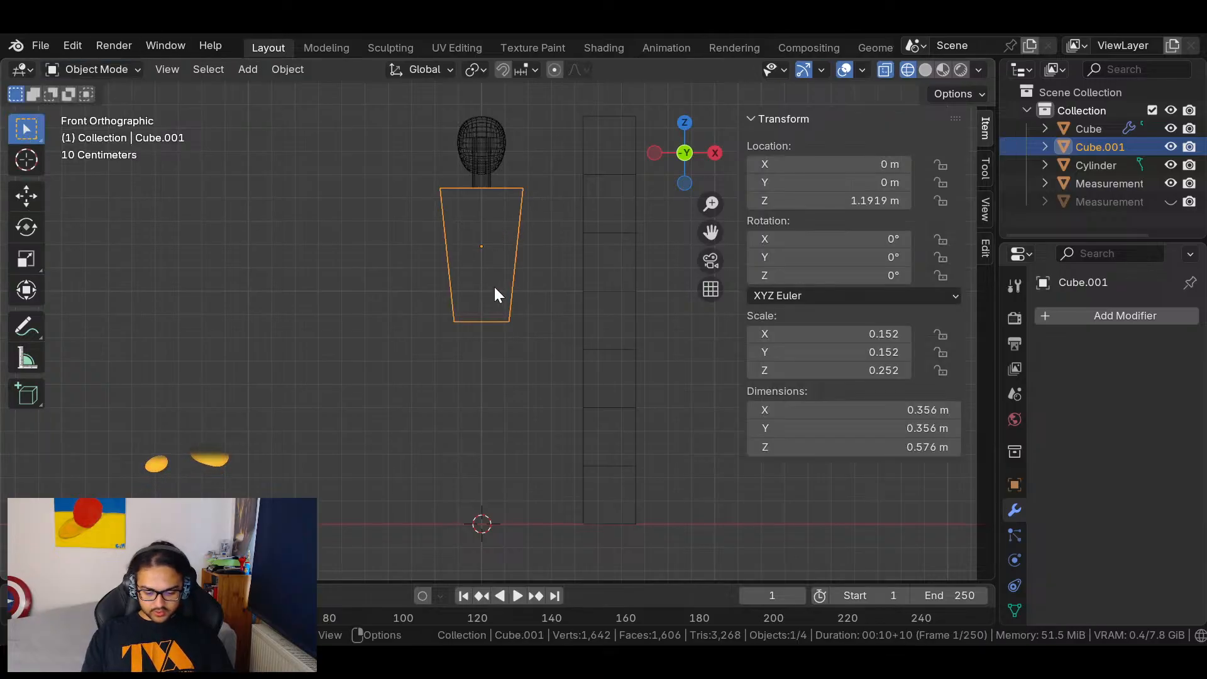
click(485, 434)
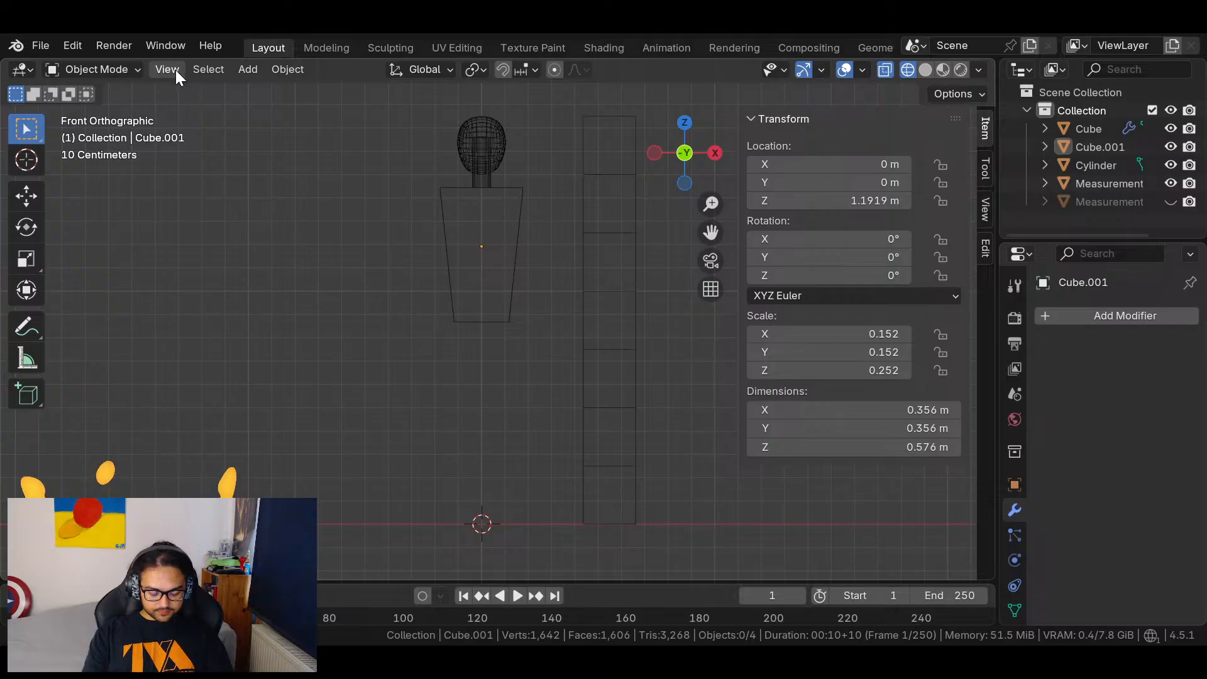
Add another cube and shrink it to about 0.18 m per side.
click(245, 71)
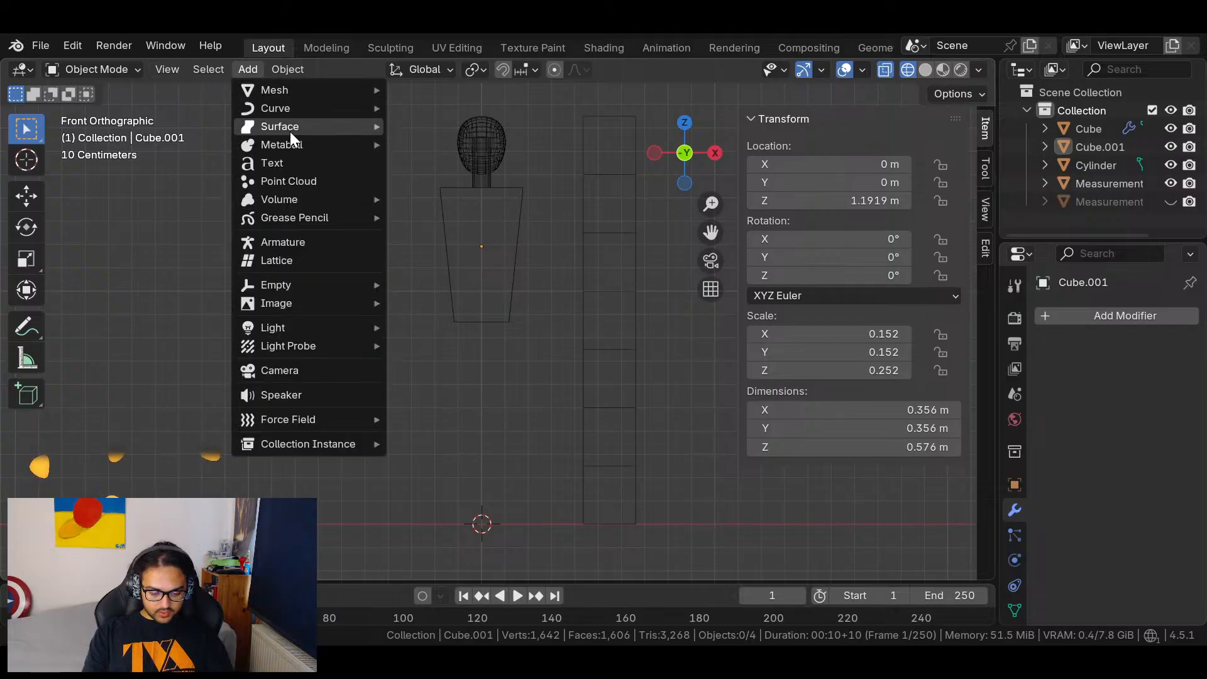
mouse_move(300, 106)
mouse_move(366, 88)
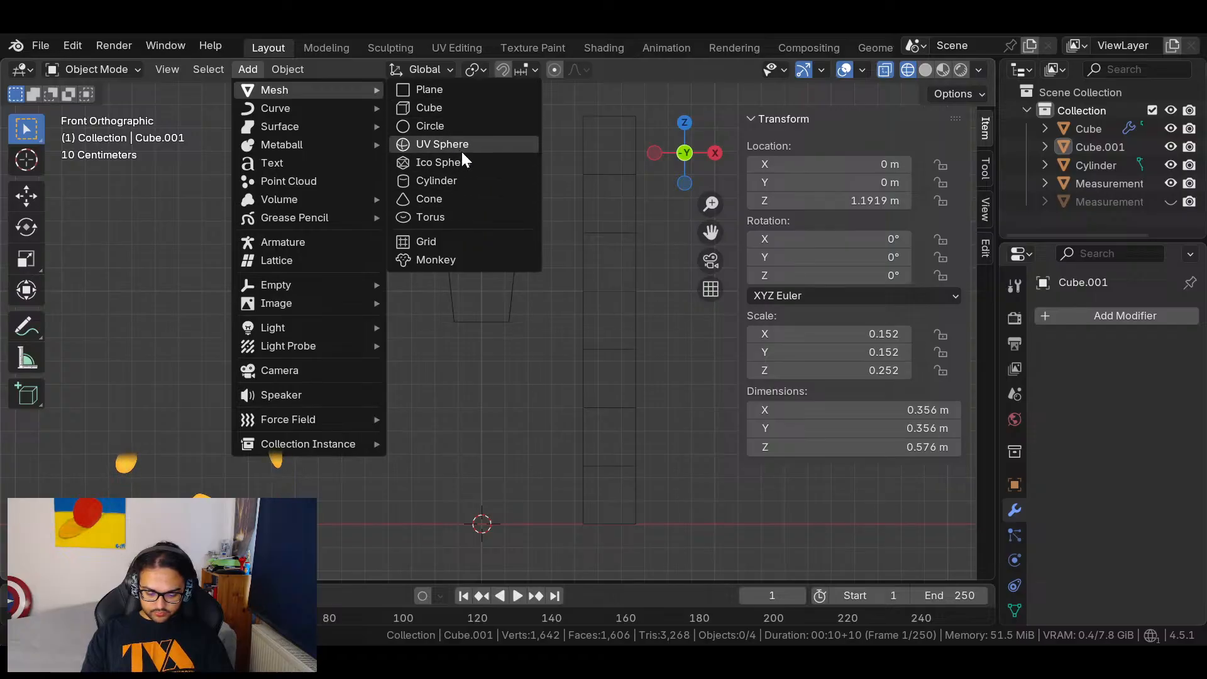
click(470, 105)
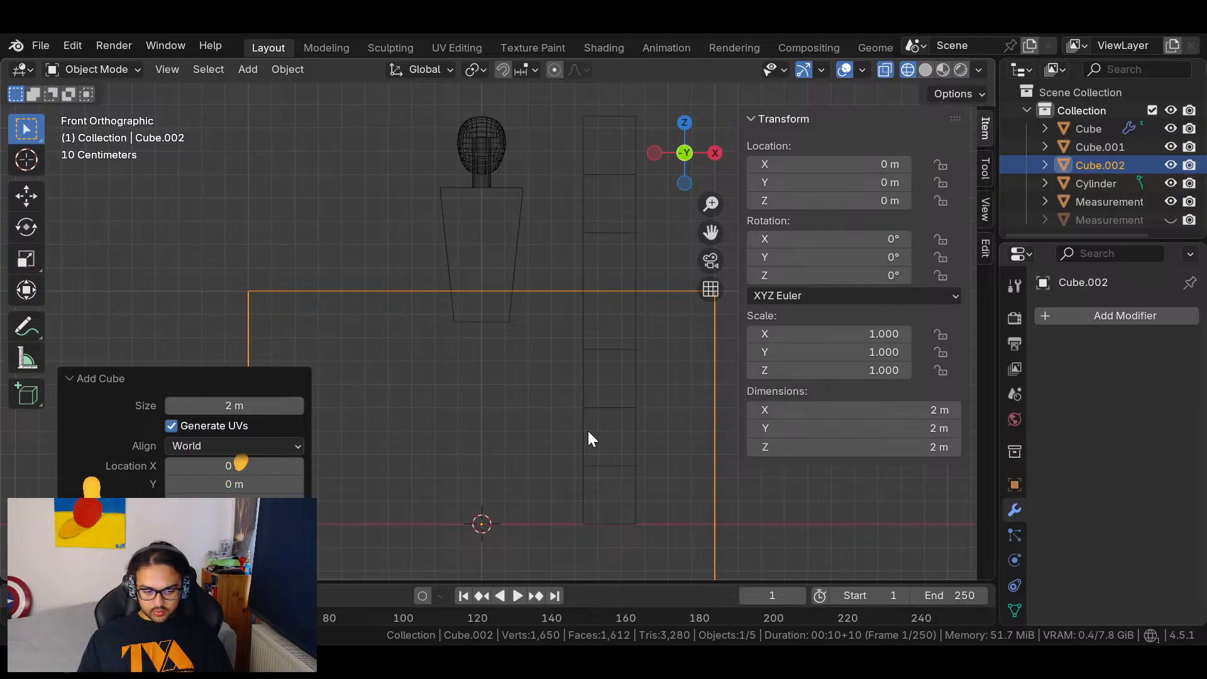
key(s)
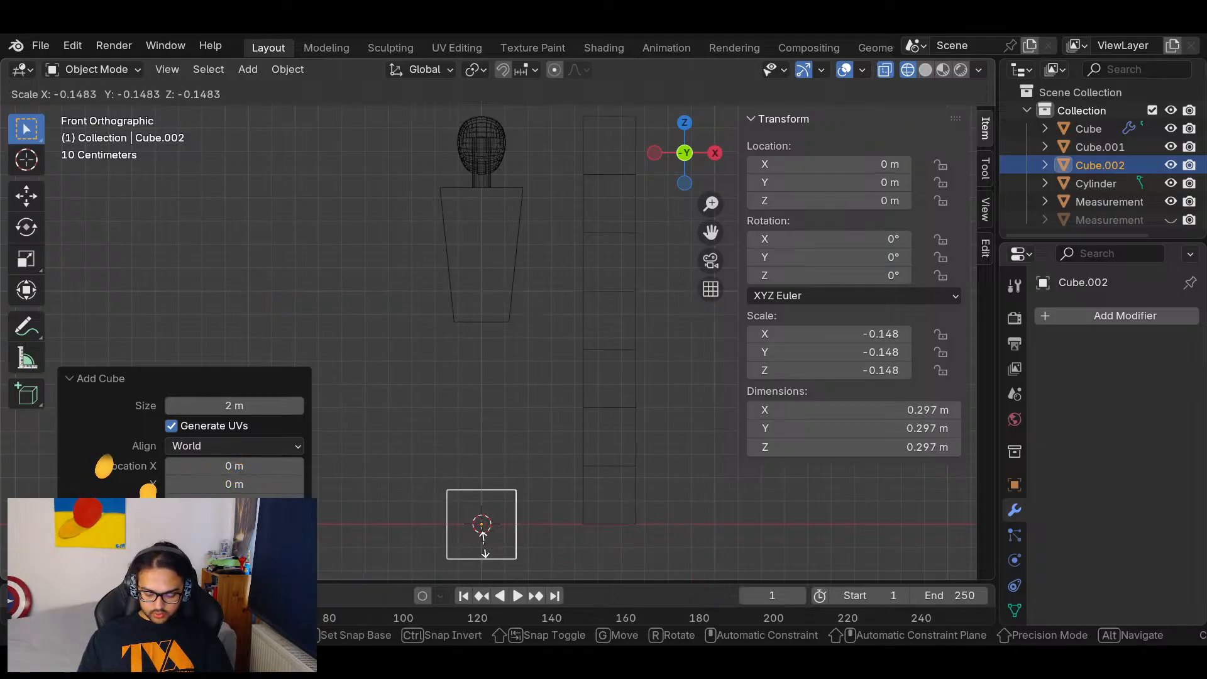
click(489, 539)
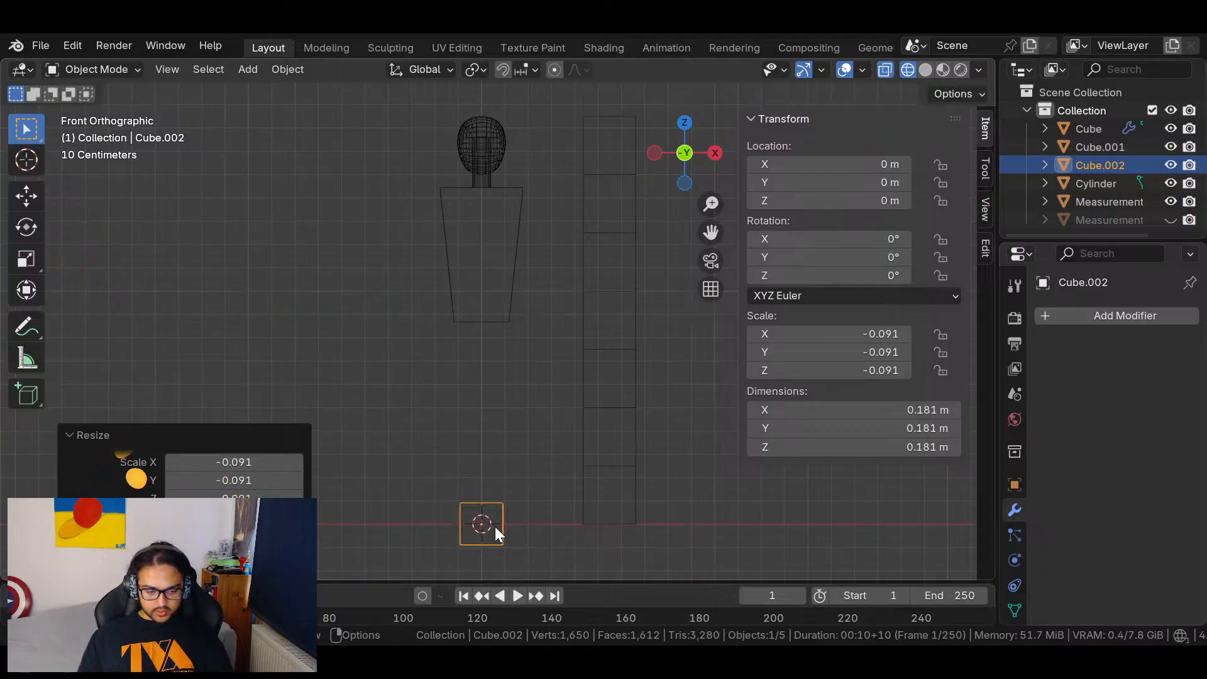
Try the small cube under the torso's lower edge at about X 0.09 m and Z 0.79 m, and delete it.
key(g)
key(z)
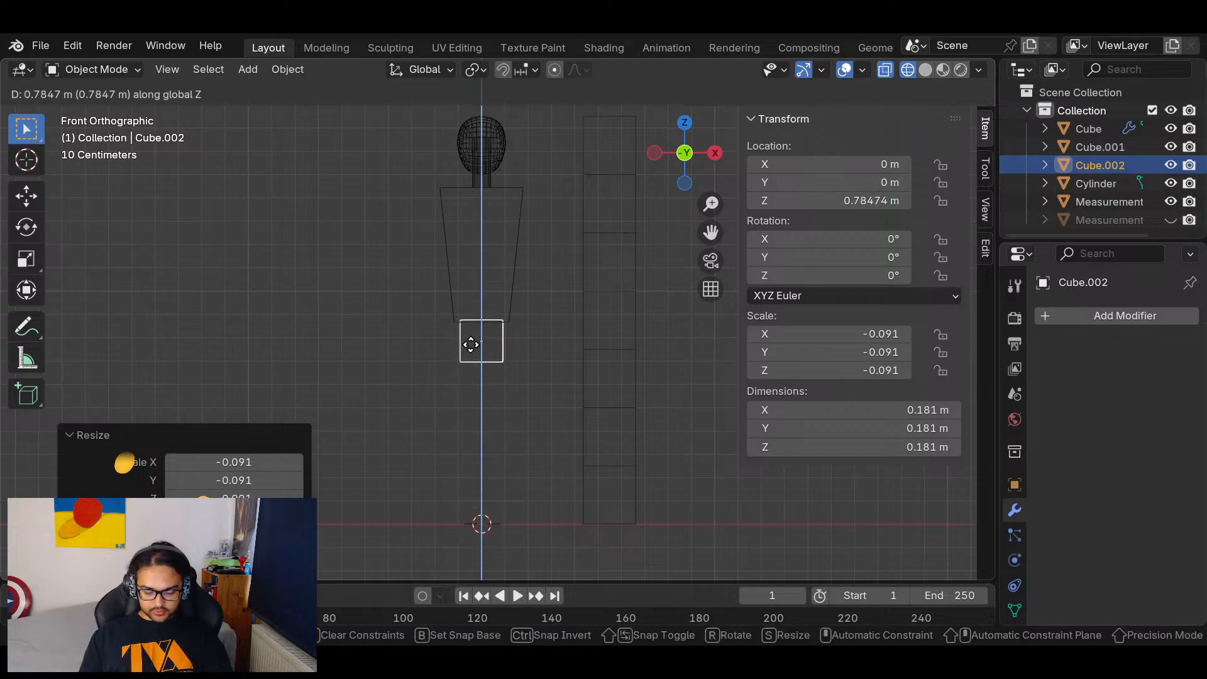
click(472, 348)
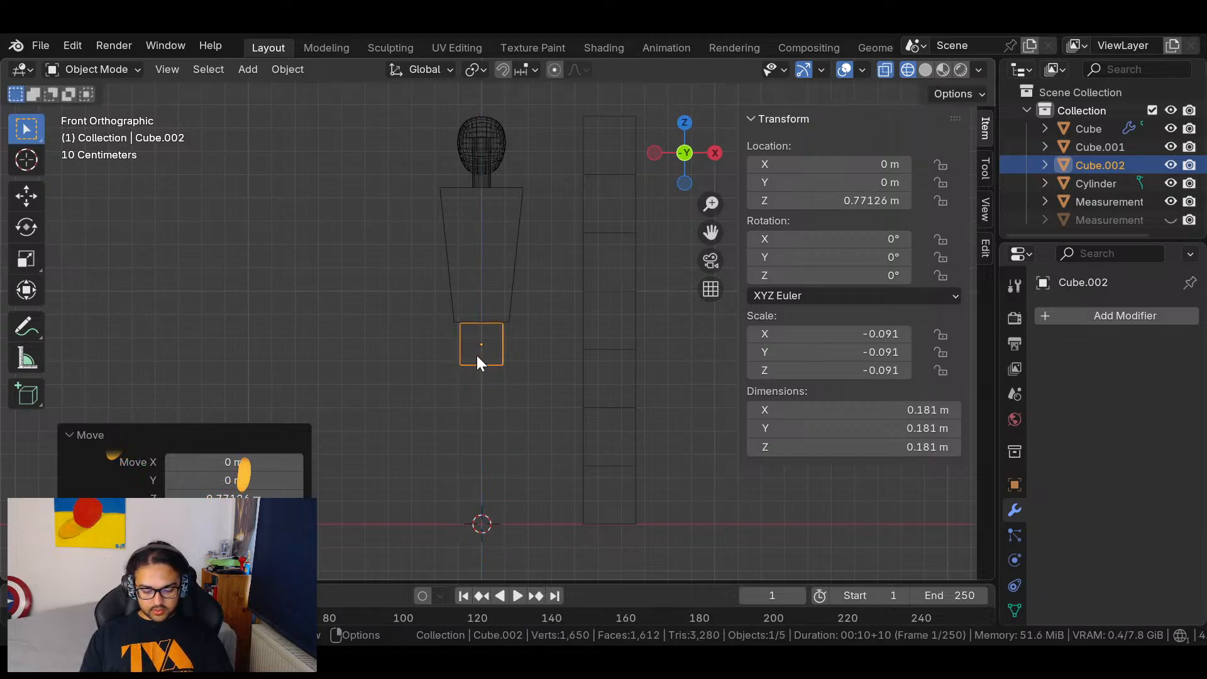
key(g)
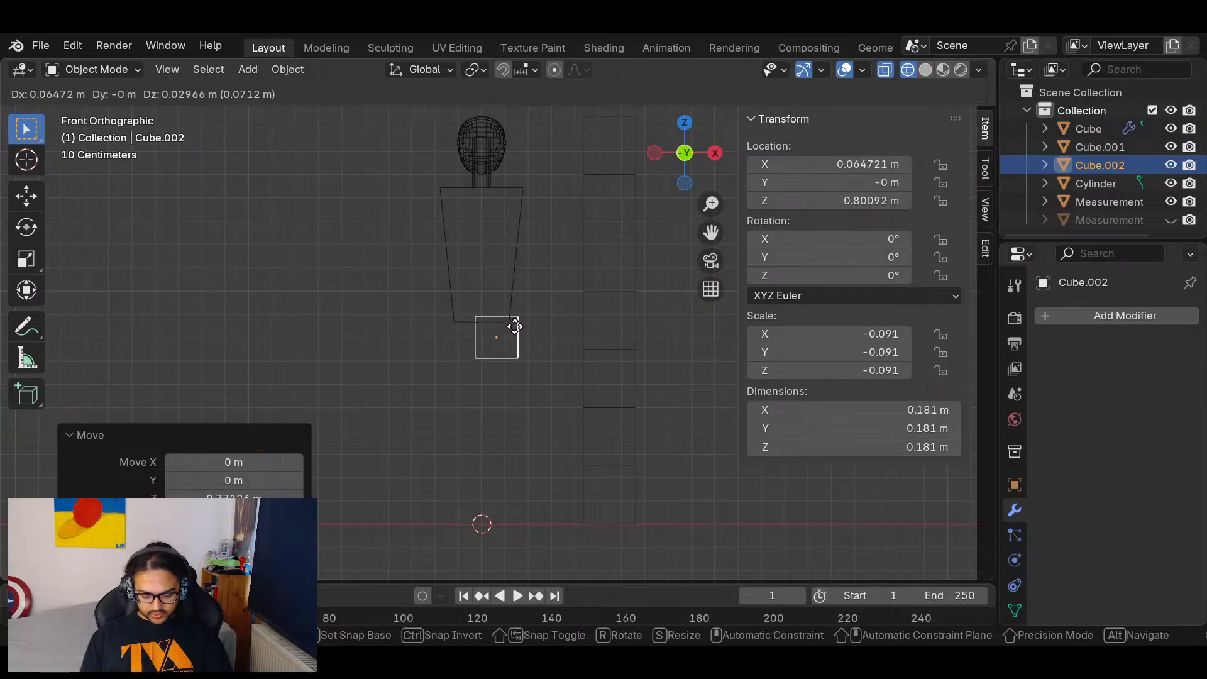
click(524, 337)
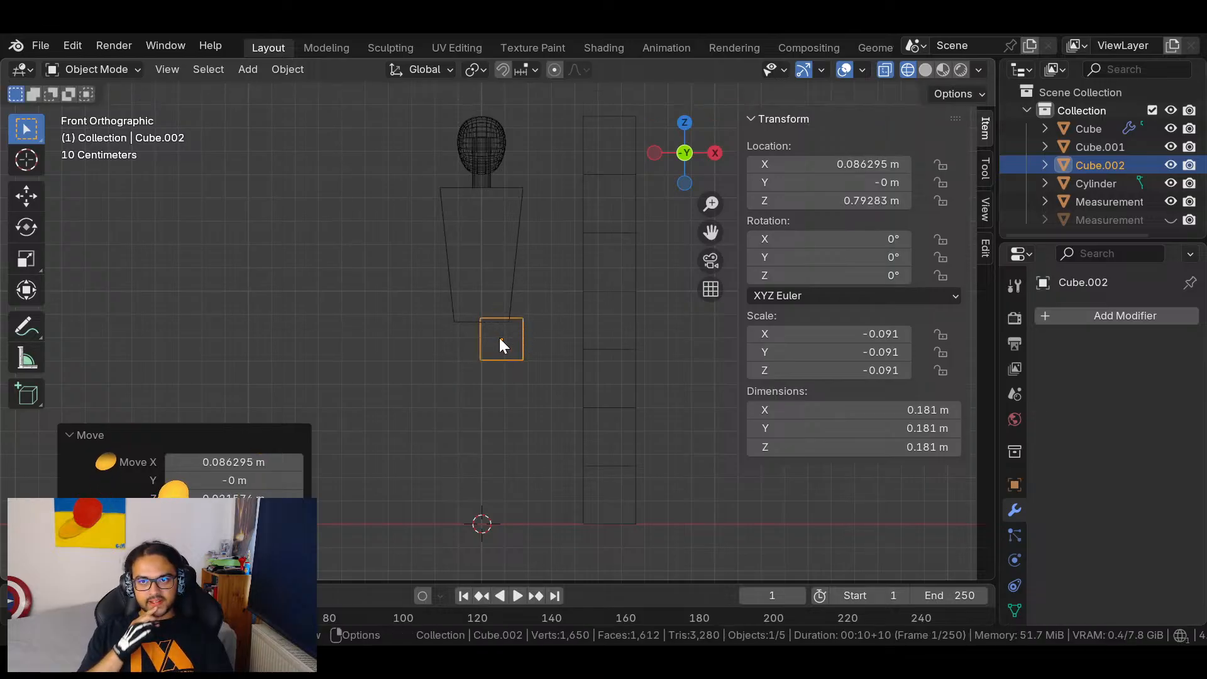
key(x)
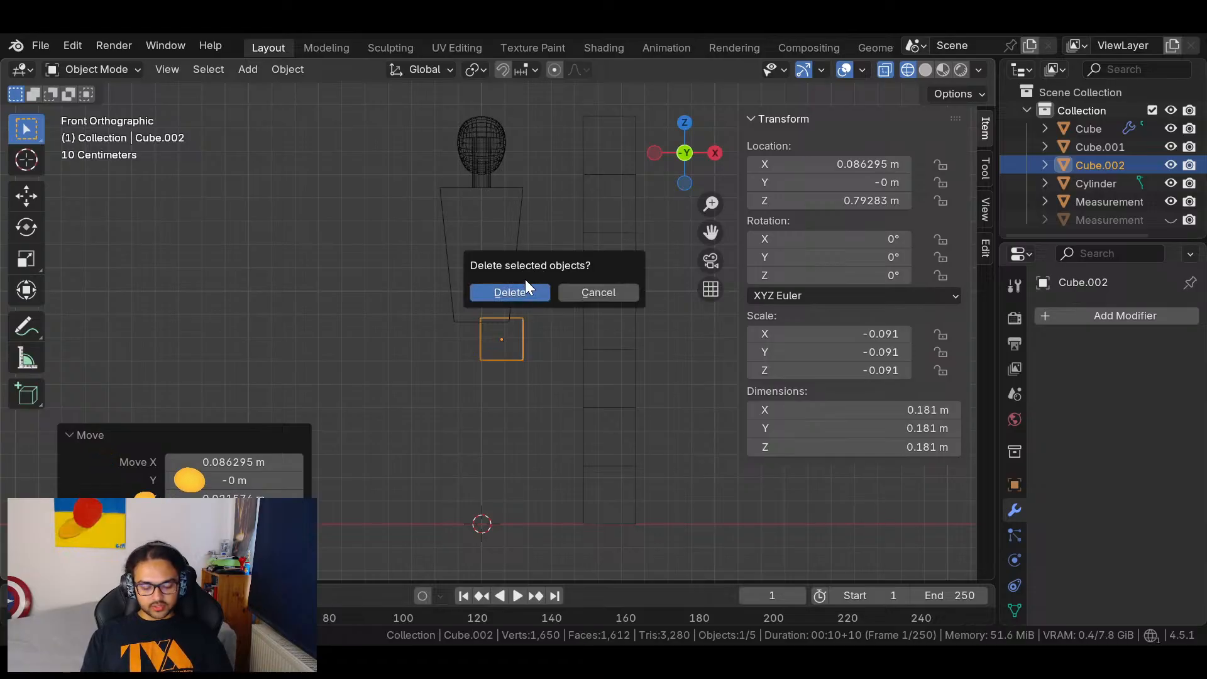
click(528, 290)
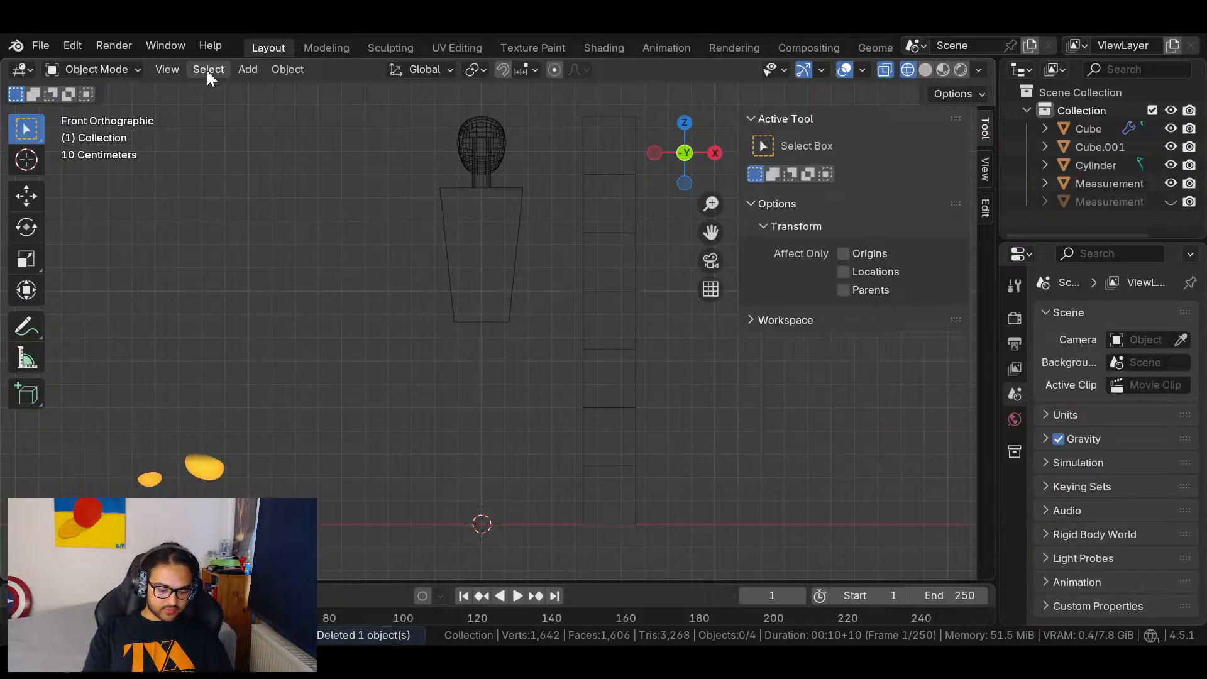
Add a cylinder mesh with 32 vertices, 1 m radius and 2 m depth at the world origin.
click(248, 69)
mouse_move(316, 93)
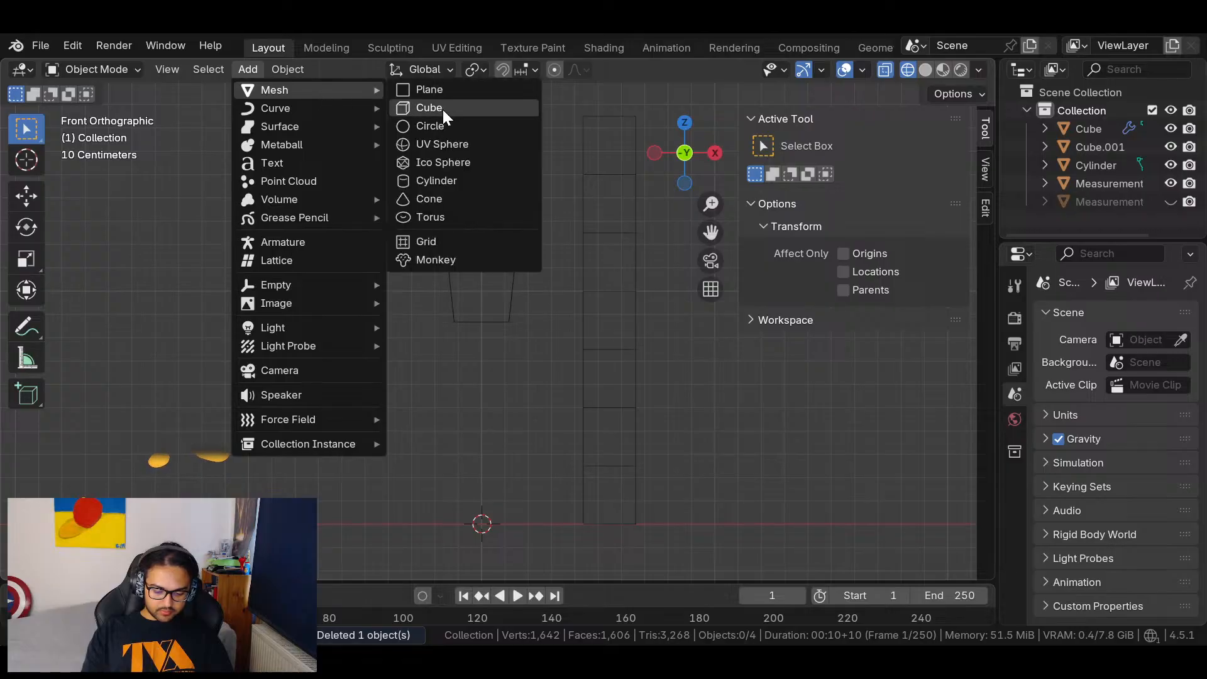
click(467, 181)
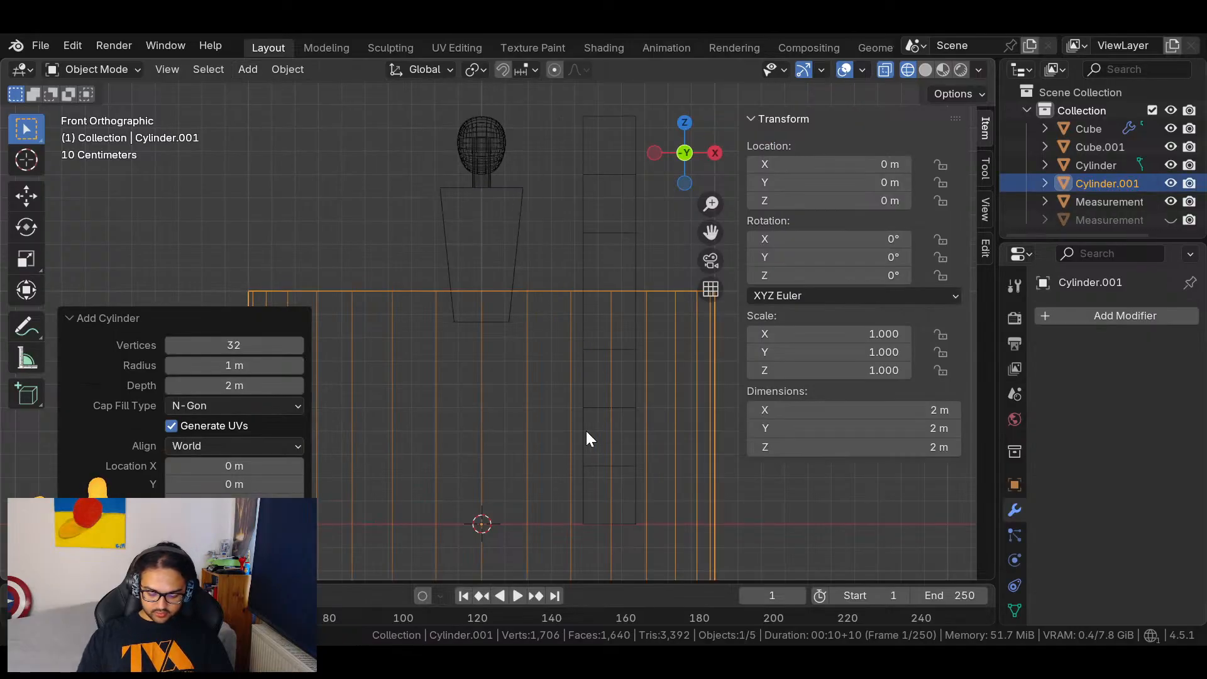
Reduce the new cylinder to 8 vertices and shrink it uniformly to about 0.087 m per side.
drag(242, 345, 200, 343)
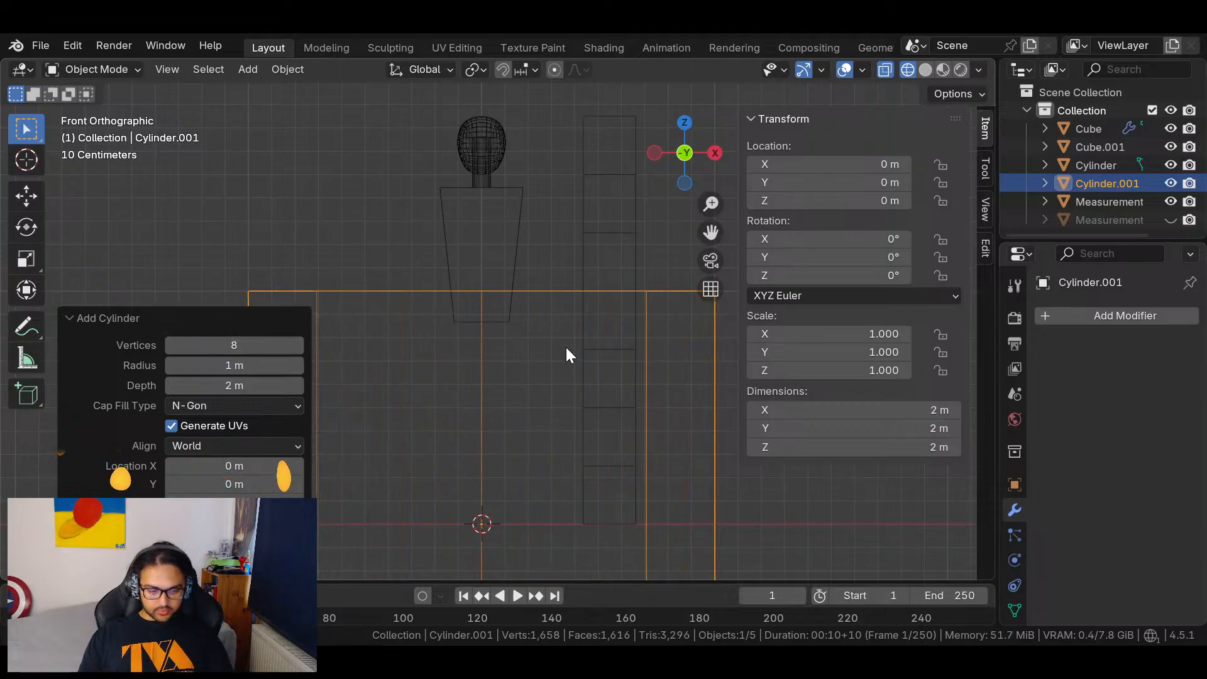
key(s)
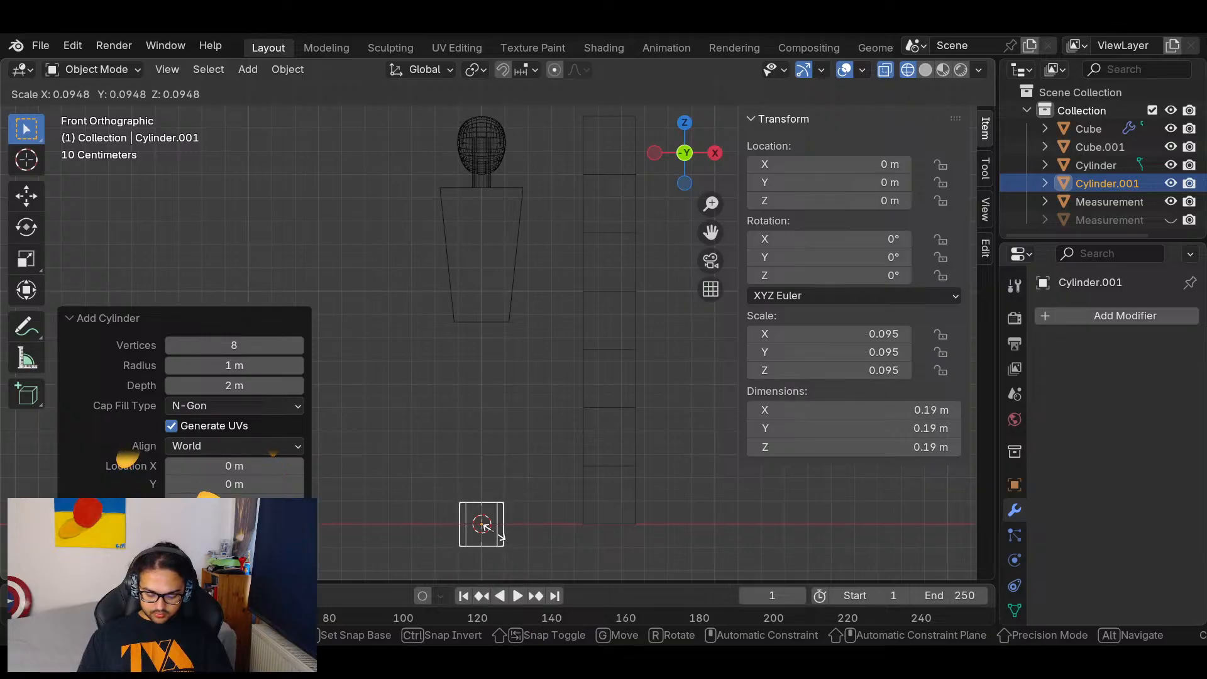
click(490, 534)
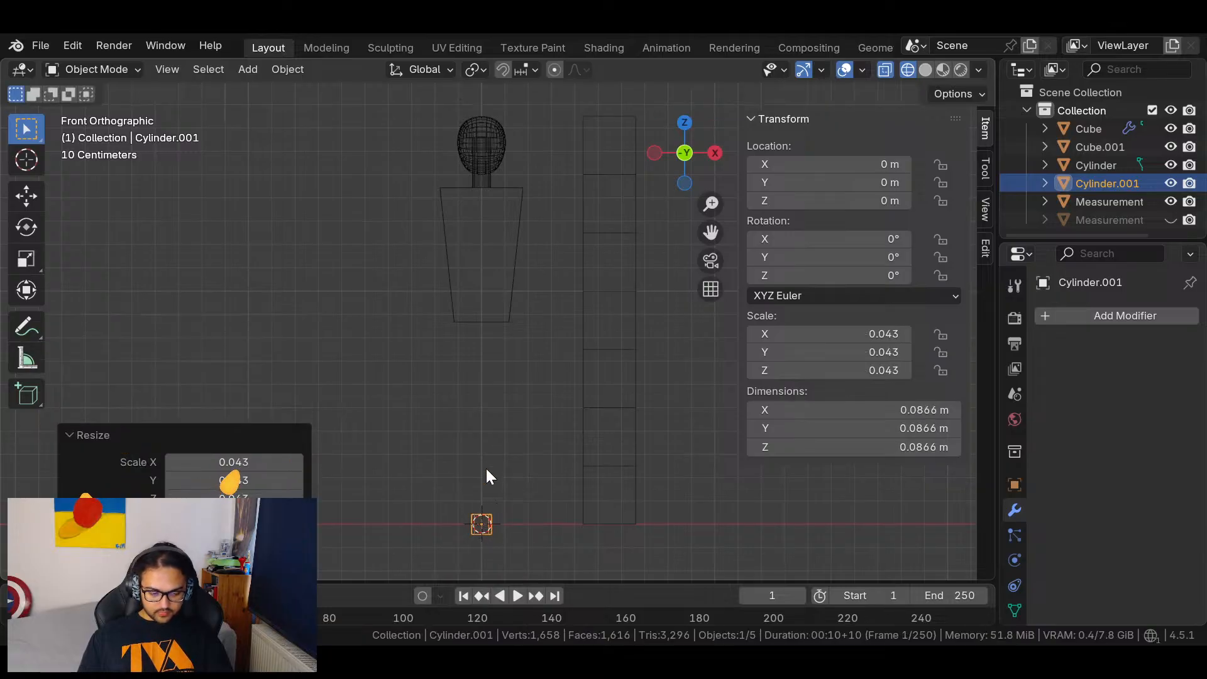
Place the small cylinder below the torso at about X 0.10 m and Z 0.70 m, and stretch it vertically to about 0.36 m.
key(g)
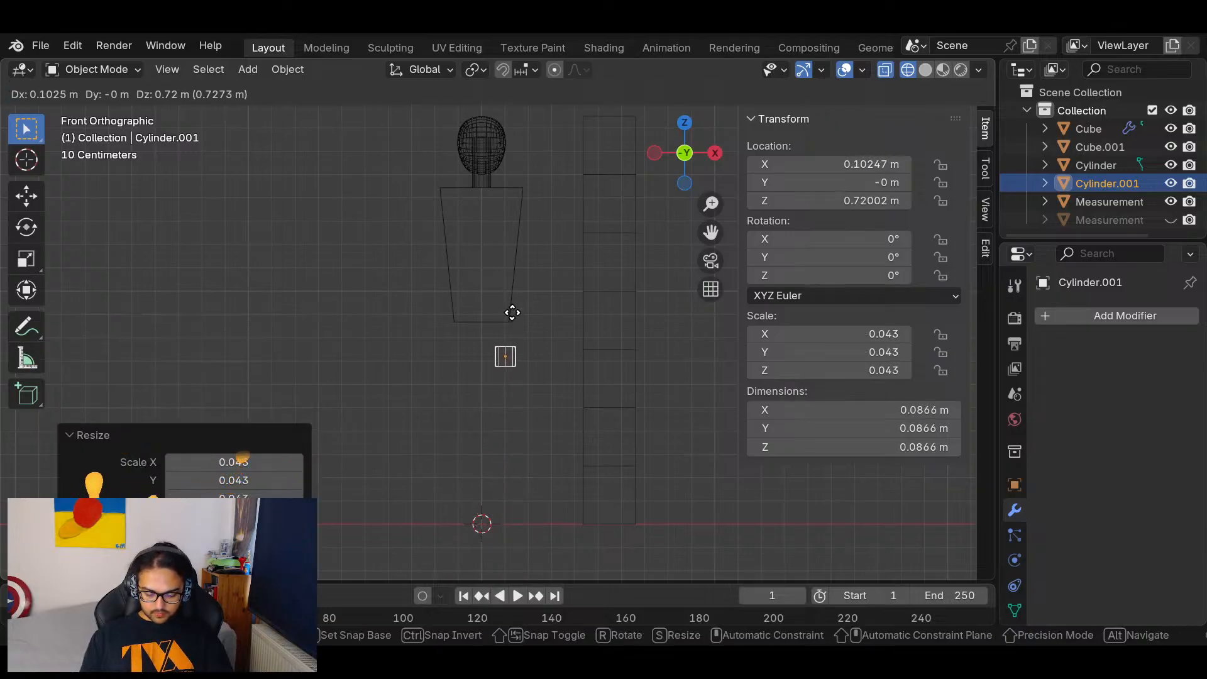
click(514, 323)
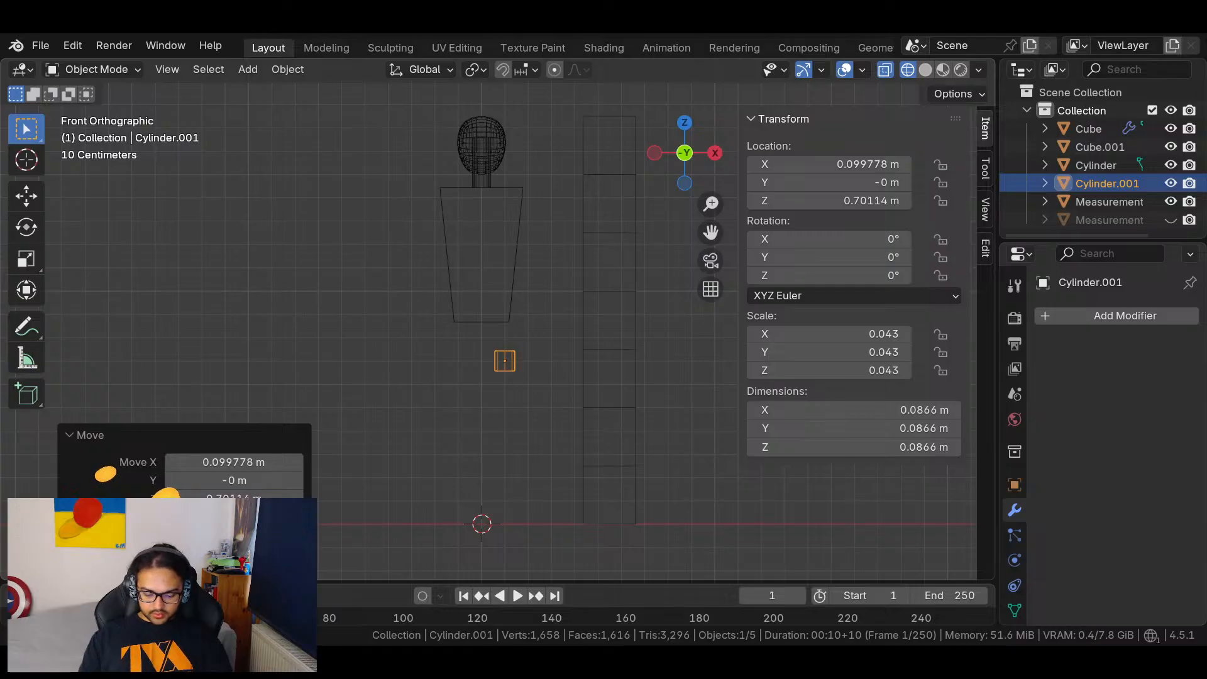
click(524, 380)
click(515, 360)
key(s)
key(z)
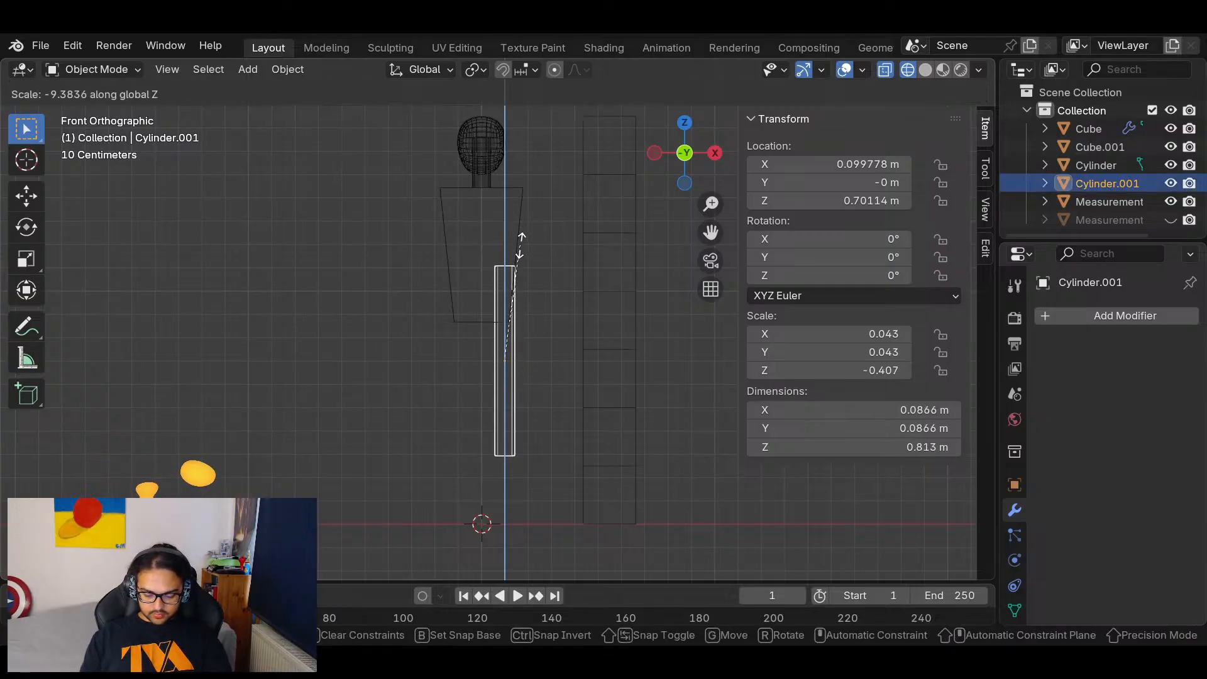
click(514, 305)
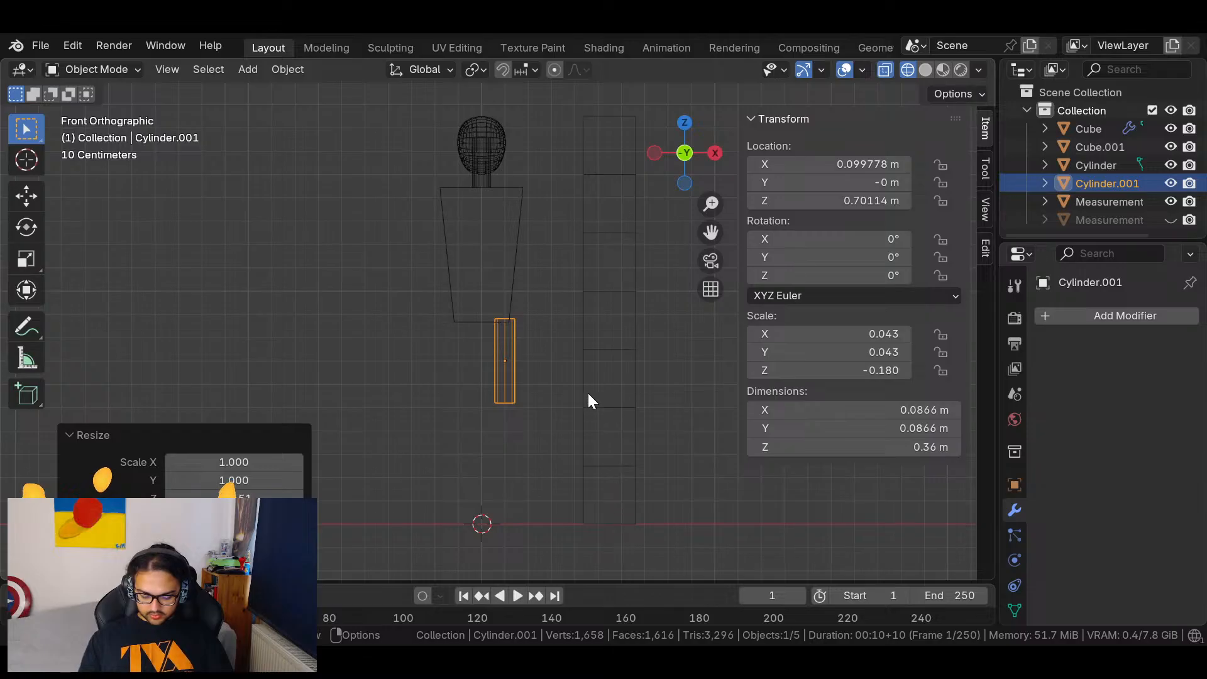
Lower the upper-leg cylinder to about Z 0.68 m and scale it up evenly to about 0.09 m wide and 0.38 m tall.
key(g)
key(z)
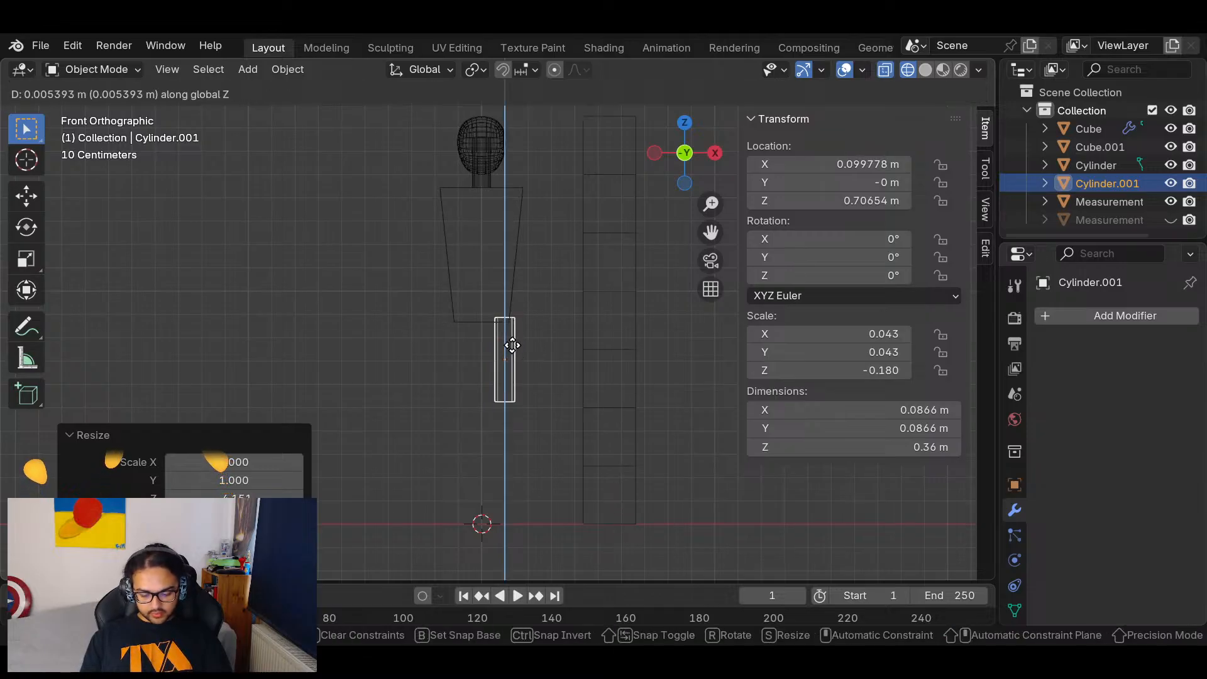
click(514, 348)
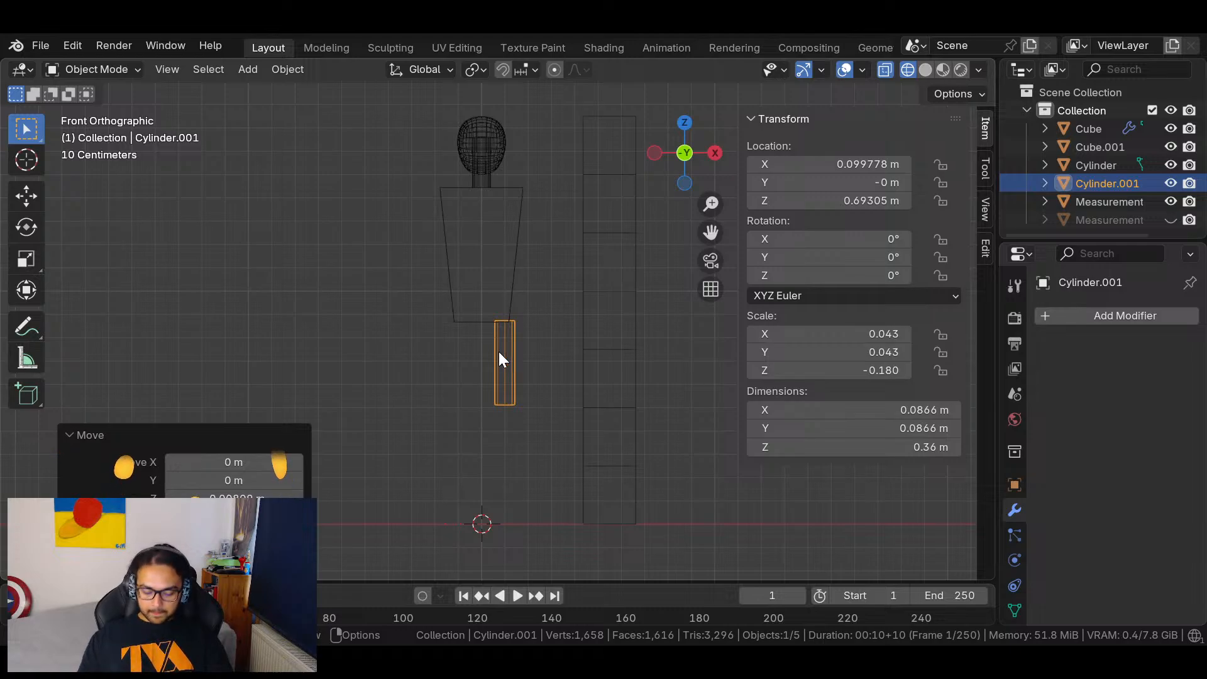
key(g)
key(z)
click(528, 363)
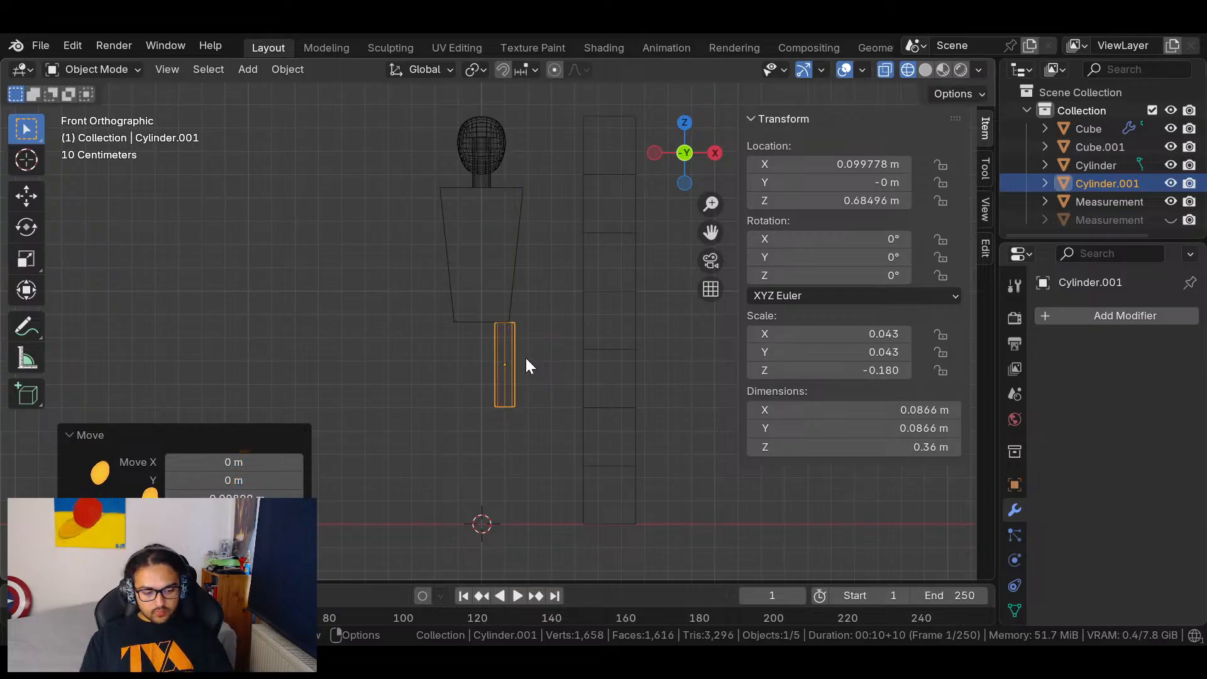
key(s)
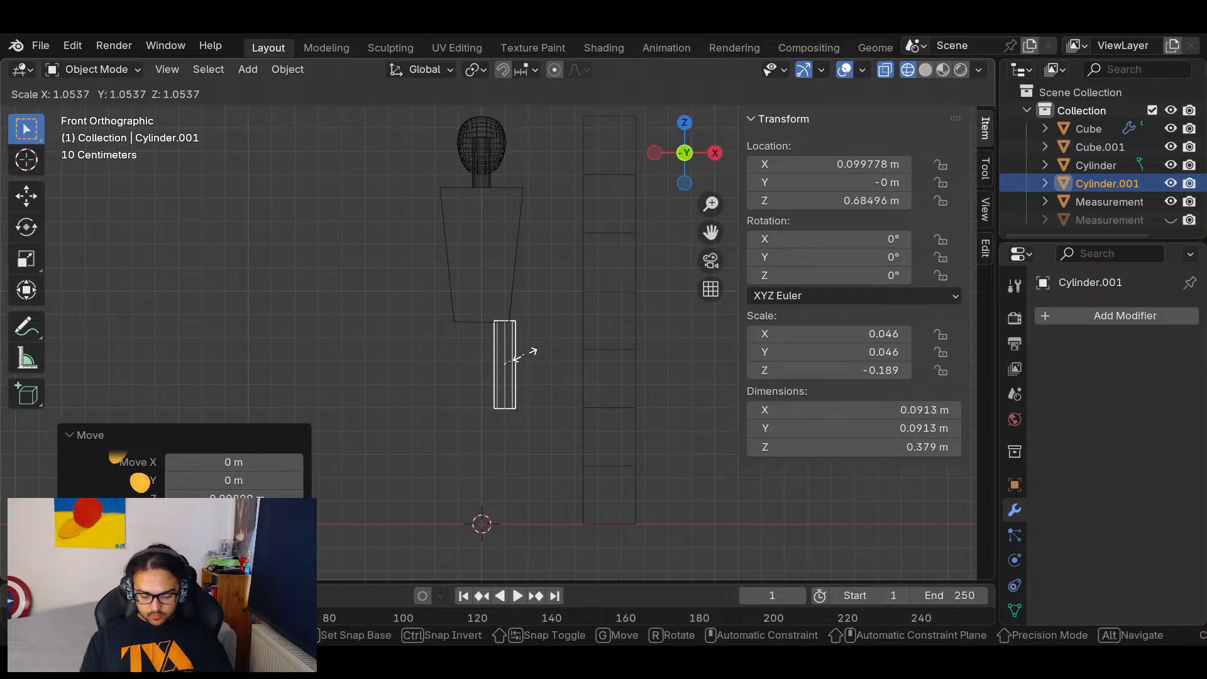
click(527, 359)
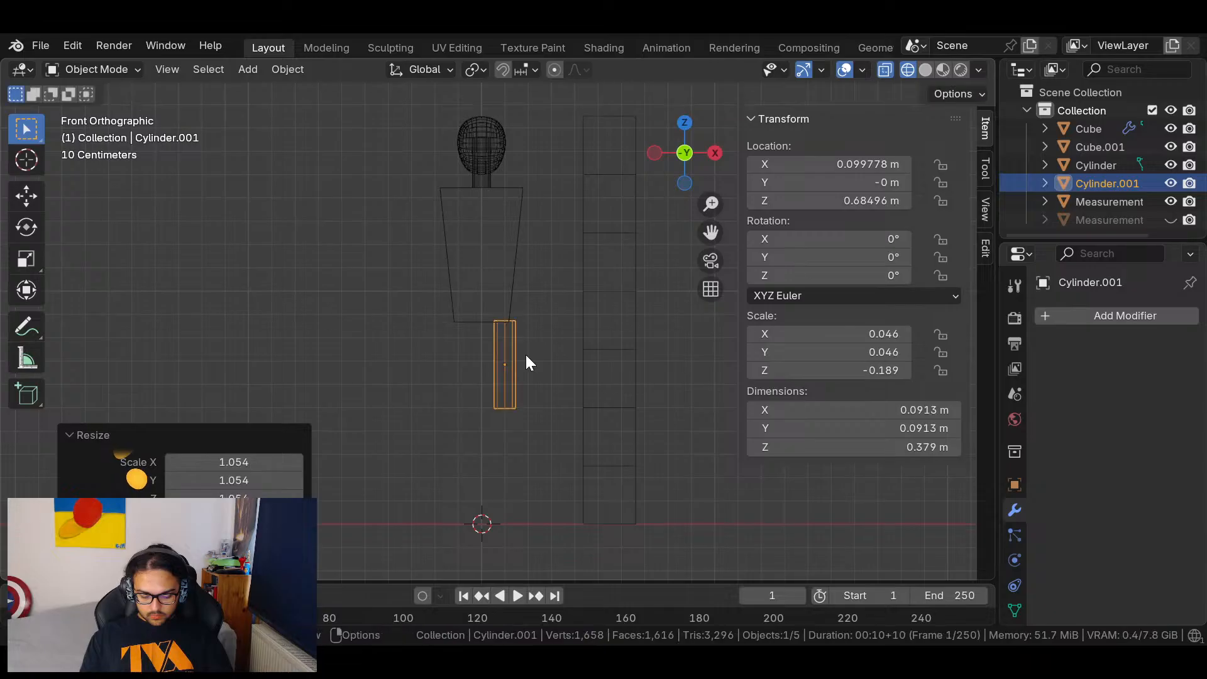
Duplicate the upper-leg cylinder straight down to about Z 0.32 m for the lower leg.
click(542, 464)
click(512, 405)
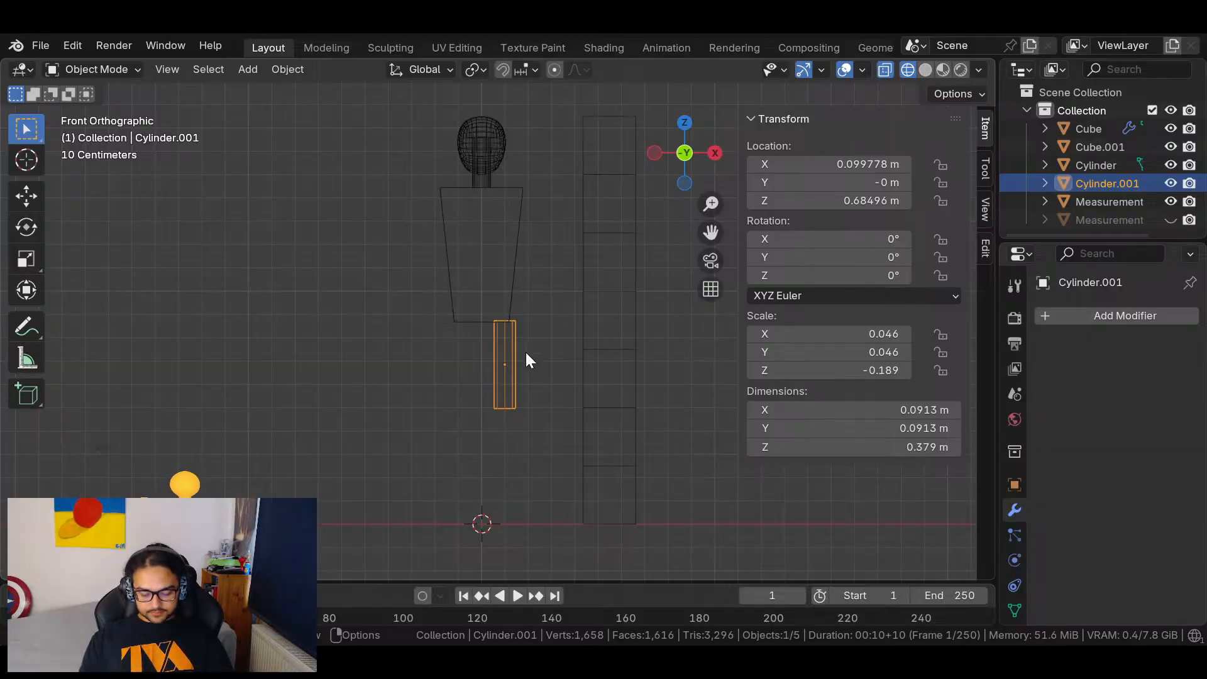
key(shift+d)
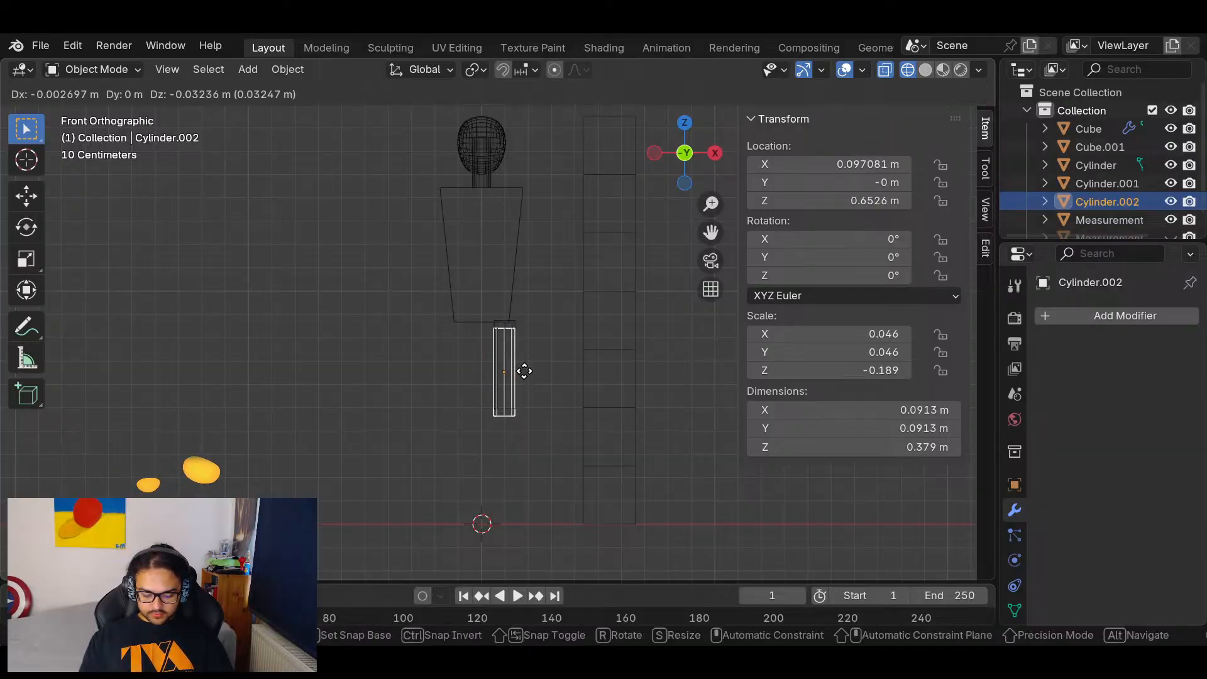
key(z)
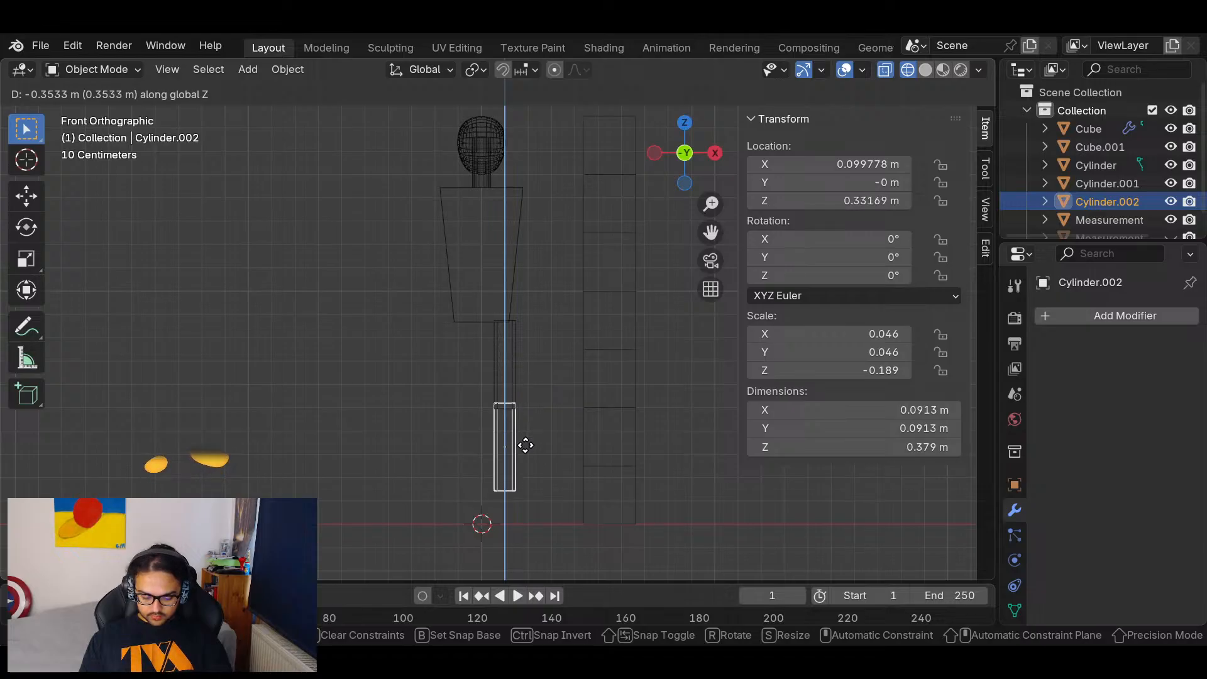
click(525, 453)
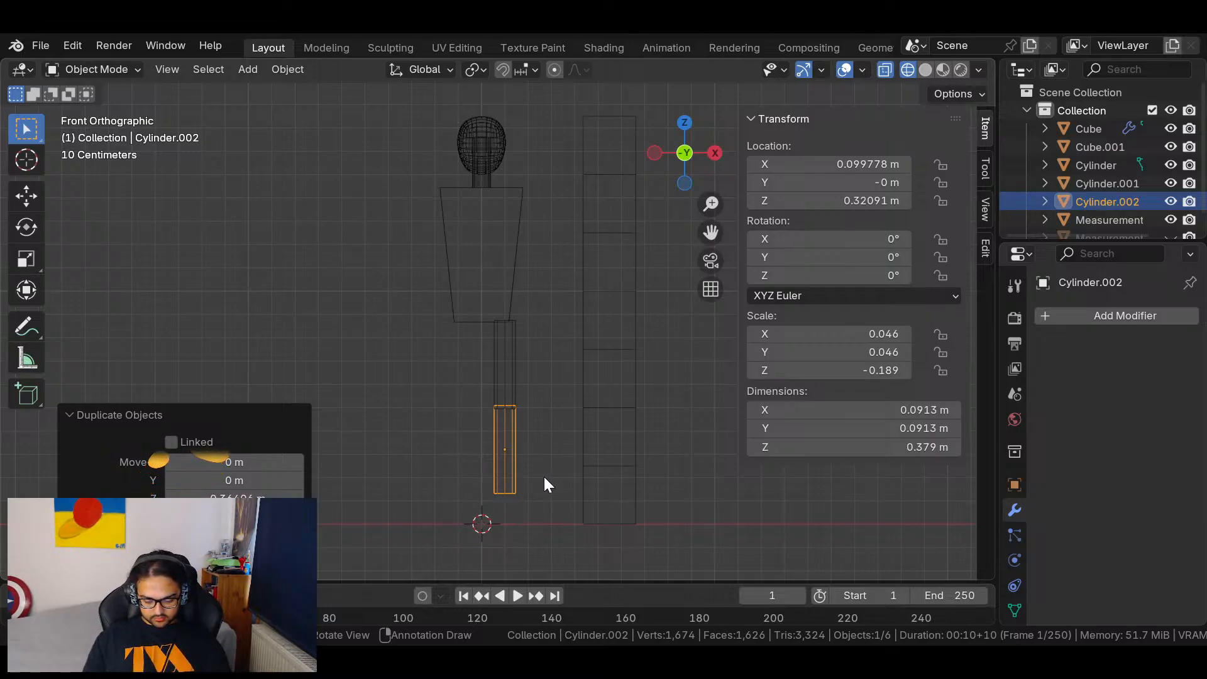
Stretch the lower-leg cylinder vertically to about 0.41 m, lower it to about Z 0.29 m and leave nothing selected.
key(s)
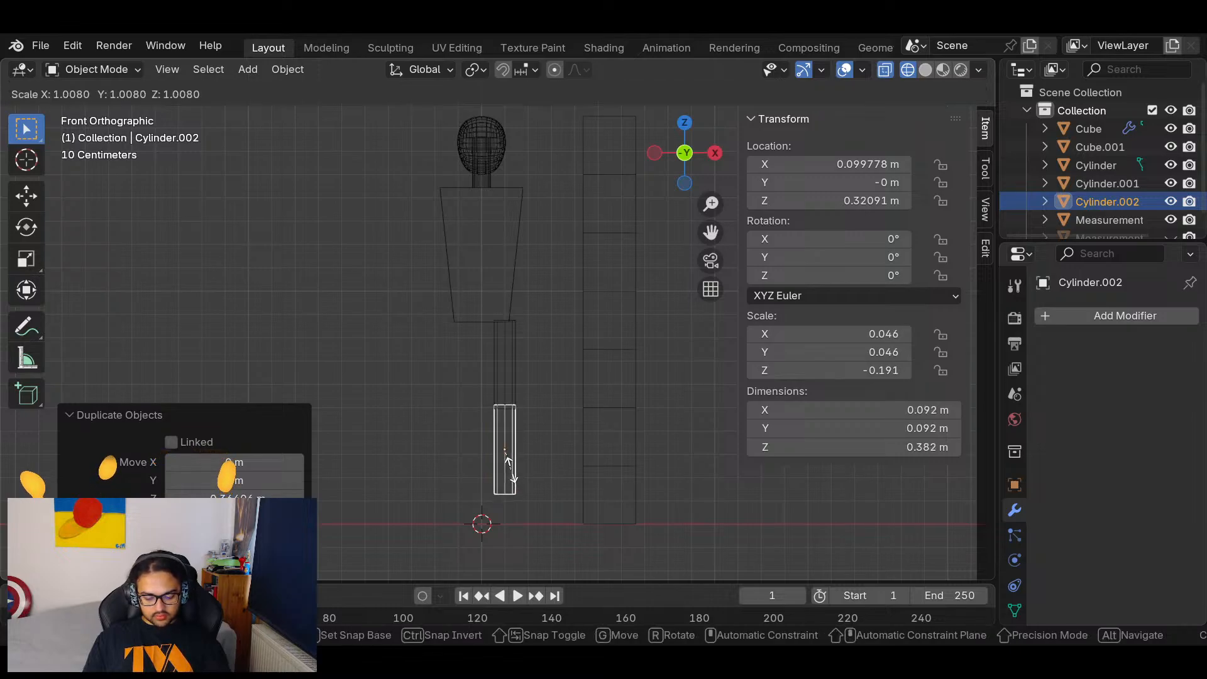
key(z)
click(518, 466)
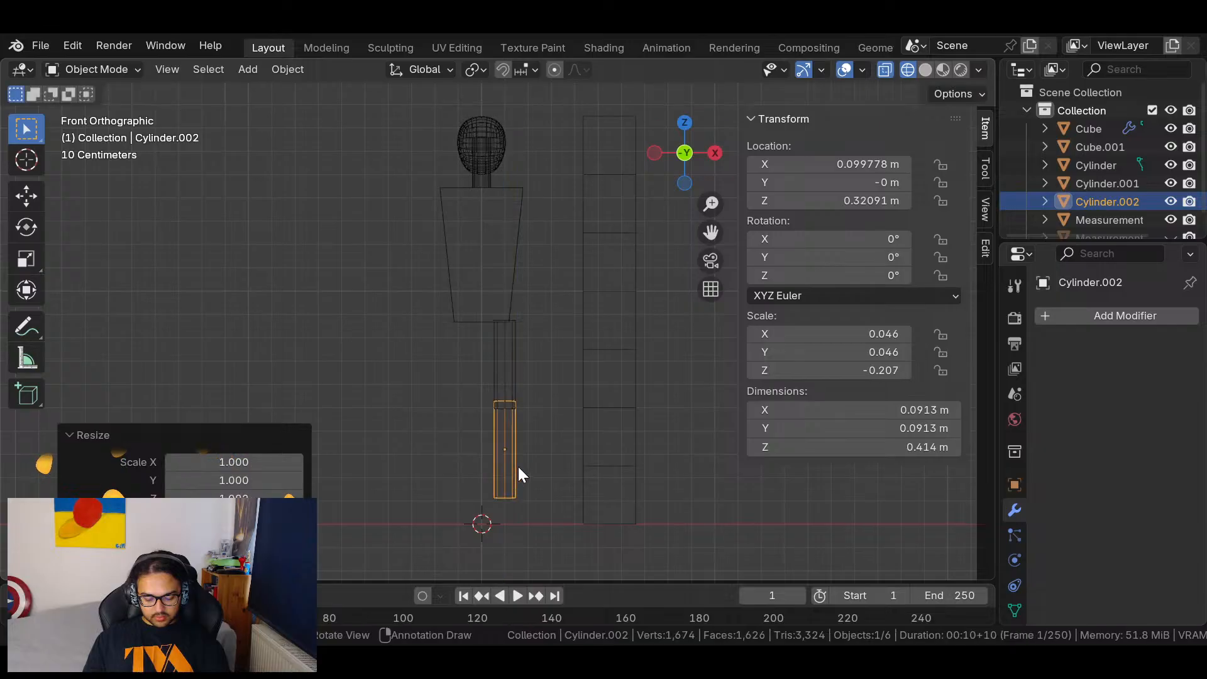
key(g)
key(z)
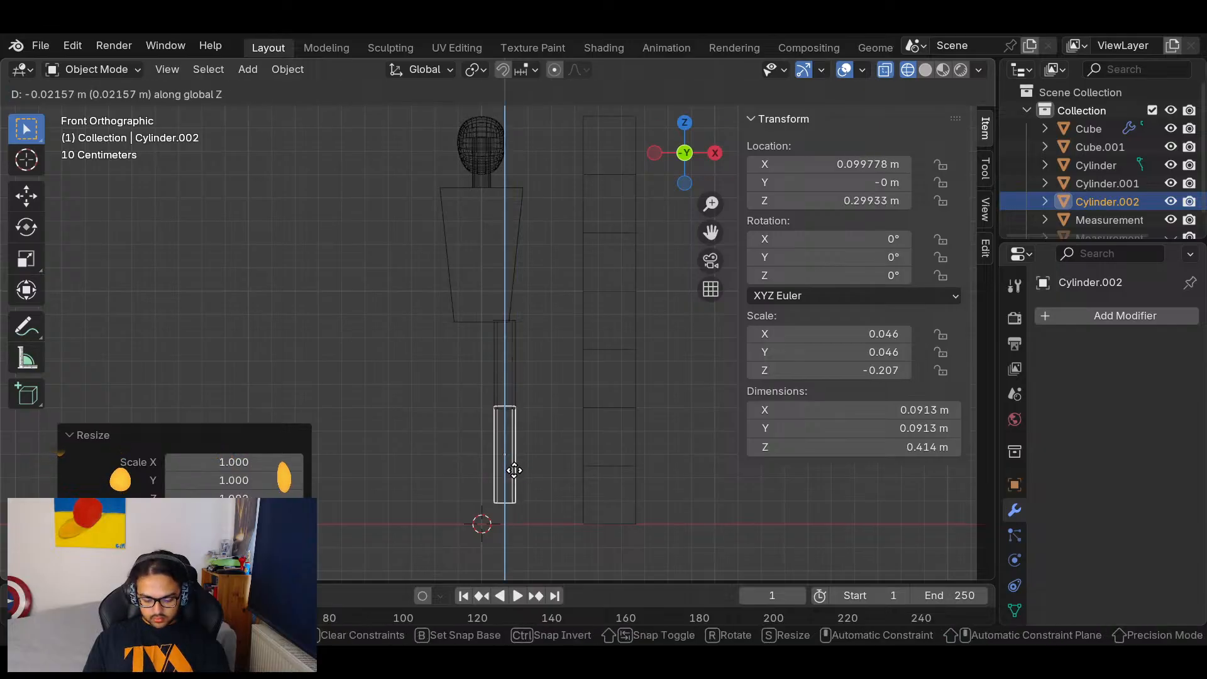
click(517, 467)
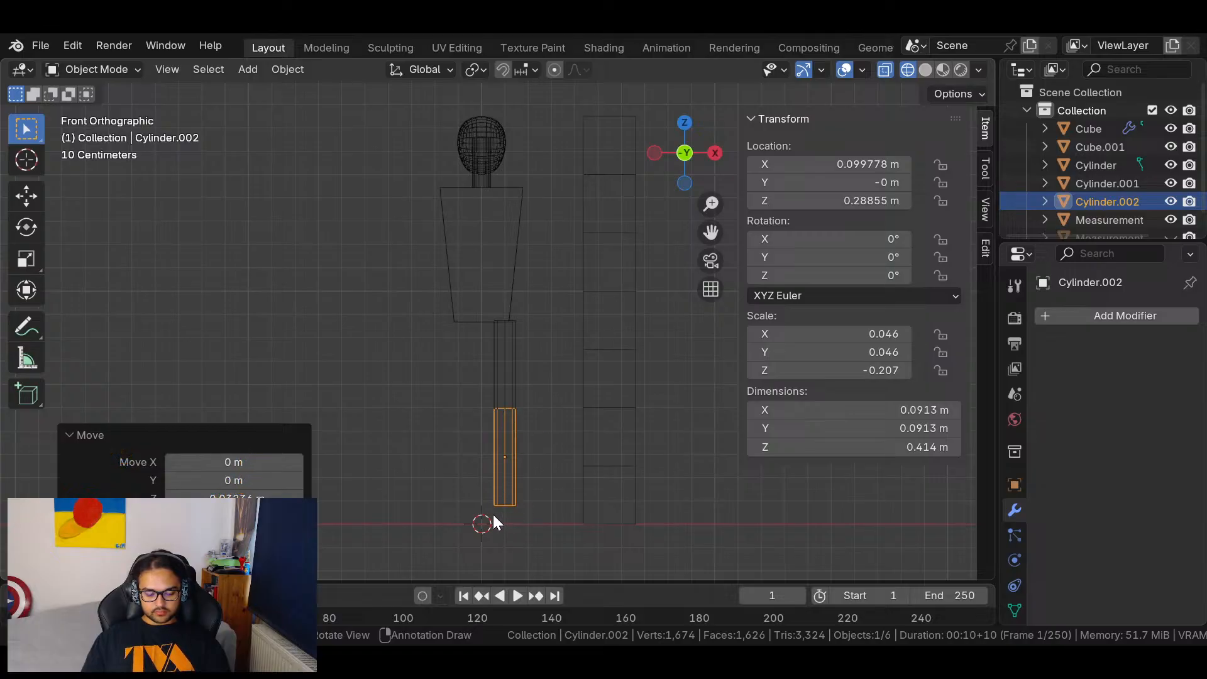
click(536, 533)
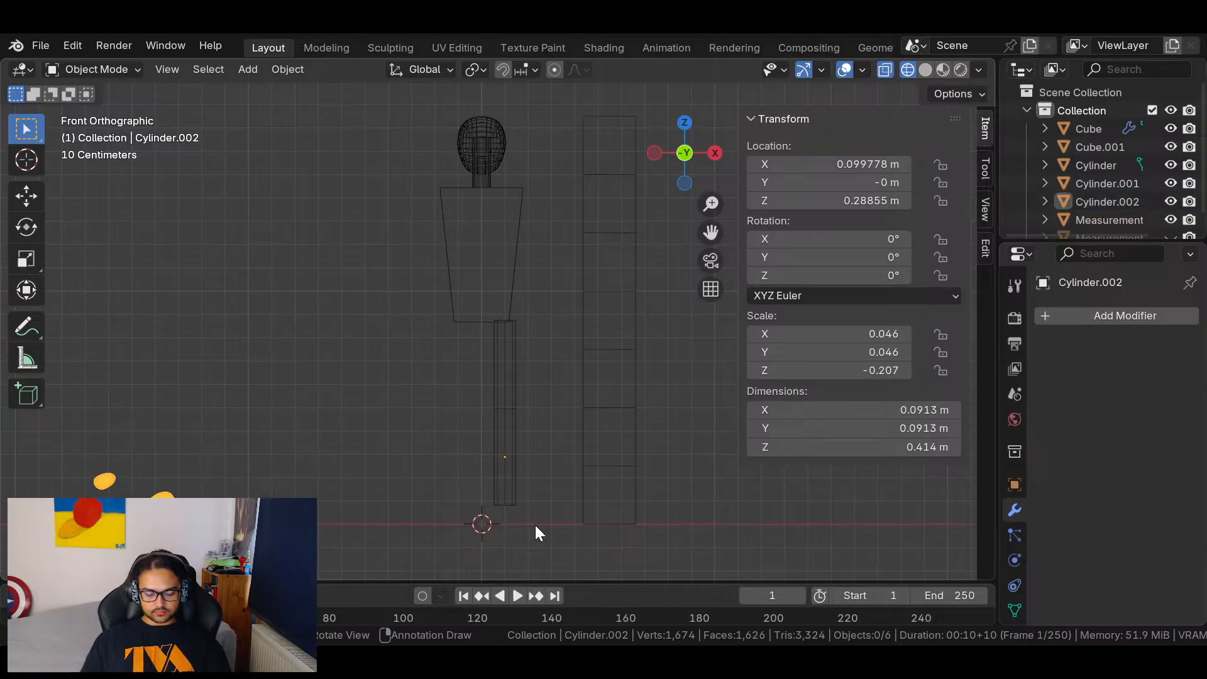
Add a cube mesh at the world origin for the foot and shrink it to about 0.25 m per side.
click(249, 69)
mouse_move(322, 109)
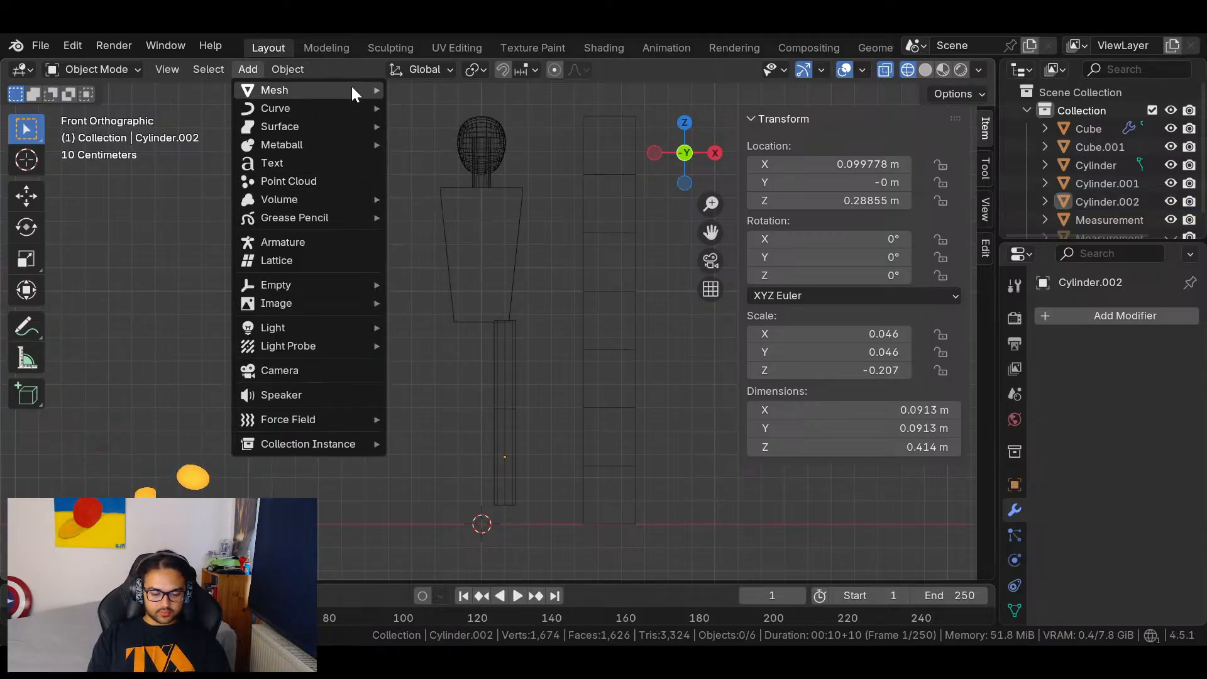
mouse_move(358, 91)
click(446, 108)
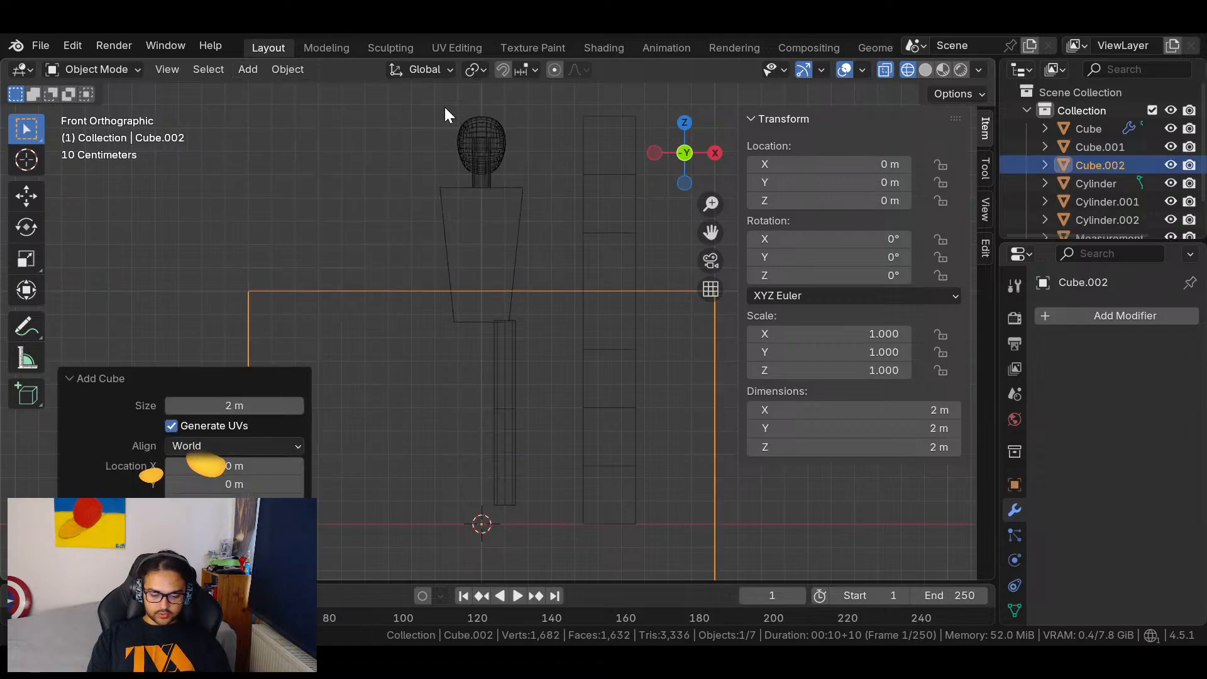
key(s)
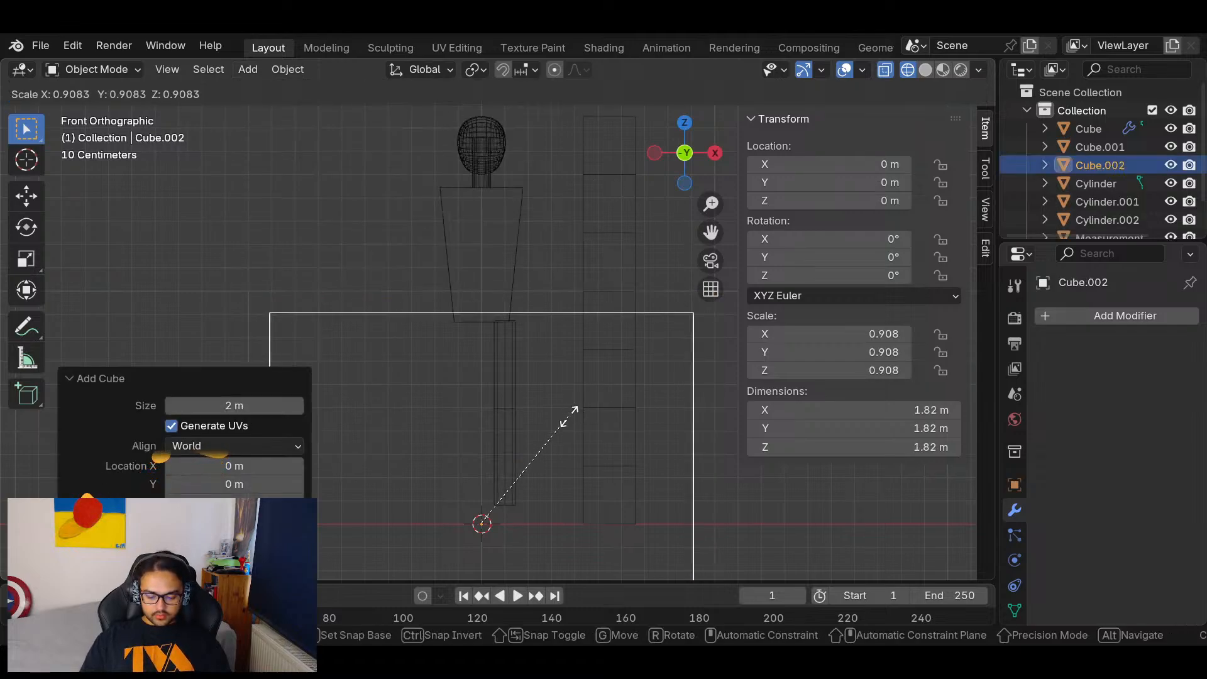
click(497, 534)
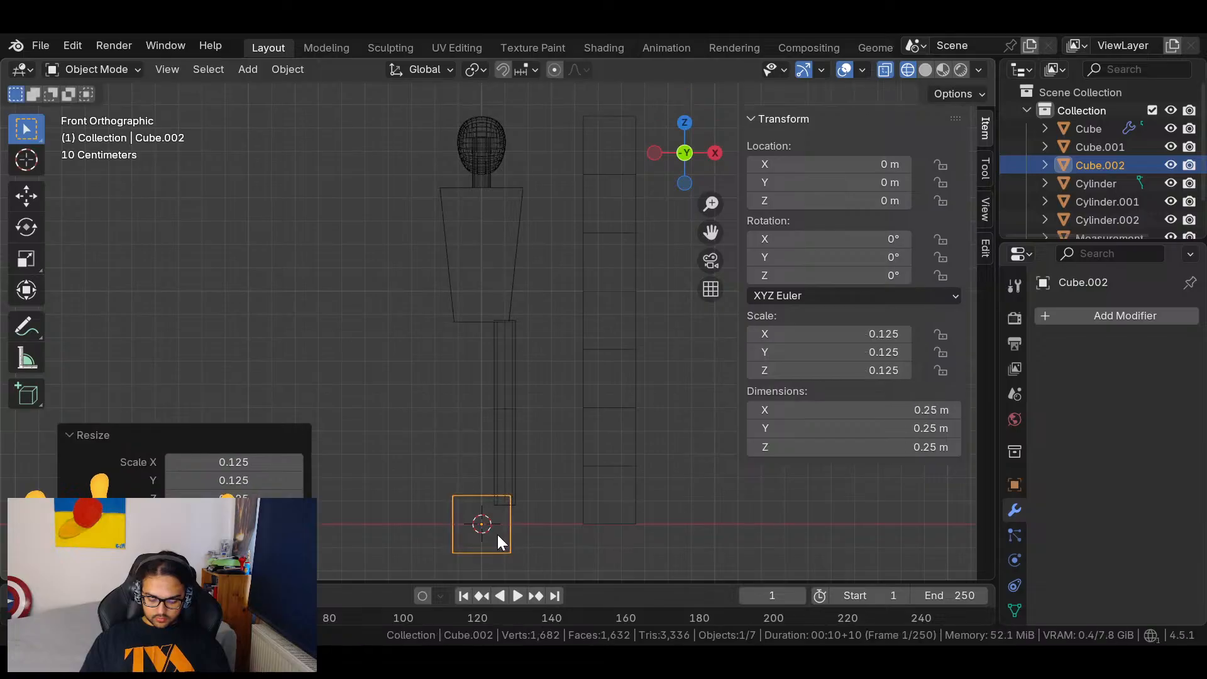
In the right side view, move the torso backward along Y to about 0.043 m.
click(713, 153)
shift+middle_drag(651, 371, 545, 371)
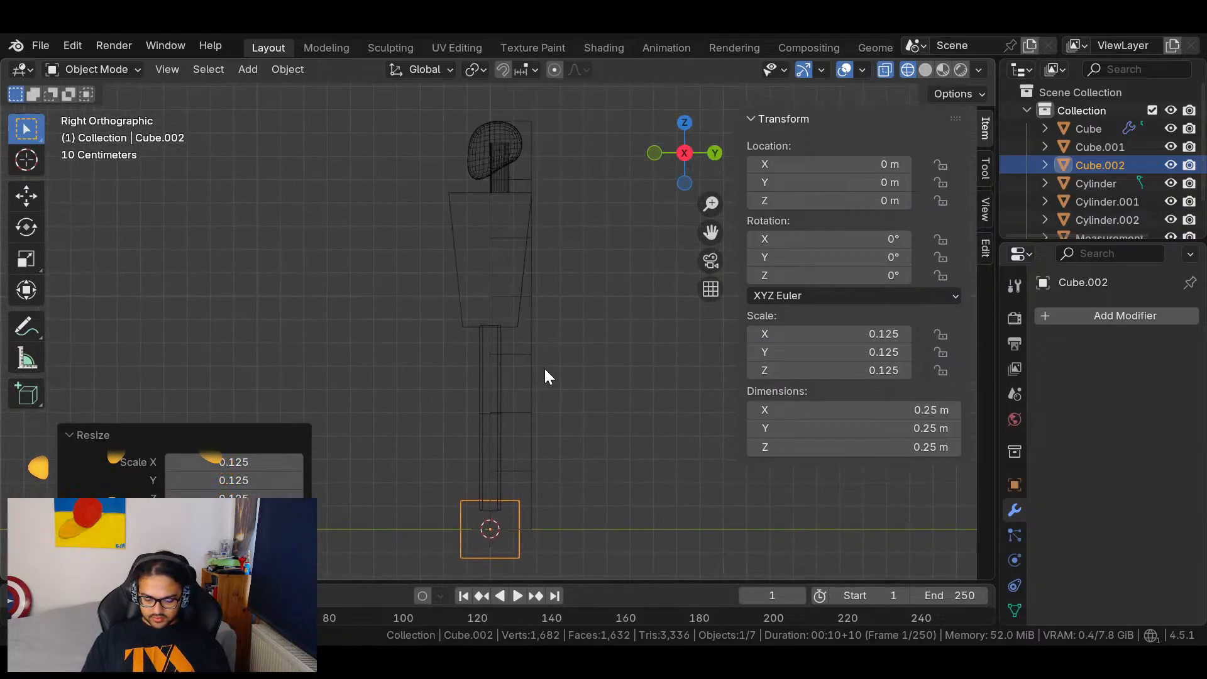
click(465, 259)
click(489, 263)
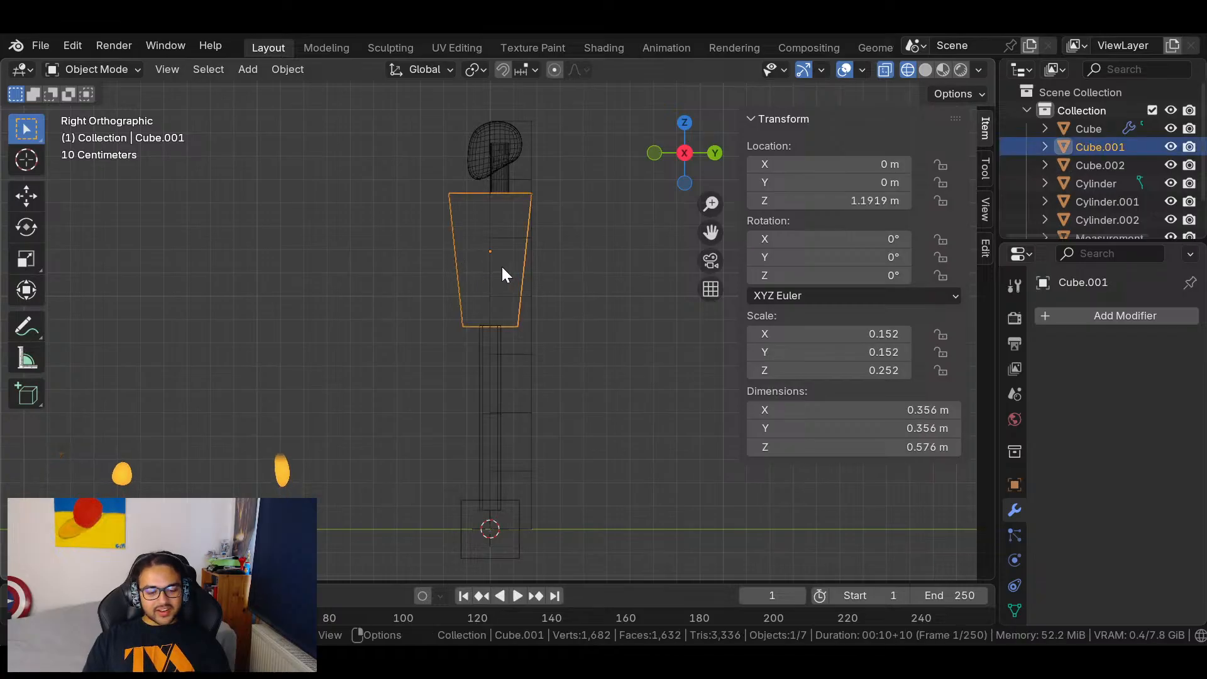
key(g)
key(y)
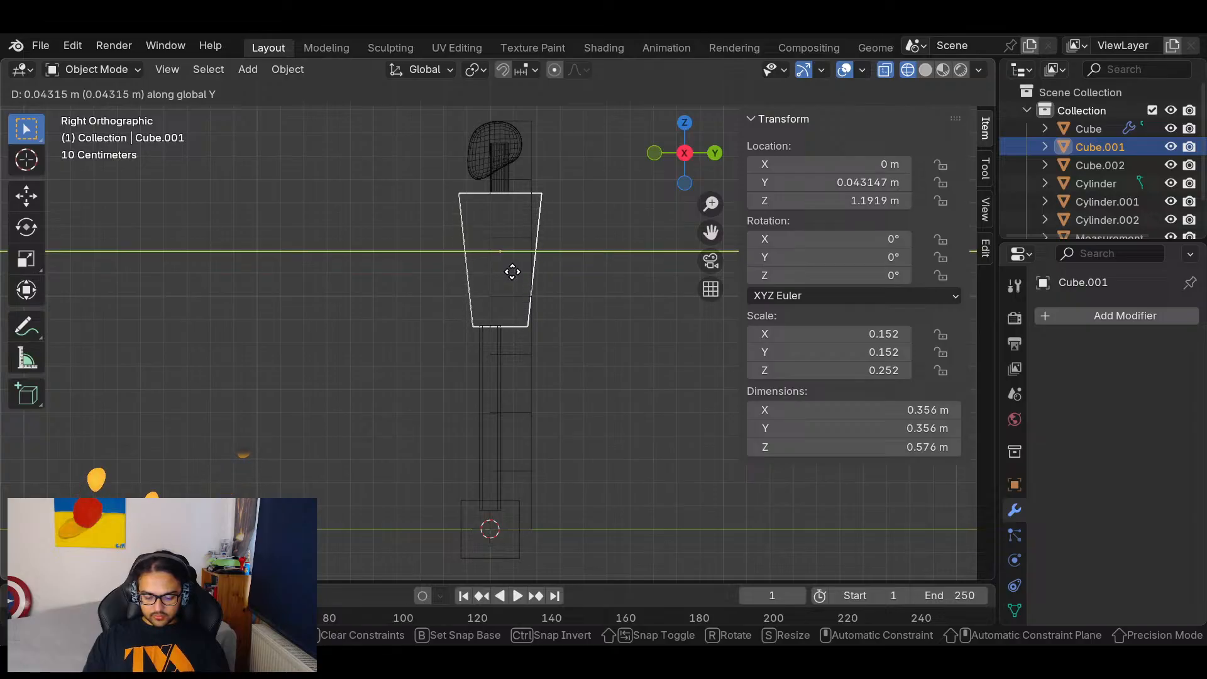
click(512, 274)
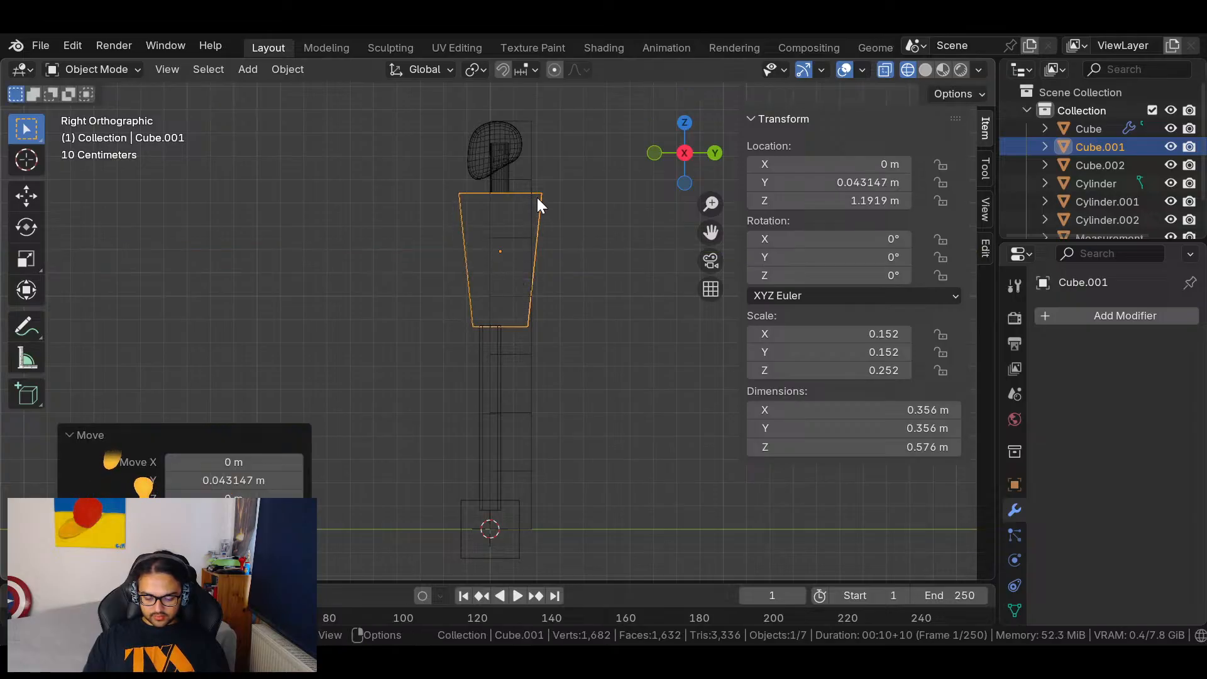
In Edit Mode, split the torso's back face from the mesh and select all eight rear vertices.
key(Tab)
drag(574, 164, 510, 367)
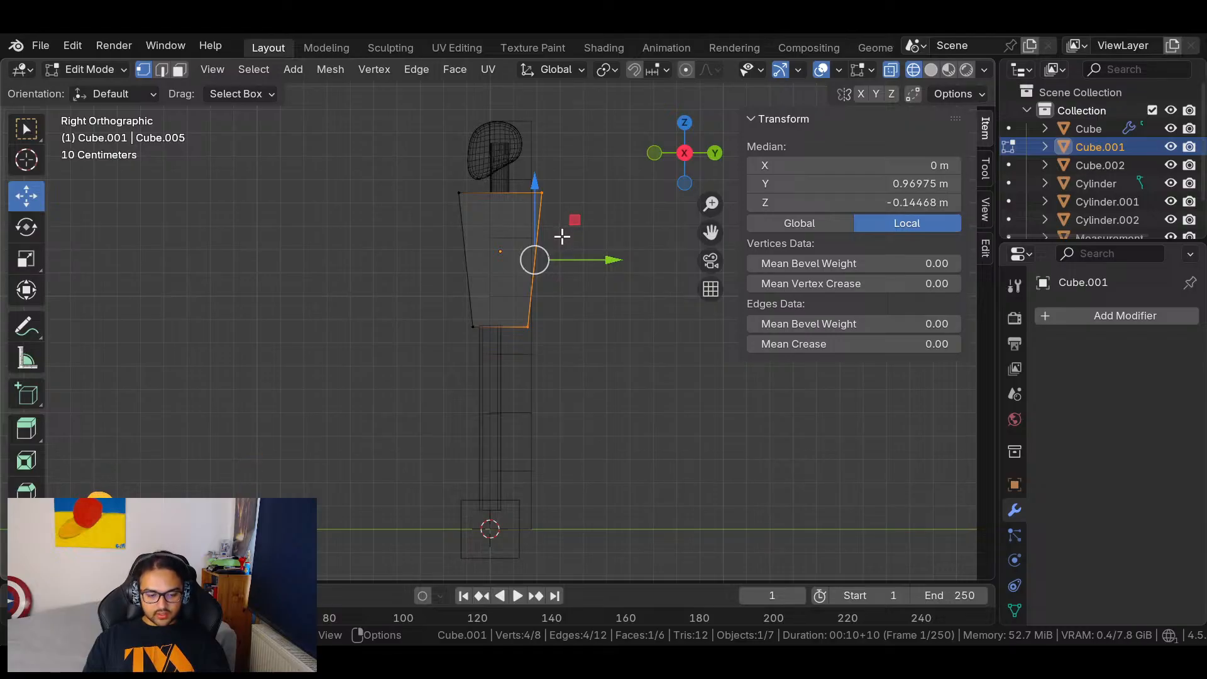
key(y)
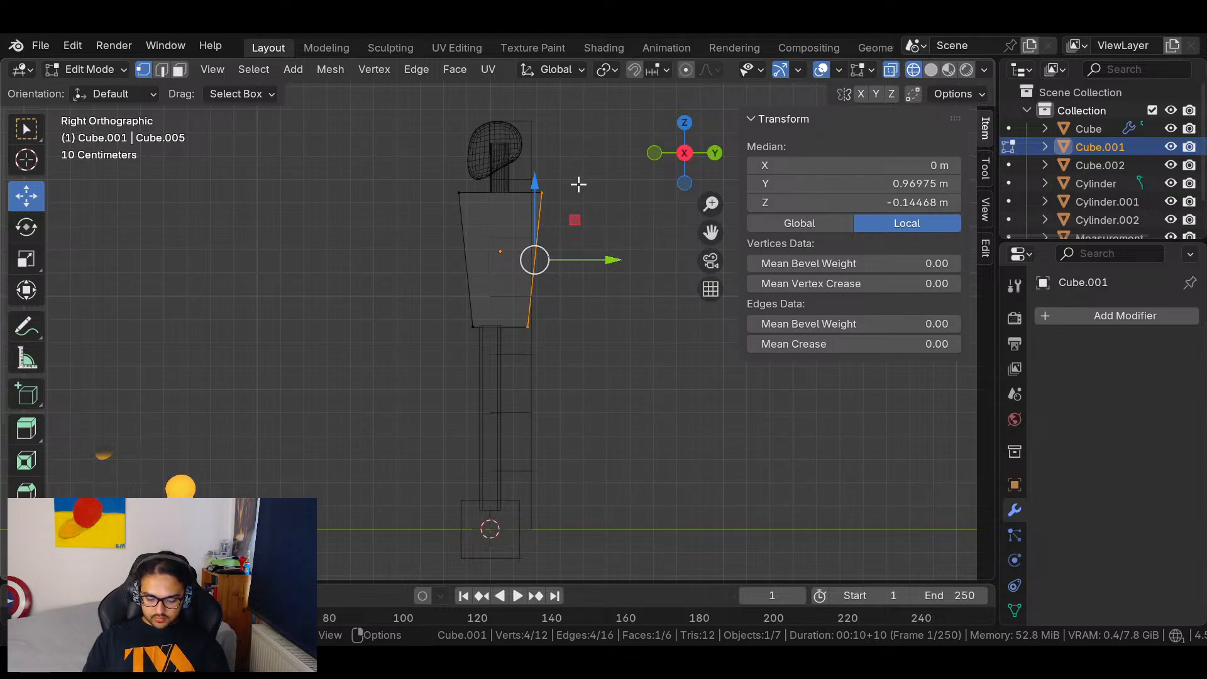
drag(586, 153, 461, 367)
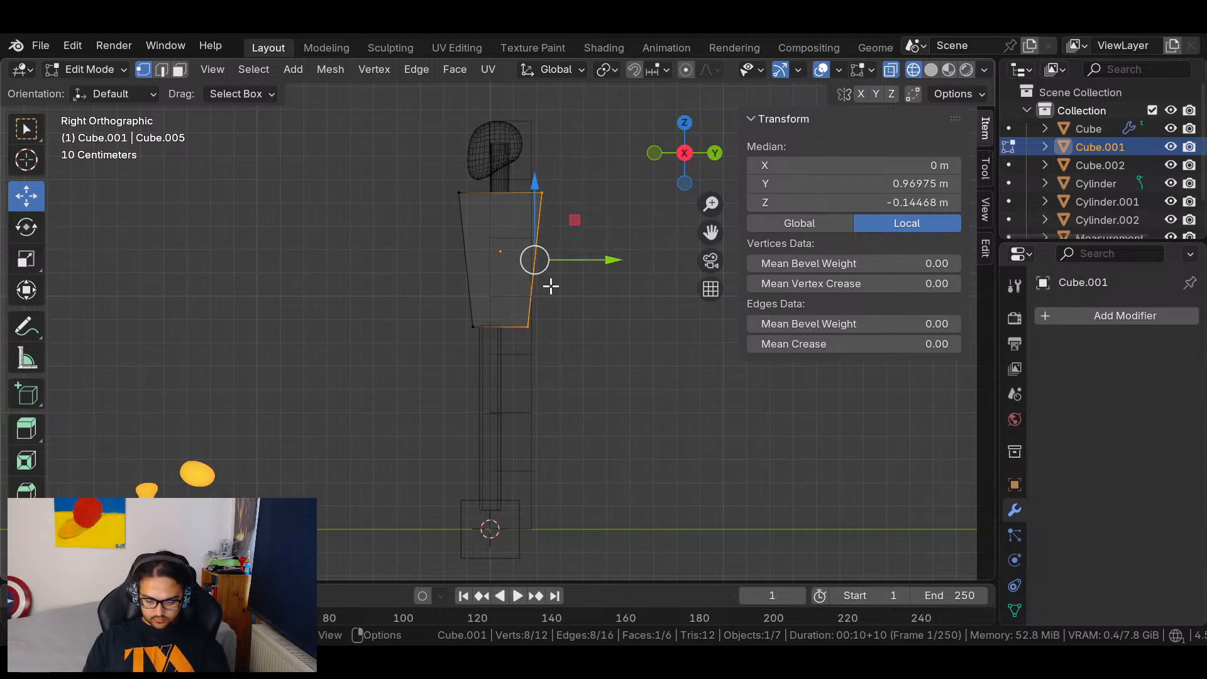
Scale the torso's rear vertices along Y to reduce the slant, move them inward about 0.07 m and deselect them.
key(s)
key(y)
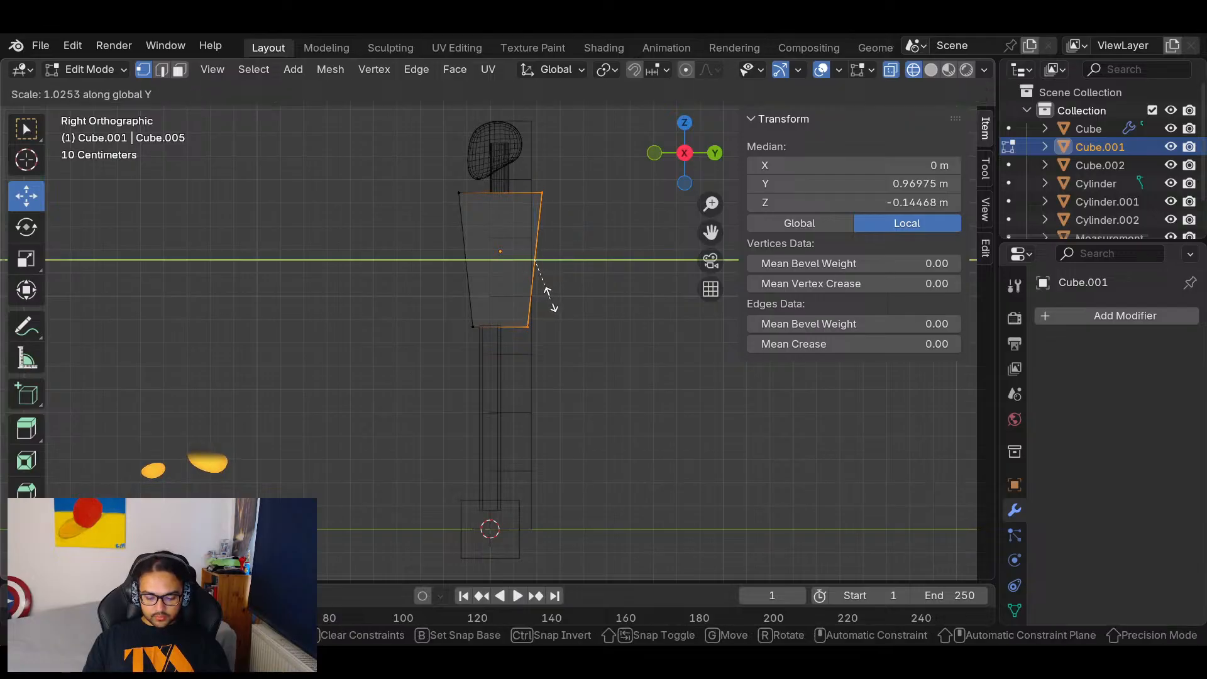
click(537, 270)
drag(589, 258, 561, 256)
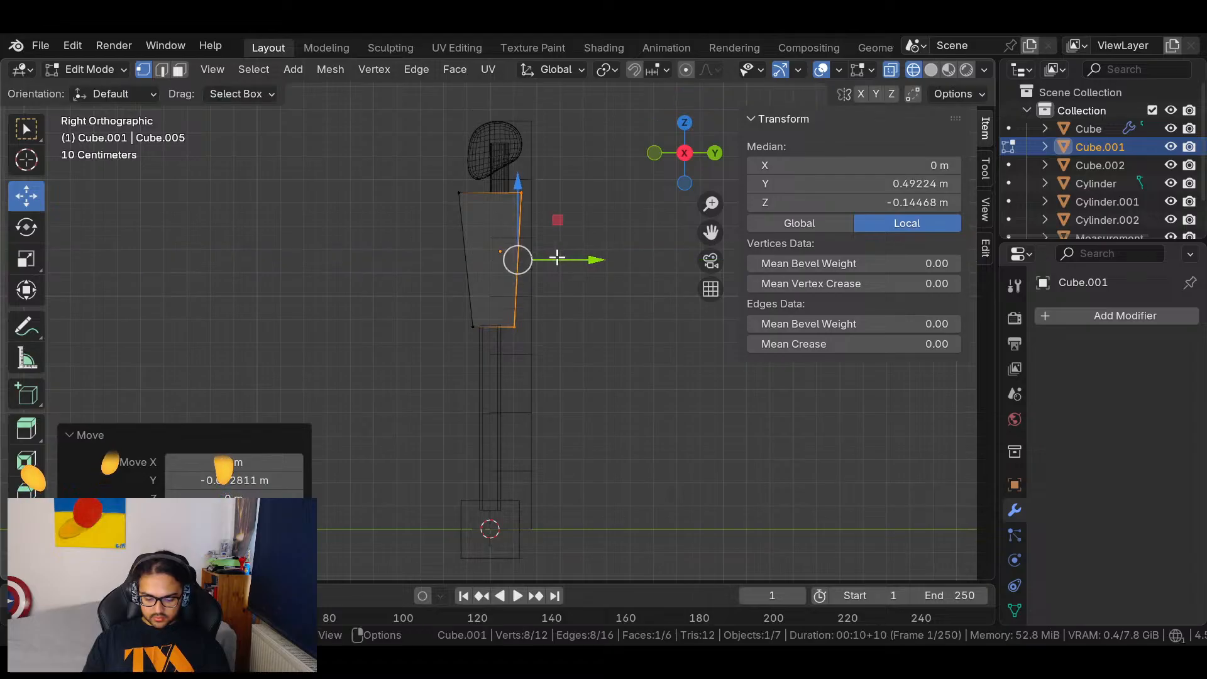
click(569, 358)
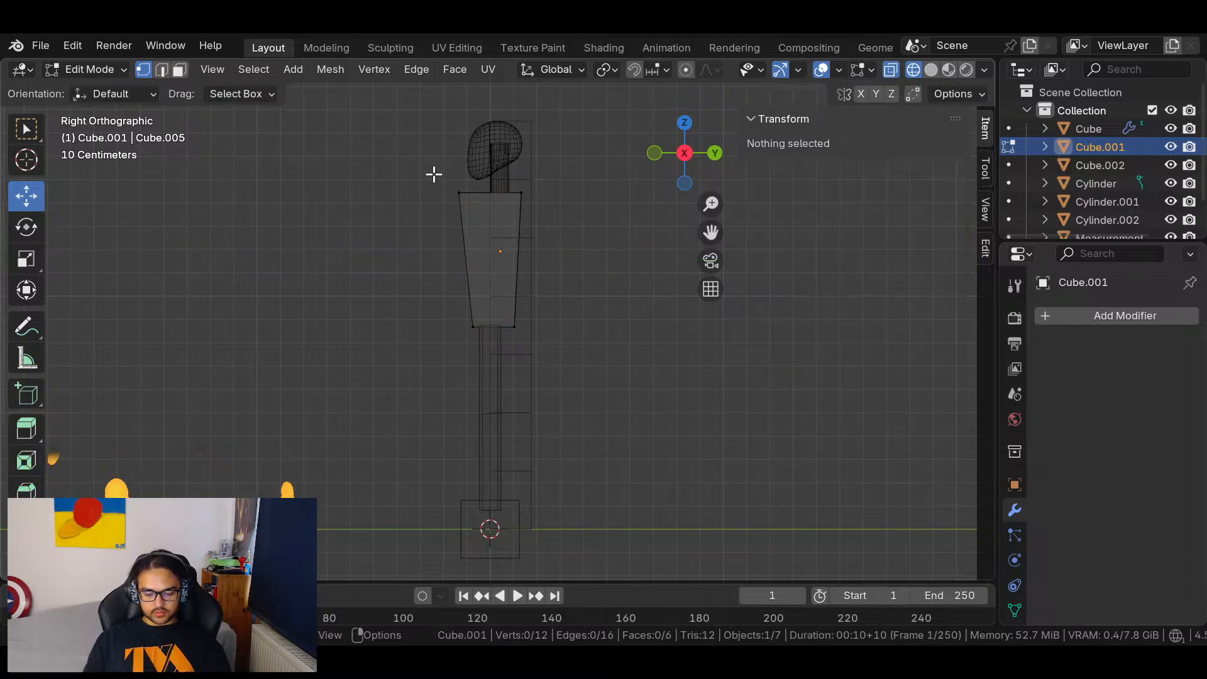
Move the torso's upper front vertices slightly inward along Y, leaving the mesh deselected.
click(459, 193)
drag(531, 192, 539, 193)
click(590, 286)
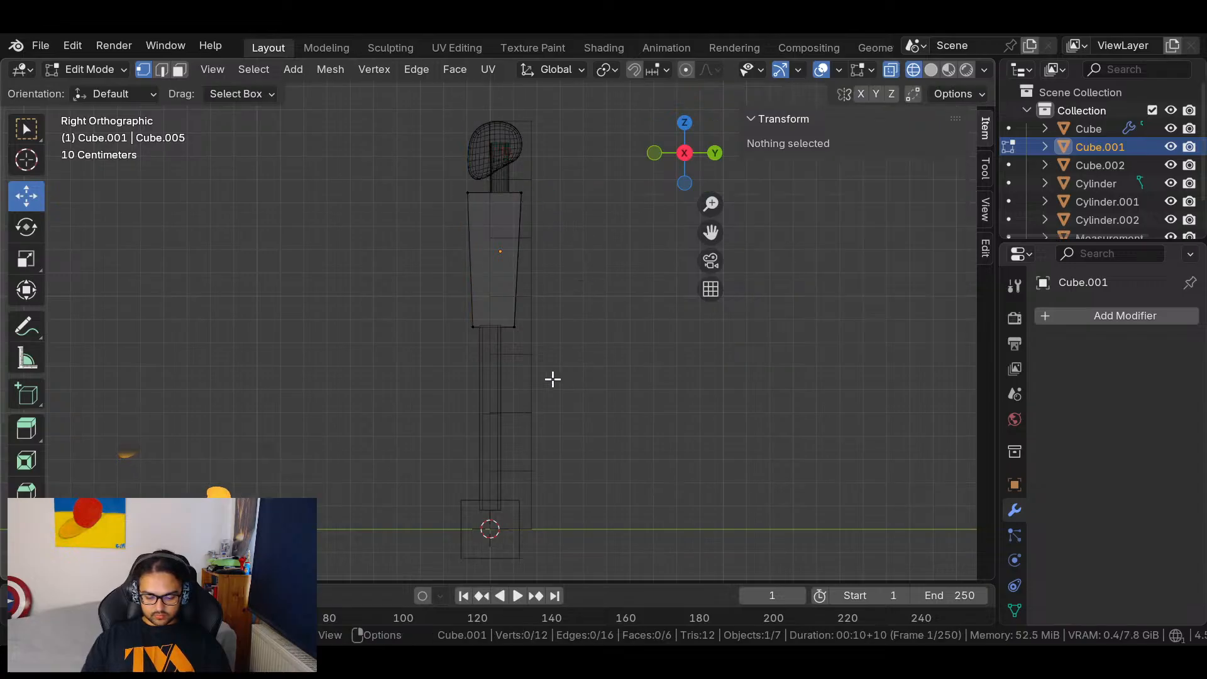
In Object Mode, move both leg cylinders and the foot cube together along Y to about 0.027 m and deselect them.
key(Tab)
click(488, 396)
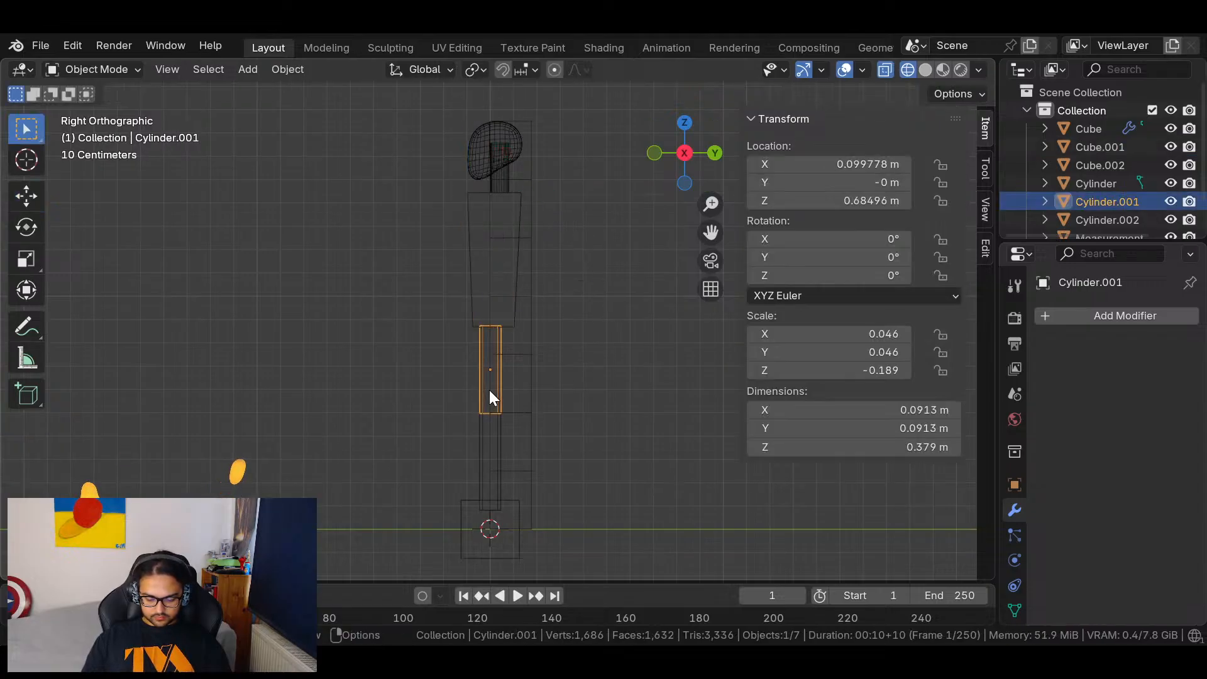
shift+click(480, 473)
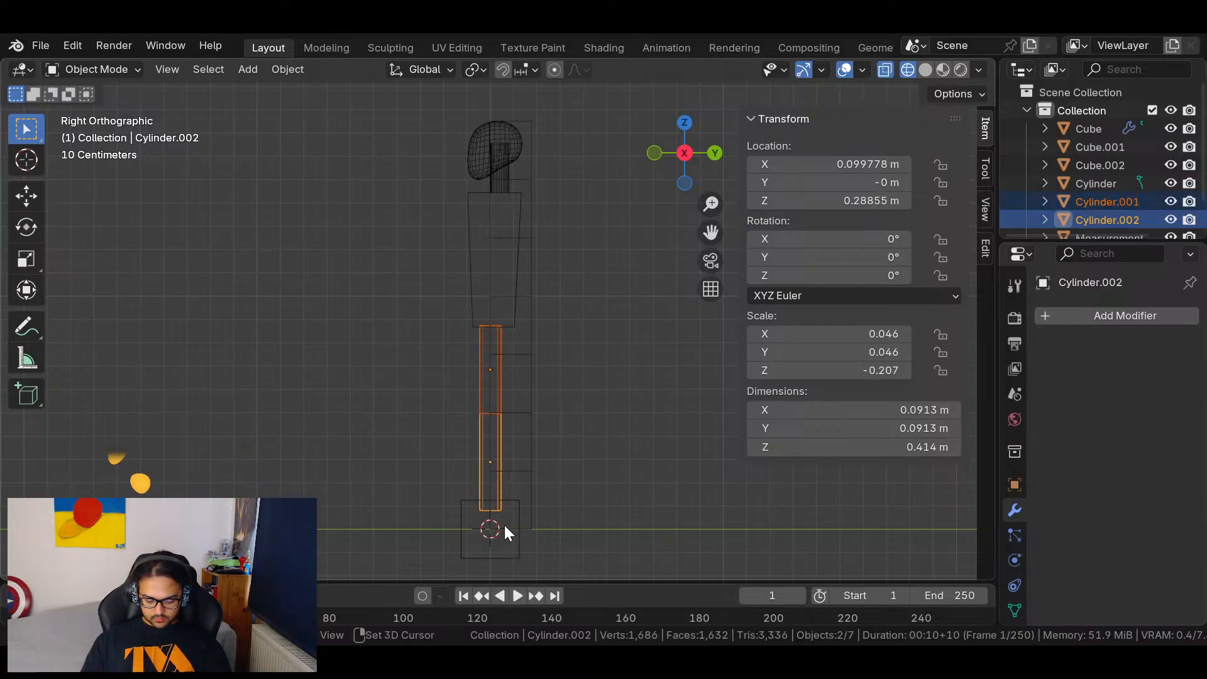
shift+click(518, 537)
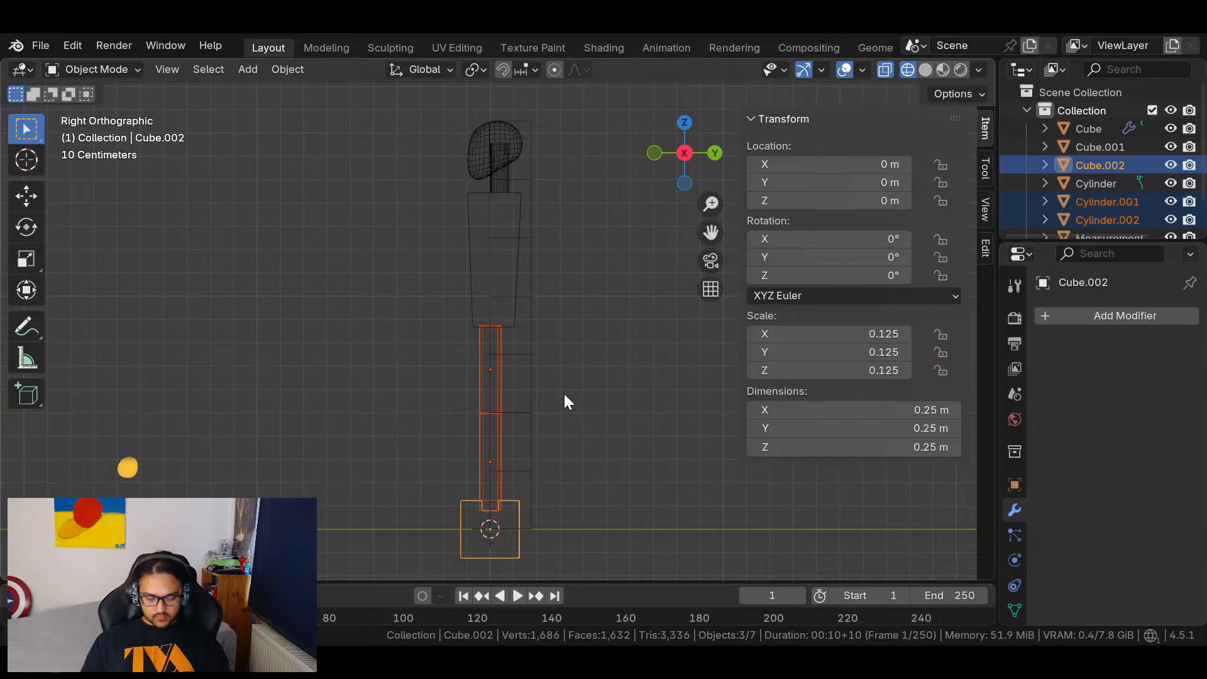
key(g)
key(y)
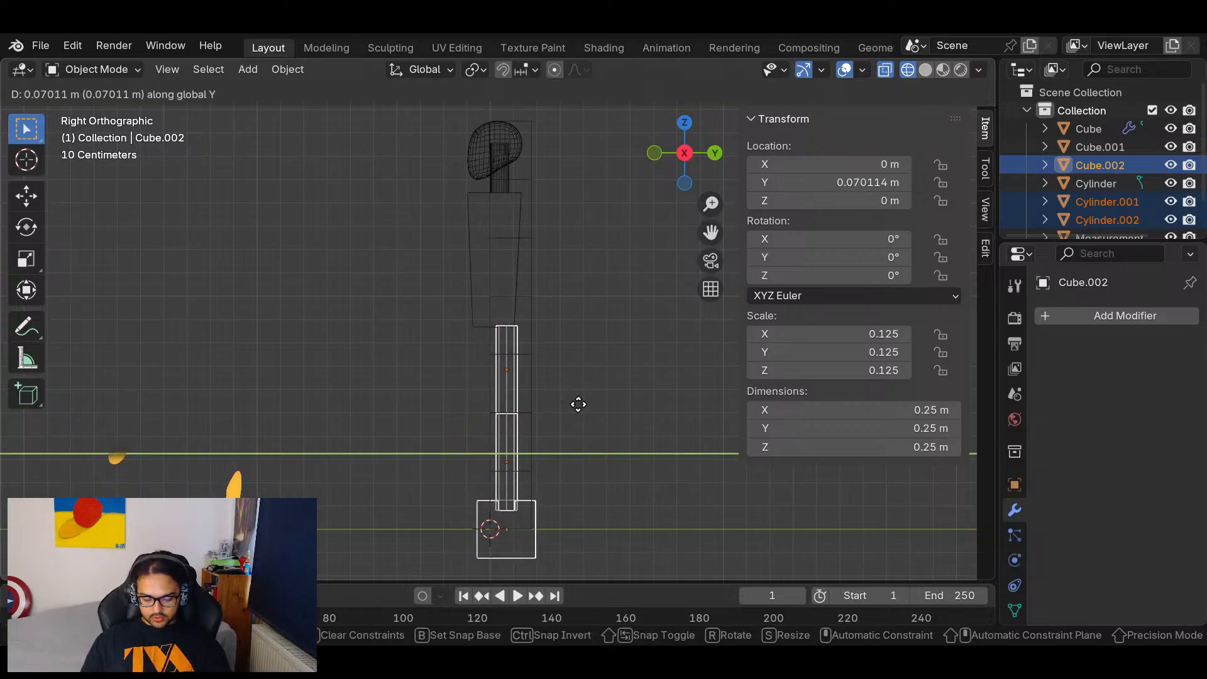
click(569, 415)
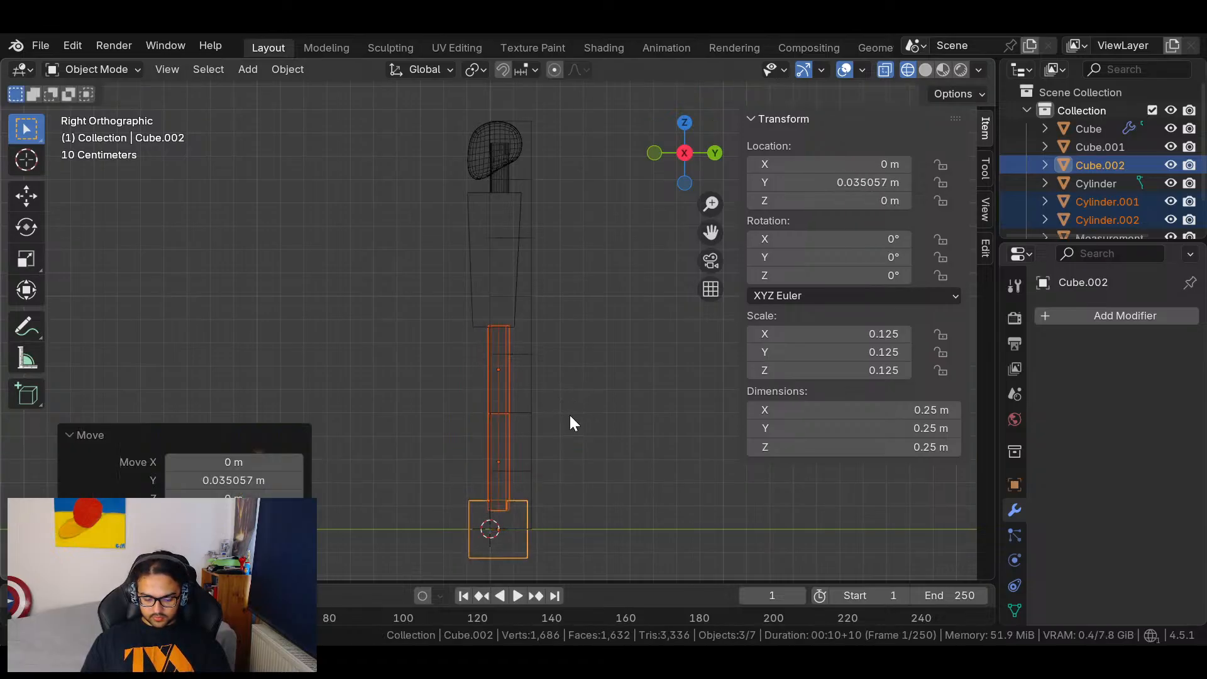
key(g)
key(y)
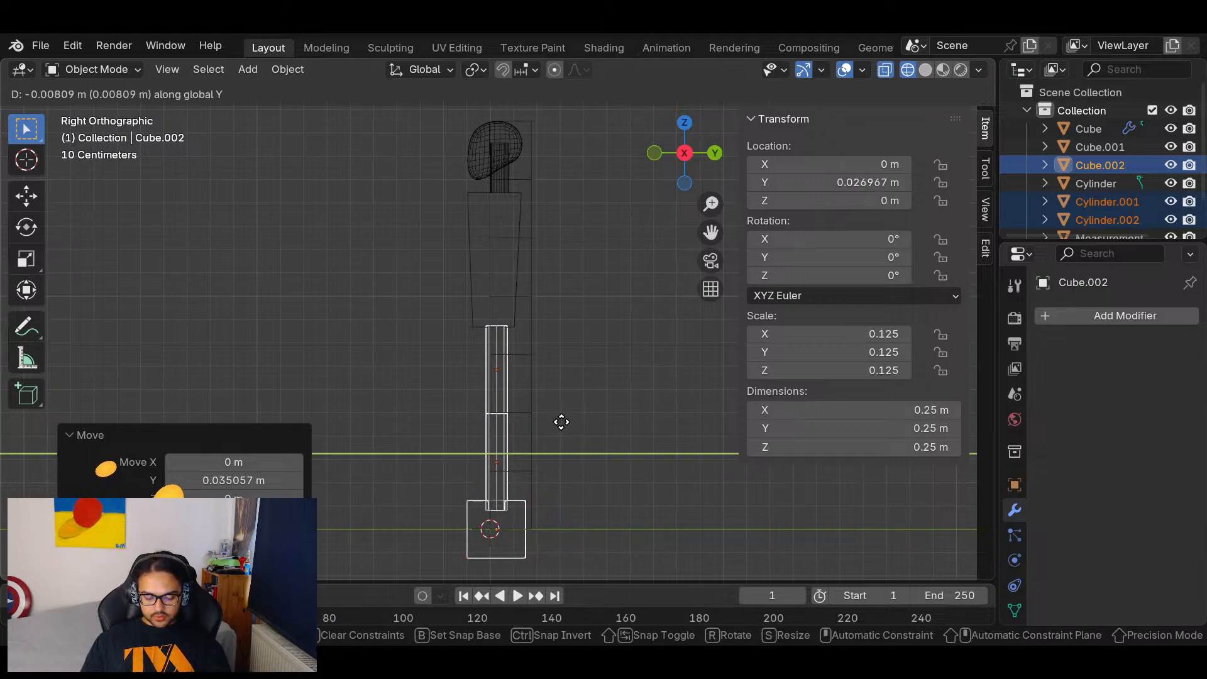
click(561, 420)
click(565, 417)
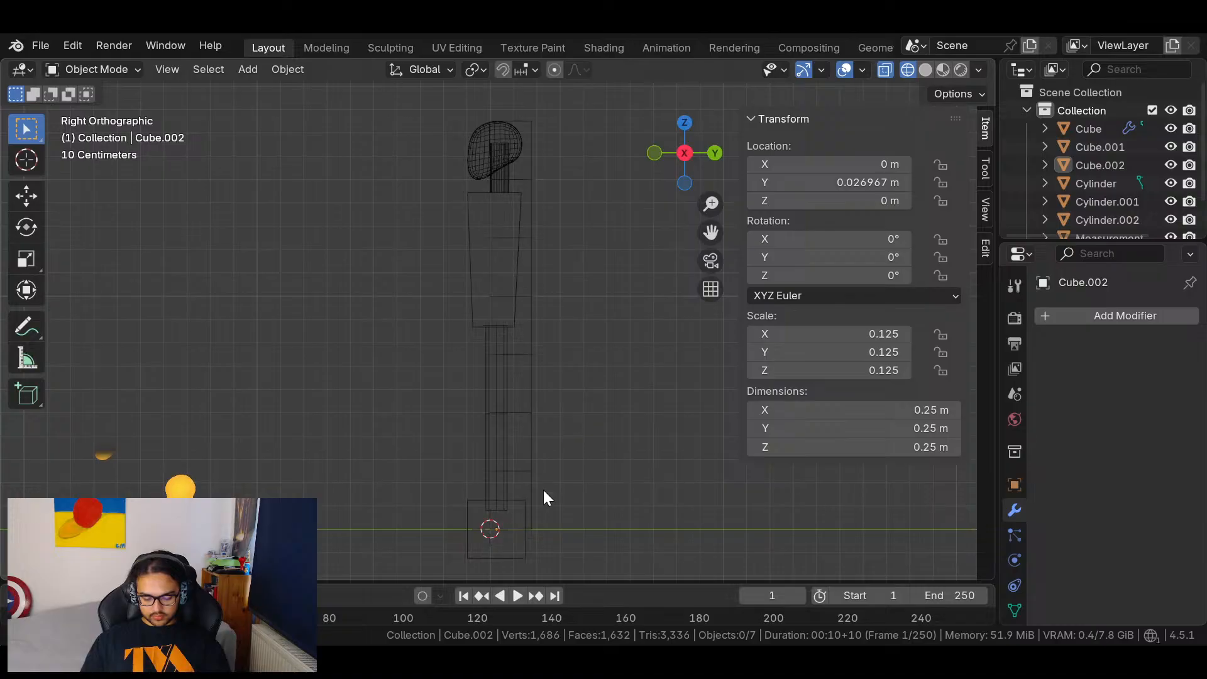
Scale the foot cube down to about 0.1 m per side and raise it along Z to about 0.038 m.
click(523, 555)
key(s)
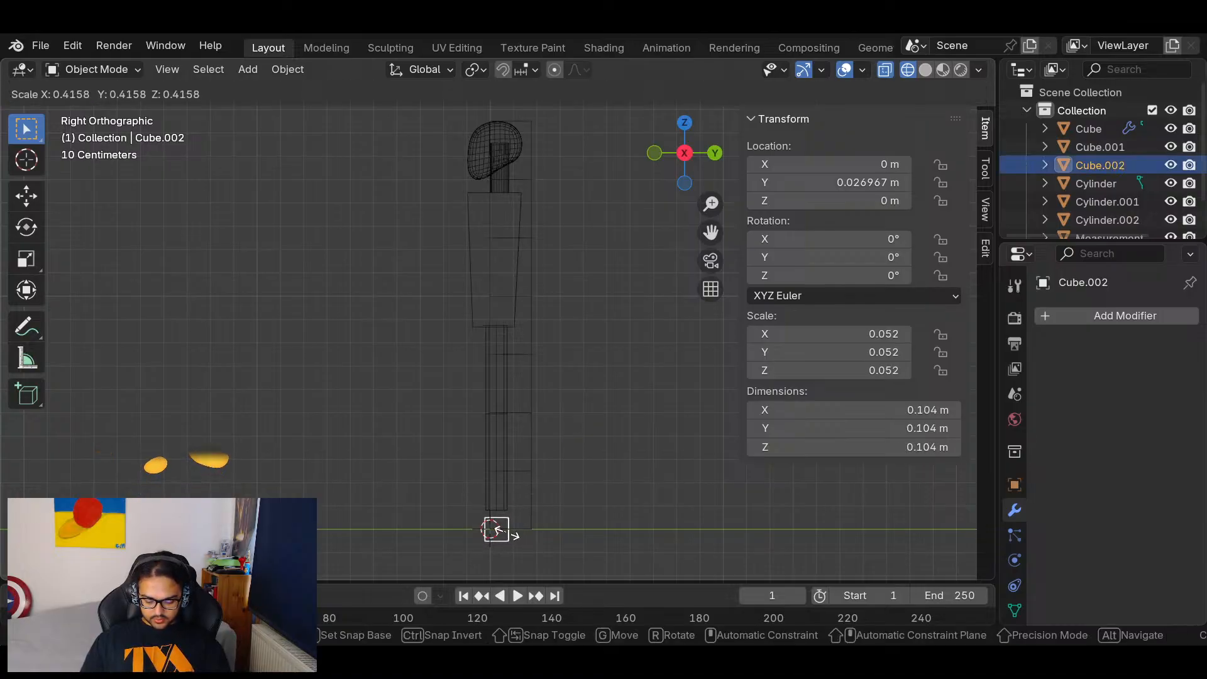
click(507, 536)
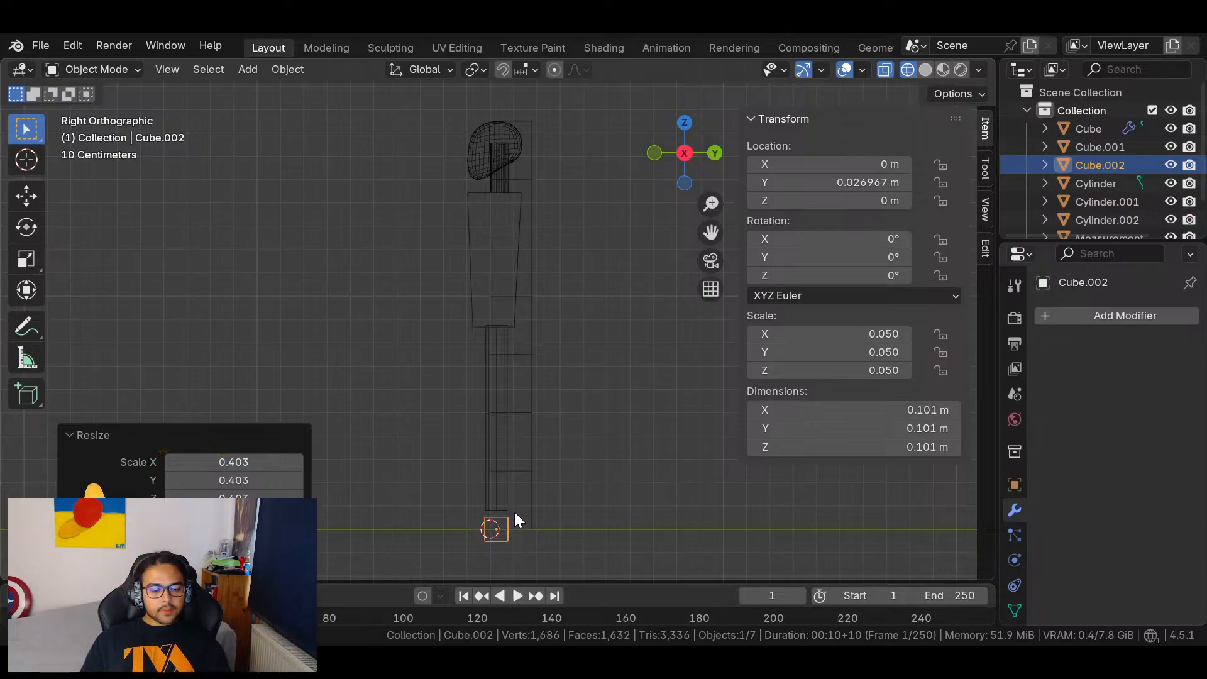
key(g)
key(z)
click(511, 507)
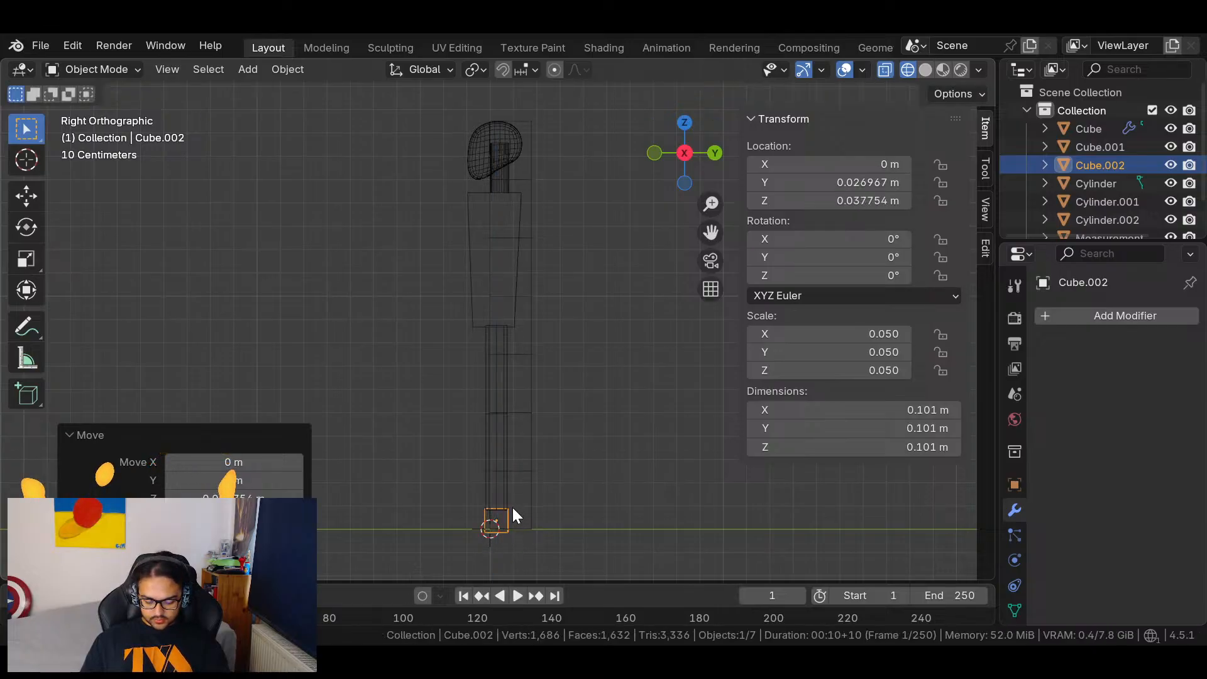
Shrink the foot cube to about 0.085 m per side and raise it to Z about 0.043 m so it rests on the ground.
scroll(542, 477, up, 3)
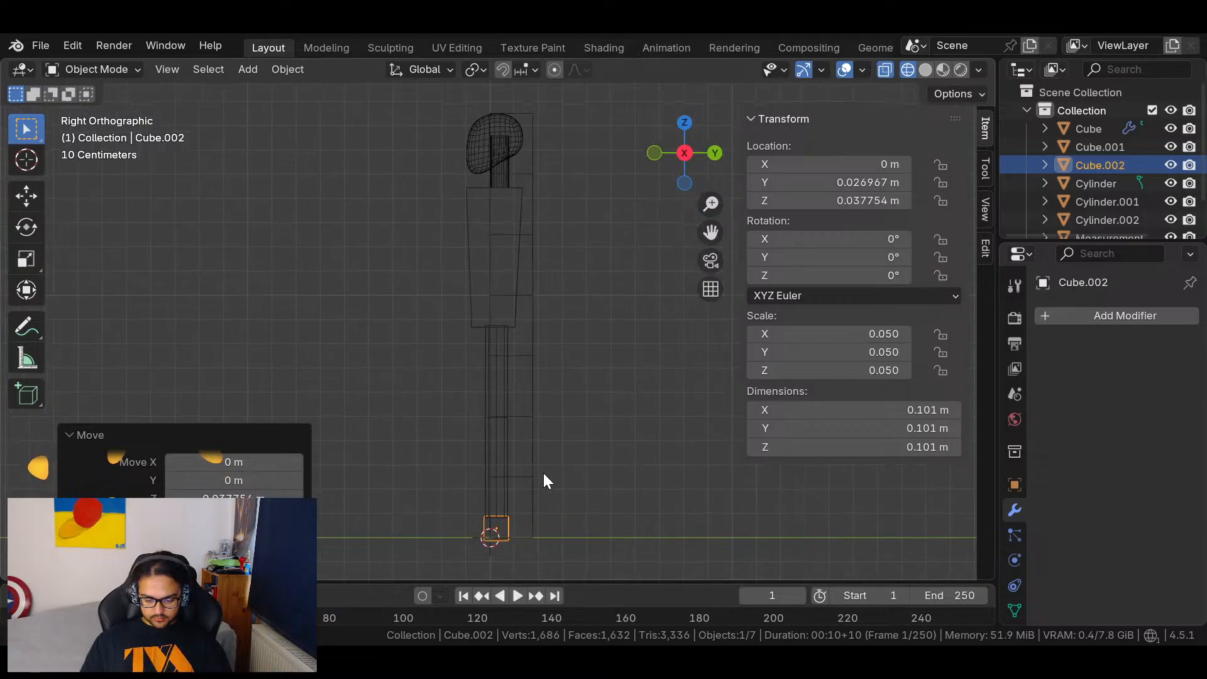
shift+middle_drag(556, 553, 546, 276)
scroll(546, 345, up, 8)
scroll(573, 285, down, 1)
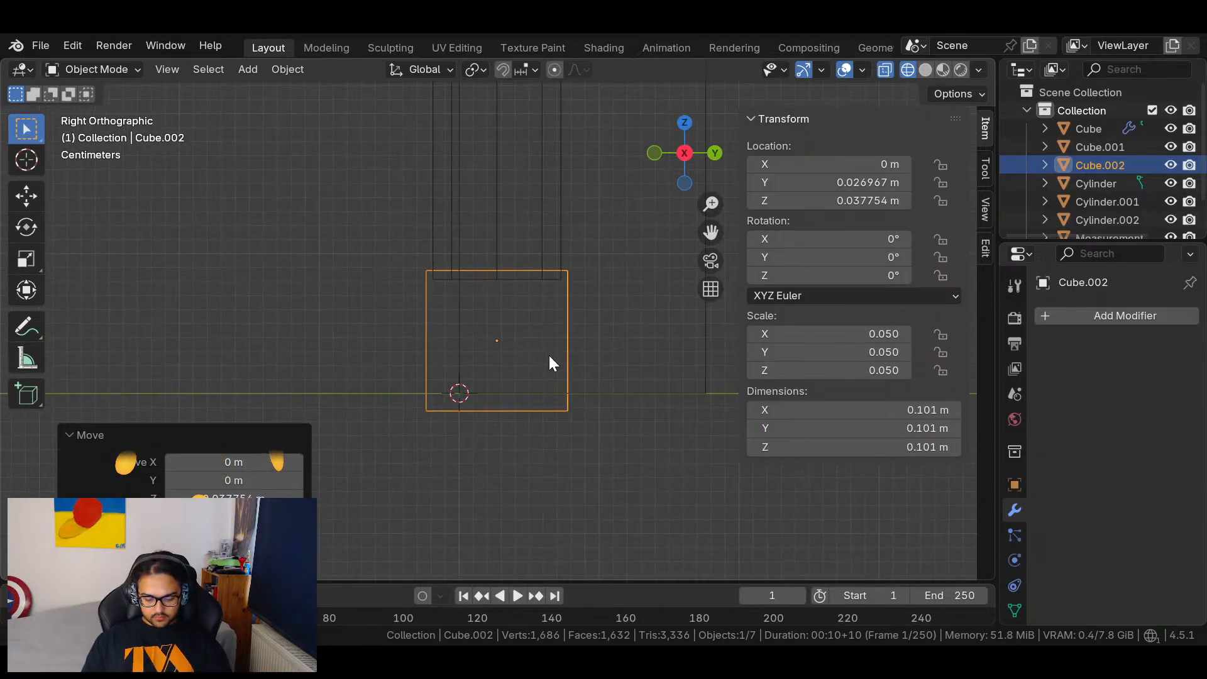
key(s)
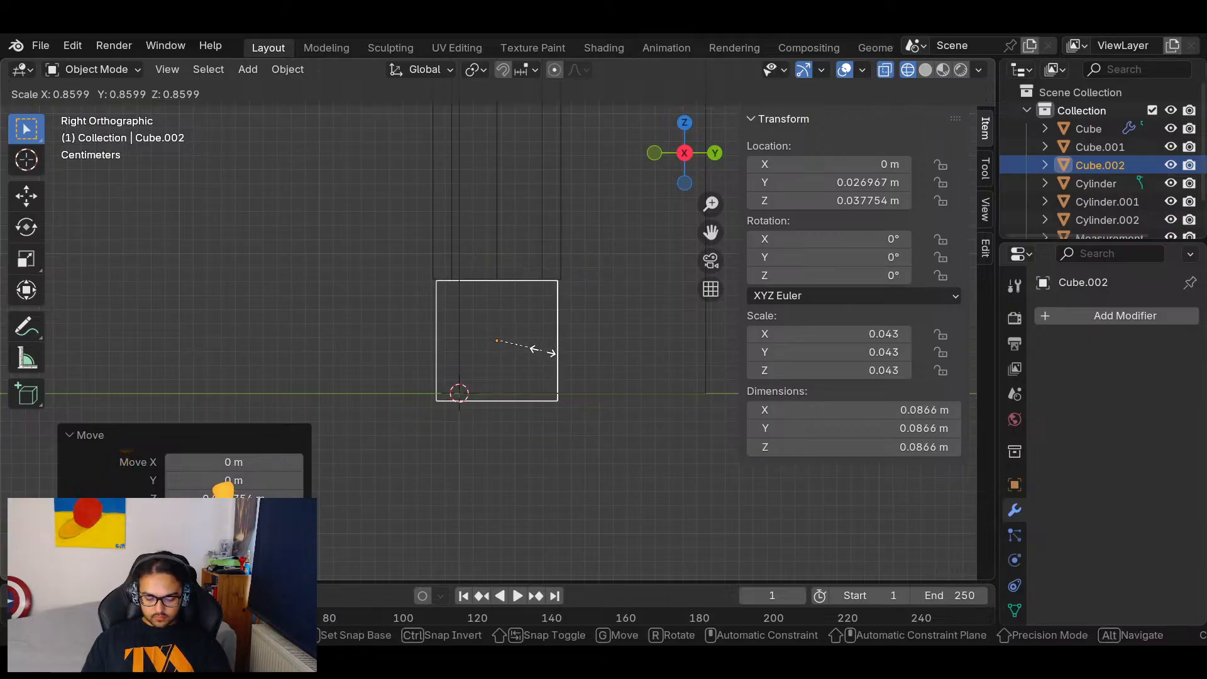
click(544, 354)
key(g)
key(z)
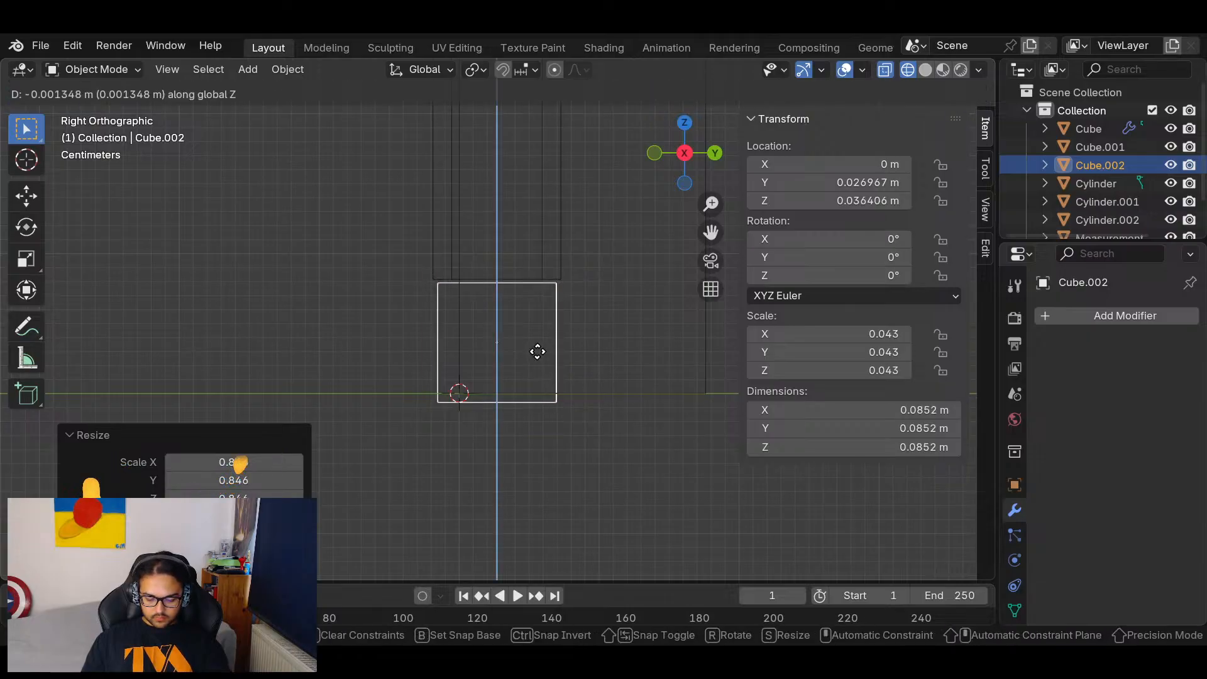
click(541, 343)
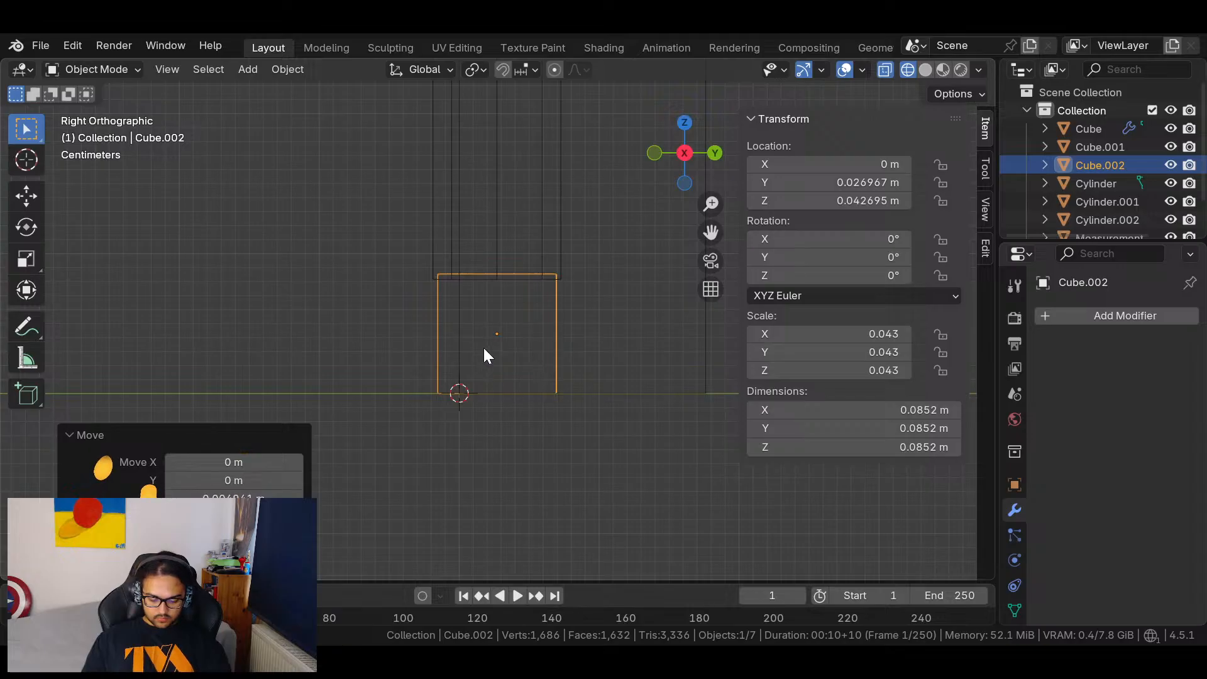
In Edit Mode, move the foot's front and back faces outward along Y to a length of about 0.153 m and reselect the front vertices.
key(Tab)
drag(388, 266, 486, 460)
drag(512, 333, 446, 328)
drag(507, 240, 579, 440)
drag(606, 336, 618, 334)
click(444, 476)
drag(294, 242, 409, 494)
In Object Mode, move the foot along X to about 0.1 m, directly beneath the leg.
middle_drag(371, 440, 585, 518)
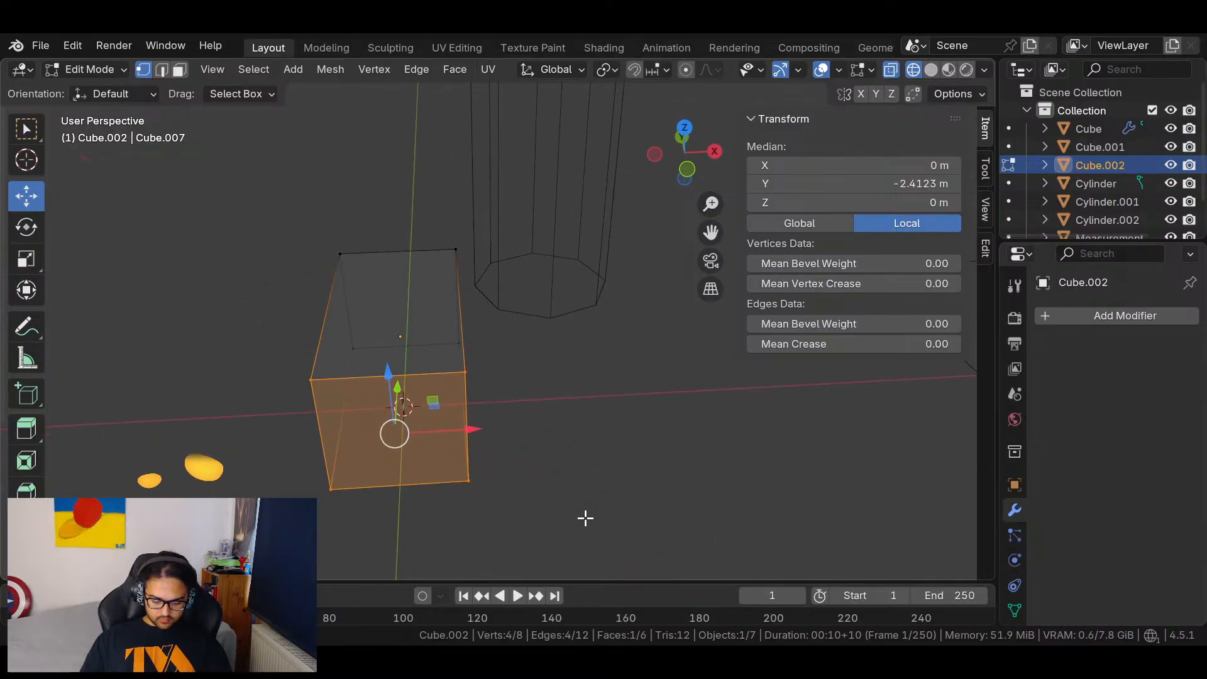
key(Tab)
key(g)
key(x)
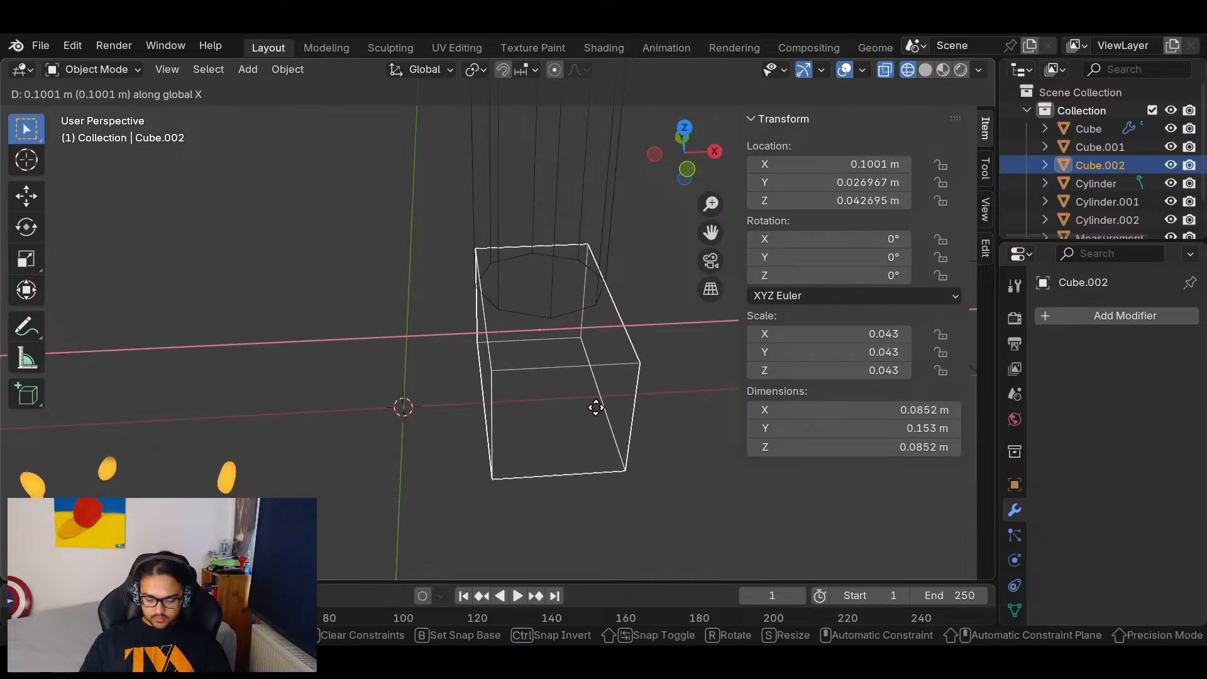
click(596, 406)
In Edit Mode, extrude the foot's front face forward about 0.082 m along Y to form the toe section.
middle_drag(629, 391, 511, 348)
scroll(547, 320, down, 3)
click(699, 172)
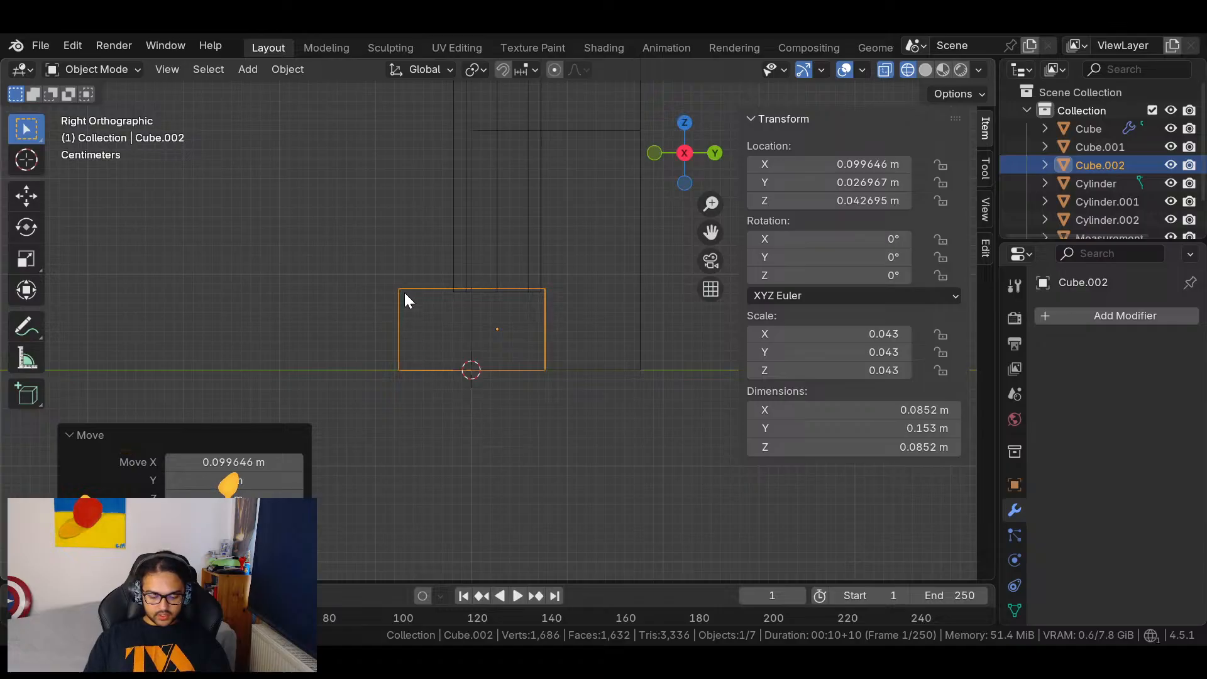
key(Tab)
mouse_move(423, 423)
middle_down()
mouse_move(477, 484)
mouse_move(480, 512)
mouse_move(417, 416)
middle_up()
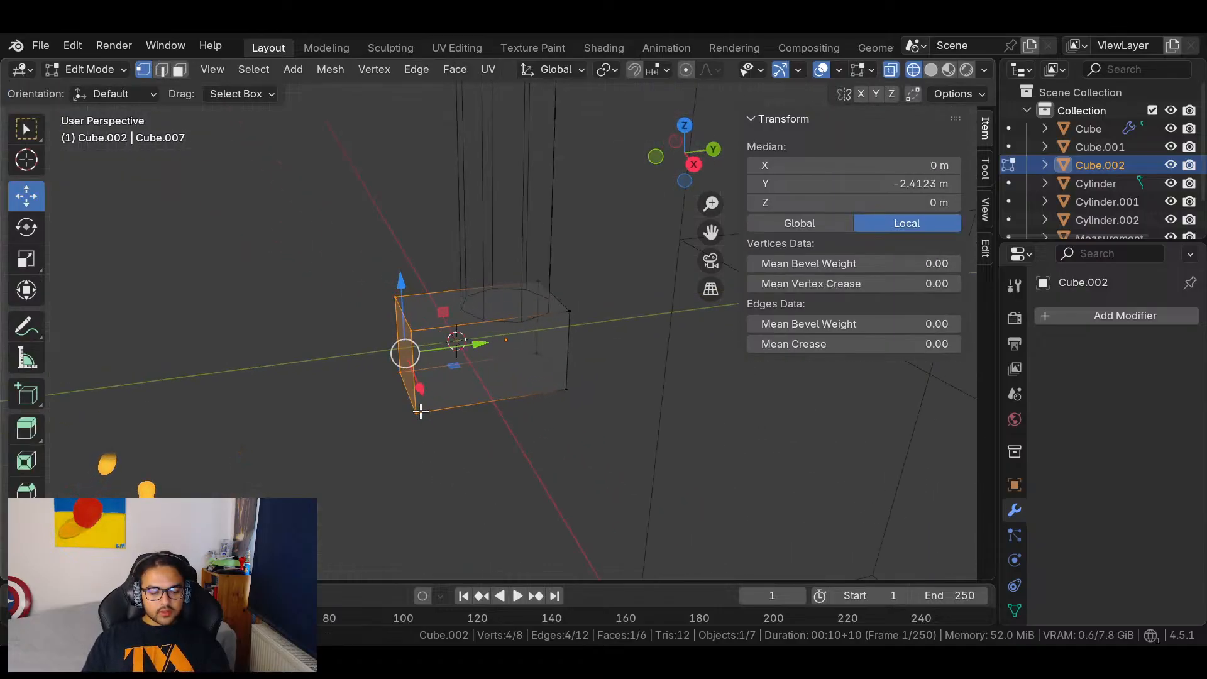
key(g)
key(y)
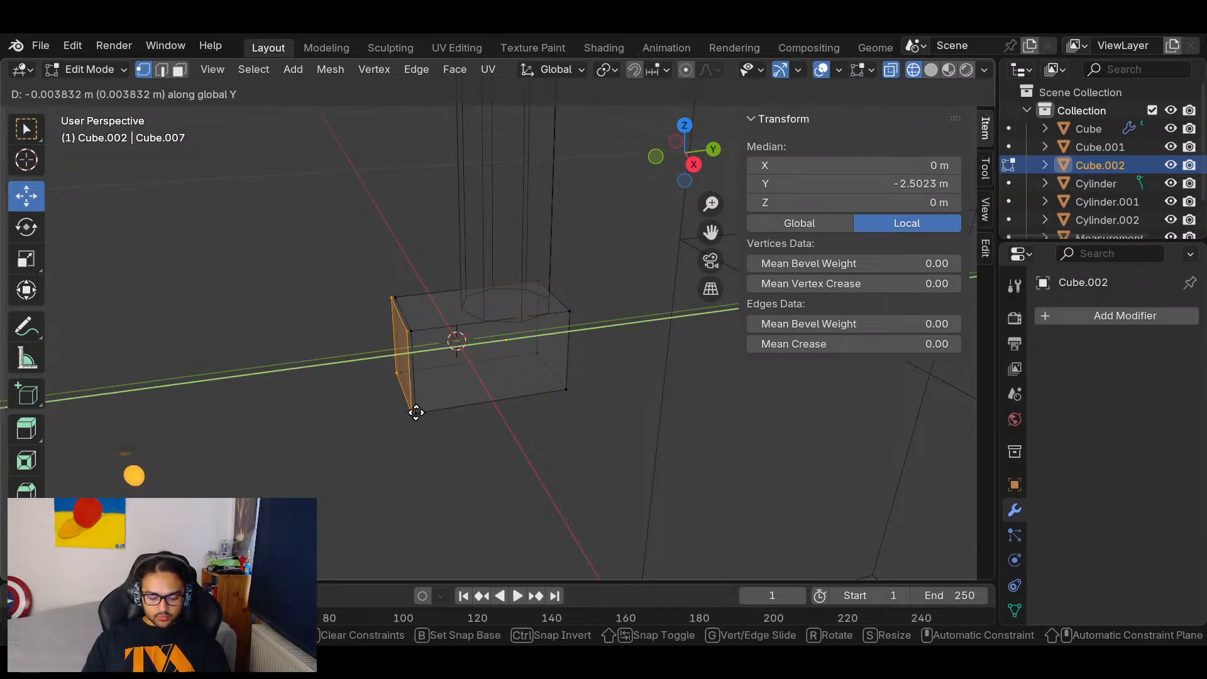
click(330, 430)
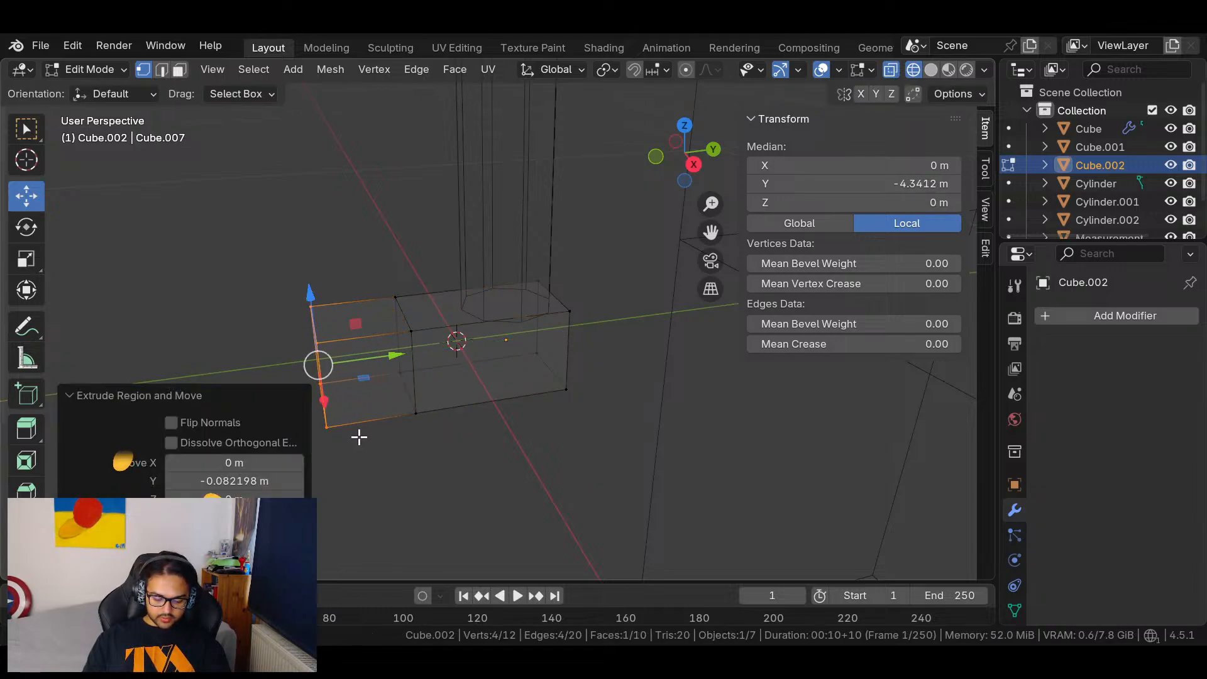
In the right side view, lower the toe's upper vertices to slope the foot, shift its middle vertices back along Y and deselect them.
click(694, 164)
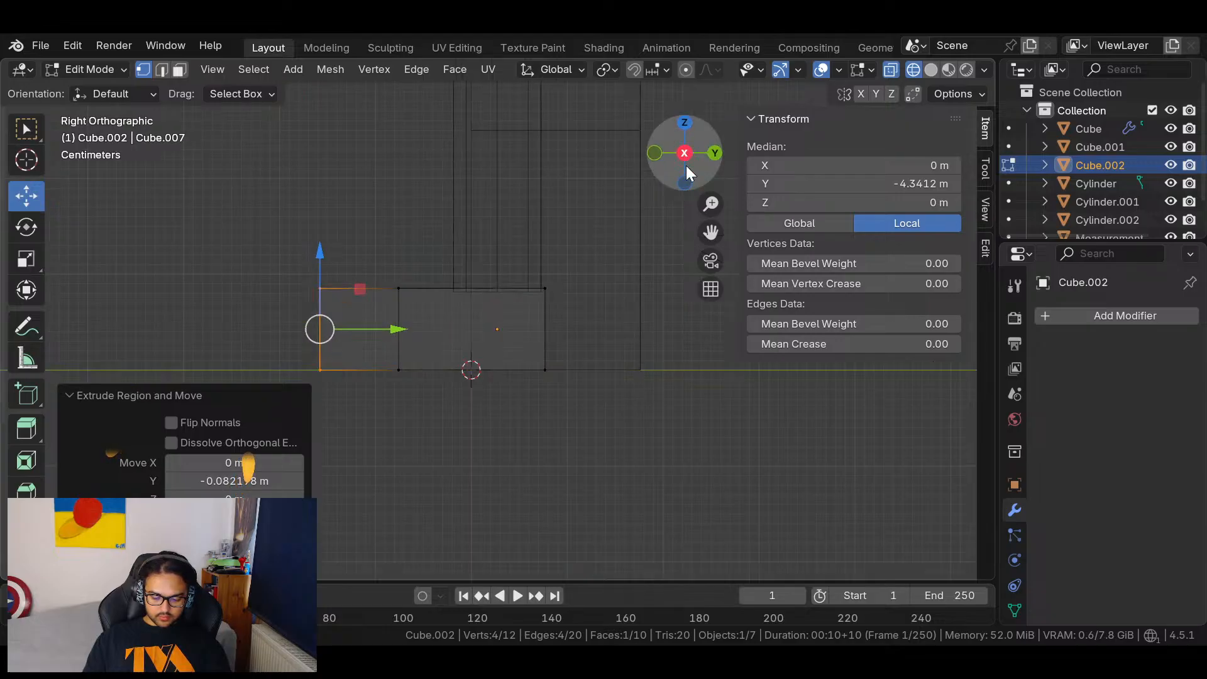
drag(275, 241, 342, 306)
drag(318, 218, 415, 306)
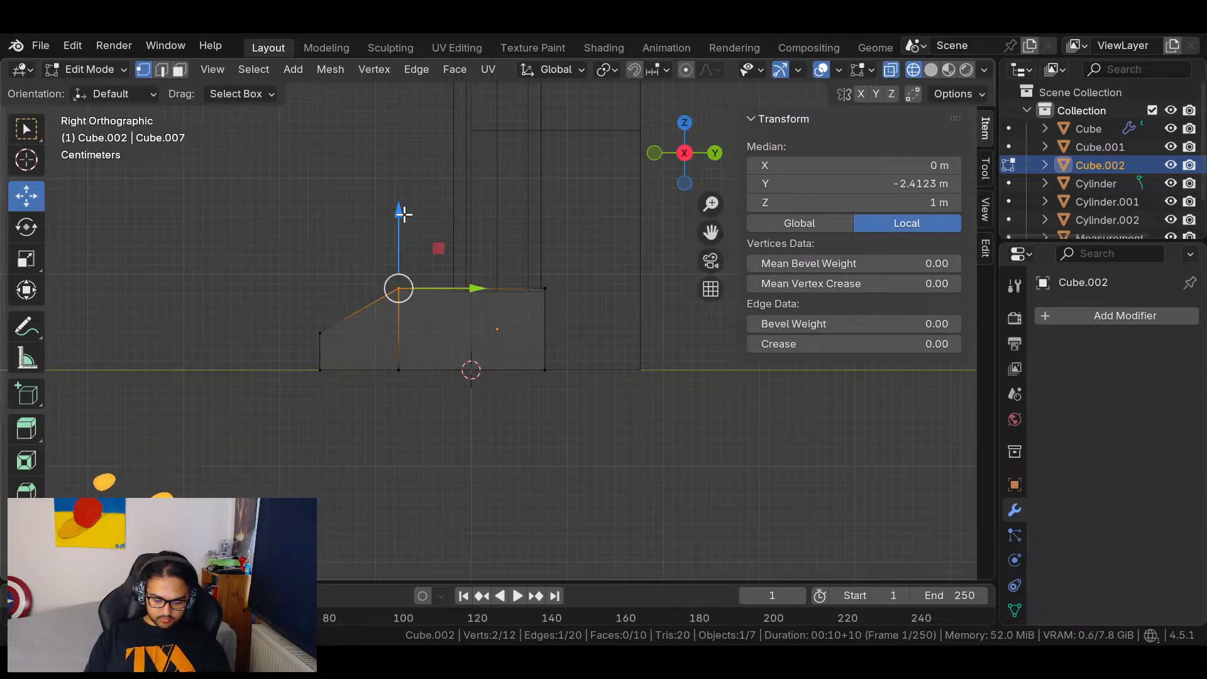
drag(403, 214, 400, 218)
drag(350, 253, 440, 402)
drag(473, 328, 533, 332)
click(617, 369)
middle_drag(617, 369, 616, 450)
middle_drag(663, 352, 534, 395)
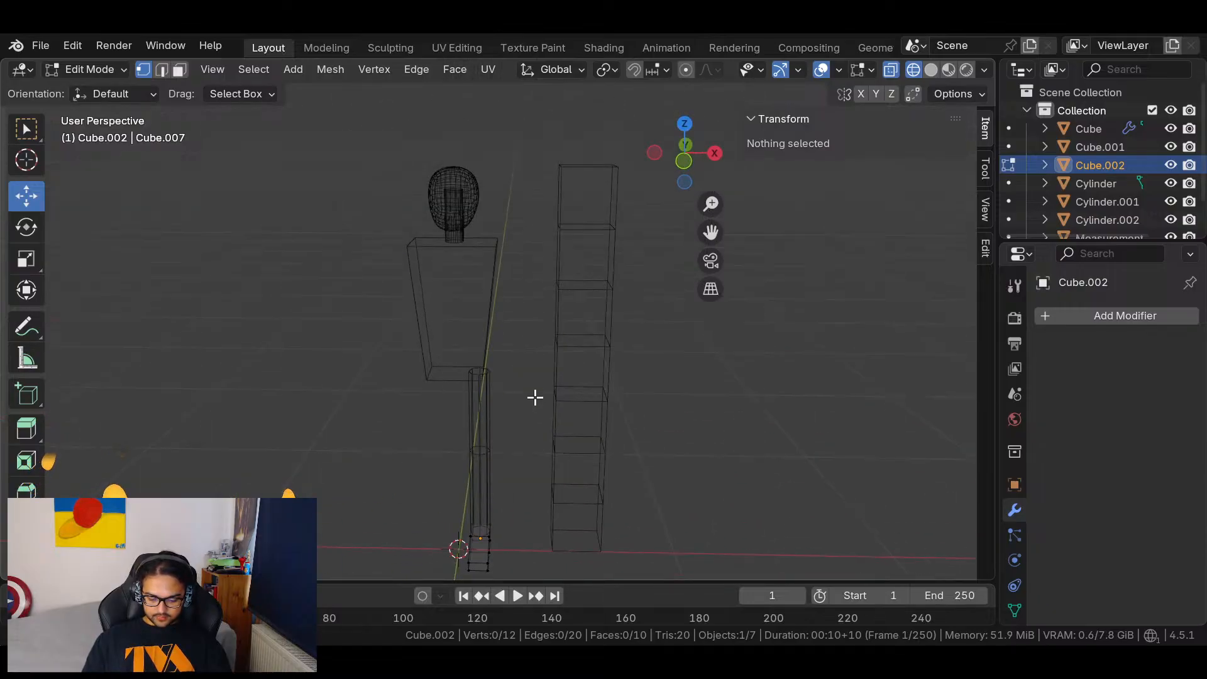
key(Tab)
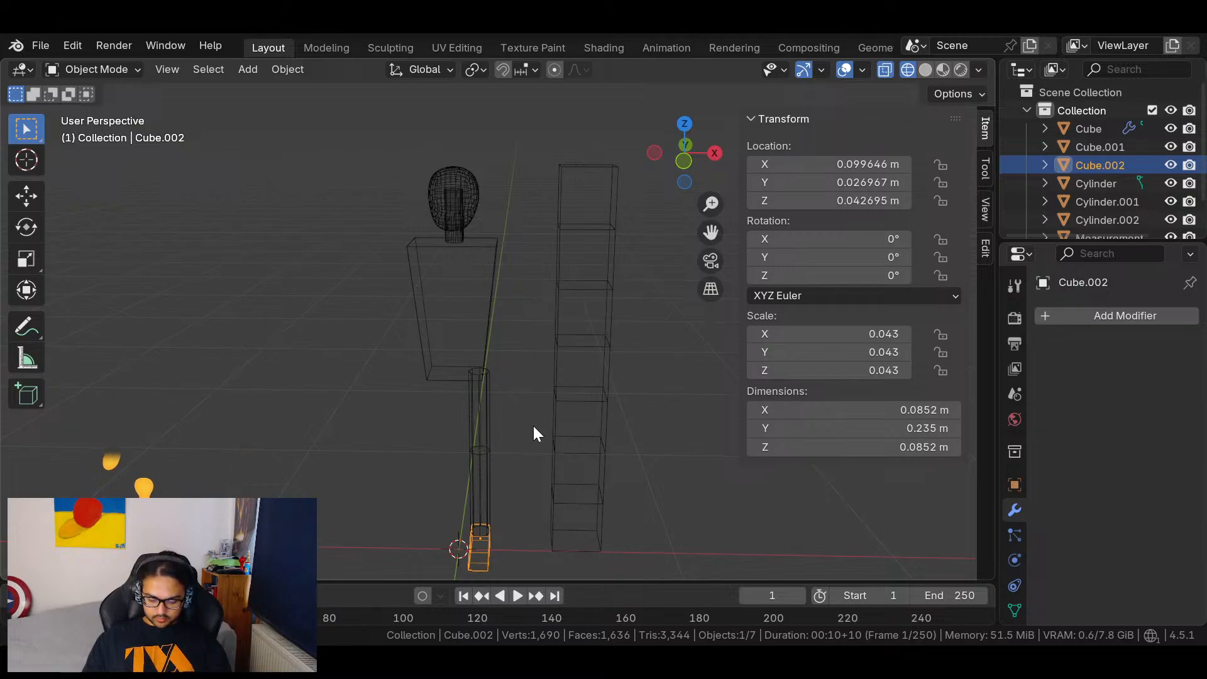
key(Tab)
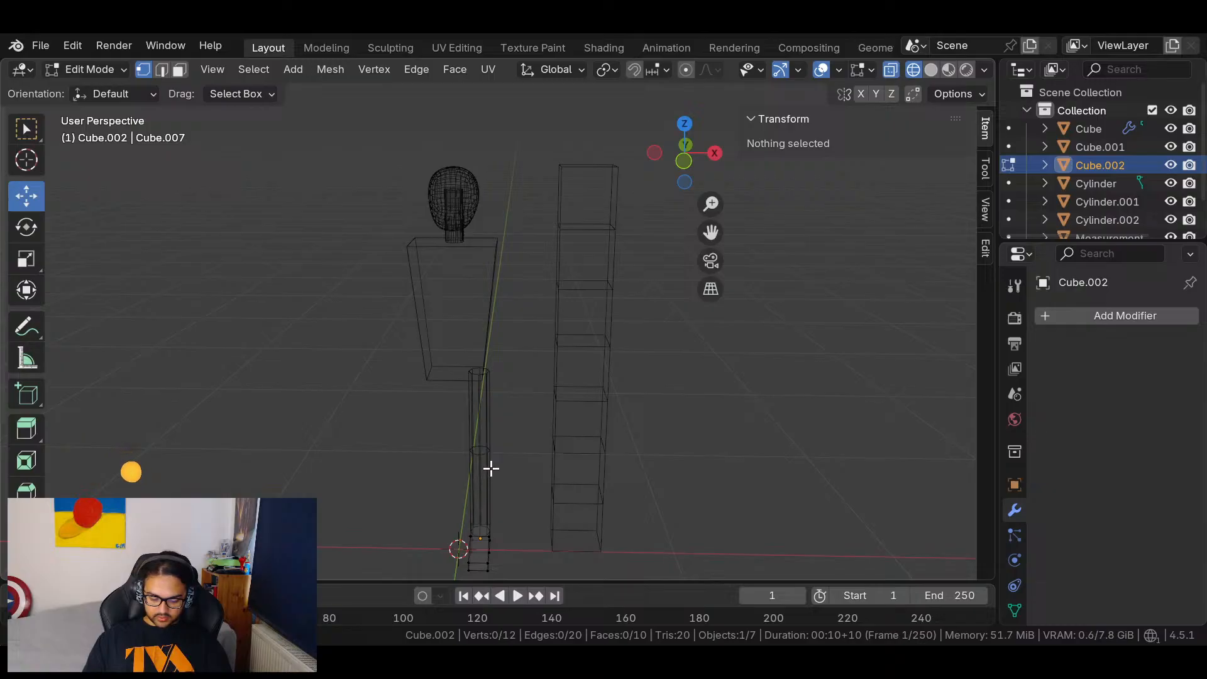
middle_drag(542, 375, 525, 406)
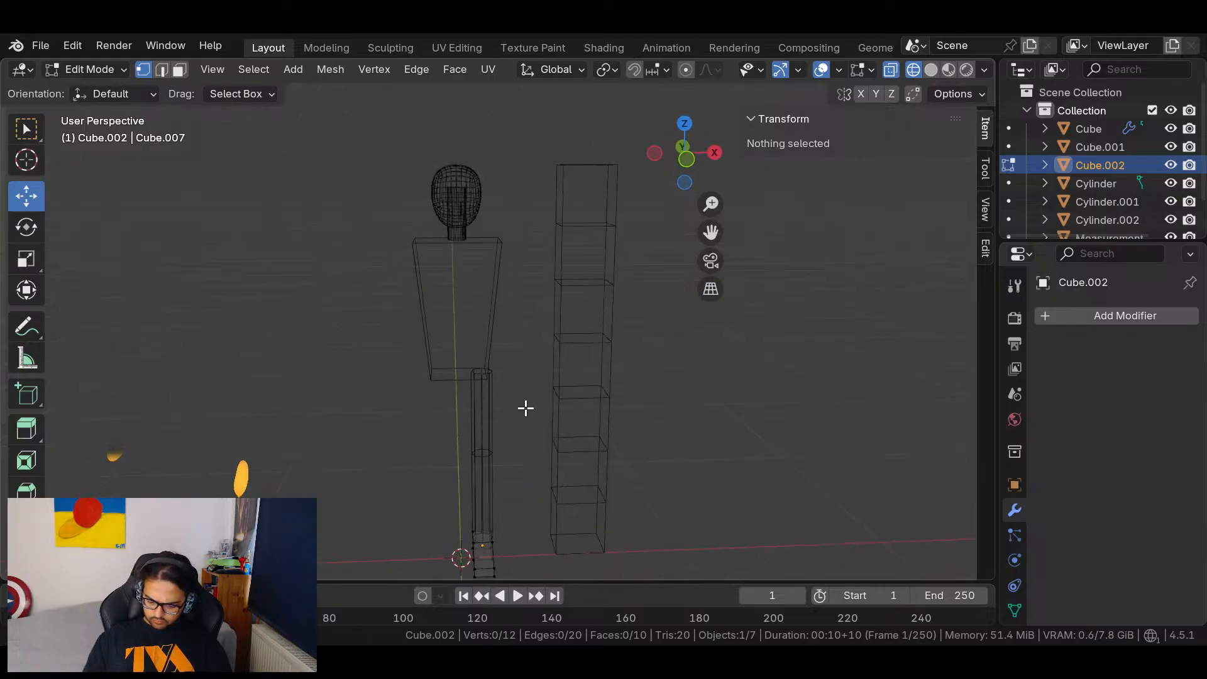
In the front view, duplicate both leg cylinders beside the torso at X about 0.195 m for the arm and scale the copies by 0.572.
key(Tab)
click(485, 417)
shift+click(484, 484)
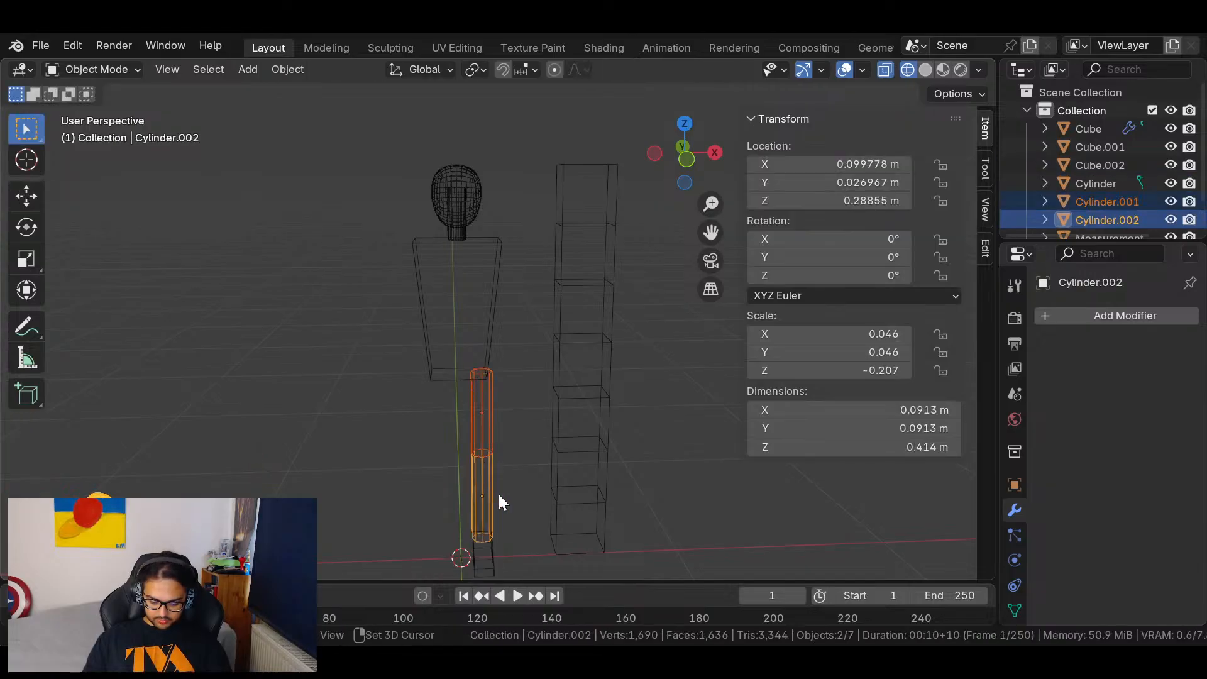
click(684, 158)
key(g)
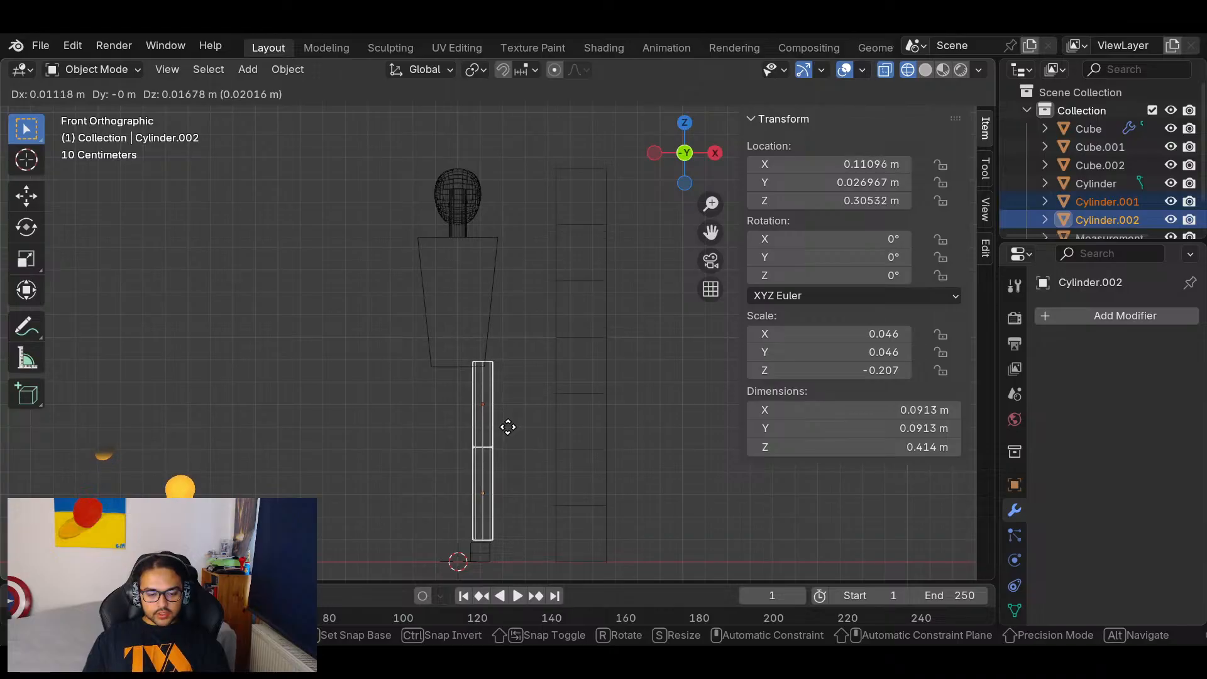
click(511, 433)
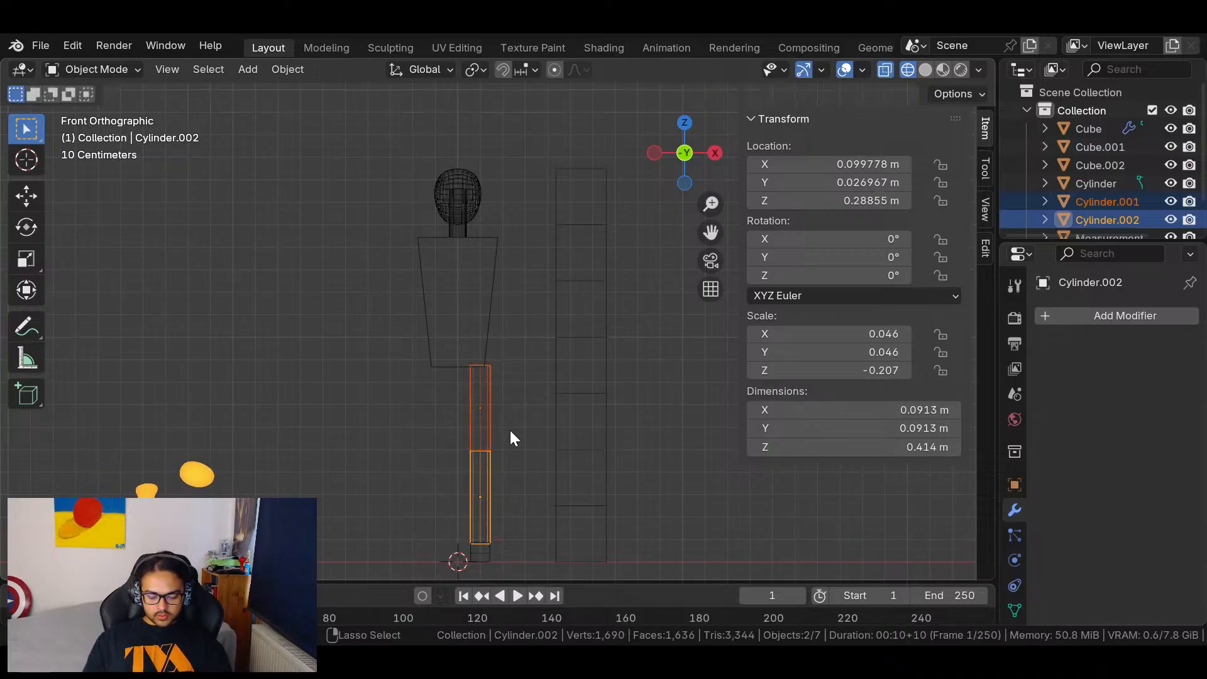
key(shift+d)
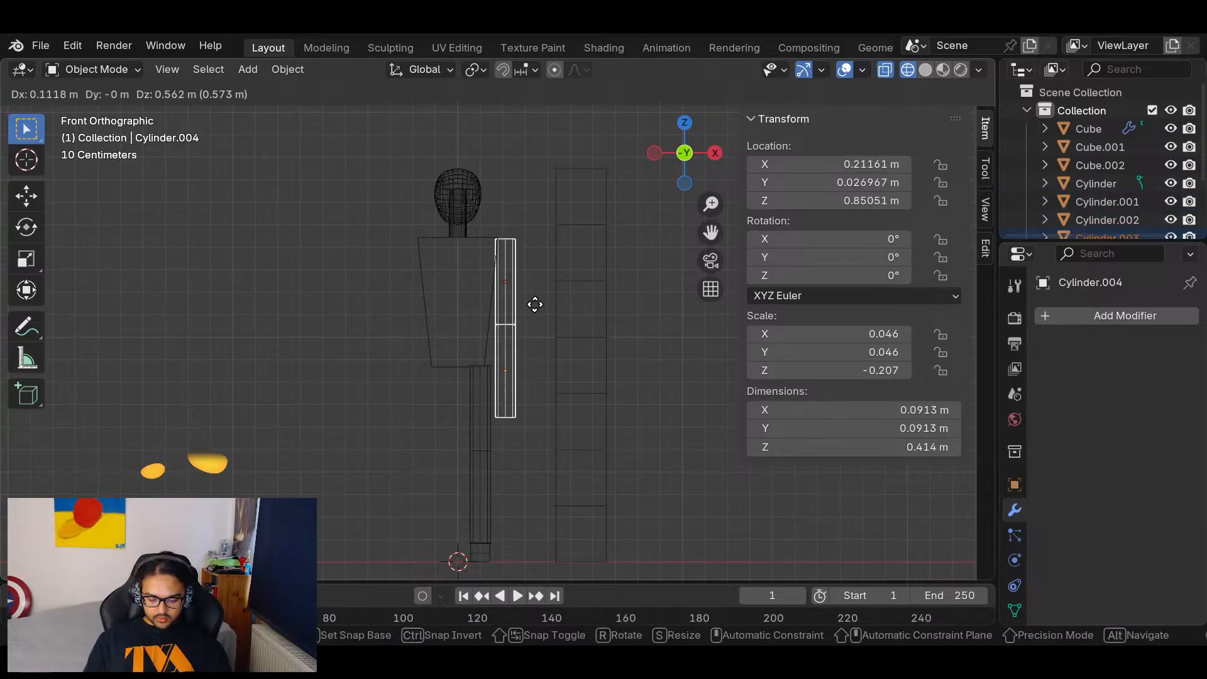
click(532, 311)
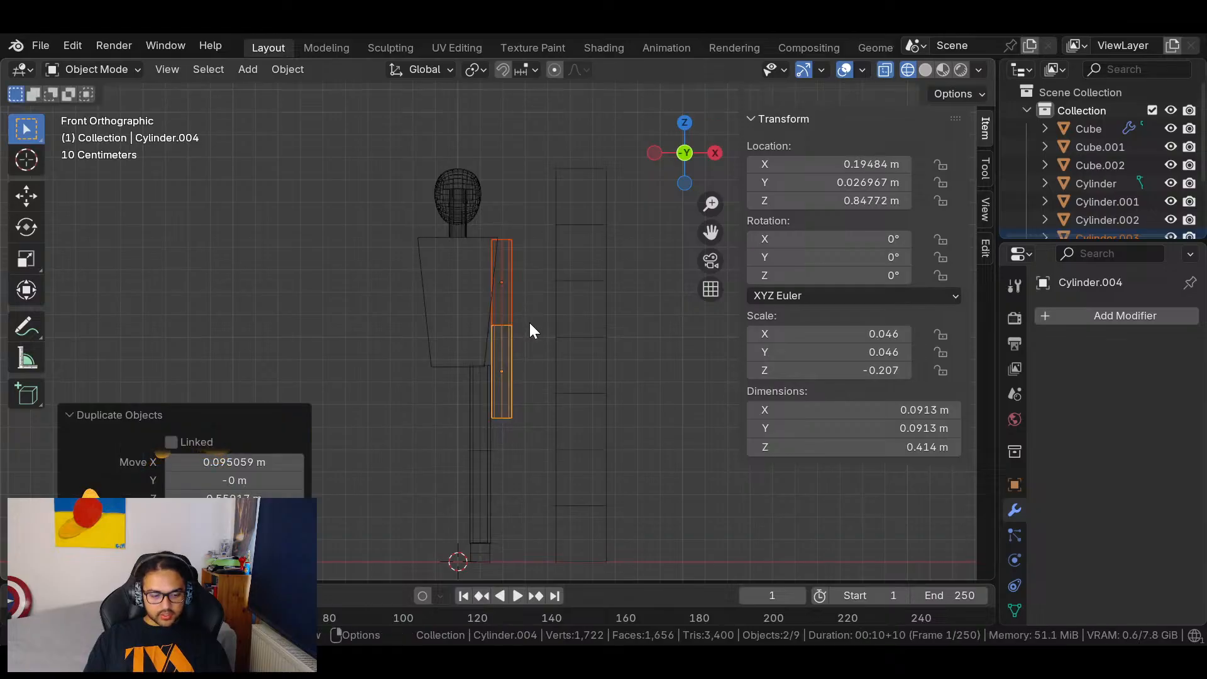
key(s)
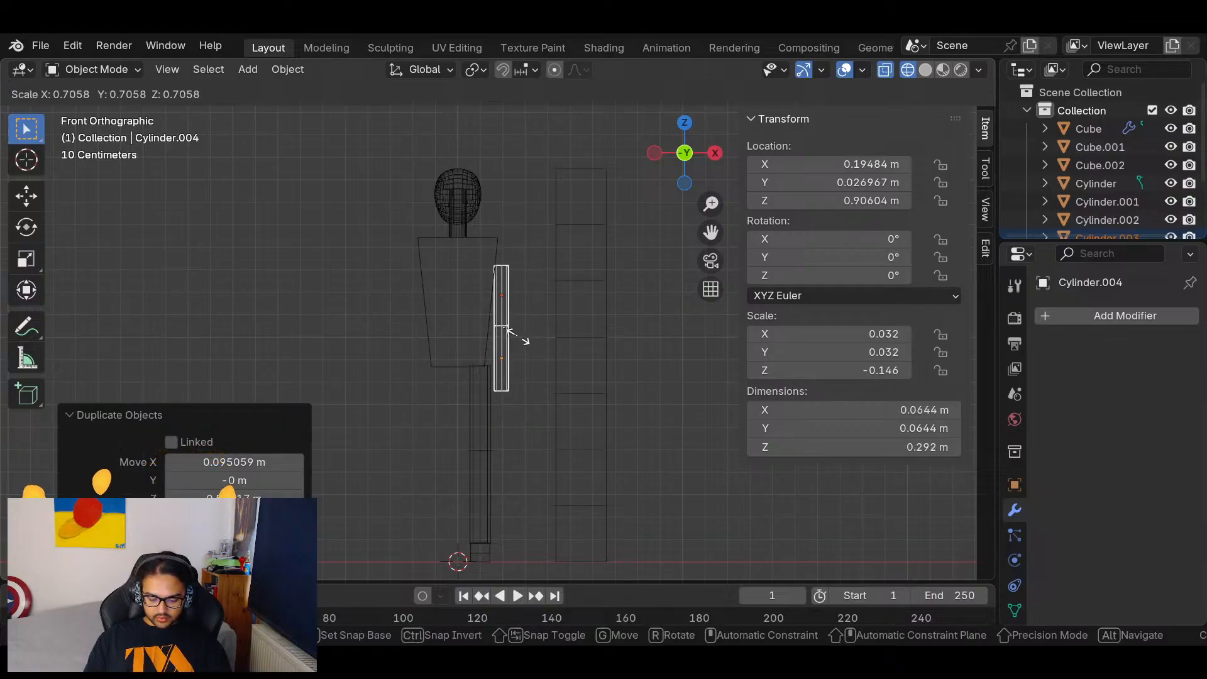
click(519, 341)
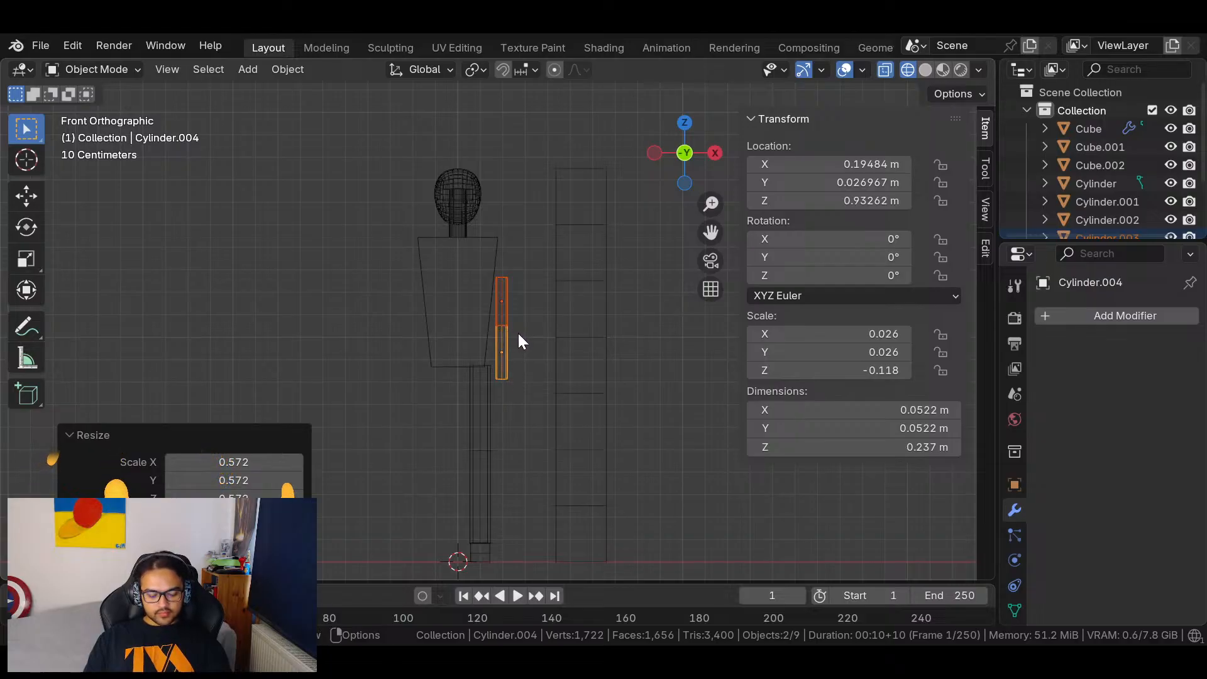
Undo the last scaling of both arm cylinders and scale them by 0.849 instead.
key(ctrl+z)
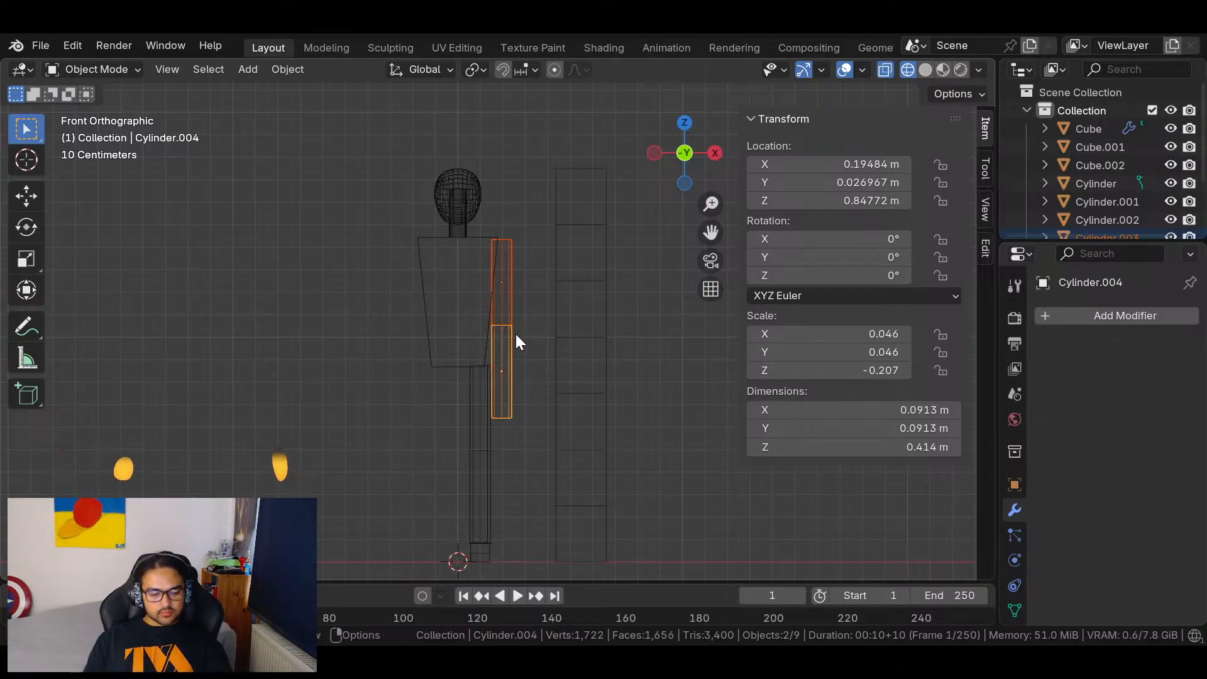
key(s)
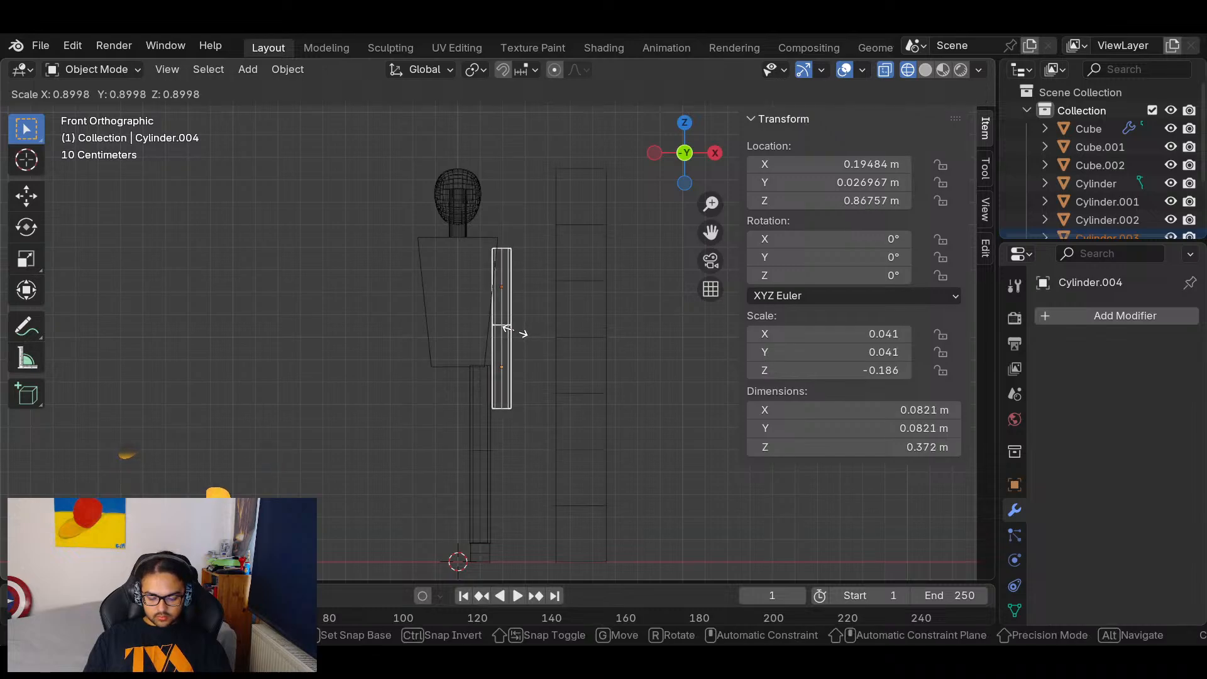
click(516, 338)
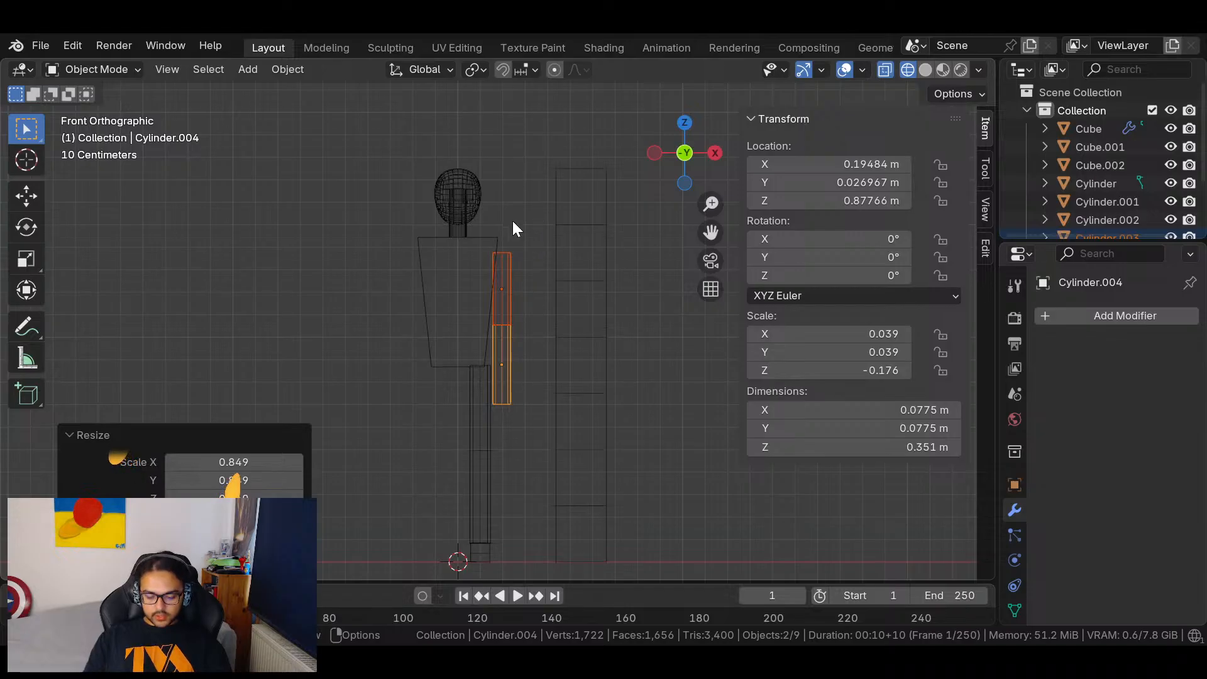
Raise the upper arm cylinder along Z to about 1.25 m and stretch it along Z to about 0.388 m long.
click(507, 253)
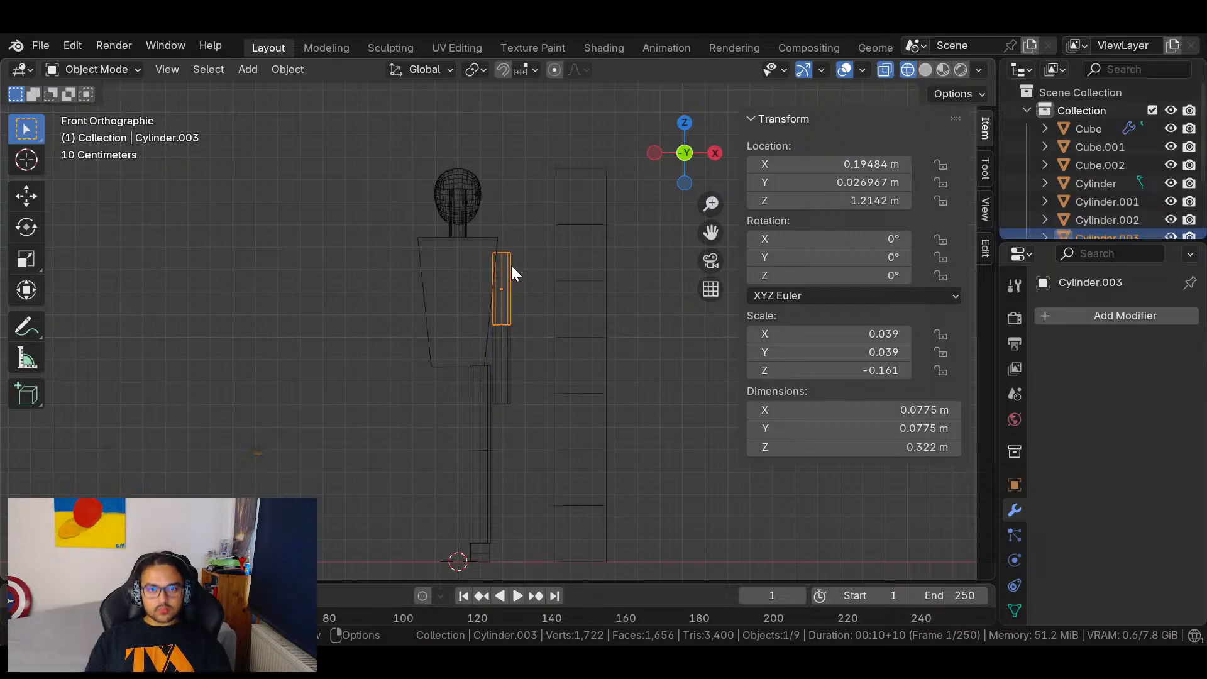
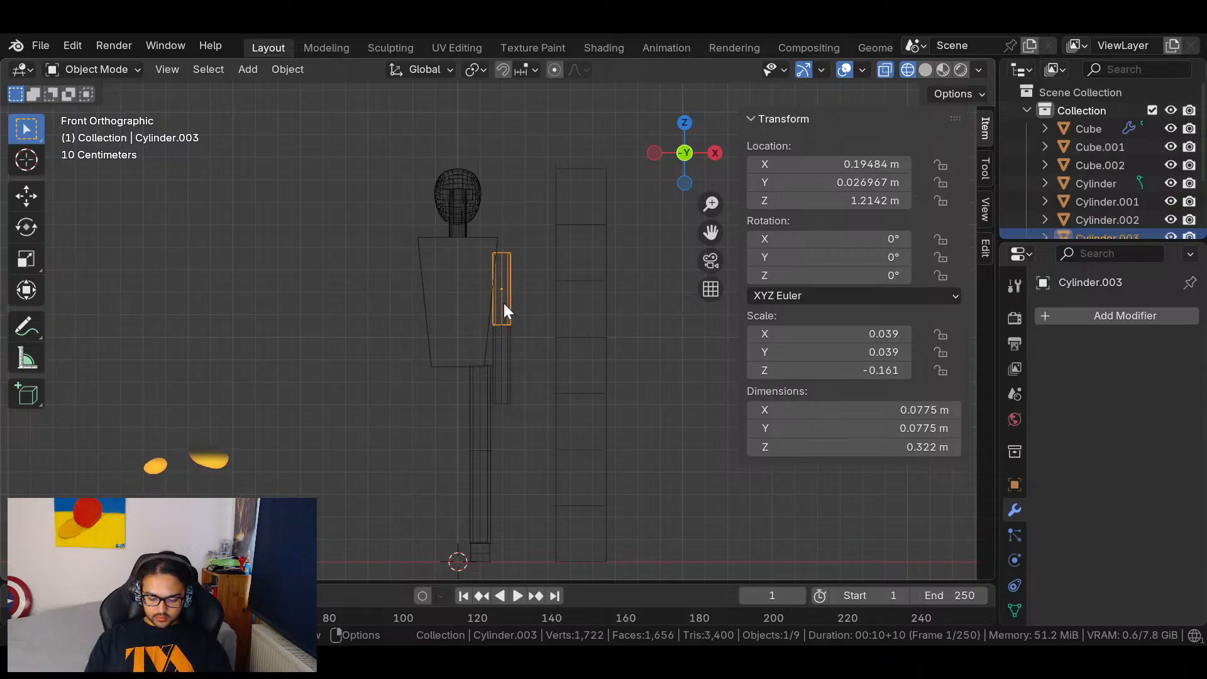
key(g)
key(z)
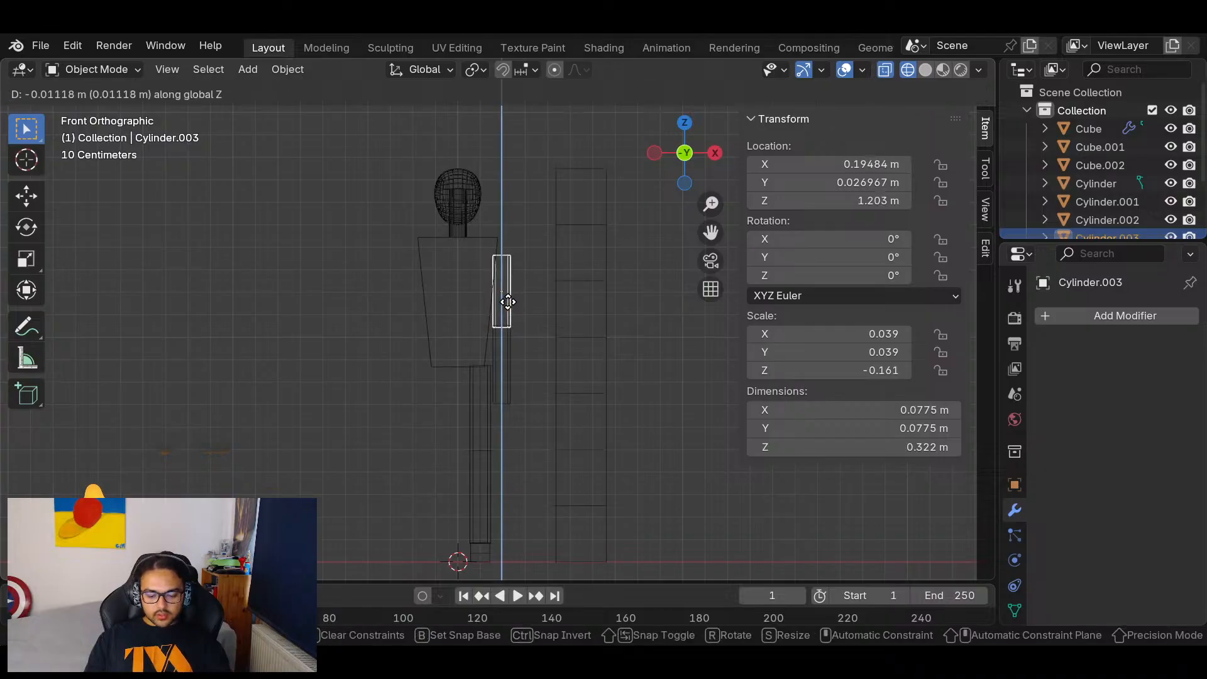
click(509, 298)
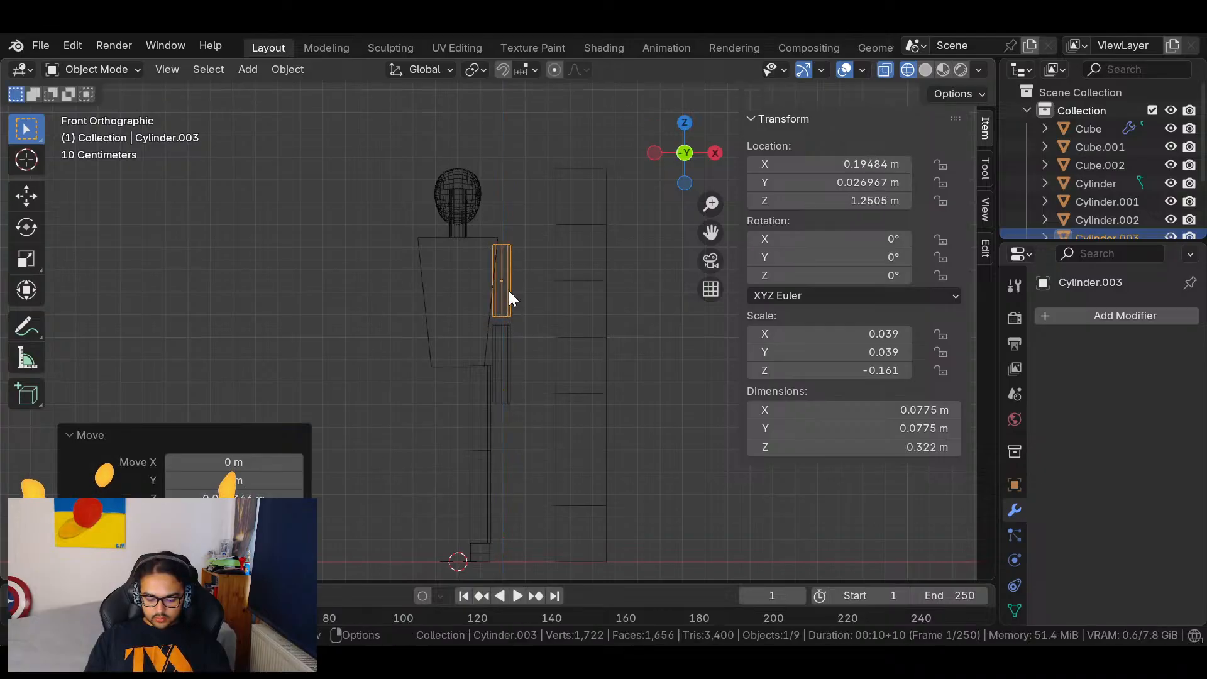
key(s)
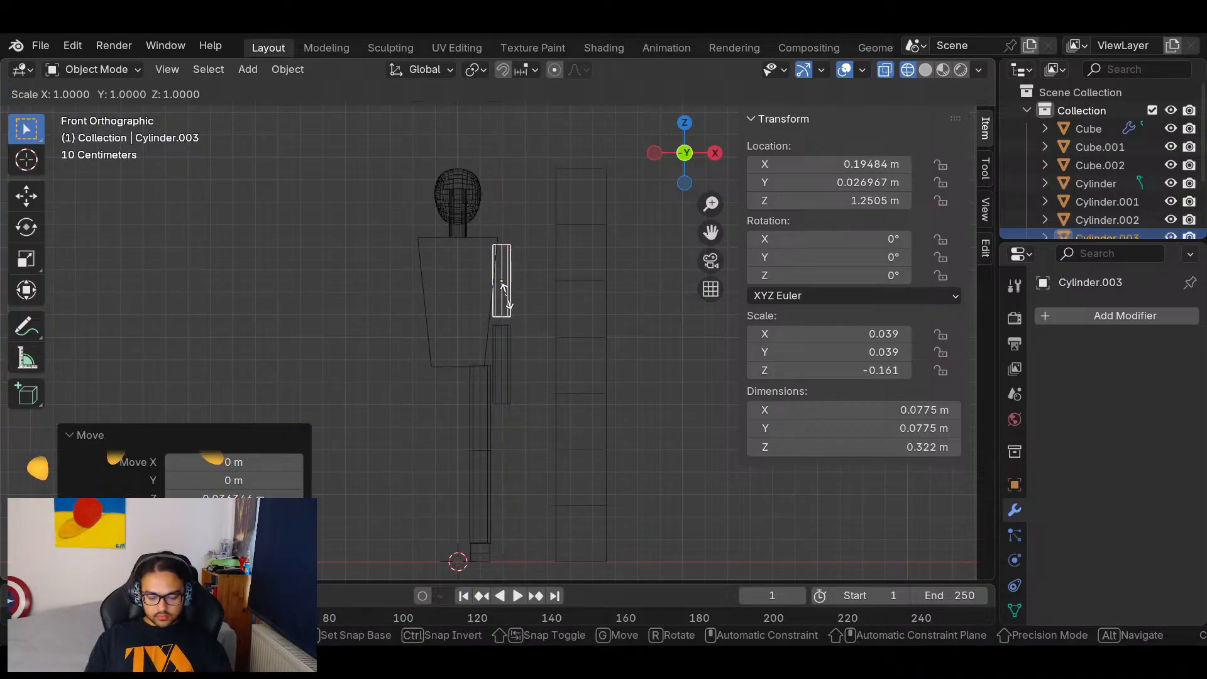
key(z)
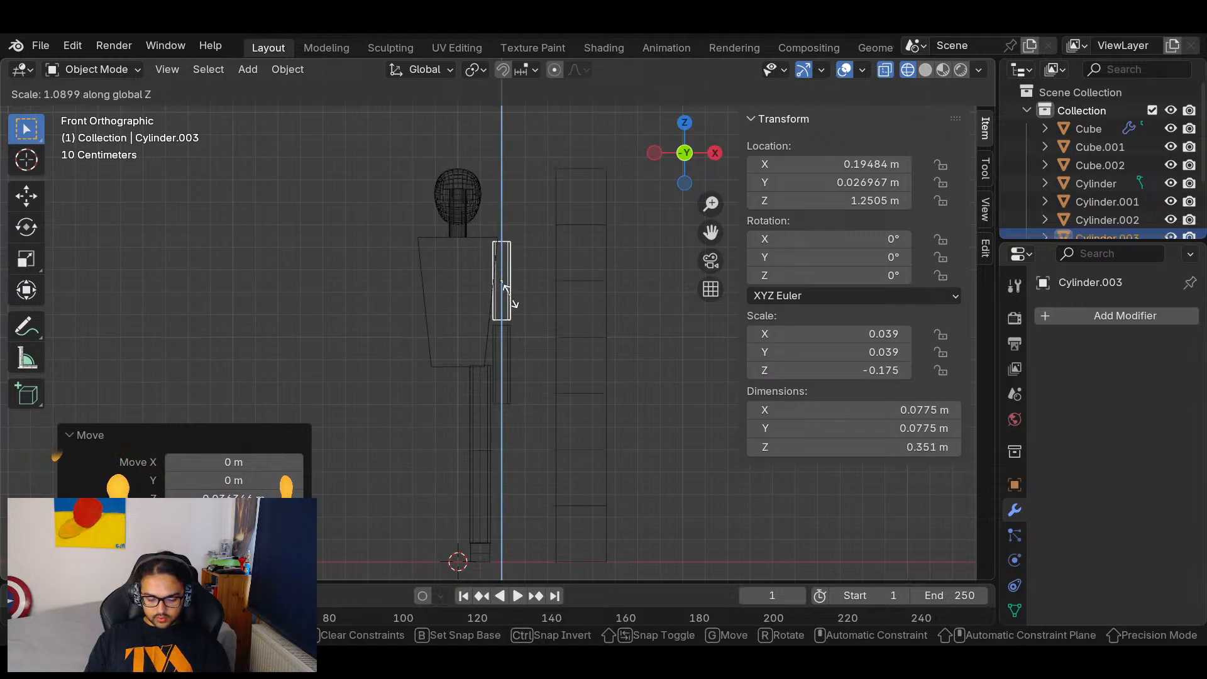
click(512, 298)
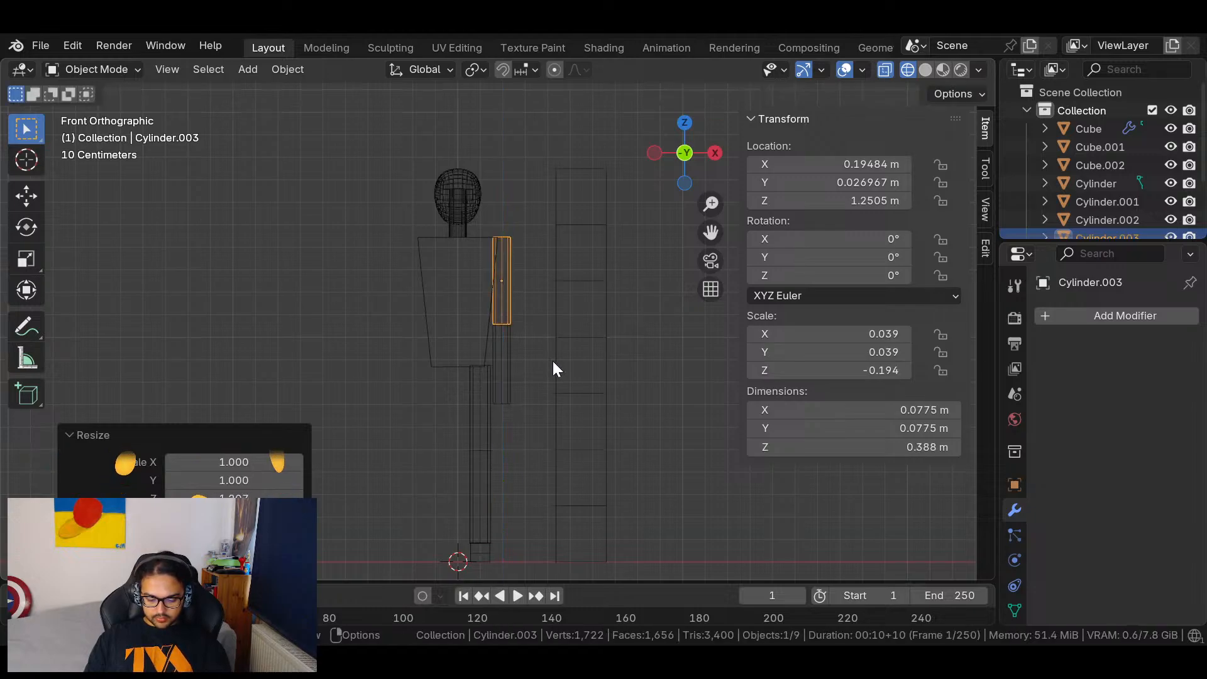
Add a Subdivision Surface modifier to the torso with its viewport level at 2.
middle_drag(614, 370, 614, 280)
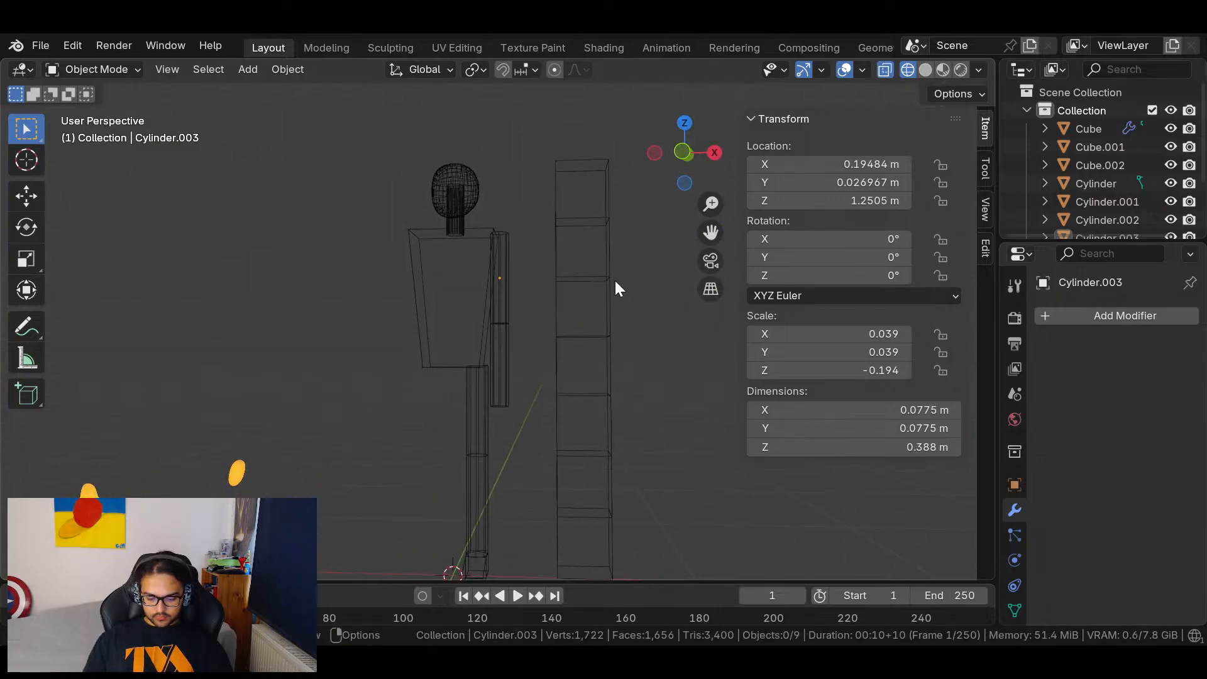
click(412, 275)
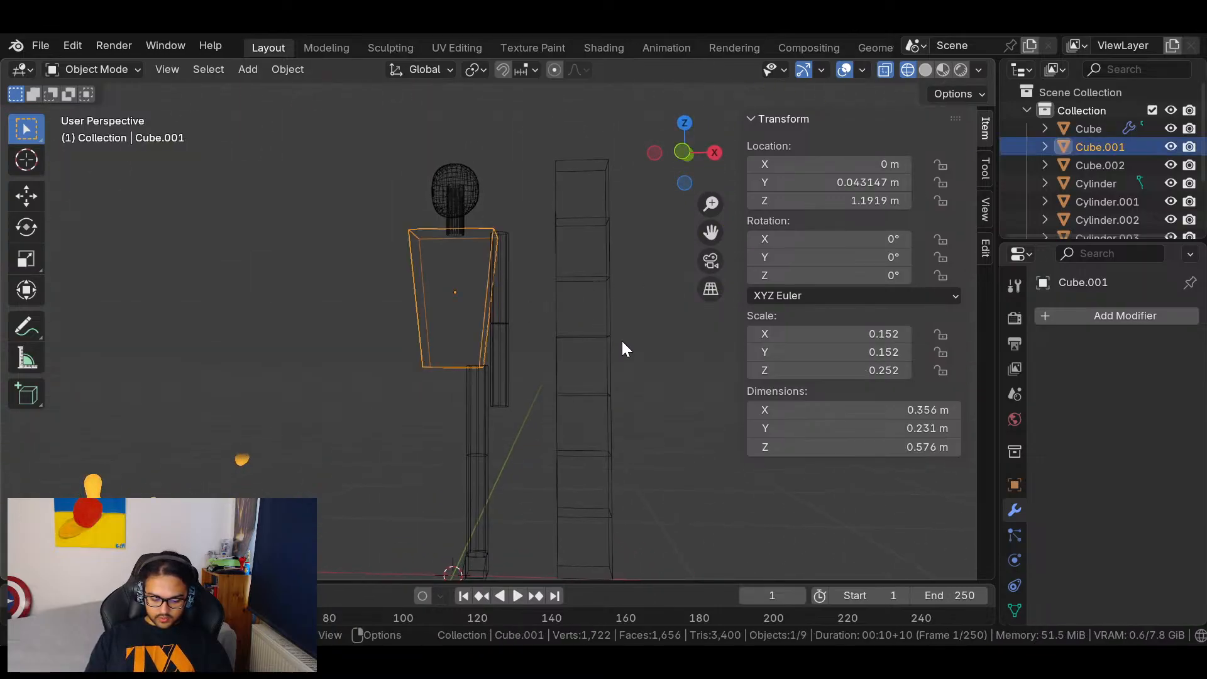
click(1113, 322)
text(s)
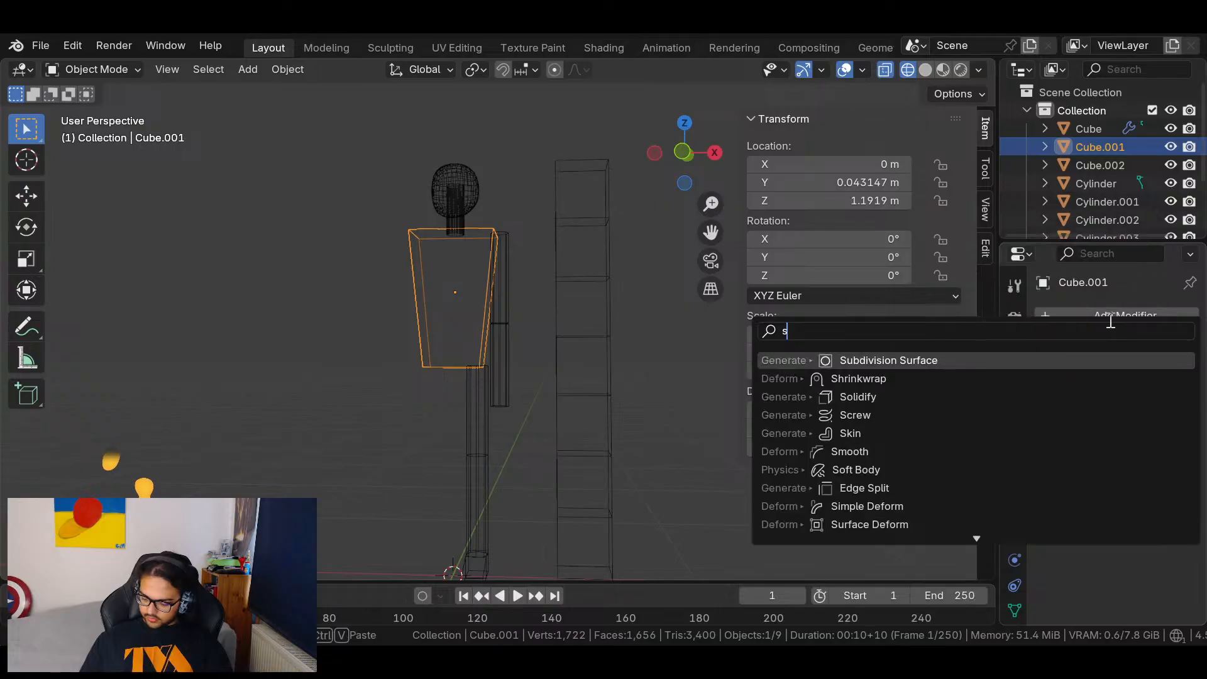
click(1016, 361)
click(1164, 395)
click(1164, 395)
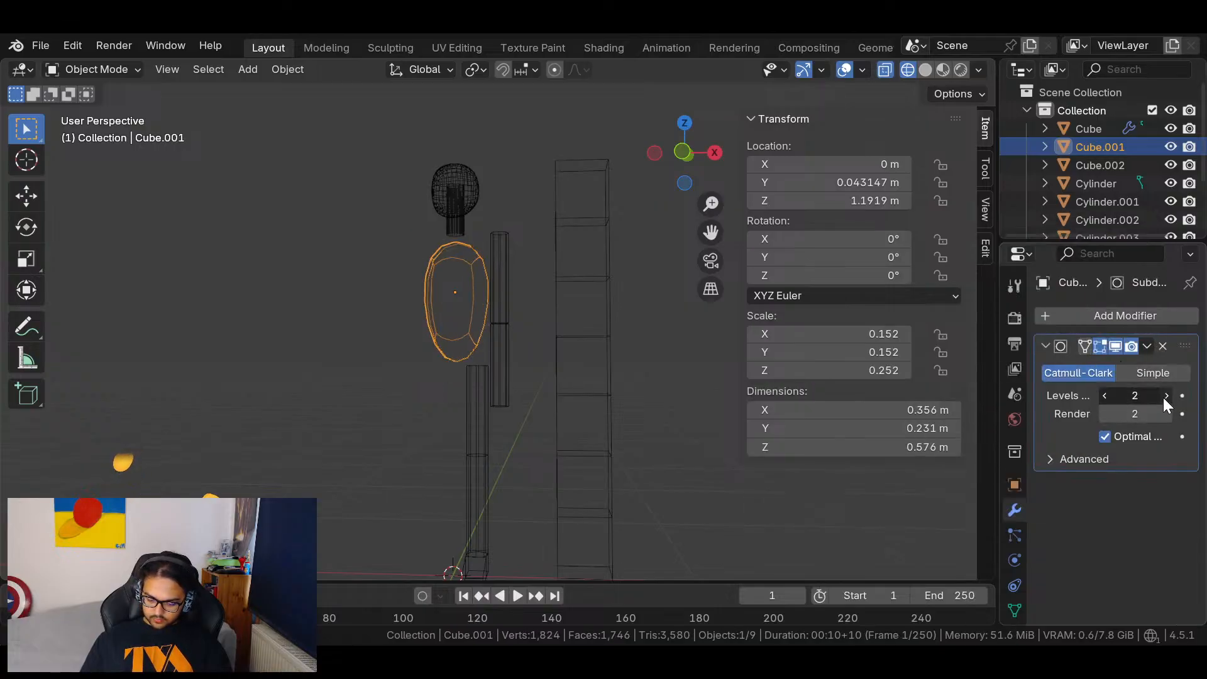
click(1106, 395)
Apply the torso's Subdivision Surface modifier and scale the torso uniformly by 1.344.
middle_drag(727, 420, 568, 360)
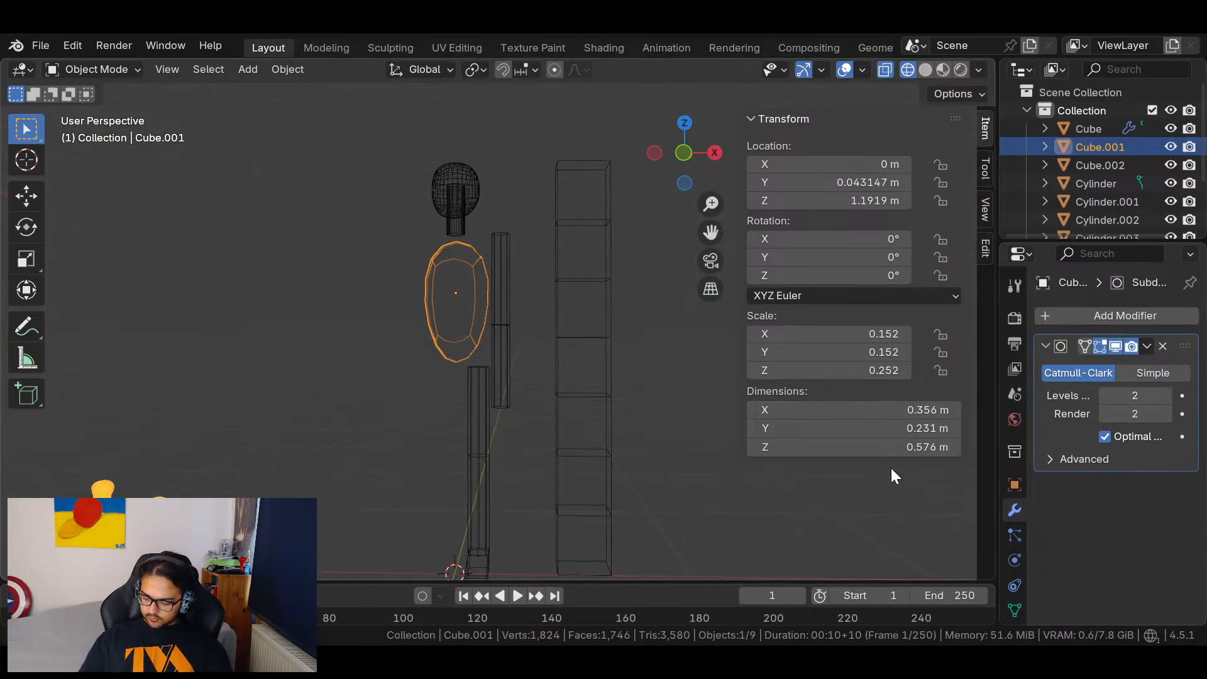
click(528, 355)
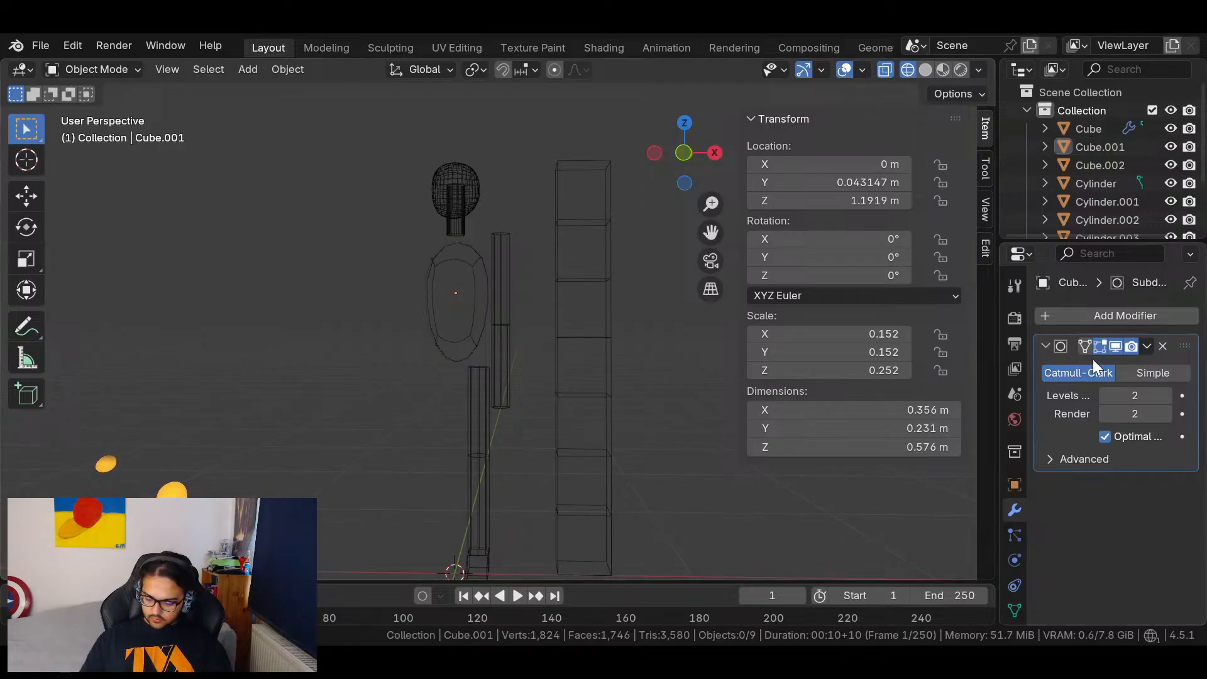
click(1147, 346)
click(1097, 365)
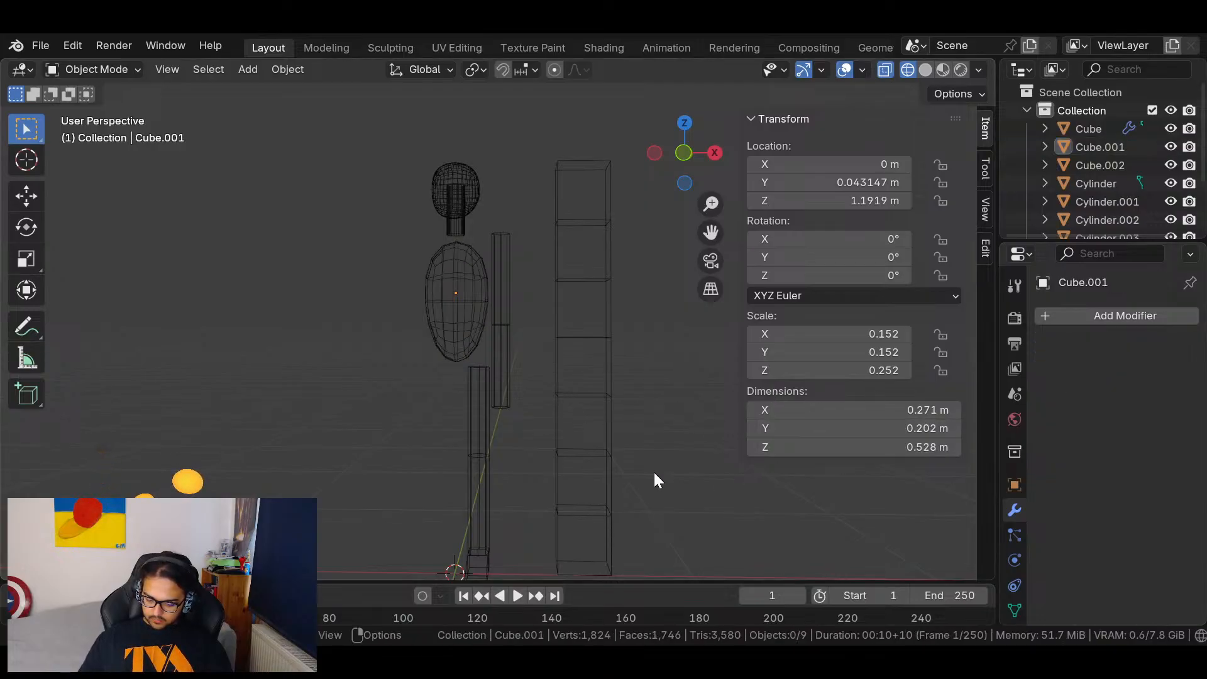
click(463, 291)
key(s)
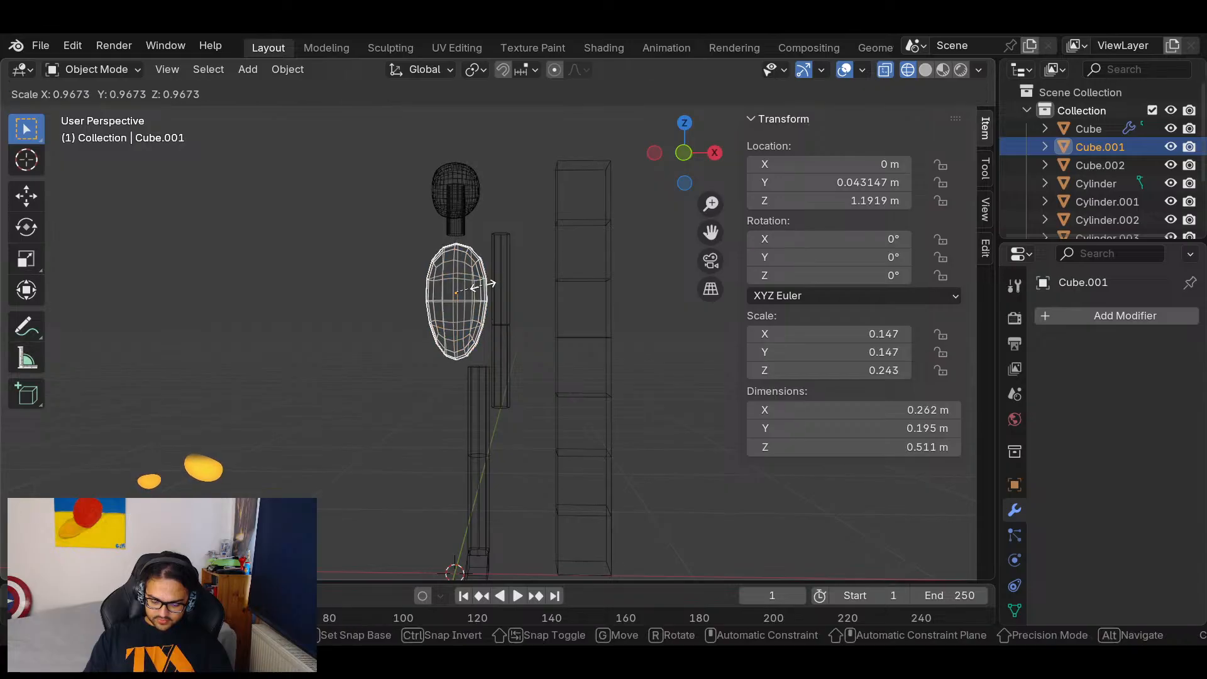
click(496, 290)
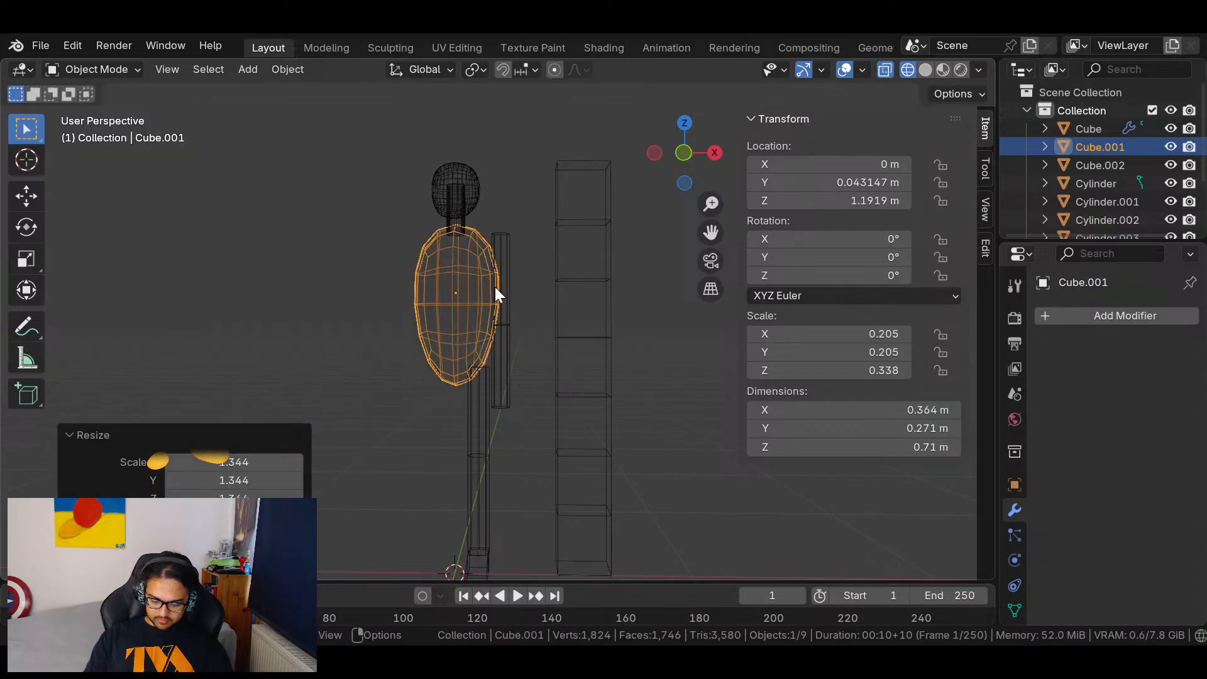
Undo the torso's scaling, the applied modifier and the Subdivision Surface modifier itself.
key(ctrl+z)
key(ctrl+z)
key(ctrl+z)
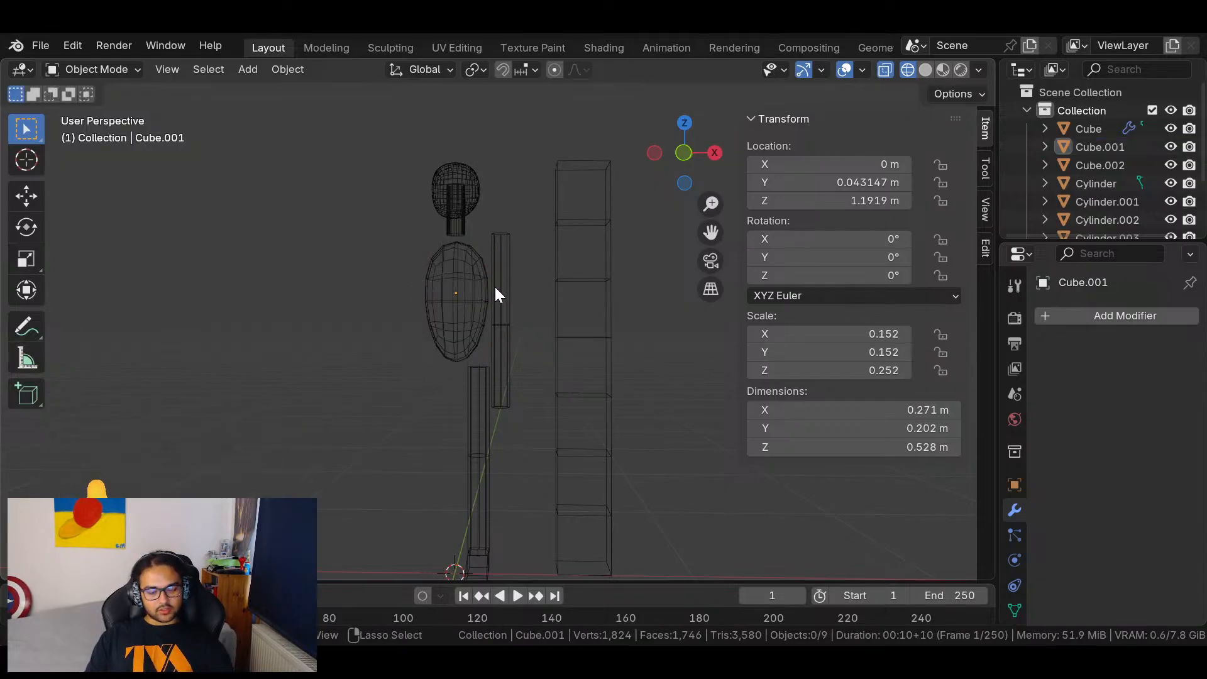
key(ctrl+z)
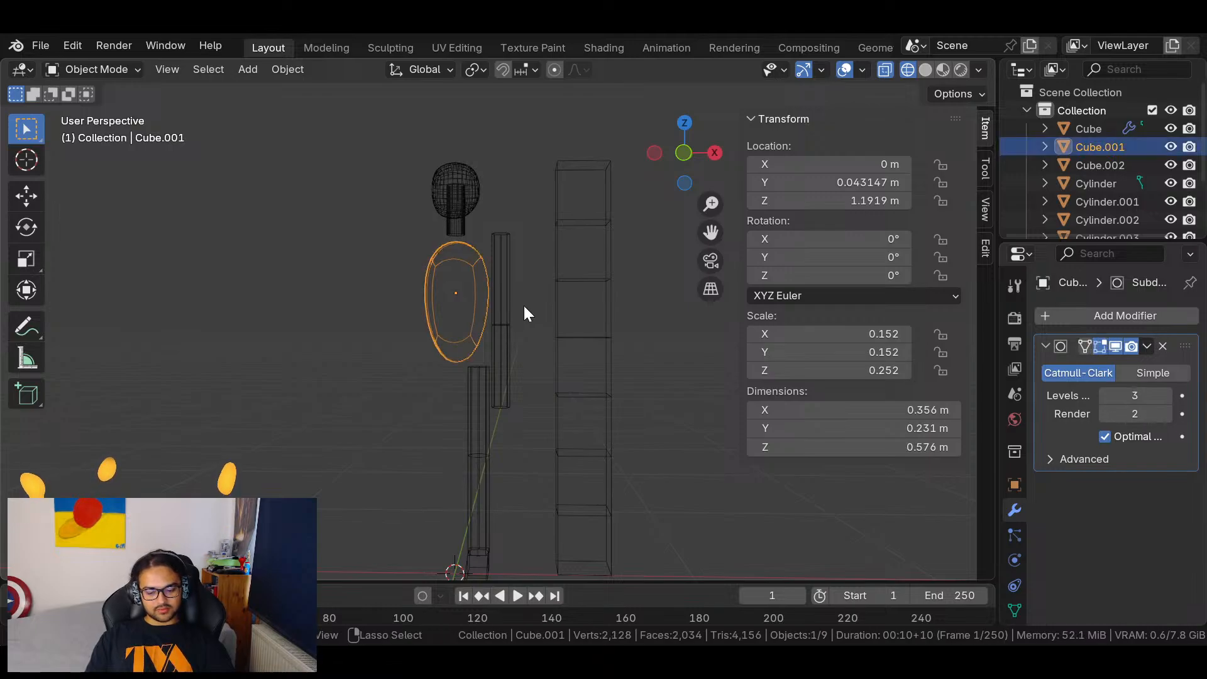
key(ctrl+z)
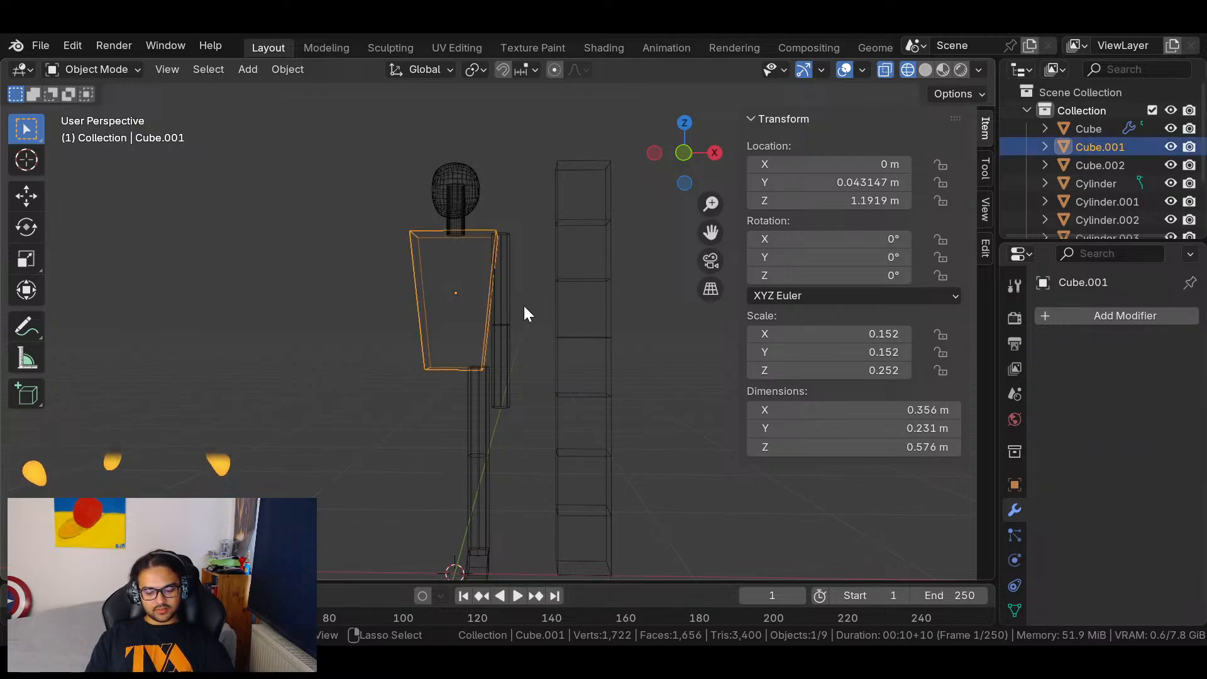
Reselect the torso and give it a Subdivision Surface modifier at viewport level 1.
click(556, 331)
middle_drag(557, 333, 473, 307)
click(452, 281)
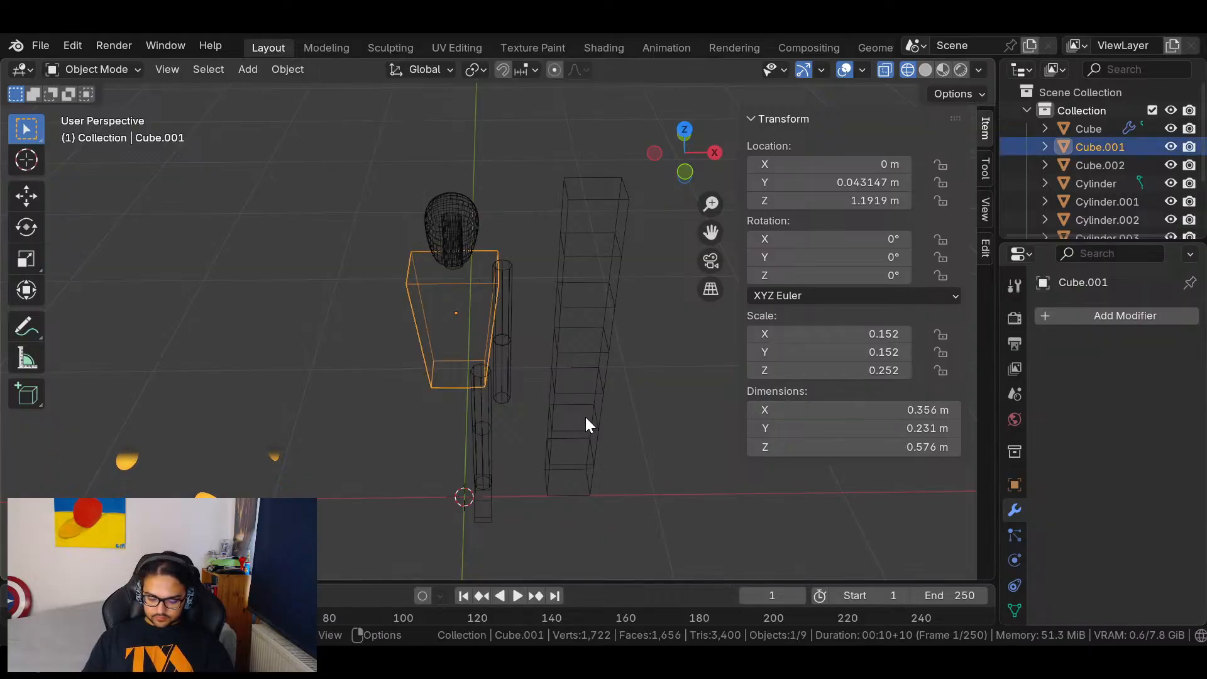
click(1091, 313)
text(s)
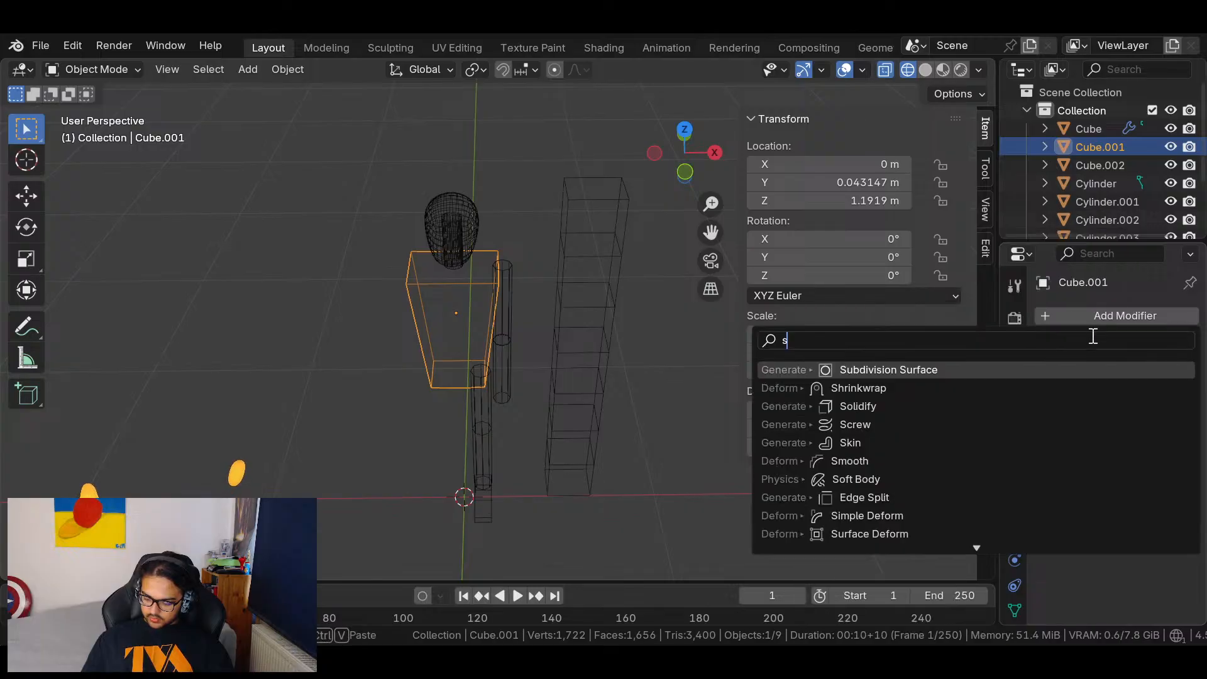
click(1008, 370)
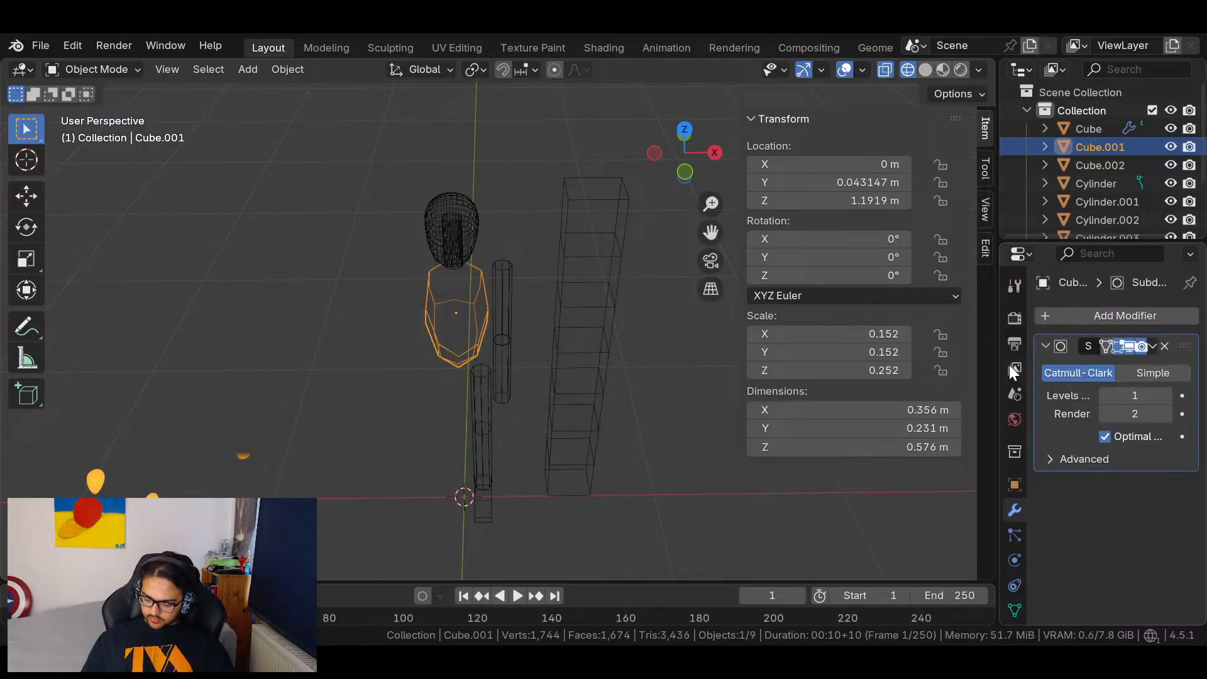
Turn off Optimal Display for the torso's Subdivision Surface modifier and look through its advanced options.
click(1104, 438)
click(1050, 459)
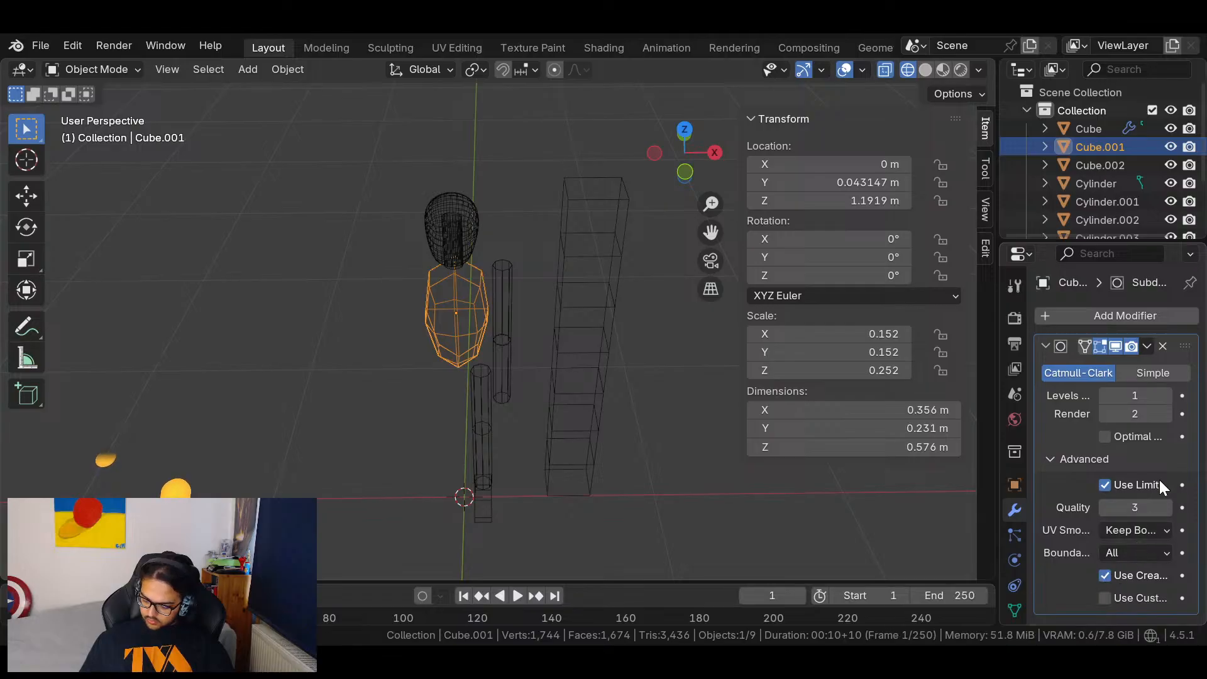
click(1104, 436)
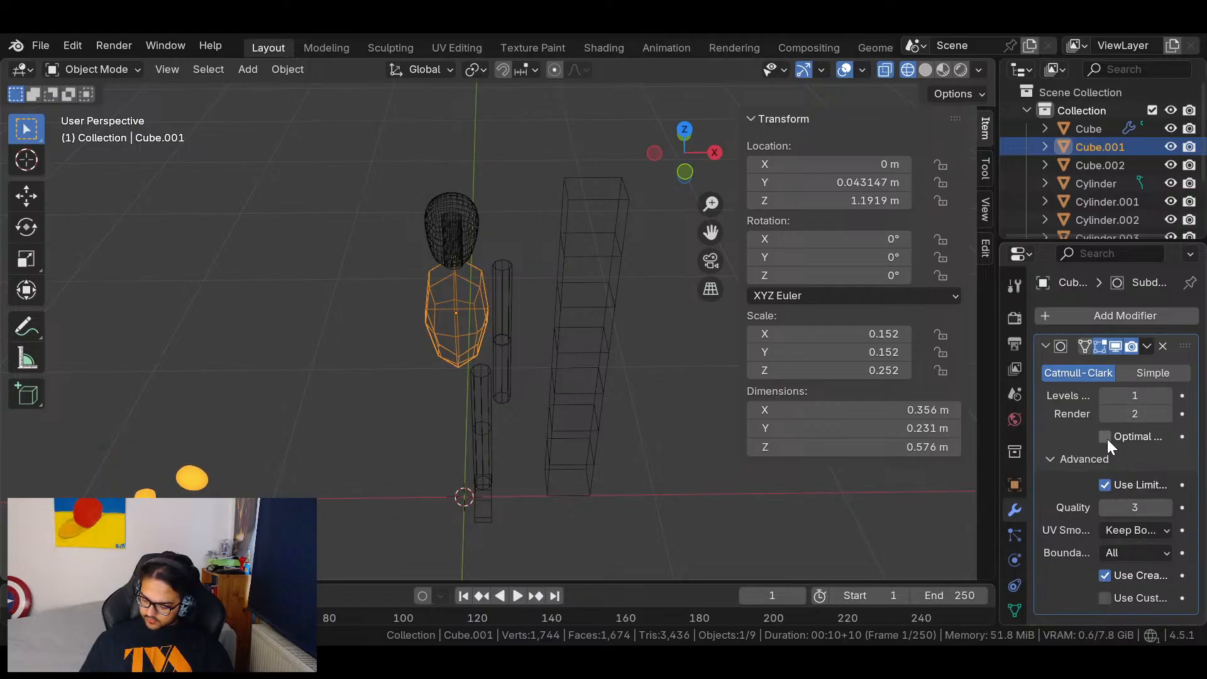
click(1100, 458)
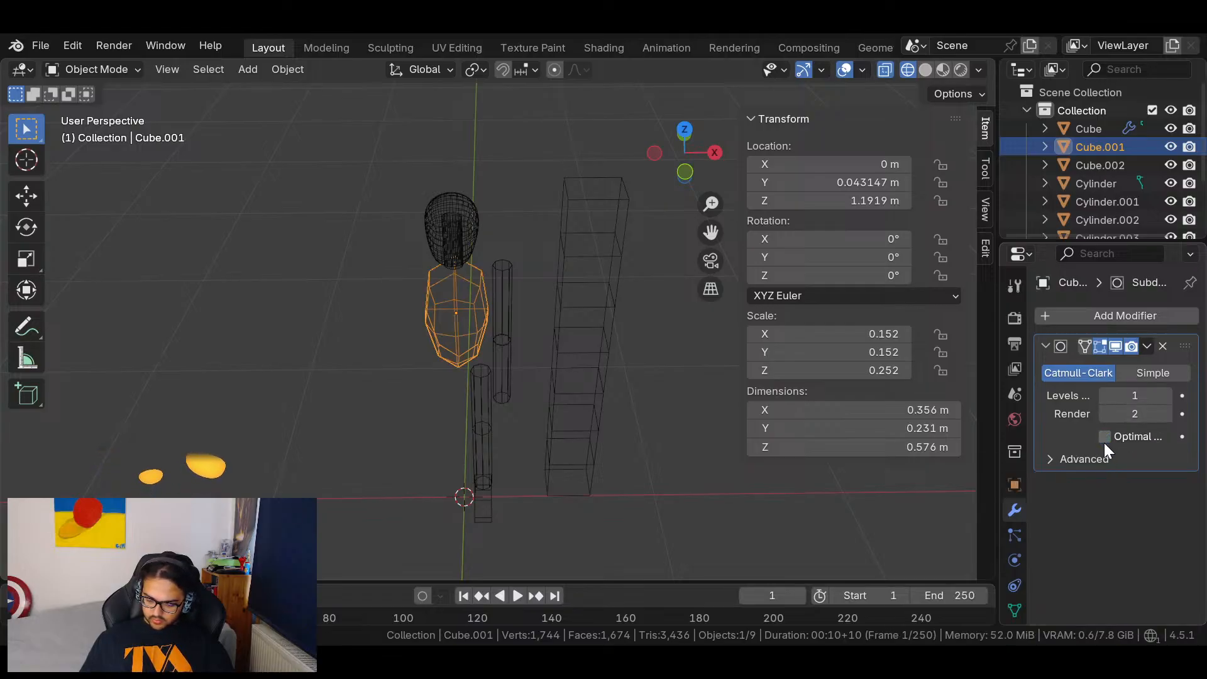
click(1104, 439)
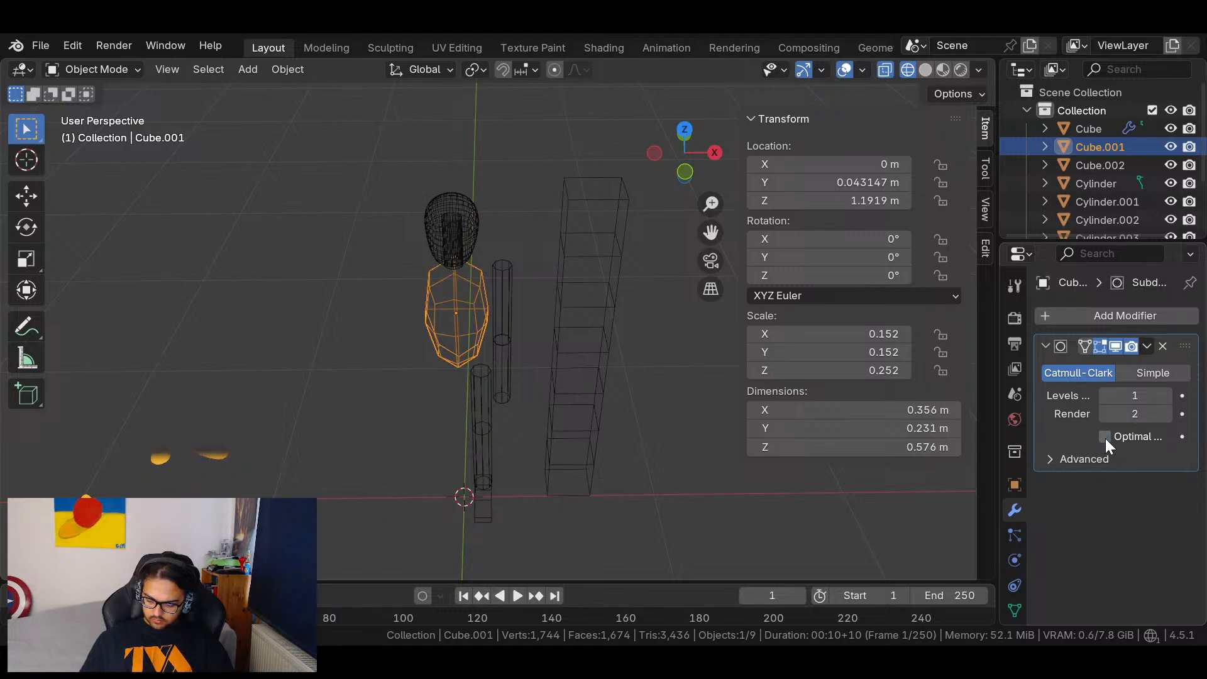
Compare the torso from the side with Optimal Display on and off, leaving the option enabled.
middle_drag(630, 439, 843, 352)
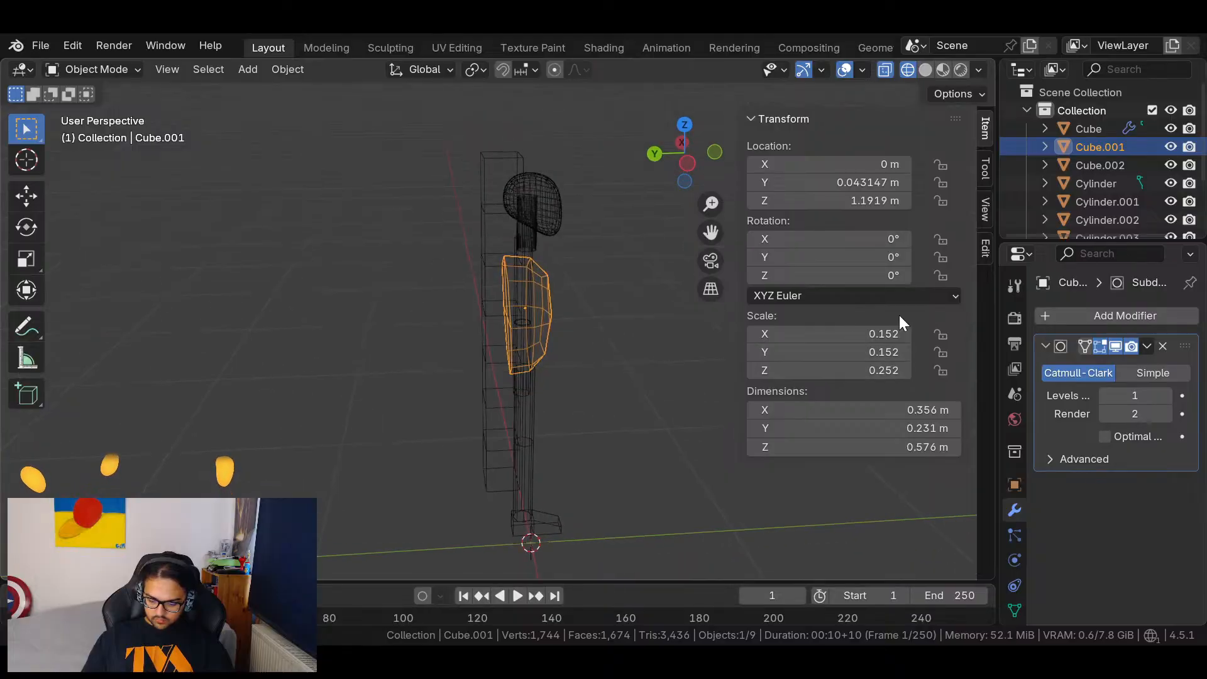
click(1105, 437)
click(1105, 440)
click(1105, 439)
middle_drag(674, 349, 639, 350)
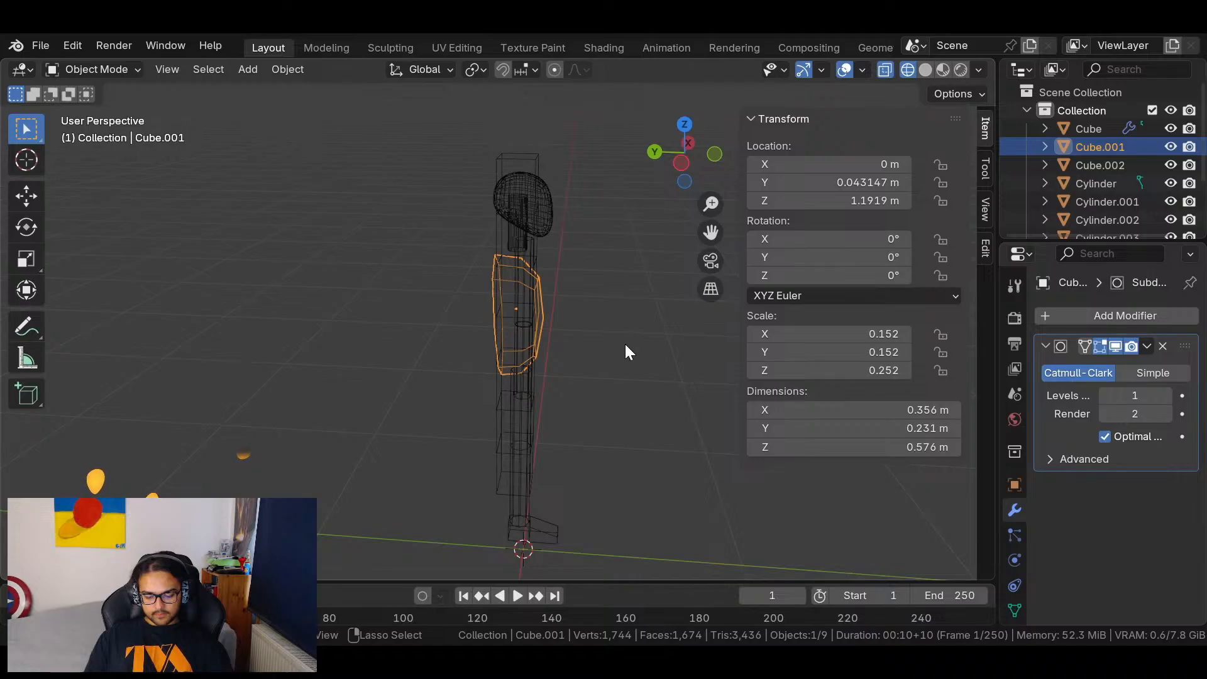
Undo the Optimal Display changes and the torso's second Subdivision Surface modifier.
key(ctrl+z)
key(ctrl+z)
key(ctrl+z)
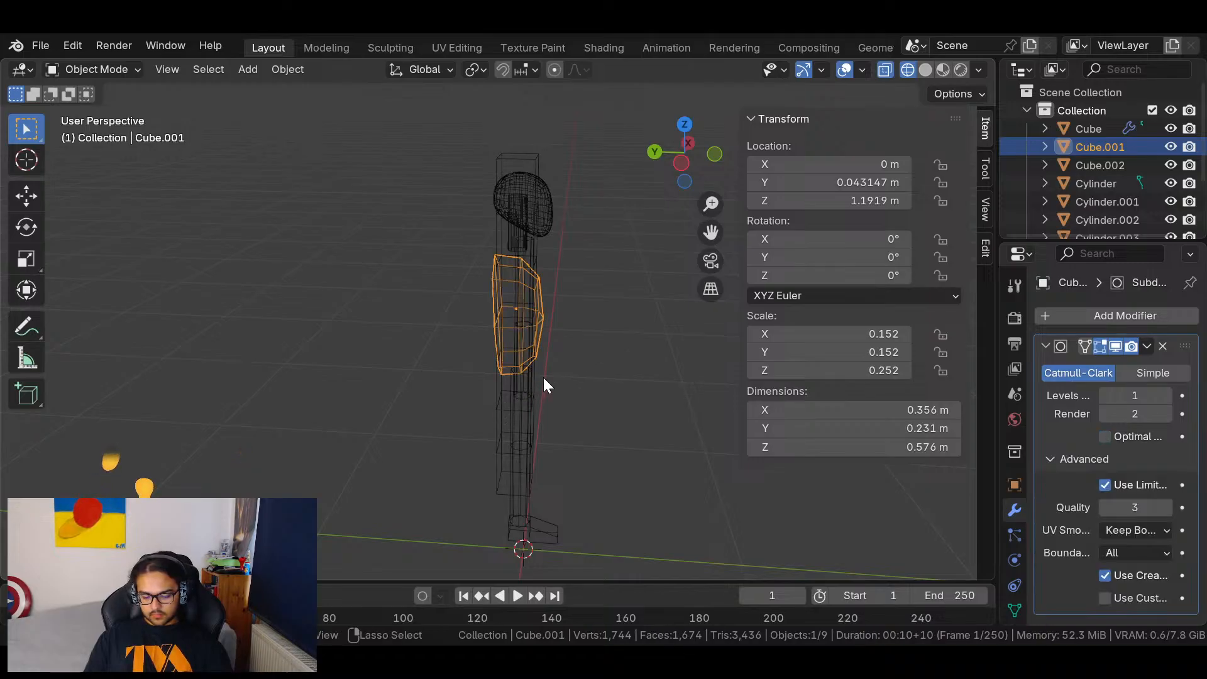
key(ctrl+z)
key(ctrl+z)
key(ctrl+z)
key(ctrl+z)
middle_drag(601, 350, 528, 267)
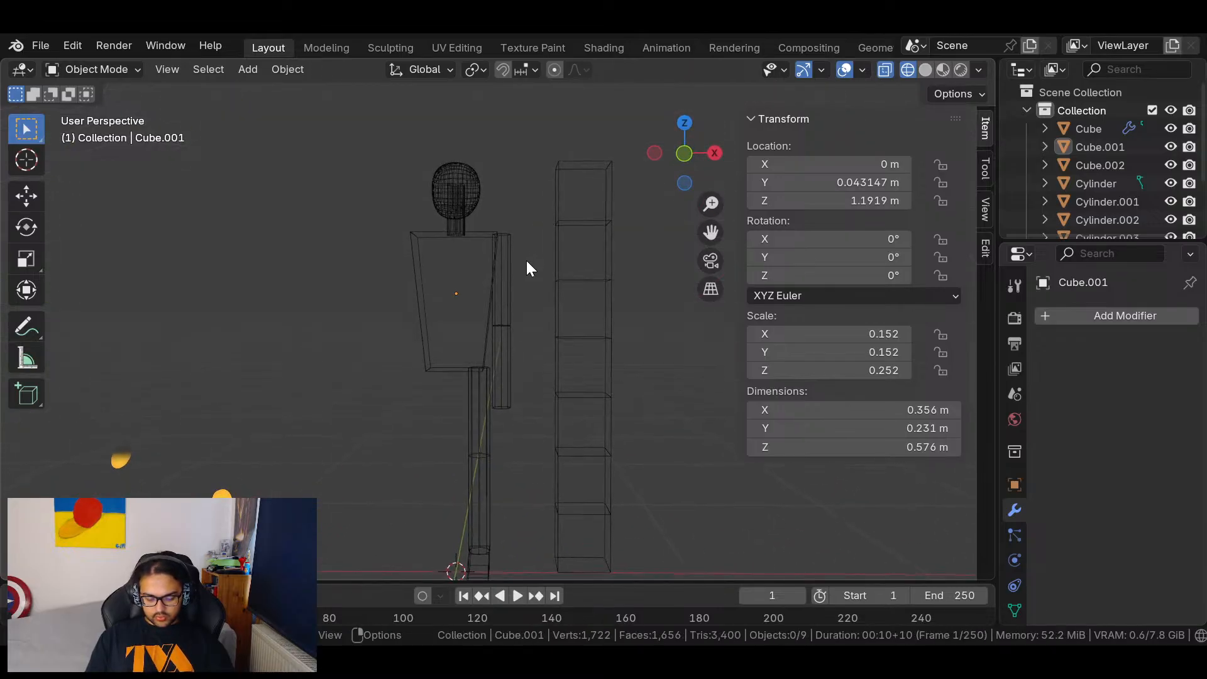
Add three evenly spaced horizontal loop cuts around the torso mesh in Edit Mode.
click(493, 233)
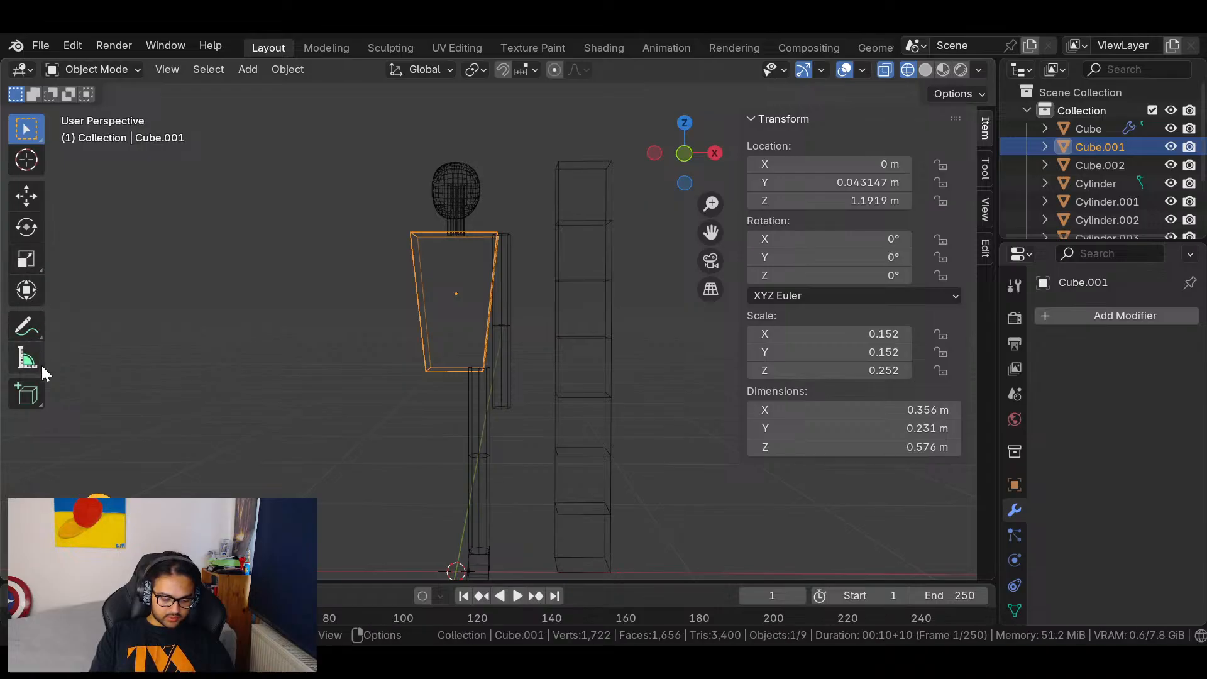
click(94, 67)
click(104, 112)
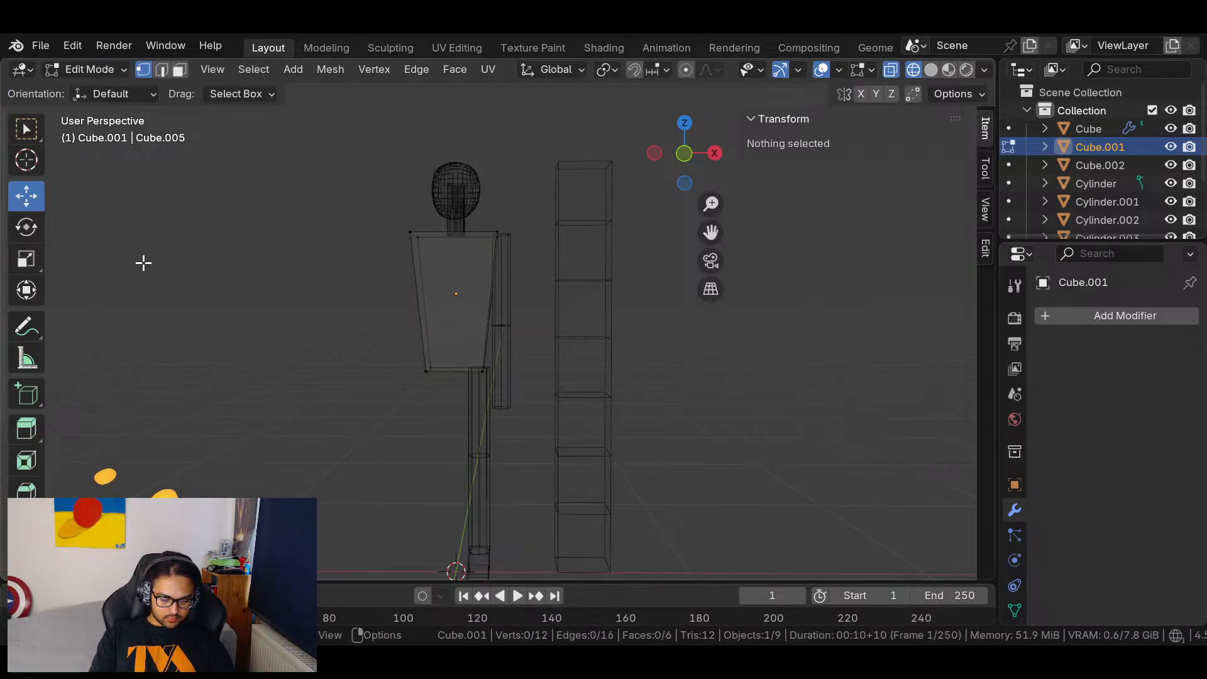
click(26, 489)
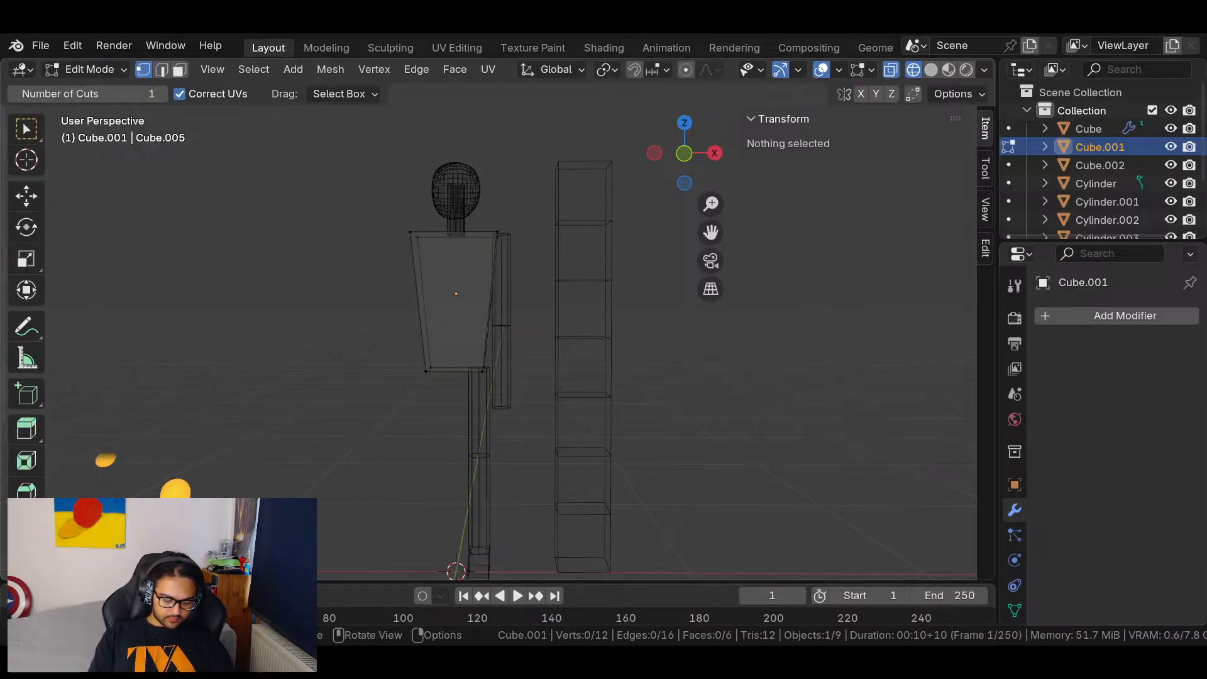
click(456, 292)
drag(236, 398, 374, 440)
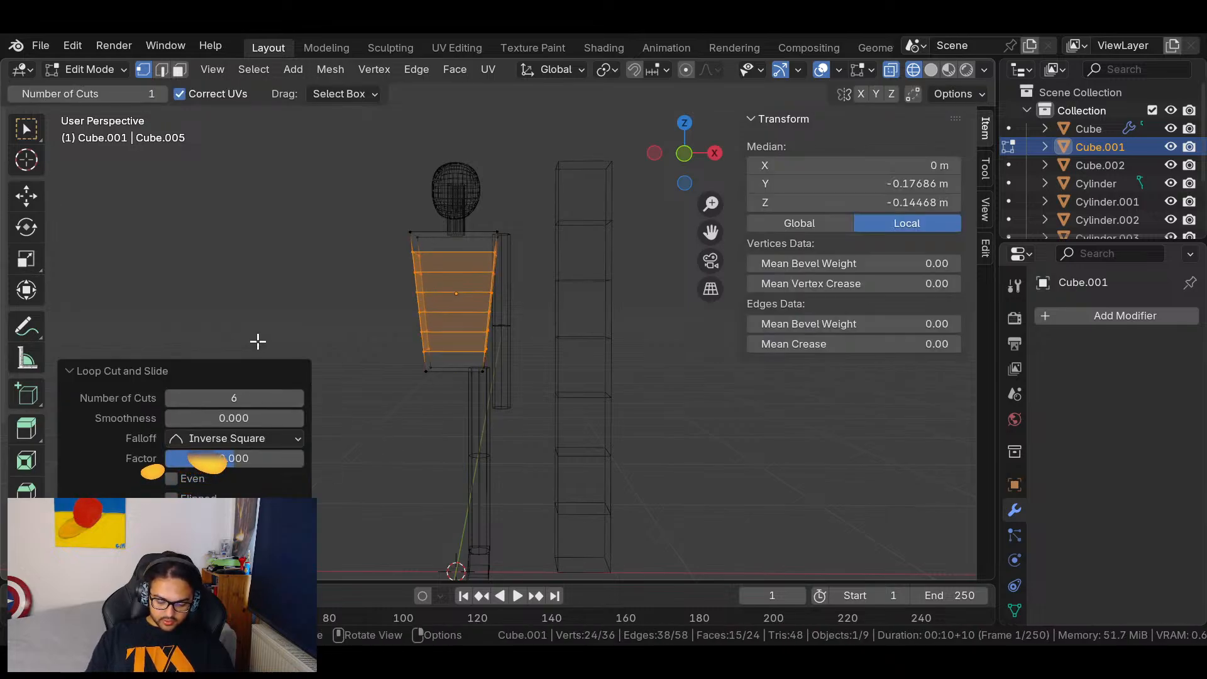
mouse_move(251, 397)
mouse_down()
mouse_move(234, 399)
mouse_move(267, 401)
mouse_up()
Add vertical loop cuts across the torso's front and three more through its depth, and return to Object Mode.
click(460, 336)
middle_drag(423, 446, 555, 369)
click(519, 312)
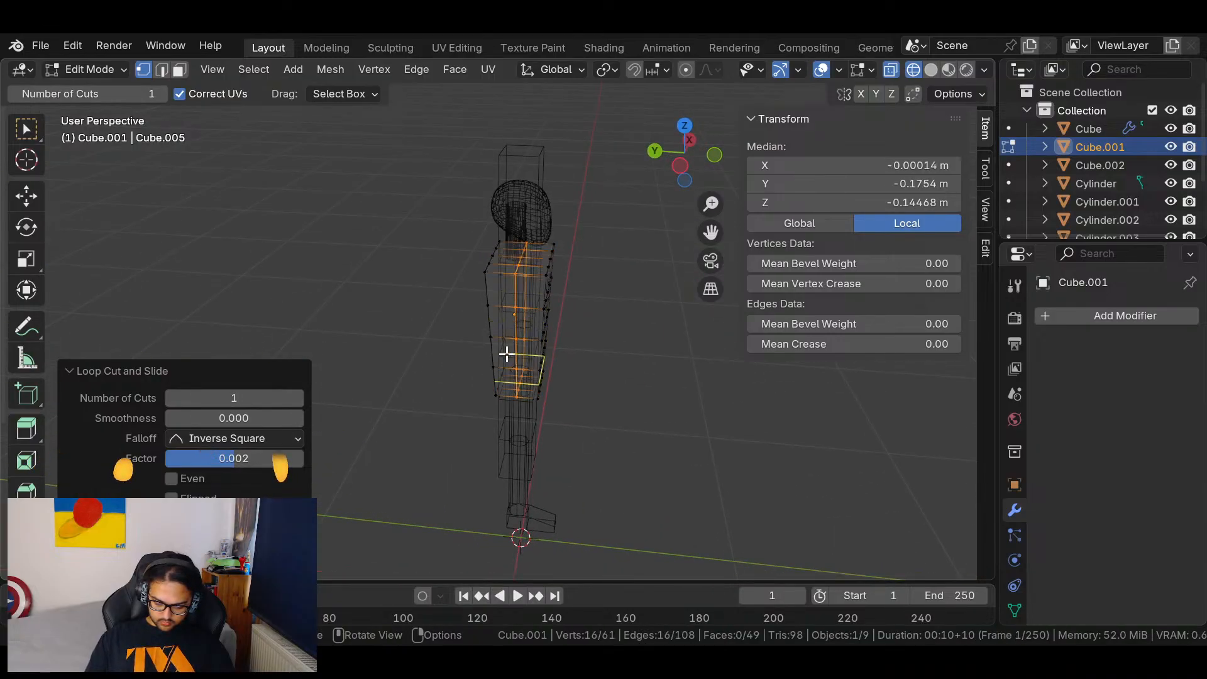
drag(264, 399, 267, 398)
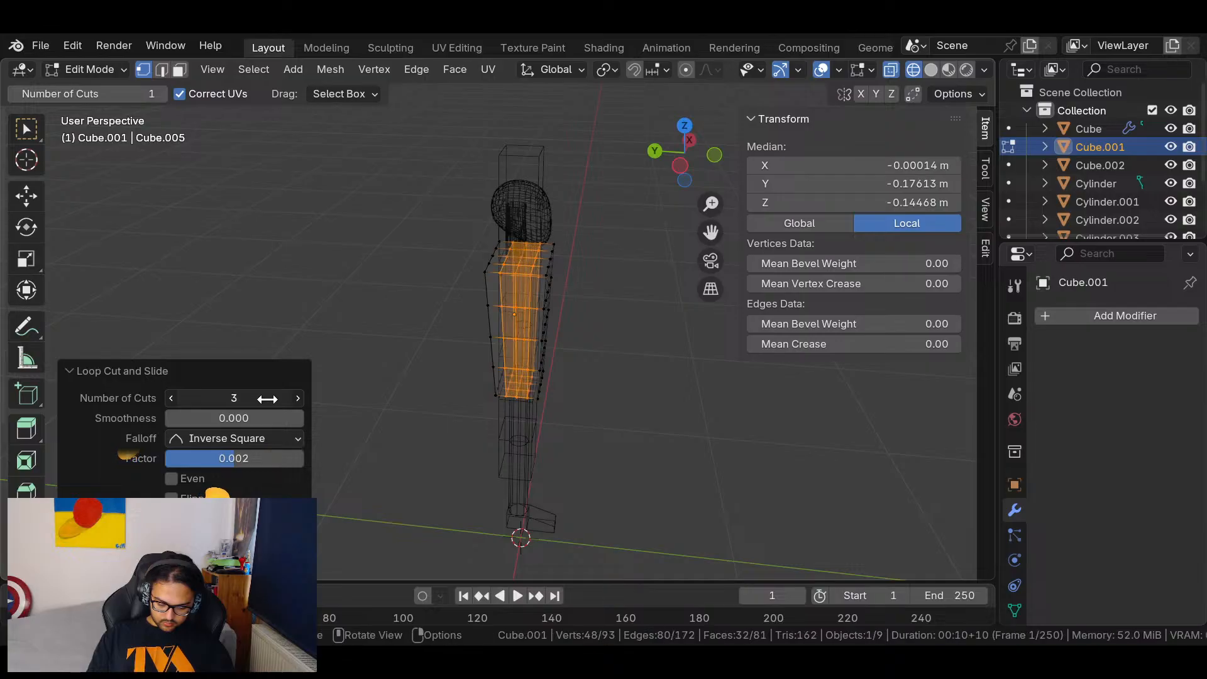
middle_drag(625, 359, 563, 369)
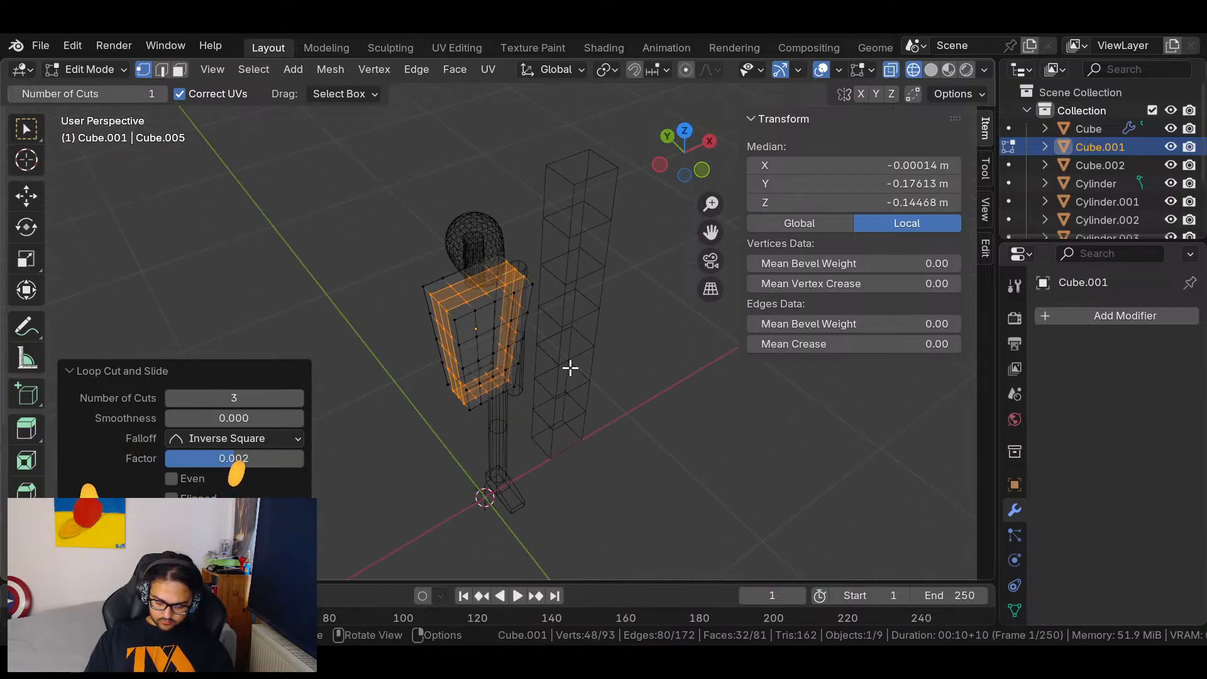
key(Tab)
middle_drag(654, 408, 566, 315)
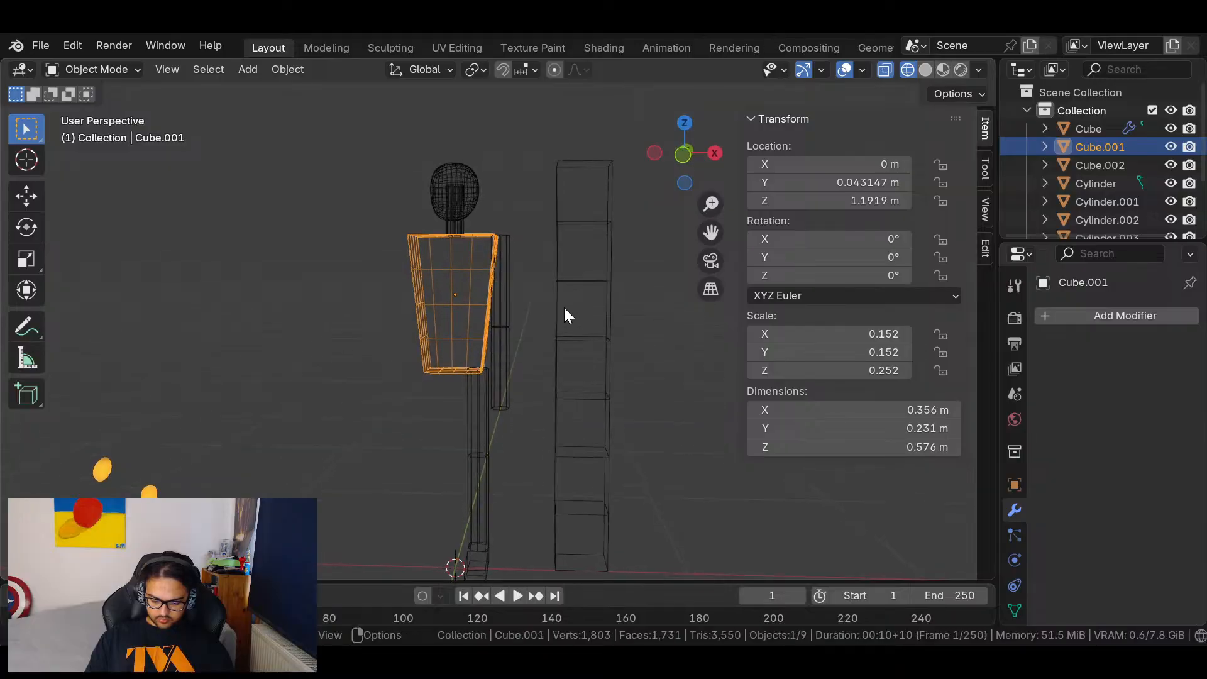
Give the torso a Subdivision Surface modifier, apply it to the mesh, and deselect the torso.
click(1097, 317)
mouse_move(1073, 318)
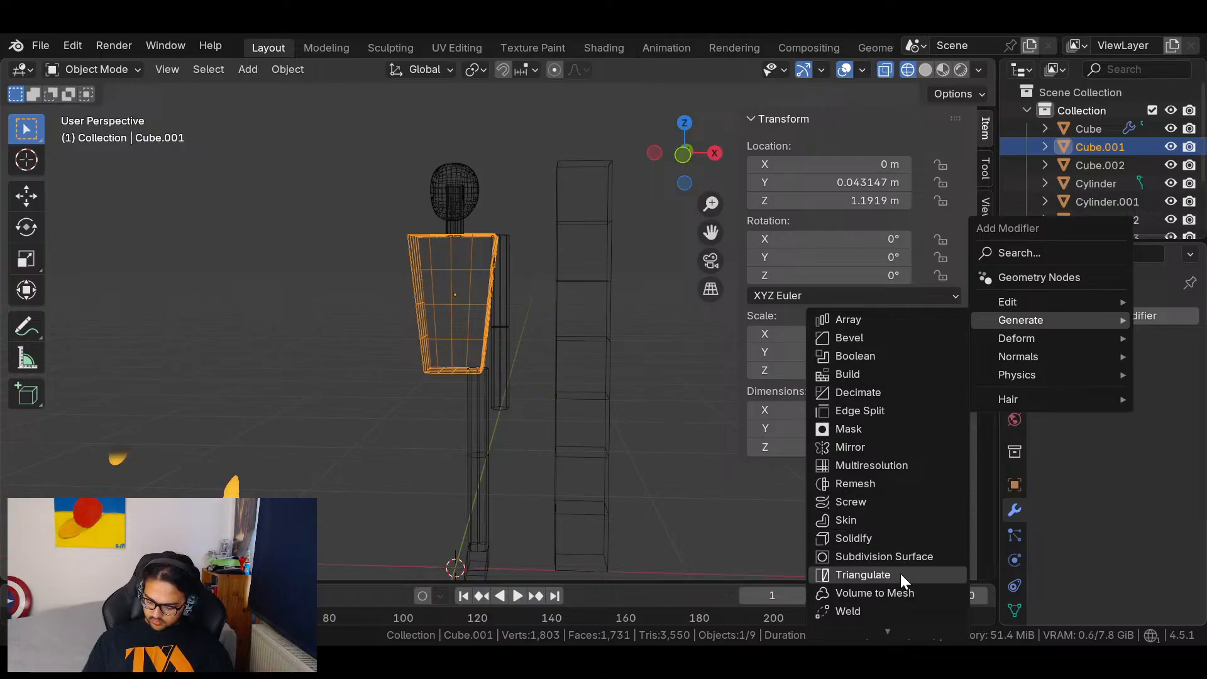
click(907, 555)
middle_drag(723, 434, 778, 217)
click(1147, 345)
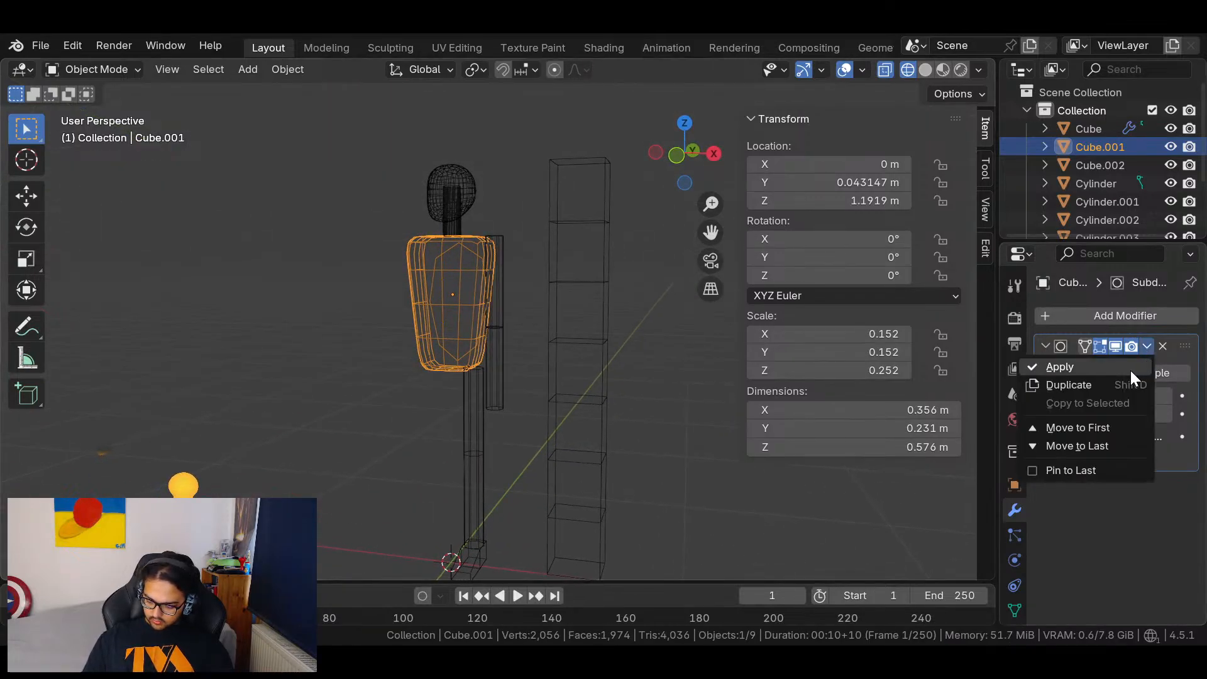
click(1129, 369)
key(Tab)
key(Tab)
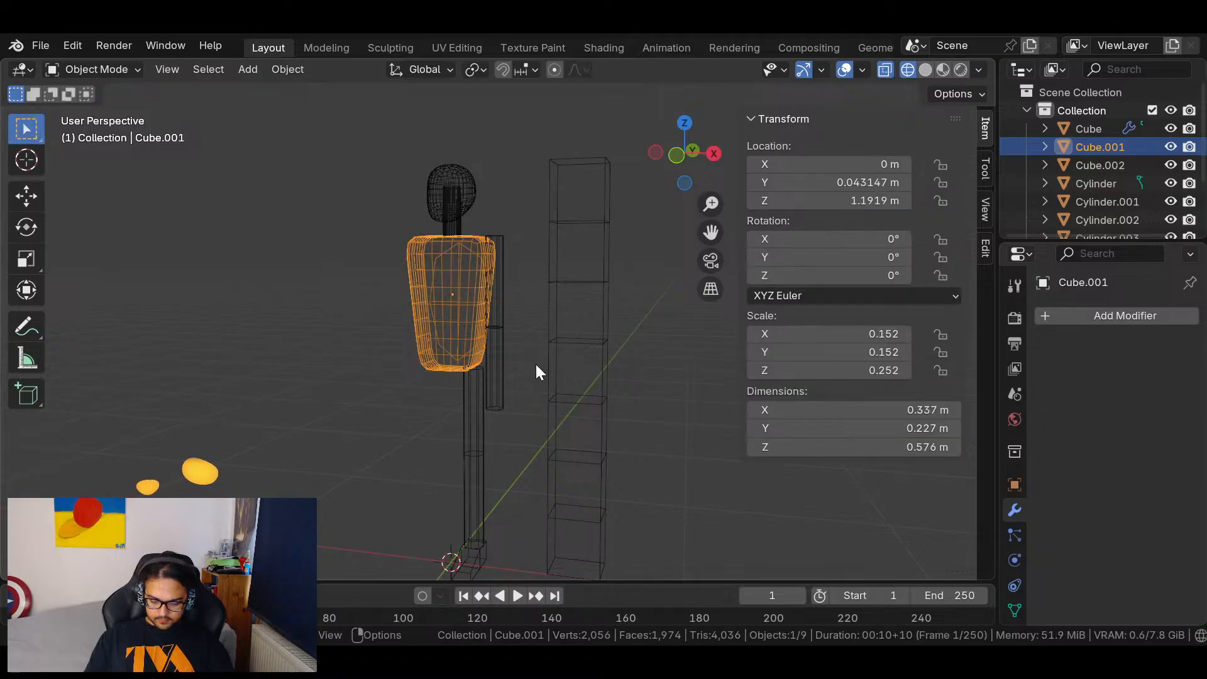
click(538, 362)
mouse_move(525, 356)
middle_down()
mouse_move(594, 506)
mouse_move(819, 339)
mouse_move(682, 284)
mouse_move(532, 358)
middle_up()
middle_drag(492, 483, 512, 431)
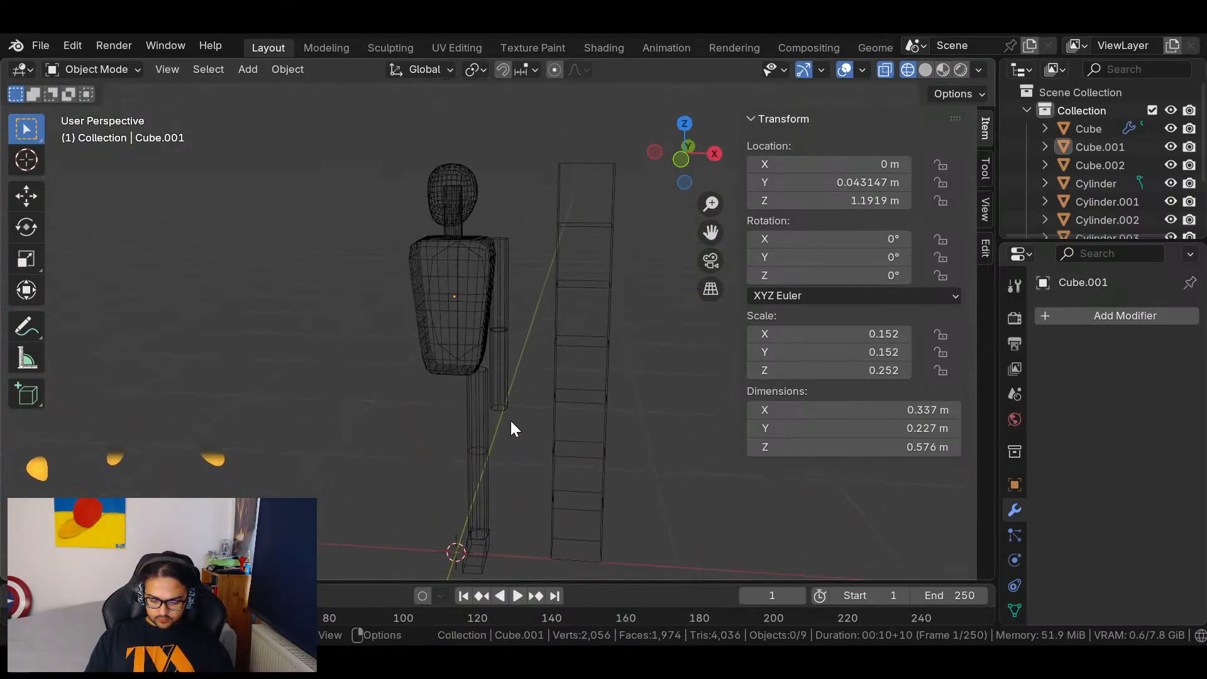
Select the arm, leg and foot pieces and add an X-axis Mirror modifier on the active foot, using the torso as mirror object.
click(508, 320)
shift+click(510, 361)
shift+click(473, 411)
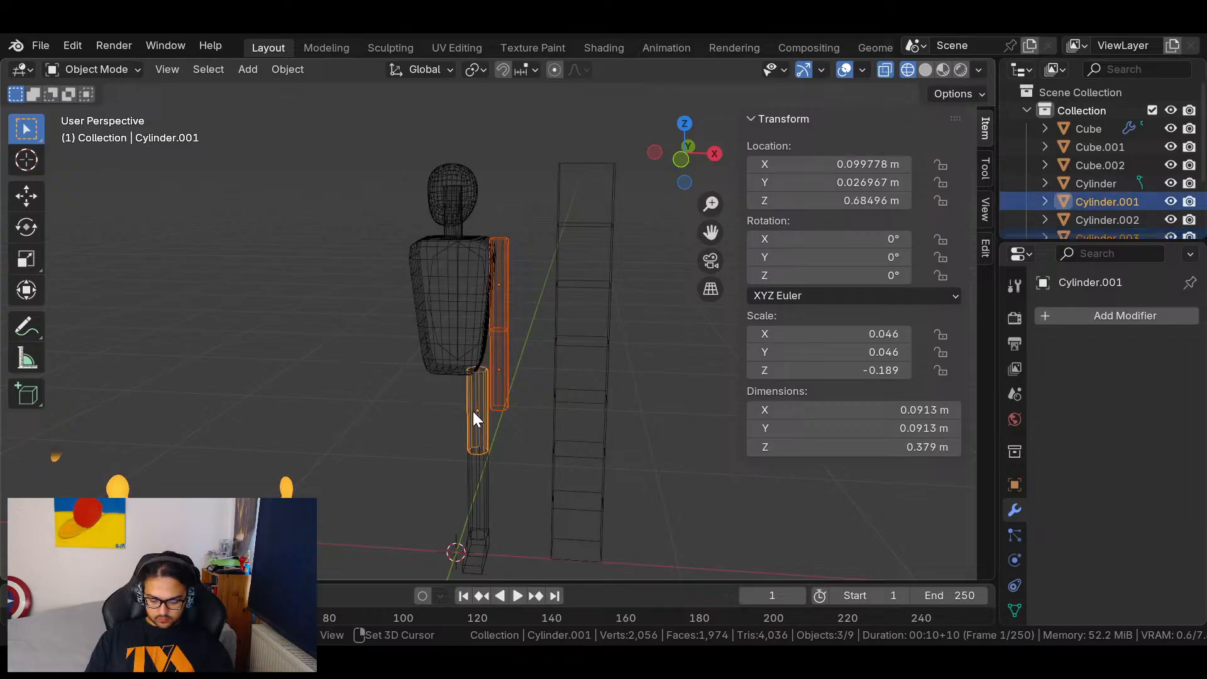
shift+click(482, 518)
shift+click(494, 534)
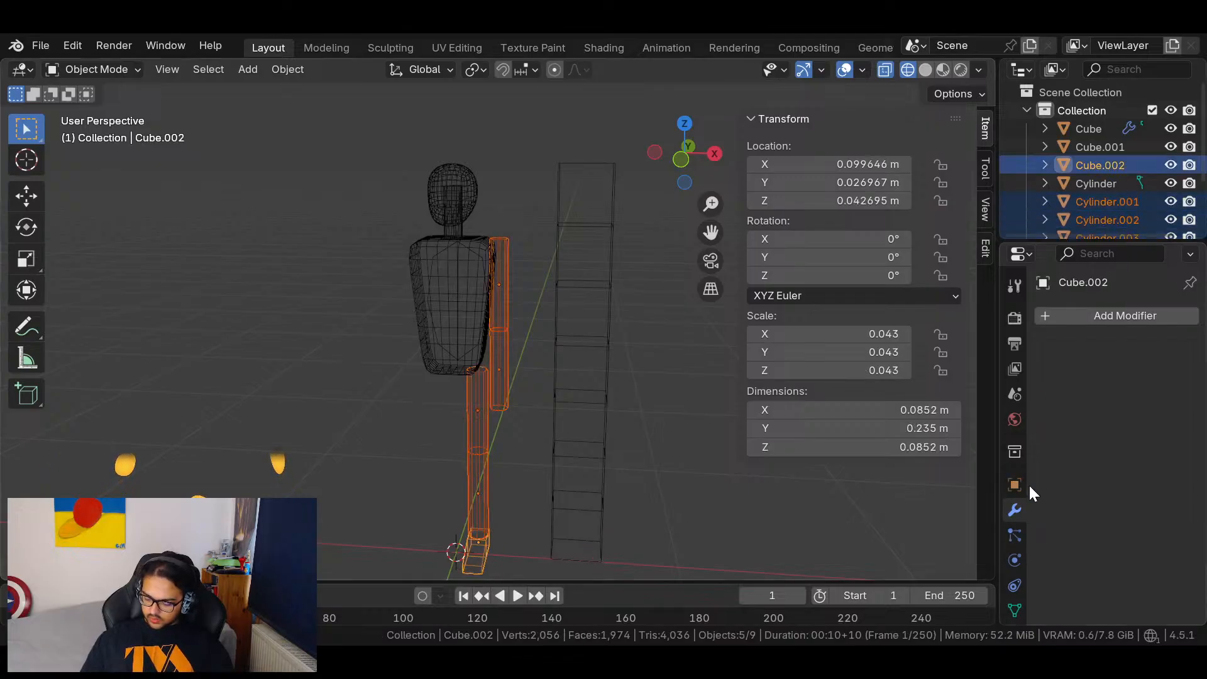
click(1105, 320)
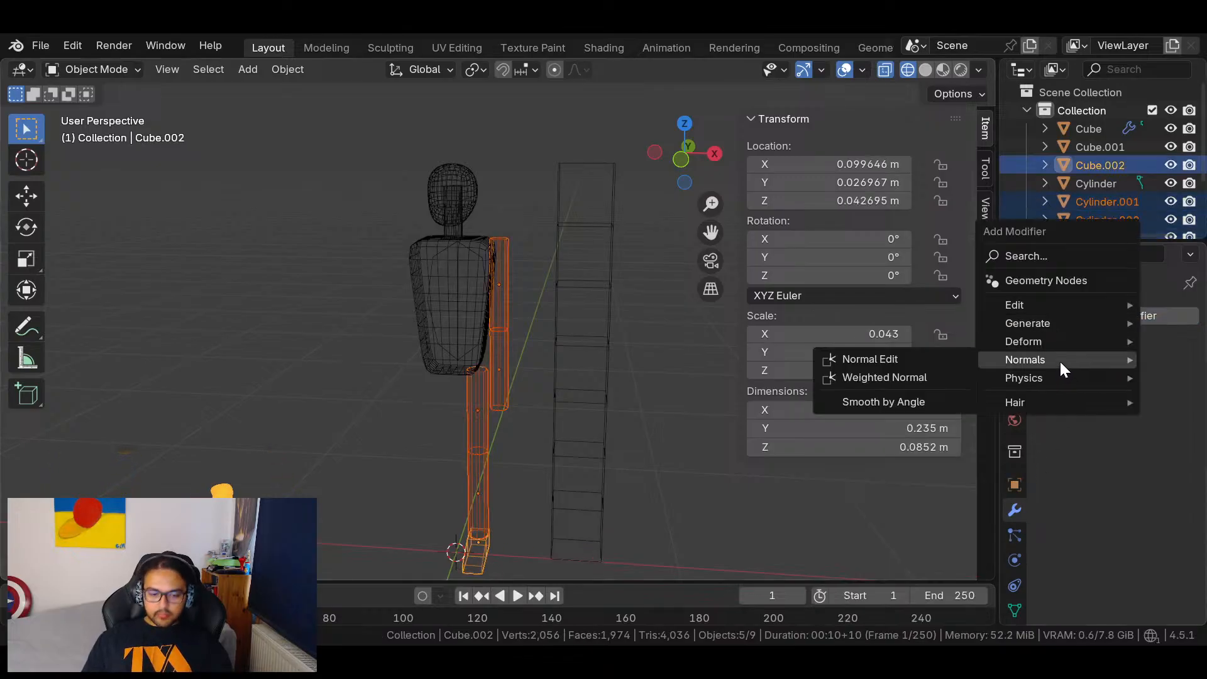
text(m)
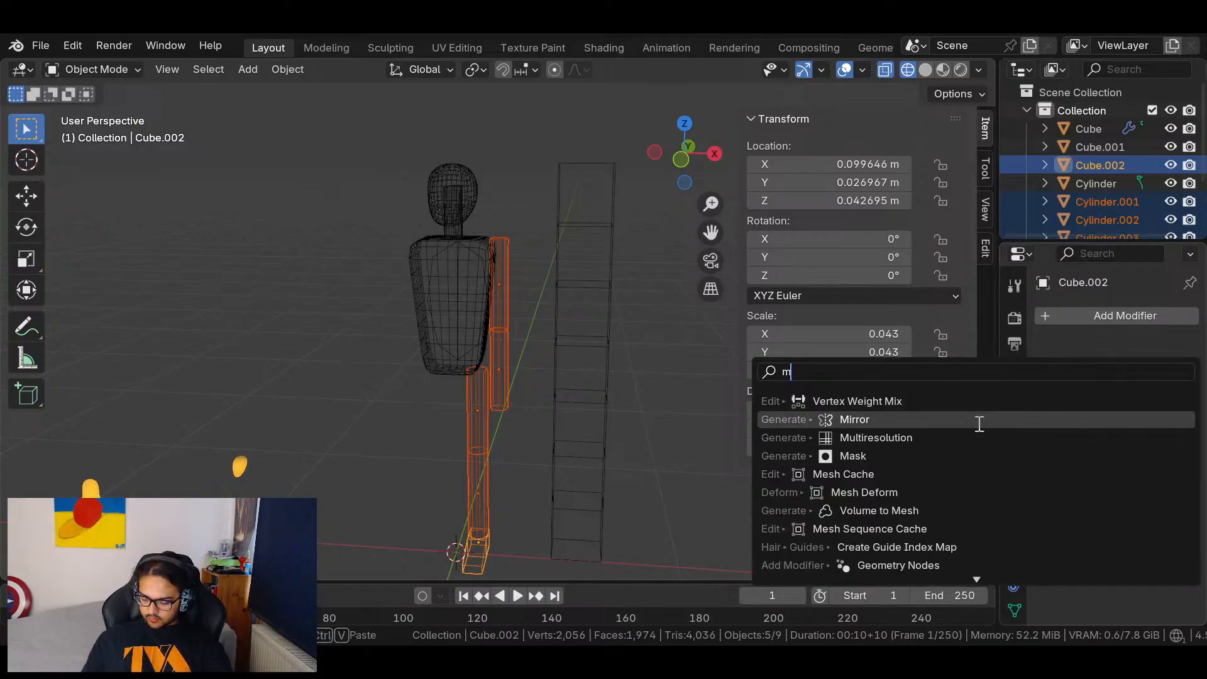
click(954, 422)
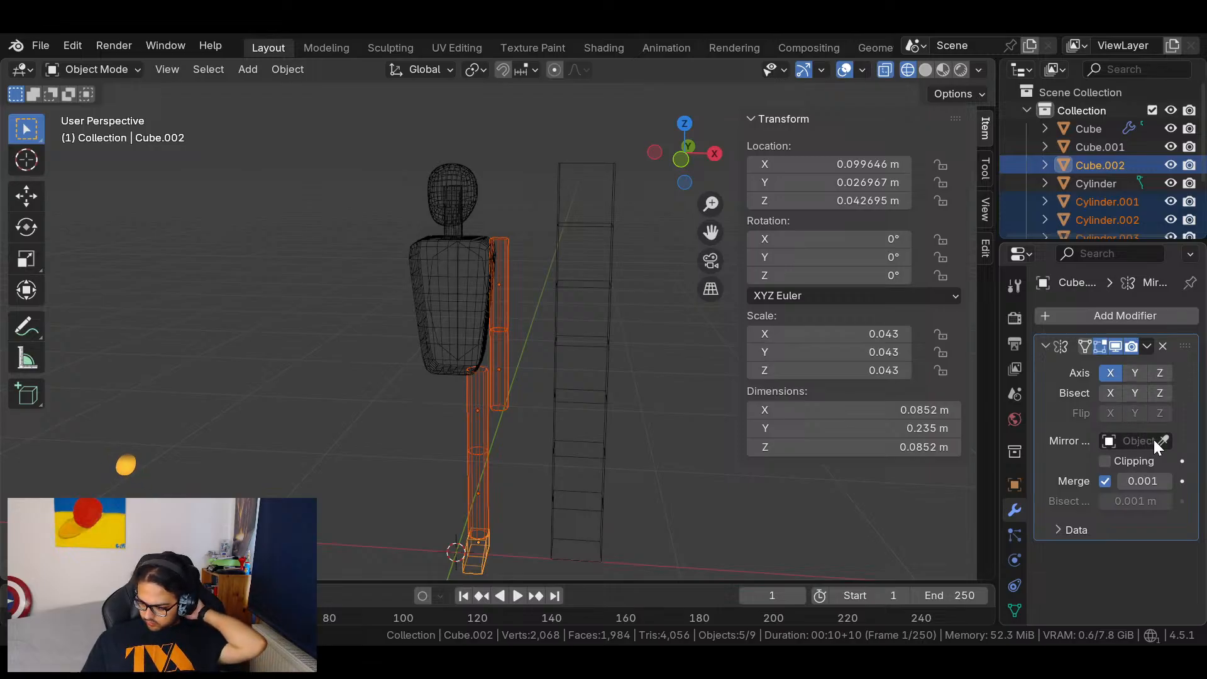
click(453, 262)
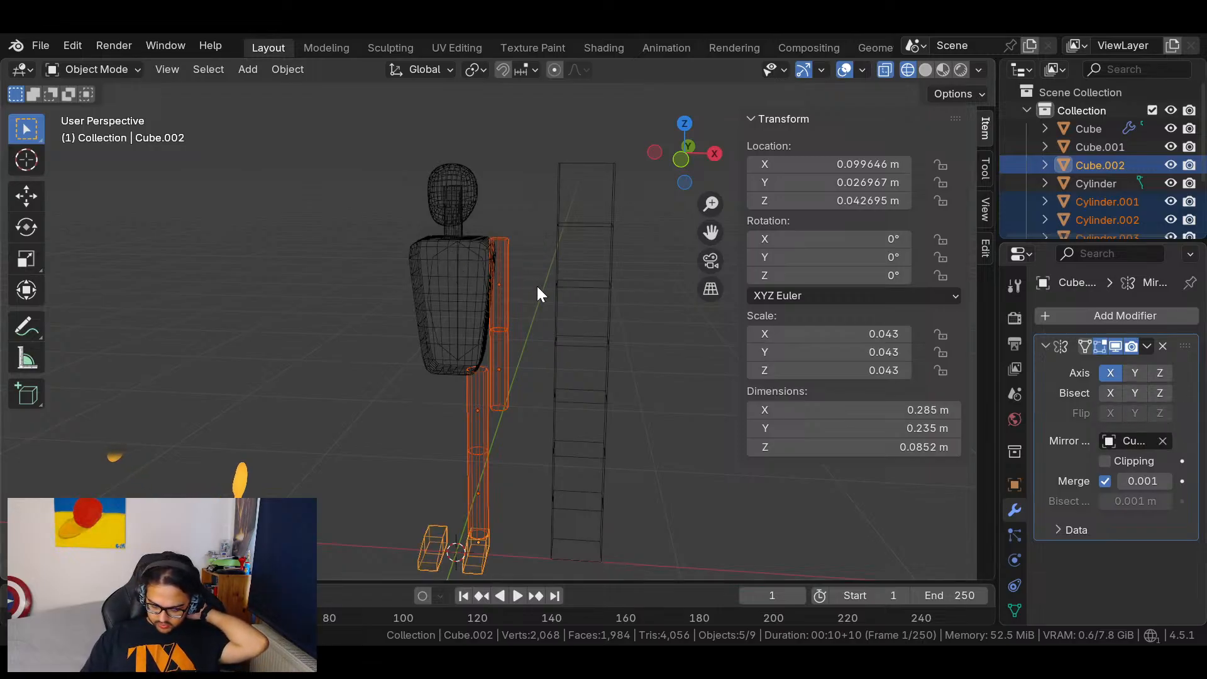
click(674, 487)
Try to carry the foot's Mirror modifier over to the lower leg by copying the foot.
click(475, 478)
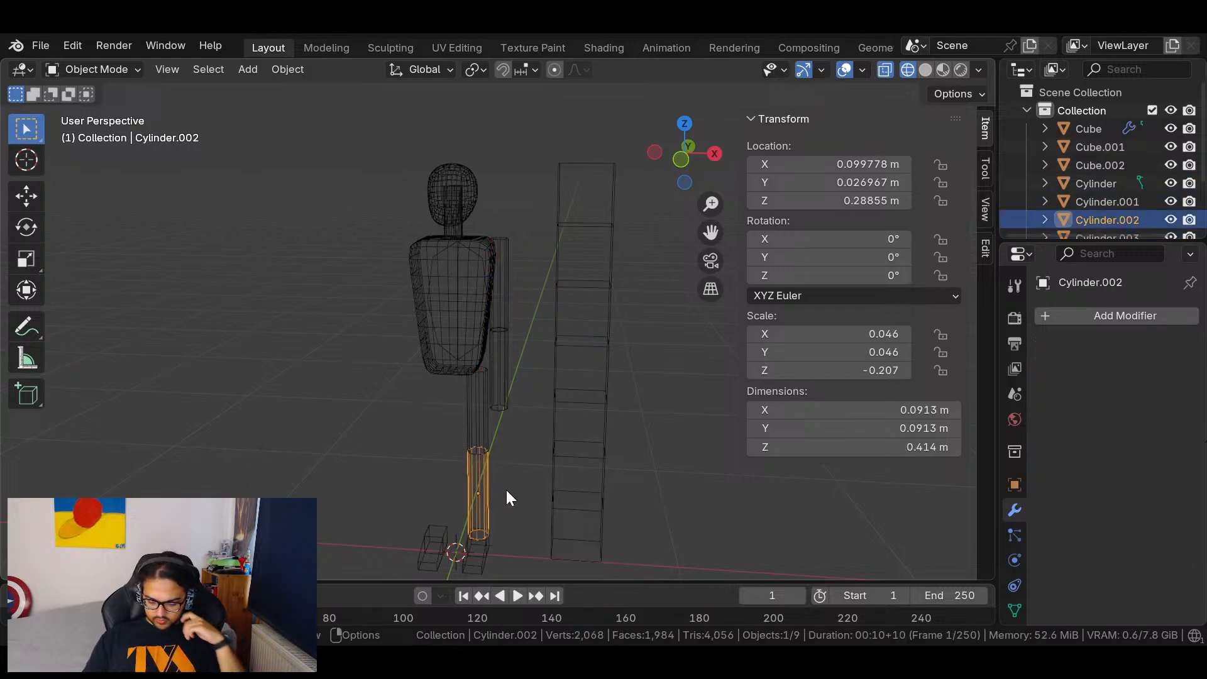
click(477, 552)
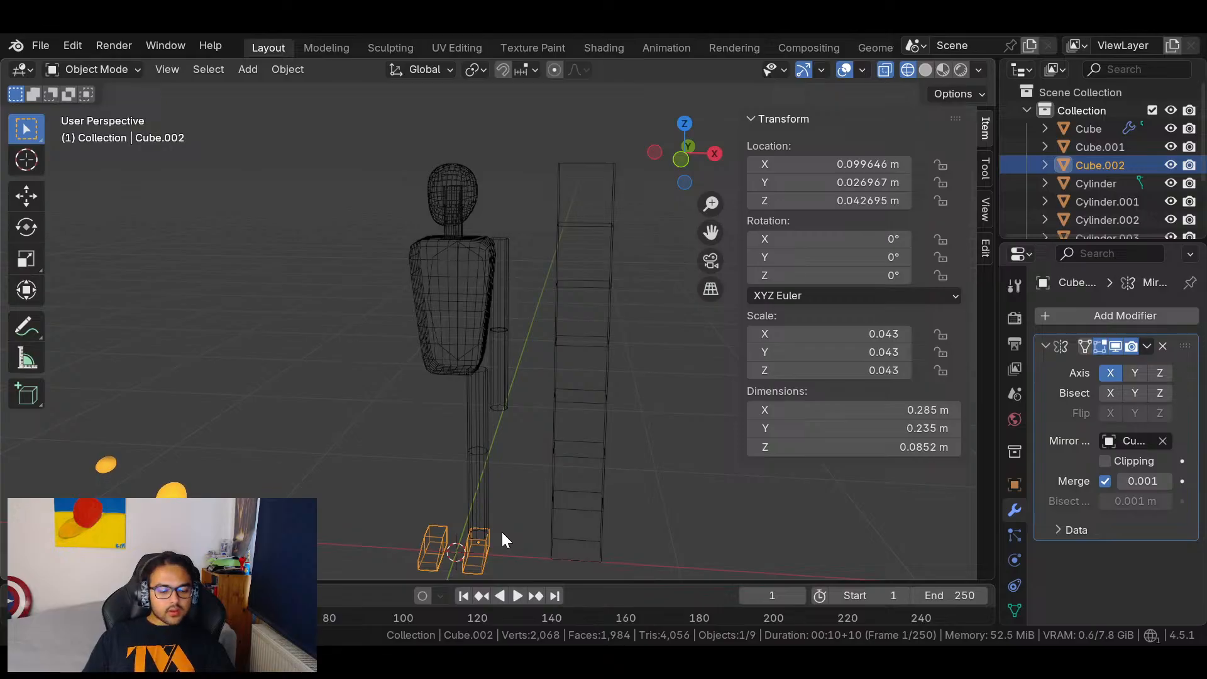
key(ctrl+c)
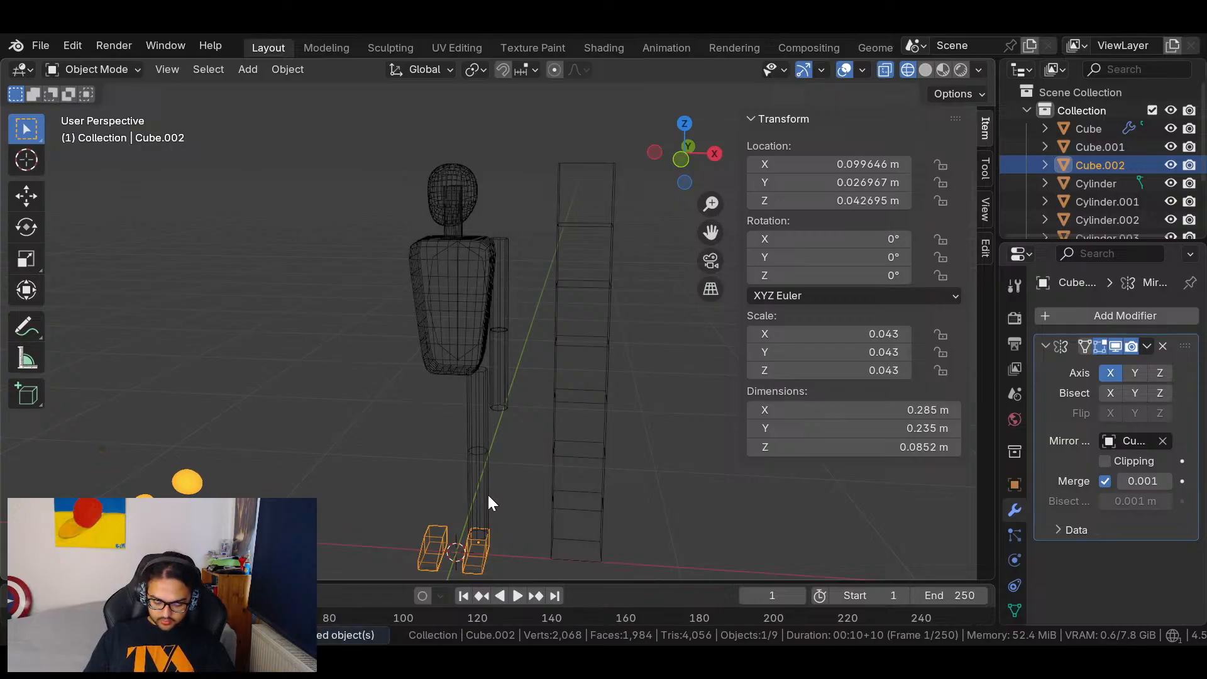
click(484, 476)
right_click(485, 476)
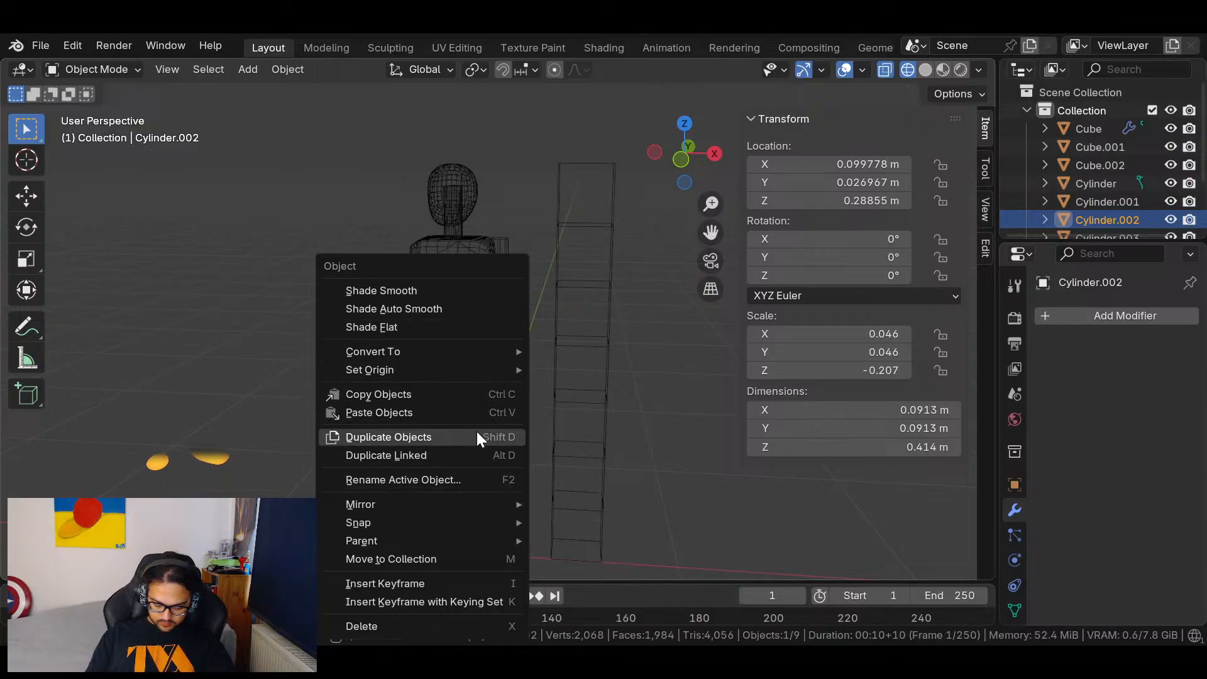
click(510, 354)
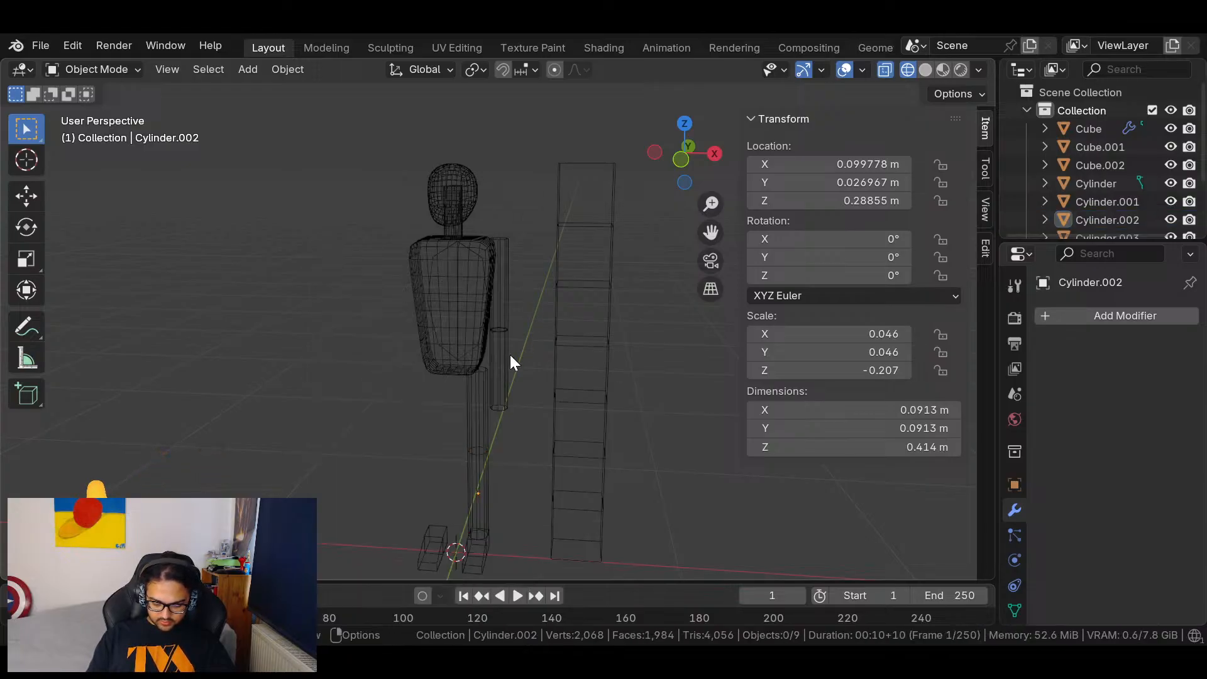
click(480, 471)
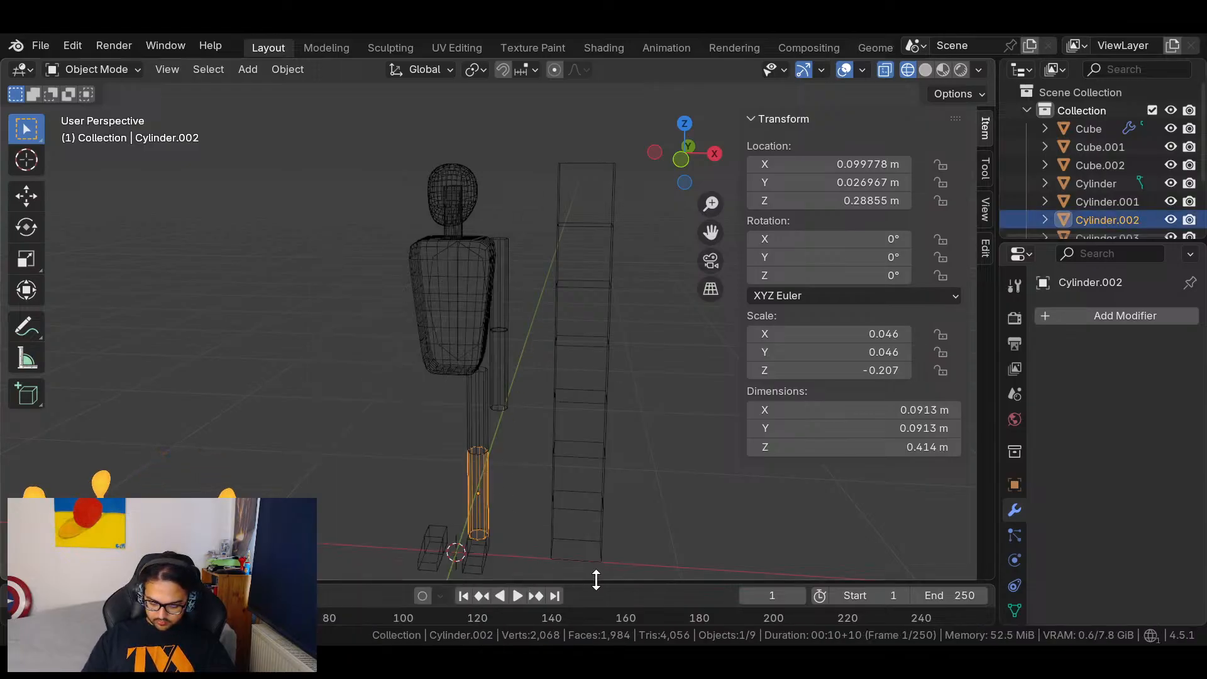
click(1117, 319)
mouse_move(1117, 322)
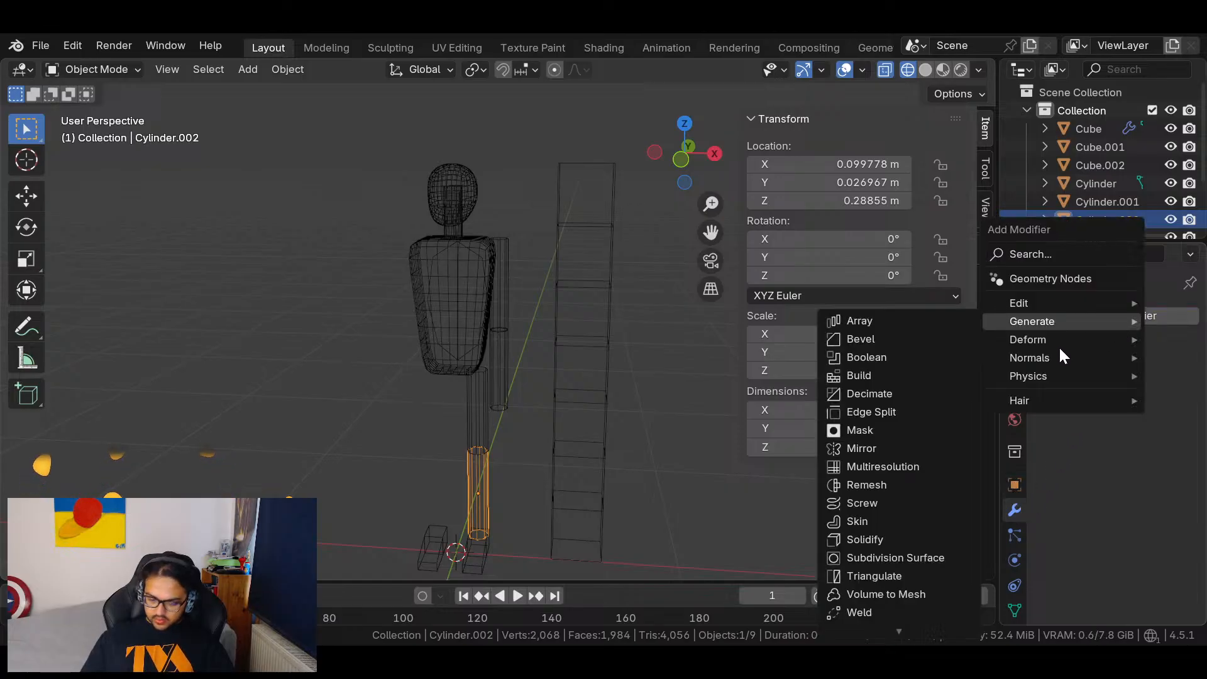
click(488, 553)
click(1130, 346)
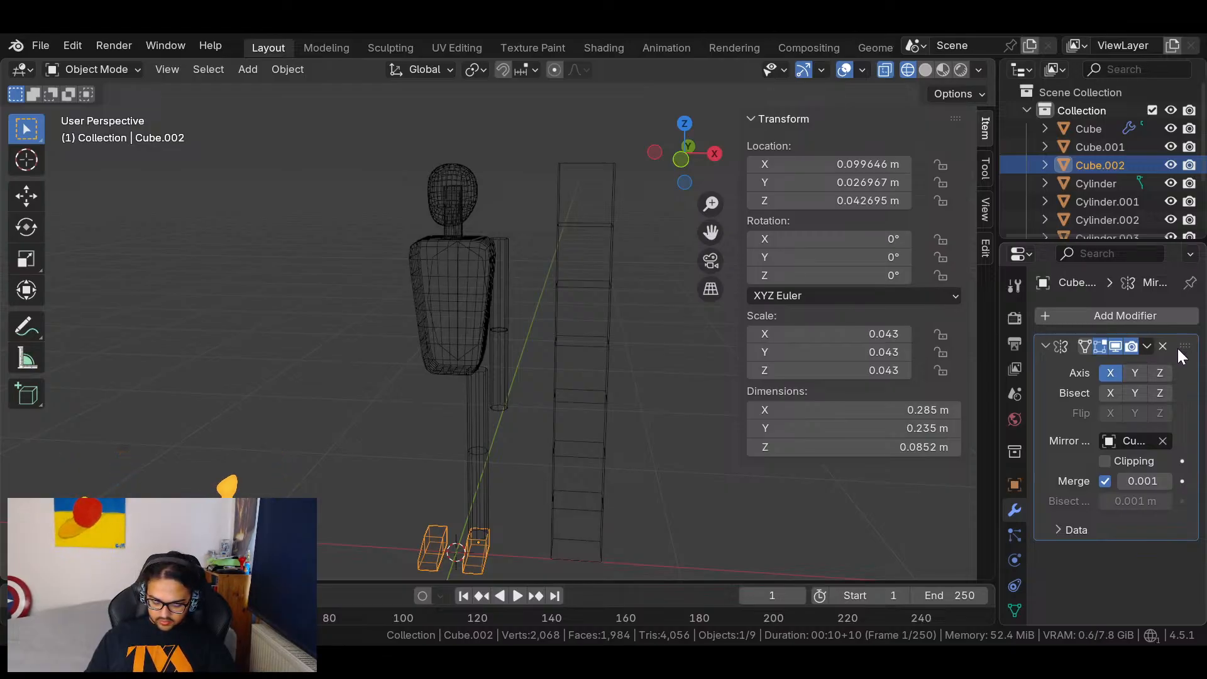
Give the lower leg a Mirror modifier on the X axis with the torso as its mirror object.
click(480, 472)
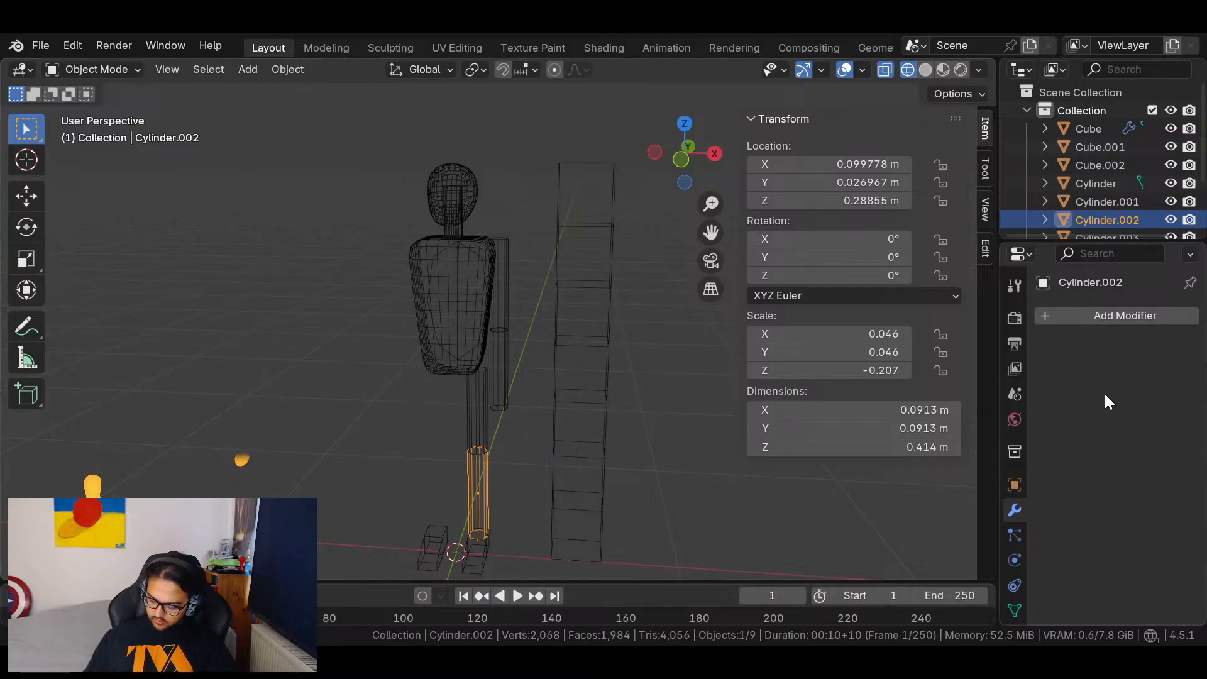
click(1098, 316)
mouse_move(1122, 330)
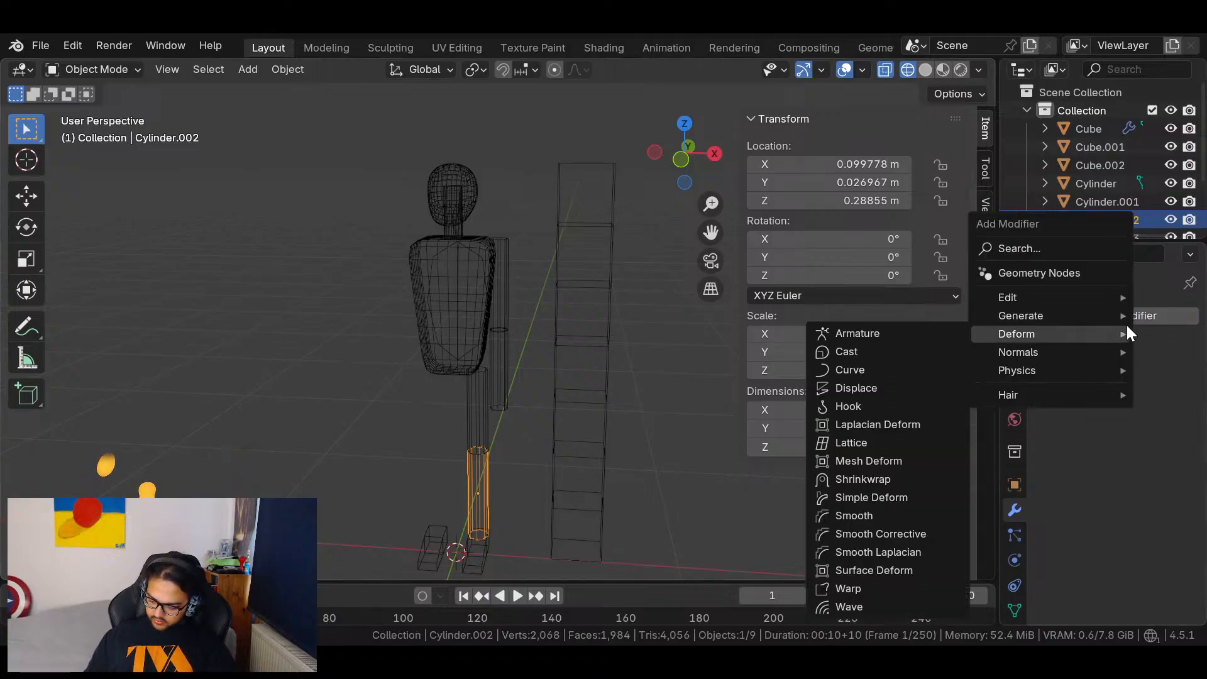
mouse_move(1074, 316)
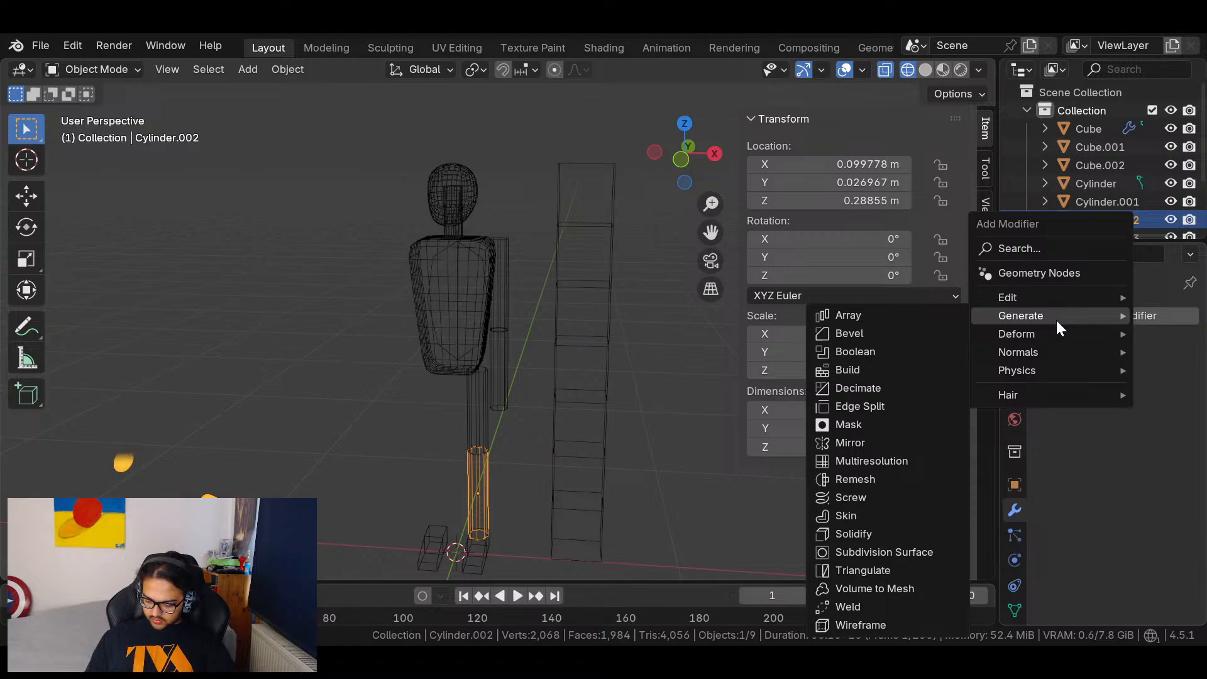
click(871, 441)
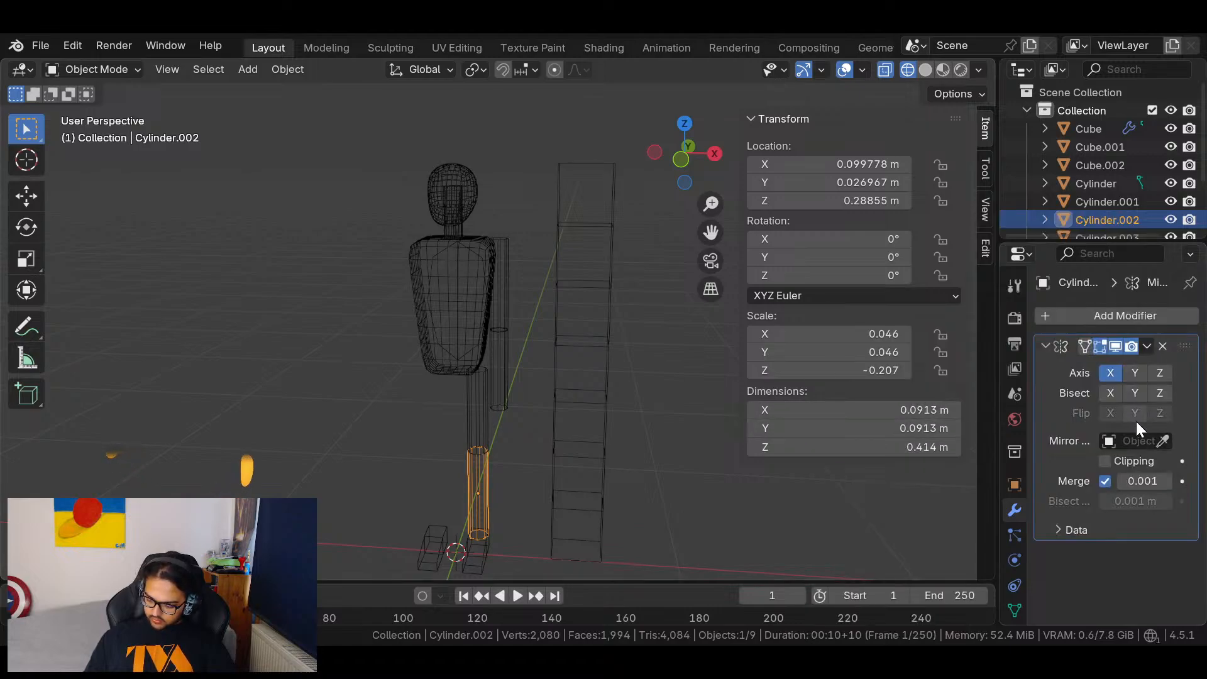
click(1138, 440)
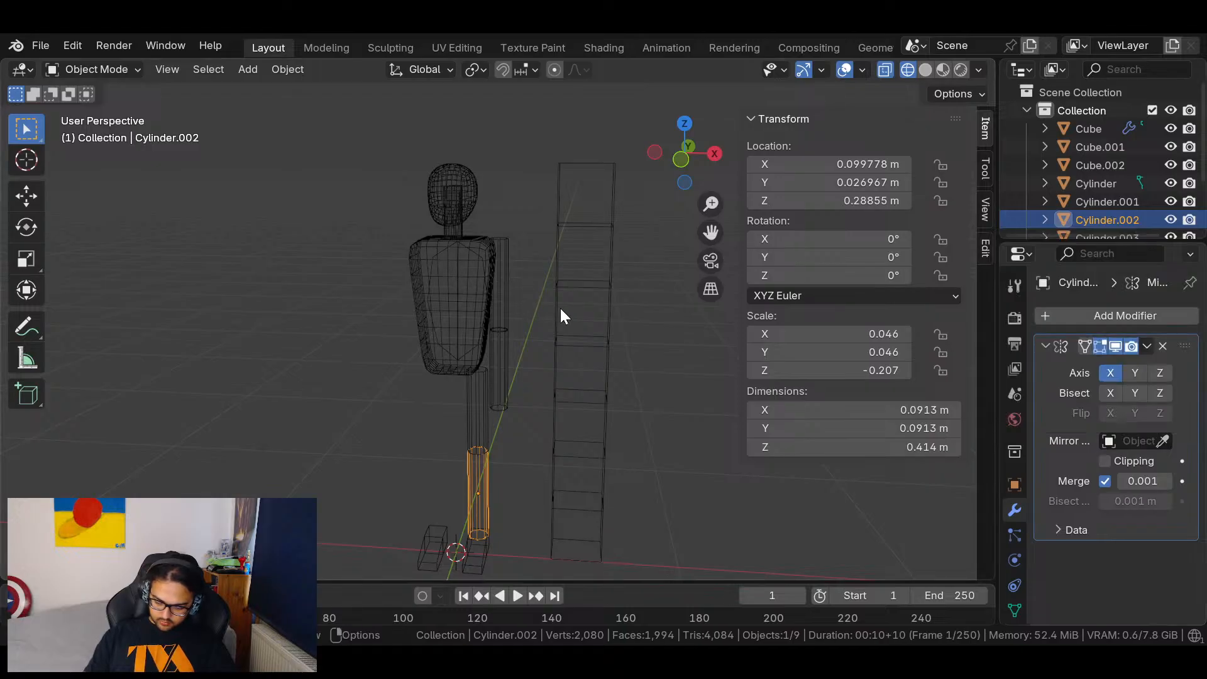
click(1162, 441)
click(461, 251)
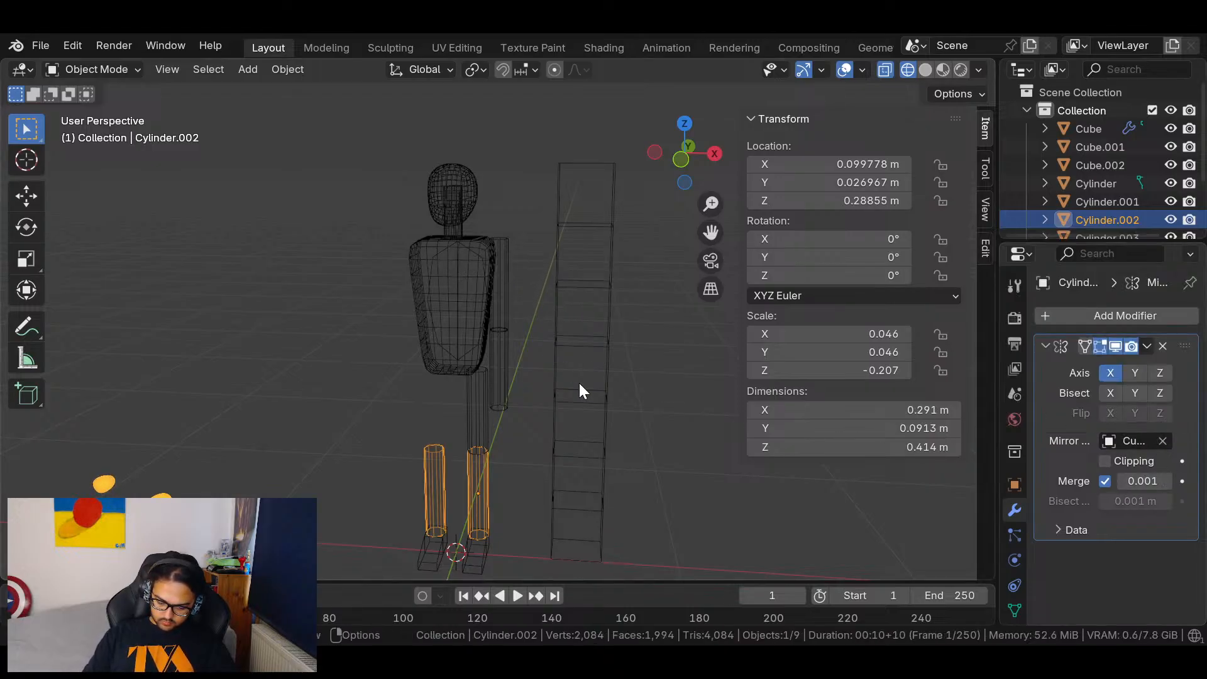
Give the upper leg a Mirror modifier on the X axis, using the torso as its mirror object.
click(476, 416)
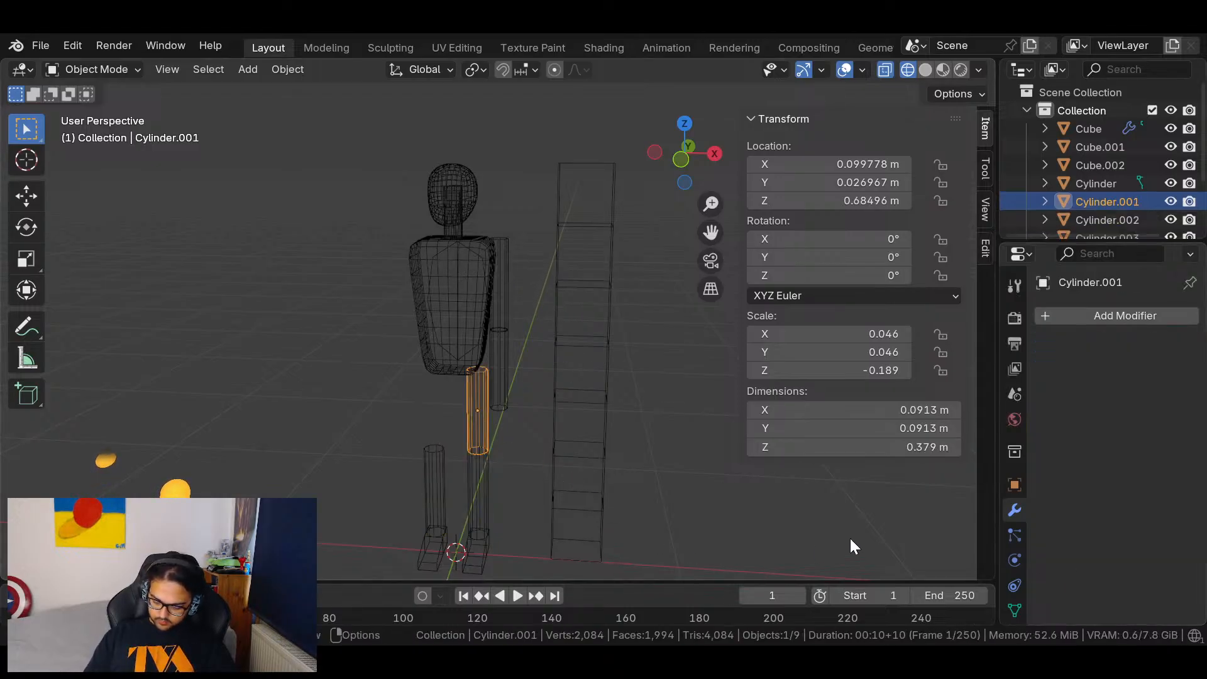
click(1117, 315)
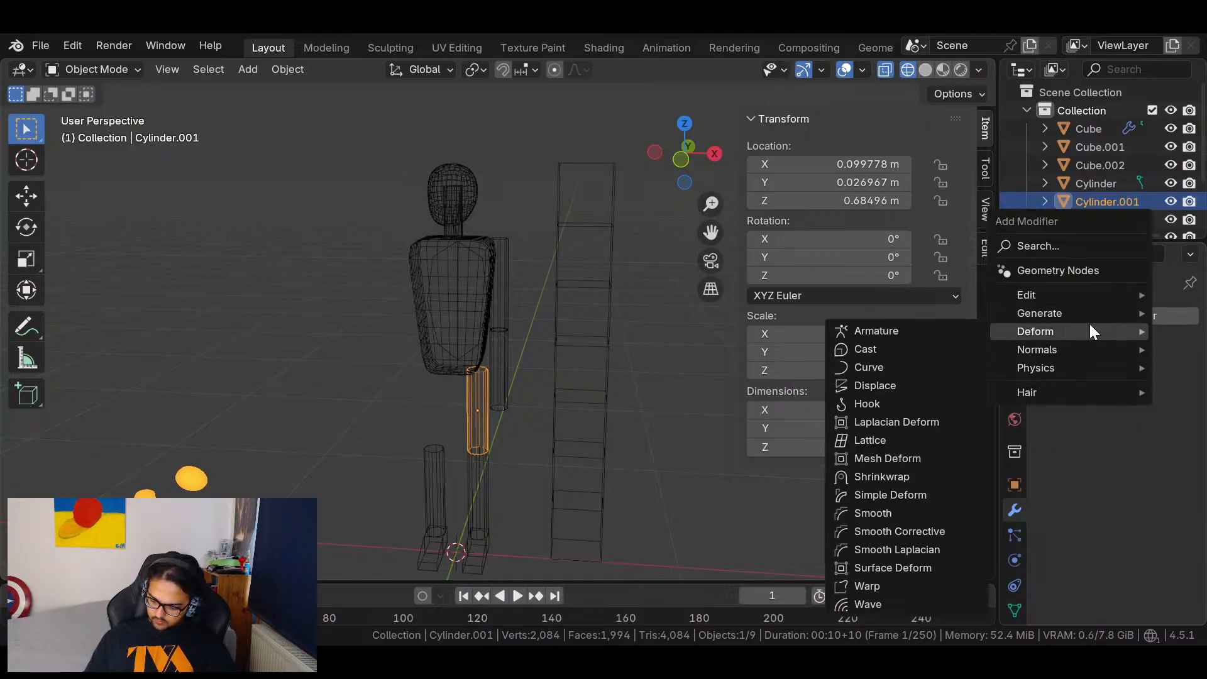
mouse_move(1040, 314)
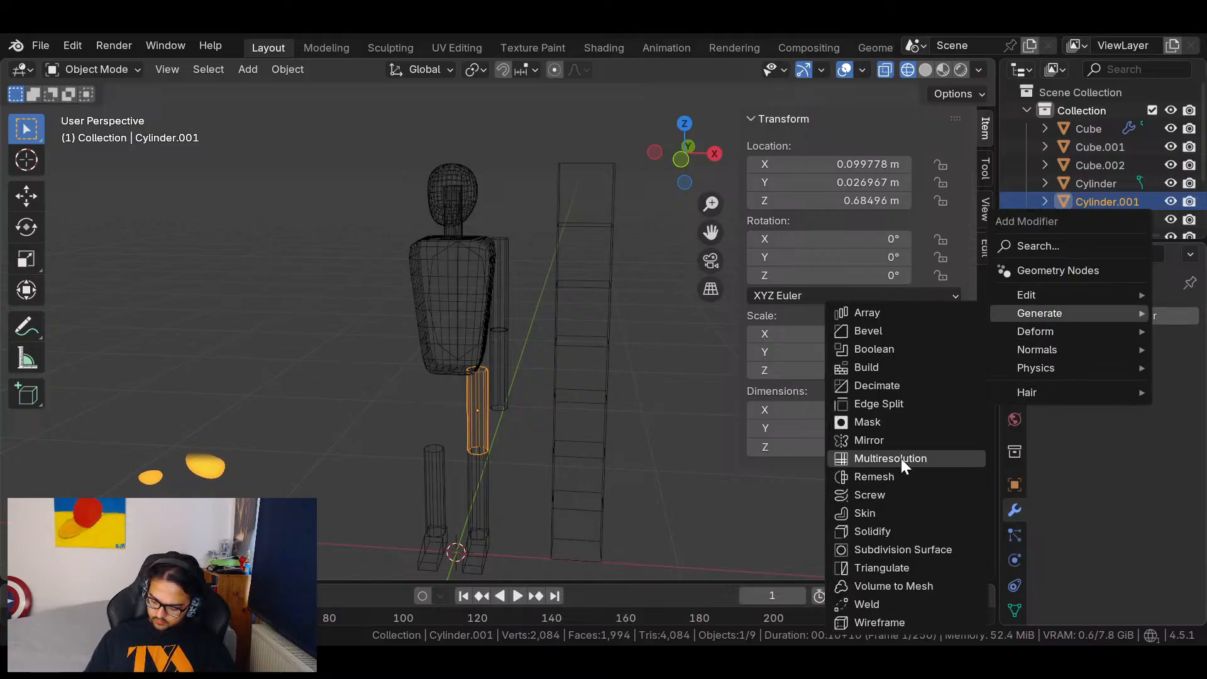
click(869, 439)
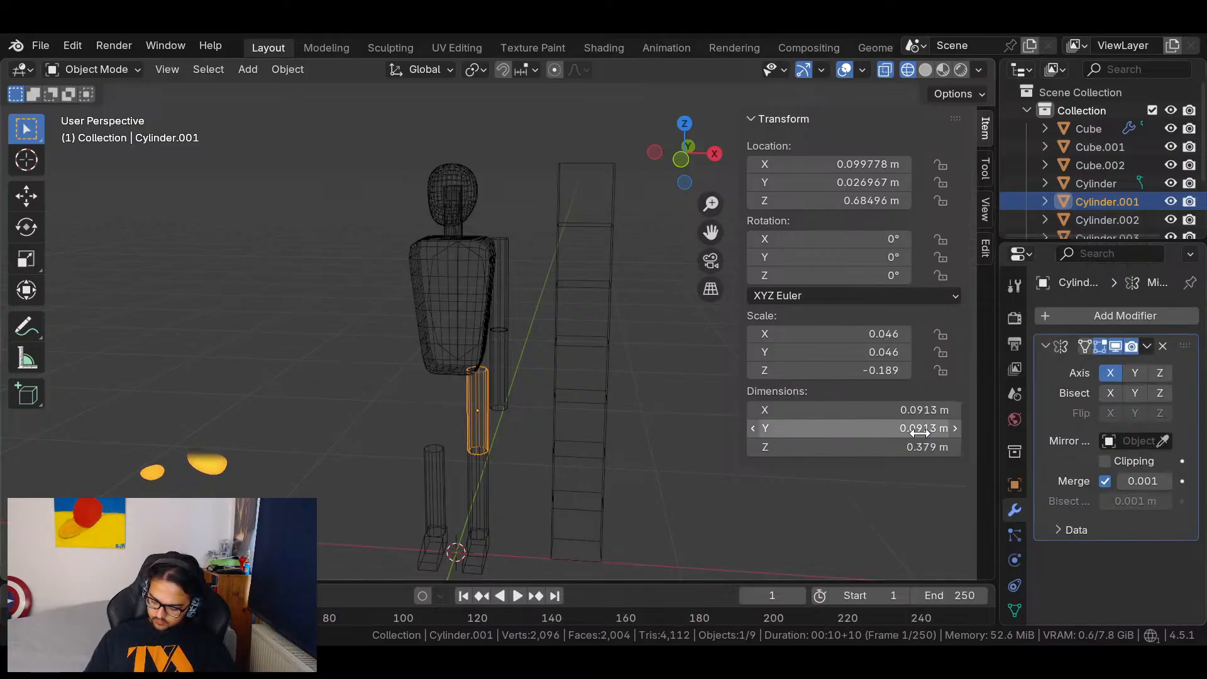
click(450, 288)
Add an X-axis Mirror modifier to the upper arm with the torso as mirror object.
click(499, 295)
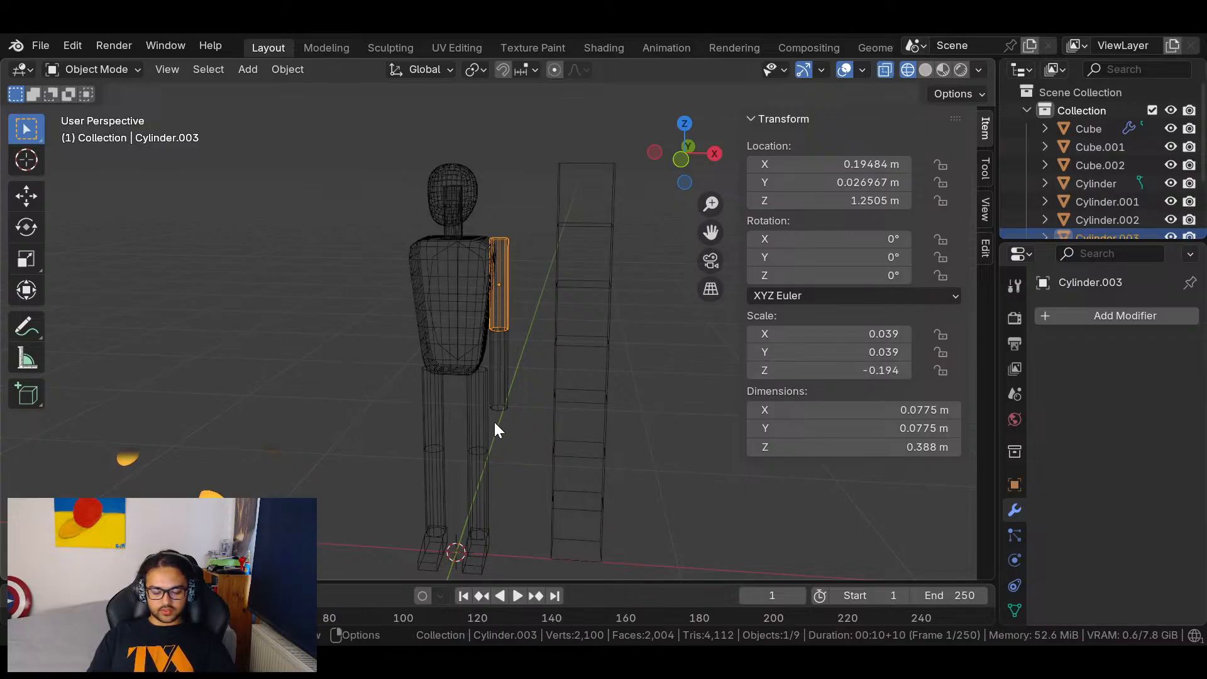
middle_drag(700, 294, 609, 353)
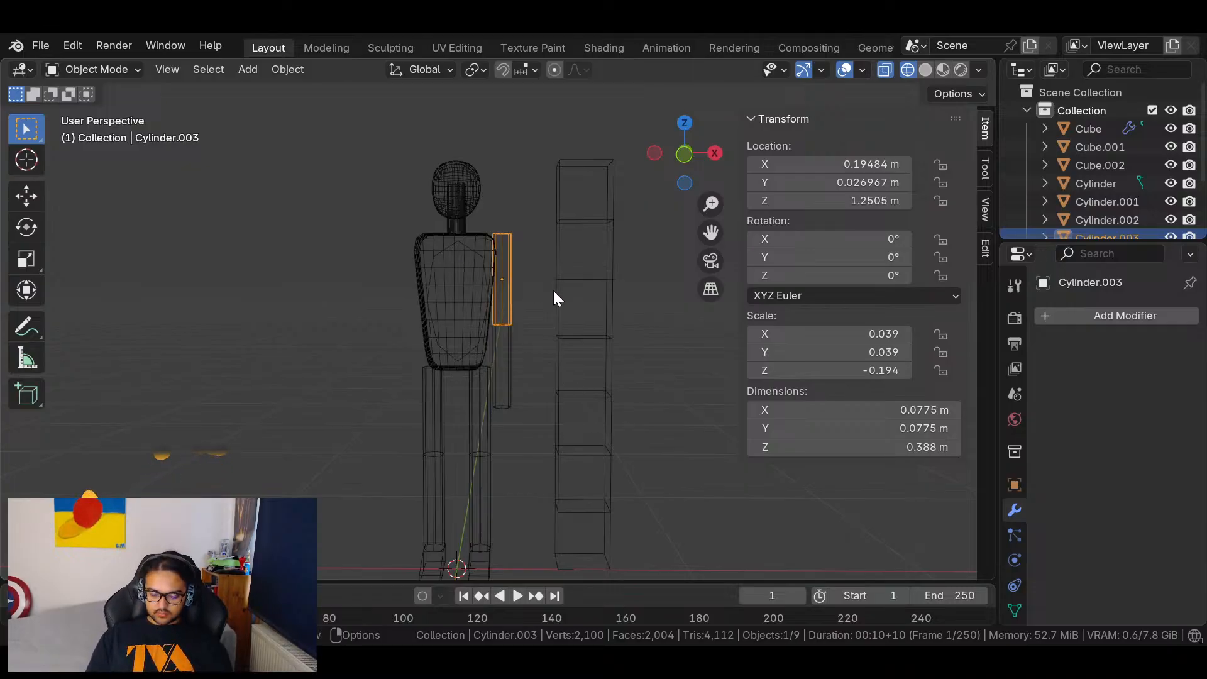
click(432, 380)
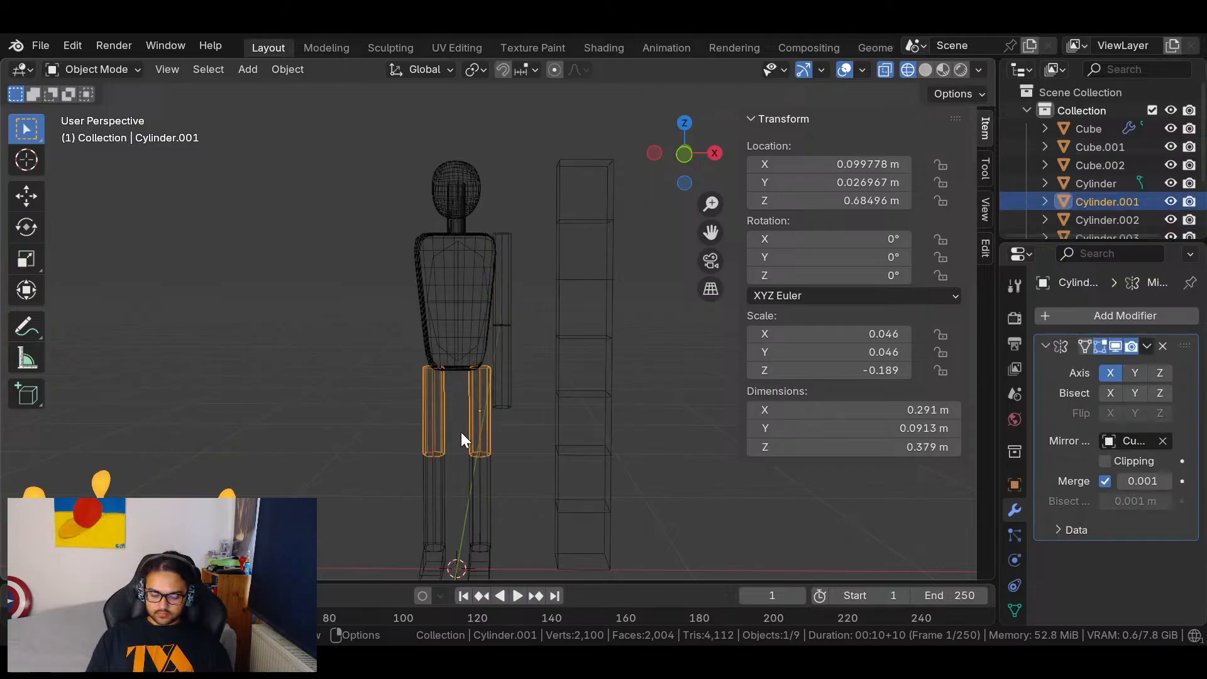
click(518, 289)
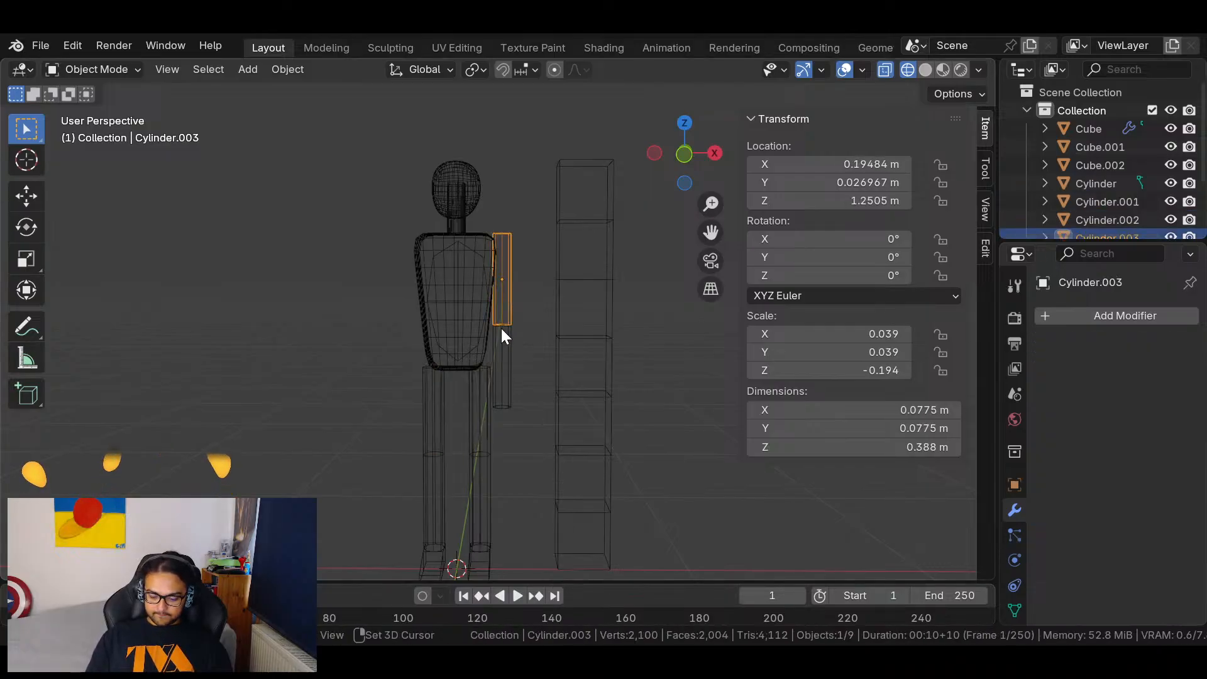
click(1103, 318)
mouse_move(1060, 312)
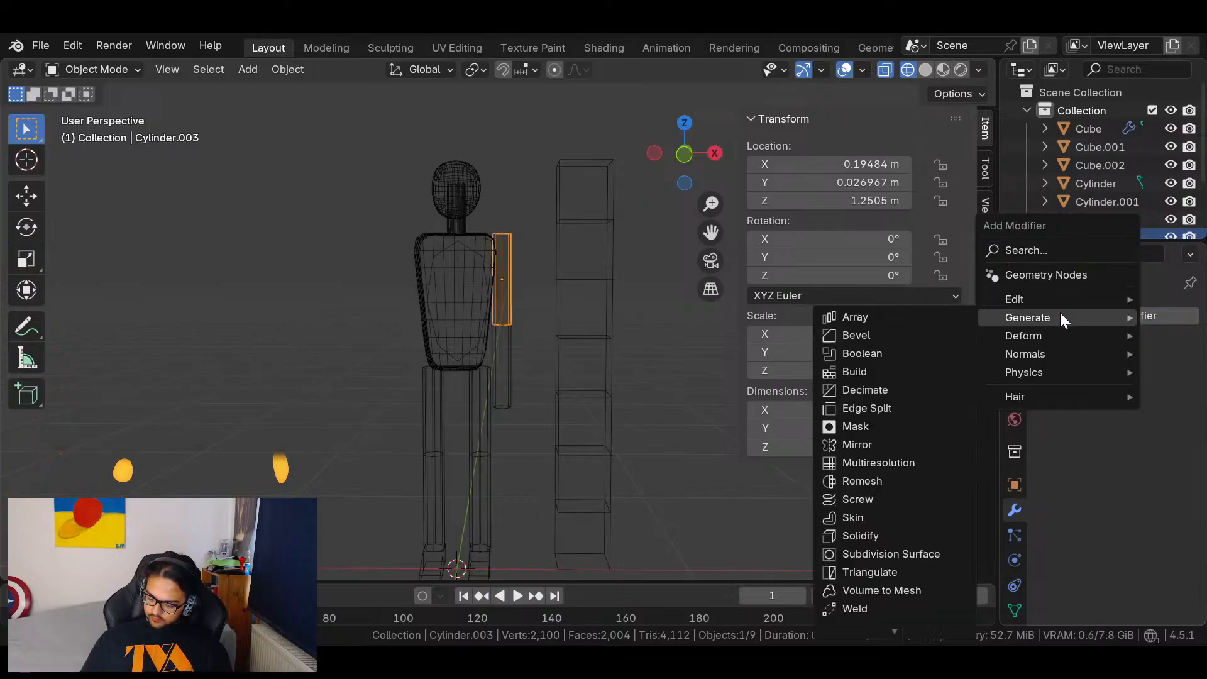
click(903, 443)
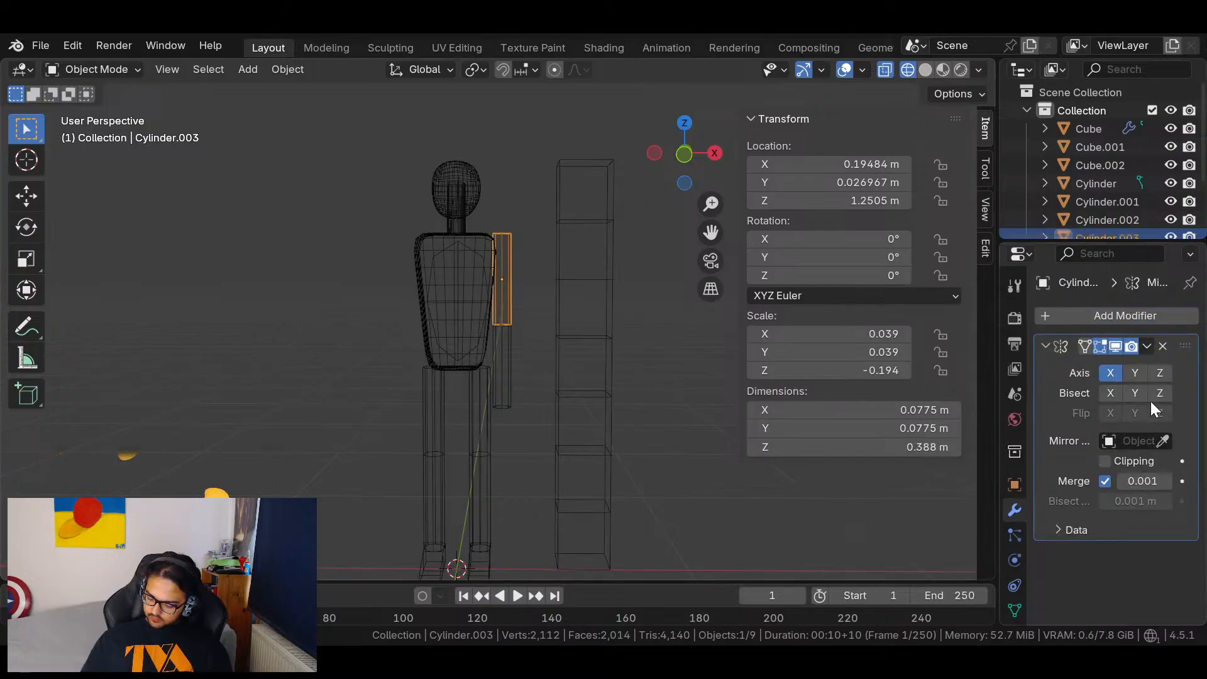
click(1164, 442)
click(508, 376)
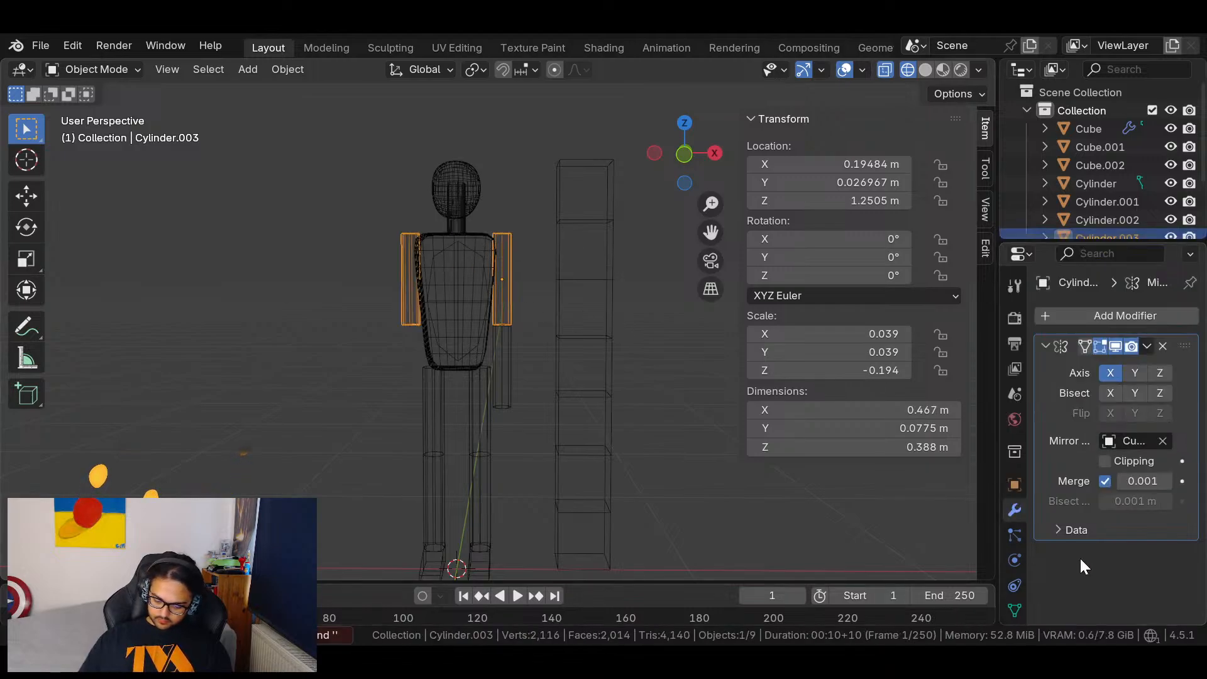
Mirror the lower arm across the torso with an X-axis Mirror modifier, and deselect it.
click(506, 376)
click(1121, 317)
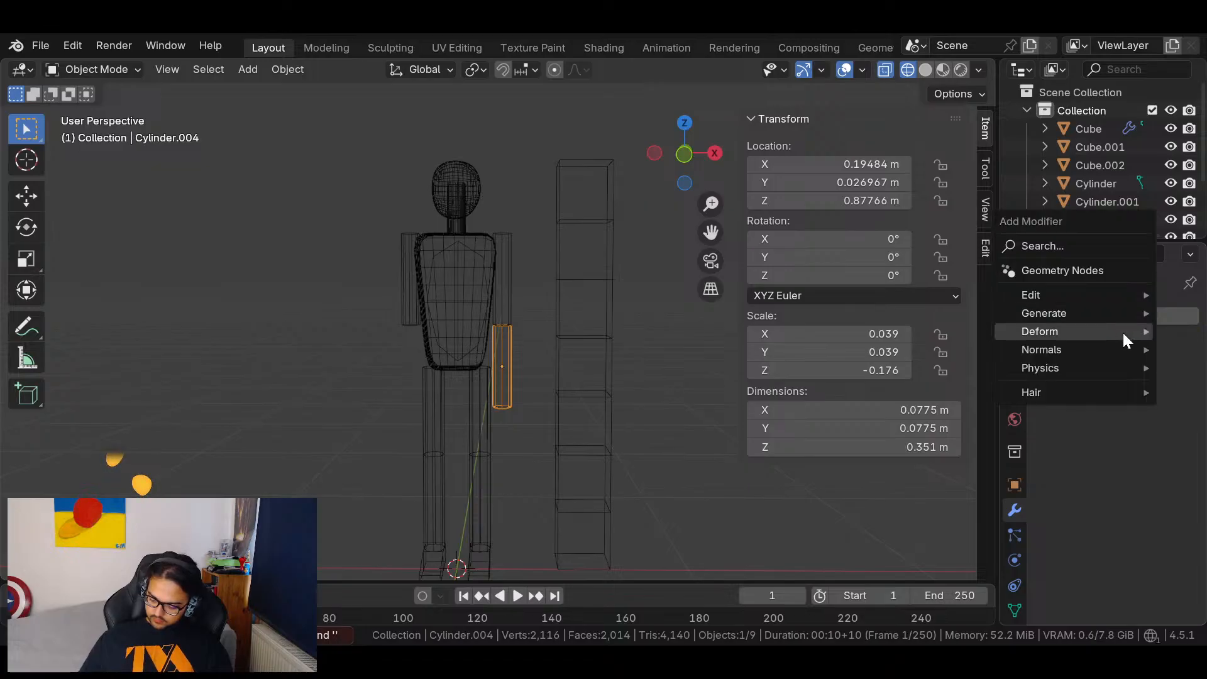
mouse_move(1070, 349)
text(m)
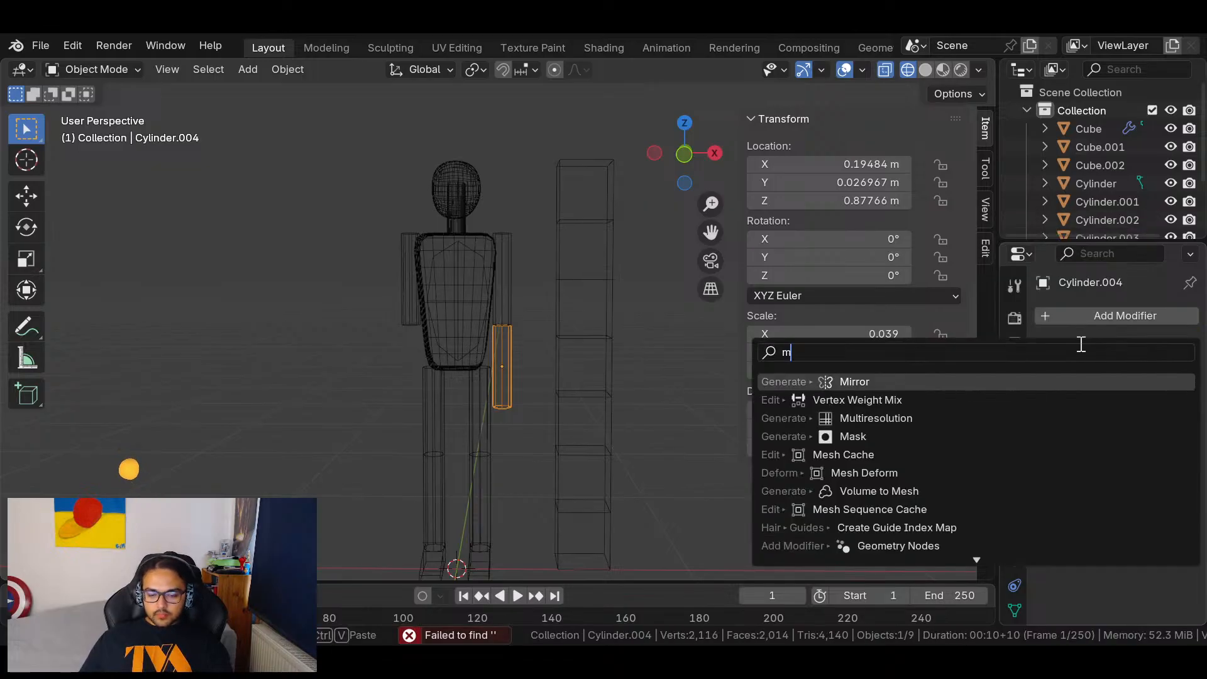
key(Return)
click(1162, 441)
click(511, 351)
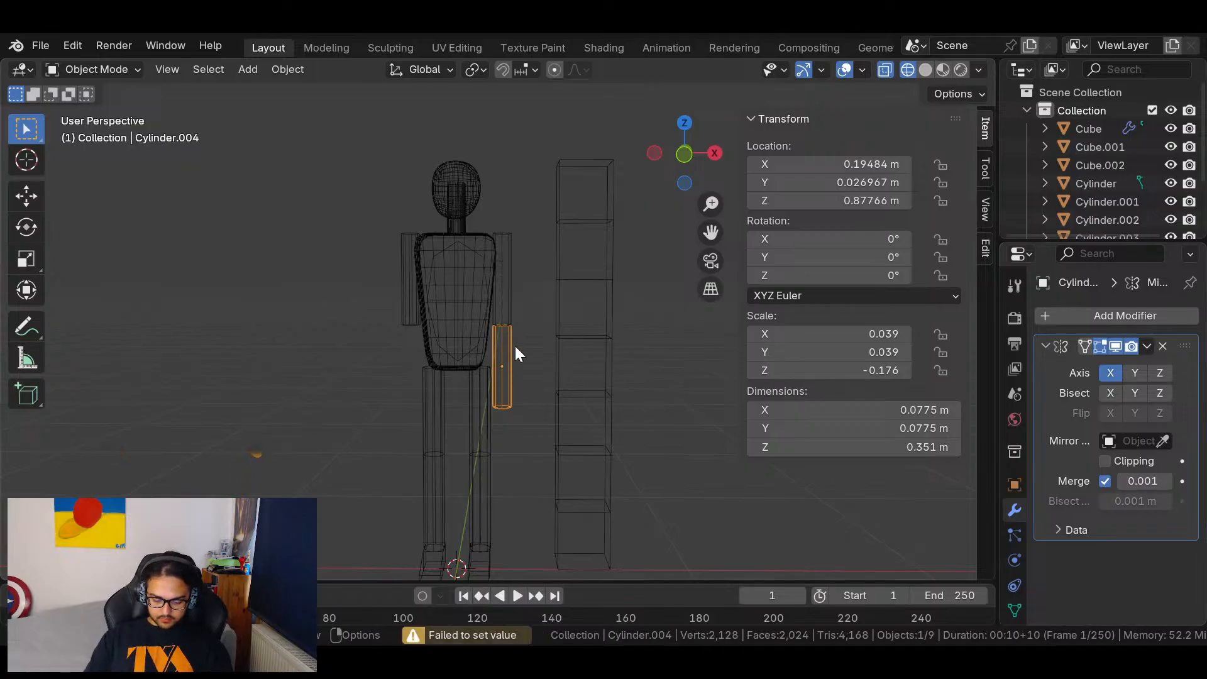
click(1162, 441)
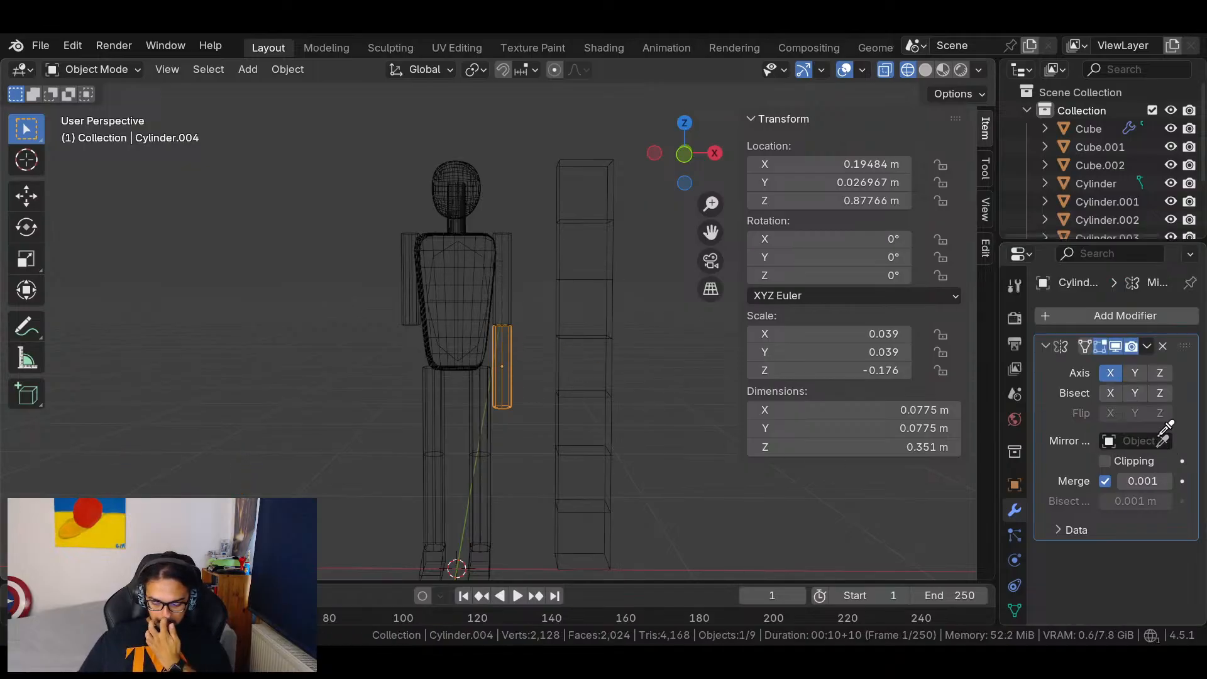
click(485, 279)
click(552, 323)
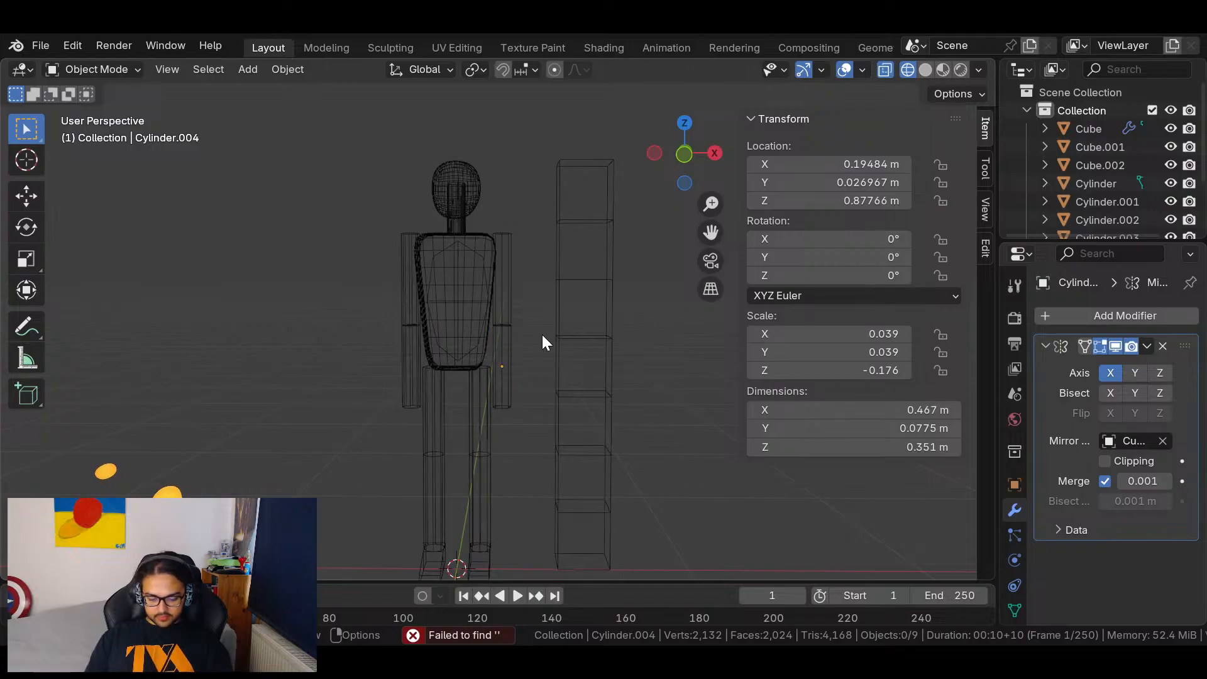
Apply the Mirror modifiers of the upper arms and the lower arms.
click(405, 285)
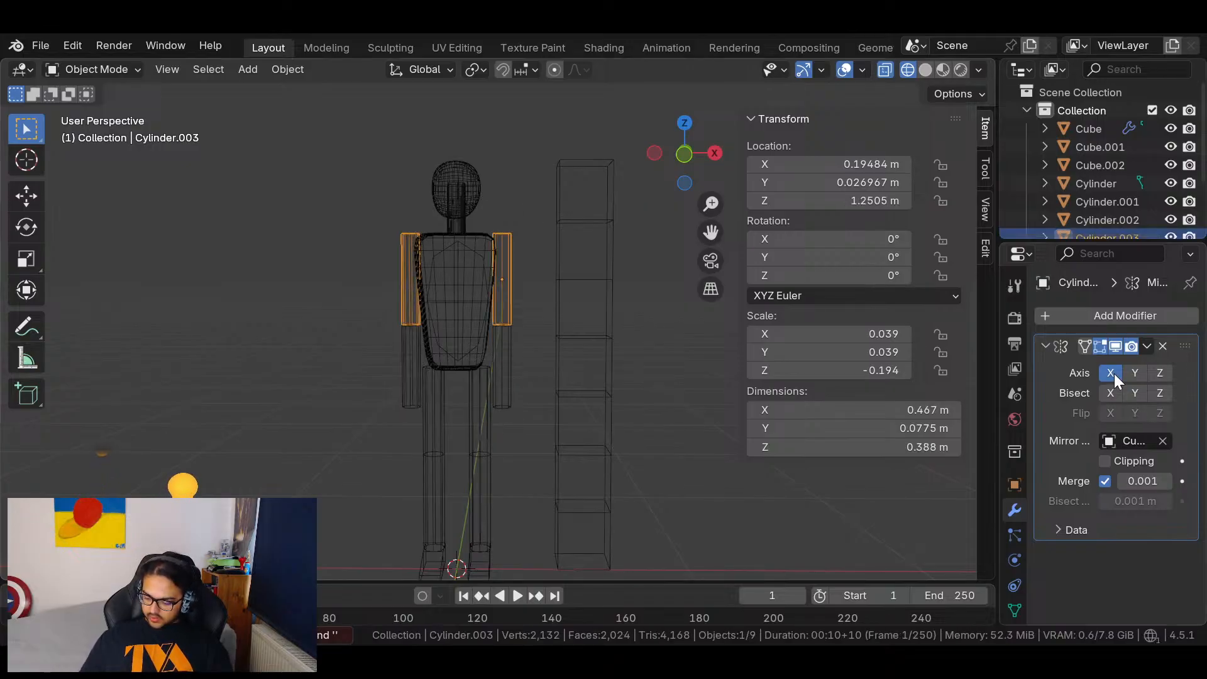
click(1146, 346)
click(1141, 365)
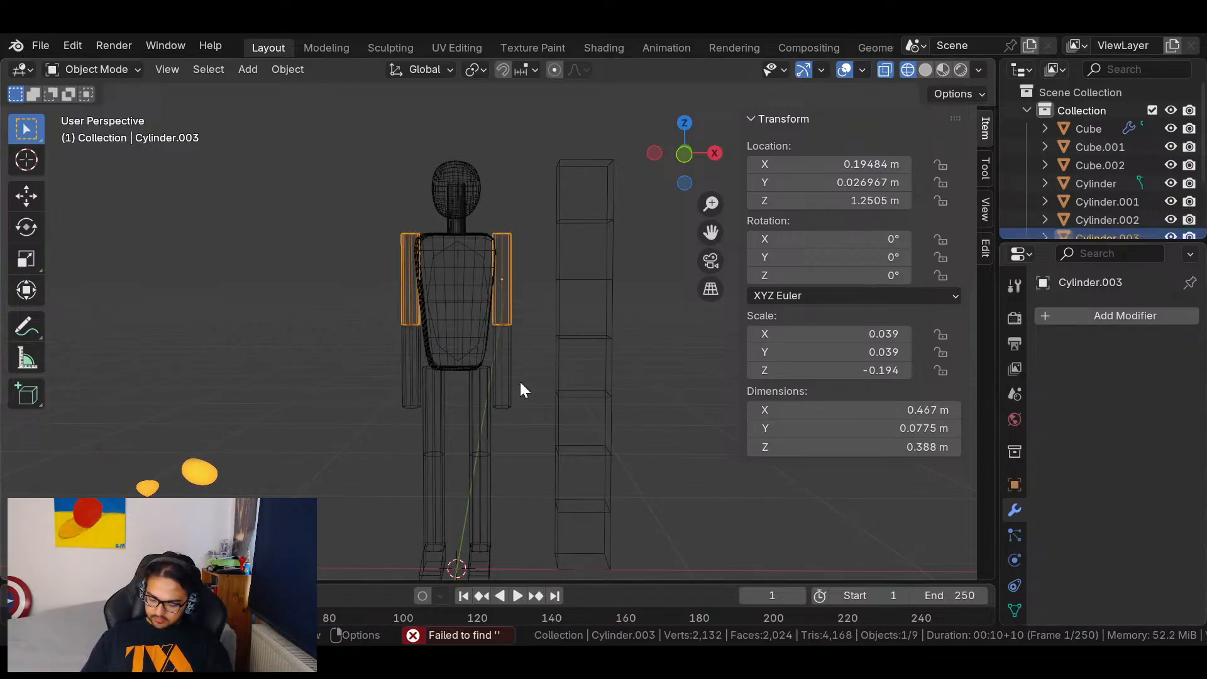
click(503, 359)
click(1147, 347)
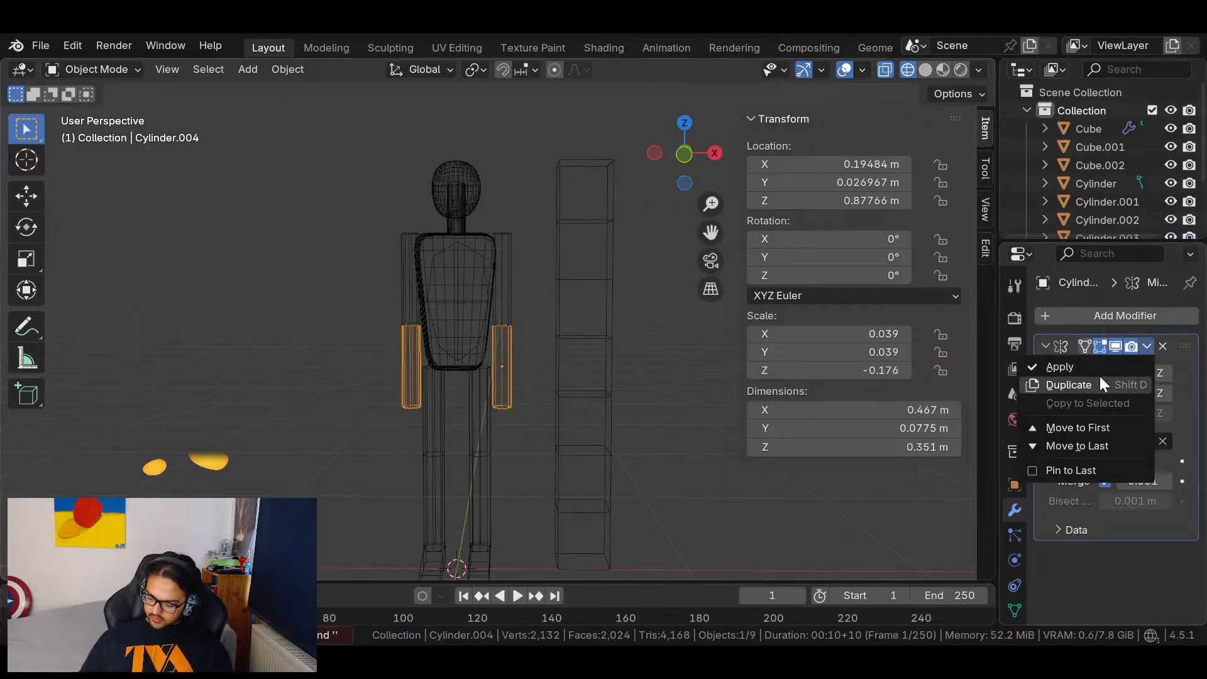
click(1069, 365)
Apply the Mirror modifier of the upper legs.
click(485, 426)
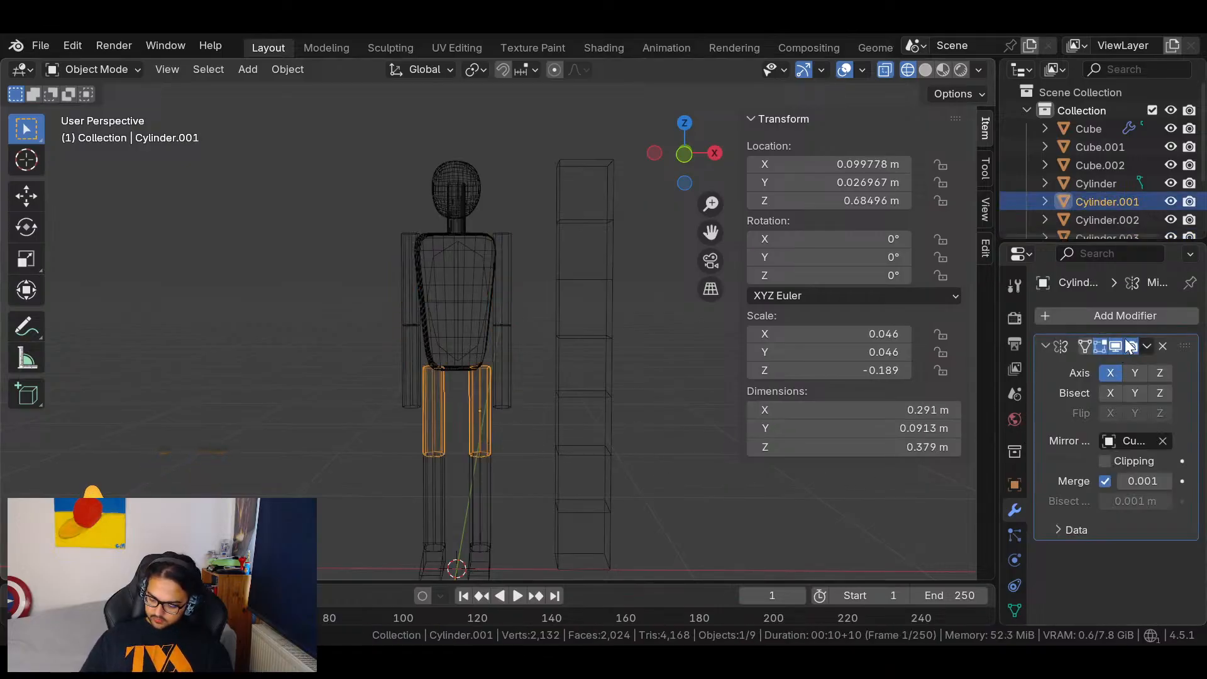
click(1140, 316)
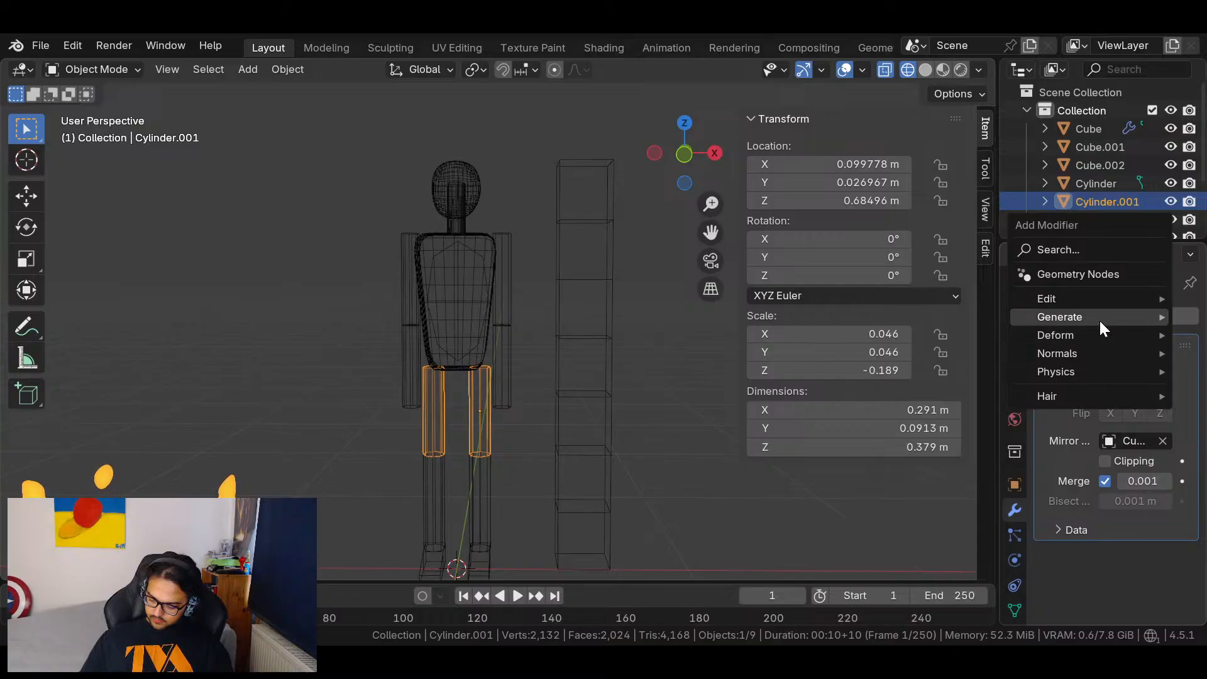
mouse_move(1097, 319)
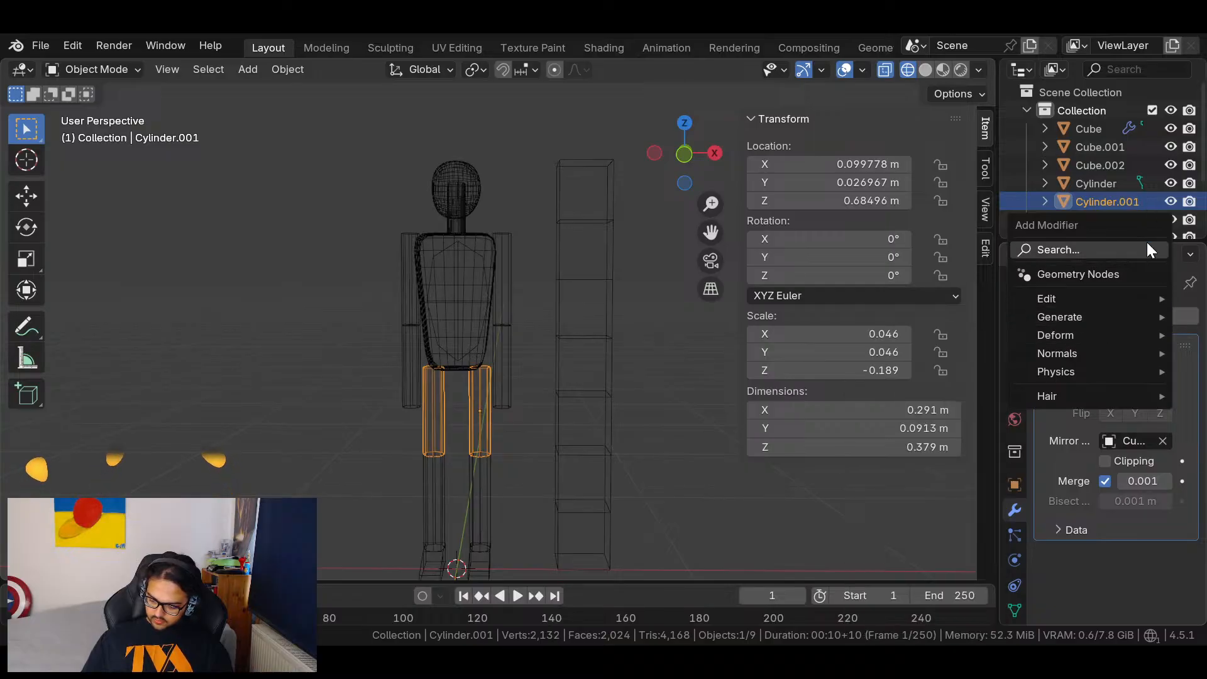
click(1146, 346)
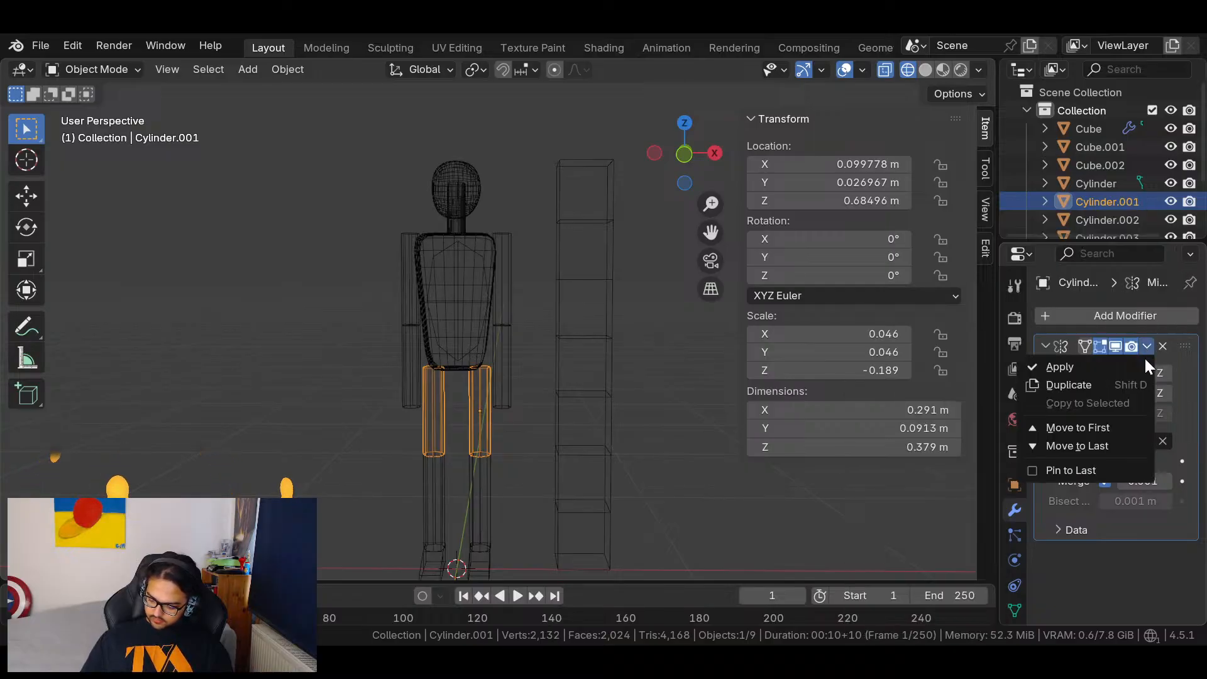
click(1112, 366)
Apply the Mirror modifiers of the lower legs and the feet.
click(477, 493)
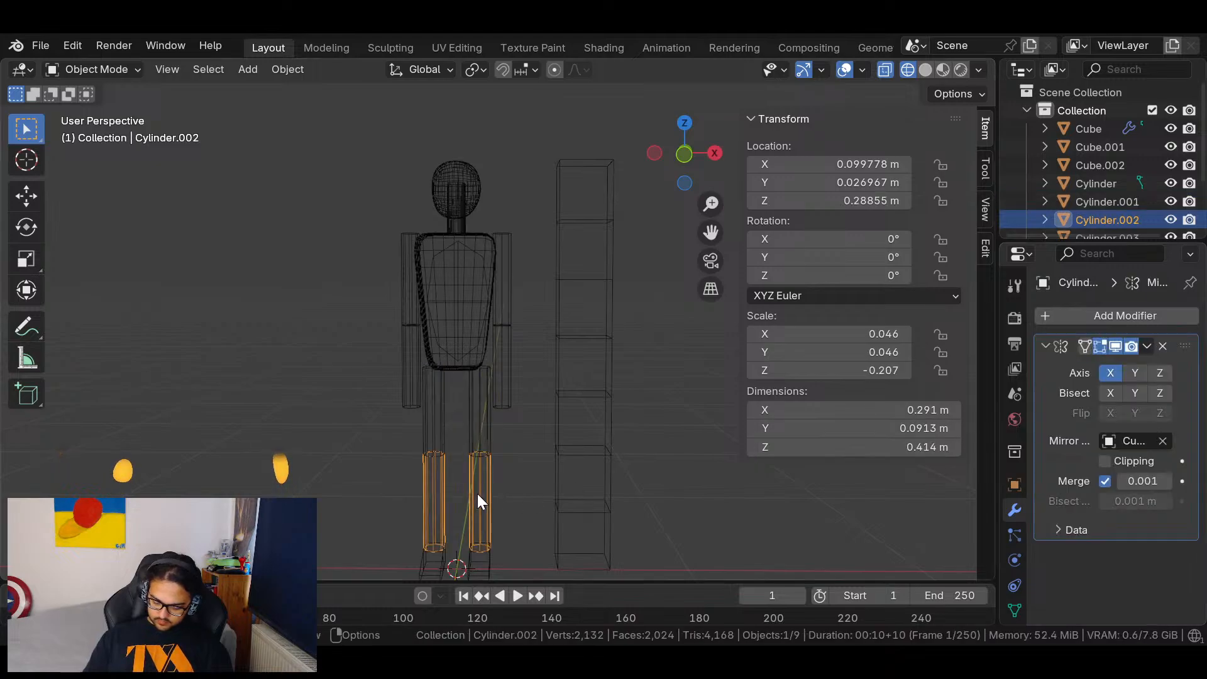
click(1147, 345)
click(1113, 370)
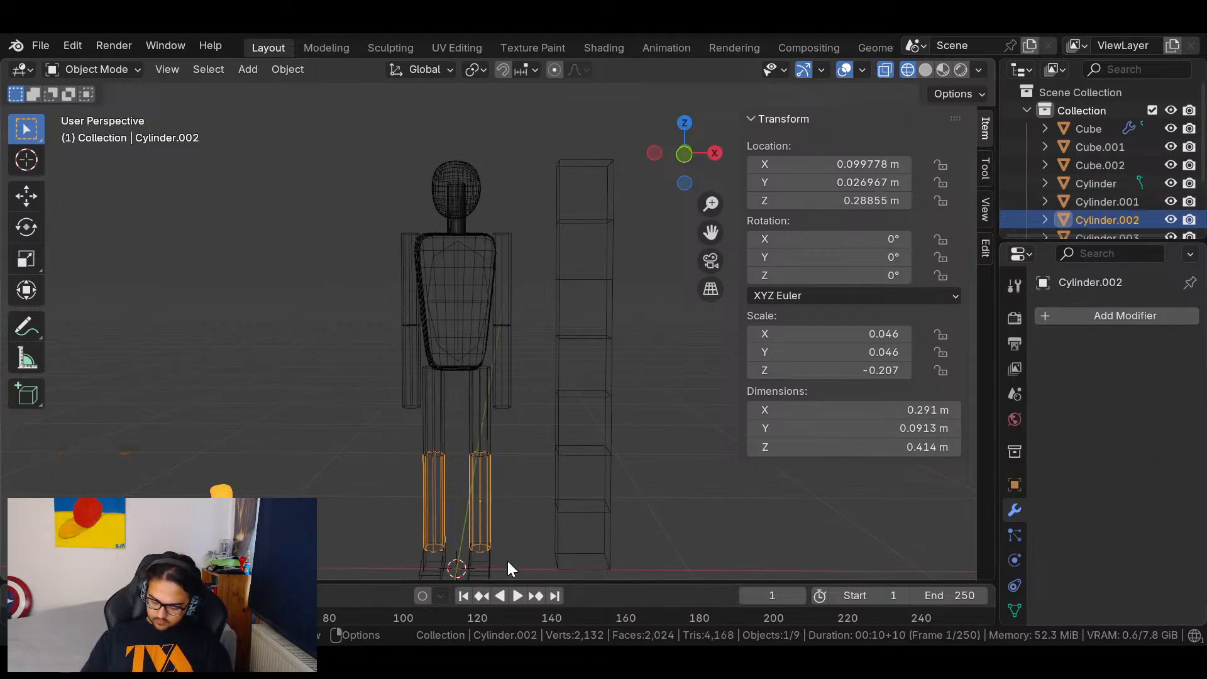
click(491, 559)
click(1147, 345)
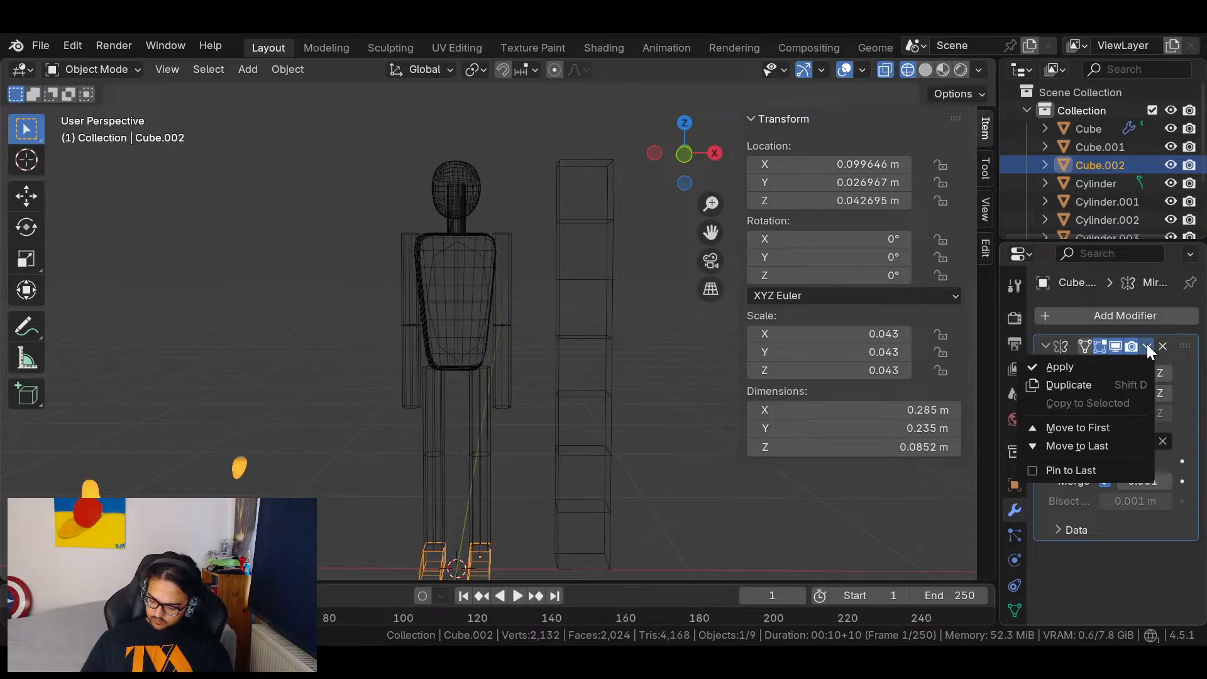
click(1112, 370)
Save the current blend file.
middle_drag(538, 422, 567, 299)
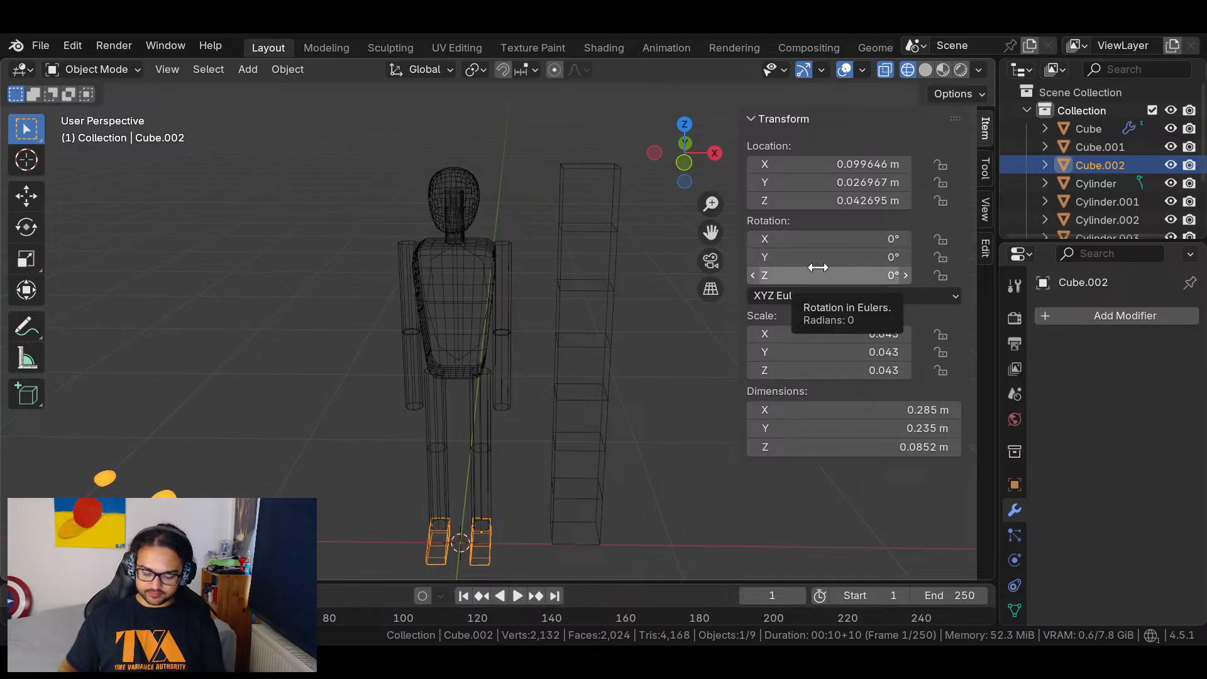
click(42, 47)
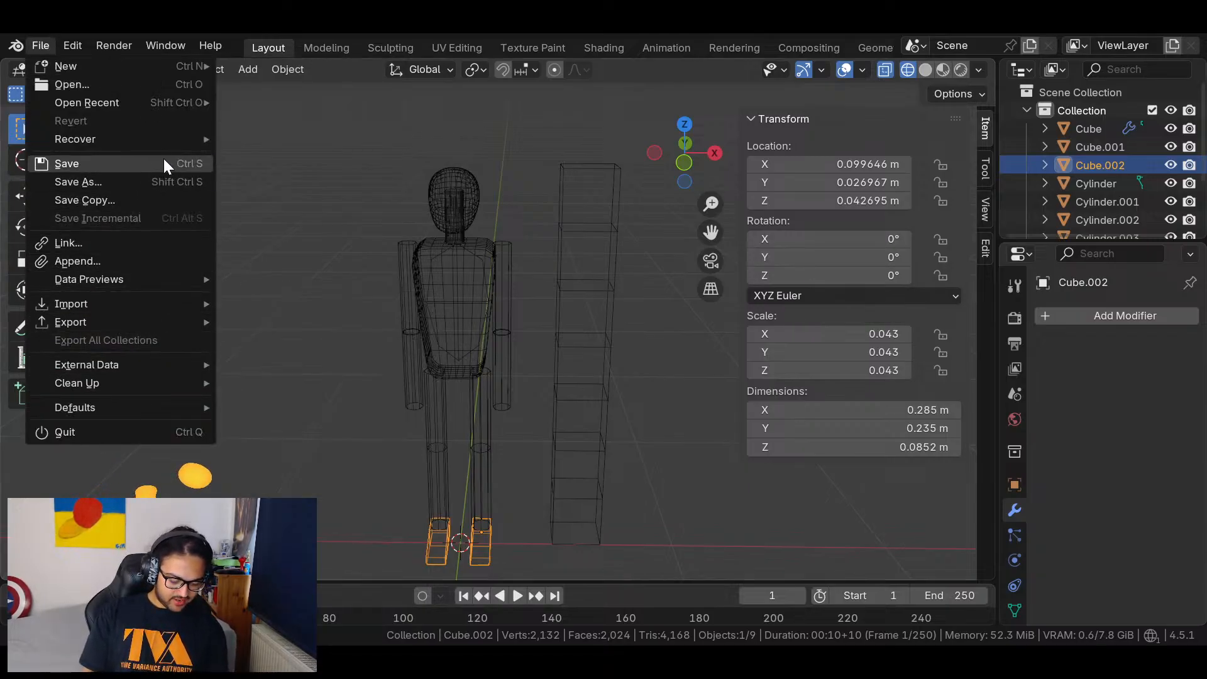
key(Escape)
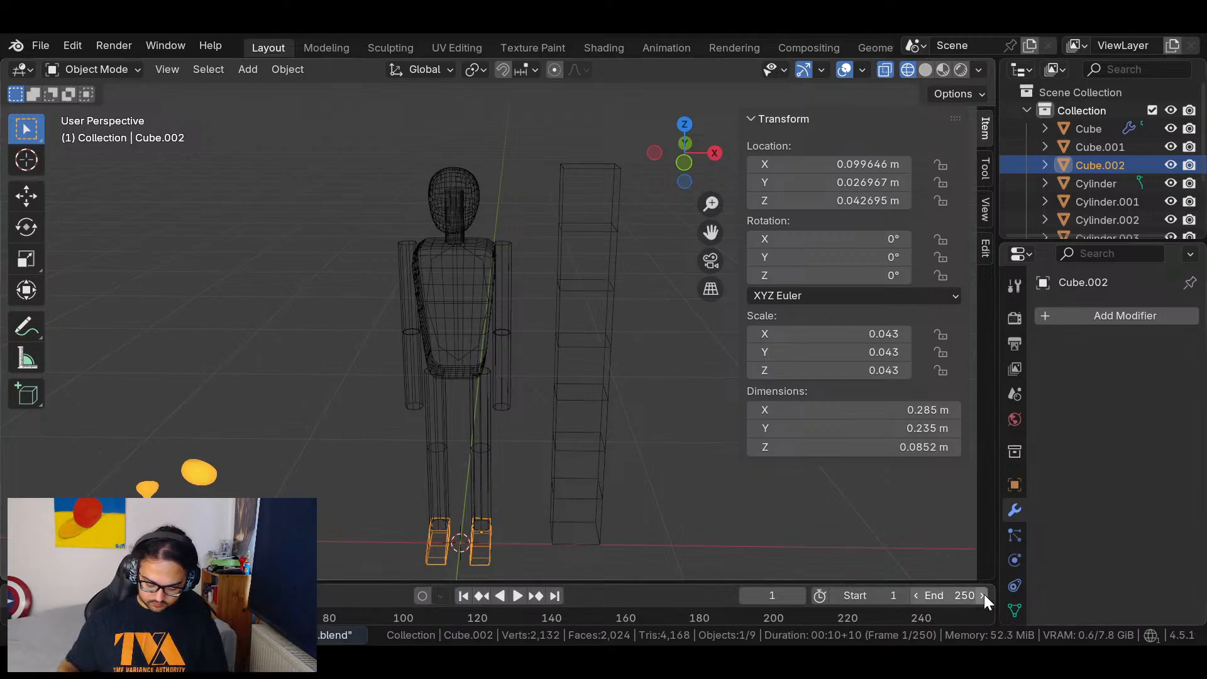
key(ctrl+s)
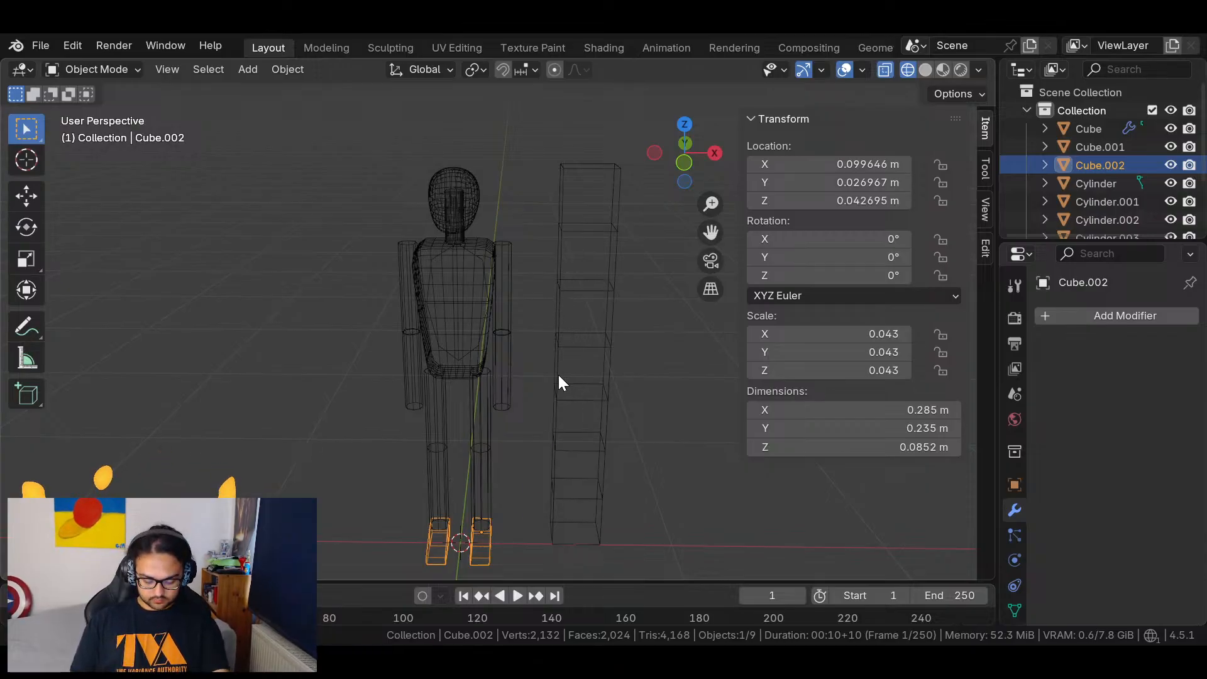
Select the feet, legs, arms, torso, head and neck, with the neck as active object, and join them into one mesh, excluding the height guide.
click(481, 497)
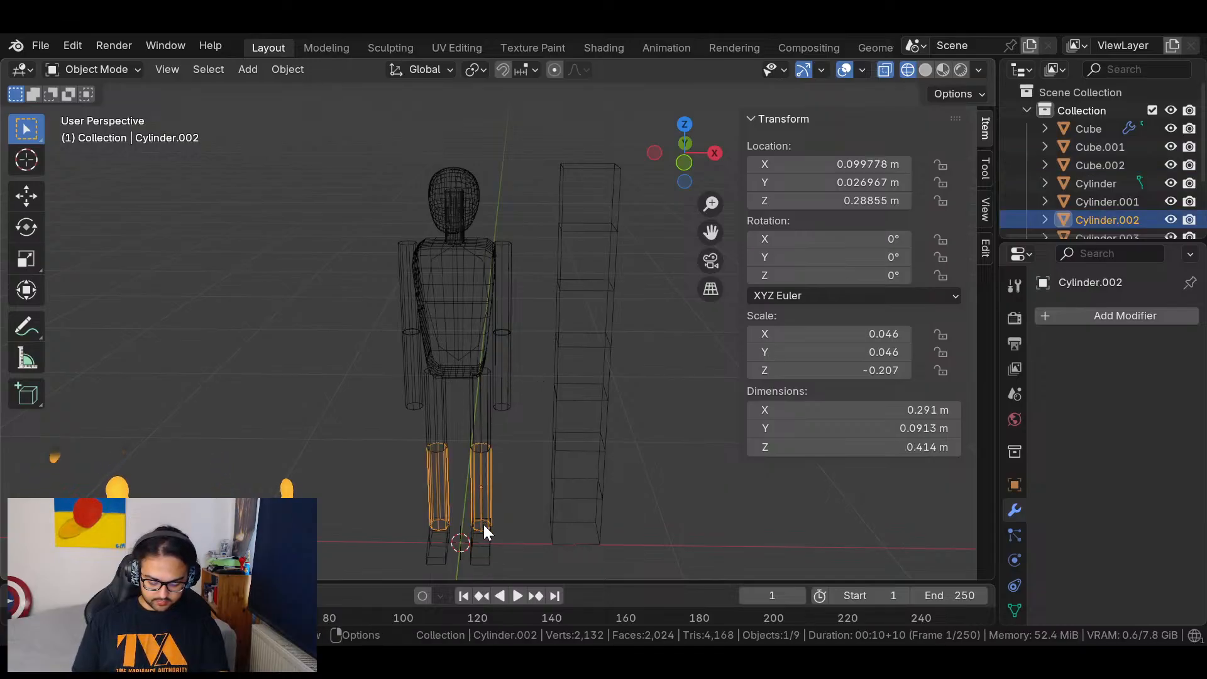
click(483, 541)
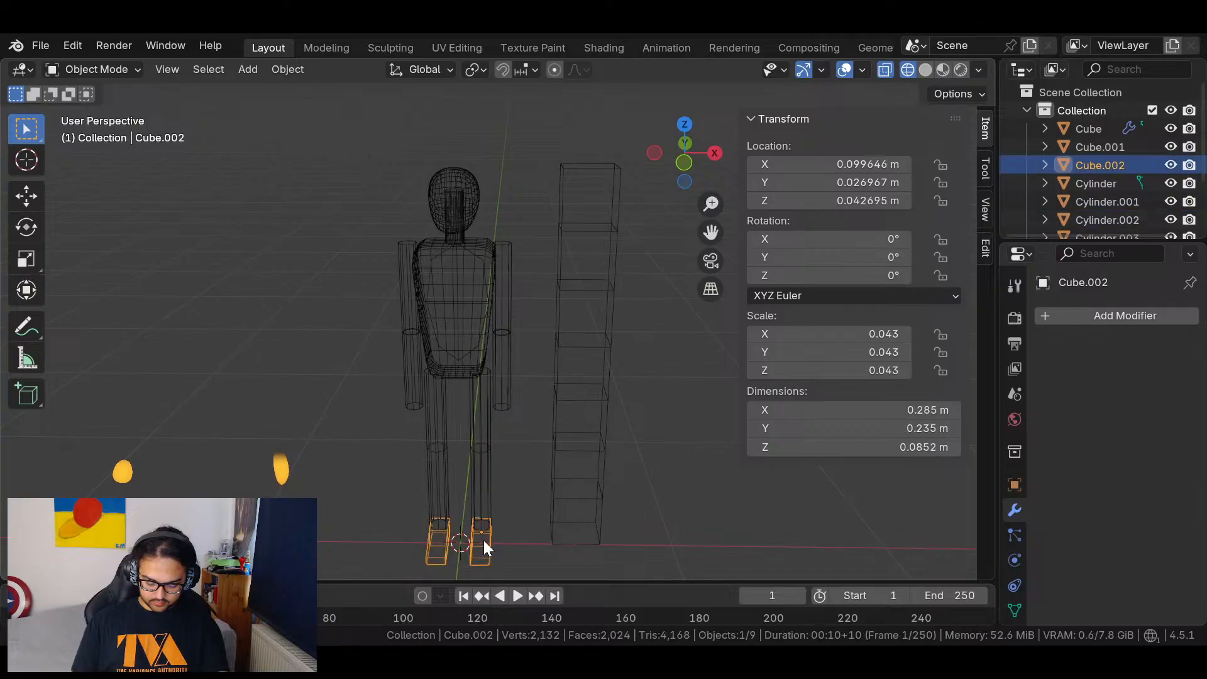
shift+click(481, 504)
shift+click(480, 406)
shift+click(500, 375)
shift+click(506, 313)
shift+click(478, 277)
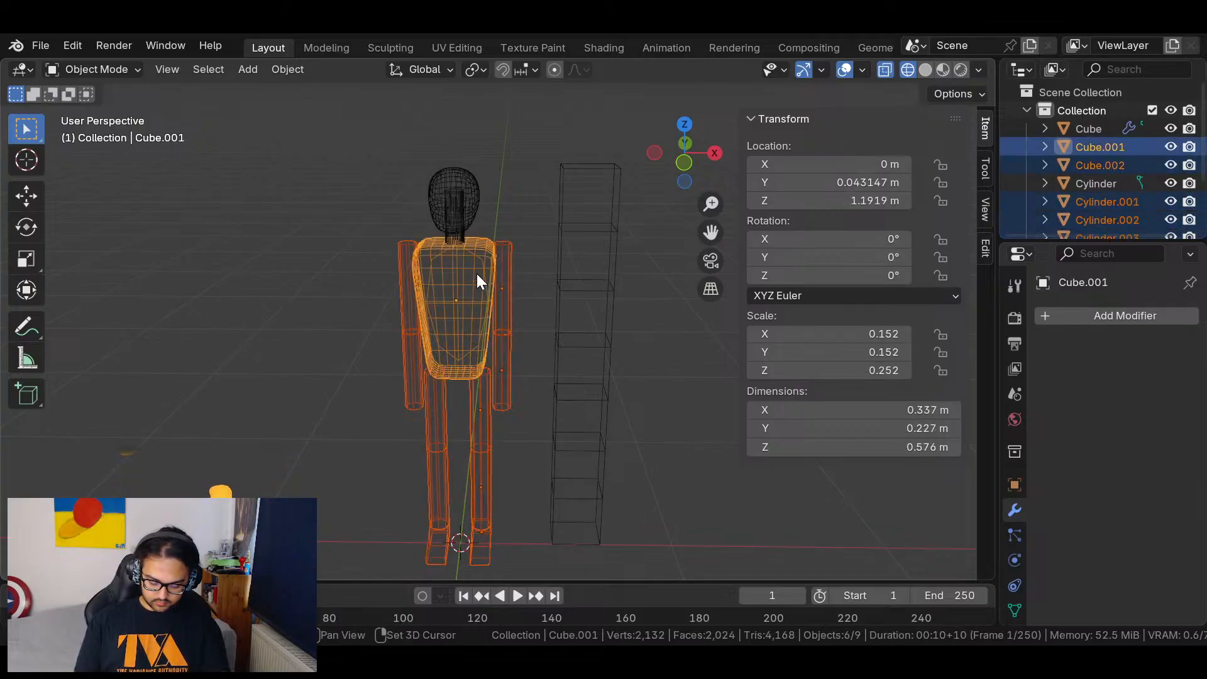
shift+click(457, 222)
shift+click(463, 238)
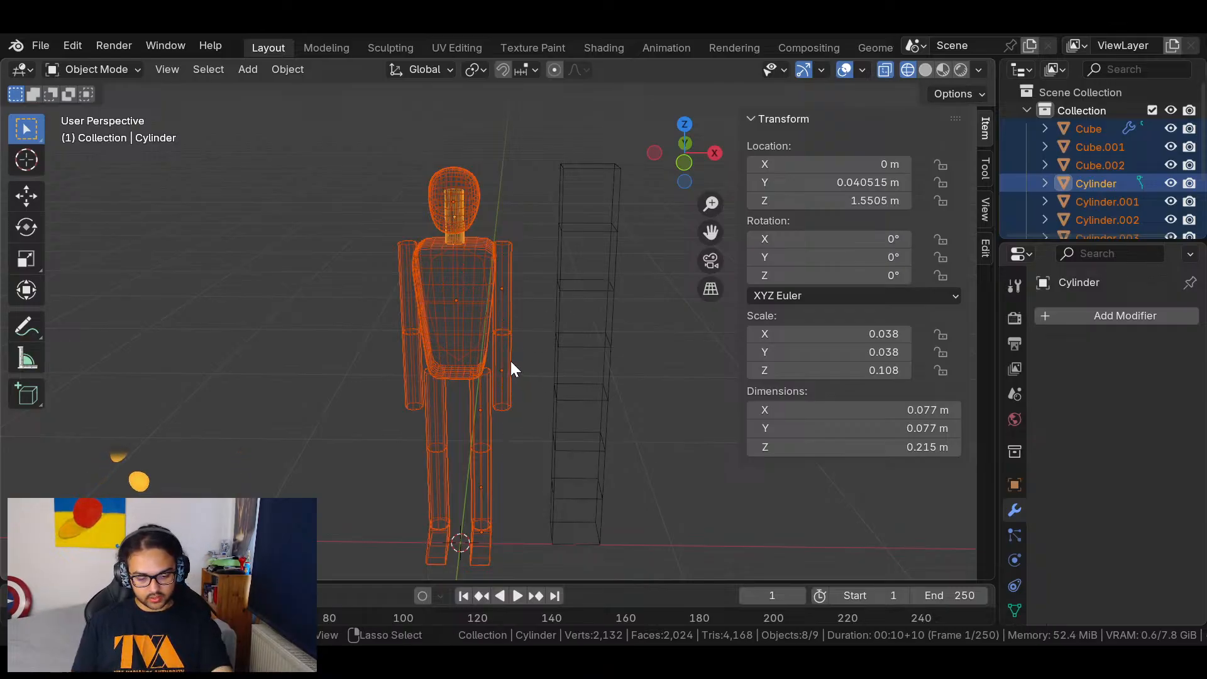
key(ctrl+j)
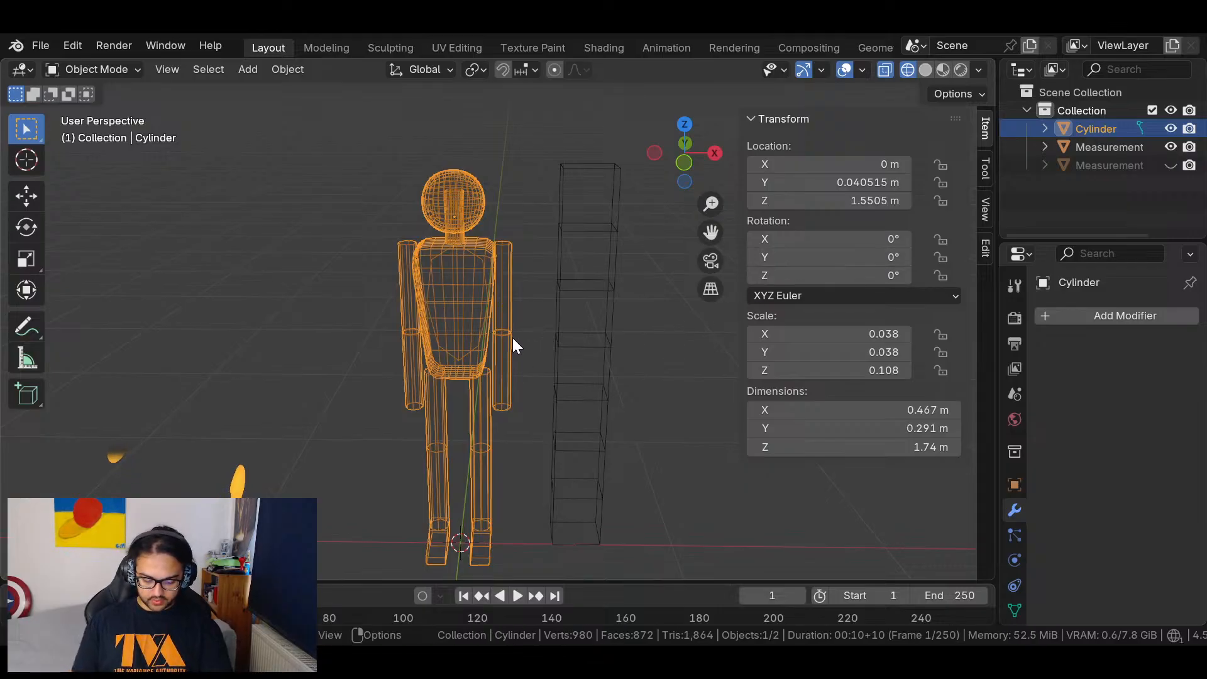
Undo the join of the body parts so they are separate objects again.
right_click(541, 277)
click(546, 275)
middle_drag(519, 197, 401, 202)
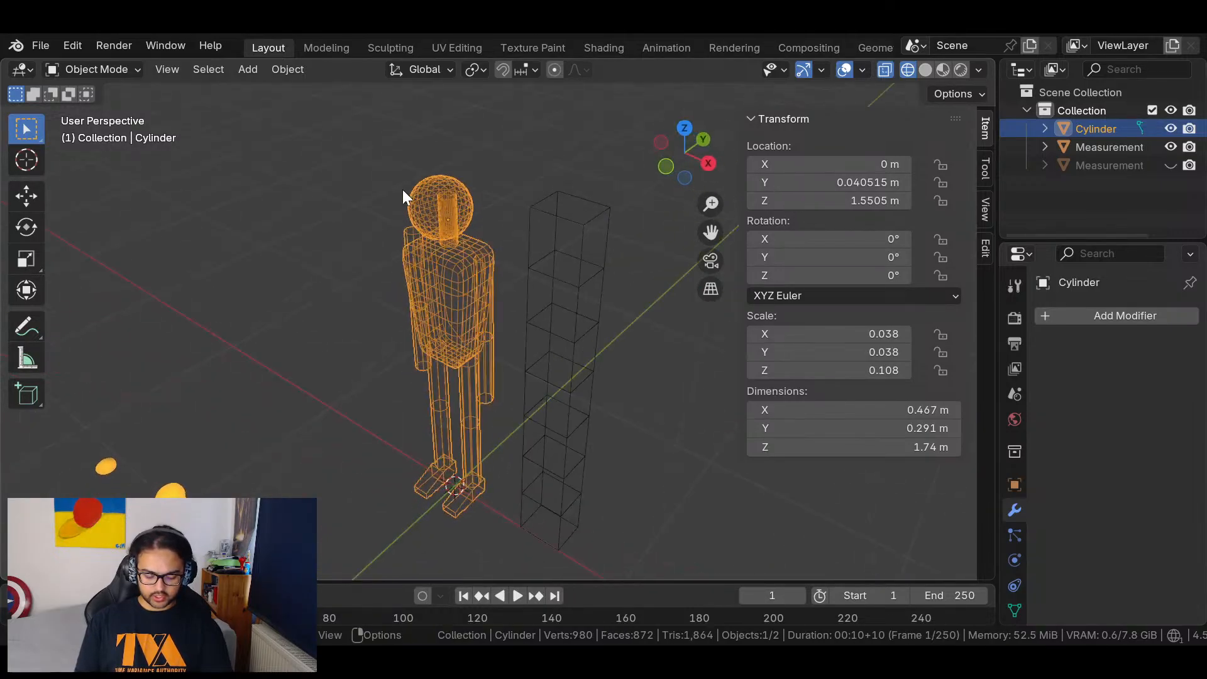
middle_drag(423, 156, 470, 171)
key(ctrl+z)
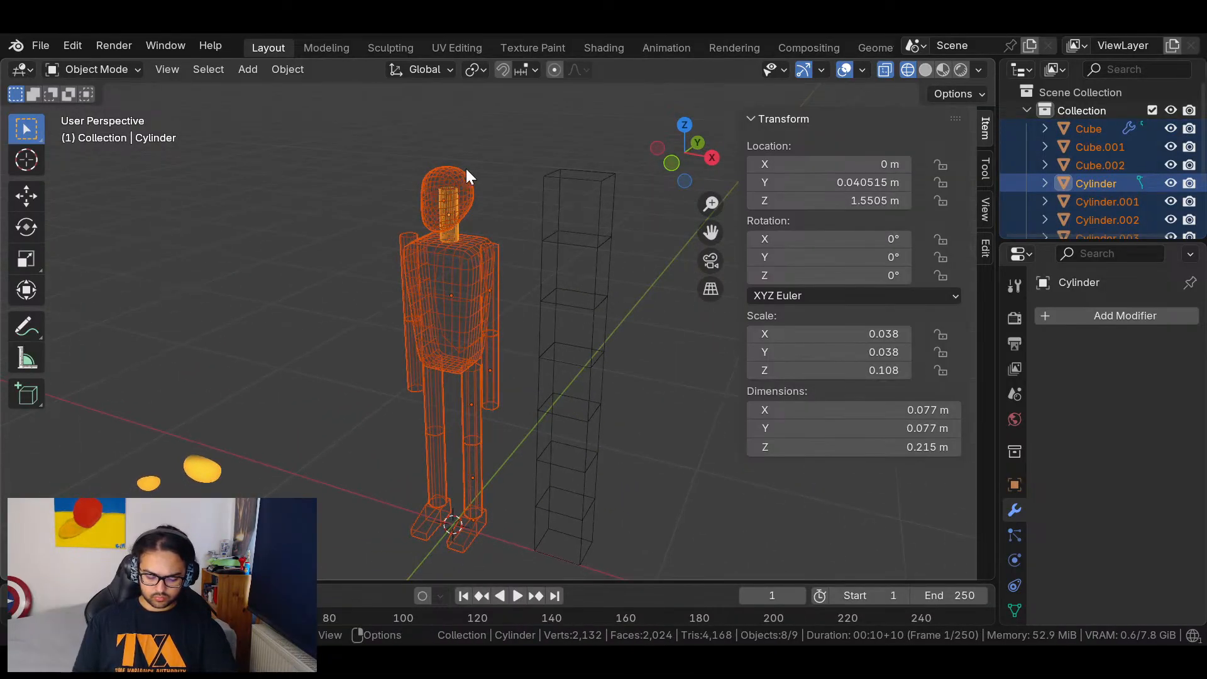
Try applying the head's Multires modifier twice and undo each attempt.
click(468, 177)
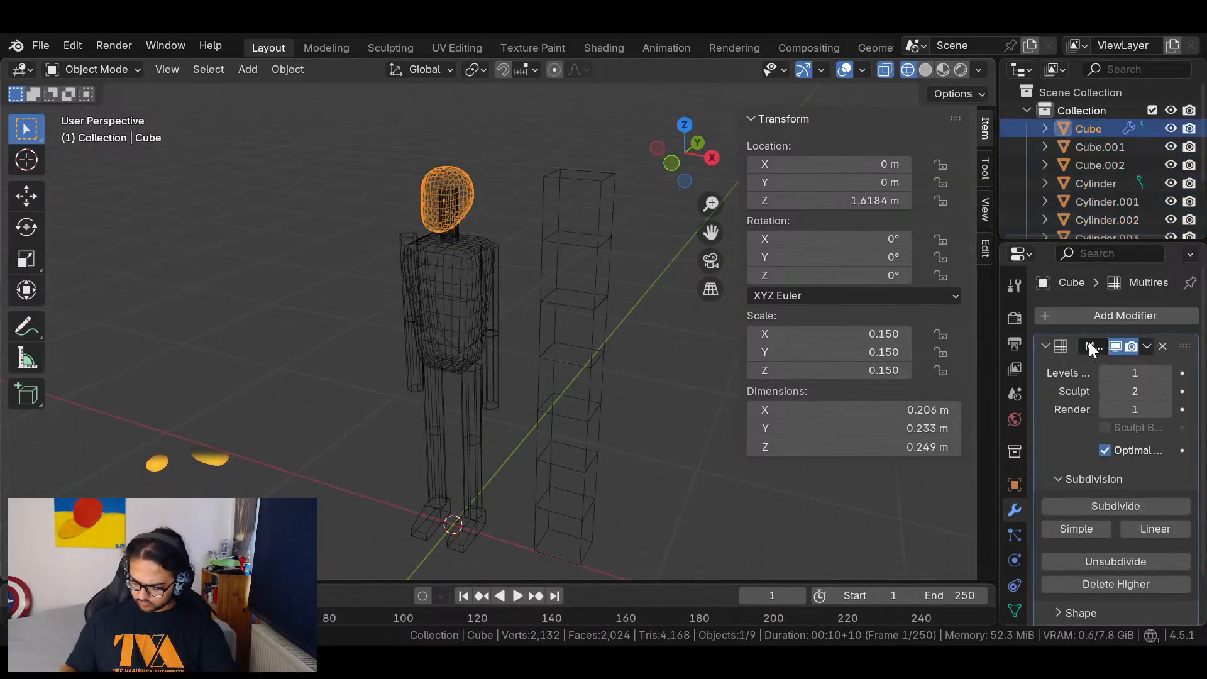
click(1146, 346)
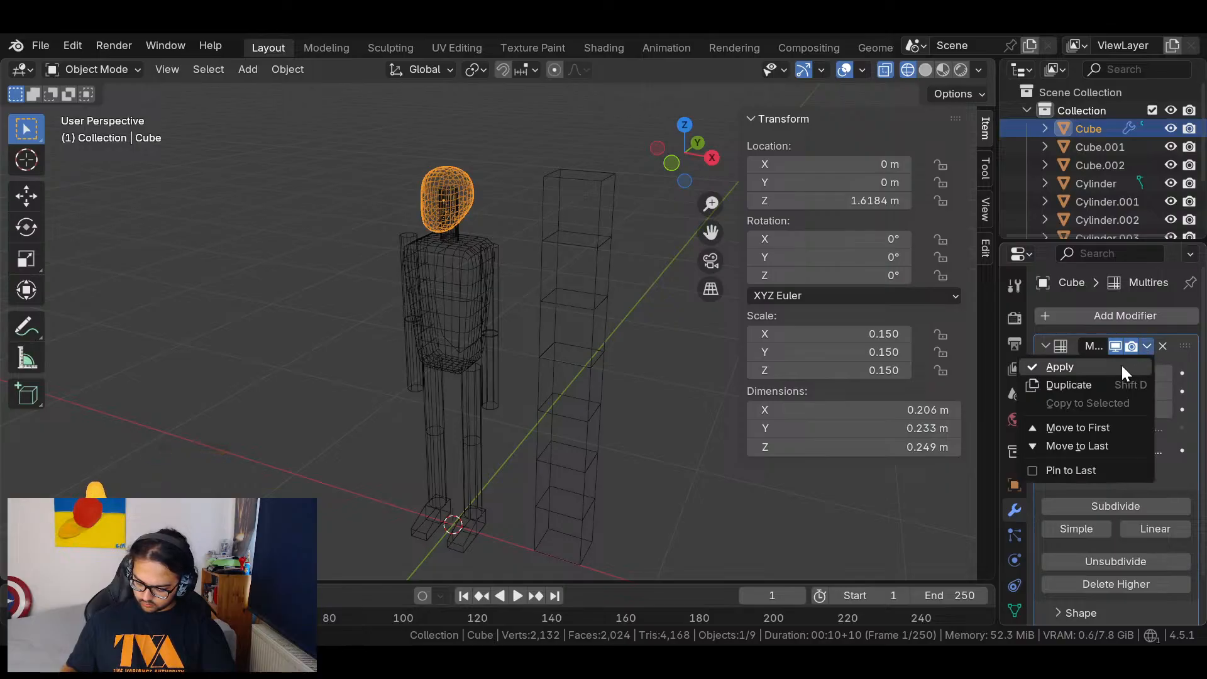
click(1123, 367)
middle_drag(595, 301, 559, 257)
key(ctrl+z)
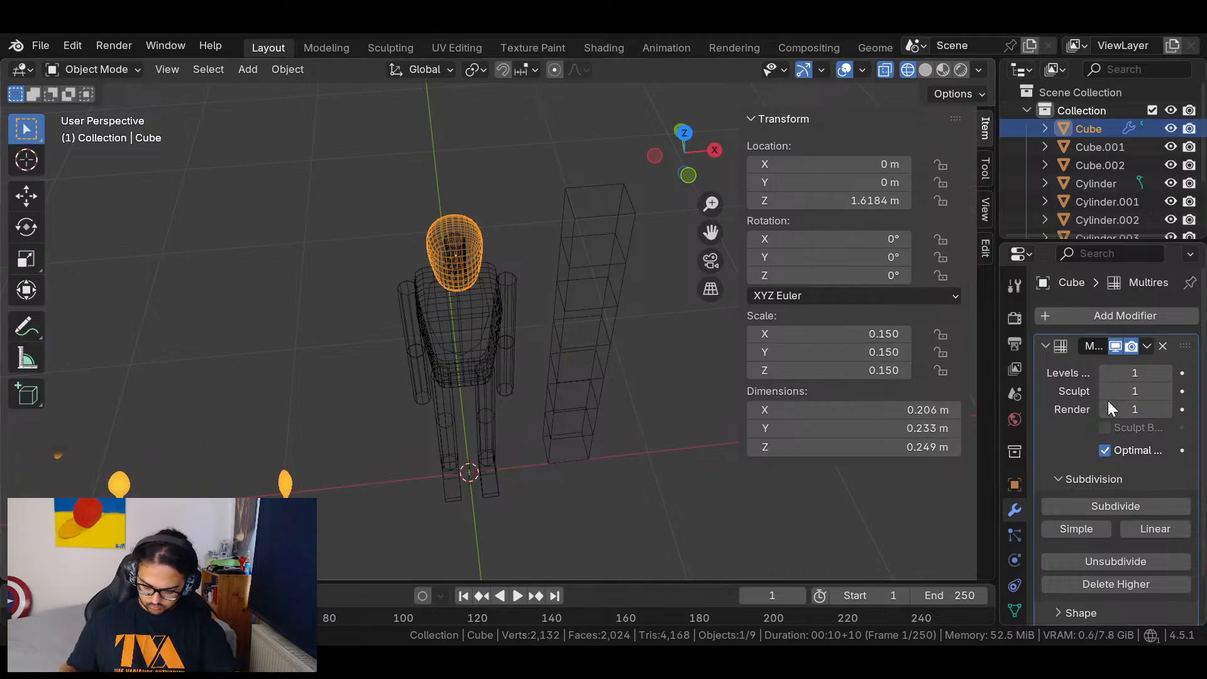
click(1147, 346)
click(1119, 371)
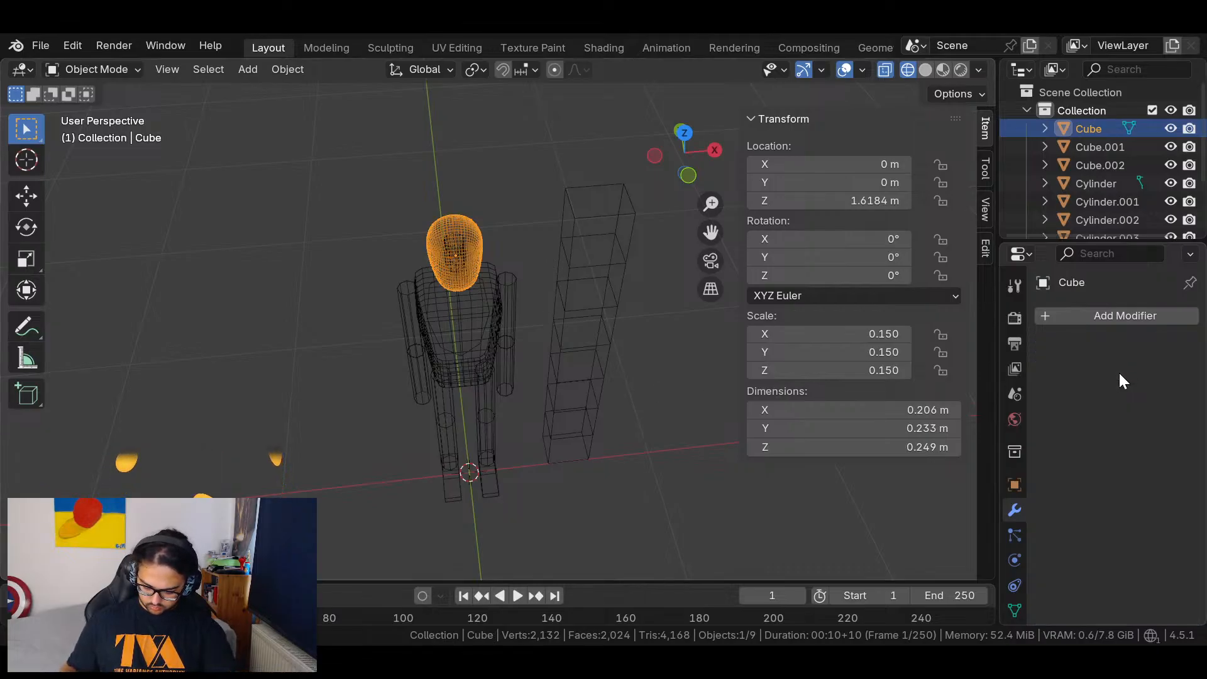
middle_drag(533, 267, 462, 215)
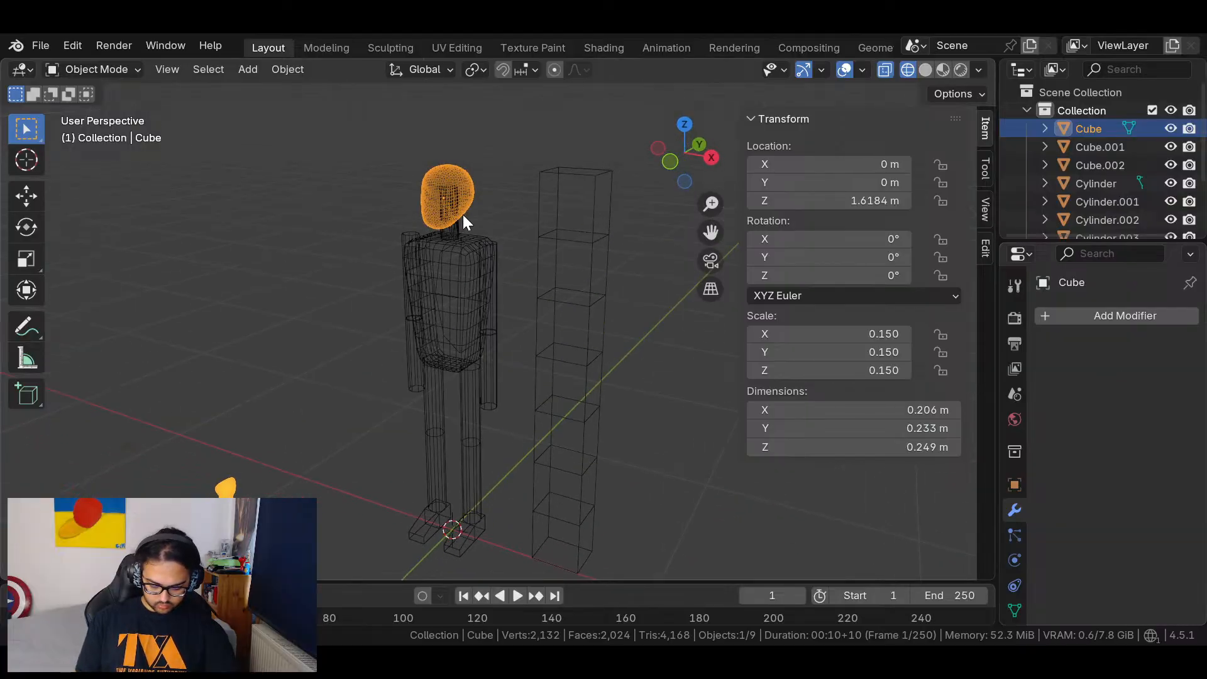
scroll(462, 215, up, 10)
scroll(526, 175, down, 10)
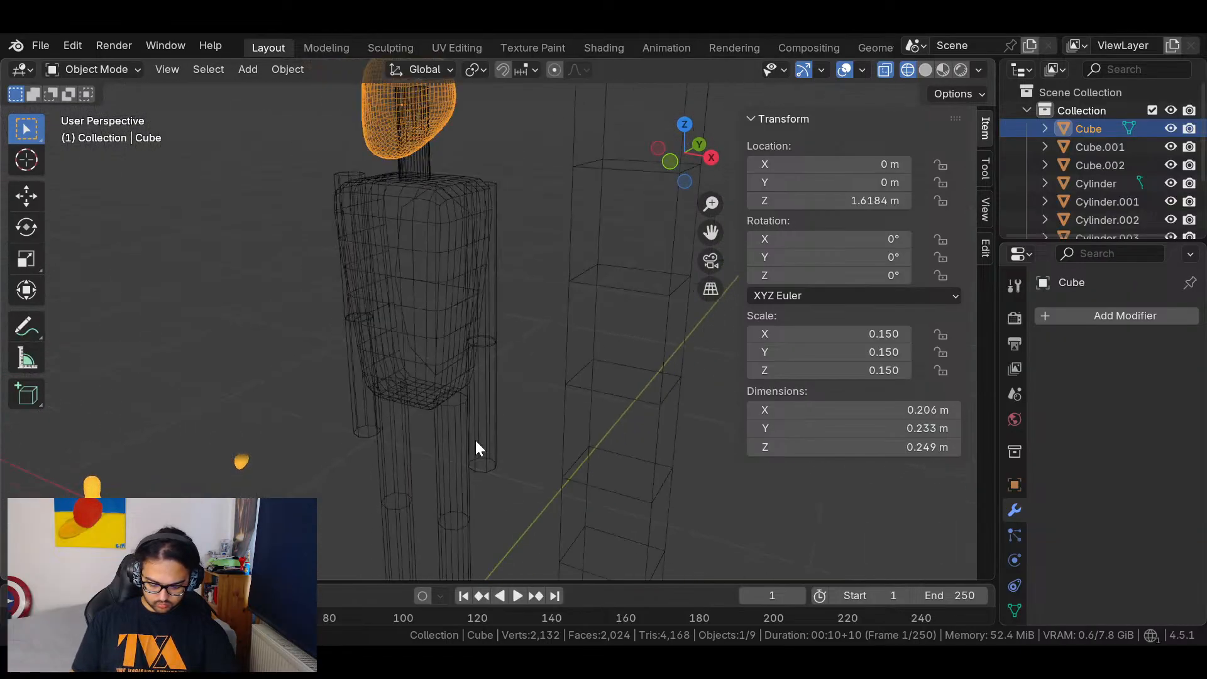
key(ctrl+z)
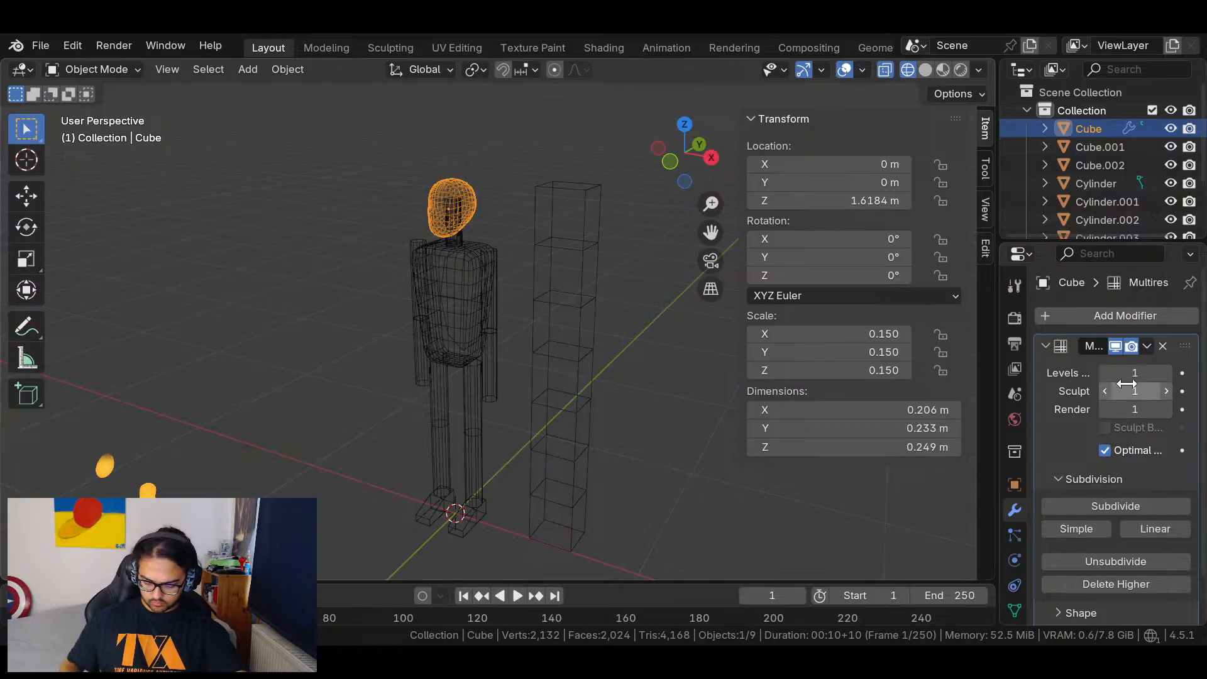
Keep the head's Multires viewport level at 1, set the sculpt level to 0, lower the render level, and apply the modifier.
click(1106, 373)
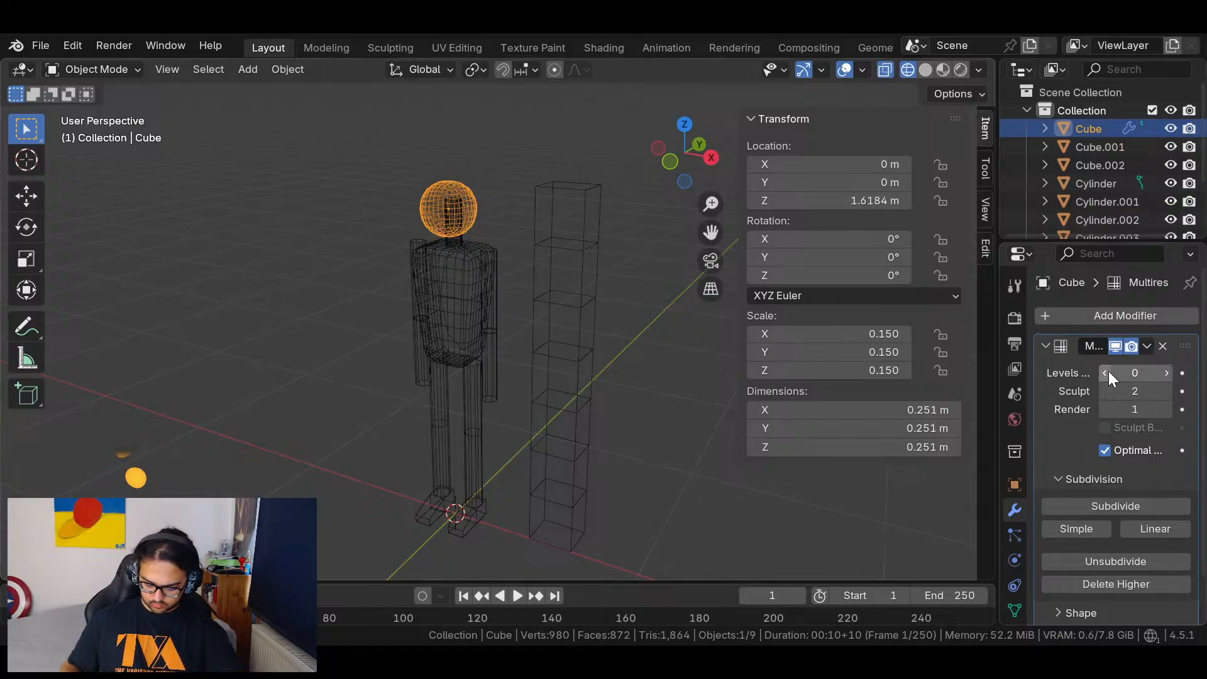
click(1162, 372)
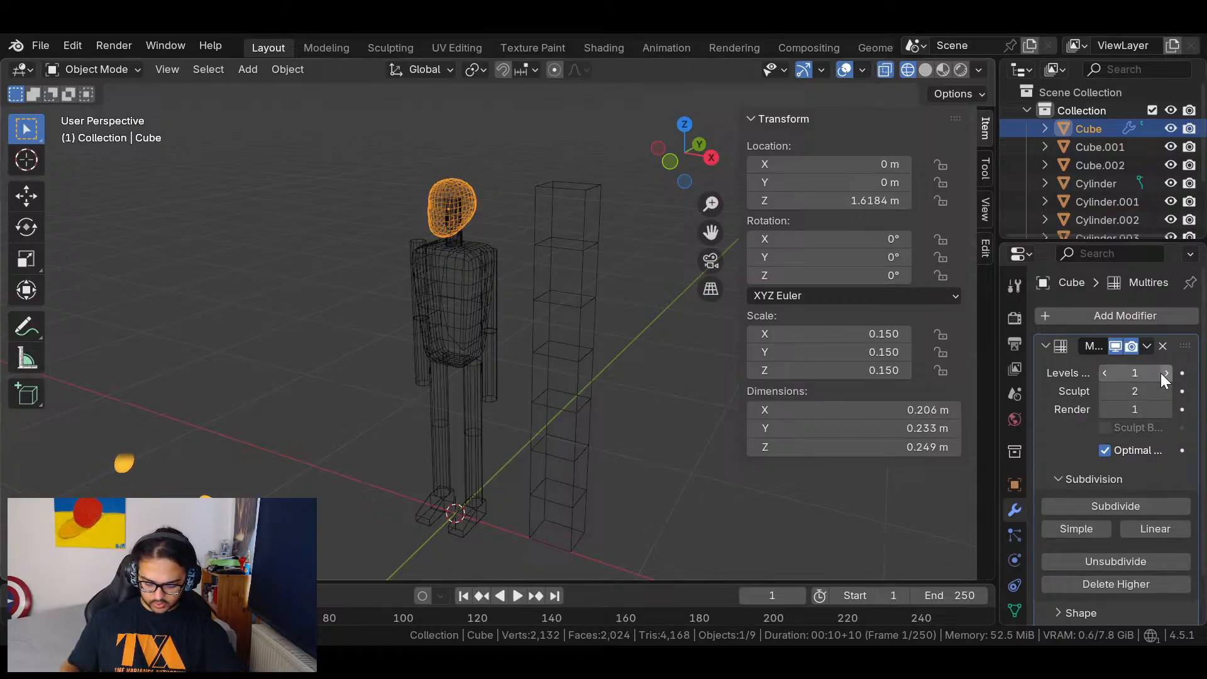
click(1103, 391)
click(1103, 392)
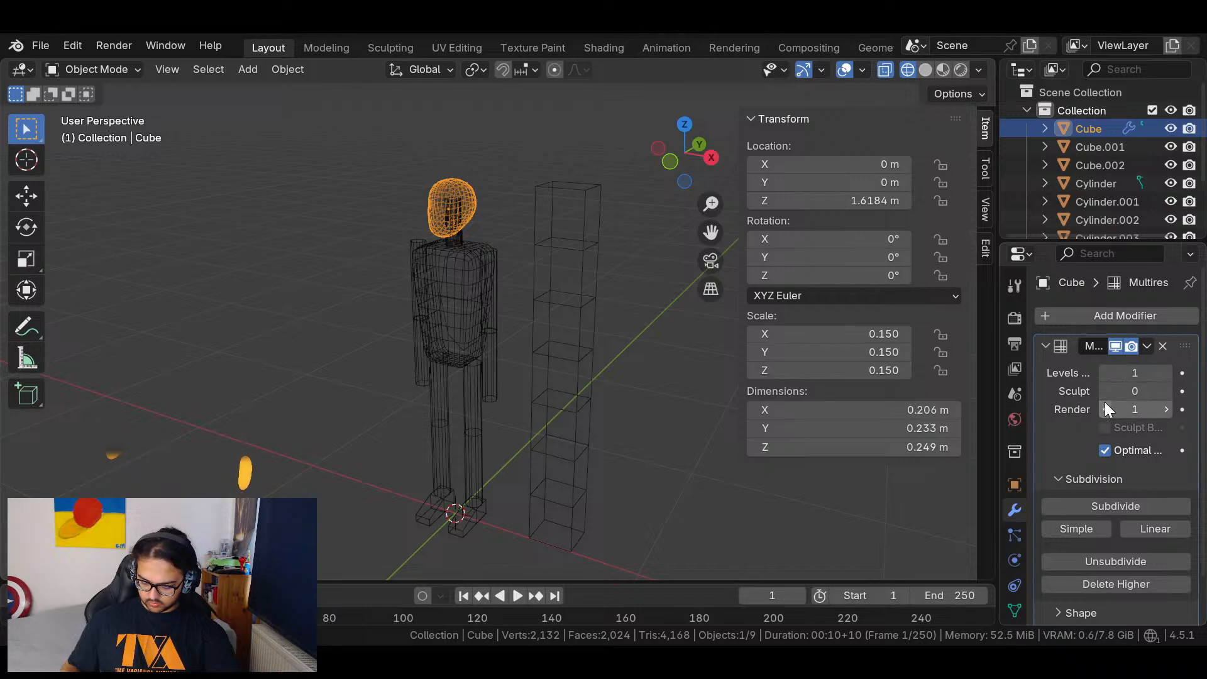
click(1104, 410)
click(1147, 345)
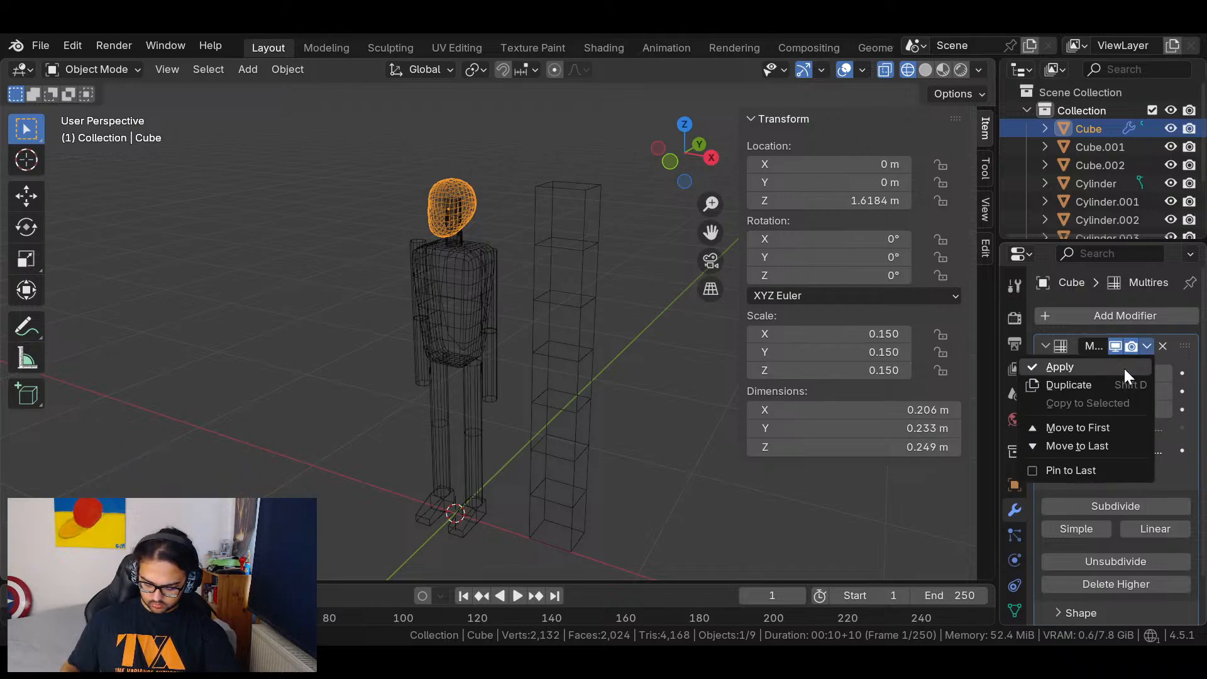
click(1106, 370)
Select the head, neck, torso, arms, legs and feet, with the feet as active object, and join them into one mesh.
scroll(527, 179, up, 4)
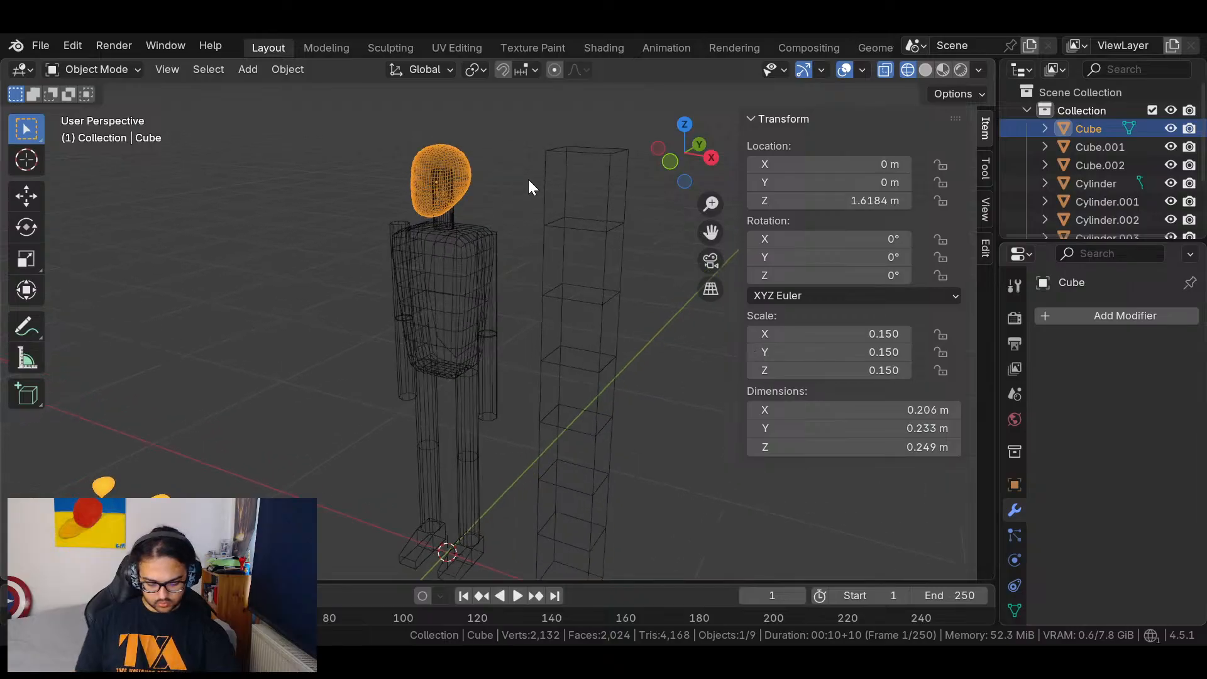
shift+middle_drag(543, 157, 536, 386)
scroll(561, 364, down, 1)
scroll(566, 396, down, 2)
shift+middle_drag(546, 446, 598, 254)
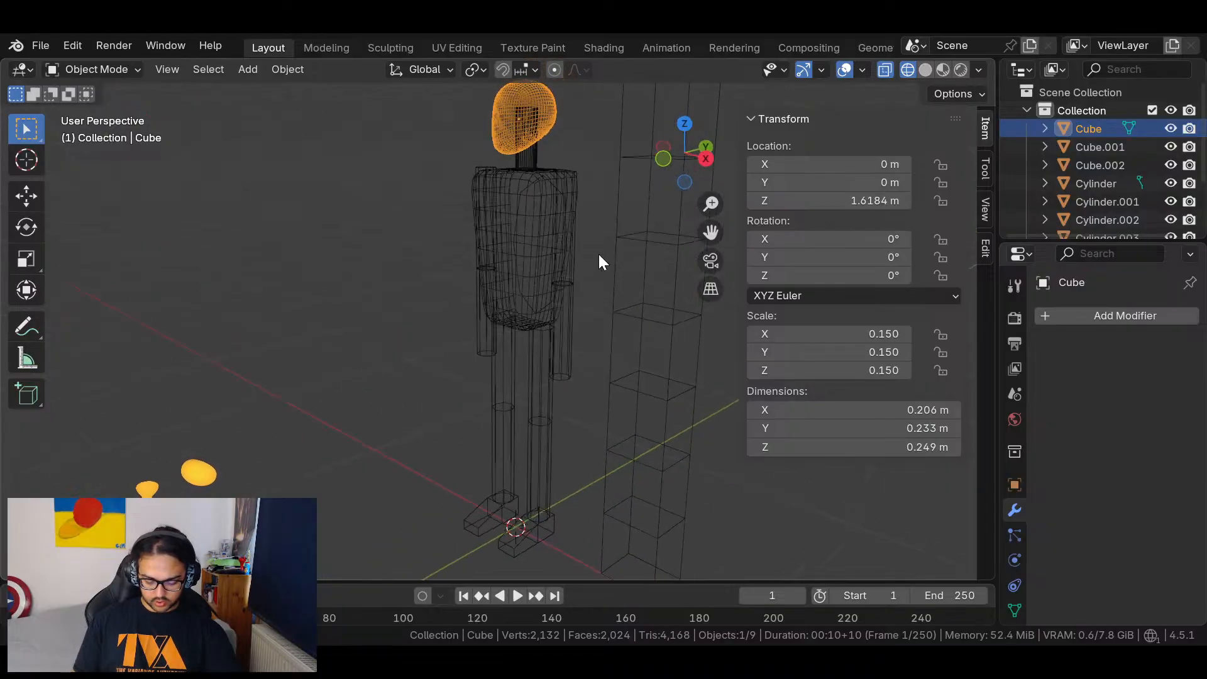
shift+click(524, 184)
shift+click(525, 187)
shift+click(475, 177)
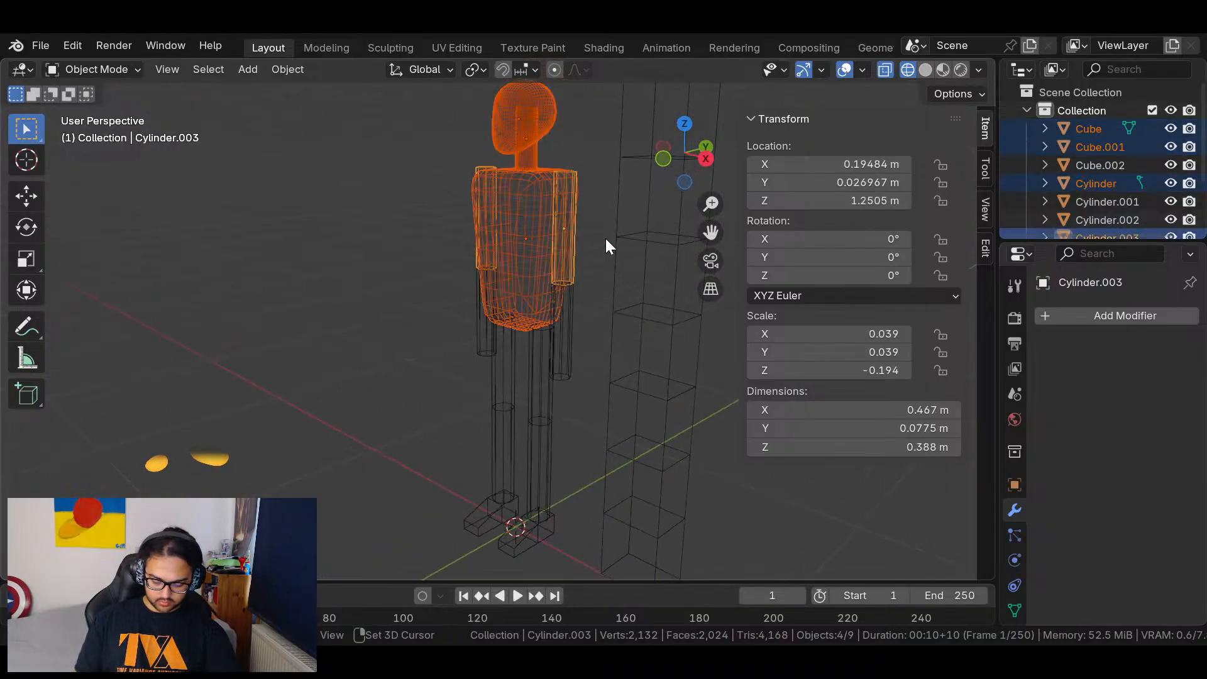
shift+click(563, 330)
shift+click(533, 381)
shift+click(543, 456)
shift+click(543, 532)
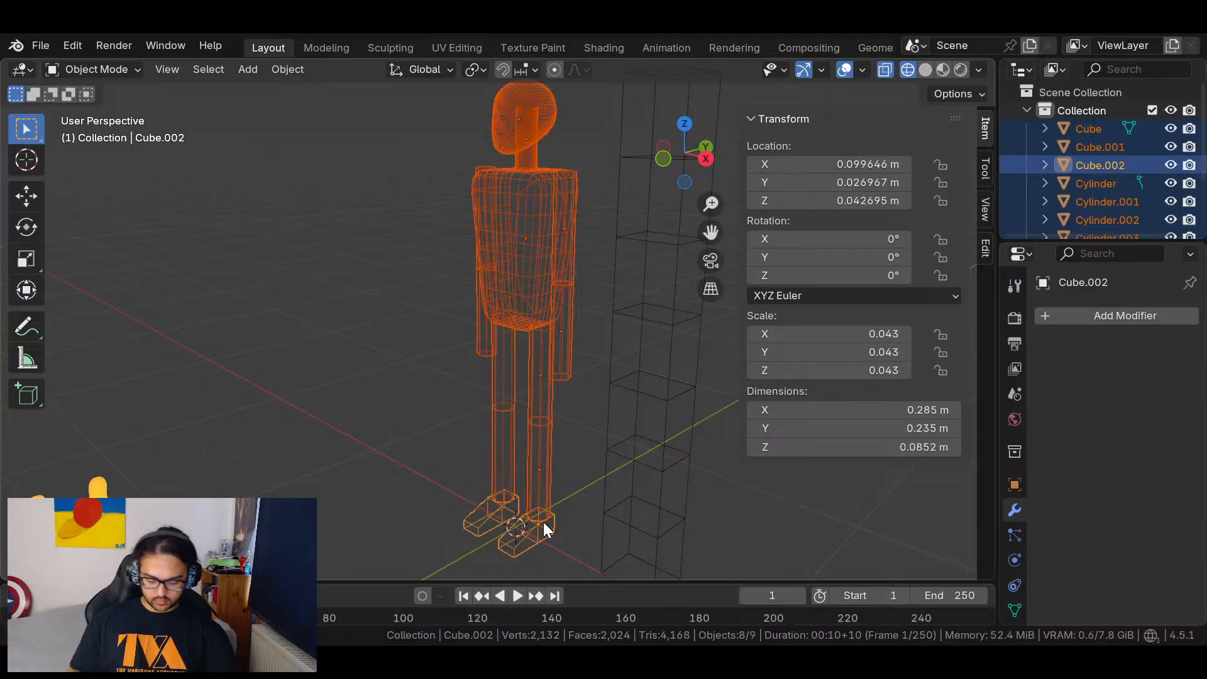
key(ctrl+j)
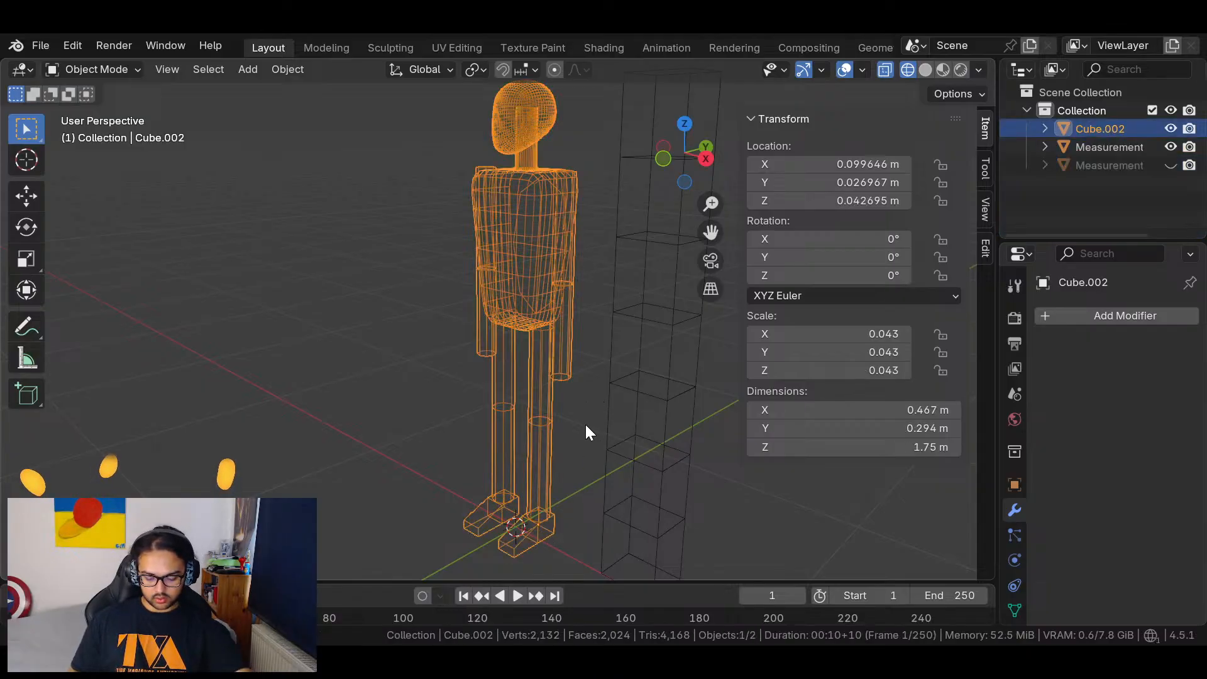
Save the scene as a new file whose name ends in Model_2.blend.
click(43, 39)
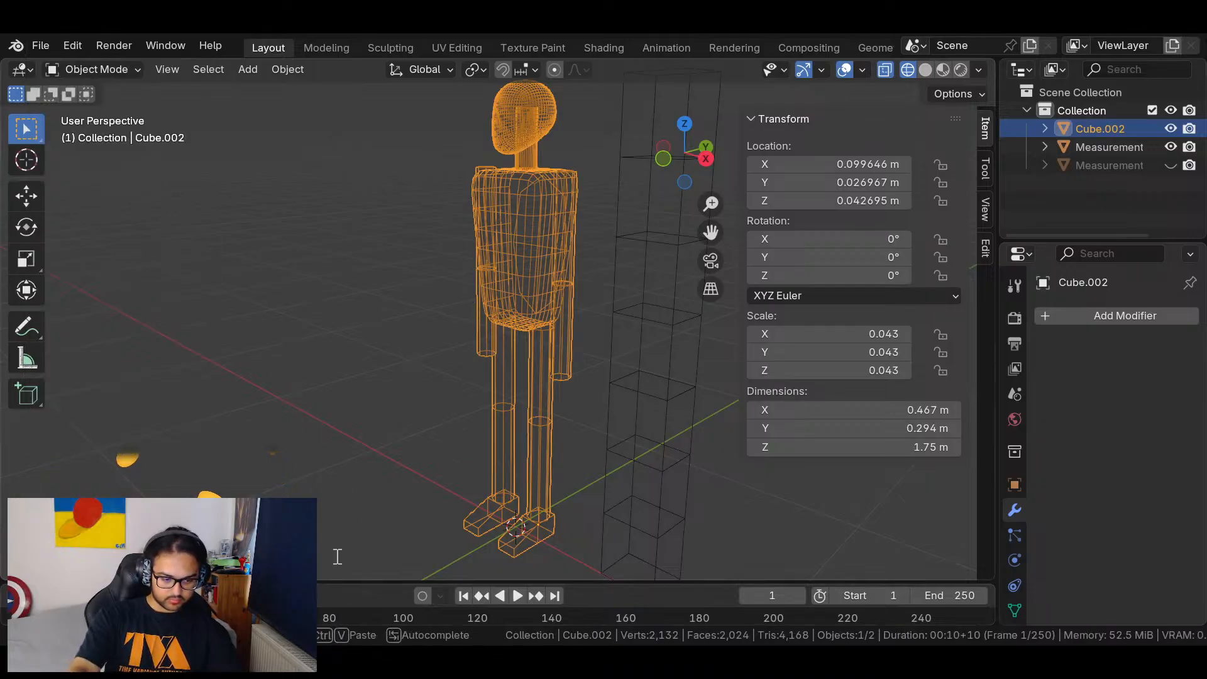
key(Return)
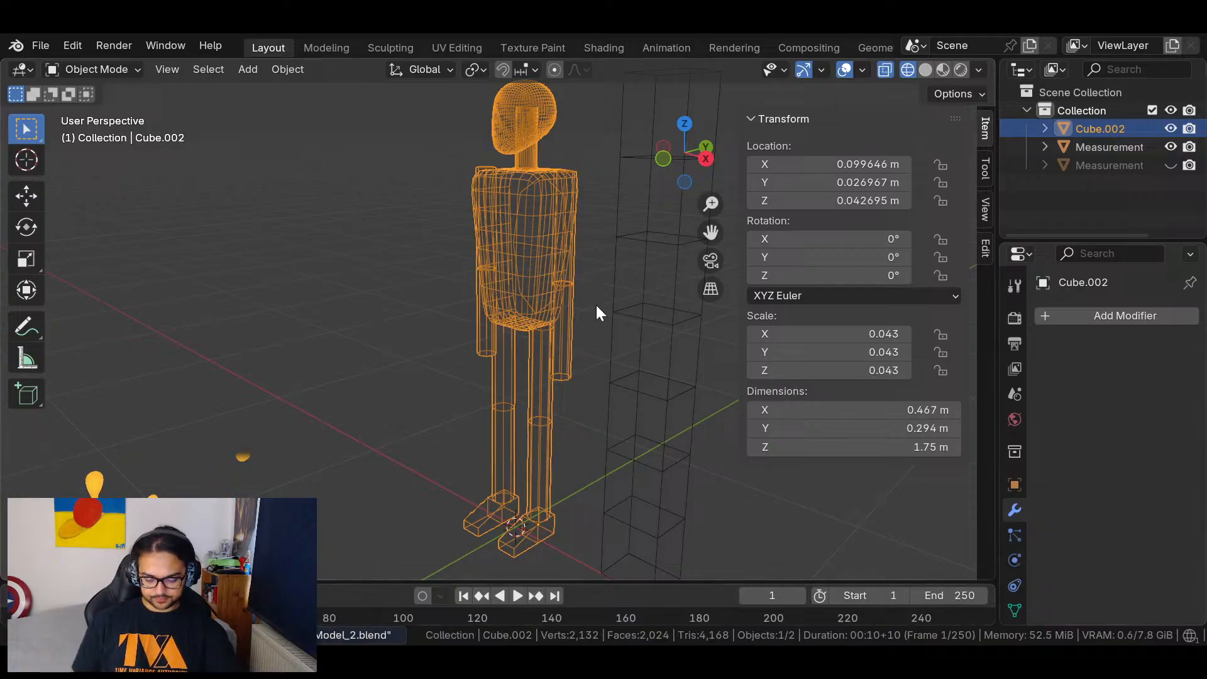
middle_drag(607, 375, 552, 335)
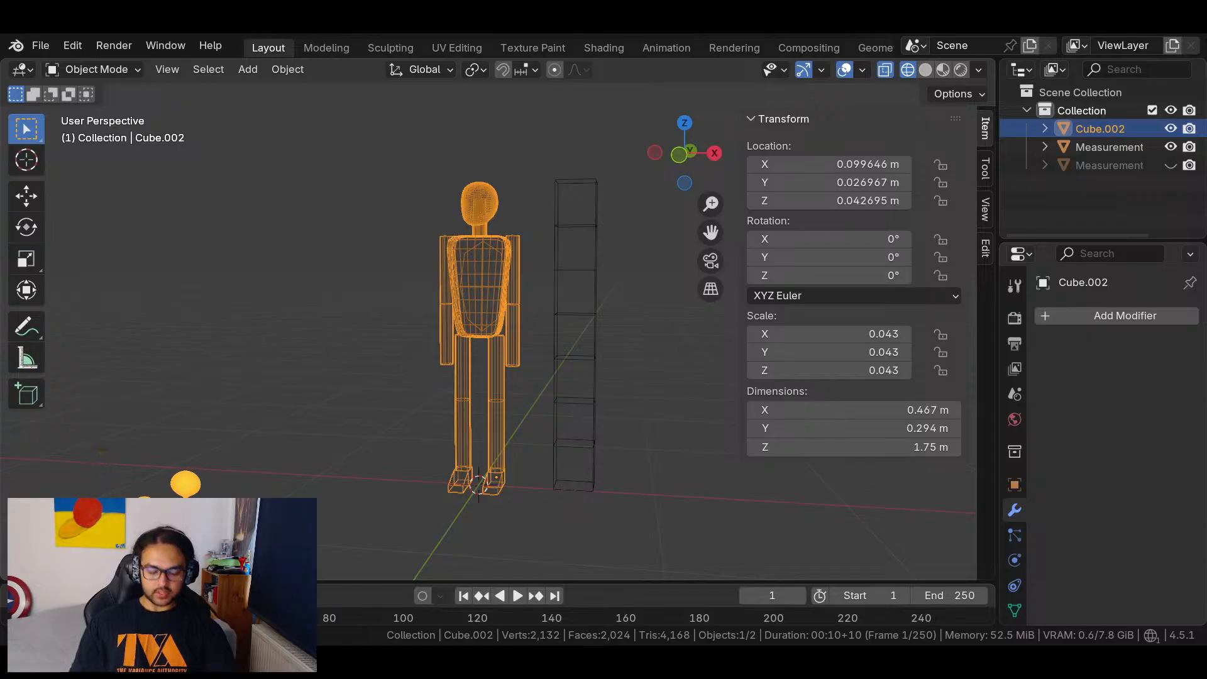
Select the joined figure and switch to the Sculpting workspace.
click(405, 160)
click(484, 209)
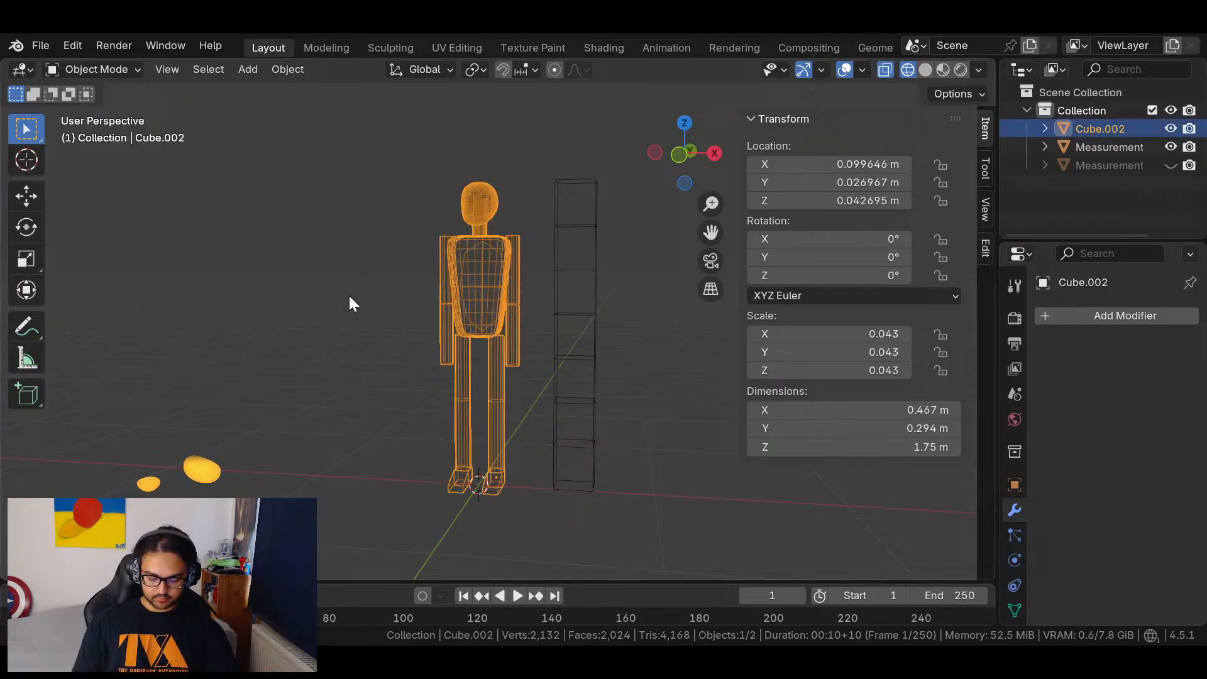
click(390, 47)
click(943, 94)
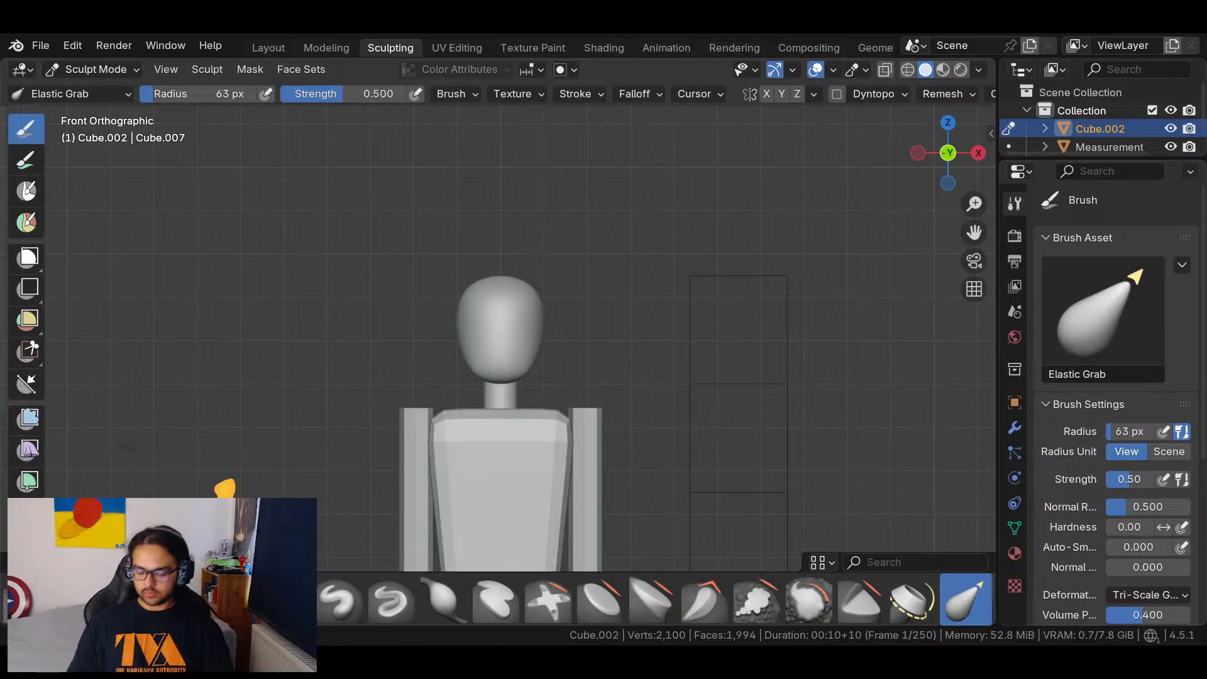
Enable Dyntopo for the figure and accept the attribute data warning.
scroll(1112, 390, down, 1)
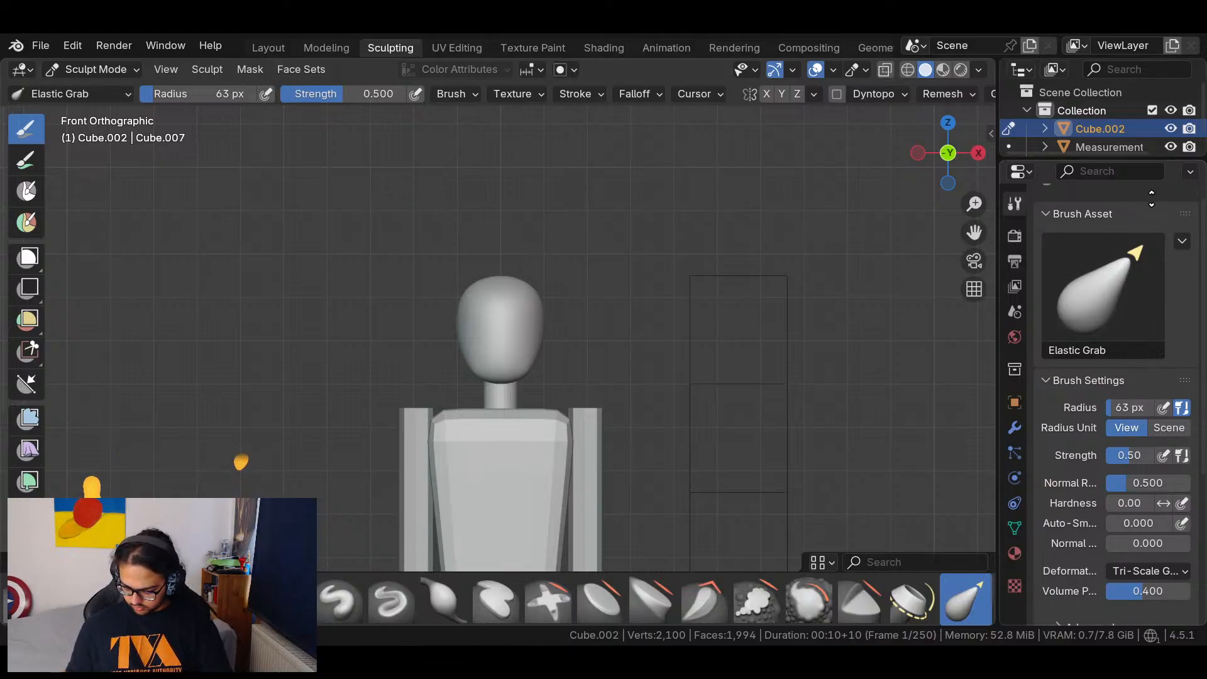
scroll(1072, 282, down, 8)
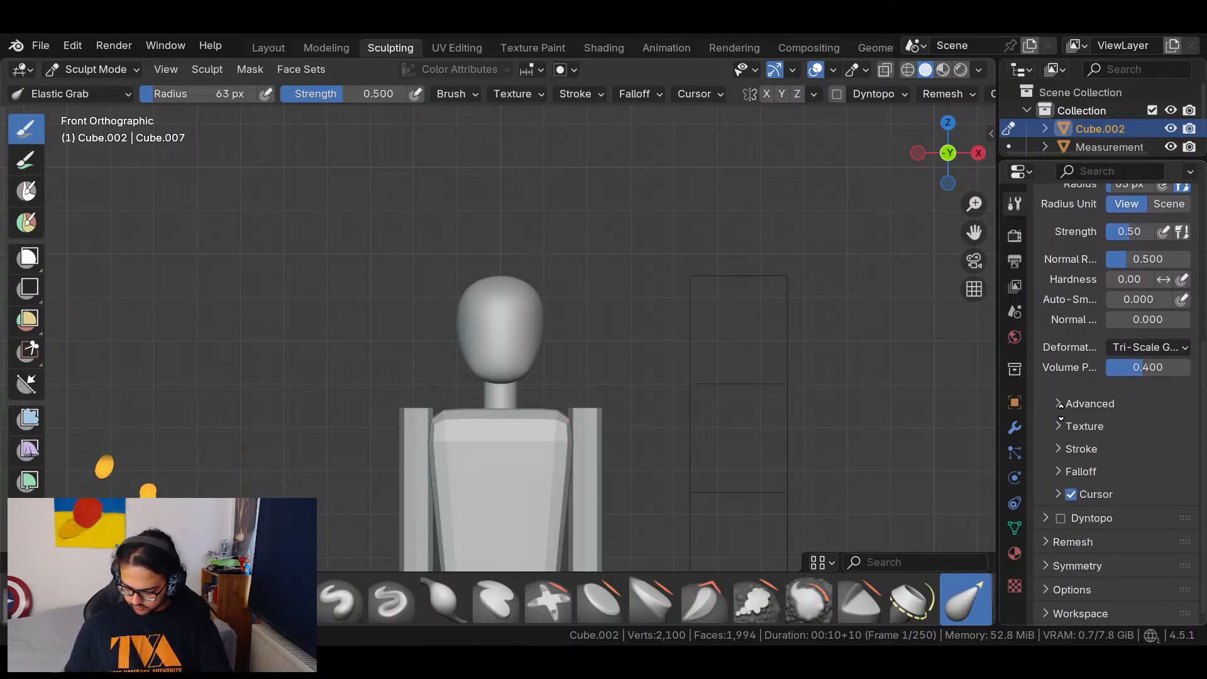
click(1044, 517)
click(1060, 519)
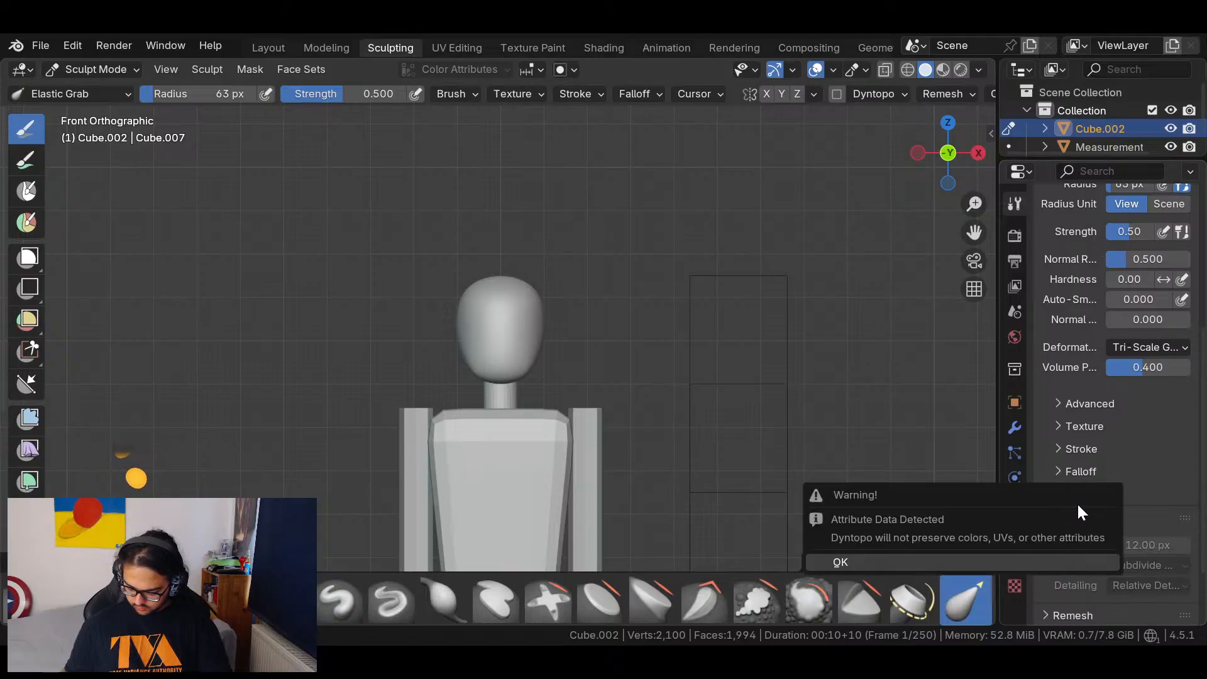
click(1061, 517)
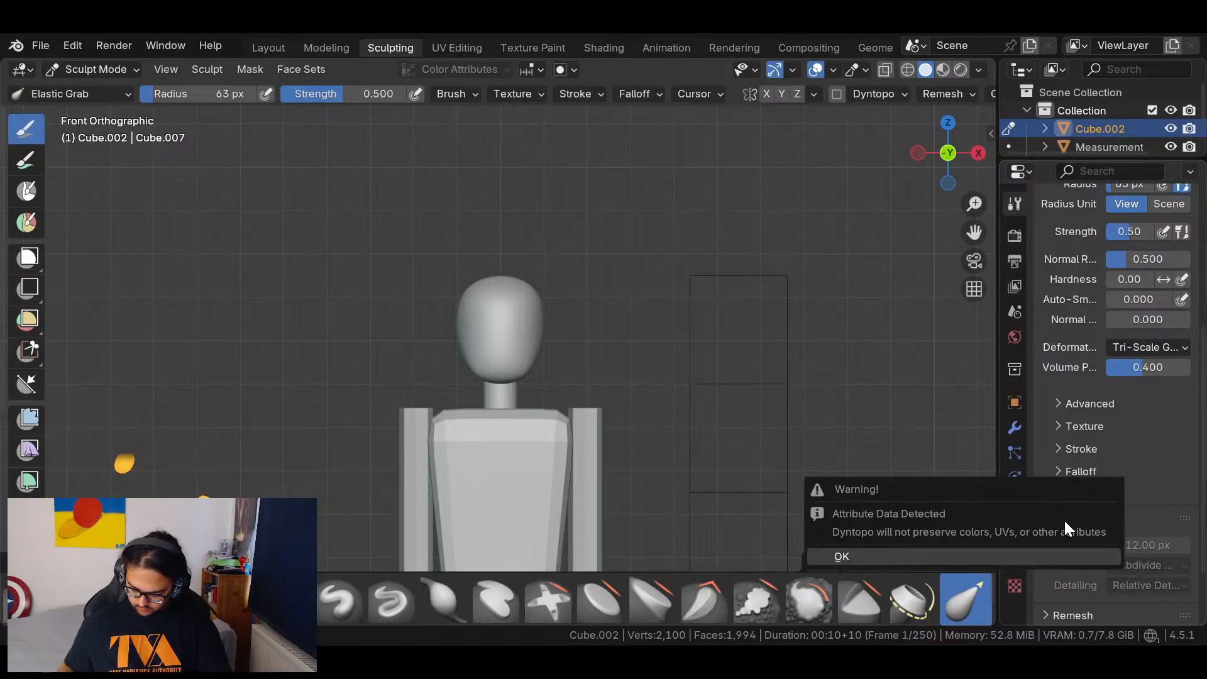
click(1043, 555)
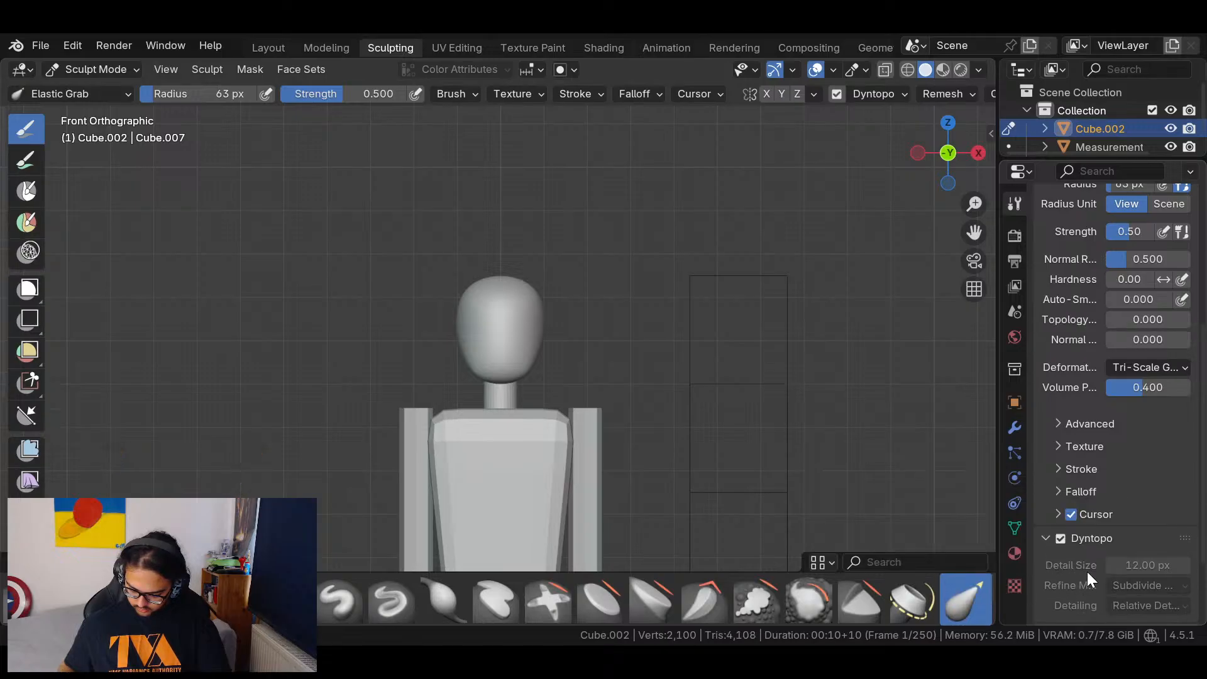
Try Elastic Grab strokes on the head, torso and arm area, and undo them.
drag(499, 350, 506, 453)
mouse_move(480, 564)
mouse_down()
mouse_move(521, 270)
mouse_move(698, 201)
mouse_move(747, 308)
mouse_move(430, 553)
mouse_up()
key(ctrl+z)
key(ctrl+z)
mouse_move(641, 452)
shift+middle_down()
mouse_move(642, 306)
mouse_move(662, 195)
shift+middle_up()
drag(634, 254, 635, 274)
key(ctrl+z)
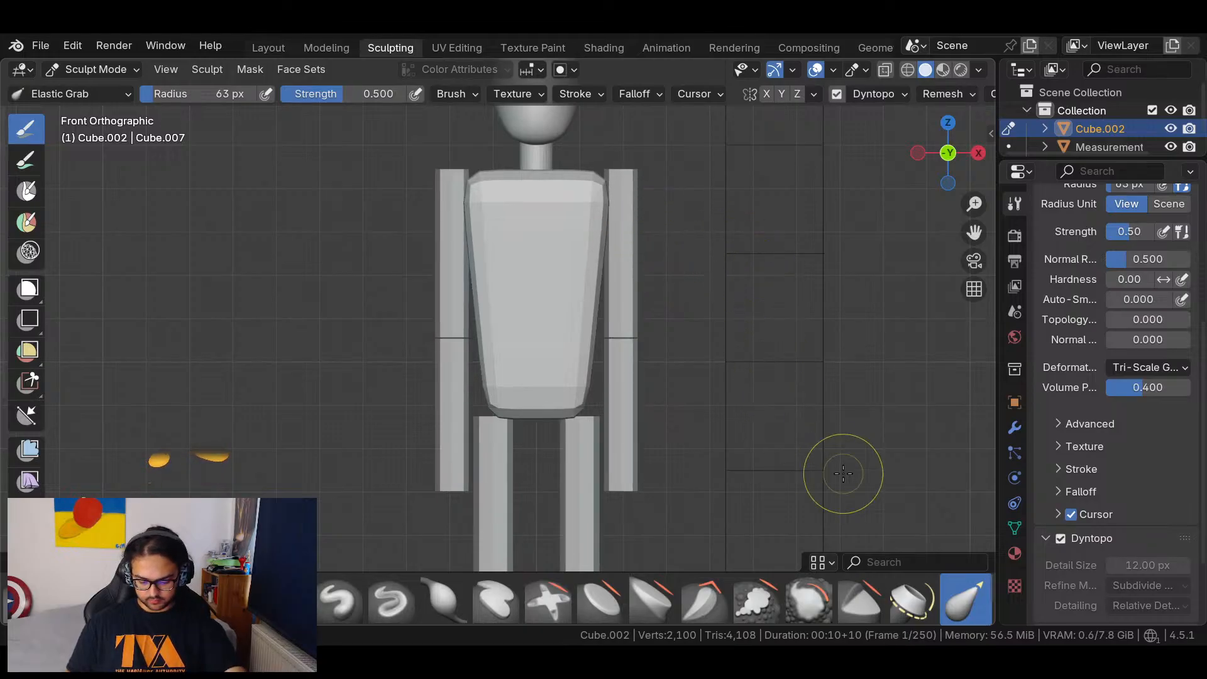
Turn Dyntopo off, collapse its settings and expand the Remesh settings.
click(1062, 537)
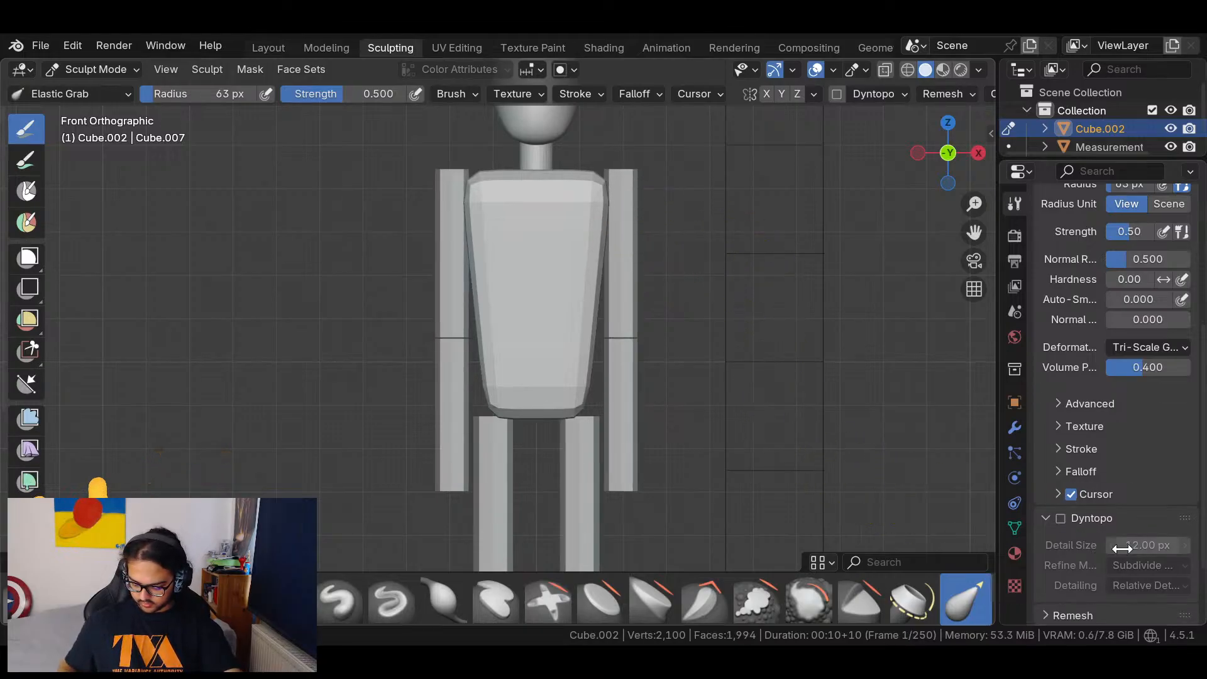
middle_drag(1141, 530, 1146, 375)
click(1062, 540)
middle_drag(1087, 523, 1093, 306)
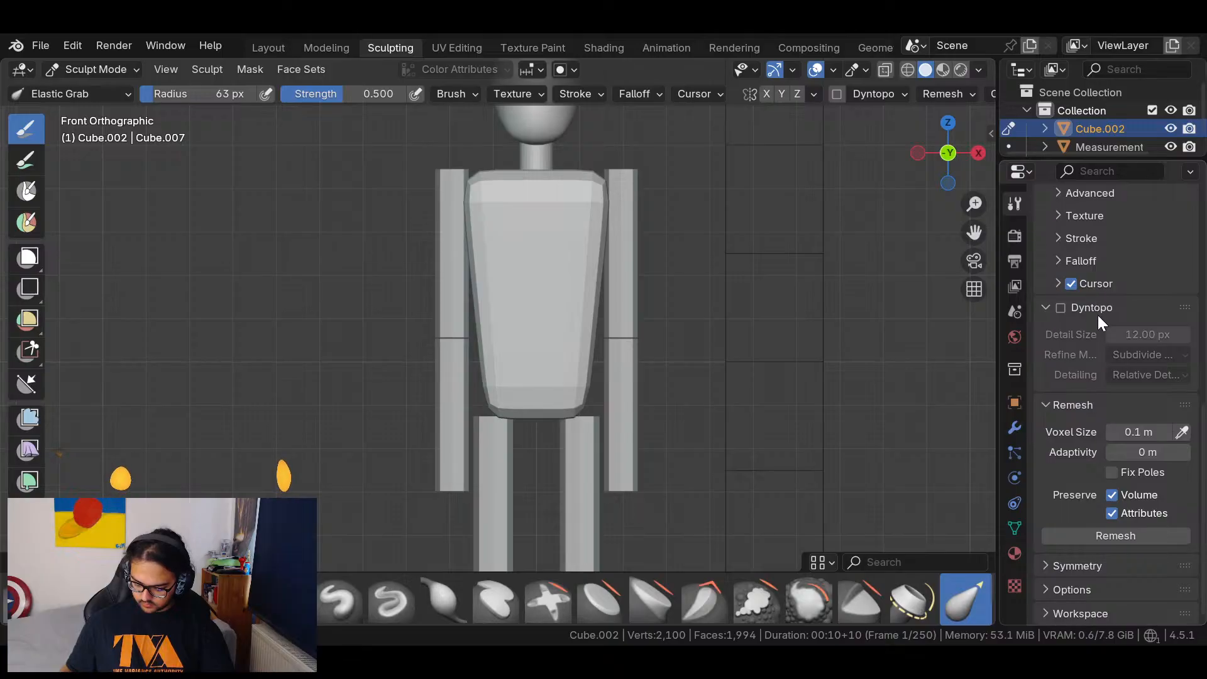
click(1043, 304)
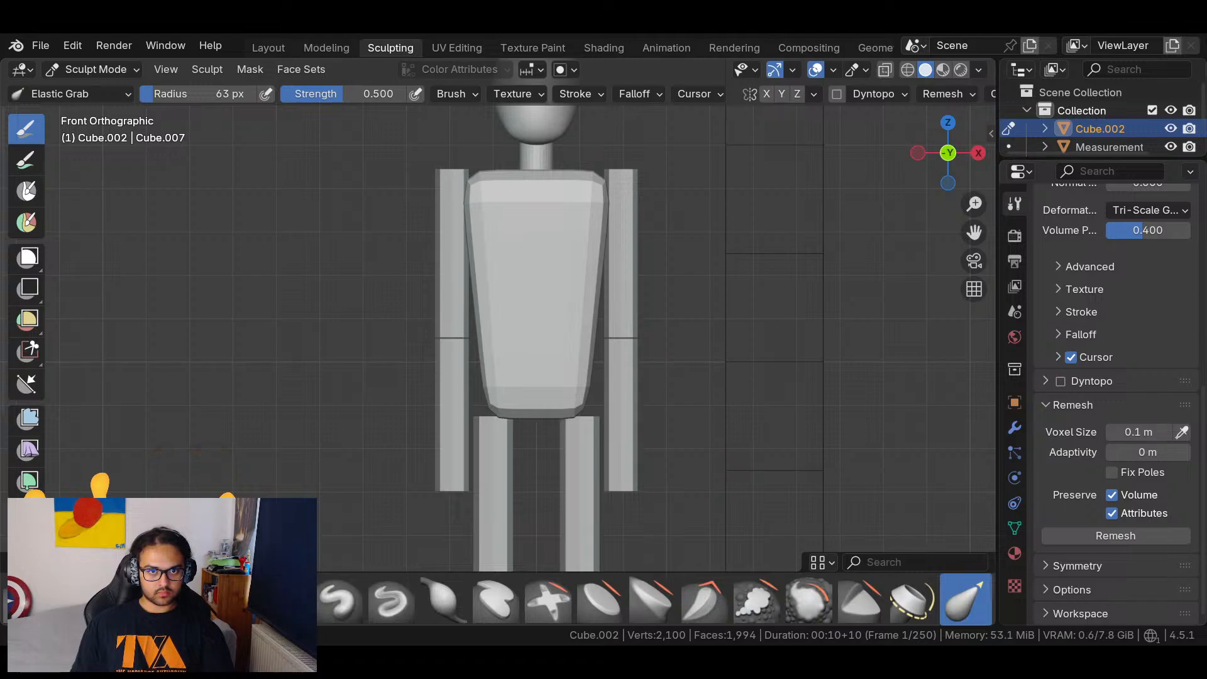
Set the figure's remesh voxel size to about 0.2437 m using the interactive voxel grid.
middle_drag(679, 220, 605, 299)
key(r)
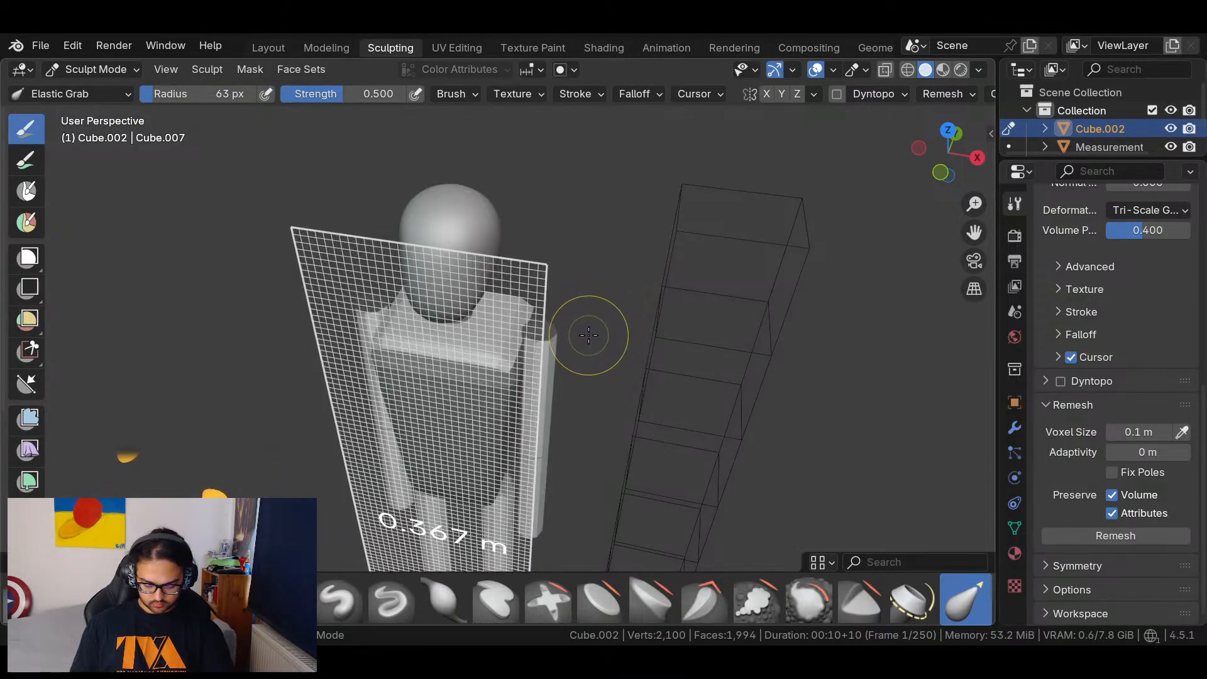
click(593, 335)
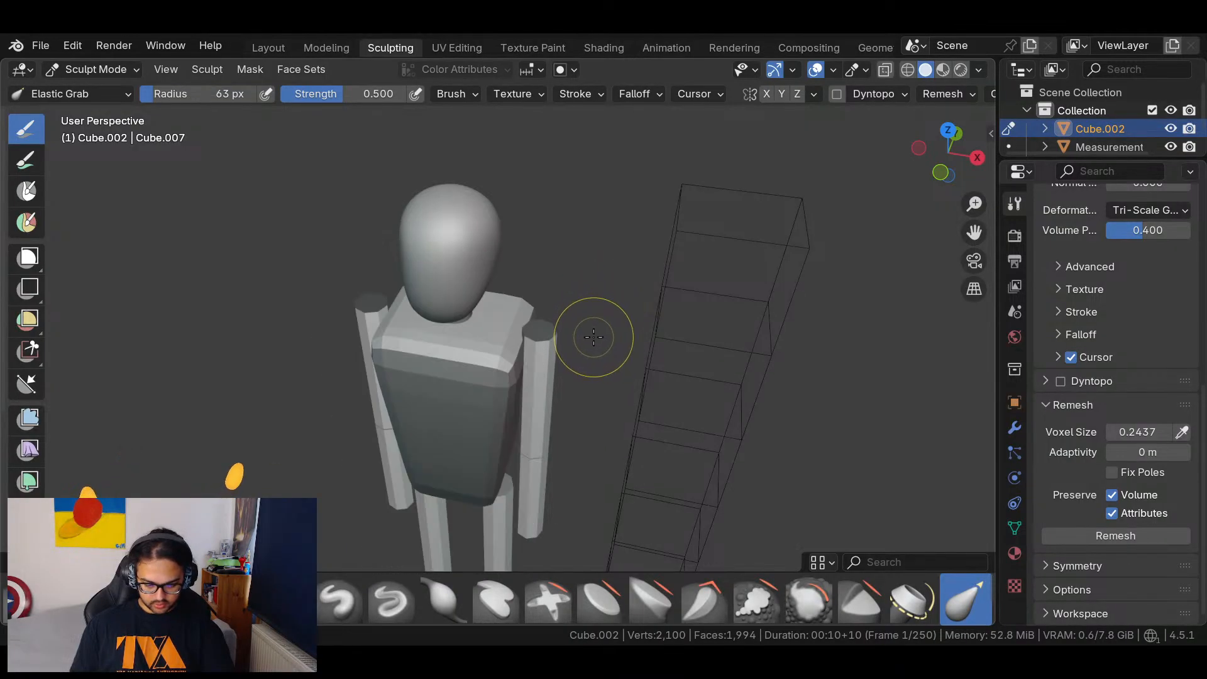
Try a voxel remesh of the whole figure, inspect it from below, and undo it.
key(ctrl+r)
middle_drag(590, 367, 619, 282)
middle_drag(809, 202, 600, 313)
scroll(630, 188, up, 5)
key(ctrl+z)
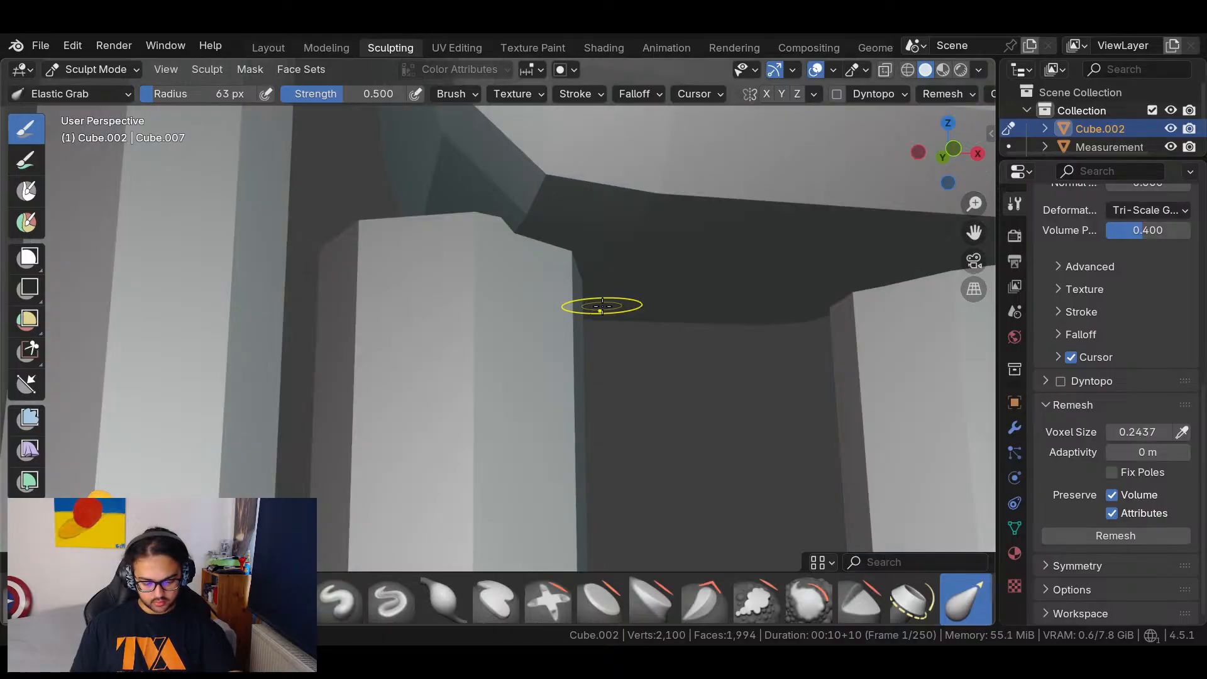
Bring the whole figure back into view and switch to the Layout workspace.
ctrl+middle_drag(690, 246, 619, 482)
middle_drag(649, 339, 608, 316)
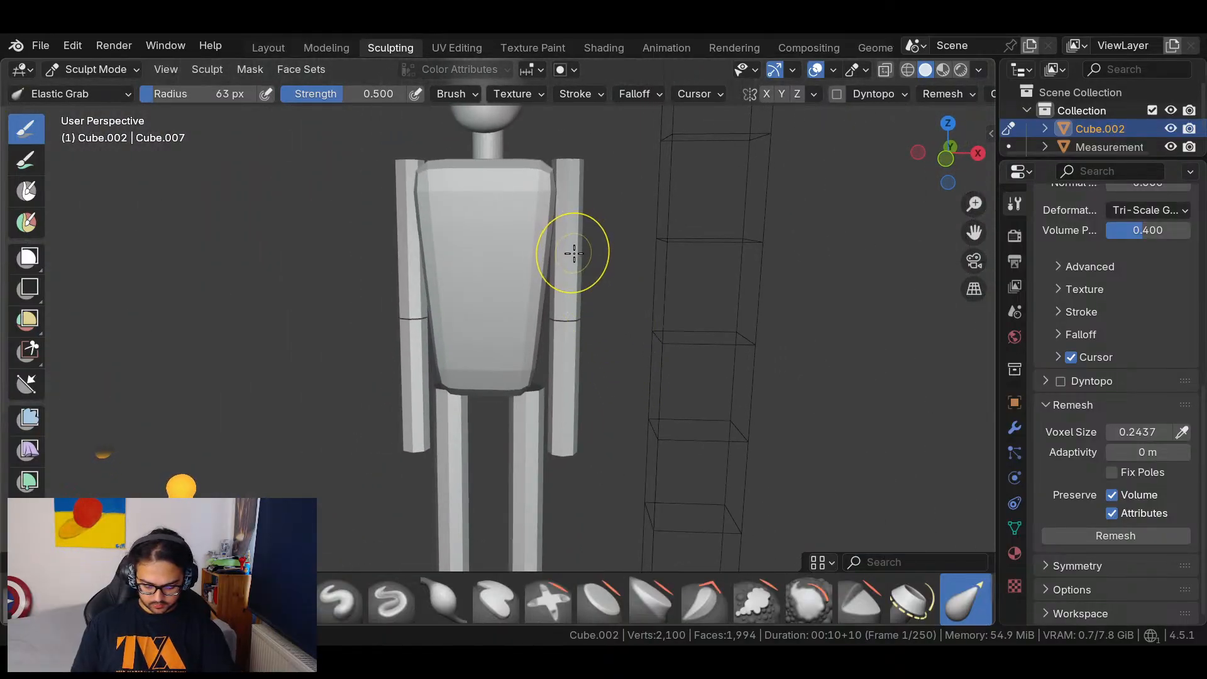
click(264, 53)
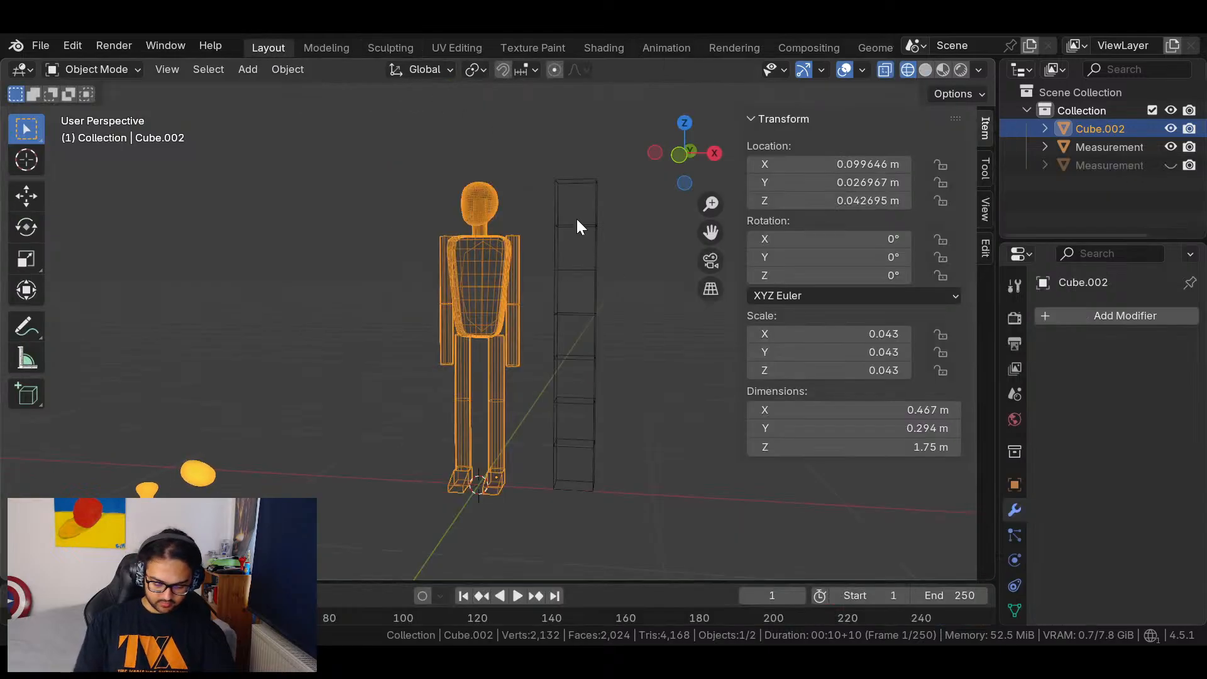
key(Tab)
key(Tab)
key(Tab)
drag(520, 286, 521, 286)
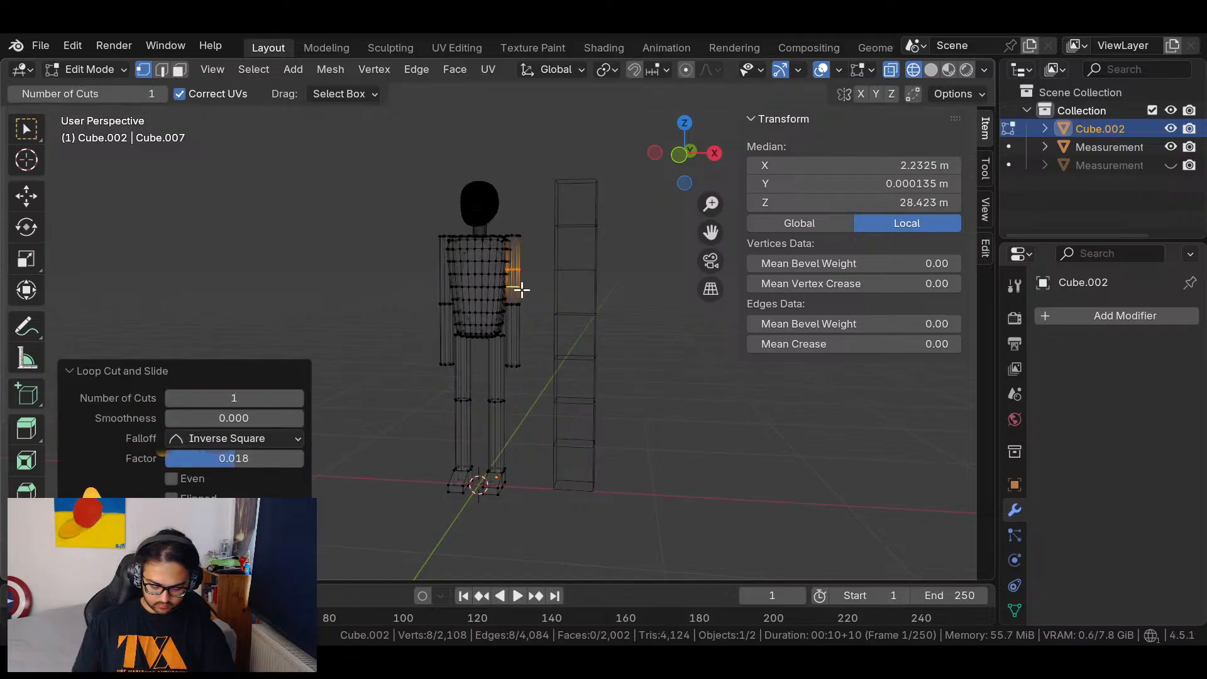
key(ctrl+z)
key(Tab)
key(Tab)
key(Tab)
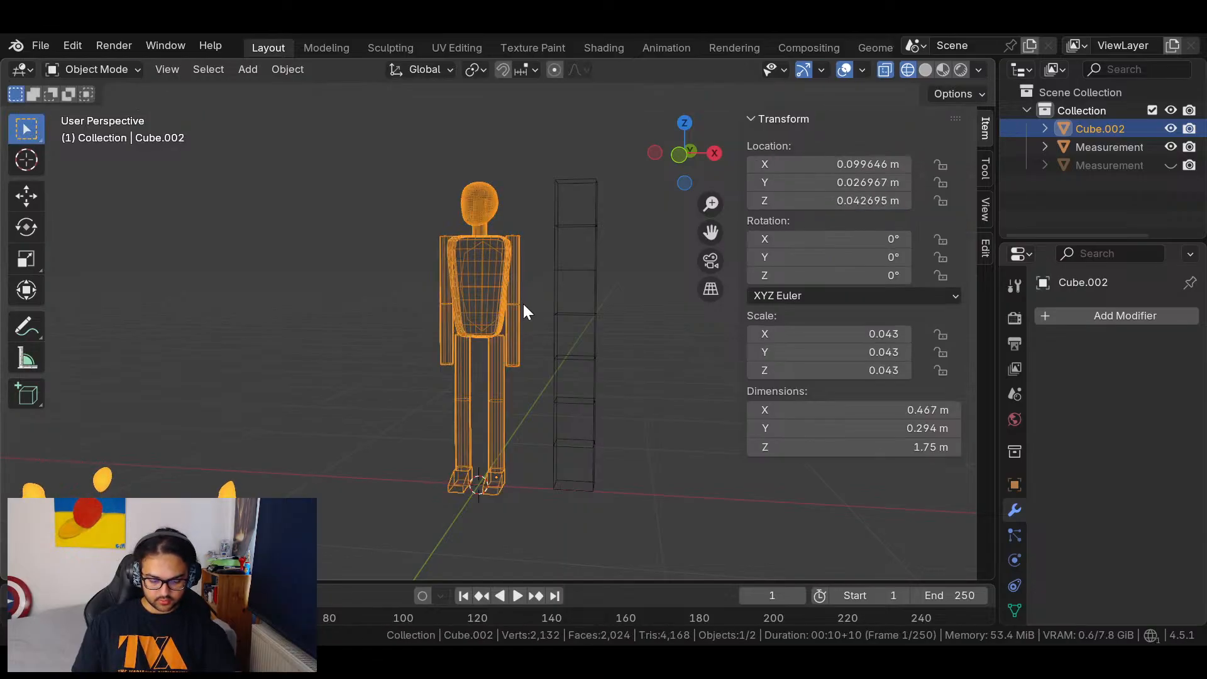
key(ctrl+Tab)
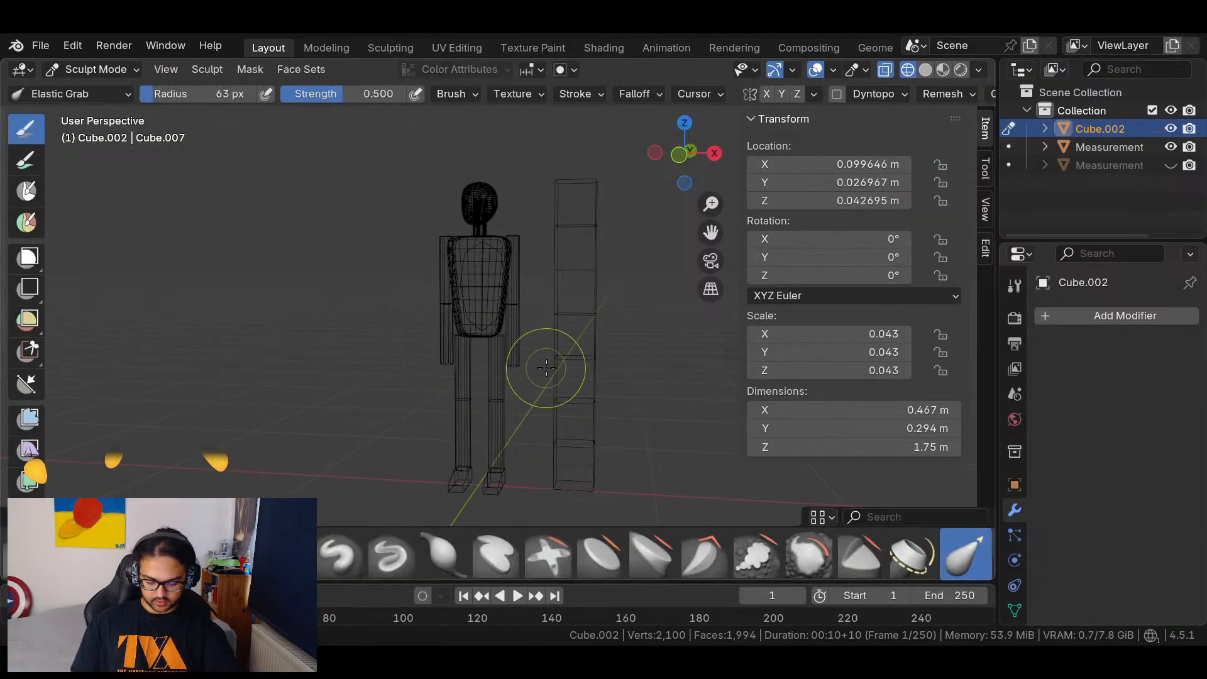
key(ctrl+Tab)
Undo back past the join so the figure's body parts are separate objects with nothing selected.
click(547, 368)
key(ctrl+z)
key(ctrl+z)
key(ctrl+z)
key(ctrl+z)
key(ctrl+z)
key(ctrl+z)
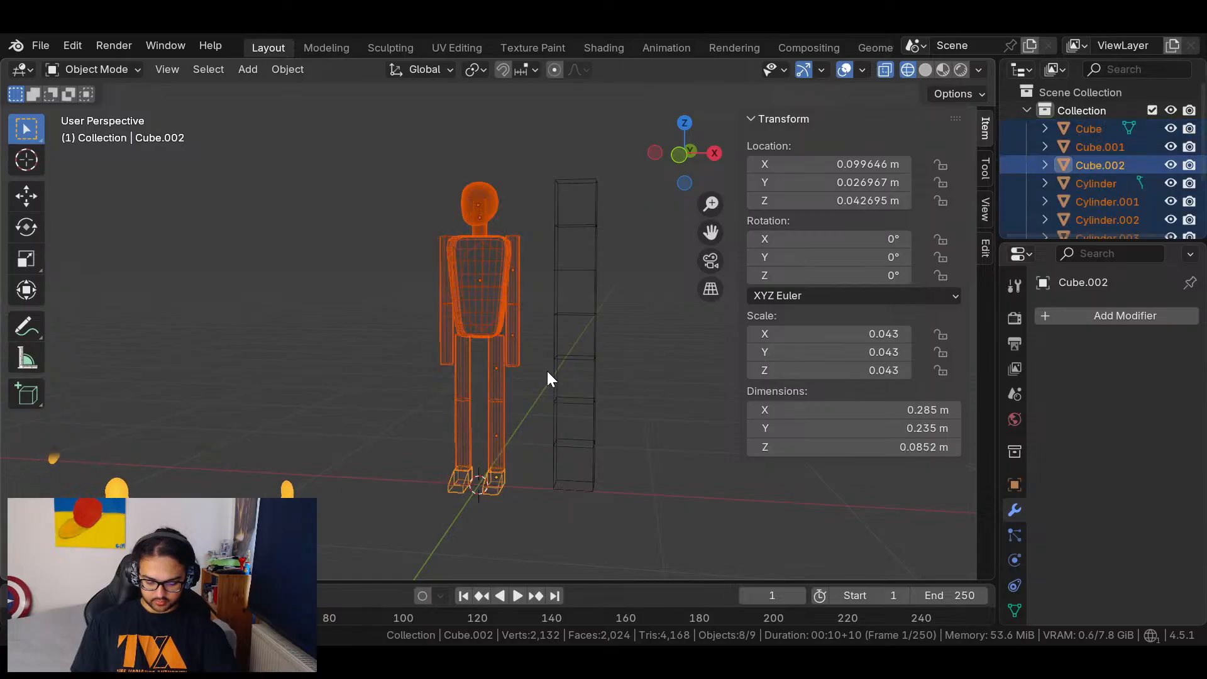
key(ctrl+z)
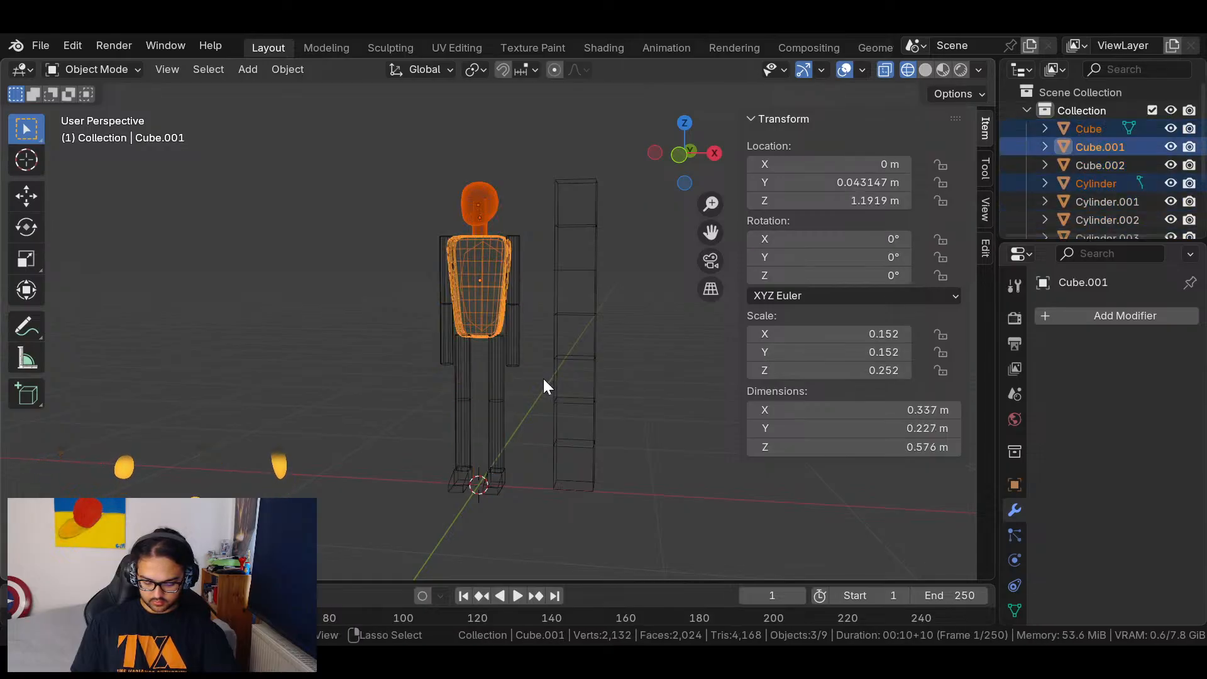
key(ctrl+z)
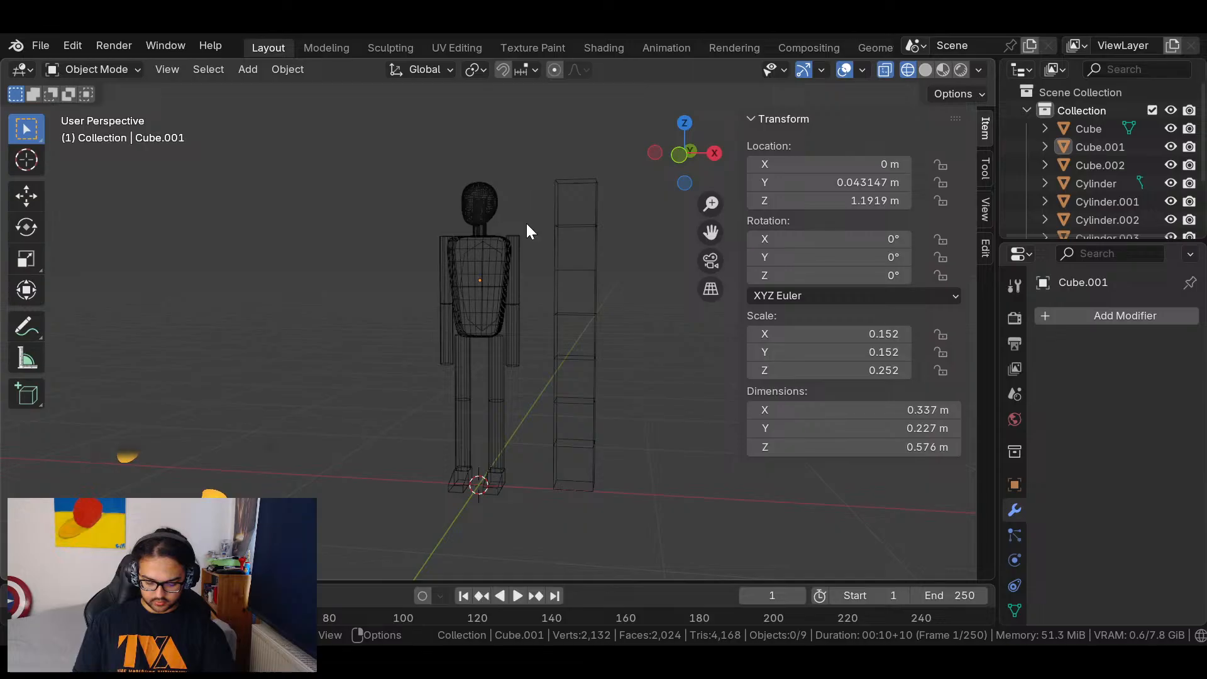
shift+click(515, 270)
shift+click(515, 326)
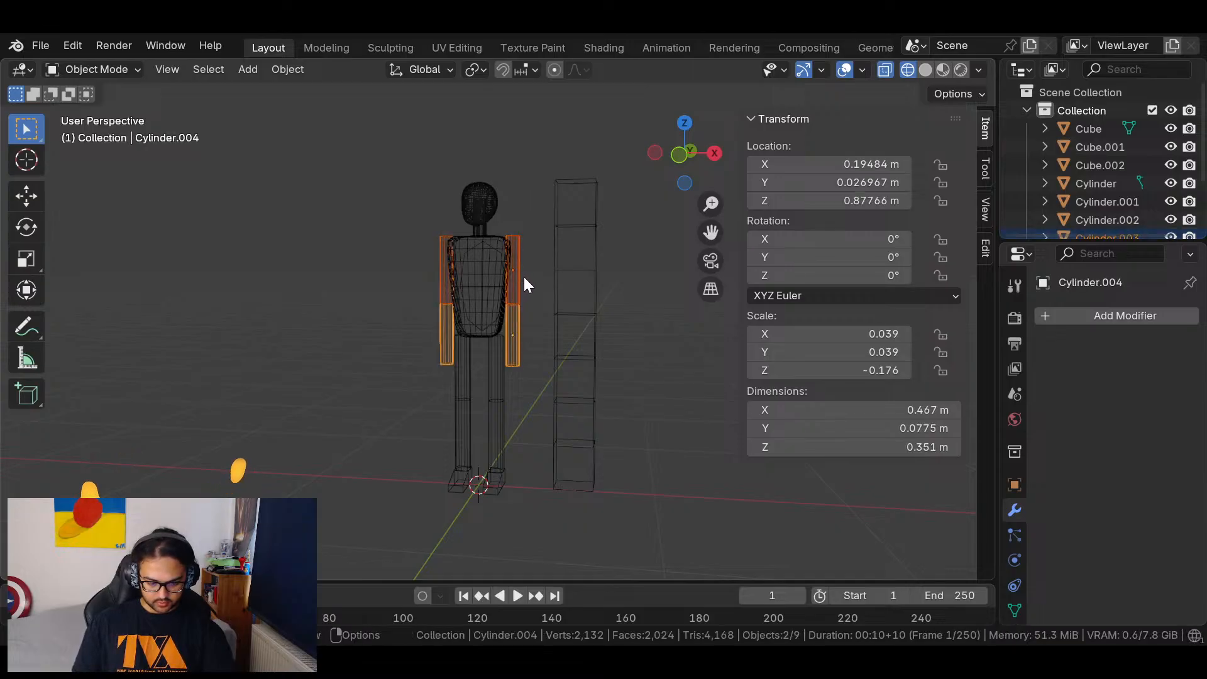
key(r)
key(Escape)
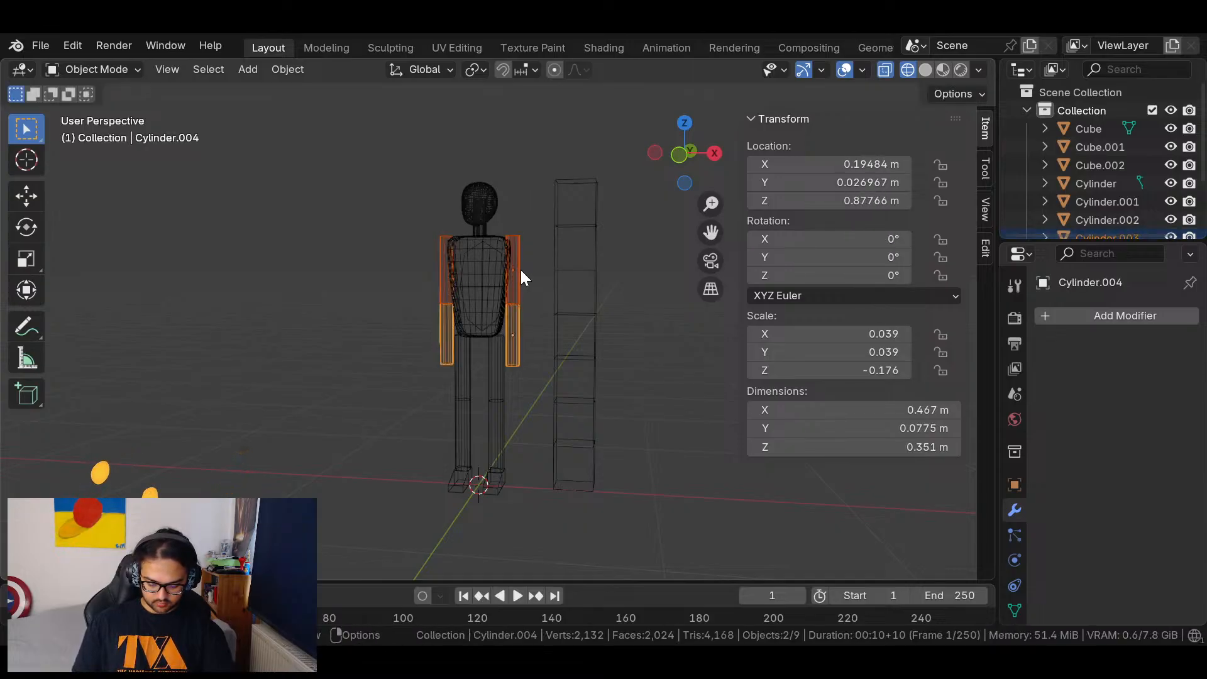
Join all the figure's body parts into the upper-arm object and open the joined mesh in Edit Mode.
click(517, 277)
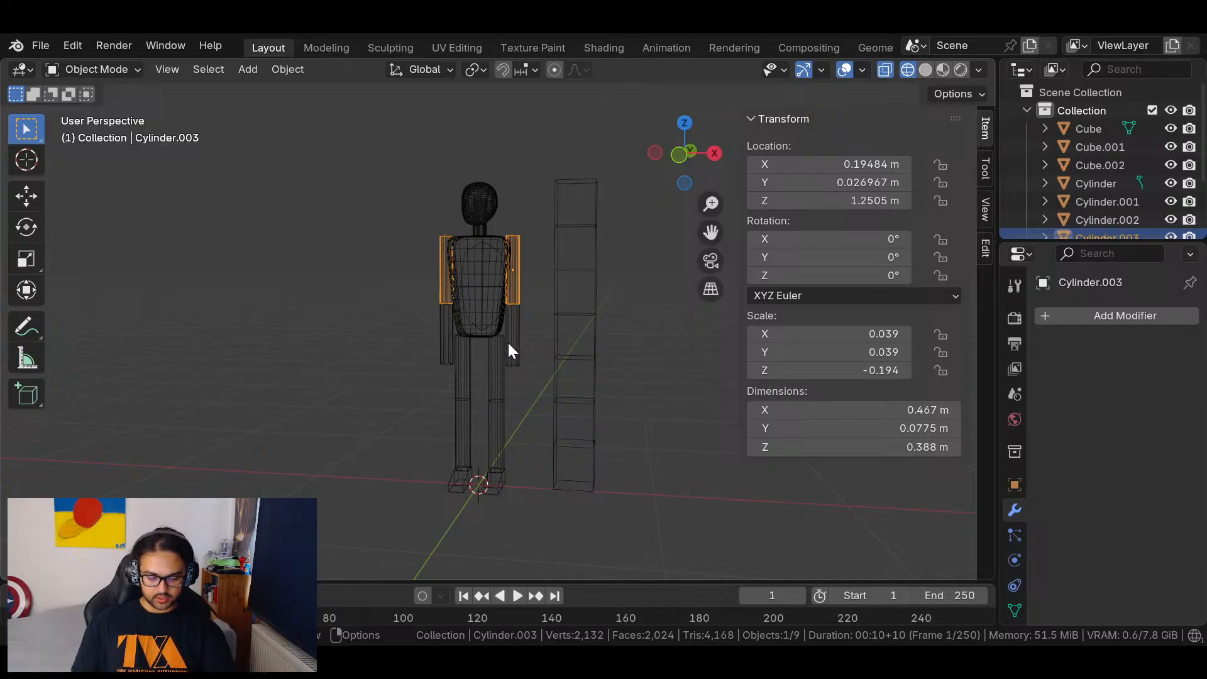
drag(398, 149, 520, 517)
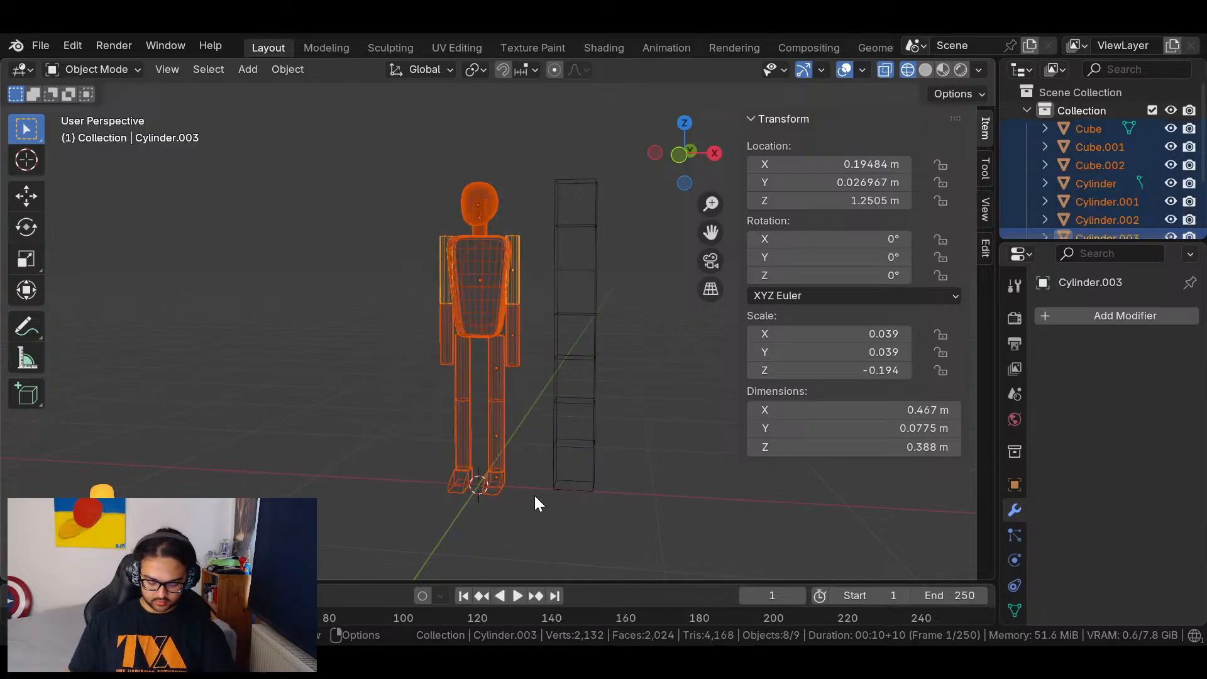
key(ctrl+j)
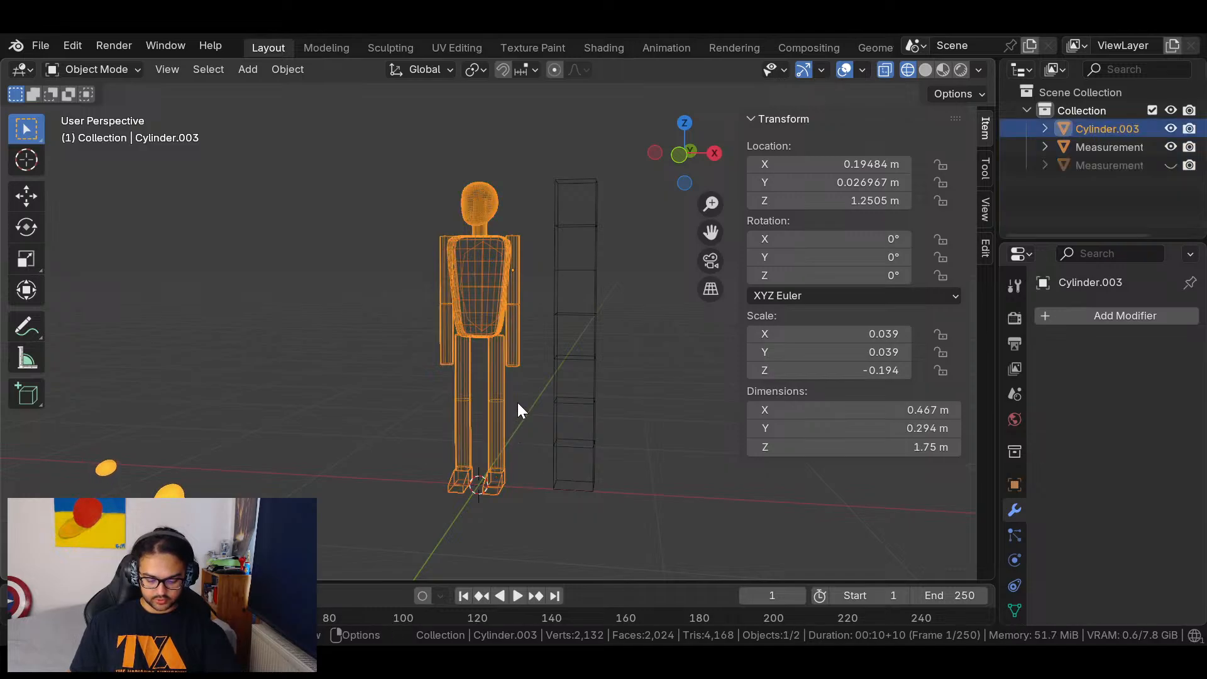
key(Tab)
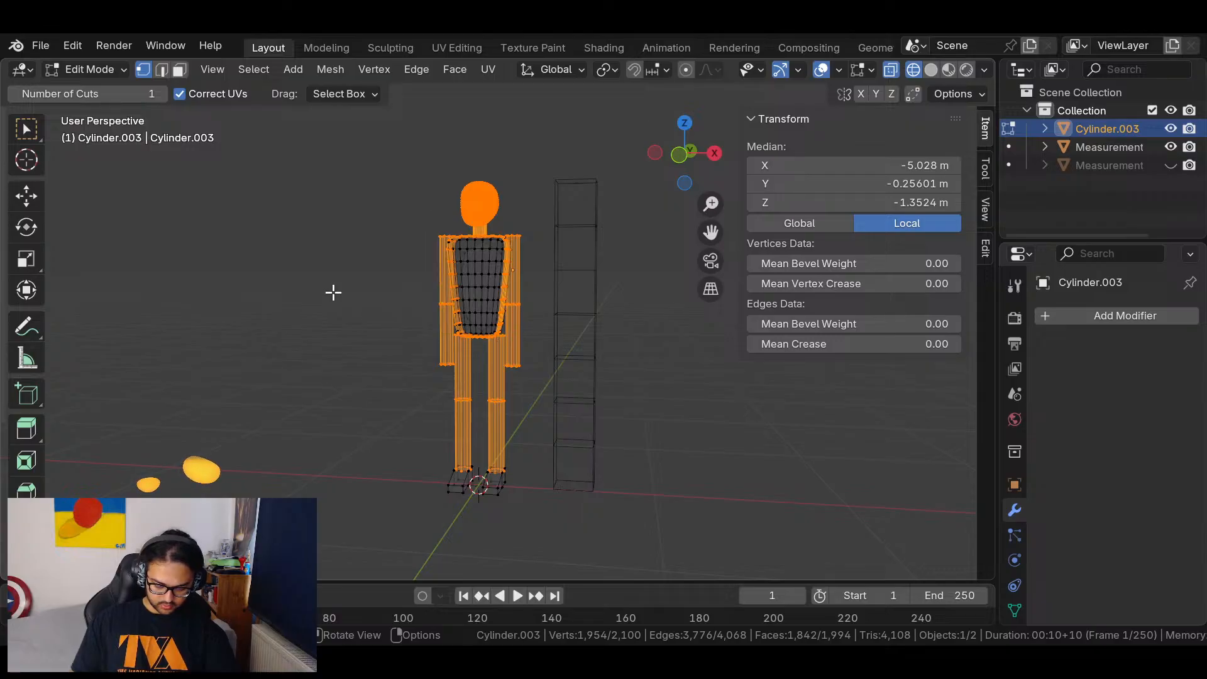
Activate the Move tool and select all vertices of the forearm nearest the height guide.
click(26, 203)
click(550, 343)
middle_drag(553, 382, 534, 261)
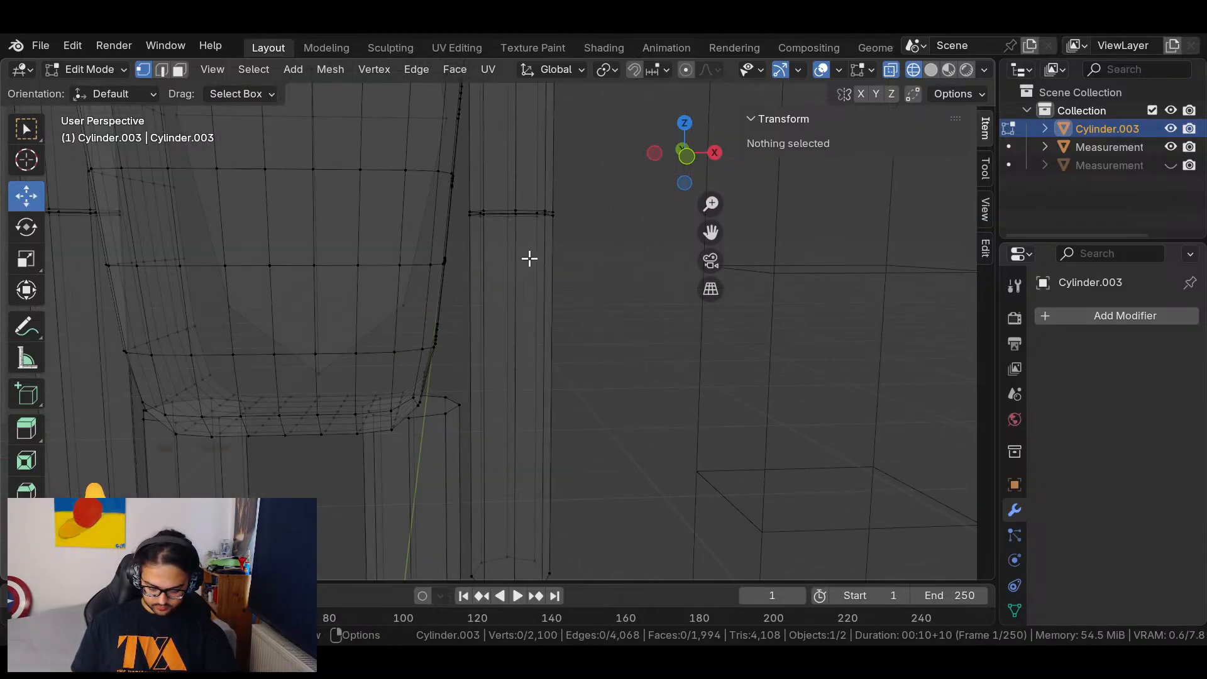
drag(465, 202, 596, 263)
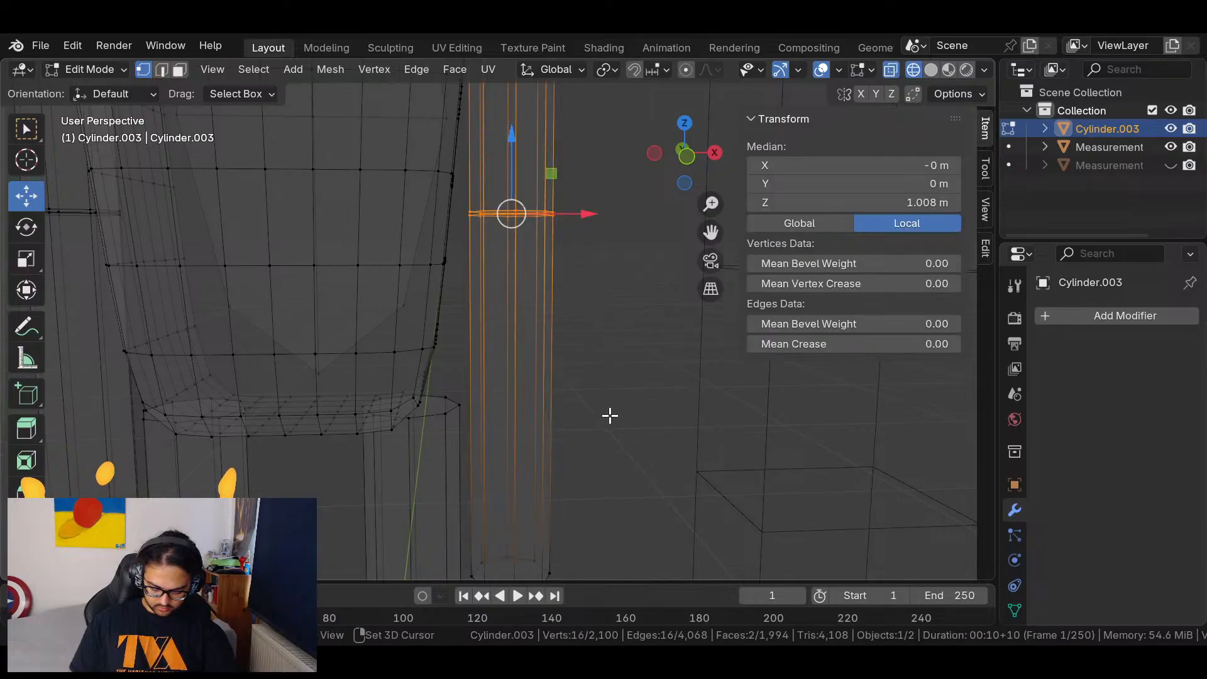
shift+middle_drag(609, 413, 621, 151)
shift+drag(464, 407, 525, 456)
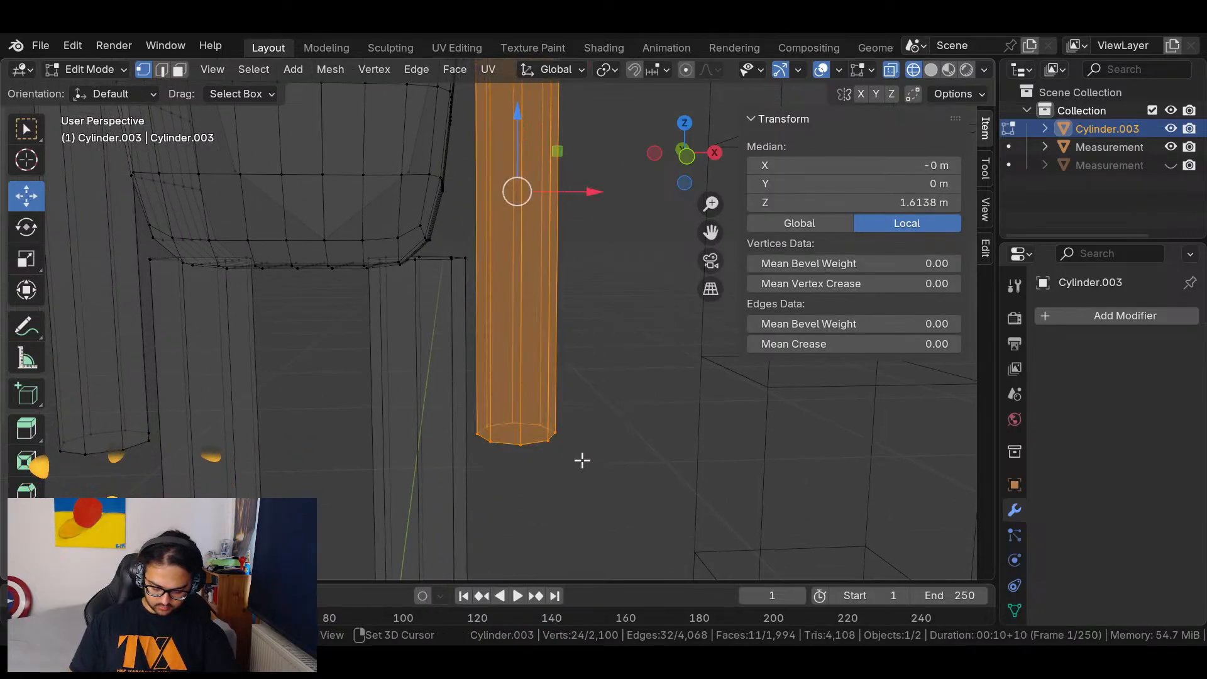
Extend the vertex selection to include the forearm on the figure's far side from the height guide.
shift+middle_drag(418, 347, 654, 549)
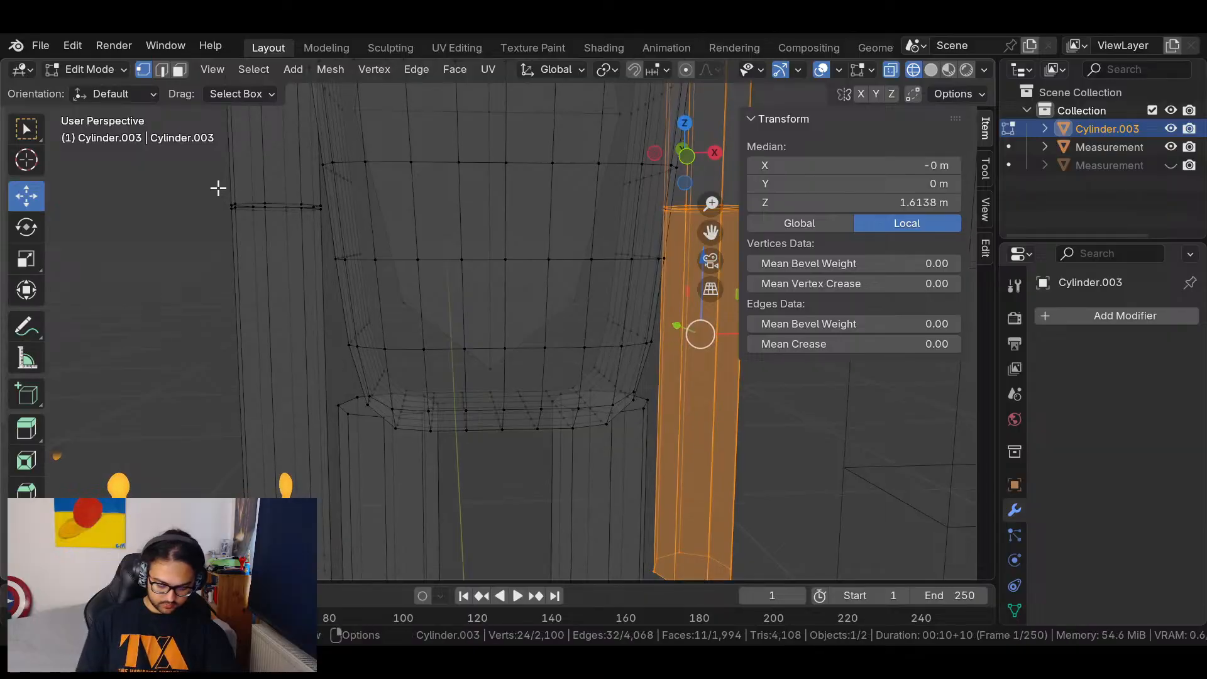
middle_drag(282, 242, 501, 295)
middle_drag(196, 188, 371, 255)
drag(298, 212, 453, 313)
shift+middle_drag(469, 469, 329, 371)
shift+drag(337, 336, 450, 404)
scroll(496, 381, down, 2)
scroll(495, 381, down, 6)
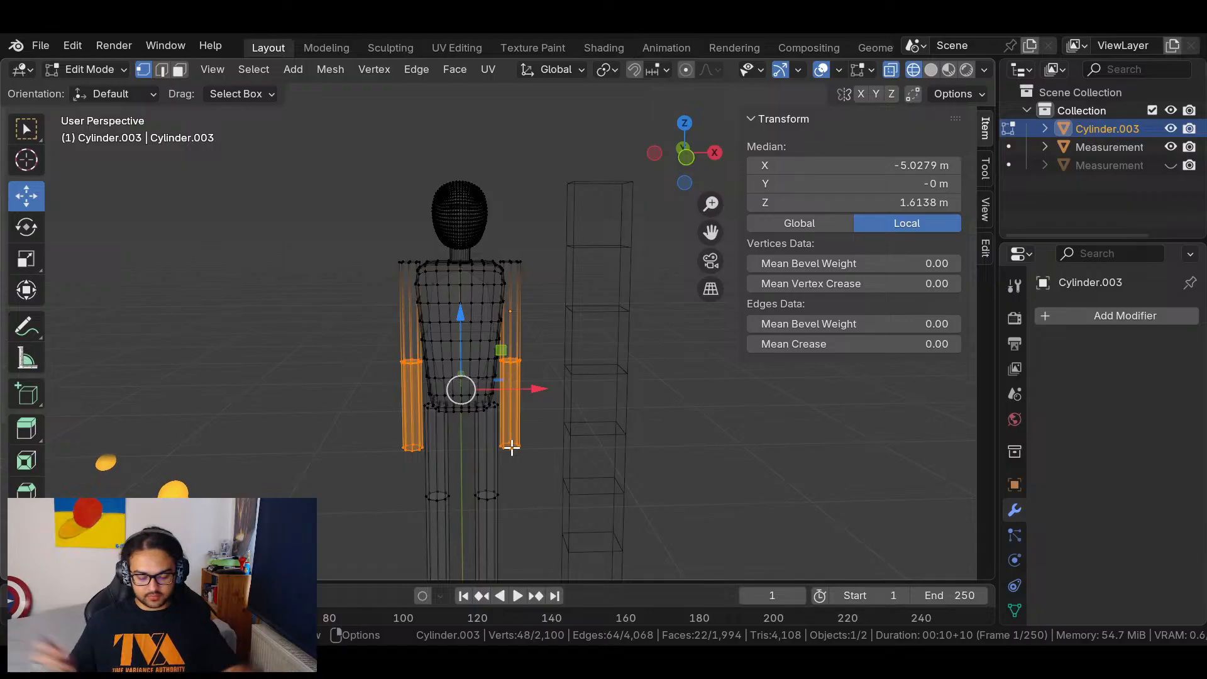
Try shifting both forearms slightly along X, and turn on X mirroring for mesh edits.
drag(527, 385, 525, 386)
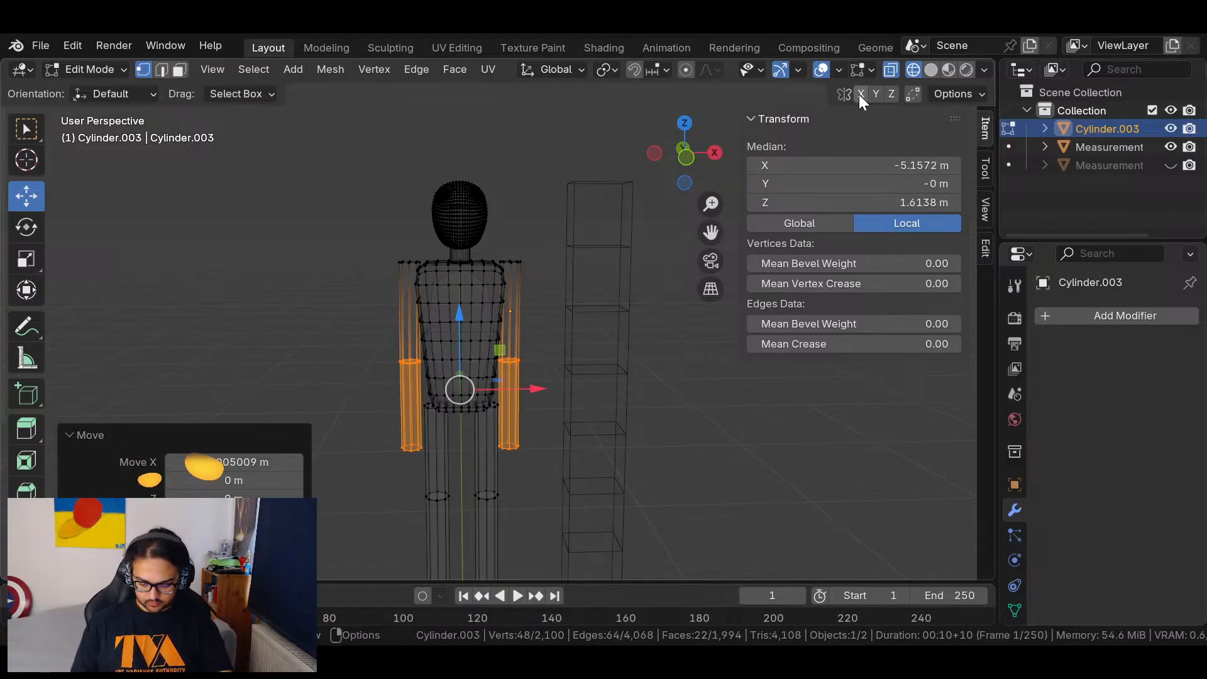
mouse_move(533, 387)
mouse_down()
mouse_move(551, 387)
mouse_move(541, 390)
mouse_up()
key(ctrl+z)
Try moving the guide-side forearm together with its shoulder loop along X with X mirroring on.
click(572, 333)
drag(540, 341, 500, 462)
middle_drag(555, 414, 538, 323)
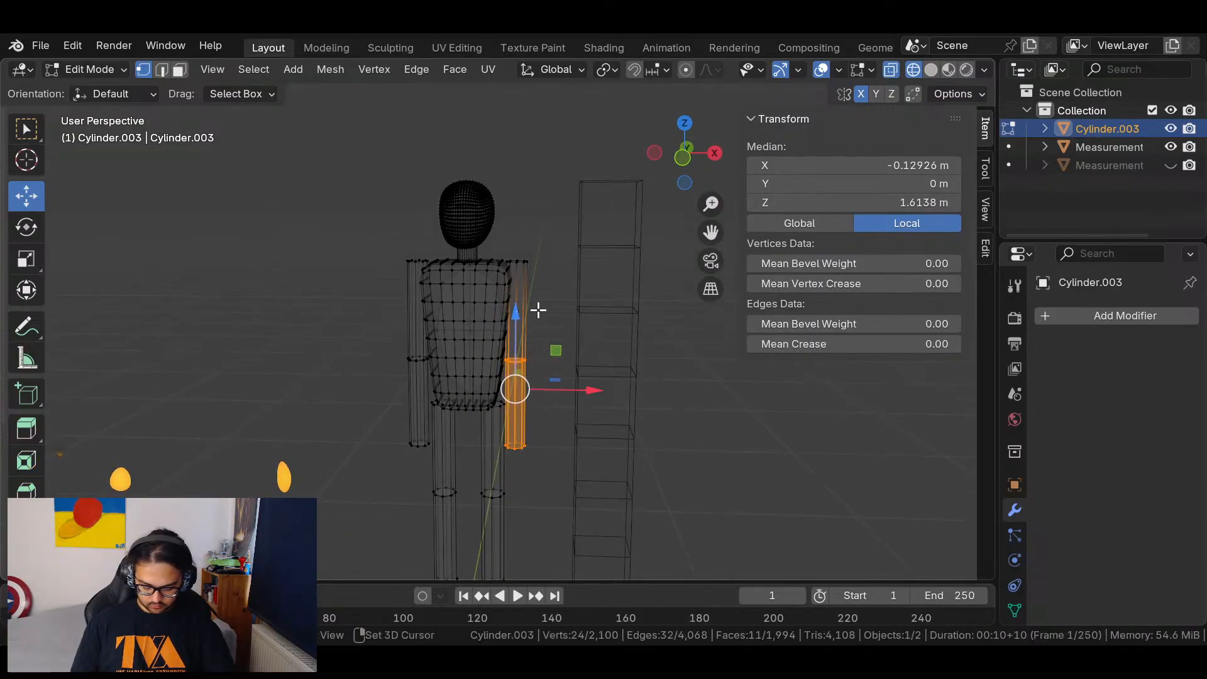
alt+shift+click(523, 262)
mouse_move(575, 357)
mouse_down()
mouse_move(607, 358)
mouse_move(585, 356)
mouse_up()
click(528, 207)
Select the whole arm farthest from the height guide, and clear the selection.
middle_drag(510, 392, 705, 164)
middle_drag(627, 315, 519, 245)
middle_drag(547, 326, 523, 288)
alt+click(400, 277)
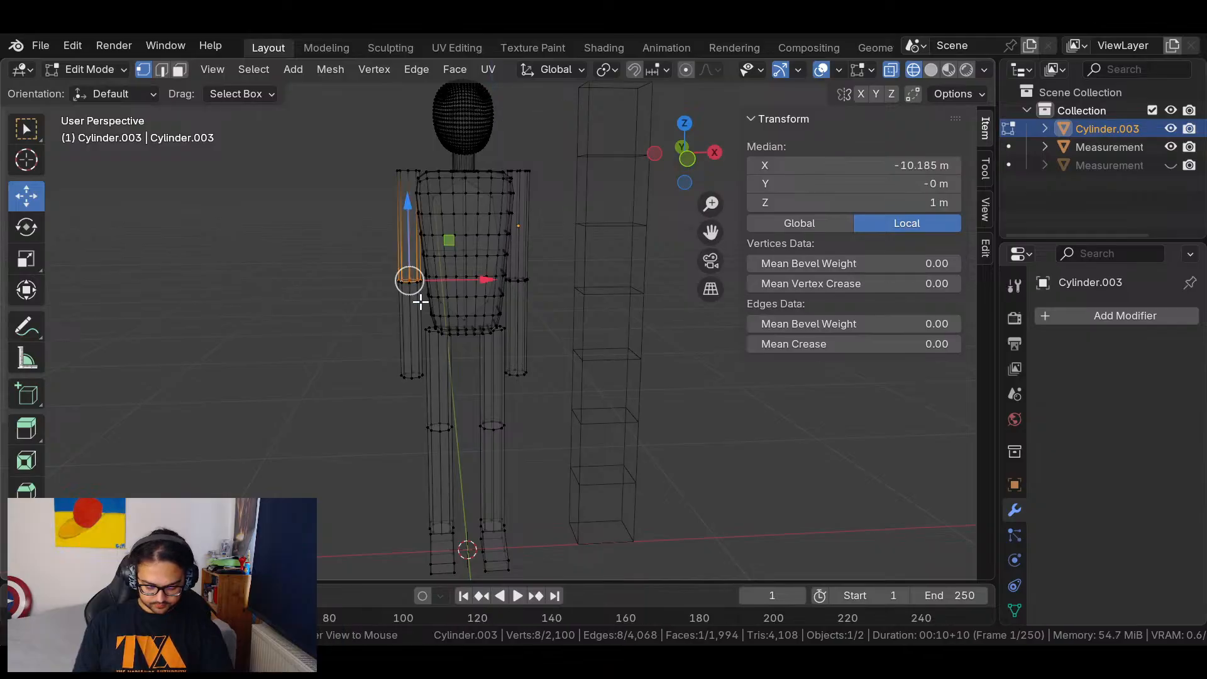
drag(354, 146, 426, 382)
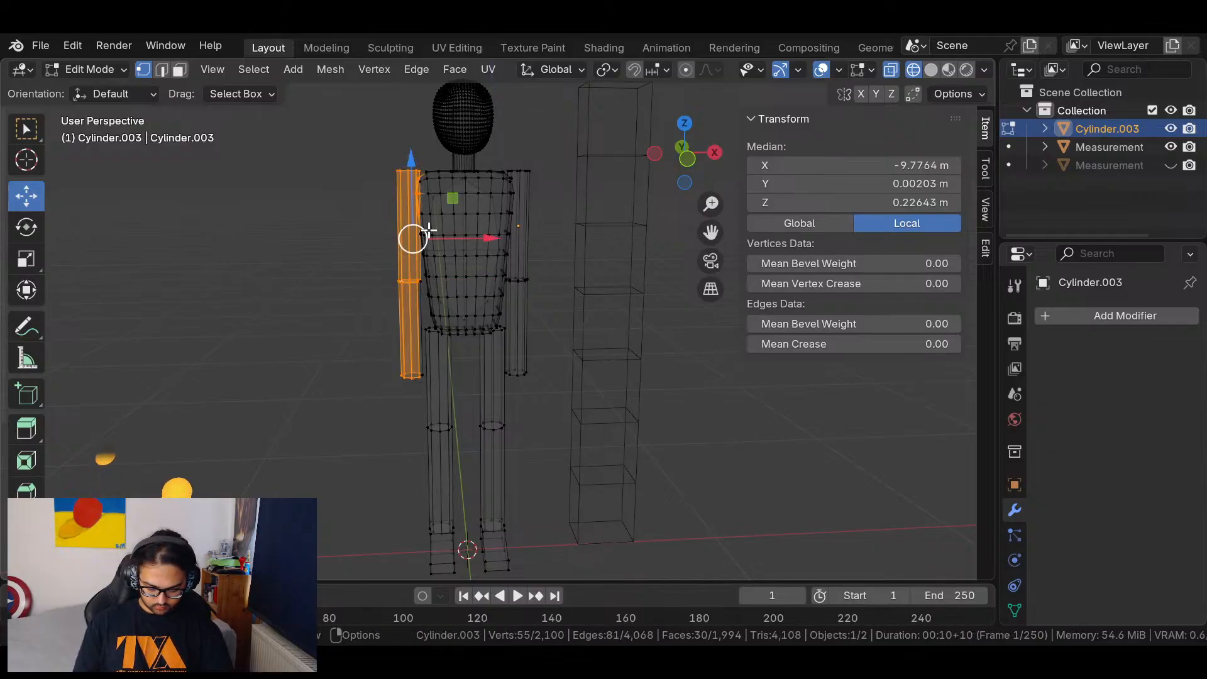
ctrl+click(453, 278)
middle_drag(409, 426, 327, 371)
key(alt+a)
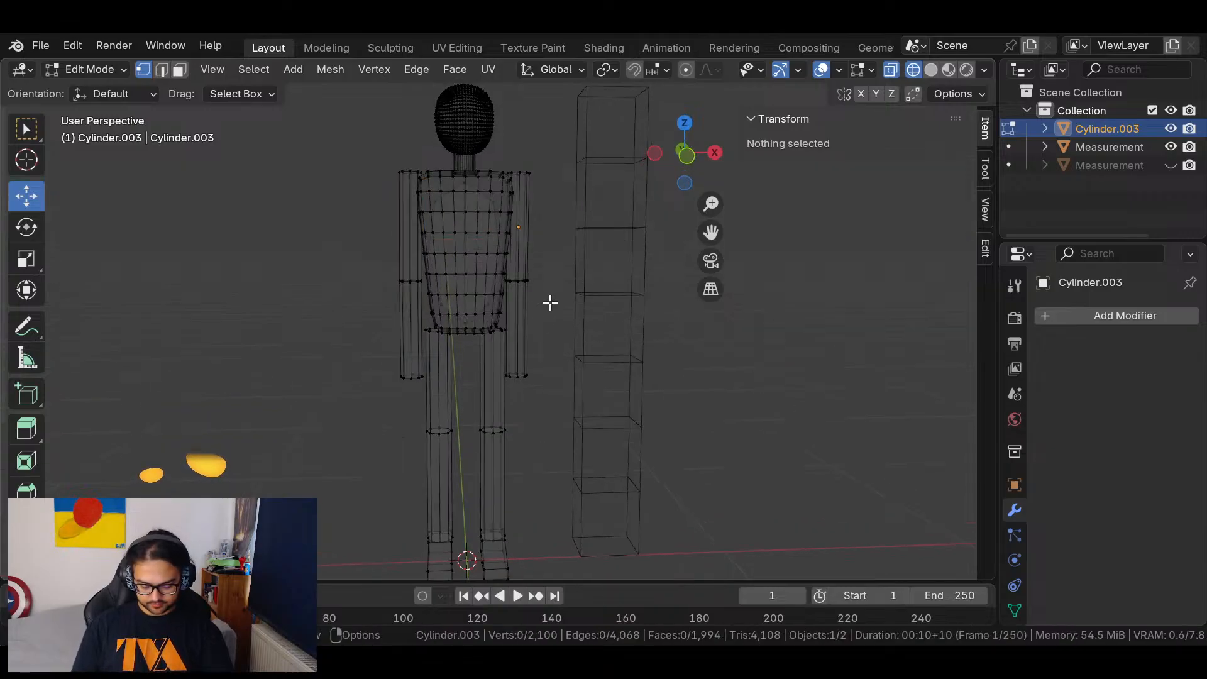
Switch to the front orthographic view and select the vertices of both forearms.
click(688, 154)
scroll(590, 269, up, 3)
scroll(590, 270, up, 2)
drag(590, 206, 512, 270)
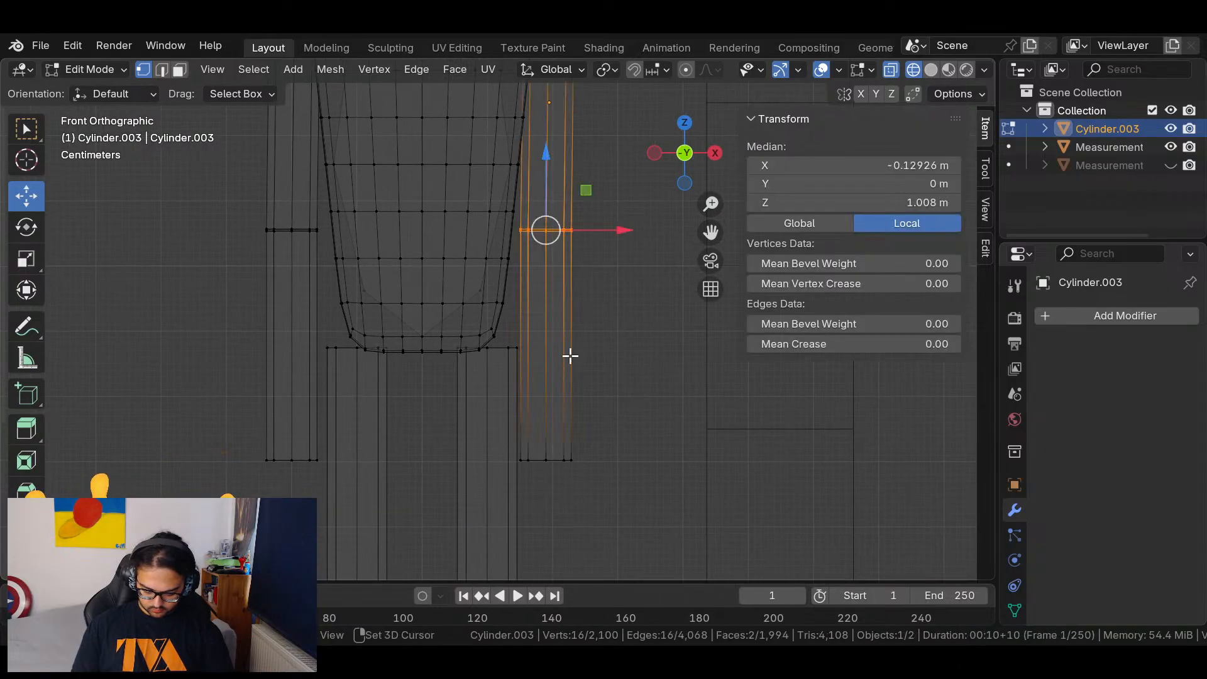
shift+drag(570, 477, 515, 443)
ctrl+scroll(439, 420, left, 5)
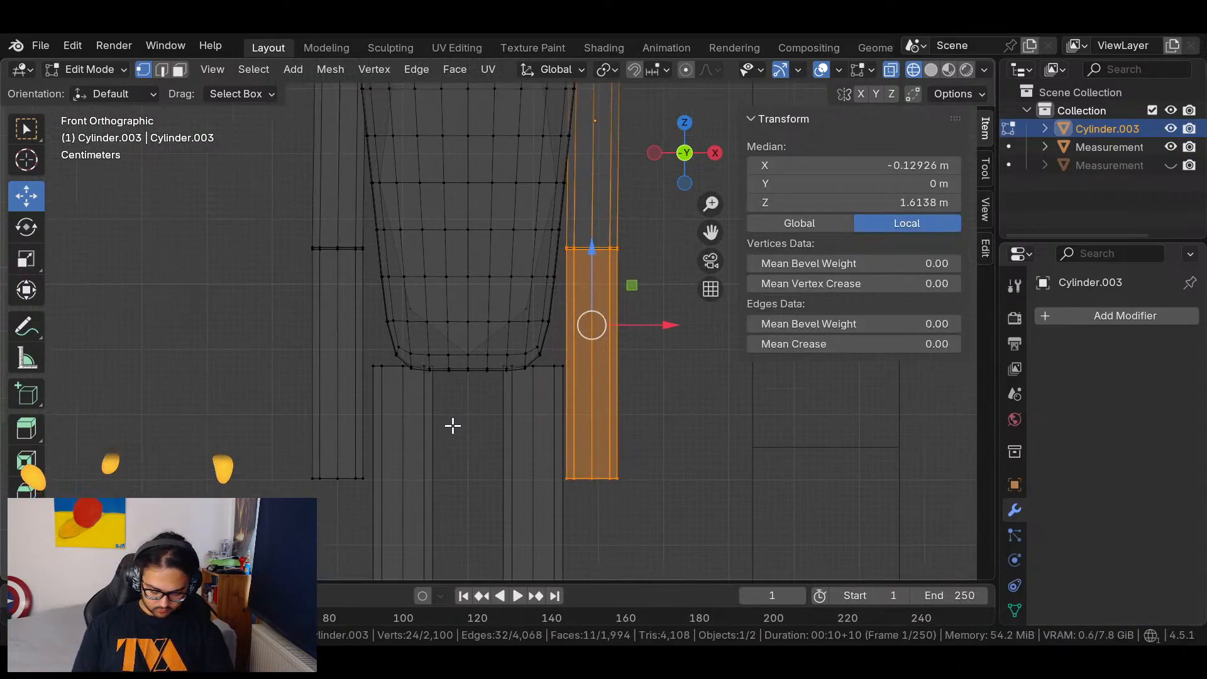
shift+drag(388, 245, 487, 319)
shift+drag(385, 478, 485, 522)
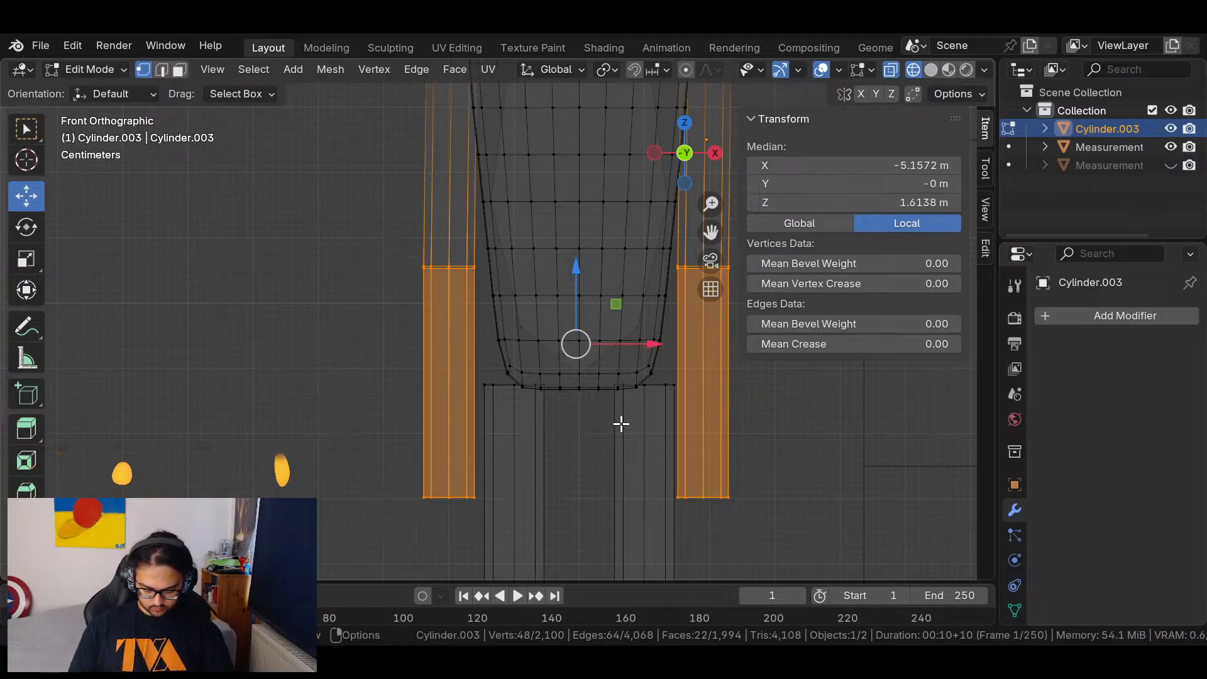
Try spreading the selected forearms apart by scaling them about 1.15 along X.
shift+middle_drag(637, 379, 490, 467)
scroll(635, 318, down, 4)
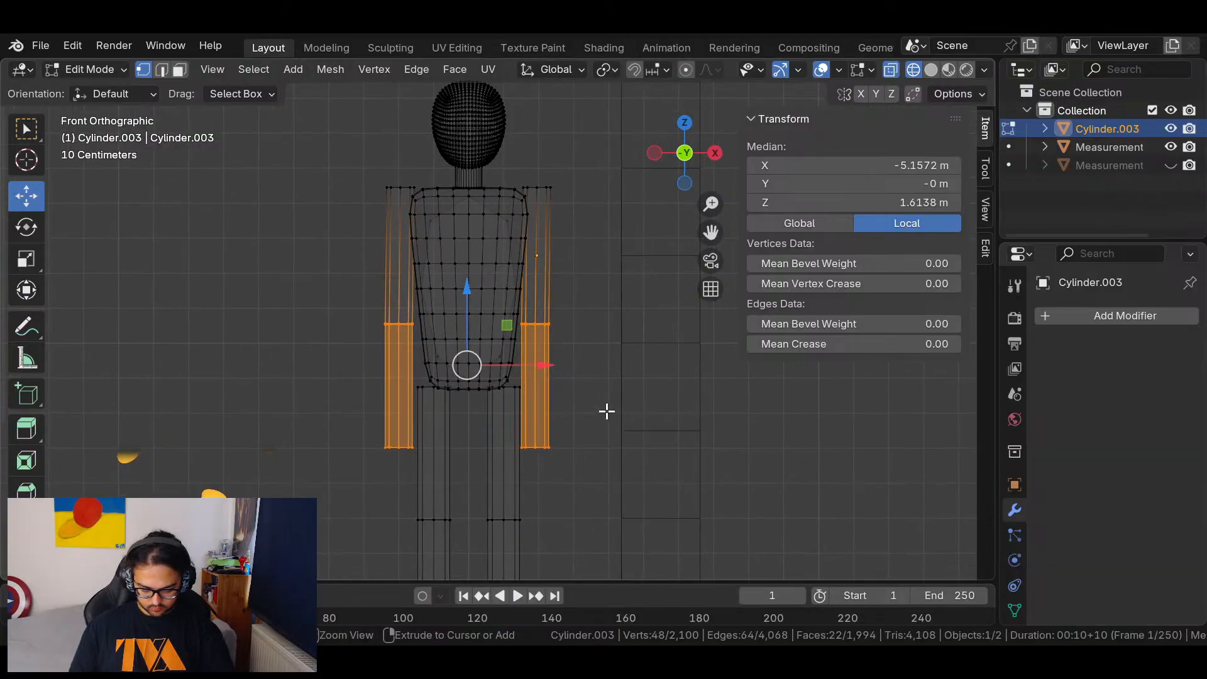
key(s)
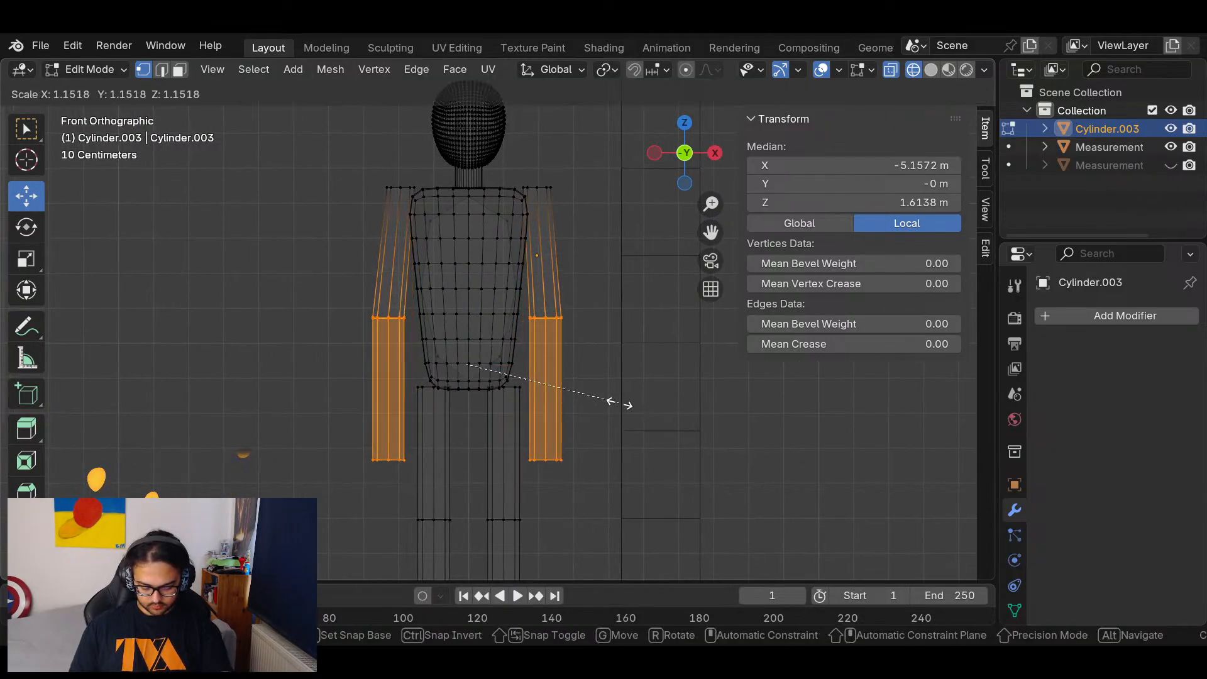
key(x)
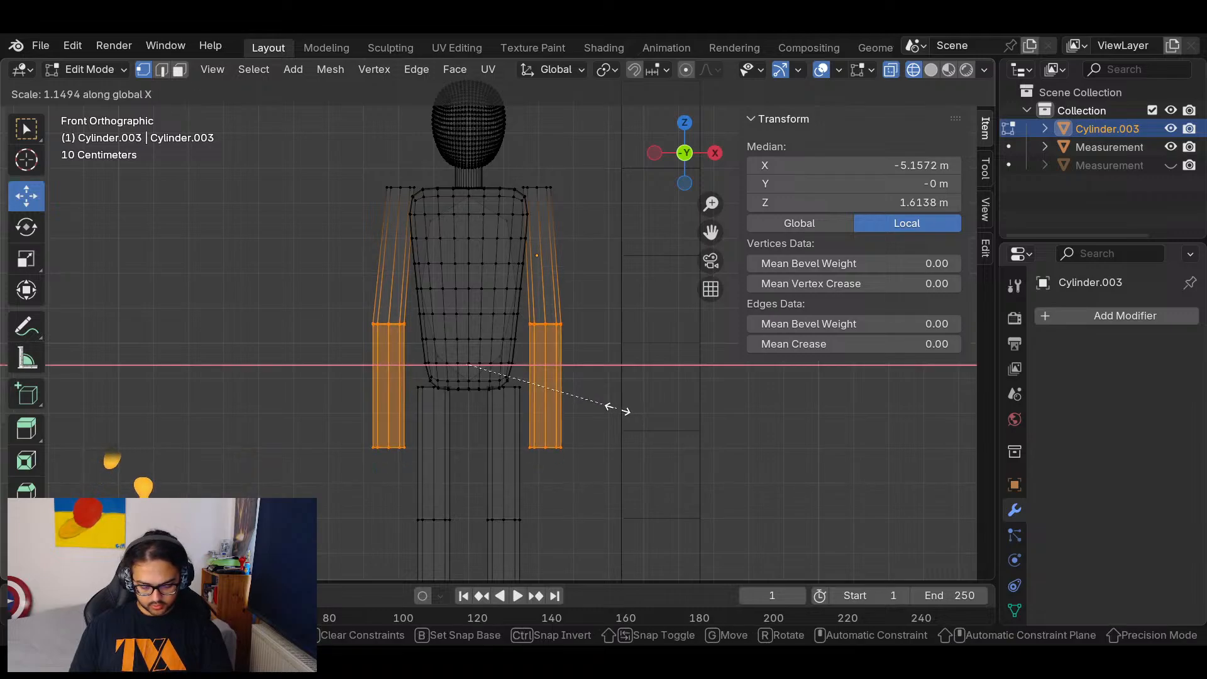
key(Escape)
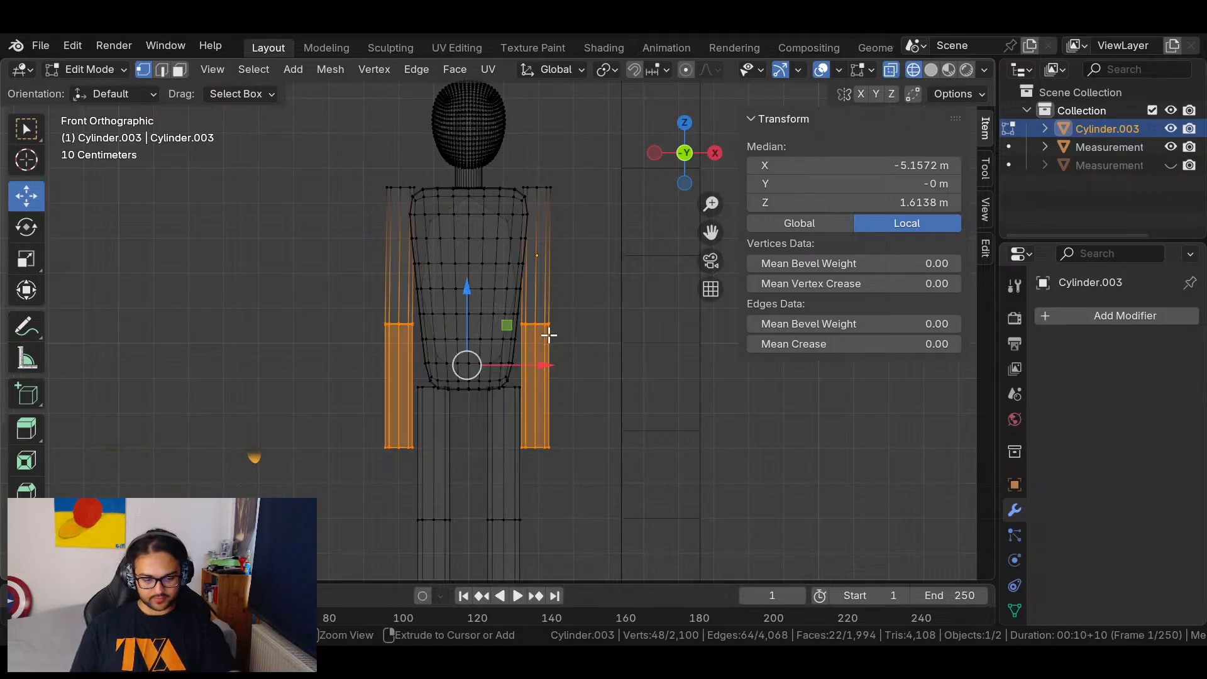
Undo the forearm edits and the join of the body parts into the upper-arm object.
key(ctrl+z)
key(ctrl+z)
key(ctrl+z)
key(ctrl+z)
key(ctrl+z)
key(ctrl+z)
key(ctrl+z)
key(ctrl+z)
key(ctrl+z)
key(ctrl+z)
key(ctrl+z)
key(ctrl+z)
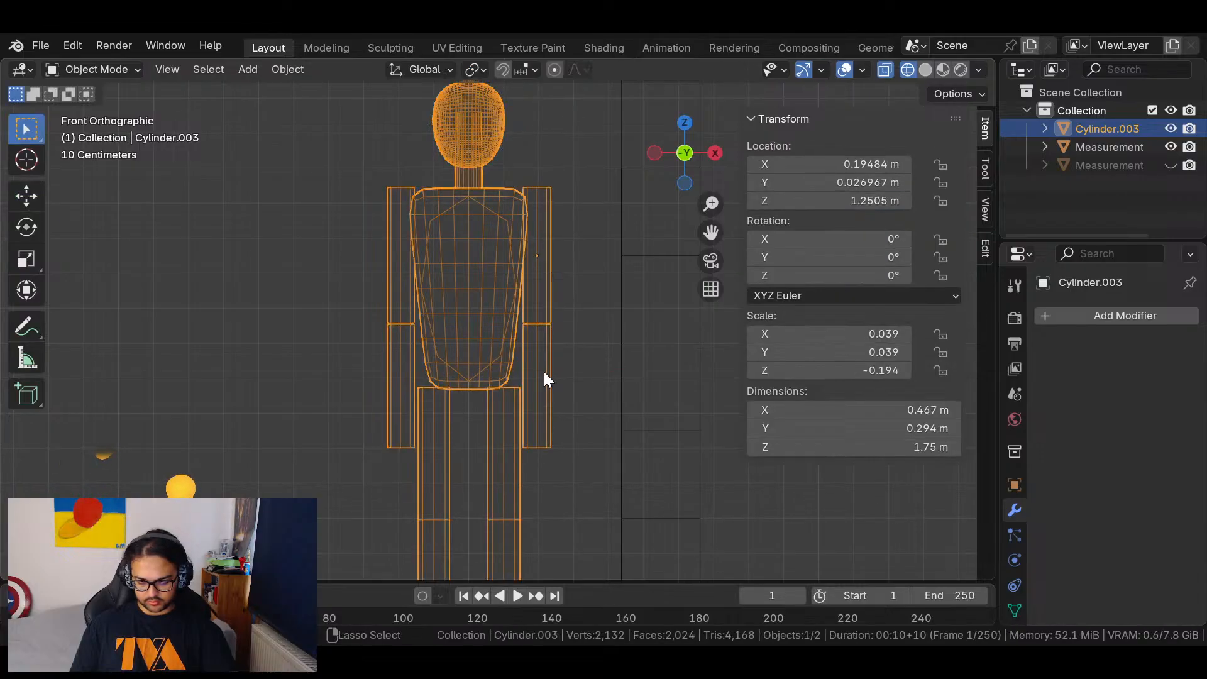
key(ctrl+z)
key(ctrl+z)
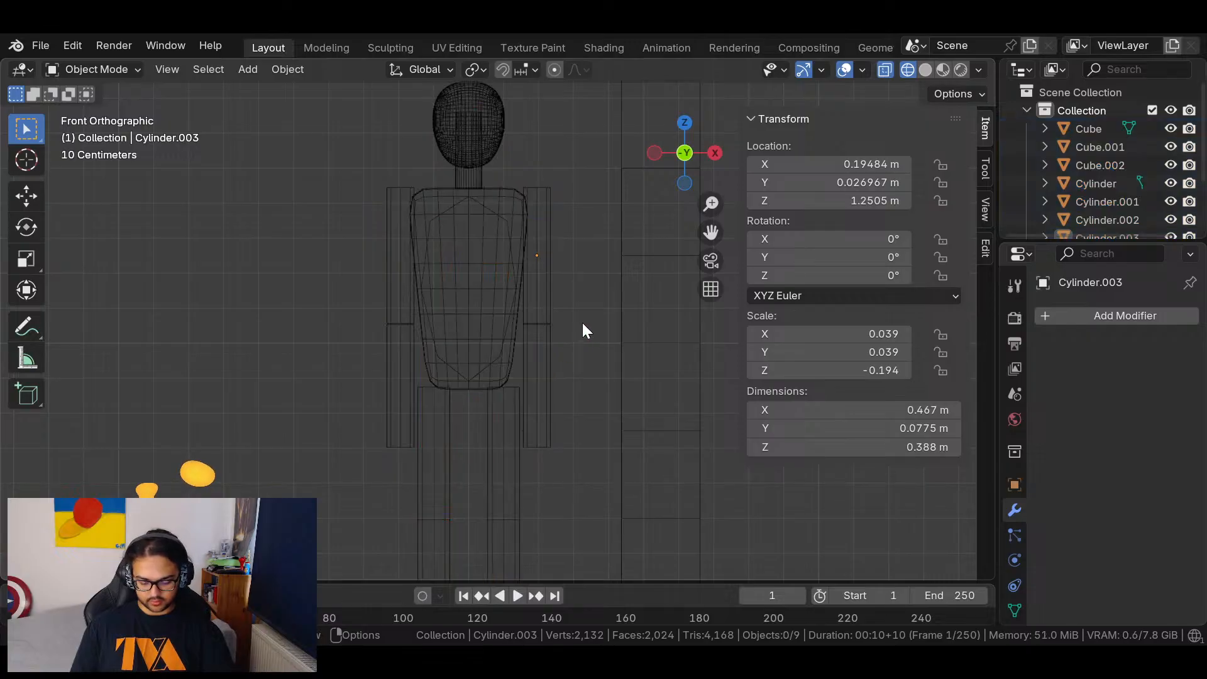
Try moving only the upper arm nearest the height guide outward along X with X symmetry enabled, and undo the move.
click(545, 288)
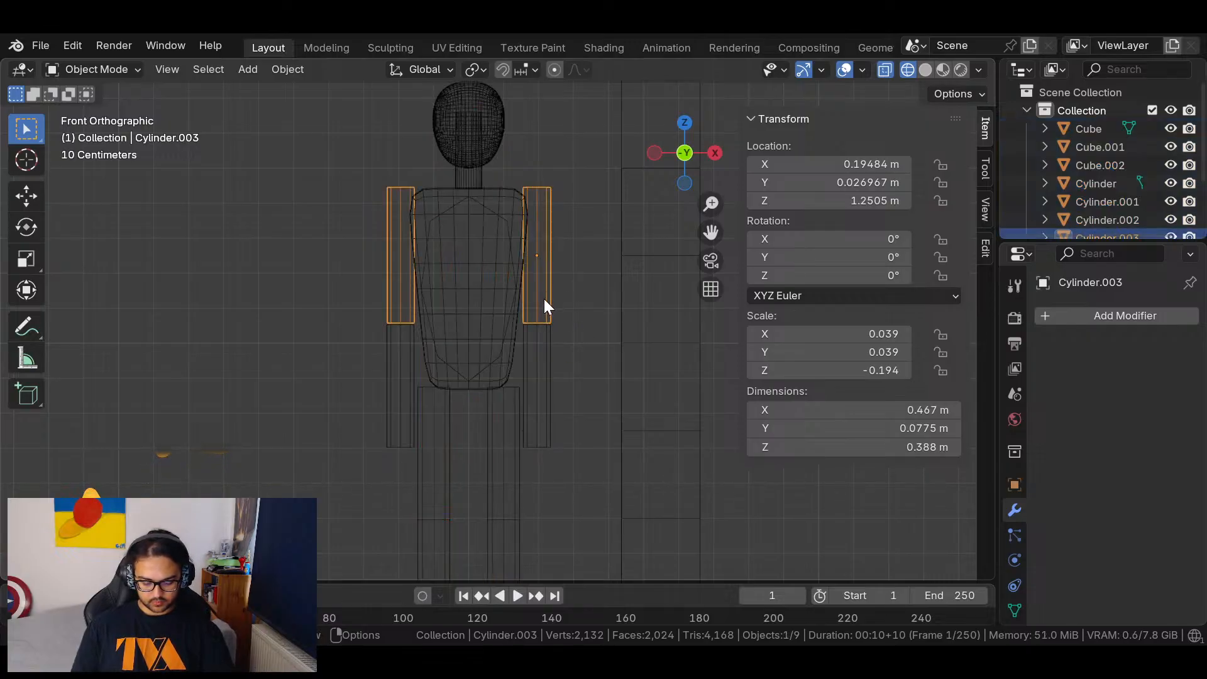
key(Tab)
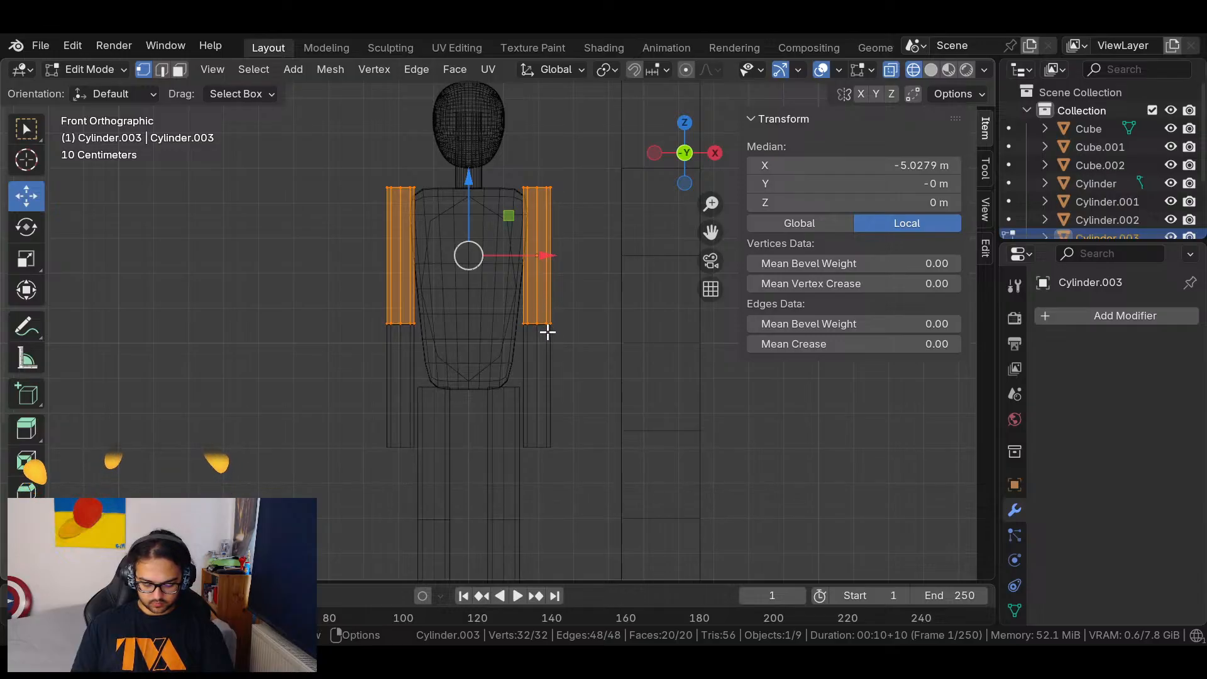
drag(574, 348, 500, 179)
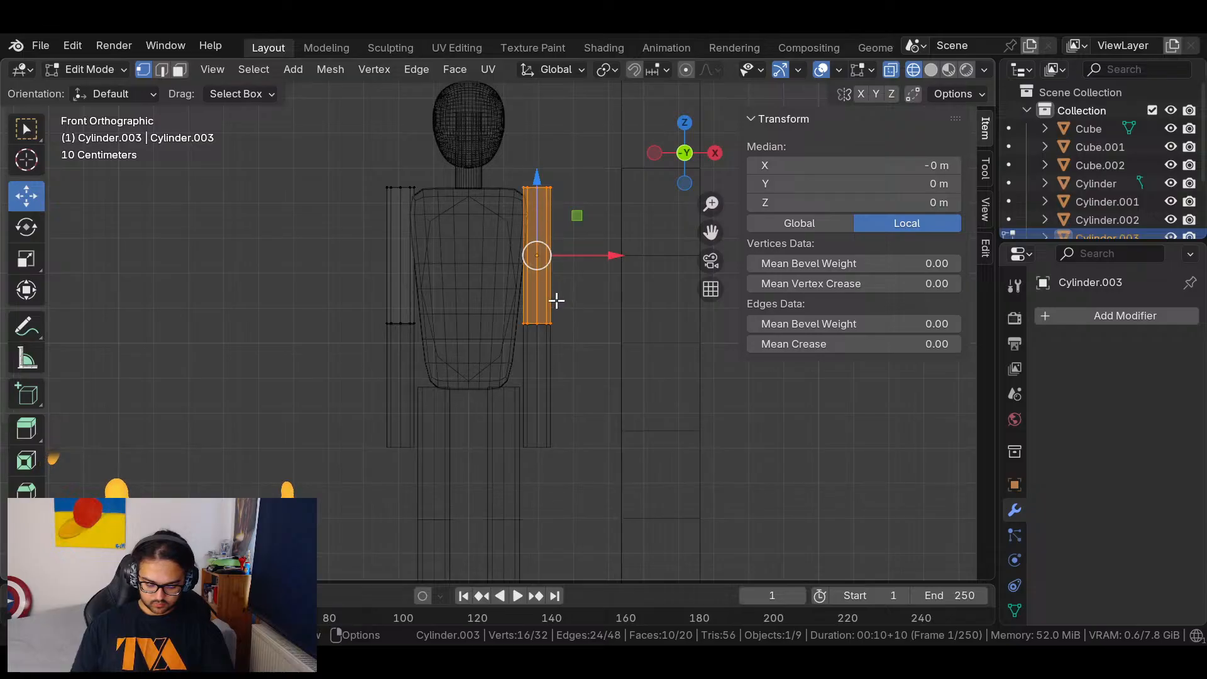
drag(573, 257, 616, 237)
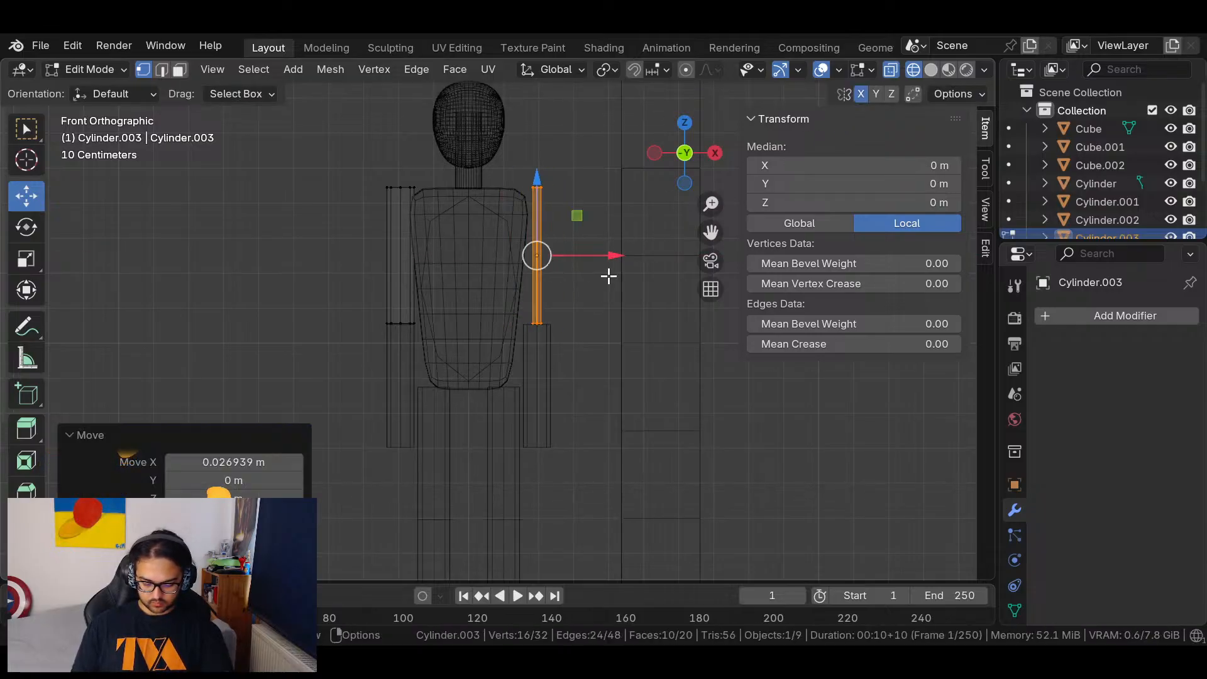
key(ctrl+z)
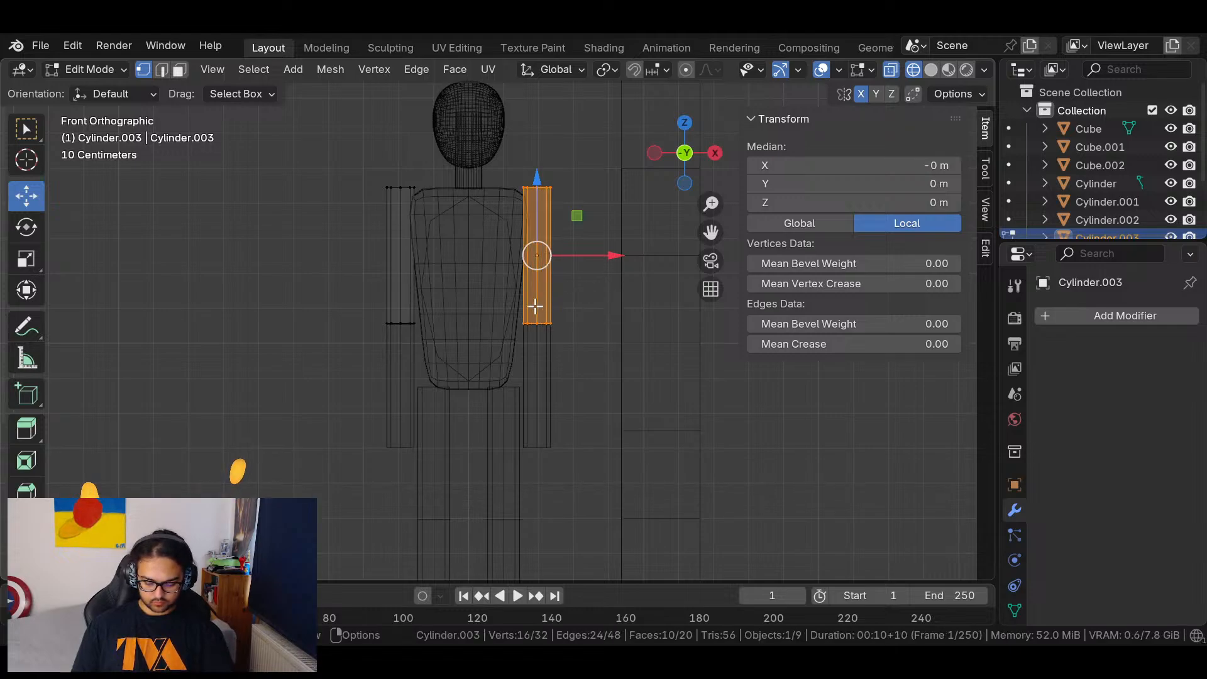
Delete the vertices of the upper arm farthest from the height guide and return to Object Mode.
shift+drag(345, 150, 453, 347)
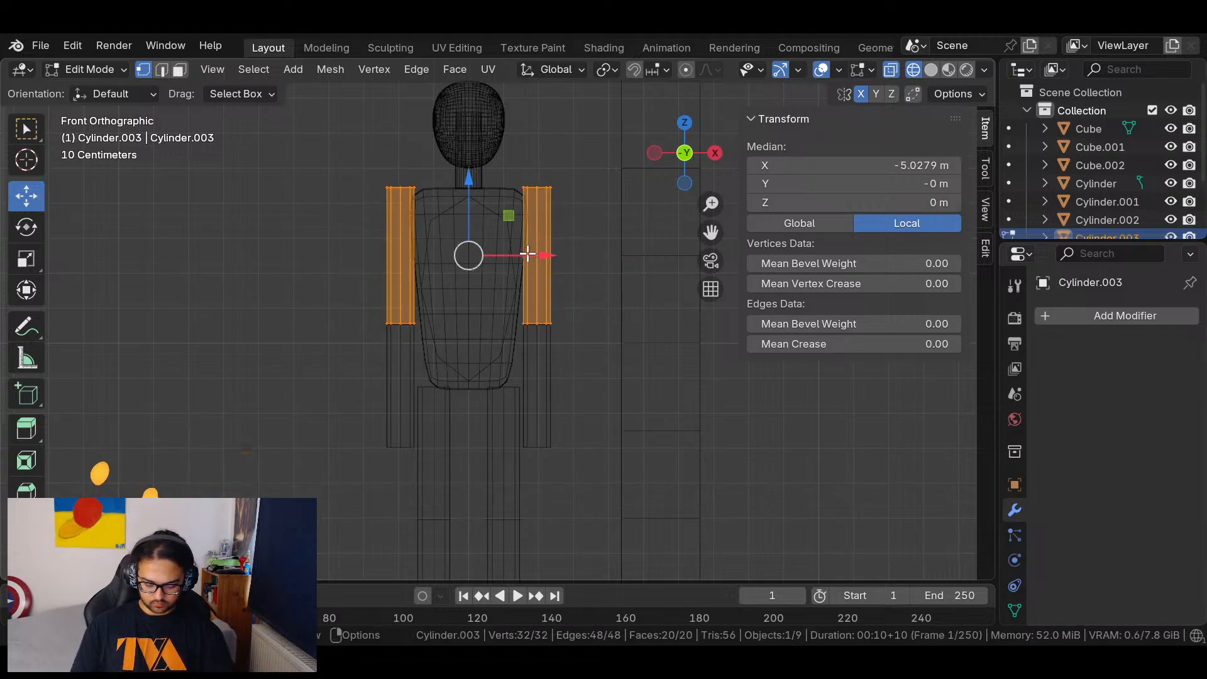
click(577, 324)
drag(377, 194, 443, 389)
key(x)
click(430, 228)
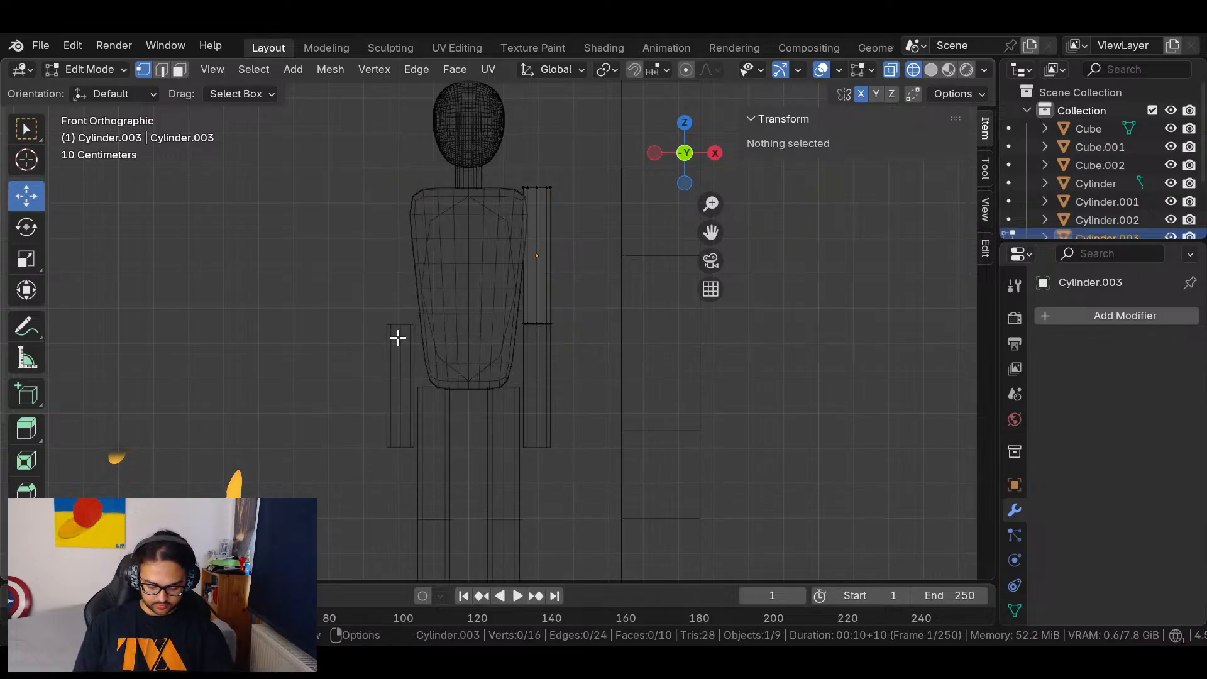
key(Tab)
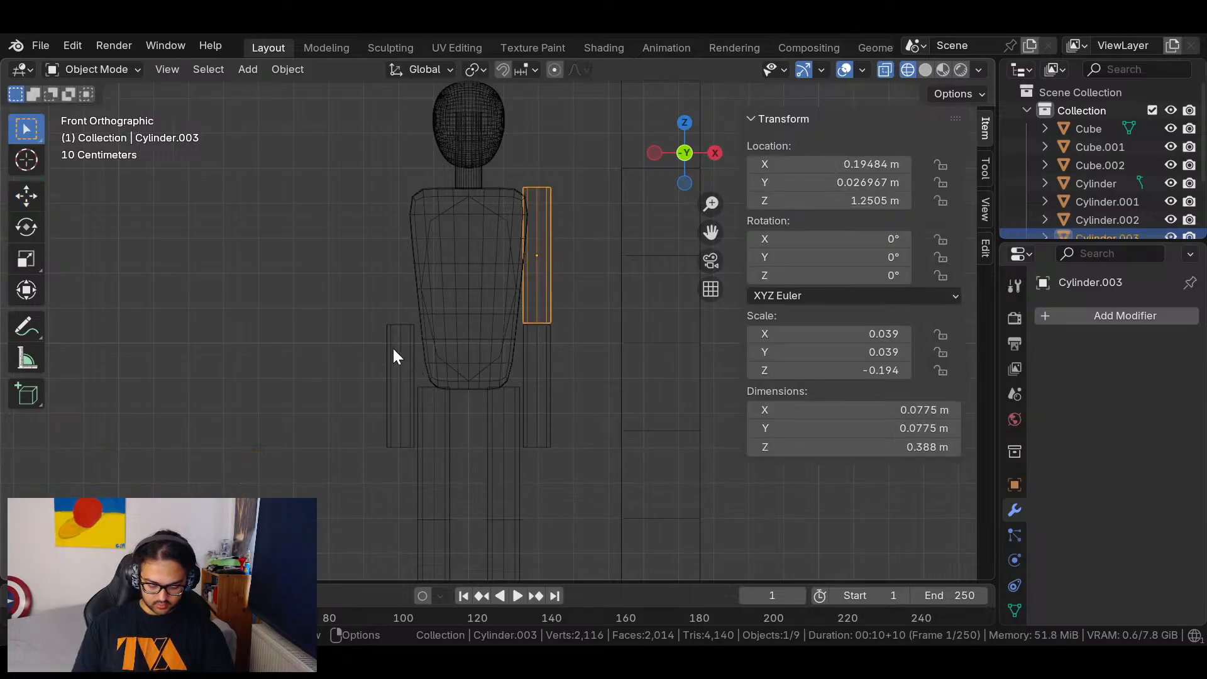
Delete the vertices of the forearm farthest from the height guide and return to Object Mode.
click(408, 340)
key(Tab)
key(a)
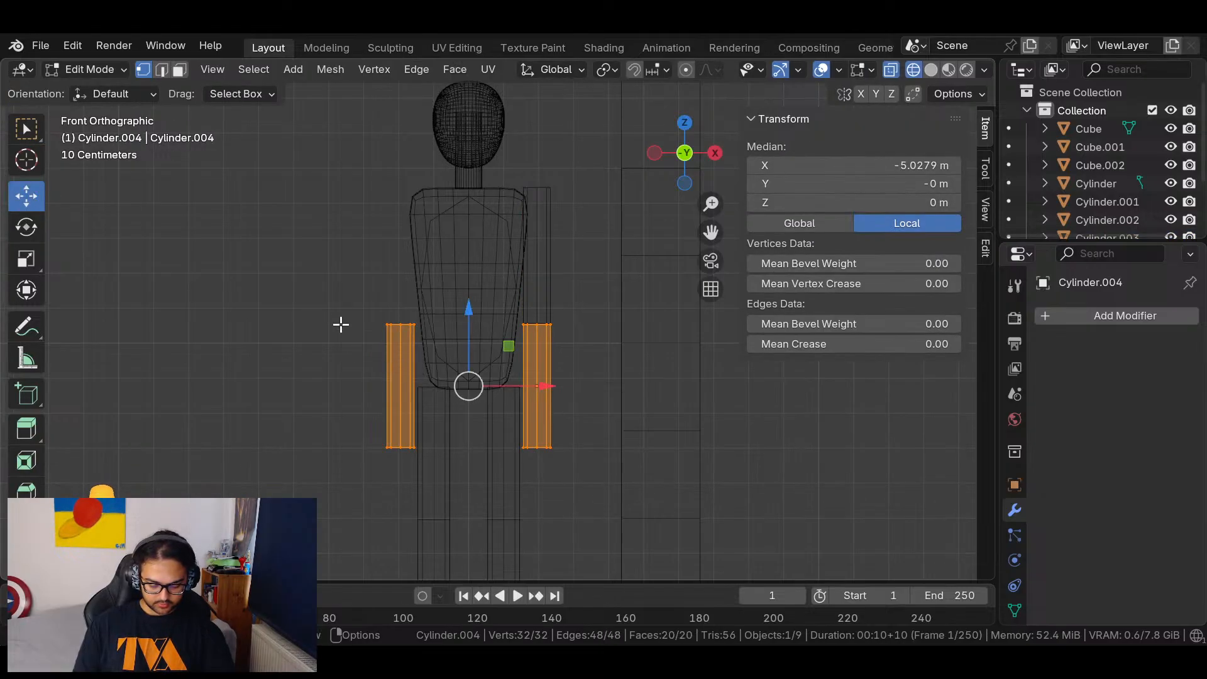
drag(323, 270, 449, 512)
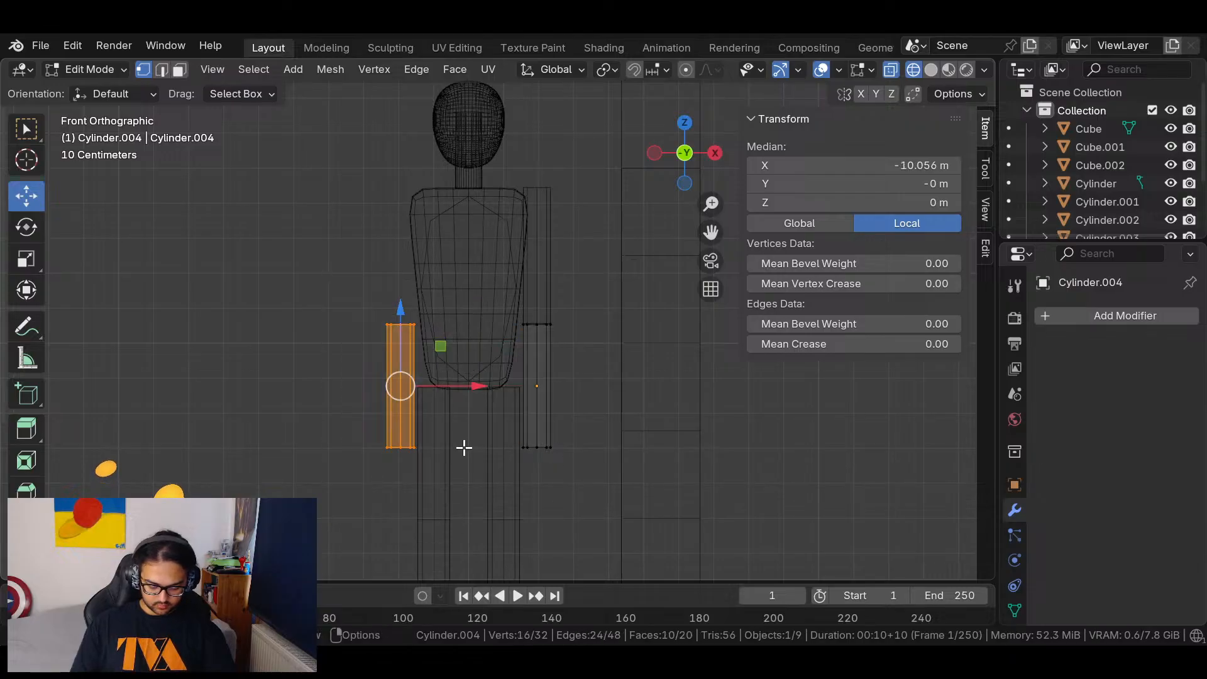
key(x)
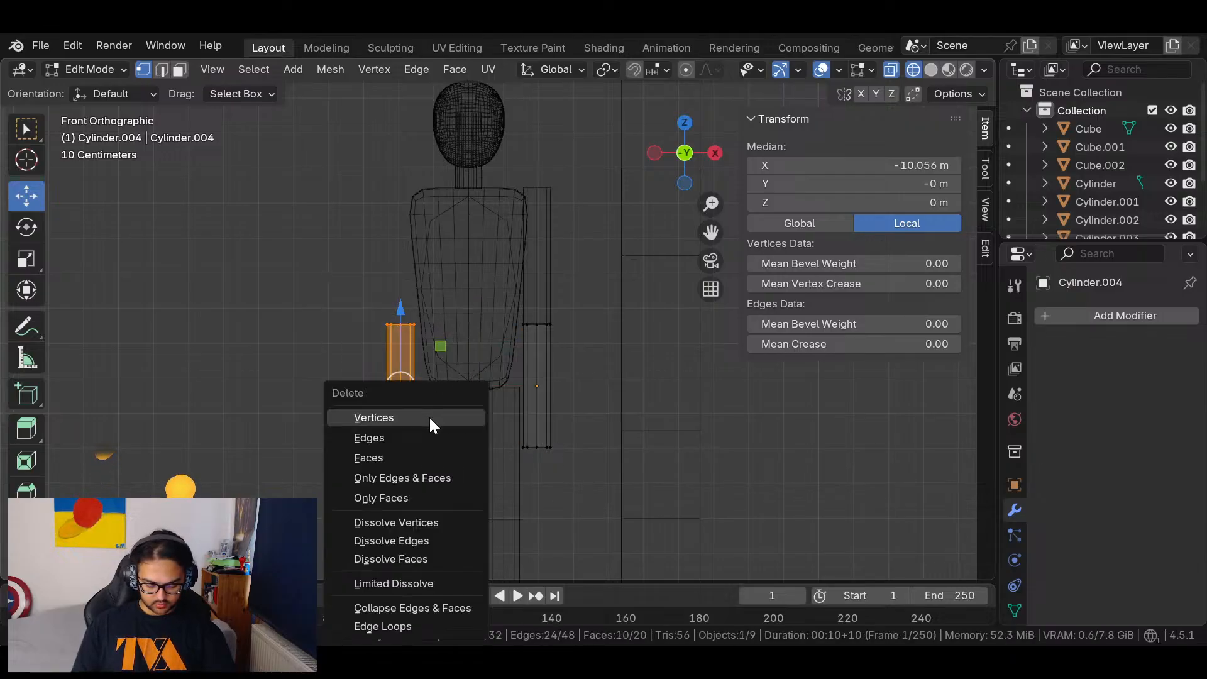
click(430, 418)
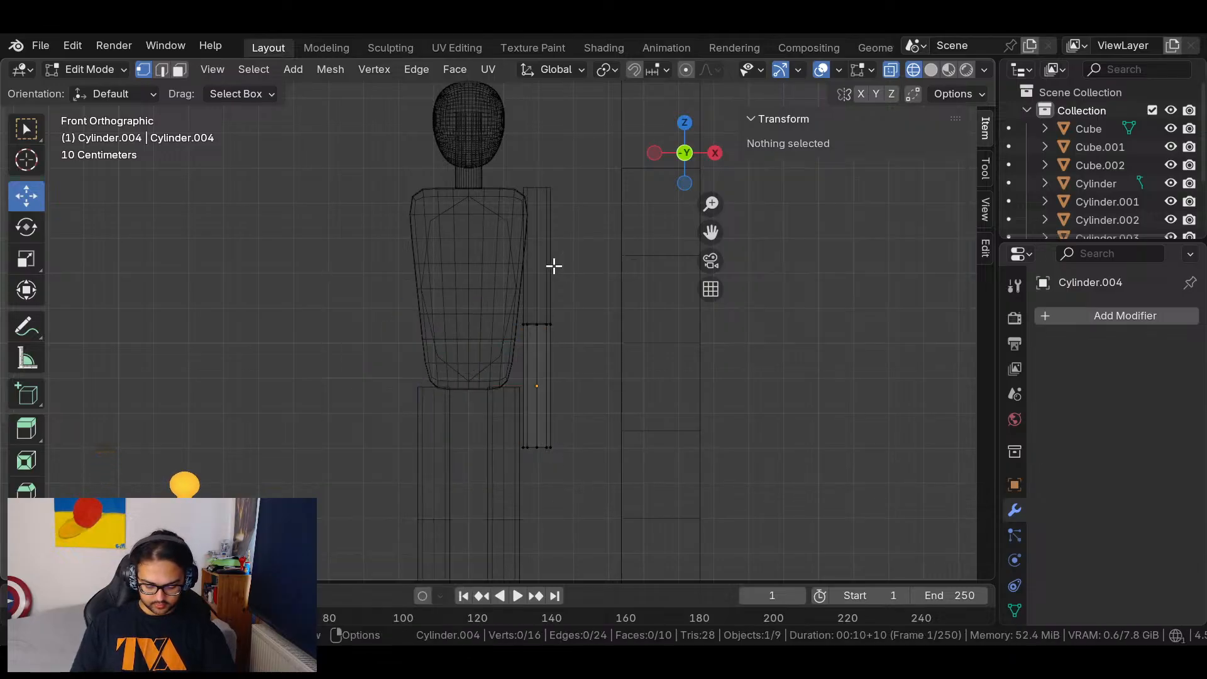
key(Tab)
shift+click(550, 282)
shift+click(544, 351)
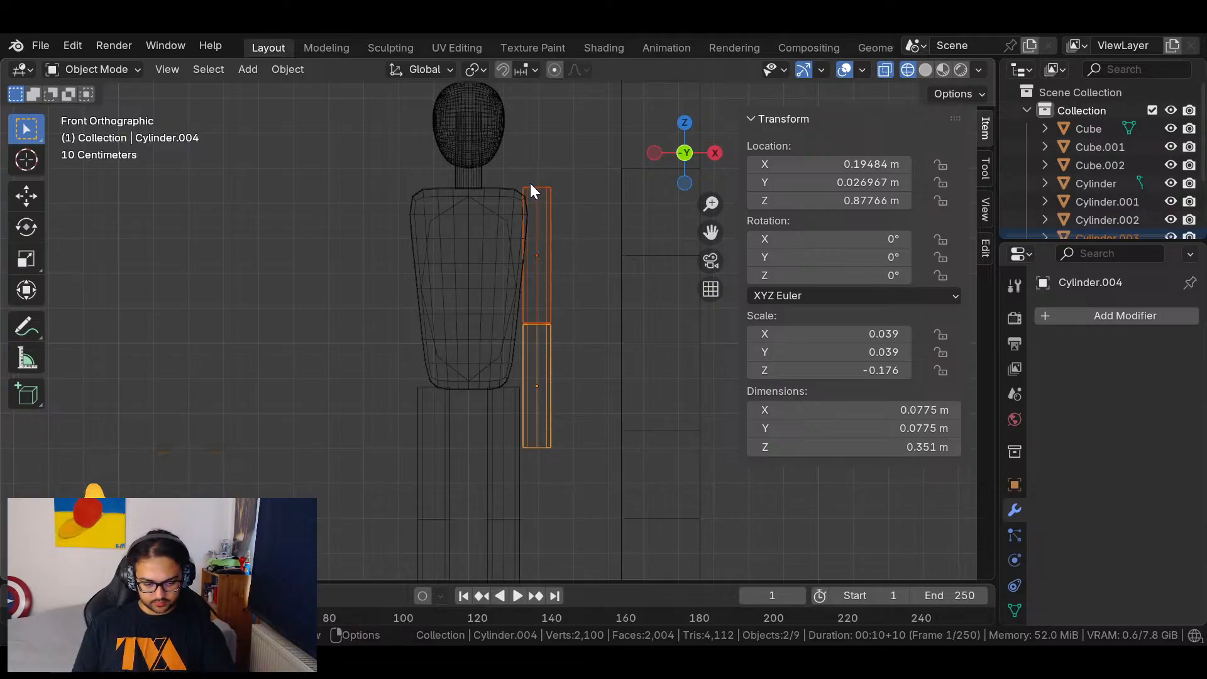
right_click(567, 193)
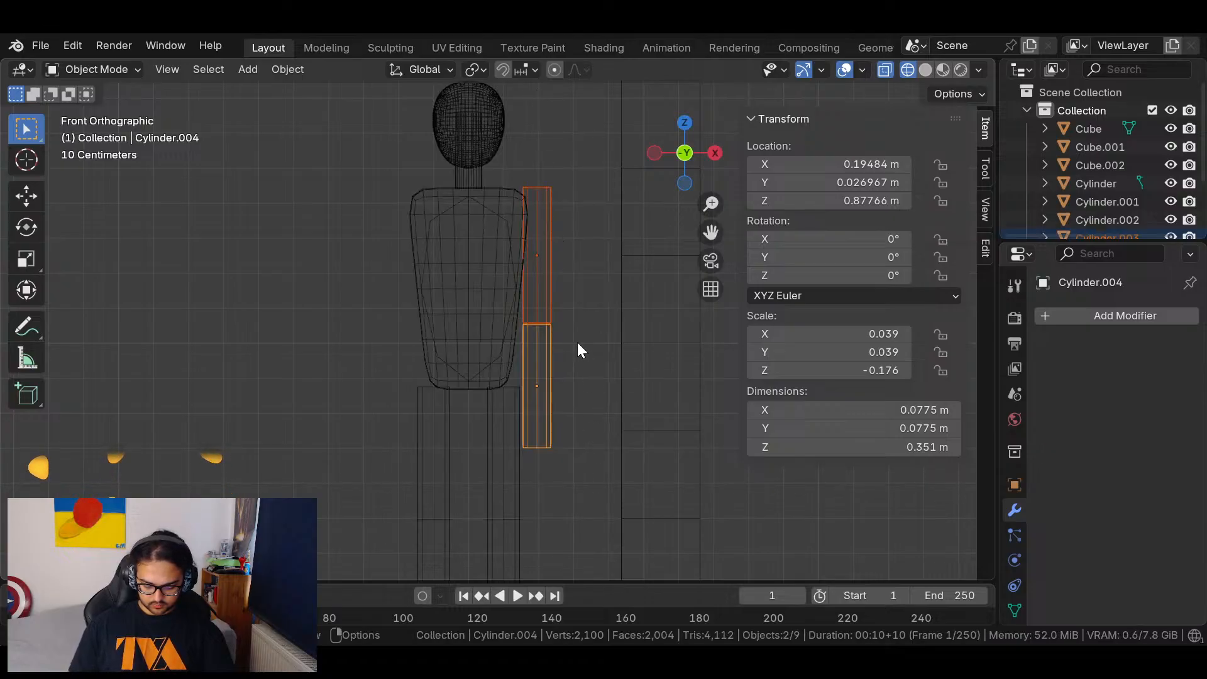
shift+scroll(565, 352, down, 8)
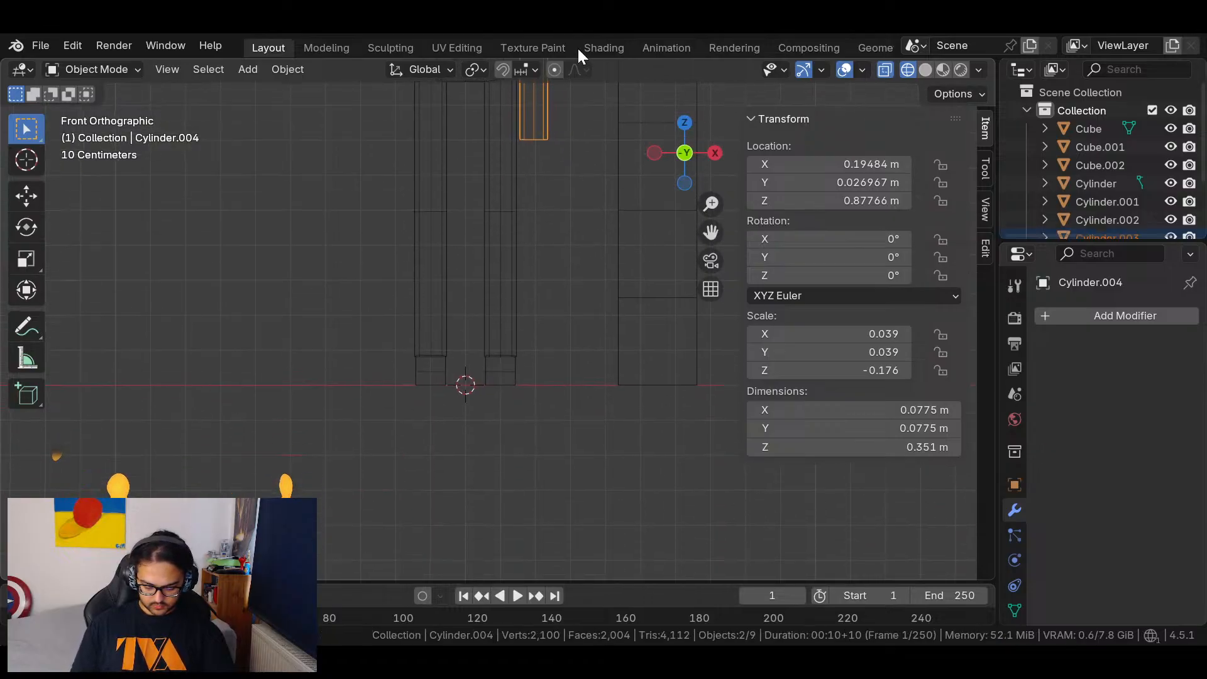
click(477, 342)
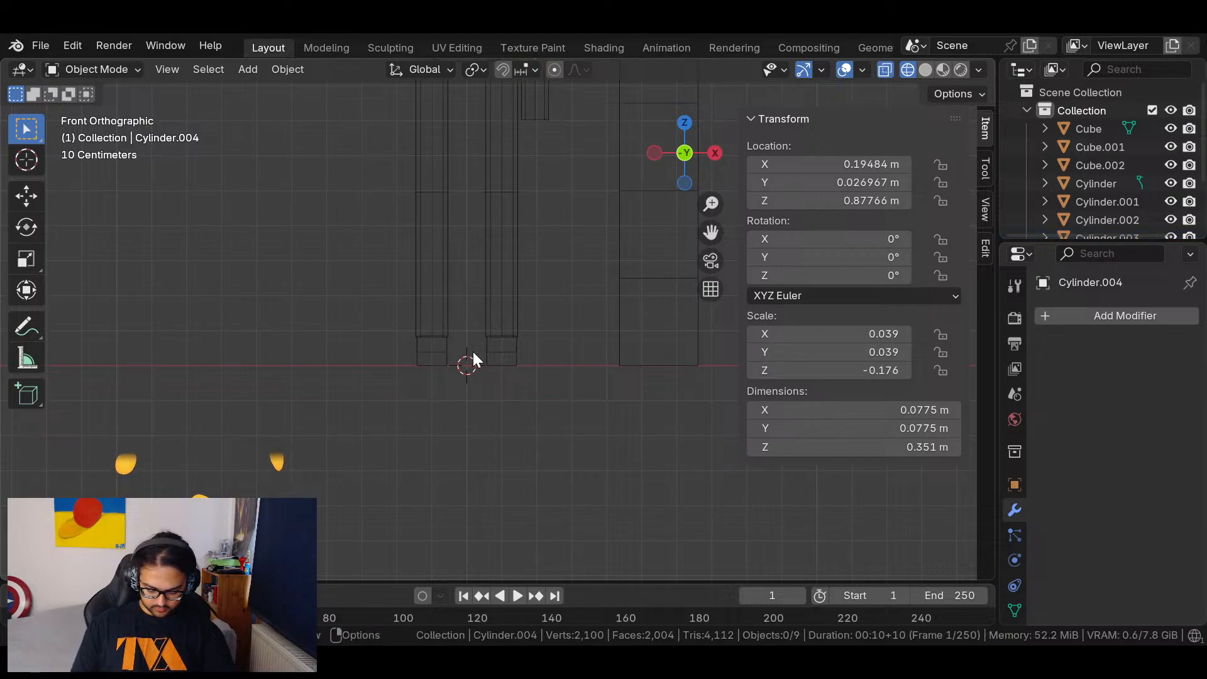
Place the 3D cursor at the torso's upper corner, where the remaining arm meets the shoulder.
click(28, 154)
shift+middle_drag(625, 203, 588, 538)
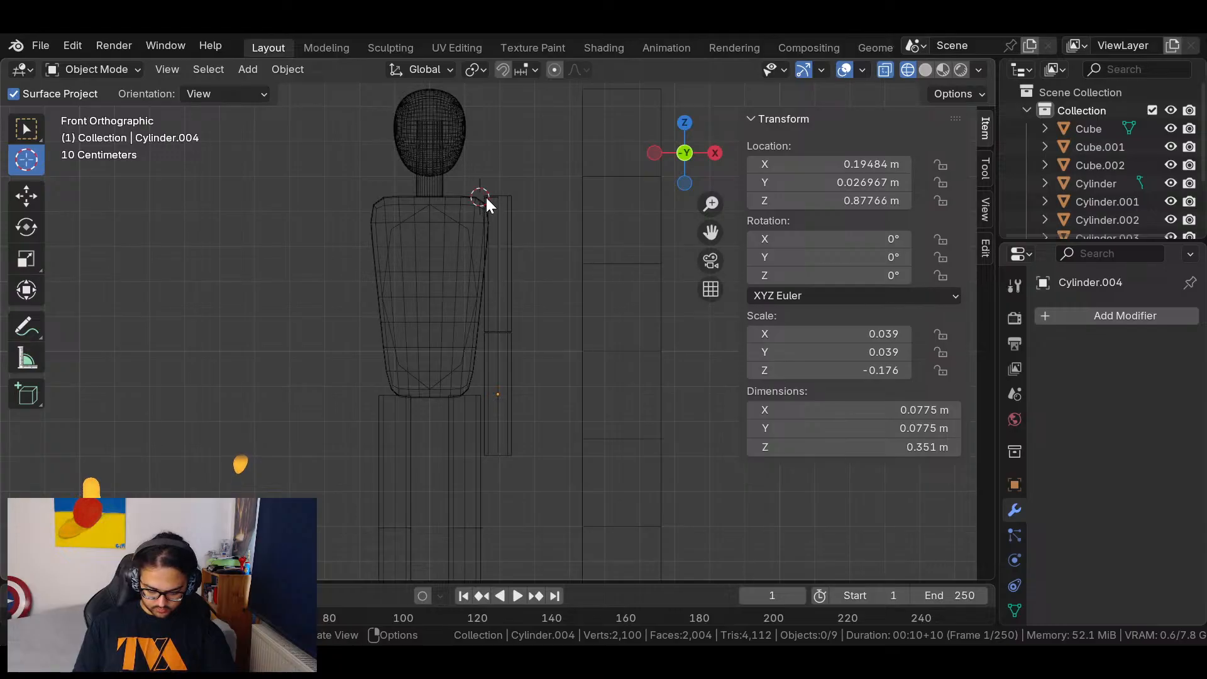
drag(484, 202, 486, 205)
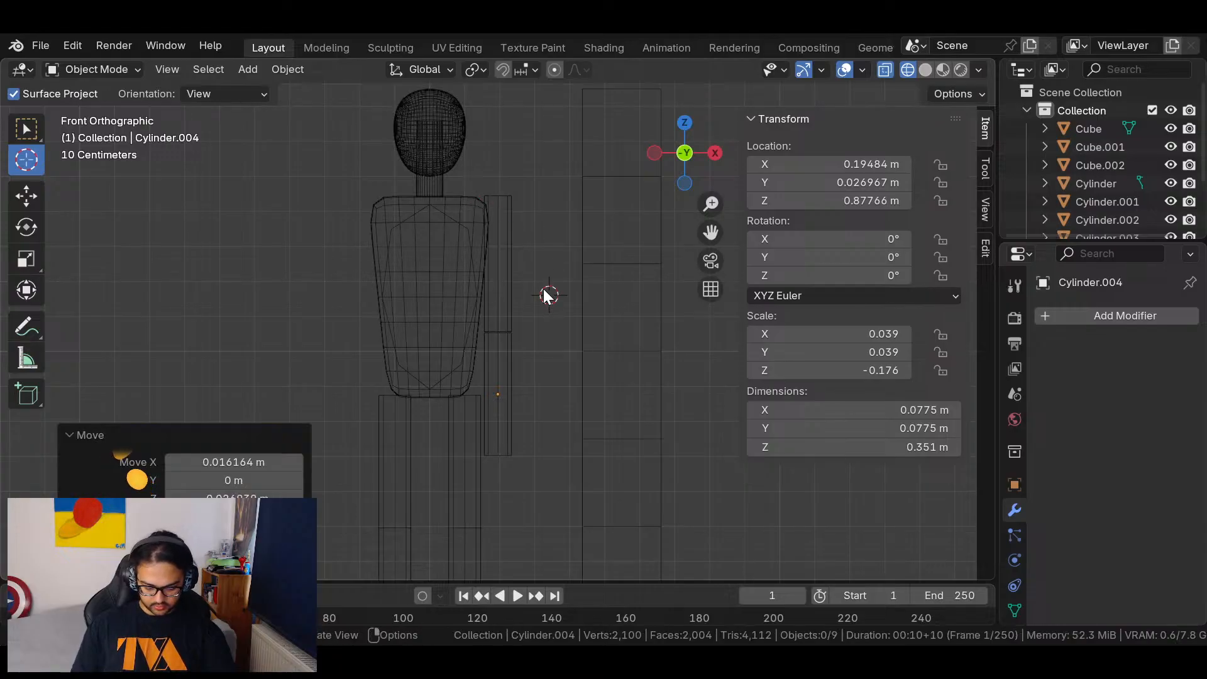
Set the origins of the remaining upper arm and forearm to the 3D cursor at the shoulder.
click(28, 127)
click(510, 271)
shift+click(508, 372)
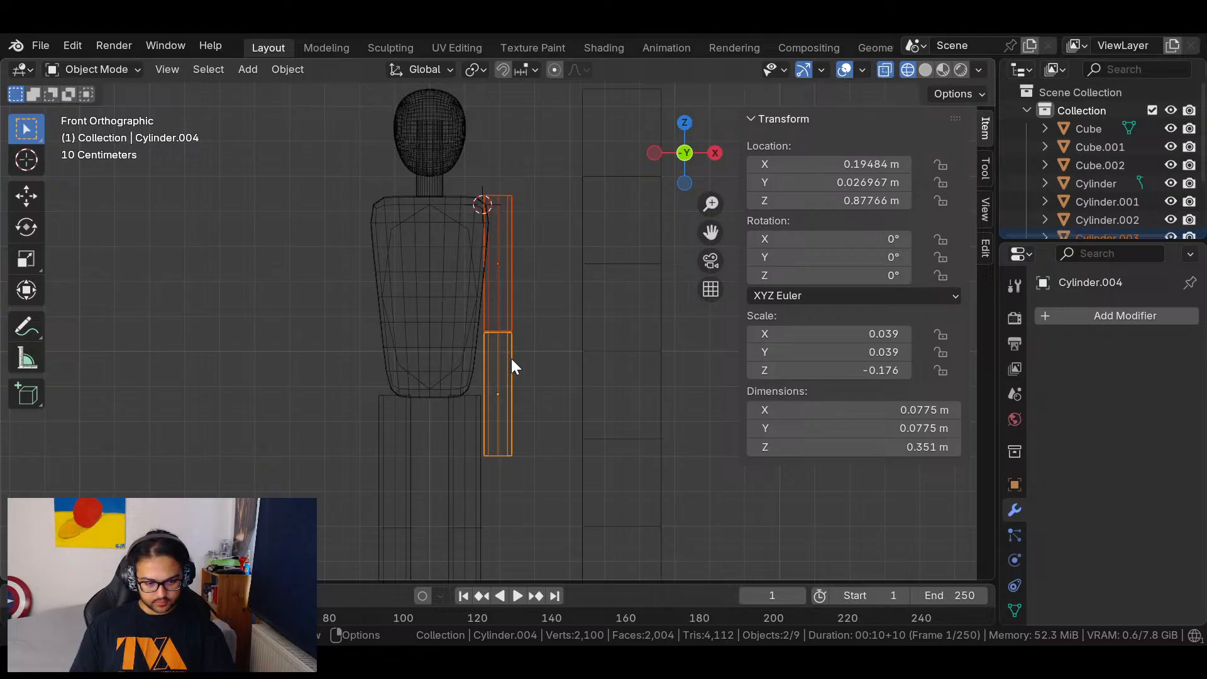
right_click(511, 349)
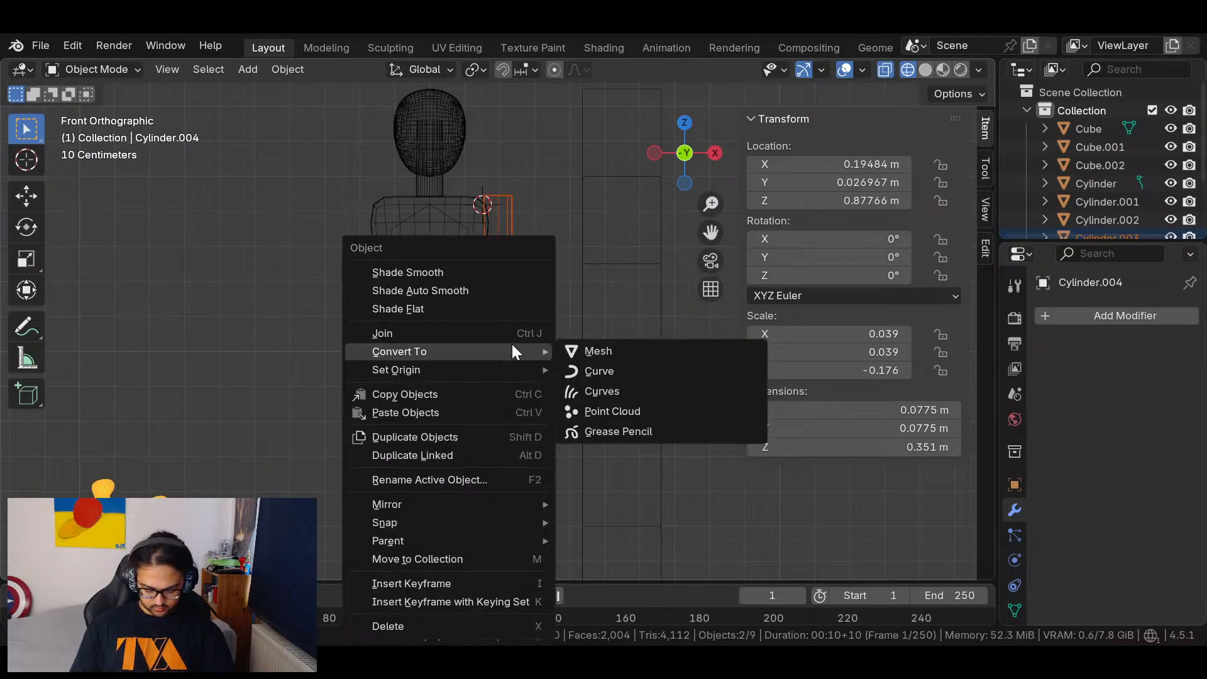
mouse_move(529, 369)
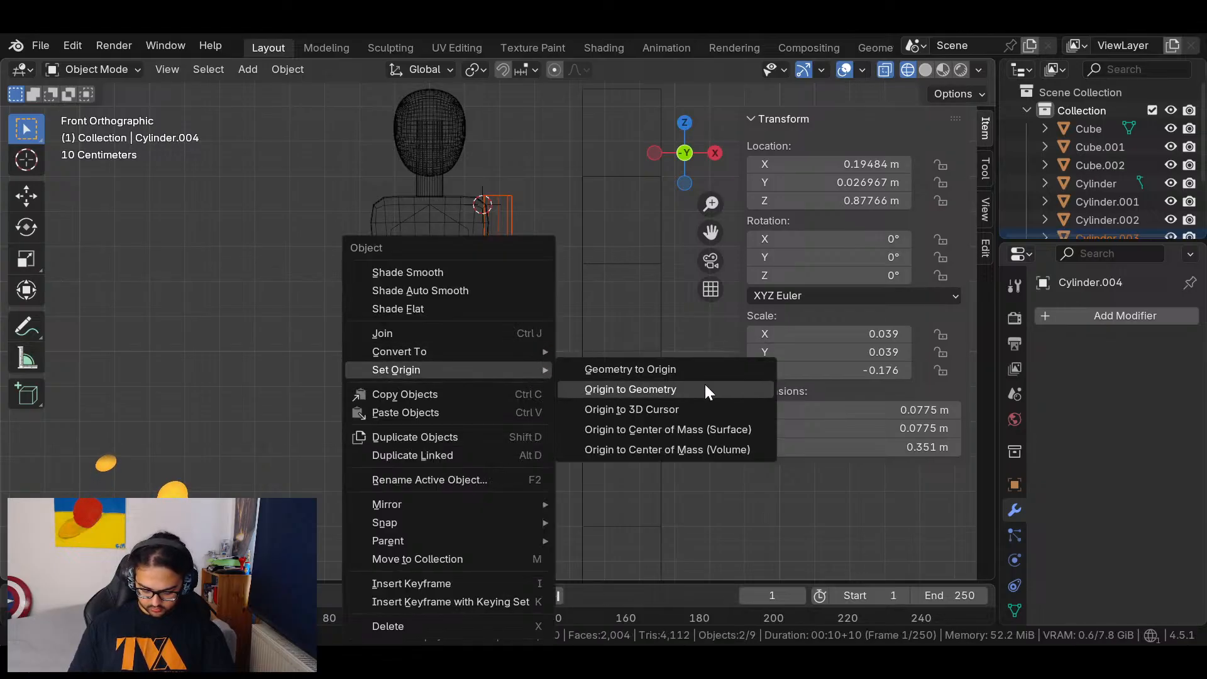
click(691, 410)
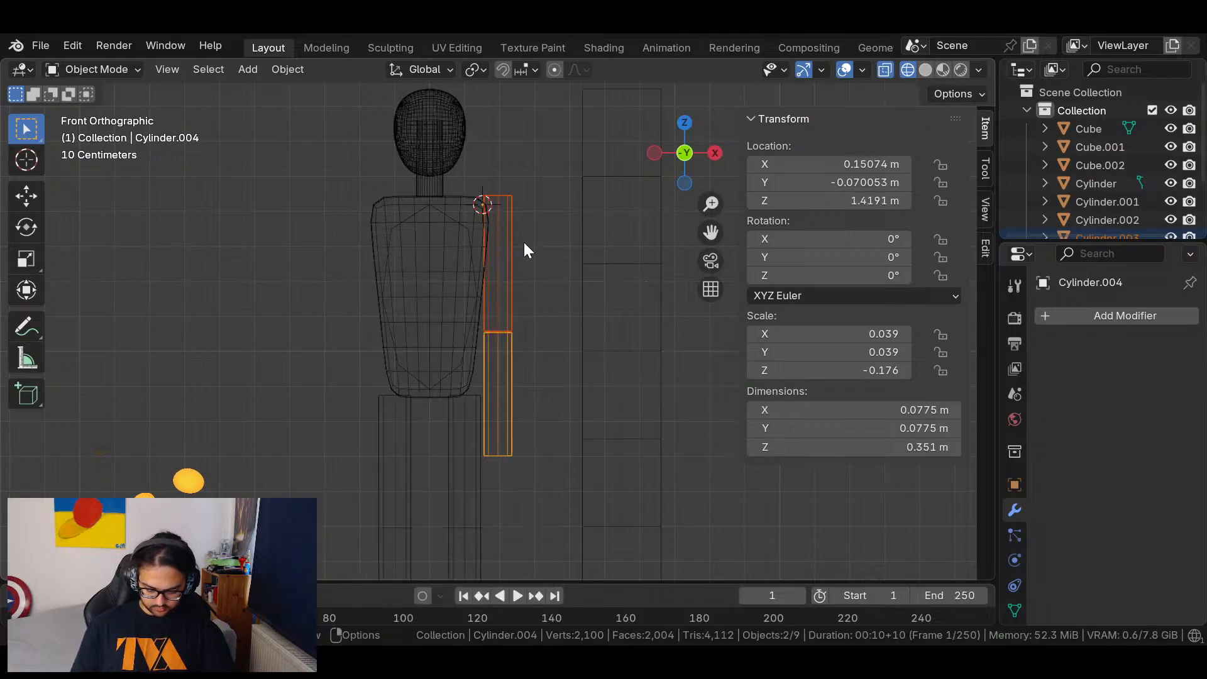
Rotate the upper arm and forearm together about -19.7° around the shoulder, away from the torso, and clear the selection.
key(r)
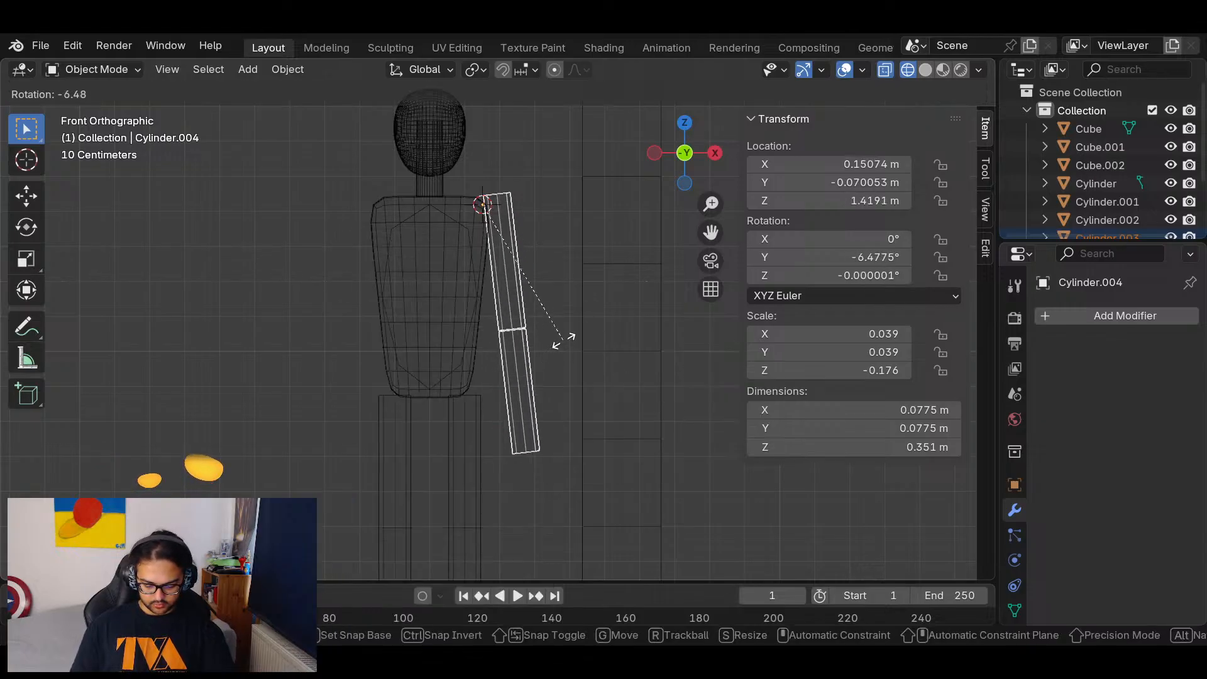
click(584, 313)
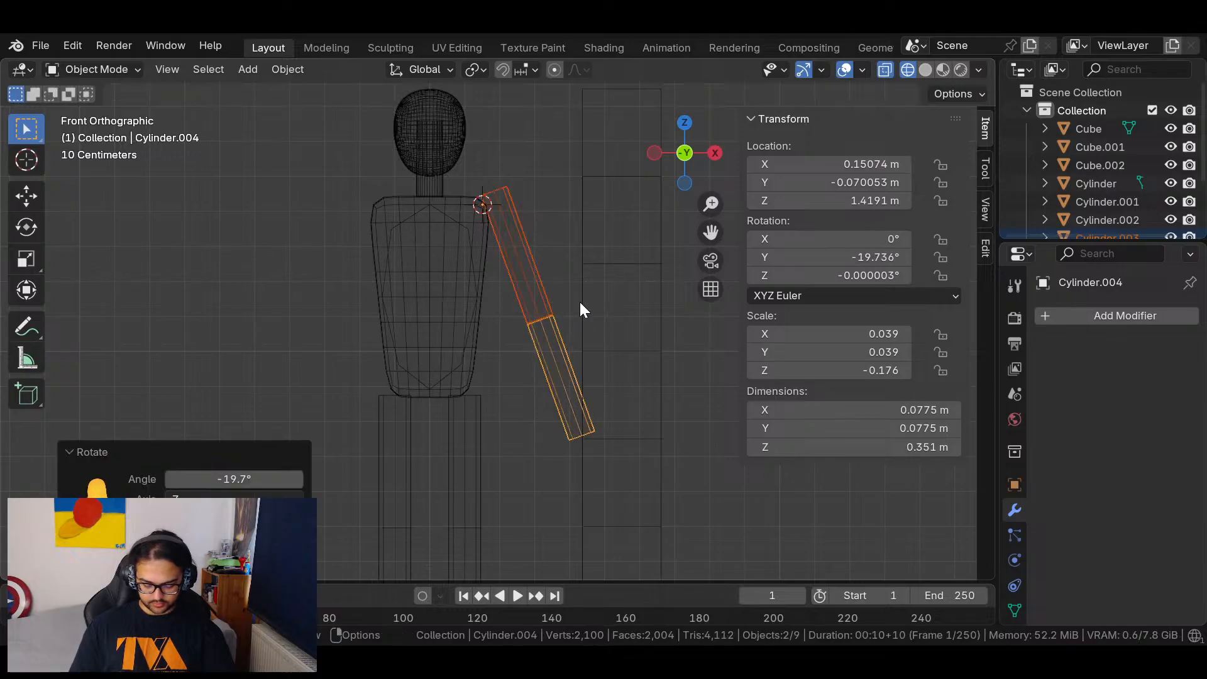
click(587, 295)
scroll(646, 274, down, 4)
key(Tab)
key(Tab)
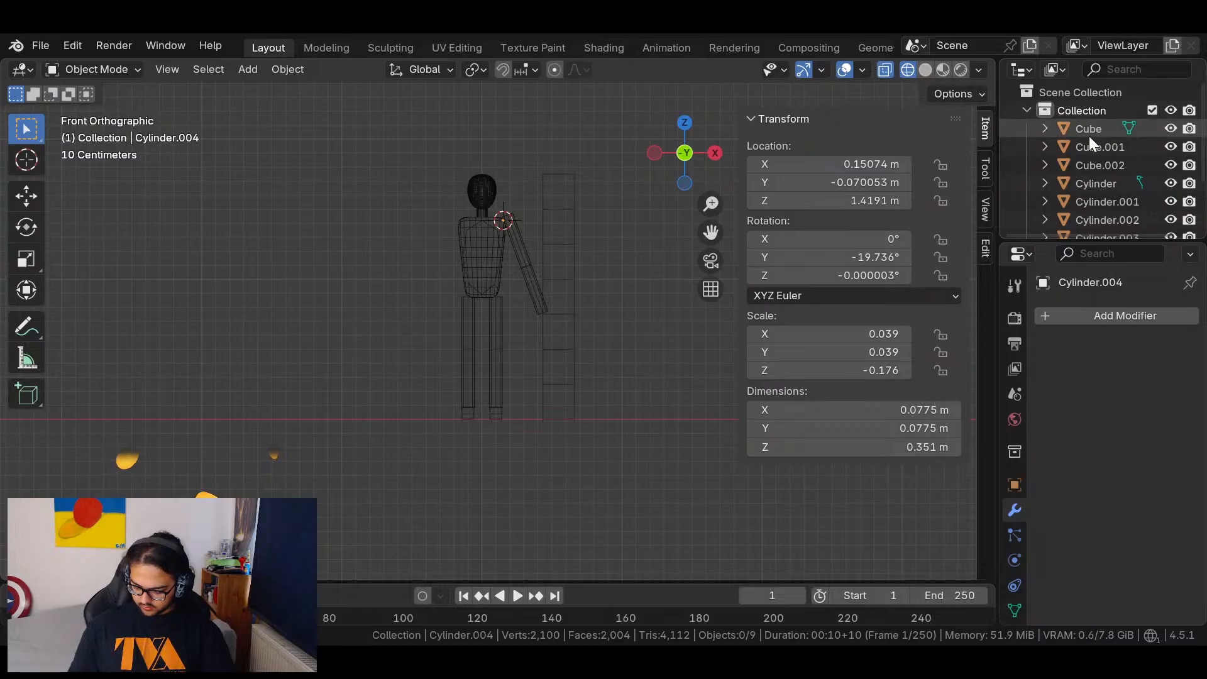
Collapse the existing collection's object list and add a new collection to the scene.
scroll(1181, 188, down, 4)
drag(1105, 202, 1145, 214)
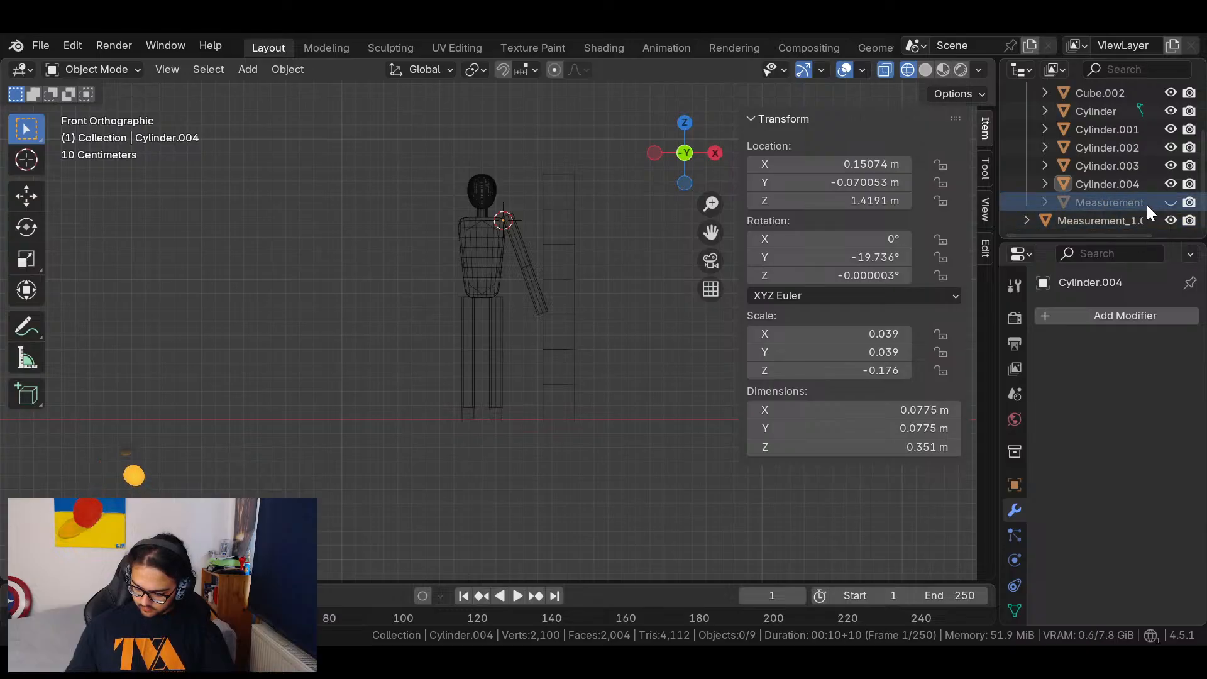
scroll(1087, 125, up, 3)
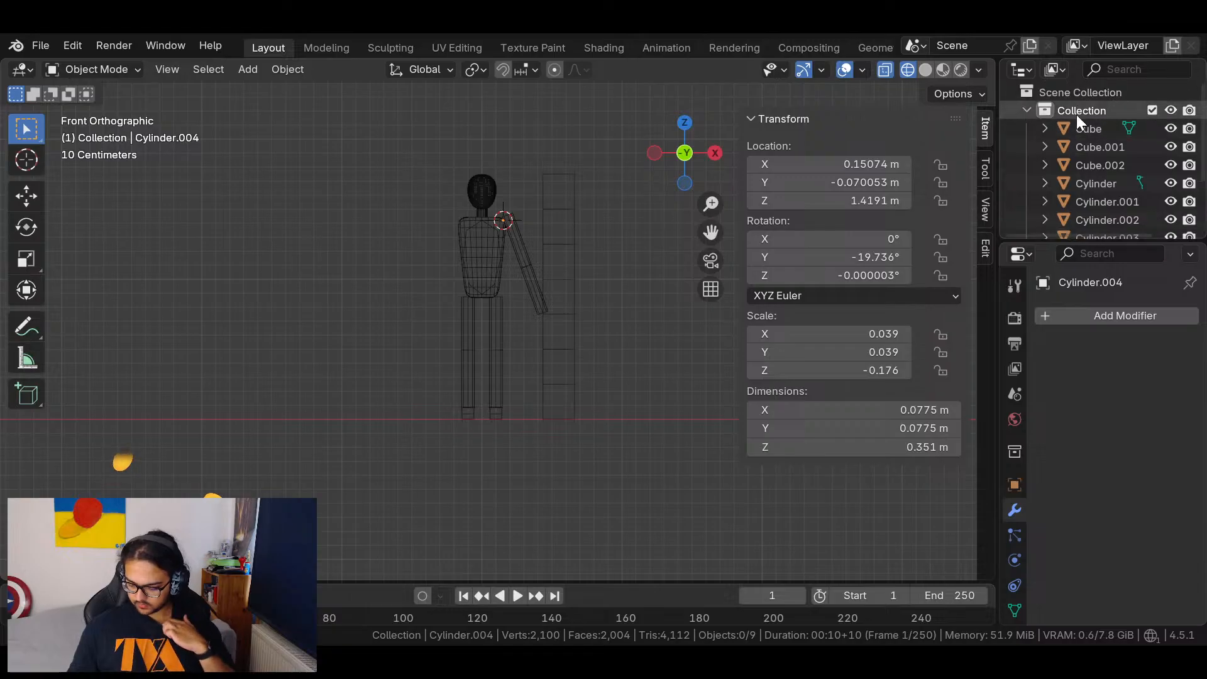
click(1028, 108)
right_click(1088, 166)
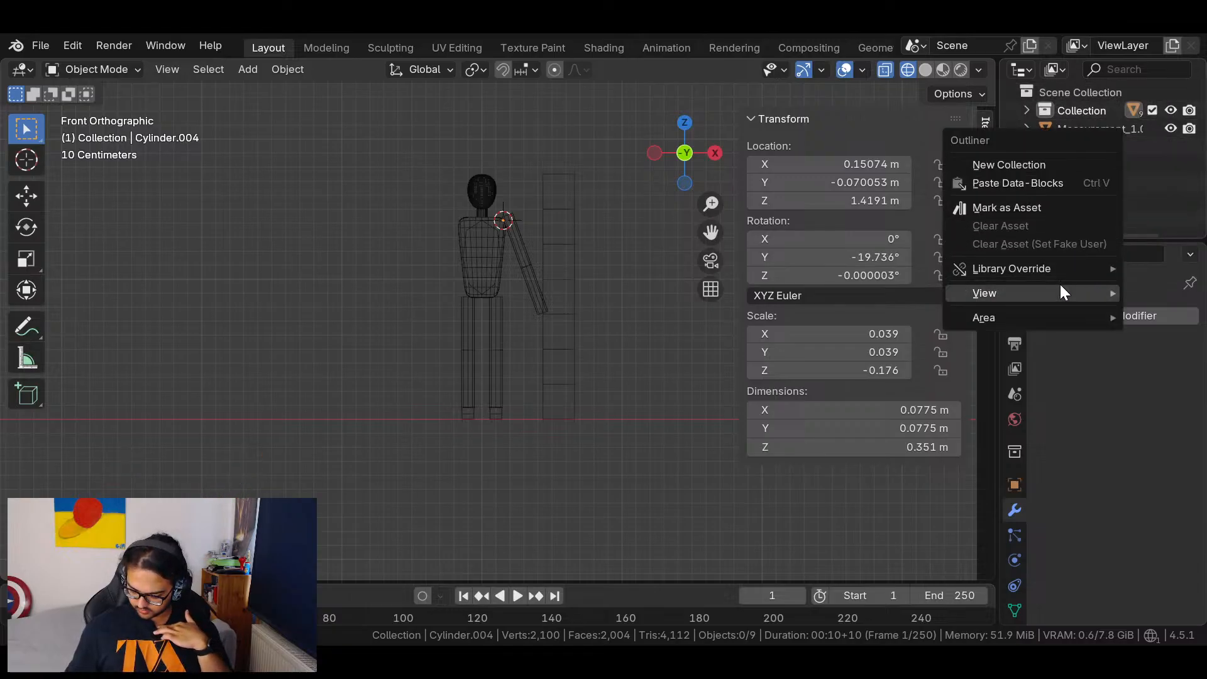
mouse_move(1060, 294)
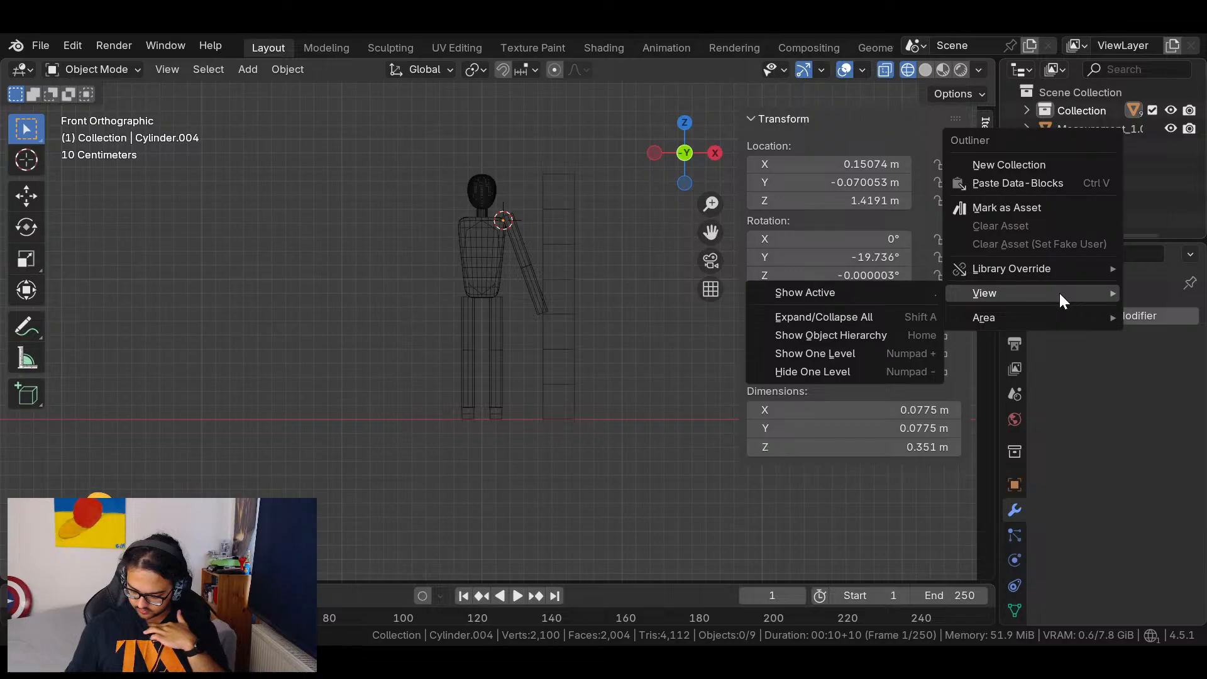
click(1047, 163)
Rename the original collection holding the body parts as MC_body.
double_click(1086, 129)
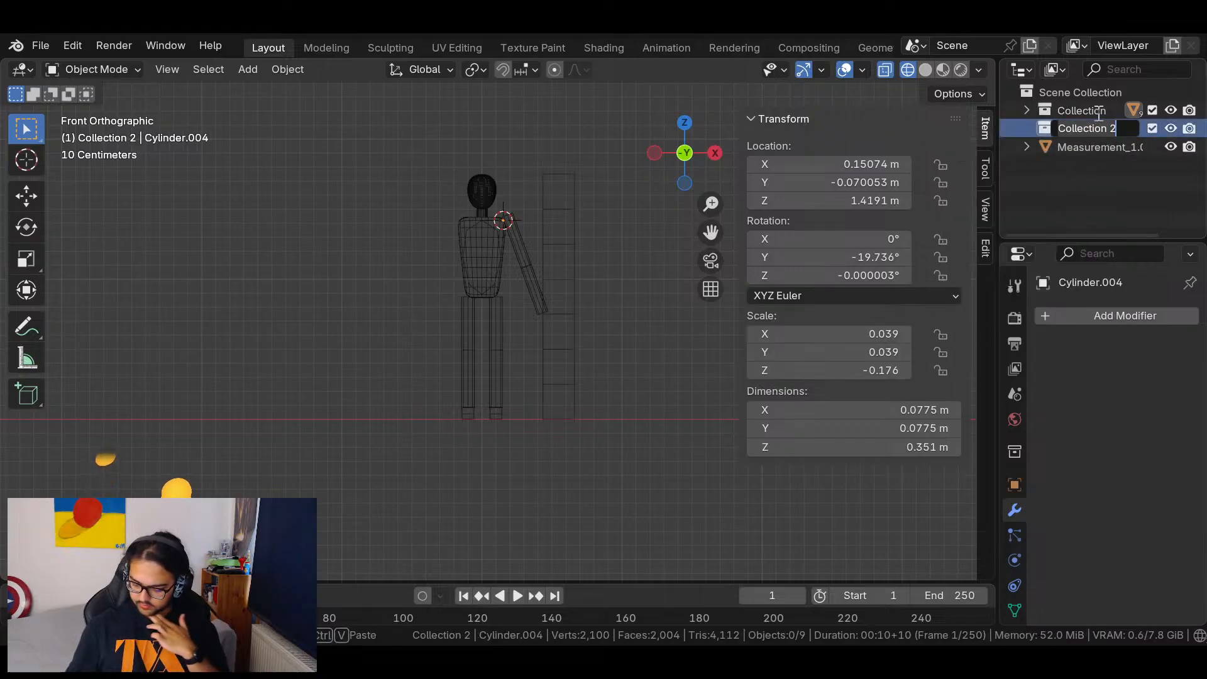
double_click(1096, 111)
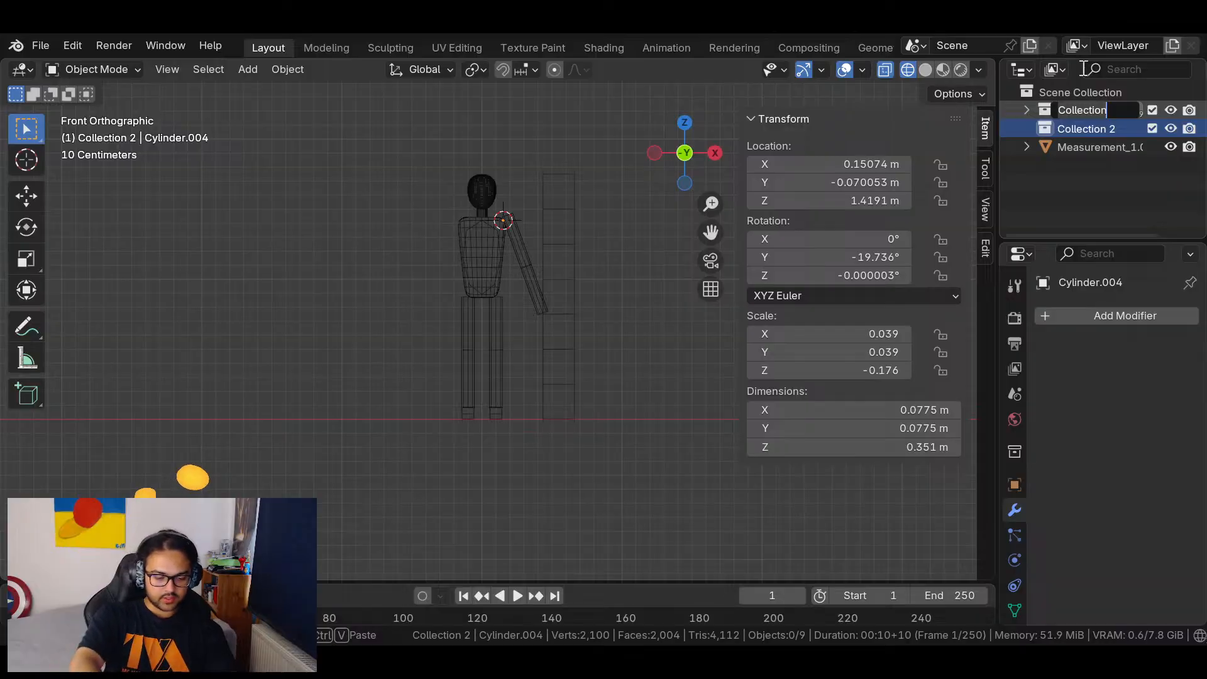
text(MC_body)
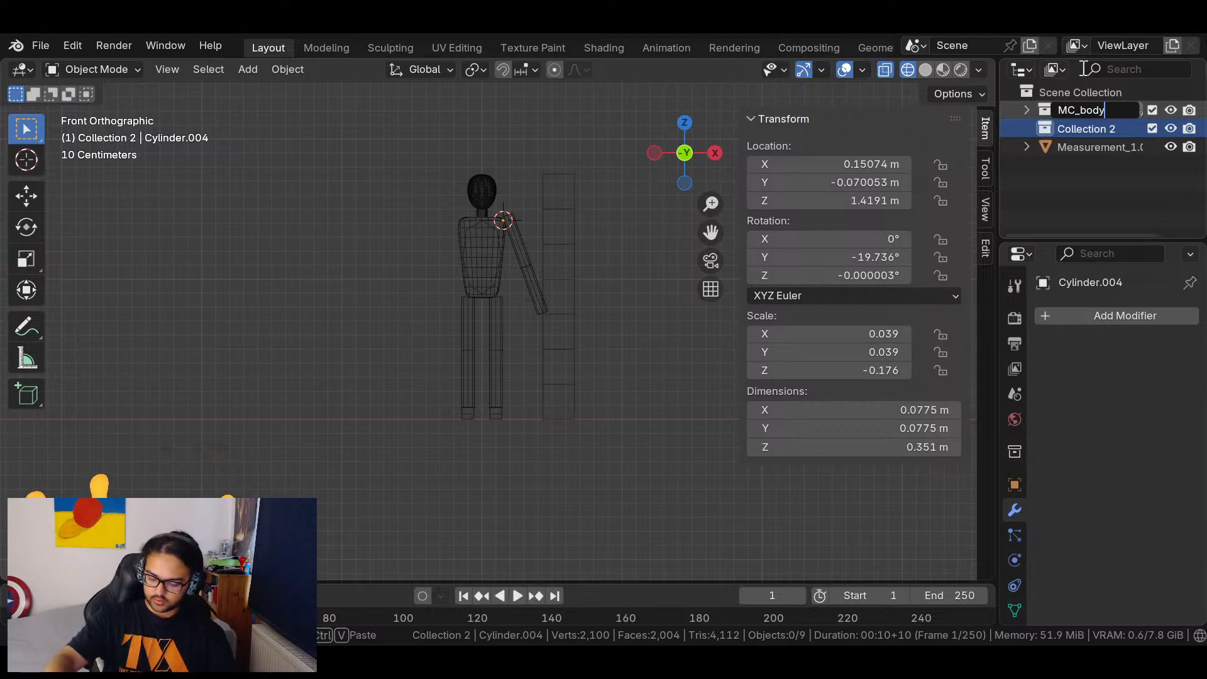
key(Return)
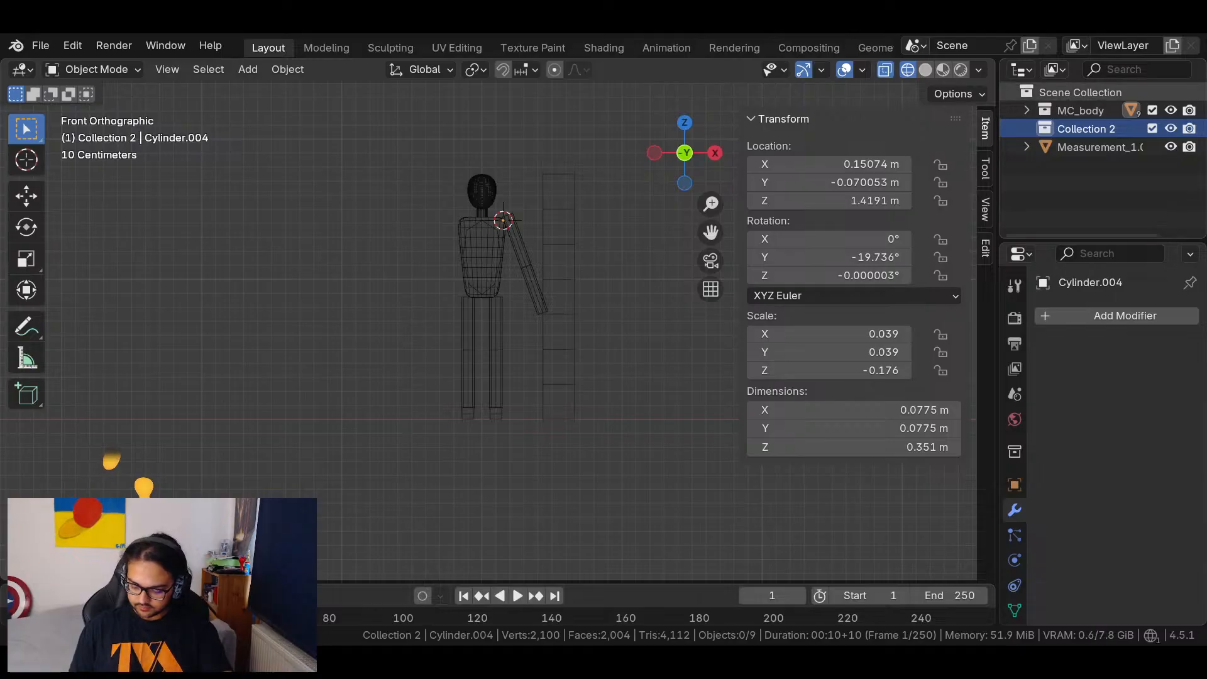
click(1027, 110)
drag(1187, 129, 1189, 183)
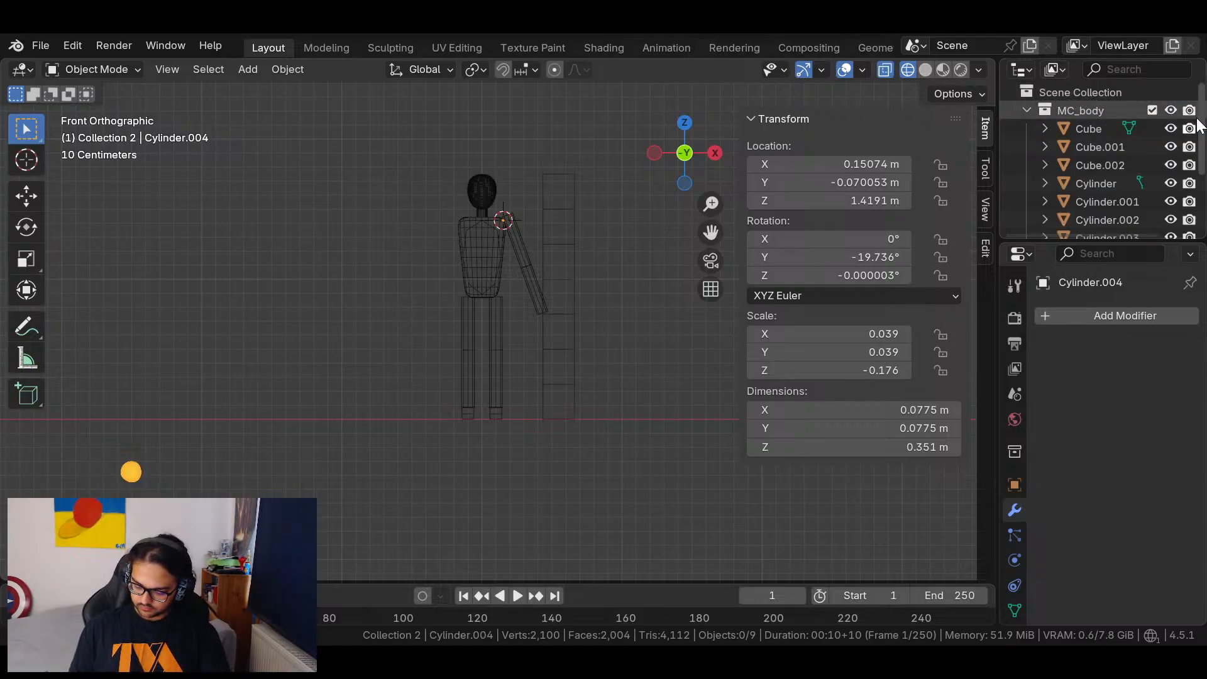
click(1188, 111)
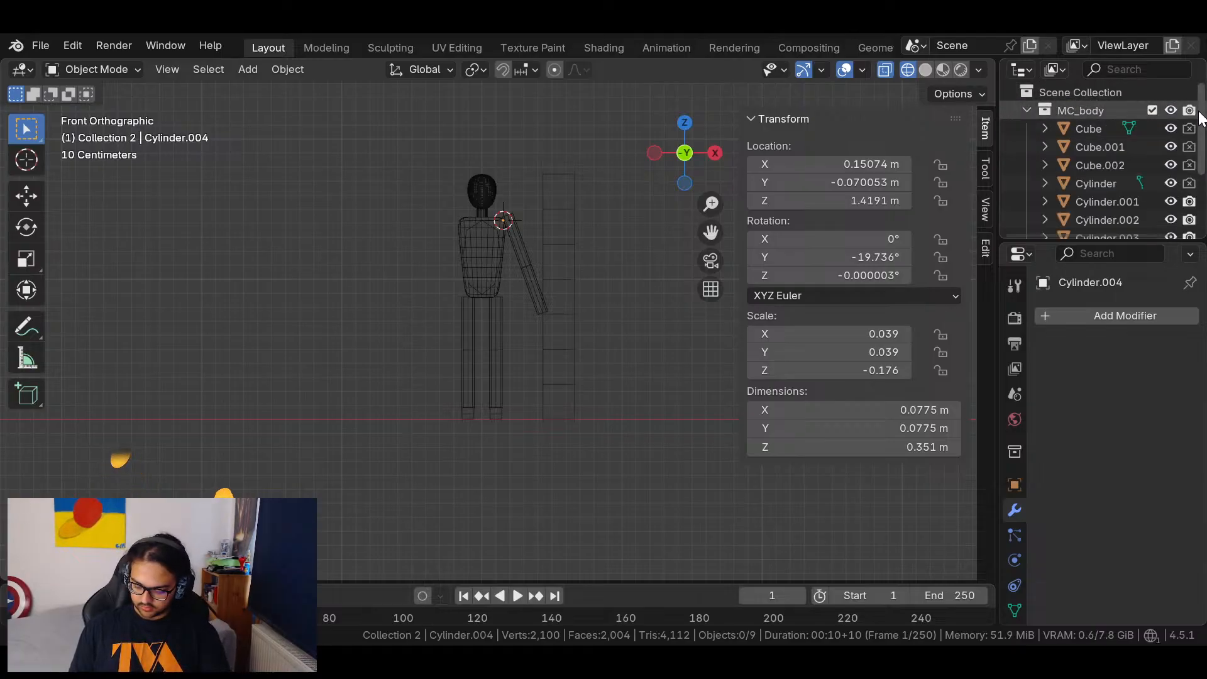
drag(1189, 129, 1188, 184)
Move the hidden measurement object into Collection 2 and rename that collection Measurements.
scroll(1156, 189, down, 4)
drag(1110, 182, 1110, 208)
click(1102, 202)
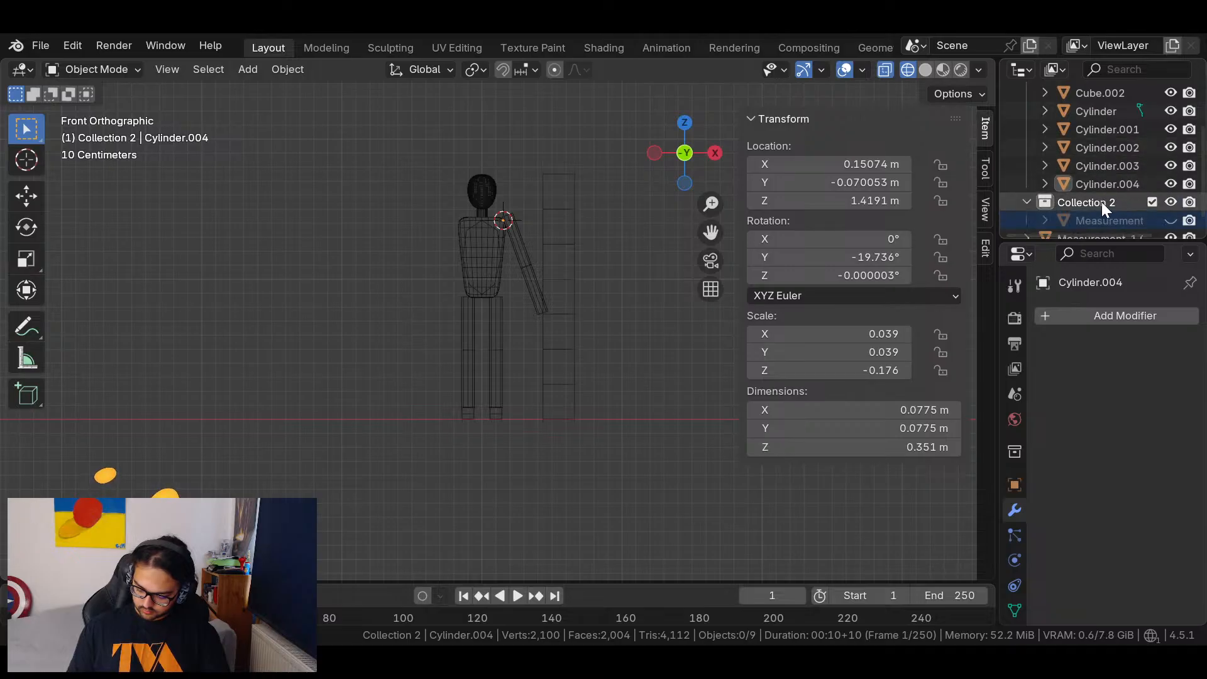
double_click(1102, 202)
text(Measurement)
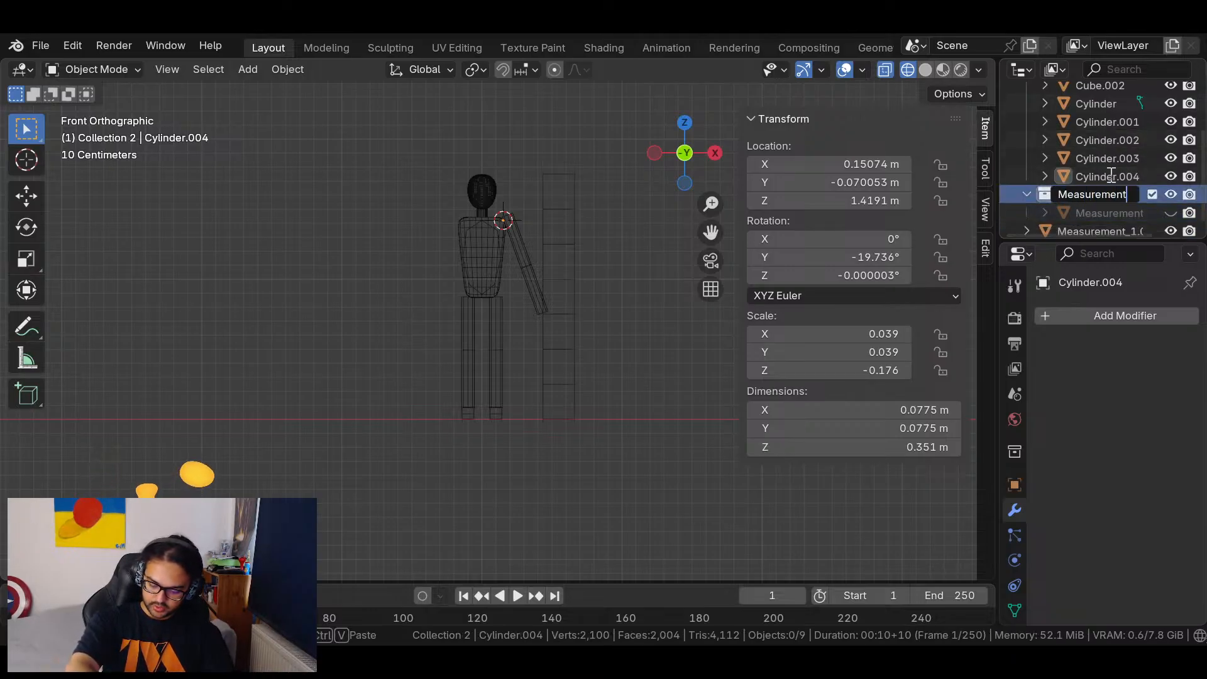
text(s)
key(Return)
Move the visible height guide Measurement_1.001 into the Measurements collection.
drag(1053, 228, 1075, 200)
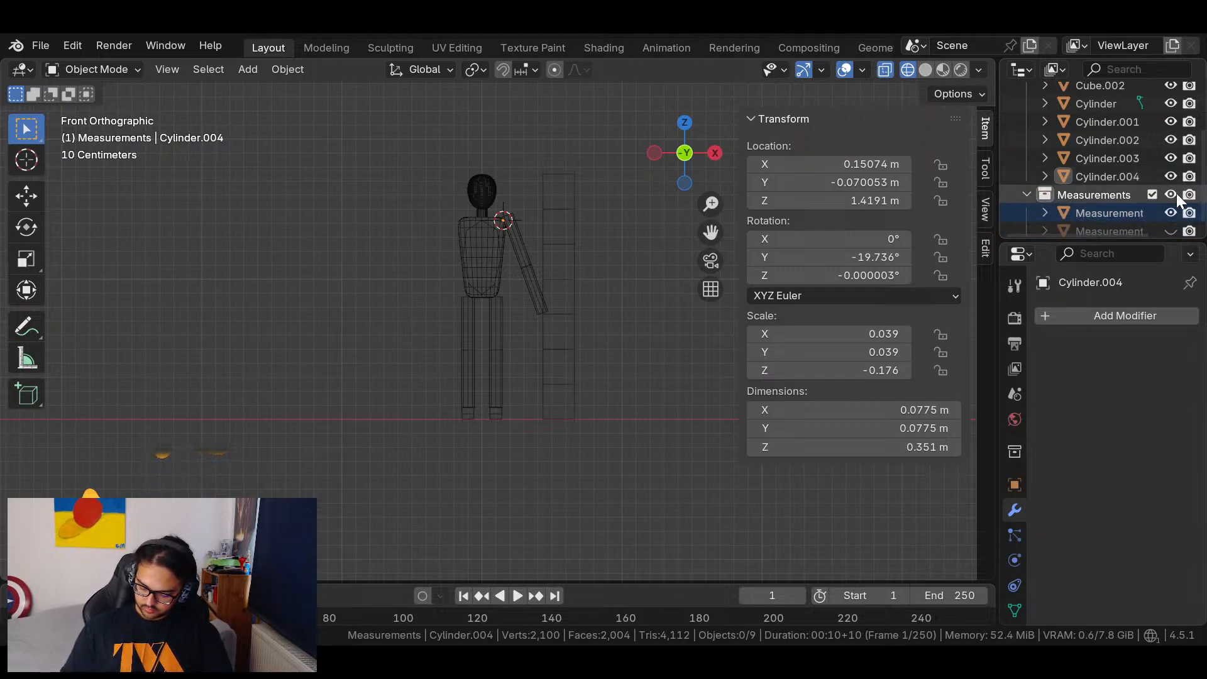
scroll(1062, 187, up, 1)
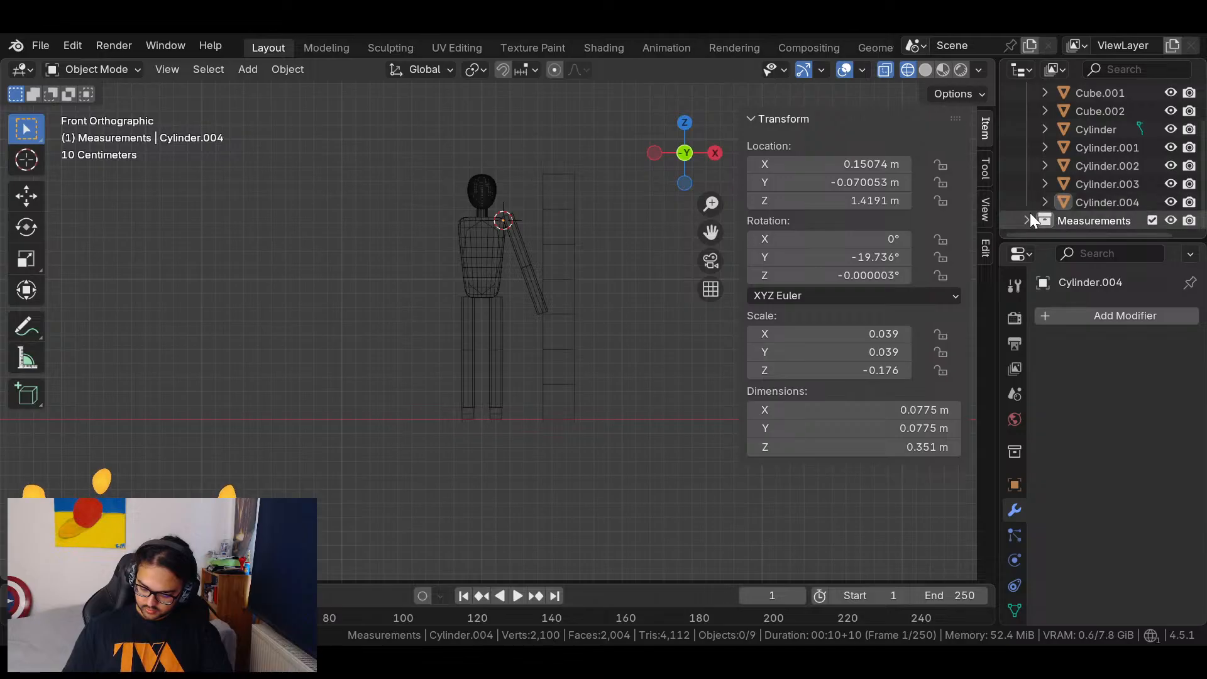
click(1091, 220)
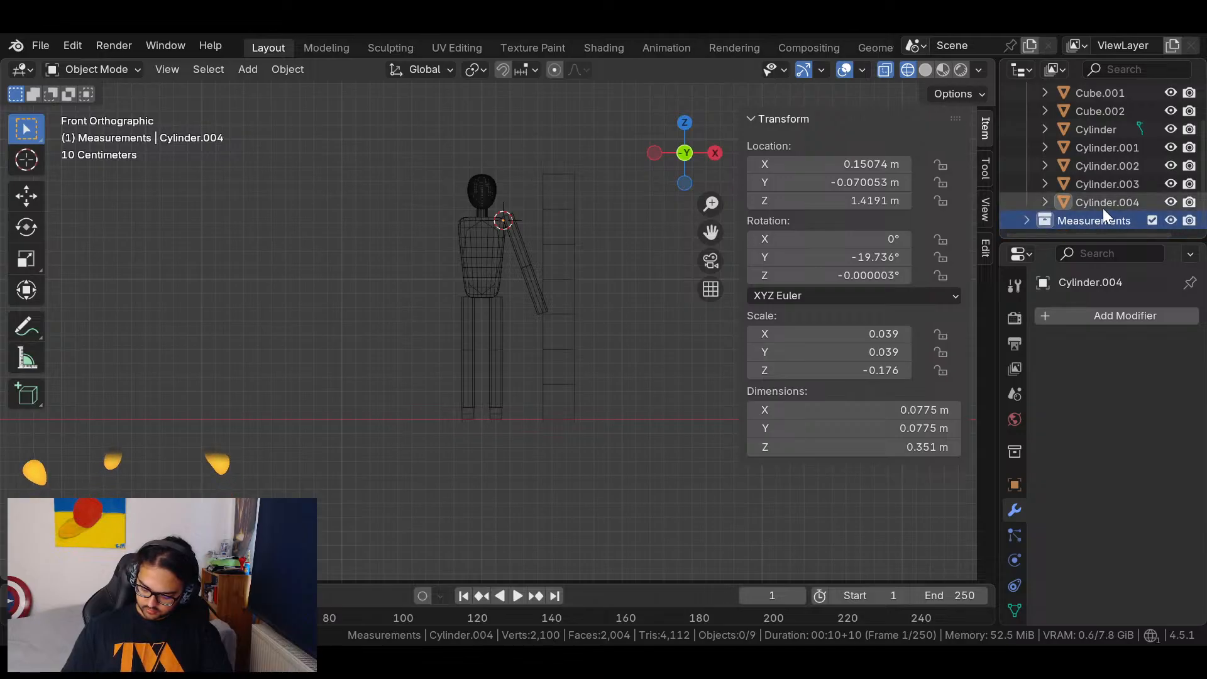
scroll(1081, 208, down, 2)
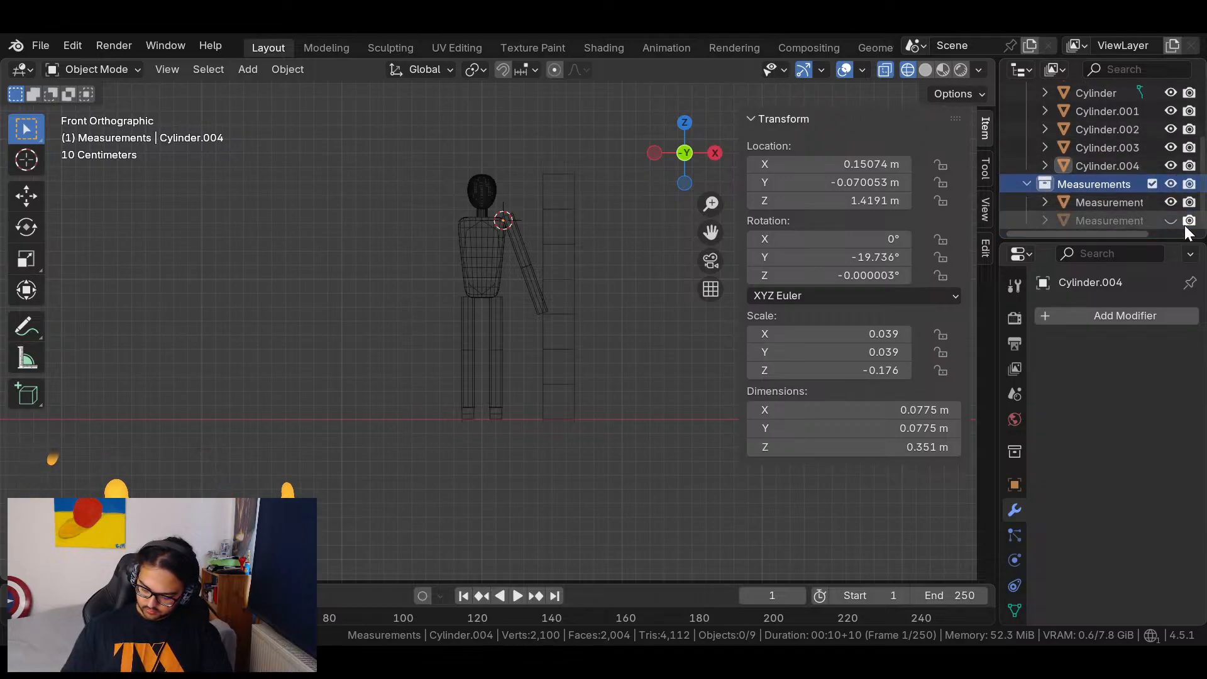
Shift the height guide Measurement_1.001 along X to 0.75872 m, away from the figure's angled arm.
click(1107, 202)
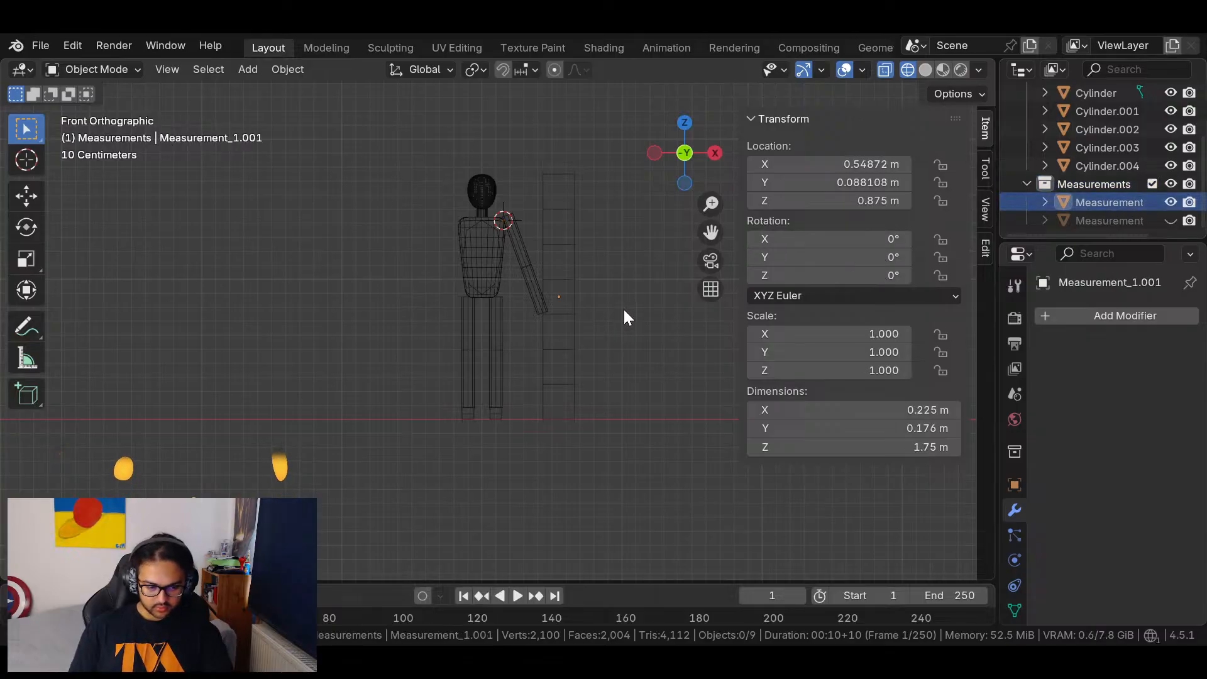
key(x)
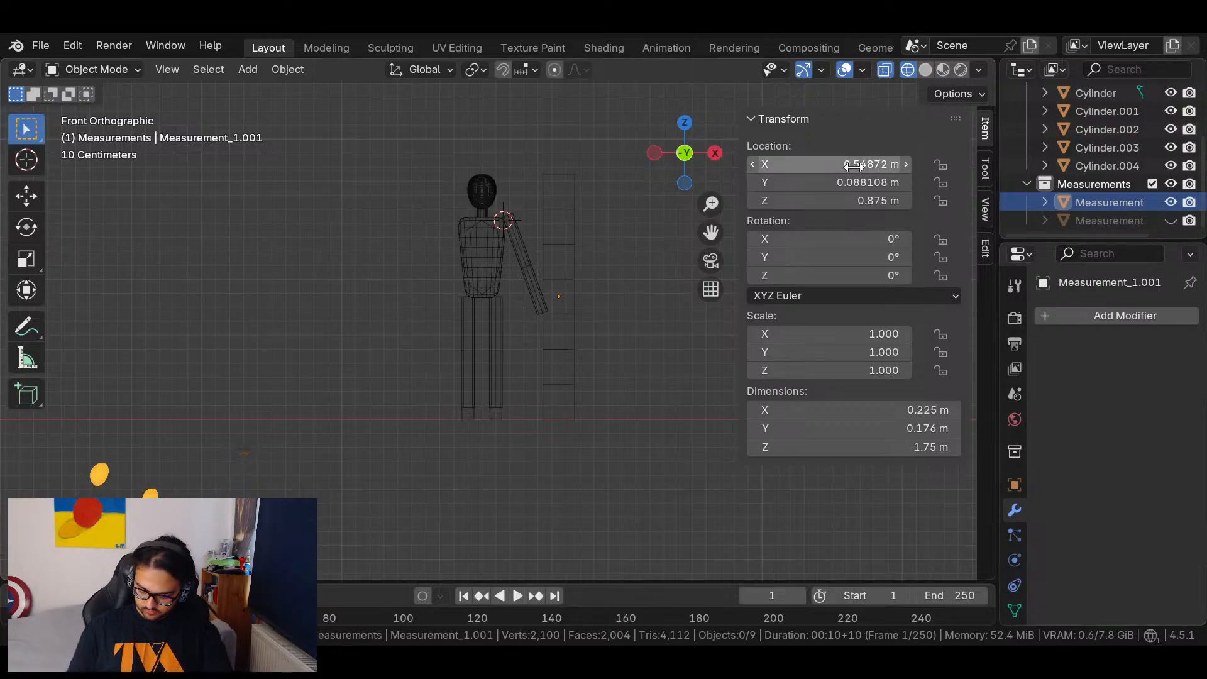
mouse_move(849, 164)
mouse_down()
mouse_move(896, 164)
mouse_move(851, 164)
mouse_up()
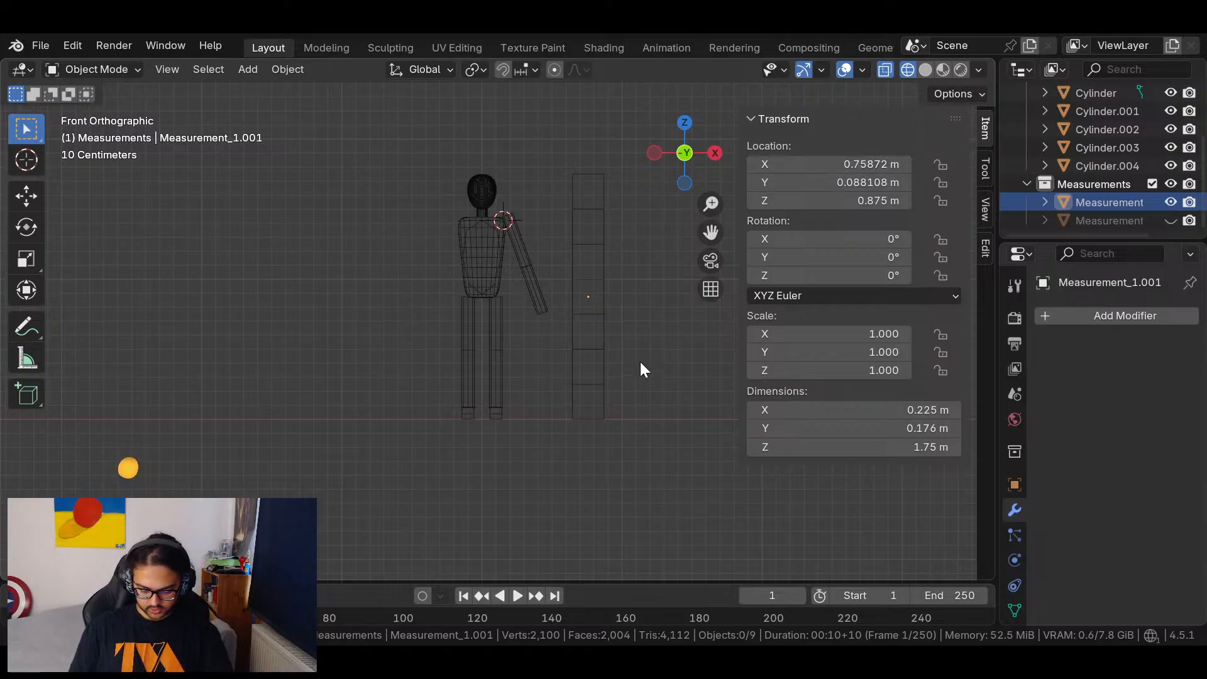
Add a Mirror modifier on the X axis to the upper arm, using the torso as the mirror object.
click(531, 250)
shift+click(535, 283)
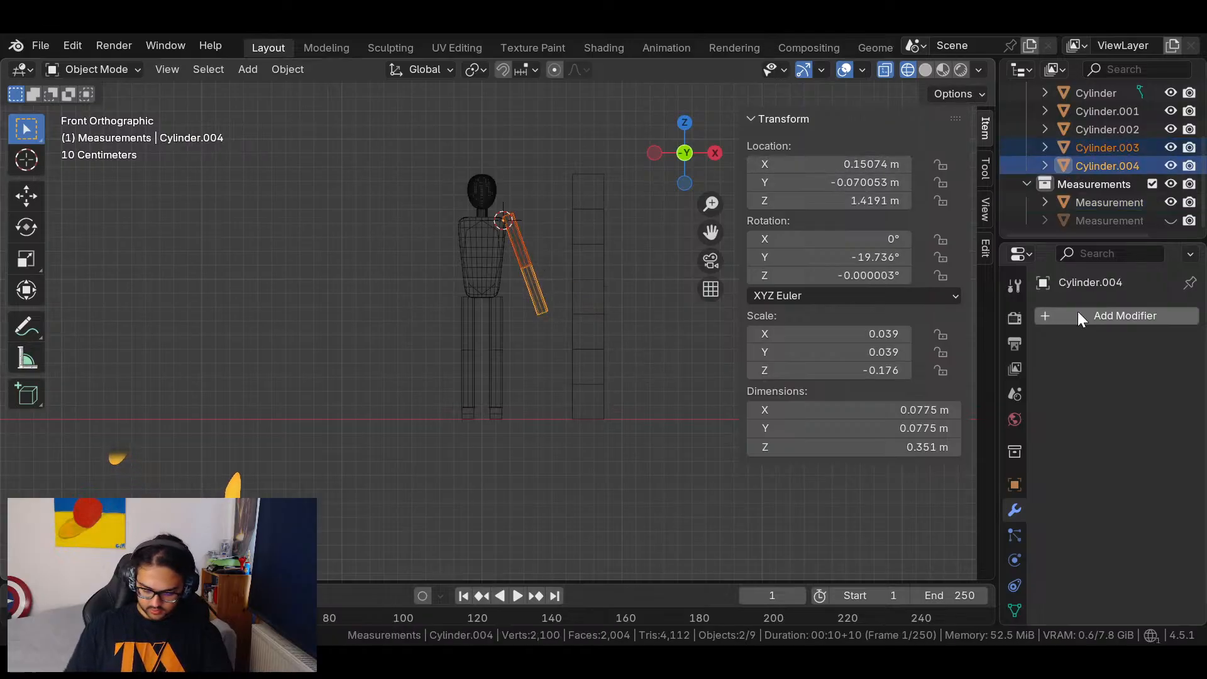
click(526, 241)
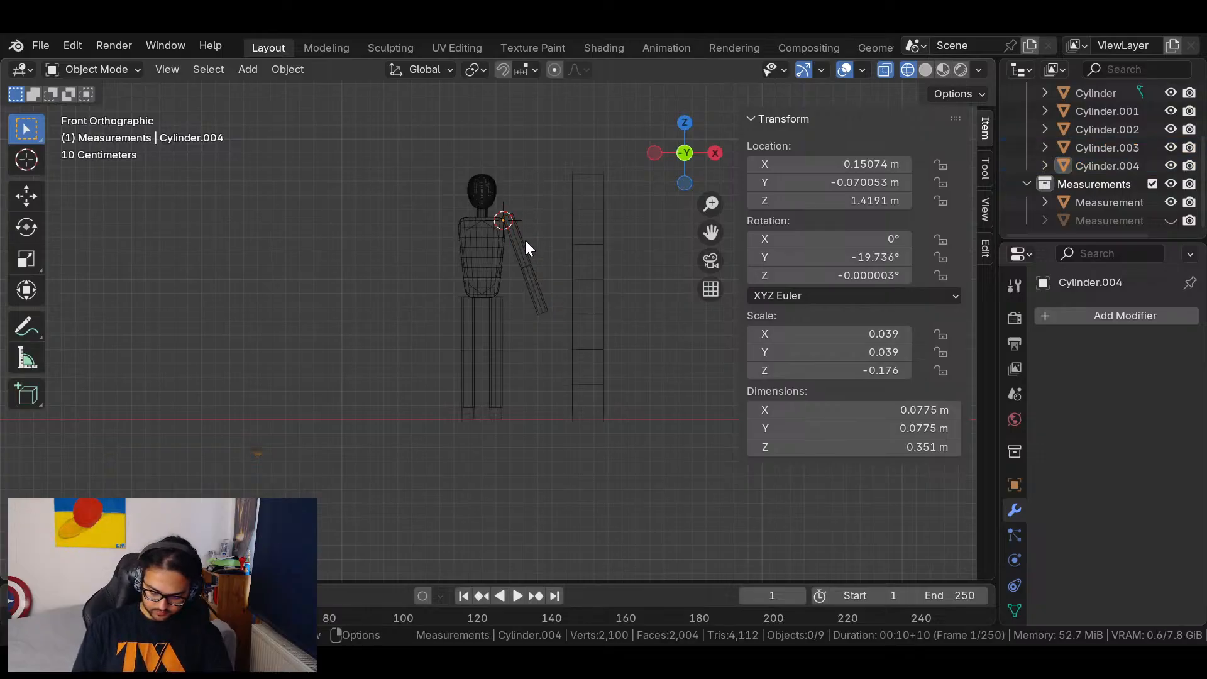
click(1099, 320)
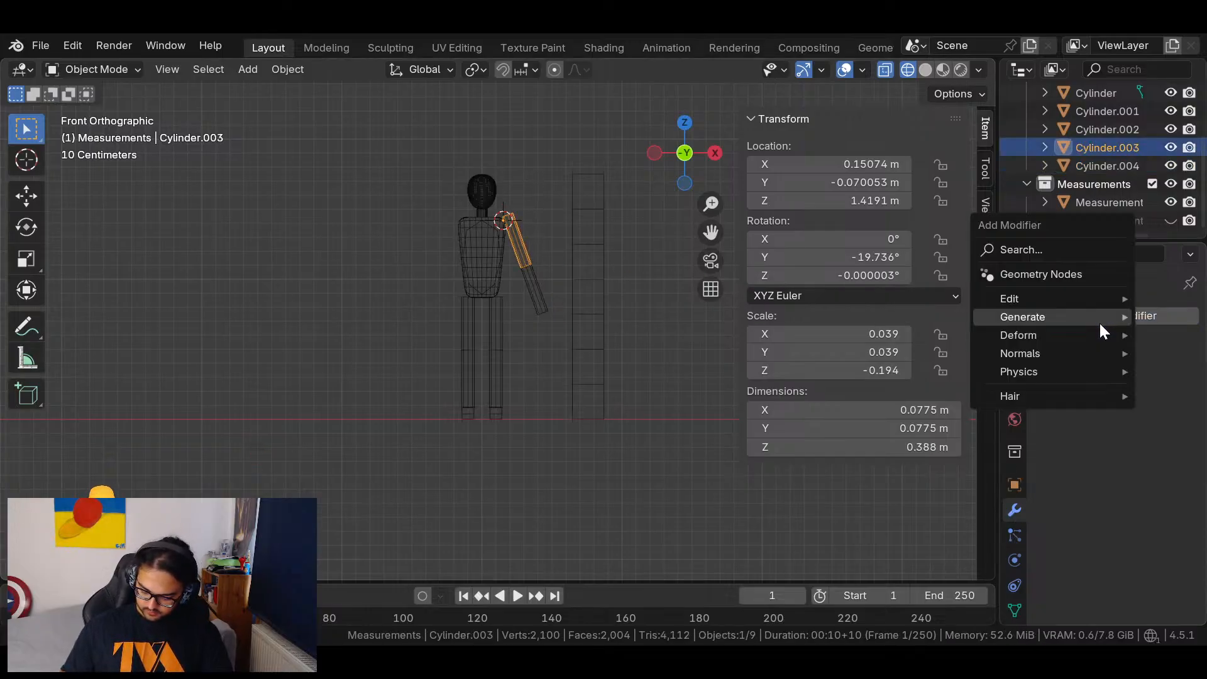
text(m)
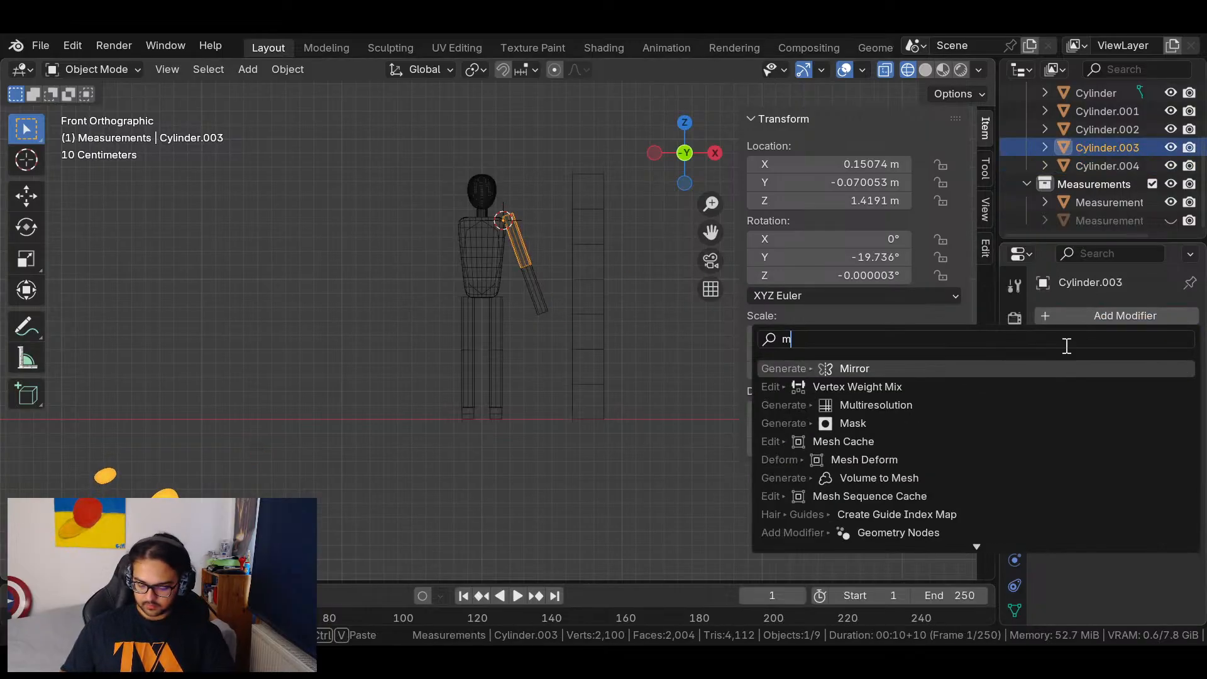
click(989, 369)
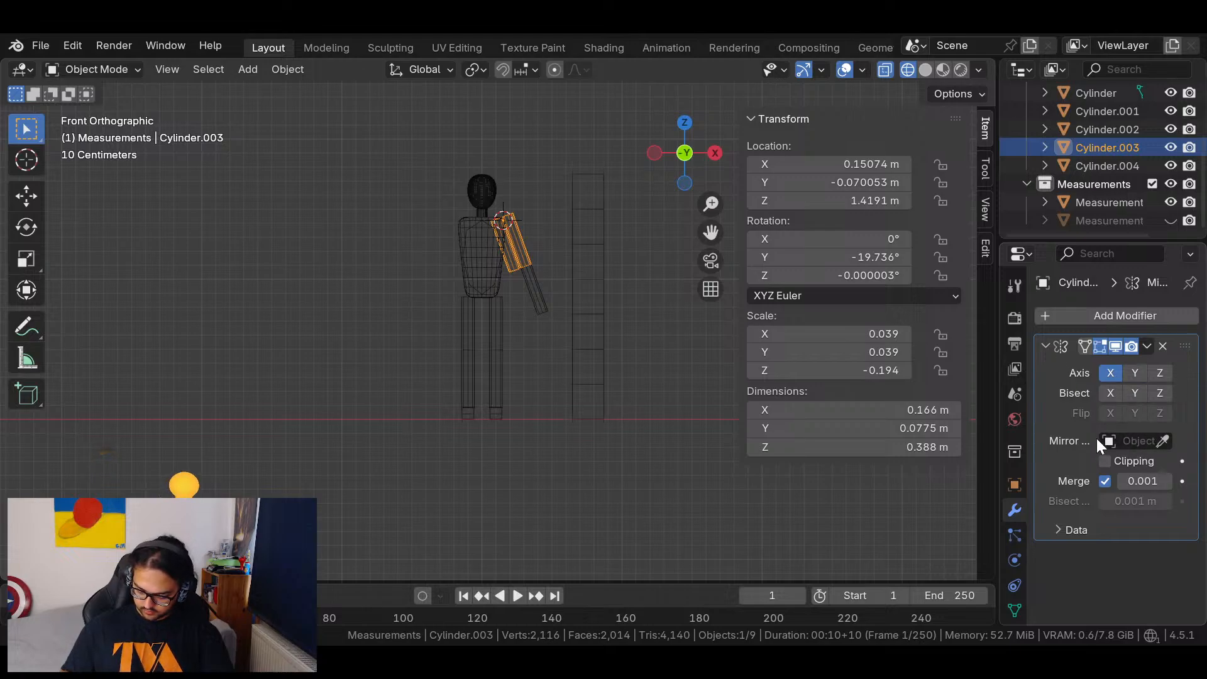
click(1163, 441)
click(481, 252)
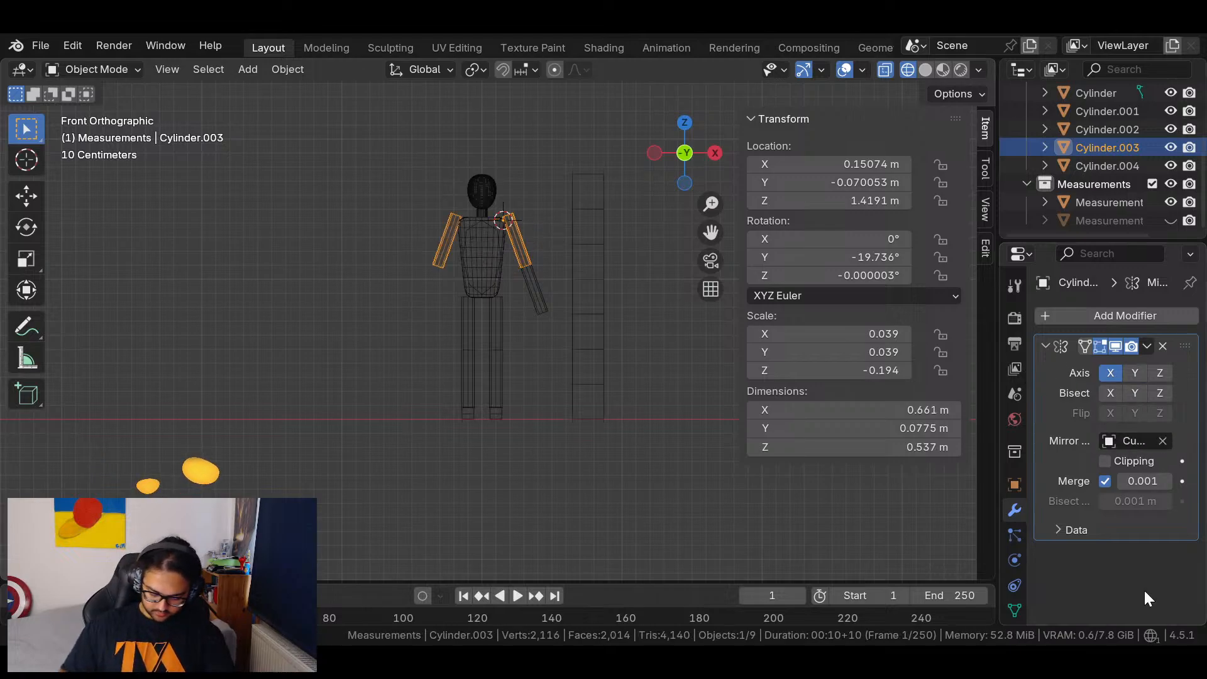
Add a Mirror modifier on the X axis to the forearm, using the torso as the mirror object.
click(531, 287)
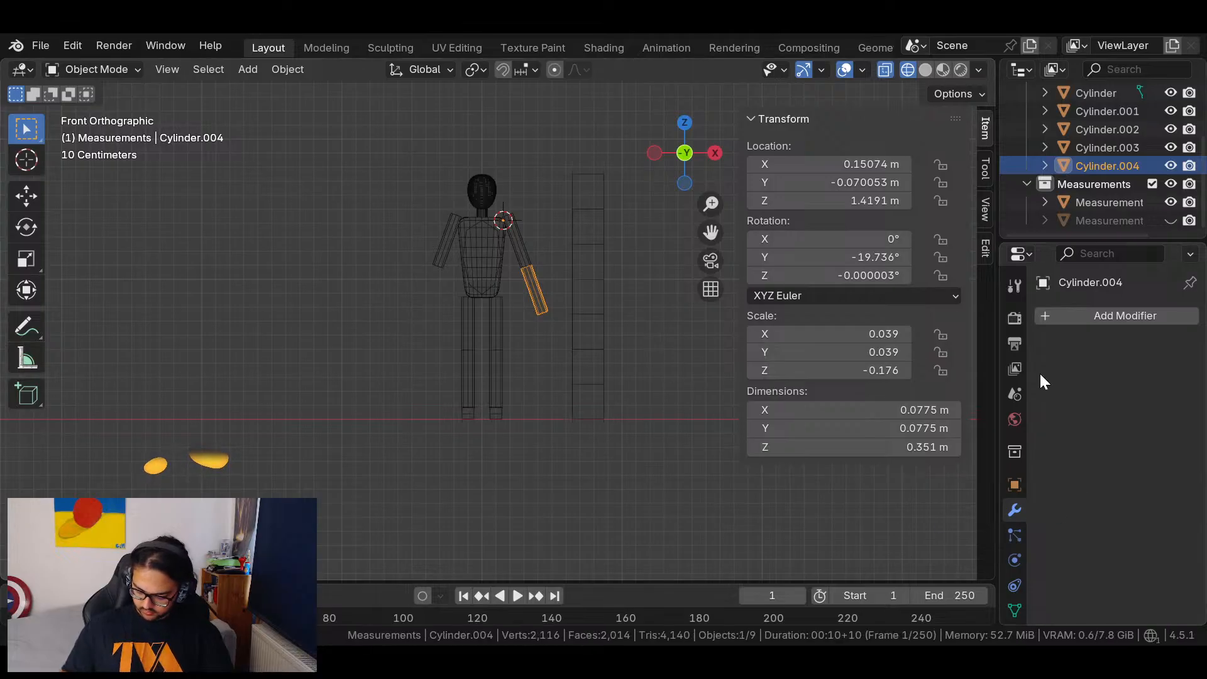
click(1089, 312)
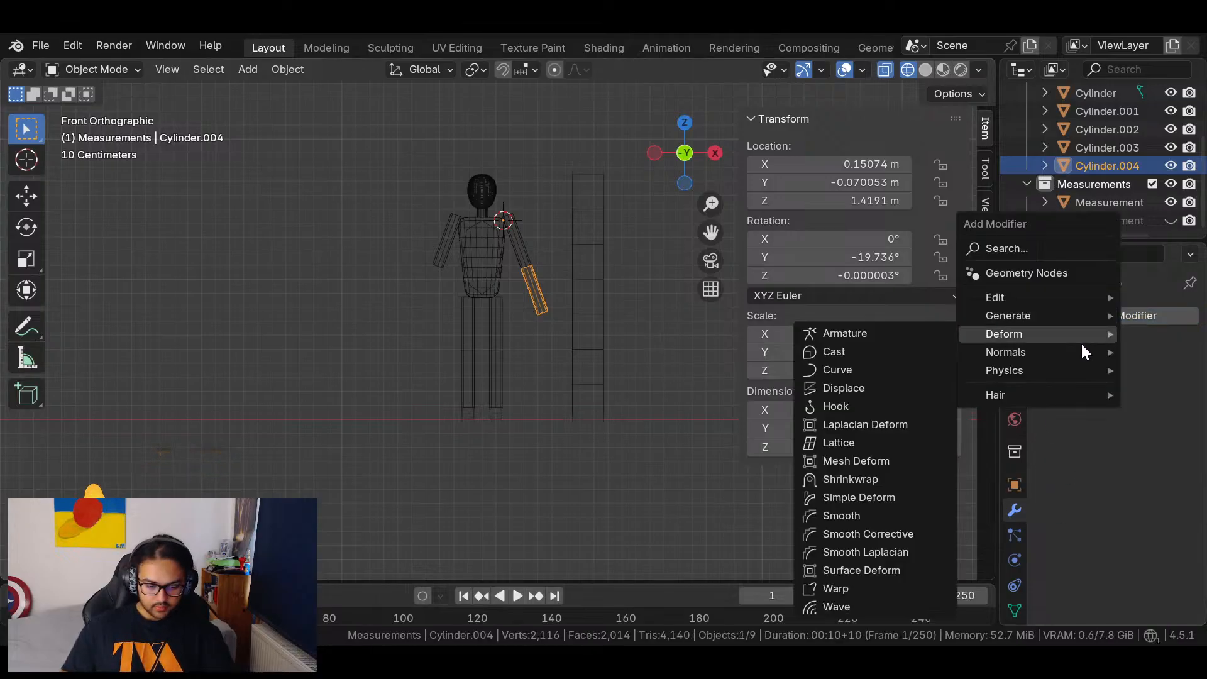
text(m)
click(1010, 383)
click(1162, 440)
click(480, 254)
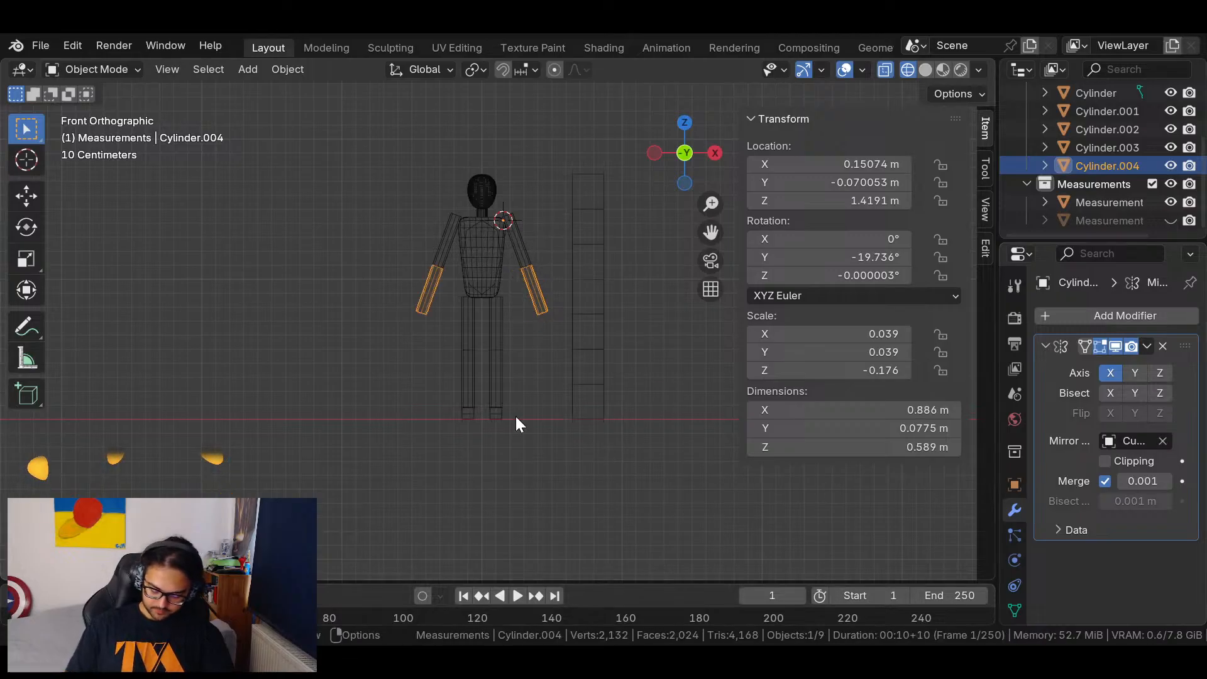
Apply the Mirror modifiers on the forearm and the upper arm.
click(1147, 345)
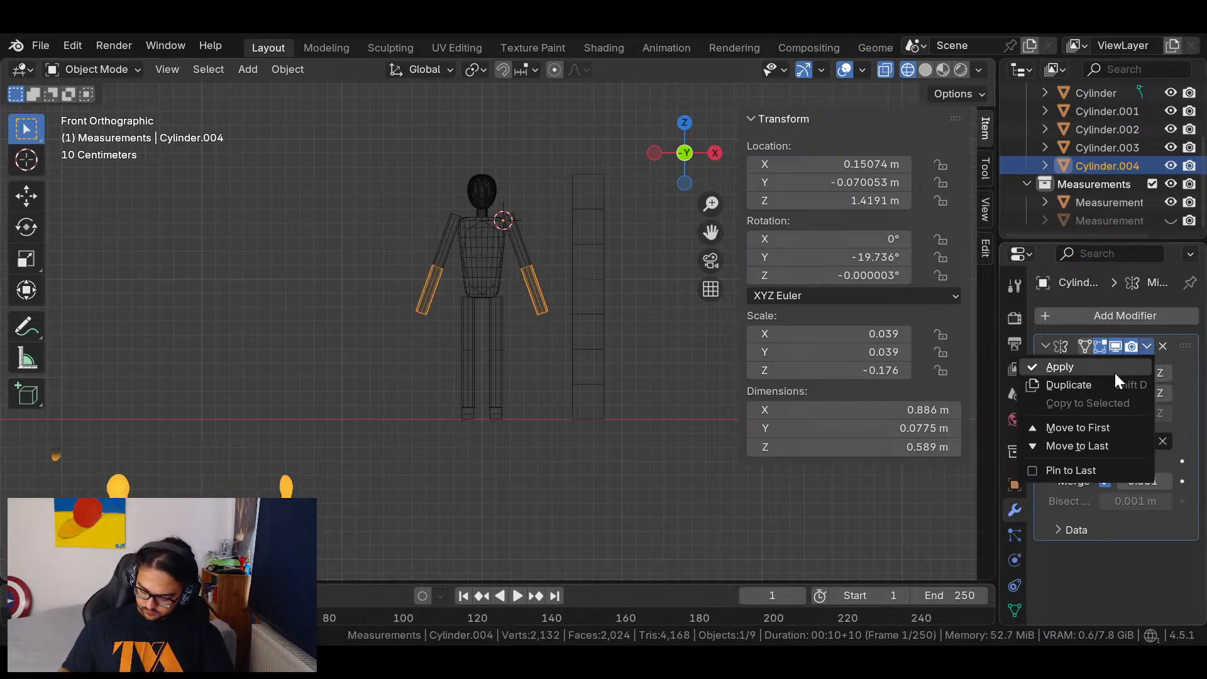
click(1114, 373)
click(521, 254)
click(1148, 347)
click(1106, 364)
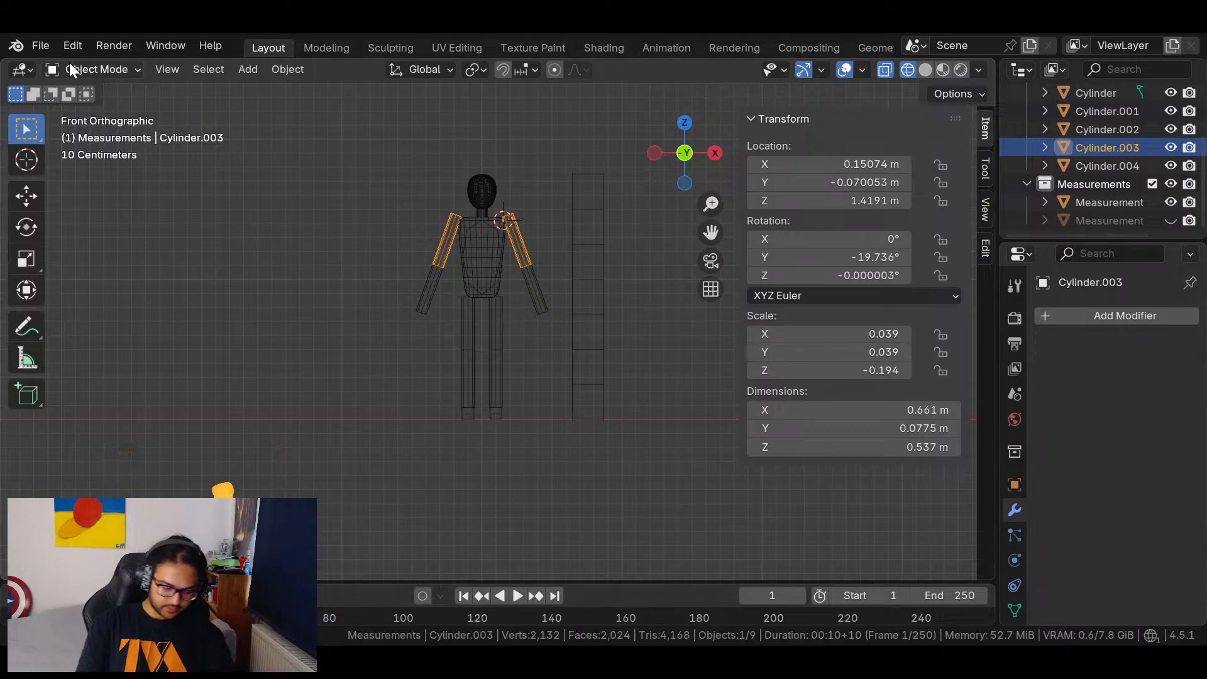
Save the MC_Model_2.blend file and clear the selection.
click(42, 46)
click(102, 162)
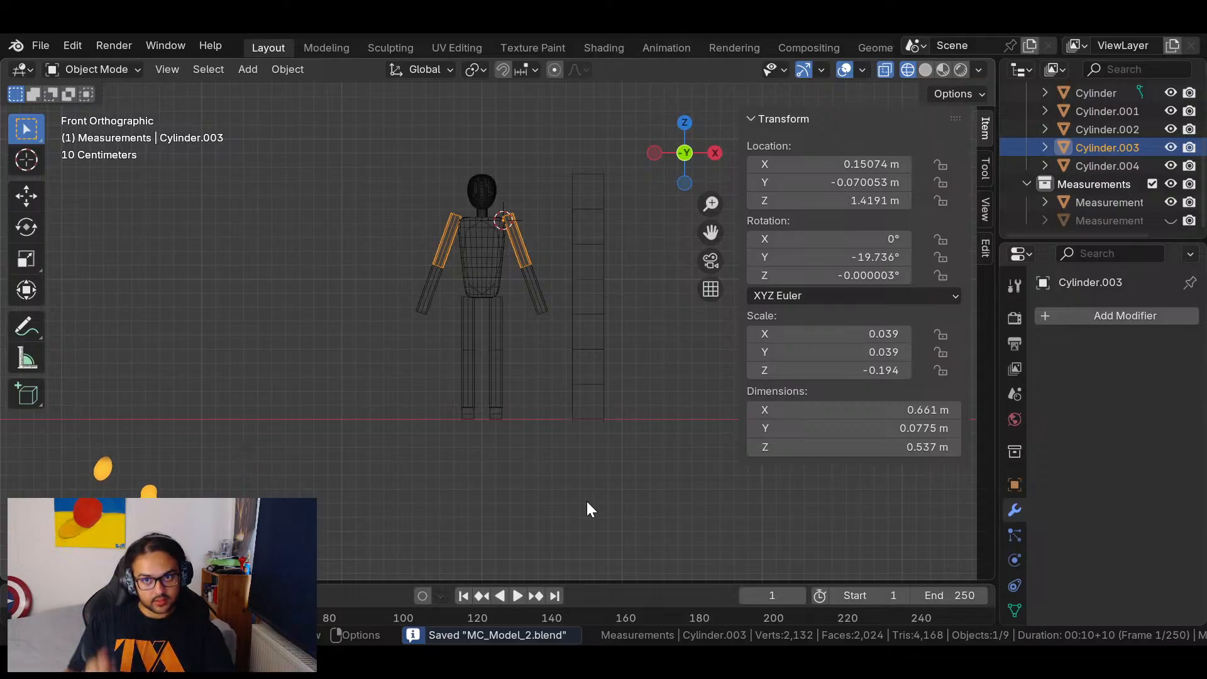
click(606, 132)
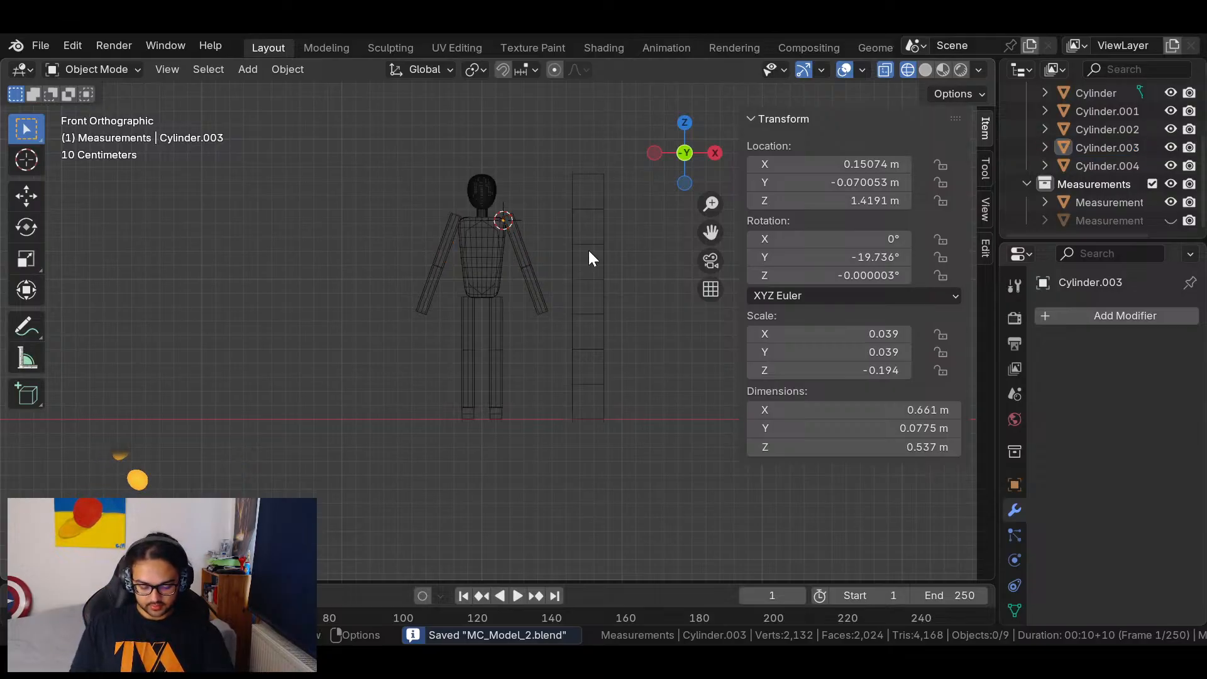
Select all the body parts without the height guide and join them into one object.
scroll(542, 298, up, 4)
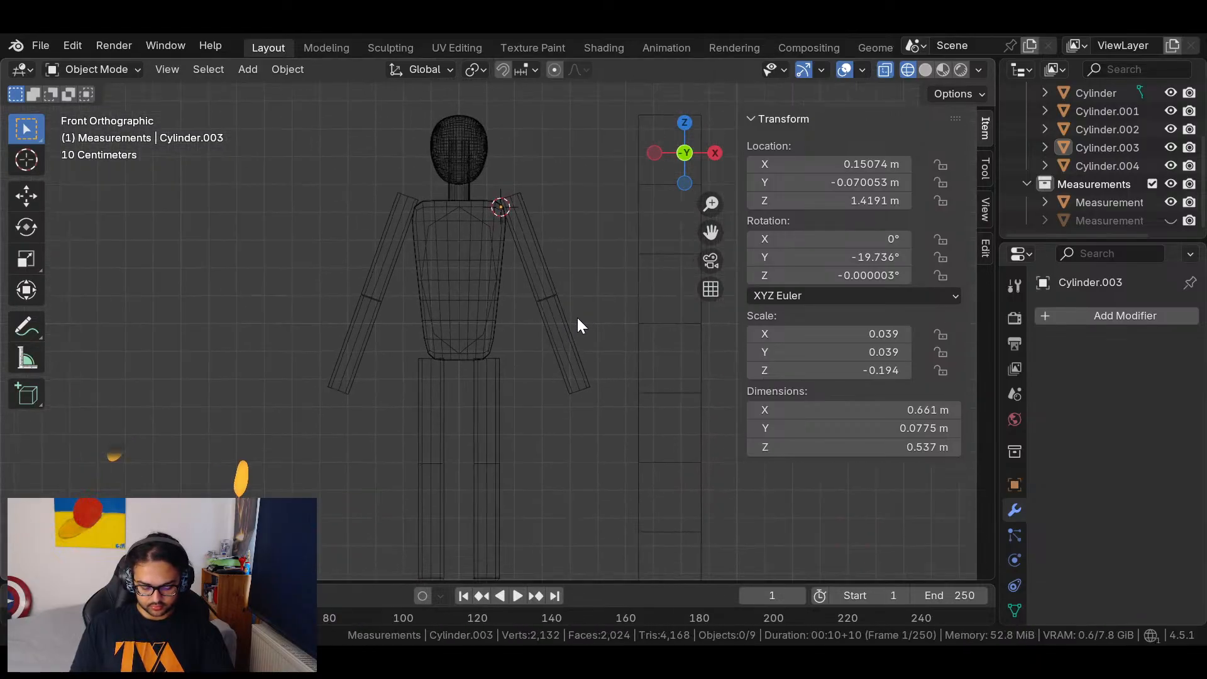
scroll(553, 377, down, 4)
drag(365, 165, 551, 523)
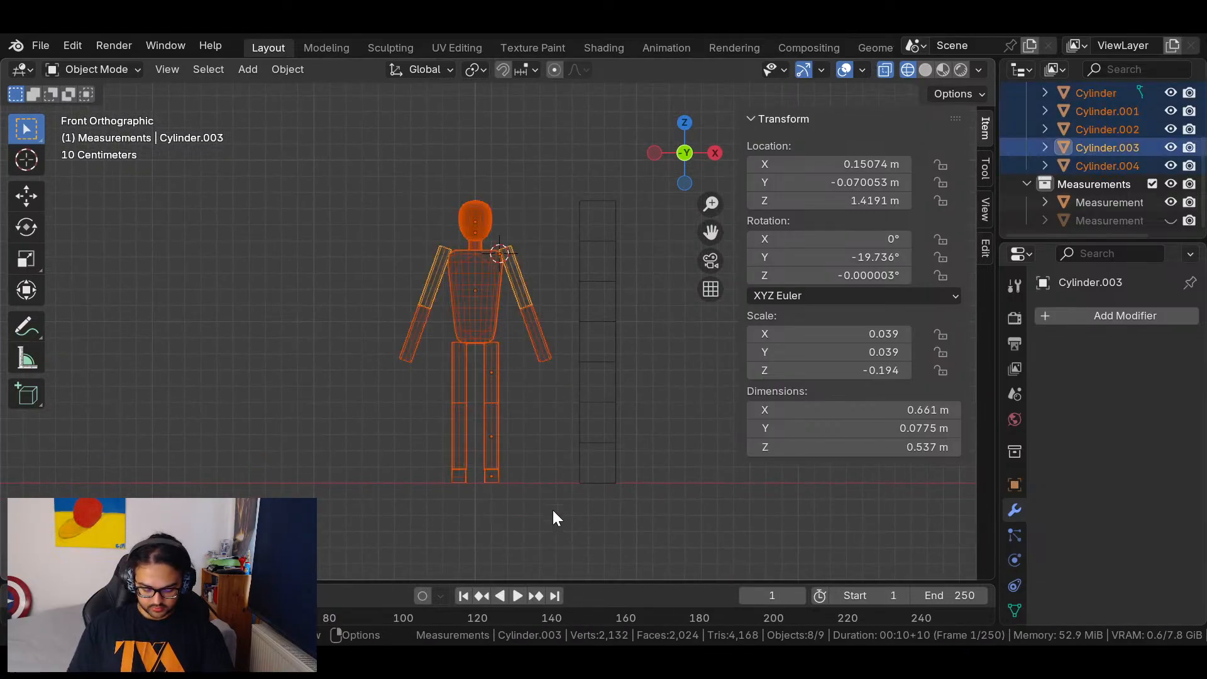
key(ctrl+j)
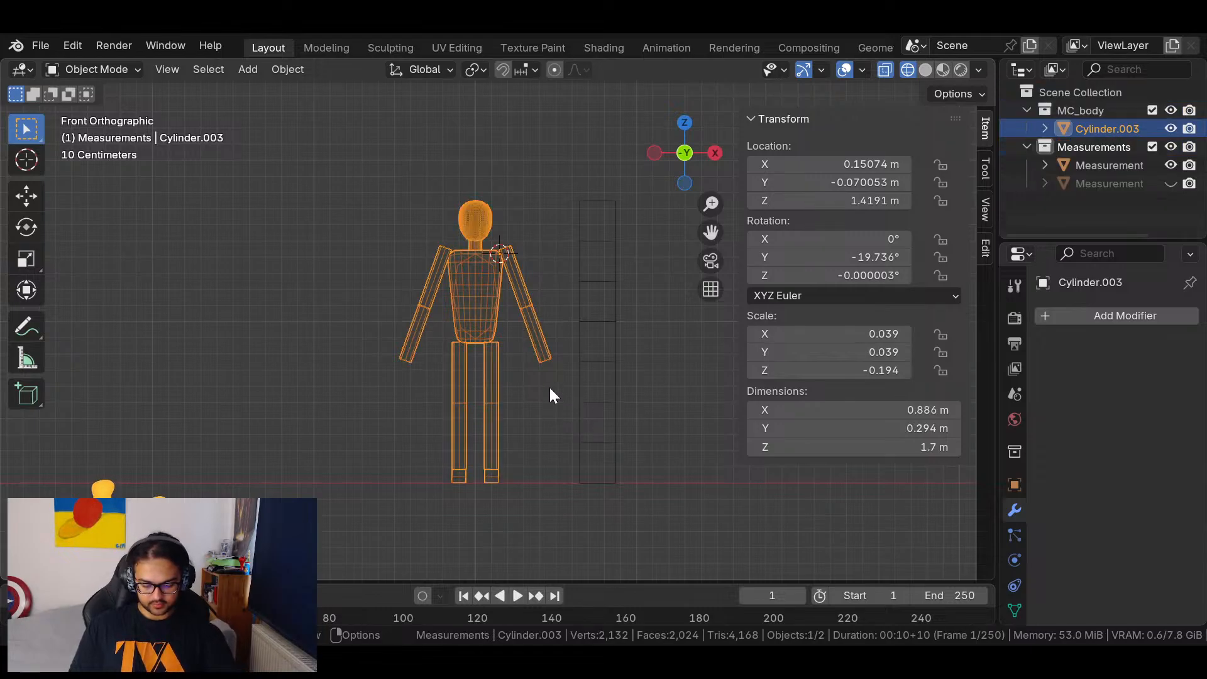
Switch to the Sculpting workspace and bring the whole joined figure into view at an angle.
click(387, 47)
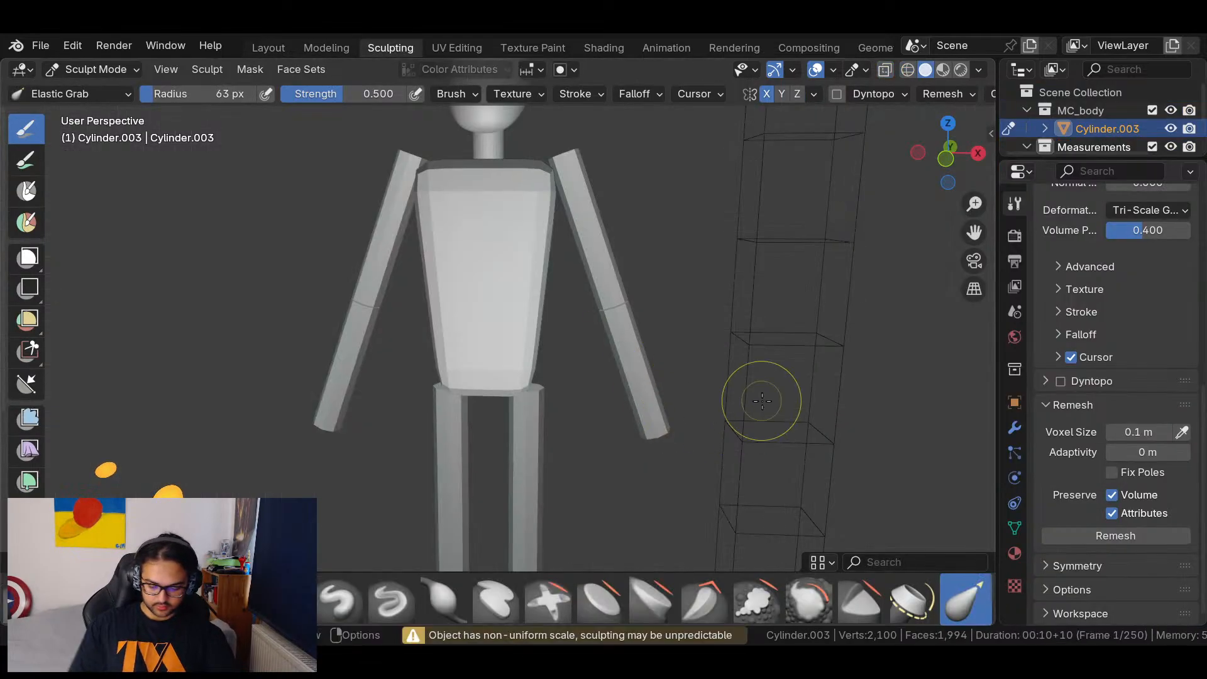
click(941, 94)
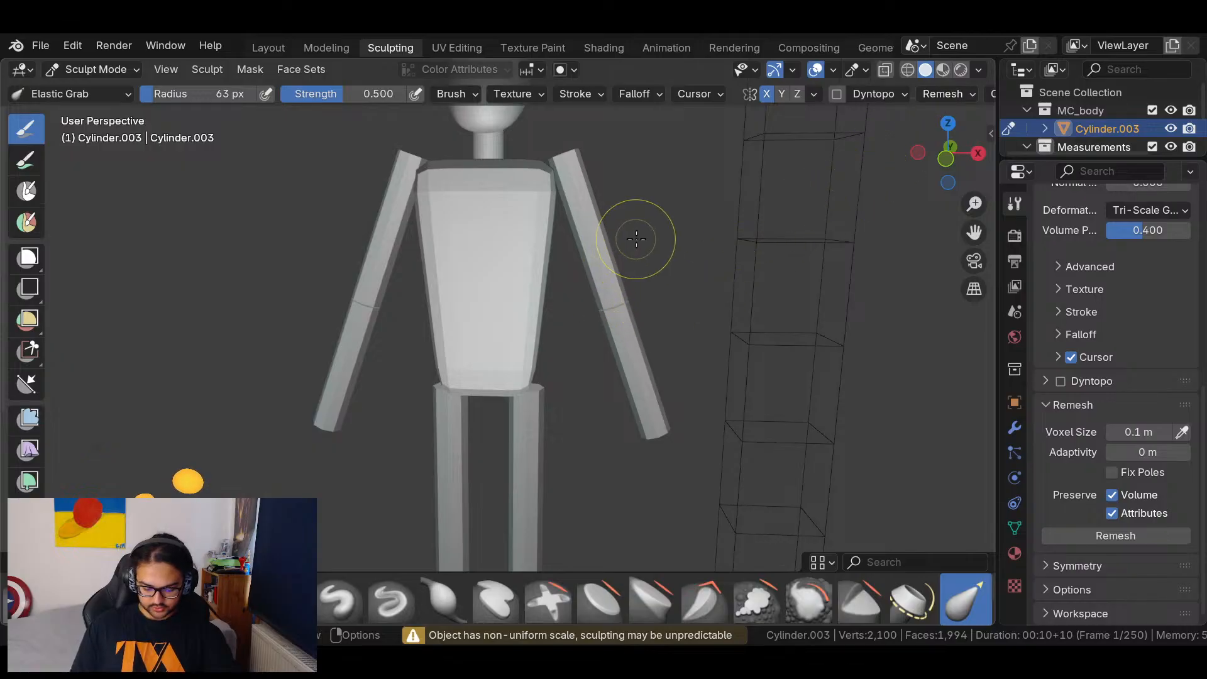
scroll(689, 249, down, 5)
middle_drag(654, 314, 614, 344)
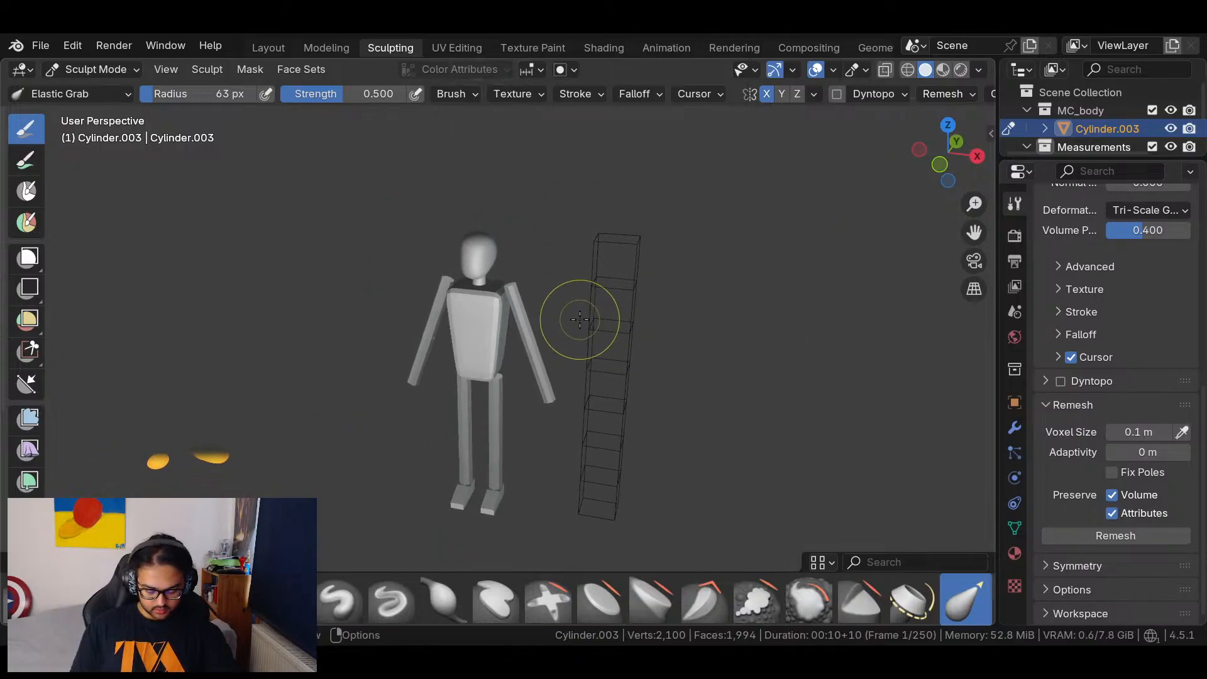
Try the interactive voxel size adjustment on the joined body, reselecting the body in MC_body for a second attempt.
key(r)
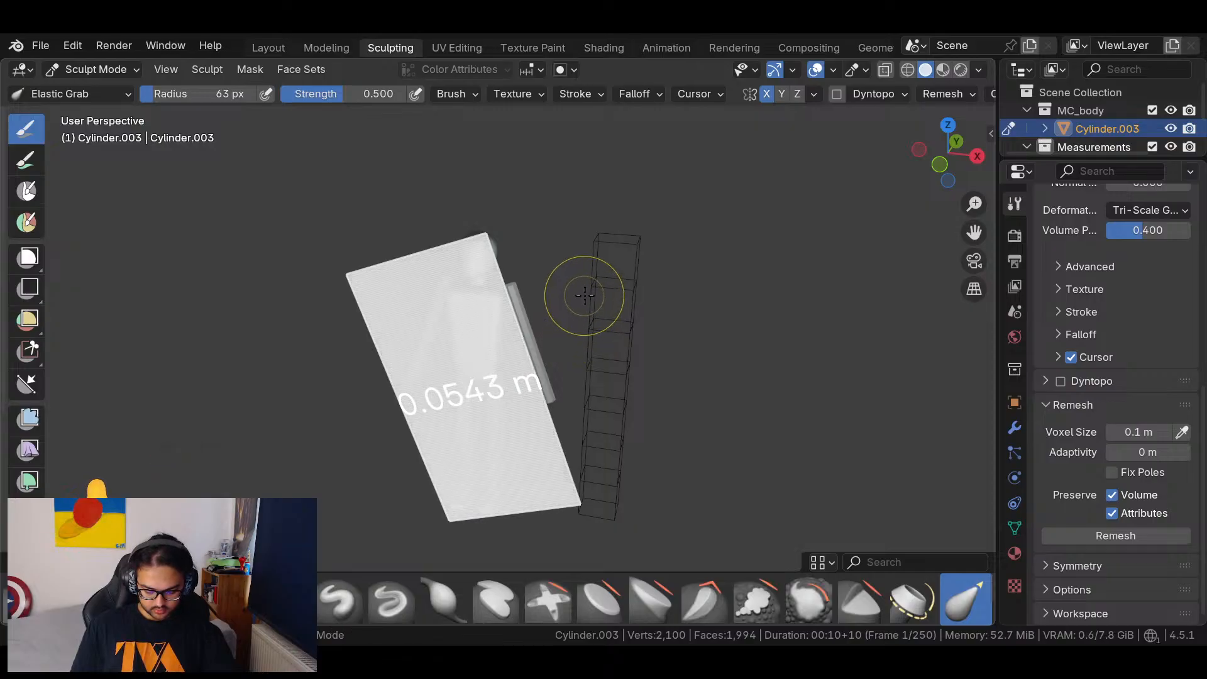
key(Escape)
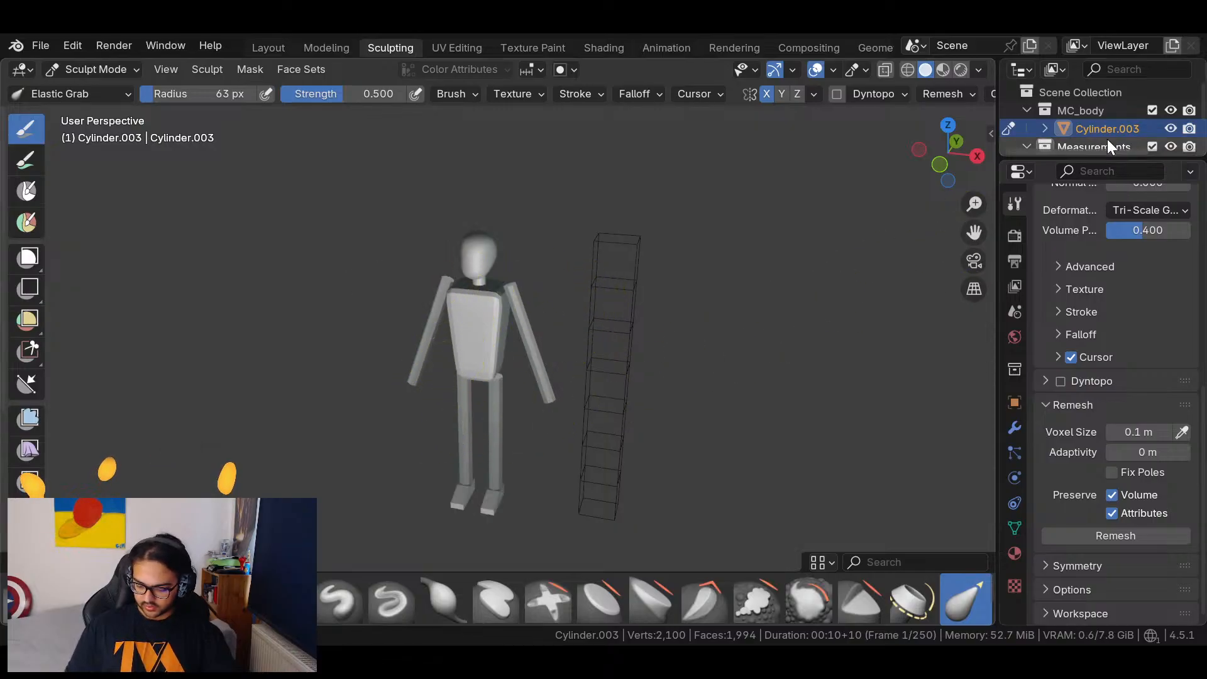
click(1062, 110)
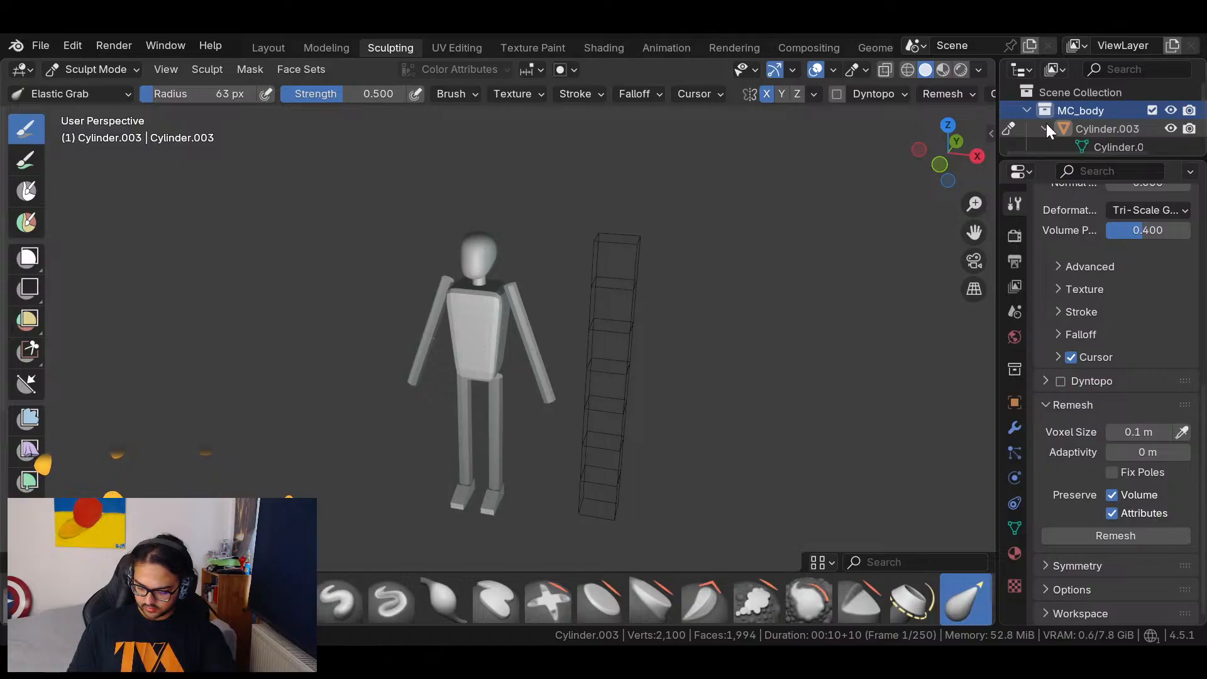
click(1089, 128)
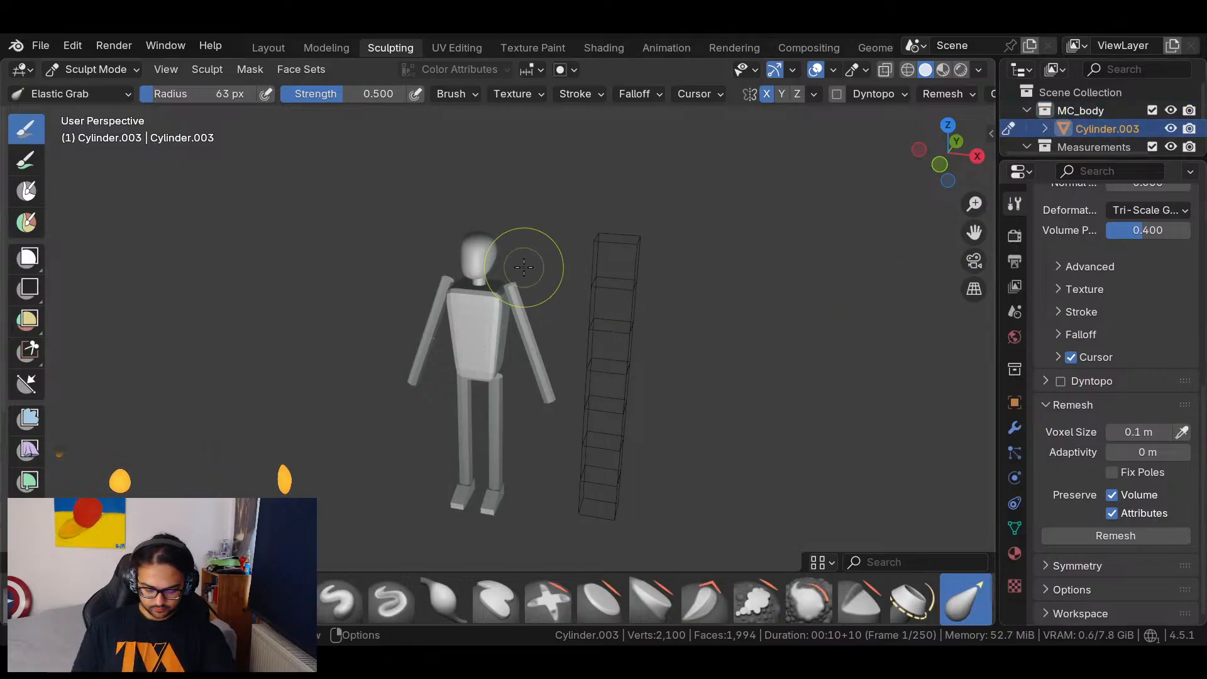
key(r)
key(Escape)
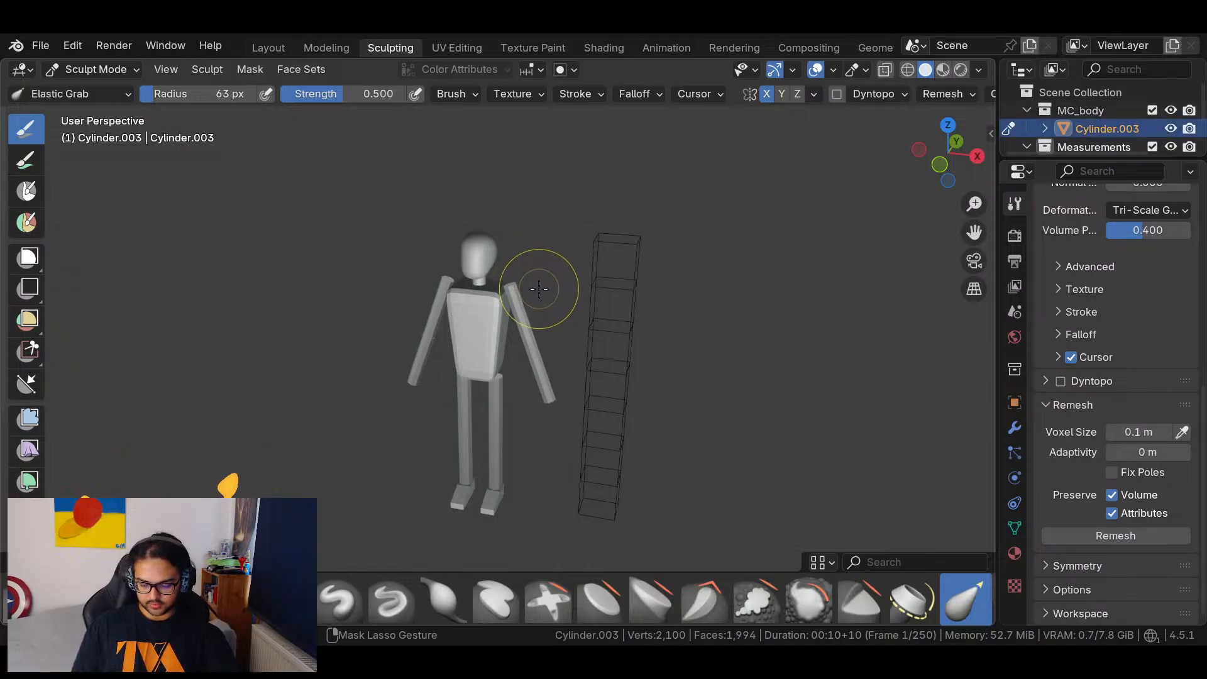
Redo the join of all body parts, this time with the torso as the active object, and save the file.
key(ctrl+z)
key(ctrl+z)
key(alt+a)
drag(371, 205, 569, 515)
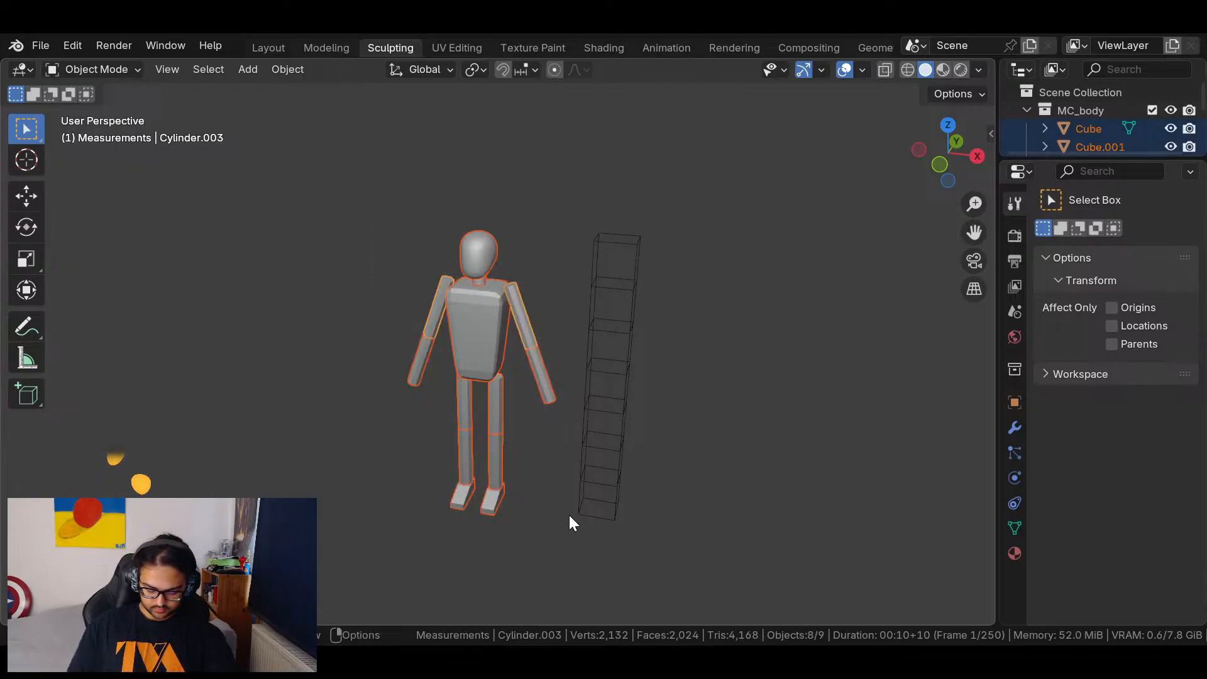
shift+click(481, 319)
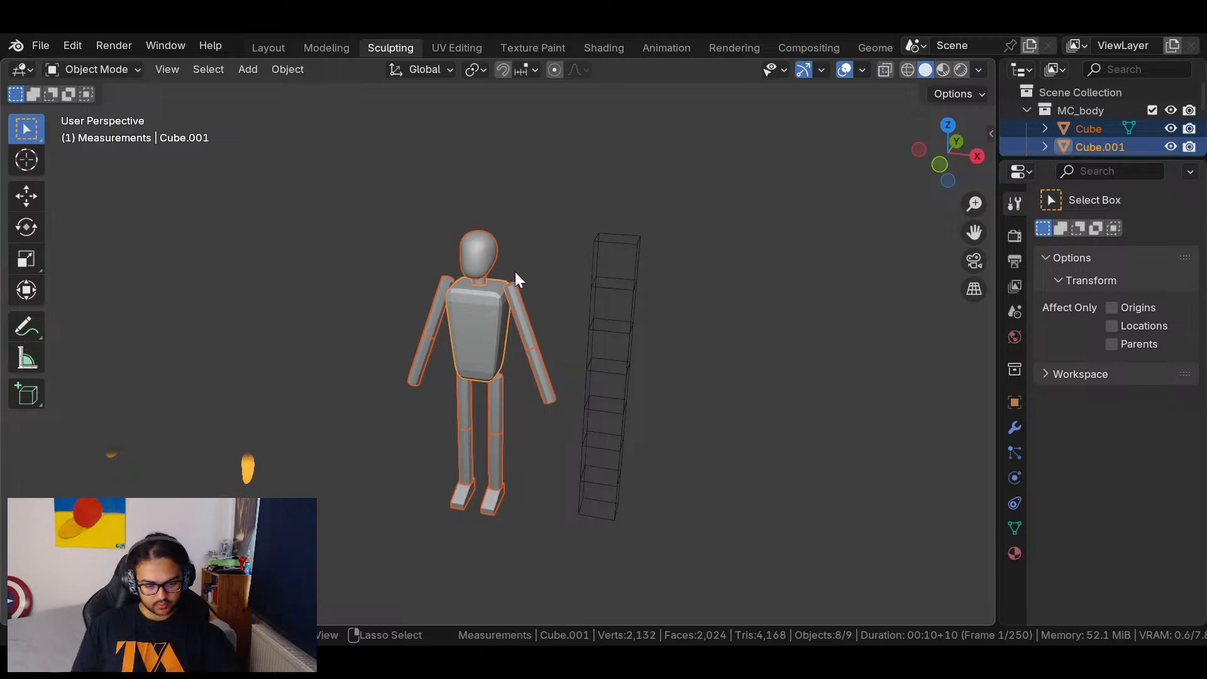
key(ctrl+j)
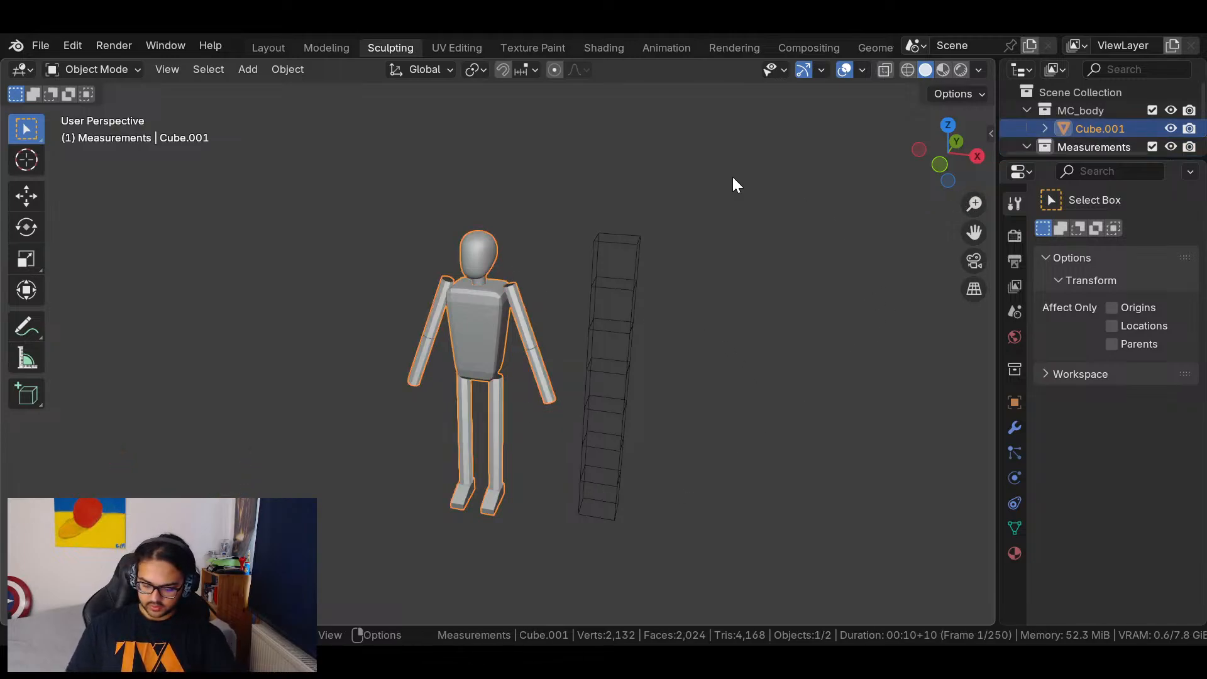
click(41, 45)
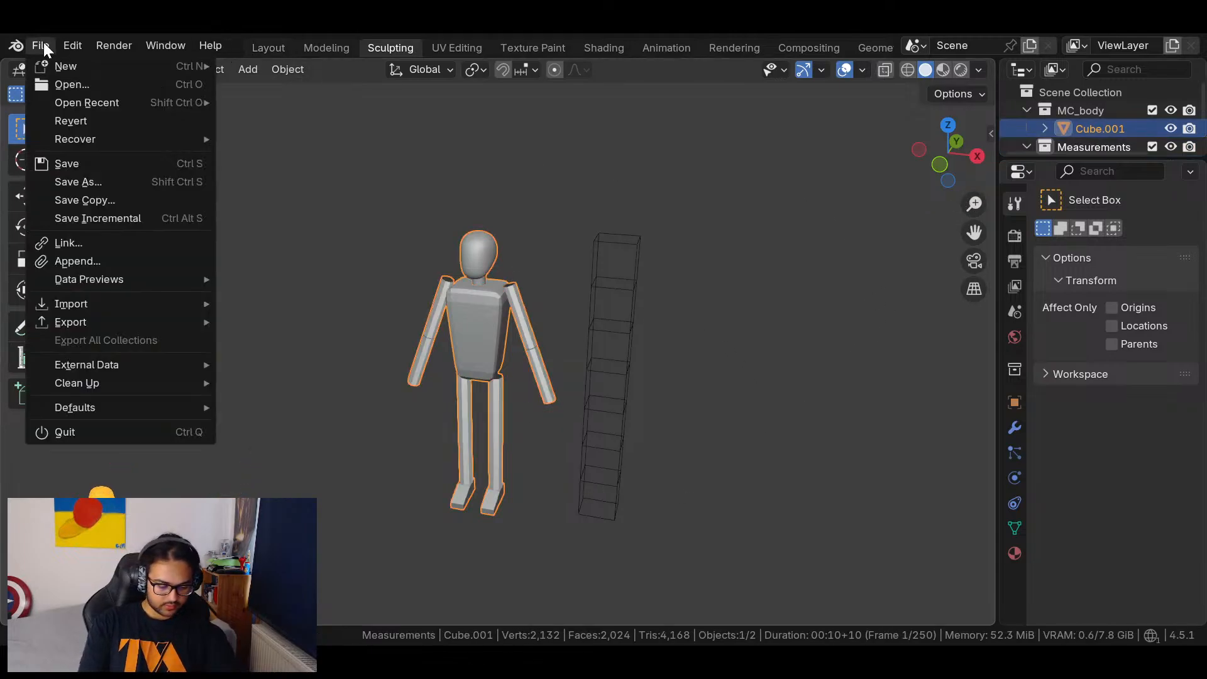
click(89, 165)
Reopen the Sculpting workspace to put the joined body into Sculpt Mode.
key(r)
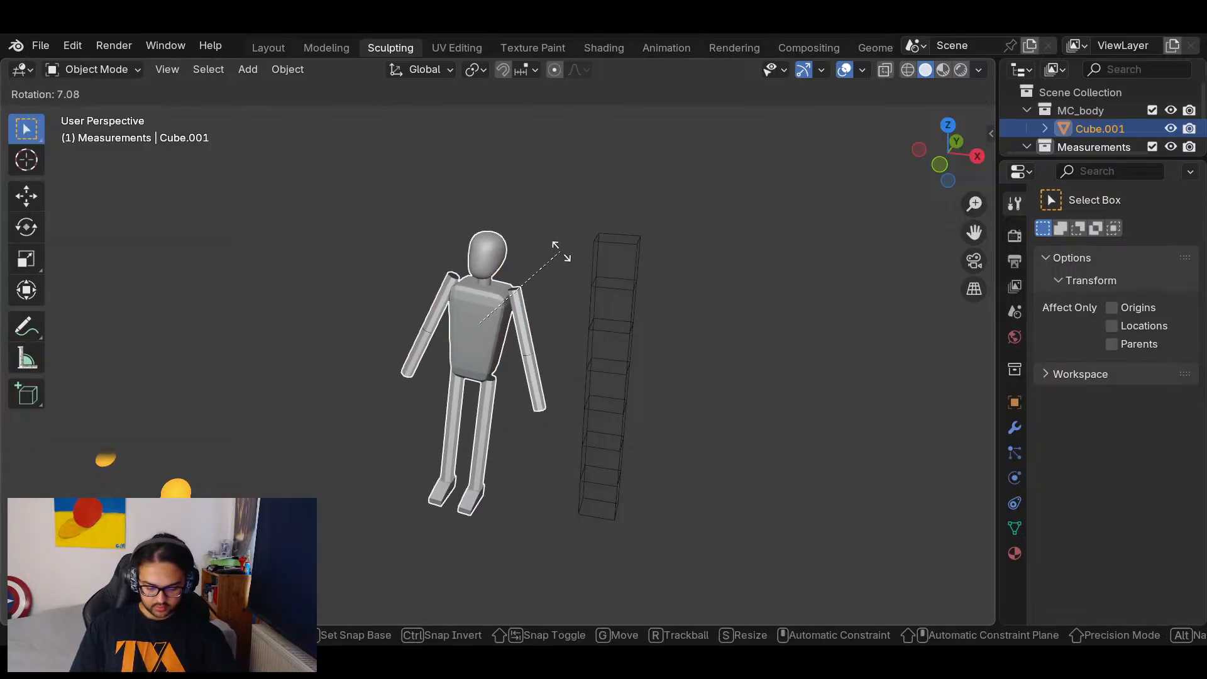
key(Escape)
click(559, 277)
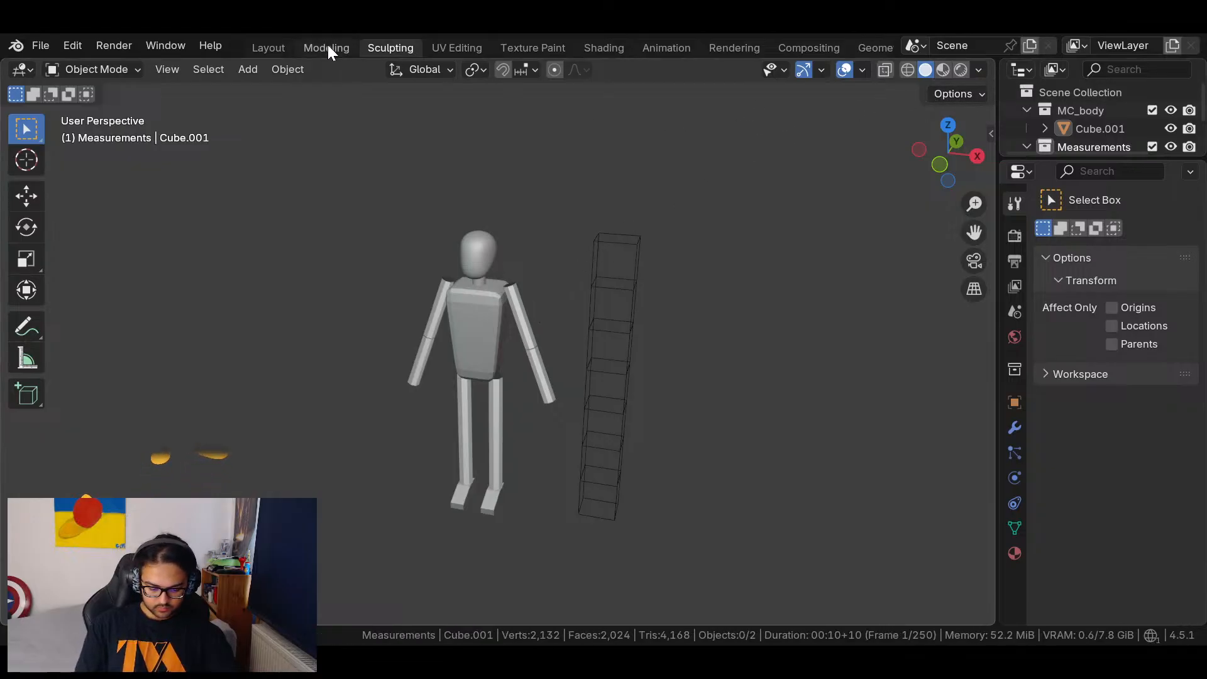
click(466, 294)
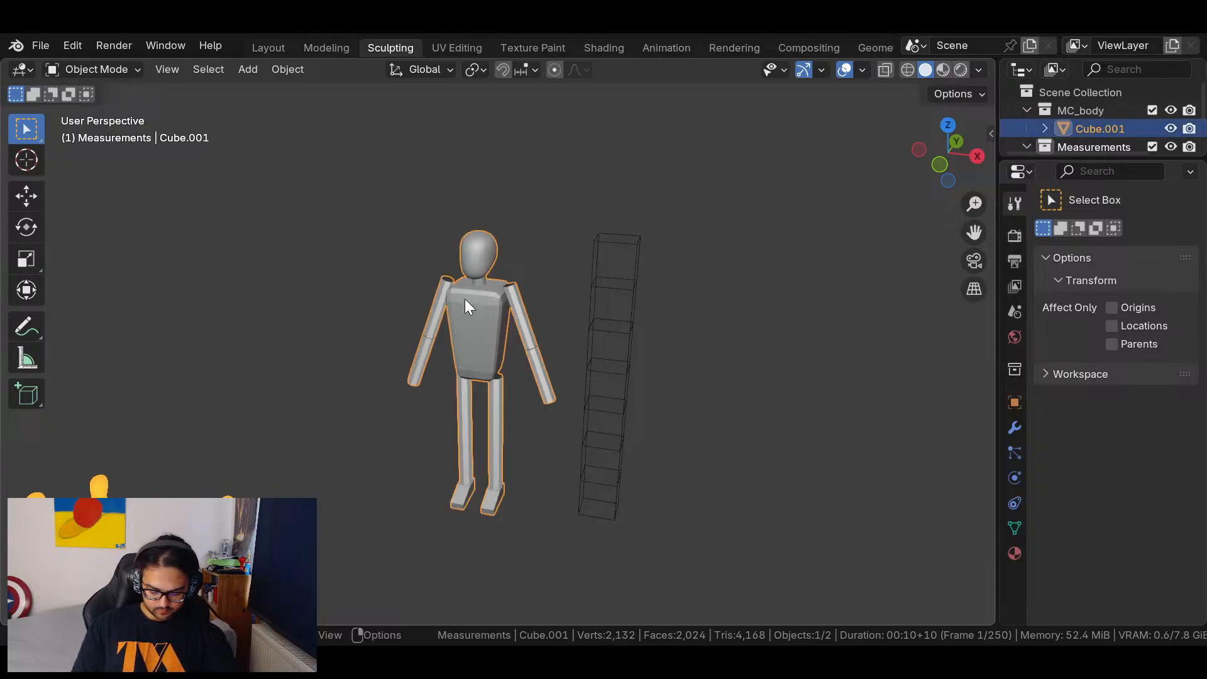
click(590, 238)
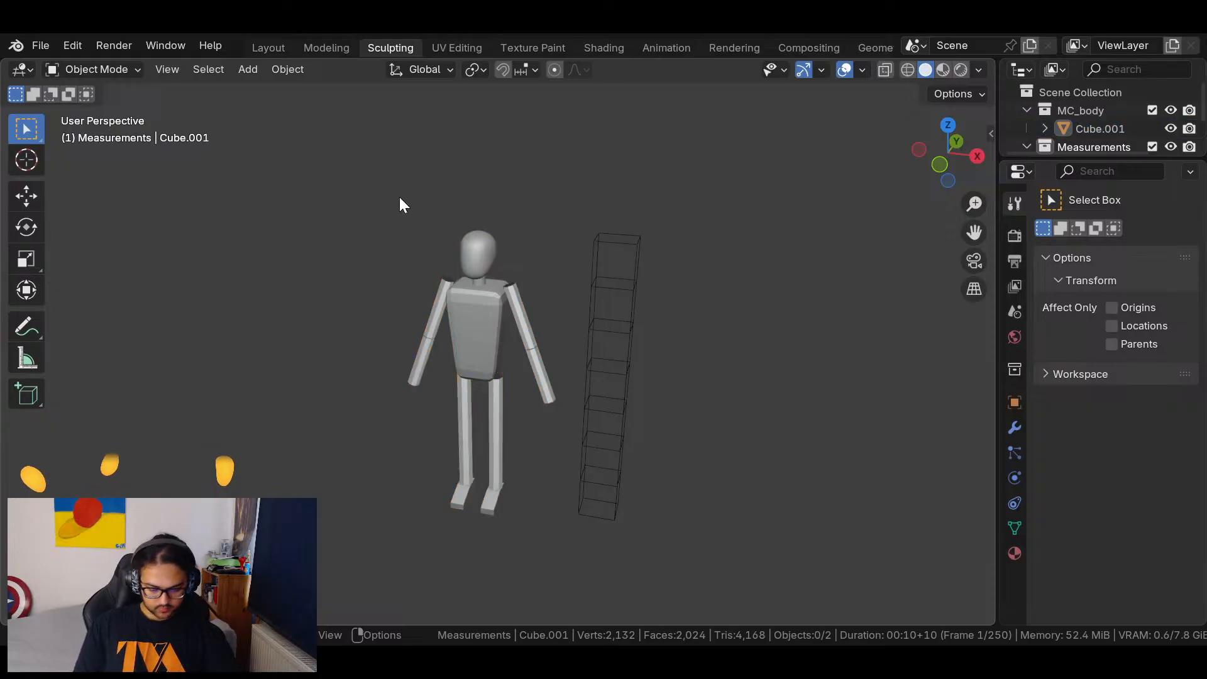
click(261, 46)
click(384, 45)
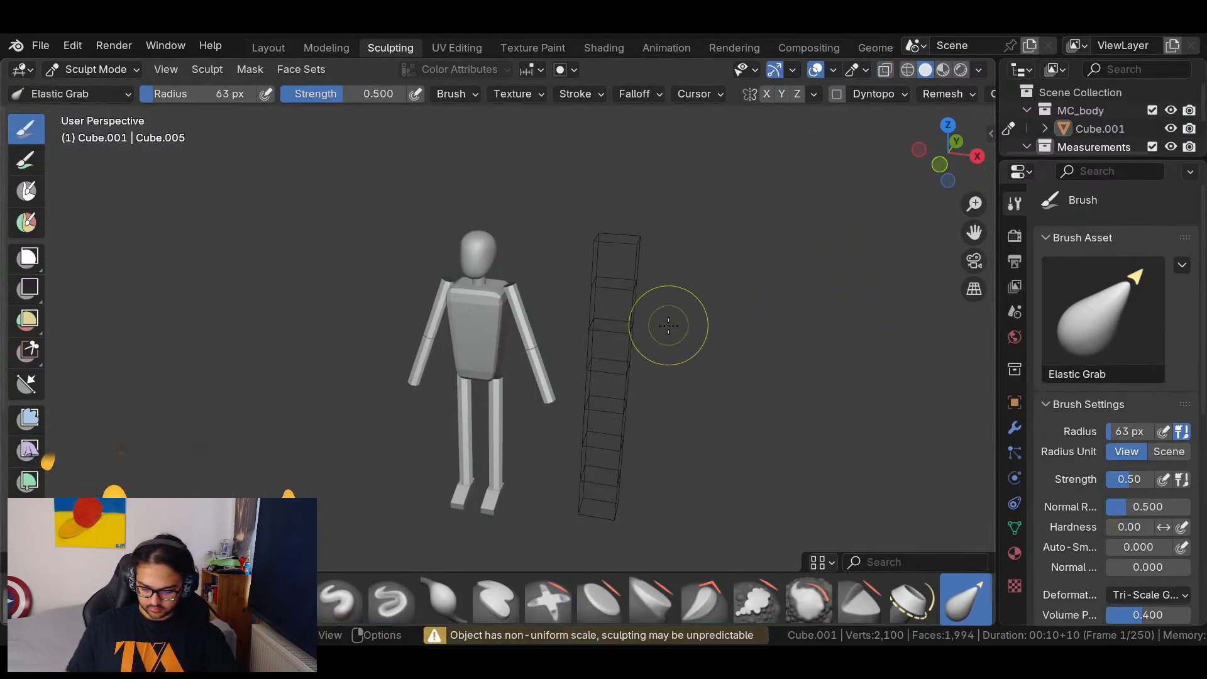
Try a voxel remesh of the joined body at a voxel size of about 0.116 m, inspect the torso, and undo it.
key(r)
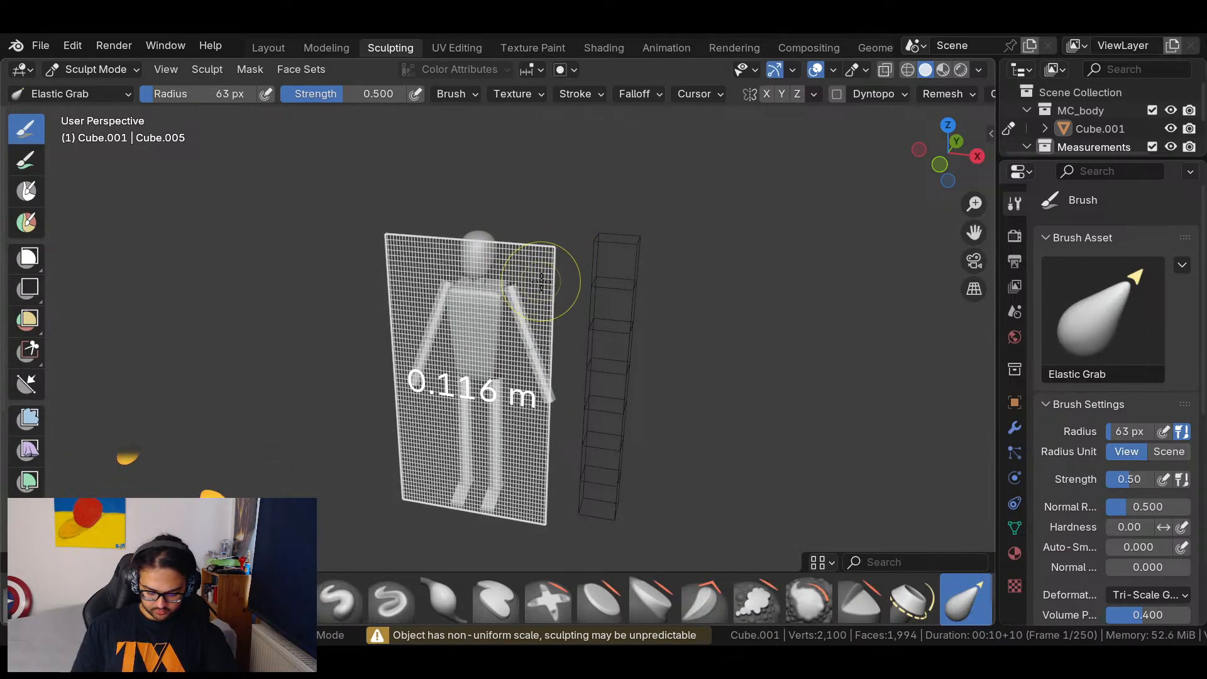
click(543, 279)
key(ctrl+r)
scroll(525, 350, up, 8)
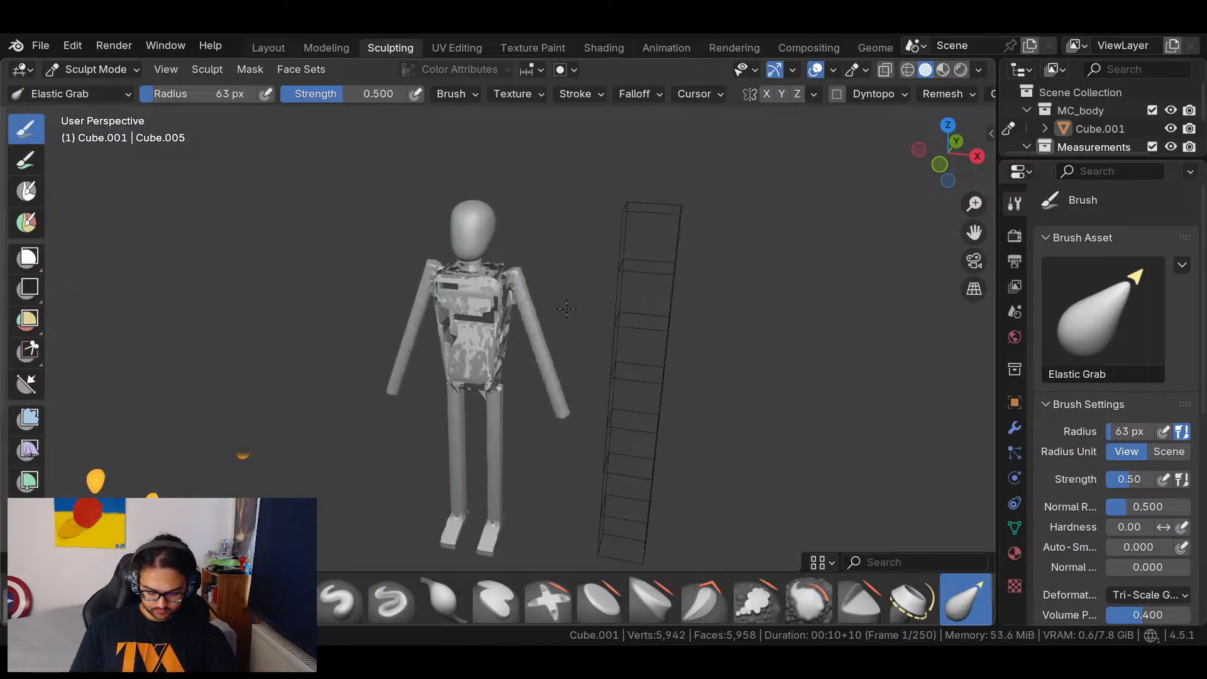
mouse_move(615, 226)
middle_down()
mouse_move(529, 241)
mouse_move(732, 178)
mouse_move(607, 254)
mouse_move(584, 282)
mouse_move(567, 328)
mouse_move(639, 372)
mouse_move(524, 259)
mouse_move(540, 244)
middle_up()
scroll(576, 321, down, 5)
mouse_move(603, 354)
shift+middle_down()
mouse_move(657, 116)
mouse_move(616, 274)
shift+middle_up()
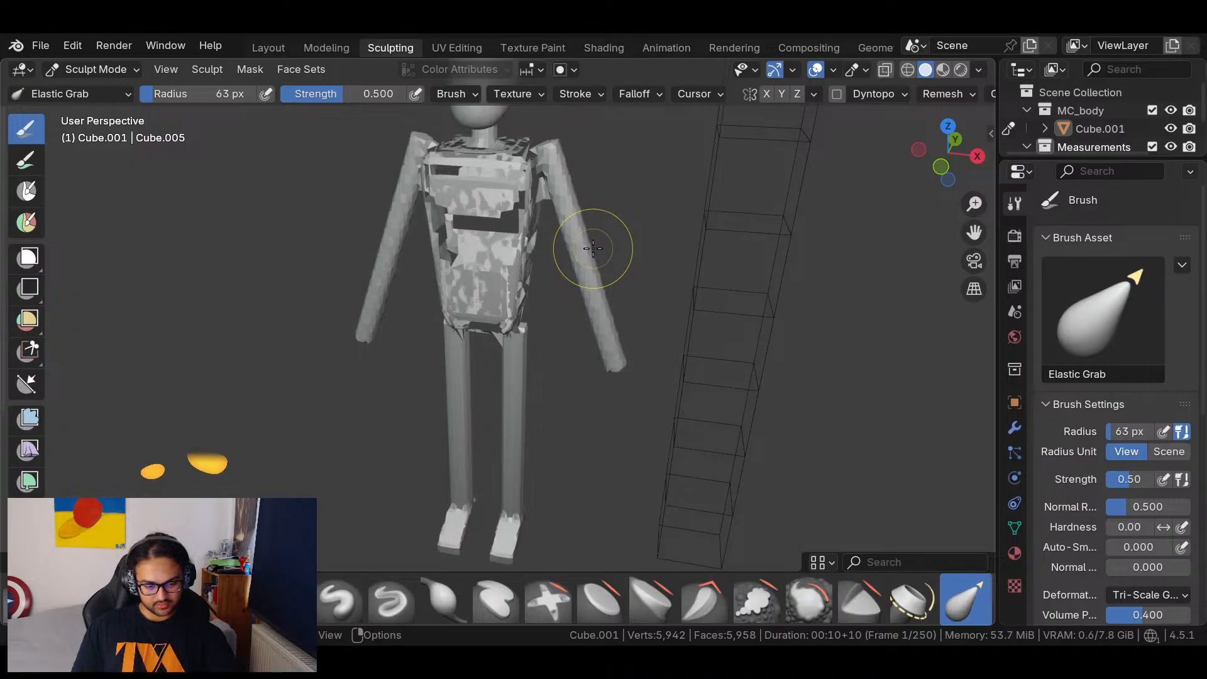
key(ctrl+z)
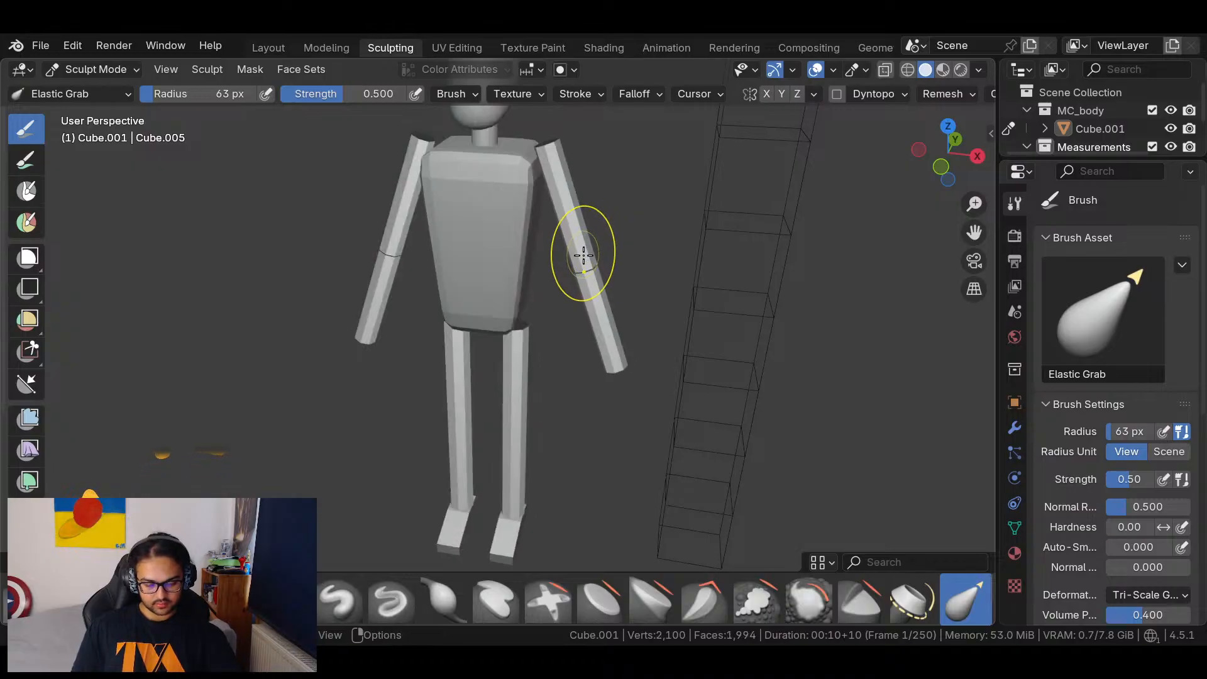
Try remeshing the body with a finer voxel size, check the torso from the front, and undo the remesh.
key(r)
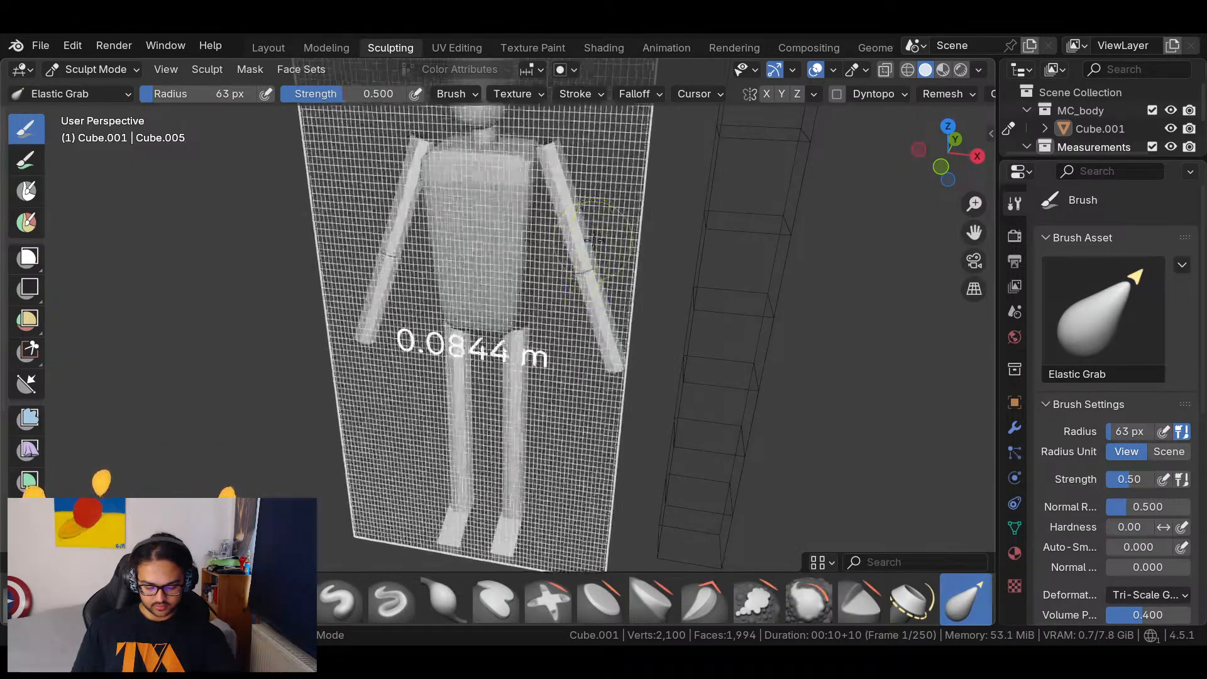
click(606, 223)
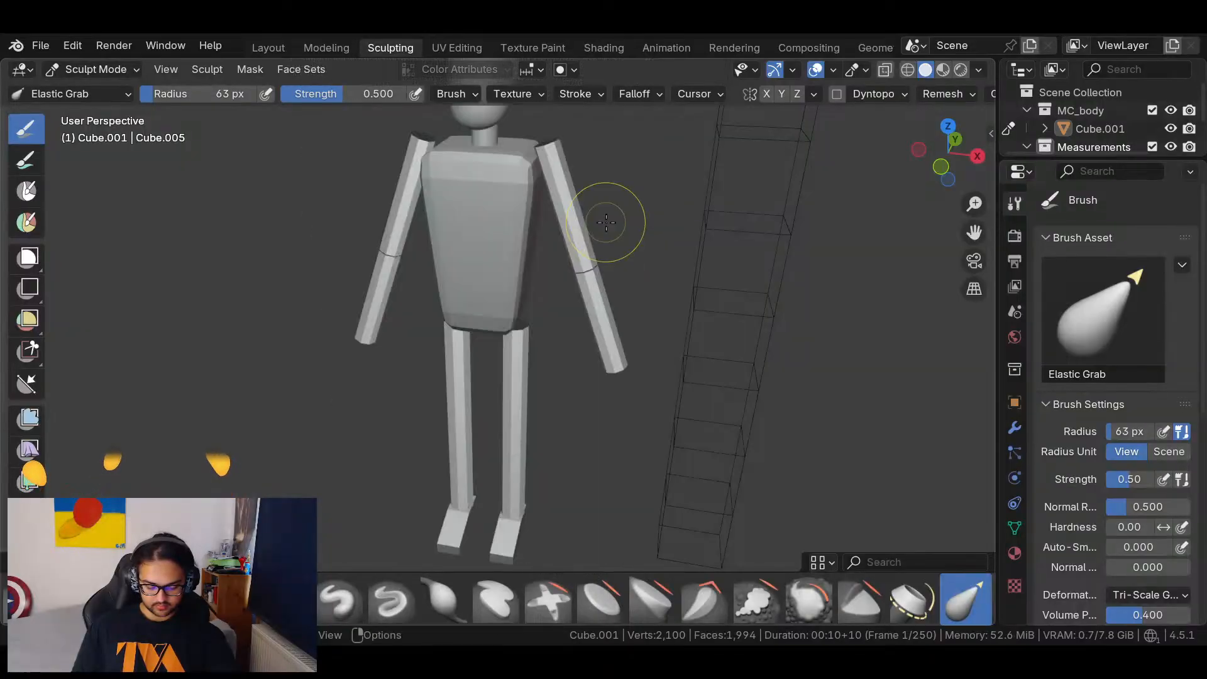
key(ctrl+r)
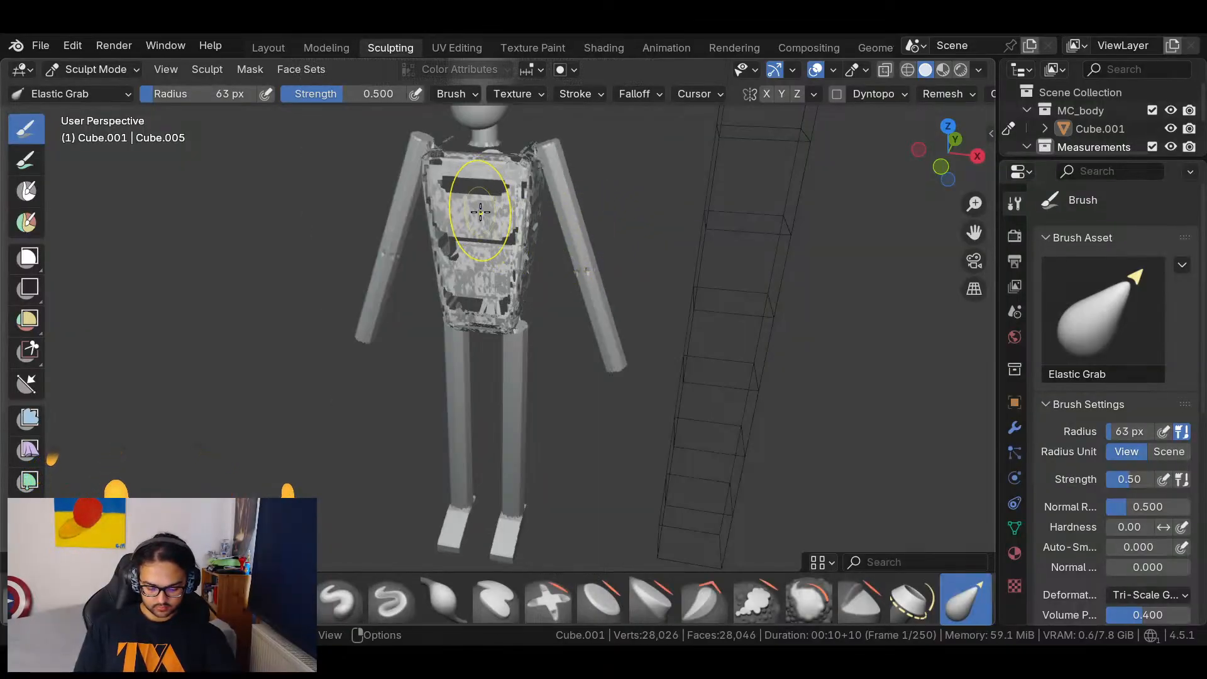
middle_drag(513, 236, 561, 269)
key(ctrl+z)
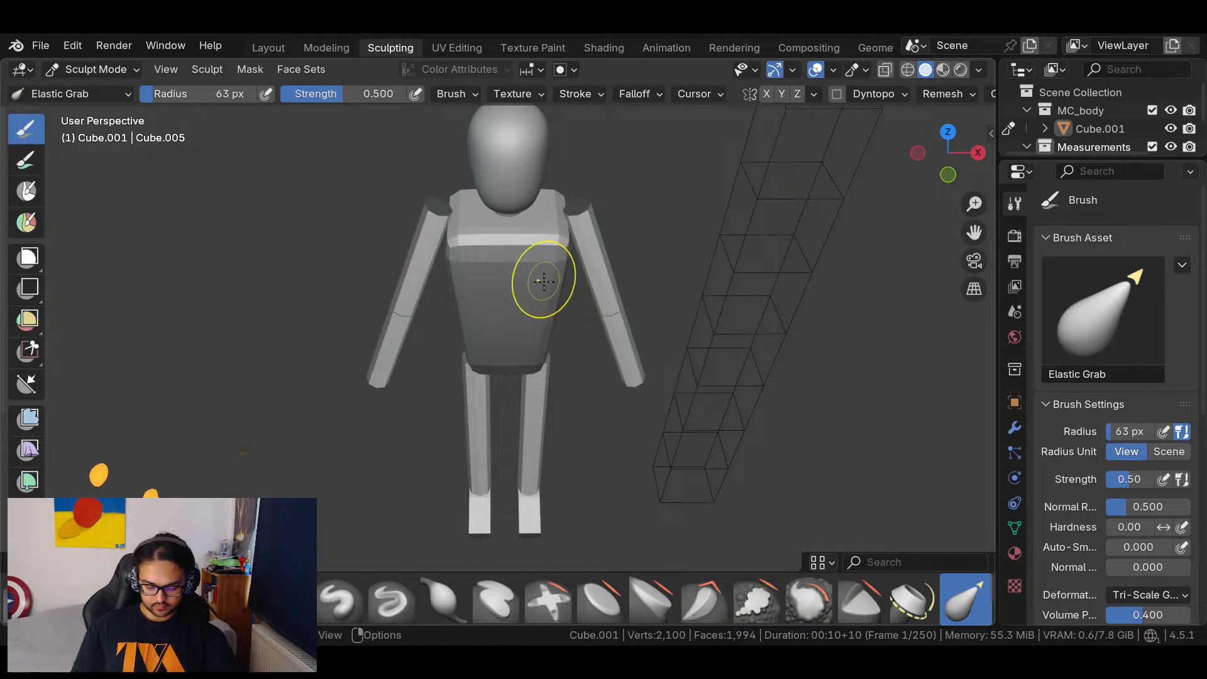
Clear the vertex selection on the body in Edit Mode and return to Sculpt Mode.
key(Tab)
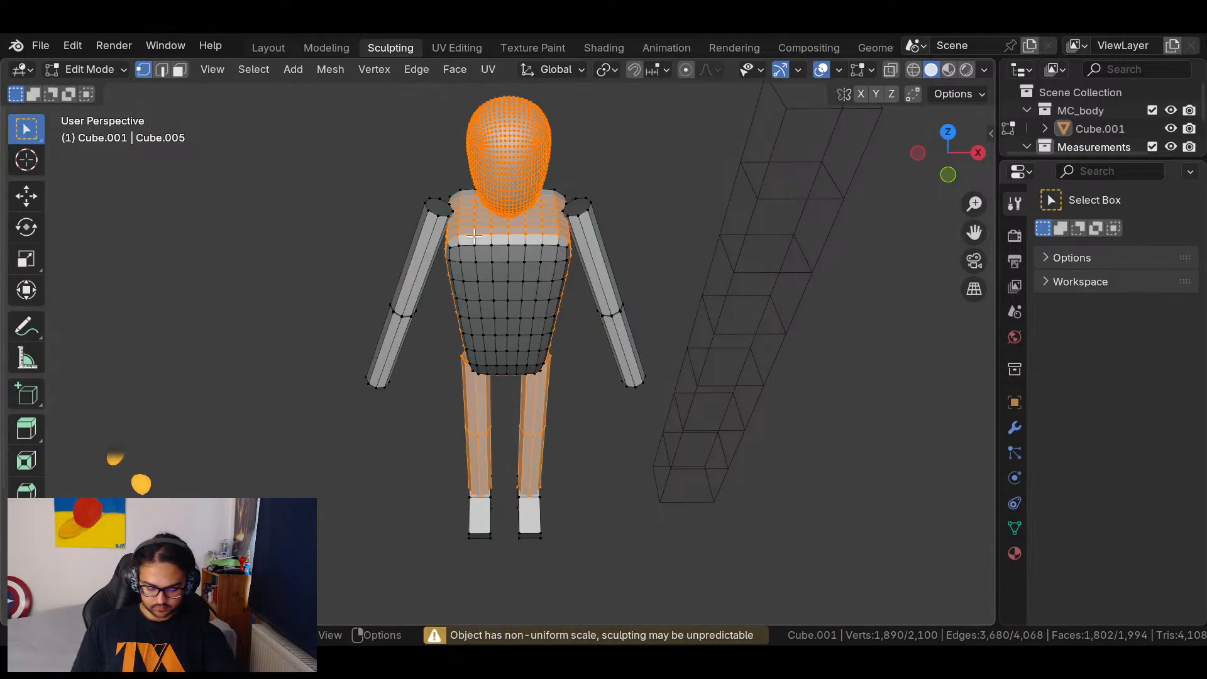
click(332, 172)
key(Tab)
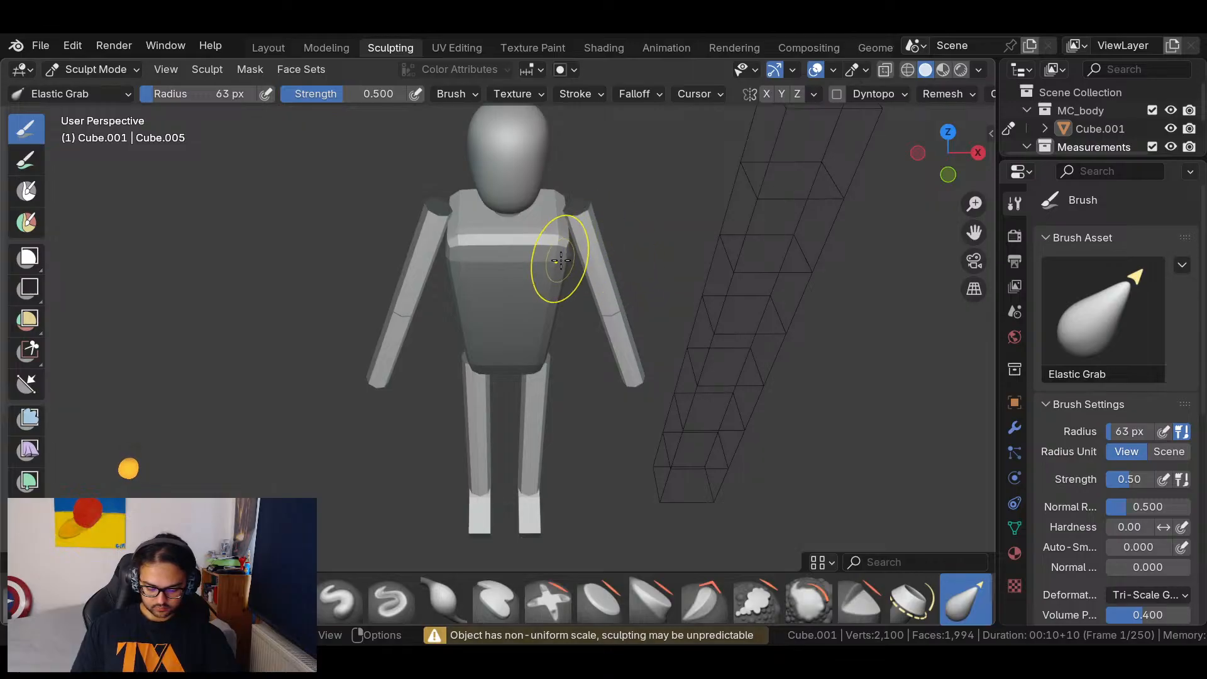
Try another voxel remesh with a readjusted voxel size, inspect the torso and hips up close, and undo it.
key(r)
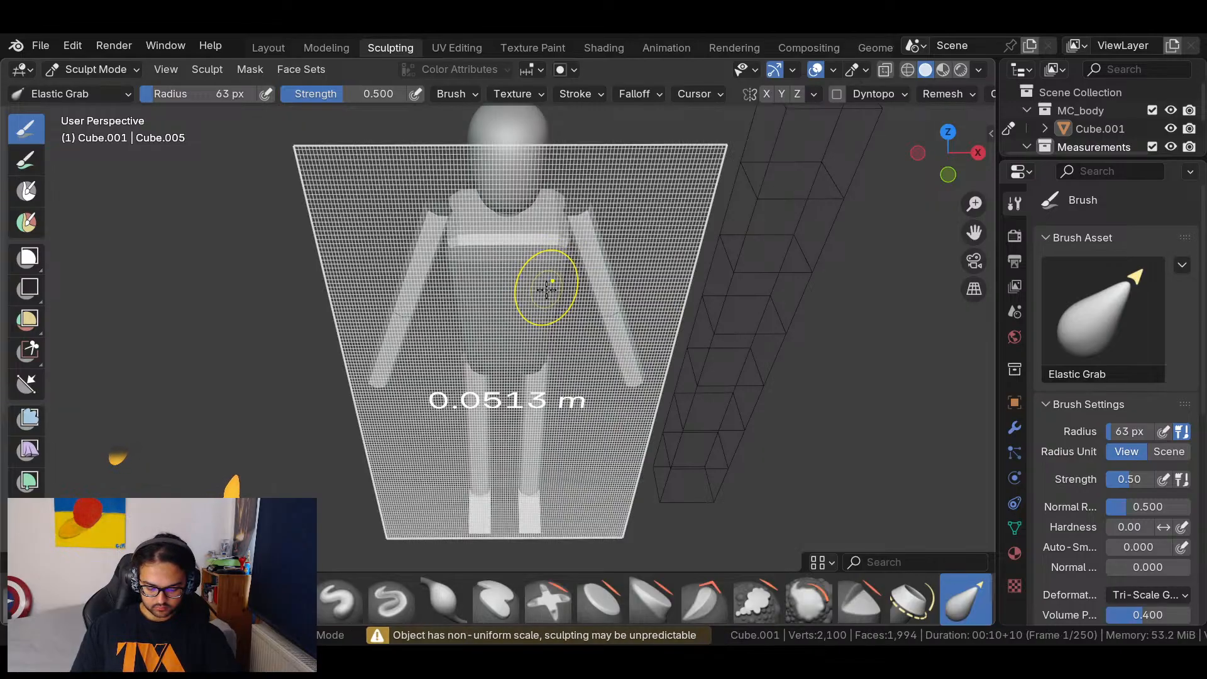
click(544, 304)
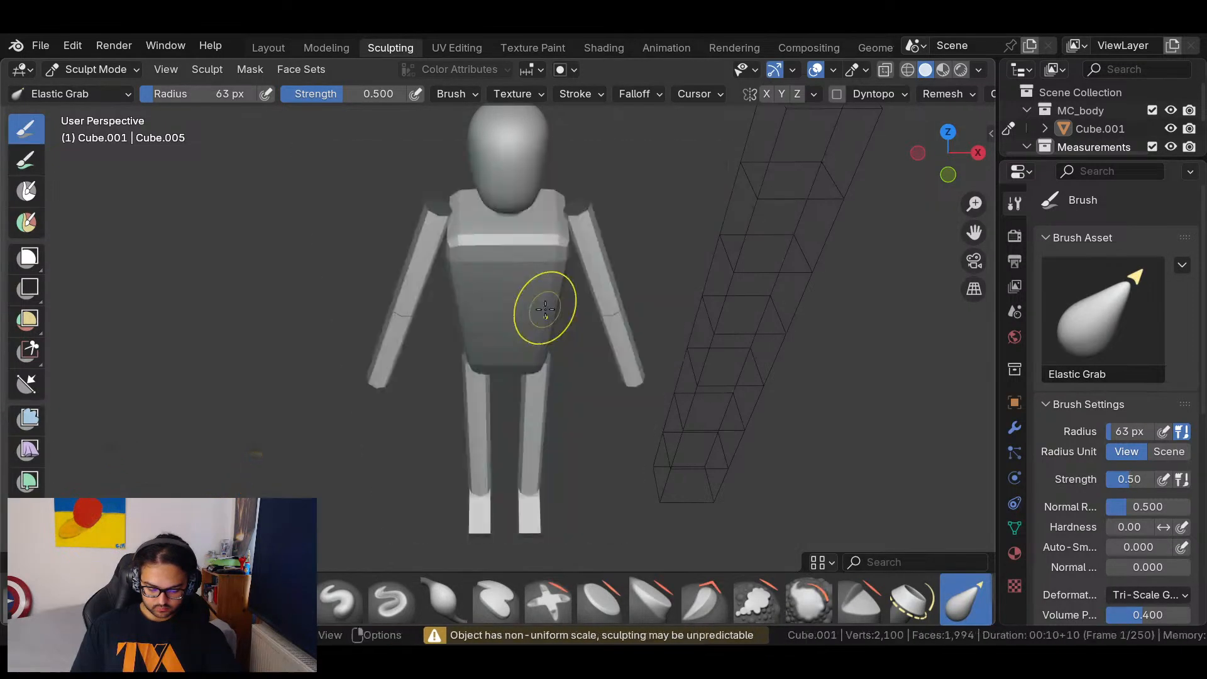
key(ctrl+r)
mouse_move(561, 337)
middle_down()
mouse_move(979, 103)
mouse_move(498, 254)
middle_up()
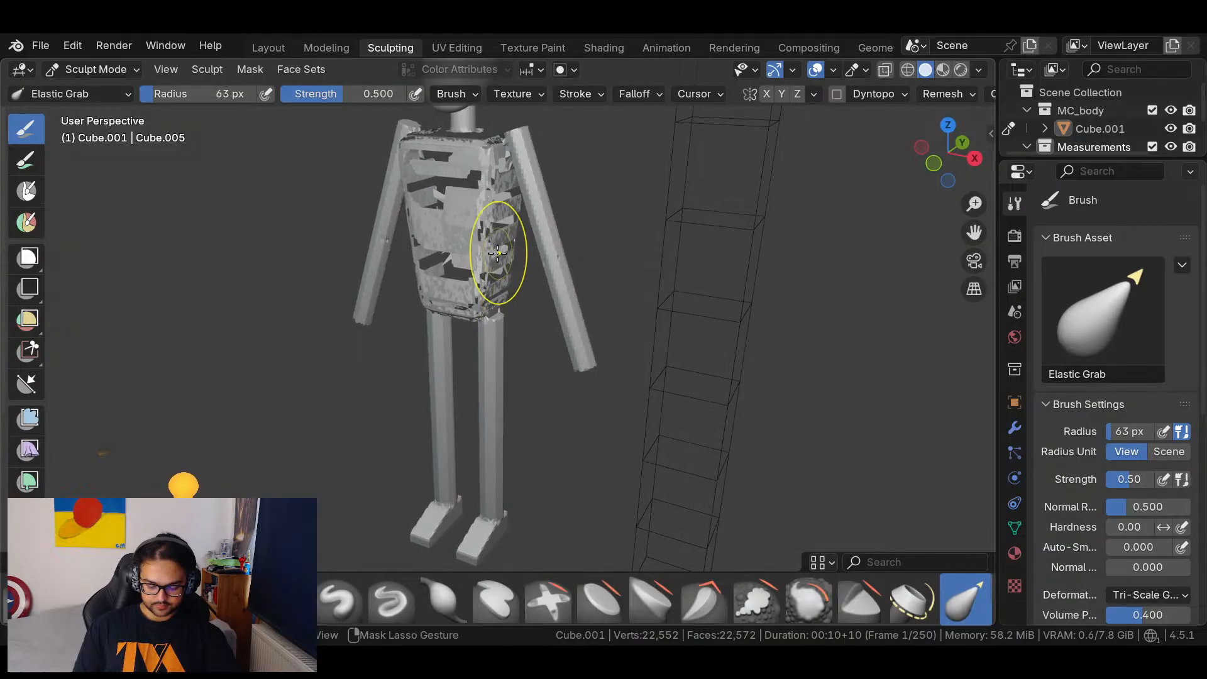
scroll(498, 254, up, 8)
mouse_move(455, 254)
mouse_down()
mouse_move(396, 207)
mouse_move(309, 181)
mouse_move(409, 192)
mouse_up()
key(ctrl+z)
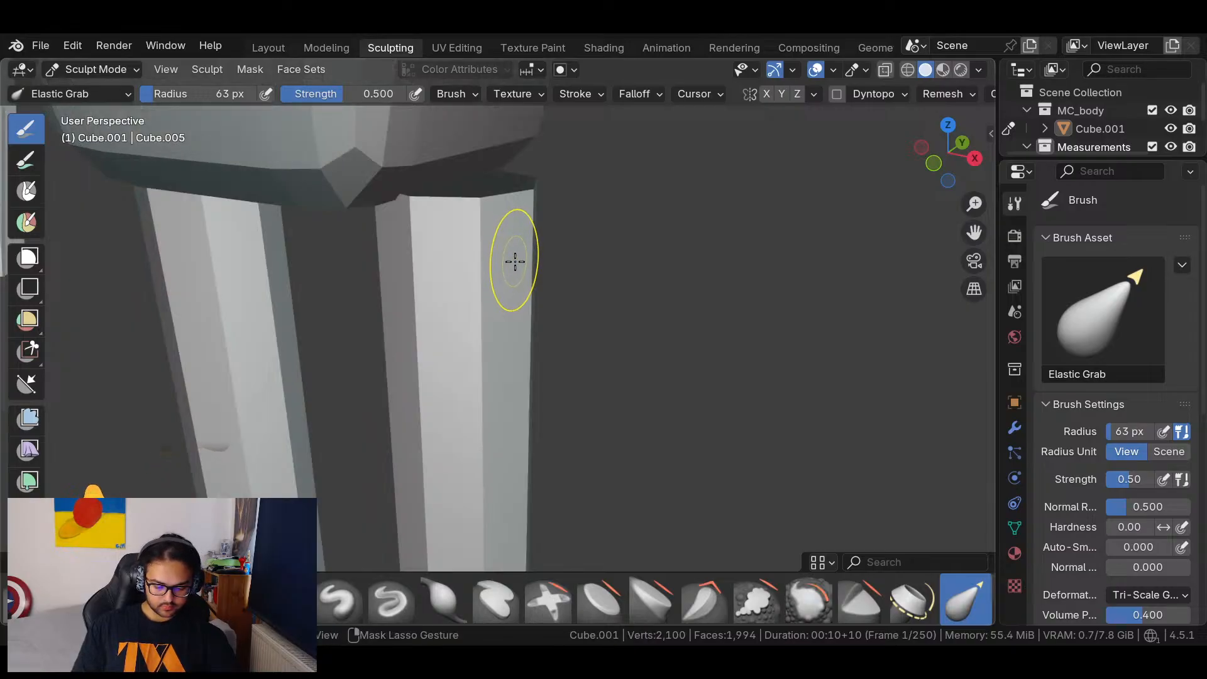
Try an Elastic Grab stroke on the inner upper thigh just below the torso, and undo it.
scroll(543, 325, down, 5)
middle_drag(543, 325, 543, 251)
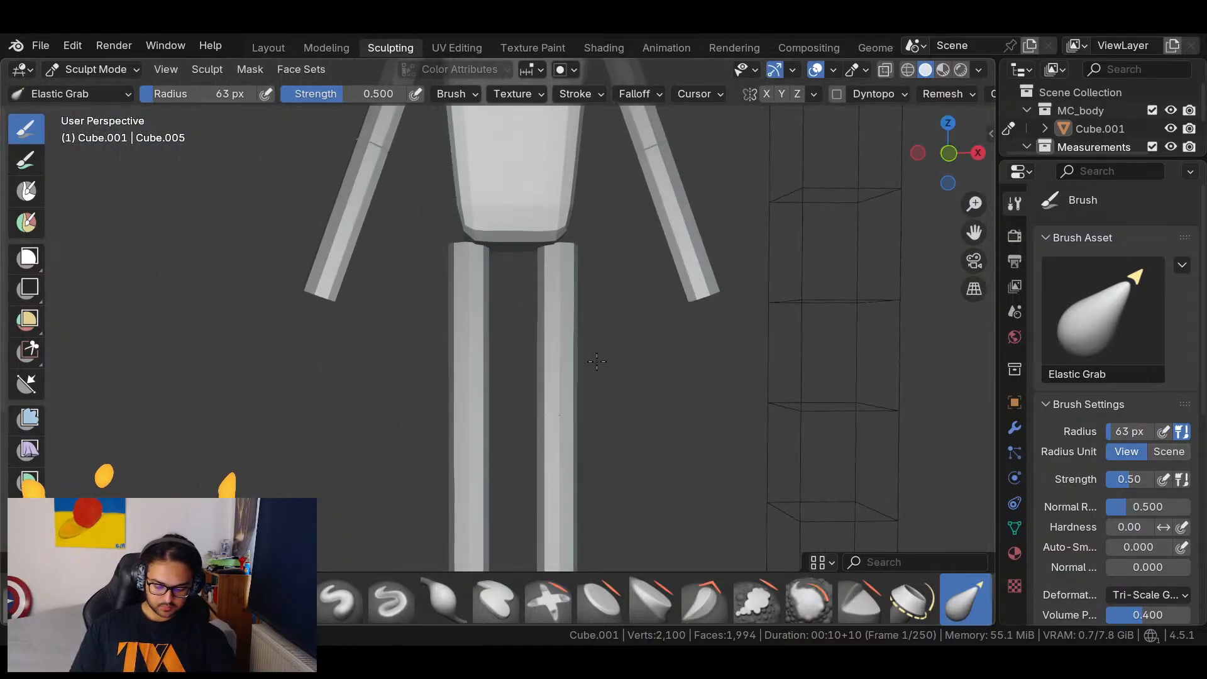
drag(530, 250, 502, 254)
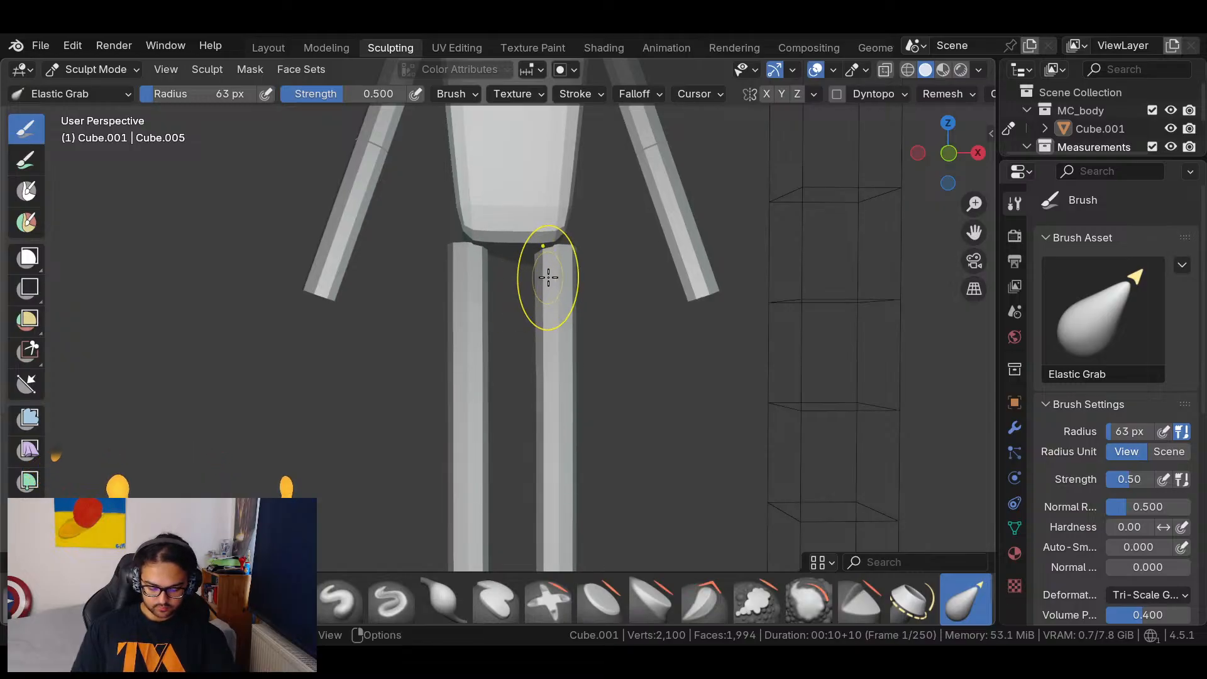
key(ctrl+z)
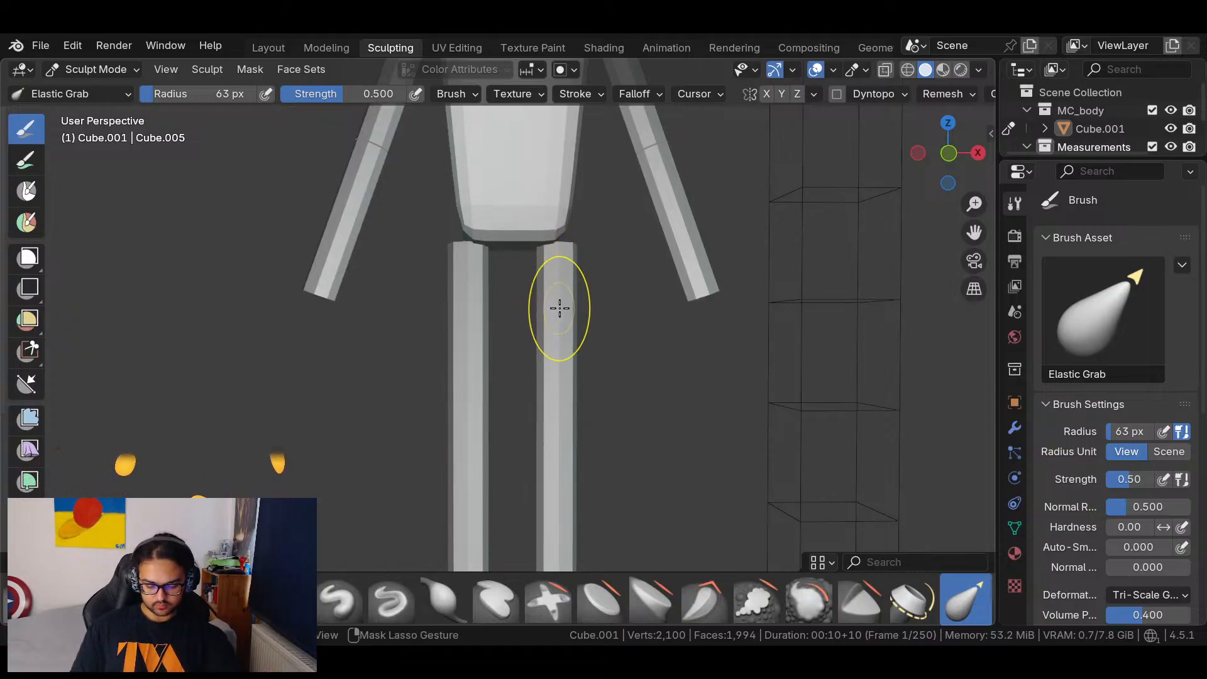
scroll(633, 277, down, 5)
middle_drag(633, 277, 594, 390)
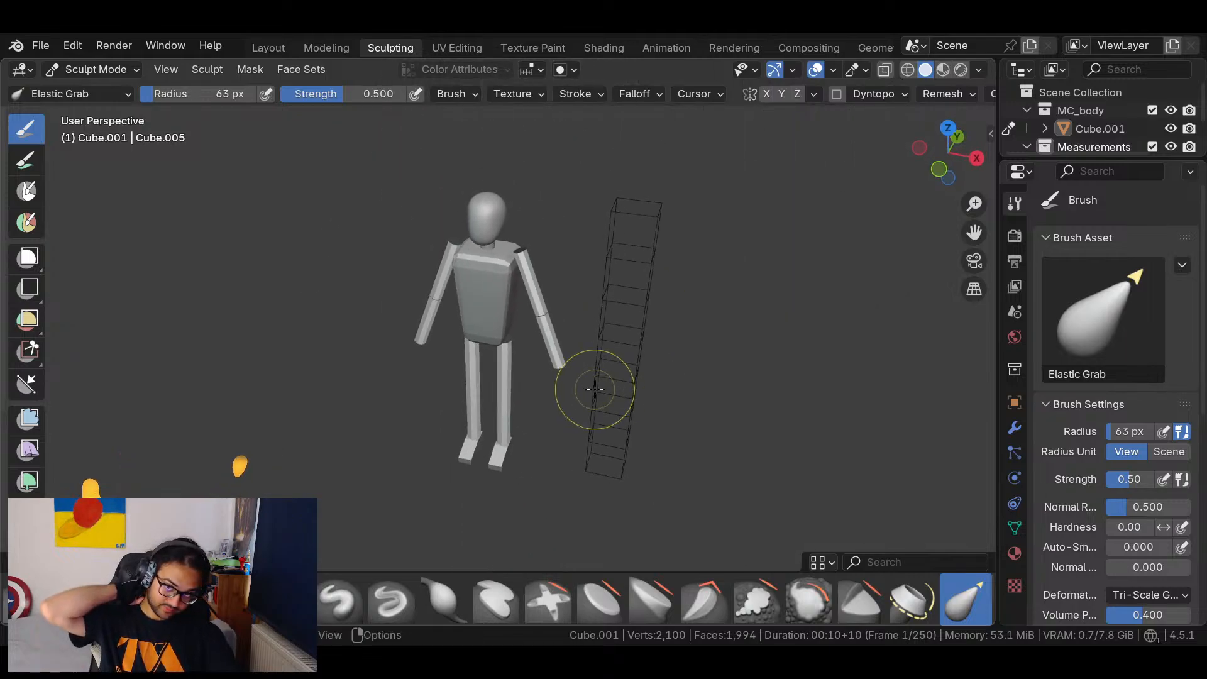
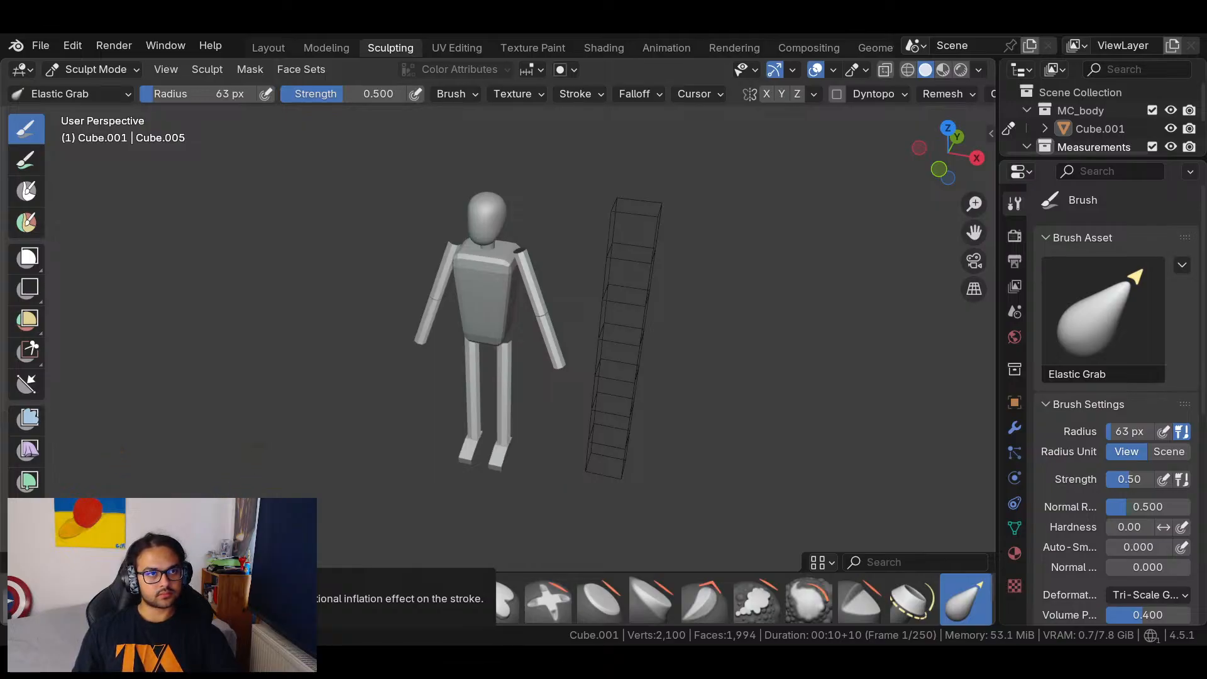
Set the Elastic Grab brush radius to 93 px.
right_click(655, 273)
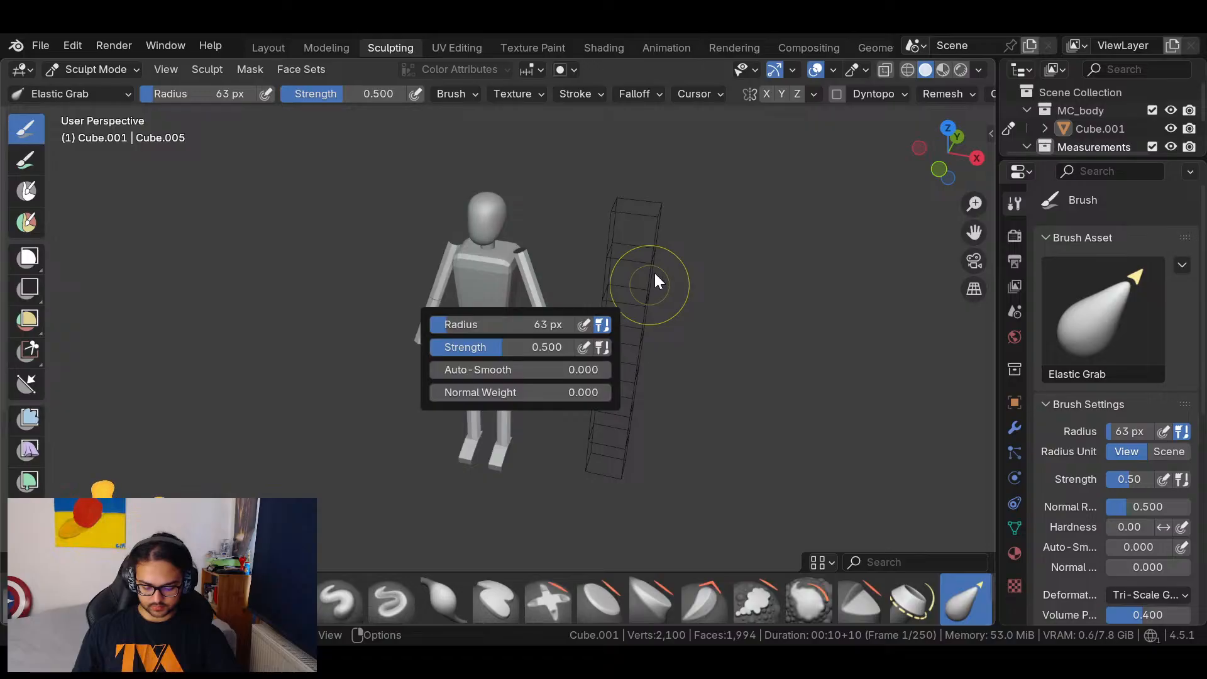
right_click(622, 336)
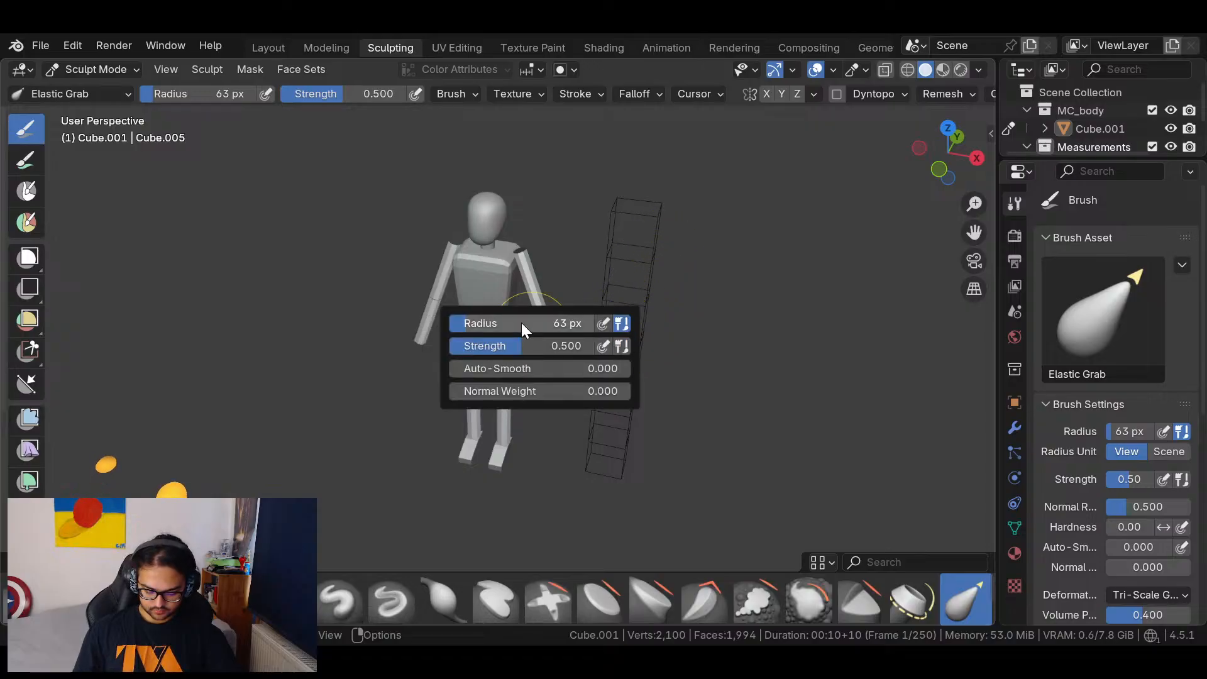
drag(515, 315, 533, 319)
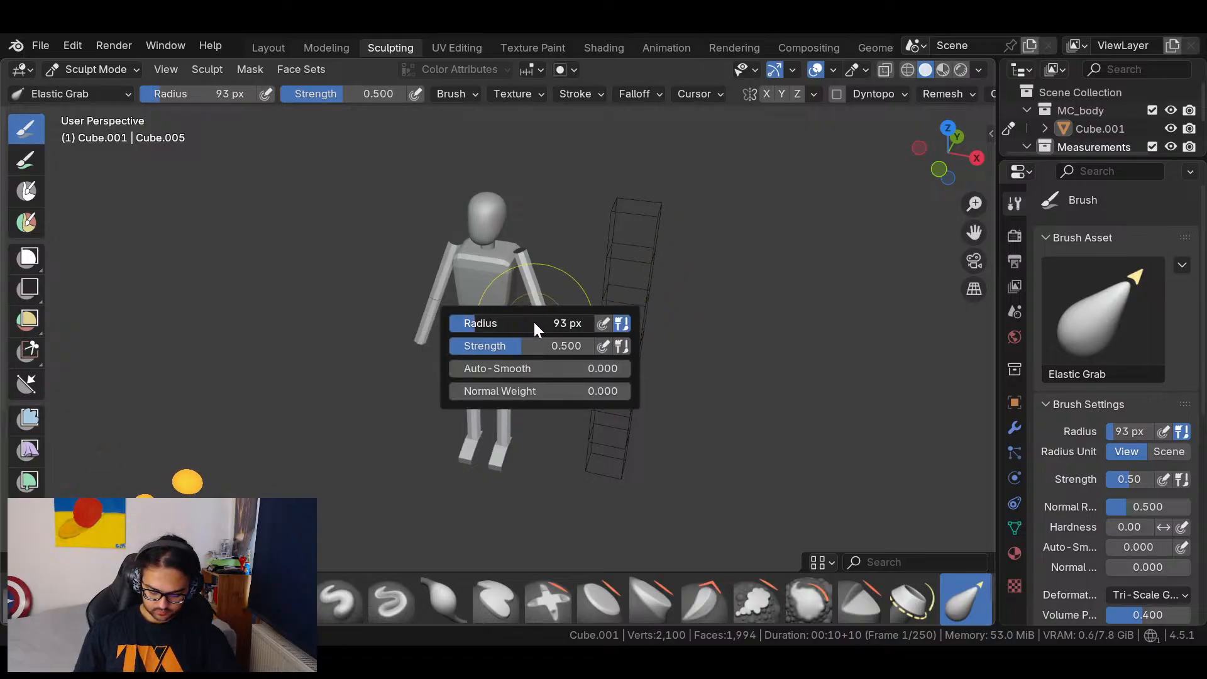
mouse_move(696, 353)
middle_down()
mouse_move(755, 286)
mouse_move(697, 304)
mouse_move(691, 333)
middle_up()
click(1015, 428)
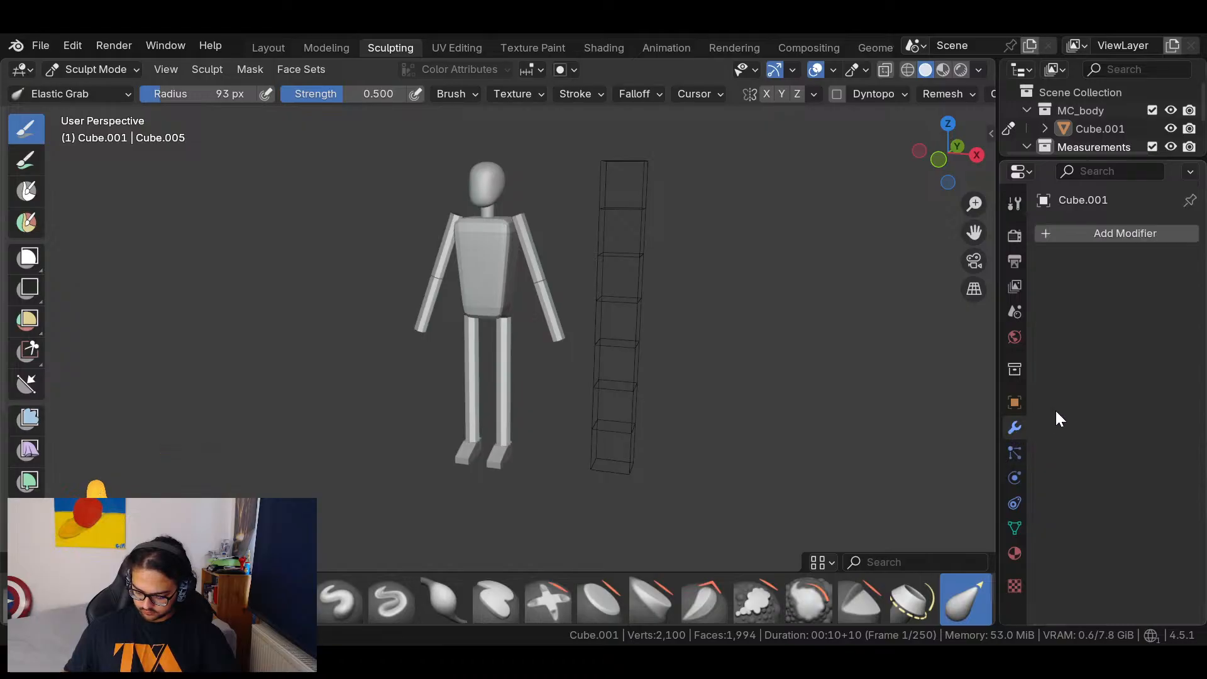
click(1103, 235)
mouse_move(1068, 239)
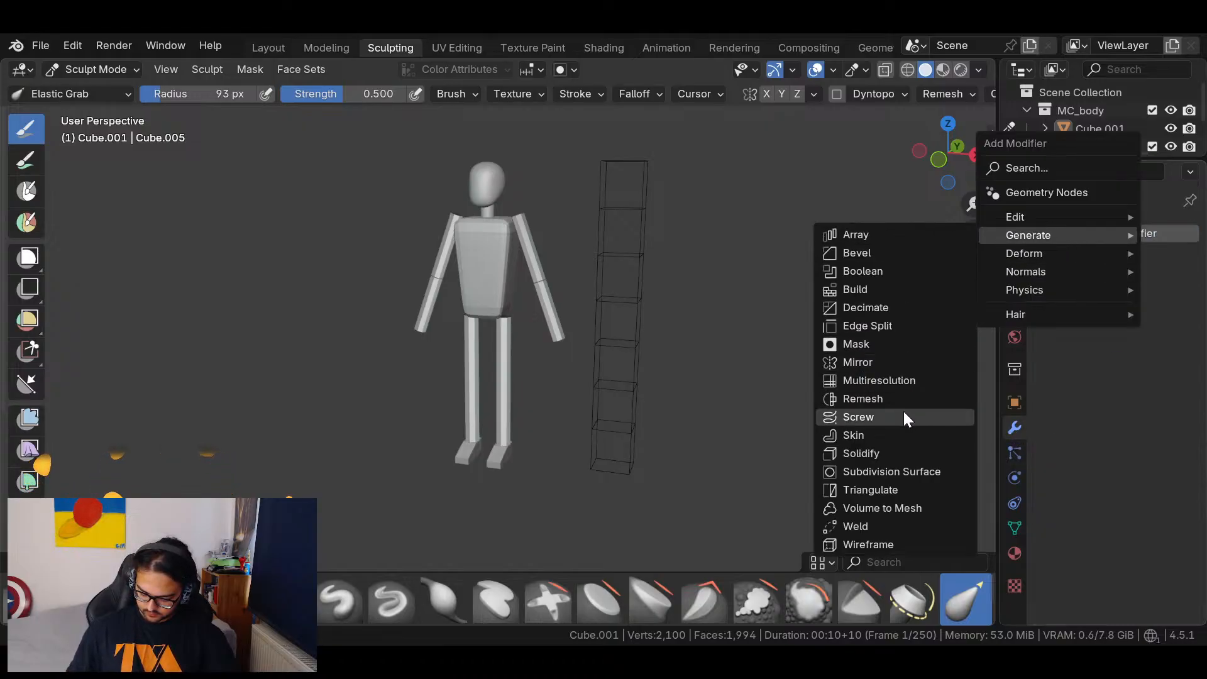
click(906, 380)
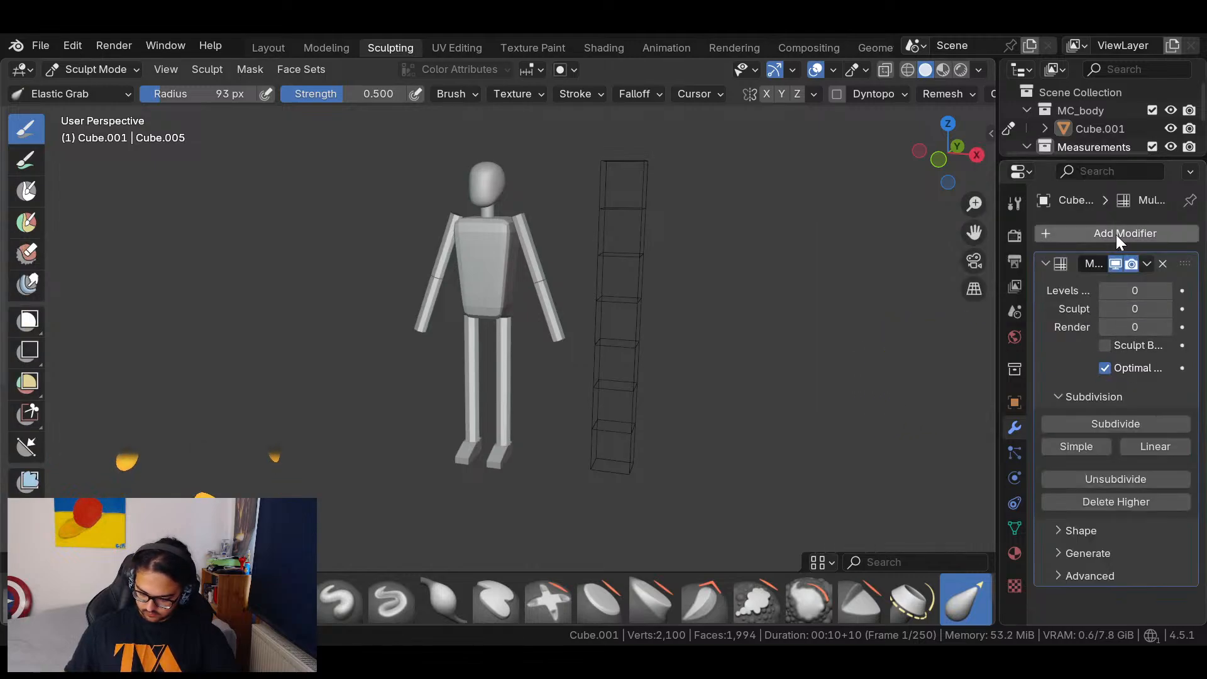
click(1162, 264)
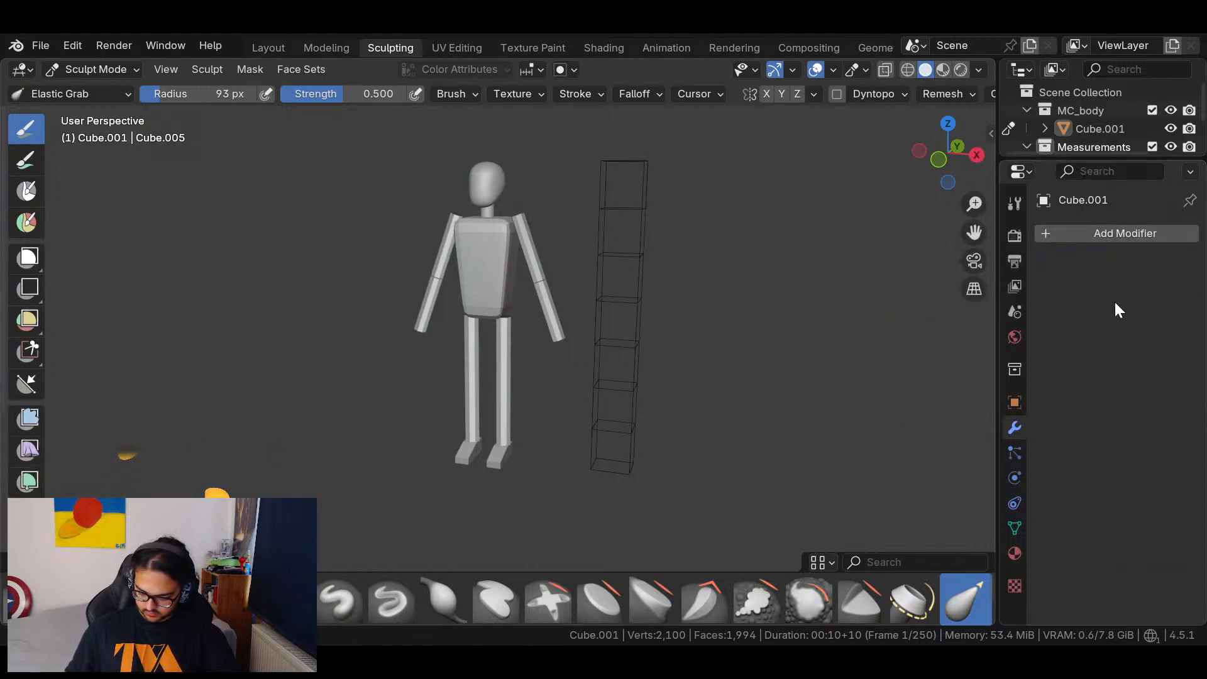
click(1065, 236)
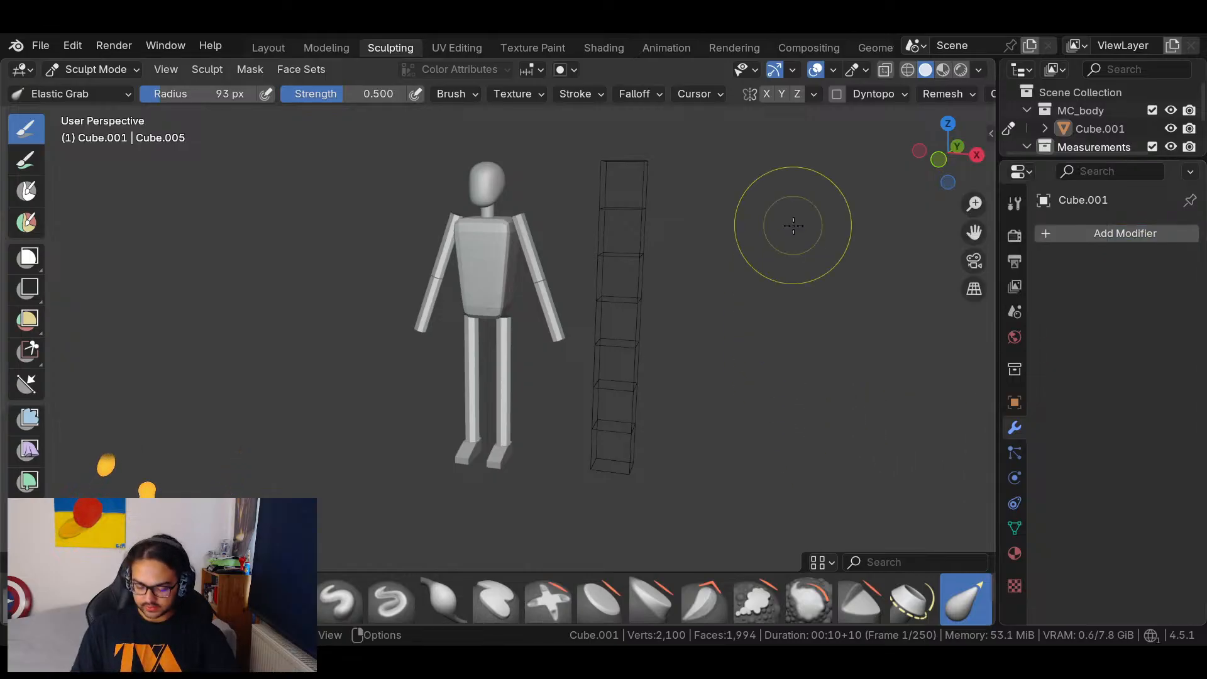
Try to pull one of the figure's shoulders upward and outward with the Elastic Grab brush.
middle_drag(678, 244, 678, 343)
scroll(642, 296, up, 6)
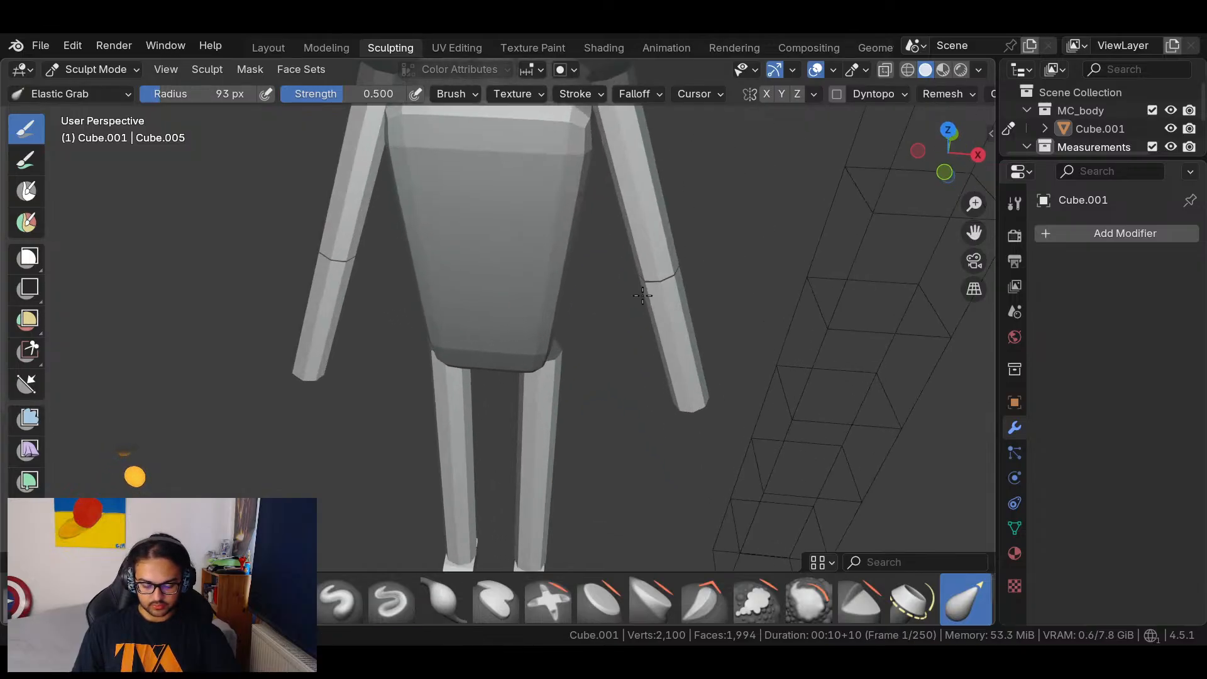
scroll(642, 296, down, 6)
mouse_move(569, 266)
mouse_down()
mouse_move(538, 230)
mouse_move(503, 433)
mouse_move(473, 509)
mouse_move(664, 33)
mouse_up()
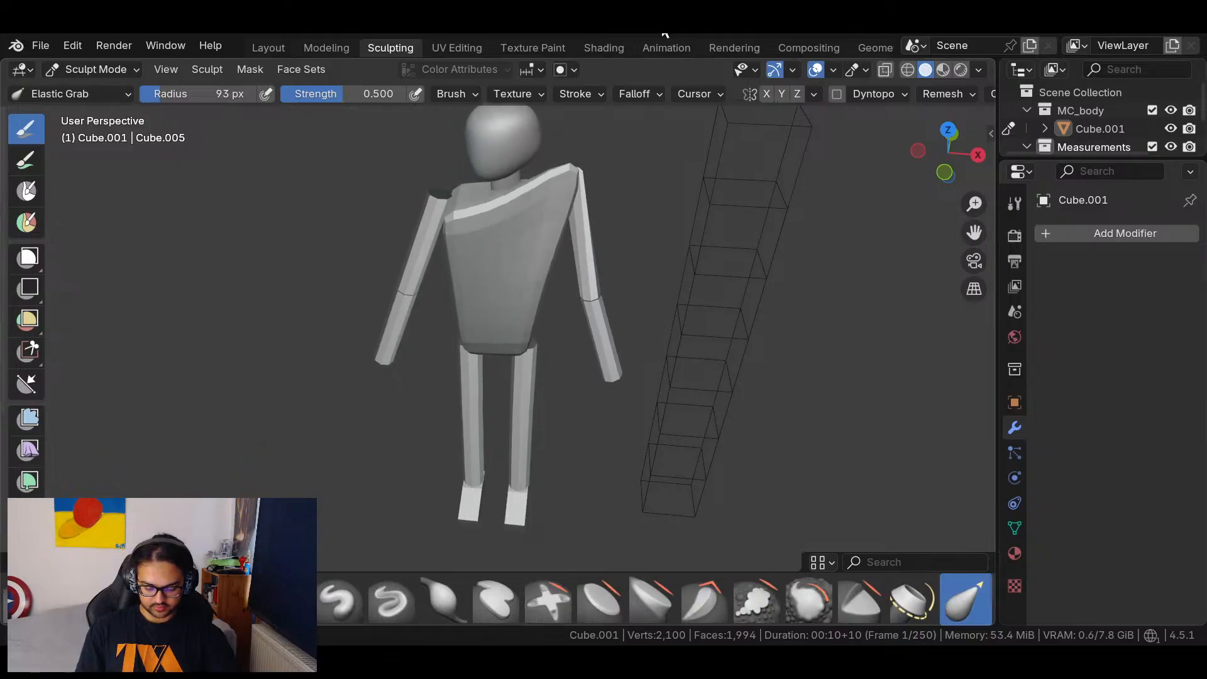
key(ctrl+z)
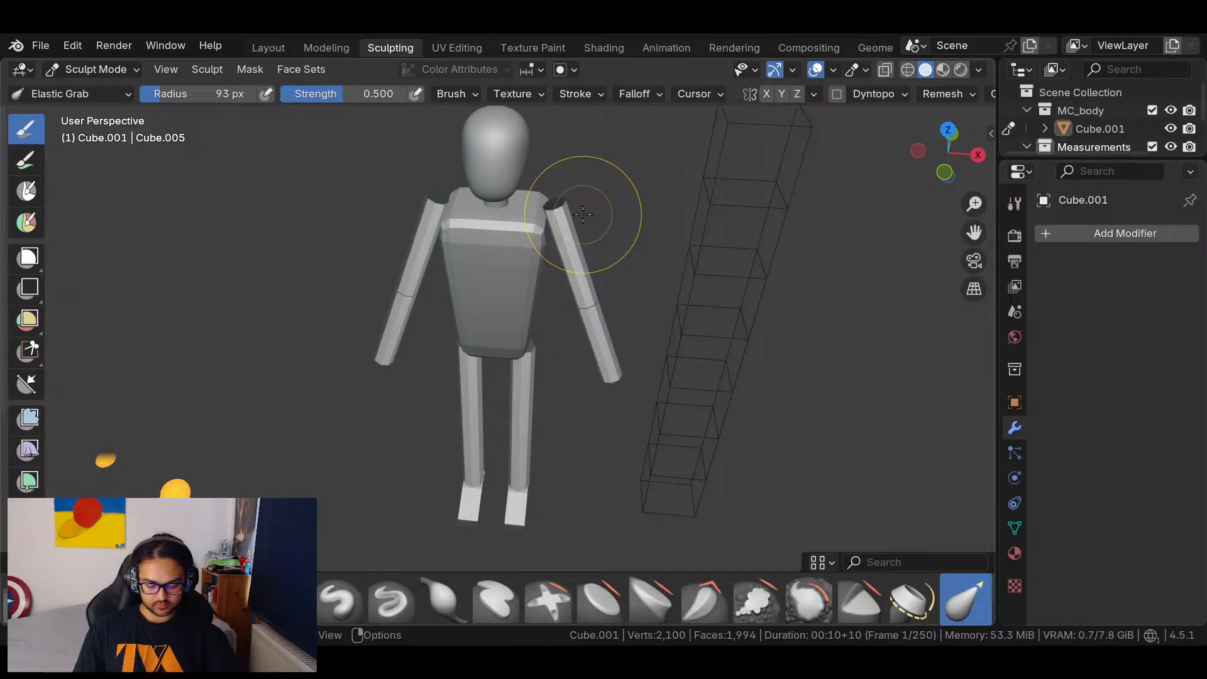
Try voxel-remeshing the body with a voxel size of about 1.01 m.
key(r)
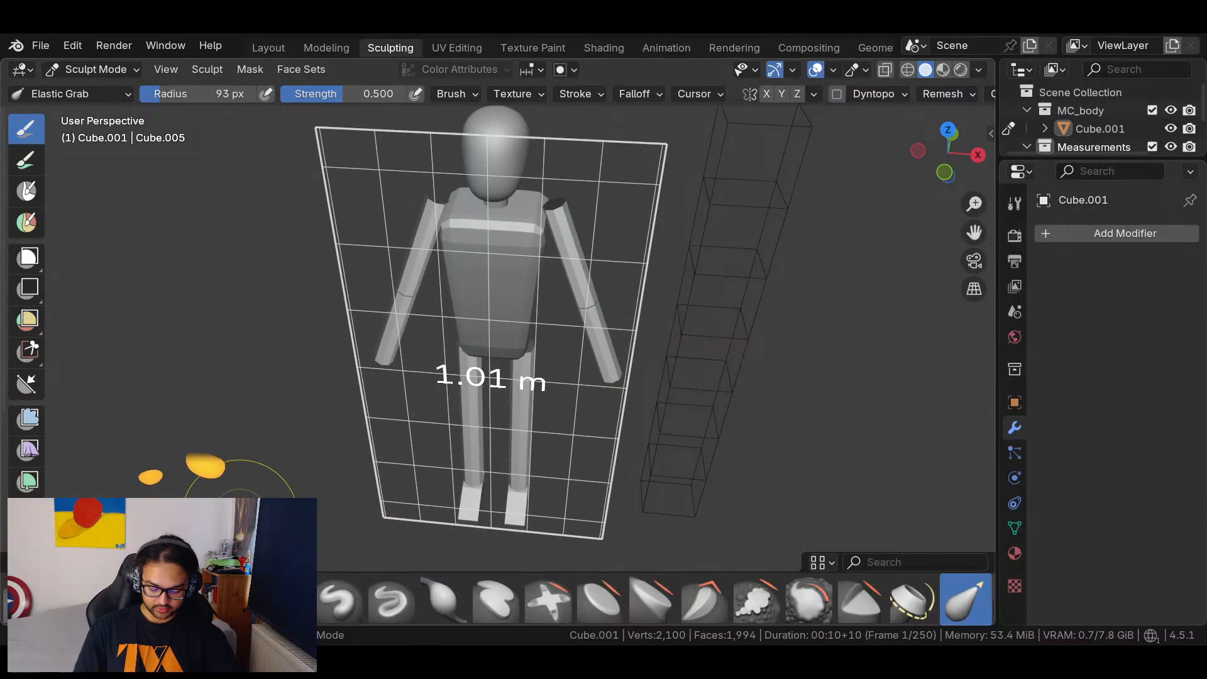
click(263, 510)
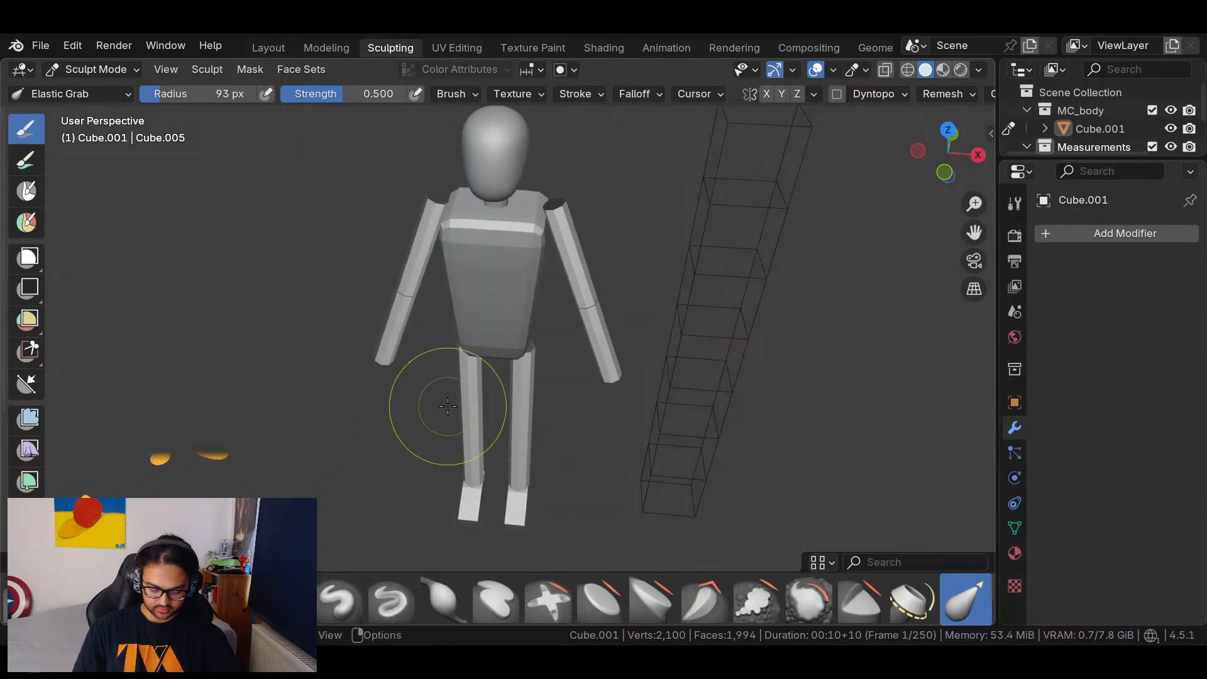
key(ctrl+r)
middle_drag(629, 397, 582, 363)
key(ctrl+z)
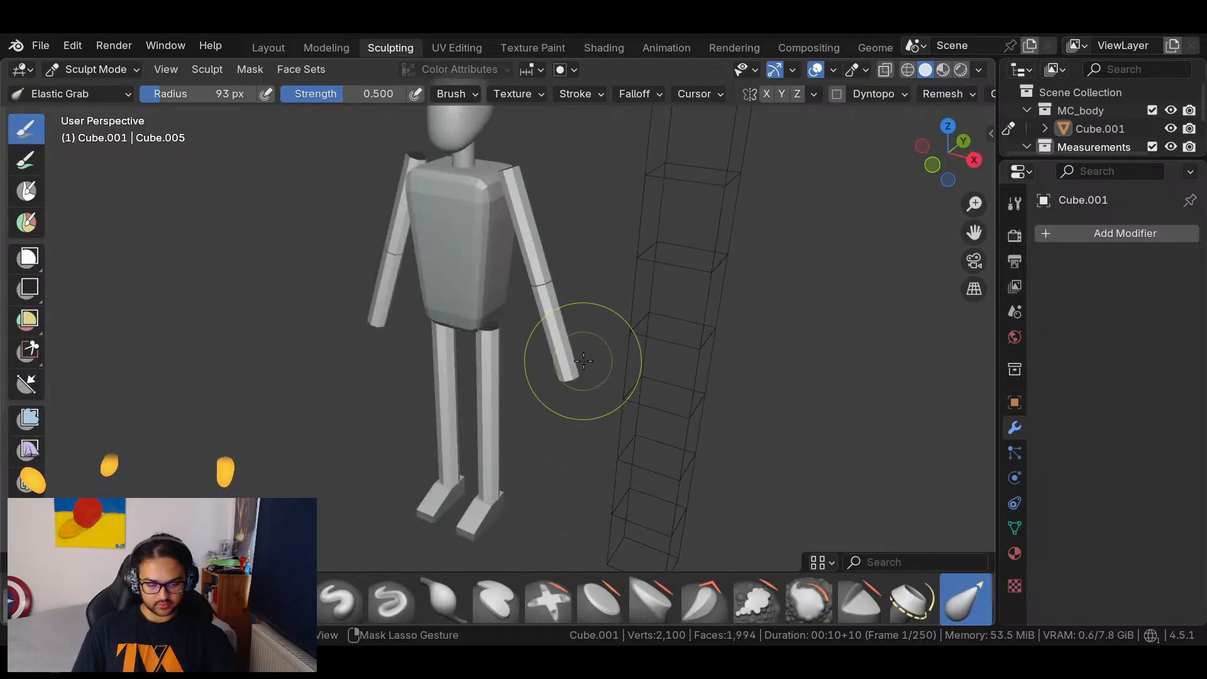
Try voxel-remeshing the body with a finer voxel size of about 0.3 m and inspect the merged joints.
key(r)
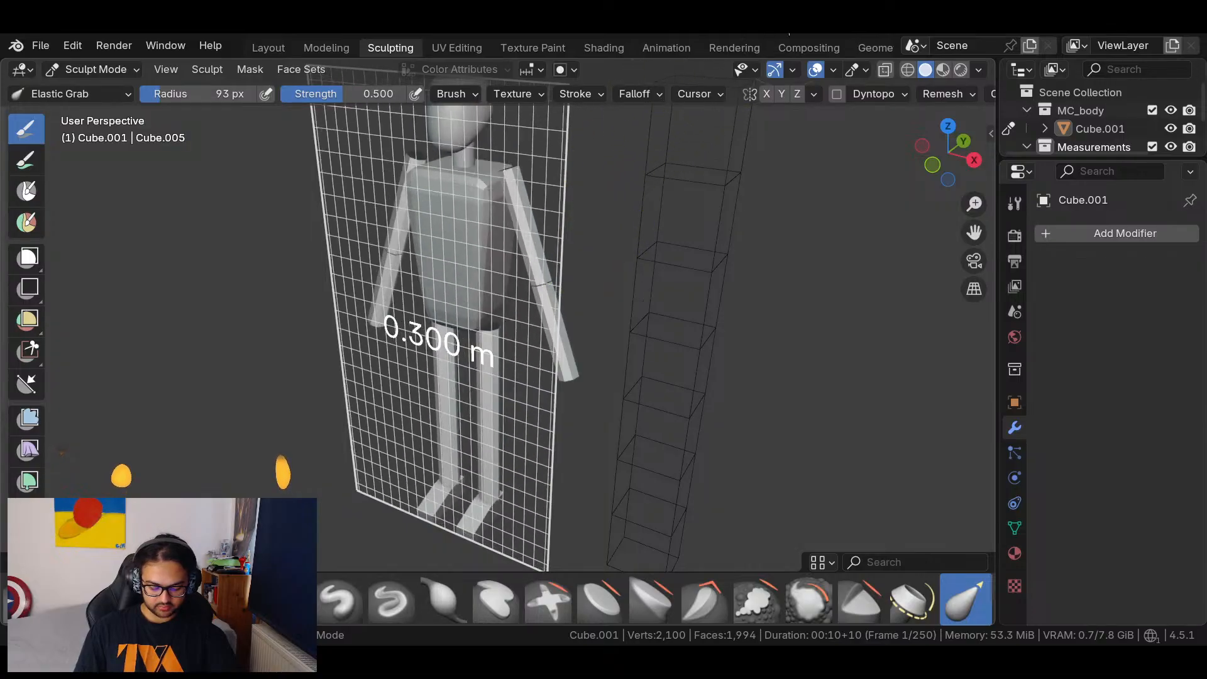
click(769, 181)
key(ctrl+r)
middle_drag(757, 193, 714, 255)
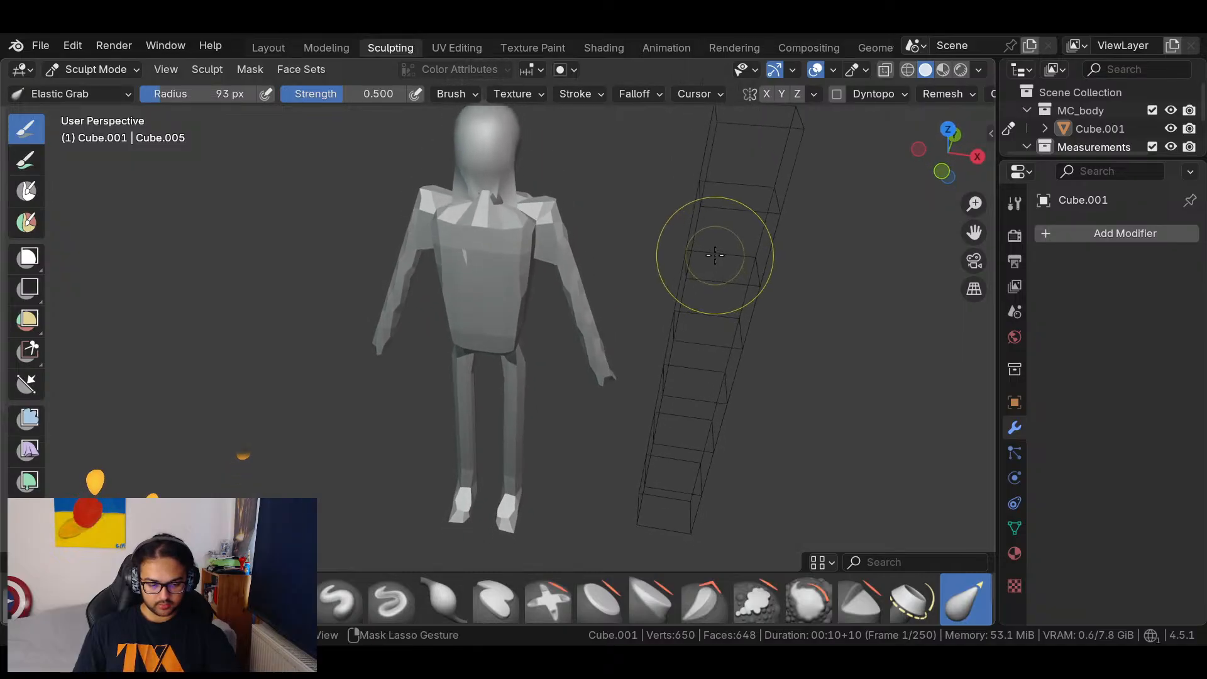
mouse_move(649, 272)
middle_down()
mouse_move(688, 219)
mouse_move(658, 250)
middle_up()
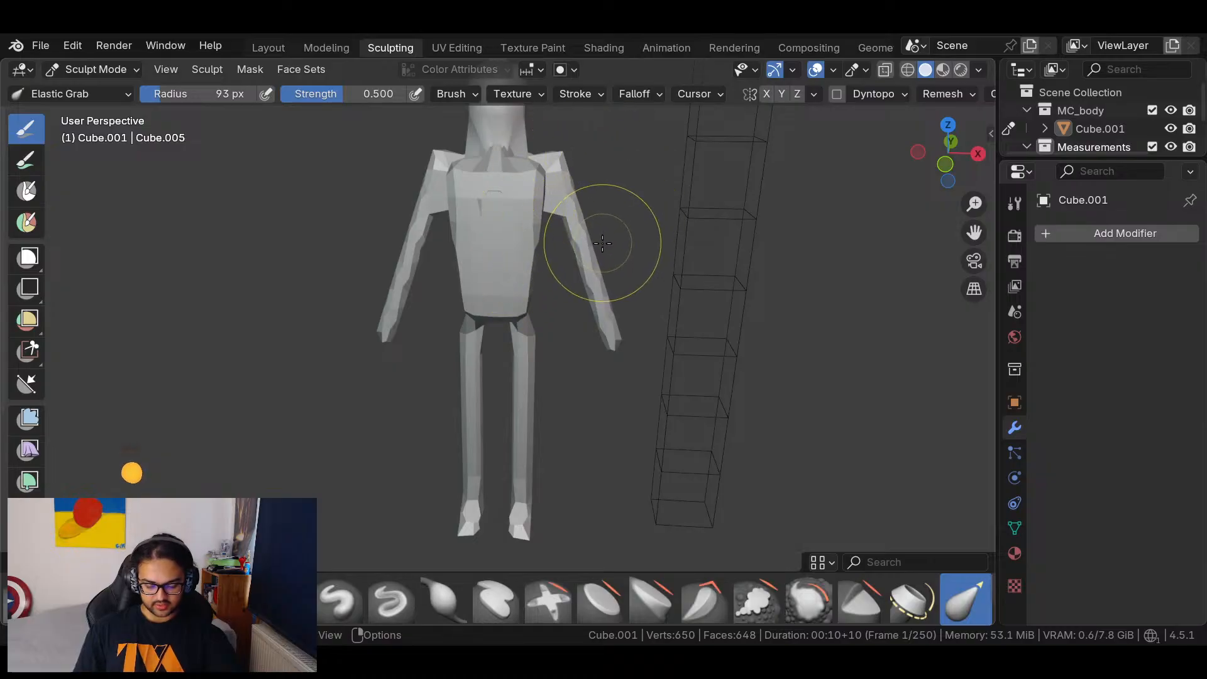
key(ctrl+z)
Set the voxel size to 0.230 m and voxel-remesh the body into one joined mesh.
middle_drag(615, 198, 585, 255)
key(r)
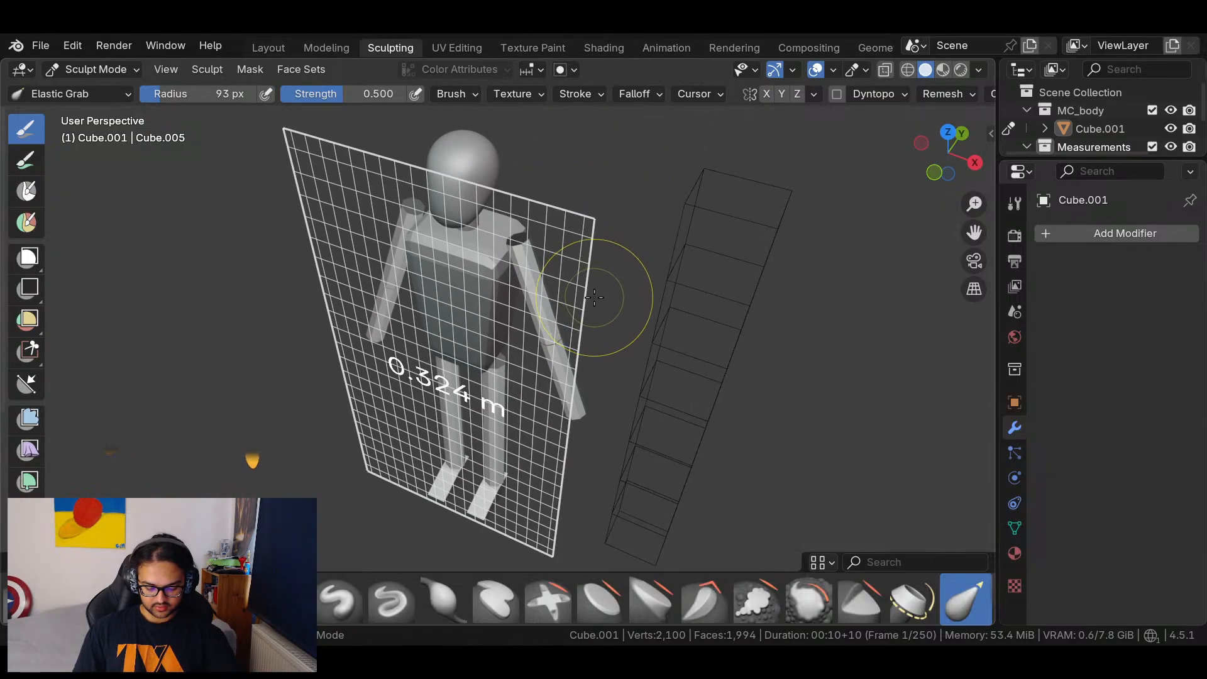
click(651, 246)
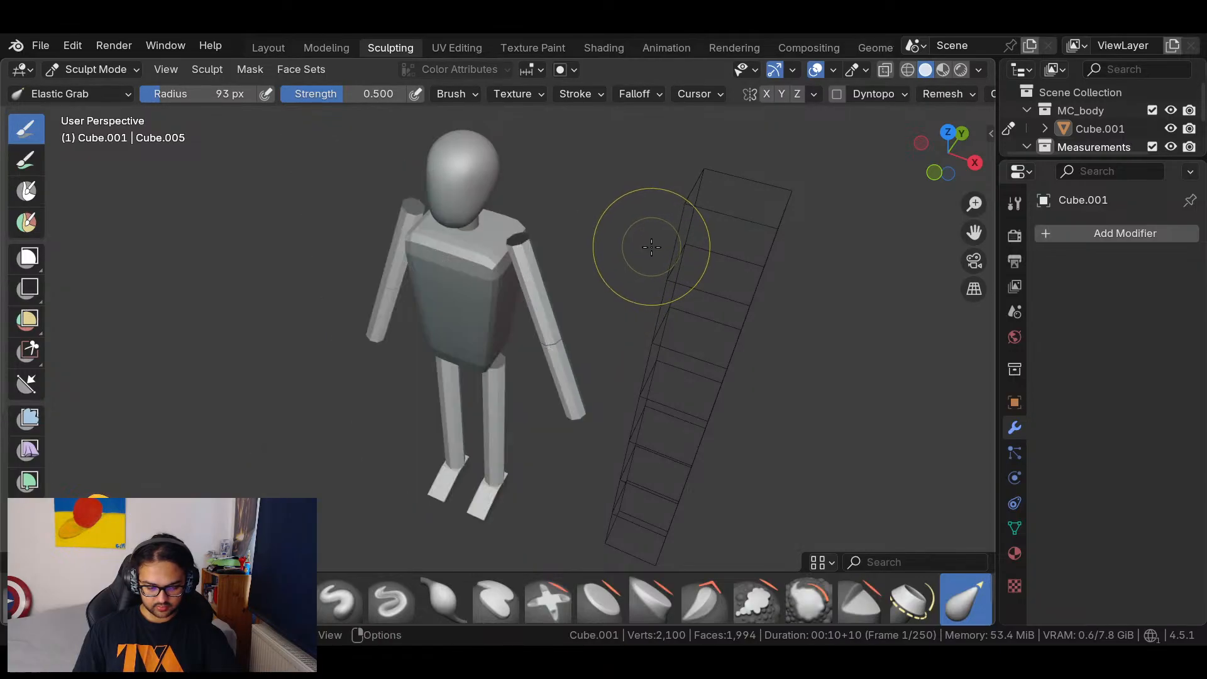
mouse_move(625, 267)
middle_down()
mouse_move(806, 222)
mouse_move(631, 255)
middle_up()
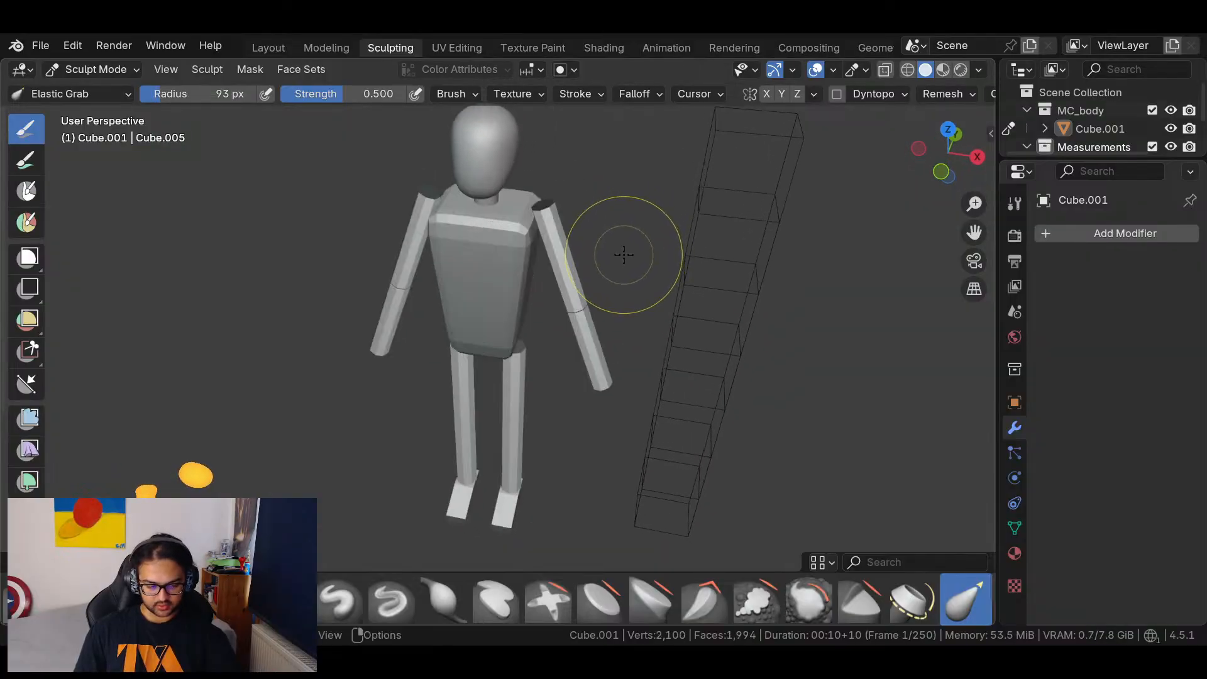
key(r)
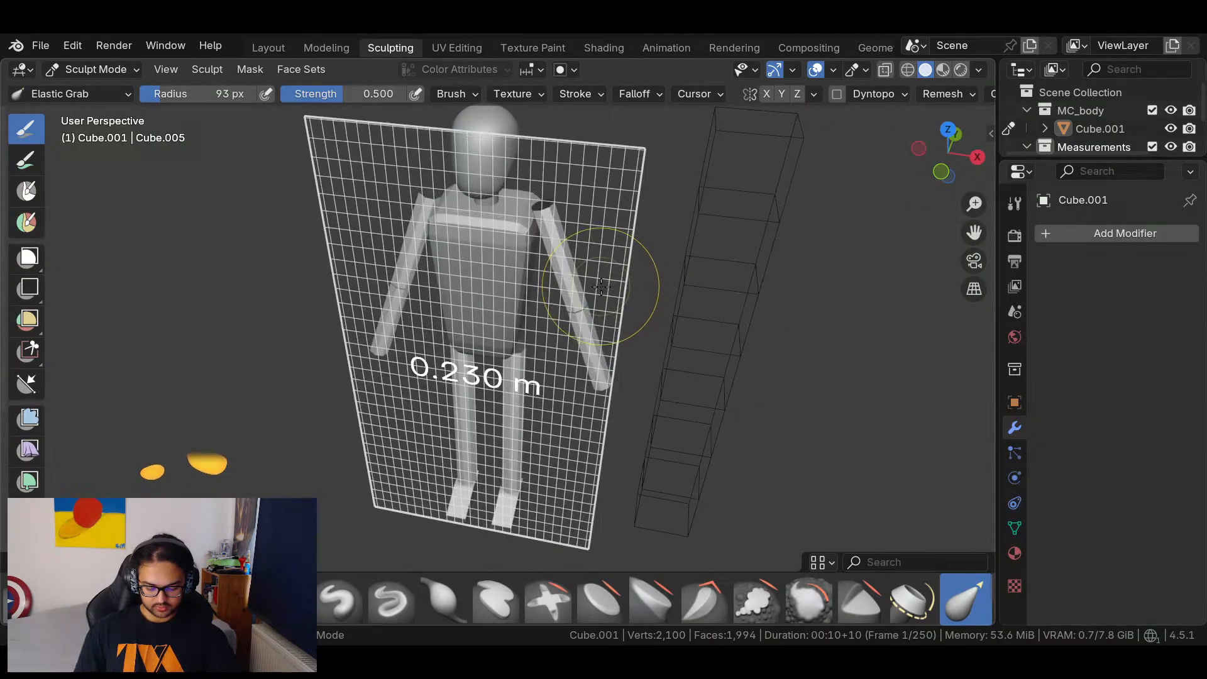
click(602, 286)
Reduce the voxel size to about 0.0393 m and remesh the body at that finer resolution.
middle_drag(603, 286, 570, 310)
scroll(569, 310, up, 2)
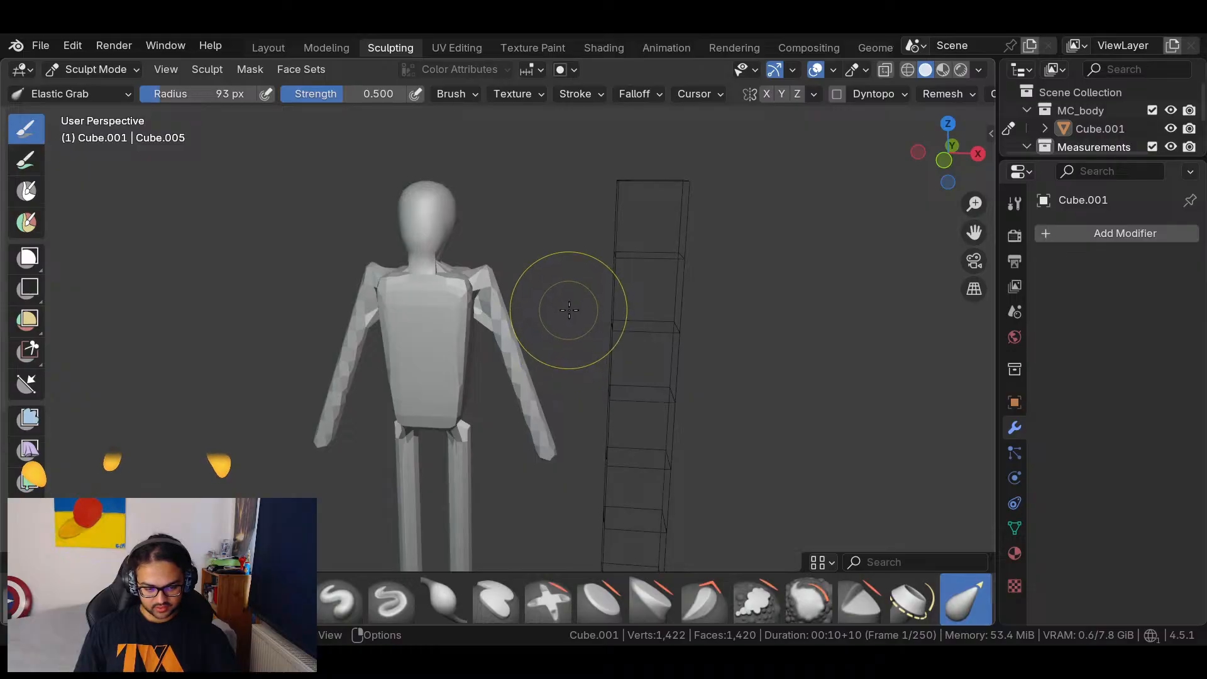
key(r)
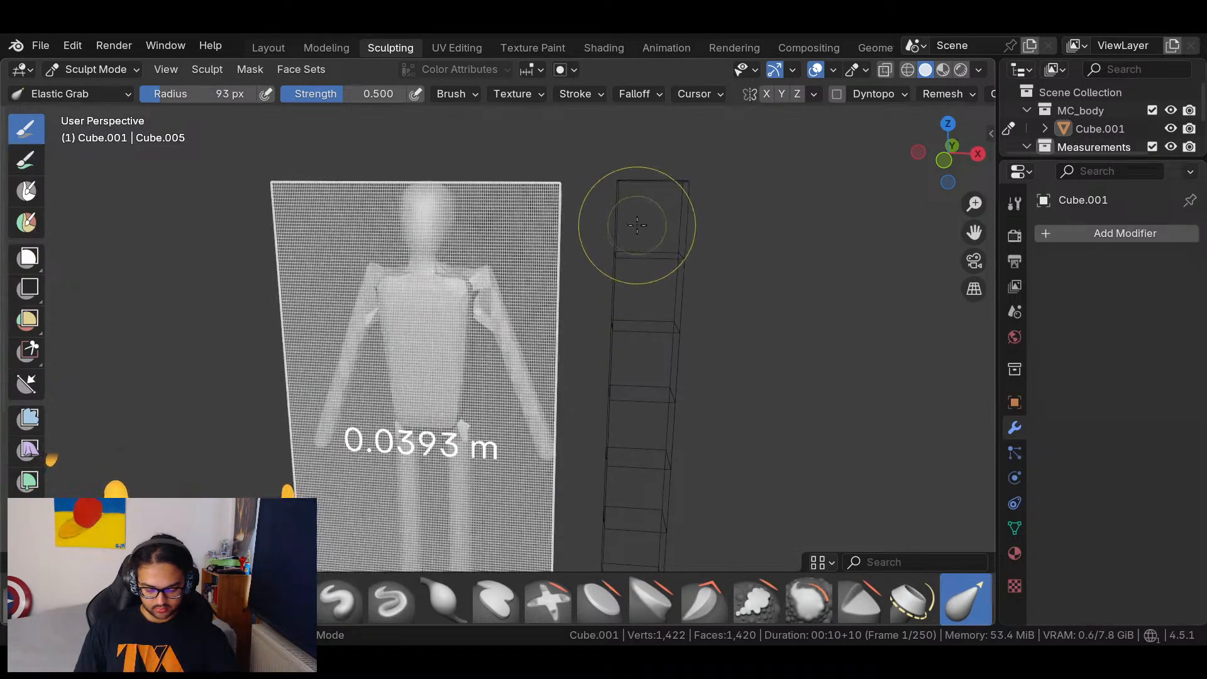
click(631, 239)
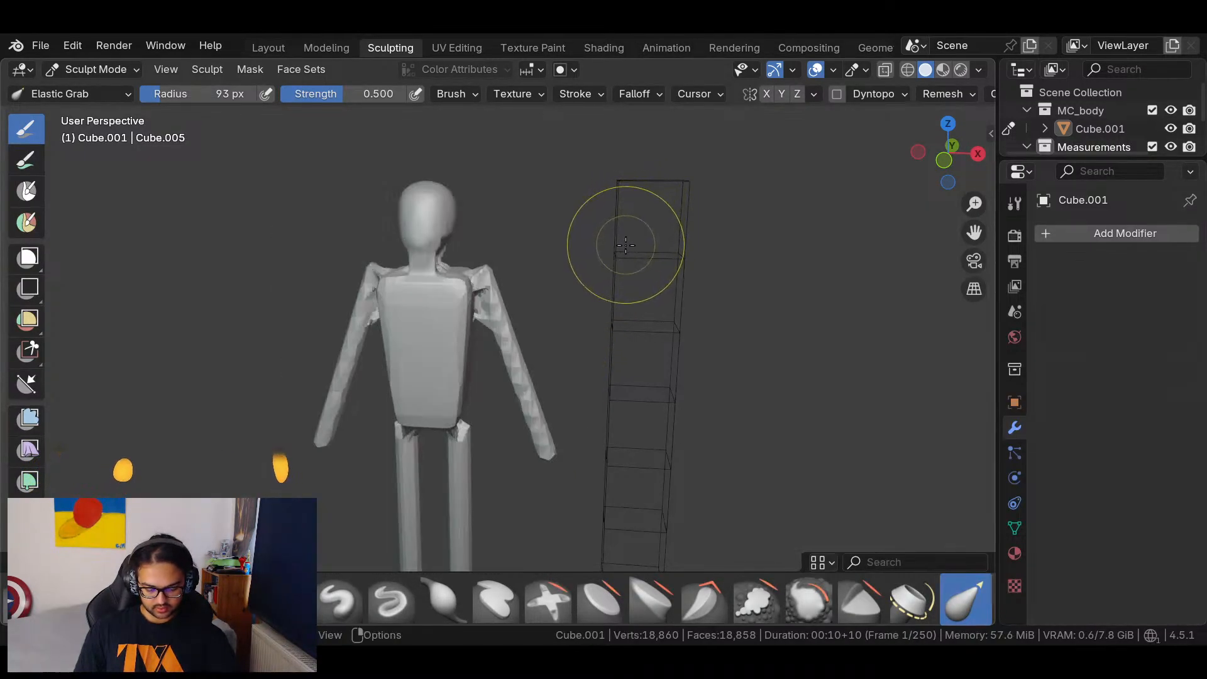
Try grabbing the neck and shoulder area into shape and smoothing the shoulders and upper back of the fine mesh.
mouse_move(533, 306)
middle_down()
mouse_move(598, 296)
mouse_move(639, 248)
mouse_move(513, 431)
middle_up()
scroll(638, 248, up, 6)
drag(453, 344, 436, 371)
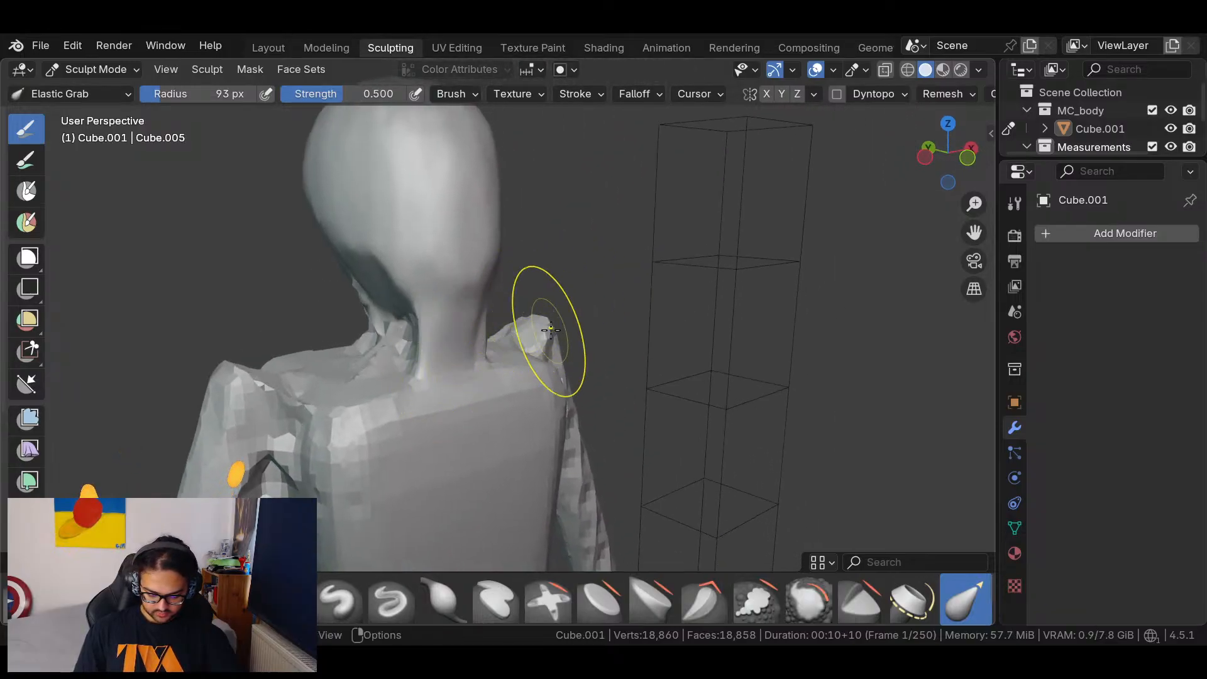
middle_drag(534, 343, 547, 358)
drag(416, 452, 393, 341)
mouse_move(487, 387)
middle_down()
mouse_move(638, 347)
mouse_move(584, 381)
middle_up()
mouse_move(560, 230)
middle_down()
mouse_move(690, 285)
mouse_move(781, 255)
middle_up()
shift+drag(777, 338, 772, 372)
shift+drag(786, 214, 765, 371)
mouse_move(765, 255)
shift+mouse_down()
mouse_move(769, 395)
mouse_move(806, 407)
mouse_move(816, 387)
mouse_move(794, 391)
shift+mouse_up()
mouse_move(794, 390)
middle_down()
mouse_move(937, 401)
mouse_move(932, 390)
middle_up()
shift+drag(679, 296, 647, 415)
key(ctrl+z)
key(ctrl+z)
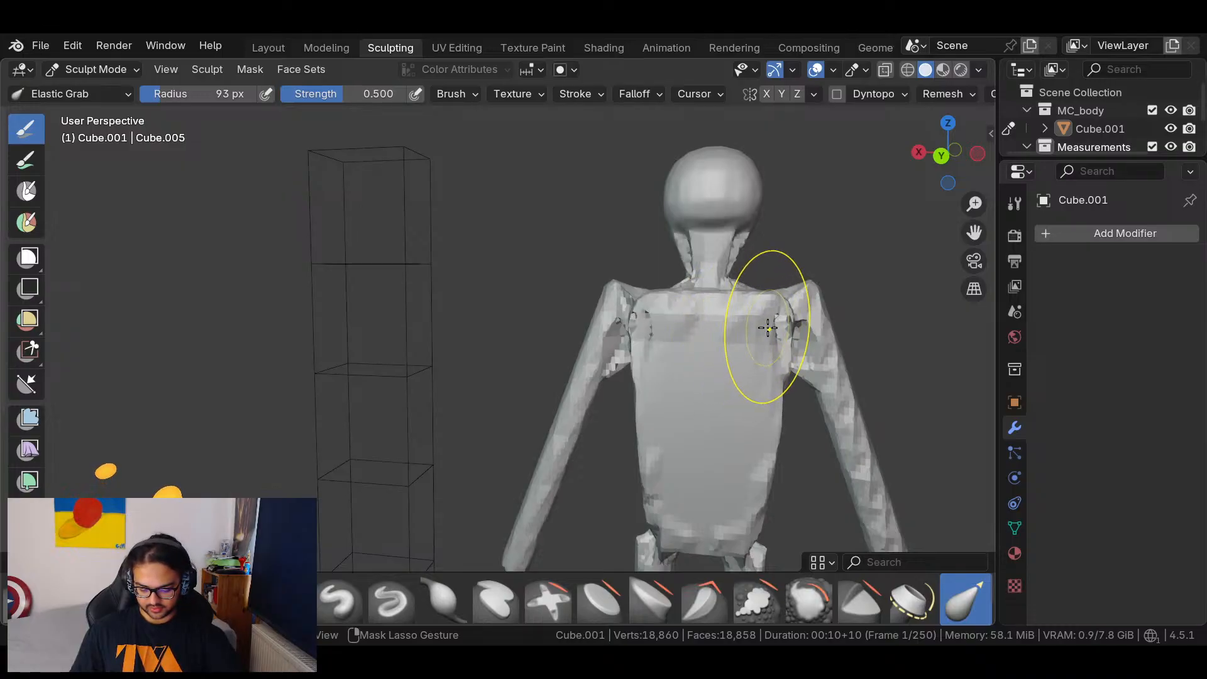
key(ctrl+z)
Try to push the neck area inward with Elastic Grab from the side of the coarser mesh.
middle_drag(819, 251, 712, 272)
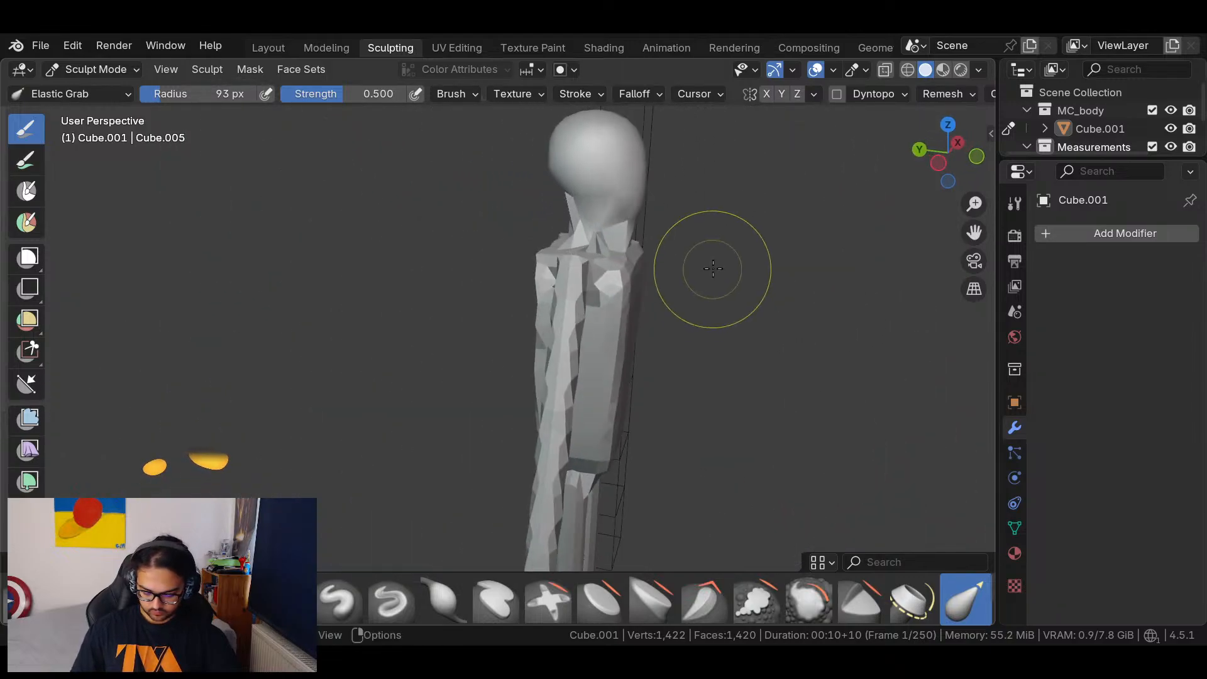
scroll(711, 271, up, 8)
scroll(647, 299, up, 2)
mouse_move(580, 286)
mouse_down()
mouse_move(469, 283)
mouse_move(510, 283)
mouse_up()
key(ctrl+z)
Enable X-axis symmetry for sculpting the body.
click(766, 94)
middle_drag(681, 291, 565, 311)
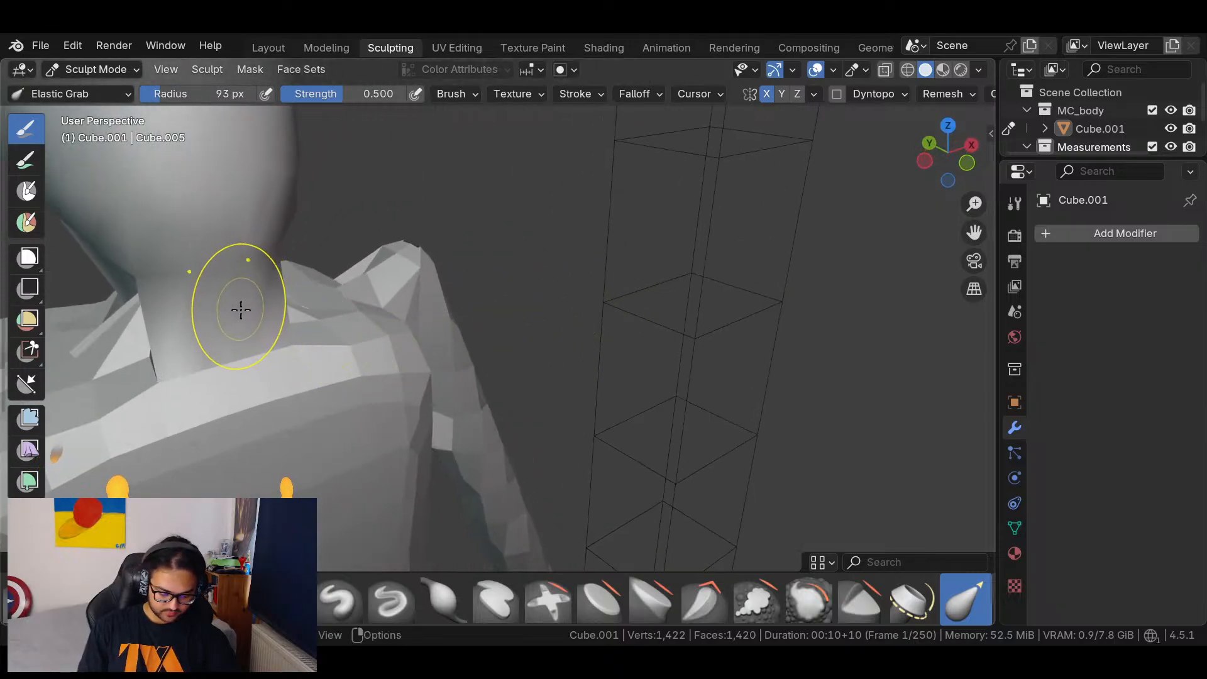
middle_drag(154, 251, 647, 292)
In the left orthographic view, push the front of the neck backward and pull the chin forward and down.
click(949, 156)
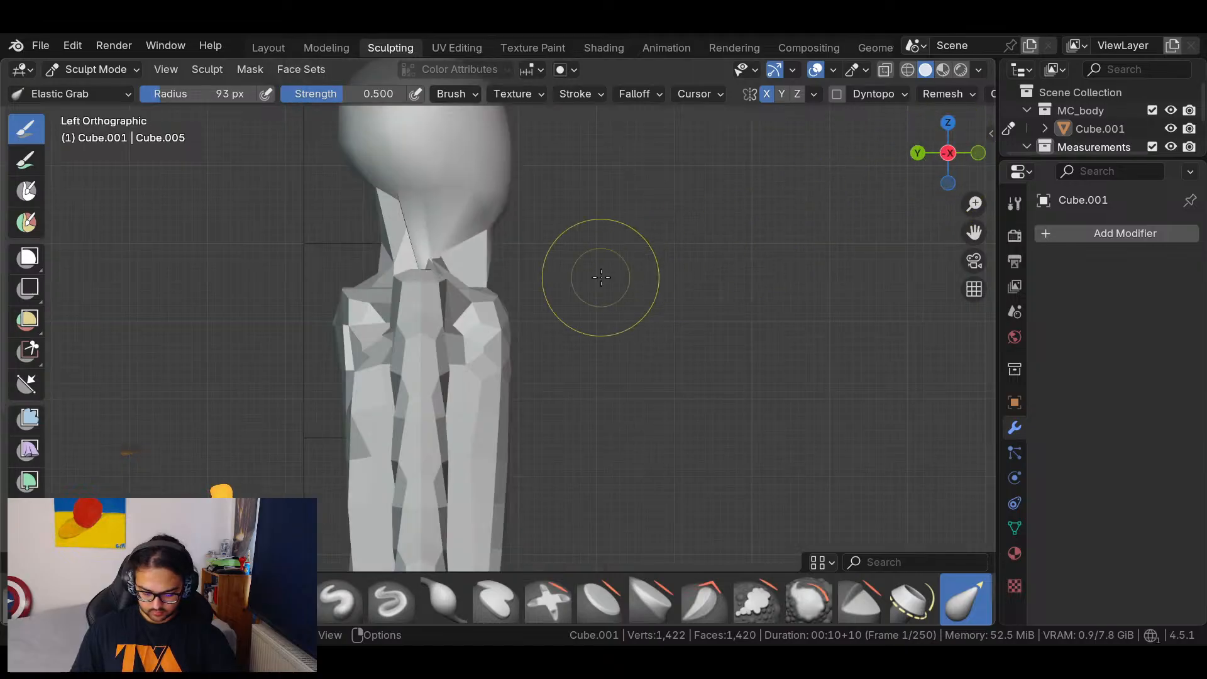
drag(490, 253, 377, 256)
drag(488, 188, 557, 252)
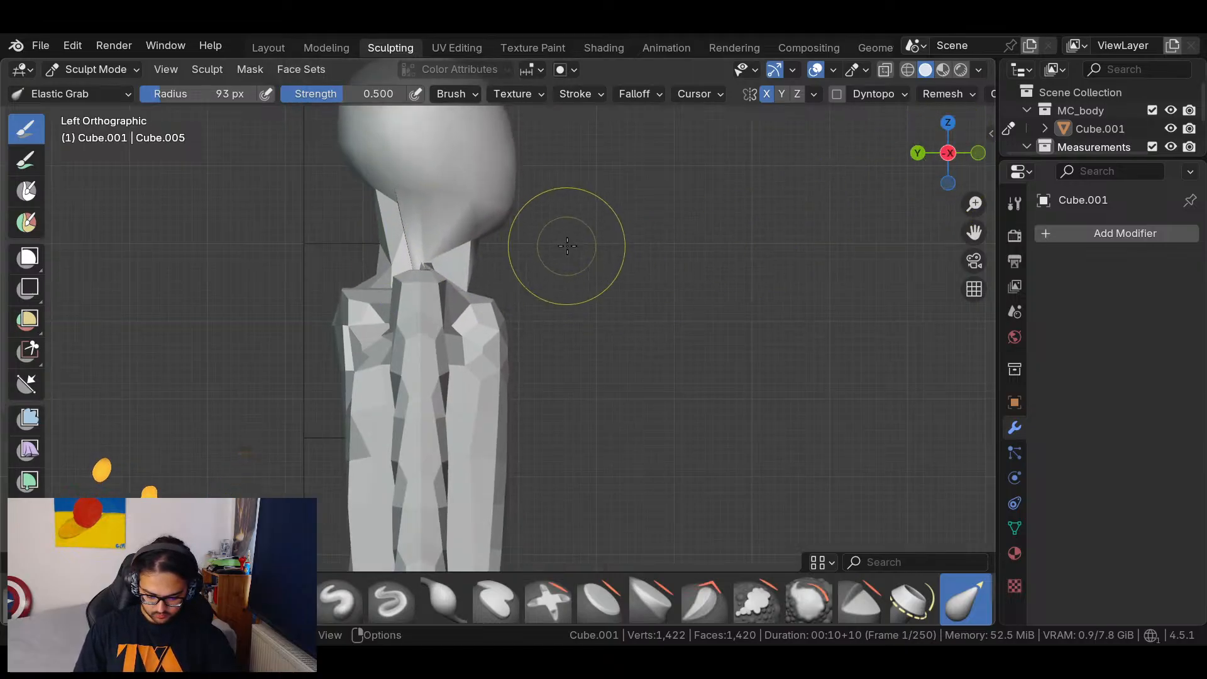
Voxel-remesh the body at the fine voxel size and smooth the jaw, neck, shoulders and upper back together.
key(ctrl+r)
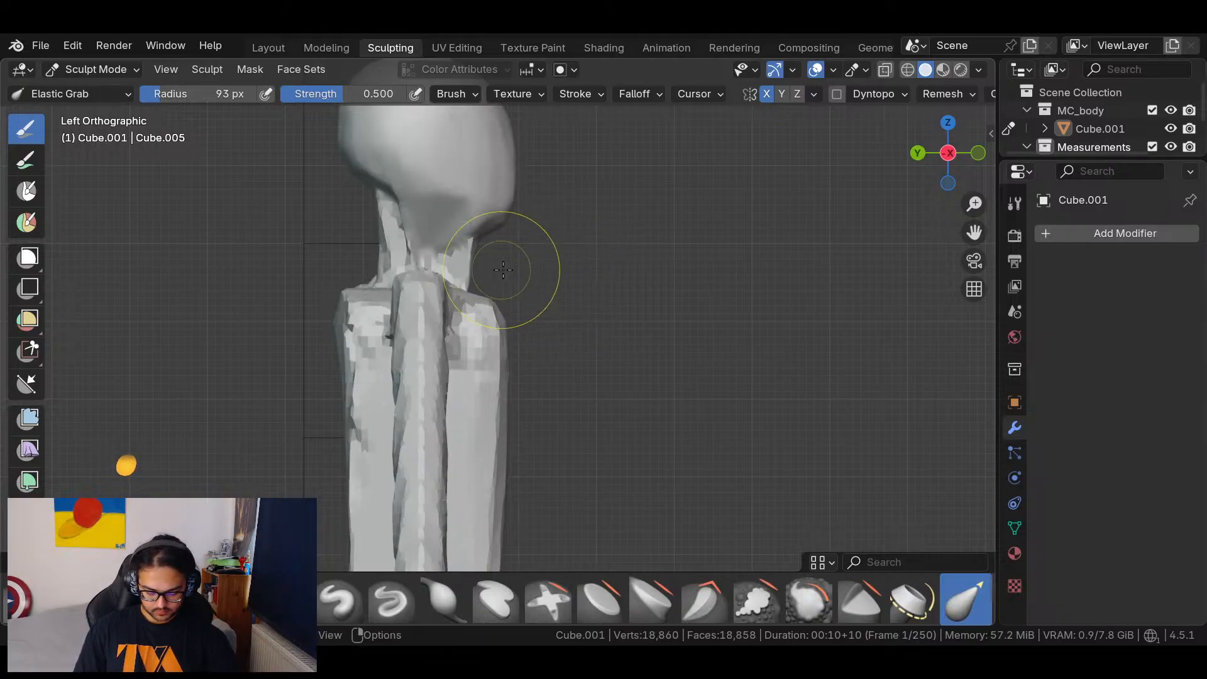
mouse_move(468, 262)
mouse_down()
mouse_move(449, 265)
mouse_move(507, 210)
mouse_up()
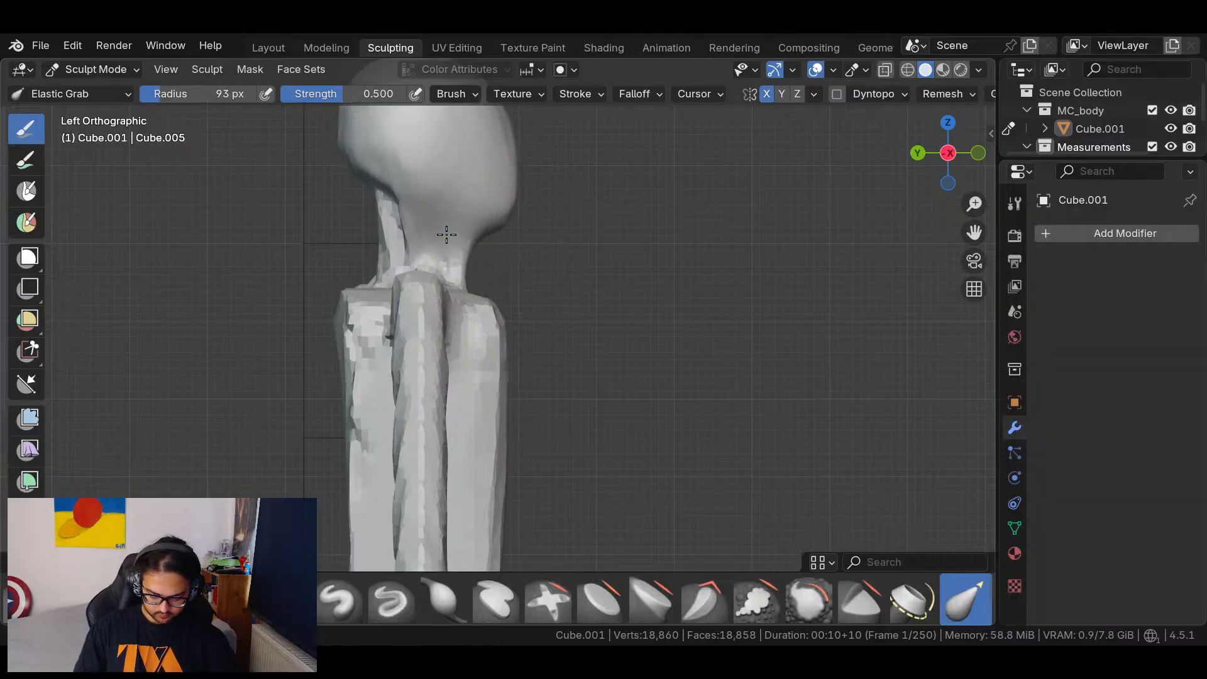
middle_drag(474, 314, 612, 292)
mouse_move(613, 293)
shift+mouse_down()
mouse_move(531, 461)
mouse_move(482, 520)
mouse_move(520, 397)
shift+mouse_up()
shift+drag(440, 466, 464, 300)
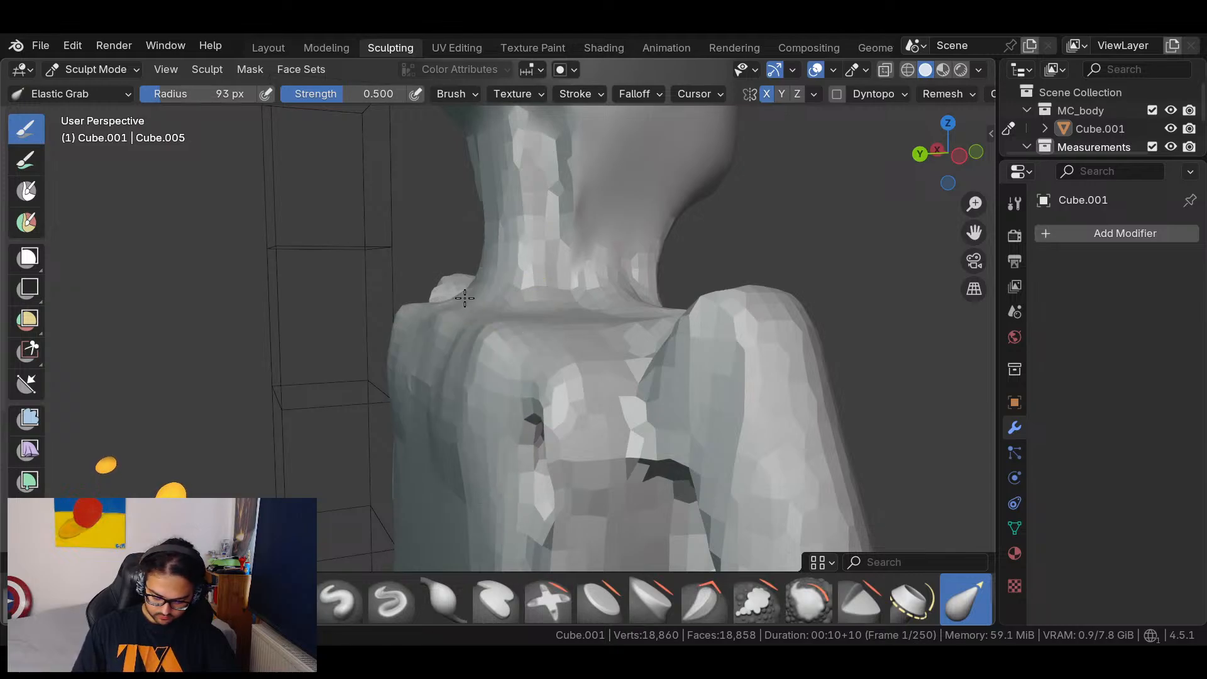
mouse_move(432, 413)
shift+mouse_down()
mouse_move(498, 310)
mouse_move(552, 167)
mouse_move(520, 197)
shift+mouse_up()
mouse_move(520, 197)
middle_down()
mouse_move(690, 263)
mouse_move(695, 352)
middle_up()
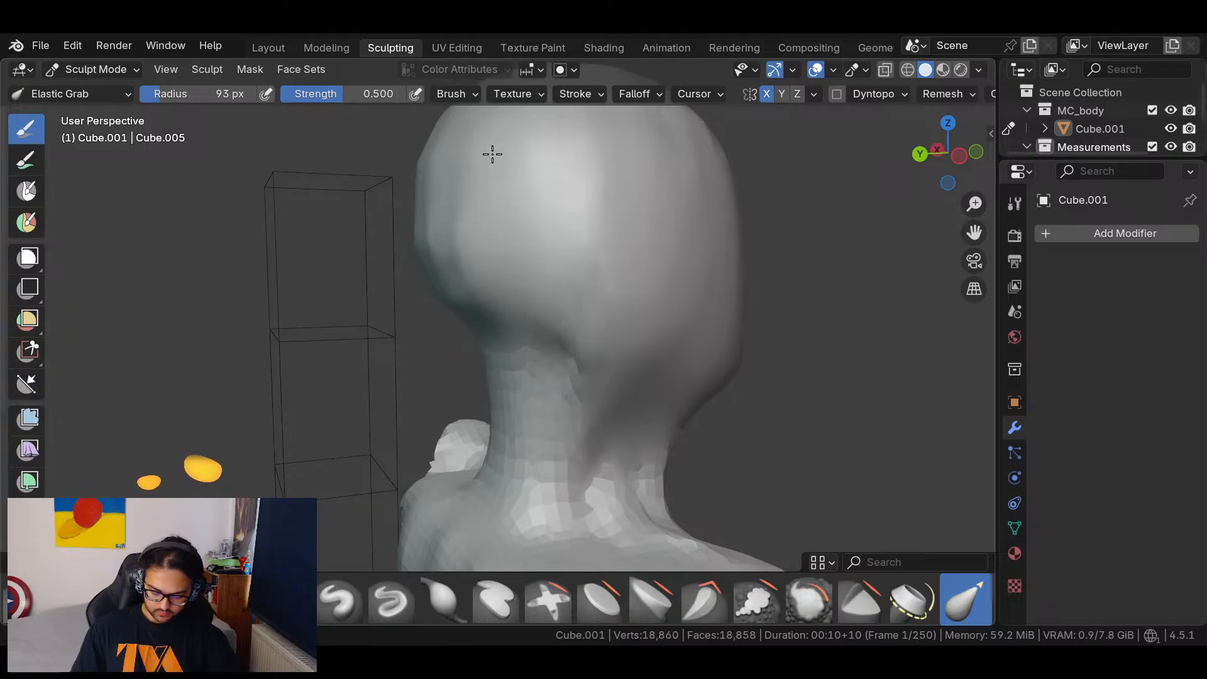
Pull the shoulders and upper chest into a smoother slope around the base of the neck with Elastic Grab.
middle_drag(759, 256, 722, 345)
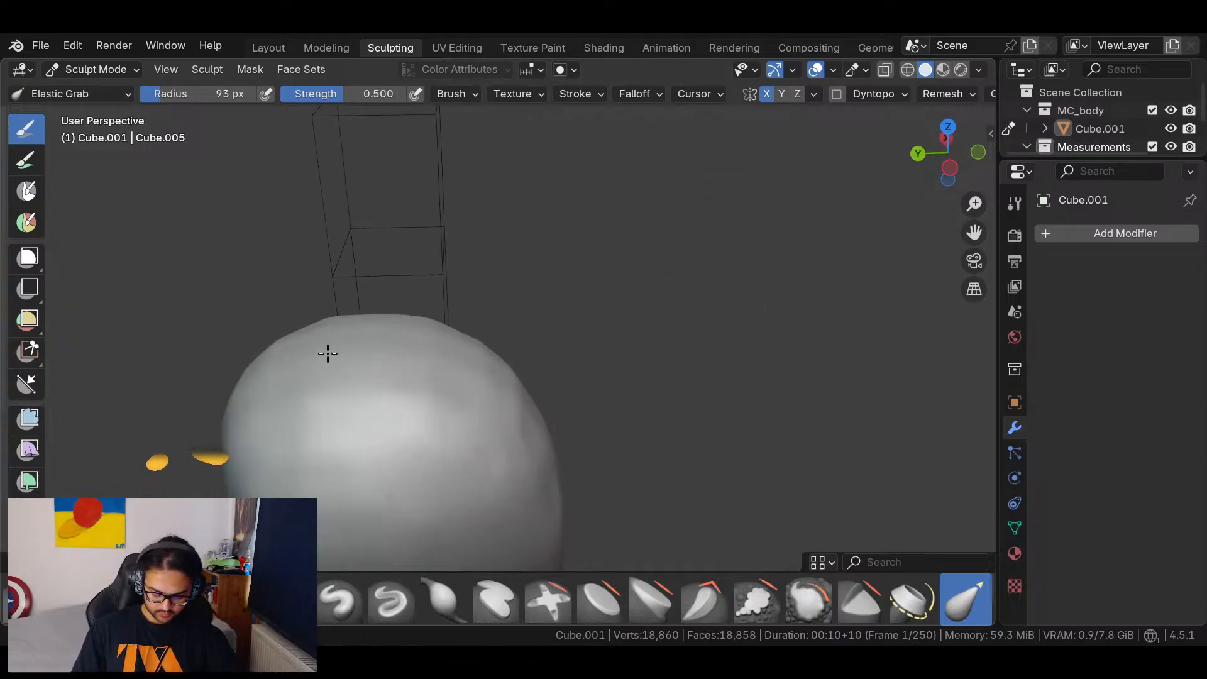
middle_drag(606, 424, 549, 293)
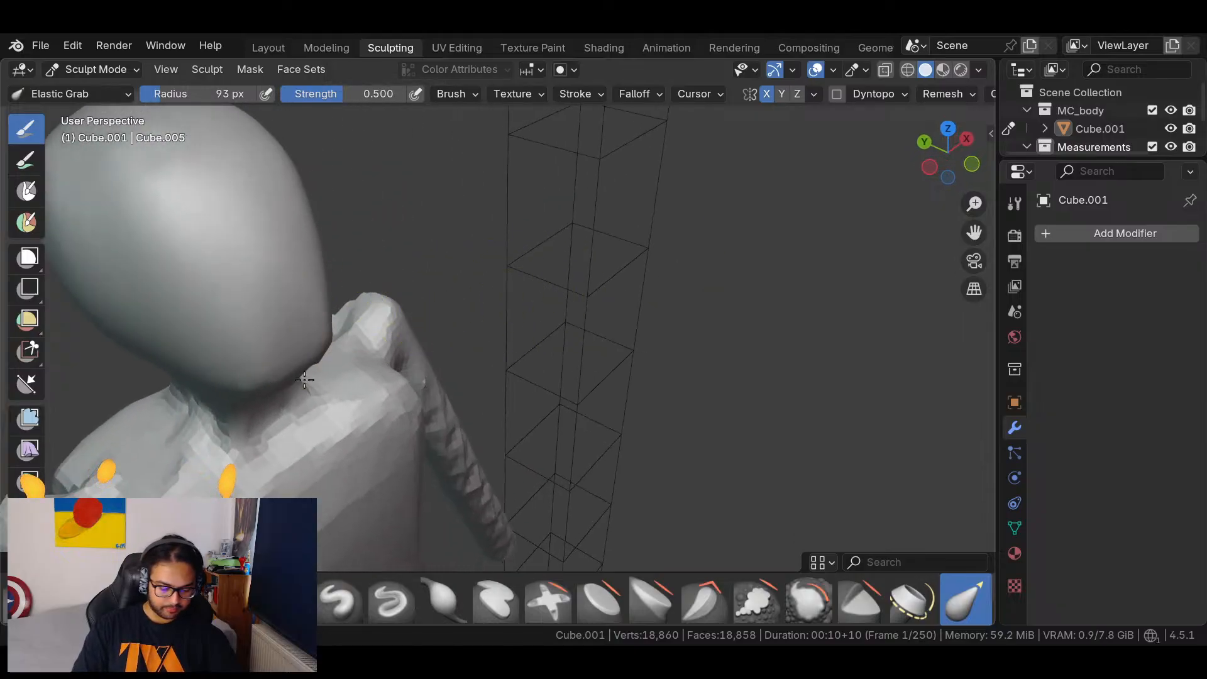
shift+middle_drag(485, 398, 487, 430)
mouse_move(439, 379)
mouse_down()
mouse_move(492, 413)
mouse_move(503, 404)
mouse_move(457, 377)
mouse_up()
middle_drag(593, 393, 637, 108)
mouse_move(598, 196)
middle_down()
mouse_move(689, 245)
mouse_move(694, 277)
middle_up()
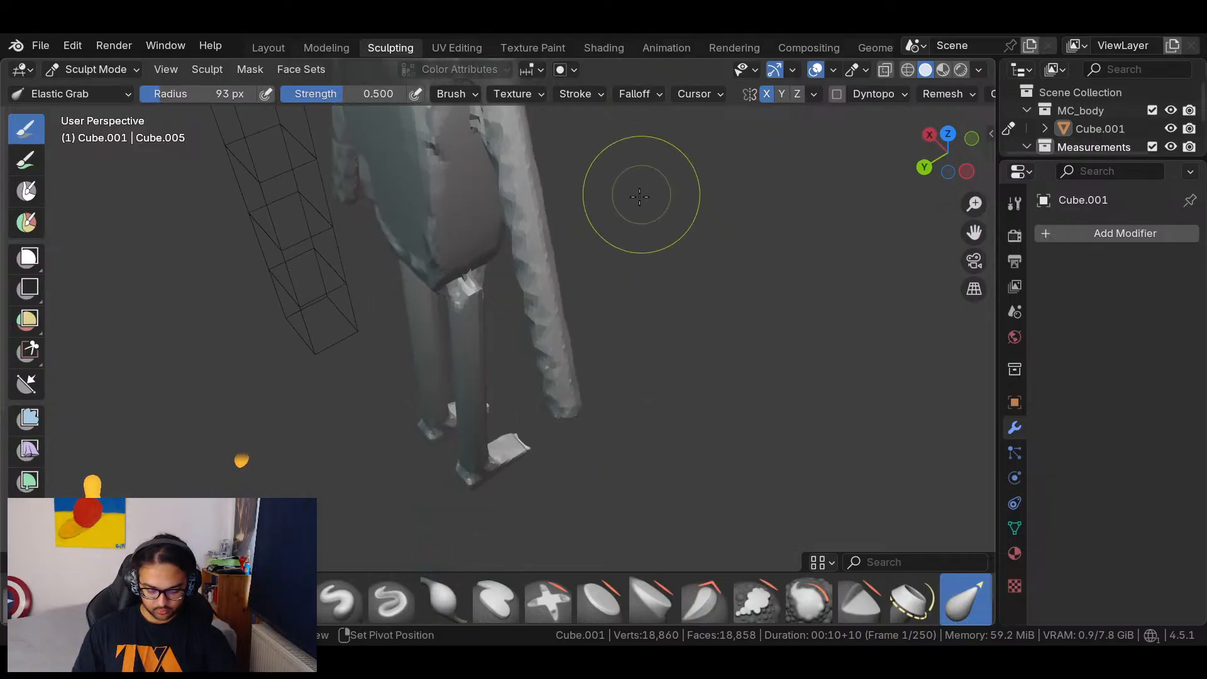
shift+middle_drag(648, 191, 698, 362)
mouse_move(553, 305)
mouse_down()
mouse_move(570, 279)
mouse_move(568, 323)
mouse_move(574, 260)
mouse_up()
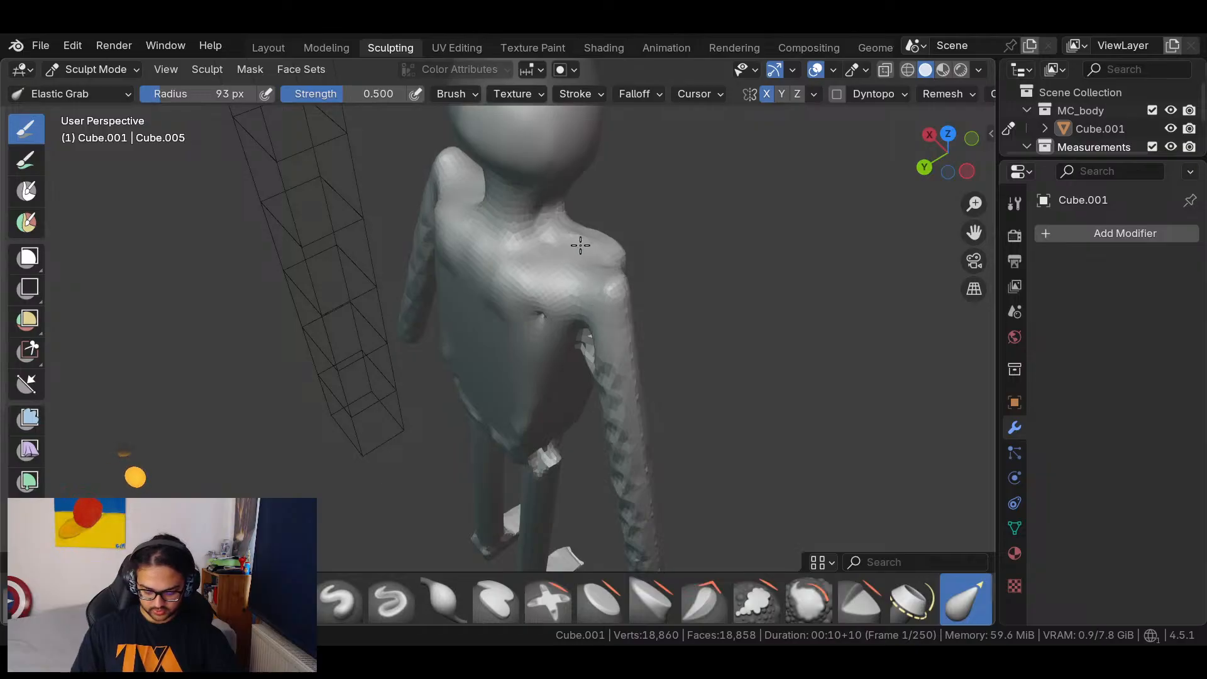
Pull the top of the shoulder downward and outward so that it flows into the upper arm.
middle_drag(628, 356, 733, 220)
mouse_move(657, 136)
mouse_down()
mouse_move(635, 159)
mouse_move(617, 132)
mouse_move(646, 184)
mouse_up()
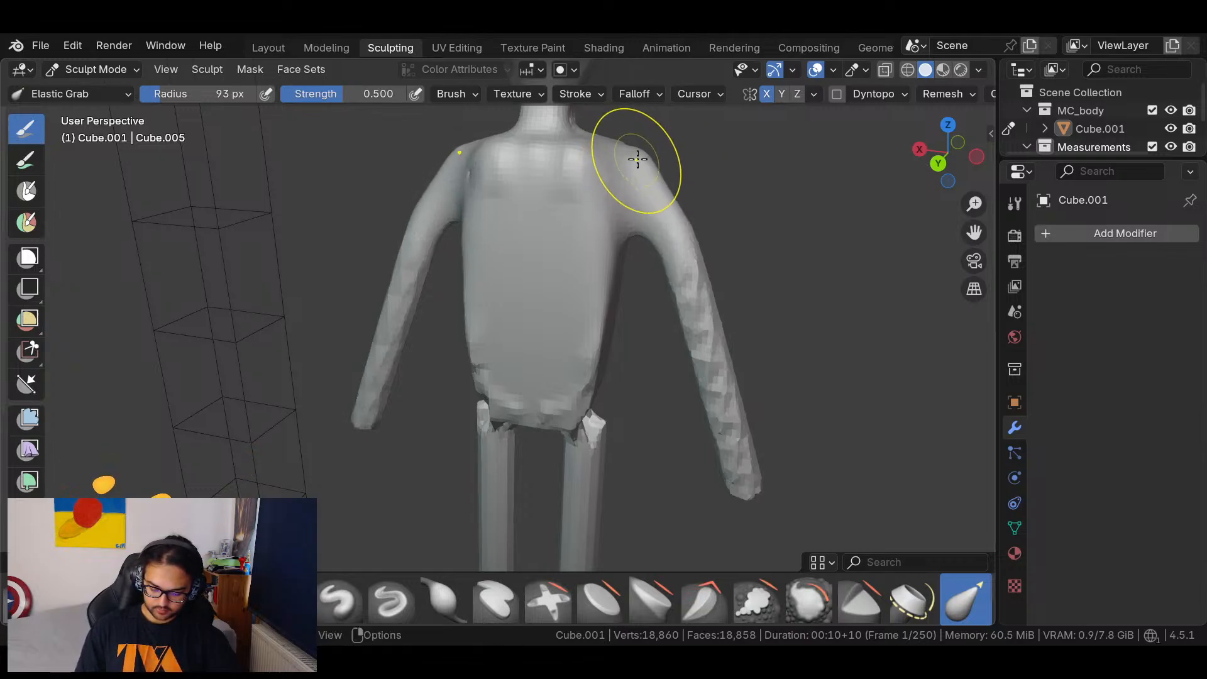
drag(635, 156, 660, 162)
middle_drag(690, 171, 576, 262)
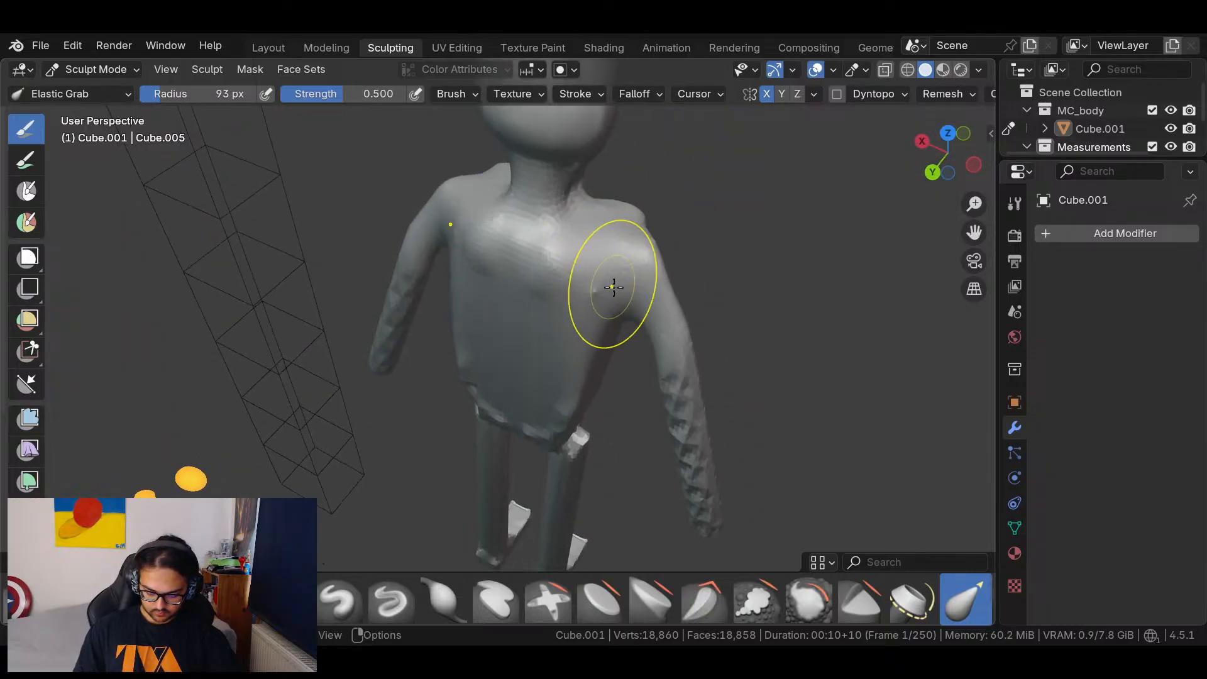
Voxel-remesh the body and smooth the shoulder, armpit and side of the chest.
key(ctrl+r)
mouse_move(598, 296)
shift+mouse_down()
mouse_move(565, 345)
mouse_move(629, 235)
shift+mouse_up()
shift+drag(607, 252, 528, 306)
mouse_move(649, 267)
middle_down()
mouse_move(591, 262)
mouse_move(639, 280)
middle_up()
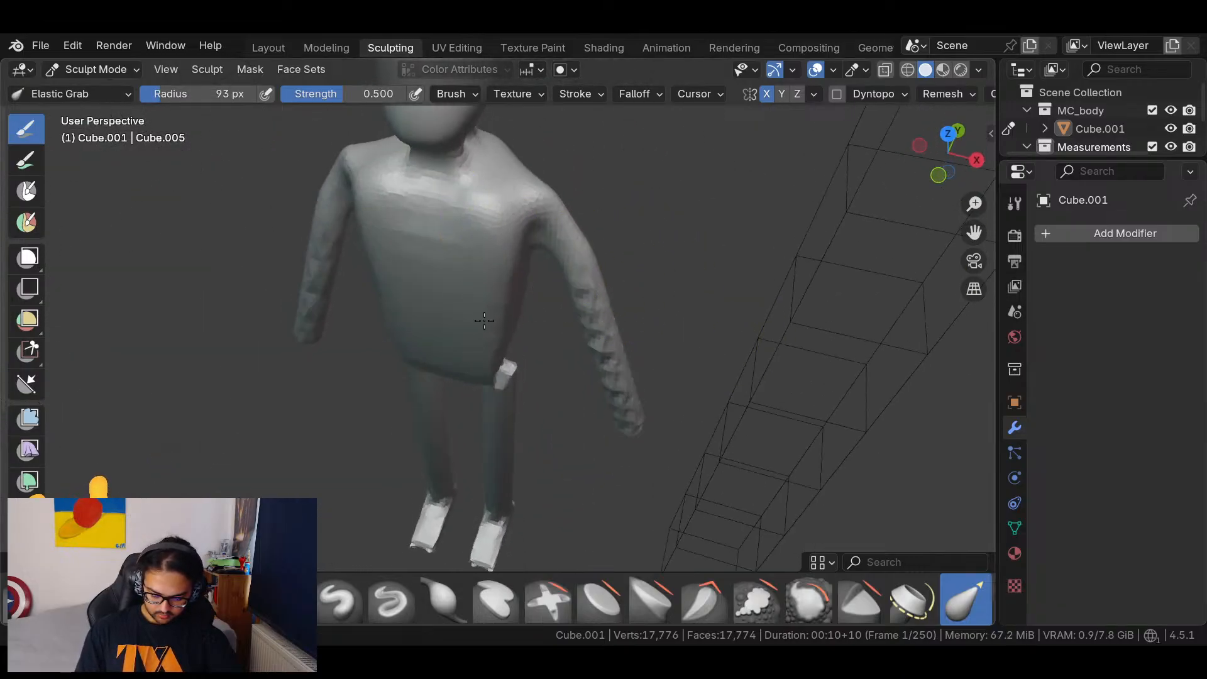
Remesh the body again and smooth the sides of the neck and the upper arms down to the armpits.
middle_drag(481, 350, 374, 320)
shift+middle_drag(600, 216, 598, 277)
scroll(594, 258, up, 5)
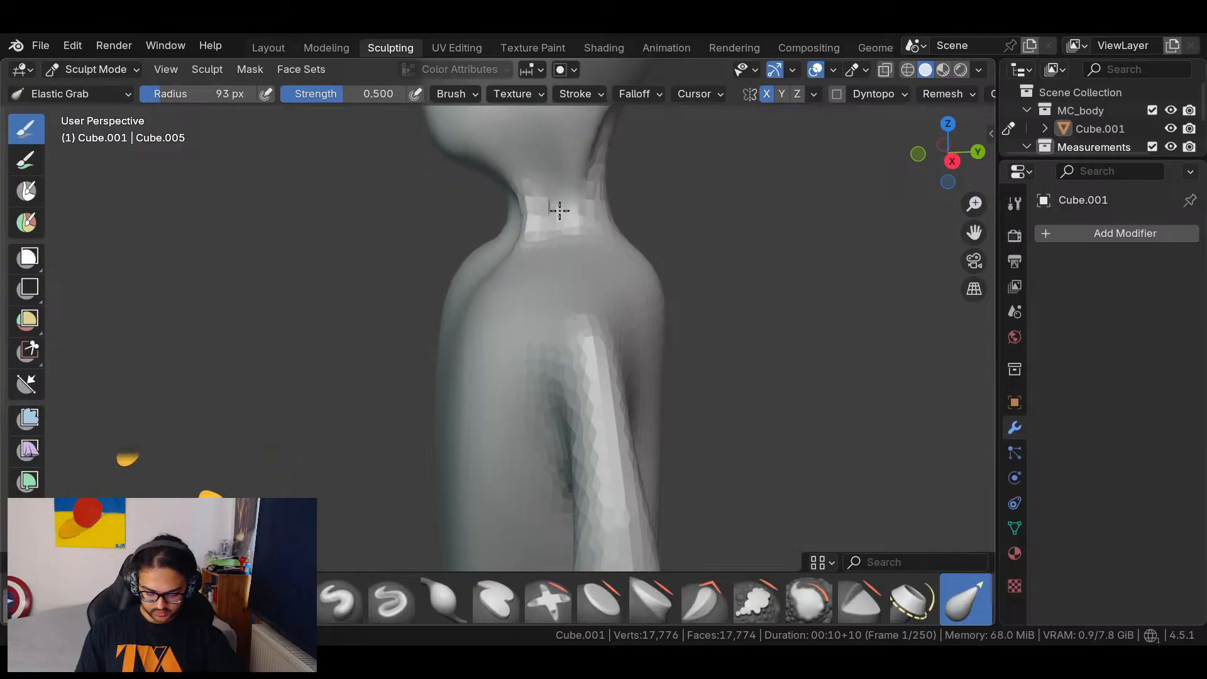
middle_drag(569, 256, 598, 276)
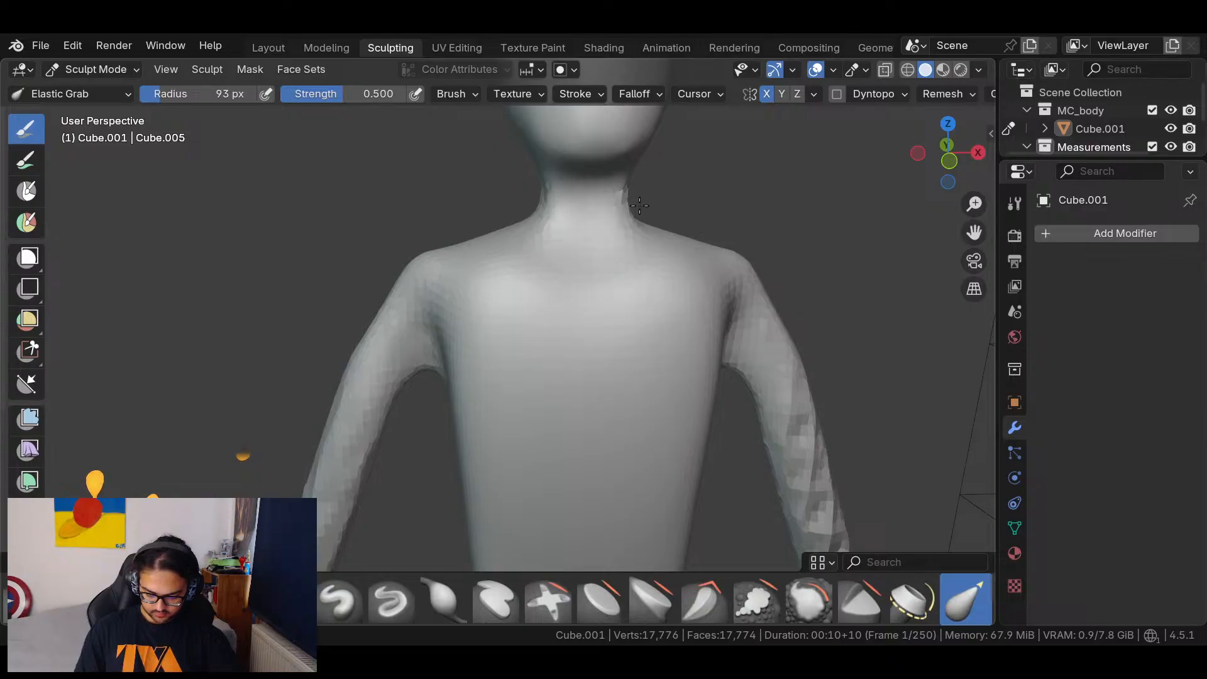
middle_drag(686, 202, 538, 183)
middle_drag(660, 261, 507, 195)
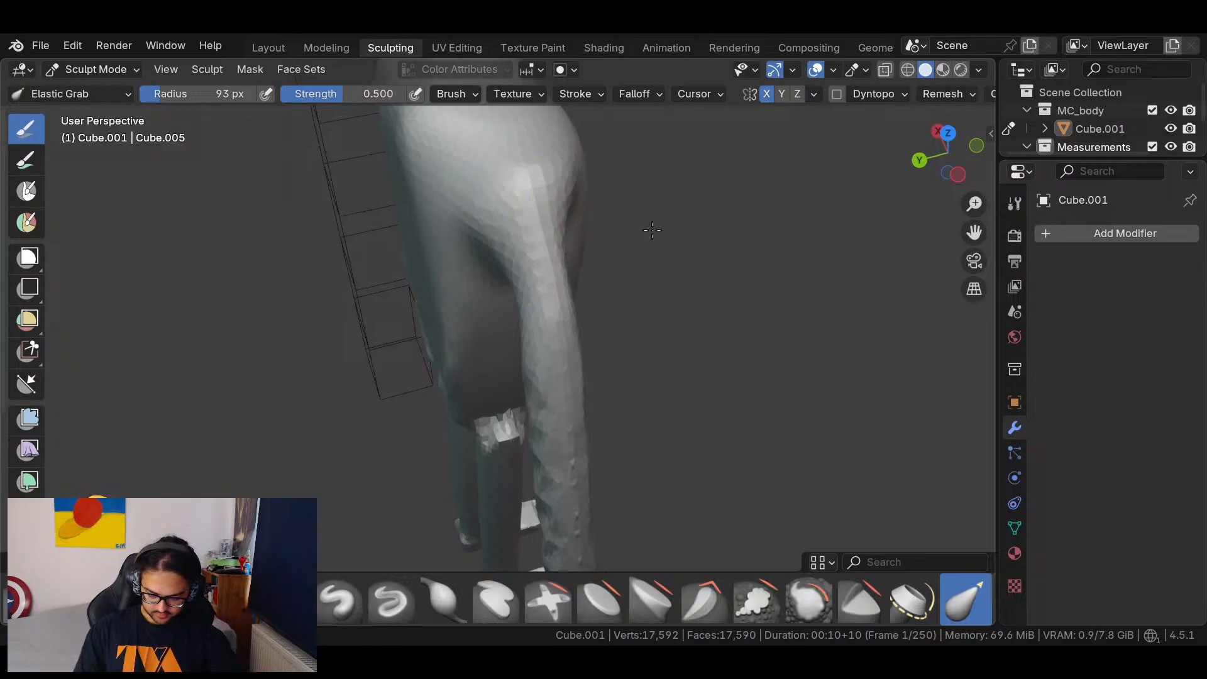
middle_drag(655, 231, 549, 157)
middle_drag(619, 238, 499, 262)
drag(459, 287, 506, 234)
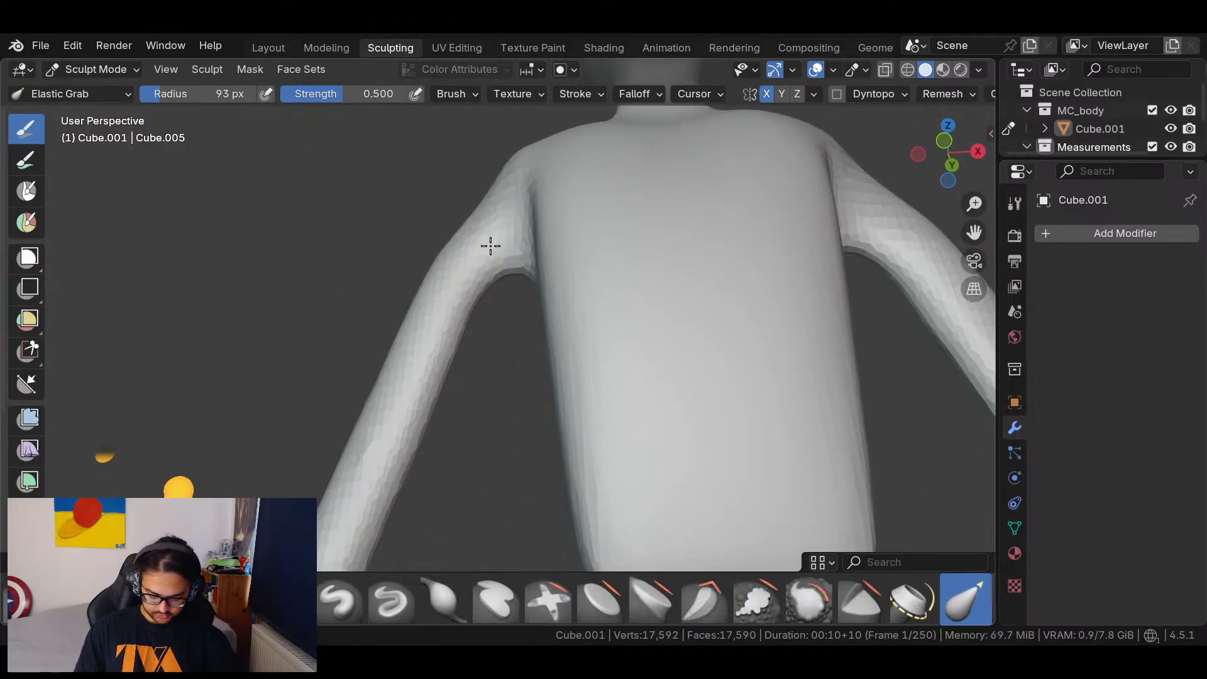
Smooth the bottom of the torso into the upper legs and taper the sides of the torso.
scroll(421, 384, down, 6)
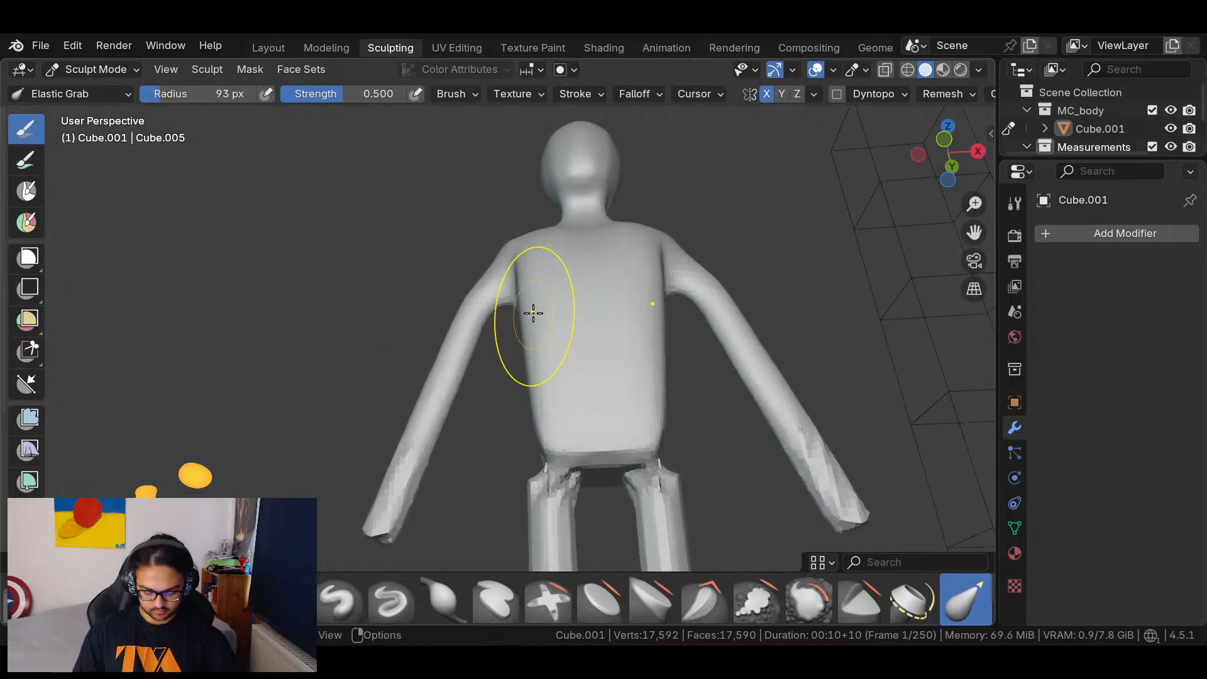
drag(461, 308, 483, 306)
drag(531, 245, 461, 263)
drag(696, 258, 713, 253)
Pull the sides of the hips slightly outward with Elastic Grab.
middle_drag(527, 353, 576, 201)
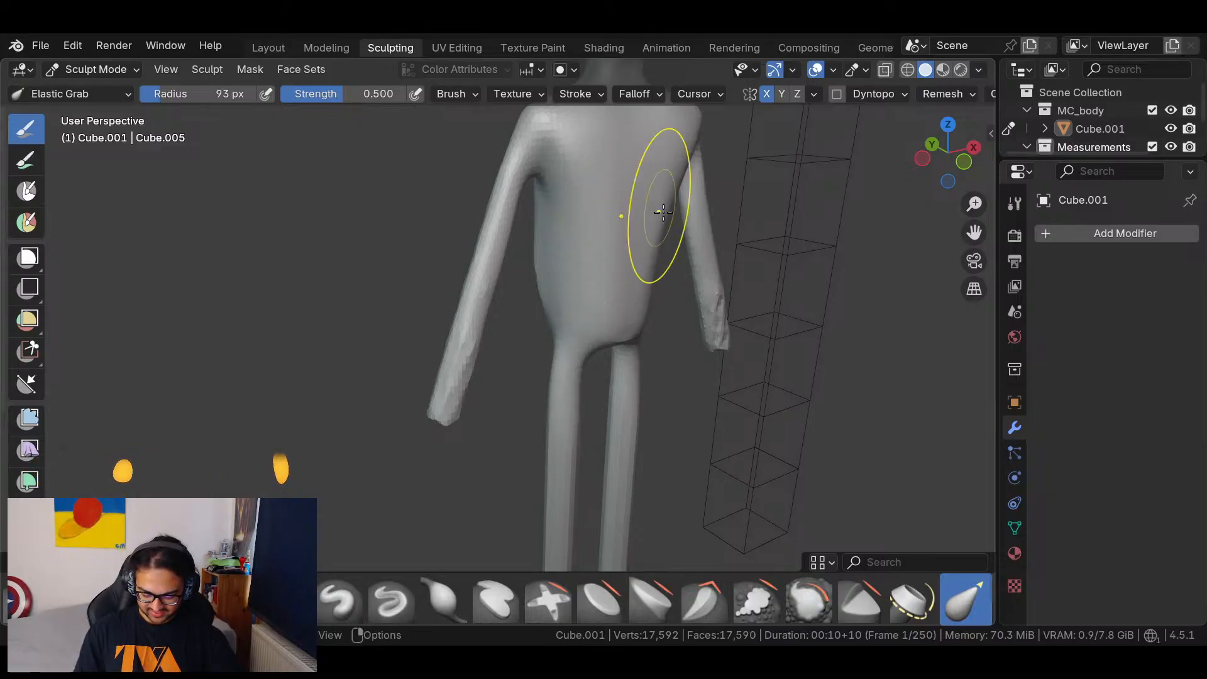
middle_drag(663, 212, 622, 302)
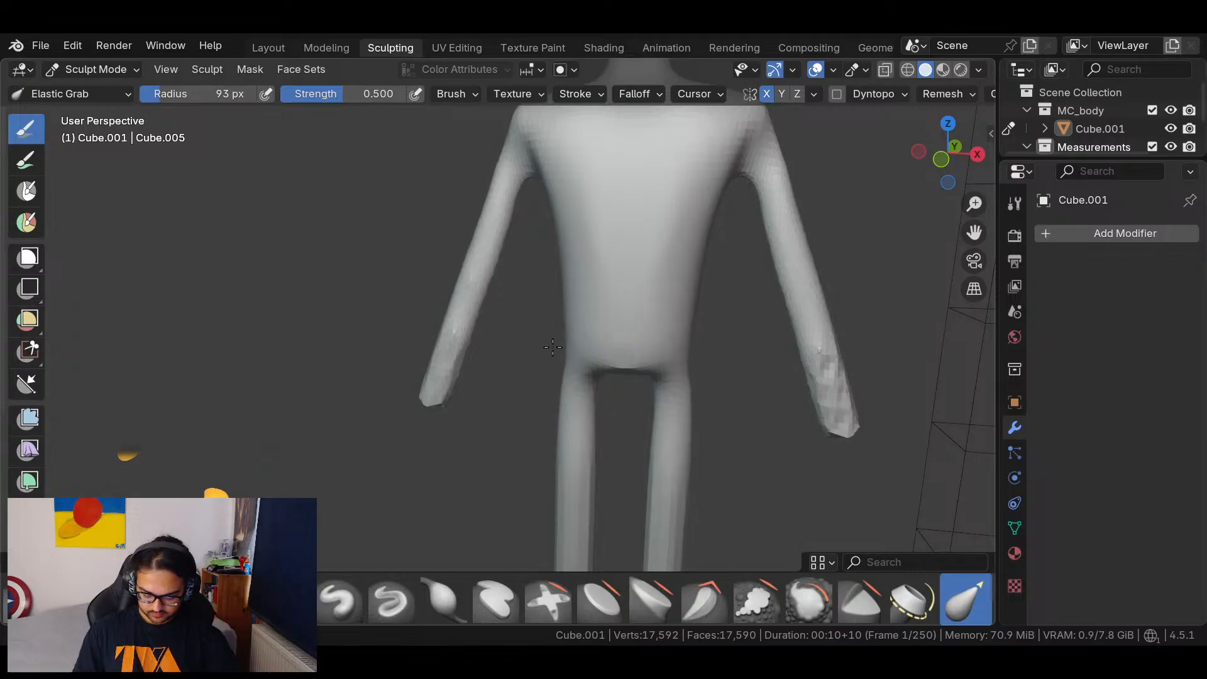
drag(571, 310, 543, 316)
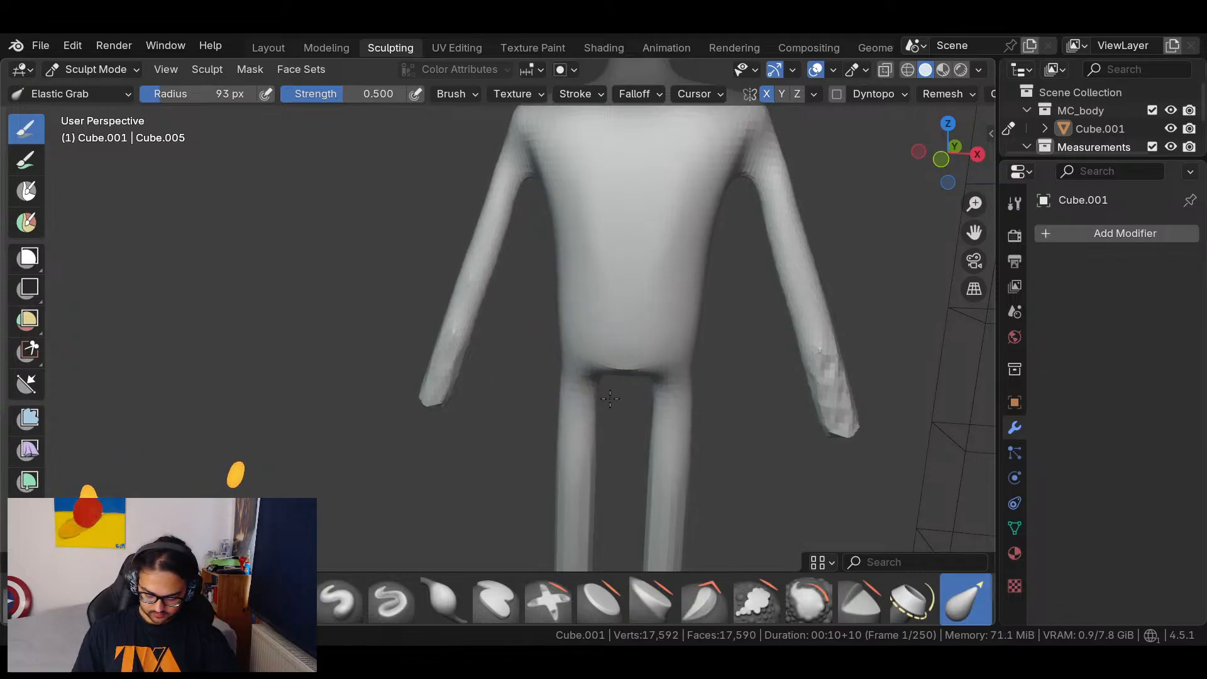
In the front orthographic view, reshape the crotch and inner thighs into a rounded arch and voxel-remesh the body.
click(941, 159)
shift+middle_drag(817, 256, 754, 132)
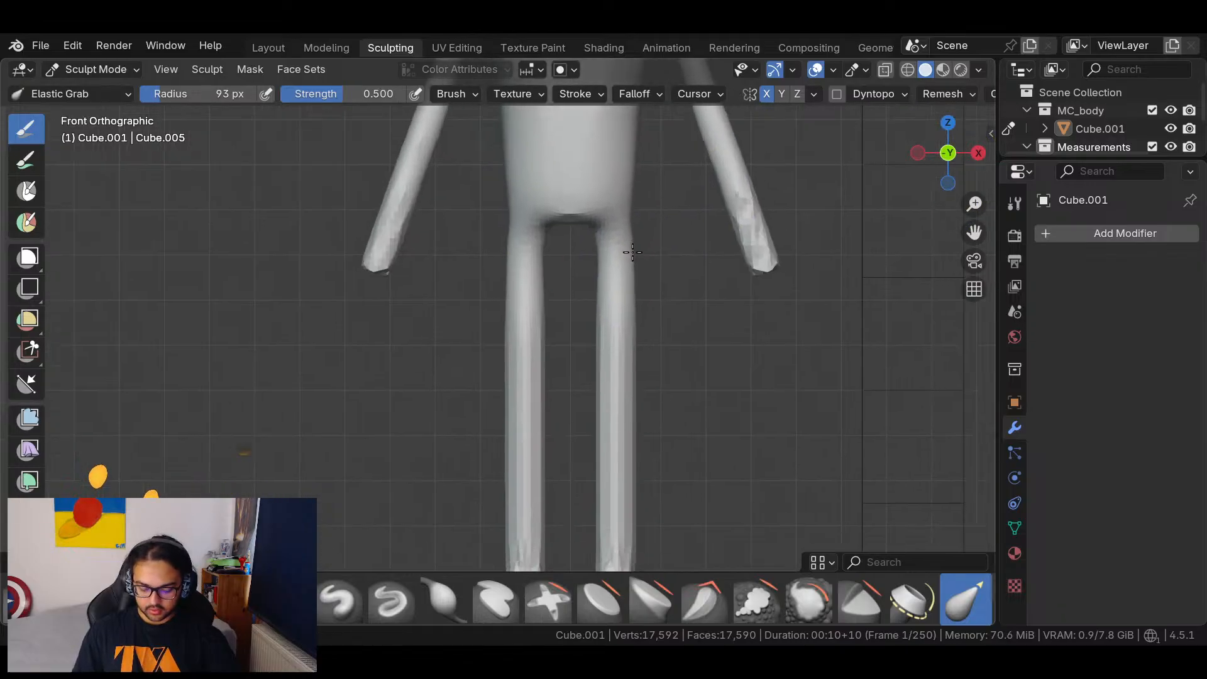
drag(560, 250, 643, 251)
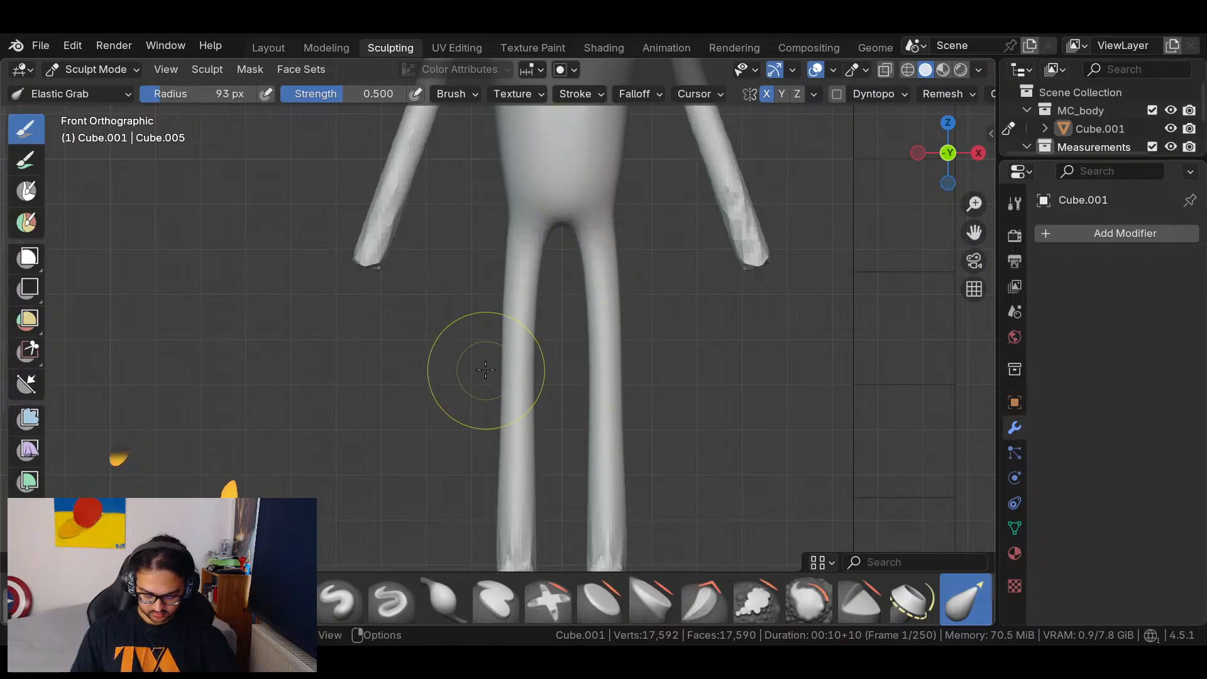
key(ctrl+r)
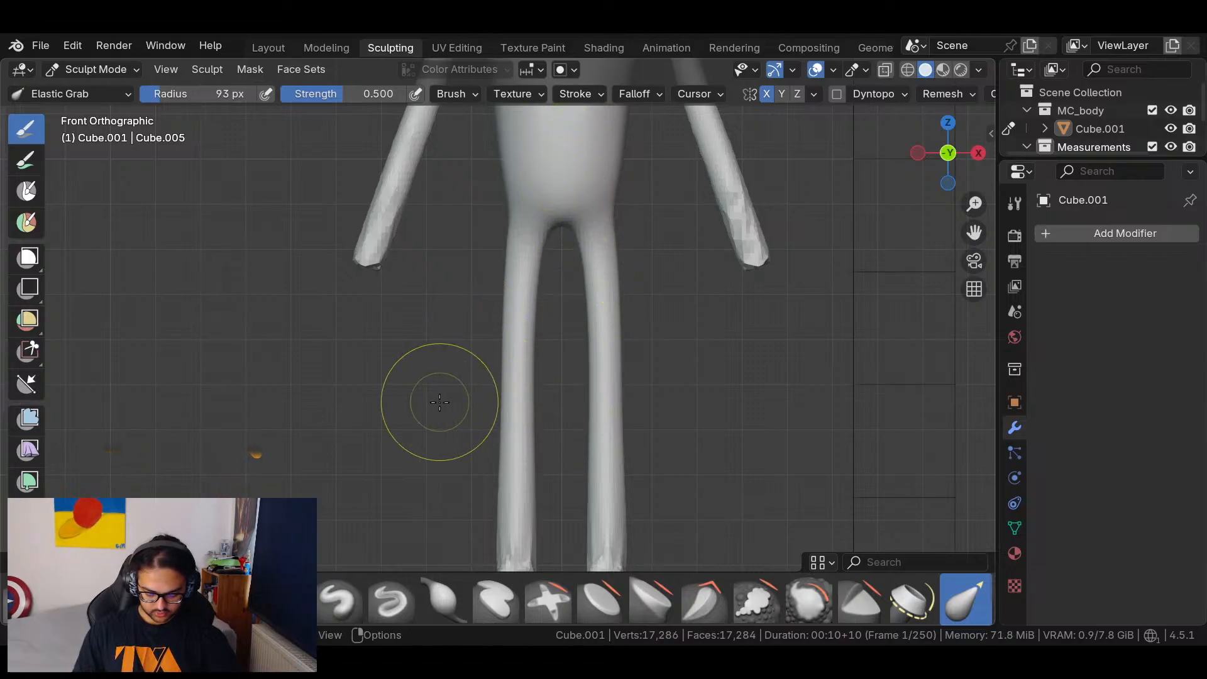
drag(535, 217, 531, 205)
Voxel-remesh the body and reshape the ragged toe ends into smoother feet.
shift+middle_drag(667, 420, 662, 185)
middle_drag(581, 336, 642, 355)
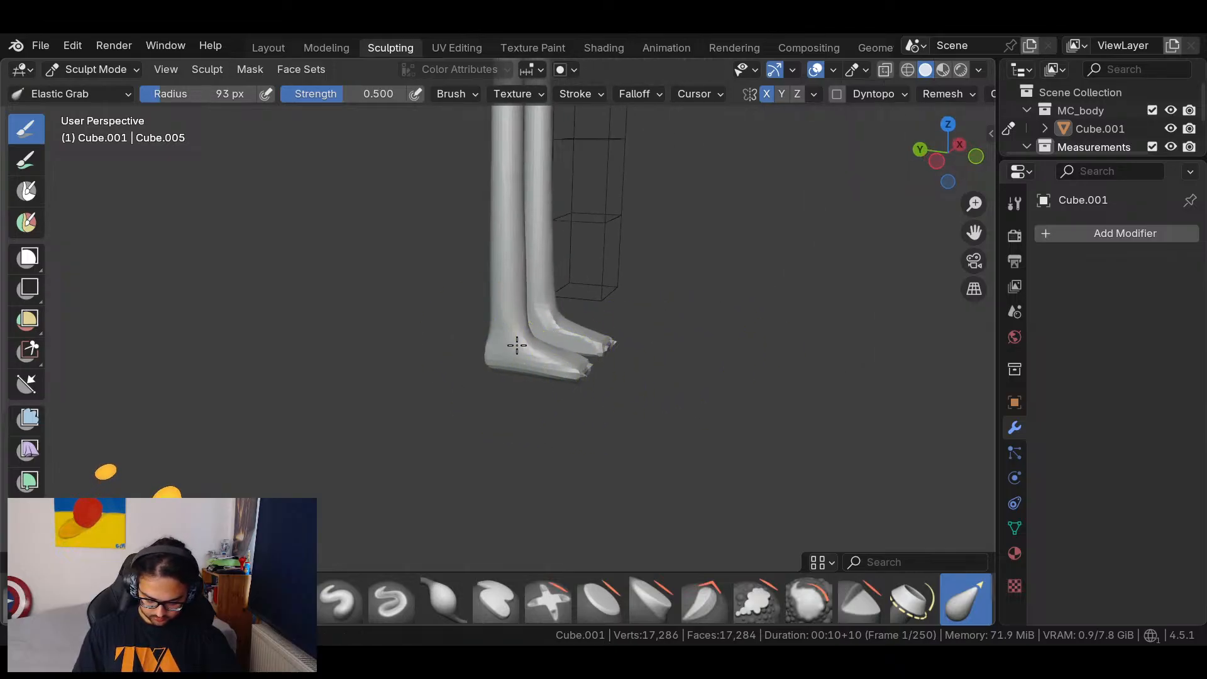
key(ctrl+r)
middle_drag(640, 399, 559, 412)
drag(559, 400, 562, 391)
middle_drag(646, 393, 471, 416)
drag(443, 400, 427, 410)
mouse_move(557, 423)
middle_down()
mouse_move(622, 301)
mouse_move(701, 304)
middle_up()
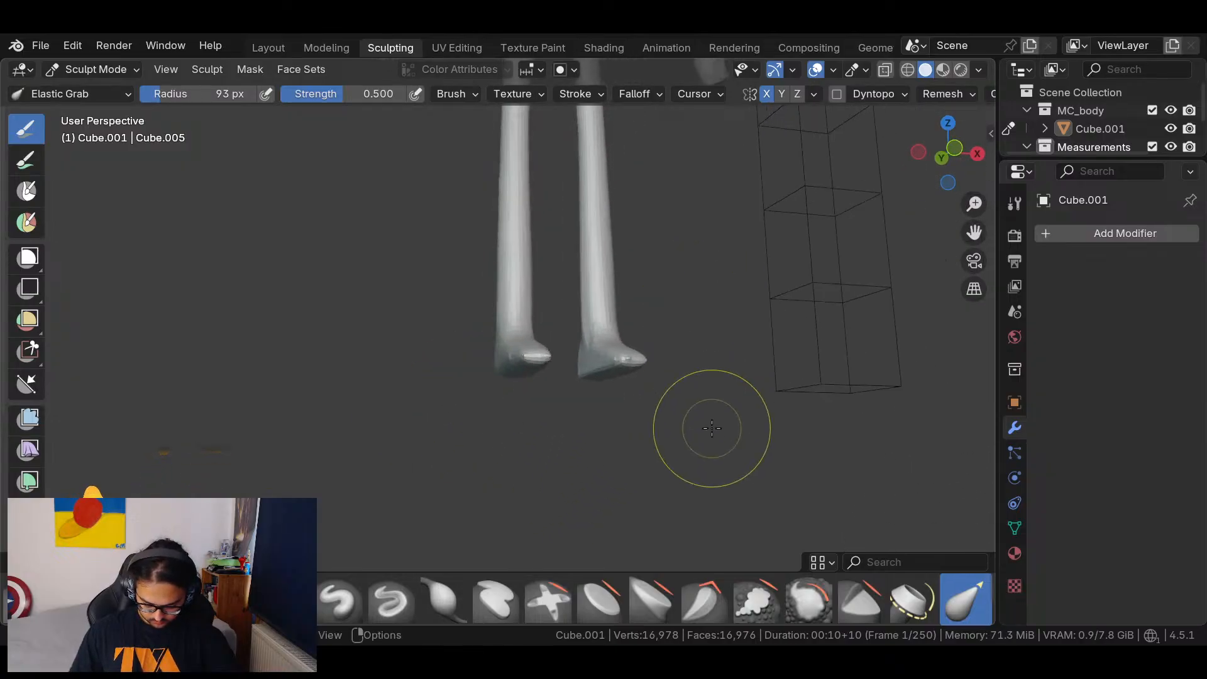
Try to reshape the toe ends with the Blob brush and with Elastic Grab at its large radius.
click(28, 599)
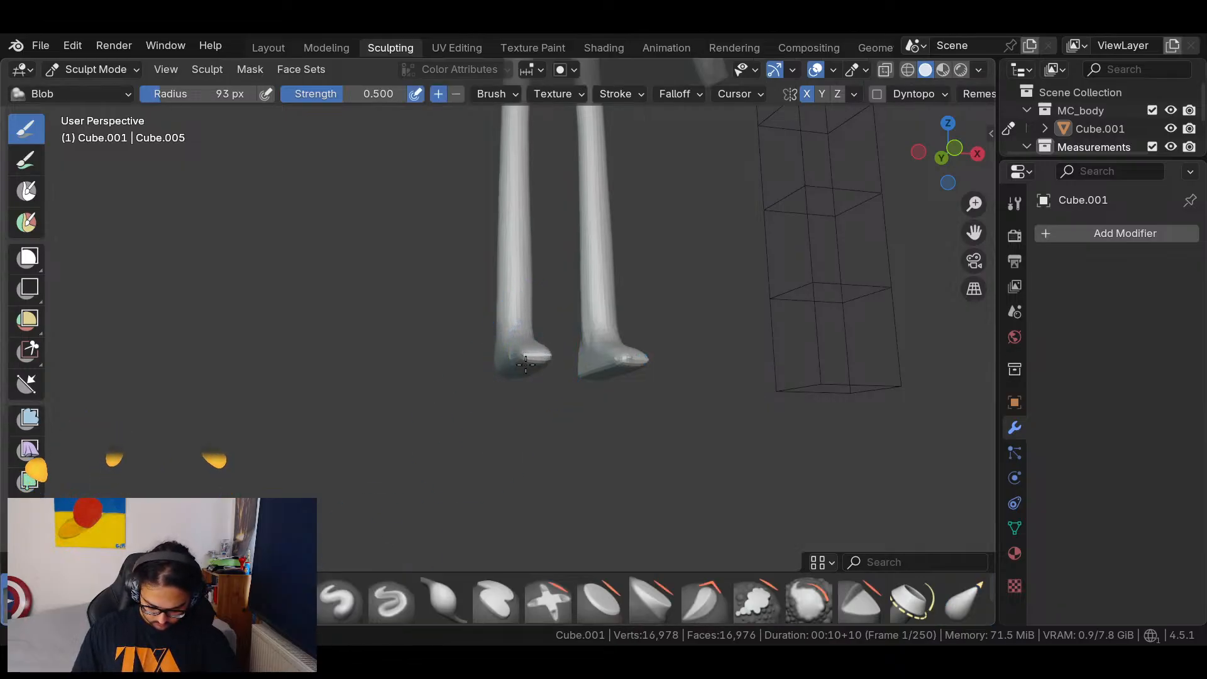
middle_drag(485, 371, 506, 512)
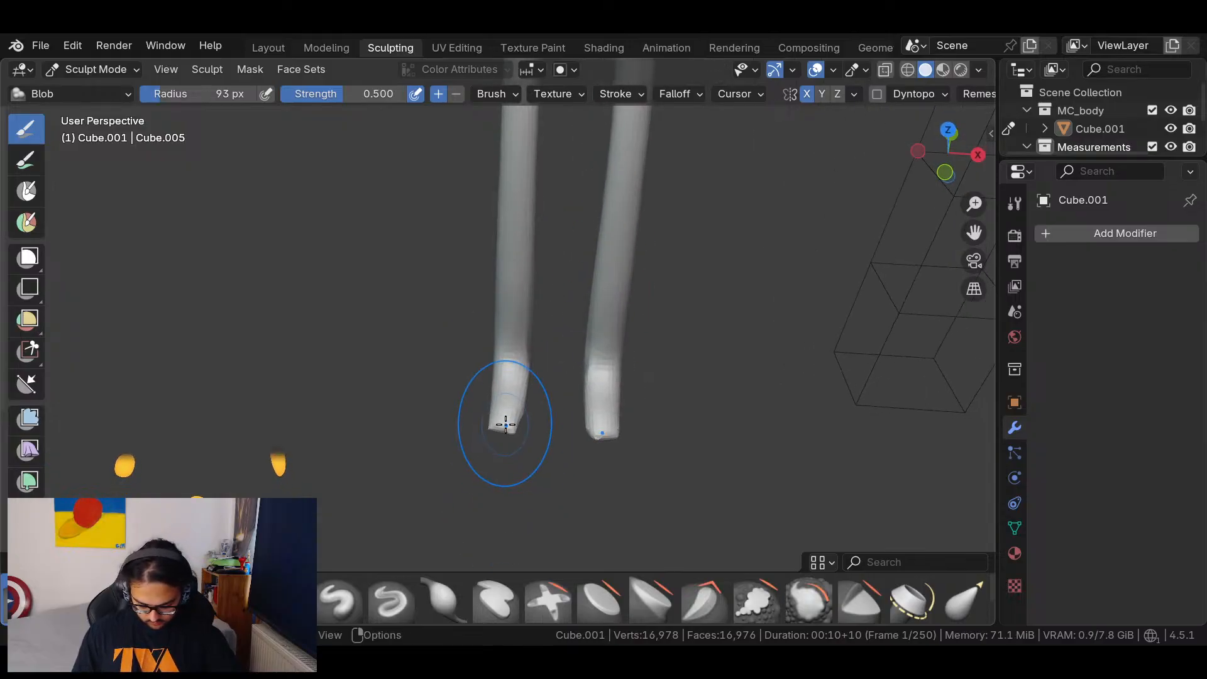
click(961, 607)
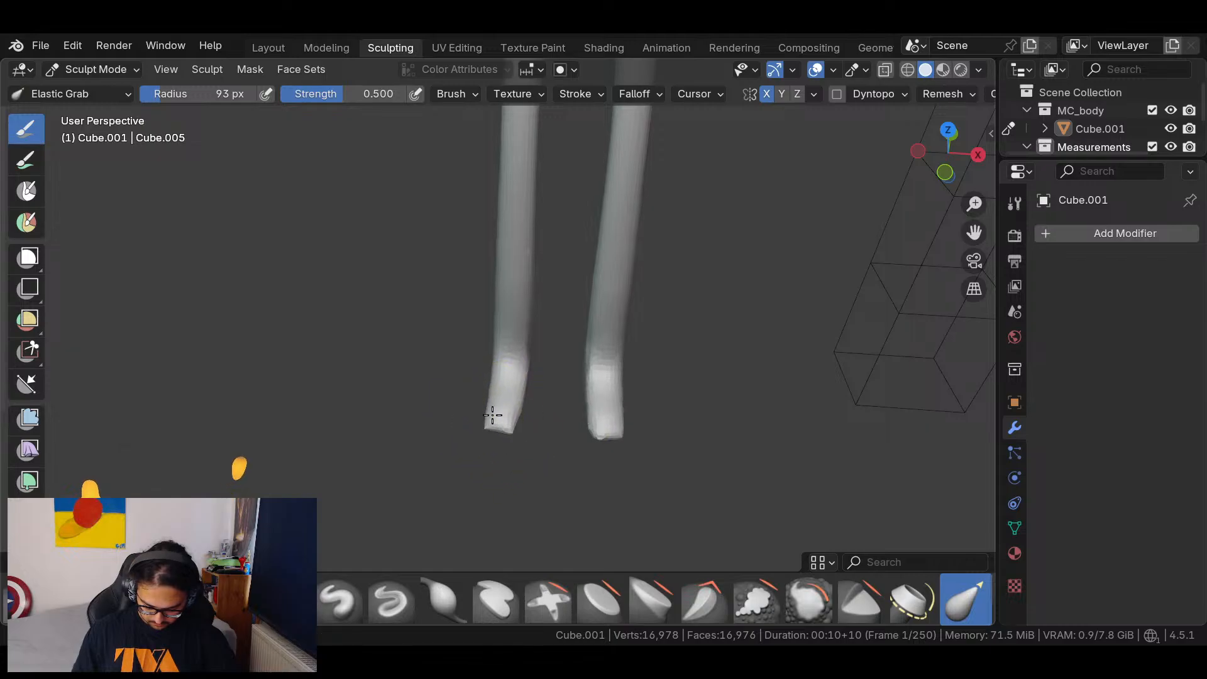
middle_drag(506, 435, 641, 263)
drag(542, 307, 587, 261)
key(ctrl+z)
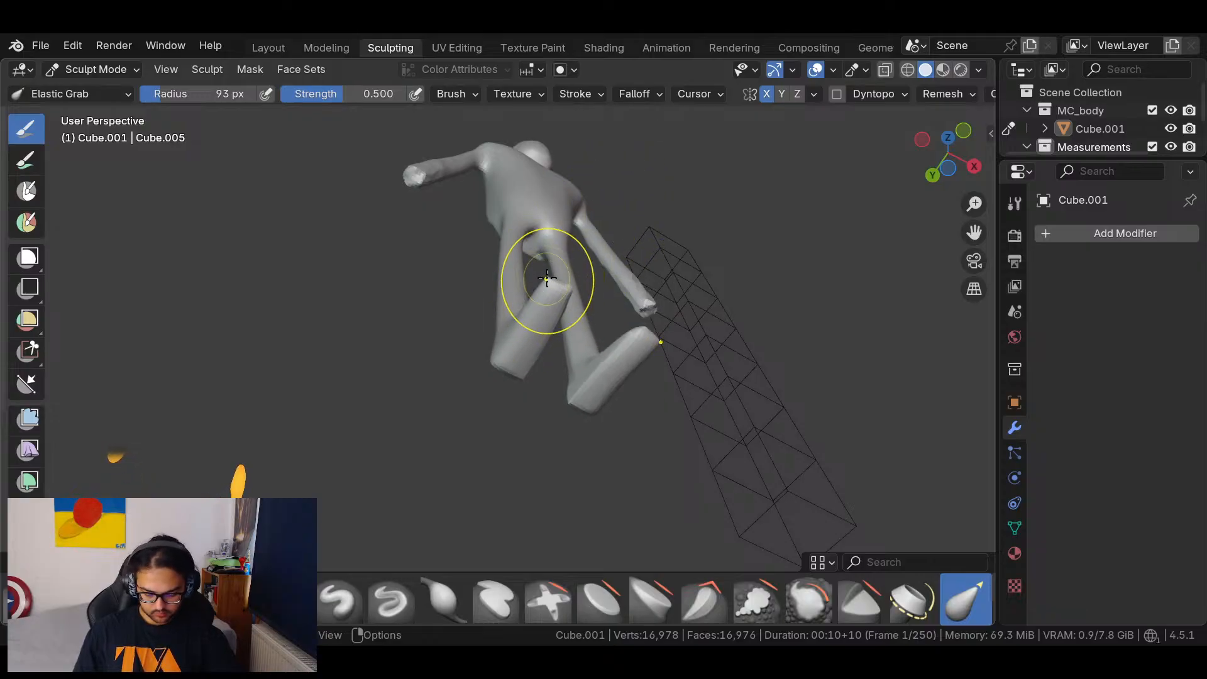
Set the Elastic Grab radius to 39 px and reshape the feet from below.
right_click(556, 289)
drag(473, 287, 448, 280)
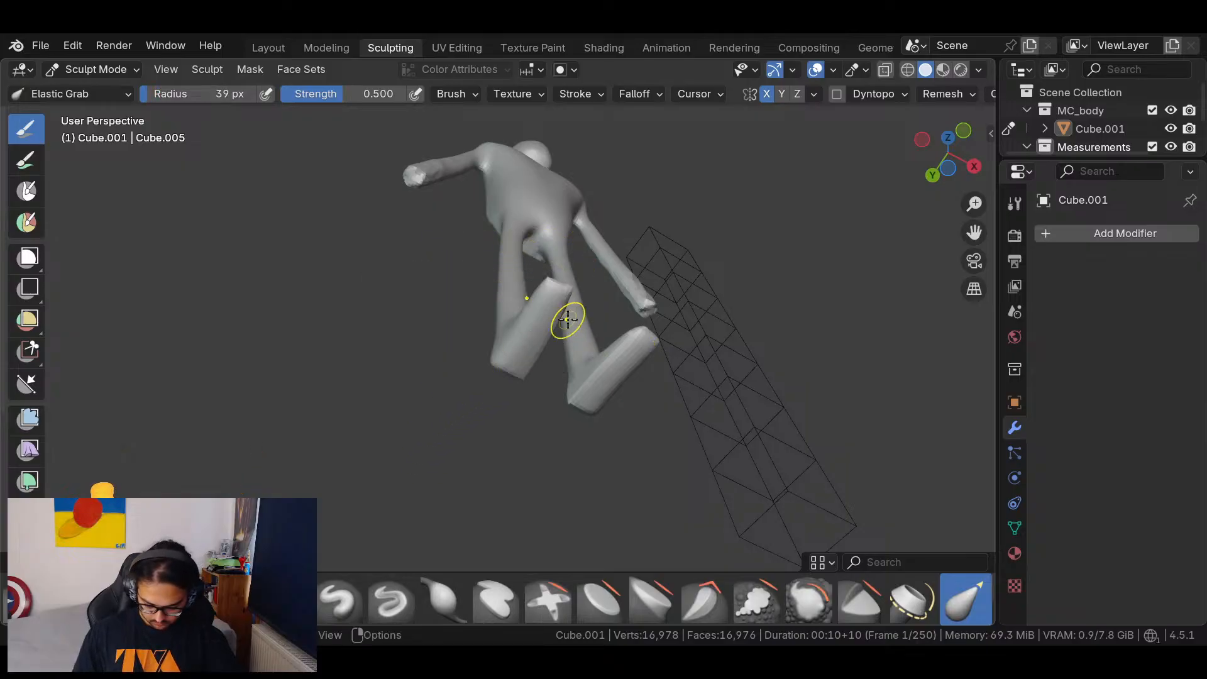
middle_drag(566, 318, 471, 299)
drag(505, 275, 510, 242)
middle_drag(602, 278, 495, 535)
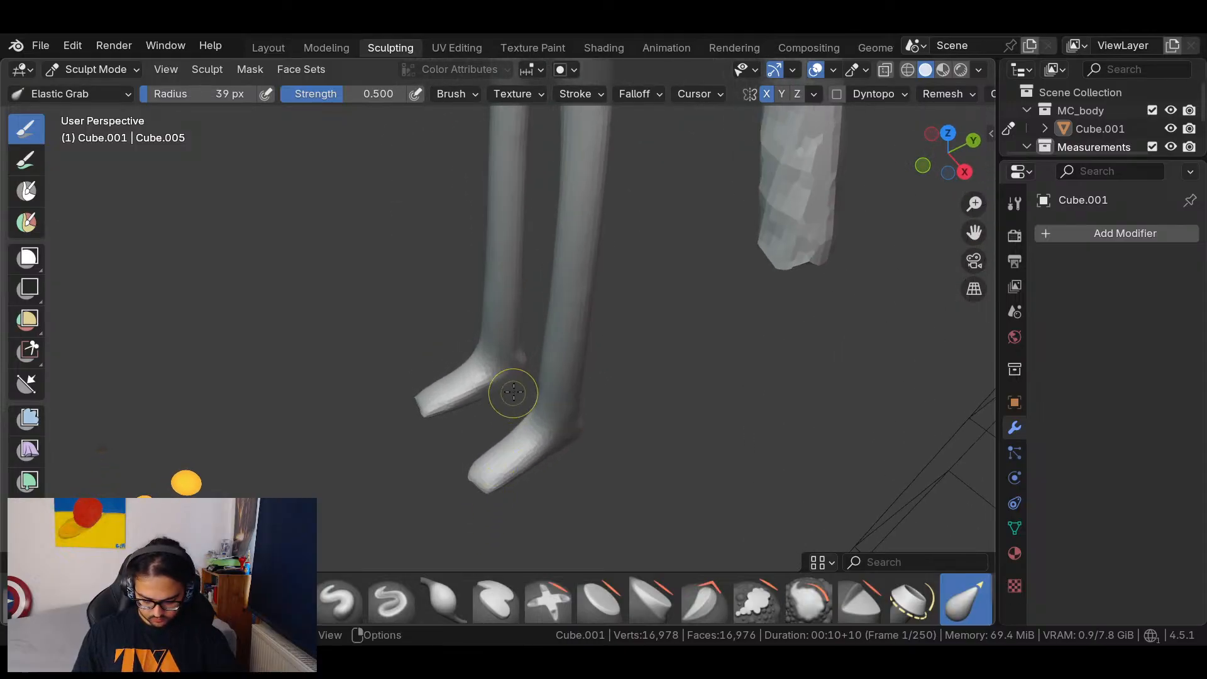
Refine the outline of the soles from below, pushing in the middle of the foot to form an arch between heel and toes.
middle_drag(525, 345, 574, 380)
scroll(617, 250, up, 6)
shift+middle_drag(565, 327, 683, 273)
drag(522, 274, 568, 233)
middle_drag(581, 261, 764, 241)
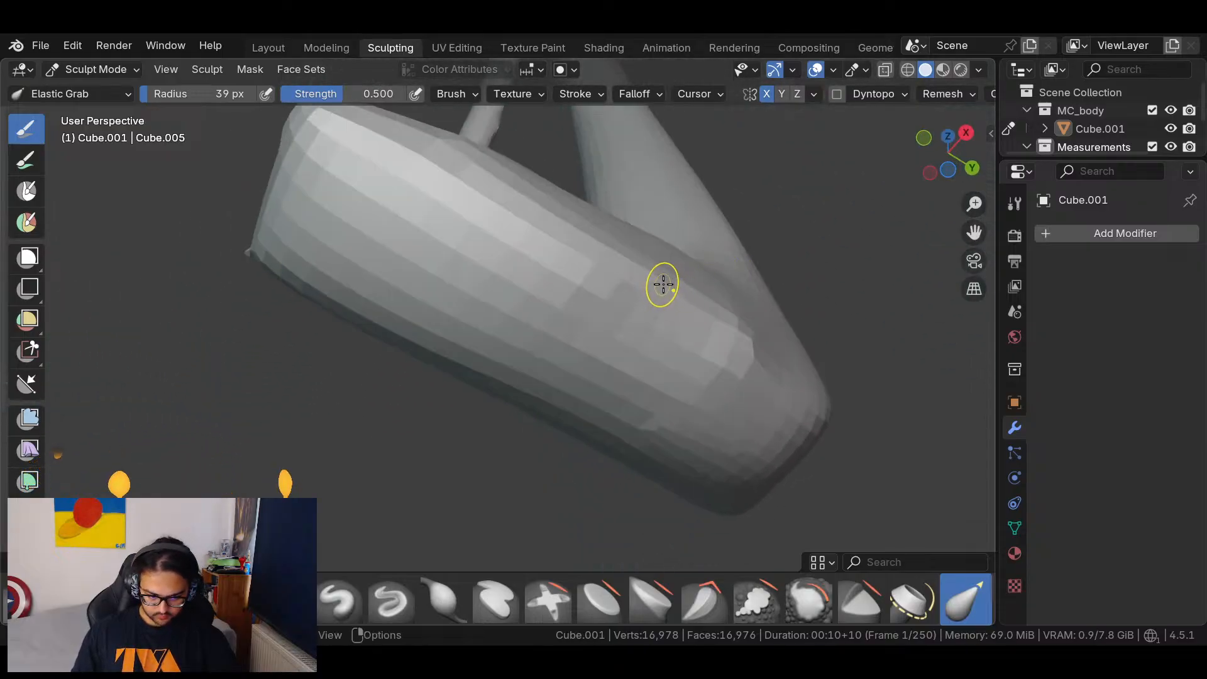
scroll(661, 285, down, 4)
mouse_move(563, 320)
mouse_down()
mouse_move(549, 328)
mouse_move(523, 315)
mouse_move(530, 324)
mouse_move(574, 329)
mouse_move(517, 305)
mouse_move(598, 329)
mouse_up()
middle_drag(598, 330, 506, 276)
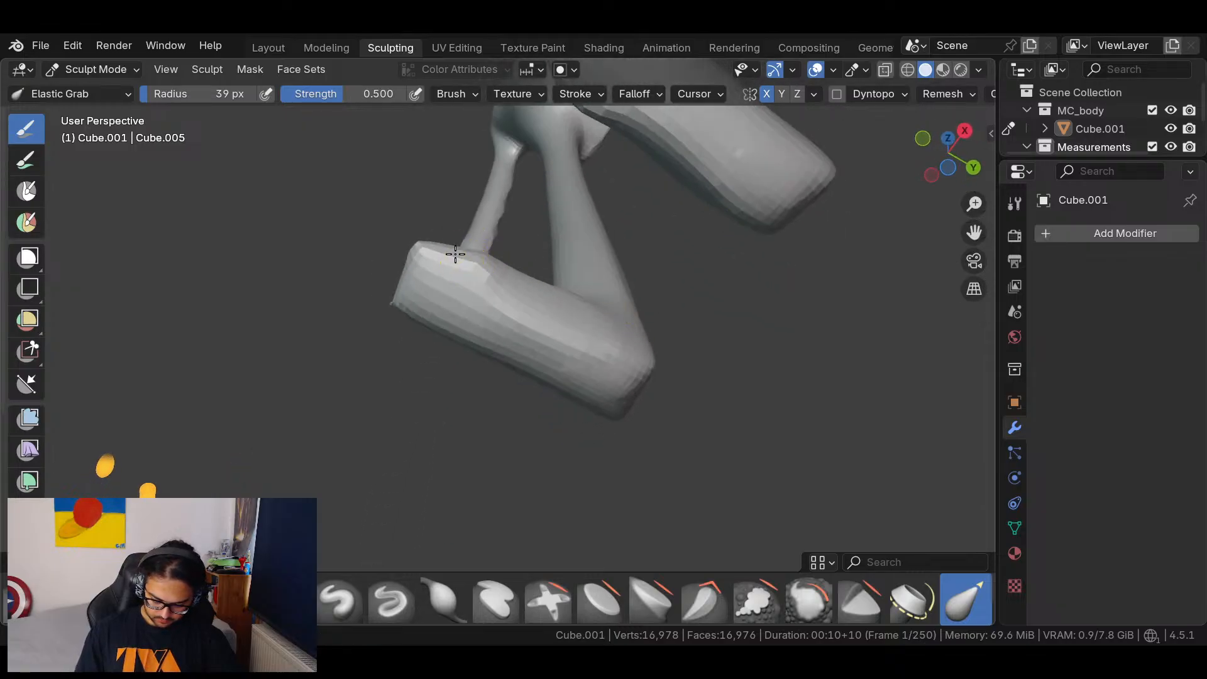
middle_drag(417, 281, 480, 237)
mouse_move(453, 238)
mouse_down()
mouse_move(500, 304)
mouse_move(506, 355)
mouse_up()
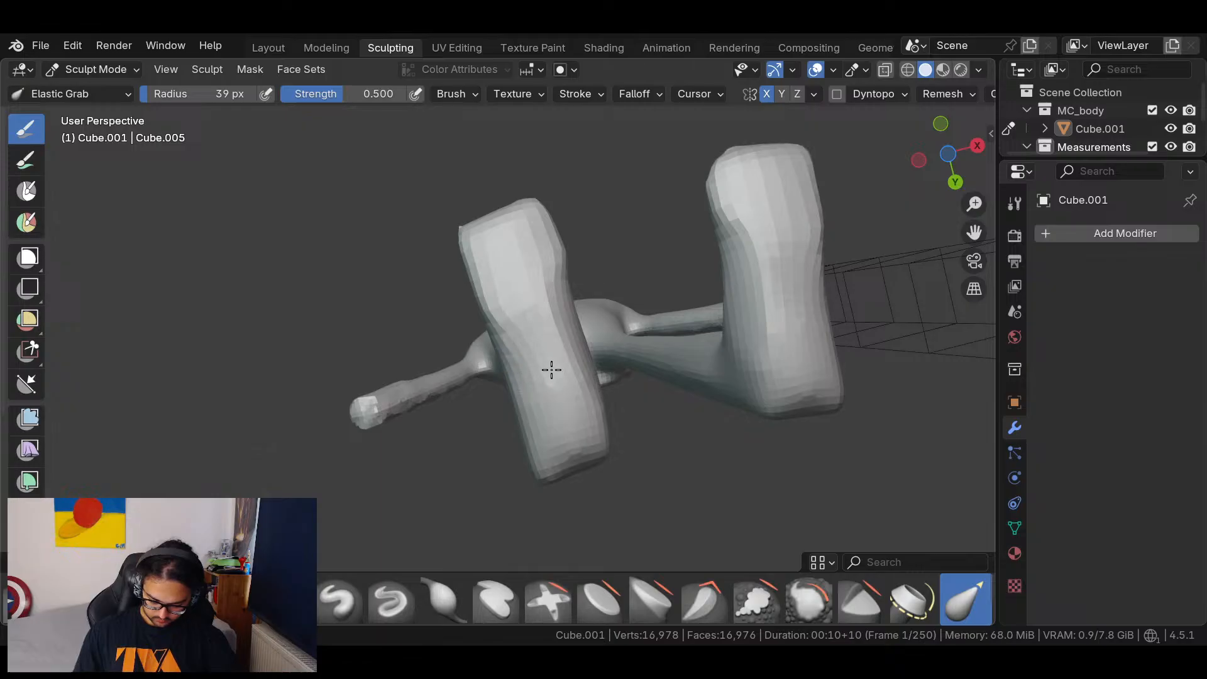
Voxel-remesh the body and pull the corners of the toe ends inward to round the front of the feet.
middle_drag(563, 319, 510, 493)
mouse_move(549, 408)
middle_down()
mouse_move(579, 423)
mouse_move(578, 463)
mouse_move(511, 358)
mouse_move(585, 364)
mouse_move(609, 382)
middle_up()
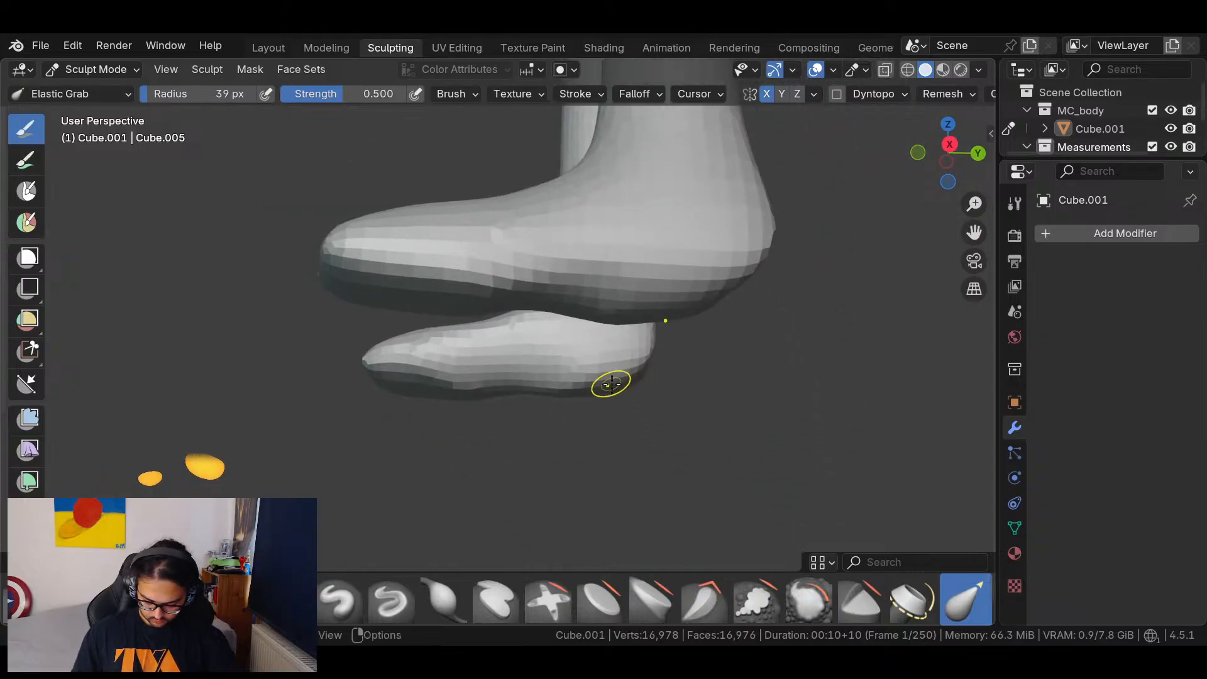
mouse_move(466, 385)
middle_down()
mouse_move(770, 458)
mouse_move(635, 354)
middle_up()
scroll(597, 307, down, 2)
key(ctrl+z)
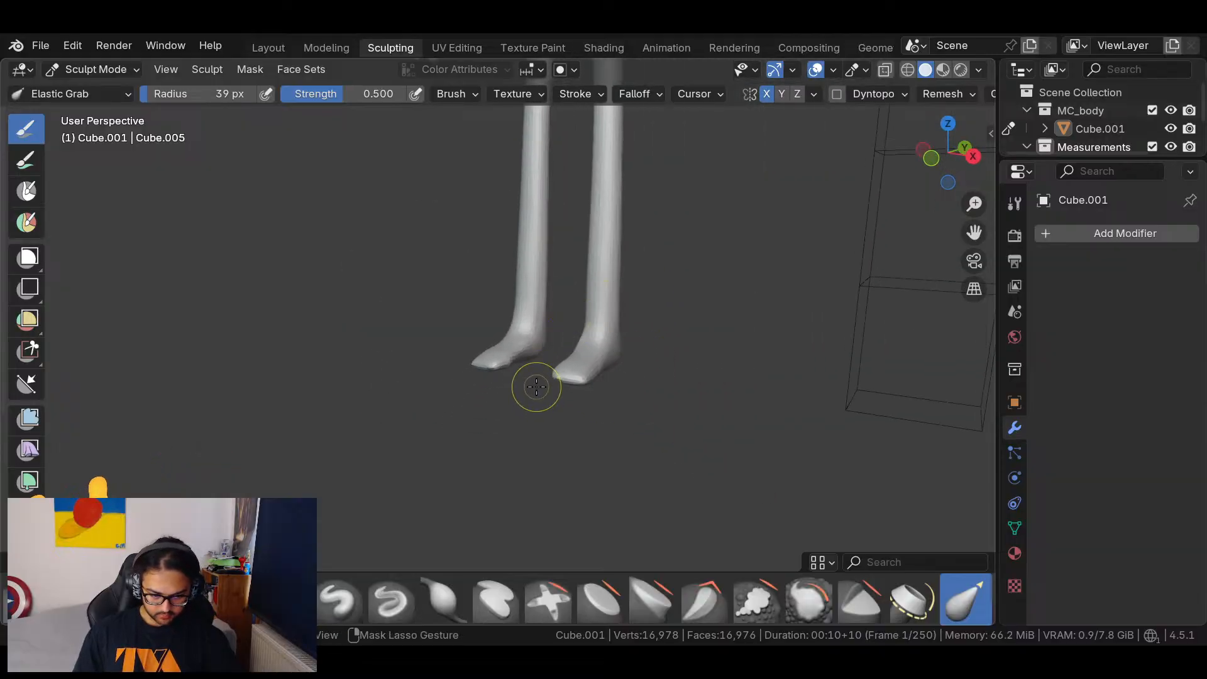
scroll(509, 412, up, 5)
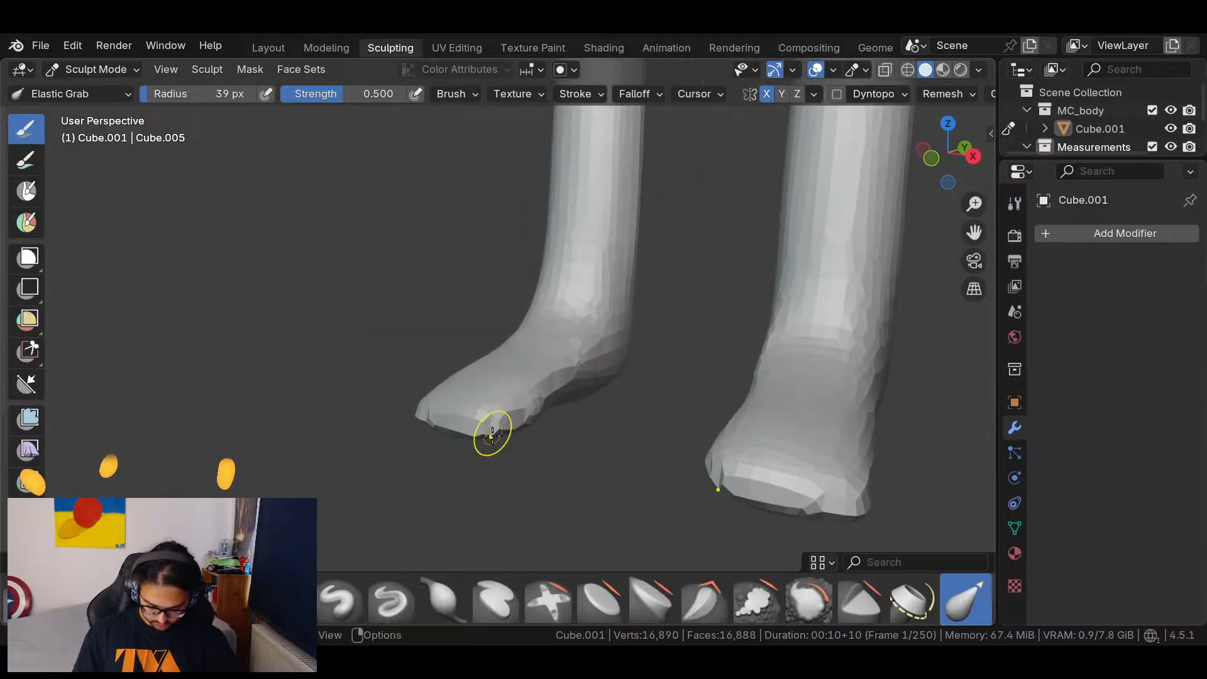
drag(421, 405, 440, 401)
mouse_move(551, 396)
mouse_down()
mouse_move(552, 378)
mouse_move(511, 415)
mouse_up()
scroll(666, 258, down, 6)
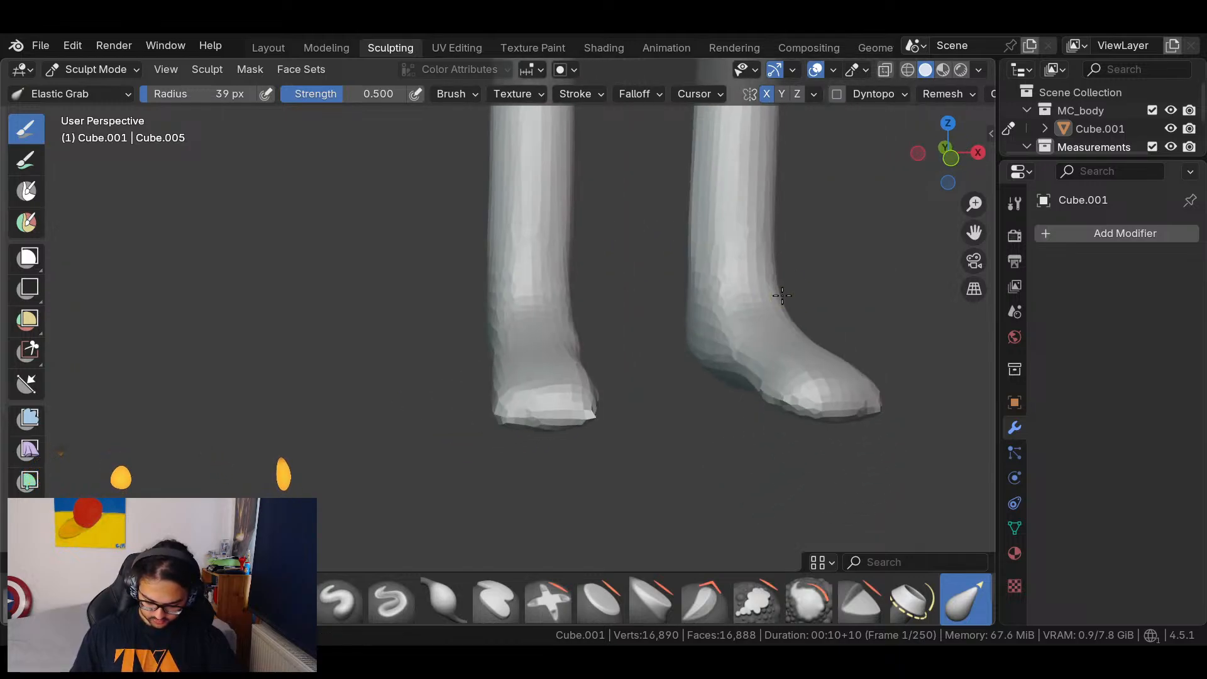
shift+middle_drag(713, 244, 678, 450)
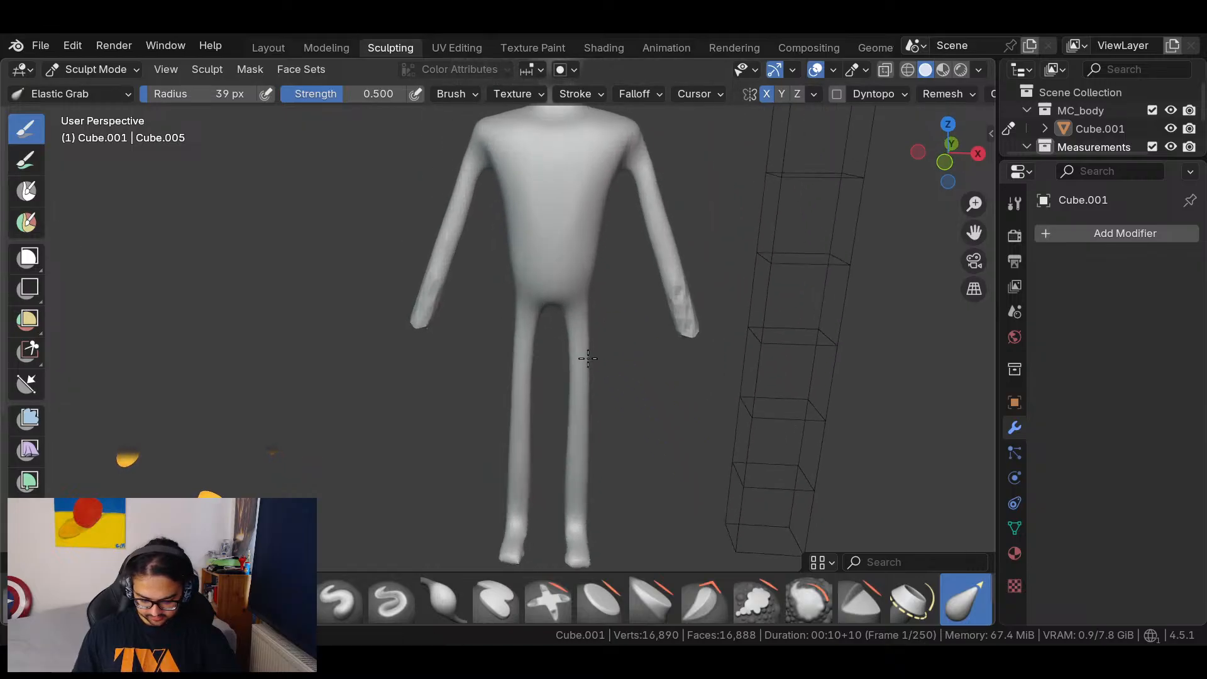
middle_drag(658, 306, 654, 272)
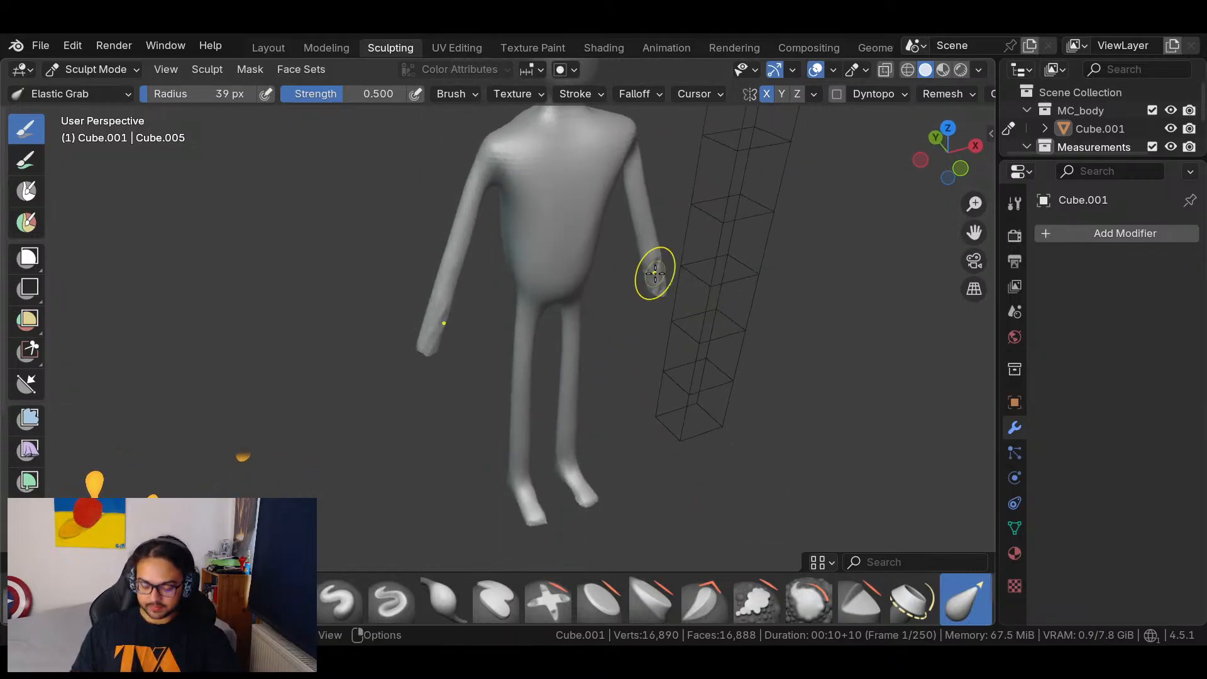
From the front, widen the hips by pulling the lower sides of the torso outward with Elastic Grab.
click(961, 169)
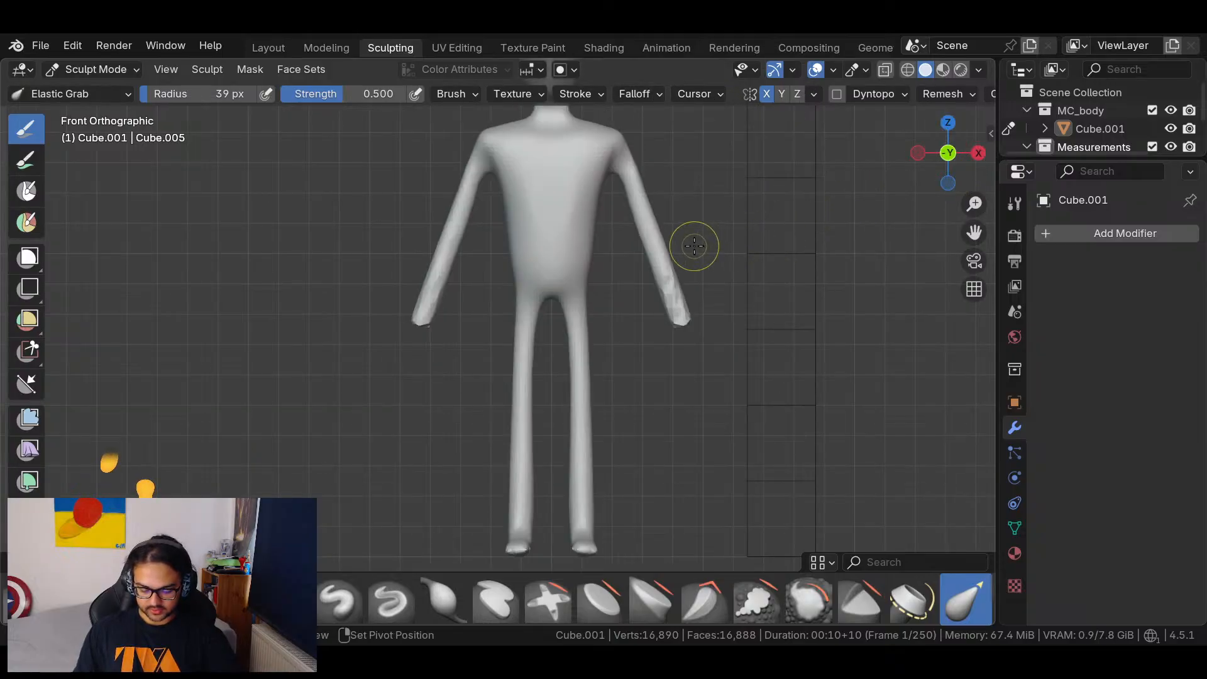
scroll(697, 247, down, 1)
scroll(584, 322, up, 3)
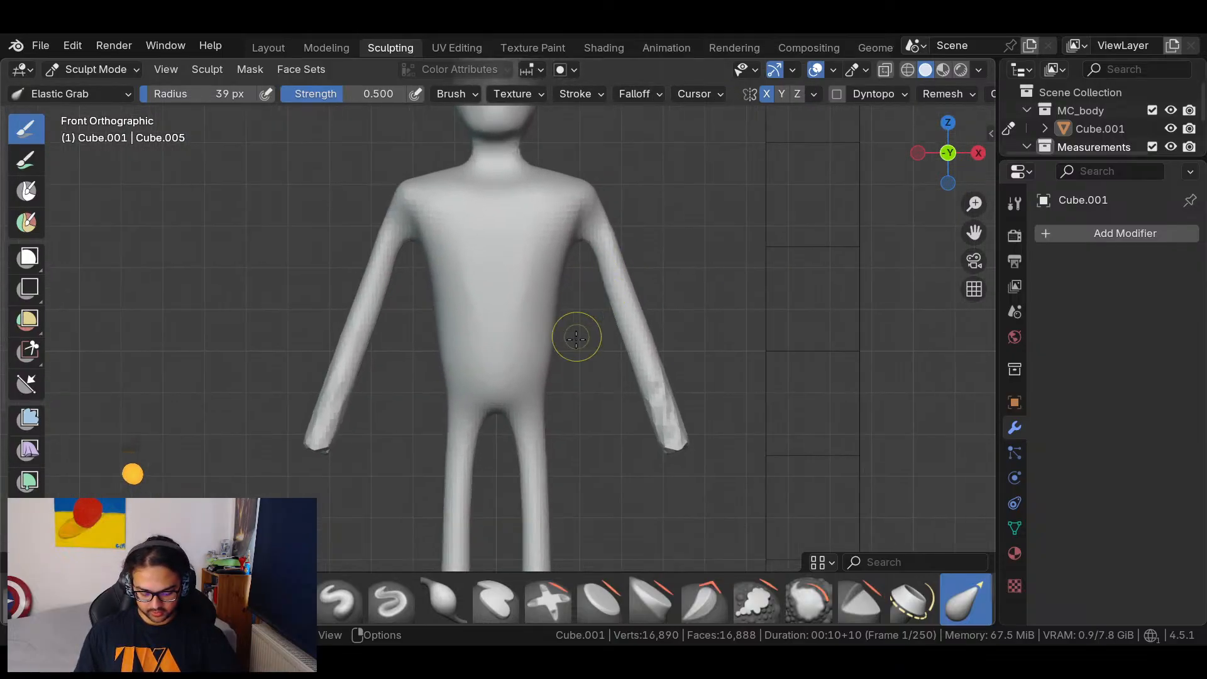
drag(532, 407, 562, 409)
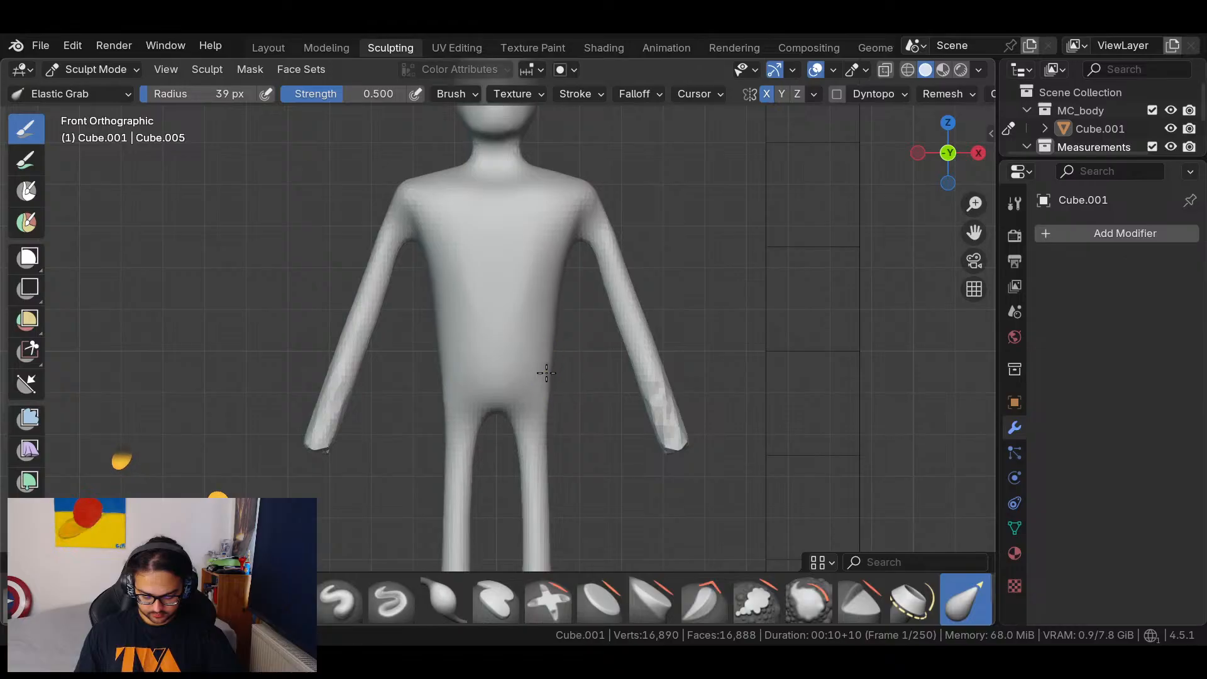
Try to reshape the upper back with Elastic Grab and undo the stroke.
middle_drag(541, 386, 829, 434)
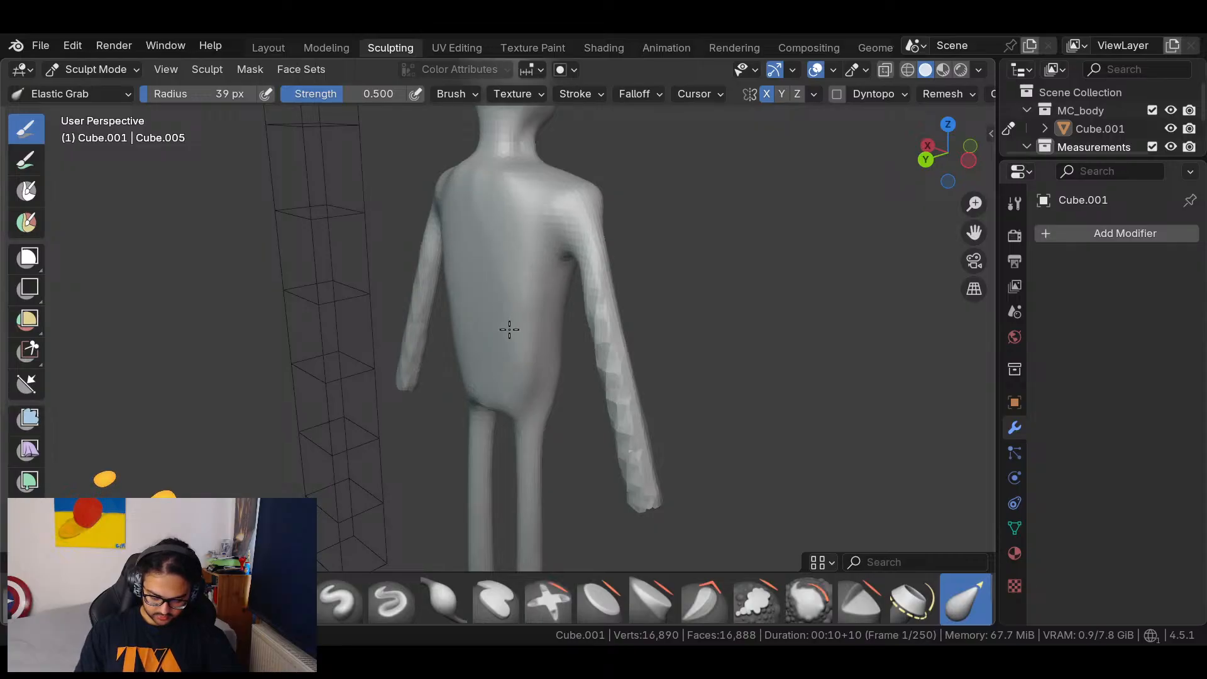
middle_drag(571, 248, 594, 317)
drag(510, 264, 522, 301)
key(ctrl+z)
middle_drag(579, 319, 509, 240)
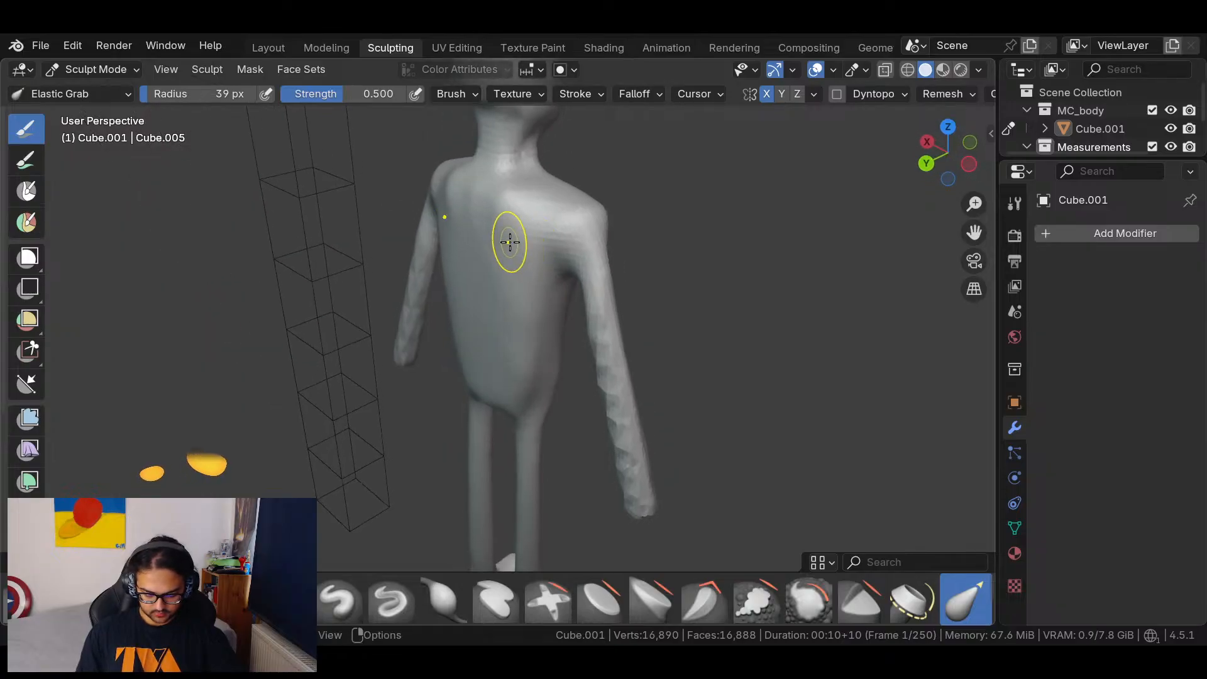
middle_drag(539, 315, 631, 290)
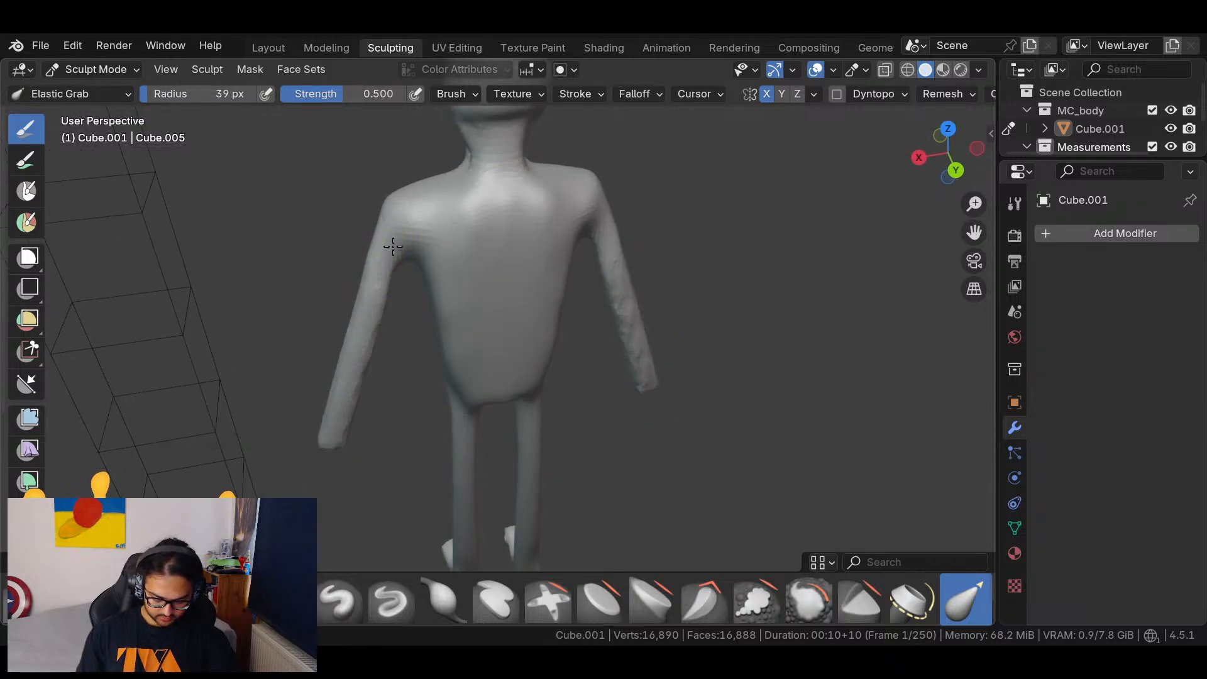
Smooth the faceted surface of the arms from the shoulders to the wrists.
middle_drag(368, 274, 813, 304)
shift+drag(589, 236, 678, 442)
mouse_move(600, 223)
middle_down()
mouse_move(721, 273)
mouse_move(773, 271)
mouse_move(695, 257)
middle_up()
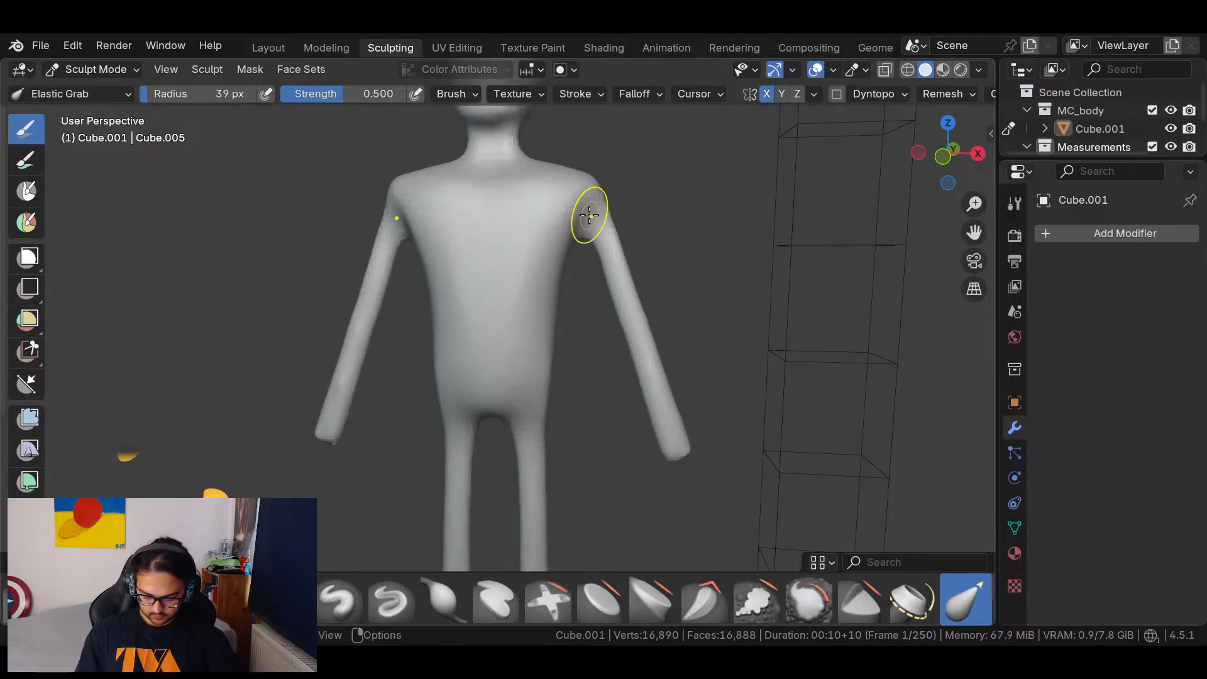
Undo a trial outward pull on the tops of the arms and voxel-remesh the body.
drag(605, 215, 630, 223)
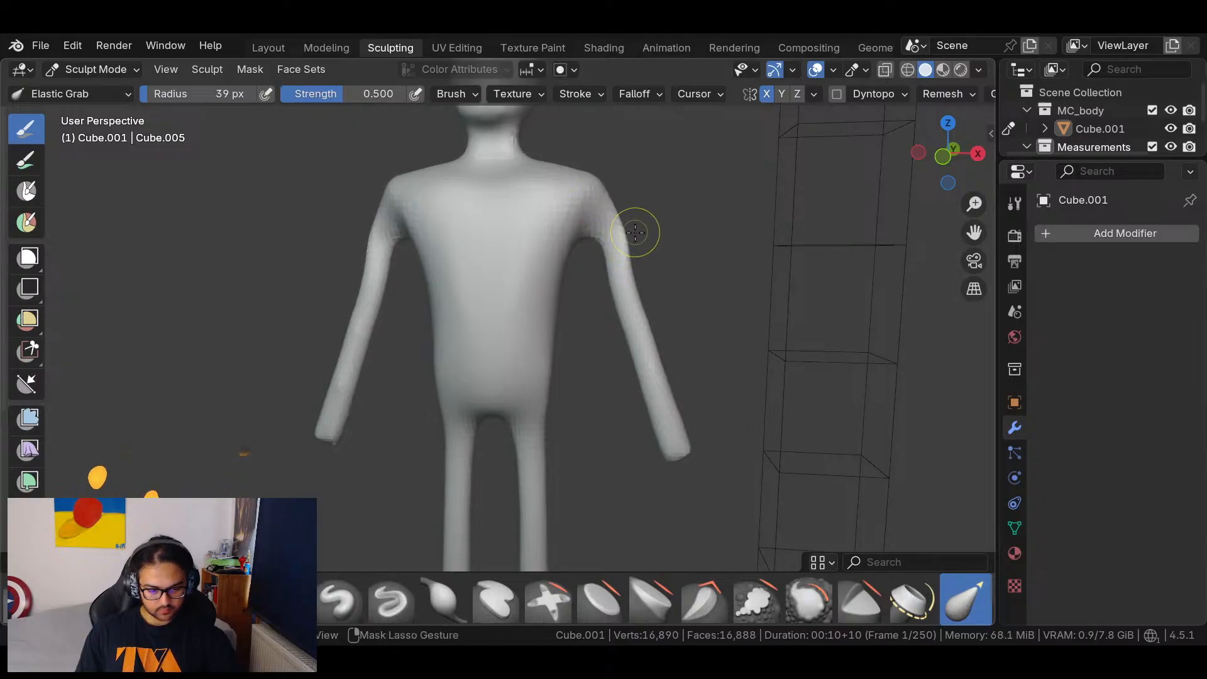
key(ctrl+z)
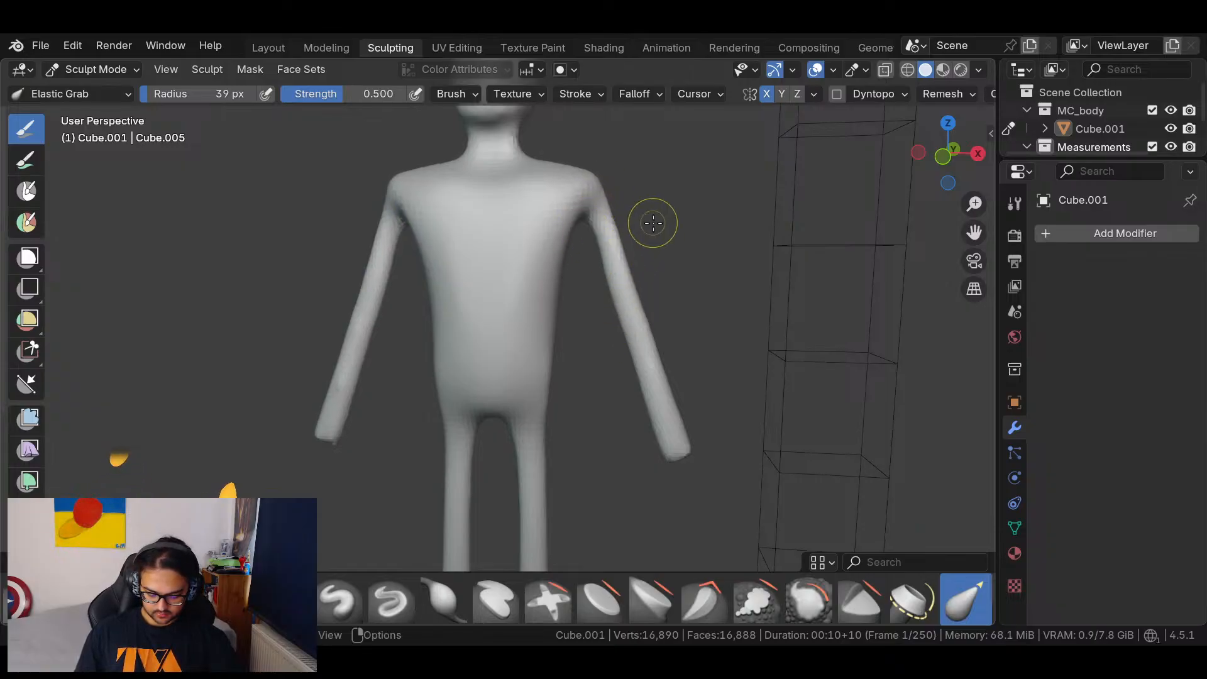
key(ctrl+r)
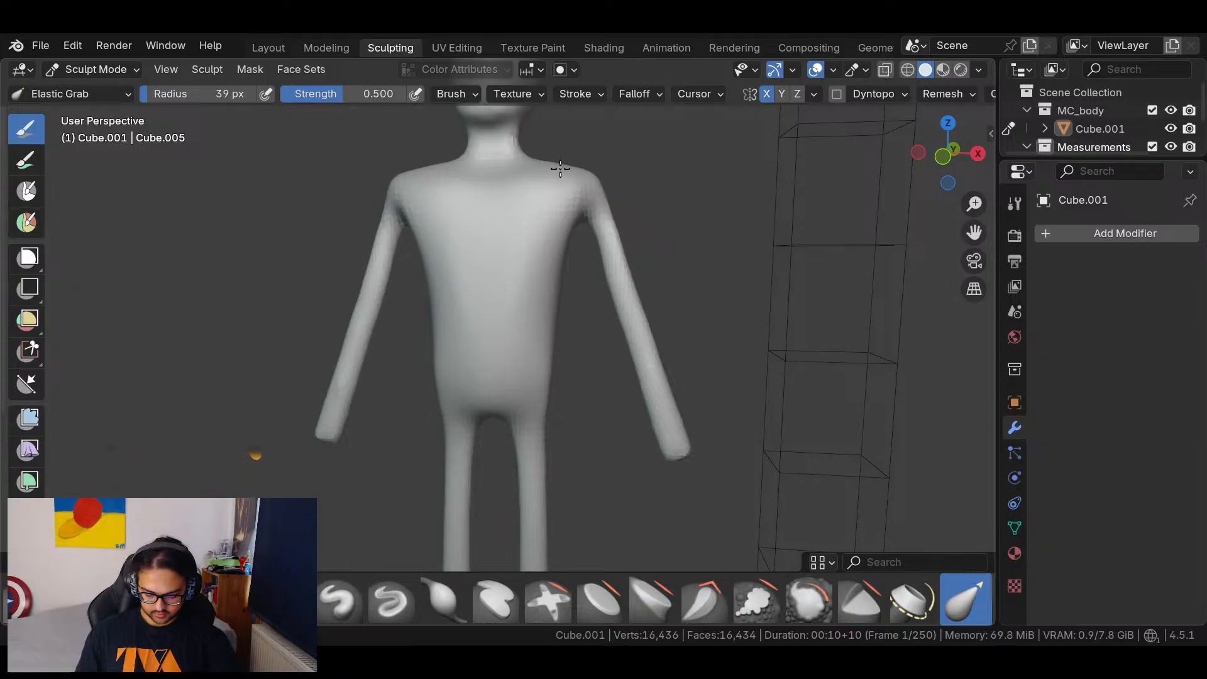
mouse_move(624, 224)
middle_down()
mouse_move(827, 407)
mouse_move(705, 341)
middle_up()
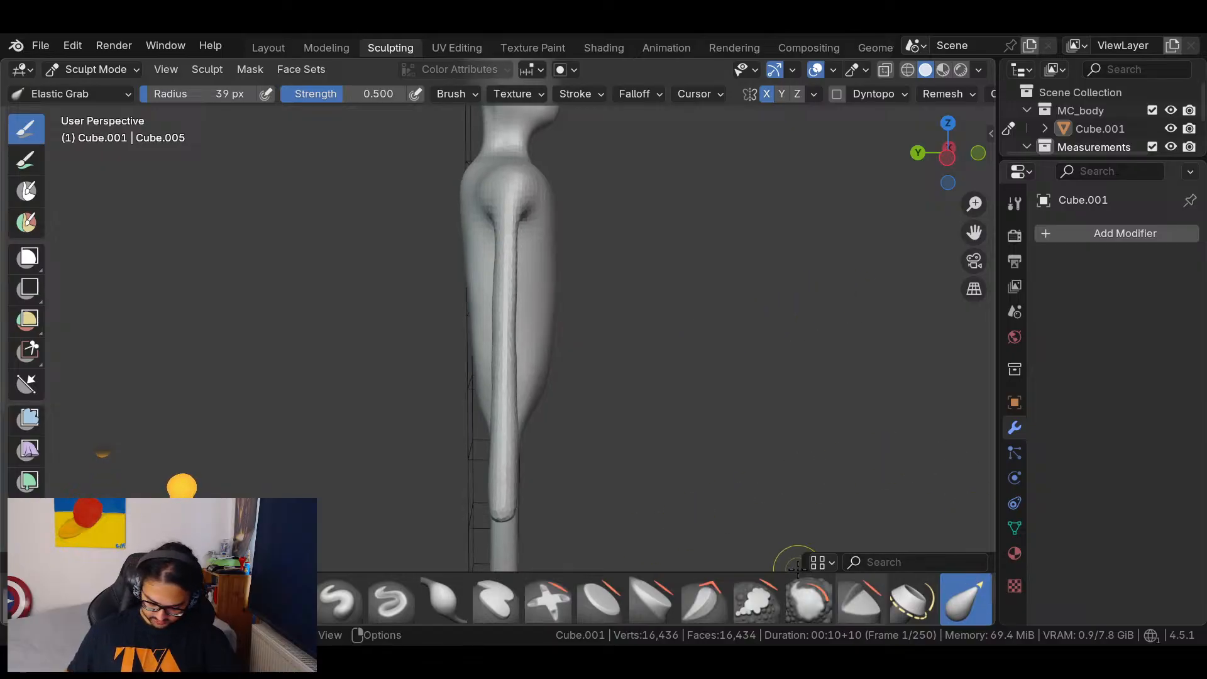
drag(795, 535, 796, 478)
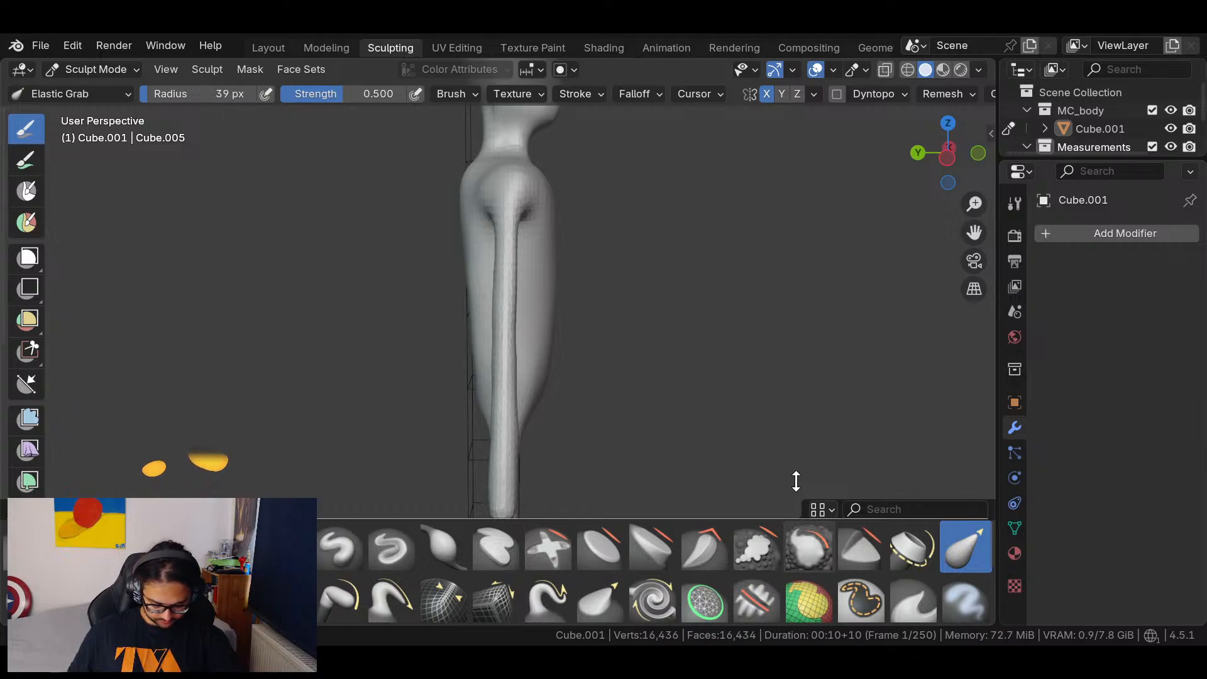
drag(794, 543, 770, 568)
drag(784, 519, 784, 528)
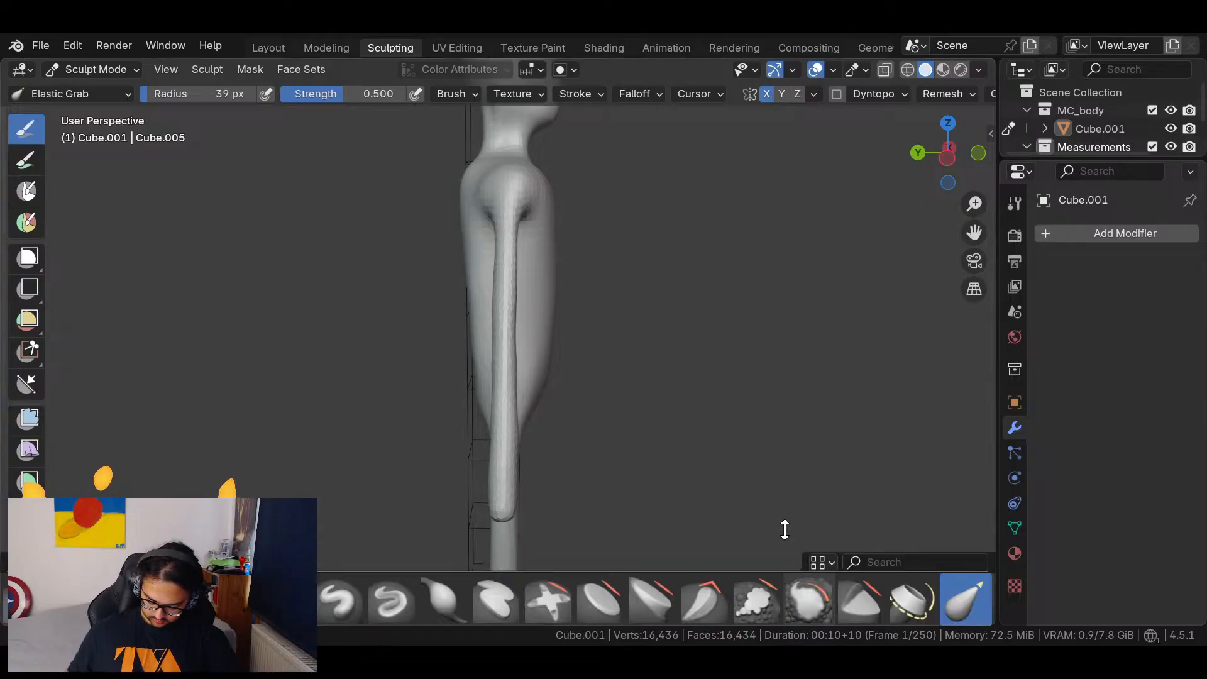
Thicken the arms from the shoulders toward the wrists with Clay Strips at a 39 px radius.
key(c)
mouse_move(487, 243)
mouse_down()
mouse_move(496, 262)
mouse_move(498, 195)
mouse_move(506, 280)
mouse_up()
mouse_move(552, 283)
middle_down()
mouse_move(364, 318)
mouse_move(404, 210)
mouse_move(485, 291)
mouse_move(467, 224)
middle_up()
drag(402, 243, 349, 408)
mouse_move(462, 342)
middle_down()
mouse_move(520, 404)
mouse_move(575, 414)
middle_up()
mouse_move(415, 393)
mouse_down()
mouse_move(391, 398)
mouse_move(427, 278)
mouse_up()
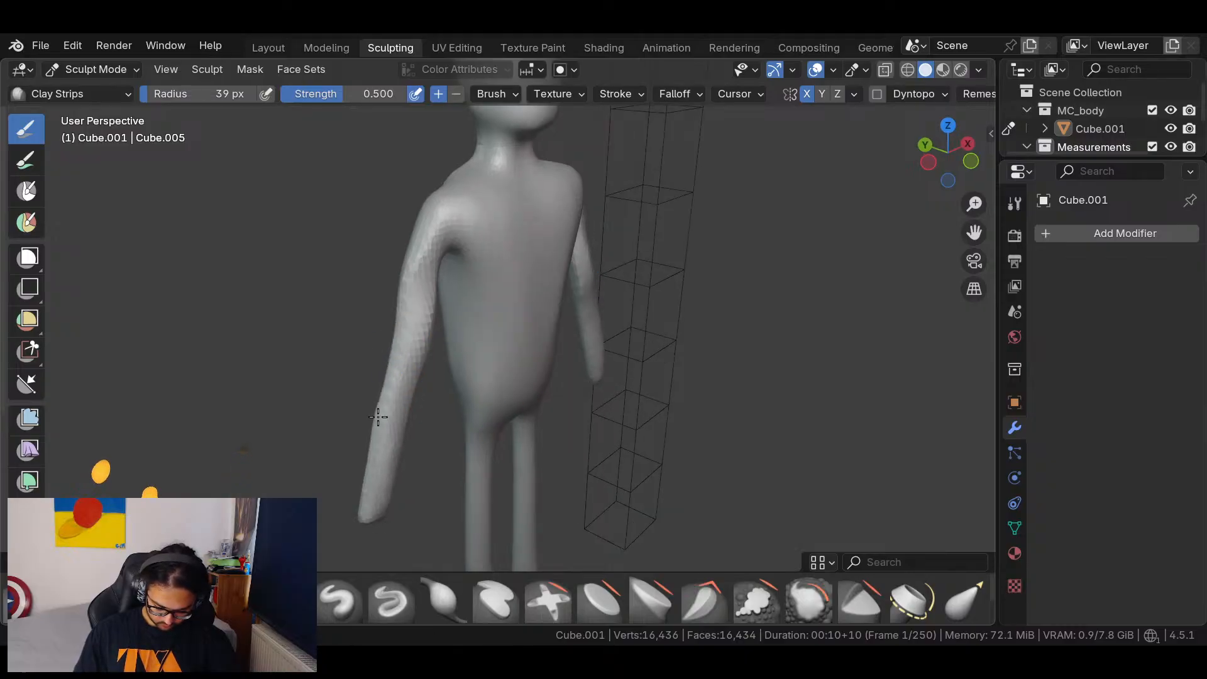
mouse_move(348, 333)
mouse_down()
mouse_move(417, 337)
mouse_move(406, 450)
mouse_up()
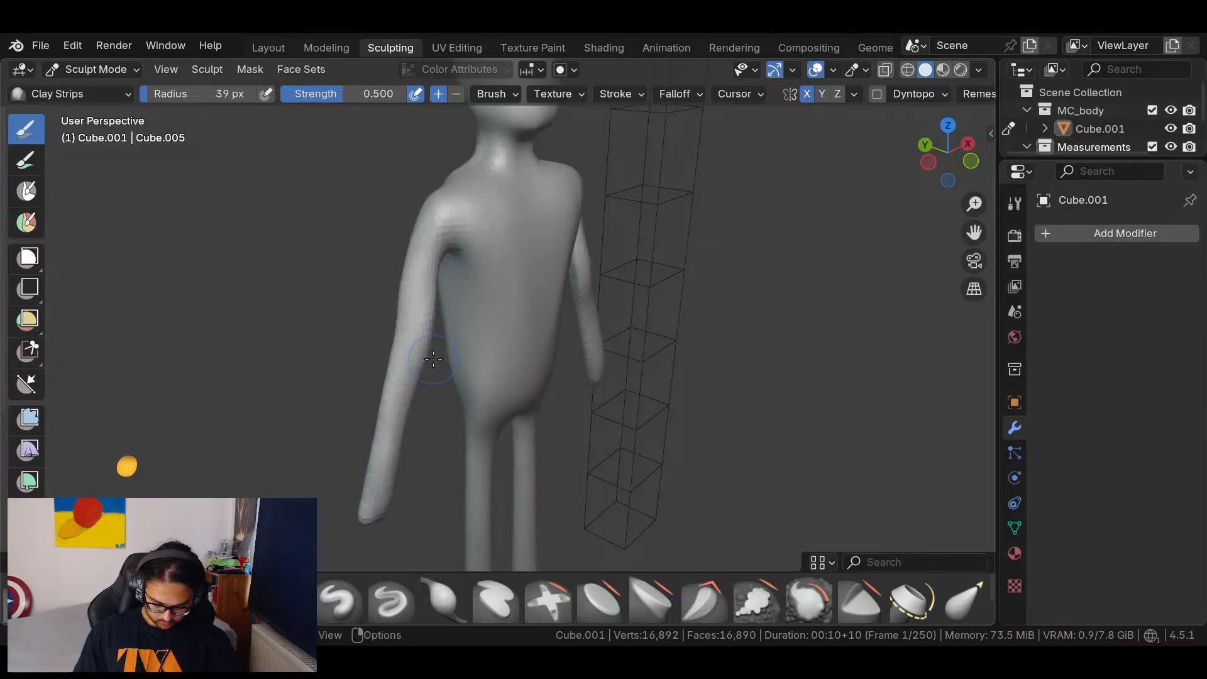
drag(374, 447, 424, 274)
mouse_move(418, 355)
middle_down()
mouse_move(349, 350)
mouse_move(382, 237)
middle_up()
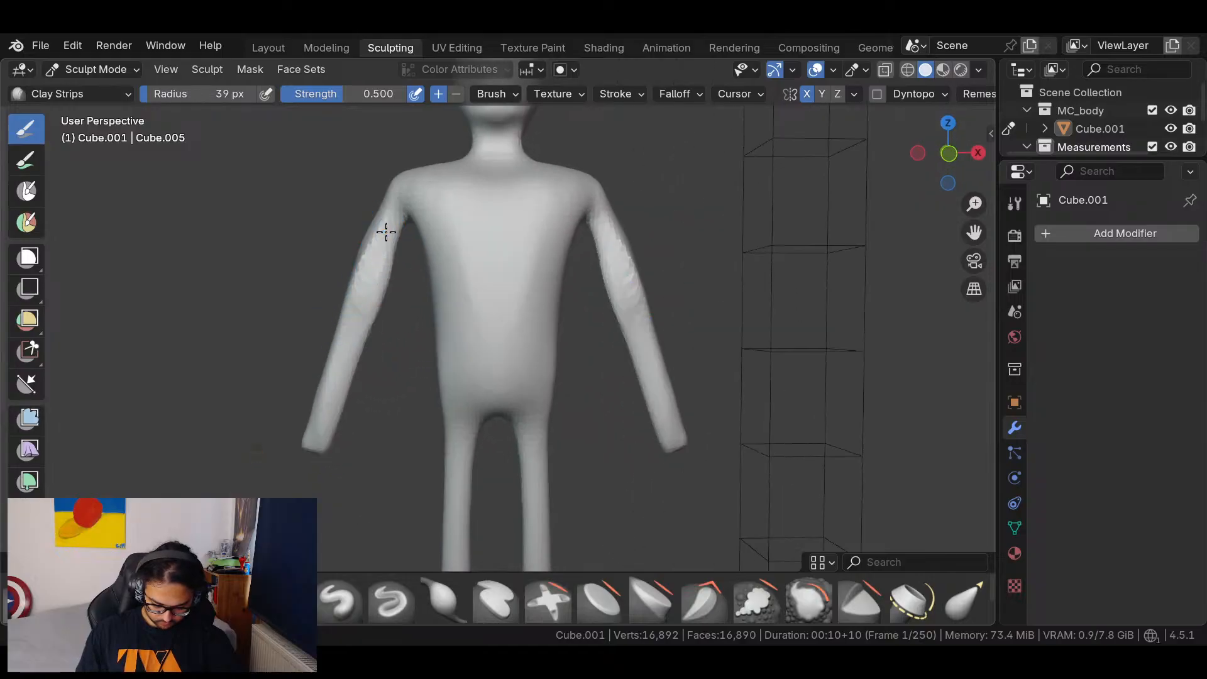
Build up the shoulders with Clay Strips to round them, checking their shape from several angles.
mouse_move(412, 195)
mouse_down()
mouse_move(393, 207)
mouse_move(448, 197)
mouse_up()
mouse_move(365, 308)
middle_down()
mouse_move(515, 310)
mouse_move(443, 322)
middle_up()
middle_drag(377, 404, 534, 318)
mouse_move(614, 345)
middle_down()
mouse_move(691, 283)
mouse_move(606, 247)
mouse_move(635, 282)
mouse_move(497, 433)
mouse_move(493, 521)
middle_up()
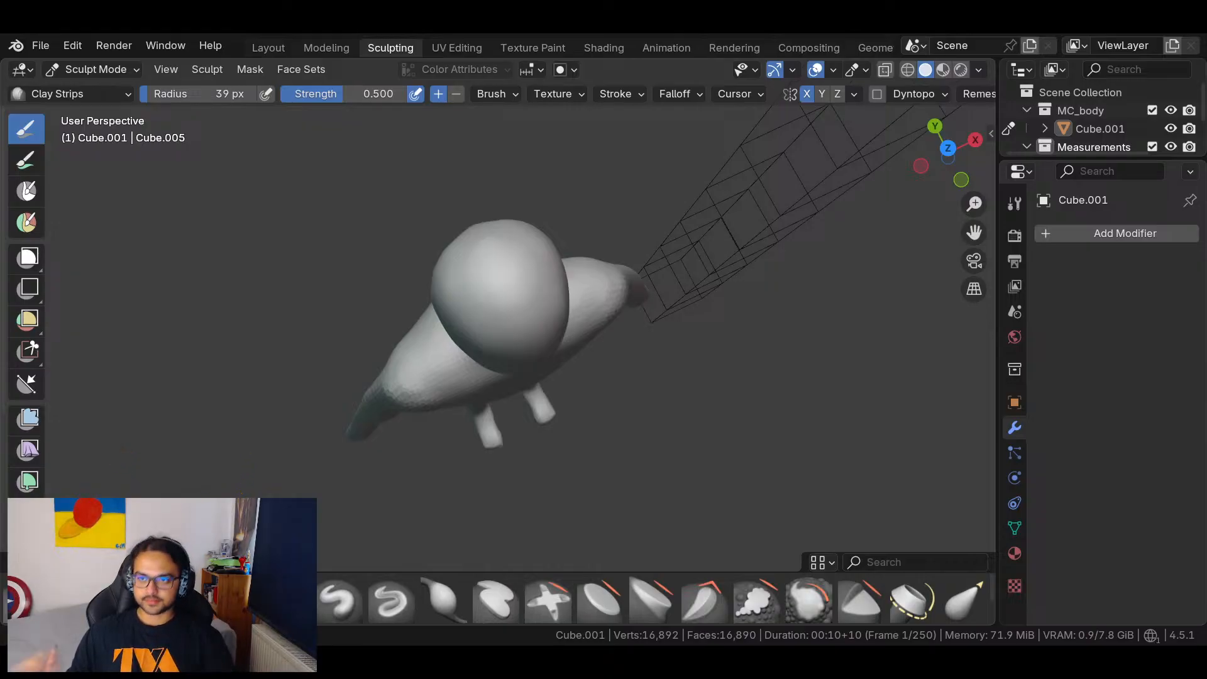
Carve the front of the shoulders above the armpits with inverted Clay Strips strokes.
middle_drag(669, 360, 656, 197)
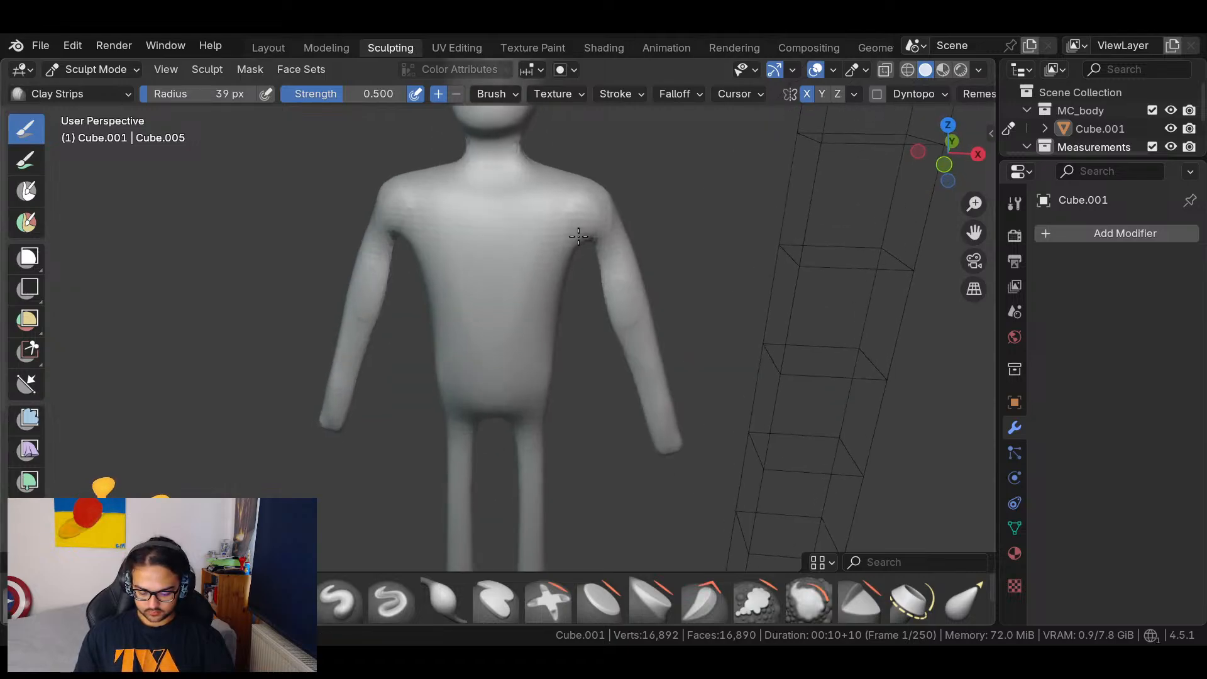
ctrl+drag(574, 212, 579, 207)
middle_drag(561, 241, 547, 296)
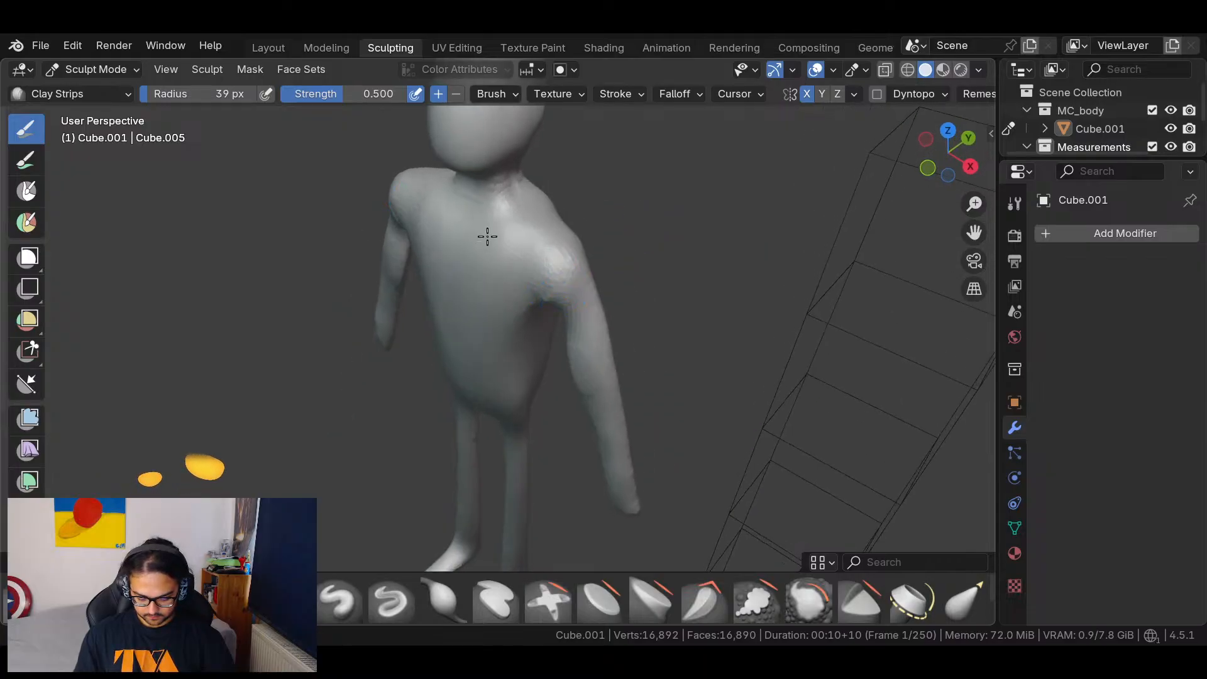
mouse_move(551, 247)
middle_down()
mouse_move(479, 405)
mouse_move(535, 313)
mouse_move(526, 287)
middle_up()
Set the Elastic Grab radius to 97 px and pull the shoulders backward.
click(957, 603)
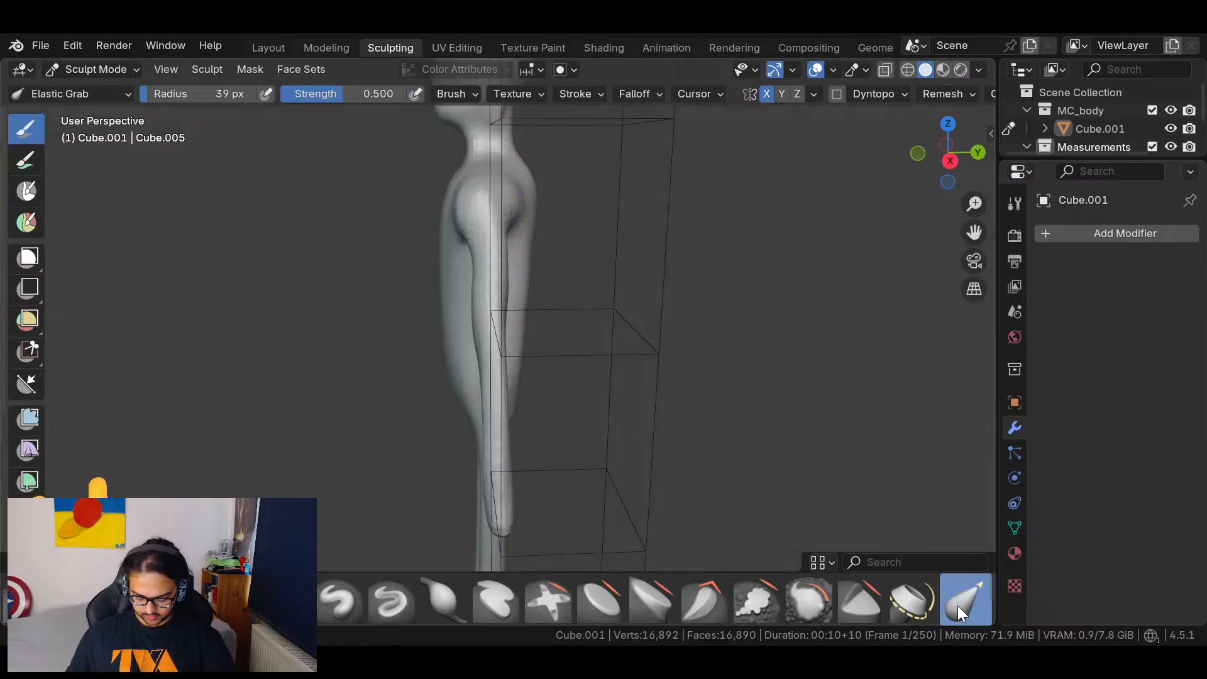
middle_drag(685, 203, 547, 261)
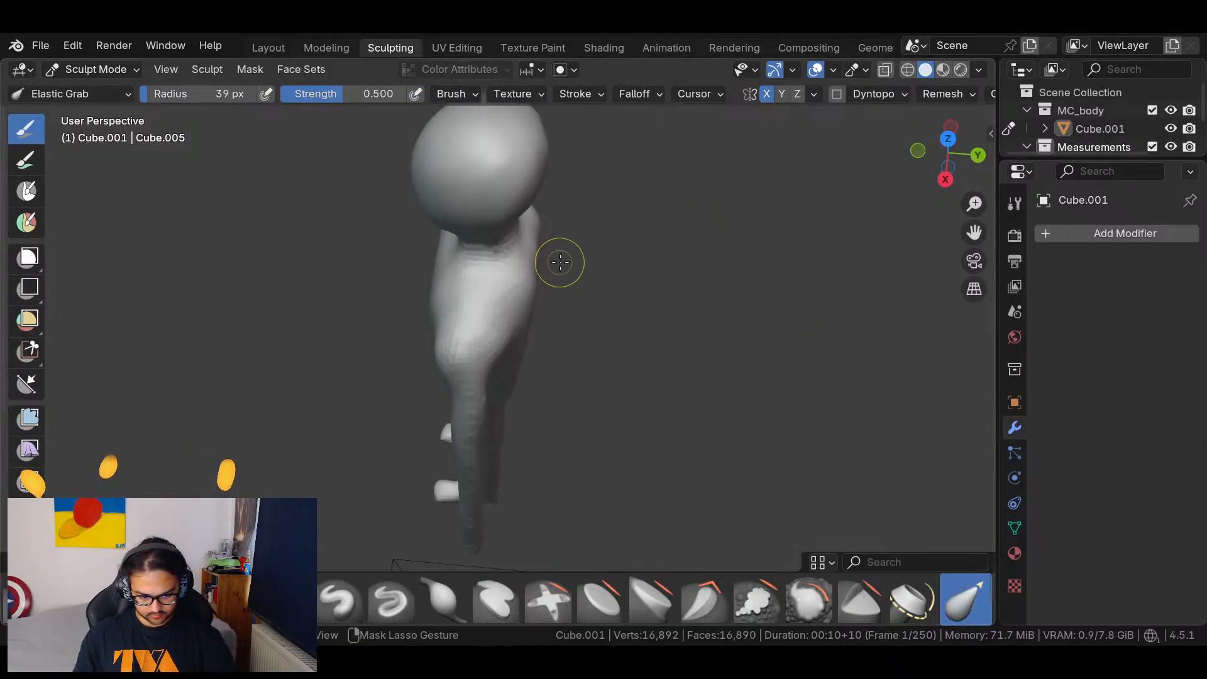
right_click(563, 317)
mouse_move(444, 327)
mouse_down()
mouse_move(522, 340)
mouse_move(501, 361)
mouse_move(525, 318)
mouse_up()
mouse_move(558, 356)
middle_down()
mouse_move(613, 267)
mouse_move(538, 256)
mouse_move(536, 194)
middle_up()
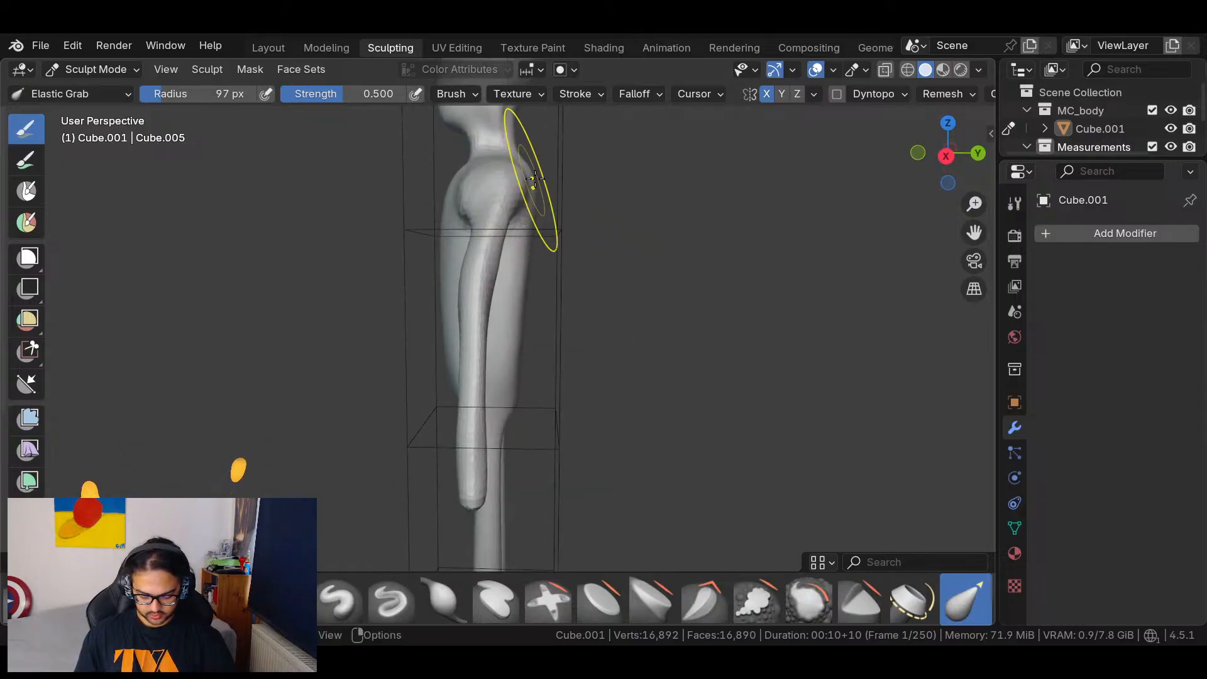
Bend the arms by pulling the elbows backward in the side view and outward in the front view.
click(947, 156)
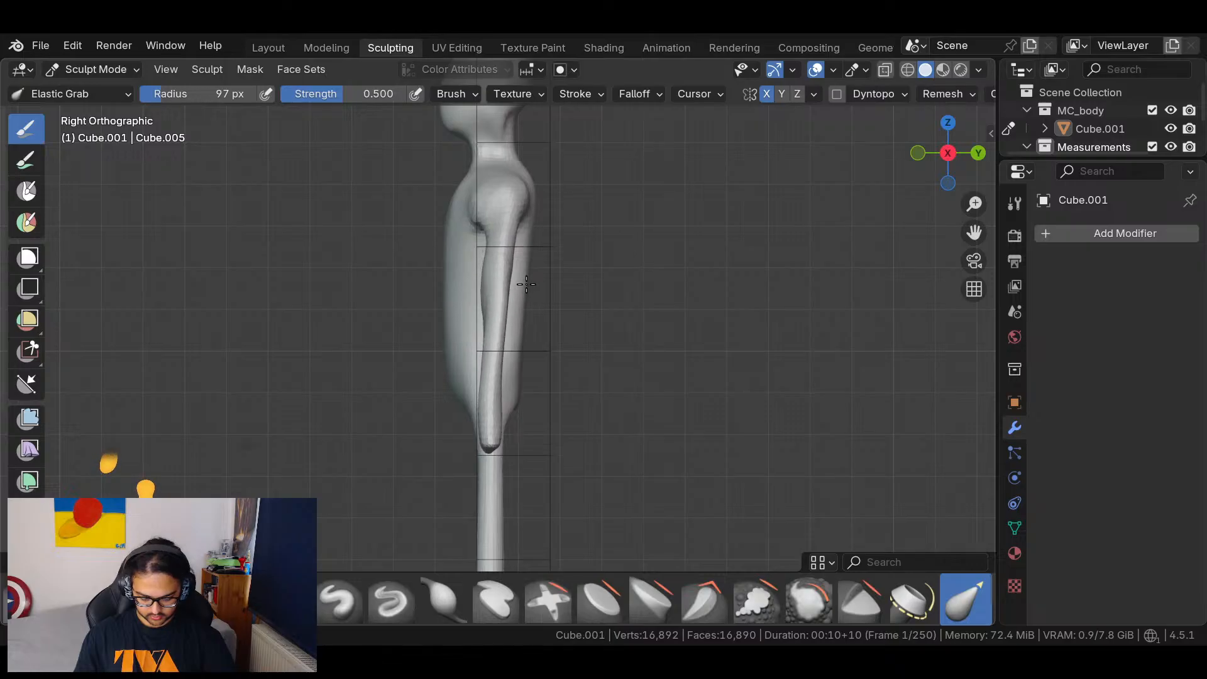
drag(491, 353, 505, 351)
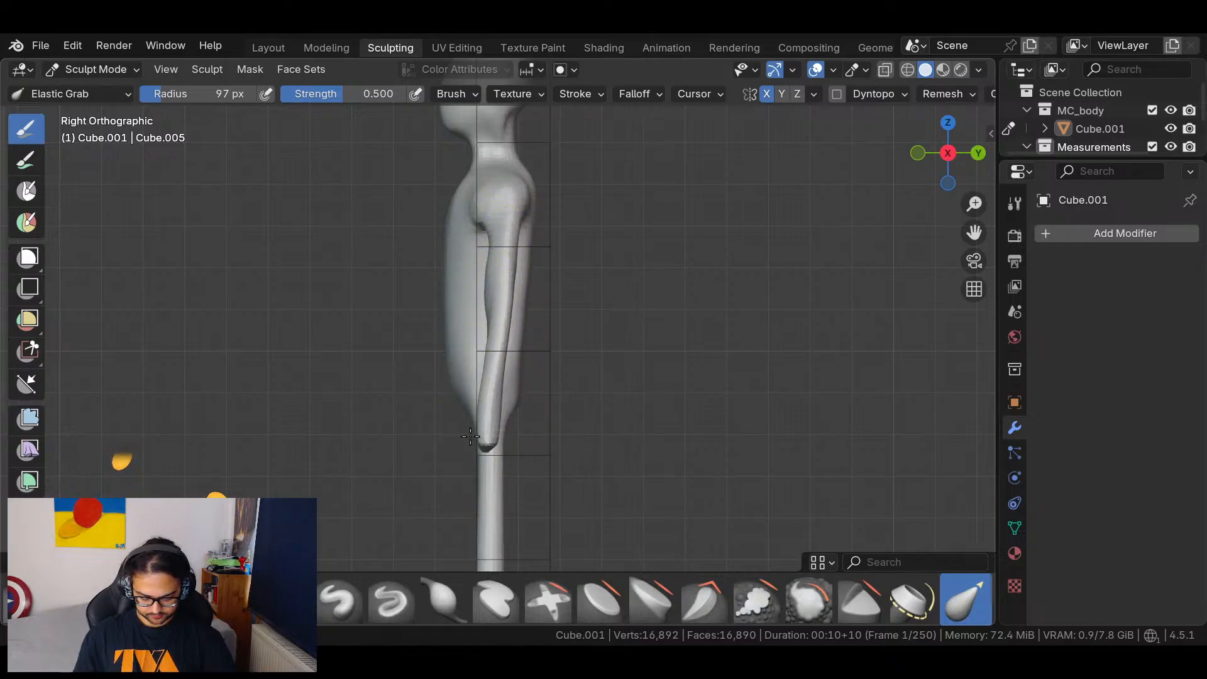
mouse_move(503, 315)
middle_down()
mouse_move(571, 344)
mouse_move(711, 330)
mouse_move(754, 350)
middle_up()
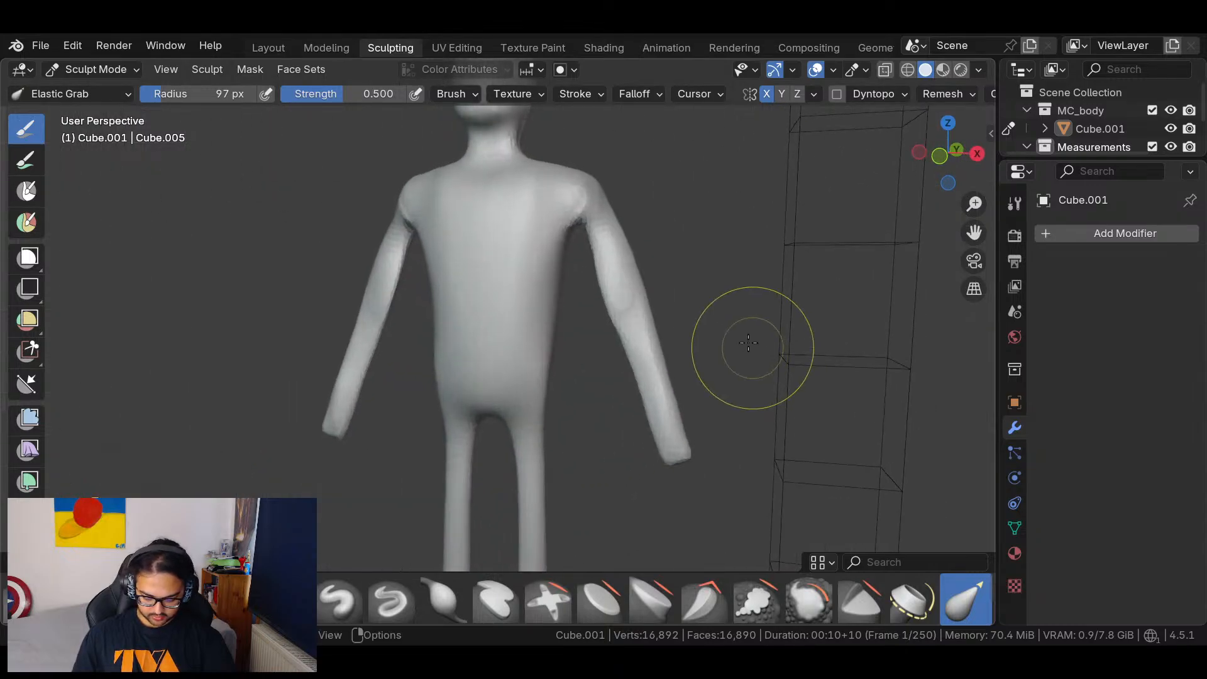
click(941, 155)
drag(615, 315, 639, 302)
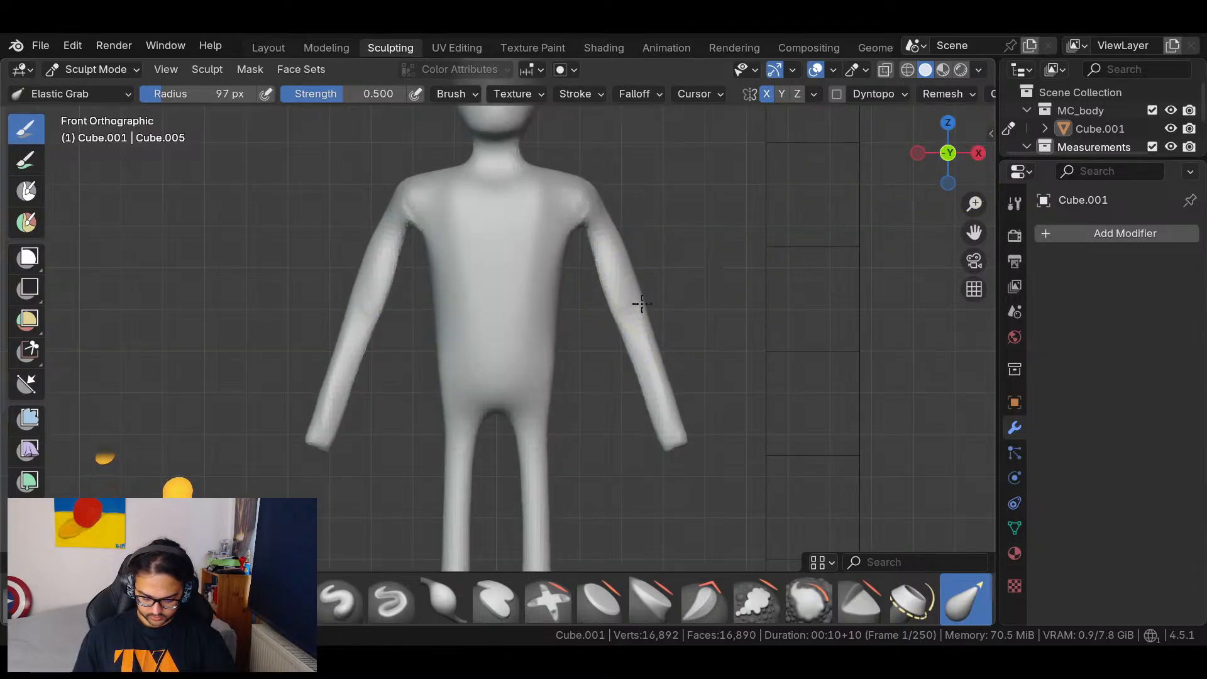
Shape the elbows and forearms with Clay Strips at a 97 px radius and smooth the strokes.
scroll(710, 352, up, 7)
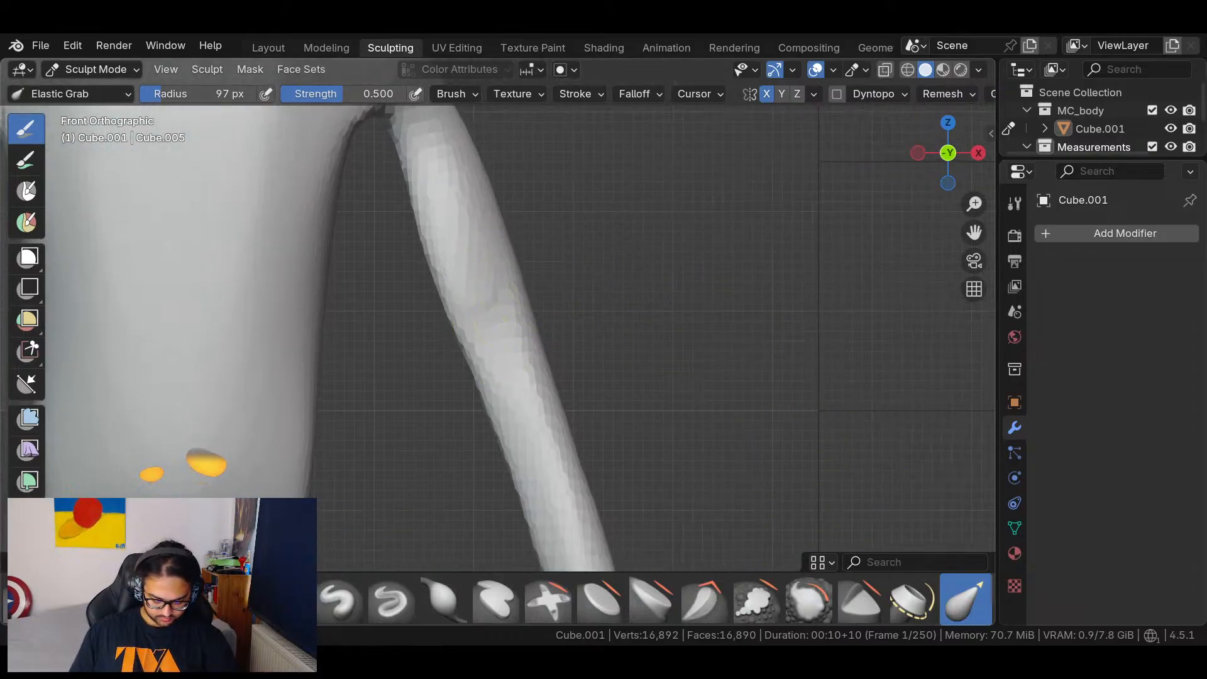
key(c)
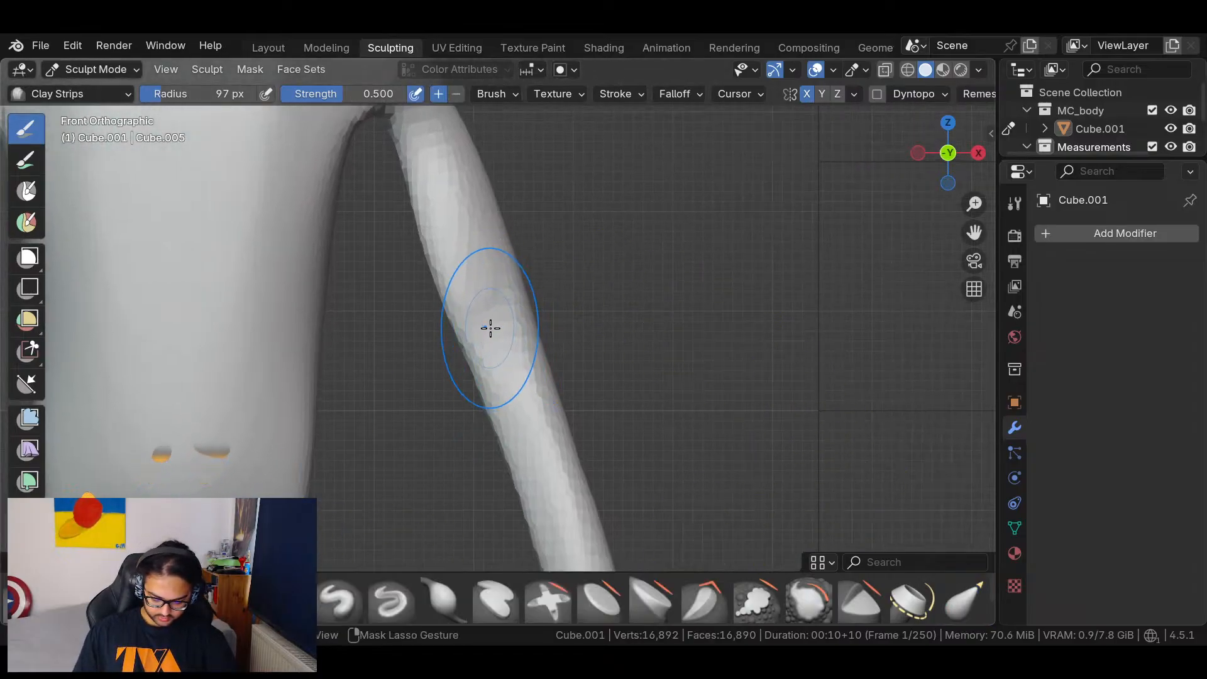
middle_drag(573, 287, 536, 348)
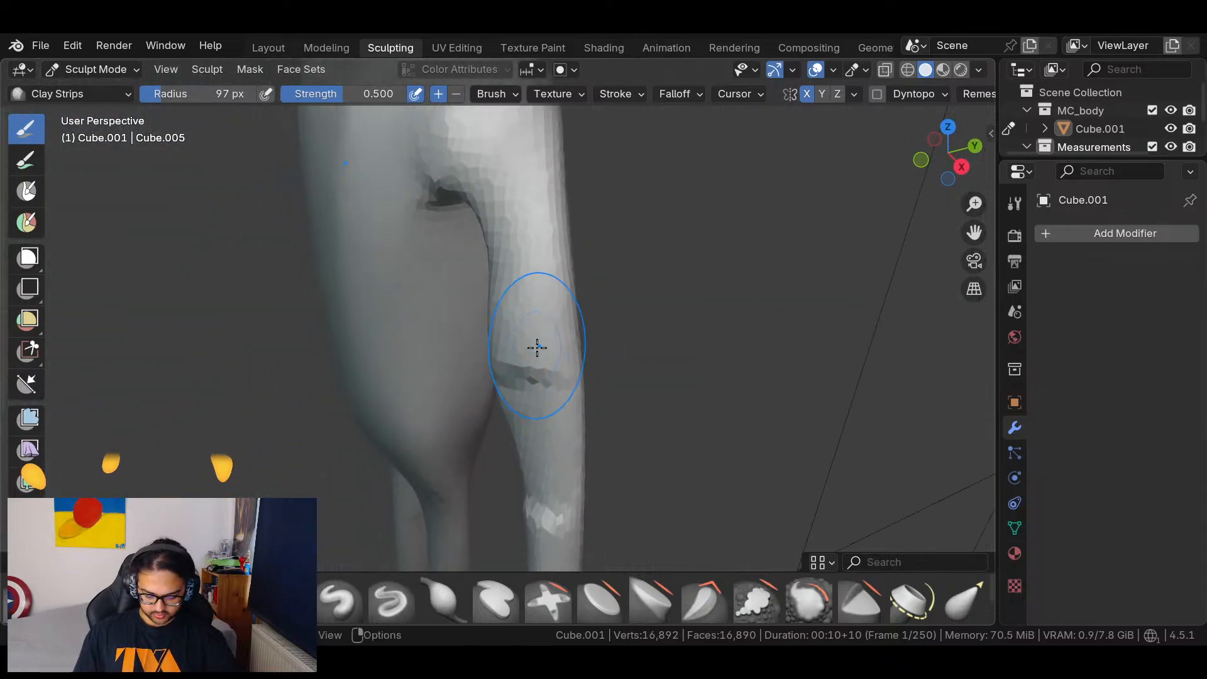
shift+drag(528, 345, 536, 439)
shift+drag(589, 337, 548, 438)
middle_drag(539, 300, 506, 250)
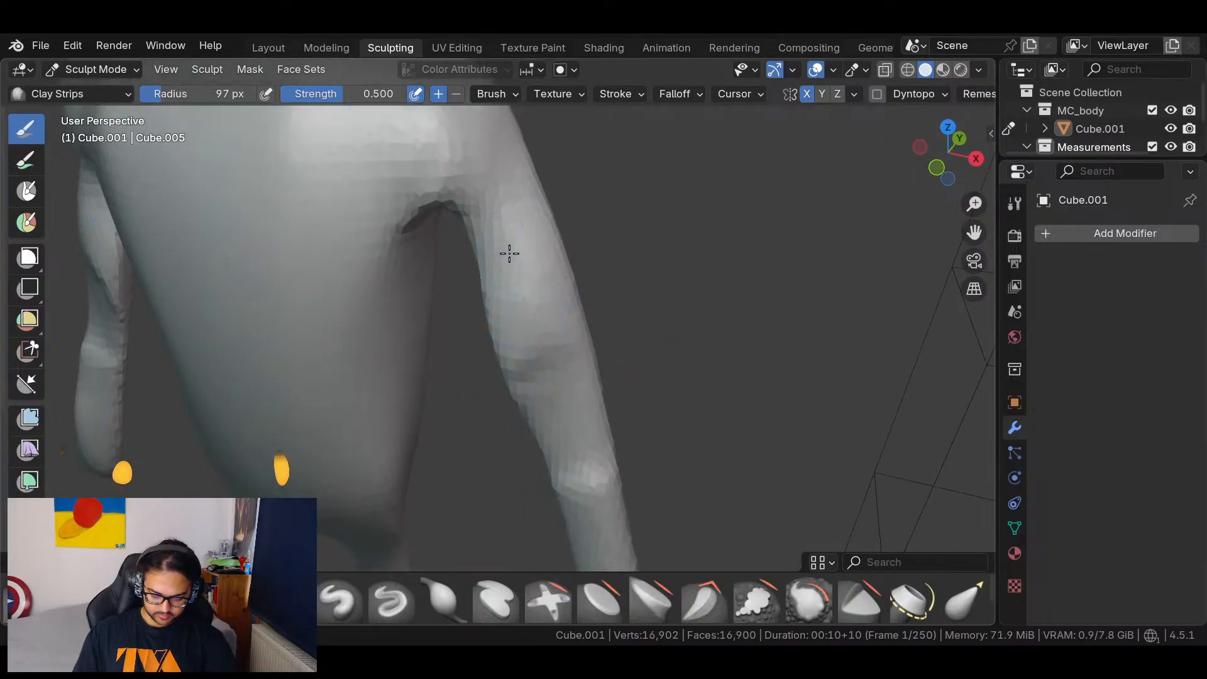
Add volume to the back of the upper arms with Clay Strips and smooth the area above the elbows.
mouse_move(538, 340)
middle_down()
mouse_move(552, 256)
mouse_move(608, 230)
mouse_move(545, 290)
middle_up()
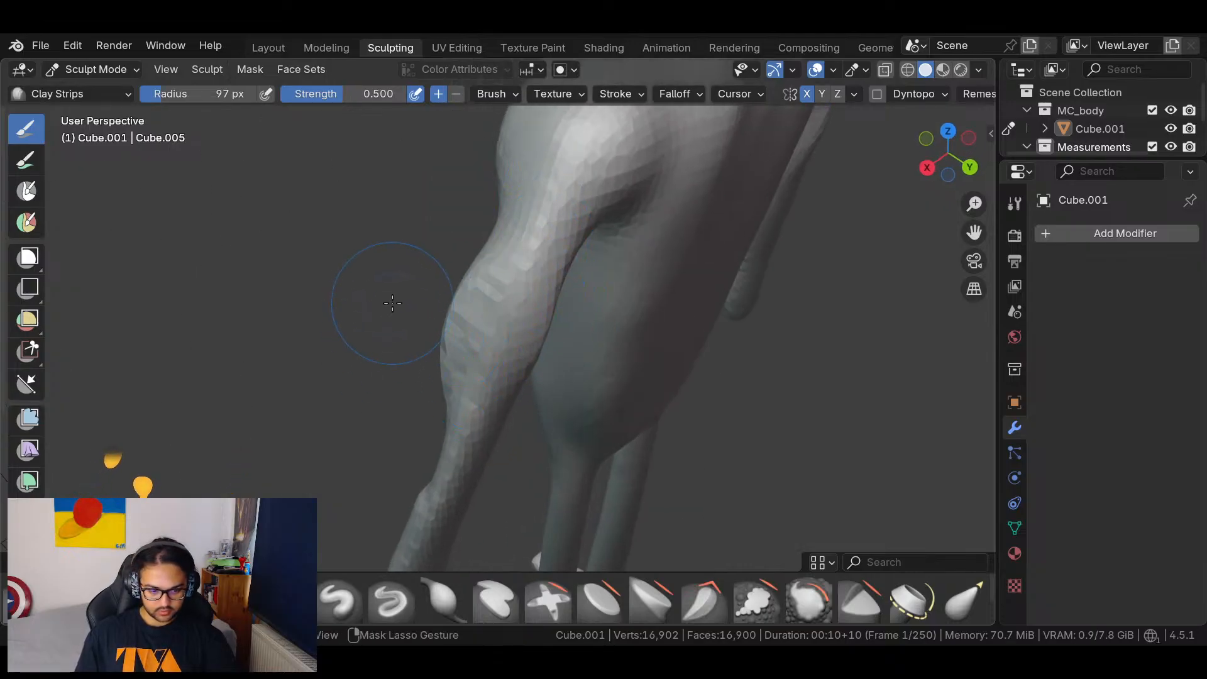
shift+drag(481, 399, 473, 400)
middle_drag(424, 419, 570, 363)
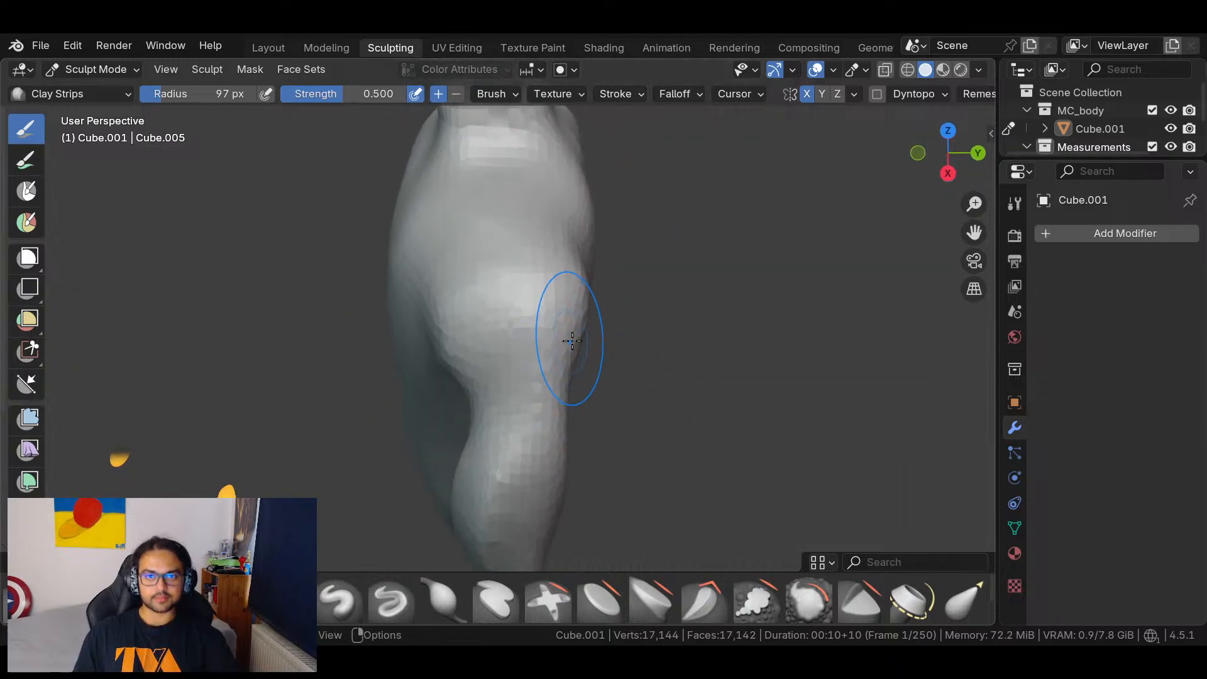
Build up the front of the upper arms near the armpits and smooth their transition into the shoulders.
middle_drag(606, 346, 653, 280)
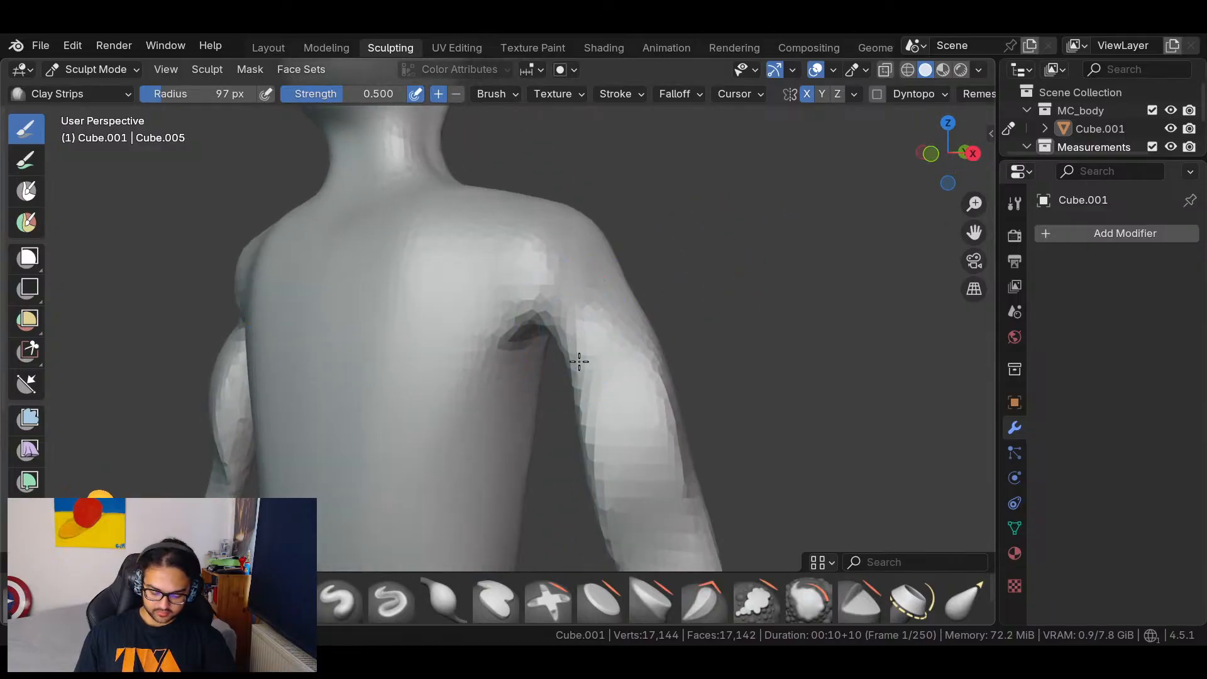
middle_drag(564, 337, 585, 358)
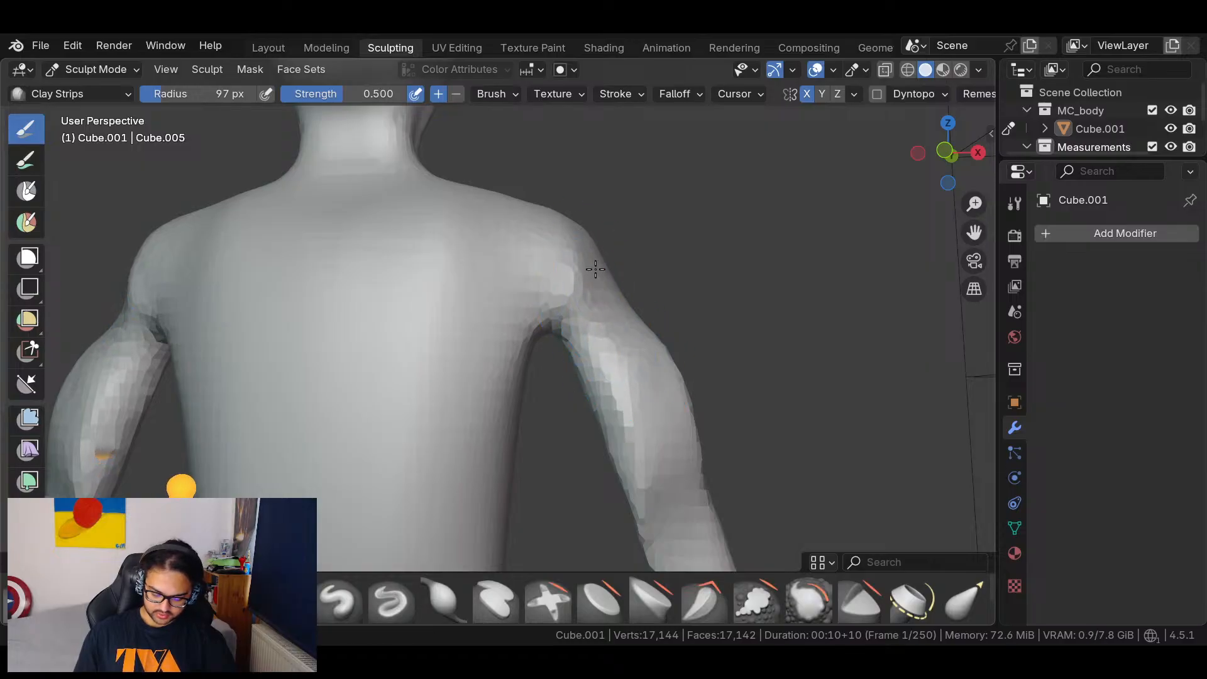
mouse_move(623, 367)
shift+mouse_down()
mouse_move(639, 364)
mouse_move(684, 436)
mouse_move(659, 372)
shift+mouse_up()
middle_drag(713, 291, 771, 421)
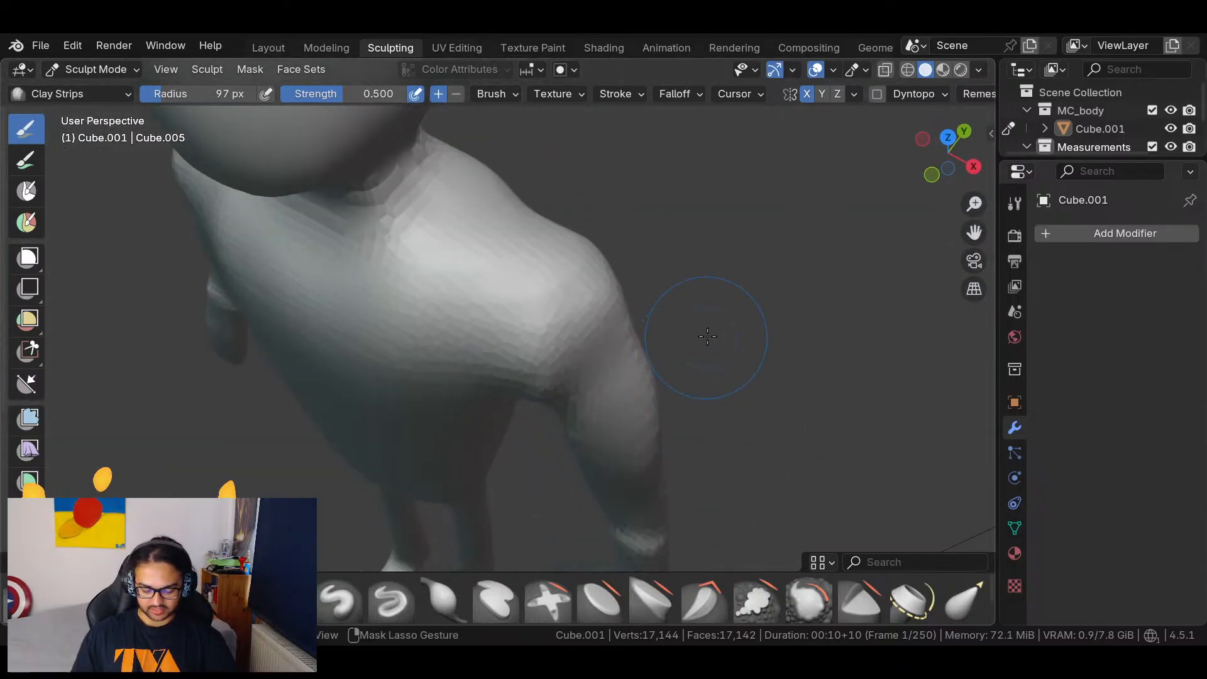
Push the front of the elbows backward with Elastic Grab at a 97 px radius.
middle_drag(726, 306, 667, 293)
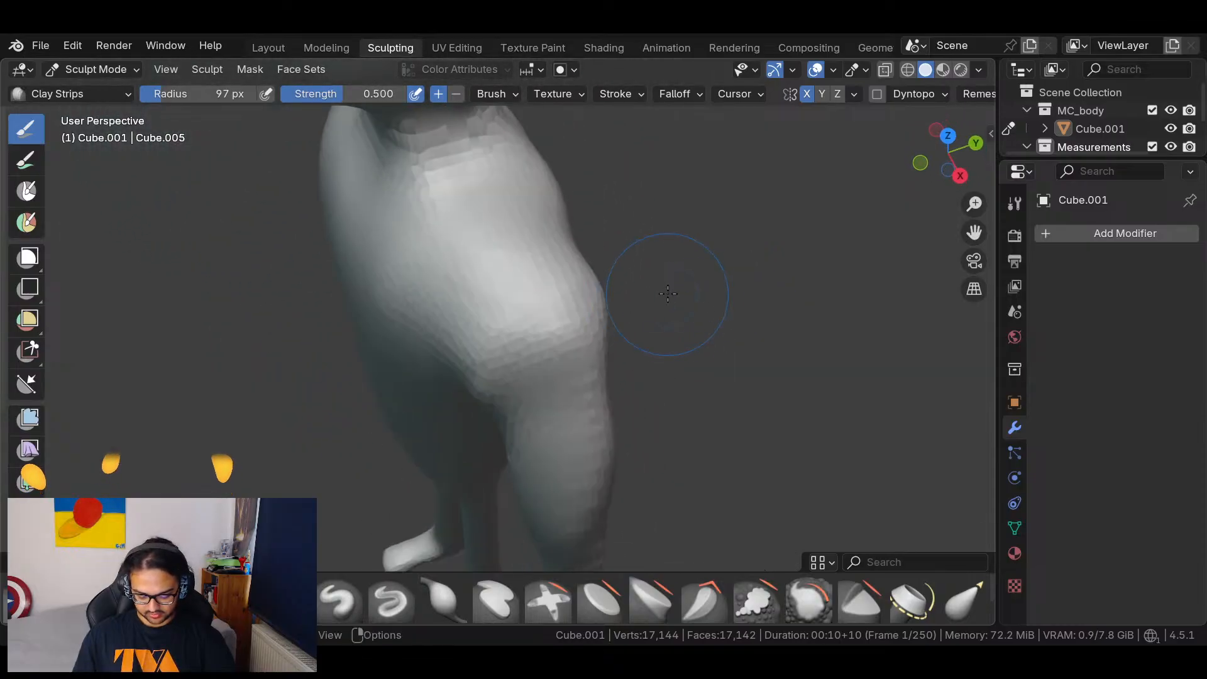
click(979, 594)
middle_drag(876, 498, 450, 423)
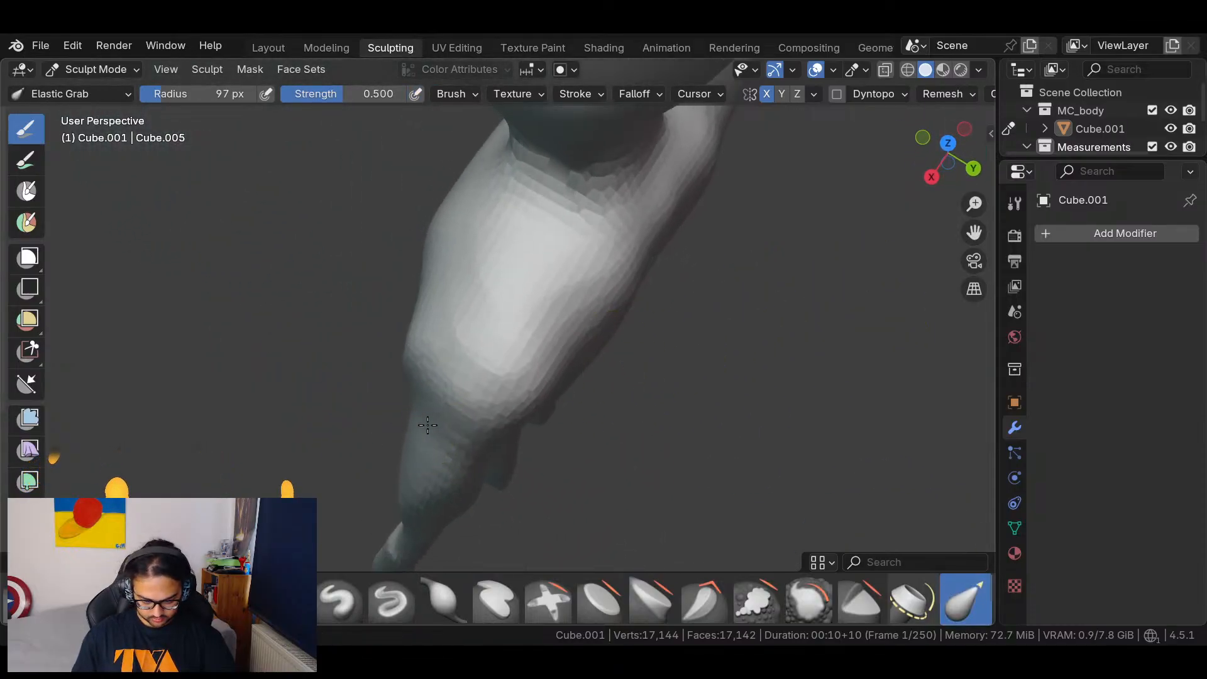
middle_drag(426, 434, 465, 291)
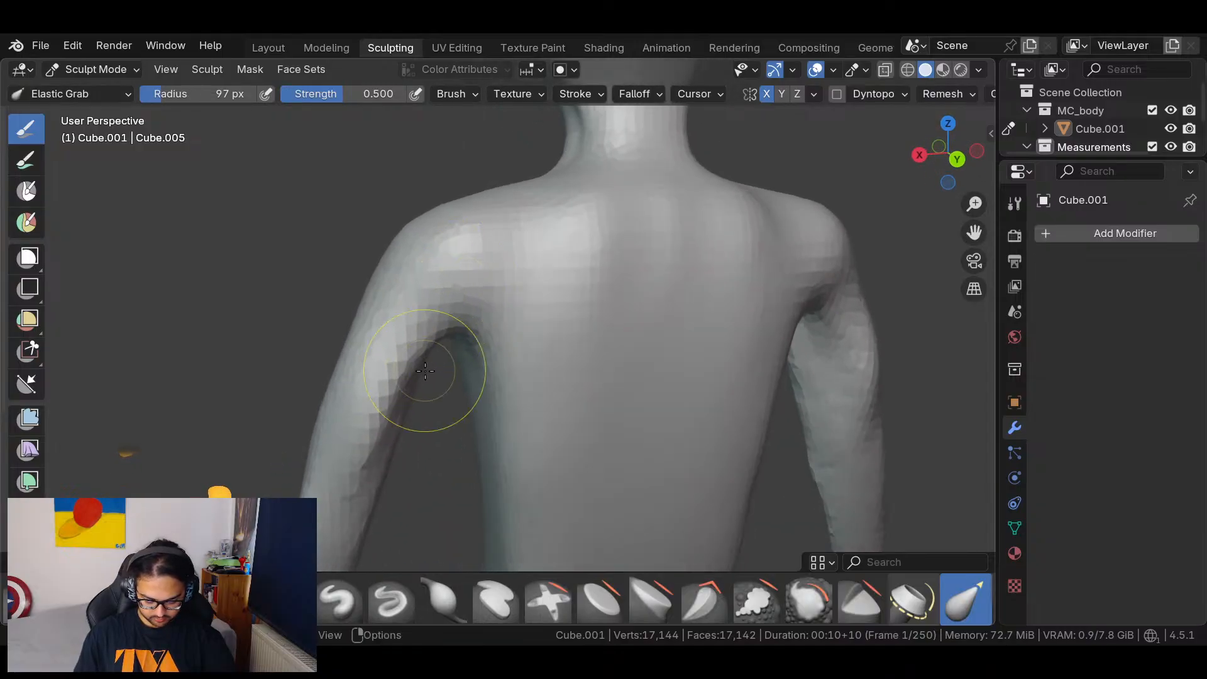
mouse_move(433, 379)
middle_down()
mouse_move(571, 423)
mouse_move(701, 440)
mouse_move(722, 196)
mouse_move(746, 304)
mouse_move(563, 323)
mouse_move(580, 354)
middle_up()
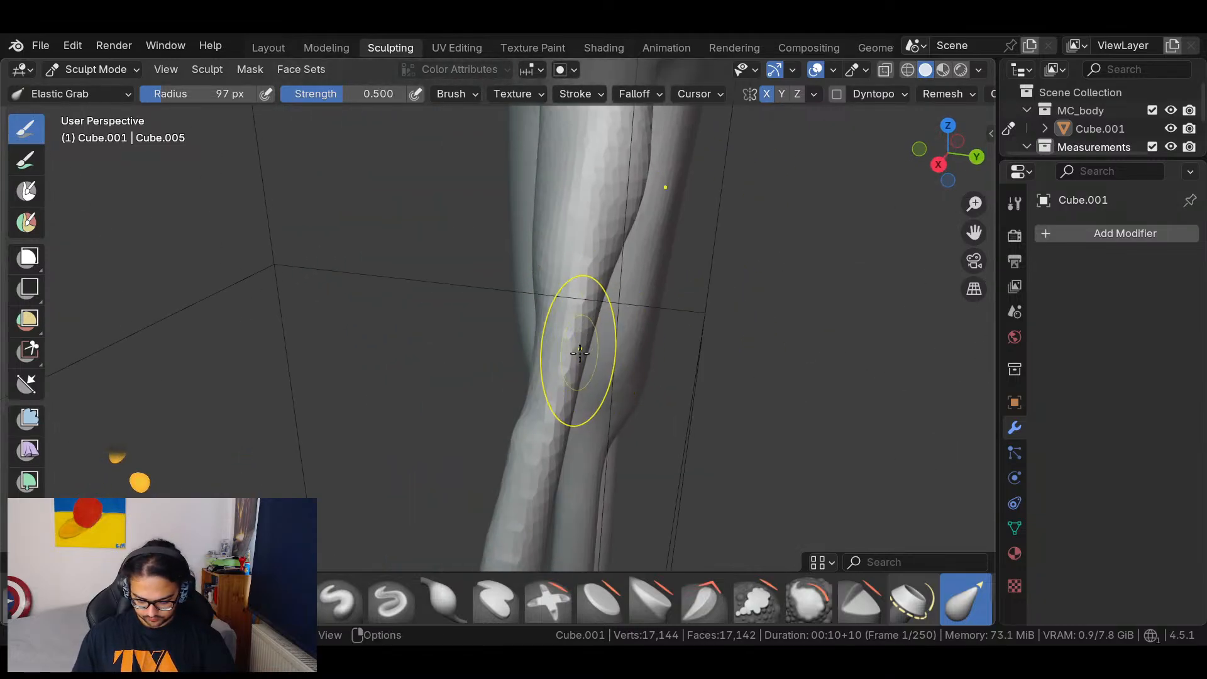
middle_drag(661, 371, 585, 338)
mouse_move(530, 328)
mouse_down()
mouse_move(559, 338)
mouse_move(556, 300)
mouse_up()
drag(532, 341, 560, 359)
Pull the inner side of the elbows slightly upward with Elastic Grab from the back view.
mouse_move(565, 362)
middle_down()
mouse_move(695, 417)
mouse_move(771, 484)
mouse_move(817, 439)
middle_up()
mouse_move(760, 383)
shift+middle_down()
mouse_move(673, 247)
mouse_move(597, 340)
mouse_move(581, 321)
shift+middle_up()
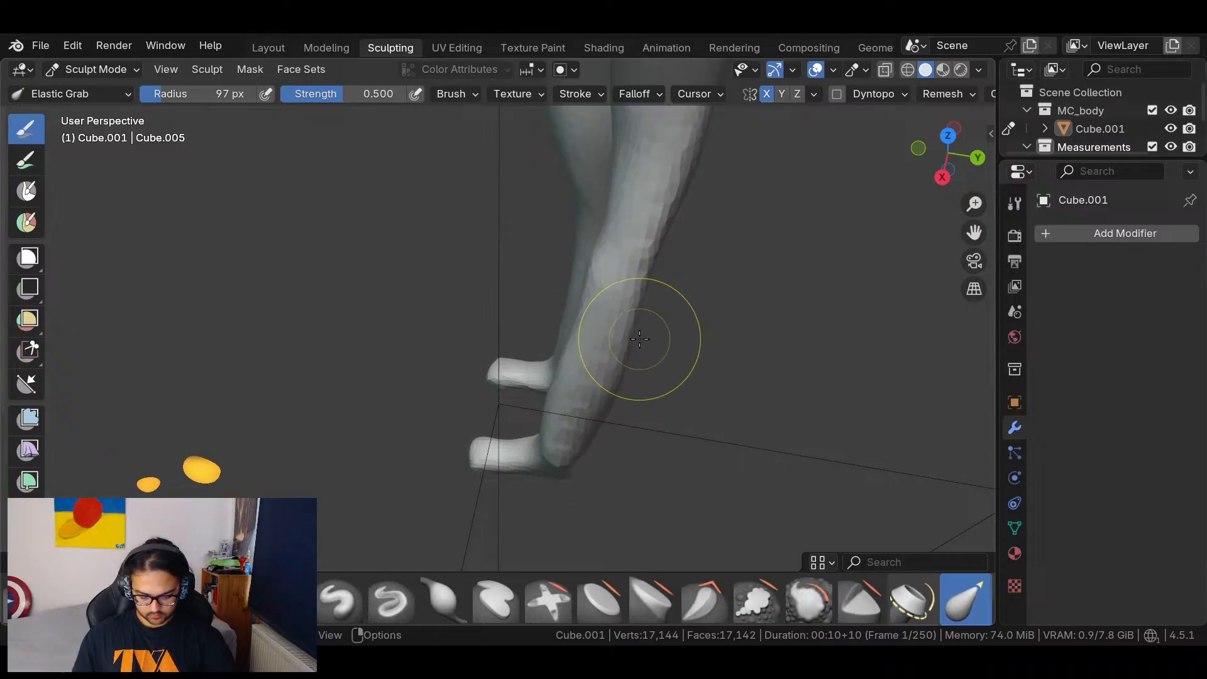
mouse_move(577, 310)
middle_down()
mouse_move(584, 301)
mouse_move(576, 309)
middle_up()
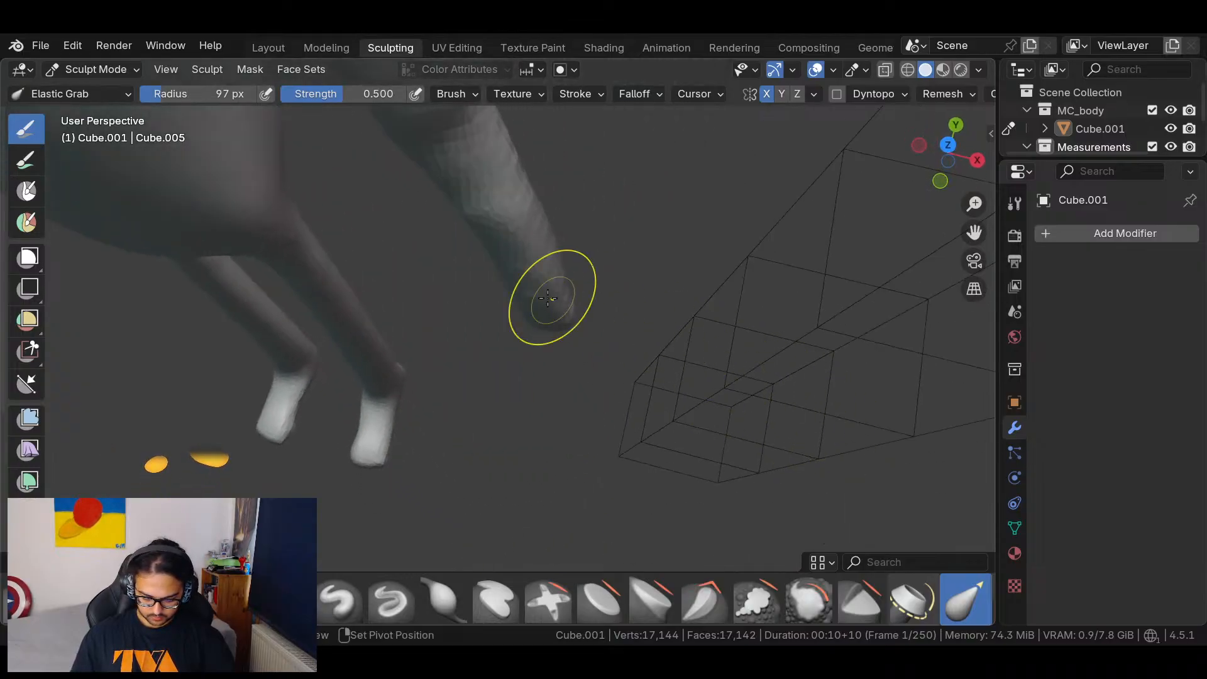
middle_drag(574, 189, 660, 369)
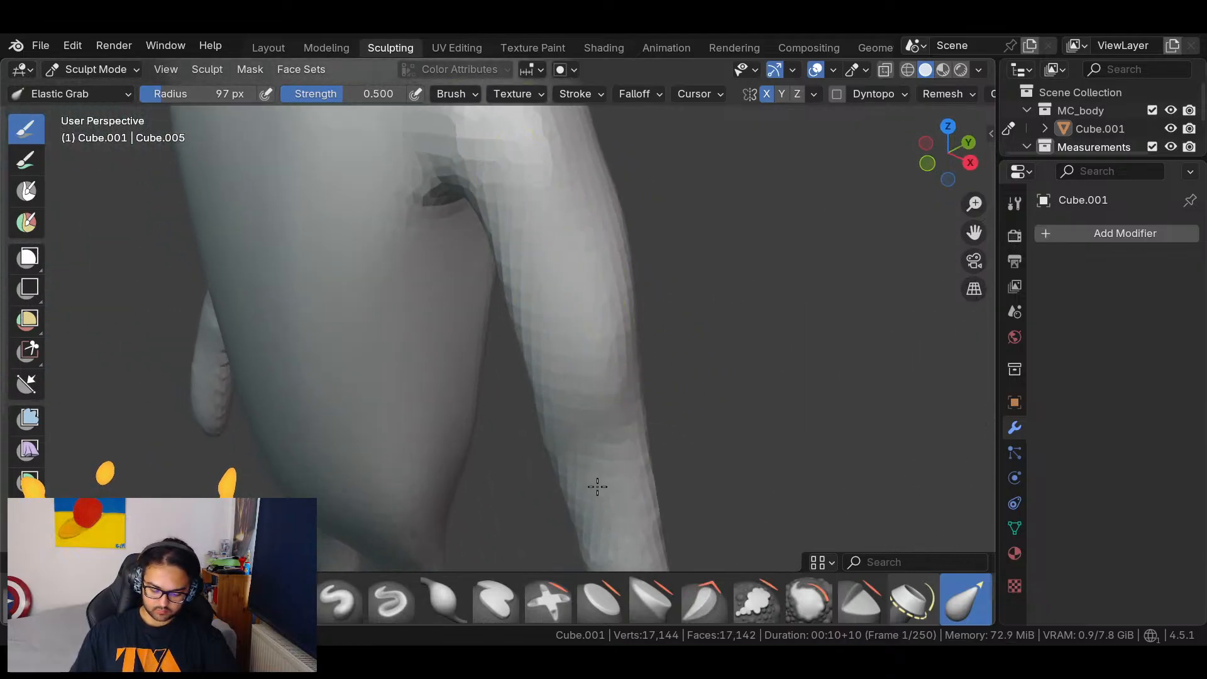
middle_drag(722, 336, 707, 256)
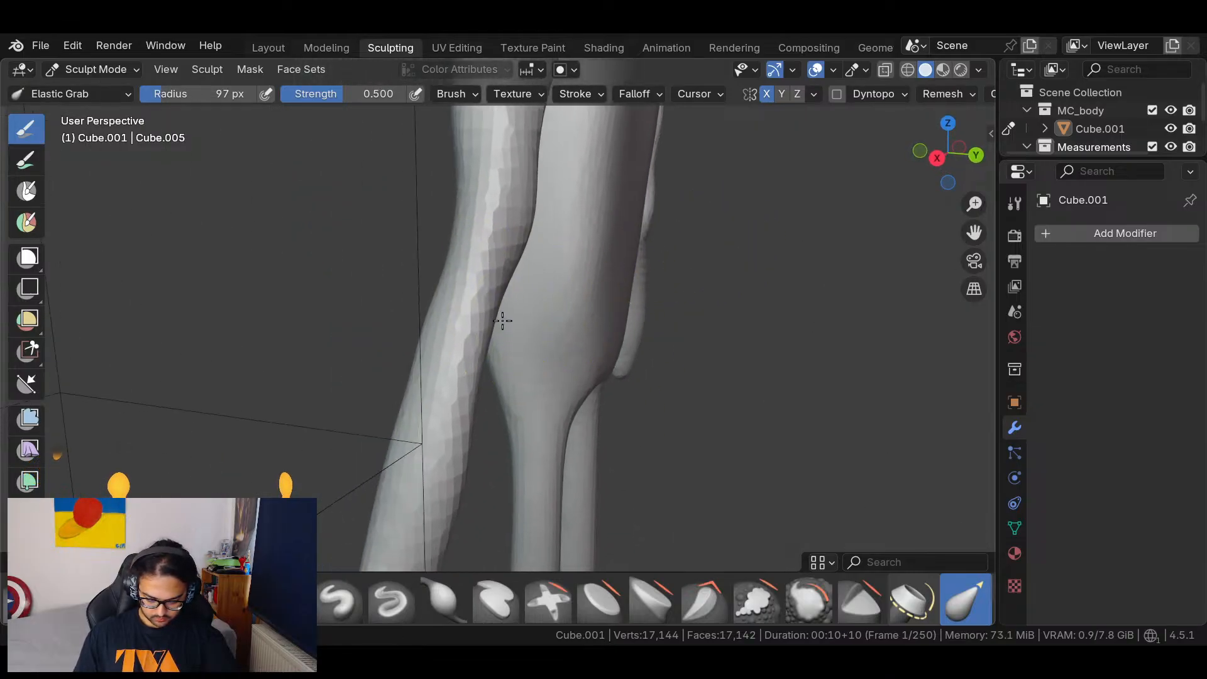
mouse_move(501, 318)
middle_down()
mouse_move(536, 316)
mouse_move(450, 283)
mouse_move(449, 305)
middle_up()
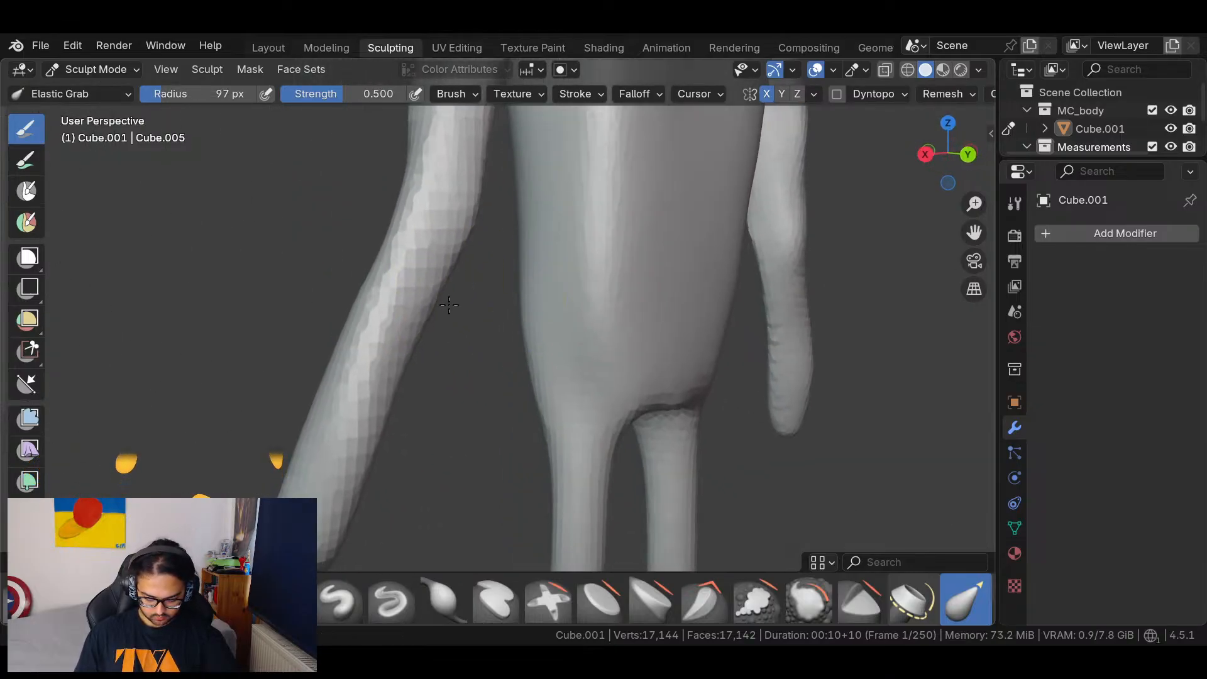
mouse_move(452, 295)
mouse_down()
mouse_move(434, 308)
mouse_move(459, 253)
mouse_up()
Voxel-remesh the body with a finer voxel size.
middle_drag(463, 337, 573, 463)
key(r)
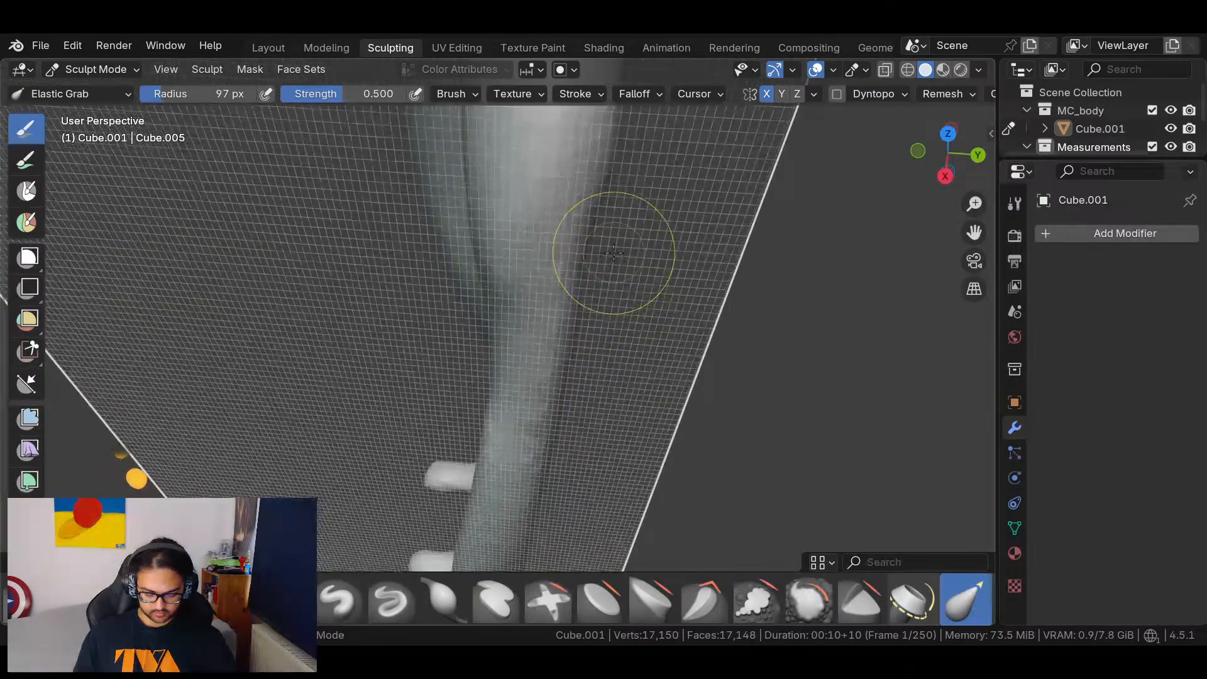
click(614, 256)
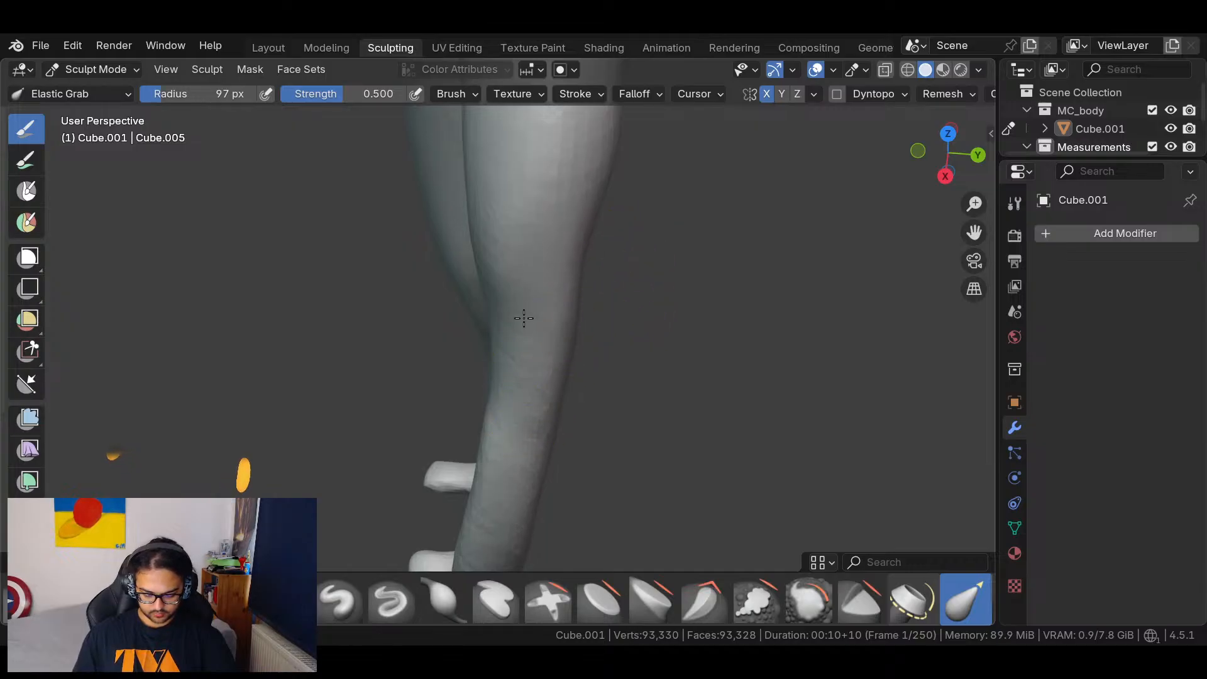
Pull the sides of the waist inward at the lower back with Elastic Grab.
middle_drag(552, 363, 576, 182)
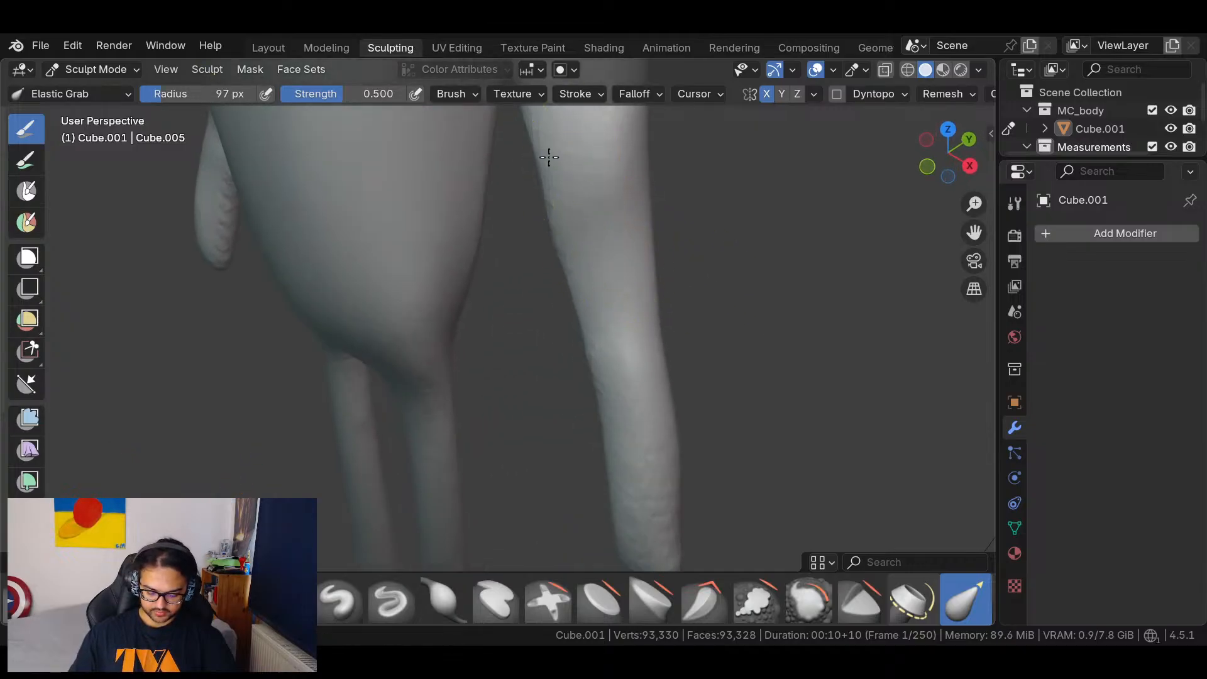
shift+middle_drag(684, 238, 716, 430)
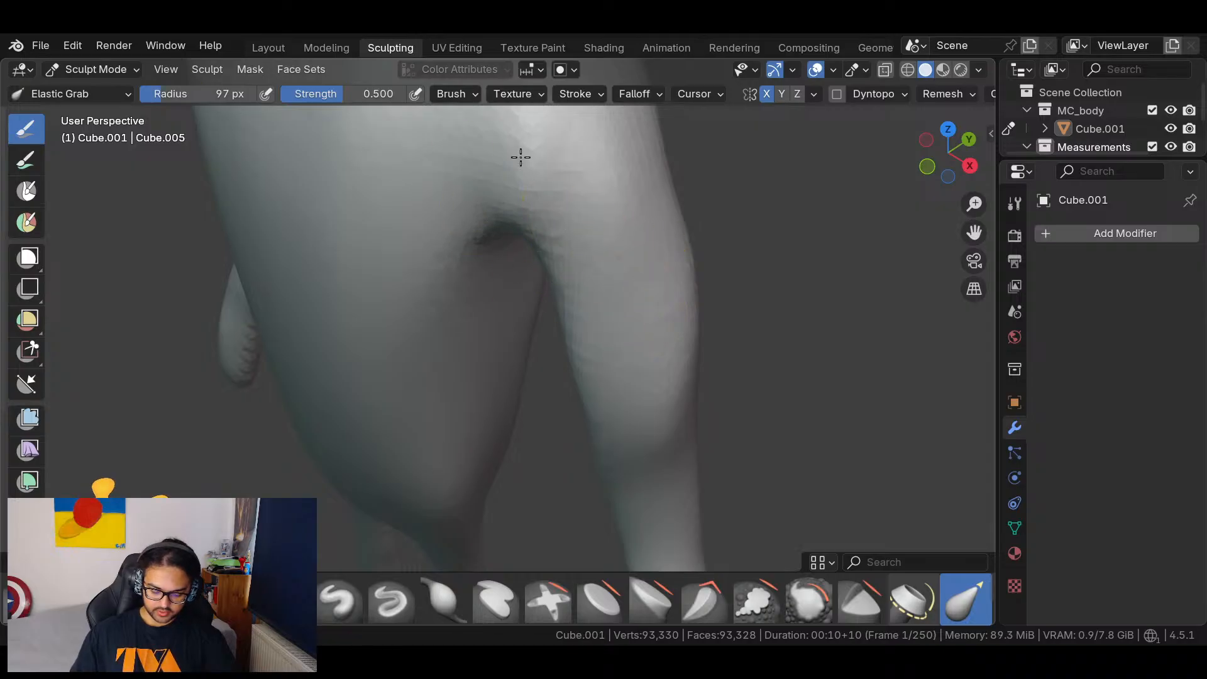
ctrl+middle_drag(647, 242, 574, 488)
middle_drag(616, 430, 718, 343)
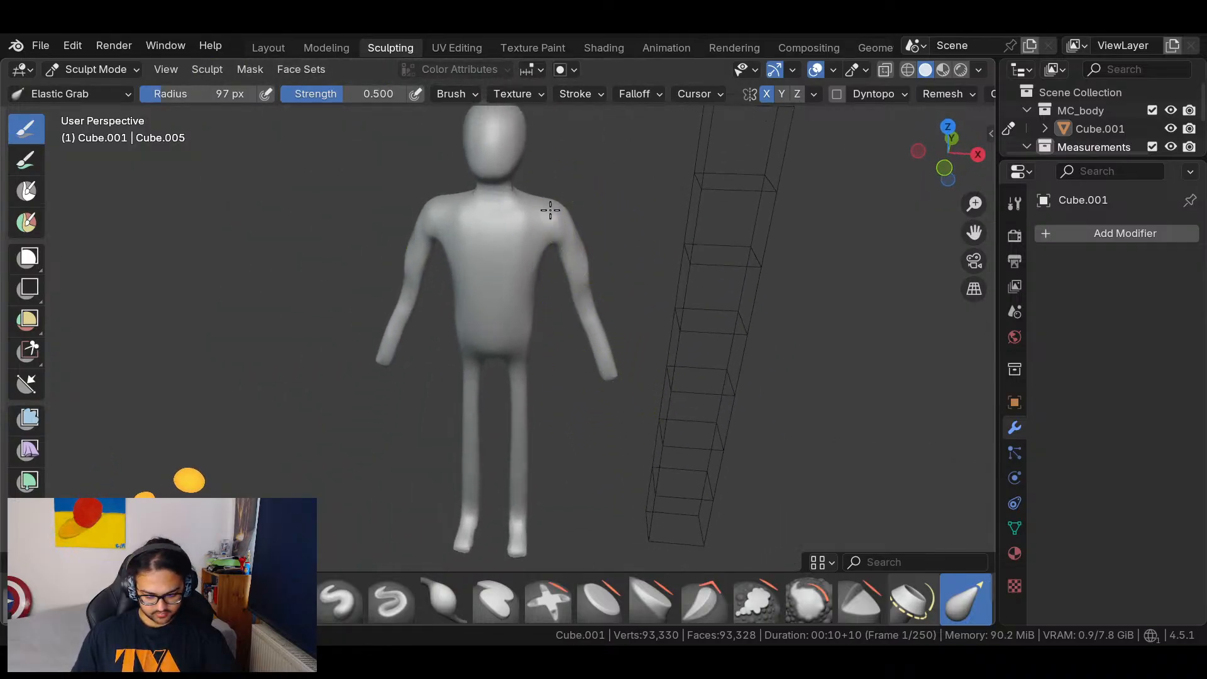
mouse_move(762, 318)
middle_down()
mouse_move(646, 310)
mouse_move(524, 403)
mouse_move(614, 377)
mouse_move(717, 299)
mouse_move(606, 215)
middle_up()
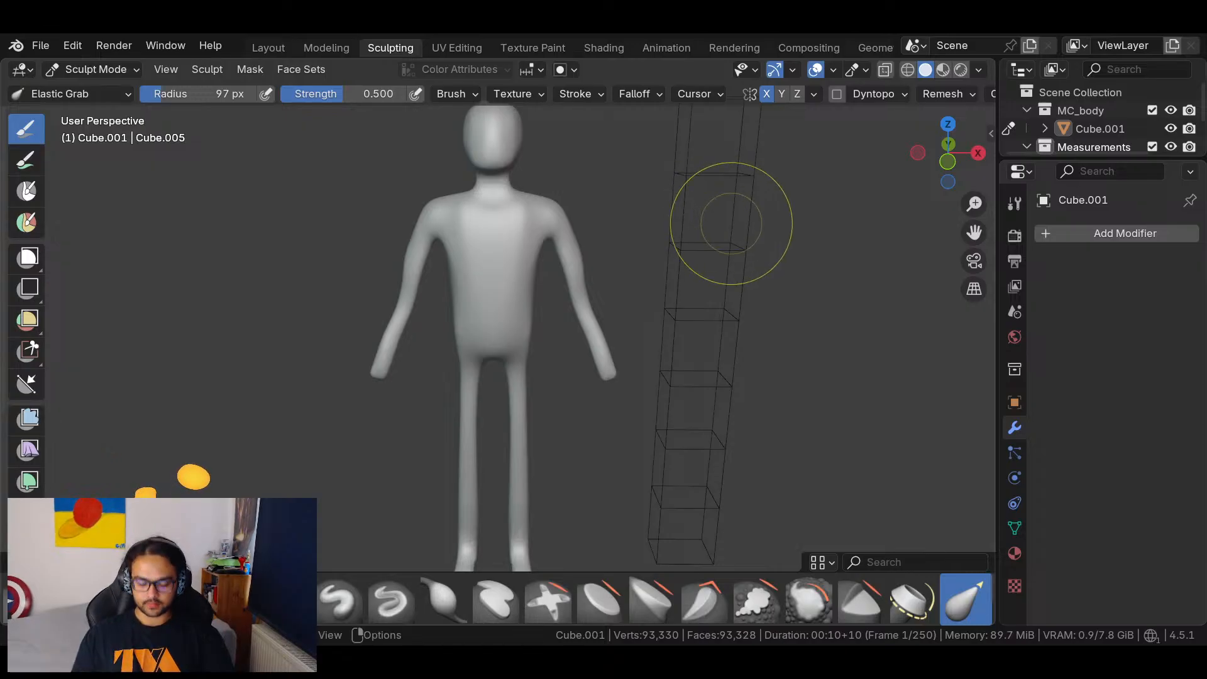
click(977, 152)
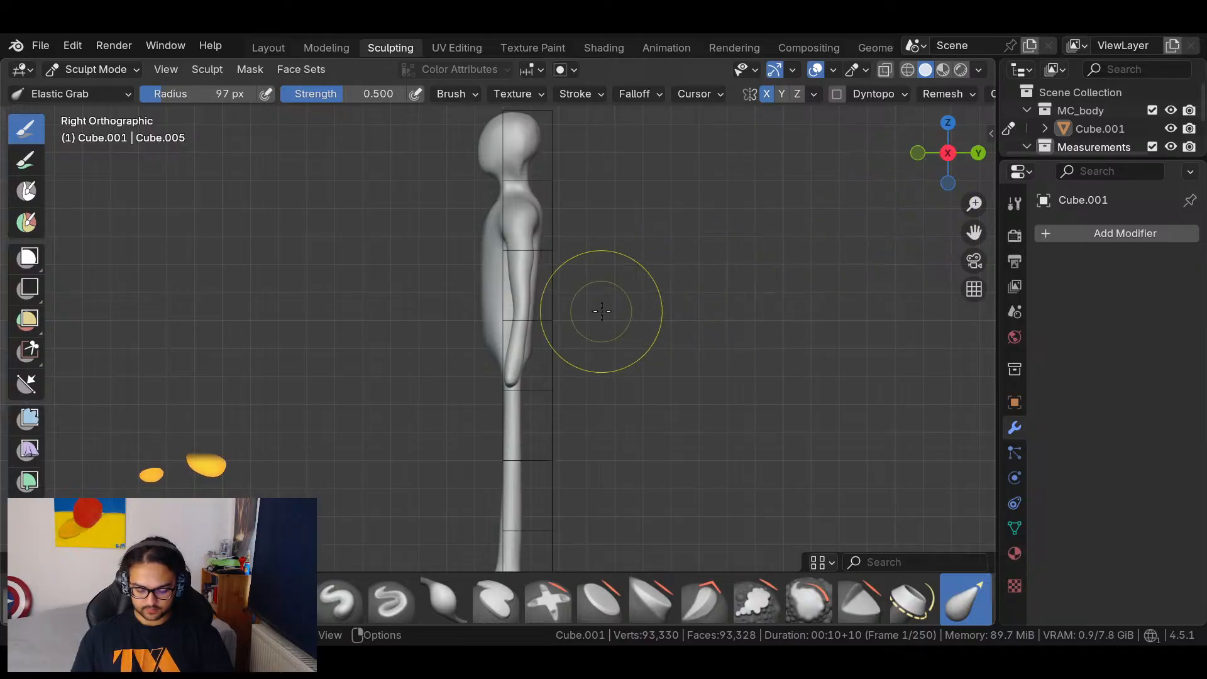
scroll(646, 250, up, 5)
middle_drag(646, 250, 600, 277)
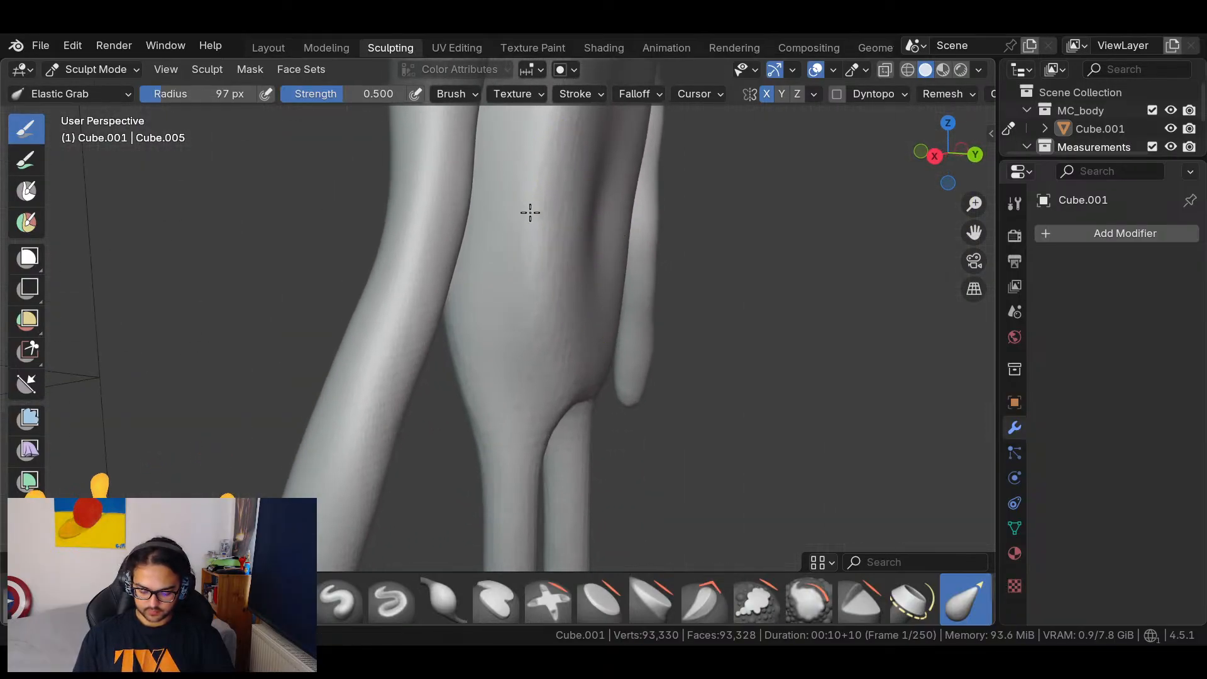
middle_drag(627, 237, 588, 264)
scroll(587, 265, down, 5)
middle_drag(566, 339, 550, 292)
drag(431, 267, 474, 265)
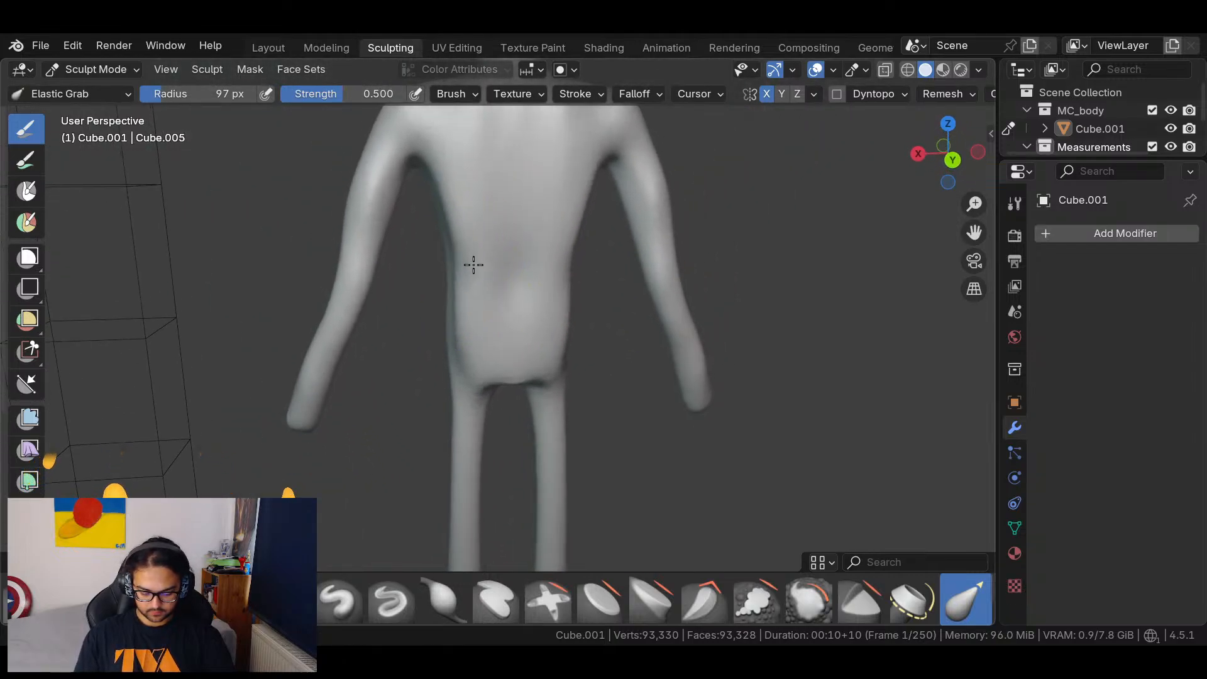
Pull the buttocks backward with Elastic Grab and check the figure's profile in the right side view.
middle_drag(522, 251, 553, 343)
mouse_move(553, 343)
mouse_down()
mouse_move(586, 338)
mouse_move(590, 297)
mouse_up()
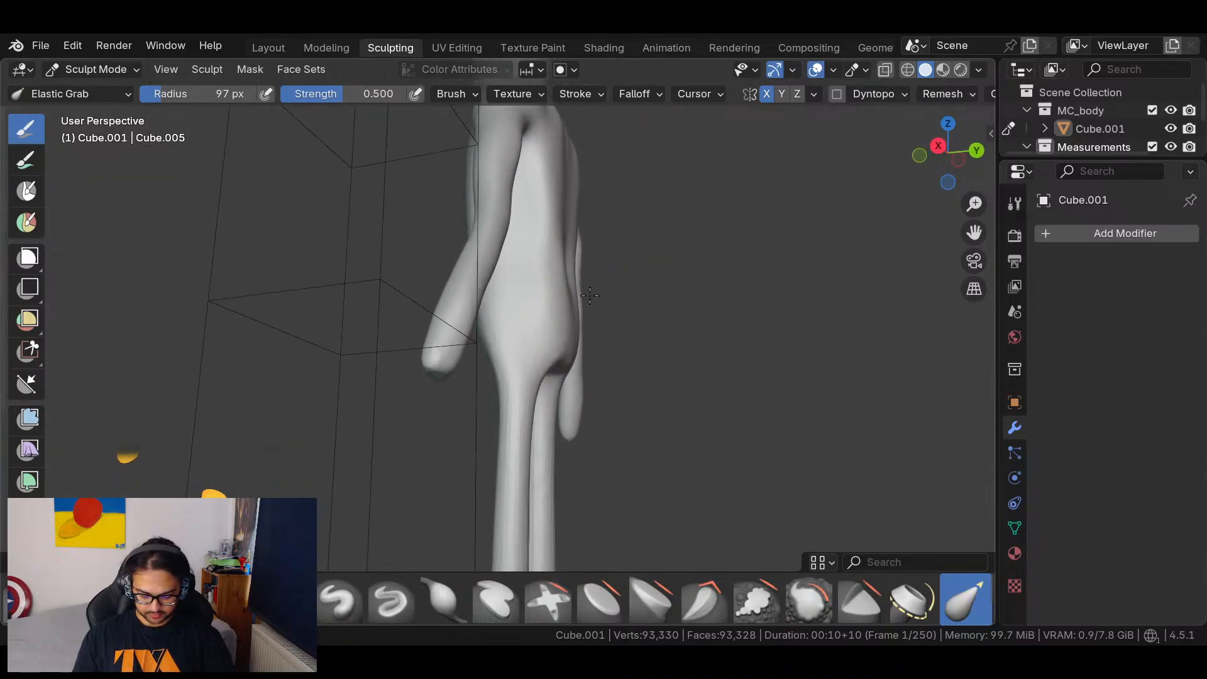
middle_drag(549, 256, 689, 206)
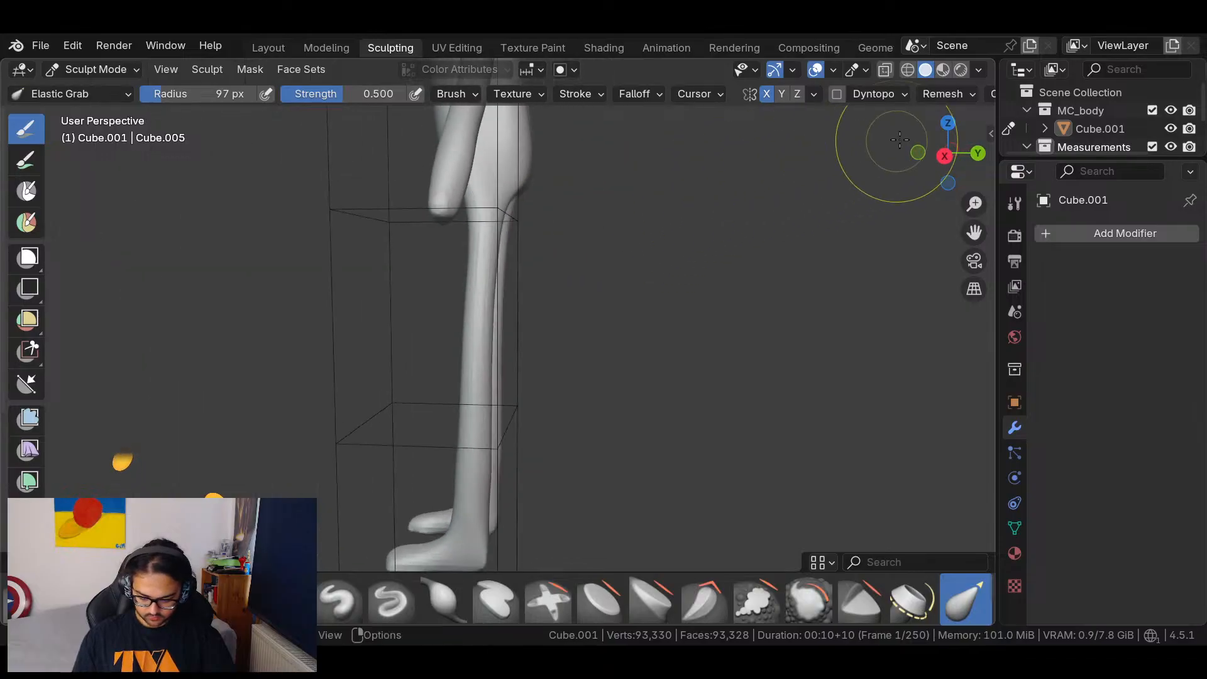
click(943, 155)
shift+scroll(647, 189, down, 5)
scroll(638, 318, down, 4)
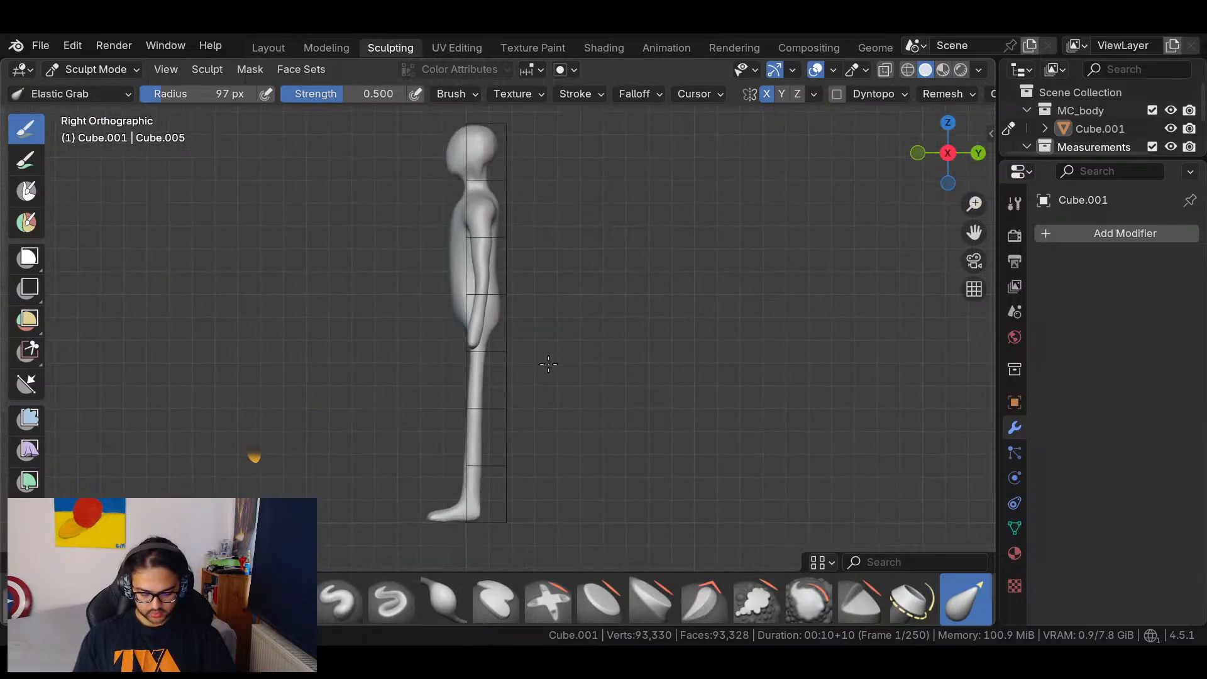
shift+scroll(586, 350, down, 2)
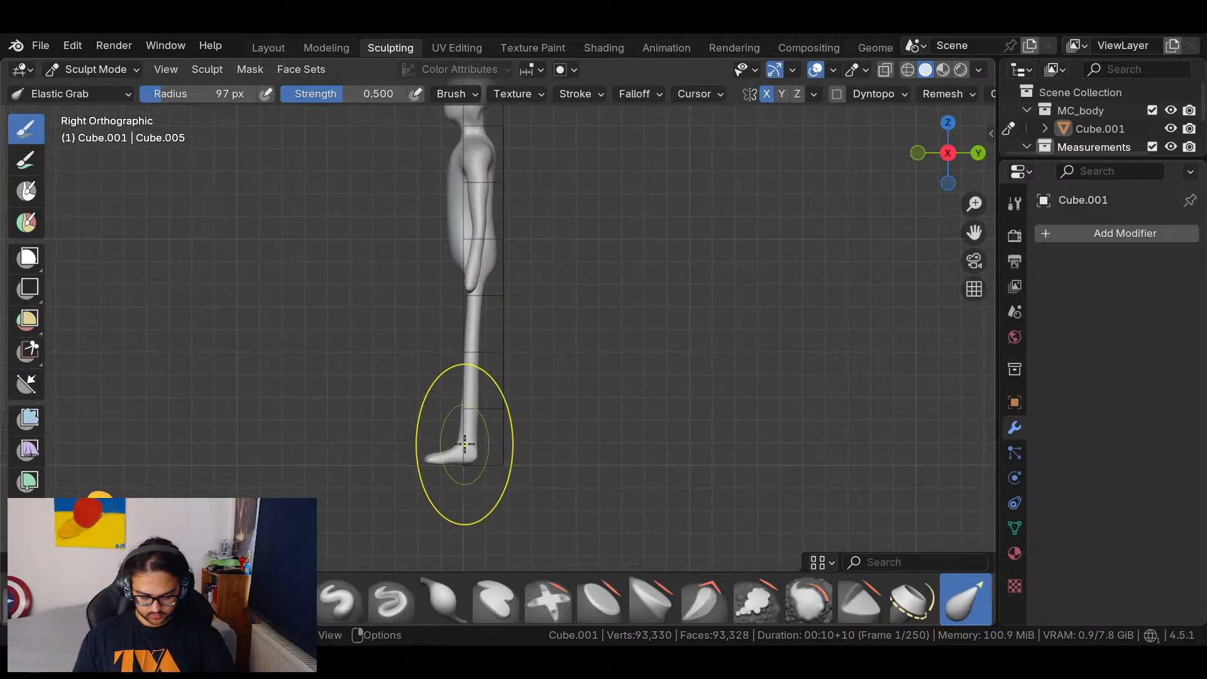
scroll(515, 410, down, 3)
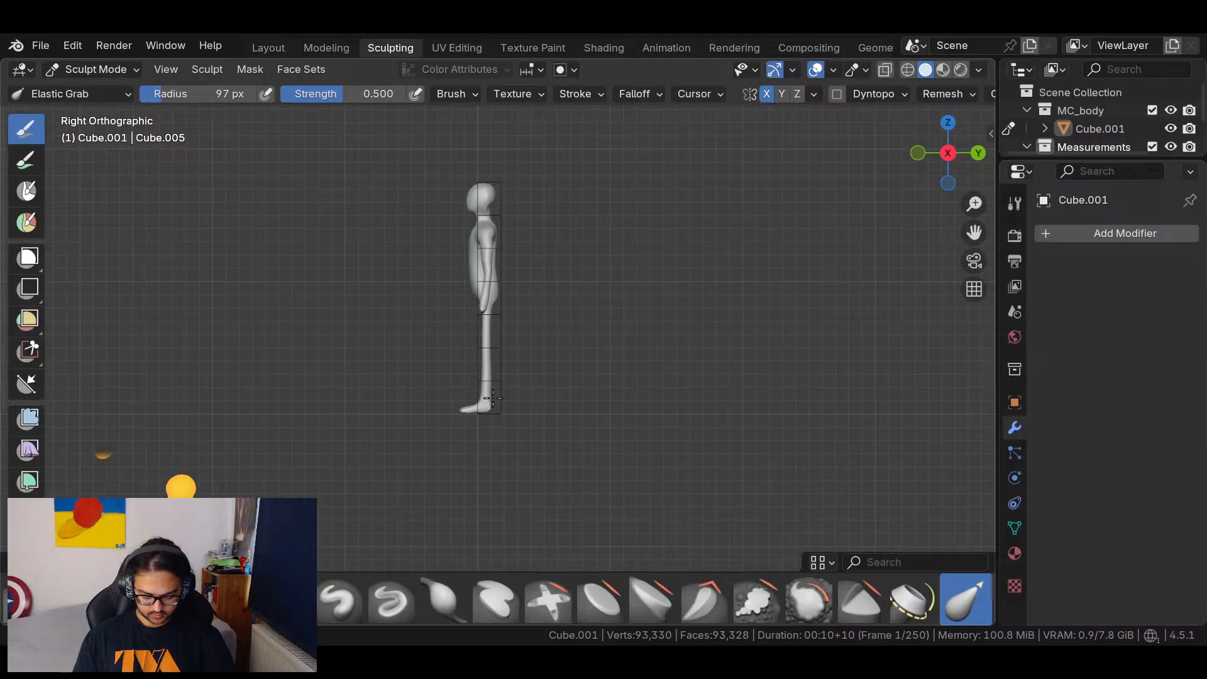
Nudge the contour of the waist with Elastic Grab to refine the torso's shape.
middle_drag(568, 341, 579, 336)
scroll(579, 337, up, 6)
middle_drag(544, 218, 501, 274)
mouse_move(511, 291)
mouse_down()
mouse_move(530, 289)
mouse_move(521, 293)
mouse_up()
mouse_move(552, 272)
middle_down()
mouse_move(573, 245)
mouse_move(625, 247)
mouse_move(649, 377)
mouse_move(608, 393)
middle_up()
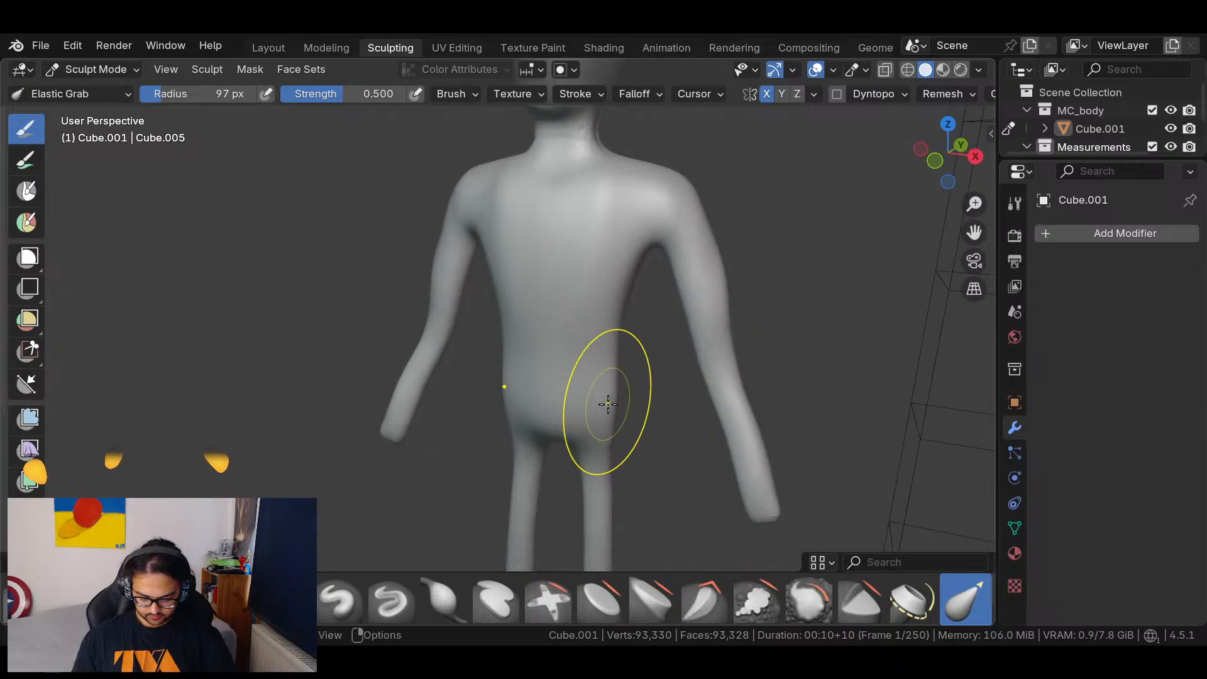
Thicken the inner upper thighs toward each other with Elastic Grab, even out their contour and remesh the body.
shift+middle_drag(651, 458, 695, 243)
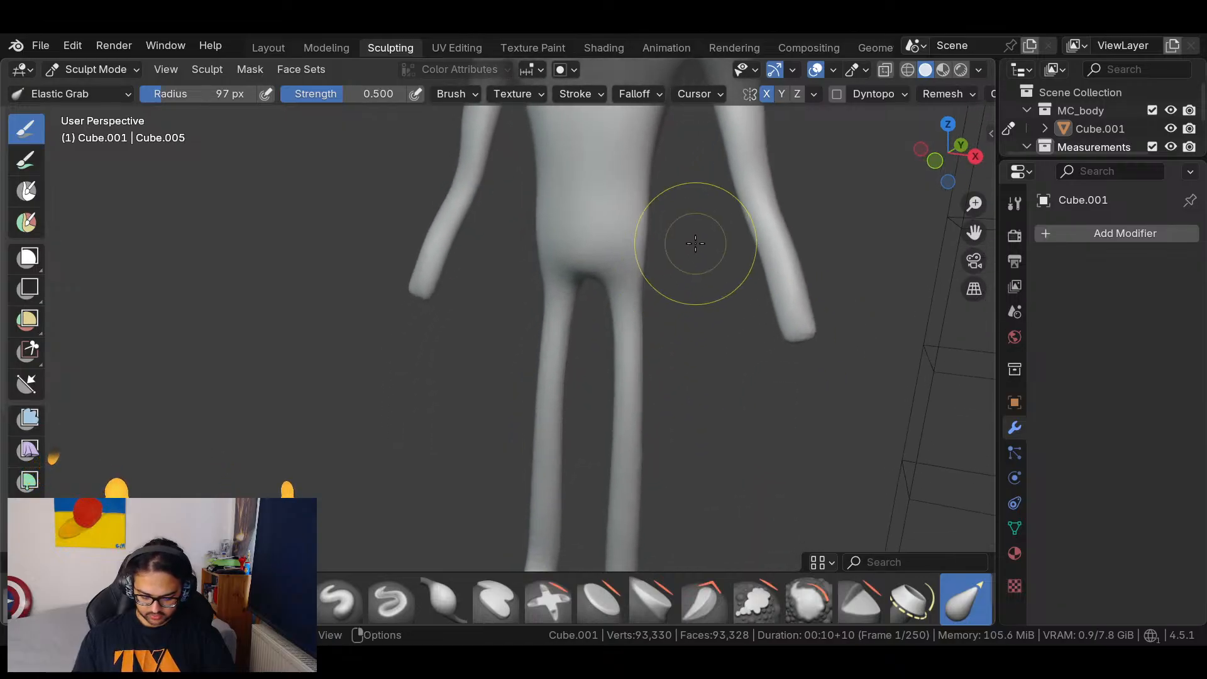
scroll(723, 245, up, 4)
mouse_move(770, 245)
middle_down()
mouse_move(797, 289)
mouse_move(754, 237)
mouse_move(622, 217)
middle_up()
drag(620, 216, 574, 245)
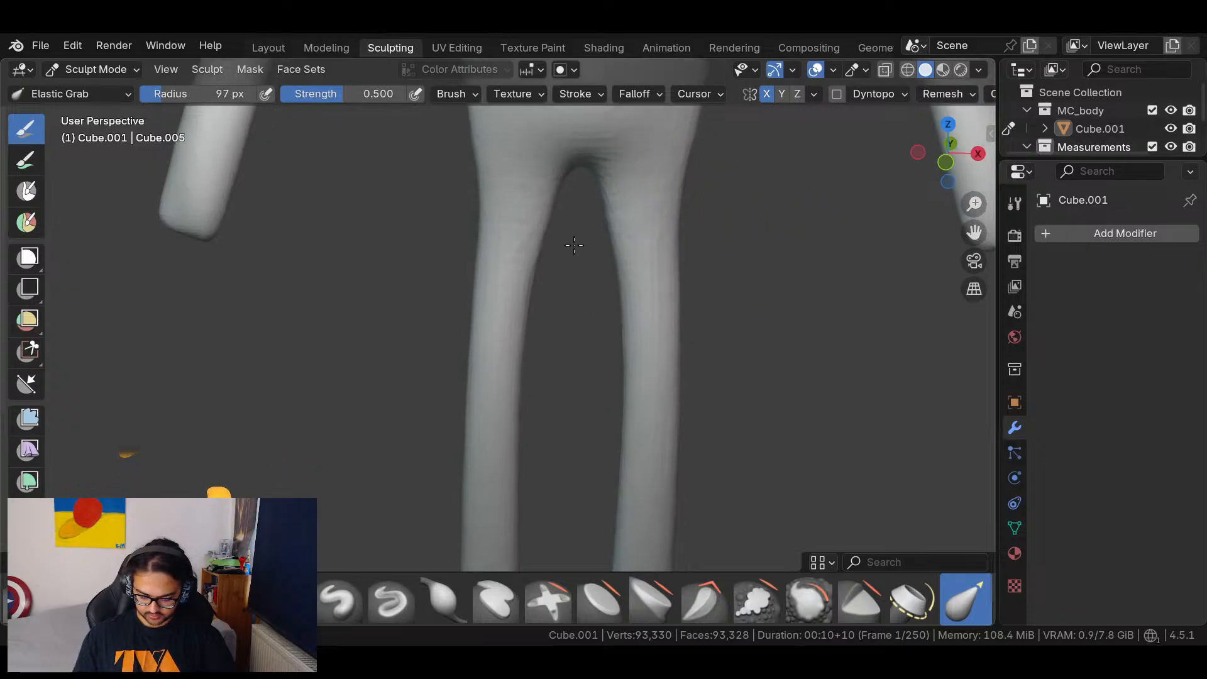
drag(637, 272, 585, 331)
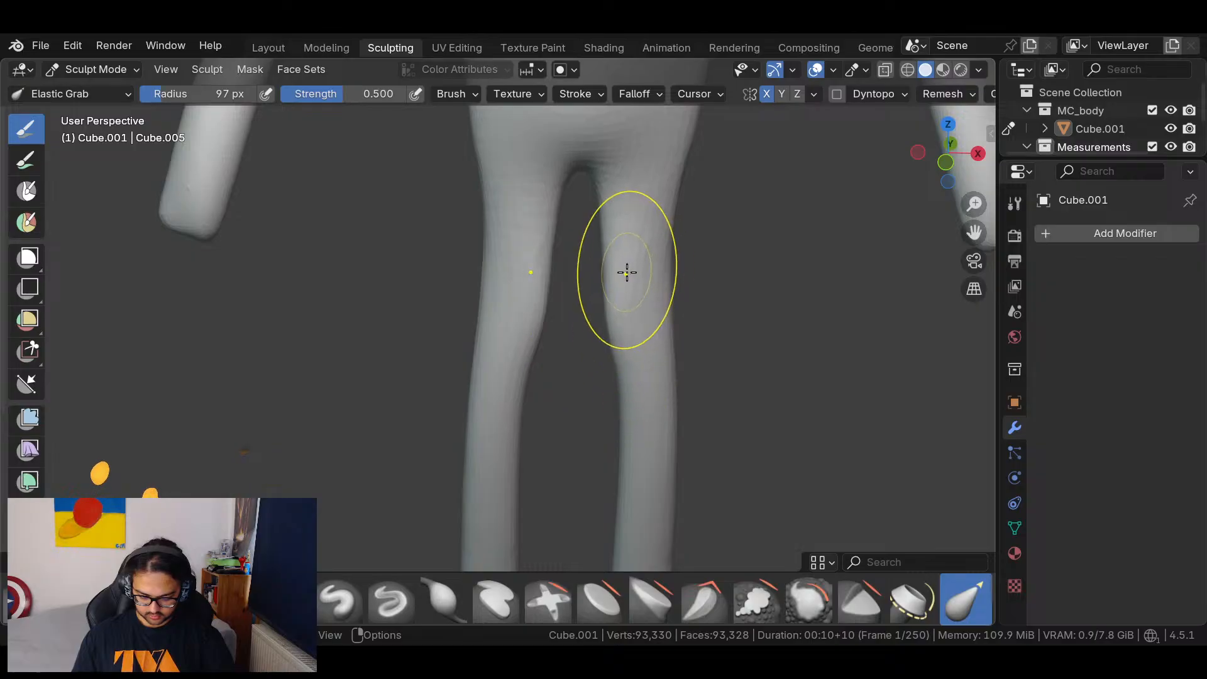
drag(643, 237, 653, 257)
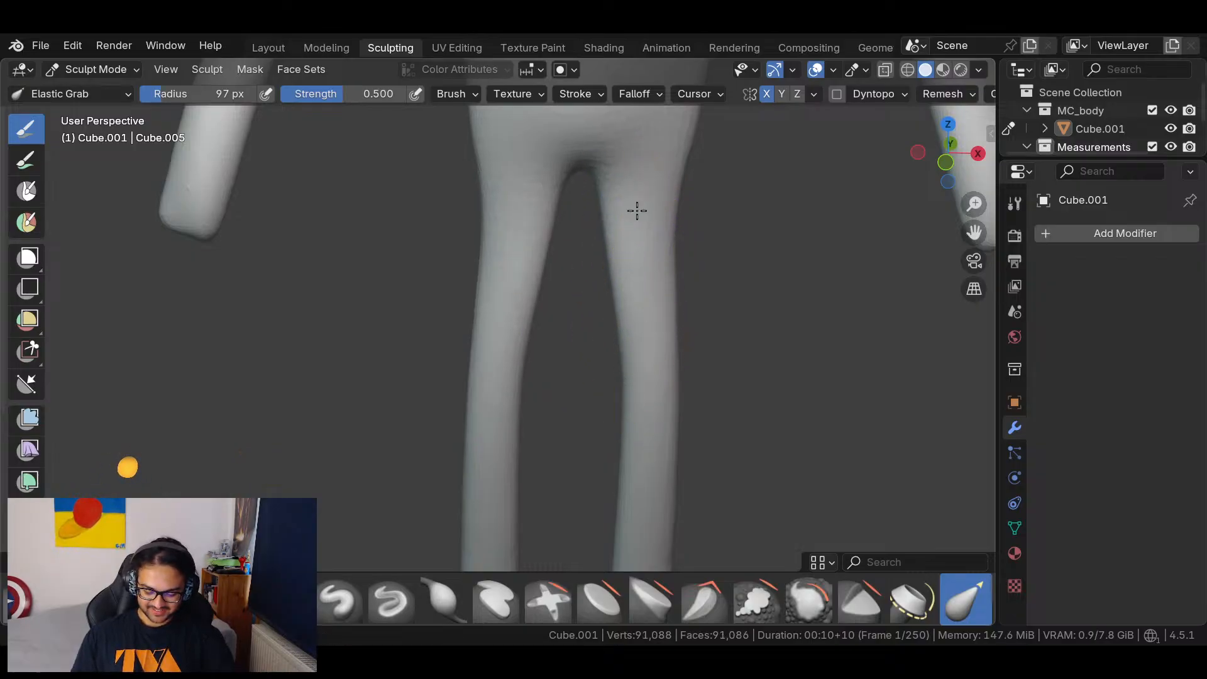
Pull the outer sides of the upper thighs outward with Elastic Grab to widen them below the hips.
drag(487, 228, 464, 228)
drag(475, 290, 451, 291)
drag(485, 230, 460, 191)
scroll(735, 252, down, 5)
middle_drag(668, 333, 550, 428)
middle_drag(621, 272, 587, 247)
shift+middle_drag(616, 497, 607, 340)
middle_drag(703, 335, 787, 264)
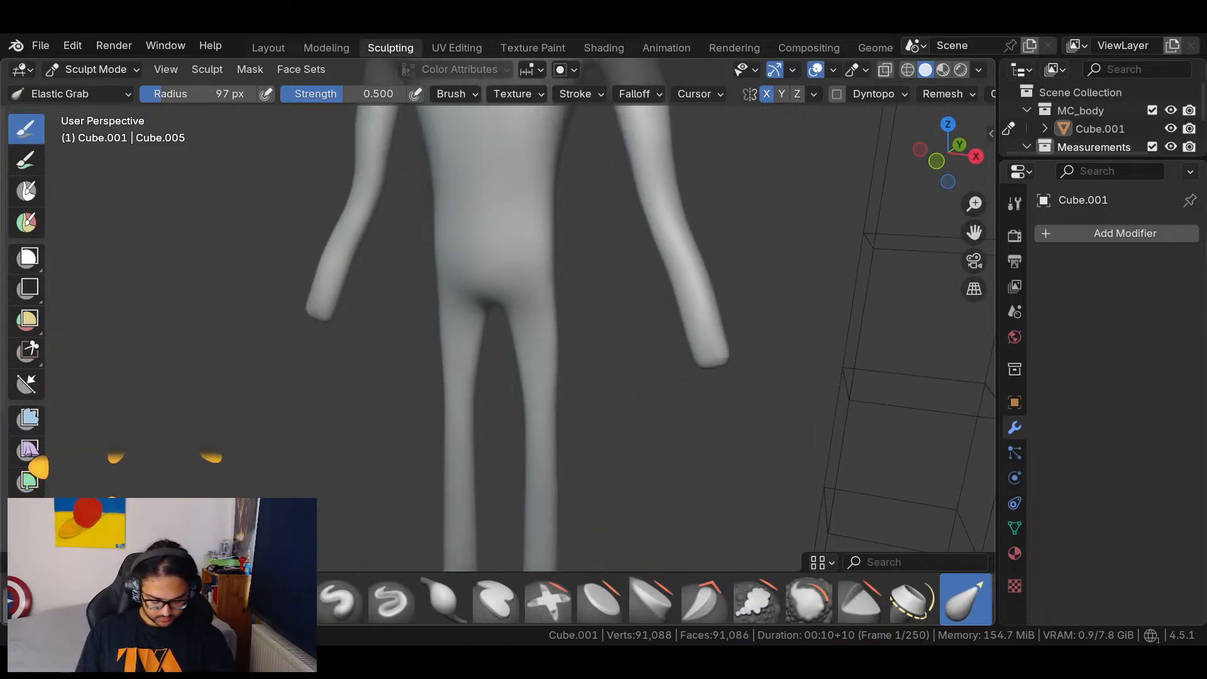
Carve a crease at the front of the elbows with Crease Polish at a 97 px radius and 0.250 strength.
key(shift+c)
mouse_move(691, 478)
middle_down()
mouse_move(611, 355)
mouse_move(692, 264)
mouse_move(614, 310)
mouse_move(571, 283)
mouse_move(603, 257)
mouse_move(557, 262)
mouse_move(717, 340)
middle_up()
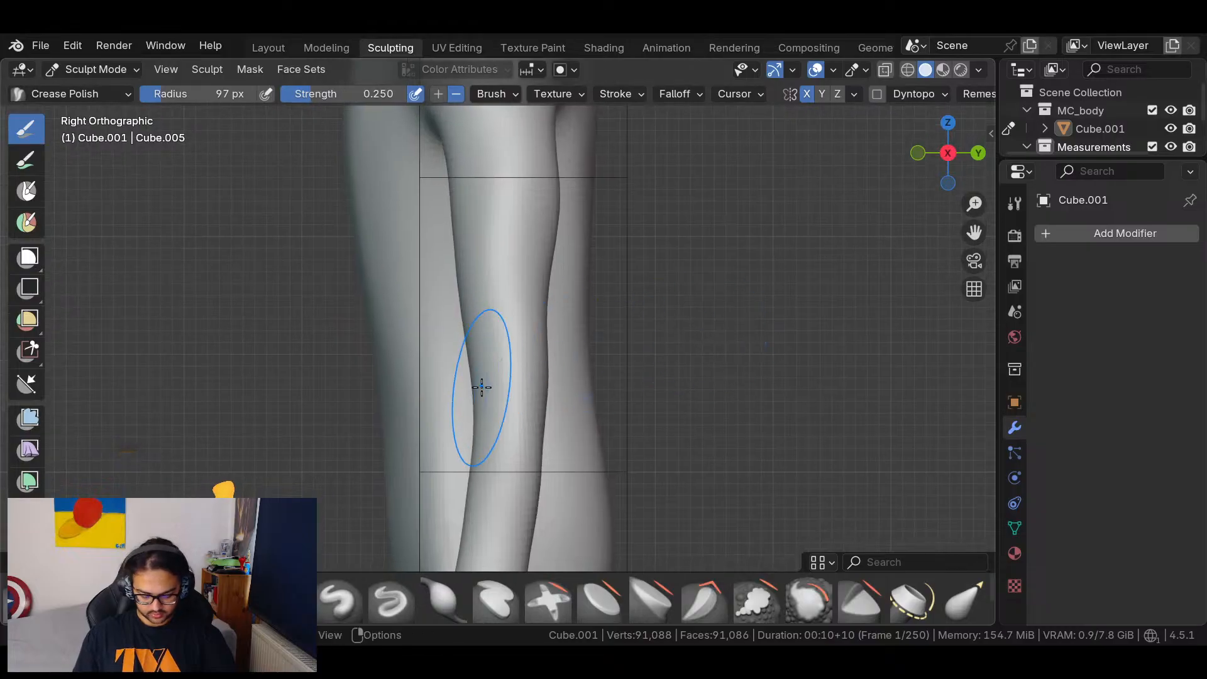
middle_drag(574, 326, 505, 364)
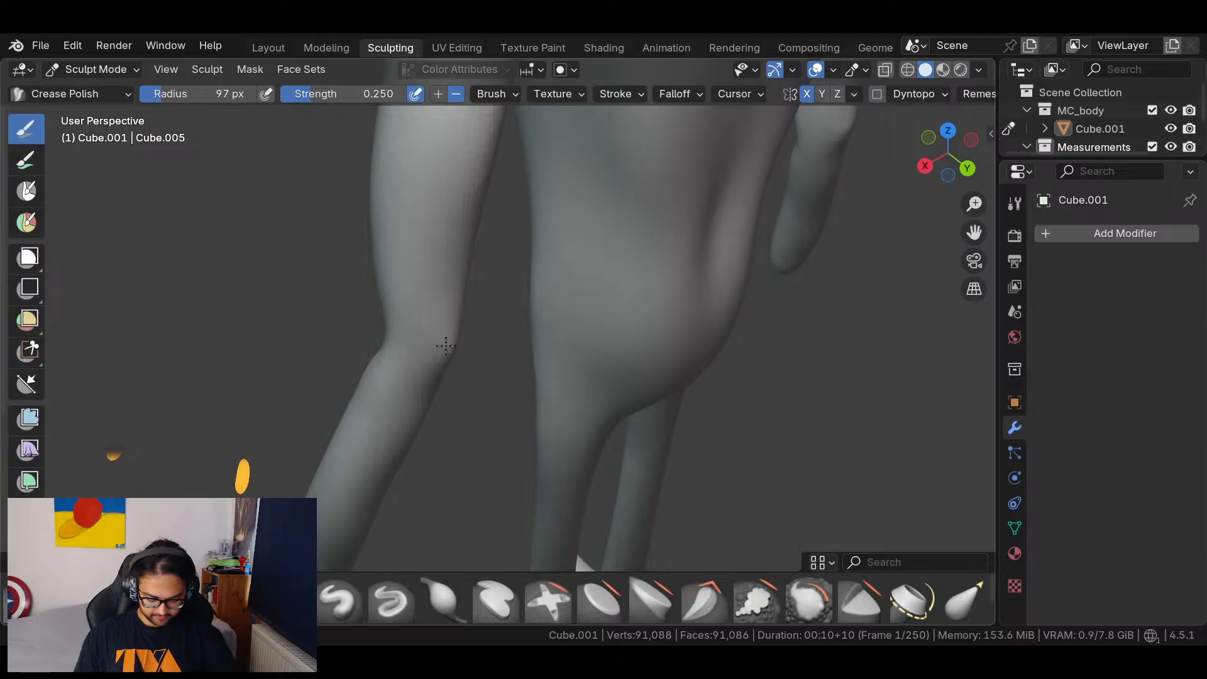
middle_drag(521, 325, 696, 333)
scroll(666, 358, down, 5)
middle_drag(620, 402, 498, 350)
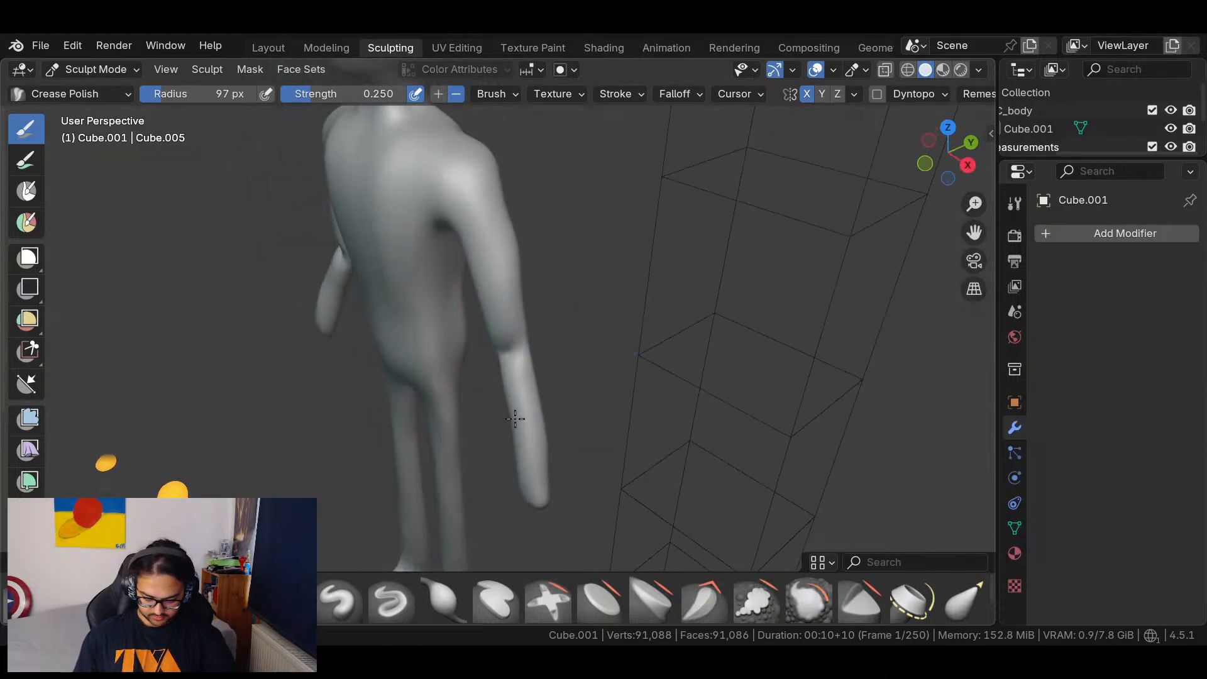
mouse_move(606, 350)
middle_down()
mouse_move(584, 333)
mouse_move(674, 343)
mouse_move(847, 212)
mouse_move(876, 222)
middle_up()
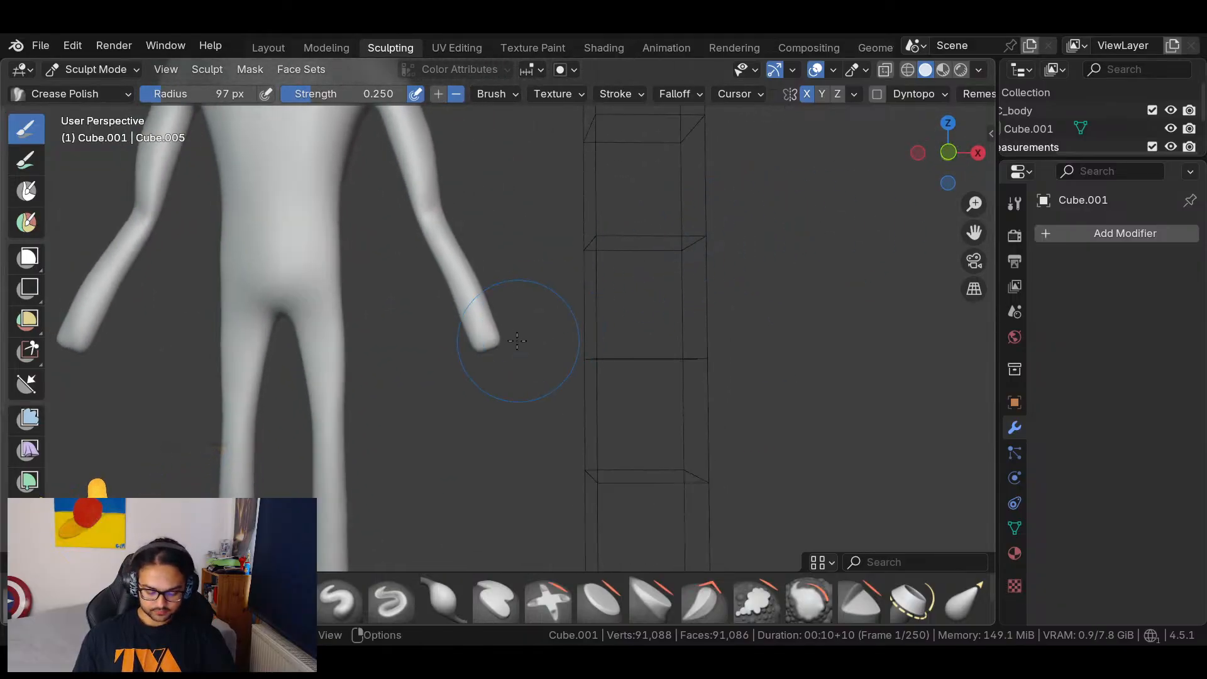
Shorten the forearms slightly with Elastic Grab in the front view and check the arm in the right side view.
click(965, 600)
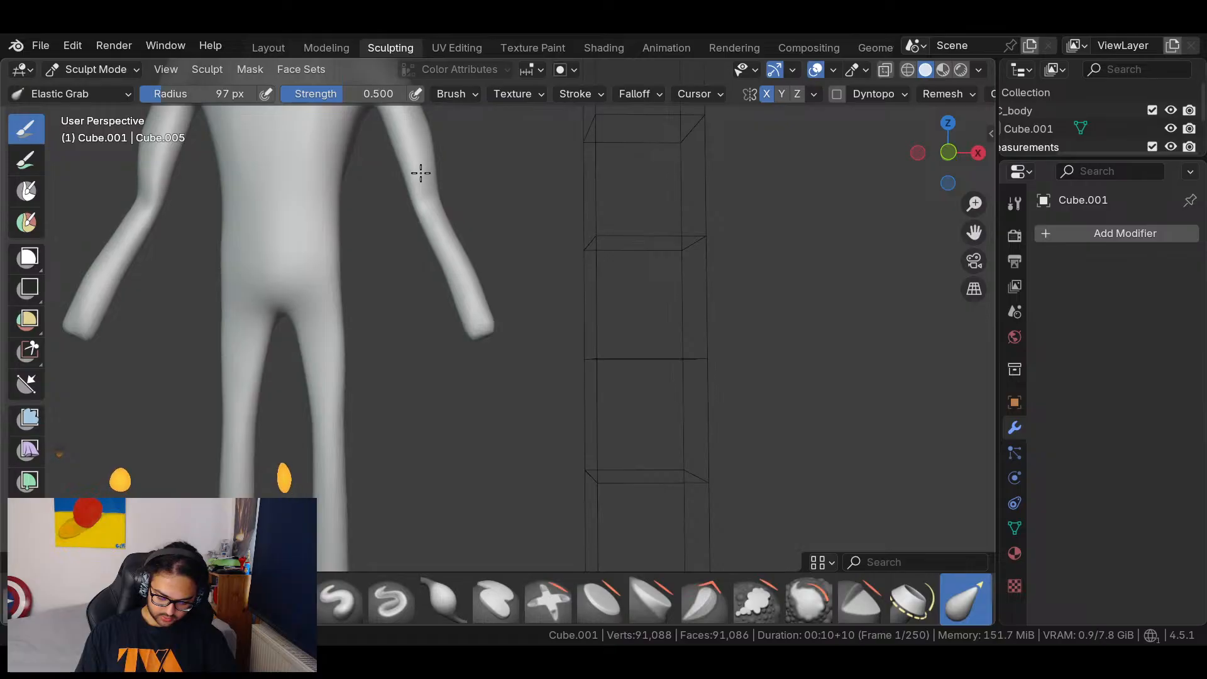
middle_drag(499, 262, 524, 237)
click(947, 165)
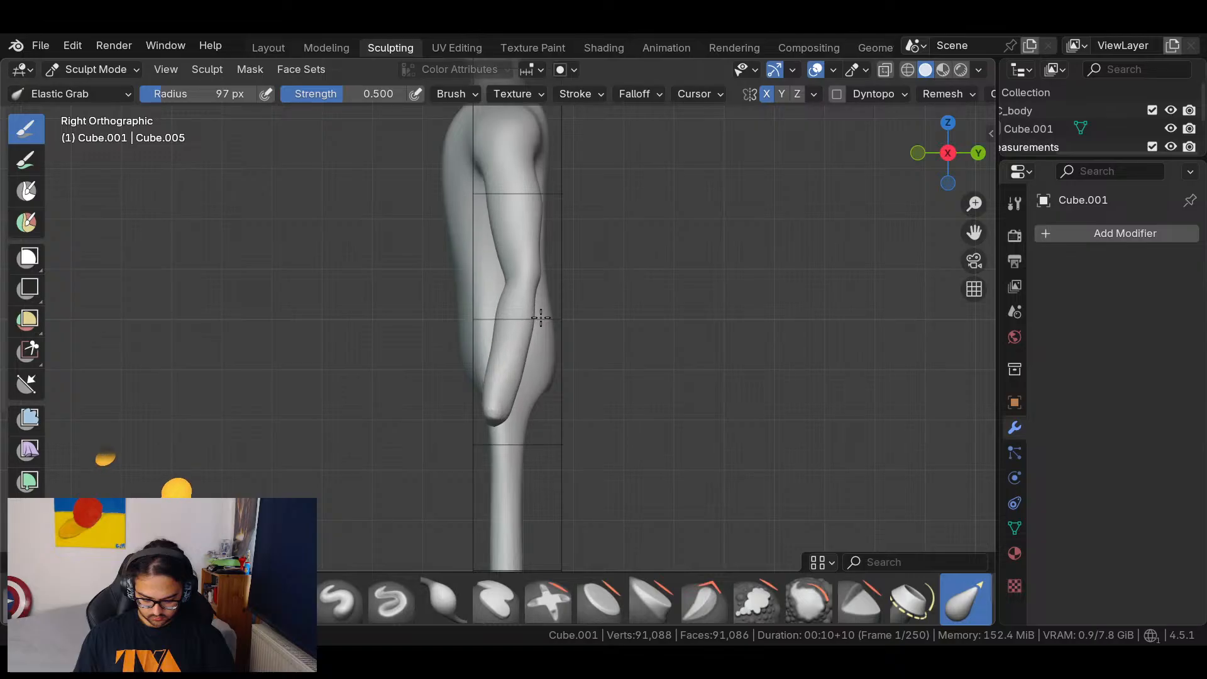
Reshape the forearms with Elastic Grab, pulling their ends slightly up and back from the side and down and inward from the front.
mouse_move(508, 392)
mouse_down()
mouse_move(480, 404)
mouse_move(504, 387)
mouse_move(518, 396)
mouse_up()
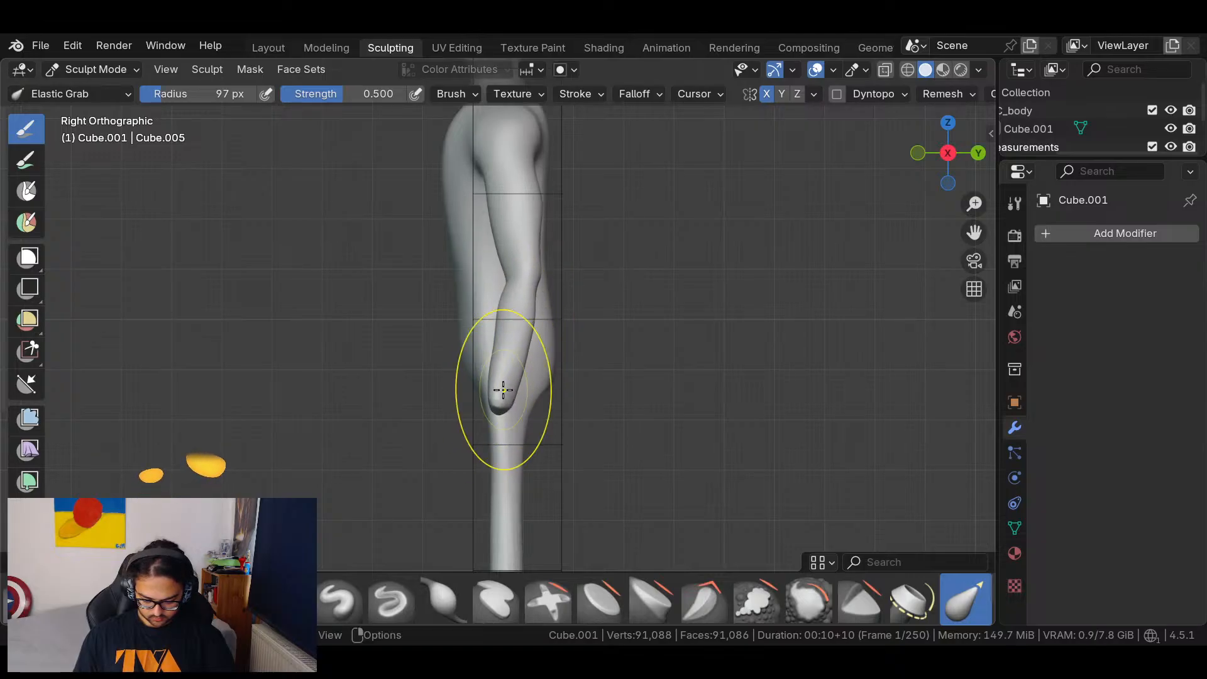
mouse_move(512, 377)
middle_down()
mouse_move(768, 291)
mouse_move(671, 341)
mouse_move(663, 327)
mouse_move(647, 350)
middle_up()
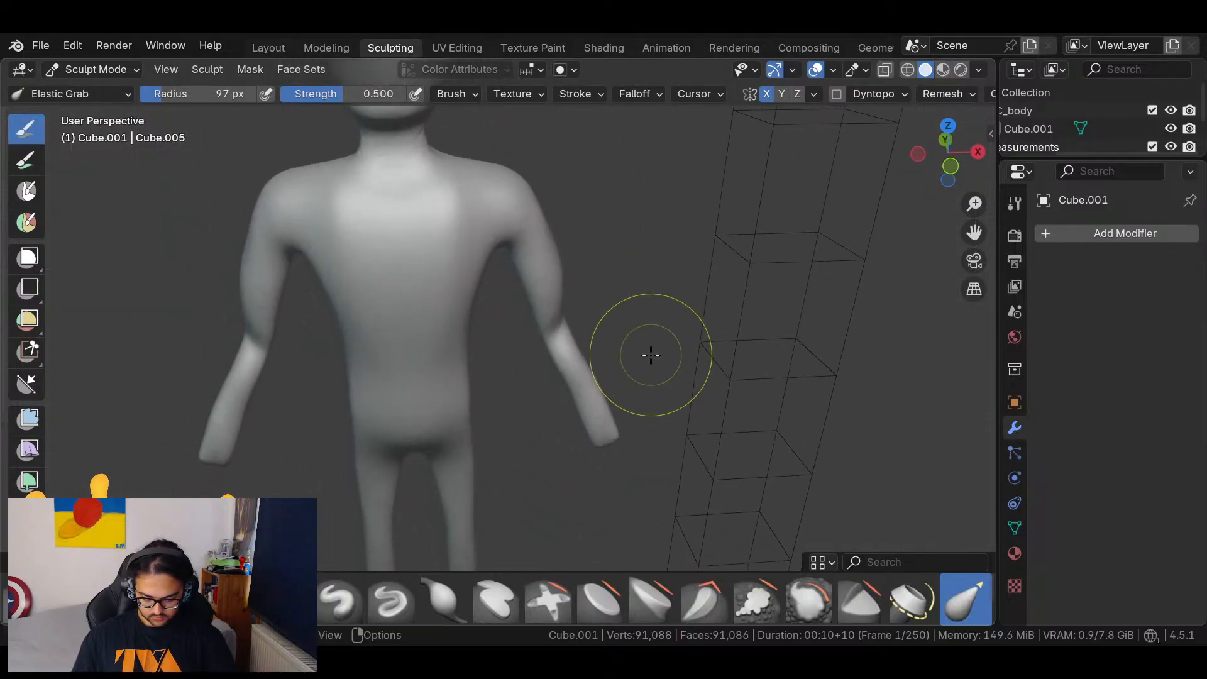
click(951, 166)
mouse_move(587, 429)
mouse_down()
mouse_move(555, 436)
mouse_move(596, 433)
mouse_move(579, 431)
mouse_move(607, 456)
mouse_move(591, 444)
mouse_move(574, 469)
mouse_up()
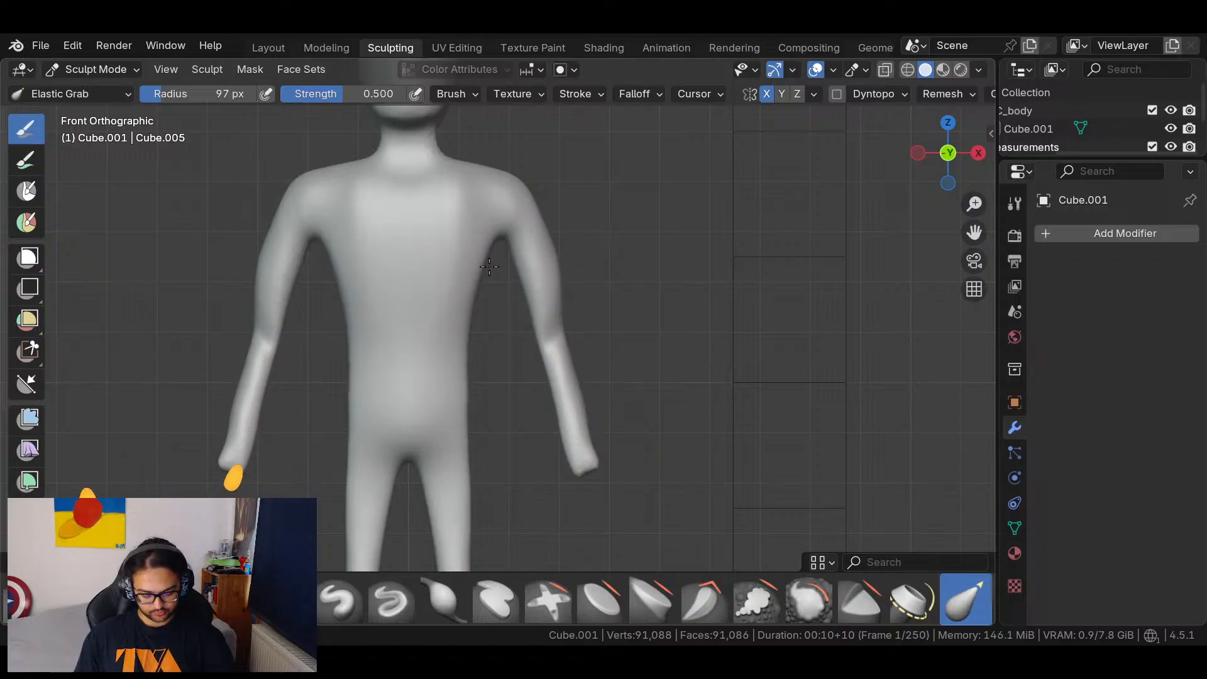
Slim the shoulders and outer upper arms by pulling them inward with Elastic Grab in the front view.
drag(522, 196, 490, 201)
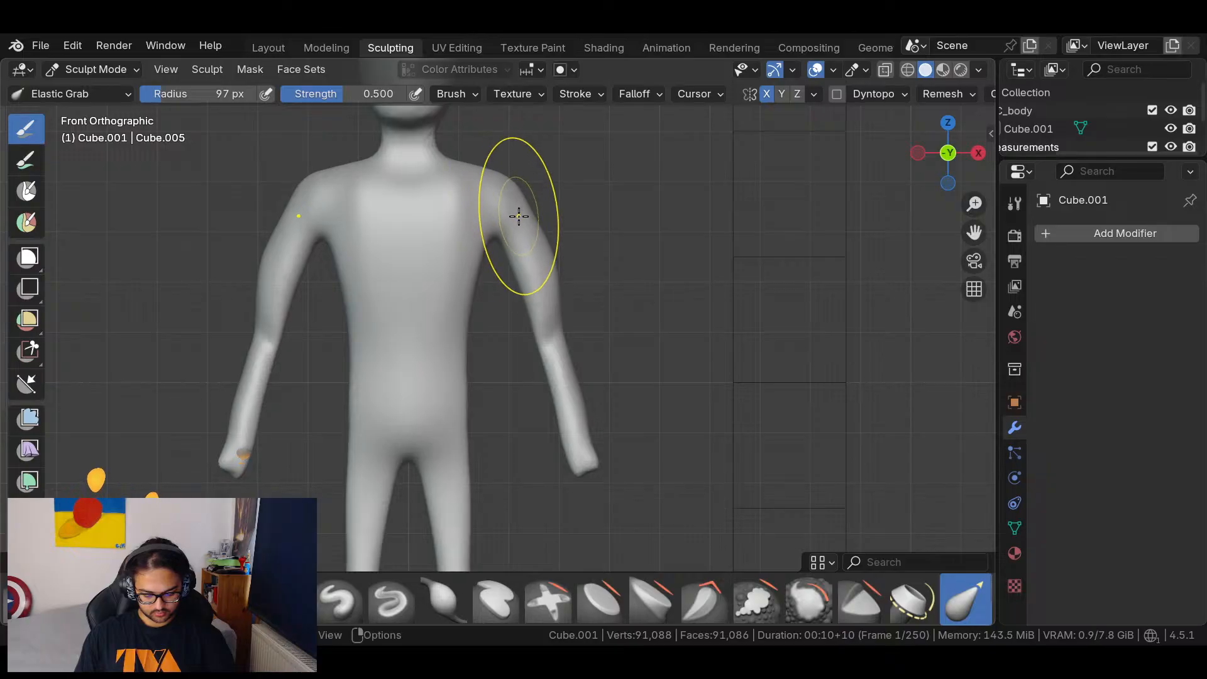
mouse_move(567, 249)
mouse_down()
mouse_move(534, 257)
mouse_move(541, 274)
mouse_move(531, 270)
mouse_up()
middle_drag(682, 250, 553, 336)
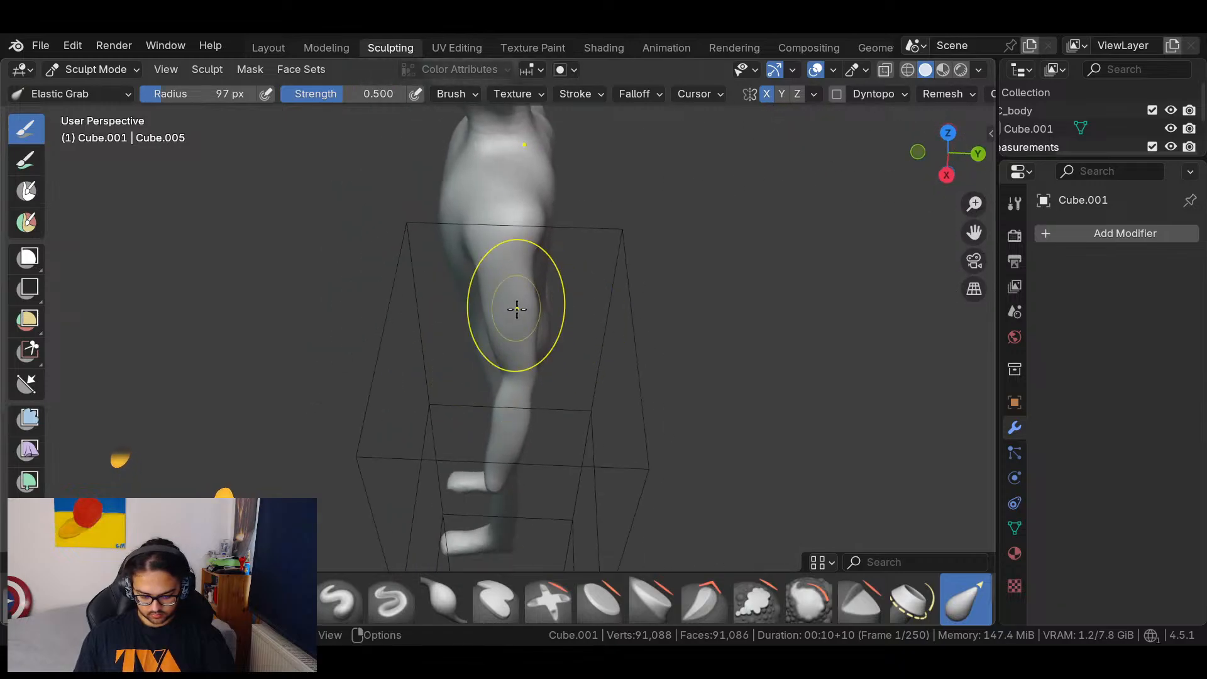
Pull the forearm ends upward and adjust the contour just below the elbows from a three-quarter view.
mouse_move(794, 251)
middle_down()
mouse_move(798, 120)
mouse_move(465, 186)
middle_up()
mouse_move(501, 279)
middle_down()
mouse_move(733, 315)
mouse_move(962, 328)
mouse_move(803, 382)
mouse_move(814, 384)
mouse_move(754, 353)
middle_up()
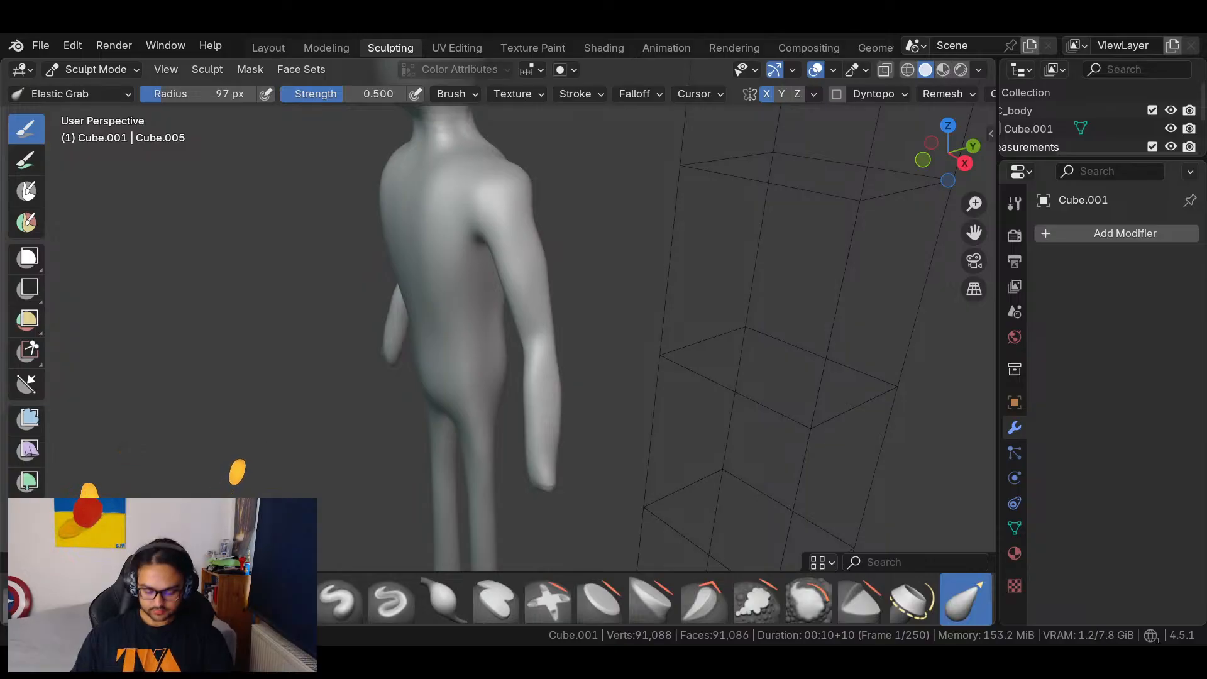
drag(546, 481, 546, 423)
mouse_move(553, 334)
mouse_down()
mouse_move(541, 382)
mouse_move(540, 372)
mouse_up()
Reshape the base of the neck where it meets the collar area with Elastic Grab.
mouse_move(523, 192)
middle_down()
mouse_move(520, 270)
mouse_move(601, 300)
mouse_move(646, 270)
middle_up()
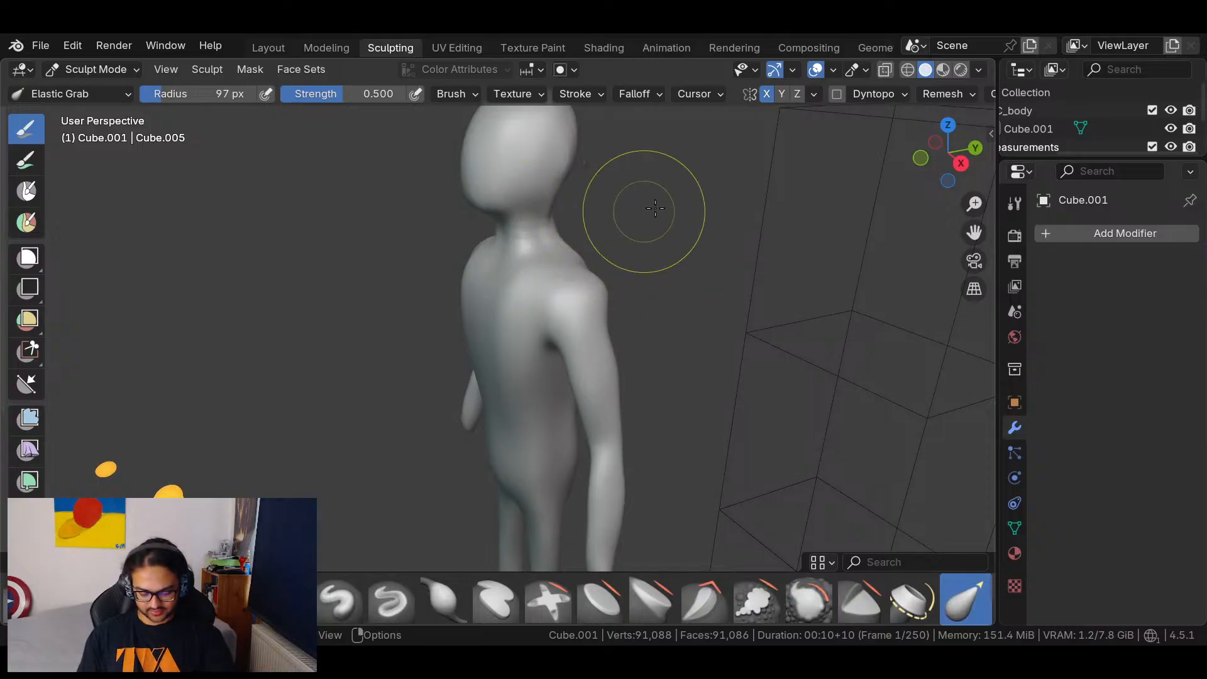
mouse_move(644, 271)
ctrl+middle_down()
mouse_move(643, 205)
mouse_move(645, 414)
ctrl+middle_up()
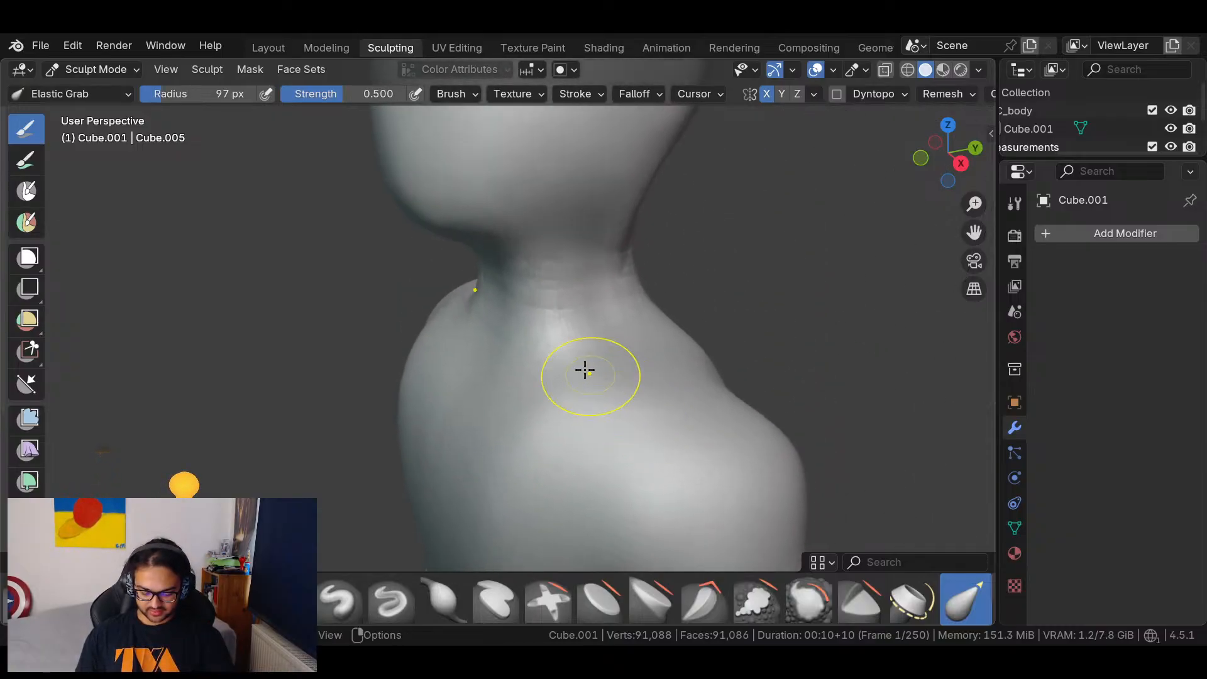
drag(553, 343, 569, 340)
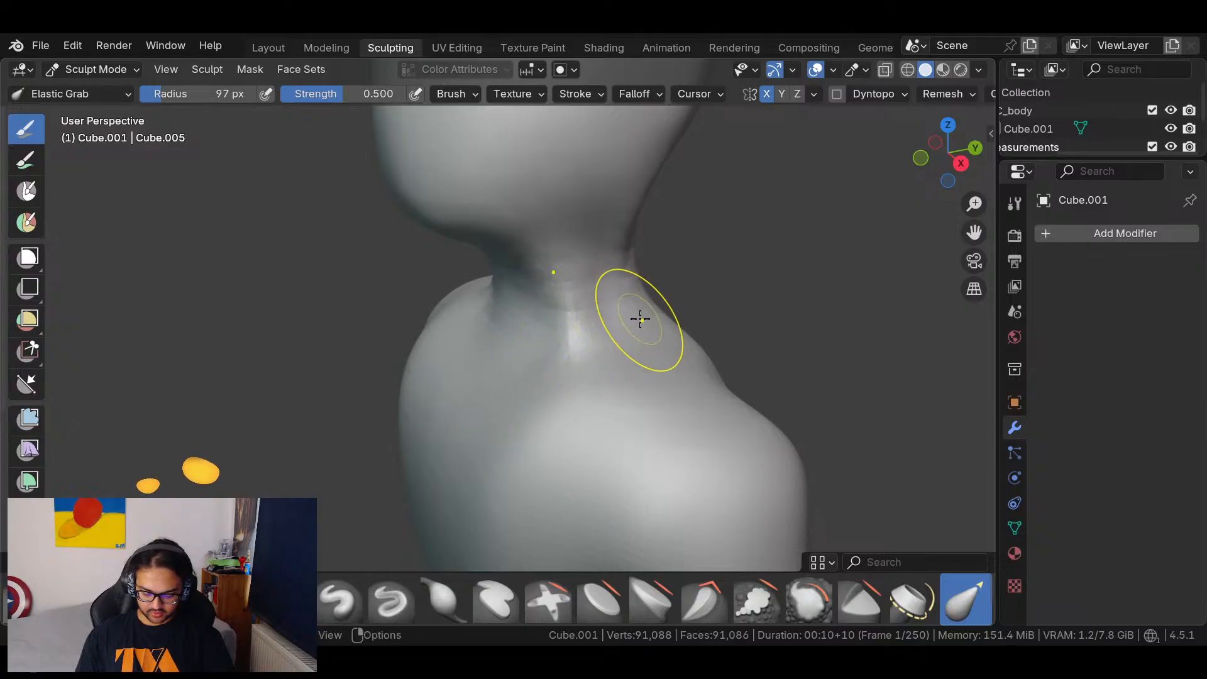
mouse_move(584, 333)
shift+middle_down()
mouse_move(729, 352)
mouse_move(806, 335)
shift+middle_up()
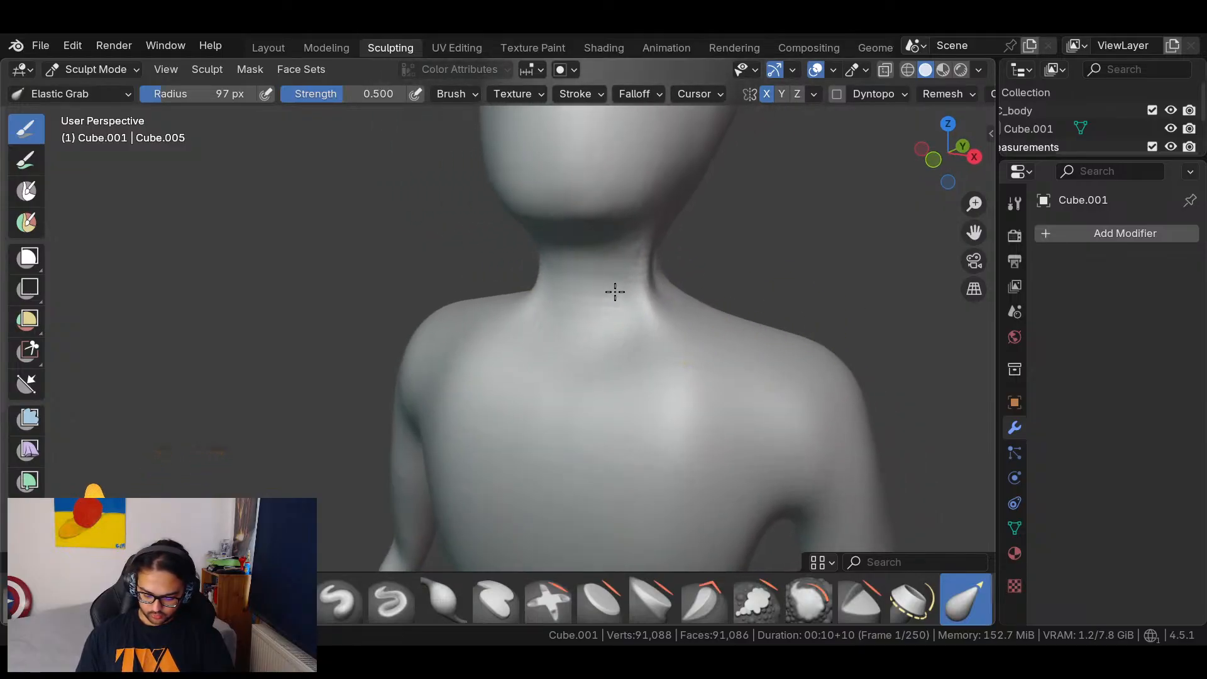
mouse_move(746, 266)
middle_down()
mouse_move(767, 291)
mouse_move(836, 285)
middle_up()
Refine the transition between neck and shoulders from several angles with Elastic Grab and remesh the body.
drag(437, 275, 391, 283)
middle_drag(541, 265, 722, 242)
drag(784, 243, 635, 329)
mouse_move(816, 237)
middle_down()
mouse_move(714, 196)
mouse_move(794, 256)
mouse_move(688, 315)
middle_up()
drag(531, 310, 528, 309)
mouse_move(499, 359)
middle_down()
mouse_move(710, 275)
mouse_move(873, 245)
middle_up()
click(941, 151)
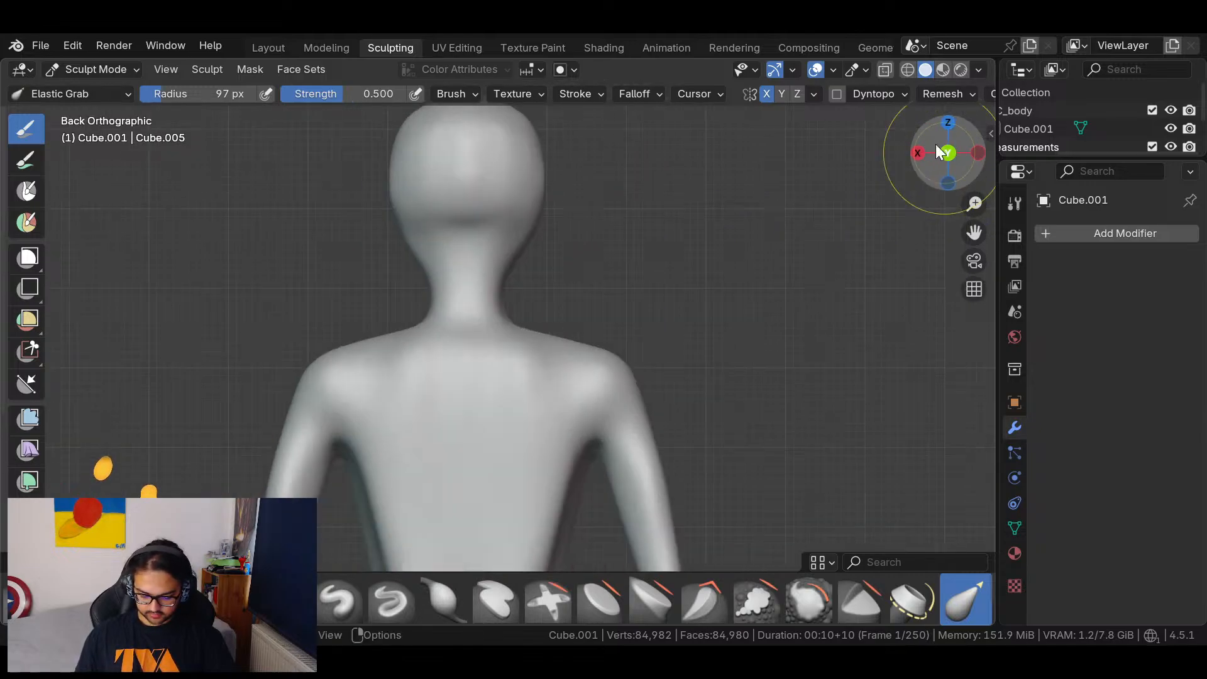
click(943, 152)
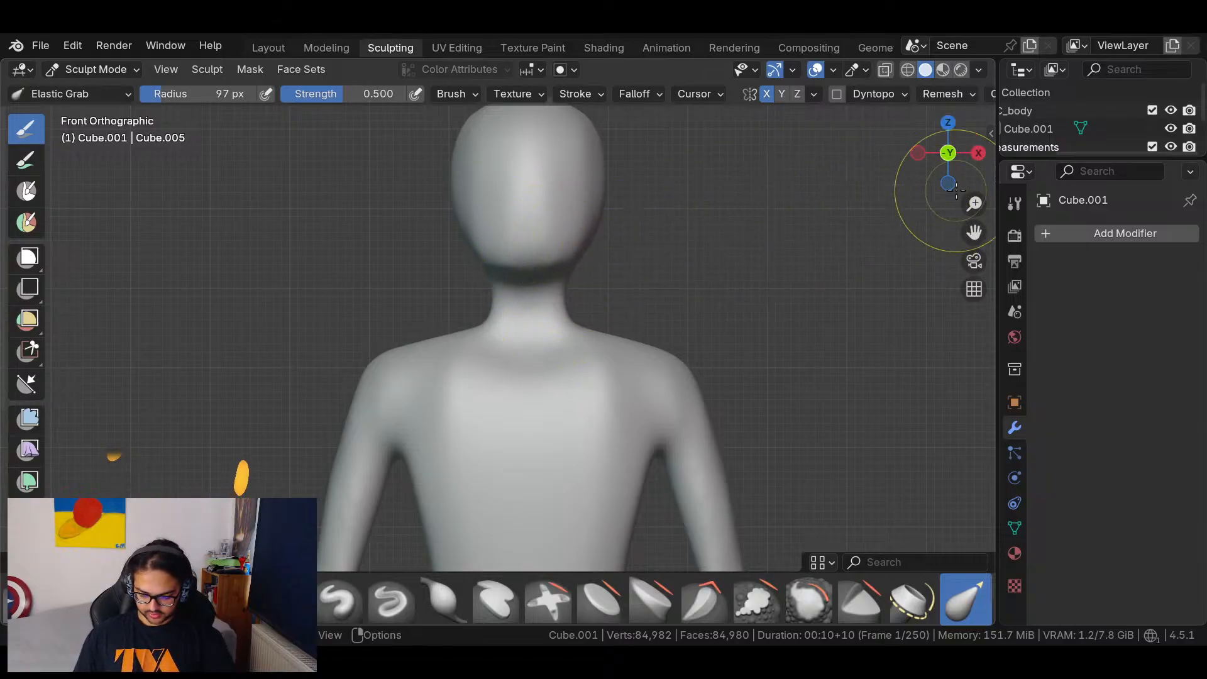
Reduce the Elastic Grab radius to 48 px and shape the underside of the jaw and the nape in the left side view.
click(917, 153)
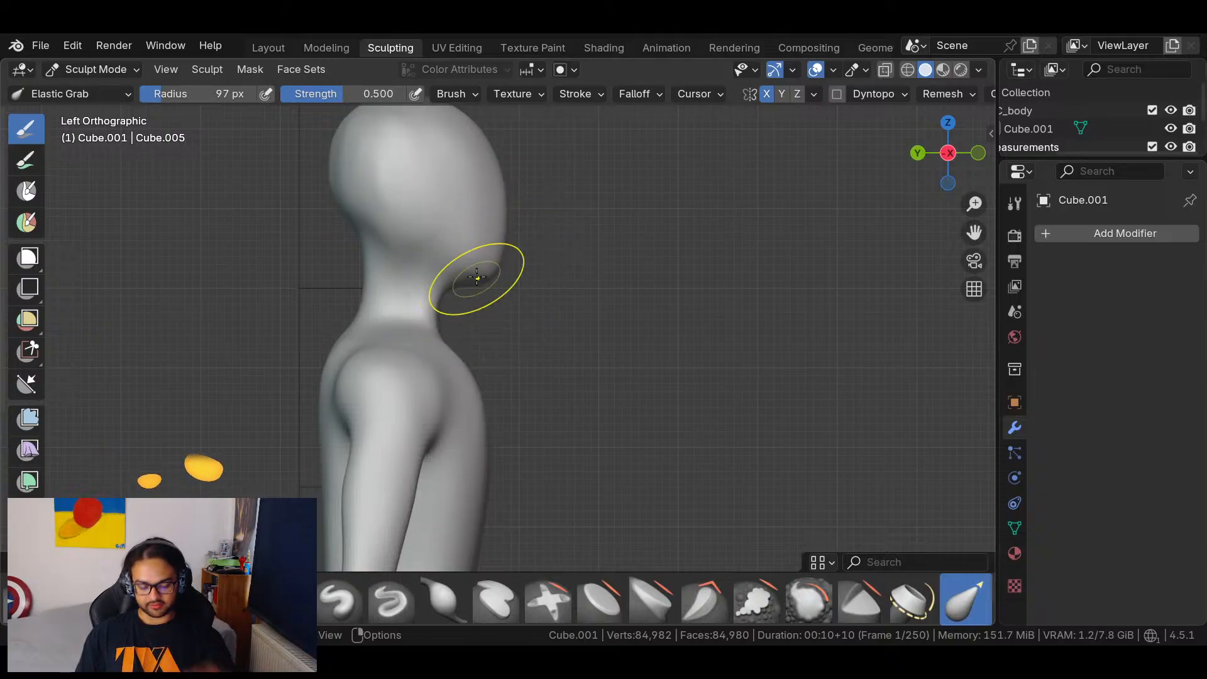
right_click(565, 322)
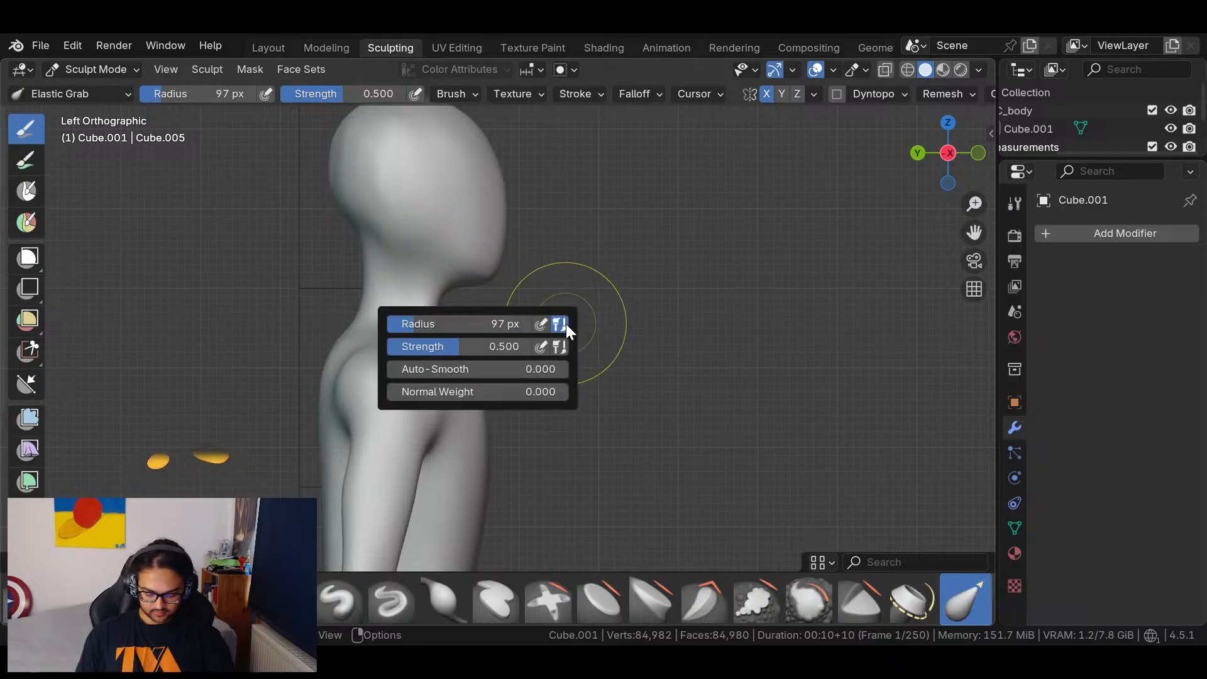
mouse_move(497, 318)
mouse_down()
mouse_move(449, 318)
mouse_move(444, 244)
mouse_up()
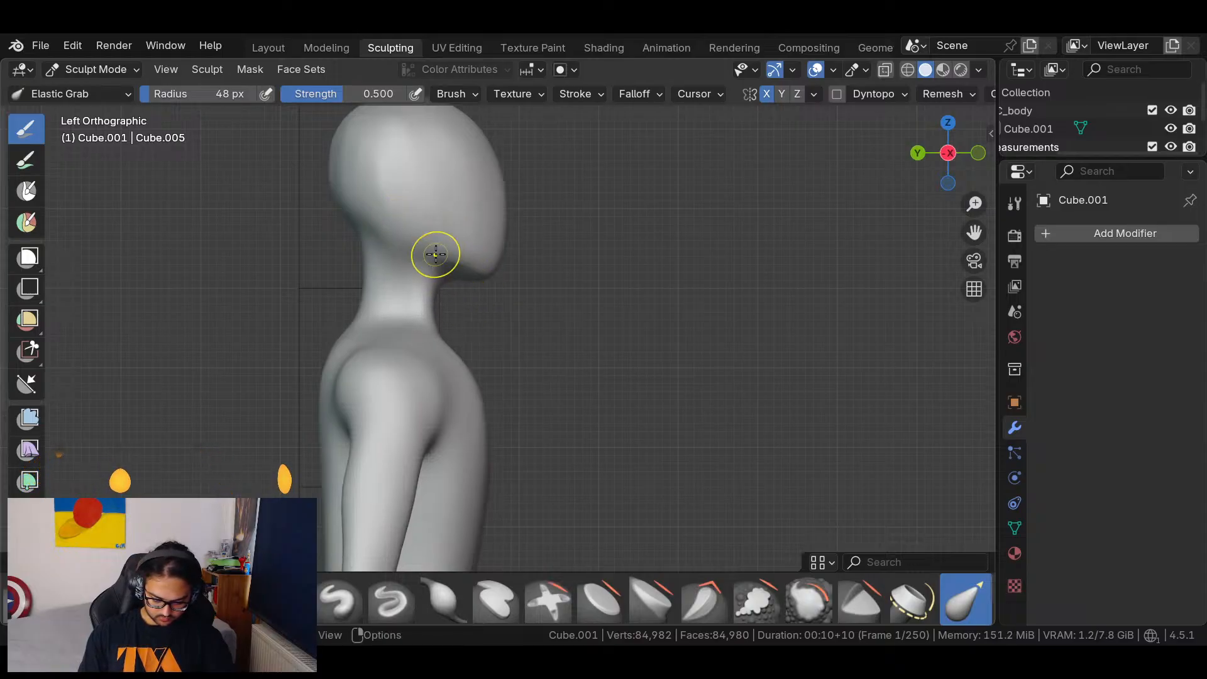
drag(420, 262, 455, 269)
shift+middle_drag(377, 220, 453, 278)
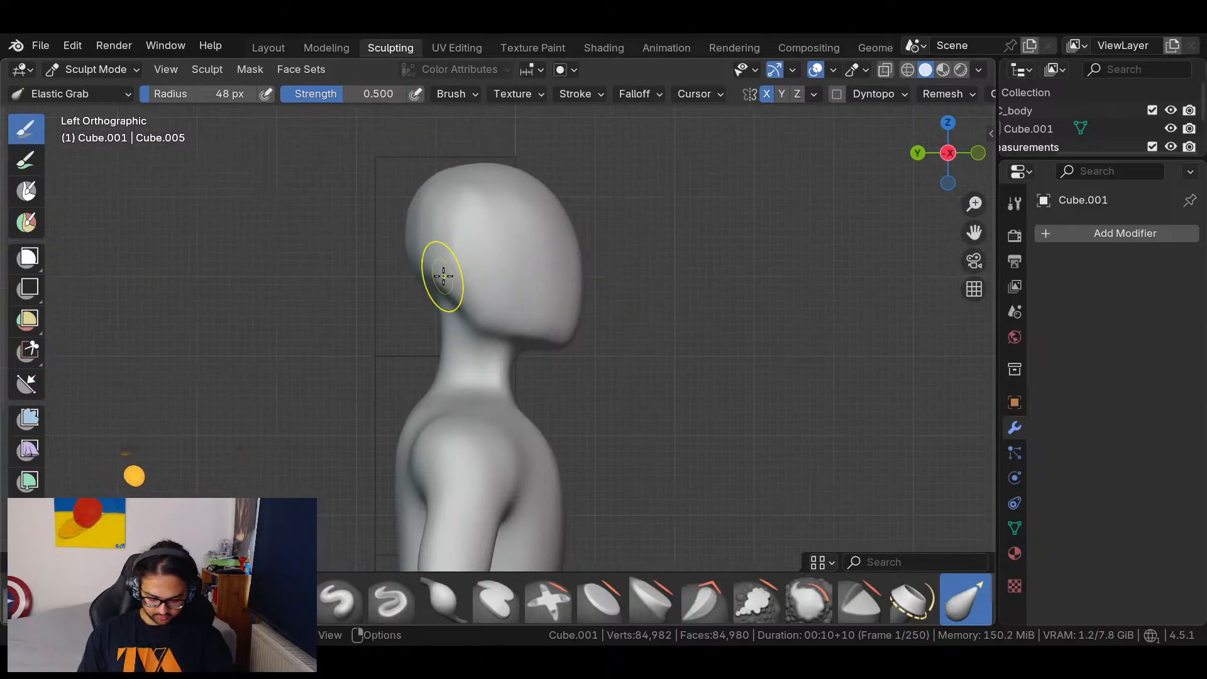
Round out the lower back of the head above the neck with Elastic Grab and remesh the body.
middle_drag(533, 314, 741, 309)
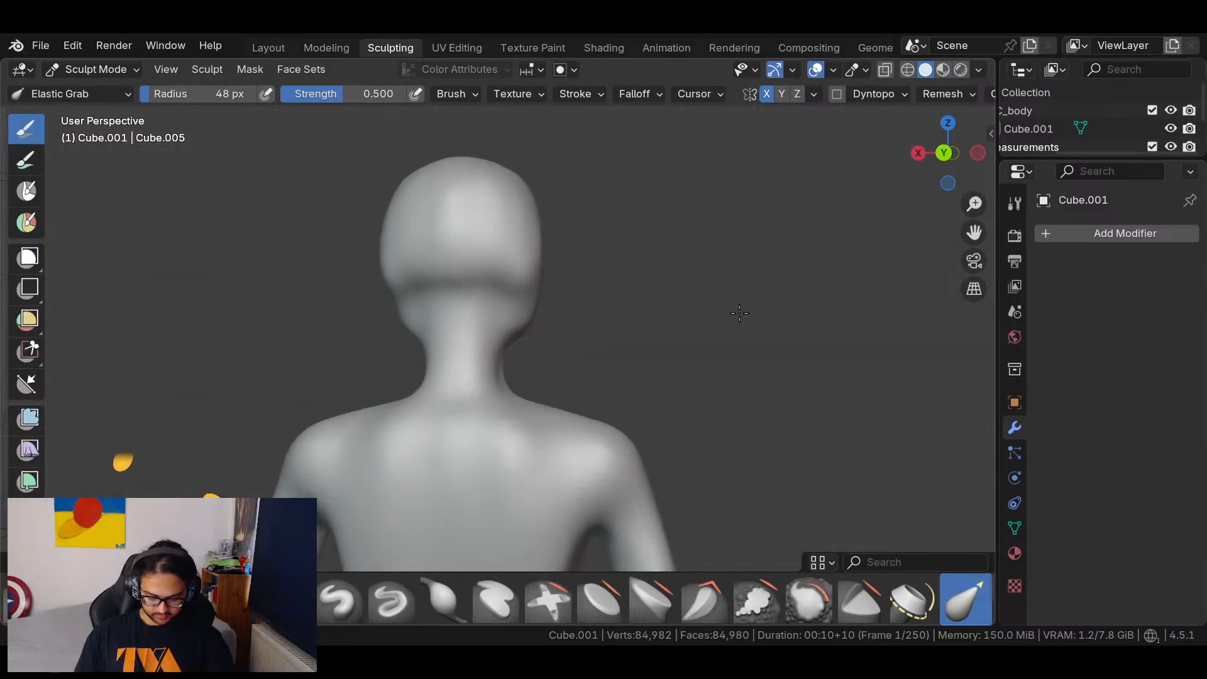
drag(524, 282, 511, 296)
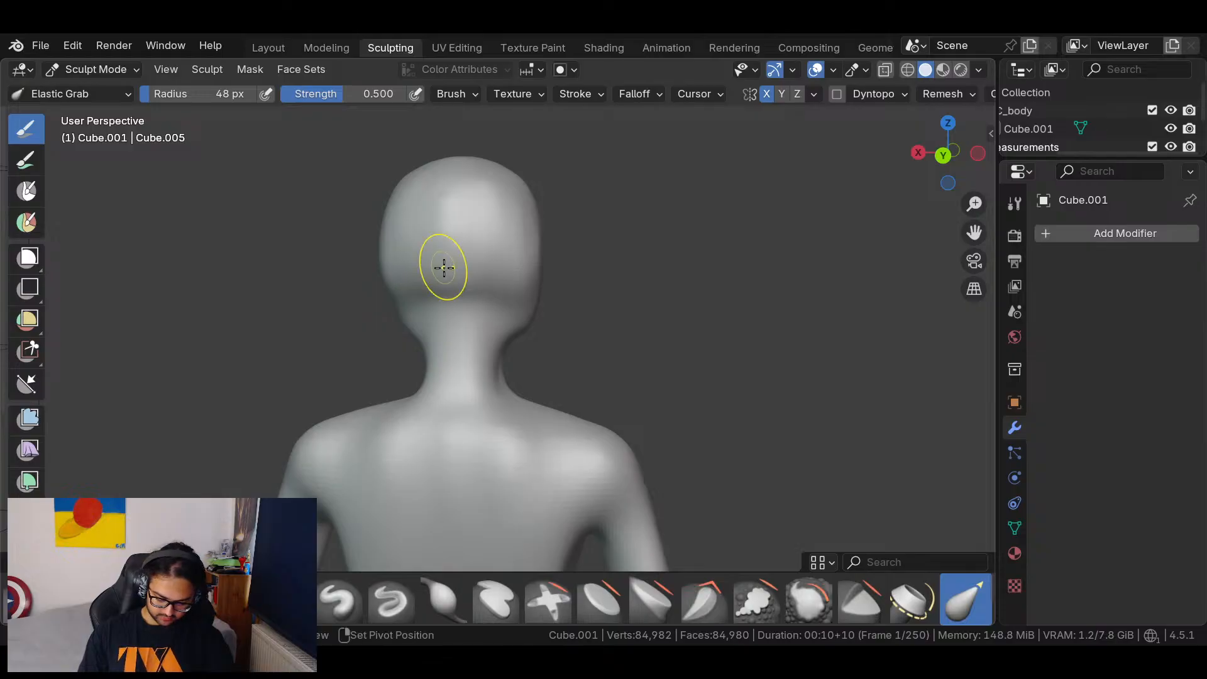
middle_drag(603, 283, 685, 330)
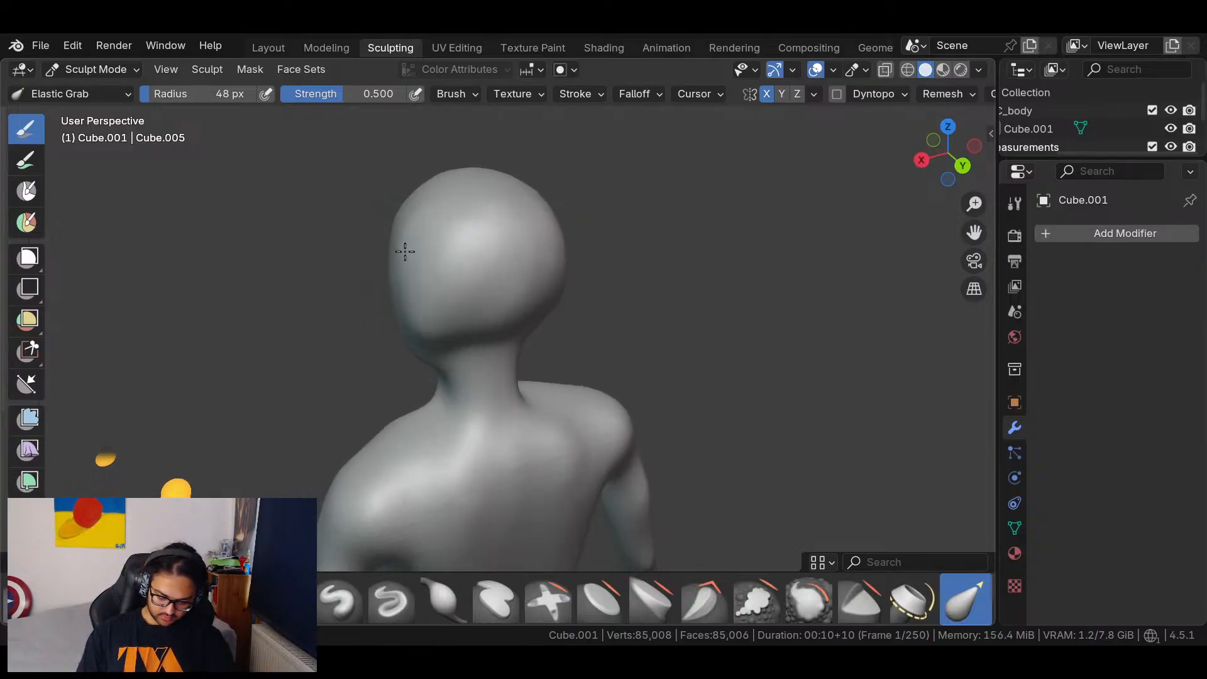
mouse_move(600, 246)
middle_down()
mouse_move(622, 232)
mouse_move(611, 231)
middle_up()
drag(436, 315, 437, 304)
mouse_move(560, 305)
middle_down()
mouse_move(806, 263)
mouse_move(768, 307)
middle_up()
Narrow the lower jaw toward the chin with Elastic Grab in the front view and check the head from behind.
click(955, 154)
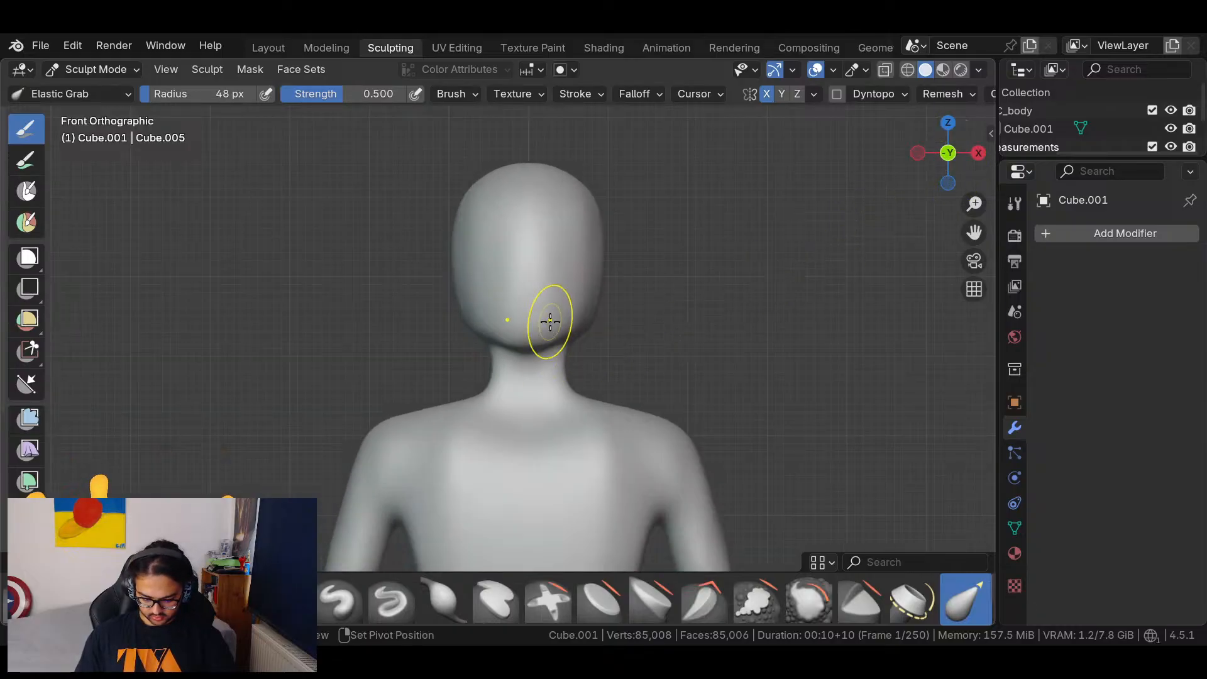
drag(565, 319, 554, 315)
mouse_move(535, 334)
middle_down()
mouse_move(695, 334)
mouse_move(503, 309)
mouse_move(436, 390)
mouse_move(563, 243)
mouse_move(564, 223)
mouse_move(557, 269)
mouse_move(465, 331)
mouse_move(547, 337)
mouse_move(524, 267)
middle_up()
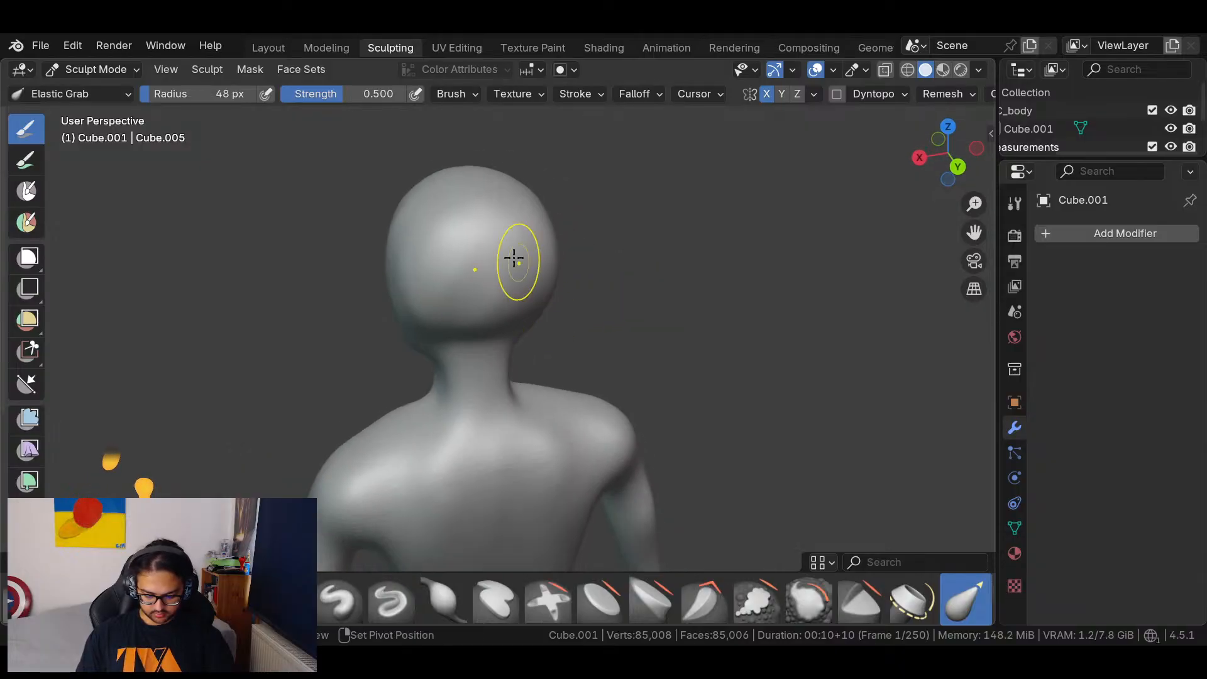
middle_drag(480, 319, 717, 313)
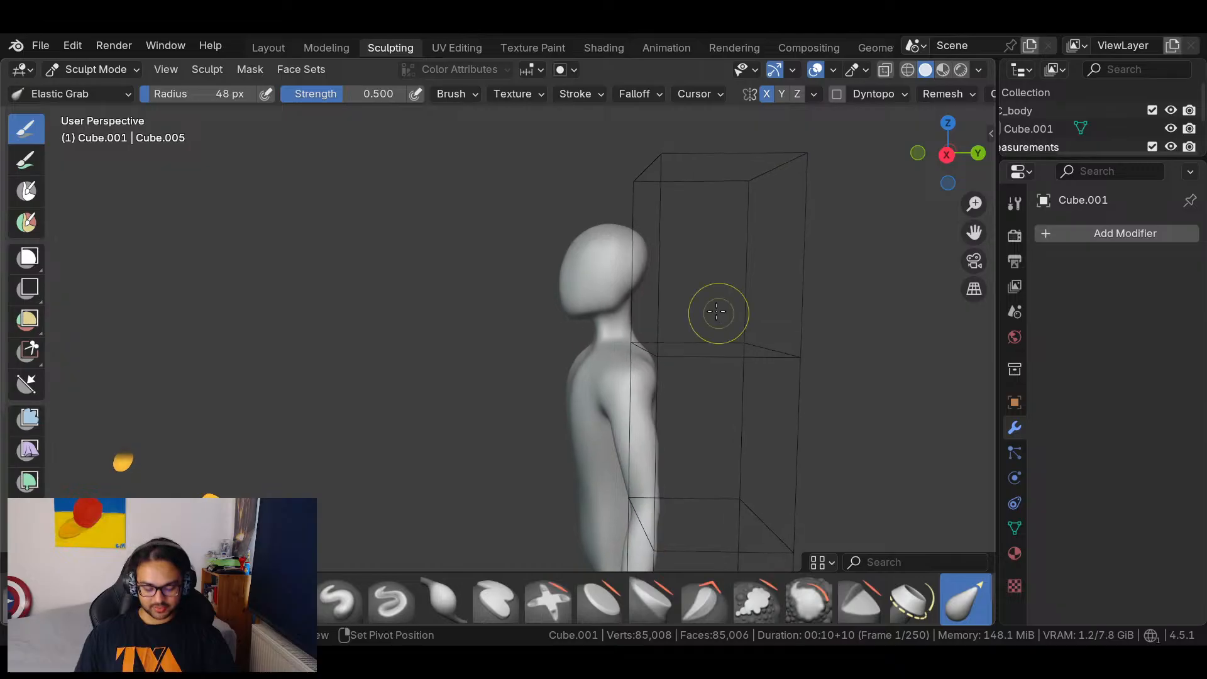
Thicken the thighs from front to back below the buttocks with Elastic Grab in the right side view.
click(946, 154)
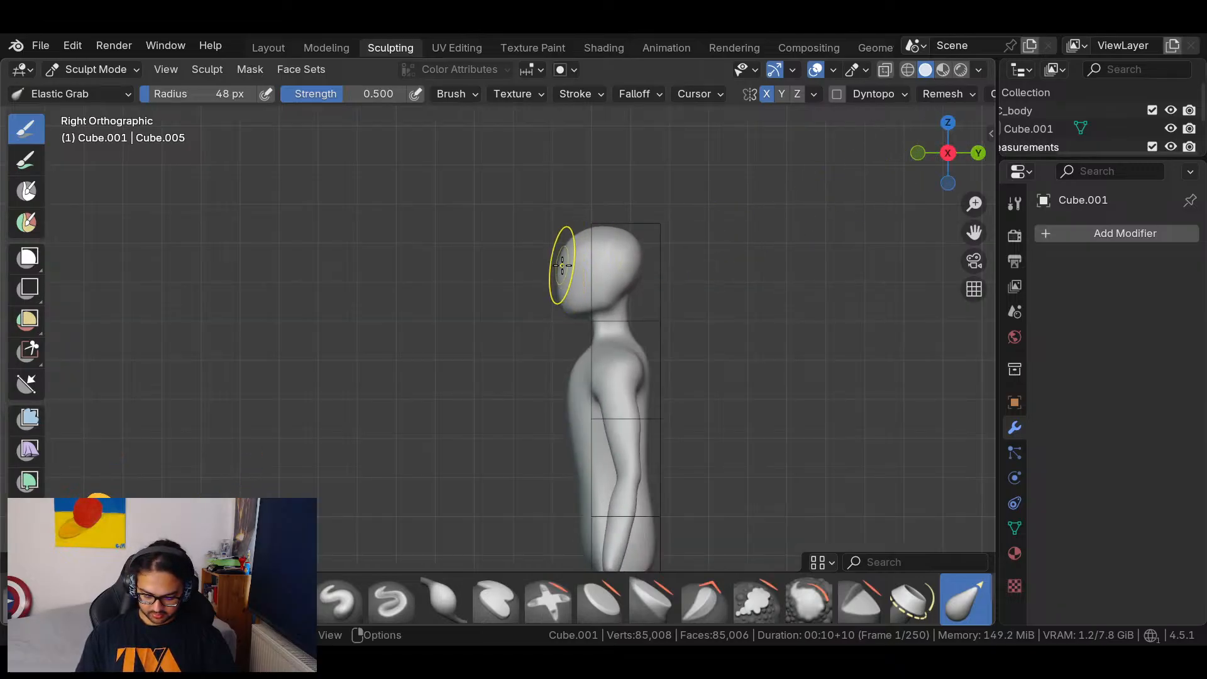
mouse_move(738, 304)
shift+middle_down()
mouse_move(698, 238)
mouse_move(688, 189)
mouse_move(684, 248)
shift+middle_up()
shift+middle_drag(670, 376, 665, 318)
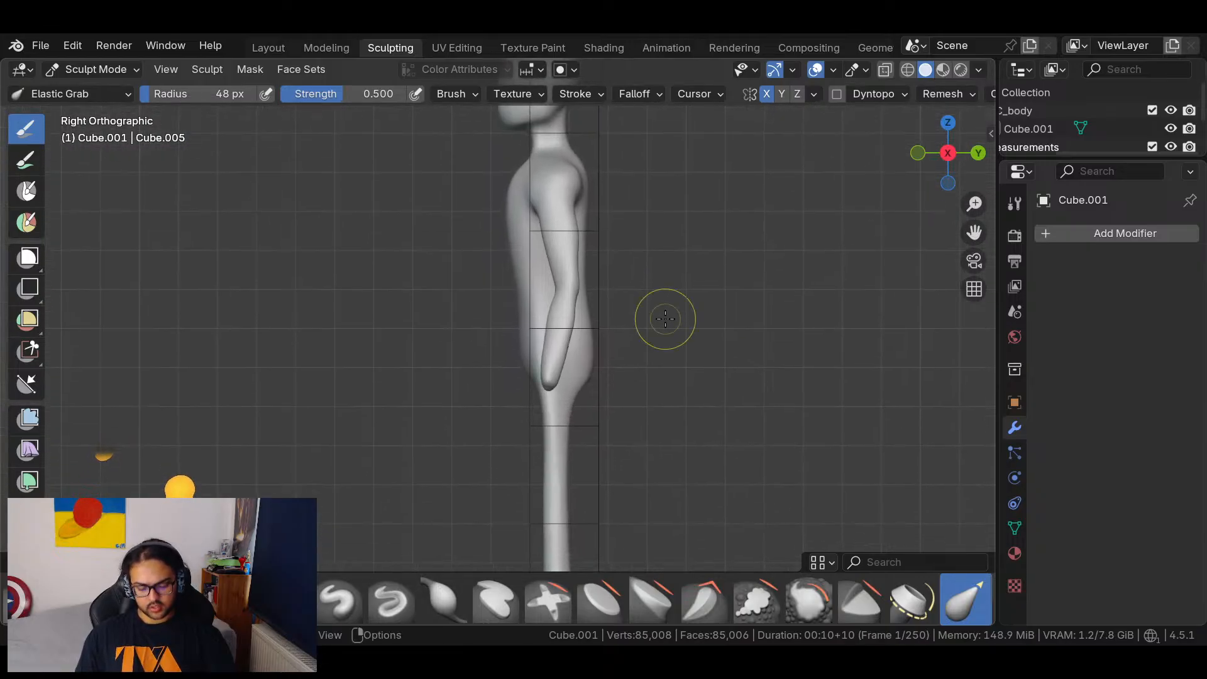
shift+middle_drag(638, 360, 672, 377)
middle_drag(668, 315, 648, 342)
click(945, 152)
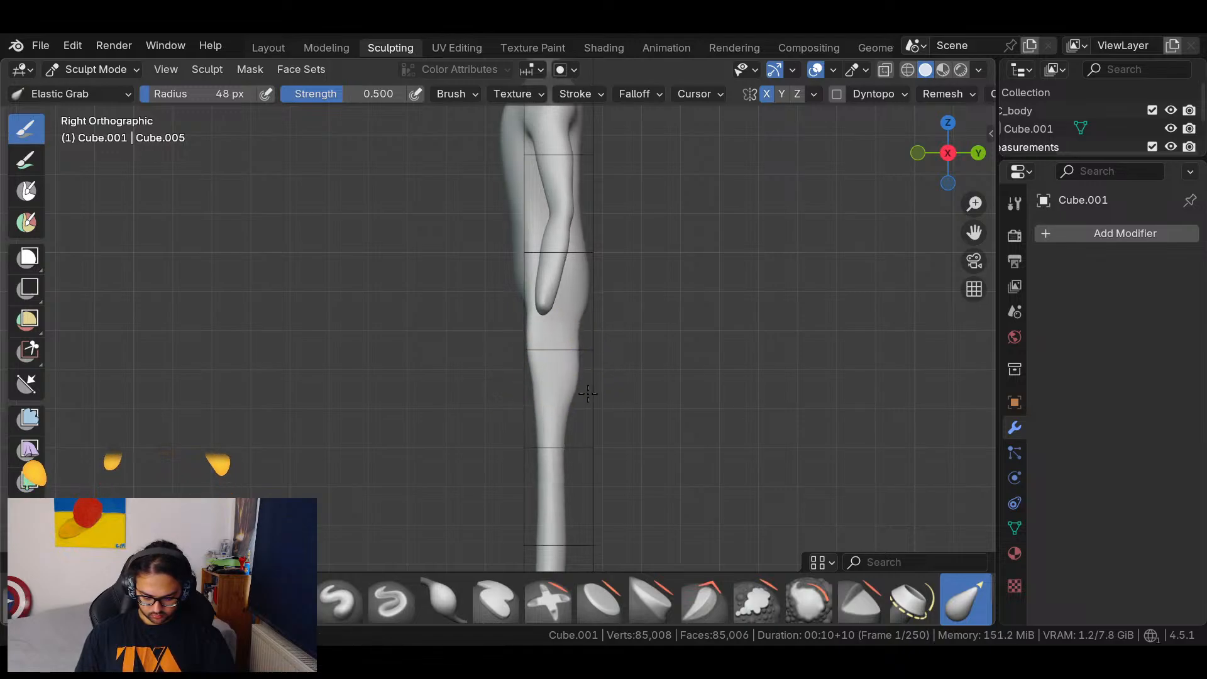
Reshape the outer thighs with Elastic Grab in the front view and even out their taper toward the knees.
middle_drag(545, 353, 857, 301)
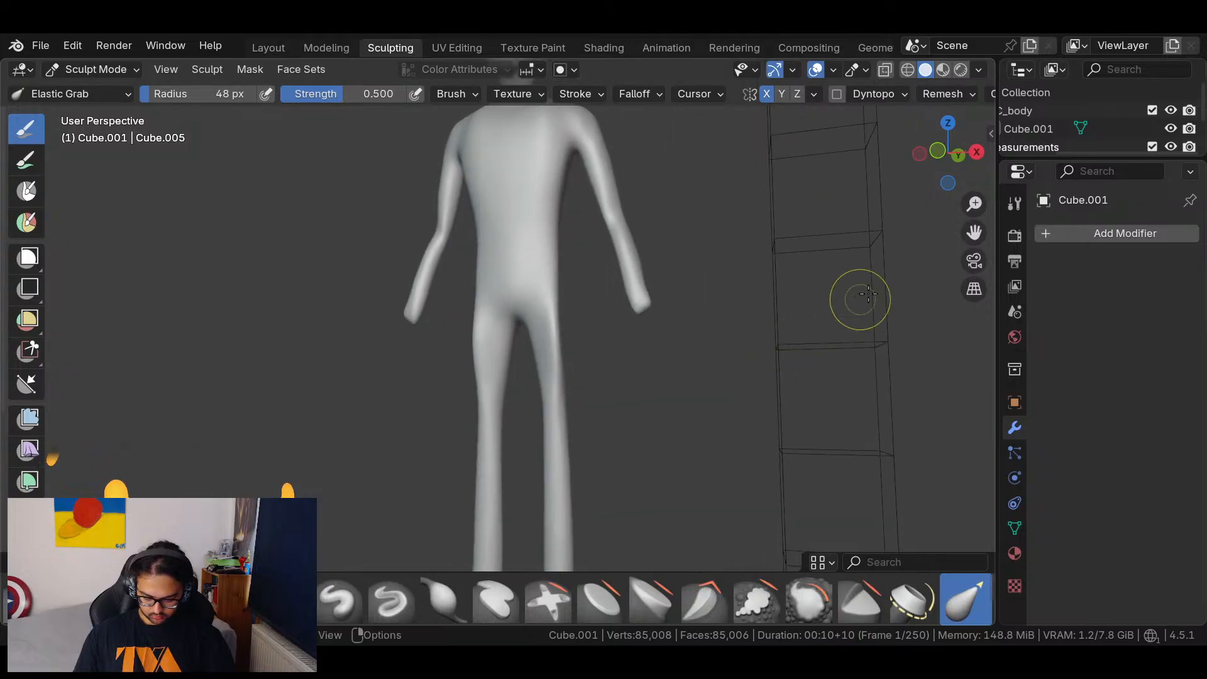
click(947, 153)
mouse_move(556, 340)
mouse_down()
mouse_move(575, 338)
mouse_move(564, 314)
mouse_up()
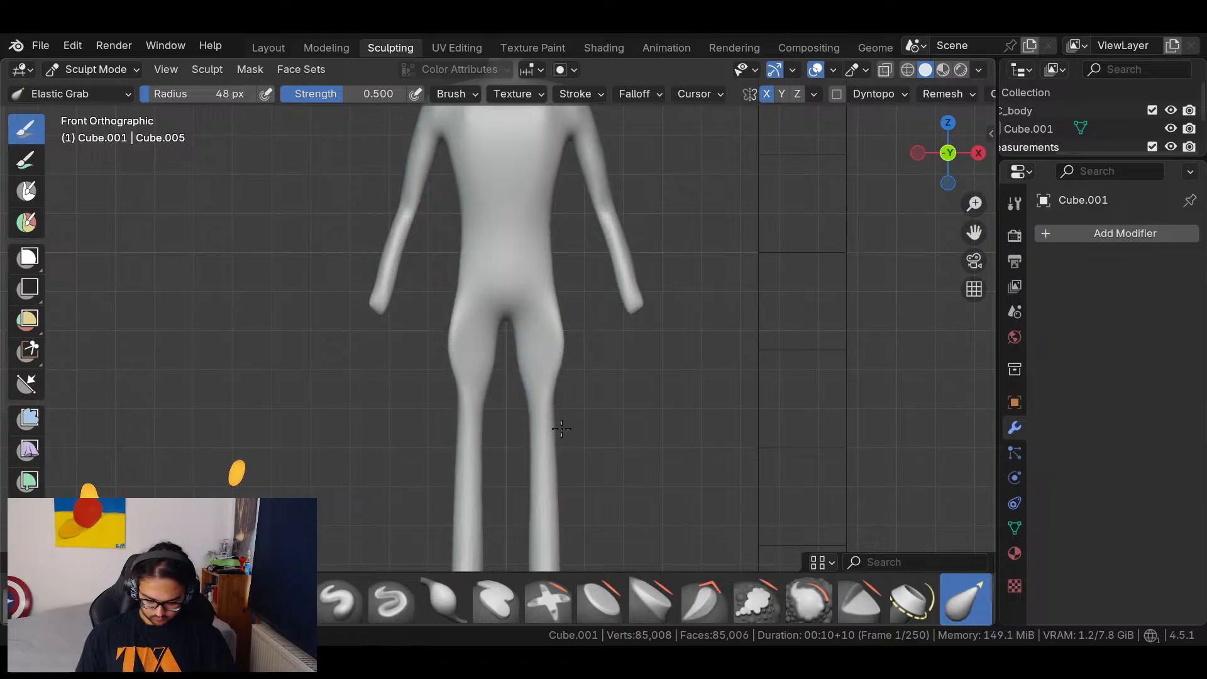
middle_drag(568, 325, 575, 411)
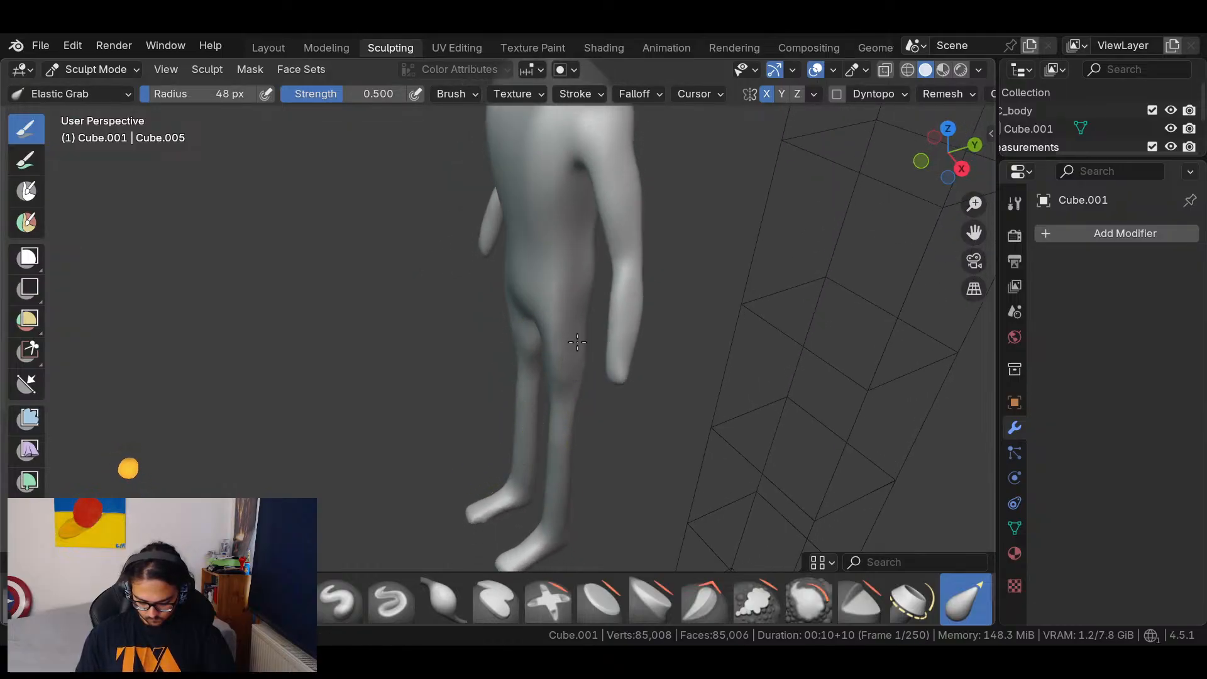
middle_drag(604, 452, 703, 252)
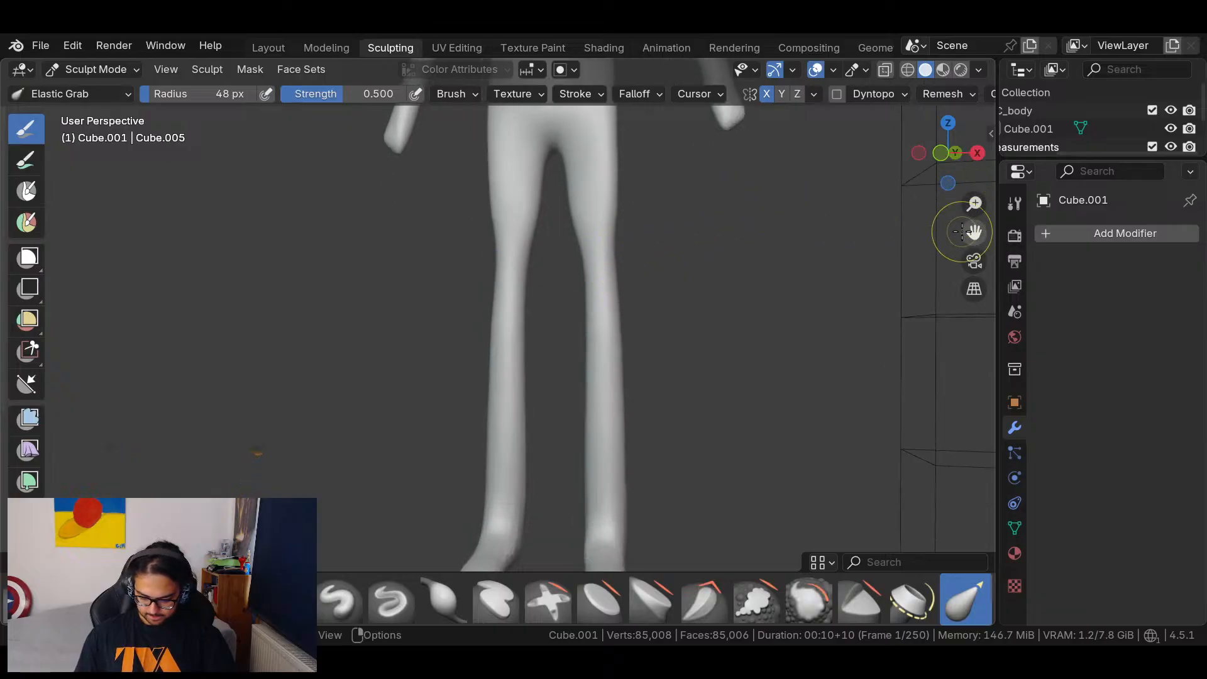
click(941, 153)
Examine the figure's overall proportions from the front and the chest and shoulder surfaces up close.
scroll(673, 390, down, 5)
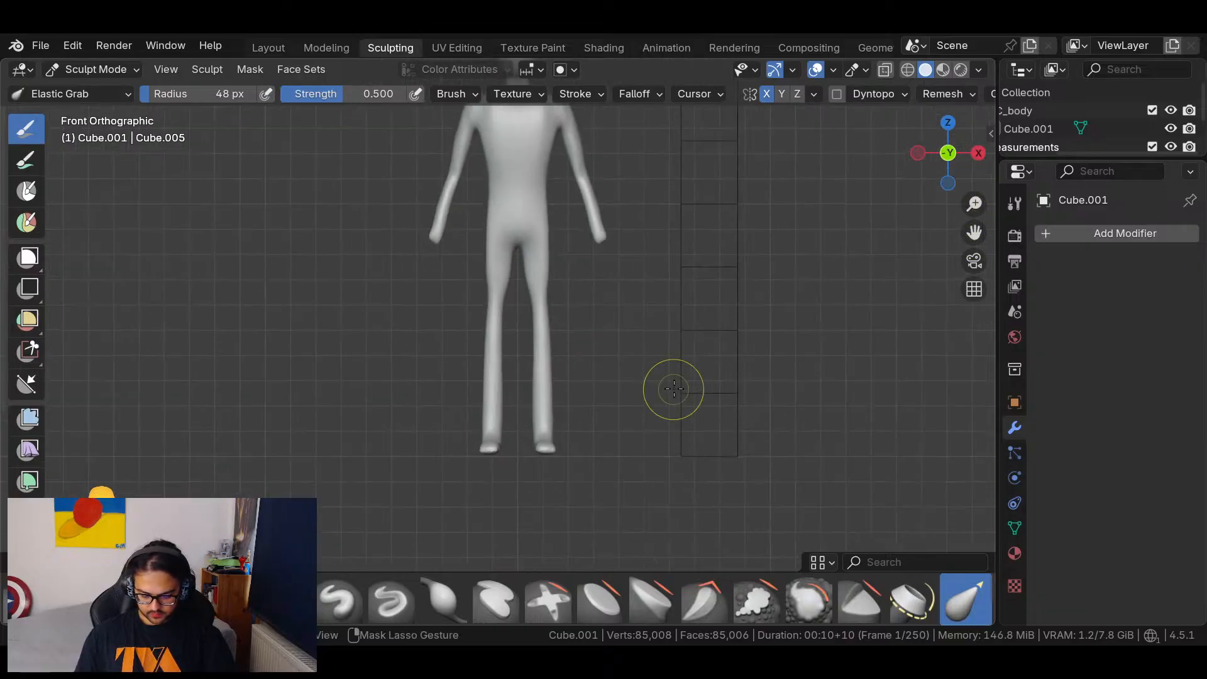
scroll(665, 347, up, 2)
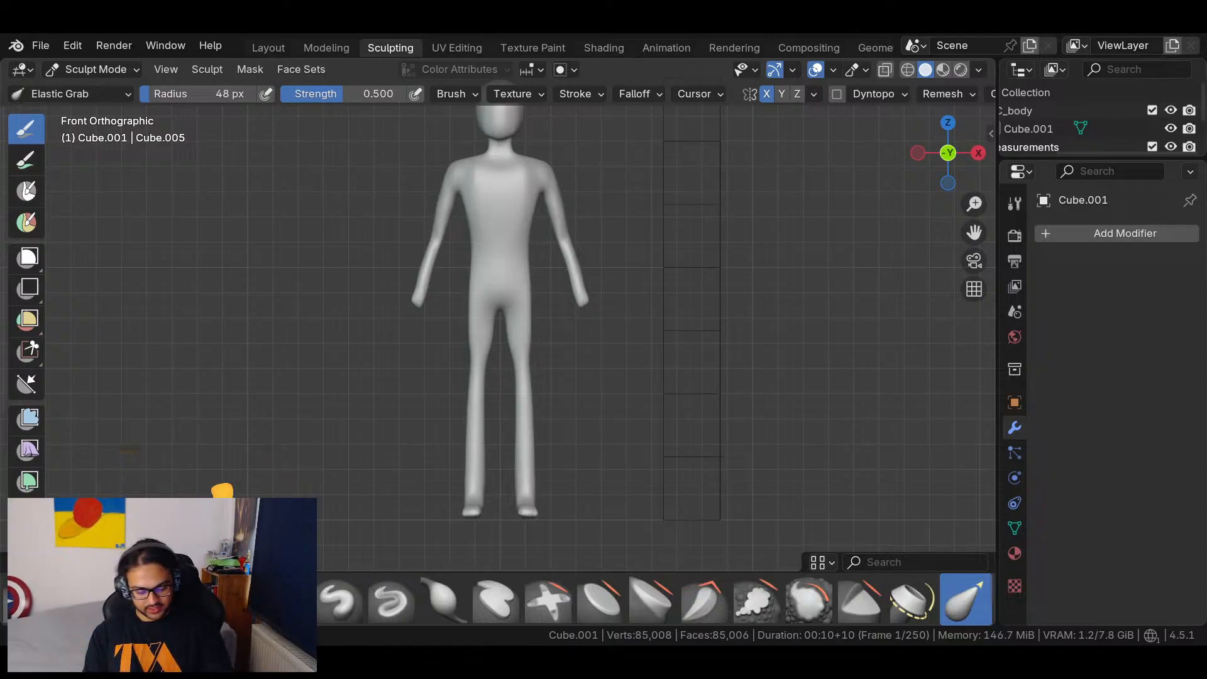
middle_drag(606, 315, 557, 378)
scroll(646, 262, up, 6)
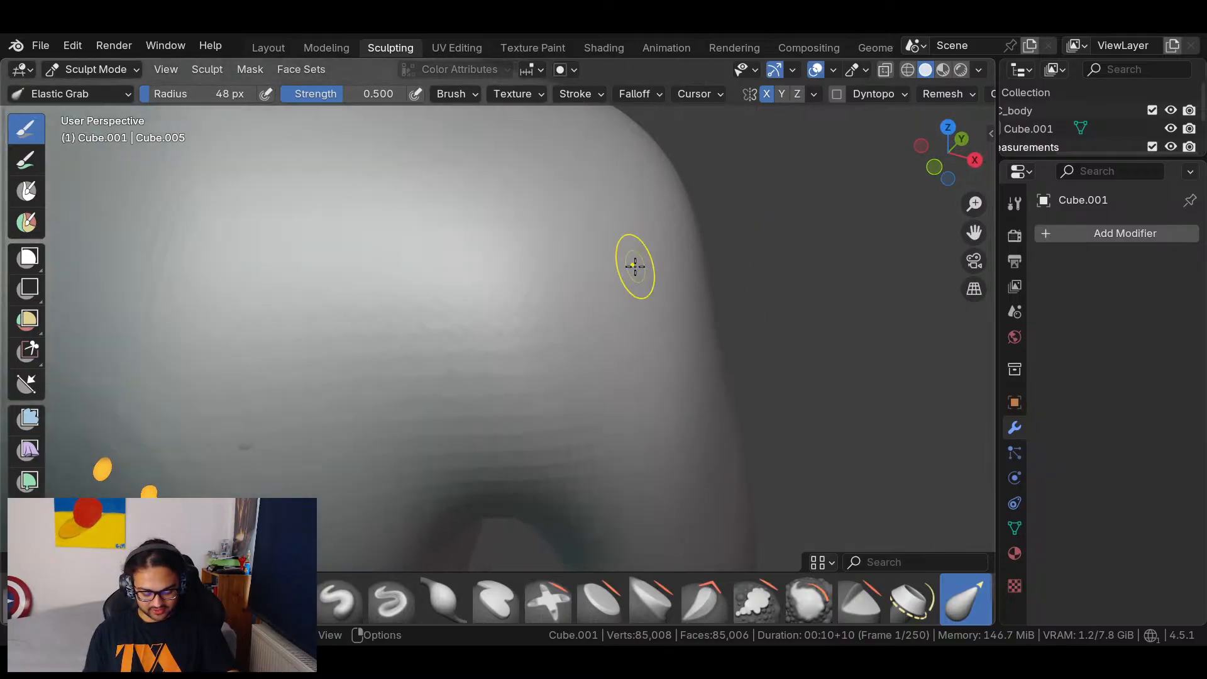
scroll(565, 369, down, 2)
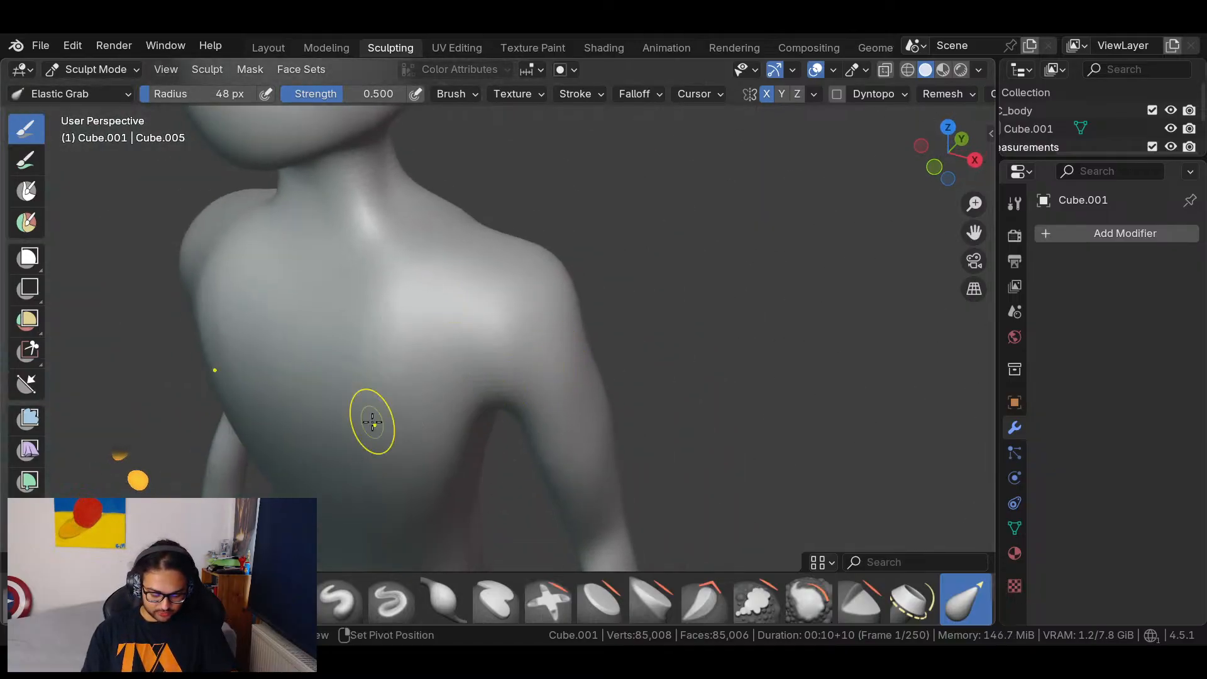
middle_drag(479, 350, 611, 323)
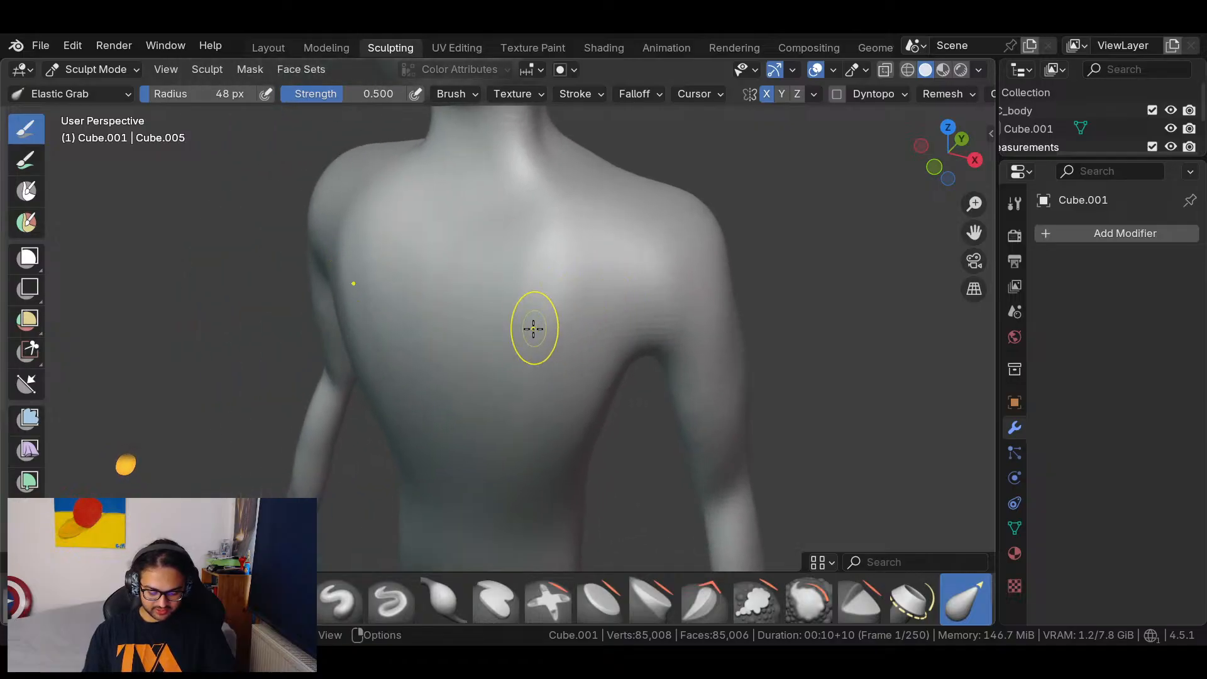
mouse_move(542, 402)
middle_down()
mouse_move(704, 425)
mouse_move(563, 390)
middle_up()
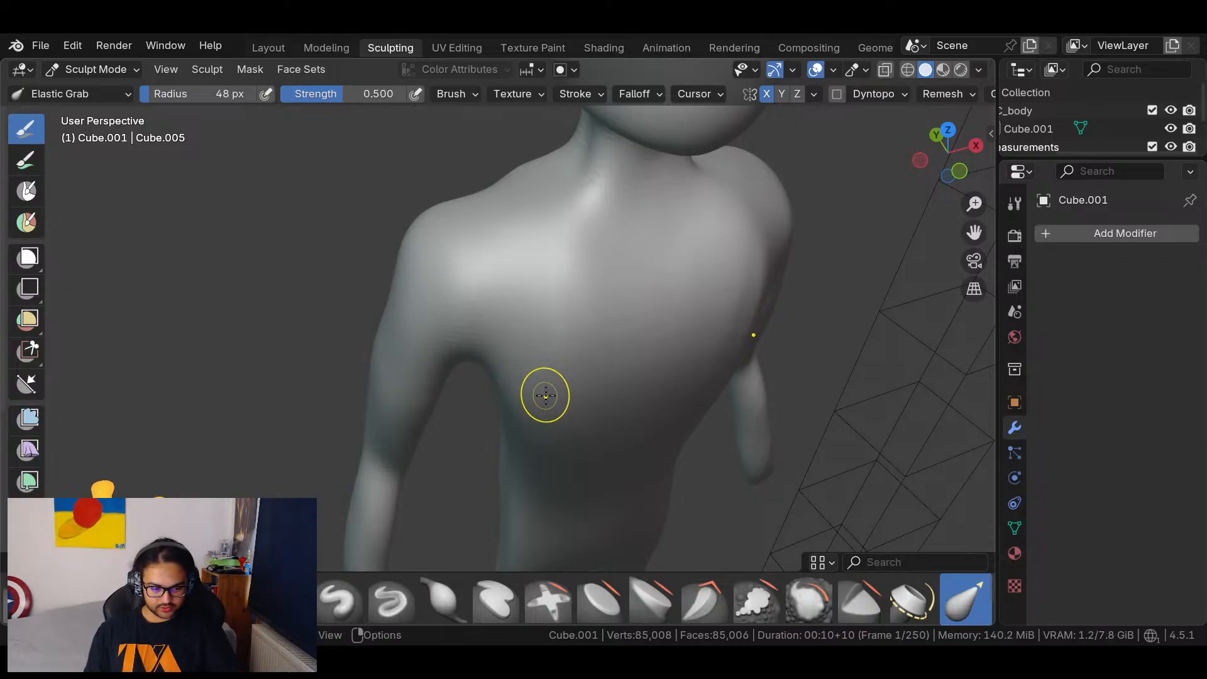
Set the Elastic Grab radius to 132 px and pull in the lower chest and ribcage to slim the torso below the armpits.
right_click(535, 382)
drag(473, 375, 484, 371)
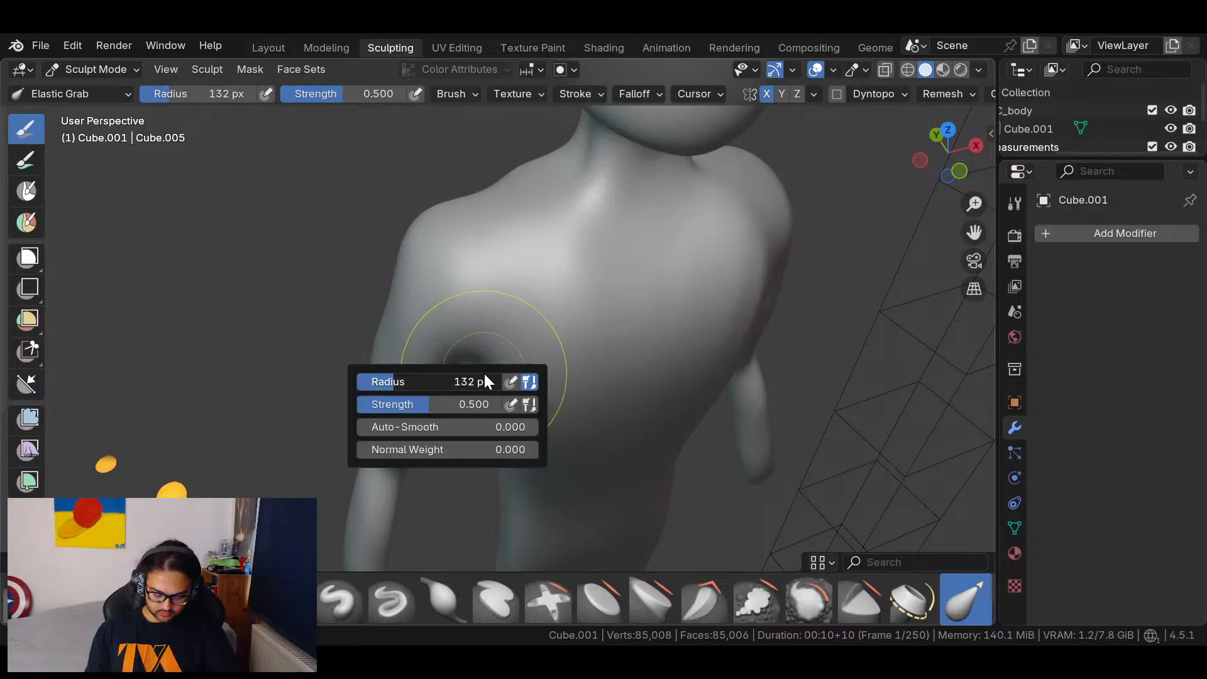
drag(538, 438, 556, 412)
drag(557, 408, 554, 397)
drag(583, 448, 573, 425)
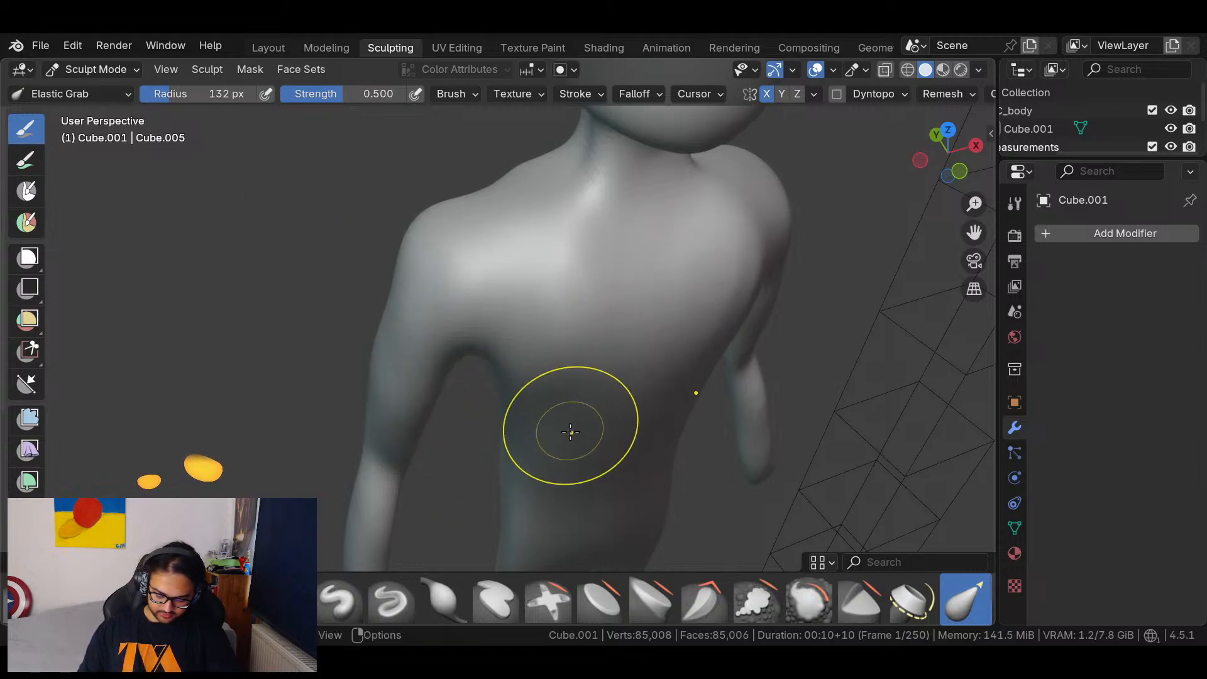
mouse_move(563, 340)
mouse_down()
mouse_move(564, 327)
mouse_move(620, 382)
mouse_move(640, 384)
mouse_up()
Reshape the chest and taper the ribcage toward the waist with Elastic Grab from the opposite front three-quarter view.
middle_drag(660, 444, 484, 205)
mouse_move(503, 248)
mouse_down()
mouse_move(492, 209)
mouse_move(518, 189)
mouse_move(445, 318)
mouse_up()
mouse_move(478, 274)
mouse_down()
mouse_move(472, 319)
mouse_move(489, 366)
mouse_up()
drag(358, 281, 385, 285)
drag(380, 284, 406, 282)
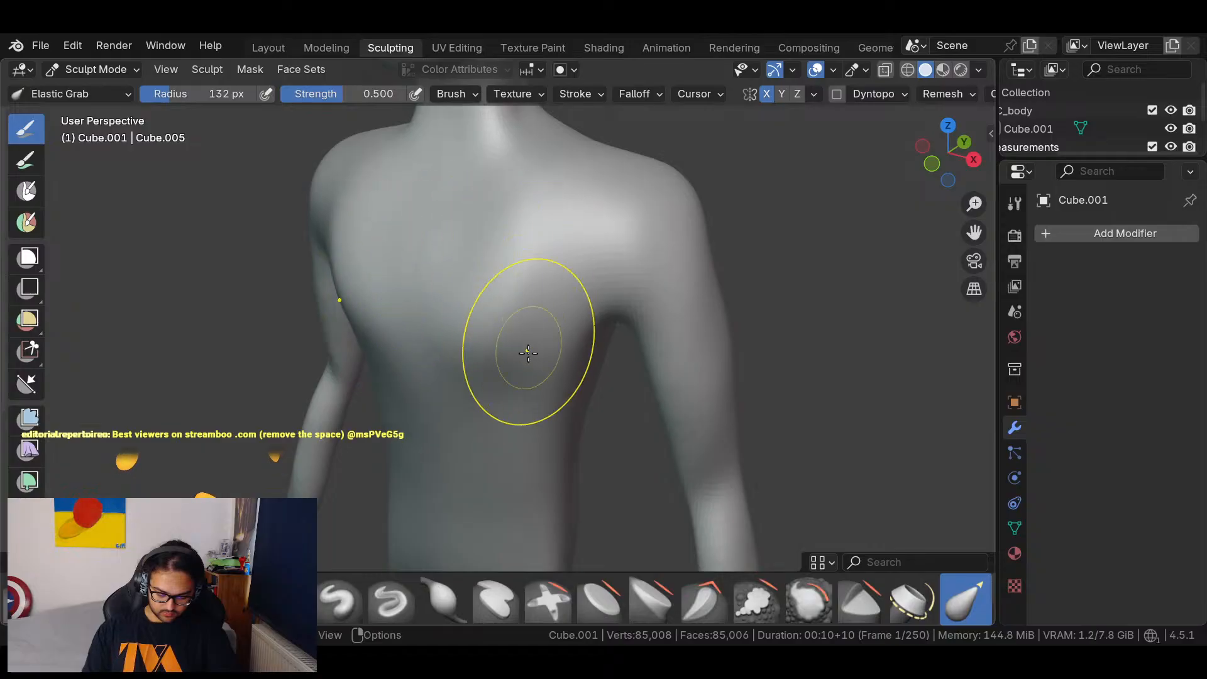
drag(509, 353, 535, 375)
drag(477, 417, 488, 458)
drag(499, 450, 507, 473)
Examine the chest, shoulders and upper back from the front, sides, above and behind.
mouse_move(673, 327)
middle_down()
mouse_move(687, 310)
mouse_move(809, 414)
mouse_move(776, 396)
middle_up()
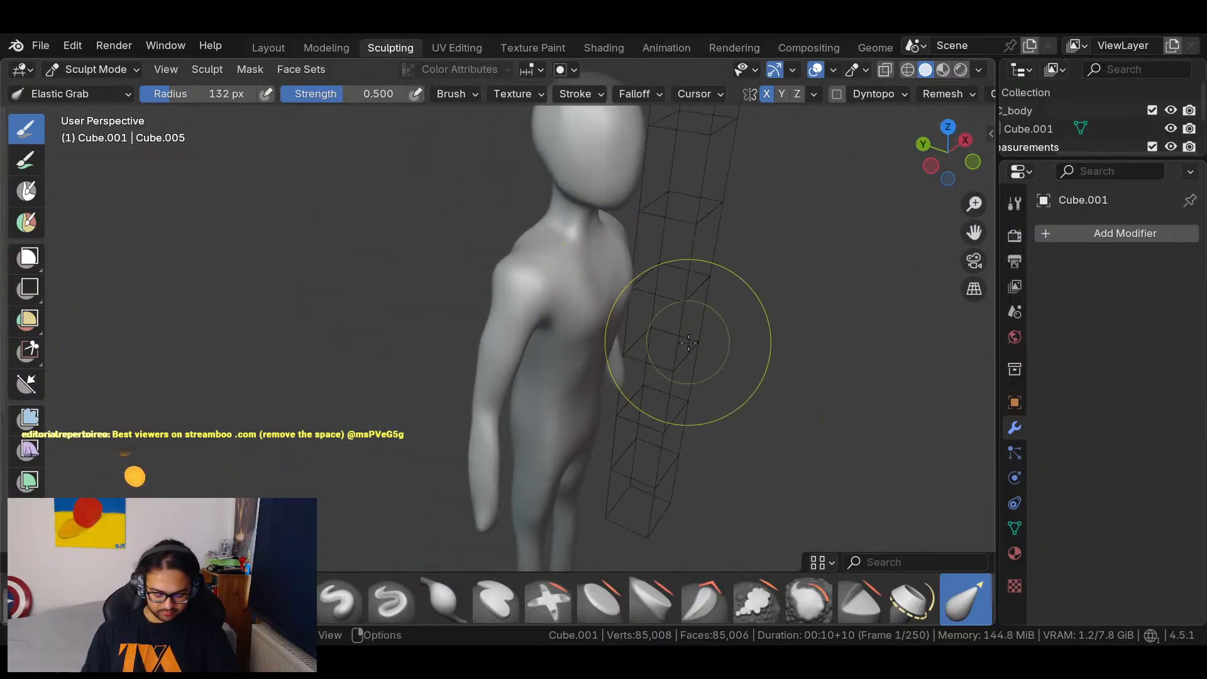
middle_drag(694, 350, 642, 339)
scroll(642, 339, up, 3)
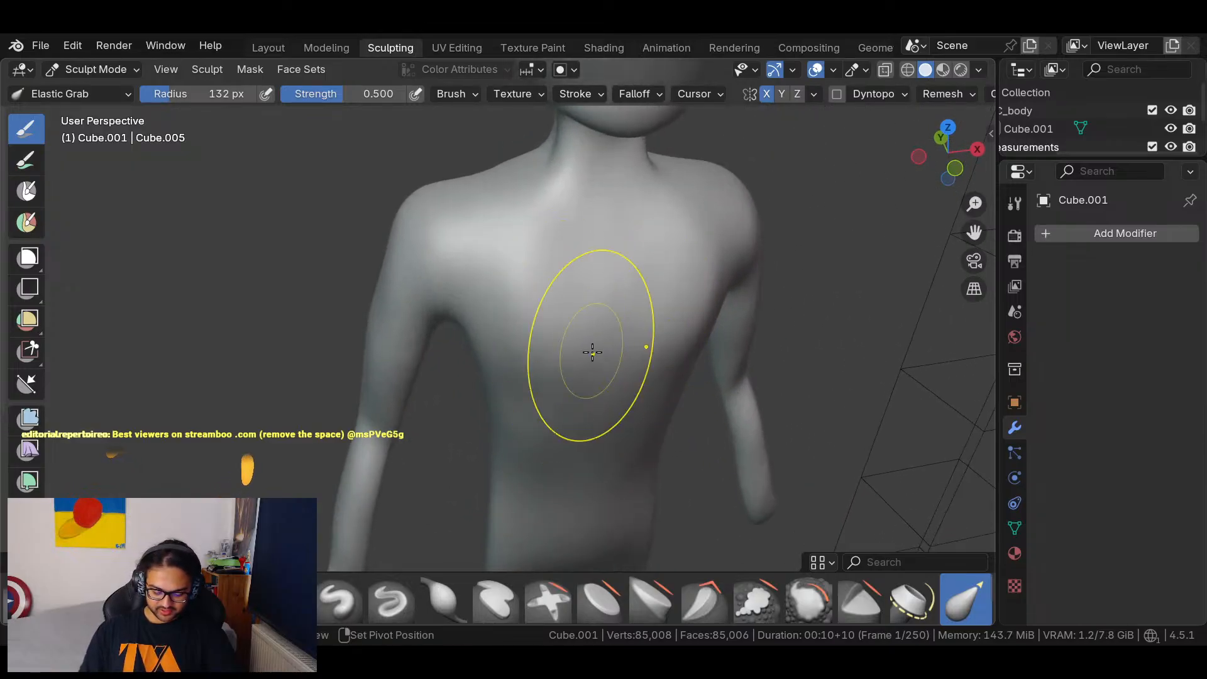
middle_drag(592, 377, 754, 383)
mouse_move(870, 385)
middle_down()
mouse_move(683, 406)
mouse_move(527, 331)
middle_up()
middle_drag(506, 232, 525, 283)
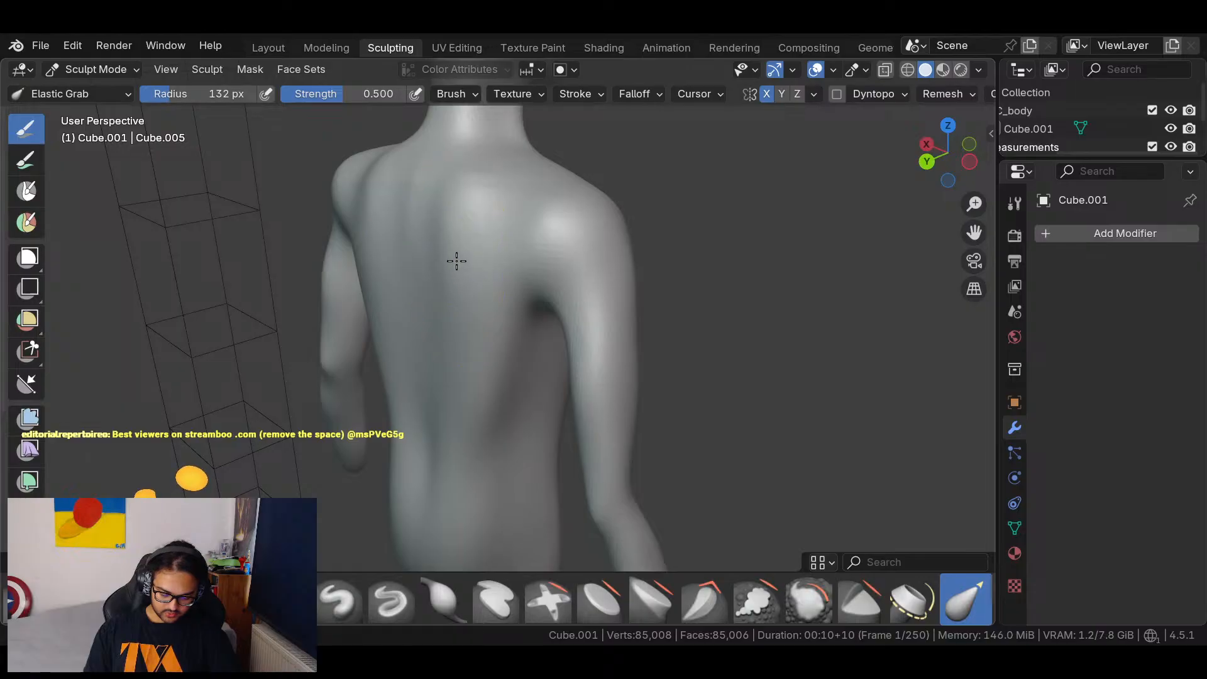
middle_drag(439, 258, 674, 390)
mouse_move(367, 243)
shift+mouse_down()
mouse_move(377, 201)
mouse_move(400, 236)
shift+mouse_up()
middle_drag(400, 236, 722, 269)
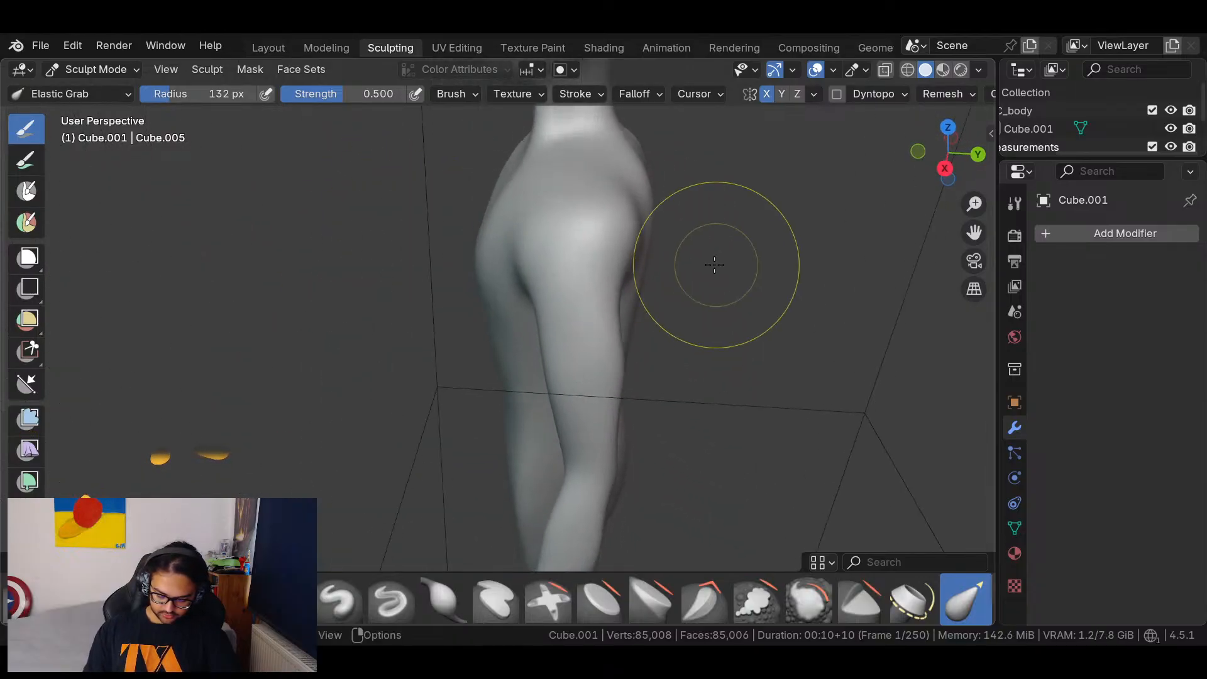
middle_drag(619, 291, 768, 312)
scroll(751, 309, up, 3)
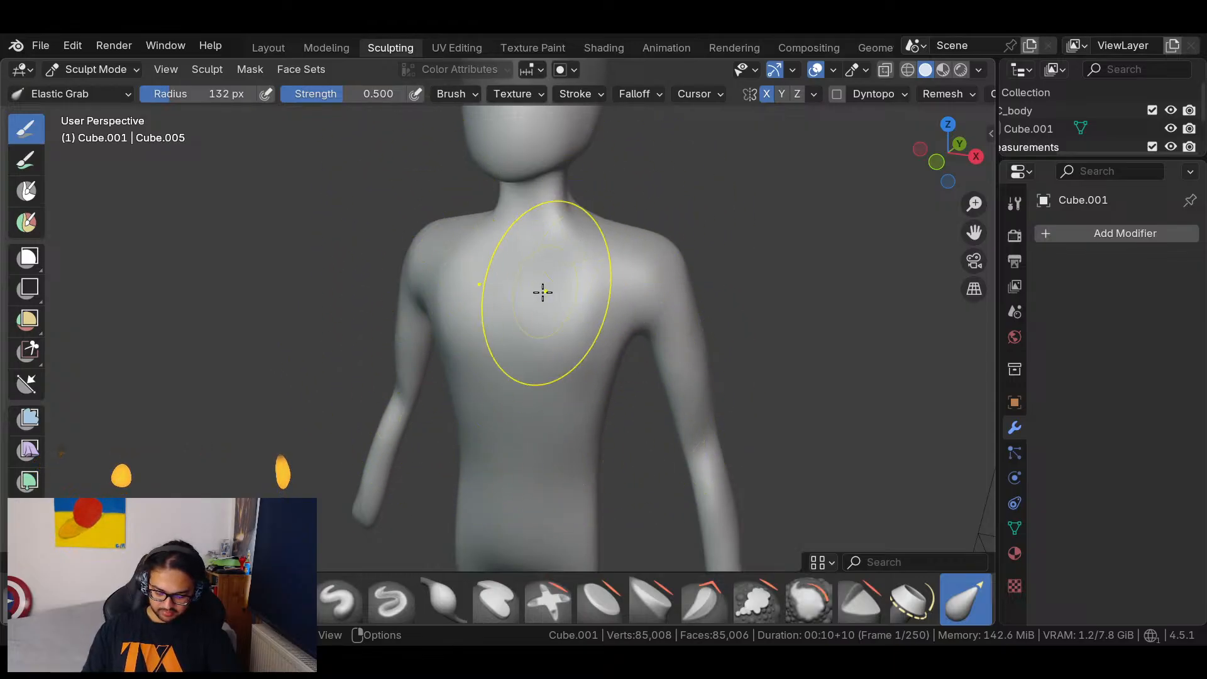
middle_drag(658, 365, 918, 377)
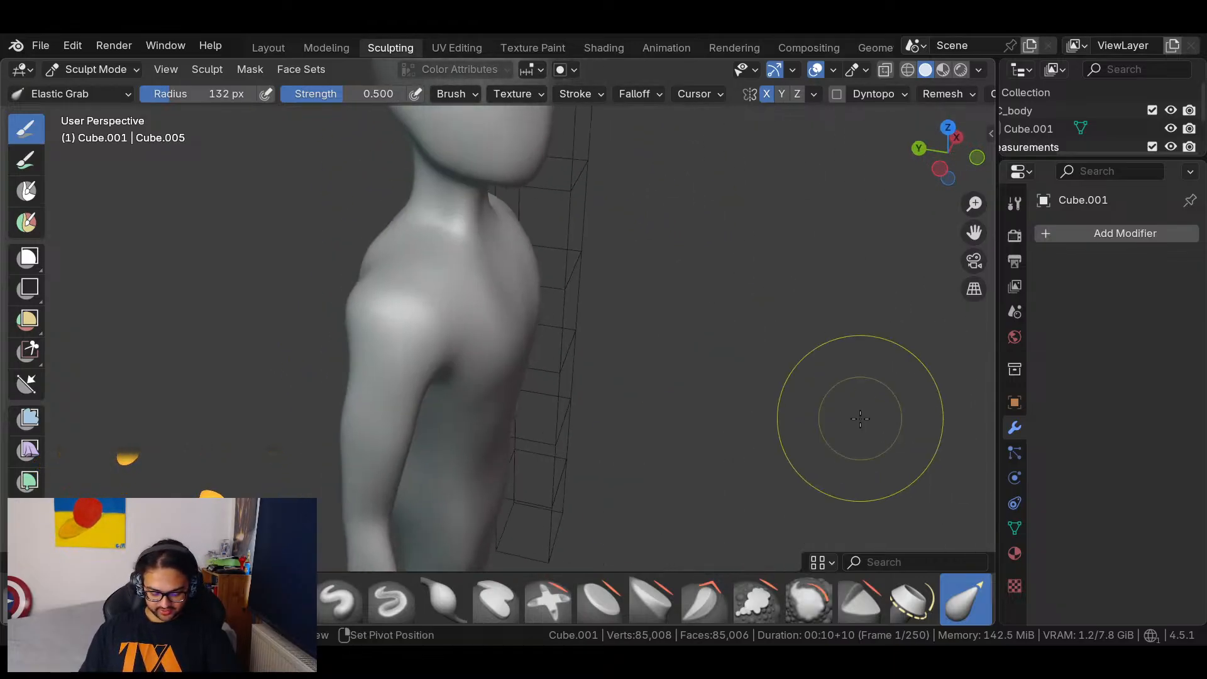
shift+middle_drag(859, 418, 931, 236)
middle_drag(692, 251, 564, 270)
mouse_move(663, 358)
mouse_down()
mouse_move(646, 359)
mouse_move(636, 329)
mouse_up()
key(ctrl+z)
key(ctrl+z)
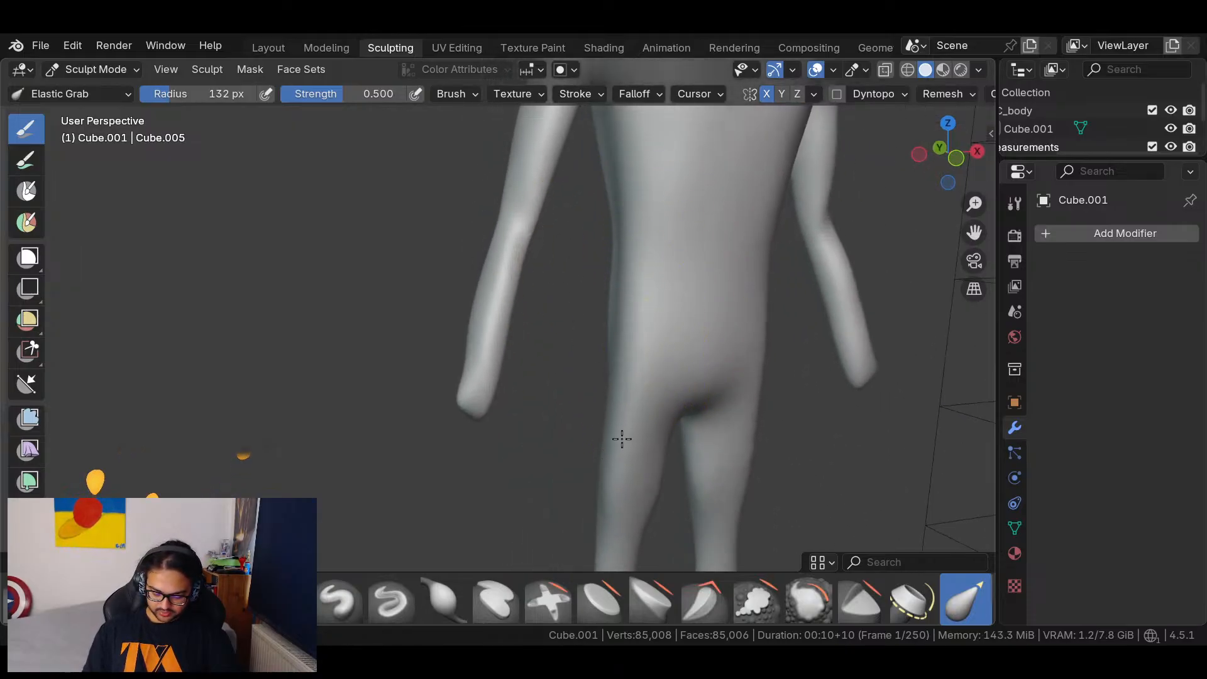
Widen the hips outward with Elastic Grab in the back view so the waist curves in above them.
middle_drag(687, 358, 788, 345)
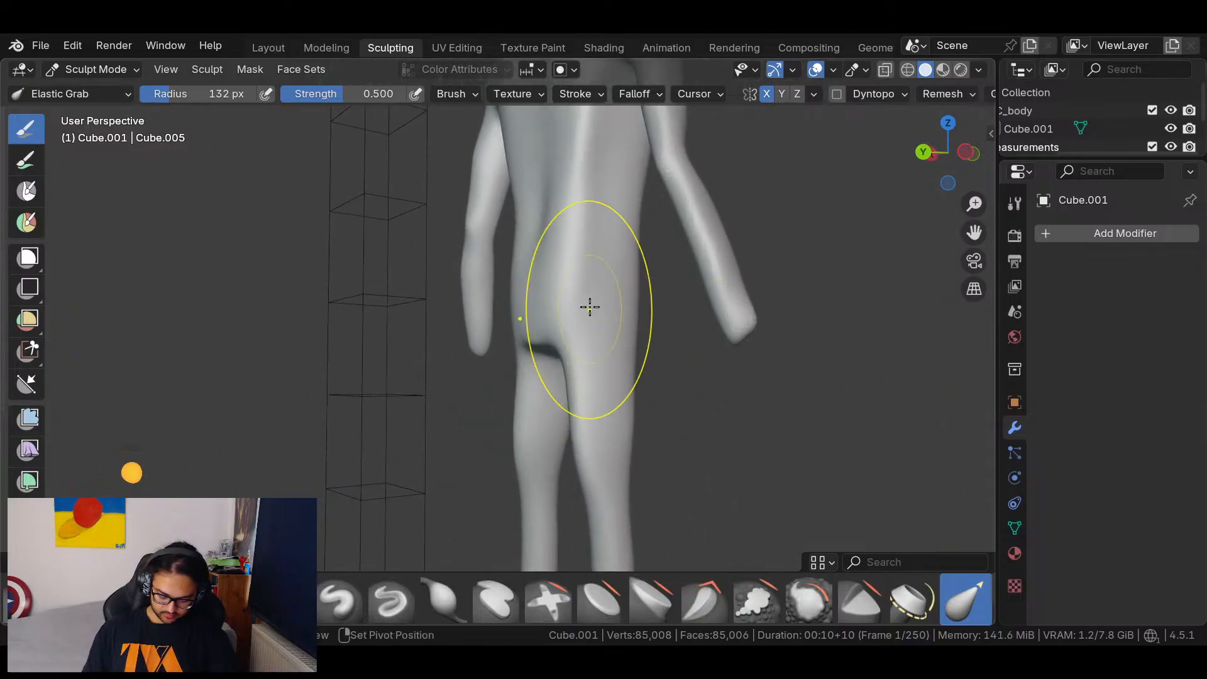
mouse_move(578, 323)
middle_down()
mouse_move(619, 311)
mouse_move(652, 323)
mouse_move(439, 320)
middle_up()
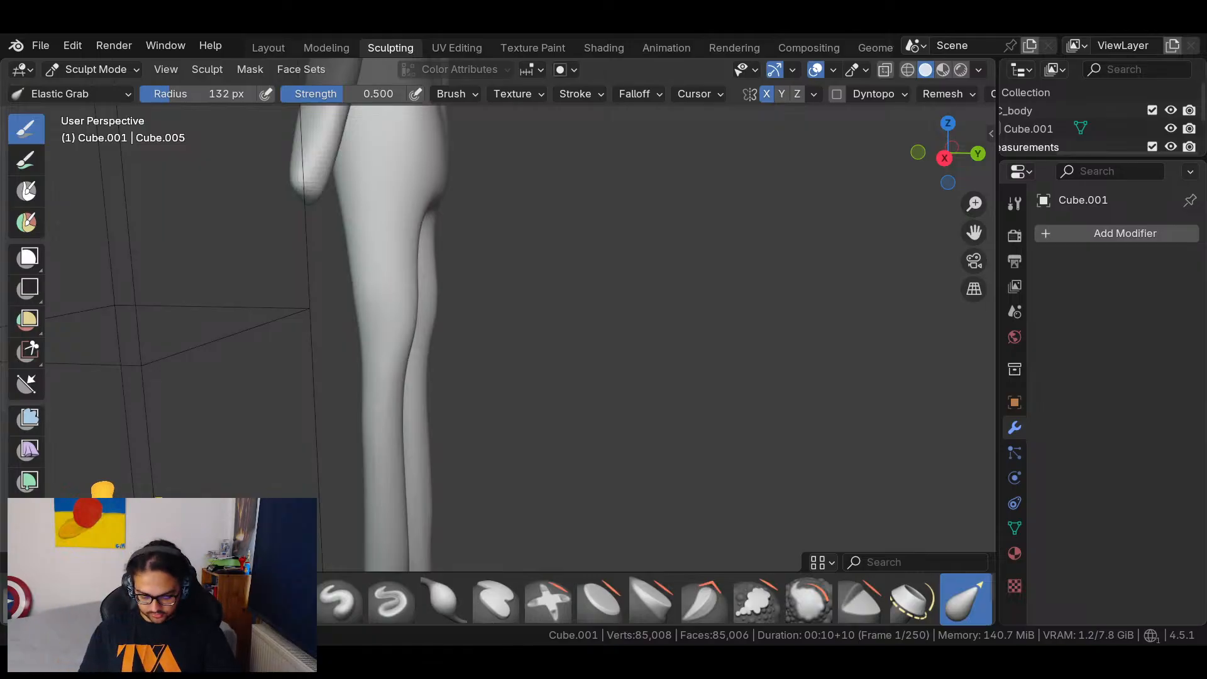
mouse_move(538, 279)
middle_down()
mouse_move(803, 305)
mouse_move(643, 298)
mouse_move(553, 345)
mouse_move(711, 340)
mouse_move(654, 341)
mouse_move(668, 270)
mouse_move(687, 245)
mouse_move(690, 329)
mouse_move(711, 340)
mouse_move(693, 320)
mouse_move(708, 270)
mouse_move(681, 291)
middle_up()
mouse_move(617, 350)
middle_down()
mouse_move(681, 359)
mouse_move(757, 316)
middle_up()
mouse_move(648, 307)
mouse_down()
mouse_move(697, 308)
mouse_move(683, 324)
mouse_up()
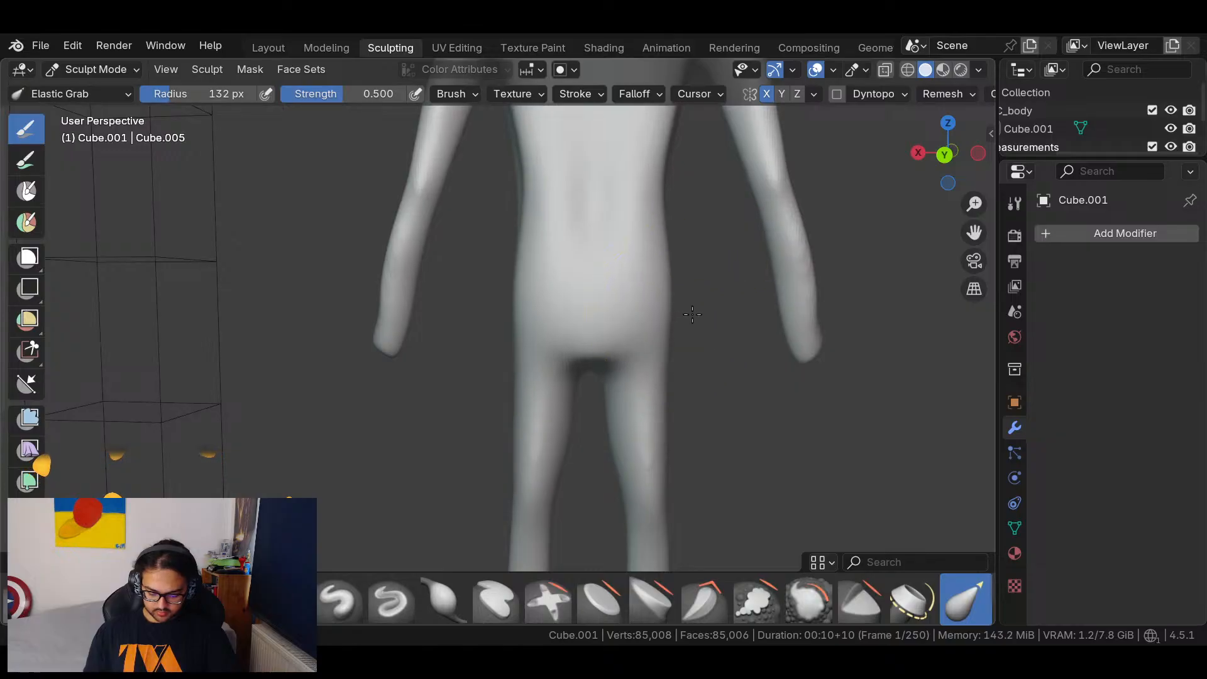
mouse_move(668, 317)
middle_down()
mouse_move(867, 359)
mouse_move(803, 398)
middle_up()
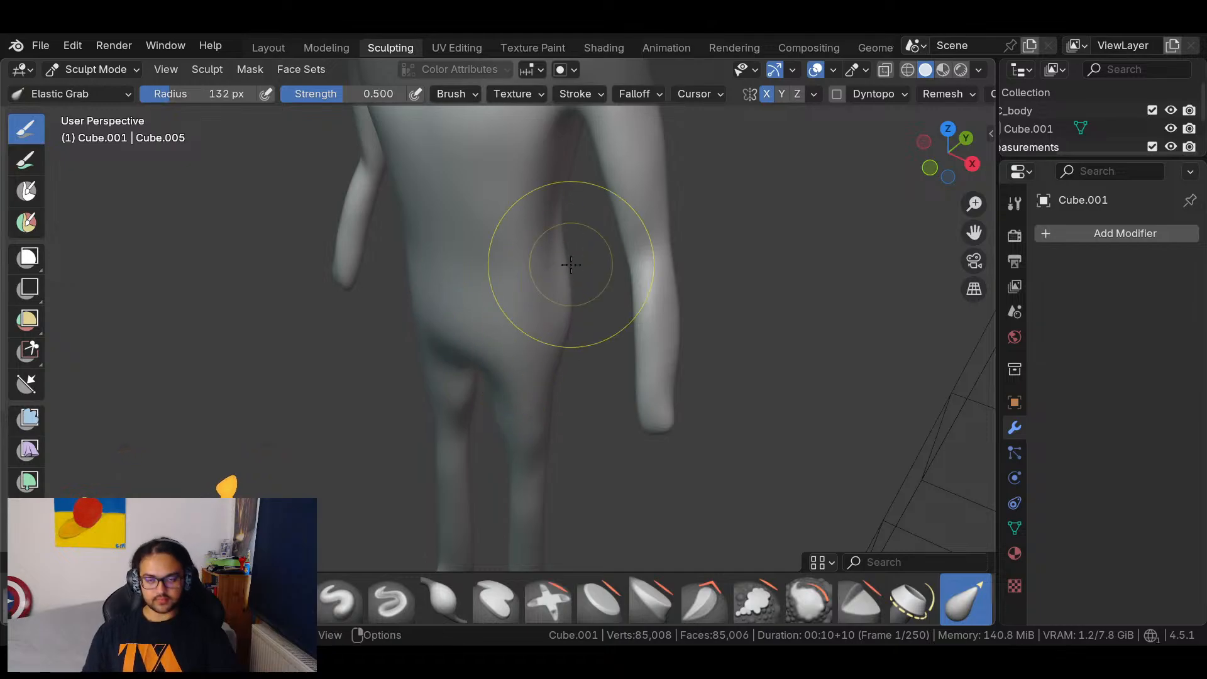
middle_drag(620, 364, 612, 299)
middle_drag(722, 318, 695, 215)
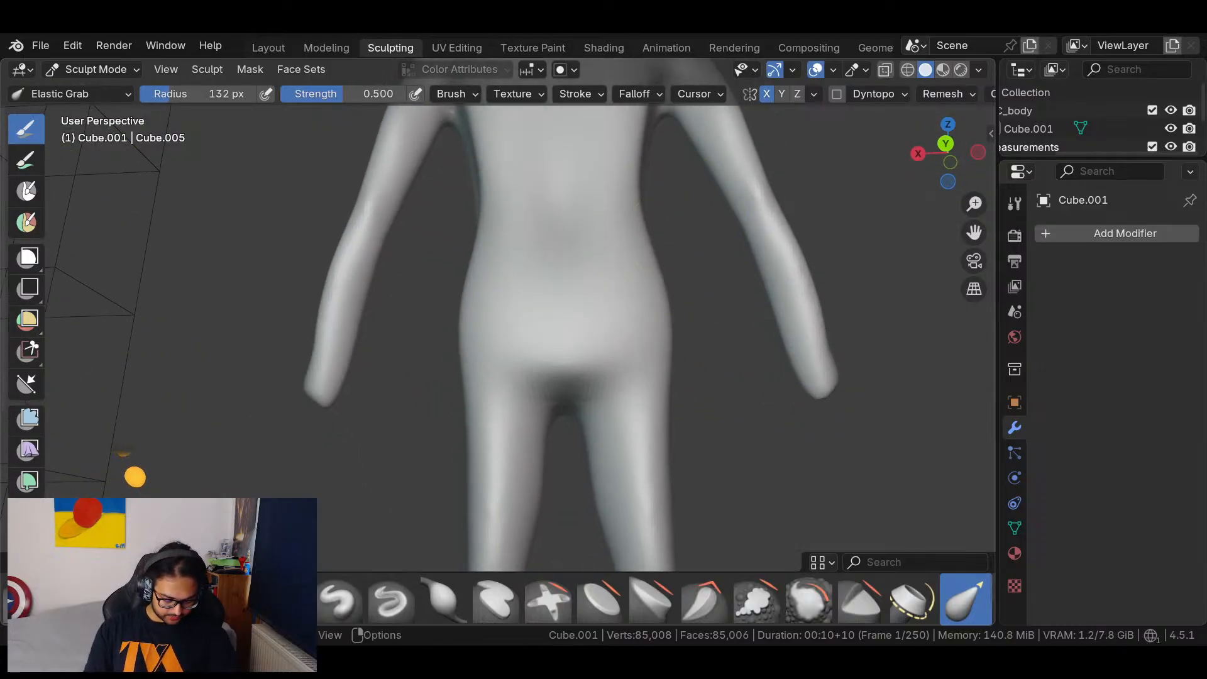
Carve a vertical crease between the buttocks with Crease Polish at a 40 px radius and smooth it.
key(shift+c)
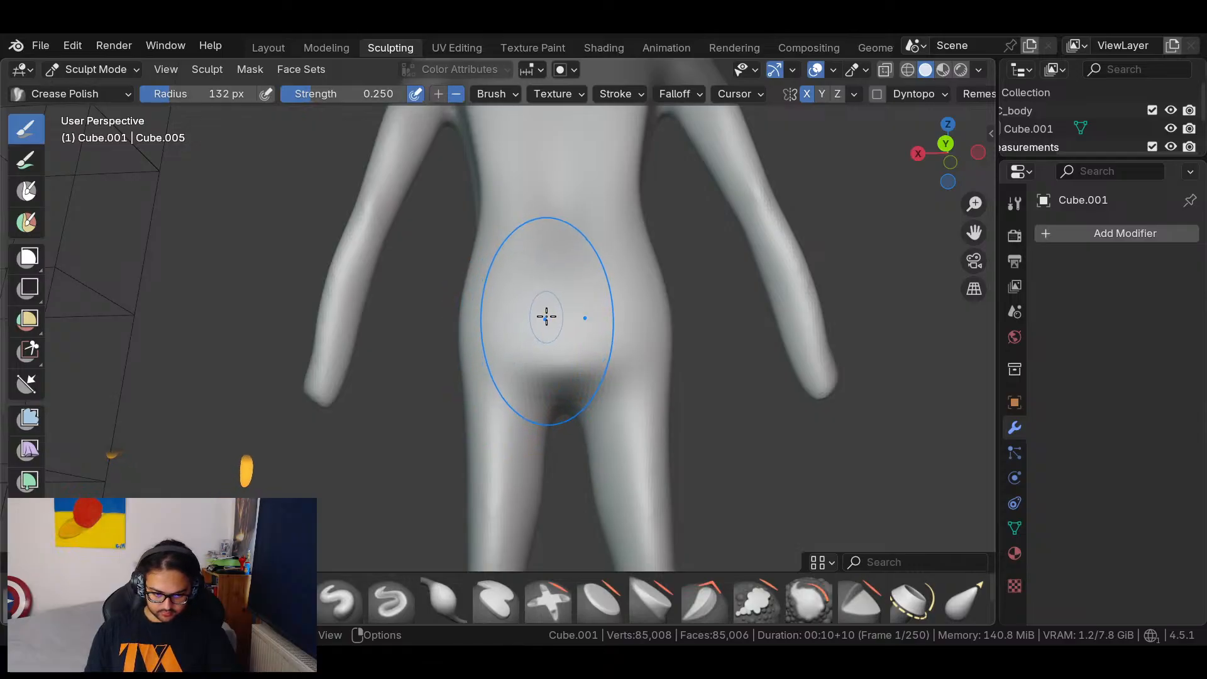
right_click(456, 309)
drag(458, 308, 427, 311)
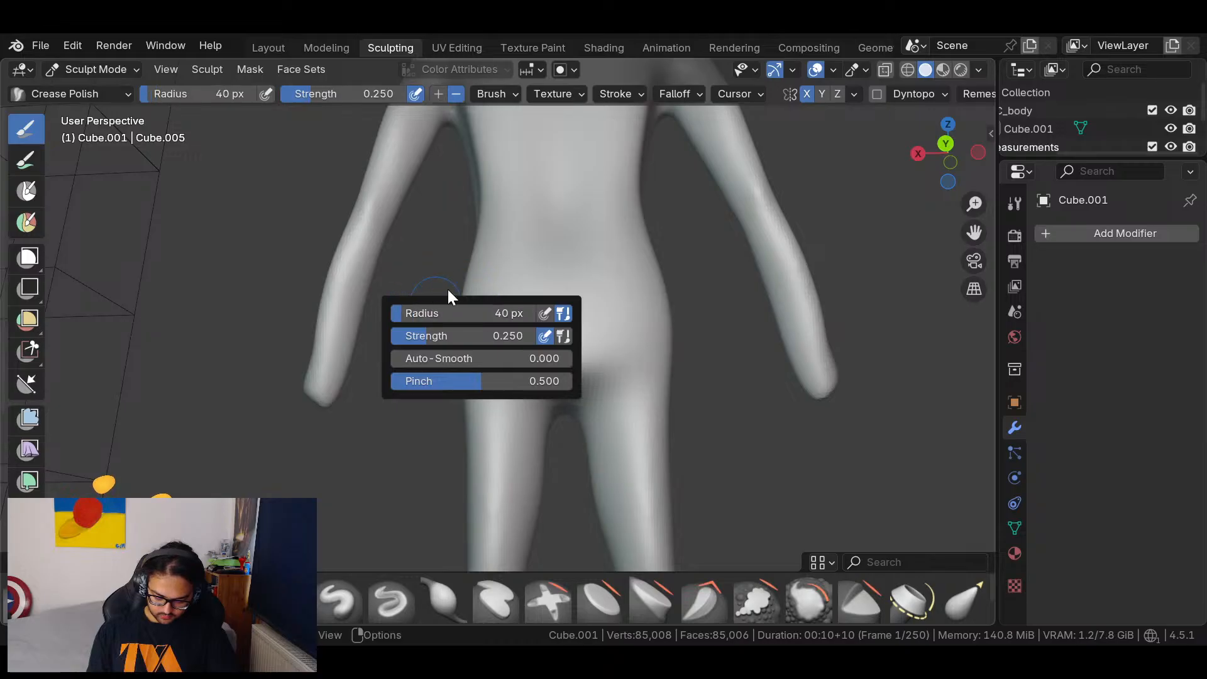
drag(564, 277, 570, 357)
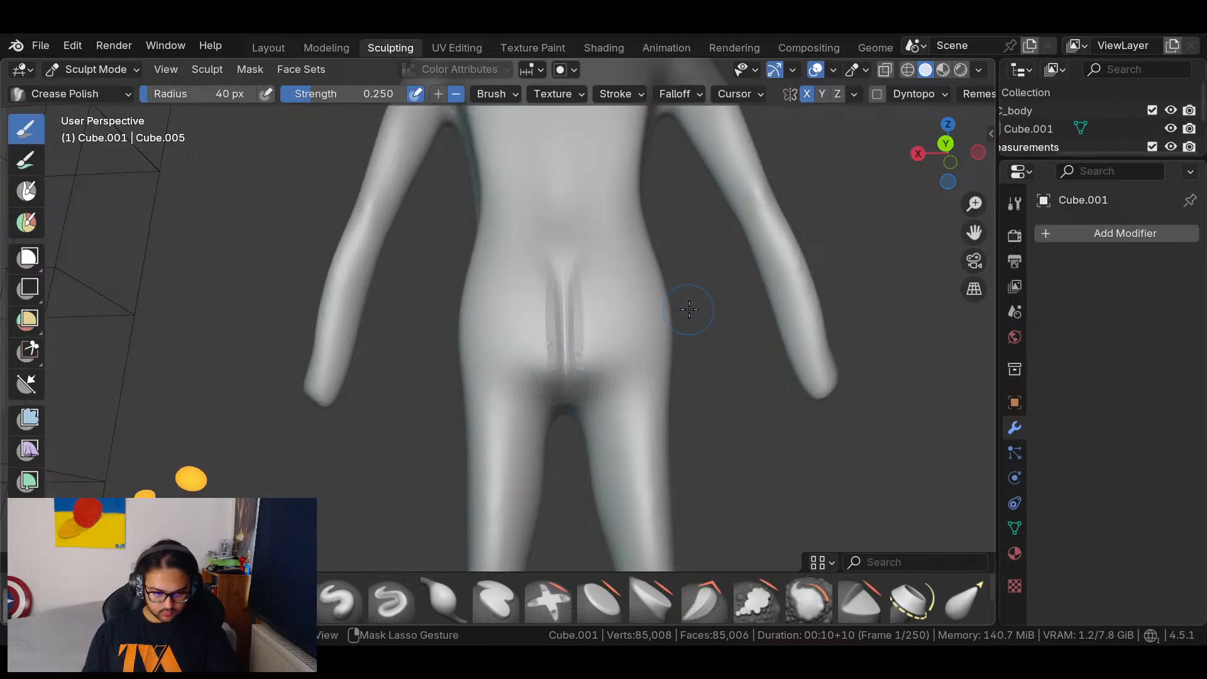
shift+drag(565, 280, 569, 332)
middle_drag(632, 334, 586, 358)
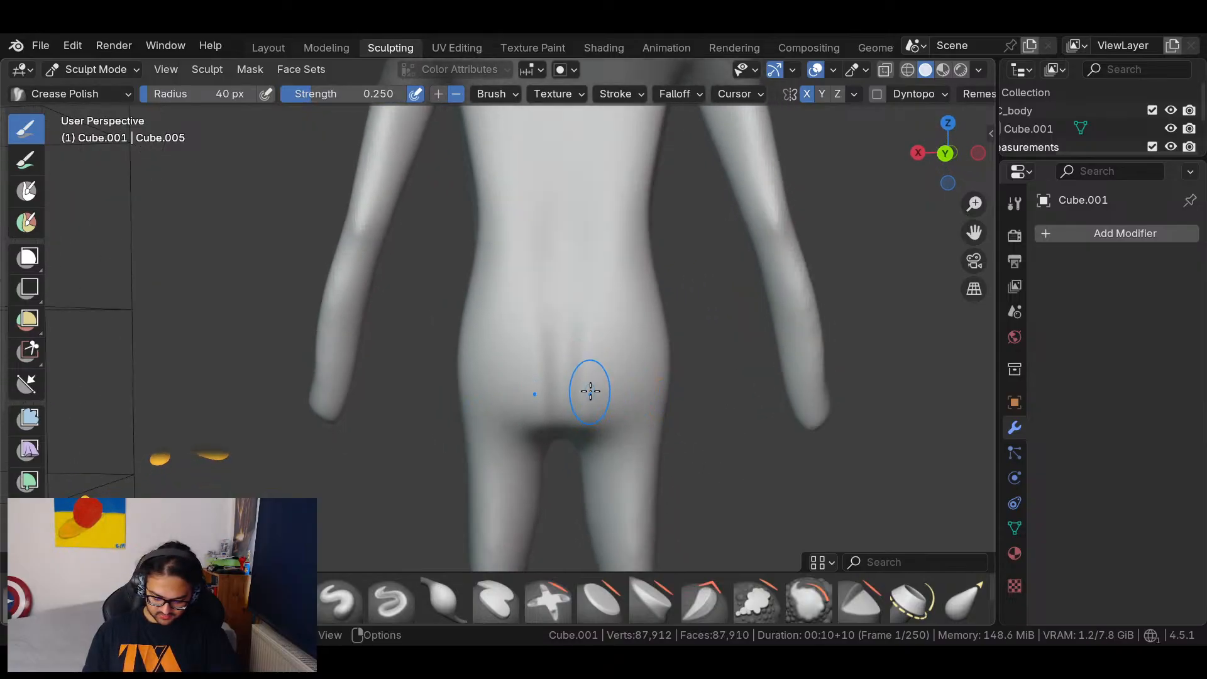
Shape the buttocks and the cleft between them with Elastic Grab, working from the side, behind and below.
click(965, 600)
middle_drag(735, 398, 651, 417)
mouse_move(651, 417)
mouse_down()
mouse_move(641, 422)
mouse_move(655, 396)
mouse_up()
mouse_move(710, 434)
middle_down()
mouse_move(728, 390)
mouse_move(579, 411)
middle_up()
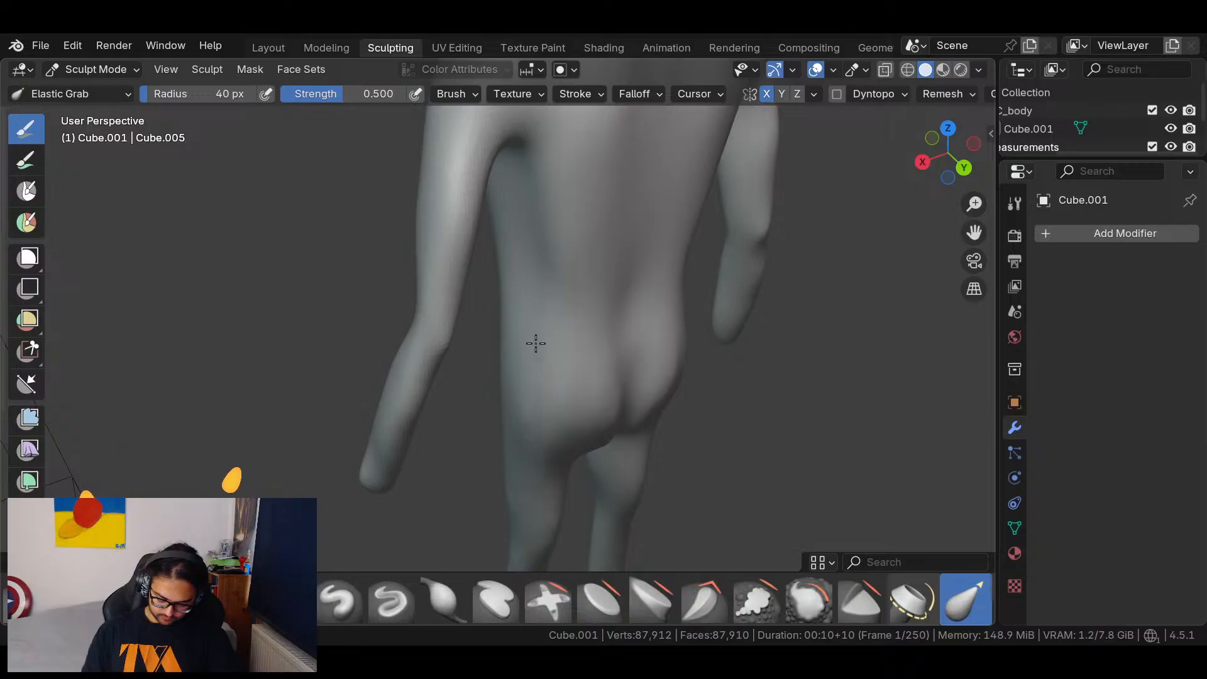
middle_drag(574, 394, 638, 301)
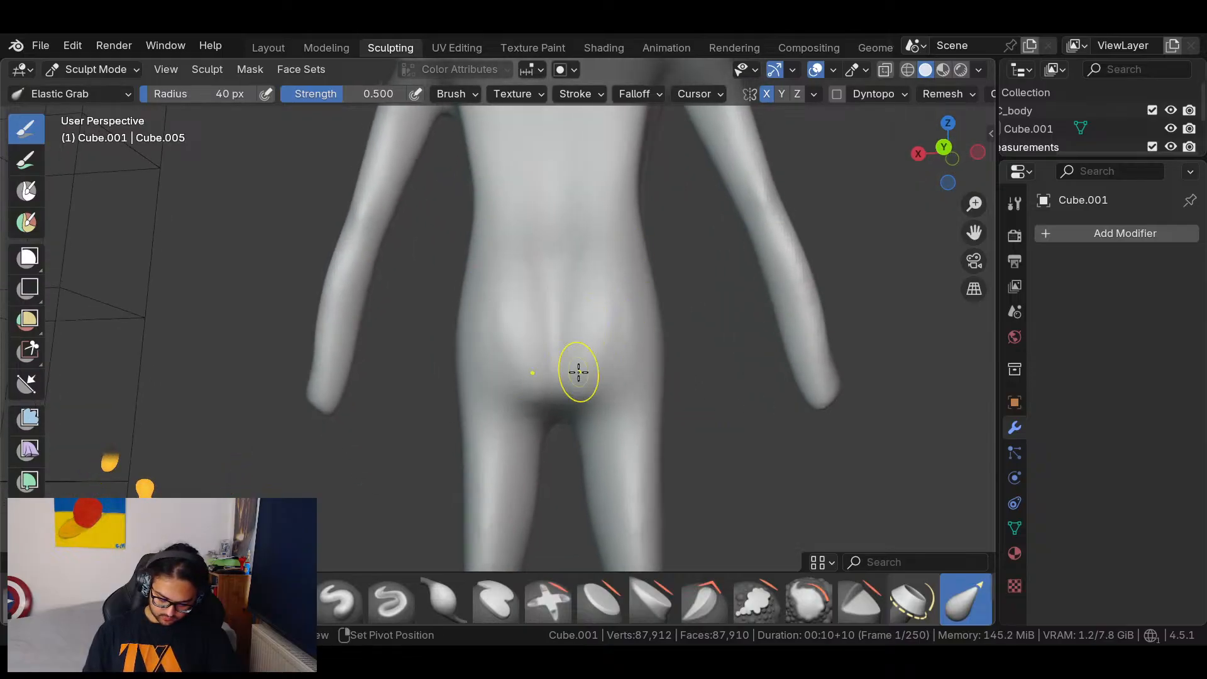
mouse_move(638, 356)
middle_down()
mouse_move(675, 224)
mouse_move(587, 250)
middle_up()
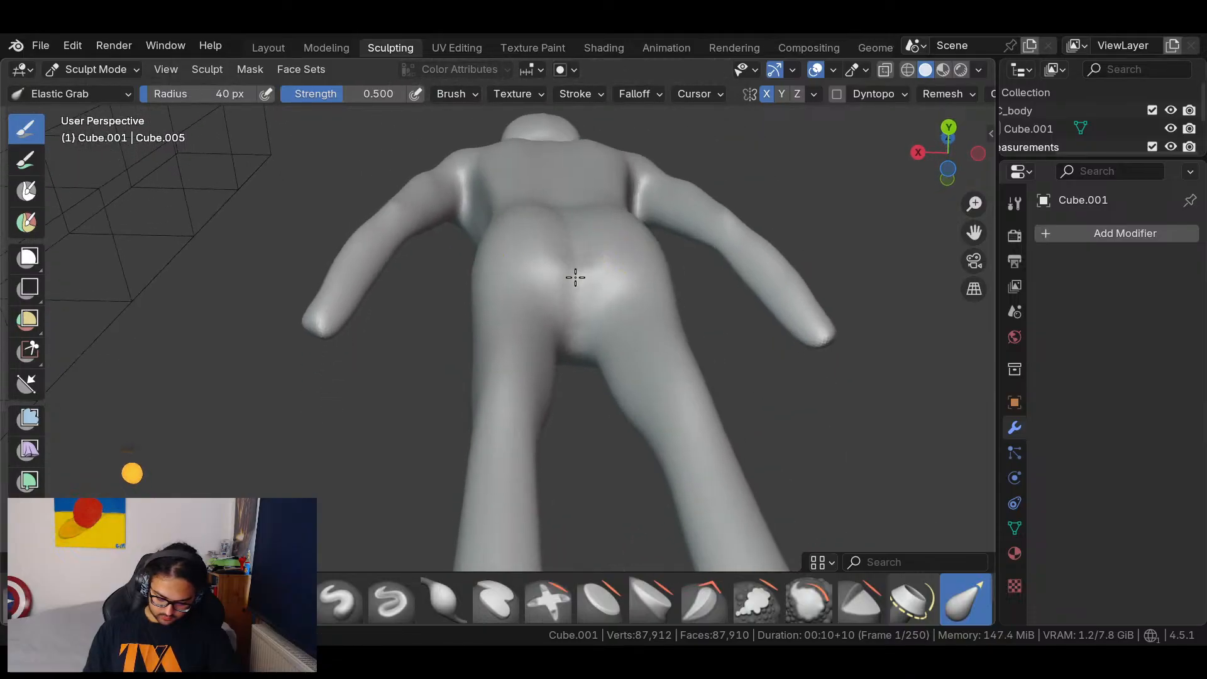
mouse_move(575, 299)
mouse_down()
mouse_move(574, 340)
mouse_move(581, 307)
mouse_up()
middle_drag(601, 302, 593, 404)
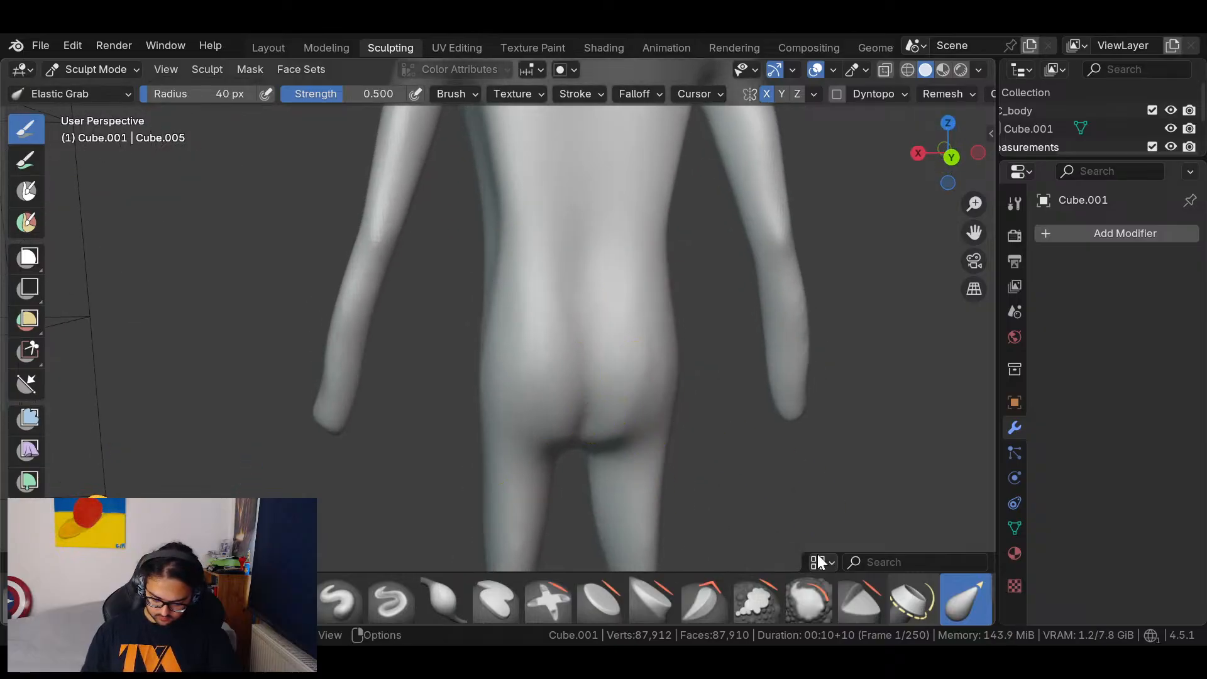
Deepen the cleft between the buttocks down to the crotch with Crease Sharp, redoing the first stroke.
click(288, 600)
mouse_move(591, 329)
mouse_down()
mouse_move(590, 443)
mouse_move(583, 309)
mouse_up()
key(ctrl+z)
key(ctrl+z)
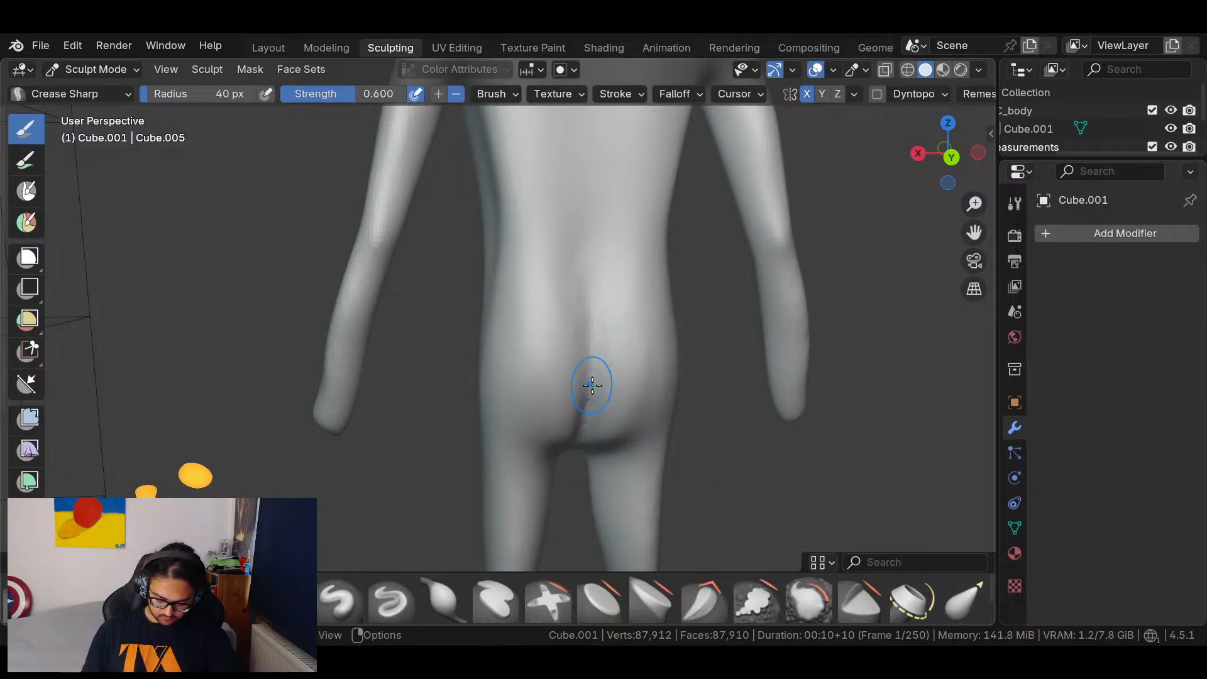
drag(580, 450, 580, 456)
middle_drag(678, 423, 698, 311)
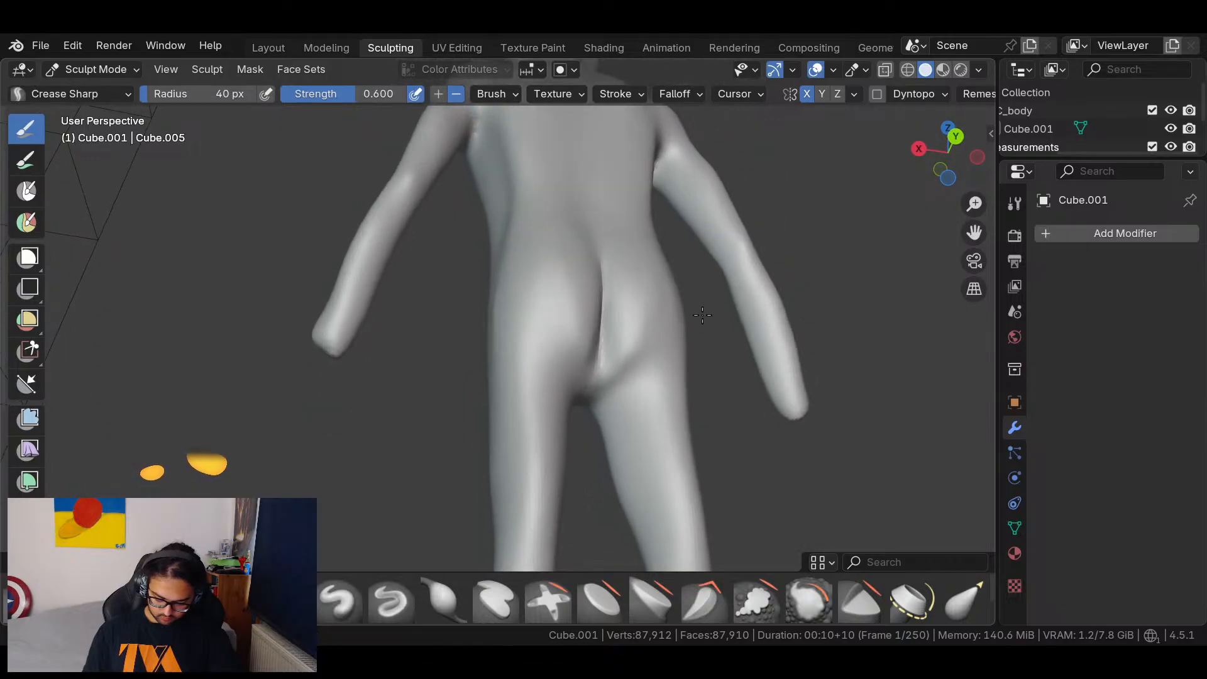
mouse_move(591, 375)
mouse_down()
mouse_move(598, 360)
mouse_move(587, 387)
mouse_move(589, 377)
mouse_up()
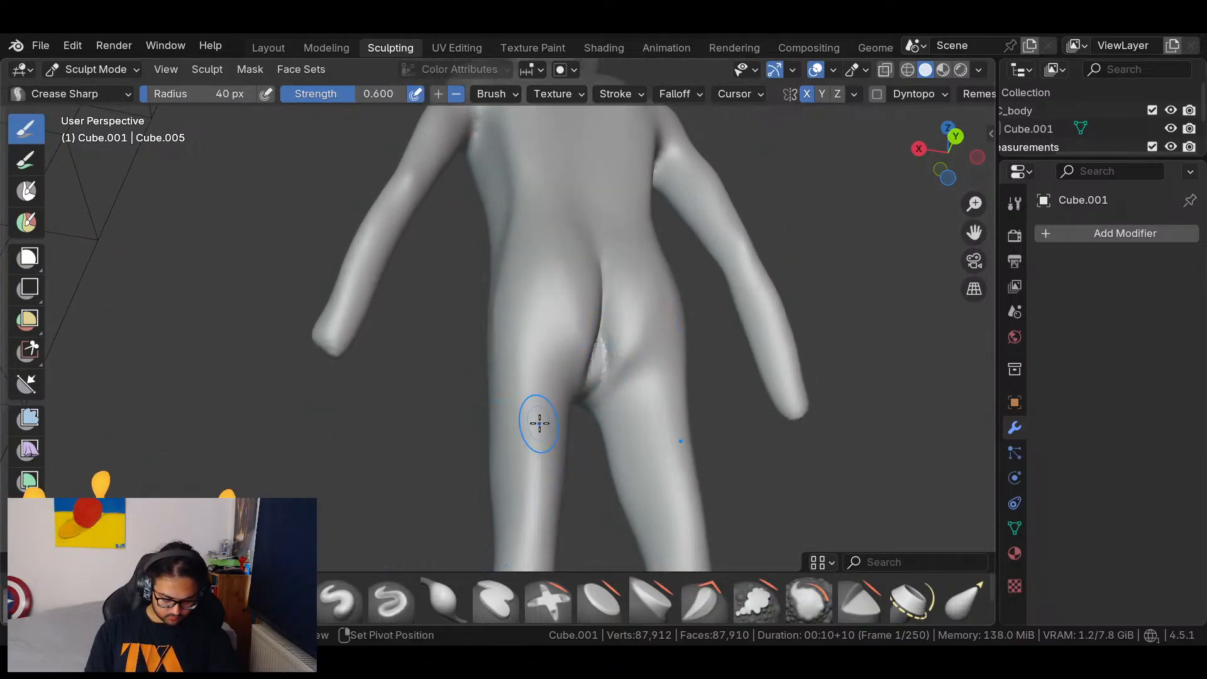
Set the brush radius to 70 px and smooth the rough lower end of the cleft.
right_click(485, 406)
click(424, 408)
text(70)
key(Return)
mouse_move(606, 352)
shift+mouse_down()
mouse_move(609, 294)
mouse_move(597, 376)
shift+mouse_up()
middle_drag(648, 410, 634, 490)
Round out the buttocks and their outer sides with Elastic Grab to separate them from the thighs.
click(965, 599)
middle_drag(734, 459, 573, 479)
drag(558, 483, 571, 487)
middle_drag(548, 373, 829, 375)
middle_drag(695, 358, 594, 441)
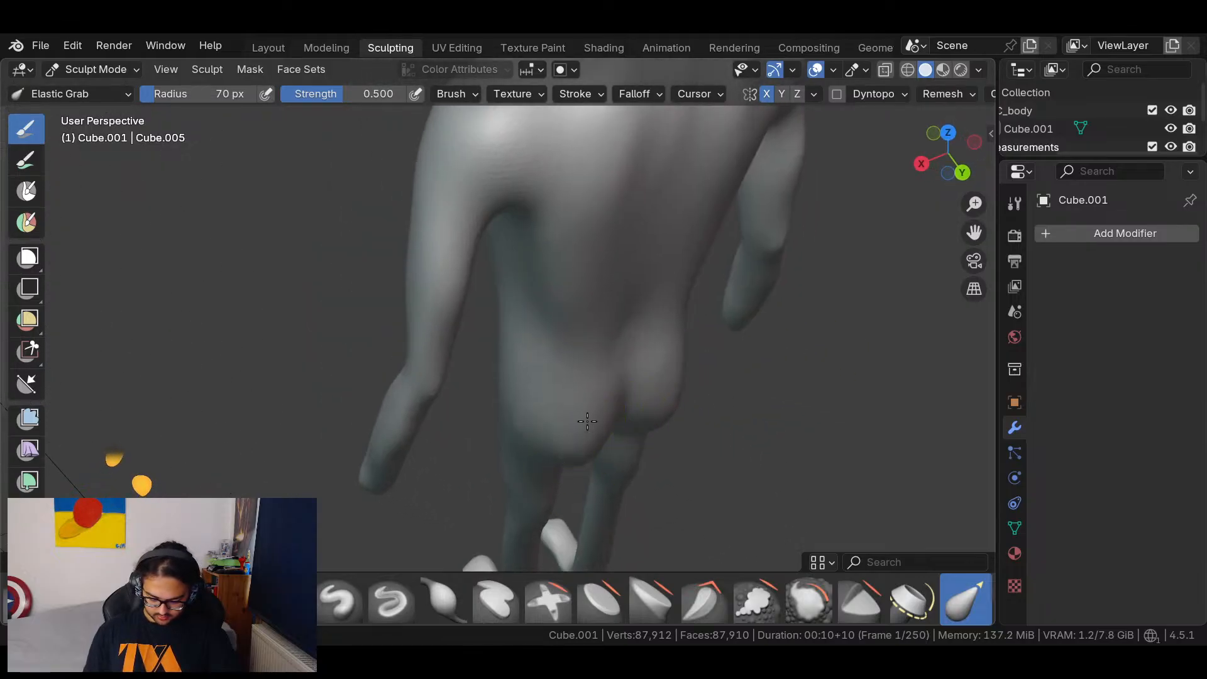
mouse_move(665, 377)
middle_down()
mouse_move(639, 385)
mouse_move(534, 358)
mouse_move(511, 395)
mouse_move(646, 278)
middle_up()
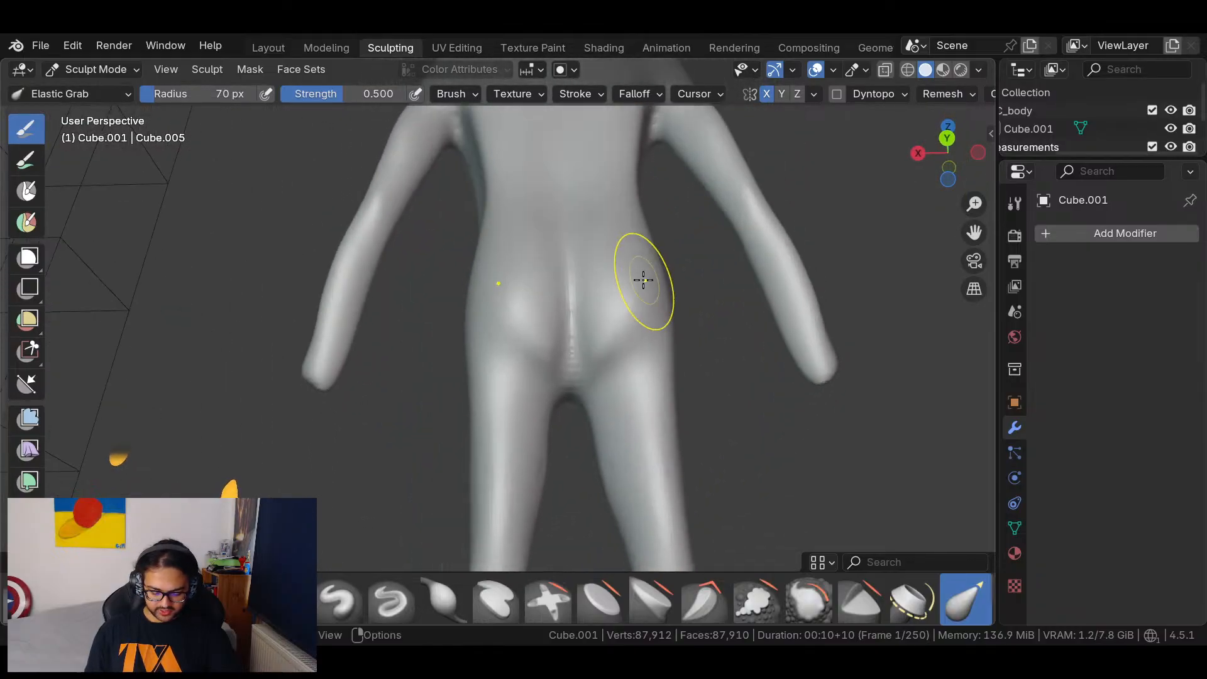
drag(603, 315, 479, 339)
mouse_move(633, 342)
mouse_down()
mouse_move(658, 326)
mouse_move(669, 346)
mouse_up()
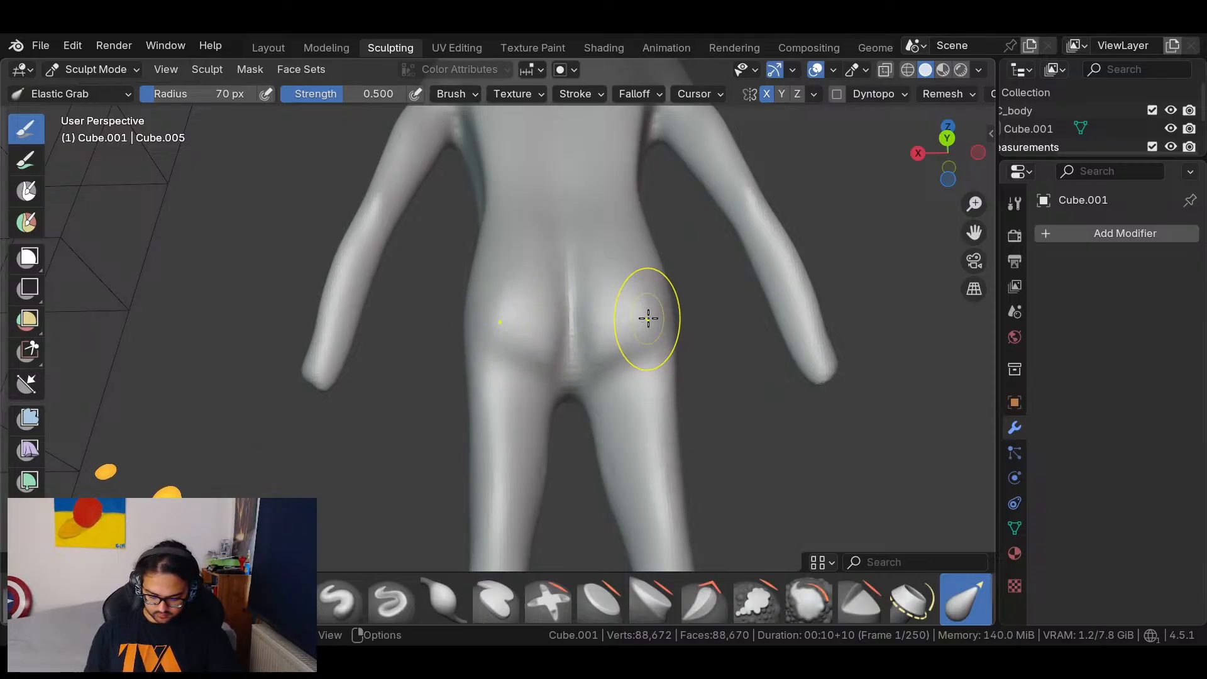
Pull down the undersides of the buttocks with Elastic Grab and refine their volume from above and behind.
middle_drag(647, 261, 553, 404)
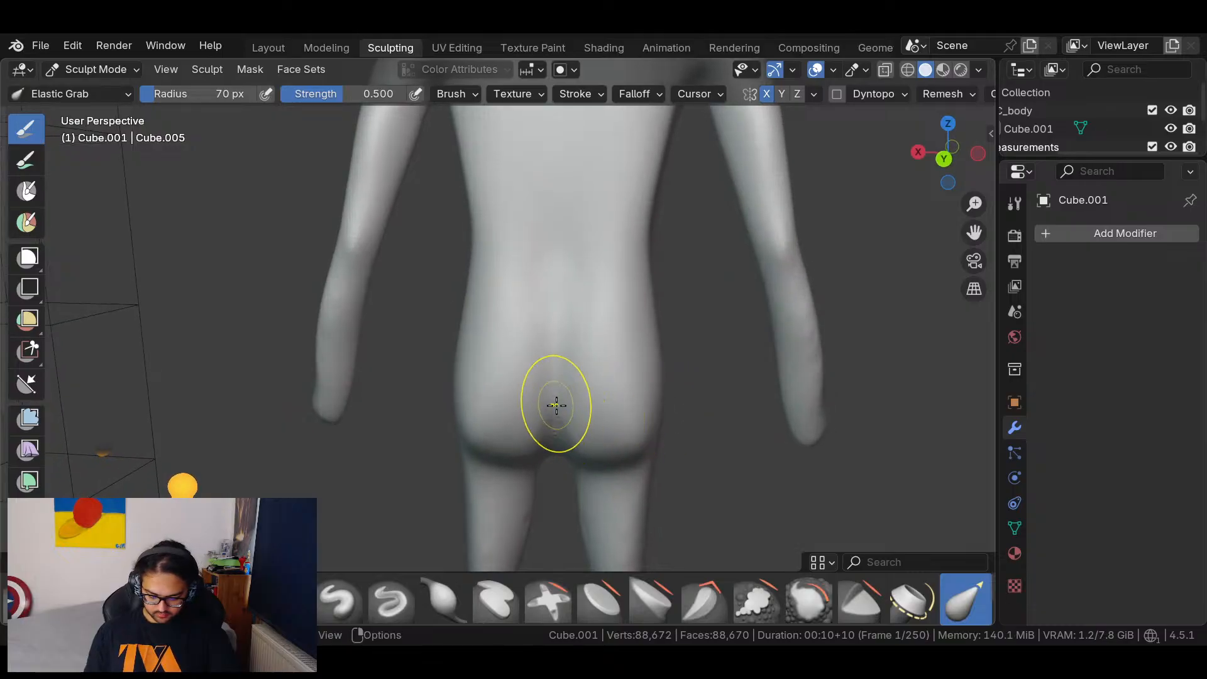
drag(595, 427, 611, 481)
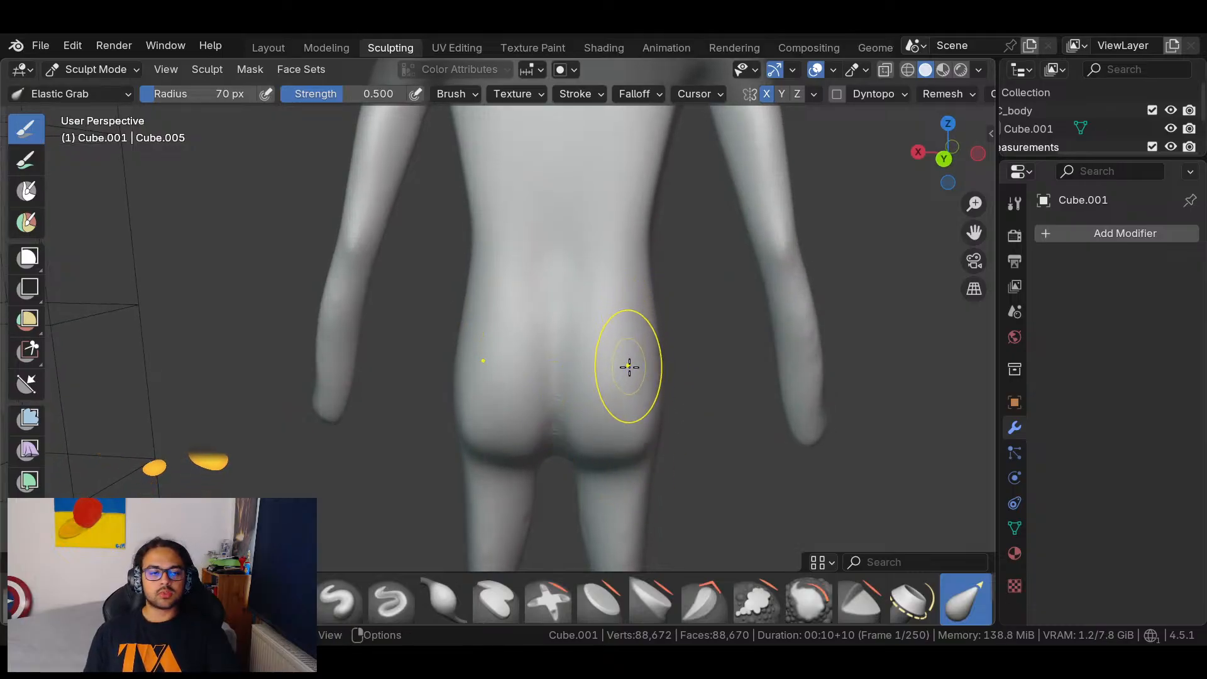
middle_drag(662, 323, 736, 468)
drag(659, 428, 669, 438)
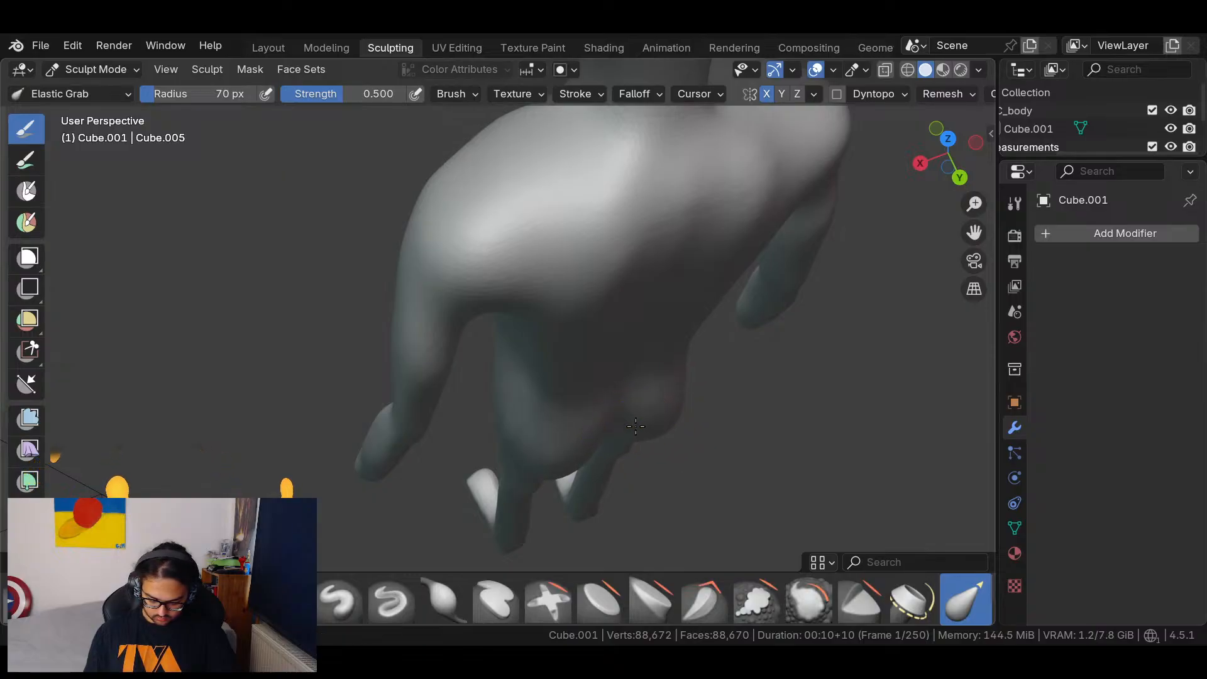
middle_drag(620, 433, 667, 377)
drag(619, 346, 619, 337)
Adjust the torso's side contours and the back below the armpits with Elastic Grab, checking from front and behind.
middle_drag(668, 377, 735, 258)
drag(600, 251, 586, 262)
middle_drag(680, 287, 623, 372)
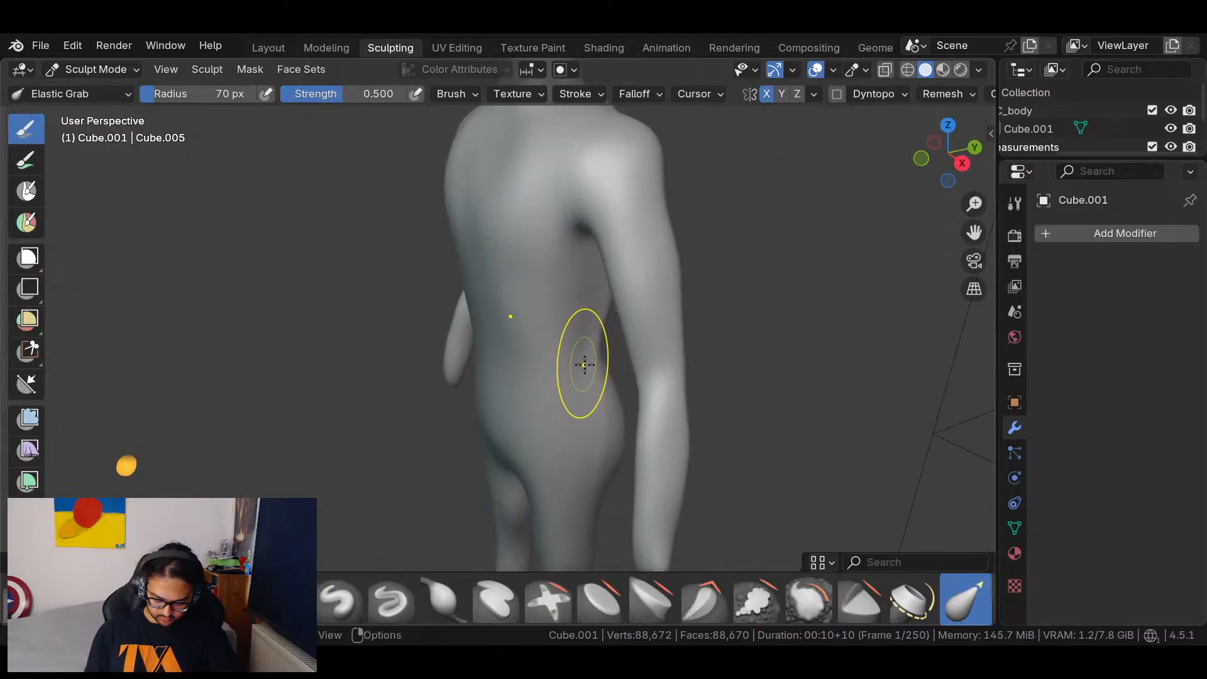
middle_drag(792, 291, 570, 255)
drag(570, 255, 519, 290)
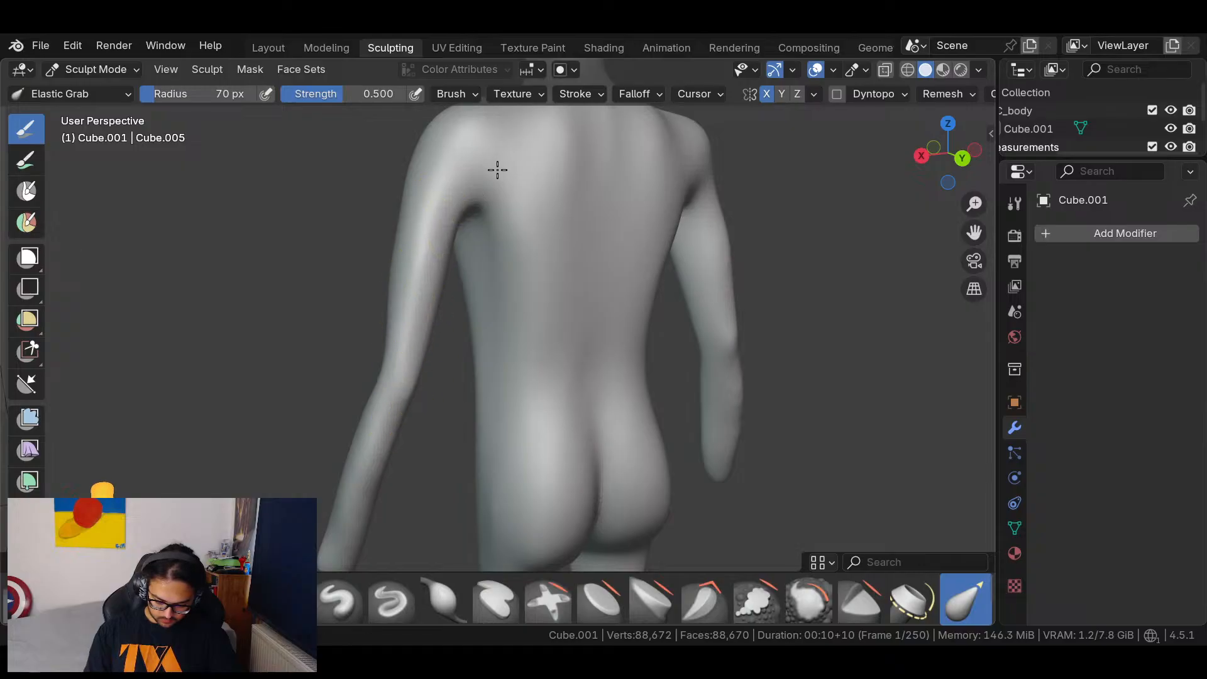
middle_drag(437, 207, 620, 328)
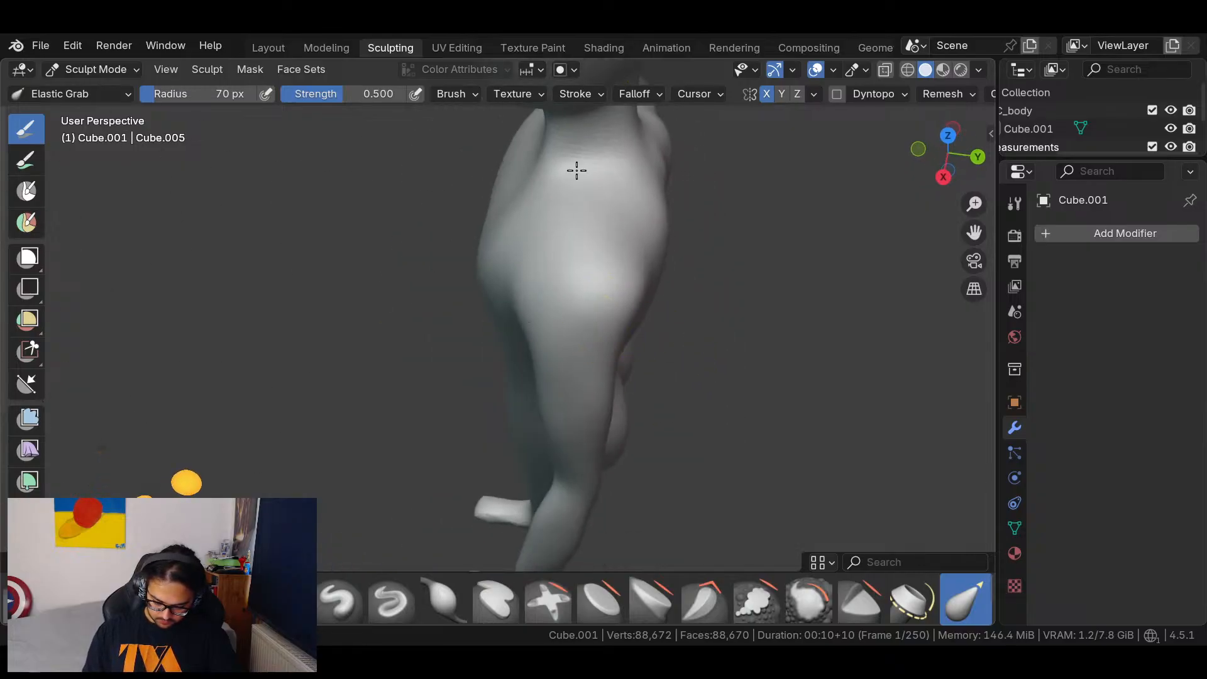
Lift the side of the chest and flatten the chest's front profile slightly with Elastic Grab, working from front and side views.
mouse_move(485, 244)
middle_down()
mouse_move(687, 242)
mouse_move(681, 334)
mouse_move(867, 303)
mouse_move(838, 353)
middle_up()
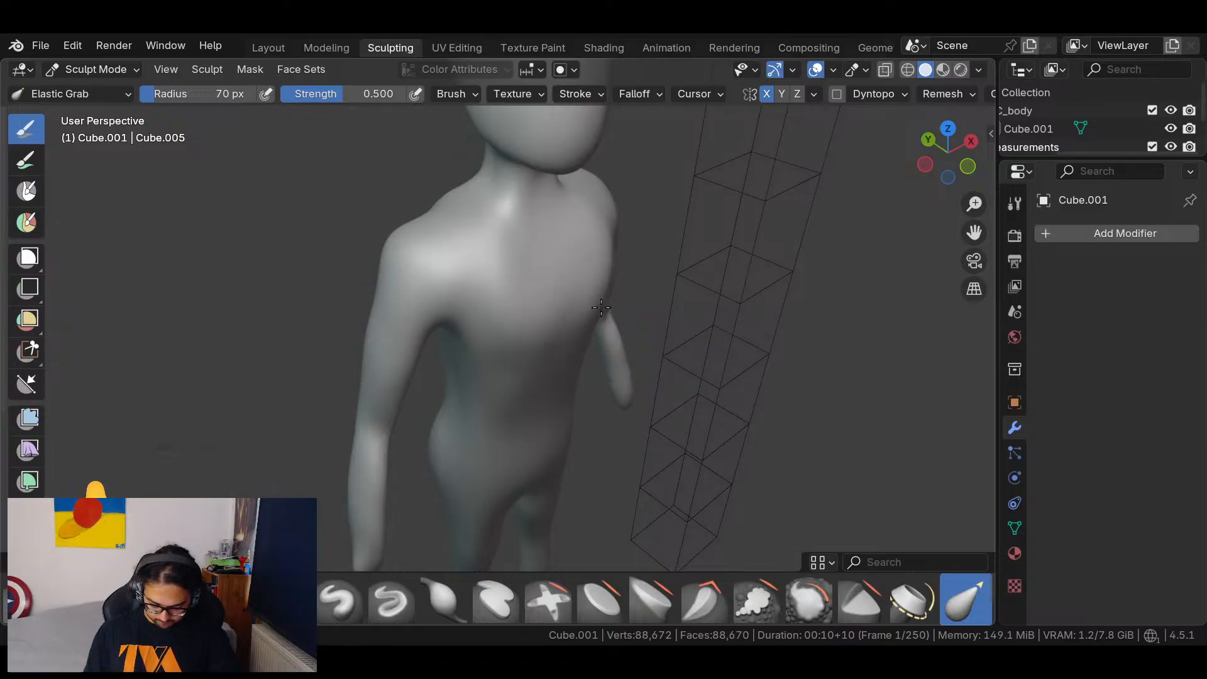
drag(596, 306, 598, 277)
mouse_move(680, 276)
middle_down()
mouse_move(831, 205)
mouse_move(851, 167)
middle_up()
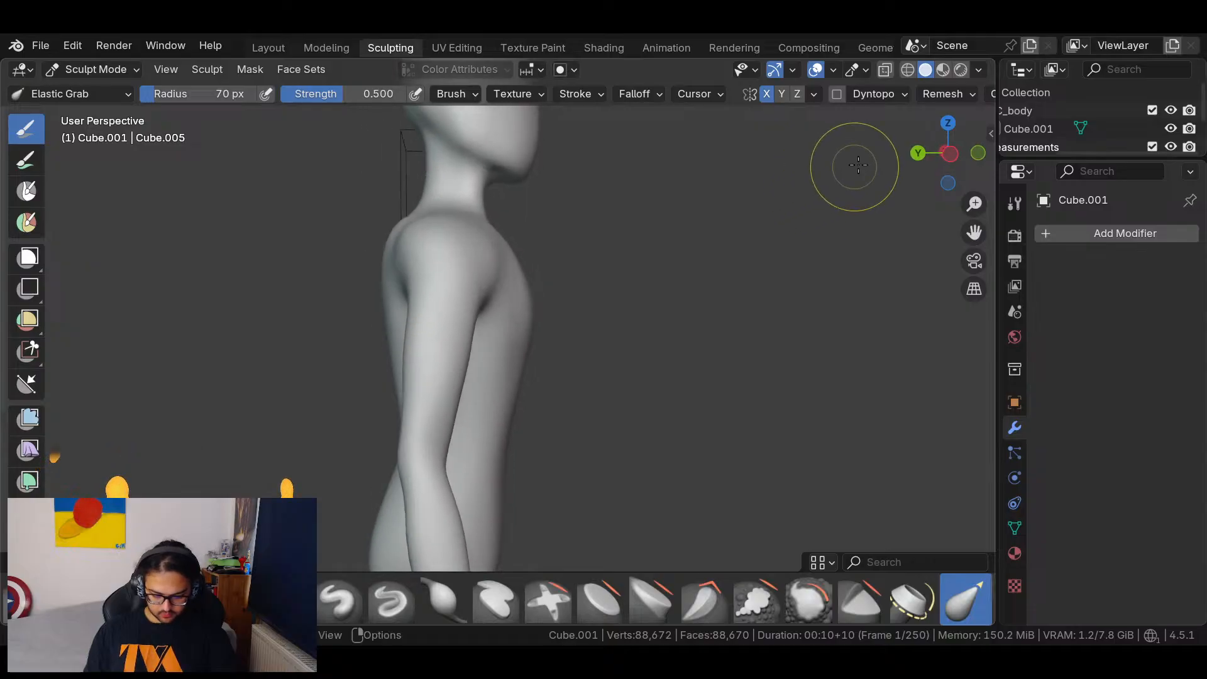
click(942, 151)
scroll(747, 283, down, 4)
shift+scroll(716, 371, down, 3)
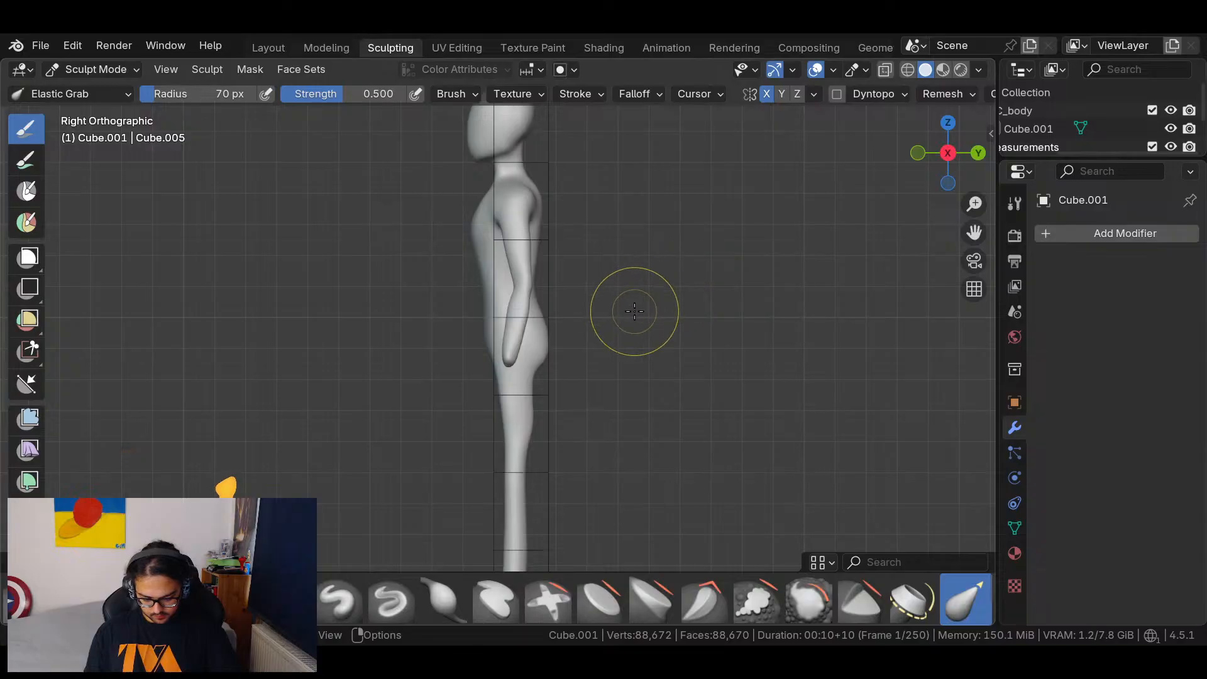
drag(478, 222, 486, 223)
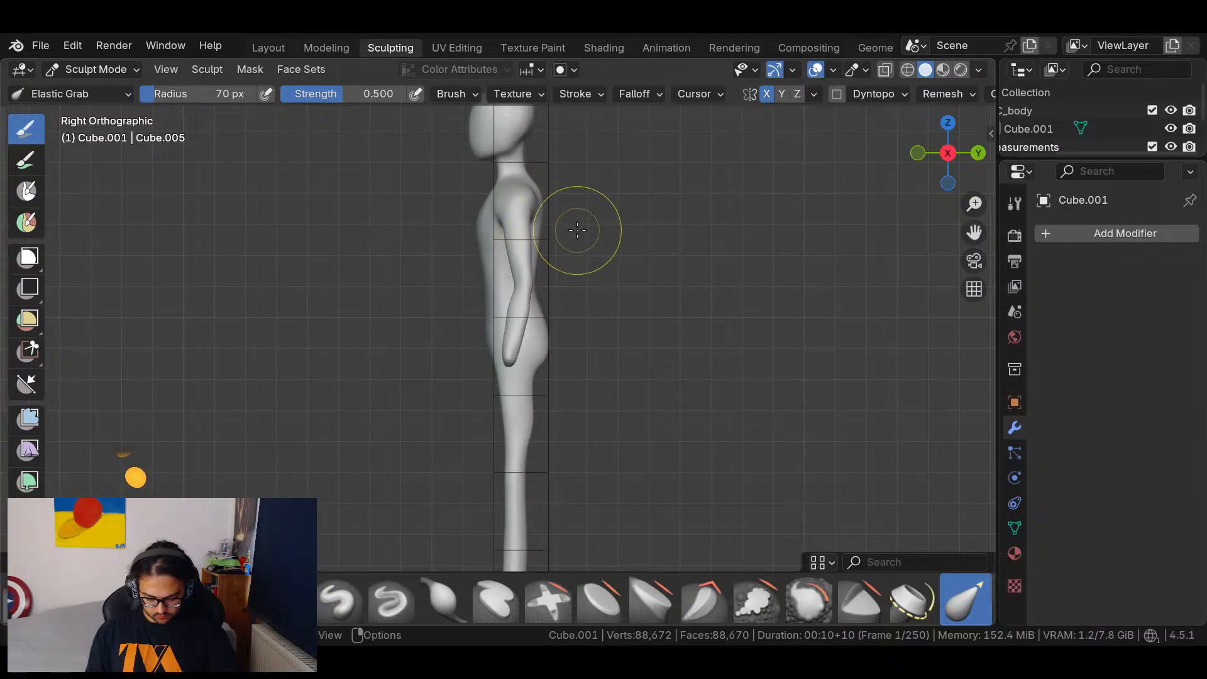
Refine the waist and abdomen contours below the rib cage with Elastic Grab and voxel-remesh the body.
mouse_move(584, 235)
middle_down()
mouse_move(692, 271)
mouse_move(695, 210)
mouse_move(694, 342)
mouse_move(773, 335)
mouse_move(531, 331)
middle_up()
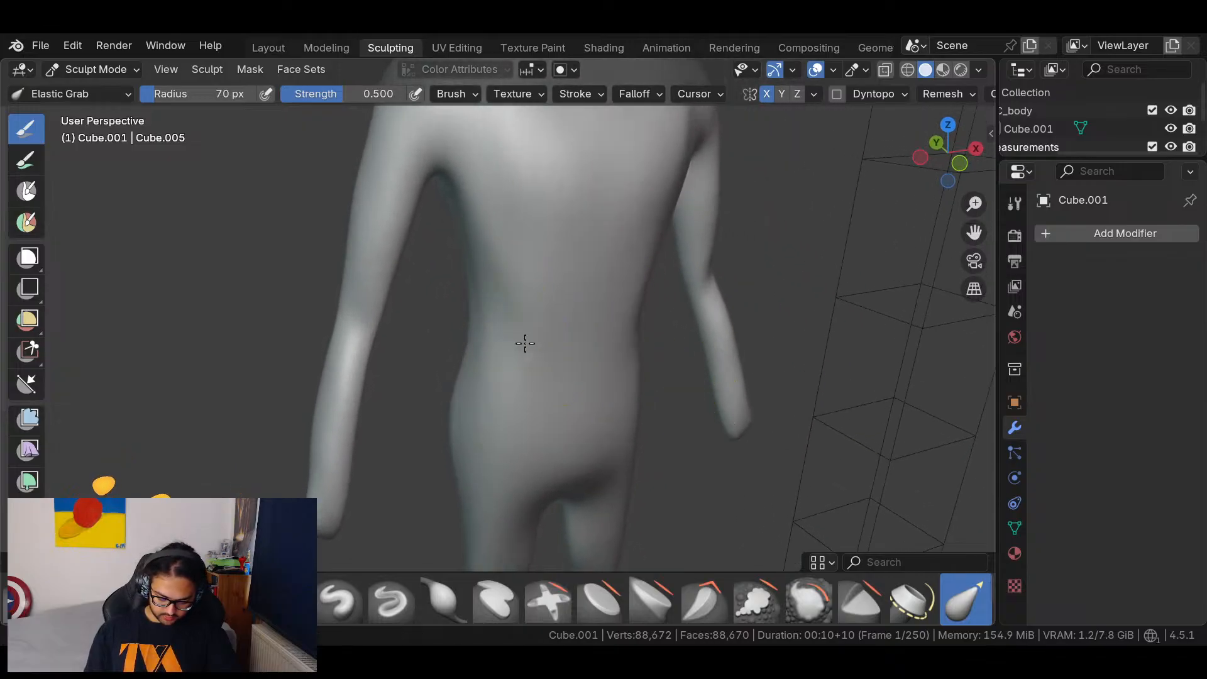
mouse_move(515, 407)
middle_down()
mouse_move(568, 294)
mouse_move(622, 233)
mouse_move(605, 296)
middle_up()
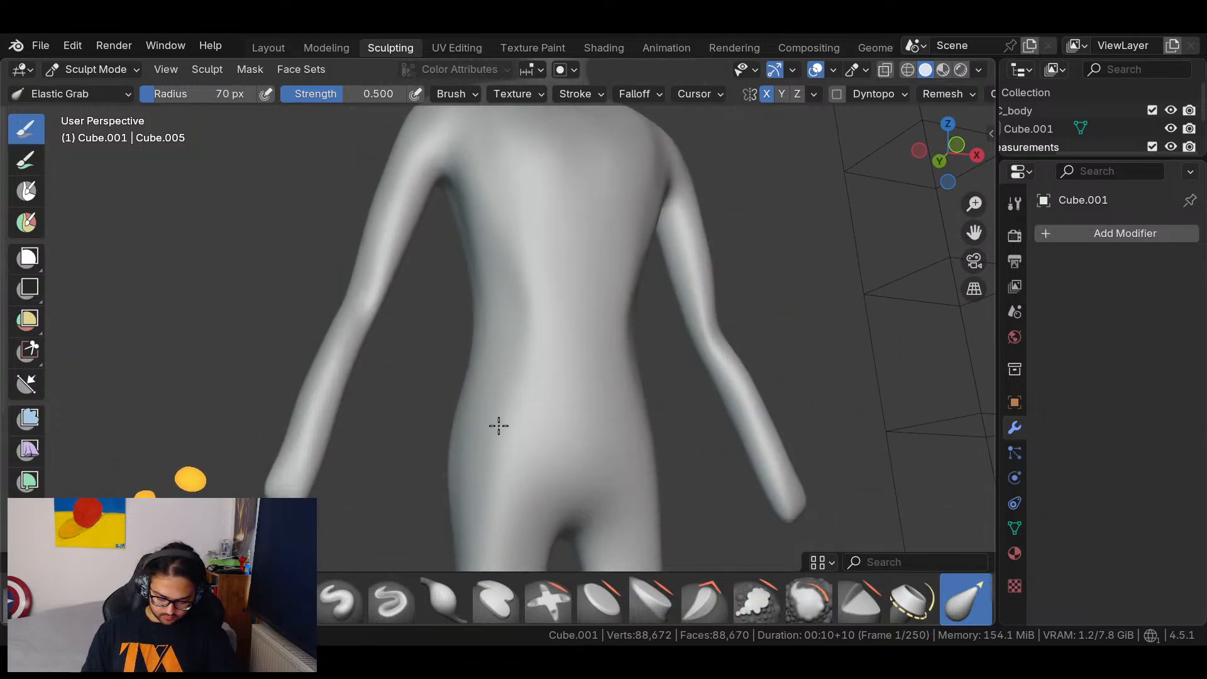
mouse_move(565, 444)
middle_down()
mouse_move(787, 427)
mouse_move(700, 437)
middle_up()
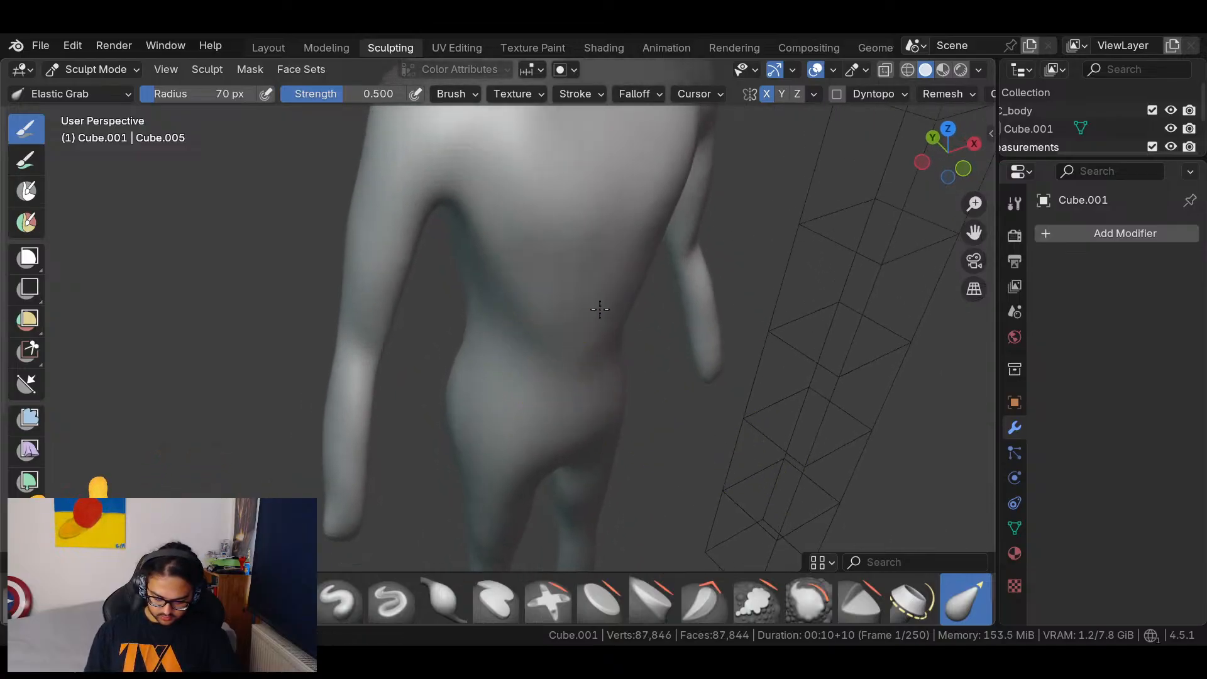
mouse_move(599, 350)
middle_down()
mouse_move(633, 247)
mouse_move(514, 325)
mouse_move(606, 374)
mouse_move(609, 313)
mouse_move(539, 307)
middle_up()
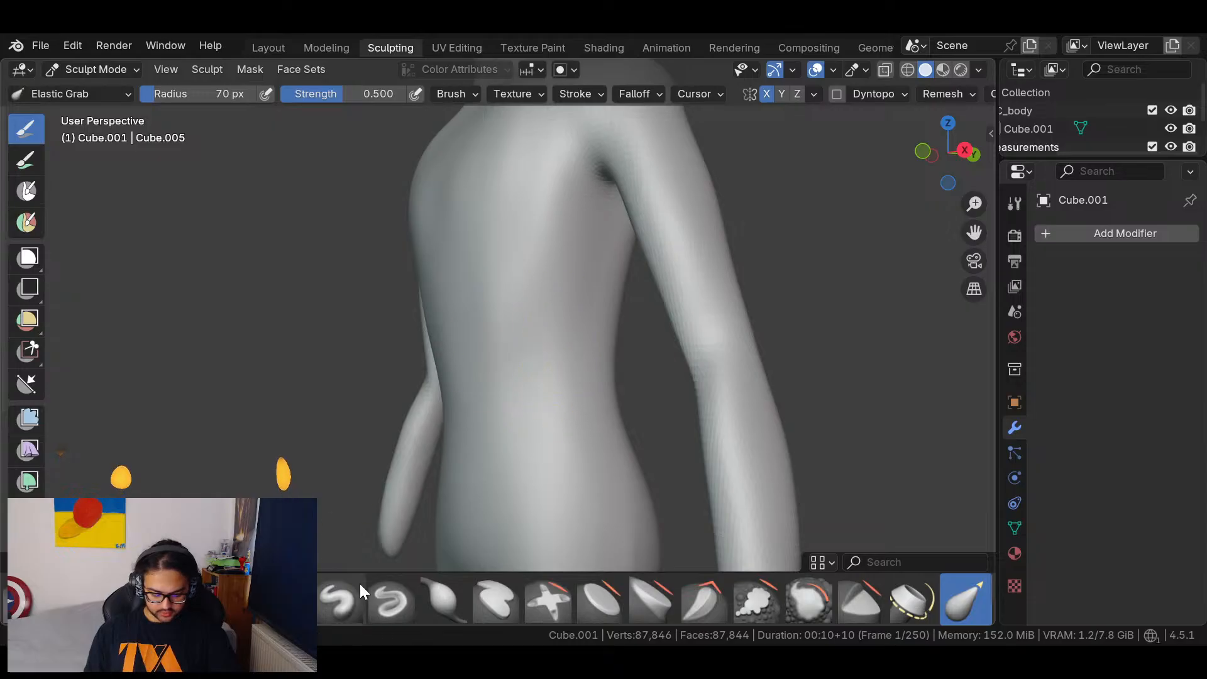
Carve the lower edge of the rib cage diagonally across the side of the torso with the Crease Sharp brush.
key(shift+c)
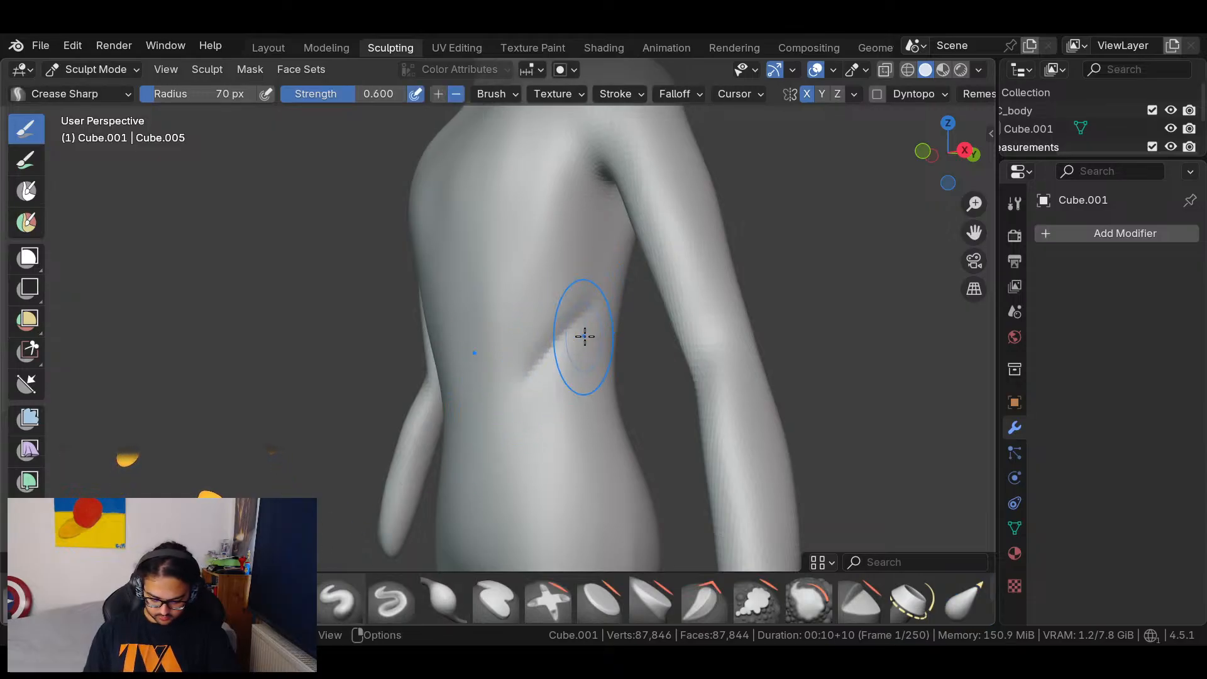
drag(522, 399, 568, 323)
drag(605, 253, 530, 370)
middle_drag(563, 360, 624, 377)
mouse_move(689, 337)
middle_down()
mouse_move(493, 390)
mouse_move(376, 313)
middle_up()
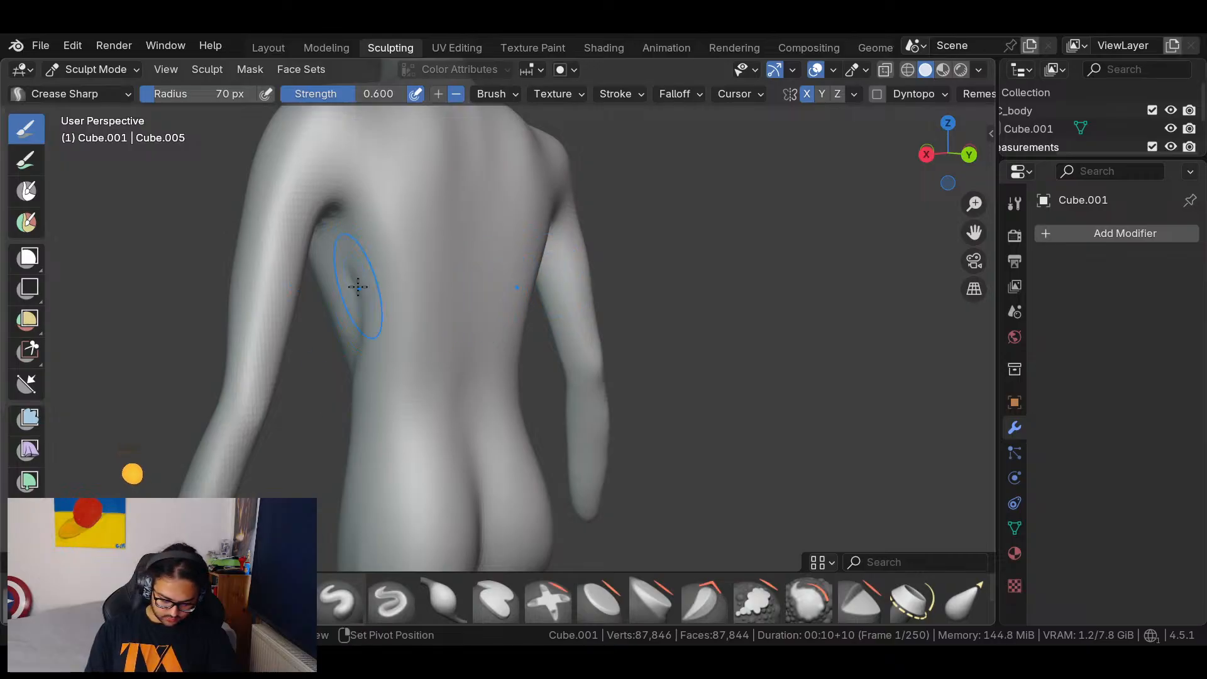
Carve the shoulder-blade edges into the upper back with Crease Sharp, undoing the first long stroke and redrawing it closer to the spine.
middle_drag(532, 307, 456, 370)
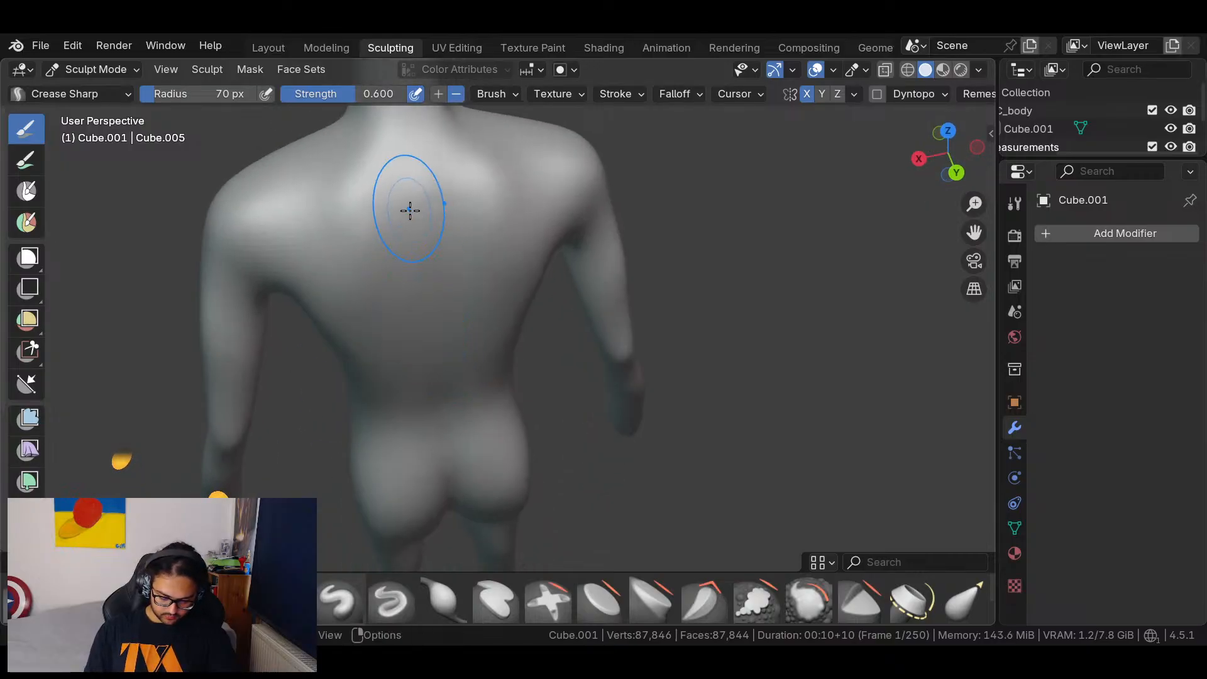
mouse_move(418, 308)
middle_down()
mouse_move(573, 269)
mouse_move(616, 271)
middle_up()
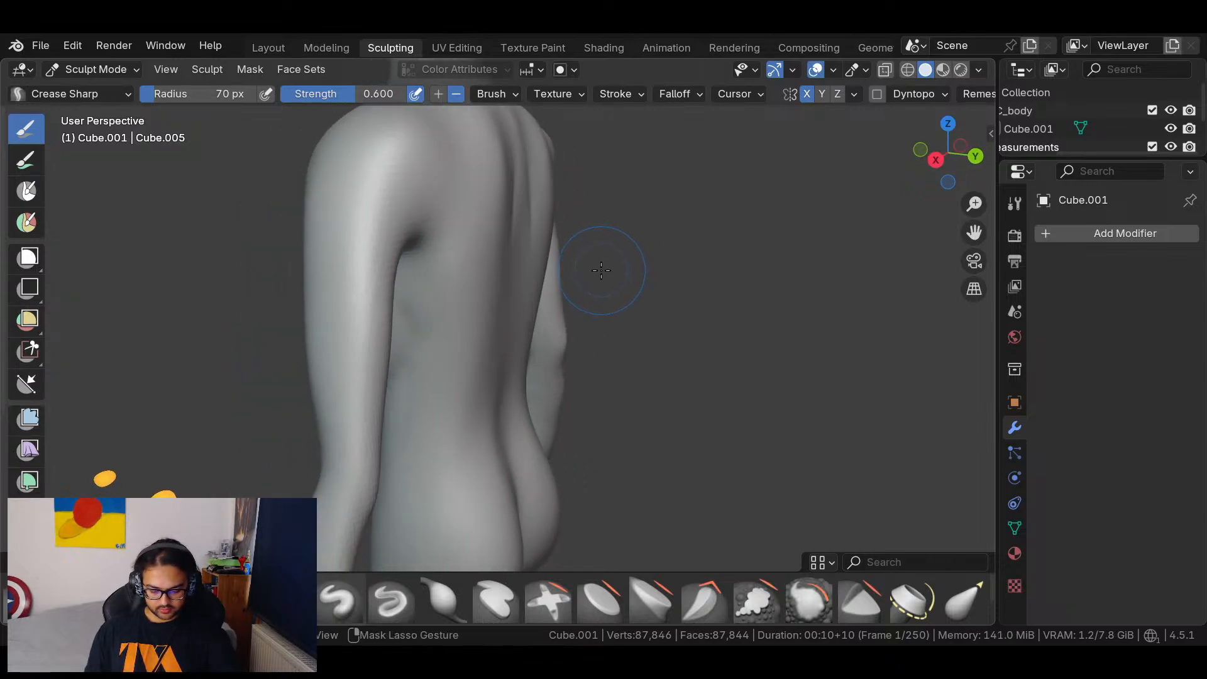
middle_drag(598, 269, 563, 227)
drag(450, 161, 375, 275)
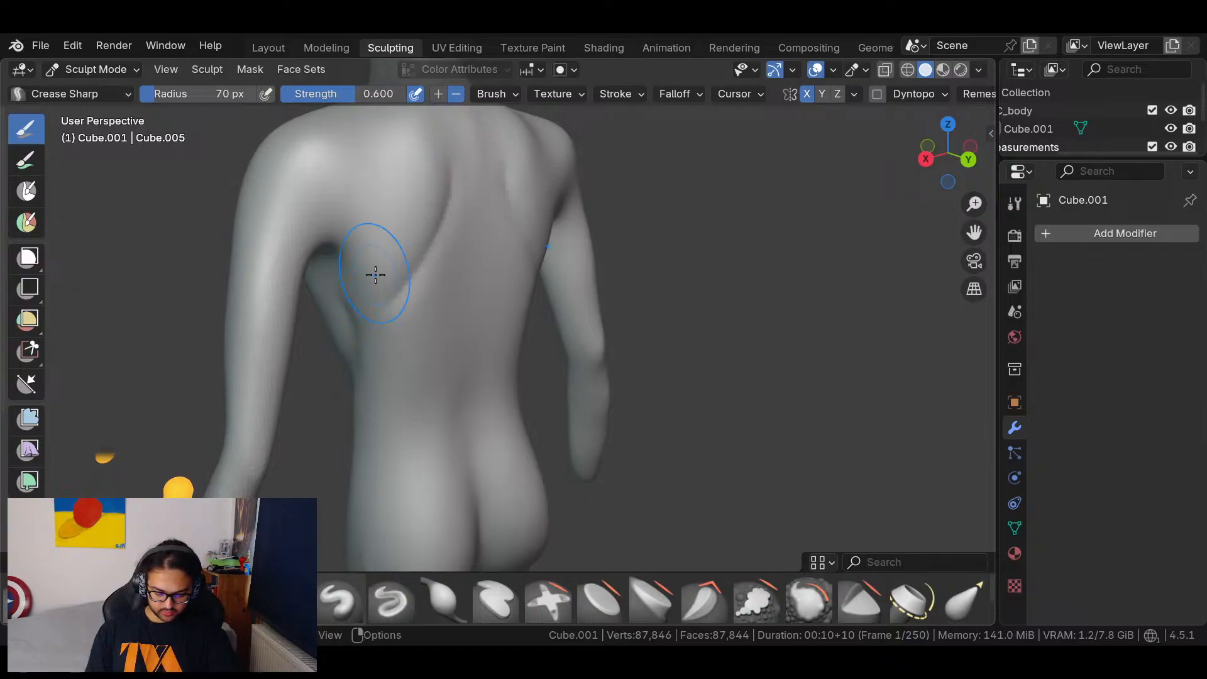
middle_drag(504, 231, 425, 280)
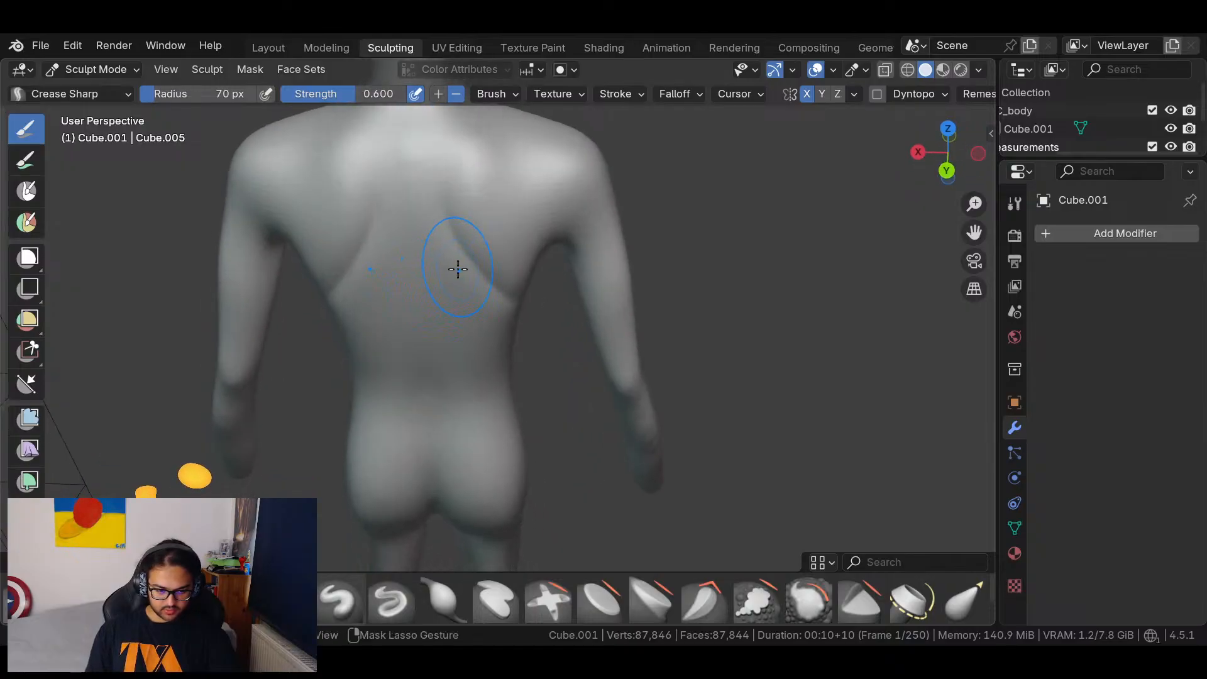
key(ctrl+z)
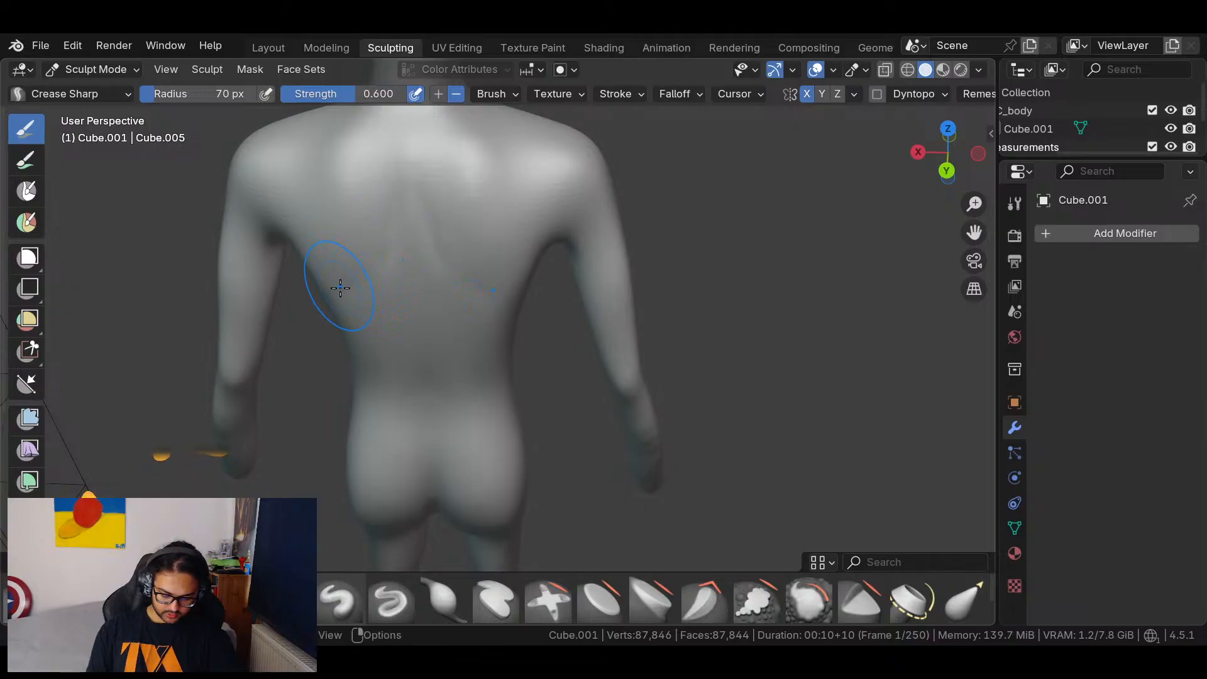
mouse_move(358, 314)
middle_down()
mouse_move(700, 337)
mouse_move(614, 283)
mouse_move(695, 326)
mouse_move(675, 283)
mouse_move(715, 277)
middle_up()
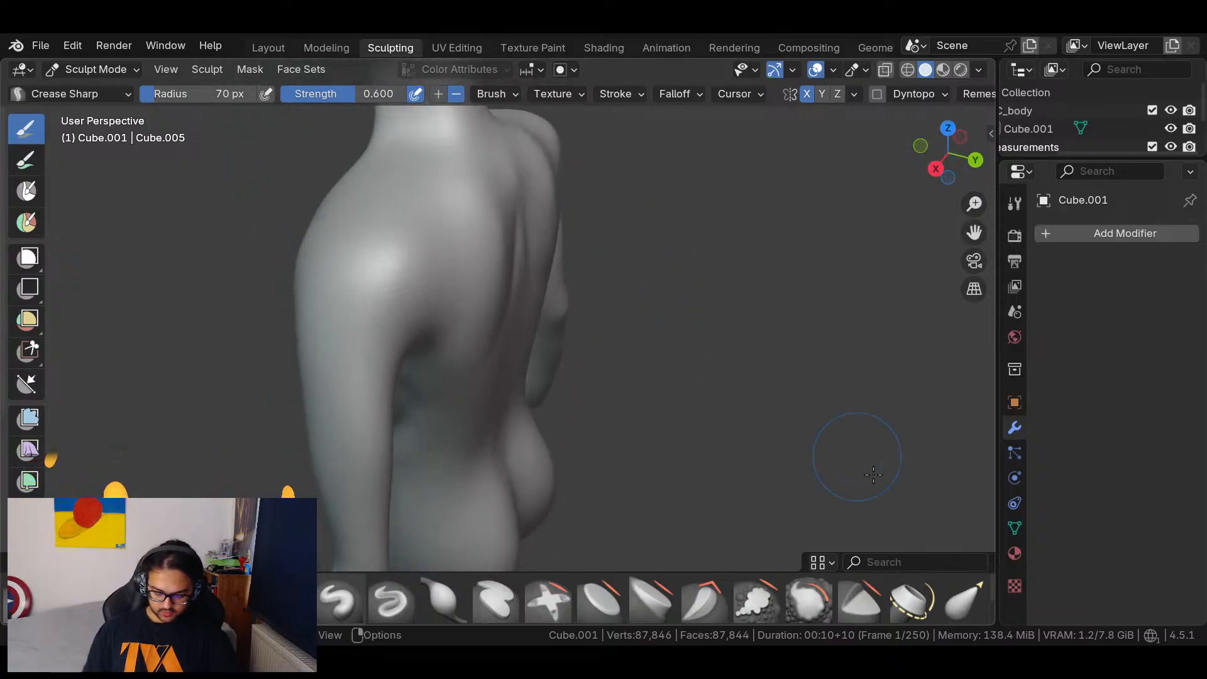
Switch back to Elastic Grab and adjust the contours of the shoulders and upper back from behind and above.
click(966, 599)
mouse_move(546, 151)
mouse_down()
mouse_move(514, 140)
mouse_move(540, 157)
mouse_up()
middle_drag(541, 157, 433, 226)
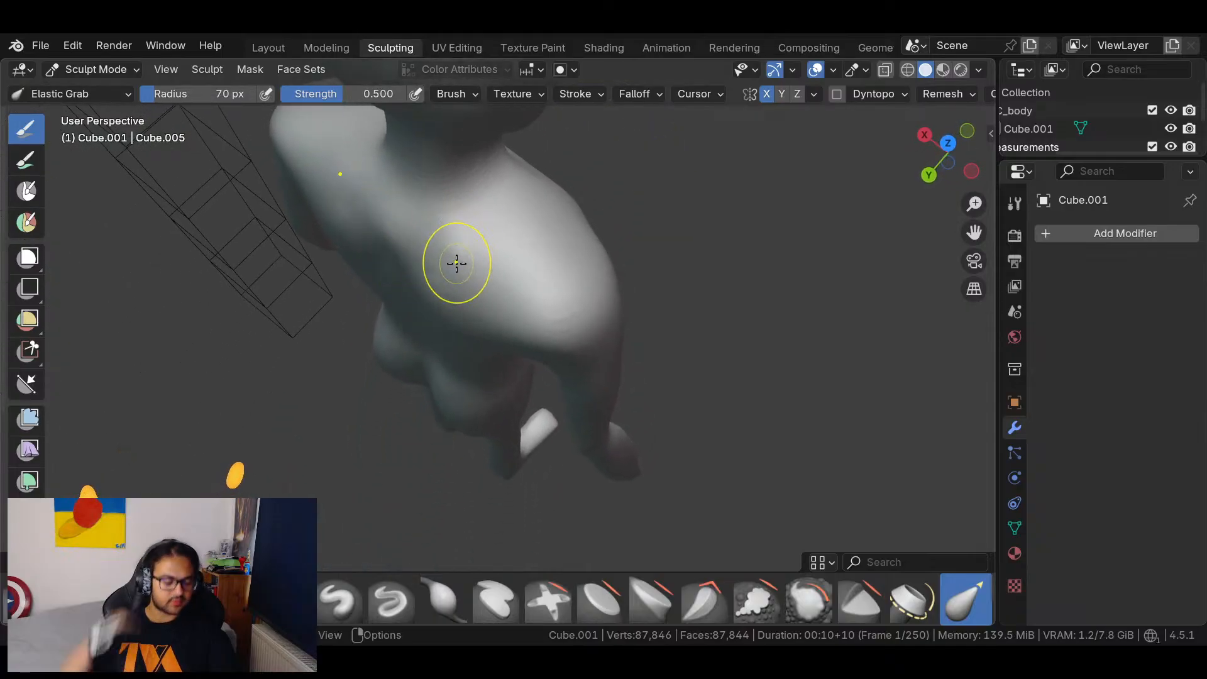
mouse_move(458, 262)
middle_down()
mouse_move(496, 277)
mouse_move(538, 149)
mouse_move(580, 219)
mouse_move(501, 259)
middle_up()
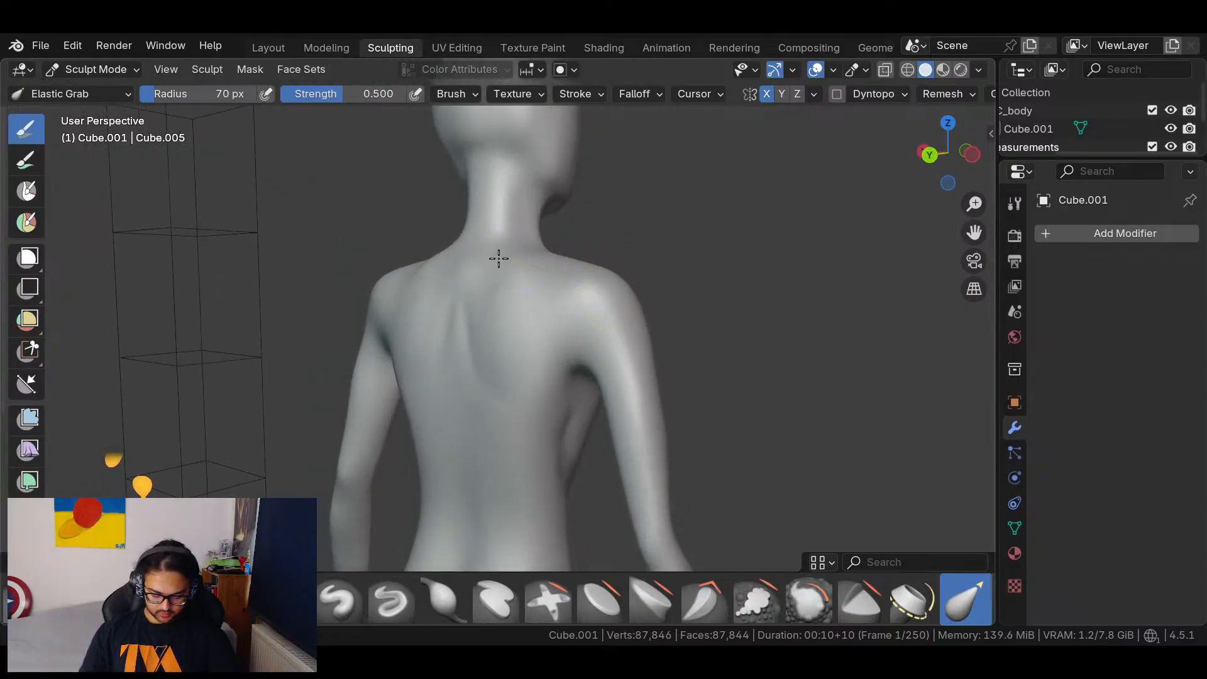
mouse_move(633, 209)
middle_down()
mouse_move(590, 367)
mouse_move(503, 295)
middle_up()
middle_drag(605, 313, 696, 317)
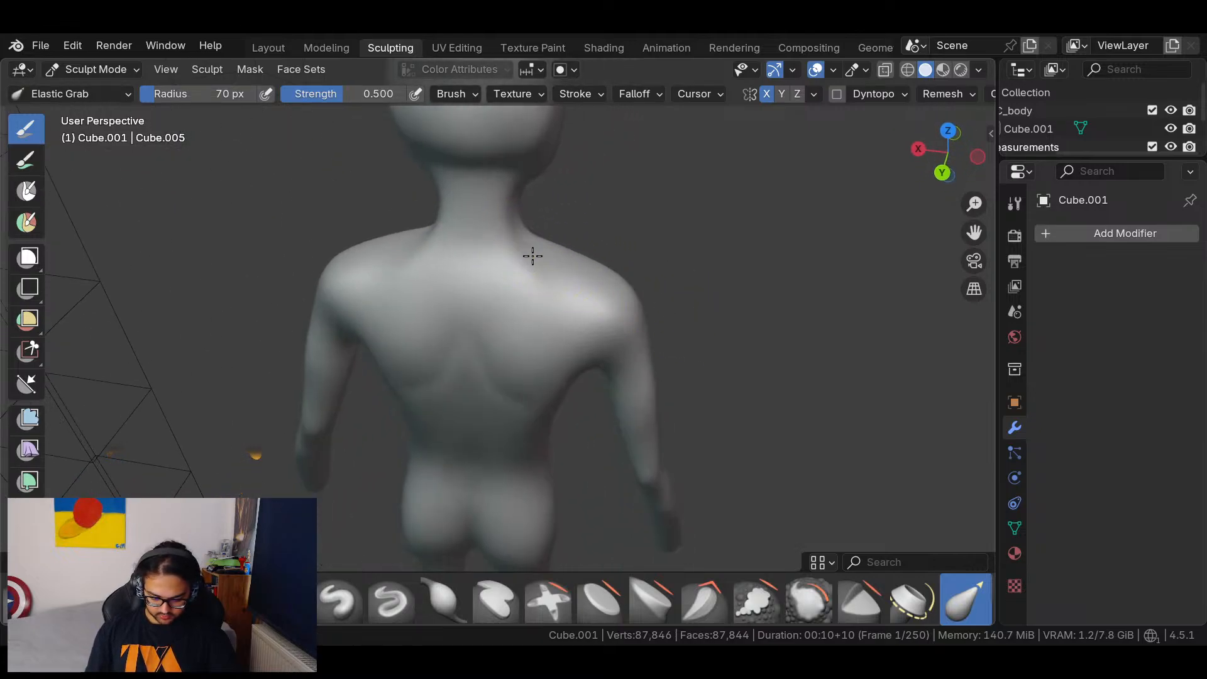
Shape the neck and its slope into the shoulders with Elastic Grab, voxel-remeshing the body to even out the surface.
middle_drag(532, 254, 854, 229)
mouse_move(647, 262)
middle_down()
mouse_move(667, 306)
mouse_move(536, 260)
mouse_move(658, 334)
mouse_move(626, 222)
mouse_move(516, 217)
middle_up()
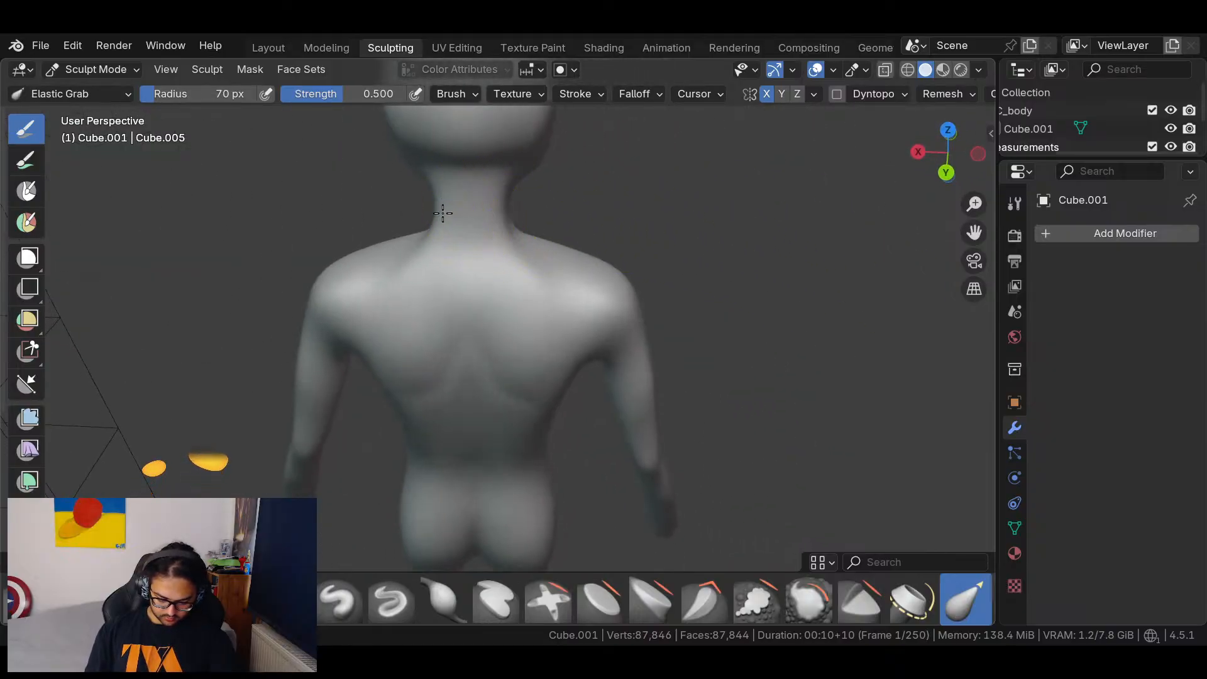
mouse_move(591, 181)
middle_down()
mouse_move(647, 199)
mouse_move(706, 197)
mouse_move(691, 390)
mouse_move(588, 324)
middle_up()
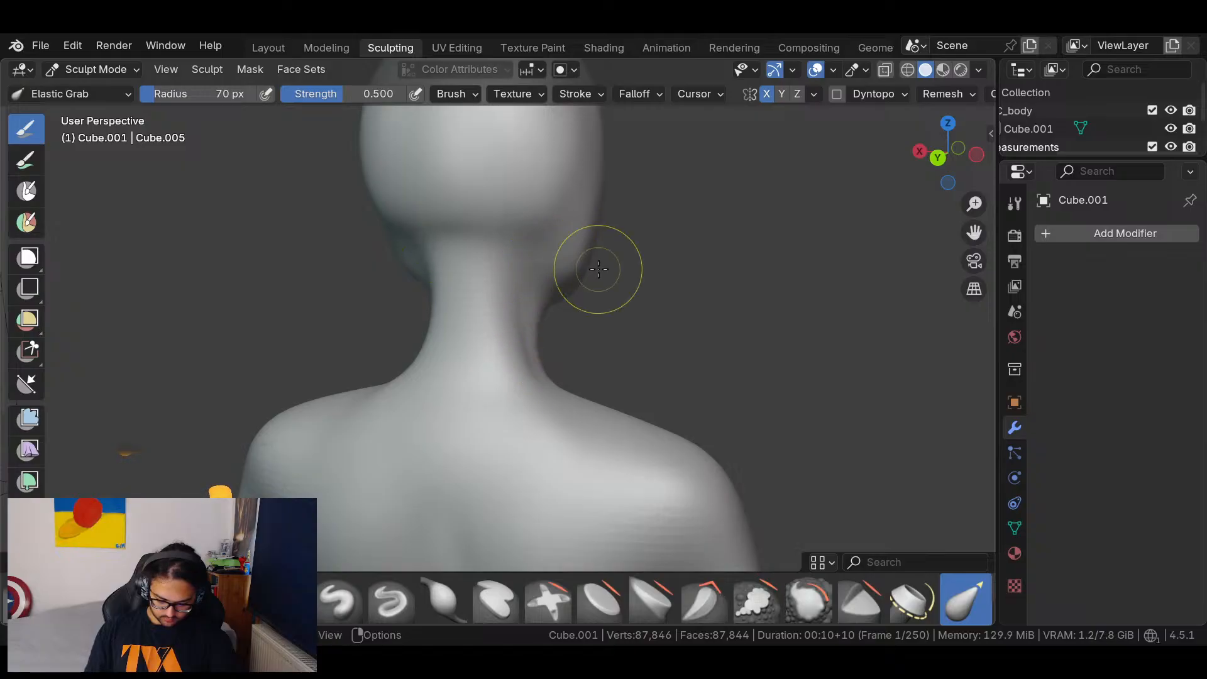
key(ctrl+r)
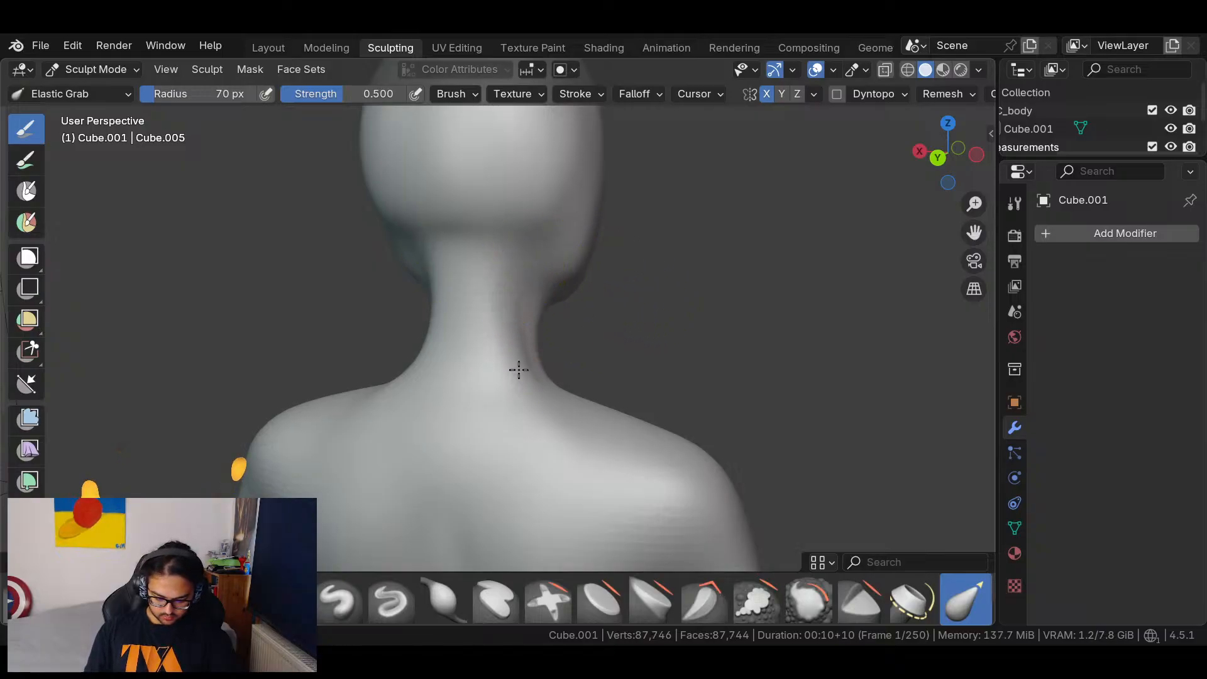
mouse_move(507, 303)
middle_down()
mouse_move(668, 341)
mouse_move(590, 310)
middle_up()
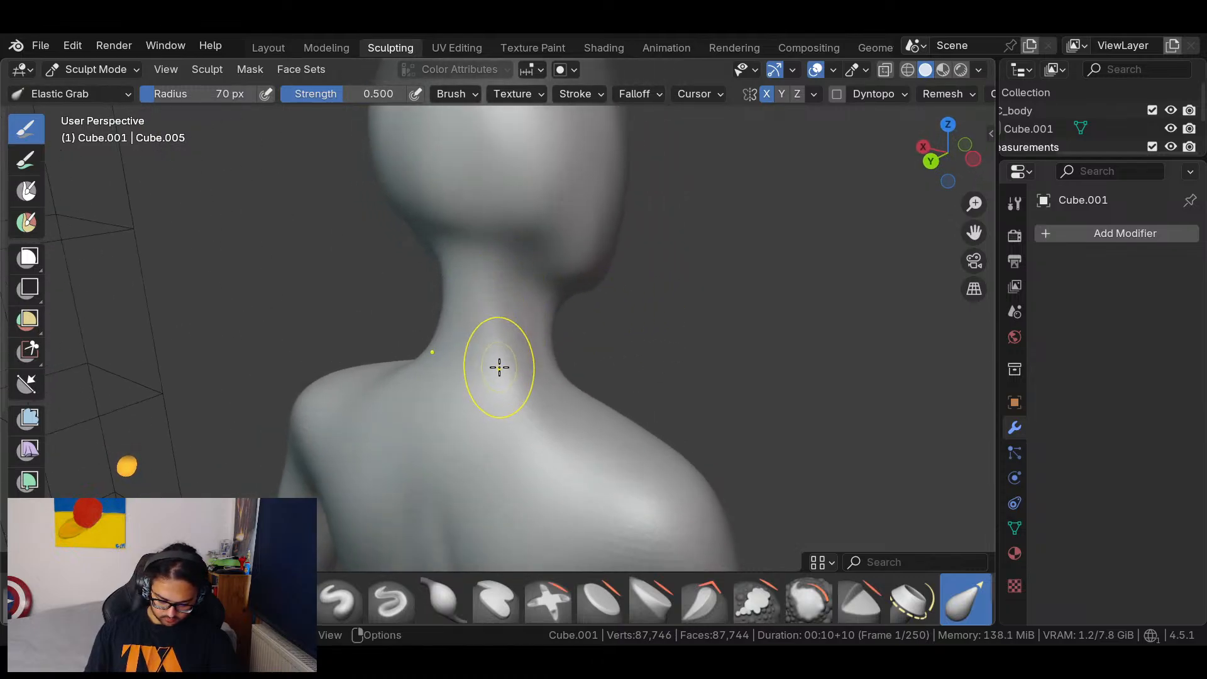
mouse_move(505, 355)
middle_down()
mouse_move(566, 356)
mouse_move(511, 352)
middle_up()
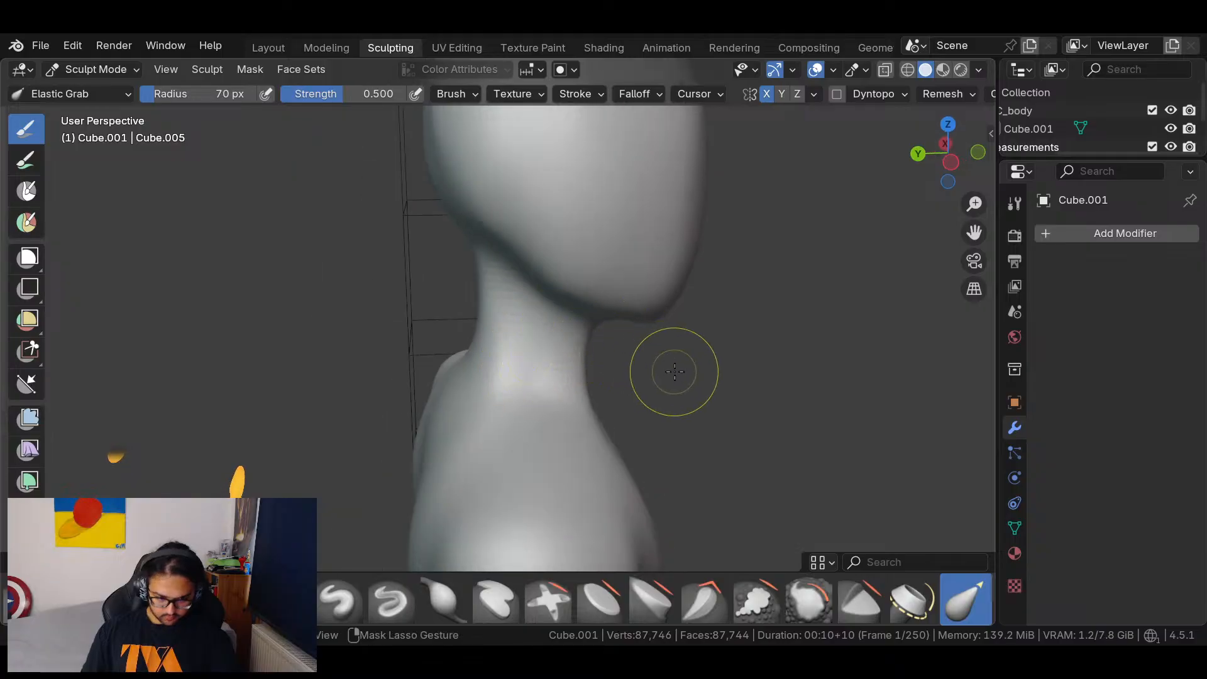
key(ctrl+r)
Push in the front of the lower torso and refine the buttocks' profile with Elastic Grab from the side and behind.
ctrl+middle_drag(706, 289, 703, 220)
middle_drag(607, 391, 733, 354)
shift+middle_drag(663, 484, 768, 164)
mouse_move(688, 287)
middle_down()
mouse_move(722, 301)
mouse_move(814, 391)
middle_up()
drag(433, 212, 465, 214)
mouse_move(624, 309)
middle_down()
mouse_move(531, 249)
mouse_move(687, 318)
mouse_move(579, 248)
mouse_move(625, 352)
mouse_move(516, 371)
middle_up()
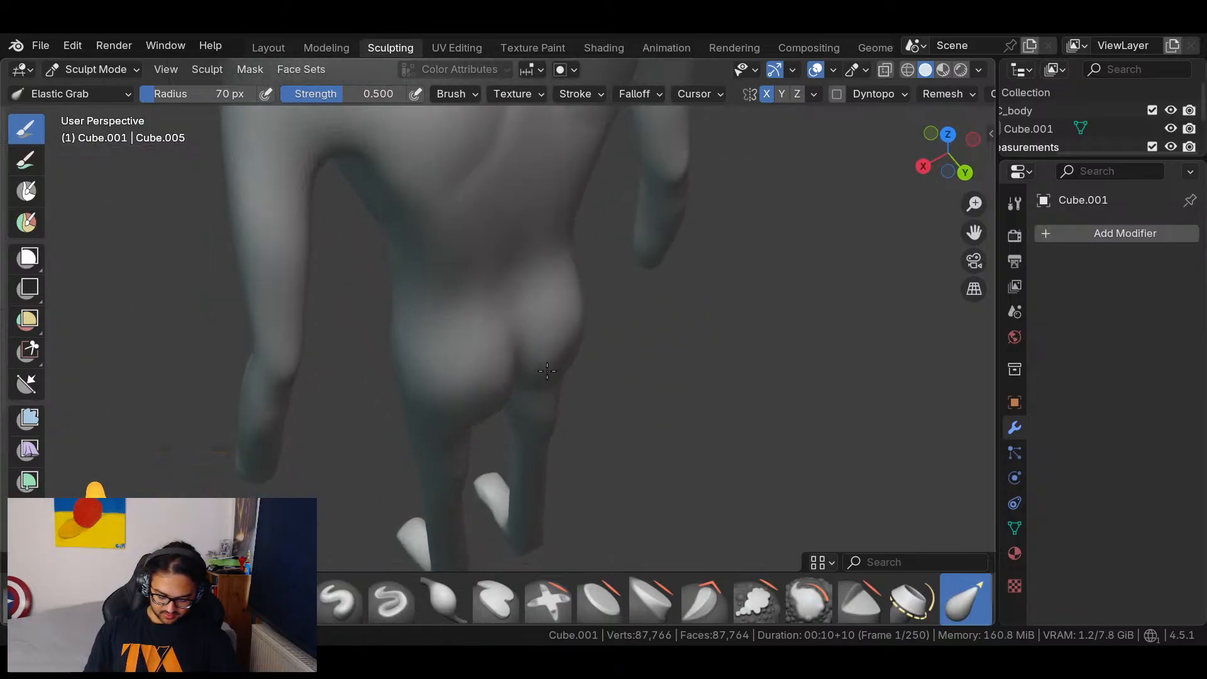
mouse_move(593, 383)
middle_down()
mouse_move(692, 365)
mouse_move(724, 319)
middle_up()
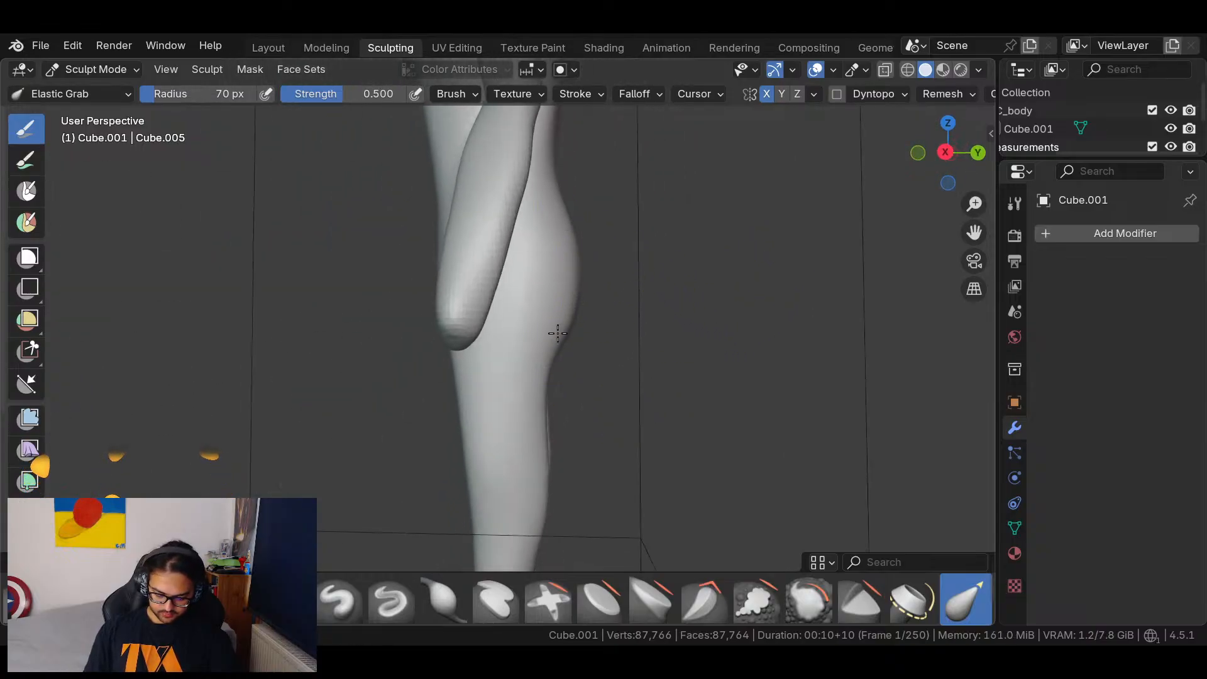
mouse_move(696, 319)
middle_down()
mouse_move(557, 307)
mouse_move(598, 388)
mouse_move(487, 409)
mouse_move(547, 240)
mouse_move(704, 304)
middle_up()
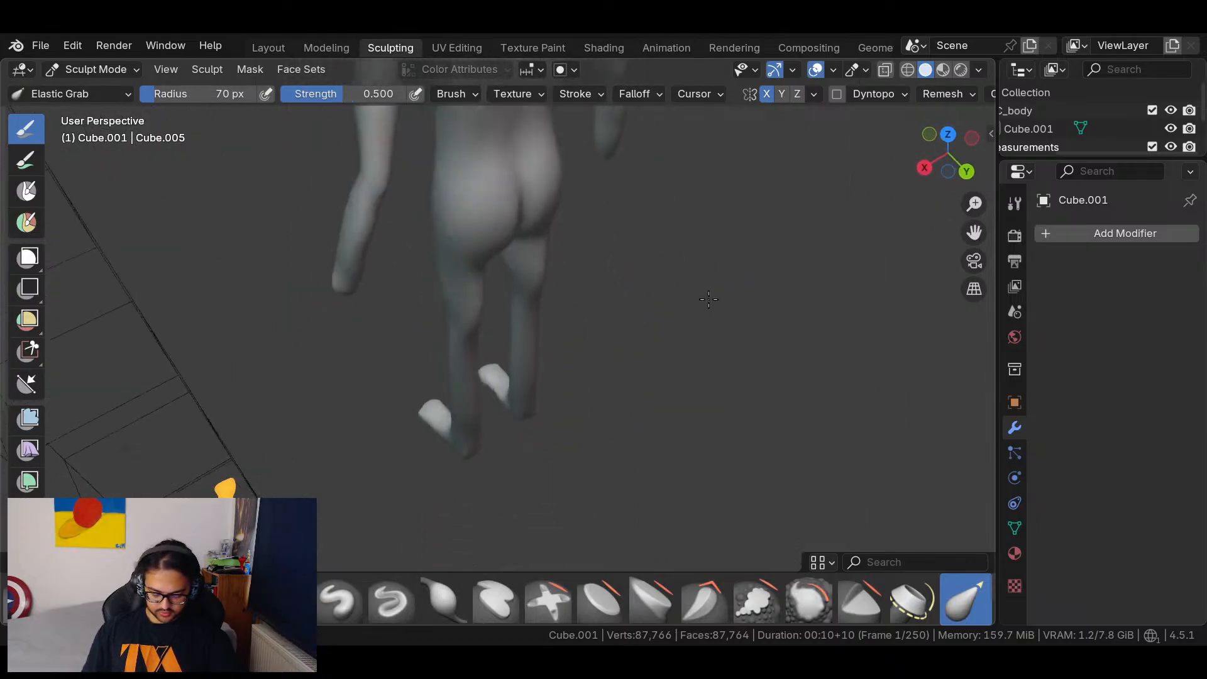
Shape the thighs with Elastic Grab, adjusting their front, back, inner and outer contours and tapering them down to the knees.
click(923, 166)
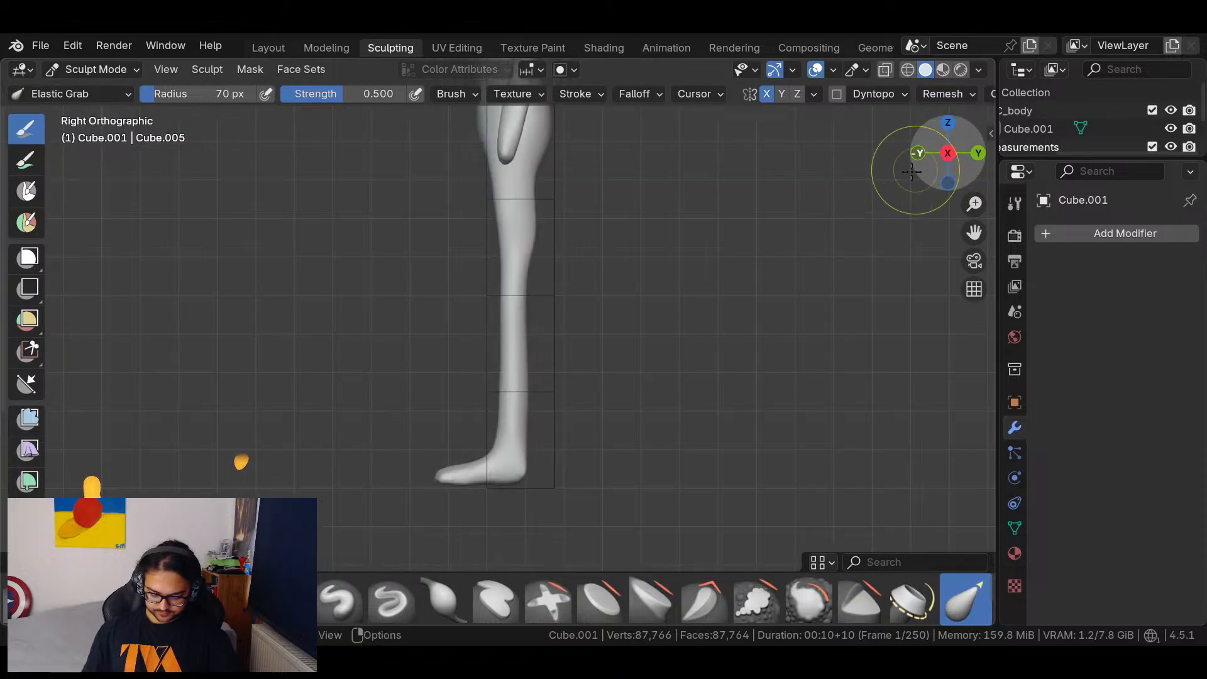
scroll(577, 315, up, 4)
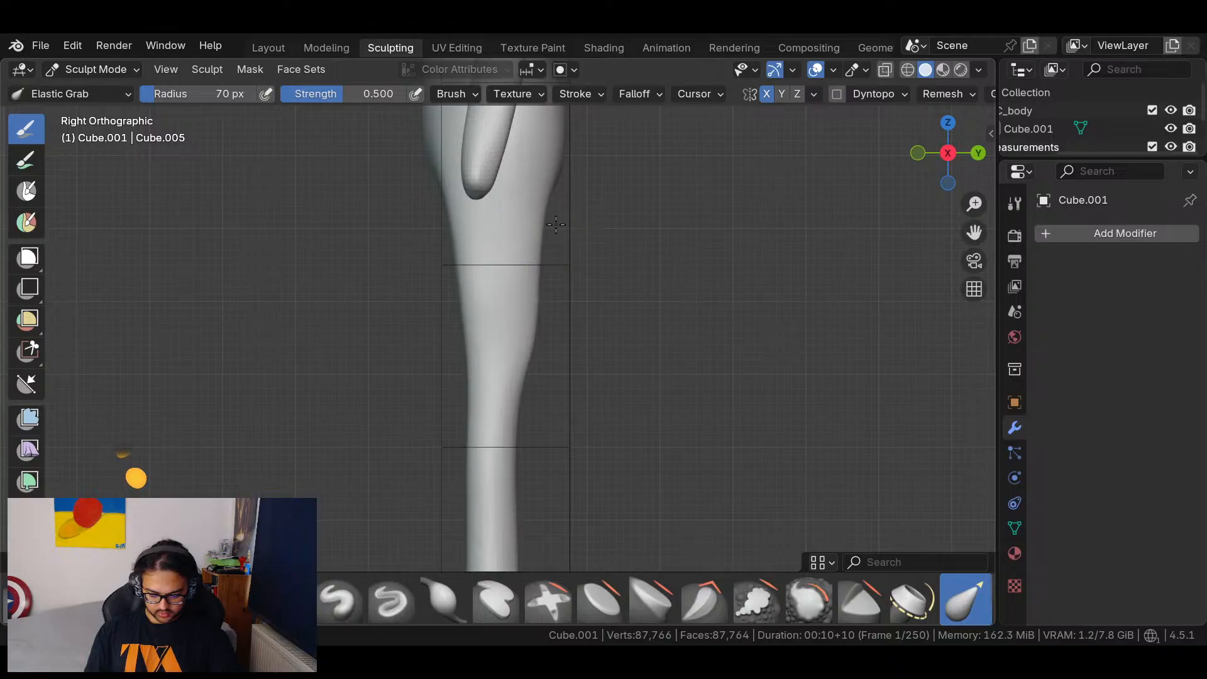
mouse_move(559, 228)
middle_down()
mouse_move(703, 300)
mouse_move(577, 274)
middle_up()
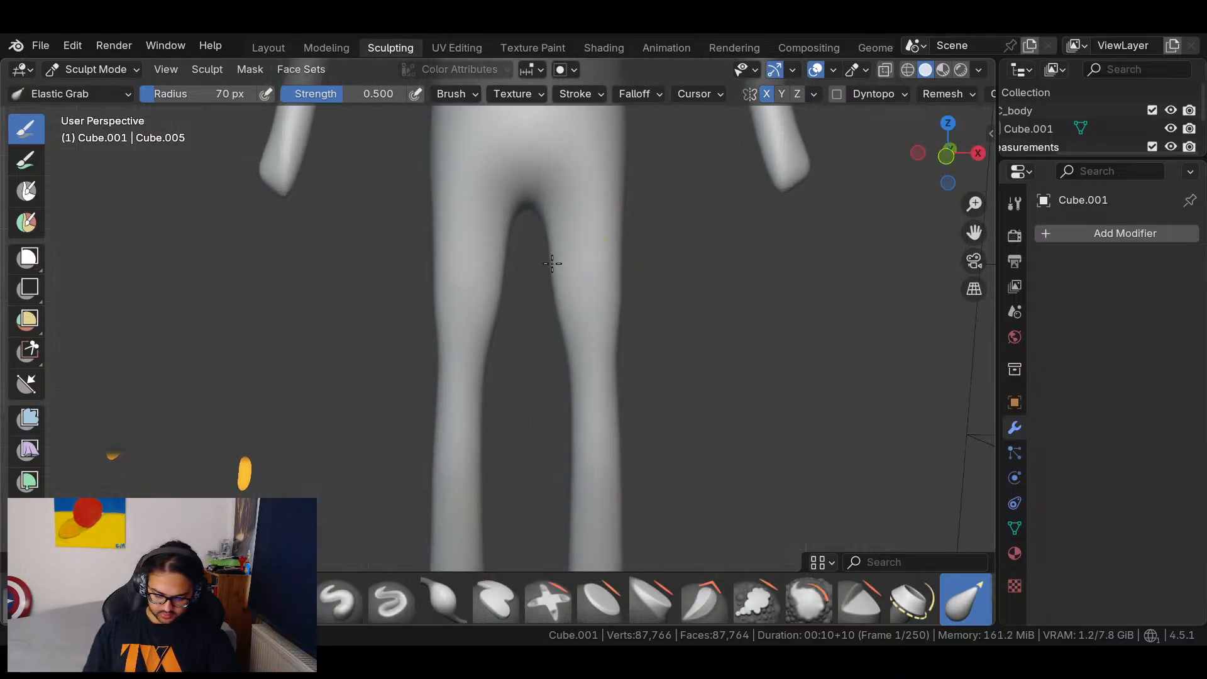
middle_drag(687, 296, 469, 335)
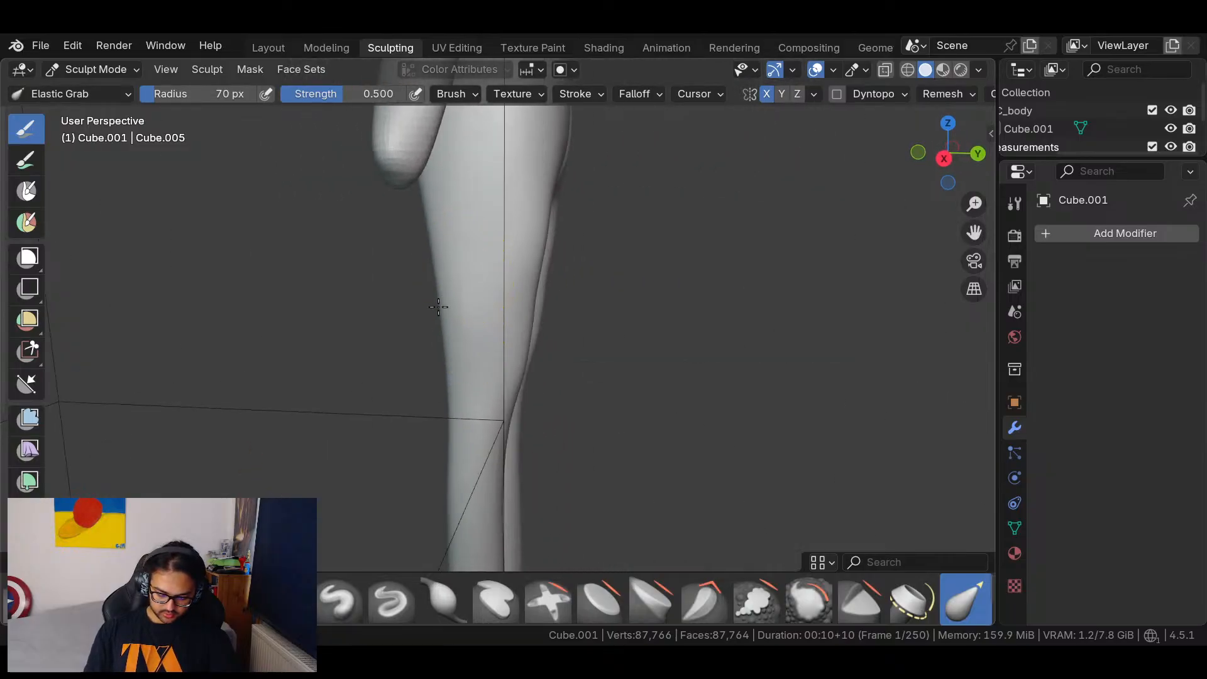
middle_drag(514, 300, 425, 322)
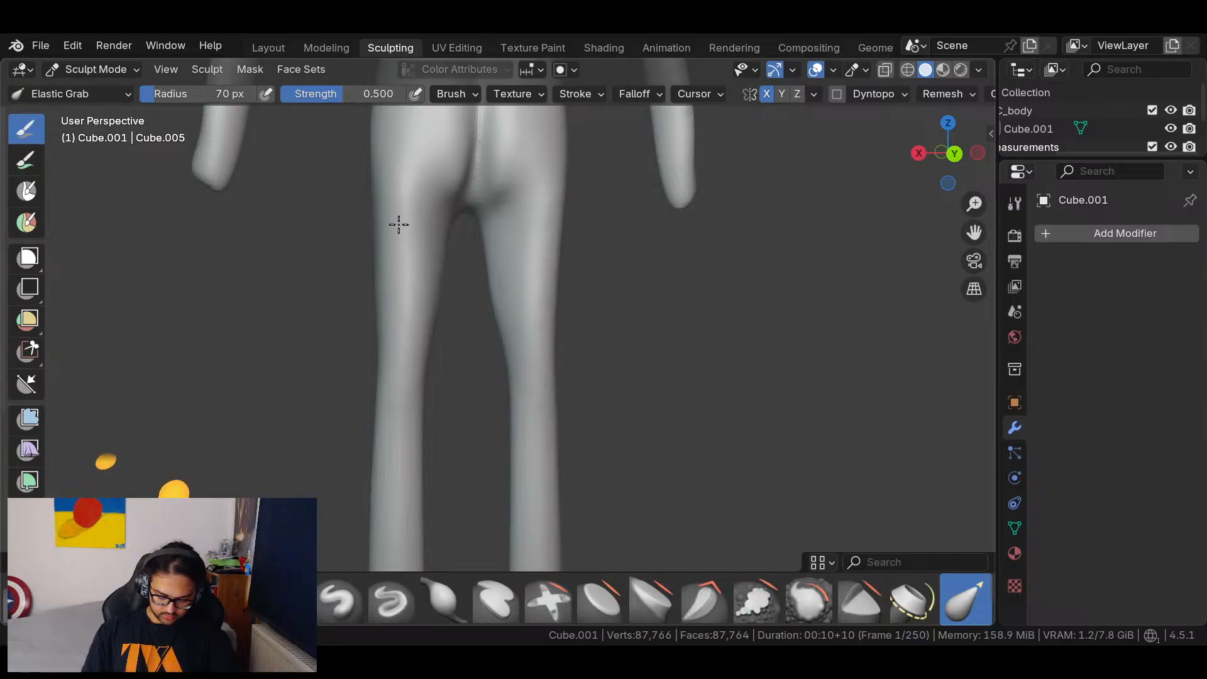
middle_drag(416, 352, 871, 290)
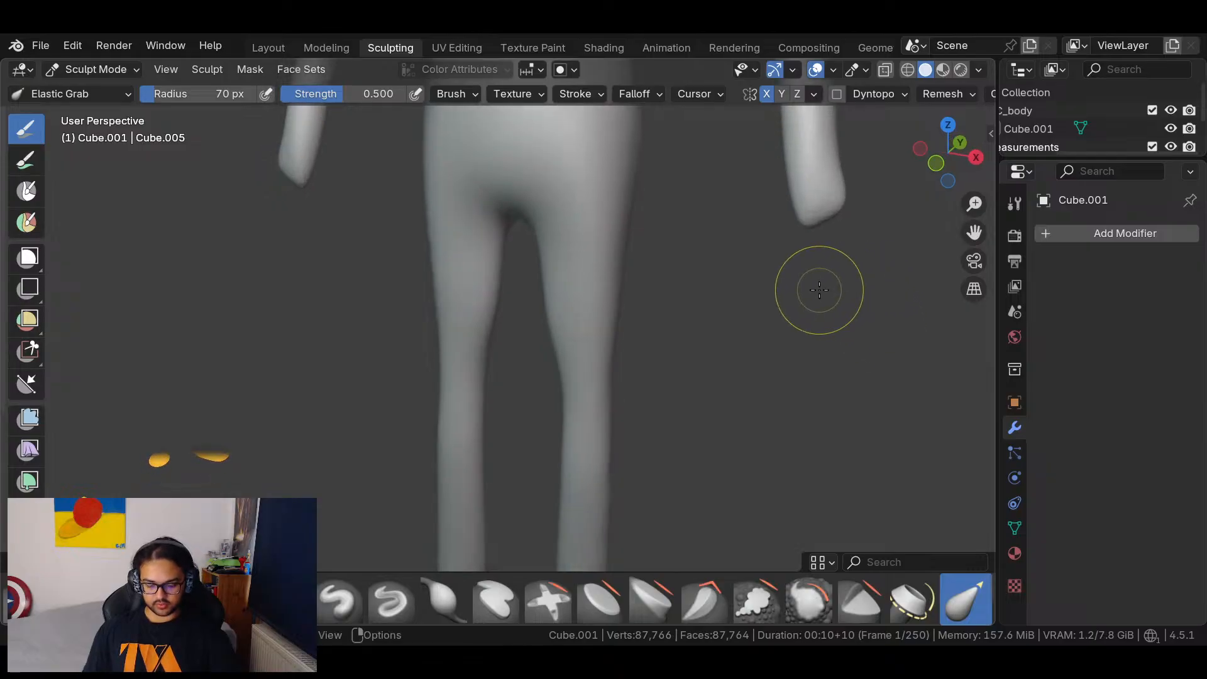
shift+middle_drag(701, 393, 484, 243)
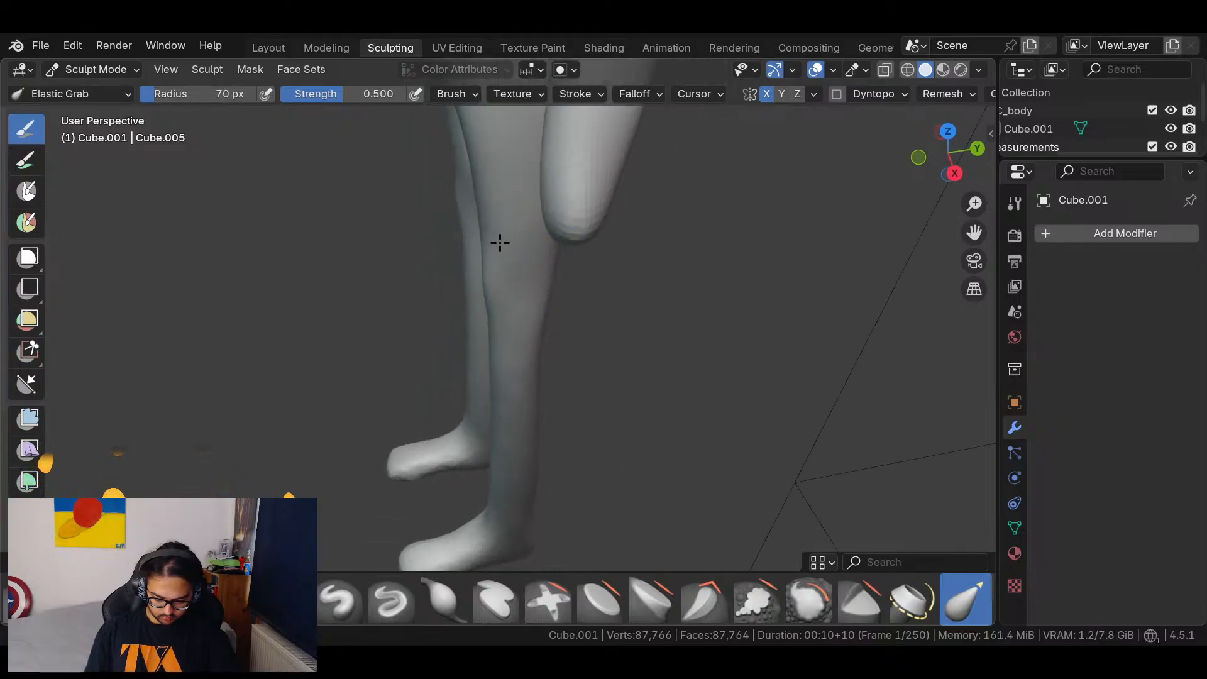
middle_drag(495, 254, 695, 277)
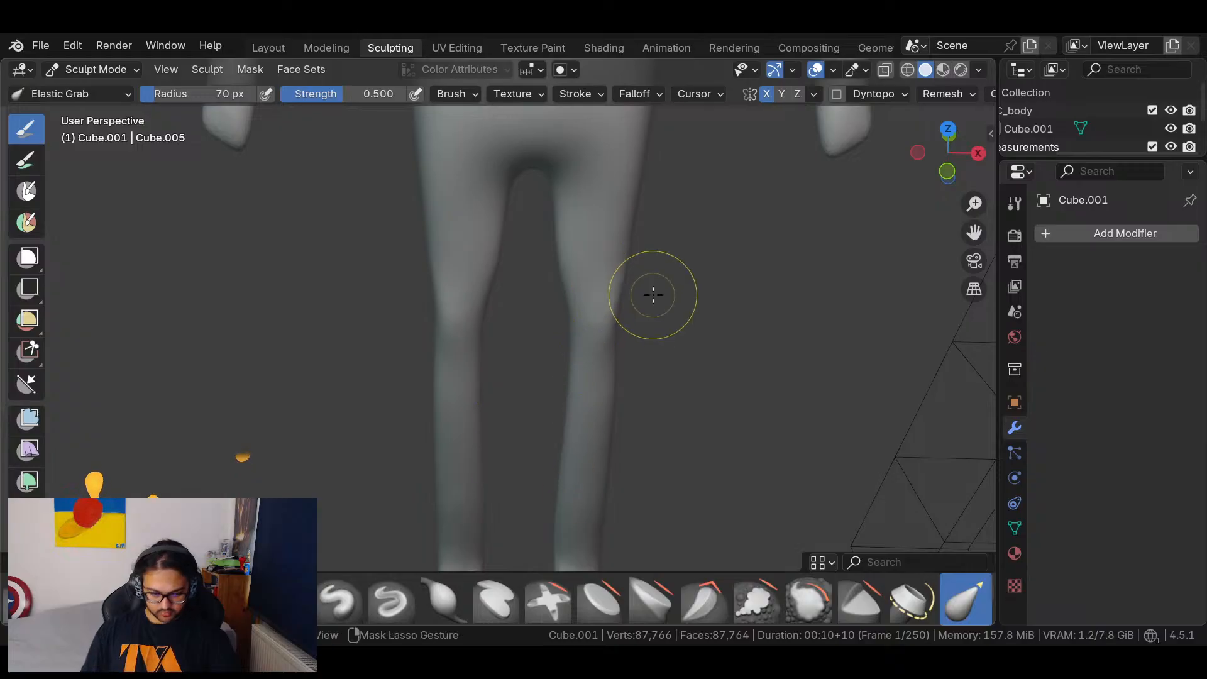
Shape the knees with Elastic Grab, pulling the kneecaps slightly forward and voxel-remeshing the body to even out the surface.
key(ctrl+r)
middle_drag(682, 329, 470, 182)
shift+middle_drag(614, 355, 639, 205)
mouse_move(601, 274)
middle_down()
mouse_move(530, 345)
mouse_move(483, 290)
mouse_move(577, 248)
mouse_move(706, 291)
mouse_move(659, 288)
mouse_move(638, 258)
middle_up()
click(951, 163)
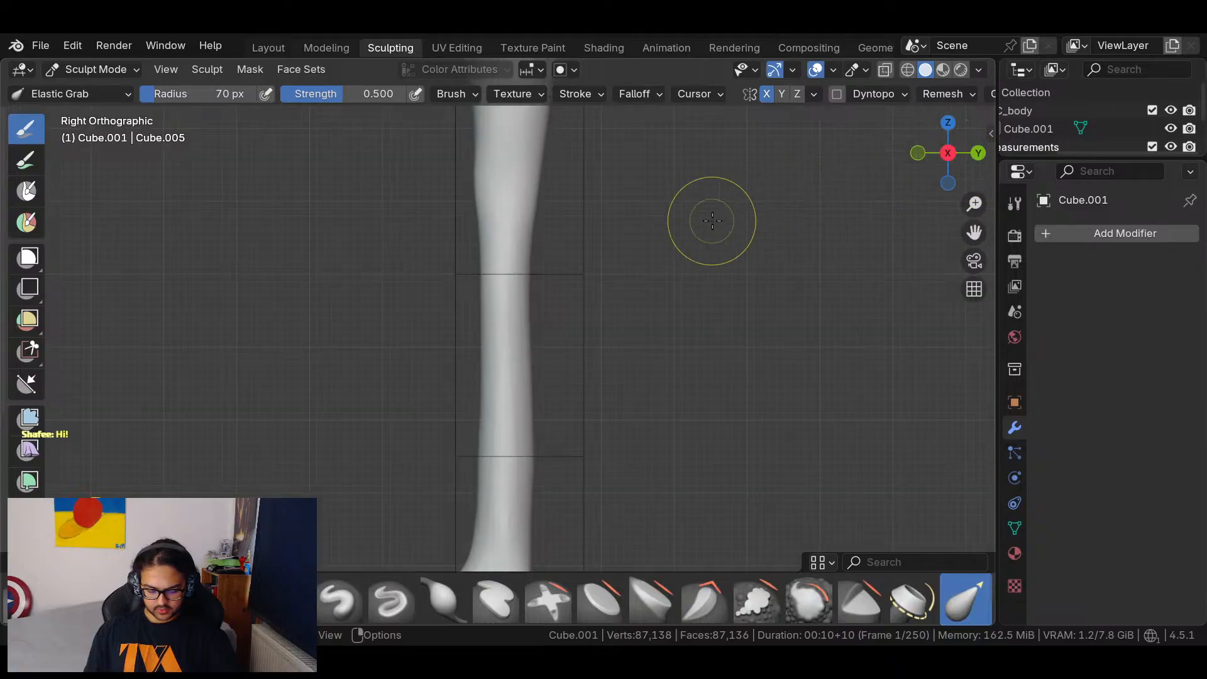
mouse_move(668, 329)
shift+middle_down()
mouse_move(570, 363)
mouse_move(606, 318)
shift+middle_up()
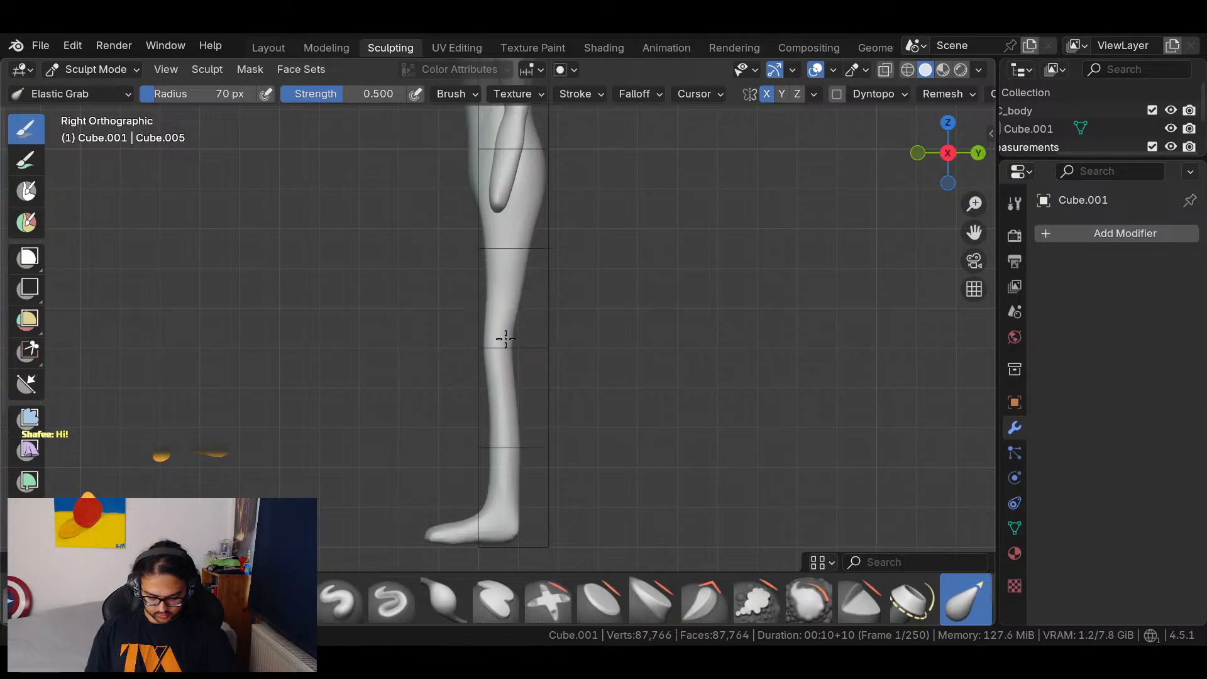
middle_drag(488, 301, 561, 358)
scroll(691, 282, up, 6)
drag(743, 258, 633, 337)
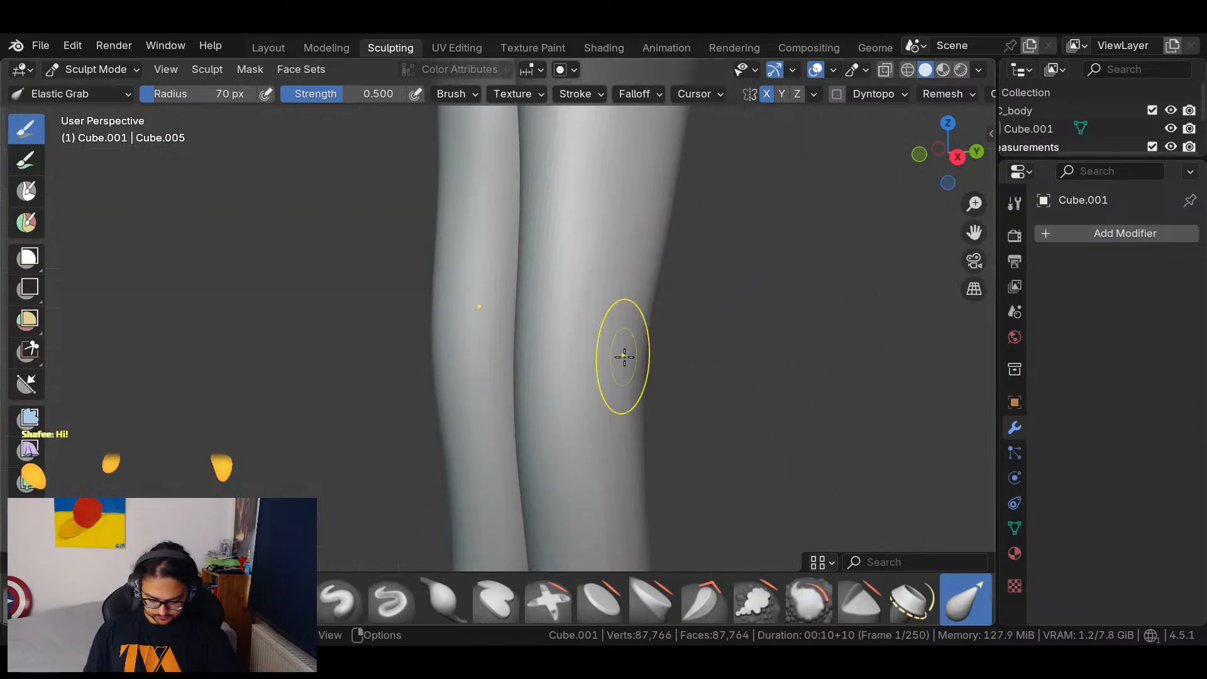
drag(531, 394, 503, 391)
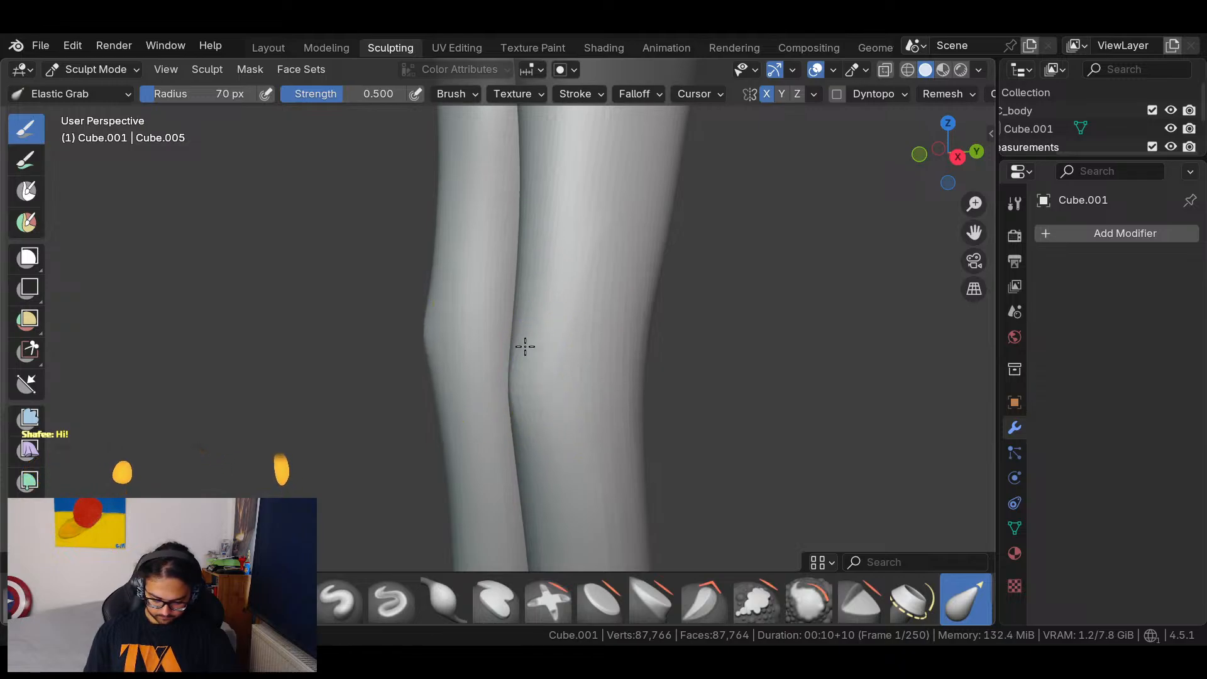
key(ctrl+r)
Adjust the width of the hips, waist and upper thighs with Elastic Grab in the front orthographic view.
middle_drag(649, 335, 746, 263)
scroll(774, 260, down, 5)
middle_drag(708, 405, 617, 323)
scroll(696, 339, up, 5)
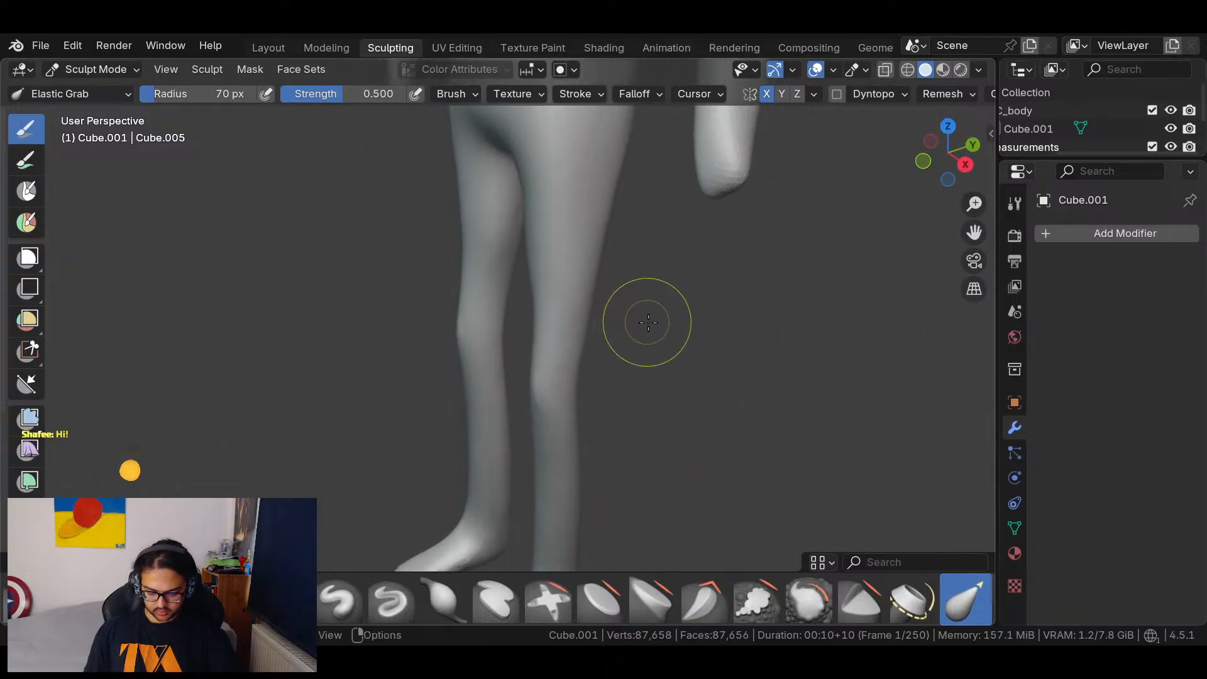
key(KP_1)
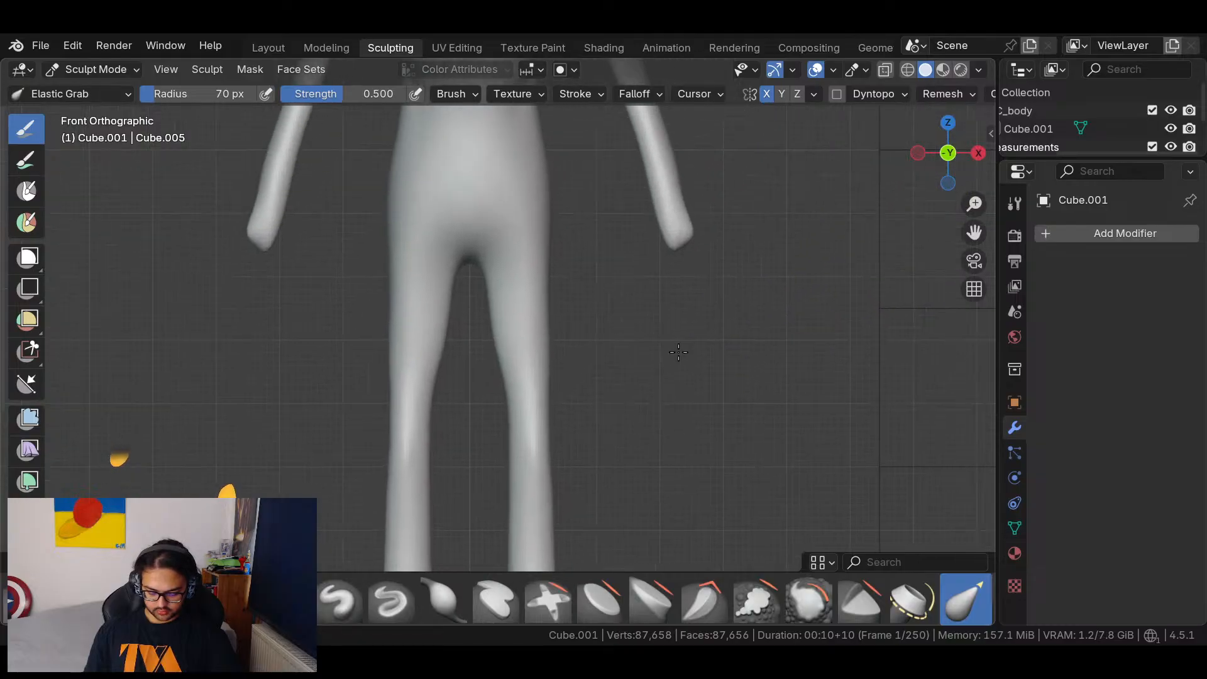
scroll(673, 350, down, 5)
scroll(597, 417, up, 1)
scroll(598, 417, down, 2)
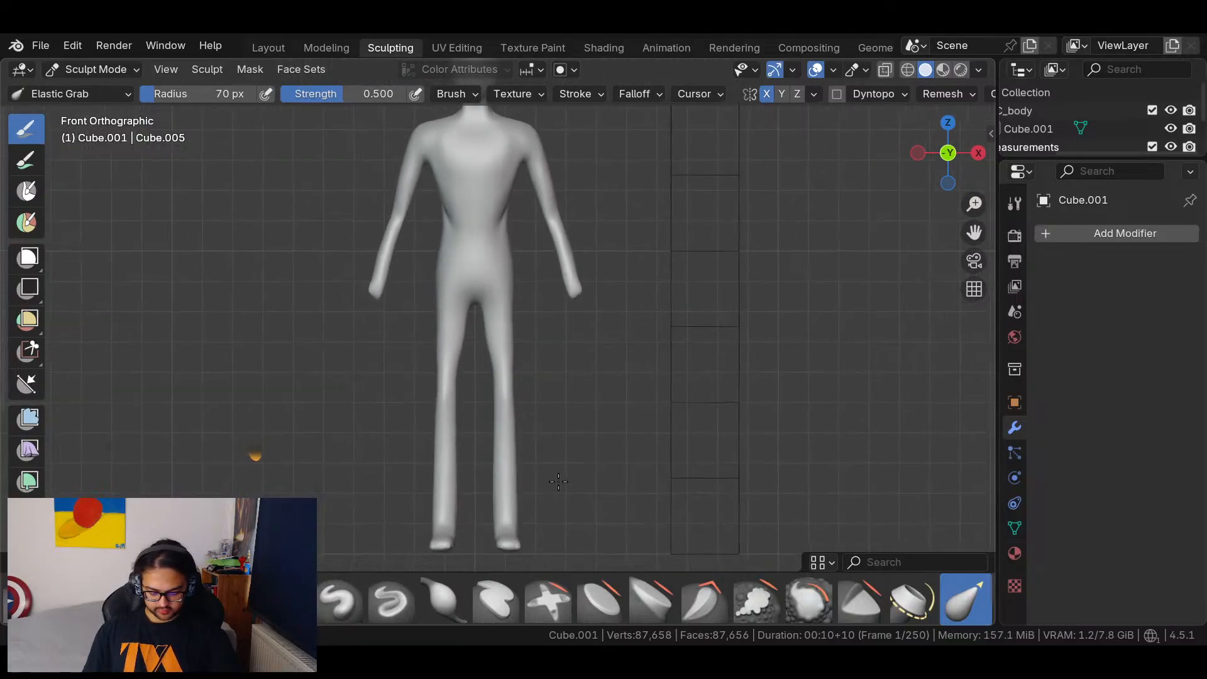
drag(512, 261, 515, 259)
drag(506, 206, 517, 204)
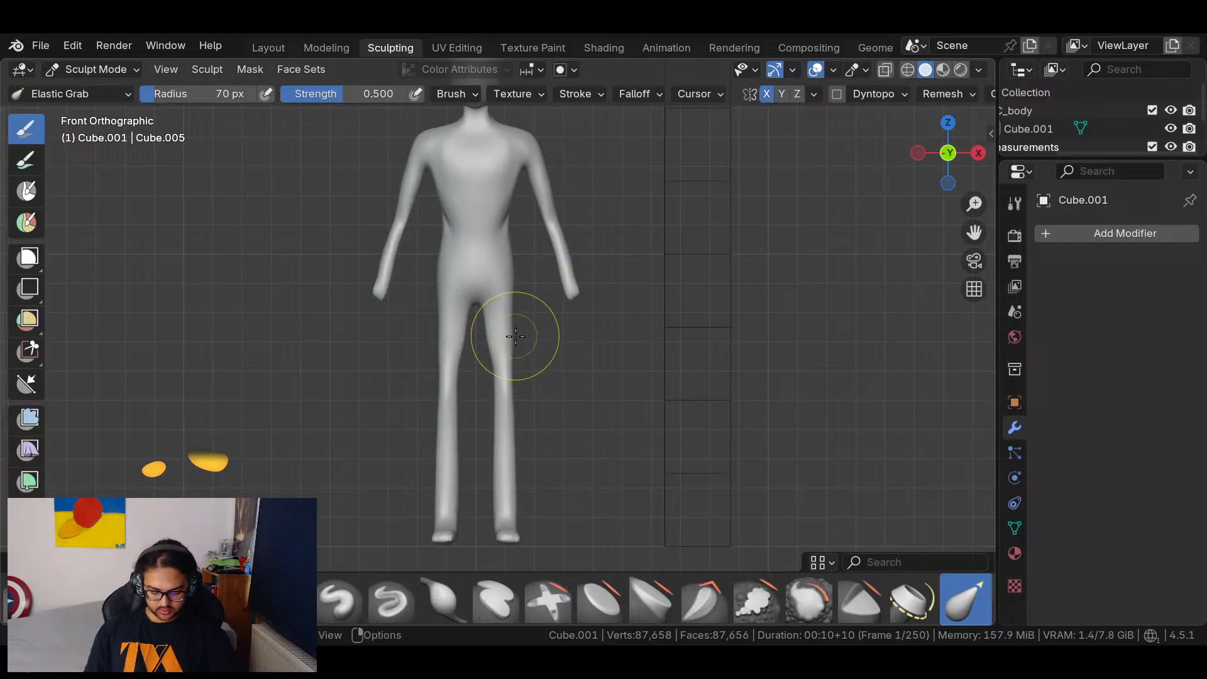
mouse_move(511, 327)
mouse_down()
mouse_move(541, 323)
mouse_move(462, 331)
mouse_up()
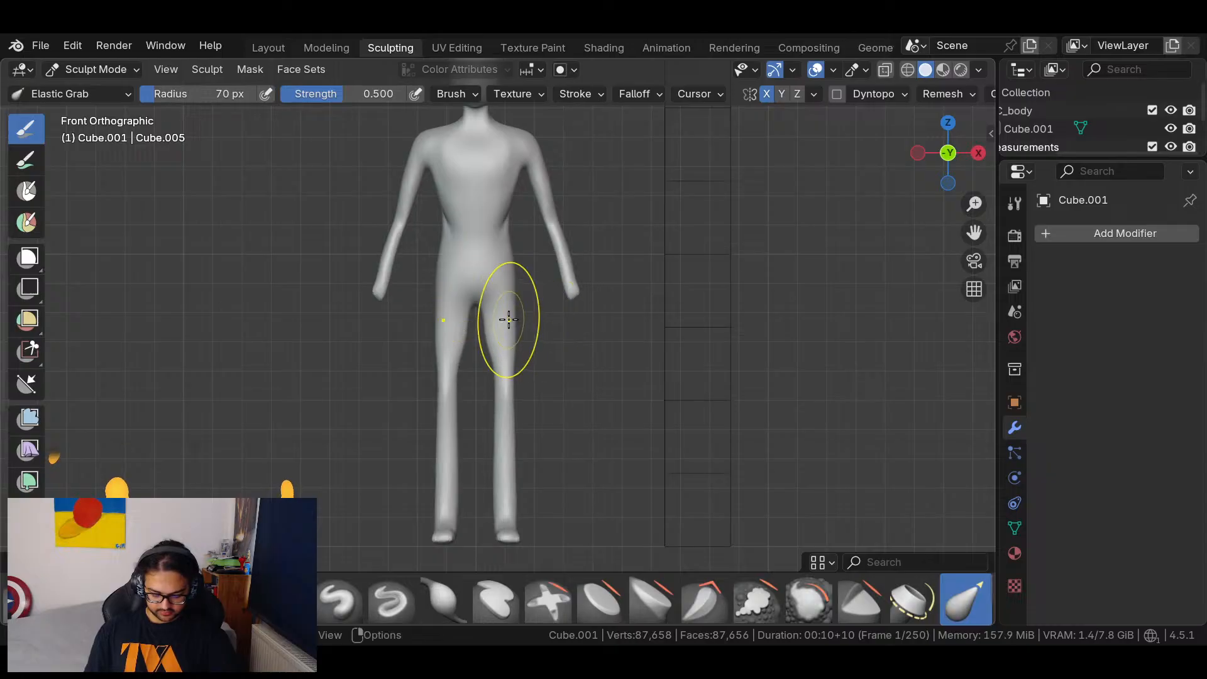
Refine the contours of the thighs and lower legs with Elastic Grab from closer up.
scroll(569, 358, up, 3)
mouse_move(606, 325)
middle_down()
mouse_move(458, 350)
mouse_move(530, 327)
mouse_move(494, 329)
middle_up()
drag(494, 329, 482, 327)
drag(501, 434, 524, 426)
scroll(548, 418, down, 4)
middle_drag(549, 418, 627, 243)
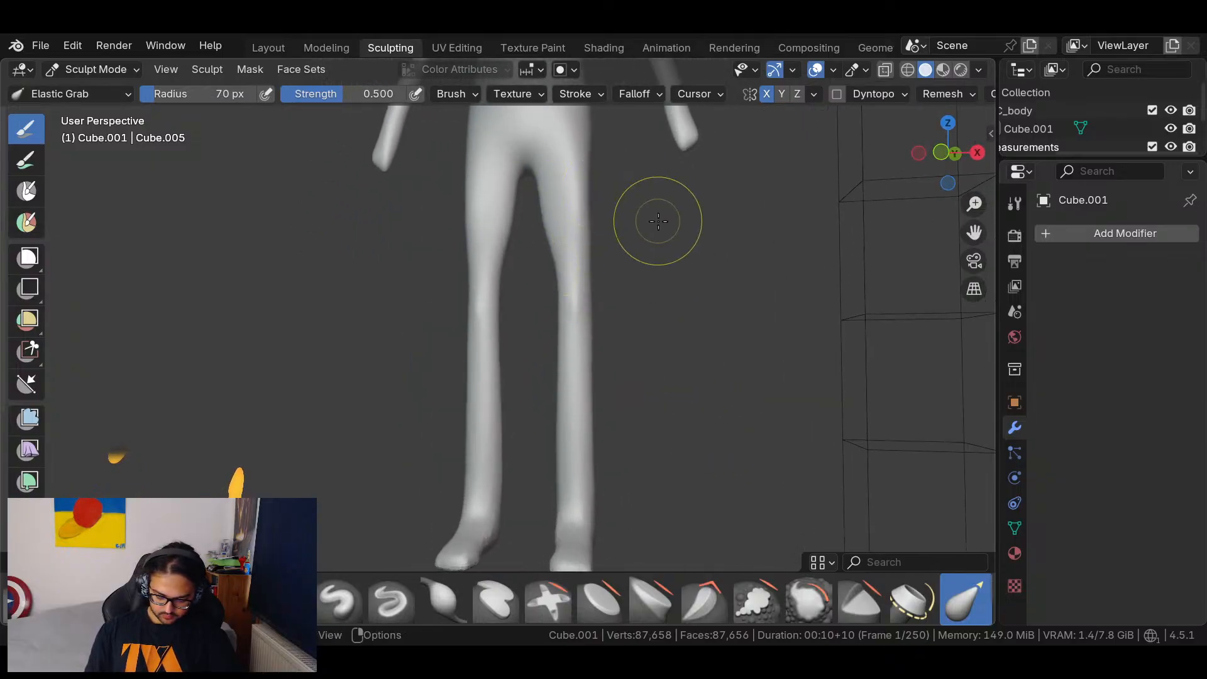
Shape the inner contours of the lower thighs and knees with Elastic Grab, and save the file.
scroll(649, 207, down, 5)
middle_drag(649, 207, 616, 378)
scroll(616, 377, up, 6)
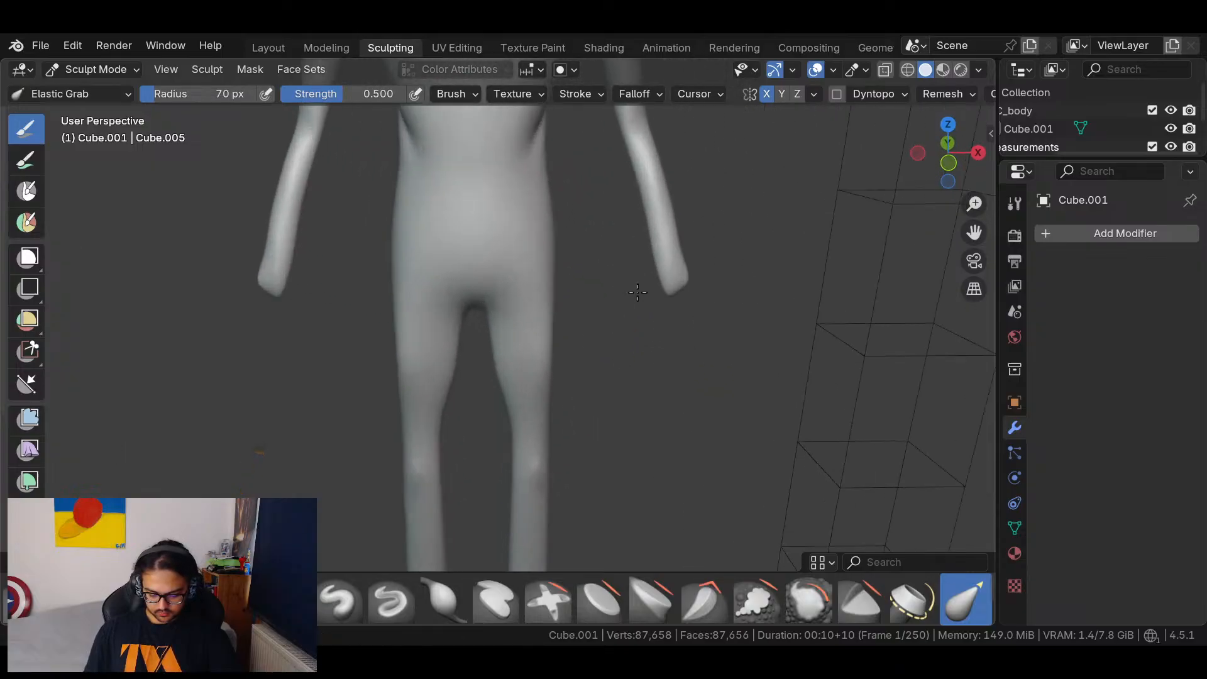
shift+middle_drag(657, 415, 671, 286)
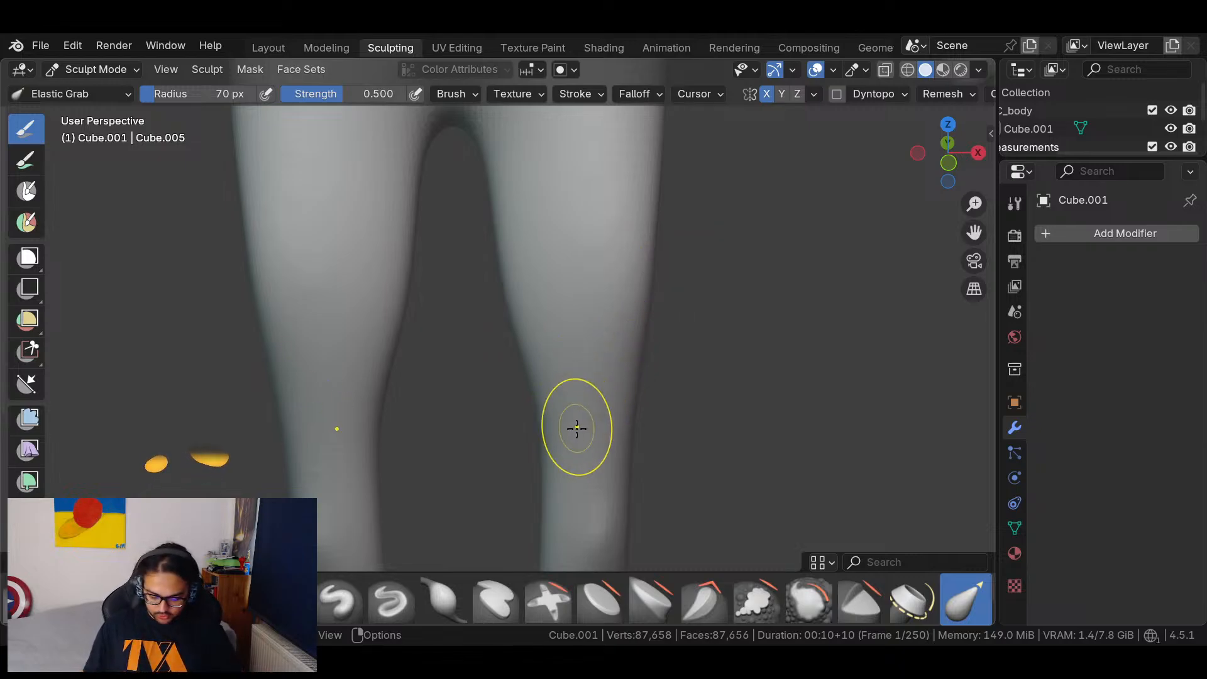
drag(536, 365, 534, 403)
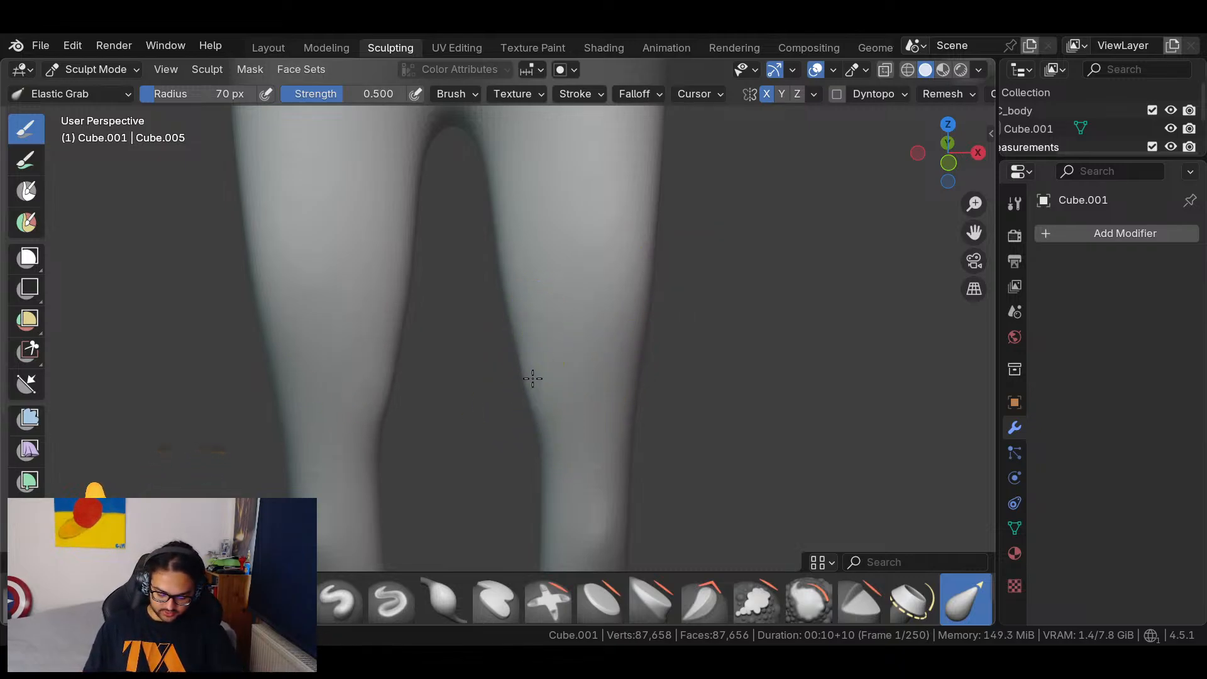
drag(532, 471, 539, 356)
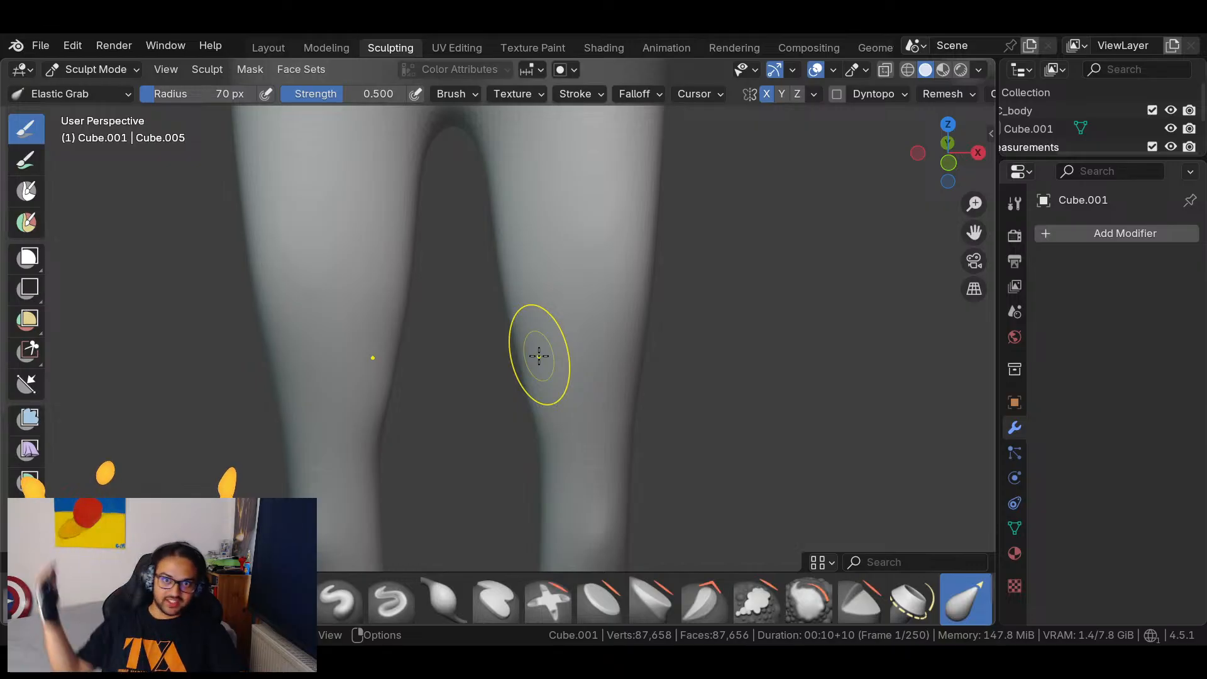
middle_drag(539, 356, 498, 391)
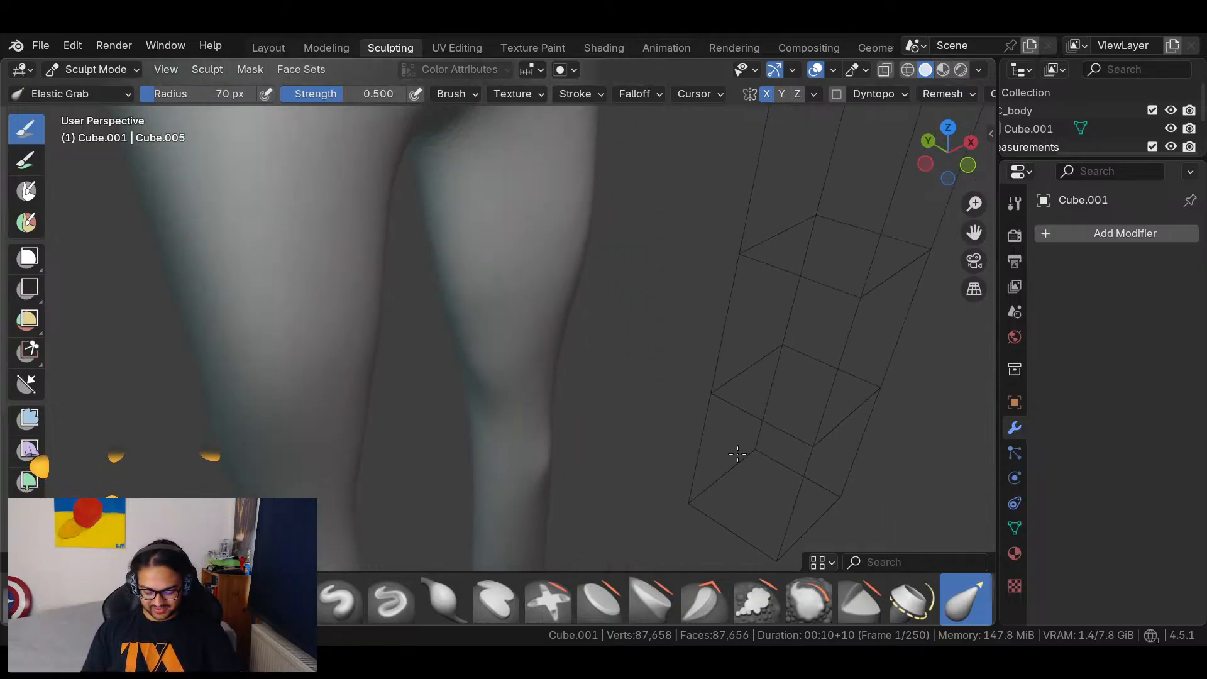
drag(498, 390, 505, 291)
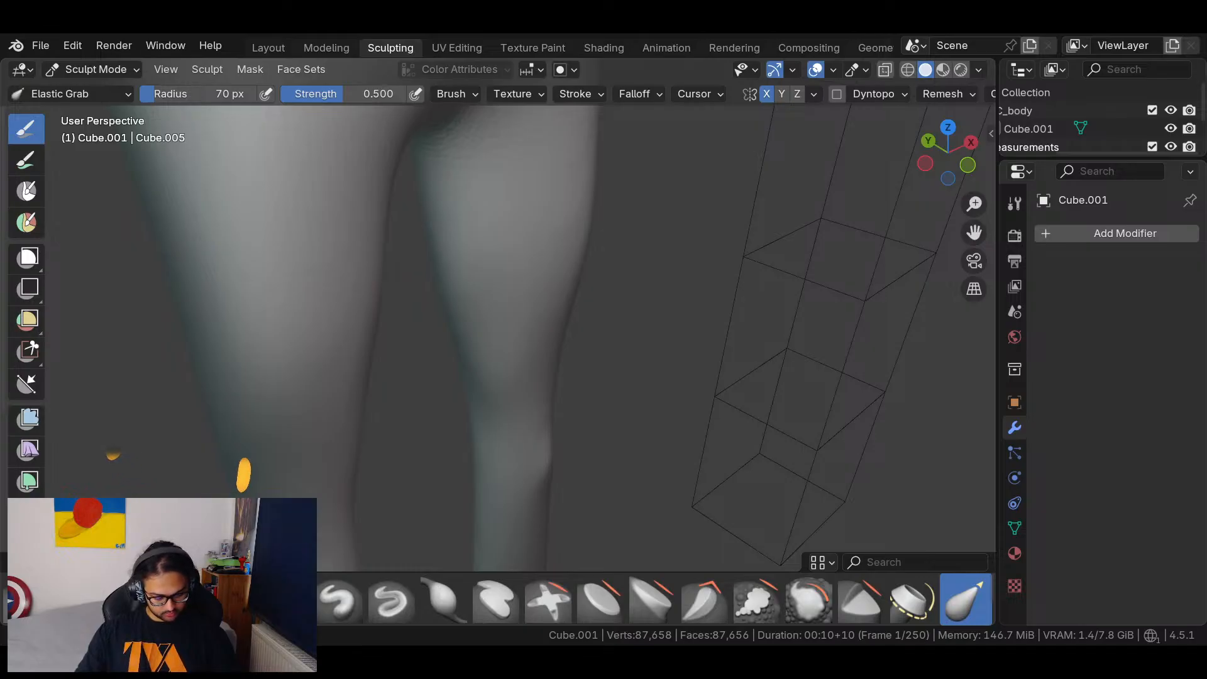
key(ctrl+s)
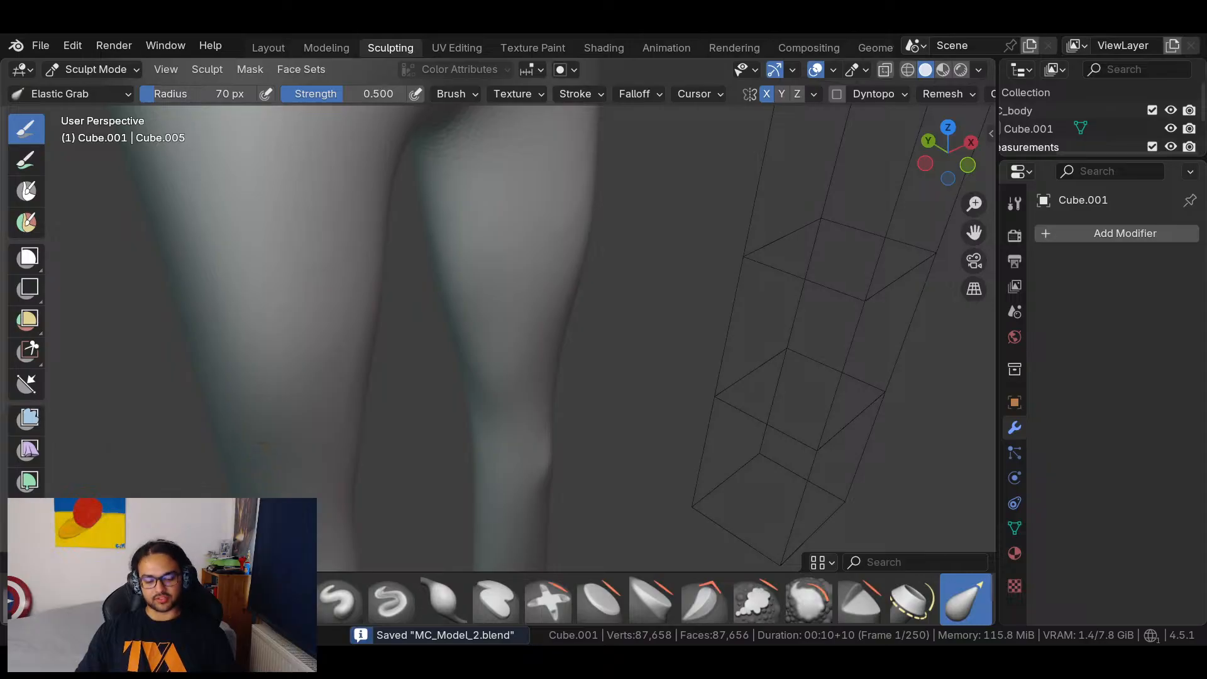
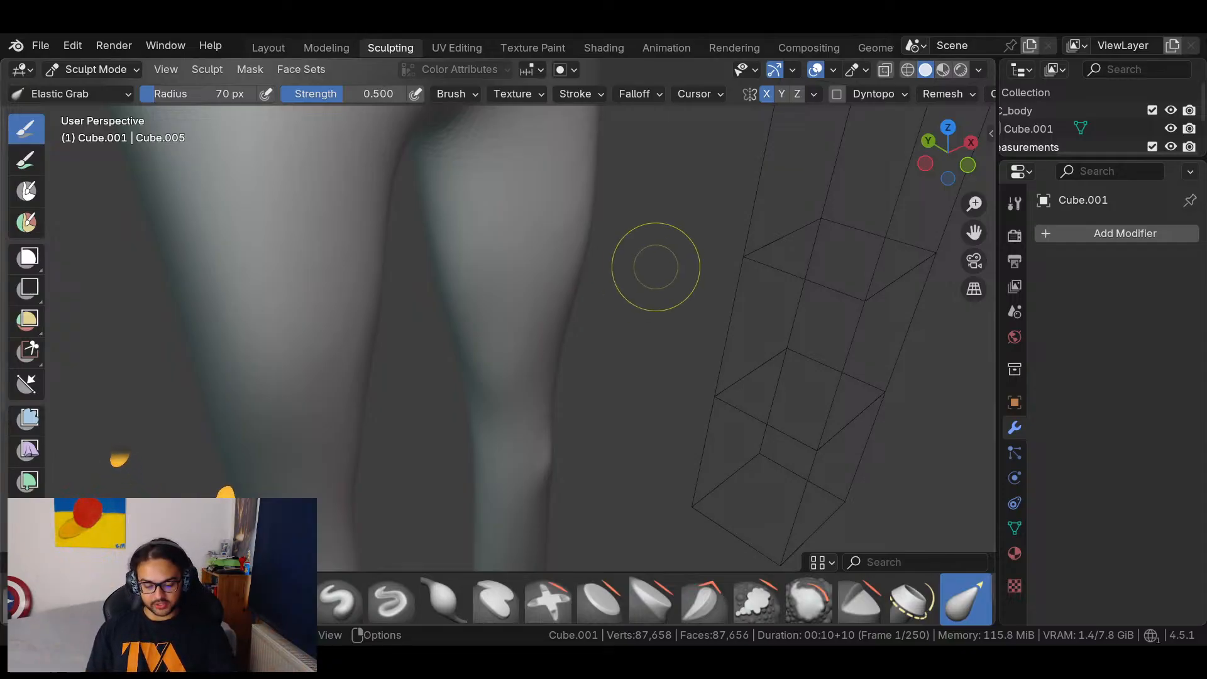
Pull in the sides of the waist with Elastic Grab from the front.
scroll(605, 376, down, 10)
middle_drag(605, 375, 599, 336)
scroll(538, 301, up, 6)
middle_drag(579, 215, 469, 294)
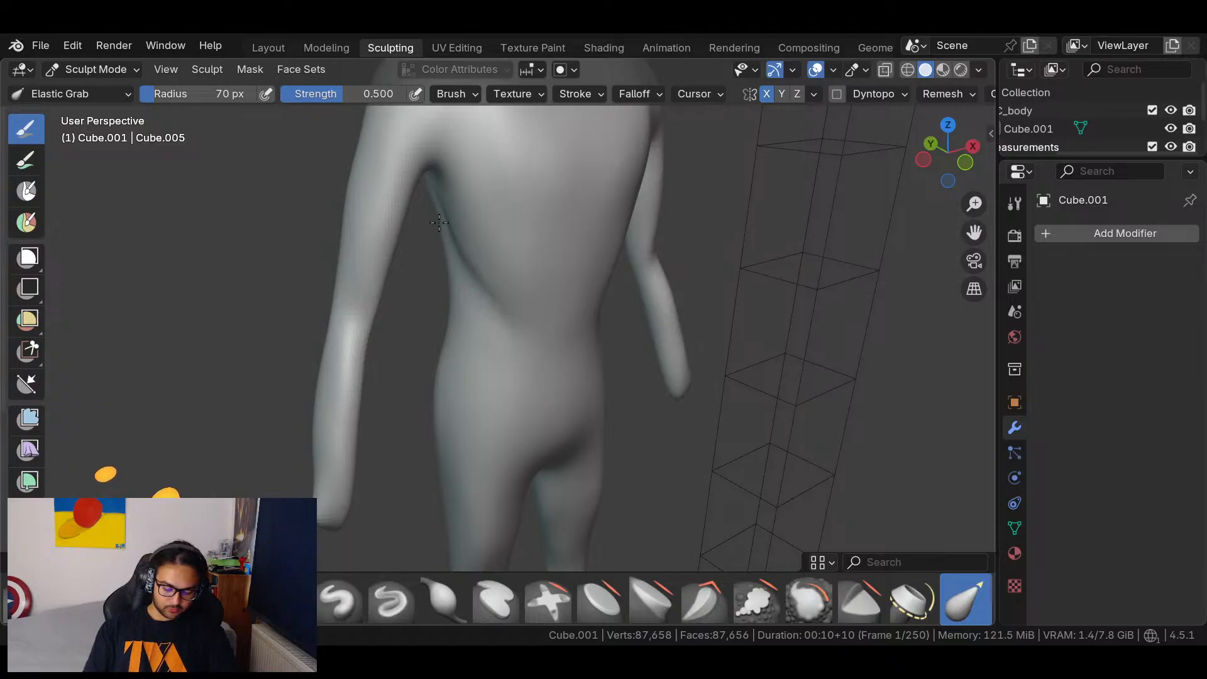
mouse_move(488, 416)
middle_down()
mouse_move(506, 364)
mouse_move(490, 323)
mouse_move(545, 338)
middle_up()
scroll(553, 330, down, 4)
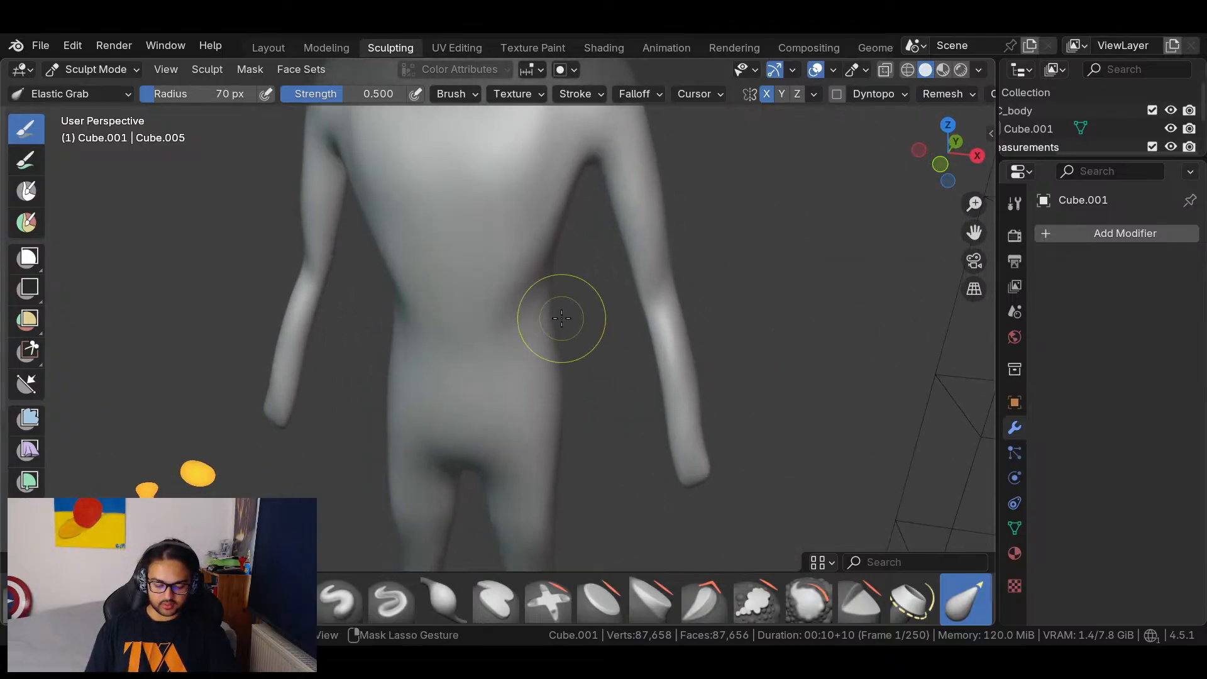
drag(518, 258, 501, 264)
drag(512, 278, 499, 284)
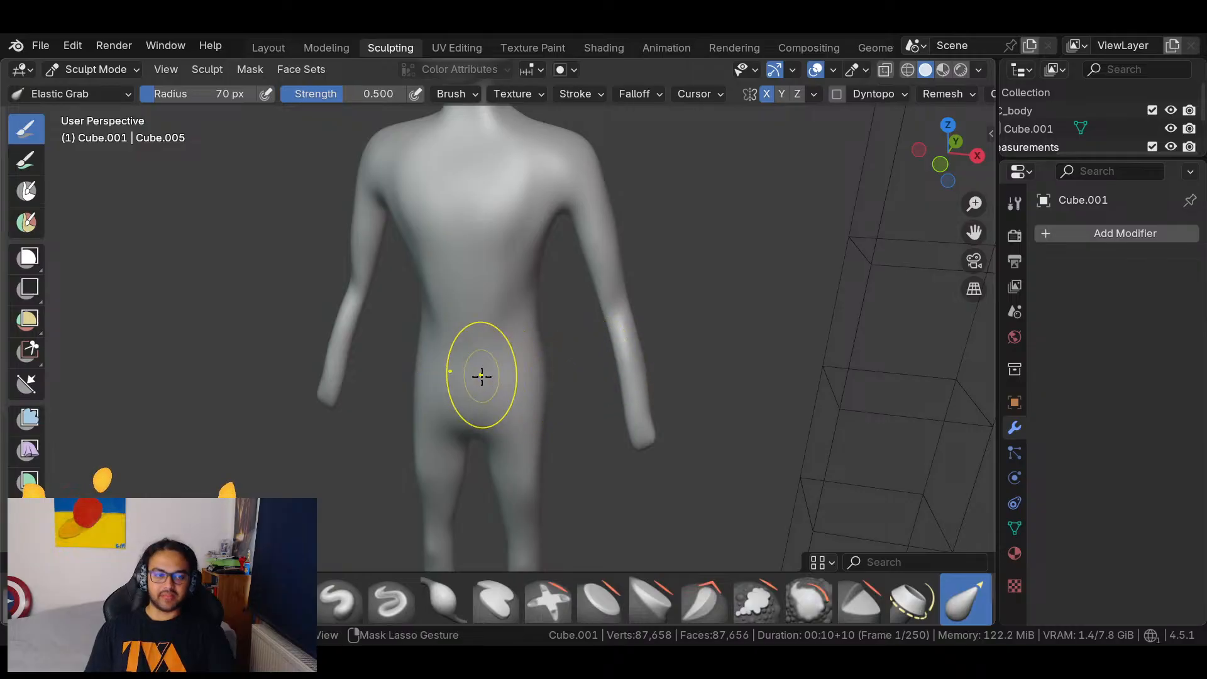
Switch to the Blob brush, try an inverted stroke on the belly at 70 px radius, and undo it.
scroll(574, 264, up, 5)
mouse_move(501, 329)
middle_down()
mouse_move(557, 307)
mouse_move(538, 329)
middle_up()
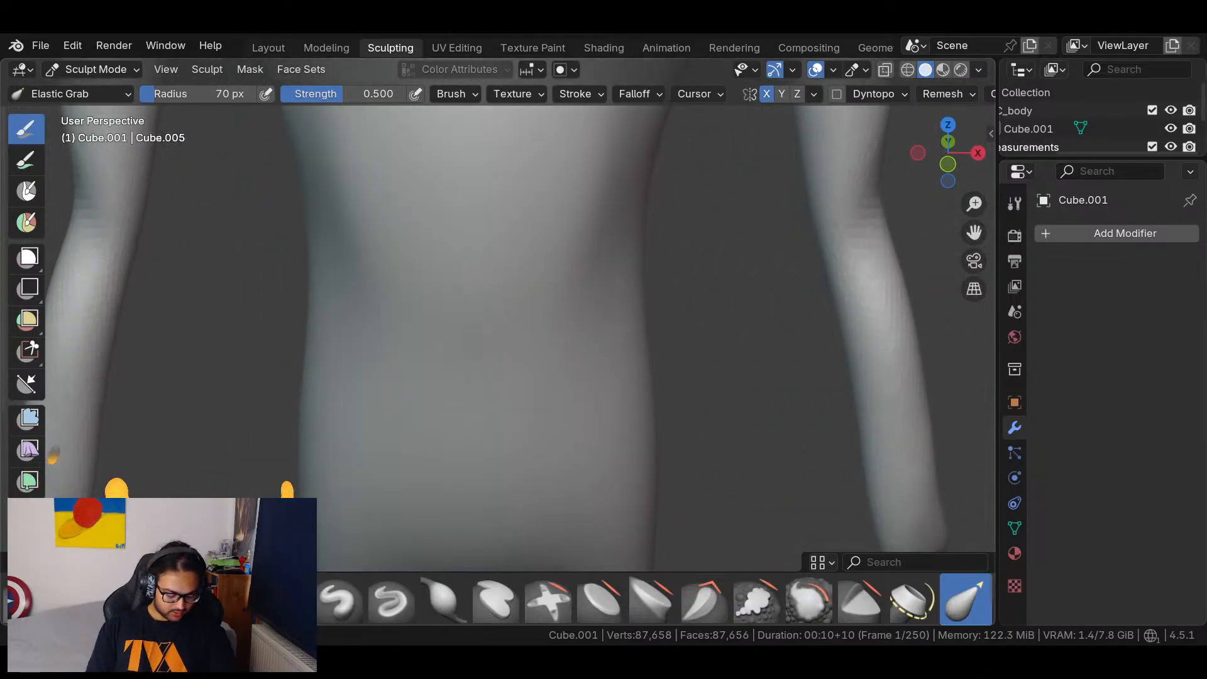
click(27, 599)
mouse_move(489, 350)
ctrl+mouse_down()
mouse_move(486, 363)
mouse_move(489, 348)
mouse_move(500, 363)
ctrl+mouse_up()
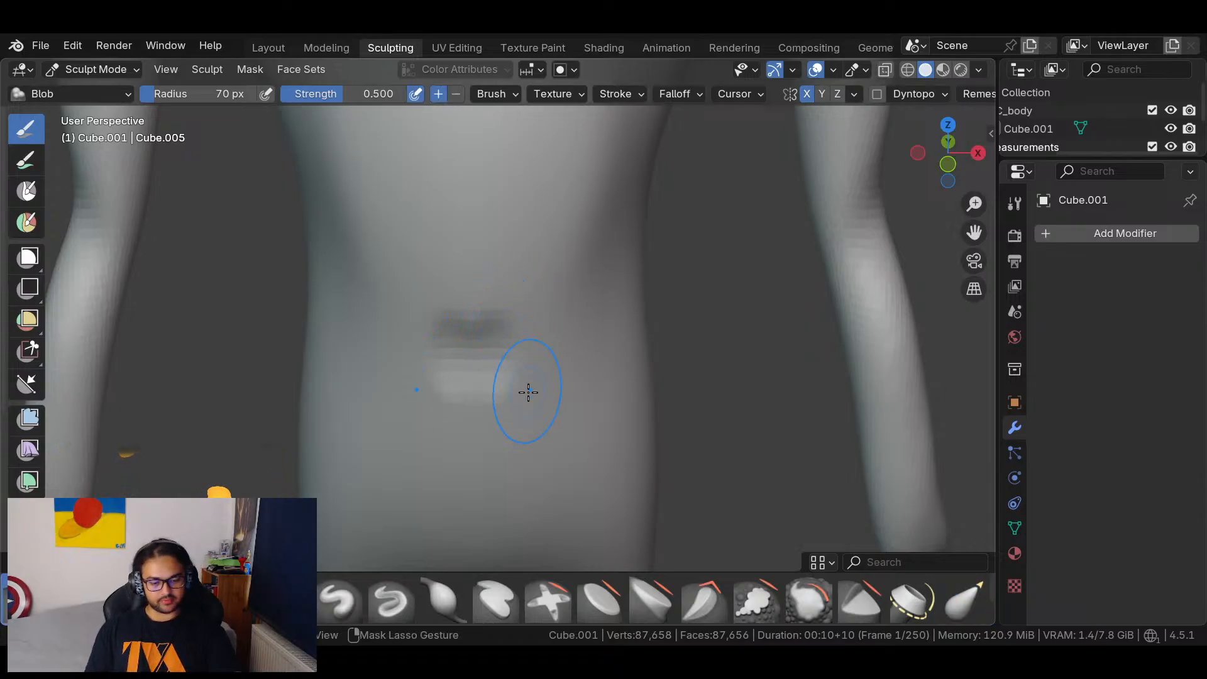
key(ctrl+z)
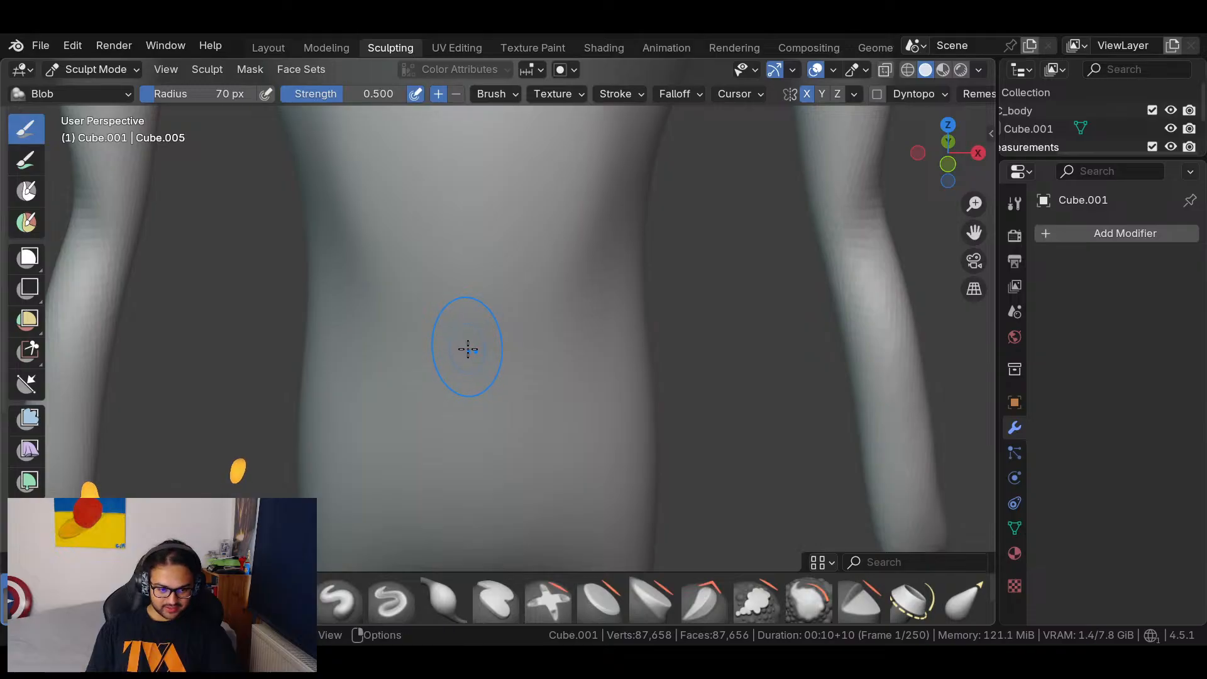
Set the Blob brush radius to 18 px and carve a small navel into the middle of the belly with inverted strokes.
right_click(468, 349)
drag(405, 339, 382, 339)
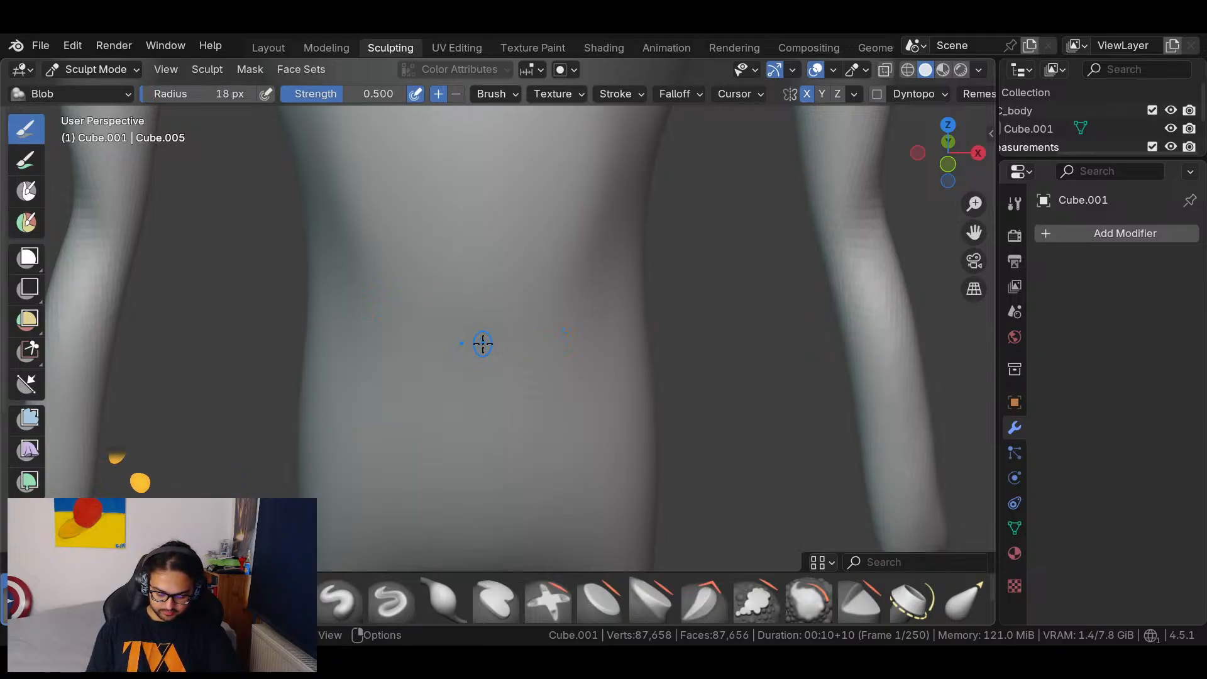
ctrl+drag(471, 344, 484, 345)
key(ctrl+z)
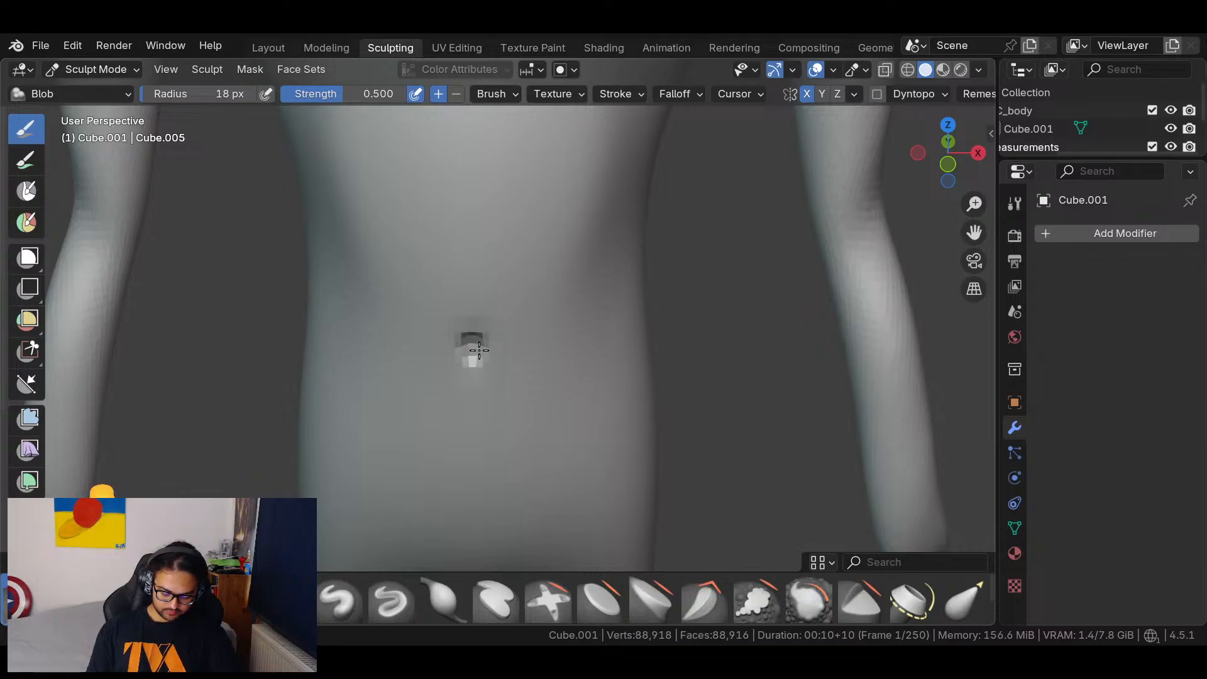
ctrl+drag(472, 343, 475, 345)
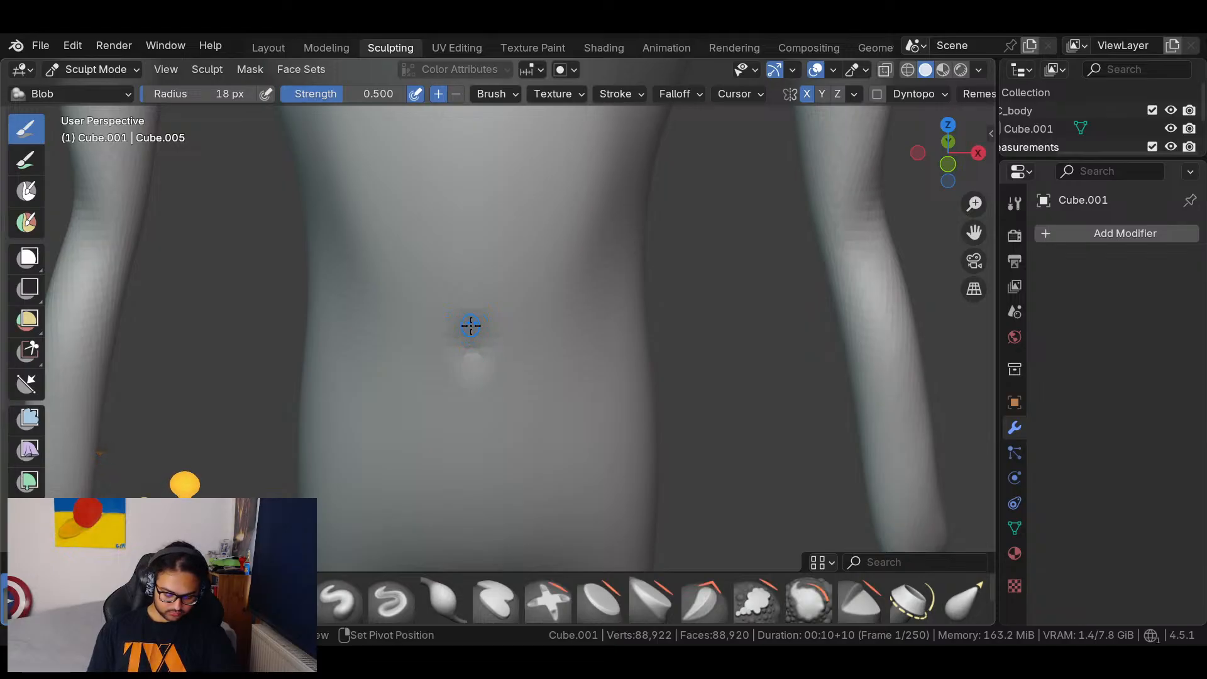
mouse_move(502, 333)
ctrl+mouse_down()
mouse_move(469, 350)
mouse_move(481, 349)
ctrl+mouse_up()
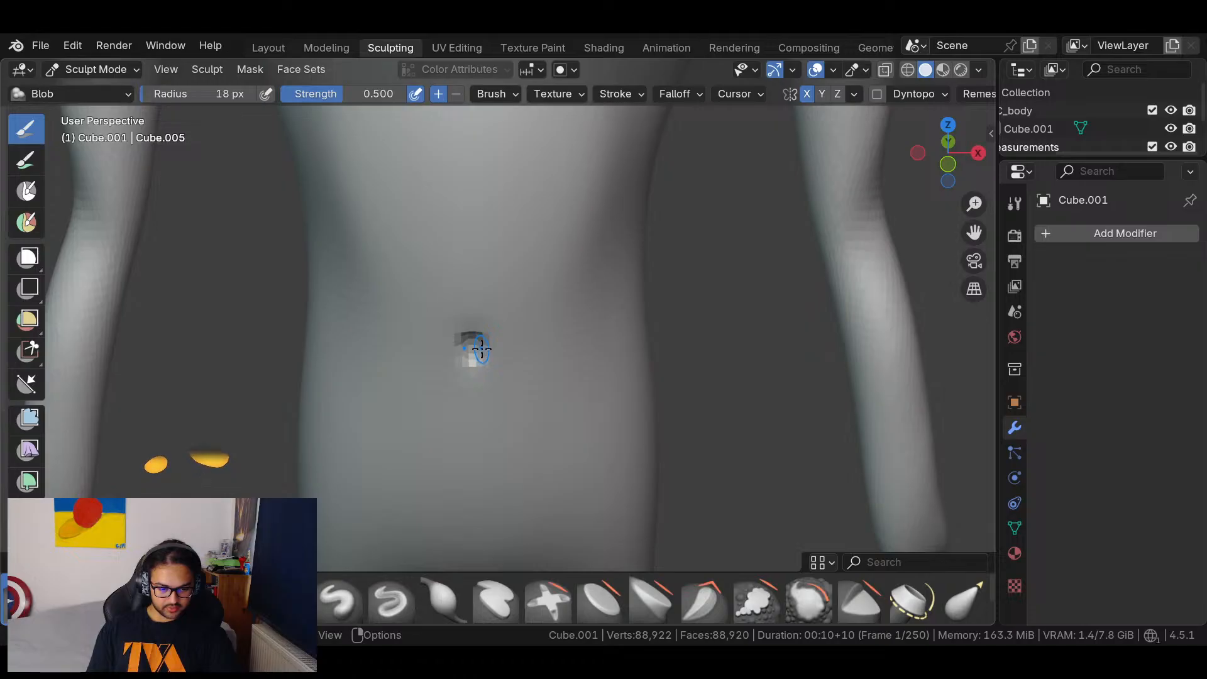
Enlarge the brush radius to 113 px and smooth the navel into the surrounding belly surface.
key(space)
drag(409, 341, 448, 343)
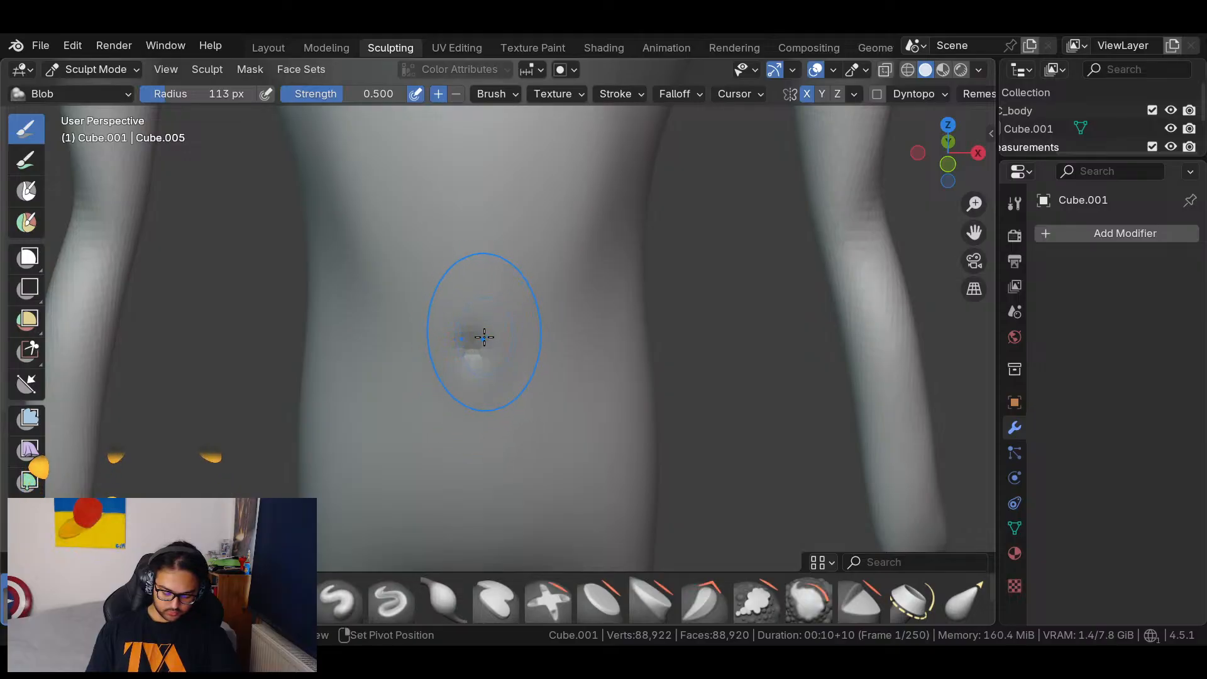
middle_drag(584, 352, 611, 385)
scroll(676, 318, down, 4)
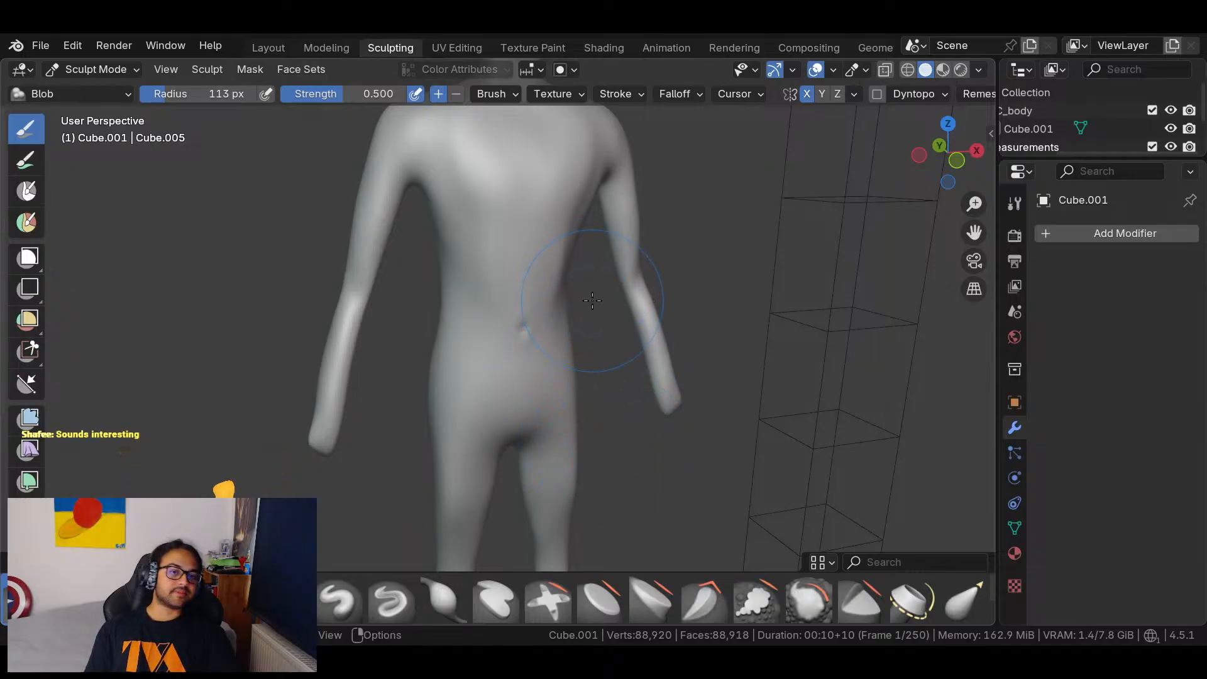
Switch back to Elastic Grab and pull the chest forward and the upper back outward from the side.
scroll(616, 434, down, 5)
middle_drag(614, 443, 592, 244)
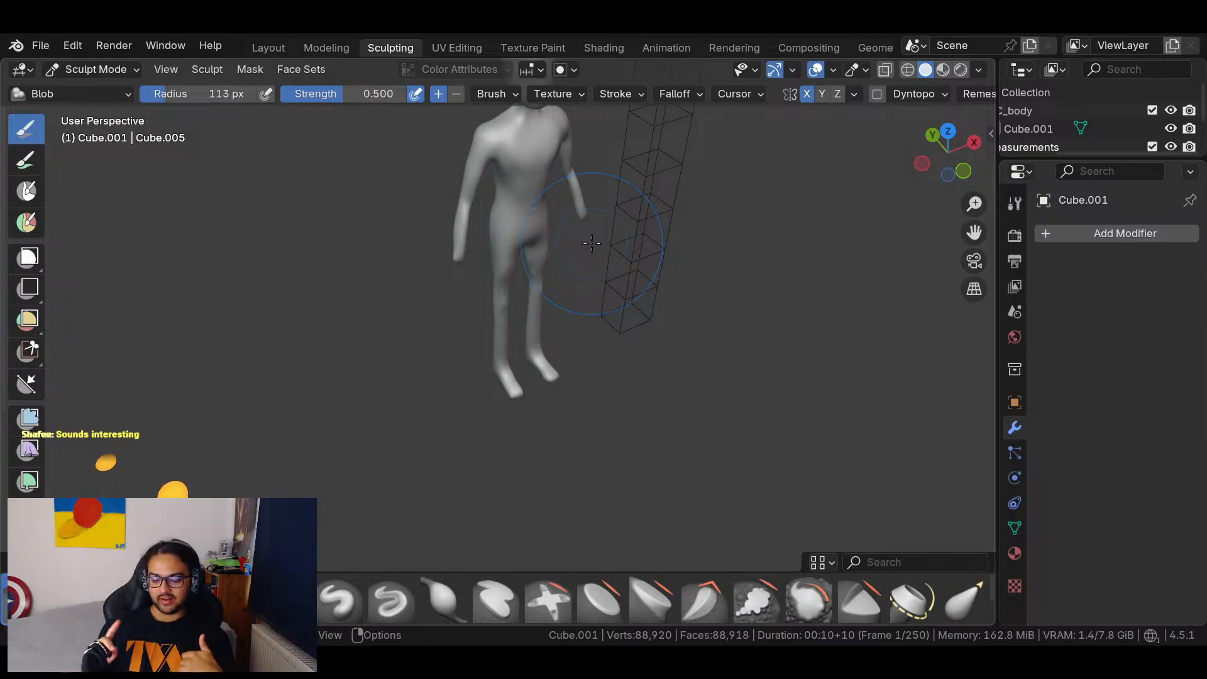
middle_drag(743, 291, 608, 336)
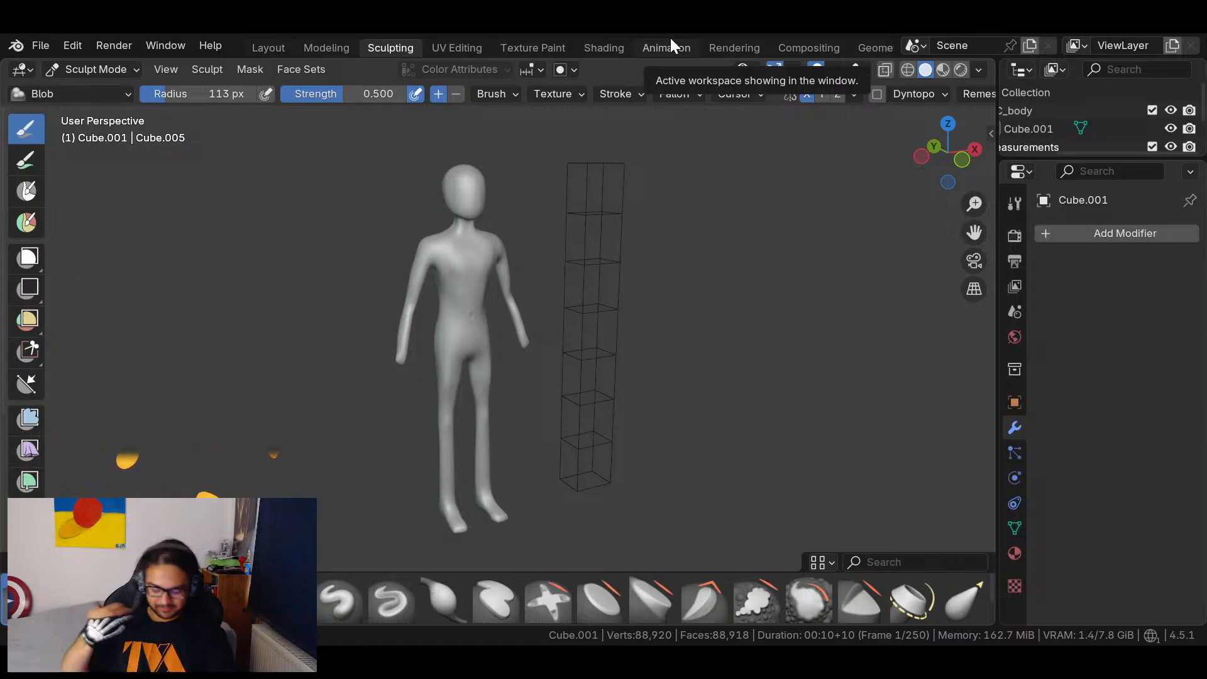
mouse_move(590, 277)
middle_down()
mouse_move(616, 278)
mouse_move(552, 323)
mouse_move(677, 258)
mouse_move(583, 293)
mouse_move(741, 262)
middle_up()
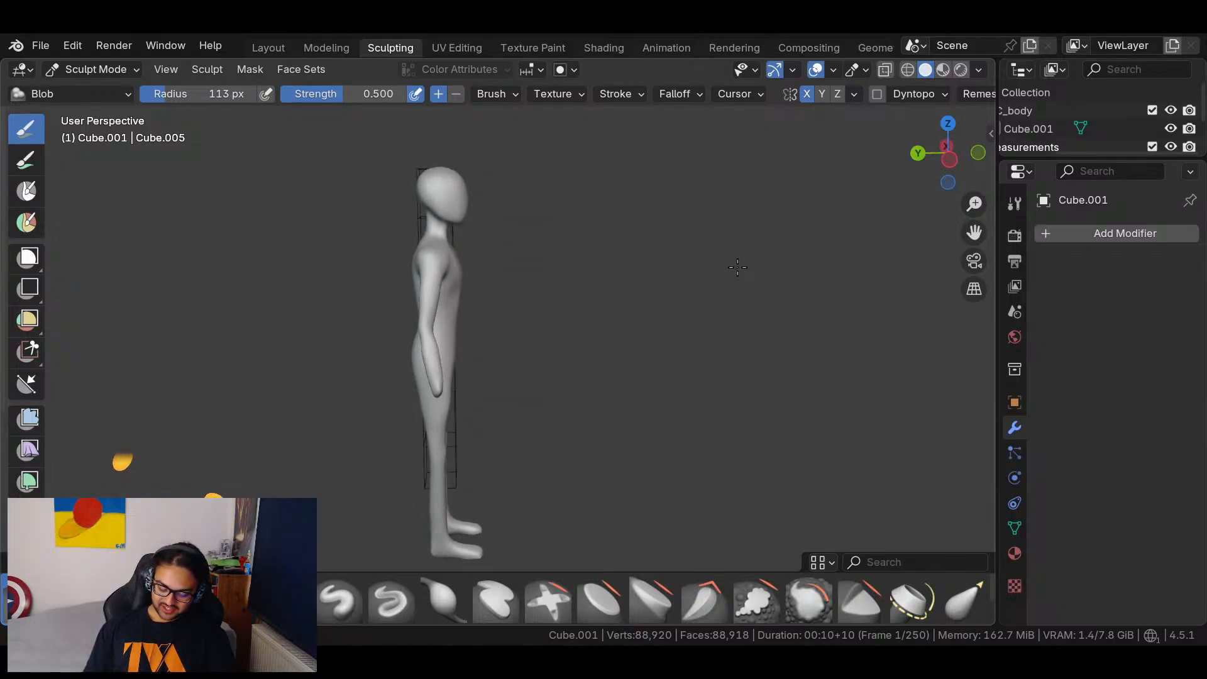
click(965, 598)
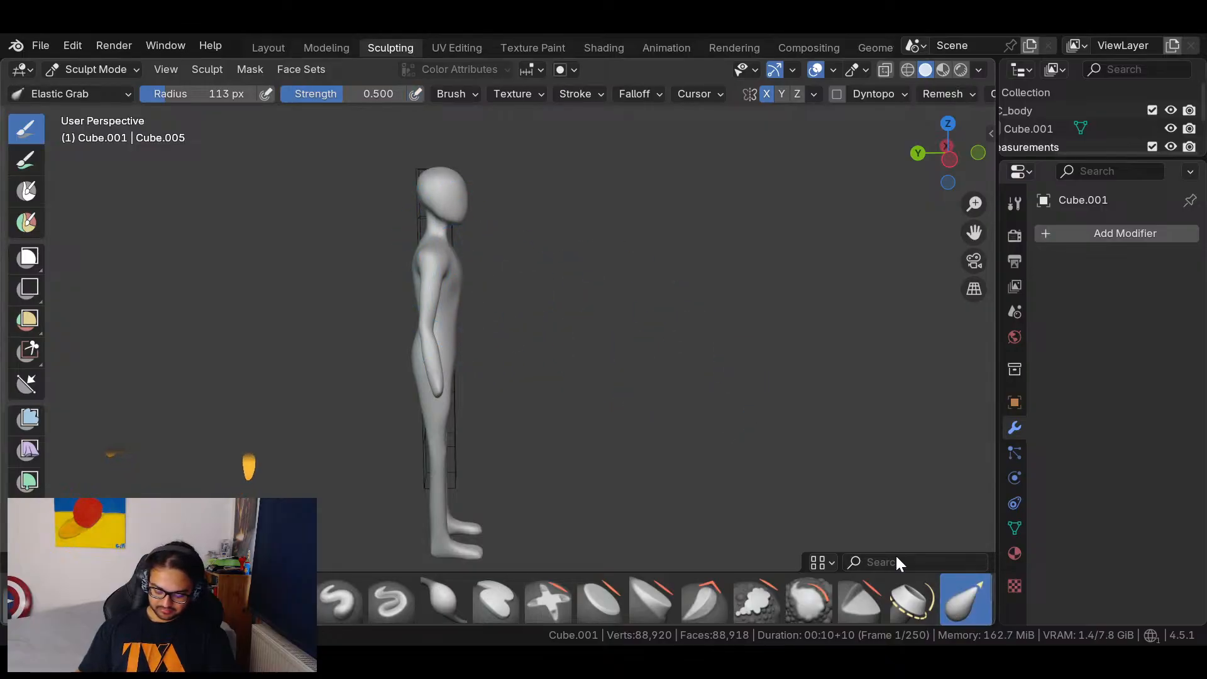
scroll(533, 203, up, 6)
ctrl+middle_drag(533, 203, 591, 146)
shift+middle_drag(471, 207, 648, 393)
drag(516, 250, 563, 253)
drag(413, 256, 366, 267)
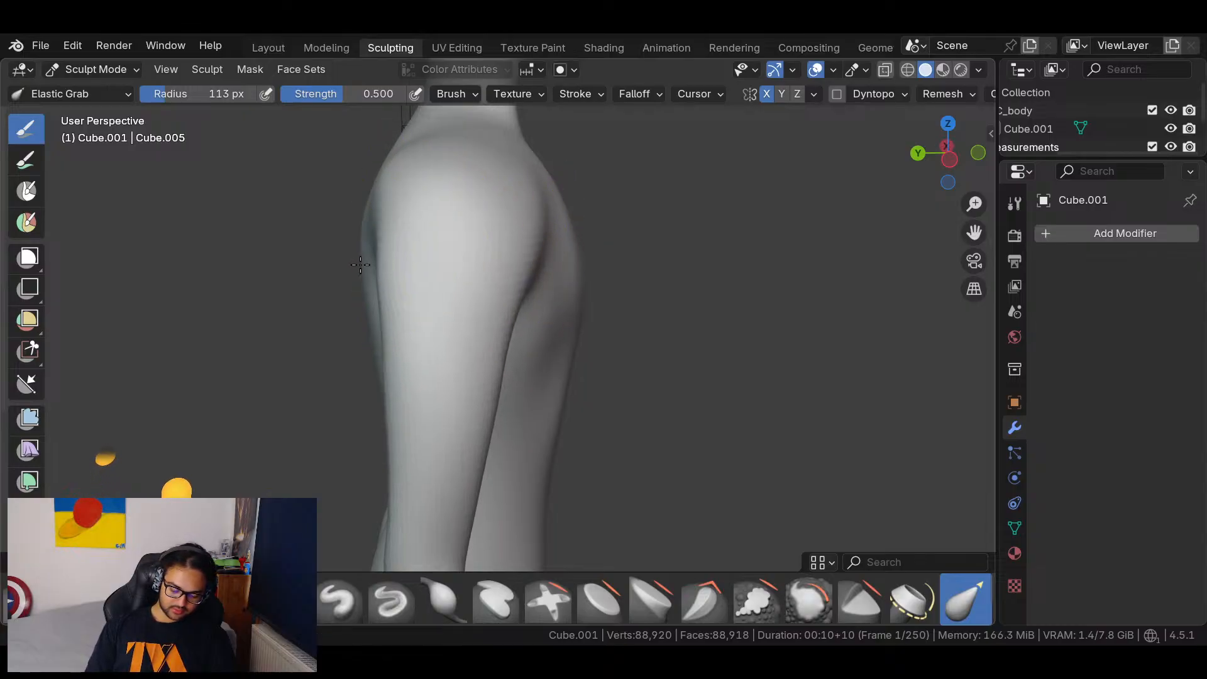
Undo the last Elastic Grab pulls and smooth the back of the shoulder above the armpit.
middle_drag(372, 256, 574, 272)
mouse_move(614, 274)
mouse_down()
mouse_move(582, 283)
mouse_move(637, 262)
mouse_up()
key(ctrl+z)
key(ctrl+z)
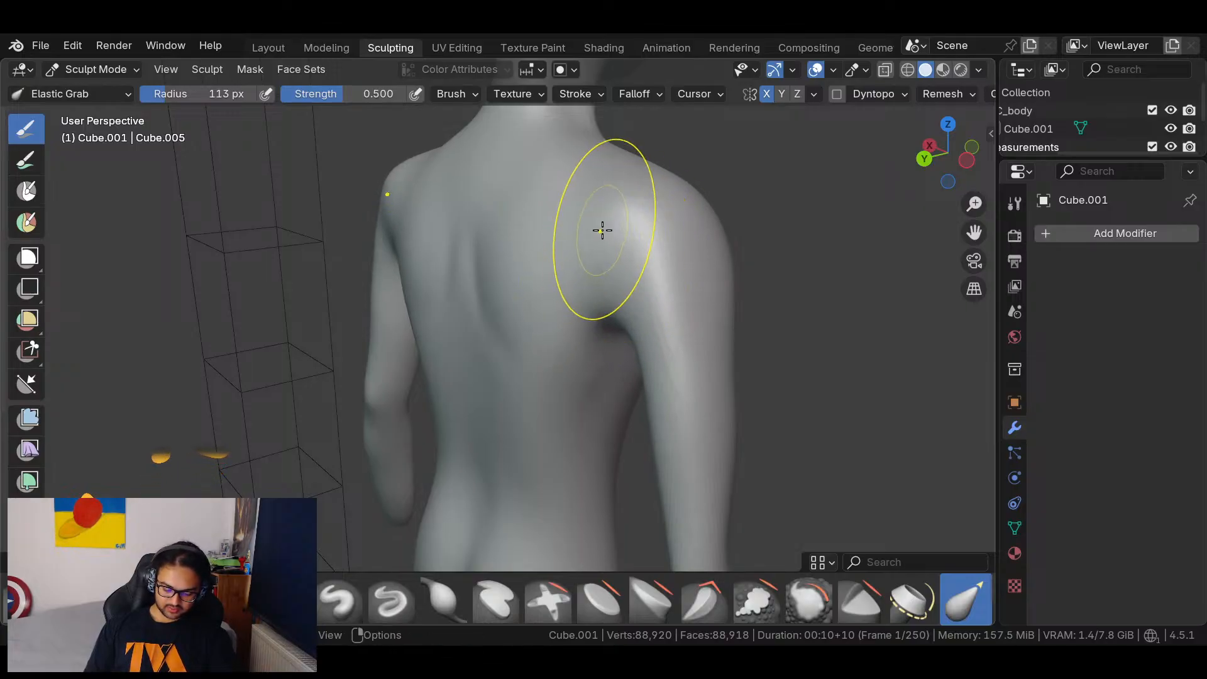
shift+drag(630, 213, 666, 253)
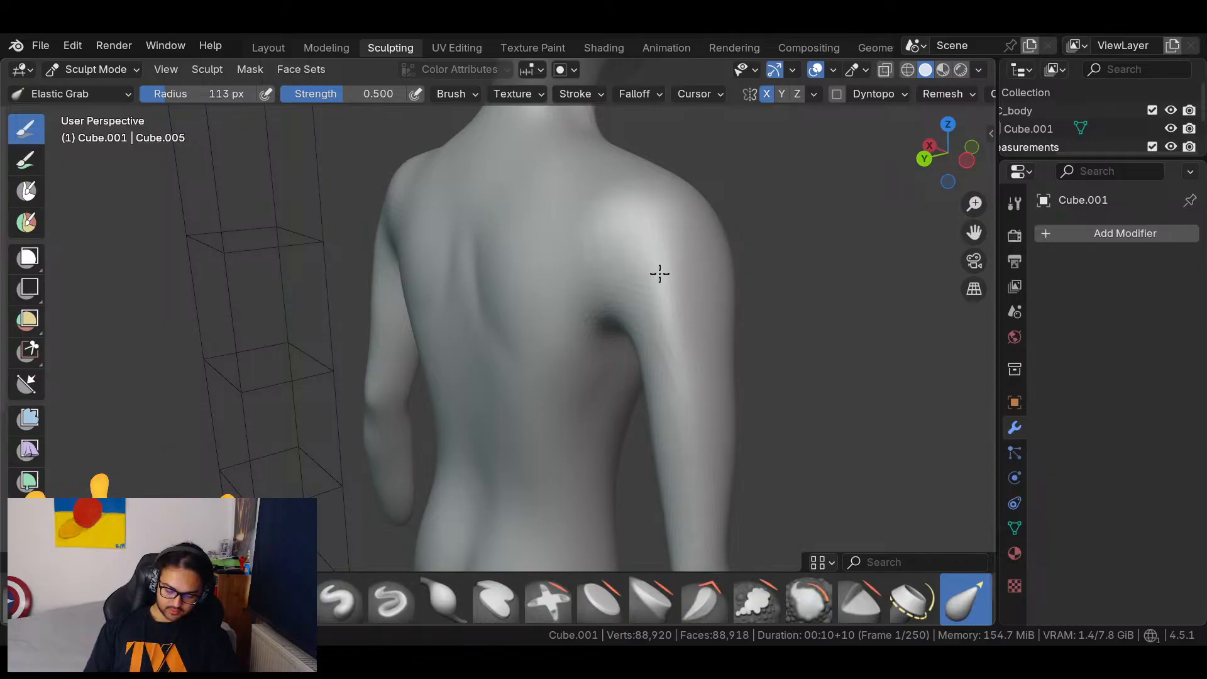
Pull the surface around the armpit and side of the torso inward with Elastic Grab.
mouse_move(657, 207)
middle_down()
mouse_move(727, 274)
mouse_move(643, 318)
middle_up()
drag(625, 326, 539, 364)
drag(548, 335, 532, 322)
mouse_move(555, 327)
middle_down()
mouse_move(727, 256)
mouse_move(722, 334)
mouse_move(742, 295)
mouse_move(710, 352)
mouse_move(748, 282)
mouse_move(692, 416)
mouse_move(729, 301)
mouse_move(722, 269)
mouse_move(731, 436)
mouse_move(695, 377)
mouse_move(695, 269)
mouse_move(592, 293)
middle_up()
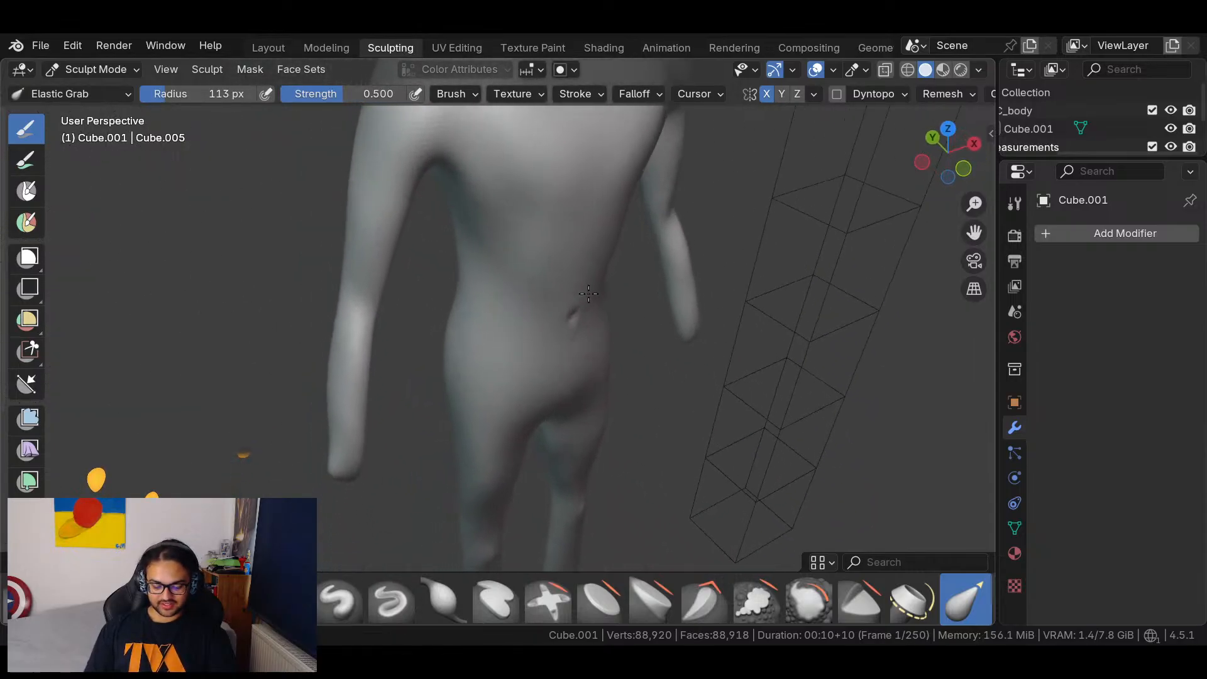
Check the whole figure from head to feet and save the file.
scroll(592, 292, down, 3)
scroll(641, 363, down, 3)
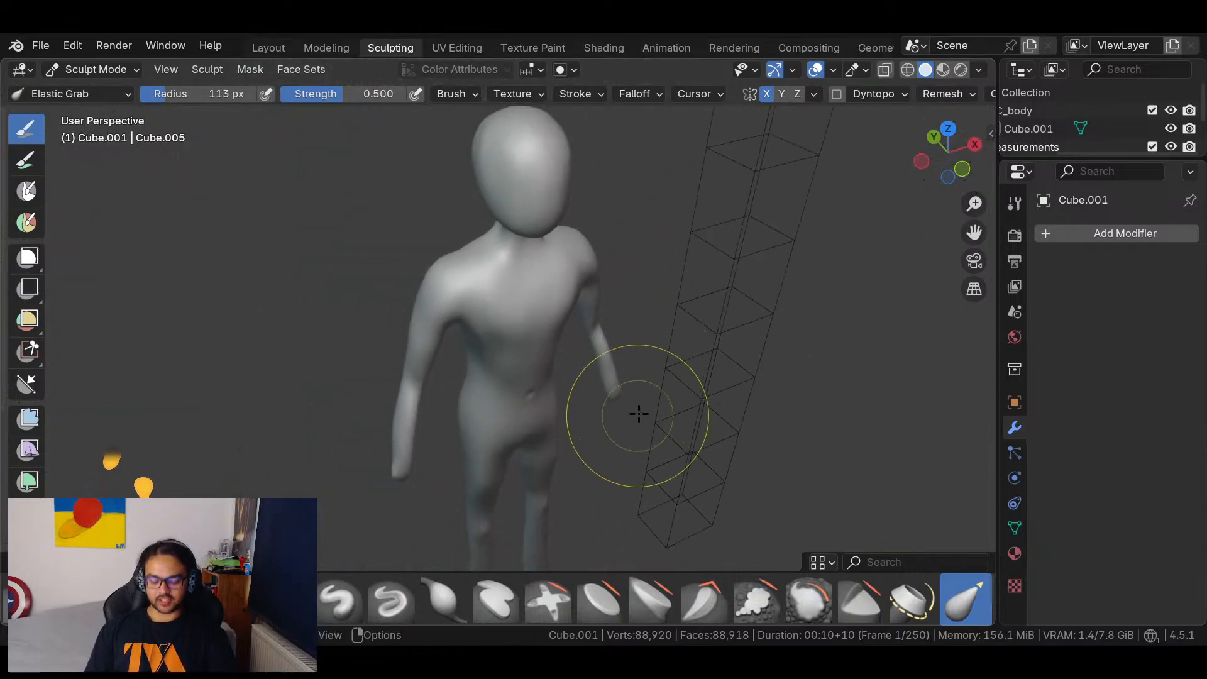
shift+middle_drag(644, 401, 660, 210)
middle_drag(652, 344, 710, 277)
shift+middle_drag(649, 306, 716, 512)
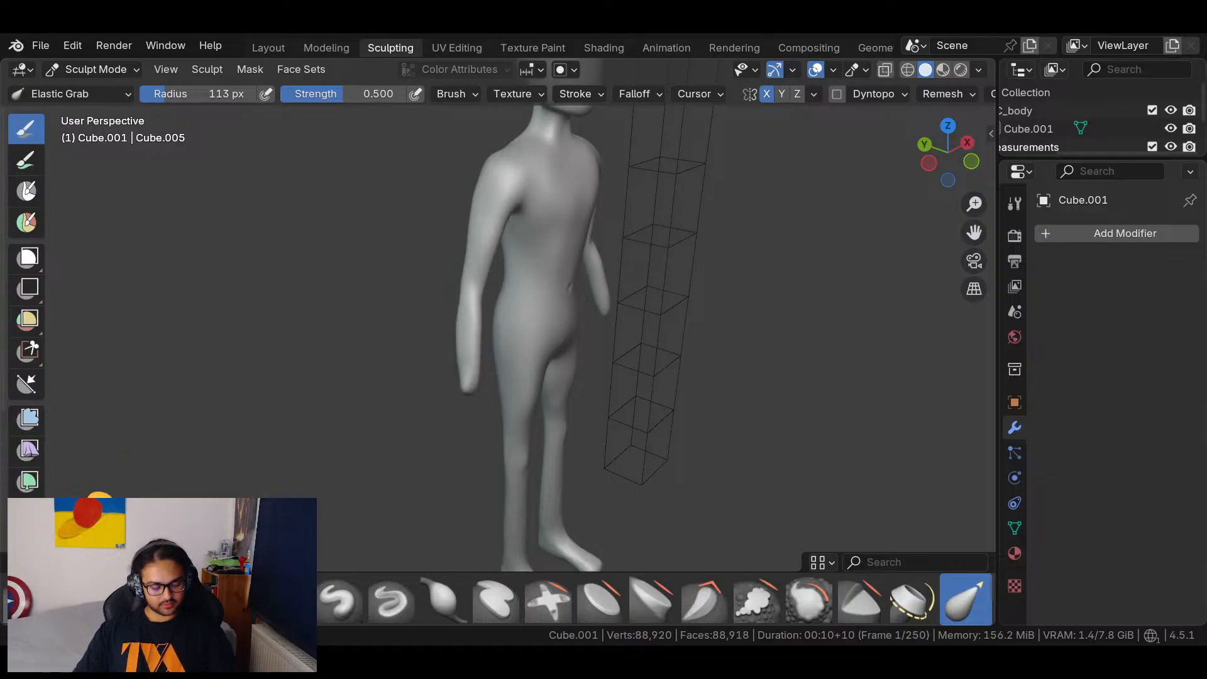
key(ctrl+s)
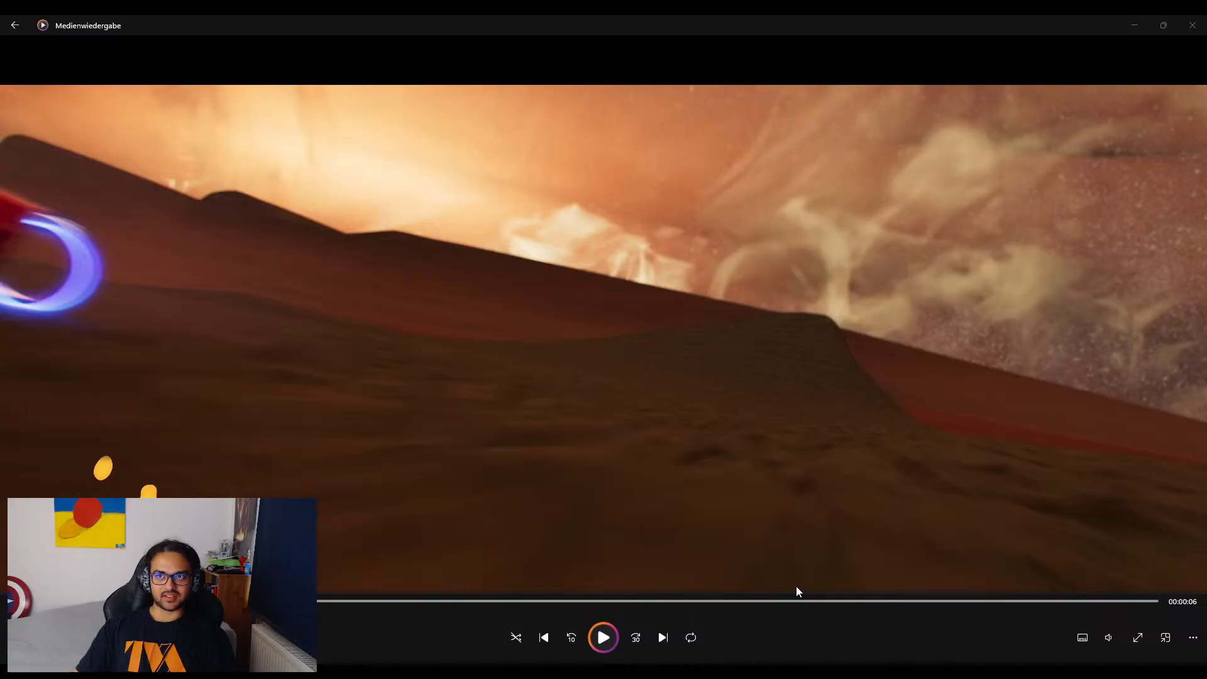
Play the rendered desert clip in the media player, close the player and return to Blender.
click(597, 648)
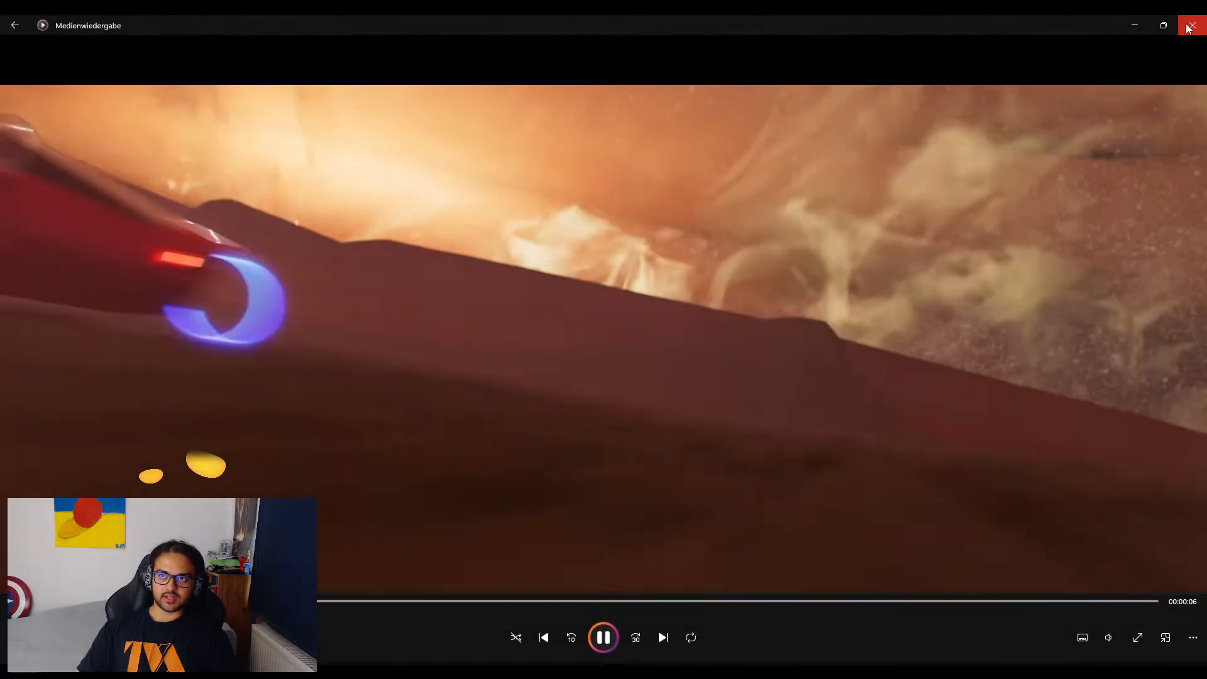
click(1192, 25)
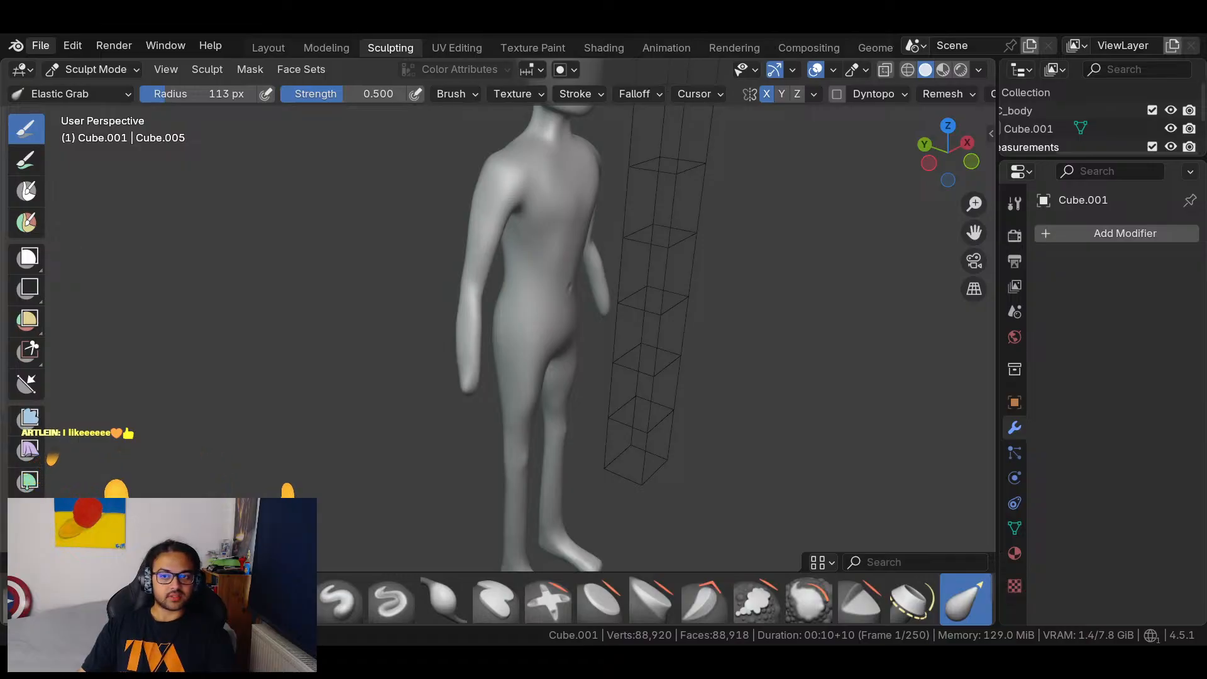
Reshape the forearm and hand outline from the side with Elastic Grab strokes along both edges.
mouse_move(676, 367)
middle_down()
mouse_move(630, 316)
mouse_move(597, 310)
mouse_move(712, 396)
mouse_move(583, 374)
mouse_move(685, 239)
mouse_move(695, 342)
mouse_move(654, 250)
mouse_move(609, 274)
middle_up()
shift+middle_drag(662, 404, 683, 295)
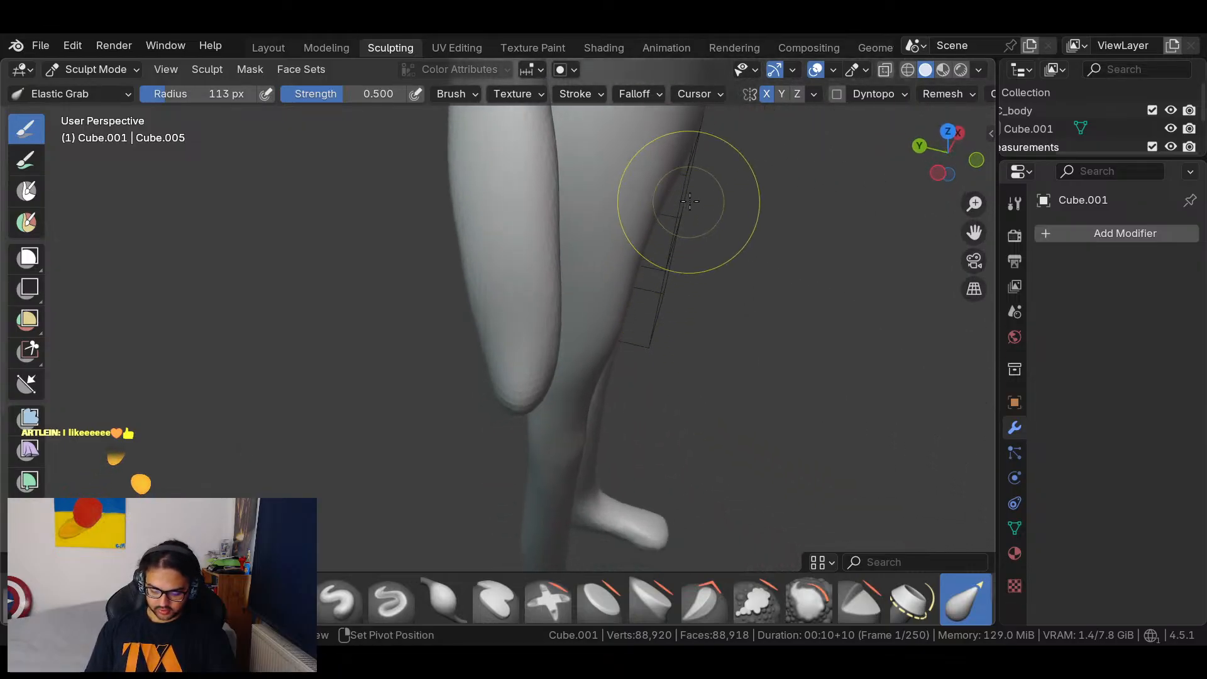
shift+middle_drag(686, 204, 740, 337)
drag(594, 282, 561, 291)
drag(598, 334, 576, 343)
drag(590, 390, 570, 408)
drag(490, 321, 497, 331)
drag(495, 374, 526, 419)
mouse_move(657, 385)
middle_down()
mouse_move(697, 377)
mouse_move(672, 383)
middle_up()
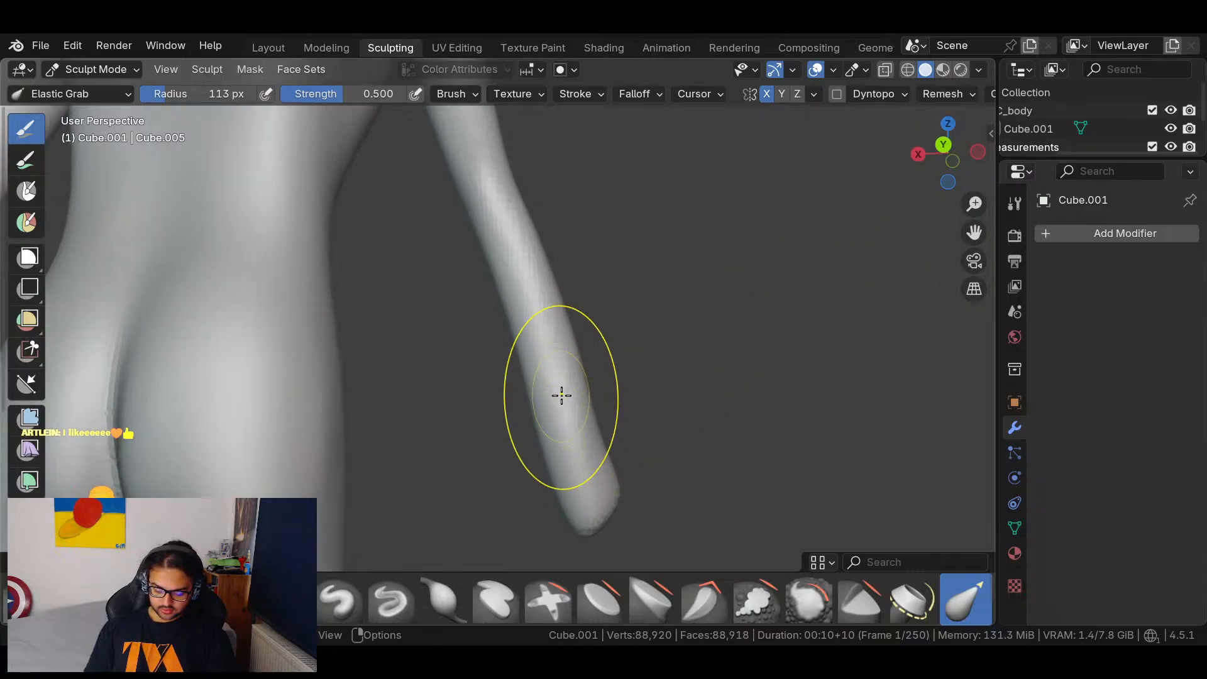
Shape the end of the arm into a flattened, rounded hand and remesh the body.
mouse_move(621, 450)
middle_down()
mouse_move(599, 490)
mouse_move(552, 437)
mouse_move(689, 398)
mouse_move(633, 423)
middle_up()
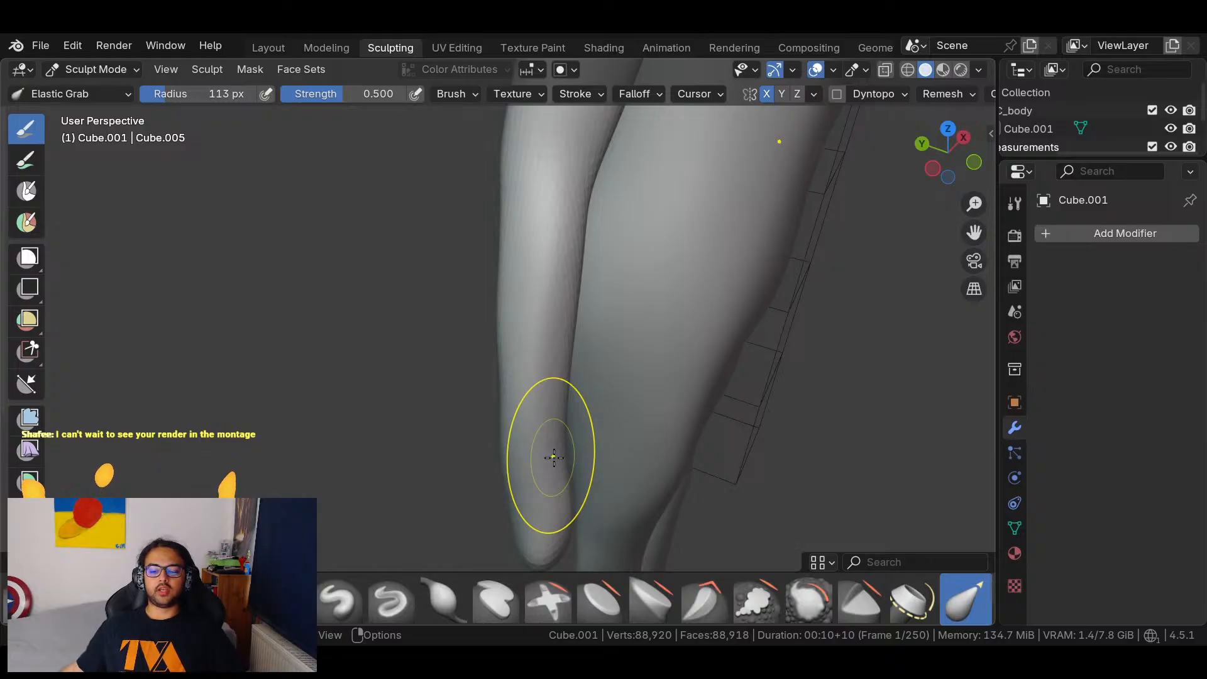
mouse_move(553, 456)
middle_down()
mouse_move(660, 409)
mouse_move(660, 436)
mouse_move(669, 267)
middle_up()
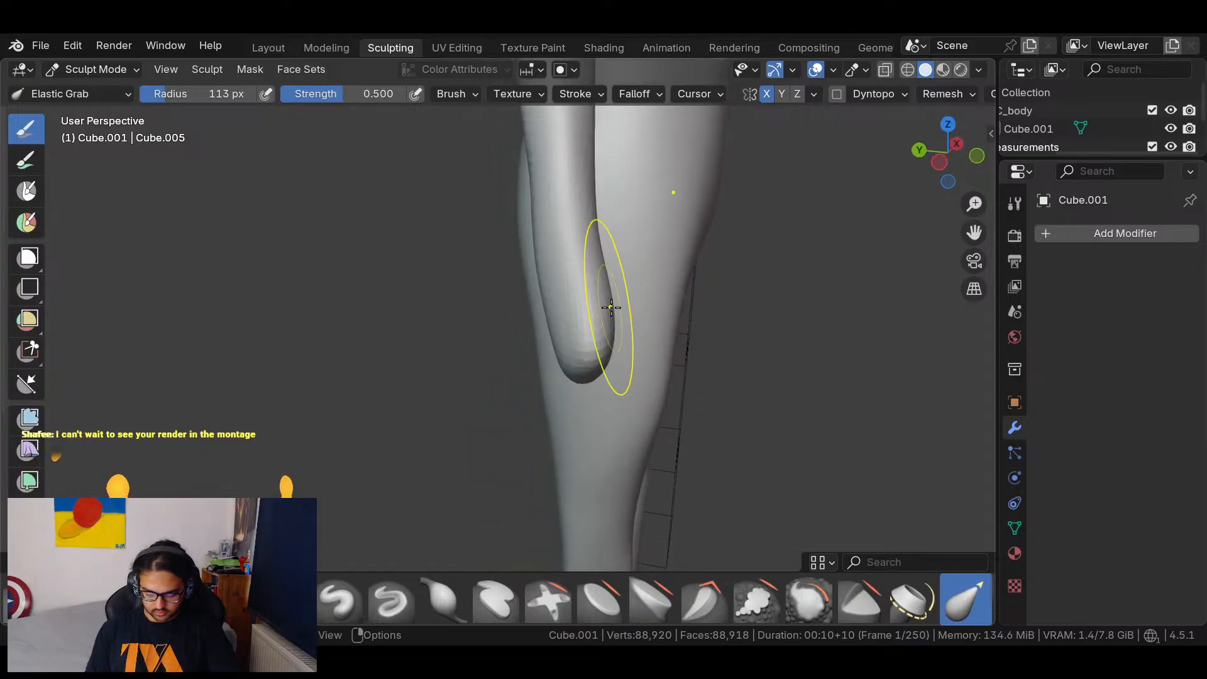
mouse_move(628, 315)
middle_down()
mouse_move(639, 347)
mouse_move(624, 353)
mouse_move(546, 305)
middle_up()
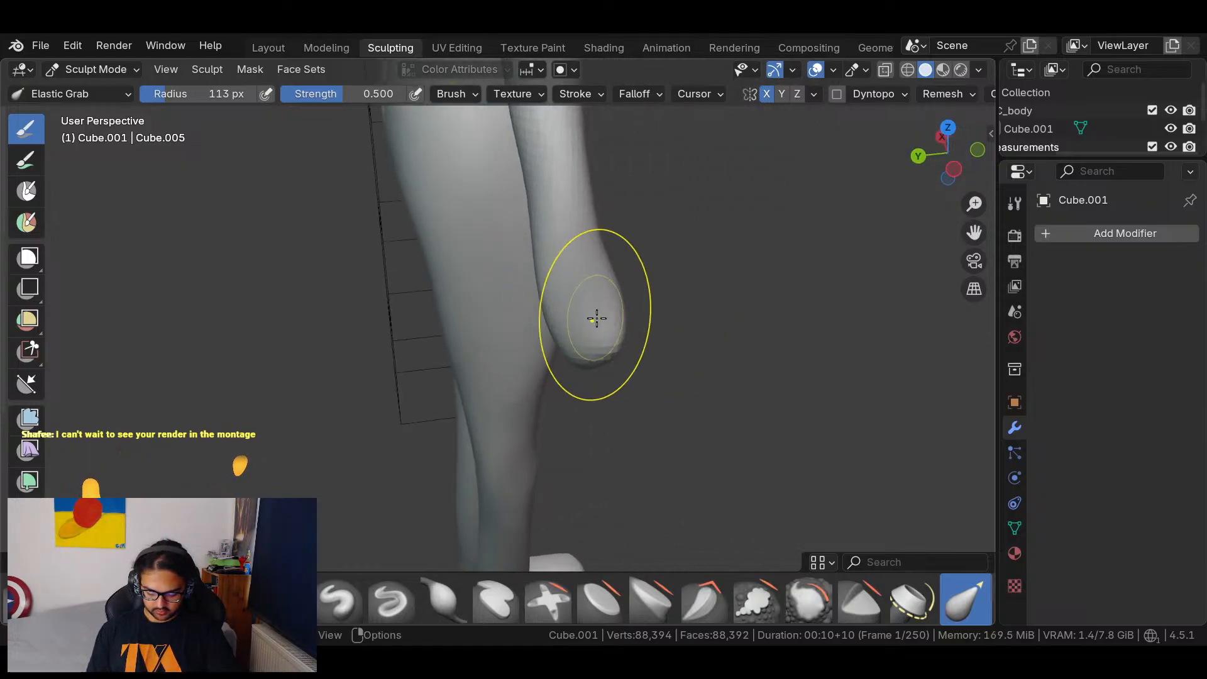
mouse_move(633, 356)
middle_down()
mouse_move(563, 330)
mouse_move(398, 463)
mouse_move(564, 400)
mouse_move(571, 331)
mouse_move(586, 332)
mouse_move(565, 351)
mouse_move(423, 380)
middle_up()
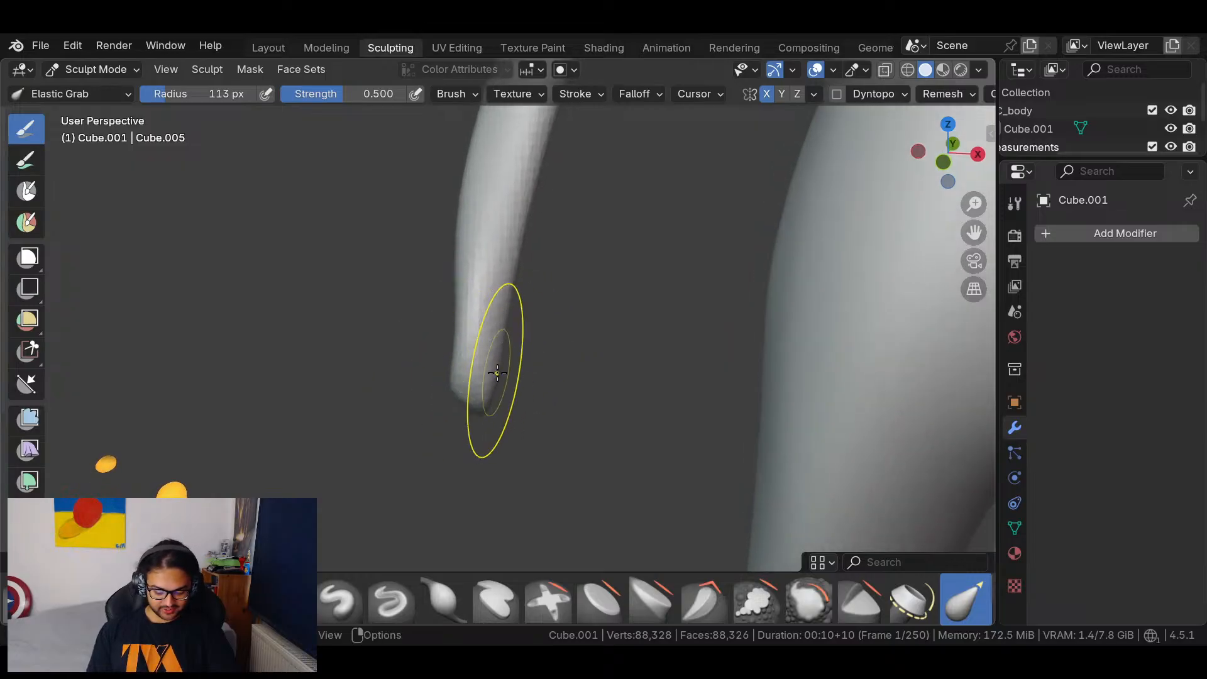
mouse_move(552, 390)
middle_down()
mouse_move(594, 448)
mouse_move(573, 377)
mouse_move(763, 203)
mouse_move(579, 463)
middle_up()
Examine the body's overall proportions in the left and front orthographic views.
click(948, 158)
ctrl+middle_drag(666, 264, 641, 365)
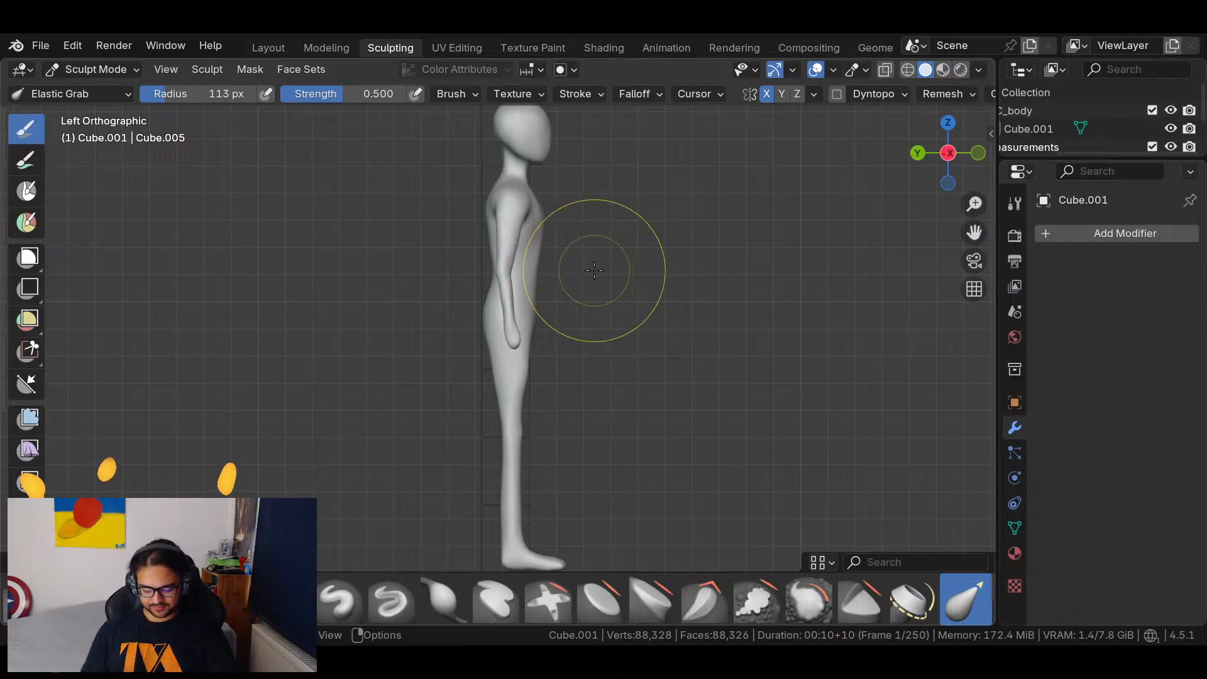
middle_drag(633, 274, 377, 286)
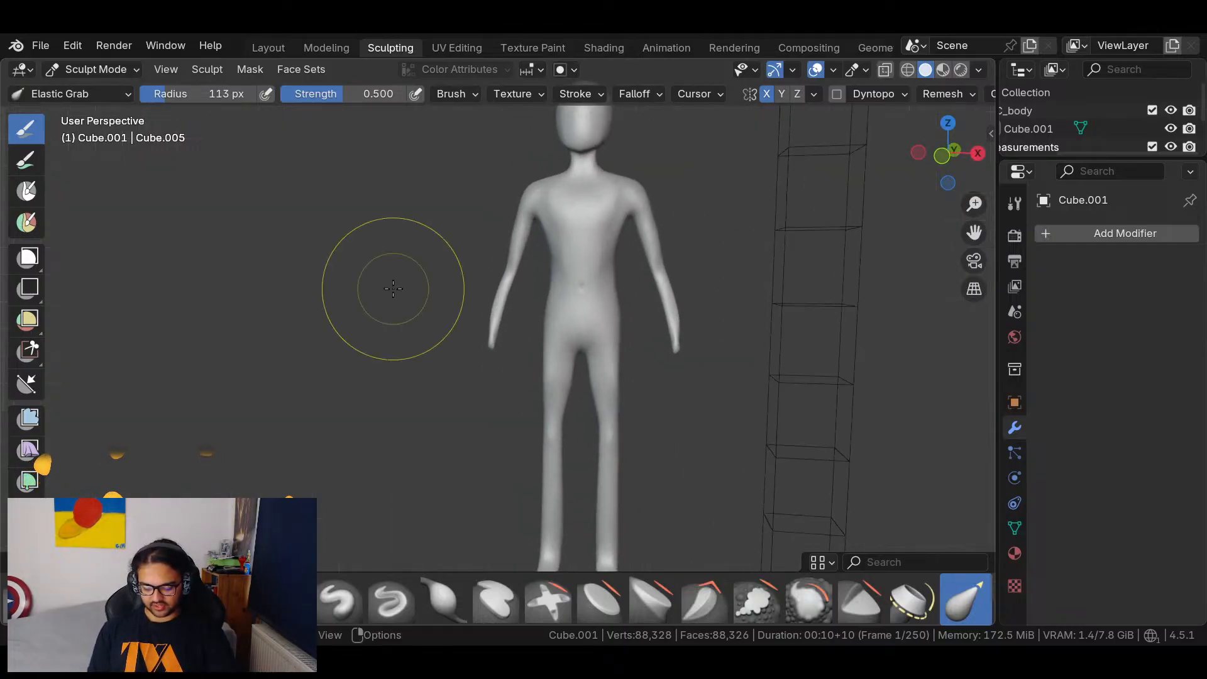
click(943, 154)
shift+middle_drag(713, 244, 698, 296)
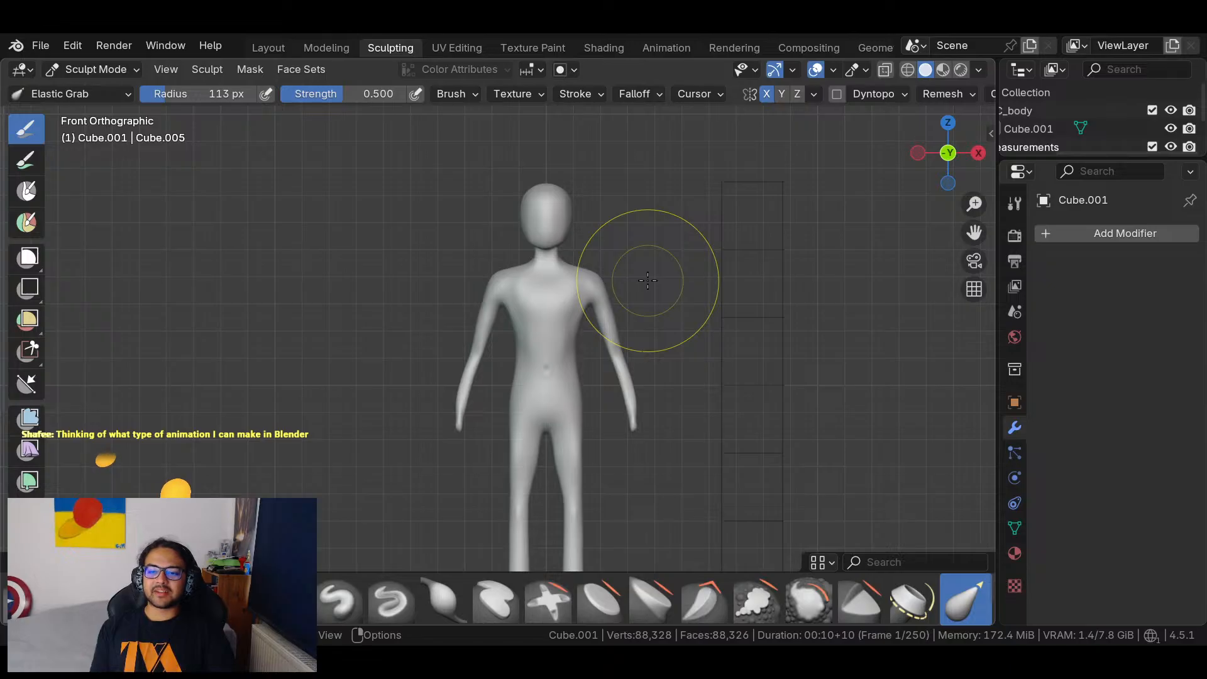
middle_drag(648, 280, 917, 182)
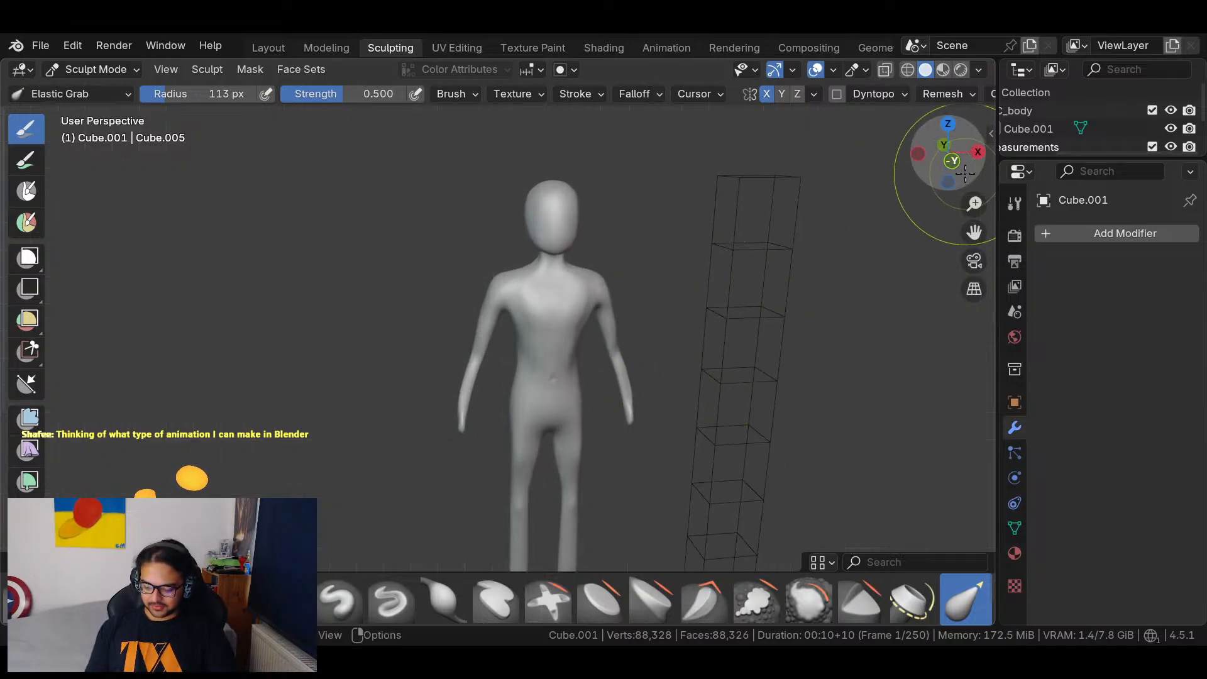
click(951, 161)
scroll(661, 276, up, 2)
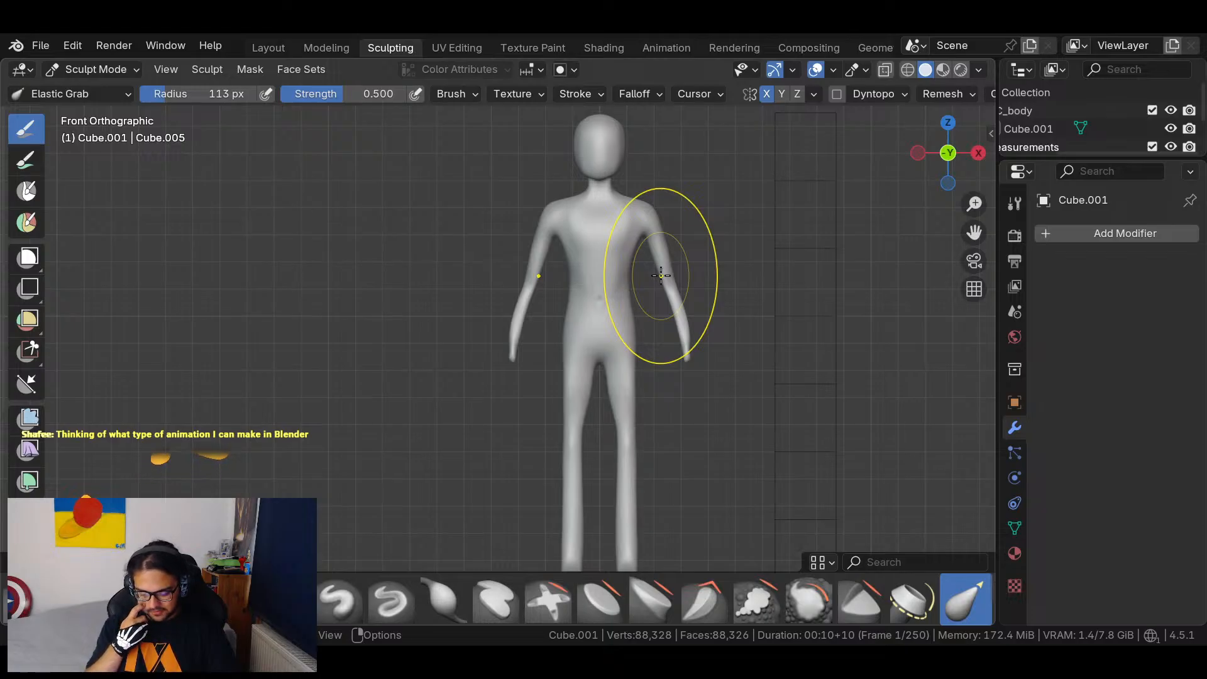
Expand the brush shelf to look over all the brushes, and hide the shelf.
drag(732, 572, 756, 296)
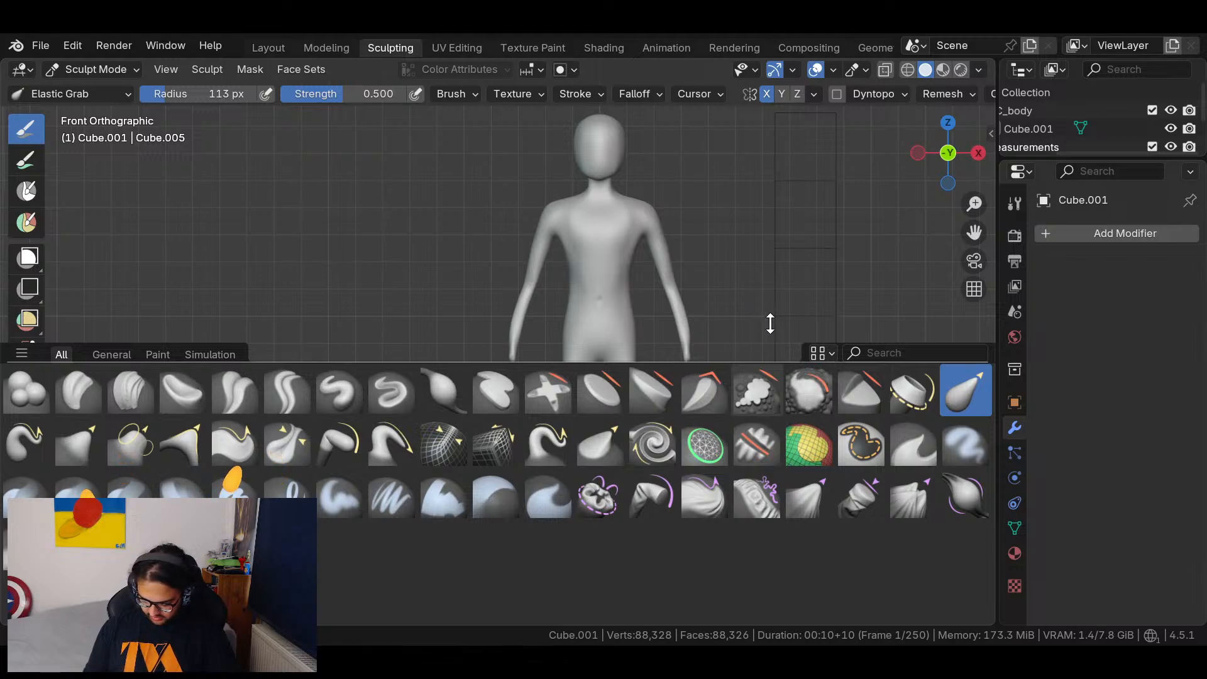
drag(877, 335, 867, 585)
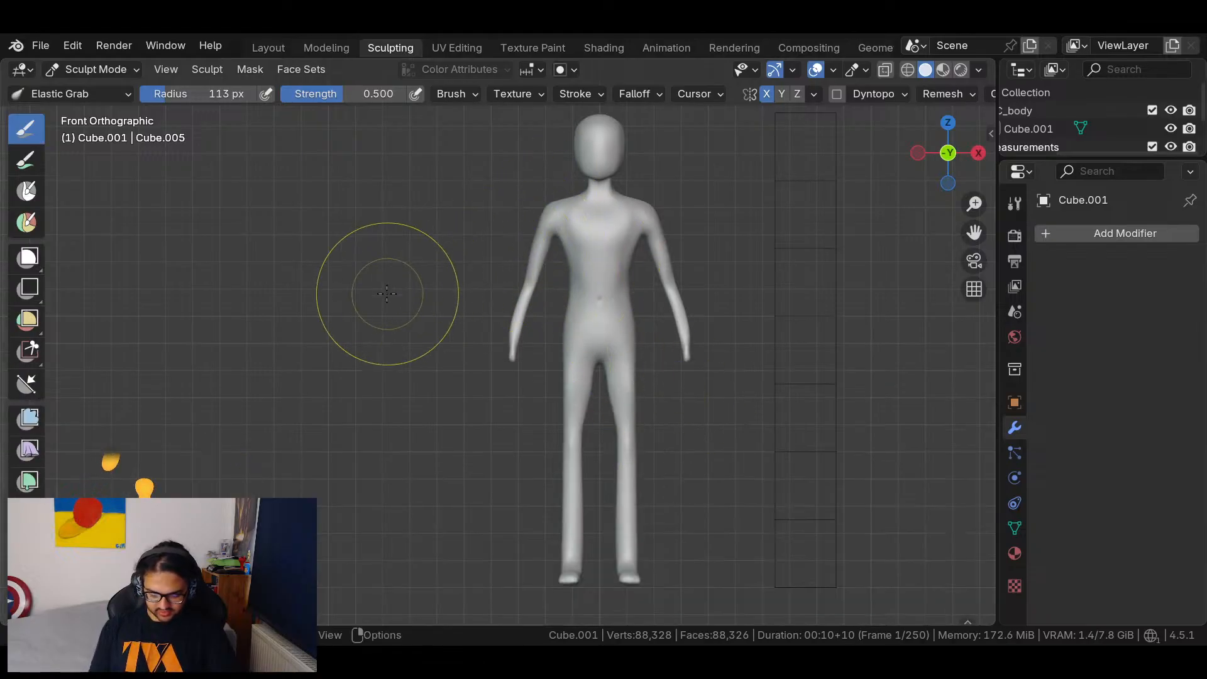
Thicken the upper arms in the front view by pulling their inner and outer edges apart down to the elbow.
scroll(540, 260, up, 1)
scroll(569, 233, up, 3)
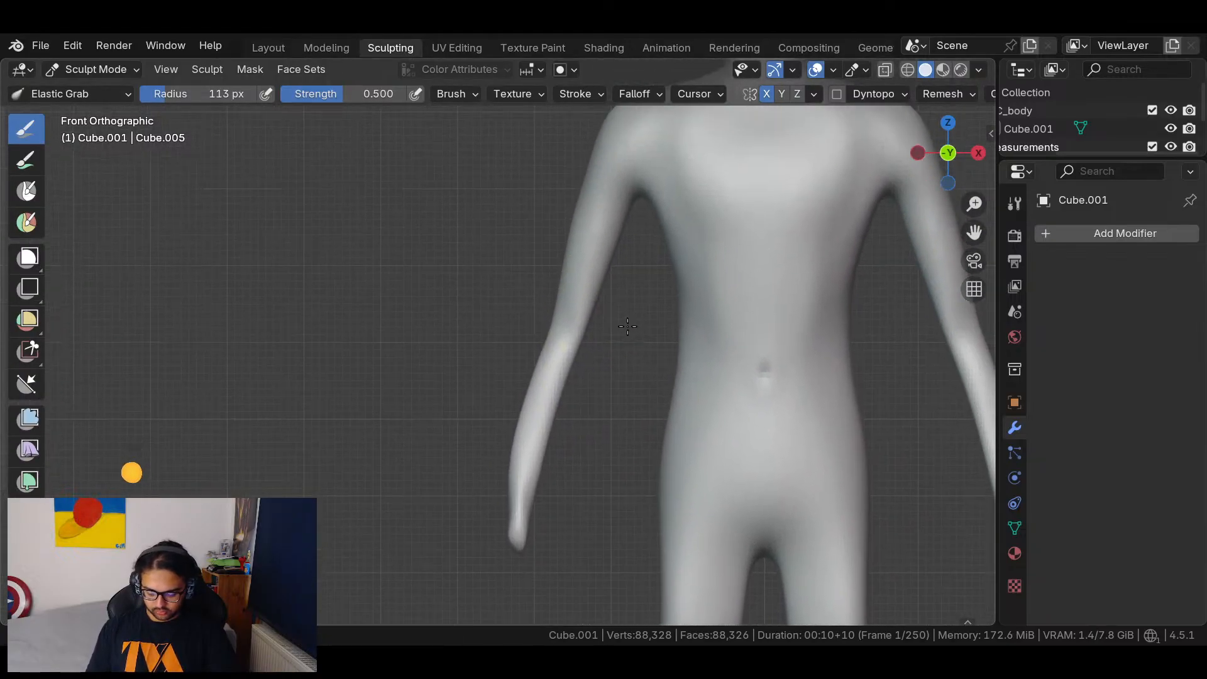
shift+middle_drag(596, 290, 603, 345)
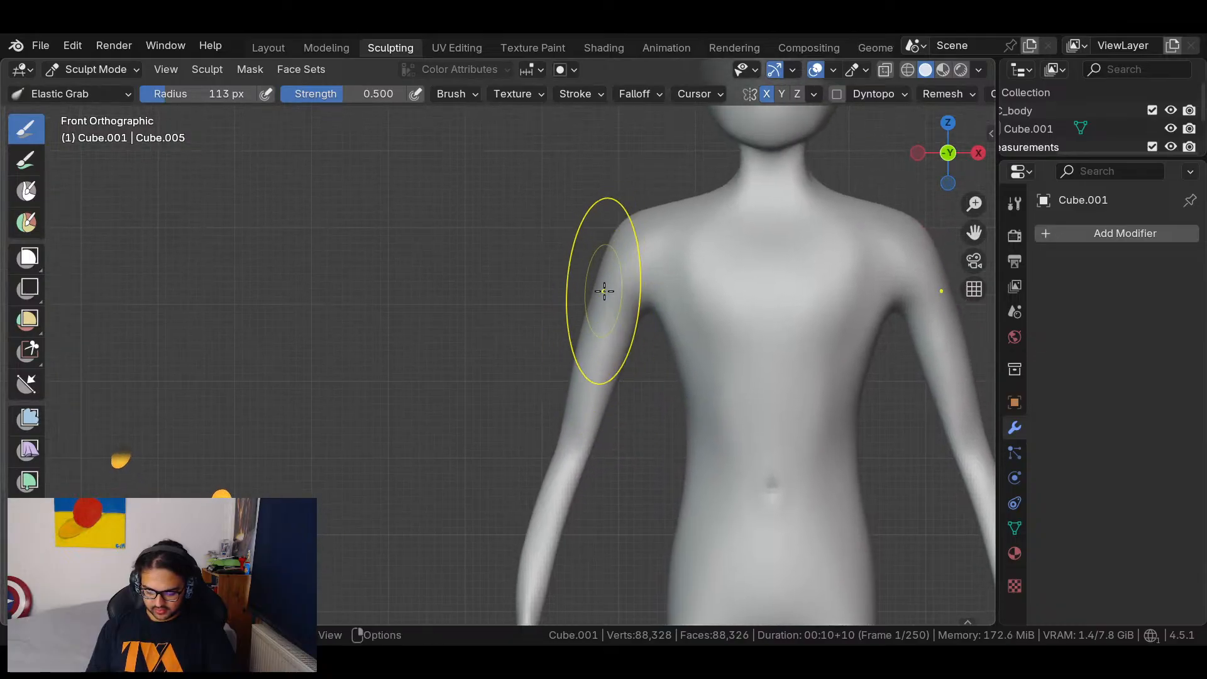
drag(613, 304, 682, 358)
middle_drag(679, 355, 954, 199)
click(952, 157)
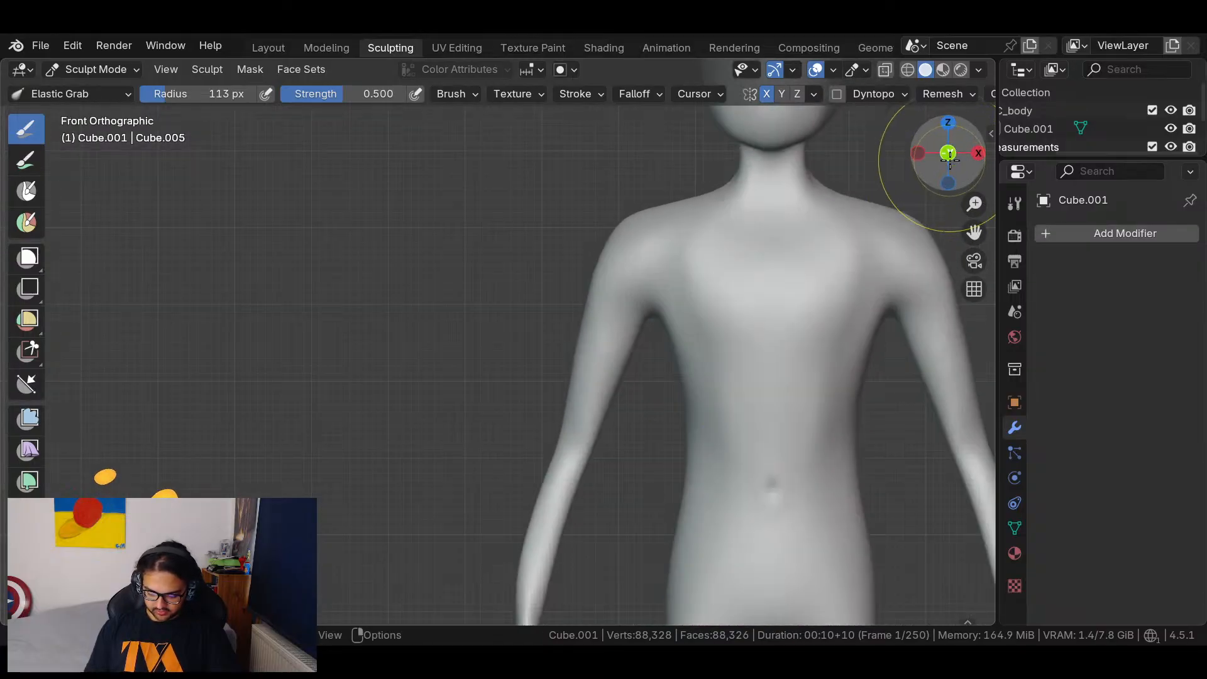
drag(622, 342, 661, 399)
drag(606, 372, 590, 359)
mouse_move(590, 435)
mouse_down()
mouse_move(640, 473)
mouse_move(507, 425)
mouse_up()
Widen the upper forearm just below the elbow with Elastic Grab and check it from the side.
drag(559, 507, 567, 514)
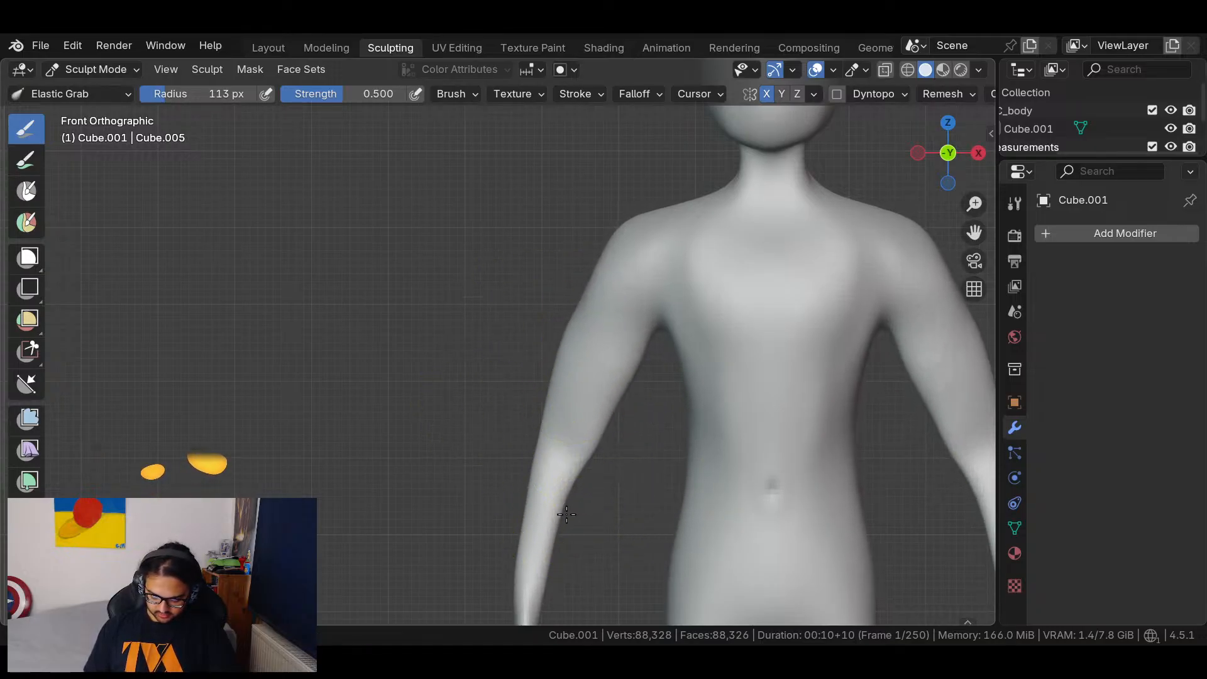
drag(622, 544, 624, 545)
mouse_move(558, 519)
mouse_down()
mouse_move(583, 505)
mouse_move(619, 533)
mouse_move(536, 526)
mouse_move(518, 490)
mouse_up()
middle_drag(522, 481, 638, 380)
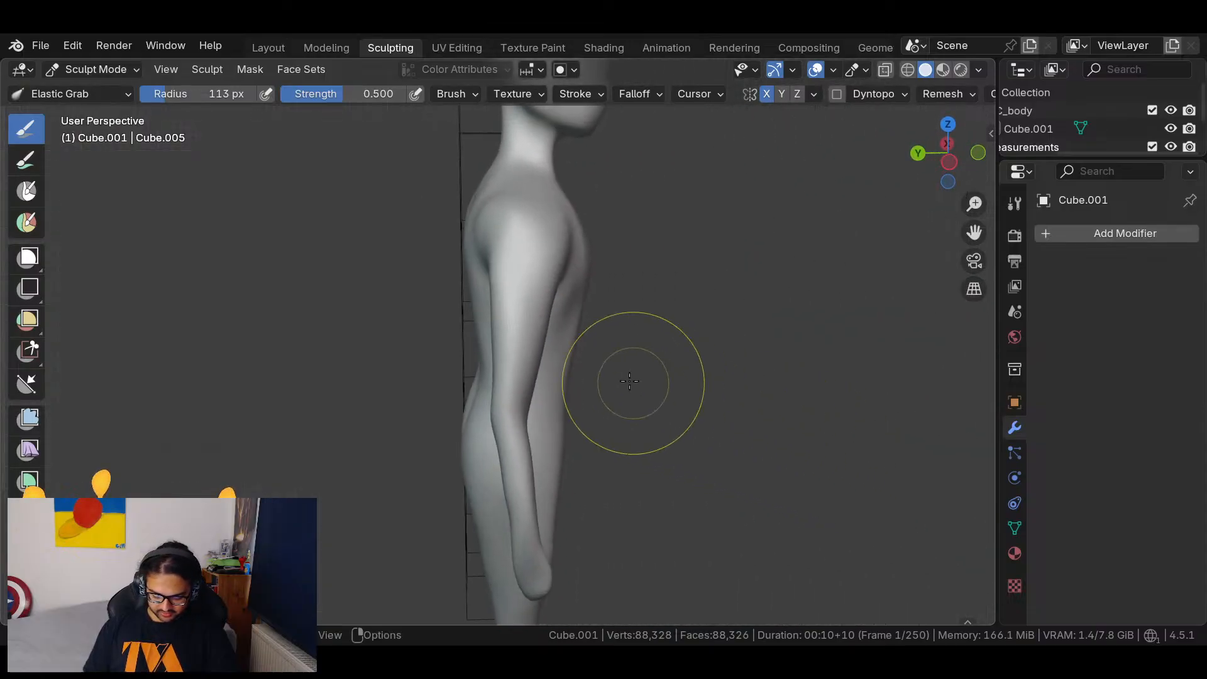
Widen the upper arm in the left view by pulling its front and back edges outward.
click(948, 161)
drag(552, 336, 612, 332)
drag(515, 305, 489, 293)
drag(492, 355, 577, 363)
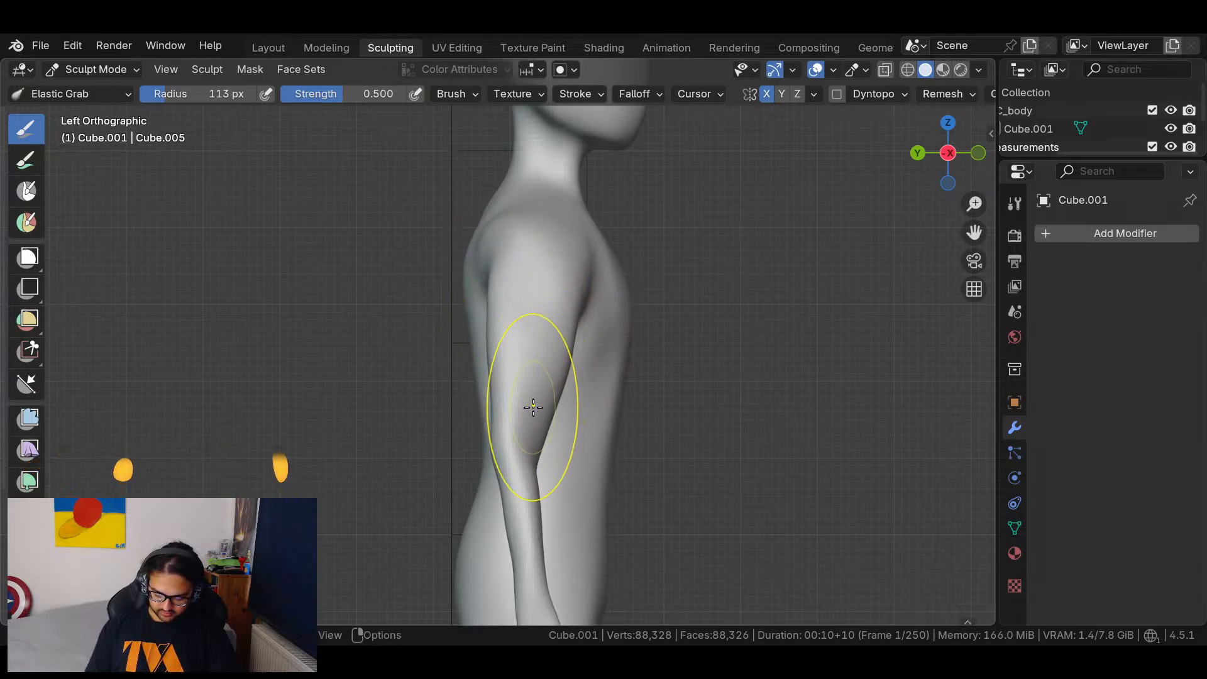
Examine the shoulders, back and thickened upper arms from behind and above.
middle_drag(496, 357, 553, 377)
middle_drag(501, 242, 624, 291)
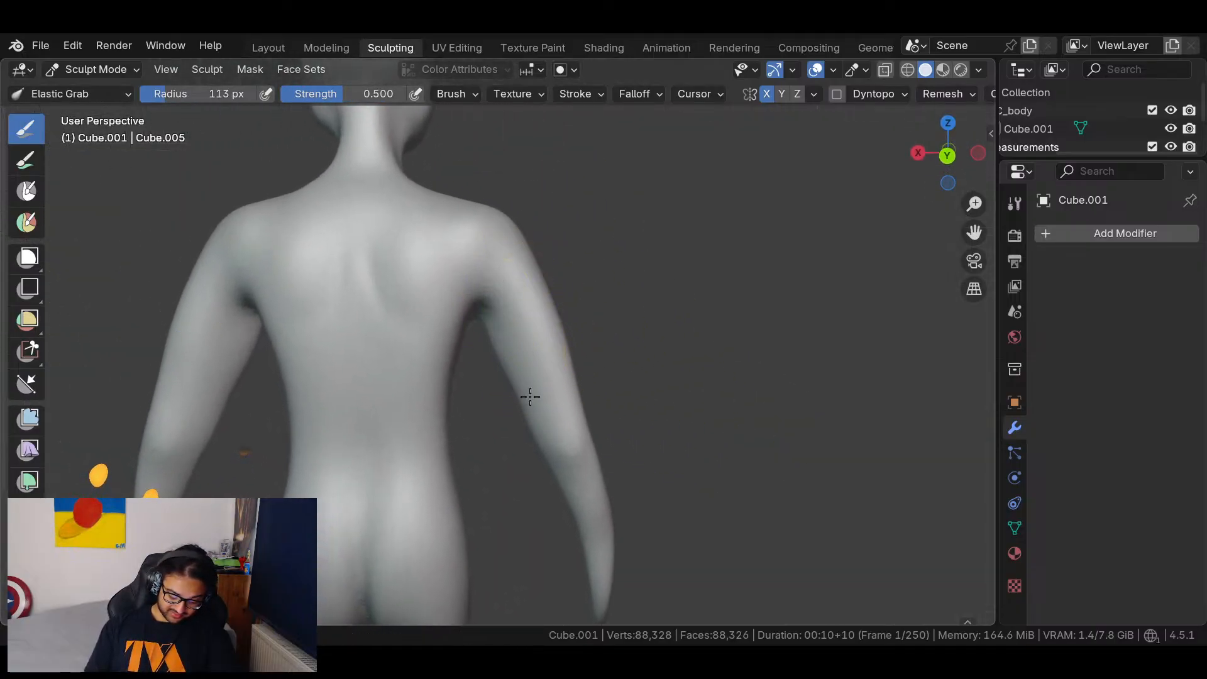
middle_drag(534, 418, 964, 234)
middle_drag(875, 189, 315, 366)
middle_drag(558, 445, 523, 350)
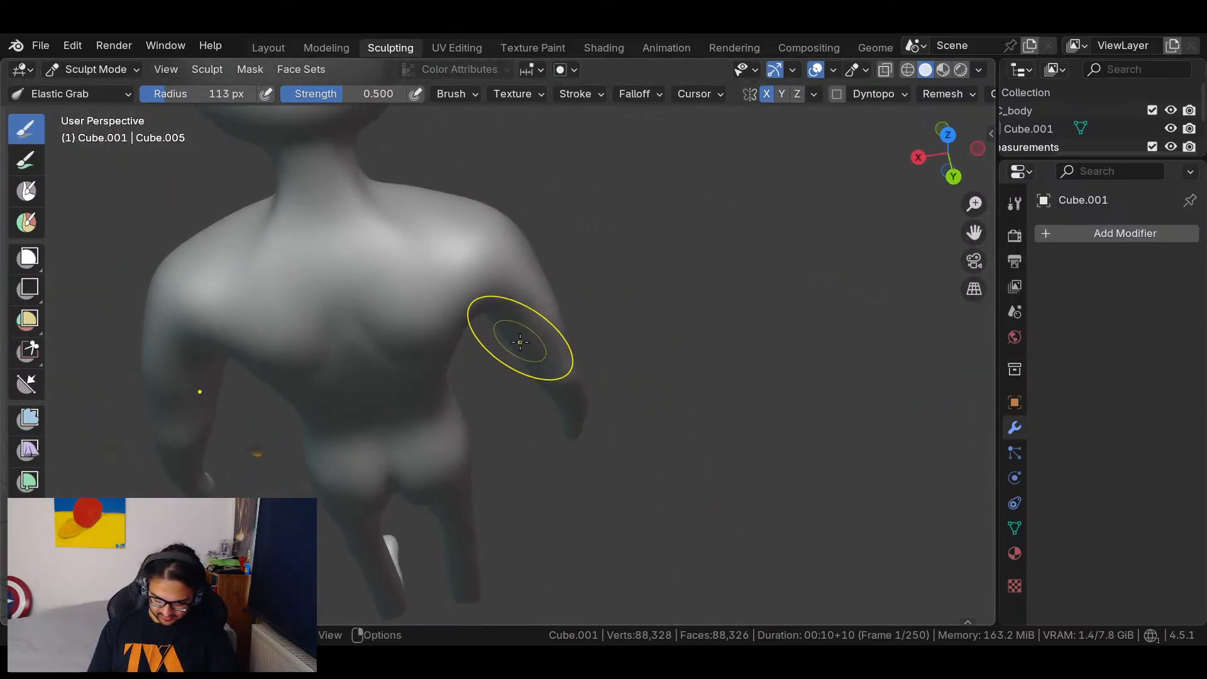
middle_drag(493, 369, 903, 423)
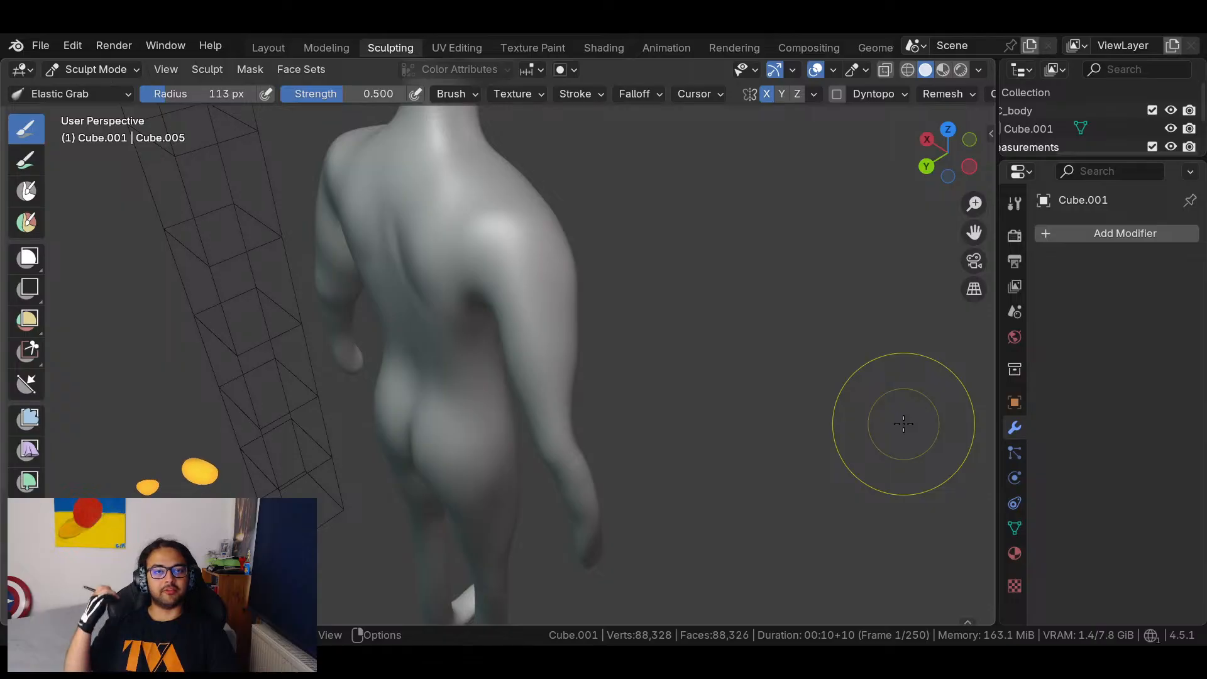
Refine the front contour of the upper arm from the side with Elastic Grab and remesh the body.
middle_drag(903, 423, 604, 421)
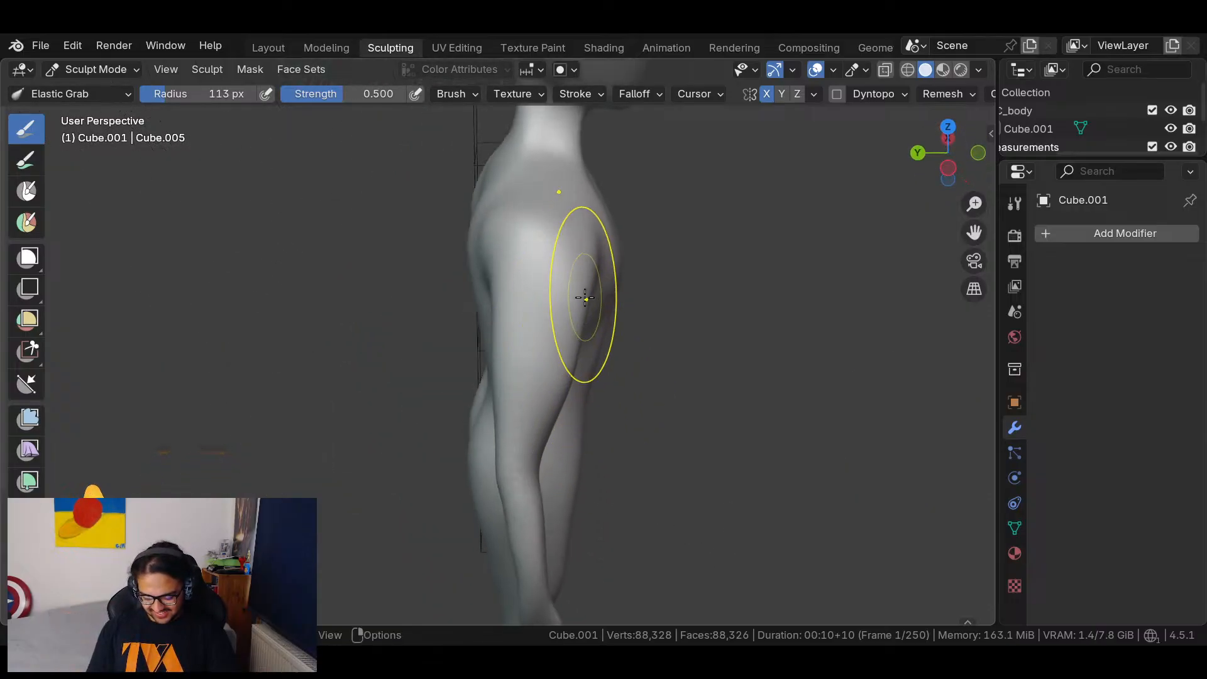
mouse_move(550, 280)
mouse_down()
mouse_move(553, 259)
mouse_move(559, 354)
mouse_move(557, 282)
mouse_up()
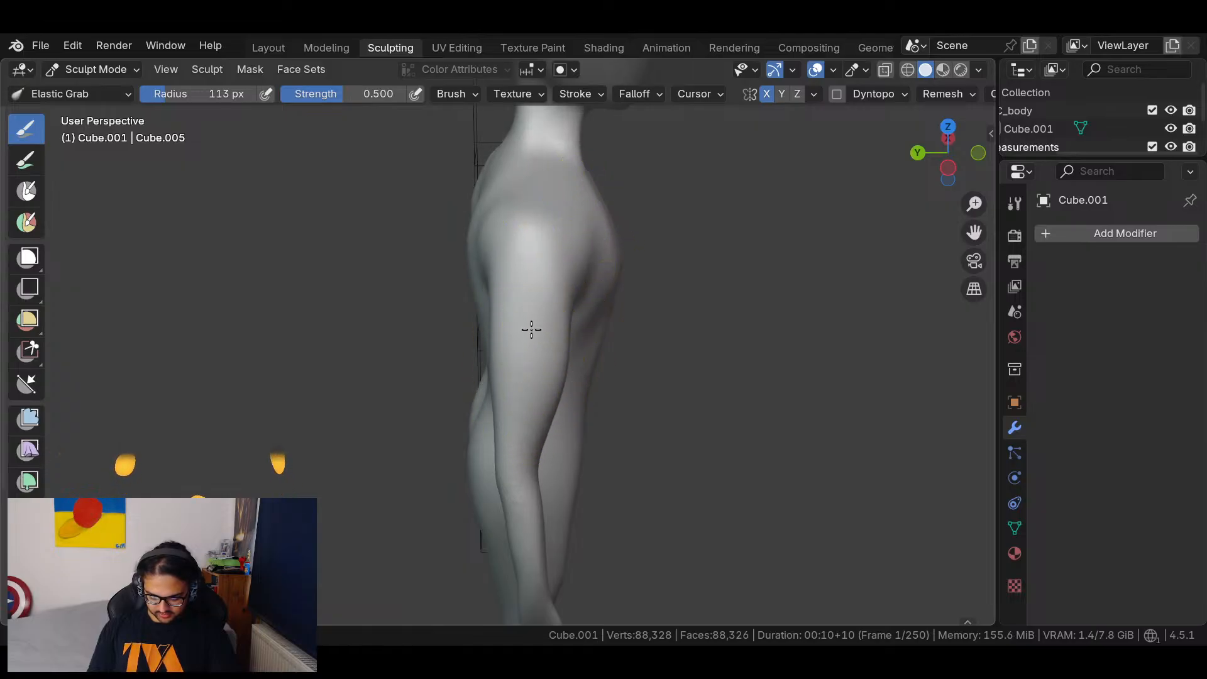
middle_drag(725, 342, 572, 342)
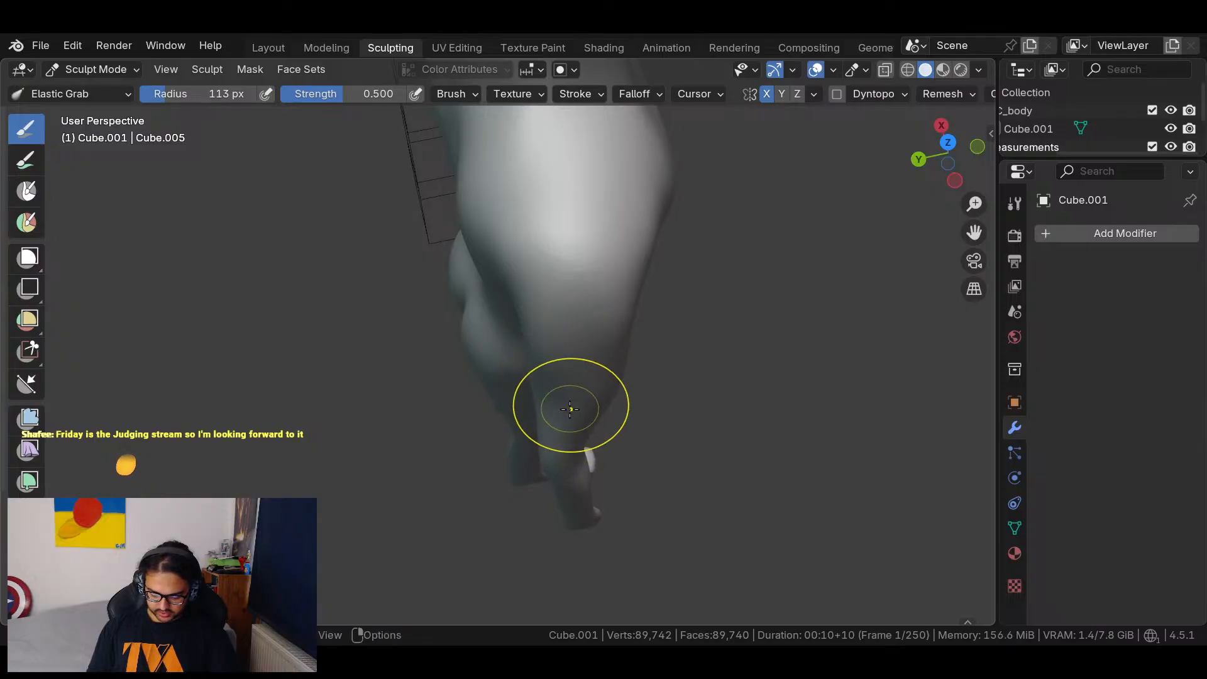
Straighten the forearm and pull the hand slightly backward in the left view with Elastic Grab.
mouse_move(684, 272)
middle_down()
mouse_move(668, 256)
mouse_move(689, 281)
middle_up()
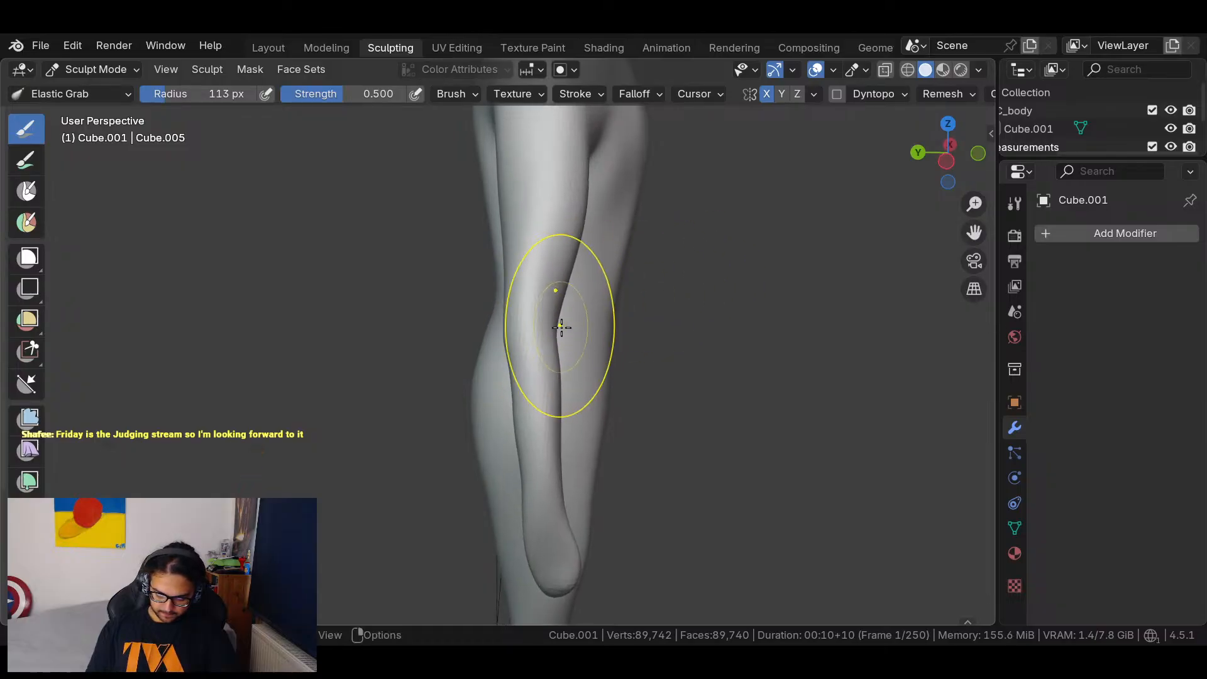
middle_drag(550, 334, 692, 372)
middle_drag(730, 455, 897, 224)
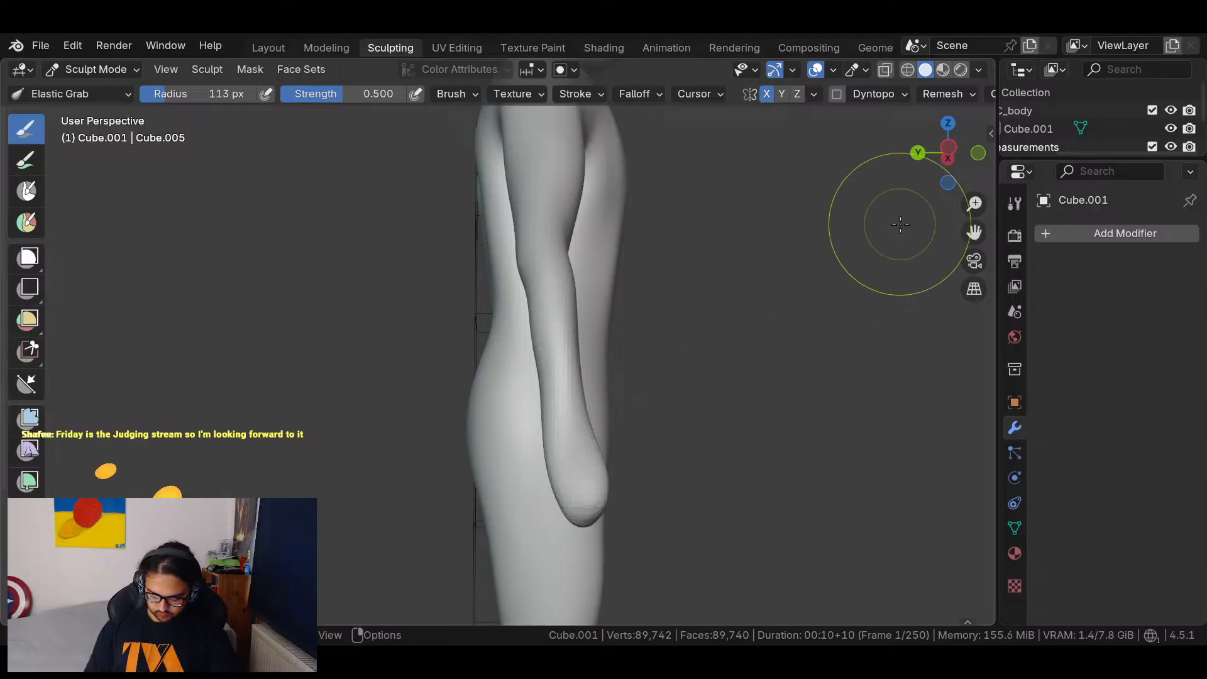
click(947, 150)
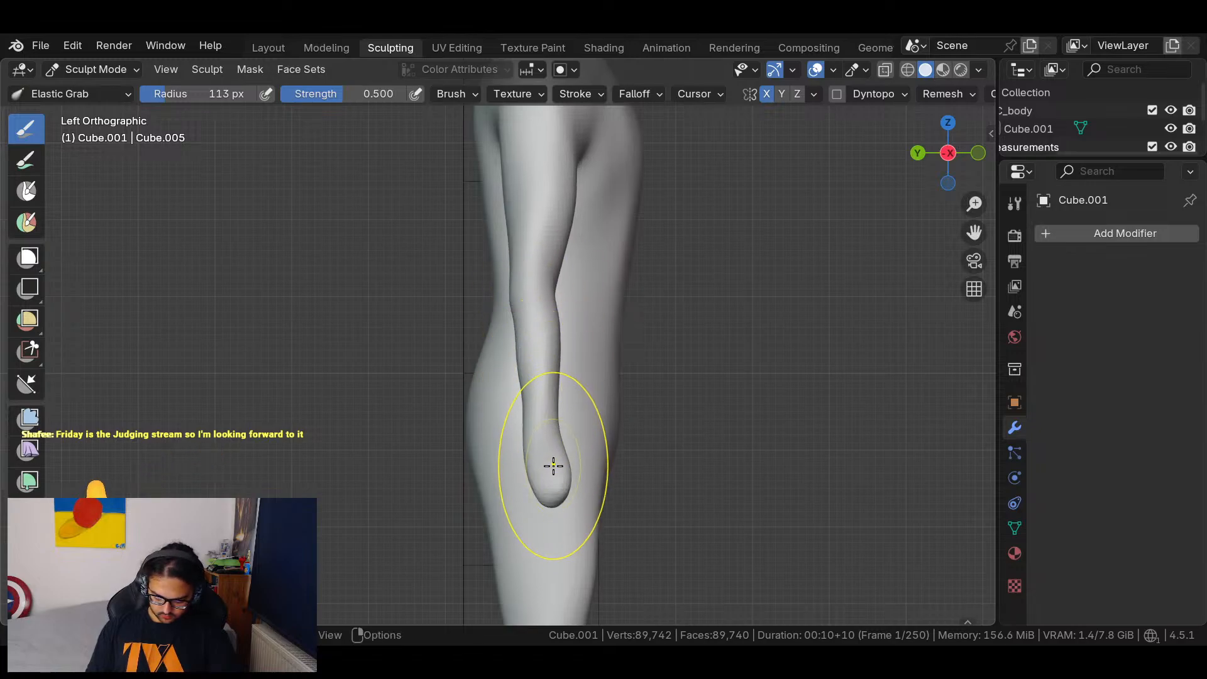
ctrl+middle_drag(724, 245, 453, 334)
Refine the outer contour of the upper arm and elbow in the front view with Elastic Grab.
middle_drag(547, 321, 672, 328)
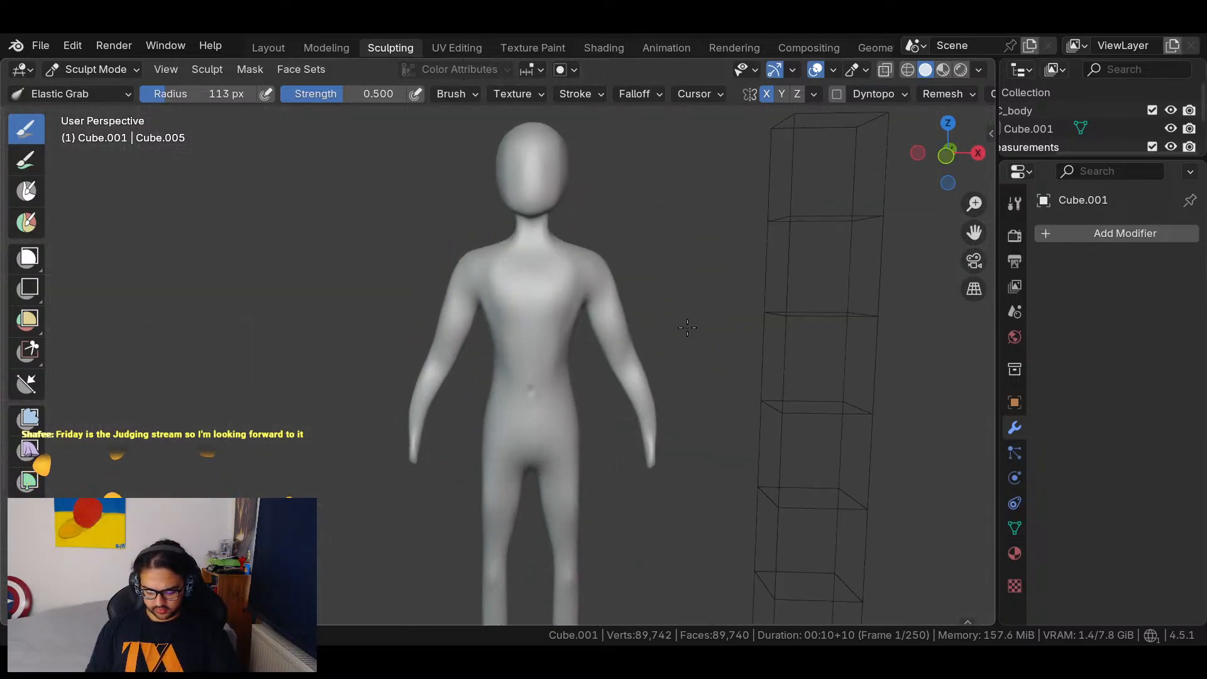
click(945, 159)
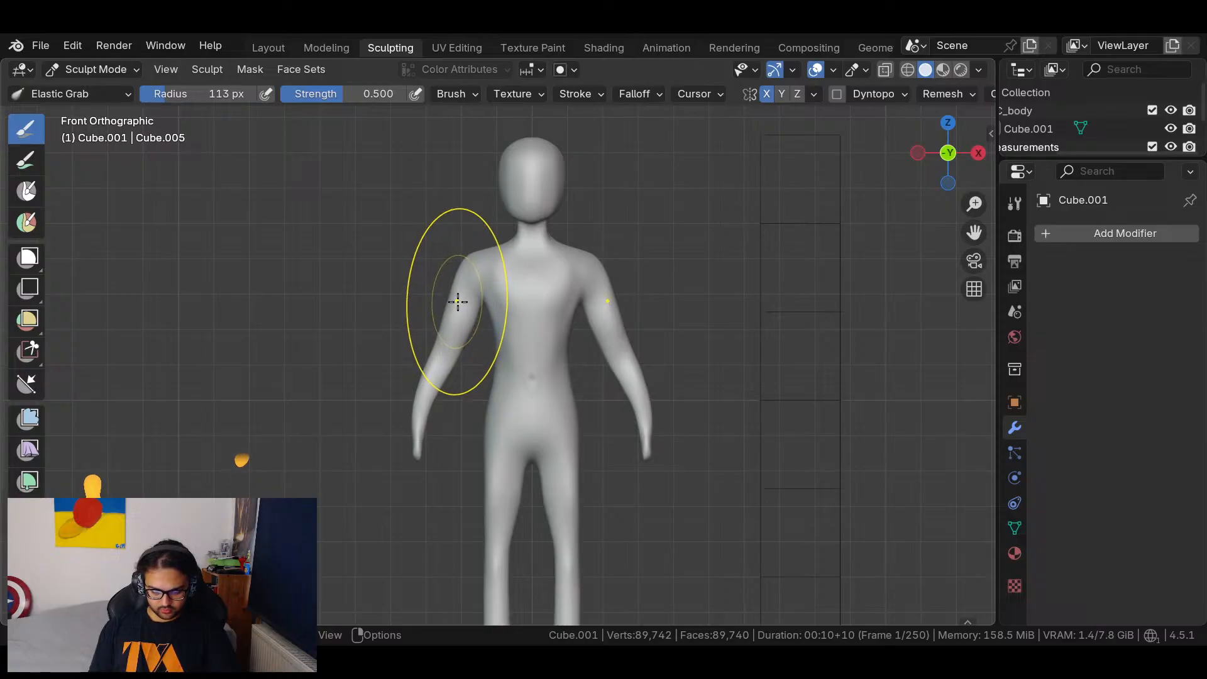
scroll(492, 281, up, 3)
scroll(418, 280, up, 2)
drag(416, 278, 418, 282)
drag(382, 345, 382, 368)
drag(359, 413, 371, 427)
Pull the hand outward in the front view and smooth the forearm's line from elbow to wrist.
drag(357, 524, 349, 531)
drag(355, 533, 340, 543)
drag(358, 472, 363, 466)
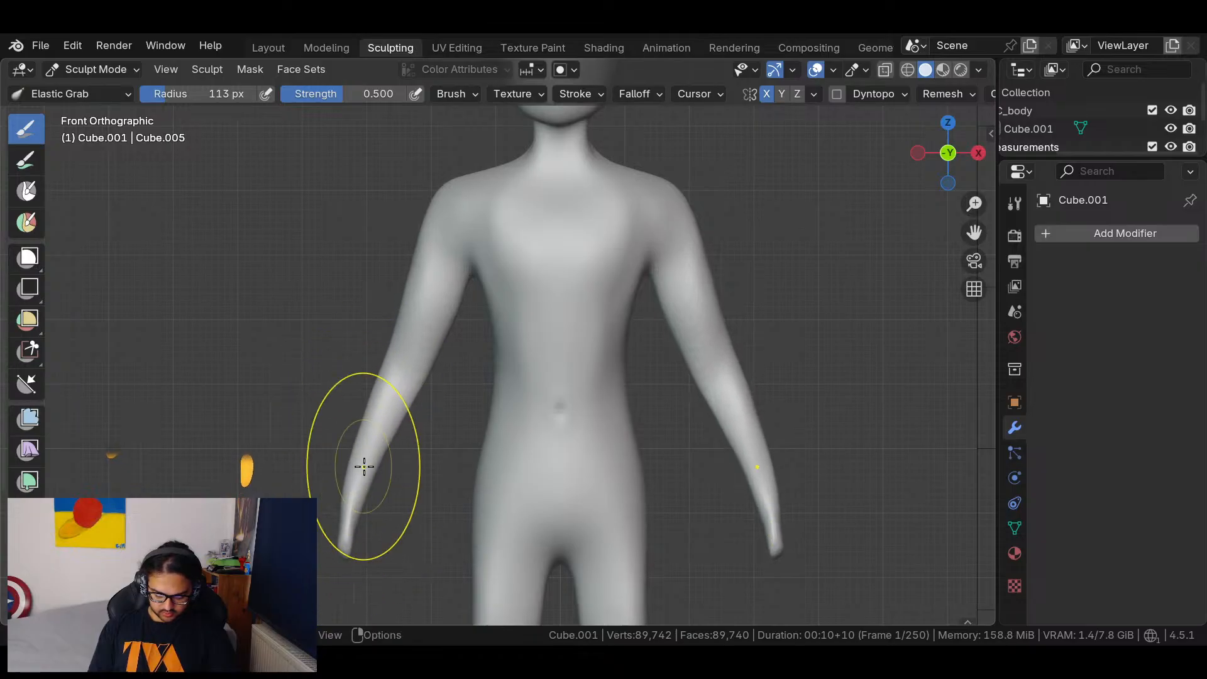
mouse_move(377, 531)
mouse_down()
mouse_move(345, 525)
mouse_move(350, 471)
mouse_move(340, 539)
mouse_up()
drag(344, 469, 350, 471)
drag(342, 533, 333, 536)
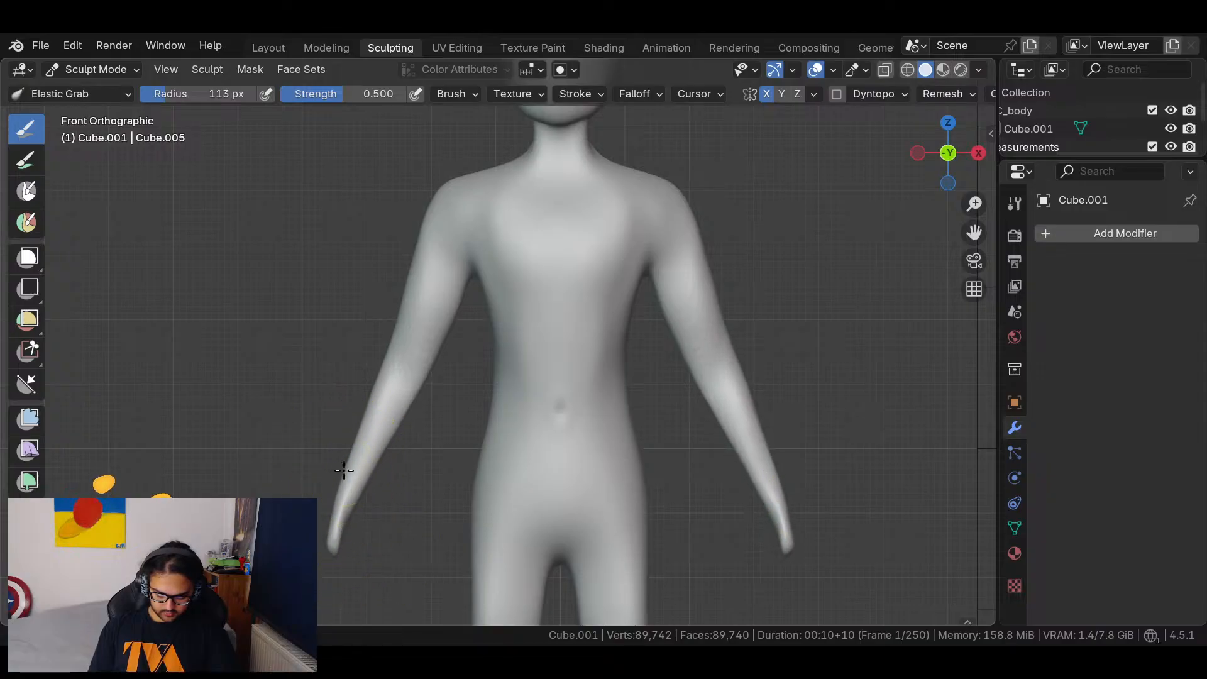
drag(344, 470, 349, 465)
mouse_move(399, 383)
mouse_down()
mouse_move(385, 361)
mouse_move(399, 328)
mouse_up()
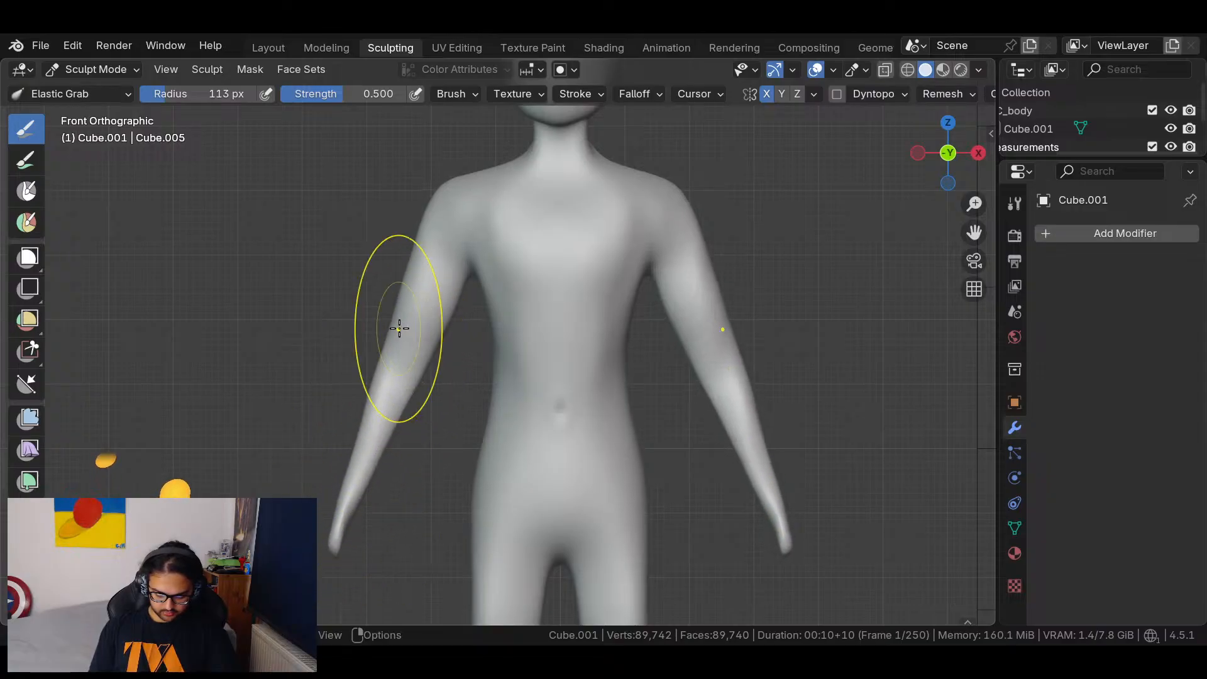
Examine the arms, elbows and hands from the side, above, behind and below.
mouse_move(484, 404)
middle_down()
mouse_move(593, 396)
mouse_move(770, 413)
mouse_move(872, 293)
mouse_move(765, 324)
mouse_move(767, 371)
middle_up()
mouse_move(705, 237)
middle_down()
mouse_move(683, 323)
mouse_move(435, 345)
mouse_move(504, 328)
middle_up()
mouse_move(622, 394)
shift+middle_down()
mouse_move(654, 353)
mouse_move(529, 310)
shift+middle_up()
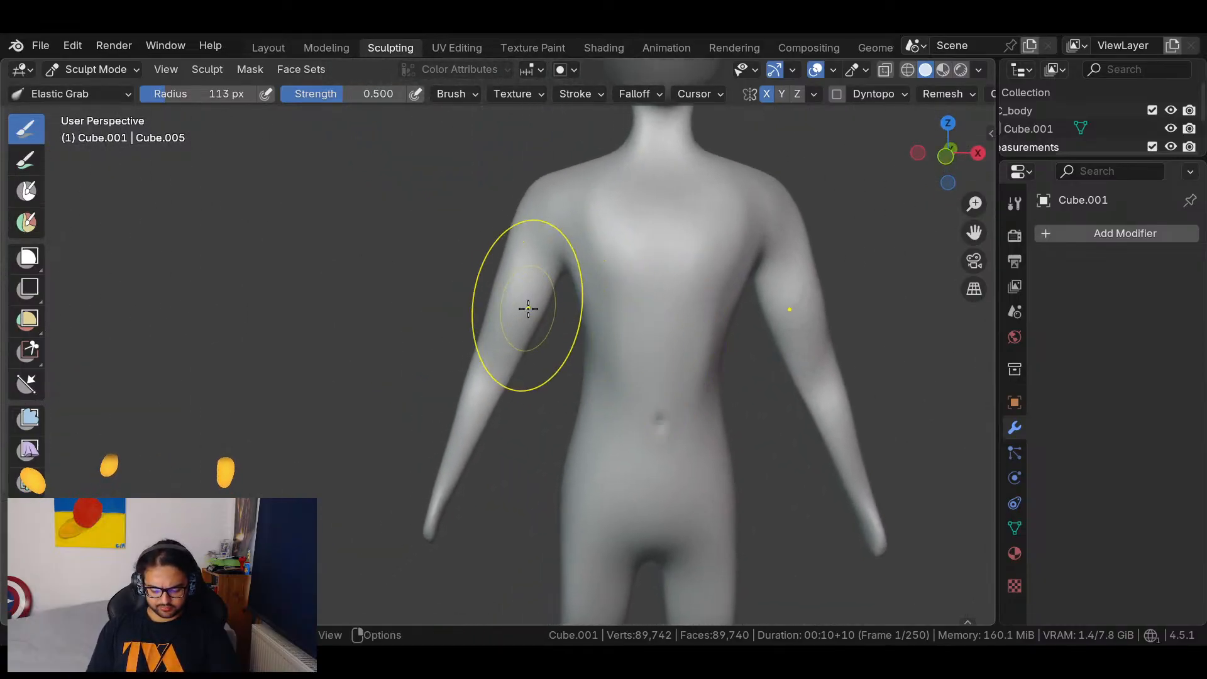
middle_drag(508, 396, 671, 455)
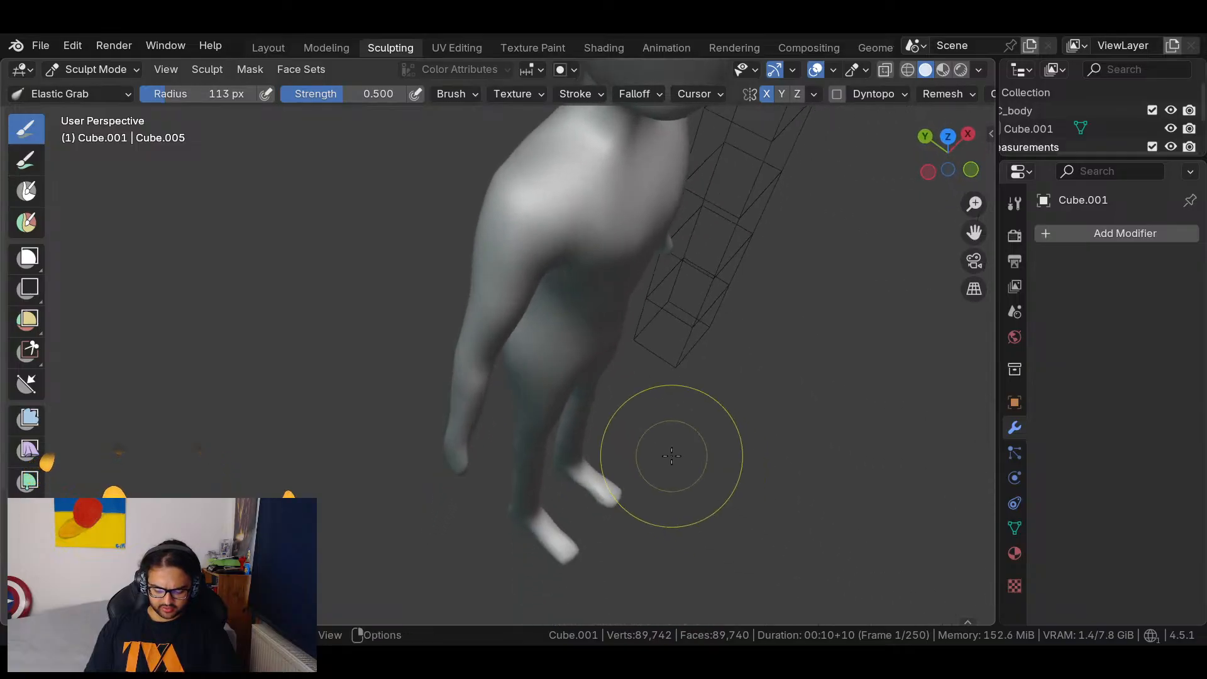
scroll(552, 321, up, 2)
shift+middle_drag(604, 286, 656, 332)
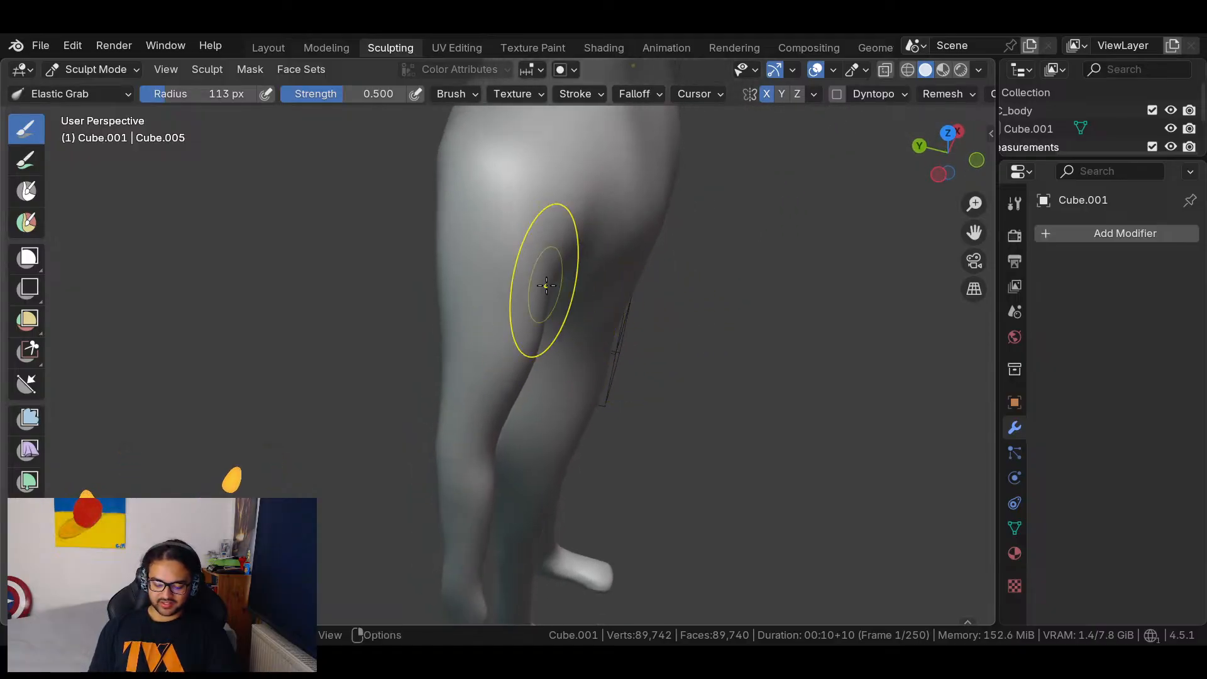
mouse_move(523, 171)
middle_down()
mouse_move(765, 323)
mouse_move(711, 271)
mouse_move(600, 333)
middle_up()
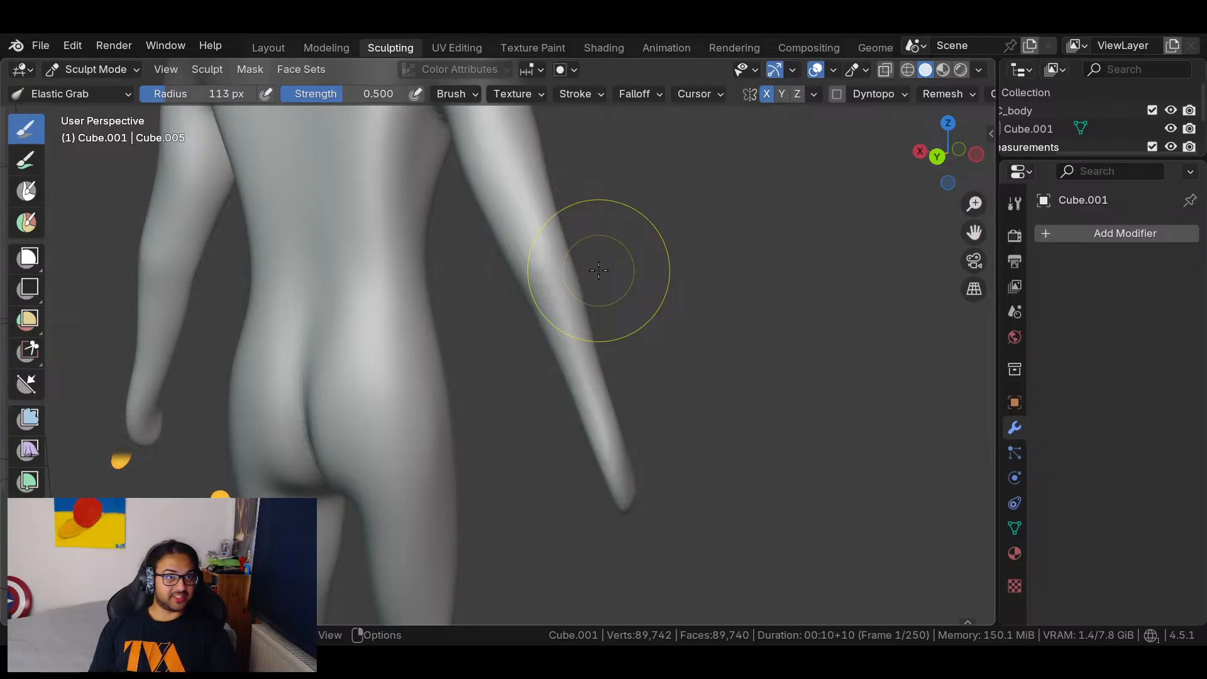
mouse_move(598, 270)
middle_down()
mouse_move(590, 367)
mouse_move(546, 181)
mouse_move(566, 214)
middle_up()
middle_drag(616, 258, 600, 429)
mouse_move(676, 397)
middle_down()
mouse_move(598, 506)
mouse_move(572, 491)
mouse_move(656, 434)
mouse_move(673, 331)
mouse_move(721, 267)
mouse_move(741, 264)
middle_up()
Pinch the wrist in between the forearm and hand with Elastic Grab and remesh the body.
ctrl+middle_drag(834, 269, 720, 314)
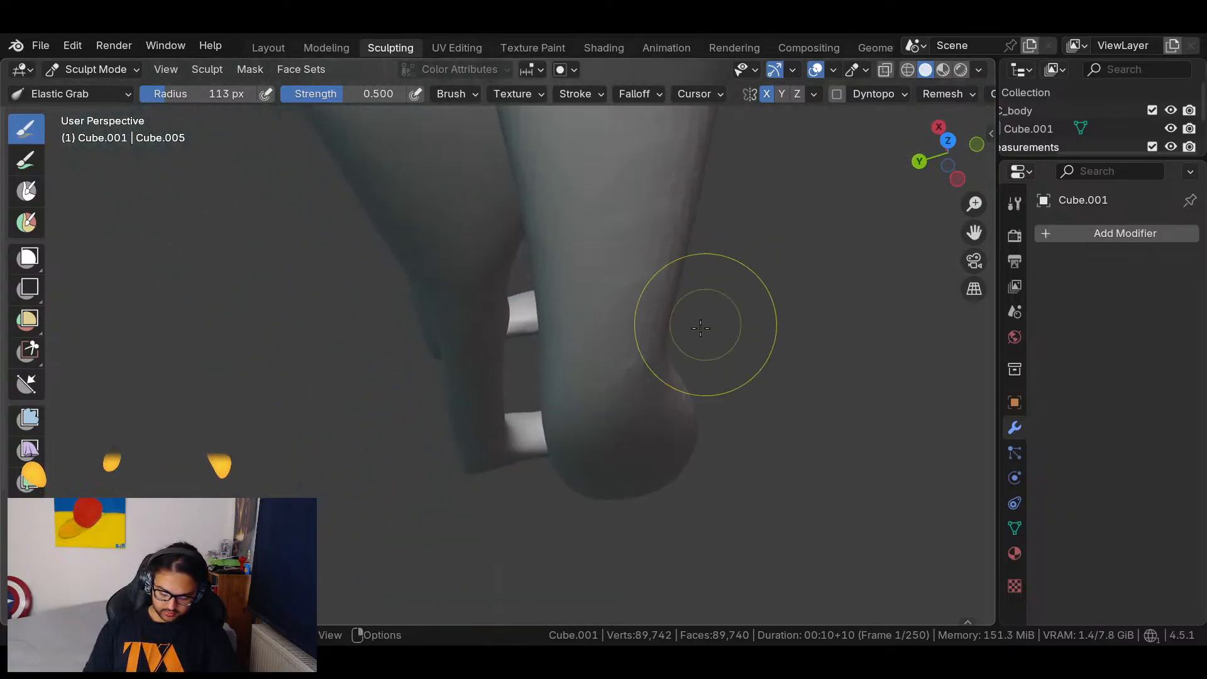
middle_drag(623, 380, 674, 356)
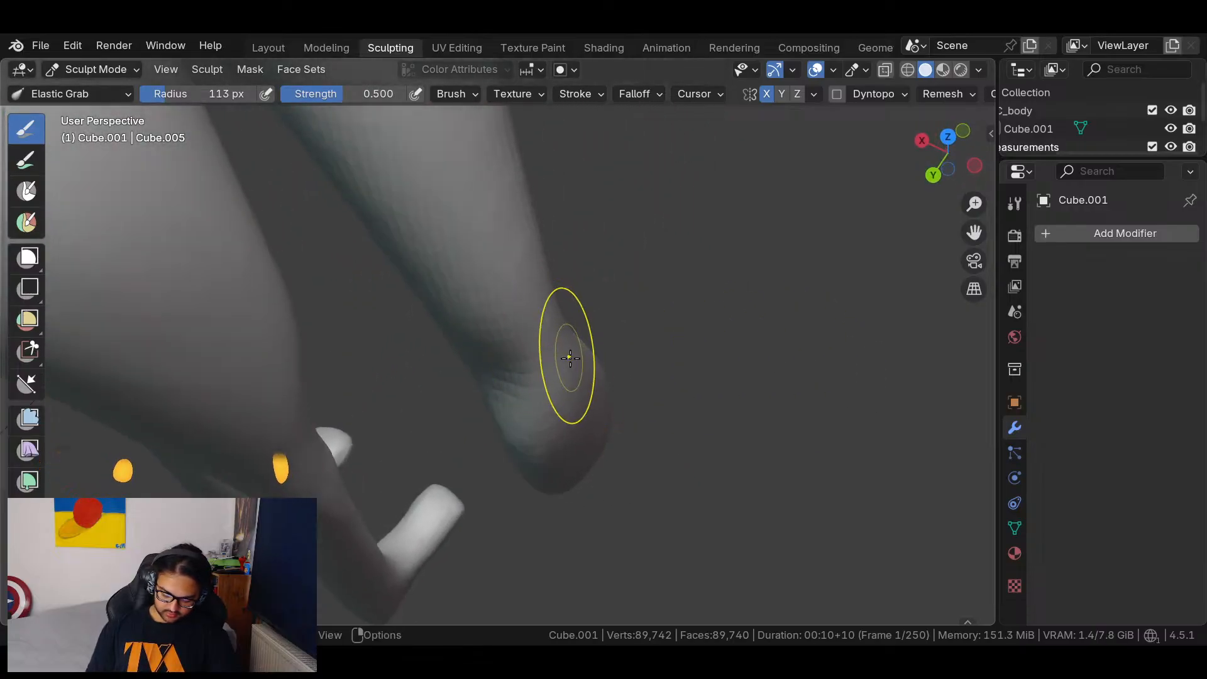
middle_drag(532, 297, 622, 300)
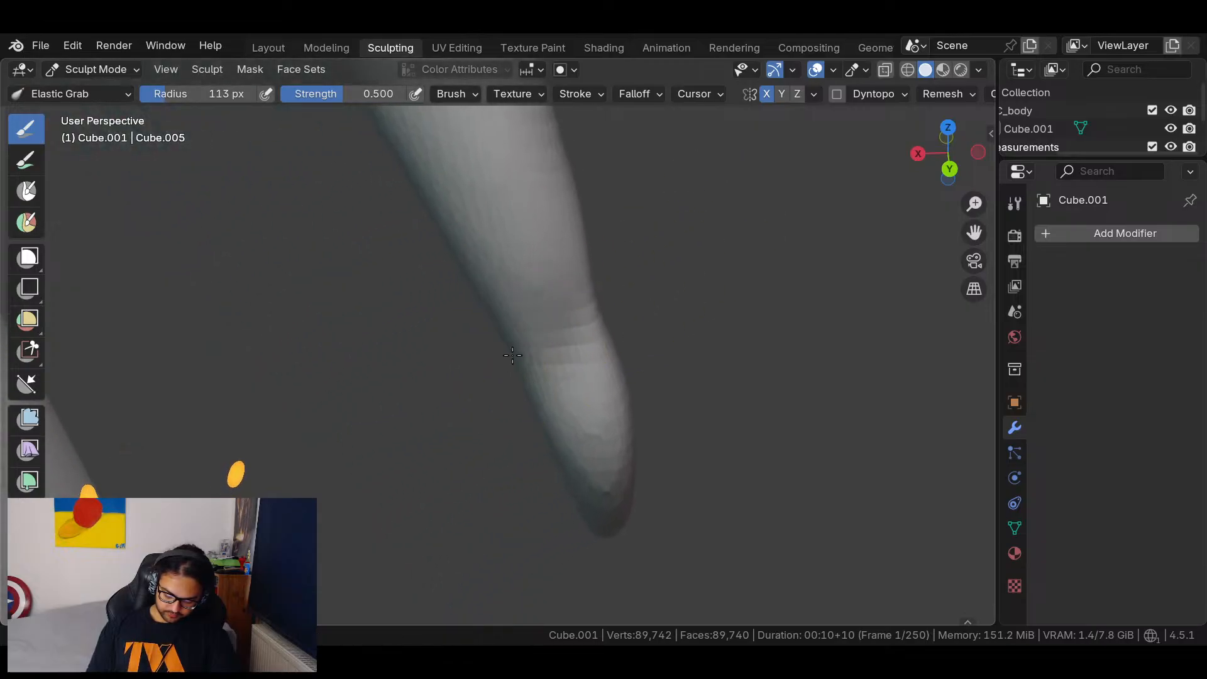
mouse_move(722, 291)
middle_down()
mouse_move(821, 355)
mouse_move(660, 264)
mouse_move(575, 298)
middle_up()
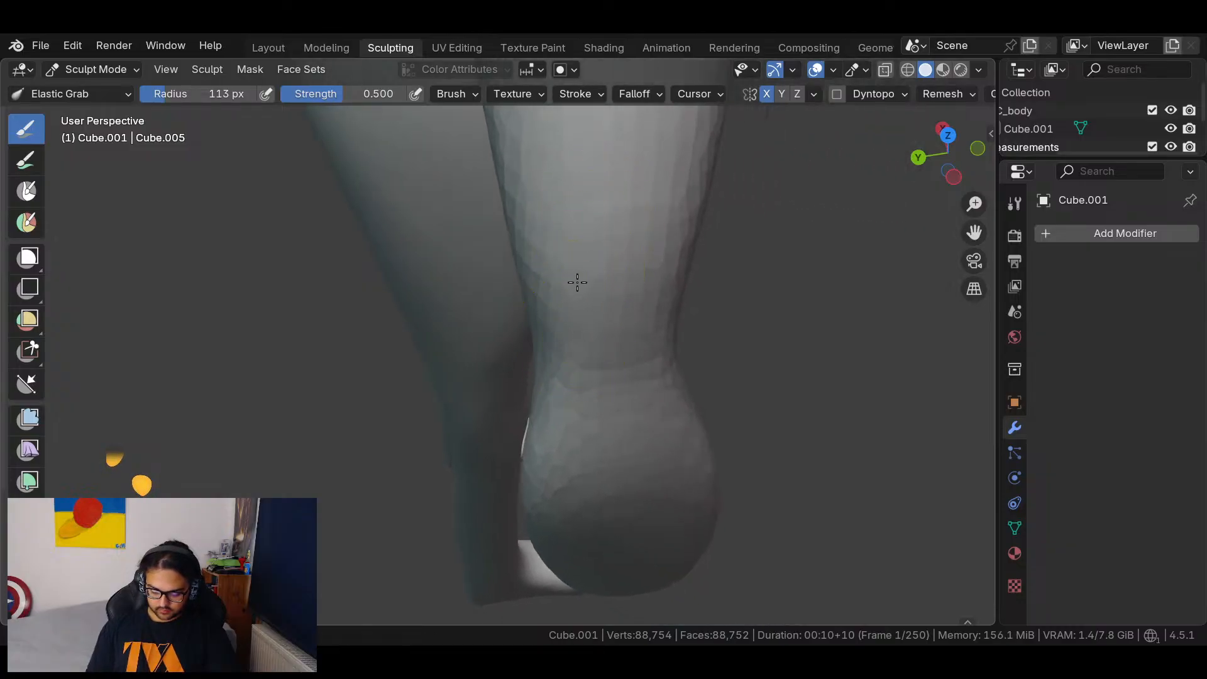
Narrow the wrist further so the hand stands out from the forearm, and remesh the body again.
middle_drag(687, 307, 619, 294)
mouse_move(729, 417)
middle_down()
mouse_move(593, 288)
mouse_move(595, 326)
mouse_move(646, 335)
middle_up()
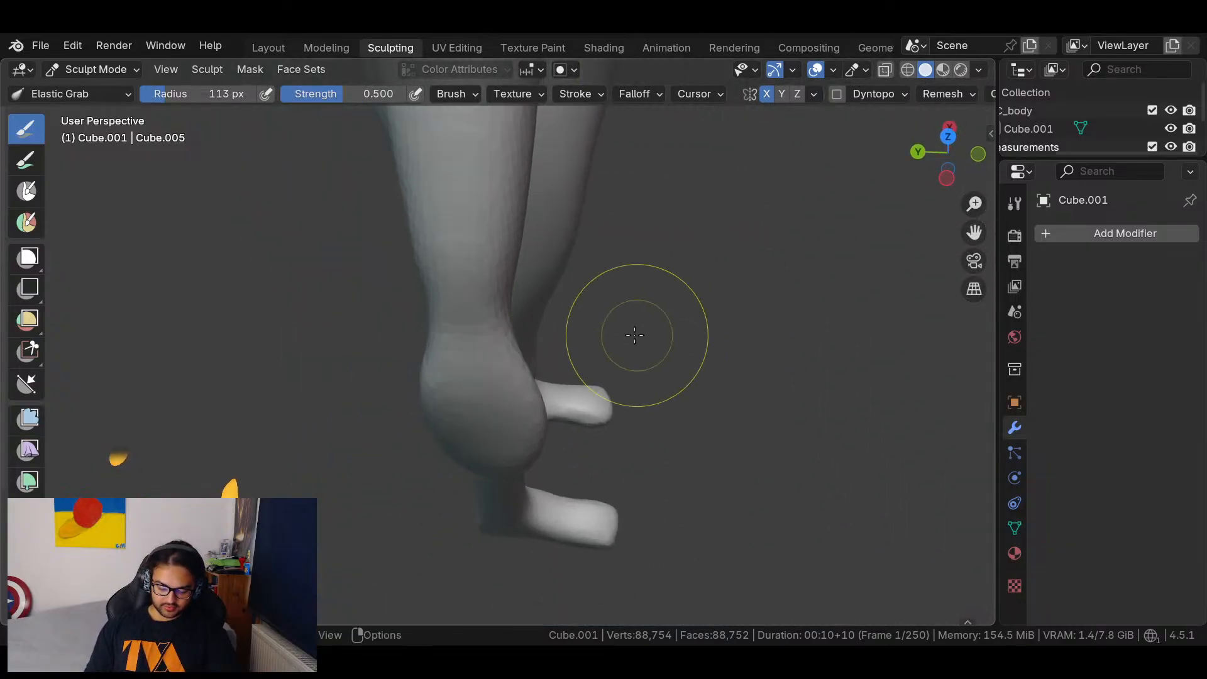
middle_drag(501, 325, 489, 308)
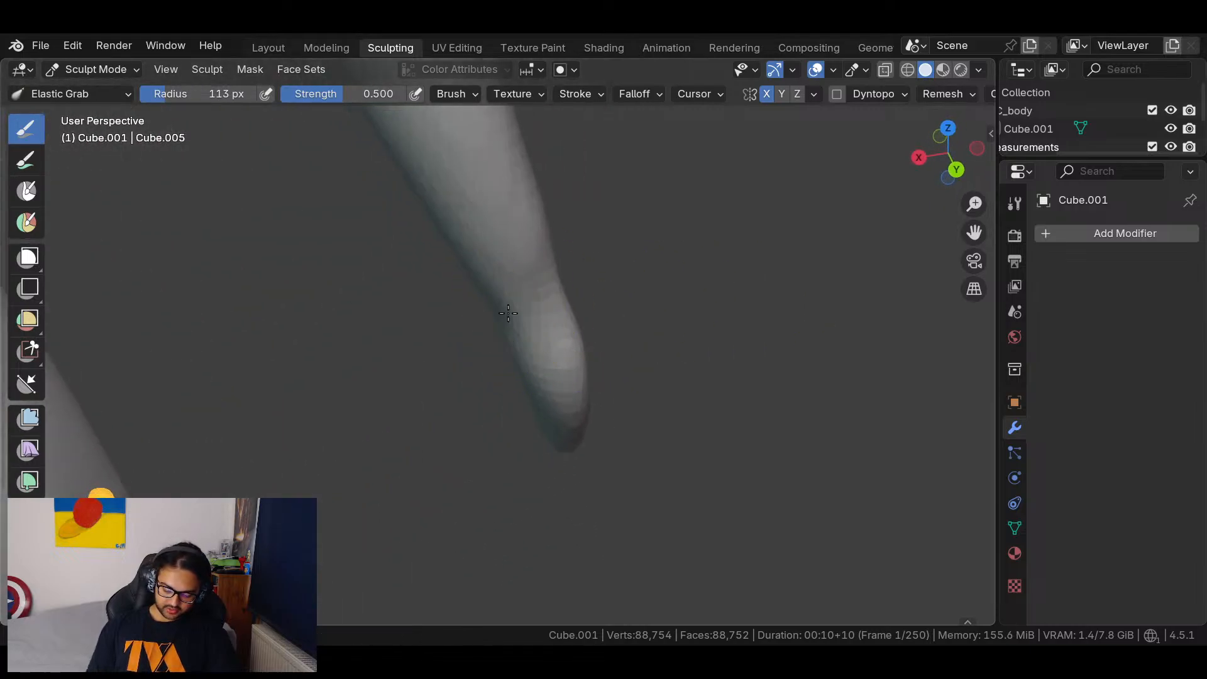
middle_drag(573, 287, 484, 372)
middle_drag(527, 325, 450, 390)
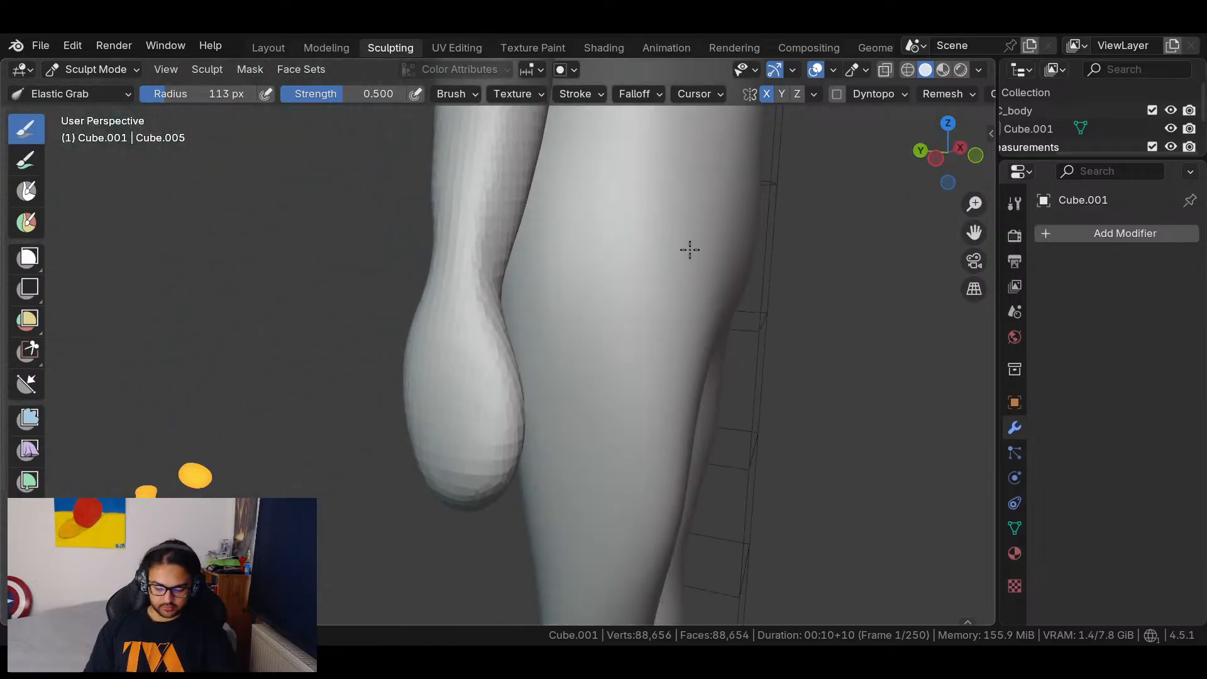
middle_drag(689, 248, 714, 203)
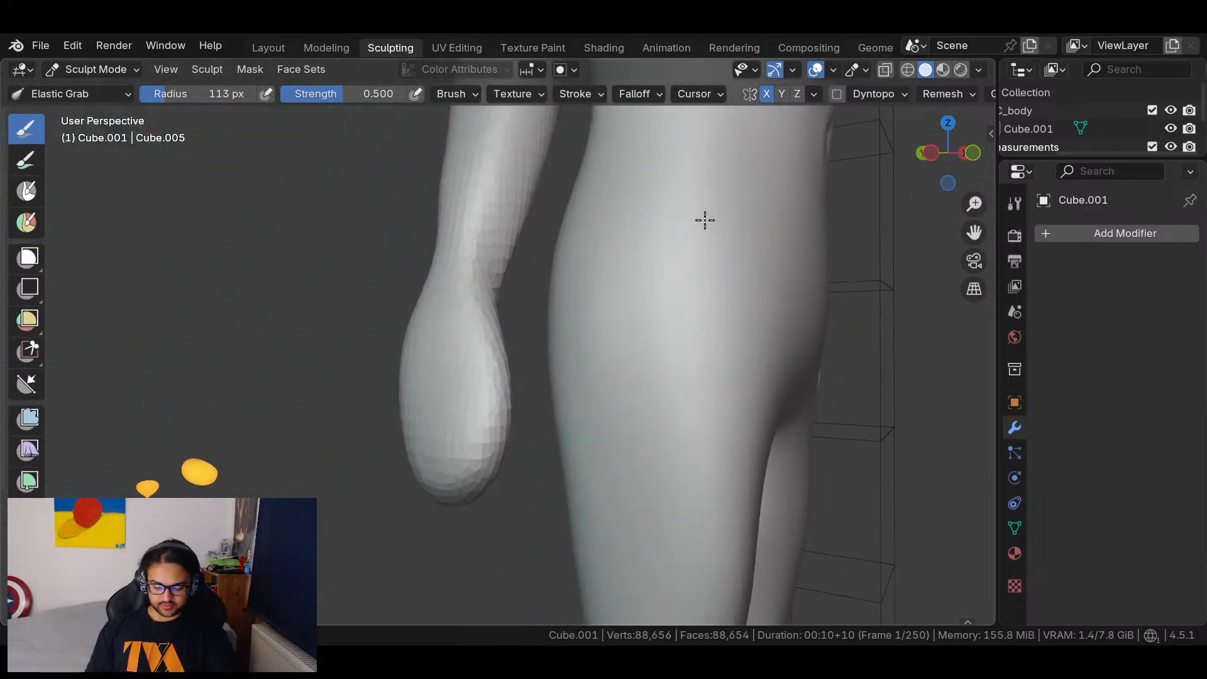
Refine the forearm's thickness between elbow and wrist with Elastic Grab and remesh the body.
scroll(714, 203, down, 10)
middle_drag(713, 311, 636, 319)
mouse_move(586, 354)
ctrl+middle_down()
mouse_move(660, 229)
mouse_move(593, 377)
ctrl+middle_up()
middle_drag(568, 421, 750, 441)
middle_drag(538, 400, 504, 387)
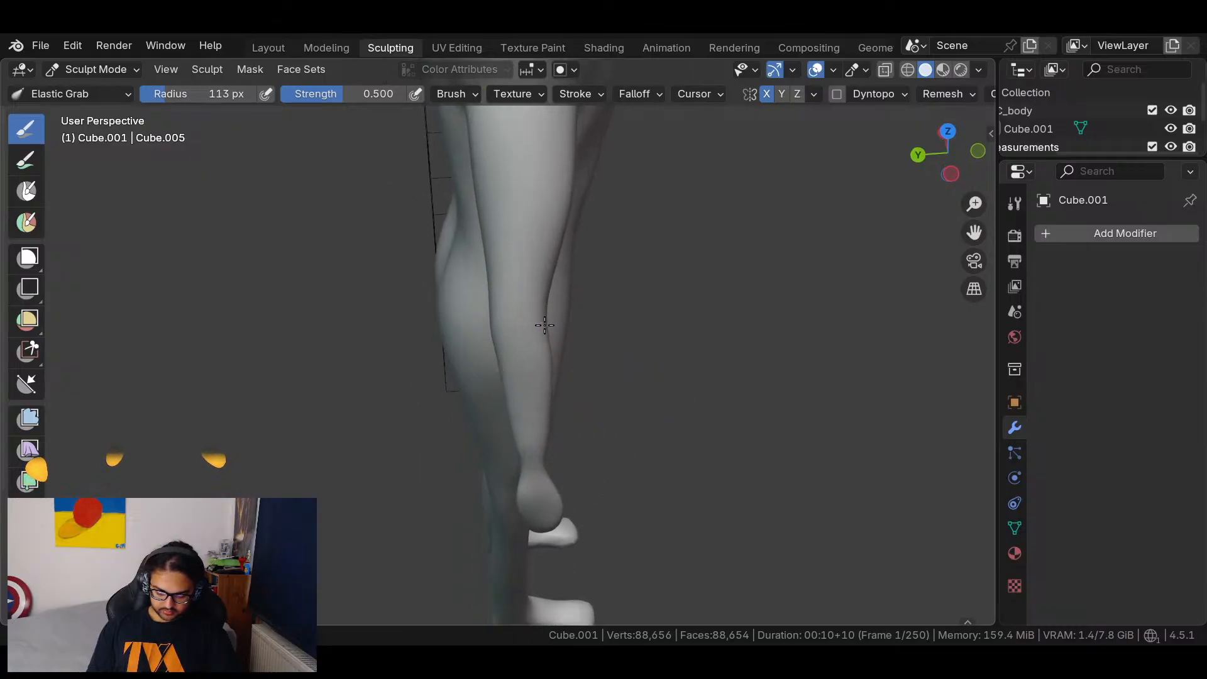
middle_drag(594, 363, 431, 242)
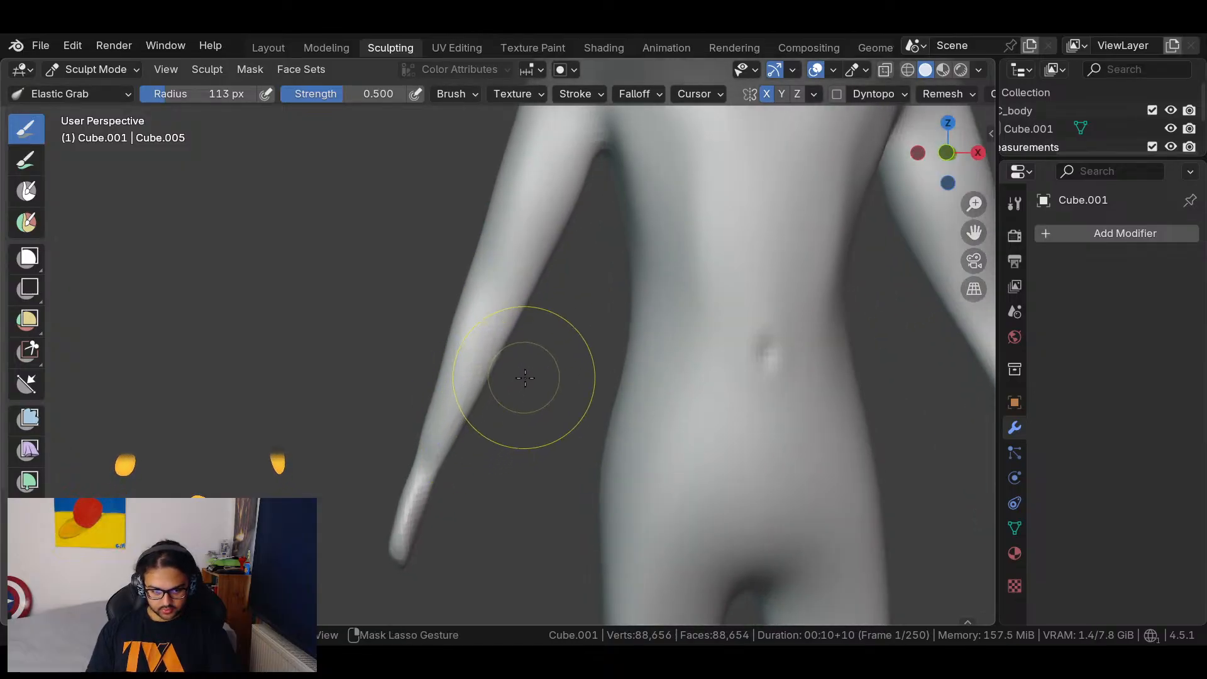
mouse_move(524, 382)
ctrl+middle_down()
mouse_move(569, 314)
mouse_move(602, 359)
mouse_move(585, 320)
ctrl+middle_up()
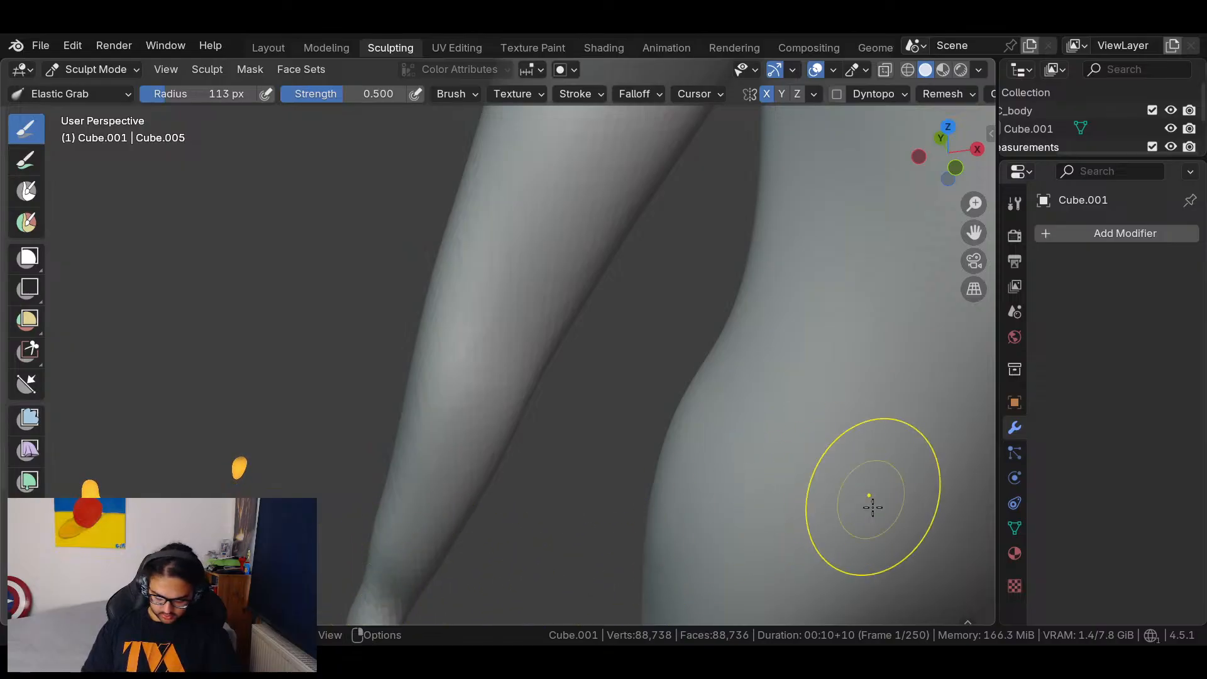
Carve a crease across the back of the elbow with the Crease Sharp brush and remesh the body.
drag(965, 622, 964, 599)
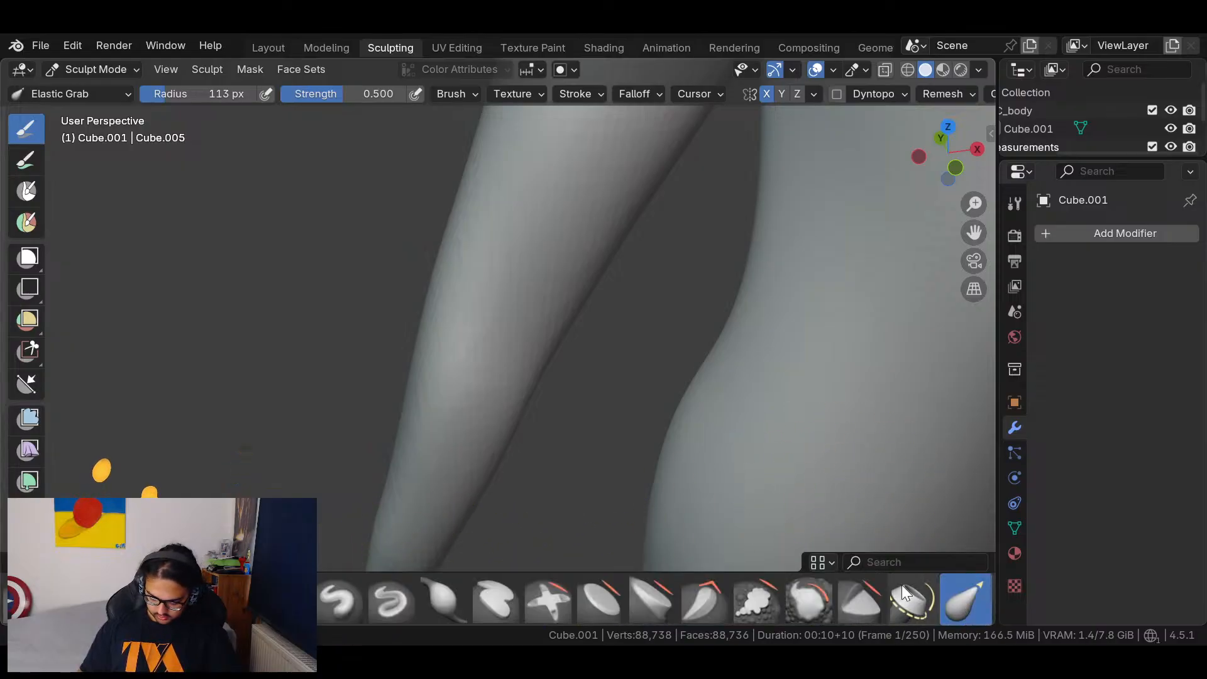
click(964, 598)
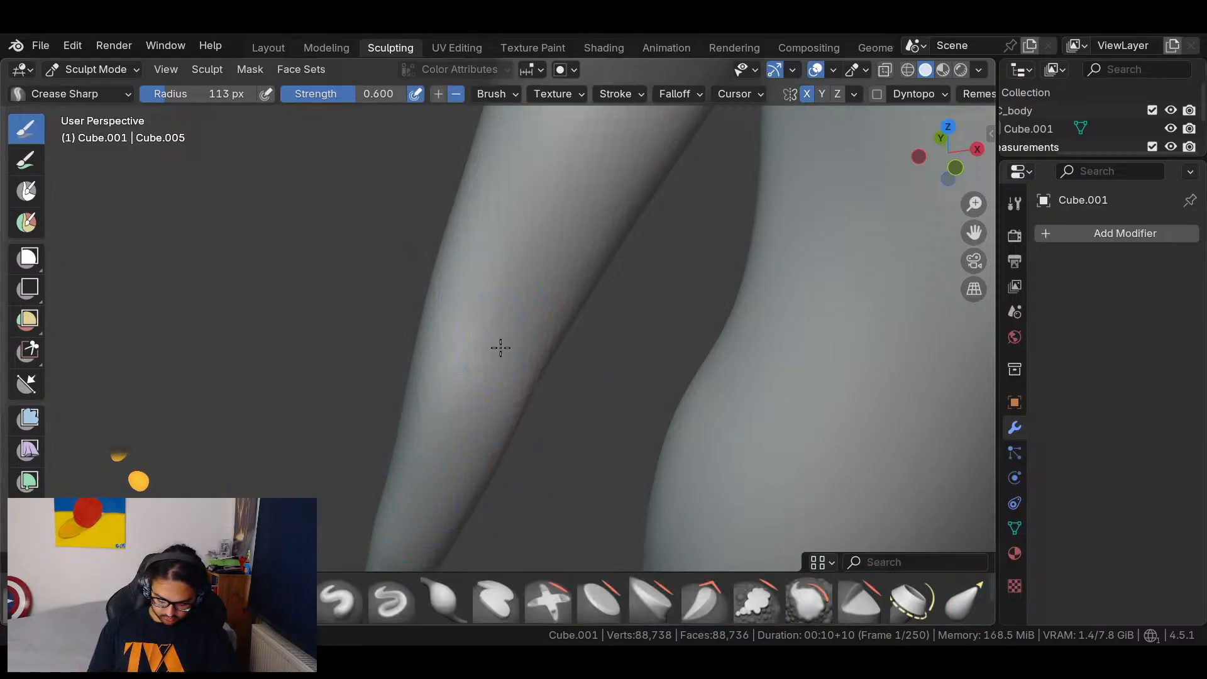
middle_drag(502, 403, 532, 284)
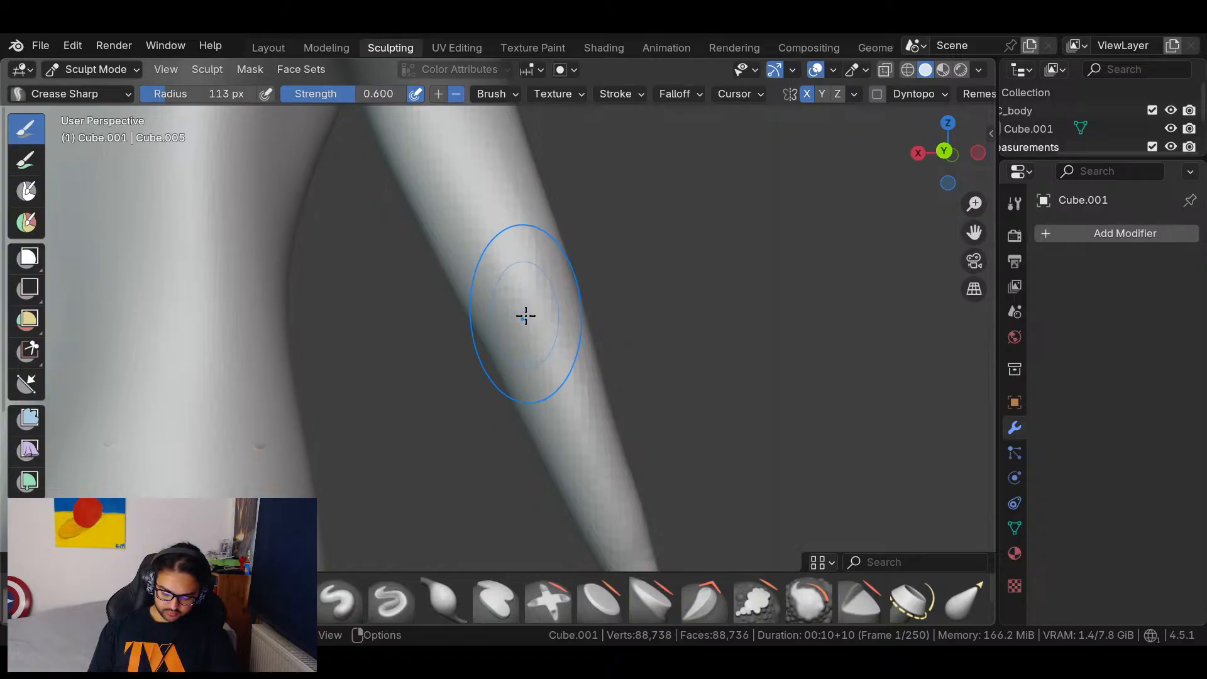
scroll(577, 269, up, 4)
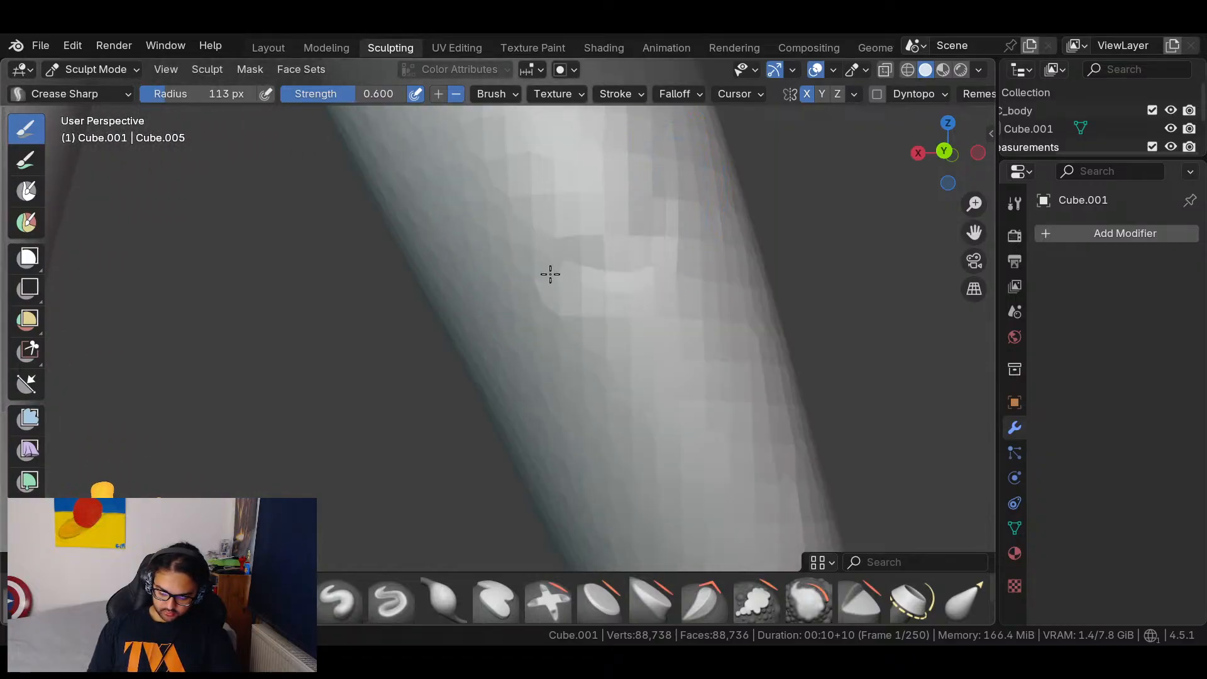
drag(545, 296, 663, 254)
mouse_move(741, 208)
middle_down()
mouse_move(649, 337)
mouse_move(687, 323)
mouse_move(590, 239)
mouse_move(770, 272)
middle_up()
scroll(686, 323, down, 5)
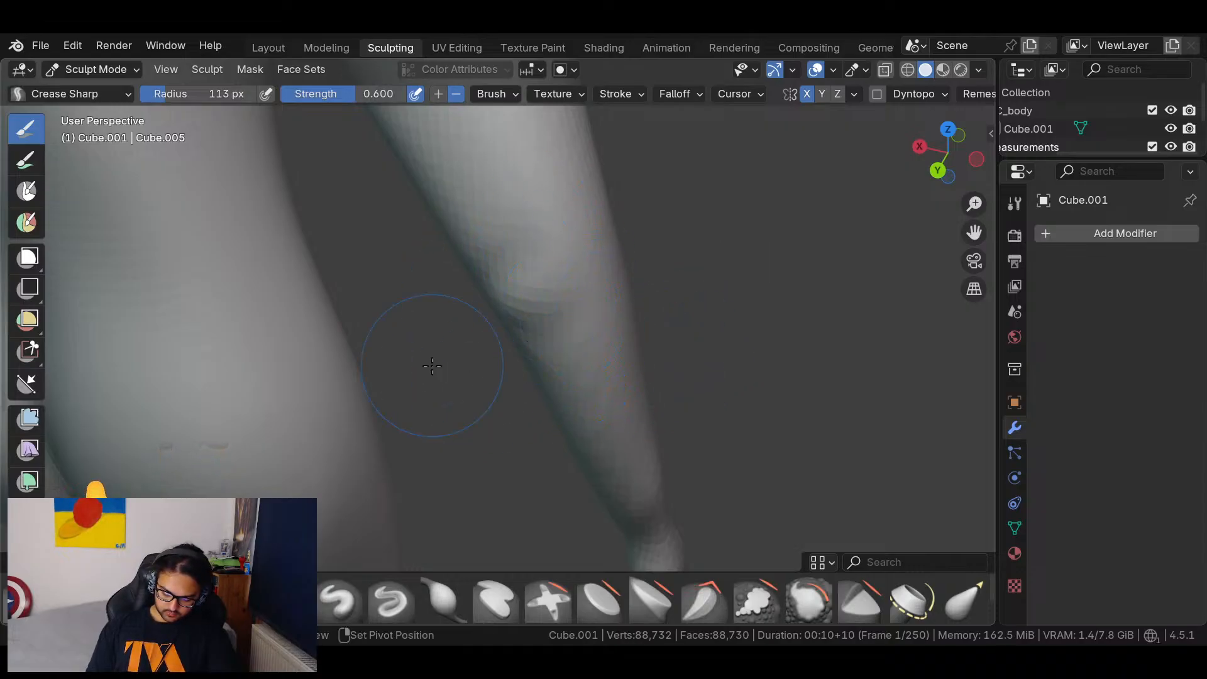
Carve a crease into the front of the elbow with Crease Sharp and check both arms from the front.
mouse_move(422, 374)
middle_down()
mouse_move(585, 285)
mouse_move(673, 309)
mouse_move(561, 312)
mouse_move(511, 346)
middle_up()
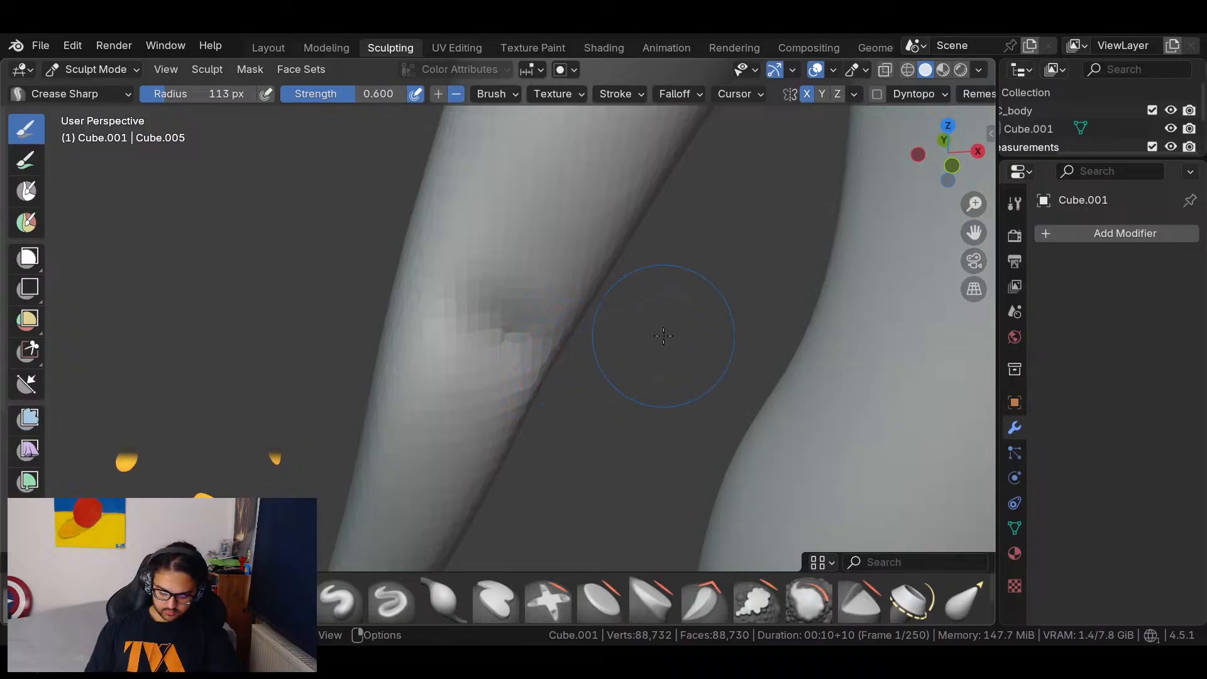
scroll(572, 491, down, 3)
ctrl+middle_drag(893, 291, 690, 329)
click(943, 152)
mouse_move(690, 330)
middle_down()
mouse_move(861, 436)
mouse_move(702, 370)
middle_up()
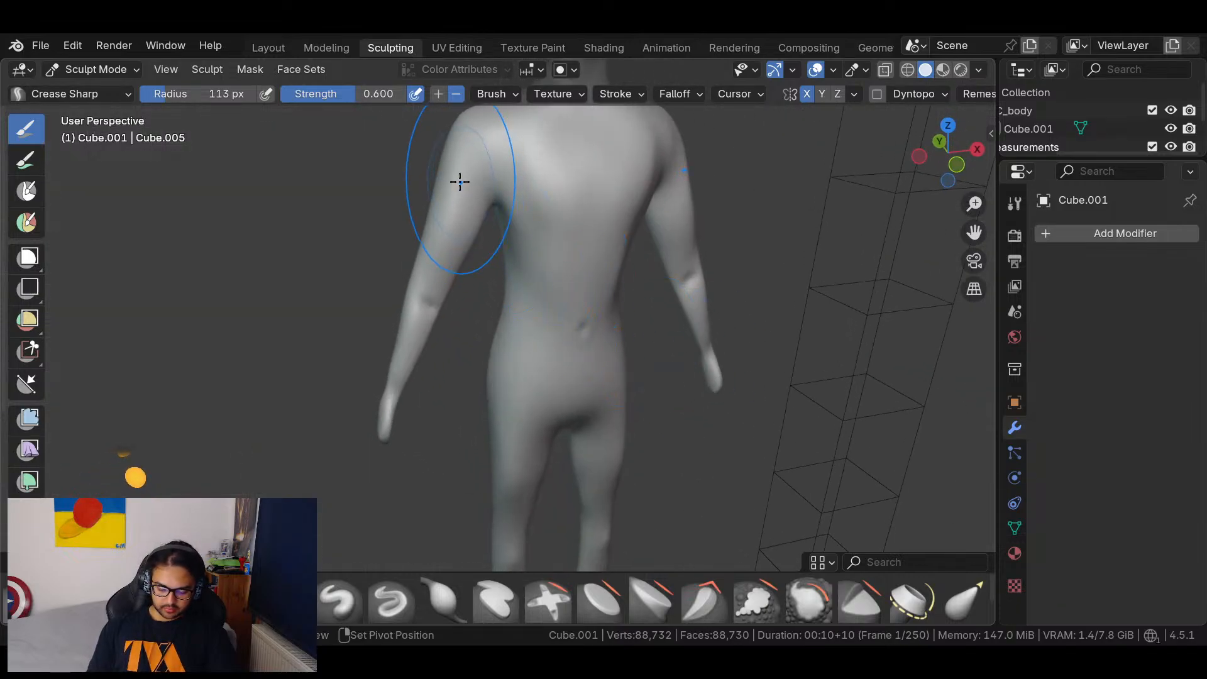
Select the Elastic Grab brush and examine the arms, shoulders and back of the body from several sides.
click(967, 600)
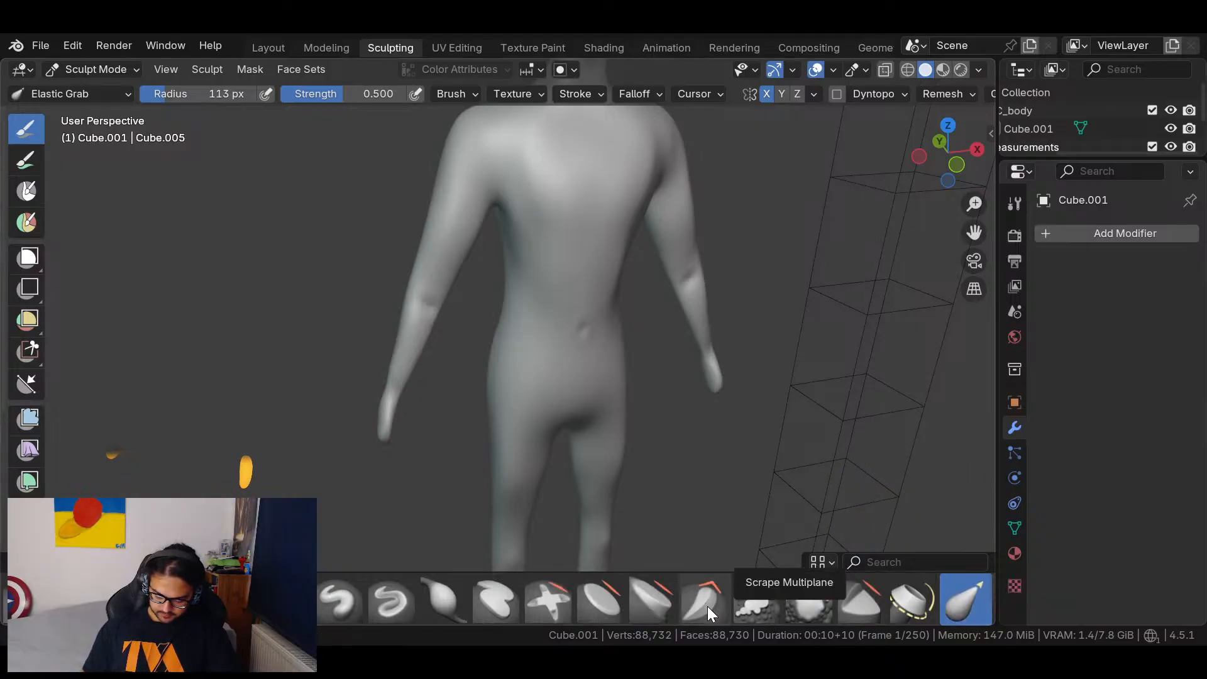
middle_drag(458, 201, 684, 438)
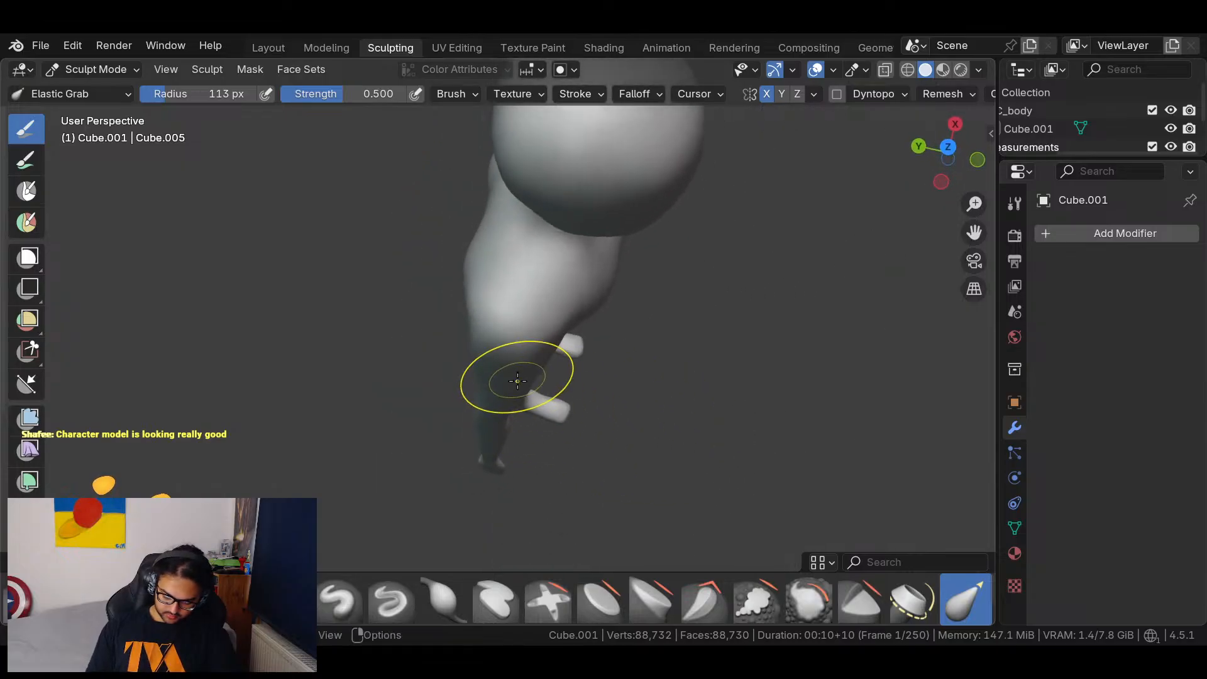
middle_drag(638, 385, 451, 196)
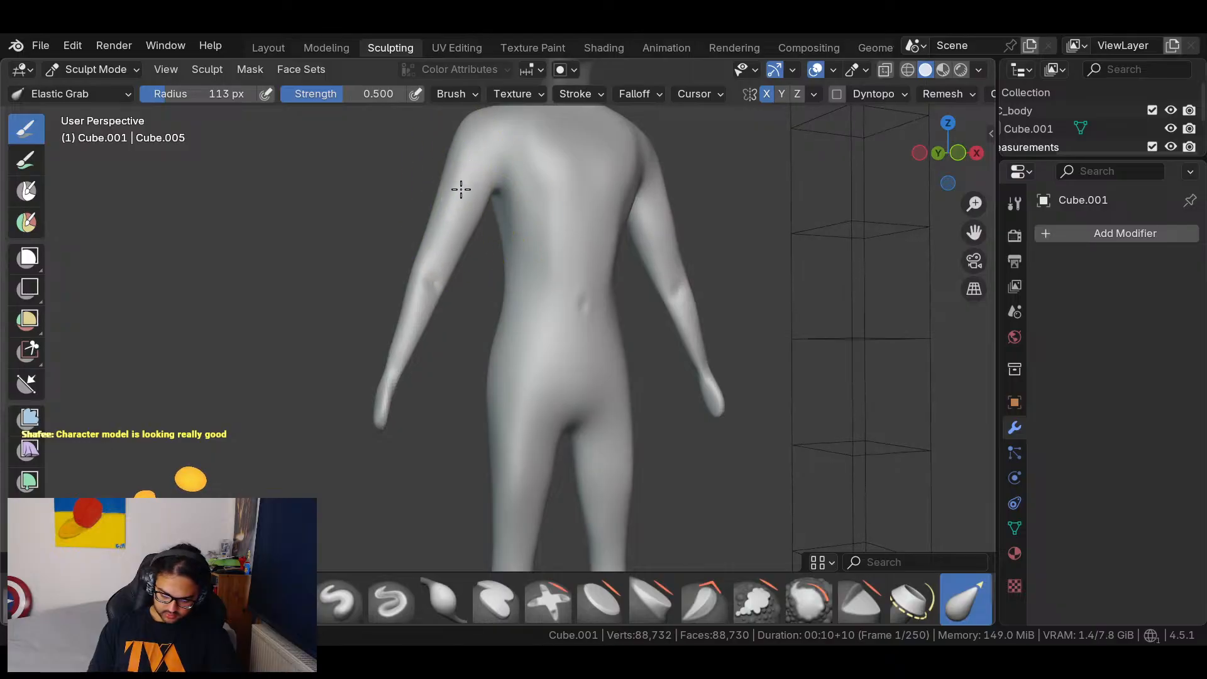
middle_drag(516, 121, 487, 150)
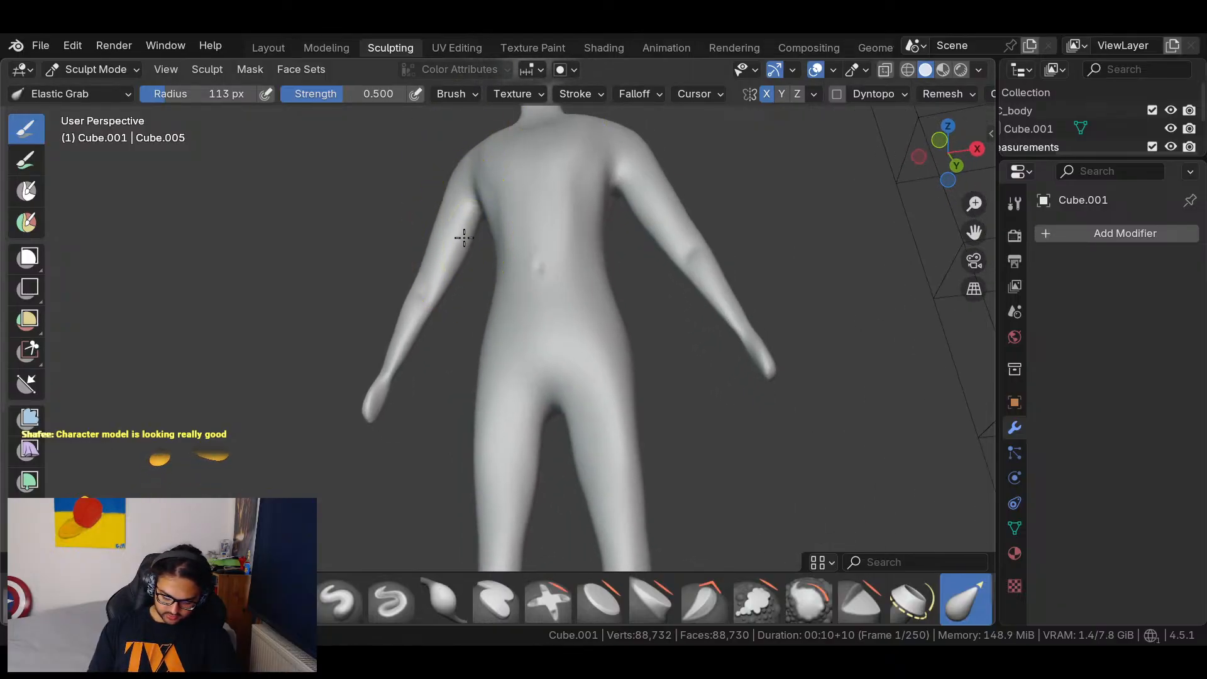
scroll(457, 244, up, 8)
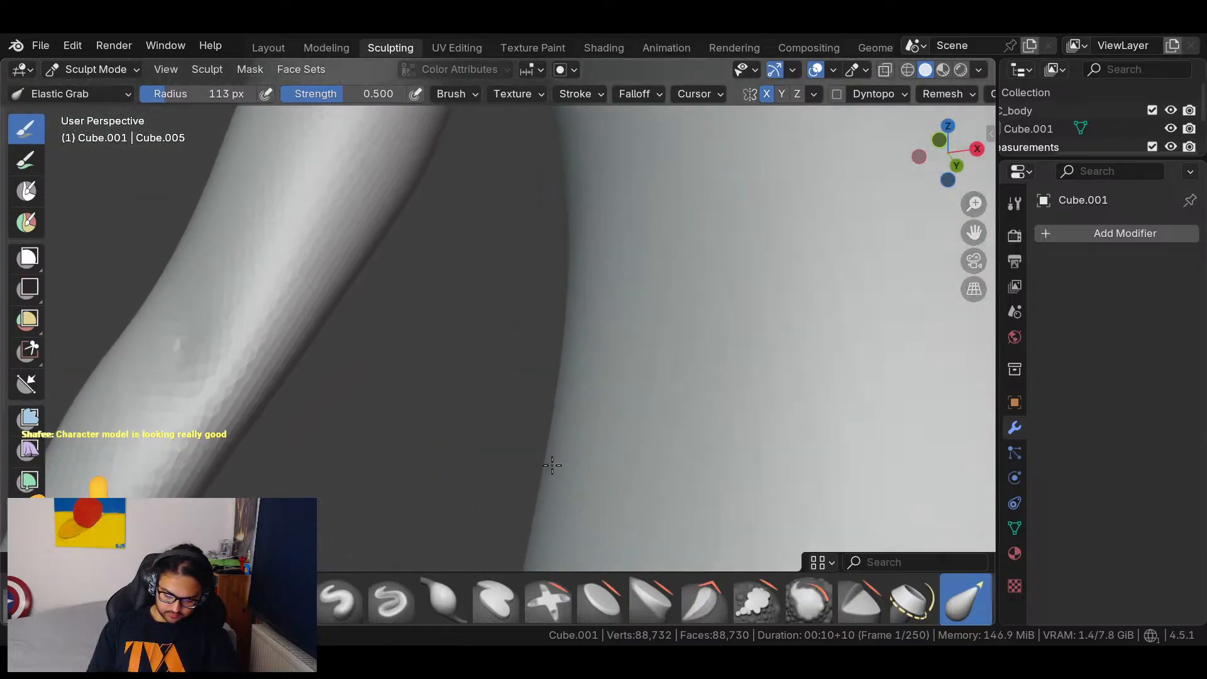
mouse_move(502, 233)
shift+middle_down()
mouse_move(553, 264)
mouse_move(481, 256)
shift+middle_up()
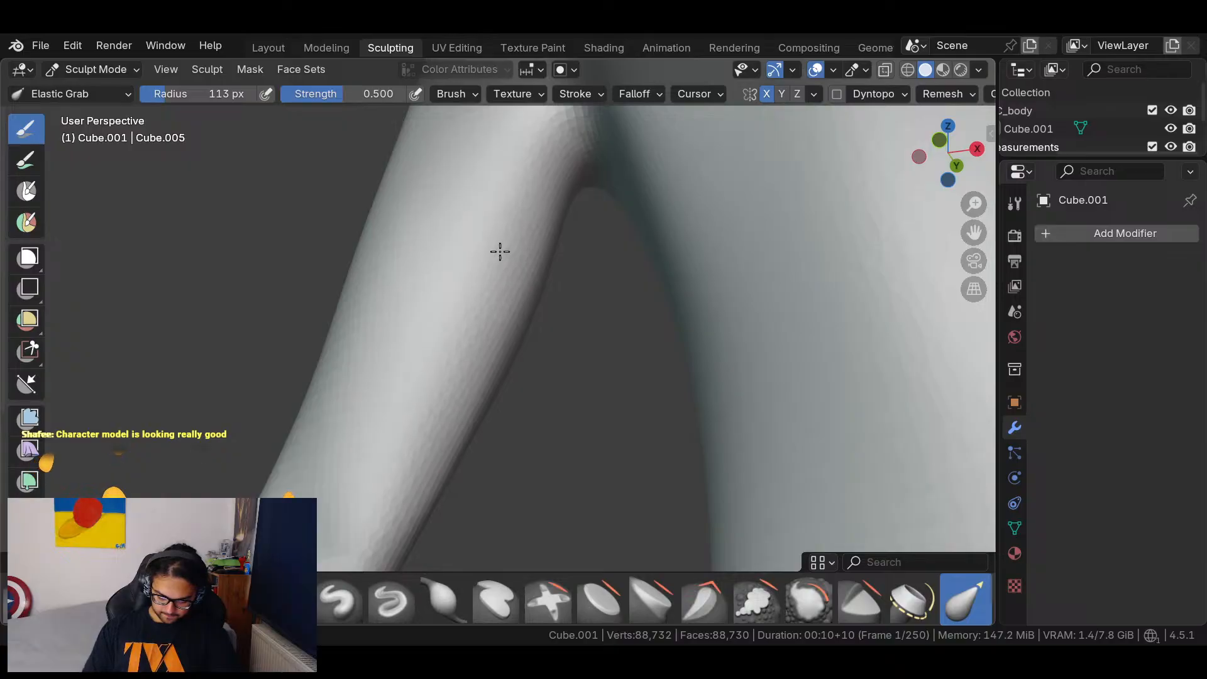
middle_drag(439, 365, 600, 471)
scroll(461, 336, down, 5)
middle_drag(460, 329, 689, 353)
mouse_move(636, 238)
ctrl+middle_down()
mouse_move(568, 370)
mouse_move(627, 325)
mouse_move(563, 255)
mouse_move(728, 218)
mouse_move(585, 264)
mouse_move(469, 250)
mouse_move(534, 342)
mouse_move(564, 335)
mouse_move(632, 385)
mouse_move(643, 354)
mouse_move(618, 286)
mouse_move(692, 197)
mouse_move(600, 248)
mouse_move(598, 331)
mouse_move(616, 386)
ctrl+middle_up()
mouse_move(572, 286)
middle_down()
mouse_move(635, 283)
mouse_move(574, 283)
middle_up()
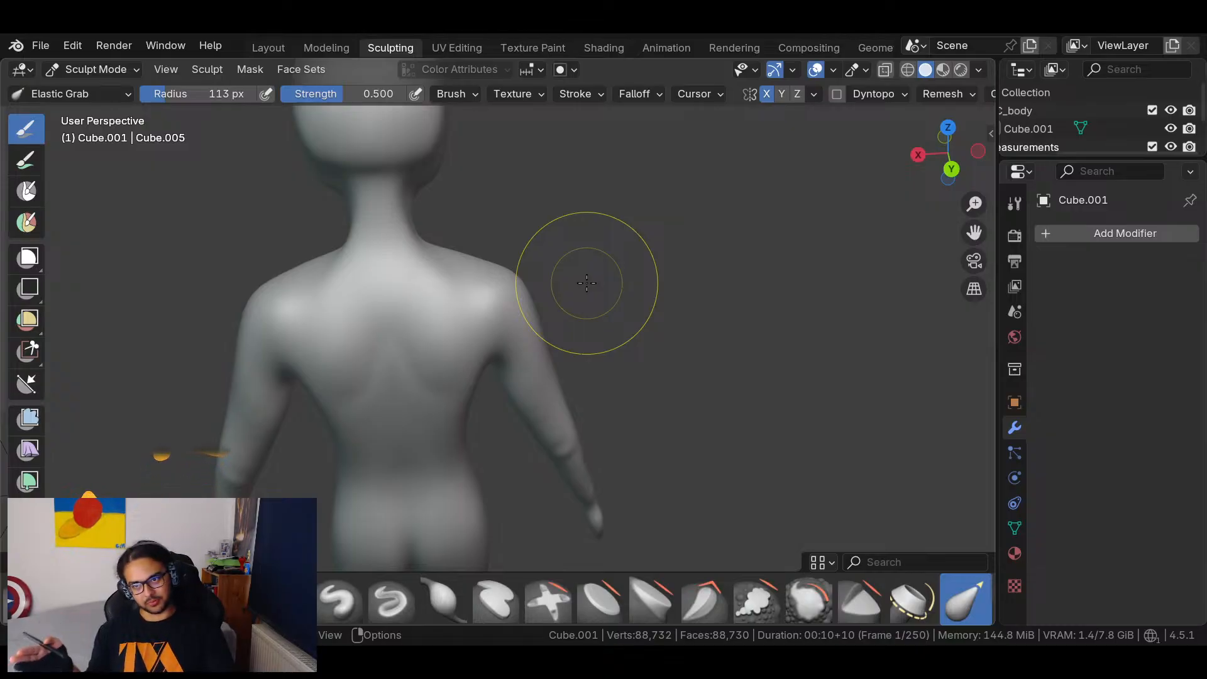
middle_drag(586, 283, 417, 350)
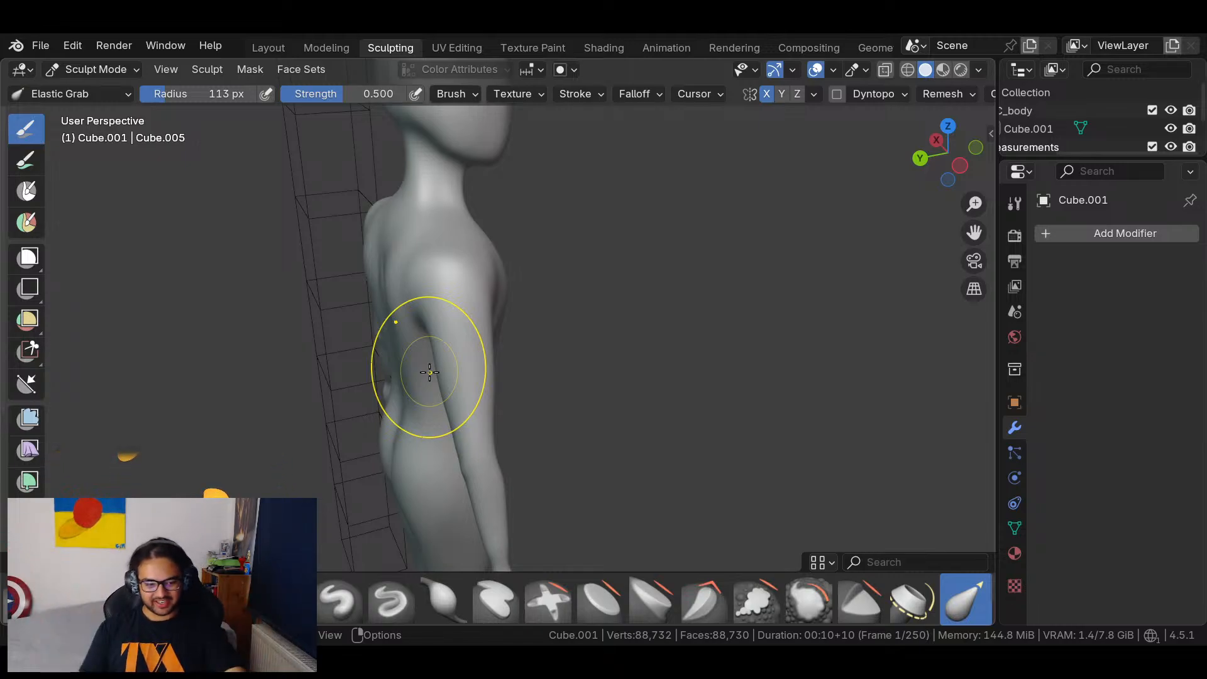
middle_drag(429, 372, 453, 352)
Reshape the shoulder and upper arm with Elastic Grab in the left orthographic view.
click(950, 158)
scroll(660, 323, down, 4)
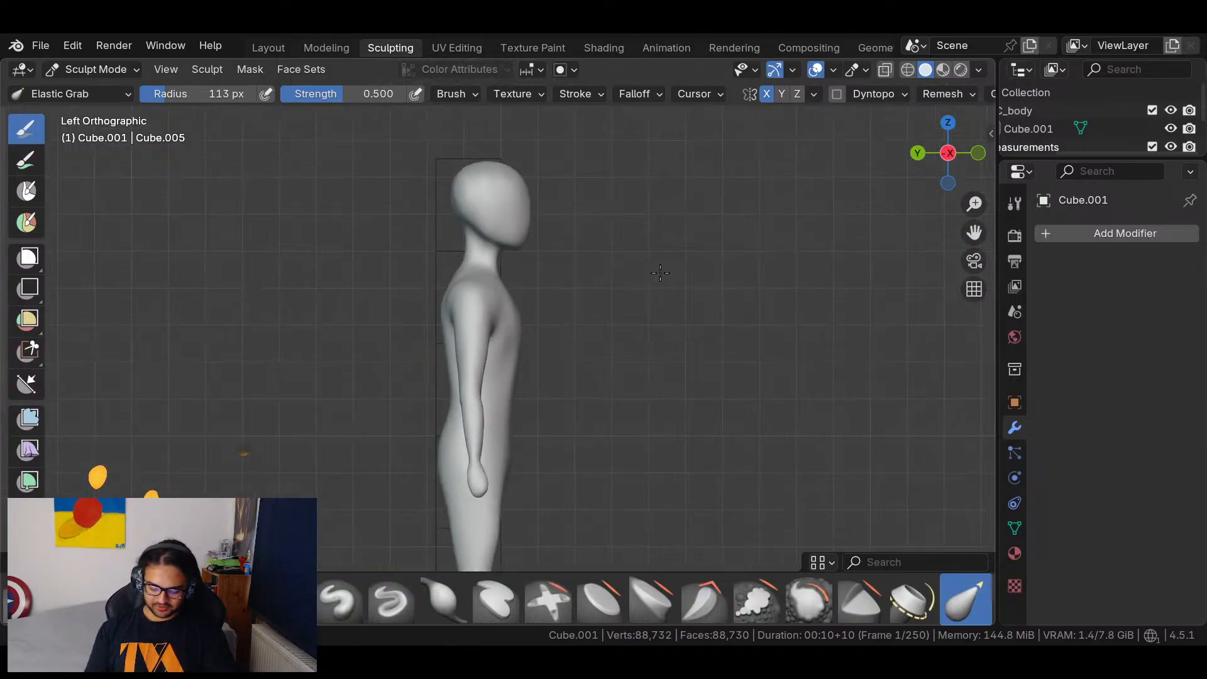
scroll(690, 211, up, 4)
mouse_move(483, 316)
mouse_down()
mouse_move(491, 288)
mouse_move(515, 281)
mouse_up()
mouse_move(466, 360)
mouse_down()
mouse_move(491, 360)
mouse_move(478, 387)
mouse_move(494, 382)
mouse_up()
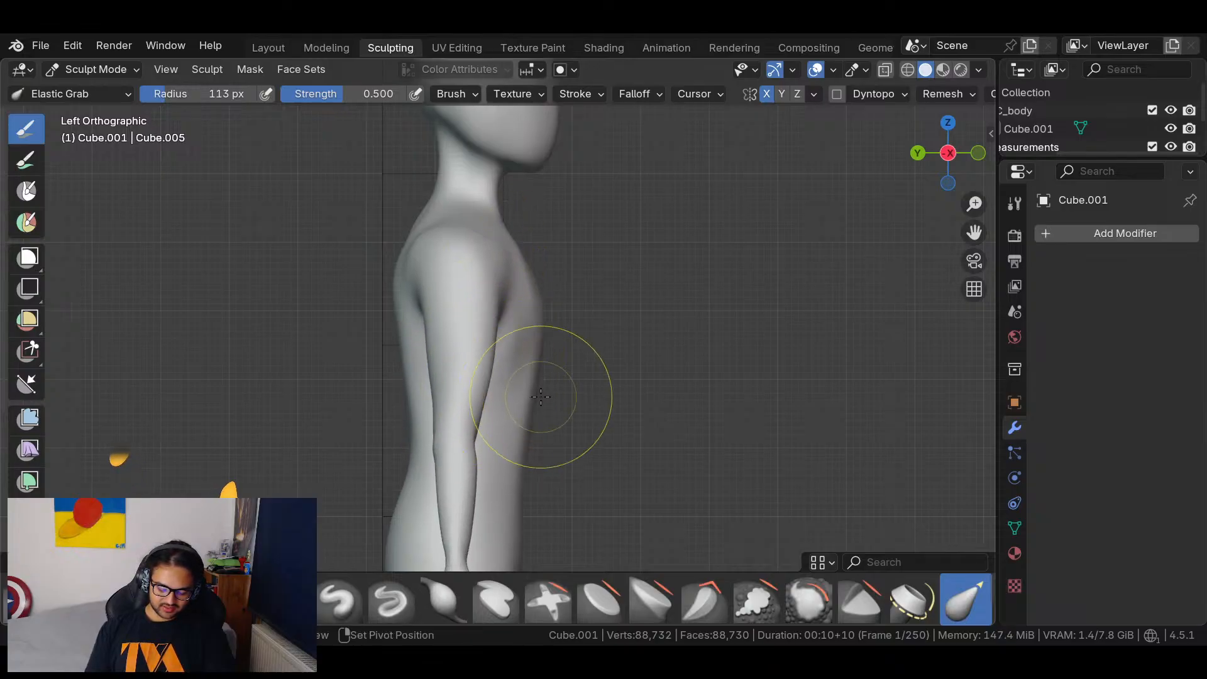
Bend the arm slightly in side view by shifting the elbow backward so the forearm slants forward to the hand.
shift+middle_drag(552, 390, 601, 250)
drag(513, 342, 541, 345)
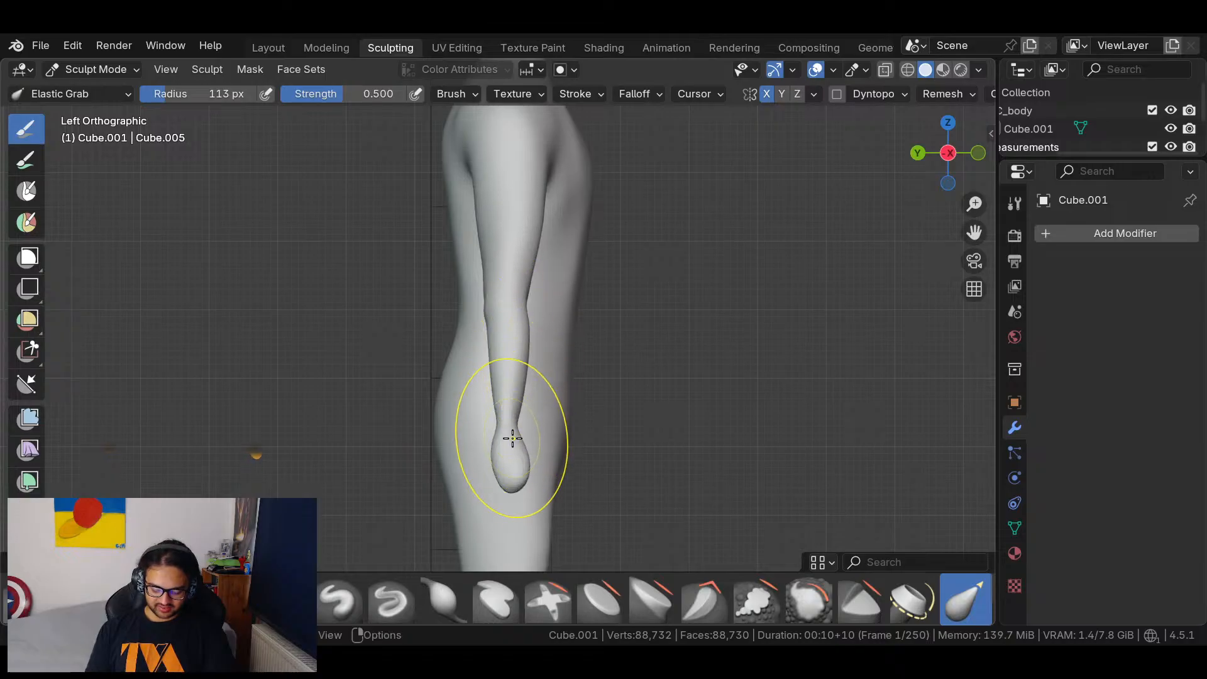
drag(524, 468, 526, 456)
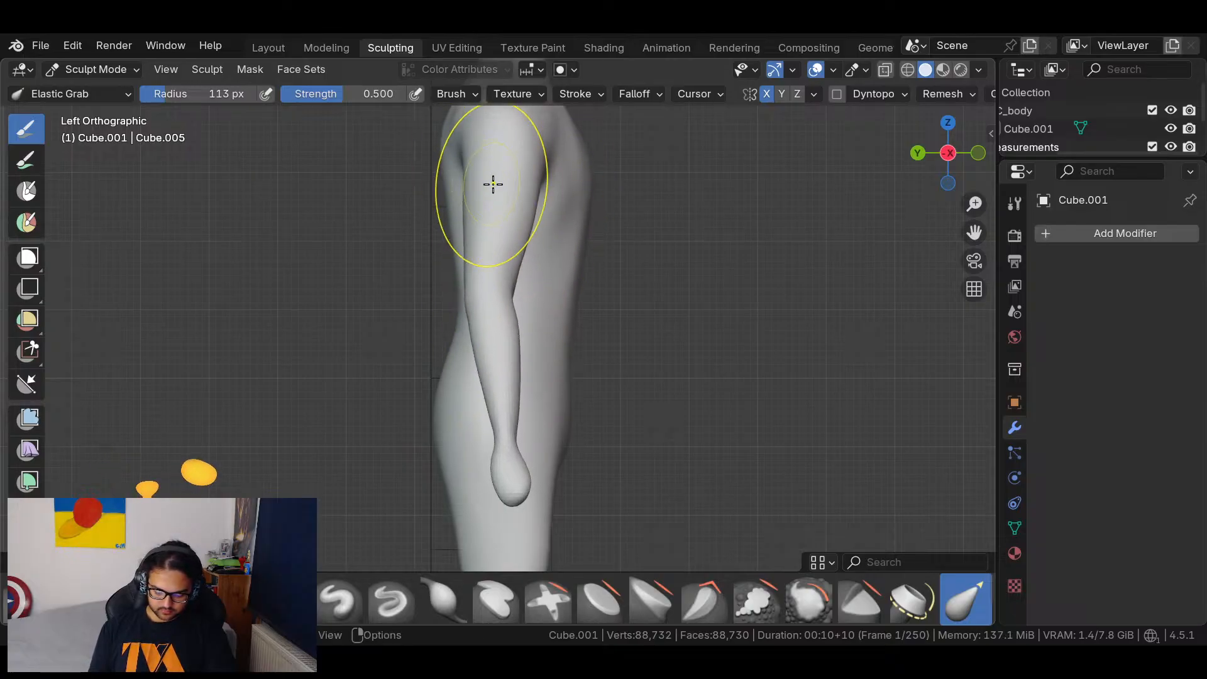
shift+middle_drag(625, 302, 648, 337)
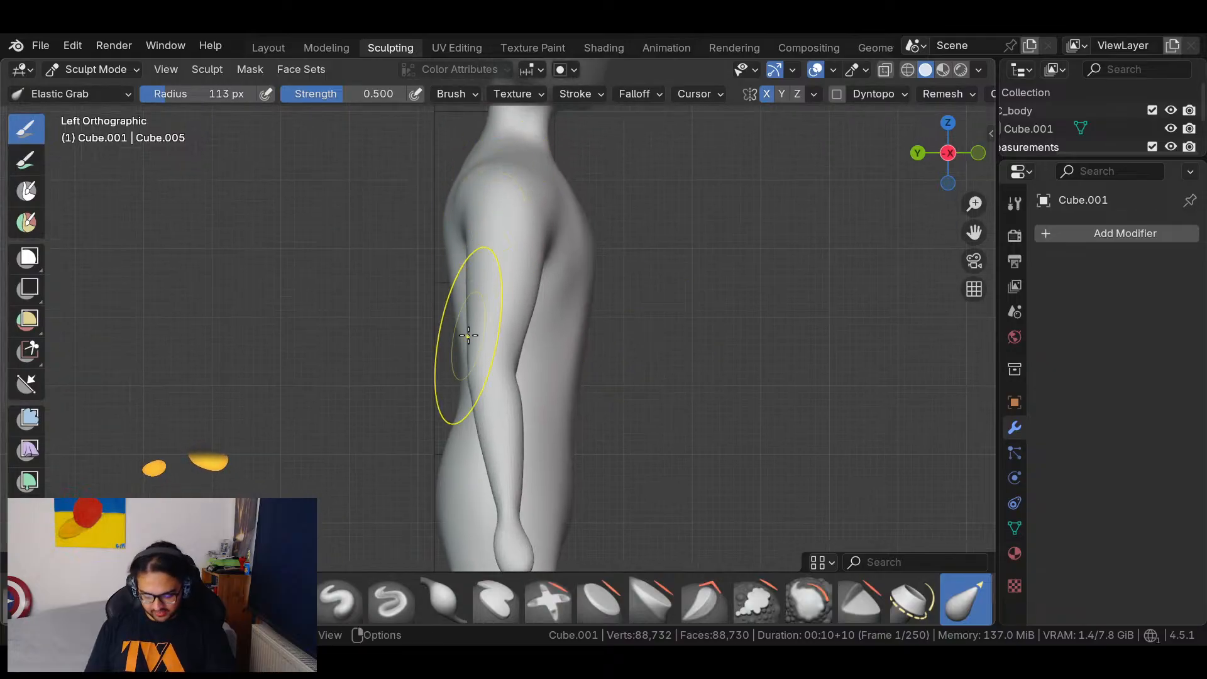
Fill out the inner contour of the forearm with Elastic Grab in the front orthographic view.
middle_drag(762, 520, 755, 264)
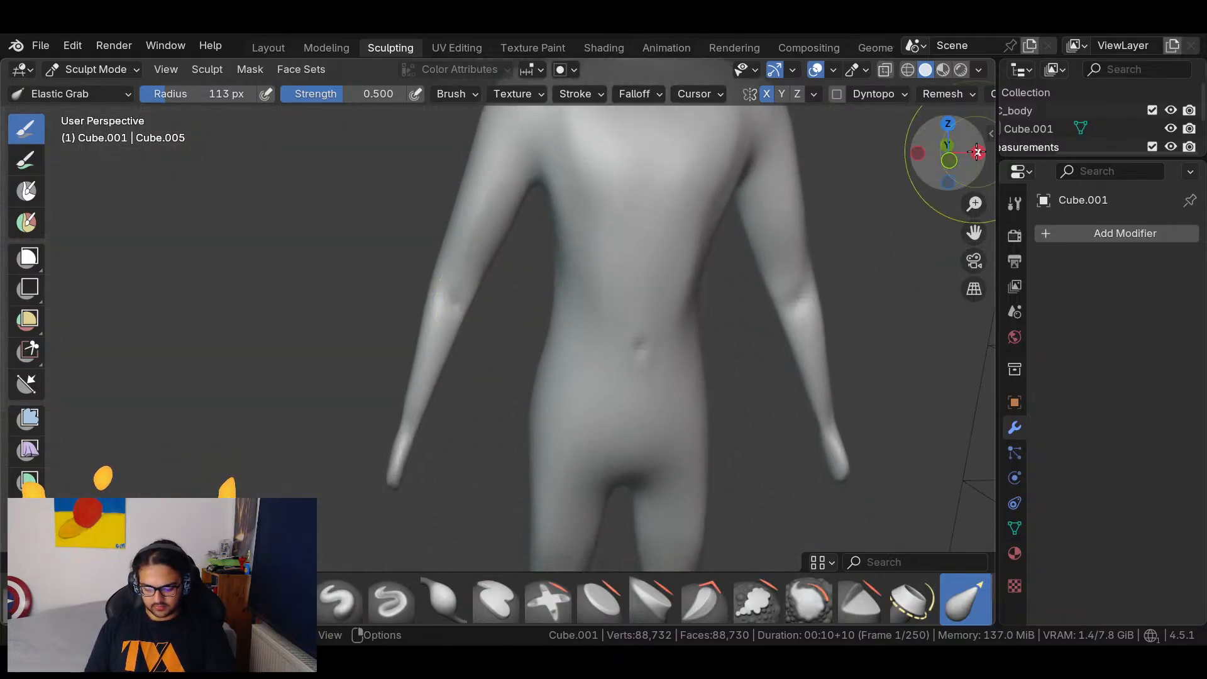
click(949, 159)
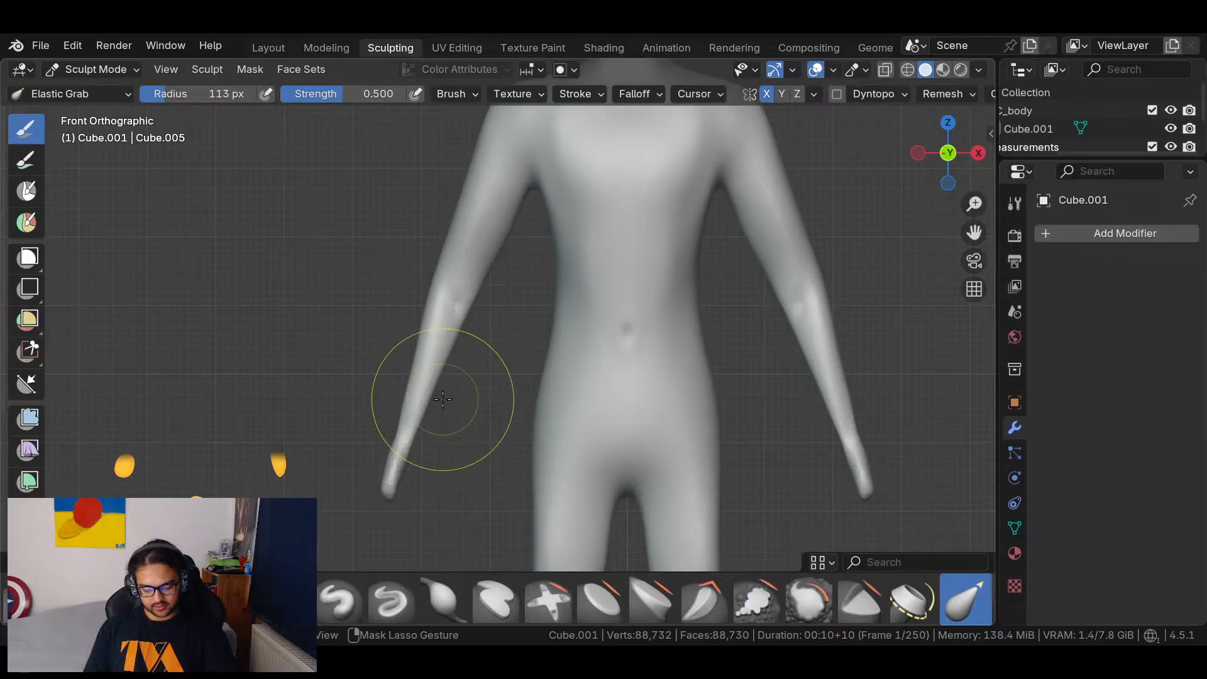
scroll(446, 389, up, 5)
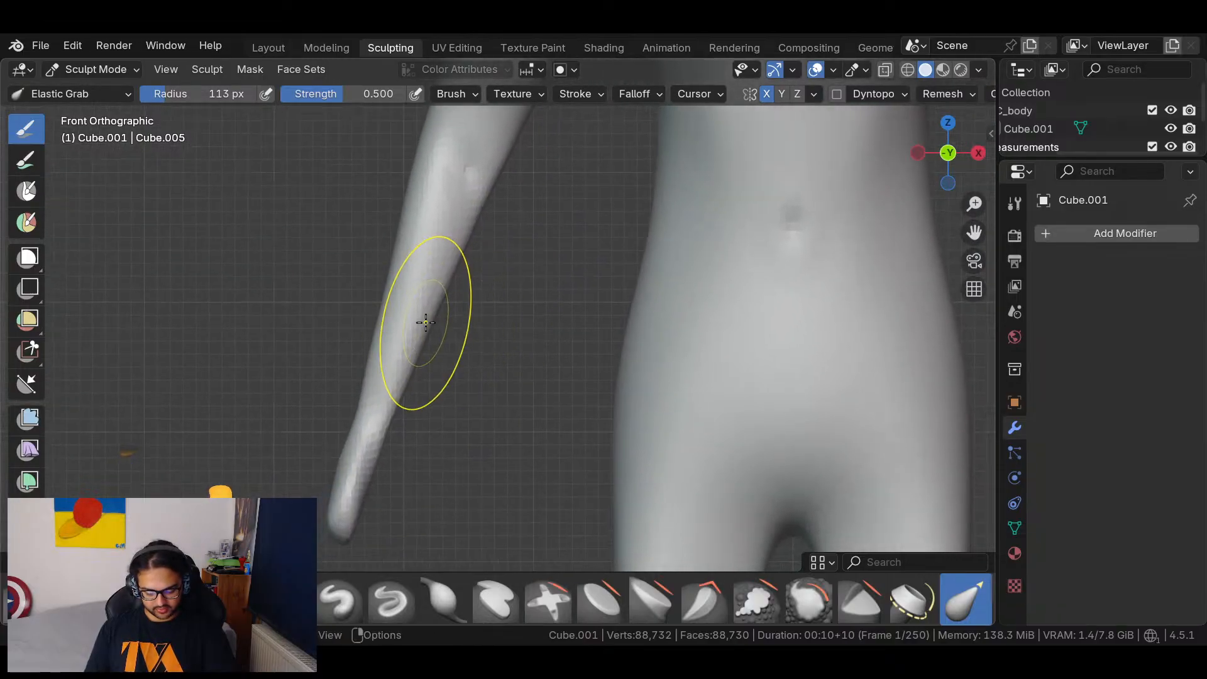
drag(425, 321, 443, 333)
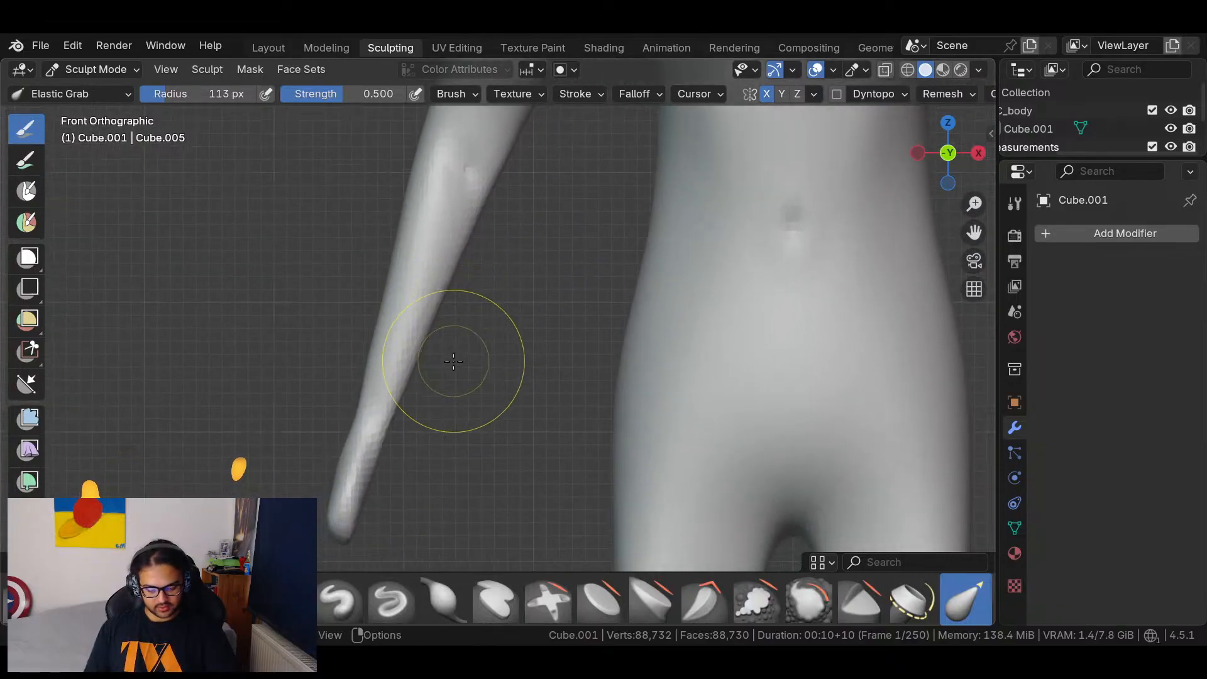
scroll(481, 342, up, 2)
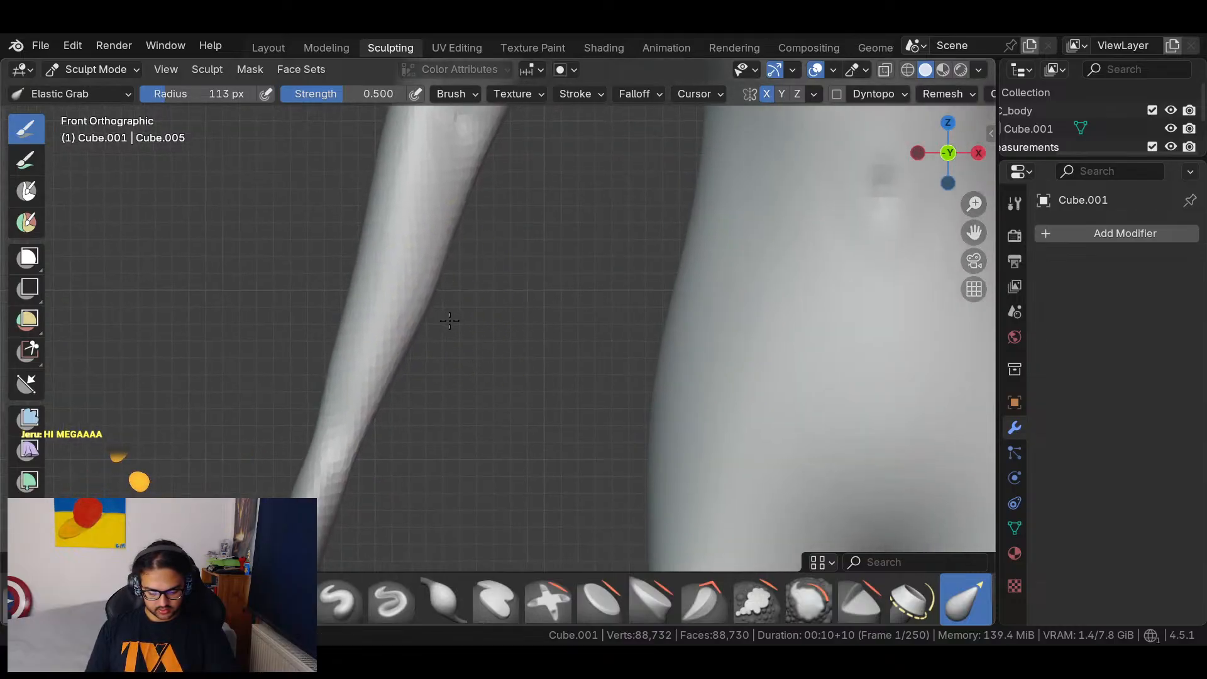
Push the outer forearm outward into a fuller curve above the wrist and refine it from the back.
drag(364, 281, 342, 283)
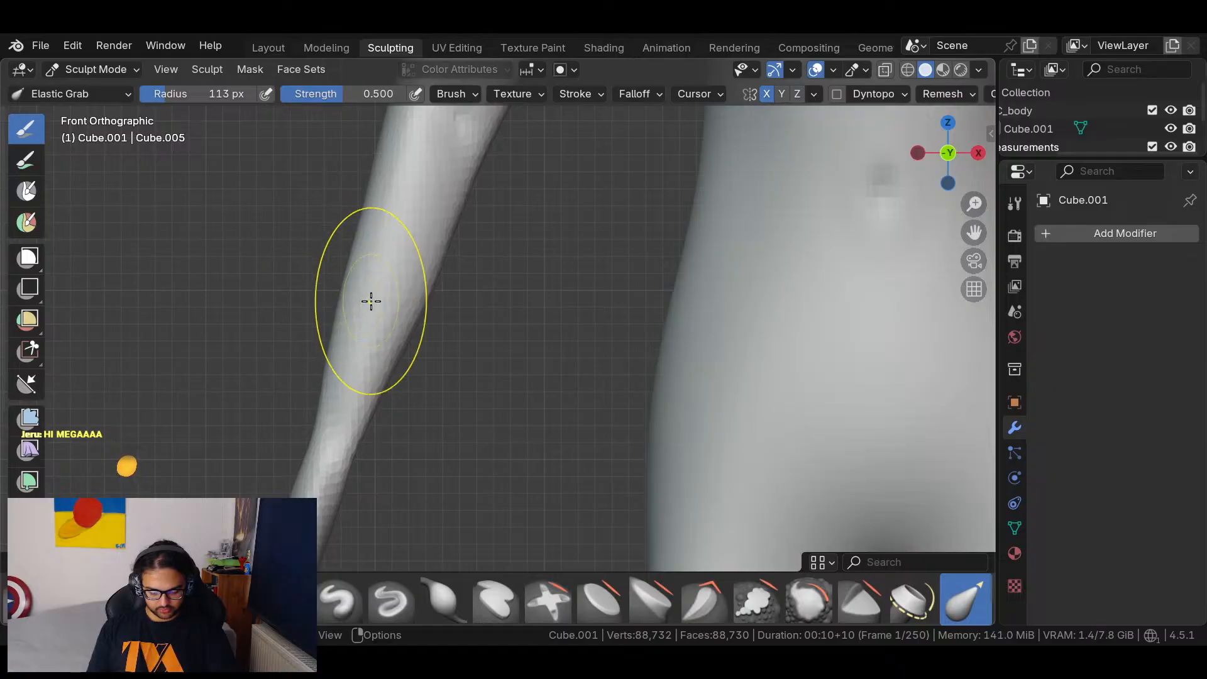
drag(327, 373, 321, 349)
drag(359, 281, 387, 296)
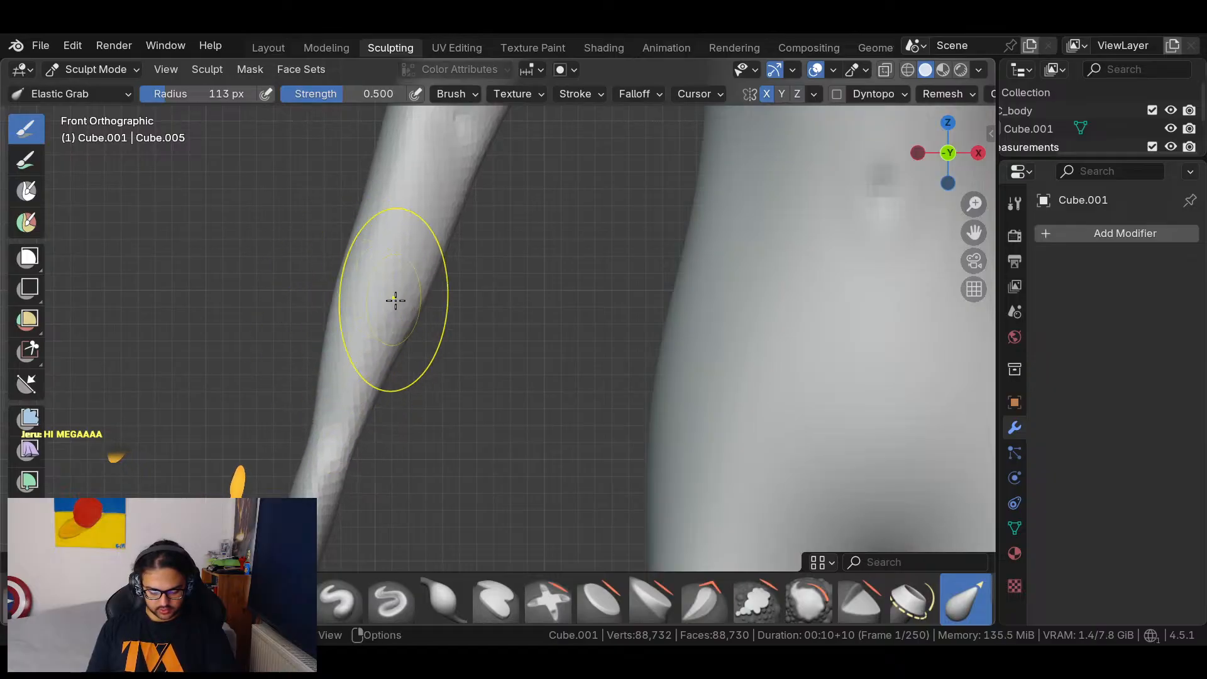
scroll(417, 306, down, 8)
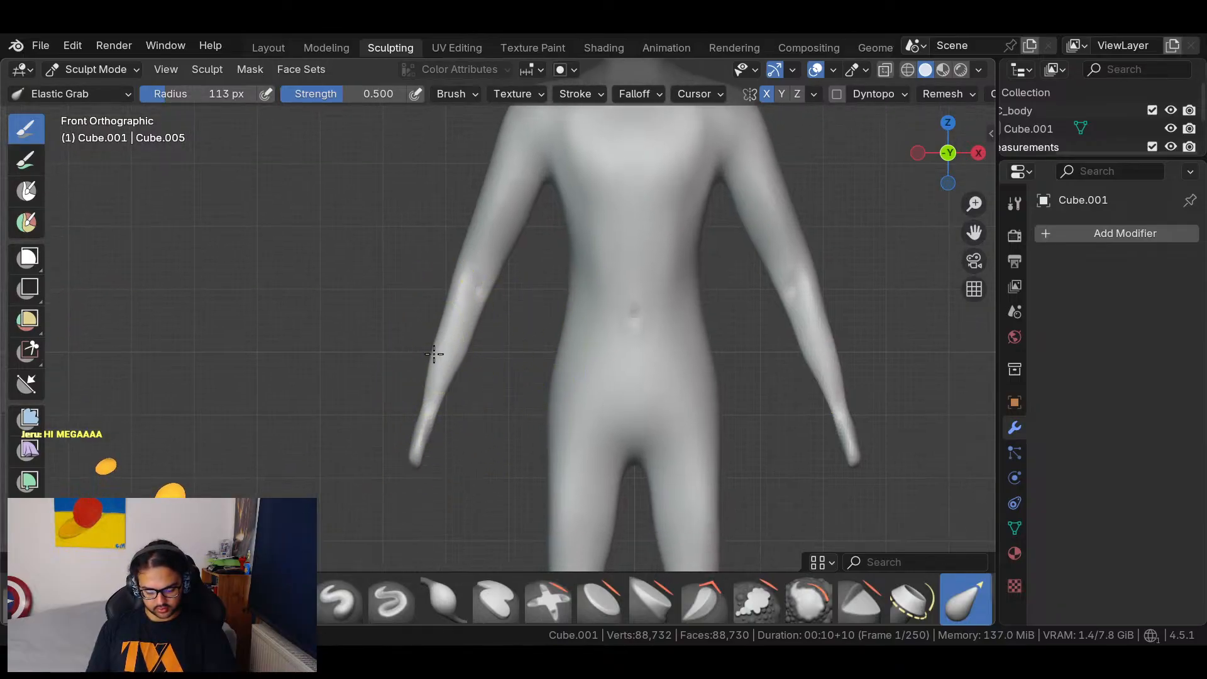
mouse_move(520, 383)
middle_down()
mouse_move(588, 404)
mouse_move(875, 418)
middle_up()
middle_drag(622, 326, 687, 325)
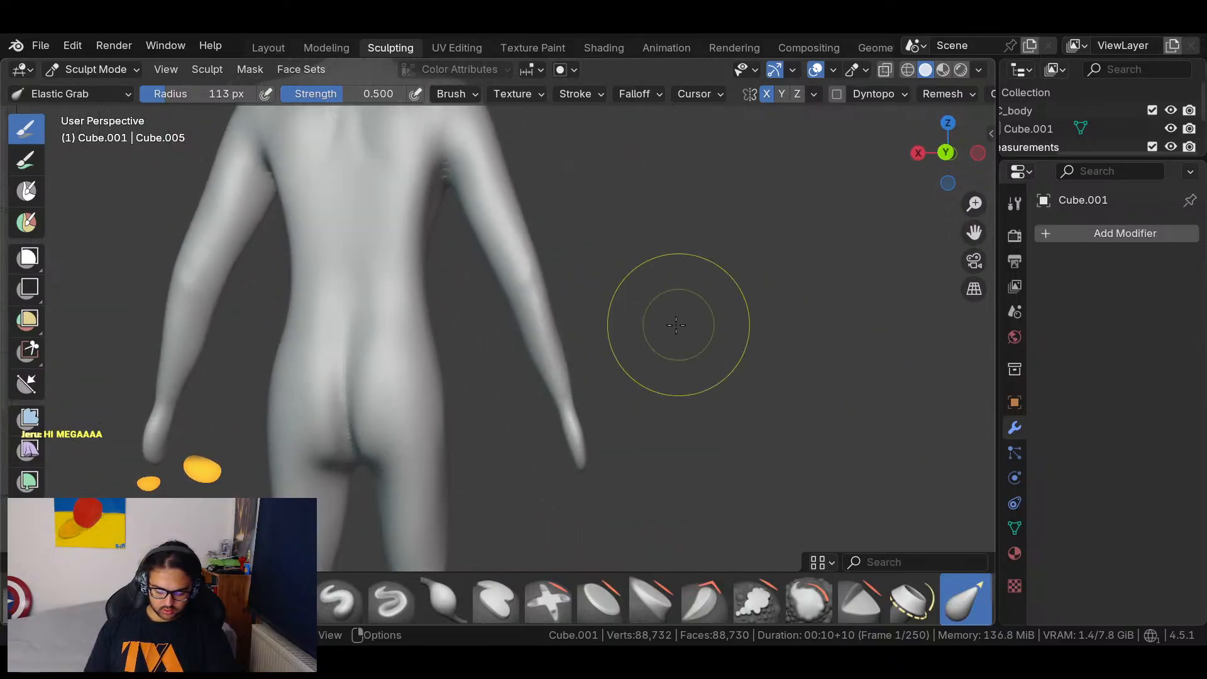
drag(554, 347, 553, 343)
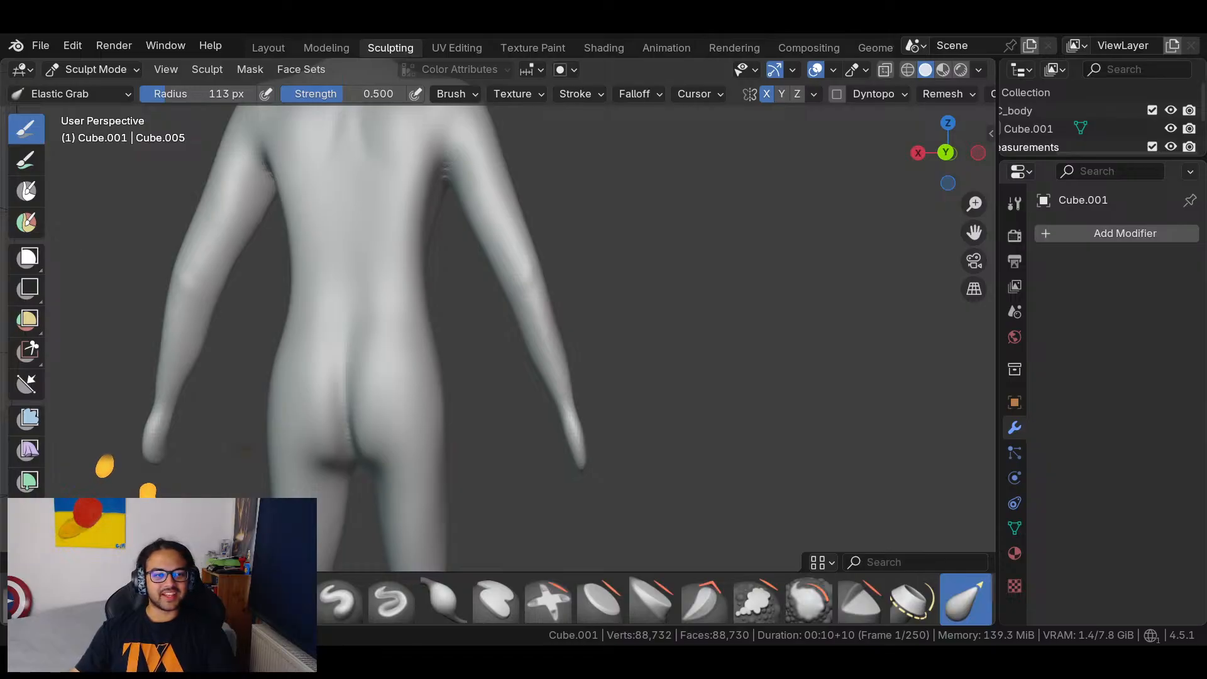
Pull the tip of the hand downward with Elastic Grab and remesh the body.
middle_drag(631, 264, 415, 141)
scroll(362, 214, up, 3)
scroll(362, 209, up, 2)
shift+middle_drag(333, 186, 839, 393)
middle_drag(485, 202, 478, 261)
drag(358, 355, 372, 397)
key(ctrl+r)
key(ctrl+r)
key(ctrl+r)
Lengthen the remeshed hand further by pulling its tip down, and check its shape from the side.
middle_drag(374, 318, 382, 287)
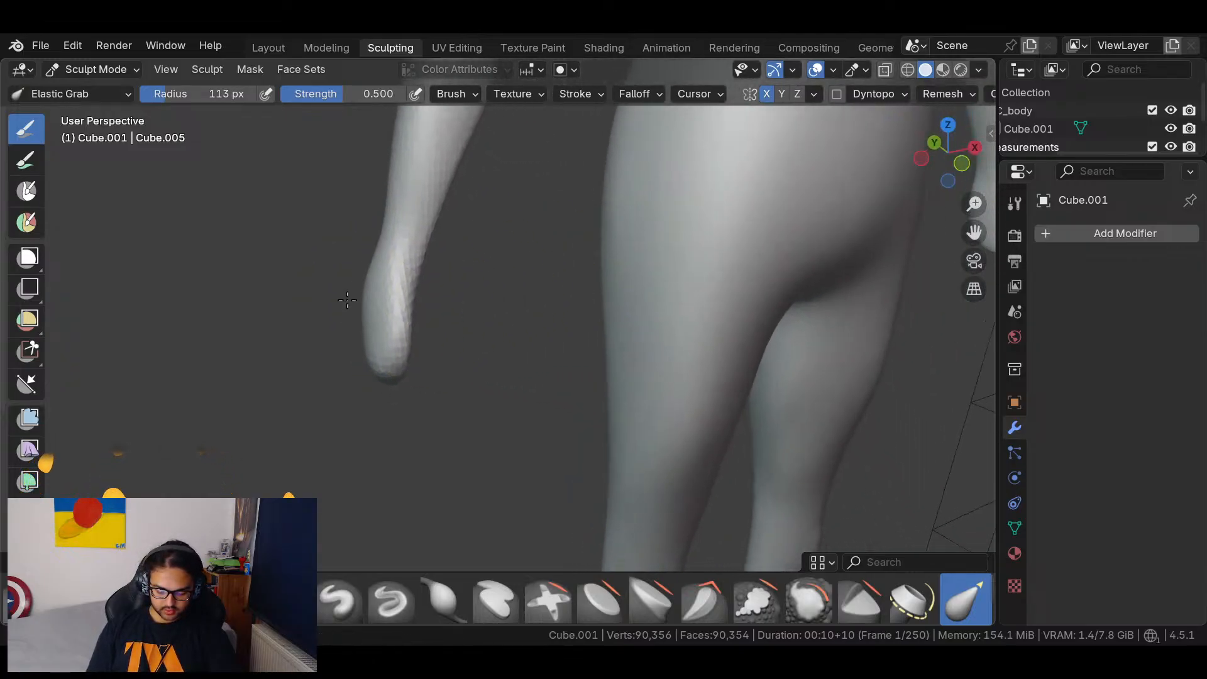
drag(385, 366, 386, 410)
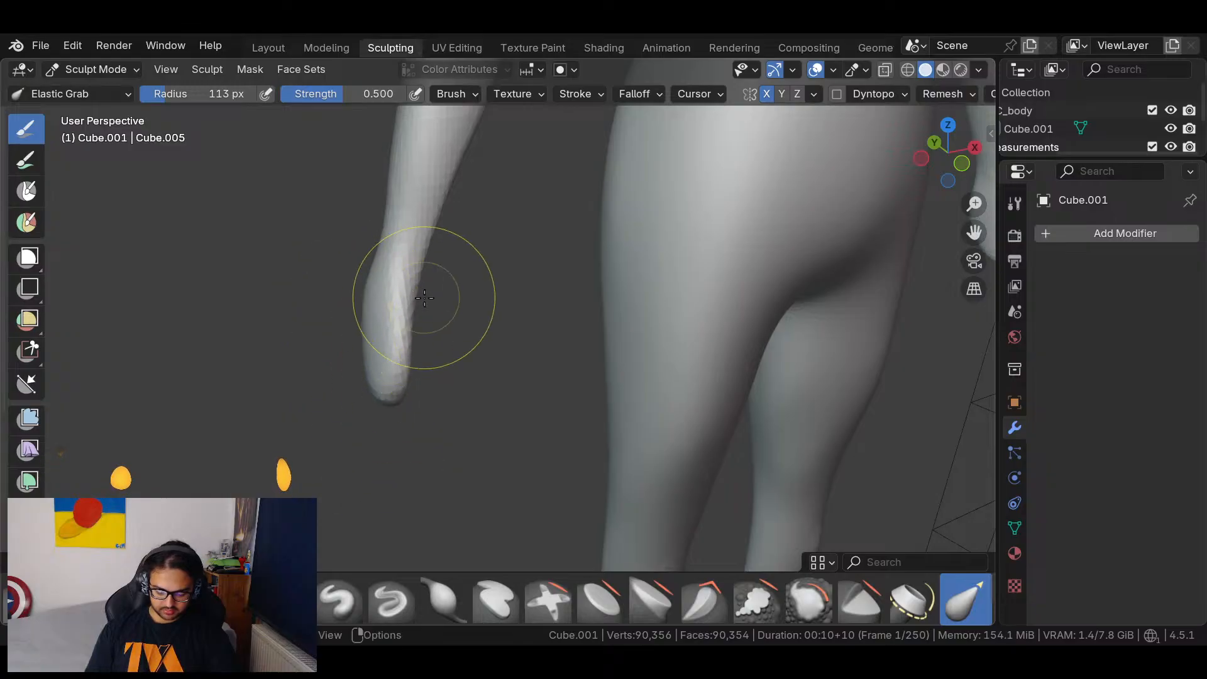
mouse_move(419, 311)
middle_down()
mouse_move(552, 396)
mouse_move(485, 390)
mouse_move(673, 325)
mouse_move(532, 325)
middle_up()
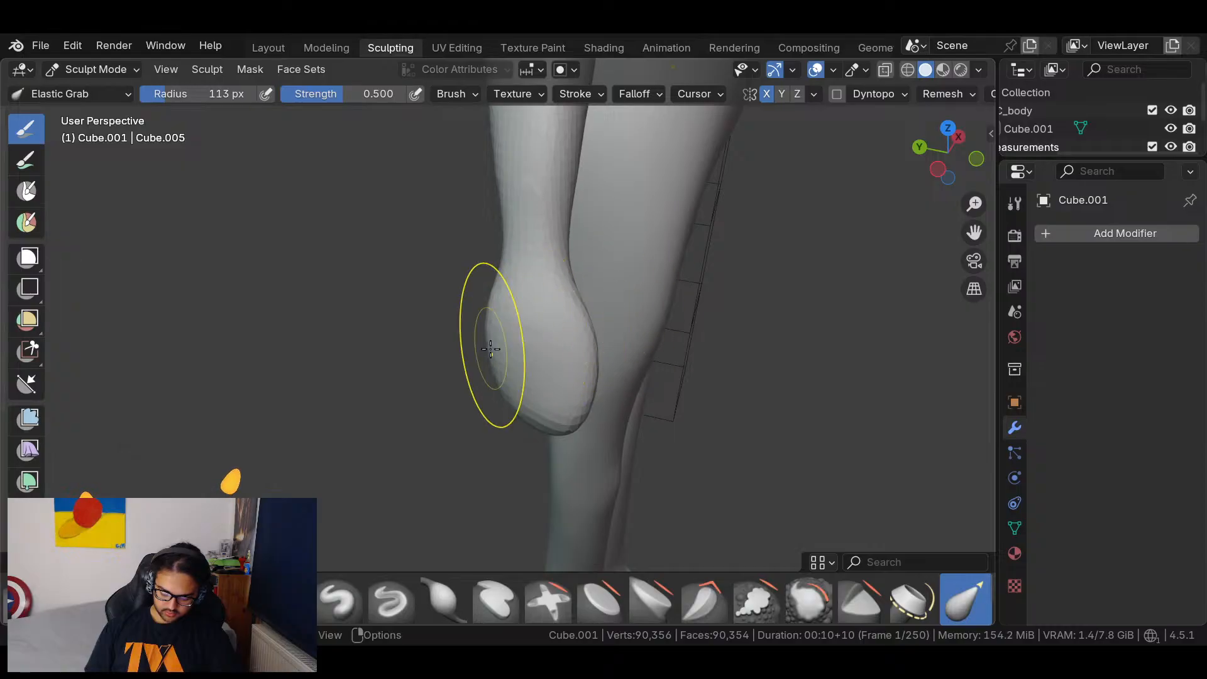
Examine the sculpted figure's hand, overall proportions and lower legs from the front and the side.
middle_drag(501, 397, 600, 381)
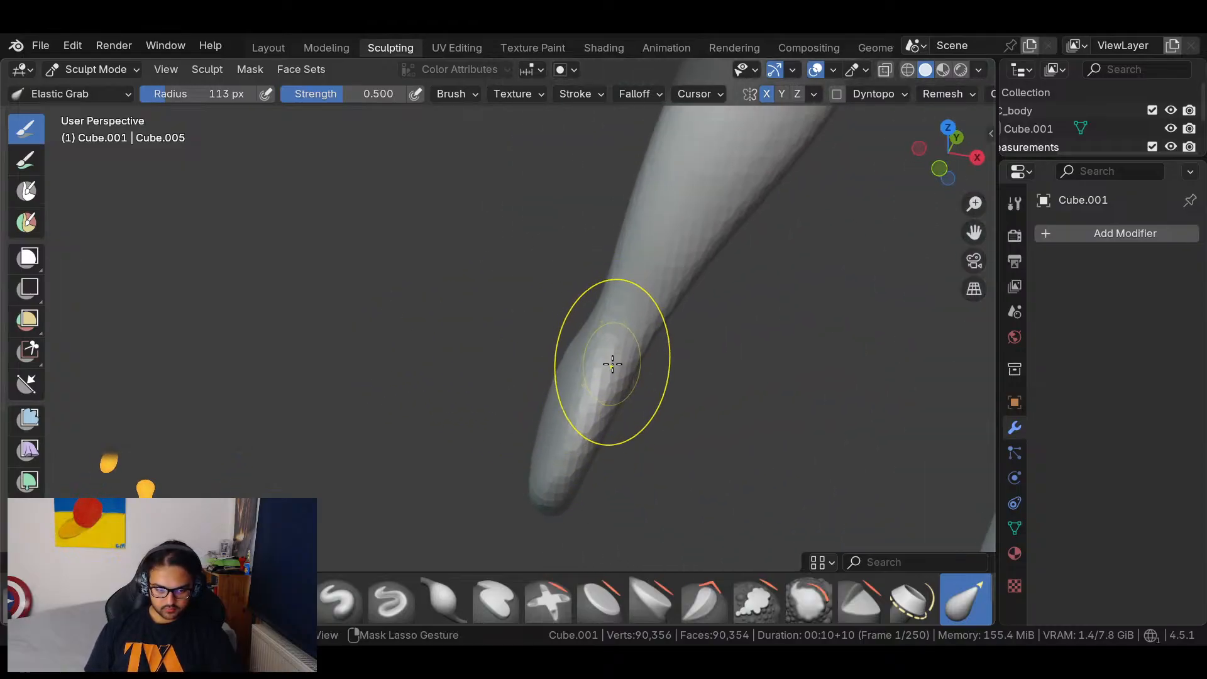
scroll(659, 387, down, 8)
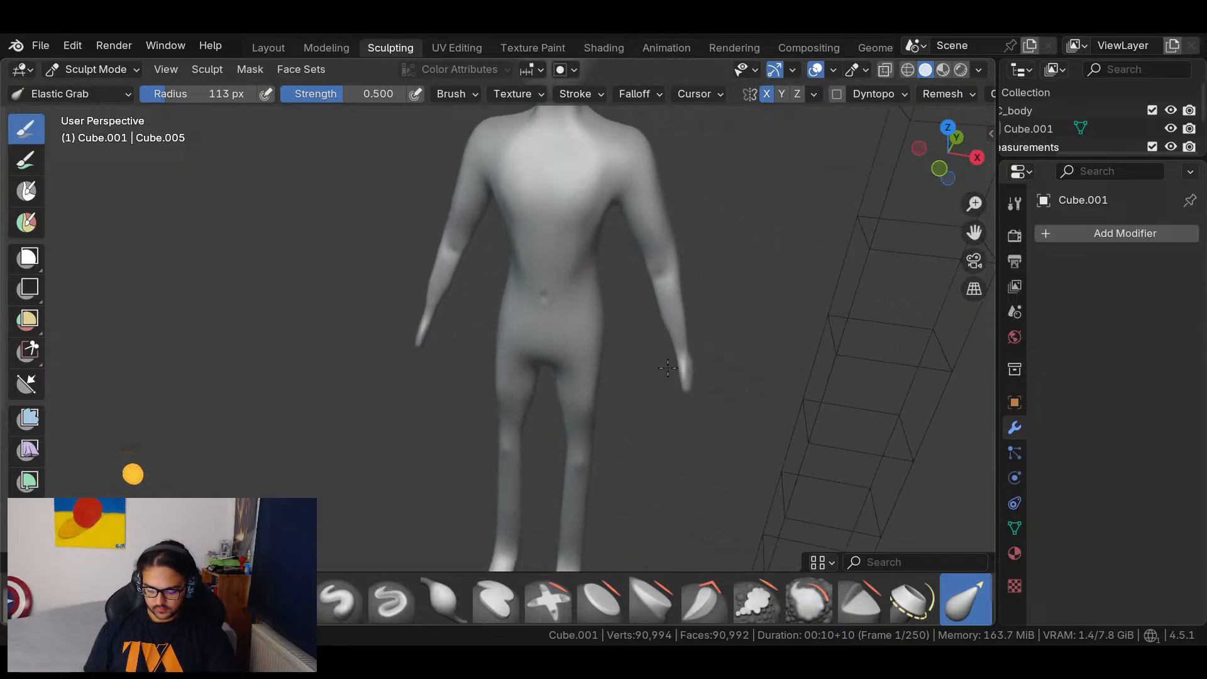
middle_drag(670, 409, 693, 379)
ctrl+middle_drag(728, 305, 759, 285)
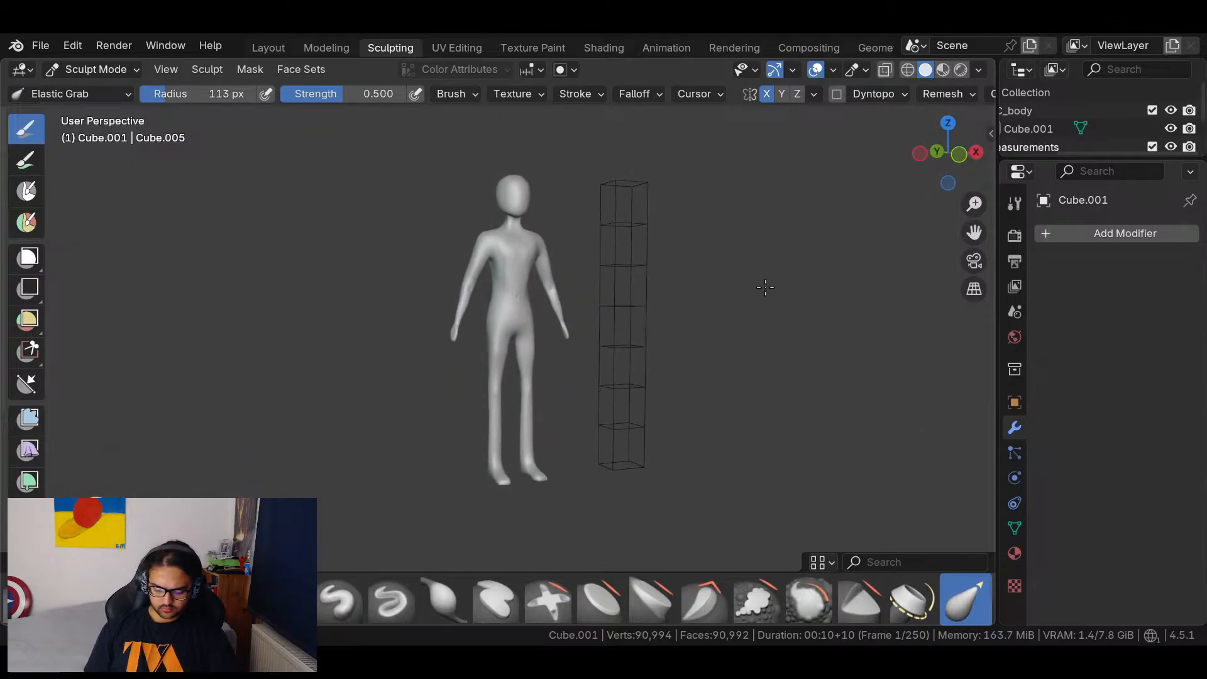
mouse_move(759, 358)
middle_down()
mouse_move(489, 313)
mouse_move(695, 290)
mouse_move(936, 306)
mouse_move(912, 289)
middle_up()
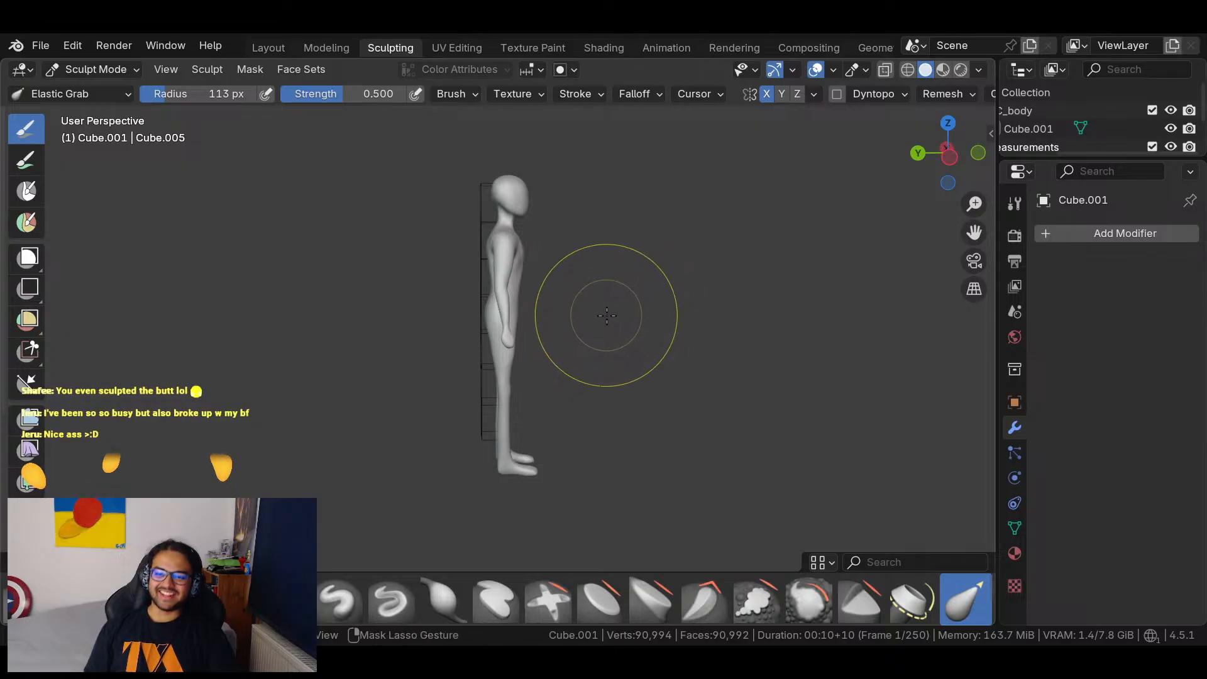
scroll(598, 323, up, 1)
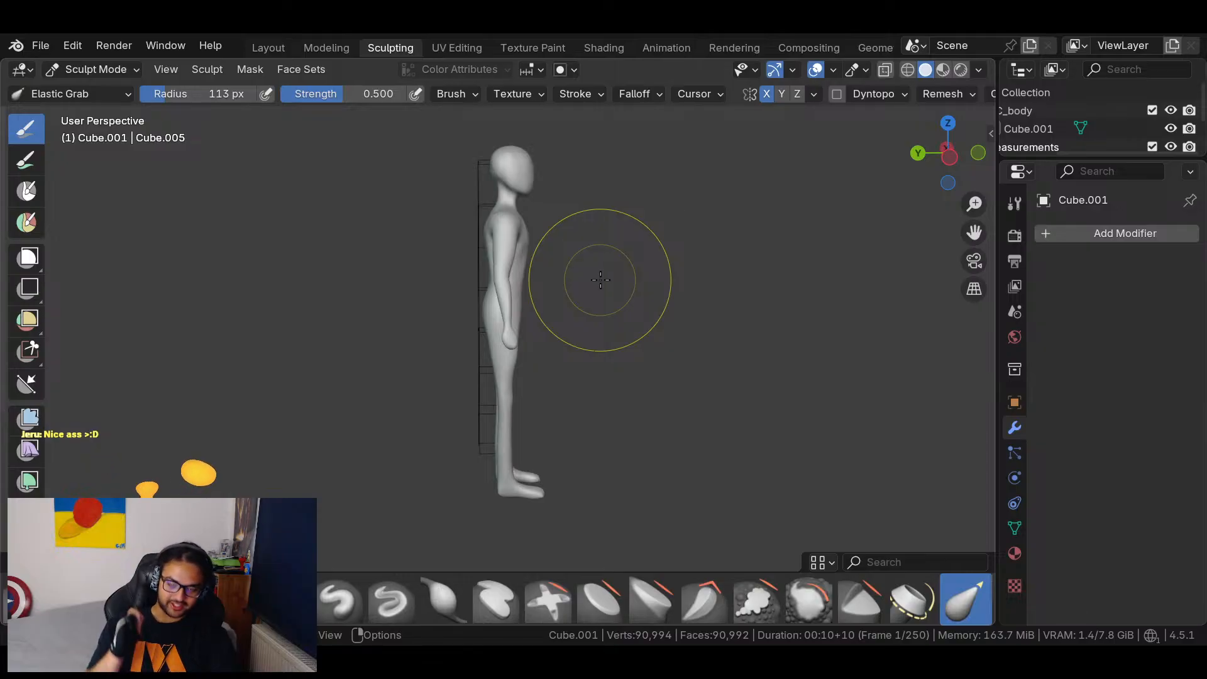
middle_drag(573, 418, 593, 463)
scroll(594, 463, up, 5)
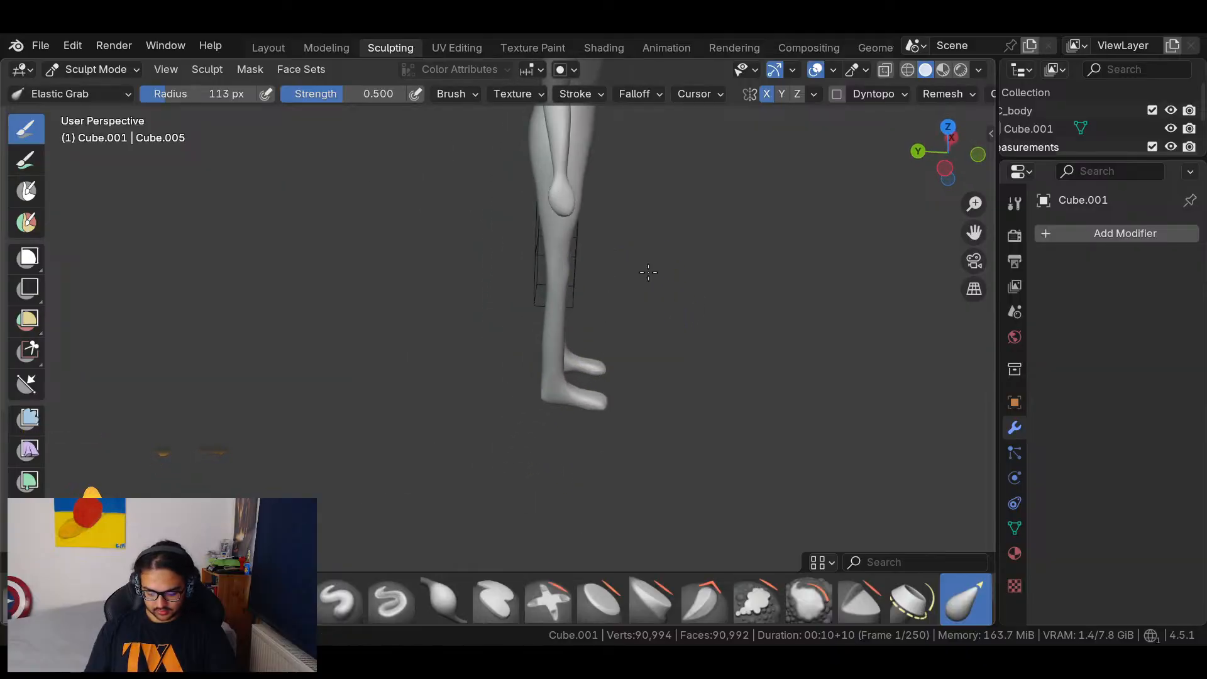
middle_drag(659, 270, 660, 228)
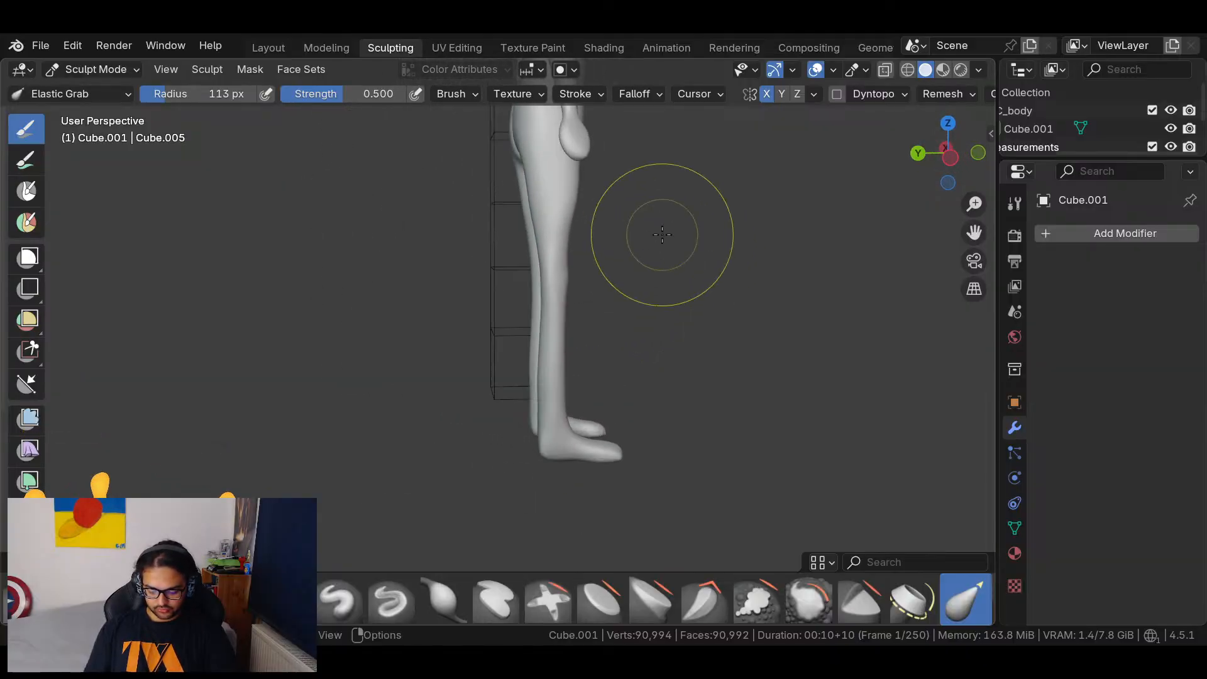
Inspect the side profile of the head, neck and upper back in orthographic and perspective views.
click(948, 152)
mouse_move(677, 434)
middle_down()
mouse_move(629, 403)
mouse_move(569, 315)
mouse_move(501, 317)
mouse_move(890, 363)
mouse_move(741, 439)
mouse_move(654, 399)
mouse_move(713, 417)
mouse_move(730, 442)
mouse_move(709, 439)
mouse_move(631, 276)
middle_up()
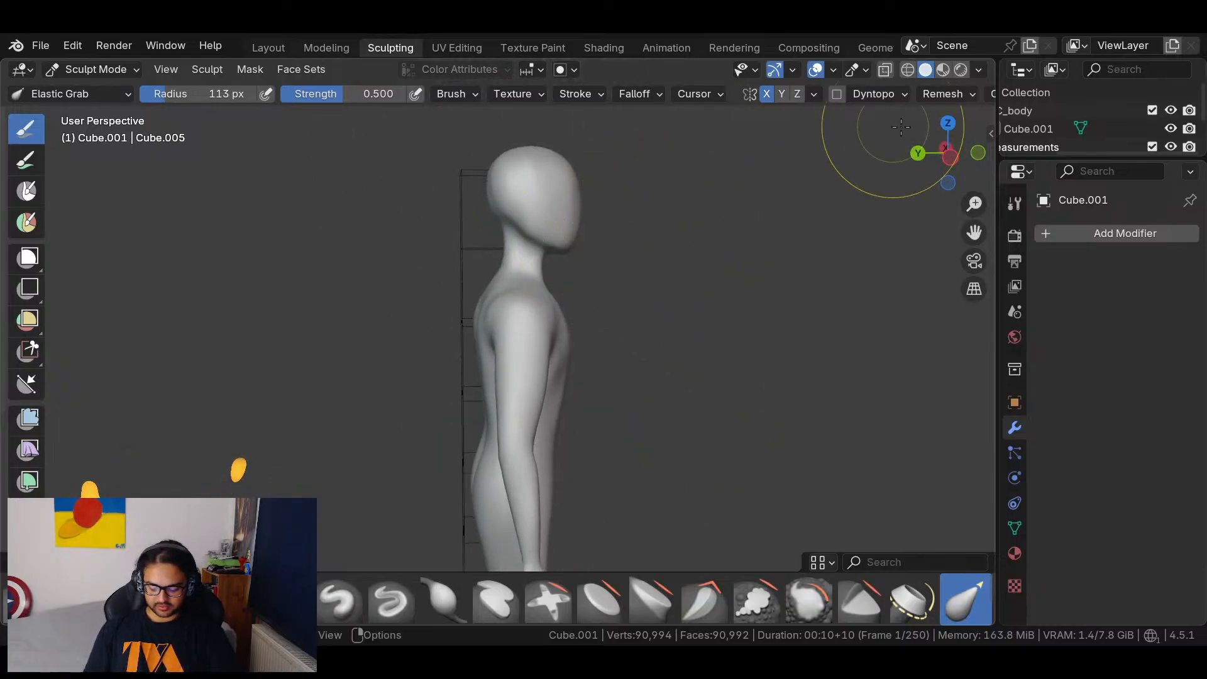
click(947, 150)
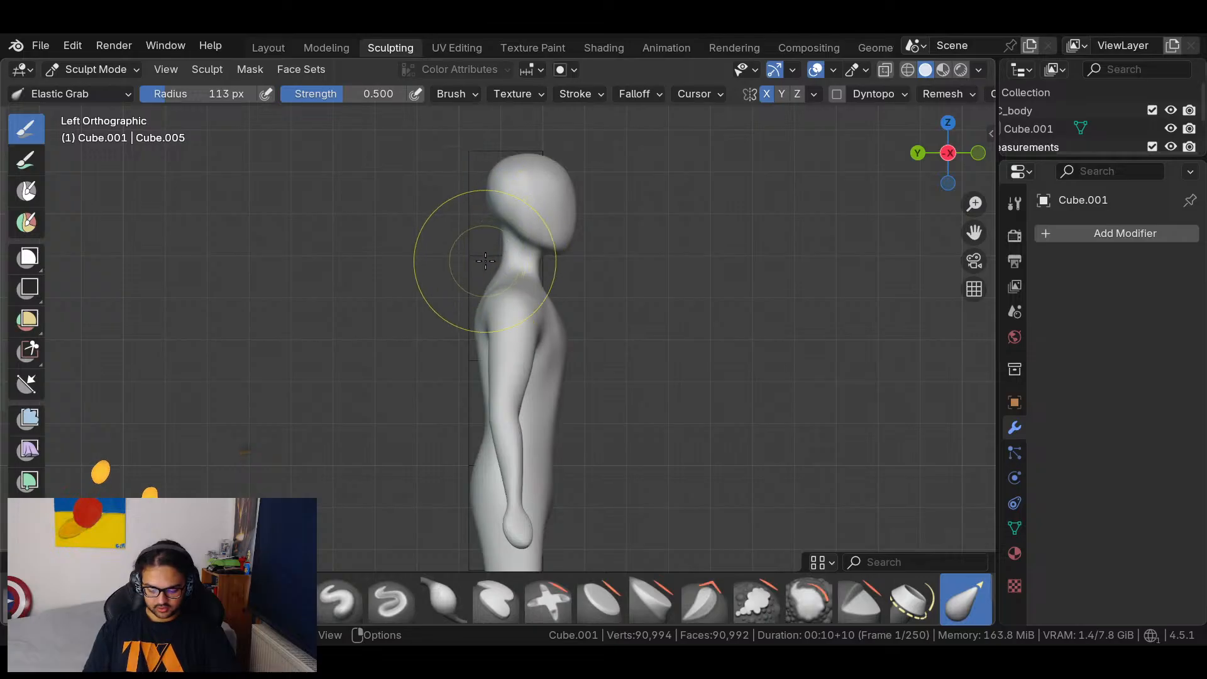
middle_drag(635, 288, 699, 305)
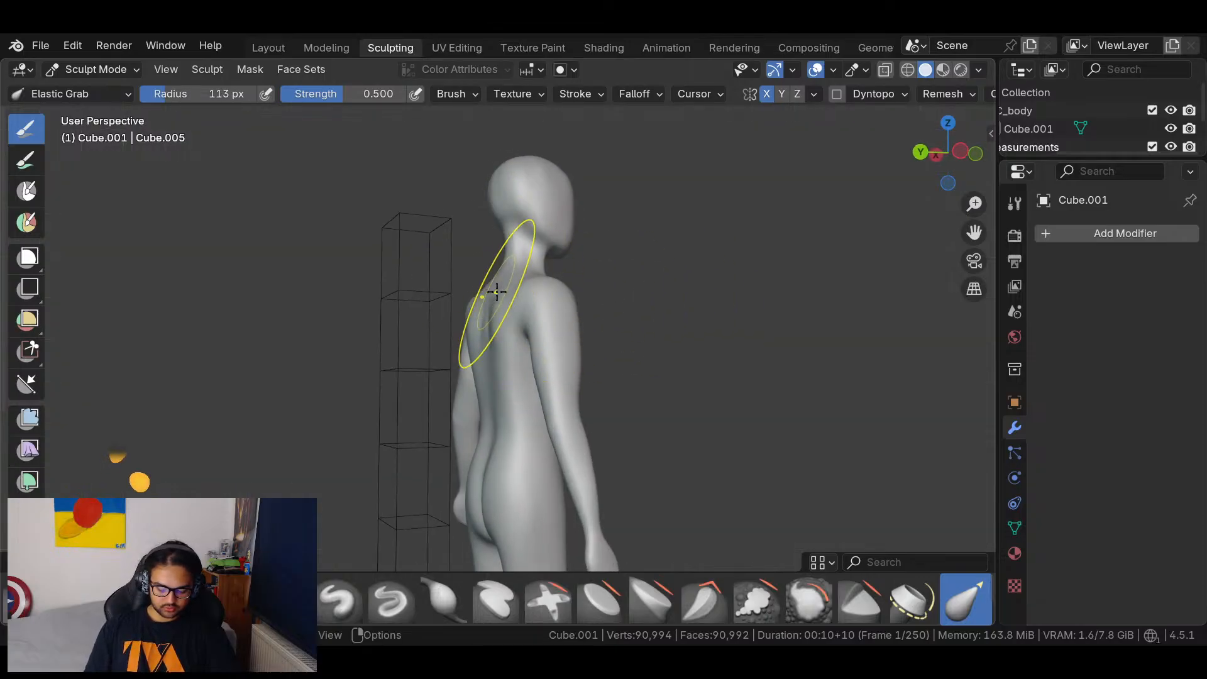
middle_drag(485, 269, 694, 311)
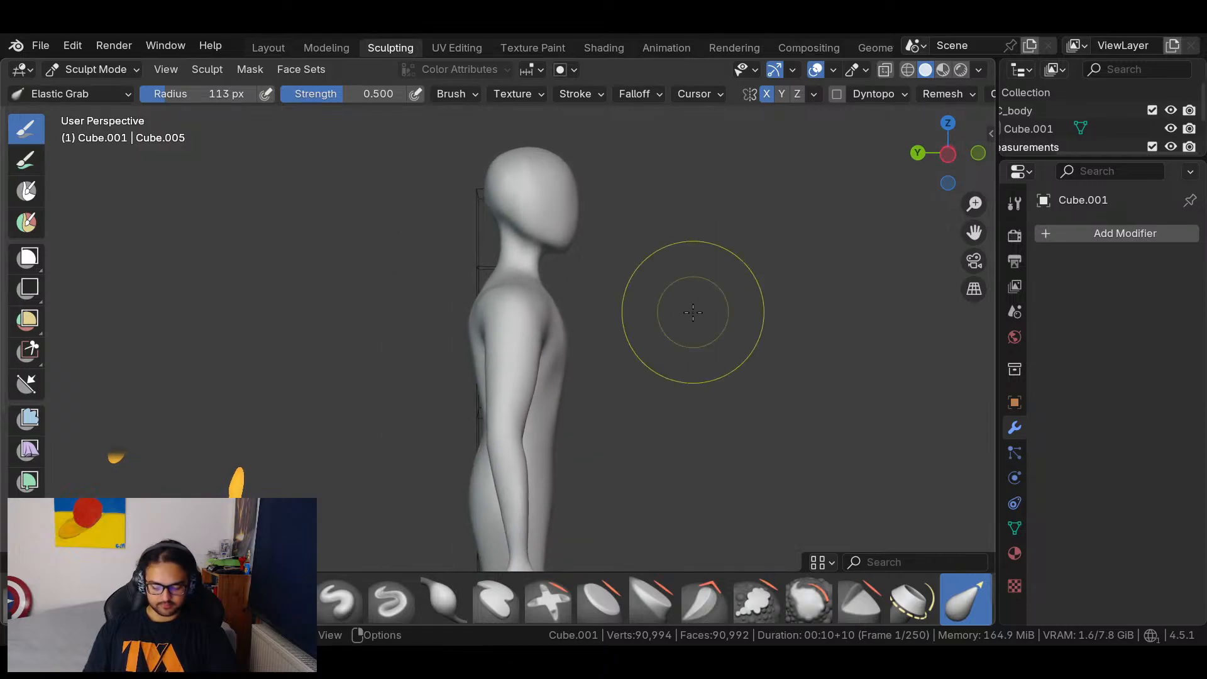
Try to pull the nape, upper back and shoulder forward in side profile with Elastic Grab.
key(ctrl+shift+z)
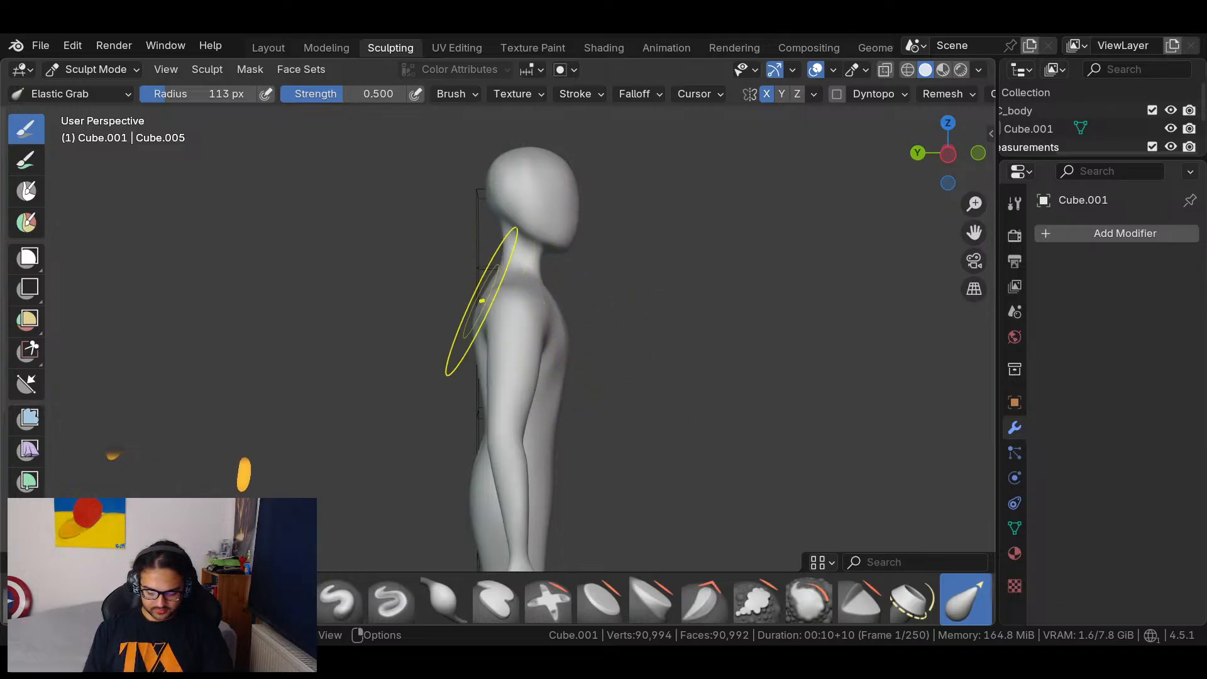
drag(501, 228, 510, 225)
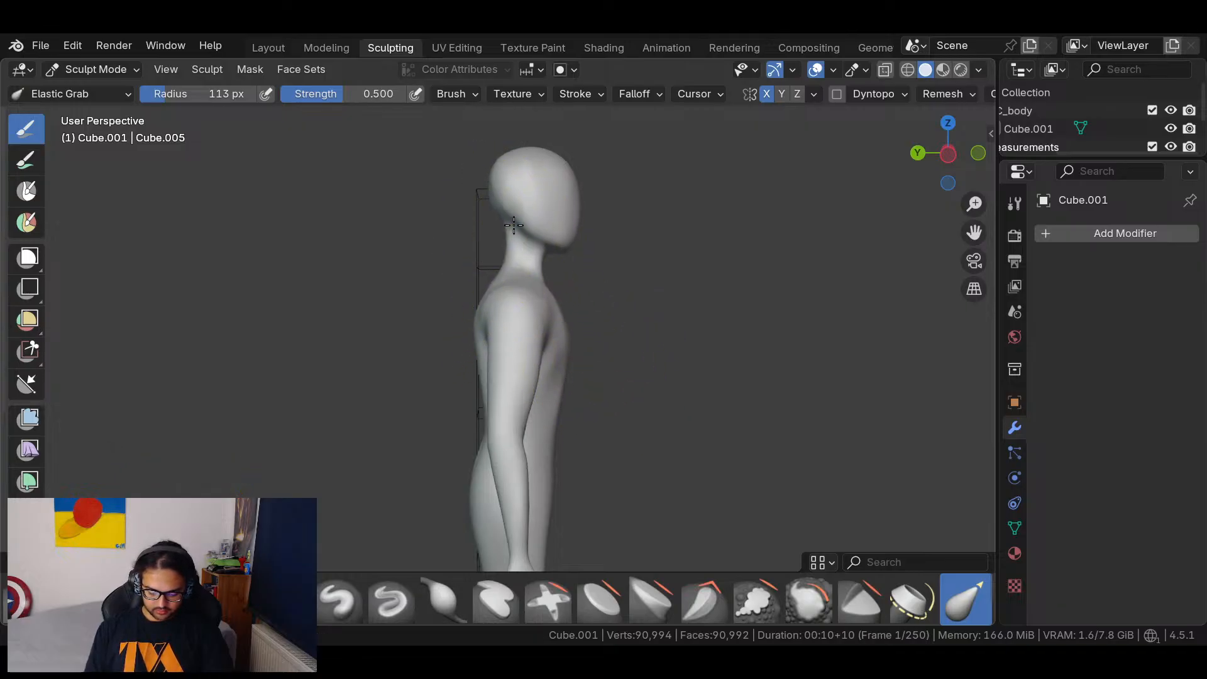
click(947, 153)
scroll(653, 242, up, 2)
scroll(656, 237, down, 2)
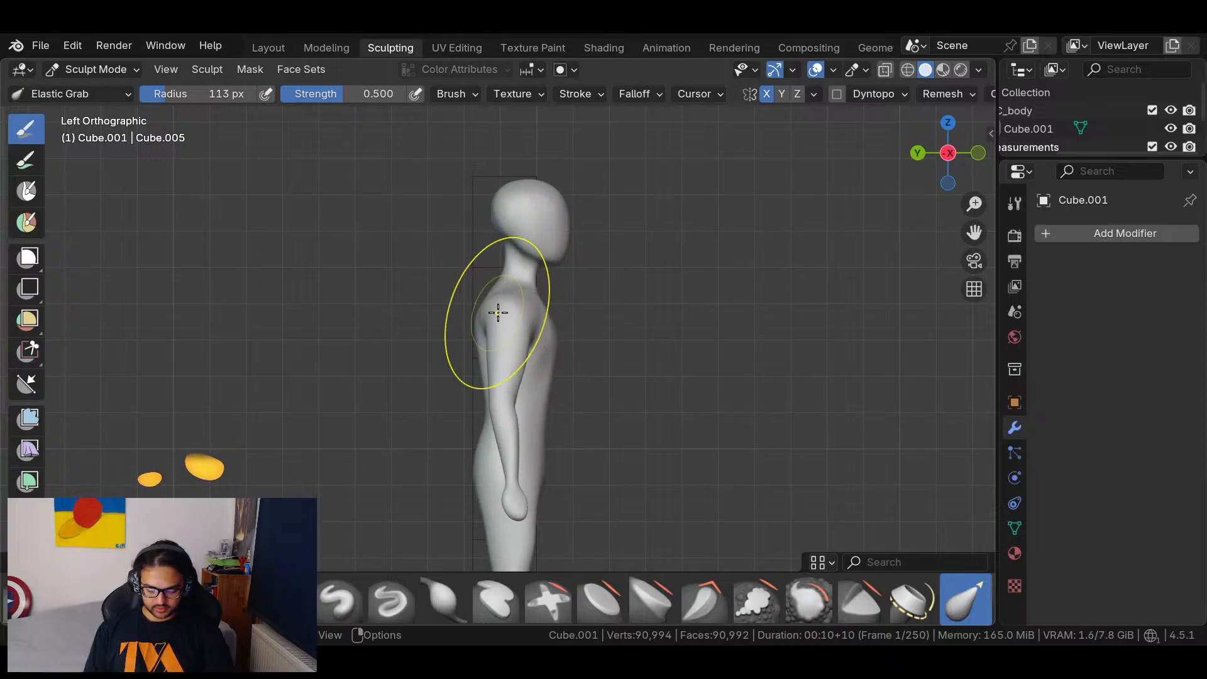
drag(516, 299, 540, 303)
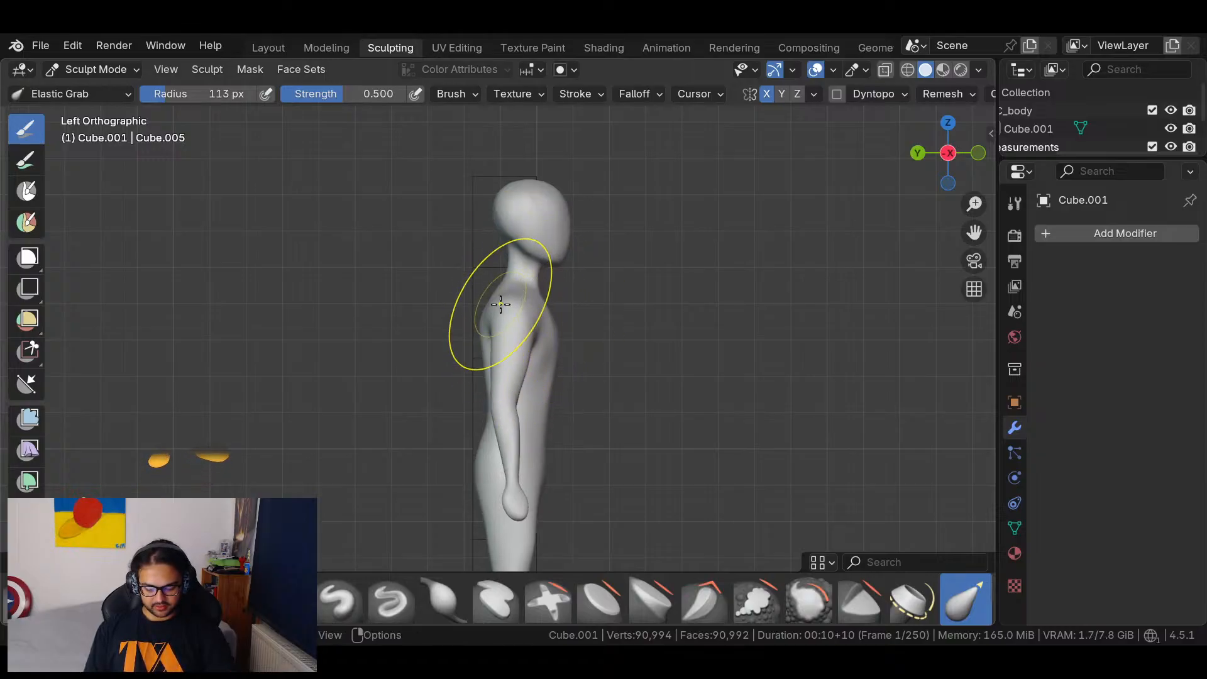
Try to pull the front of the elbow slightly backward in the side view with Elastic Grab.
scroll(523, 315, up, 5)
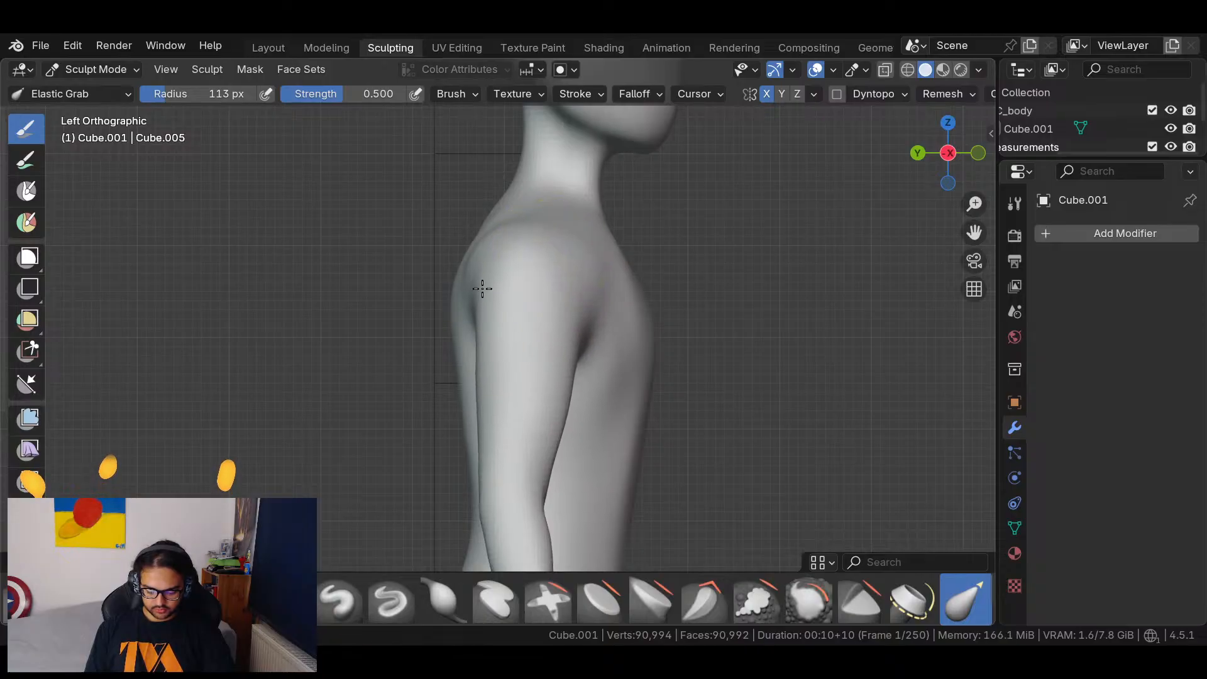
shift+middle_drag(518, 449, 567, 258)
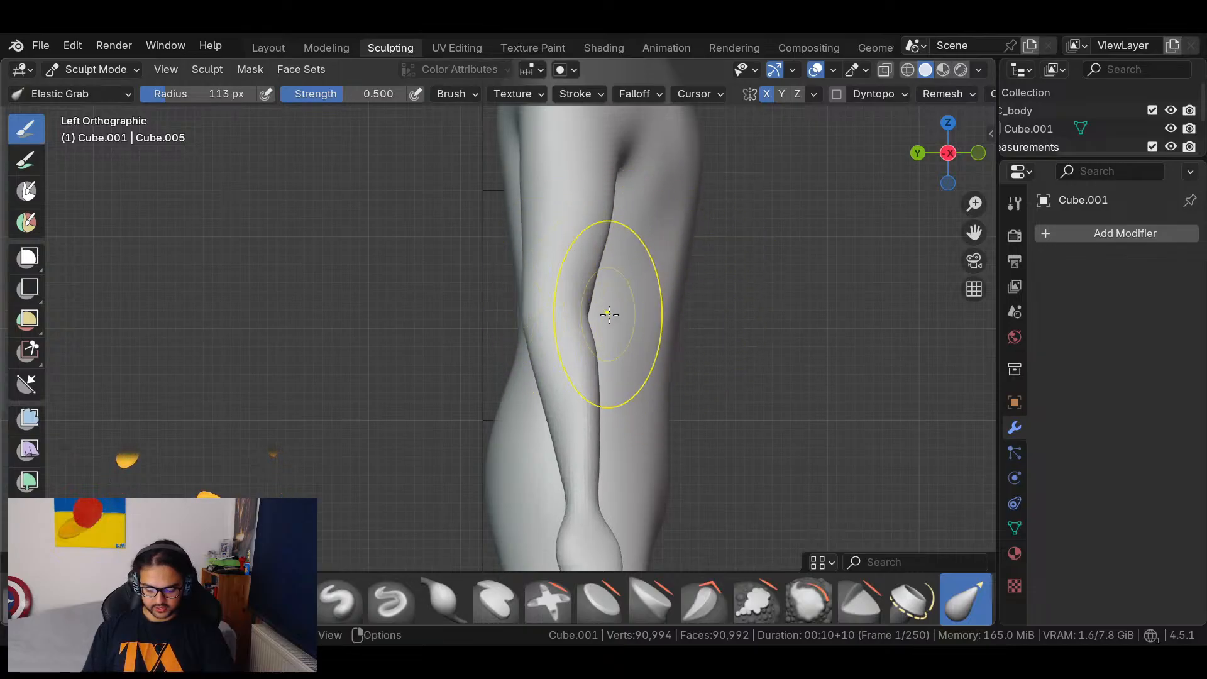
drag(580, 313, 577, 313)
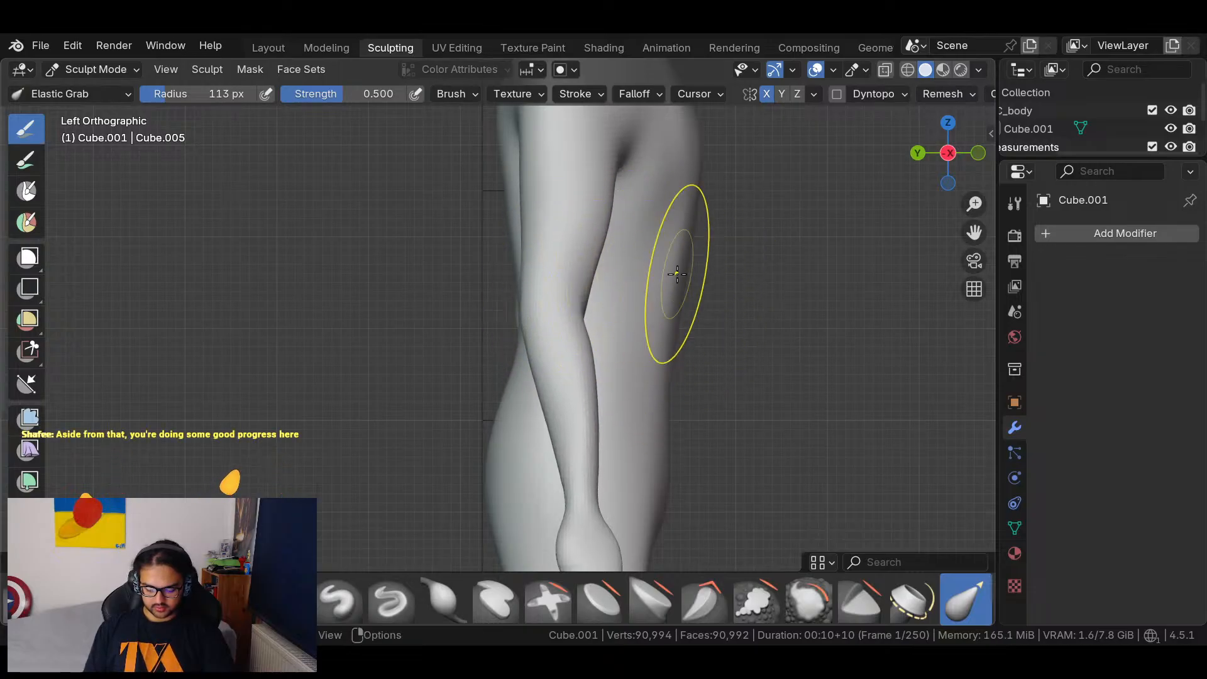
Undo the recent neck, shoulder and elbow sculpt strokes.
scroll(677, 273, down, 5)
shift+middle_drag(690, 215, 693, 346)
key(ctrl+z)
key(ctrl+z)
key(ctrl+z)
key(ctrl+z)
key(ctrl+z)
key(ctrl+z)
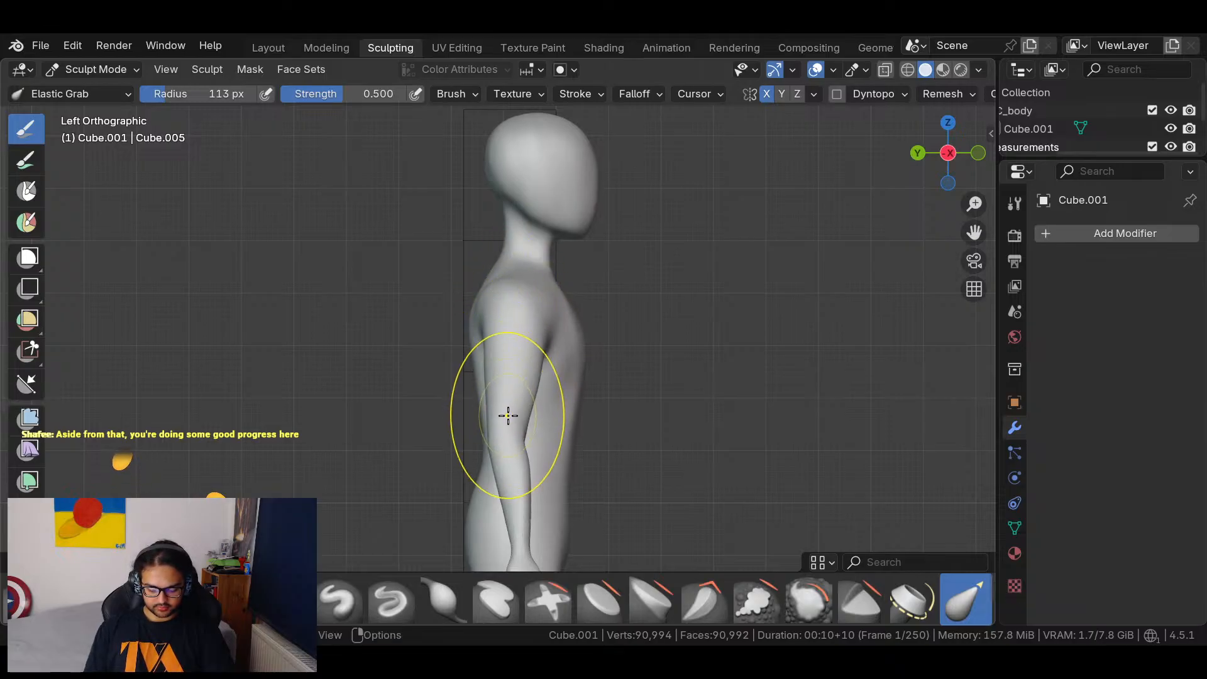
Nudge the front of the face slightly backward in the orthographic side view with Elastic Grab.
middle_drag(624, 352, 657, 372)
click(948, 153)
shift+middle_drag(645, 416, 653, 349)
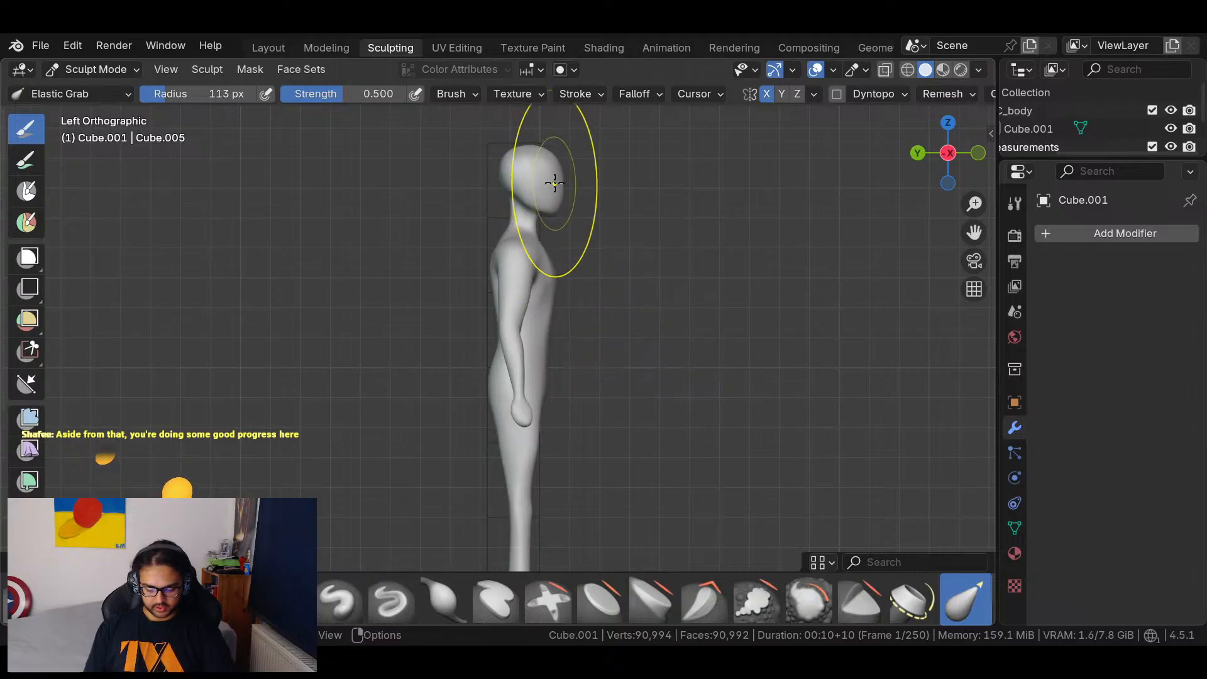
drag(554, 183, 543, 181)
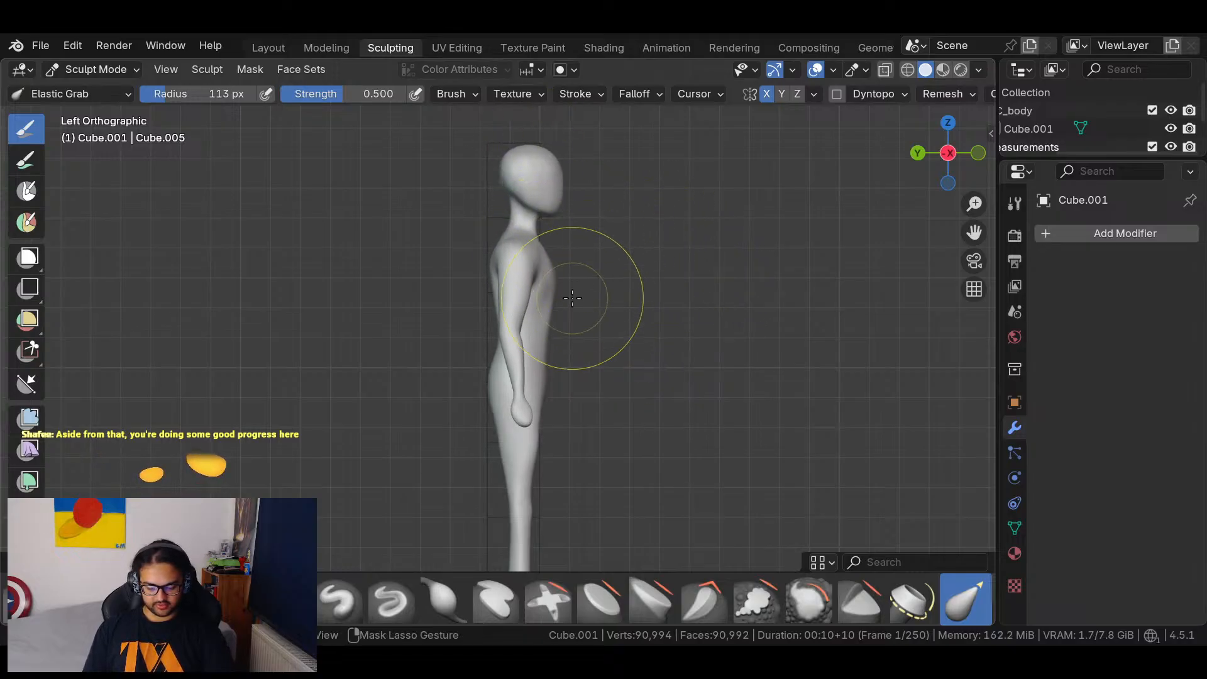
Examine the side profile of the torso, arm and legs, and the transition from neck to shoulders.
ctrl+middle_drag(571, 280, 623, 244)
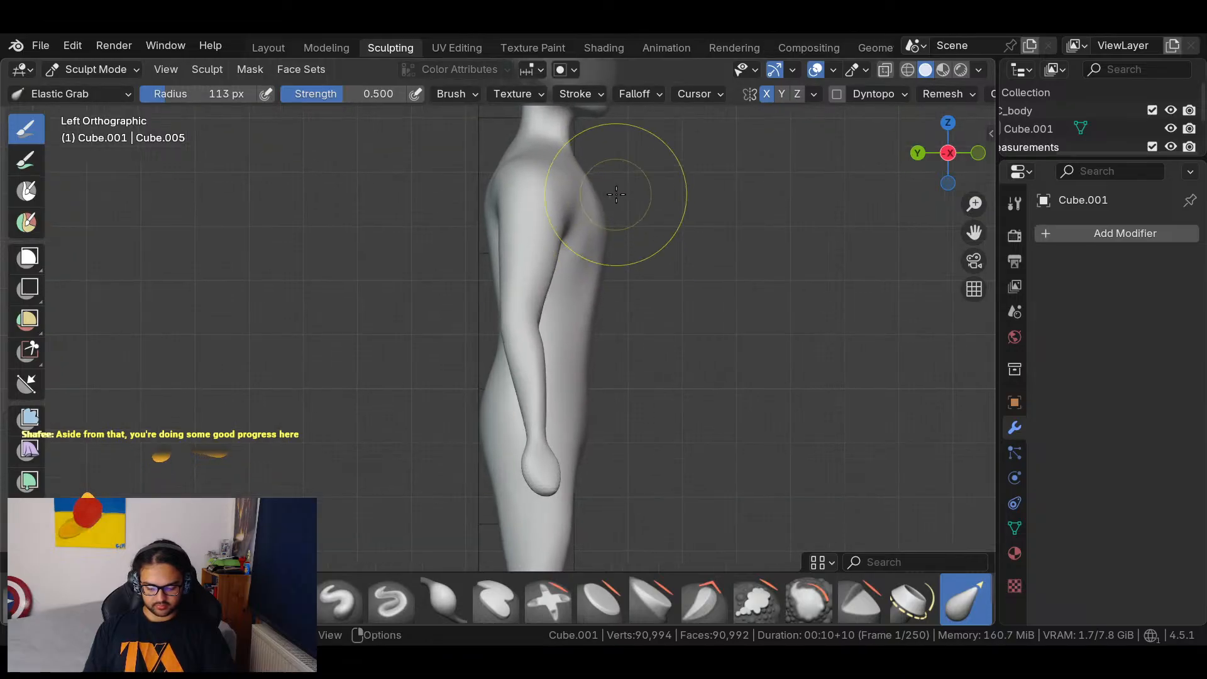
shift+middle_drag(647, 194, 588, 338)
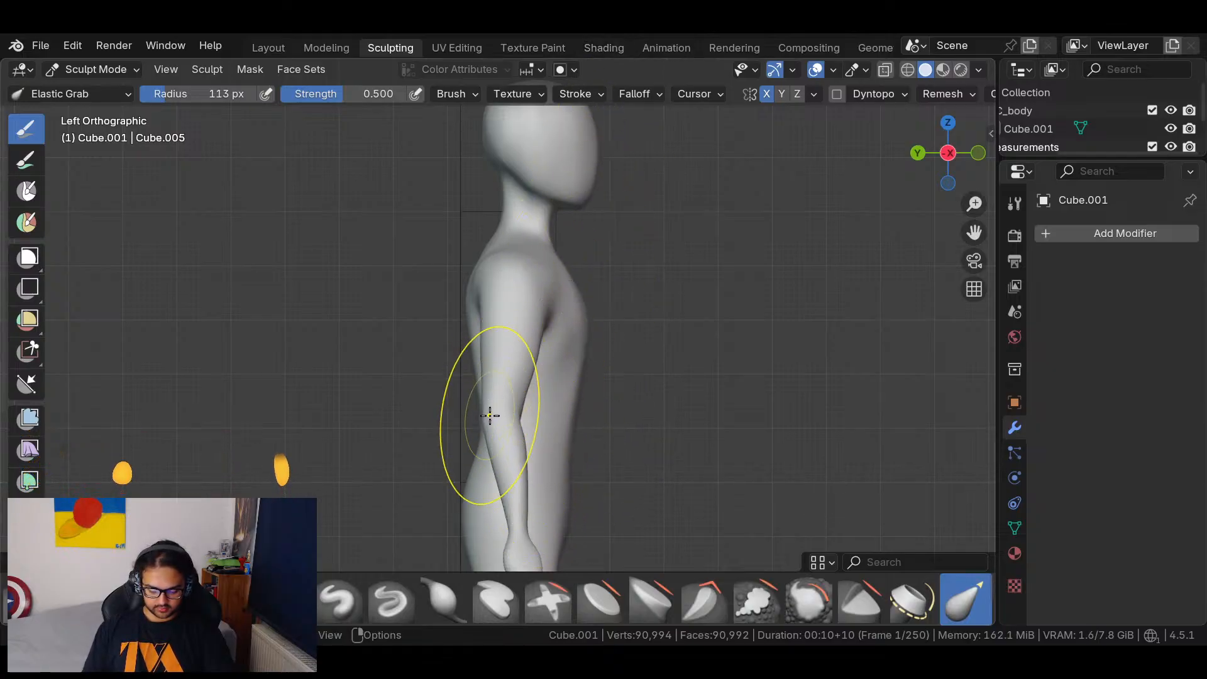
mouse_move(620, 402)
shift+middle_down()
mouse_move(636, 311)
mouse_move(635, 91)
shift+middle_up()
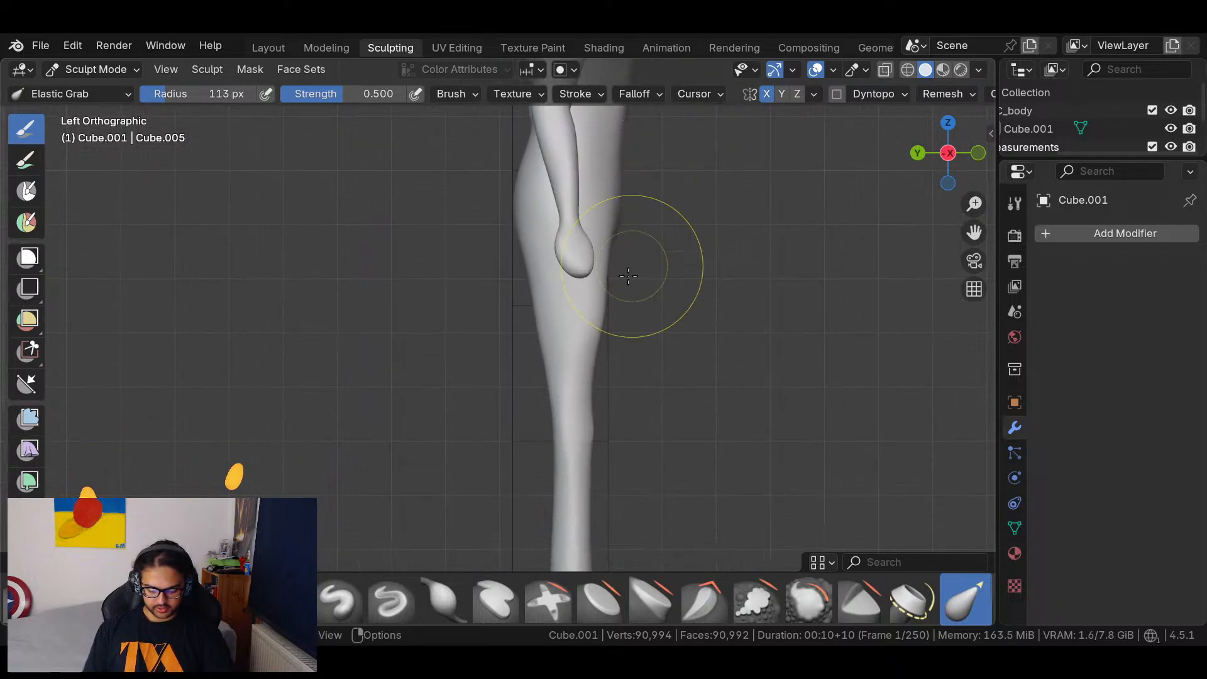
shift+middle_drag(641, 364, 653, 296)
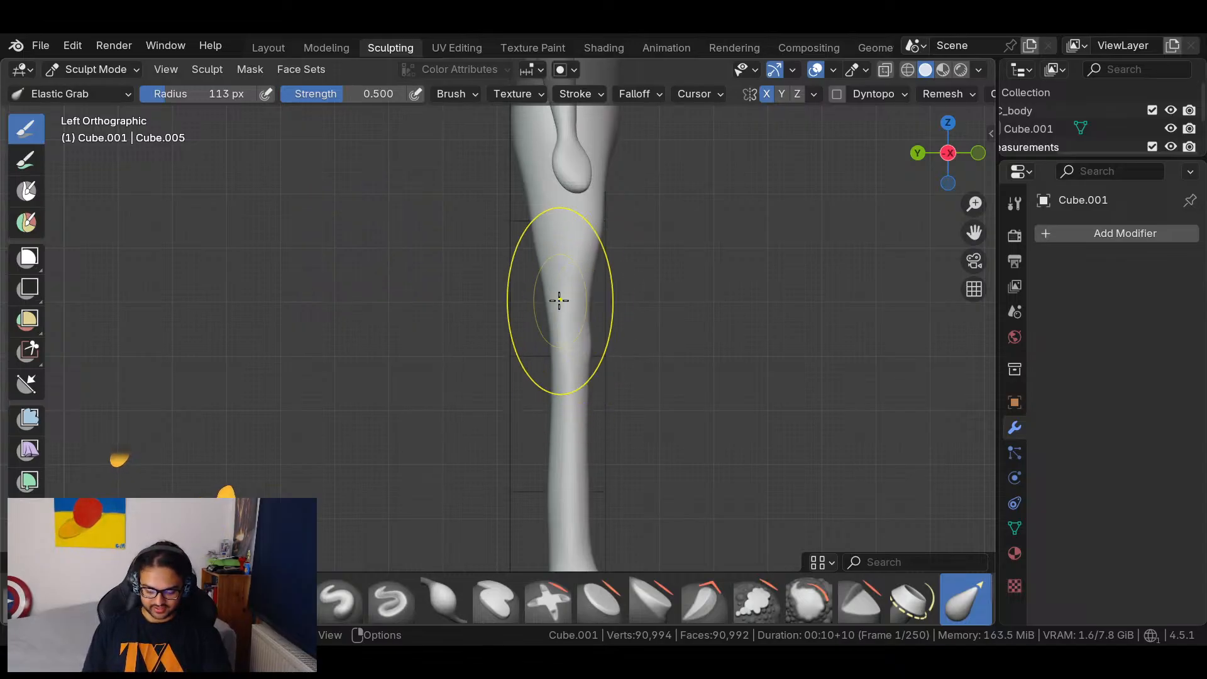
middle_drag(576, 270, 718, 276)
scroll(718, 276, down, 5)
middle_drag(721, 345, 492, 299)
shift+middle_drag(550, 242, 572, 172)
mouse_move(572, 173)
shift+middle_down()
mouse_move(574, 267)
mouse_move(647, 433)
mouse_move(709, 369)
shift+middle_up()
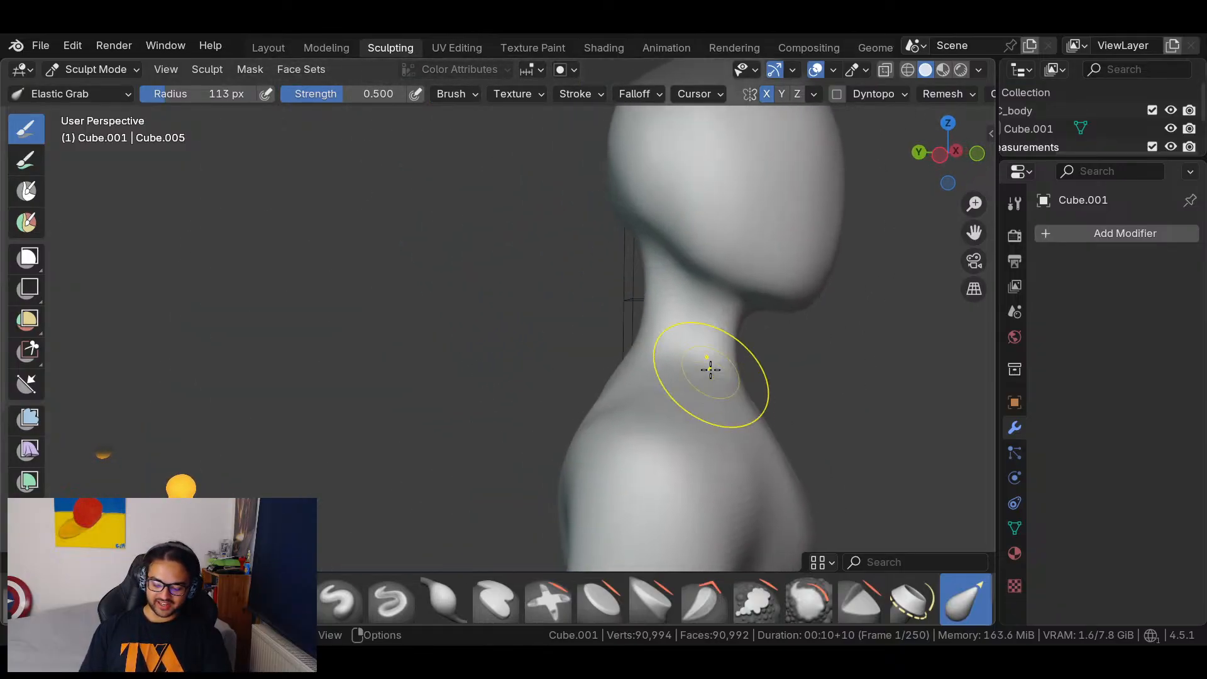
Pull the lower back of the head slightly up and forward with Elastic Grab.
middle_drag(834, 269, 767, 336)
mouse_move(585, 345)
mouse_down()
mouse_move(576, 352)
mouse_move(595, 326)
mouse_up()
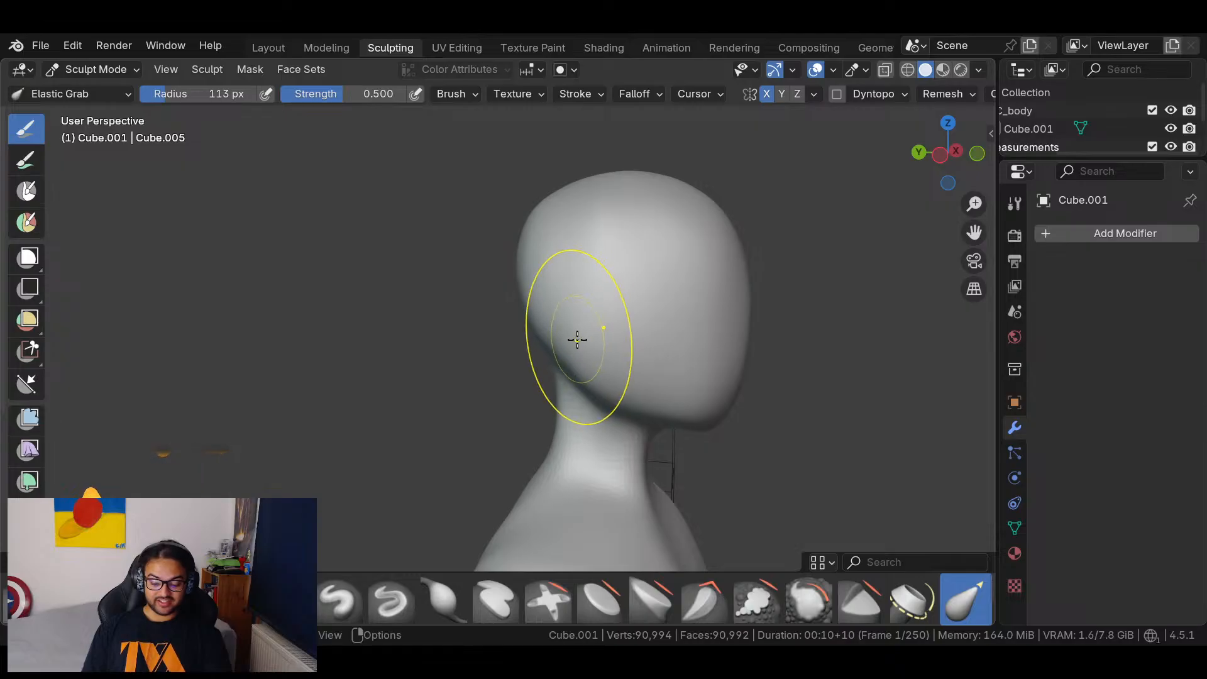
middle_drag(644, 299, 609, 337)
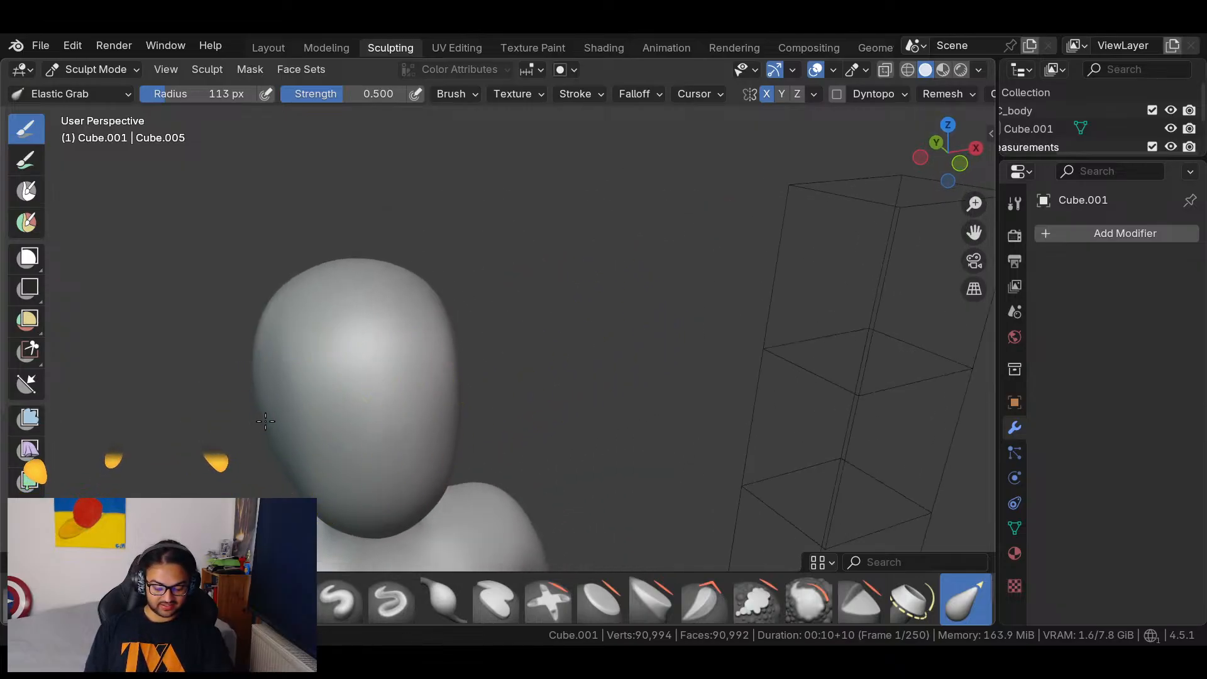
middle_drag(269, 425, 735, 267)
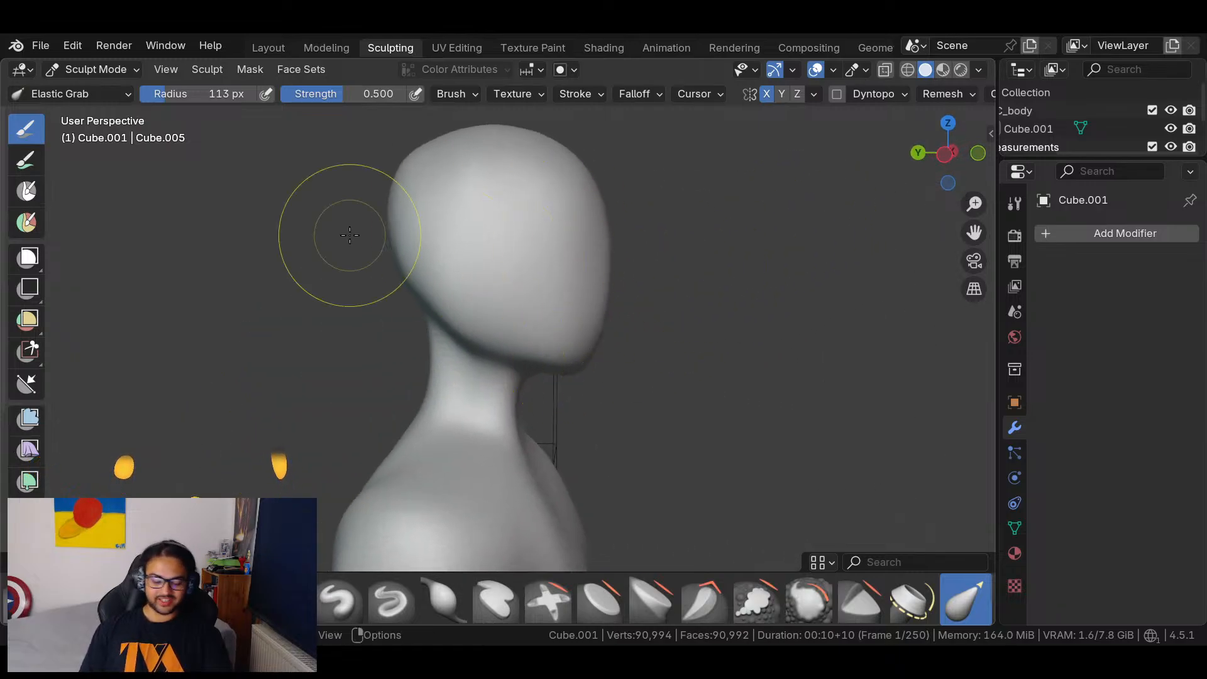
Save the current Blender file, MC_Model_2.blend.
click(73, 46)
click(42, 46)
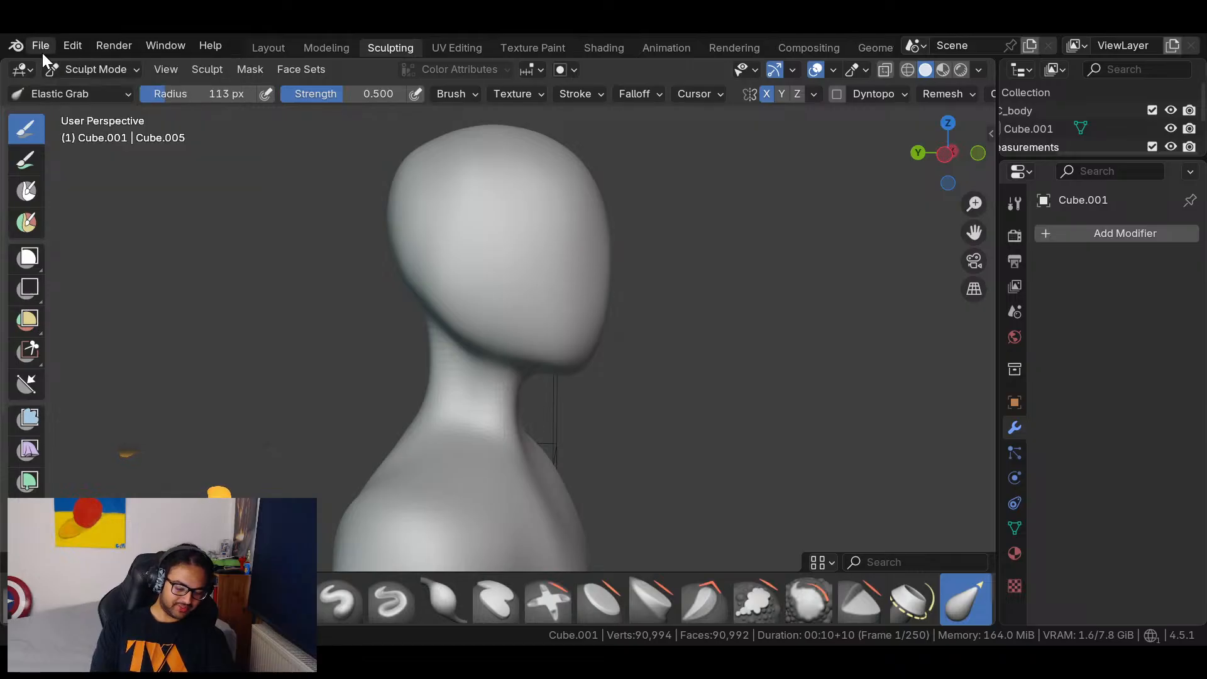
click(45, 49)
click(81, 164)
Push the side contour of the head slightly inward from a high rear view with Elastic Grab.
mouse_move(642, 305)
middle_down()
mouse_move(812, 371)
mouse_move(785, 409)
mouse_move(723, 352)
mouse_move(653, 318)
mouse_move(785, 473)
mouse_move(767, 453)
mouse_move(781, 458)
middle_up()
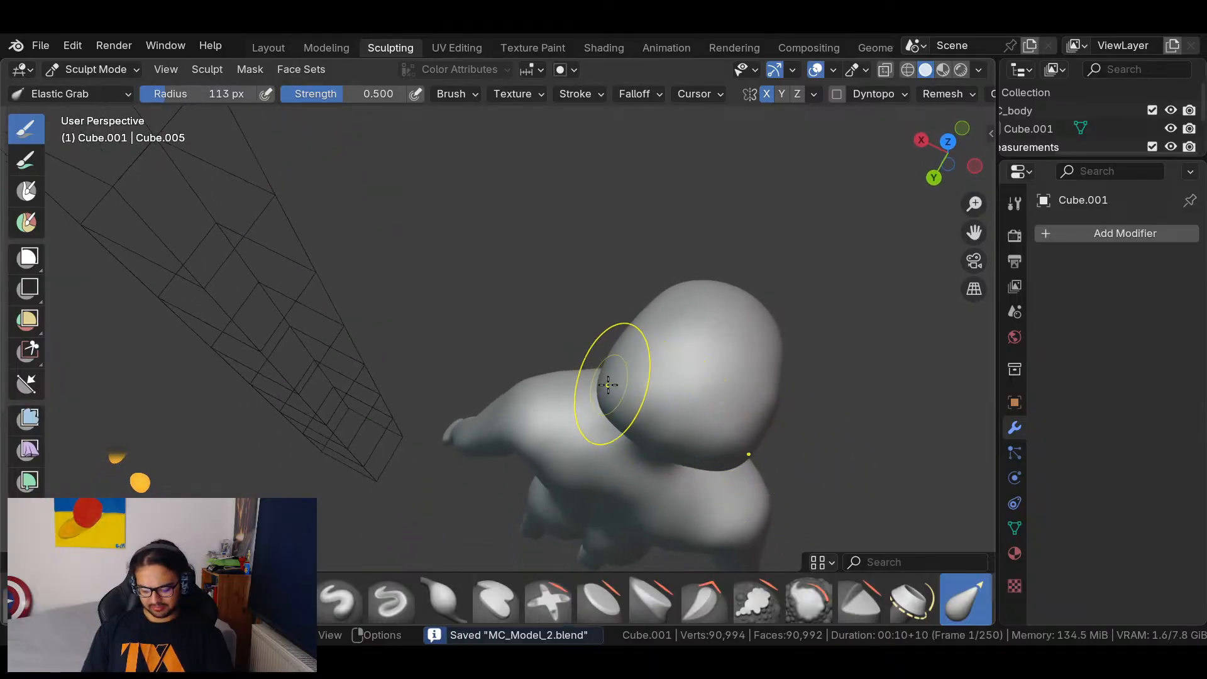
drag(610, 393, 618, 401)
drag(602, 390, 606, 390)
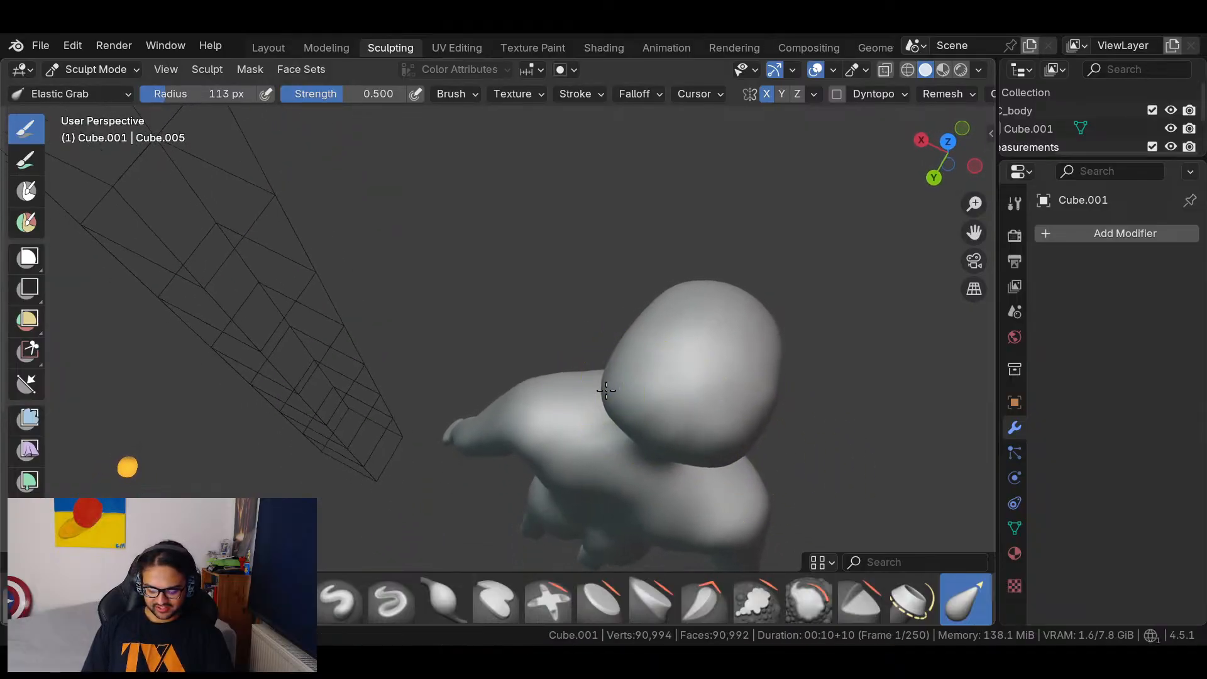
Review the head, torso and legs of the figure from the side and the front.
middle_drag(736, 386, 608, 223)
scroll(603, 302, down, 5)
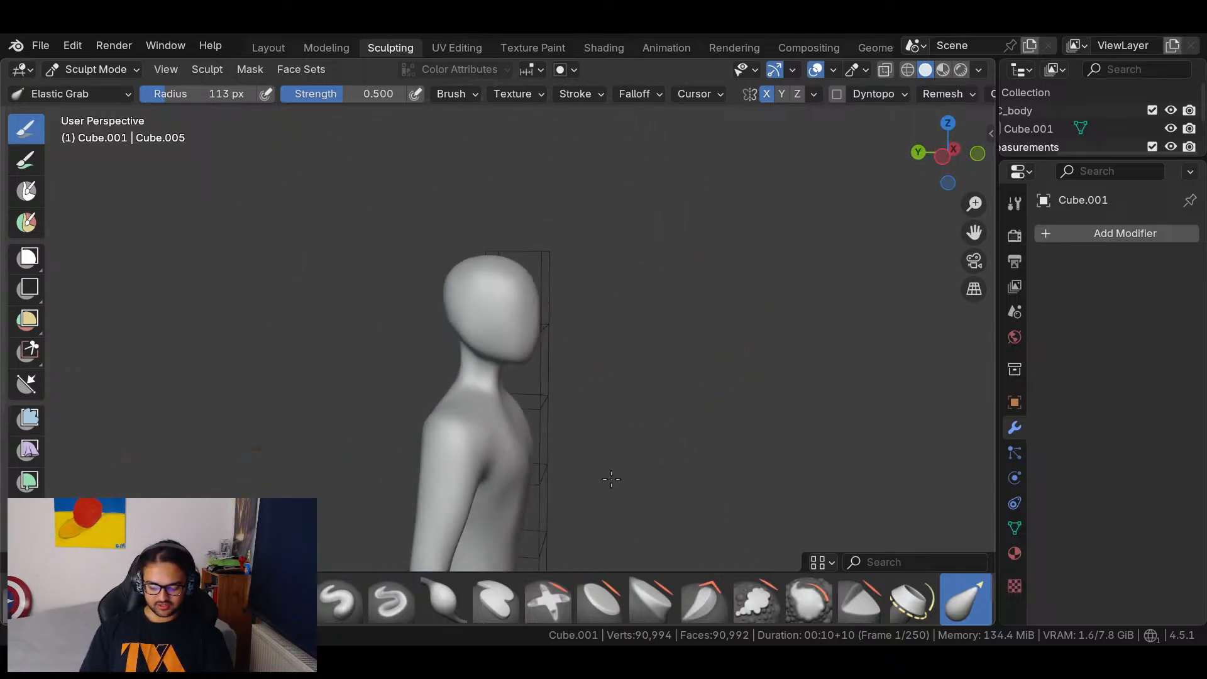
scroll(626, 314, up, 3)
middle_drag(635, 304, 560, 436)
scroll(547, 408, up, 3)
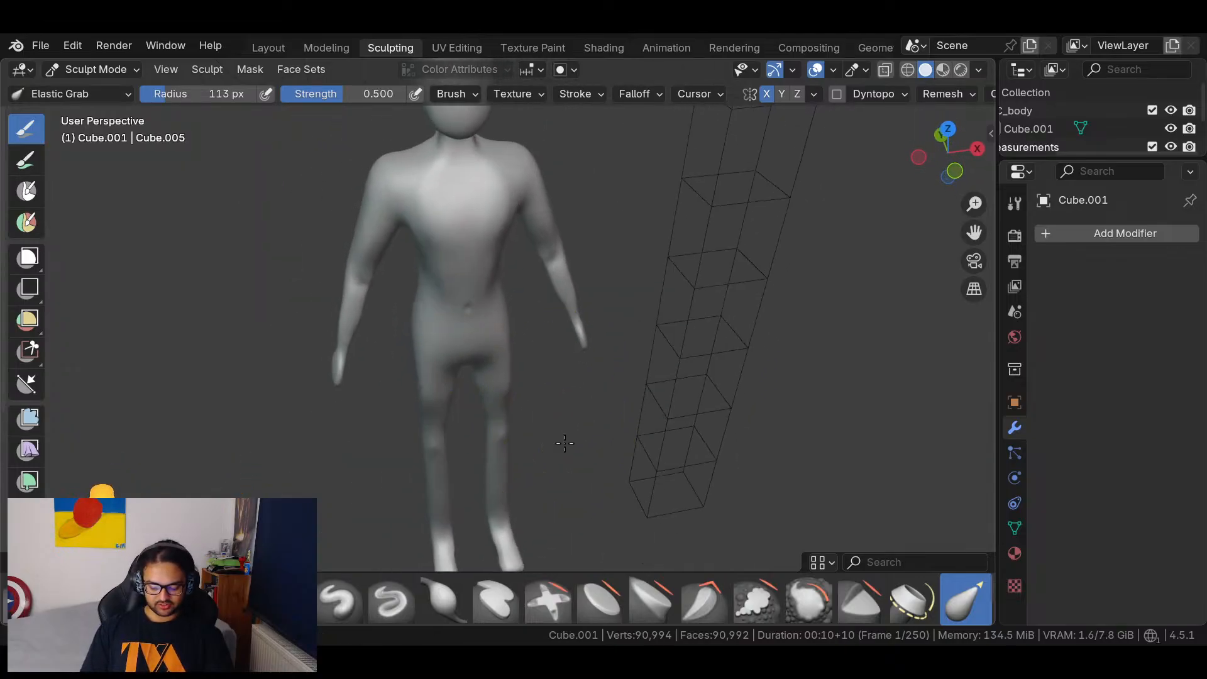
middle_drag(550, 318, 408, 336)
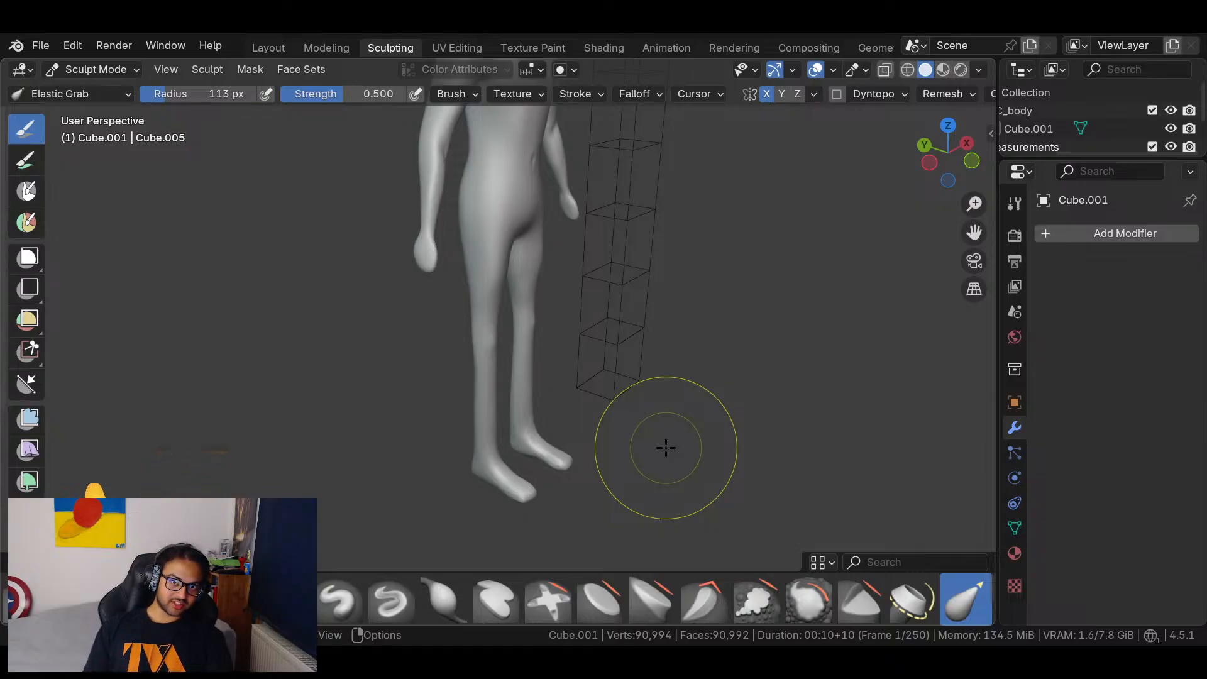
Push the back of the knee forward and pull the calf backward in the left side view with Elastic Grab.
middle_drag(666, 447, 602, 291)
ctrl+middle_drag(606, 382, 610, 284)
middle_drag(528, 355, 604, 309)
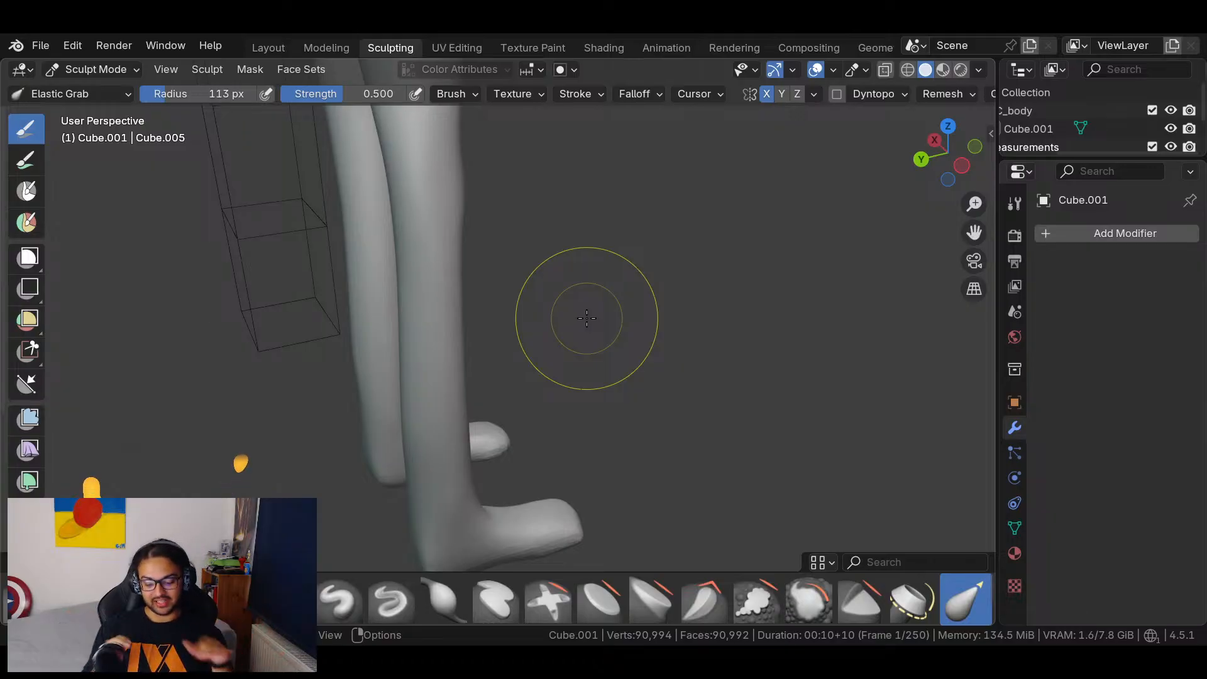
mouse_move(522, 280)
middle_down()
mouse_move(572, 370)
mouse_move(496, 280)
mouse_move(510, 273)
middle_up()
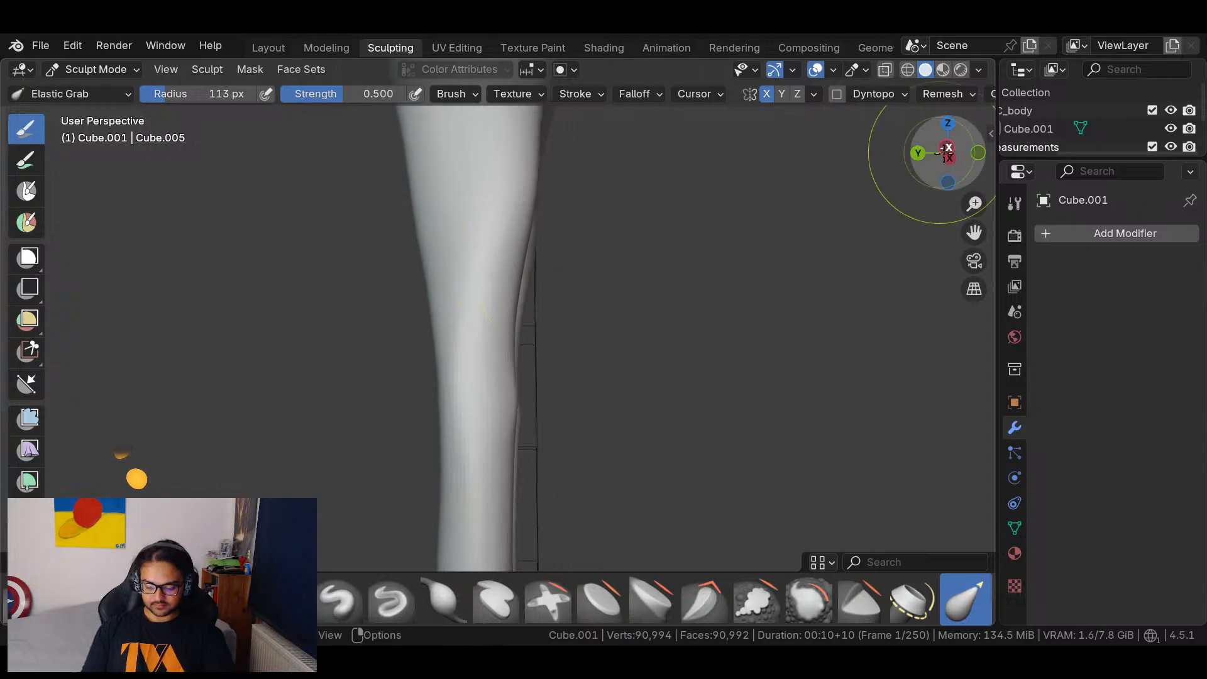
click(948, 147)
scroll(647, 202, down, 3)
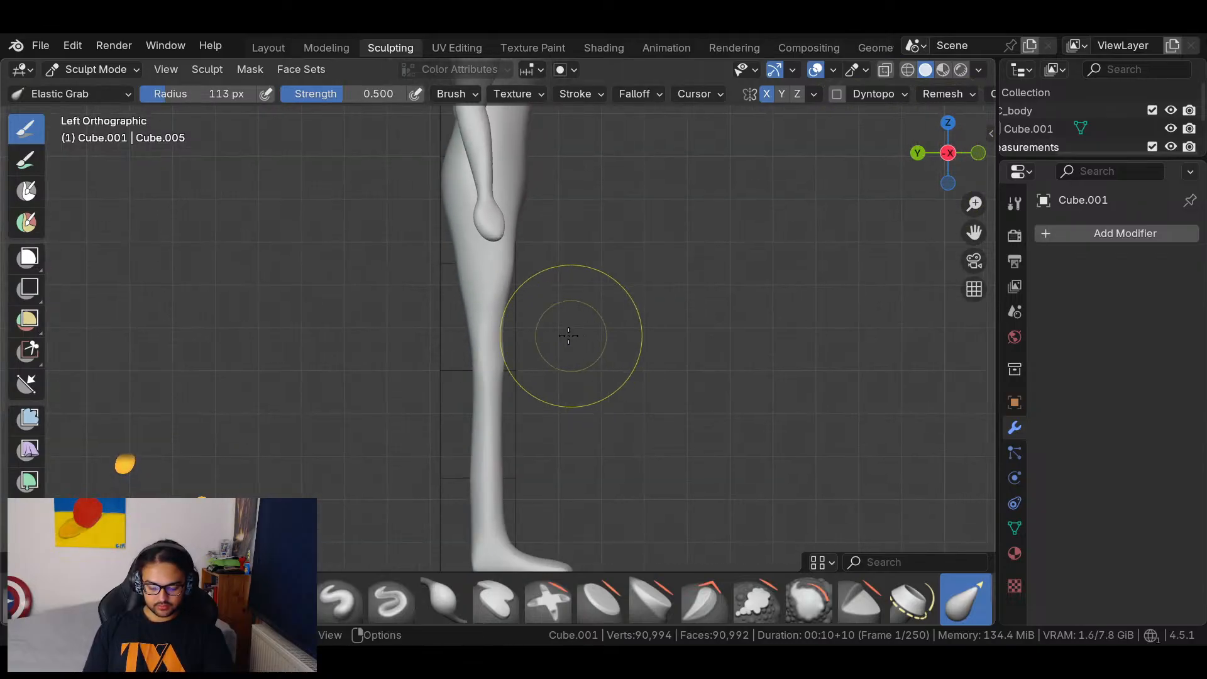
drag(470, 297, 460, 301)
ctrl+middle_drag(438, 374, 493, 295)
mouse_move(447, 289)
mouse_down()
mouse_move(433, 287)
mouse_move(514, 288)
mouse_up()
drag(455, 443, 433, 445)
Pull the area below the knee slightly down and push the front of the upper shin backward with Elastic Grab.
shift+middle_drag(538, 431, 619, 326)
drag(520, 377, 517, 404)
mouse_move(565, 364)
mouse_down()
mouse_move(571, 377)
mouse_move(511, 384)
mouse_move(614, 450)
mouse_move(510, 357)
mouse_up()
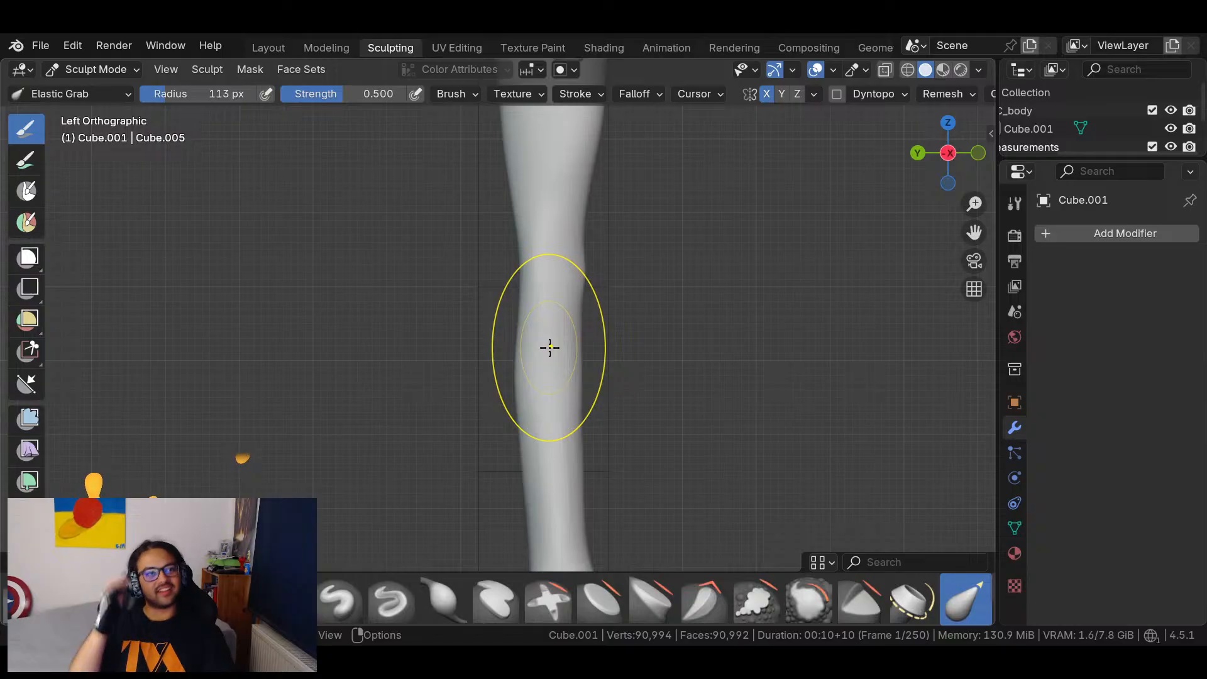
Pull the back of the knee and calf slightly backward and the front of the leg forward in side view.
ctrl+middle_drag(548, 347, 555, 377)
shift+middle_drag(642, 412, 642, 319)
ctrl+middle_drag(650, 280, 611, 368)
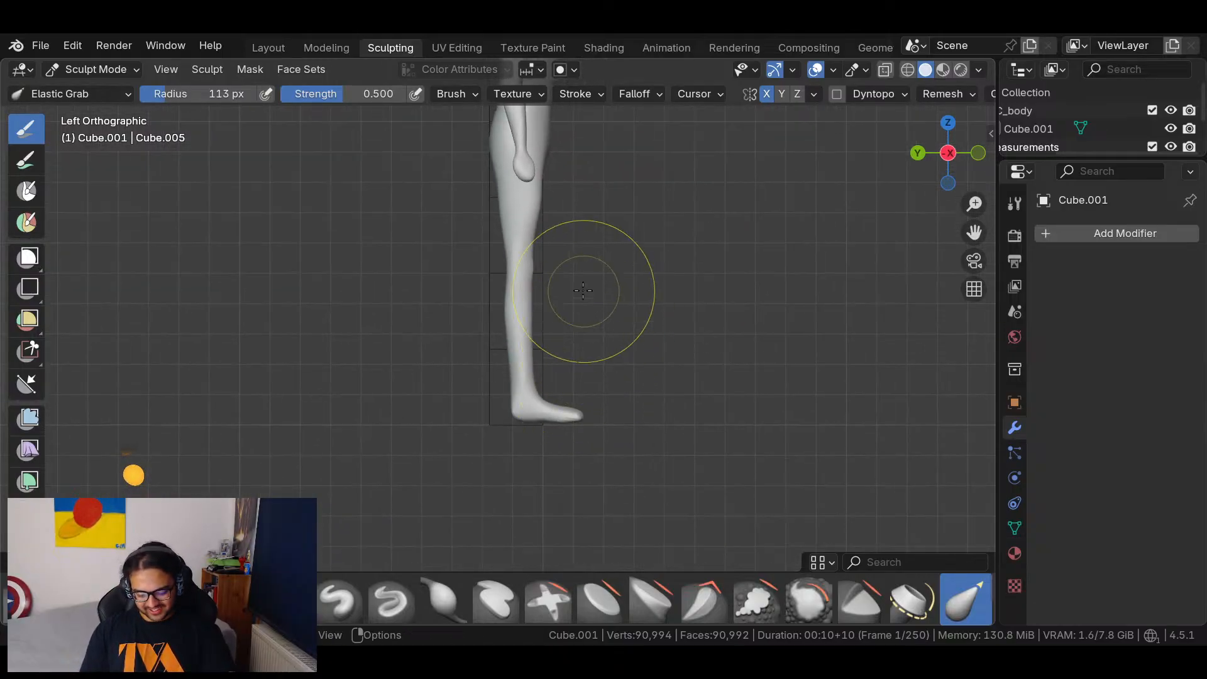
mouse_move(503, 232)
ctrl+middle_down()
mouse_move(594, 148)
mouse_move(646, 505)
ctrl+middle_up()
drag(554, 281, 534, 282)
mouse_move(568, 395)
mouse_down()
mouse_move(546, 397)
mouse_move(556, 394)
mouse_up()
drag(638, 369, 677, 370)
Refine the side contour of the calf, lower shin and ankle, and nudge the heel area upward with Elastic Grab.
shift+middle_drag(682, 469, 691, 236)
drag(589, 269, 599, 267)
drag(586, 404, 641, 431)
shift+middle_drag(641, 431, 706, 250)
drag(647, 305, 635, 301)
mouse_move(657, 441)
mouse_down()
mouse_move(670, 432)
mouse_move(655, 417)
mouse_up()
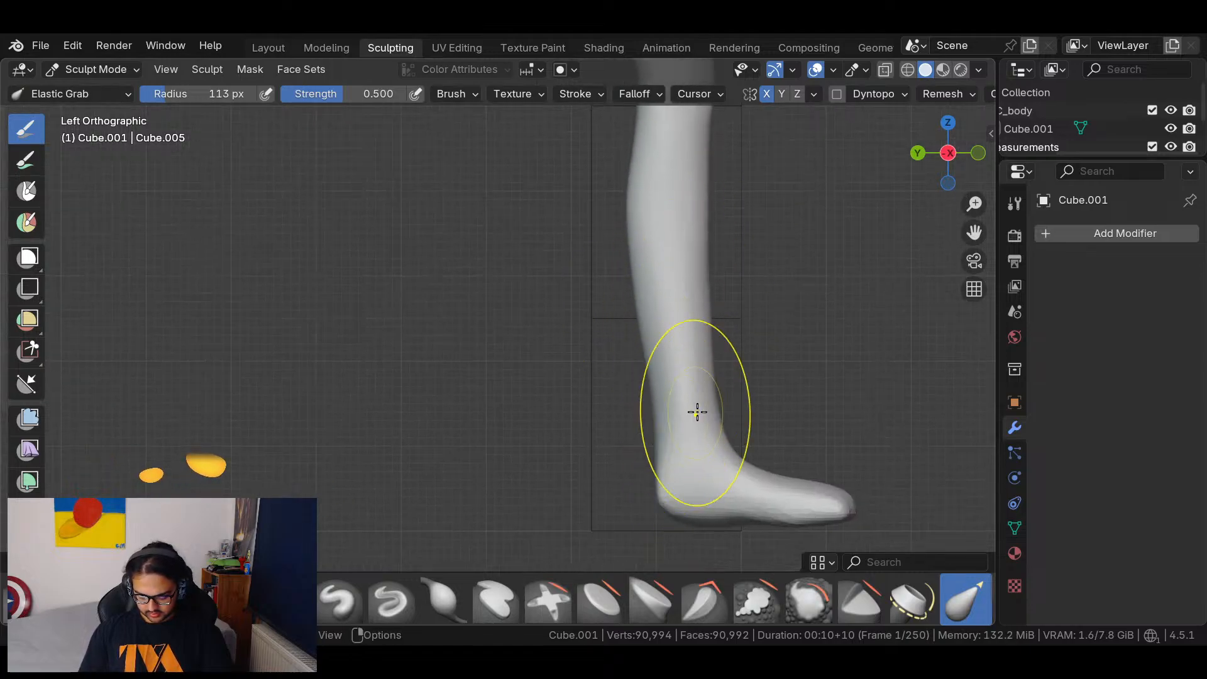
Push the Achilles area forward and pull the heel backward so it projects behind the ankle in side view.
scroll(723, 377, up, 3)
shift+middle_drag(775, 330, 654, 198)
drag(618, 325, 641, 328)
drag(629, 315, 640, 309)
drag(651, 452, 601, 450)
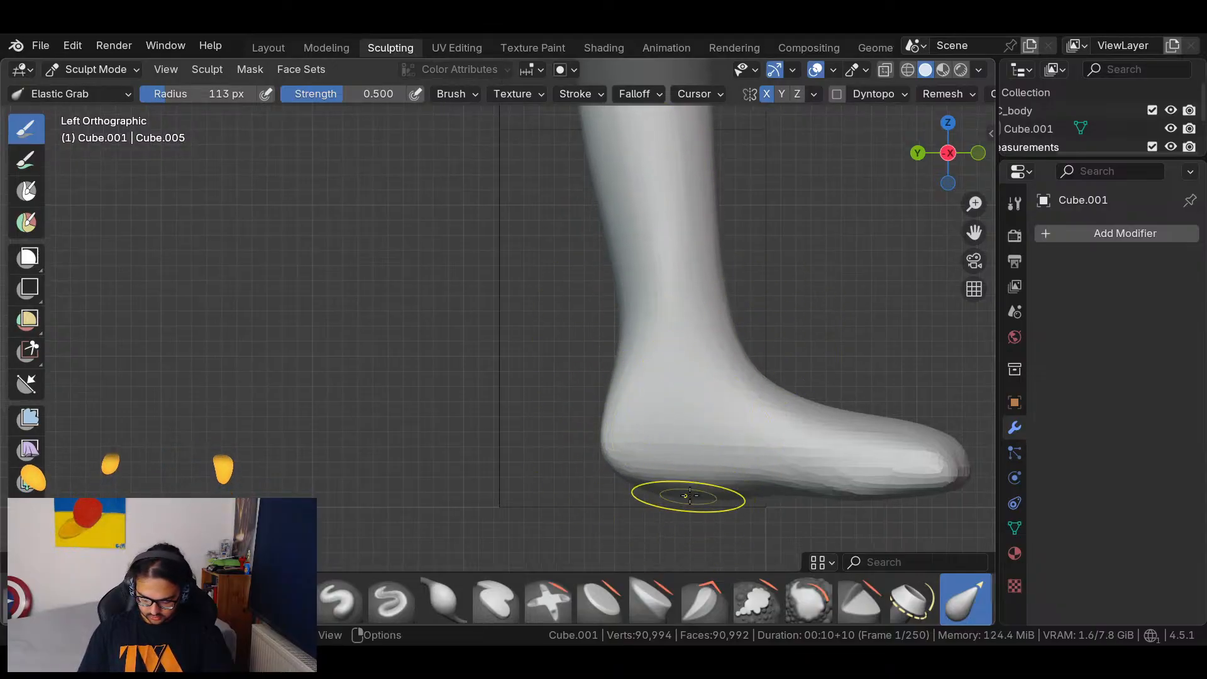
Push the underside of the heel and the arch of the foot slightly upward with Elastic Grab.
shift+middle_drag(831, 333, 722, 272)
mouse_move(595, 434)
mouse_down()
mouse_move(606, 417)
mouse_move(587, 404)
mouse_up()
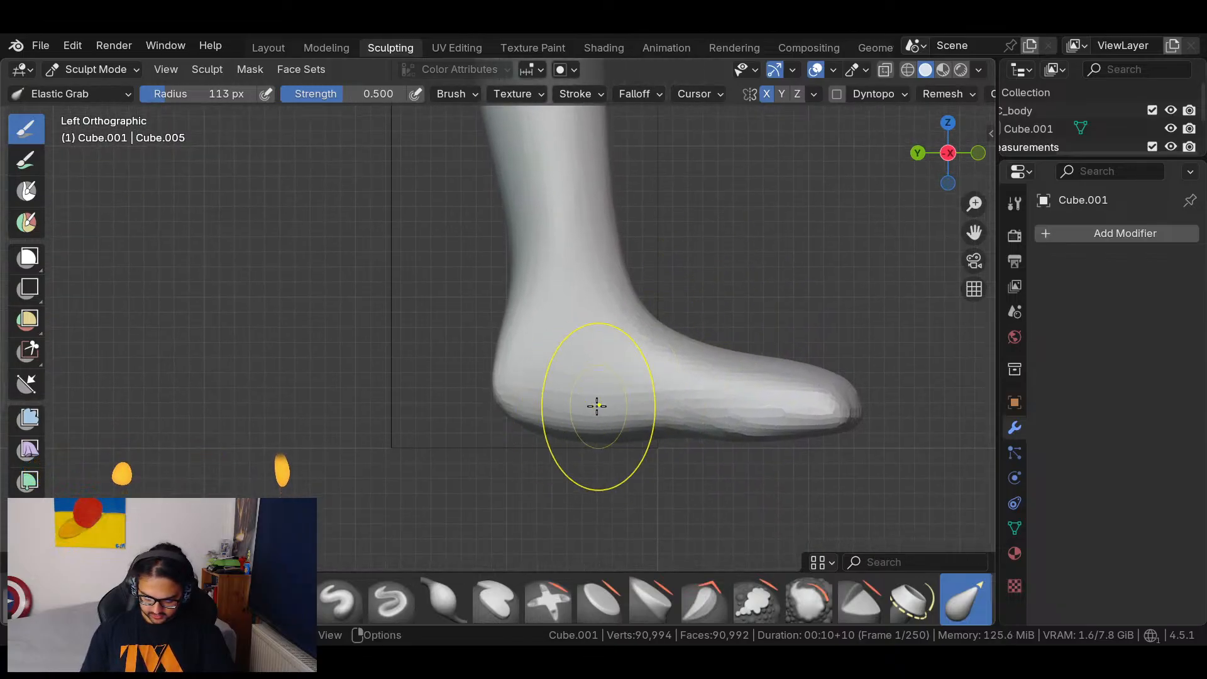
mouse_move(677, 435)
mouse_down()
mouse_move(666, 408)
mouse_move(689, 418)
mouse_up()
Pull the inner side of the foot's sole sideways with Elastic Grab, and voxel-remesh the body.
mouse_move(802, 332)
middle_down()
mouse_move(568, 246)
mouse_move(692, 234)
middle_up()
click(917, 152)
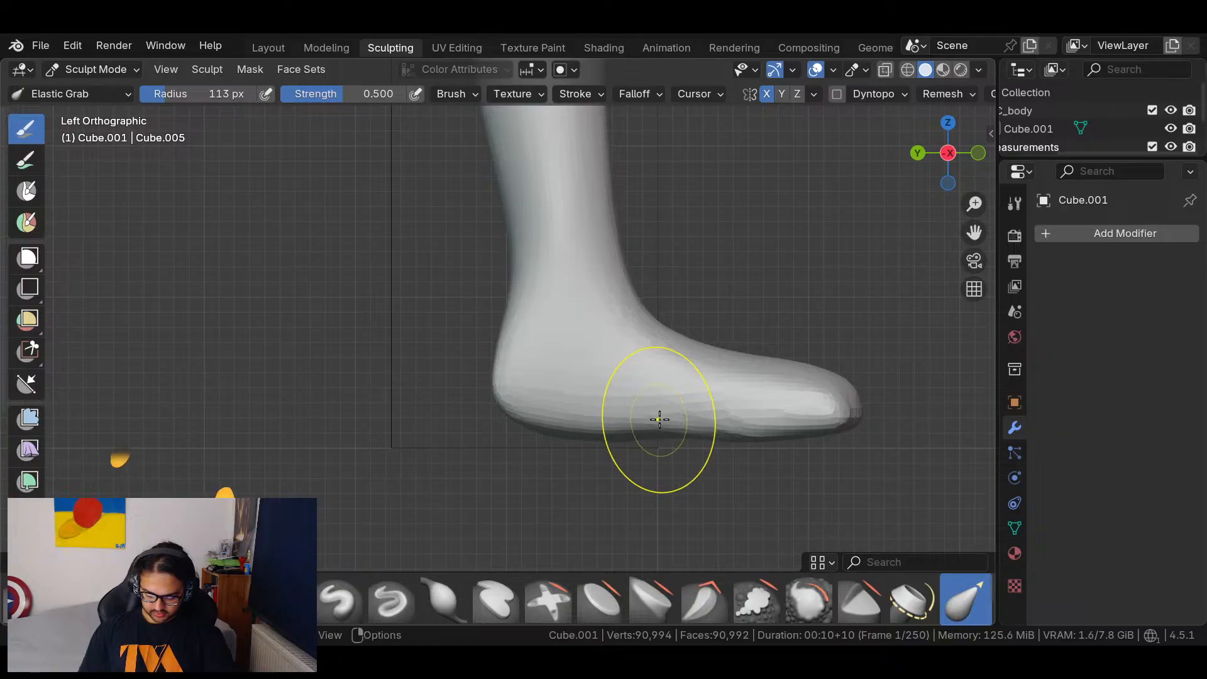
mouse_move(691, 424)
middle_down()
mouse_move(751, 364)
mouse_move(536, 312)
mouse_move(575, 330)
mouse_move(587, 353)
middle_up()
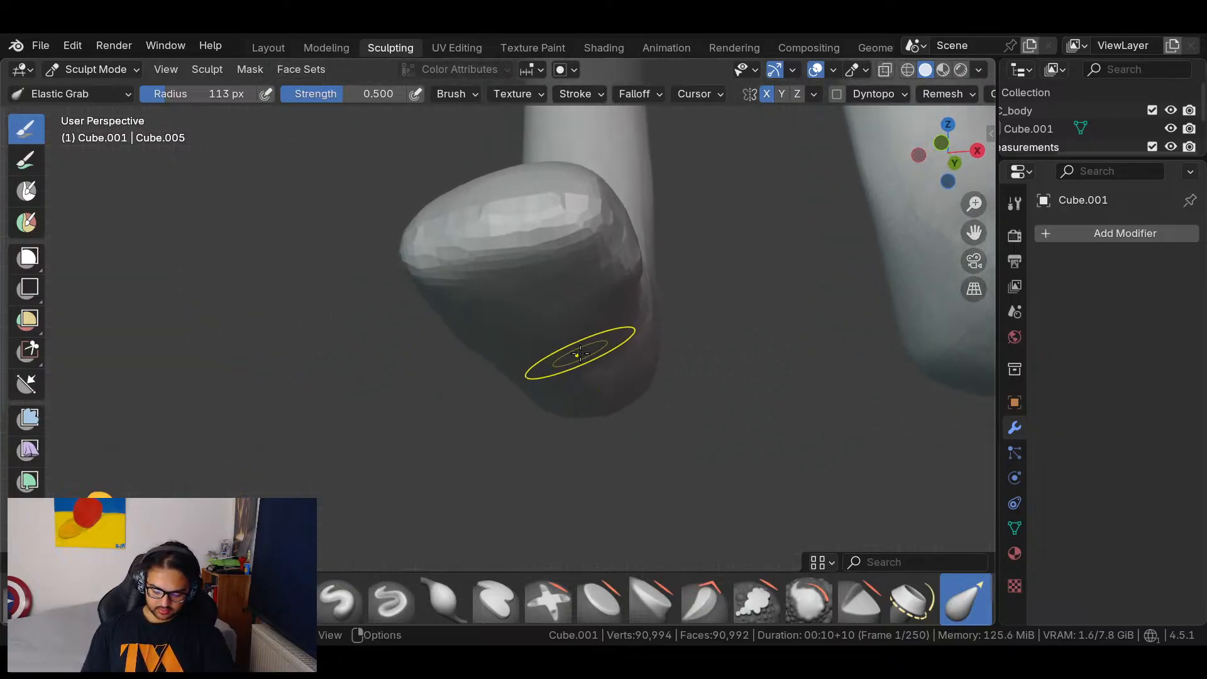
middle_drag(722, 323, 565, 283)
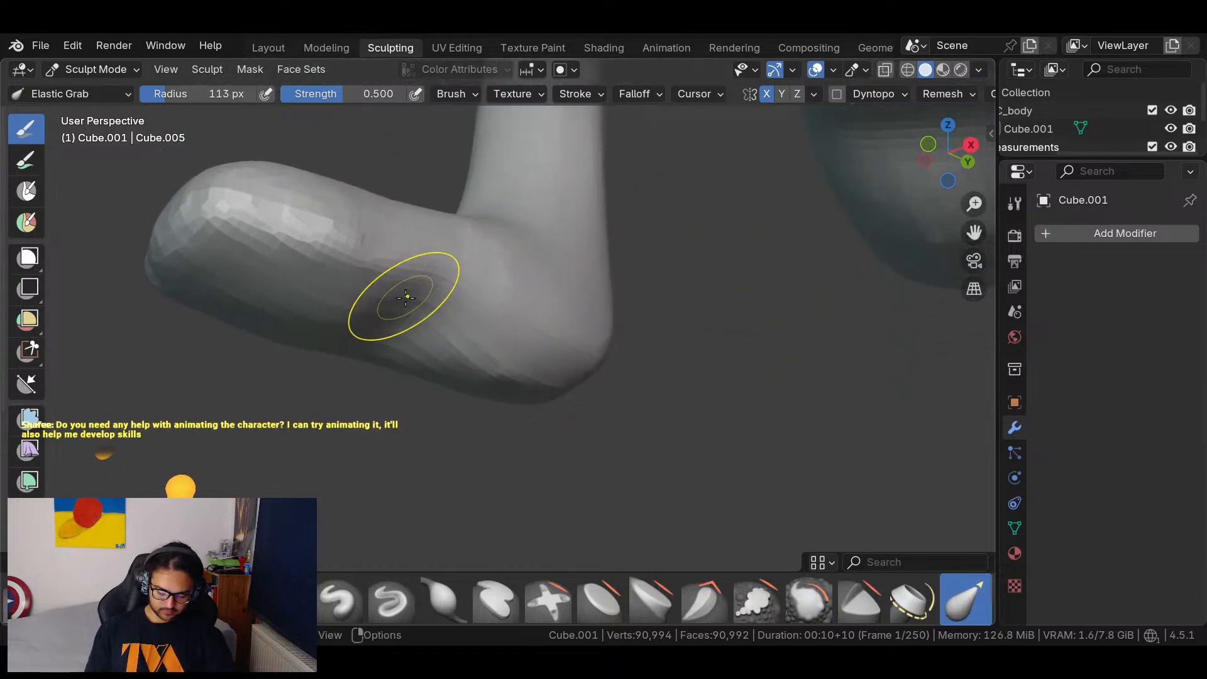
mouse_move(479, 290)
middle_down()
mouse_move(518, 397)
mouse_move(520, 358)
mouse_move(571, 383)
middle_up()
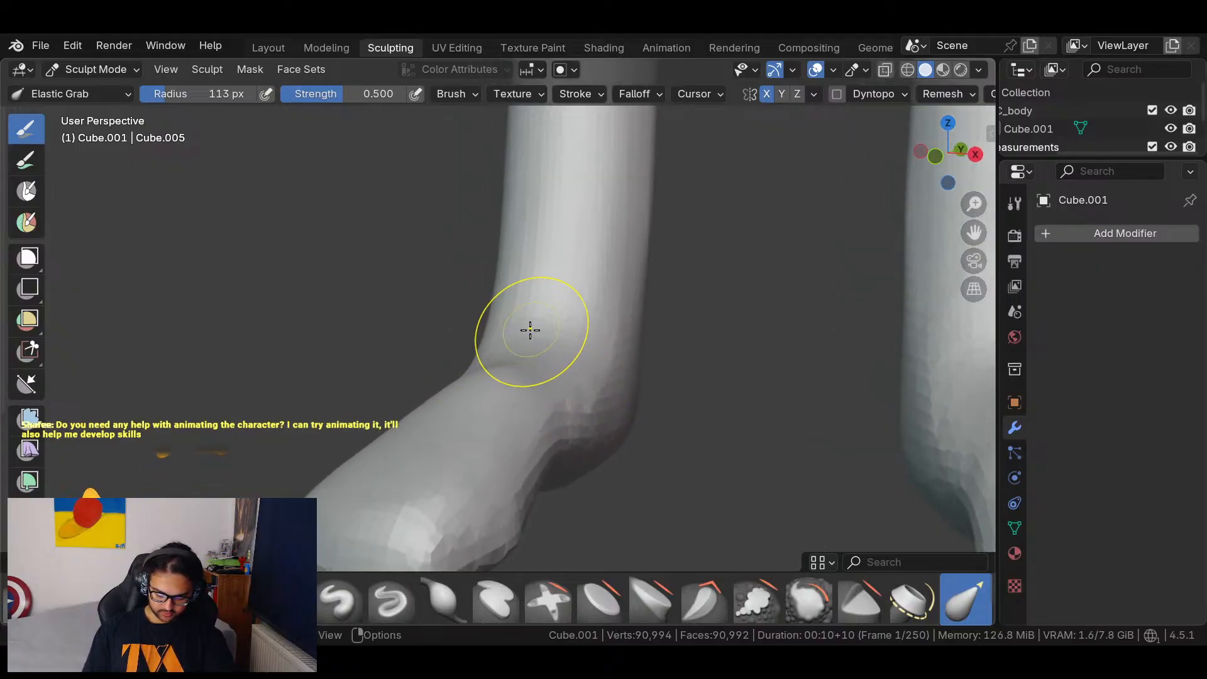
drag(553, 493, 528, 489)
key(ctrl+r)
Reduce the voxel size using the foot as preview and remesh the body at a finer resolution.
mouse_move(699, 390)
middle_down()
mouse_move(733, 414)
mouse_move(848, 404)
mouse_move(871, 298)
mouse_move(714, 189)
middle_up()
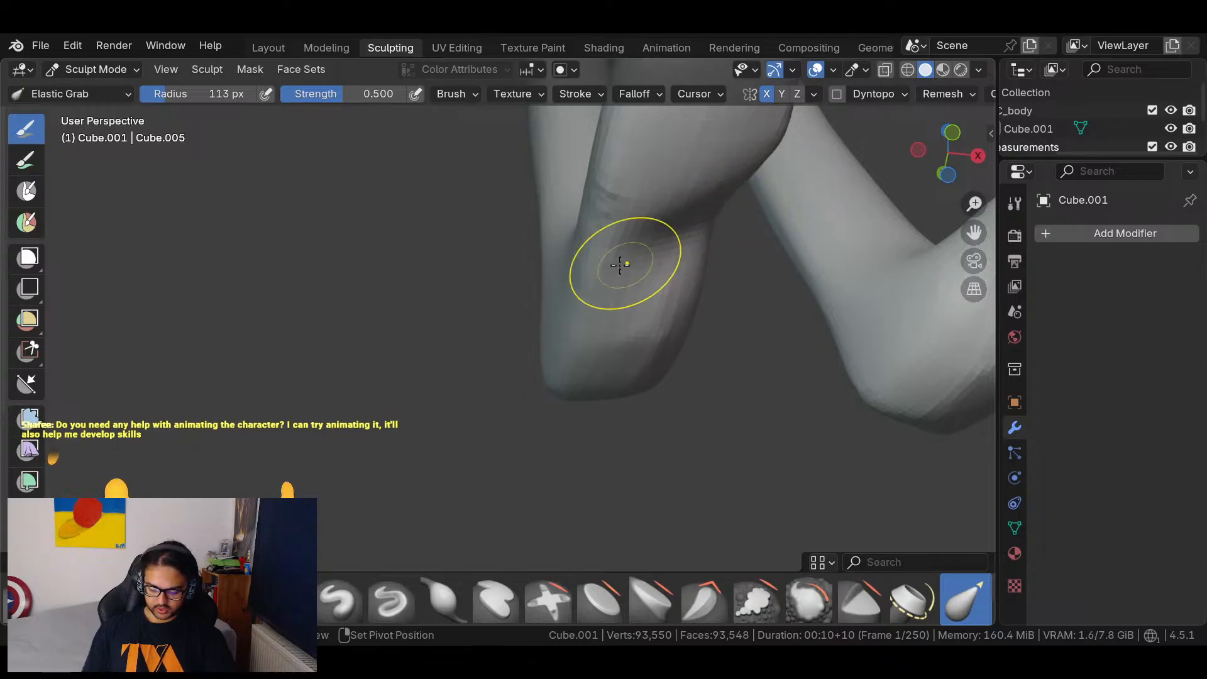
middle_drag(598, 383, 584, 286)
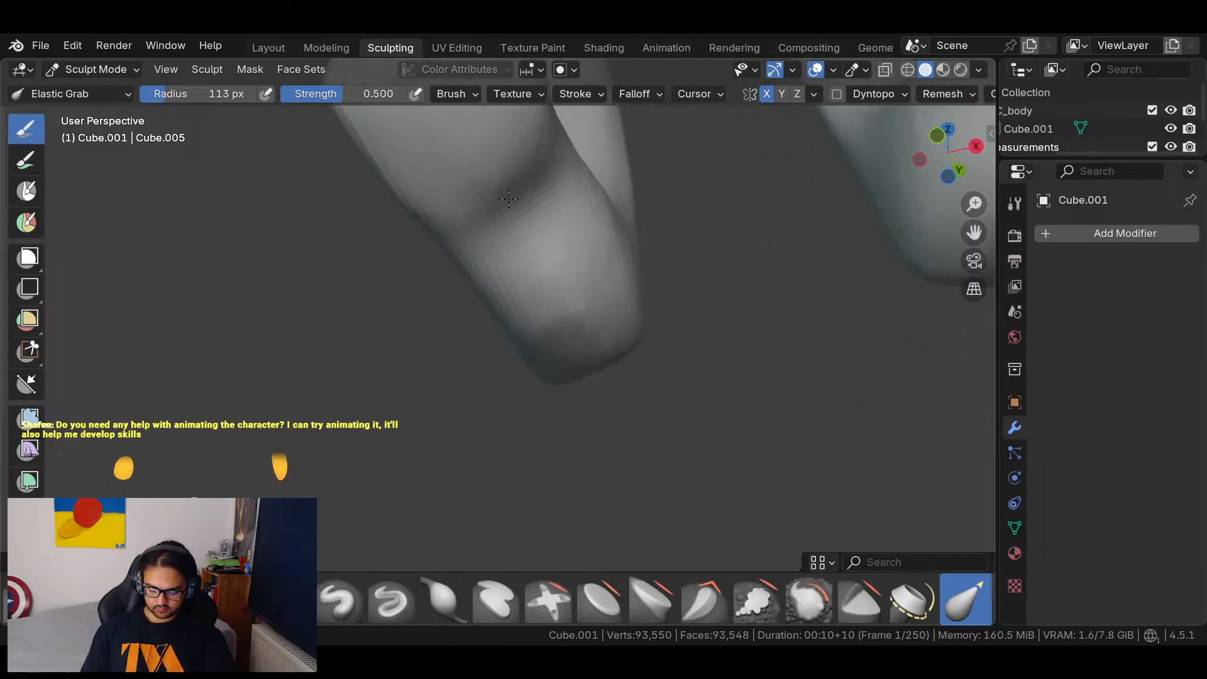
middle_drag(684, 308, 625, 351)
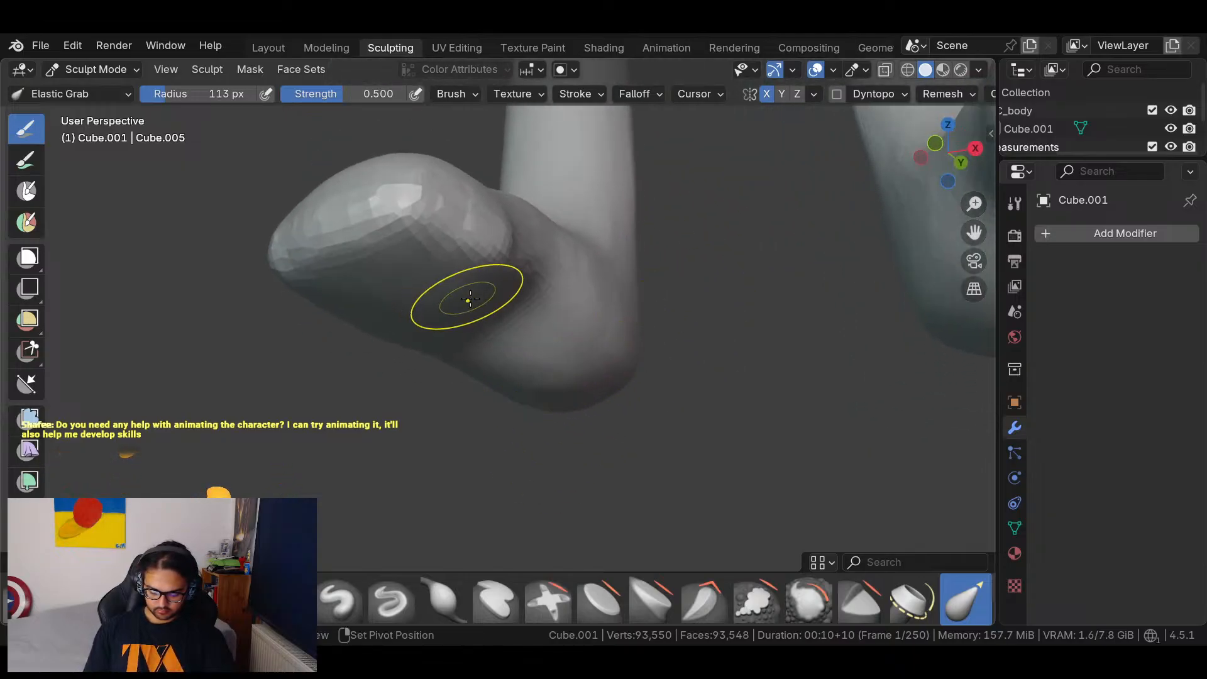
key(ctrl+r)
key(r)
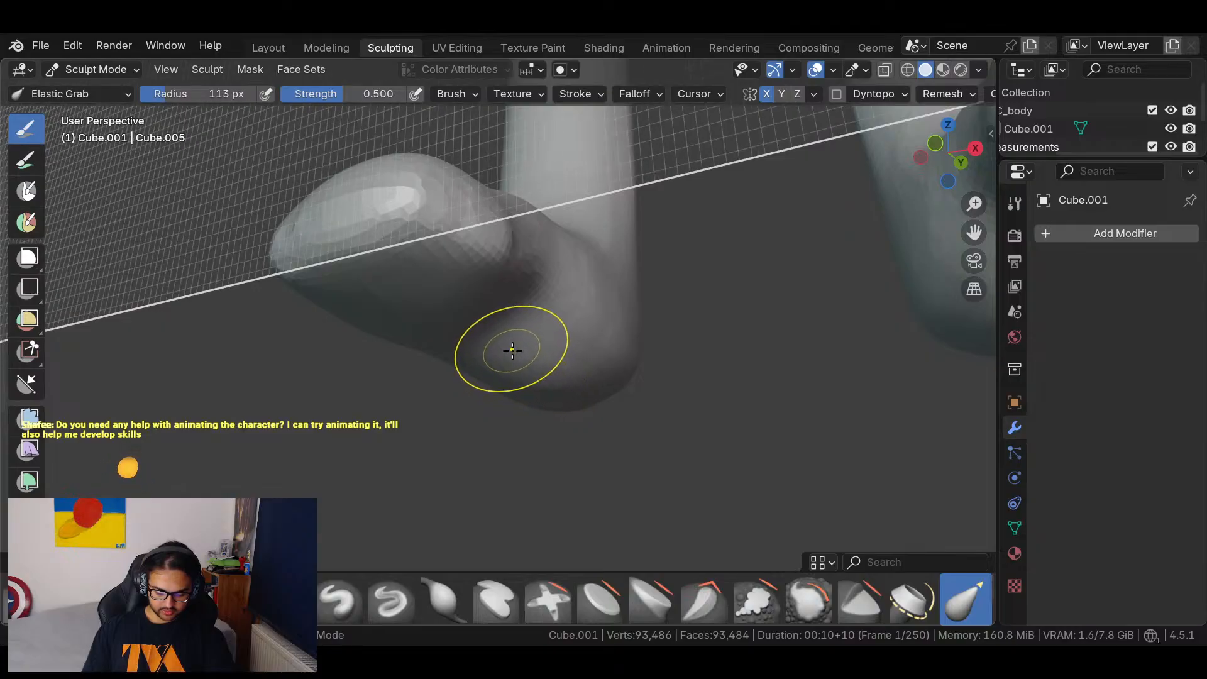
click(512, 353)
key(ctrl+r)
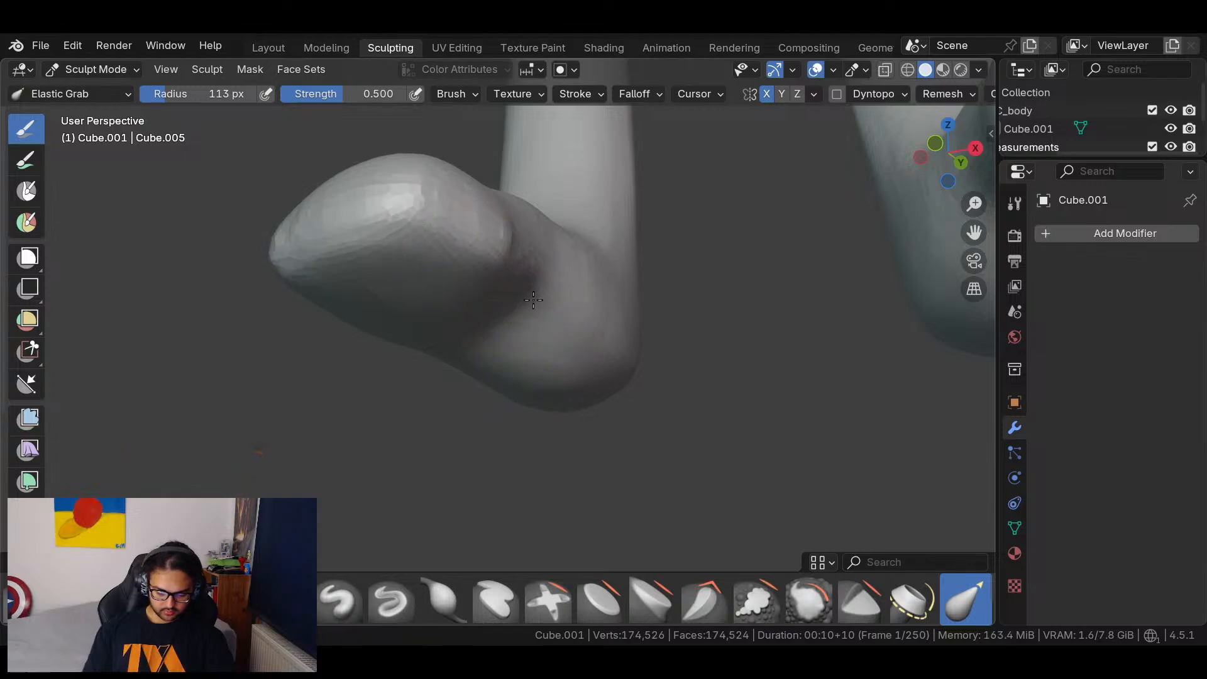
middle_drag(571, 375, 776, 438)
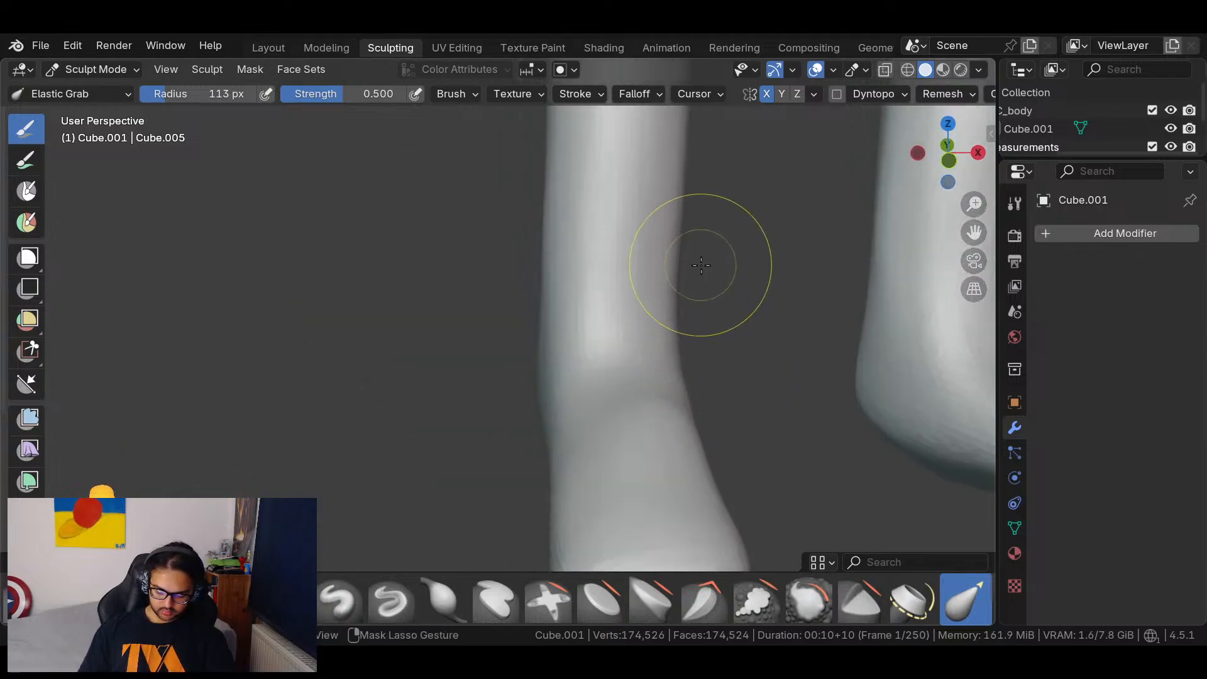
ctrl+middle_drag(700, 264, 685, 389)
ctrl+middle_drag(661, 251, 611, 353)
shift+middle_drag(634, 280, 665, 318)
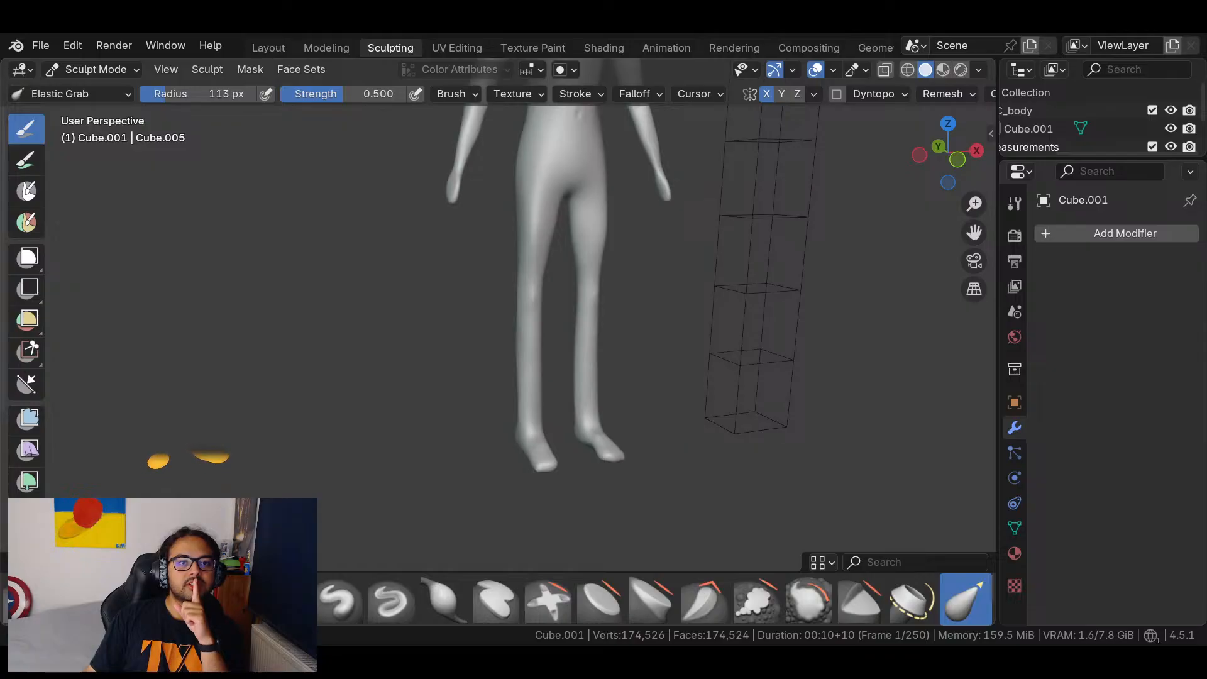
Switch to the media player, play the raptor animation in the demo video and pause it.
mouse_move(610, 647)
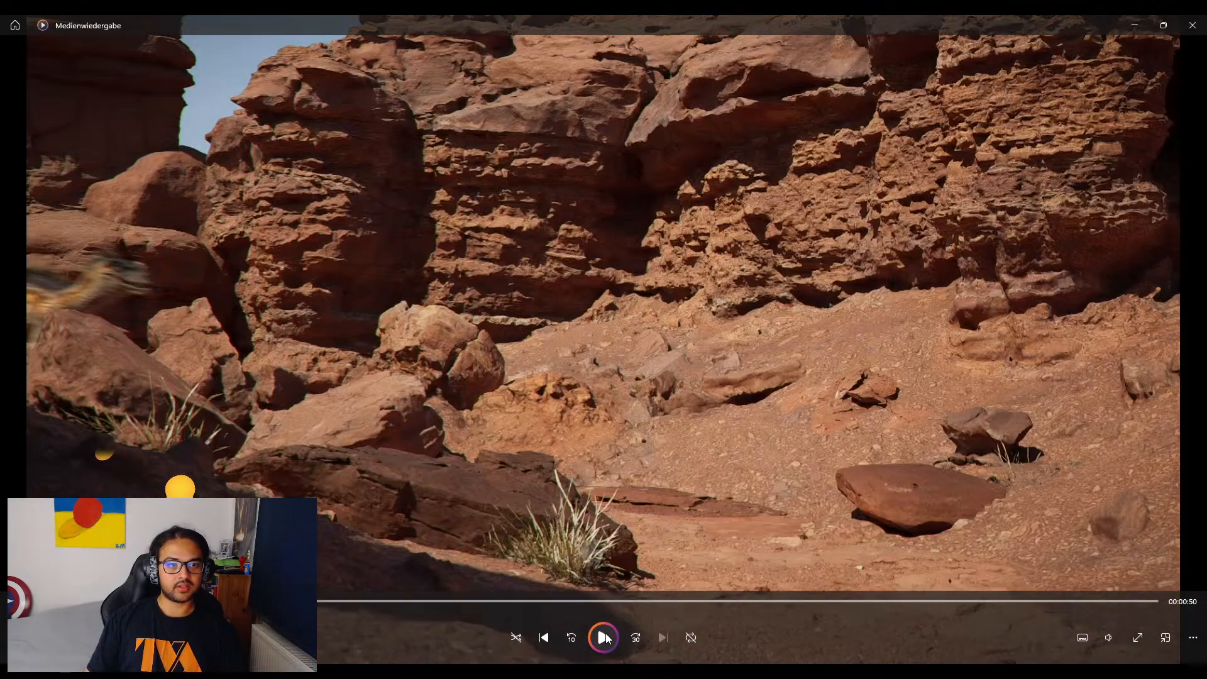
click(601, 637)
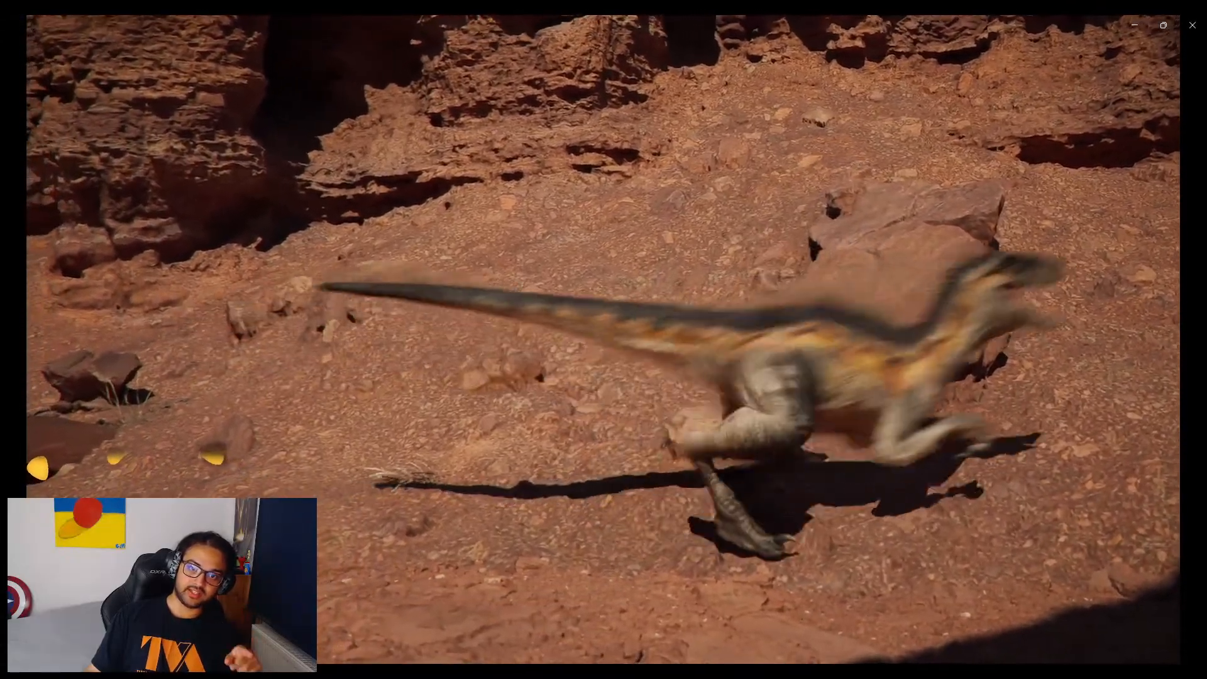
mouse_move(571, 593)
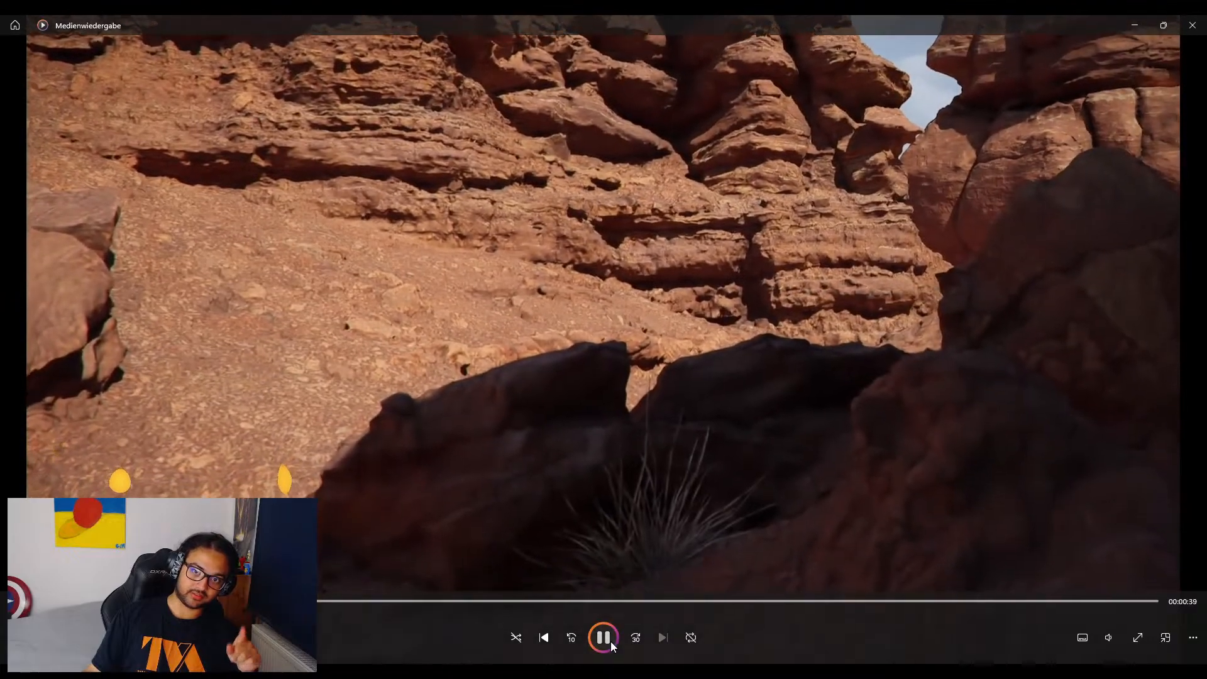
click(610, 640)
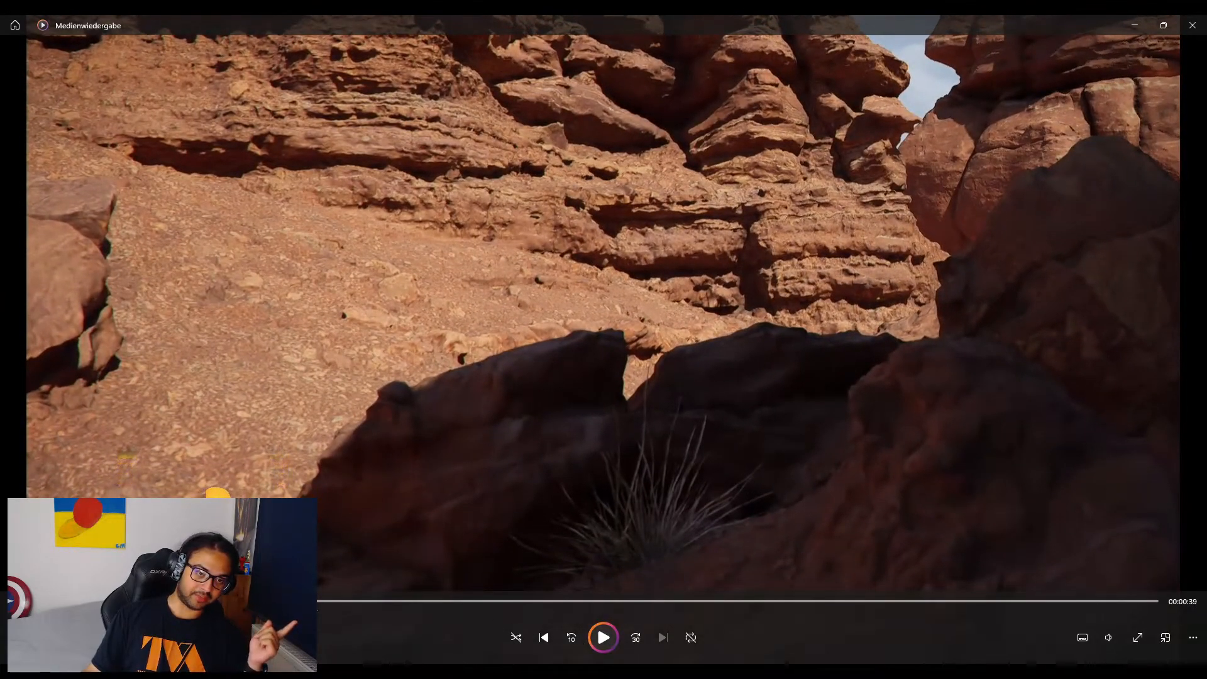
Skip back and forth through the raptor shot to examine its running and standing poses, replaying part of it.
key(Right)
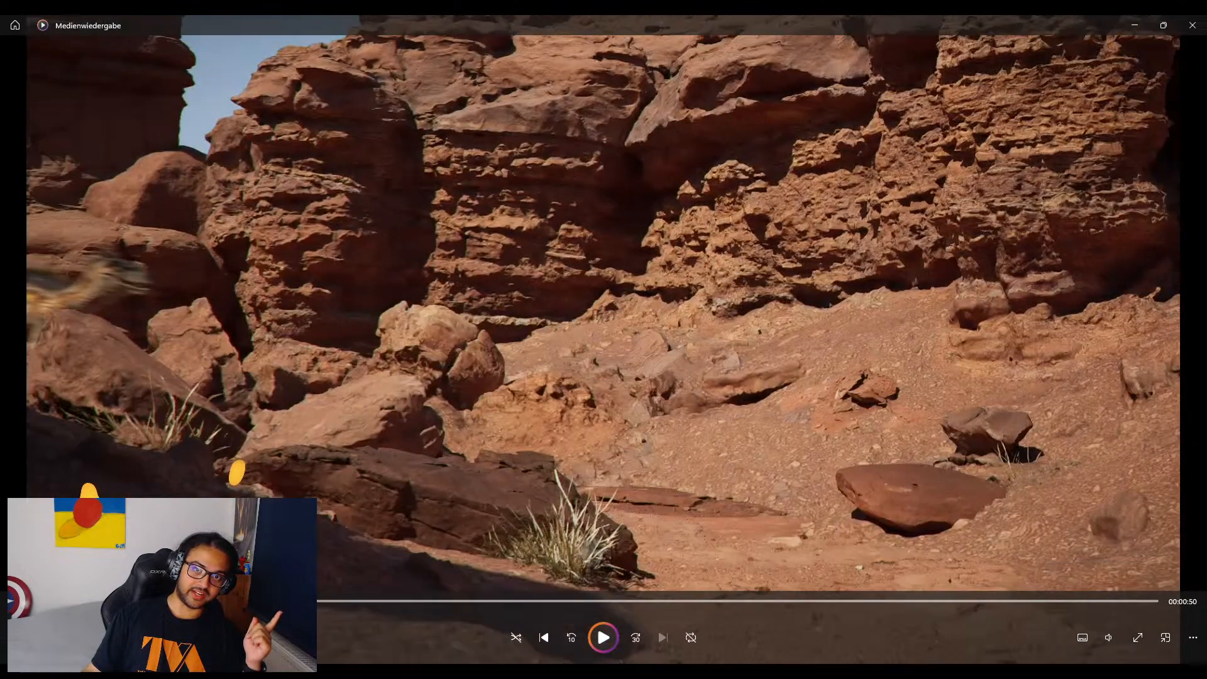
key(Left)
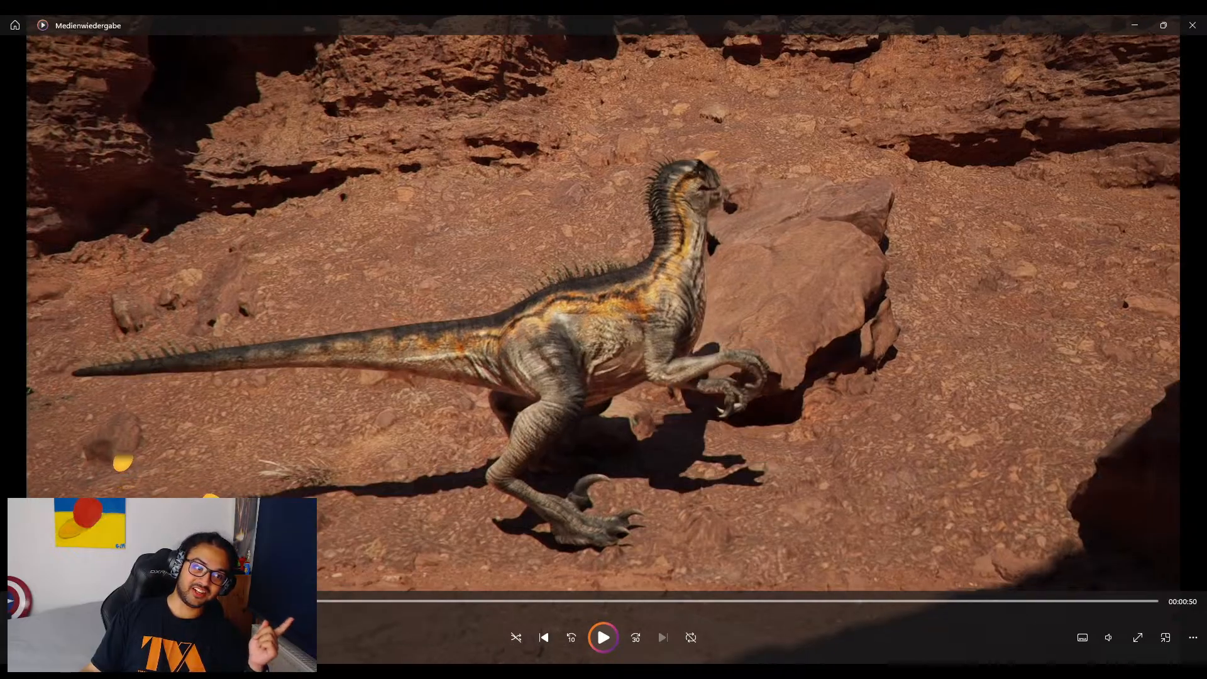
key(Right)
key(Left)
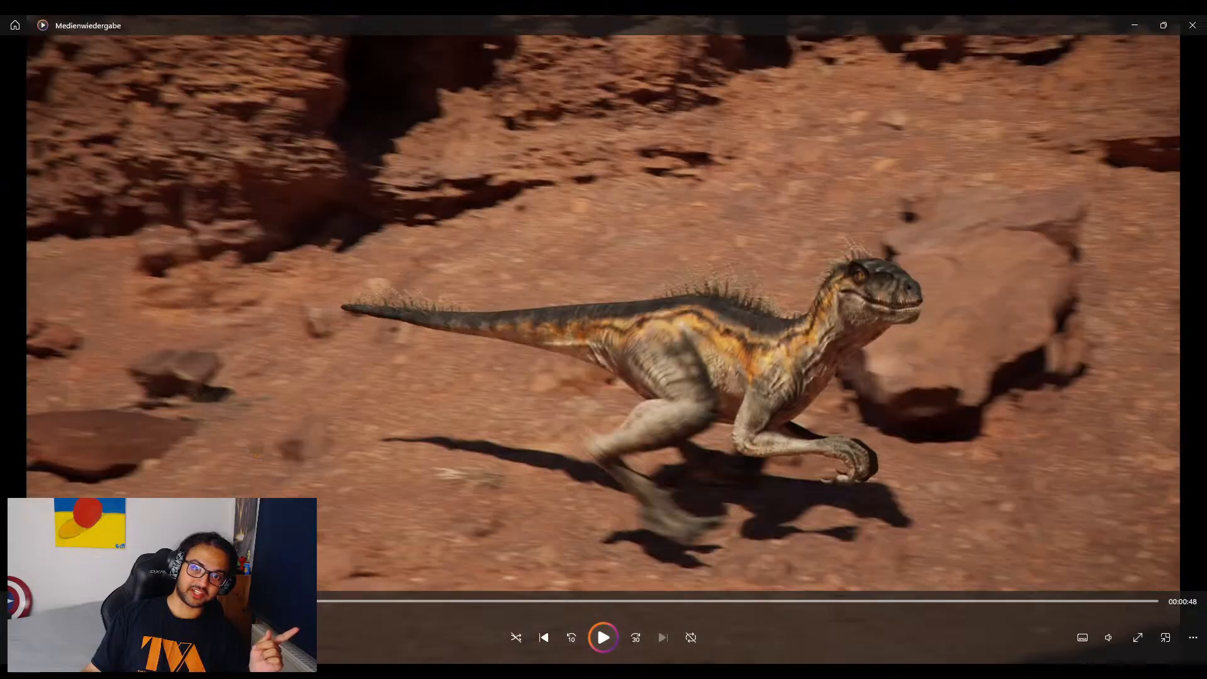
key(Left)
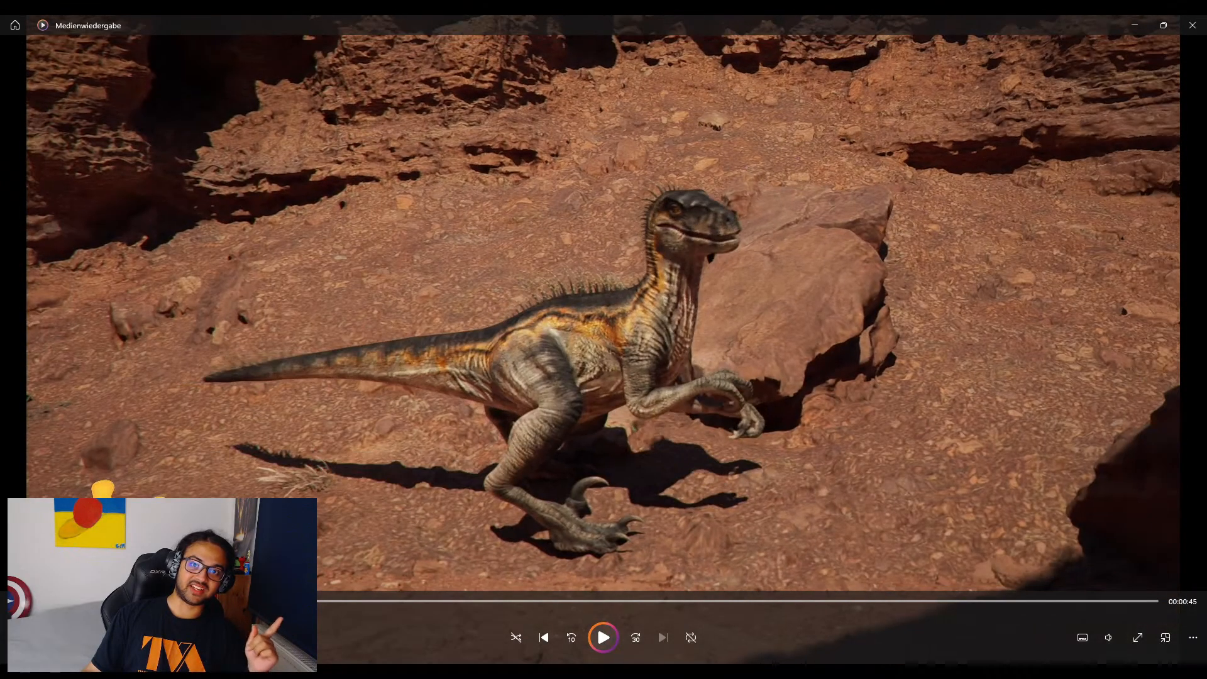
key(Right)
key(Right)
key(Right)
key(Right)
key(Right)
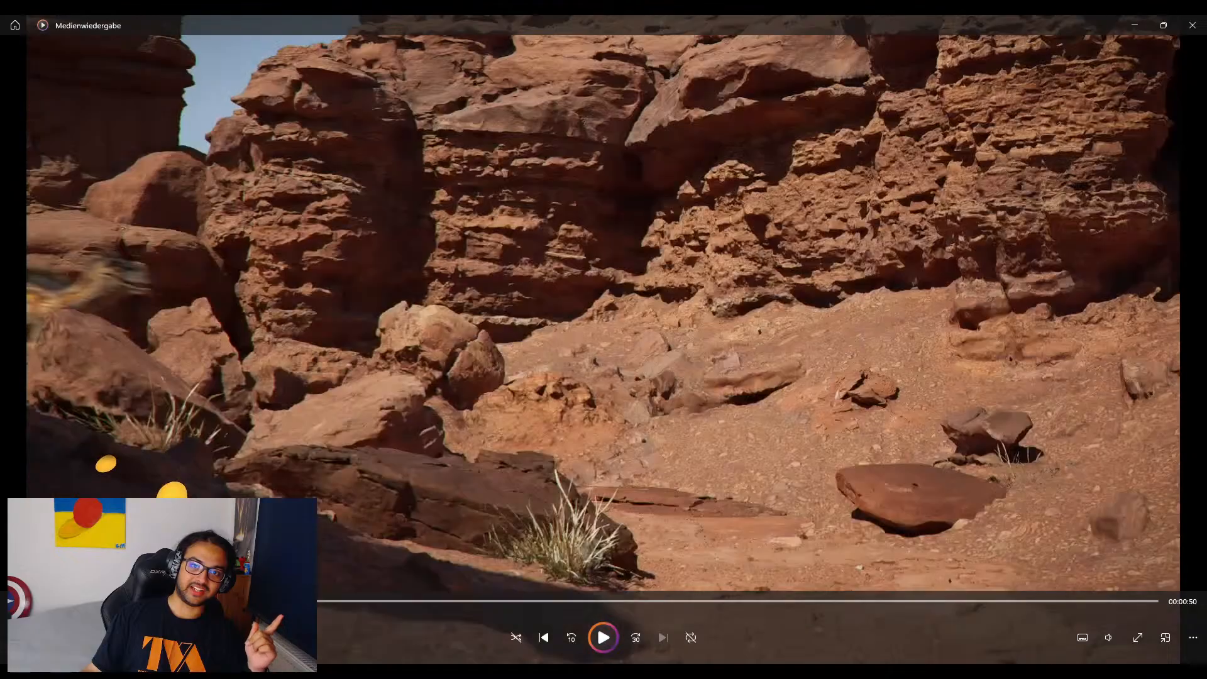
click(602, 640)
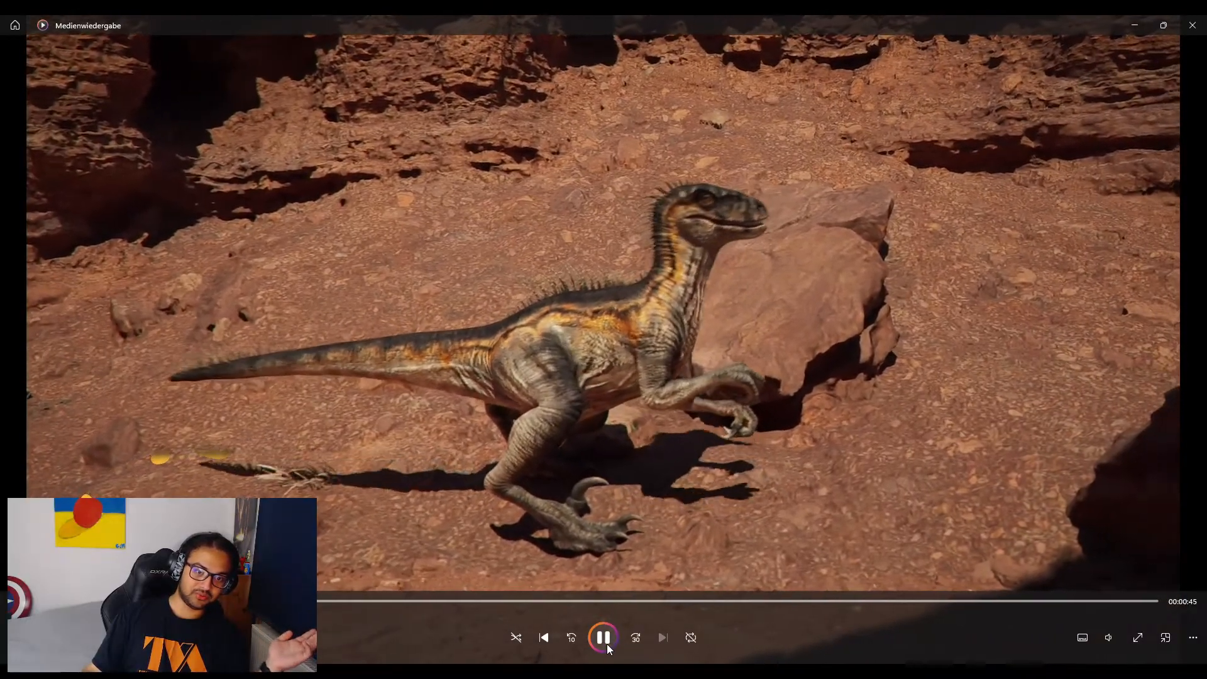
click(605, 641)
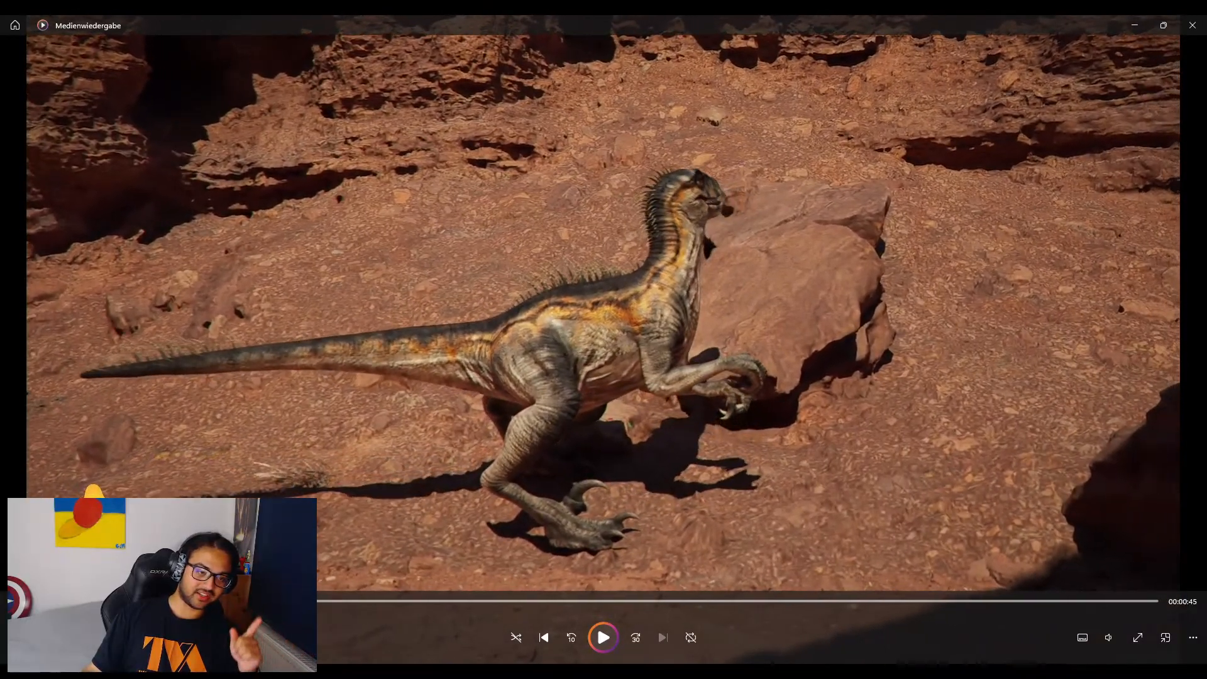
Examine the forest shot of the antlered character and the corridor shot of the crawling creature in the video.
drag(189, 603, 350, 604)
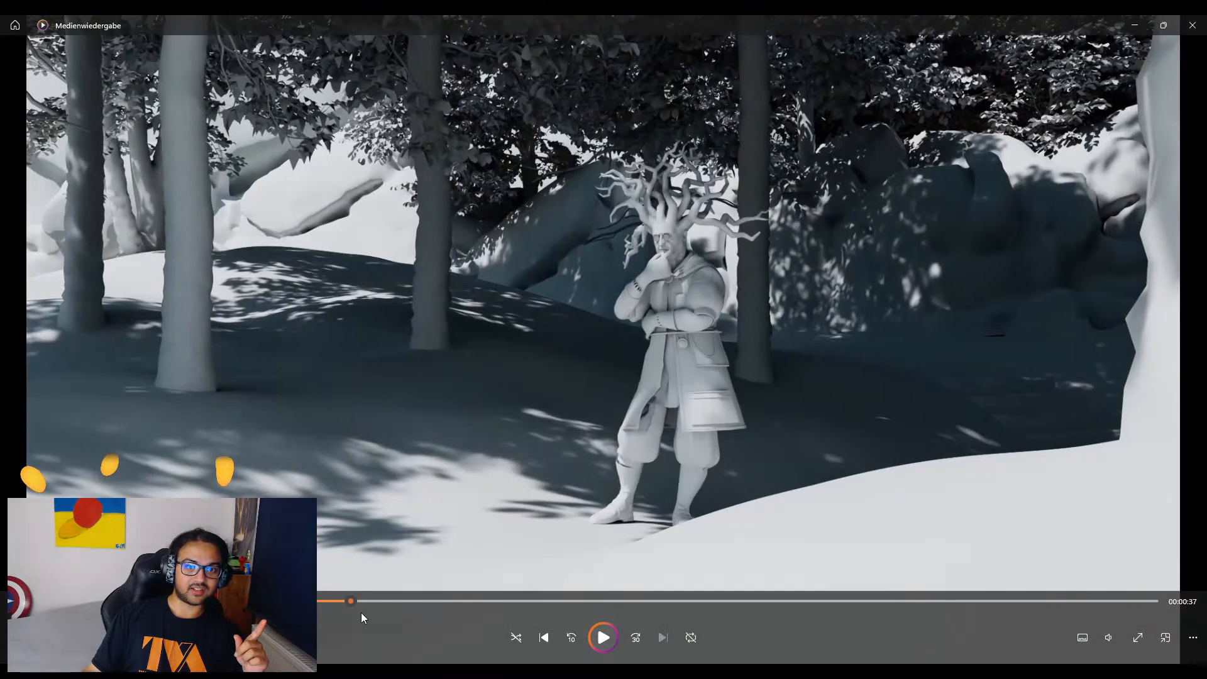
click(606, 642)
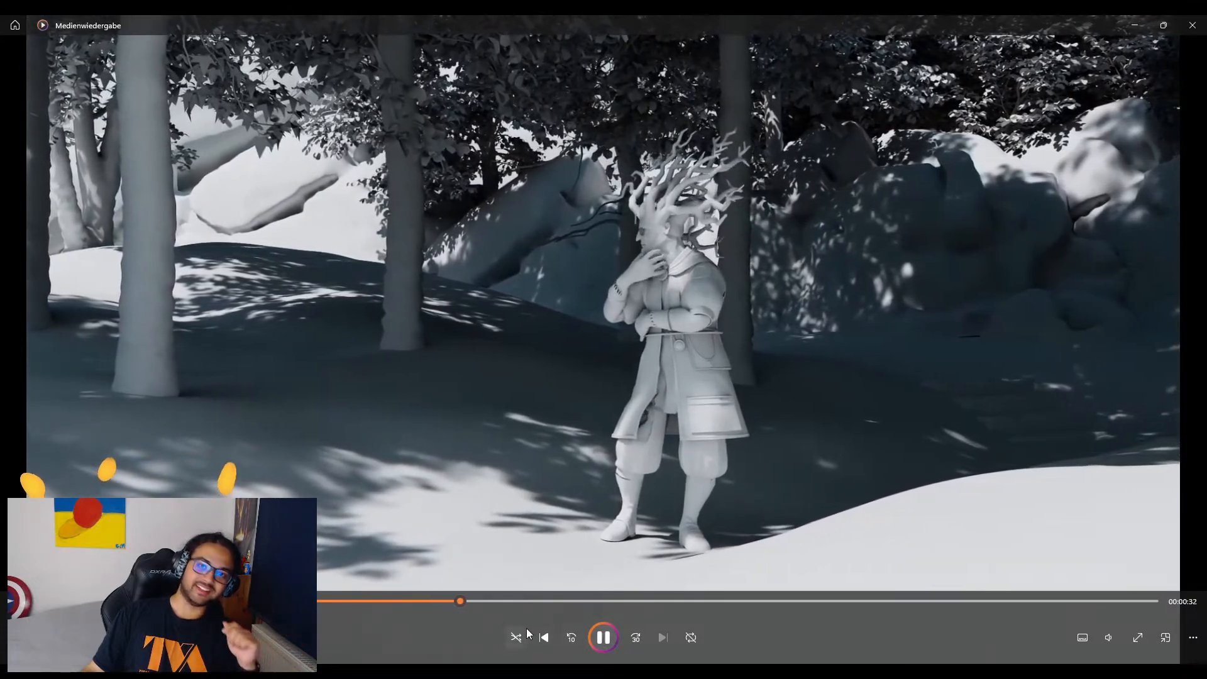
drag(496, 601, 672, 608)
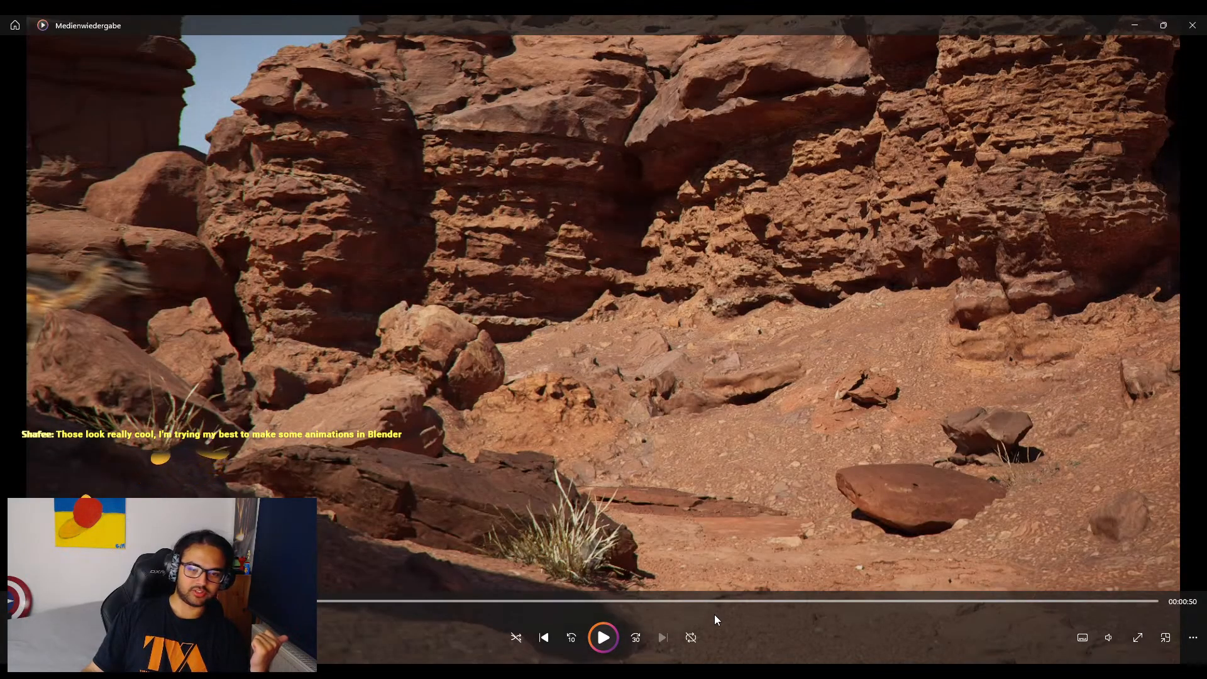
drag(864, 600, 979, 609)
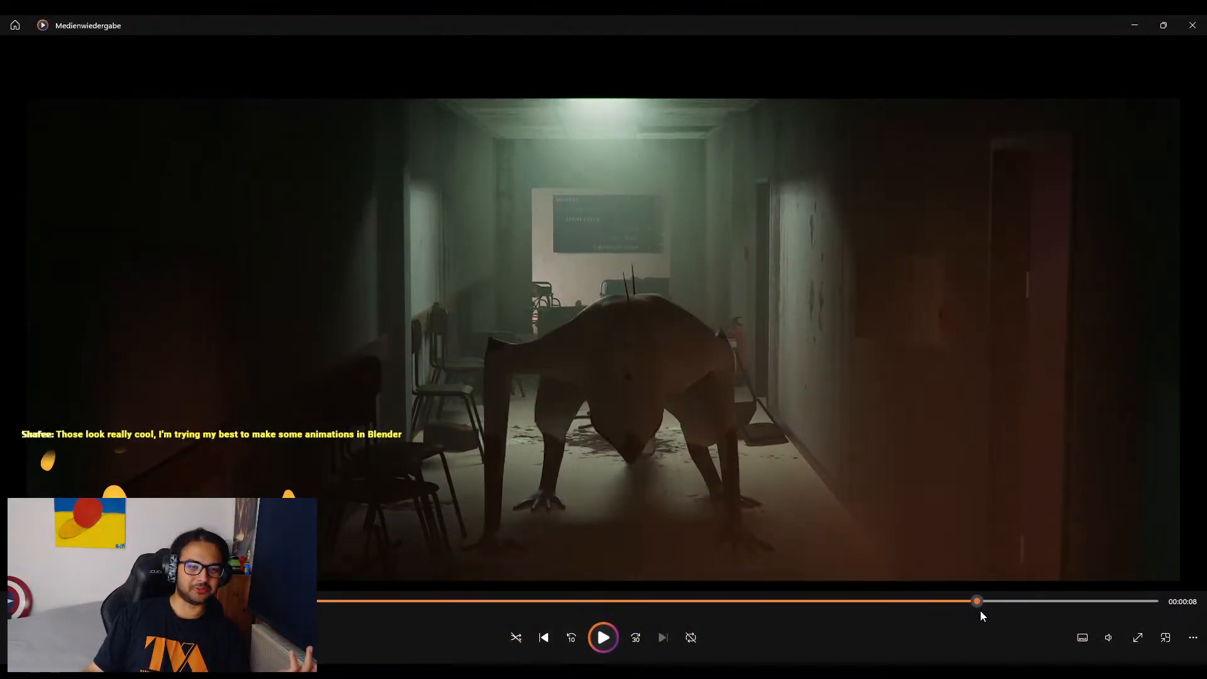
drag(979, 609, 853, 613)
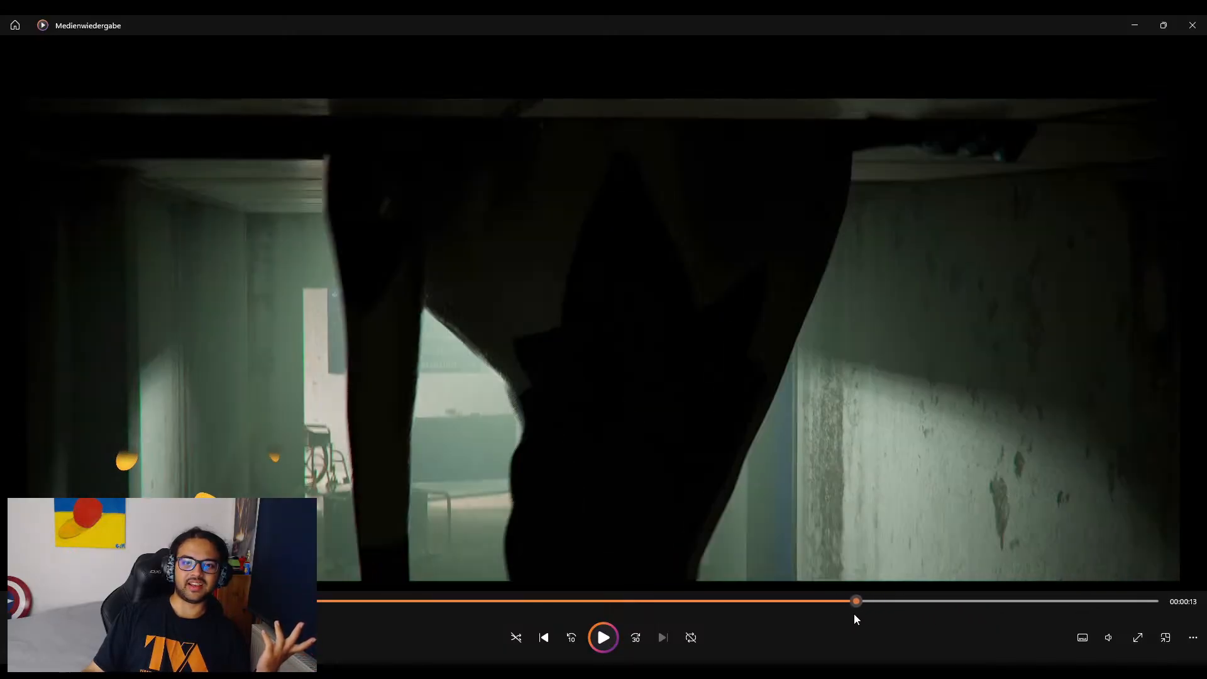
Play the rest of the demo video, close the media player and return to the Blender sculpt.
click(600, 637)
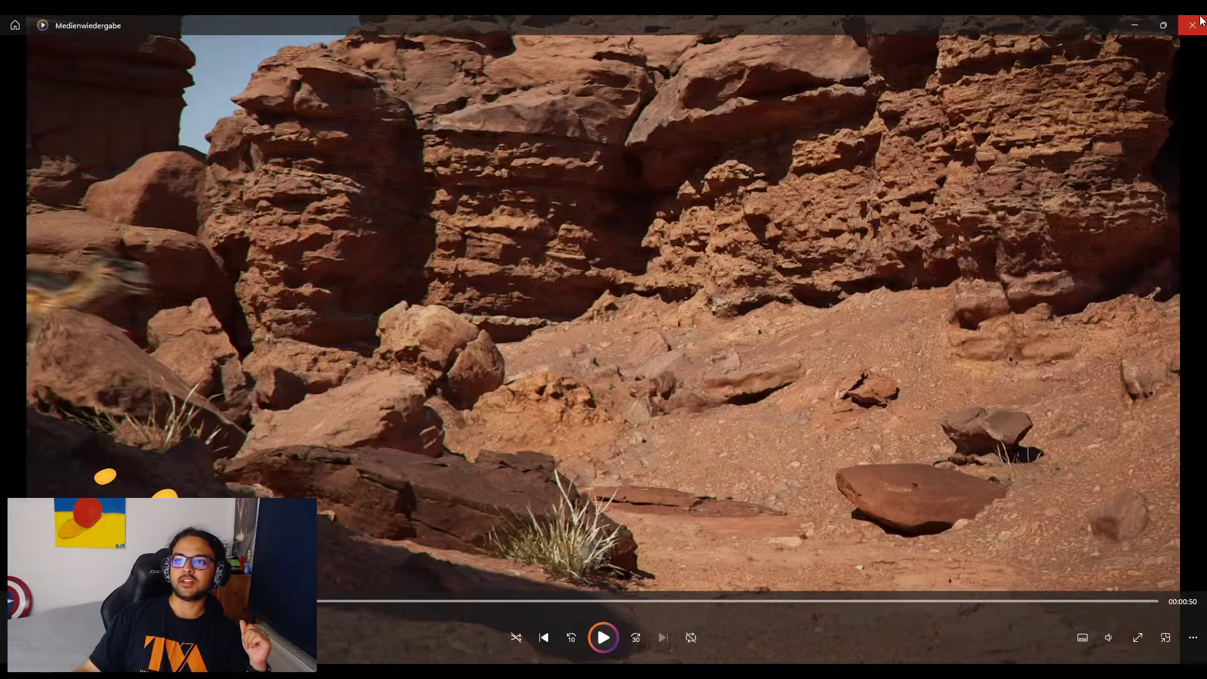
click(1192, 24)
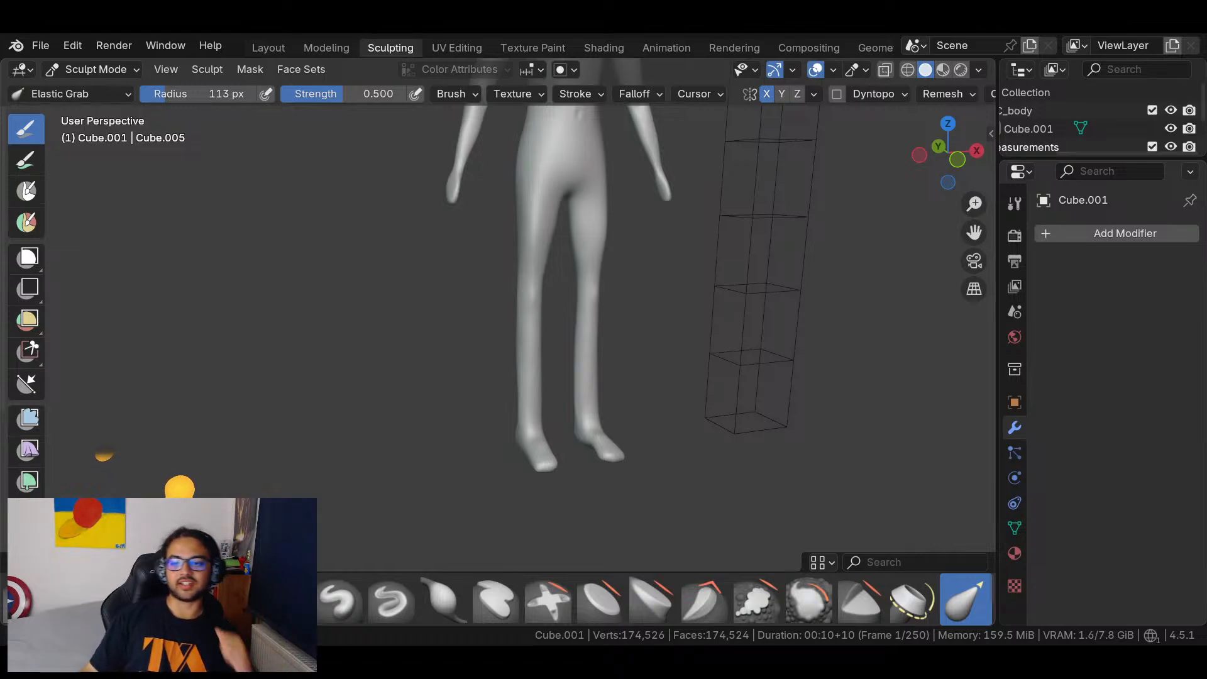
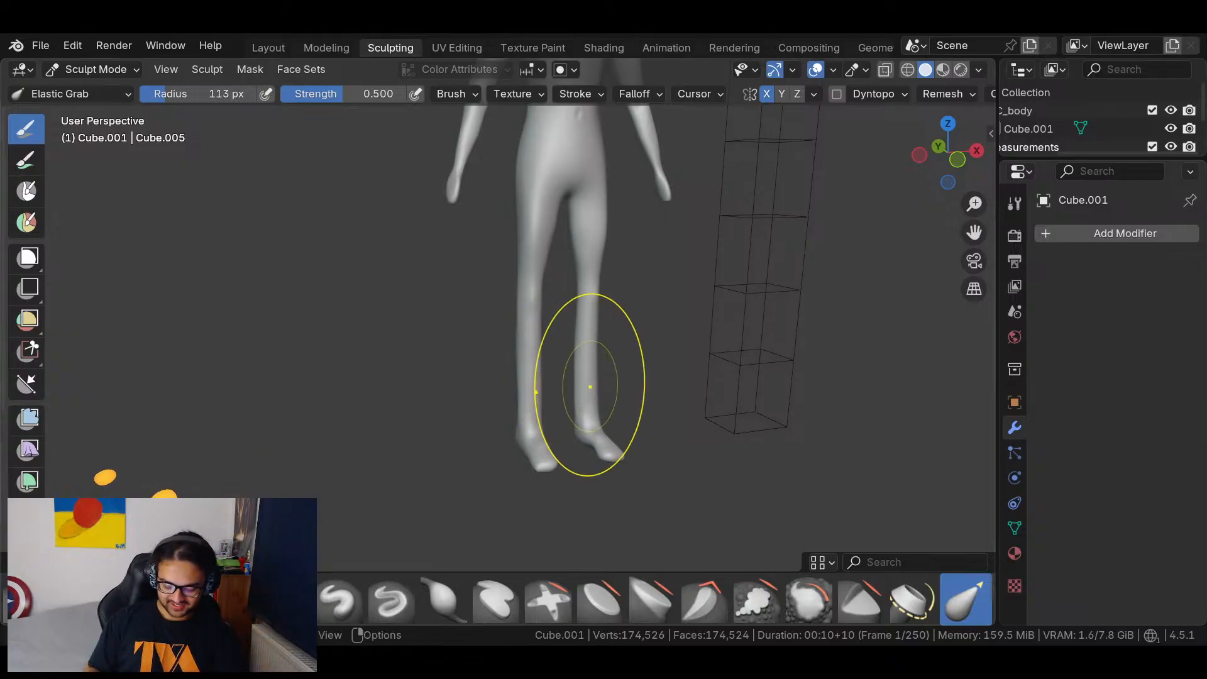
Push the back of the calf slightly forward in the left side view with Elastic Grab at 113 px radius.
scroll(625, 352, up, 5)
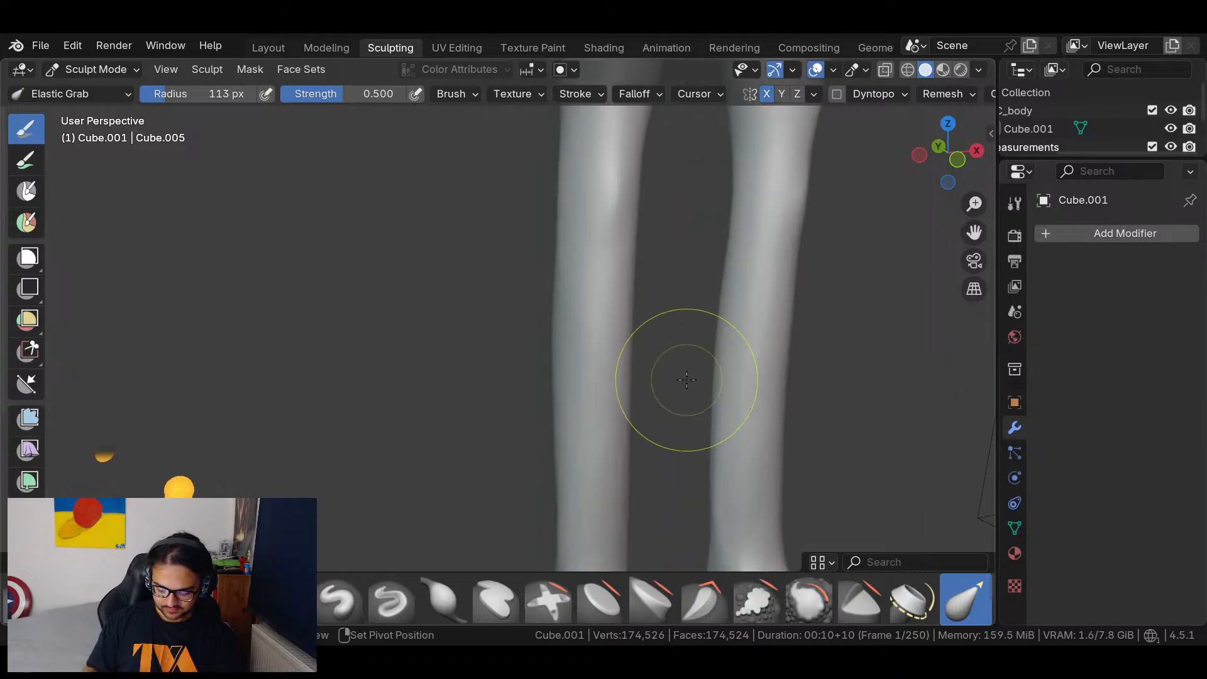
shift+middle_drag(689, 384, 606, 213)
middle_drag(597, 266, 778, 263)
click(947, 160)
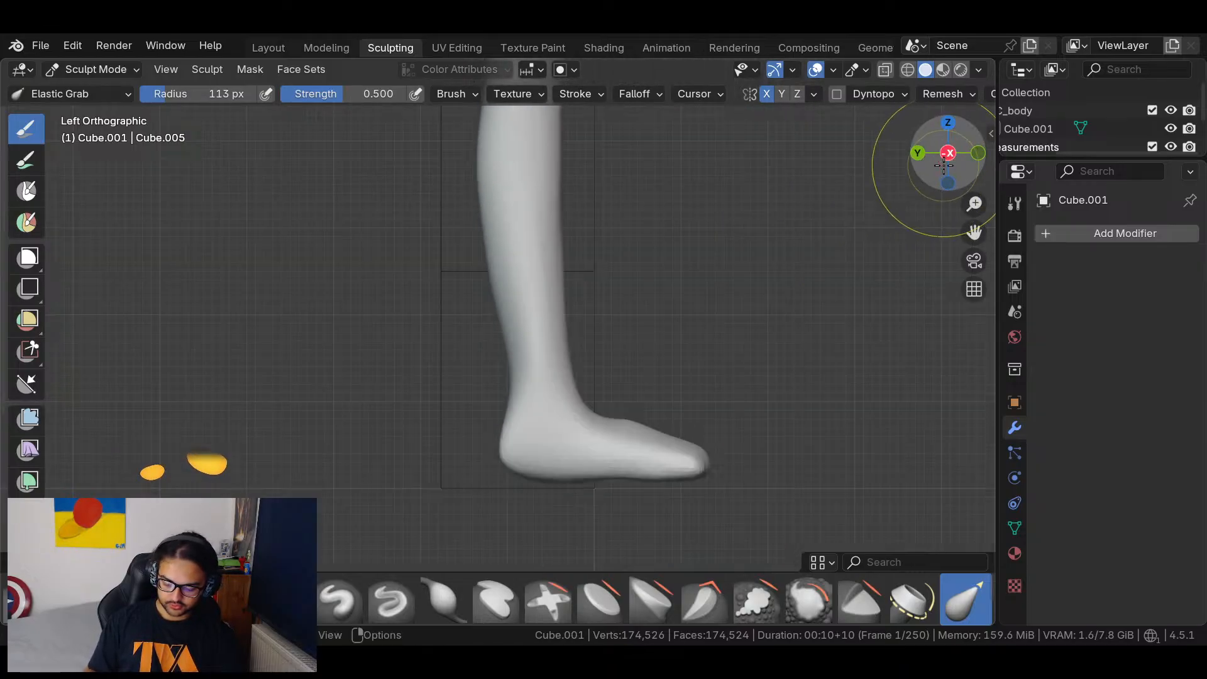
scroll(657, 270, down, 2)
scroll(636, 318, up, 3)
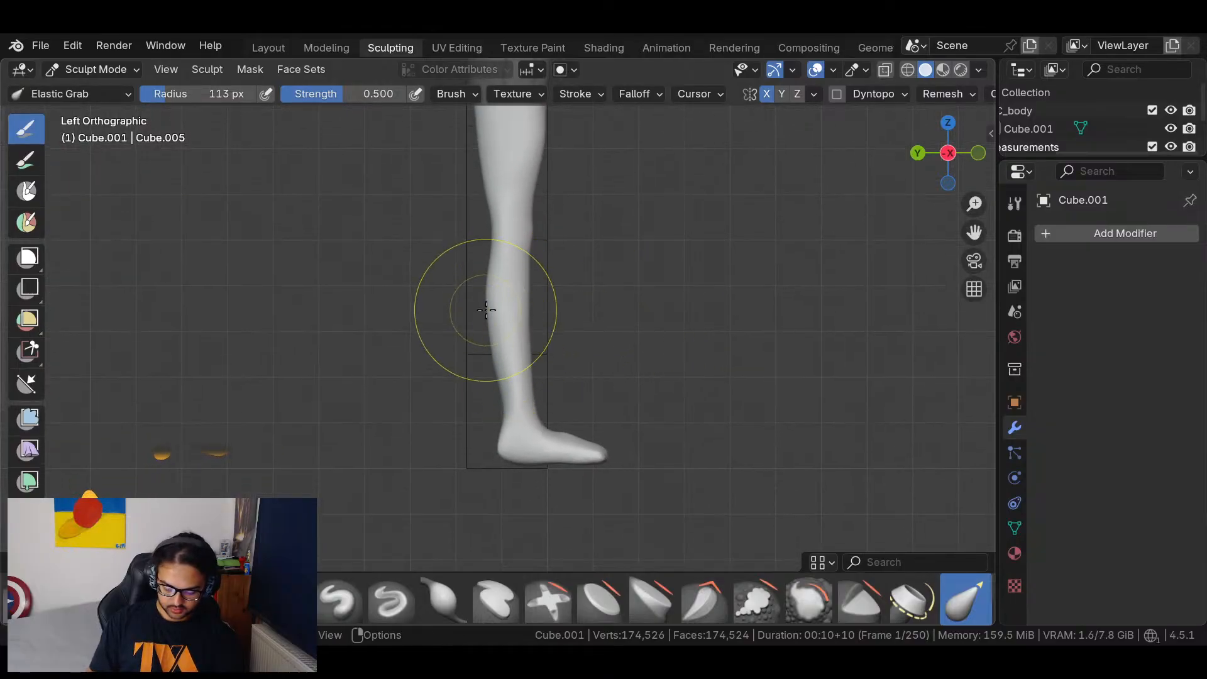
drag(490, 309, 498, 304)
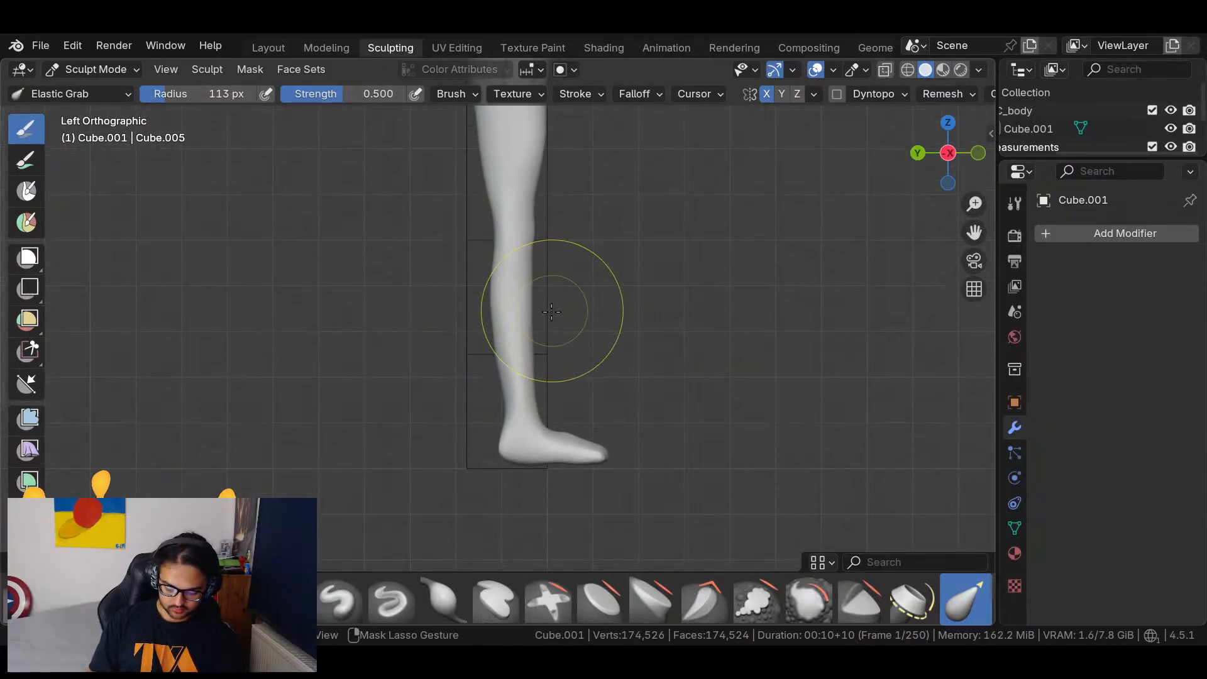
scroll(606, 274, up, 1)
scroll(605, 274, up, 1)
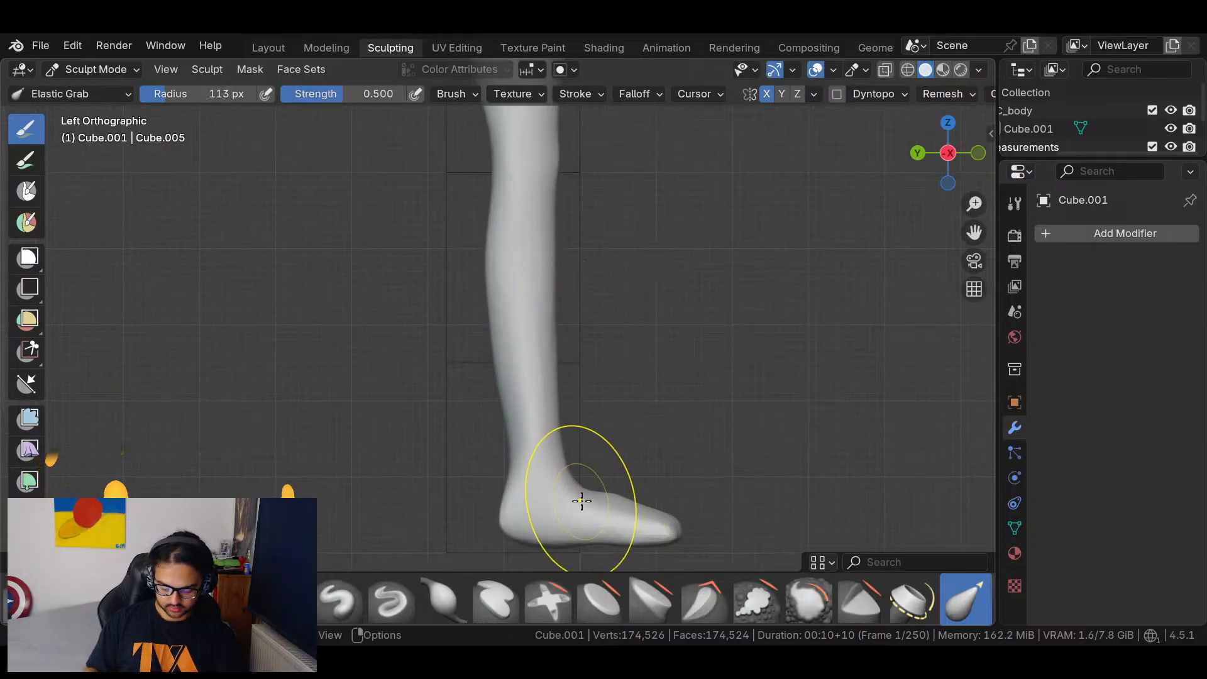
Shift the ankle and heel backward and pull the front of the knee slightly forward in the side profile.
scroll(578, 498, down, 2)
drag(555, 453, 512, 449)
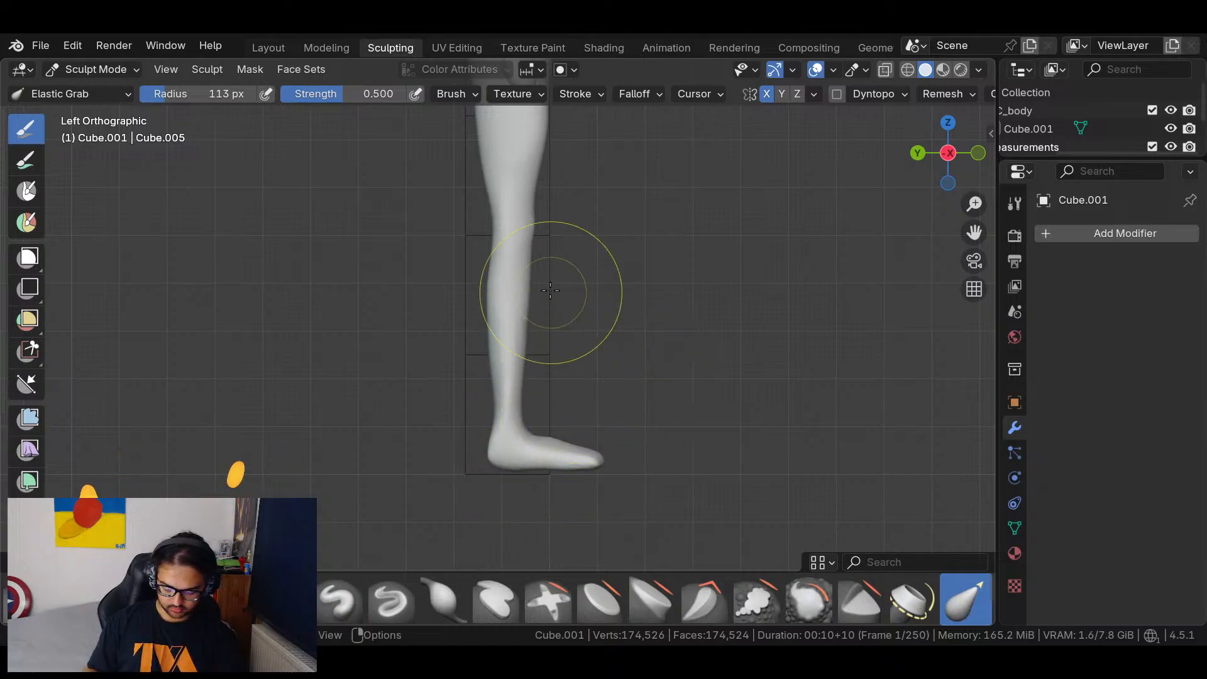
drag(526, 222, 545, 223)
scroll(575, 251, down, 2)
Bulge the inner calves toward the body's centre line and adjust the leg contour around them in the front view.
mouse_move(579, 292)
ctrl+middle_down()
mouse_move(593, 256)
mouse_move(573, 434)
mouse_move(593, 298)
ctrl+middle_up()
ctrl+middle_drag(581, 387, 594, 280)
middle_drag(561, 431, 552, 360)
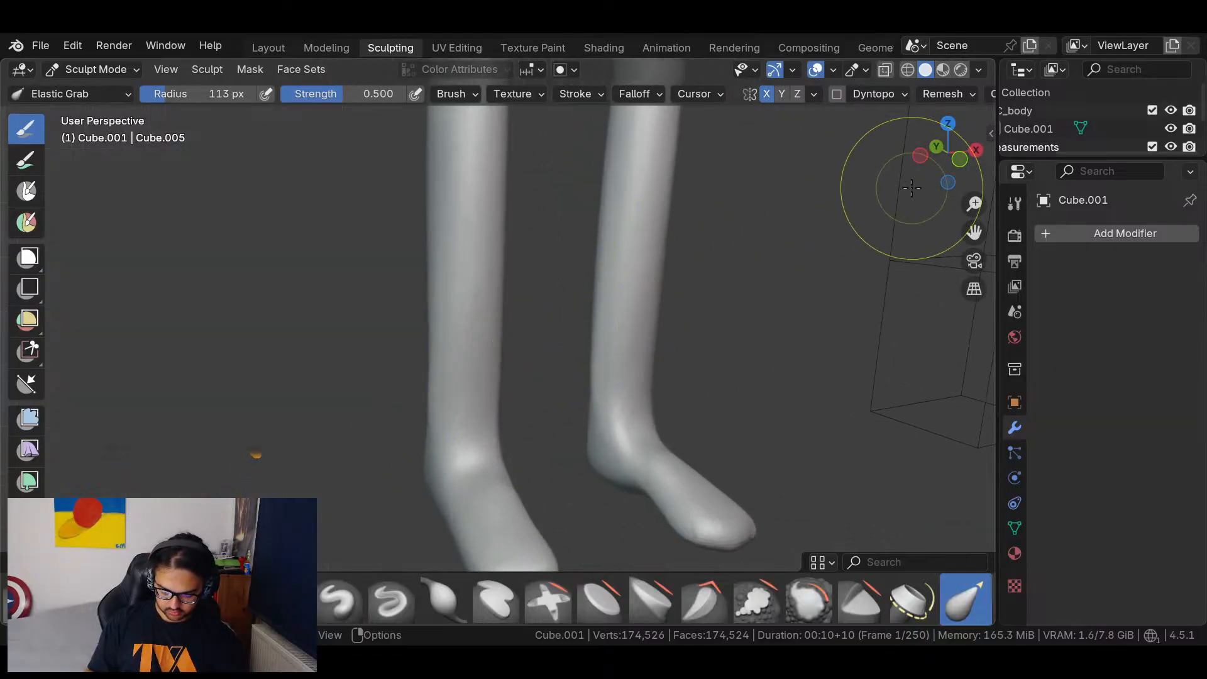
click(959, 160)
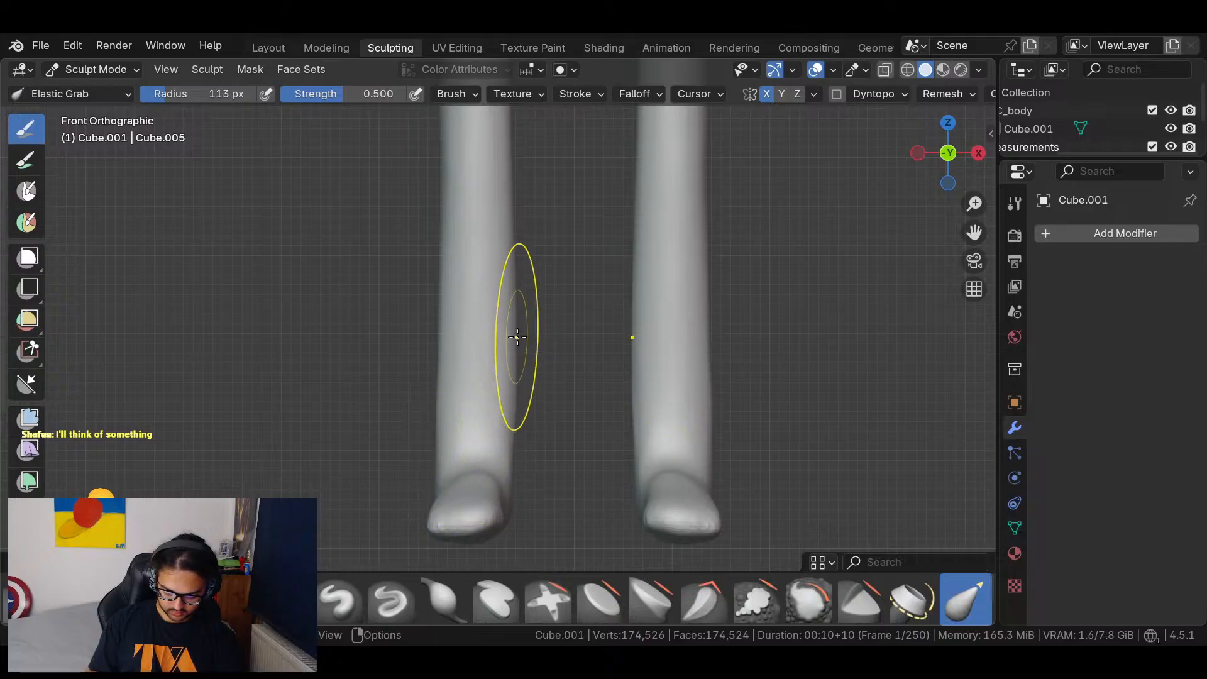
shift+middle_drag(546, 229, 552, 310)
drag(504, 358, 523, 365)
drag(502, 412, 516, 416)
drag(451, 357, 452, 359)
drag(507, 315, 497, 319)
shift+middle_drag(529, 460, 538, 338)
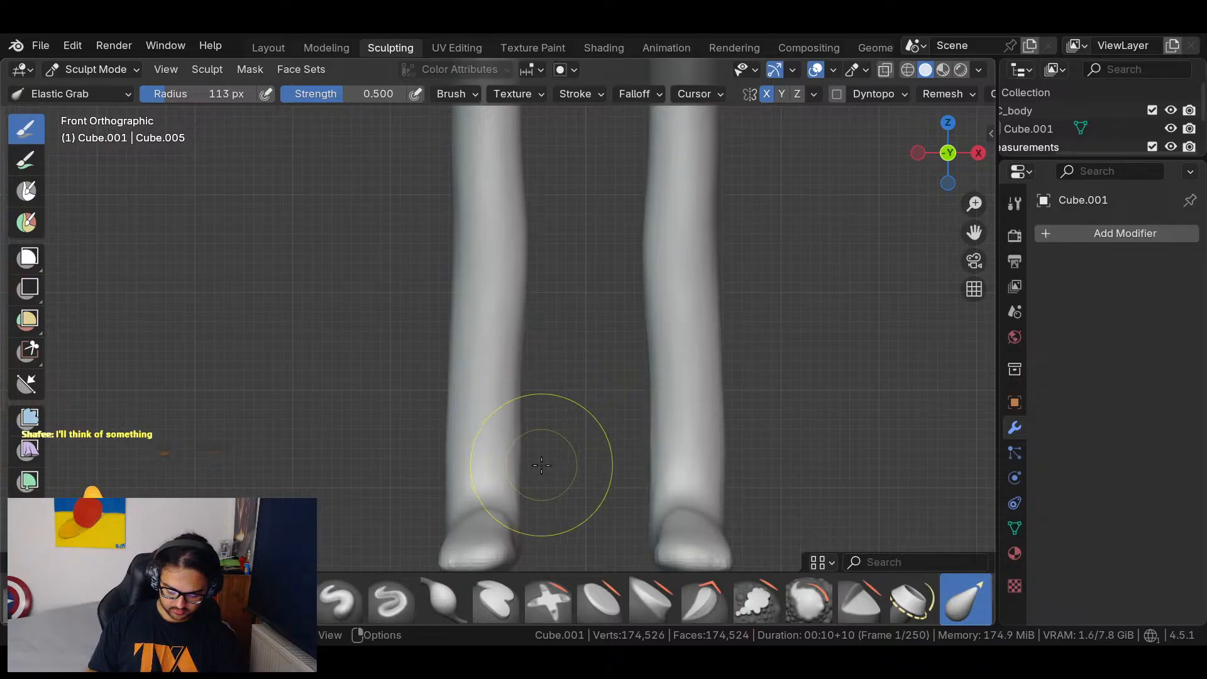
Narrow the ankles above the feet from both sides in the front view with Elastic Grab.
mouse_move(539, 377)
mouse_down()
mouse_move(511, 297)
mouse_move(517, 264)
mouse_up()
drag(445, 440, 451, 458)
ctrl+middle_drag(462, 468, 549, 338)
mouse_move(475, 436)
mouse_down()
mouse_move(545, 426)
mouse_move(491, 434)
mouse_up()
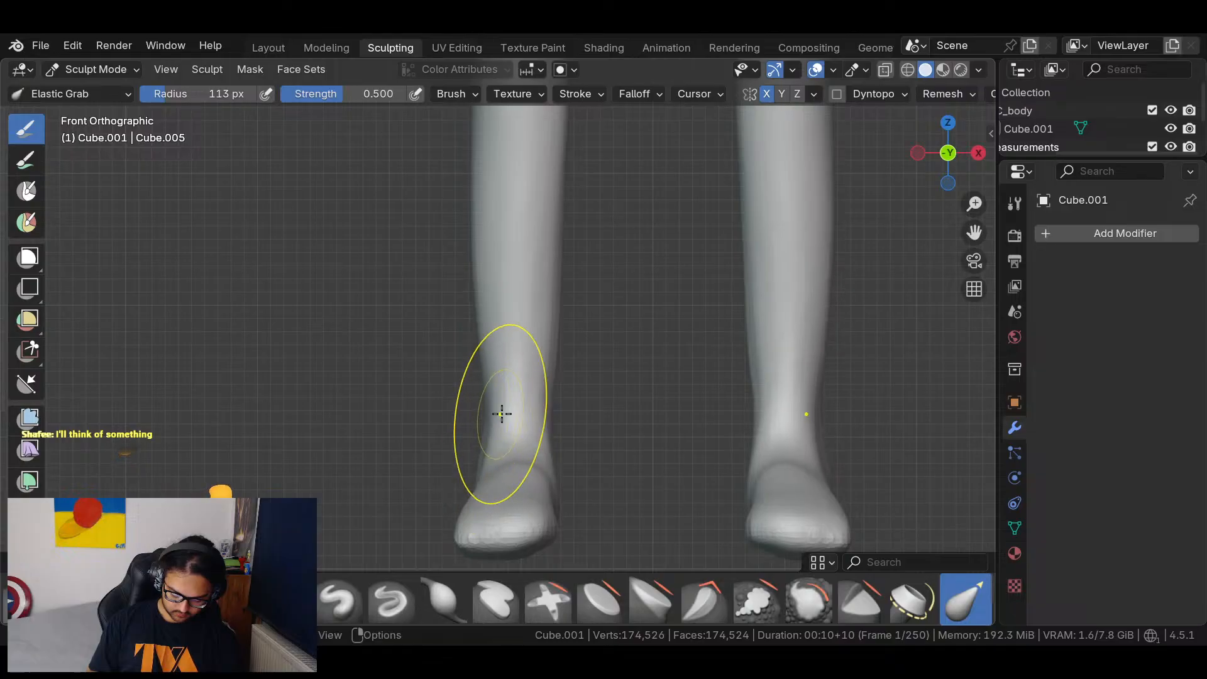
drag(553, 398, 544, 393)
Refine the outer calf contour and the inner contour of the knees and lower thighs in the front view.
shift+middle_drag(593, 269, 614, 377)
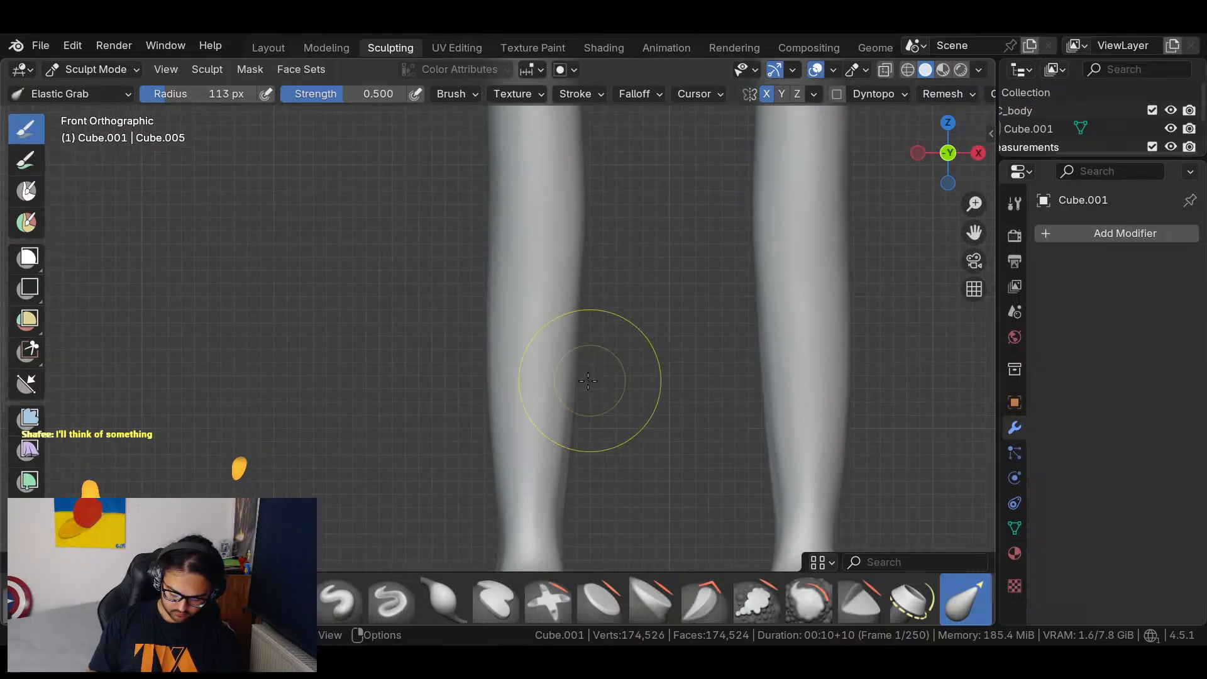
drag(501, 355, 505, 351)
drag(503, 299, 566, 309)
shift+middle_drag(604, 231, 594, 435)
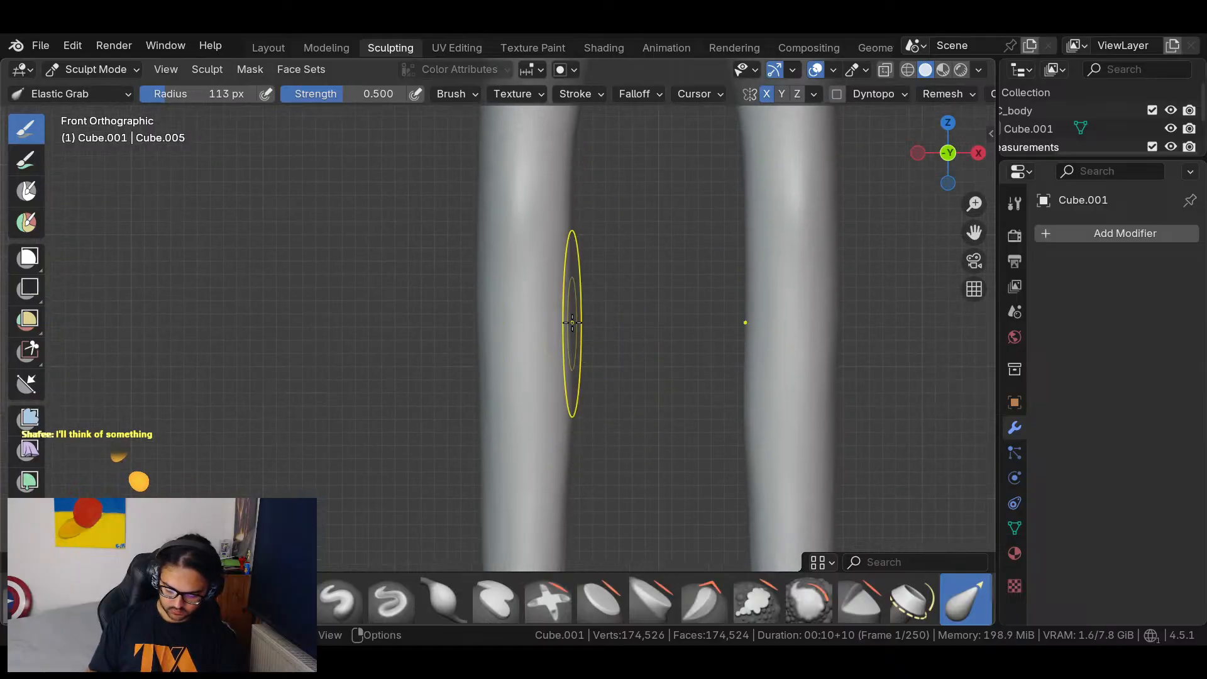
drag(580, 206, 573, 201)
shift+middle_drag(603, 208, 617, 393)
mouse_move(593, 289)
mouse_down()
mouse_move(571, 350)
mouse_move(582, 370)
mouse_up()
Undo a trial pull at the crotch and reshape the upper inner thighs just below it in the front view.
scroll(623, 386, down, 5)
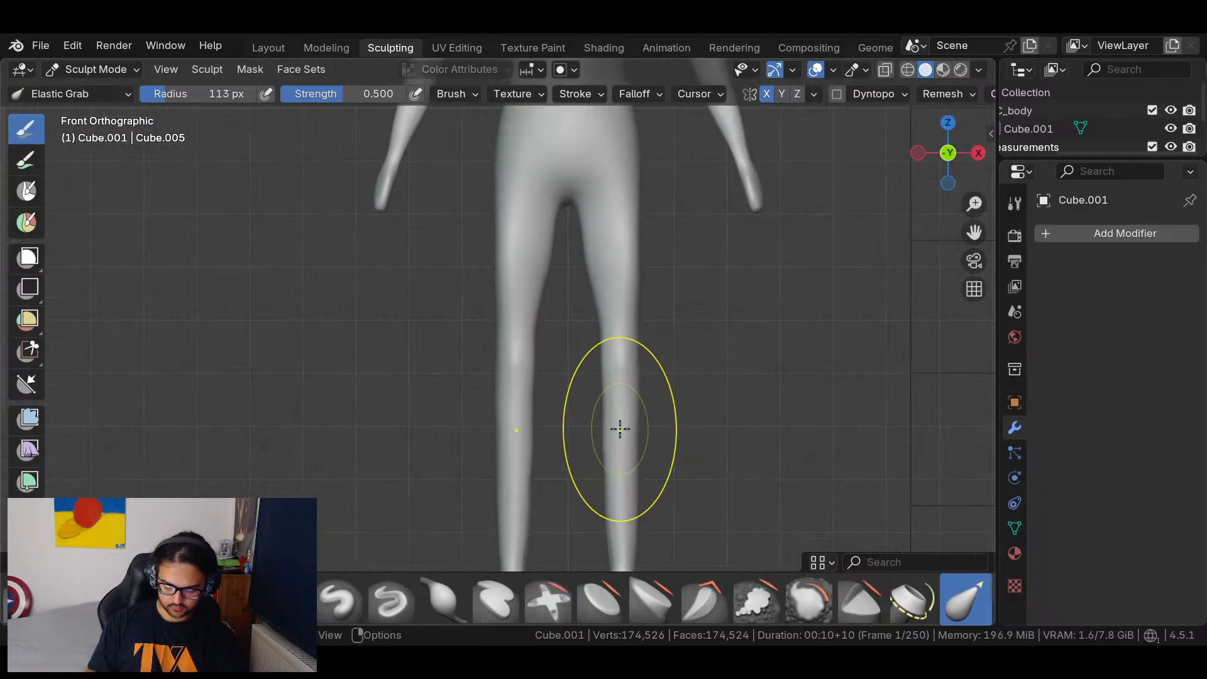
scroll(660, 208, up, 7)
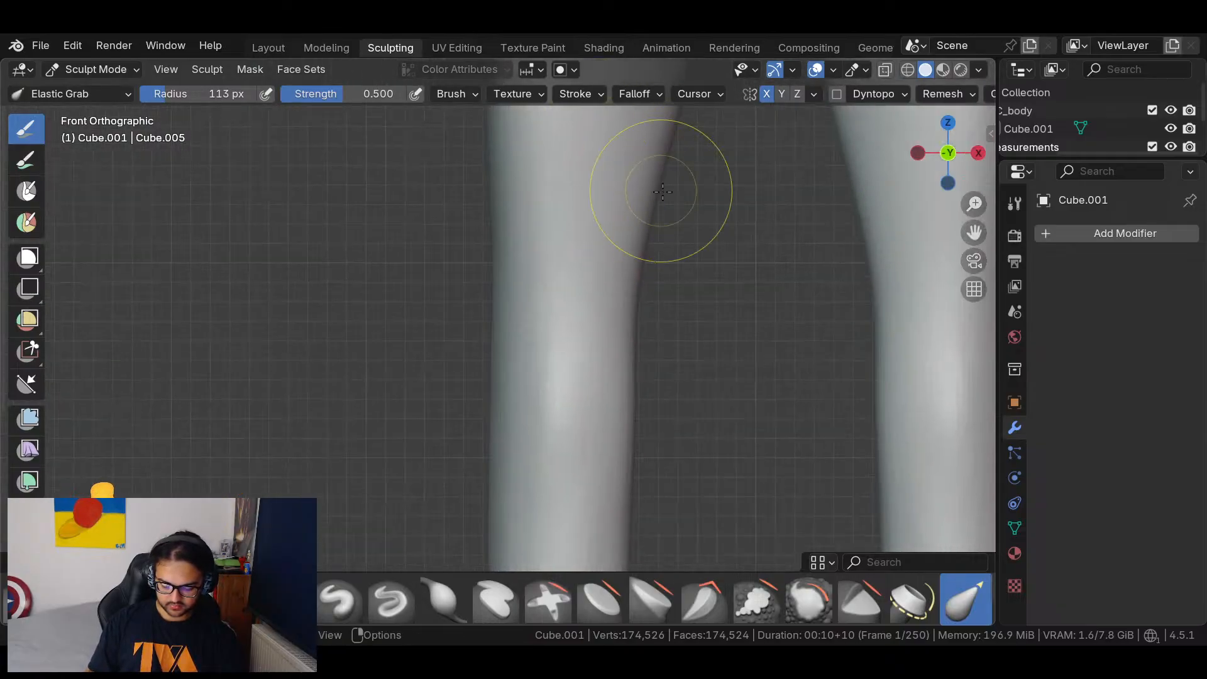
ctrl+middle_drag(670, 275, 657, 333)
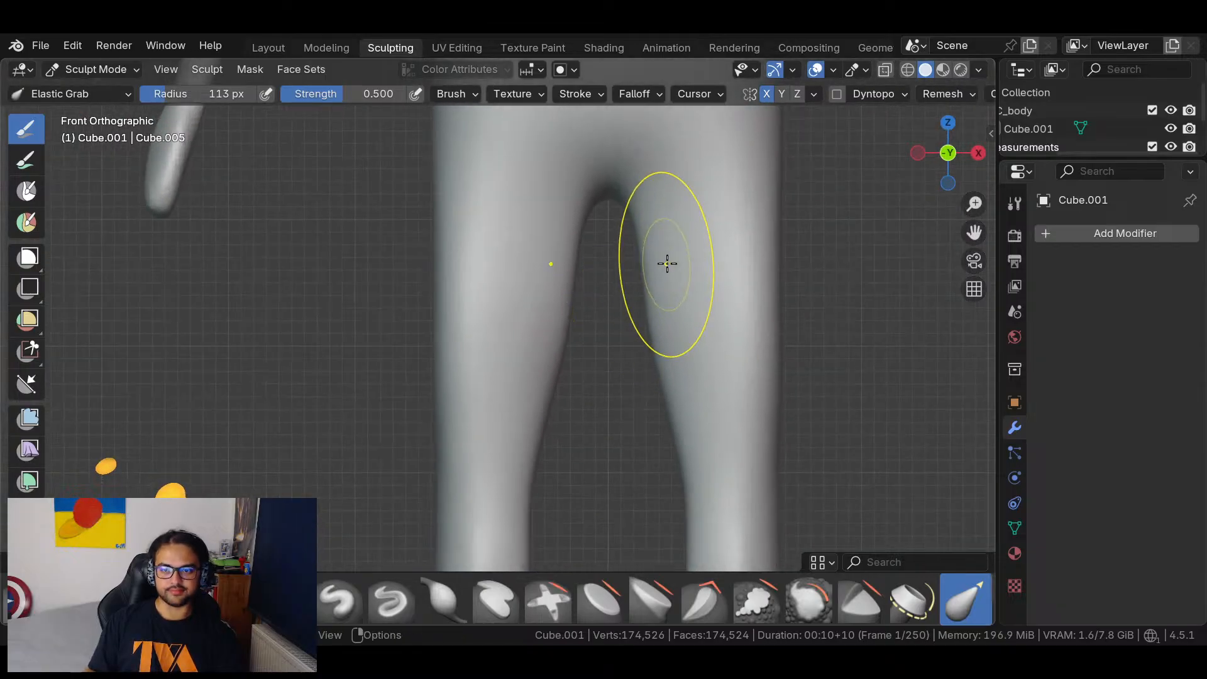
mouse_move(666, 254)
shift+middle_down()
mouse_move(555, 310)
mouse_move(558, 334)
shift+middle_up()
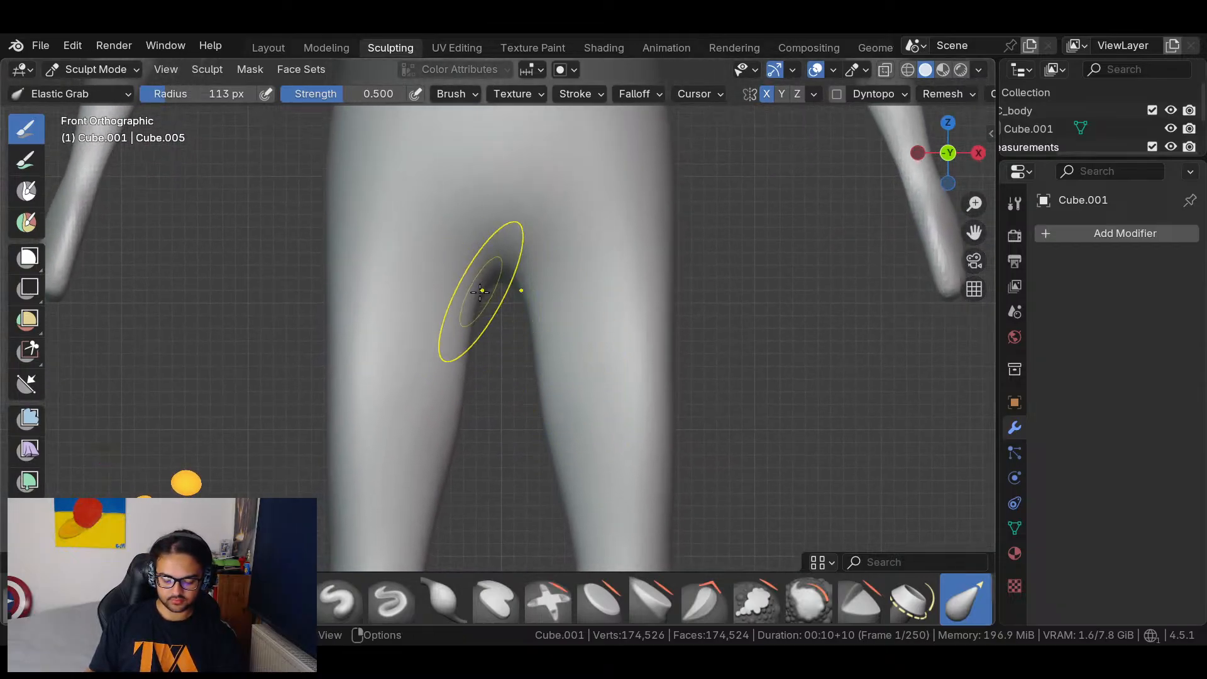
drag(479, 315, 476, 291)
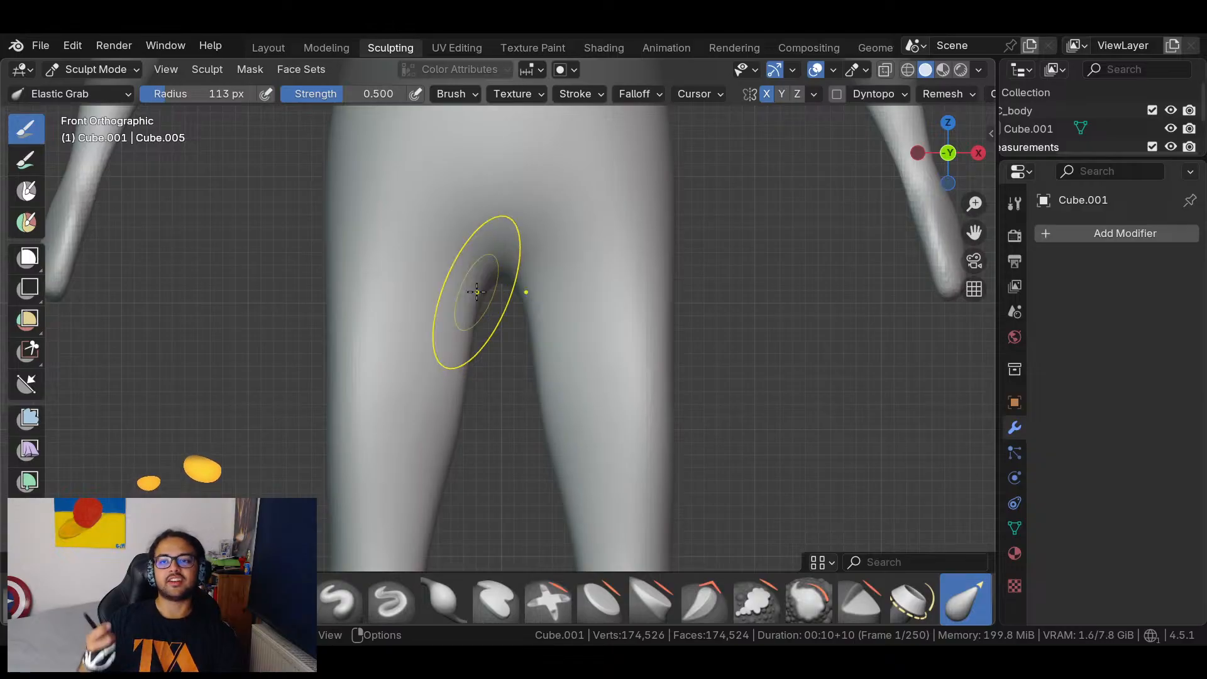
key(ctrl+z)
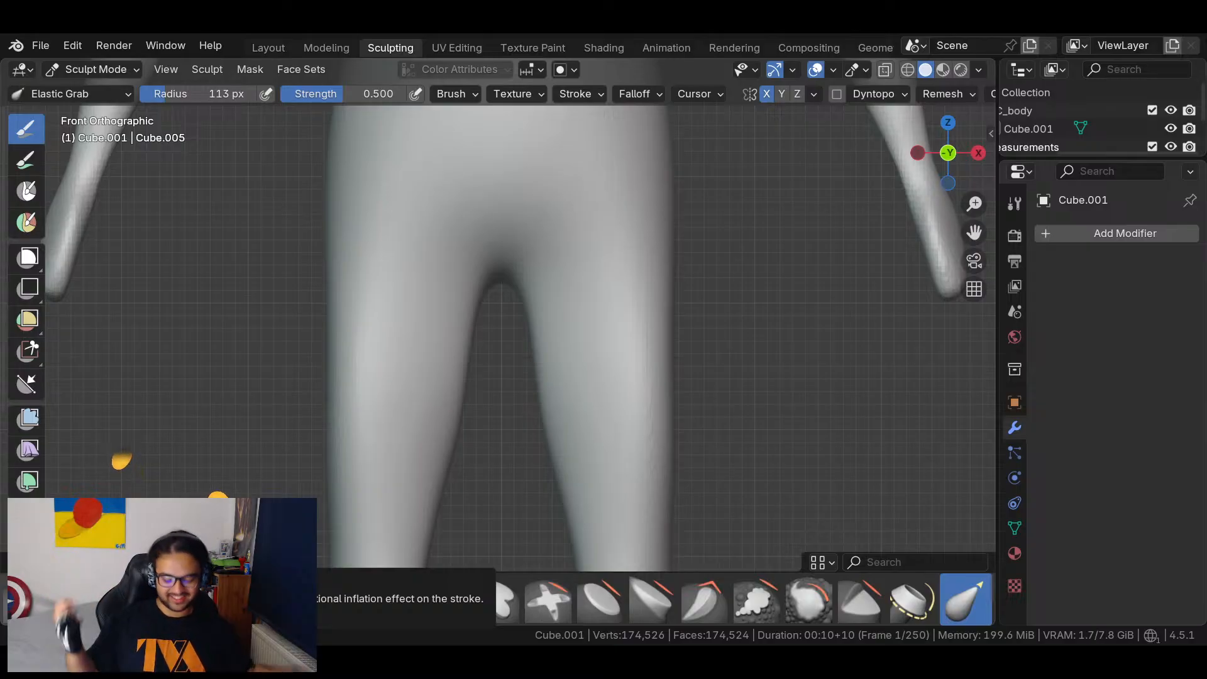
mouse_move(481, 320)
mouse_down()
mouse_move(534, 288)
mouse_move(571, 286)
mouse_move(463, 304)
mouse_move(450, 256)
mouse_move(497, 349)
mouse_up()
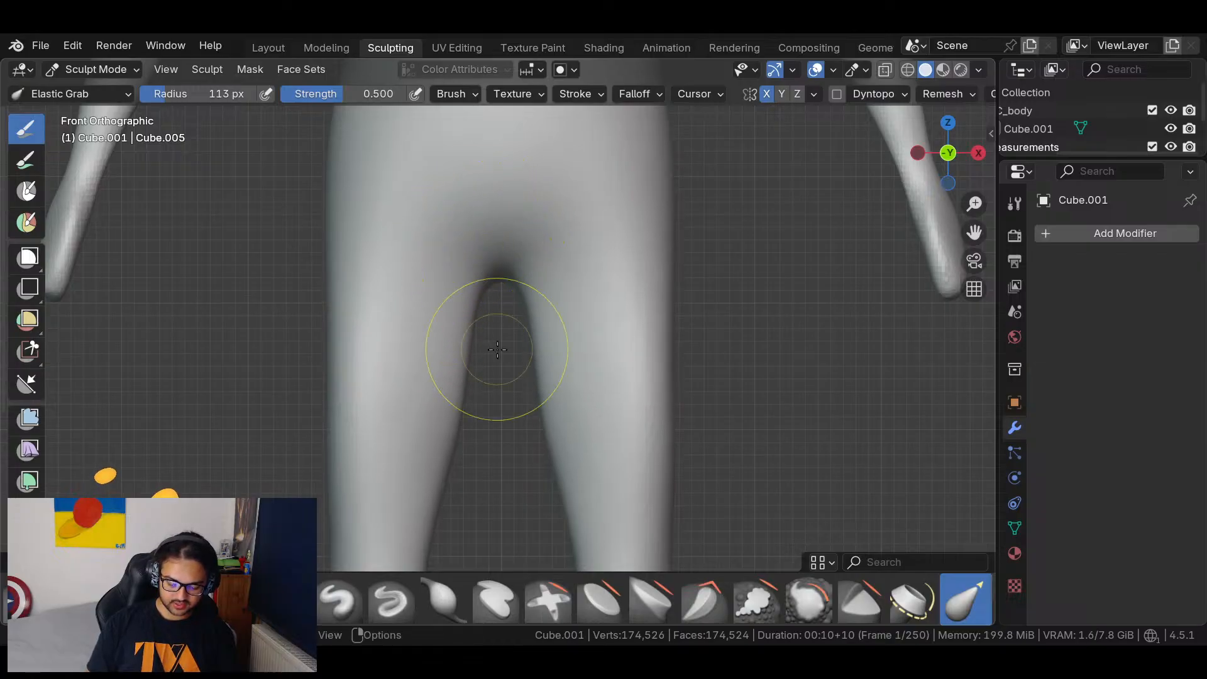
Reshape the fold under the buttocks and the upper inner thighs from behind with Elastic Grab.
middle_drag(497, 350, 648, 406)
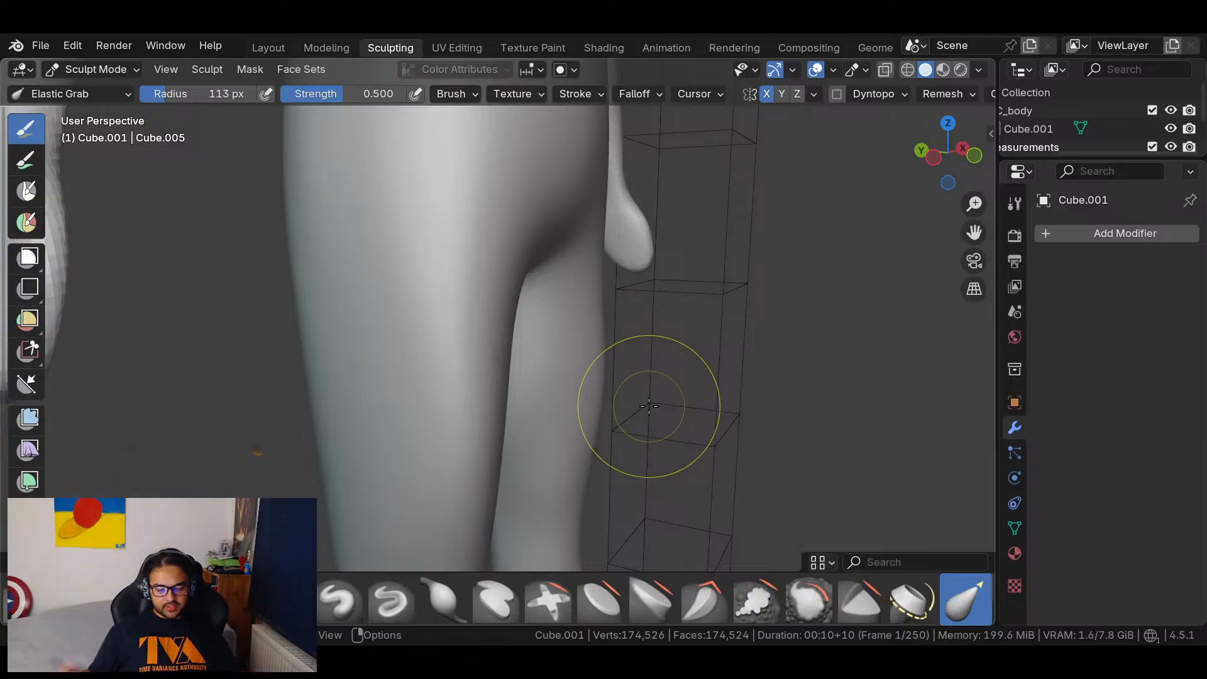
mouse_move(631, 418)
middle_down()
mouse_move(939, 418)
mouse_move(867, 369)
middle_up()
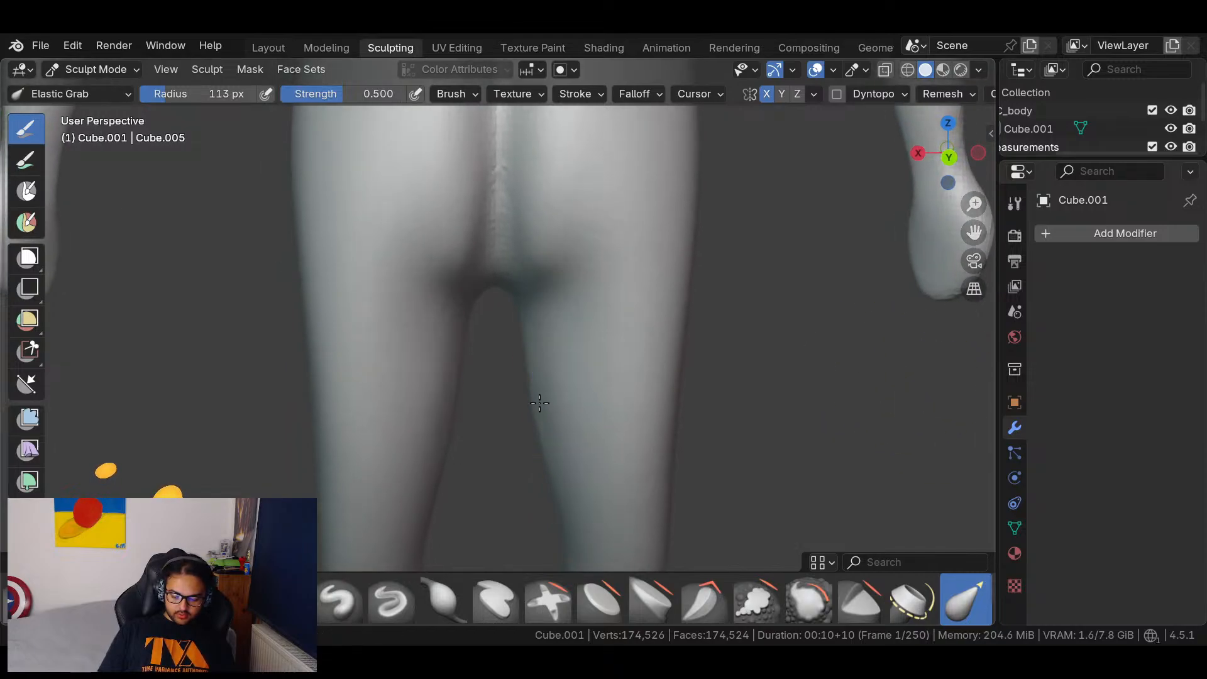
middle_drag(695, 398, 686, 450)
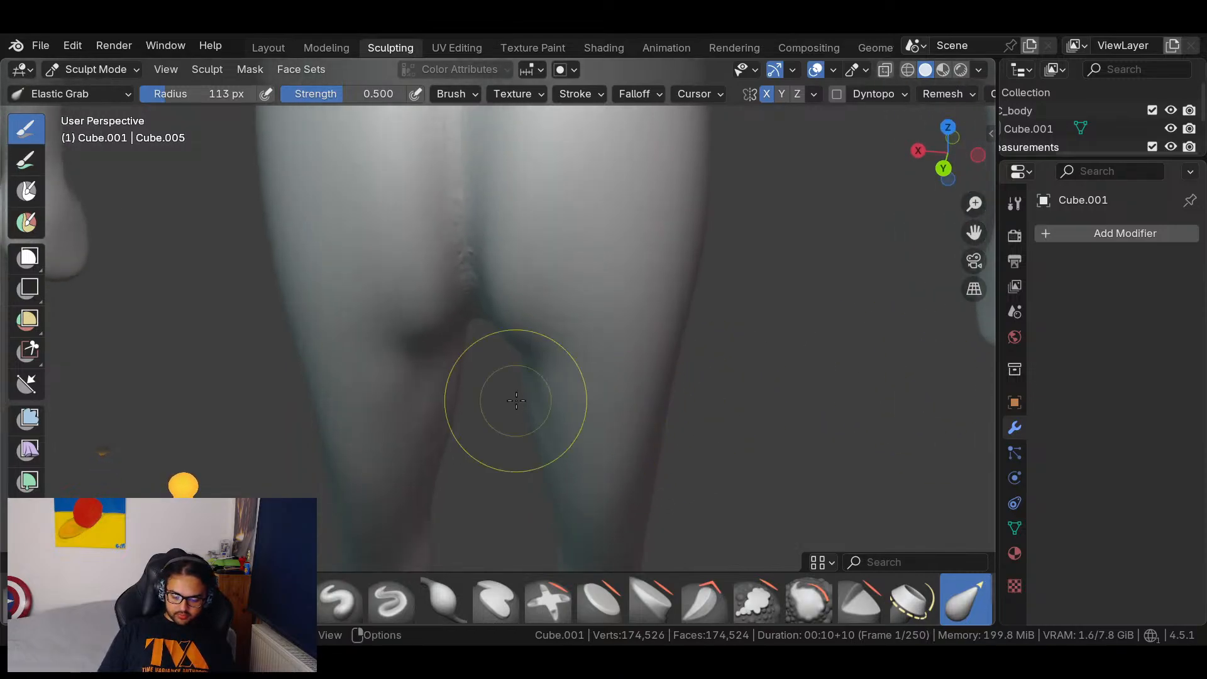
mouse_move(525, 376)
mouse_down()
mouse_move(515, 379)
mouse_move(527, 443)
mouse_move(536, 408)
mouse_move(539, 505)
mouse_up()
mouse_move(554, 430)
middle_down()
mouse_move(620, 423)
mouse_move(614, 371)
middle_up()
mouse_move(563, 333)
mouse_down()
mouse_move(558, 316)
mouse_move(545, 355)
mouse_move(536, 326)
mouse_up()
drag(615, 434, 574, 446)
Adjust the inner back of the thigh below the buttock and check its form from oblique rear angles.
mouse_move(663, 463)
middle_down()
mouse_move(822, 444)
mouse_move(466, 403)
middle_up()
mouse_move(458, 412)
mouse_down()
mouse_move(438, 401)
mouse_move(444, 361)
mouse_up()
mouse_move(546, 432)
middle_down()
mouse_move(471, 375)
mouse_move(484, 391)
middle_up()
mouse_move(523, 454)
middle_down()
mouse_move(451, 450)
mouse_move(432, 413)
mouse_move(577, 396)
middle_up()
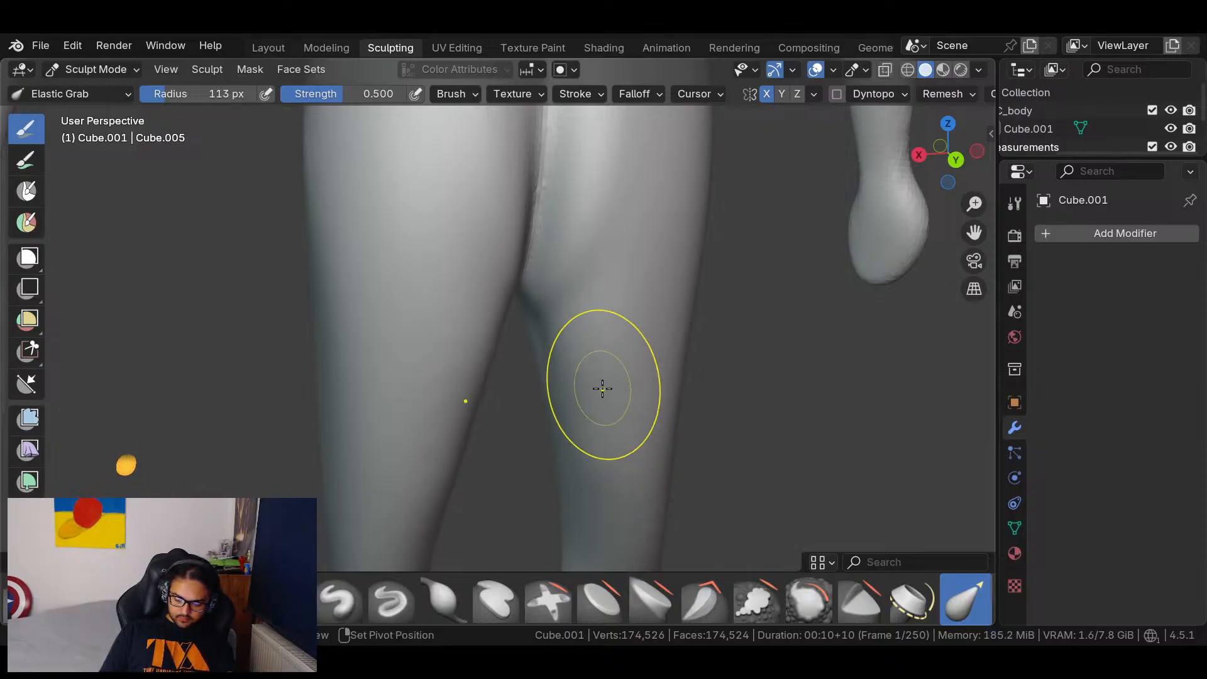
mouse_move(567, 459)
middle_down()
mouse_move(617, 391)
mouse_move(614, 331)
mouse_move(571, 383)
mouse_move(646, 398)
mouse_move(703, 341)
mouse_move(695, 299)
middle_up()
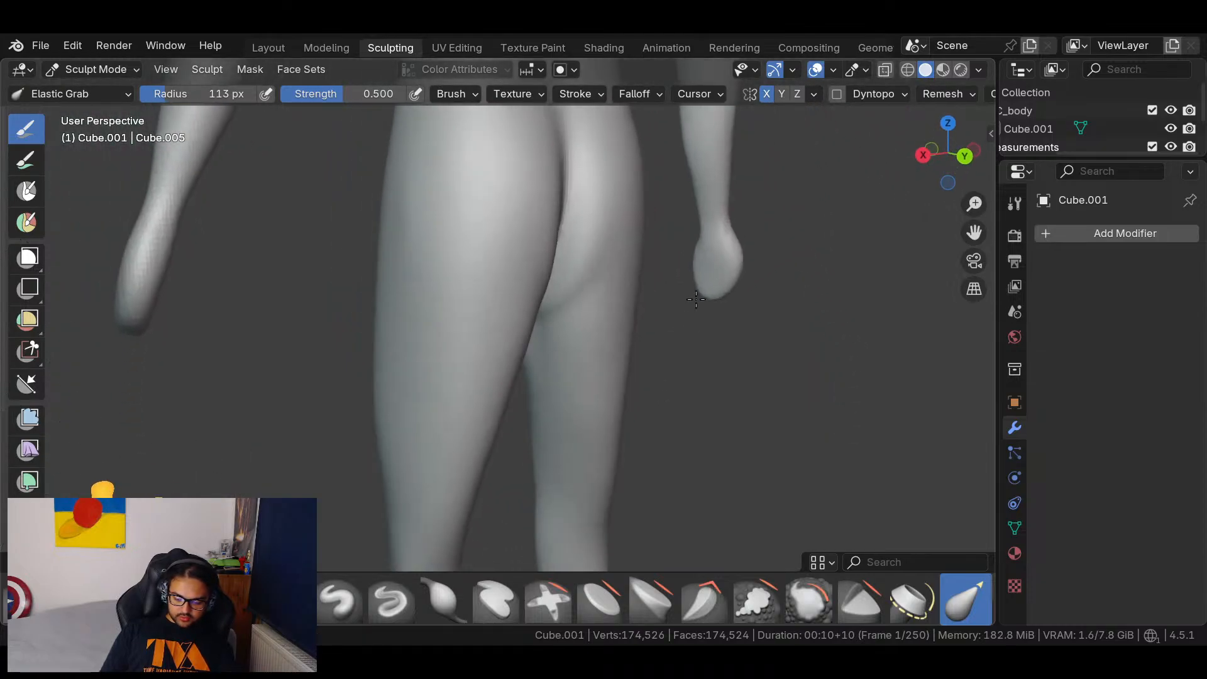
Nudge the inner buttock surface beside the cleft slightly outward, working from above and behind.
mouse_move(607, 220)
middle_down()
mouse_move(582, 423)
mouse_move(577, 410)
mouse_move(593, 514)
mouse_move(691, 408)
mouse_move(566, 440)
mouse_move(532, 496)
middle_up()
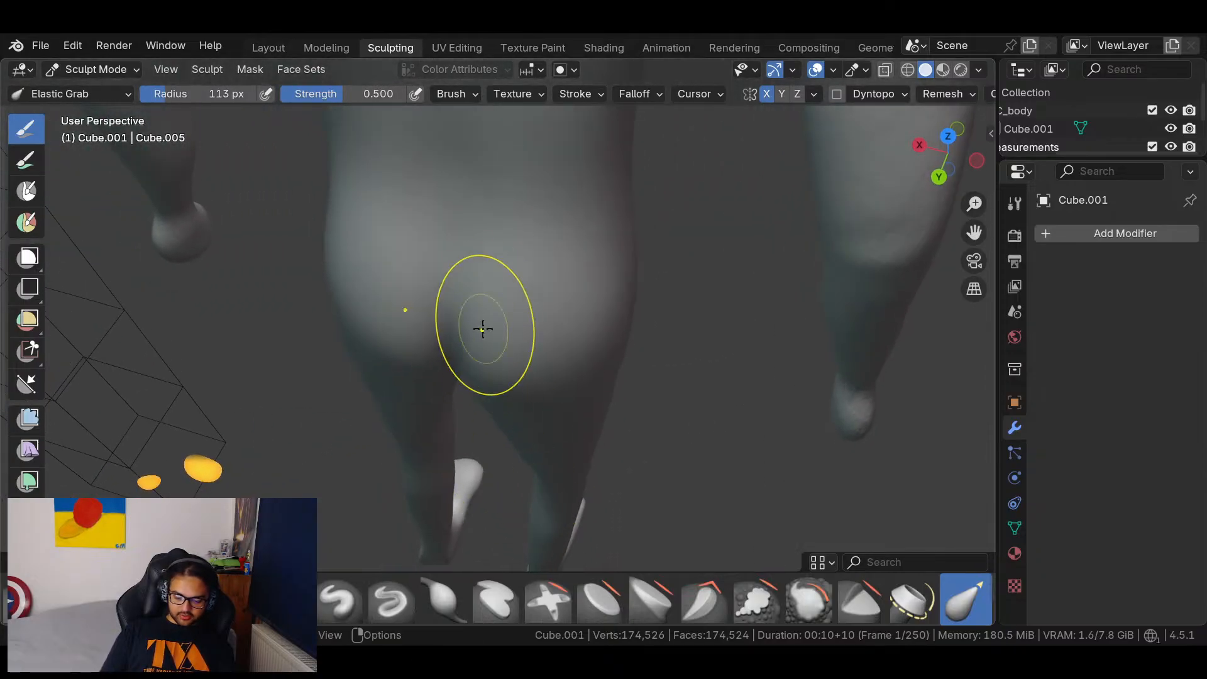
drag(498, 286, 504, 289)
middle_drag(502, 297, 714, 369)
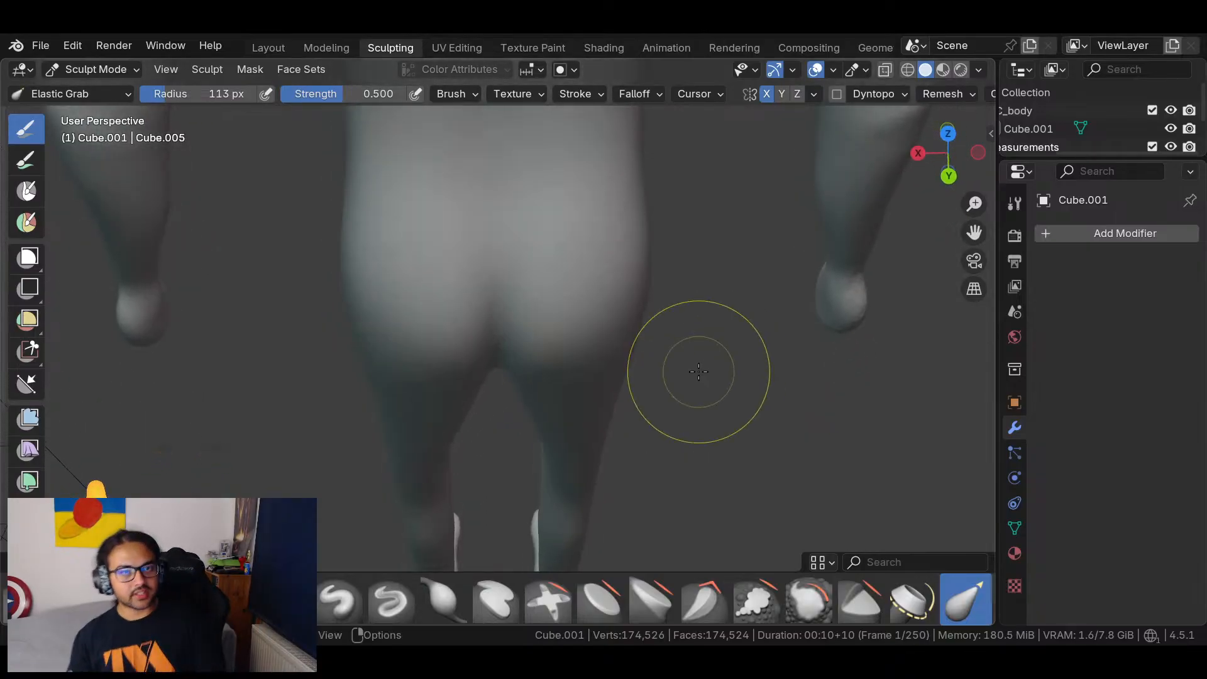
Pull the outer upper thighs and hips outward in the front view to widen the pelvis silhouette.
mouse_move(699, 371)
middle_down()
mouse_move(817, 312)
mouse_move(480, 504)
mouse_move(578, 482)
mouse_move(647, 485)
mouse_move(682, 329)
mouse_move(647, 350)
mouse_move(659, 283)
middle_up()
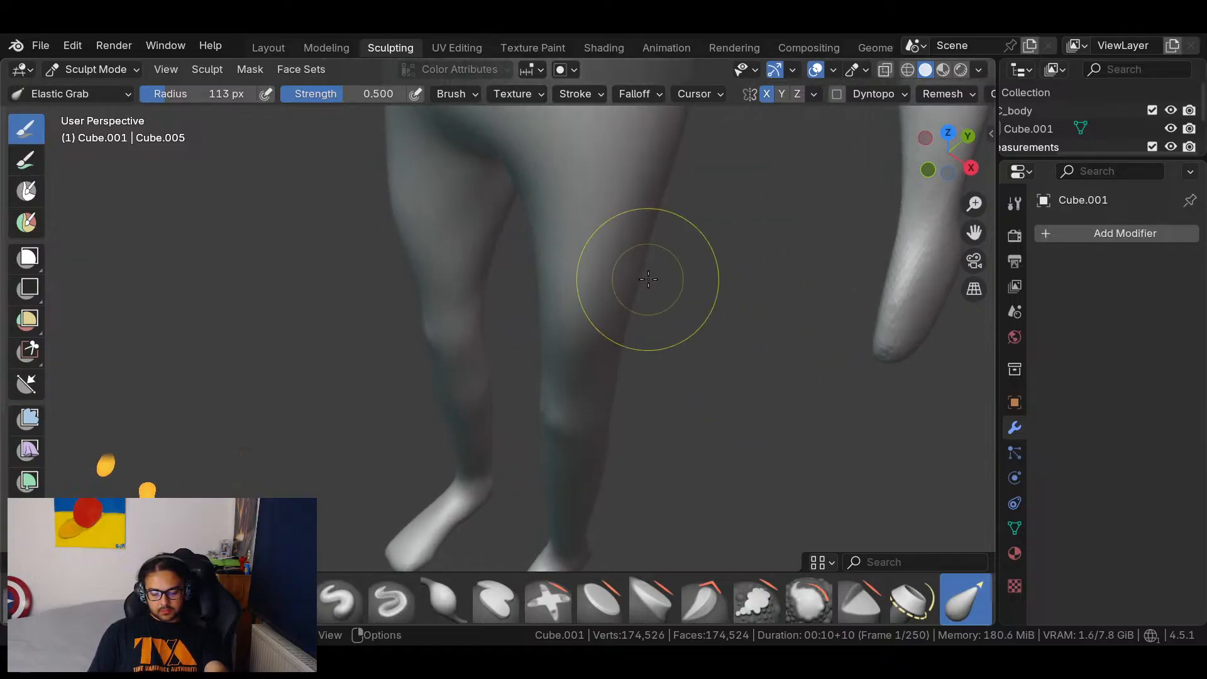
middle_drag(653, 285, 646, 304)
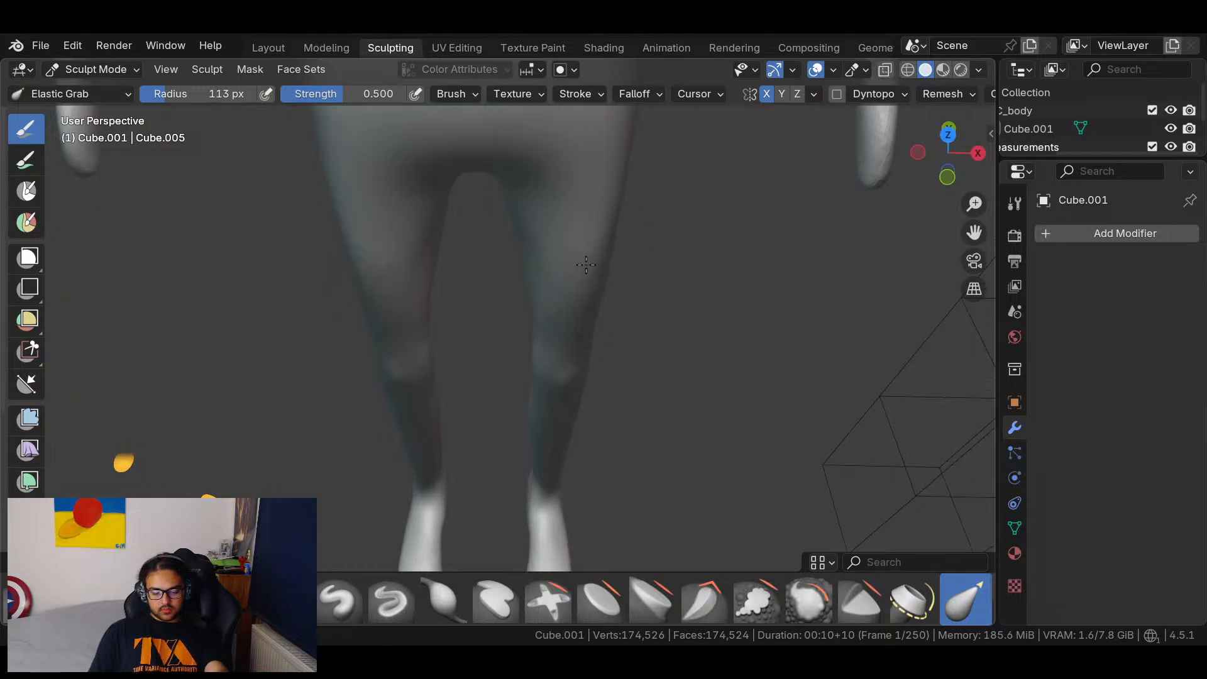
middle_drag(647, 277, 762, 207)
click(970, 161)
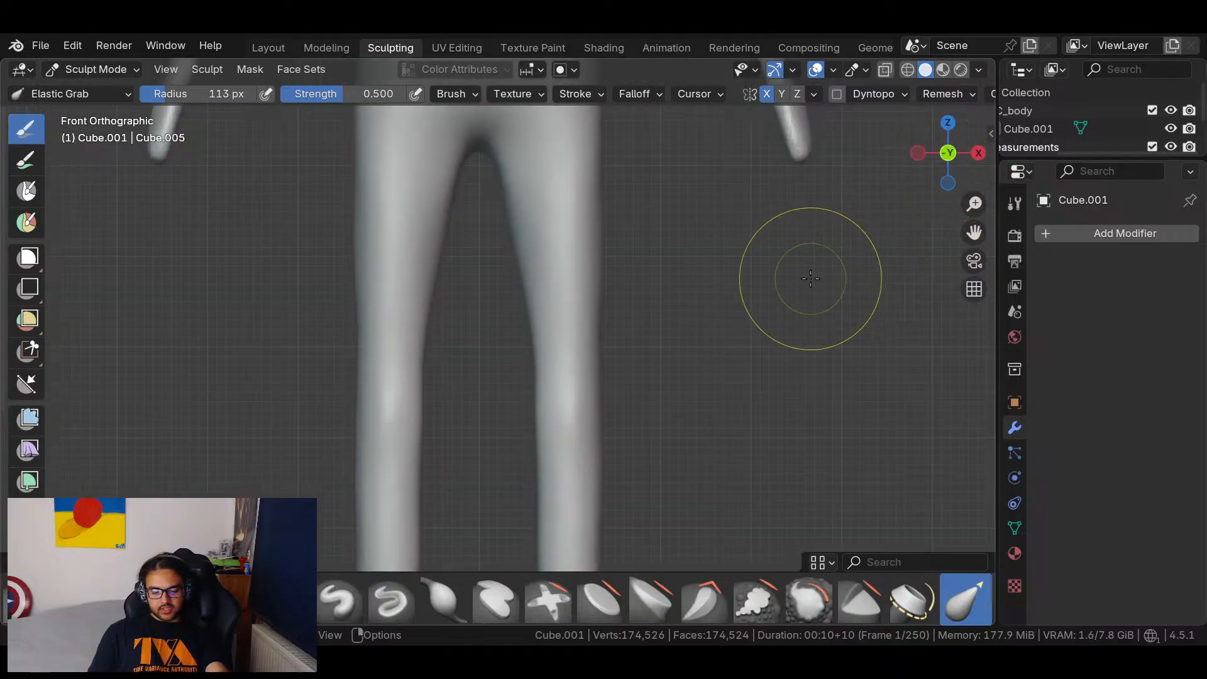
scroll(660, 251, up, 3)
mouse_move(667, 351)
middle_down()
mouse_move(685, 411)
mouse_move(647, 498)
mouse_move(794, 425)
mouse_move(835, 371)
mouse_move(974, 296)
middle_up()
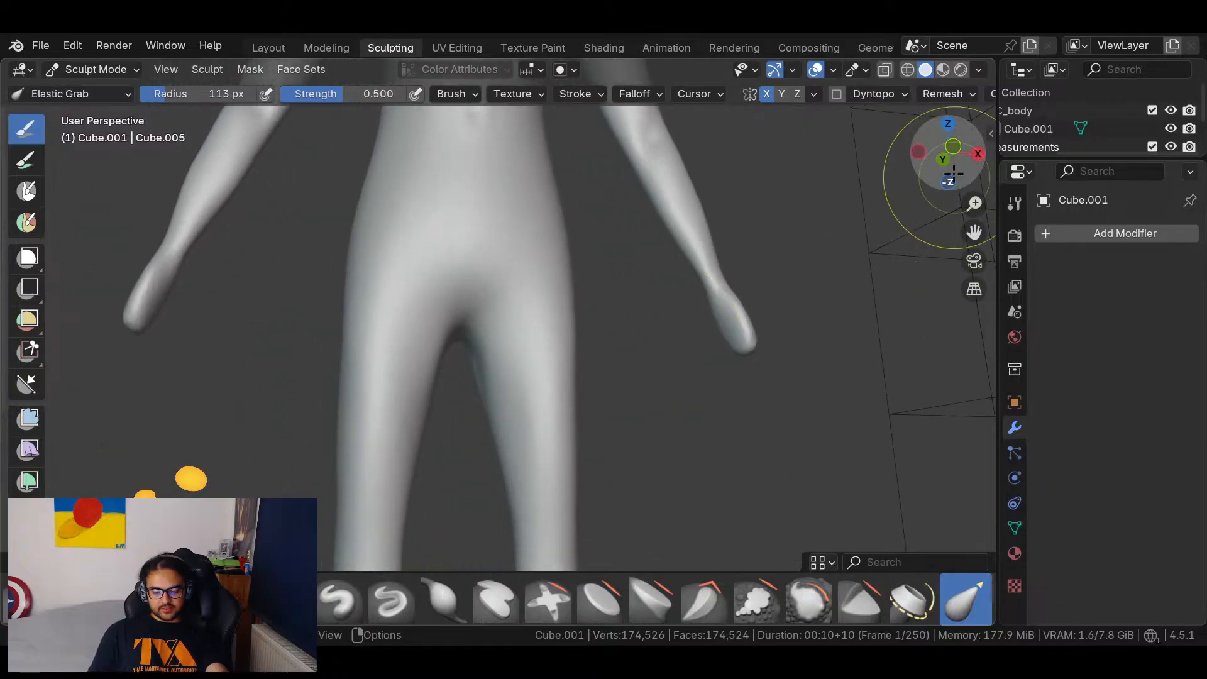
click(952, 147)
drag(345, 361, 316, 351)
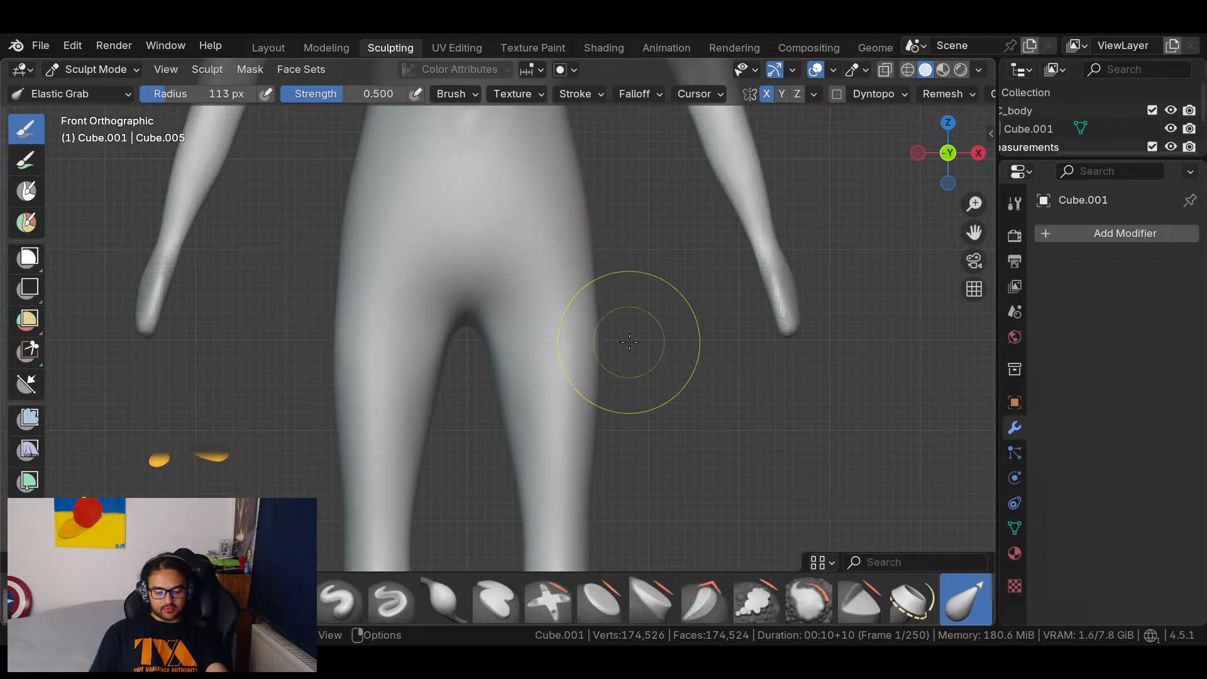
drag(391, 296, 322, 270)
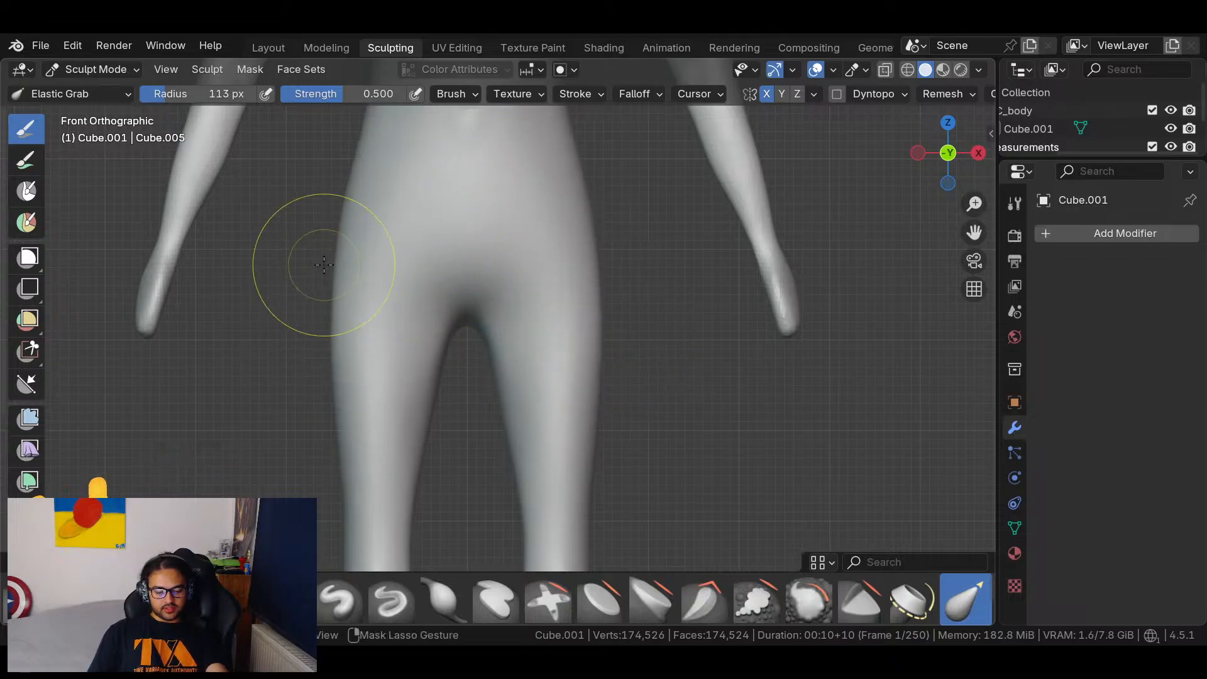
Push the outer hips and upper thighs slightly inward in the front view with Elastic Grab to refine the silhouette.
scroll(553, 431, down, 7)
scroll(560, 439, up, 4)
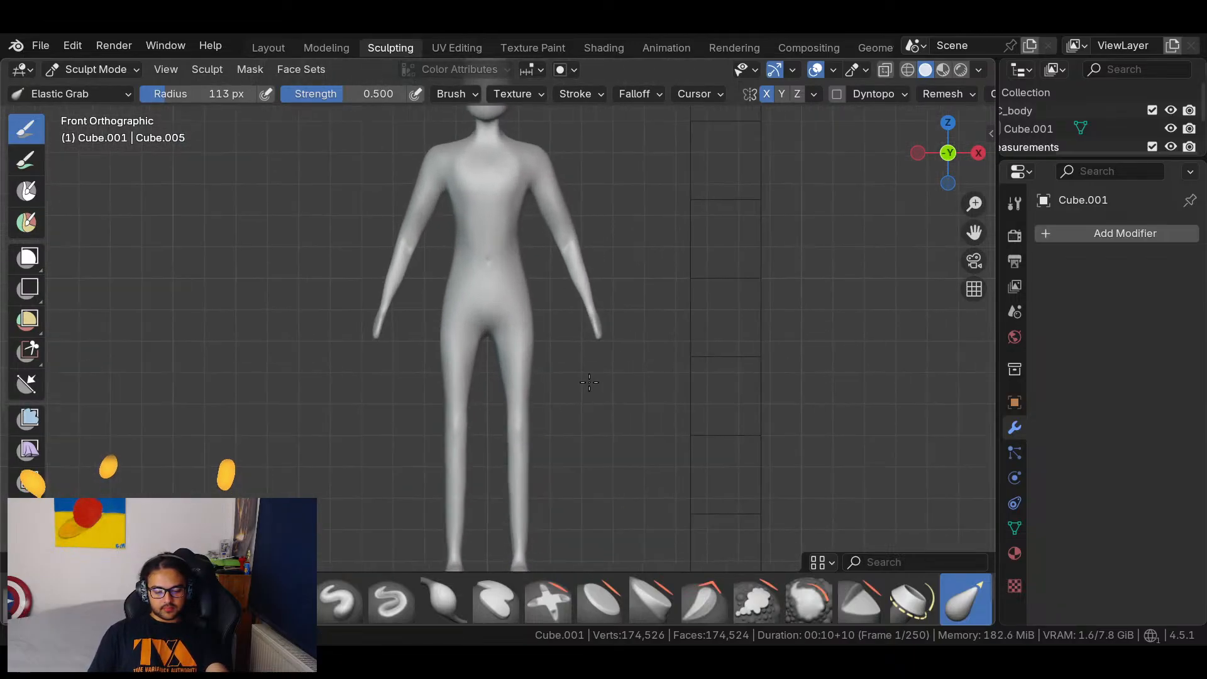
drag(434, 322, 441, 321)
drag(443, 372, 447, 377)
scroll(458, 328, up, 5)
drag(384, 355, 398, 343)
drag(444, 400, 449, 408)
Pull the lower leg outward in the front view, and smooth the calf surface from an oblique rear angle.
shift+middle_drag(495, 488, 512, 256)
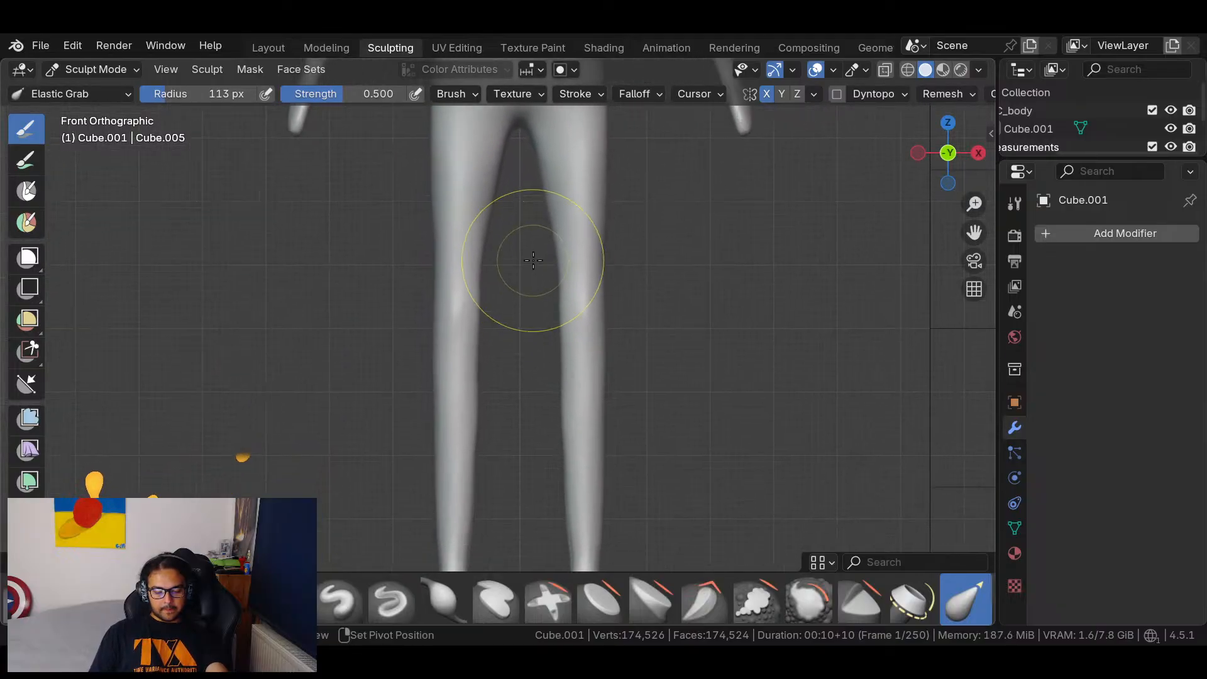
scroll(495, 363, down, 3)
mouse_move(479, 358)
mouse_down()
mouse_move(444, 376)
mouse_move(445, 390)
mouse_up()
mouse_move(468, 358)
middle_down()
mouse_move(558, 396)
mouse_move(733, 440)
mouse_move(623, 431)
middle_up()
scroll(648, 384, up, 3)
mouse_move(546, 453)
shift+mouse_down()
mouse_move(520, 552)
mouse_move(539, 361)
shift+mouse_up()
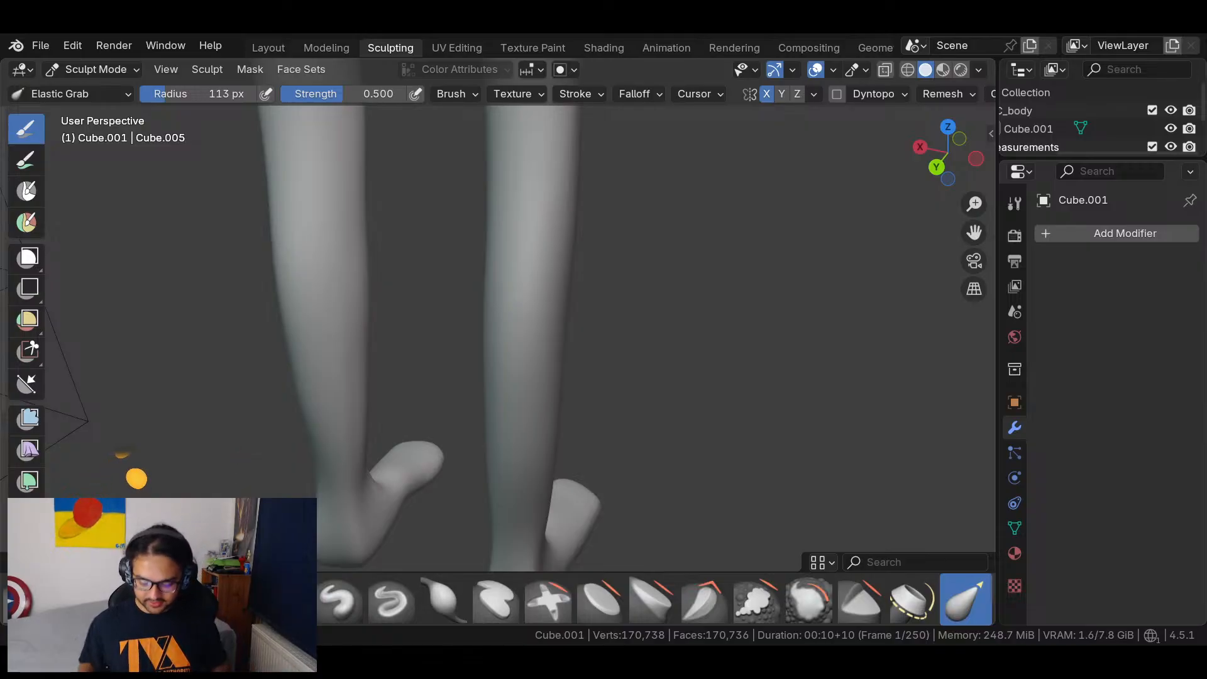
Pull the outer thighs outward from above the knee up to the hip, and shift the inner thigh downward.
click(959, 138)
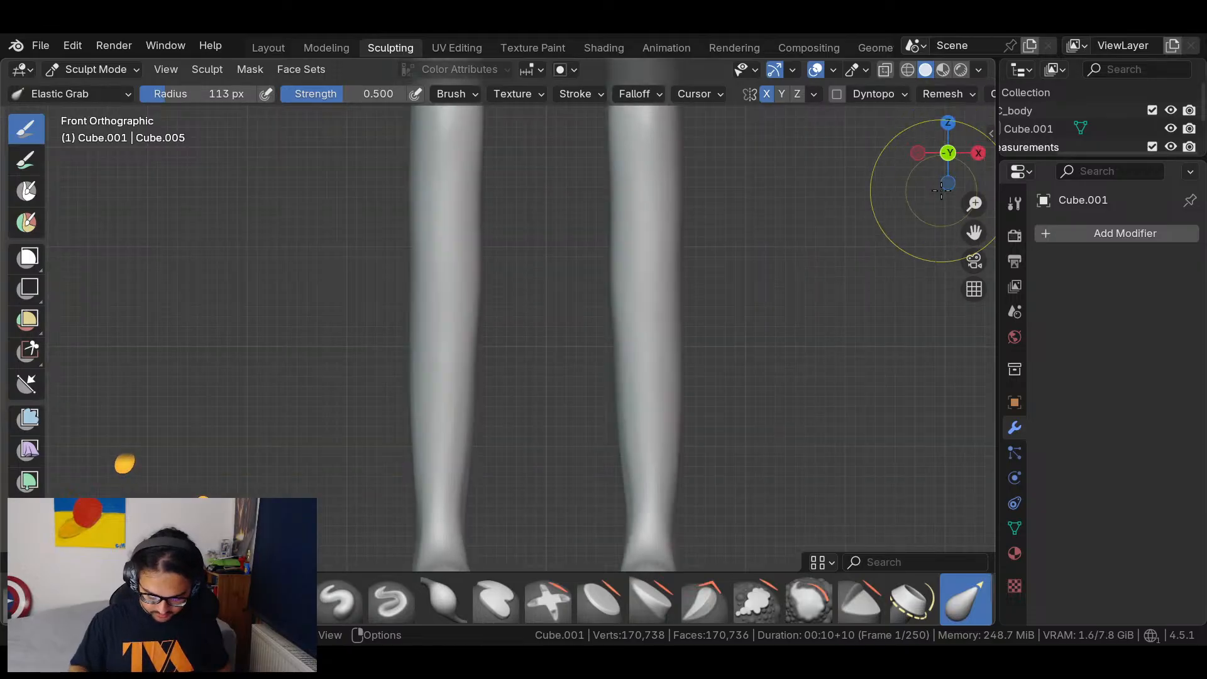
mouse_move(538, 318)
middle_down()
mouse_move(587, 372)
mouse_move(582, 329)
mouse_move(556, 305)
mouse_move(538, 370)
middle_up()
mouse_move(615, 254)
ctrl+middle_down()
mouse_move(592, 308)
mouse_move(628, 325)
mouse_move(568, 311)
mouse_move(554, 243)
ctrl+middle_up()
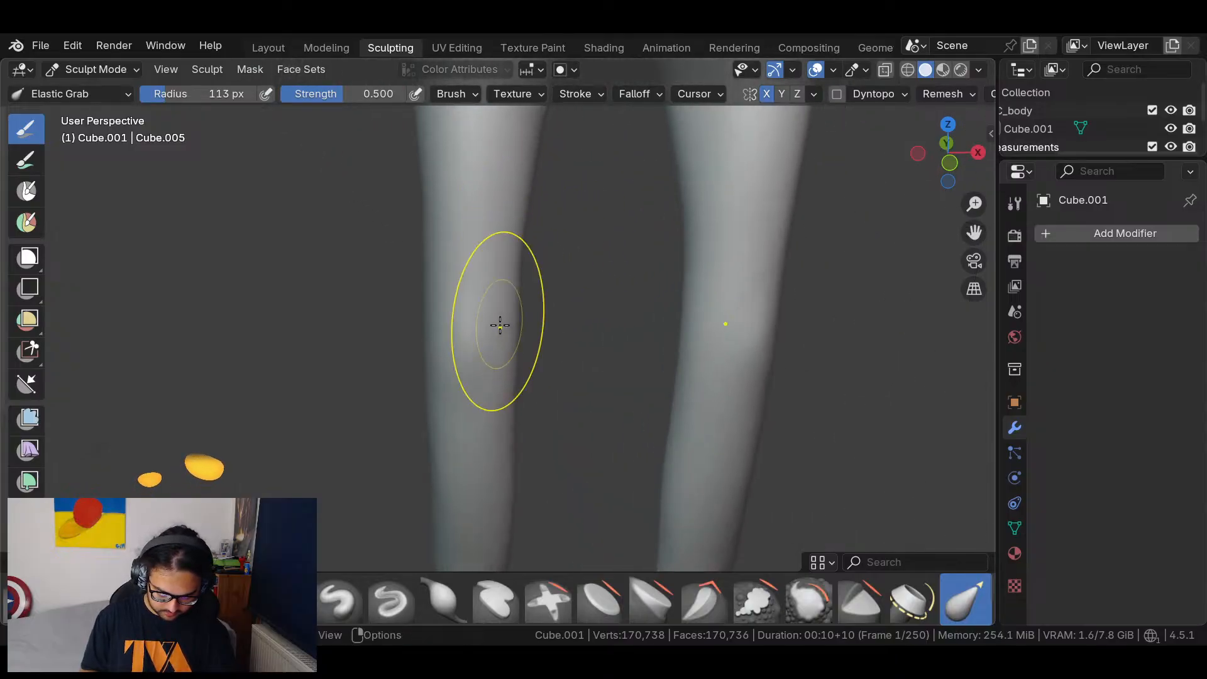
ctrl+middle_drag(546, 221, 638, 356)
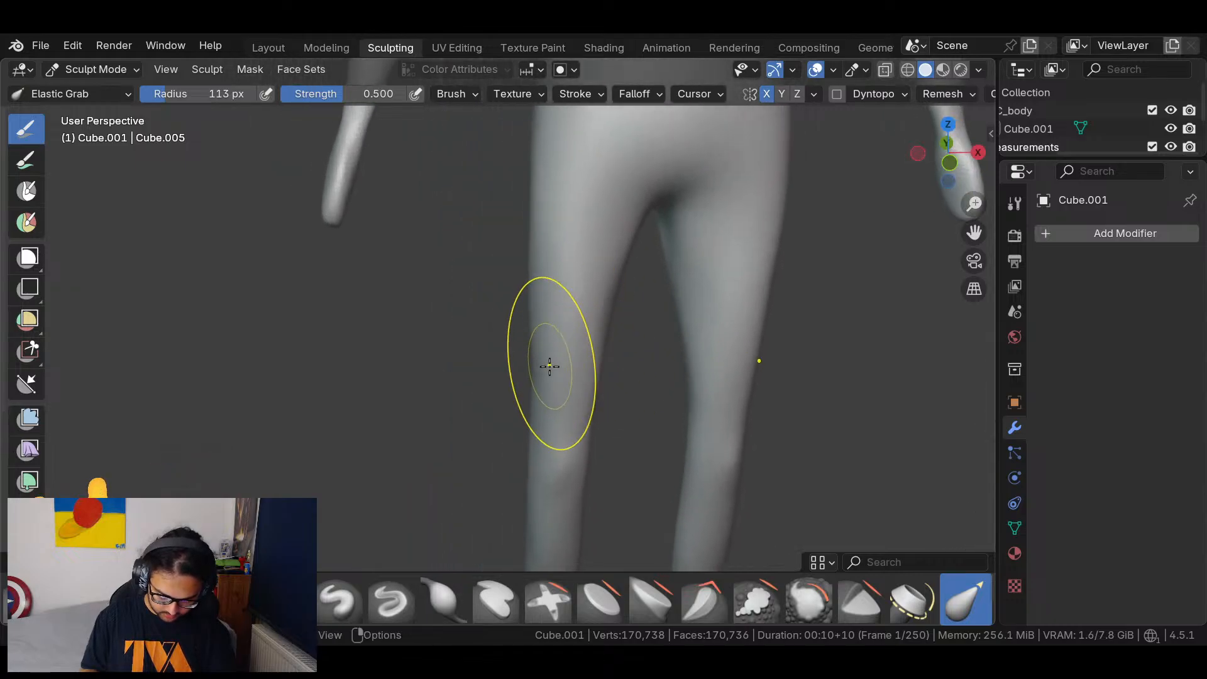
drag(549, 366, 526, 376)
drag(556, 304, 537, 303)
drag(557, 255, 534, 255)
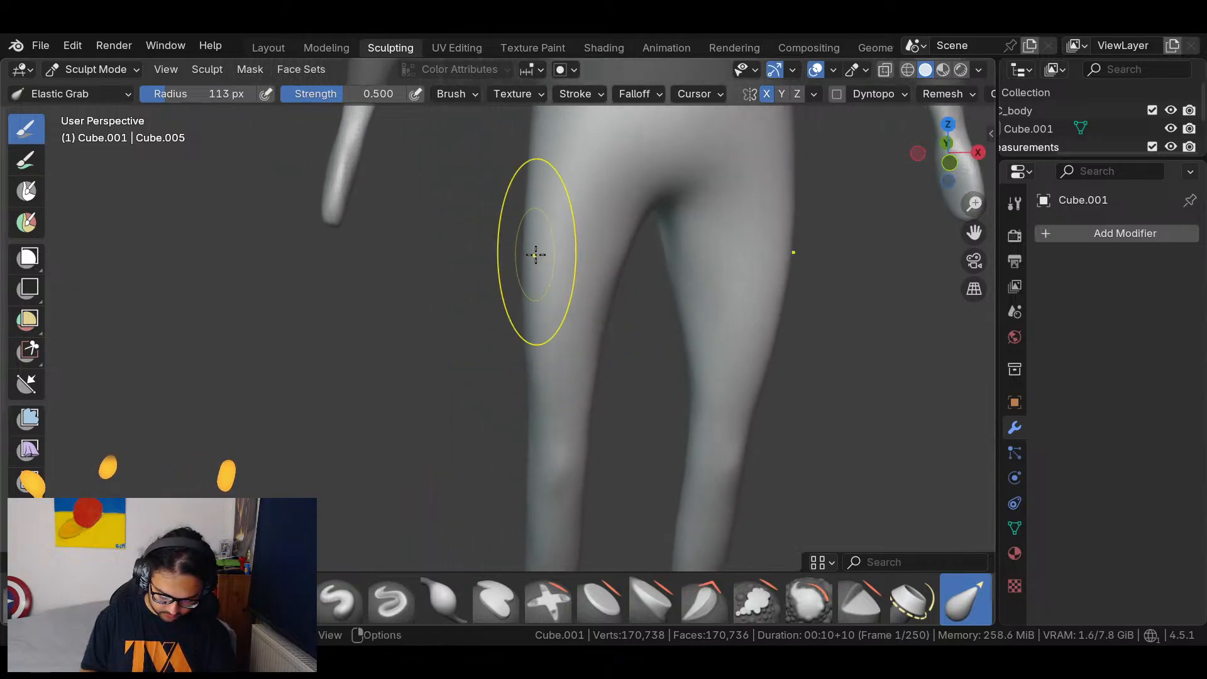
drag(591, 305, 592, 369)
Examine the thighs, calves and feet from rear, side and front angles.
middle_drag(596, 380, 607, 300)
middle_drag(523, 272, 648, 292)
middle_drag(531, 287, 554, 307)
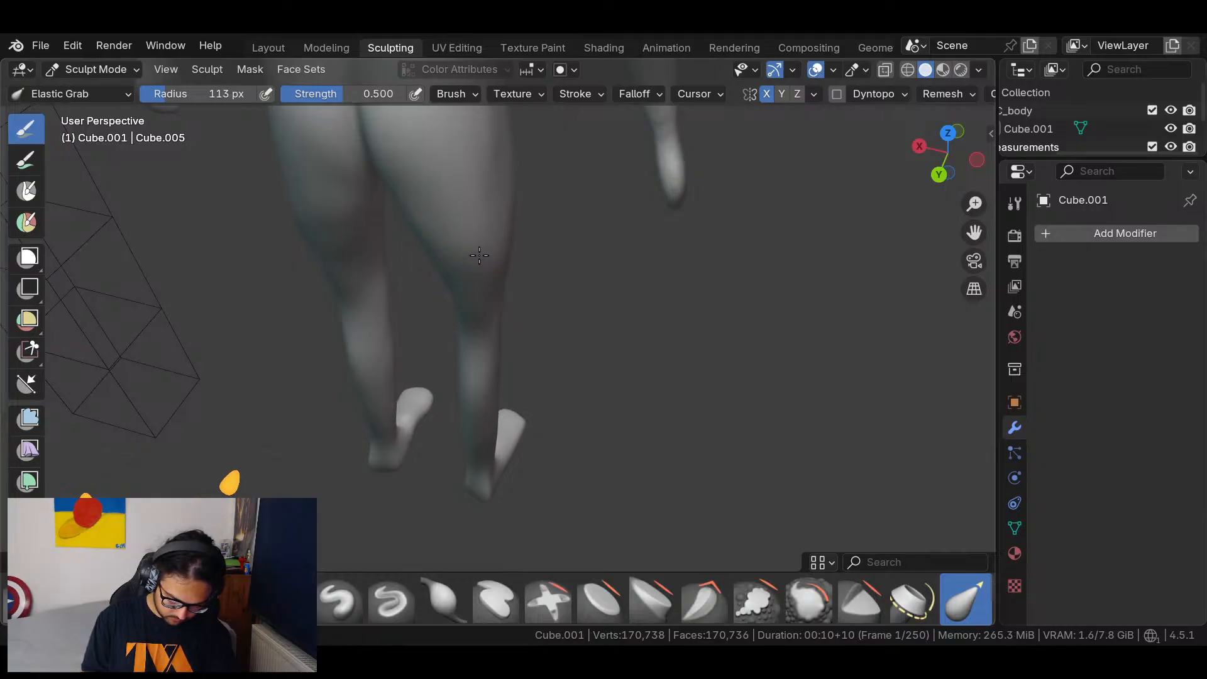
mouse_move(518, 261)
middle_down()
mouse_move(526, 220)
mouse_move(590, 272)
mouse_move(512, 269)
mouse_move(684, 276)
mouse_move(504, 224)
mouse_move(506, 281)
middle_up()
mouse_move(601, 277)
middle_down()
mouse_move(474, 328)
mouse_move(500, 305)
mouse_move(489, 300)
mouse_move(597, 324)
mouse_move(736, 314)
middle_up()
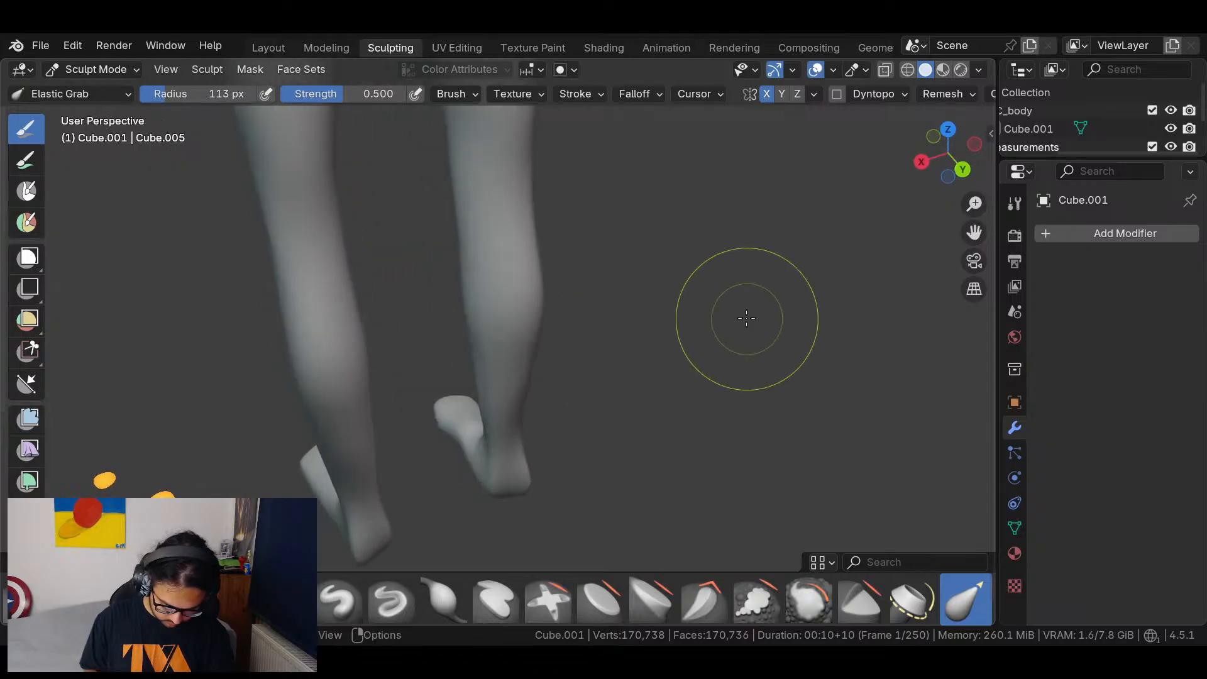
middle_drag(492, 304, 808, 337)
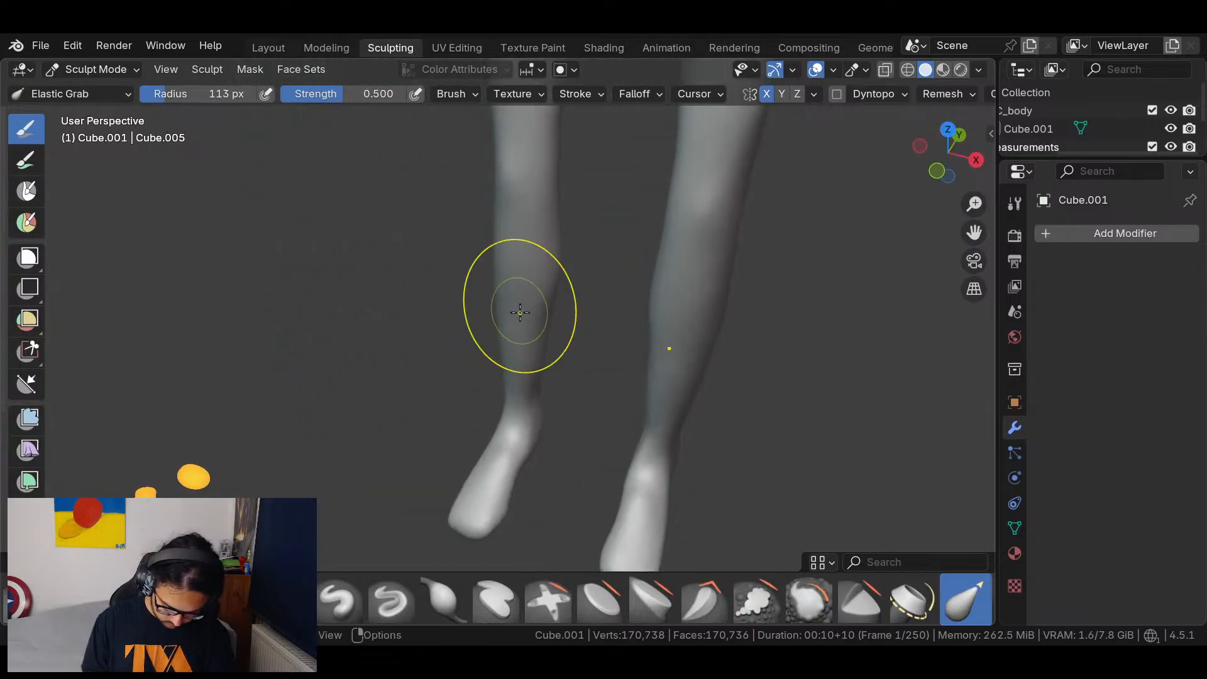
middle_drag(558, 342, 643, 348)
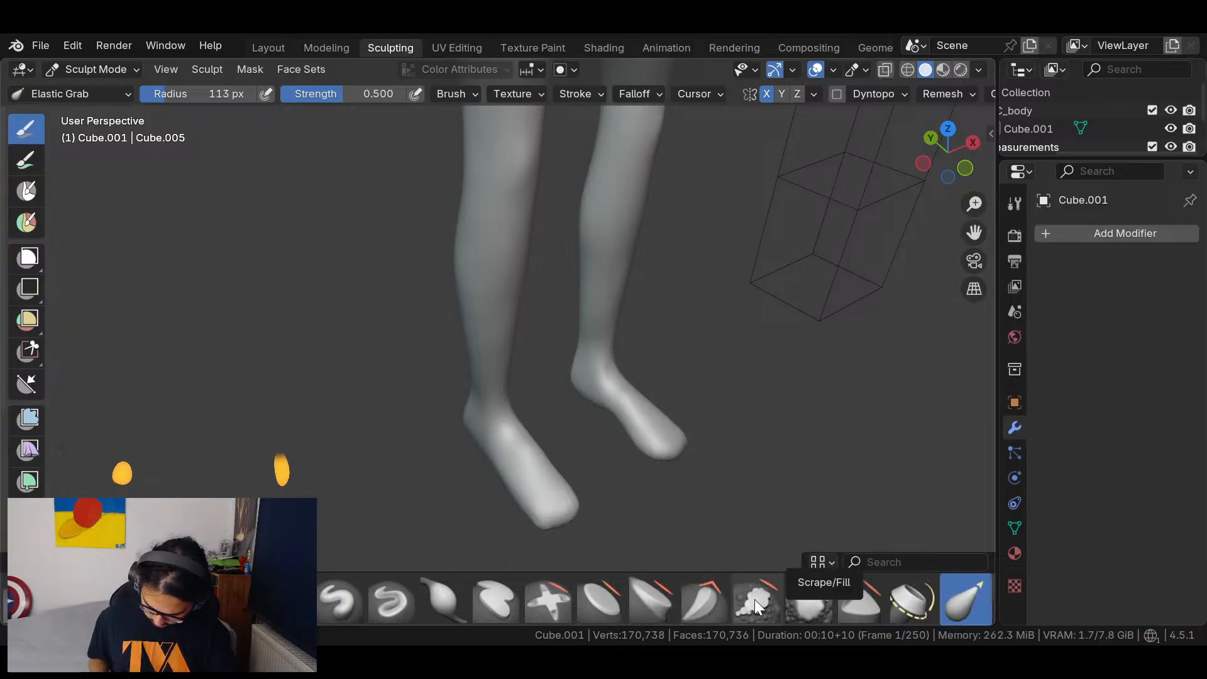
Flatten the planes of the shins below the knees with the Trim brush, and remesh the body.
click(861, 613)
middle_drag(535, 342, 527, 308)
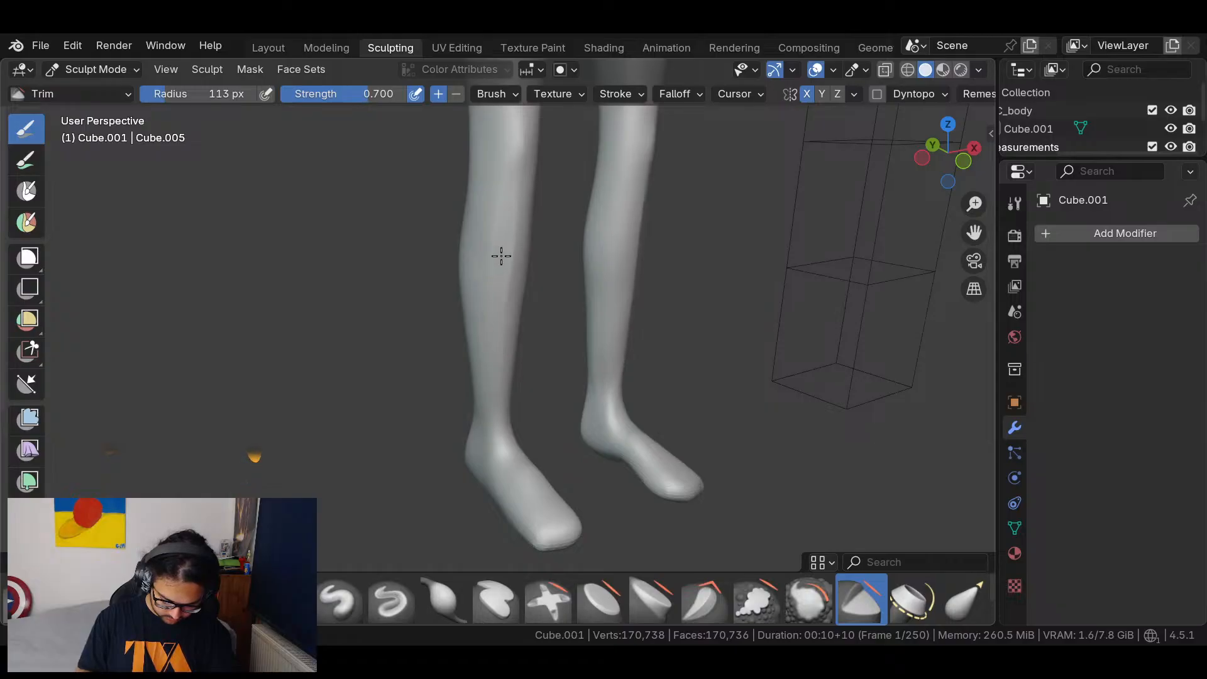
middle_drag(660, 323, 547, 314)
scroll(541, 313, up, 3)
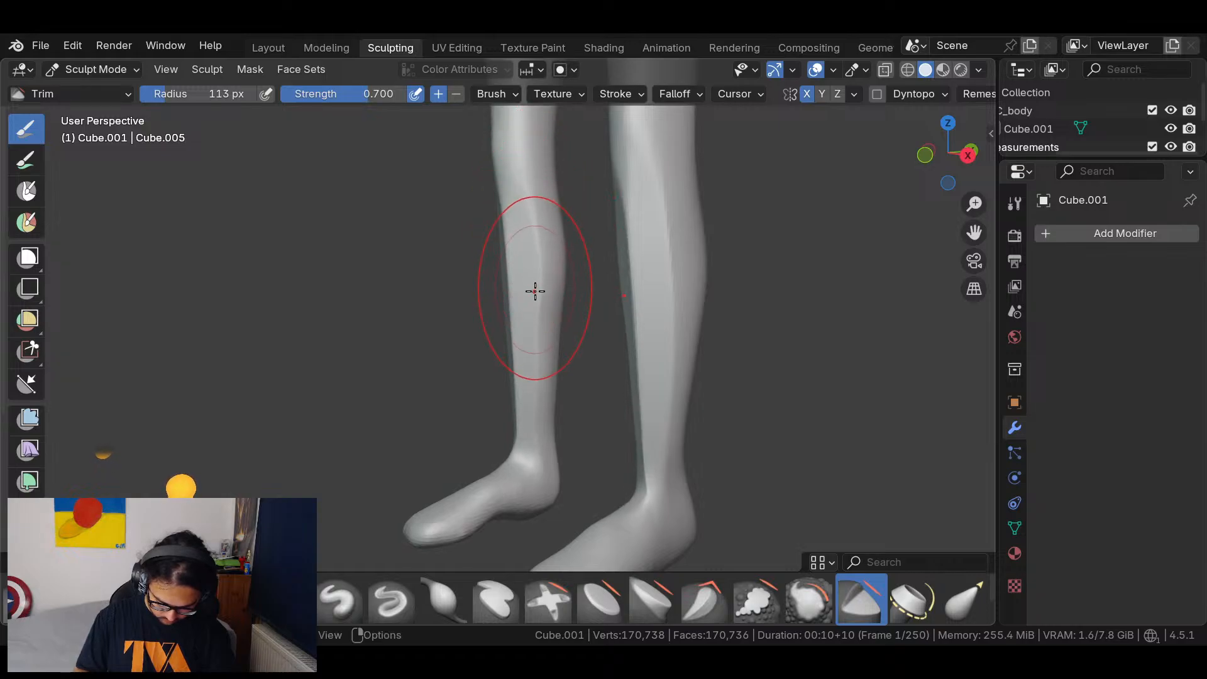
middle_drag(526, 250, 496, 295)
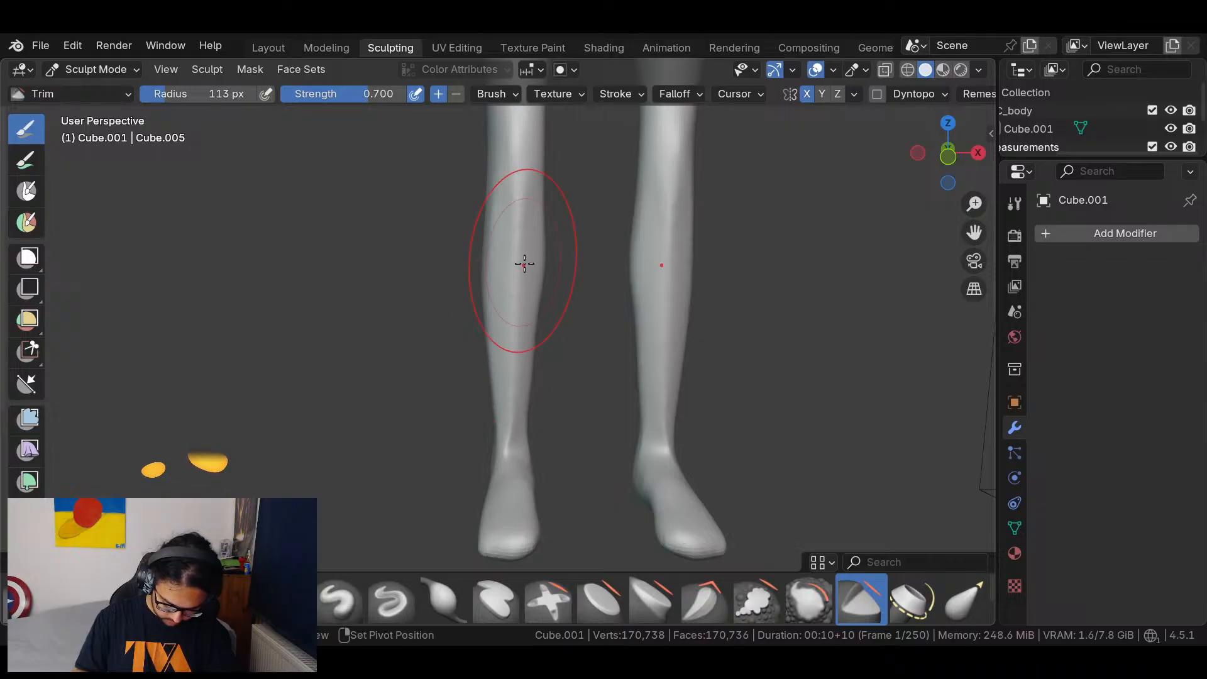
middle_drag(568, 345, 522, 447)
scroll(697, 300, down, 5)
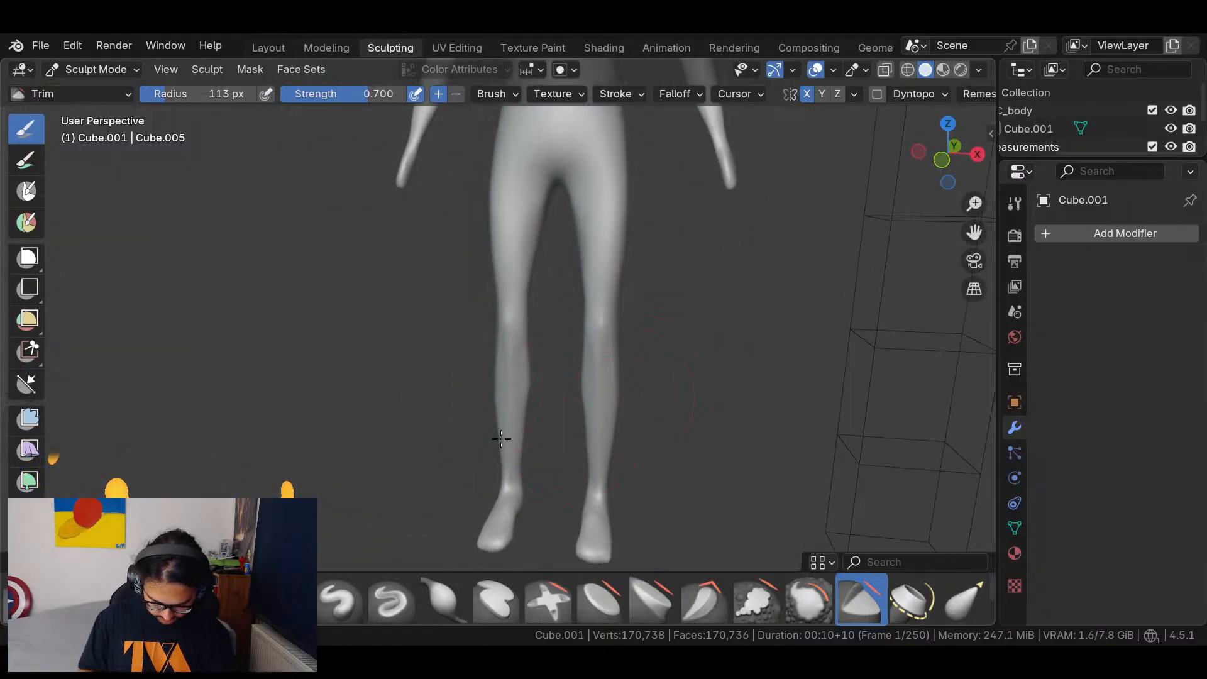
scroll(555, 386, up, 8)
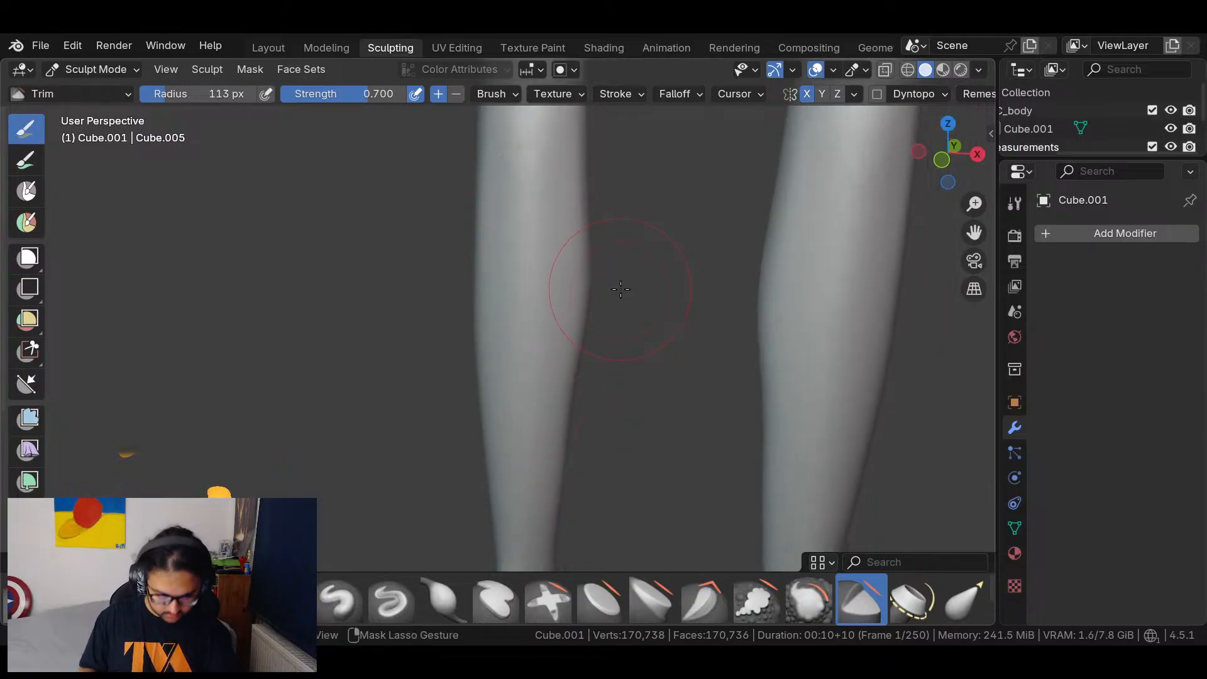
key(ctrl+r)
Trim diagonal planes from the waist down into the lower abdomen on both sides of the navel.
scroll(619, 314, down, 5)
middle_drag(604, 362, 575, 480)
mouse_move(595, 262)
shift+middle_down()
mouse_move(603, 434)
mouse_move(784, 346)
shift+middle_up()
middle_drag(750, 296, 690, 364)
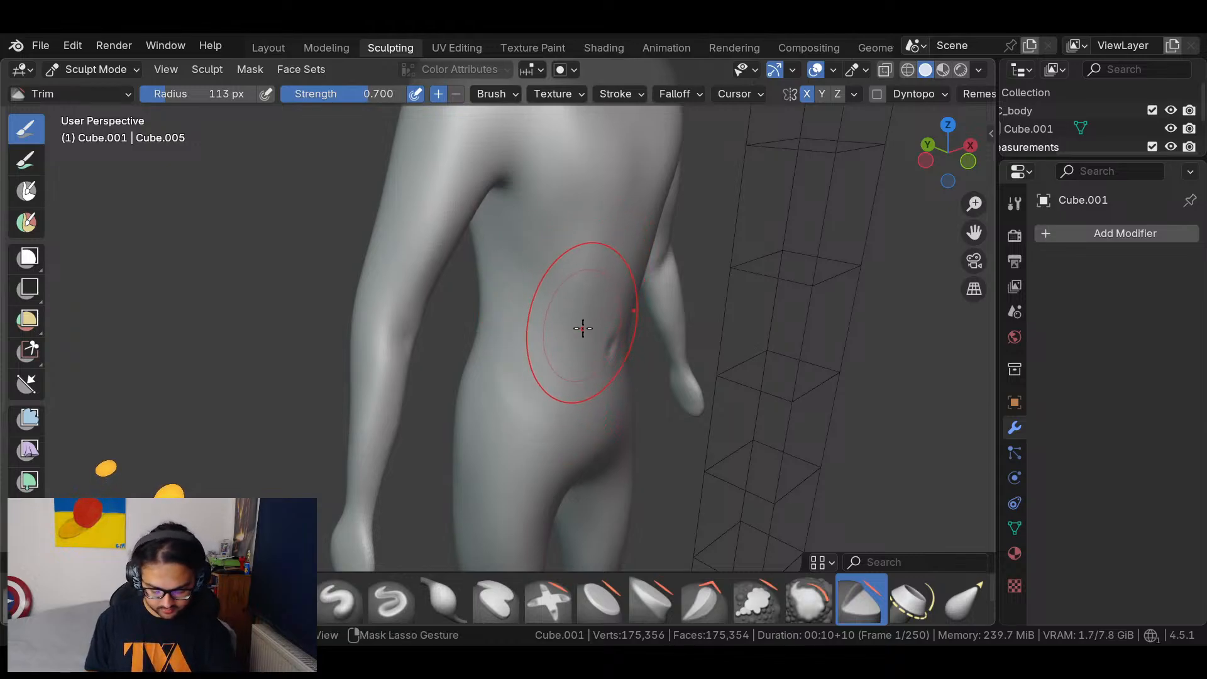
scroll(583, 324, up, 2)
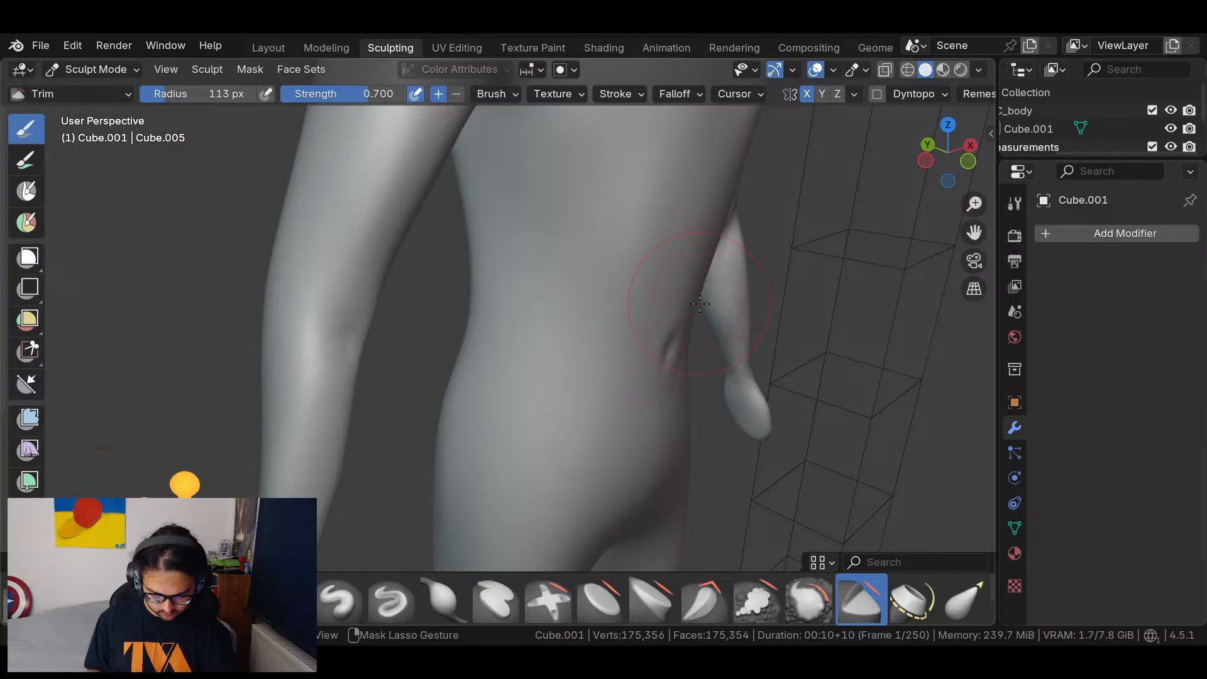
scroll(573, 378, up, 2)
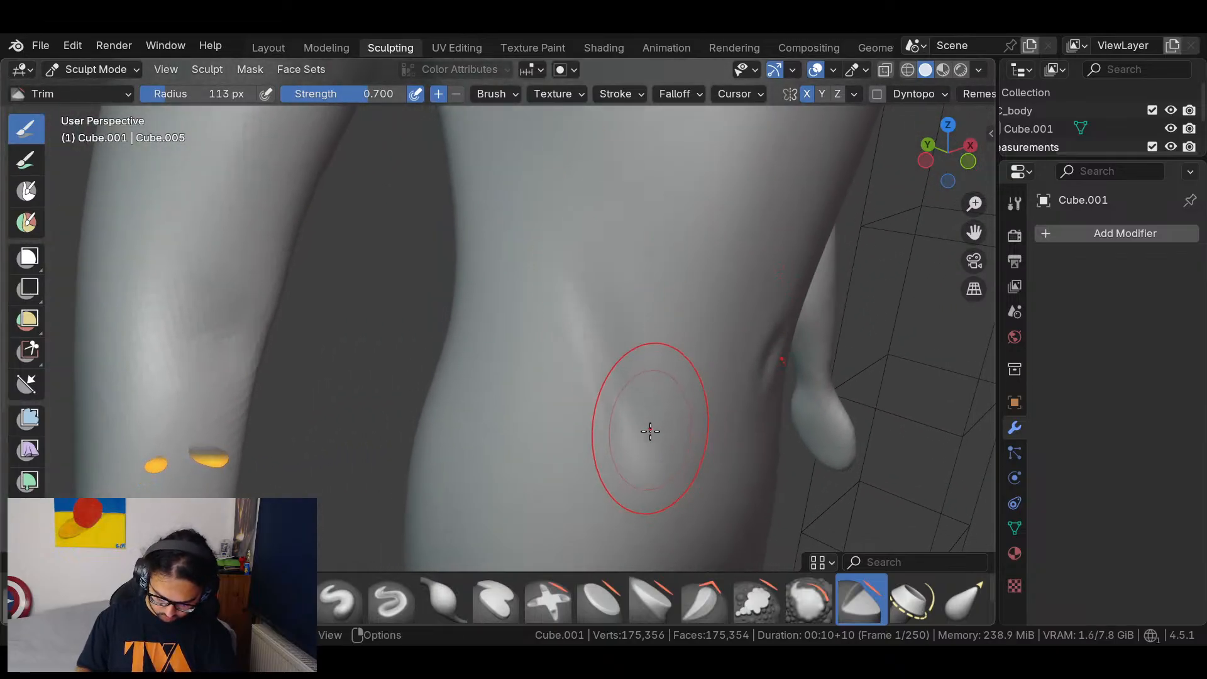
mouse_move(727, 371)
middle_down()
mouse_move(703, 333)
mouse_move(423, 439)
middle_up()
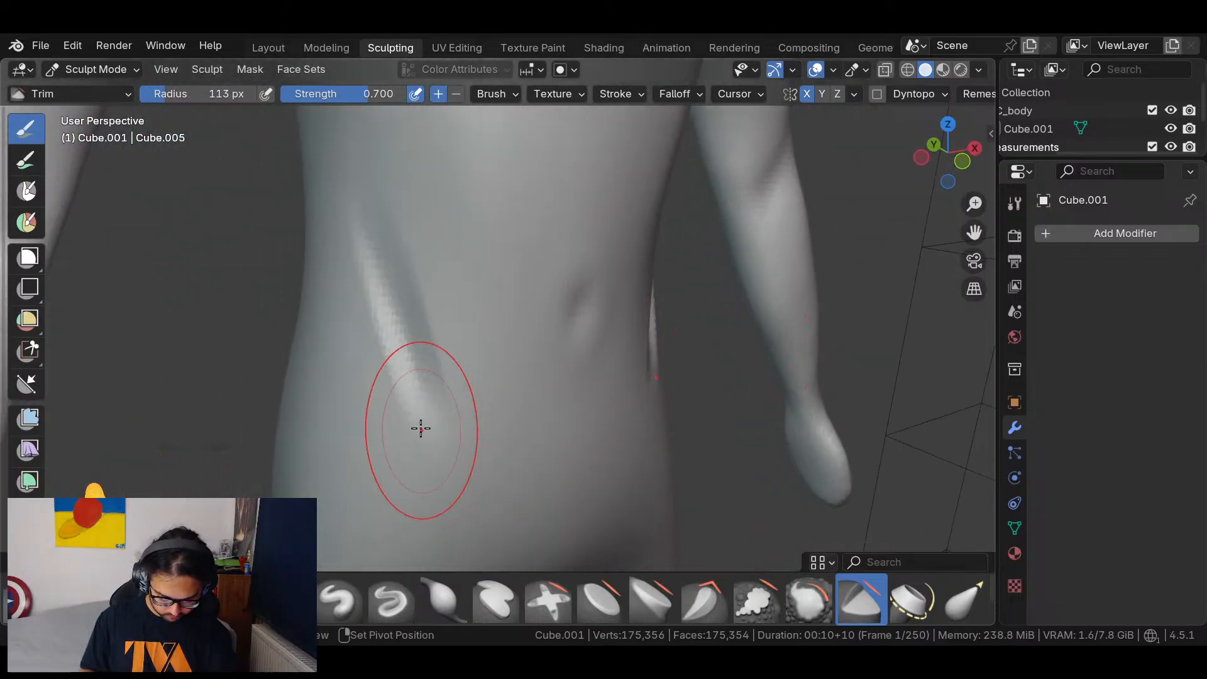
mouse_move(413, 293)
middle_down()
mouse_move(586, 317)
mouse_move(647, 278)
mouse_move(706, 291)
middle_up()
scroll(635, 310, up, 4)
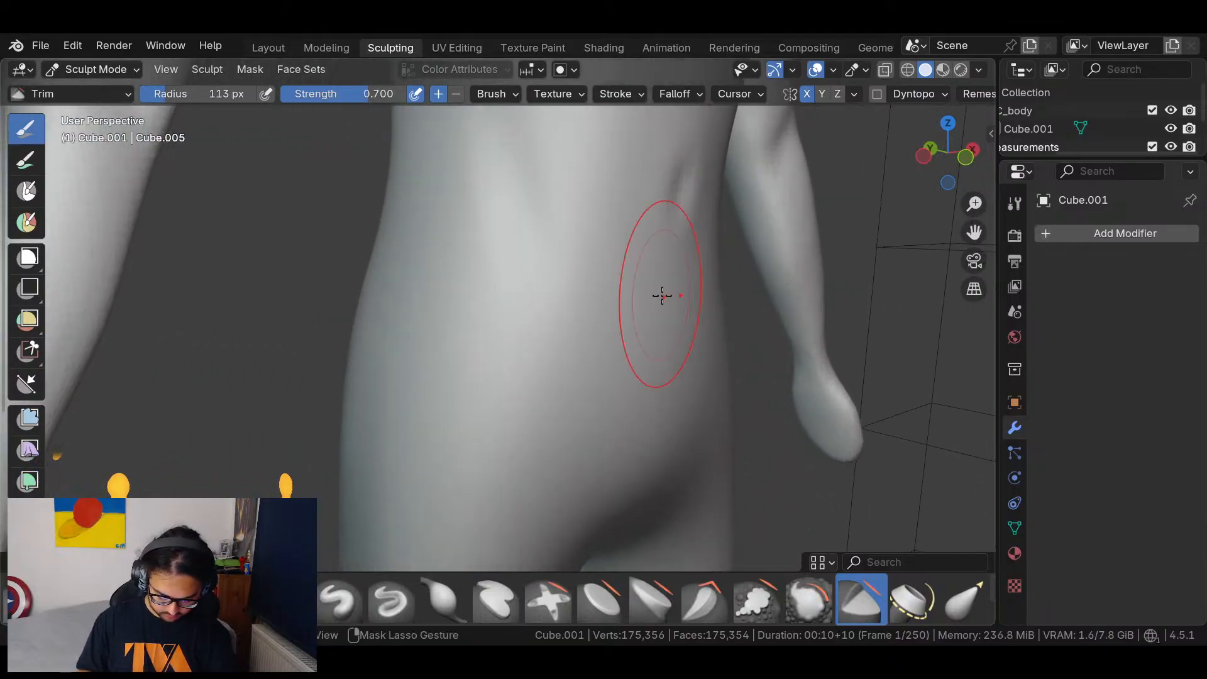
drag(467, 262, 627, 372)
drag(489, 255, 556, 336)
Trim the side of the ribcage below the armpit and the inner surface of the upper arm.
ctrl+middle_drag(487, 266, 445, 269)
mouse_move(474, 207)
middle_down()
mouse_move(552, 350)
mouse_move(525, 242)
mouse_move(543, 214)
mouse_move(645, 311)
mouse_move(574, 284)
middle_up()
mouse_move(502, 305)
ctrl+middle_down()
mouse_move(488, 224)
mouse_move(541, 266)
mouse_move(605, 262)
ctrl+middle_up()
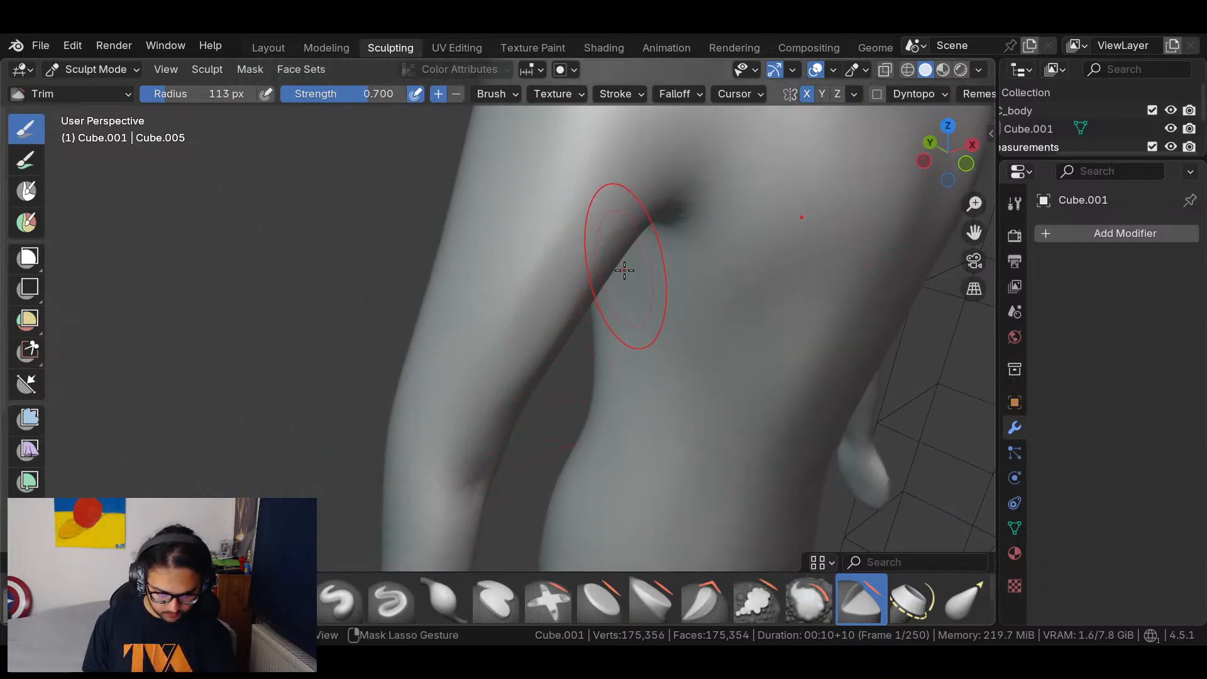
mouse_move(615, 183)
middle_down()
mouse_move(646, 326)
mouse_move(552, 319)
mouse_move(603, 334)
mouse_move(439, 211)
middle_up()
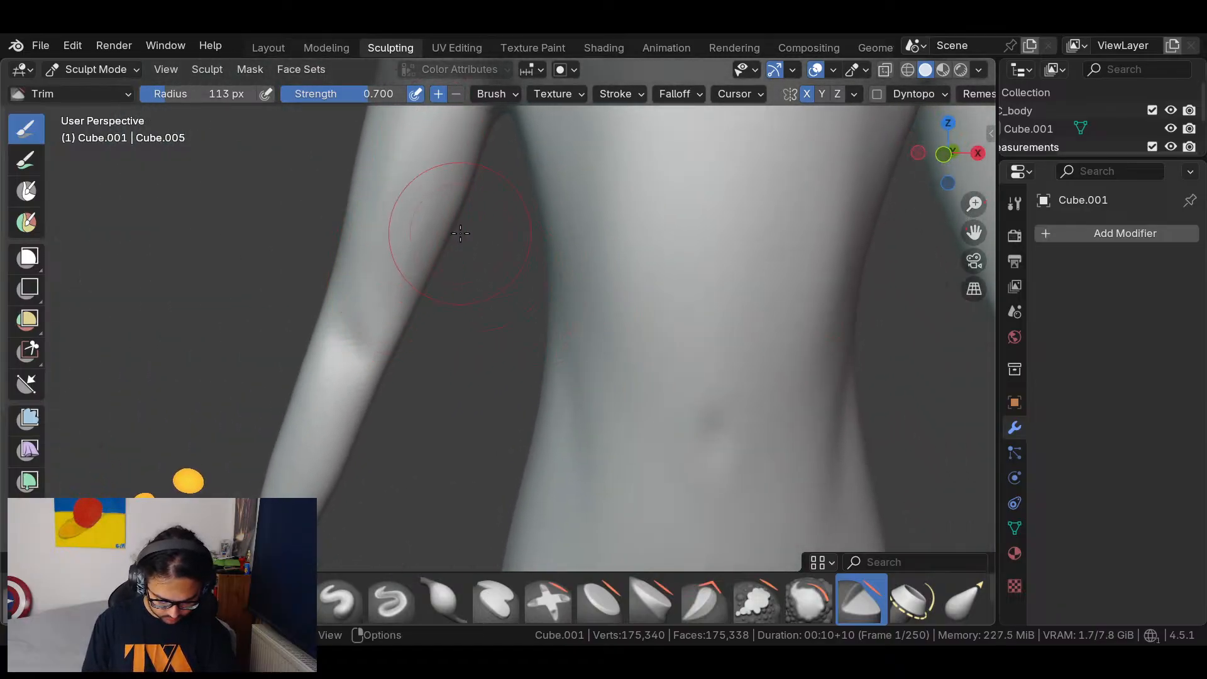
drag(461, 218, 439, 180)
Flatten the front of the neck where it meets the upper chest with the Trim brush, and remesh the body.
mouse_move(506, 186)
shift+middle_down()
mouse_move(619, 318)
mouse_move(782, 257)
mouse_move(616, 326)
mouse_move(636, 285)
mouse_move(771, 286)
mouse_move(402, 295)
shift+middle_up()
mouse_move(402, 296)
middle_down()
mouse_move(271, 264)
mouse_move(237, 216)
mouse_move(379, 226)
mouse_move(437, 215)
mouse_move(539, 261)
mouse_move(423, 269)
mouse_move(511, 283)
mouse_move(512, 251)
mouse_move(513, 270)
mouse_move(525, 264)
middle_up()
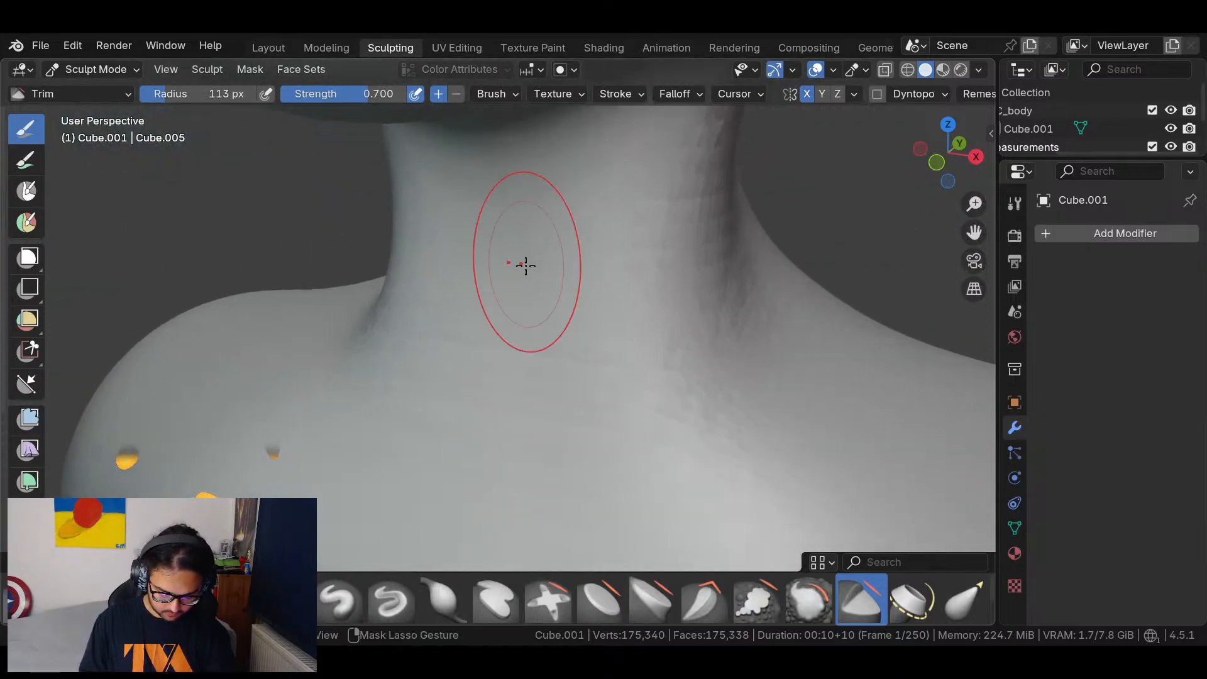
mouse_move(447, 216)
mouse_down()
mouse_move(463, 350)
mouse_move(534, 367)
mouse_up()
key(ctrl+z)
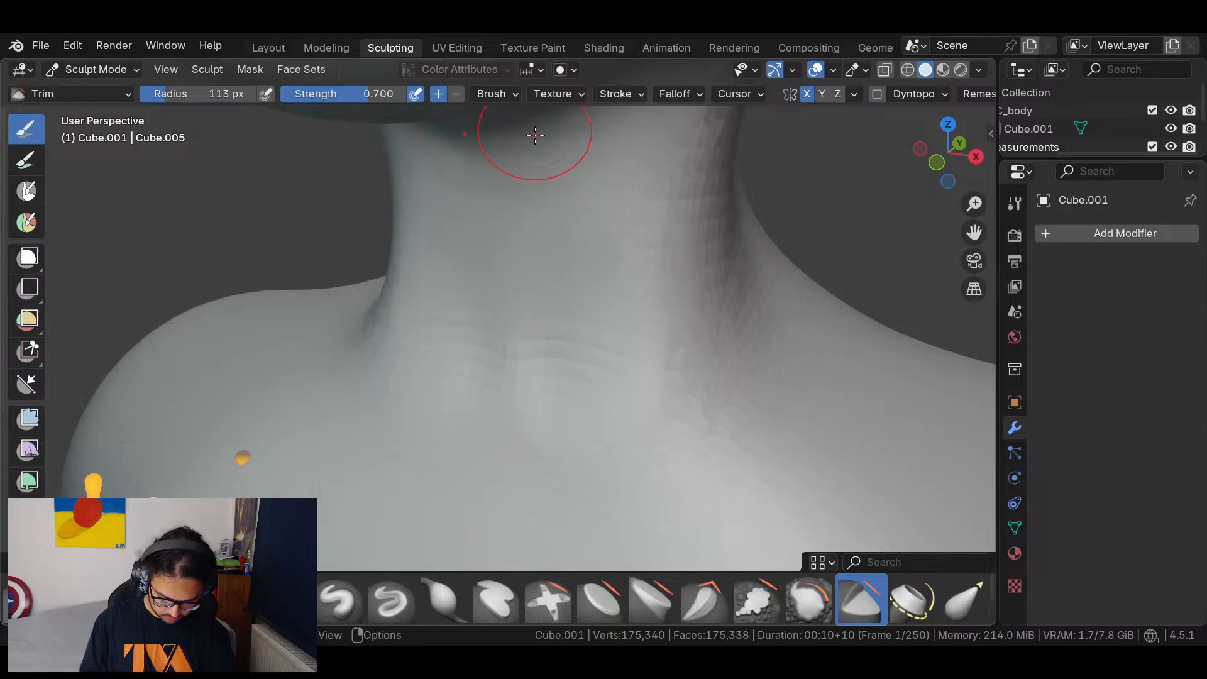
key(ctrl+r)
drag(458, 351, 443, 205)
drag(430, 415, 492, 248)
mouse_move(708, 331)
ctrl+middle_down()
mouse_move(708, 307)
mouse_move(649, 351)
mouse_move(748, 353)
mouse_move(724, 355)
mouse_move(704, 319)
ctrl+middle_up()
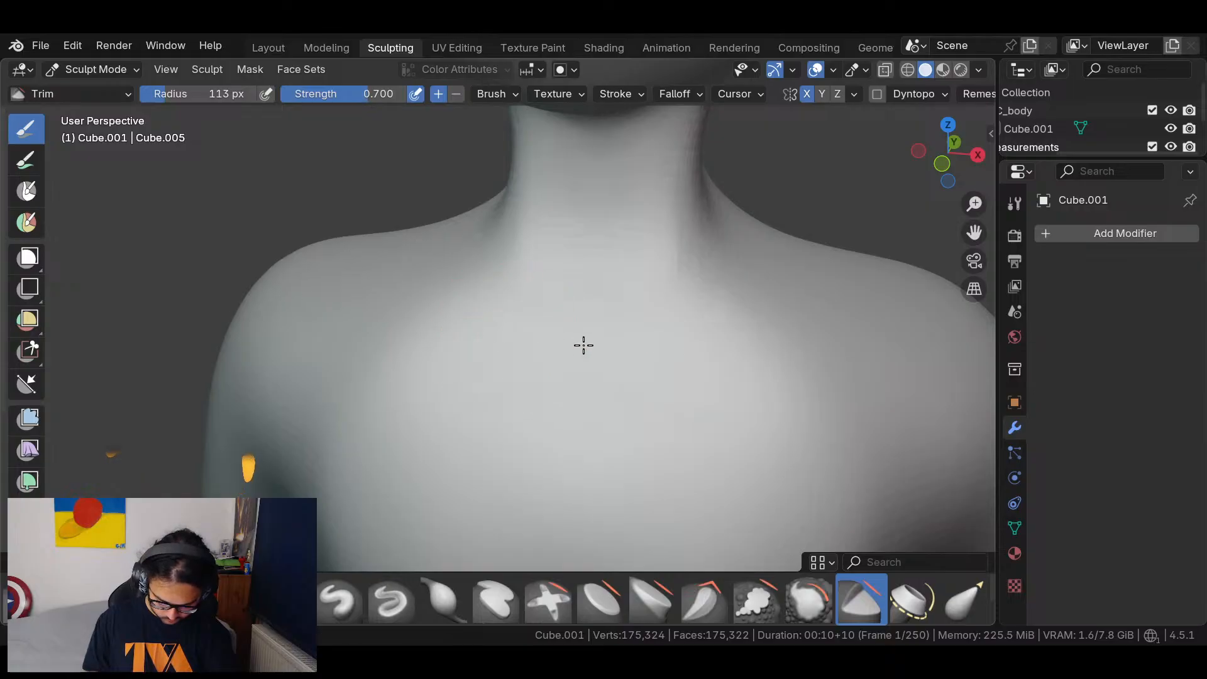
mouse_move(773, 320)
ctrl+middle_down()
mouse_move(767, 293)
mouse_move(767, 316)
ctrl+middle_up()
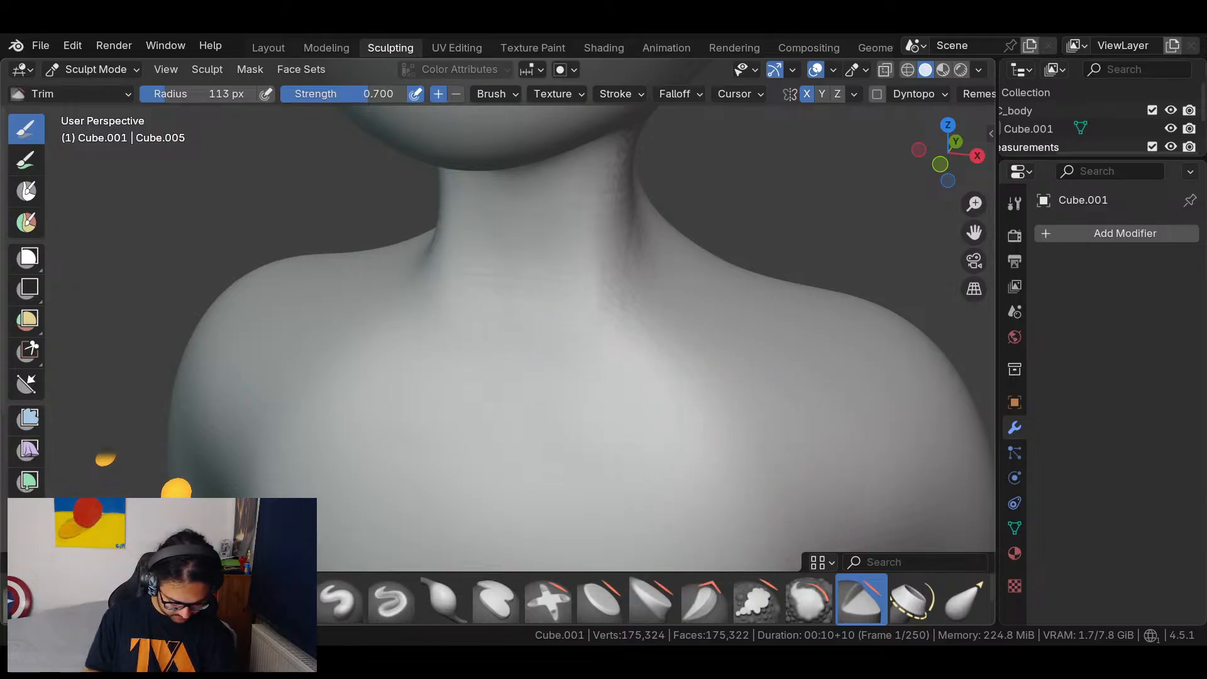
Shape the collarbone area, upper chest and base of the neck with Clay Strips strokes.
key(c)
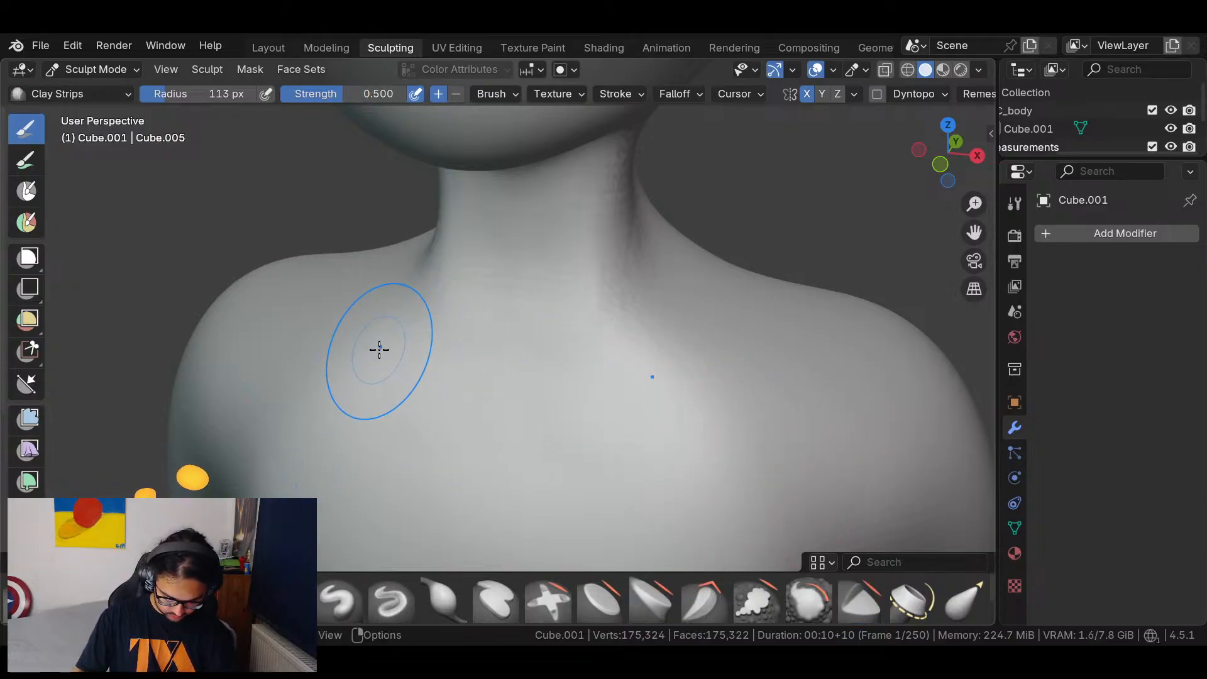
drag(352, 408, 685, 462)
mouse_move(383, 371)
mouse_down()
mouse_move(480, 378)
mouse_move(486, 365)
mouse_up()
drag(420, 410, 402, 408)
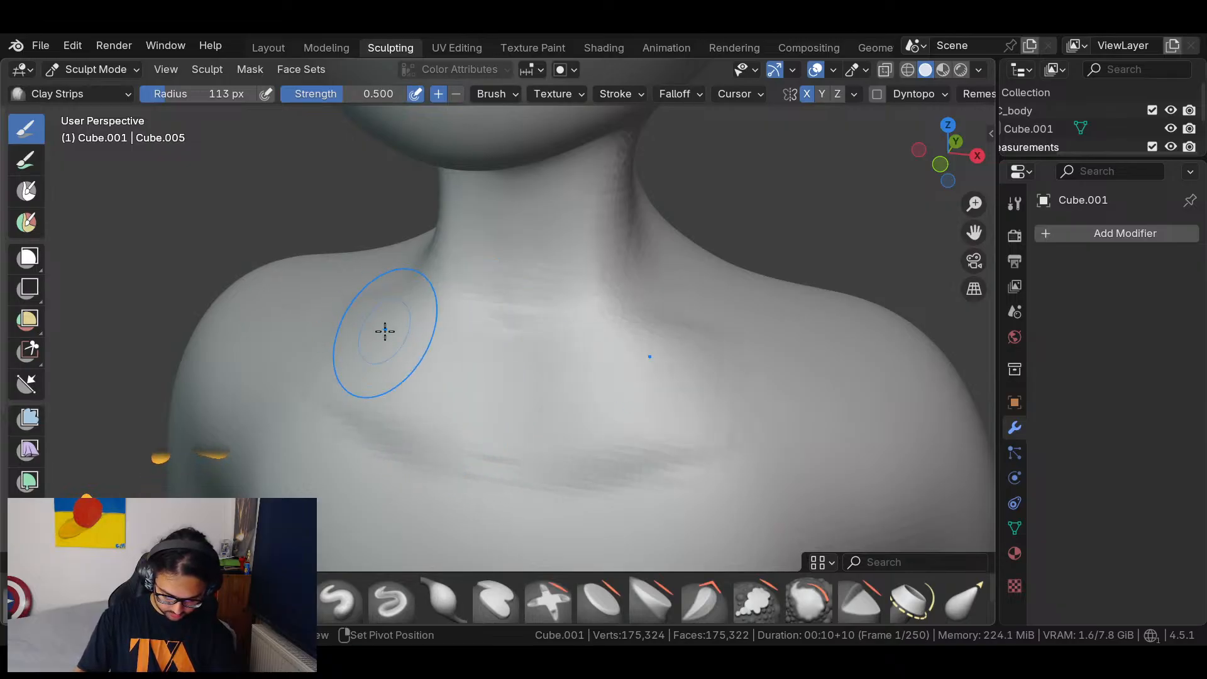
drag(628, 412, 660, 380)
mouse_move(580, 375)
mouse_down()
mouse_move(517, 386)
mouse_move(503, 276)
mouse_up()
drag(514, 416, 497, 402)
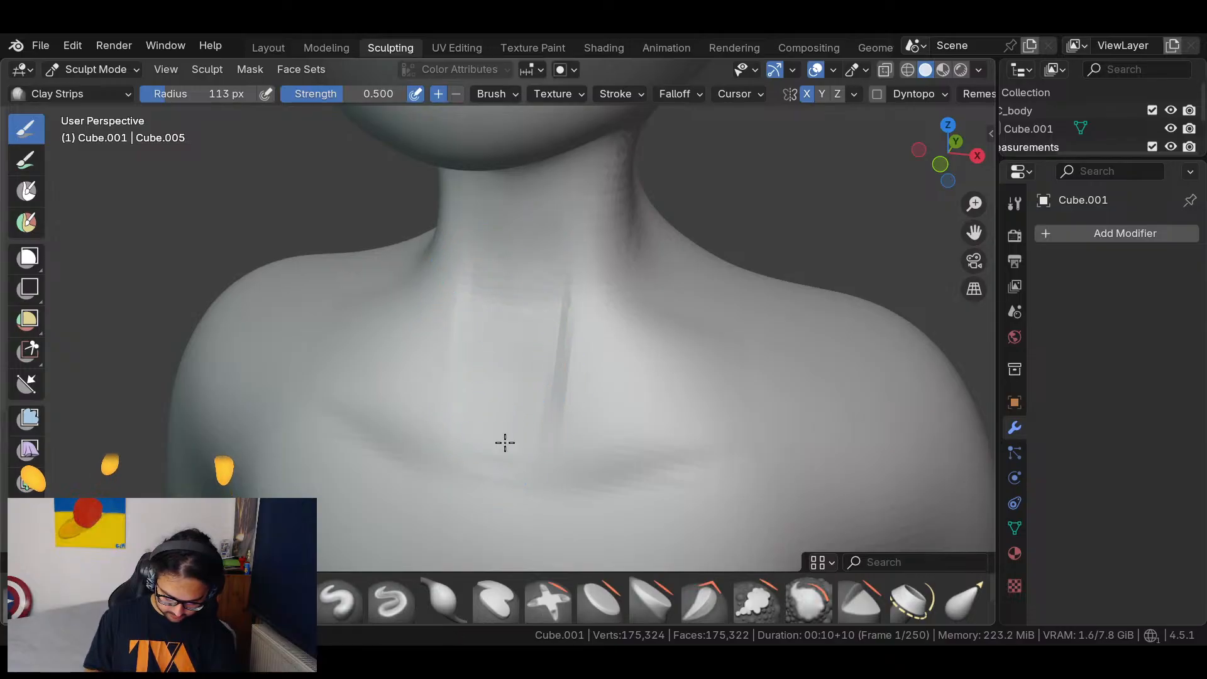
Try to carve a groove along the top of the shoulder beside the neck with inverted Clay Strips, and undo it.
scroll(721, 264, down, 3)
middle_drag(736, 388, 781, 379)
mouse_move(771, 296)
middle_down()
mouse_move(808, 364)
mouse_move(846, 350)
mouse_move(743, 352)
middle_up()
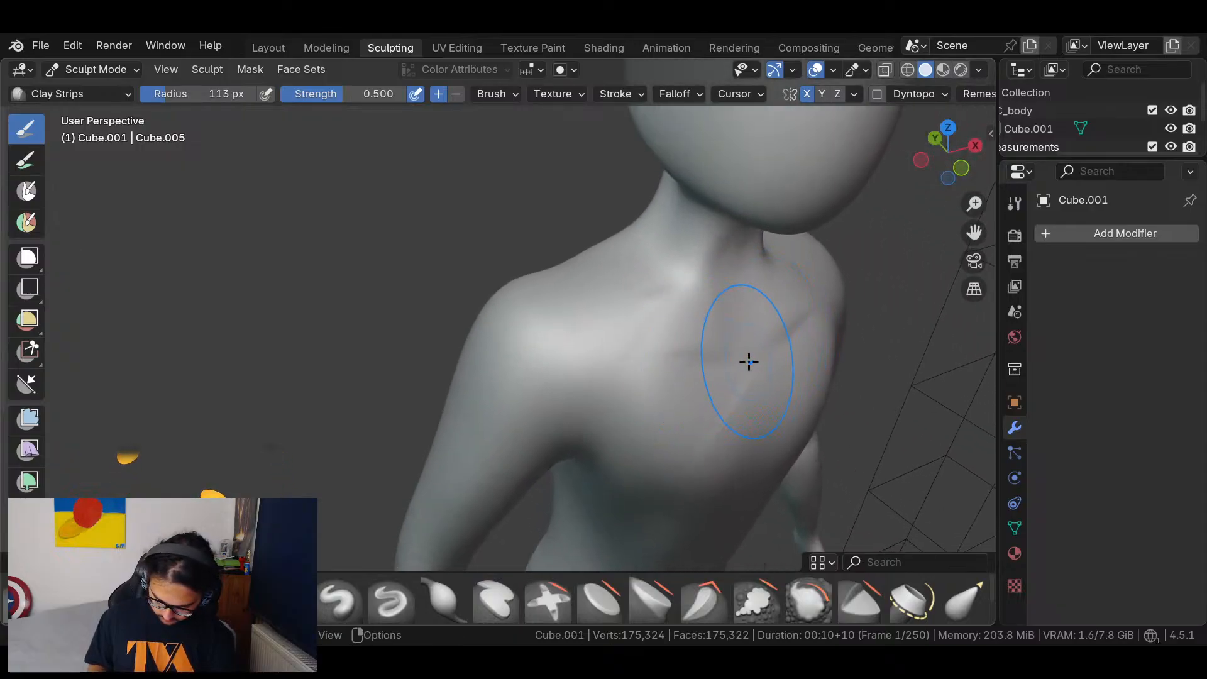
mouse_move(778, 383)
ctrl+middle_down()
mouse_move(765, 371)
mouse_move(792, 339)
ctrl+middle_up()
shift+middle_drag(876, 336, 614, 255)
ctrl+drag(461, 208, 503, 159)
key(ctrl+z)
mouse_move(684, 249)
ctrl+middle_down()
mouse_move(654, 291)
mouse_move(576, 310)
mouse_move(723, 367)
ctrl+middle_up()
mouse_move(654, 319)
ctrl+middle_down()
mouse_move(681, 269)
mouse_move(681, 237)
ctrl+middle_up()
key(ctrl+z)
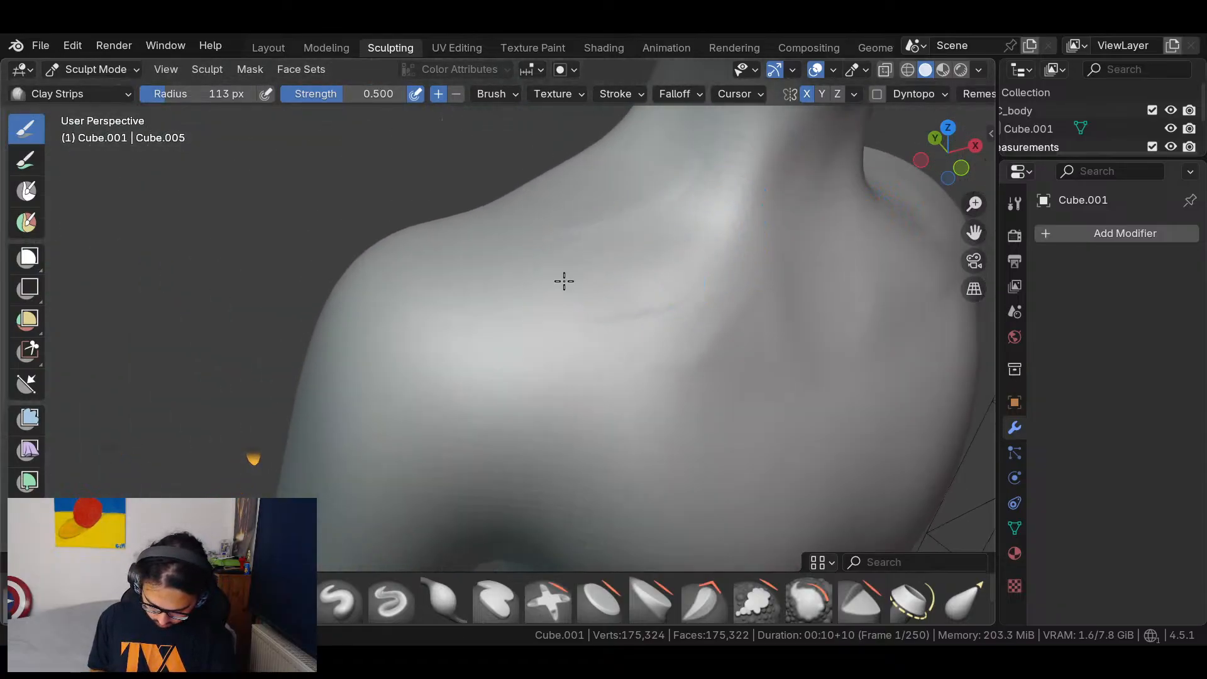
Define the edge where the jaw meets the side and back of the neck with Clay Strips, and remesh the body.
mouse_move(804, 361)
middle_down()
mouse_move(738, 340)
mouse_move(781, 309)
mouse_move(739, 276)
middle_up()
scroll(439, 266, down, 6)
mouse_move(606, 391)
middle_down()
mouse_move(776, 392)
mouse_move(623, 373)
mouse_move(843, 387)
mouse_move(619, 310)
middle_up()
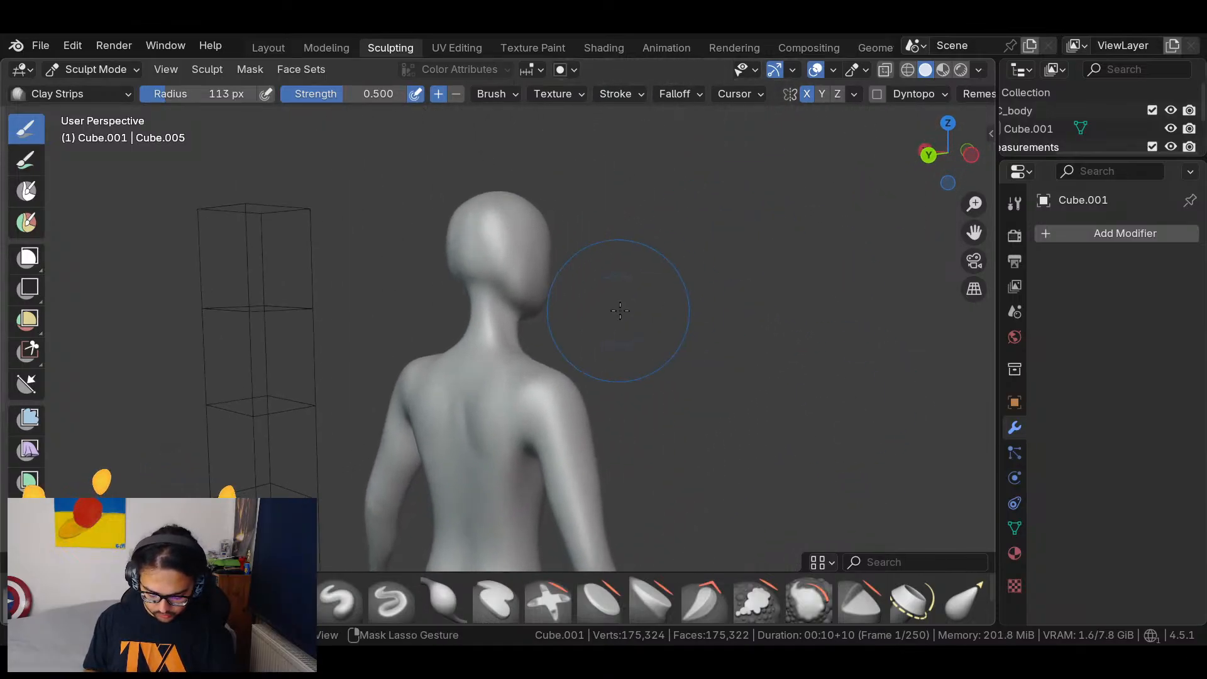
scroll(620, 310, up, 8)
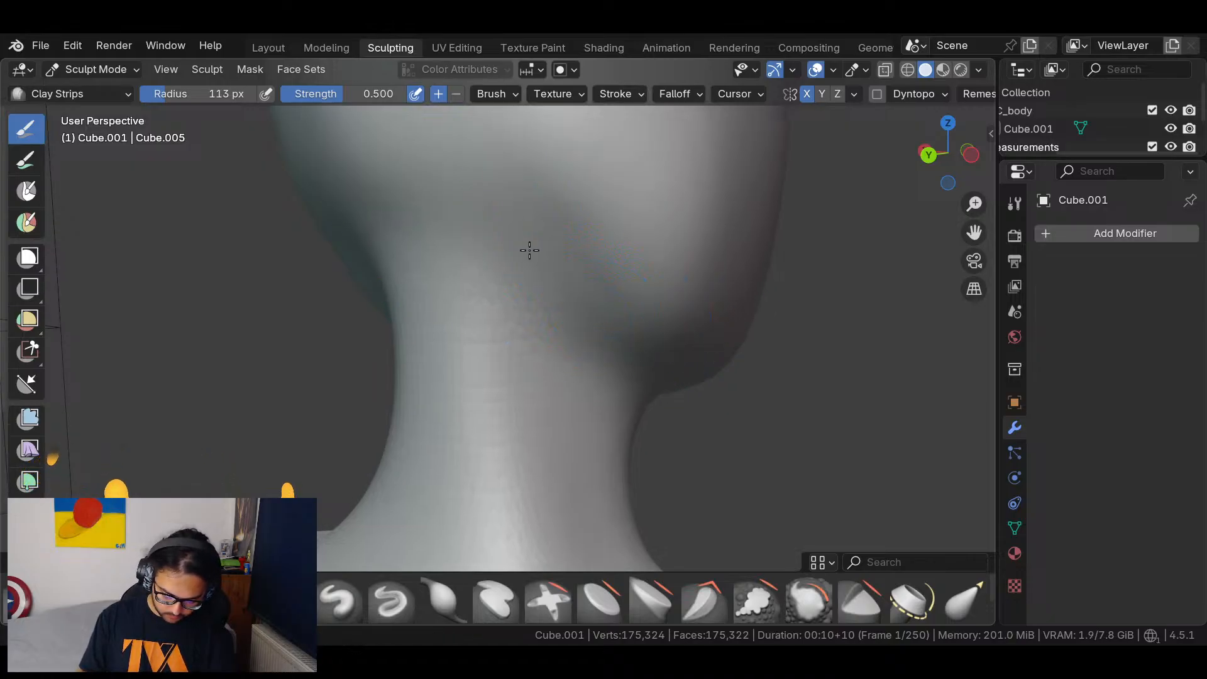
mouse_move(585, 309)
middle_down()
mouse_move(531, 250)
mouse_move(589, 265)
middle_up()
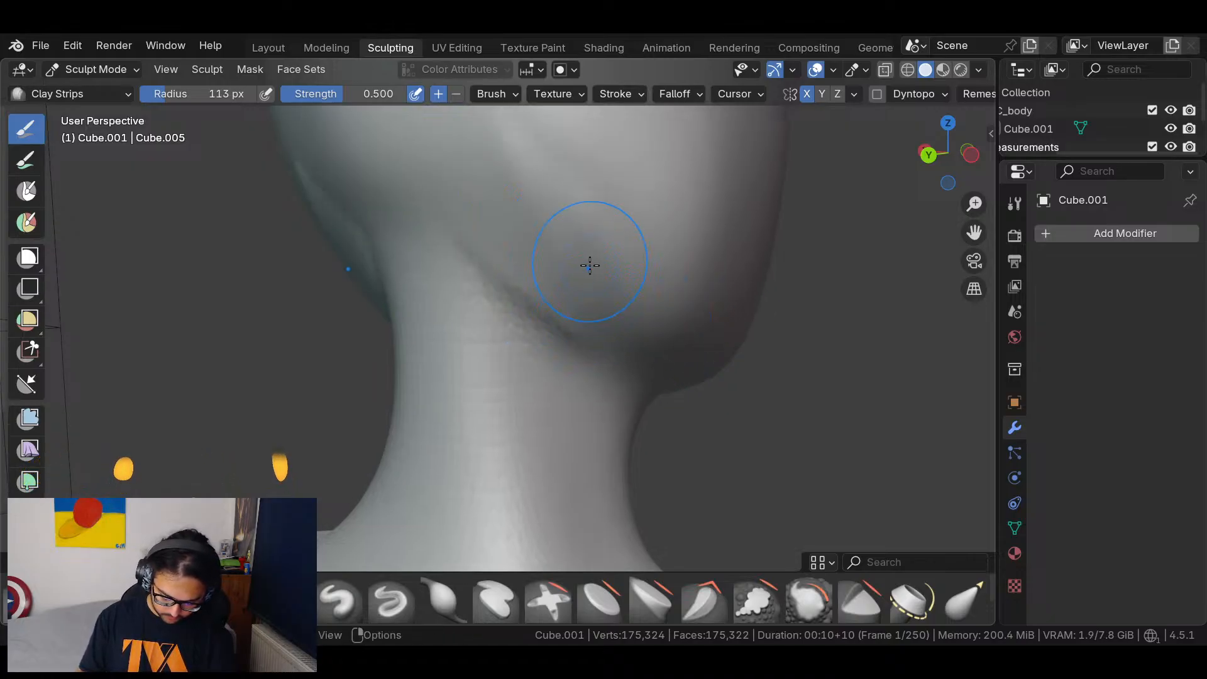
middle_drag(500, 207, 467, 186)
mouse_move(616, 292)
middle_down()
mouse_move(692, 248)
mouse_move(570, 286)
middle_up()
middle_drag(727, 323, 743, 278)
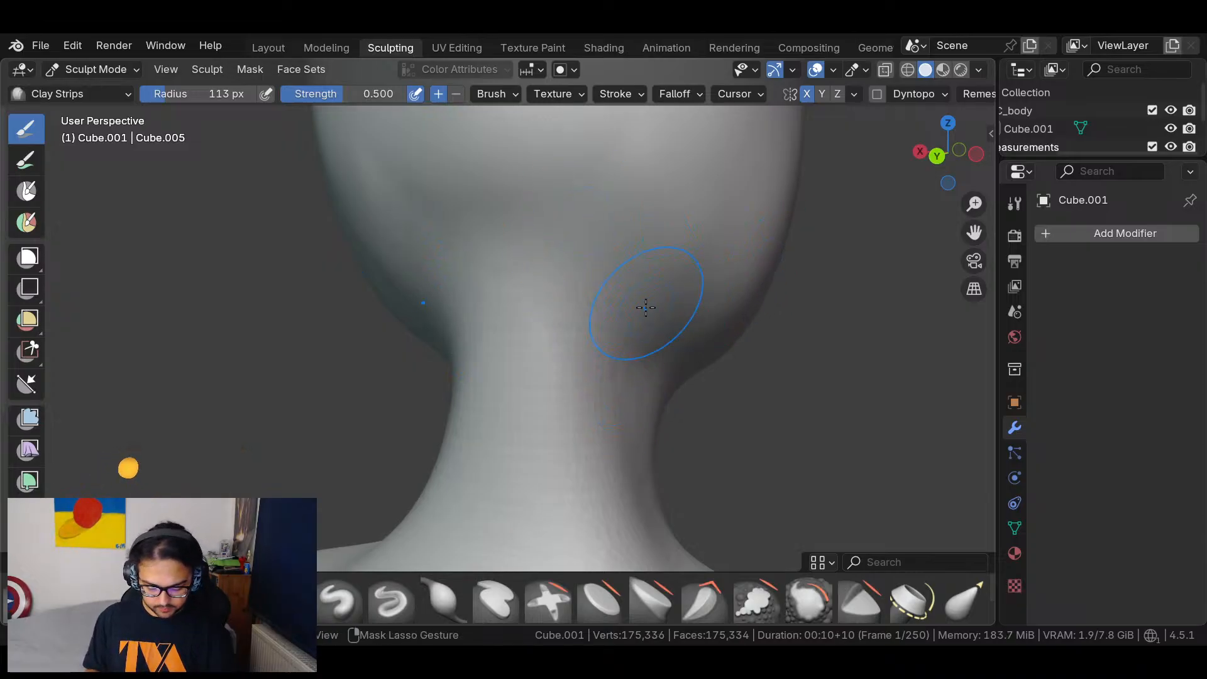
Refine the underside of the jaw and chin where they meet the neck with Clay Strips strokes.
scroll(699, 214, down, 5)
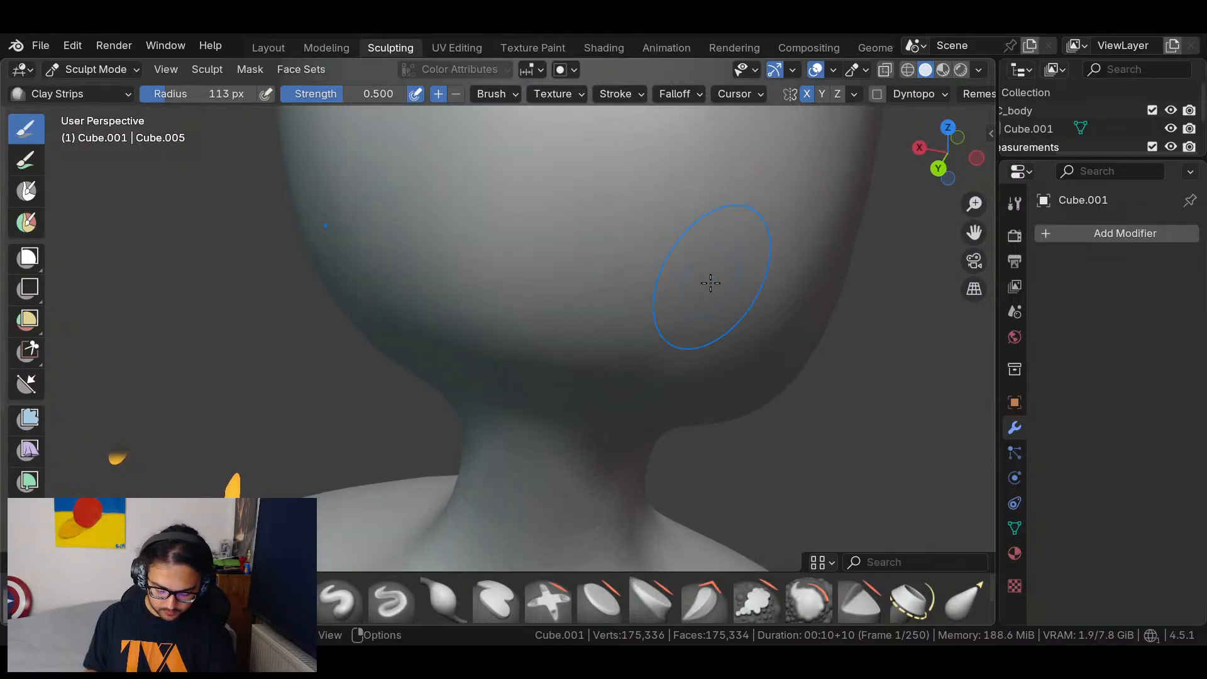
middle_drag(603, 270, 472, 148)
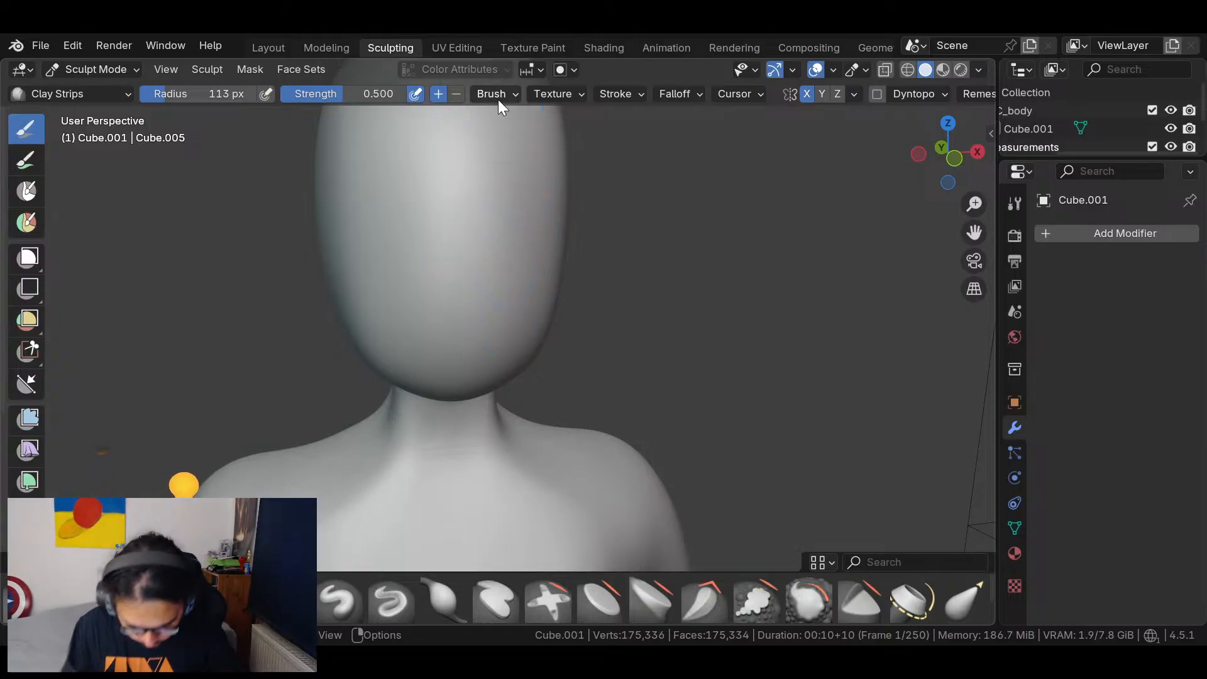
mouse_move(528, 426)
middle_down()
mouse_move(545, 496)
mouse_move(531, 425)
middle_up()
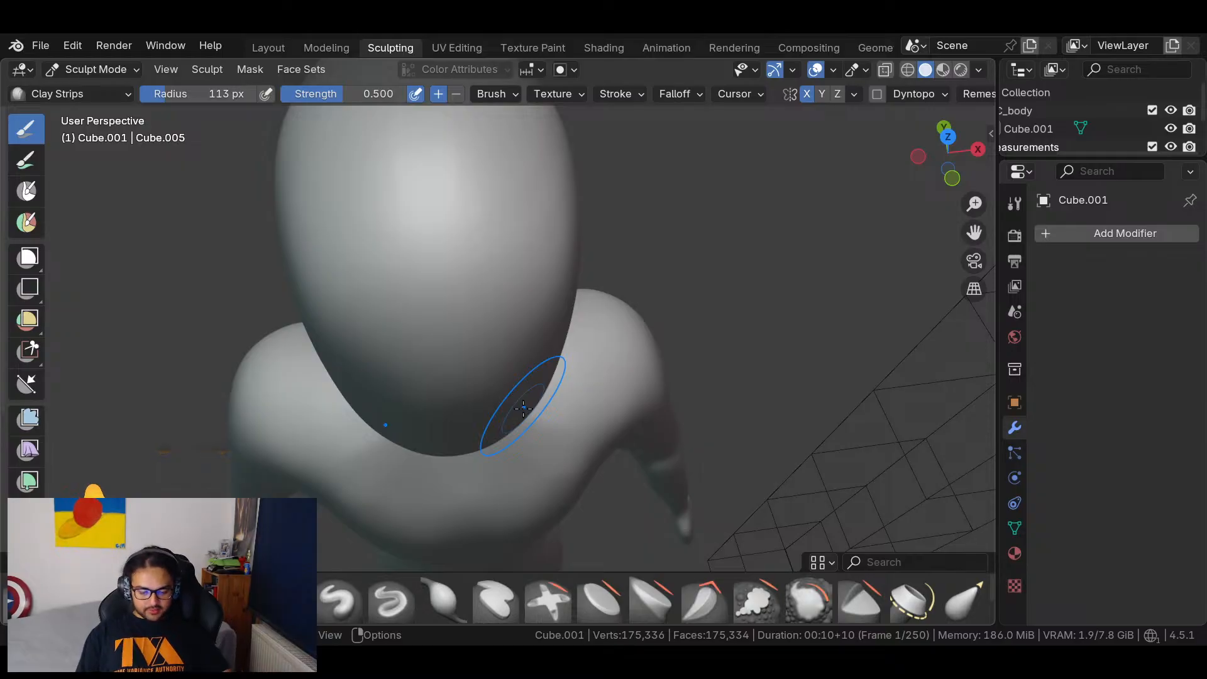
mouse_move(522, 410)
middle_down()
mouse_move(584, 404)
mouse_move(544, 486)
mouse_move(528, 440)
mouse_move(520, 482)
mouse_move(536, 412)
mouse_move(507, 458)
mouse_move(560, 350)
mouse_move(558, 288)
mouse_move(606, 242)
mouse_move(575, 379)
mouse_move(468, 342)
middle_up()
mouse_move(567, 353)
middle_down()
mouse_move(495, 334)
mouse_move(583, 365)
middle_up()
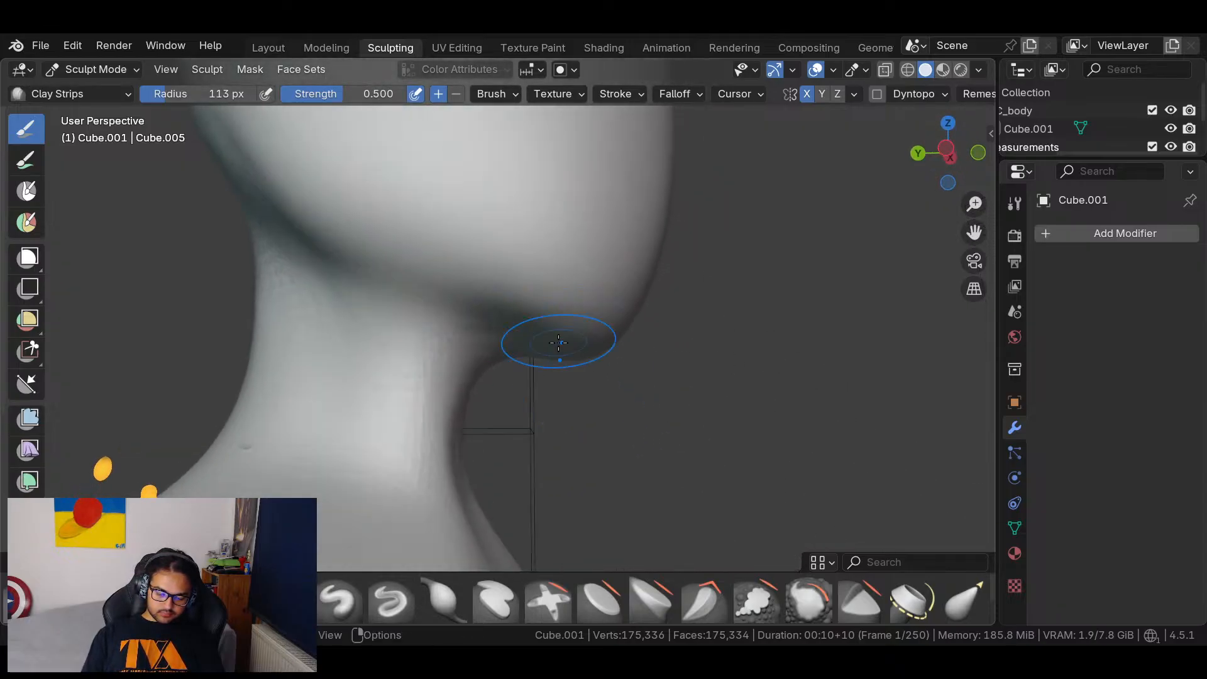
middle_drag(499, 283, 506, 311)
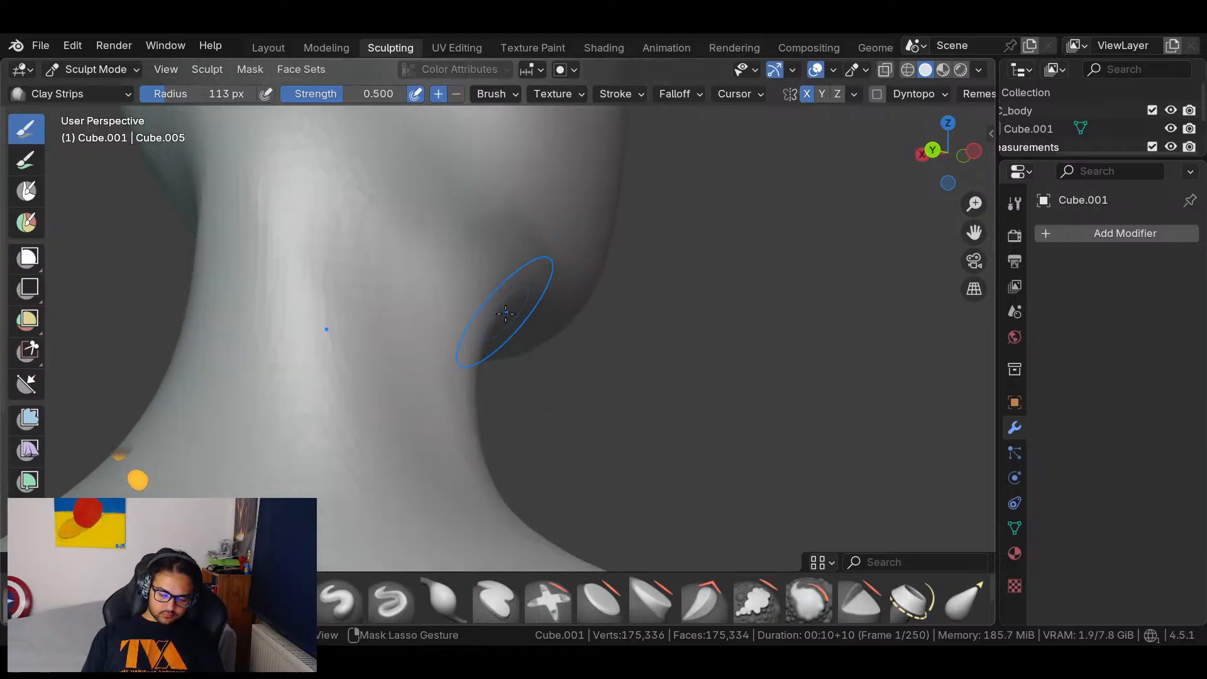
middle_drag(467, 412, 528, 294)
middle_drag(433, 197, 569, 278)
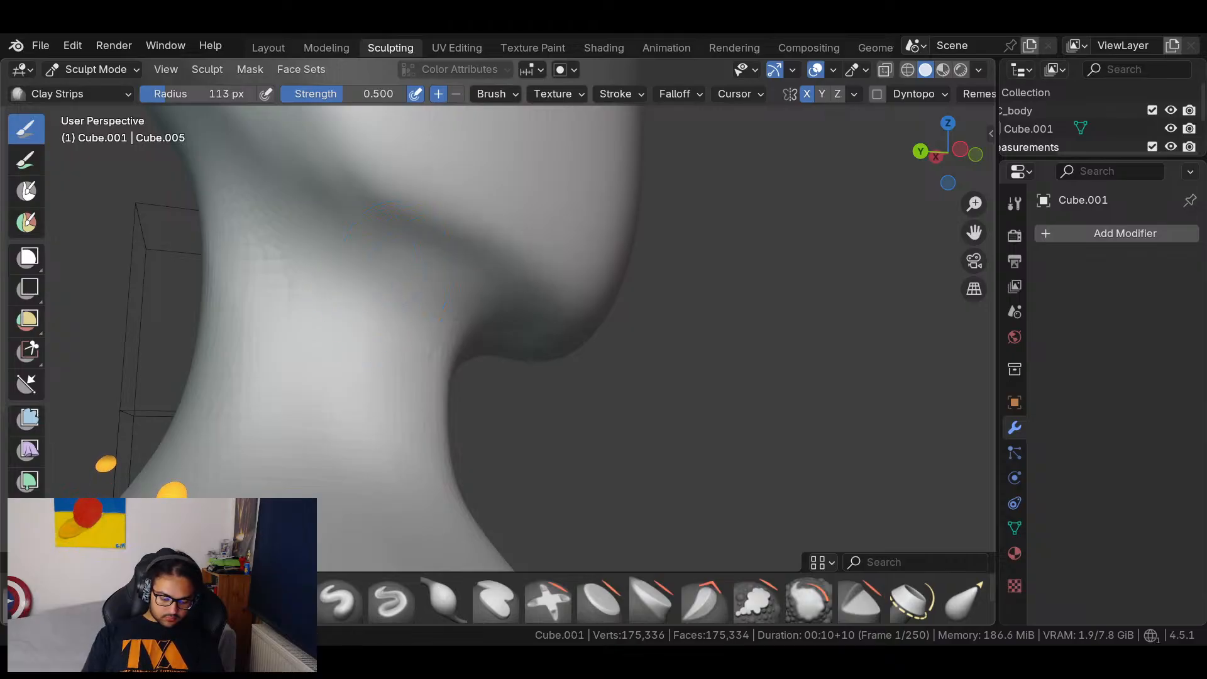
Sharpen the jawline beneath the chin with the Crease Polish brush, and remesh the body.
click(240, 600)
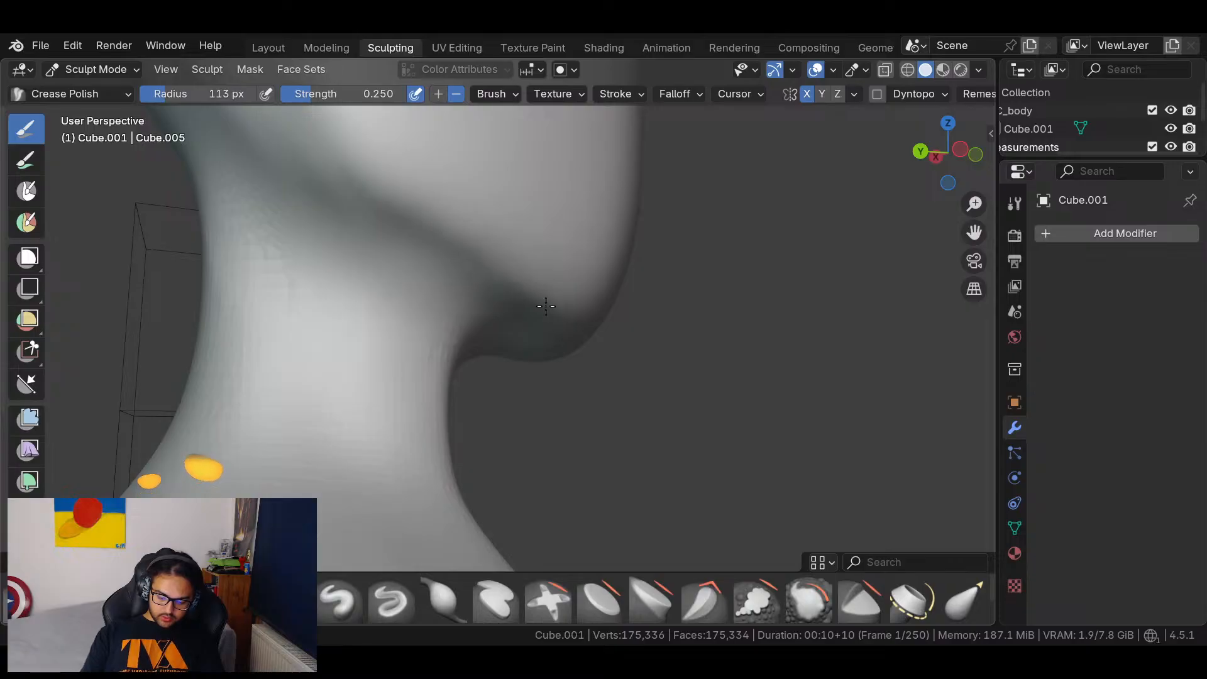
middle_drag(583, 297, 590, 325)
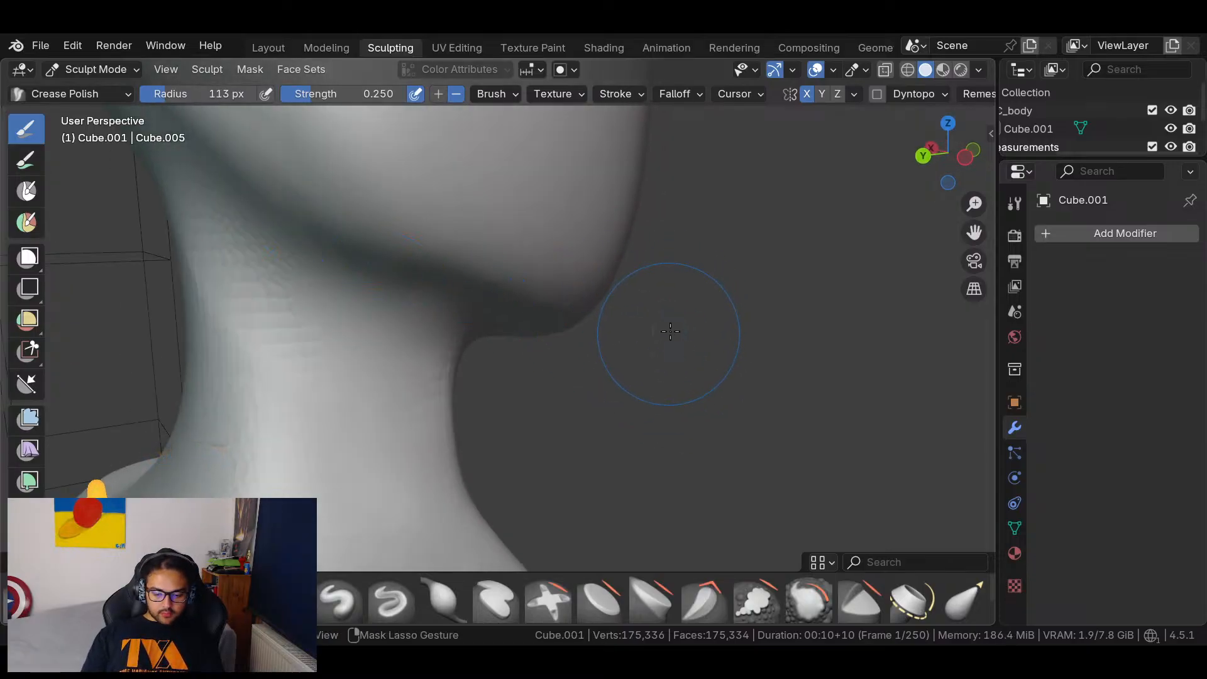
middle_drag(626, 362, 444, 525)
shift+middle_drag(692, 299, 489, 352)
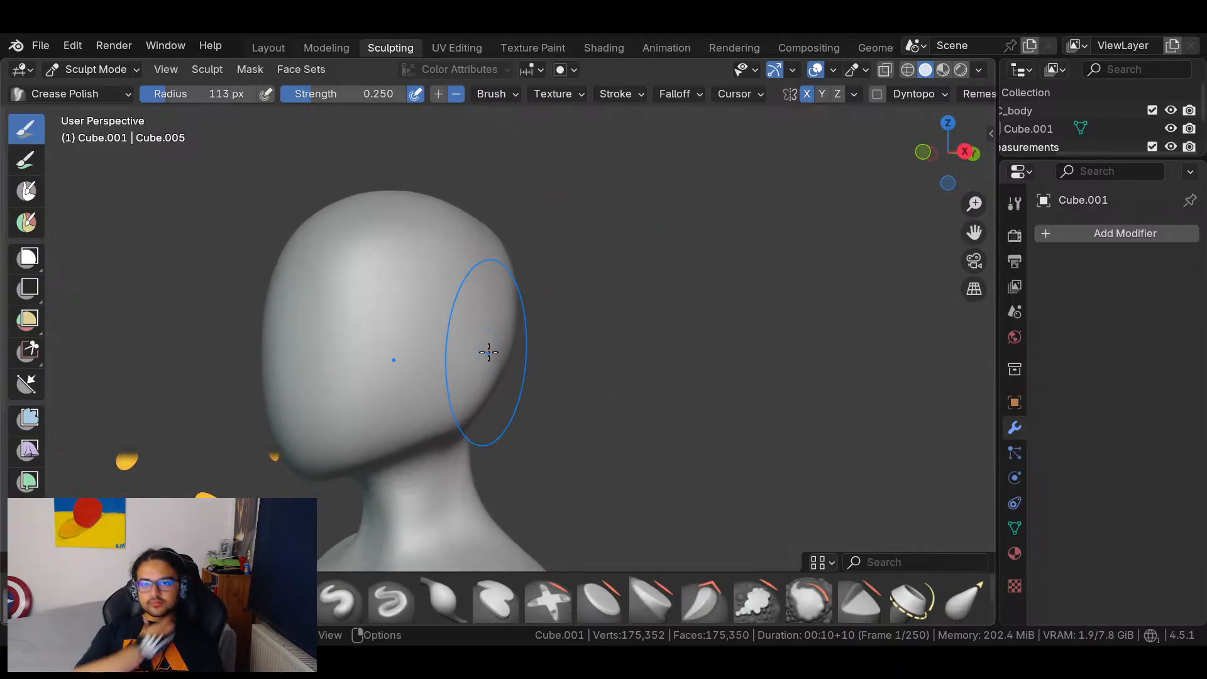
Adjust the shape of the chin, jaw and neck with the Elastic Grab brush.
middle_drag(488, 352, 673, 431)
scroll(663, 352, up, 4)
middle_drag(658, 302, 654, 314)
click(965, 600)
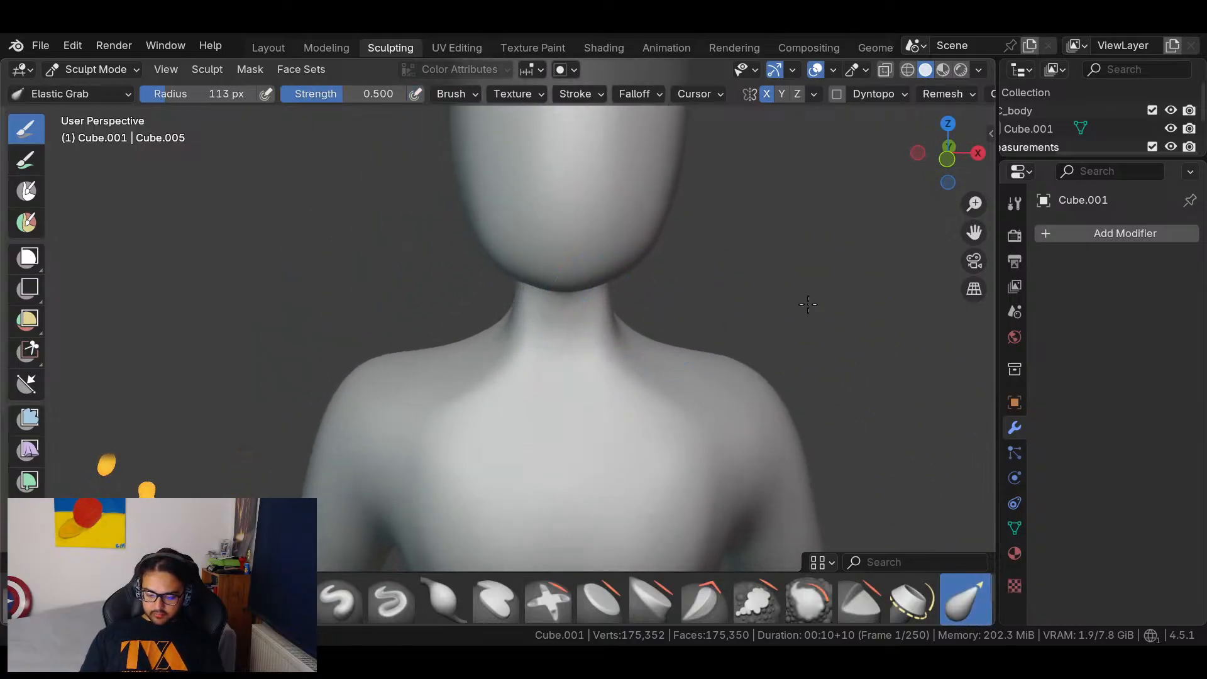
middle_drag(767, 350, 629, 355)
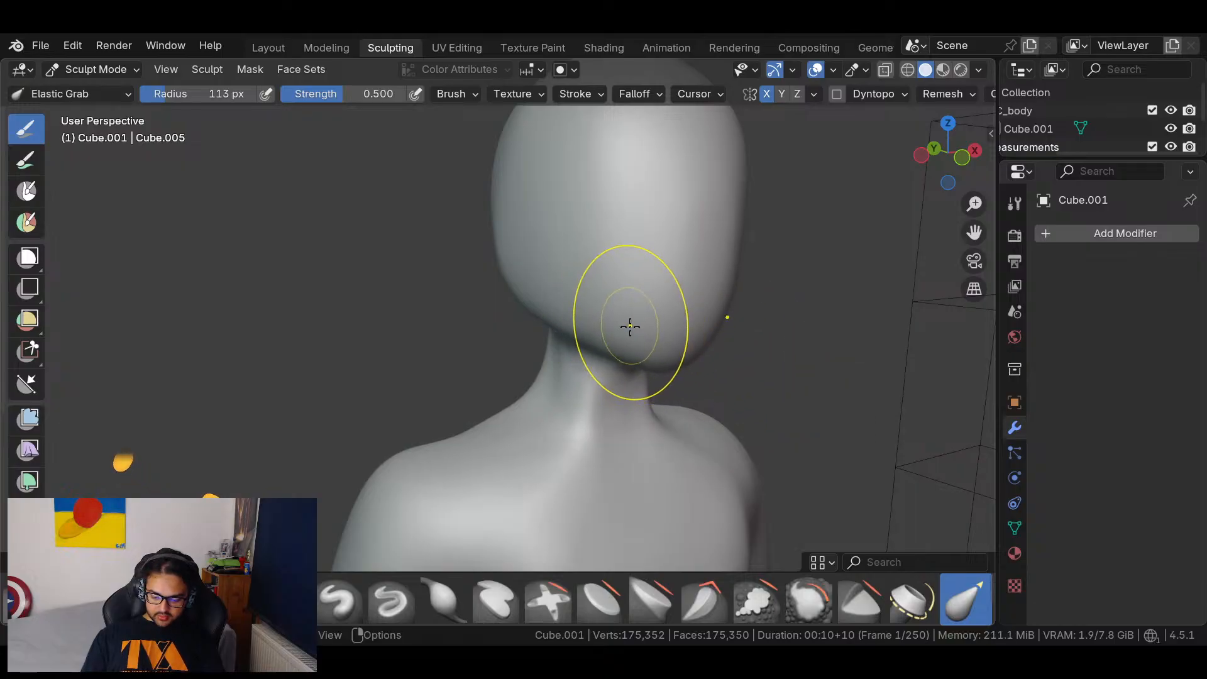
middle_drag(732, 353, 649, 353)
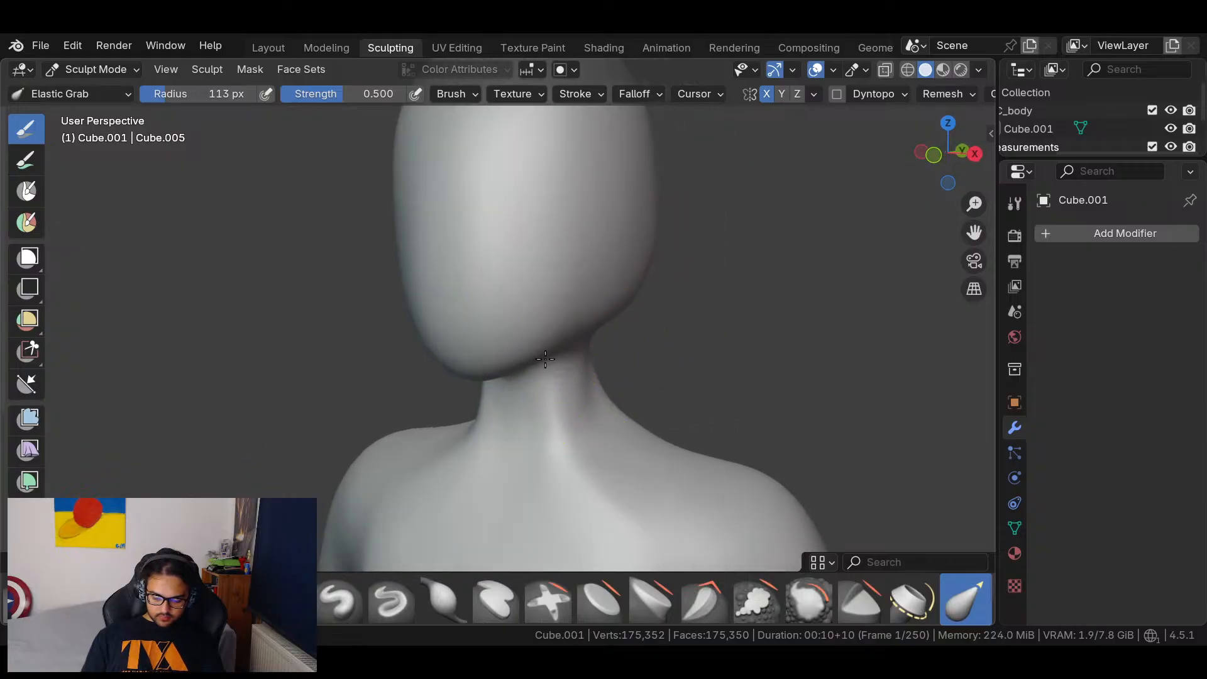
middle_drag(548, 332, 568, 398)
Define the front and inner planes of the thighs with Clay Strips strokes from the crotch towards the knees.
scroll(558, 318, up, 3)
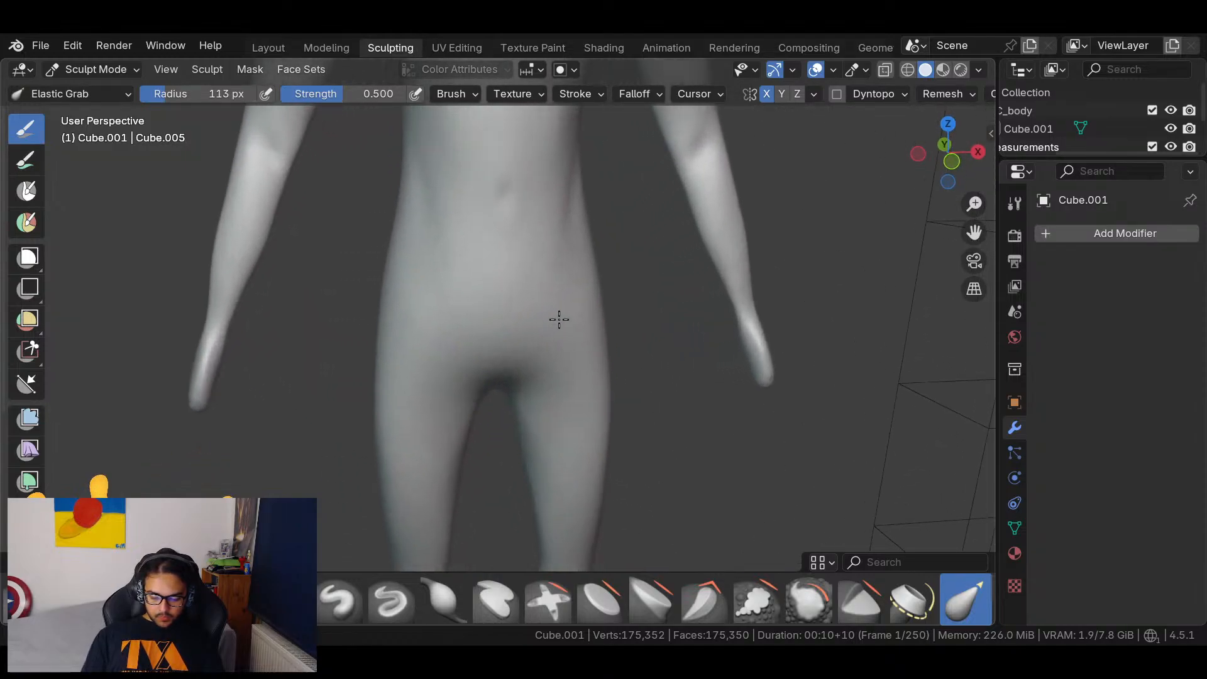
scroll(628, 326, up, 2)
middle_drag(670, 344, 587, 409)
middle_drag(624, 452, 754, 431)
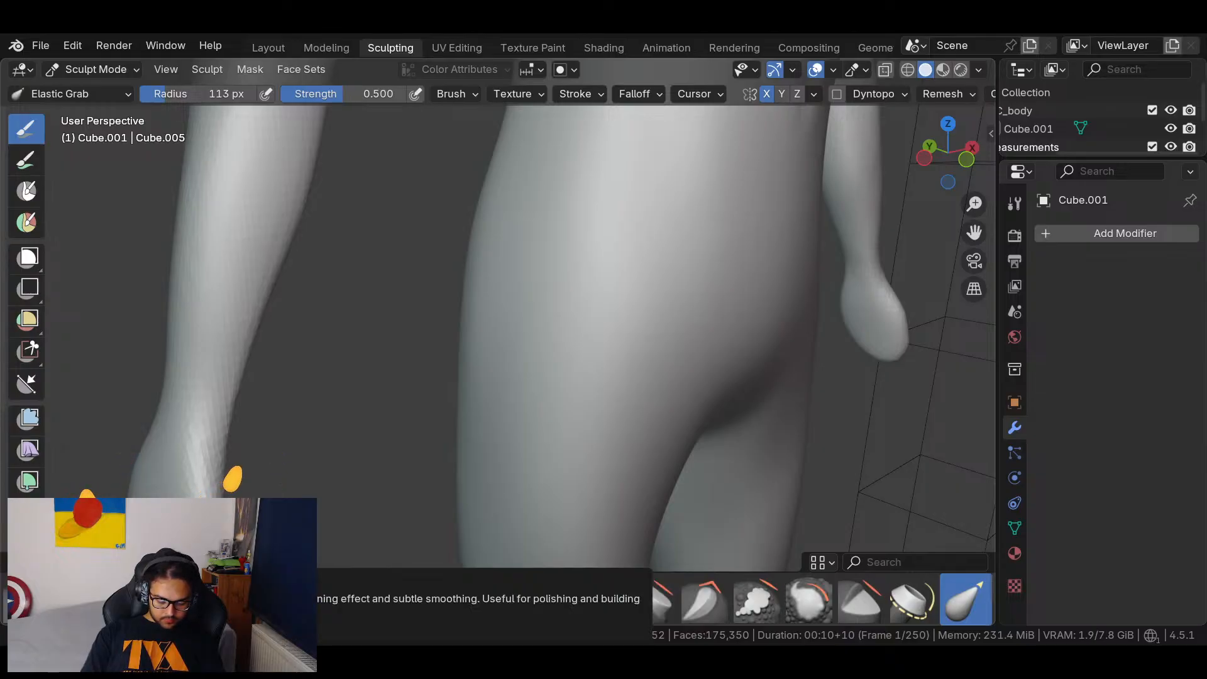
click(703, 599)
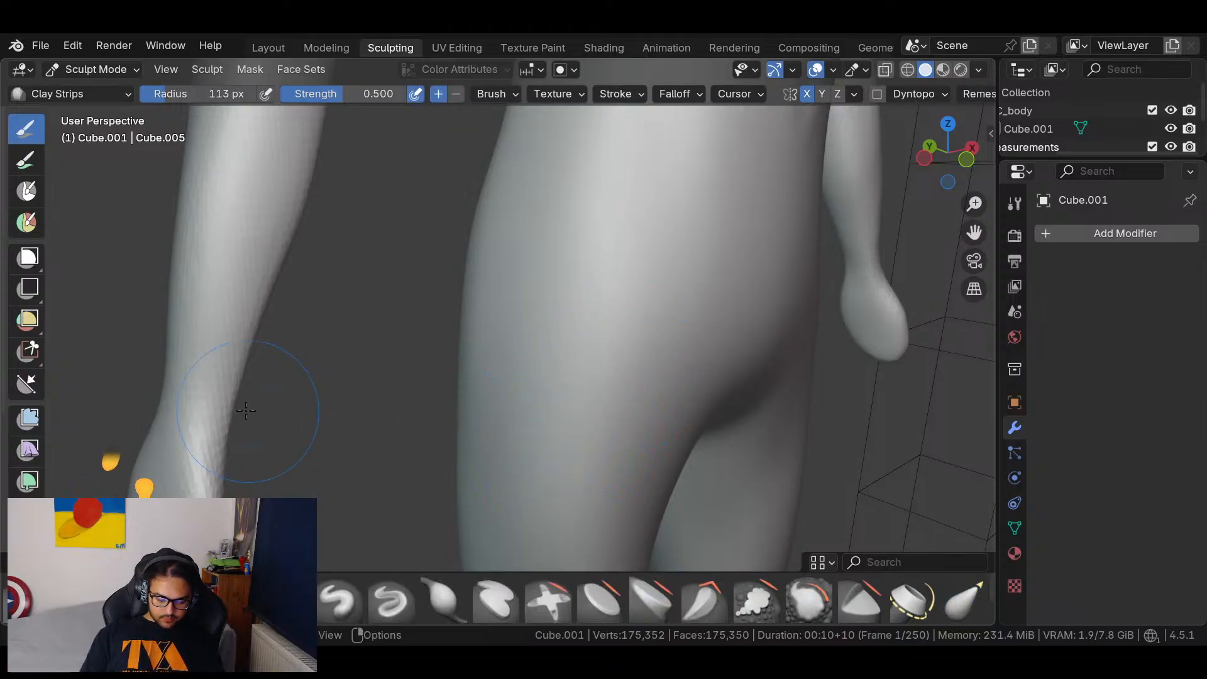
mouse_move(765, 396)
middle_down()
mouse_move(660, 329)
mouse_move(682, 411)
middle_up()
shift+middle_drag(610, 474, 635, 232)
mouse_move(597, 239)
mouse_down()
mouse_move(616, 261)
mouse_move(582, 368)
mouse_move(594, 377)
mouse_up()
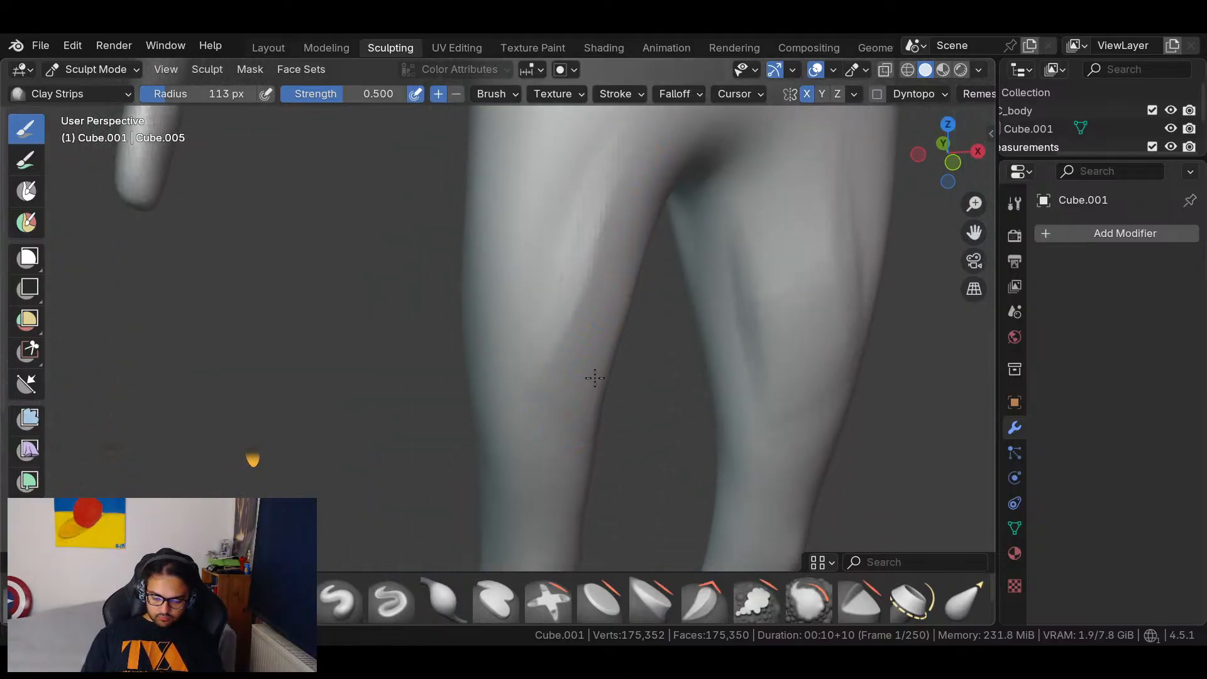
mouse_move(660, 330)
middle_down()
mouse_move(571, 323)
mouse_move(523, 337)
middle_up()
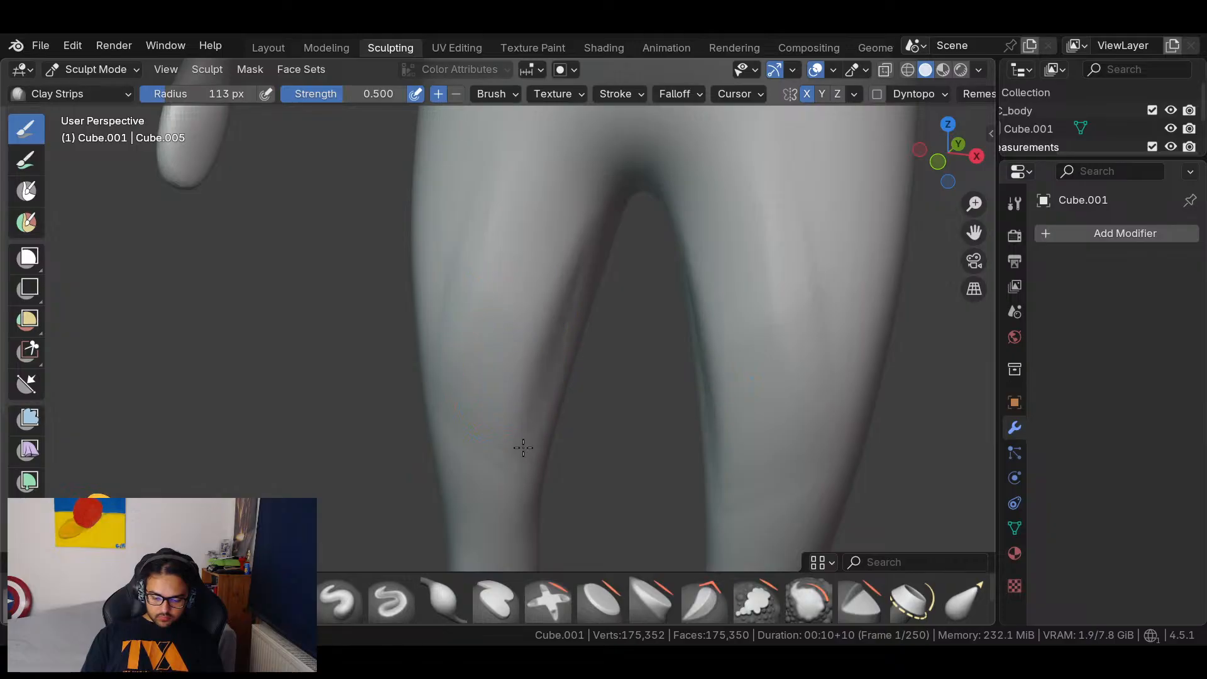
mouse_move(551, 453)
middle_down()
mouse_move(736, 367)
mouse_move(641, 251)
mouse_move(649, 334)
mouse_move(555, 354)
middle_up()
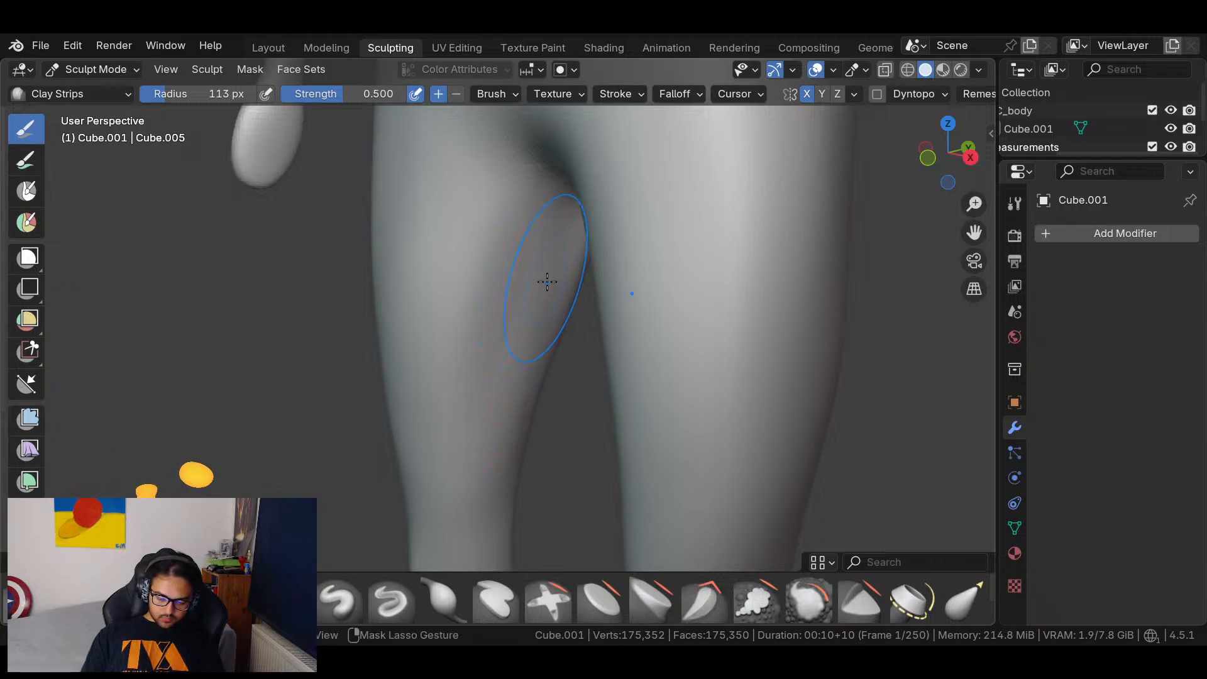
Shape the inner side above the knee and the back of the lower thigh with Clay Strips, and remesh the body.
mouse_move(552, 335)
middle_down()
mouse_move(573, 438)
mouse_move(535, 296)
mouse_move(540, 317)
mouse_move(507, 356)
mouse_move(523, 372)
mouse_move(504, 386)
mouse_move(484, 313)
middle_up()
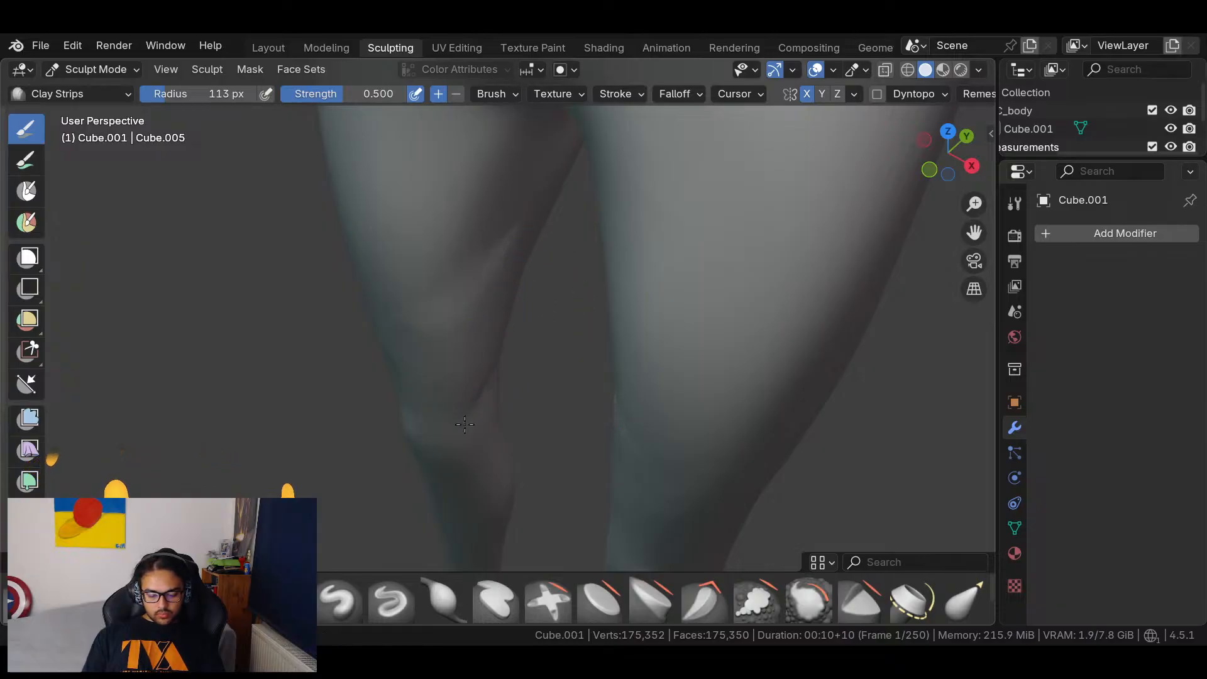
middle_drag(493, 377, 302, 180)
middle_drag(501, 264, 503, 382)
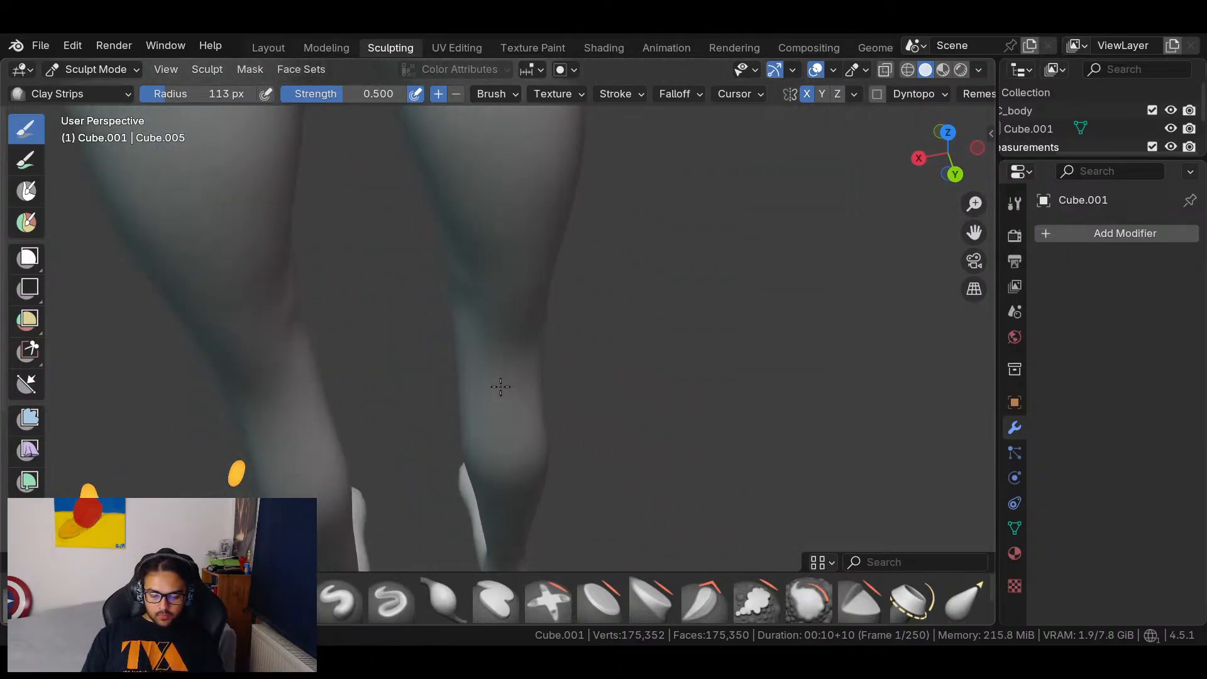
scroll(534, 345, down, 2)
middle_drag(566, 310, 545, 289)
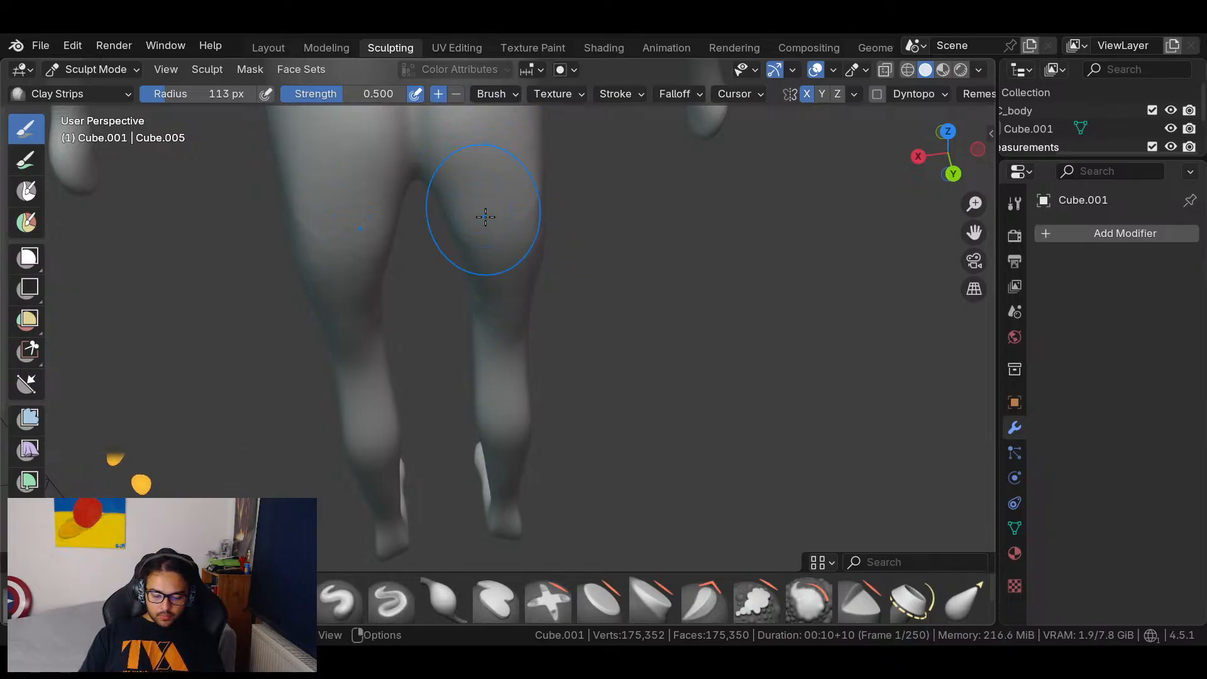
scroll(479, 213, up, 6)
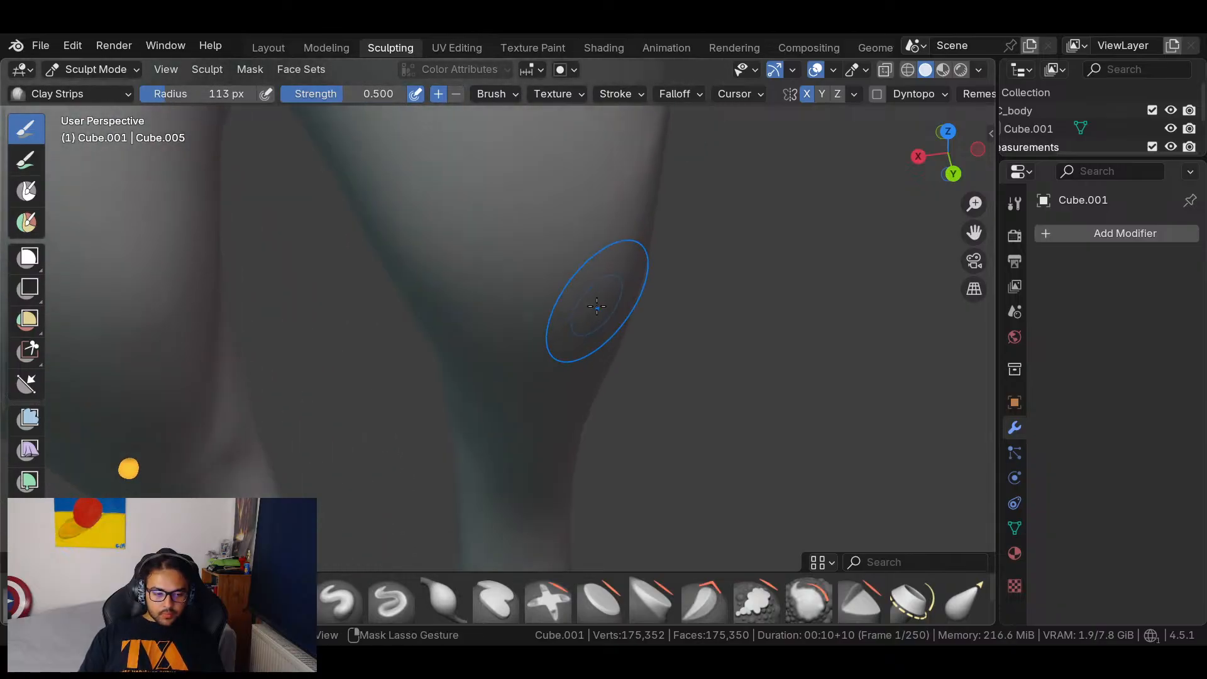
scroll(662, 314, down, 3)
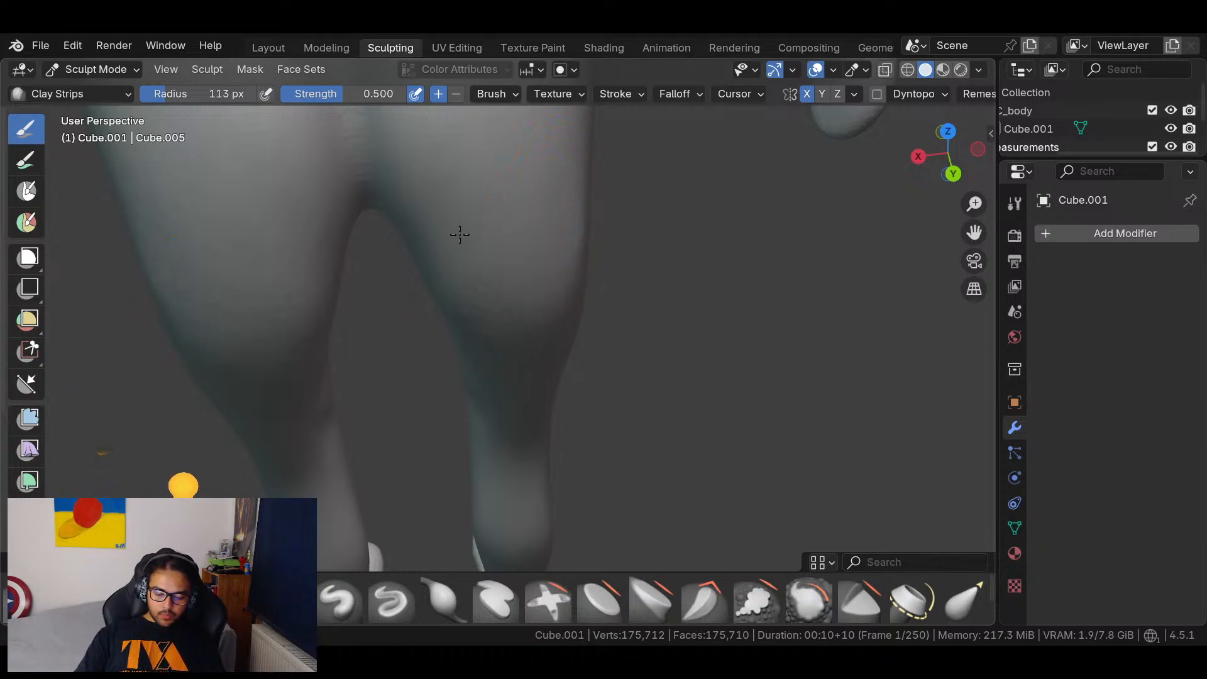
Smooth the surface along the back and outer side of the upper thigh.
scroll(638, 325, down, 4)
middle_drag(597, 350, 458, 293)
shift+drag(459, 293, 427, 206)
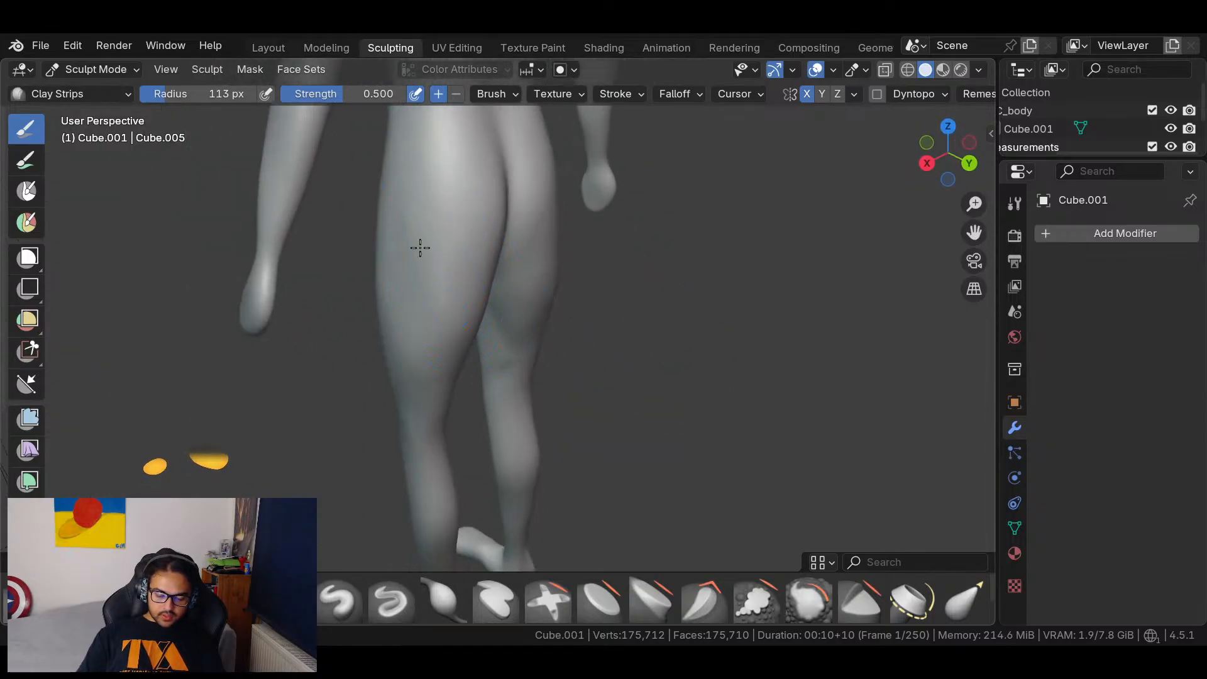
Shape the hollow behind the knees with Clay Strips, undoing the unwanted strokes, and remesh the body.
mouse_move(498, 161)
middle_down()
mouse_move(566, 239)
mouse_move(706, 336)
middle_up()
mouse_move(631, 412)
middle_down()
mouse_move(660, 415)
mouse_move(552, 449)
mouse_move(599, 378)
mouse_move(570, 353)
mouse_move(604, 245)
middle_up()
drag(530, 220, 531, 275)
drag(536, 207, 536, 200)
middle_drag(544, 229, 621, 260)
key(ctrl+z)
key(ctrl+z)
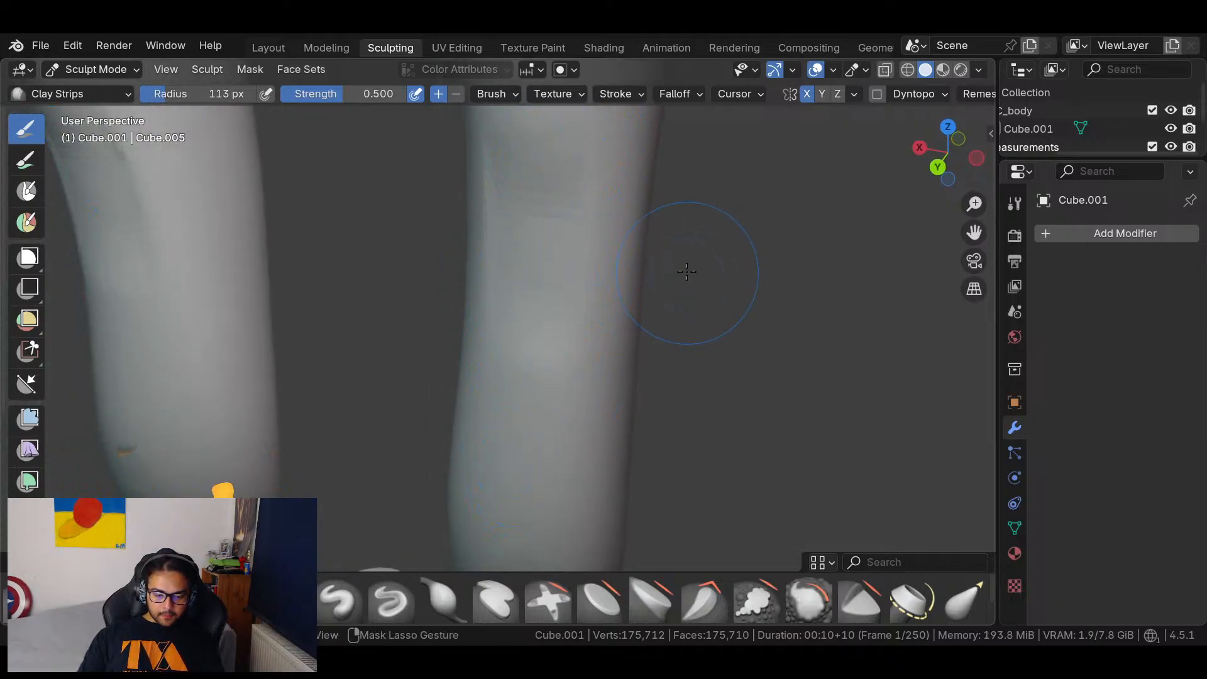
scroll(715, 228, down, 2)
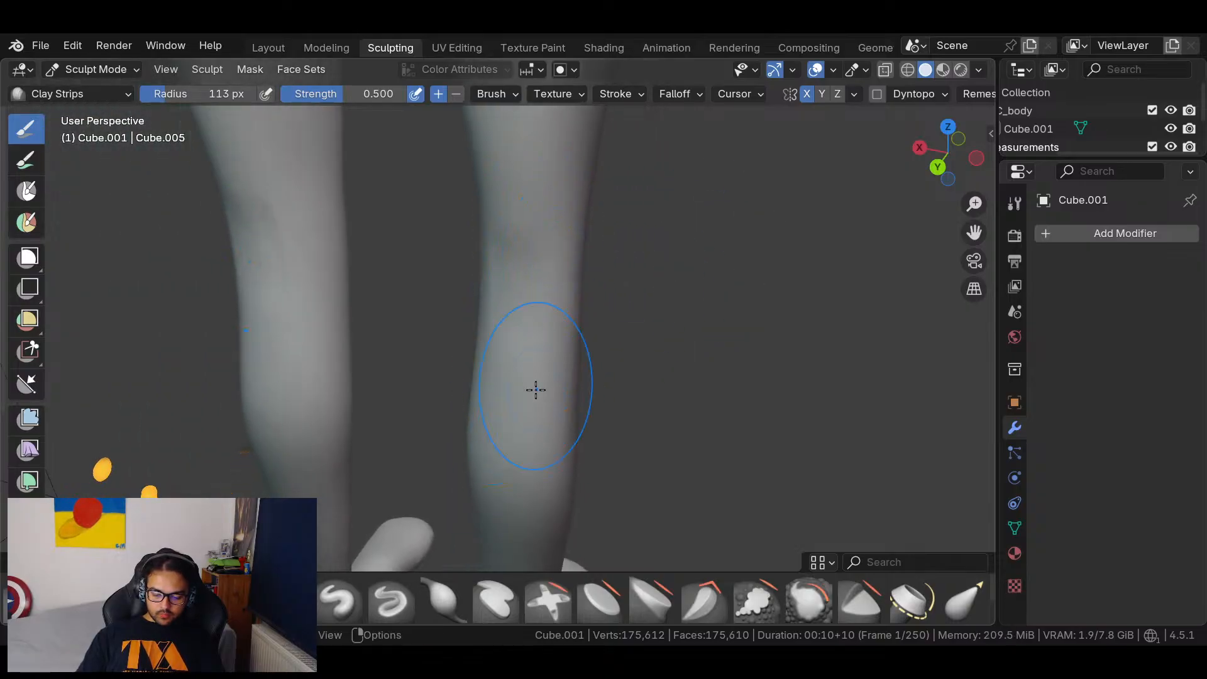
Carve grooves down both sides of the back of the knee with Clay Strips, and smooth them into the leg.
drag(576, 282, 578, 284)
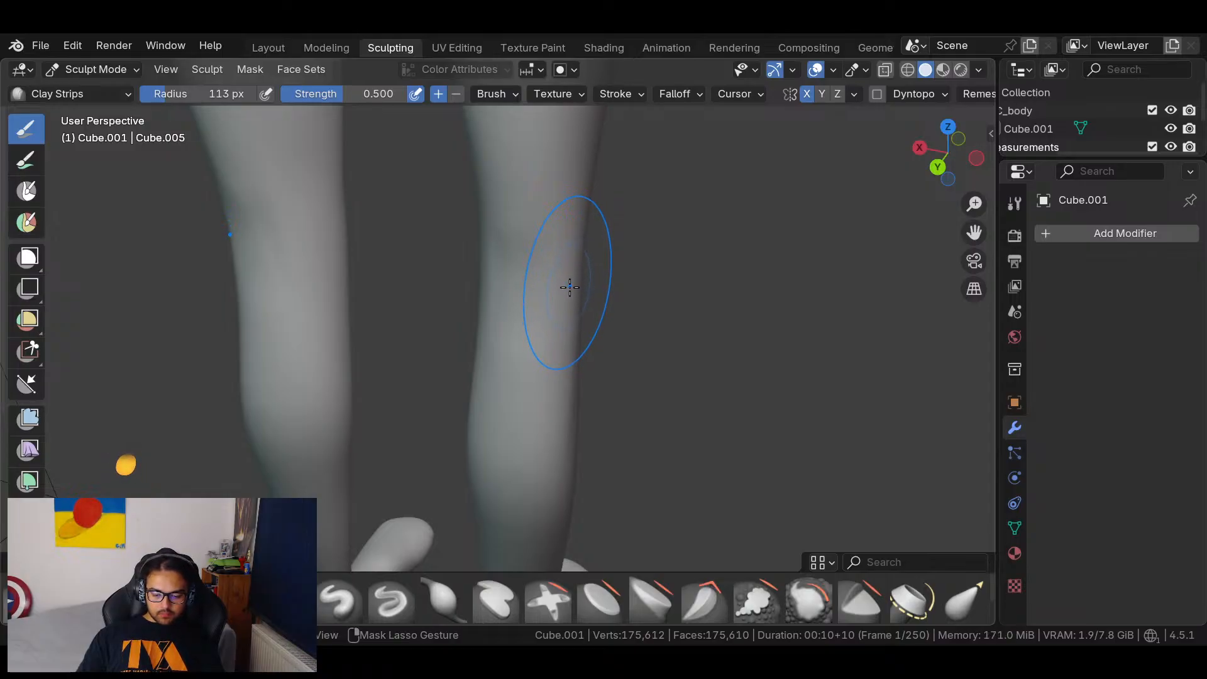
scroll(658, 216, up, 4)
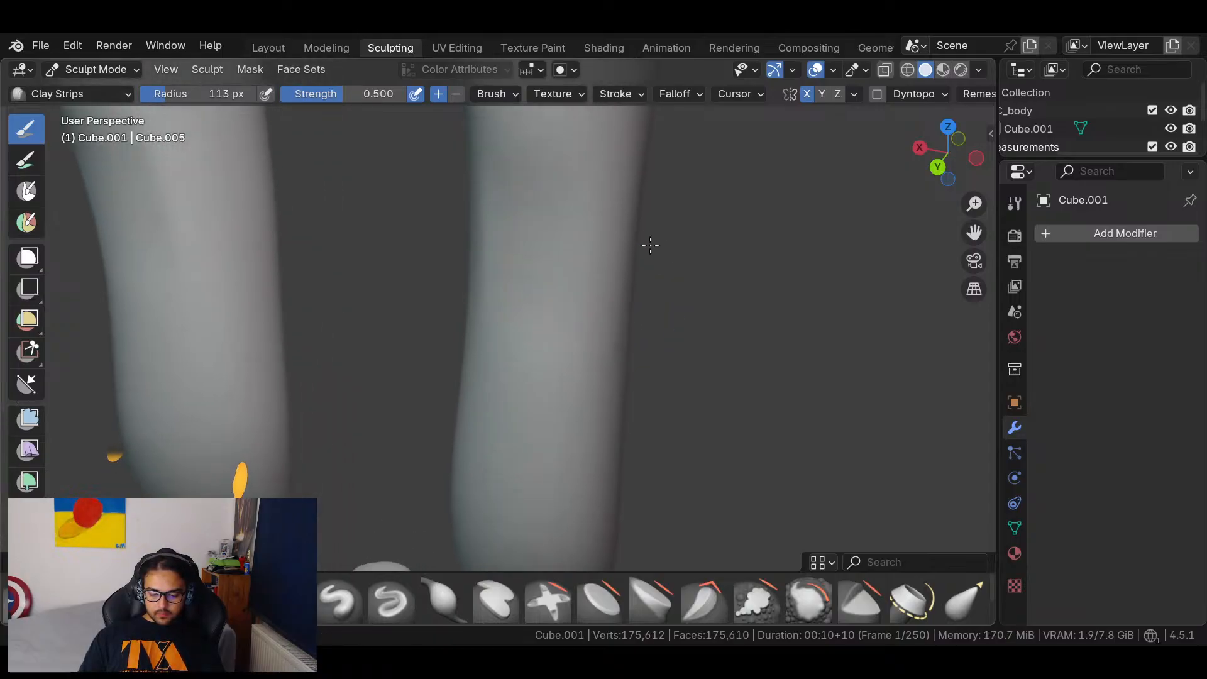
shift+middle_drag(714, 207, 674, 330)
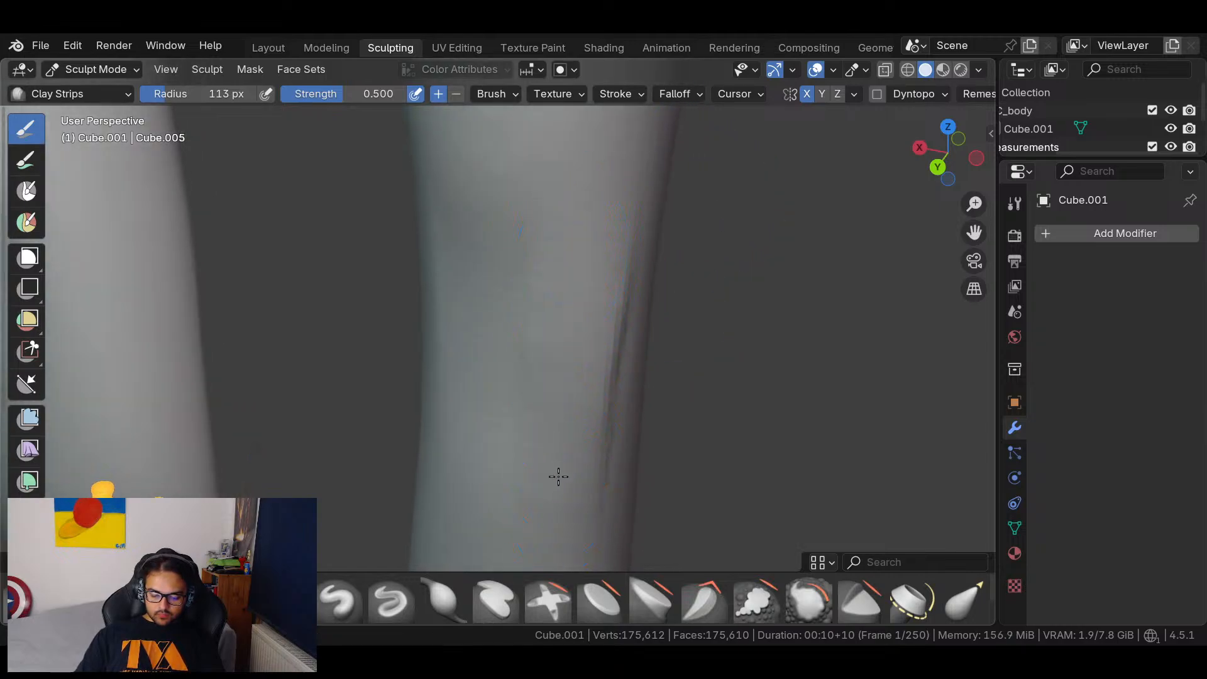
drag(455, 238, 433, 487)
drag(450, 229, 442, 518)
shift+drag(460, 257, 460, 261)
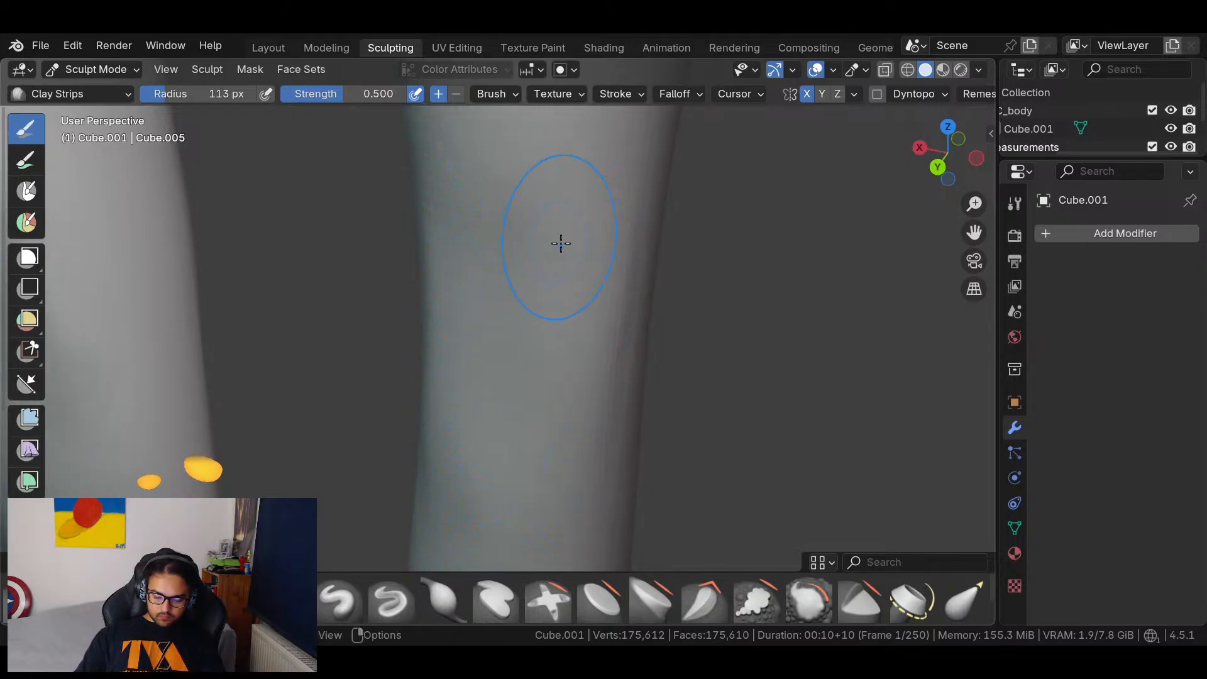
scroll(613, 252, down, 5)
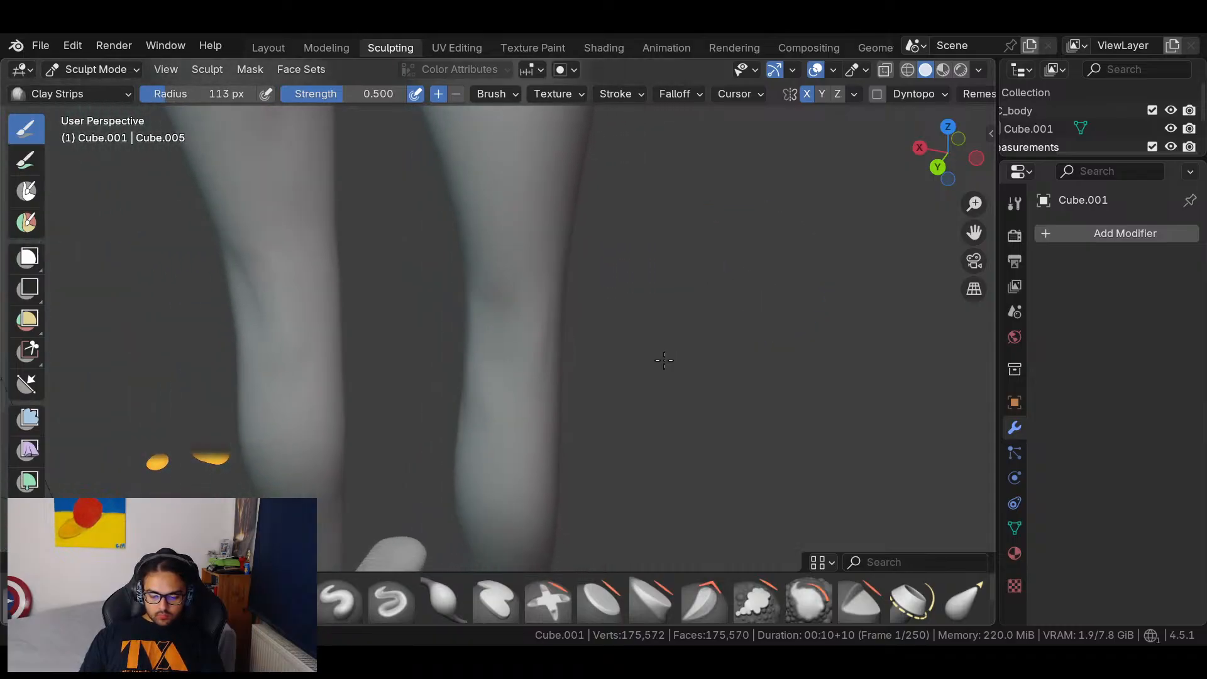
Smooth the back of the heel and its transition into the ankle.
middle_drag(607, 380, 757, 336)
mouse_move(859, 305)
middle_down()
mouse_move(817, 354)
mouse_move(463, 458)
middle_up()
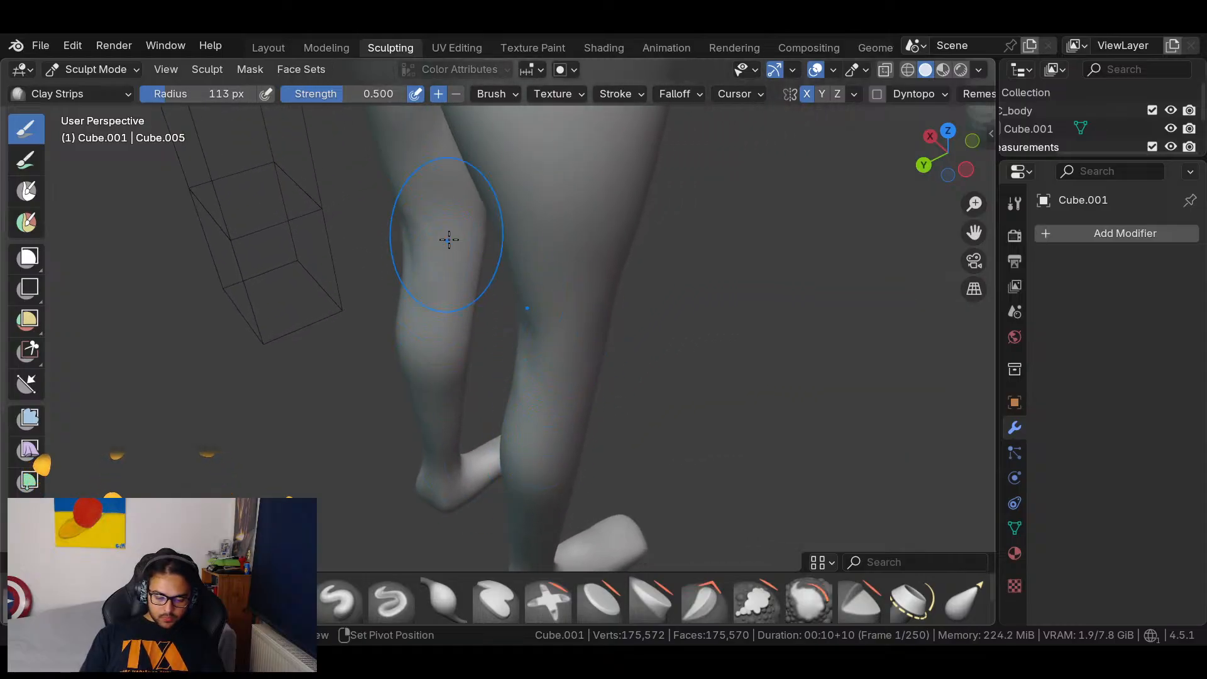
mouse_move(447, 290)
middle_down()
mouse_move(641, 315)
mouse_move(515, 457)
mouse_move(605, 269)
mouse_move(506, 422)
middle_up()
ctrl+middle_drag(635, 369, 827, 230)
shift+middle_drag(723, 384, 468, 283)
mouse_move(692, 481)
middle_down()
mouse_move(714, 399)
mouse_move(713, 474)
mouse_move(572, 359)
middle_up()
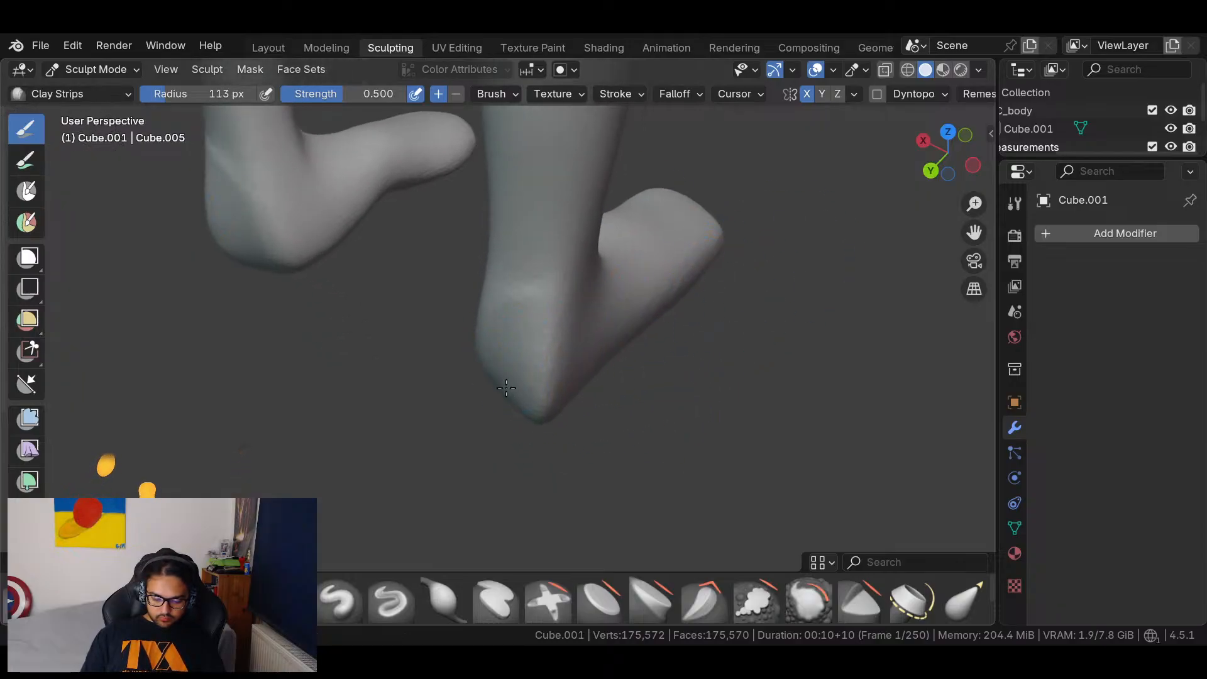
shift+drag(536, 318, 507, 375)
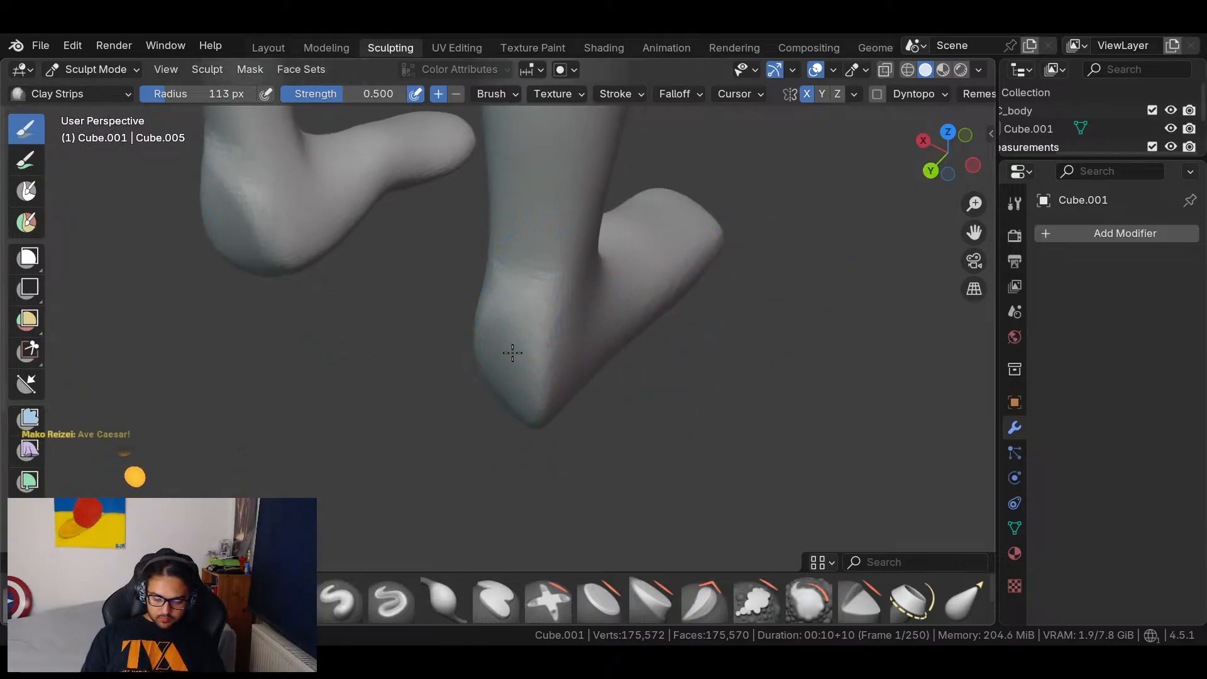
mouse_move(622, 416)
middle_down()
mouse_move(633, 444)
mouse_move(593, 276)
middle_up()
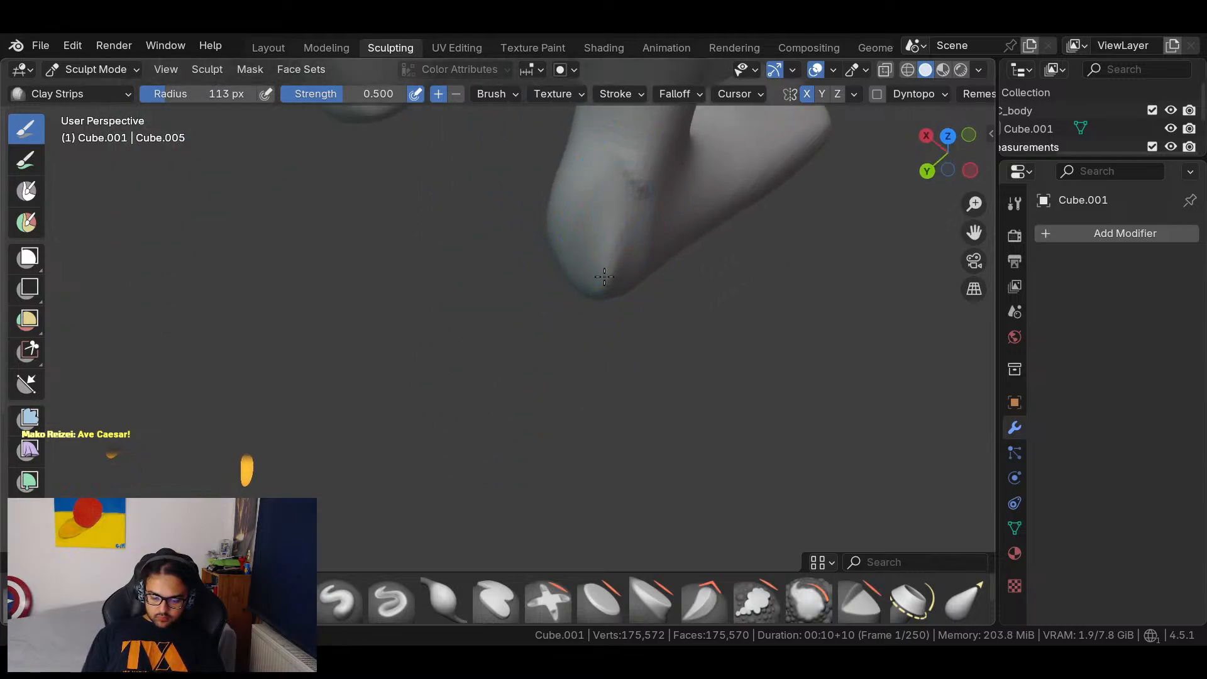
middle_drag(669, 285, 879, 264)
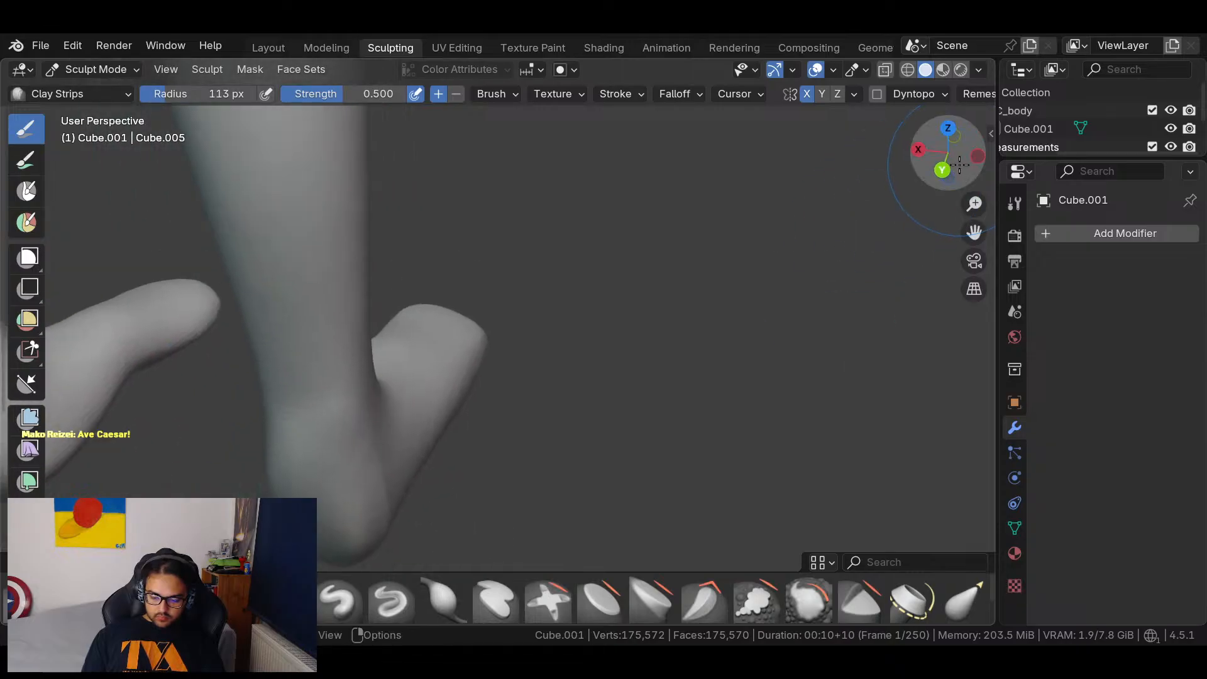
shift+middle_drag(745, 354, 792, 155)
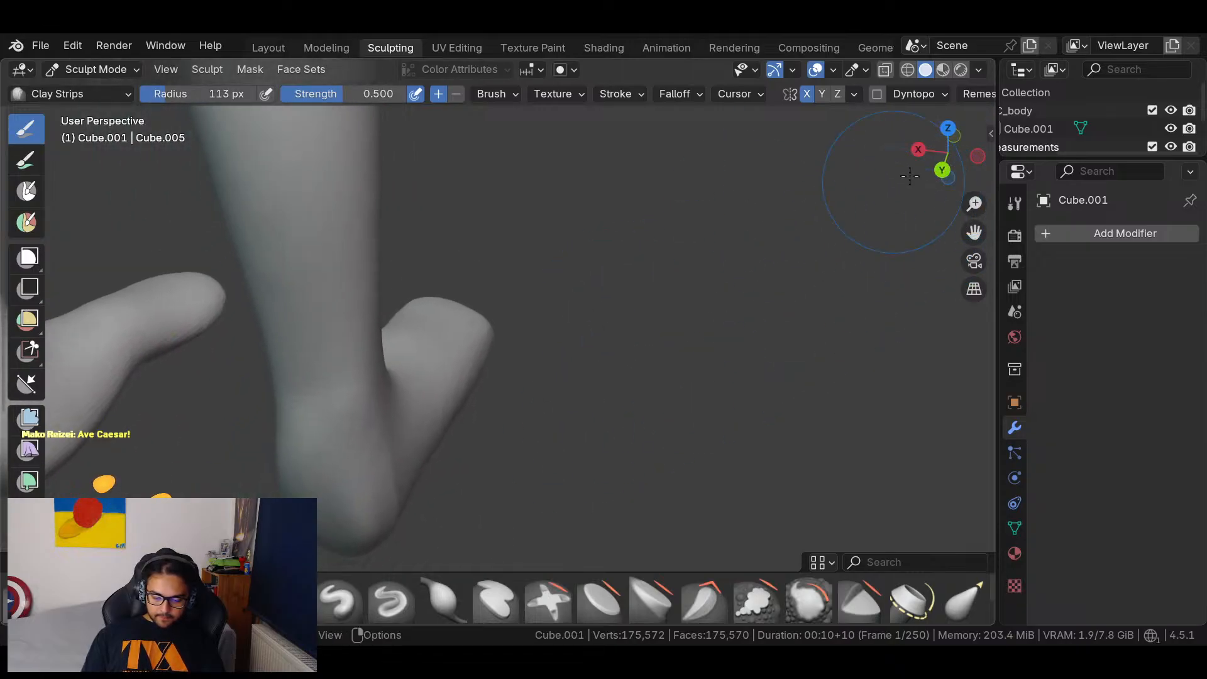
middle_drag(532, 388, 705, 367)
middle_drag(760, 264, 571, 355)
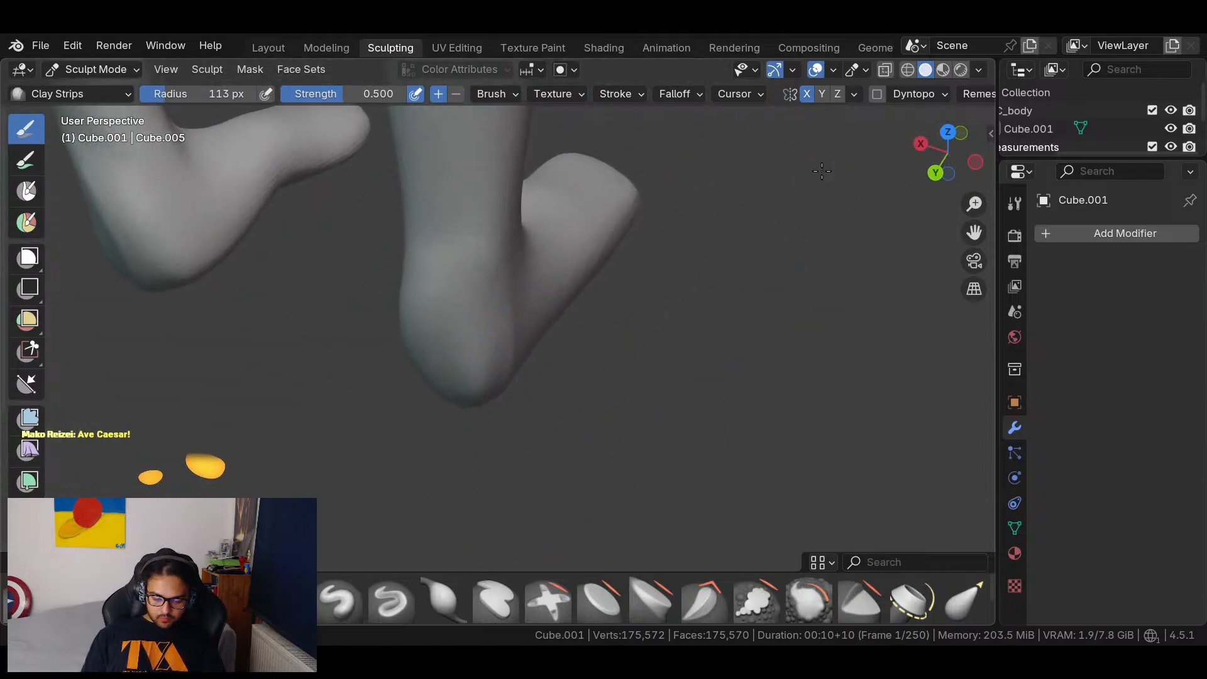
scroll(561, 509, down, 5)
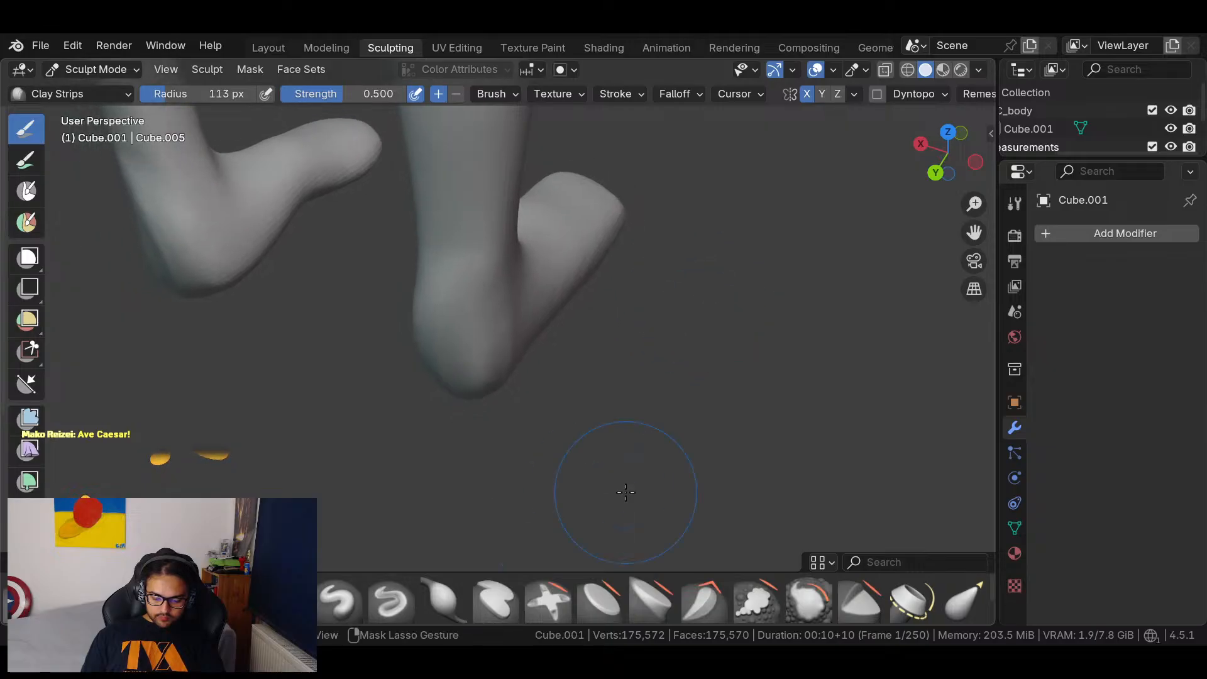
Flatten and round the underside and edges of the heel with Clay Strips, and remesh the body.
mouse_move(698, 444)
middle_down()
mouse_move(713, 393)
mouse_move(837, 240)
middle_up()
mouse_move(524, 440)
middle_down()
mouse_move(730, 279)
mouse_move(323, 396)
middle_up()
middle_drag(503, 361, 419, 407)
scroll(419, 408, down, 5)
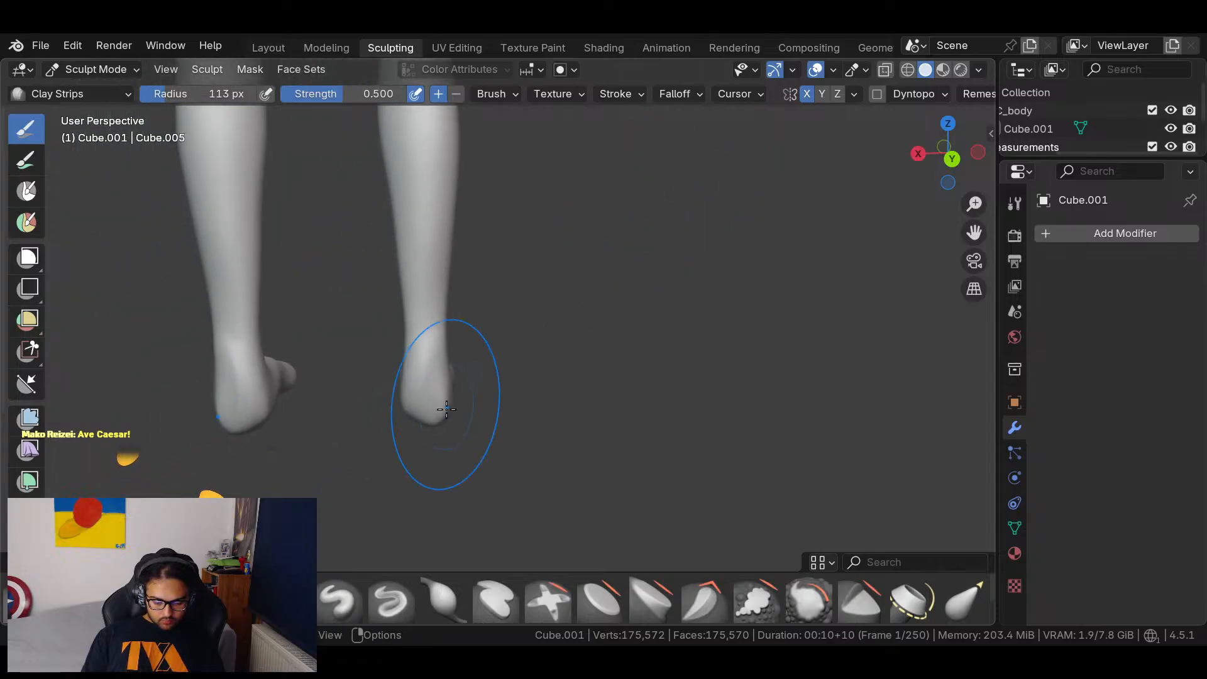
scroll(432, 390, up, 6)
shift+middle_drag(504, 374, 822, 143)
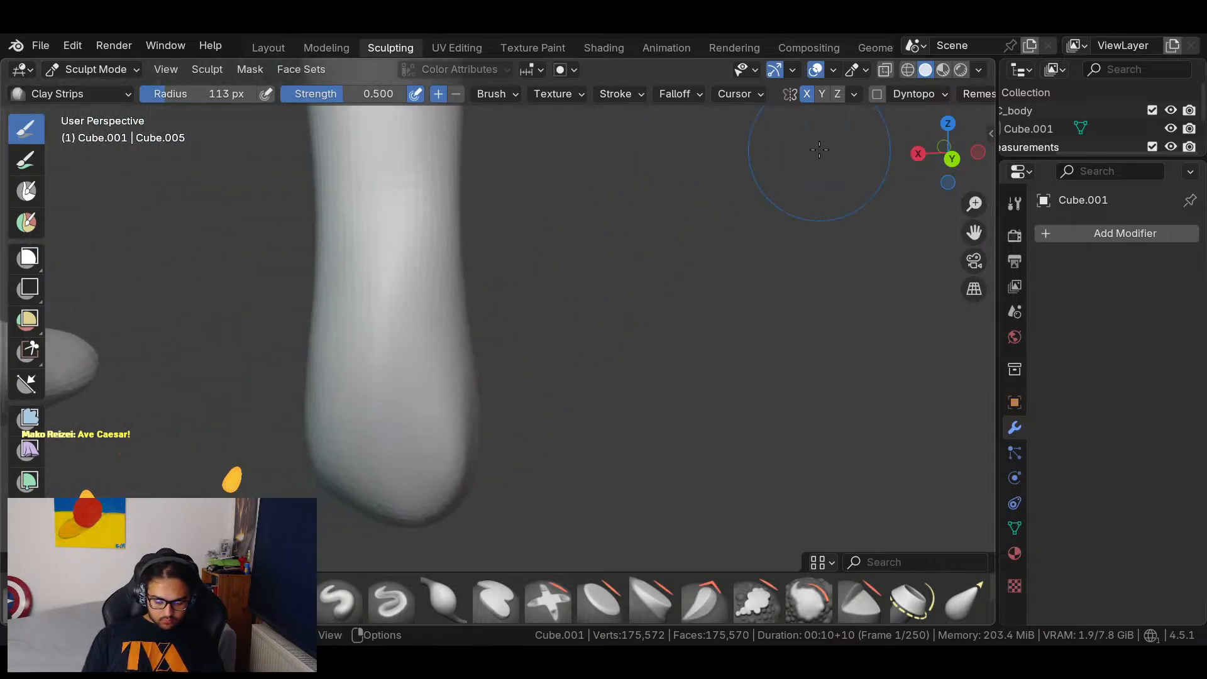
mouse_move(372, 489)
mouse_down()
mouse_move(390, 413)
mouse_move(368, 536)
mouse_up()
middle_drag(504, 412, 614, 385)
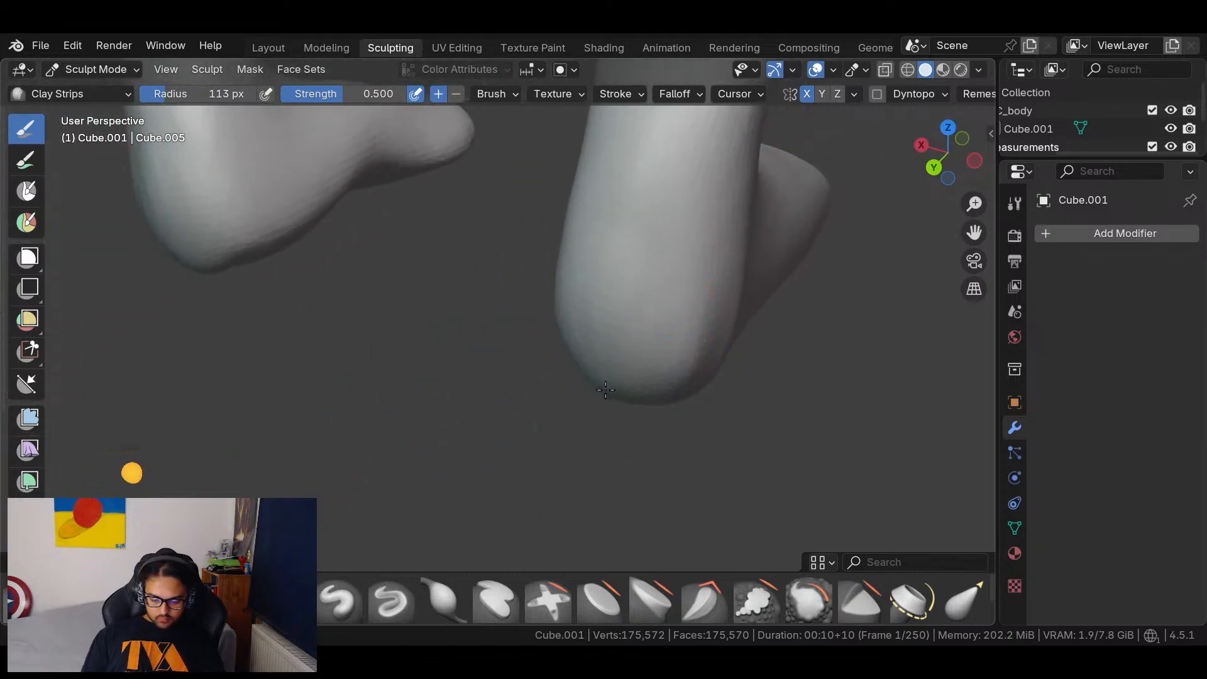
middle_drag(608, 395, 553, 306)
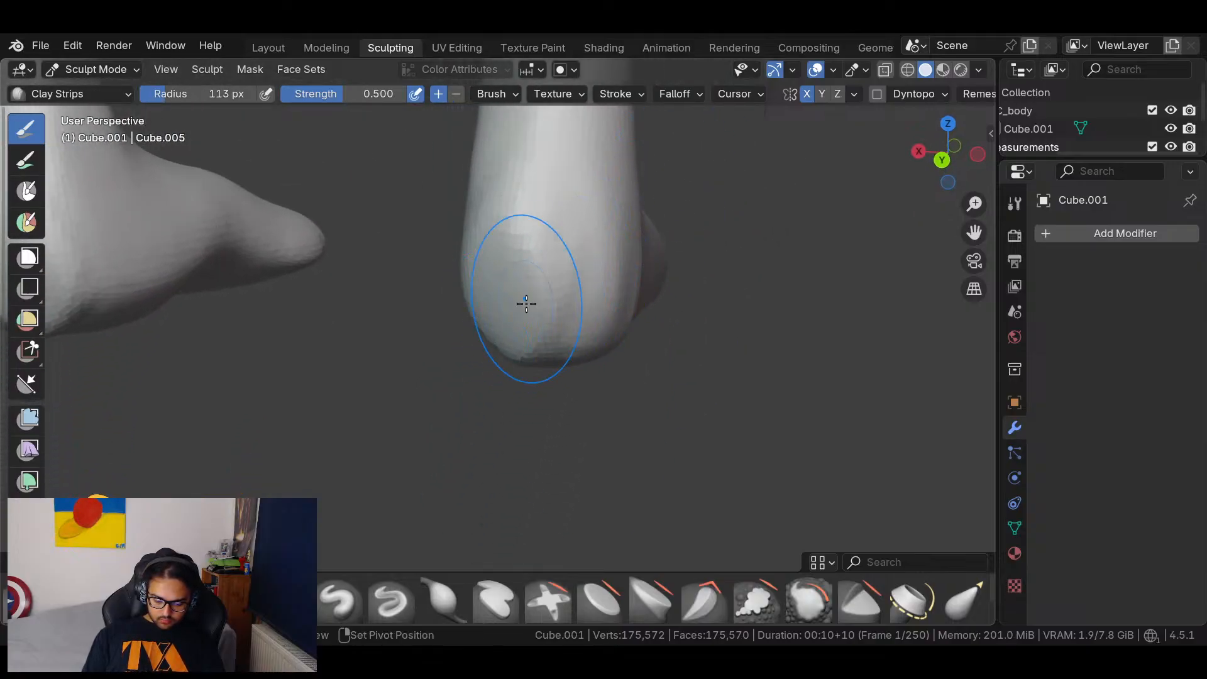
mouse_move(636, 303)
middle_down()
mouse_move(641, 254)
mouse_move(627, 317)
middle_up()
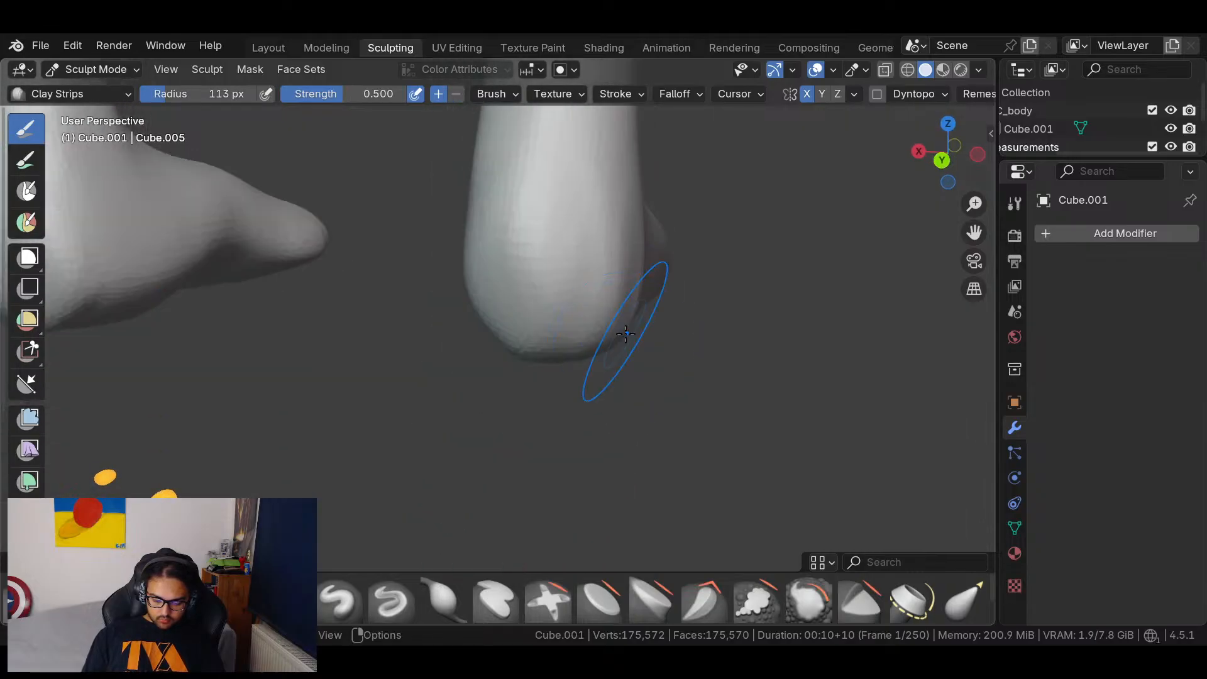
shift+middle_drag(699, 207, 722, 145)
mouse_move(697, 184)
shift+middle_down()
mouse_move(720, 118)
mouse_move(678, 207)
mouse_move(652, 229)
mouse_move(718, 113)
shift+middle_up()
mouse_move(415, 495)
mouse_down()
mouse_move(474, 523)
mouse_move(434, 538)
mouse_up()
Pull the knees and lower legs slightly inward in the front view with Elastic Grab.
middle_drag(538, 371, 511, 484)
middle_drag(642, 342, 519, 324)
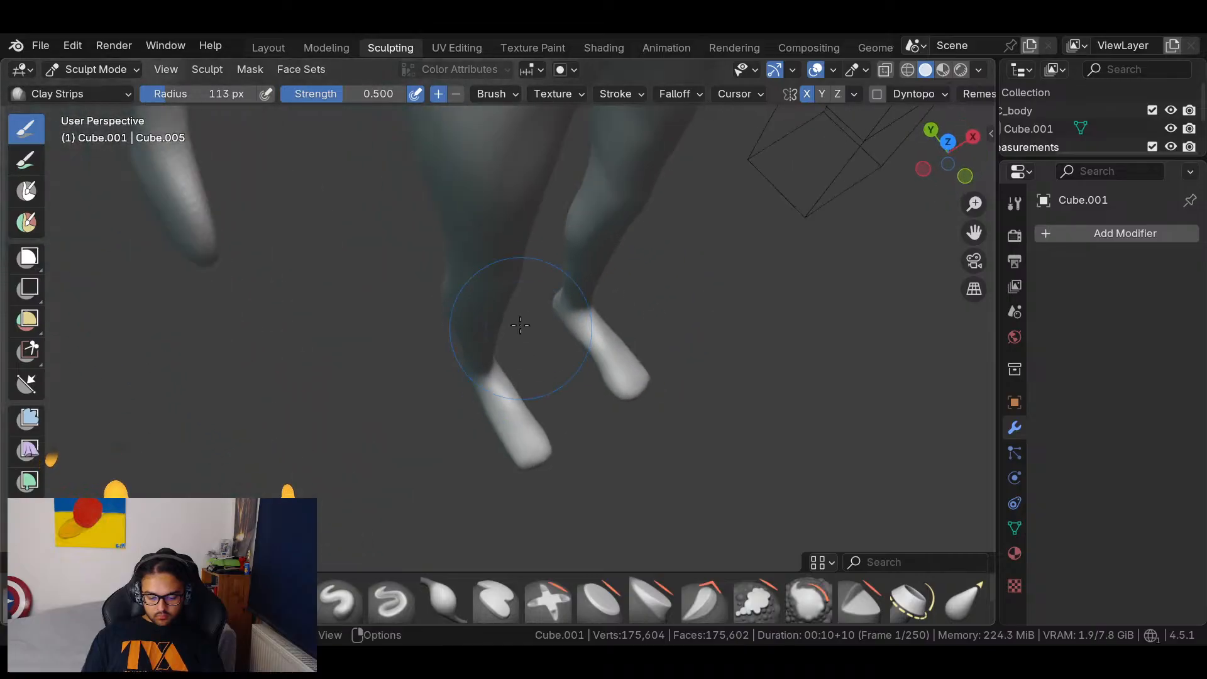
mouse_move(647, 263)
middle_down()
mouse_move(625, 418)
mouse_move(641, 314)
mouse_move(574, 465)
mouse_move(603, 403)
mouse_move(585, 433)
mouse_move(540, 375)
mouse_move(641, 391)
mouse_move(710, 418)
mouse_move(695, 399)
mouse_move(762, 369)
mouse_move(727, 369)
mouse_move(643, 310)
mouse_move(560, 300)
mouse_move(525, 459)
mouse_move(508, 440)
mouse_move(576, 394)
mouse_move(530, 358)
mouse_move(710, 241)
mouse_move(664, 286)
middle_up()
middle_drag(694, 352, 719, 337)
scroll(729, 343, down, 4)
click(947, 155)
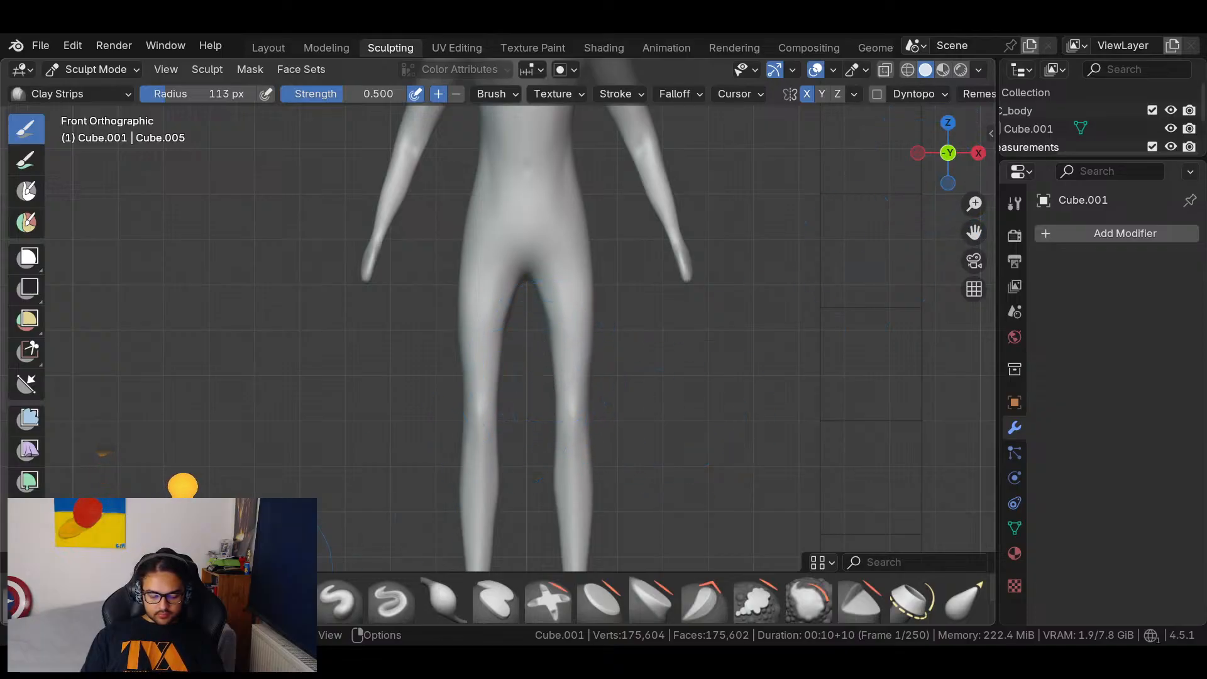
click(966, 602)
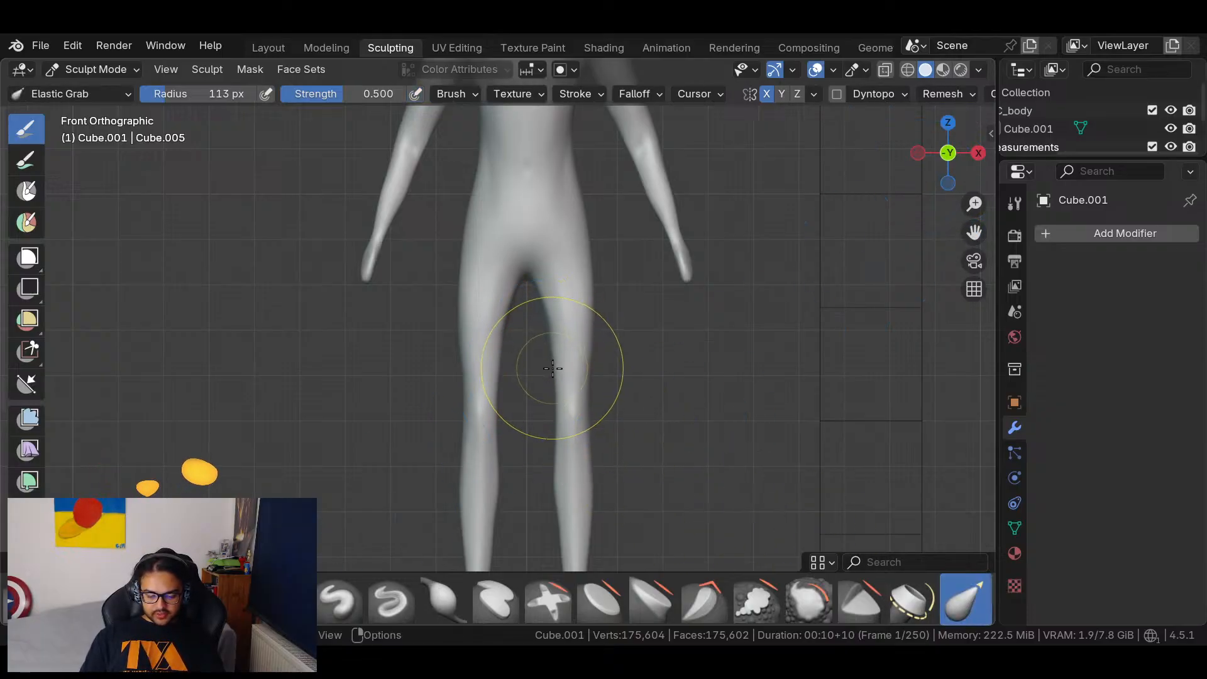
drag(506, 370, 509, 374)
drag(571, 463, 559, 466)
shift+middle_drag(632, 504, 634, 345)
mouse_move(576, 345)
mouse_down()
mouse_move(572, 428)
mouse_move(545, 422)
mouse_move(585, 458)
mouse_move(550, 434)
mouse_up()
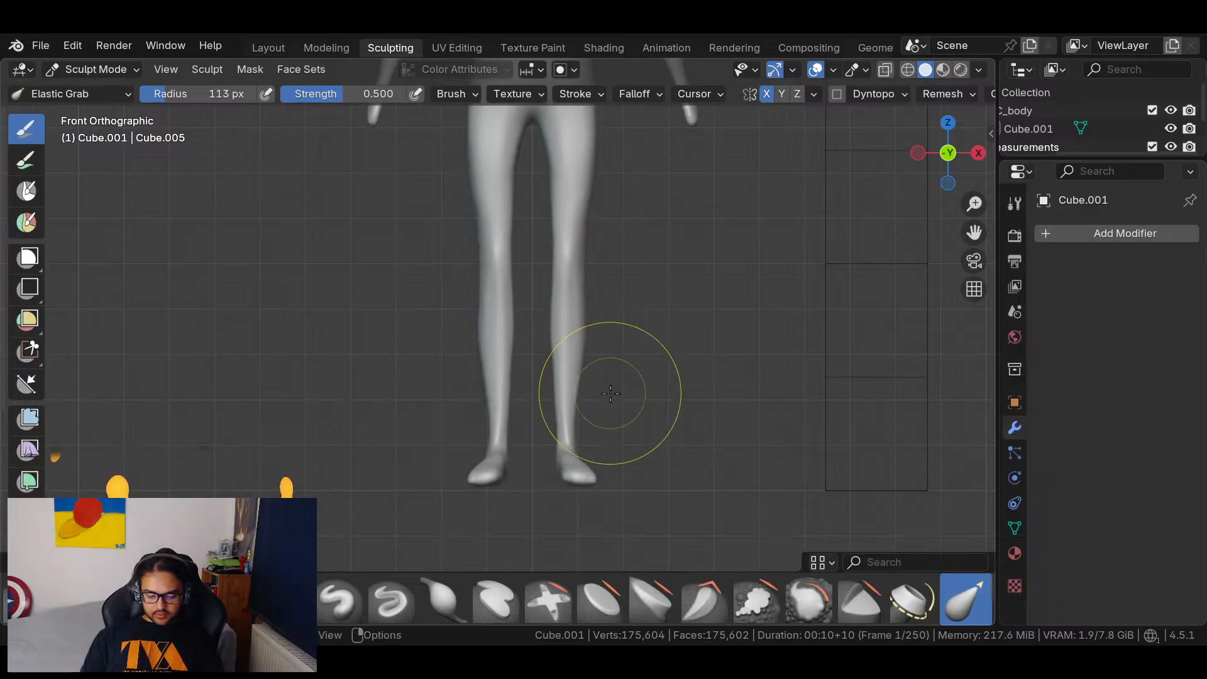
Adjust the outline of the hands in the front view with Elastic Grab.
middle_drag(639, 350, 625, 390)
shift+middle_drag(643, 312, 617, 484)
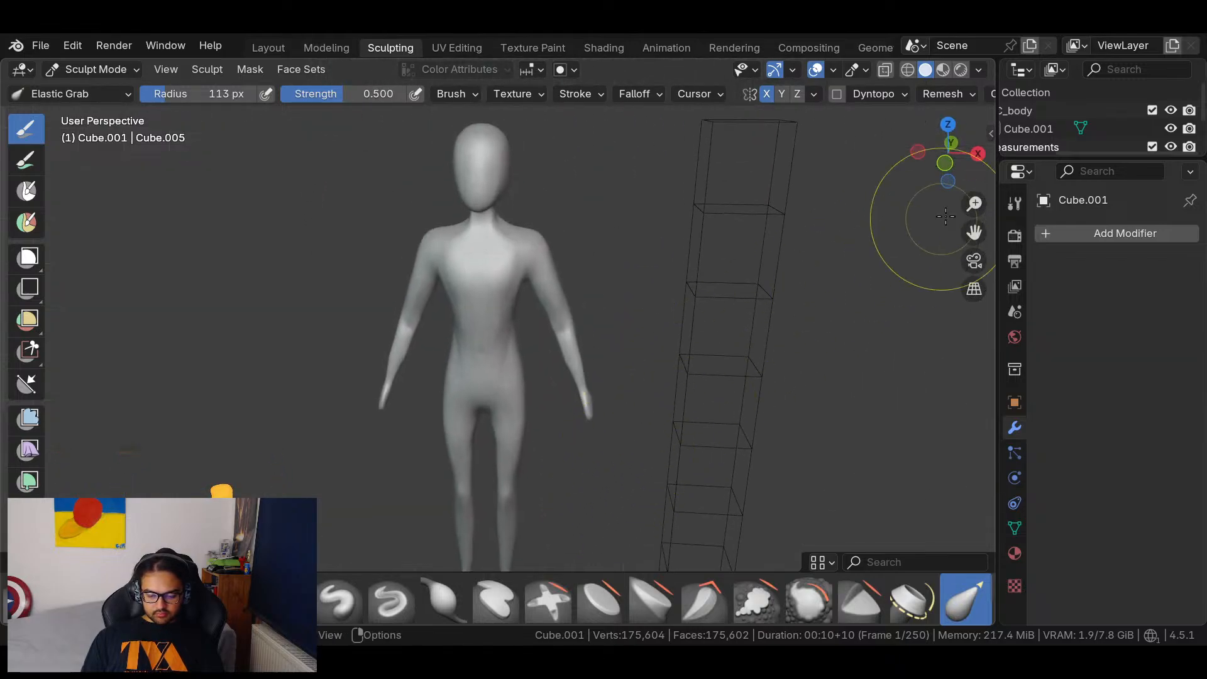
click(945, 162)
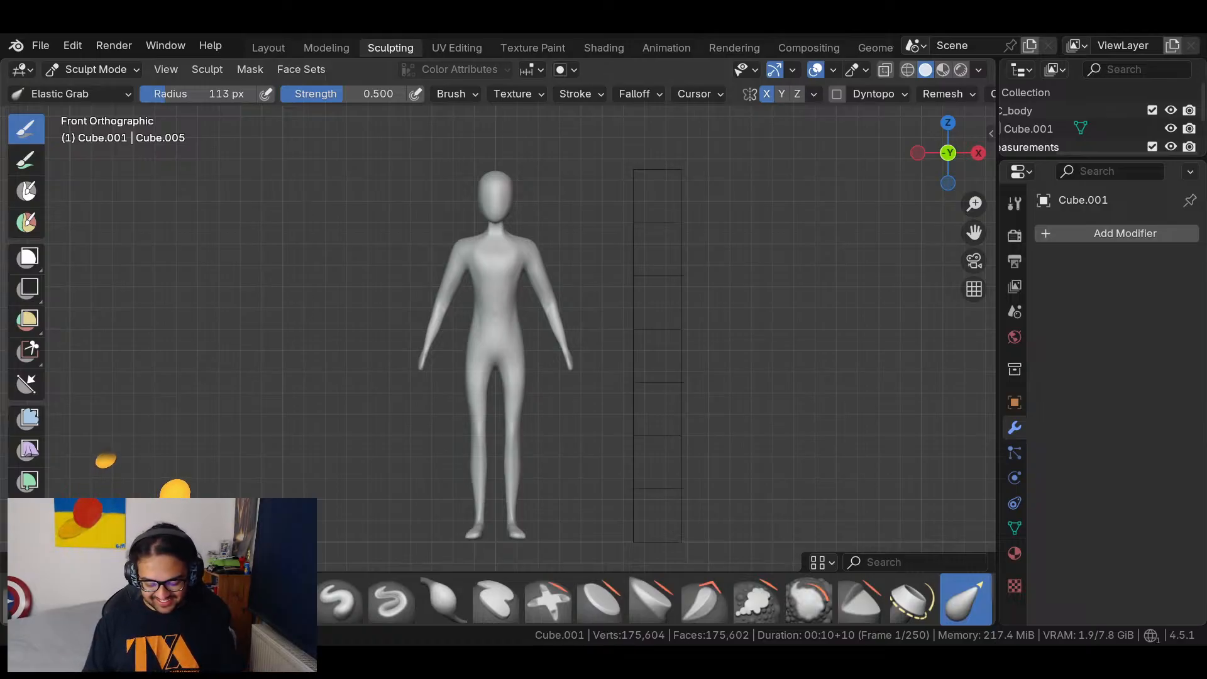
scroll(638, 296, up, 5)
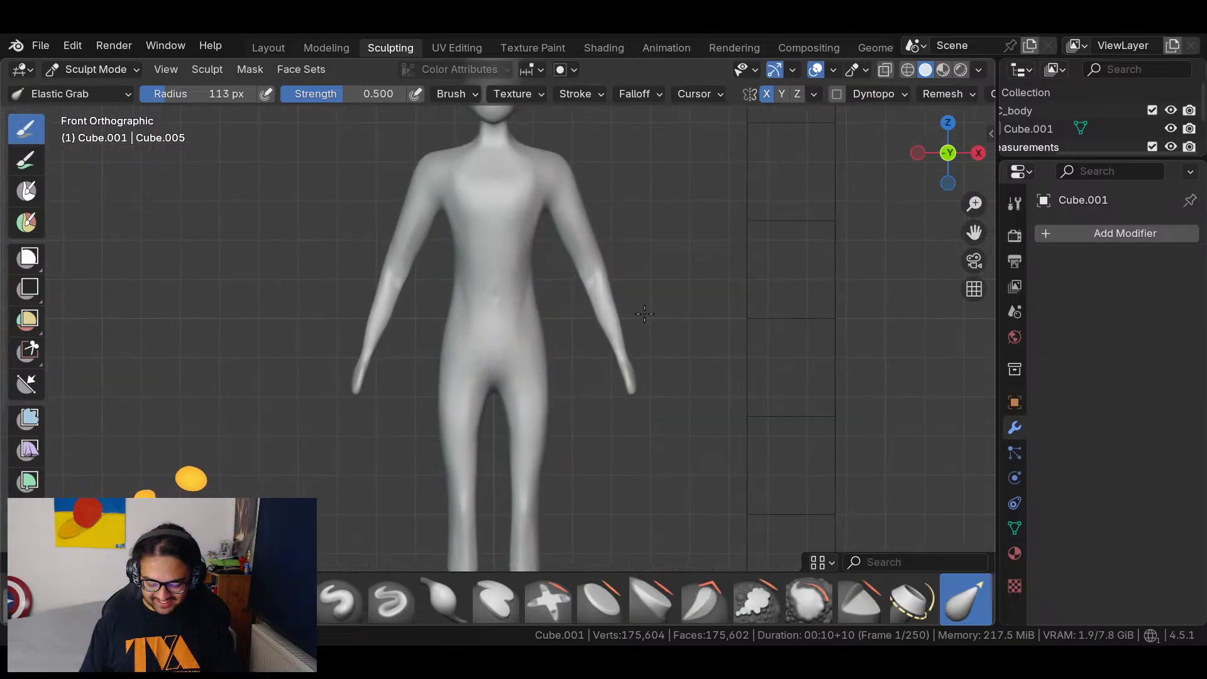
mouse_move(638, 296)
middle_down()
mouse_move(652, 369)
mouse_move(680, 389)
mouse_move(654, 387)
middle_up()
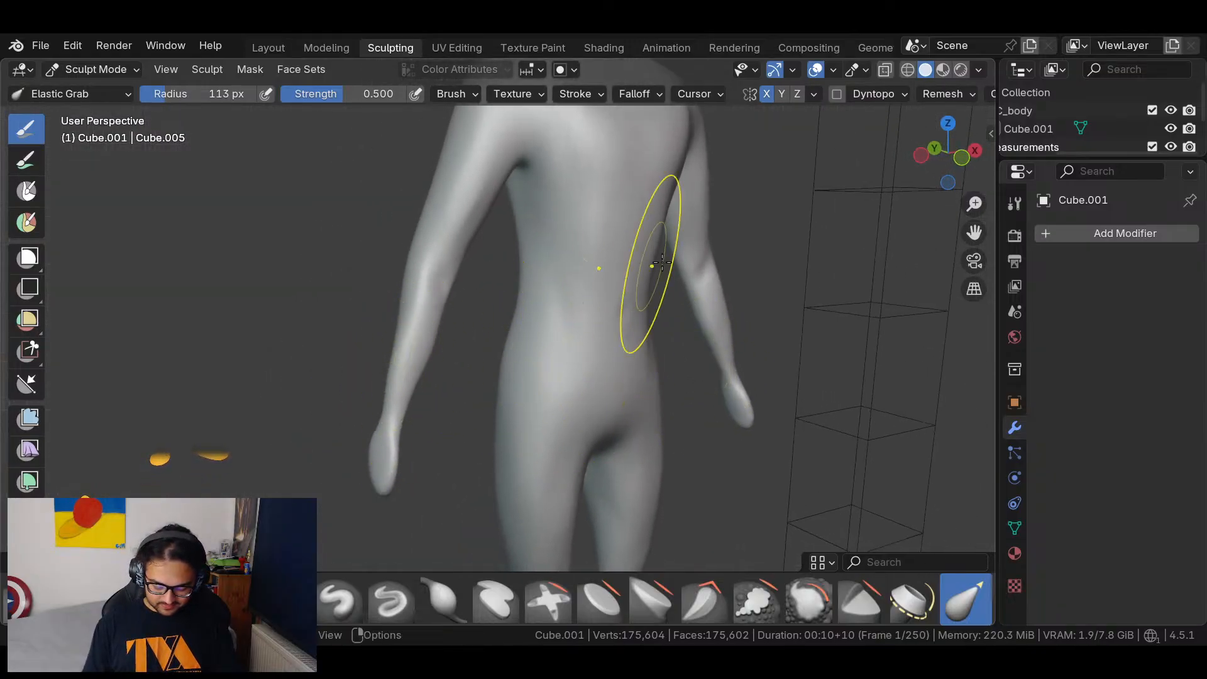
click(961, 159)
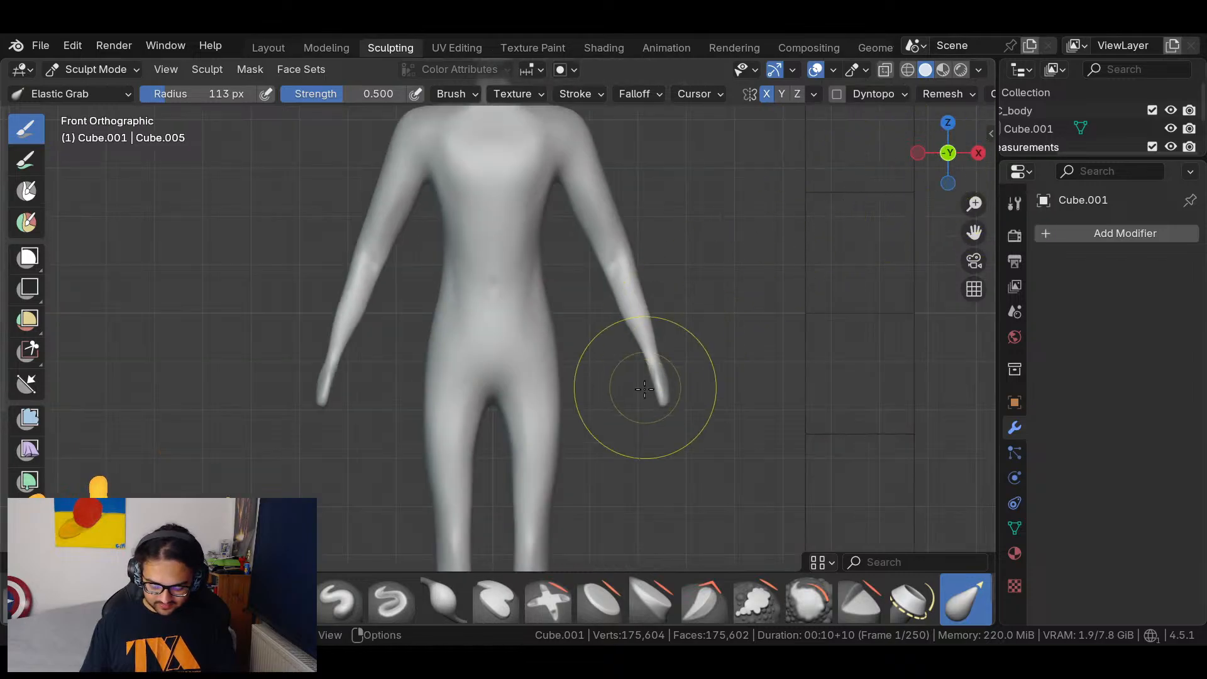
scroll(672, 358, up, 3)
drag(271, 385, 255, 407)
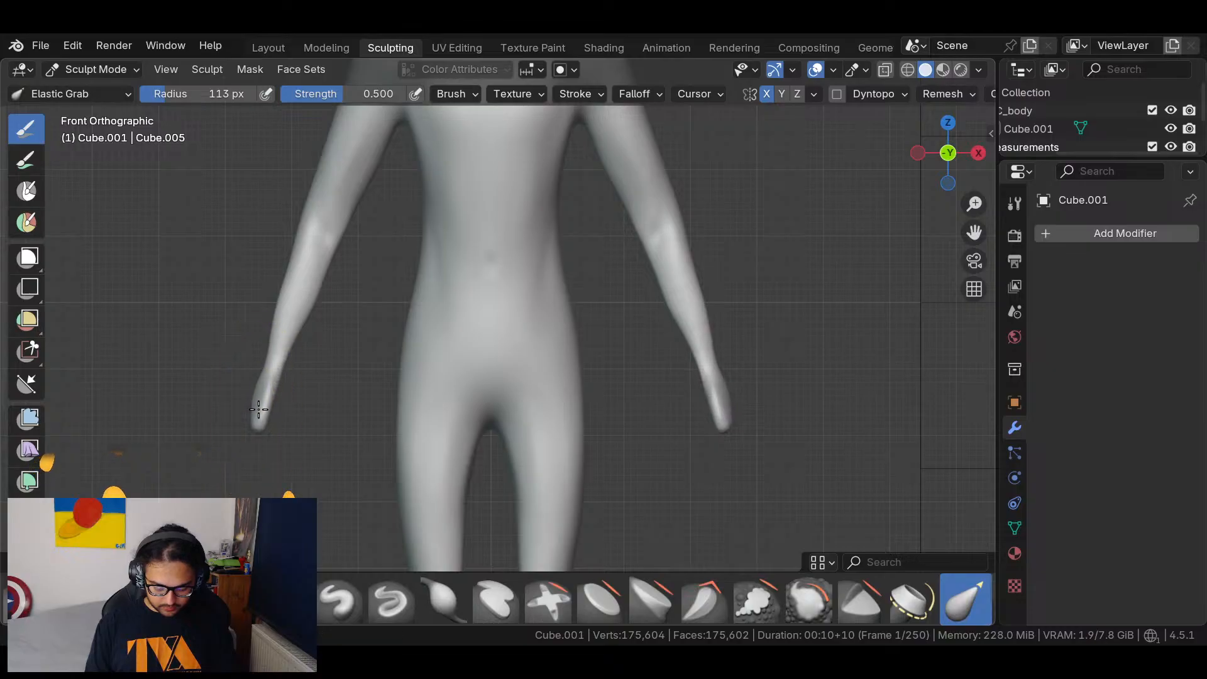
Broaden the hand into a wide mitten shape from the side with Elastic Grab, and remesh the body.
mouse_move(291, 377)
middle_down()
mouse_move(324, 394)
mouse_move(304, 412)
mouse_move(504, 267)
middle_up()
scroll(300, 412, up, 4)
mouse_move(362, 260)
mouse_down()
mouse_move(326, 252)
mouse_move(364, 289)
mouse_move(334, 286)
mouse_move(324, 330)
mouse_move(350, 337)
mouse_up()
middle_drag(350, 337, 498, 375)
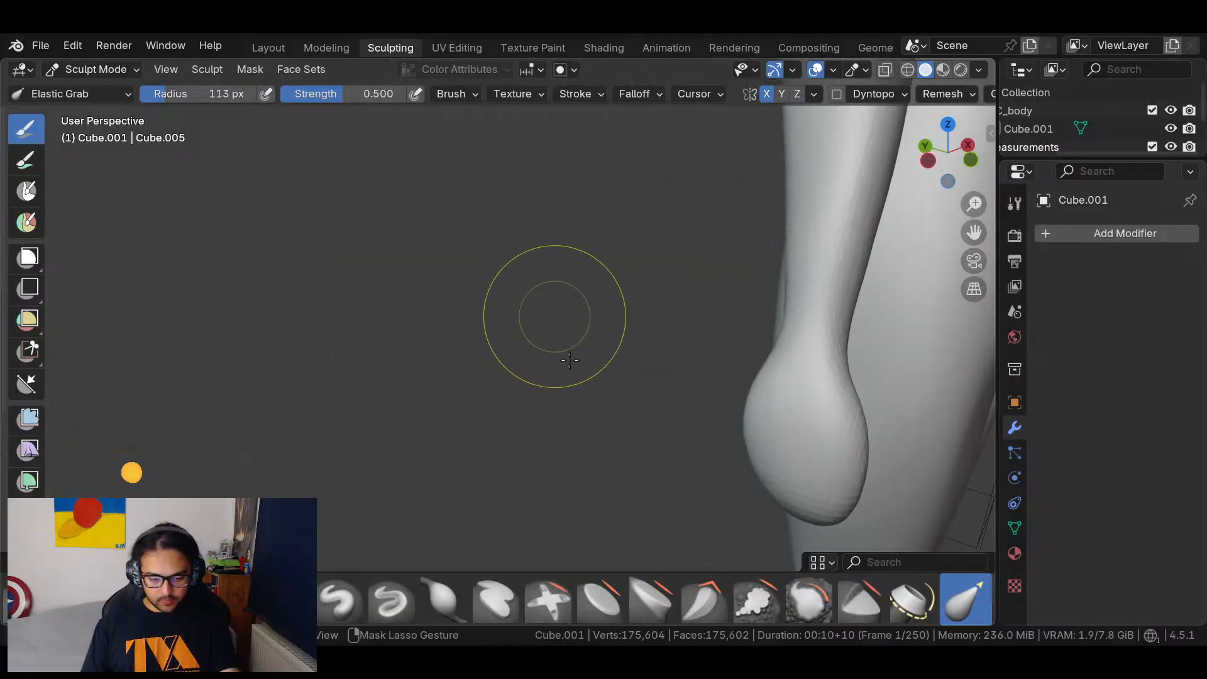
middle_drag(714, 417, 691, 327)
drag(637, 322, 636, 339)
drag(655, 299, 677, 276)
mouse_move(702, 287)
ctrl+middle_down()
mouse_move(815, 225)
mouse_move(558, 340)
ctrl+middle_up()
Pull a thumb out of the hand's front edge, push in the palm below it, and remesh the body.
drag(514, 313, 641, 307)
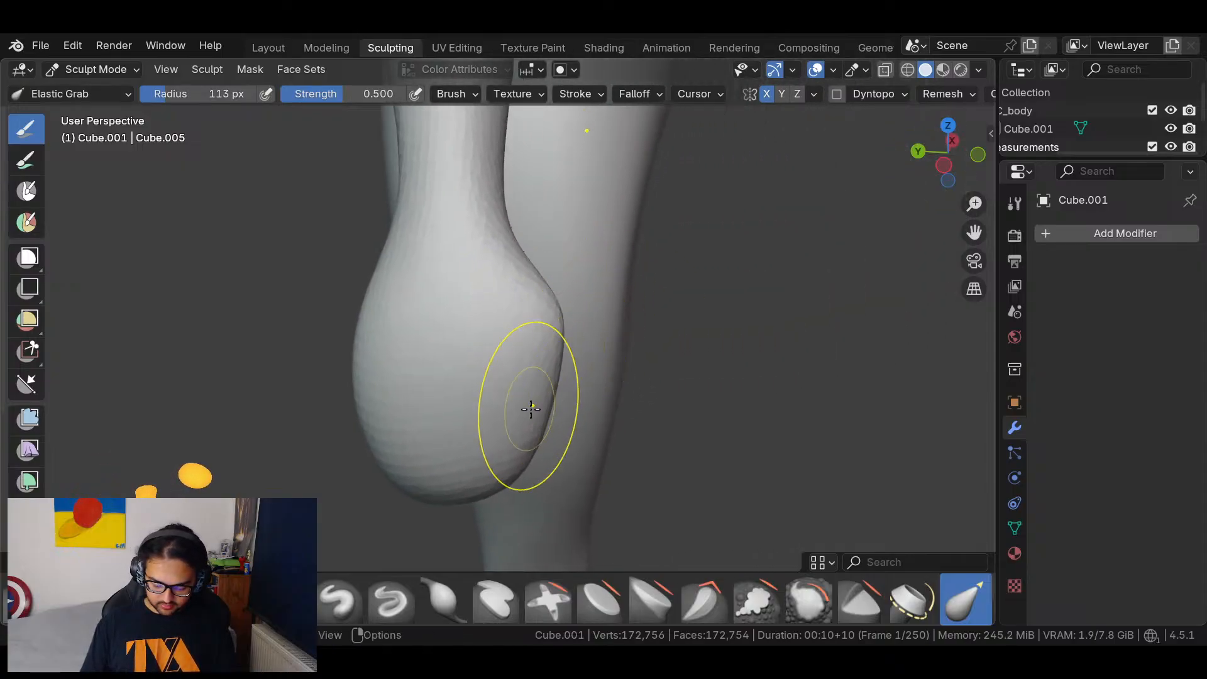
drag(532, 394, 425, 392)
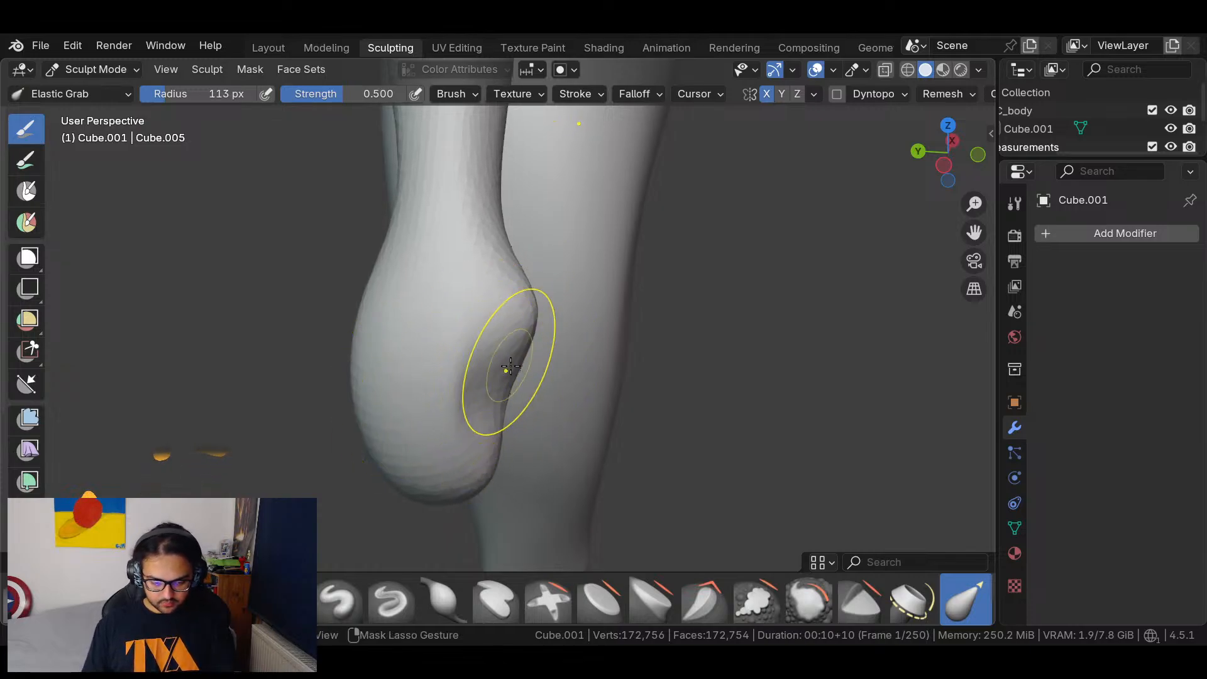
mouse_move(525, 278)
mouse_down()
mouse_move(553, 304)
mouse_move(607, 311)
mouse_up()
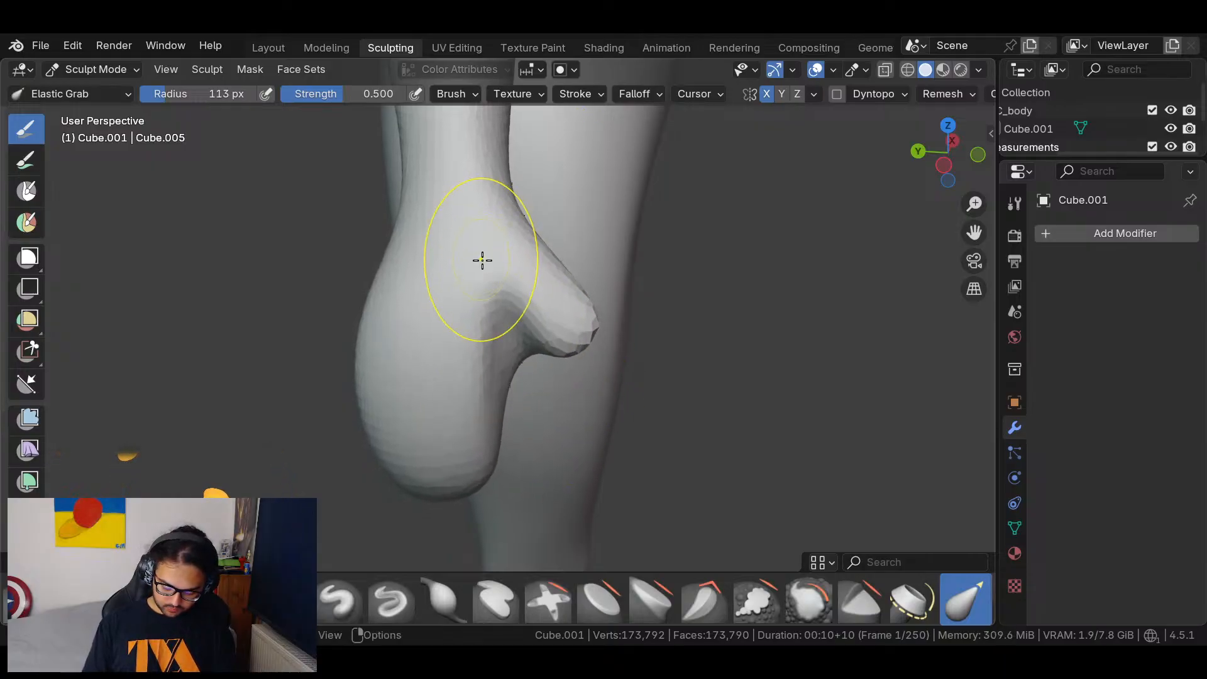
Refine the thumb's direction, base and thickness from several angles with Elastic Grab, and remesh the body.
middle_drag(506, 275, 503, 368)
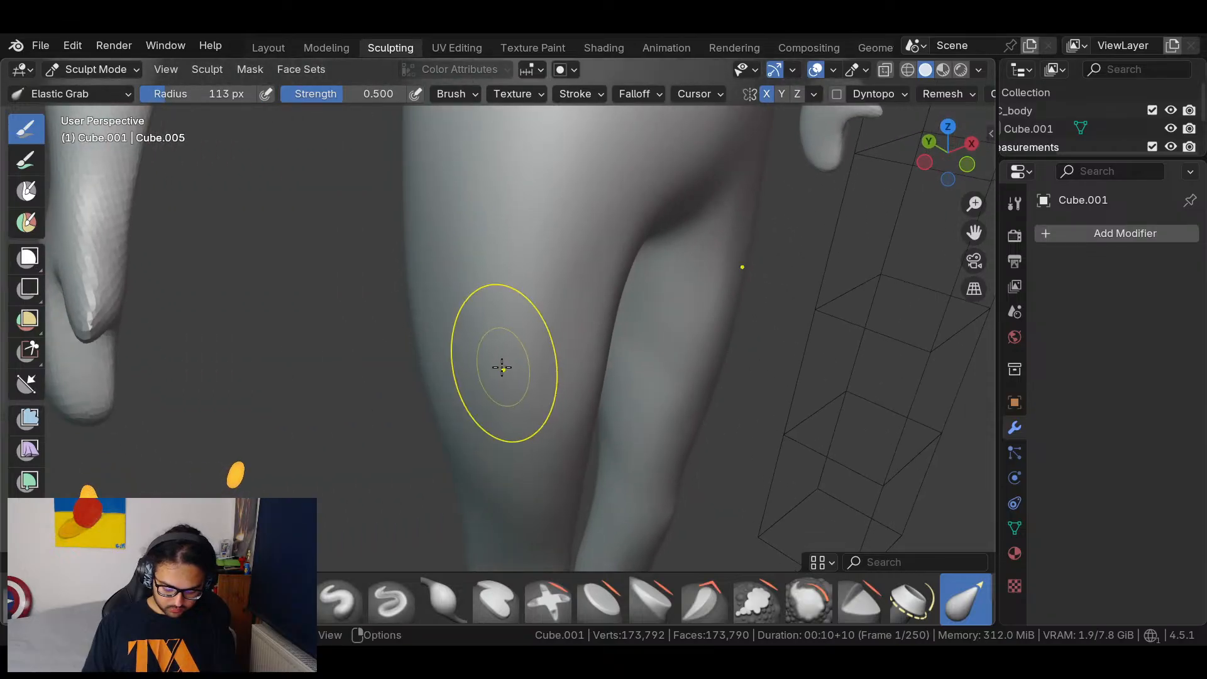
middle_drag(359, 323, 568, 326)
scroll(569, 326, up, 6)
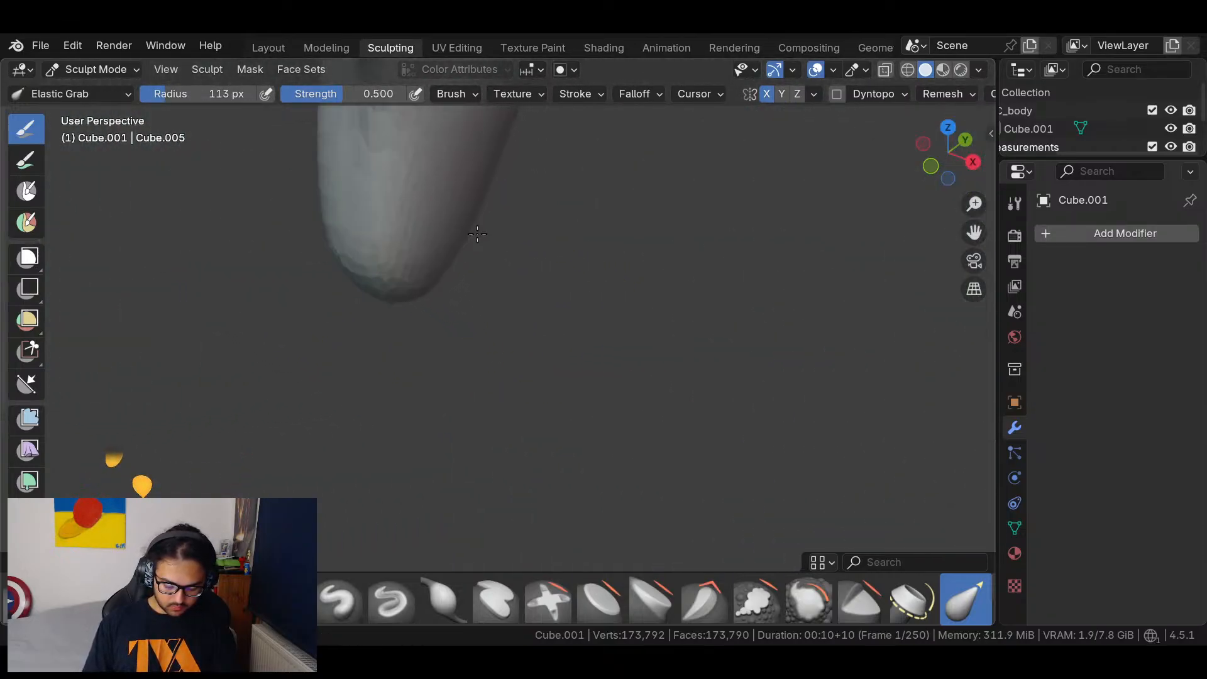
drag(503, 356, 550, 114)
drag(409, 378, 451, 267)
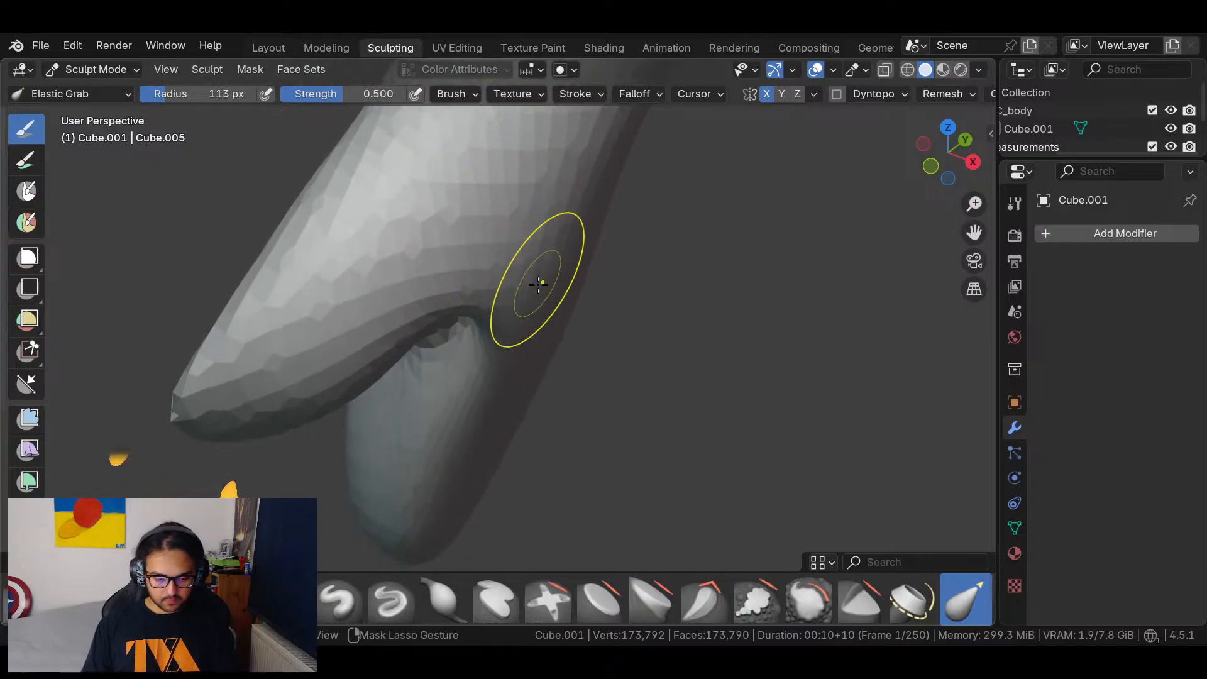
drag(538, 285, 547, 311)
mouse_move(398, 479)
middle_down()
mouse_move(639, 340)
mouse_move(714, 329)
mouse_move(728, 357)
mouse_move(808, 310)
mouse_move(817, 331)
mouse_move(768, 319)
middle_up()
mouse_move(578, 269)
mouse_down()
mouse_move(635, 250)
mouse_move(533, 249)
mouse_up()
drag(558, 330, 513, 258)
middle_drag(648, 241, 628, 259)
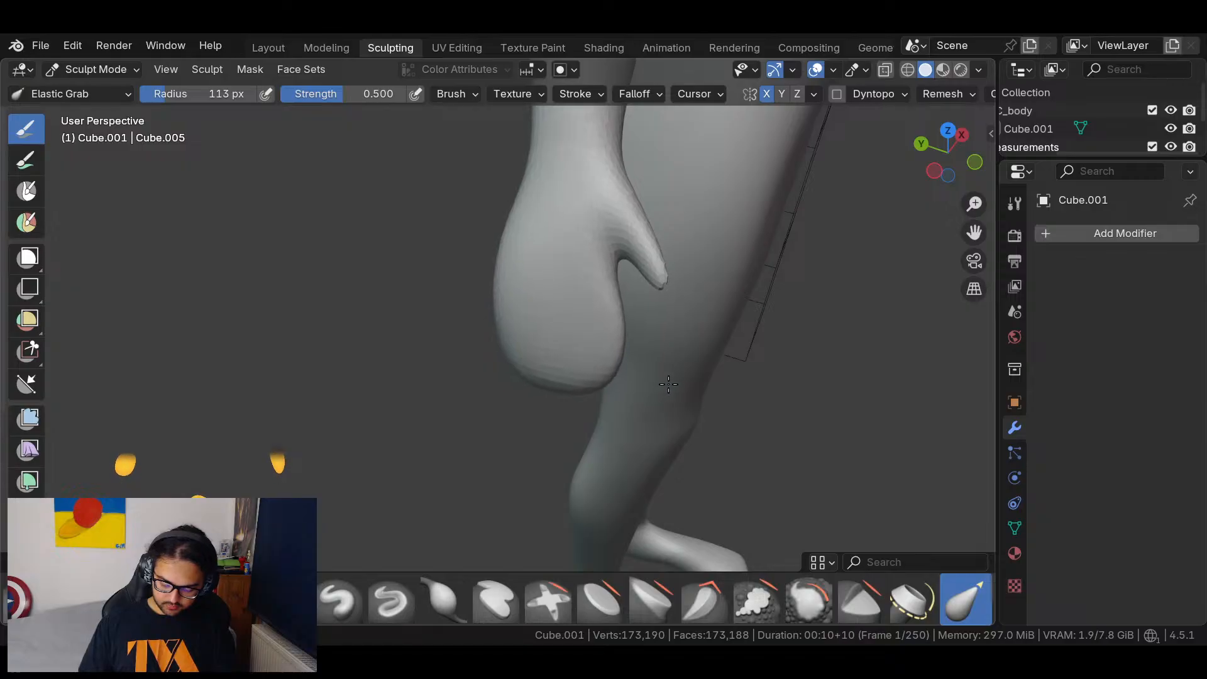
Examine the hand's size and the thumb's shape against the whole body from several angles.
mouse_move(649, 274)
middle_down()
mouse_move(646, 315)
mouse_move(492, 270)
mouse_move(534, 216)
mouse_move(658, 359)
middle_up()
scroll(727, 283, down, 3)
middle_drag(727, 282, 758, 363)
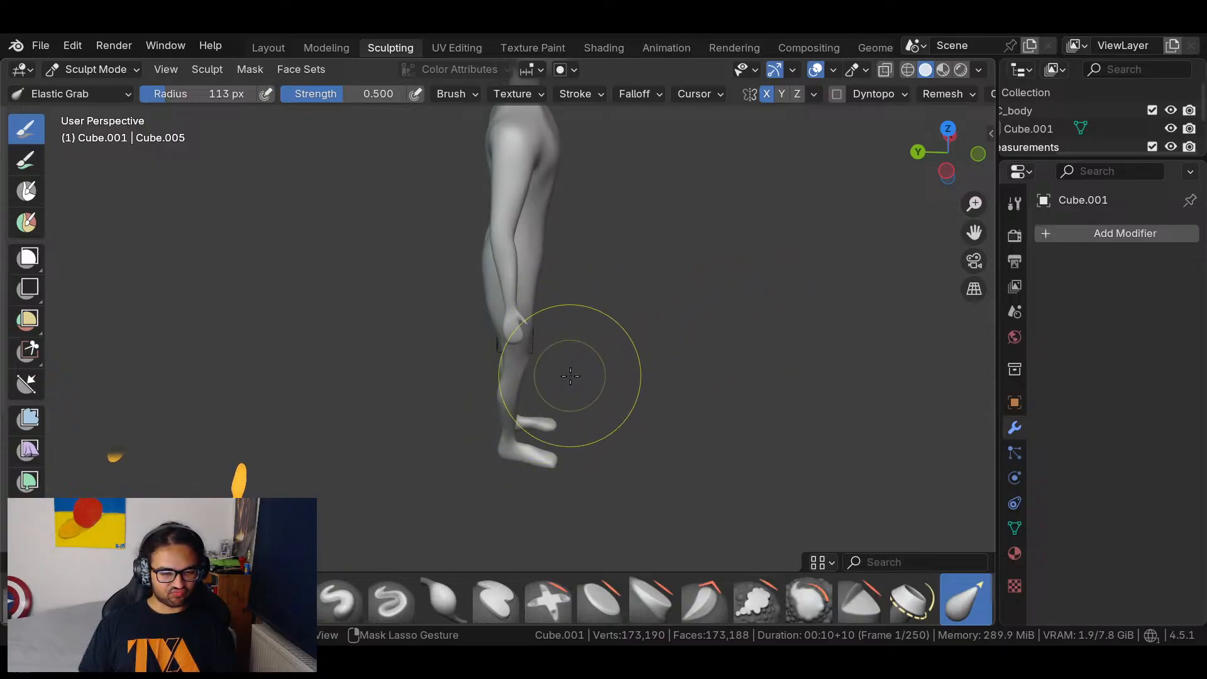
scroll(570, 375, up, 5)
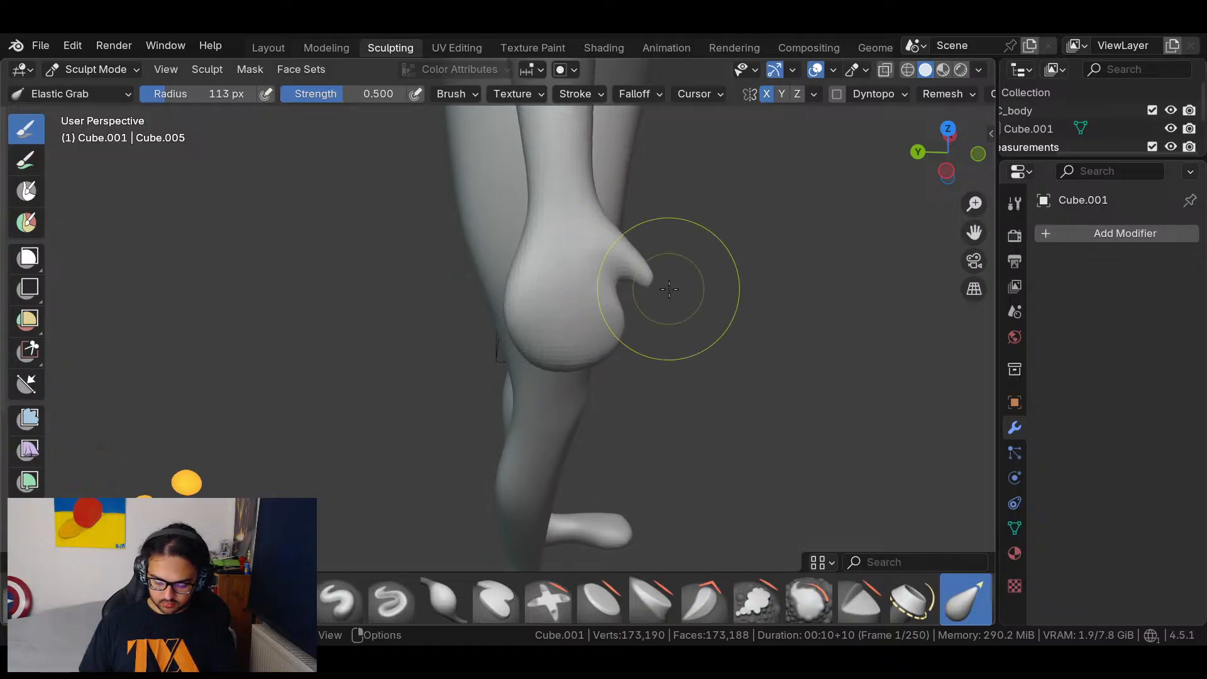
middle_drag(724, 204, 564, 295)
scroll(565, 295, down, 6)
middle_drag(652, 315, 630, 390)
middle_drag(611, 441, 662, 237)
middle_drag(568, 228, 545, 298)
Reshape the back edge and palm of the mitten hand with Elastic Grab, checking it from several angles.
scroll(545, 298, up, 5)
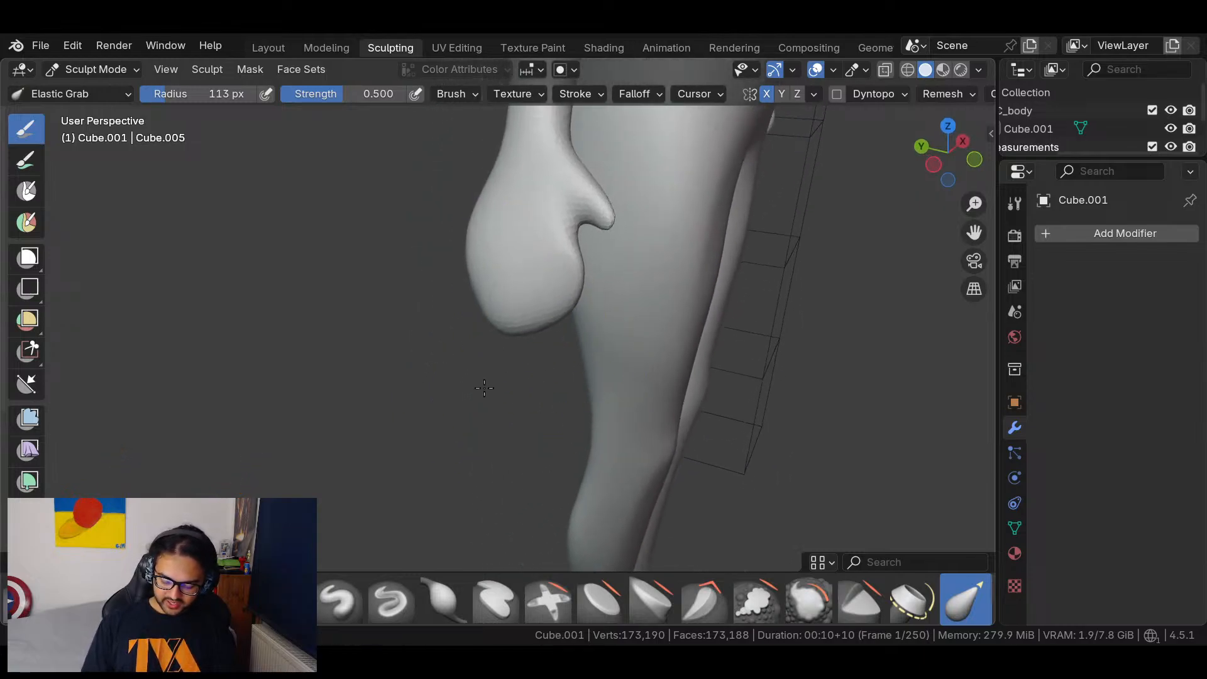
drag(481, 244, 522, 227)
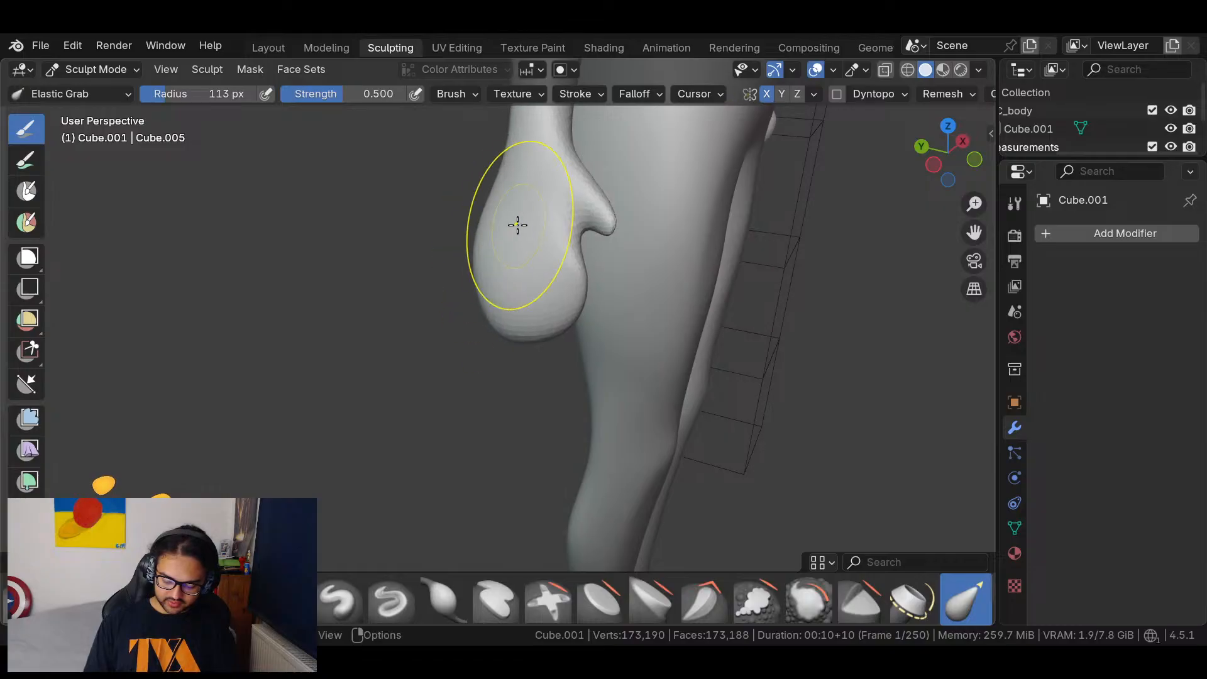
middle_drag(569, 319, 474, 244)
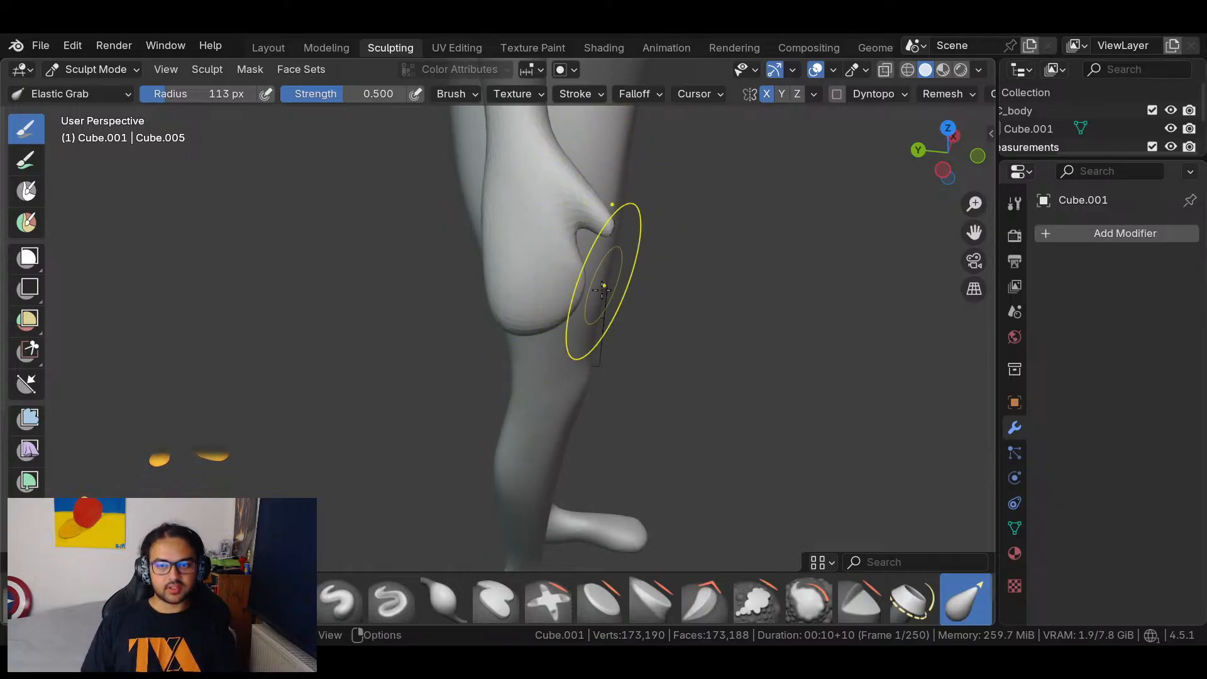
middle_drag(790, 262, 635, 283)
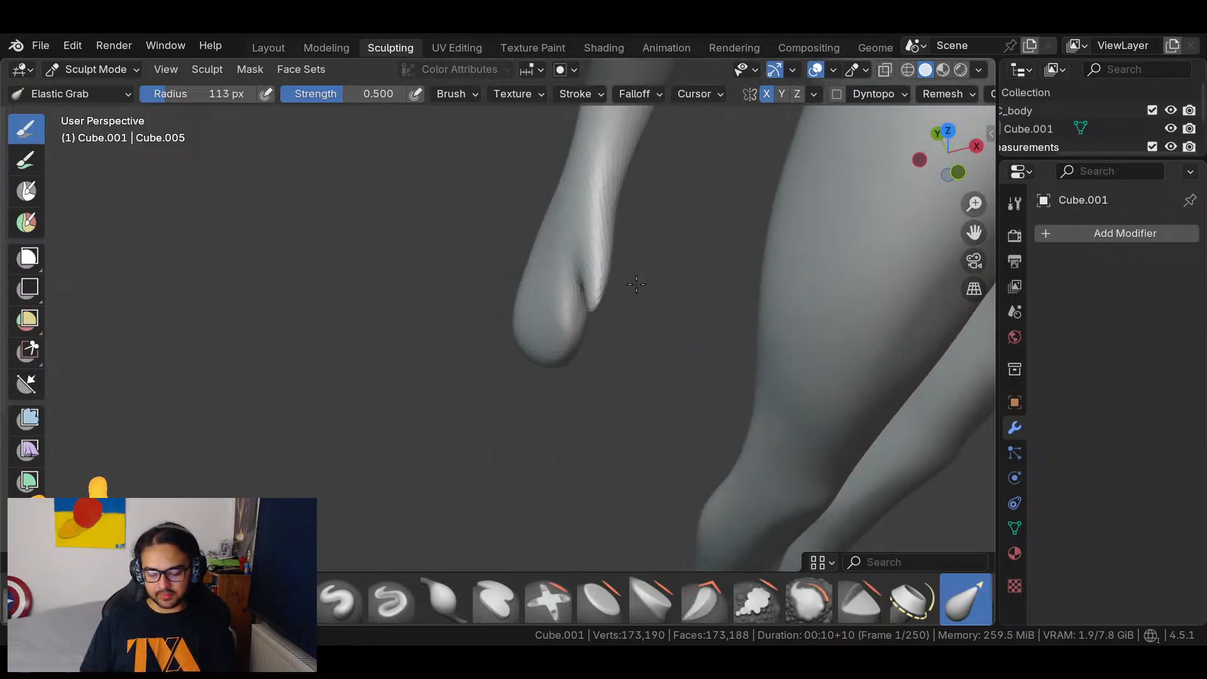
Broaden the rib cage by pulling the torso's side outward below the armpit in front view with Elastic Grab.
scroll(635, 283, down, 9)
middle_drag(692, 353, 537, 295)
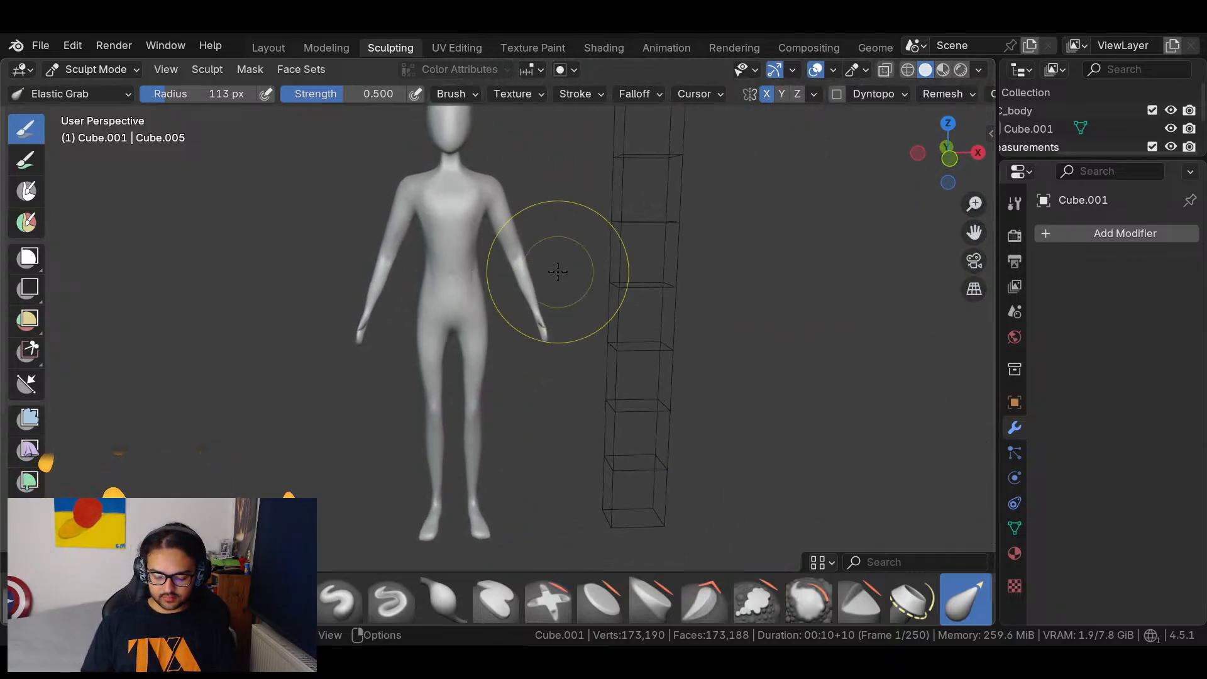
click(948, 156)
scroll(559, 317, down, 3)
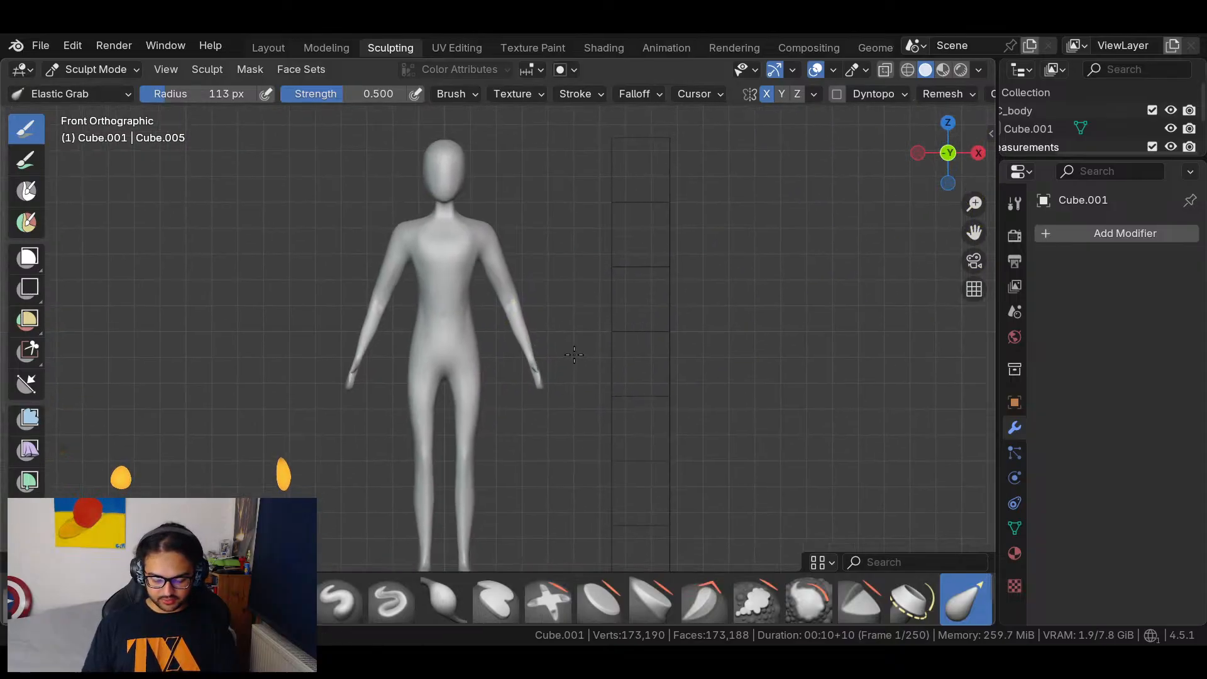
scroll(591, 339, up, 1)
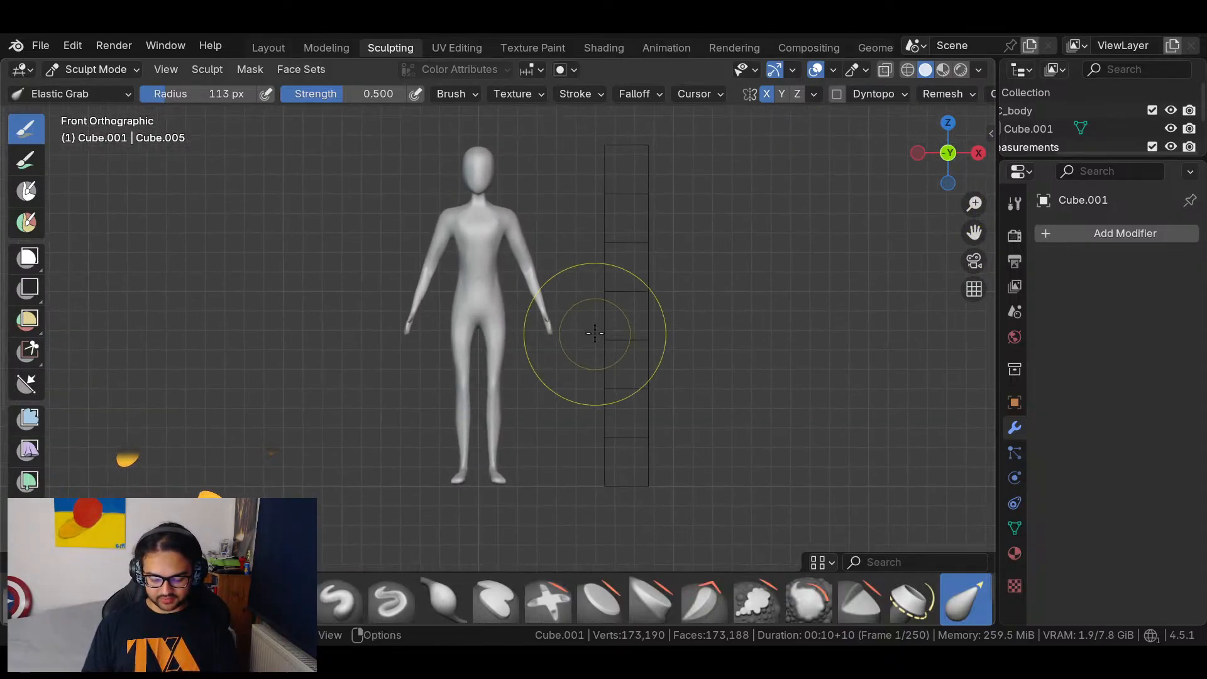
middle_drag(577, 320, 584, 377)
key(KP_1)
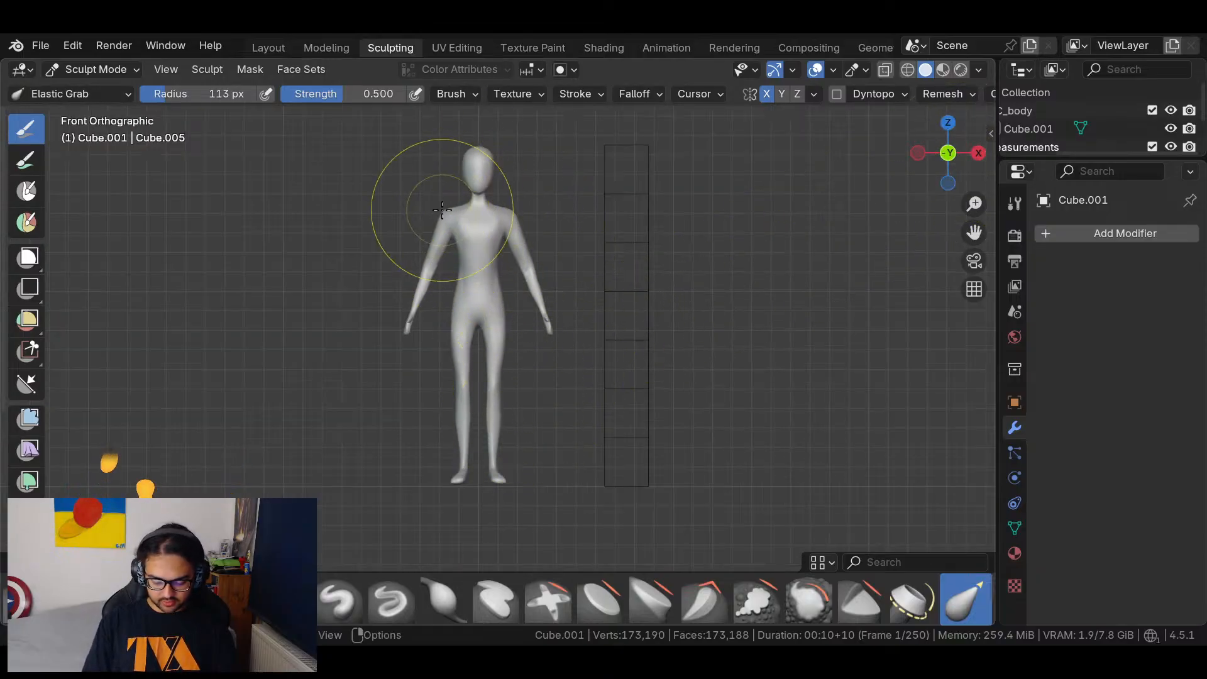
ctrl+middle_drag(421, 201, 509, 337)
ctrl+middle_drag(432, 256, 445, 205)
drag(421, 213, 456, 217)
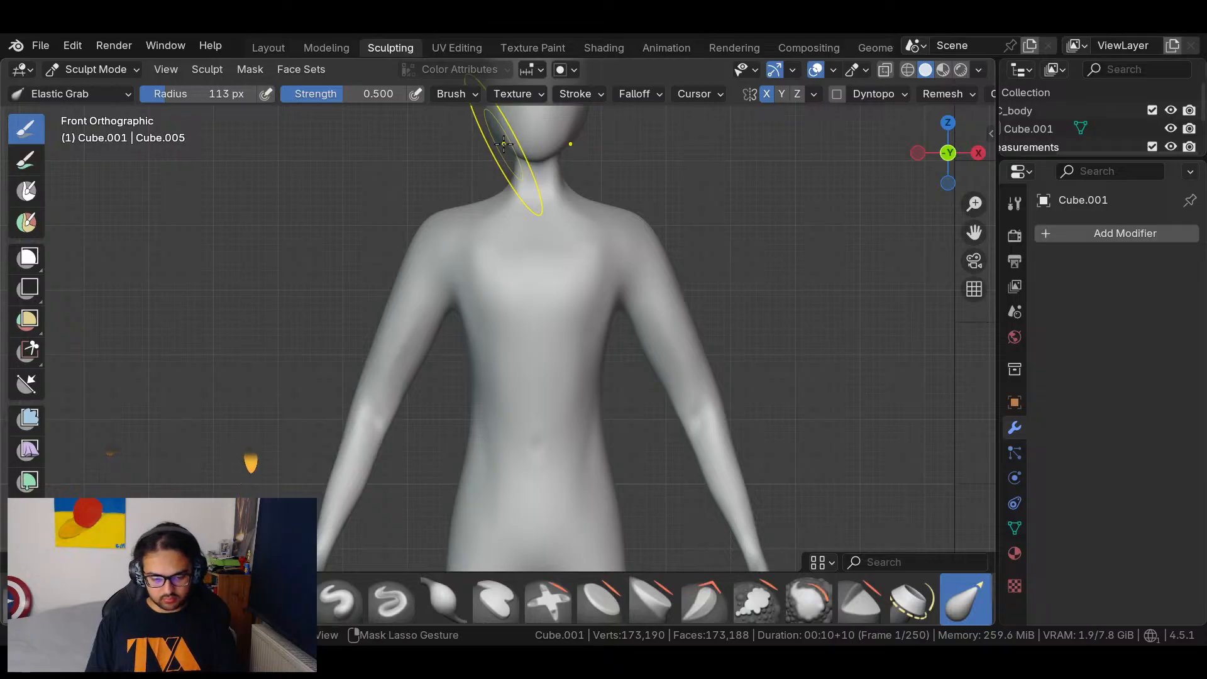
key(ctrl+z)
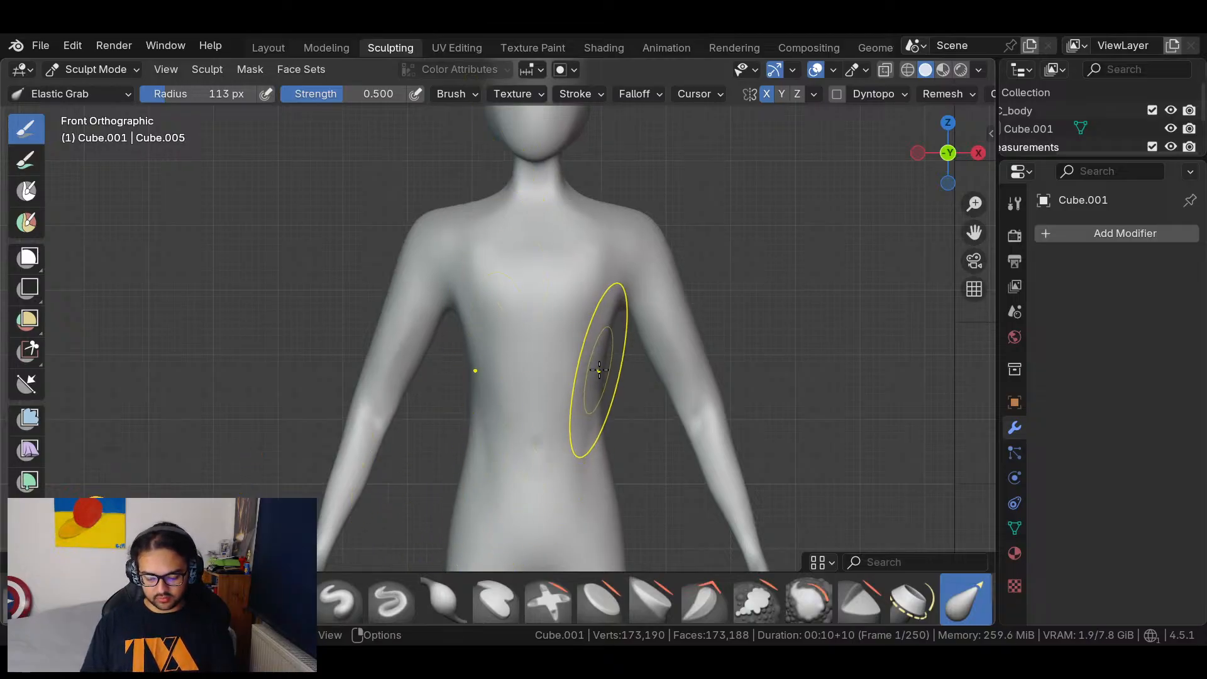
drag(598, 310, 629, 332)
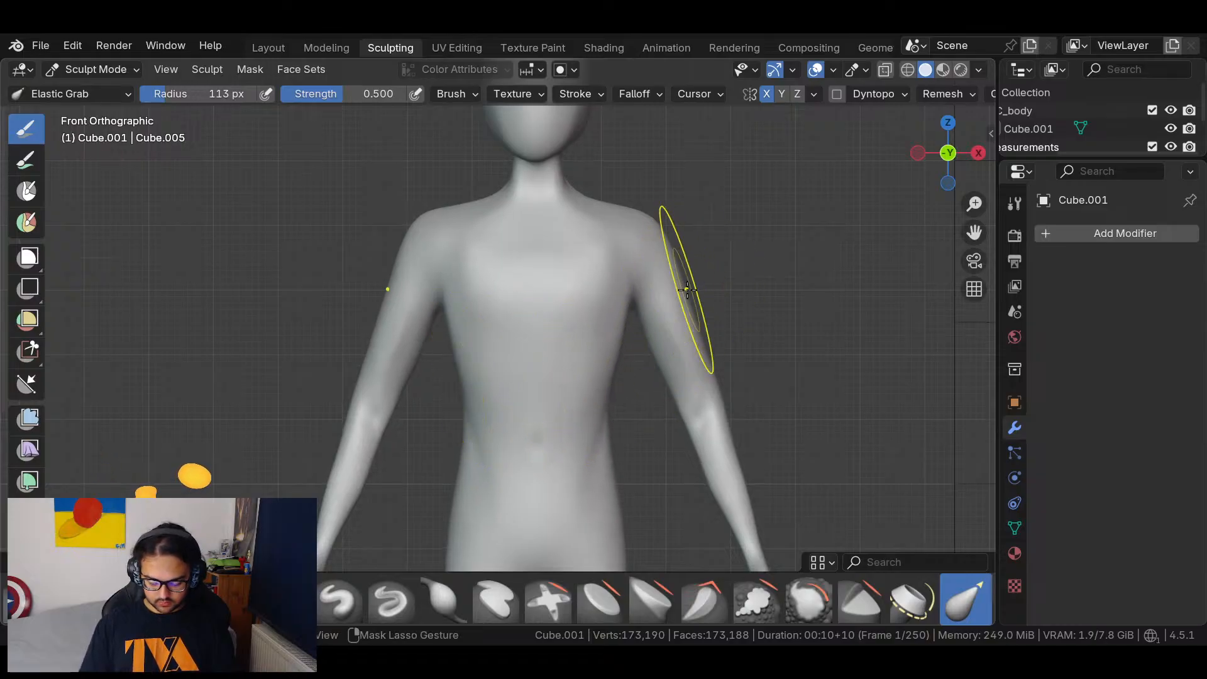
Check the body down to the feet from the side and save the file.
scroll(628, 390, down, 5)
middle_drag(619, 304, 649, 349)
middle_drag(706, 390, 792, 498)
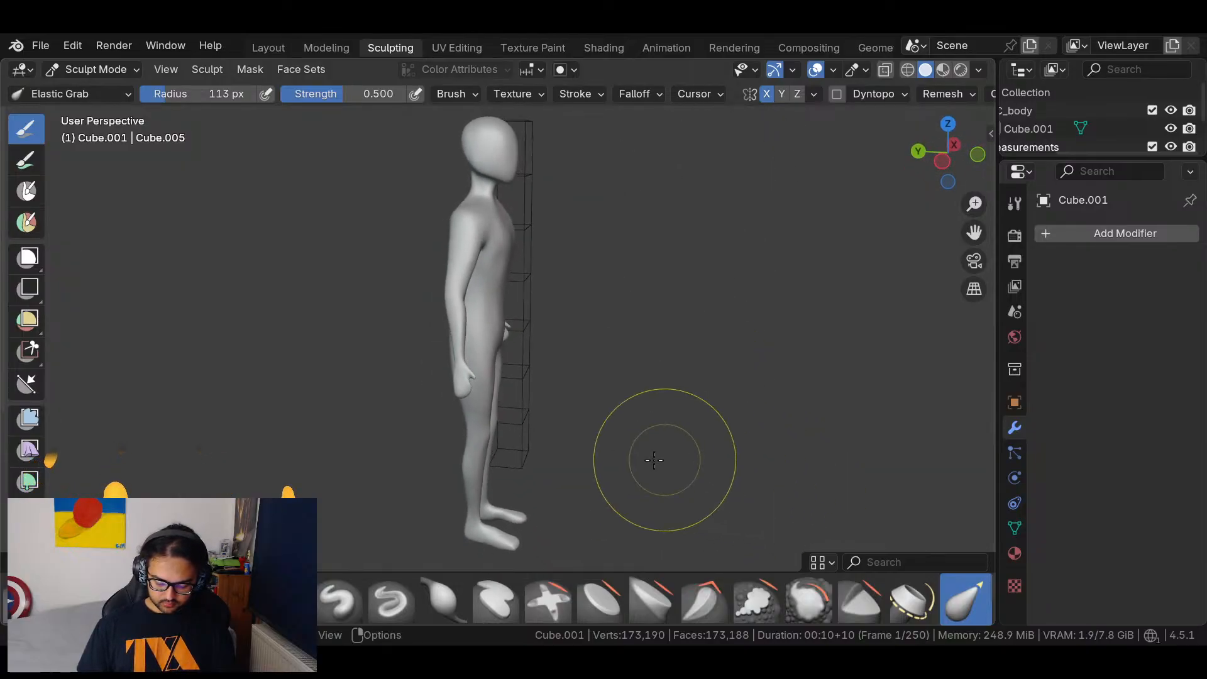
shift+middle_drag(563, 465, 609, 327)
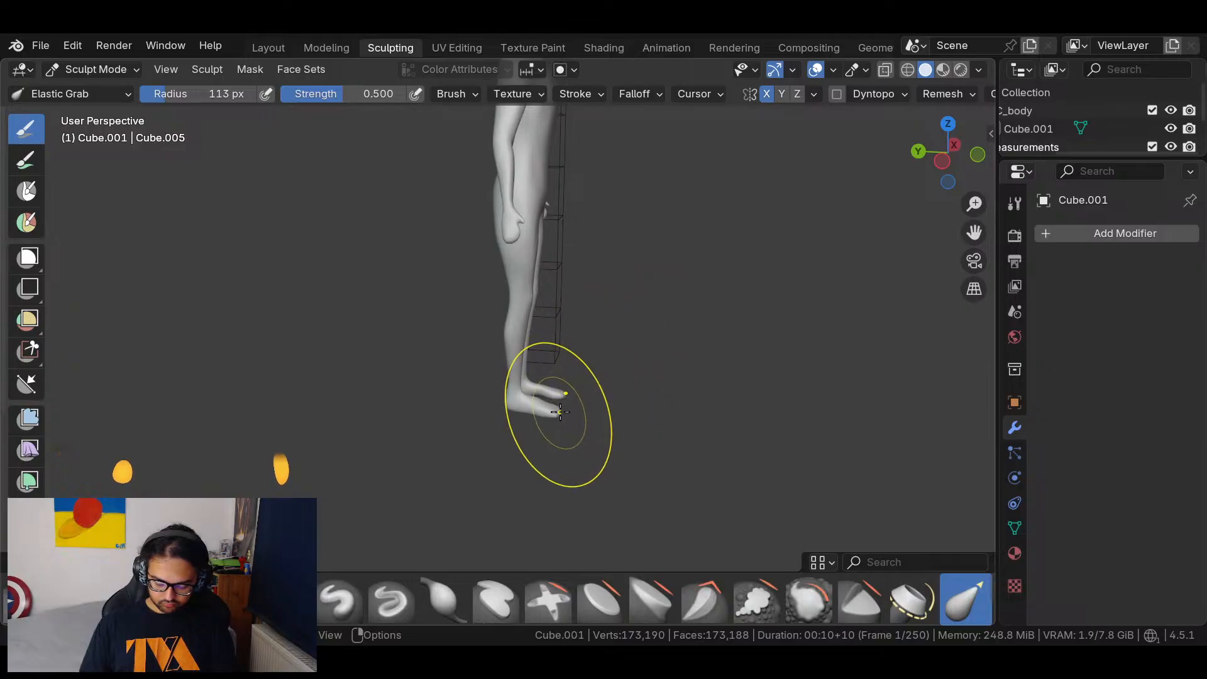
click(37, 47)
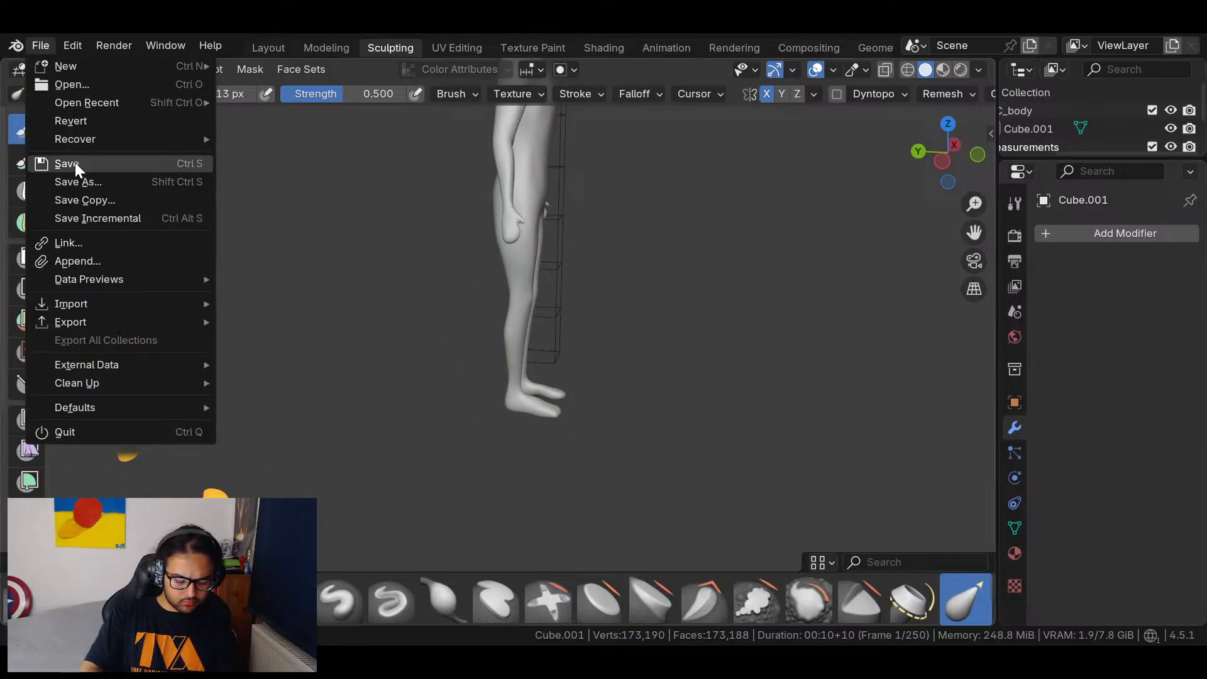
click(75, 162)
Enlarge the outliner in width and height to show the full object list, and select the body object Cube.001.
mouse_move(707, 313)
middle_down()
mouse_move(654, 394)
mouse_move(660, 347)
mouse_move(581, 284)
middle_up()
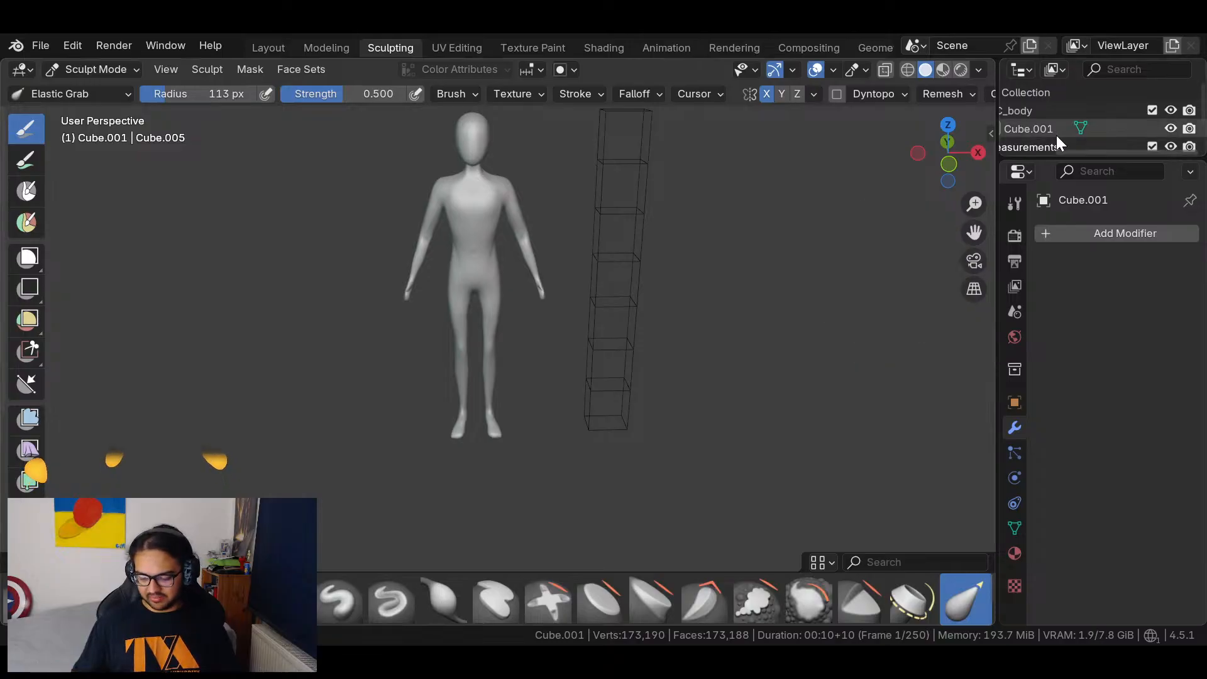
drag(997, 112, 959, 112)
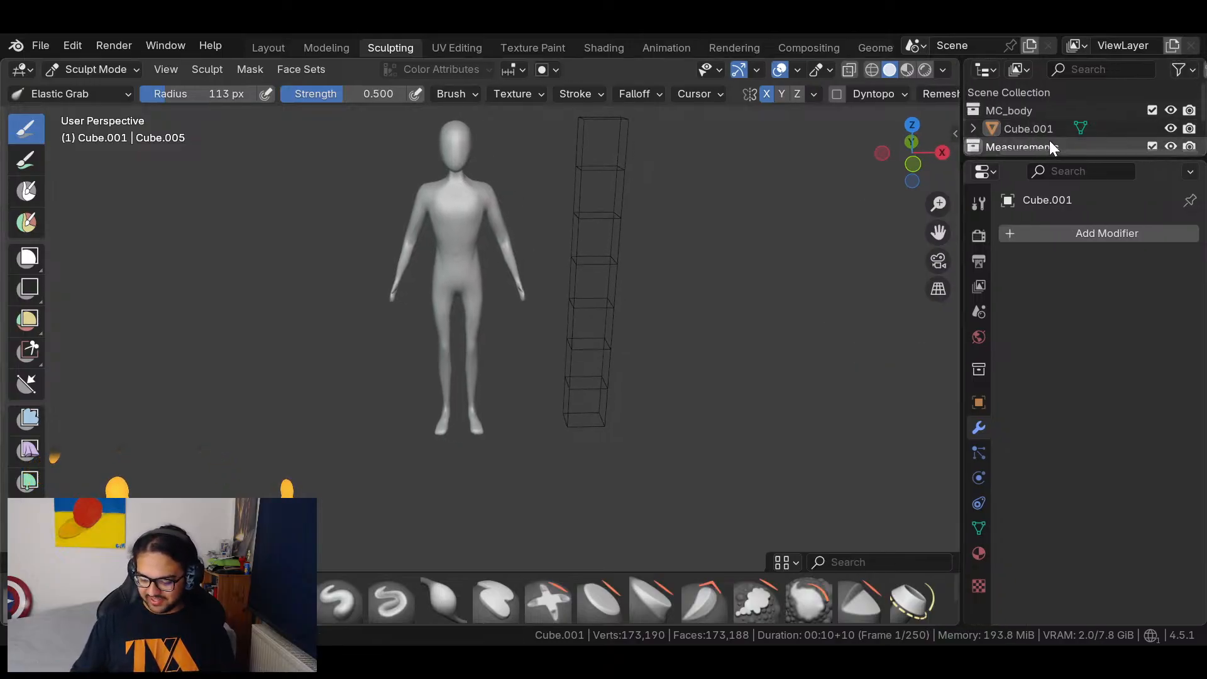
click(1094, 130)
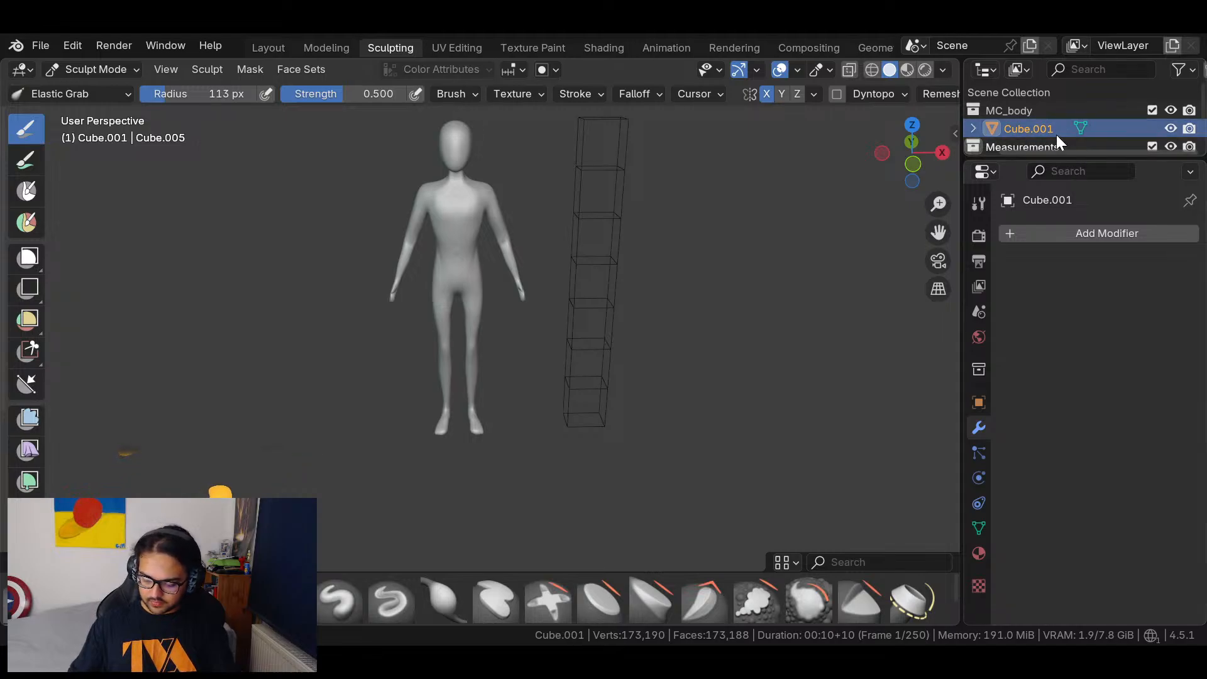
drag(1077, 160, 1075, 237)
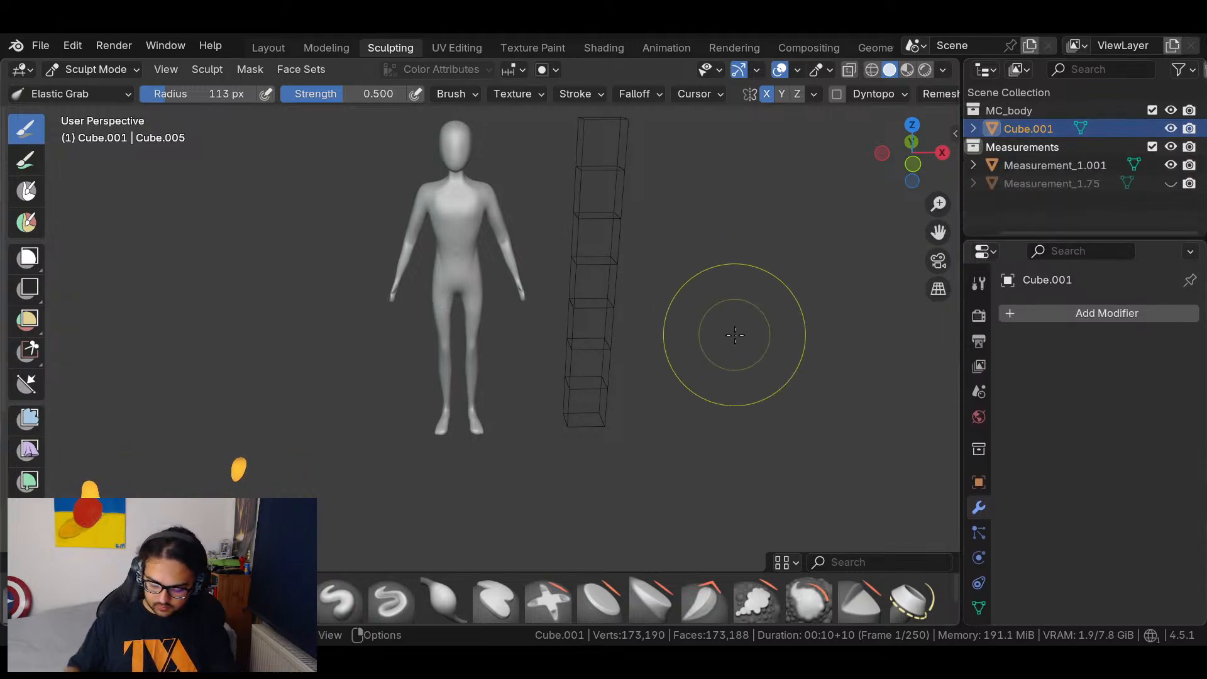
Duplicate the body in the Layout workspace and move the copy about 0.86 m along negative X beside the original.
click(266, 48)
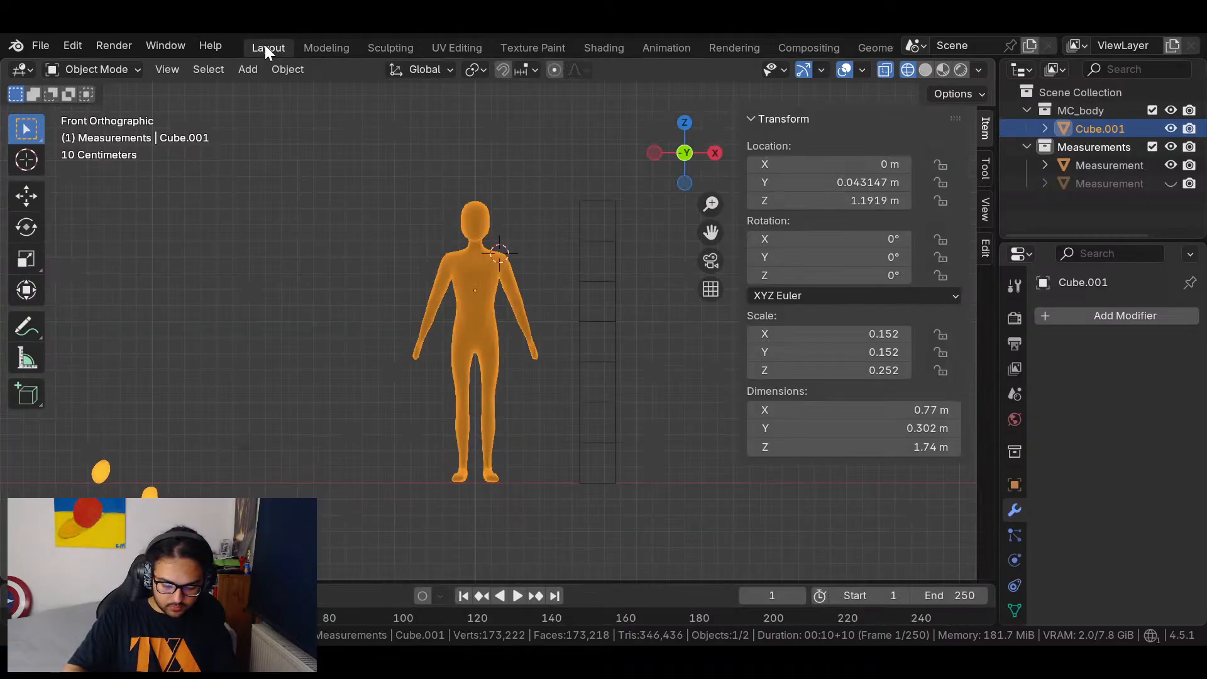
click(552, 412)
middle_drag(552, 412, 541, 478)
click(484, 337)
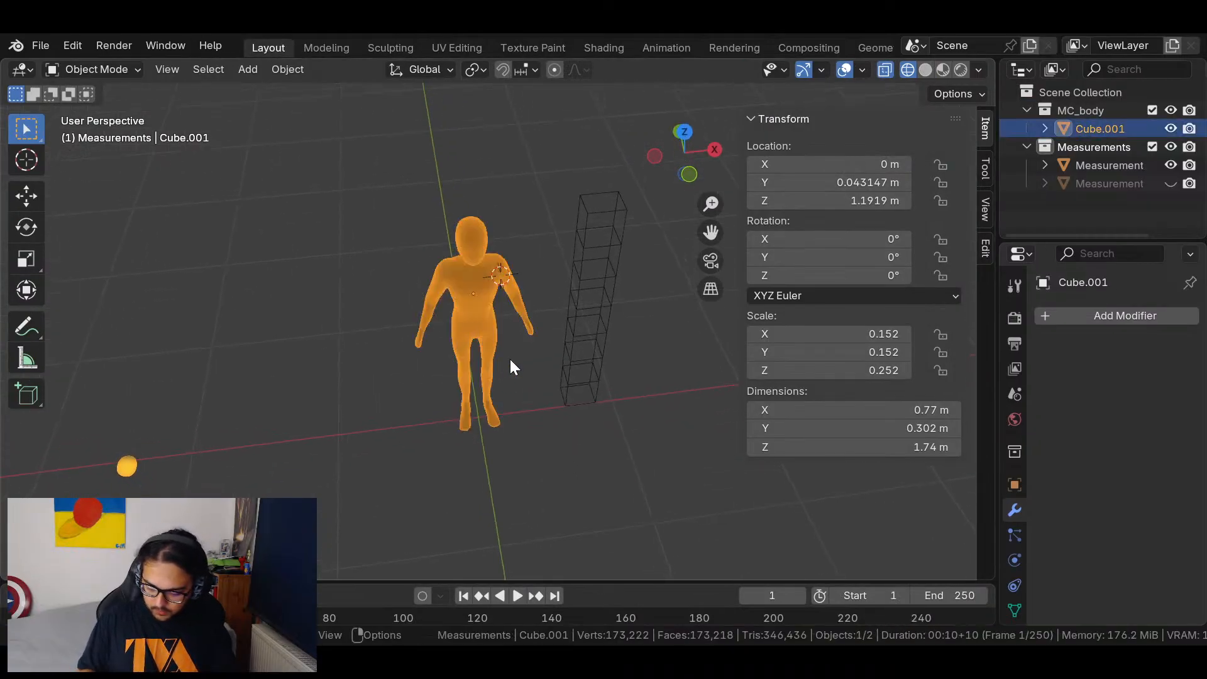
key(shift+d)
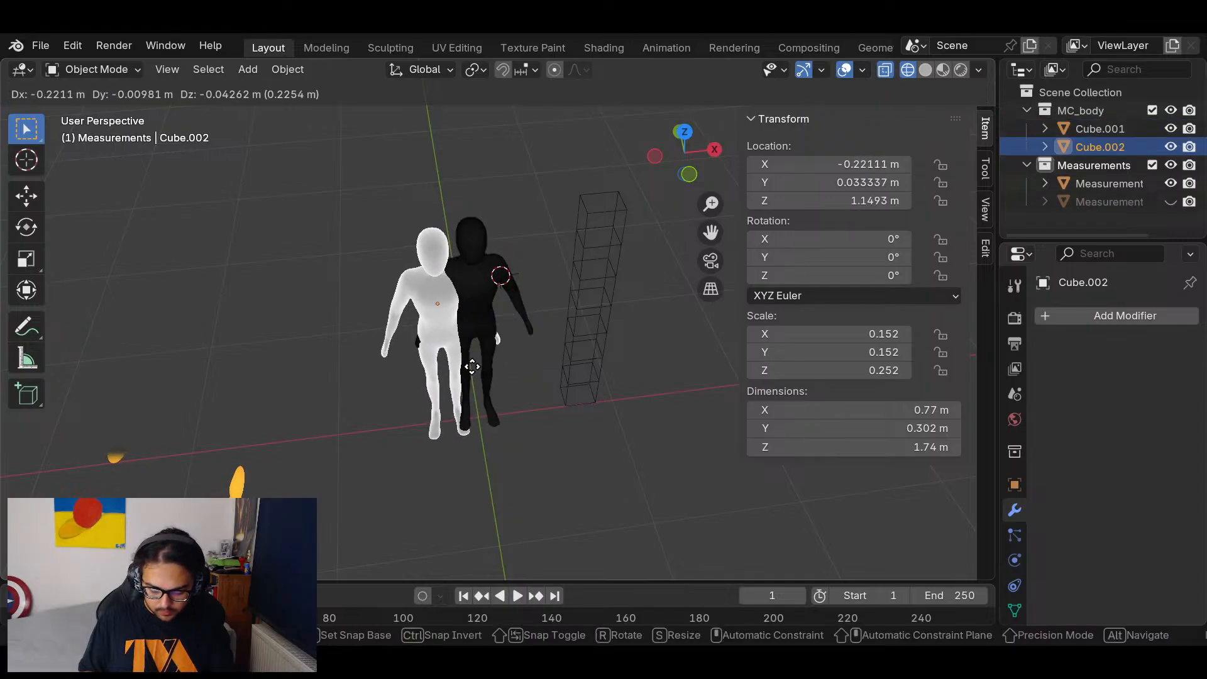
key(Escape)
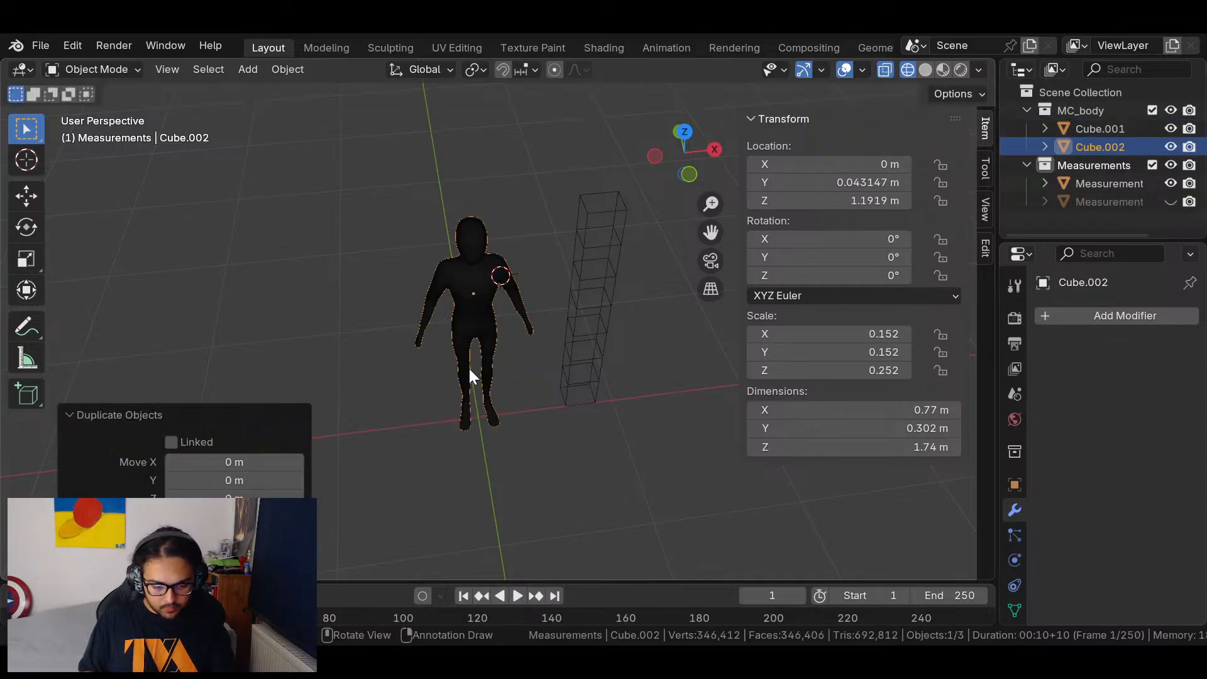
key(g)
key(x)
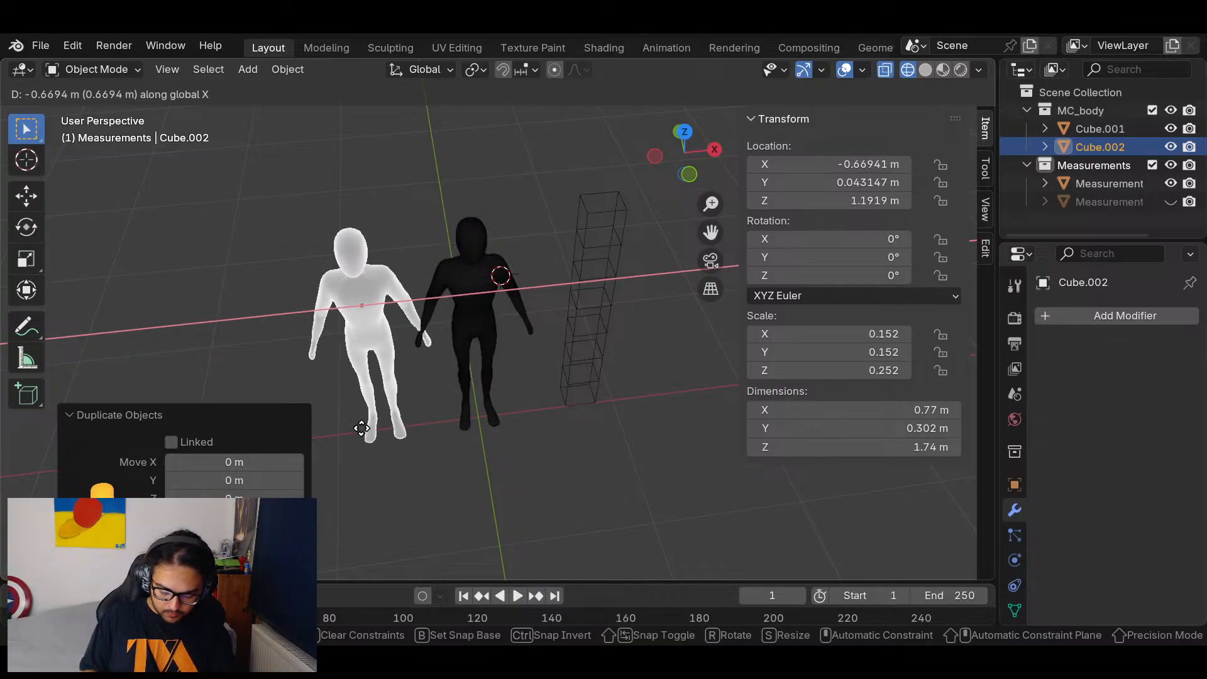
click(334, 438)
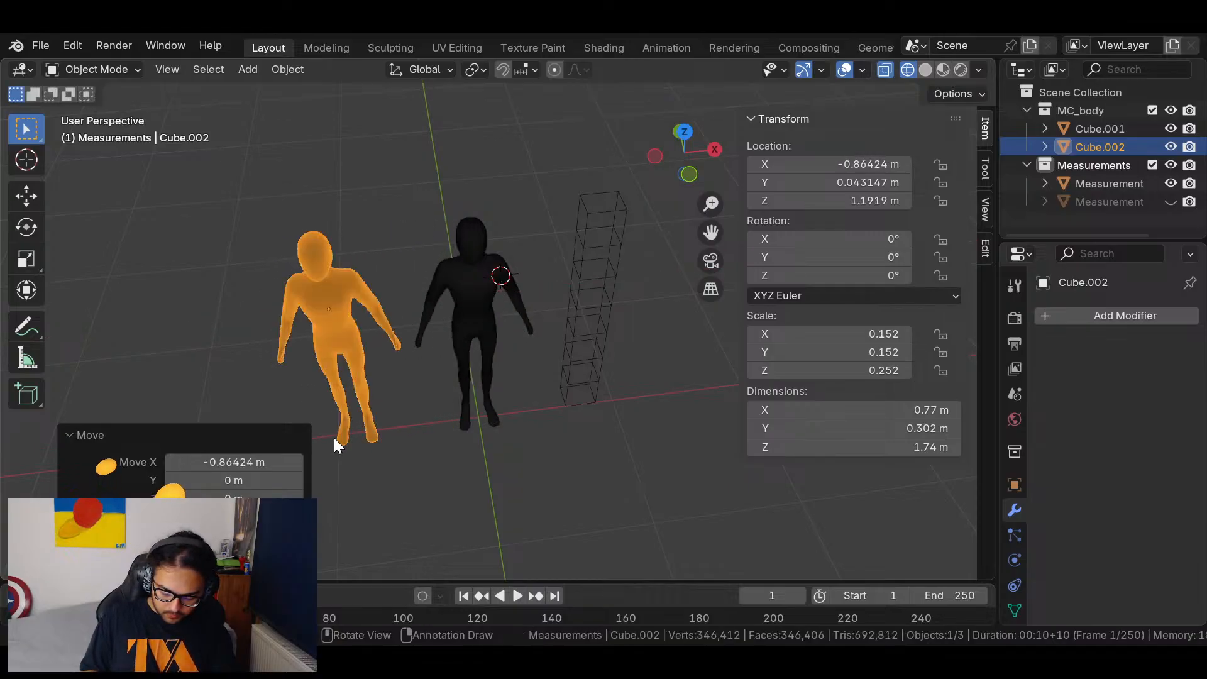
click(688, 174)
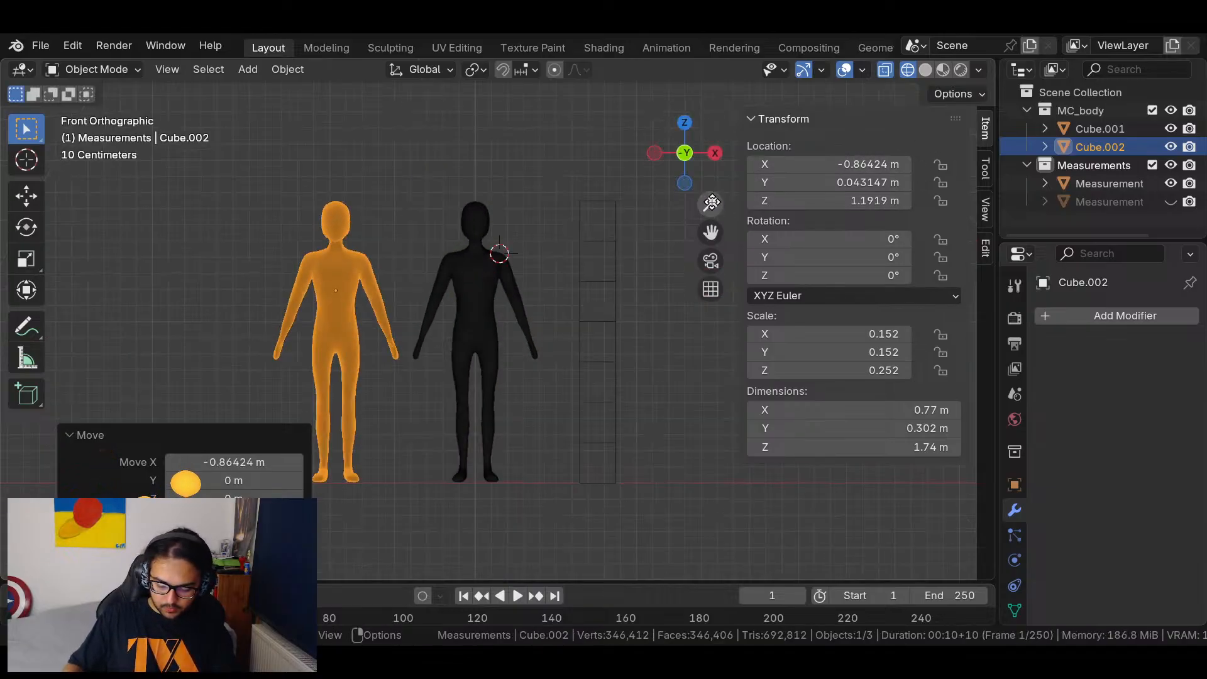
Return to the Sculpting workspace and rename the original body Cube.001 as Template_body_M.
click(395, 48)
shift+middle_drag(567, 413, 609, 429)
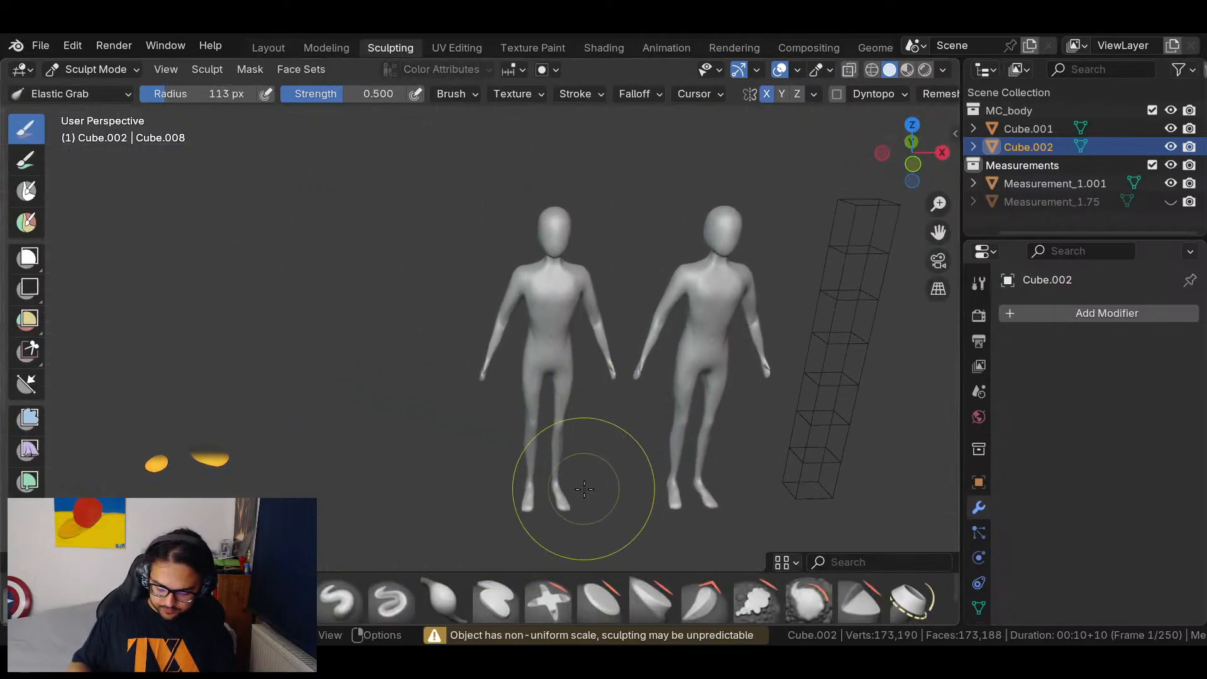
double_click(1022, 128)
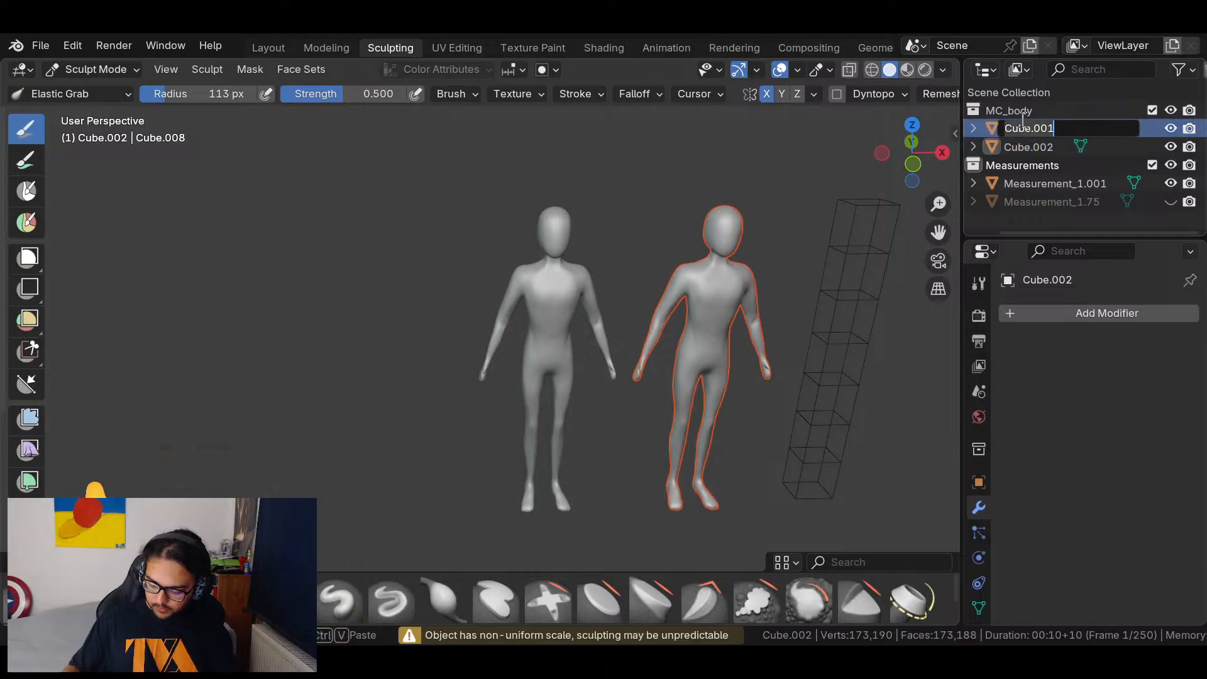
text(Template_body_M)
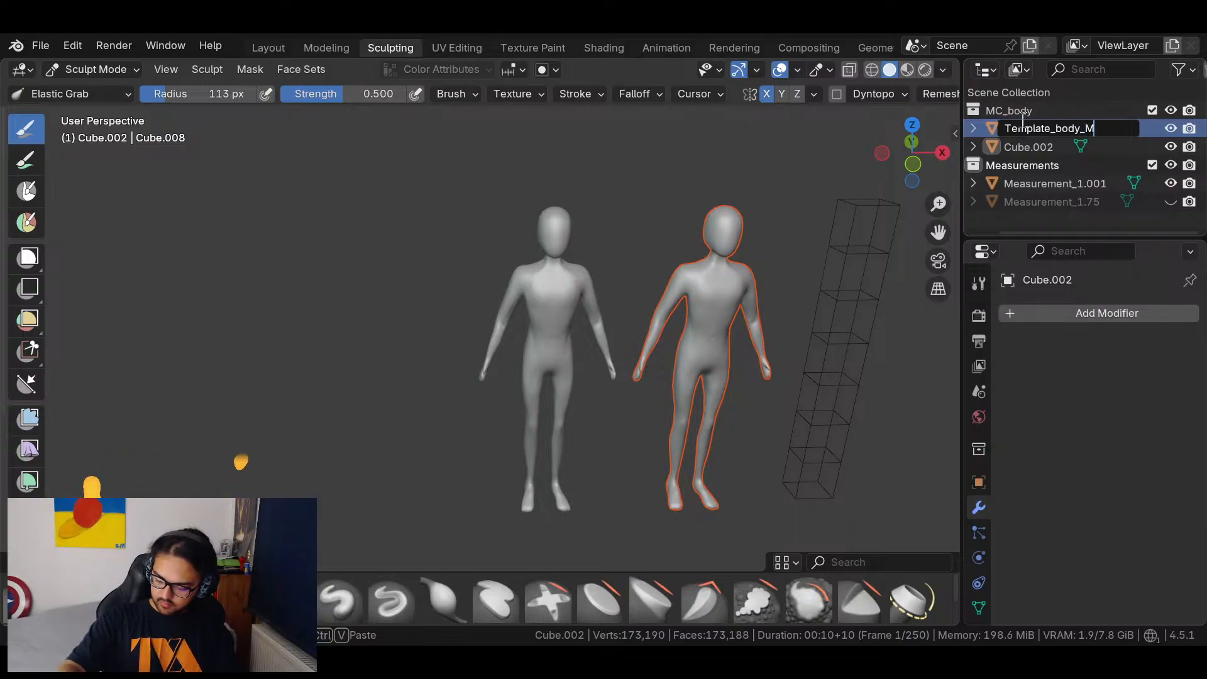
key(Return)
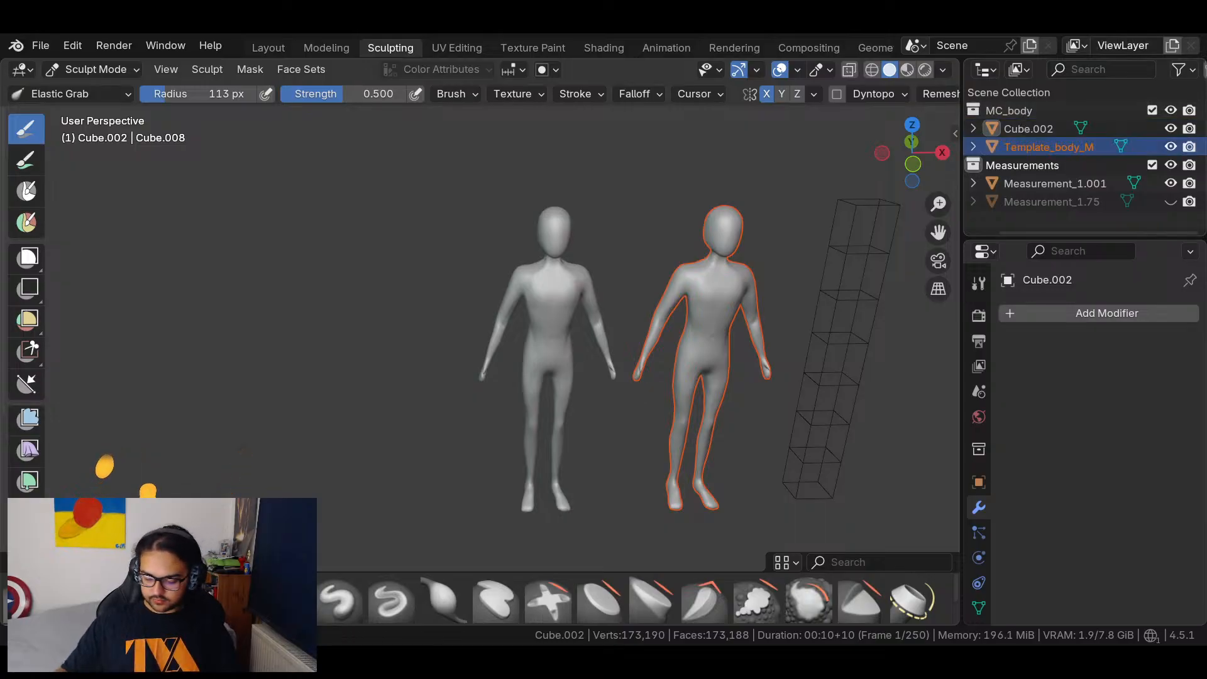
Rename the duplicated body Cube.002 as Template_body_F.
double_click(1014, 146)
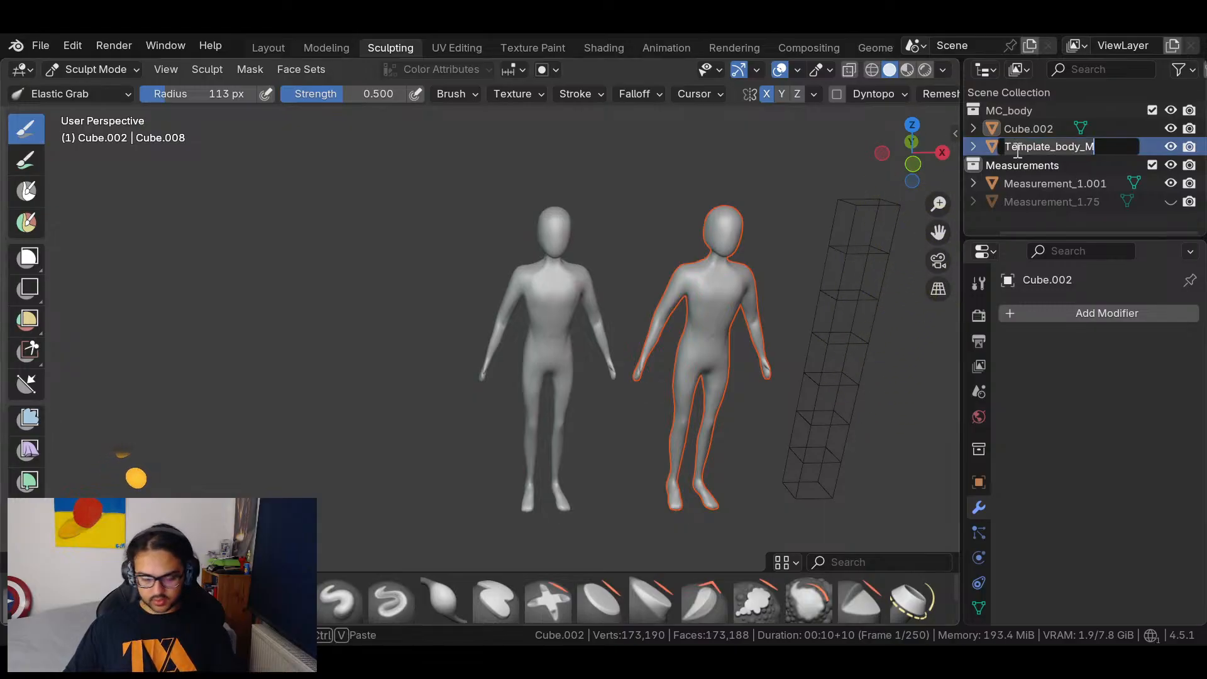
double_click(1035, 129)
text(Template_body_M)
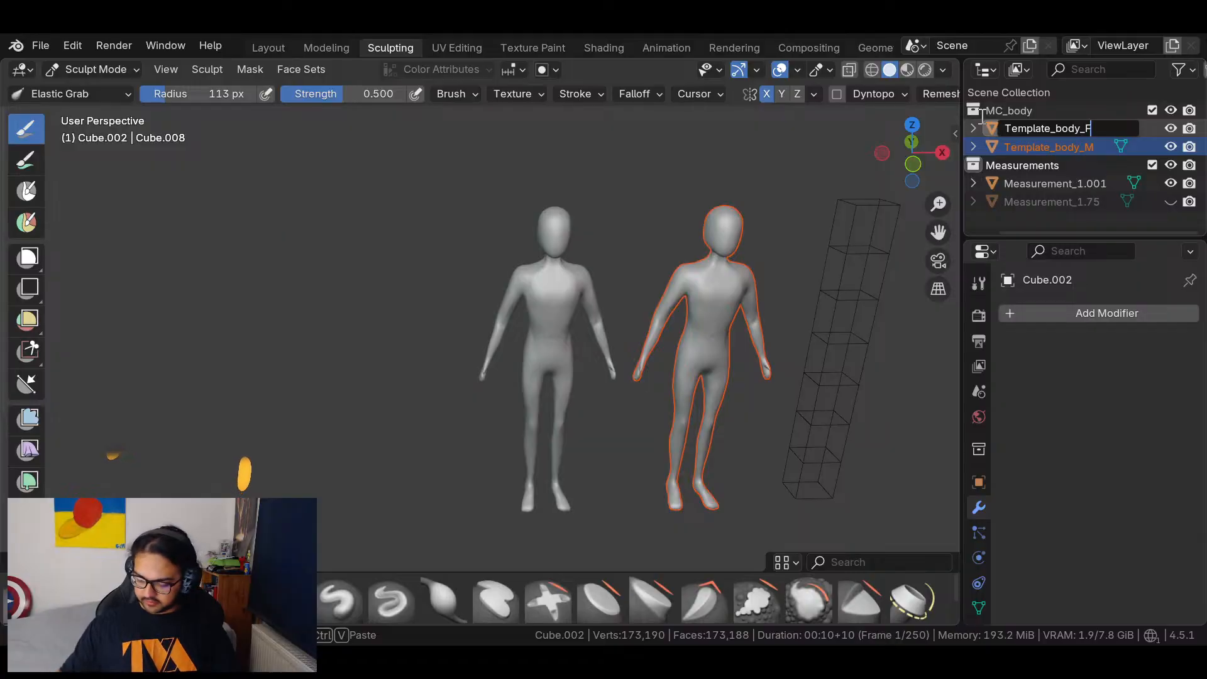
text(F)
key(Return)
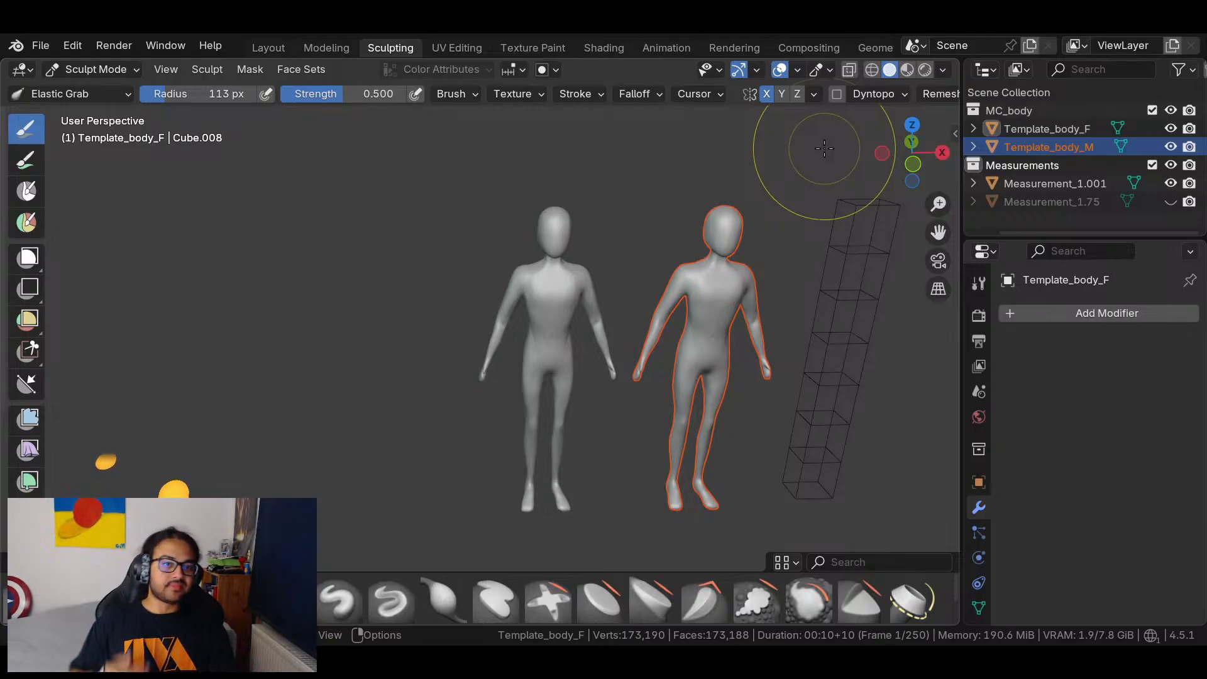
Pull breast volume out of the chest of Template_body_F and draw it downward with Elastic Grab, and remesh the body.
click(912, 164)
ctrl+middle_drag(606, 310, 591, 280)
middle_drag(587, 333, 454, 376)
drag(454, 377, 595, 391)
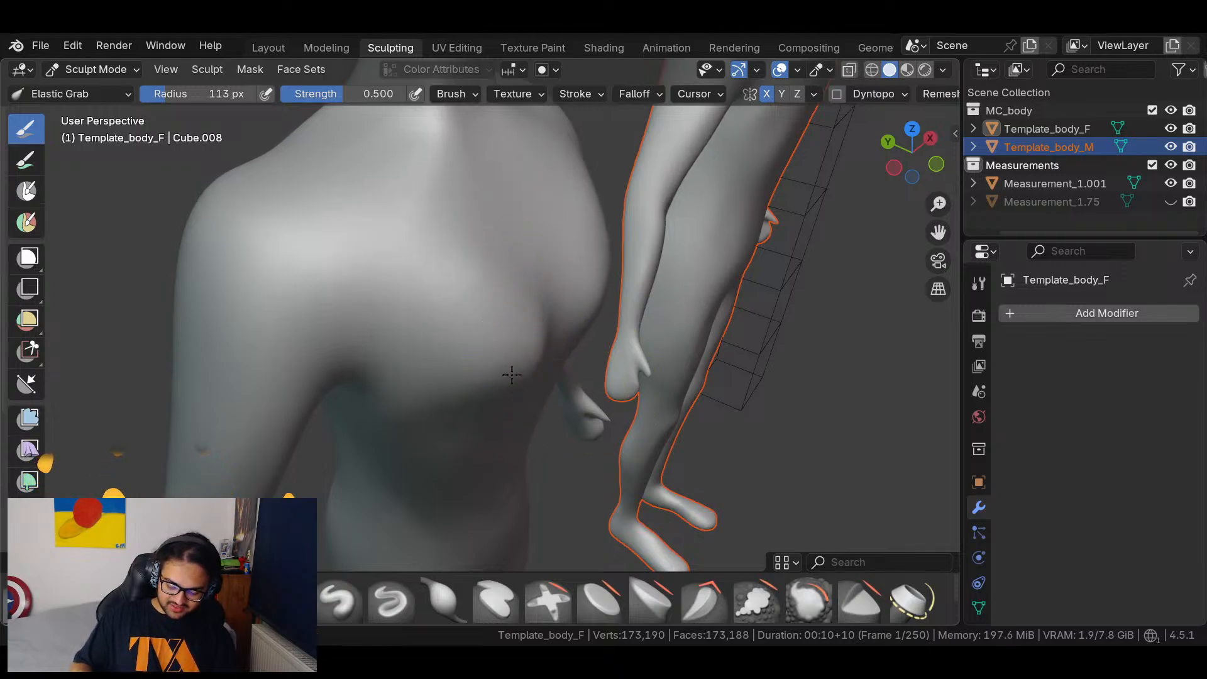
middle_drag(679, 521, 593, 305)
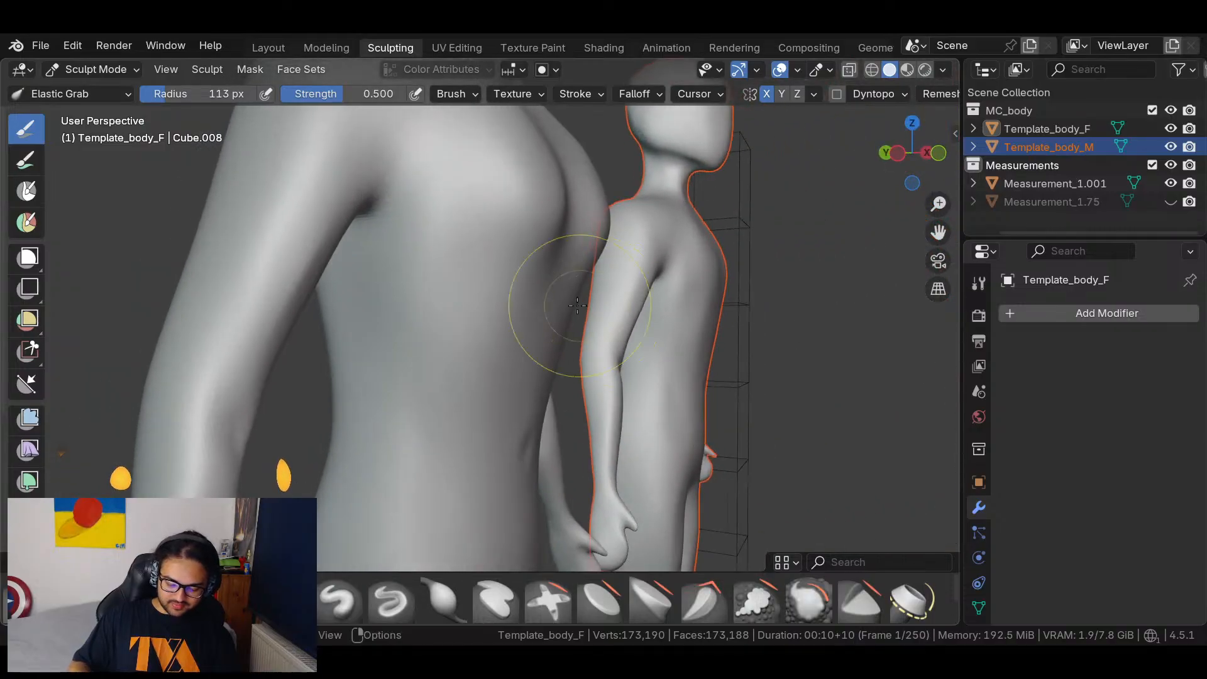
drag(506, 277, 471, 392)
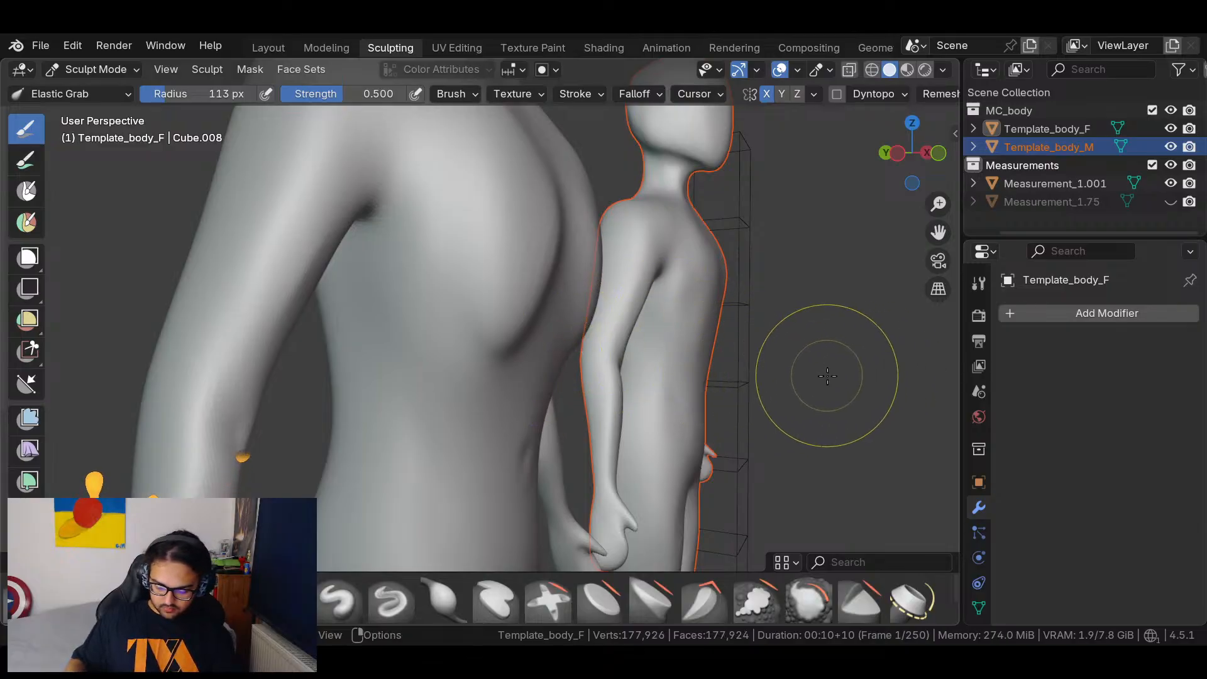
Refine the underside and inner contours of the breasts on Template_body_F with Elastic Grab.
key(Tab)
key(Tab)
mouse_move(803, 310)
middle_down()
mouse_move(587, 390)
mouse_move(596, 407)
mouse_move(580, 407)
middle_up()
drag(440, 369, 446, 391)
middle_drag(428, 368, 457, 359)
drag(434, 277, 435, 273)
mouse_move(410, 329)
mouse_down()
mouse_move(415, 298)
mouse_move(449, 350)
mouse_up()
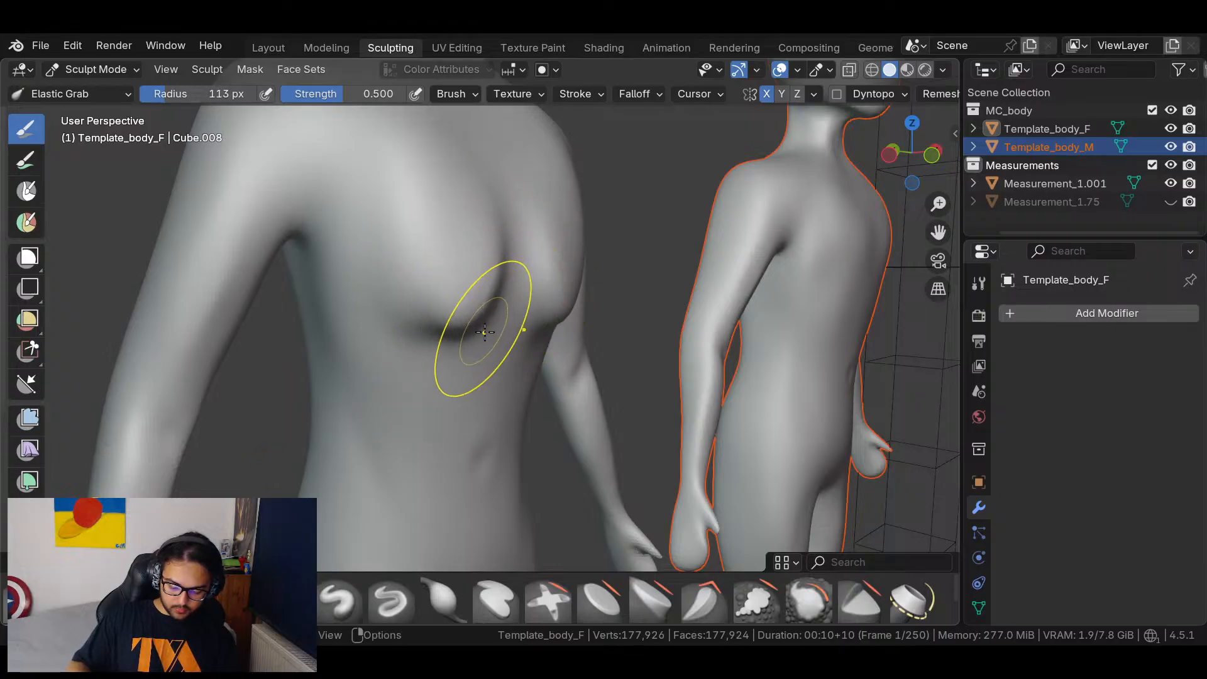
Pull the shoulders of Template_body_F back and inward with Elastic Grab, and undo the last two strokes.
mouse_move(631, 348)
middle_down()
mouse_move(492, 390)
mouse_move(597, 446)
mouse_move(758, 389)
middle_up()
scroll(493, 409, down, 4)
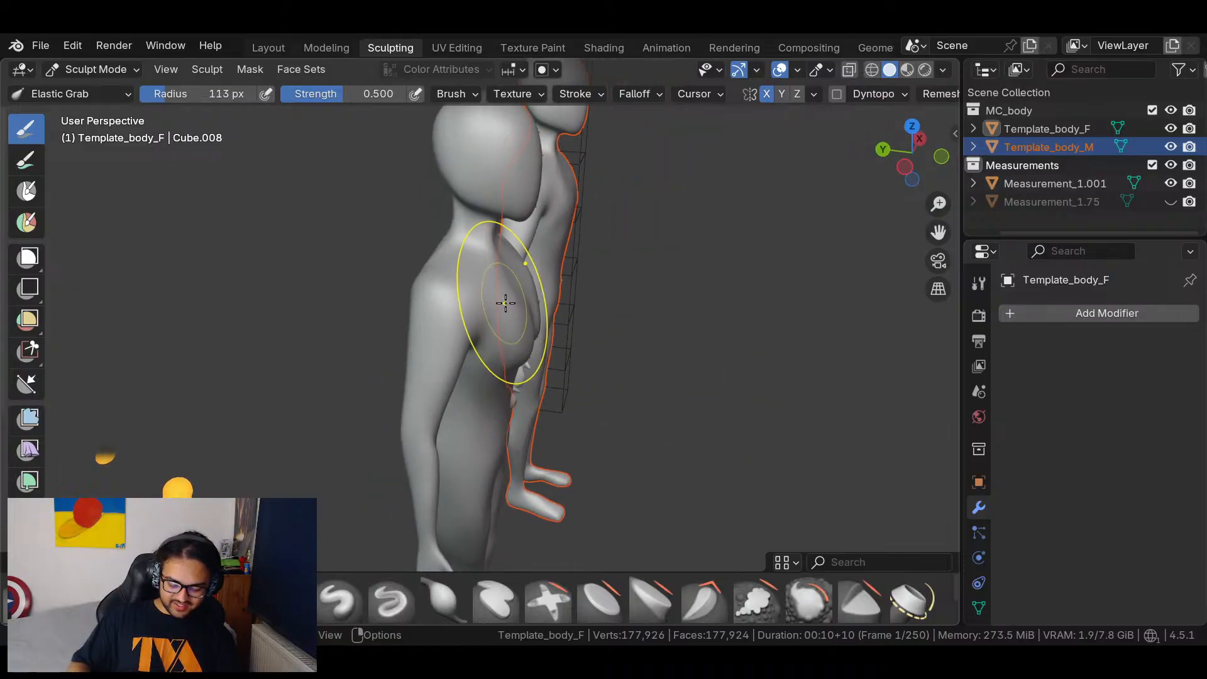
drag(503, 302, 479, 294)
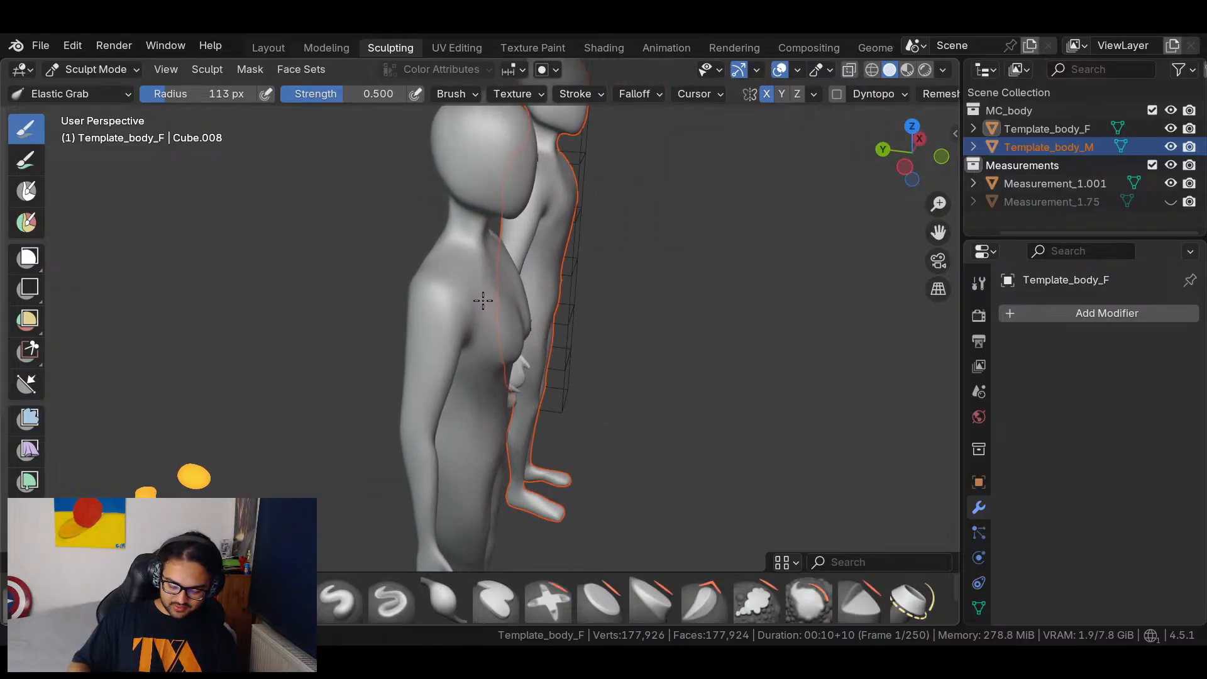
drag(495, 293, 480, 289)
middle_drag(526, 342, 557, 254)
drag(528, 244, 510, 243)
drag(521, 248, 509, 244)
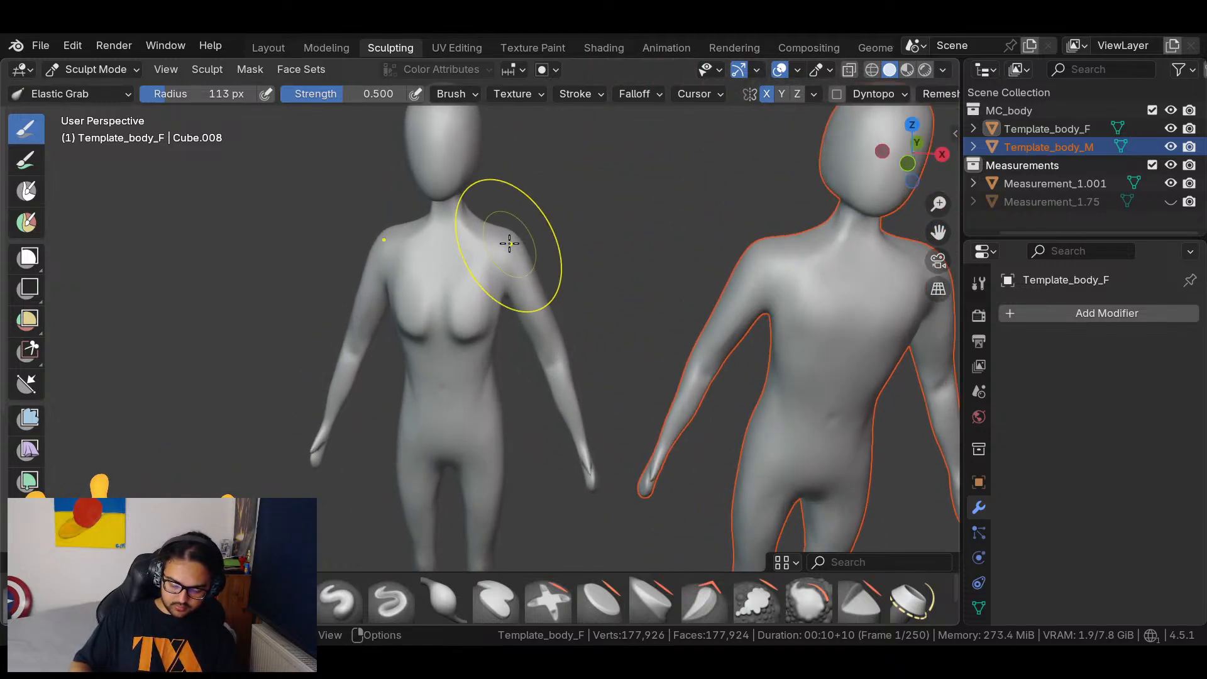
key(ctrl+z)
key(ctrl+z)
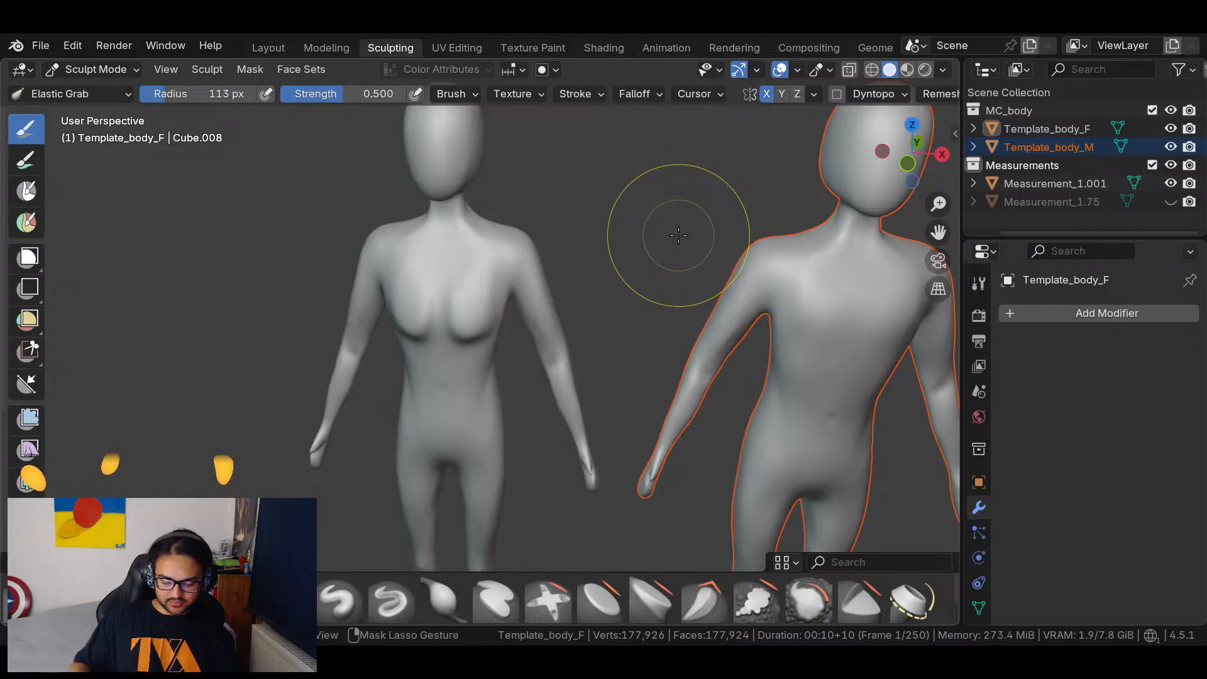
Try narrowing and sloping the shoulders of Template_body_F in the front view with Elastic Grab.
key(KP_1)
ctrl+middle_drag(587, 299, 623, 359)
drag(589, 275, 554, 254)
mouse_move(501, 224)
mouse_down()
mouse_move(504, 207)
mouse_move(515, 242)
mouse_move(573, 290)
mouse_move(591, 280)
mouse_up()
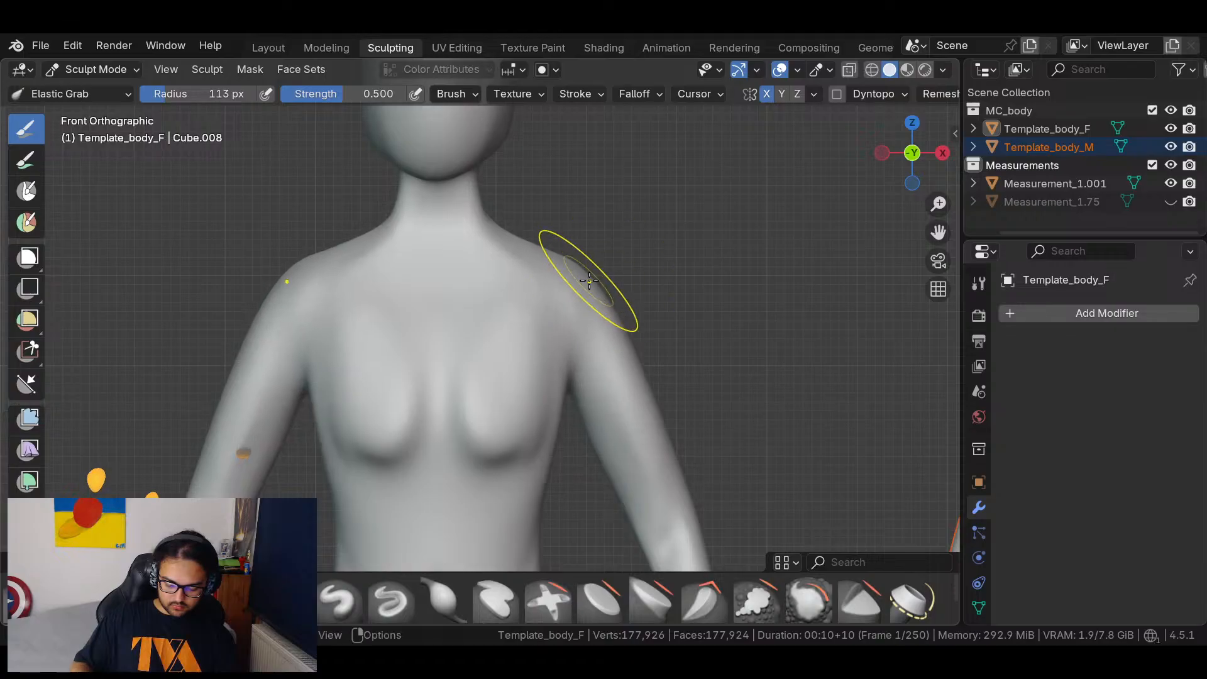
Step back through the recent shoulder strokes and rework the shoulders into a softer slope running down from the neck.
key(ctrl+z)
key(ctrl+z)
key(ctrl+z)
key(ctrl+z)
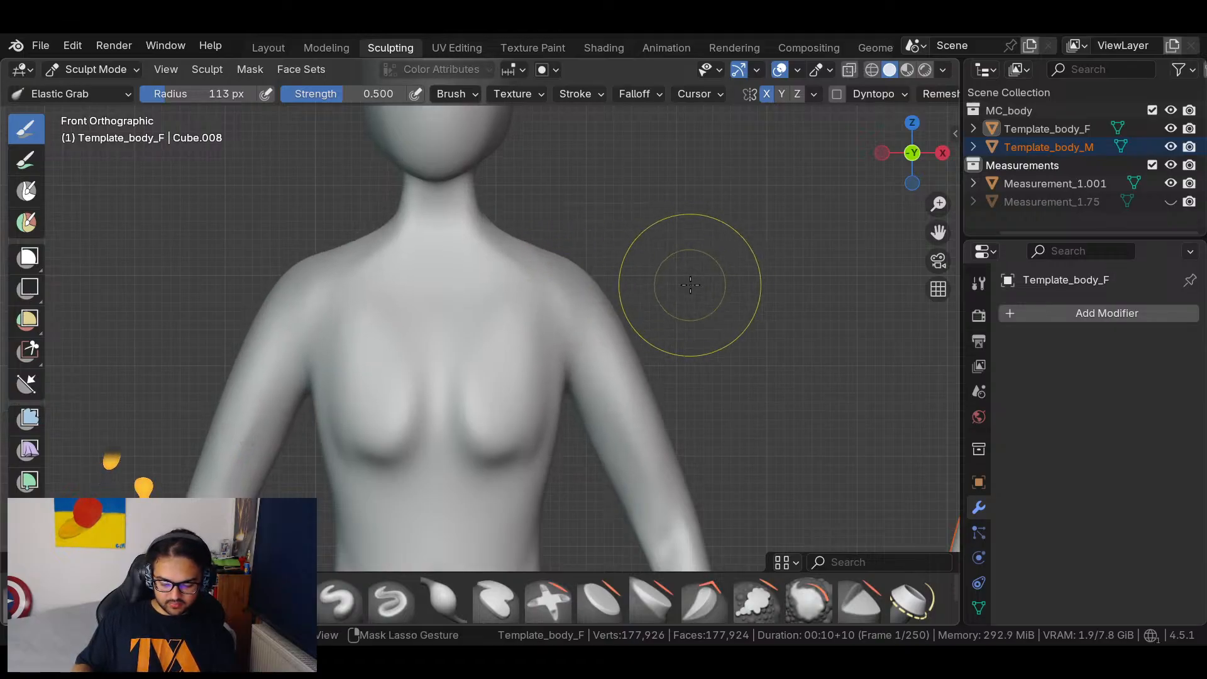
key(ctrl+z)
key(ctrl+z)
key(ctrl+z)
key(ctrl+z)
key(ctrl+z)
key(ctrl+z)
key(ctrl+z)
key(ctrl+z)
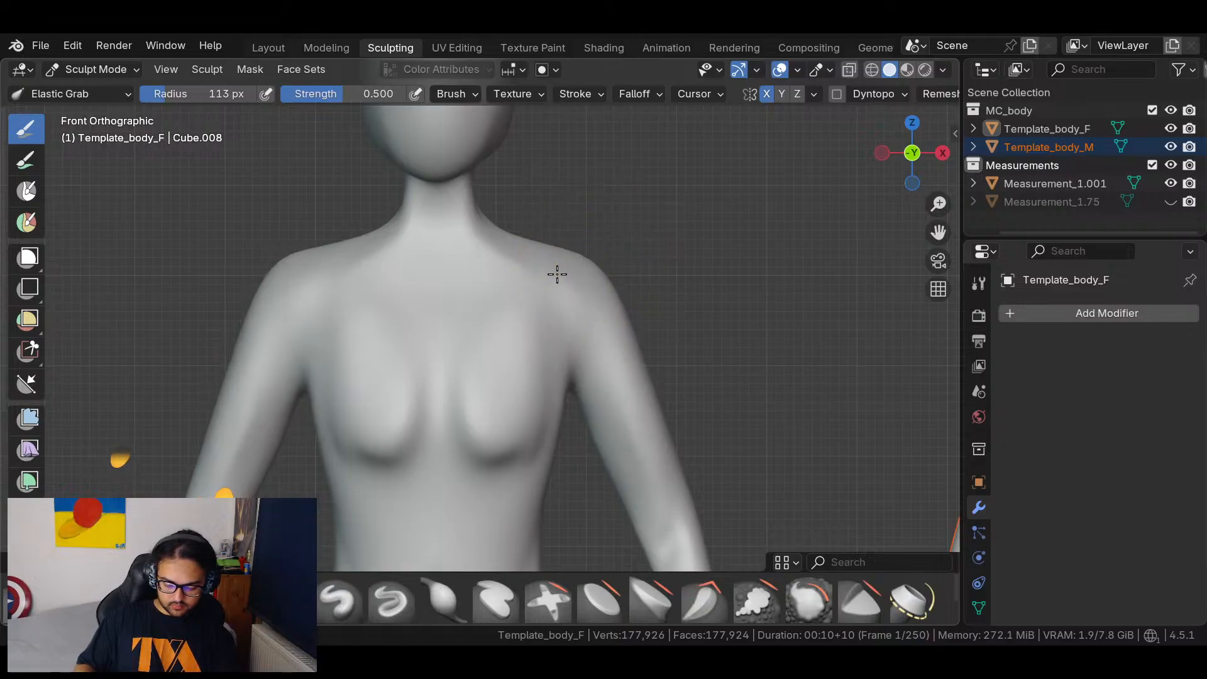
key(ctrl+z)
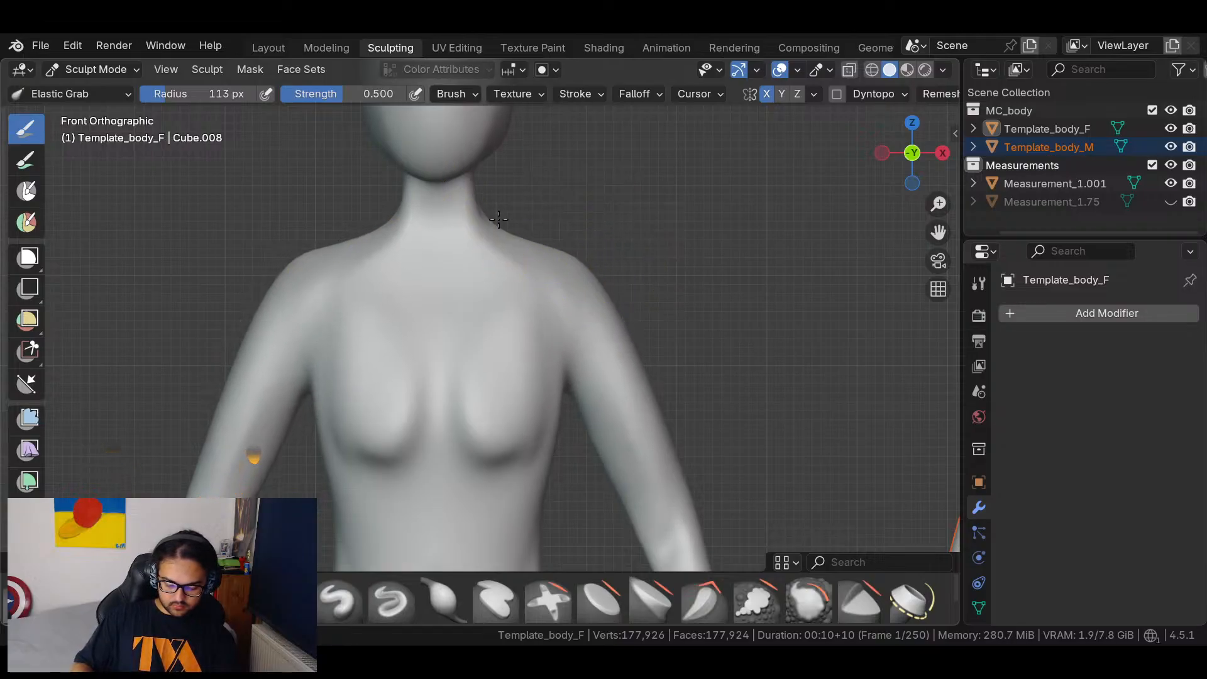
Round out the breasts of Template_body_F from several angles and draw them closer together with Elastic Grab.
mouse_move(603, 312)
middle_down()
mouse_move(626, 401)
mouse_move(571, 444)
mouse_move(605, 350)
mouse_move(565, 360)
mouse_move(576, 343)
middle_up()
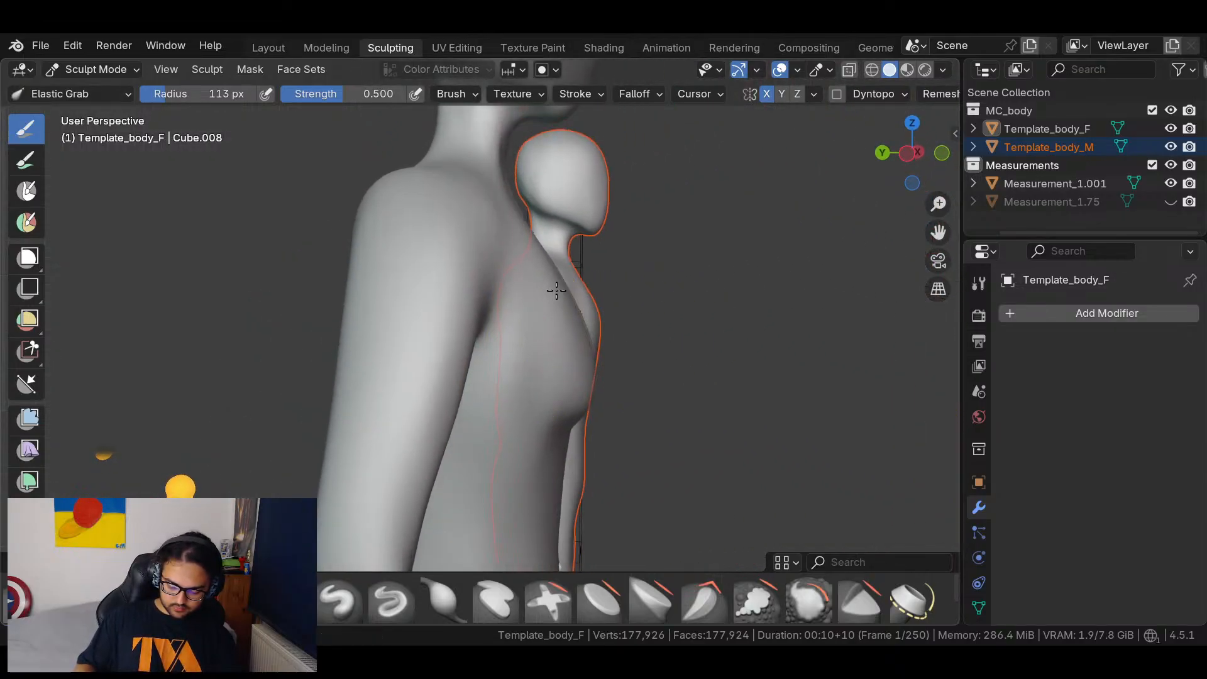
mouse_move(654, 305)
middle_down()
mouse_move(658, 352)
mouse_move(561, 316)
mouse_move(530, 336)
mouse_move(658, 277)
mouse_move(614, 347)
middle_up()
middle_drag(525, 352, 665, 399)
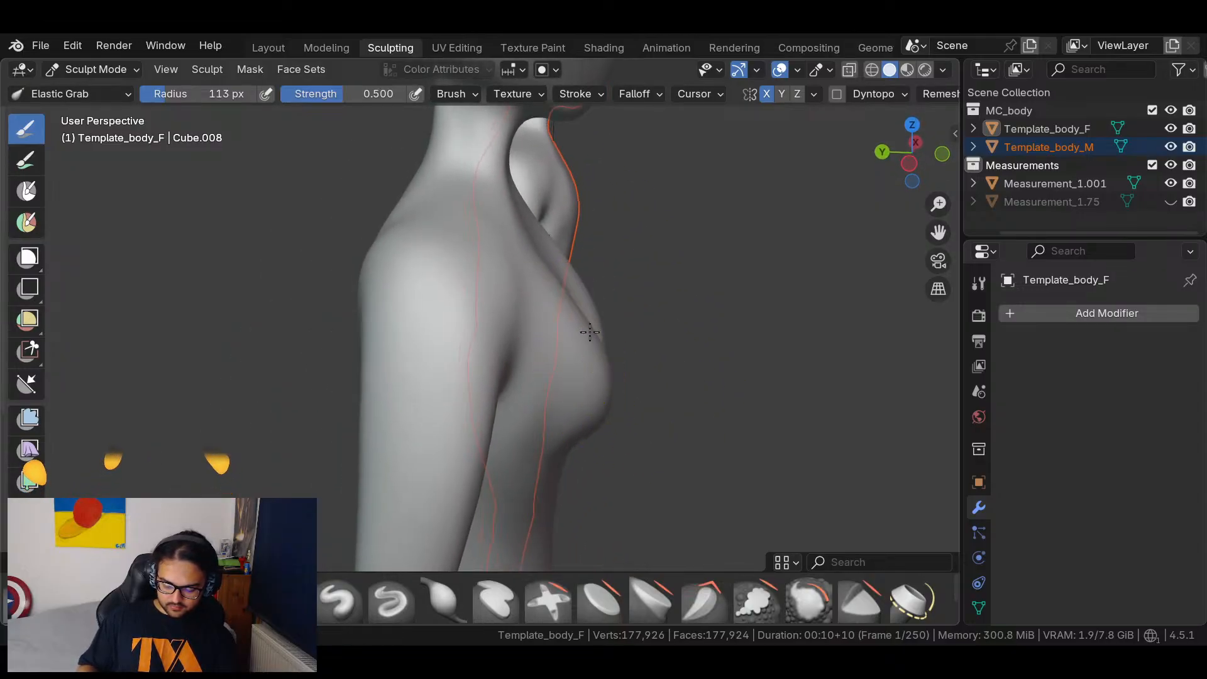
mouse_move(604, 323)
middle_down()
mouse_move(493, 340)
mouse_move(436, 390)
middle_up()
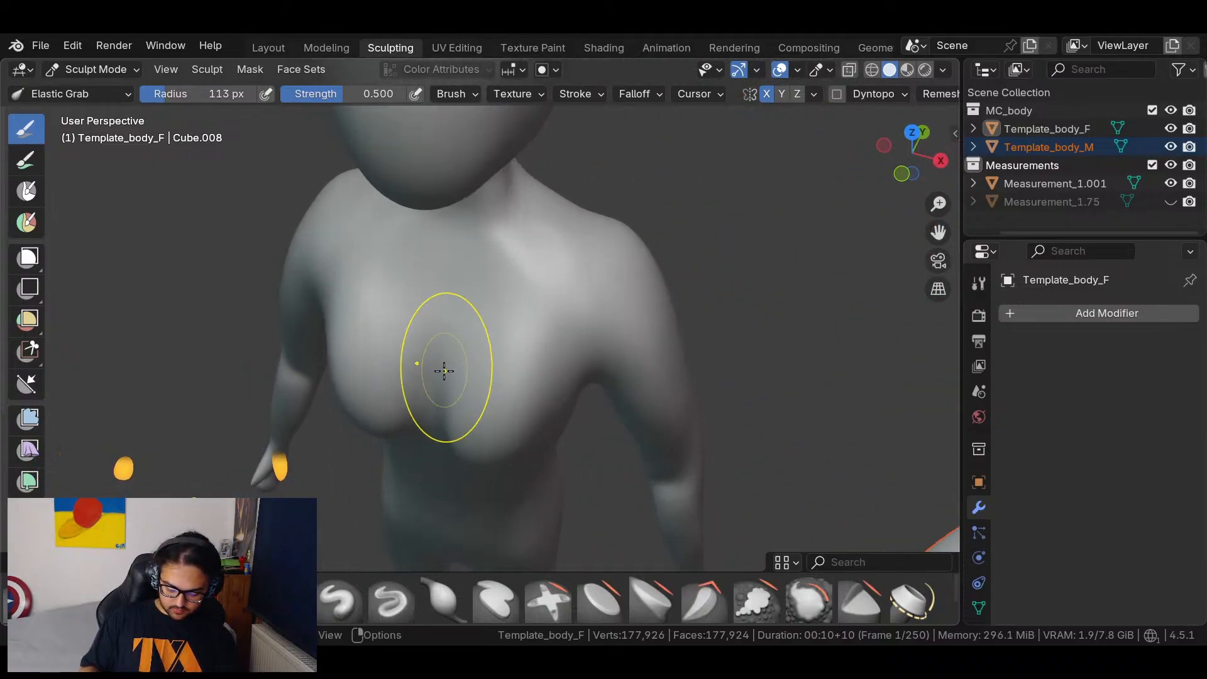
middle_drag(419, 407, 573, 337)
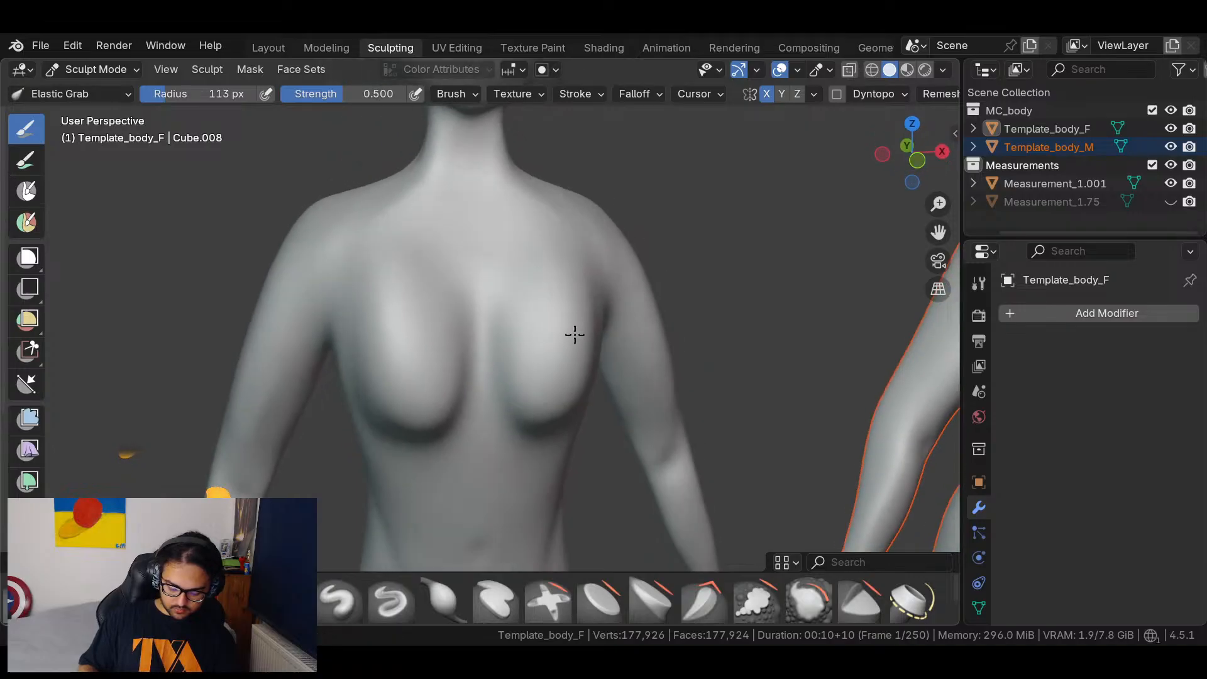
middle_drag(439, 395, 464, 434)
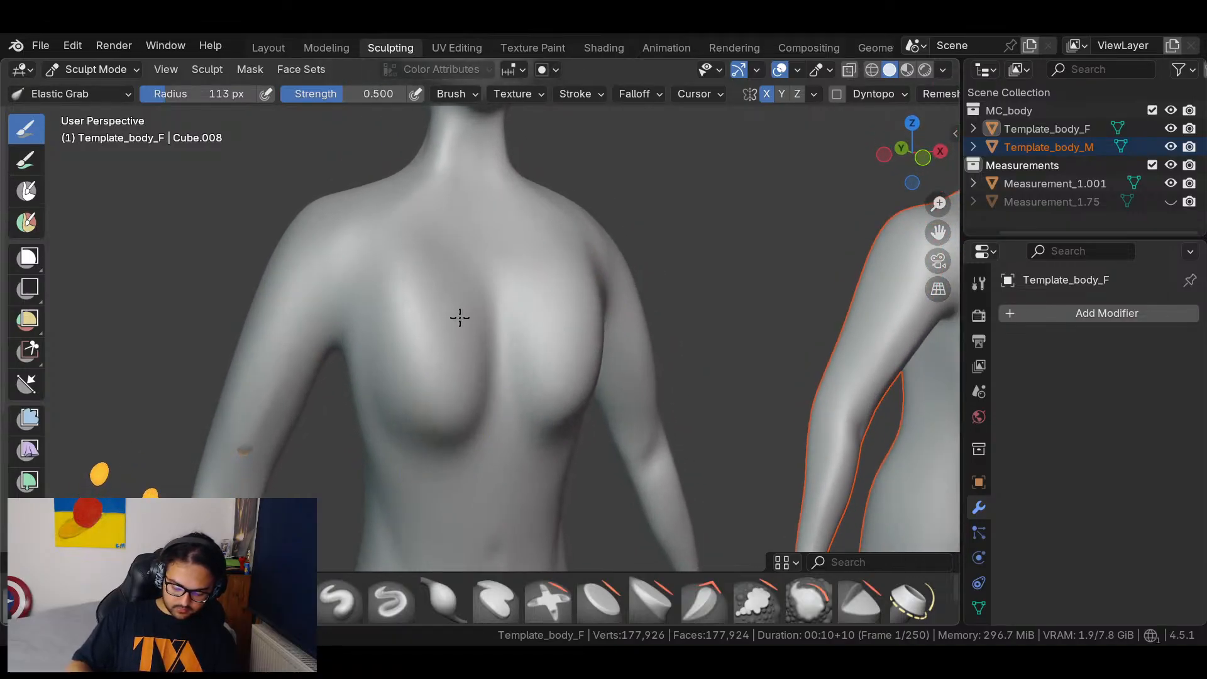
middle_drag(428, 396, 509, 417)
drag(369, 310, 383, 305)
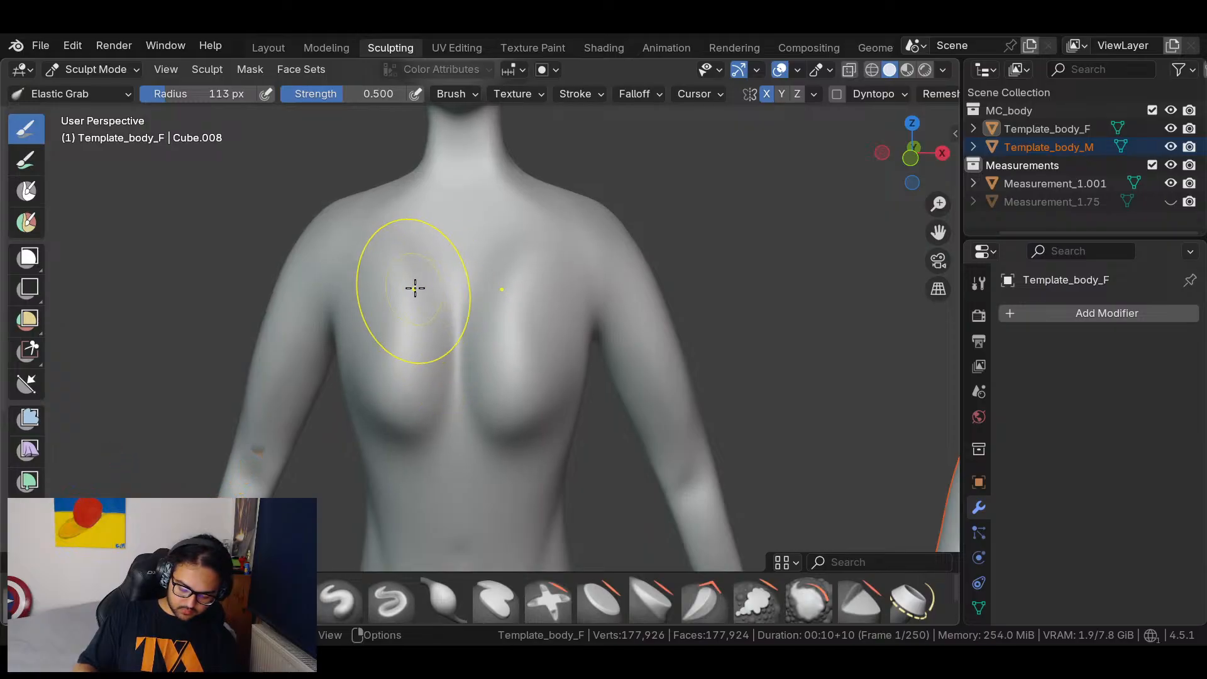
Fill out the buttocks and widen the hips of Template_body_F, and compare both bodies in the front view.
mouse_move(488, 235)
middle_down()
mouse_move(791, 296)
mouse_move(639, 377)
mouse_move(741, 291)
mouse_move(743, 357)
mouse_move(657, 280)
mouse_move(657, 342)
middle_up()
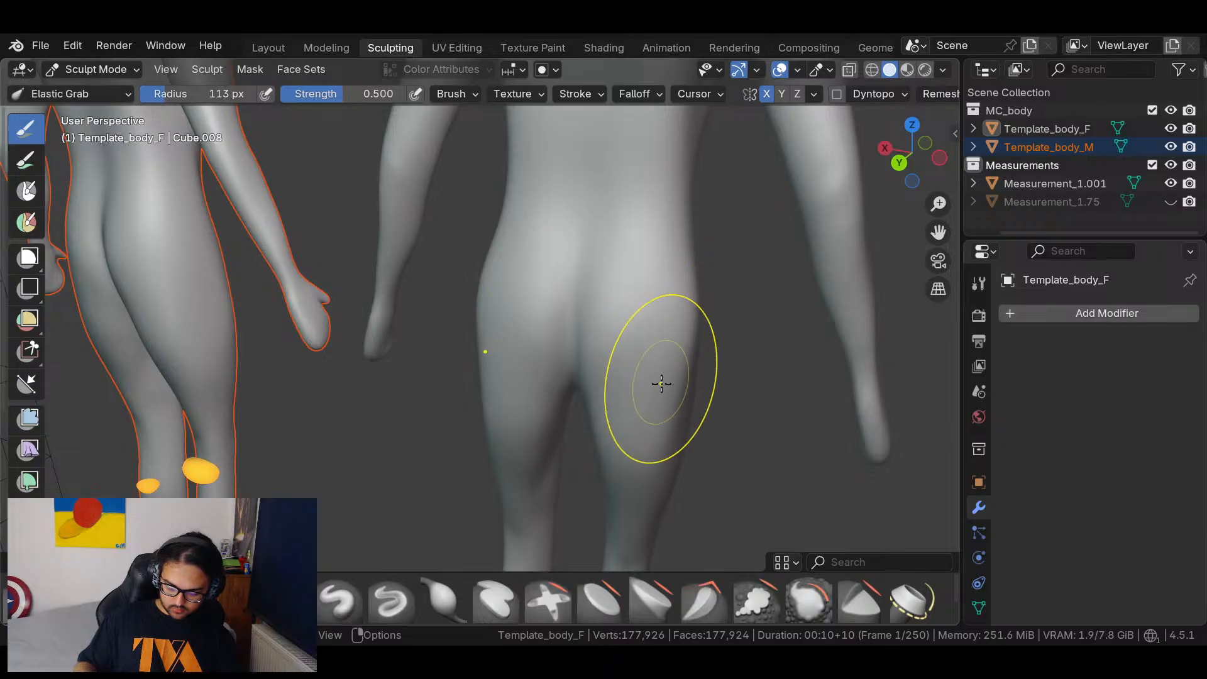
mouse_move(697, 377)
middle_down()
mouse_move(733, 341)
mouse_move(492, 363)
mouse_move(666, 315)
mouse_move(573, 431)
mouse_move(594, 434)
mouse_move(460, 454)
middle_up()
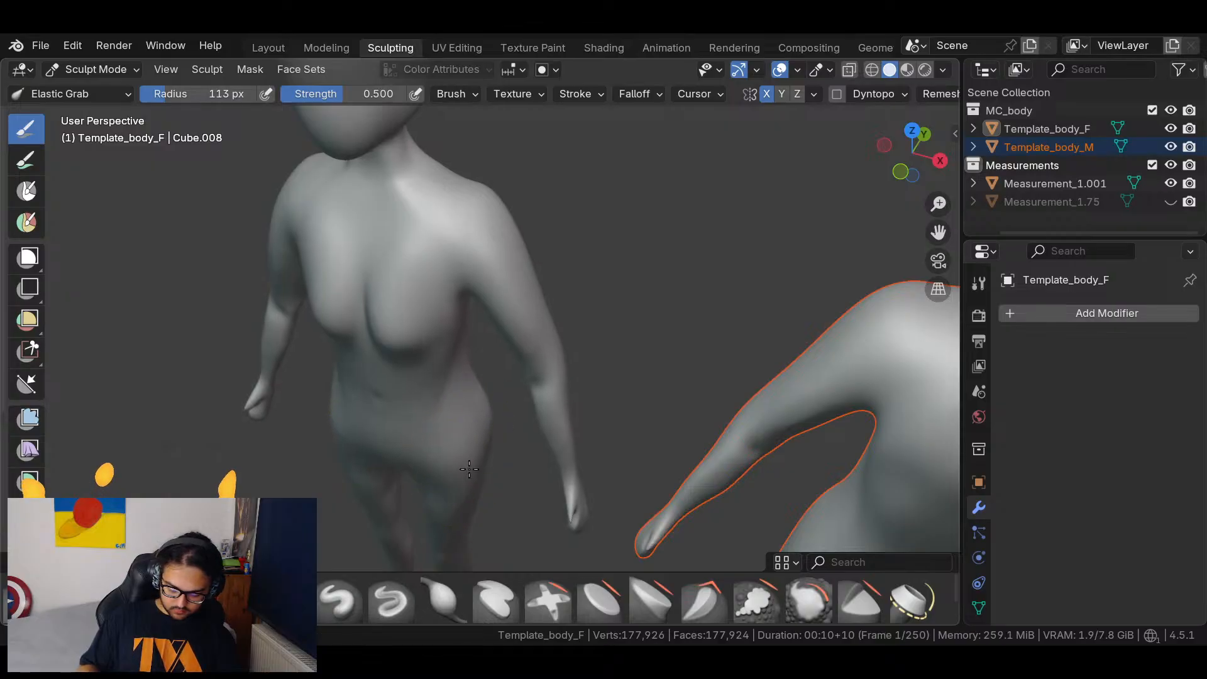
middle_drag(472, 446, 442, 451)
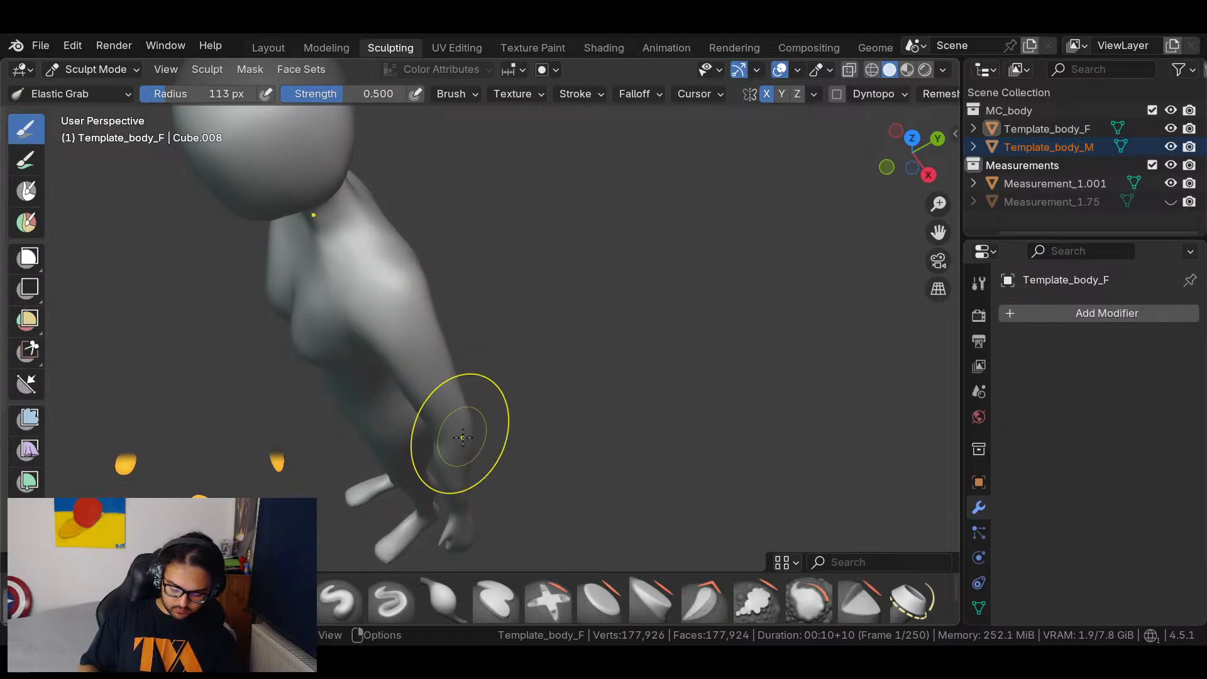
key(KP_1)
scroll(603, 377, down, 5)
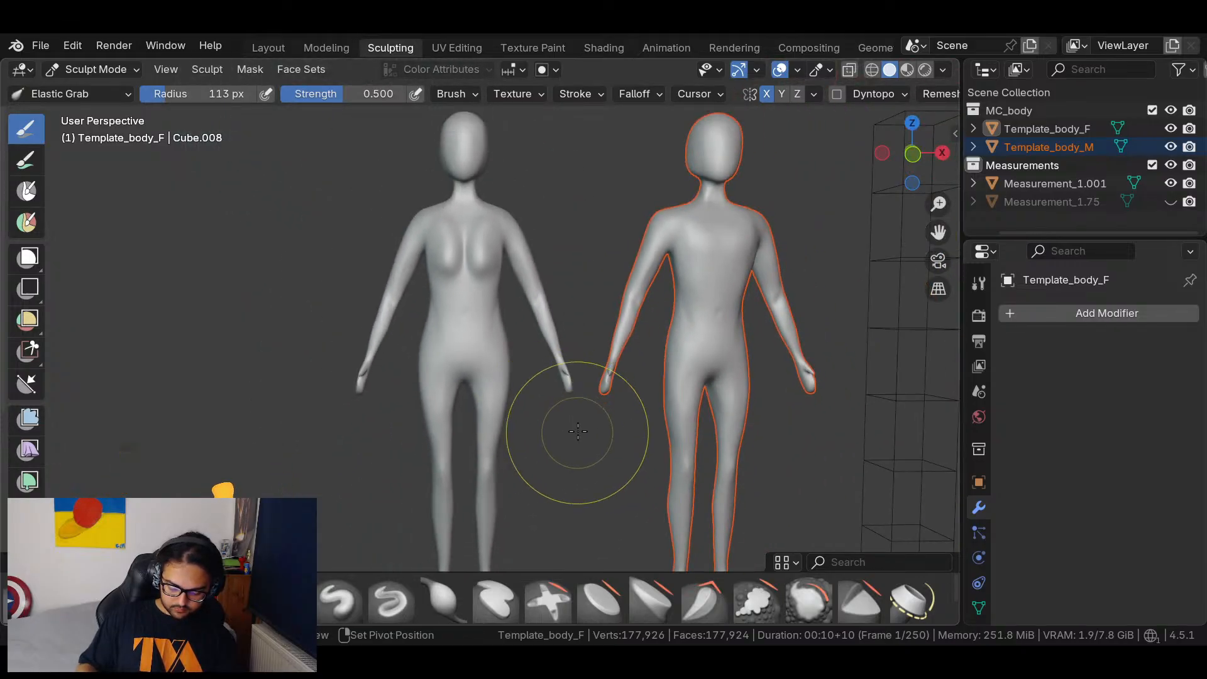
click(915, 153)
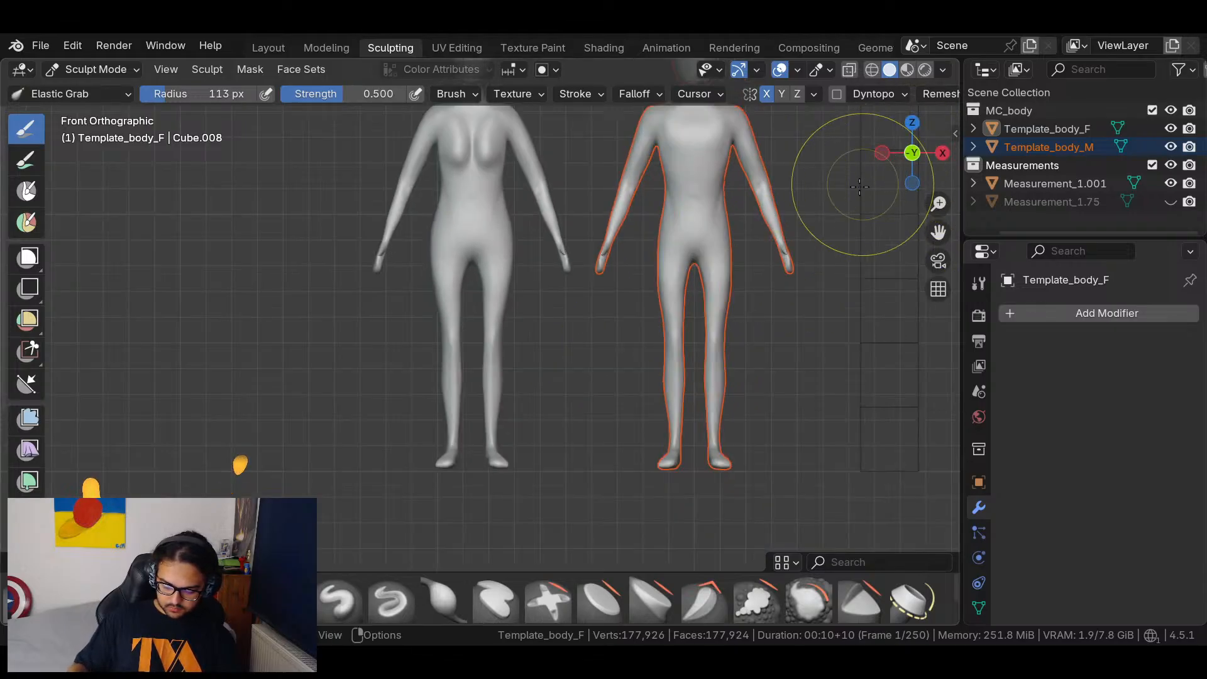
scroll(592, 350, down, 3)
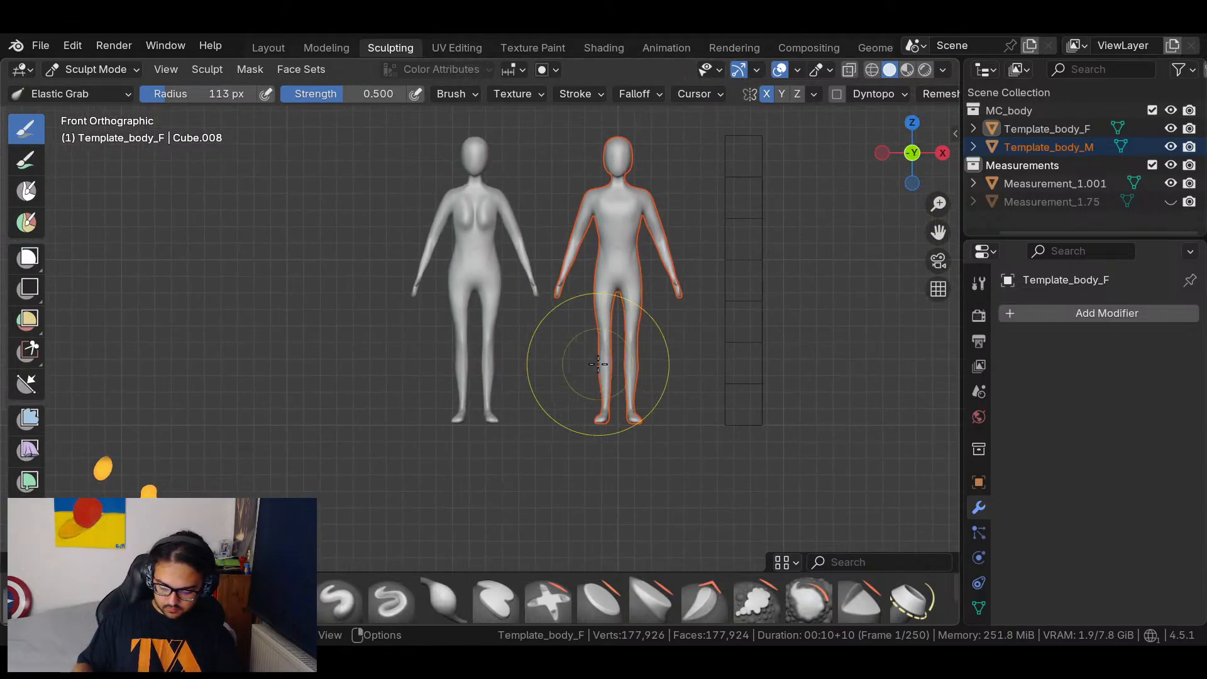
Select only Template_body_F in Object Mode and return it to Sculpt Mode.
key(Tab)
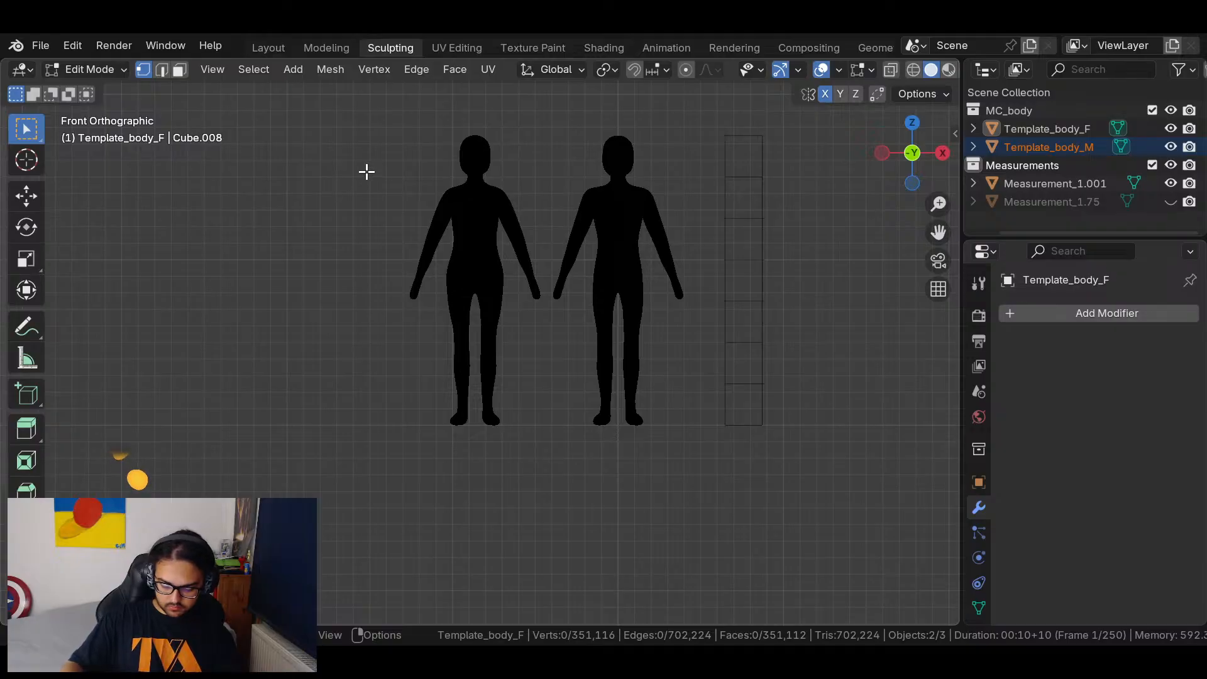
key(Tab)
click(119, 70)
click(118, 90)
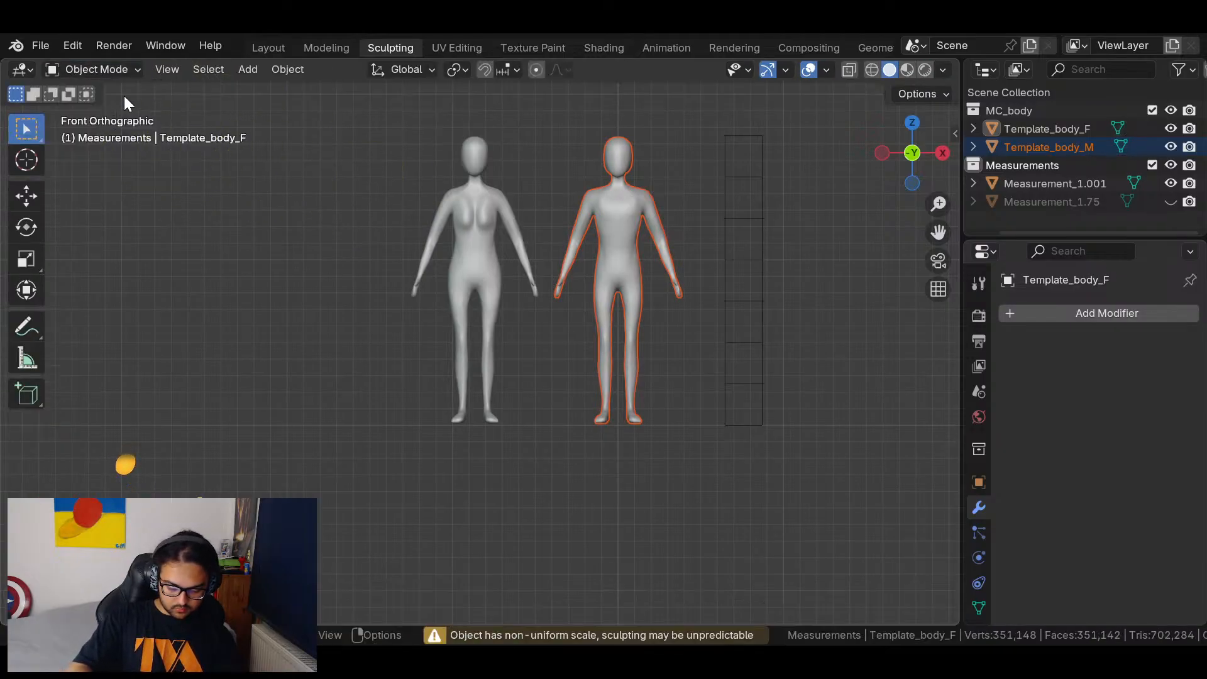
click(347, 231)
click(480, 210)
key(Tab)
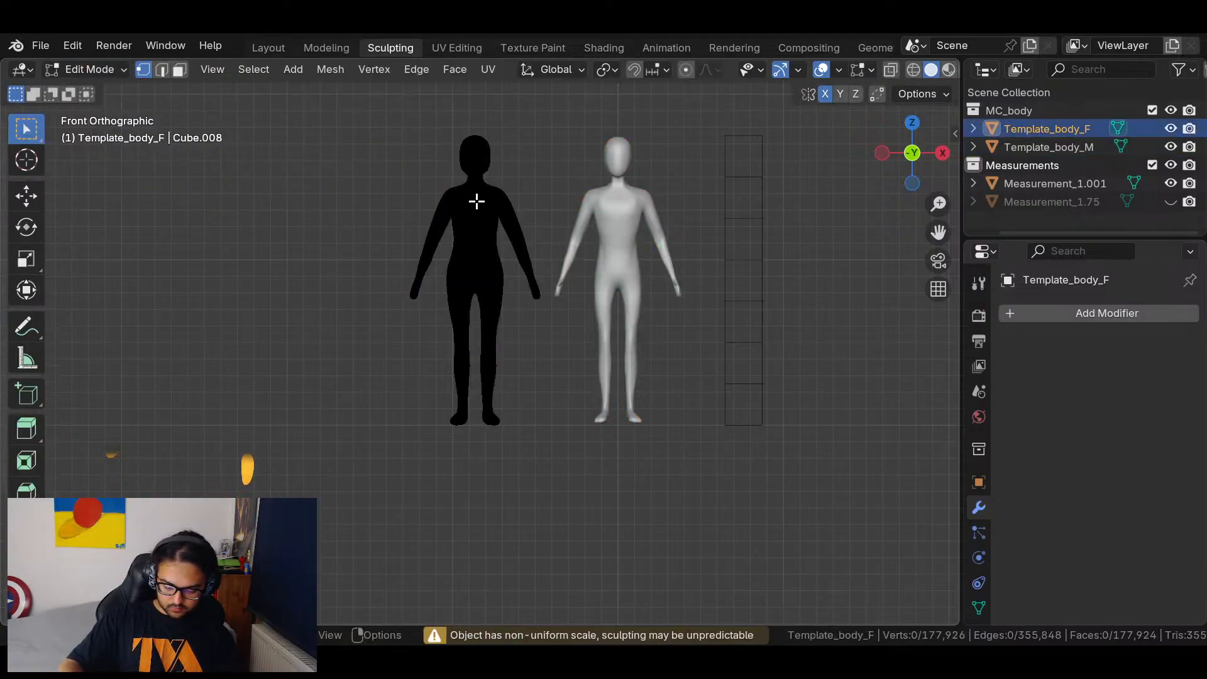
click(100, 73)
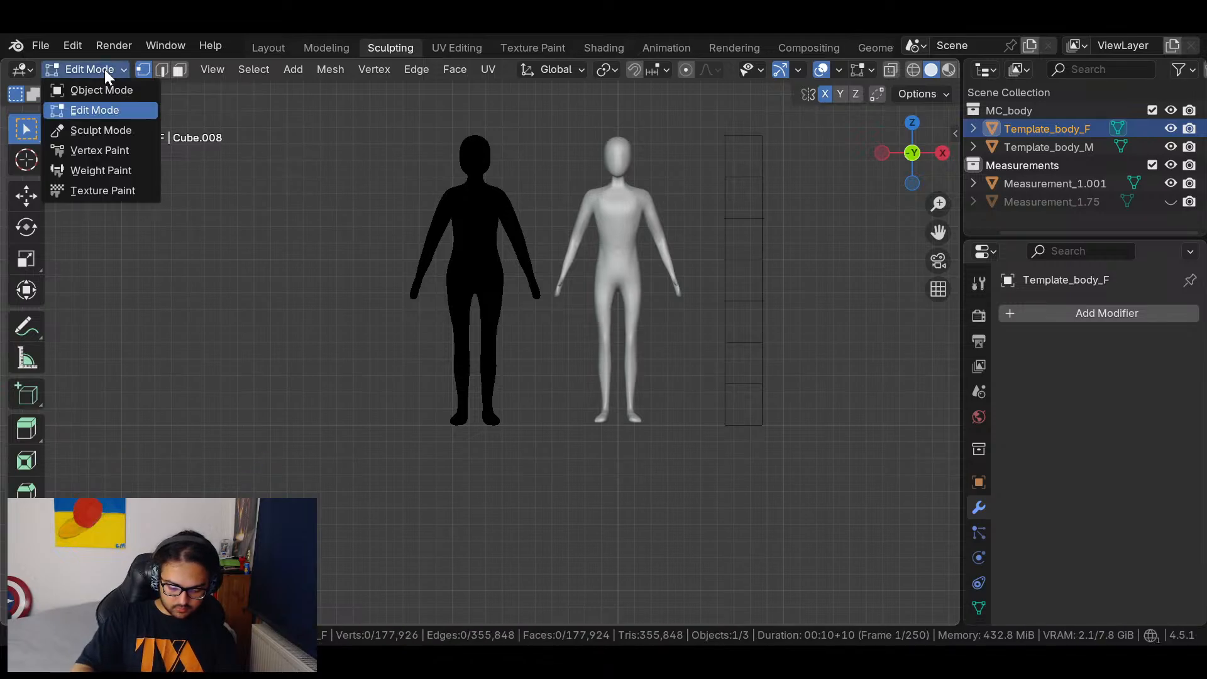
click(108, 129)
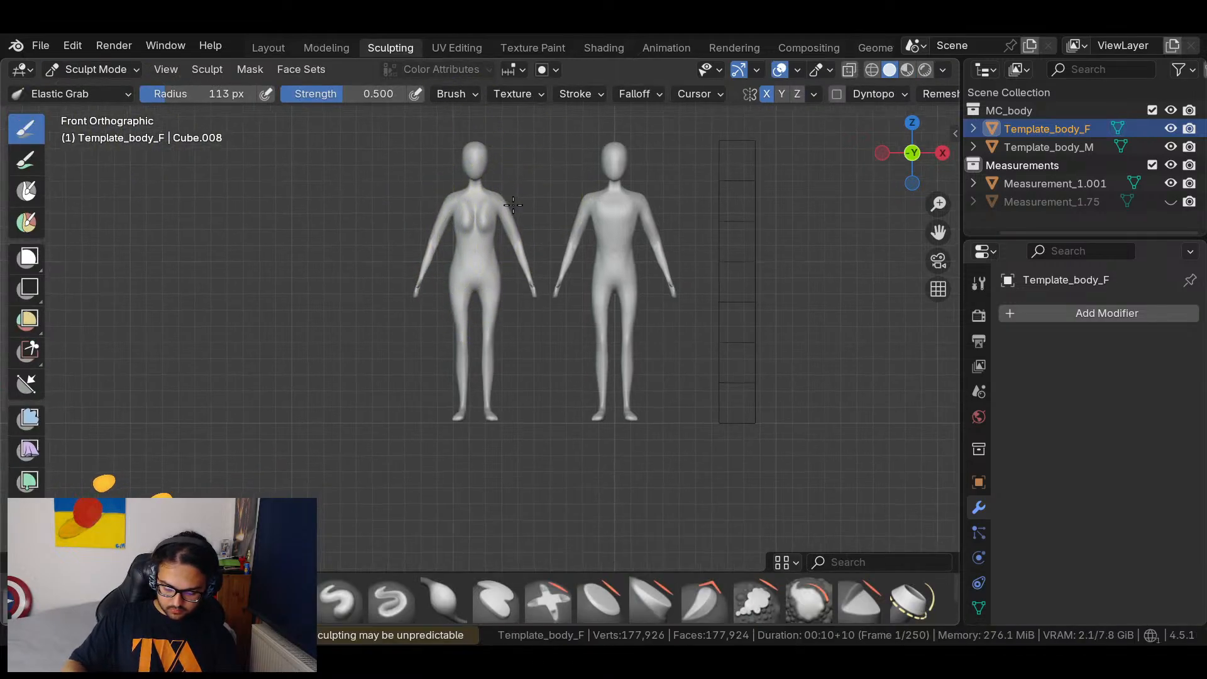
Refine the cleavage and upper chest slope of Template_body_F from the front and left views with Elastic Grab.
scroll(538, 151, up, 8)
shift+middle_drag(538, 151, 563, 551)
shift+middle_drag(585, 367, 566, 462)
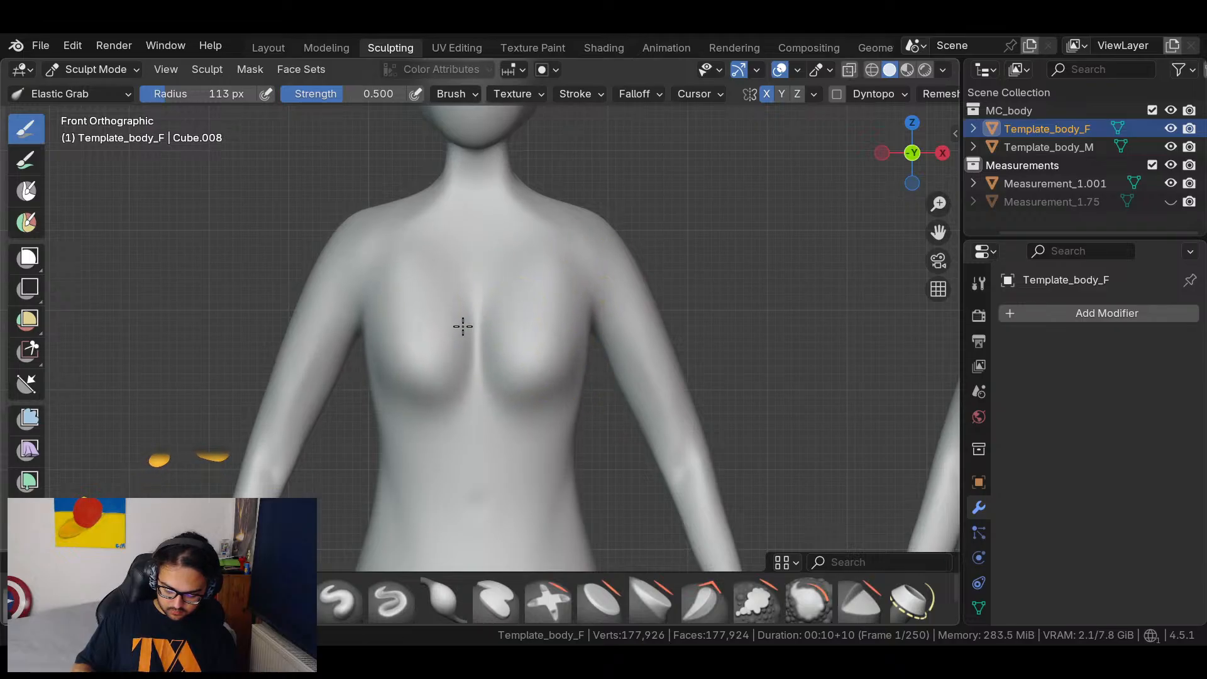
middle_drag(539, 303, 741, 372)
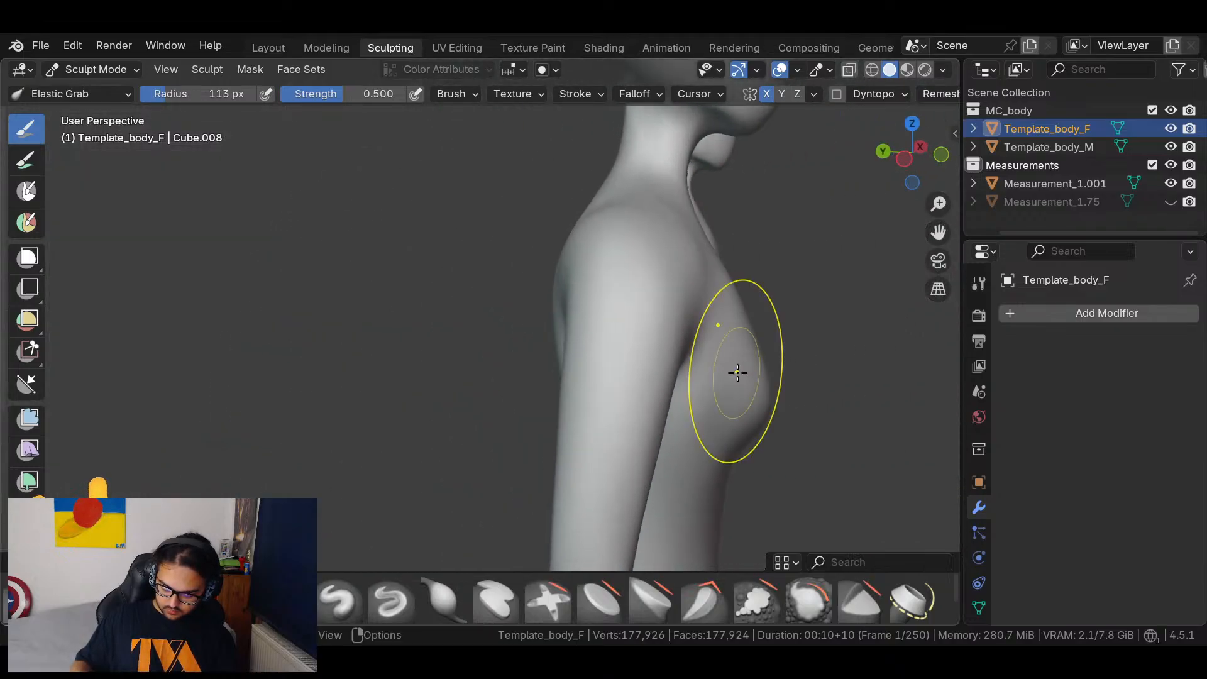
middle_drag(809, 283, 754, 295)
click(902, 161)
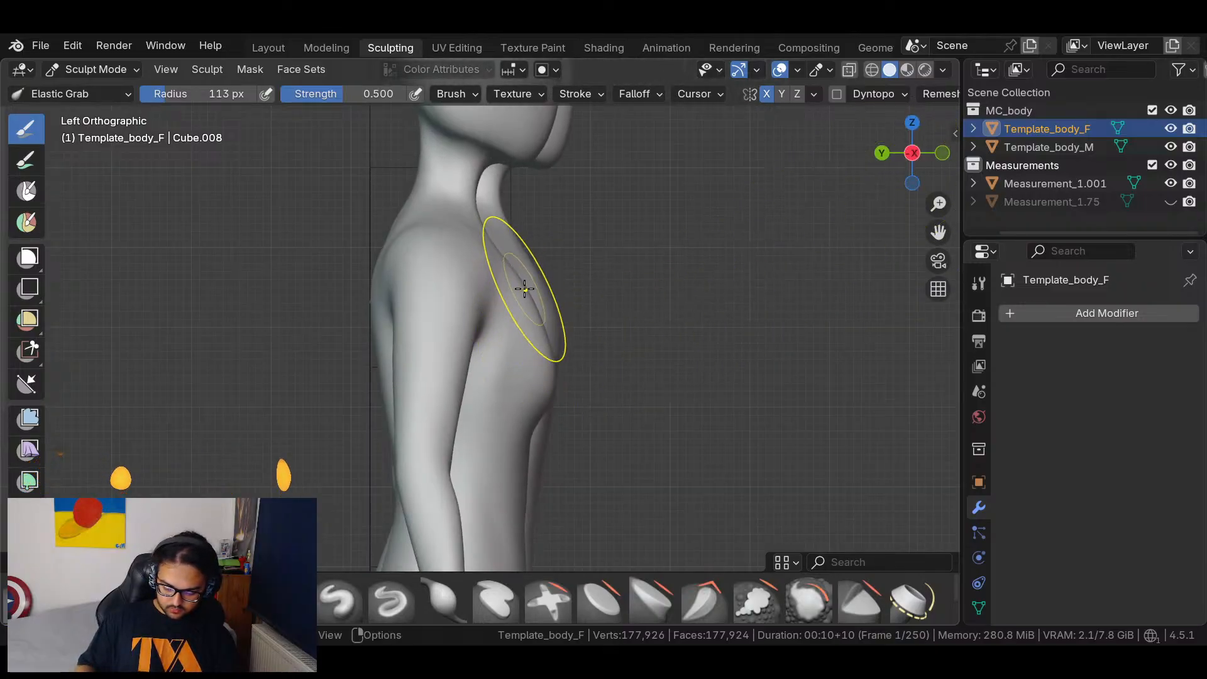
drag(506, 252, 502, 243)
Shift the neck and head of Template_body_F forward in the left view, and pull the bust profile outward.
mouse_move(668, 234)
ctrl+middle_down()
mouse_move(609, 292)
mouse_move(599, 346)
mouse_move(578, 340)
ctrl+middle_up()
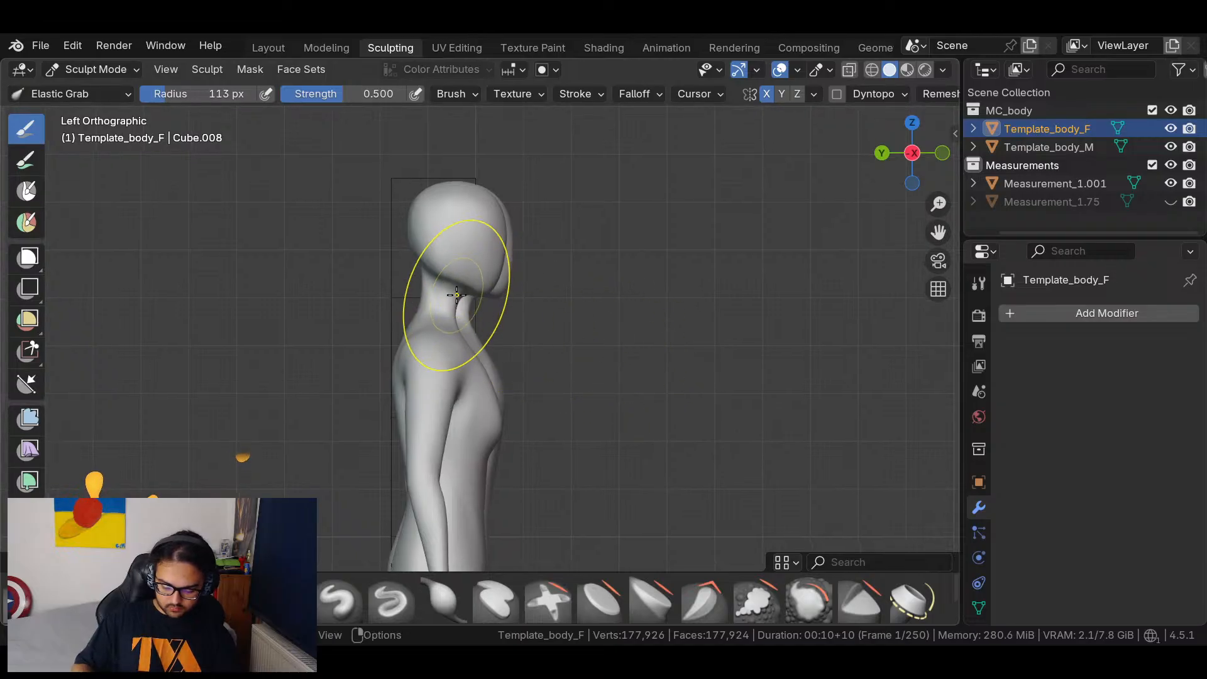
drag(459, 294, 477, 290)
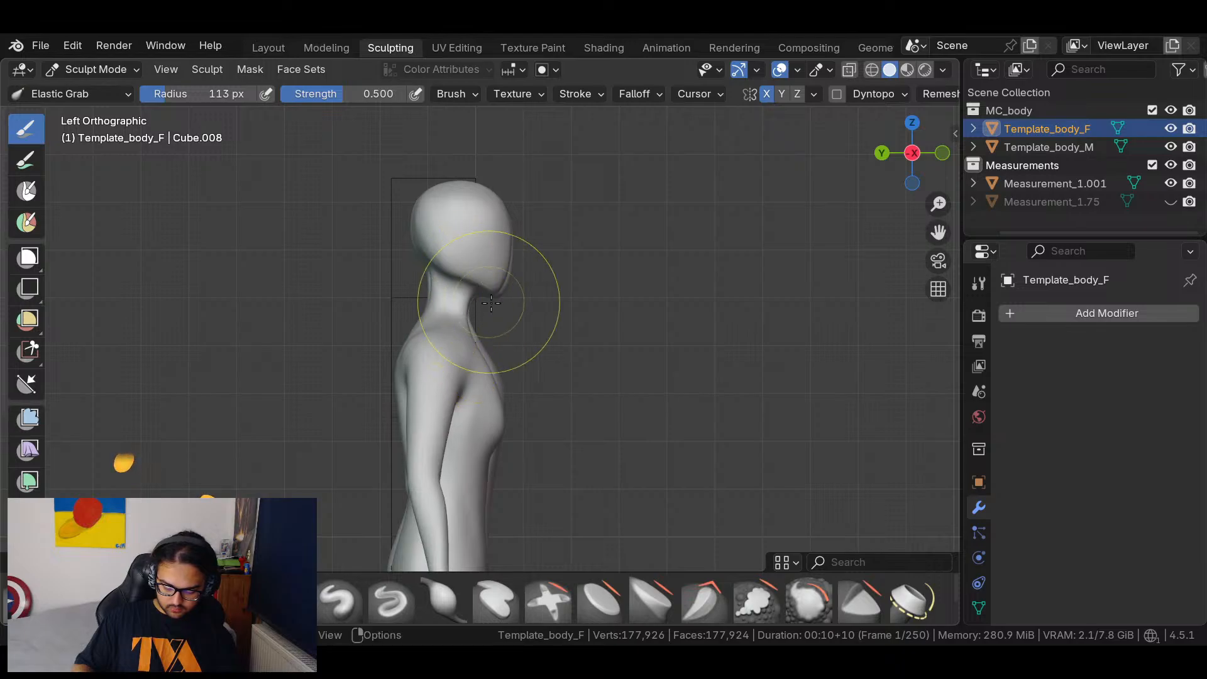
drag(491, 387, 500, 382)
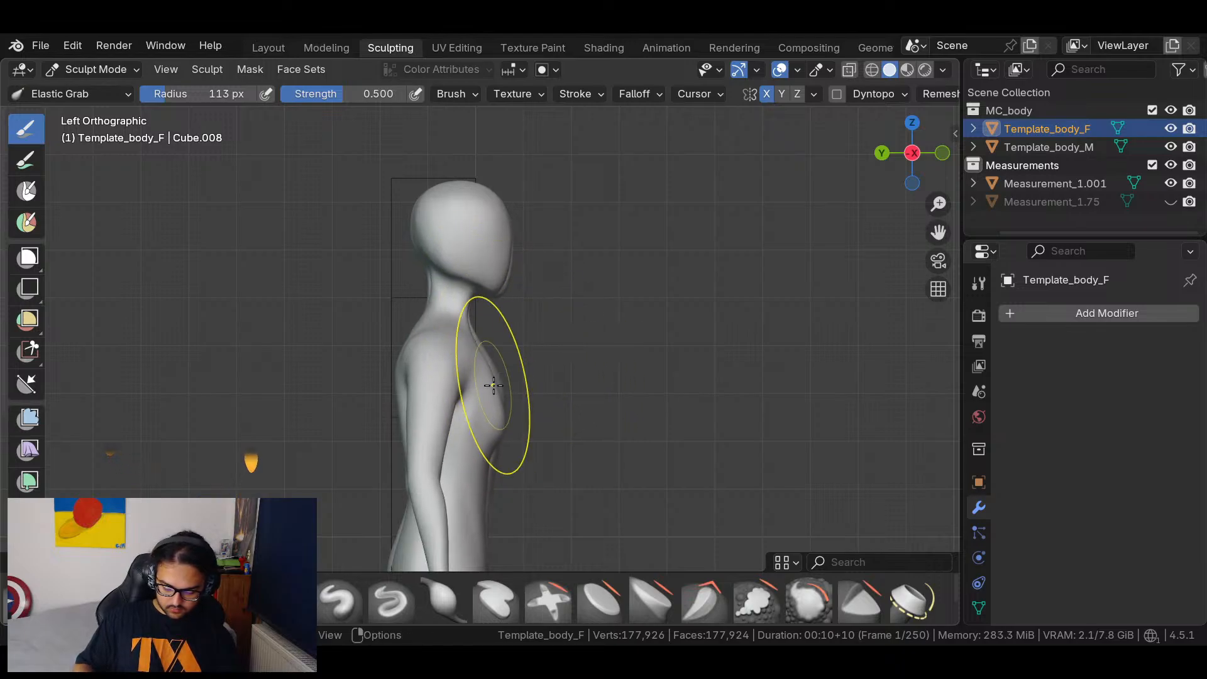
scroll(497, 390, up, 3)
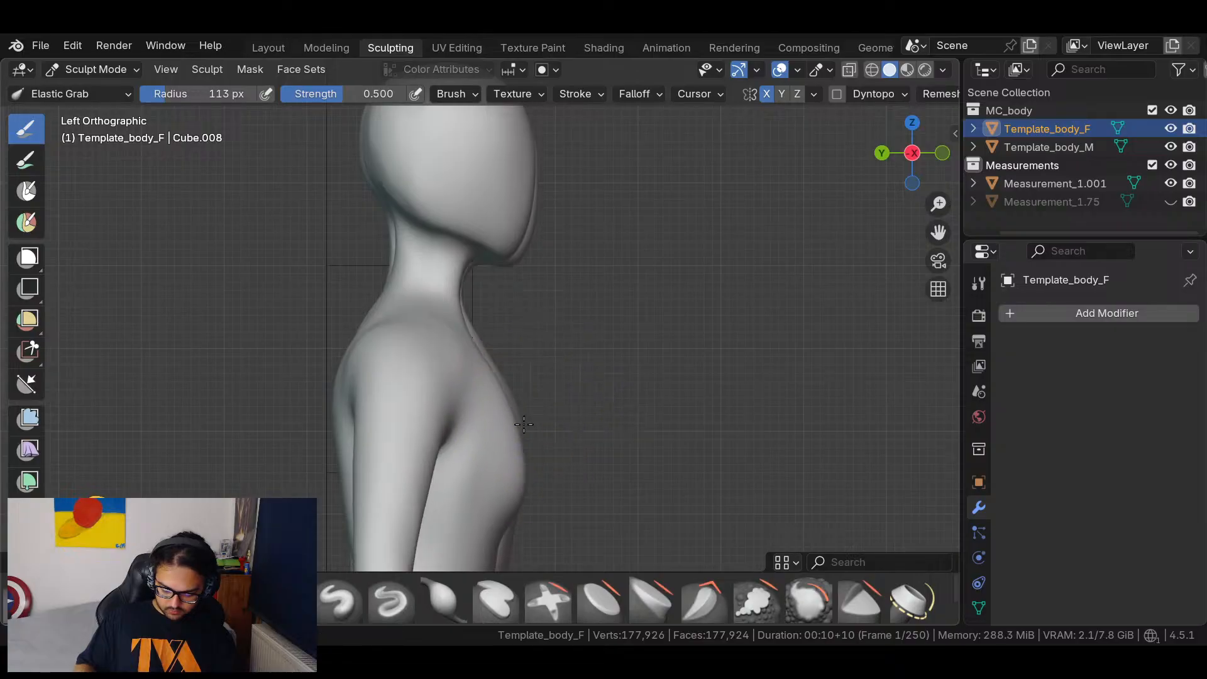
scroll(515, 390, up, 4)
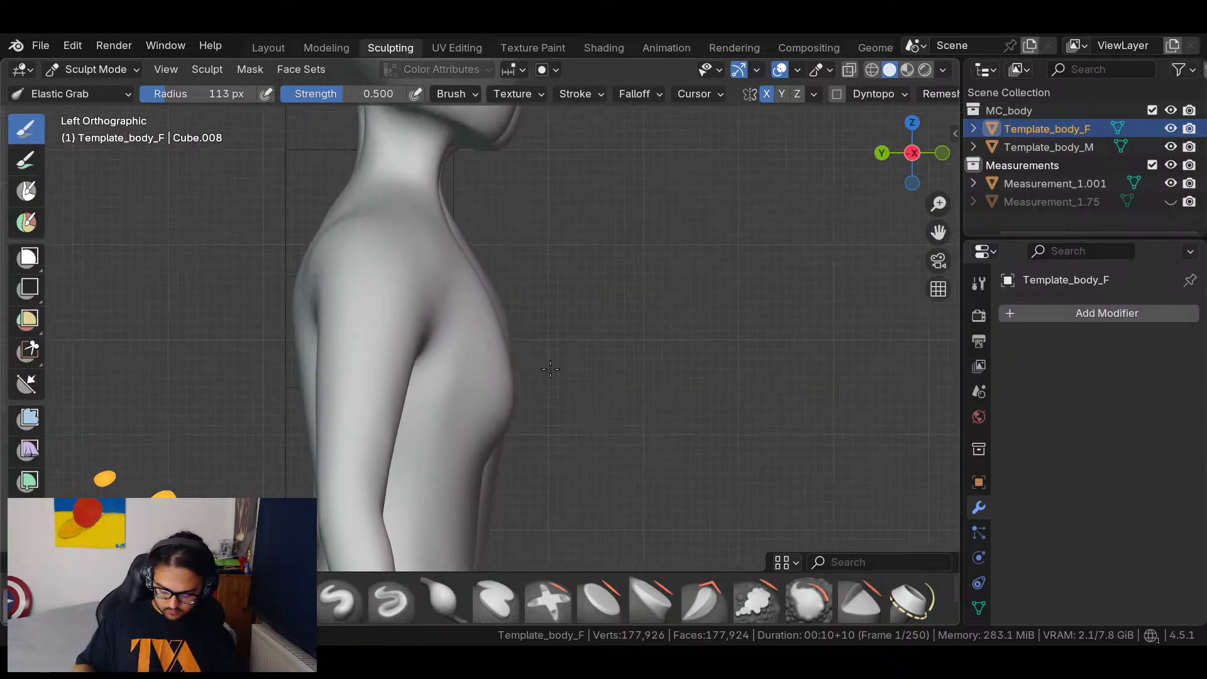
drag(511, 374, 548, 374)
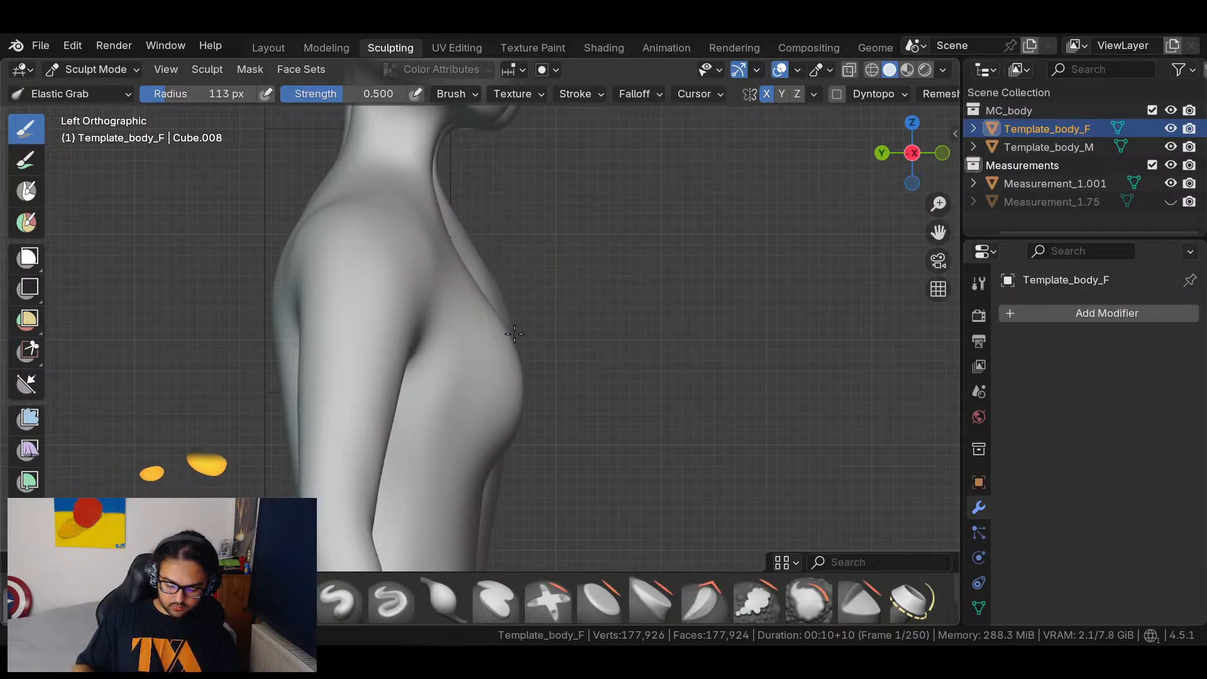
Adjust the lower abdomen and buttock profile of Template_body_F in the left view with Elastic Grab.
scroll(581, 207, down, 5)
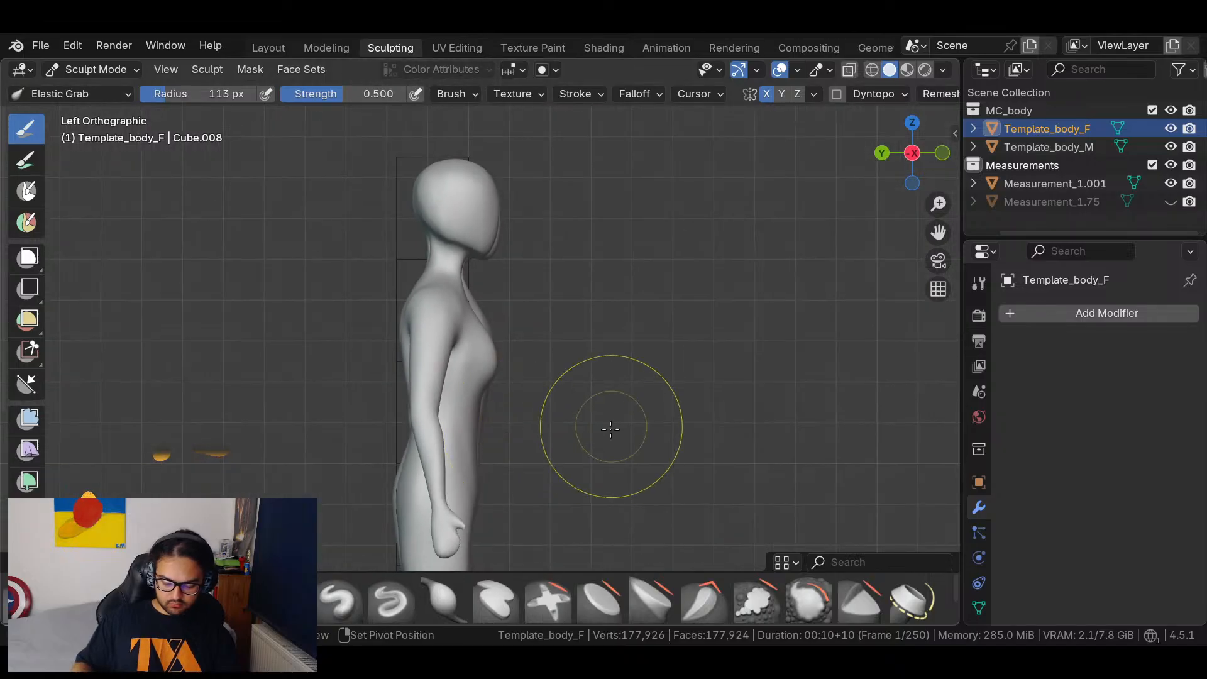
scroll(635, 257, up, 2)
middle_drag(696, 310, 655, 348)
click(912, 153)
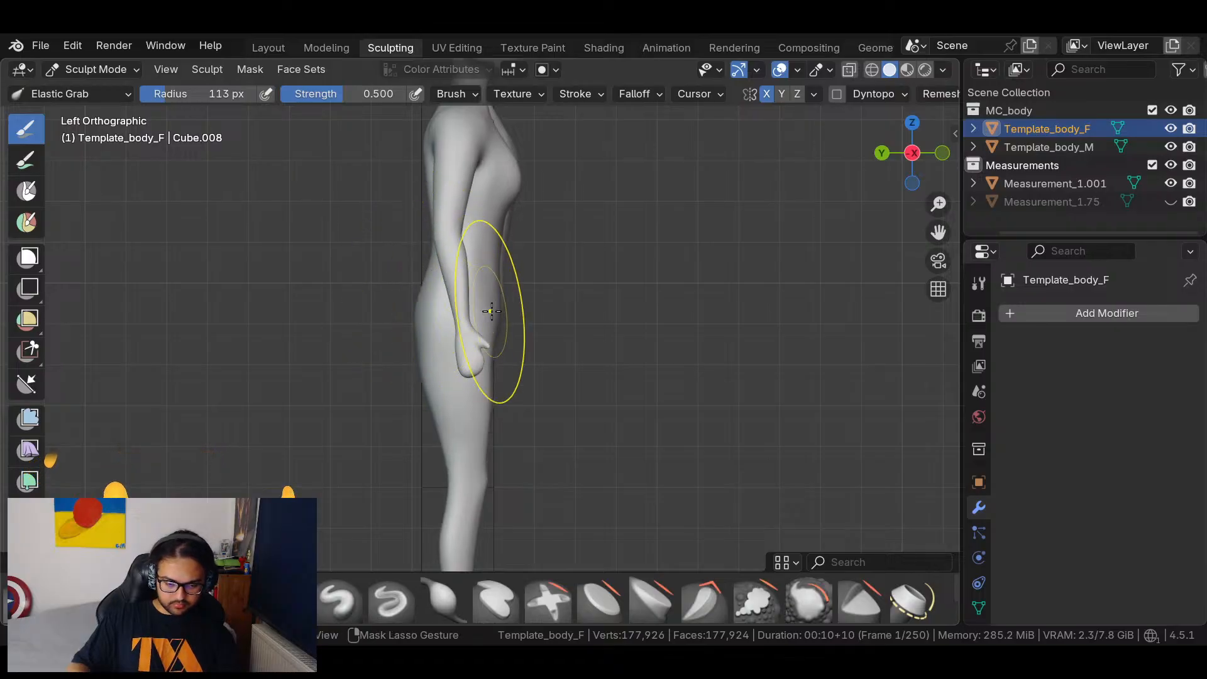
drag(485, 311, 512, 293)
scroll(414, 326, up, 2)
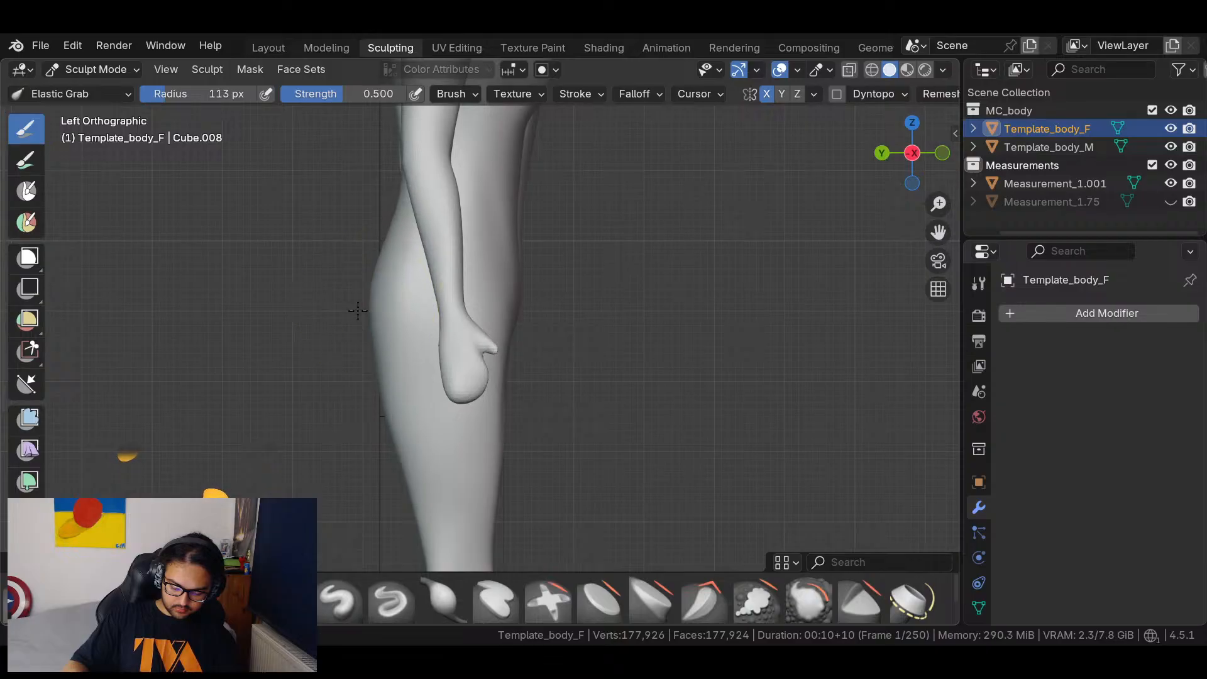
mouse_move(380, 346)
mouse_down()
mouse_move(415, 385)
mouse_move(397, 393)
mouse_up()
key(ctrl+z)
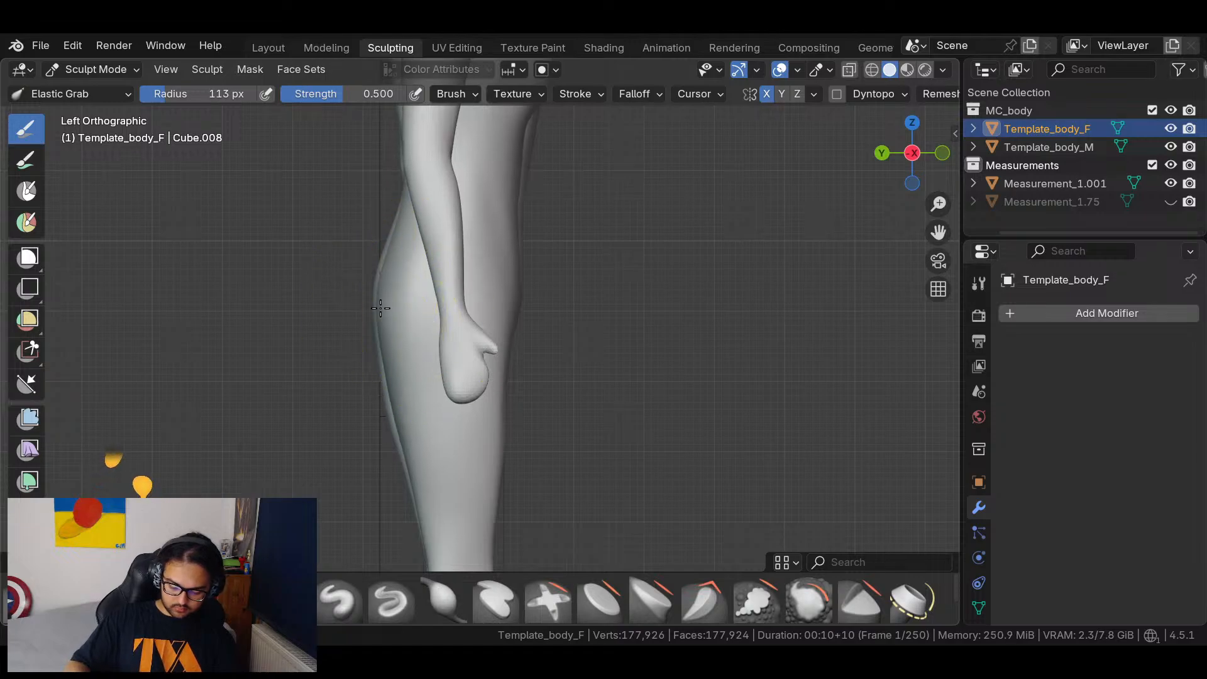
mouse_move(566, 323)
middle_down()
mouse_move(844, 402)
mouse_move(751, 436)
mouse_move(628, 523)
mouse_move(628, 500)
middle_up()
mouse_move(538, 344)
mouse_down()
mouse_move(564, 397)
mouse_move(704, 392)
mouse_move(579, 404)
mouse_up()
key(ctrl+z)
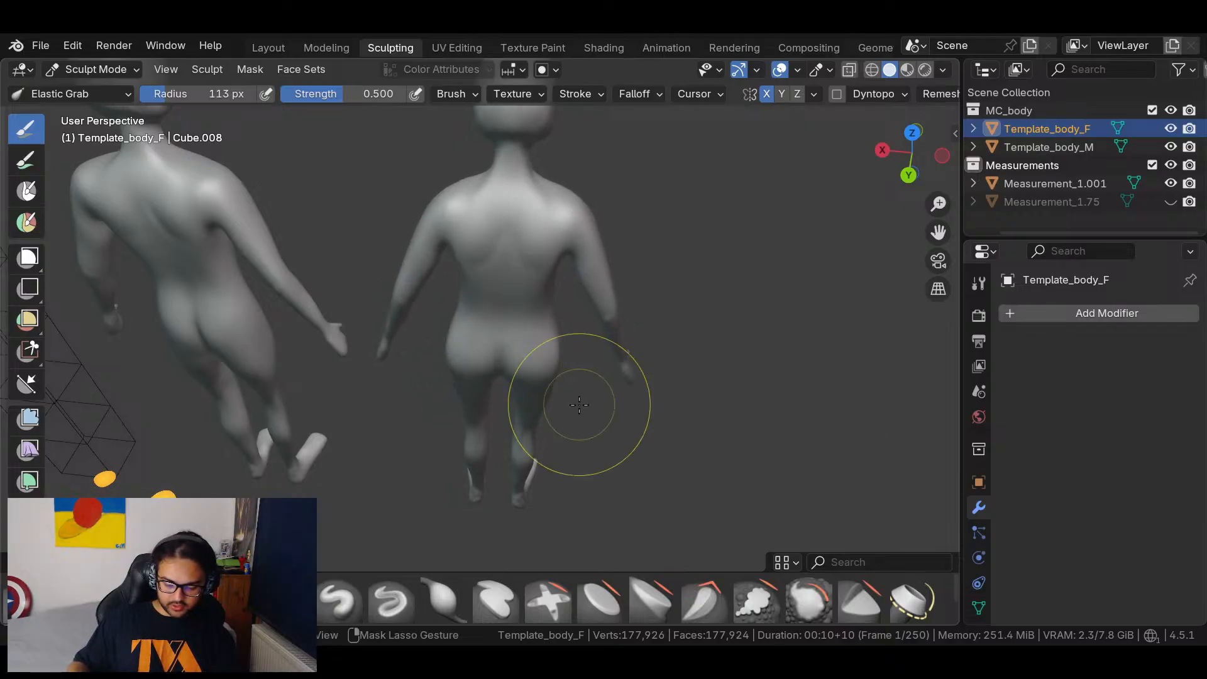
Reshape the lower buttocks of Template_body_F from behind with Elastic Grab, and check the legs from the side.
click(941, 155)
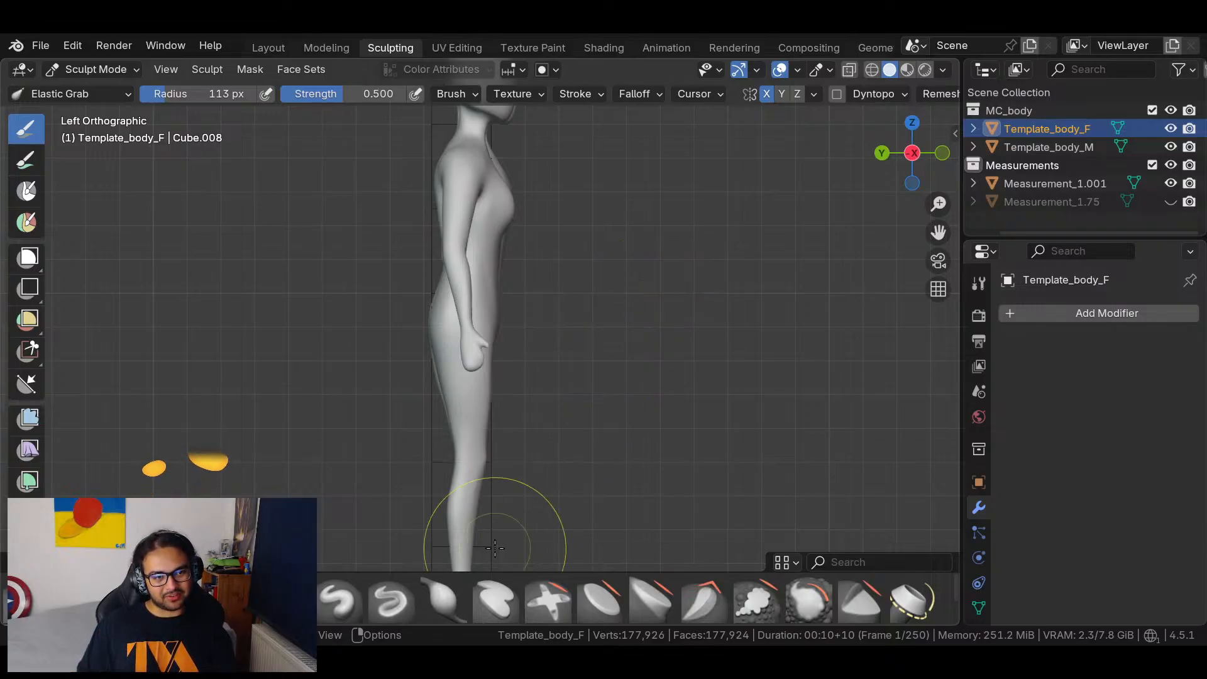
shift+middle_drag(467, 469, 774, 507)
mouse_move(585, 310)
middle_down()
mouse_move(614, 317)
mouse_move(619, 356)
middle_up()
middle_drag(643, 422, 629, 349)
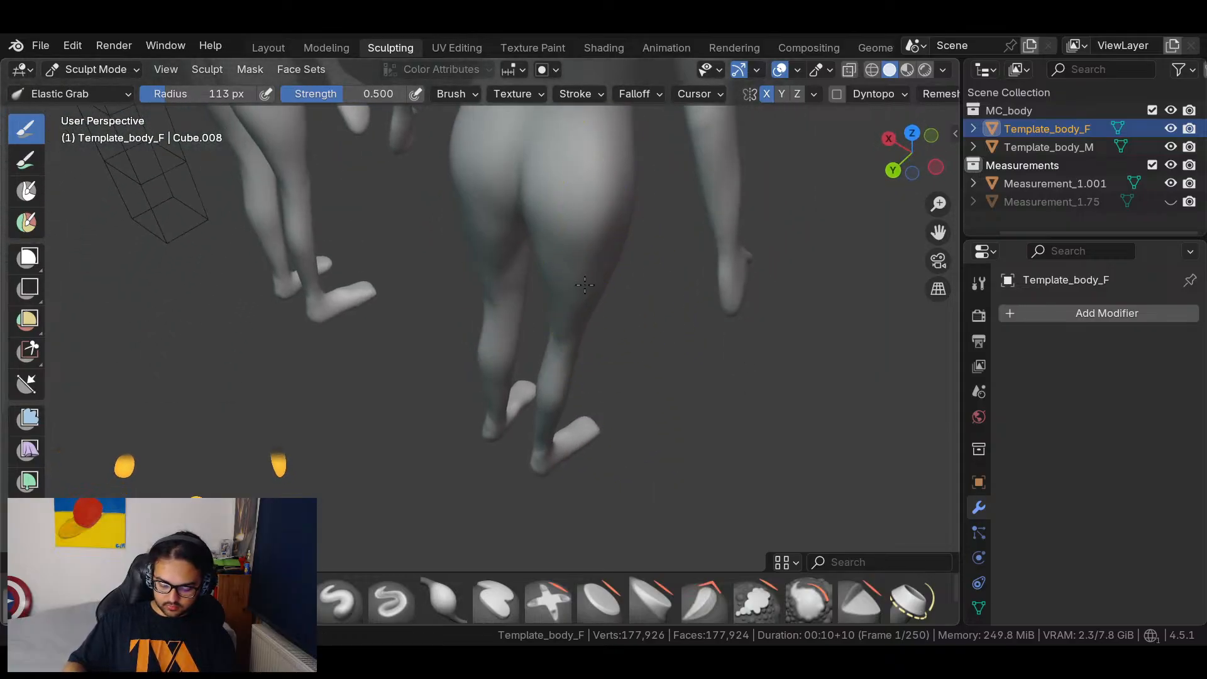
drag(559, 207, 540, 232)
middle_drag(629, 274, 722, 177)
shift+middle_drag(615, 208, 825, 327)
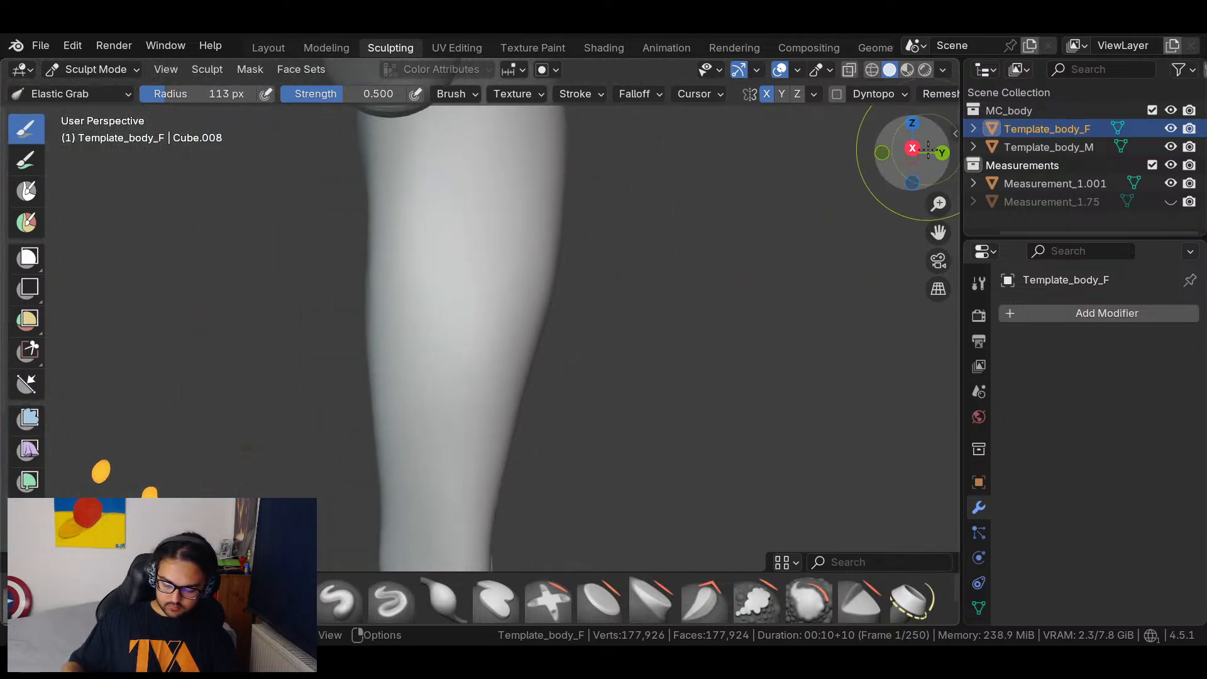
middle_drag(751, 312, 825, 348)
Carve a crease under the breasts of Template_body_F and up toward the armpits with the Crease Sharp brush.
scroll(825, 348, down, 6)
middle_drag(754, 377, 676, 521)
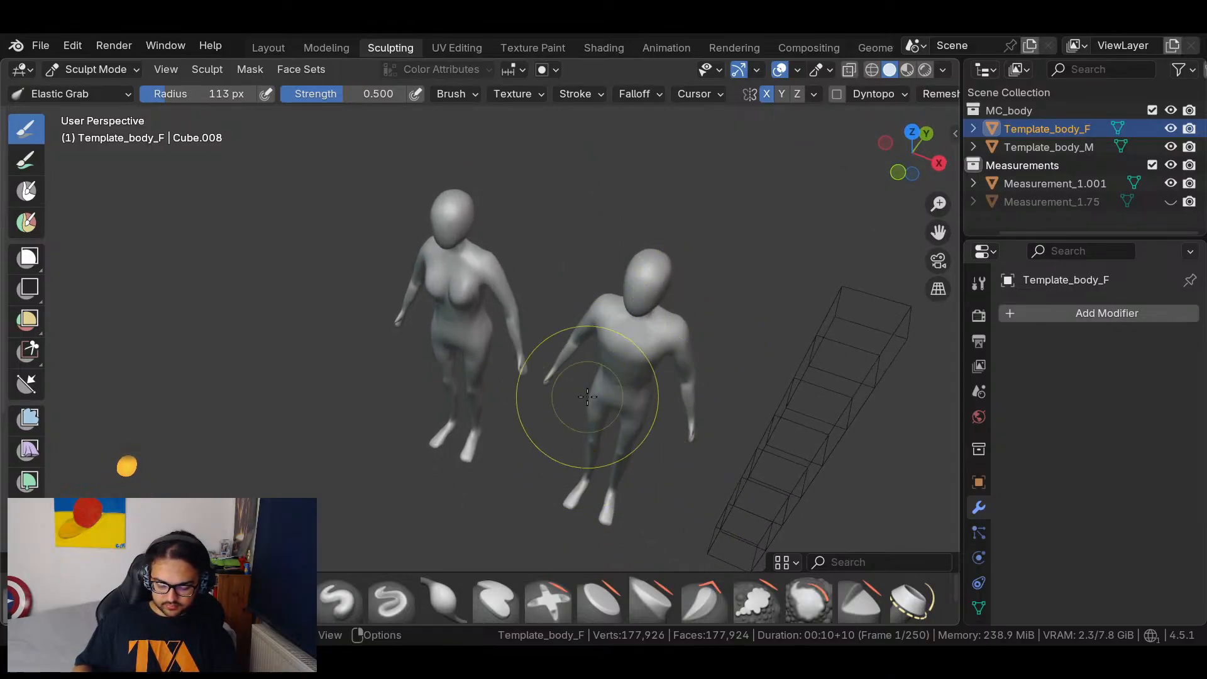
middle_drag(498, 366, 568, 311)
mouse_move(568, 311)
shift+middle_down()
mouse_move(566, 361)
mouse_move(570, 307)
shift+middle_up()
mouse_move(662, 312)
middle_down()
mouse_move(585, 333)
mouse_move(610, 316)
middle_up()
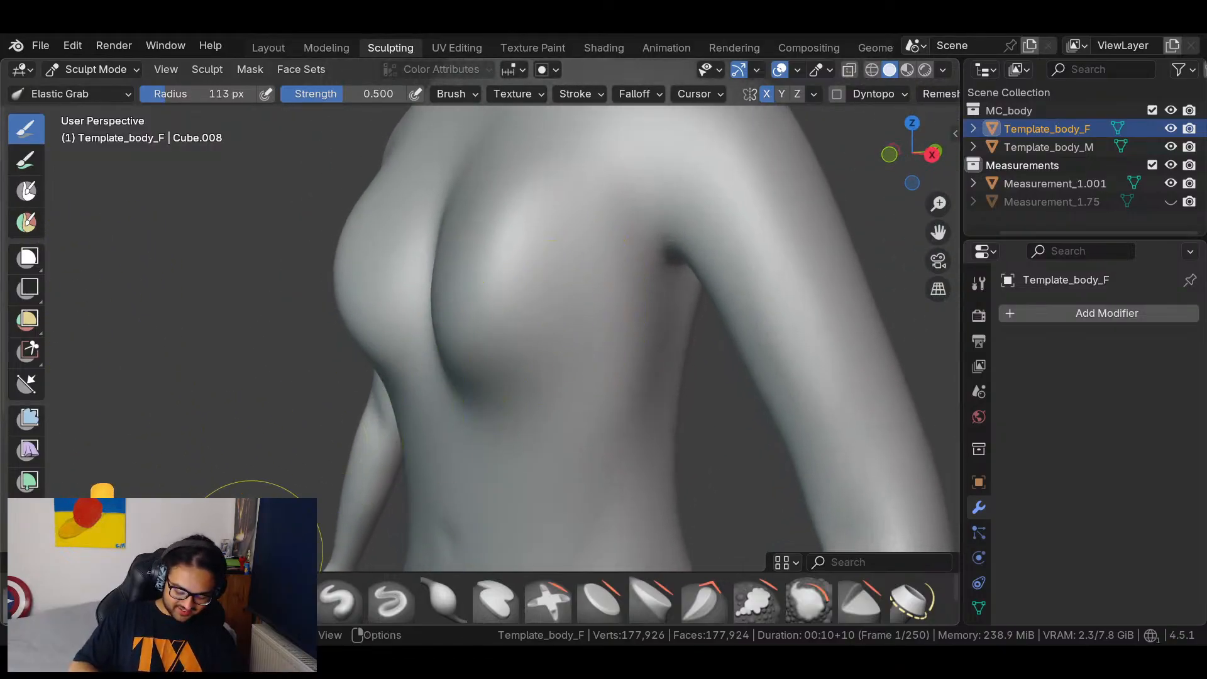
click(131, 600)
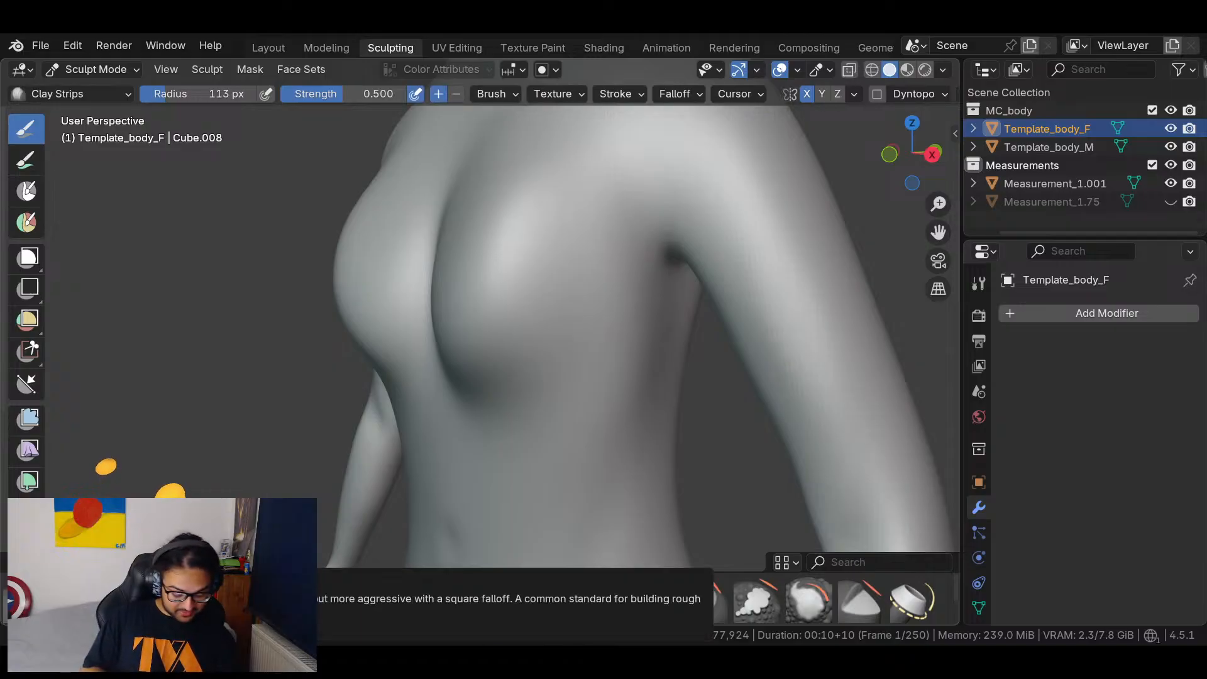
middle_drag(501, 303, 535, 327)
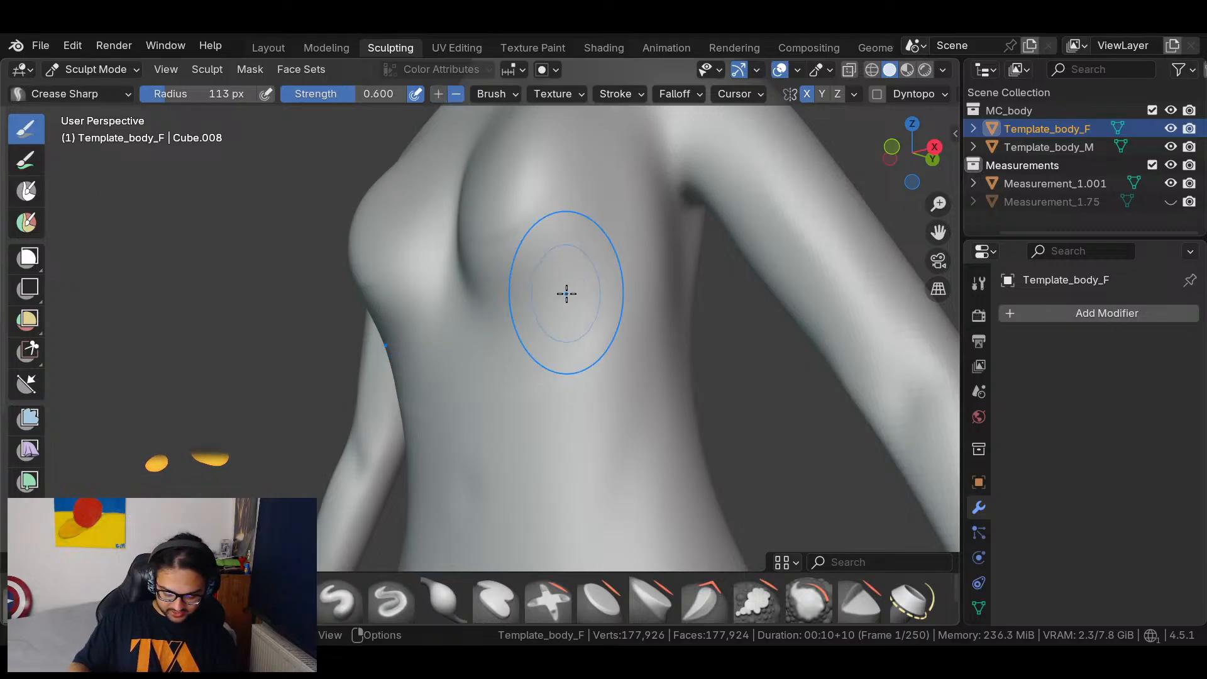
mouse_move(489, 307)
mouse_down()
mouse_move(570, 277)
mouse_move(537, 304)
mouse_up()
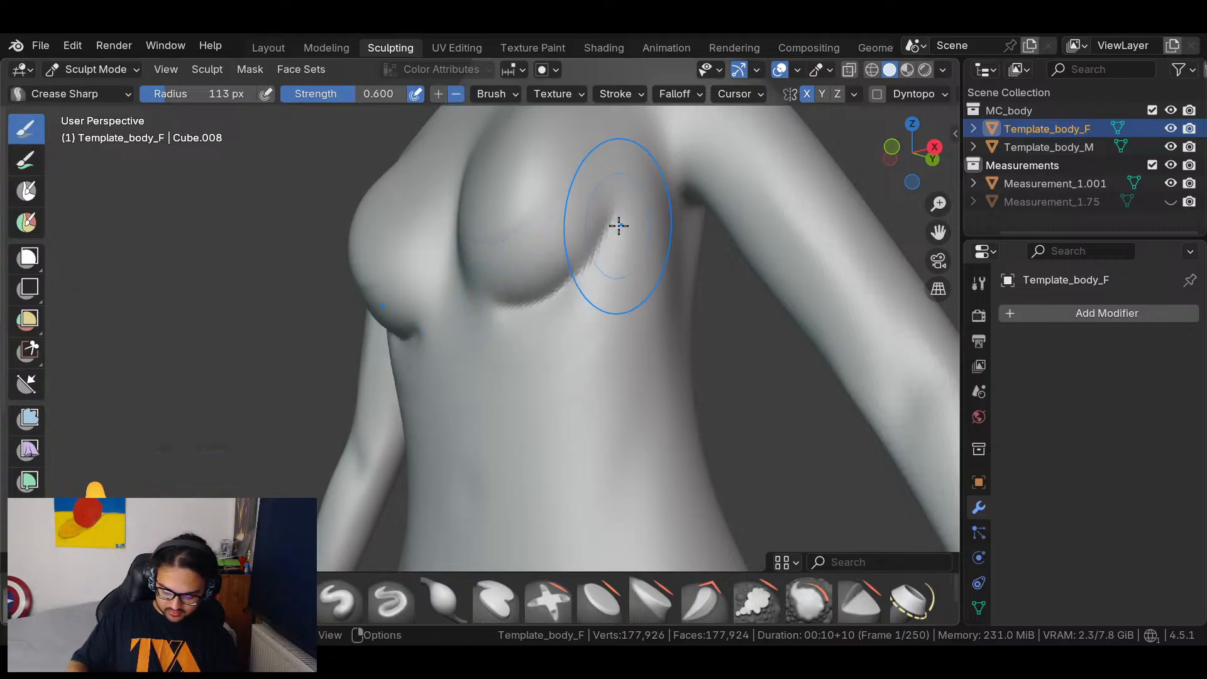
mouse_move(585, 270)
middle_down()
mouse_move(628, 302)
mouse_move(622, 340)
mouse_move(614, 310)
middle_up()
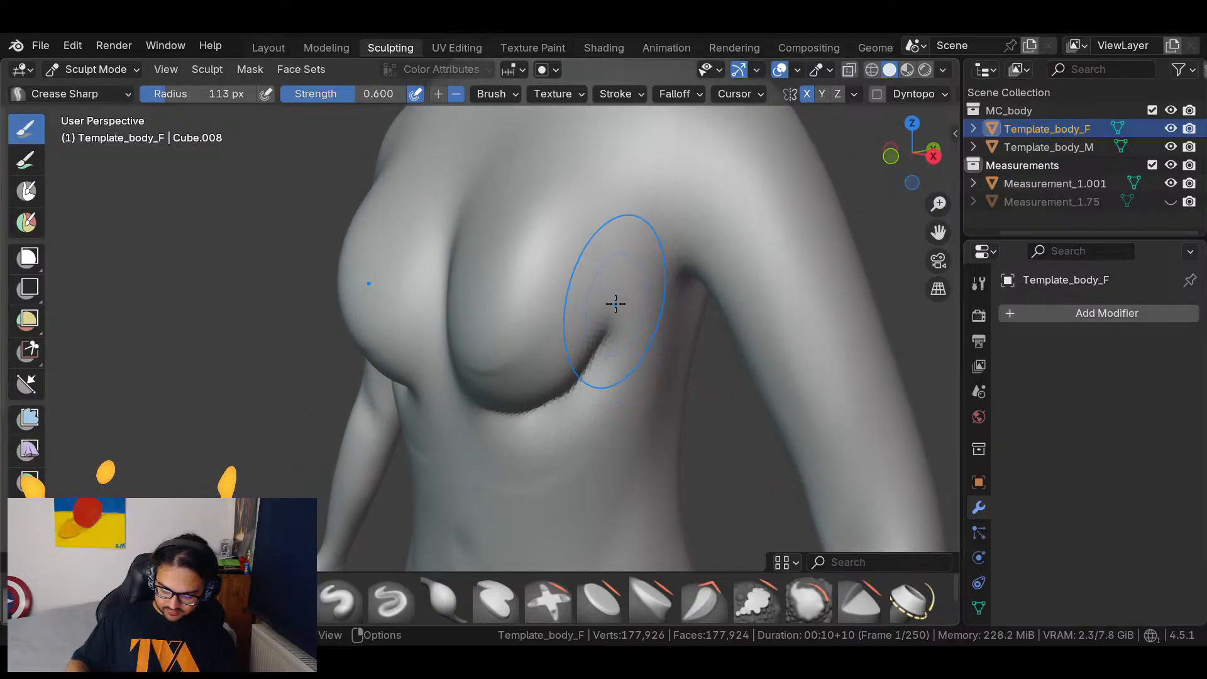
Extend the underbust crease along the lower and inner edges of the breasts from a low front view.
middle_drag(546, 421, 690, 280)
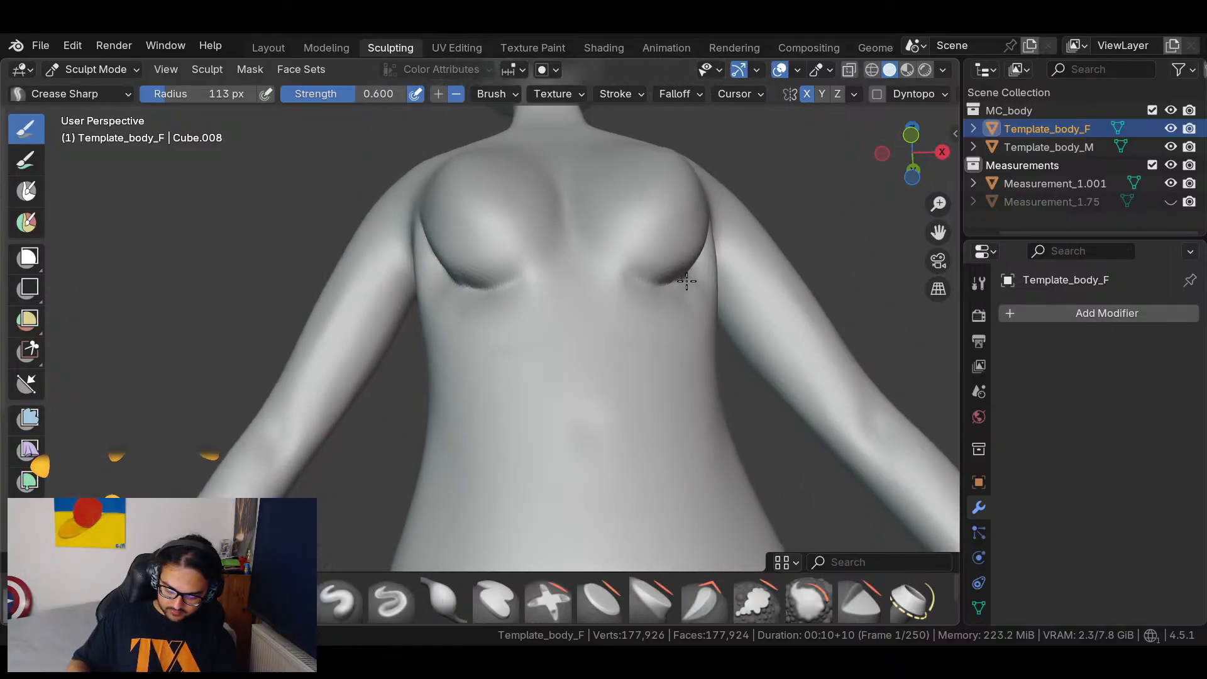
mouse_move(635, 280)
mouse_down()
mouse_move(579, 242)
mouse_move(623, 295)
mouse_up()
mouse_move(578, 249)
mouse_down()
mouse_move(606, 274)
mouse_move(579, 225)
mouse_up()
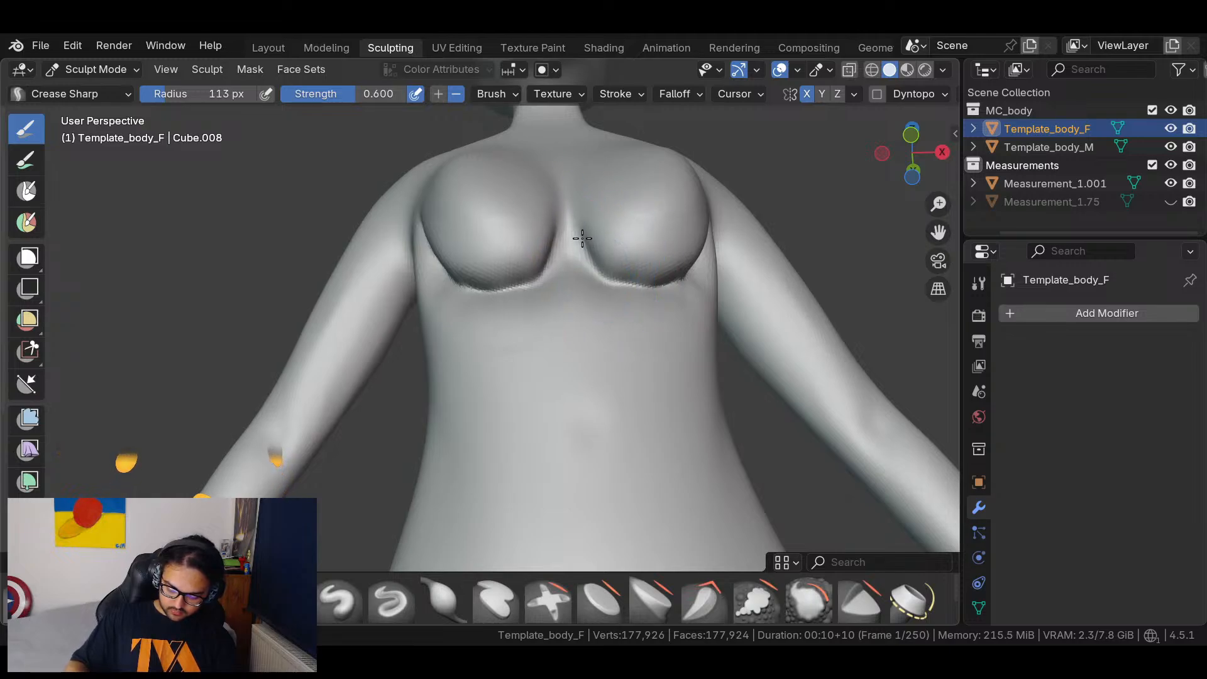
middle_drag(633, 289, 489, 319)
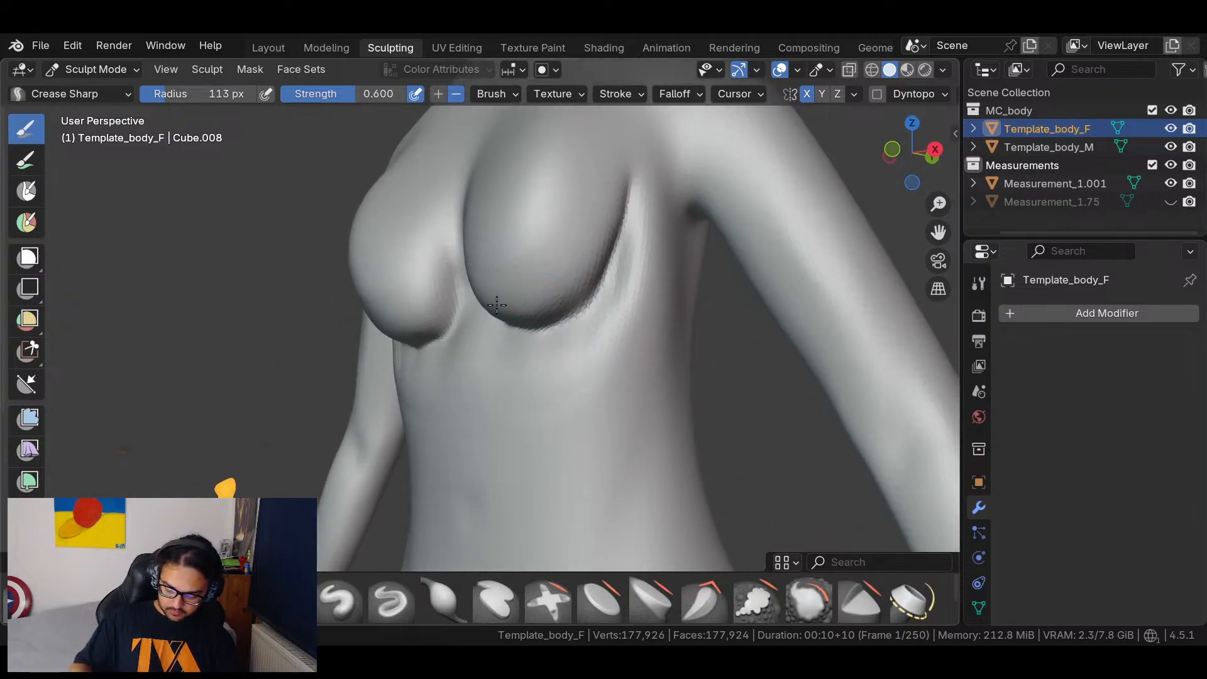
Smooth the carved creases around the sides and underside of the breasts.
mouse_move(531, 161)
middle_down()
mouse_move(630, 352)
mouse_move(598, 371)
middle_up()
mouse_move(567, 277)
shift+mouse_down()
mouse_move(533, 428)
mouse_move(535, 397)
shift+mouse_up()
mouse_move(465, 464)
middle_down()
mouse_move(577, 428)
mouse_move(662, 372)
middle_up()
mouse_move(580, 384)
middle_down()
mouse_move(647, 345)
mouse_move(550, 362)
middle_up()
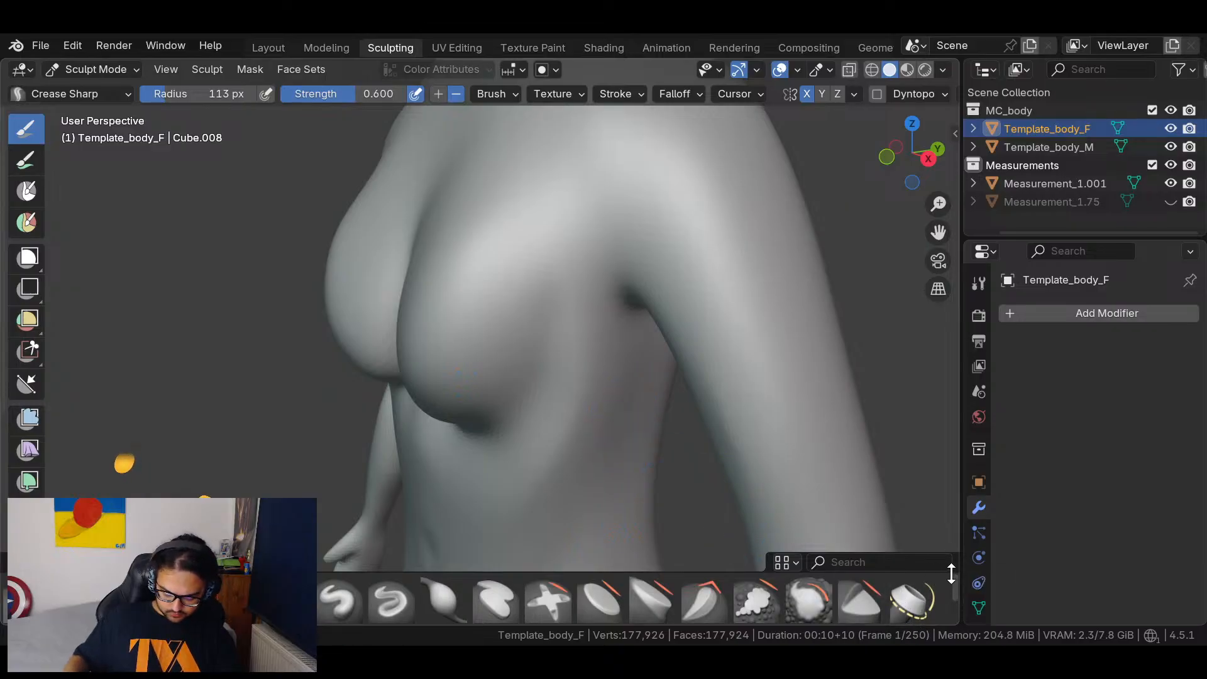
Widen the viewport area and switch the active sculpt brush back to Elastic Grab.
scroll(956, 594, down, 2)
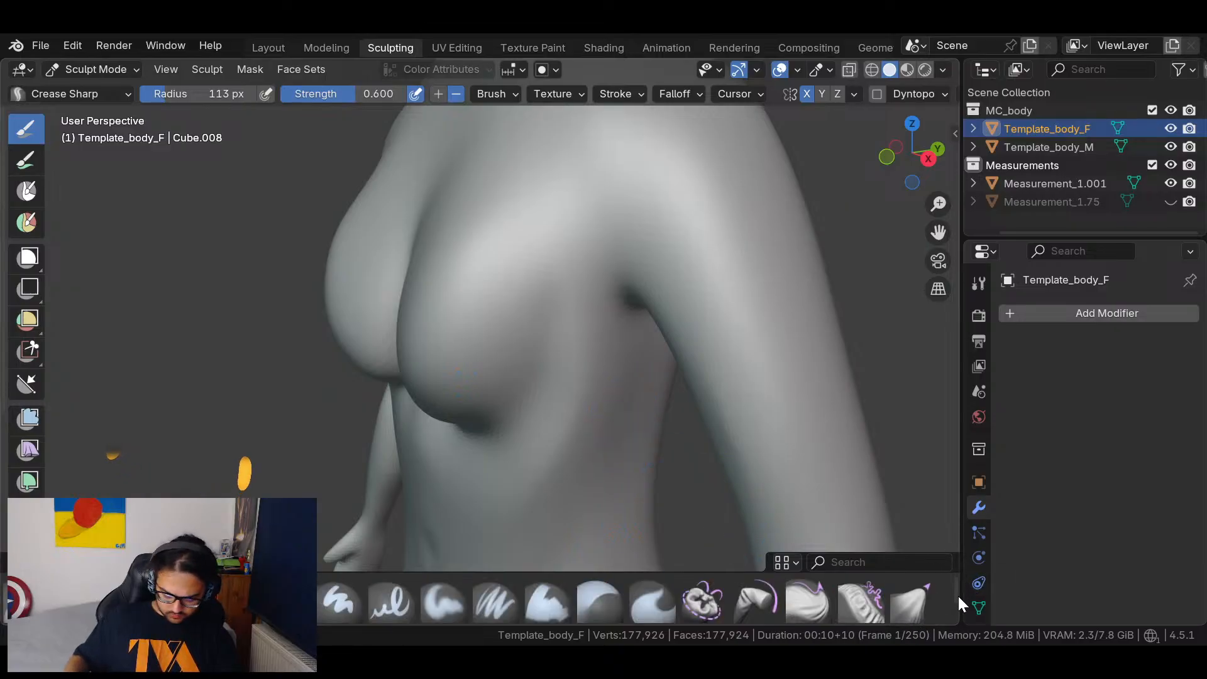
scroll(960, 594, down, 1)
scroll(960, 562, down, 1)
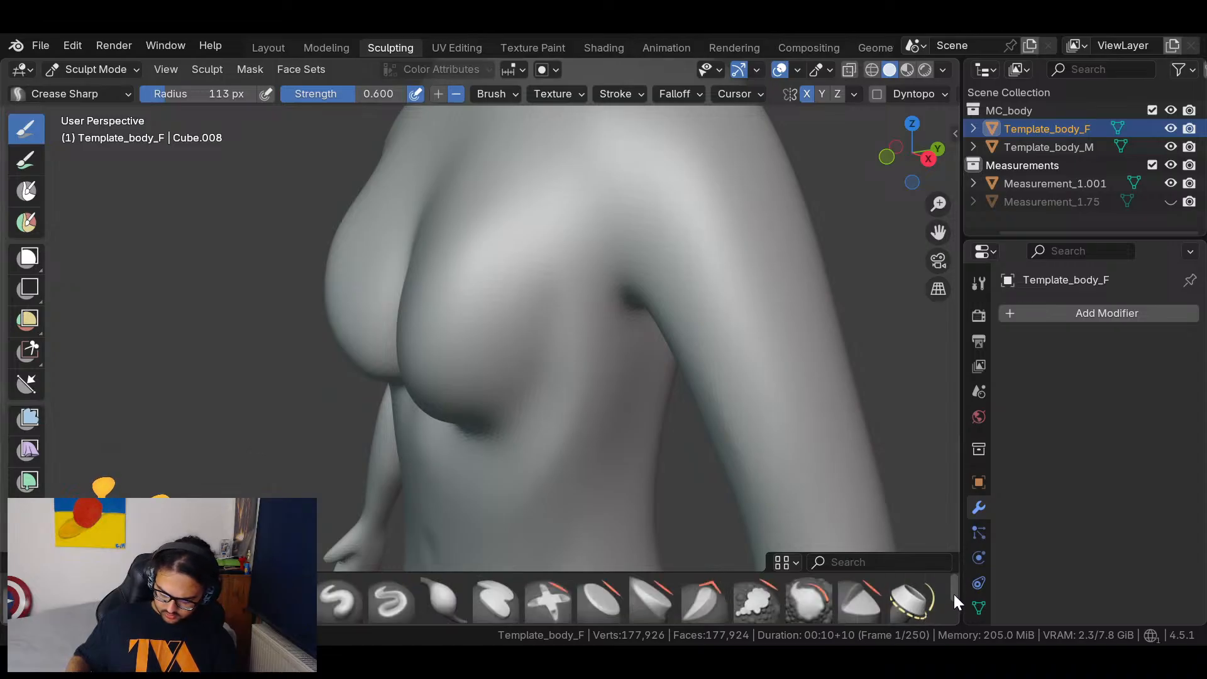
scroll(952, 593, down, 1)
drag(962, 520, 1011, 522)
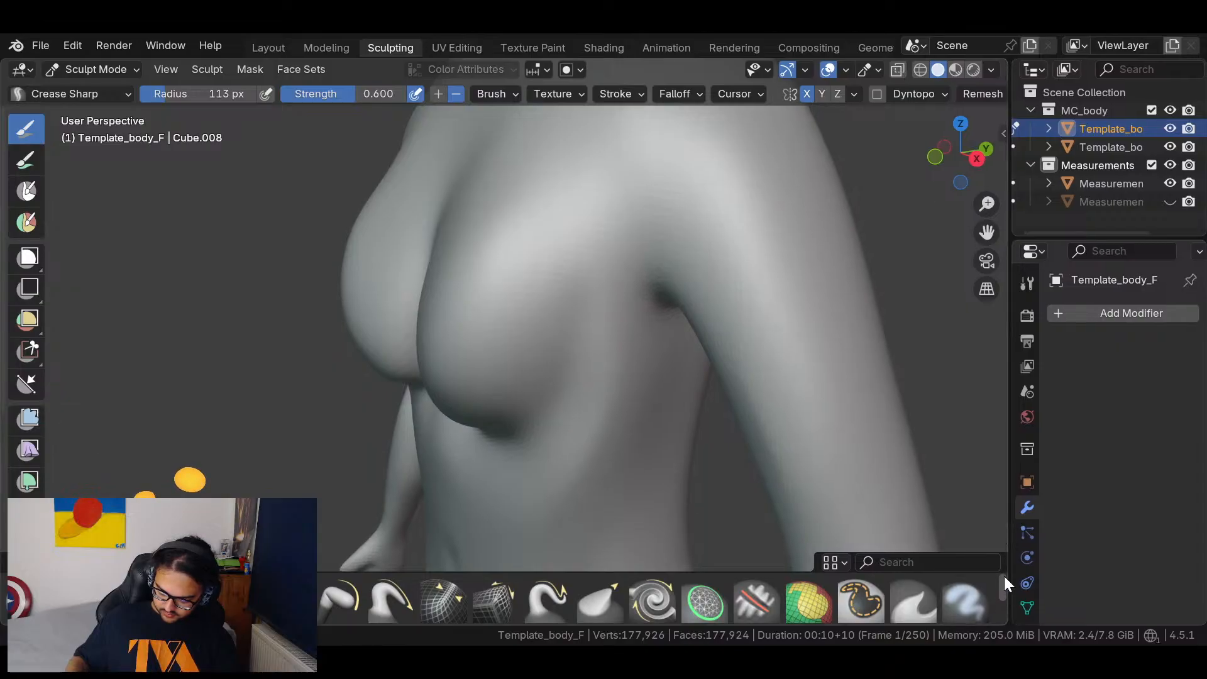
scroll(1004, 576, down, 1)
click(964, 605)
Pull the underside of the breasts downward and adjust their outline from several angles with Elastic Grab.
mouse_move(485, 368)
mouse_down()
mouse_move(431, 357)
mouse_move(458, 482)
mouse_up()
drag(461, 420, 461, 484)
middle_drag(462, 425, 745, 371)
mouse_move(745, 371)
mouse_down()
mouse_move(722, 377)
mouse_move(743, 341)
mouse_up()
middle_drag(743, 342, 628, 396)
mouse_move(627, 396)
mouse_down()
mouse_move(703, 359)
mouse_move(695, 440)
mouse_move(727, 391)
mouse_up()
mouse_move(687, 399)
middle_down()
mouse_move(857, 415)
mouse_move(754, 414)
mouse_move(587, 377)
mouse_move(623, 439)
mouse_move(480, 405)
middle_up()
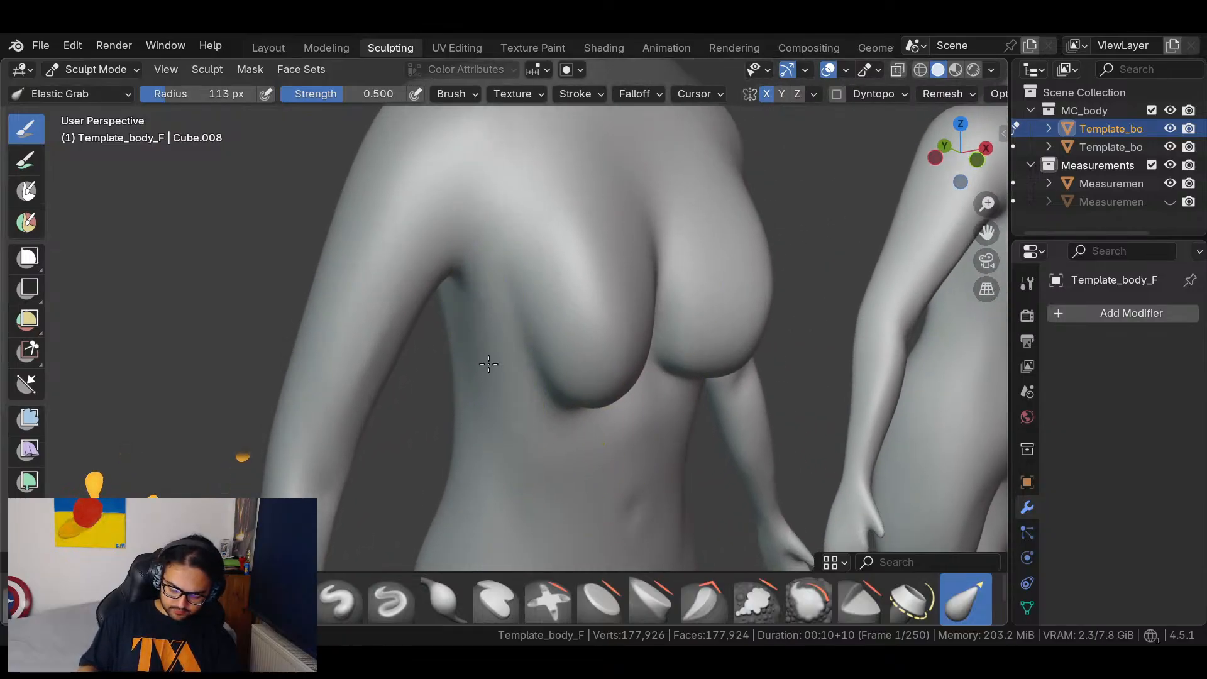
Reshape the outer sides of the breasts from a high front view and check the figure's overall proportions.
middle_drag(490, 312, 575, 392)
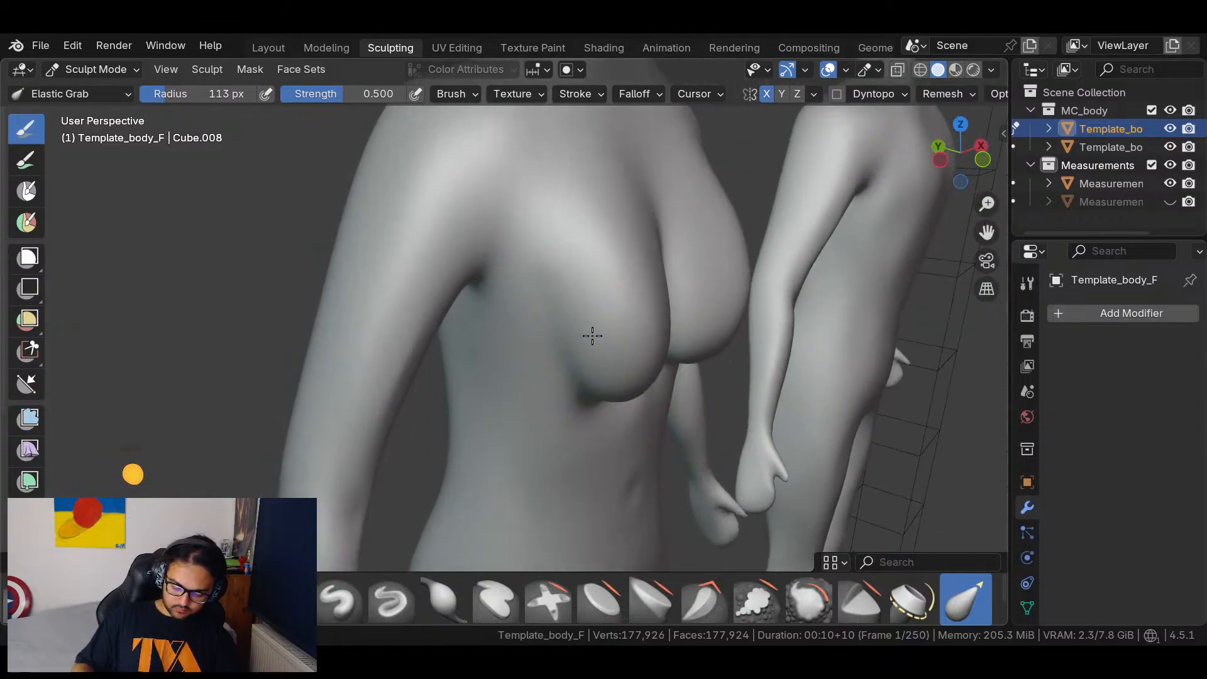
middle_drag(704, 367, 496, 415)
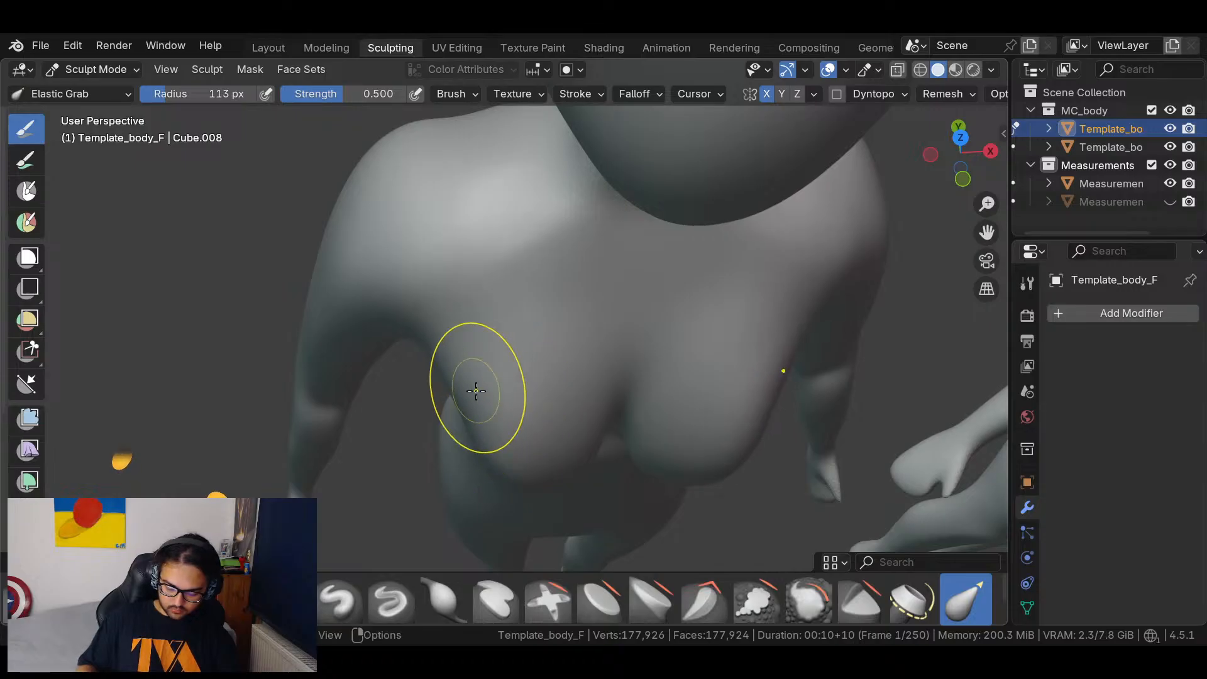
mouse_move(484, 397)
mouse_down()
mouse_move(493, 378)
mouse_move(509, 424)
mouse_move(527, 427)
mouse_up()
middle_drag(649, 423, 677, 364)
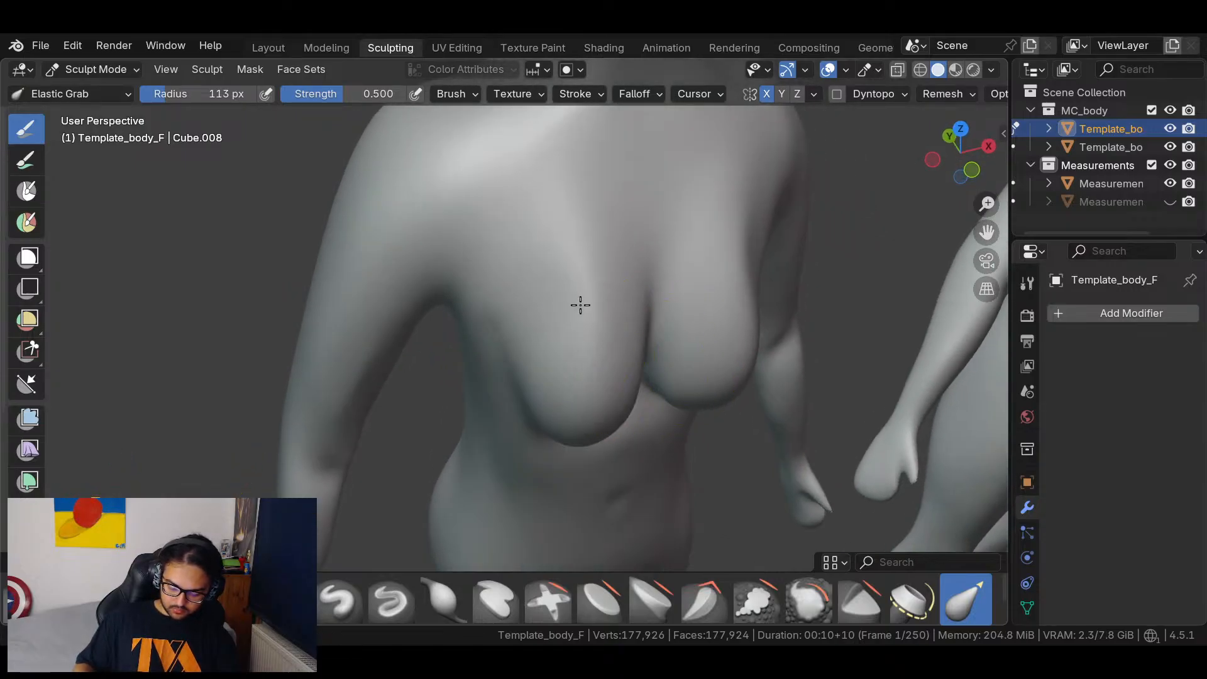
middle_drag(808, 377, 672, 436)
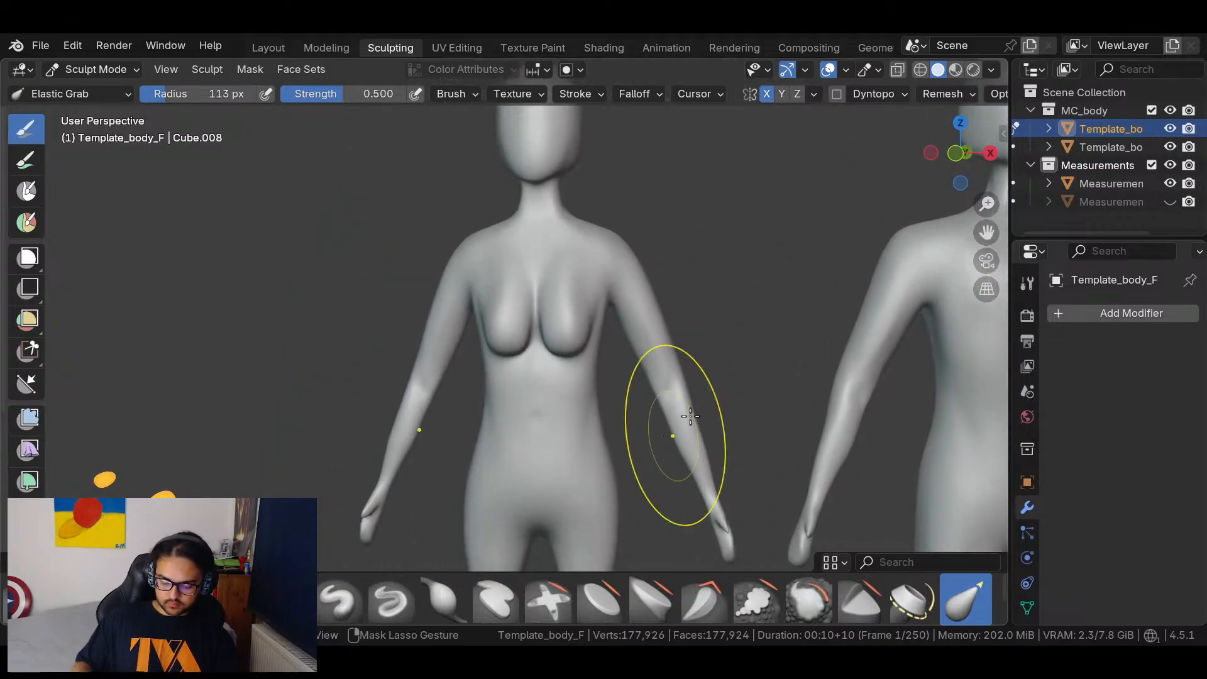
Refine the bust shape from close front views with Elastic Grab, and remesh Template_body_F.
ctrl+middle_drag(610, 295, 711, 234)
shift+middle_drag(792, 233, 714, 350)
drag(685, 319, 712, 314)
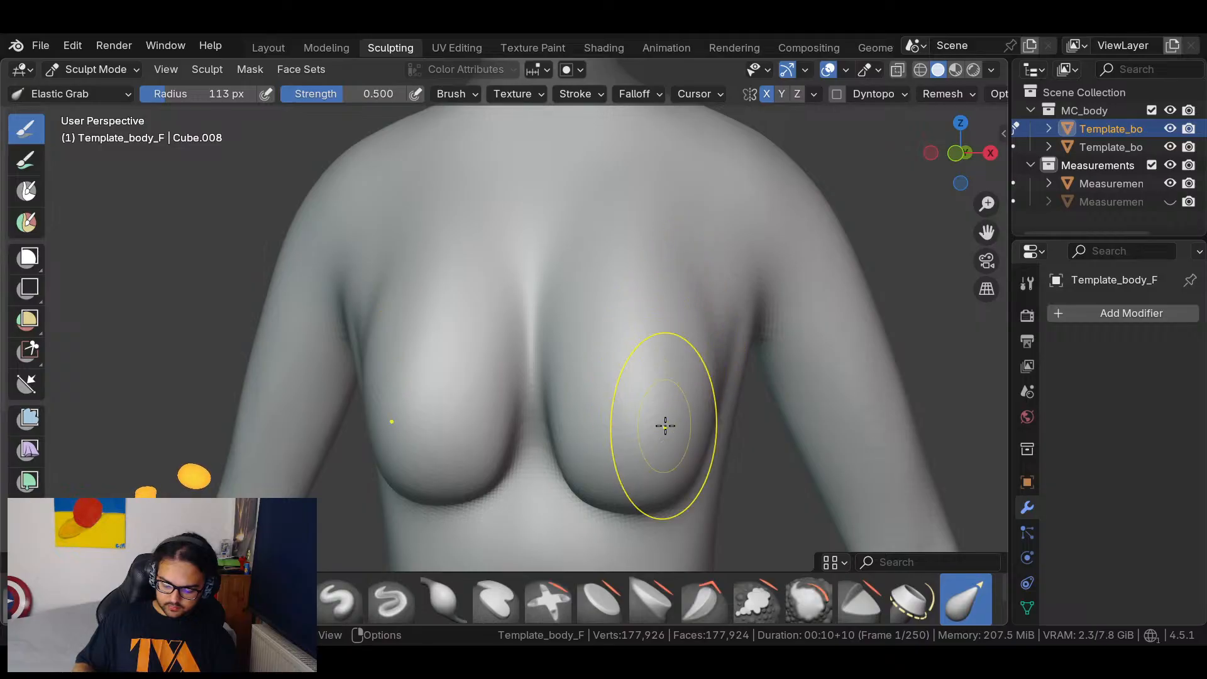
mouse_move(668, 468)
middle_down()
mouse_move(646, 466)
mouse_move(649, 452)
middle_up()
key(ctrl+r)
mouse_move(596, 432)
mouse_down()
mouse_move(591, 377)
mouse_move(587, 480)
mouse_move(589, 350)
mouse_up()
Deepen the cleavage and the crease around the breasts of the remeshed body with the Crease Sharp brush.
key(shift+c)
mouse_move(589, 350)
middle_down()
mouse_move(657, 458)
mouse_move(568, 436)
middle_up()
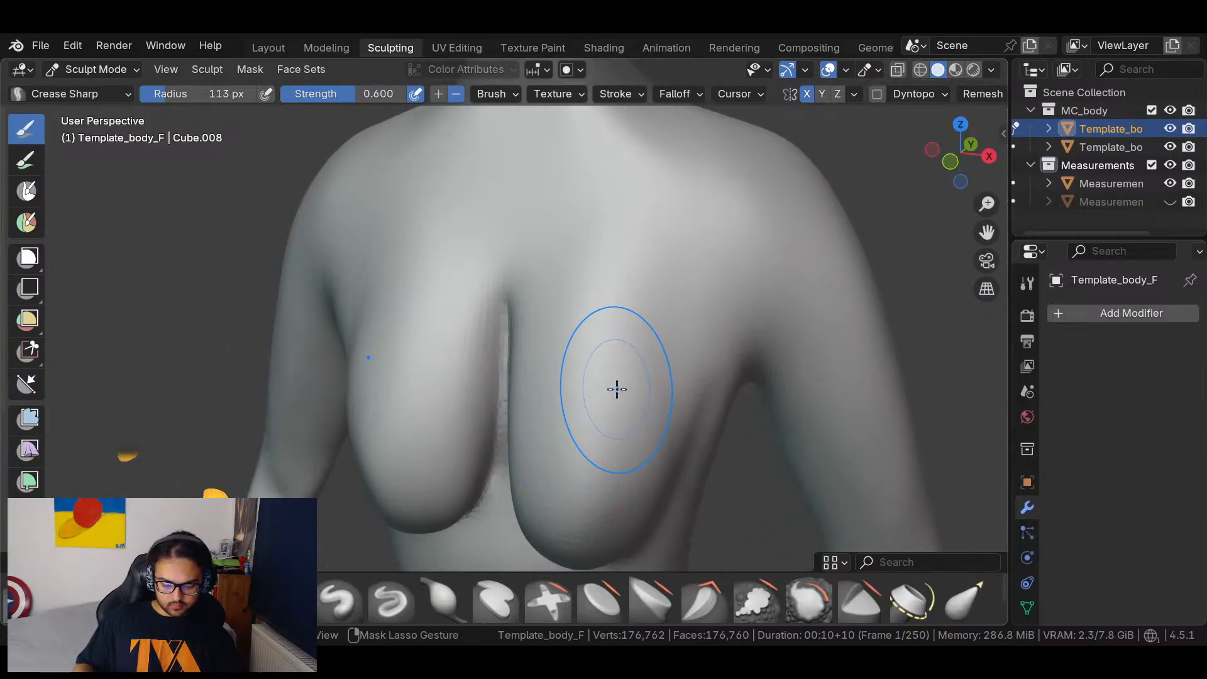
drag(527, 350, 512, 269)
mouse_move(555, 374)
middle_down()
mouse_move(671, 415)
mouse_move(748, 372)
mouse_move(659, 311)
mouse_move(542, 302)
middle_up()
drag(511, 261, 499, 299)
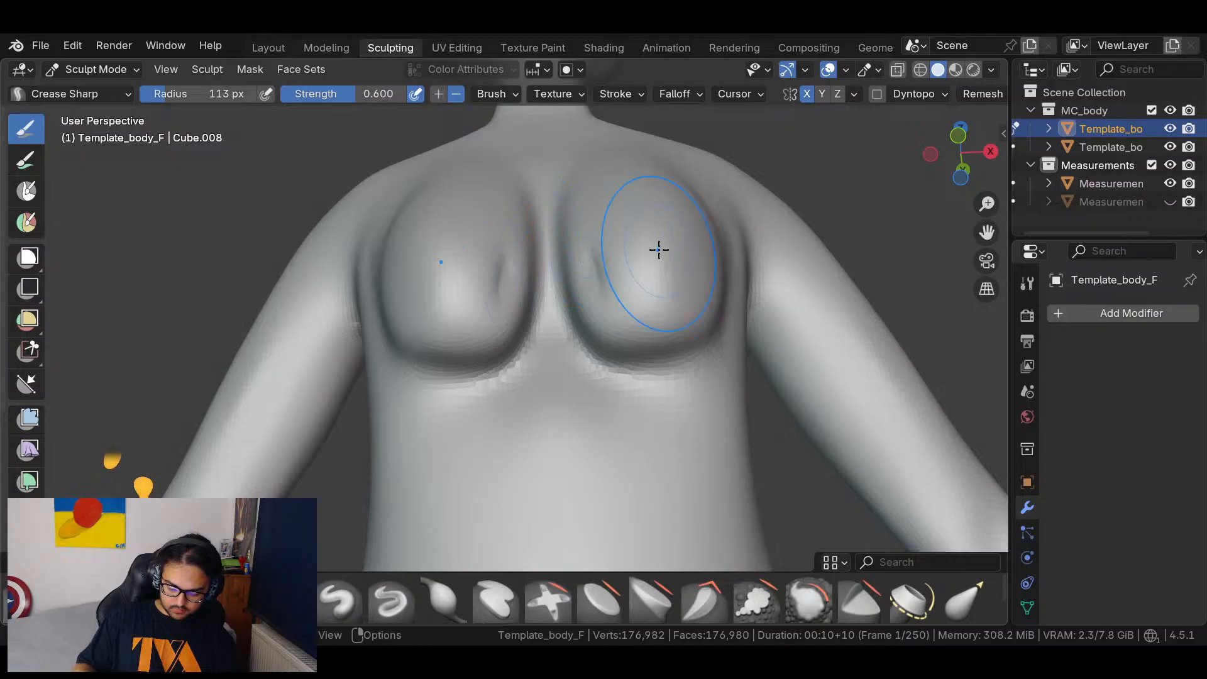
Shift the breasts toward the body's centreline from below with Elastic Grab.
click(965, 599)
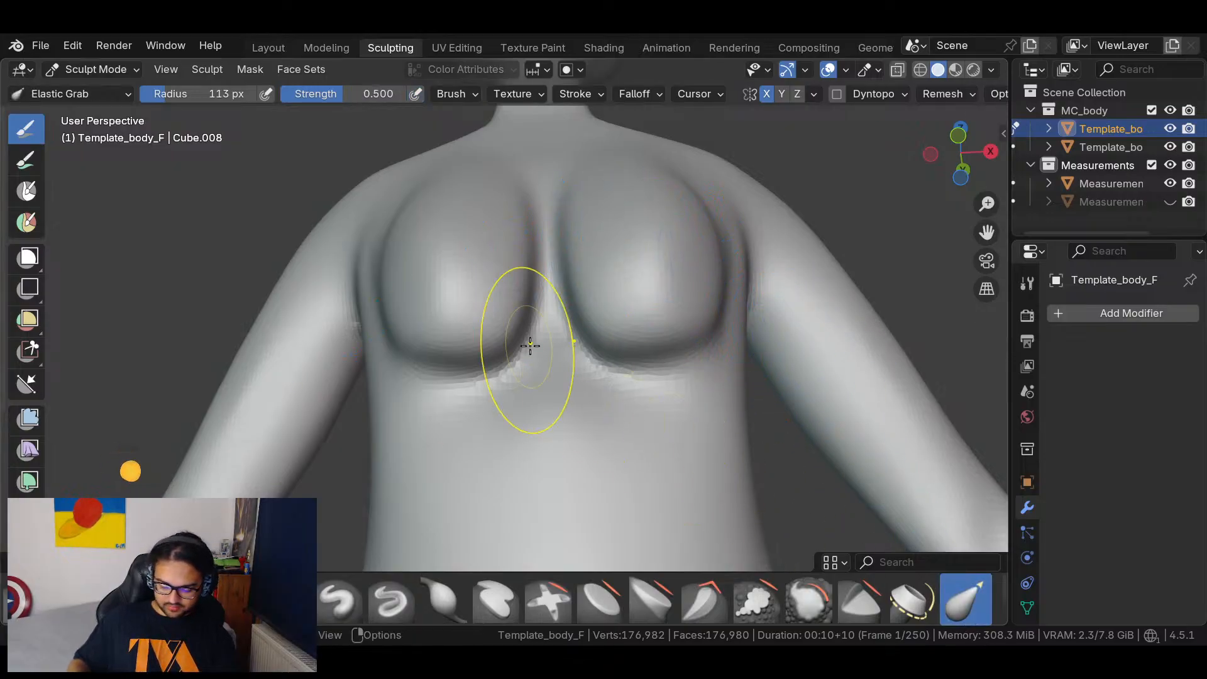
drag(414, 274, 487, 263)
middle_drag(612, 298, 725, 390)
mouse_move(682, 462)
middle_down()
mouse_move(619, 446)
mouse_move(682, 445)
middle_up()
mouse_move(521, 417)
shift+middle_down()
mouse_move(563, 379)
mouse_move(549, 420)
shift+middle_up()
scroll(581, 399, up, 7)
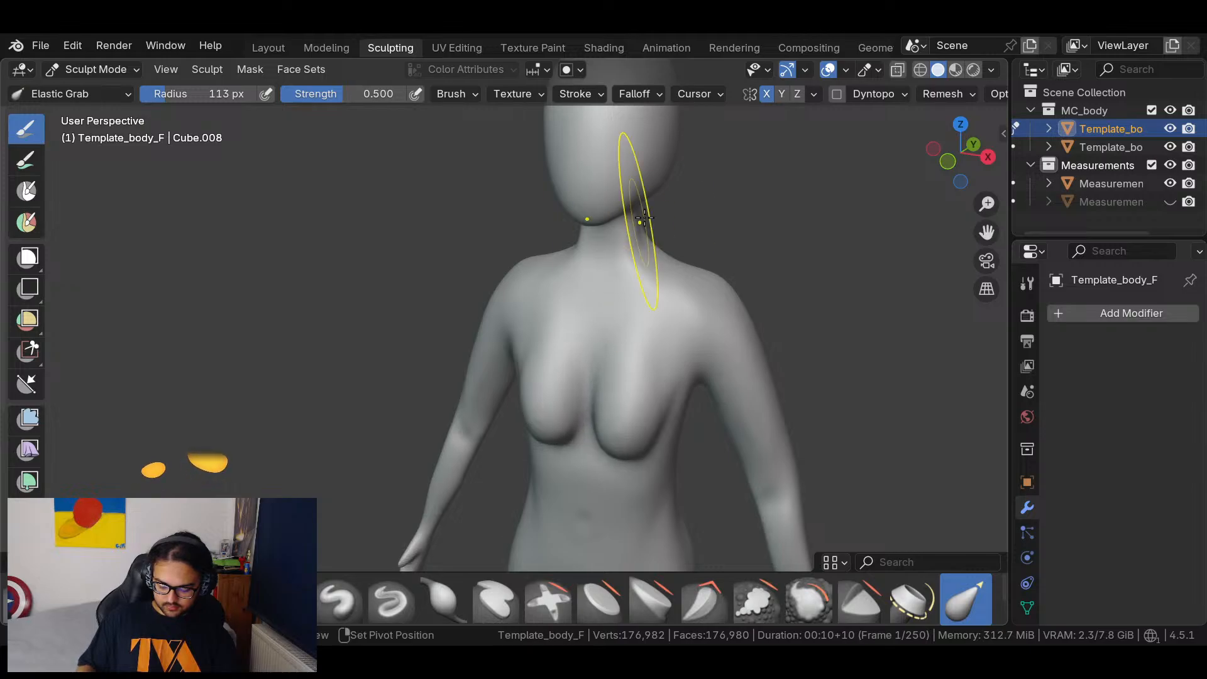
Refine the underside of the bust with Elastic Grab and check its outline from the side.
middle_drag(666, 207, 655, 412)
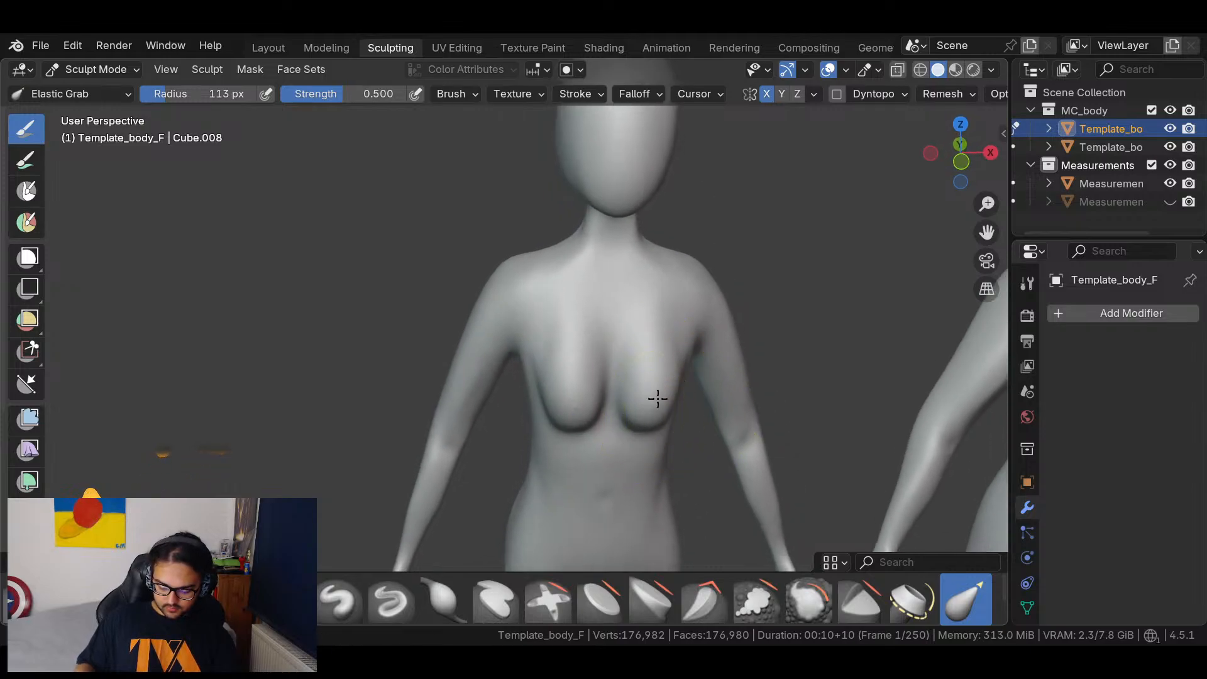
mouse_move(760, 385)
middle_down()
mouse_move(668, 390)
mouse_move(754, 365)
mouse_move(648, 290)
middle_up()
drag(607, 479, 584, 468)
mouse_move(704, 369)
middle_down()
mouse_move(889, 400)
mouse_move(862, 394)
middle_up()
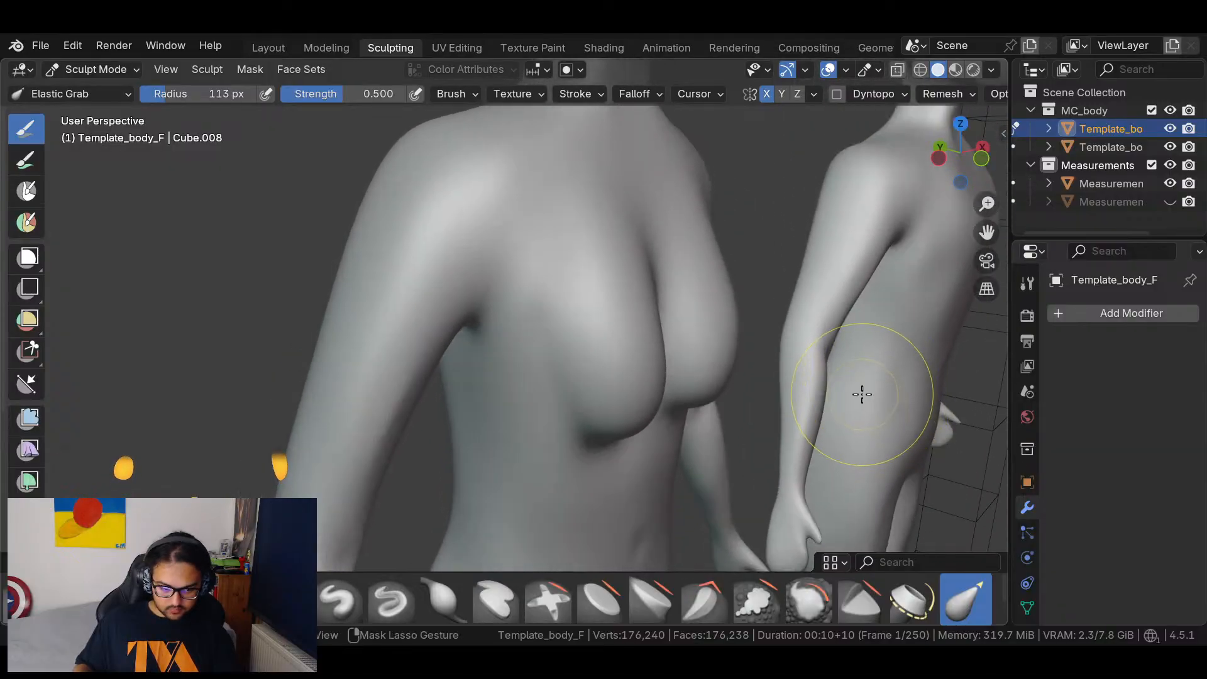
Pull the waist of Template_body_F slightly inward from the front with Elastic Grab.
scroll(832, 362, down, 8)
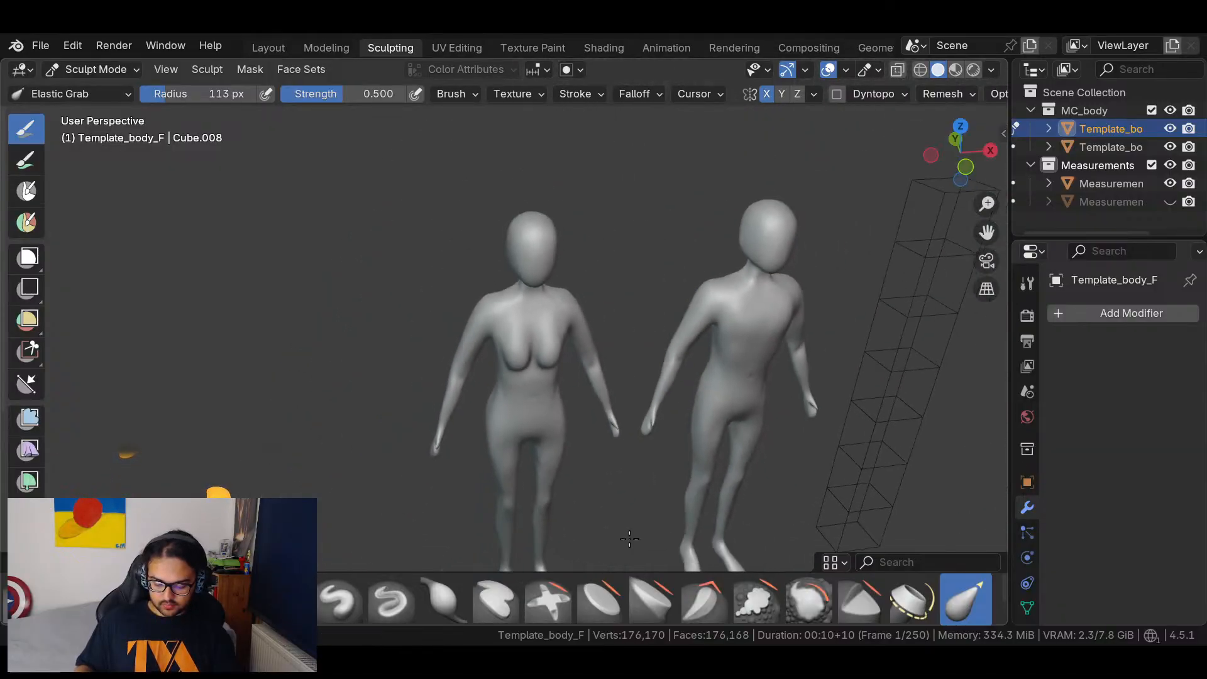
mouse_move(732, 446)
middle_down()
mouse_move(646, 371)
mouse_move(660, 377)
mouse_move(581, 355)
mouse_move(565, 204)
middle_up()
shift+middle_drag(568, 304, 586, 370)
mouse_move(515, 304)
mouse_down()
mouse_move(504, 290)
mouse_move(506, 302)
mouse_up()
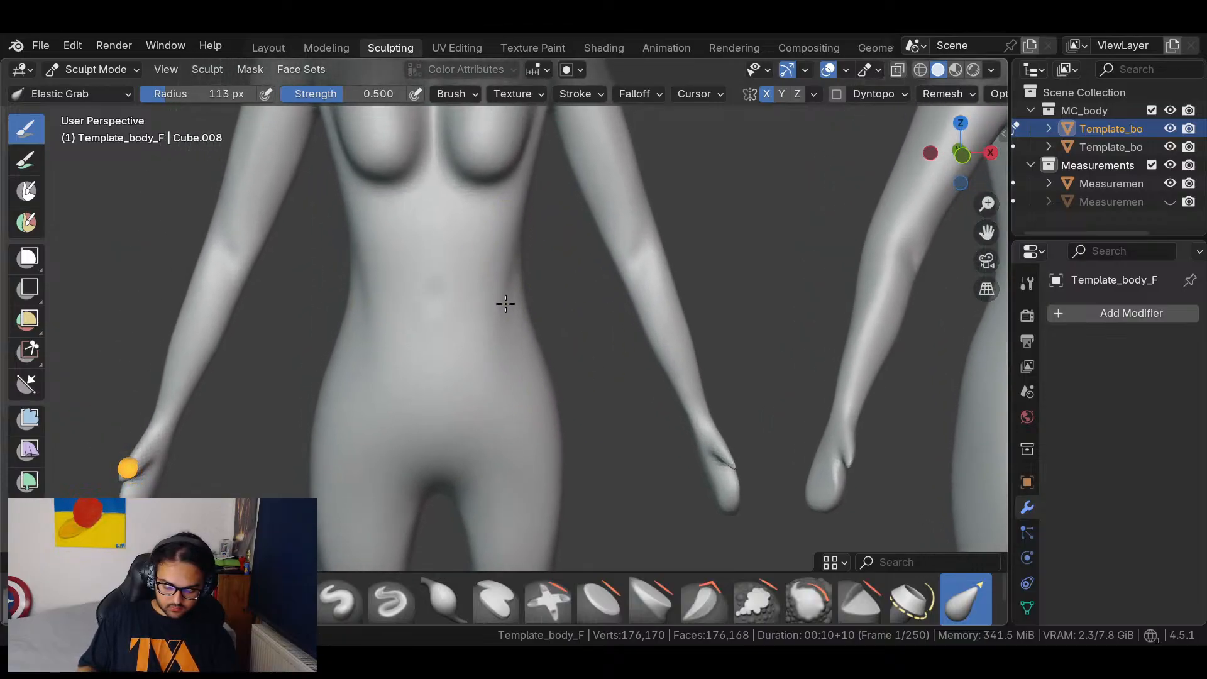
Compare the female body's bust, waist and hips with the male body from the front.
shift+middle_drag(517, 211, 538, 282)
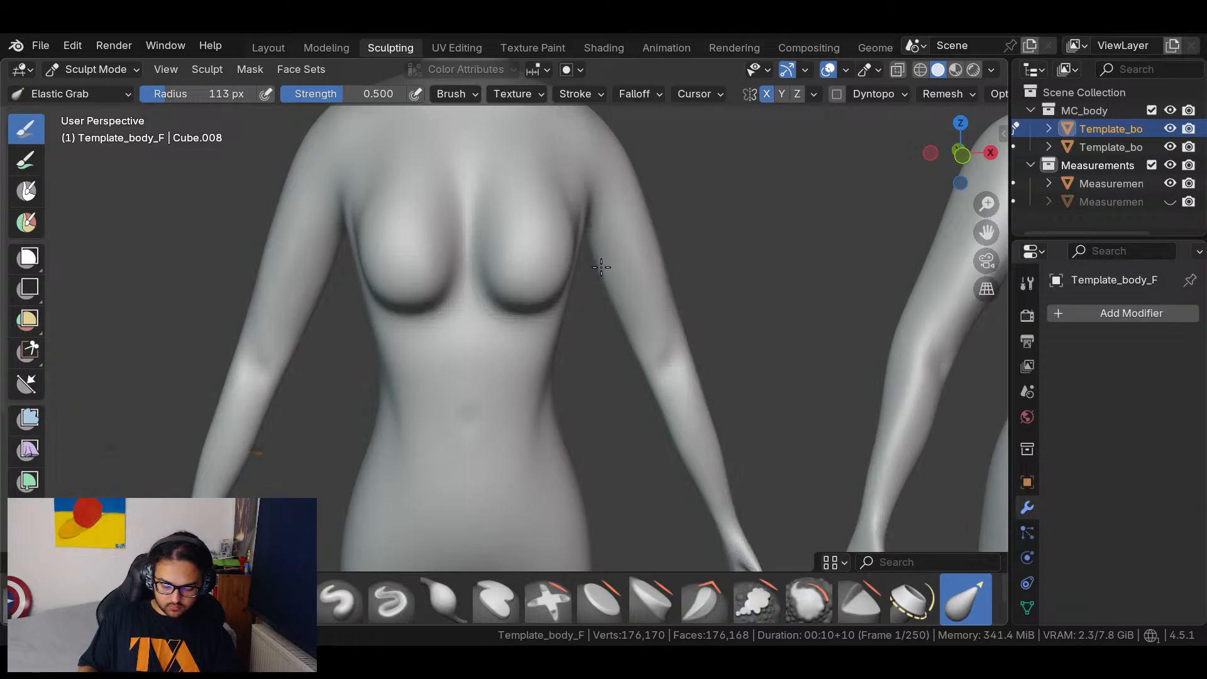
mouse_move(681, 335)
ctrl+middle_down()
mouse_move(789, 398)
mouse_move(708, 501)
mouse_move(956, 431)
mouse_move(707, 387)
mouse_move(815, 301)
ctrl+middle_up()
drag(778, 333, 769, 339)
mouse_move(765, 404)
middle_down()
mouse_move(842, 396)
mouse_move(748, 377)
mouse_move(723, 402)
mouse_move(690, 360)
mouse_move(829, 258)
middle_up()
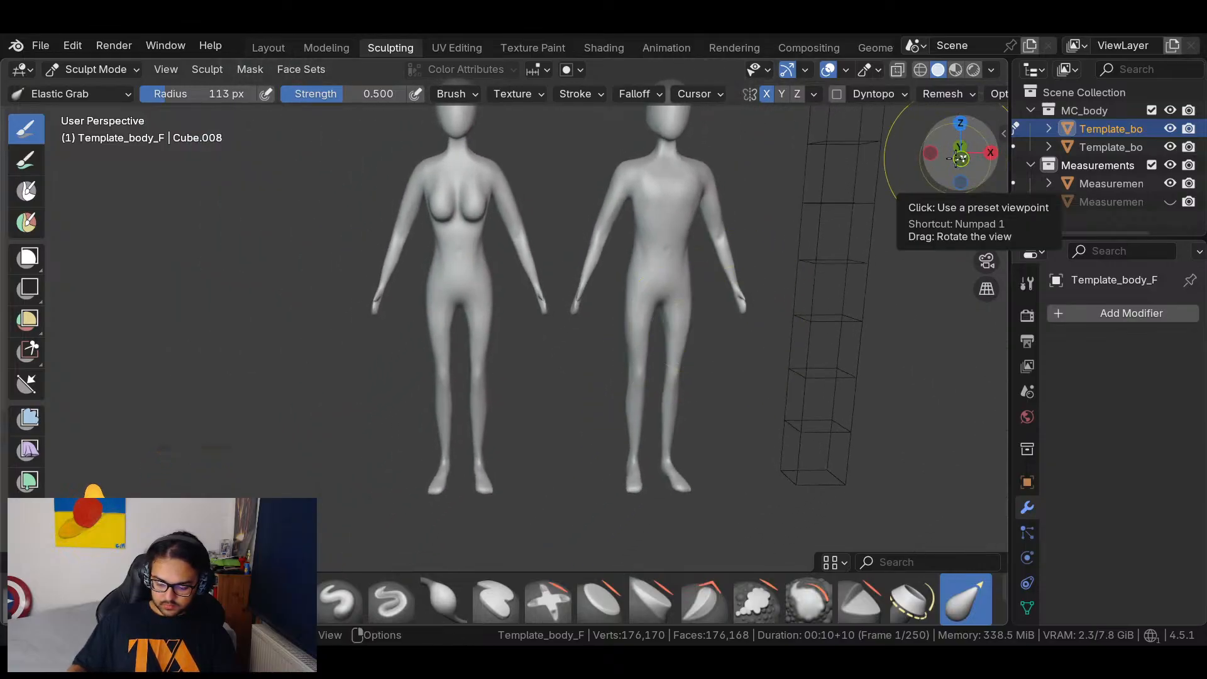
click(959, 163)
mouse_move(744, 323)
shift+middle_down()
mouse_move(687, 391)
mouse_move(735, 345)
mouse_move(736, 359)
shift+middle_up()
ctrl+middle_drag(655, 433, 817, 279)
shift+middle_drag(503, 438, 763, 261)
drag(459, 345, 369, 386)
mouse_move(646, 312)
ctrl+middle_down()
mouse_move(658, 437)
mouse_move(609, 535)
ctrl+middle_up()
shift+middle_drag(804, 417, 609, 431)
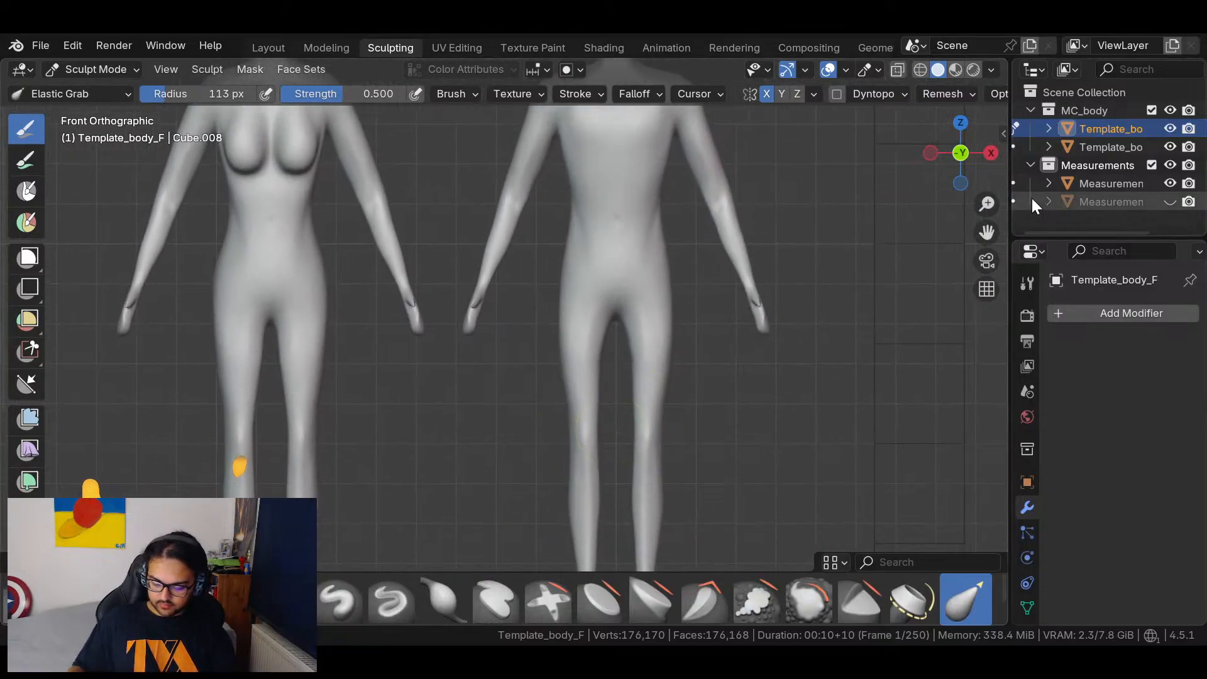
Make Template_body_M the active object and return to sculpting with it.
click(1106, 148)
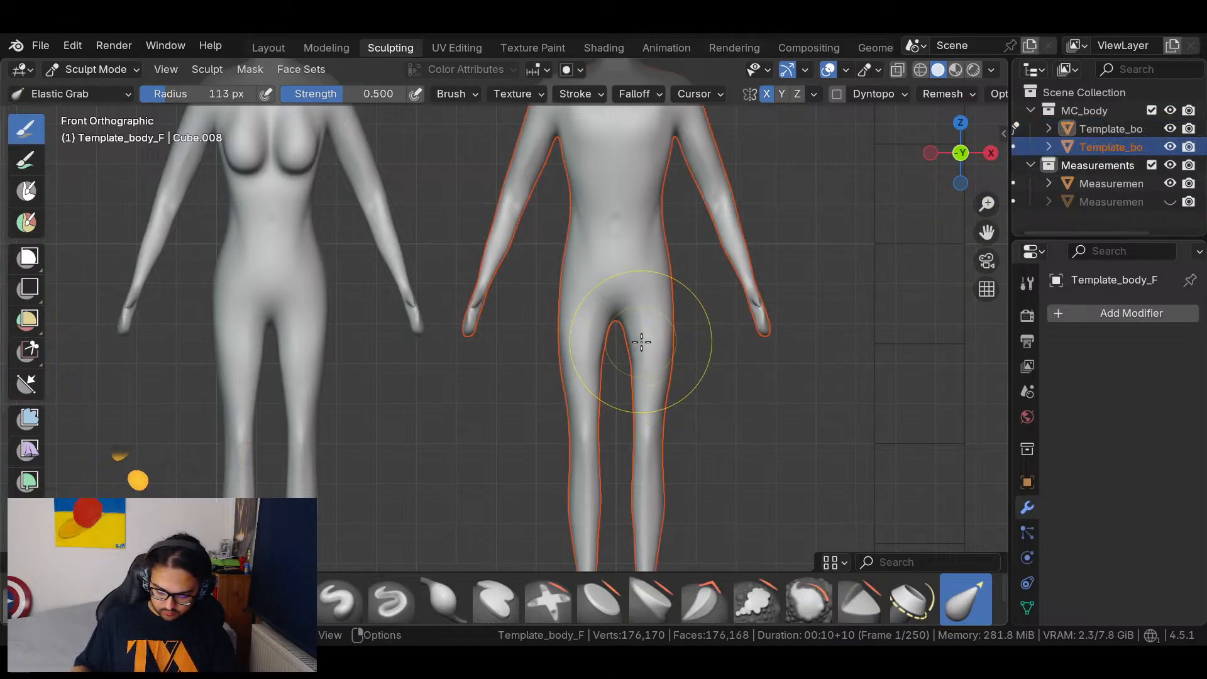
click(273, 50)
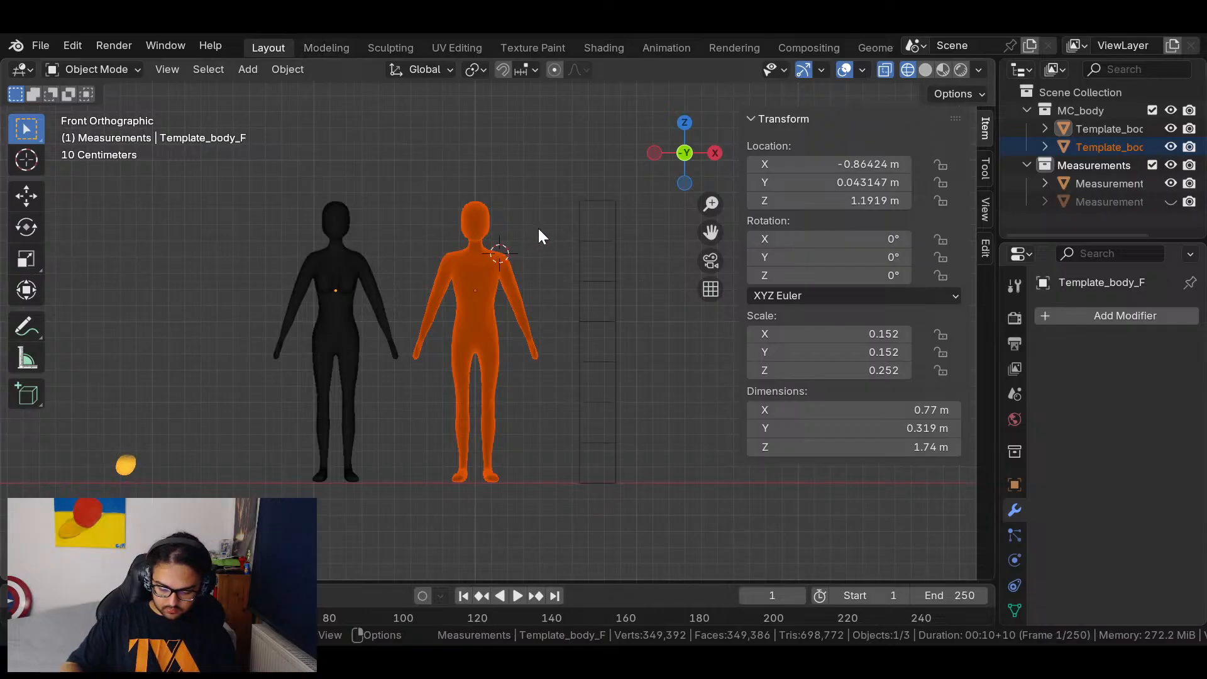
key(Tab)
click(512, 284)
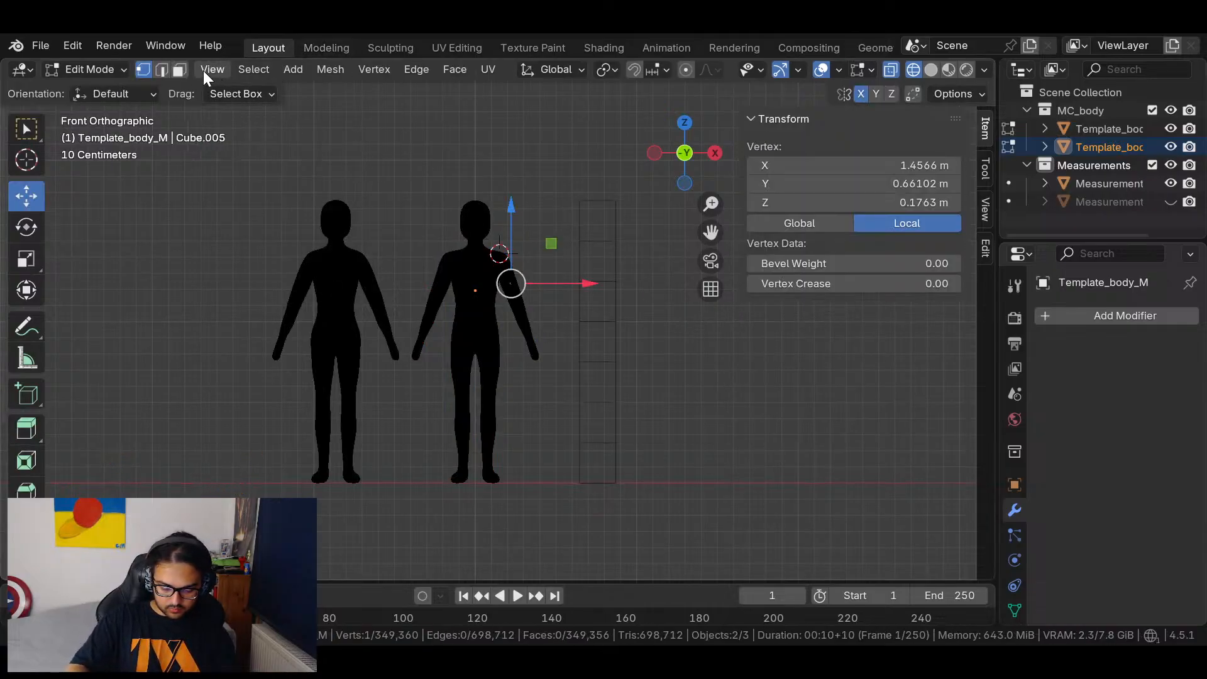
key(Tab)
click(436, 178)
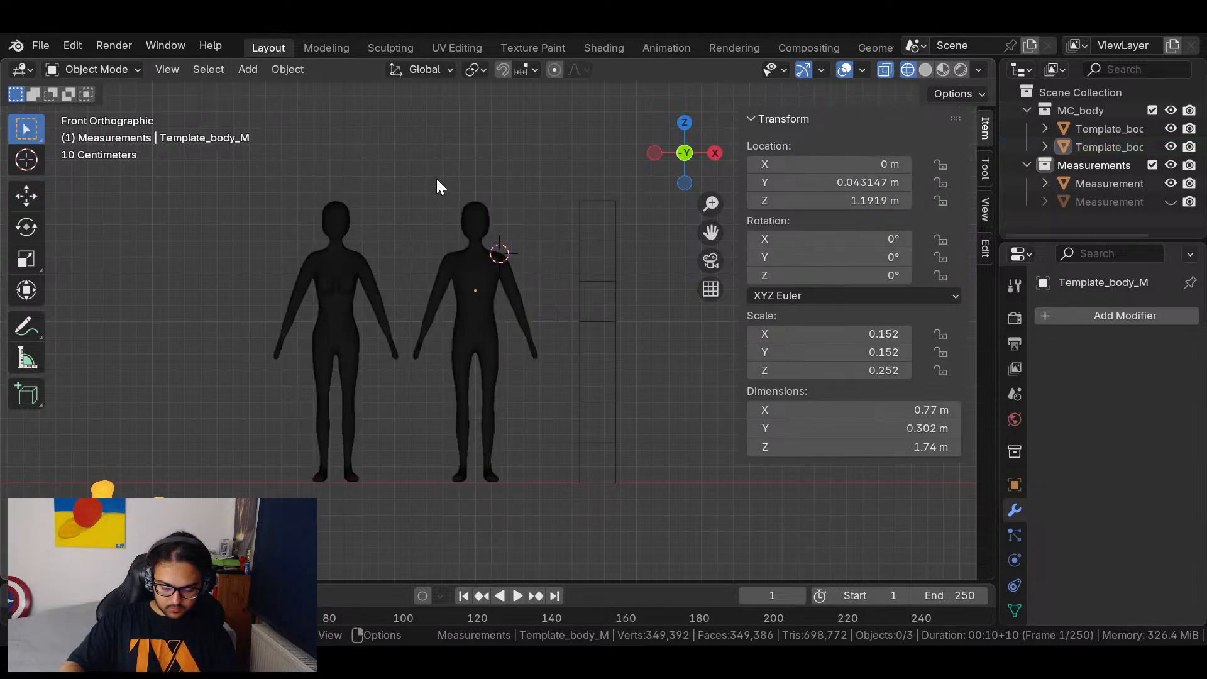
click(473, 218)
click(390, 47)
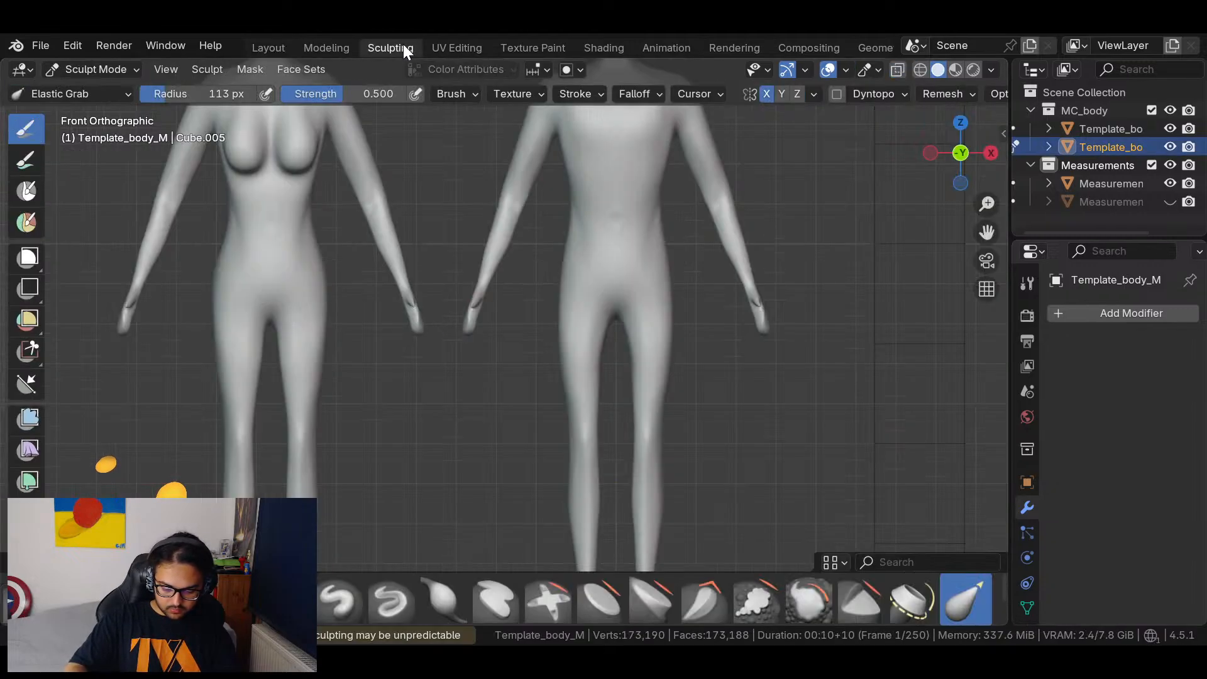
Check both template bodies at full height and save the file.
scroll(617, 335, up, 3)
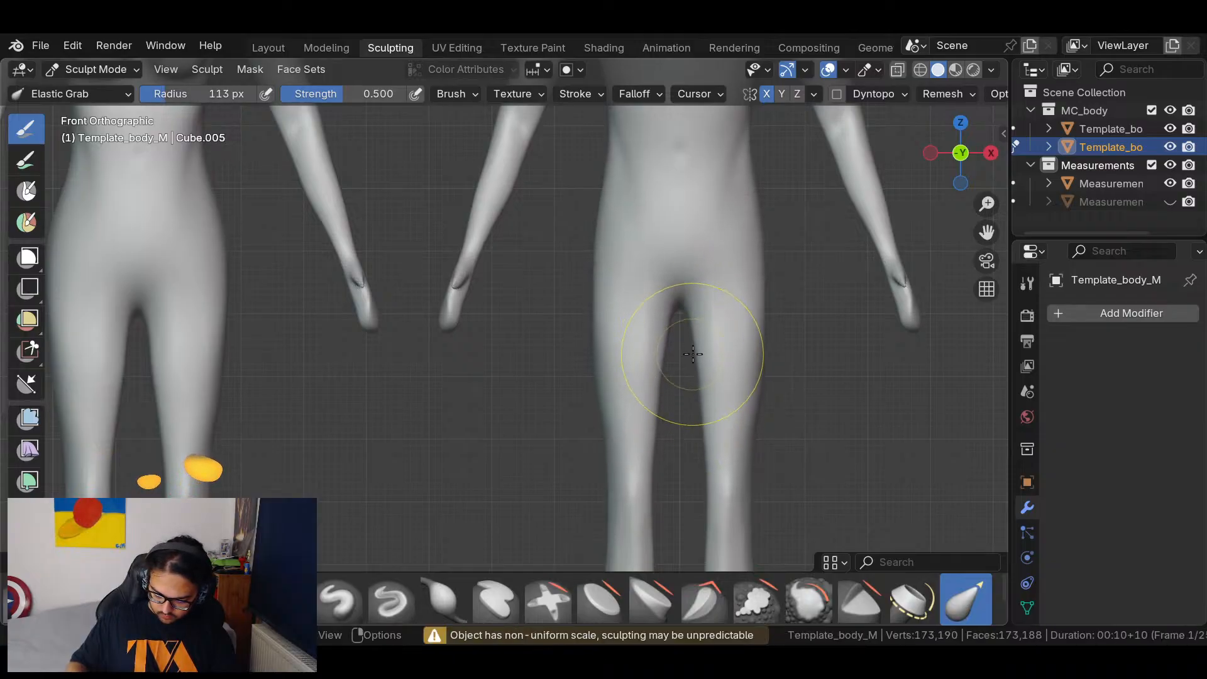
scroll(720, 462, down, 5)
scroll(705, 440, down, 3)
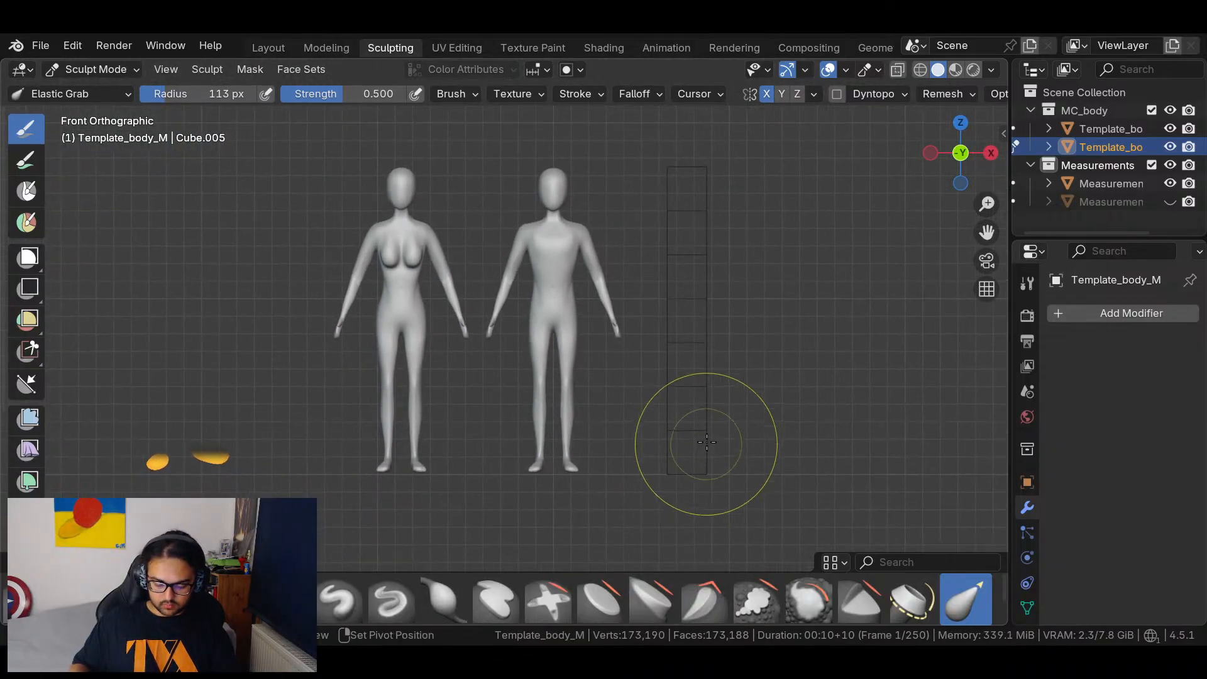
mouse_move(712, 400)
middle_down()
mouse_move(732, 434)
mouse_move(719, 425)
mouse_move(741, 390)
middle_up()
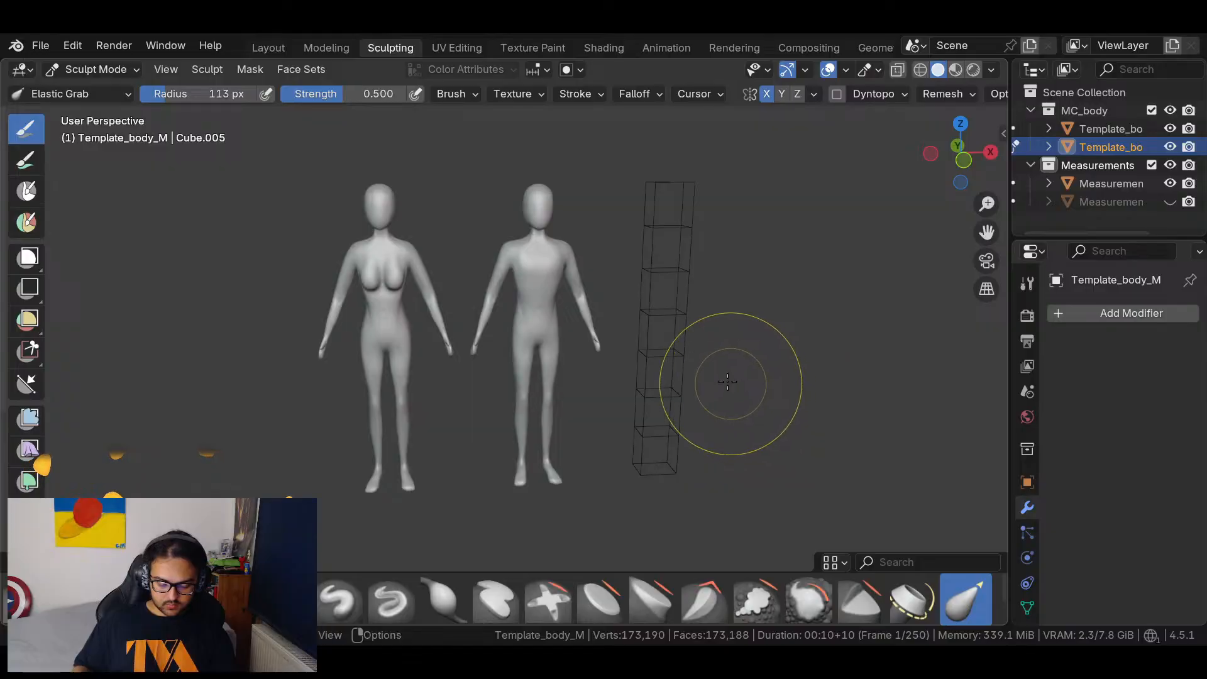
click(41, 46)
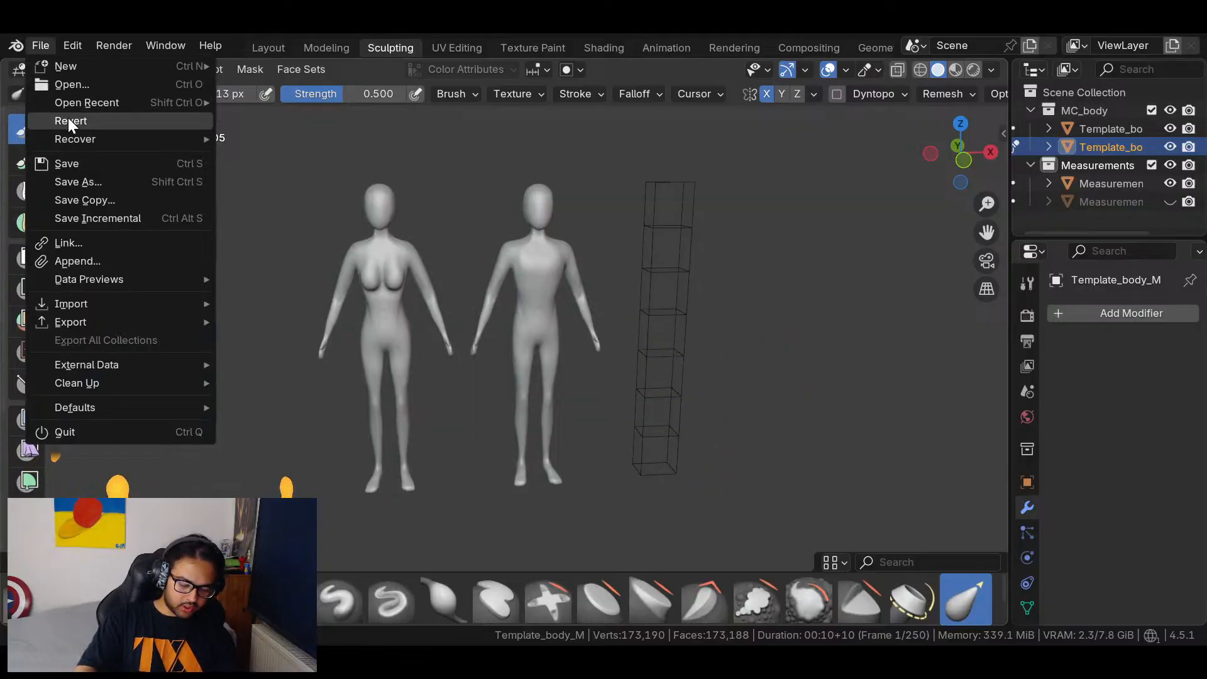
click(96, 161)
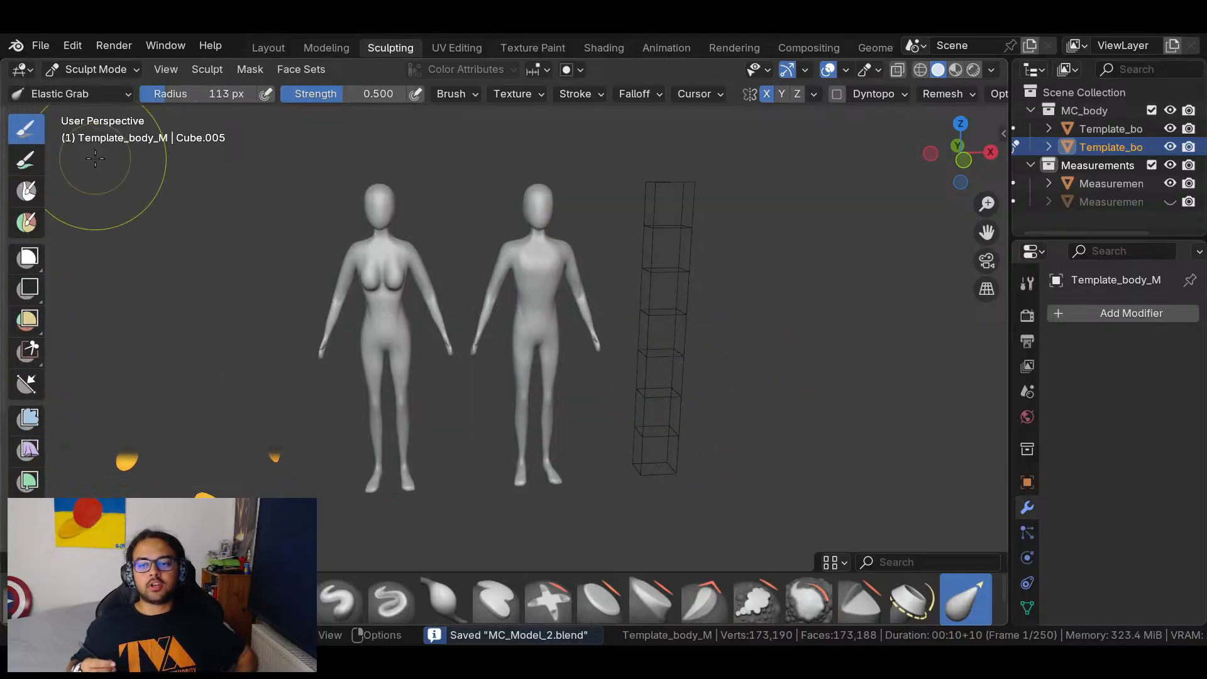
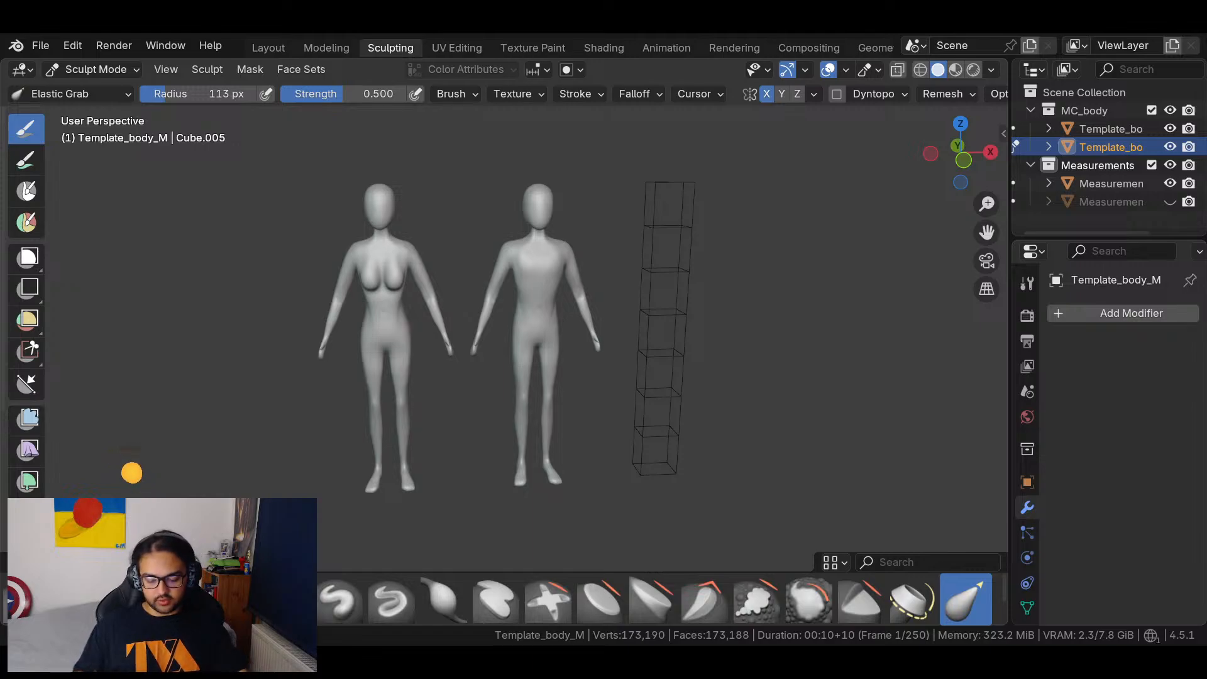
Compare the side profiles of the two template bodies from the left and right orthographic views.
middle_drag(817, 402, 888, 390)
click(962, 151)
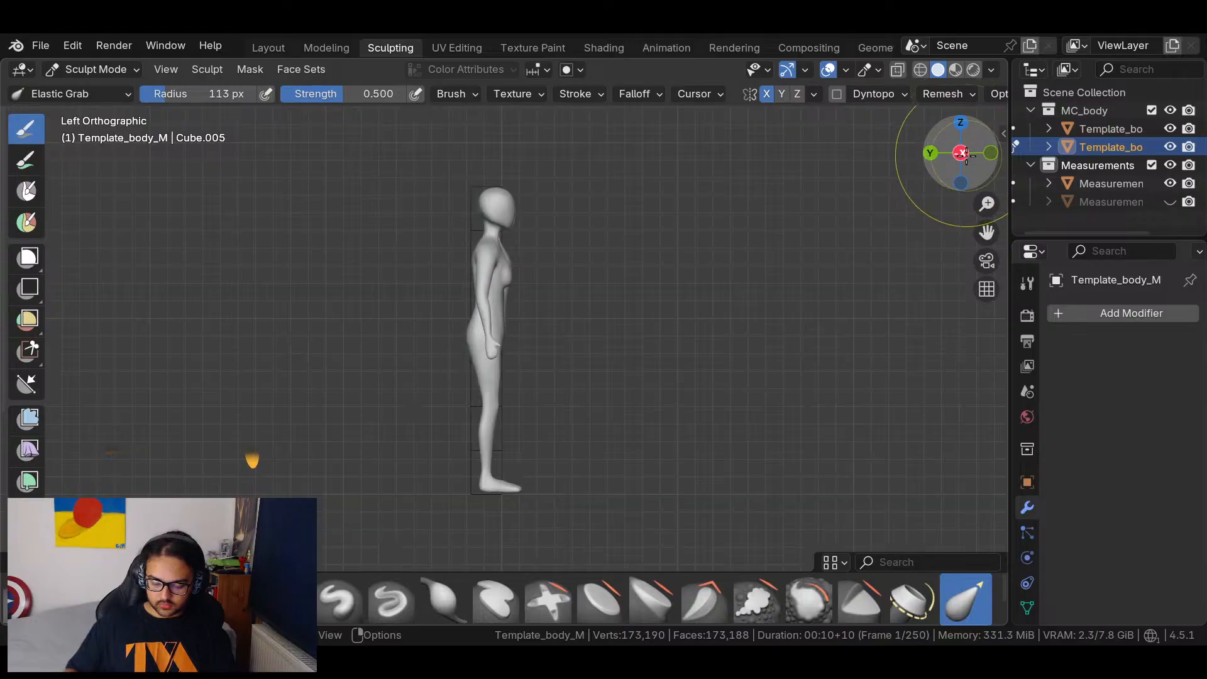
click(959, 154)
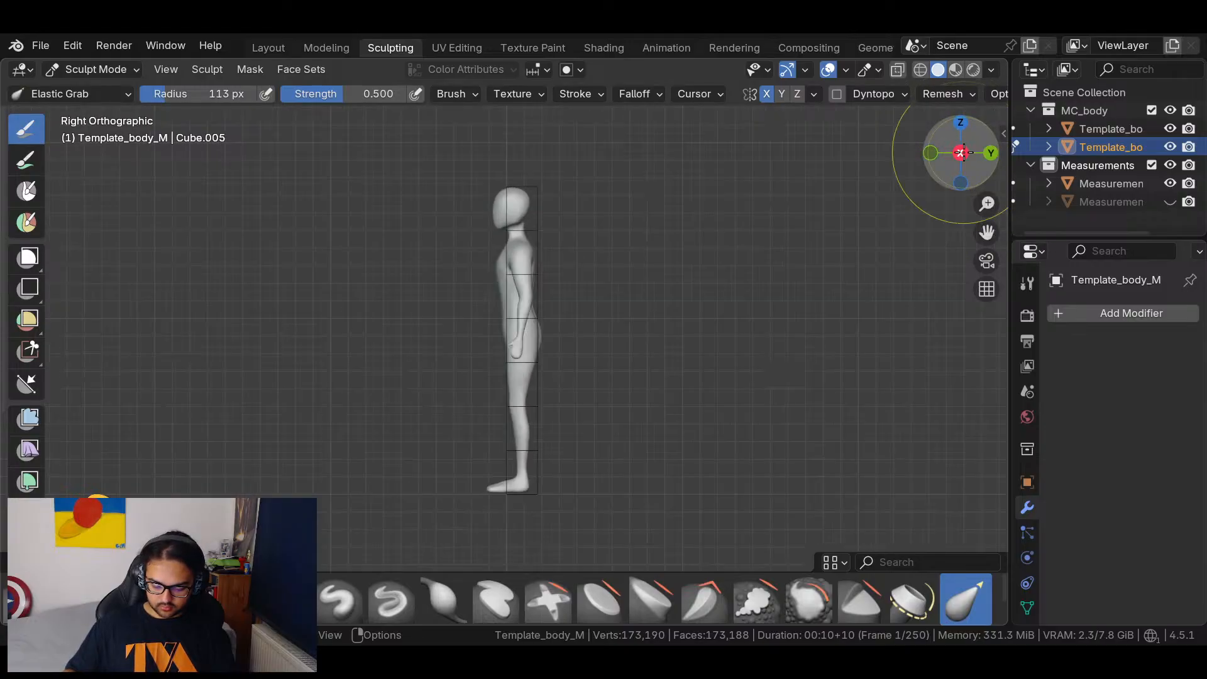
click(964, 153)
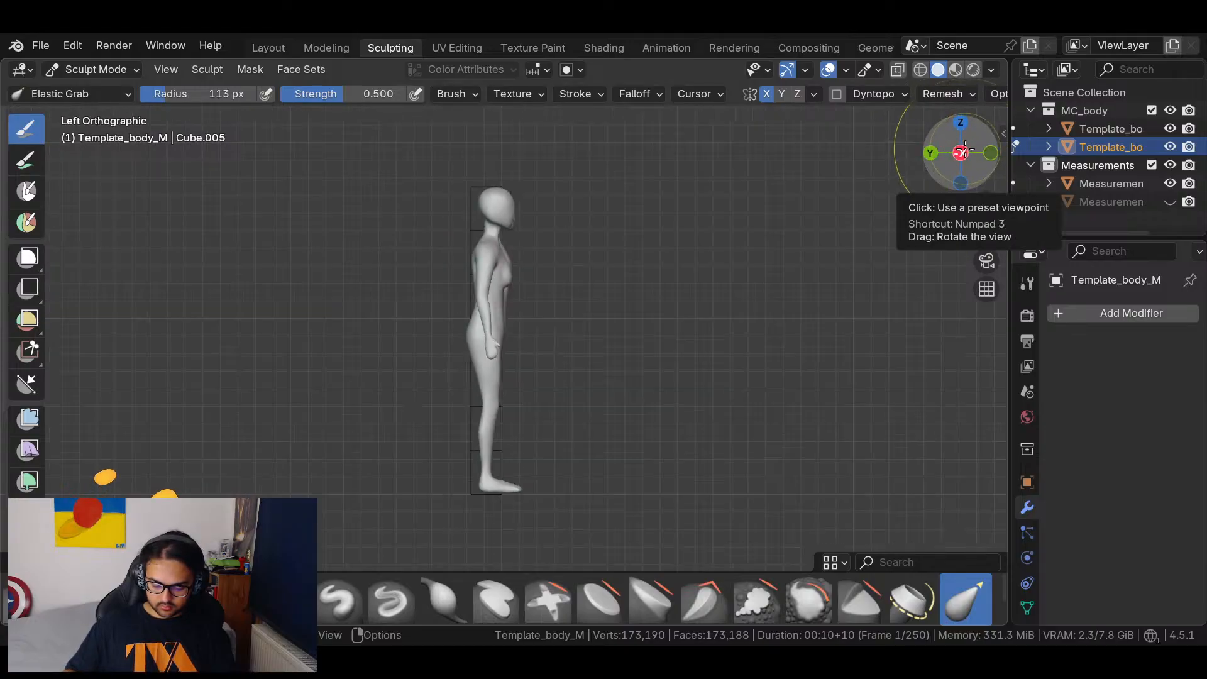
click(965, 147)
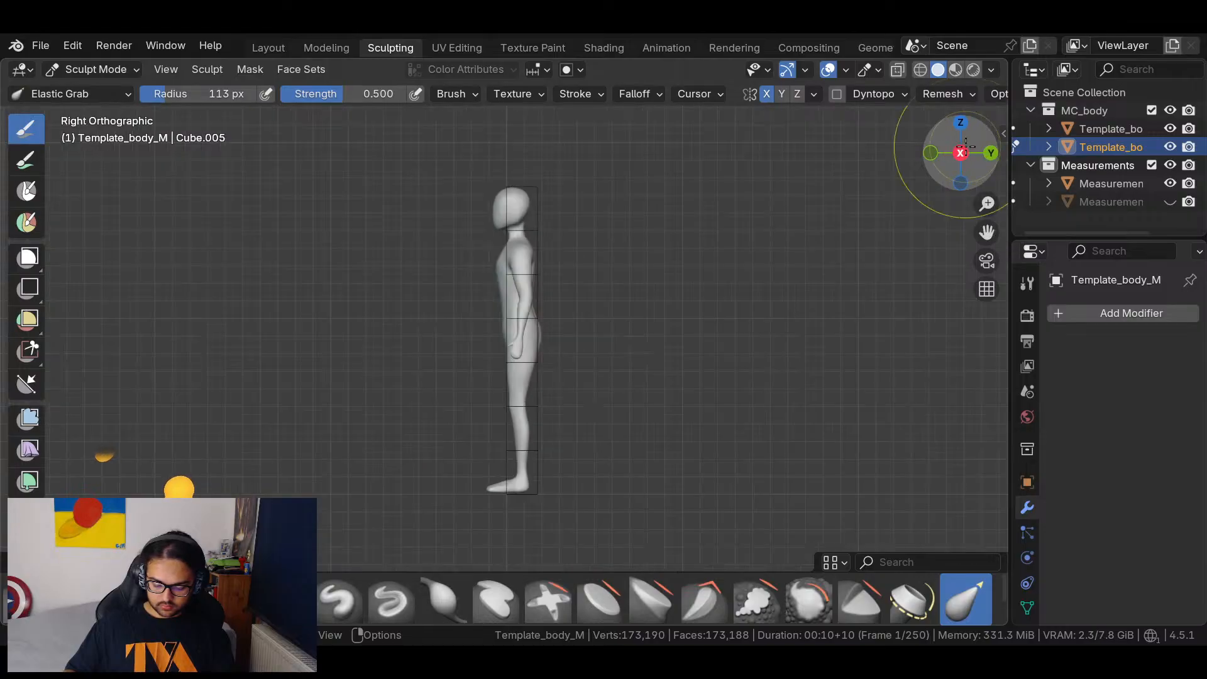
click(967, 147)
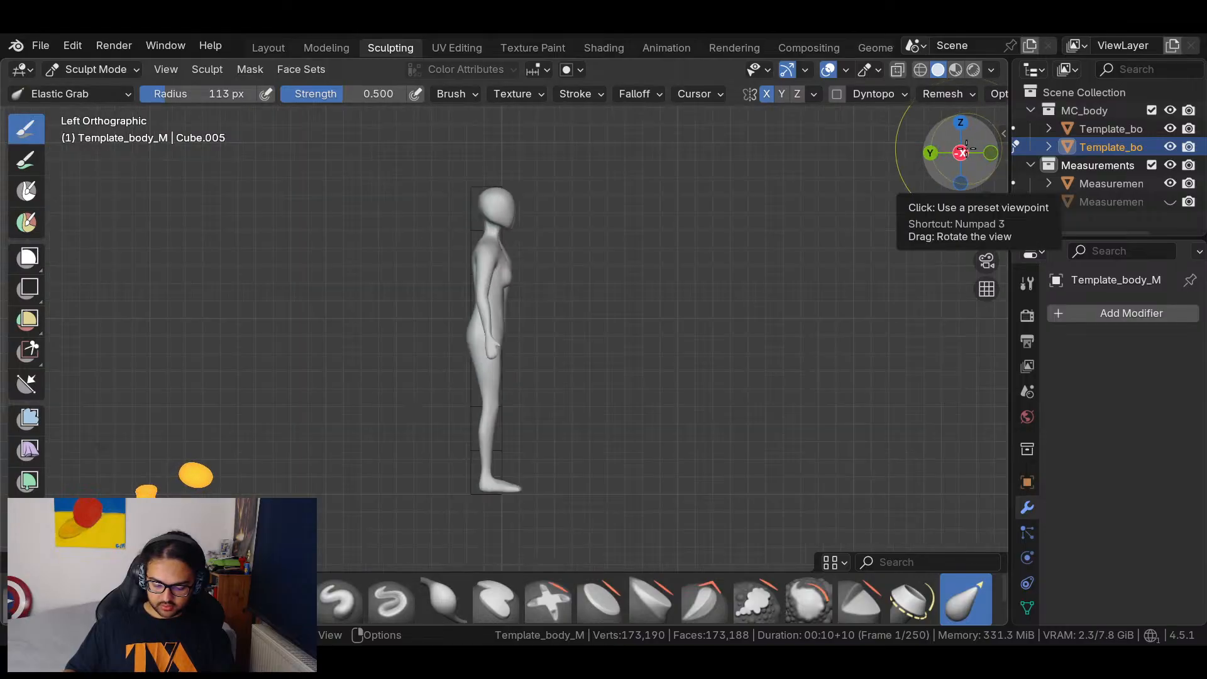
click(967, 147)
click(966, 147)
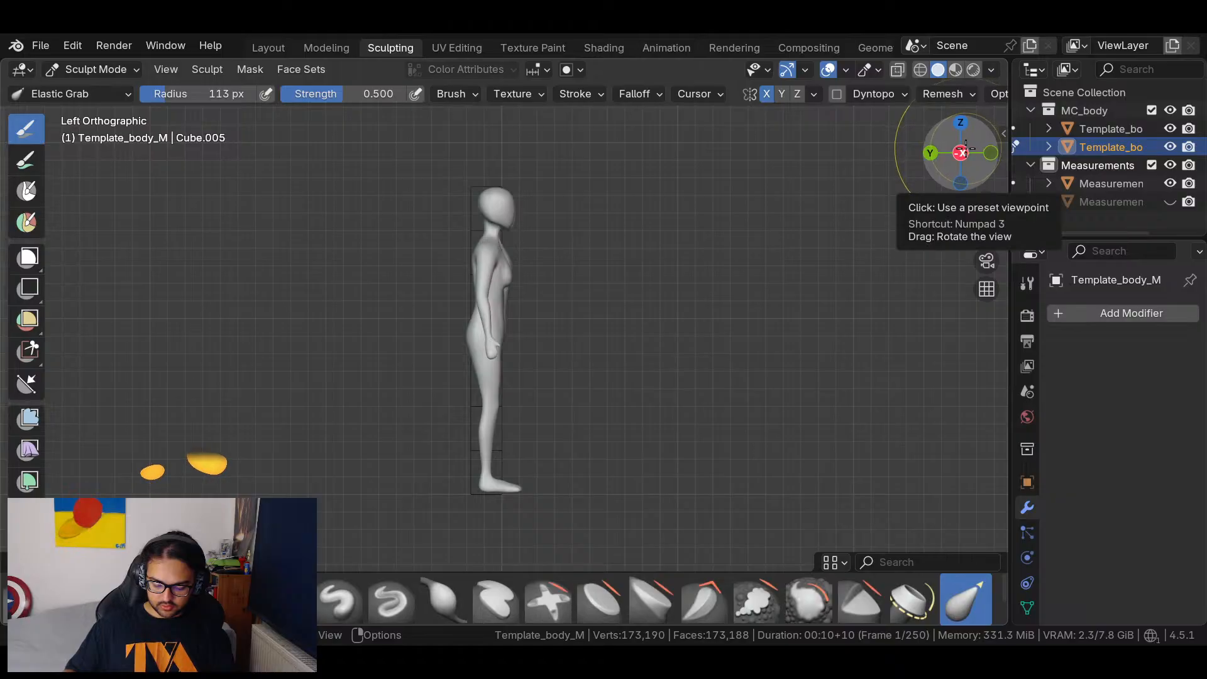
Nudge the chin slightly in the left side view with Elastic Grab.
ctrl+middle_drag(575, 255, 616, 165)
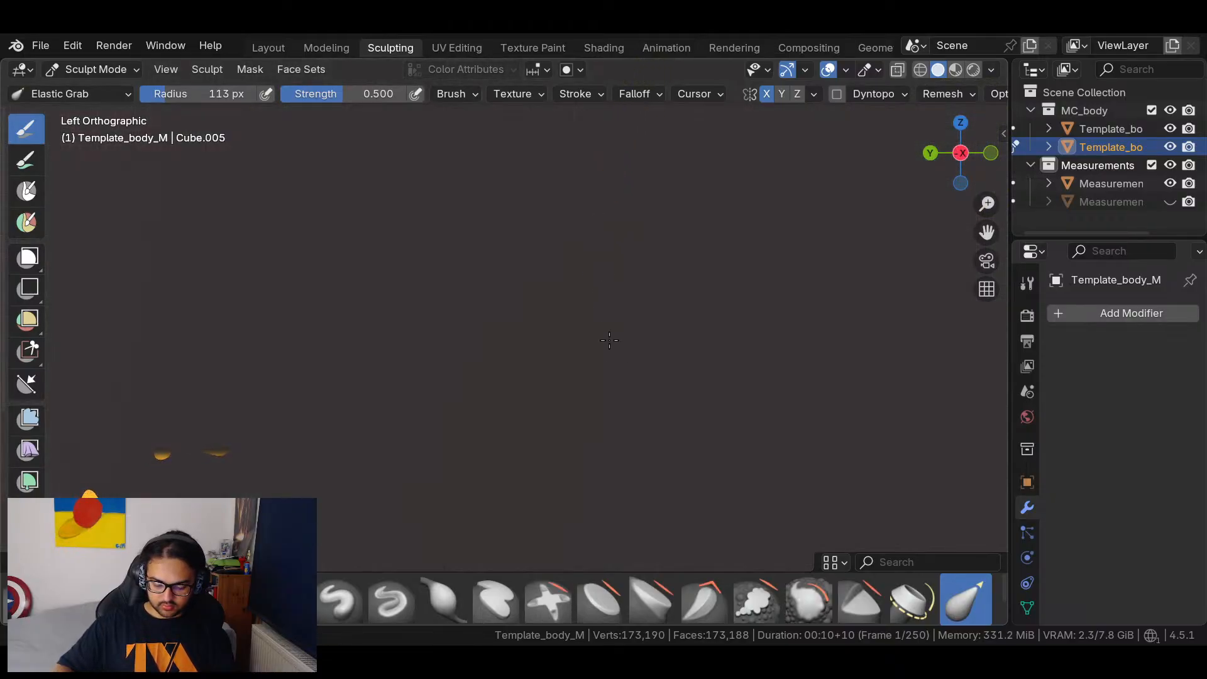
scroll(613, 327, down, 6)
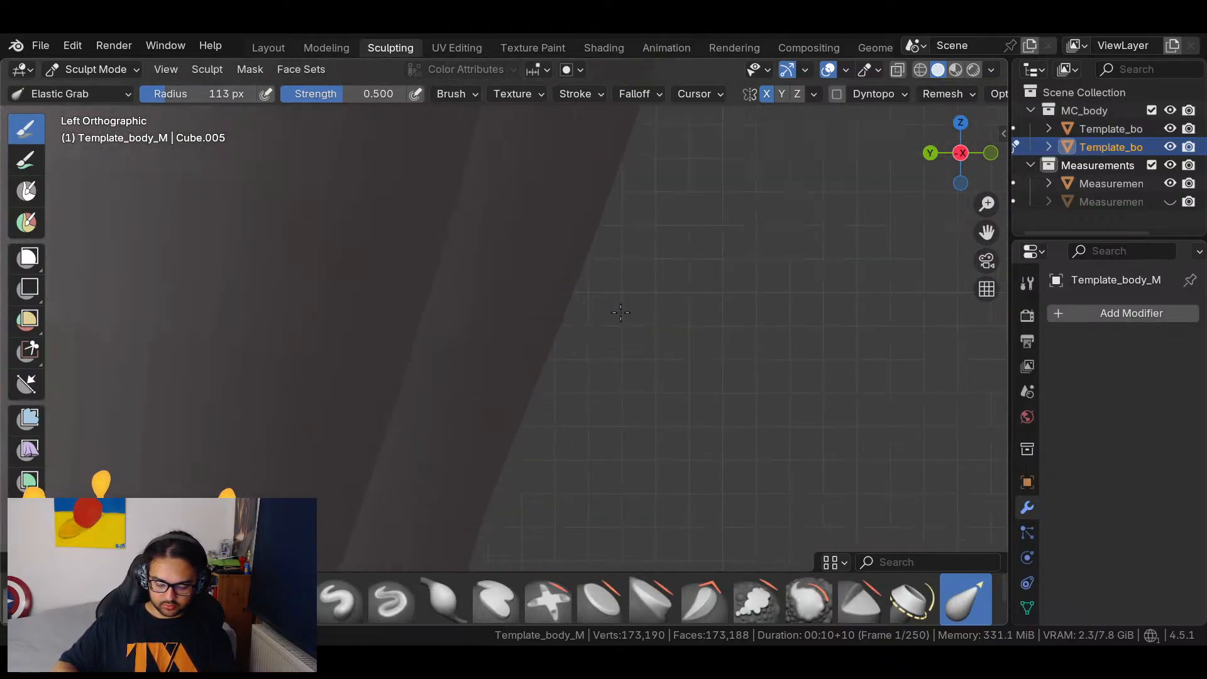
scroll(620, 312, down, 4)
scroll(557, 350, up, 2)
ctrl+middle_drag(596, 377, 602, 431)
shift+middle_drag(658, 265, 522, 331)
mouse_move(522, 267)
ctrl+middle_down()
mouse_move(531, 255)
mouse_move(535, 388)
ctrl+middle_up()
drag(504, 328, 504, 330)
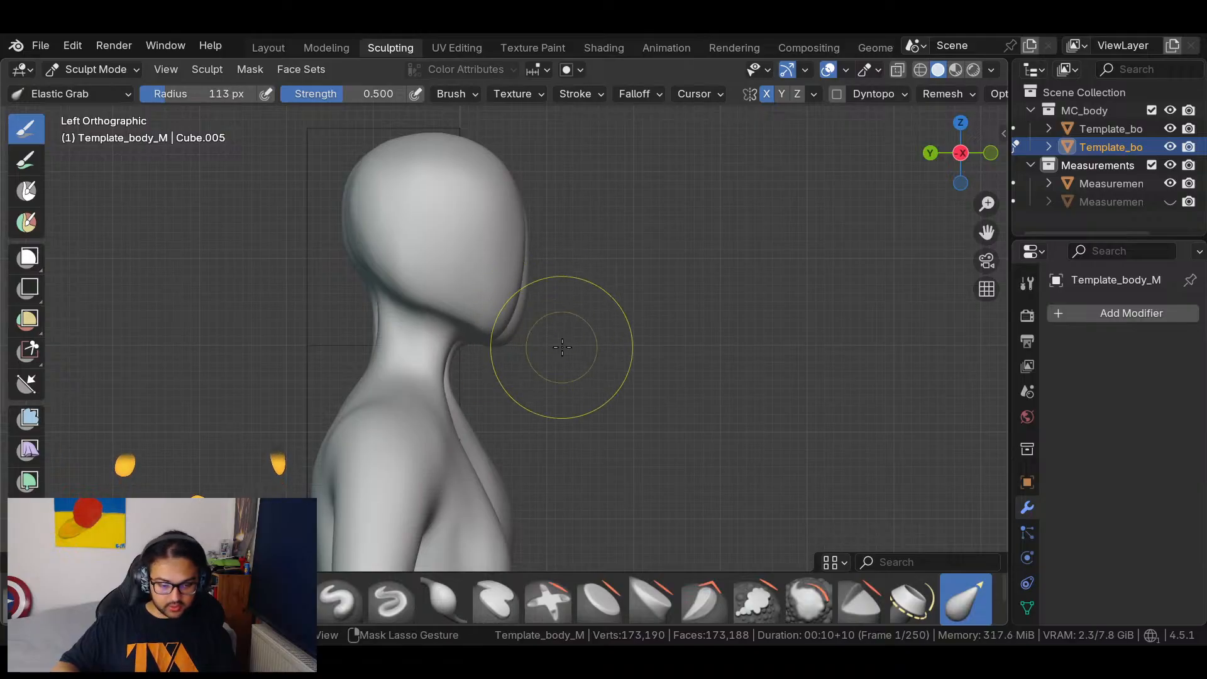
Try to switch sculpting to Template_body_F and pull its chin in side view.
click(1095, 127)
drag(500, 329, 511, 319)
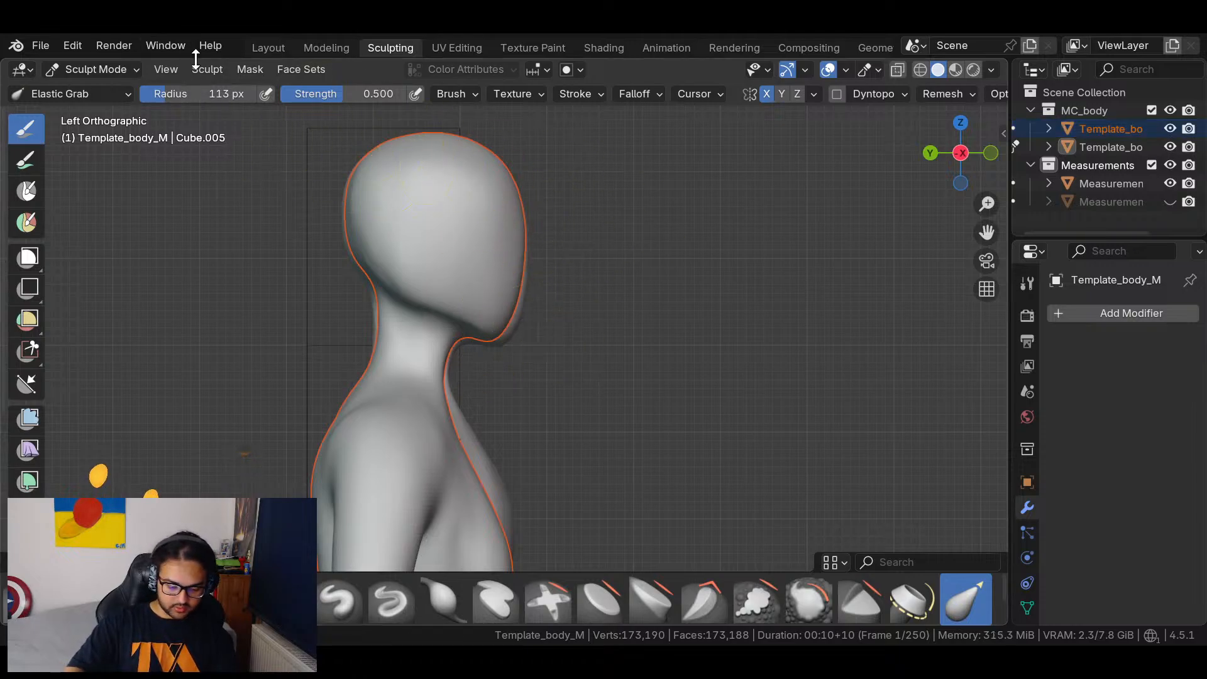
click(267, 47)
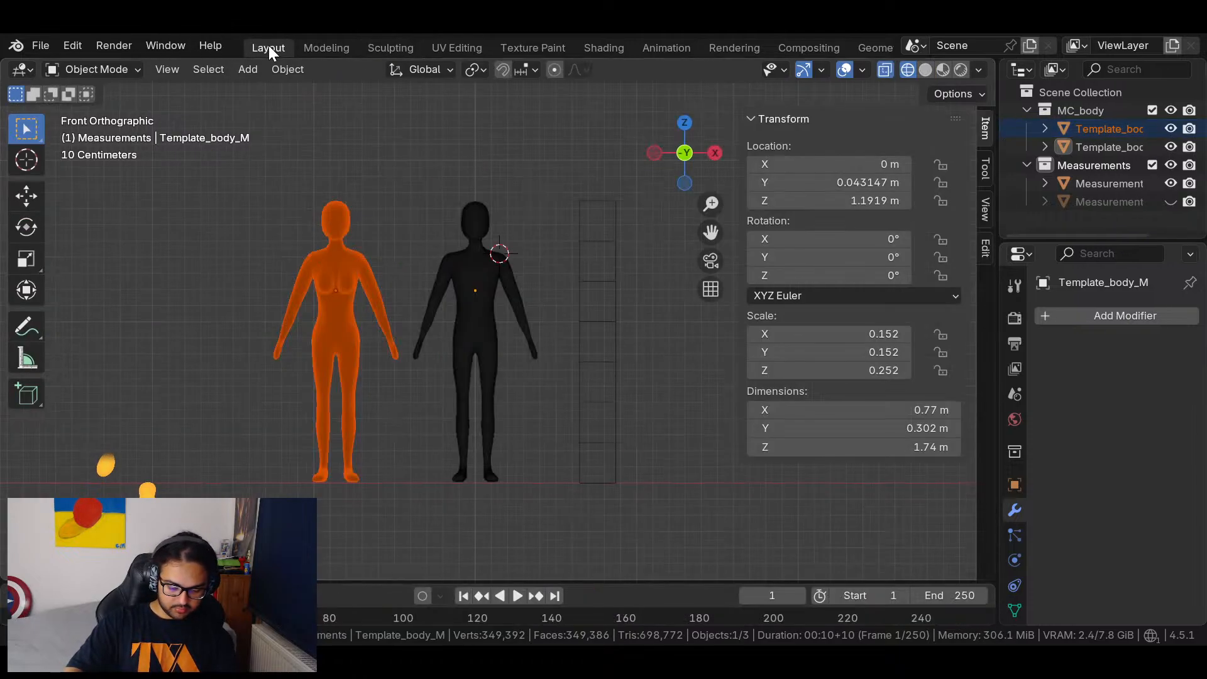
click(399, 47)
drag(504, 312, 519, 329)
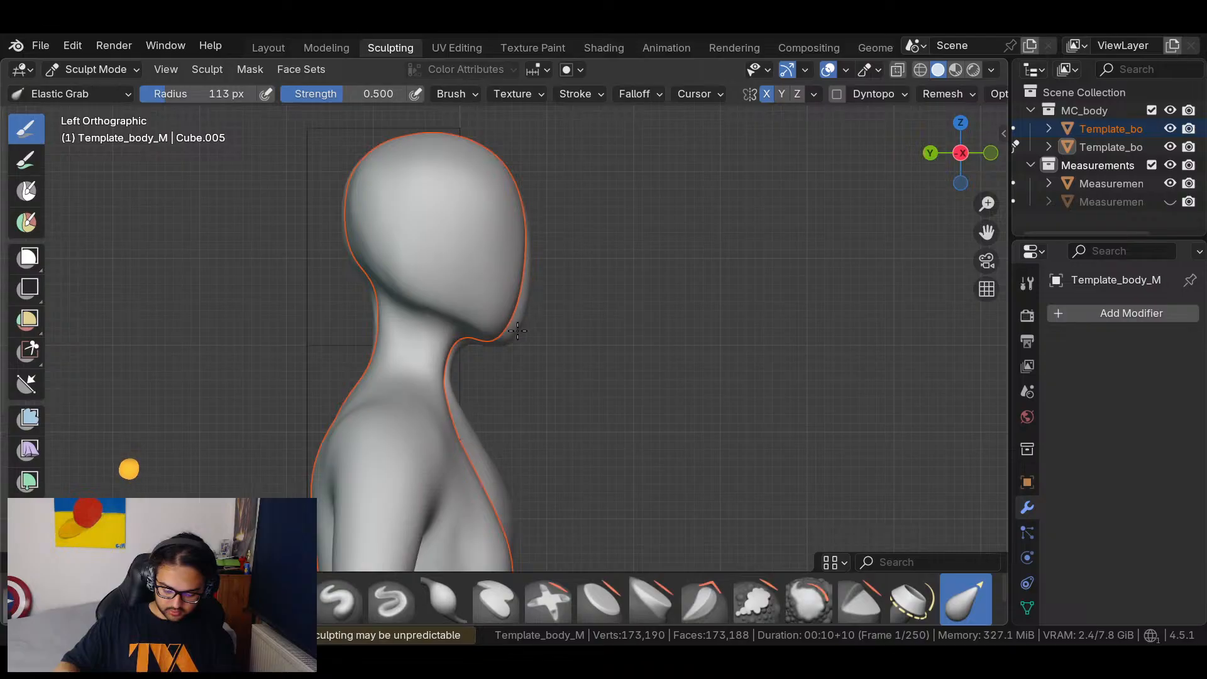
Make Template_body_F the active object in Object Mode and return to sculpting with it.
click(282, 48)
click(112, 73)
click(126, 89)
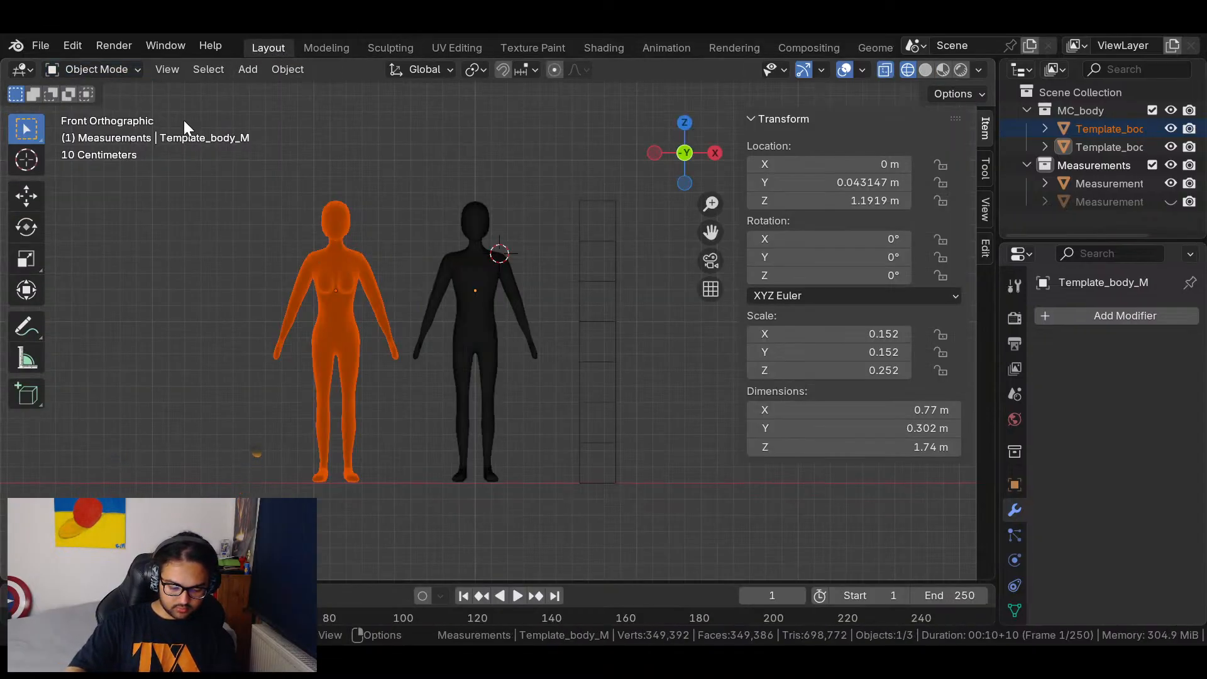
click(300, 151)
click(338, 206)
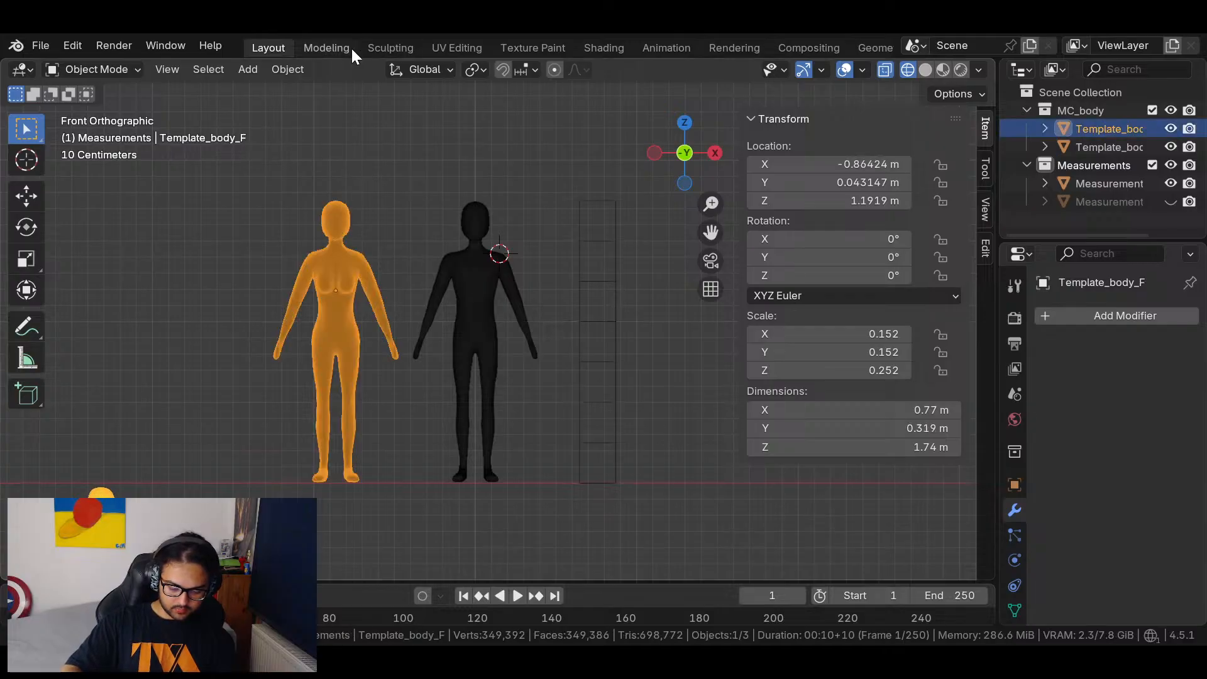
click(389, 48)
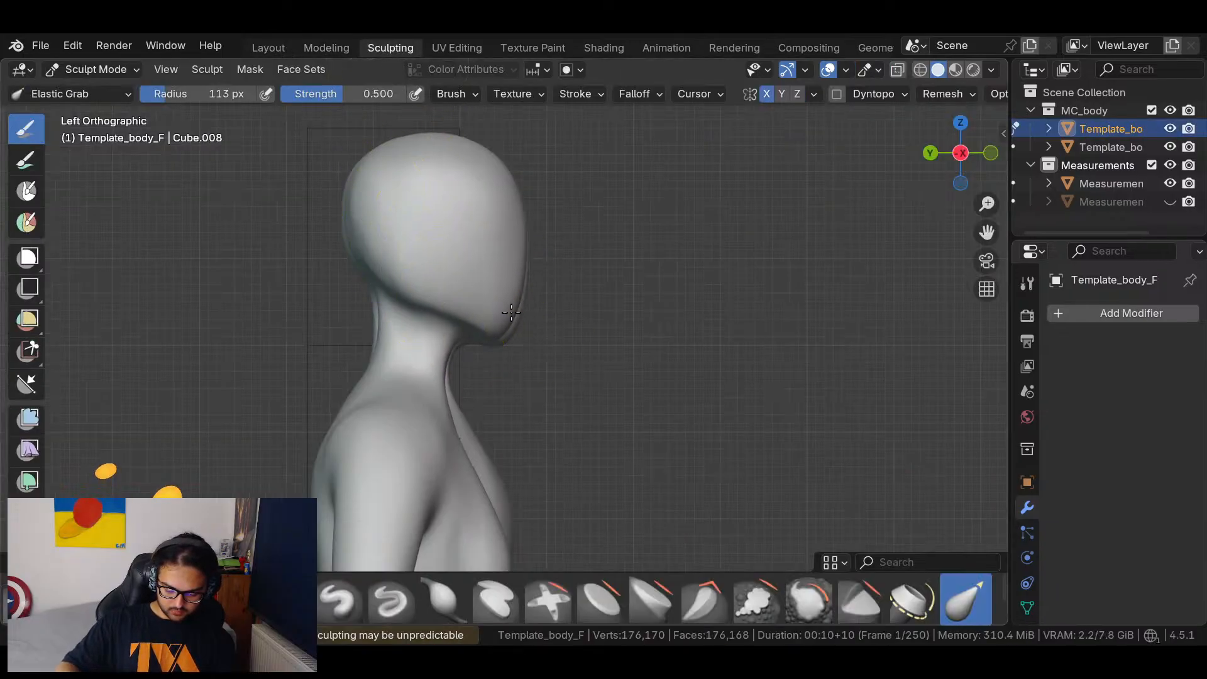
Refine the chin and the back of the head of Template_body_F in side view with Elastic Grab.
scroll(541, 289, up, 3)
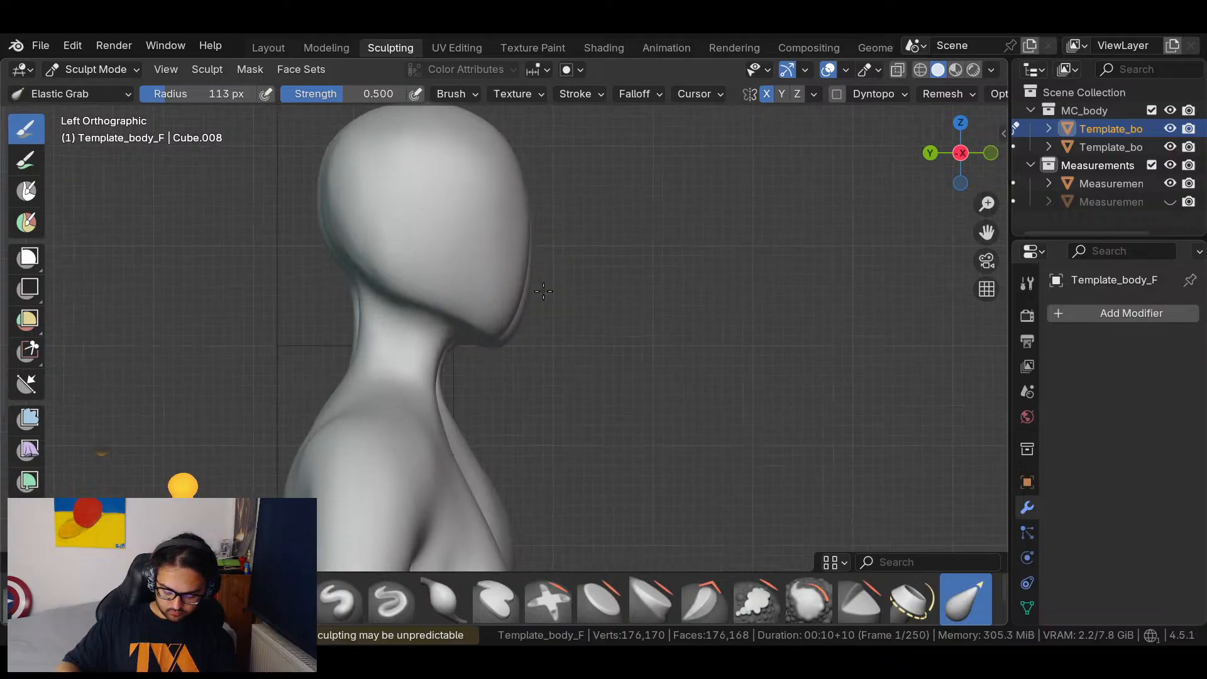
mouse_move(574, 256)
mouse_down()
mouse_move(496, 314)
mouse_move(518, 323)
mouse_up()
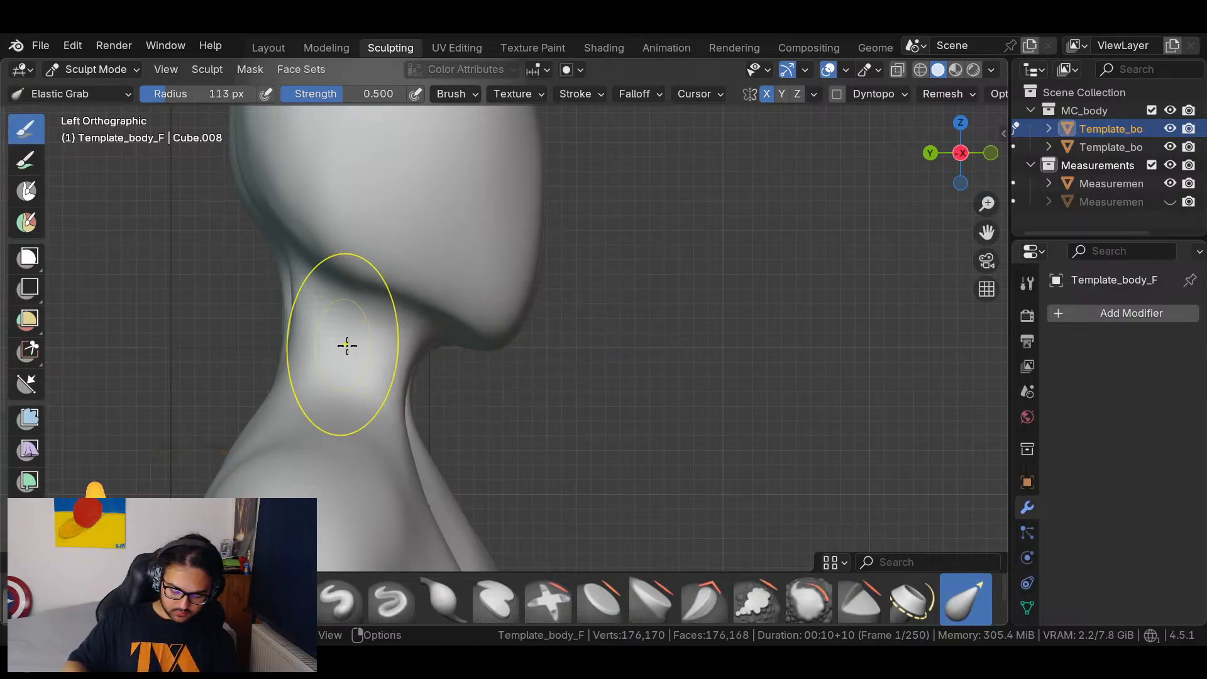
shift+middle_drag(427, 271, 557, 377)
drag(424, 363, 406, 375)
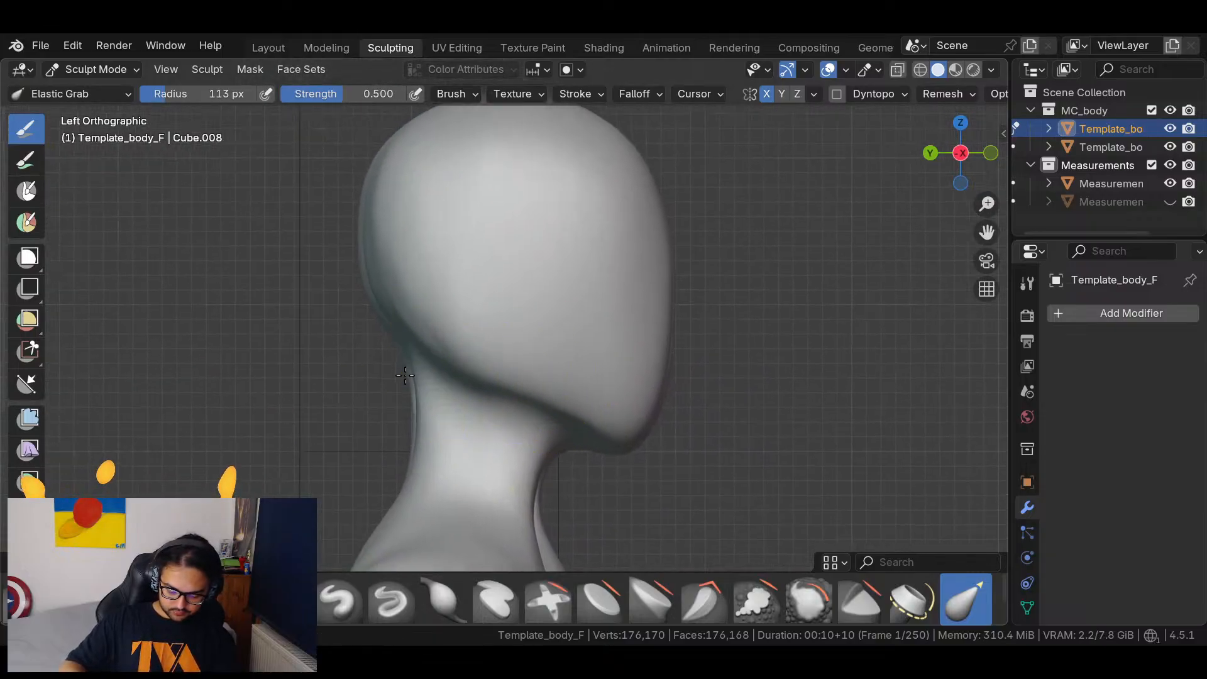
key(ctrl+z)
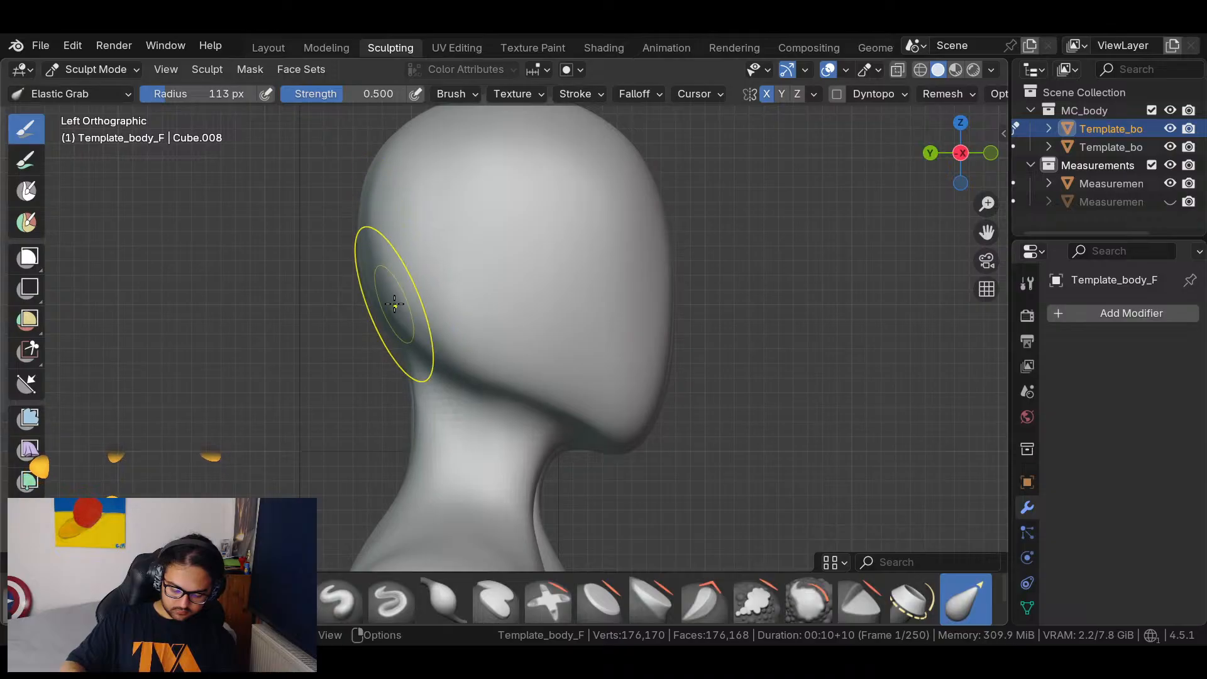
drag(369, 210, 379, 181)
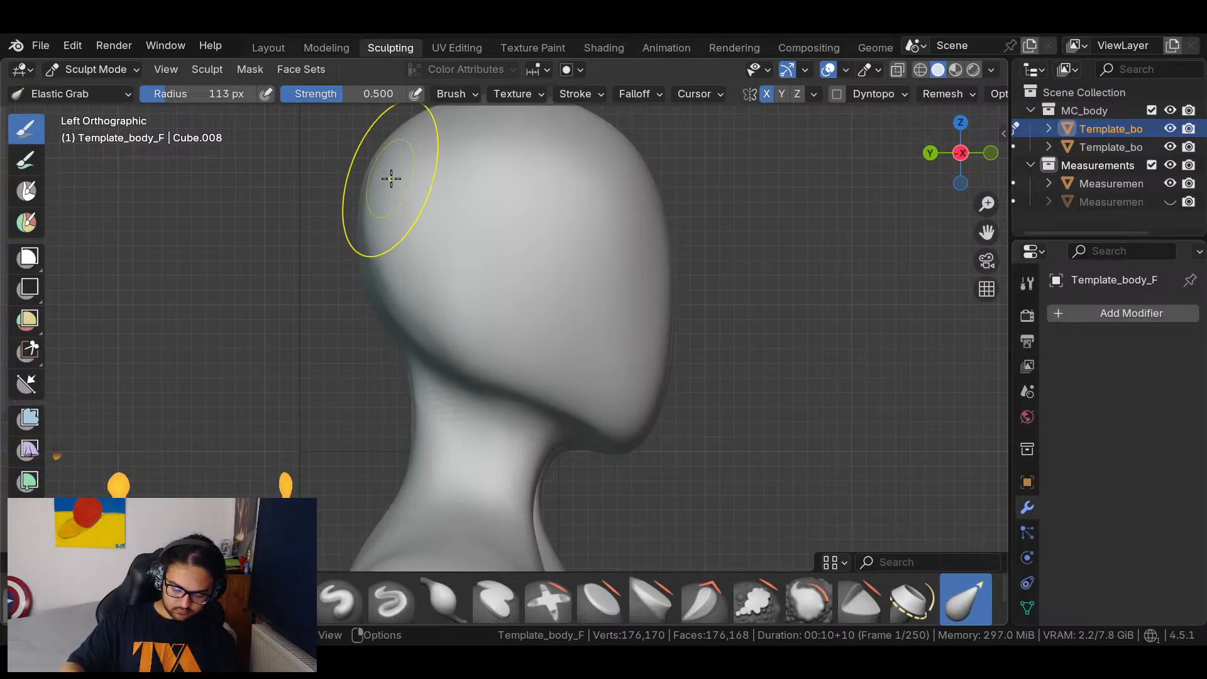
middle_drag(622, 305, 776, 270)
scroll(811, 352, down, 6)
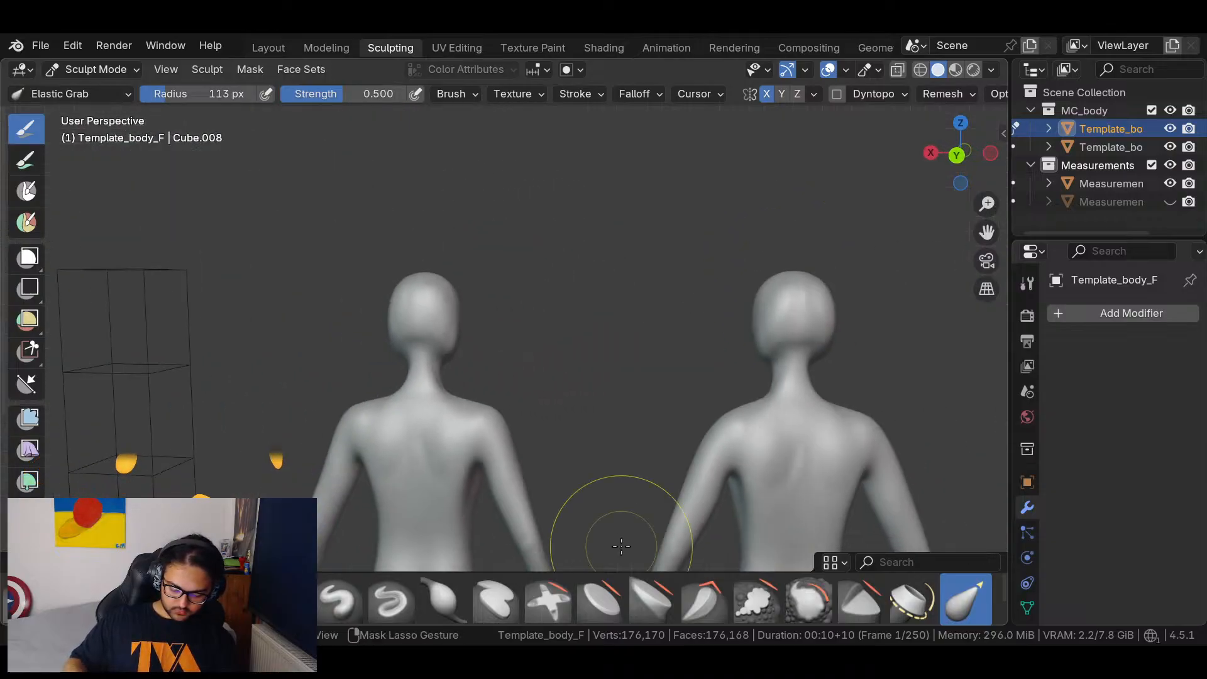
Examine the head, neck, shoulders, back and bust of Template_body_F from all sides beside the male body.
middle_drag(822, 384, 782, 416)
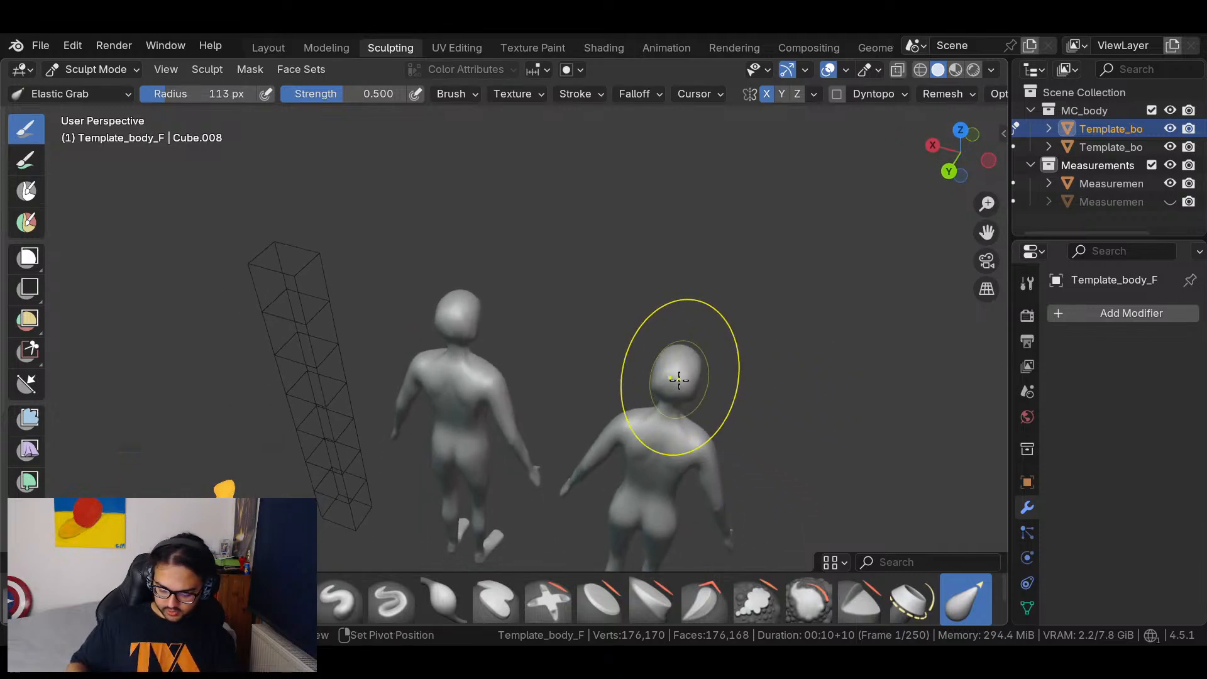
middle_drag(802, 353, 755, 412)
mouse_move(624, 294)
middle_down()
mouse_move(639, 396)
mouse_move(667, 392)
mouse_move(597, 396)
mouse_move(574, 417)
middle_up()
scroll(574, 416, up, 12)
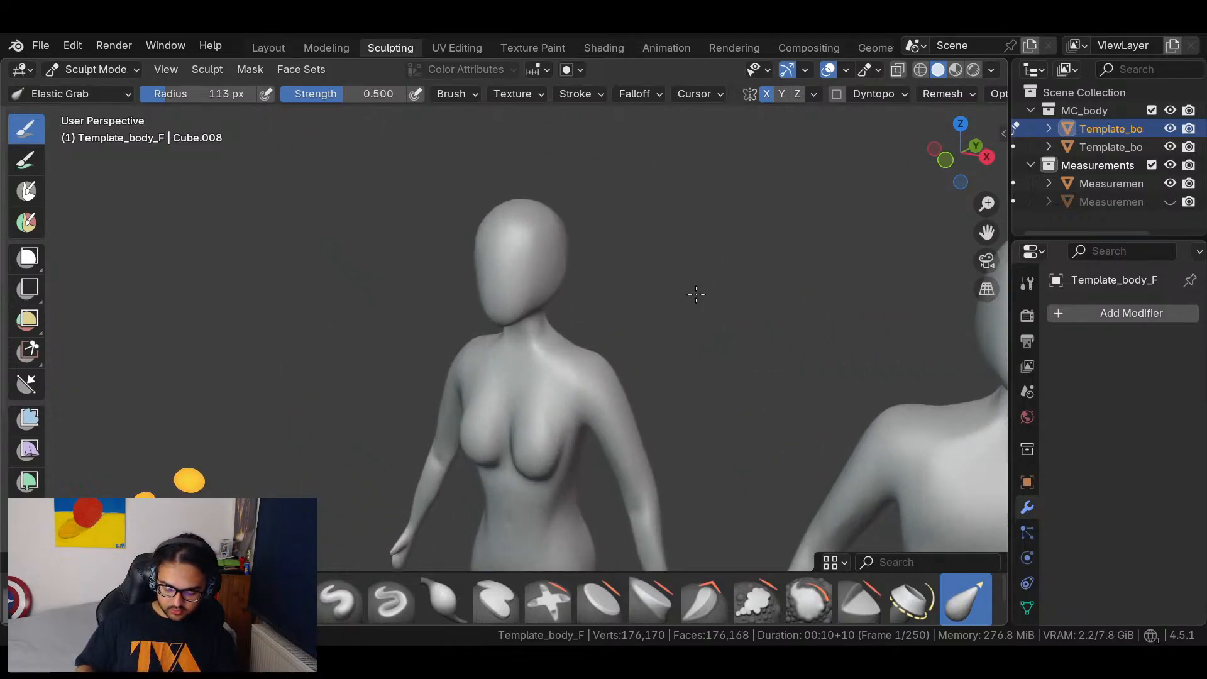
middle_drag(771, 400, 772, 404)
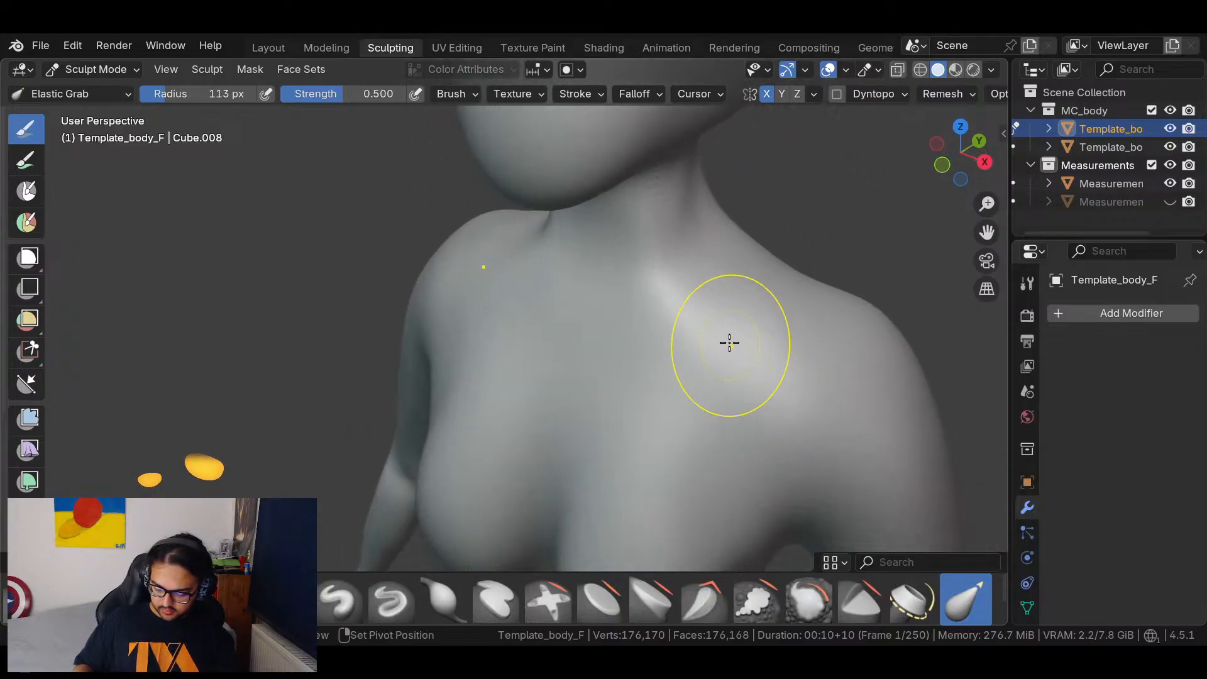
middle_drag(722, 340, 568, 547)
ctrl+middle_drag(630, 453, 628, 534)
middle_drag(633, 431, 578, 340)
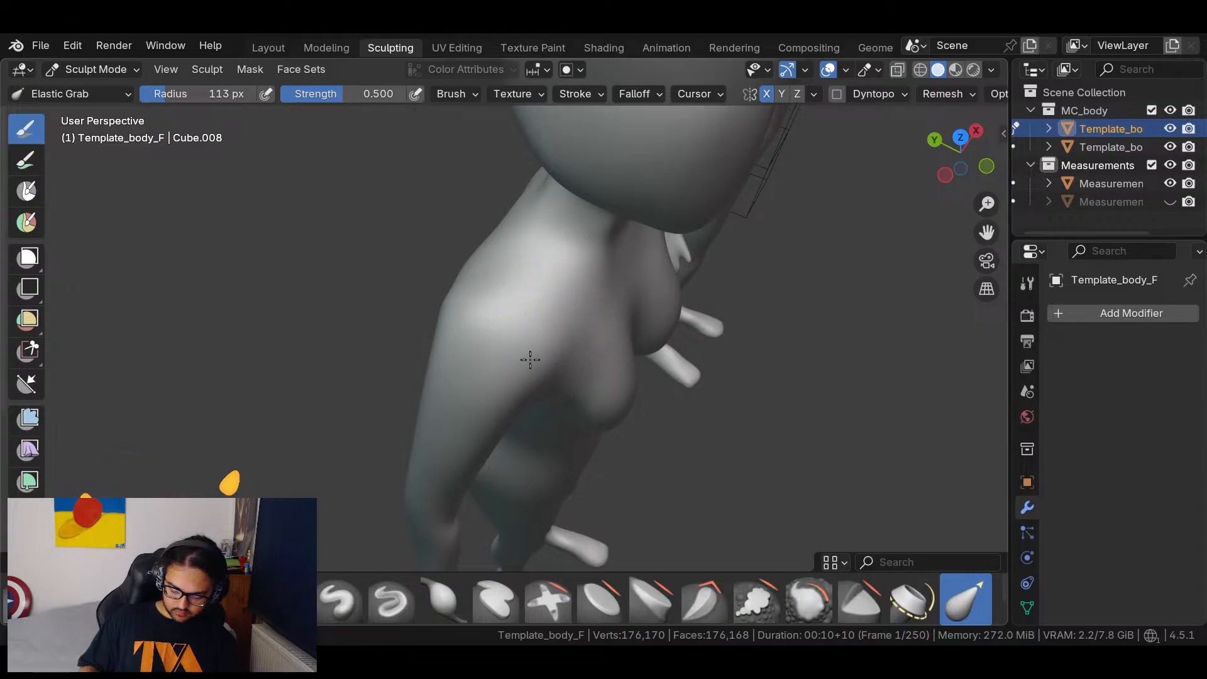
middle_drag(501, 364, 547, 347)
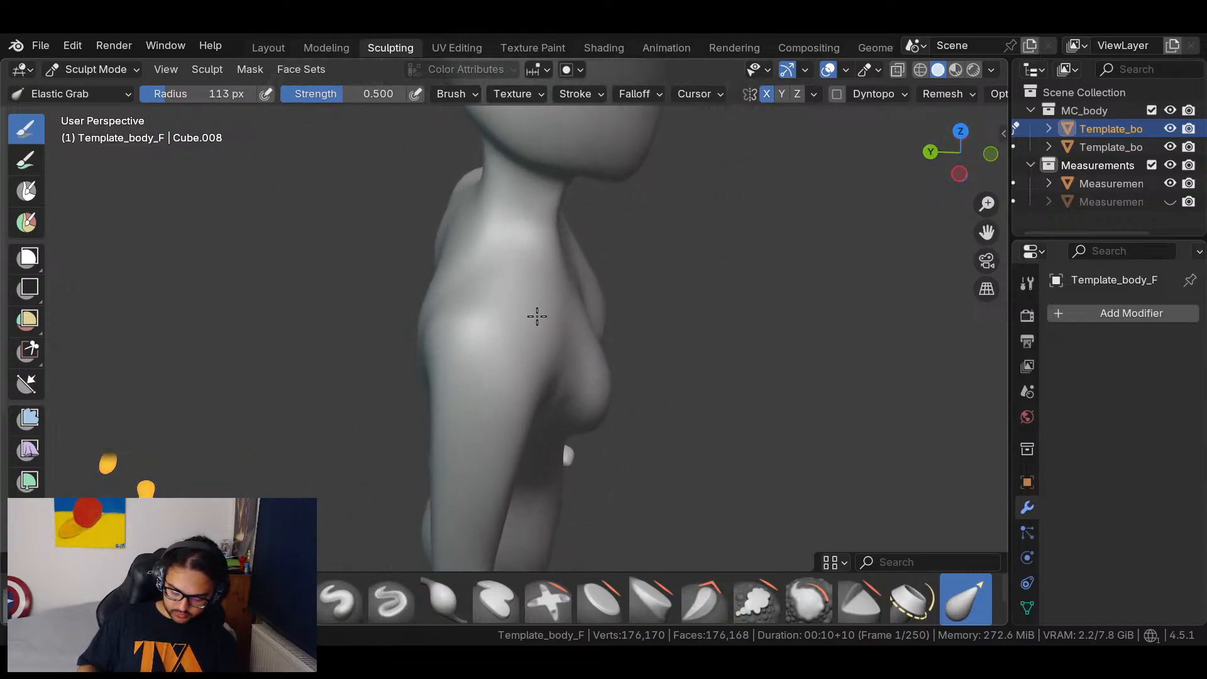
middle_drag(502, 313, 408, 361)
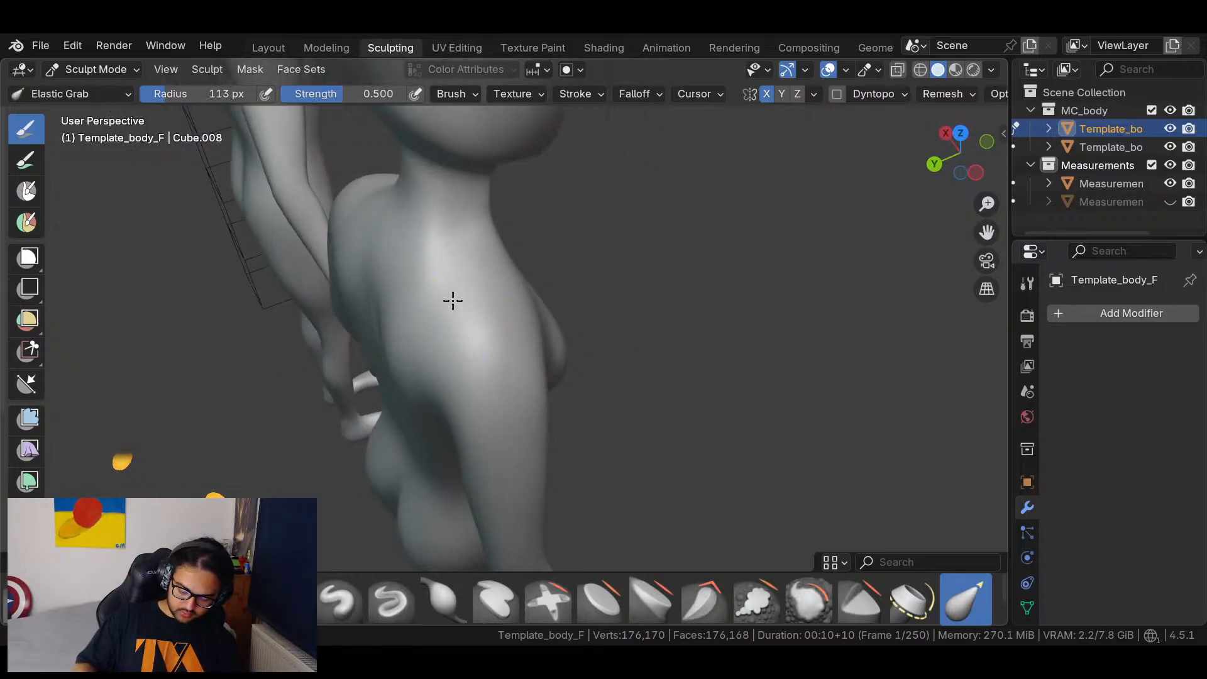
middle_drag(448, 323, 407, 309)
scroll(800, 396, down, 7)
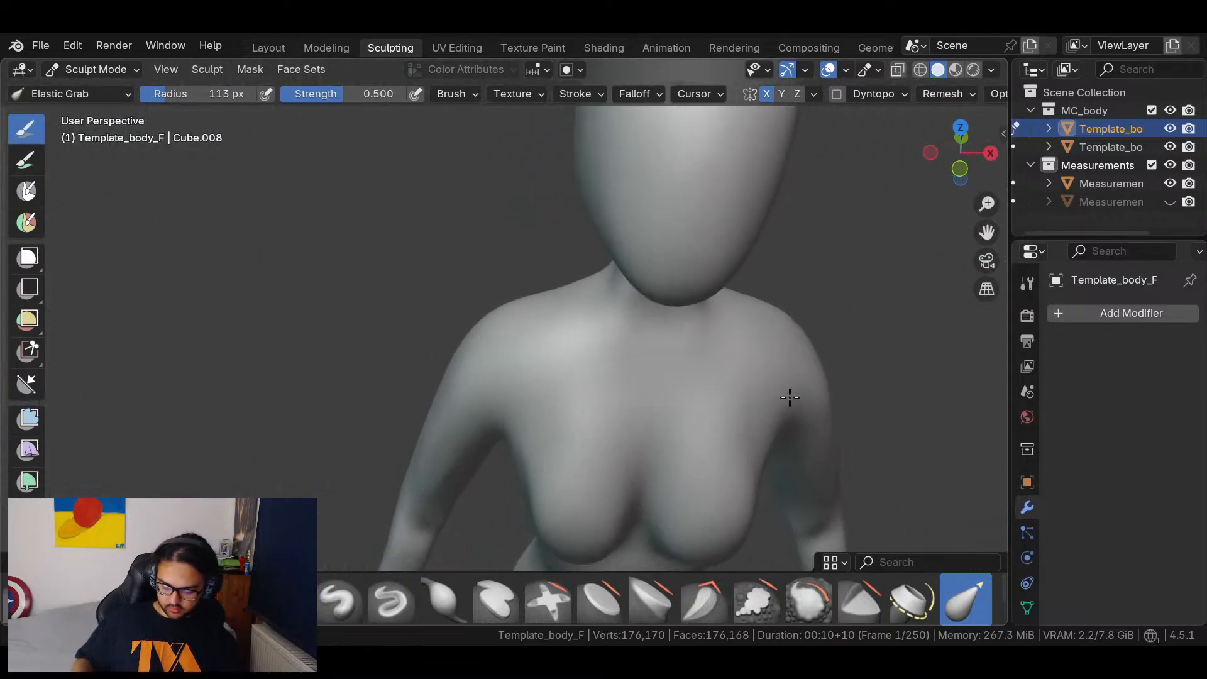
mouse_move(733, 565)
middle_down()
mouse_move(809, 377)
mouse_move(843, 360)
mouse_move(841, 377)
middle_up()
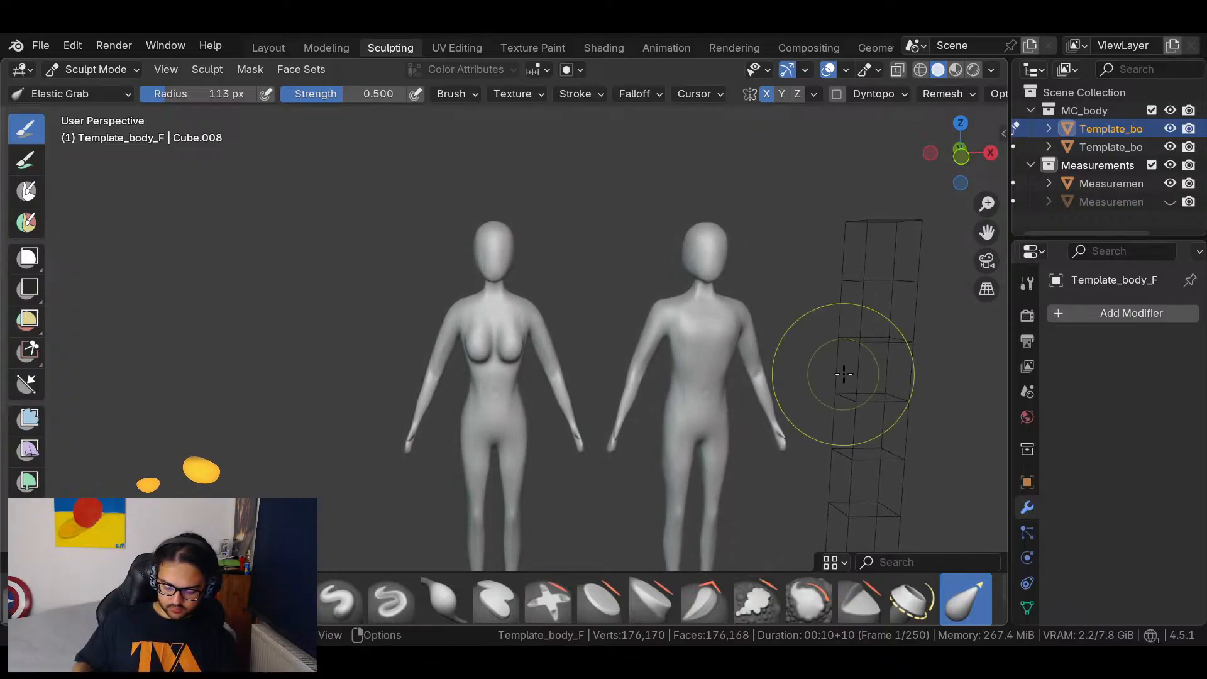
Save the current sculpt to MC_Model_2.blend.
click(44, 49)
click(84, 163)
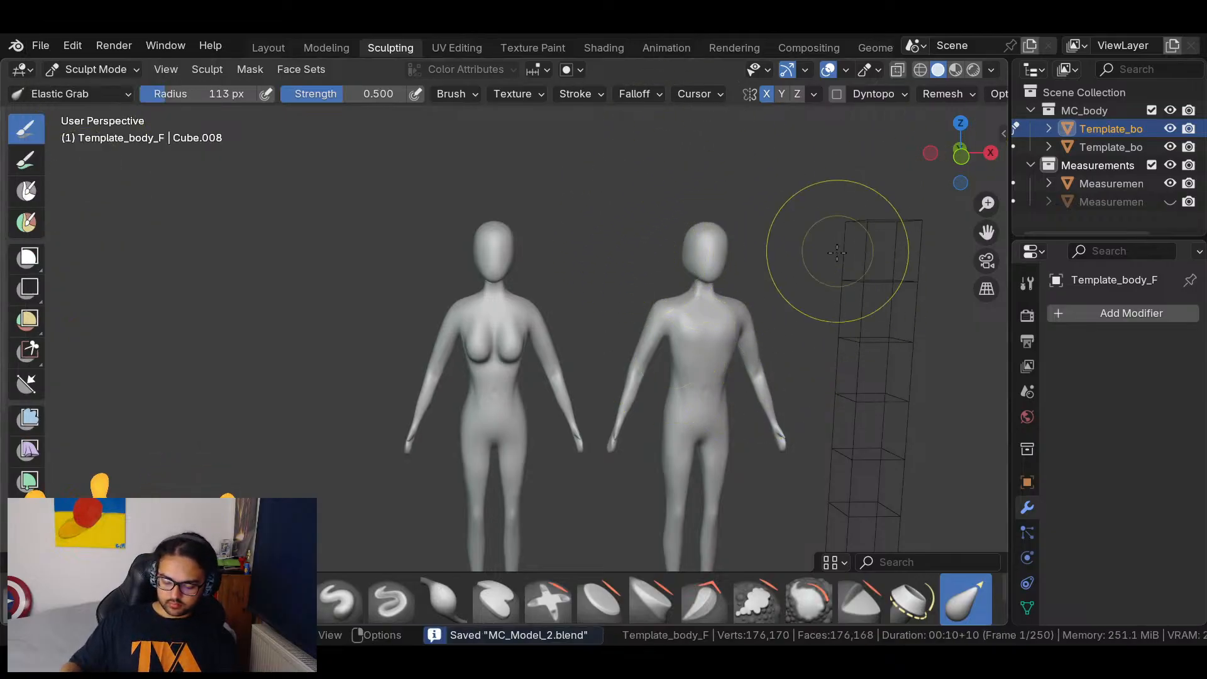
Compare the proportions of both template bodies and the measurement column in front orthographic view.
click(961, 156)
shift+middle_drag(790, 343, 679, 405)
scroll(697, 389, up, 5)
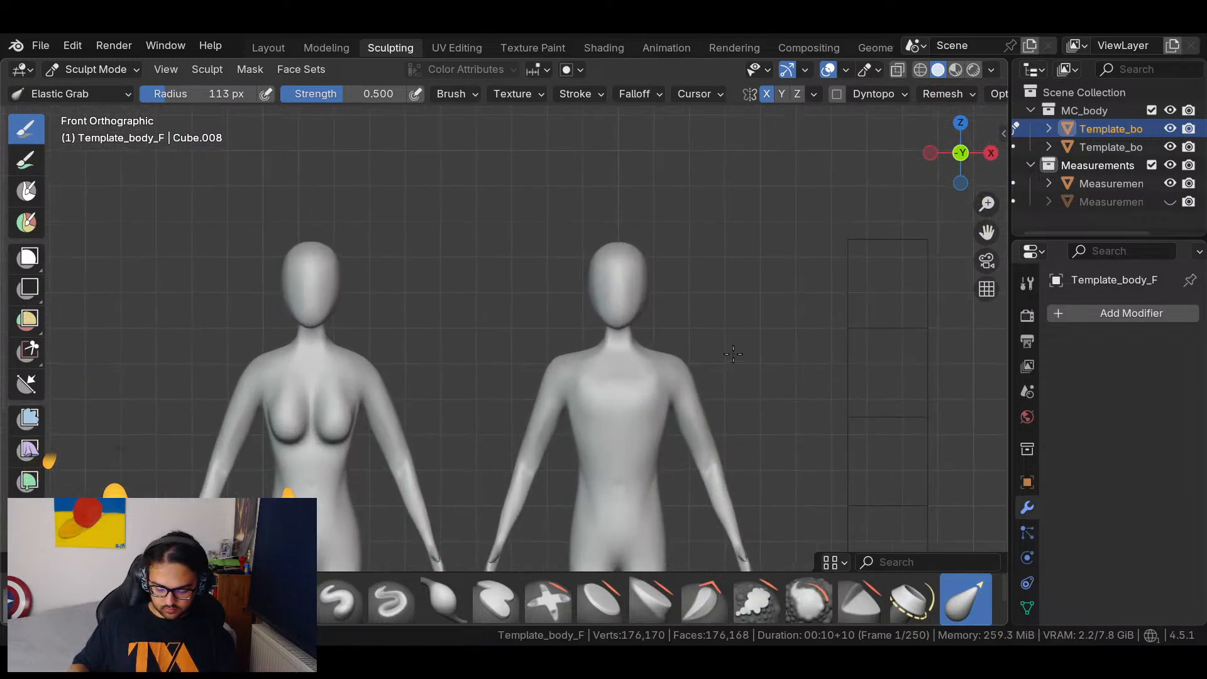
ctrl+middle_drag(800, 307, 801, 307)
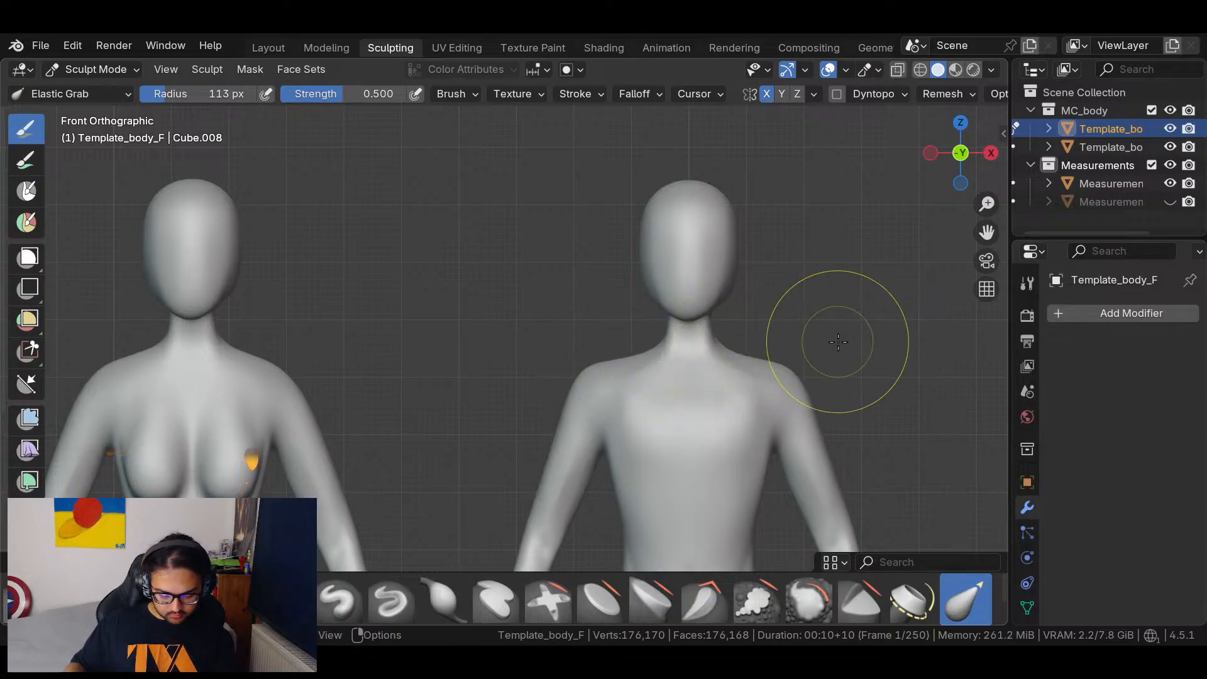
scroll(829, 340, down, 3)
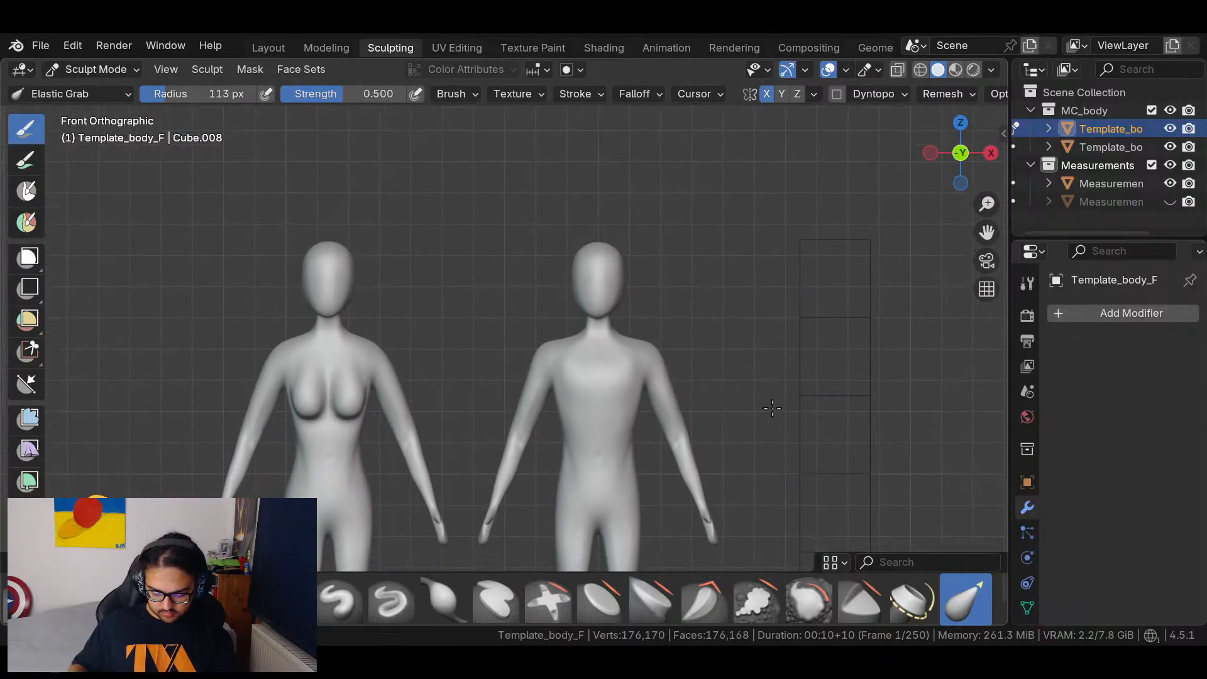
scroll(722, 434, down, 3)
scroll(728, 432, up, 2)
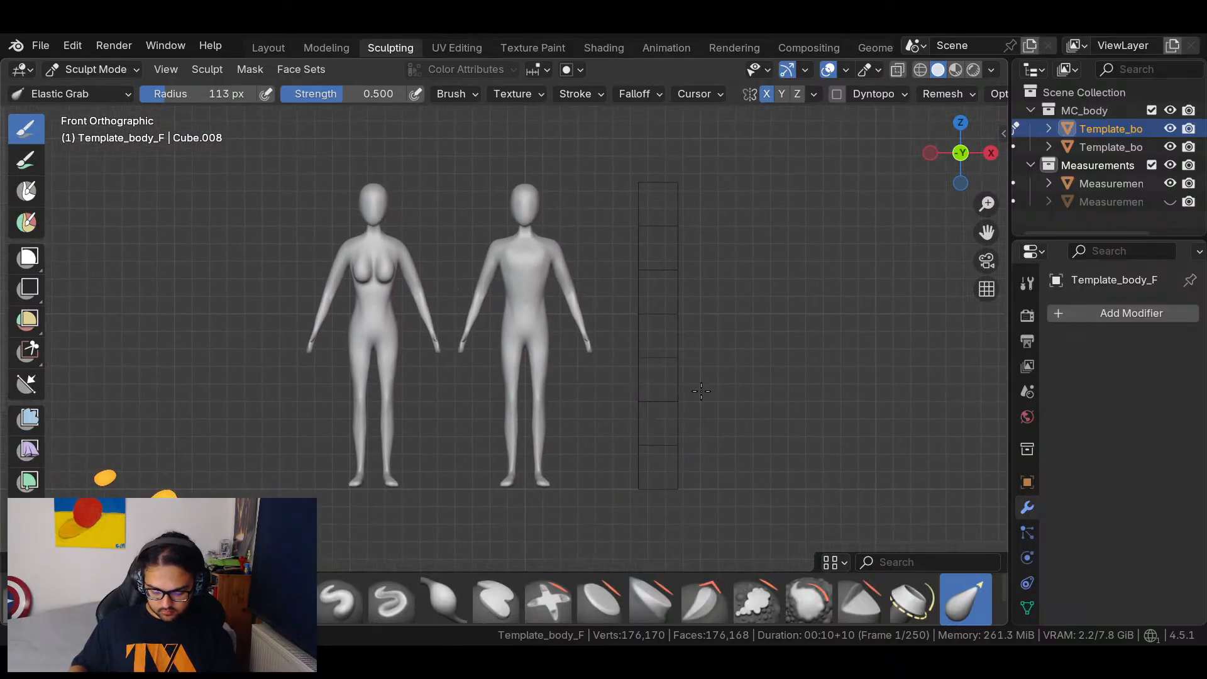
shift+middle_drag(676, 390, 678, 406)
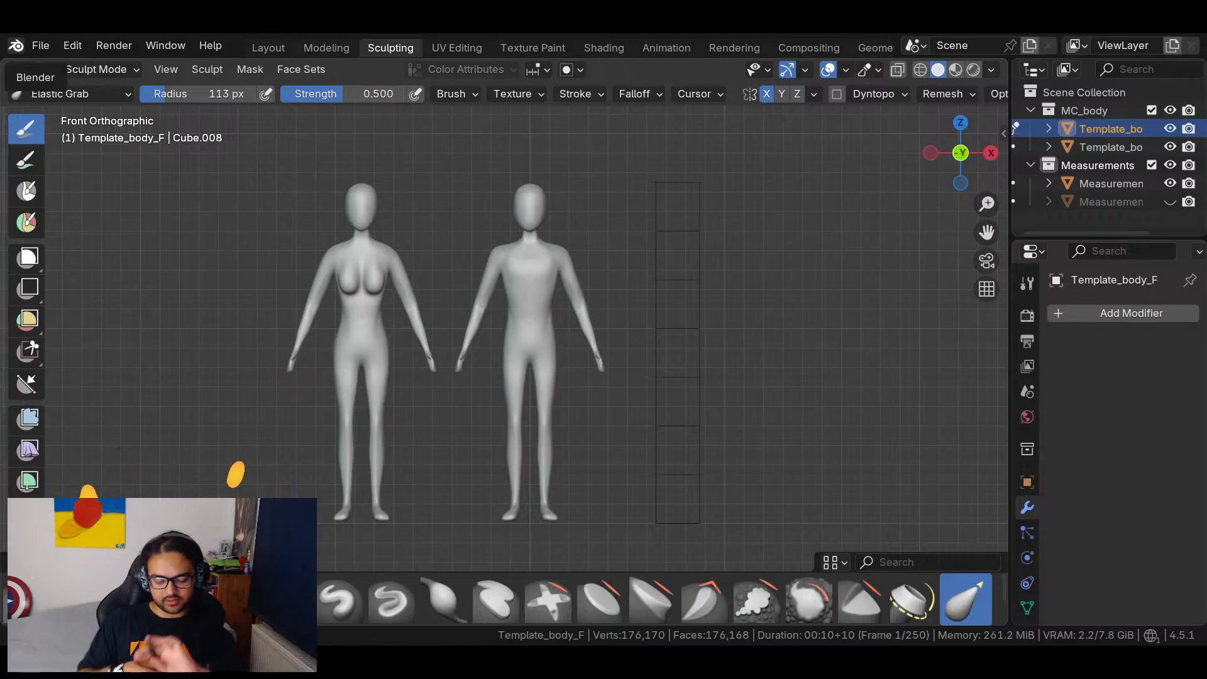
Pull the lower outer edge of Template_body_F's breast slightly outward with Elastic Grab, keeping X symmetry.
middle_drag(417, 377, 471, 445)
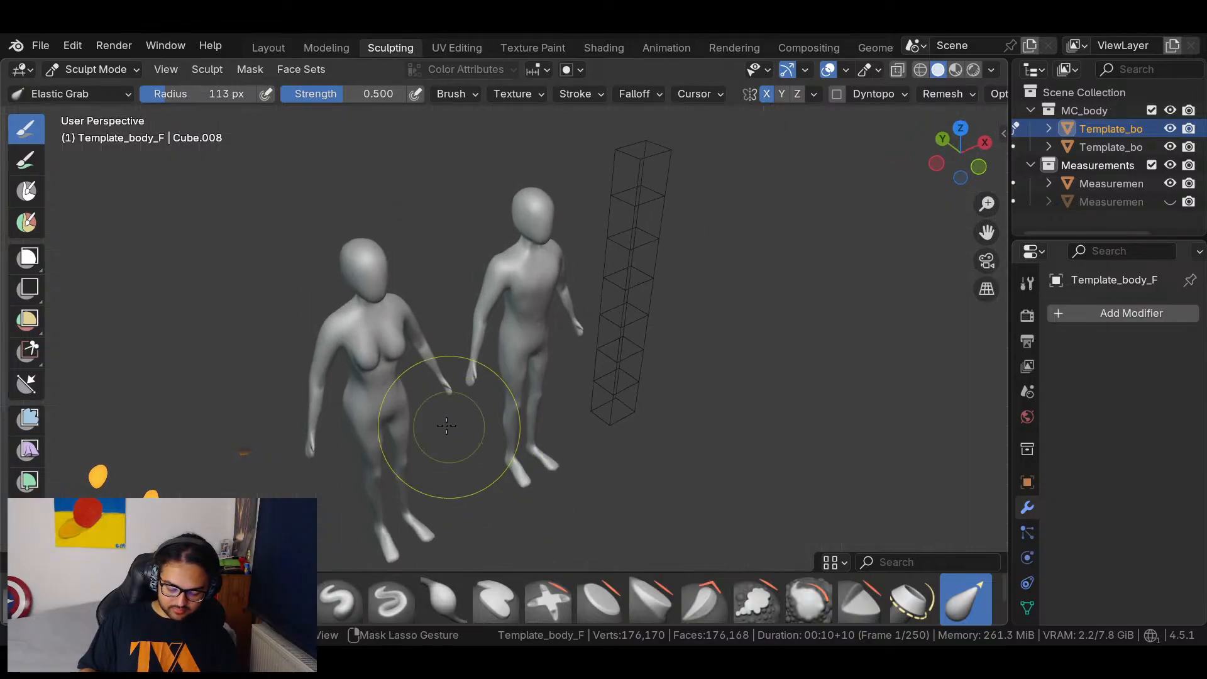
scroll(450, 291, up, 5)
scroll(450, 291, up, 8)
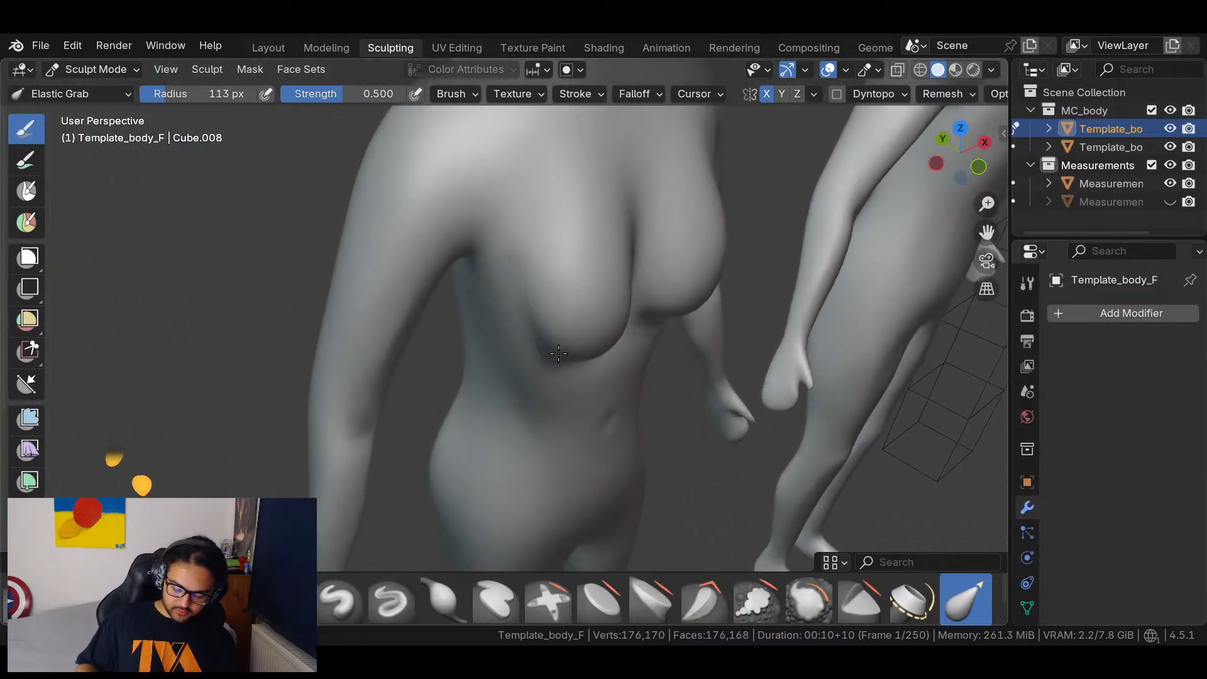
drag(545, 342, 523, 333)
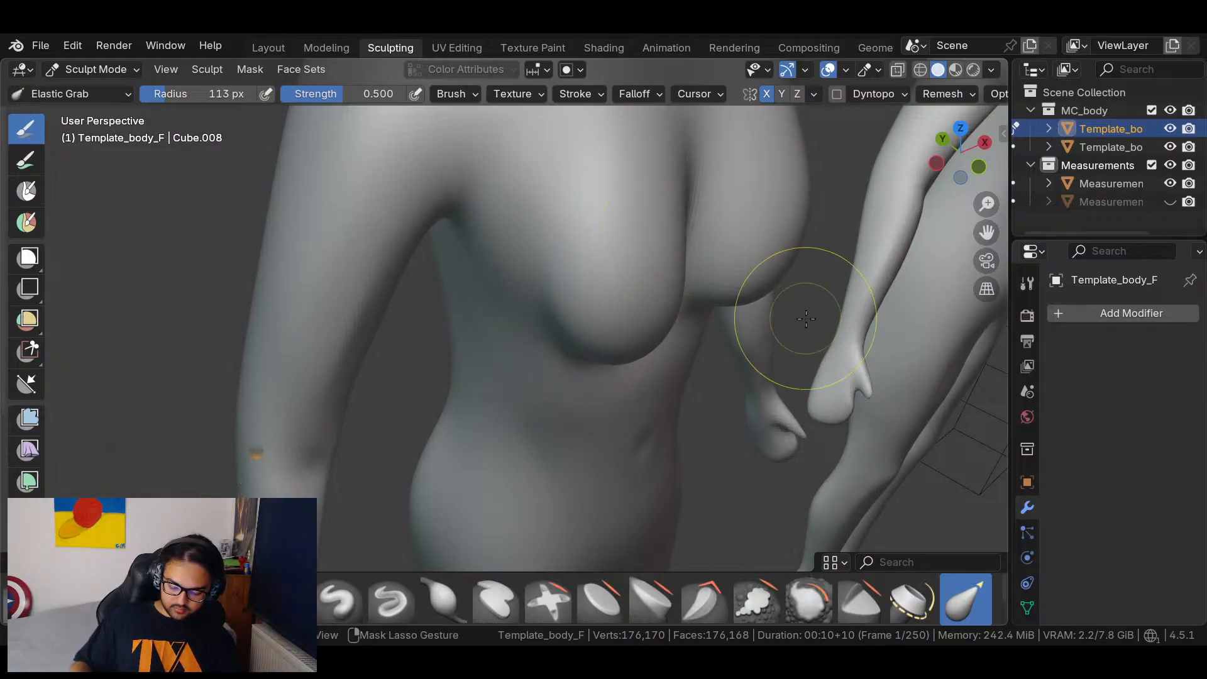
scroll(646, 466, down, 10)
middle_drag(705, 436, 631, 377)
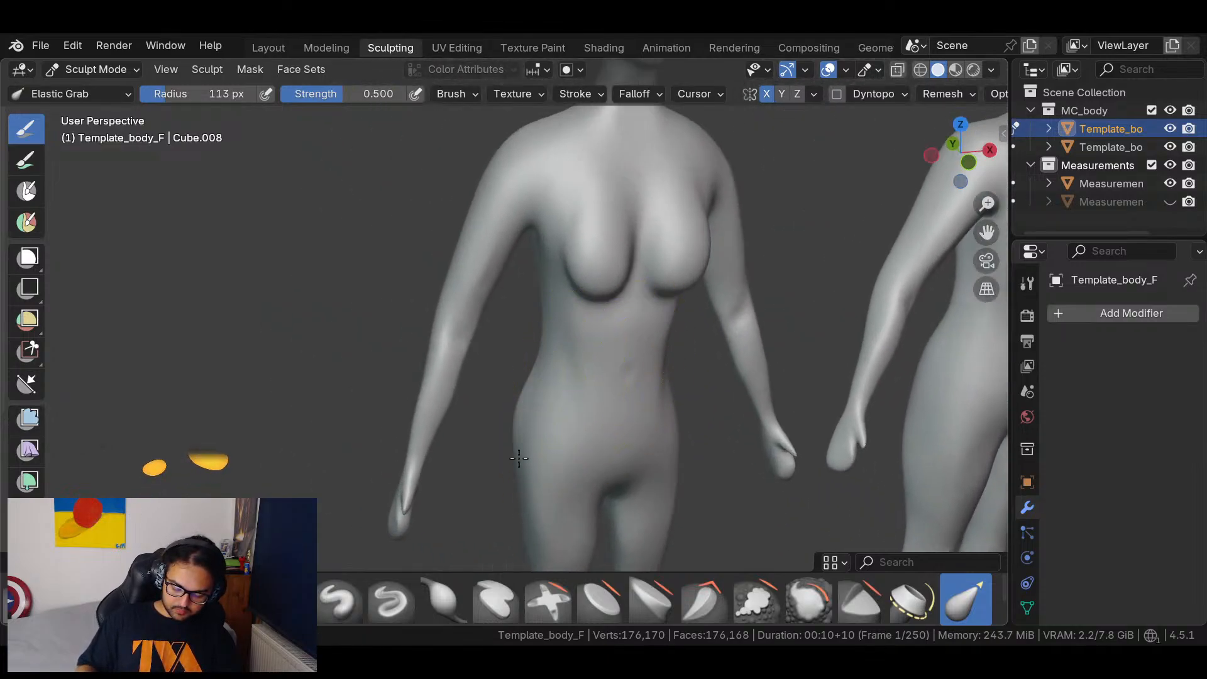
Leave sculpting for Object Mode and deselect all objects.
scroll(808, 350, down, 5)
mouse_move(816, 390)
shift+middle_down()
mouse_move(681, 392)
mouse_move(688, 381)
shift+middle_up()
click(109, 75)
click(110, 90)
click(670, 190)
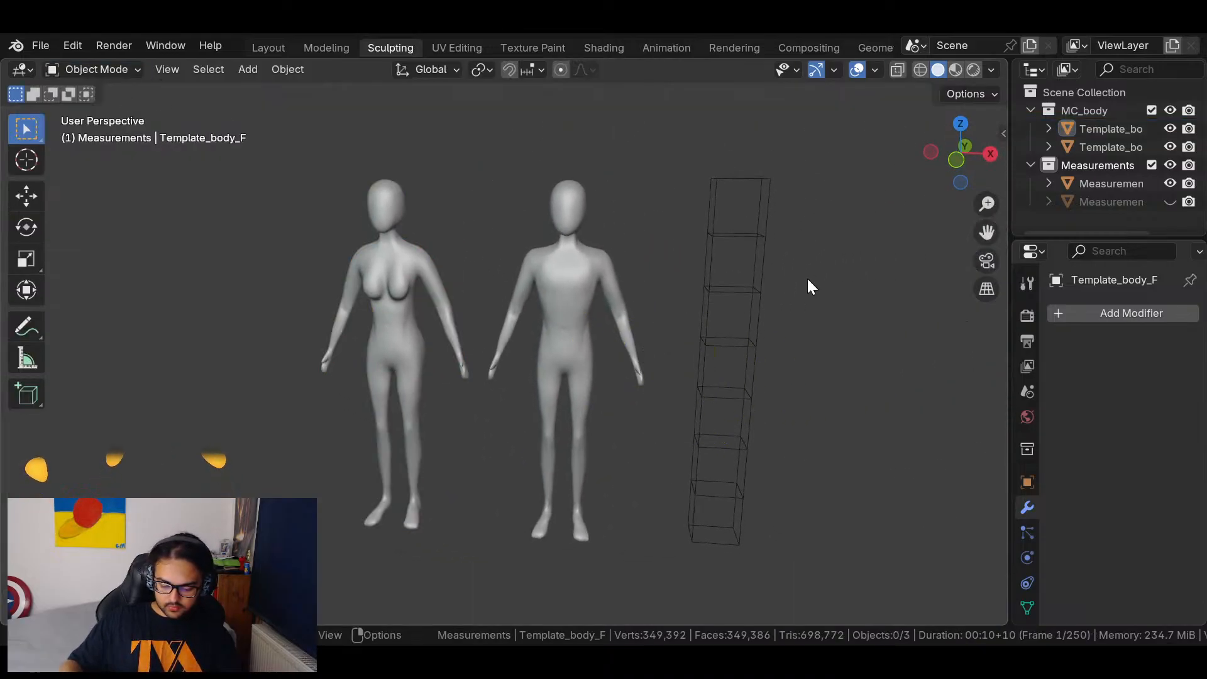
Show both bodies and the measurement column in front orthographic view and save the file.
scroll(767, 416, down, 3)
middle_drag(766, 417, 738, 389)
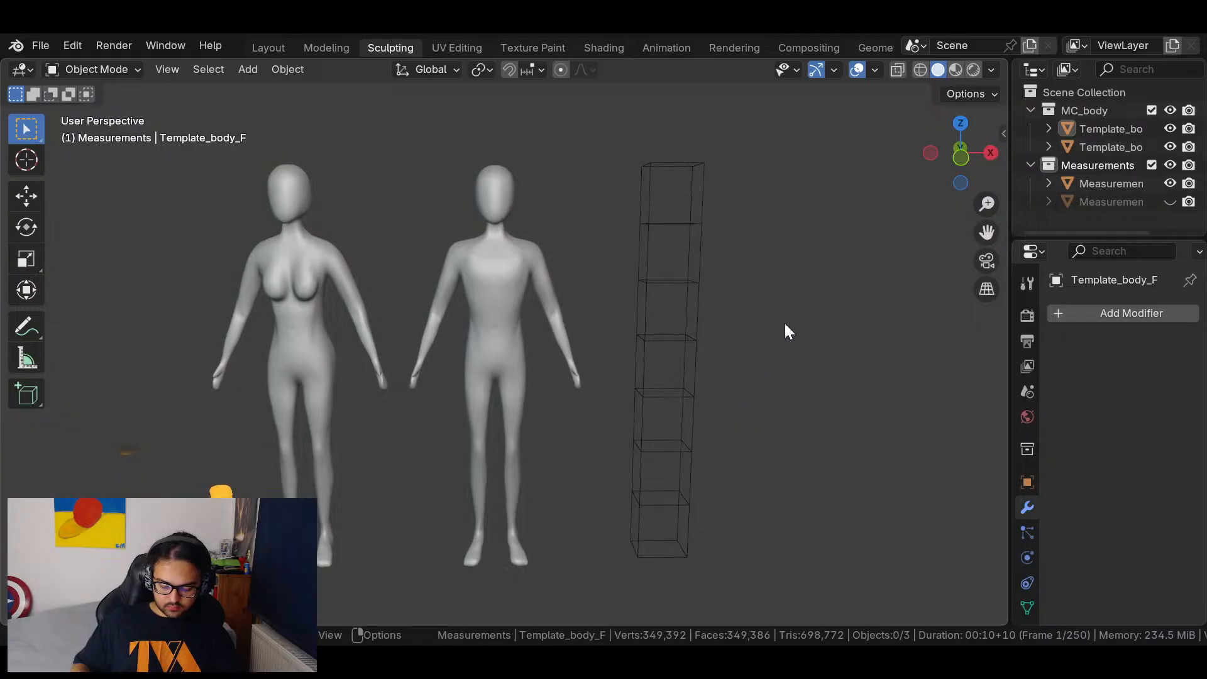
click(962, 157)
scroll(723, 377, up, 3)
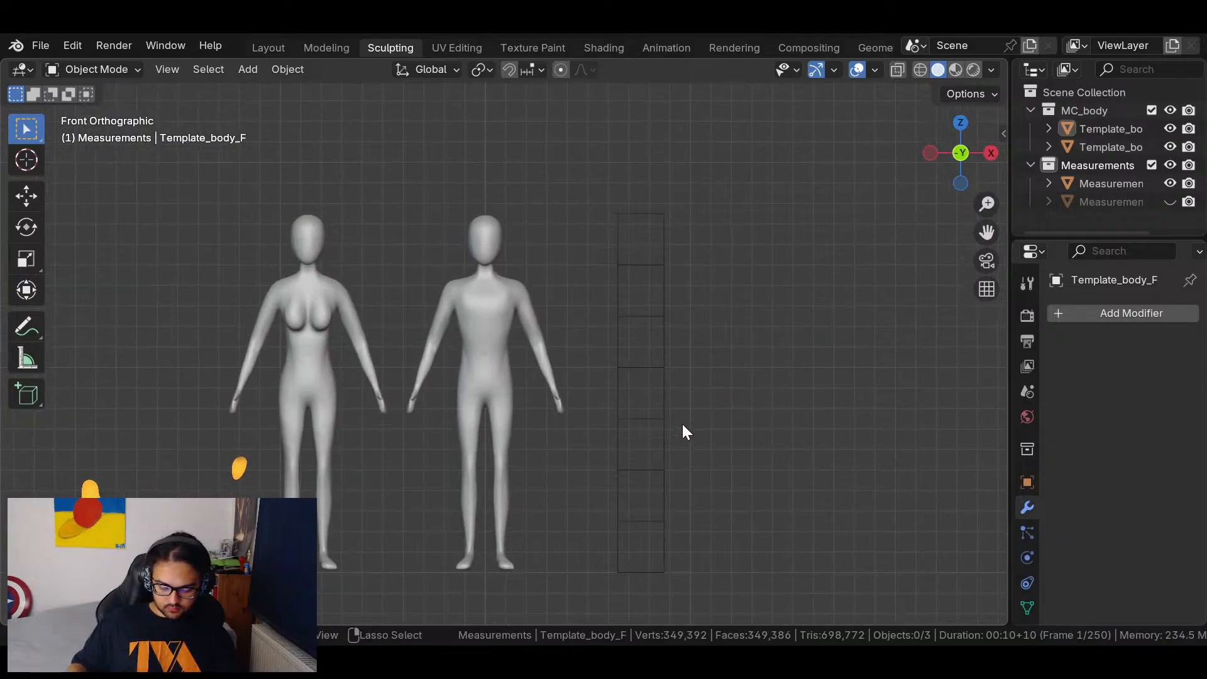
scroll(697, 415, down, 3)
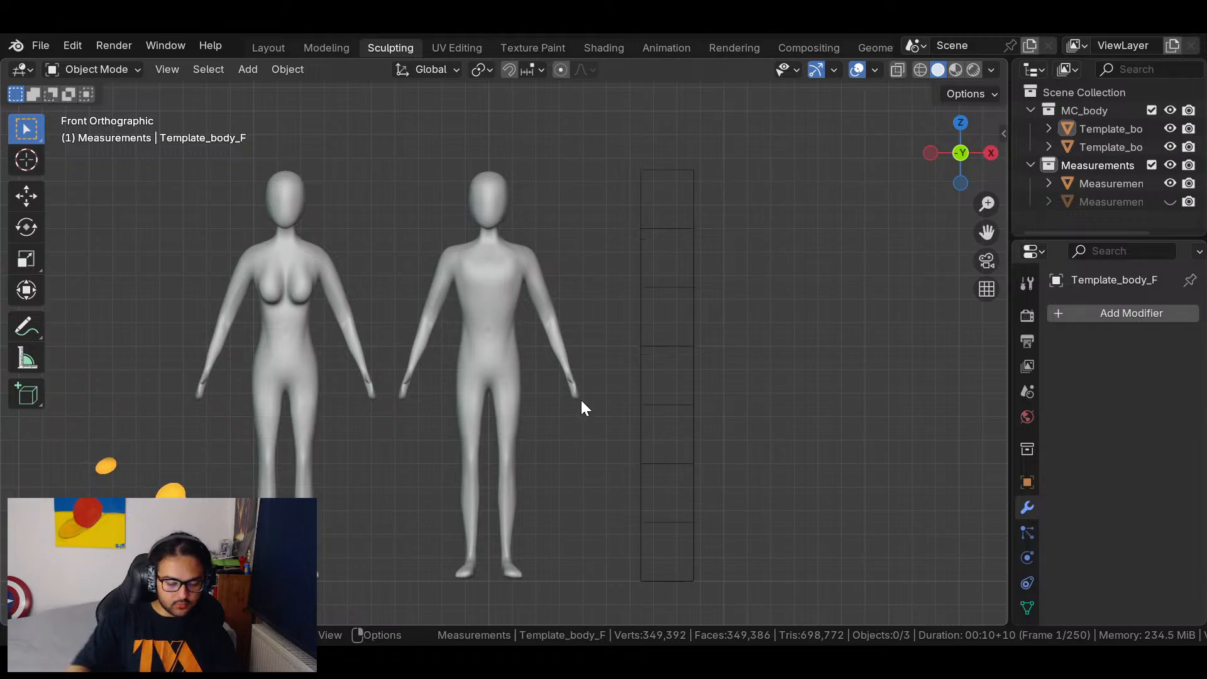
click(49, 44)
click(88, 159)
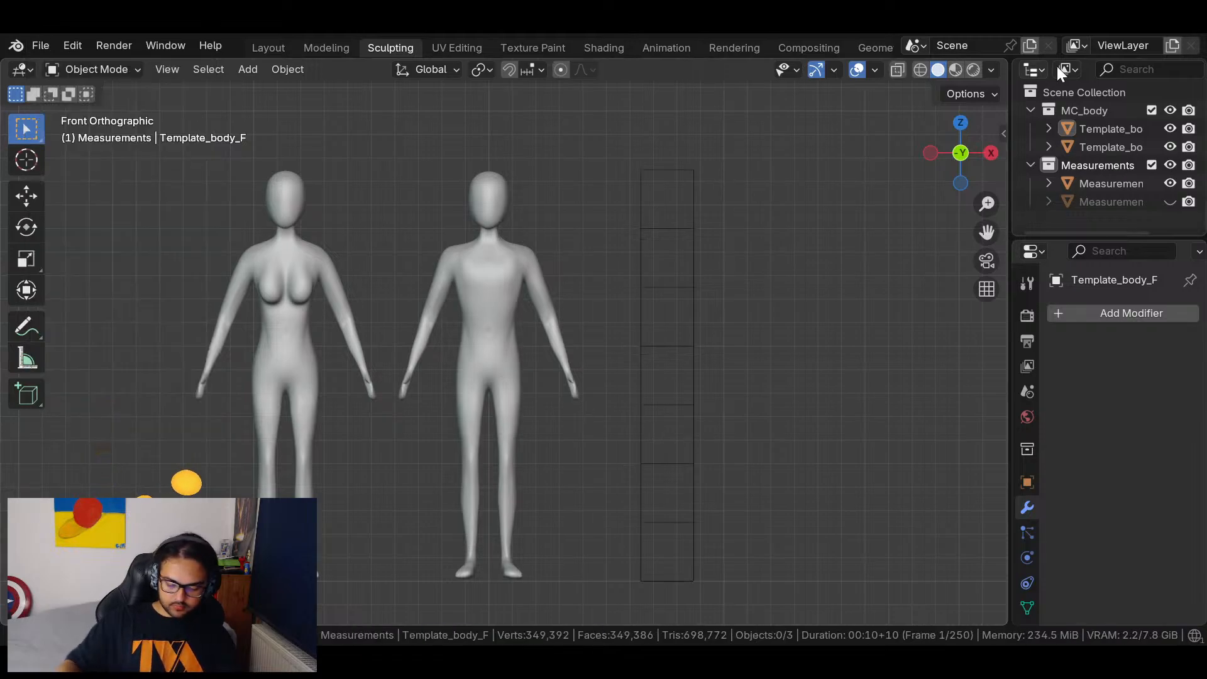